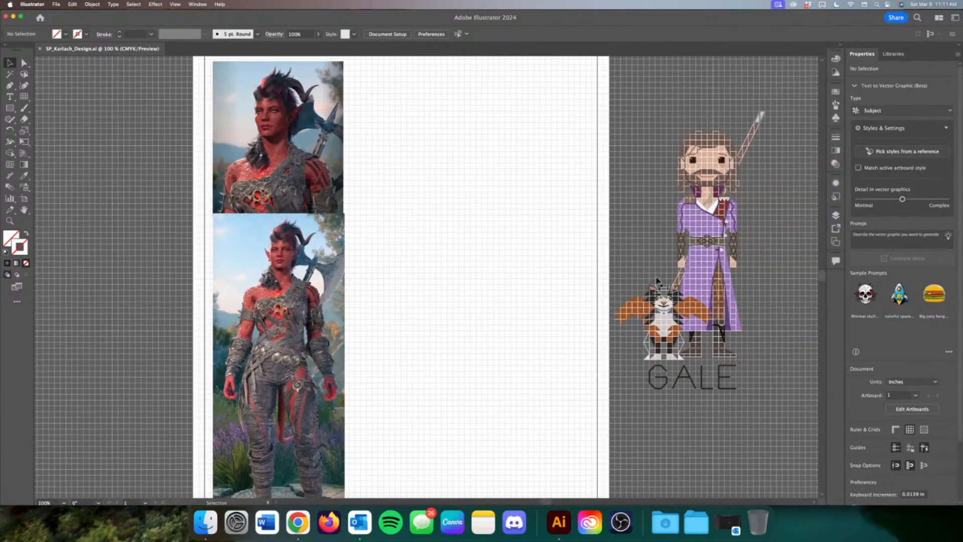
Step: Examine the finished Gale pattern beside the artboard, including its winged companion and name lettering
left_click(694, 131)
left_click_drag(755, 411, 599, 27)
scroll(684, 300, "right", 3)
scroll(684, 300, "down", 1)
scroll(683, 303, "down", 3)
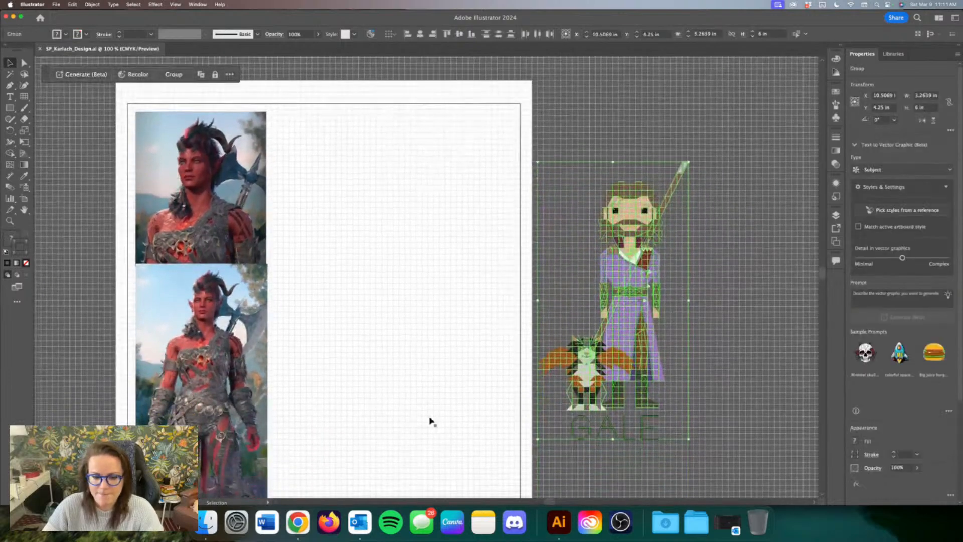
left_click(430, 422)
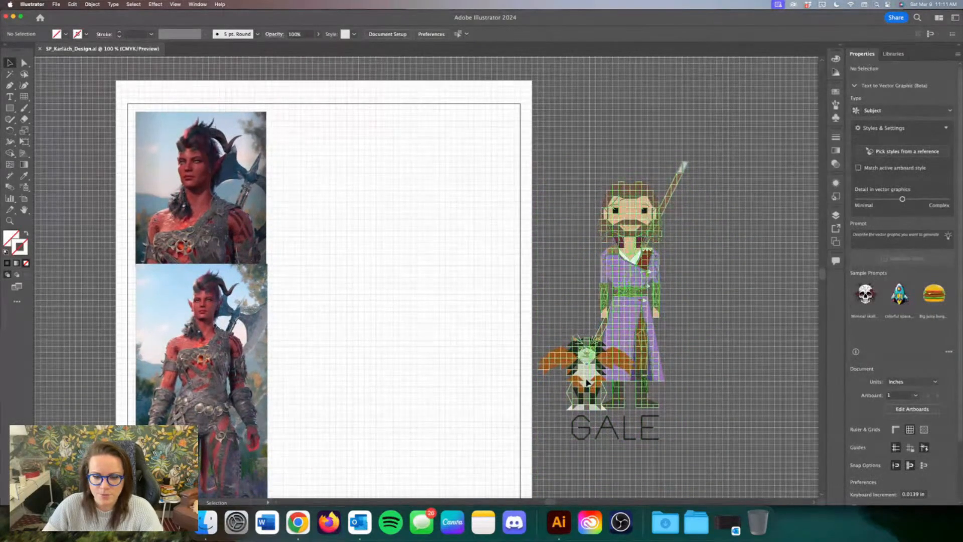
left_click(597, 386)
left_click(640, 437)
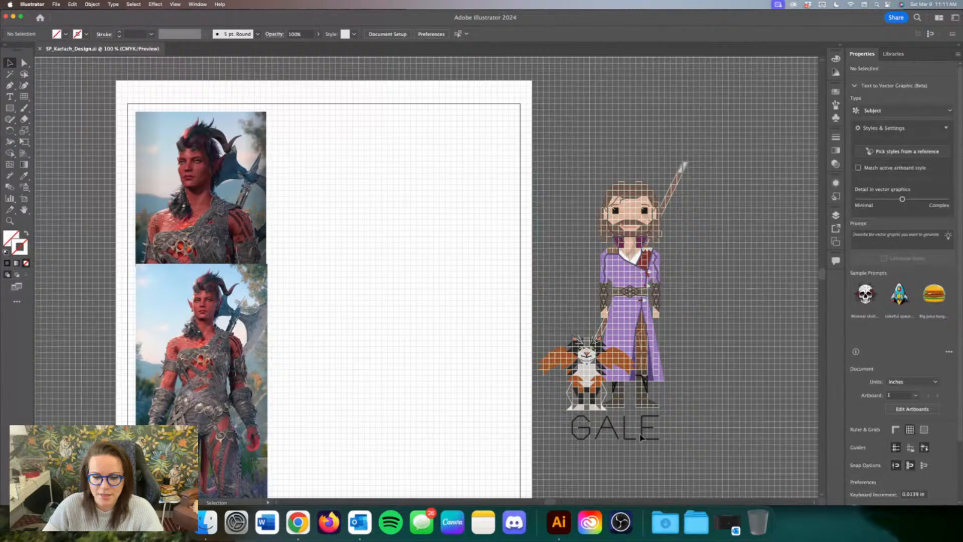
left_click(593, 384)
left_click(589, 407)
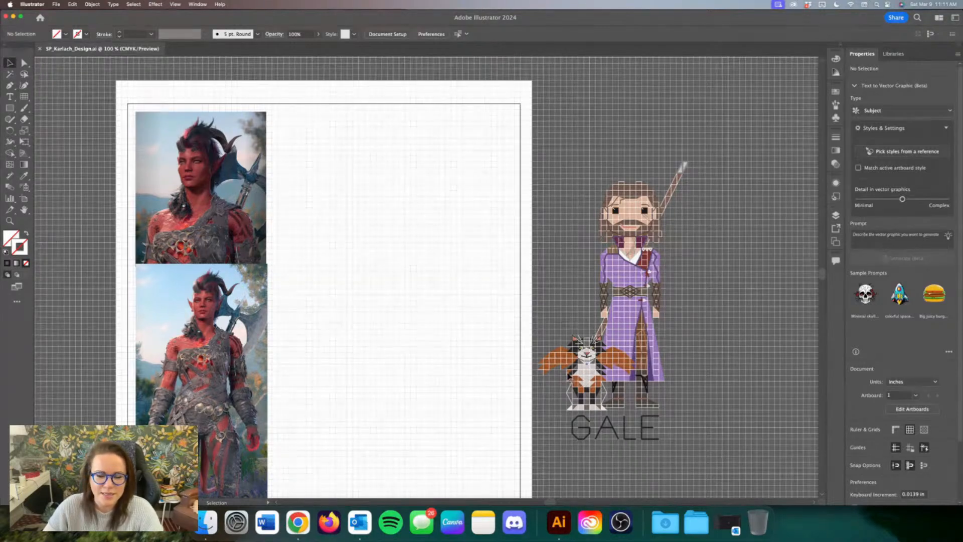
Step: Examine the close-up and full-length character reference images on the artboard alongside the Gale pattern
scroll(553, 365, "left", 2)
scroll(553, 365, "down", 2)
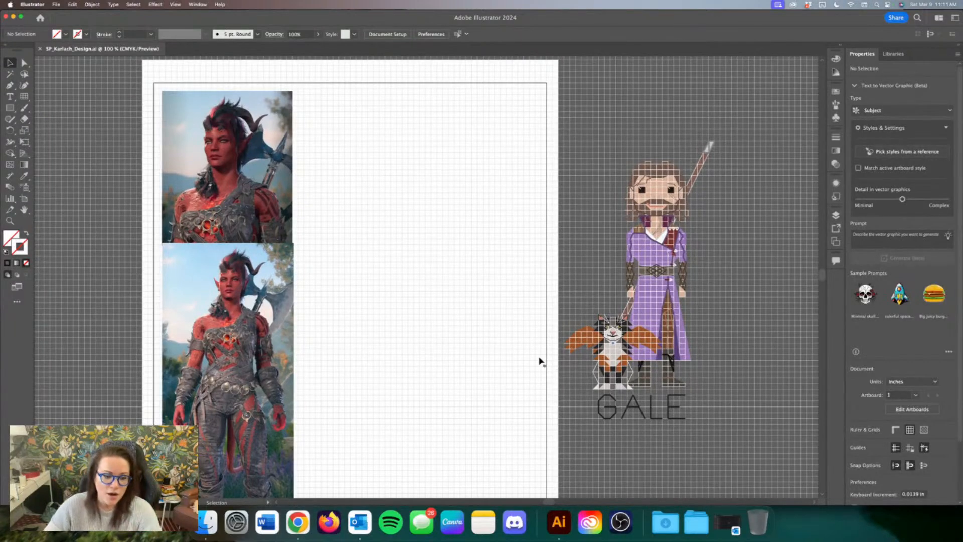
scroll(545, 362, "left", 4)
scroll(547, 362, "left", 4)
scroll(547, 362, "down", 2)
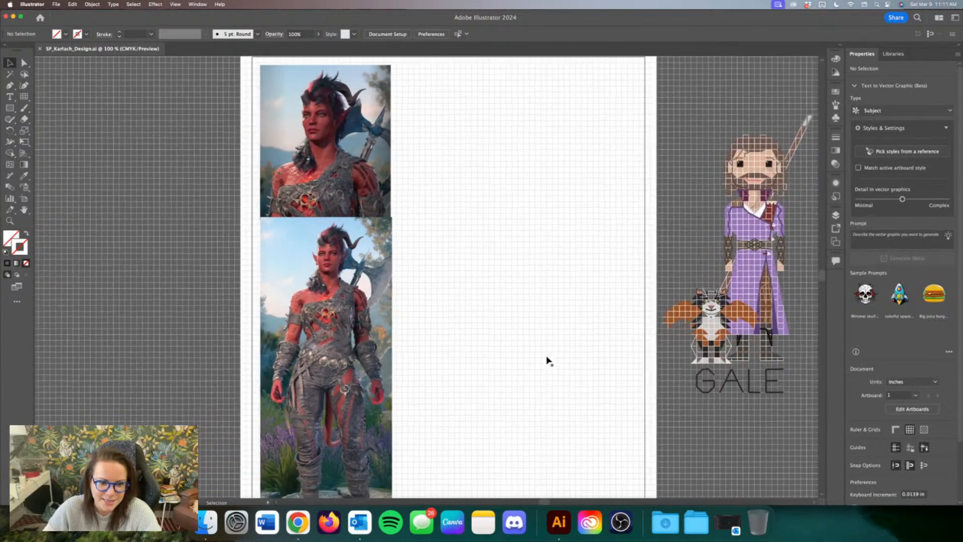
scroll(542, 359, "left", 2)
scroll(542, 359, "up", 2)
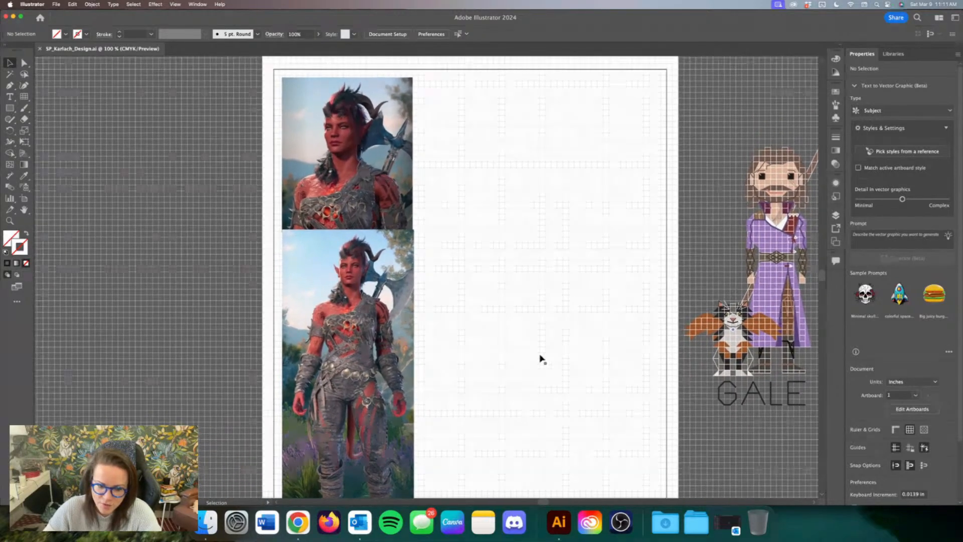
scroll(542, 359, "left", 1)
scroll(542, 360, "up", 4)
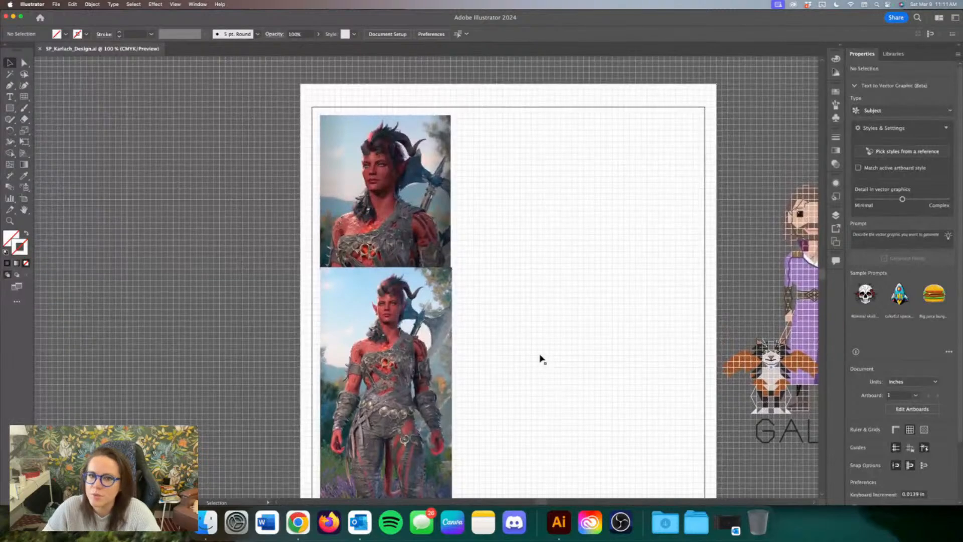
scroll(542, 359, "down", 3)
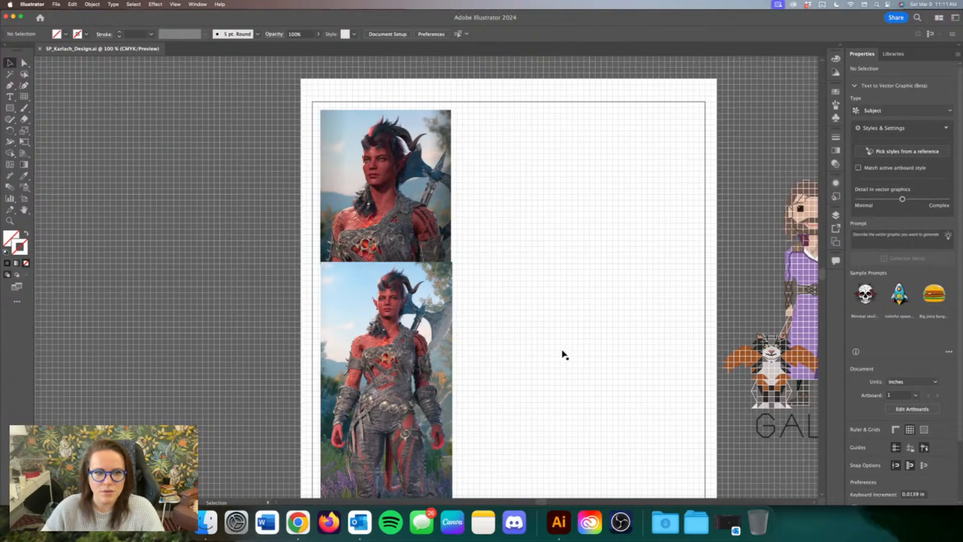
scroll(566, 355, "down", 3)
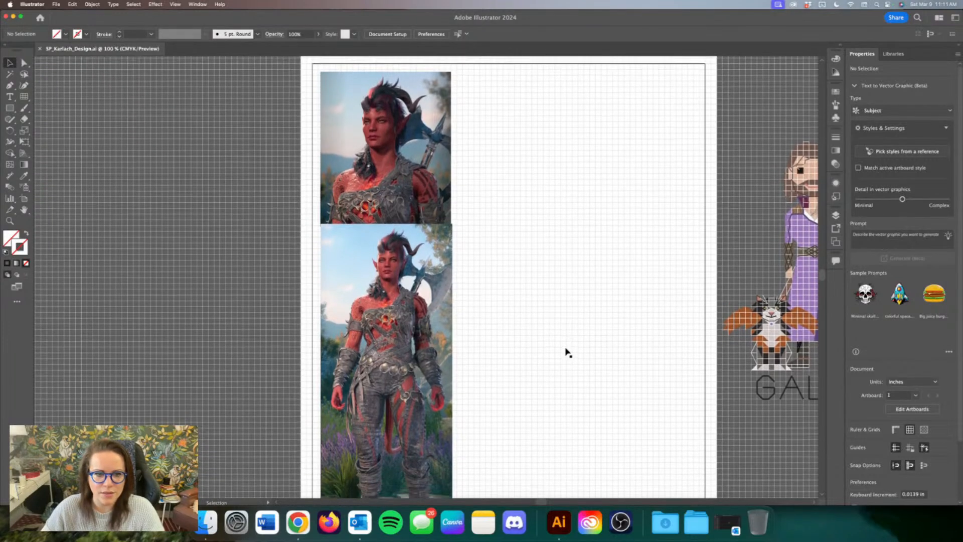
scroll(567, 352, "down", 2)
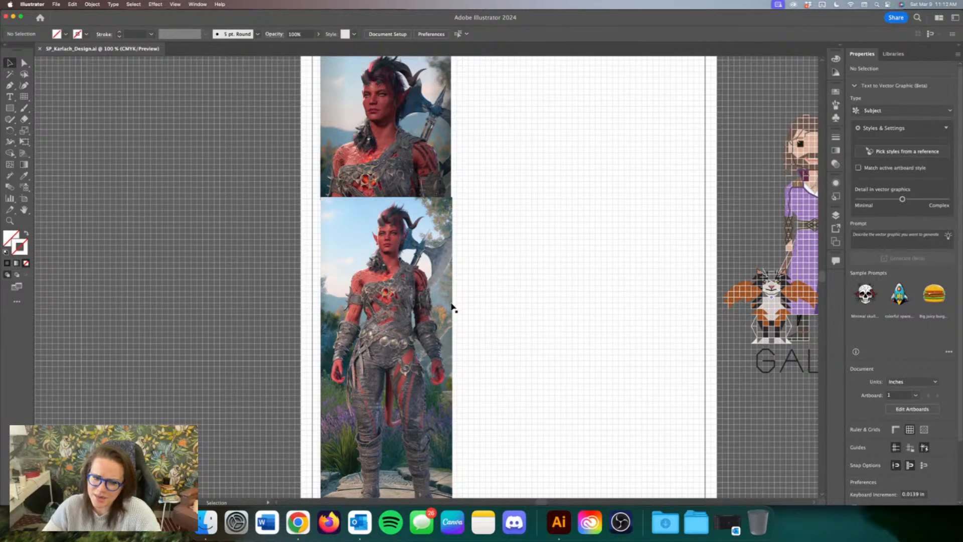
scroll(444, 289, "left", 3)
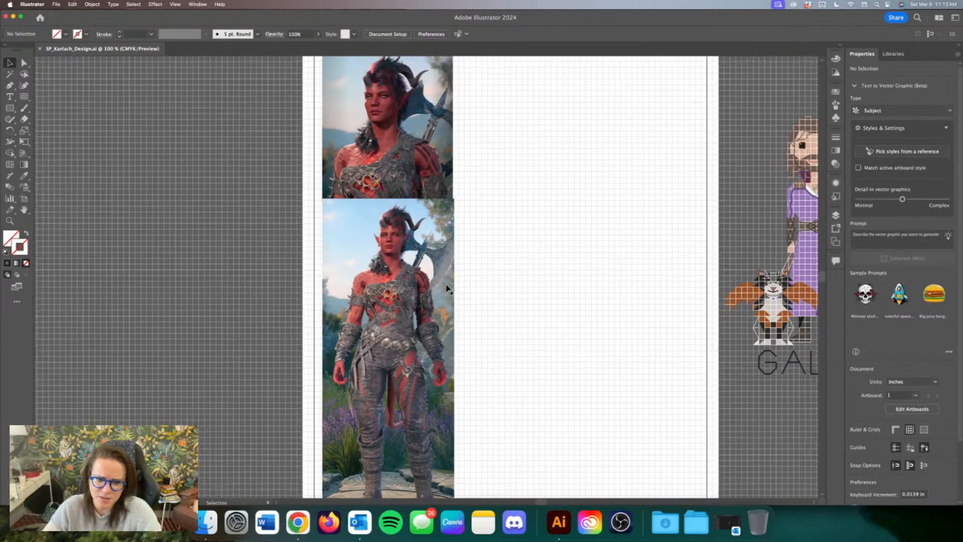
scroll(447, 287, "up", 3)
scroll(452, 287, "left", 2)
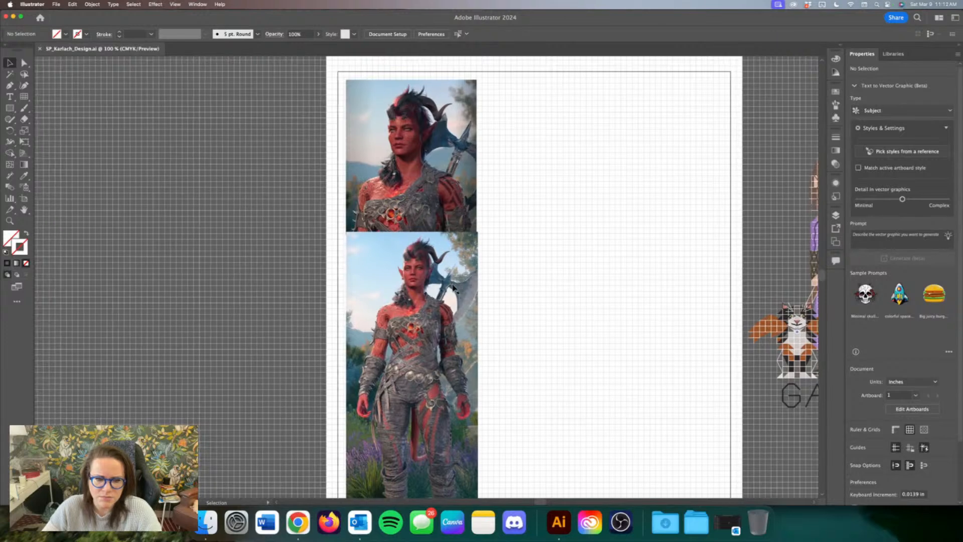
scroll(455, 288, "right", 4)
scroll(455, 288, "up", 2)
scroll(456, 287, "right", 2)
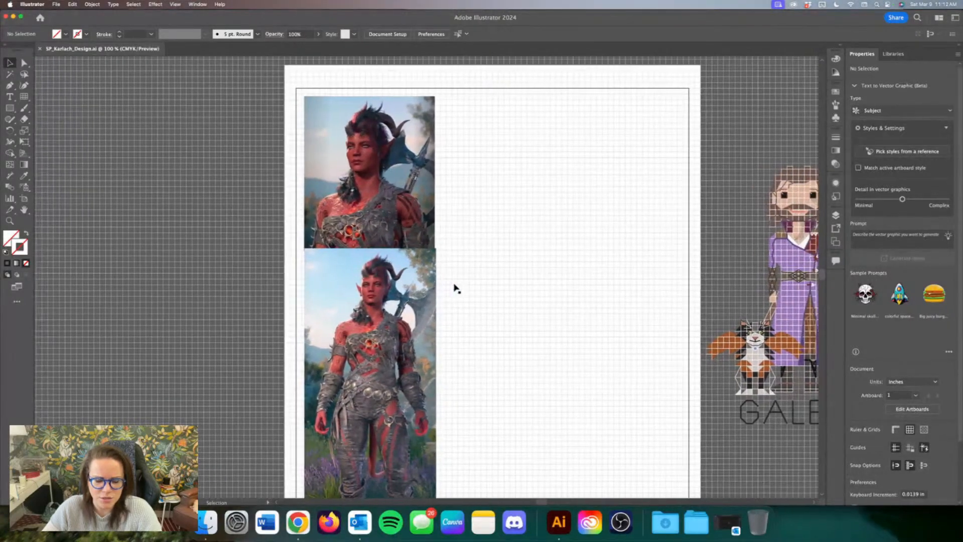
Step: Examine the reference character's horns, hair, armour, belt, boots and axe, both enlarged and at full length
key("super+plus")
scroll(475, 279, "up", 4)
scroll(475, 280, "right", 2)
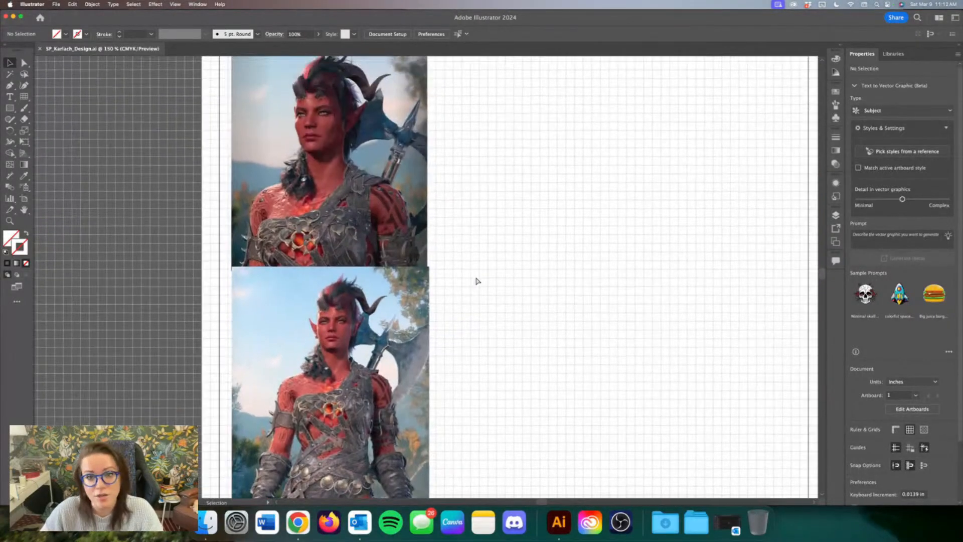
scroll(477, 281, "up", 2)
scroll(477, 281, "right", 2)
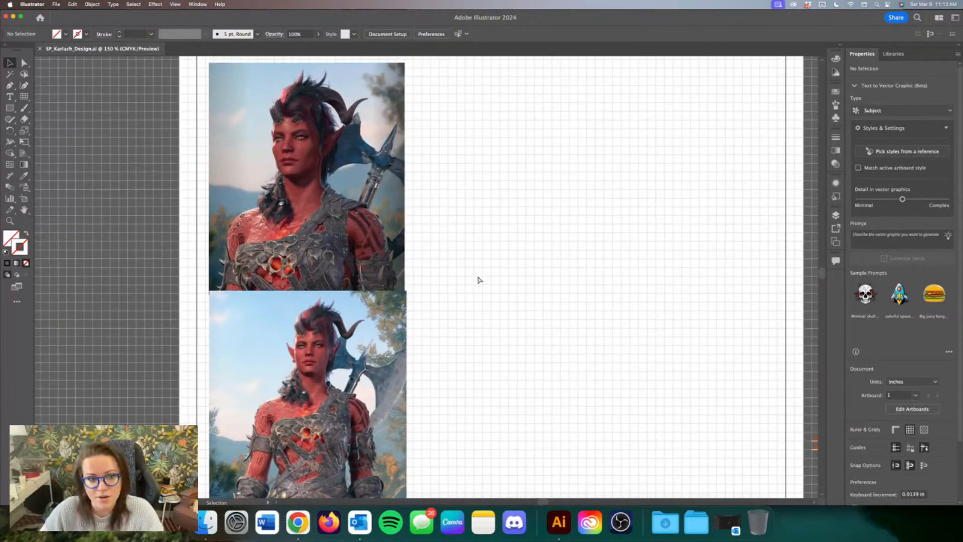
scroll(476, 272, "right", 1)
scroll(476, 272, "up", 1)
scroll(478, 271, "right", 2)
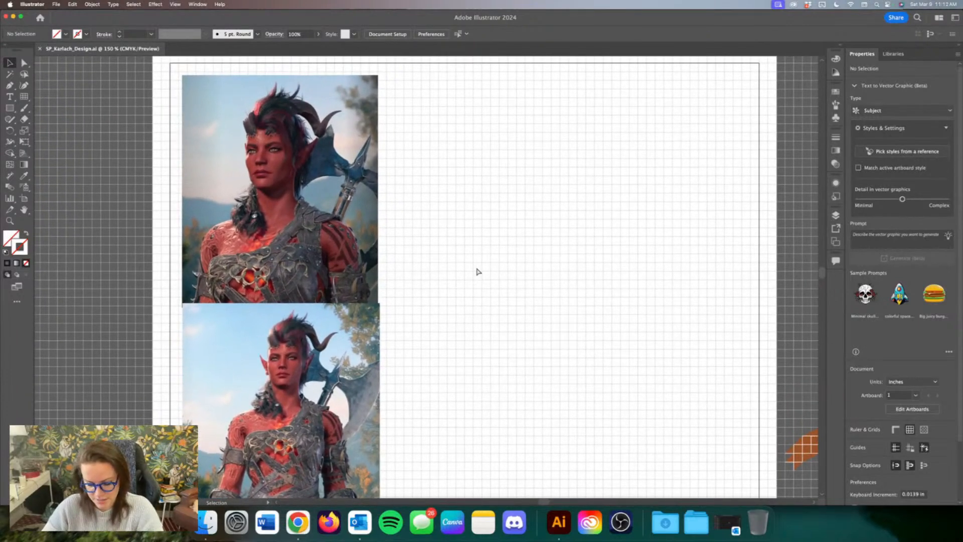
scroll(469, 255, "left", 1)
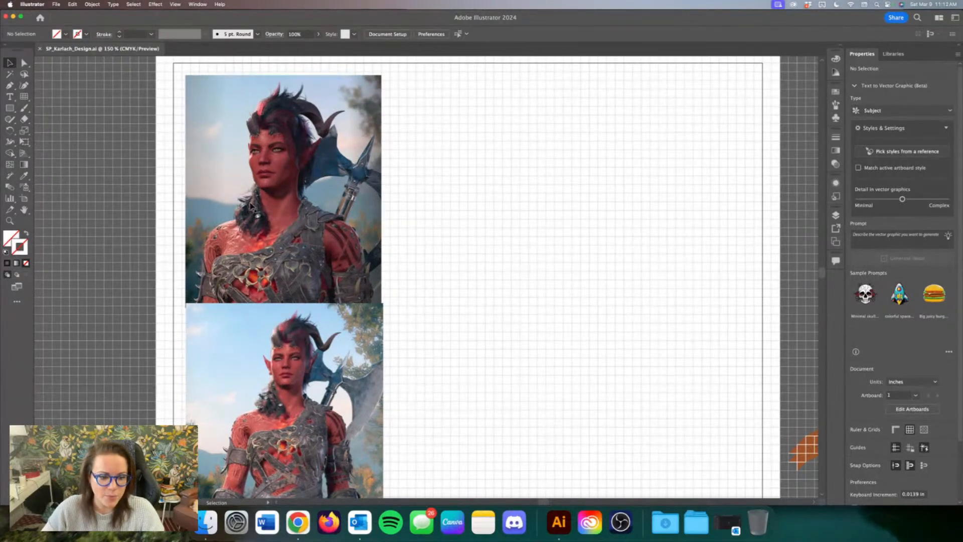
scroll(250, 204, "down", 1)
scroll(261, 276, "down", 5)
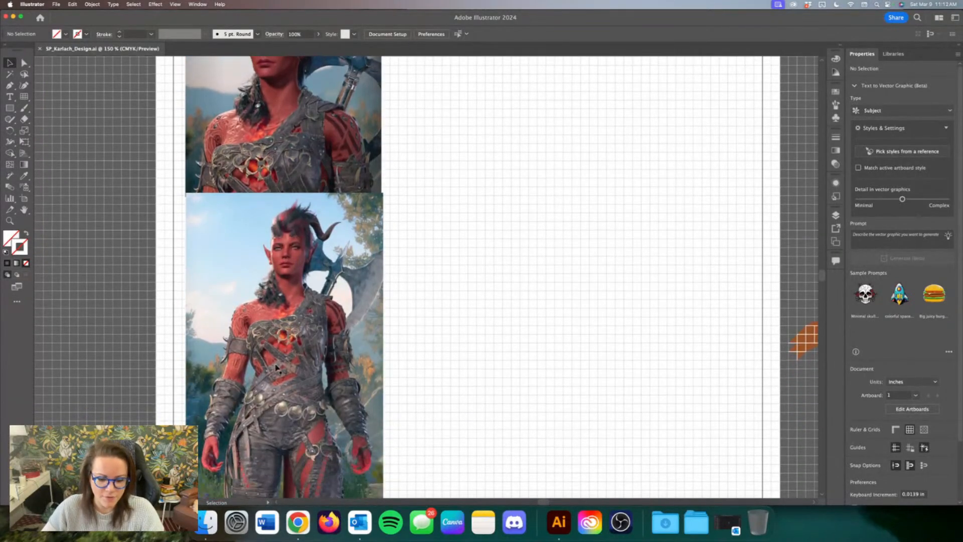
key("super+minus")
scroll(351, 392, "down", 4)
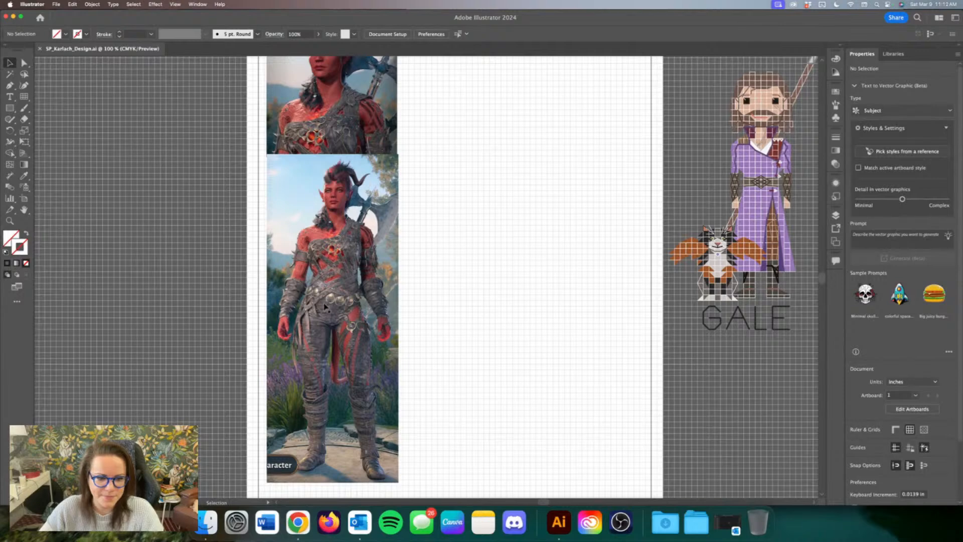
scroll(364, 299, "up", 4)
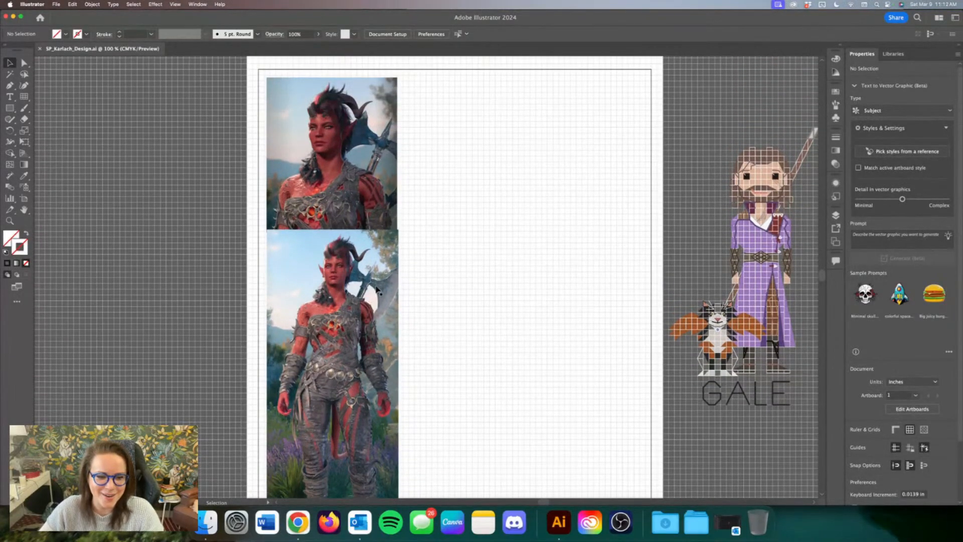
scroll(380, 291, "down", 1)
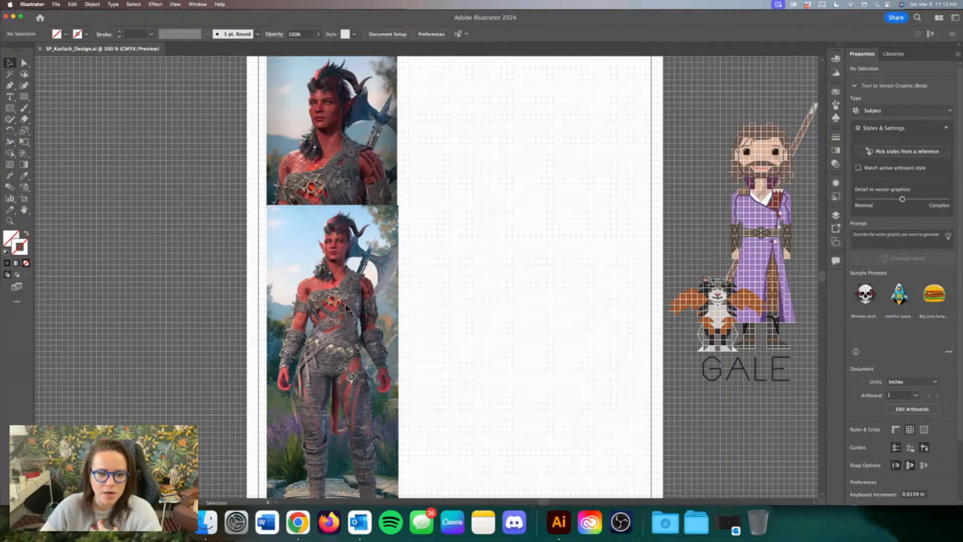
scroll(346, 316, "down", 2)
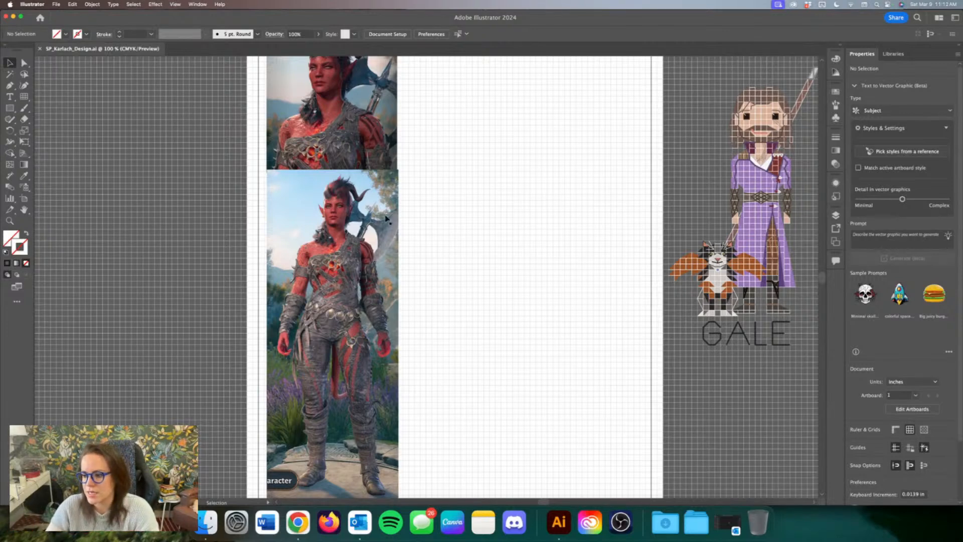
scroll(406, 220, "up", 1)
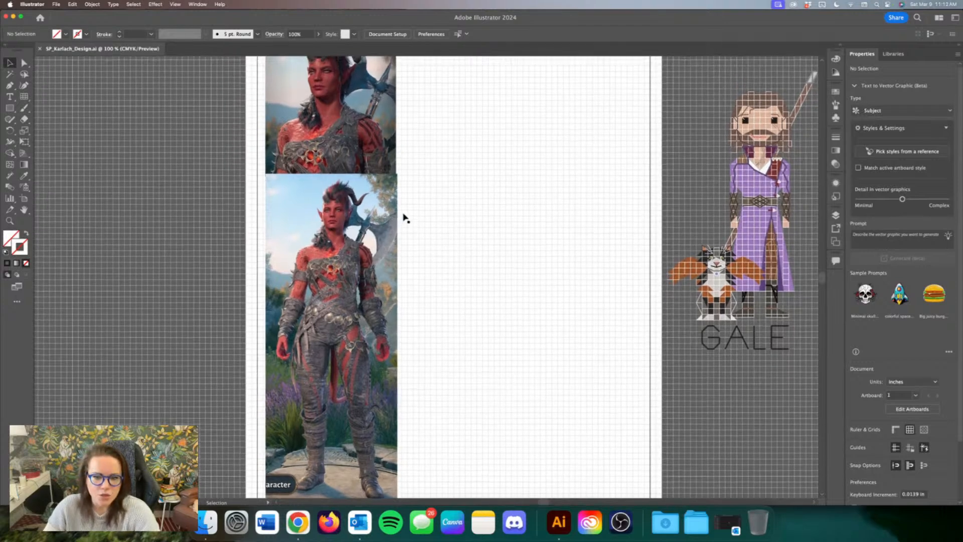
scroll(406, 220, "up", 3)
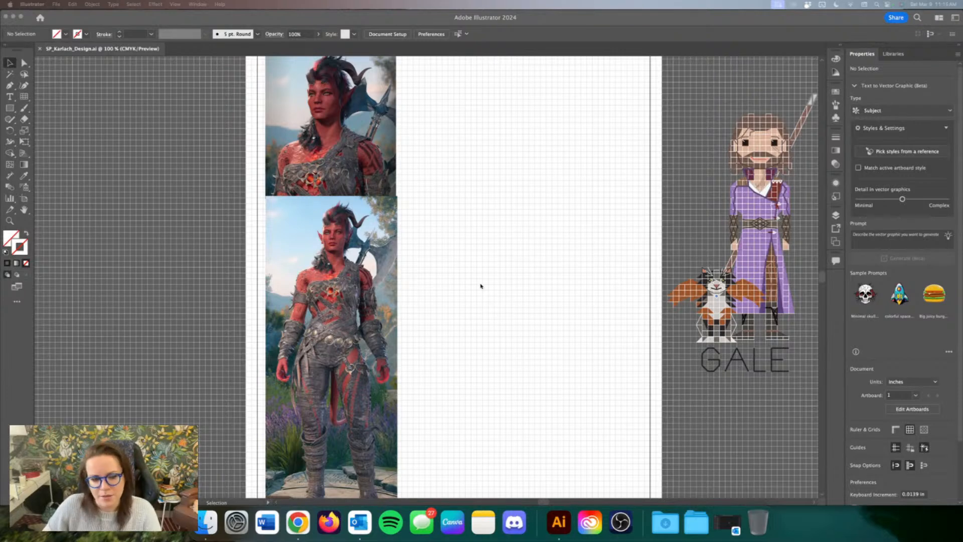
scroll(502, 276, "down", 2)
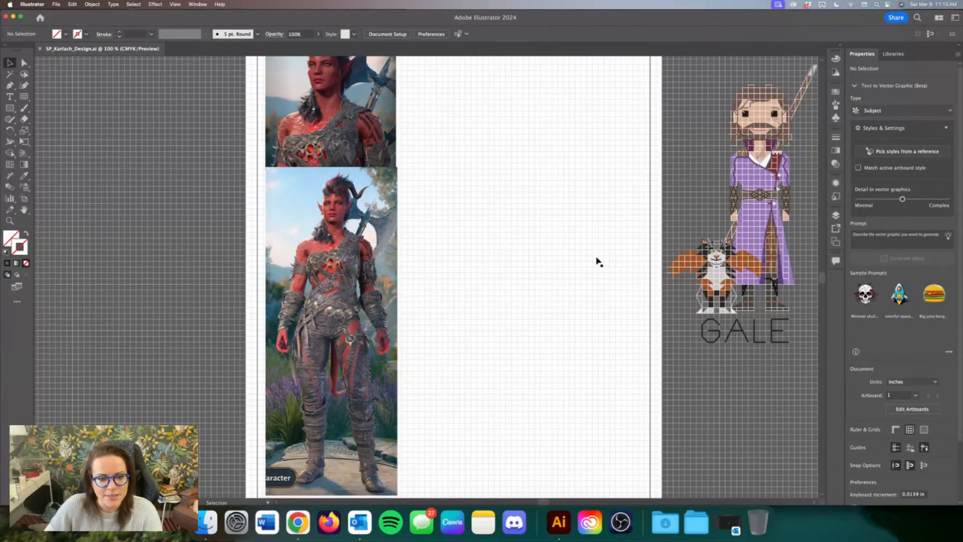
Step: Try to move the grouped Gale figure onto the empty area of the artboard
left_click_drag(731, 205, 504, 269)
key("super+z")
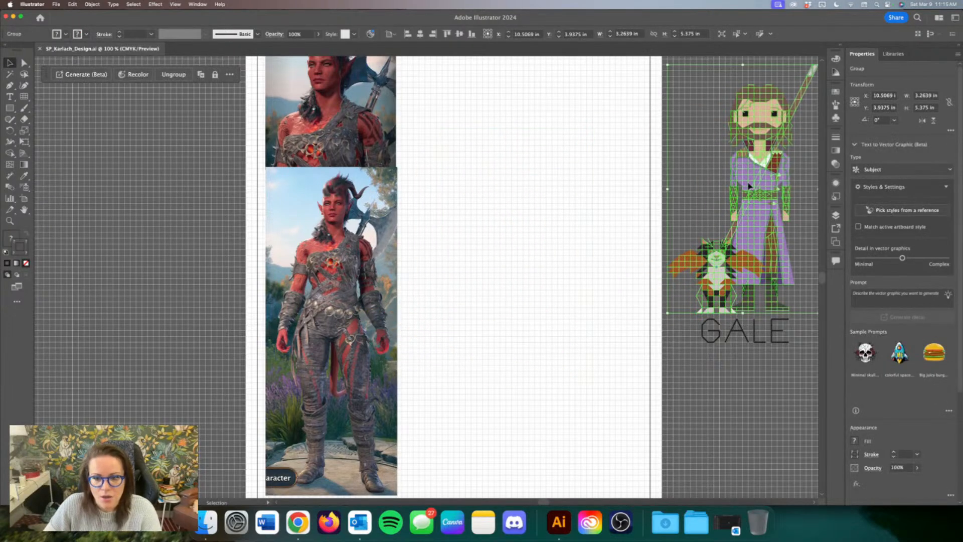
left_click(682, 192)
left_click(745, 186)
left_click(498, 194)
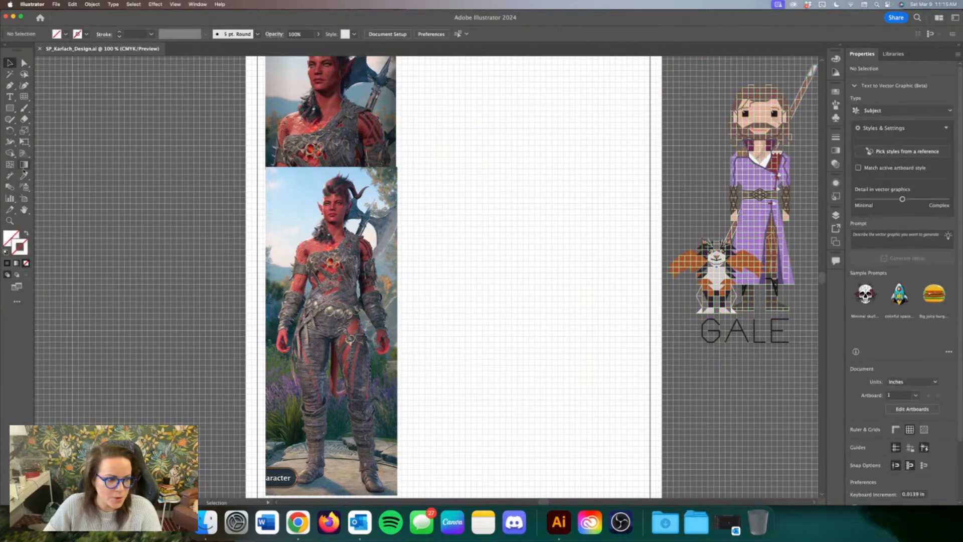
Step: Activate the Rectangle tool
left_click(10, 108)
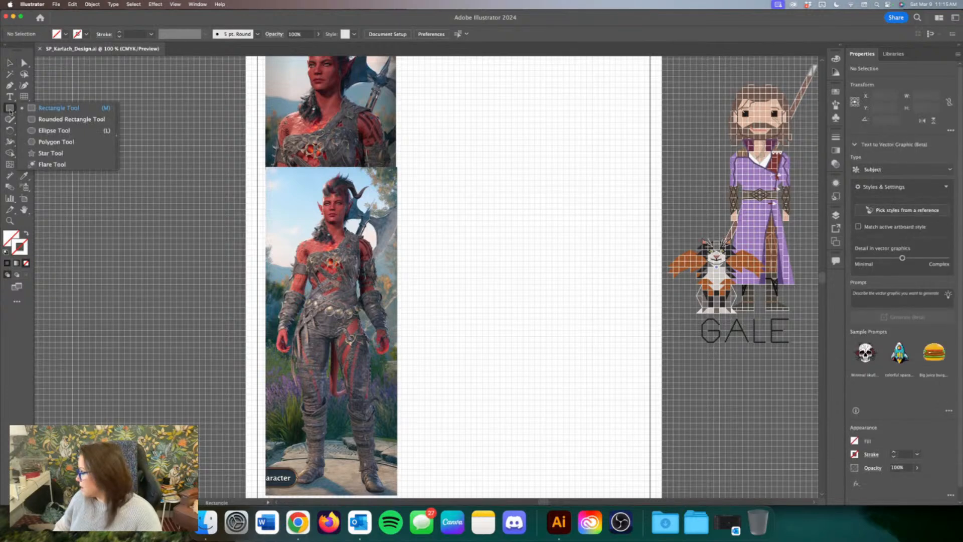
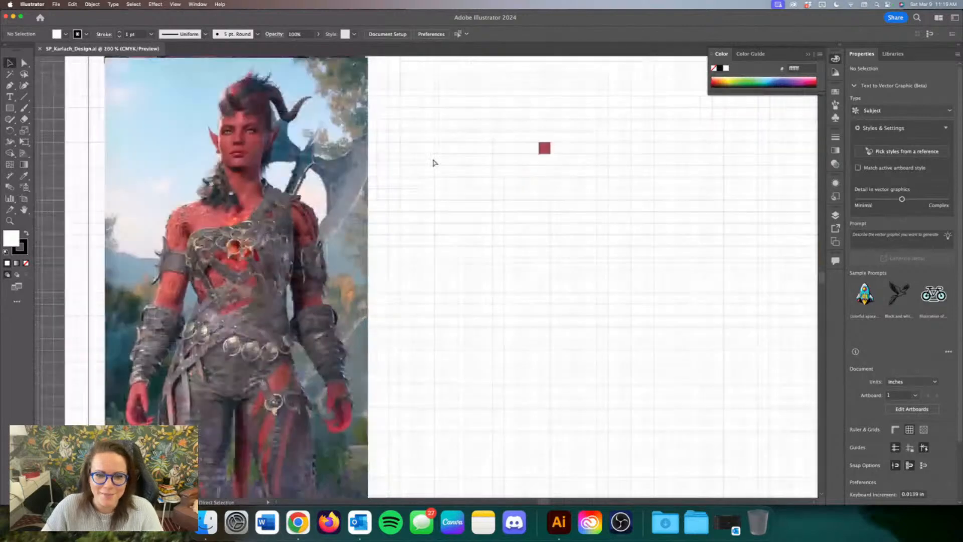
Step: Duplicate the red square into the adjacent grid cell on its right, and delete the copy
left_click(514, 180)
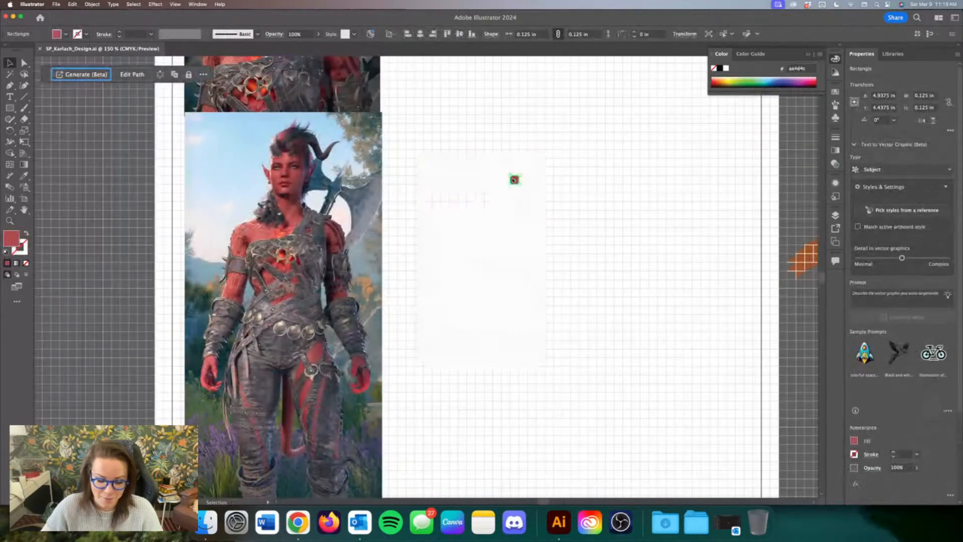
key("alt+Right")
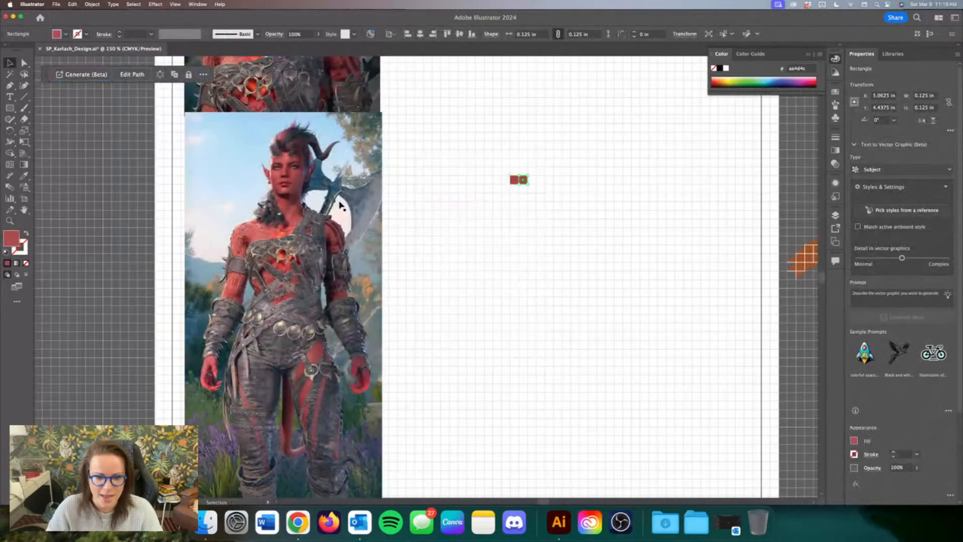
key("Delete")
Step: Recolour the red square by sampling the reference character's facial skin with the Eyedropper, settling on fill ce5757
key("super+equal")
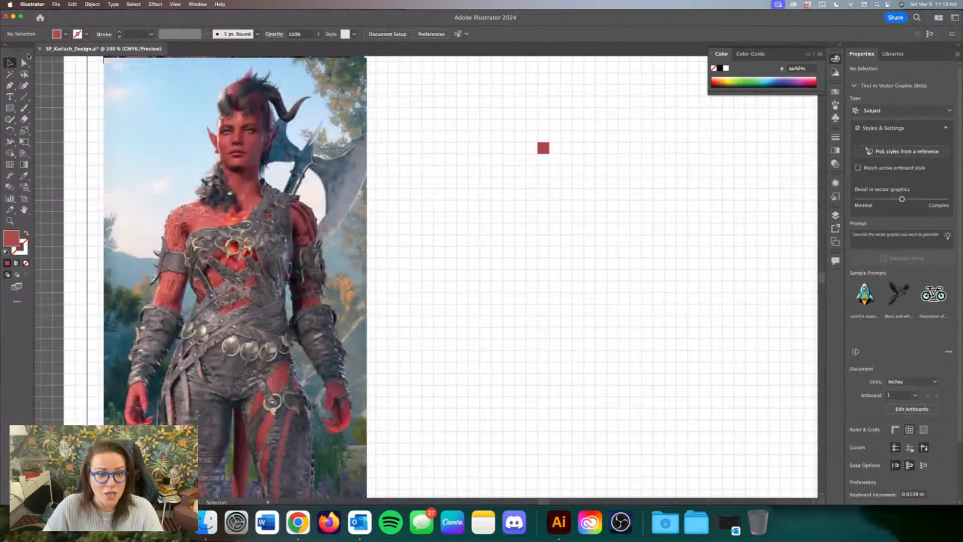
left_click(544, 148)
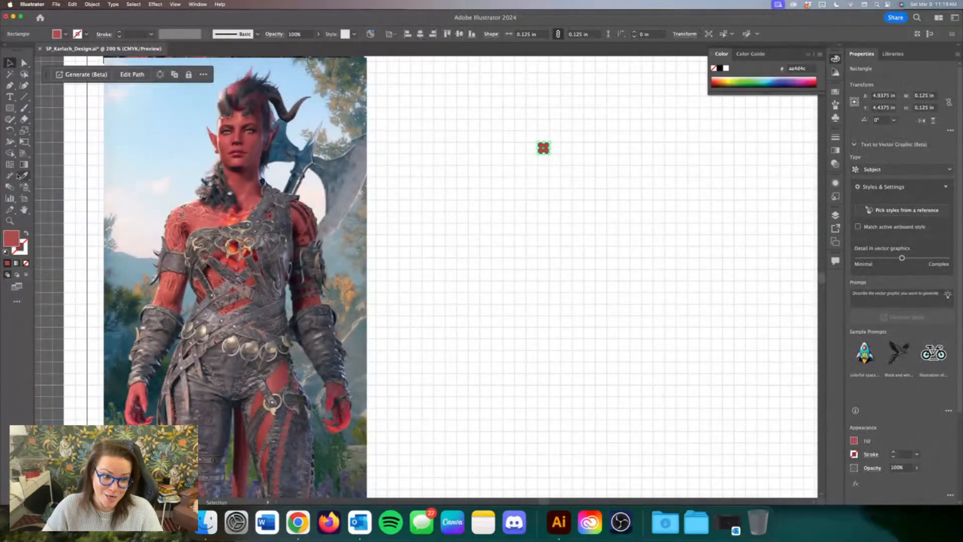
left_click(22, 176)
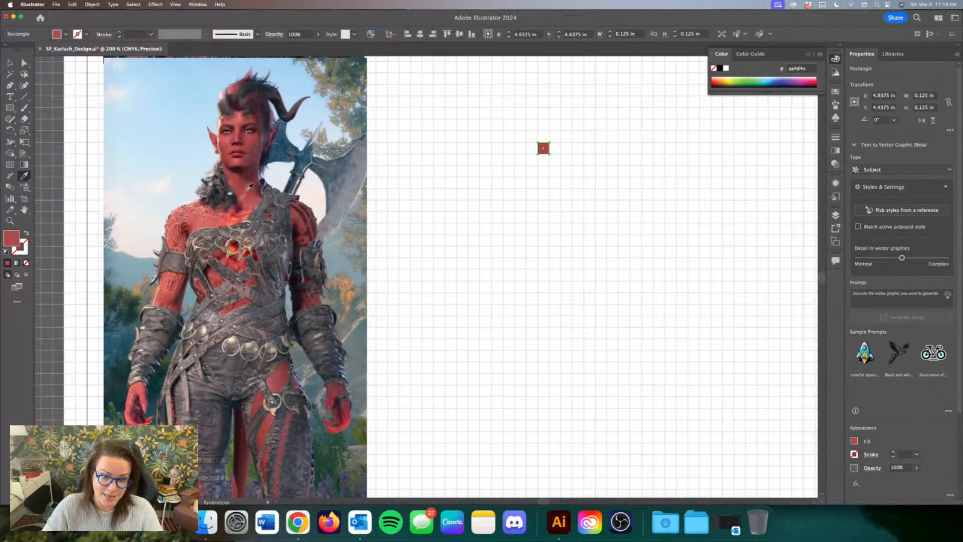
left_click(236, 258)
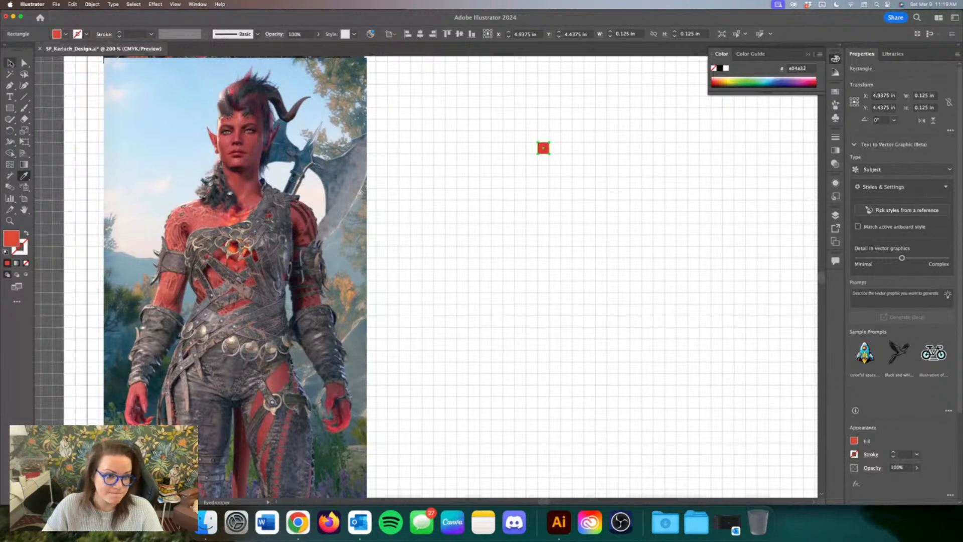
left_click(241, 117)
left_click(236, 118)
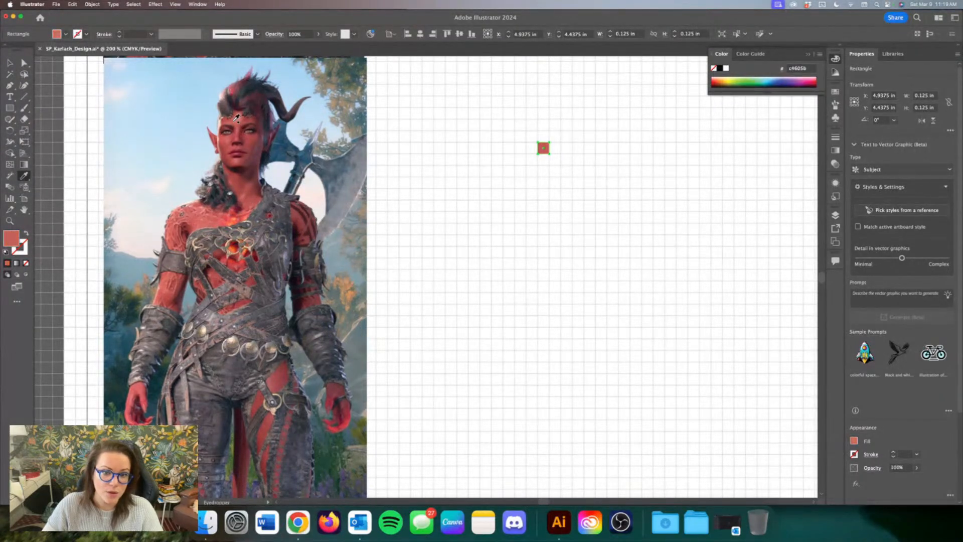
left_click(238, 139)
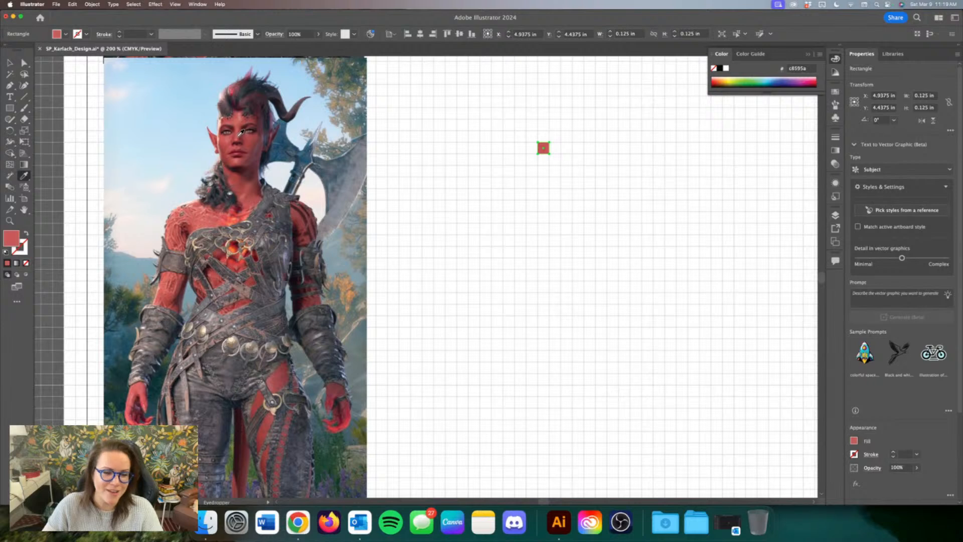
left_click(222, 138)
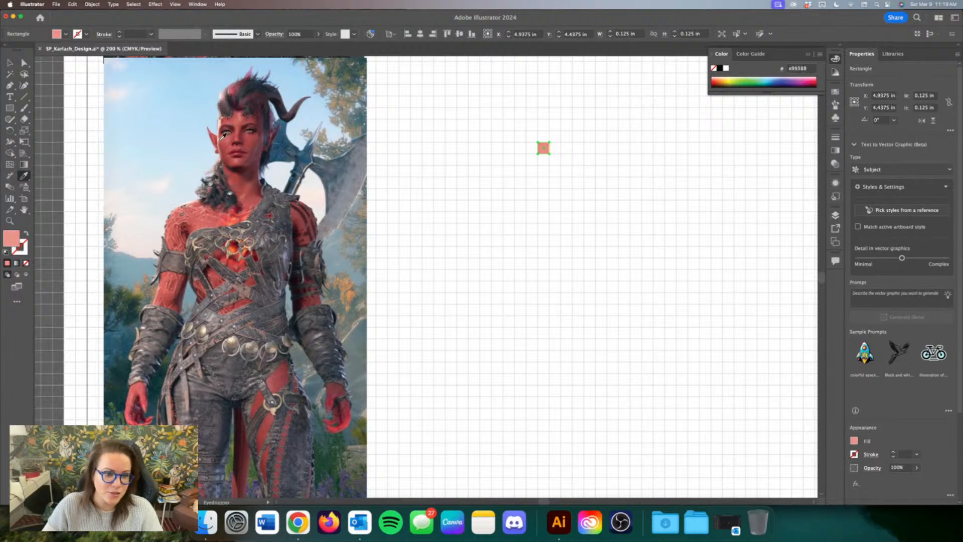
left_click(222, 137)
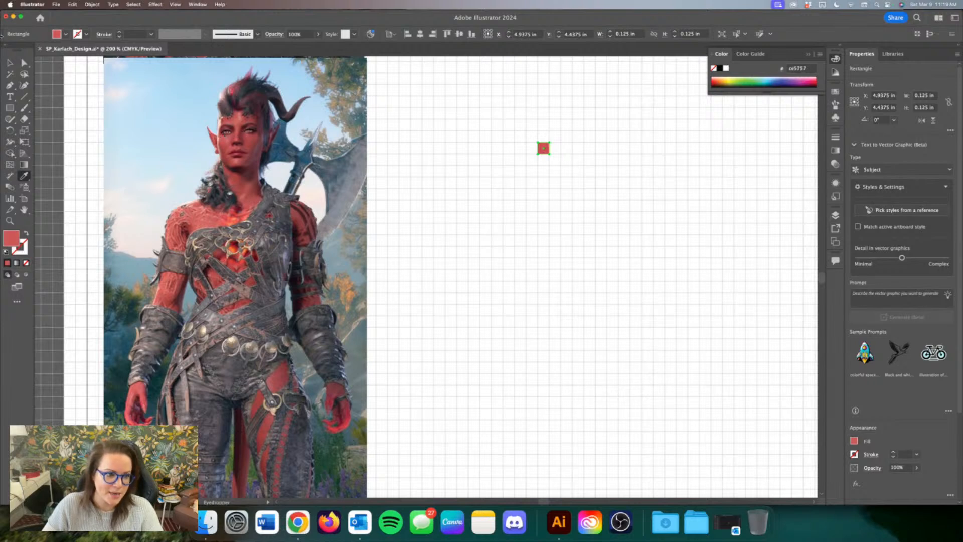
Step: Give the red square a white (ffffff) stroke at 0.5 pt weight
double_click(21, 248)
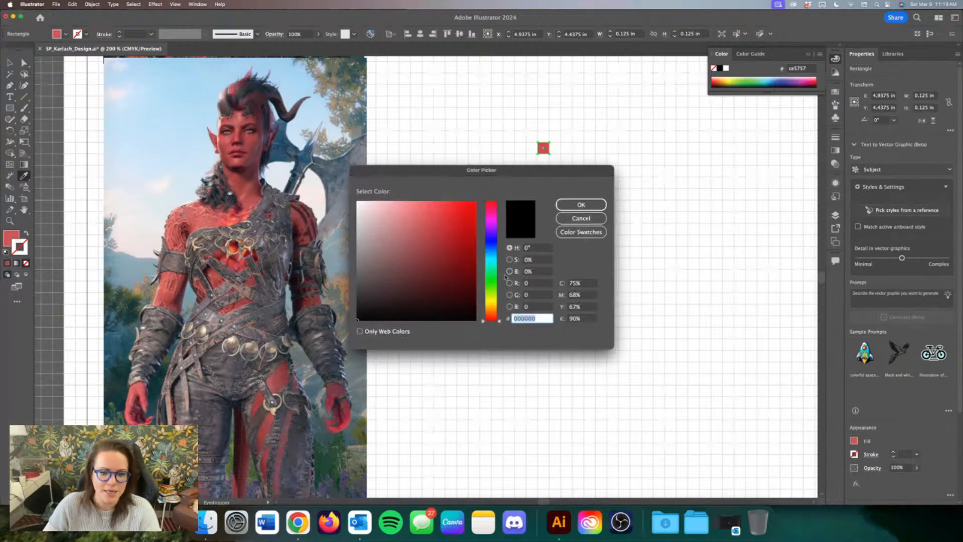
type("ffffff")
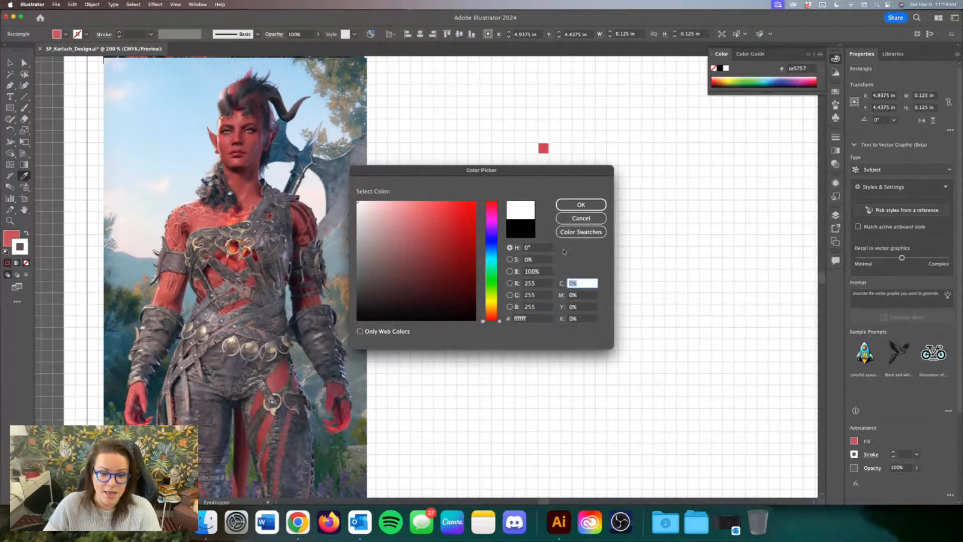
key("Return")
left_click(151, 33)
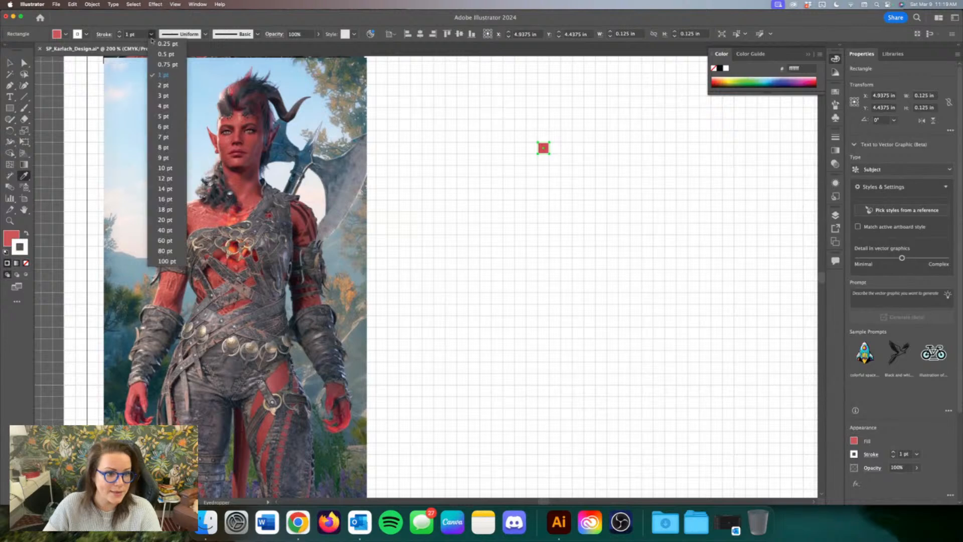
left_click(160, 48)
key("v")
left_click(420, 125)
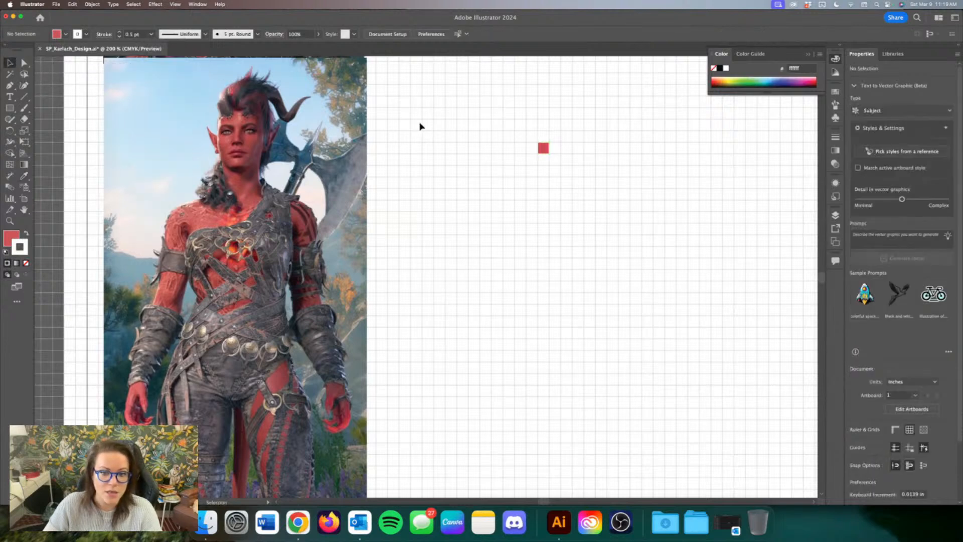
Step: Duplicate the outlined square into the adjacent cell on its right to form a two-square neck
left_click(544, 149)
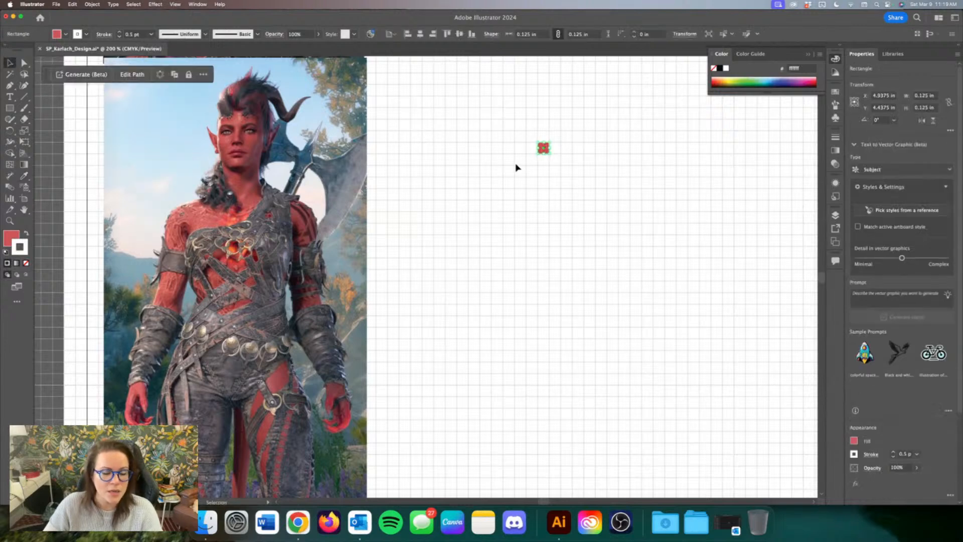
scroll(519, 159, "up", 5)
scroll(518, 159, "right", 5)
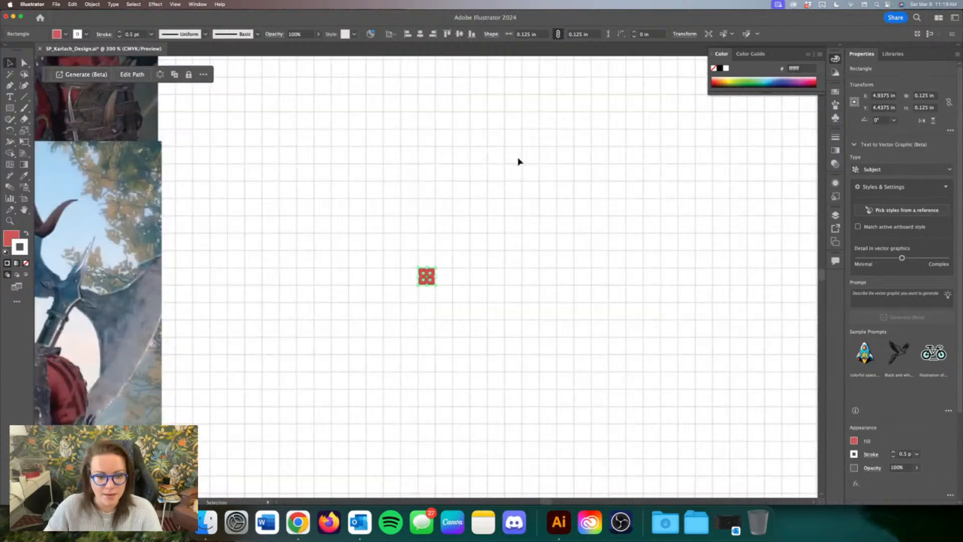
key("a")
key("v")
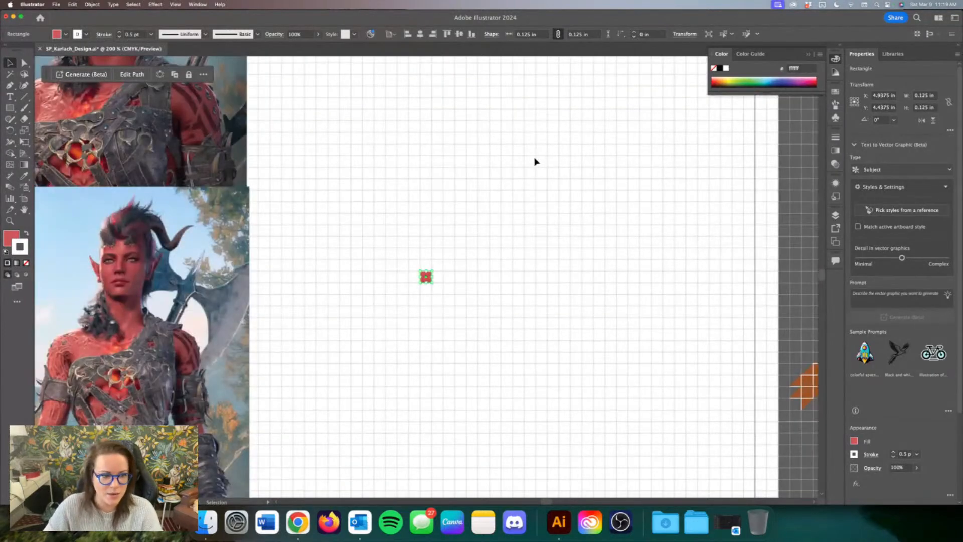
scroll(524, 163, "down", 3)
scroll(524, 163, "left", 4)
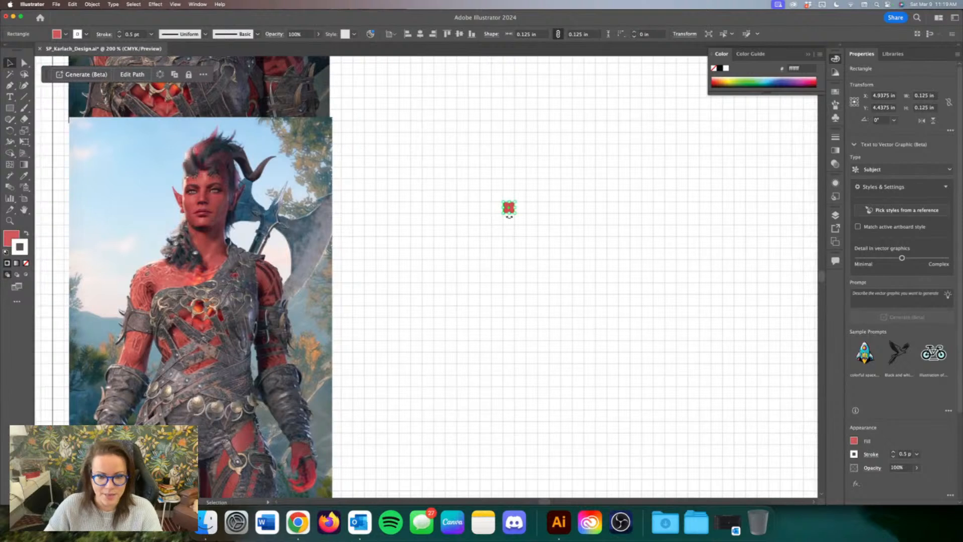
key("alt+Right")
Step: Lay a centred six-square row directly above the two-square neck as the bottom of the face
key("alt+Up")
key("Right")
key("Right")
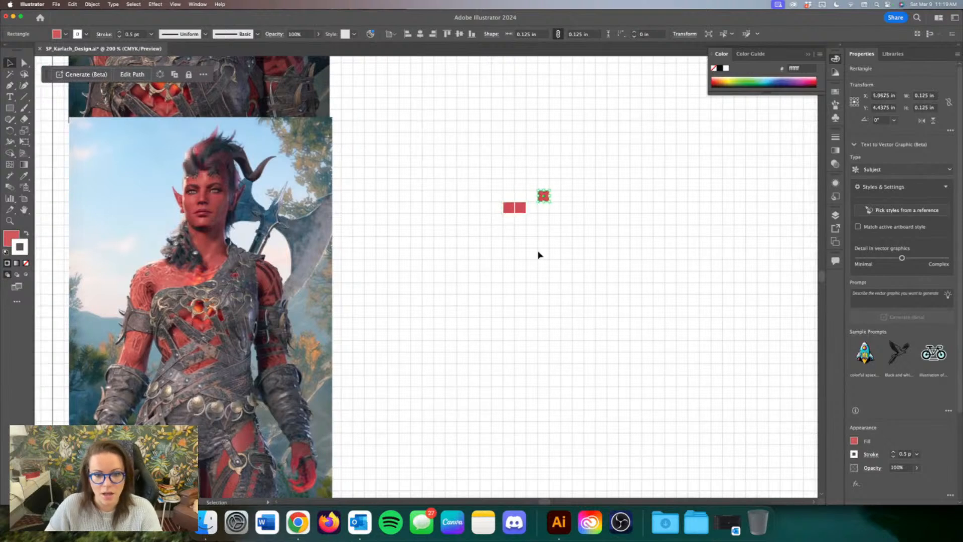
key("alt+Left")
key("alt+Left")
key("alt+Left")
key("alt+Left")
key("alt+Left")
Step: Add an eight-square row above the six-square chin row, extending one cell past it on each side
key("alt+Up")
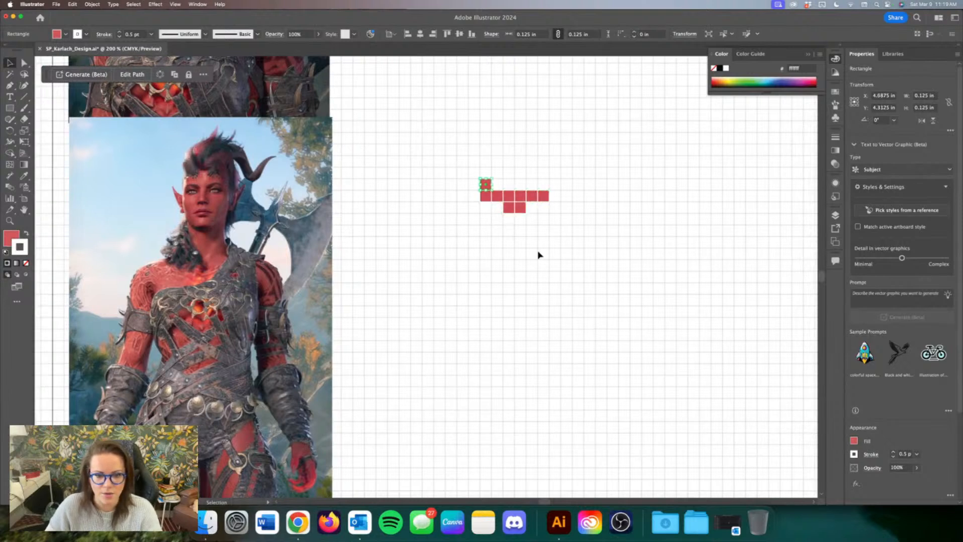
key("alt+Left")
key("alt+Right")
key("alt+Right")
key("alt+Right")
key("alt+Right")
key("alt+Right")
key("alt+Right")
Step: Stack a second eight-square row on top of the first to continue the face
key("alt+Up")
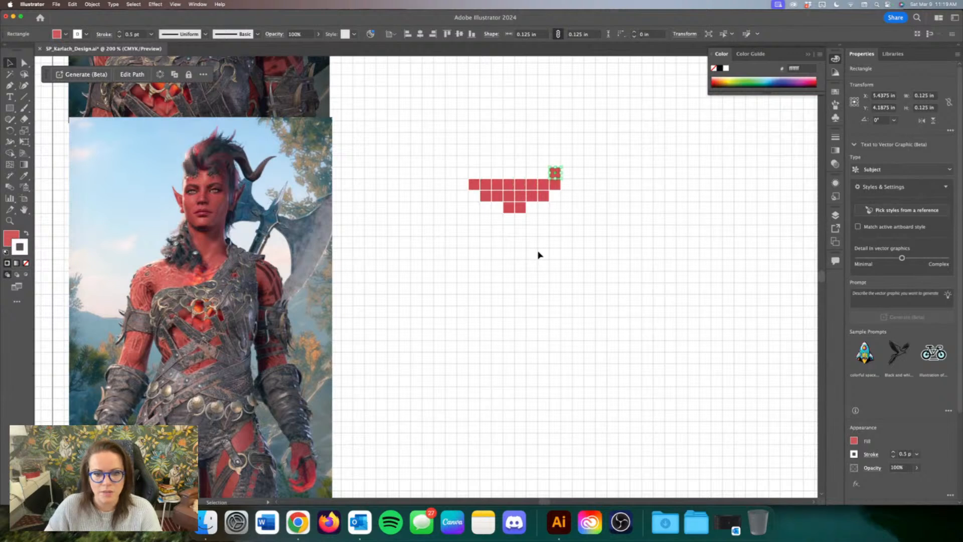
key("alt+Left")
key("alt+Left")
key("alt+Left")
key("alt+Left")
key("alt+Left")
key("alt+Left")
key("alt+Left")
Step: Build the eye row above, leaving the second cell from each end empty for the eyes
key("alt+Up")
key("alt+Right")
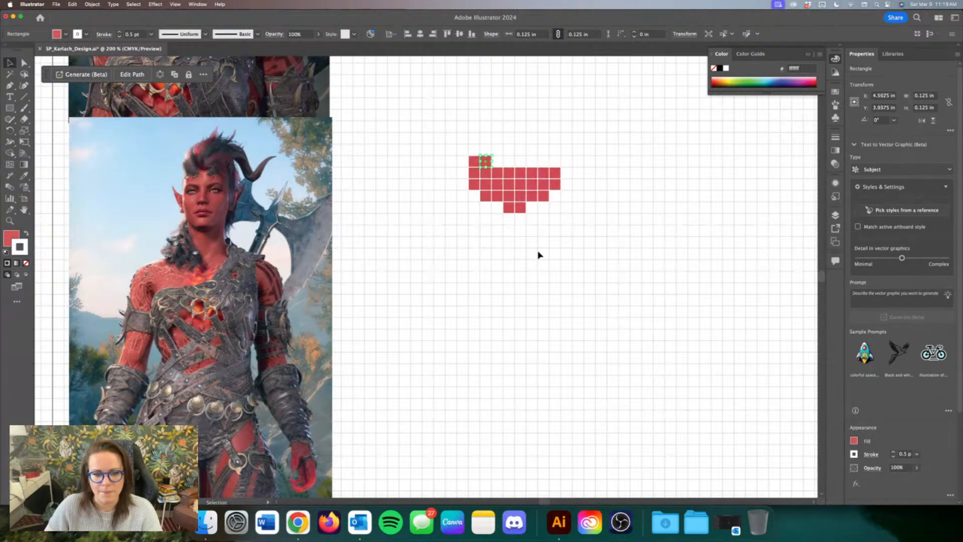
key("Right")
key("alt+Right")
key("alt+Right")
key("alt+Right")
key("alt+Right")
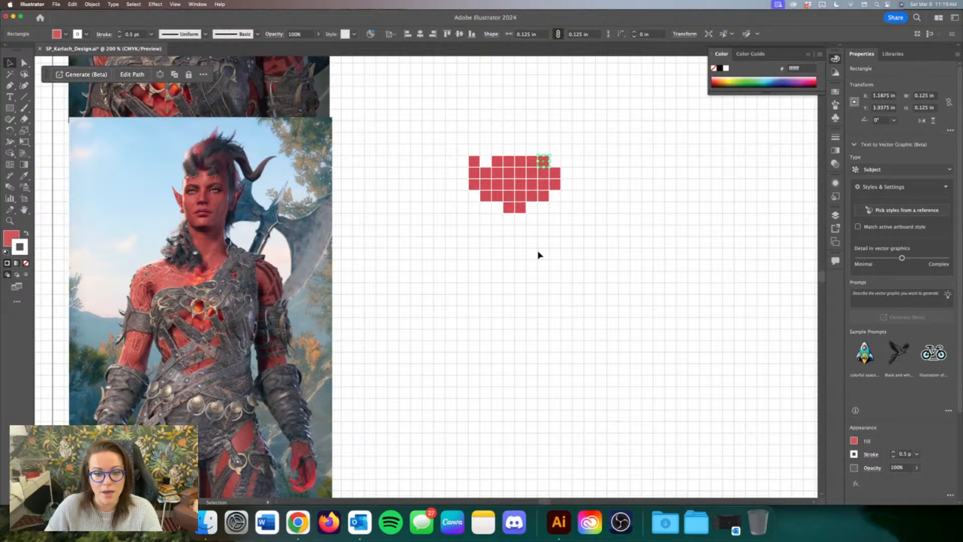
key("Right")
Step: Close the face above the eye gaps with a full eight-square row
key("alt+Up")
key("alt+Left")
key("alt+Left")
key("alt+Left")
key("alt+Left")
key("alt+Left")
key("alt+Left")
key("alt+Left")
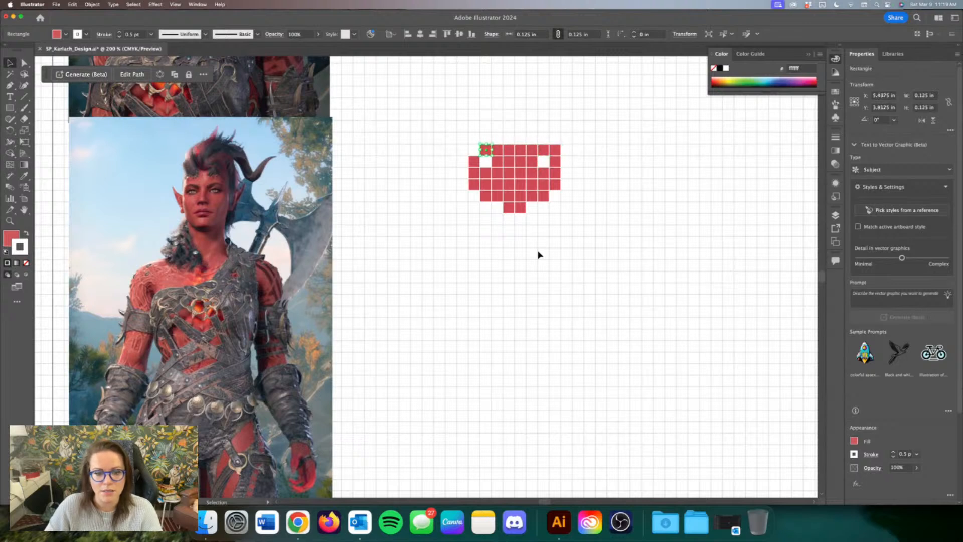
Step: Top the head with a six-square row inset by one cell on each side
key("alt+Up")
key("Right")
key("alt+Right")
key("alt+Right")
key("alt+Right")
key("alt+Right")
key("alt+Right")
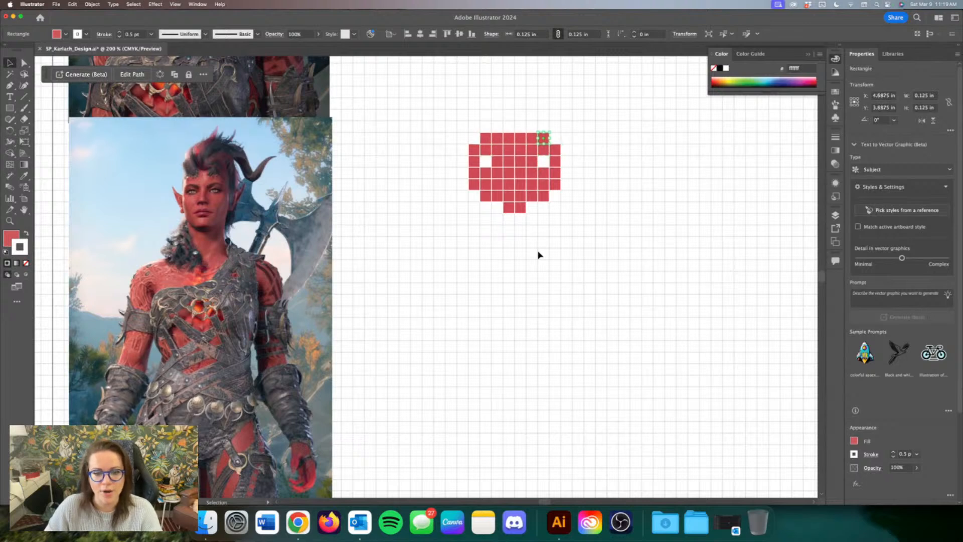
Step: Bring a copied square down below the neck and lay a centred six-square shoulder row from it
key("alt+Right")
key("Left")
key("Down")
key("Down")
key("Down")
key("Down")
key("Down")
key("Down")
key("Down")
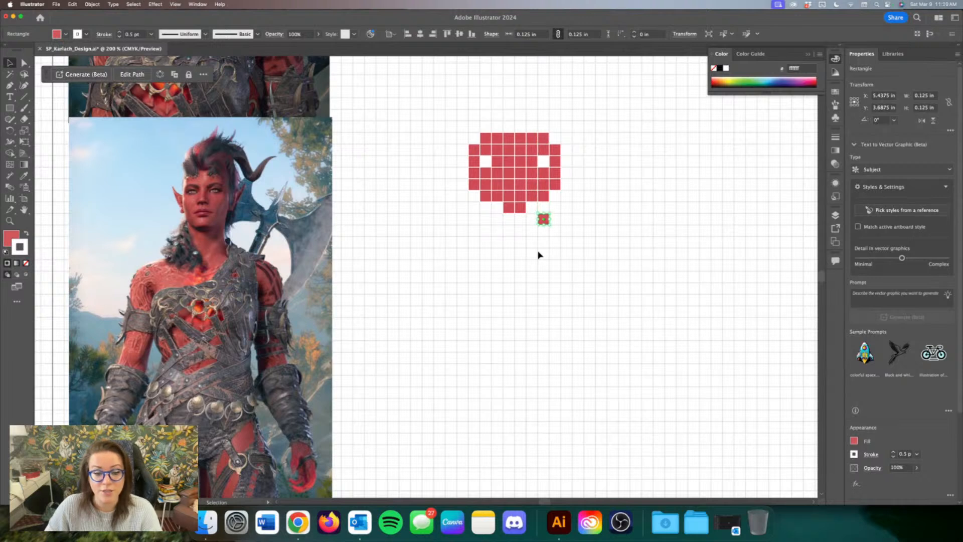
key("alt+Left")
key("alt+Left")
key("alt+Left")
key("alt+Left")
key("alt+Left")
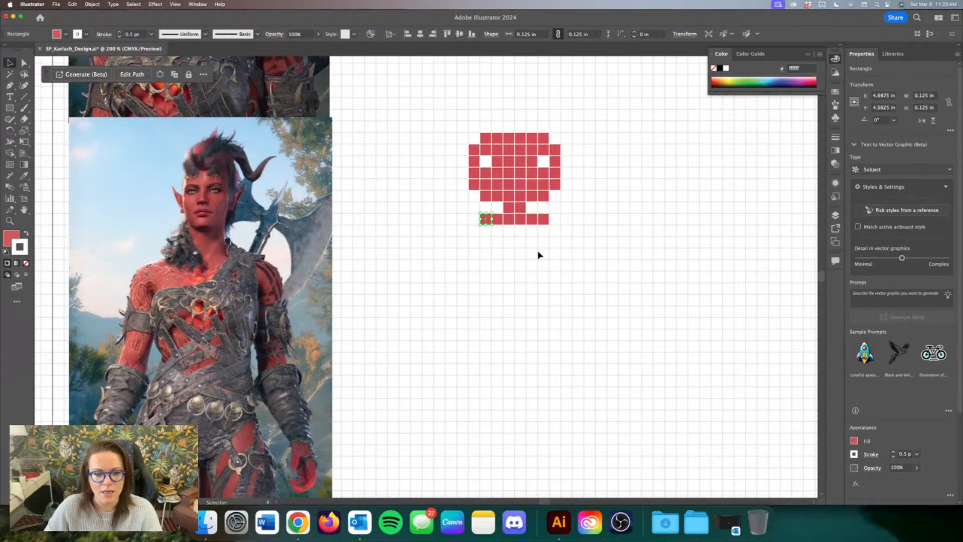
Step: Start the torso with a row beneath the shoulders, beginning one cell farther left and running past eight squares
key("alt+Down")
key("Left")
key("alt+Right")
key("alt+Right")
key("alt+Right")
key("alt+Right")
key("alt+Right")
key("alt+Right")
key("alt+Right")
key("alt+Right")
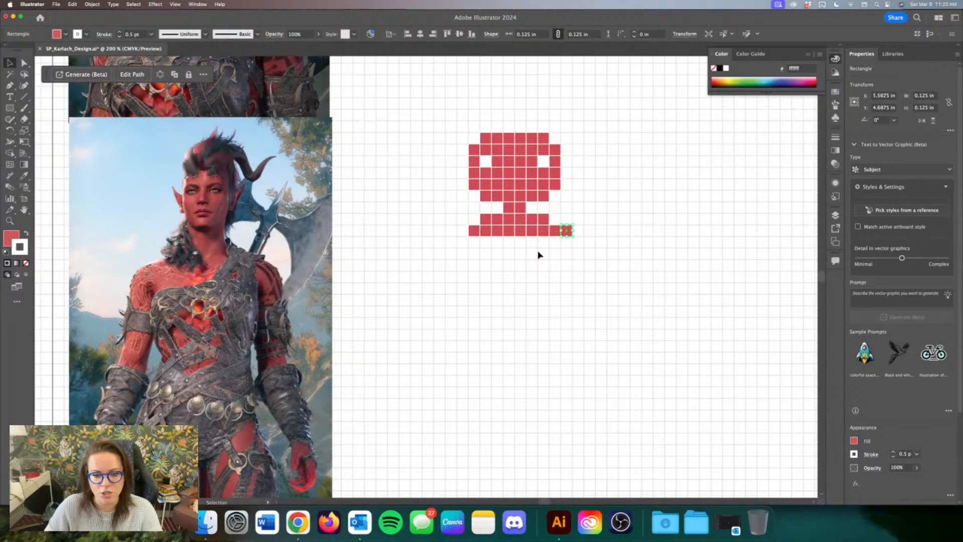
Step: Move the surplus end square down into the next row and fill that row to eight squares
key("Down")
key("Left")
key("alt+Left")
key("alt+Left")
key("alt+Left")
key("alt+Left")
key("alt+Left")
key("alt+Left")
key("alt+Left")
Step: Add the third and fourth eight-square rows to the torso
key("alt+Down")
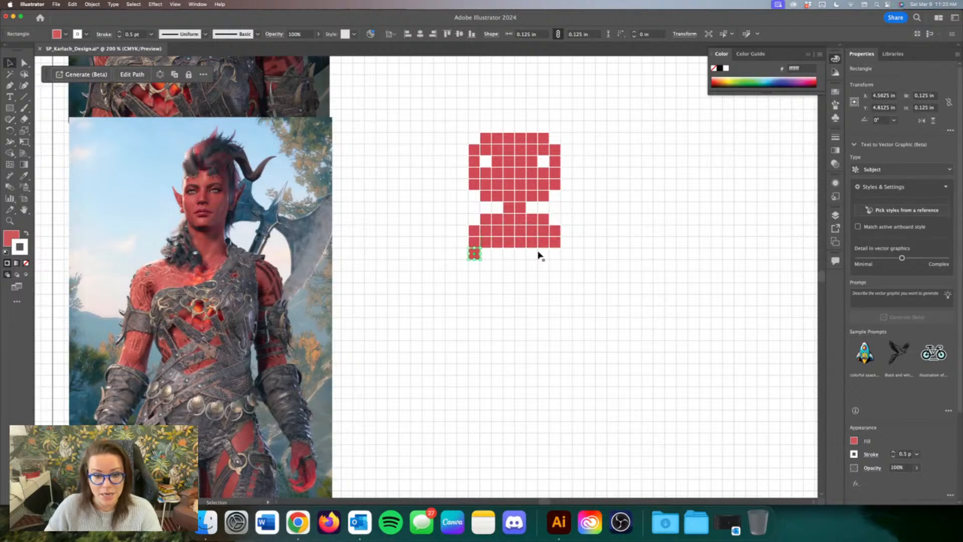
key("alt+Right")
key("alt+Right")
key("alt+Right")
key("alt+Right")
key("alt+Right")
key("alt+Right")
key("alt+Right")
key("alt+Down")
key("alt+Left")
key("alt+Left")
key("alt+Left")
key("alt+Left")
key("alt+Left")
key("alt+Left")
key("alt+Left")
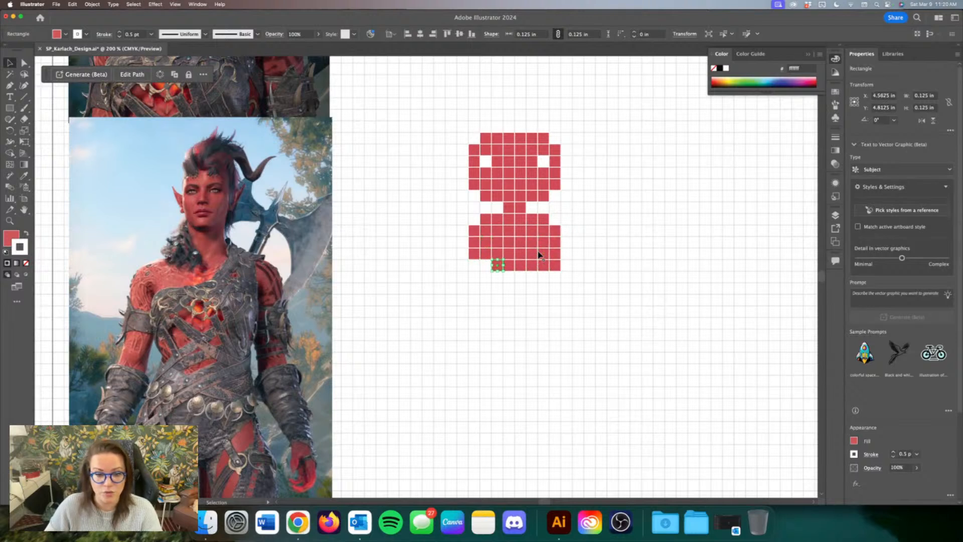
Step: Extend the torso downward with its fifth and sixth eight-square rows
key("alt+Down")
key("alt+Right")
key("alt+Right")
key("alt+Right")
key("alt+Right")
key("alt+Right")
key("alt+Right")
key("alt+Right")
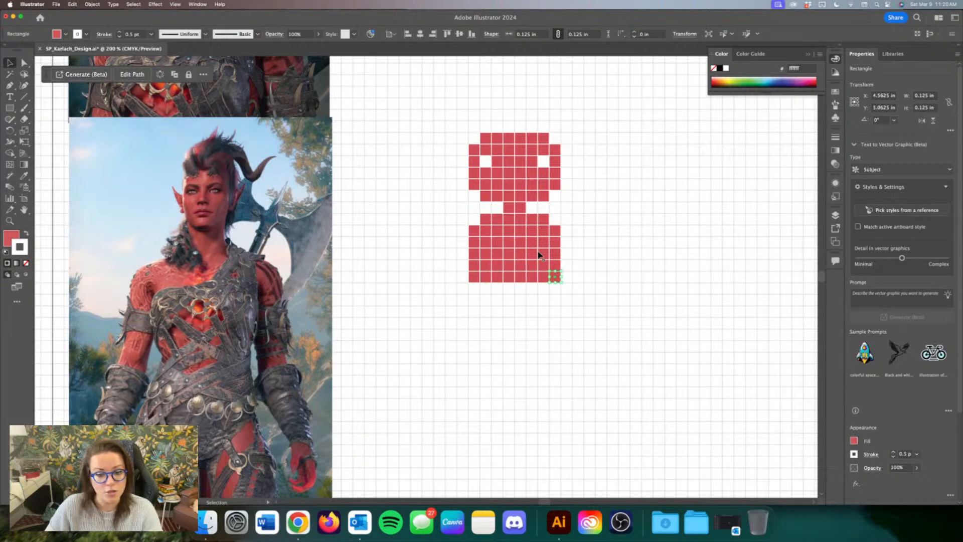
key("alt+Down")
key("alt+Left")
key("alt+Left")
key("alt+Left")
key("alt+Left")
key("alt+Left")
key("alt+Left")
key("alt+Left")
Step: Lengthen the body block with the seventh and eighth eight-square rows
key("alt+Down")
key("alt+Right")
key("alt+Right")
key("alt+Right")
key("alt+Right")
key("alt+Right")
key("alt+Right")
key("alt+Right")
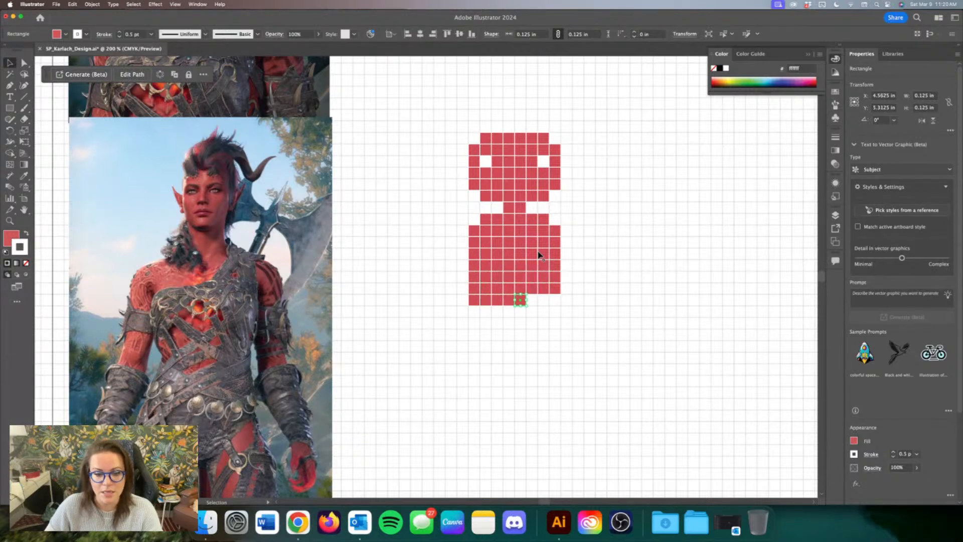
key("alt+Down")
key("alt+Left")
key("alt+Left")
key("alt+Left")
key("alt+Left")
key("alt+Left")
key("alt+Left")
key("alt+Left")
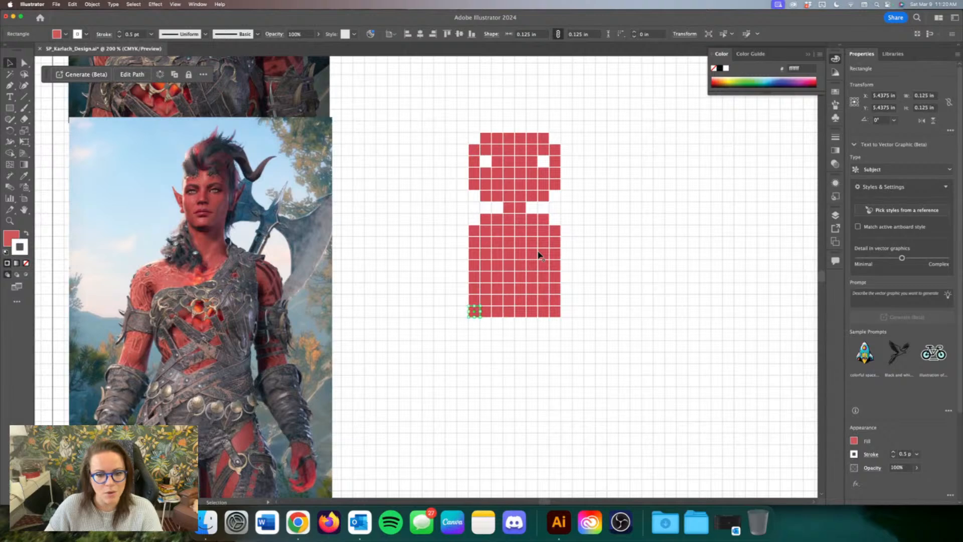
Step: Add a ninth eight-square row to the lower edge of the torso
key("super+minus")
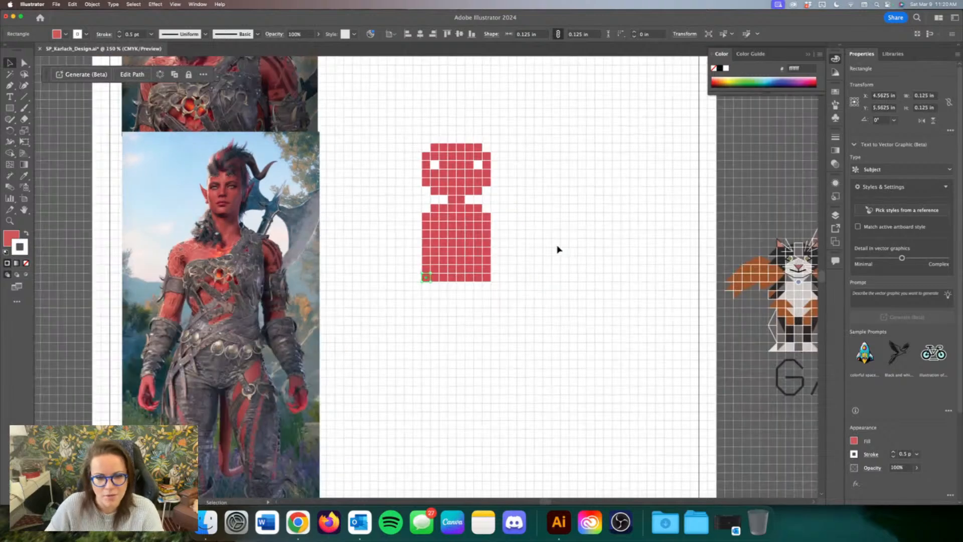
scroll(556, 247, "down", 1)
scroll(556, 247, "down", 1)
key("alt+Down")
key("alt+Right")
key("alt+Right")
key("alt+Right")
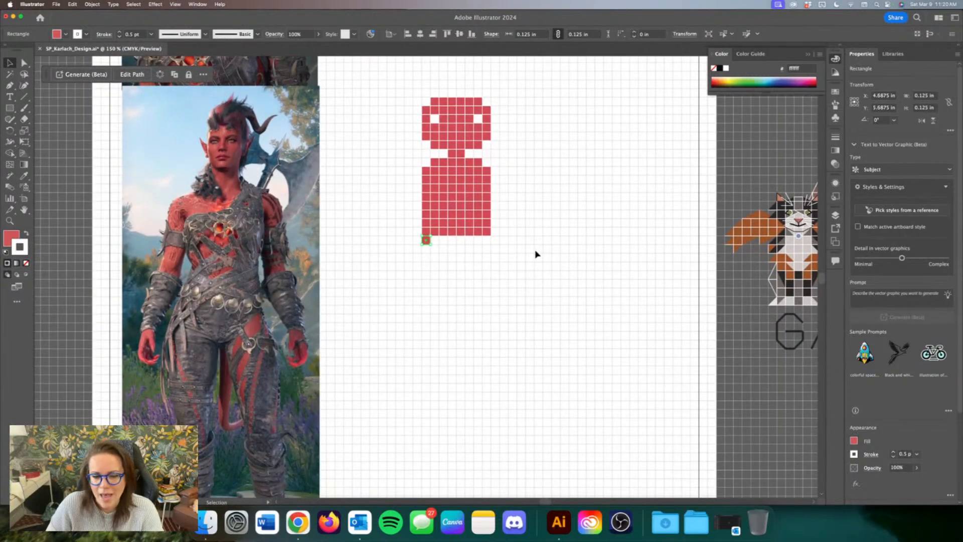
key("alt+Right")
key("alt+Right")
key("alt+Right")
key("alt+Right")
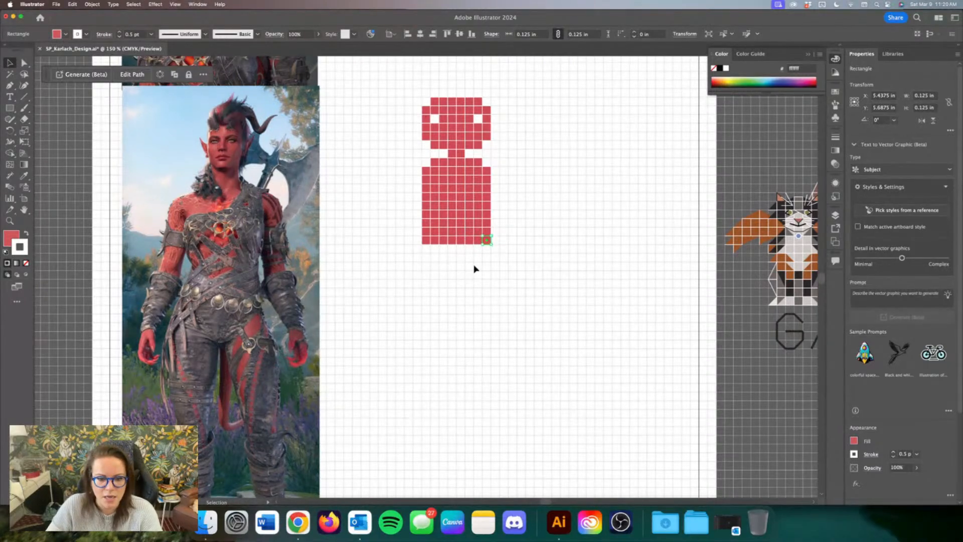
Step: Duplicate a block of torso squares six wide and eight tall below the torso, and delete its middle two columns to form the legs
left_click(434, 179)
left_click_drag(435, 182, 447, 264)
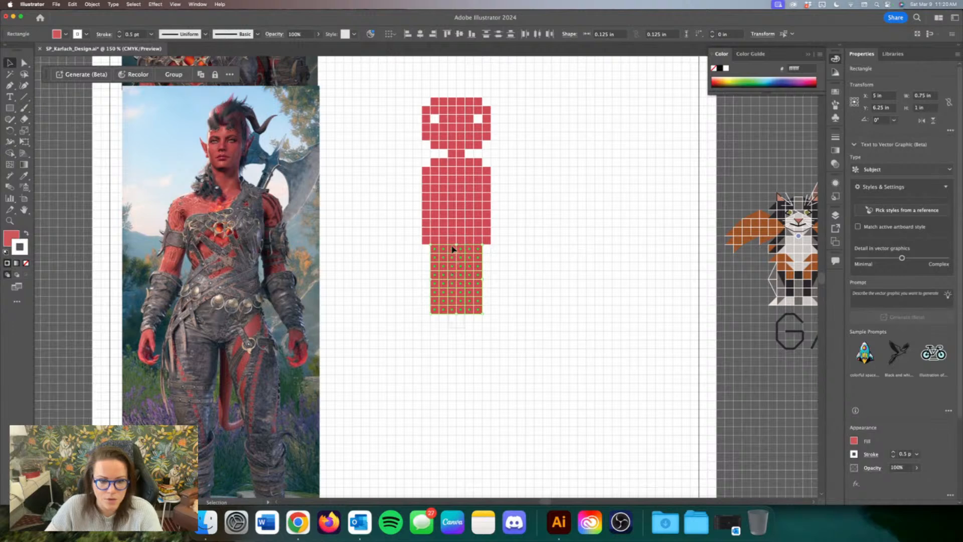
left_click_drag(452, 248, 424, 245)
key("Delete")
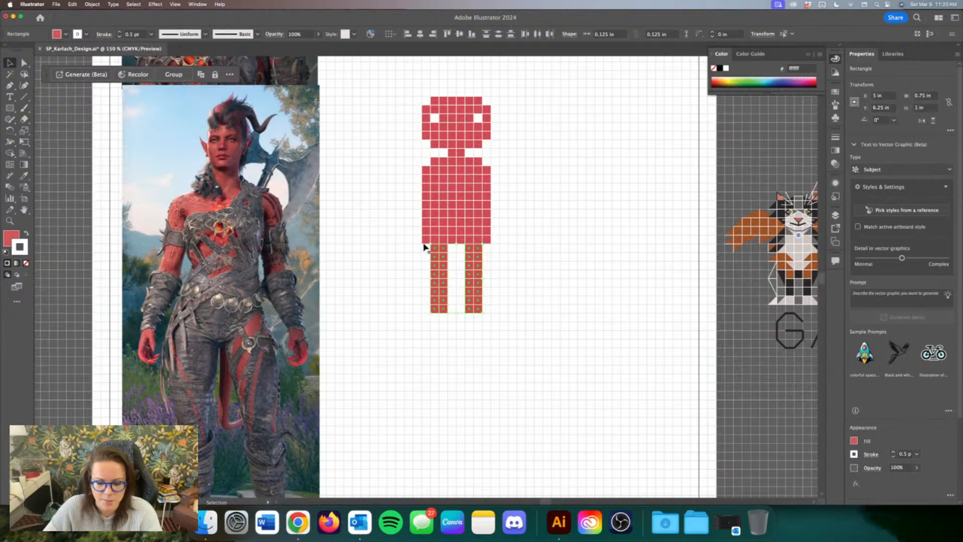
Step: Shift both legs down one grid cell and fill the gap with a six-square hip row
key("Down")
left_click(437, 241)
key("alt+Down")
key("alt+Right")
key("alt+Right")
key("alt+Right")
key("alt+Right")
key("alt+Right")
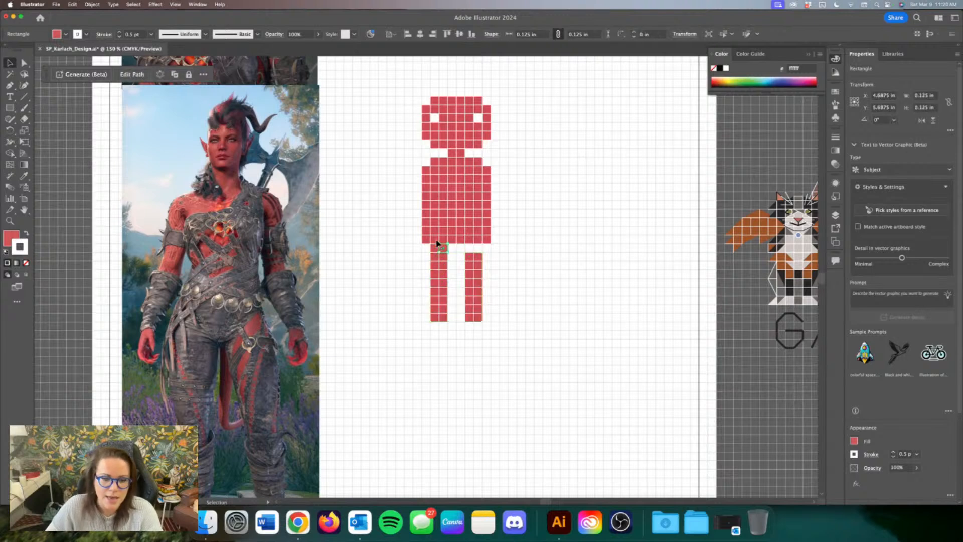
Step: Lengthen both legs by one two-square row at their lower ends
left_click(482, 319)
key("alt+Down")
key("alt+Left")
key("alt+Left")
key("alt+Left")
key("alt+Left")
key("alt+Left")
key("alt+Left")
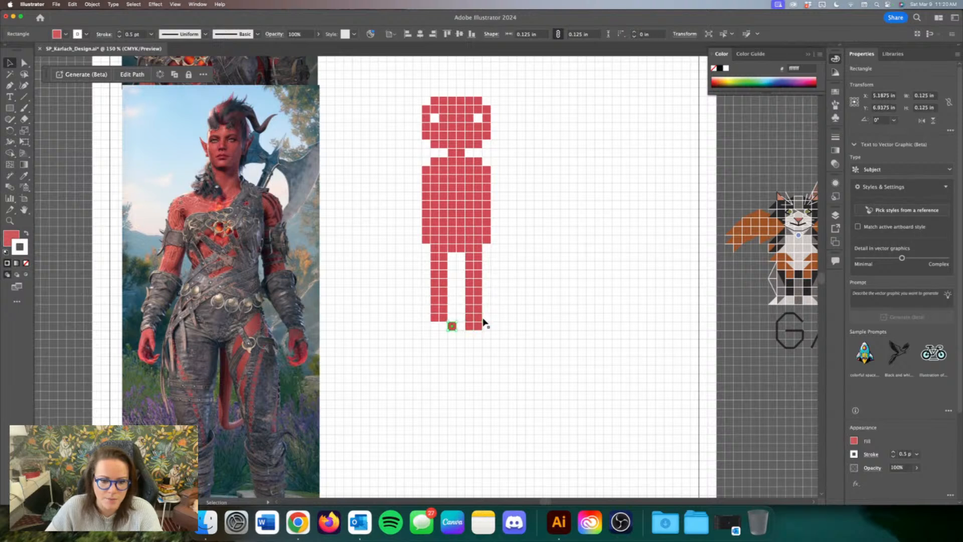
Step: Add three-square feet below the legs, each extending one square outward
key("alt+Down")
key("alt+Right")
key("alt+Right")
key("alt+Right")
key("alt+Right")
key("alt+Right")
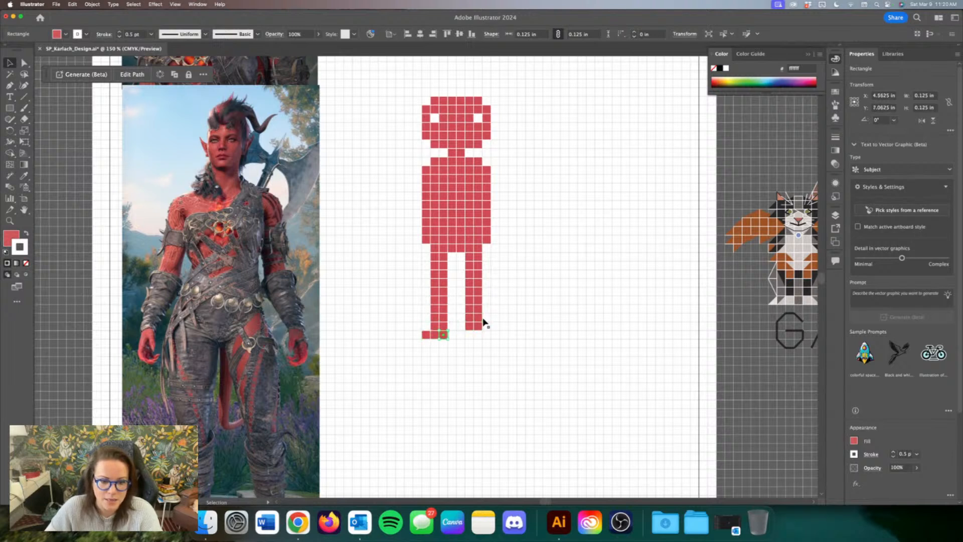
key("alt+Right")
key("alt+Right")
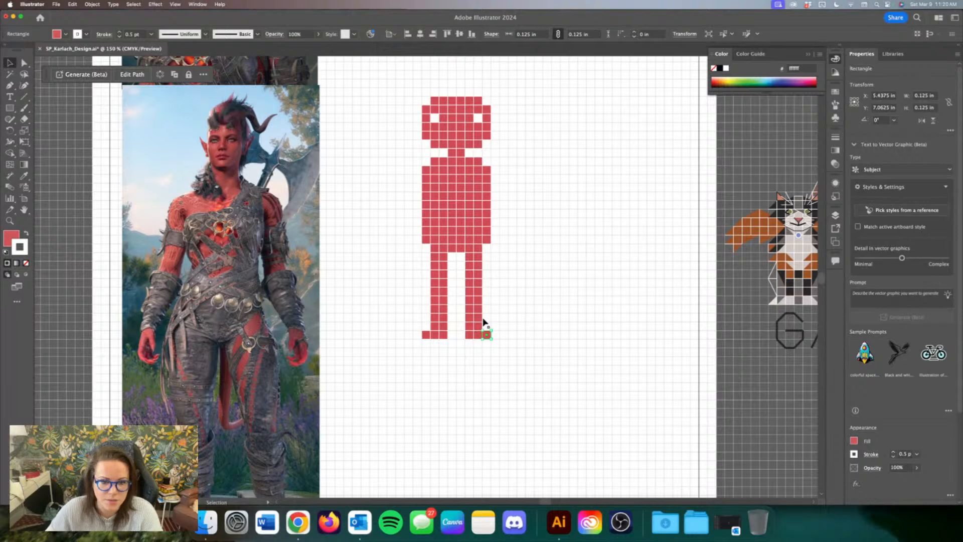
scroll(320, 209, "up", 1)
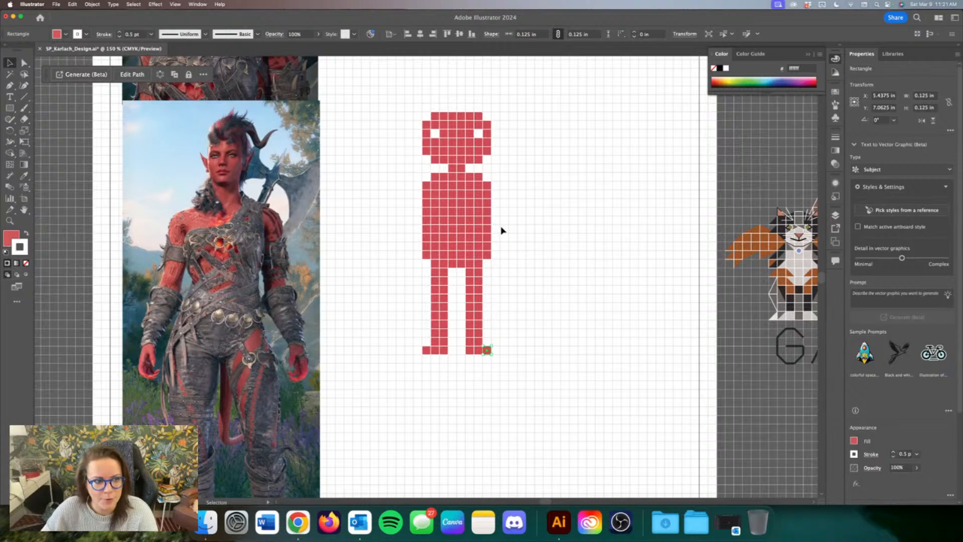
scroll(502, 230, "up", 2)
scroll(354, 189, "up", 3)
scroll(354, 189, "left", 4)
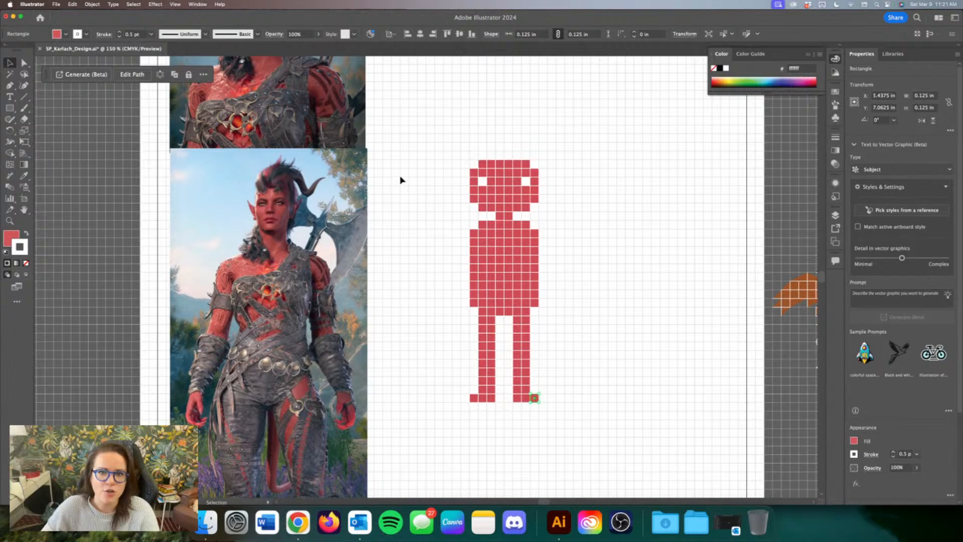
left_click(421, 188)
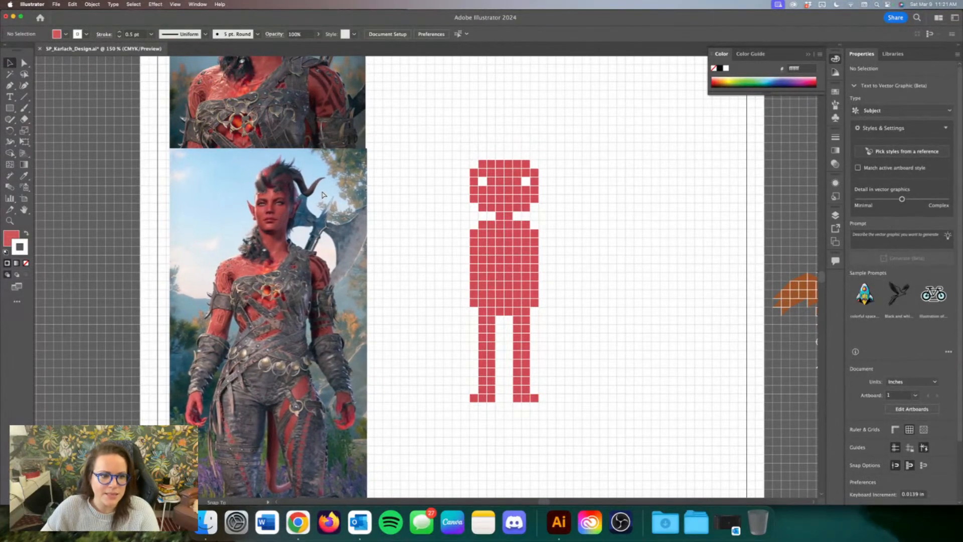
left_click(341, 198)
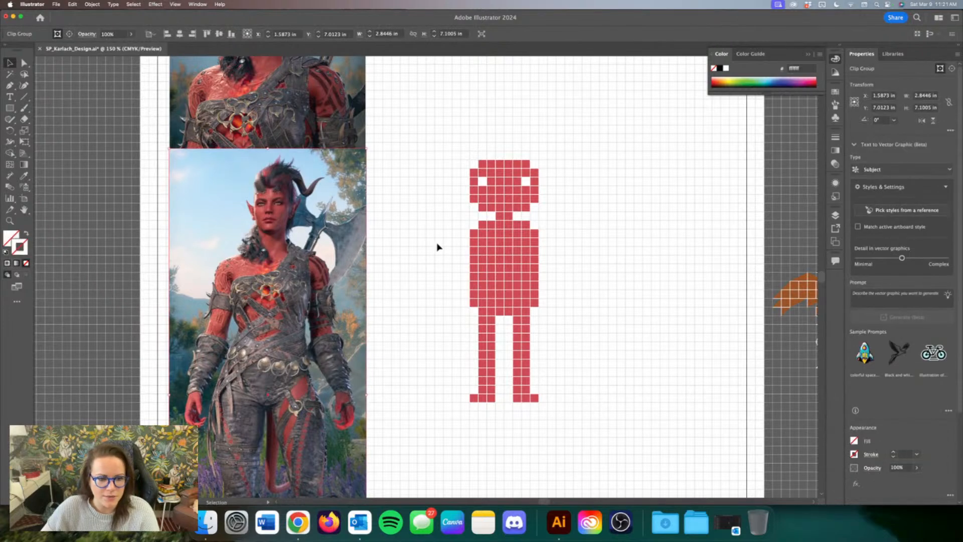
left_click(454, 194)
Step: Count the figure's height in squares by moving a duplicated foot square up beside the body from feet to head, and delete the duplicate
left_click(539, 398)
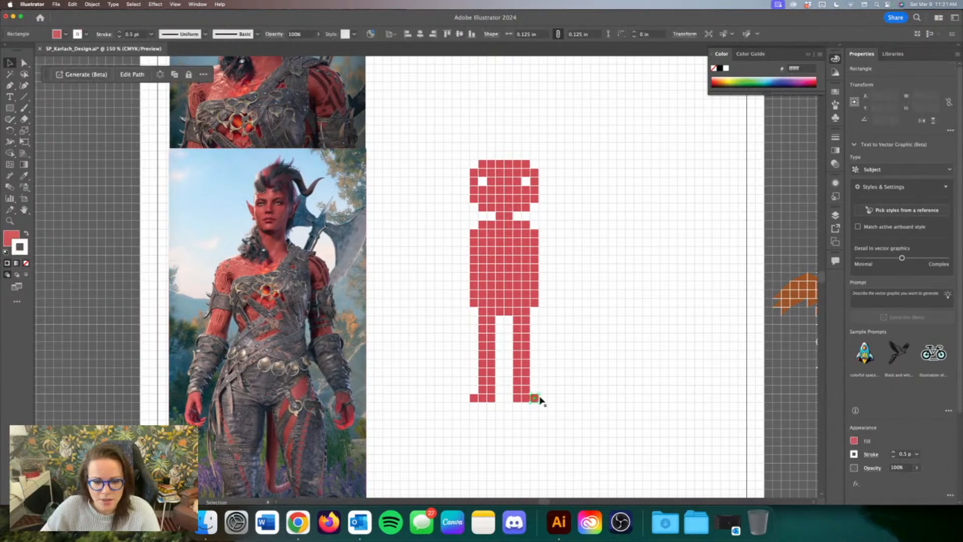
key("alt+Left")
key("Left")
key("Left")
key("Left")
key("Left")
key("Left")
key("Left")
key("Left")
key("Left")
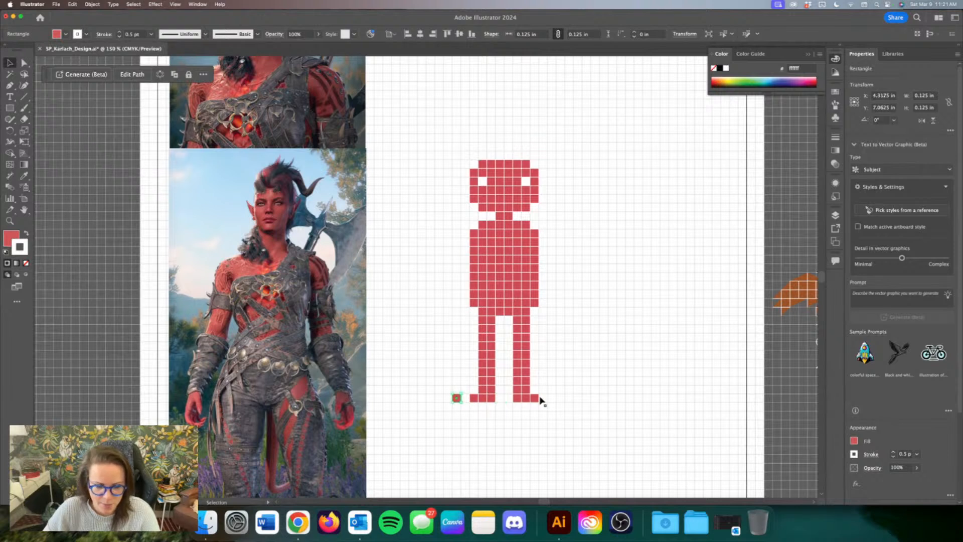
key("Up")
key("Up")
key("Up")
key("Up")
key("Up")
key("Up")
key("Up")
key("Up")
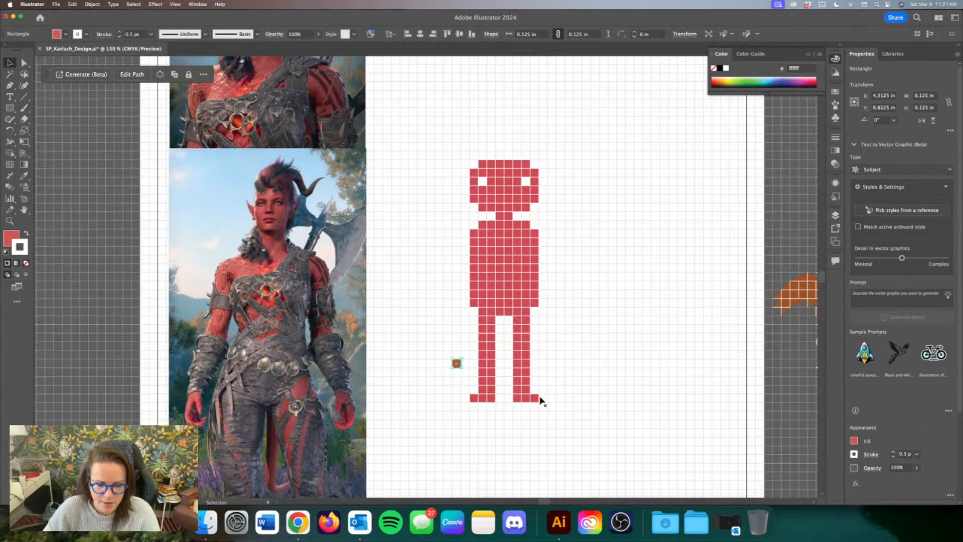
key("Up")
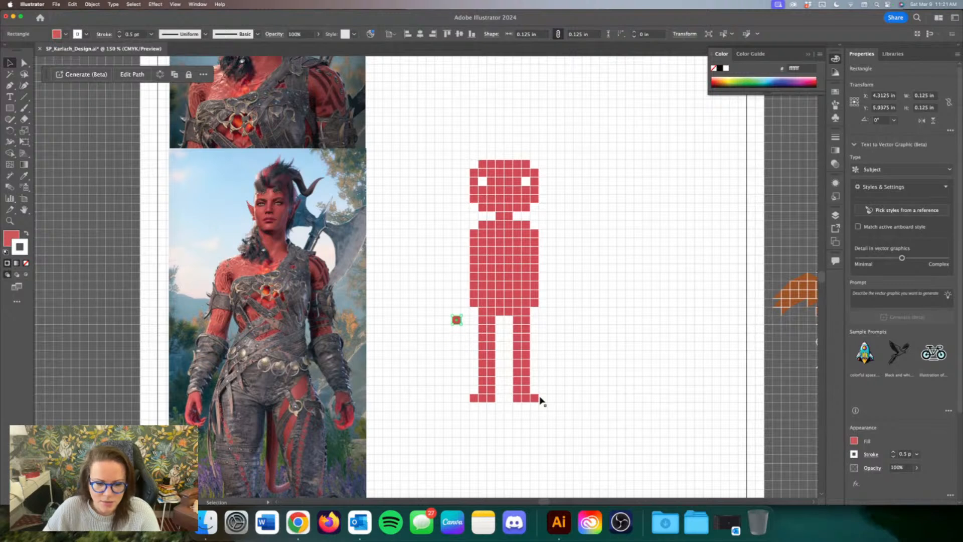
key("Up")
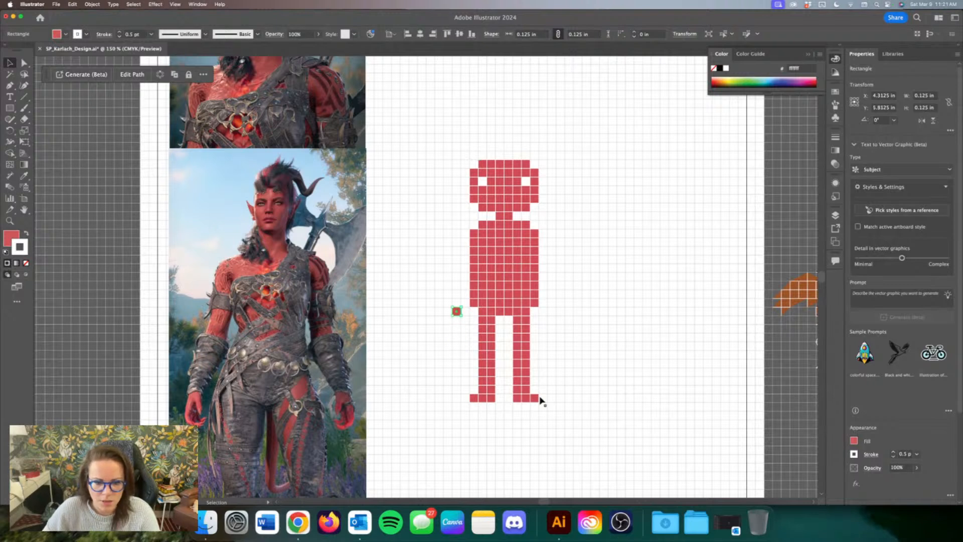
key("Up")
key("Up")
key("Up")
key("Up")
key("Up")
key("Up")
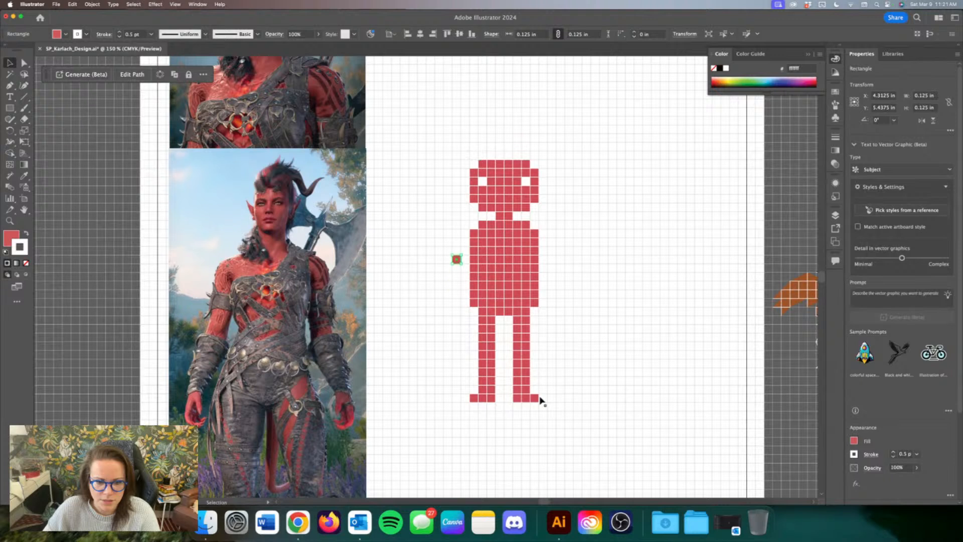
key("Up")
key("Up")
key("Up")
key("Up")
key("Up")
key("Up")
key("Up")
key("Up")
key("Up")
key("Up")
key("Up")
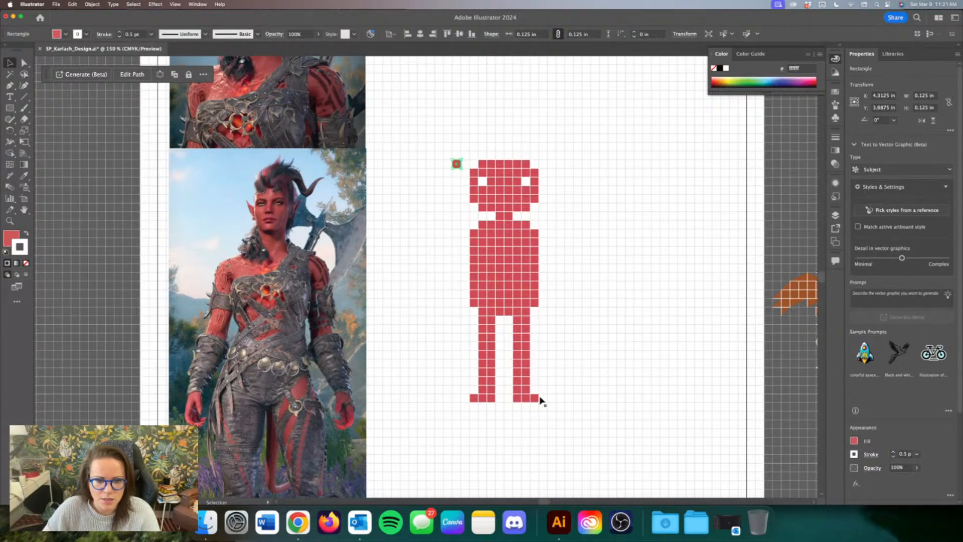
key("Up")
key("Up")
key("Delete")
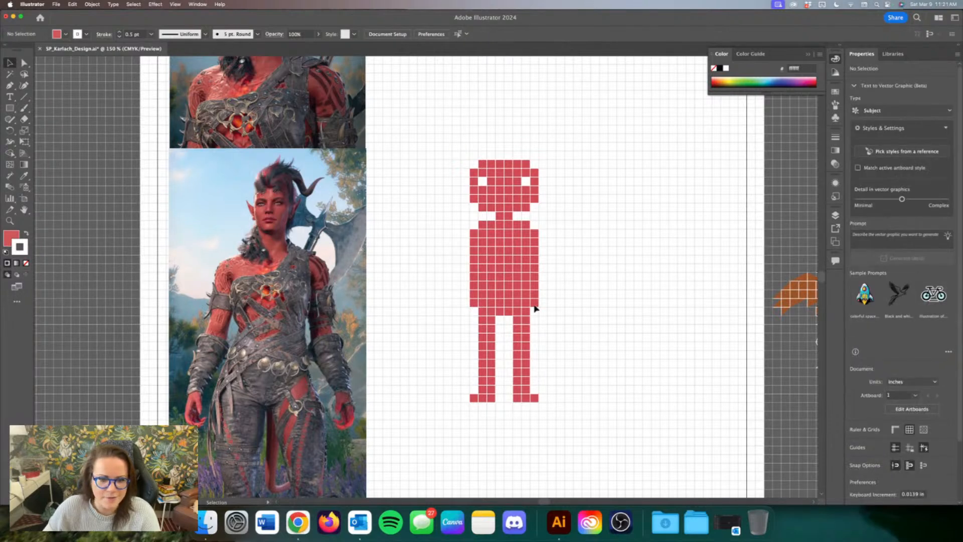
Step: Copy the head's top six-square row two cells higher and set its fill to #111010 to start the hair
left_click_drag(461, 153, 534, 167)
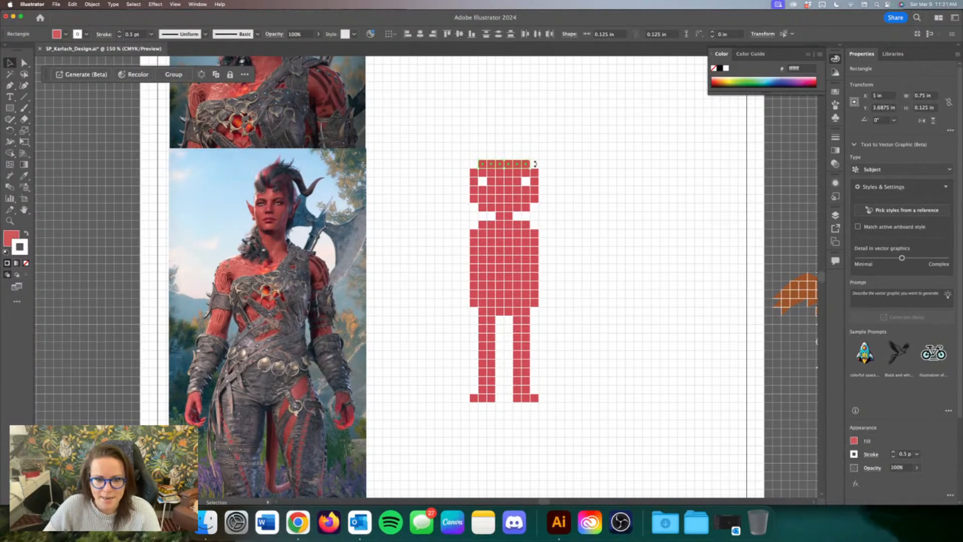
key("super+c")
key("super+f")
key("Up")
key("Up")
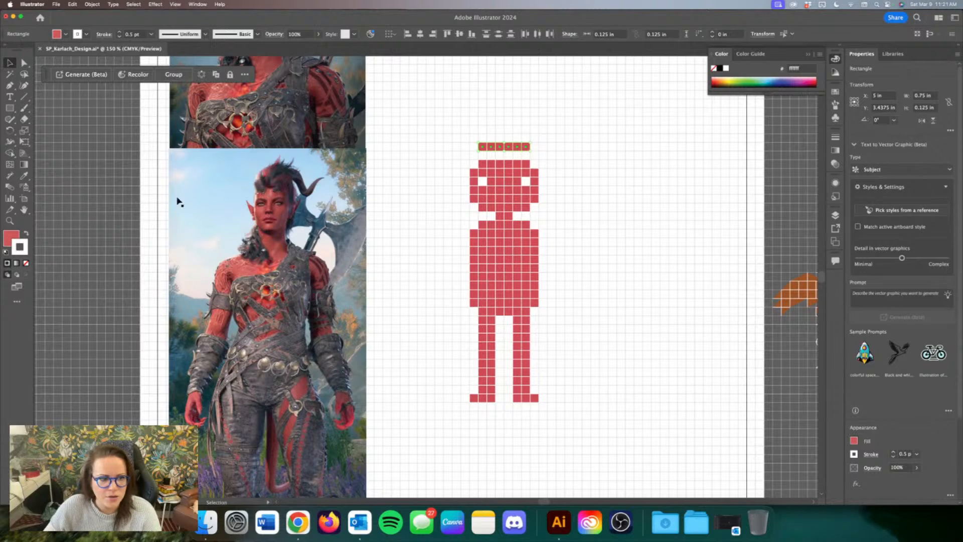
left_click(9, 243)
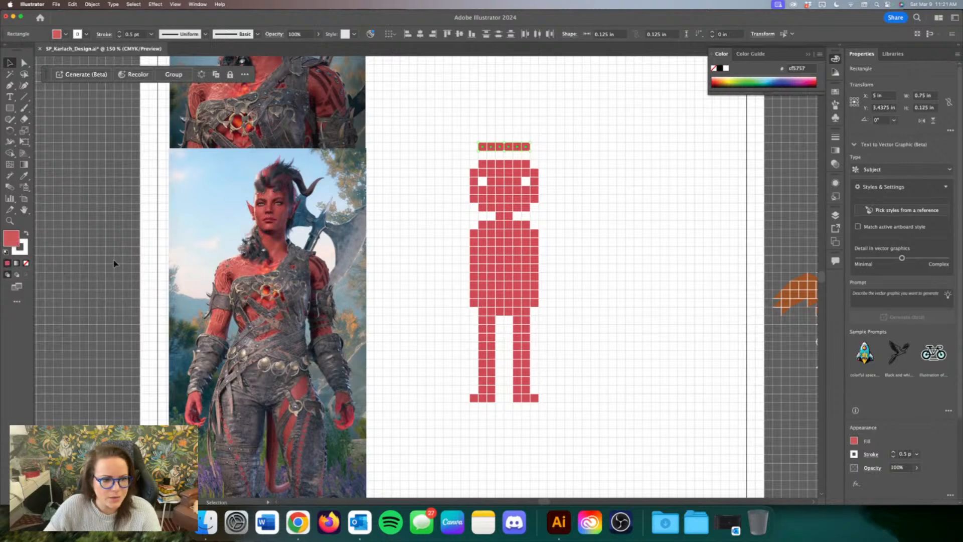
double_click(14, 243)
type("111010")
key("Return")
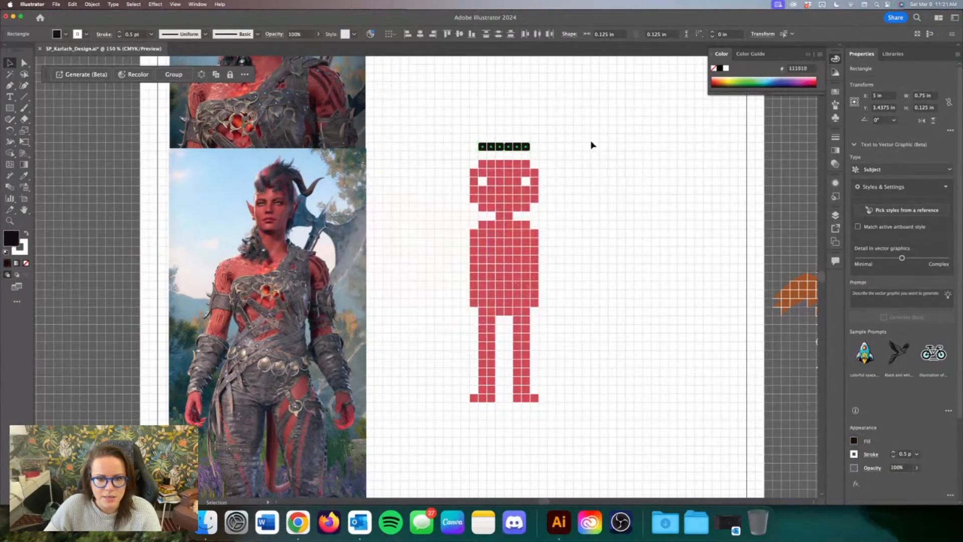
Step: Fill both eye gaps with copies of a hair square recolored to black #000000
left_click(533, 114)
left_click_drag(486, 147, 486, 181)
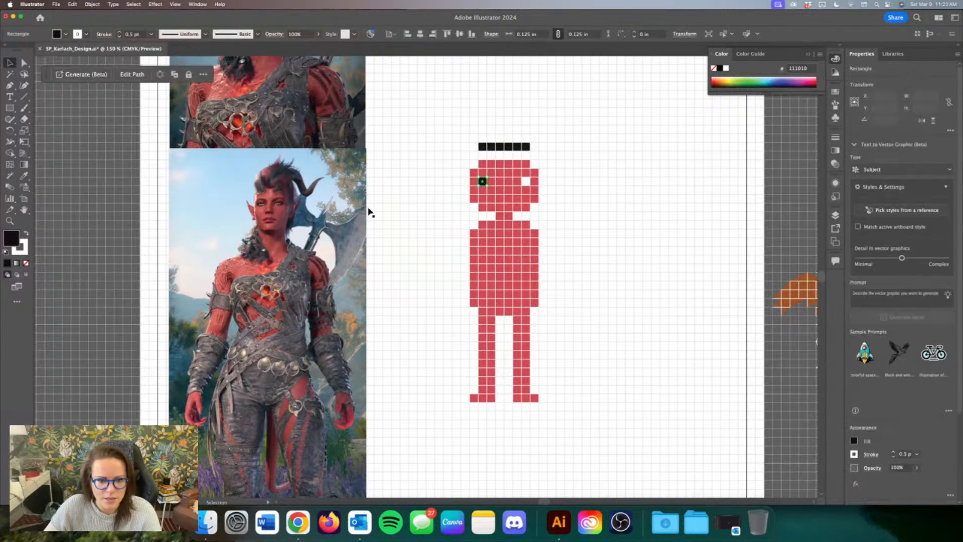
double_click(9, 238)
left_click(361, 316)
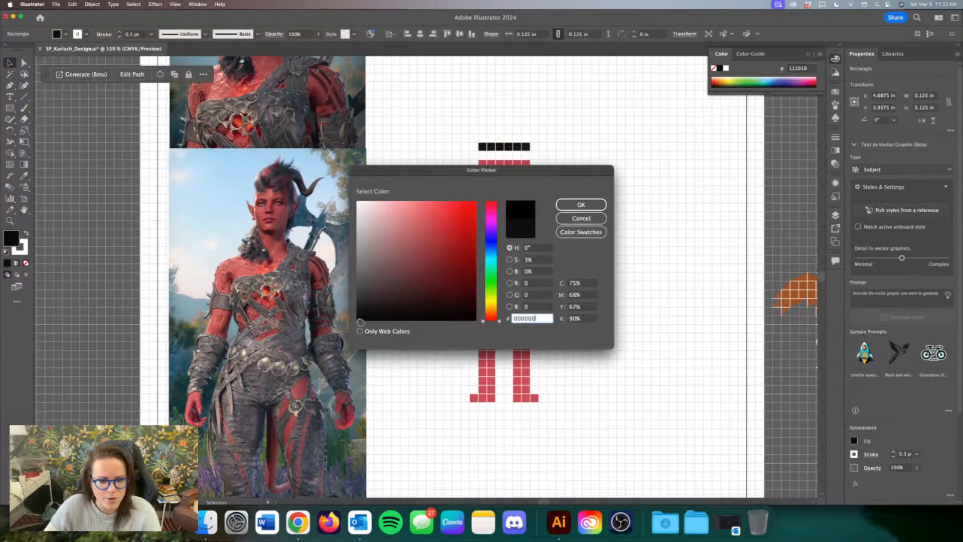
left_click(581, 204)
key("Right")
key("Right")
key("Right")
key("Right")
key("Right")
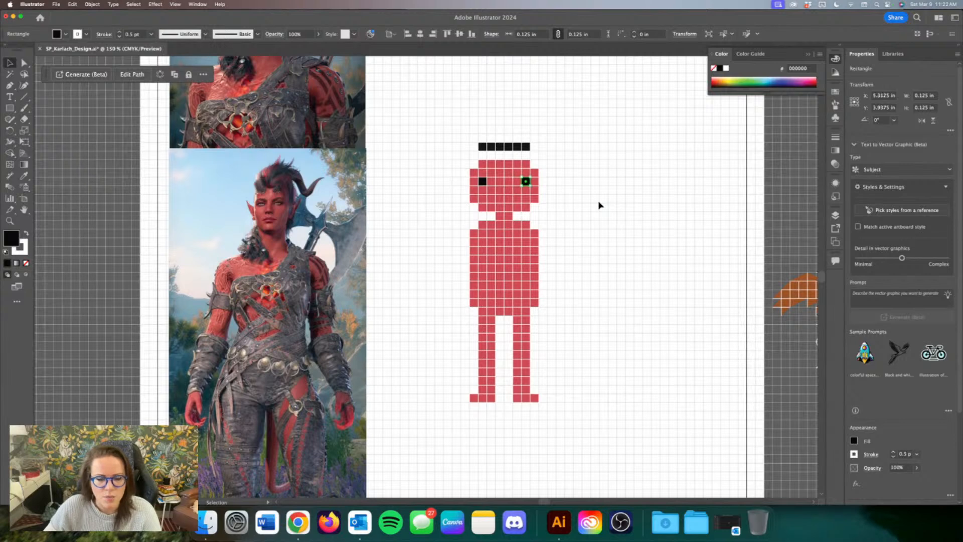
Step: Add a second hair row of eight dark squares between the first hair row and the head
left_click(525, 147)
key("alt+Down")
key("alt+Right")
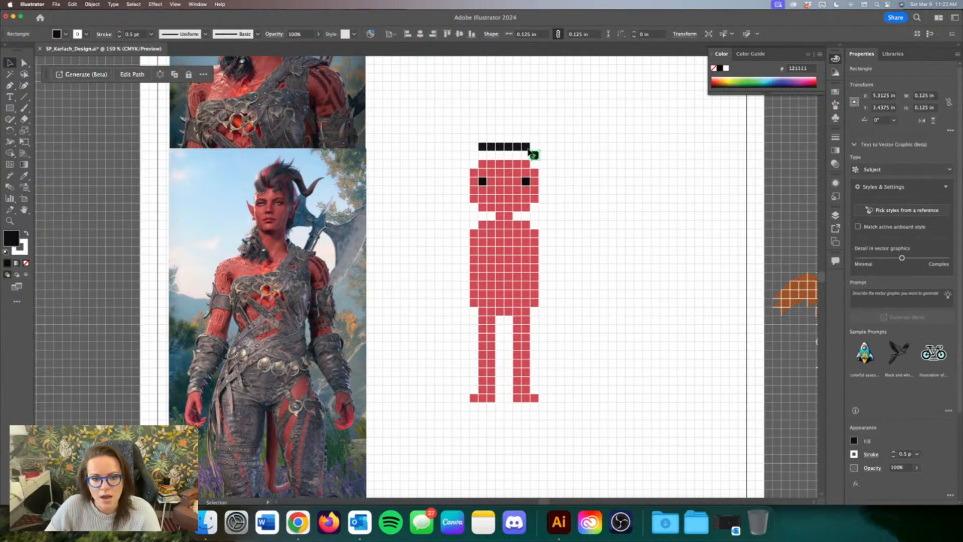
key("alt+Left")
key("alt+Left")
key("alt+Left")
key("alt+Left")
key("alt+Left")
key("alt+Left")
key("alt+Left")
Step: Run the dark hair squares down the left side of the face, stepping in at the temple and the jaw
key("alt+Down")
key("Left")
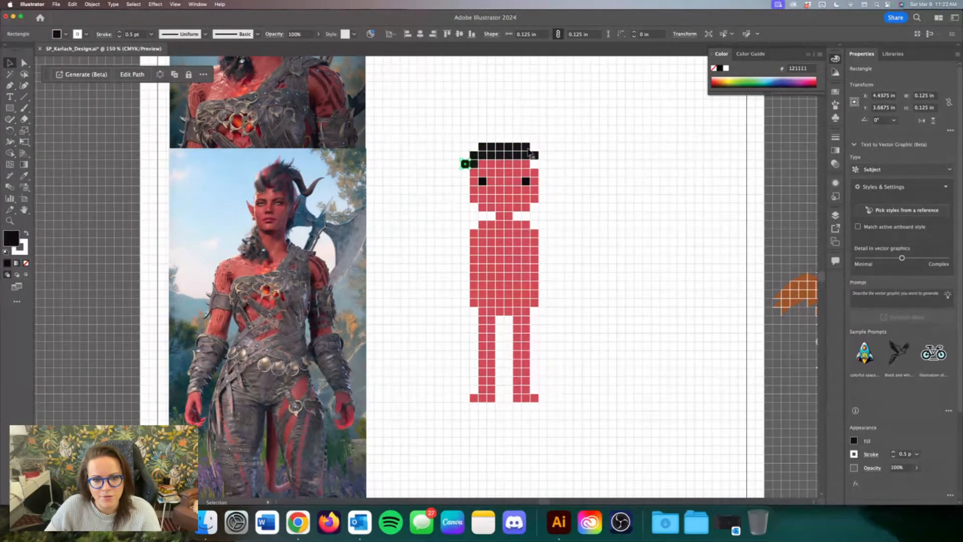
key("alt+Down")
key("alt+Down")
key("alt+Down")
key("alt+Down")
key("alt+Down")
key("Right")
Step: Mirror the hair squares along the right side of the face, from the jaw corner up to the temple
key("alt+Right")
key("Right")
key("Right")
key("Right")
key("Right")
key("Right")
key("Right")
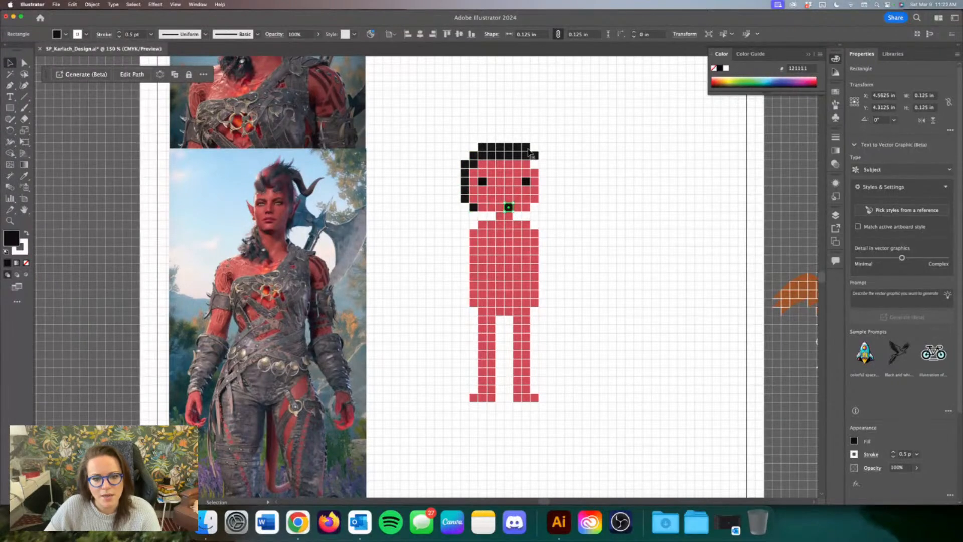
key("alt+Up")
key("Right")
key("alt+Up")
key("alt+Up")
key("alt+Up")
key("alt+Up")
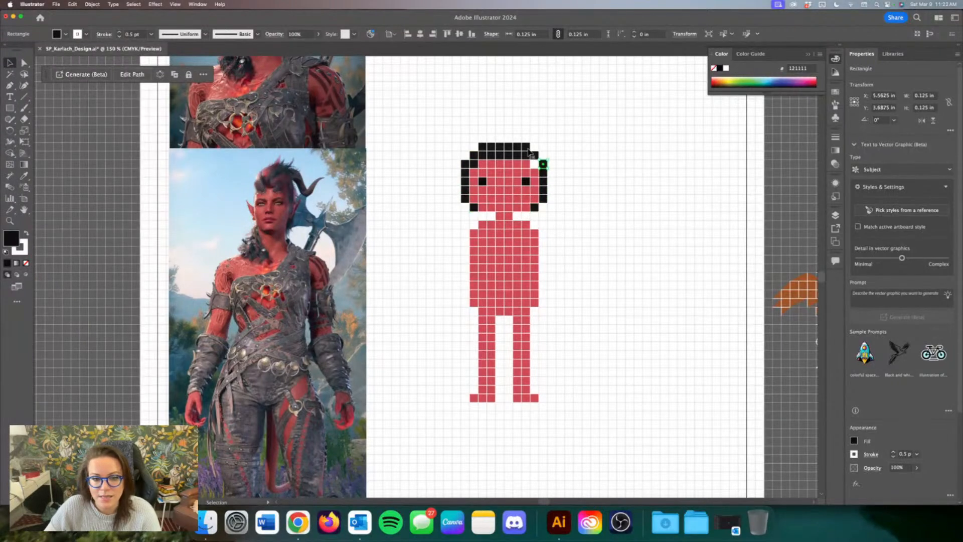
left_click(516, 130)
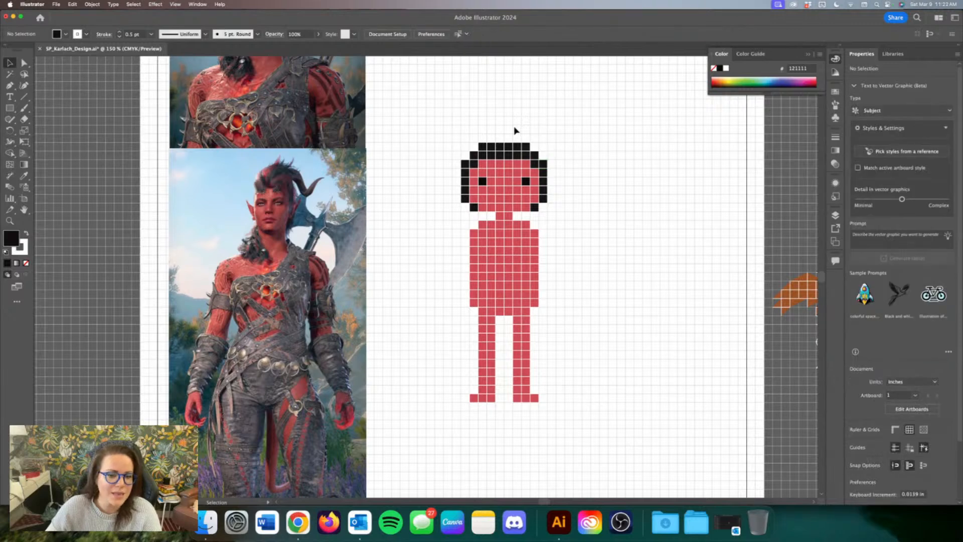
scroll(505, 155, "right", 1)
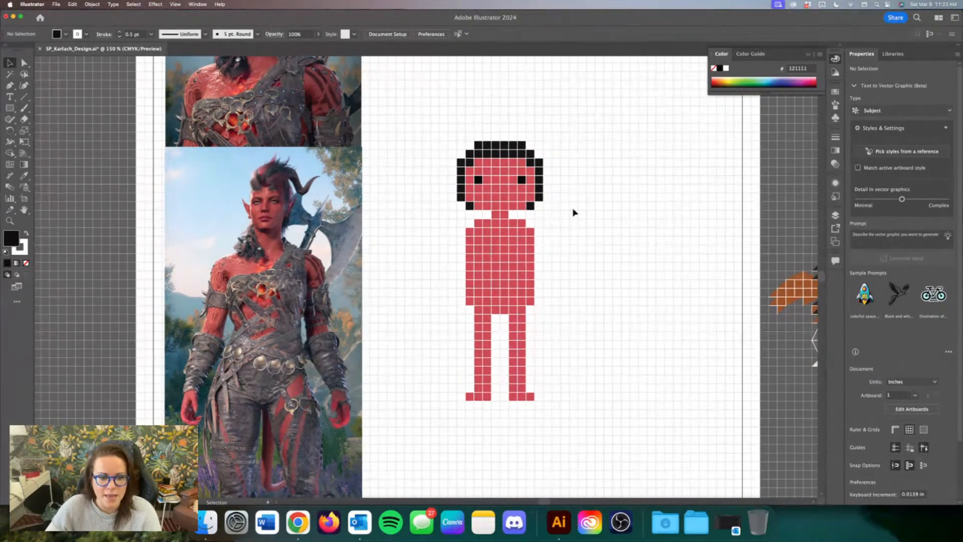
key("super+minus")
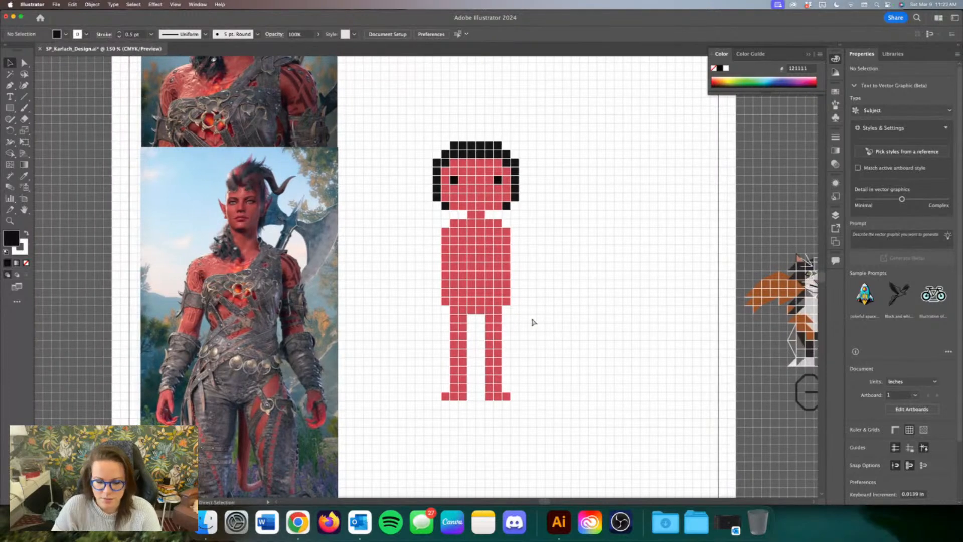
Step: Bring the Gale group onto the artboard beside the Karlach figure to compare their sizes
key("super+minus")
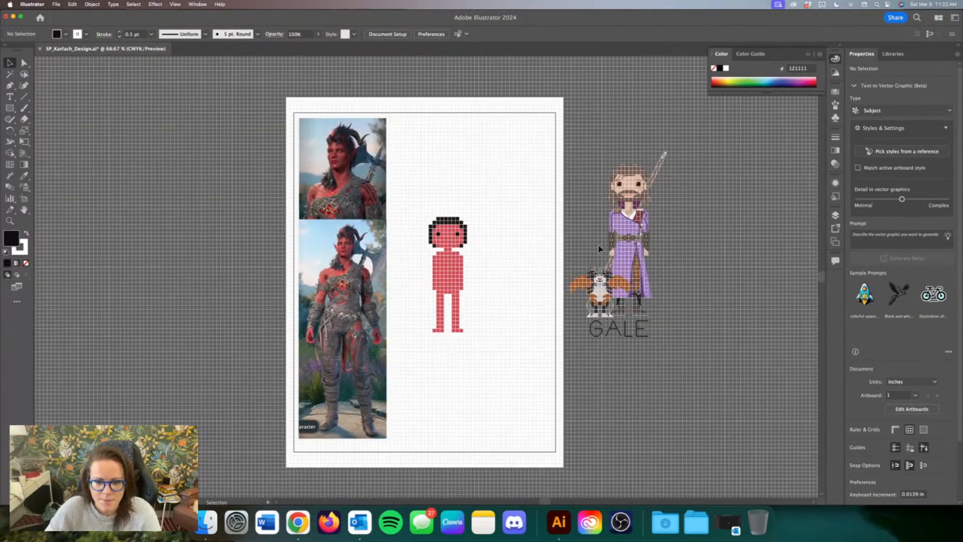
left_click_drag(599, 249, 514, 260)
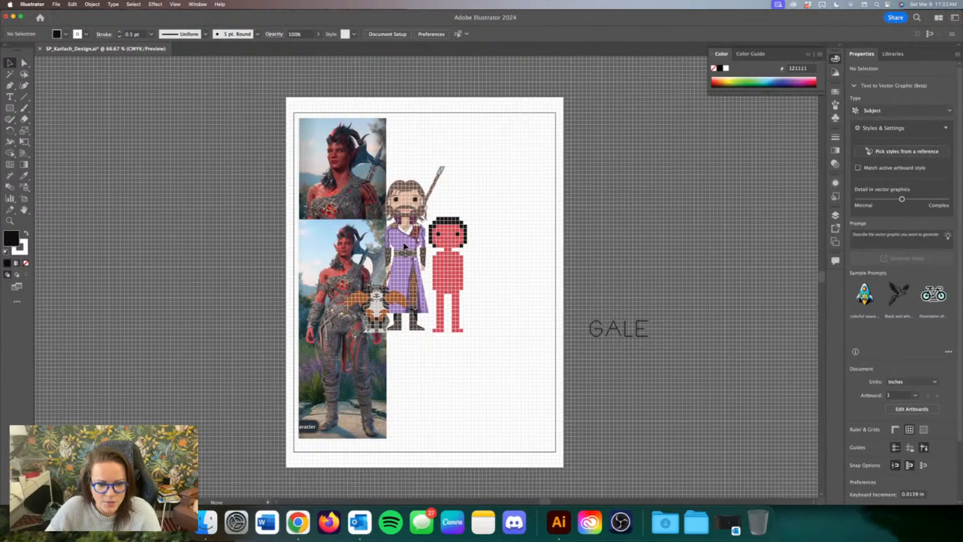
left_click(416, 260)
left_click_drag(416, 260, 552, 257)
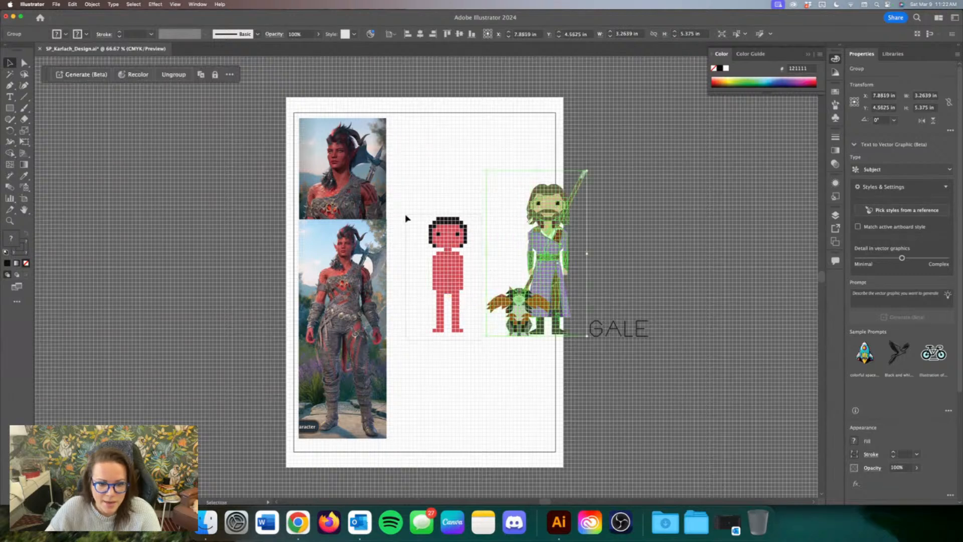
Step: Duplicate the Karlach figure to its right and lengthen the copy's torso by one row of skin squares
left_click(467, 247)
left_click_drag(467, 248, 510, 249)
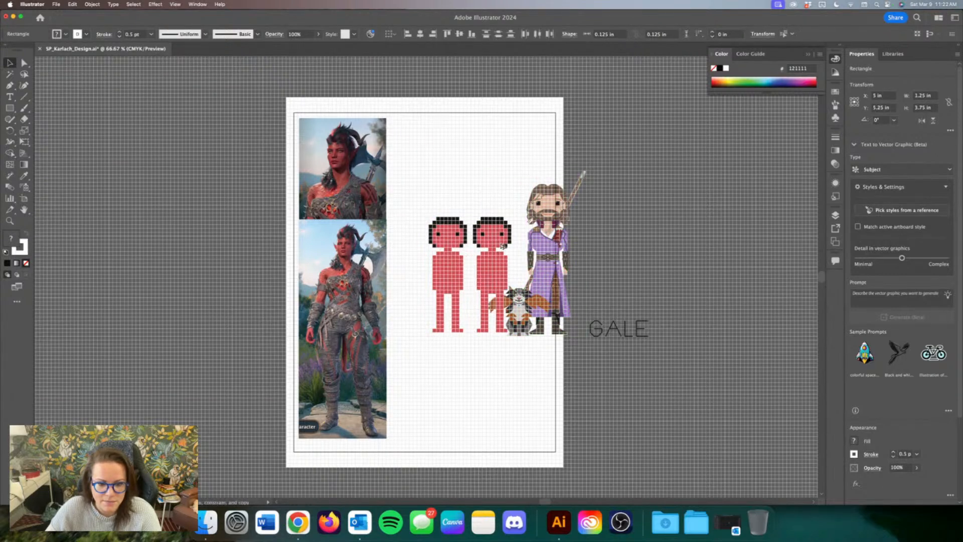
left_click(475, 198)
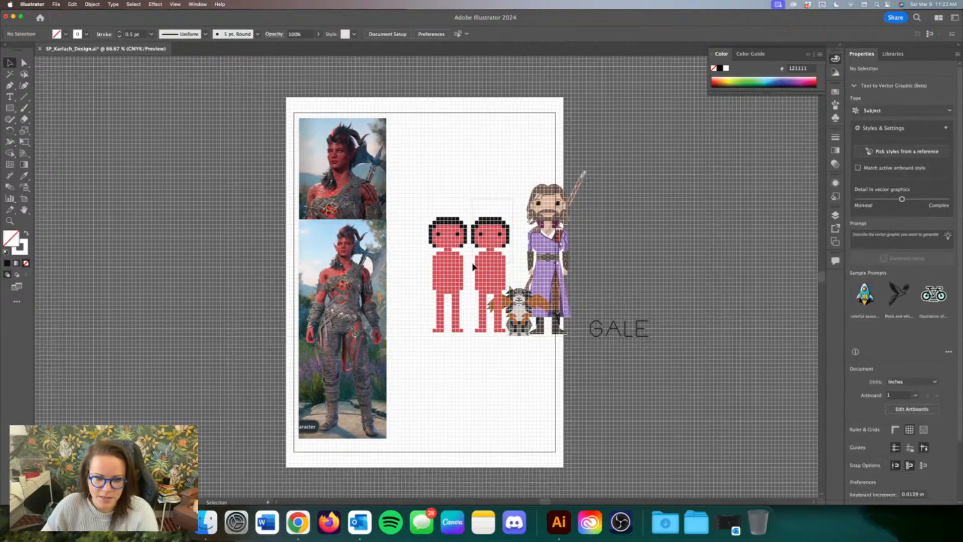
left_click(473, 265)
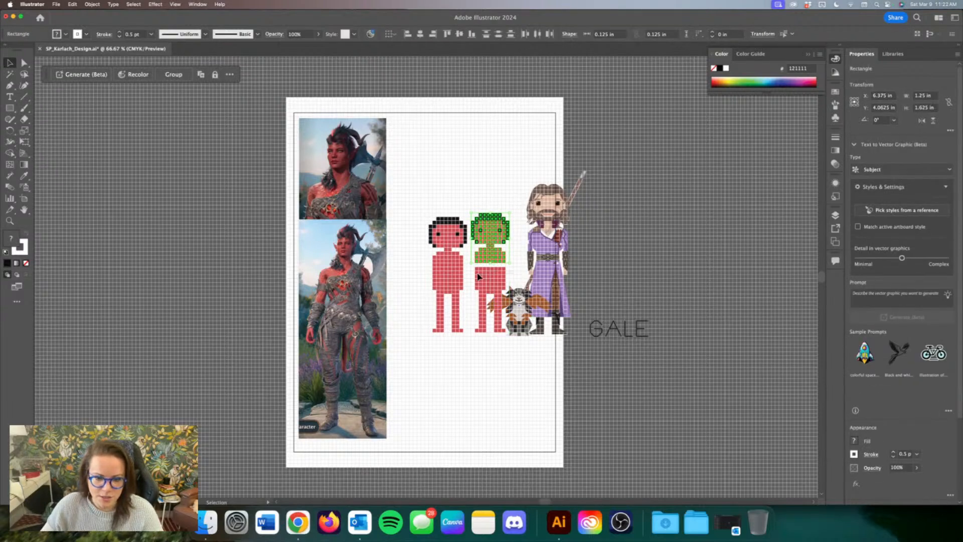
left_click(484, 274)
left_click(486, 264)
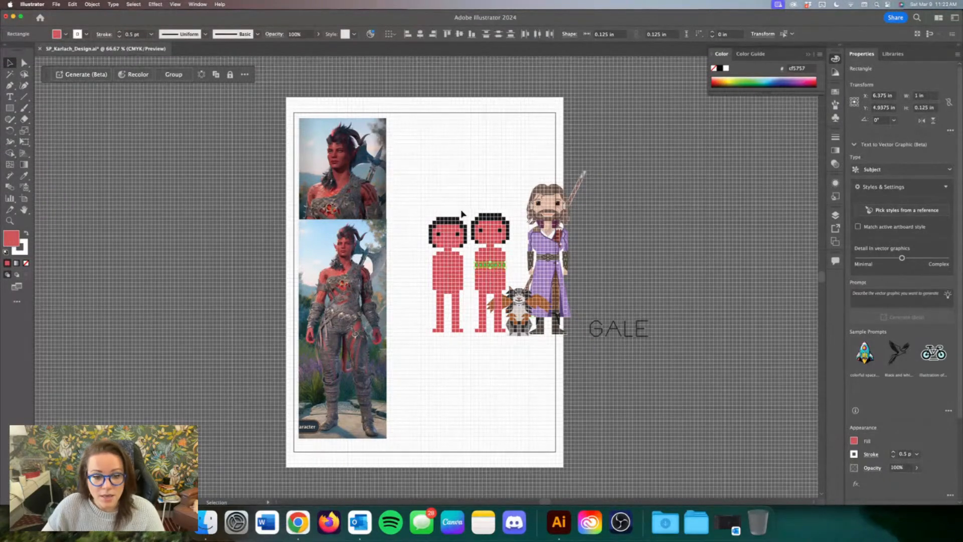
Step: Raise the copy's head and torso one square, fill the gap above the legs with skin squares, and shift the Gale group away
left_click_drag(523, 291, 512, 292)
left_click(559, 304, "shift")
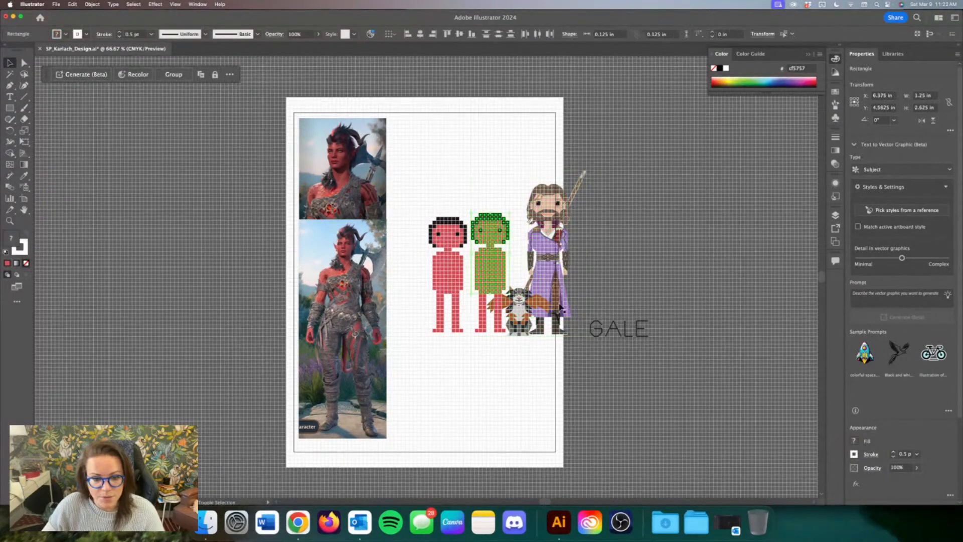
key("Up")
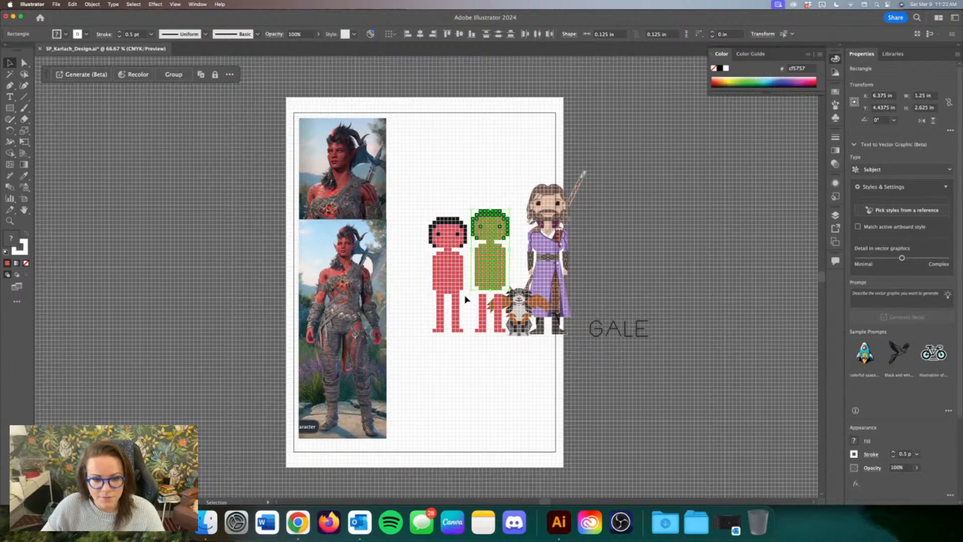
left_click(508, 301)
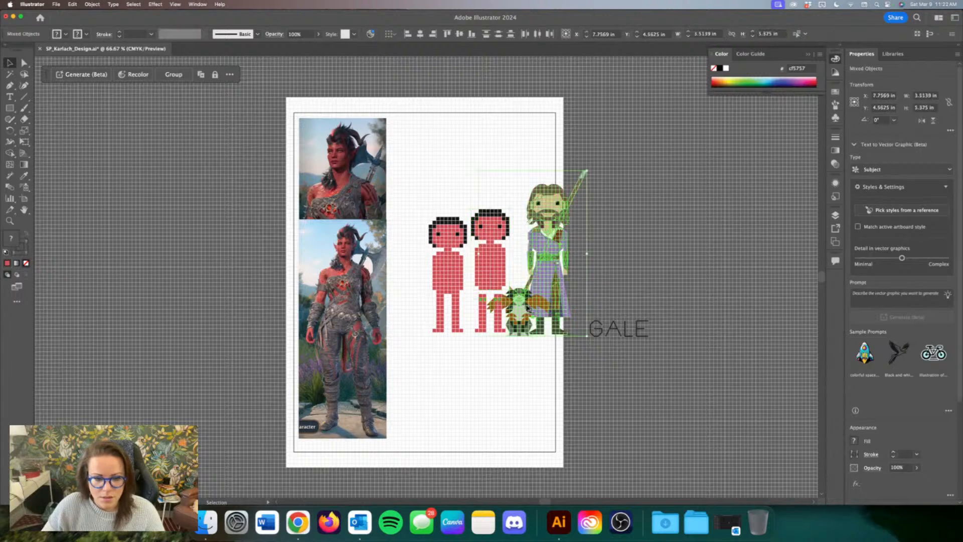
left_click_drag(525, 312, 578, 297)
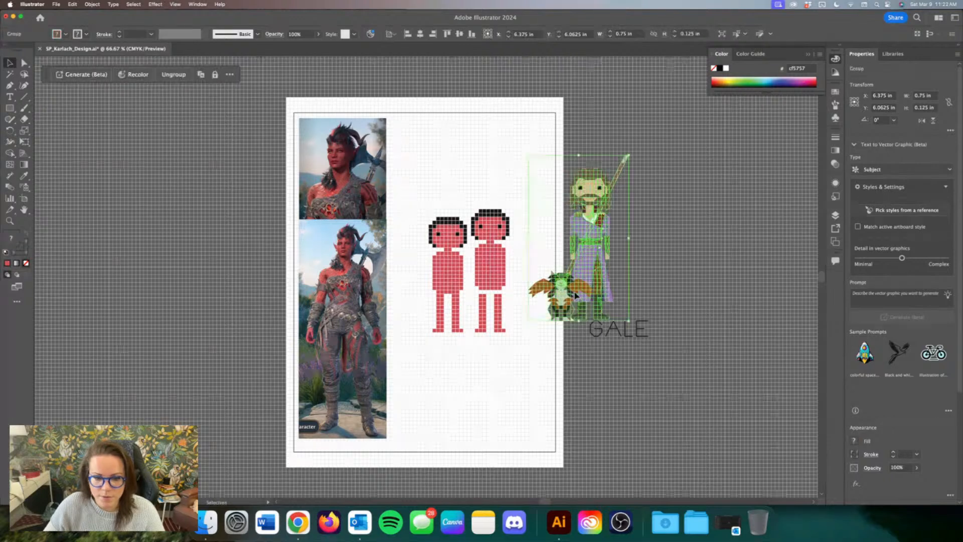
left_click(465, 297)
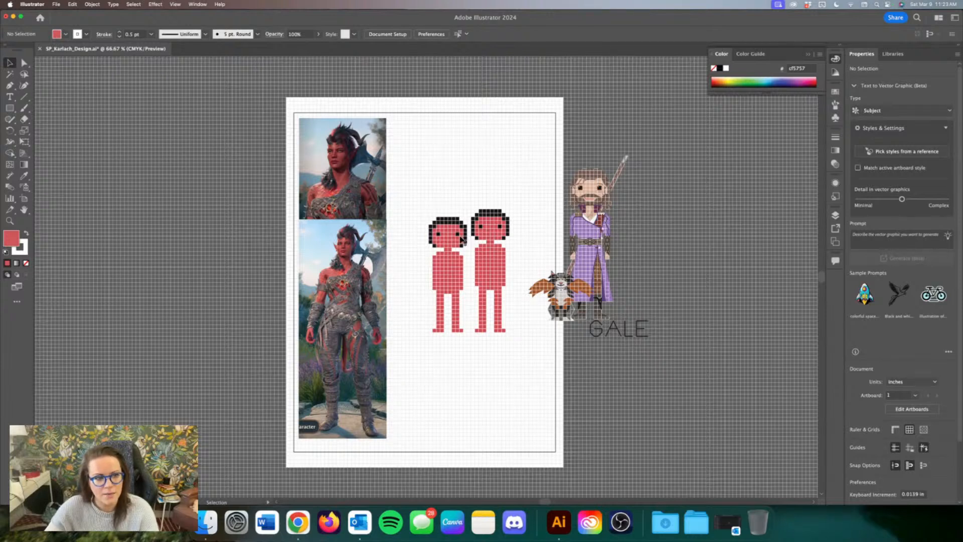
left_click(451, 238)
left_click(426, 215)
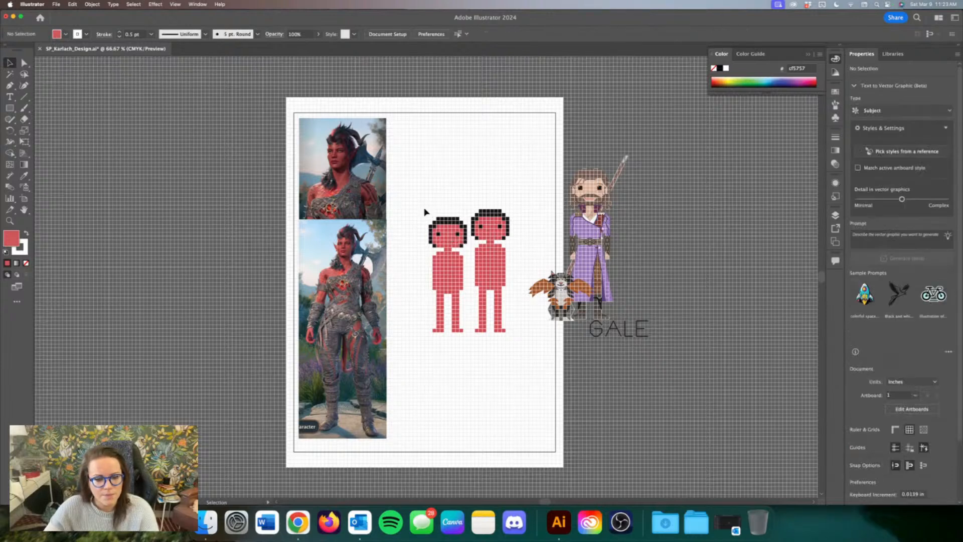
left_click(469, 340)
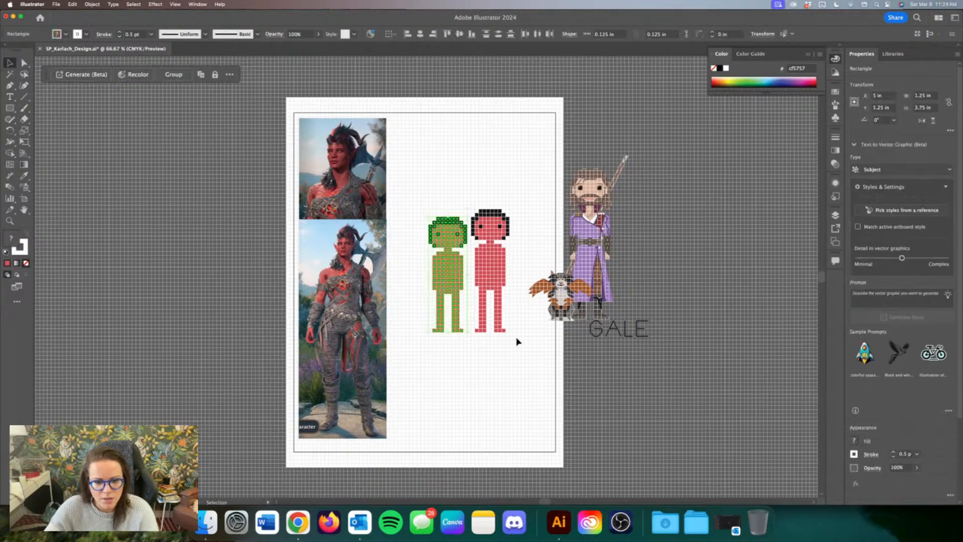
left_click(474, 208)
left_click(475, 192)
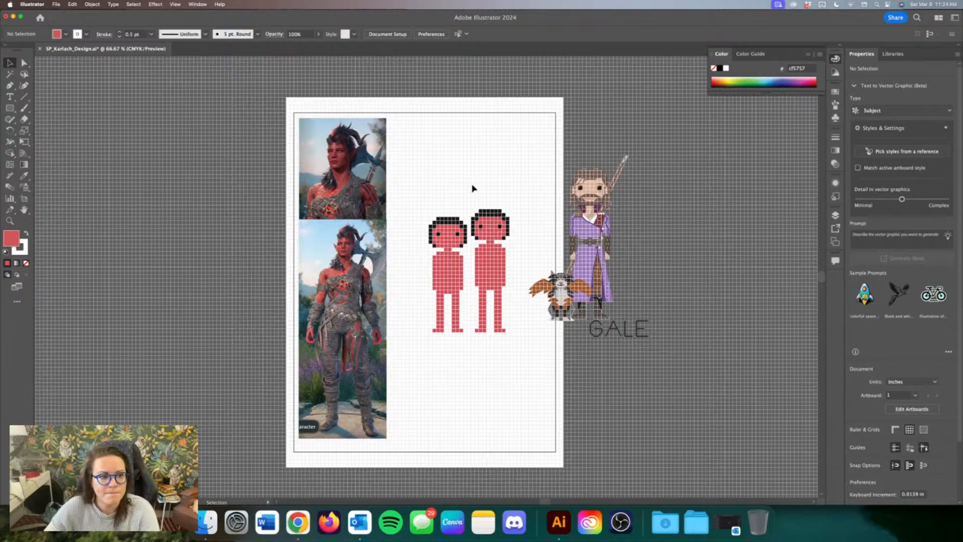
key("super+equal")
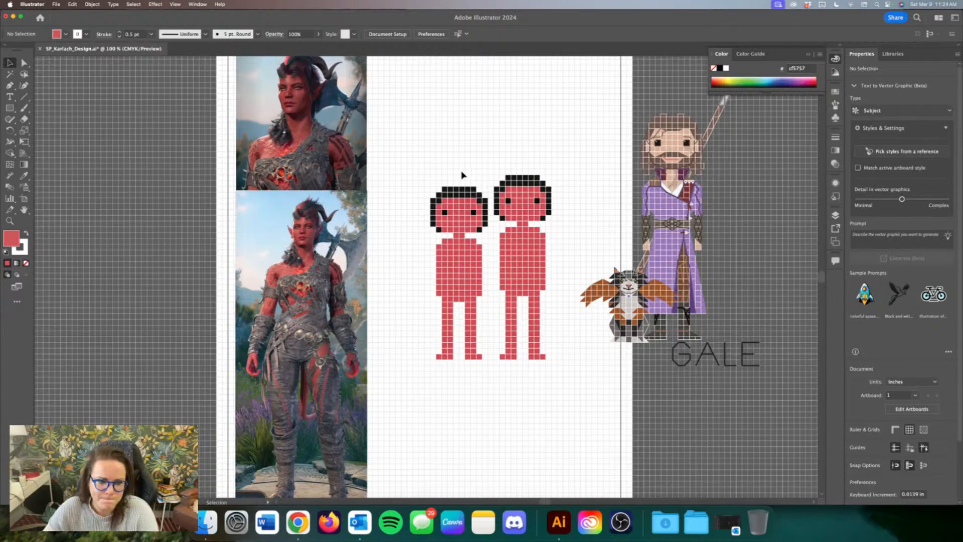
scroll(459, 173, "up", 2)
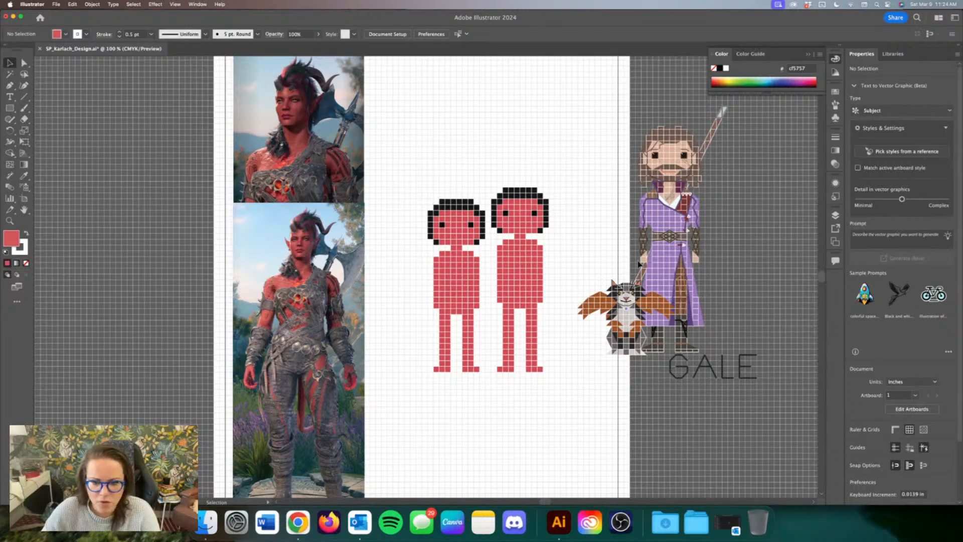
left_click_drag(666, 244, 464, 261)
key("super+z")
key("super+z")
key("super+z")
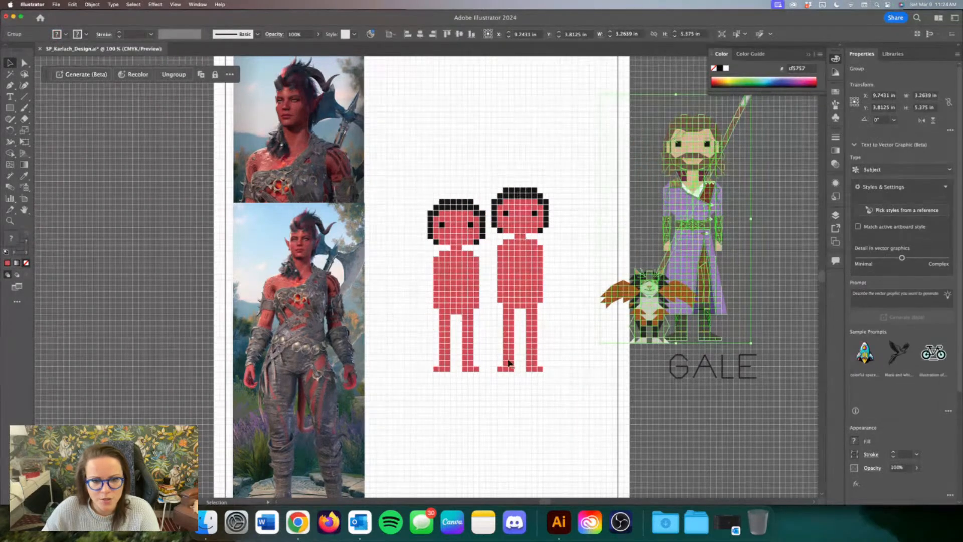
Step: Move the Gale group fully off the artboard, just above the GALE lettering
scroll(484, 259, "right", 5)
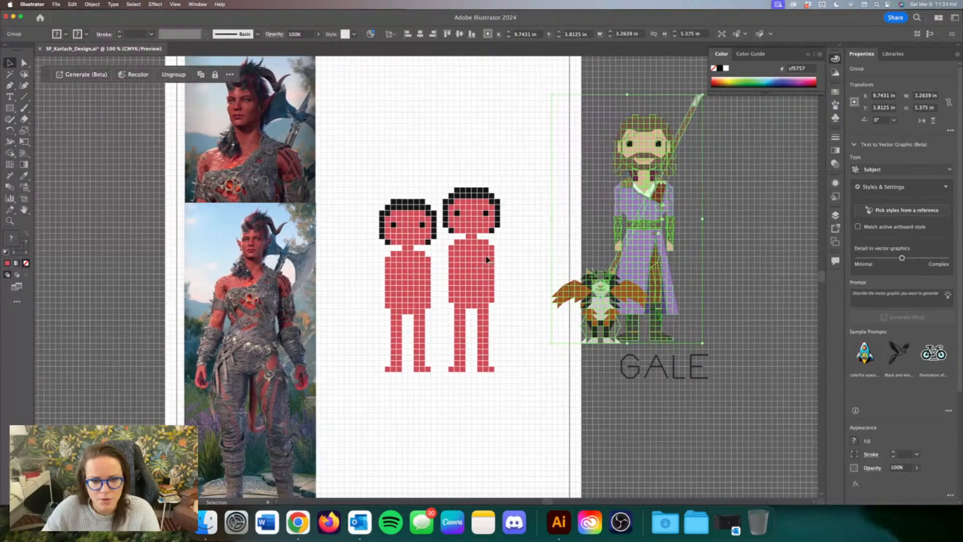
left_click(651, 253)
mouse_move(597, 262)
left_mouse_down()
mouse_move(683, 265)
mouse_move(598, 274)
left_mouse_up()
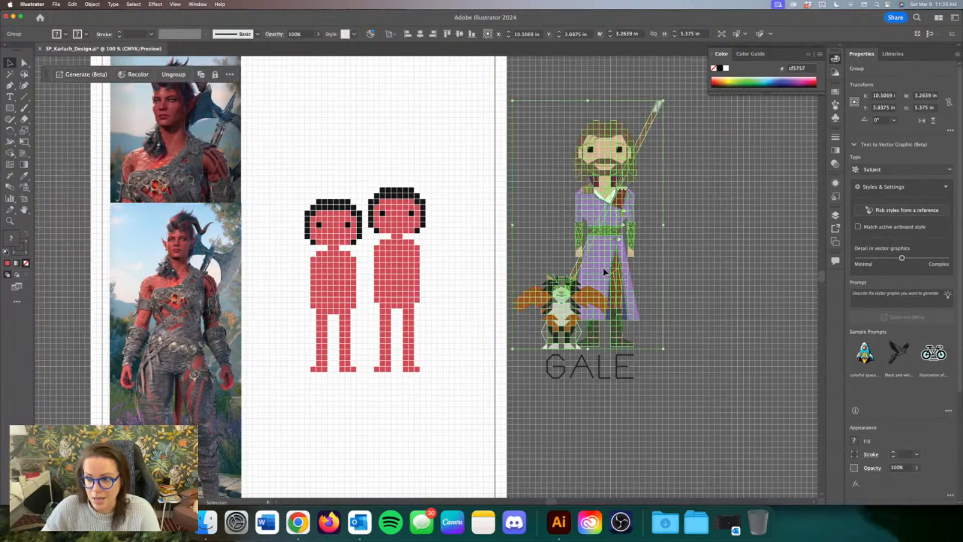
Step: Copy the Gale figure with his staff from inside the group, leaving out the winged cat
double_click(607, 271)
left_click(655, 246)
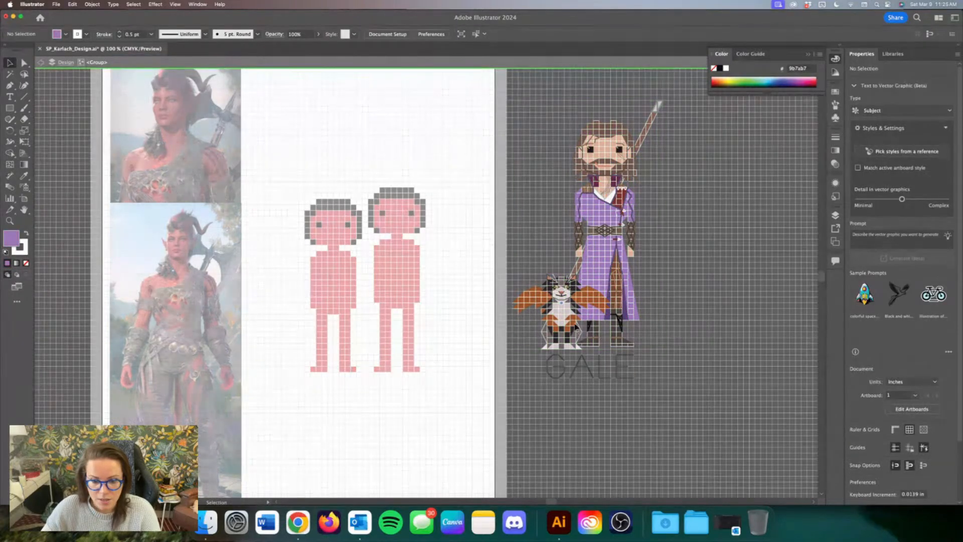
left_click(576, 325)
left_click_drag(691, 351, 551, 104)
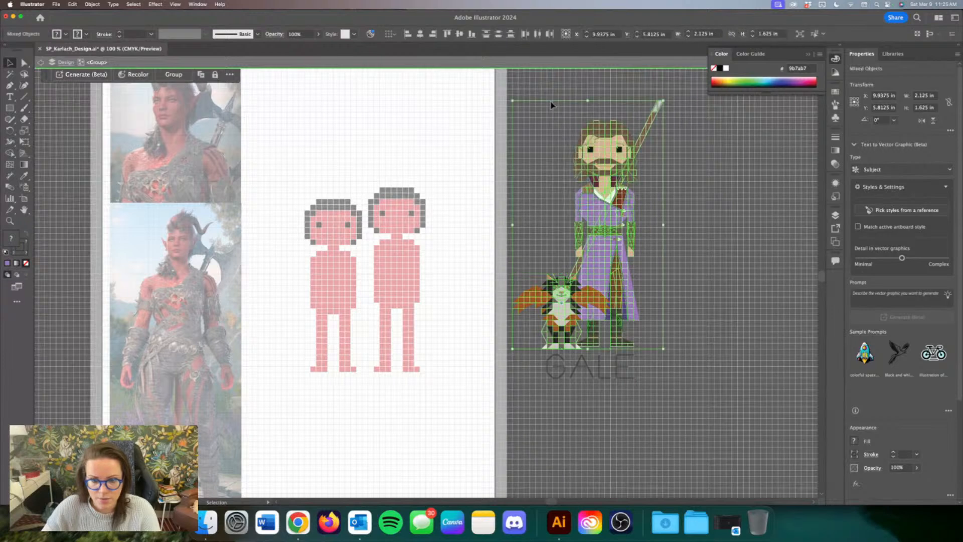
left_click(562, 295, "shift")
scroll(565, 291, "left", 5)
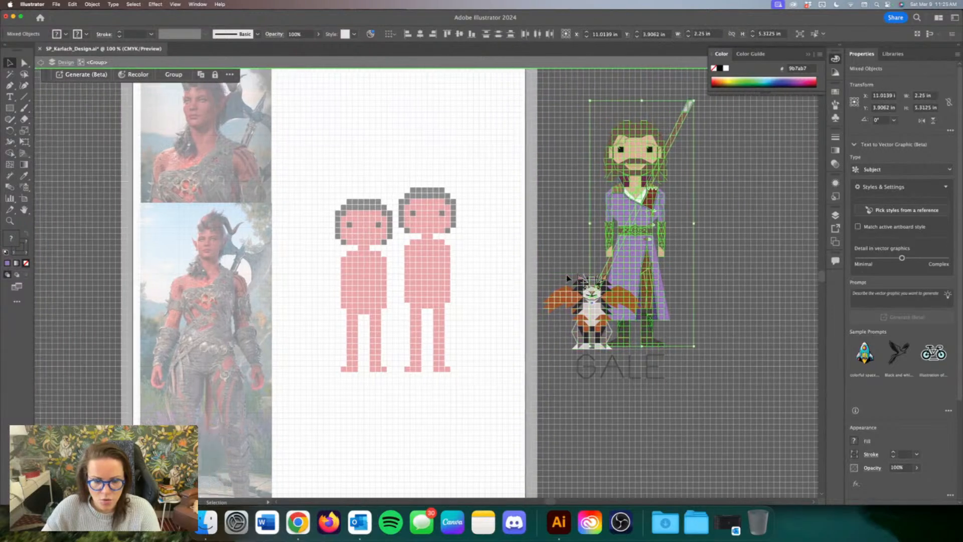
double_click(567, 290)
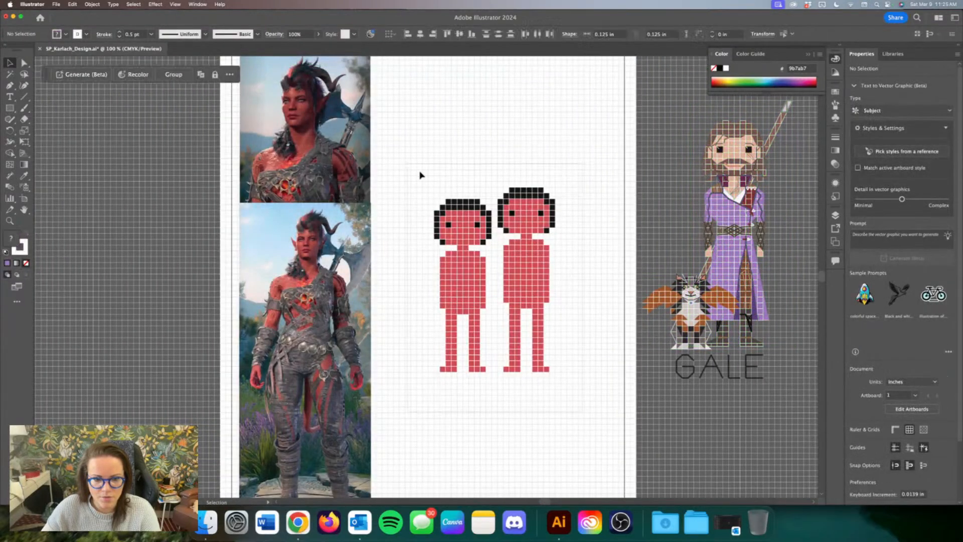
Step: Move both Karlach figures off the artboard's left side and paste the Gale figure in the empty area beside the reference images
left_click_drag(420, 173, 560, 378)
left_click_drag(531, 242, 185, 241)
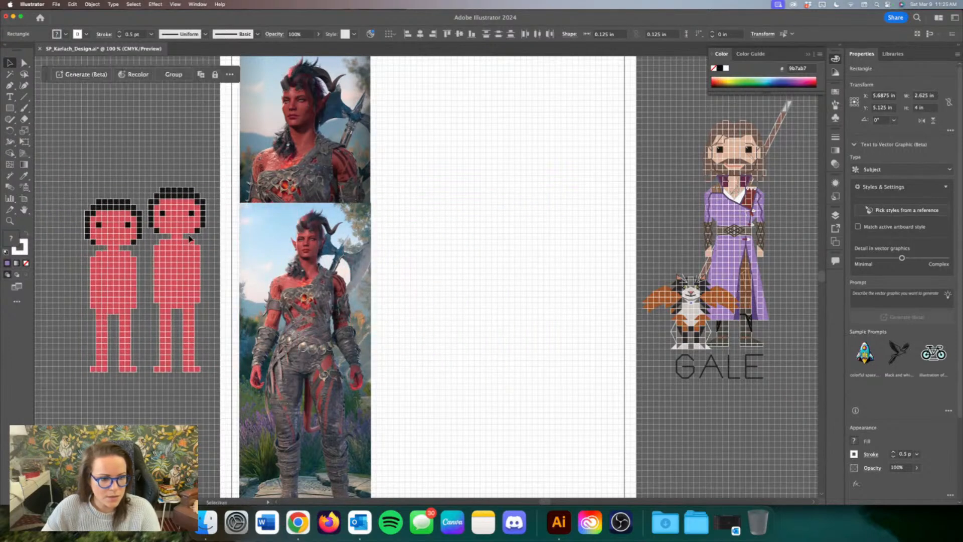
left_click(479, 206)
key("cmd+v")
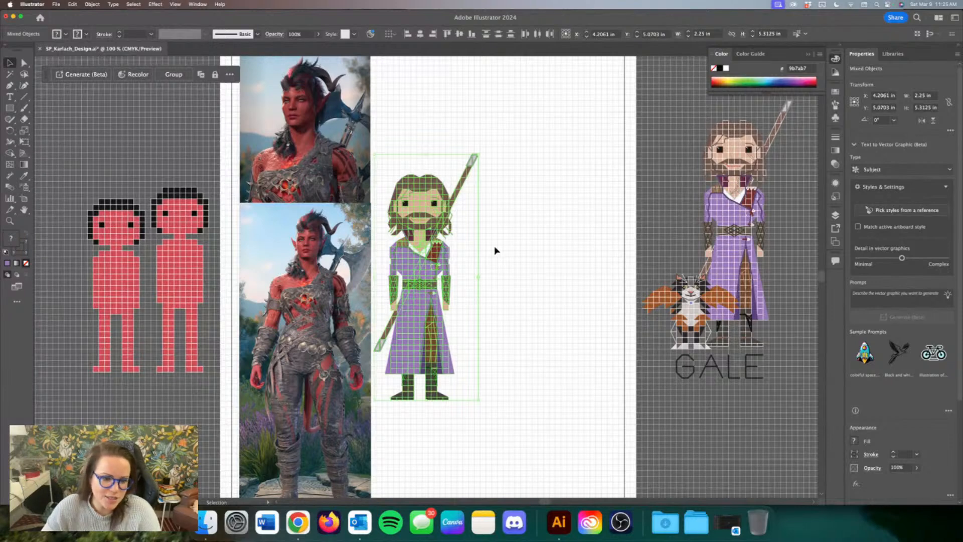
left_click_drag(434, 271, 497, 257)
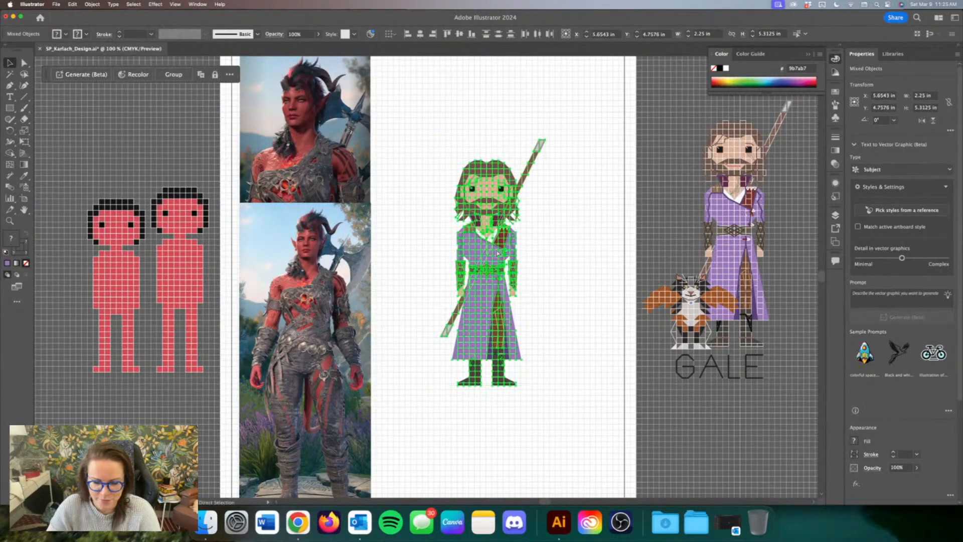
Step: Delete the staff from the pasted Gale figure
key("super+equal")
double_click(483, 135)
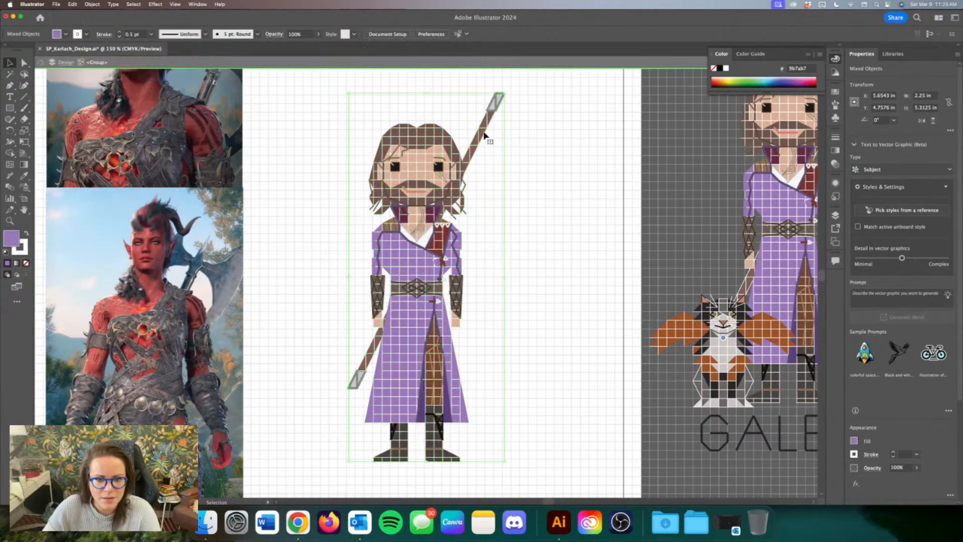
double_click(530, 96)
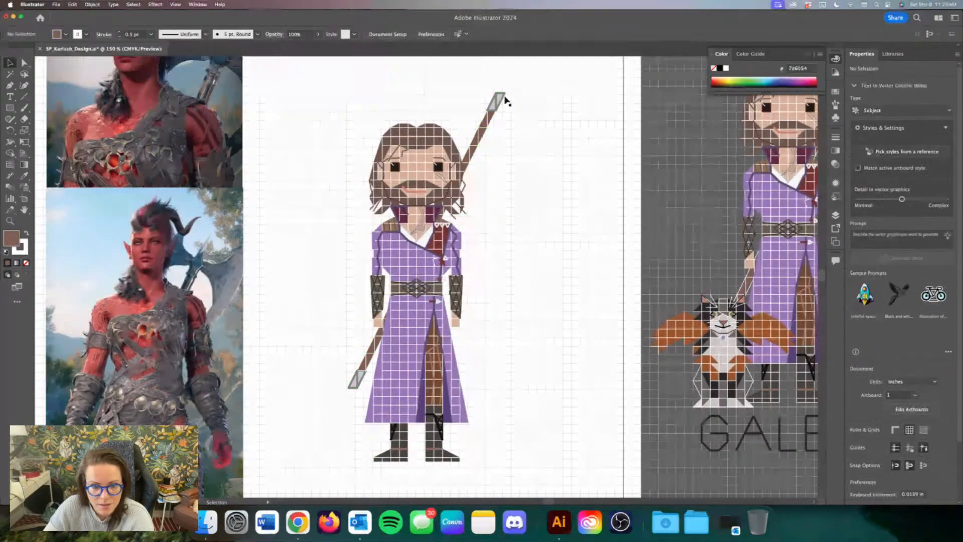
scroll(501, 101, "left", 2)
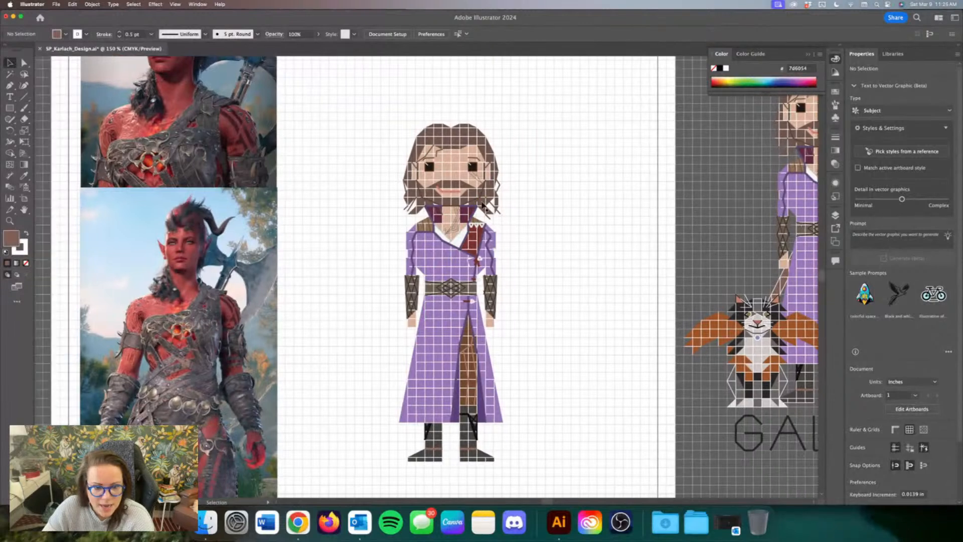
Step: Delete the lower hair pieces and stray strands along the right side of the pasted Gale figure's face
double_click(478, 202)
double_click(556, 275)
left_click(488, 205)
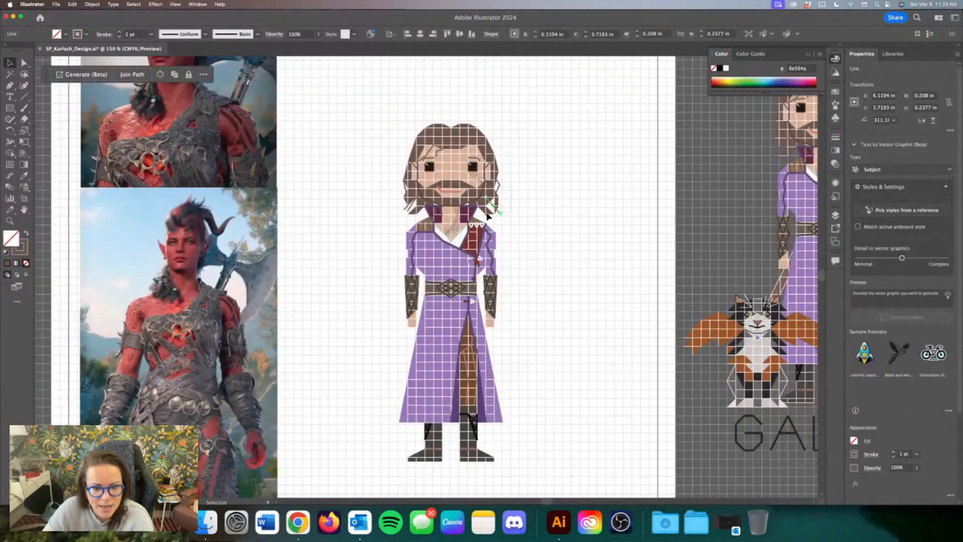
left_click(491, 217)
left_click(499, 186)
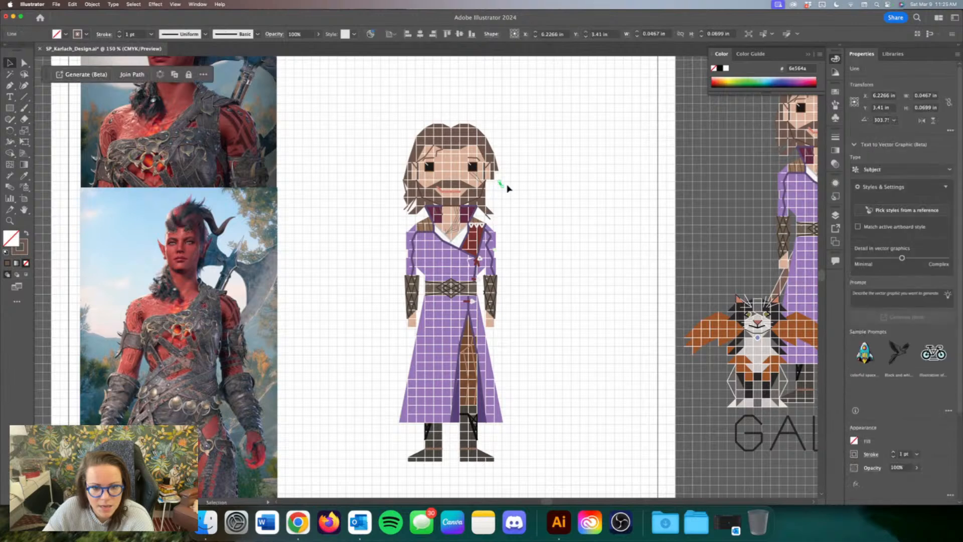
left_click(486, 216)
Step: Delete the thin lines below the figure's right-hand eye and the rows of hair across the top of the head
left_click(477, 177)
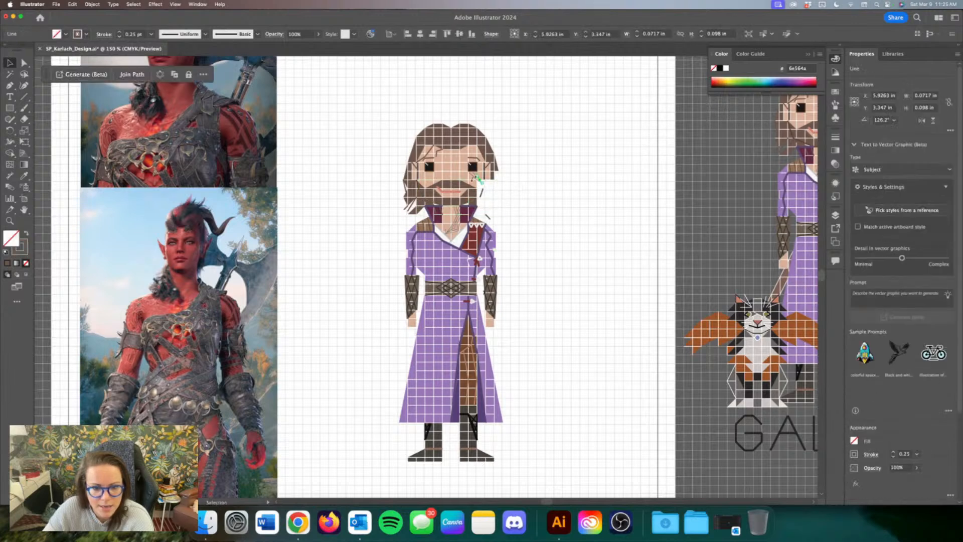
key("Delete")
left_click(478, 181)
key("Delete")
left_click(477, 179)
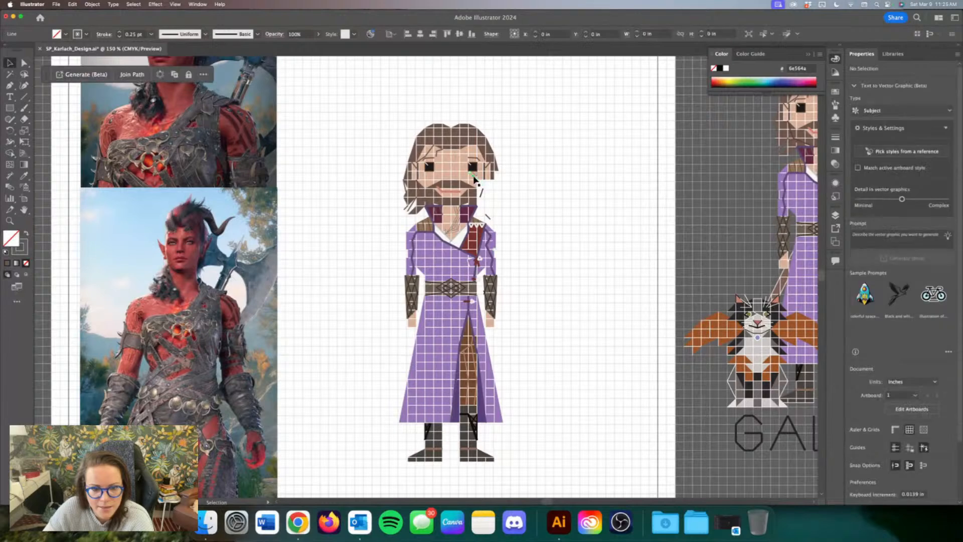
key("Delete")
left_click_drag(499, 125, 393, 142)
key("Delete")
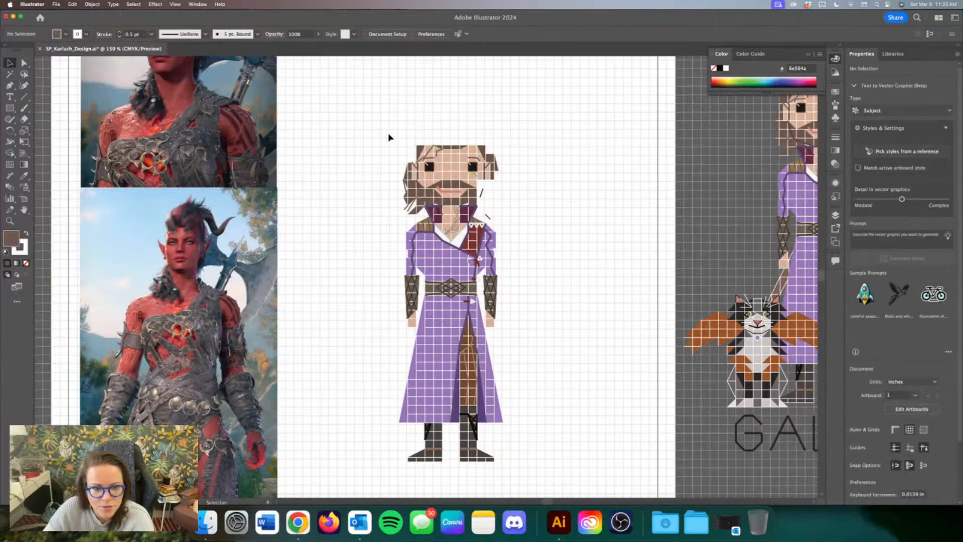
Step: Undo the last hair deletion on top of the head and delete the long hair hanging along the face's left side
key("super+z")
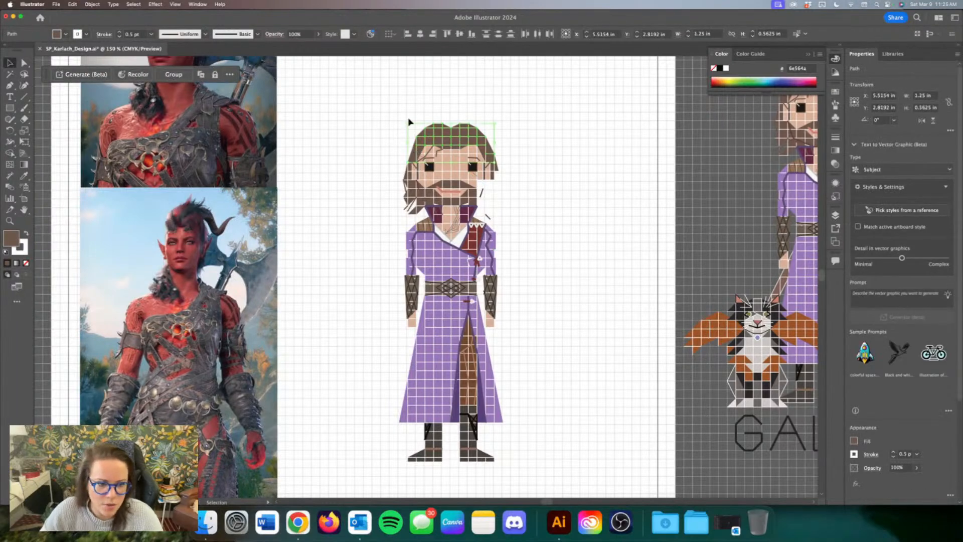
left_click(409, 209)
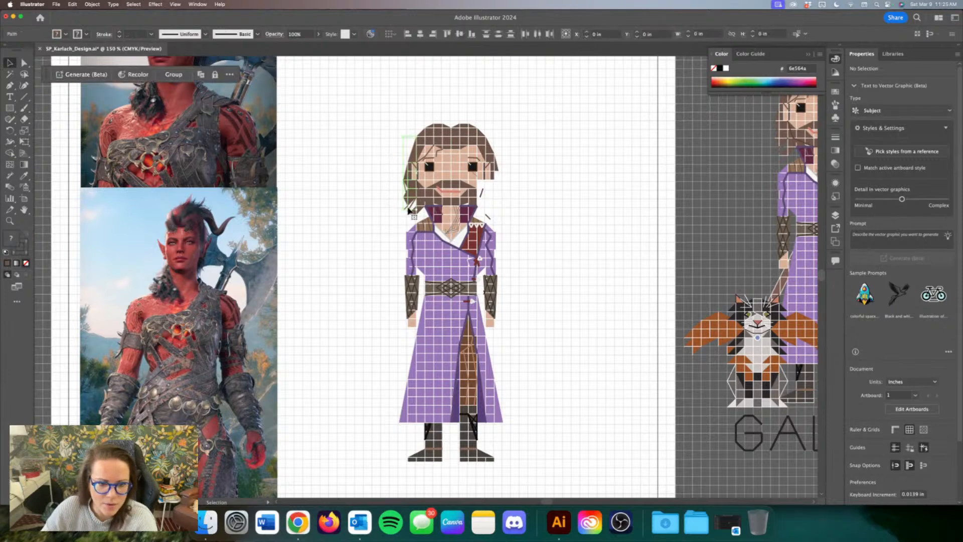
key("Delete")
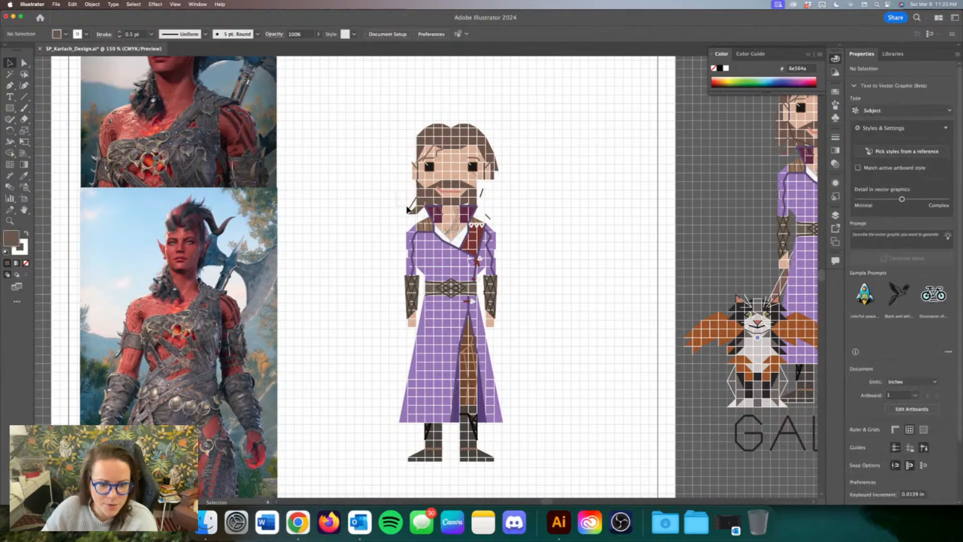
Step: Delete the beard and moustache pieces and the stray line beside the chin on the pasted Gale figure
left_click(431, 204)
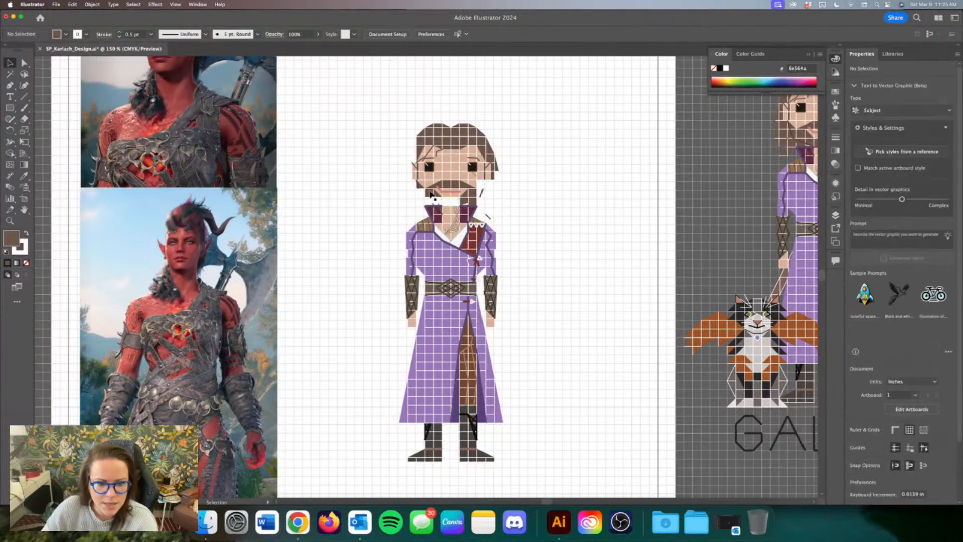
left_click(441, 185)
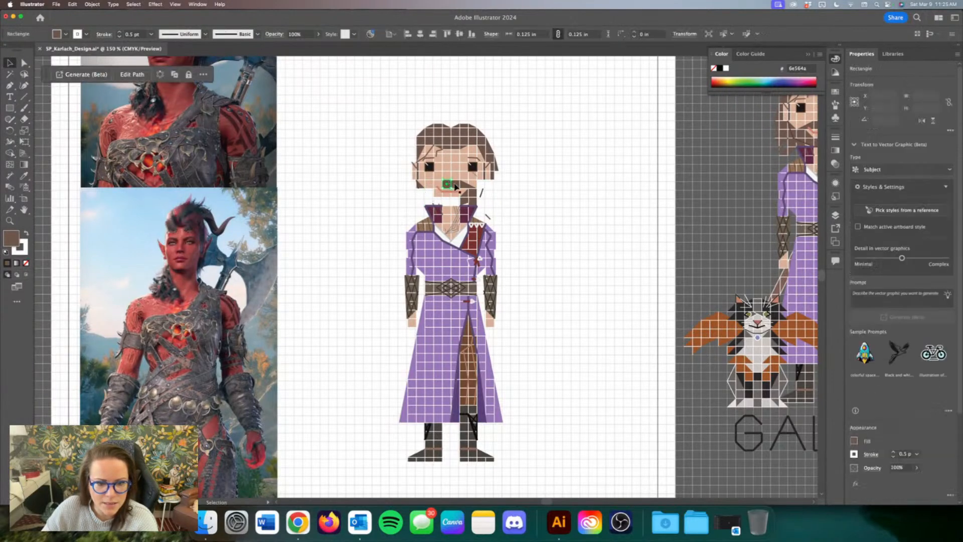
key("Delete")
left_click(453, 184)
key("Delete")
left_click(469, 186)
key("Delete")
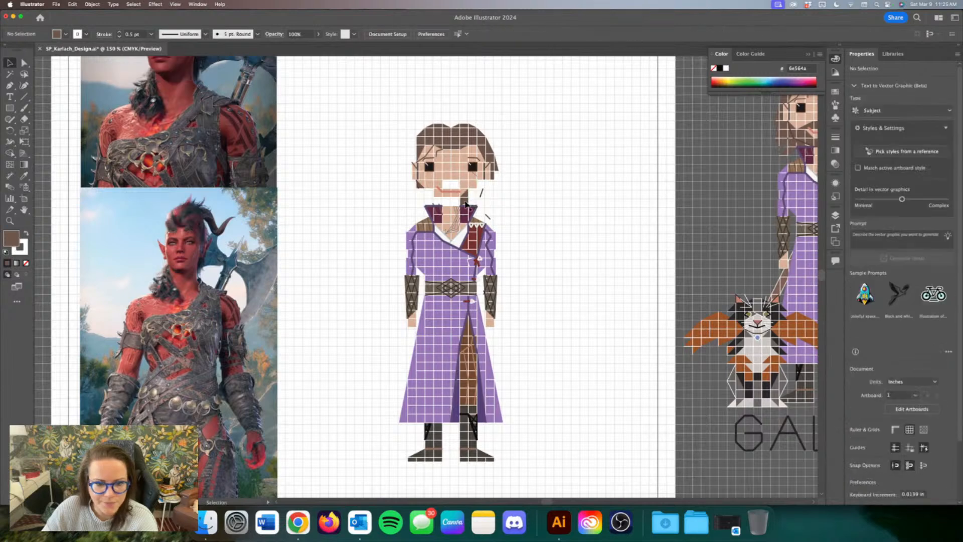
left_click(482, 195)
key("Delete")
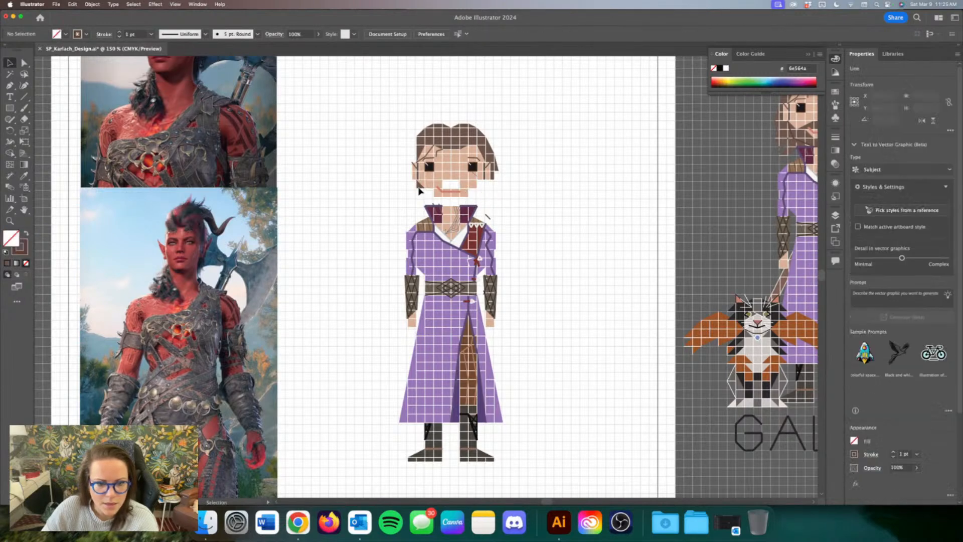
Step: Delete the leftover hair piece at the face's lower left and the thin lines over both ears
left_click(420, 186)
key("Delete")
left_click(415, 168)
key("Delete")
left_click(484, 168)
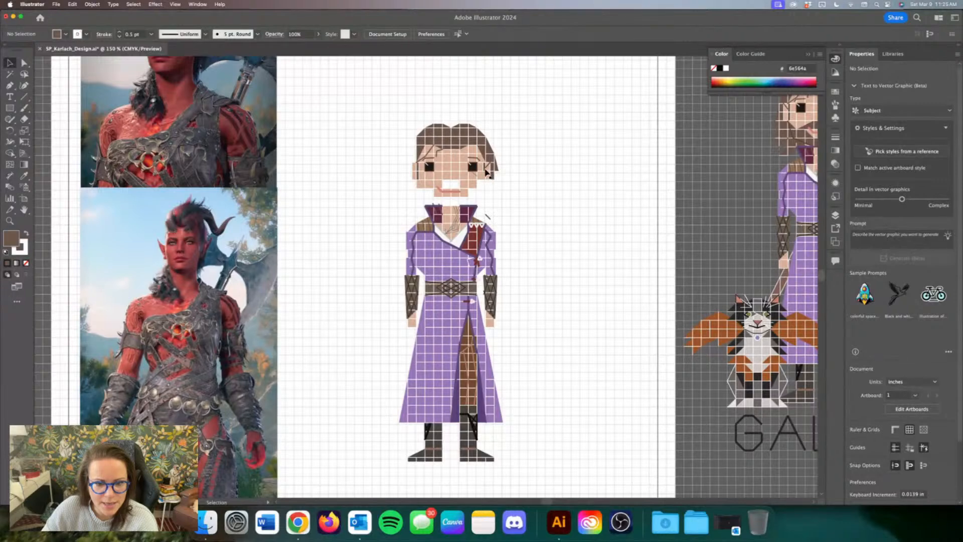
key("Delete")
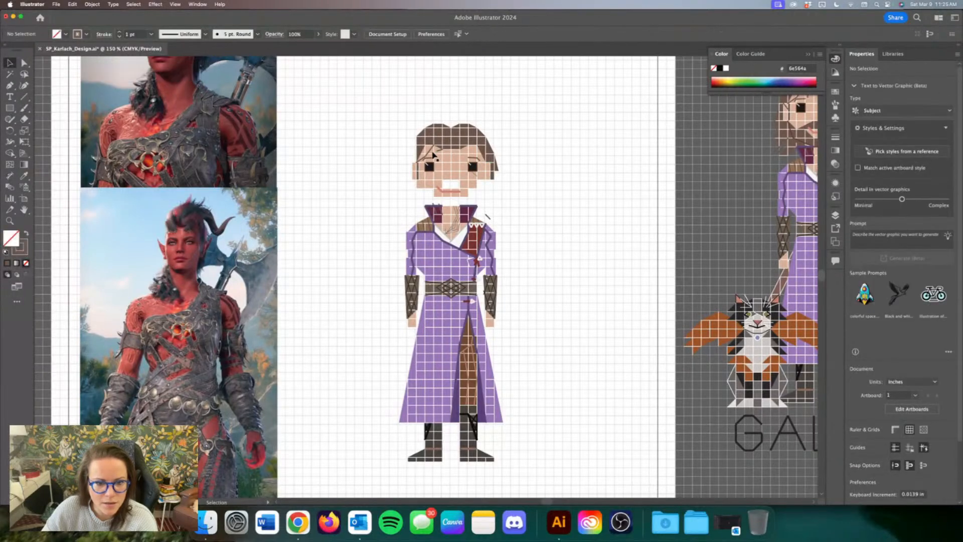
Step: Delete the loose hair strands across the forehead and beside the left-hand eye
left_click(444, 151)
key("Delete")
left_click(418, 165)
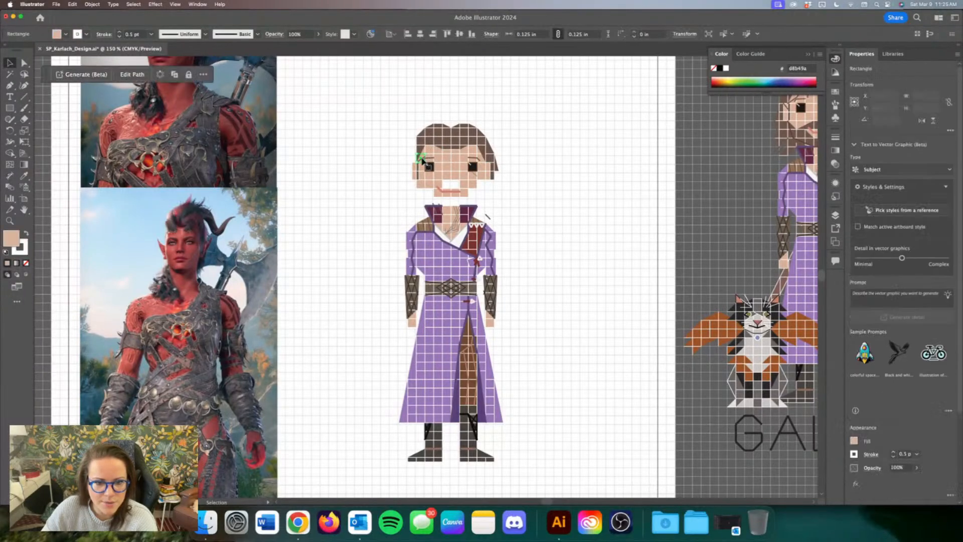
key("Delete")
left_click(423, 166)
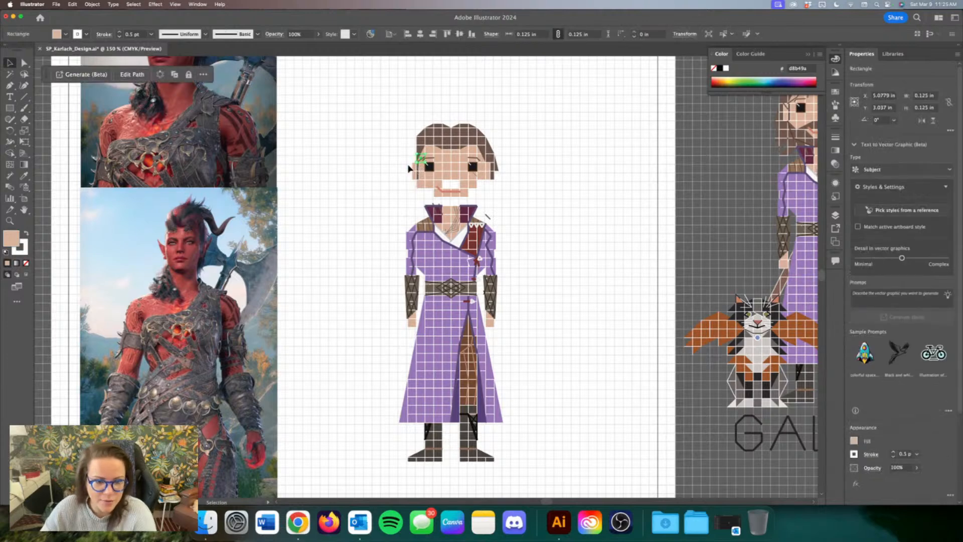
key("Delete")
left_click(420, 161)
key("Delete")
left_click(417, 166)
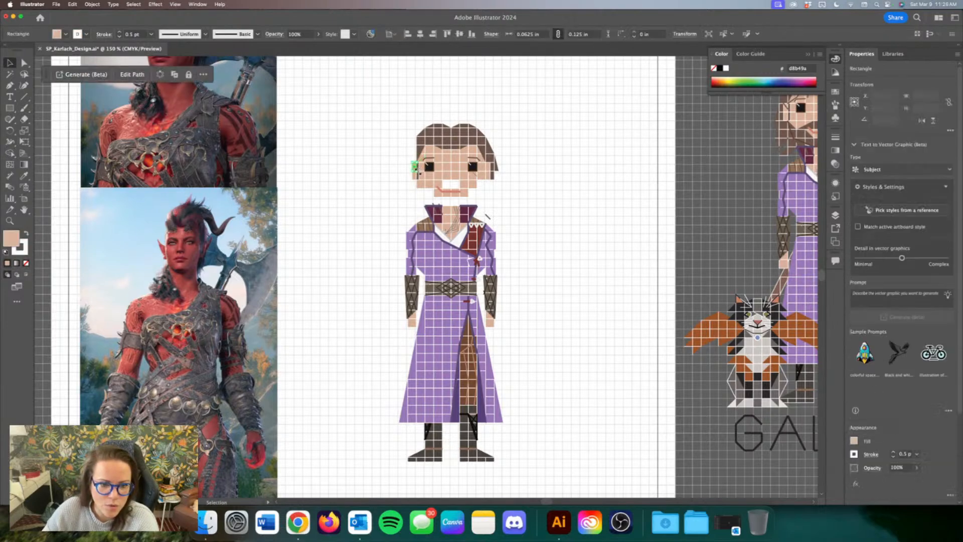
key("Delete")
Step: Delete the thin brown sideburn beside the left-hand eye and the hair piece hanging over the right-hand ear
left_click(426, 173)
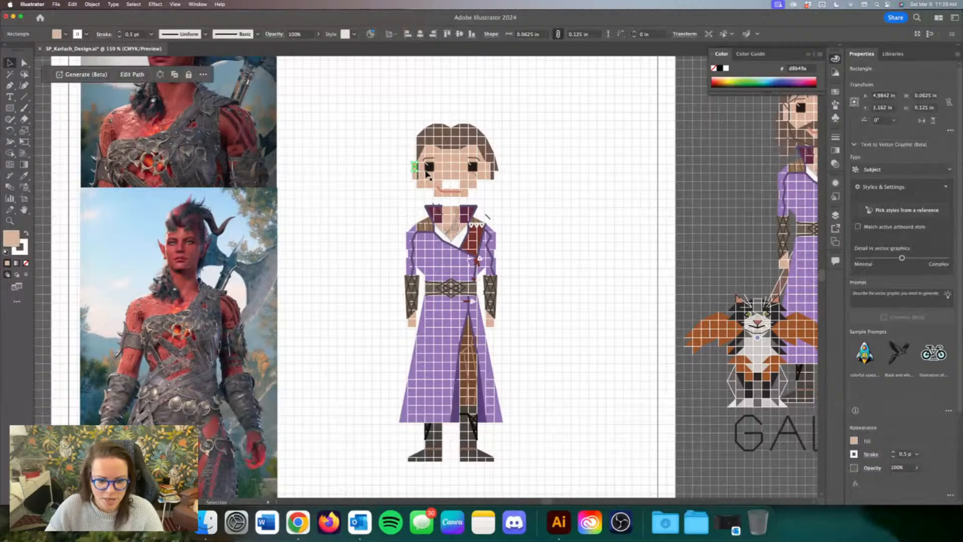
left_click(400, 170)
left_click(419, 171)
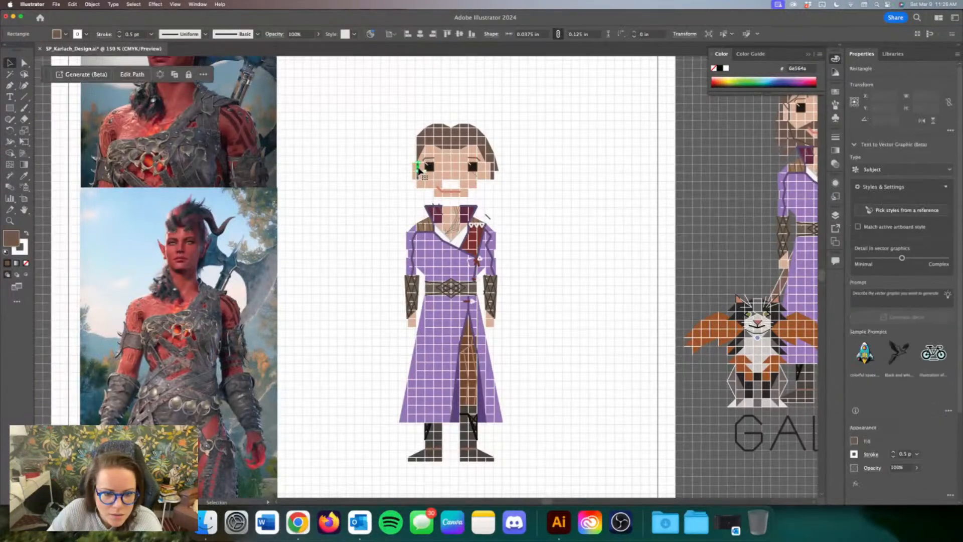
key("Delete")
left_click(420, 176)
left_click(406, 188)
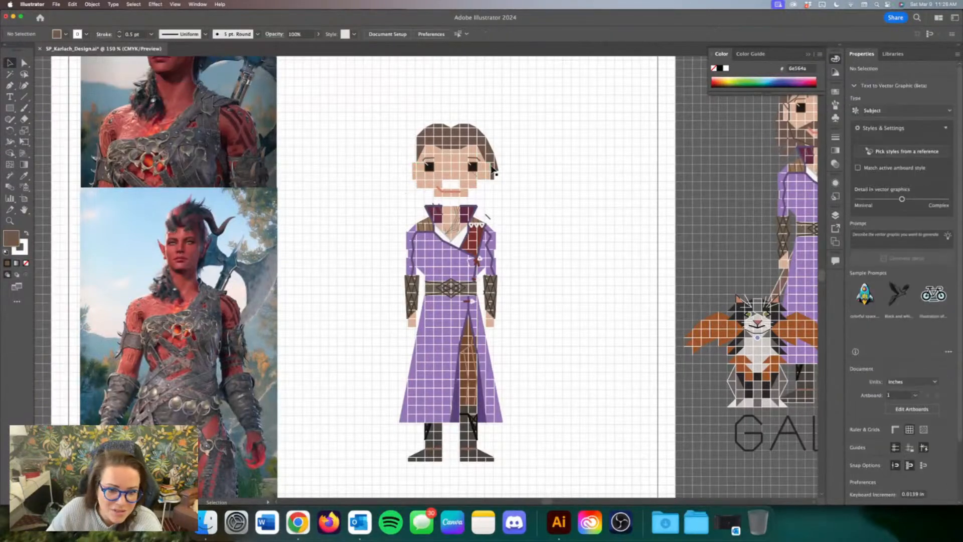
left_click(495, 171)
key("Delete")
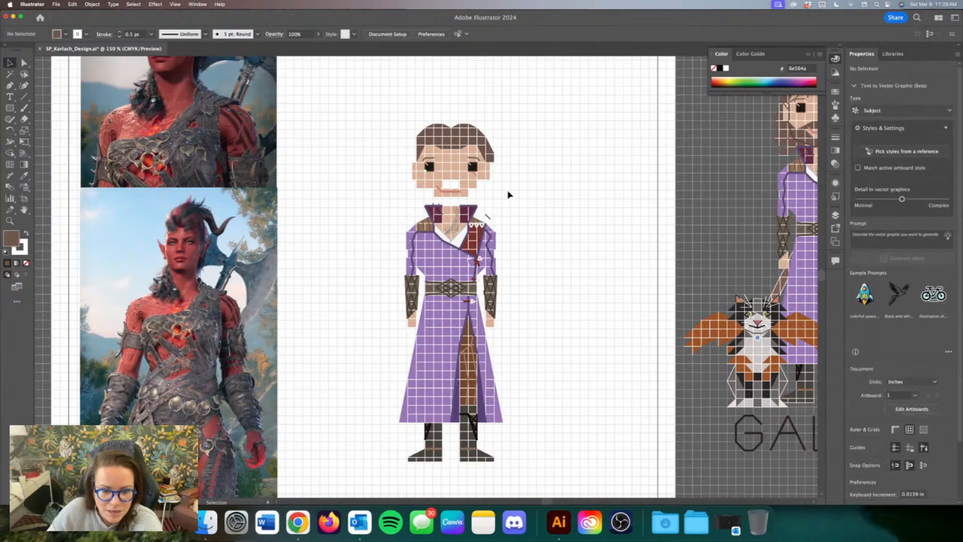
Step: Delete the flared purple panels on both sides of the robe's skirt
left_click(457, 286)
left_click(550, 279)
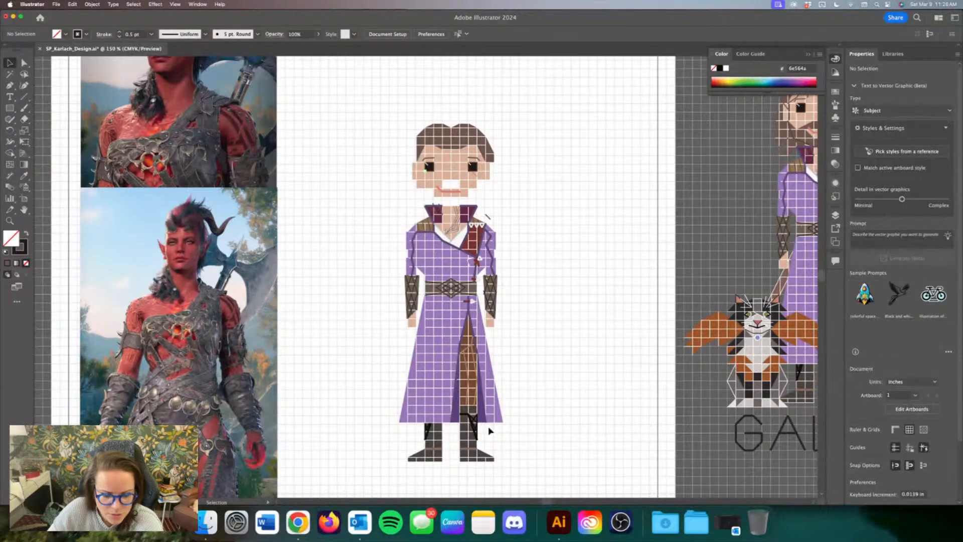
left_click(416, 424)
key("Delete")
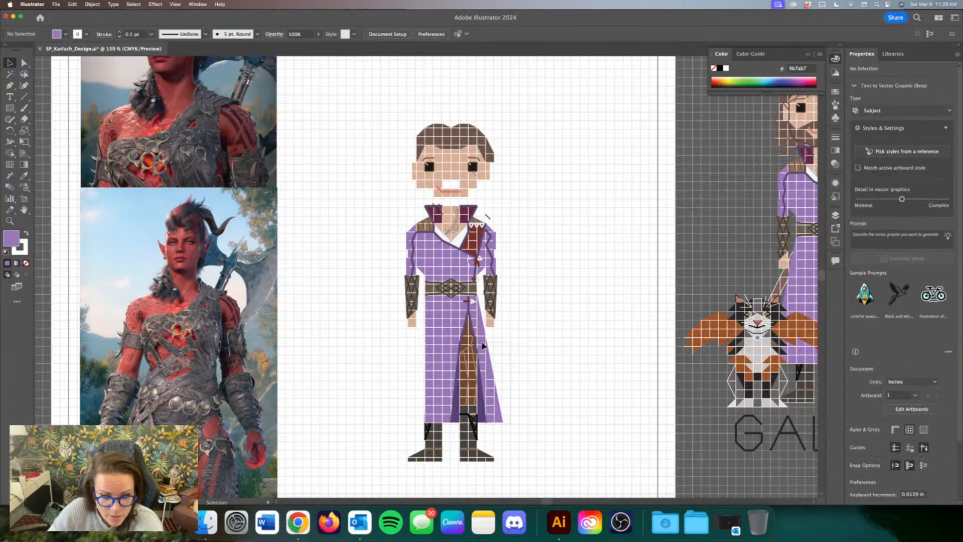
left_click(468, 302)
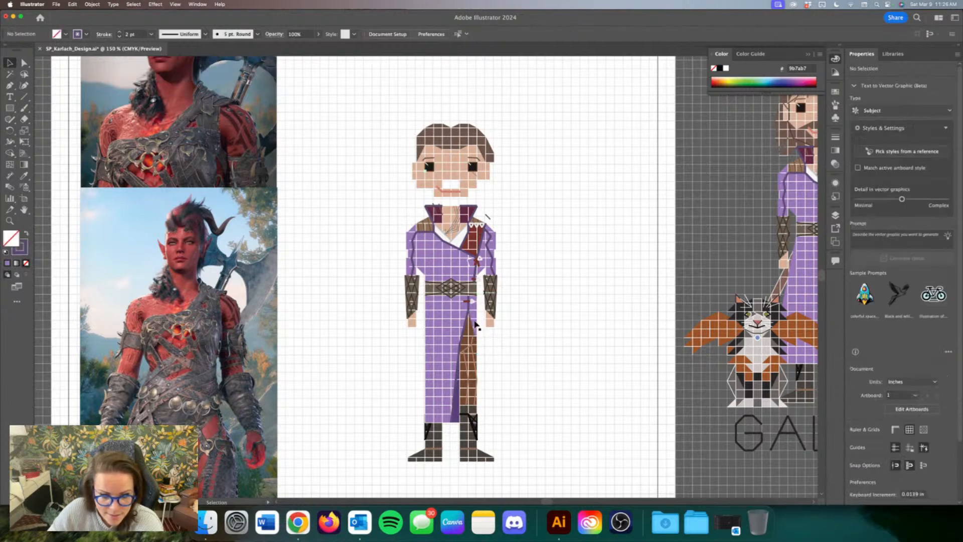
left_click(114, 4)
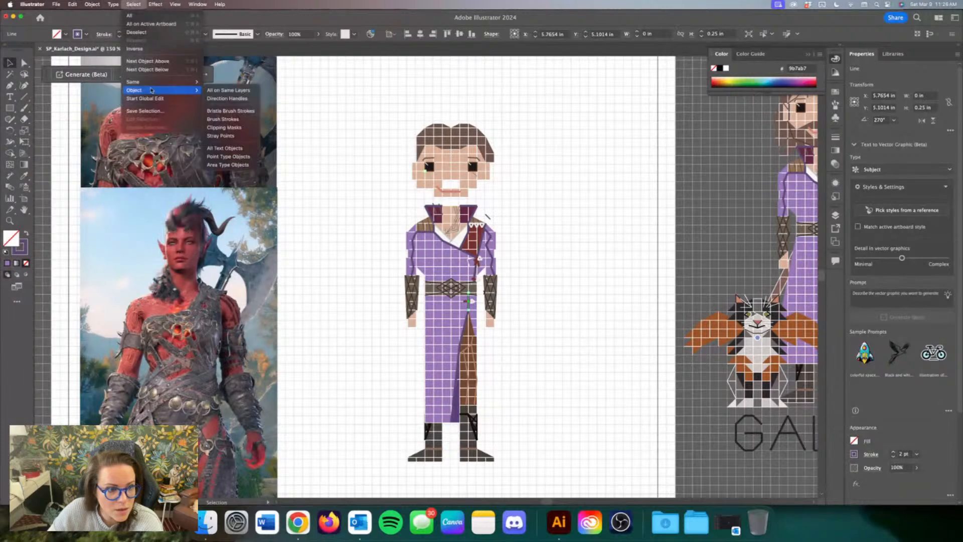
left_click(235, 114)
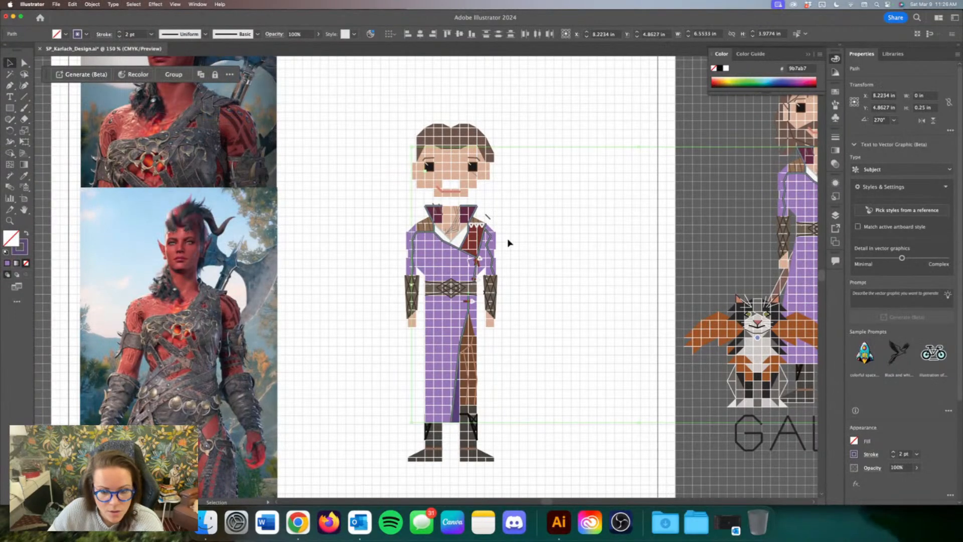
left_click(594, 252)
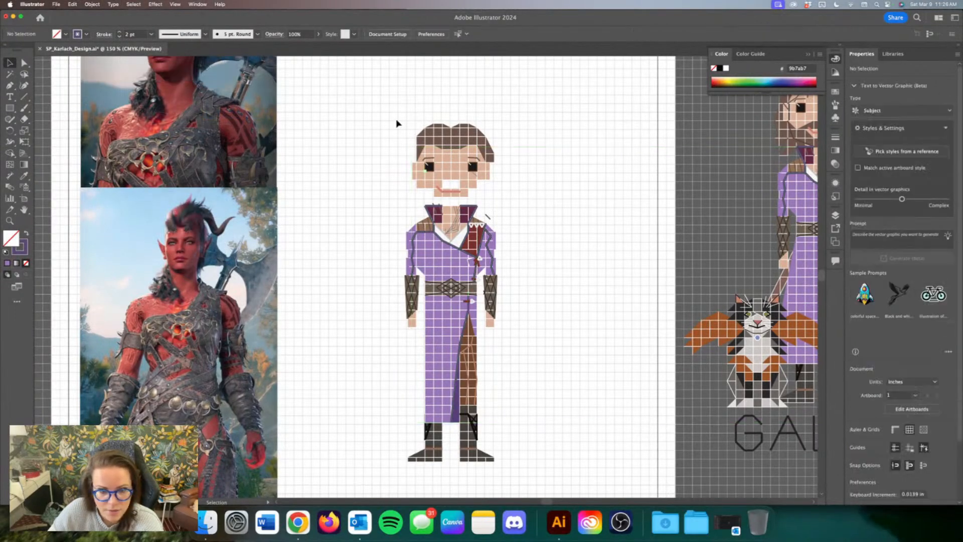
Step: Isolate the figure's group and delete all its dark purple 2 pt outlines by selecting the same fill and stroke
left_click(462, 334)
double_click(463, 334)
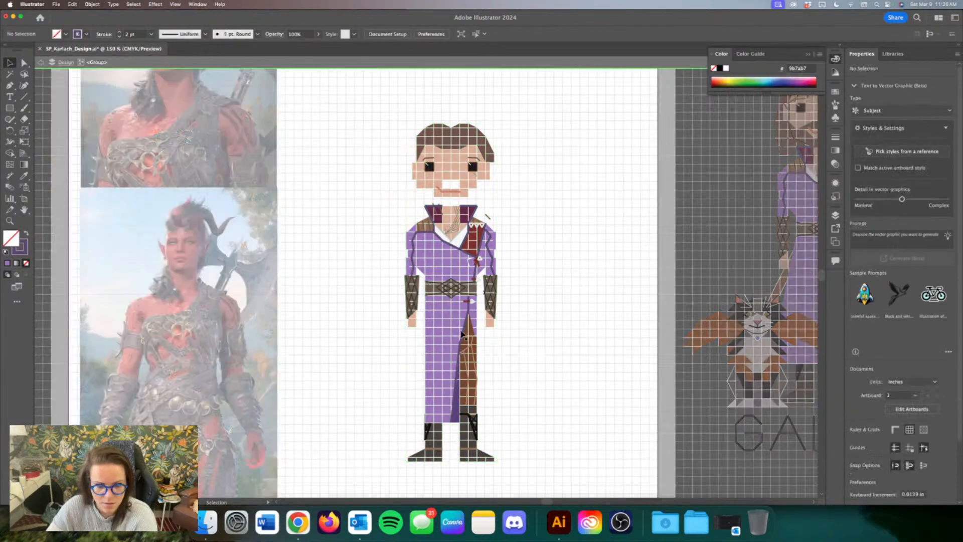
left_click(463, 334)
left_click(133, 4)
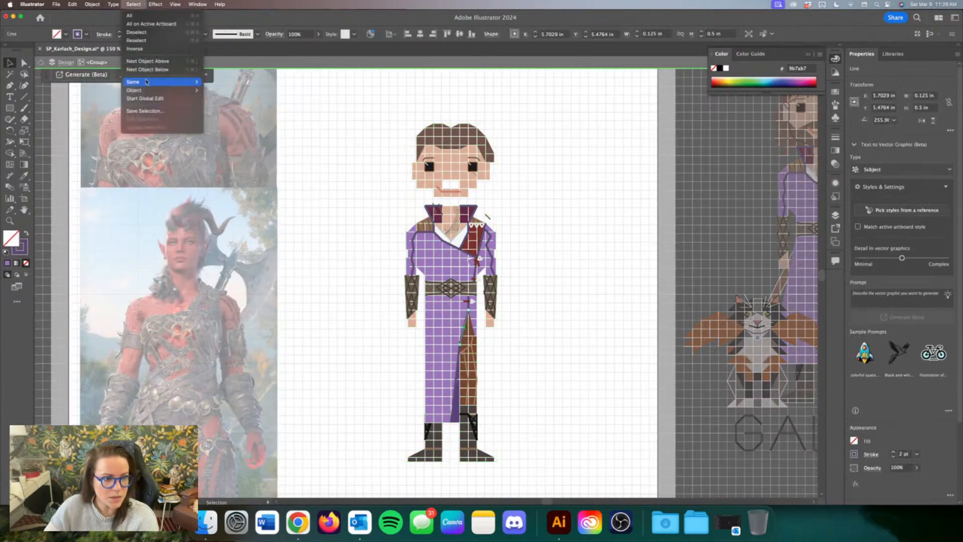
mouse_move(146, 82)
left_click(244, 114)
key("Delete")
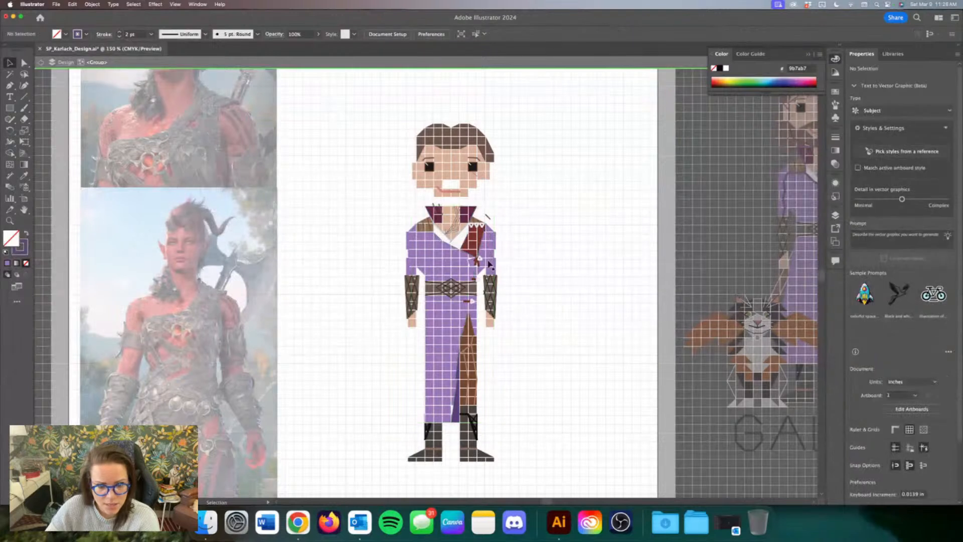
Step: Delete the dark red chest panel squares by selecting every piece in the group with the same fill and stroke
left_click(474, 239)
left_click(133, 4)
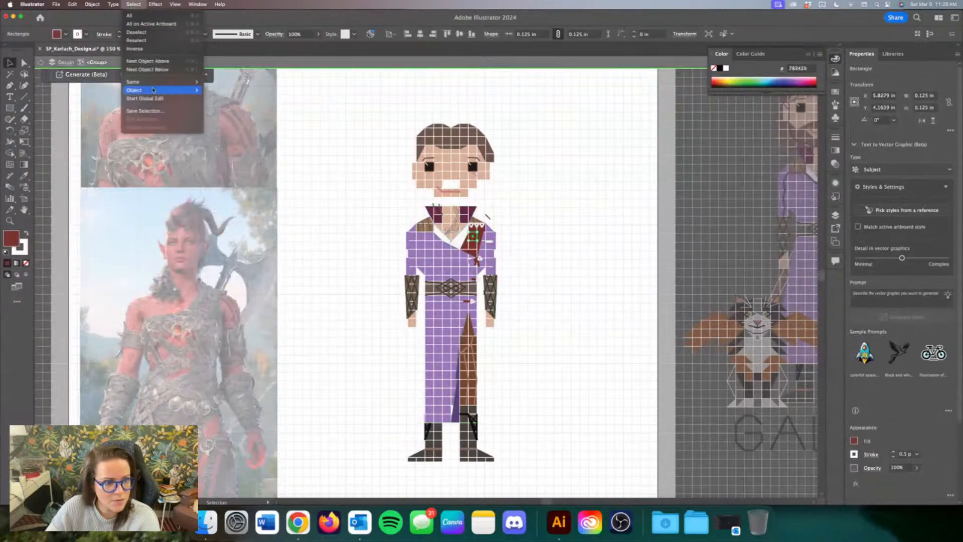
mouse_move(146, 87)
left_click(236, 114)
key("Delete")
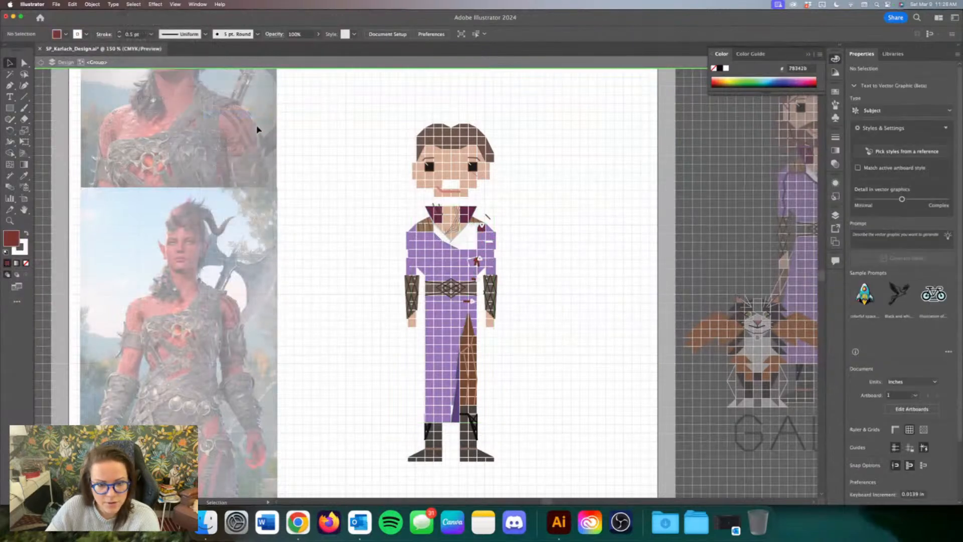
Step: Delete the upright dark purple collar pieces on both sides of the neck
left_click(440, 217)
key("Delete")
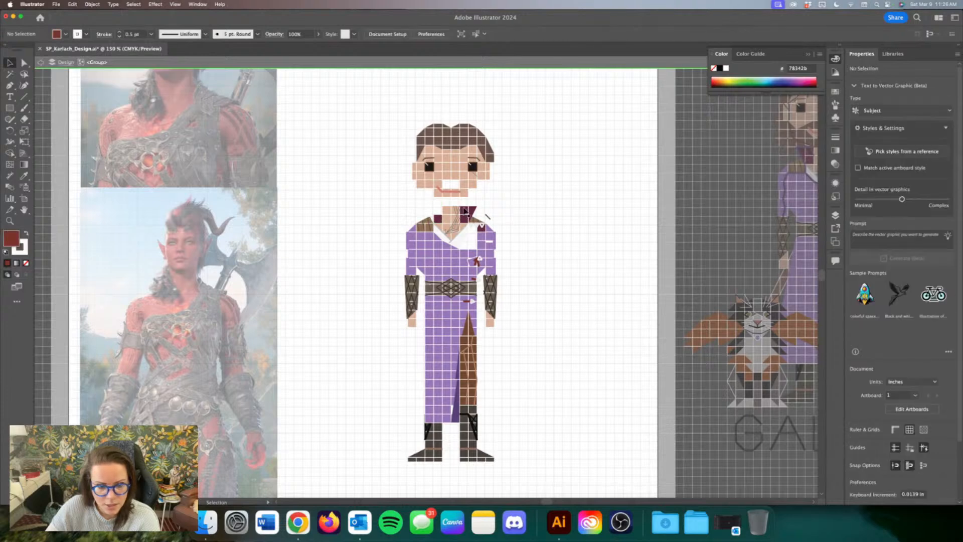
left_click(468, 214)
key("Delete")
Step: Delete the thin neck lines sharing the same fill and stroke, plus the stray line above the right-hand shoulder
left_click(457, 213)
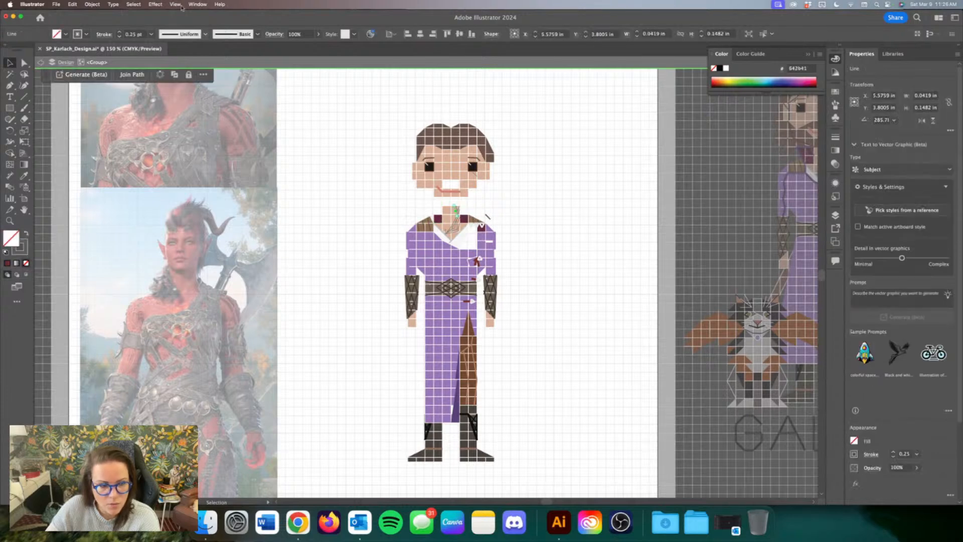
left_click(133, 4)
mouse_move(146, 82)
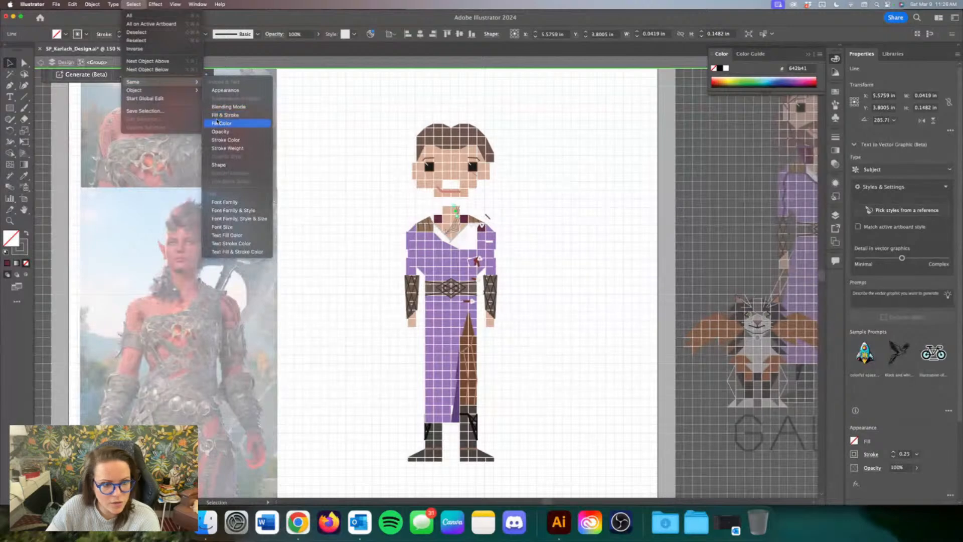
left_click(219, 117)
key("Delete")
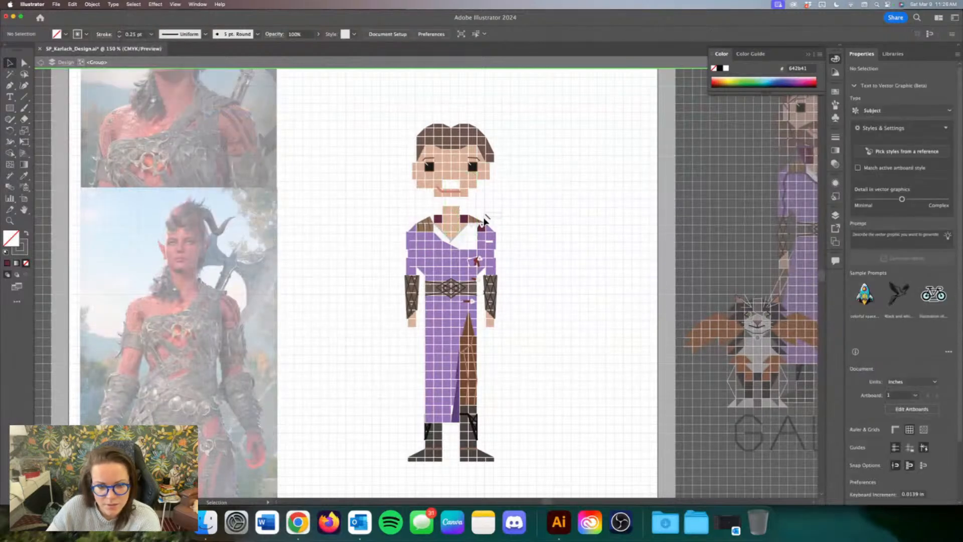
left_click(485, 220)
key("Delete")
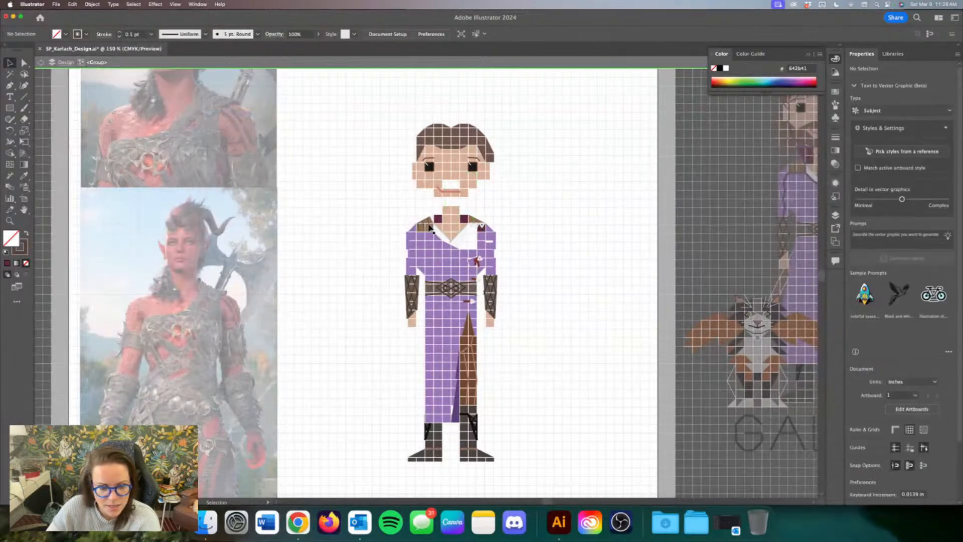
Step: Delete the thin 0.5 pt detail lines on the shoulder pads and bracers by selecting the same fill and stroke
left_click(425, 226)
left_click(133, 4)
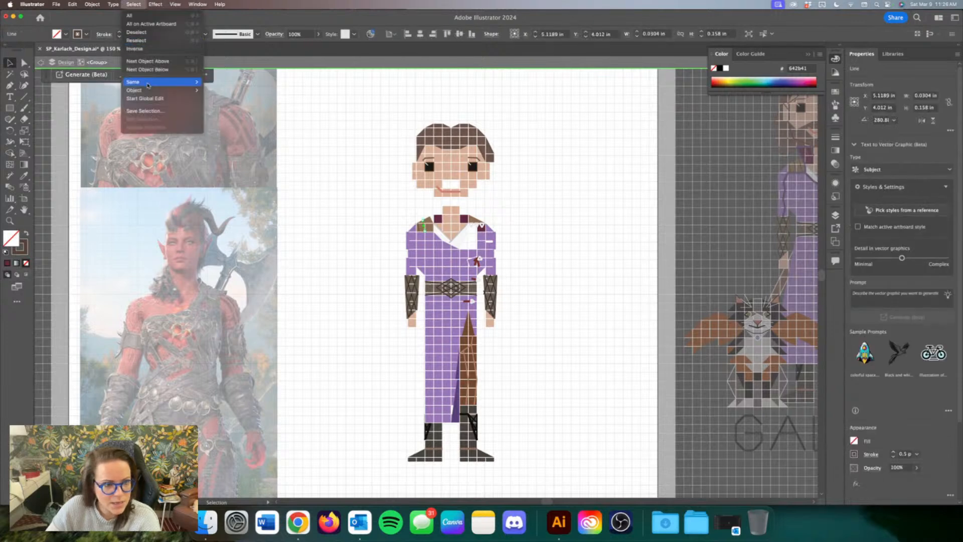
mouse_move(149, 83)
left_click(215, 116)
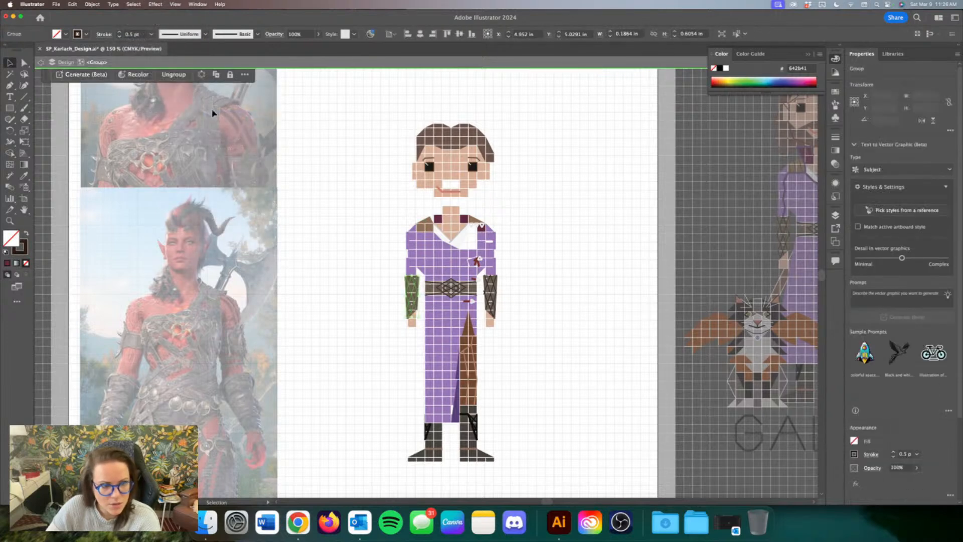
key("Delete")
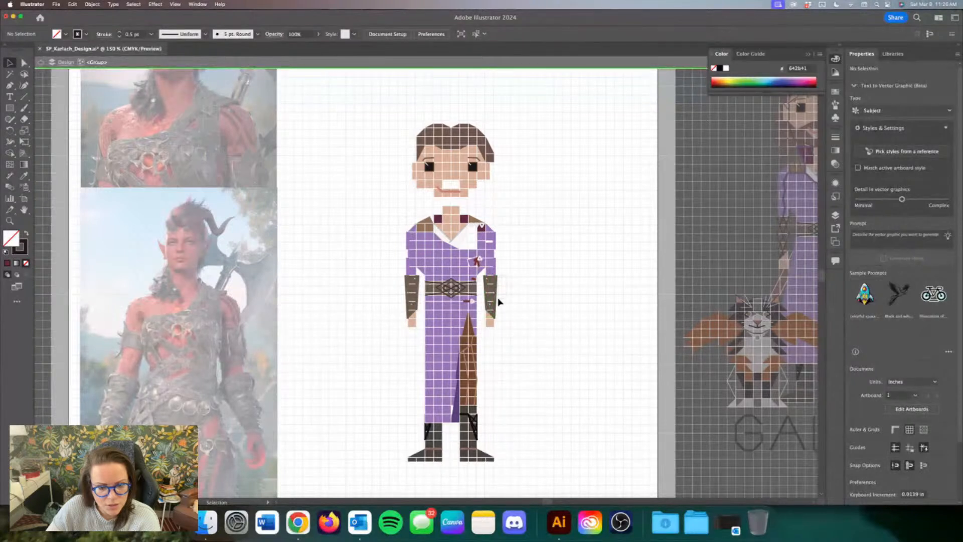
Step: Delete the belt with its diamond buckle, plus the leftover dark strips and purple squares around the waist
left_click(496, 294)
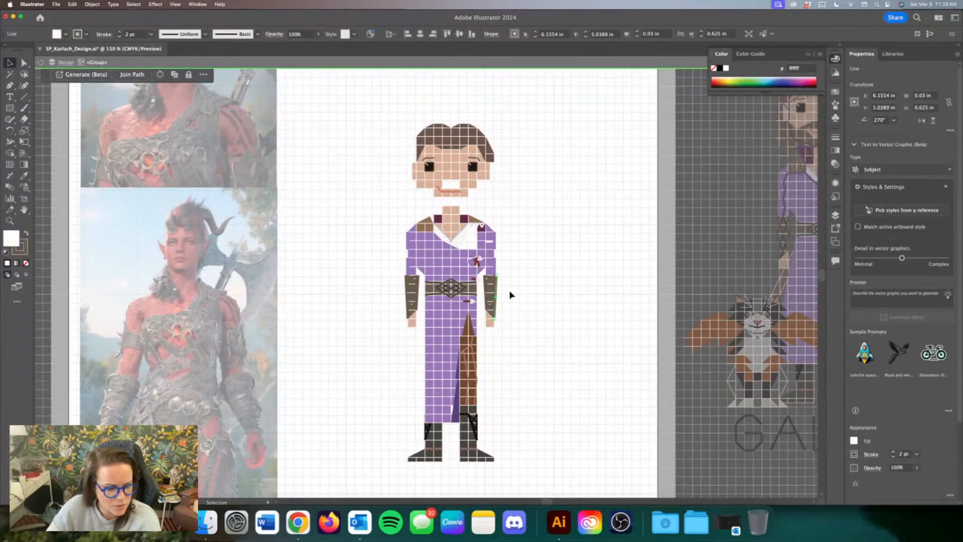
left_click(511, 294)
left_click(452, 293)
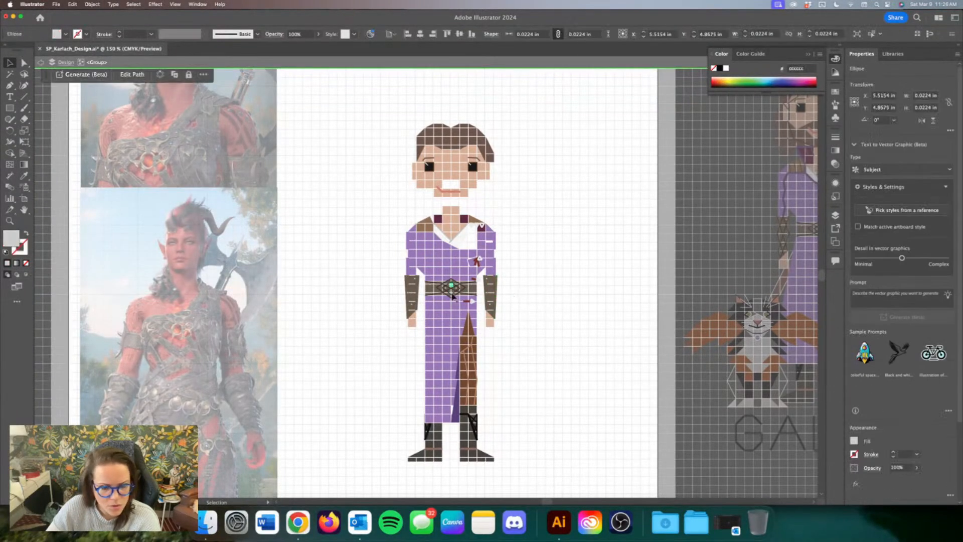
key("Delete")
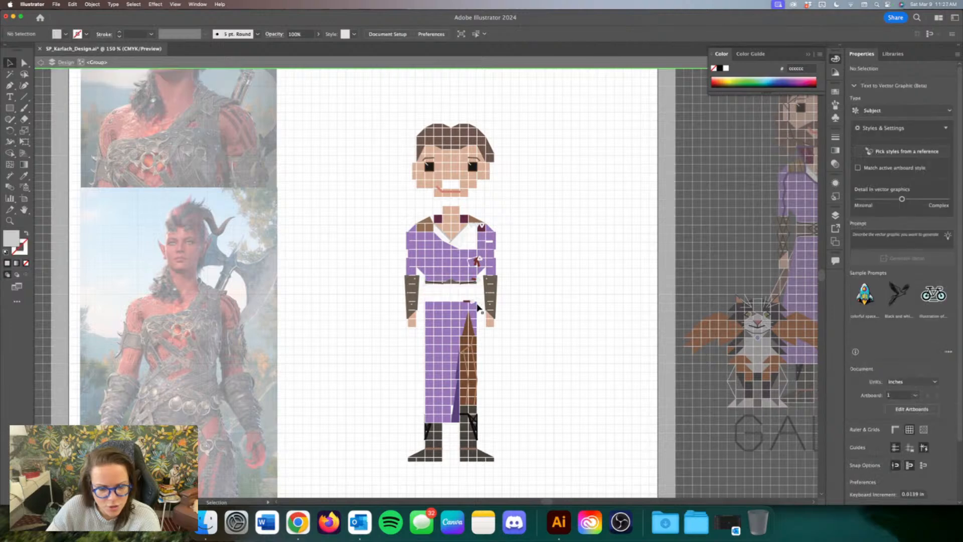
left_click(472, 305)
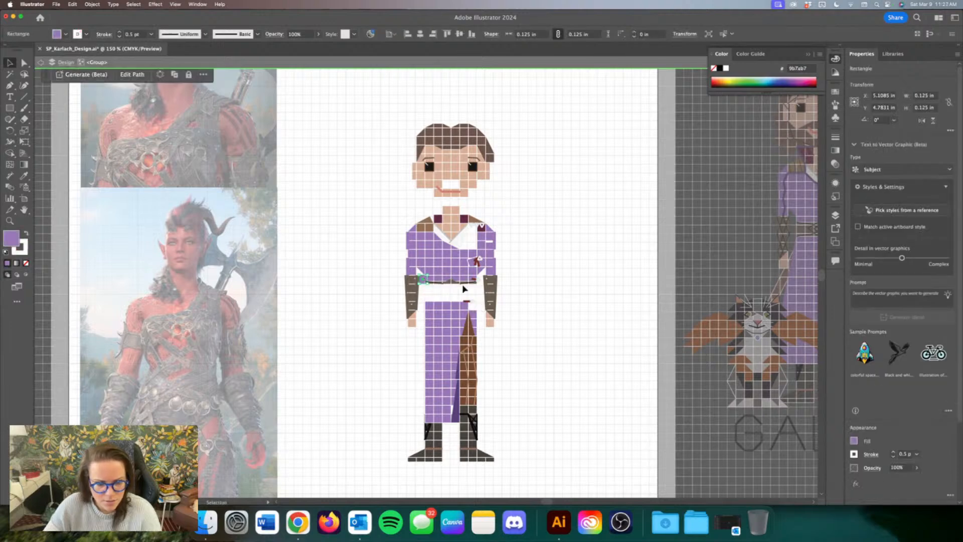
key("Delete")
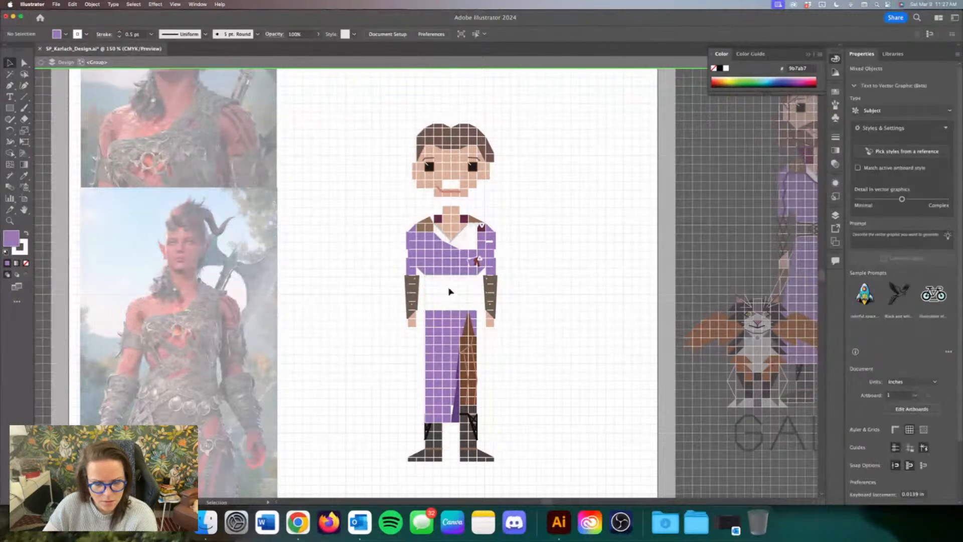
Step: Try to extend the purple skirt into the waist gap by repeating its top row of squares upward
left_click(470, 340)
key("Delete")
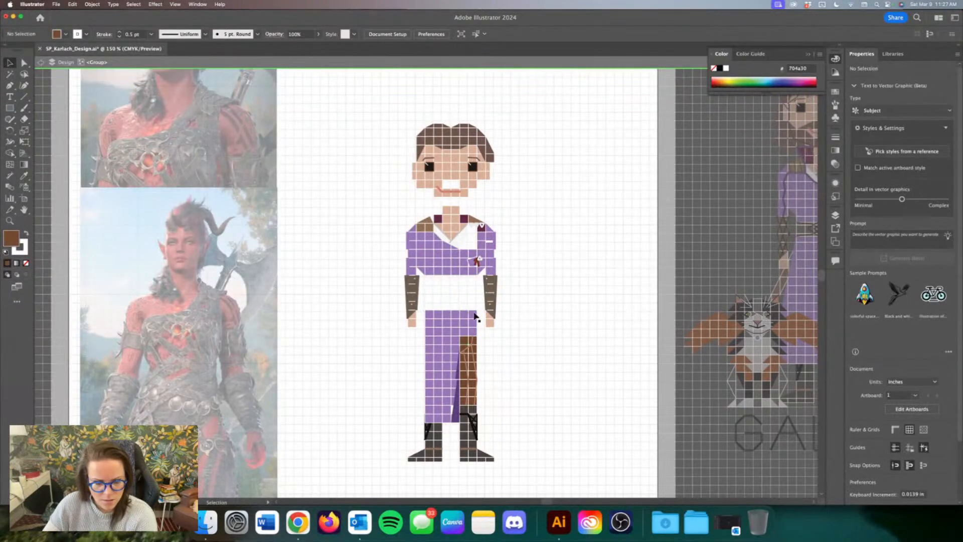
left_click(446, 317)
key("alt+Up")
key("alt+Up")
key("alt+Up")
key("alt+Up")
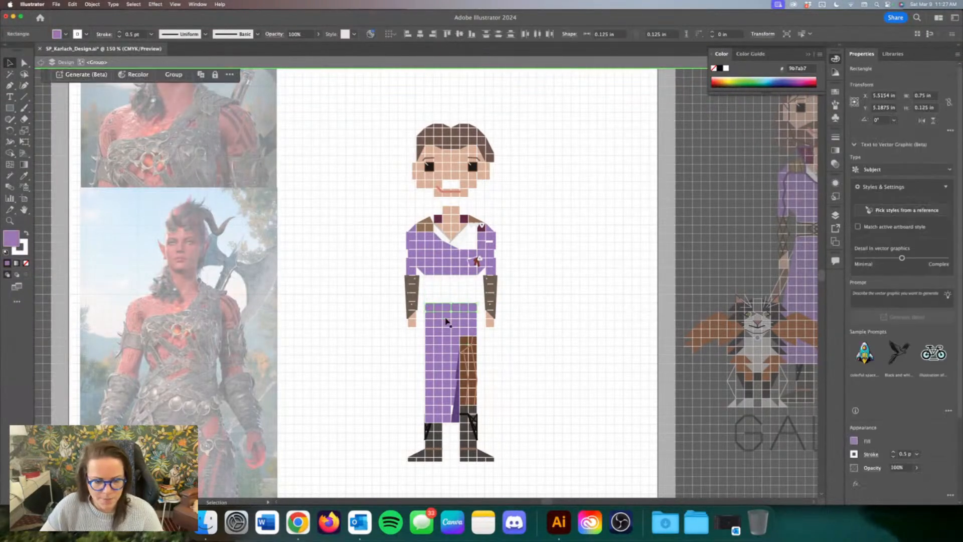
key("super+z")
key("super+z")
key("super+z")
key("super+z")
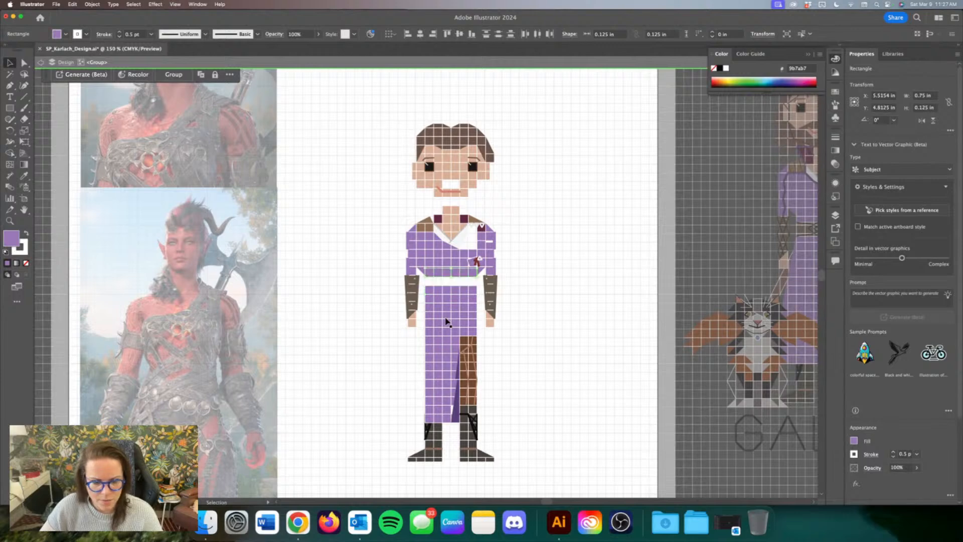
key("a")
key("super+z")
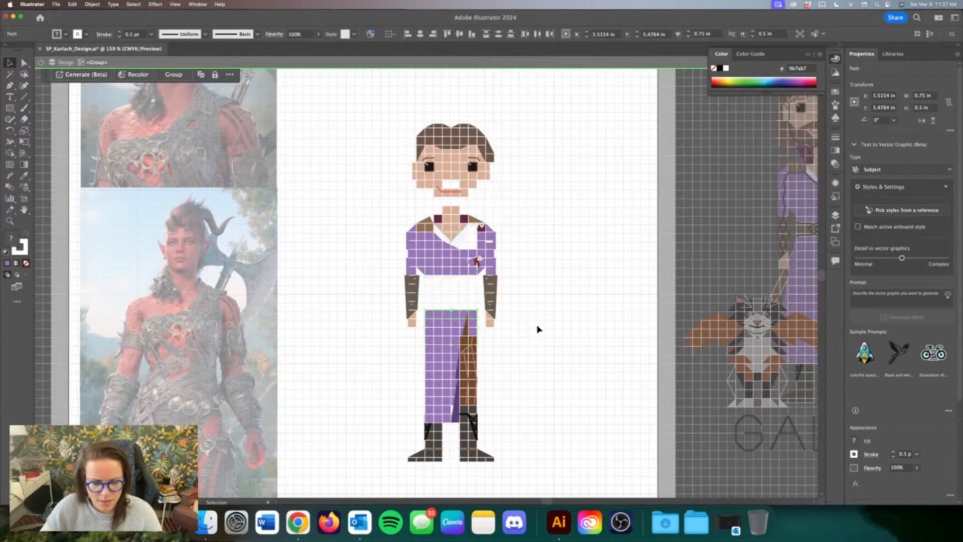
left_click(537, 330)
Step: Delete the brown triangular pieces at the top of the skirt slit and the dark red clasp lines on the chest
left_click(470, 339)
key("Delete")
left_click(479, 261)
key("Delete")
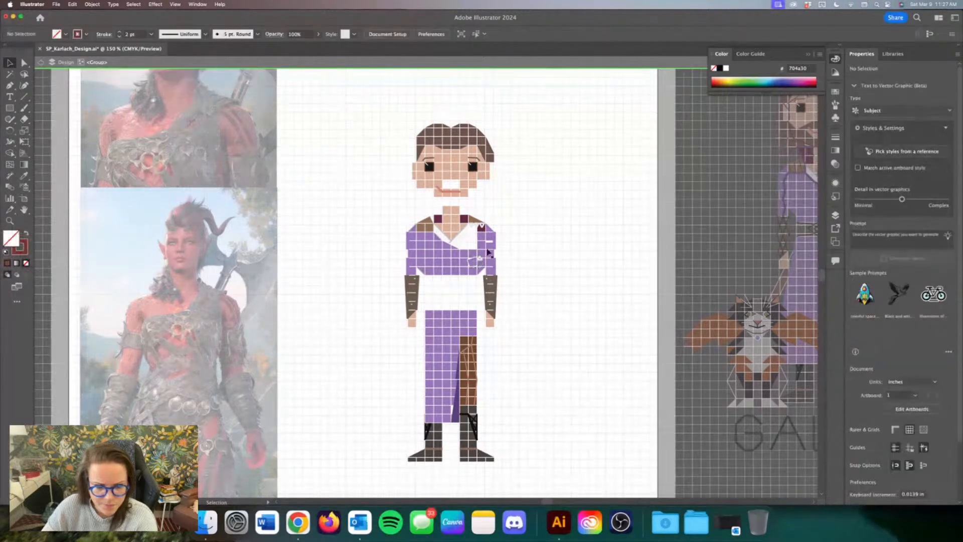
Step: Delete the white shirt pieces over the neckline and the remaining clasp pieces on the chest
left_click(464, 235)
key("Delete")
left_click(463, 236)
key("Delete")
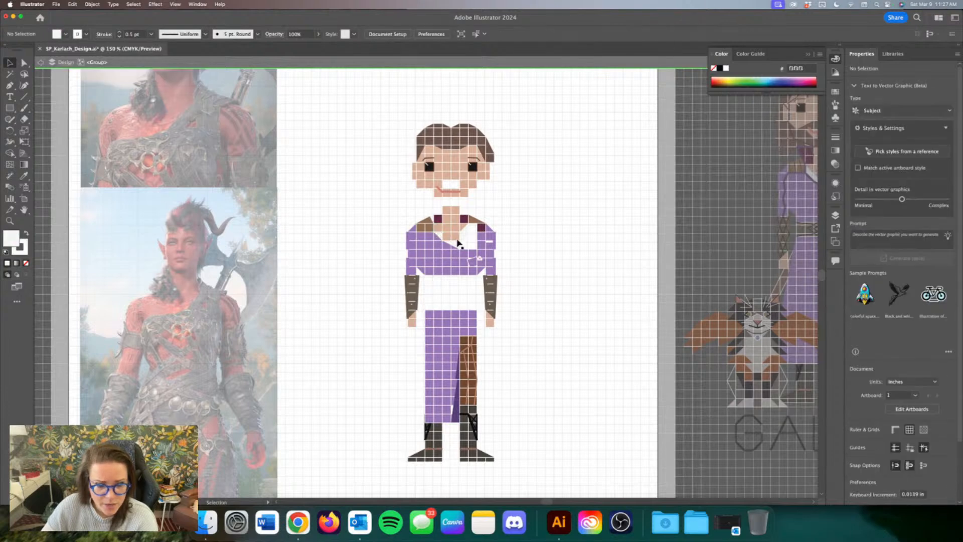
left_click(478, 261)
key("Delete")
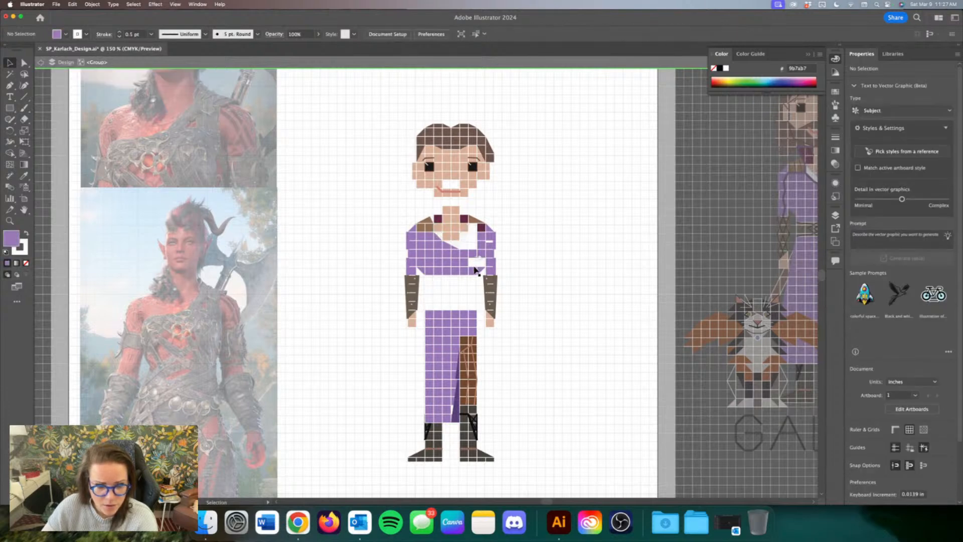
Step: Delete the 3 pt purple lines along the outer sleeves by selecting everything with the same fill and stroke
key("shift+x")
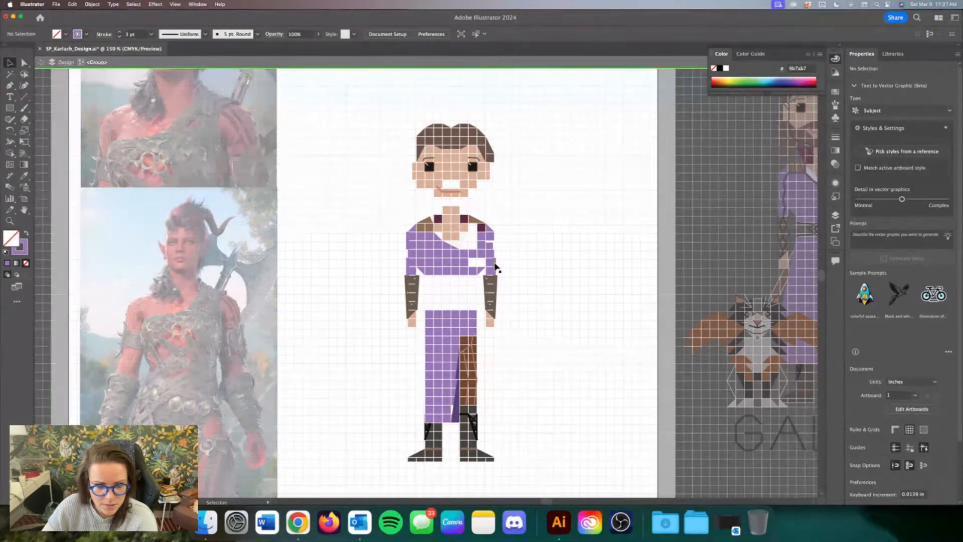
left_click(495, 266)
left_click(133, 4)
mouse_move(134, 81)
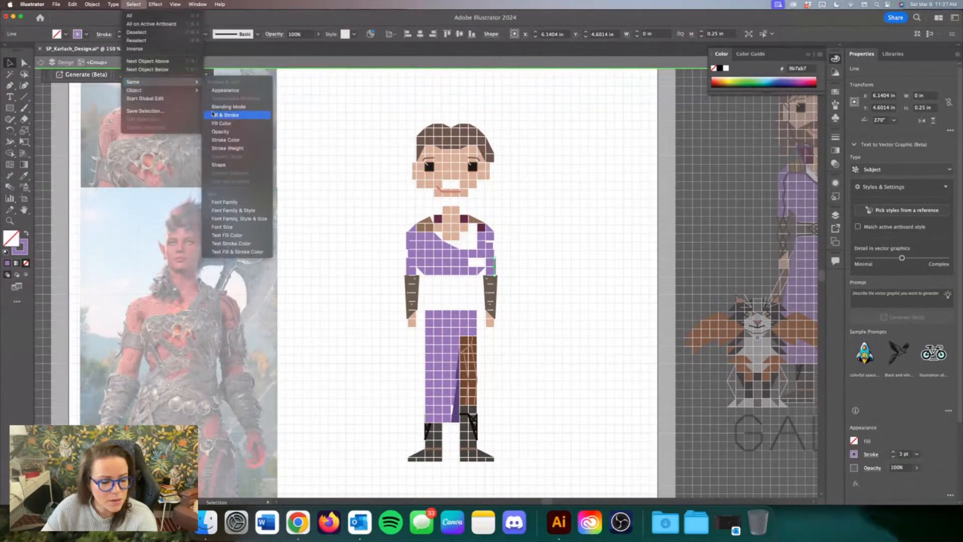
left_click(213, 114)
key("super+shift+a")
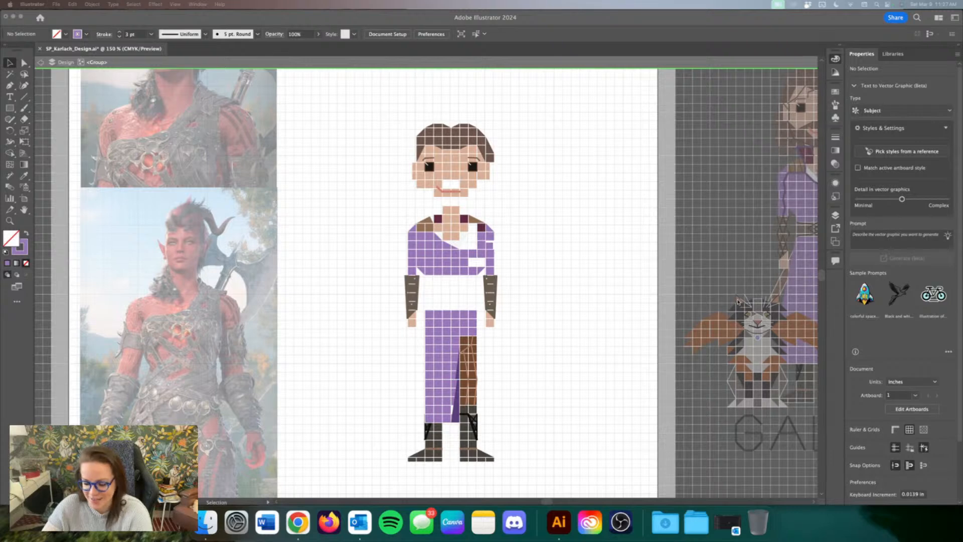
Step: Isolate the figure group again and delete the small grey circles on the bracers by selecting the same fill and stroke
left_click(545, 307)
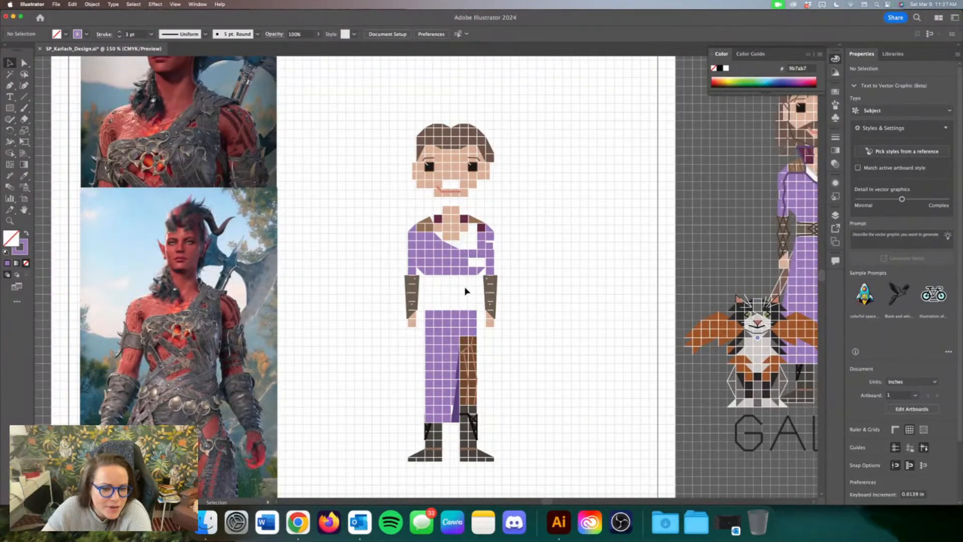
double_click(492, 245)
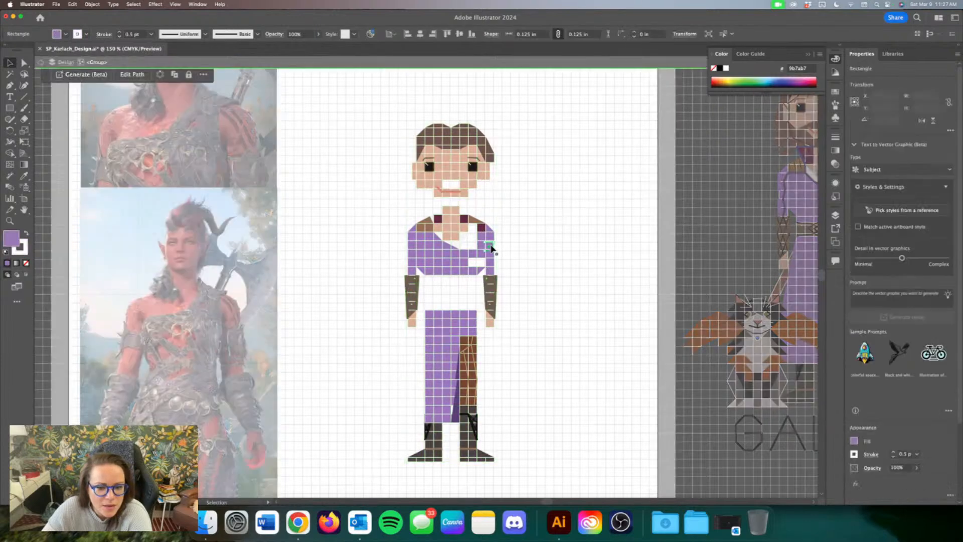
double_click(520, 274)
double_click(487, 296)
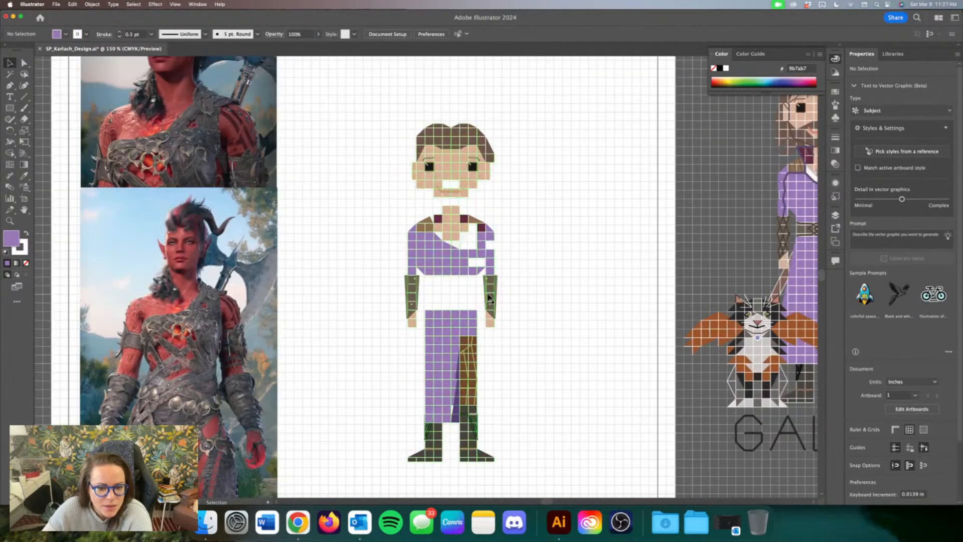
left_click(486, 293)
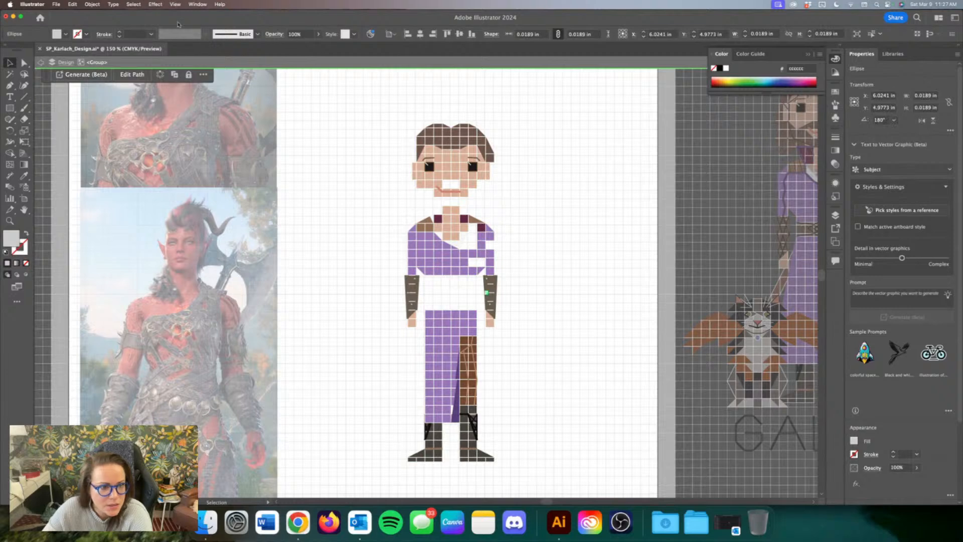
left_click(155, 4)
mouse_move(134, 4)
mouse_move(145, 82)
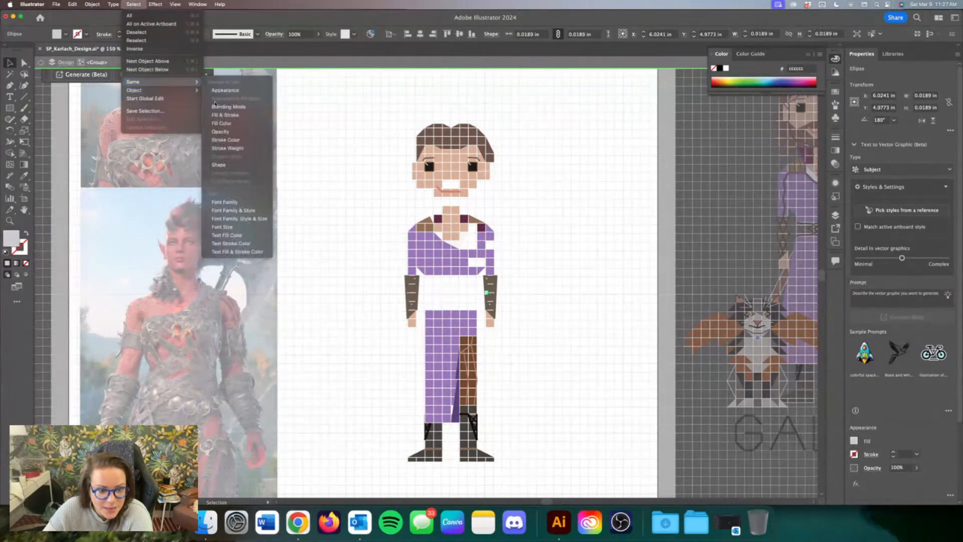
left_click(219, 116)
left_click(377, 296)
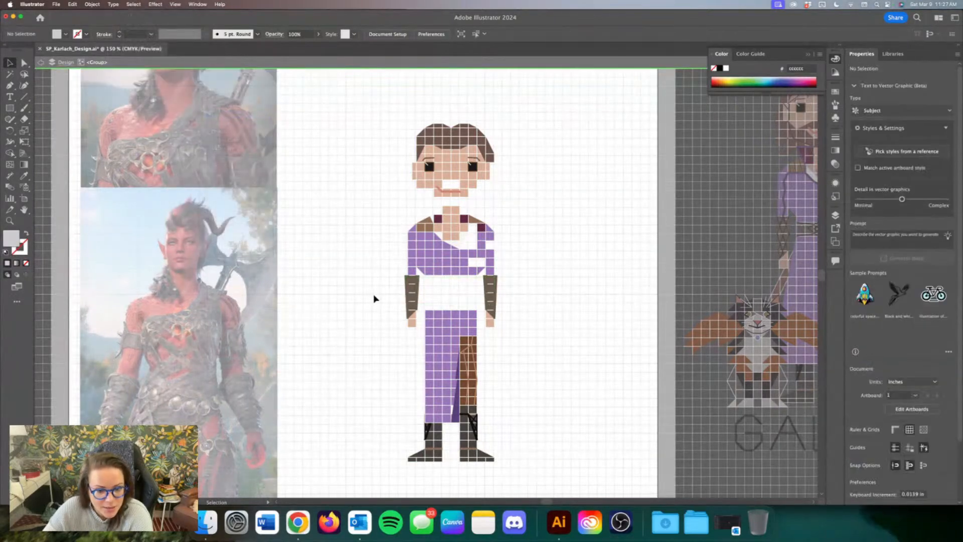
Step: Delete the 1 pt lines on the brown trouser leg by same fill and stroke, plus the dark purple pieces beside the skirt slit
left_click(468, 352)
left_click(134, 4)
mouse_move(148, 81)
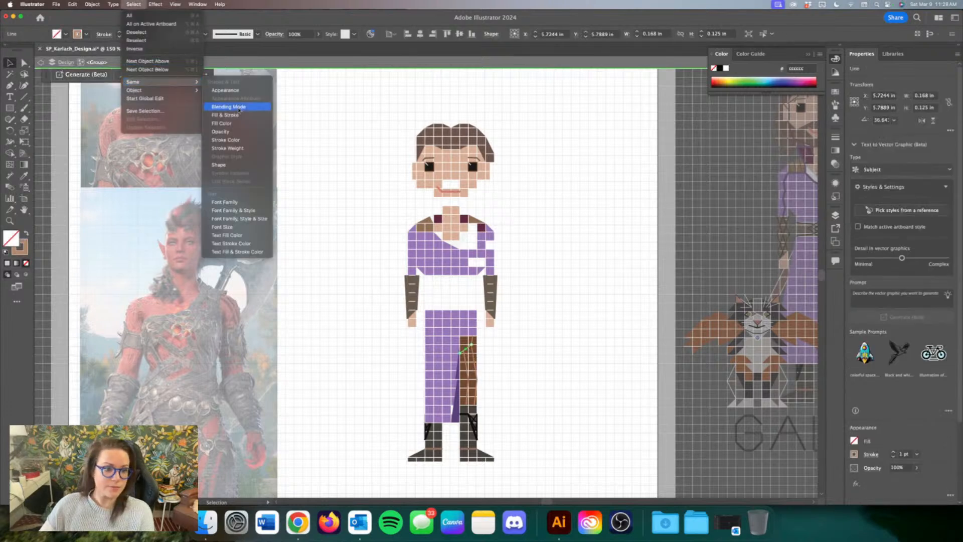
left_click(235, 115)
key("Delete")
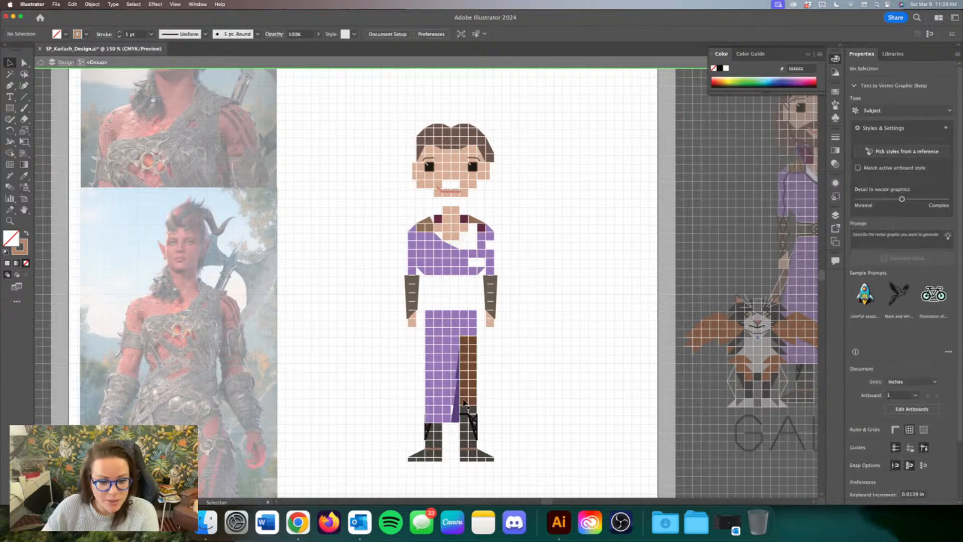
left_click(463, 401)
key("Delete")
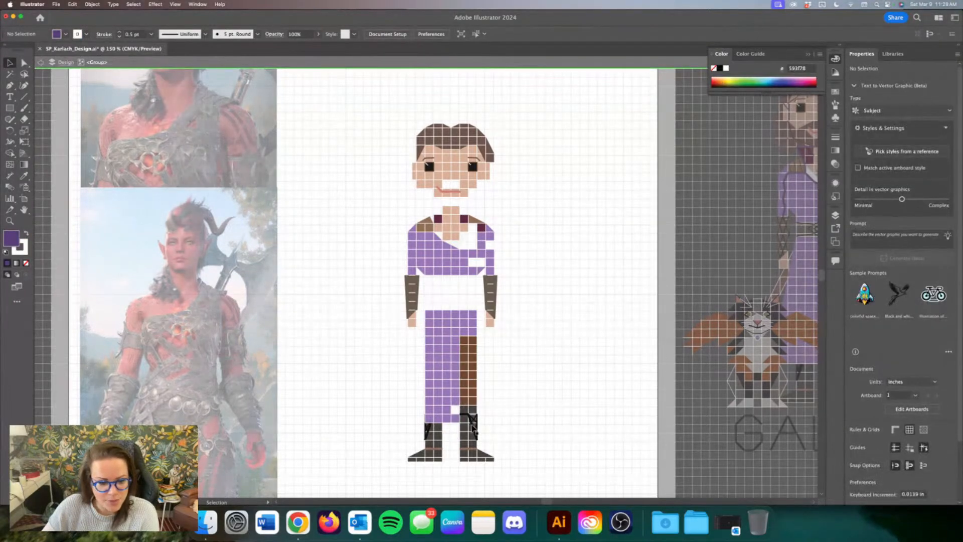
Step: Delete the 1 pt and 2 pt black lacing lines on the boots by selecting the same fill and stroke for each
left_click(474, 428)
left_click(133, 4)
mouse_move(148, 82)
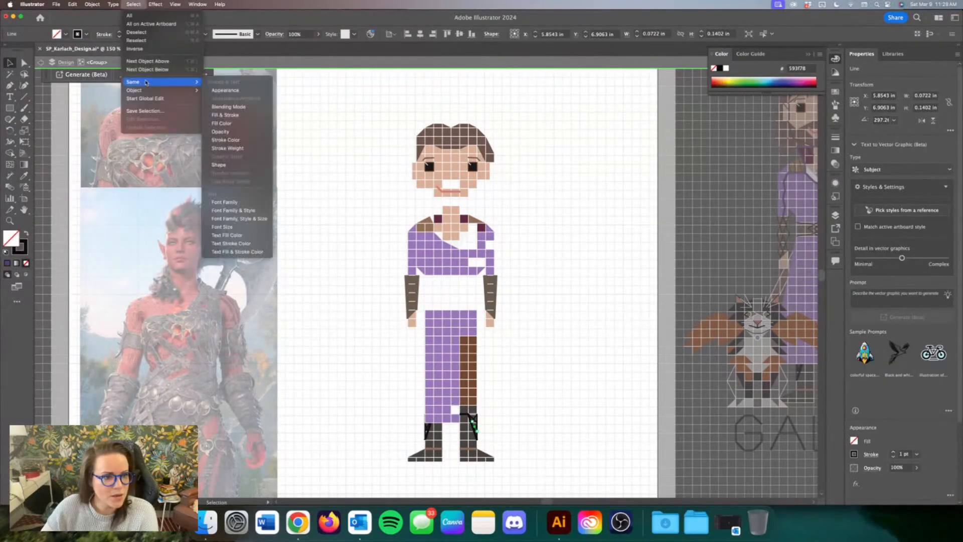
left_click(235, 117)
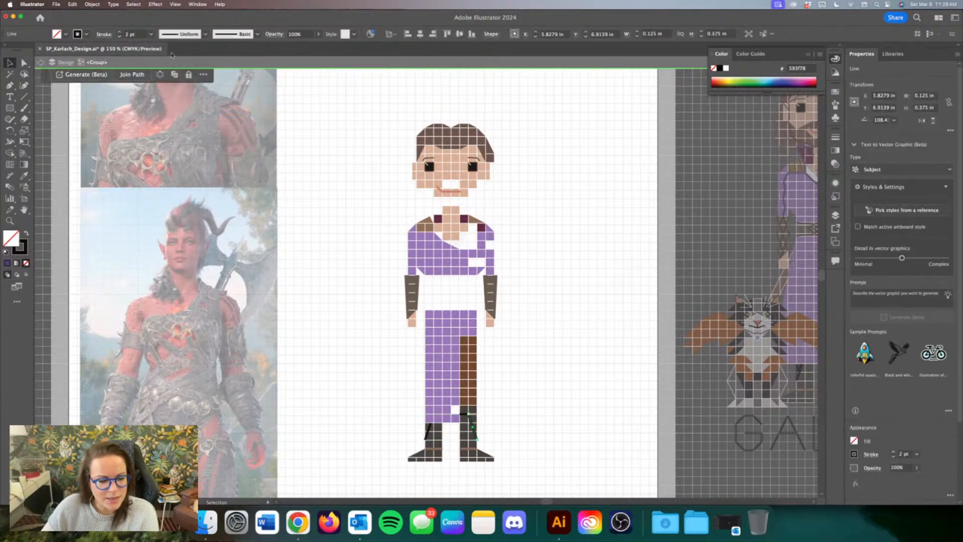
left_click(134, 5)
mouse_move(148, 82)
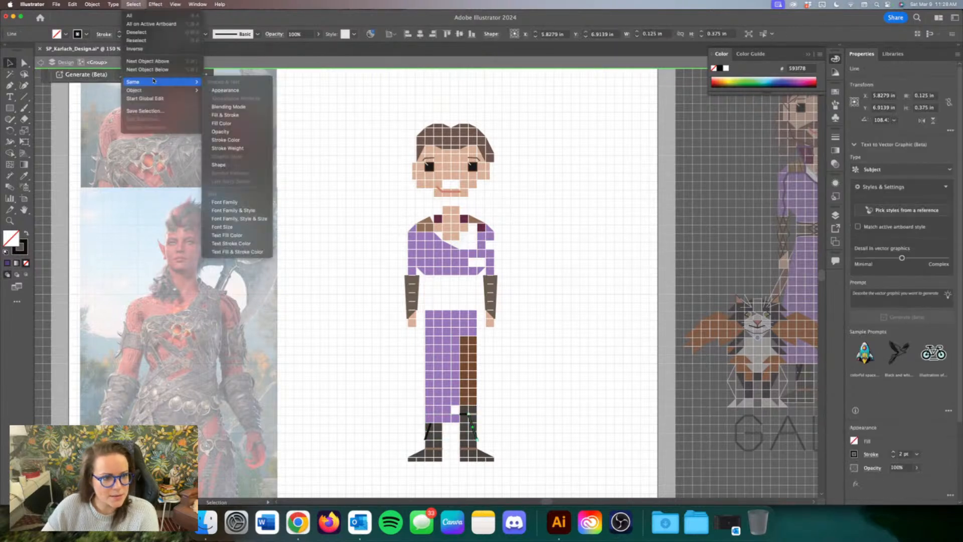
left_click(230, 114)
key("Delete")
Step: Delete the 2 pt brown lines across both boots, including the remaining one at the boot's upper edge
left_click(434, 450)
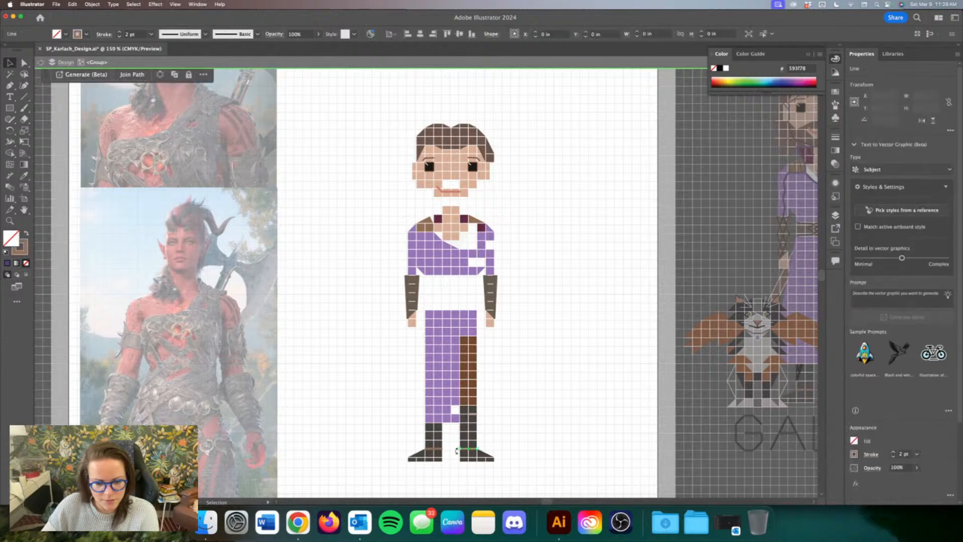
key("Delete")
left_click(475, 414)
key("Delete")
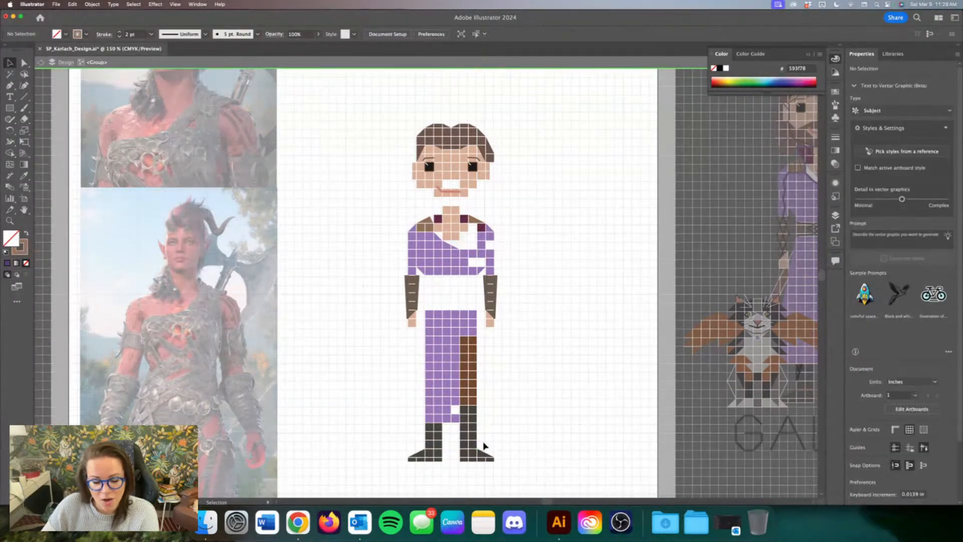
Step: Isolate the figure group again and delete the thin sole strip beneath both boots
double_click(507, 357)
left_click(468, 240)
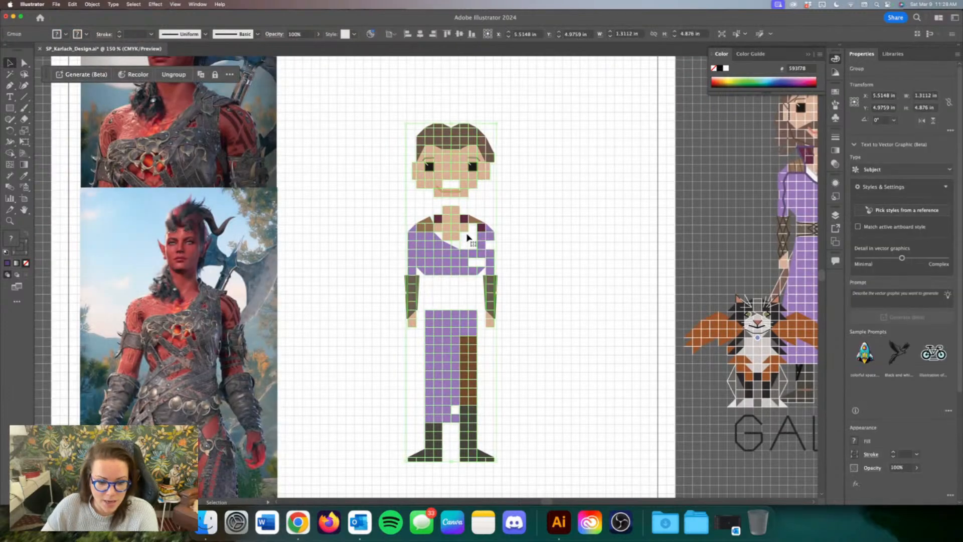
double_click(517, 471)
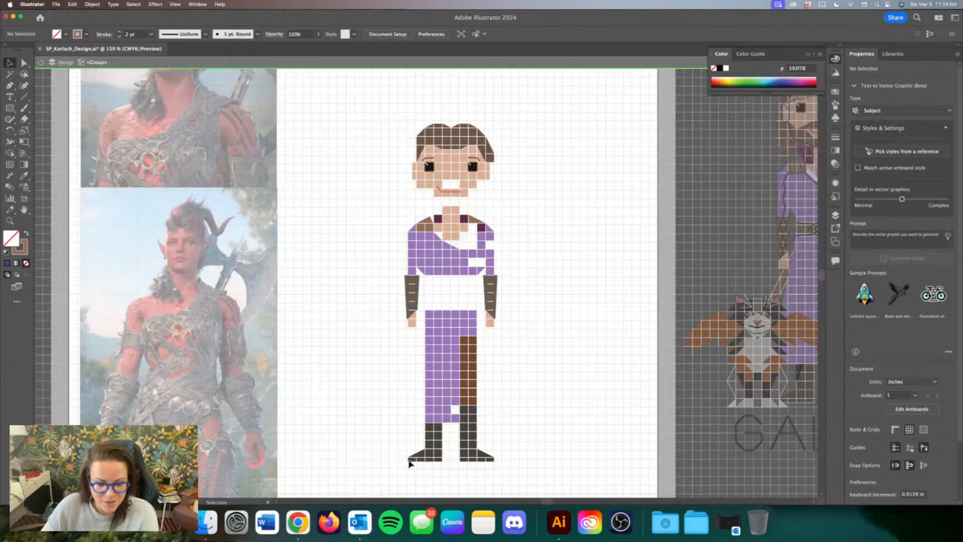
double_click(428, 465)
Step: Nudge the whole figure slightly down and left, to an X position of about 5.47 in
left_click(424, 453)
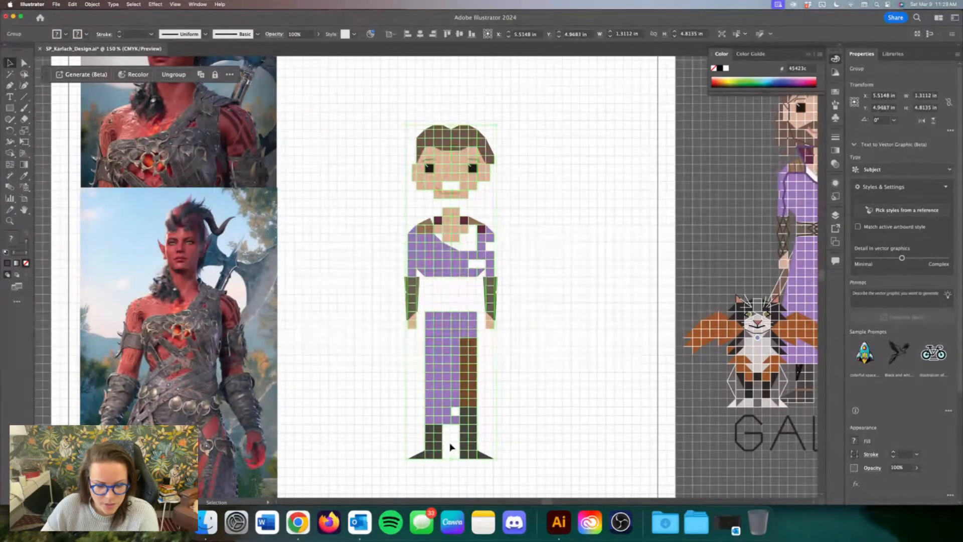
key("Left")
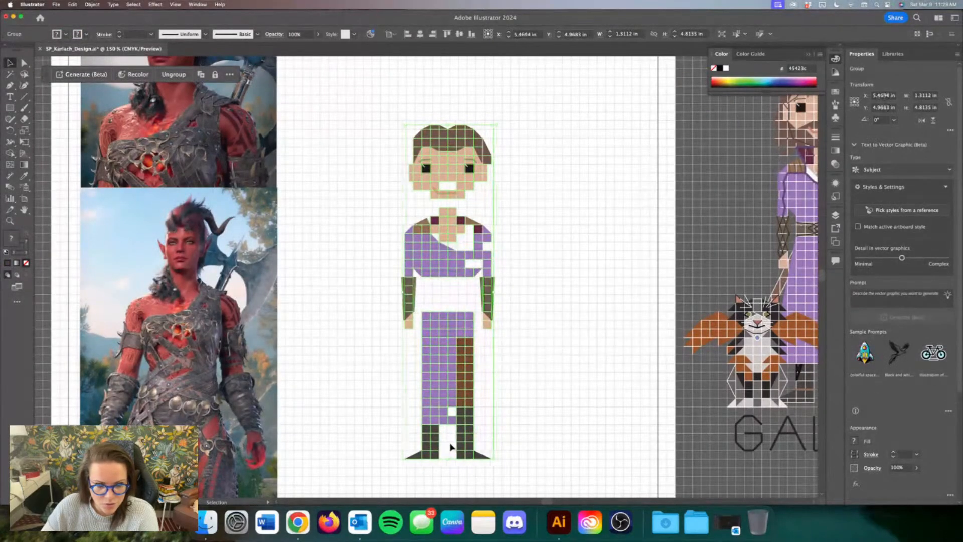
left_click(500, 330)
Step: Isolate the figure group and delete the 2 pt brown line along the outer edge of the right-hand bracer
double_click(495, 288)
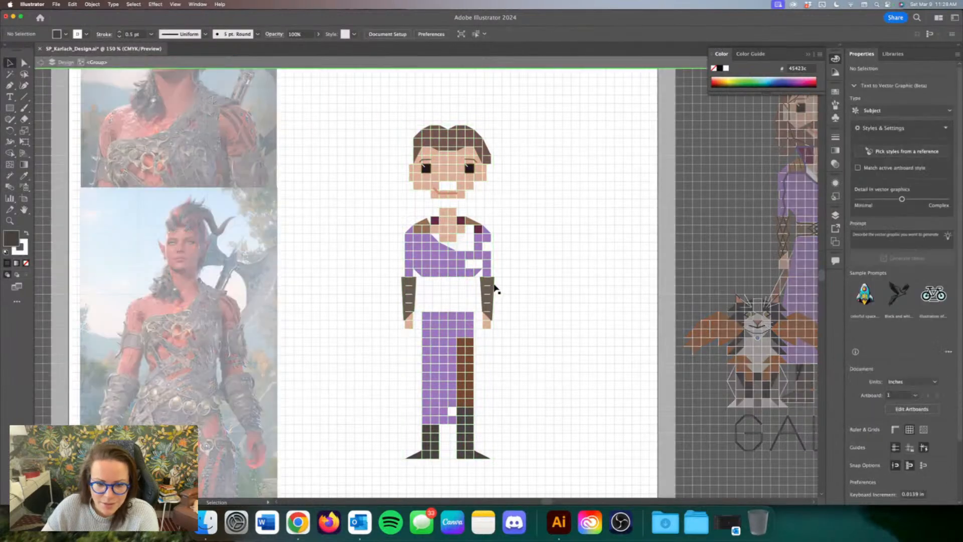
left_click(494, 286)
key("Delete")
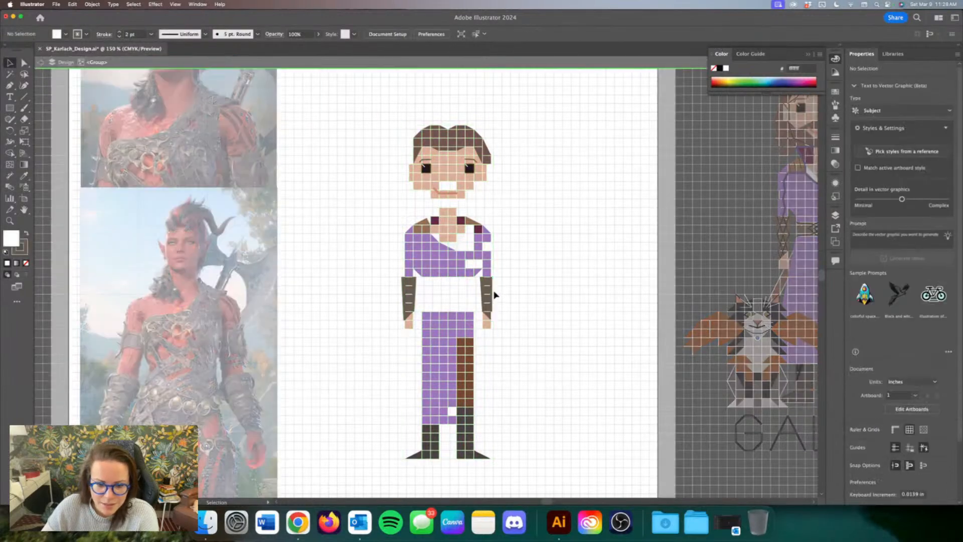
Step: Nudge the whole figure group slightly toward the right, to an X position of about 5.48 in
double_click(520, 246)
left_click(455, 248)
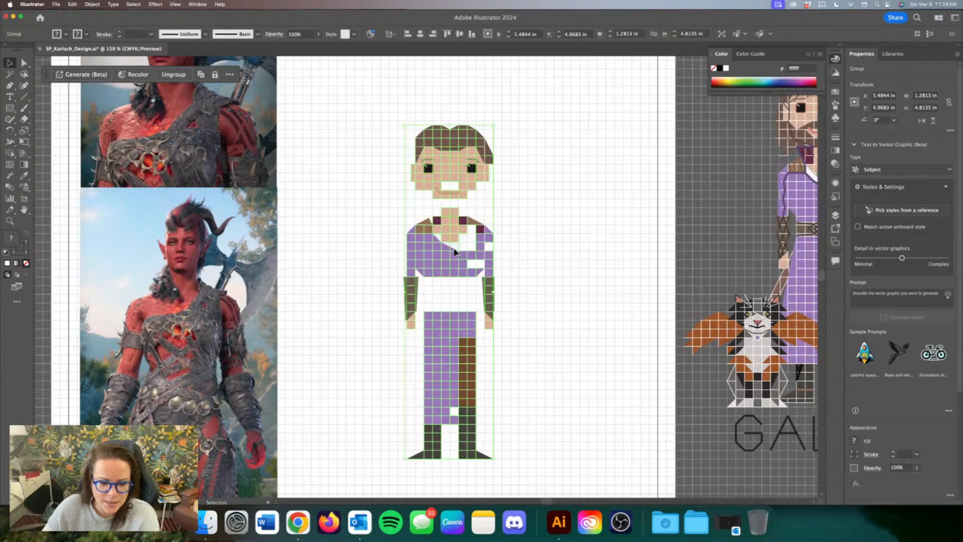
left_click(616, 273)
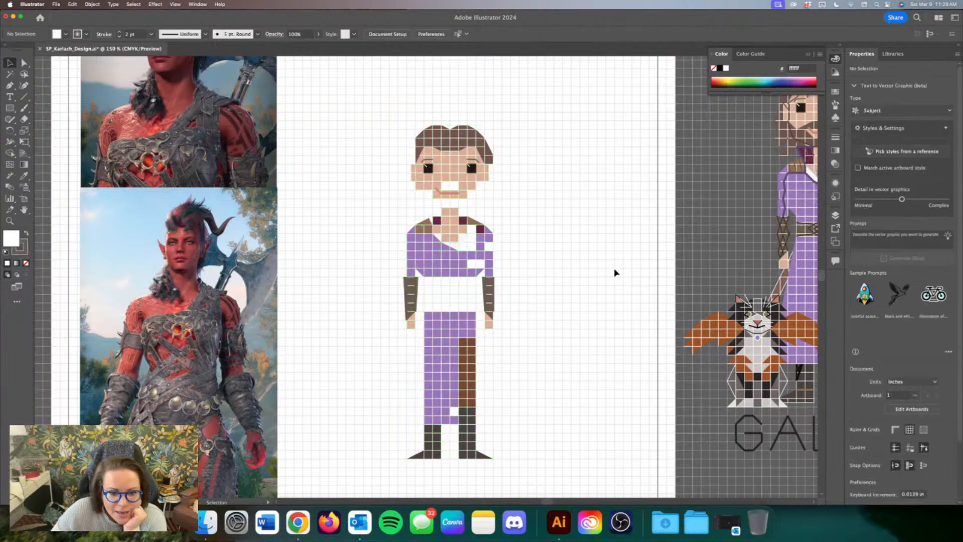
Step: Isolate the figure group and delete the off-white collar pieces and the slanted purple piece beside the neckline
double_click(455, 247)
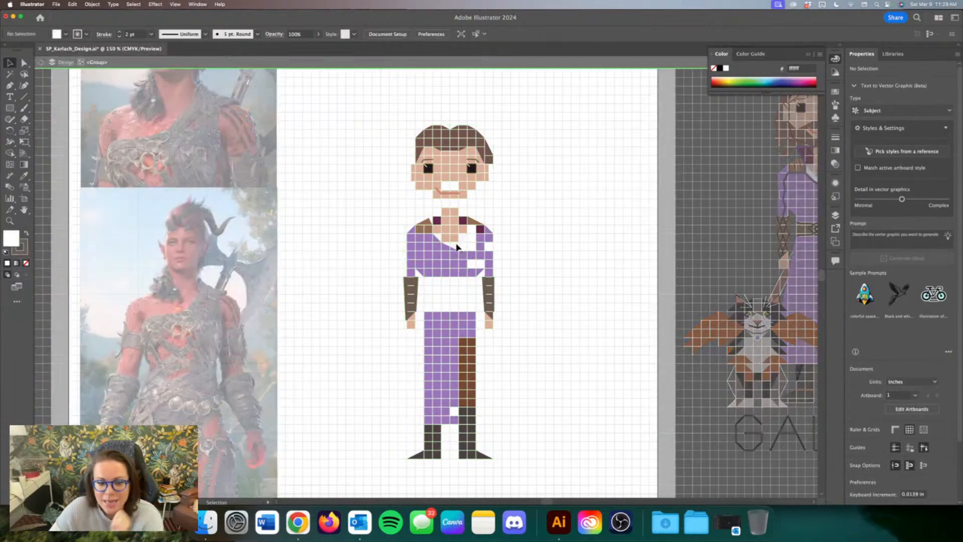
left_click(463, 239)
key("Delete")
left_click(441, 241)
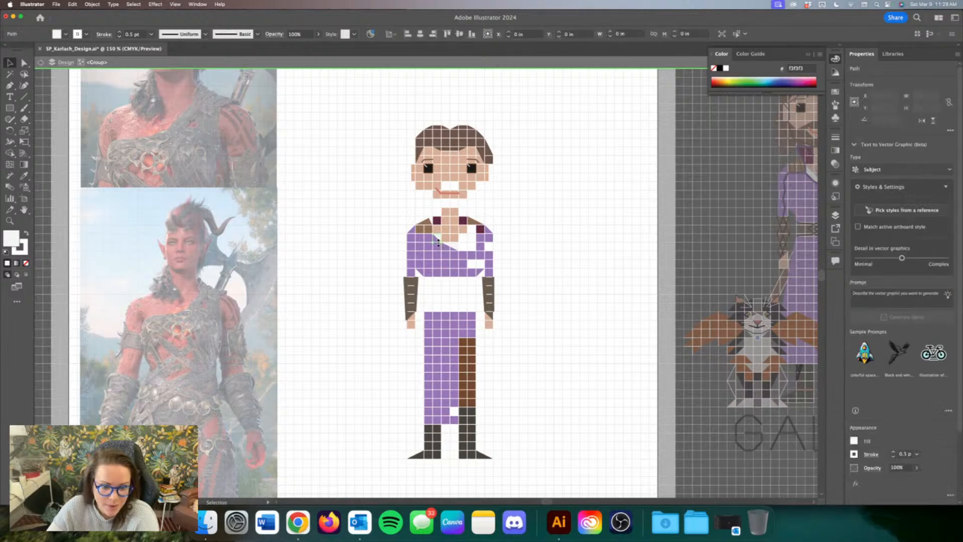
key("Delete")
left_click(435, 238)
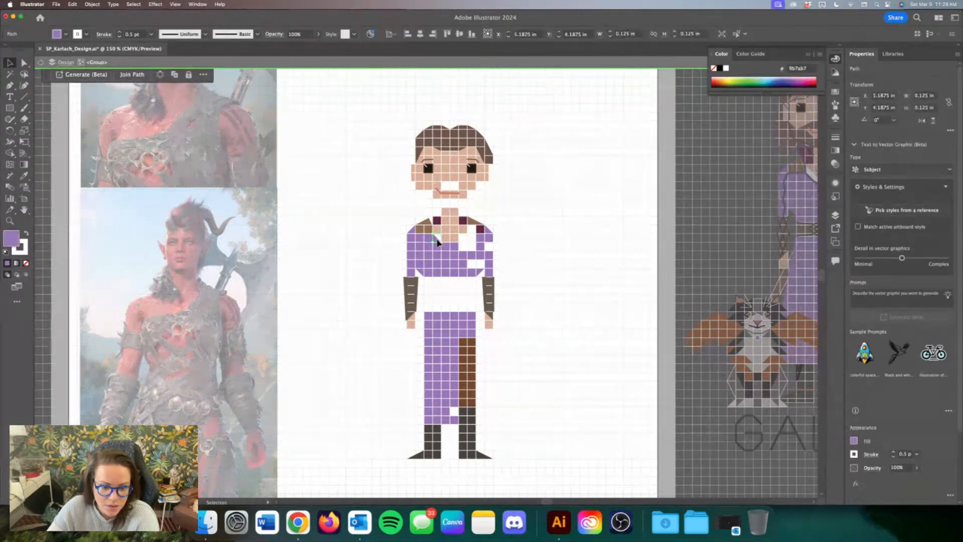
key("Delete")
Step: Delete the slanted brown shoulder piece and the slanted purple pieces at the outer corners of both shoulders
left_click(479, 225)
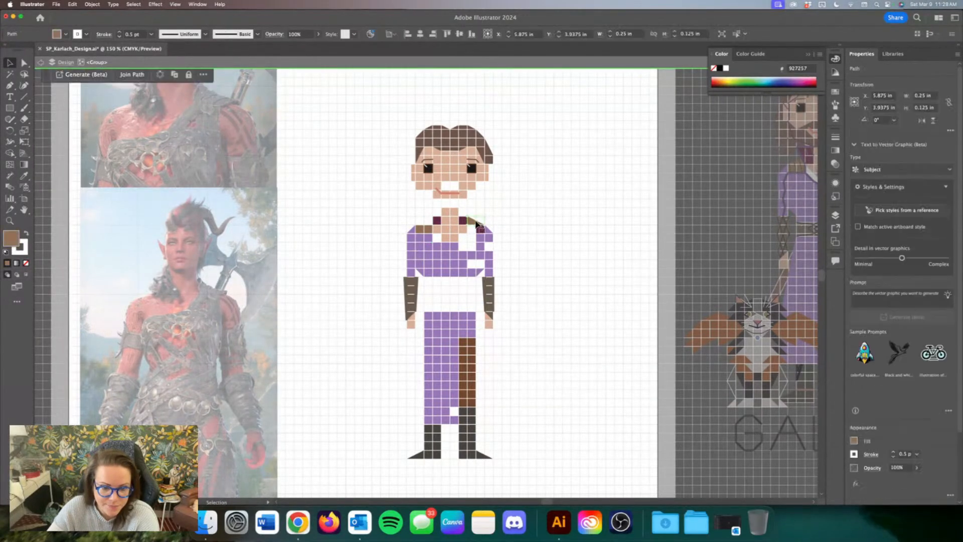
key("Delete")
left_click(488, 230)
key("Delete")
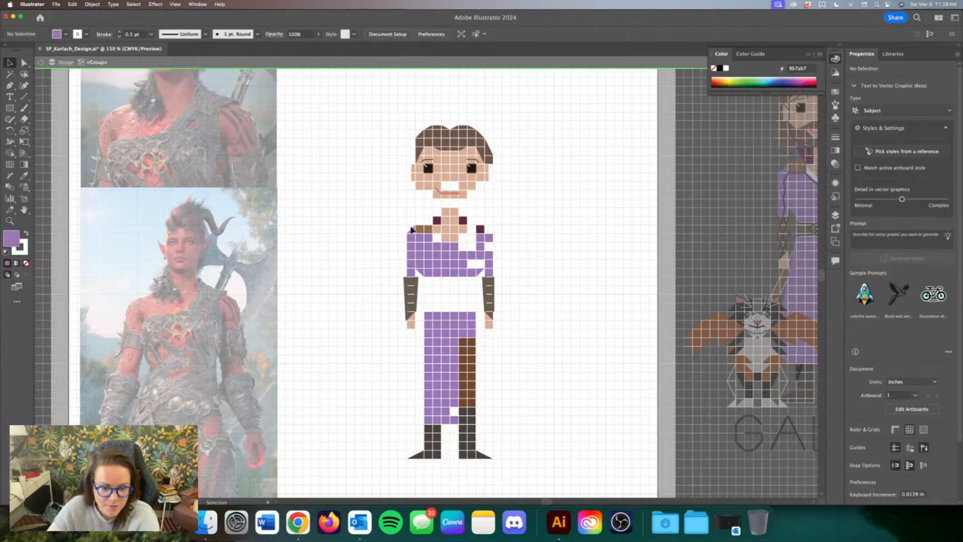
left_click(412, 230)
key("Delete")
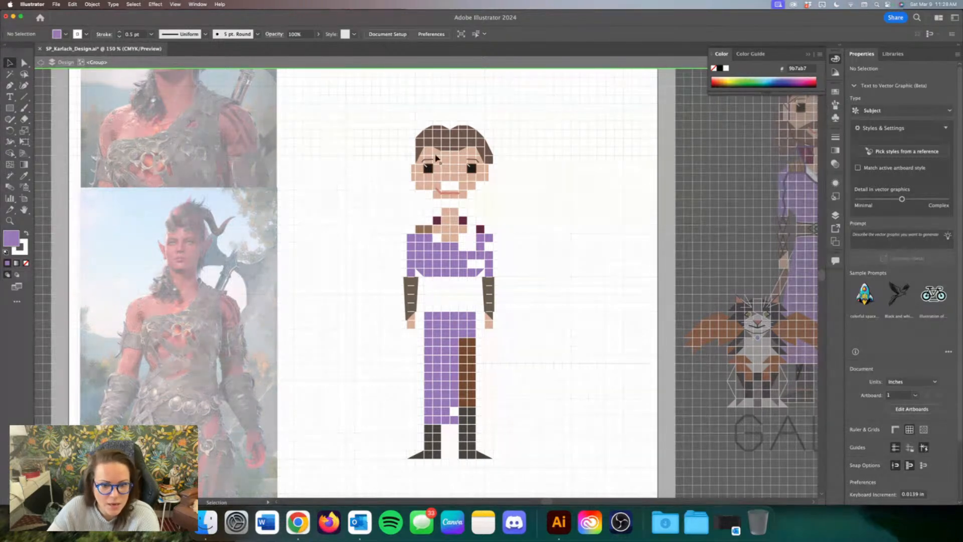
Step: Copy a 0.125 in skin square to fill the gap above the mouth and square off both sides of the jaw
left_click(446, 178)
left_click(456, 184)
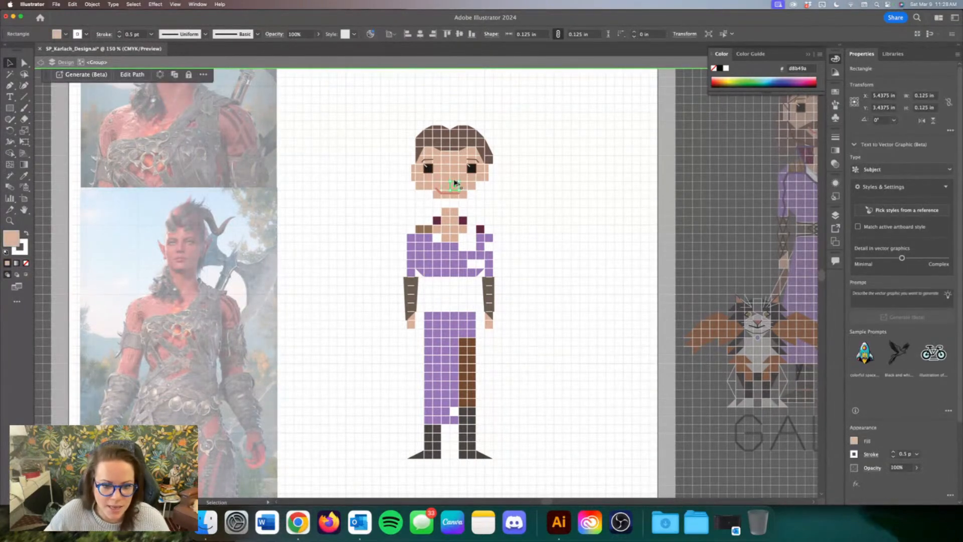
key("Left")
key("Left")
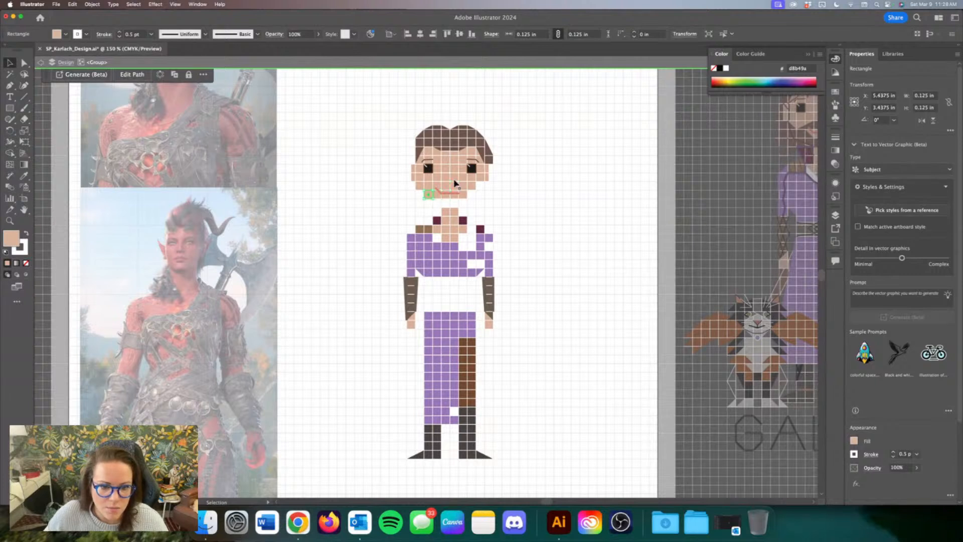
key("Right")
key("Right")
key("Right")
key("Right")
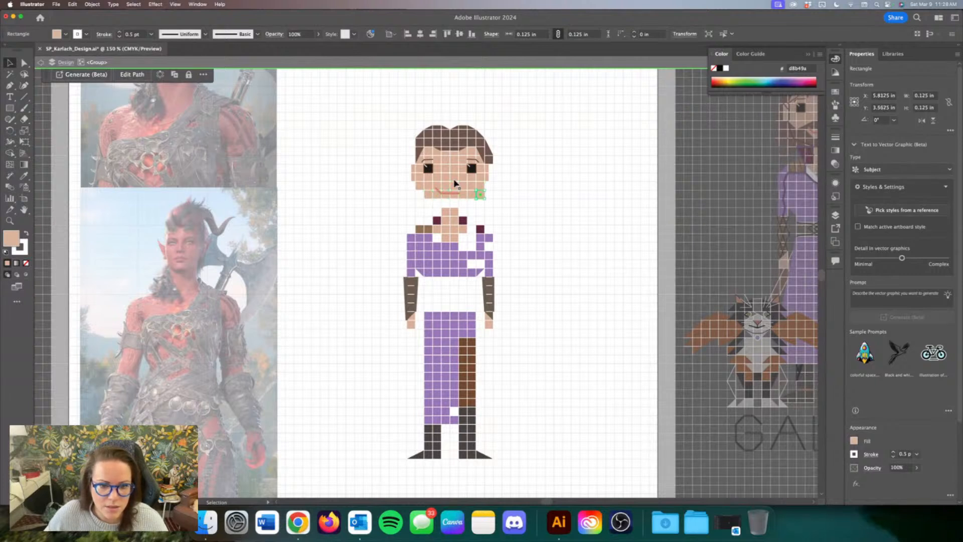
Step: Try to close the gap between head and neck with copied skin squares beneath the chin
key("Down")
key("Left")
key("Left")
key("Left")
key("Left")
key("Up")
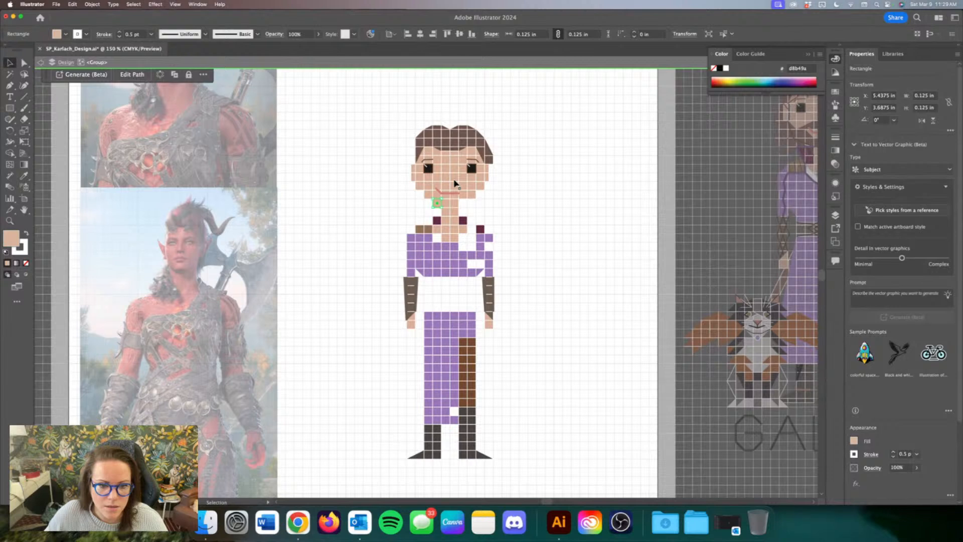
key("Right")
key("Right")
key("Down")
key("Right")
key("Right")
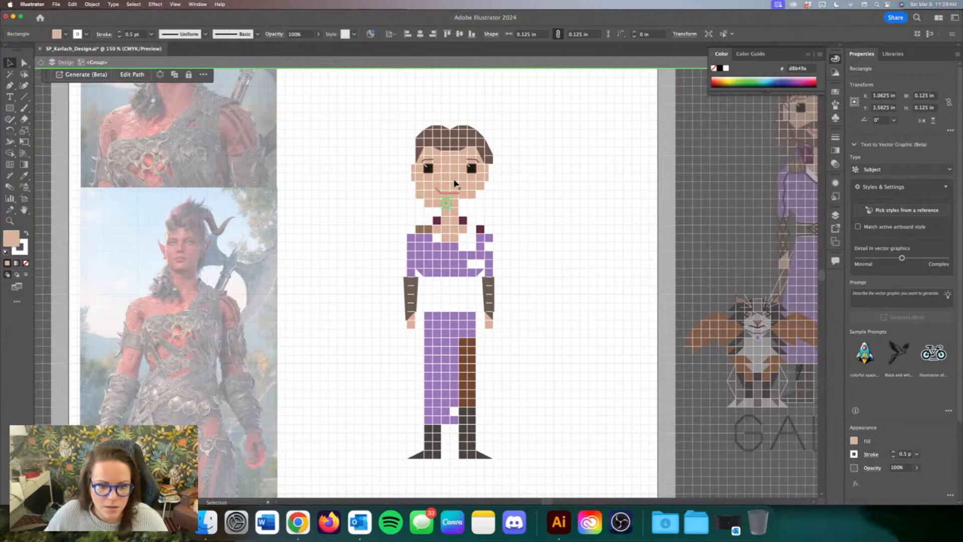
Step: Undo the skin squares added beneath the chin
key("super+z")
key("super+z")
key("super+z")
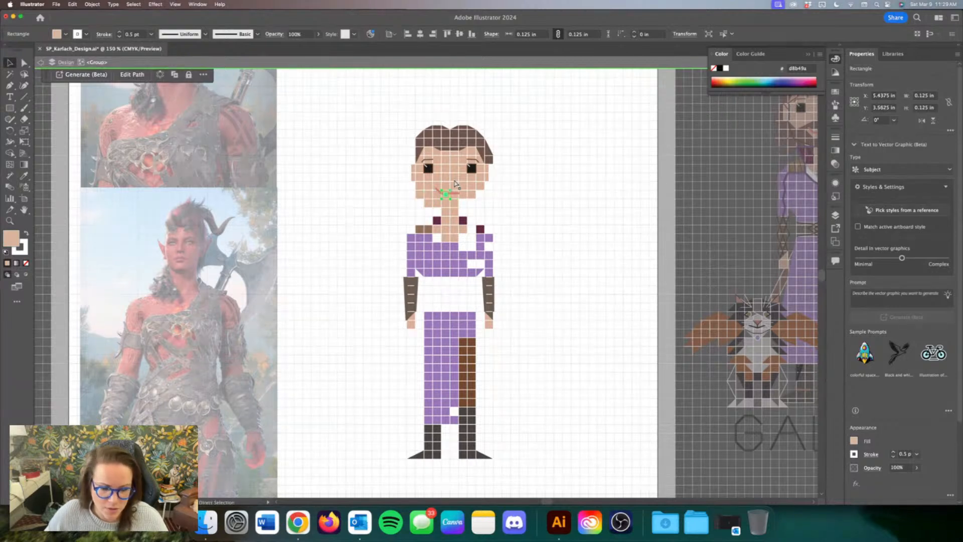
key("super+z")
key("super+z")
key("super+z")
key("super+z")
key("super+z")
key("super+z")
key("super+z")
key("super+z")
key("super+z")
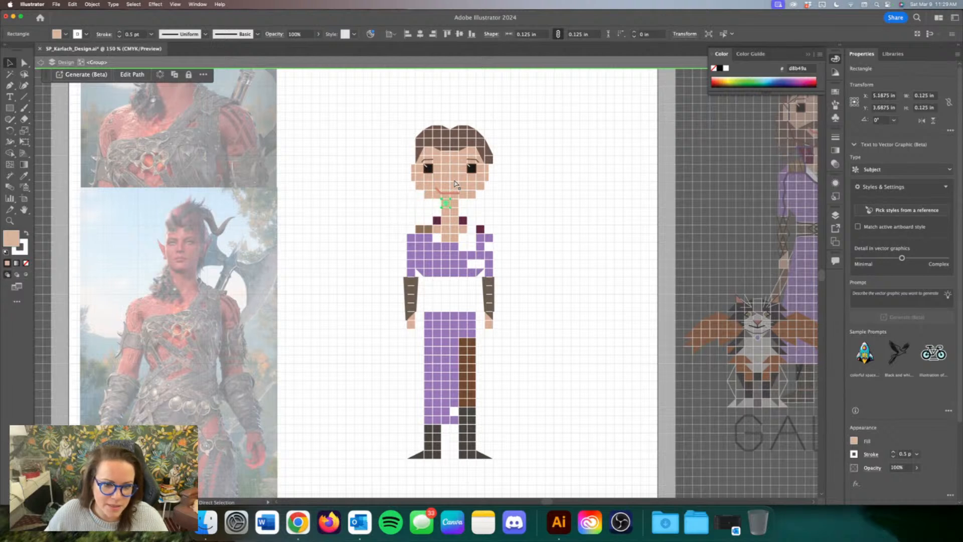
key("super+z")
key("super+z")
key("super+z")
key("super+z")
key("super+z")
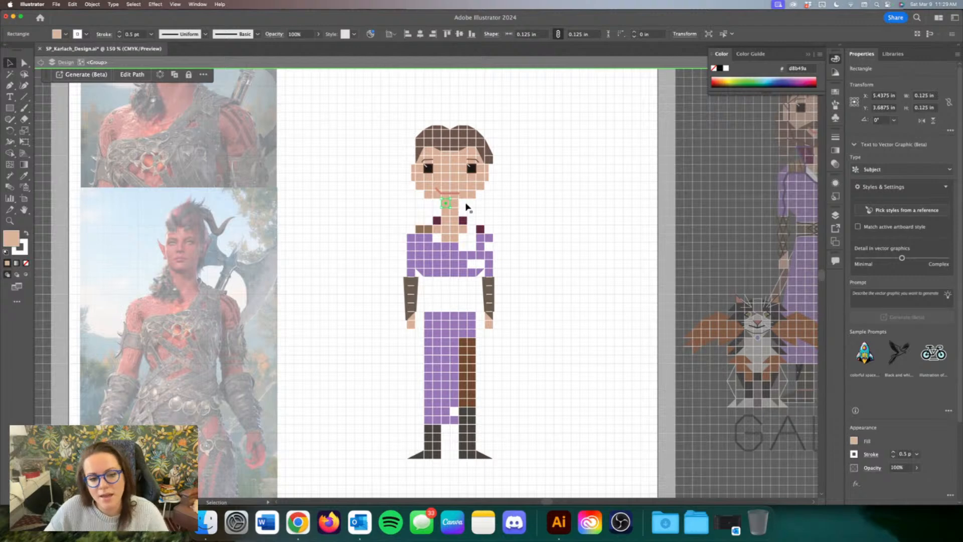
key("super+z")
key("super+z")
Step: Move the whole head down one grid square so it meets the neck
left_click_drag(505, 201, 371, 116)
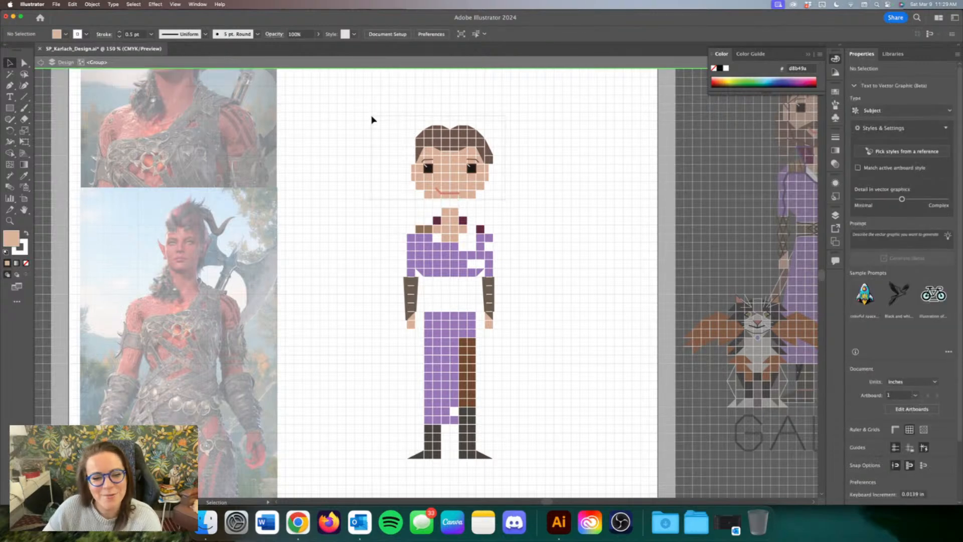
key("Down")
key("Down")
left_click(372, 129)
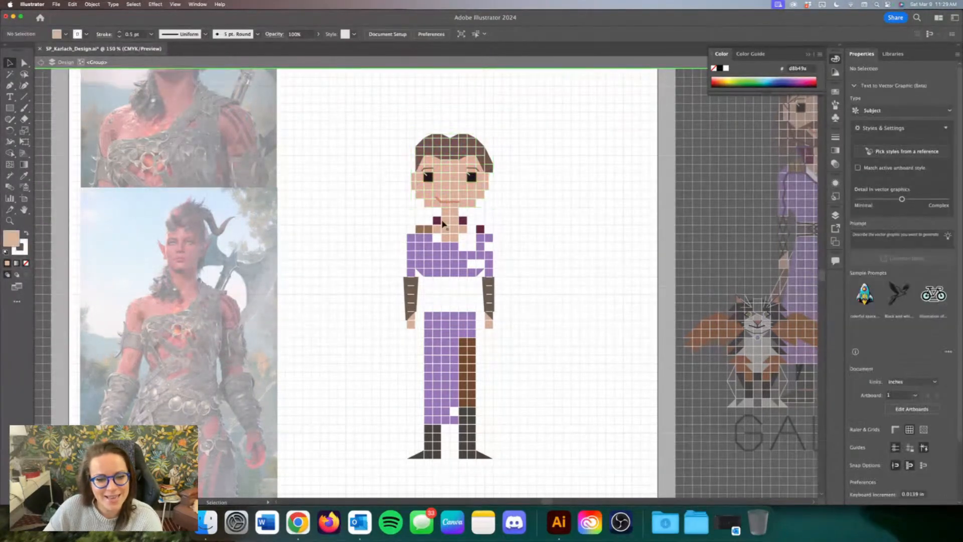
Step: Copy the maroon collar square outward along the left-hand shoulder, ending one square lower at its outer corner
left_click(437, 221)
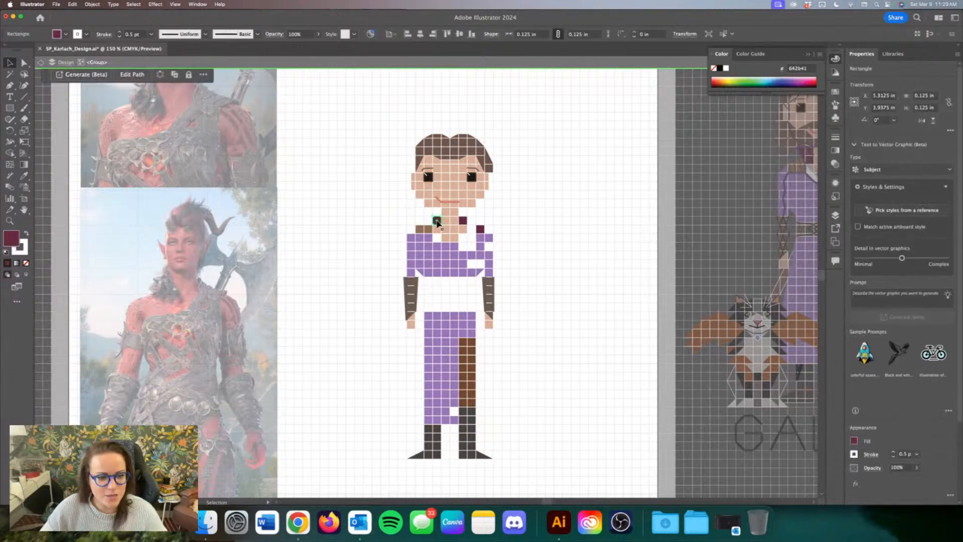
key("alt+Left")
key("alt+Left")
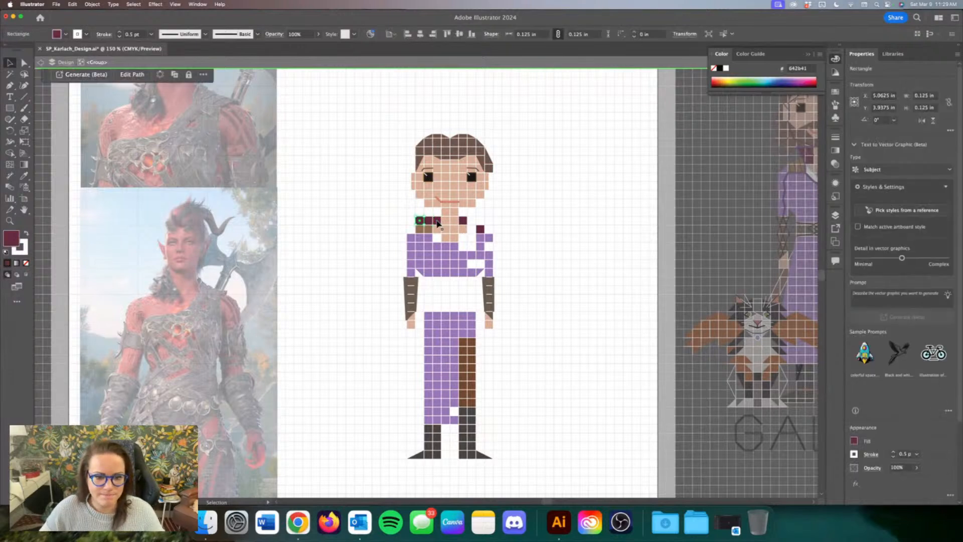
key("Down")
key("Left")
Step: Copy the maroon square across to the right-hand shoulder, matching the stepped row on the opposite side
key("alt+Right")
key("Up")
key("Right")
key("Left")
key("alt+Right")
key("Right")
key("Right")
key("Right")
key("Right")
key("Right")
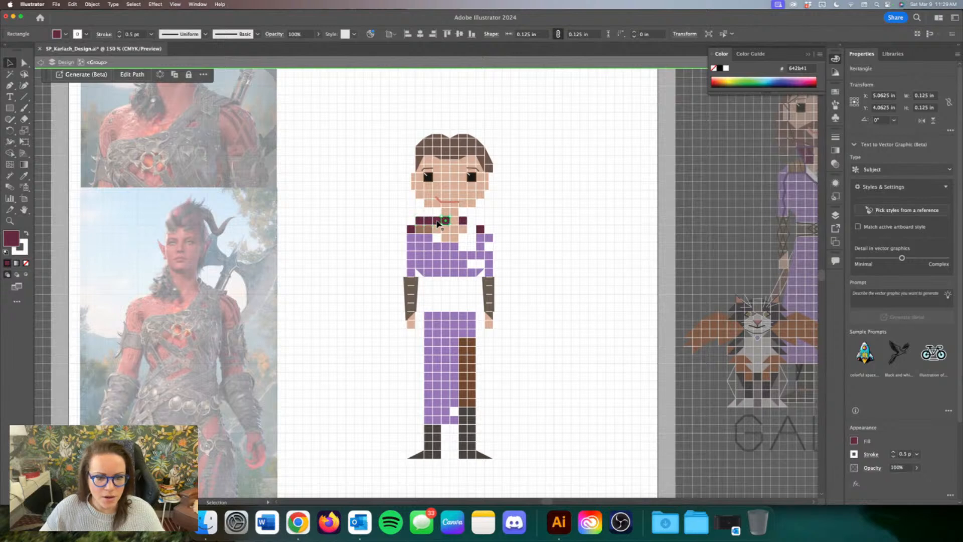
key("alt+Right")
key("alt+Right")
key("Down")
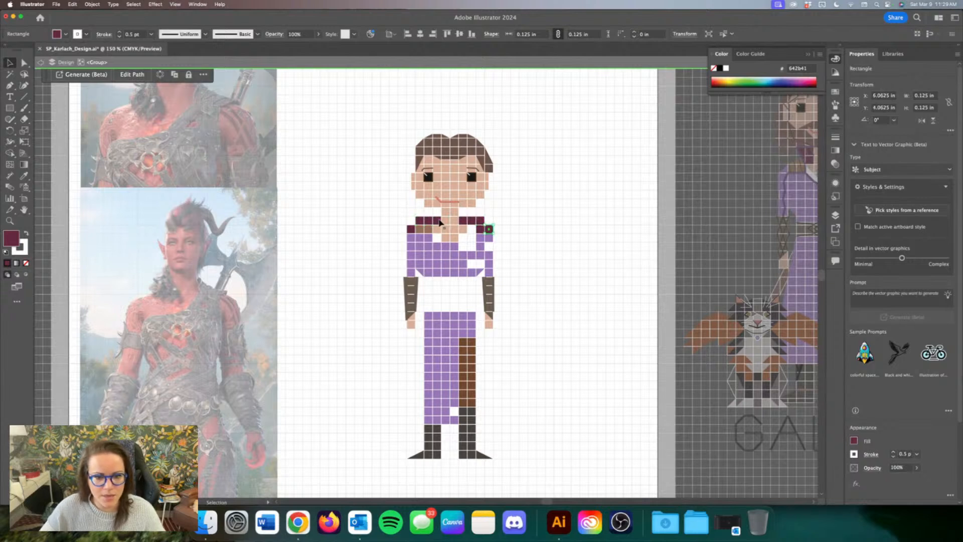
Step: Select all skin-toned squares sharing the same fill and recolour them #cf5757 by sampling the rough red figure with the Eyedropper
scroll(435, 231, "down", 1)
left_click(430, 174)
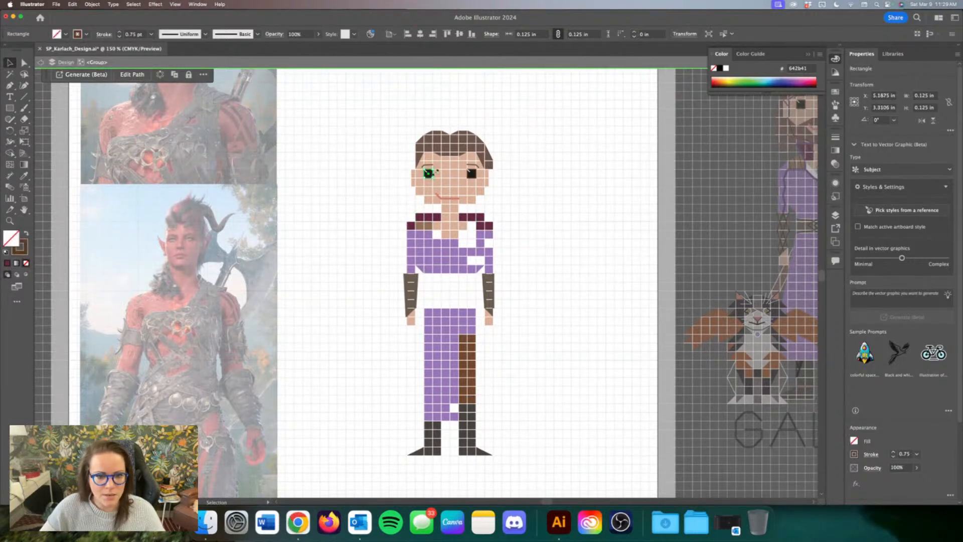
left_click(448, 173)
left_click(133, 4)
mouse_move(150, 82)
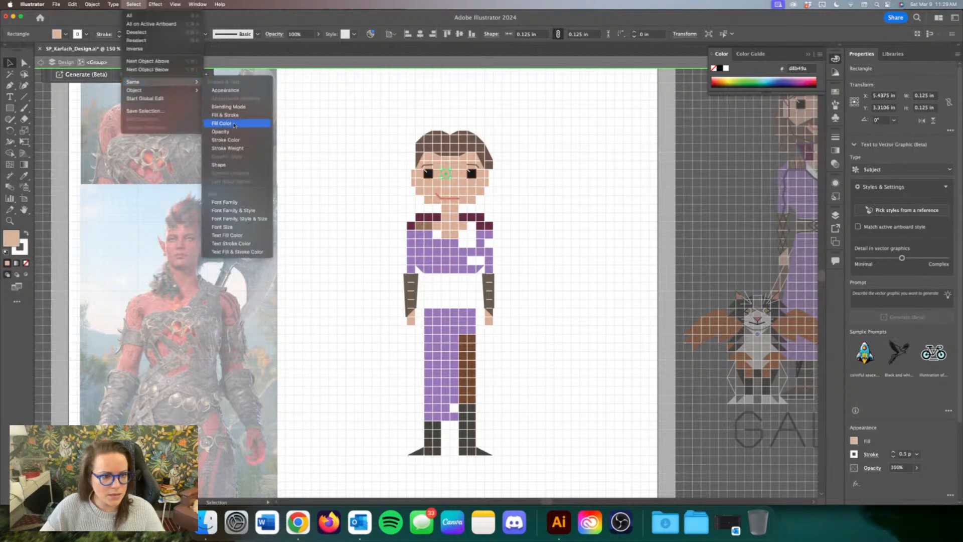
left_click(234, 117)
left_click(23, 176)
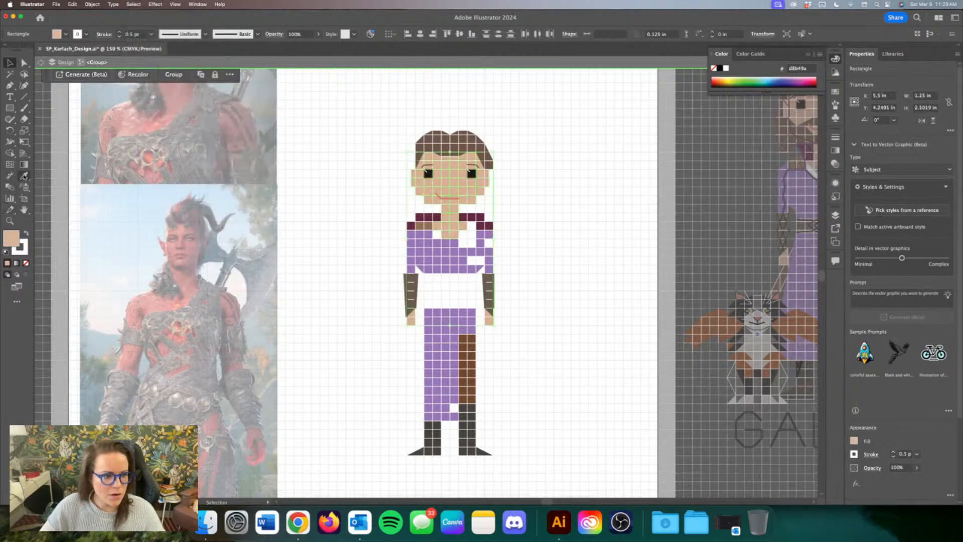
scroll(115, 194, "left", 3)
left_click(105, 197)
scroll(100, 196, "right", 4)
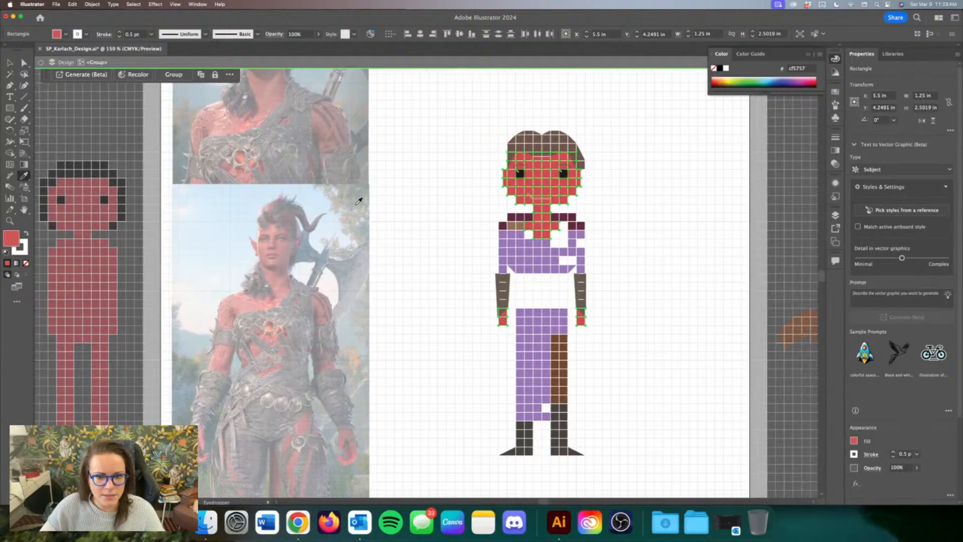
left_click(9, 62)
left_click(301, 210)
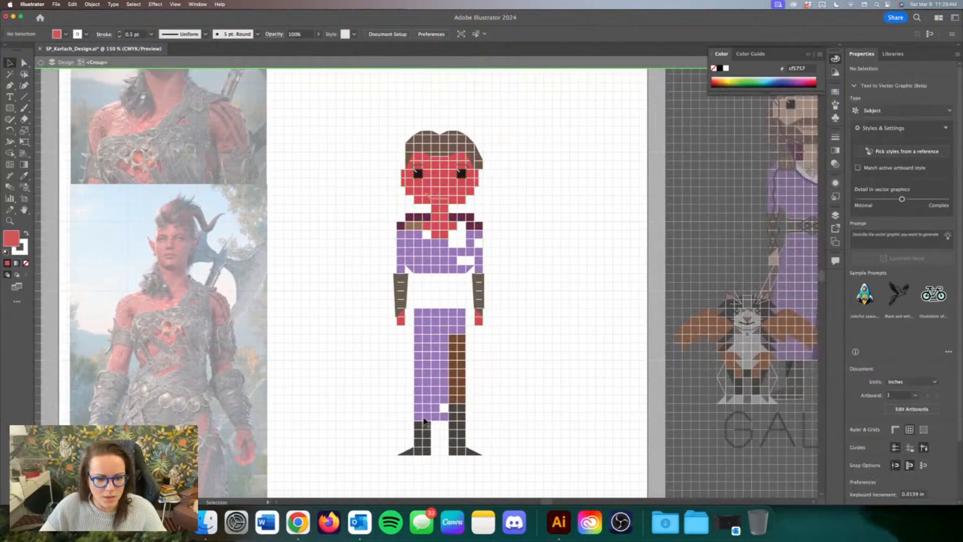
Step: Delete the purple skirt squares between the legs and the slanted purple pieces beneath both arms
left_click(436, 362)
key("Delete")
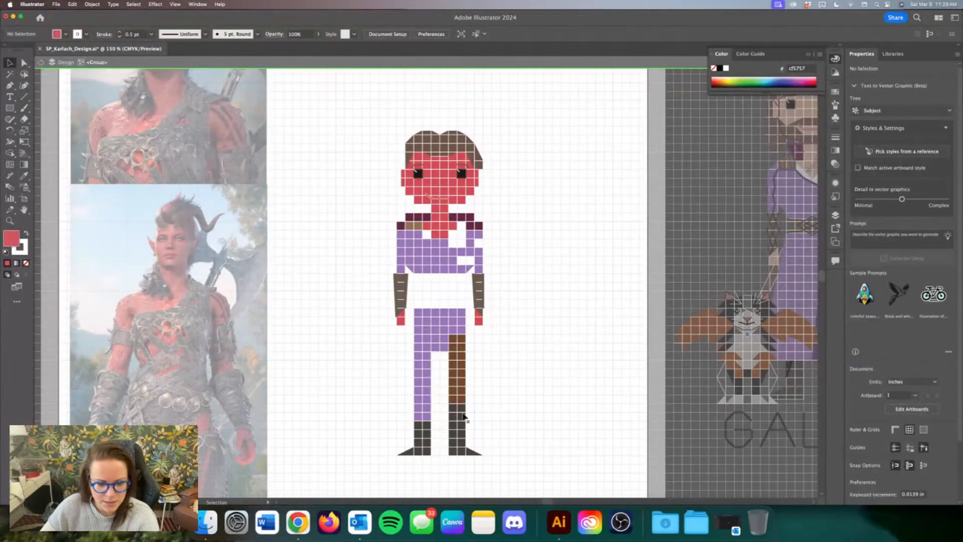
left_click(470, 268)
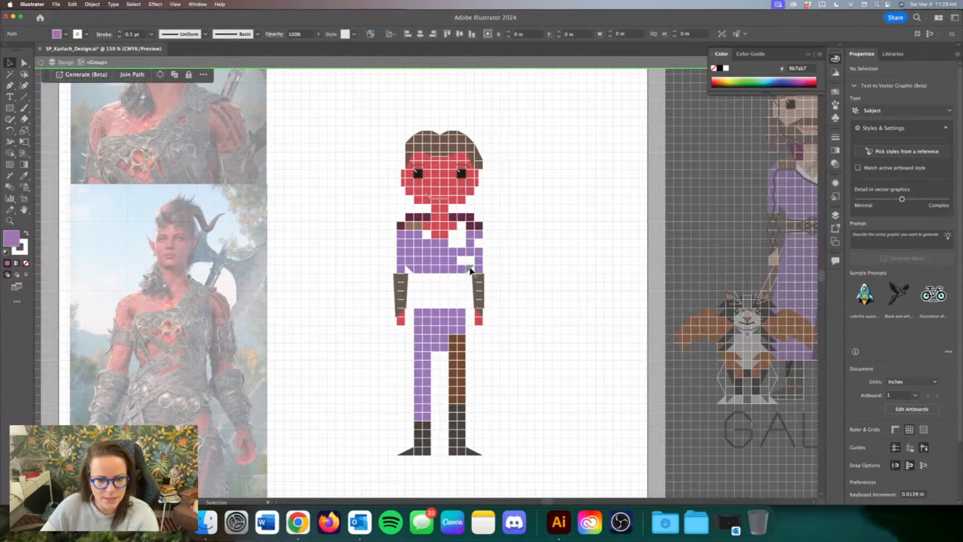
key("Delete")
left_click(411, 268)
key("Delete")
Step: Copy the six-square bottom row of the purple top downward four times to fill the bare waist
left_click_drag(462, 279, 415, 270)
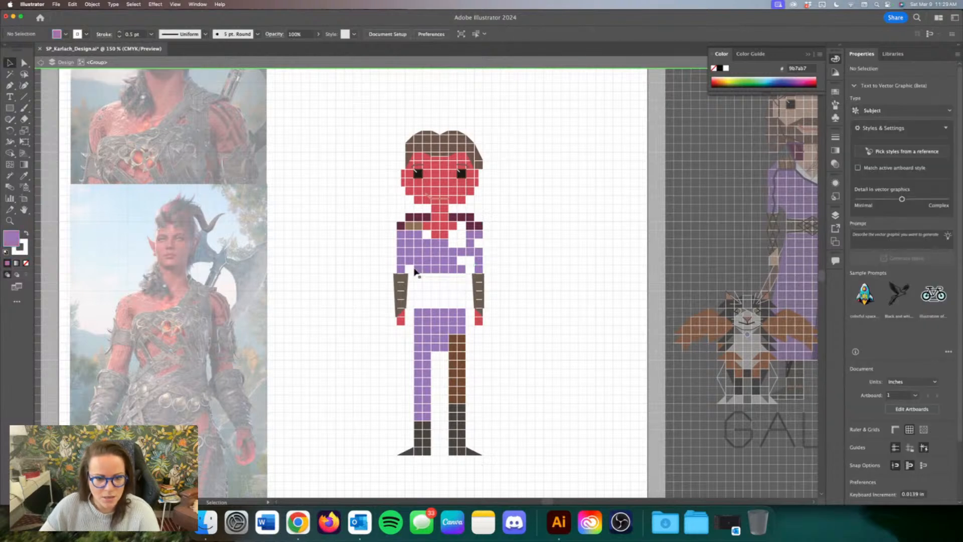
key("alt+Down")
key("alt+Down")
key("alt+Down")
key("alt+Down")
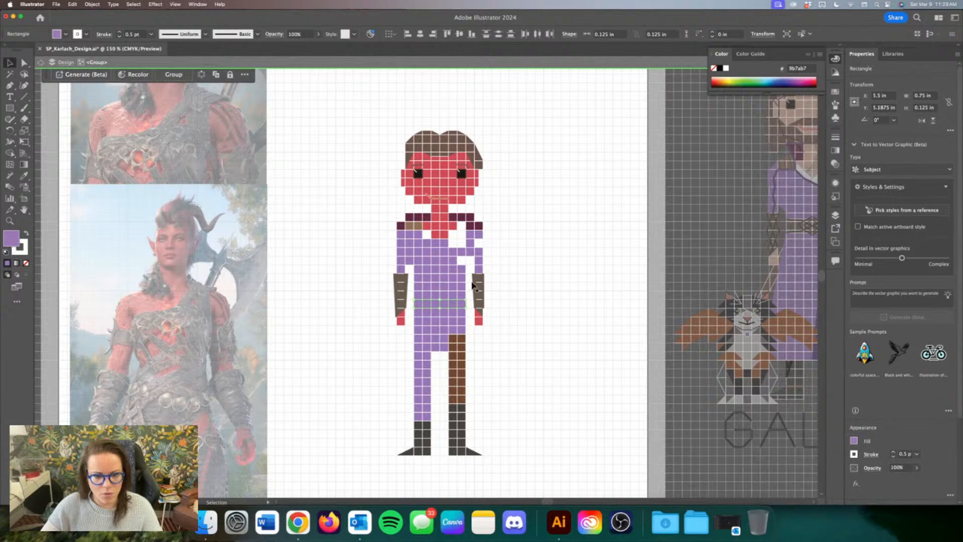
Step: Copy a purple square upward and sideways to fill the gaps in the right-hand chest and beside the neckline
left_click(464, 270)
key("alt+Up")
key("alt+Up")
key("alt+Up")
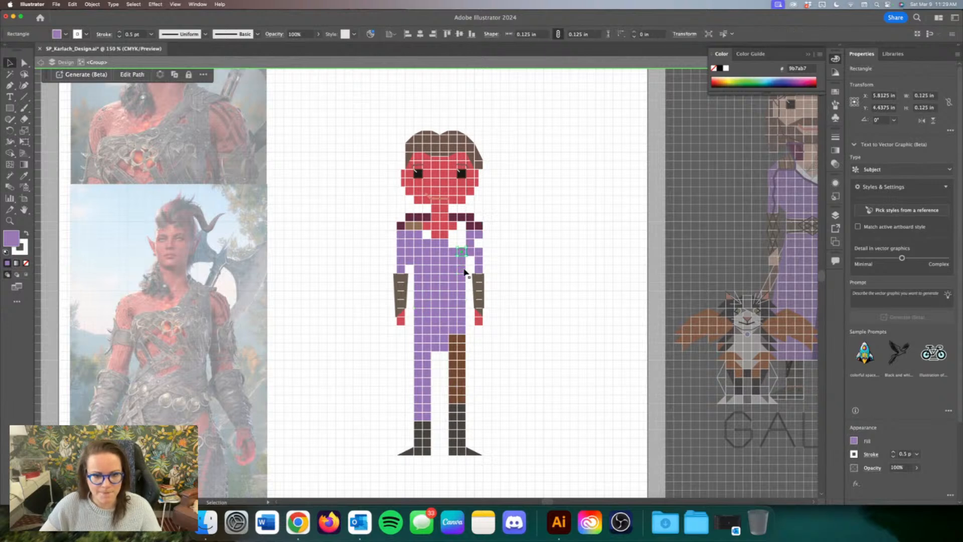
key("alt+Left")
key("alt+Up")
key("alt+Left")
key("alt+Left")
key("alt+Left")
key("alt+Left")
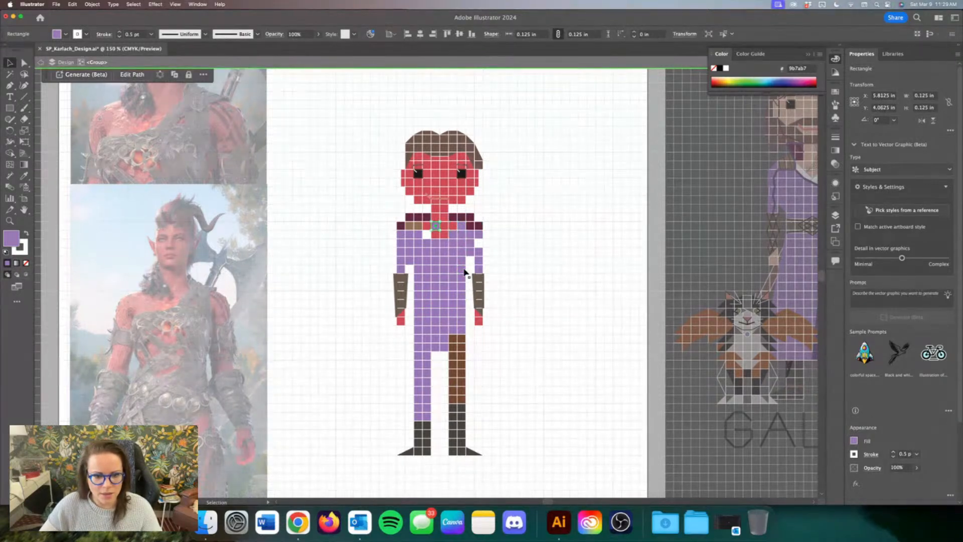
Step: Copy the purple square outward to fill the remaining gap on the right-hand upper arm
key("alt+Right")
key("alt+Right")
key("alt+Right")
key("alt+Right")
key("alt+Right")
key("alt+Right")
key("alt+Down")
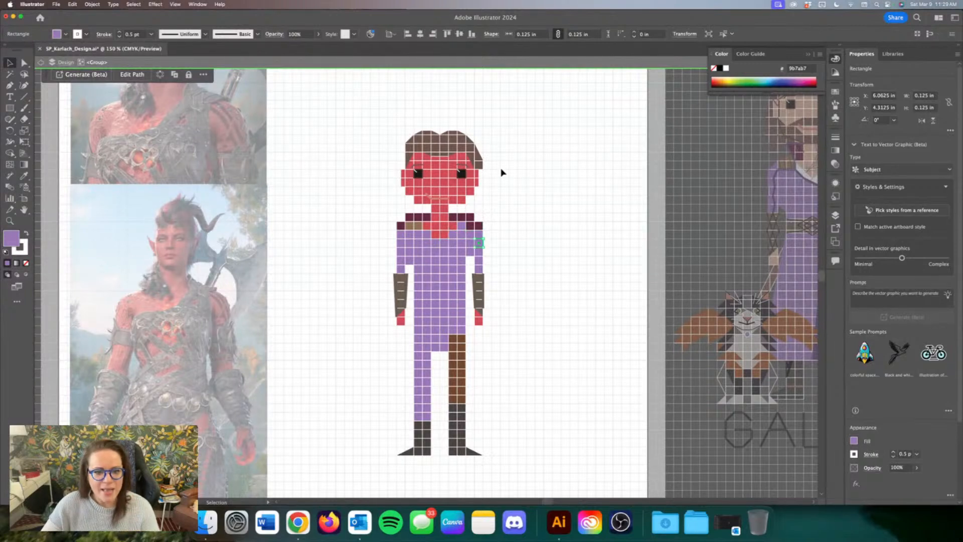
Step: Delete the brown hair pieces on the forehead and the slanted hair beside the right-hand side of the face
left_click(500, 173)
left_click(442, 155)
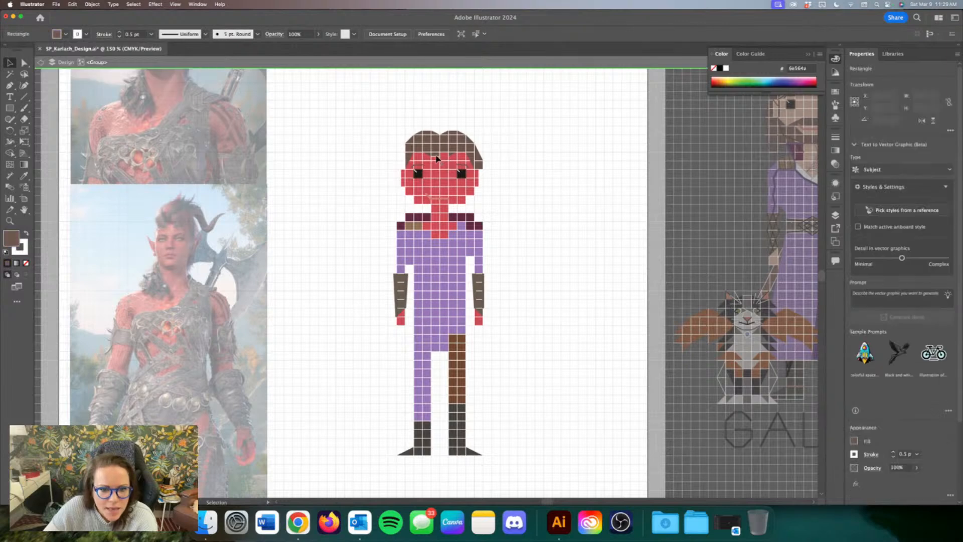
key("Delete")
left_click(435, 154)
key("Delete")
left_click(451, 155)
key("Delete")
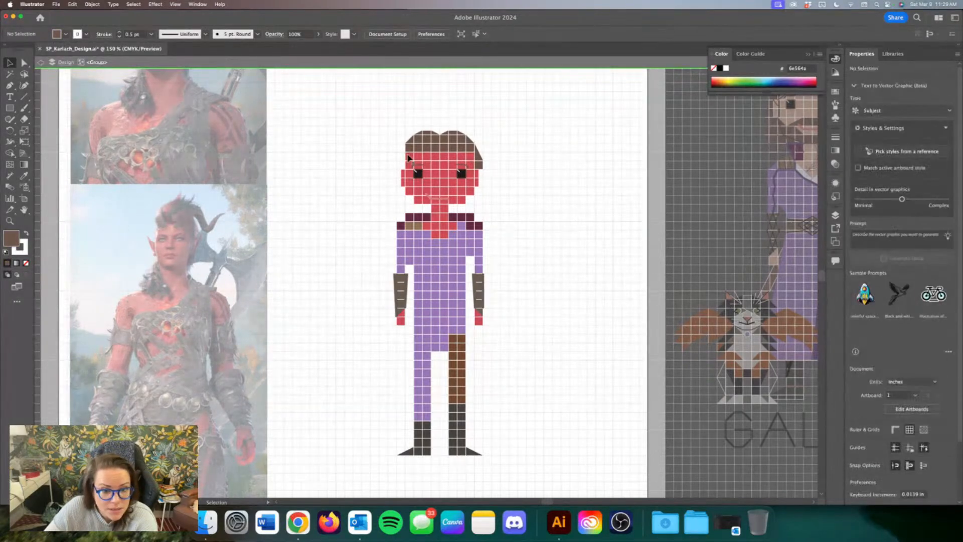
left_click(479, 158)
key("Delete")
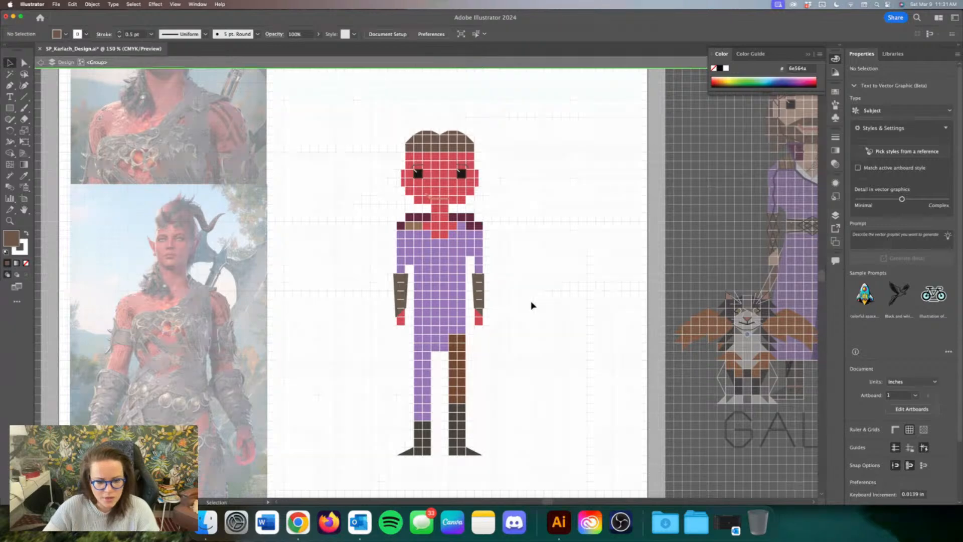
Step: Delete the slanted toe pieces from both feet
left_click(411, 453)
key("Delete")
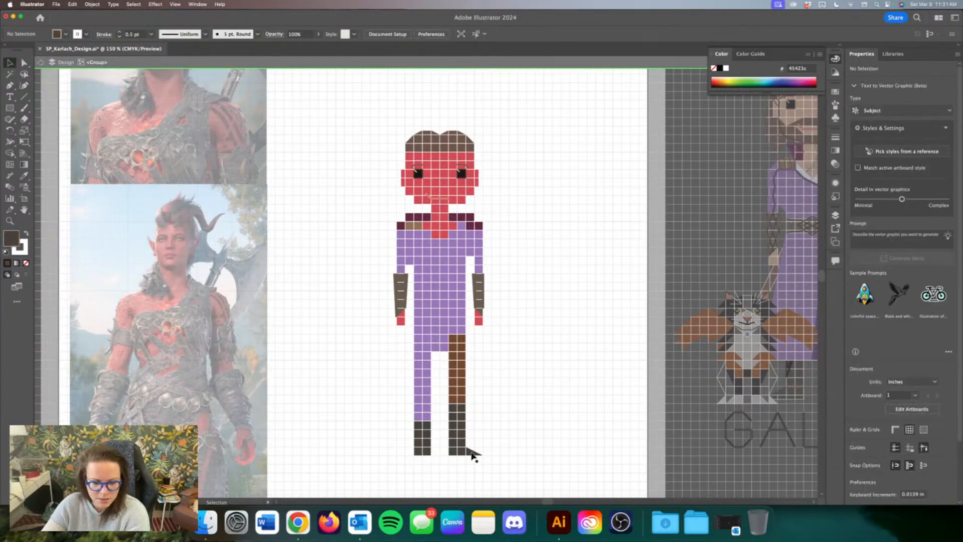
left_click(471, 454)
key("Delete")
Step: Copy a dark boot square outward to give both feet a full-square toe
left_click(464, 455)
left_click_drag(468, 456, 468, 458)
key("alt+Left")
key("Left")
key("Left")
key("Left")
key("Left")
key("Left")
key("Left")
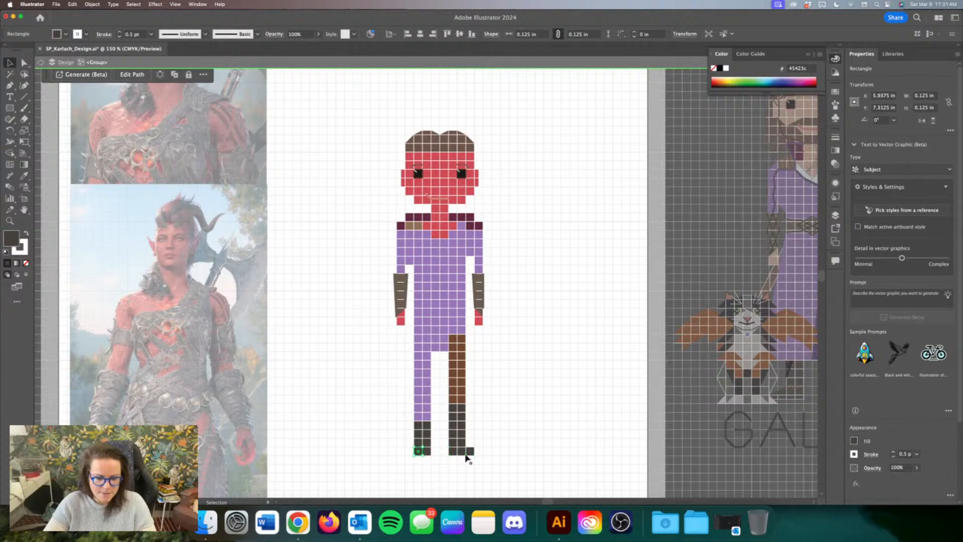
left_click(526, 388)
Step: Compare the base figure's legs and body with the full-length Karlach reference, leaving the figure group's isolation
scroll(529, 388, "down", 2)
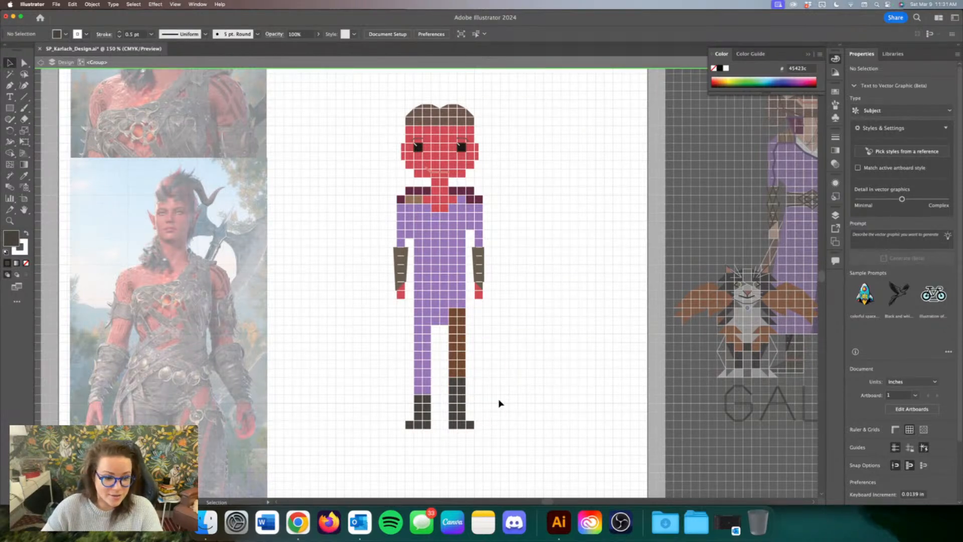
scroll(500, 403, "down", 4)
scroll(500, 403, "down", 3)
scroll(500, 402, "down", 4)
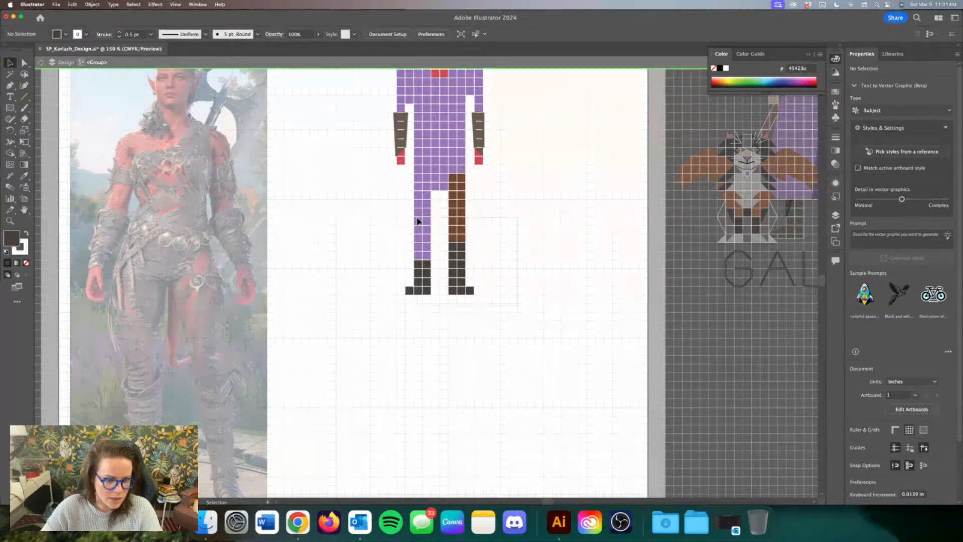
left_click(419, 287)
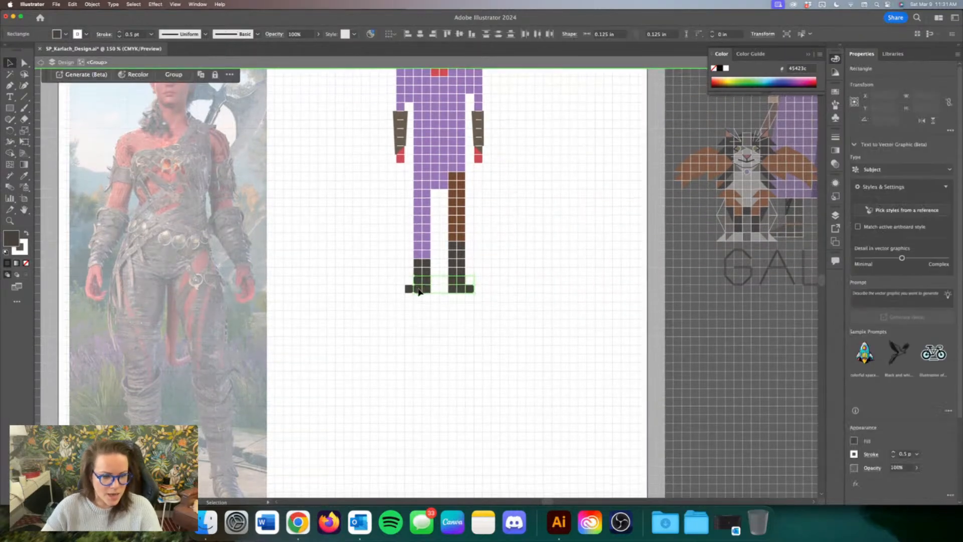
scroll(418, 287, "down", 1)
scroll(319, 277, "up", 3)
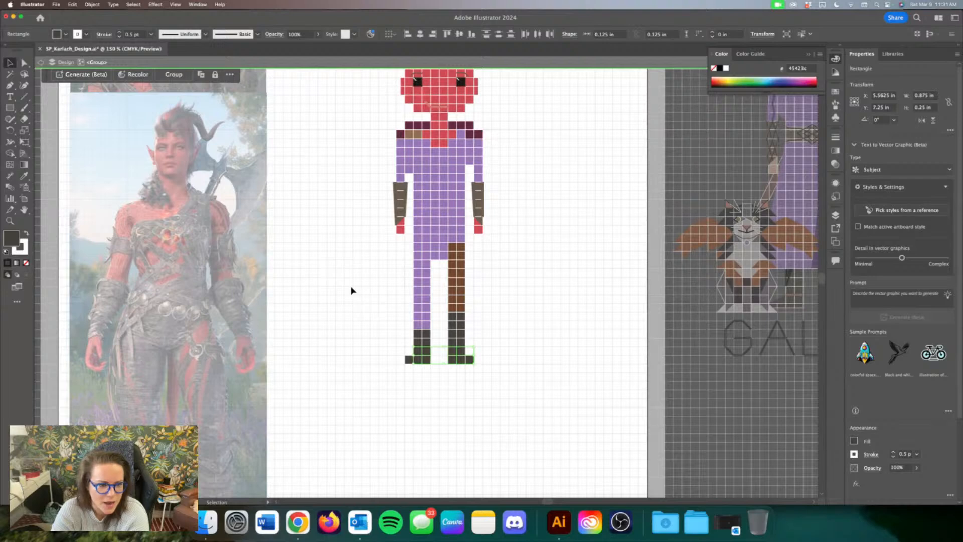
double_click(351, 290)
scroll(351, 286, "up", 5)
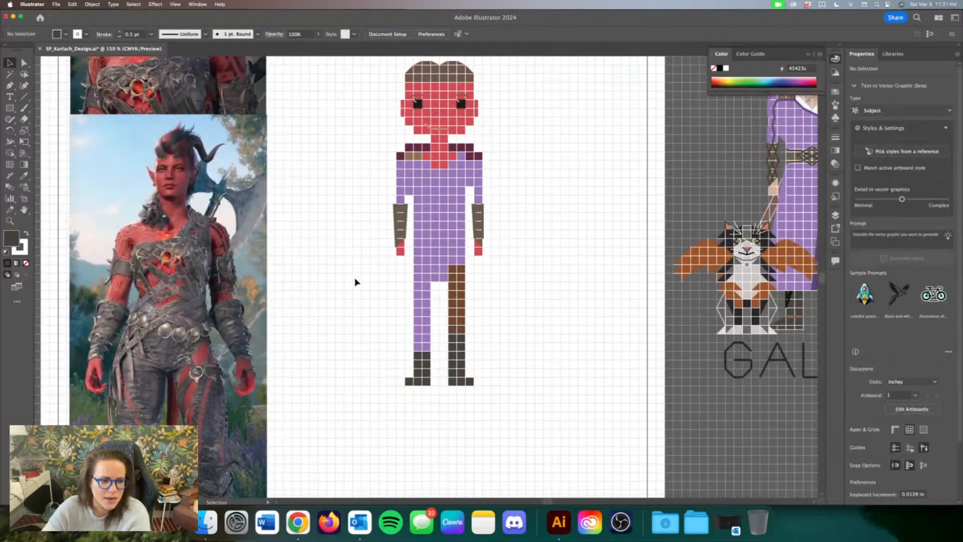
scroll(350, 282, "up", 5)
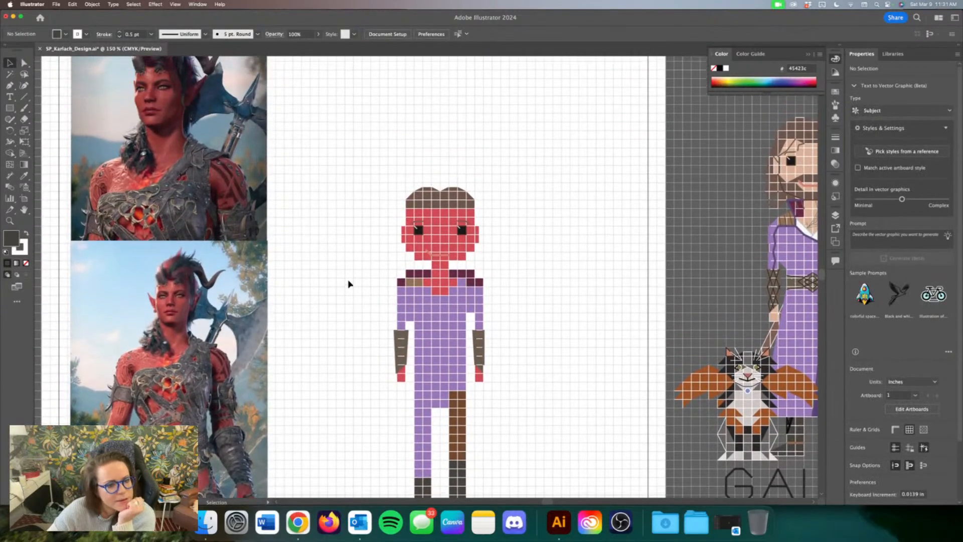
Step: Examine the face, horns, fur collar and chest armour in the upper-body Karlach reference up close
scroll(353, 284, "left", 3)
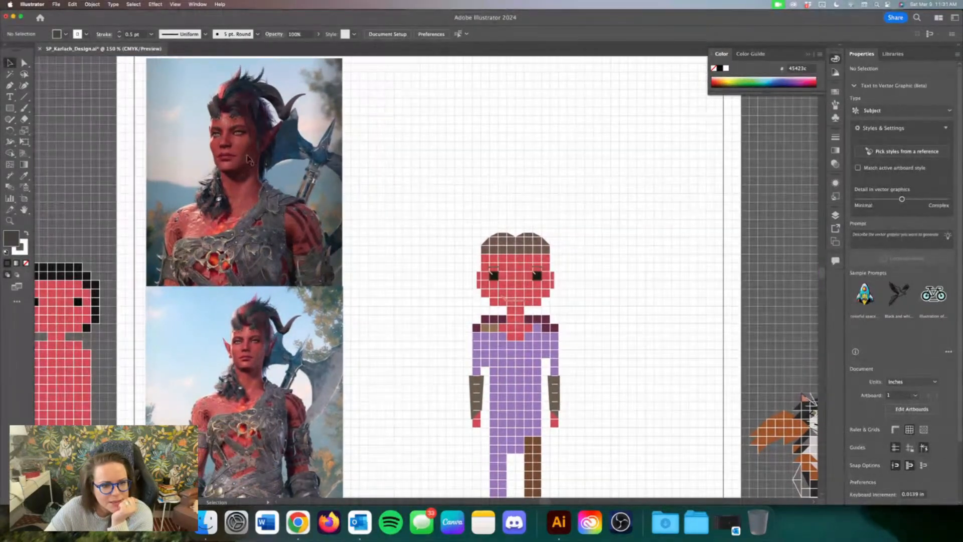
scroll(250, 165, "up", 3)
left_click(250, 176)
key("super+equal")
key("super+equal")
key("super+equal")
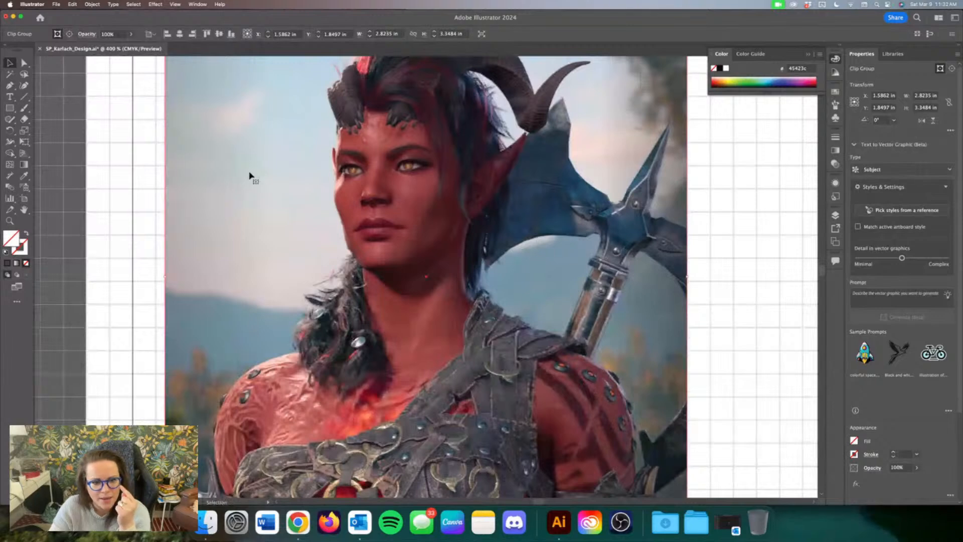
key("super+equal")
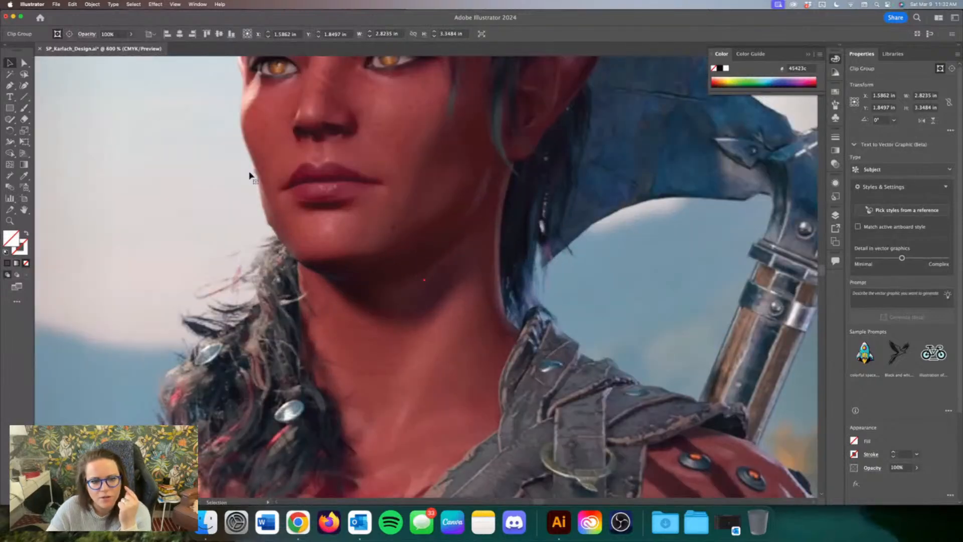
scroll(241, 183, "up", 5)
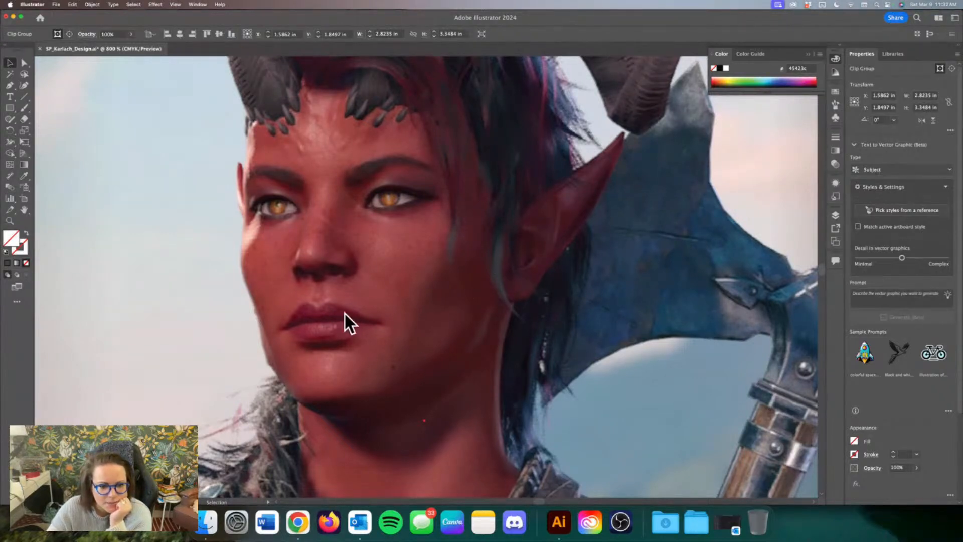
key("super+minus")
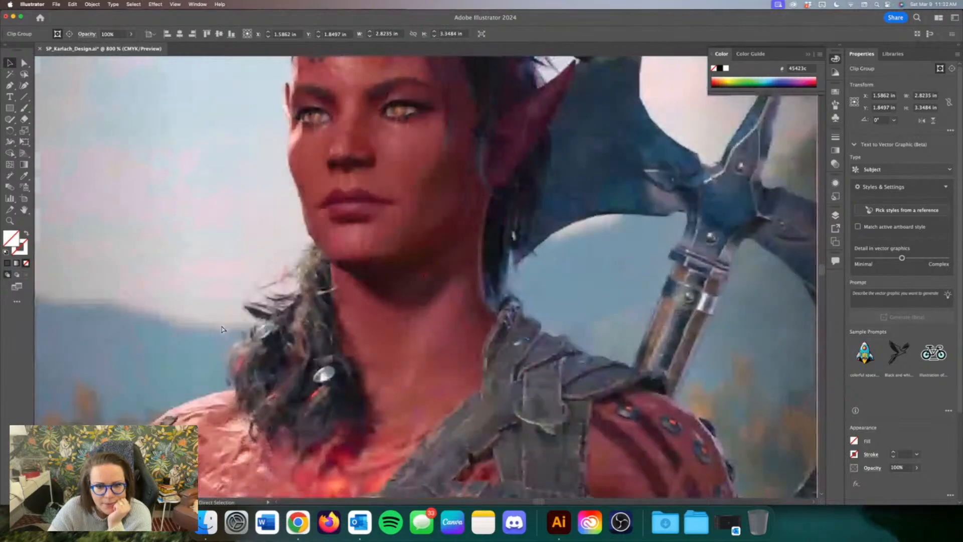
key("super+minus")
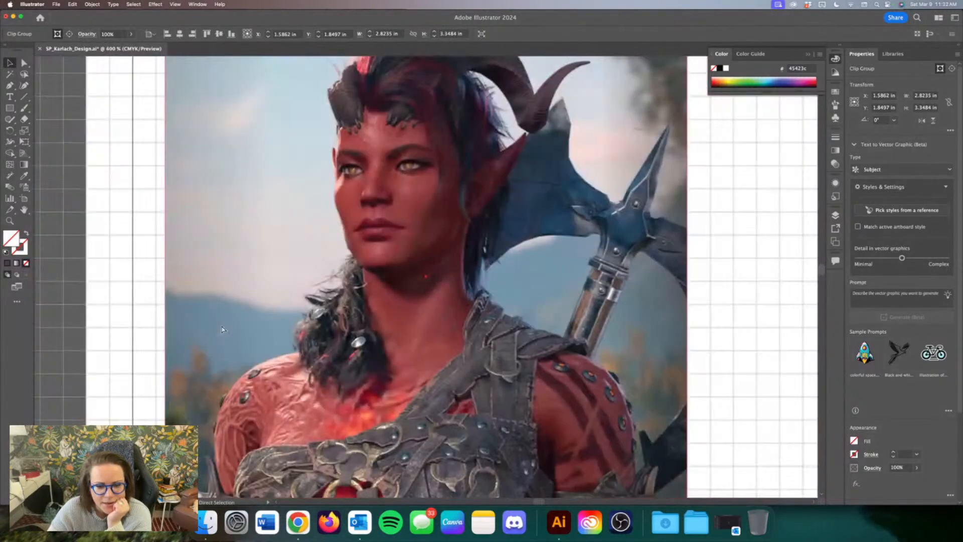
scroll(232, 329, "down", 5)
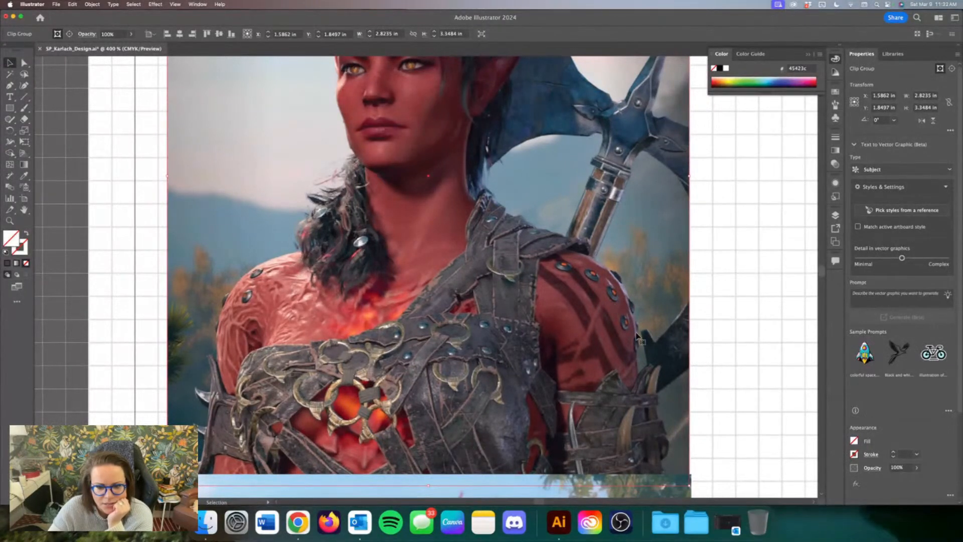
key("super+minus")
key("super+minus")
key("super+minus")
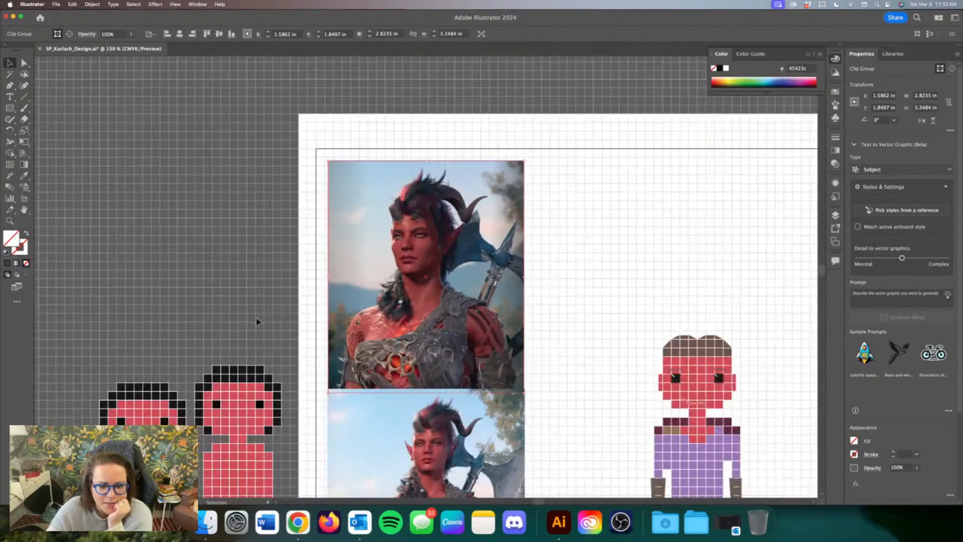
scroll(230, 303, "down", 3)
scroll(230, 303, "right", 2)
scroll(203, 299, "down", 3)
scroll(203, 298, "right", 3)
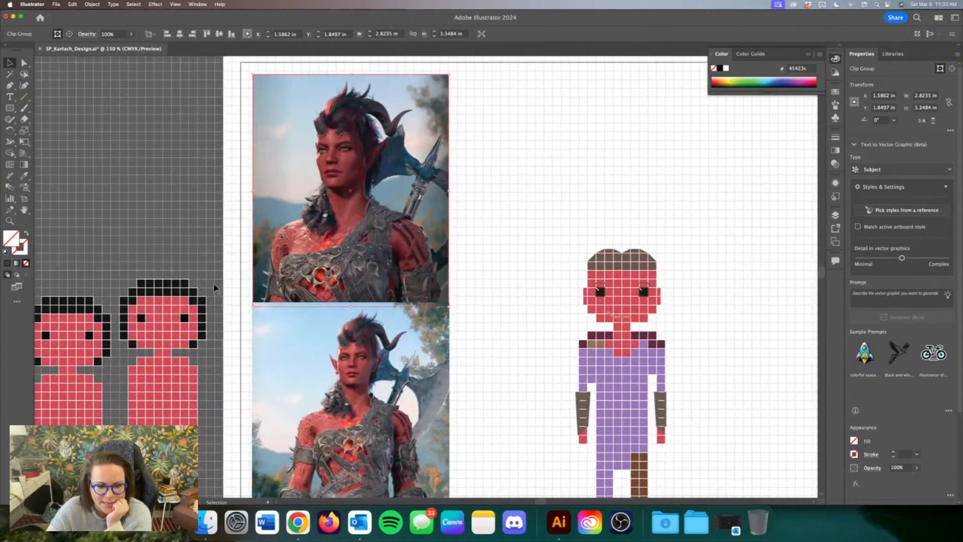
left_click(454, 323)
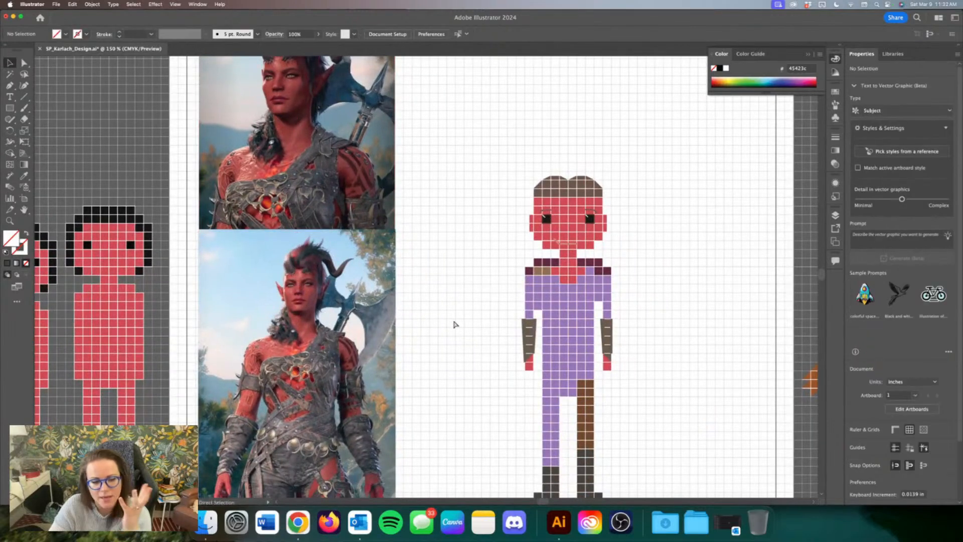
Step: Enter the figure group and delete the purple squares joining the tops of the two legs
key("super+minus")
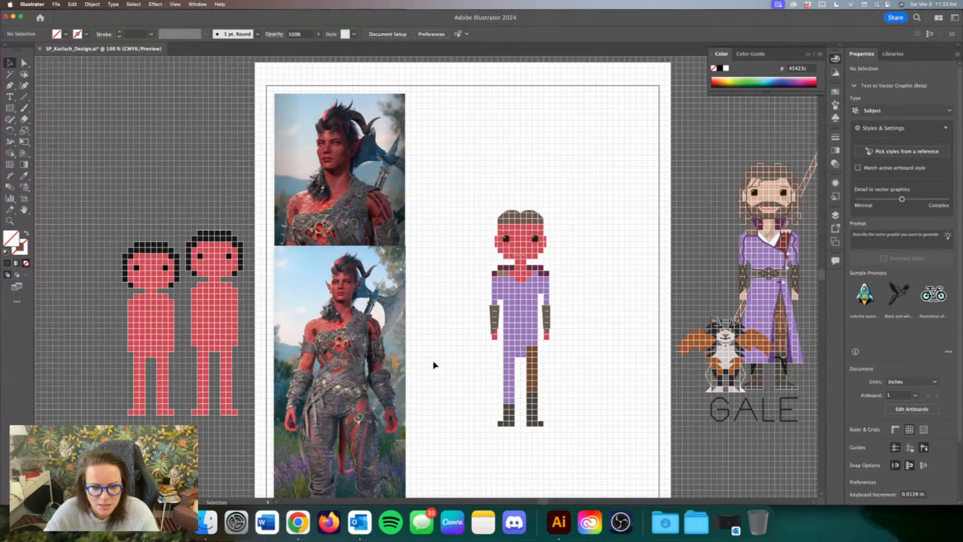
scroll(435, 362, "down", 3)
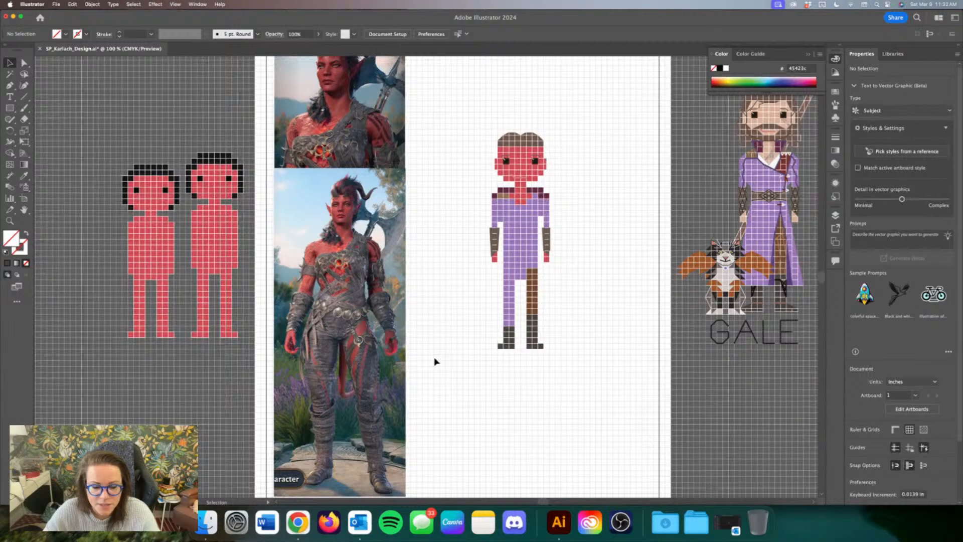
double_click(521, 279)
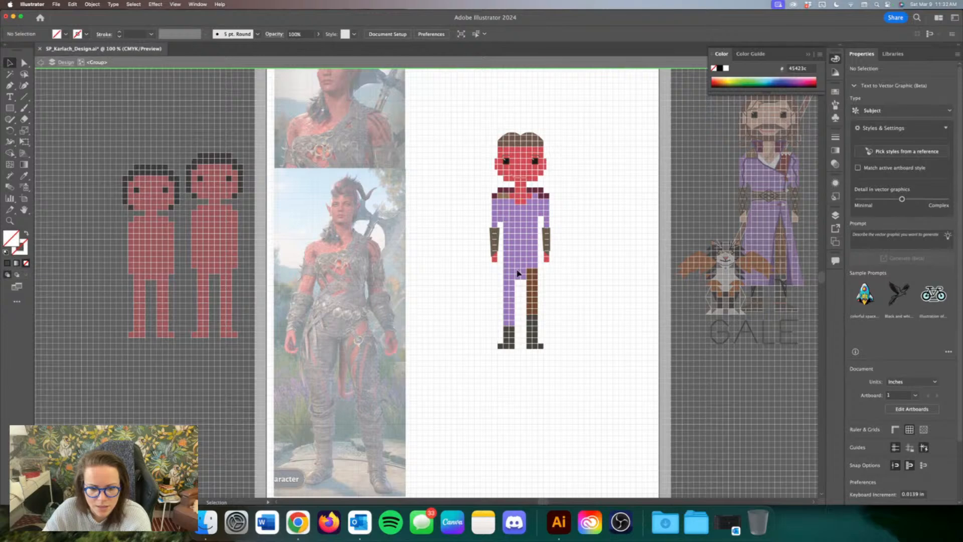
left_click(519, 274)
Step: Recolour both legs with the dark grey sampled from the boots
left_click_drag(548, 342, 514, 273)
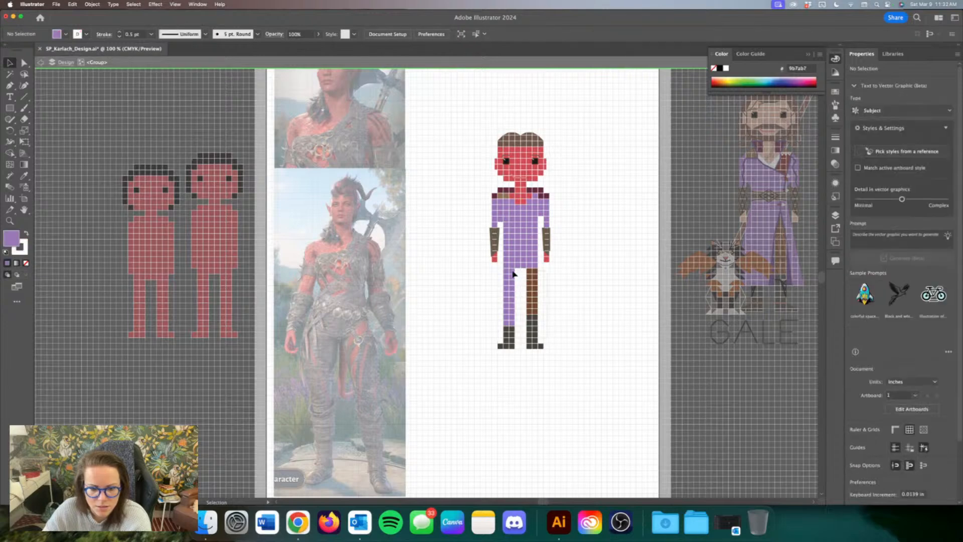
left_click(23, 176)
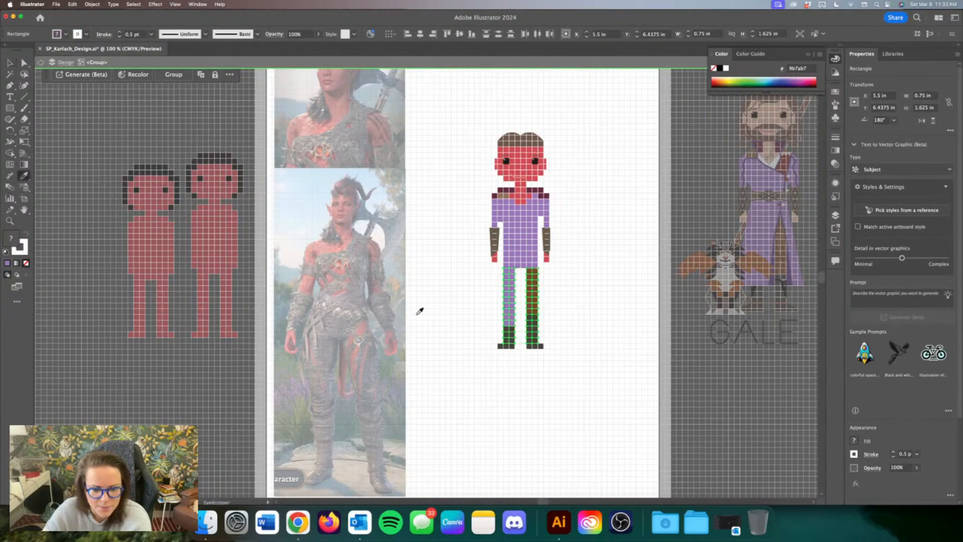
left_click(508, 336)
left_click(10, 63)
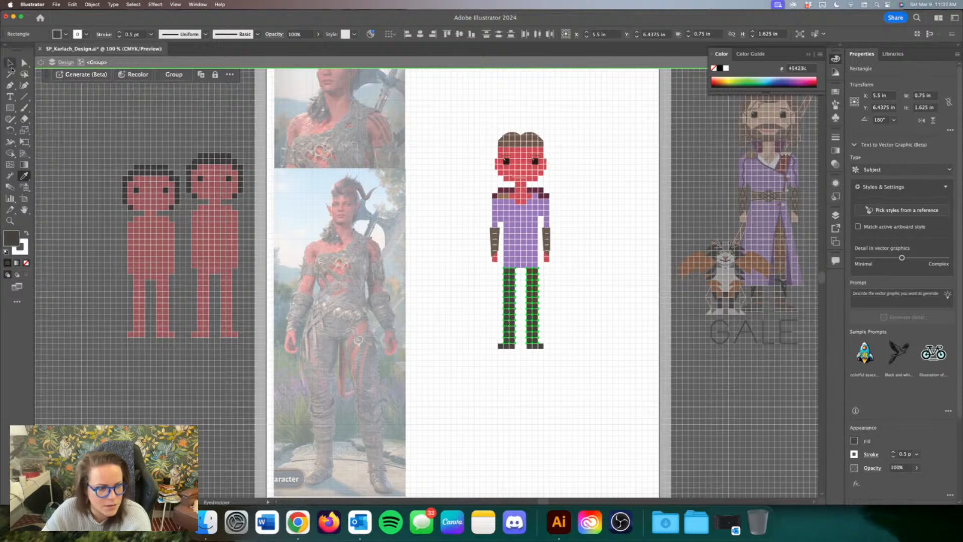
left_click(449, 215)
Step: Recolour all matching bracer lines with the legs' dark grey as a 2 pt stroke with no fill
left_click(499, 236)
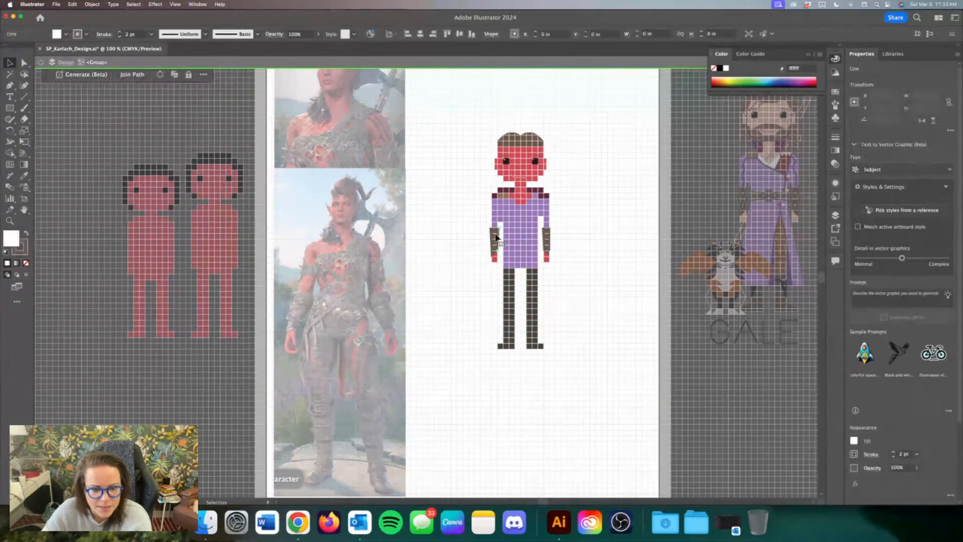
left_click(133, 4)
mouse_move(168, 86)
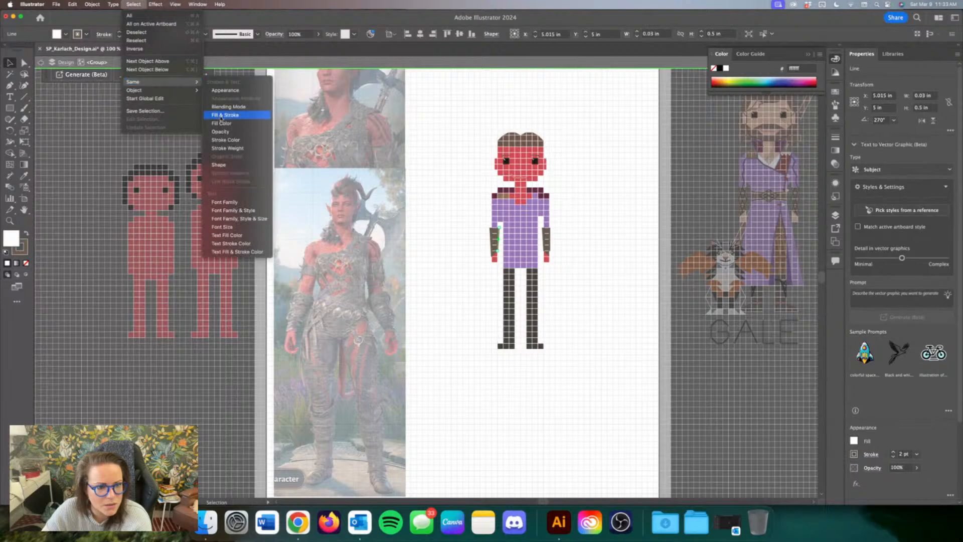
left_click(230, 114)
key("i")
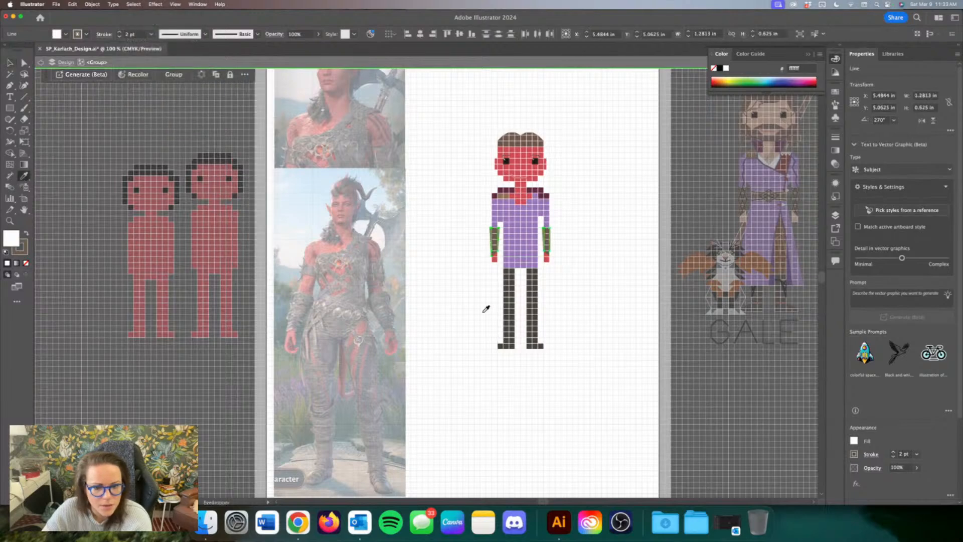
left_click(508, 295)
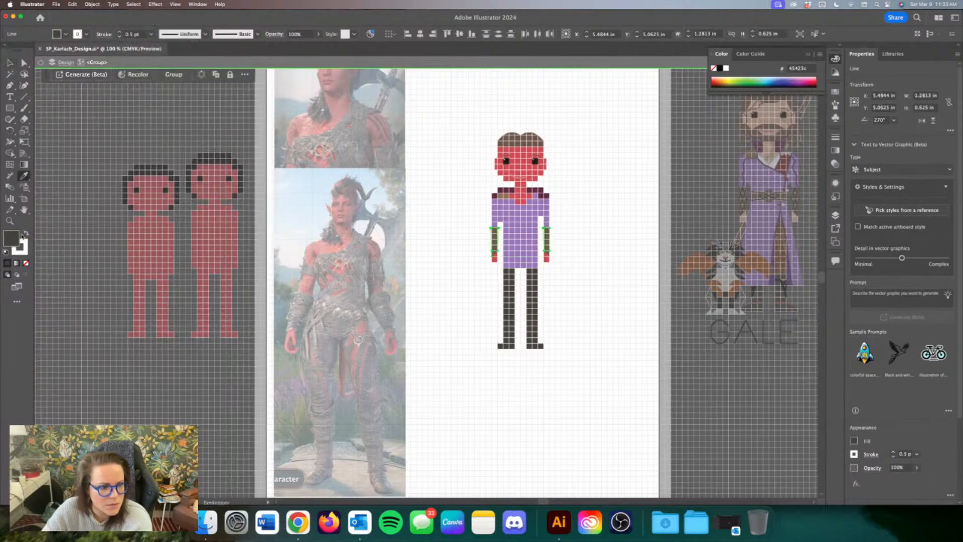
left_click(23, 234)
left_click(26, 263)
left_click(119, 33)
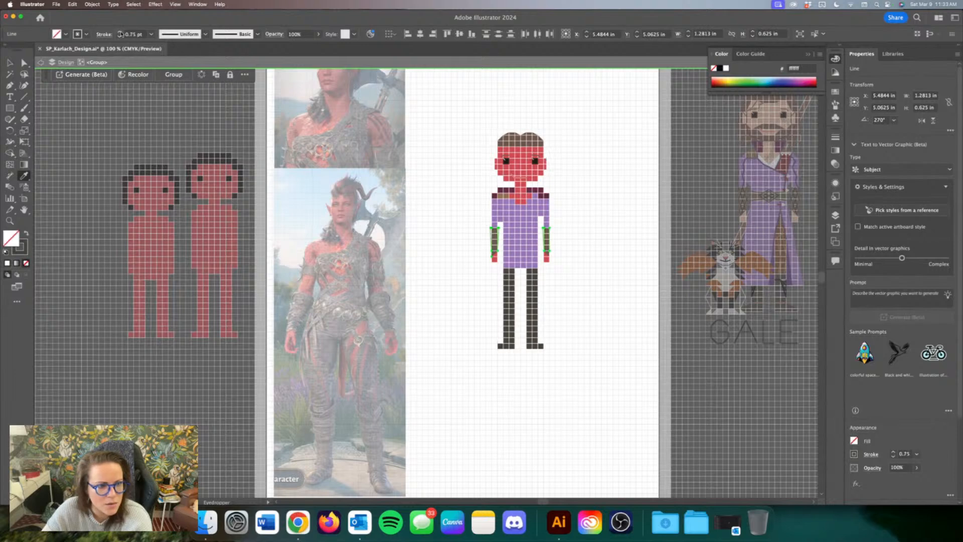
left_click(119, 32)
left_click(119, 32)
left_click(10, 63)
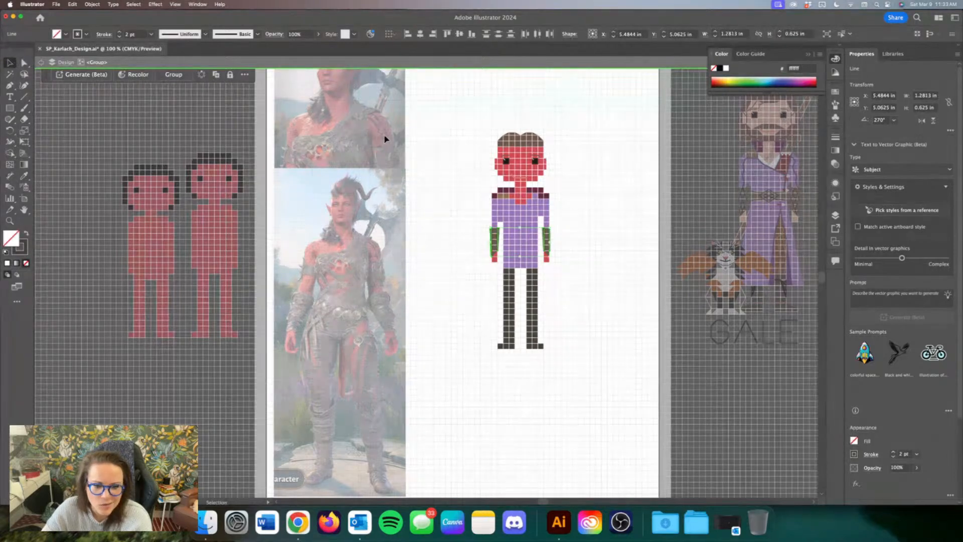
left_click(412, 135)
Step: Recolour all the brown squares in both bracers with the dark grey sampled from the legs
left_click(494, 243)
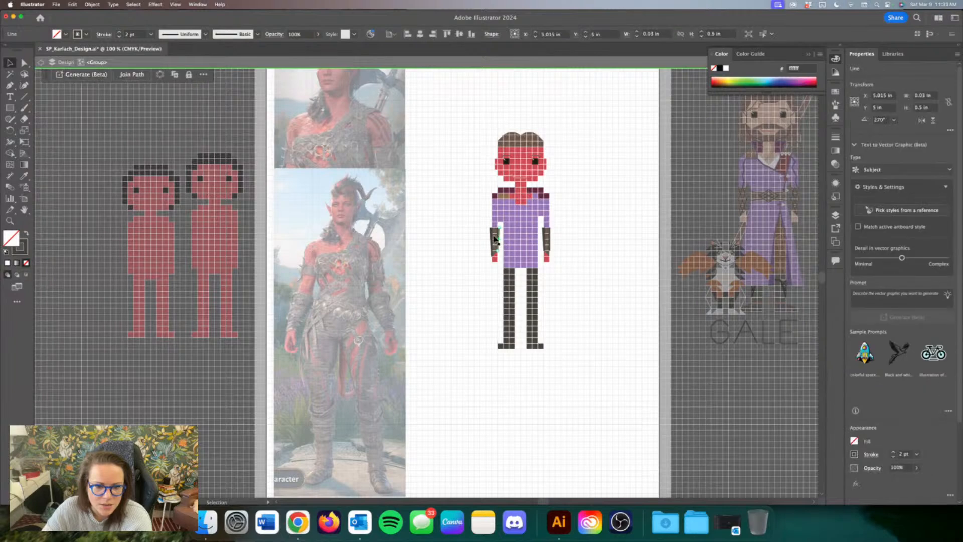
scroll(498, 248, "up", 3)
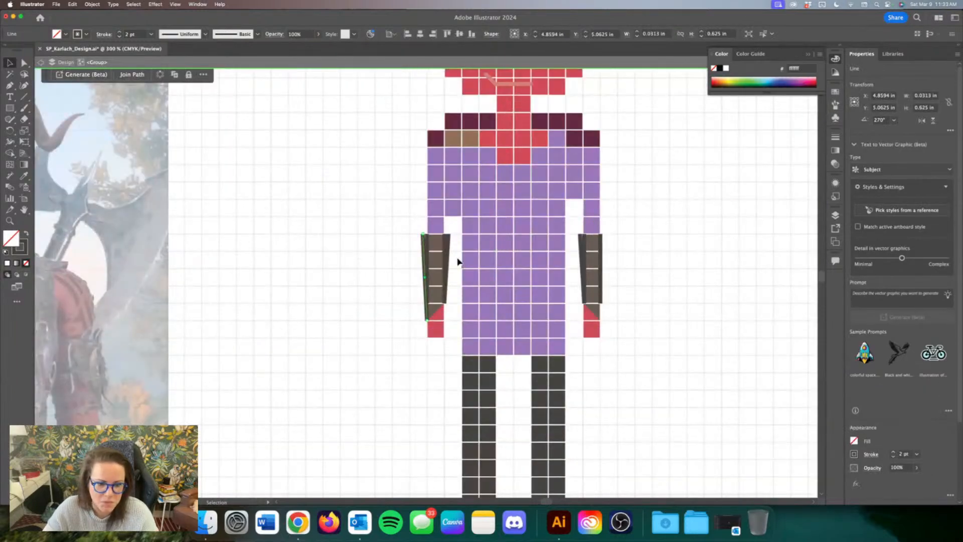
left_click(435, 260)
left_click(134, 4)
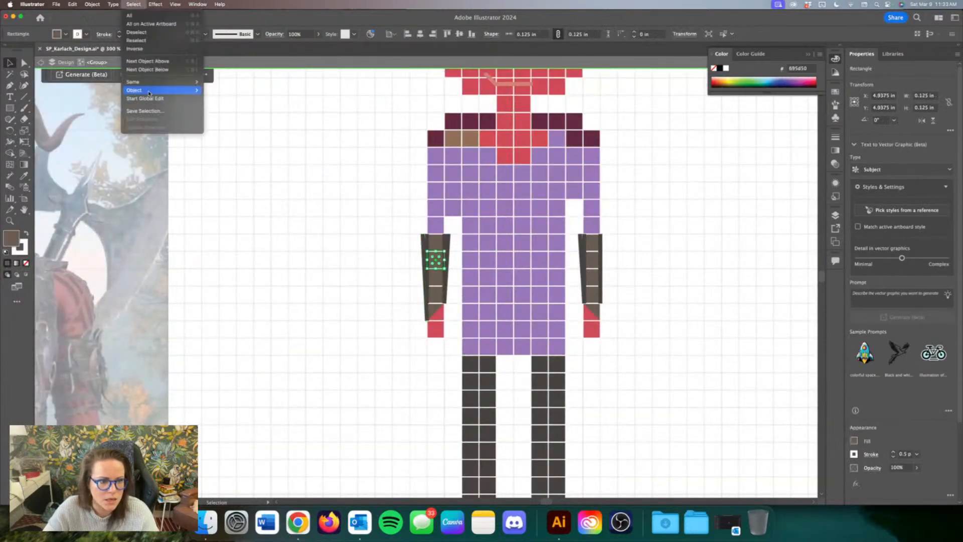
mouse_move(157, 84)
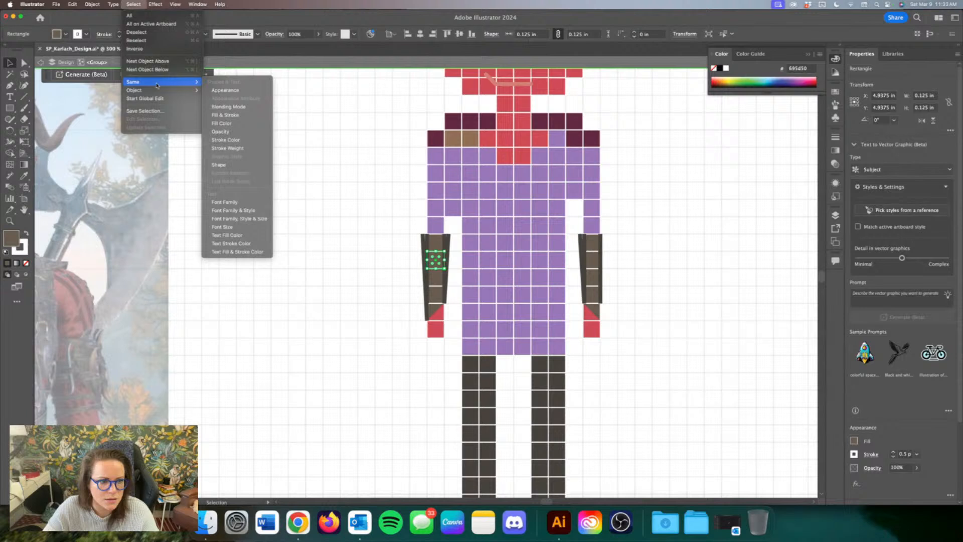
left_click(247, 115)
left_click(24, 175)
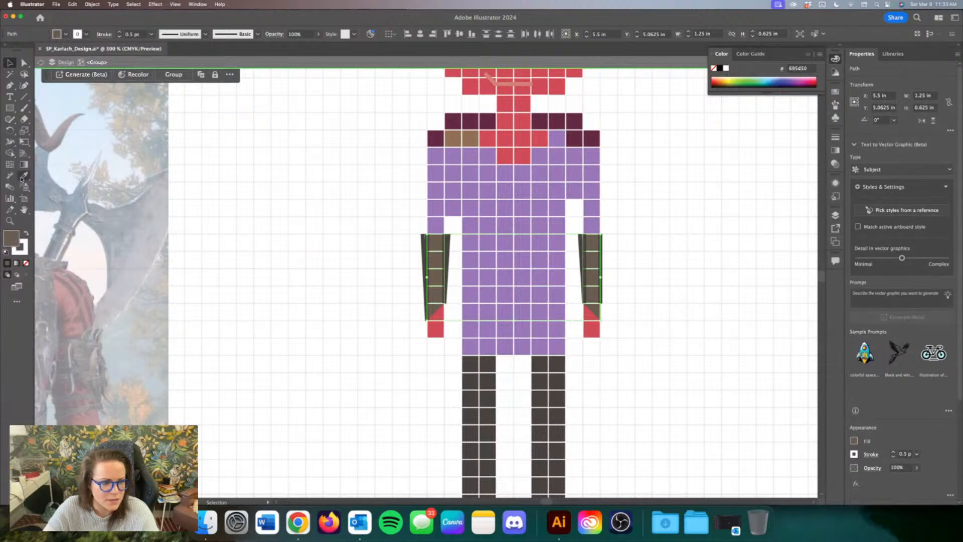
left_click(475, 382)
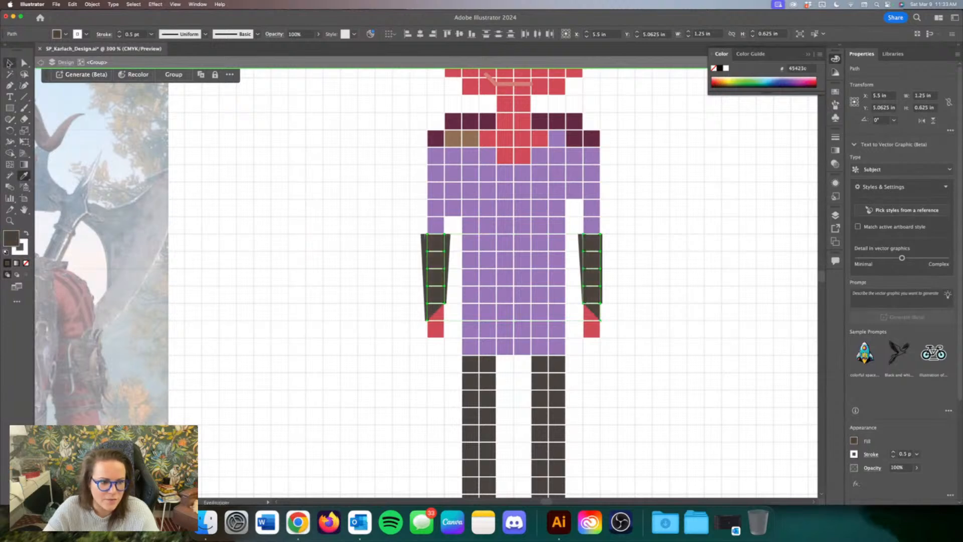
left_click(10, 63)
left_click(363, 293)
Step: Delete the column of shoulder and underarm squares between each arm and the torso
key("super+minus")
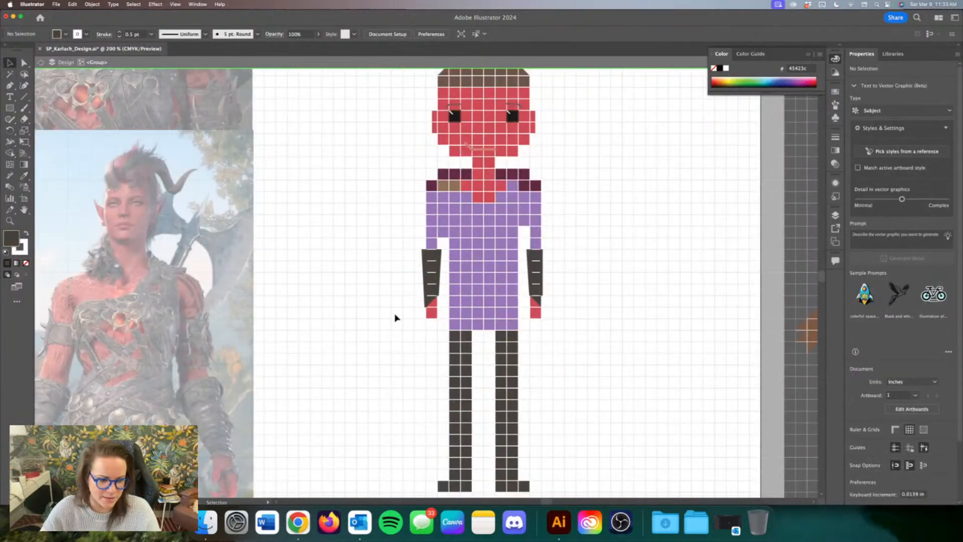
scroll(396, 317, "left", 2)
scroll(395, 308, "down", 3)
scroll(395, 307, "left", 2)
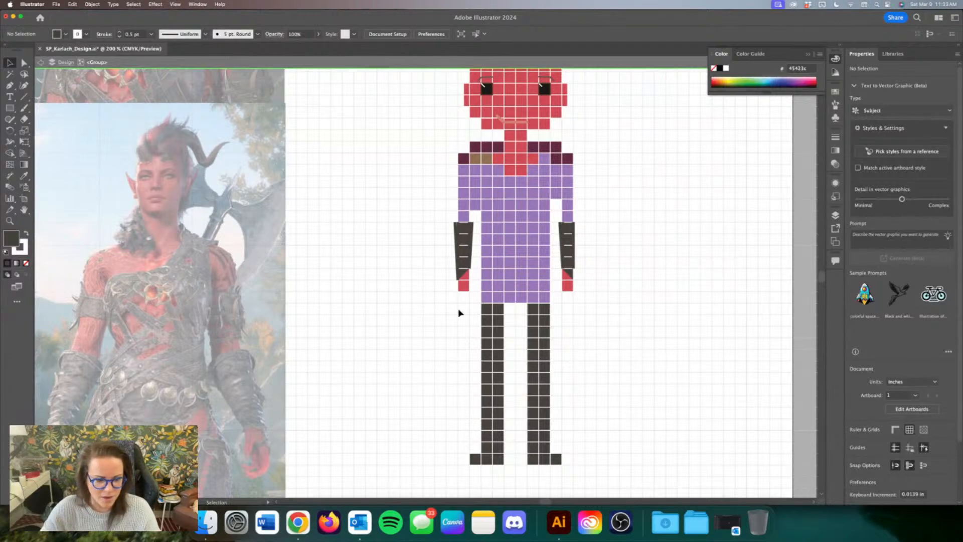
key("super+minus")
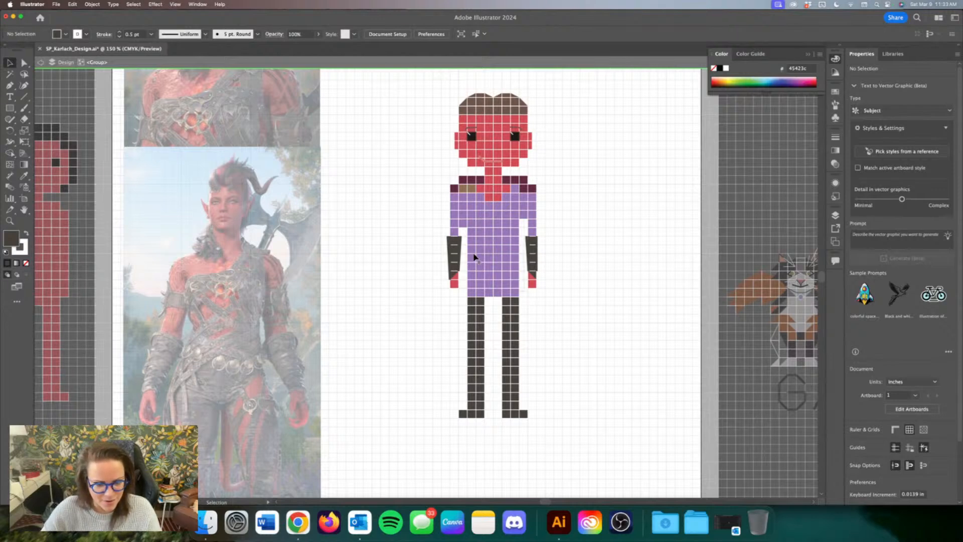
left_click(472, 233)
left_click(462, 225)
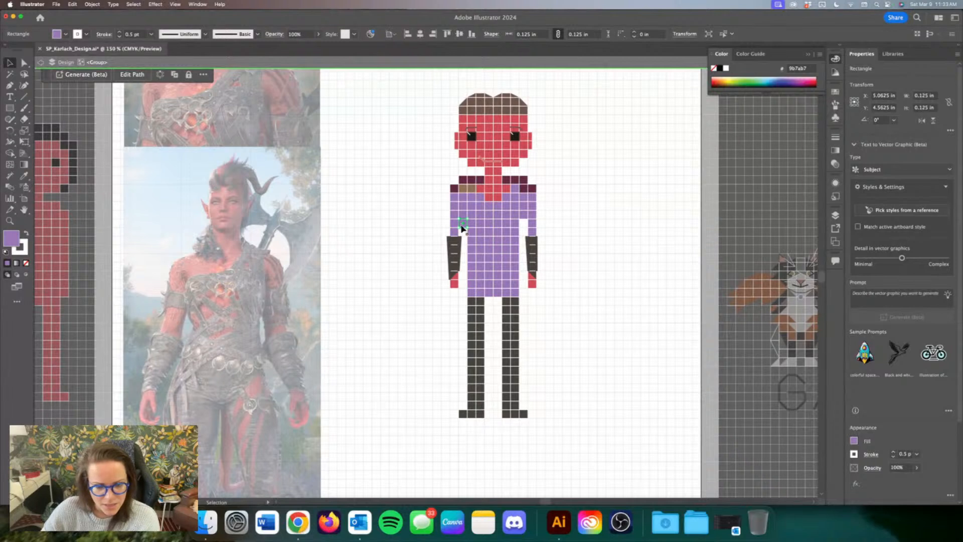
key("Delete")
scroll(474, 238, "up", 1)
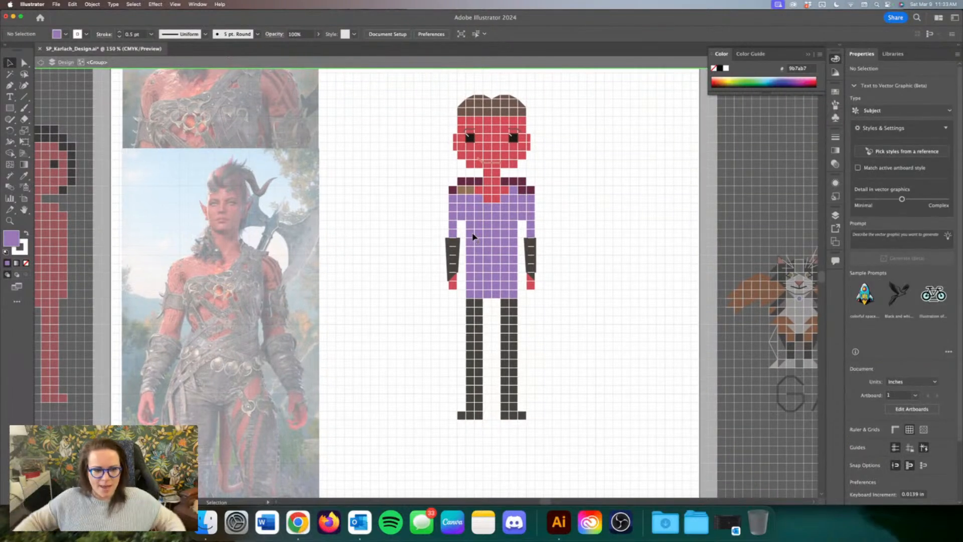
left_click_drag(464, 207, 462, 179)
key("Delete")
left_click_drag(522, 224, 521, 174)
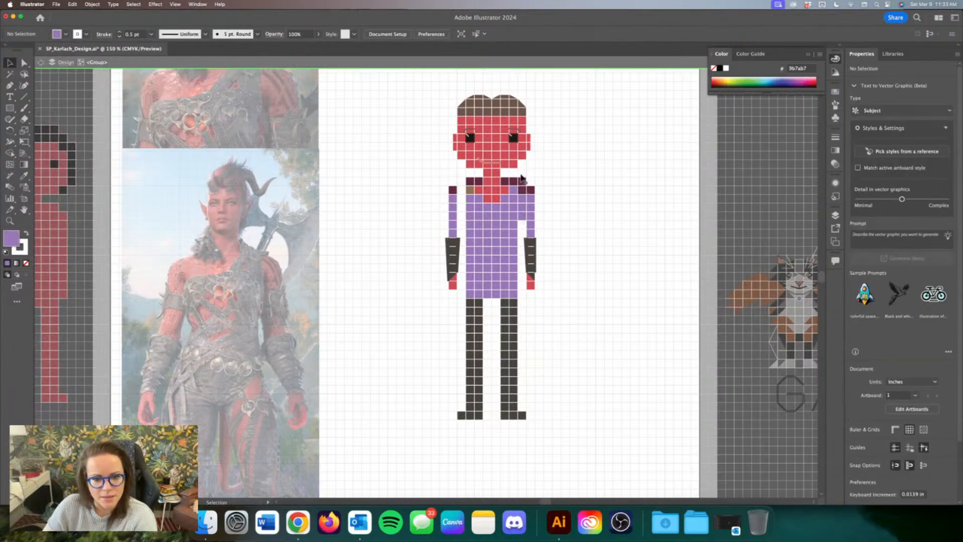
Step: Delete the slanted inner edge line from each of the two bracers
left_click(530, 243)
left_click(526, 257)
key("Delete")
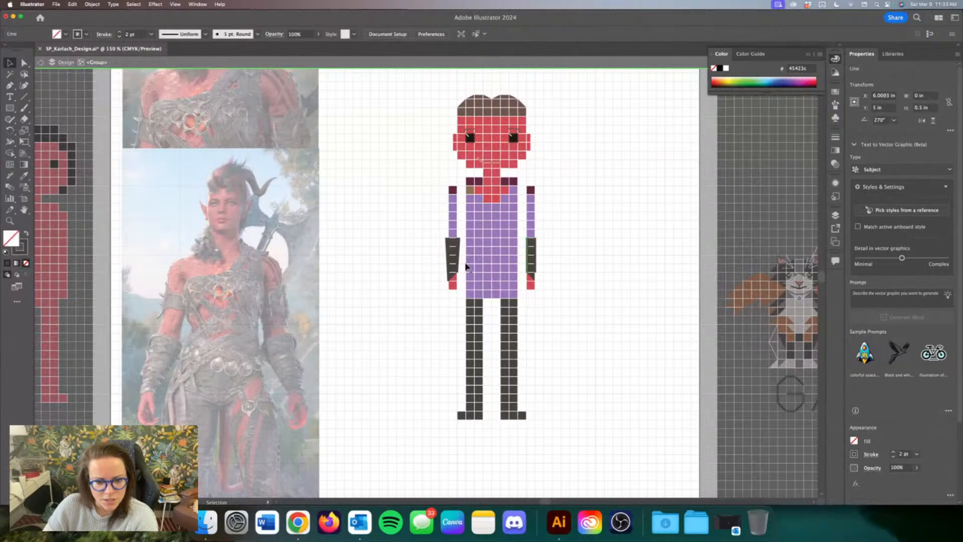
left_click(458, 248)
key("Delete")
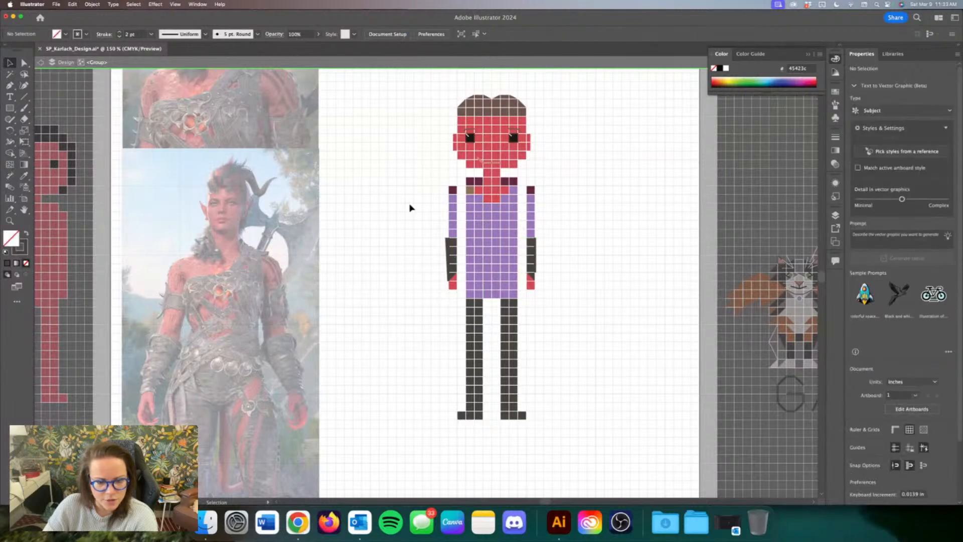
Step: Move both arms inward by one grid square so they sit against the torso
left_click_drag(452, 276, 460, 275)
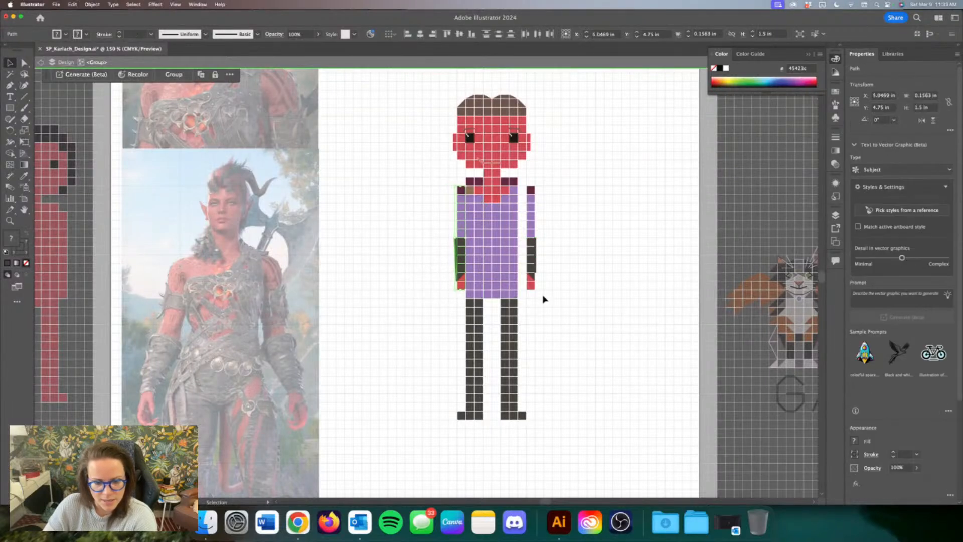
left_click_drag(529, 190, 520, 190)
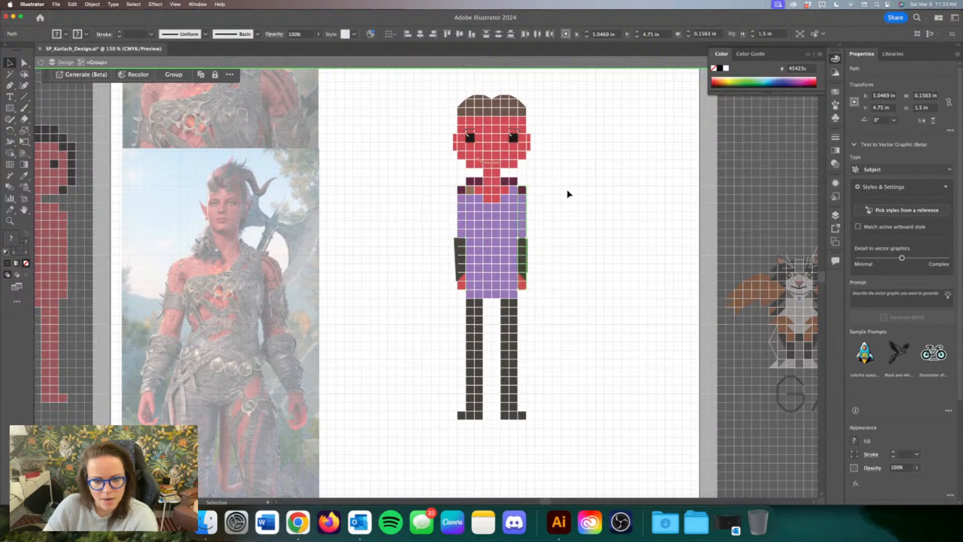
left_click(595, 200)
key("super+minus")
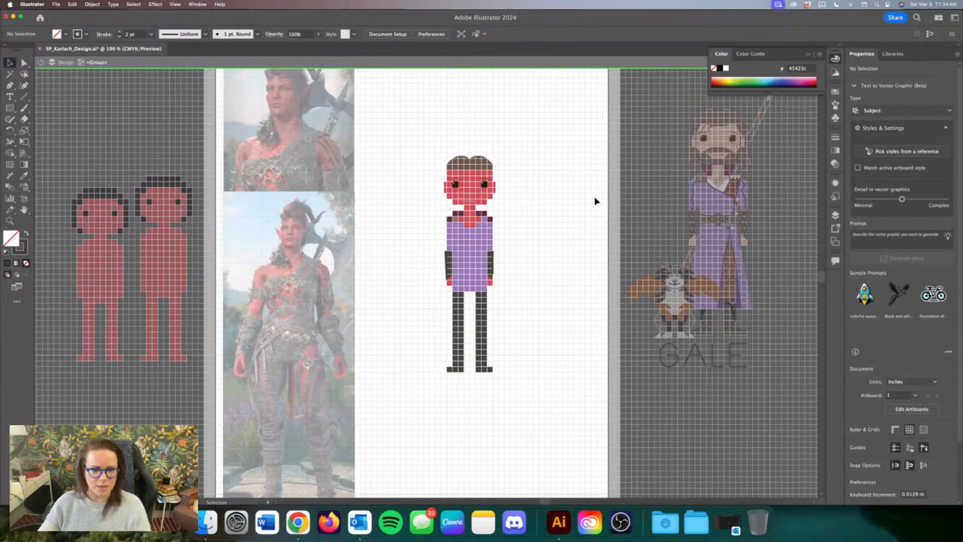
Step: Cut the underarm square on each side of the torso into a triangle and delete the squares directly beneath
key("super+equal")
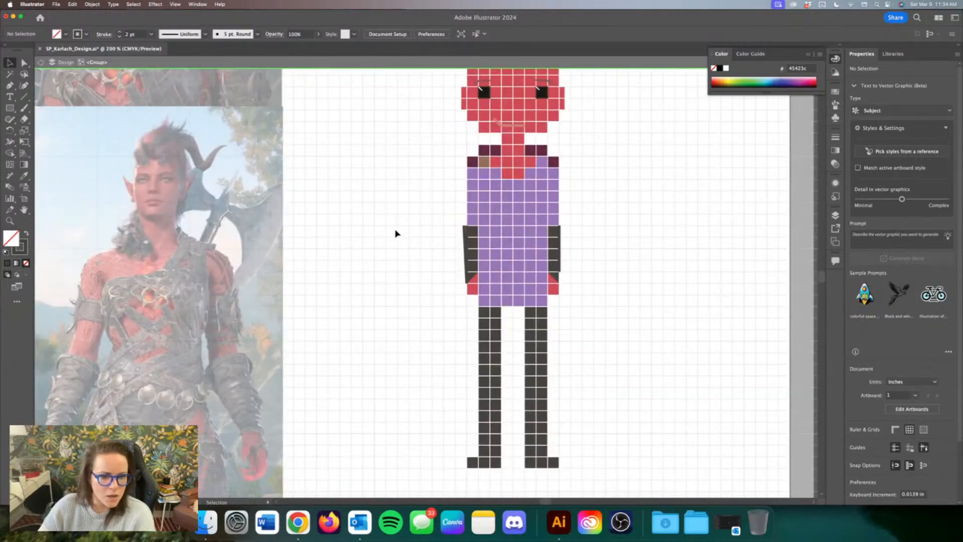
left_click(24, 63)
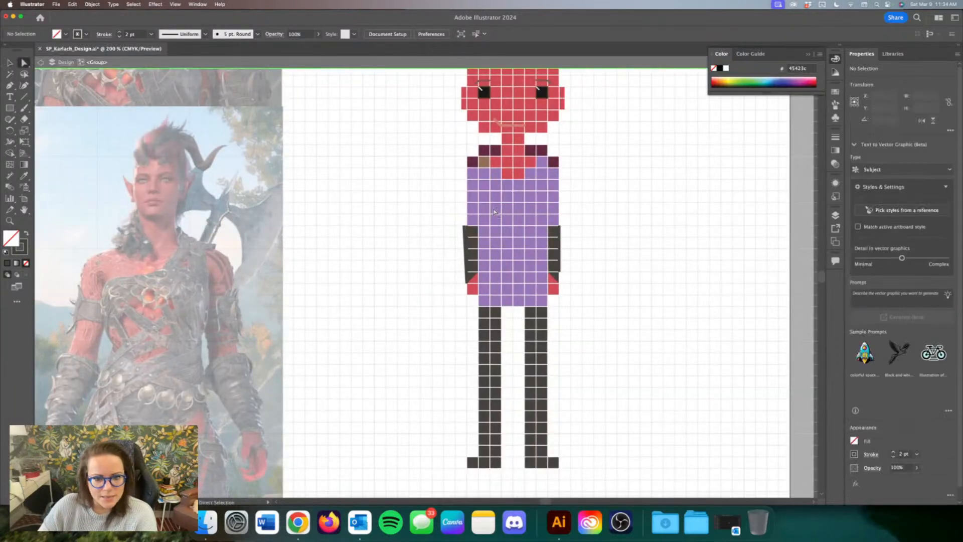
left_click(485, 209)
left_click(479, 214)
key("Delete")
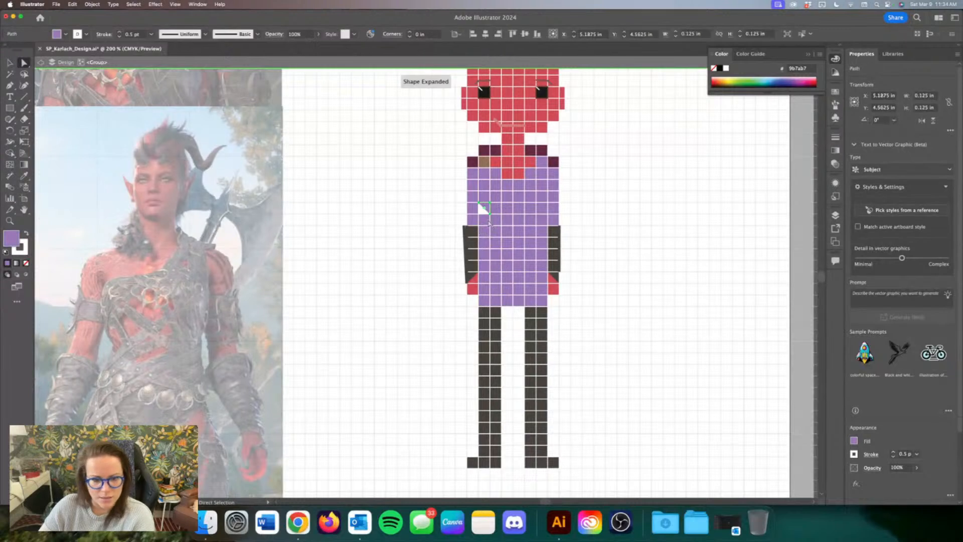
left_click(545, 211)
left_click(548, 214)
key("Delete")
left_click(485, 222)
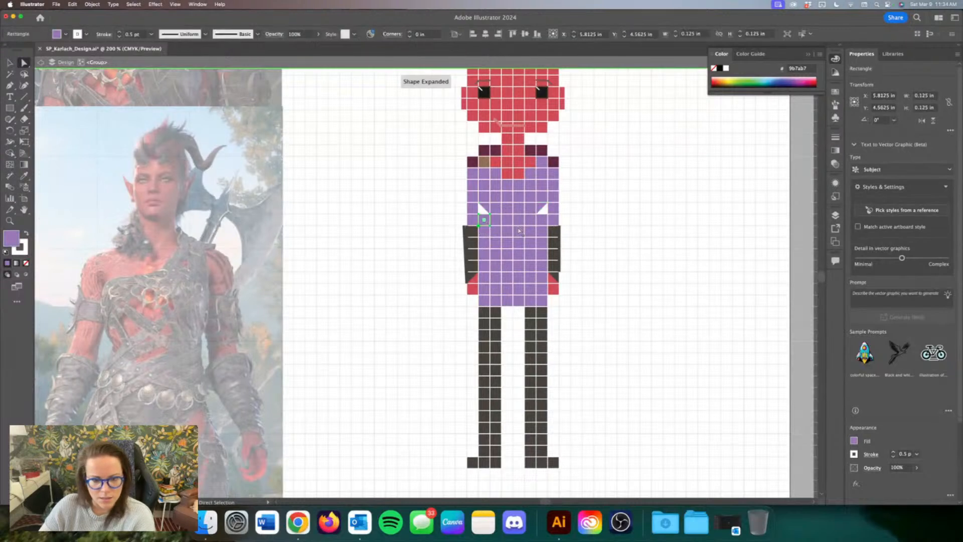
key("Delete")
Step: Cut the outer waist square on each side into a triangle by removing its upper outer corner
left_click(486, 235)
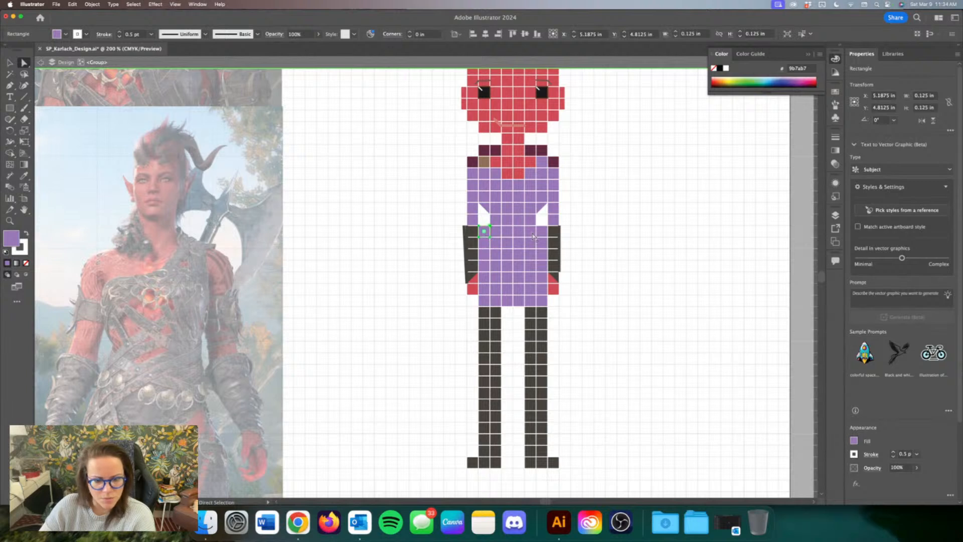
left_click(544, 233)
left_click(548, 226)
key("Delete")
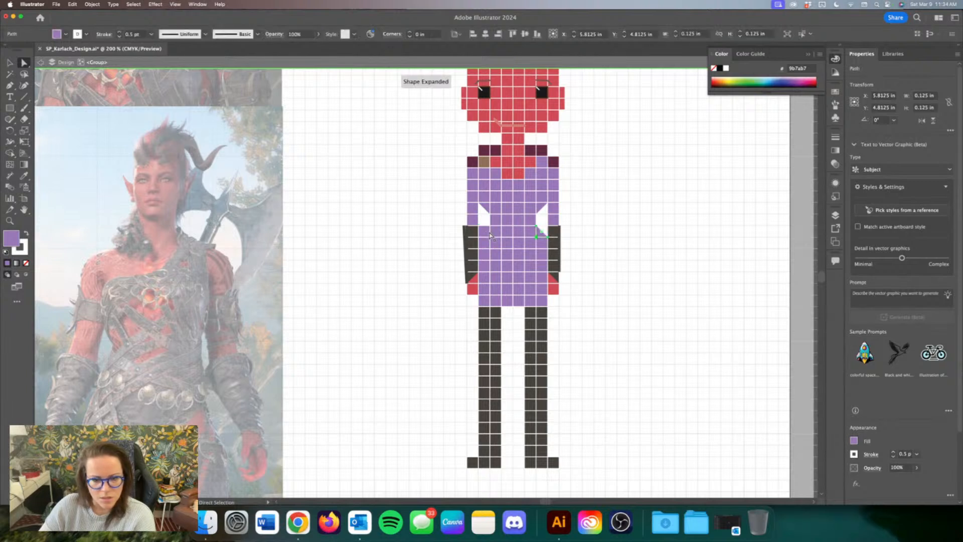
left_click(490, 234)
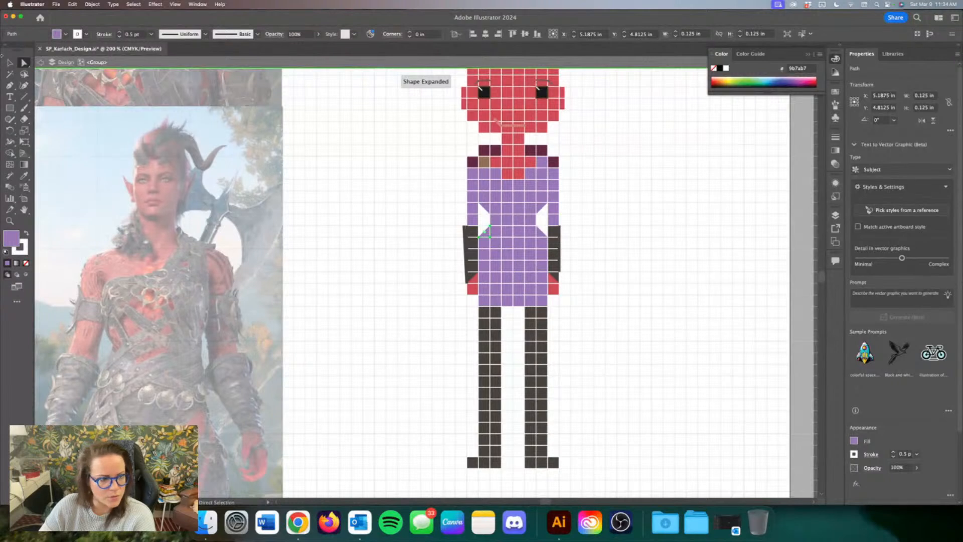
Step: Stretch the lower waist triangles down to two squares tall and delete the torso squares beneath them on both sides
left_click(10, 63)
left_click(488, 245)
key("Delete")
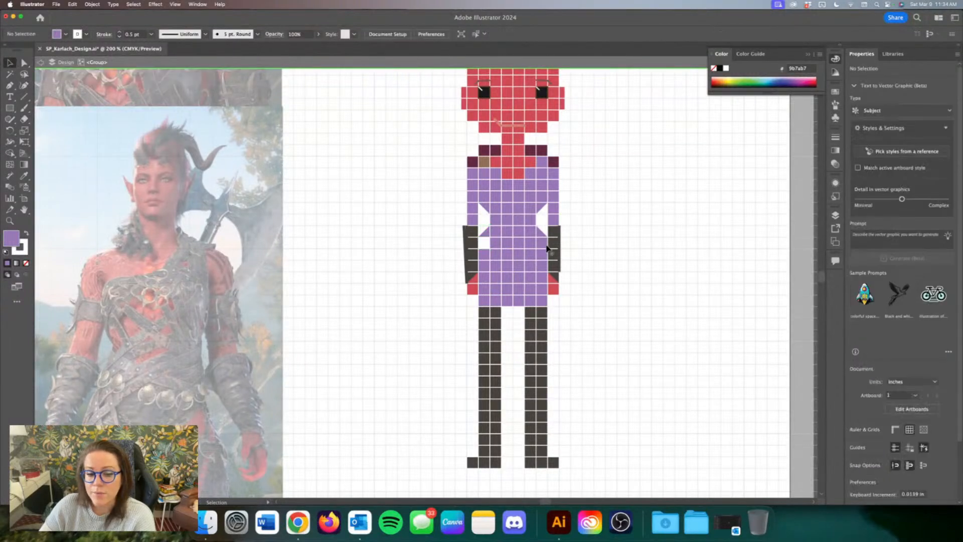
left_click(513, 236)
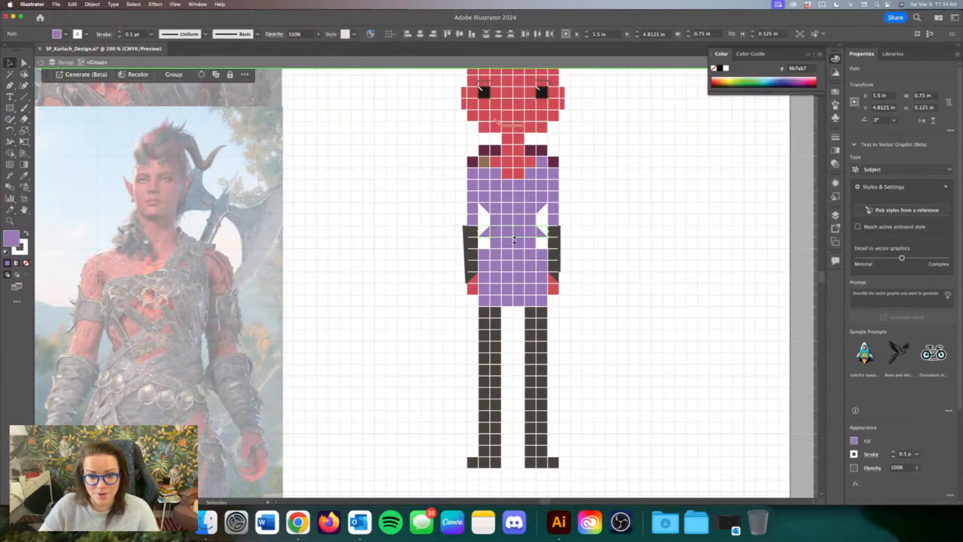
left_click_drag(515, 239, 542, 256)
left_click(541, 257)
key("Delete")
left_click(485, 255)
key("Delete")
Step: Stretch the two underarm triangles downward to two squares tall
left_click(540, 209)
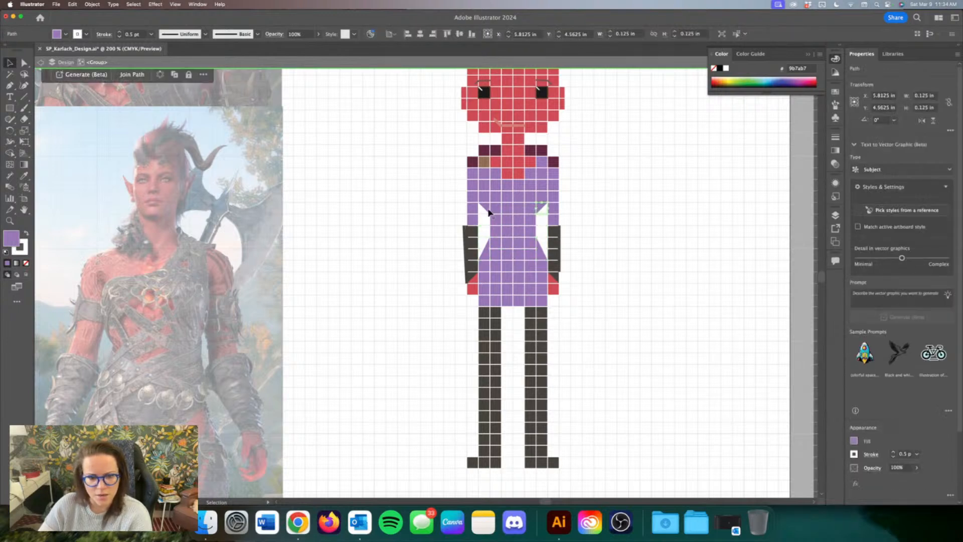
left_click(512, 215)
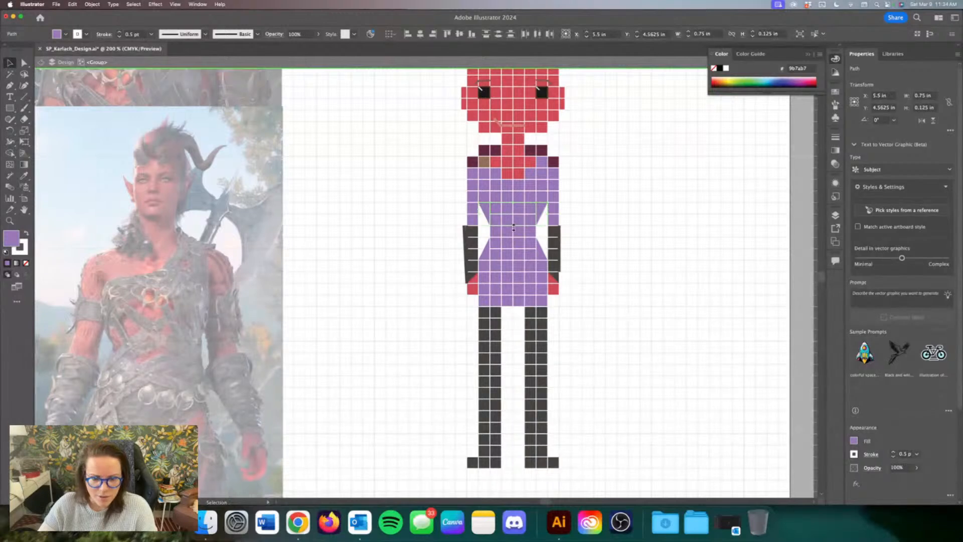
left_click(656, 239)
key("super+minus")
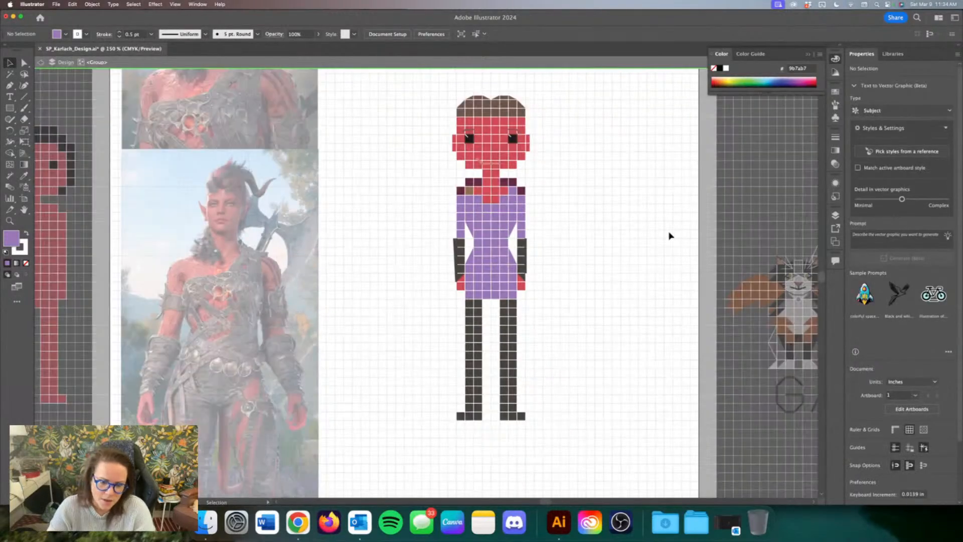
Step: Narrow the waist triangles on both sides of the torso to half a square, 0.0625 in wide
key("super+equal")
key("super+equal")
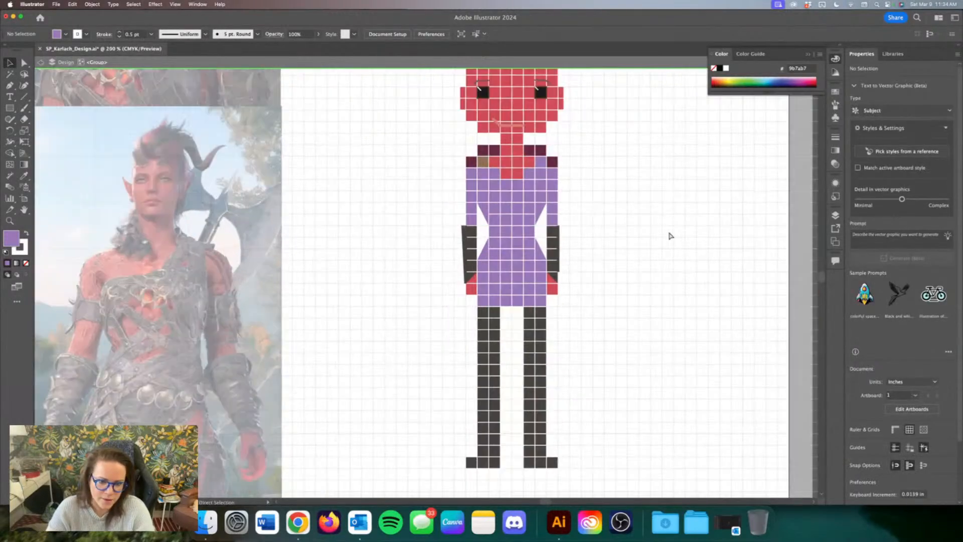
left_click(518, 187)
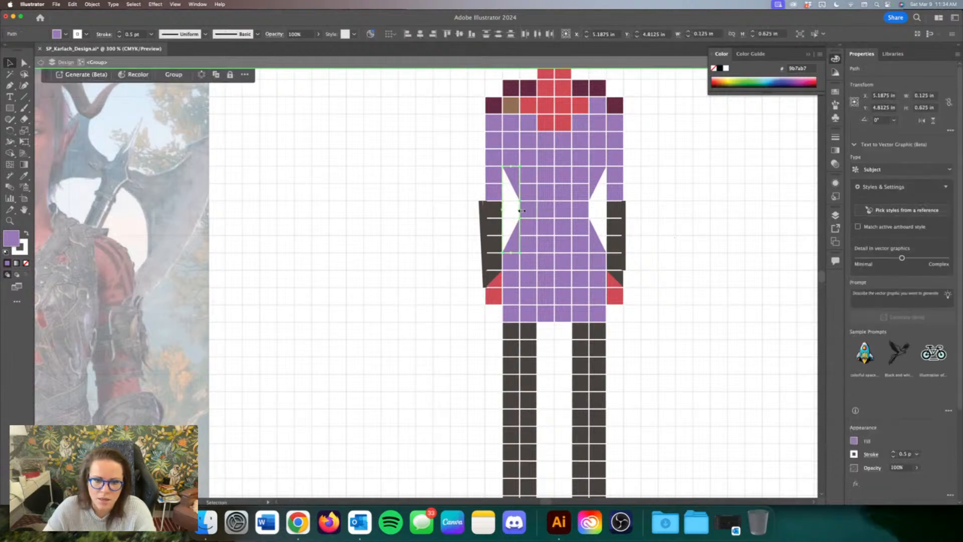
left_click_drag(503, 211, 511, 210)
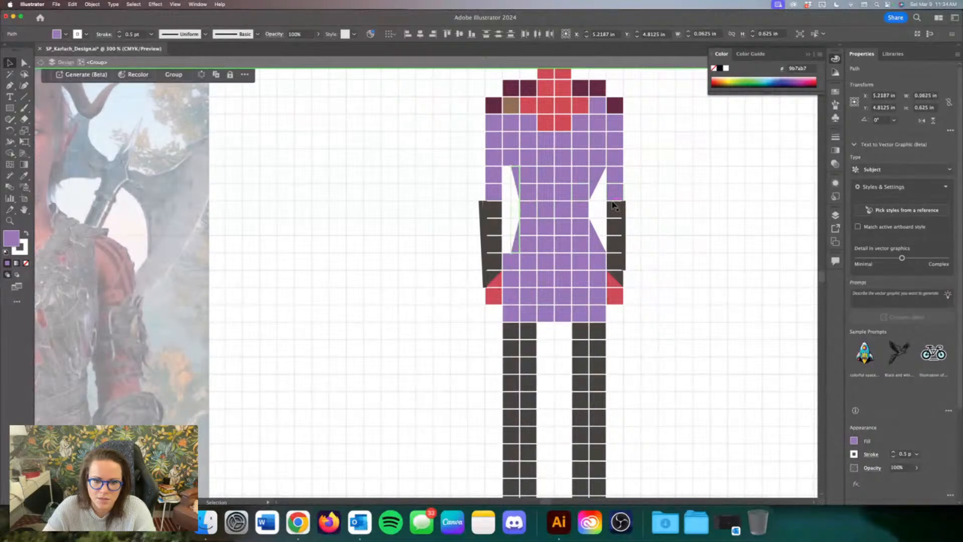
left_click(600, 193)
left_click(606, 211)
left_click_drag(607, 211, 603, 183)
Step: Move the two left waist triangles outward by half a square, 0.0625 in, toward the arm
left_click(515, 216)
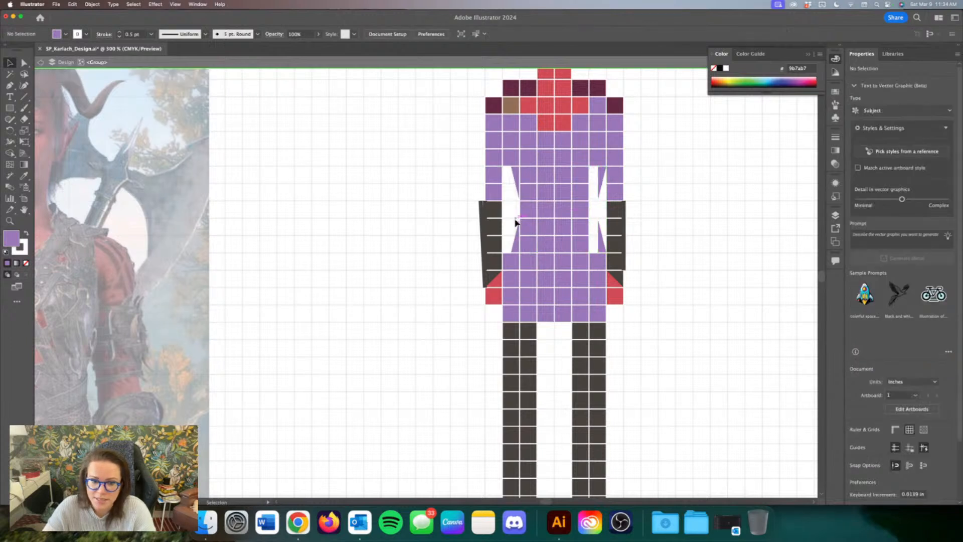
left_click(518, 170)
left_click(515, 247, "shift")
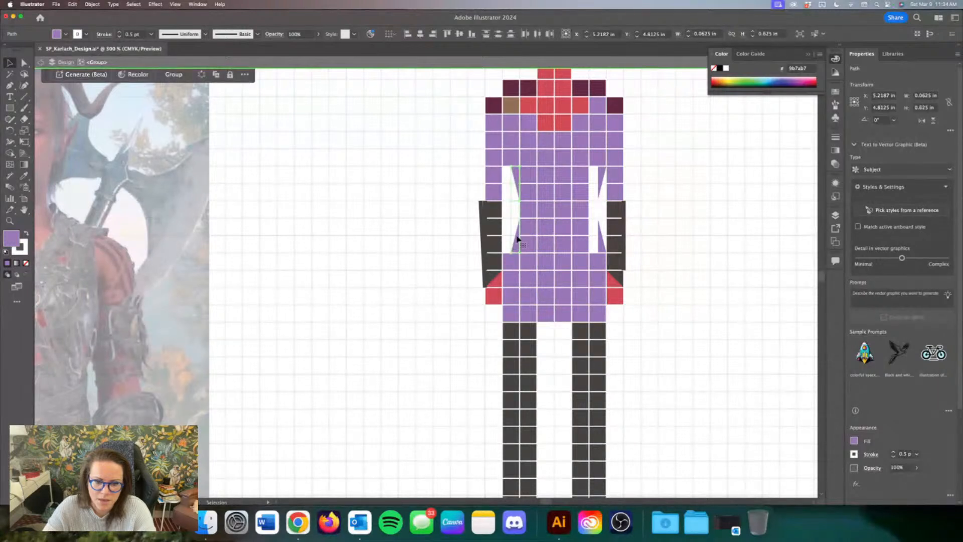
key("Left")
key("Left")
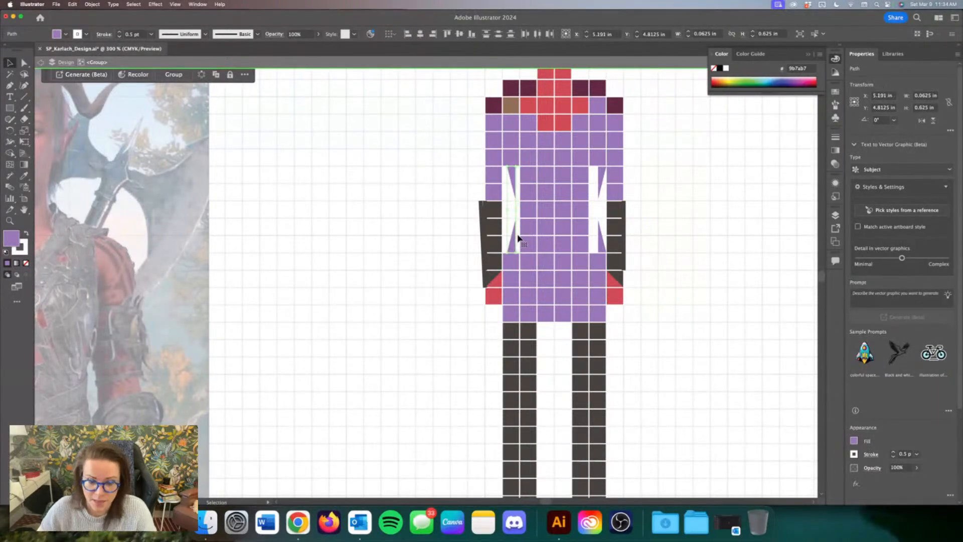
key("Left")
key("Left")
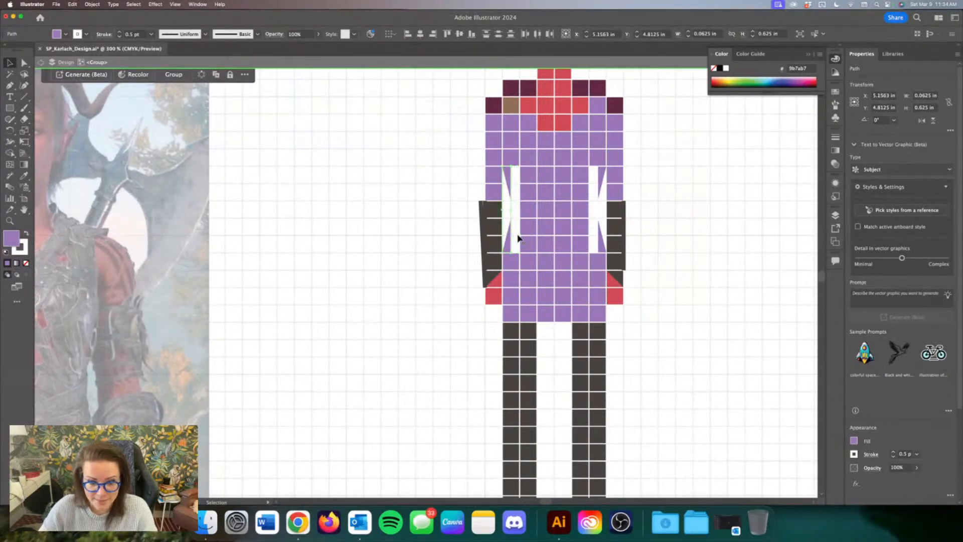
Step: Copy the torso's edge column of five squares into both waist gaps, narrowed to half a square wide
left_click(527, 243)
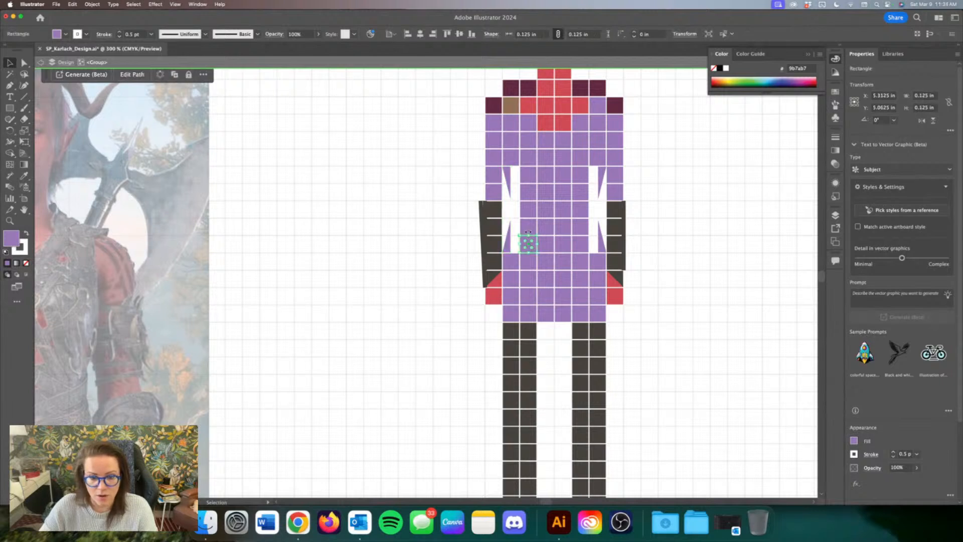
left_click(528, 178, "shift")
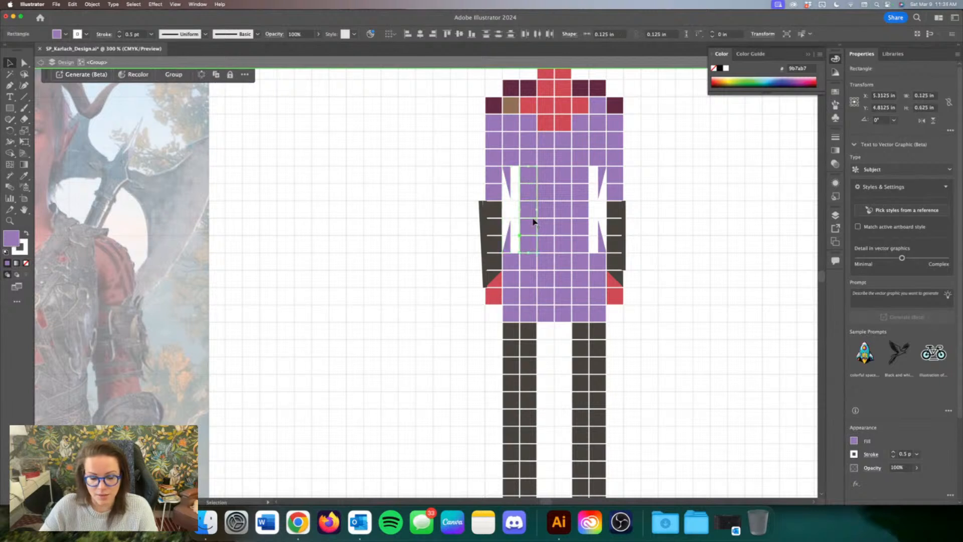
key("Left")
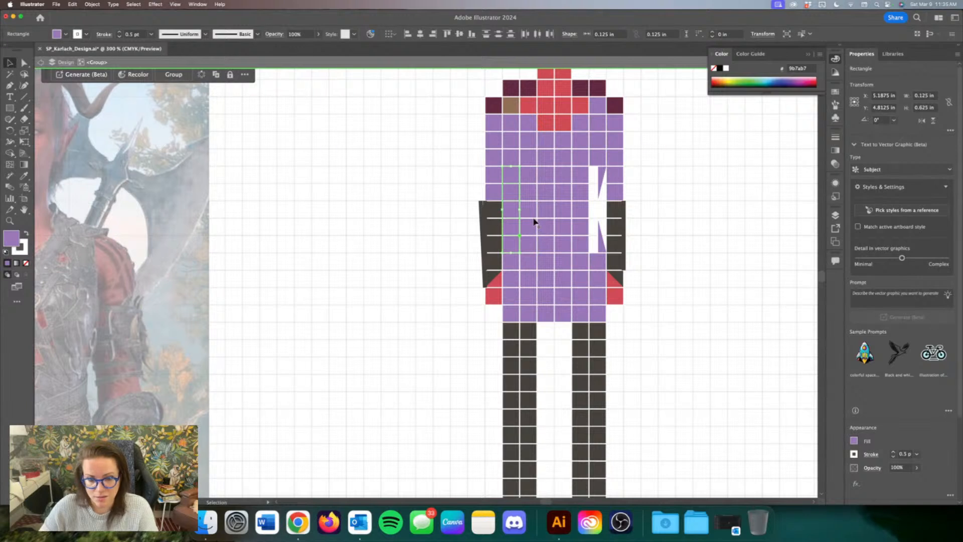
left_click_drag(503, 209, 597, 197)
Step: Compare the whole figure's proportions with the Karlach reference images and the neighbouring figures
left_click(389, 224)
key("super+minus")
key("super+minus")
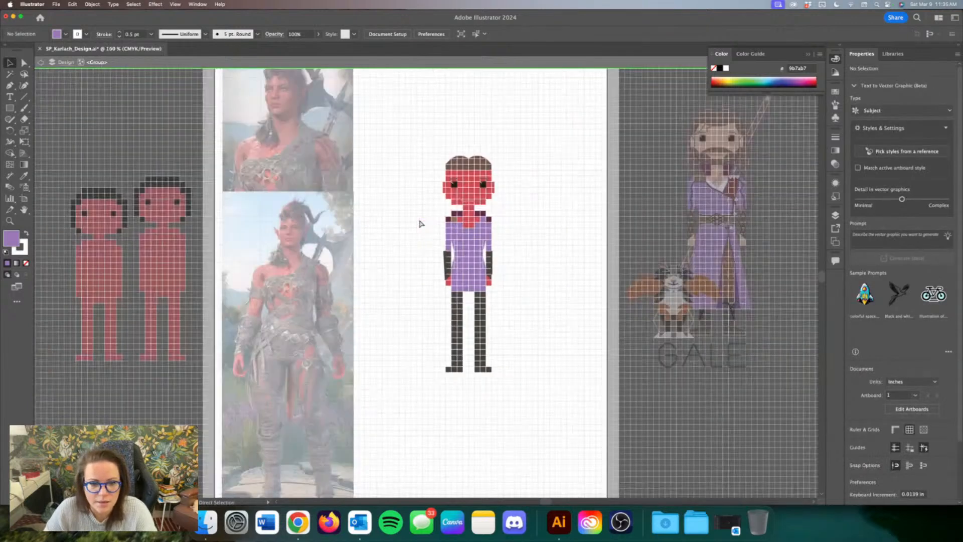
key("v")
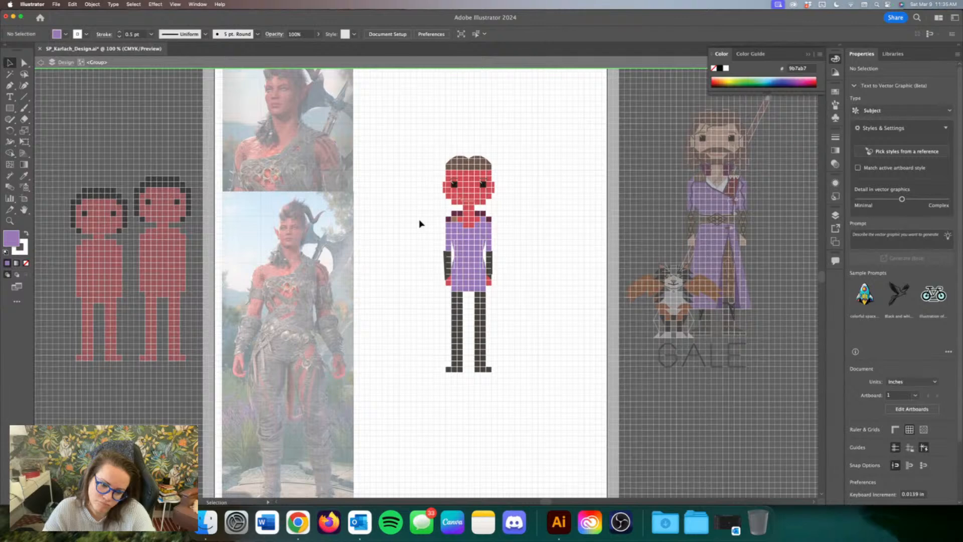
key("a")
key("super+equal")
key("v")
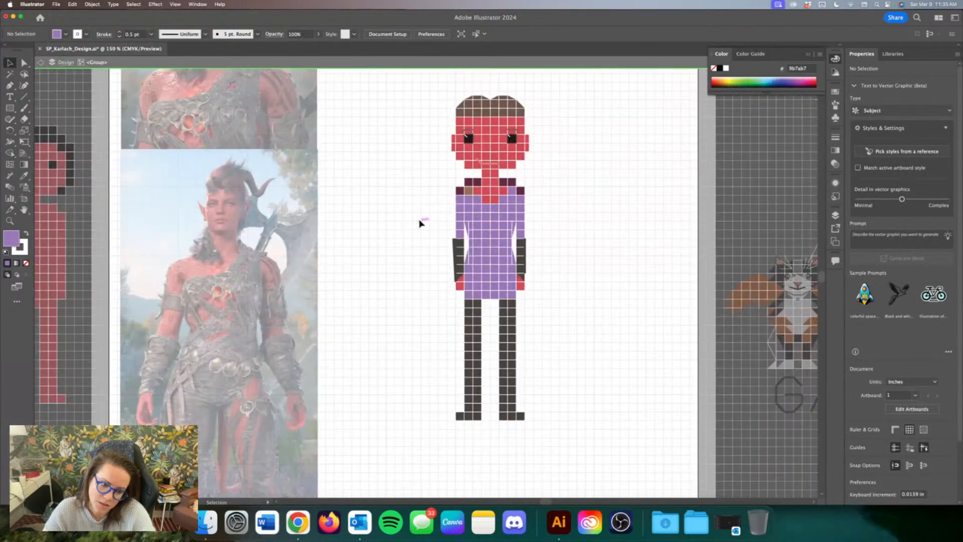
key("a")
scroll(420, 223, "up", 1)
scroll(421, 223, "down", 2)
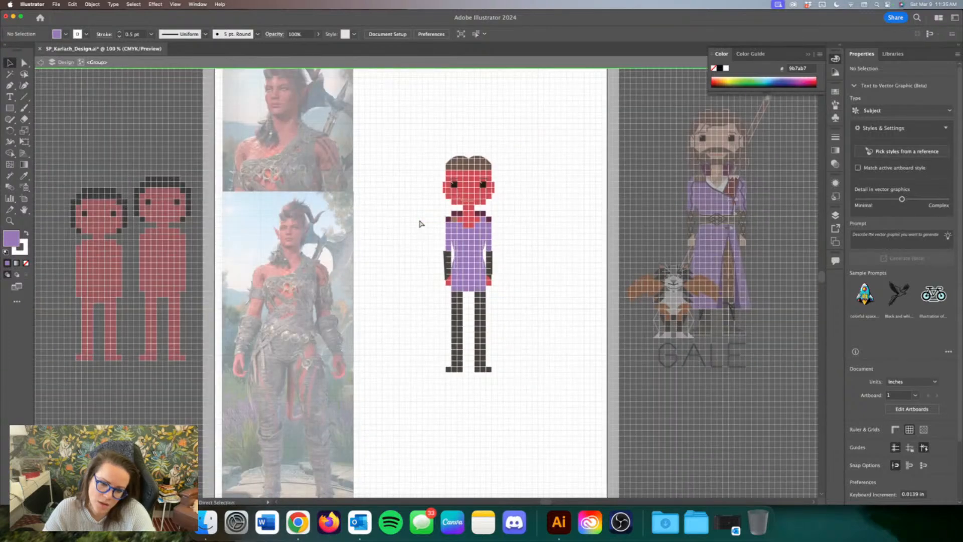
key("v")
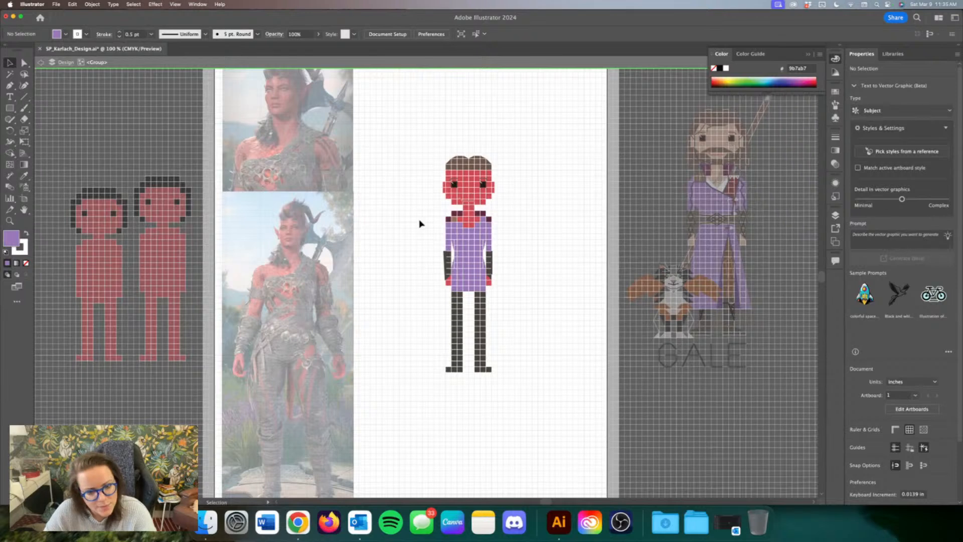
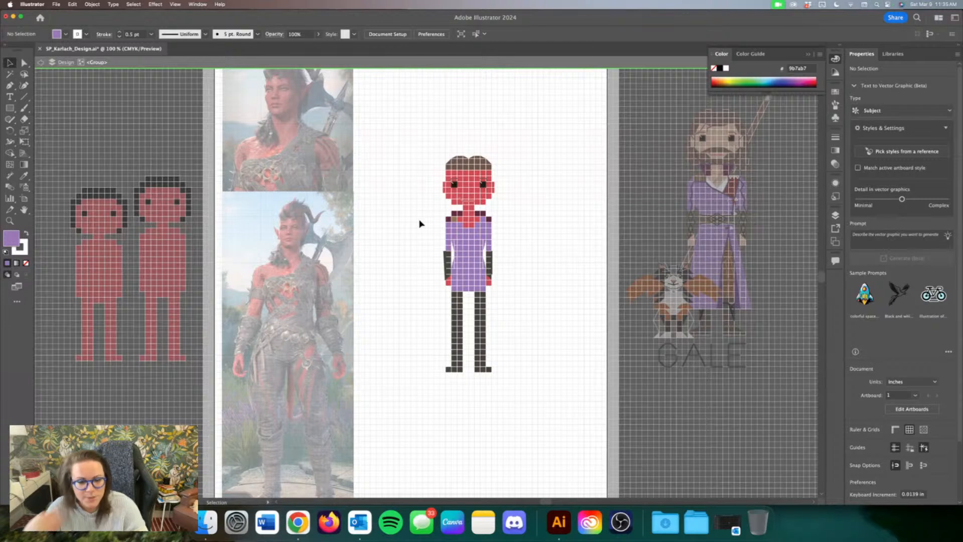
Step: Delete one row of squares from both legs and move the upper figure down one square to close the gap
left_click_drag(496, 318, 438, 318)
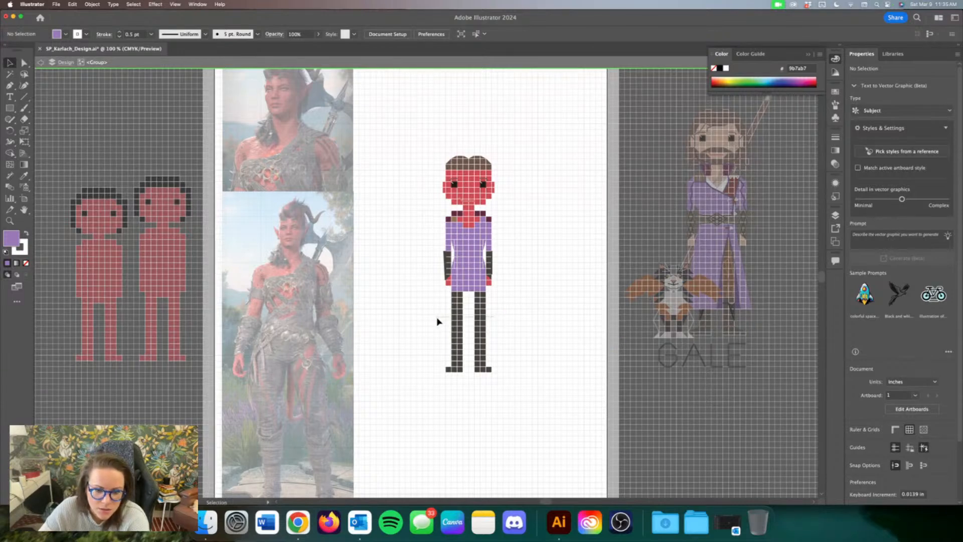
key("Delete")
left_click_drag(499, 317, 431, 156)
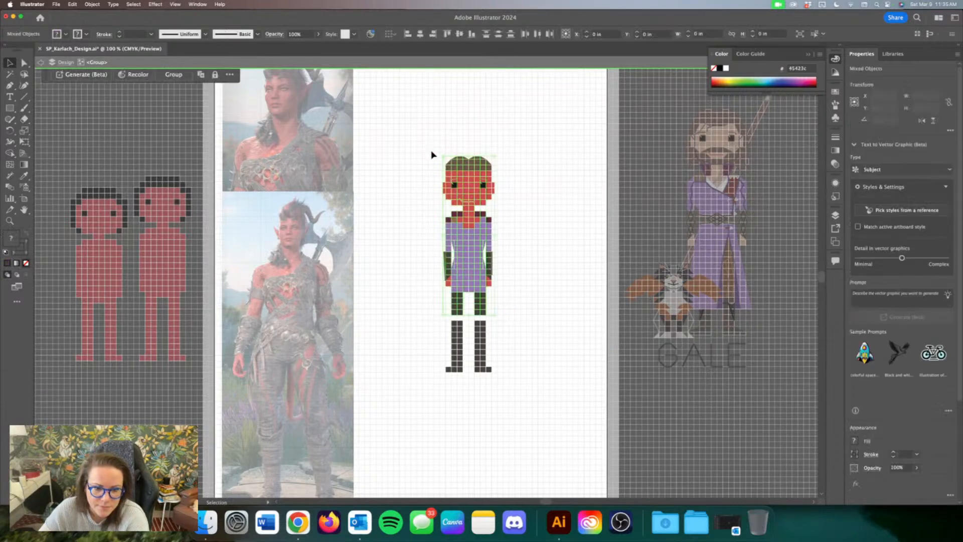
key("Down")
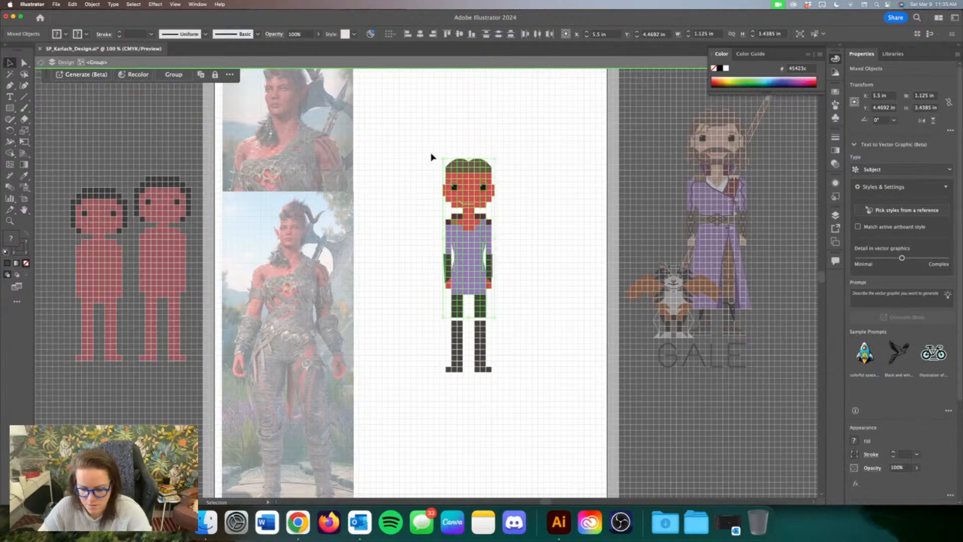
key("Down")
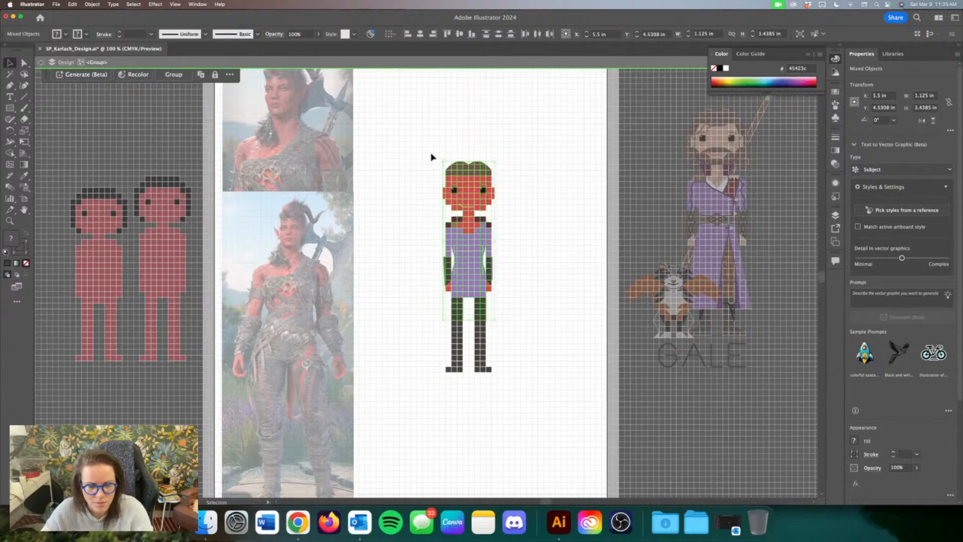
left_click(555, 372)
scroll(544, 399, "down", 2)
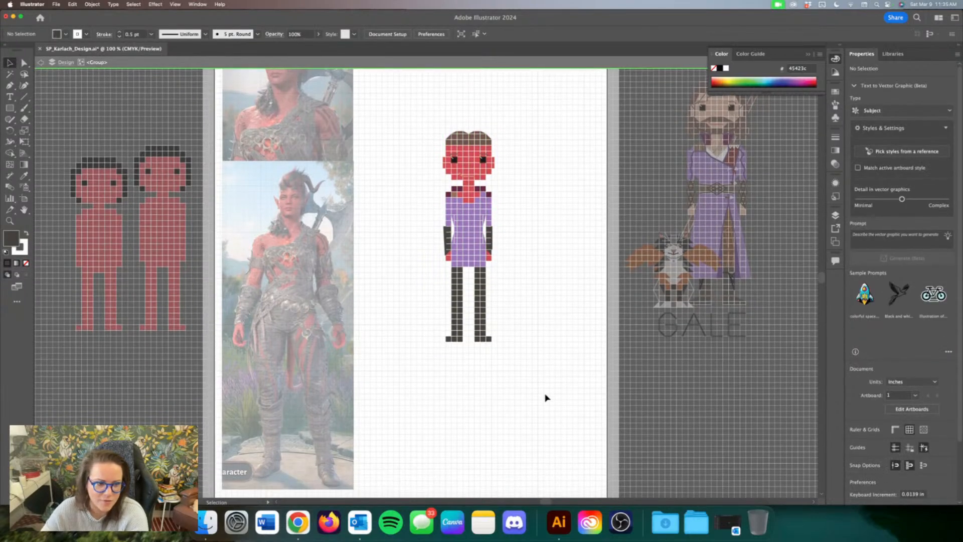
double_click(544, 387)
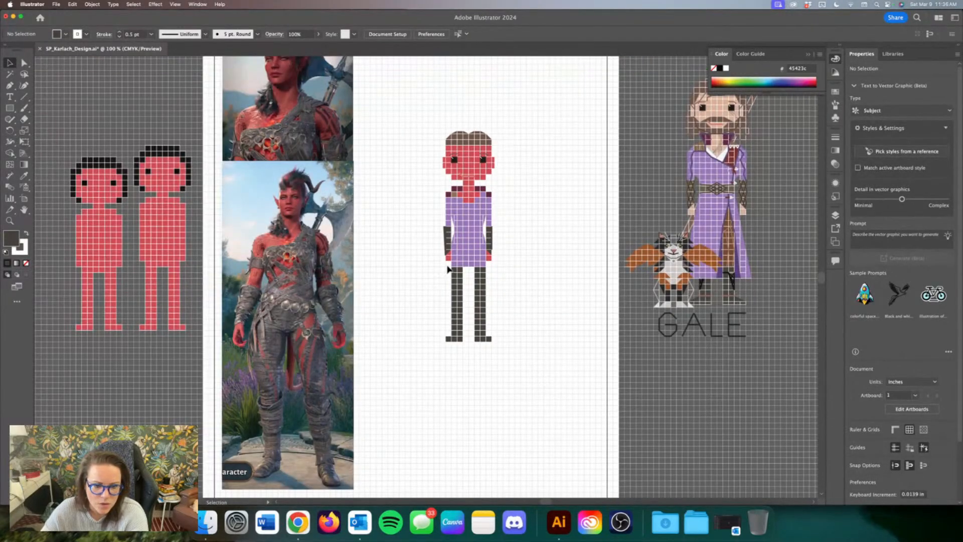
Step: Copy the lower left waist triangle with its three half squares, rotate it 180°, and place a copy outside the right hip
key("super+equal")
key("super+equal")
key("super+equal")
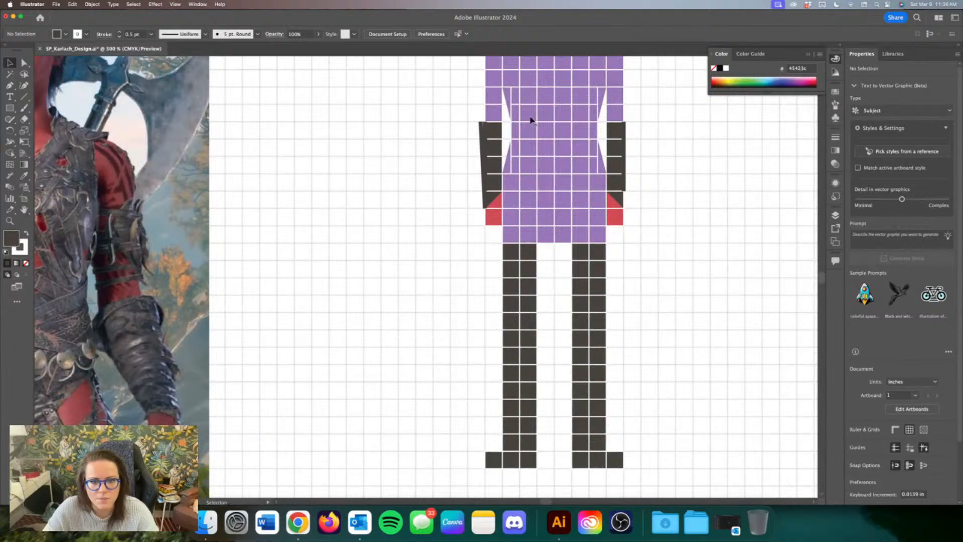
left_click(515, 165)
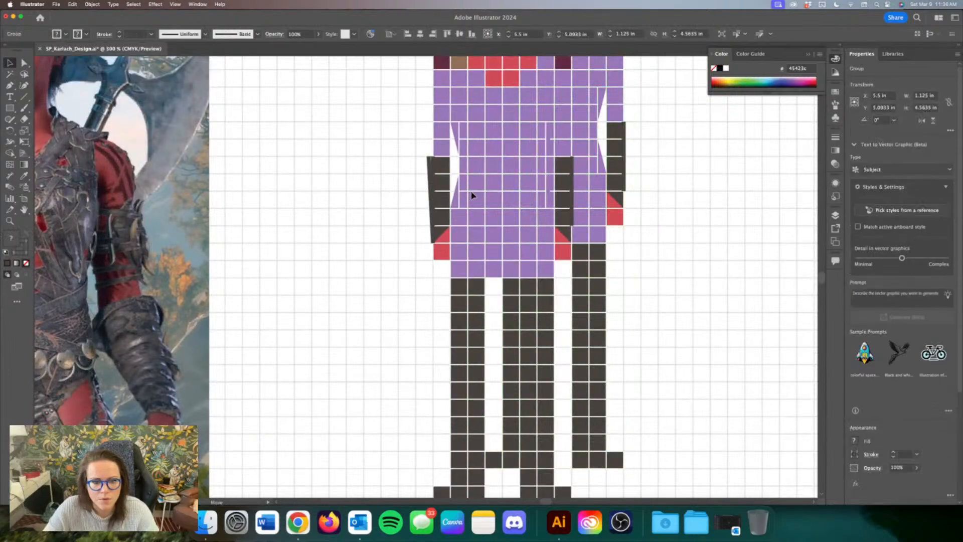
double_click(514, 148)
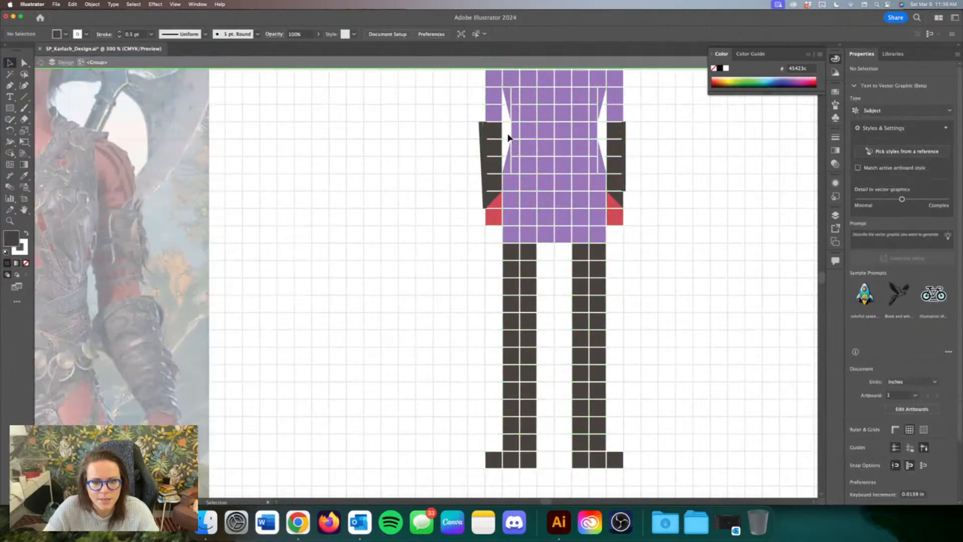
left_click(513, 168)
left_click_drag(513, 168, 464, 310)
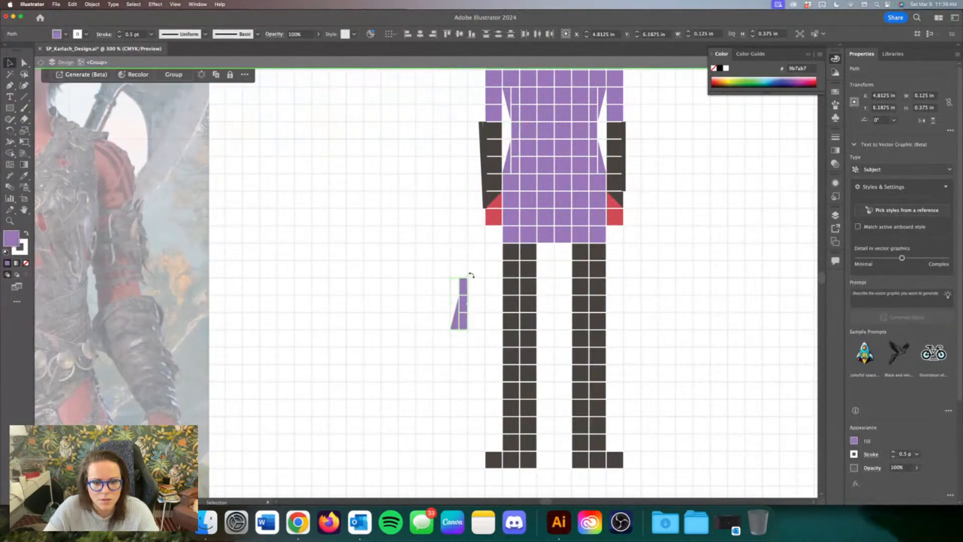
left_click_drag(472, 275, 439, 380)
left_click_drag(455, 296, 472, 256)
Step: Reflect the other copy of the hip piece across the vertical axis and fit it outside the left hip
right_click(472, 259)
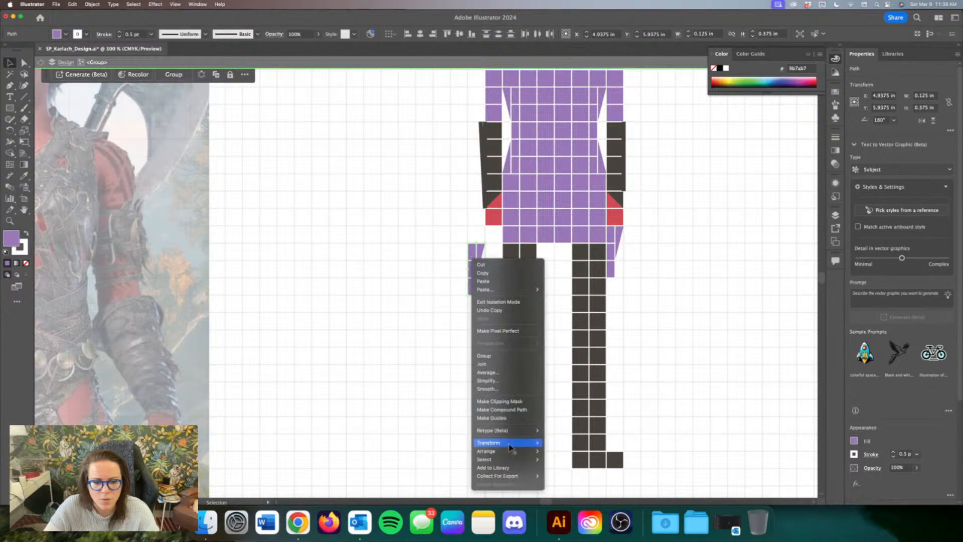
mouse_move(512, 444)
left_click(568, 448)
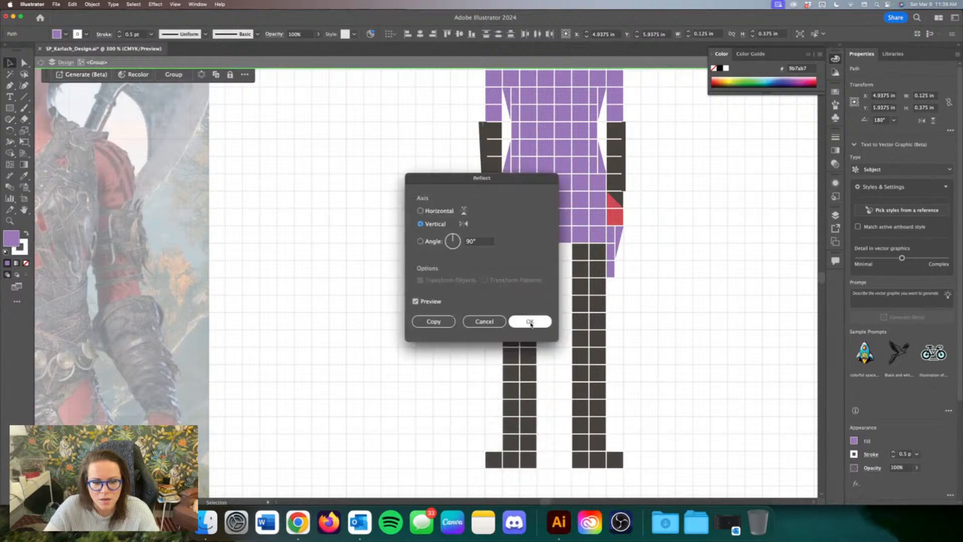
left_click(531, 322)
left_click_drag(479, 260, 496, 243)
Step: Delete the lowest half square at each hip and copy the hip triangles down beside the thighs to extend the taper
left_click(501, 271)
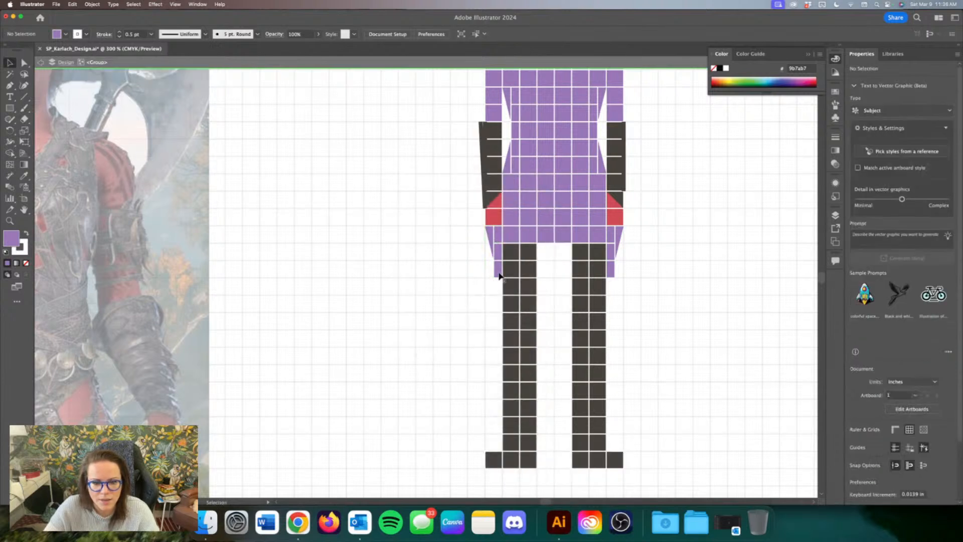
left_click(610, 268, "shift")
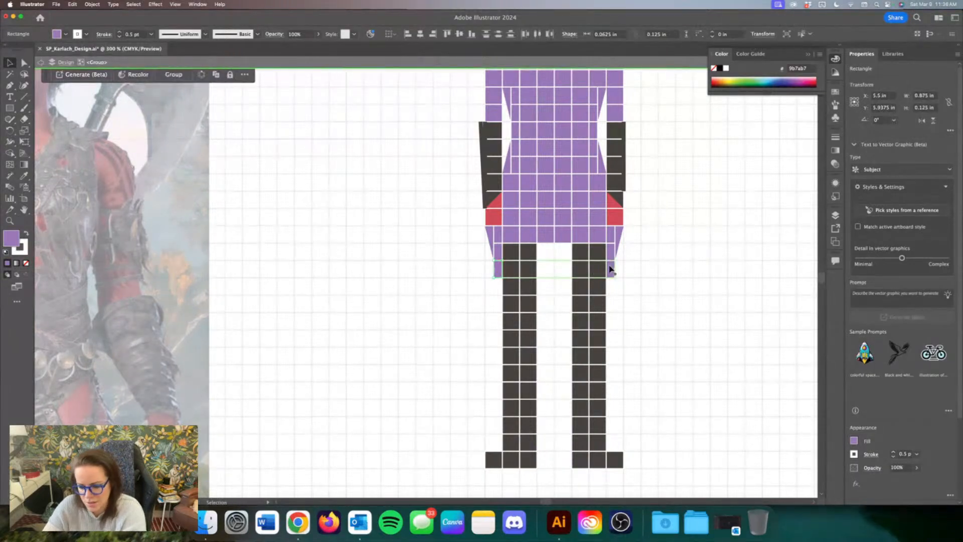
key("Delete")
left_click_drag(491, 240, 498, 278)
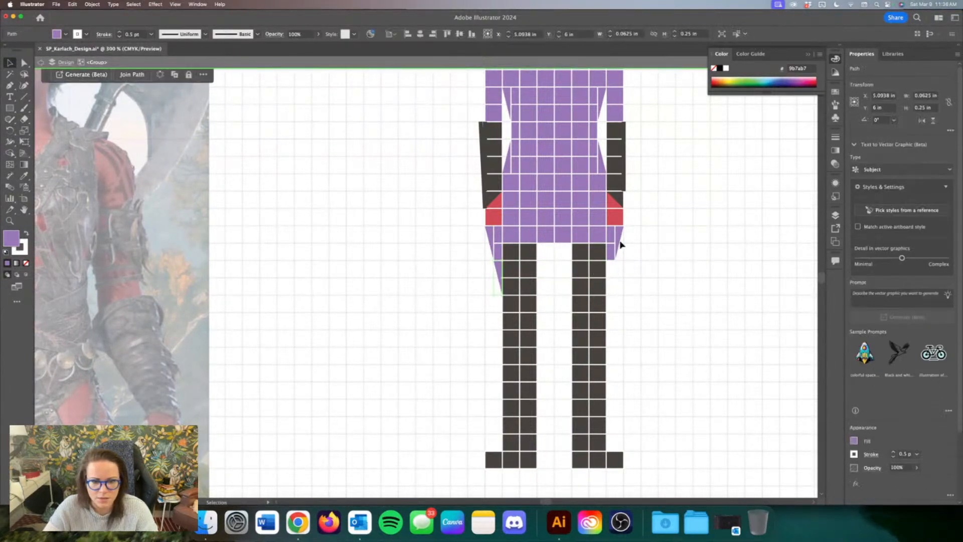
left_click_drag(621, 249, 617, 275)
key("super+minus")
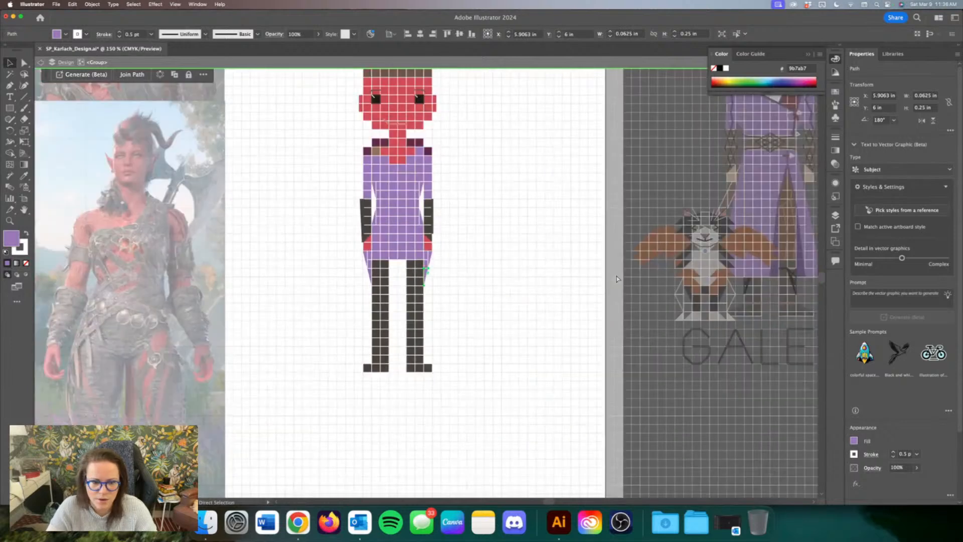
Step: Select all pieces with the body's purple fill color and recolor them with the red sampled from the face
left_click(380, 186)
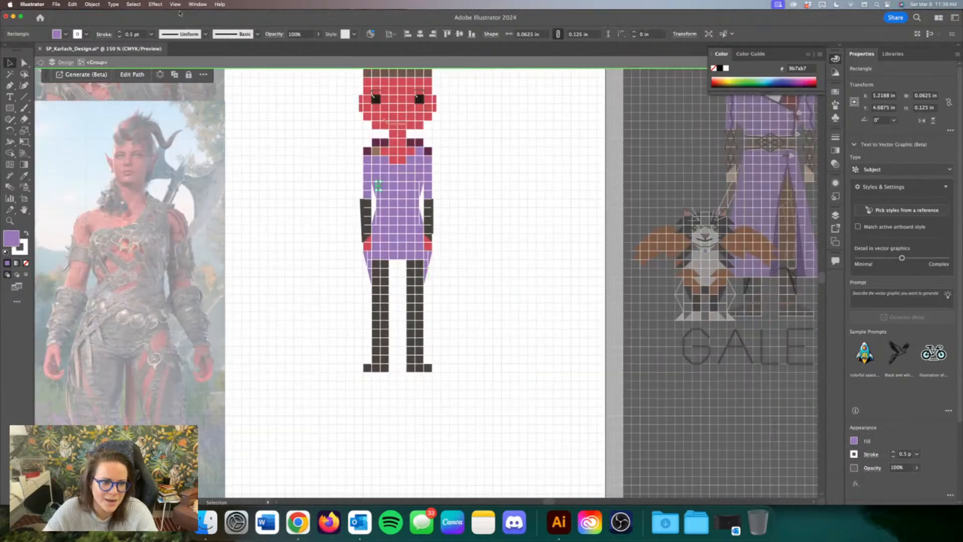
left_click(133, 4)
mouse_move(160, 82)
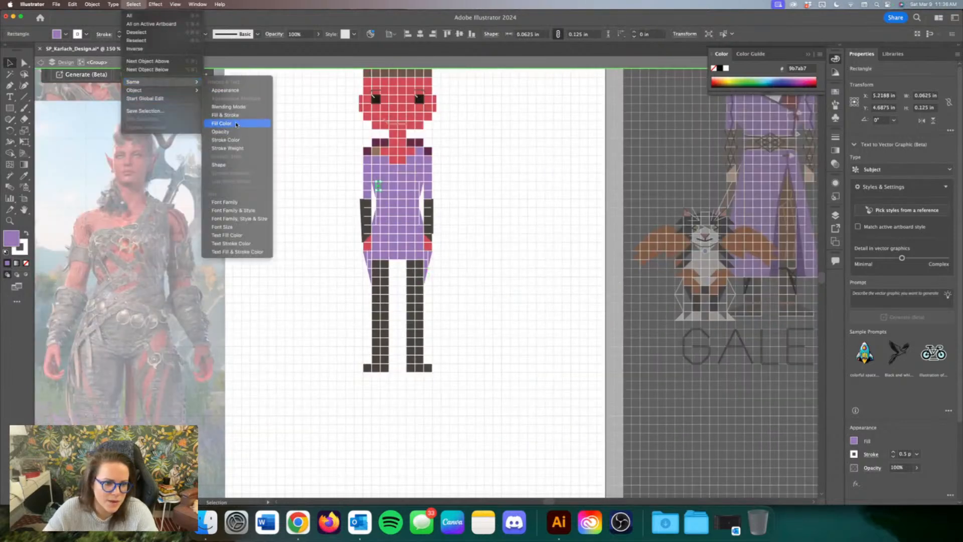
left_click(221, 123)
left_click(23, 176)
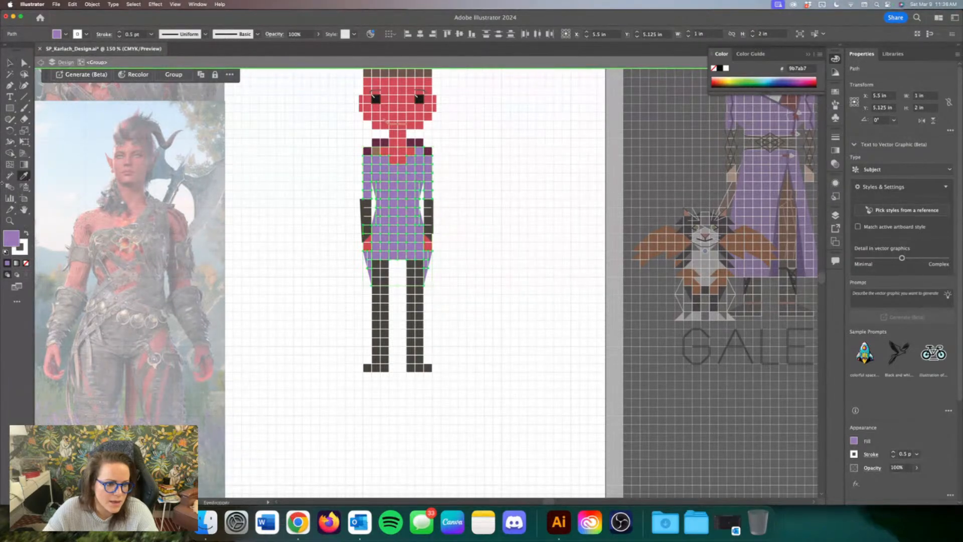
scroll(185, 181, "left", 1)
scroll(186, 180, "left", 3)
left_click(446, 96)
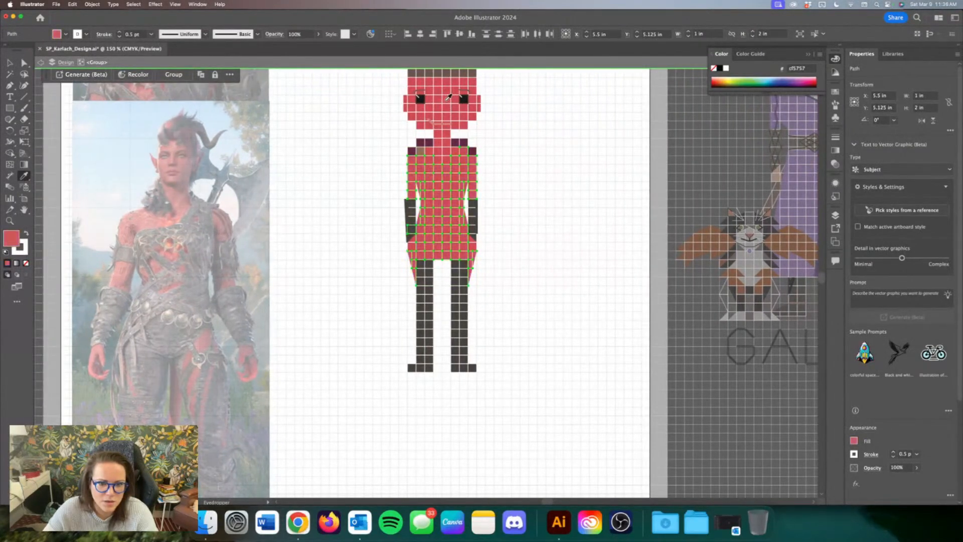
key("v")
left_click(290, 192)
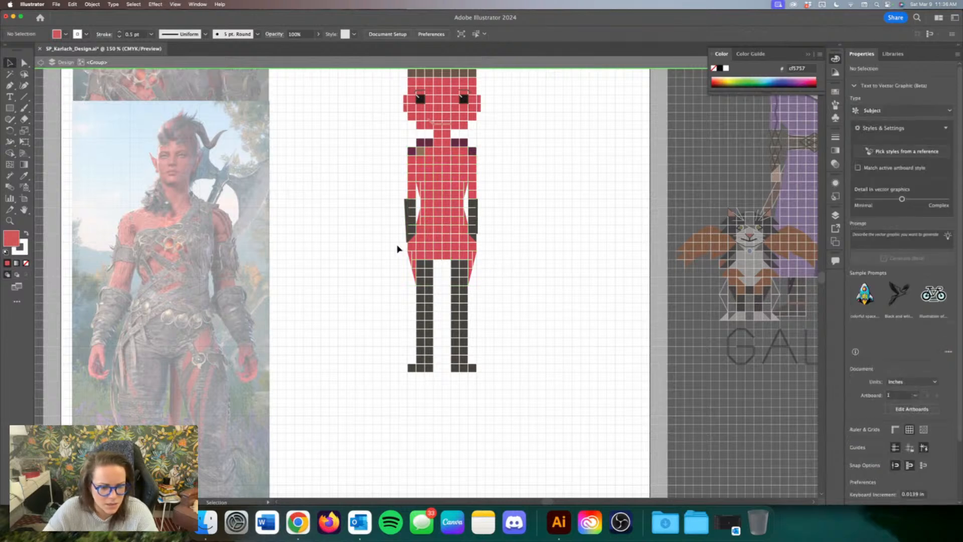
Step: Recolor the hip row and the thigh taper pieces with the dark color sampled from the legs
left_click_drag(397, 246, 504, 280)
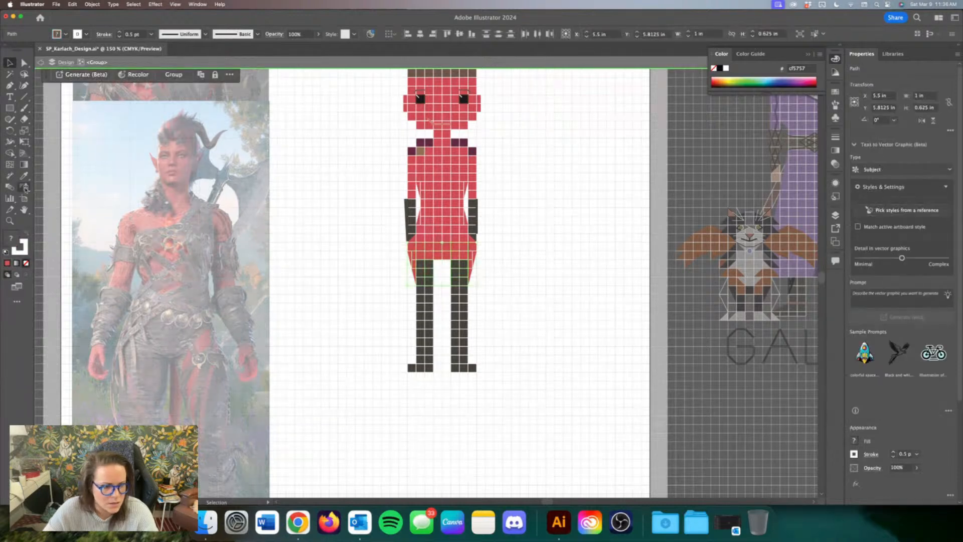
key("i")
left_click(434, 312)
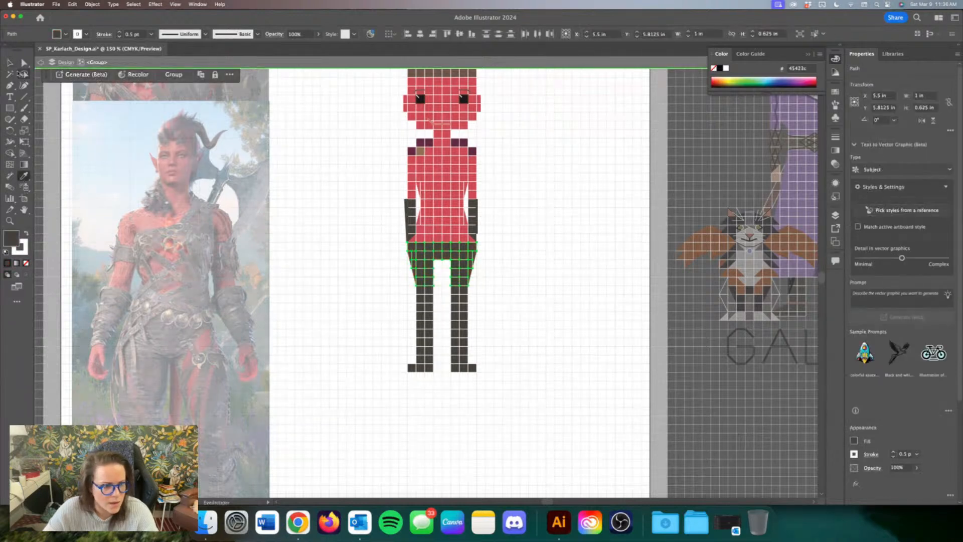
left_click(9, 63)
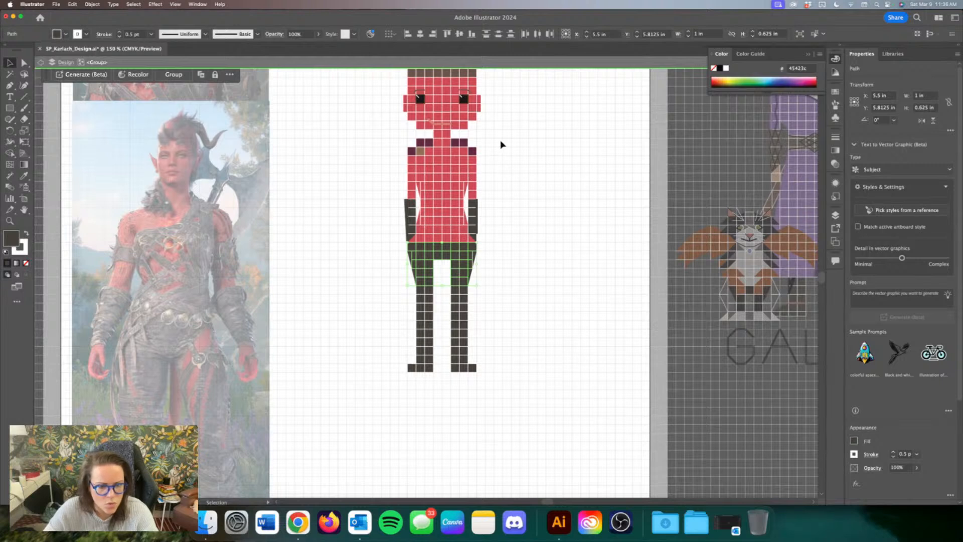
left_click(412, 238)
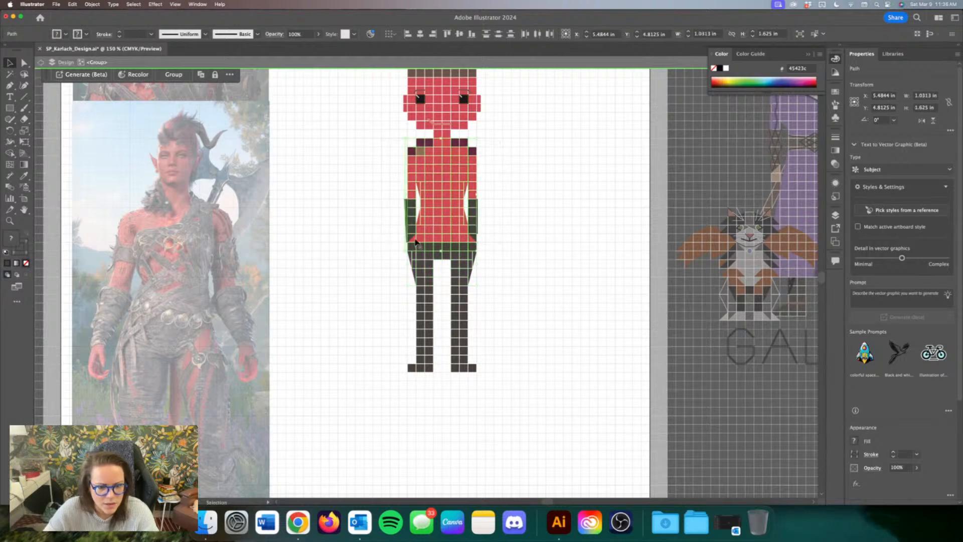
key("super+equal")
key("super+equal")
key("super+equal")
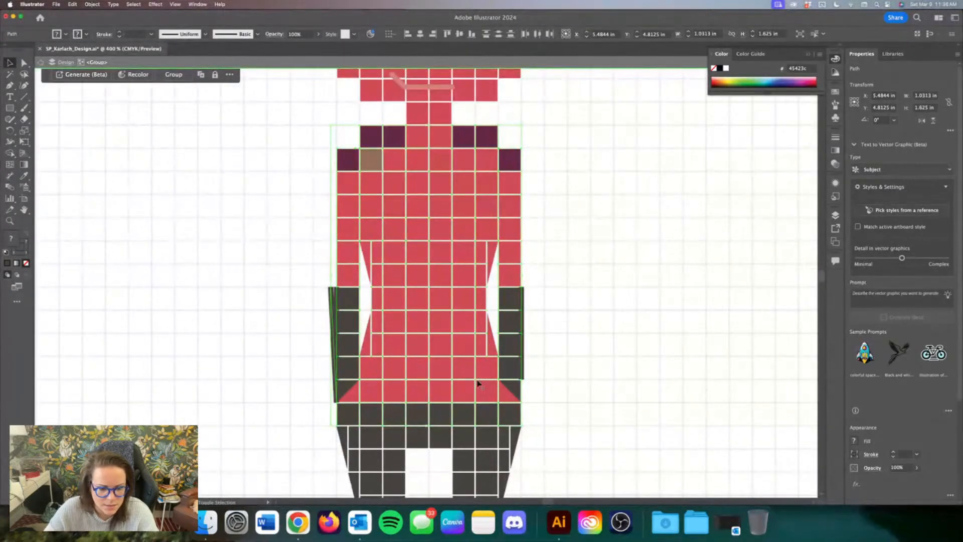
key("super+minus")
key("super+minus")
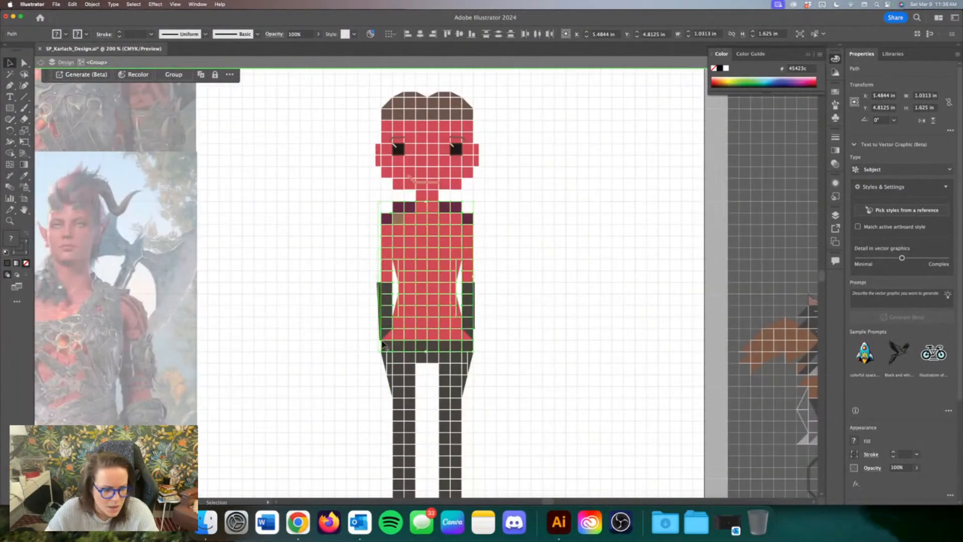
scroll(385, 345, "left", 2)
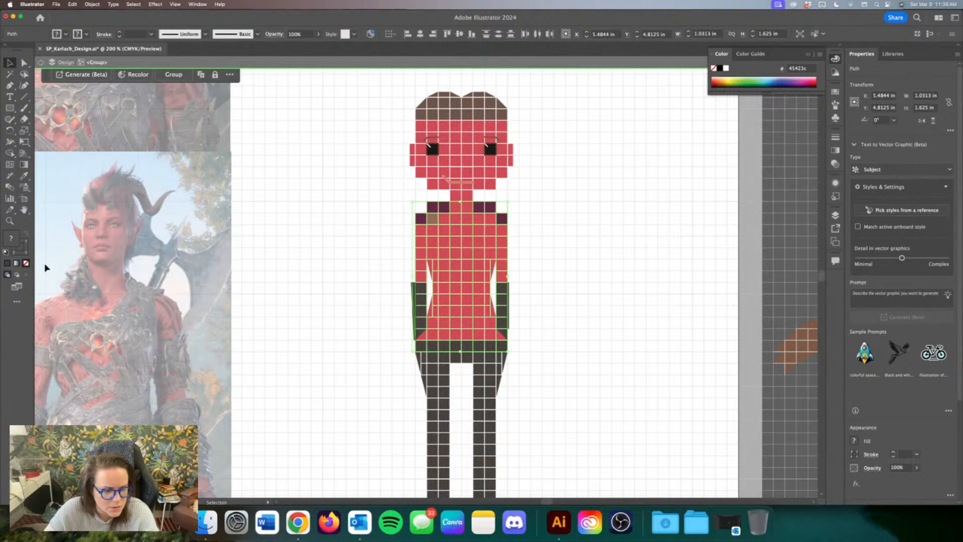
left_click(25, 177)
left_click(205, 144)
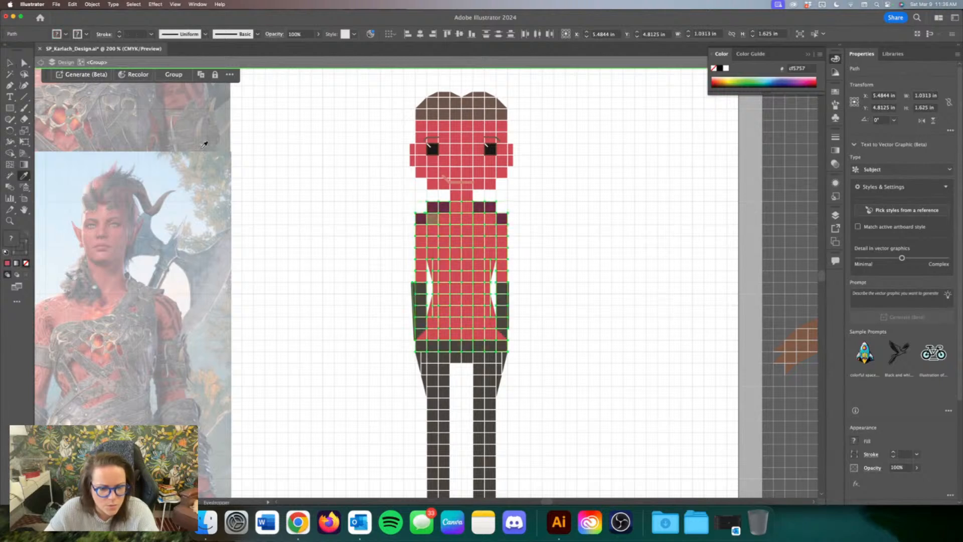
key("v")
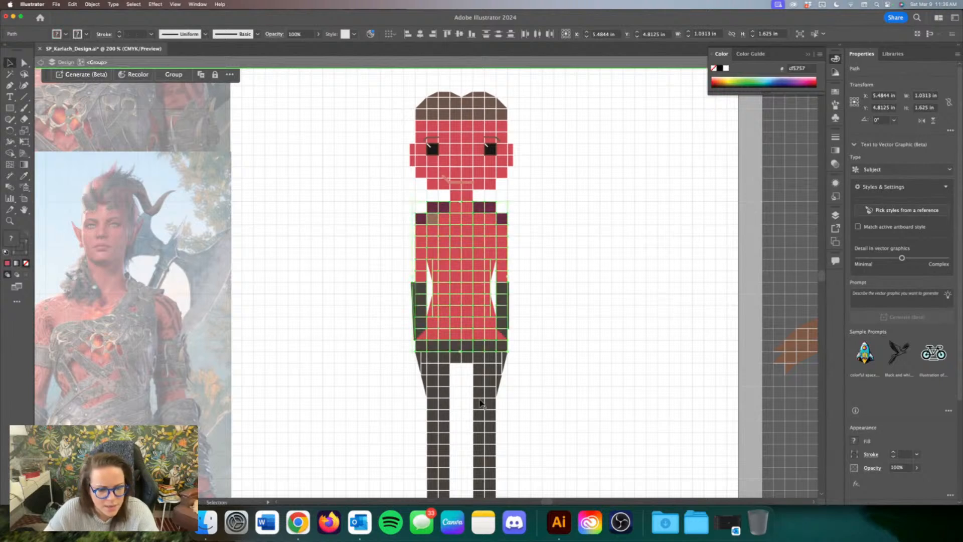
left_click(394, 339)
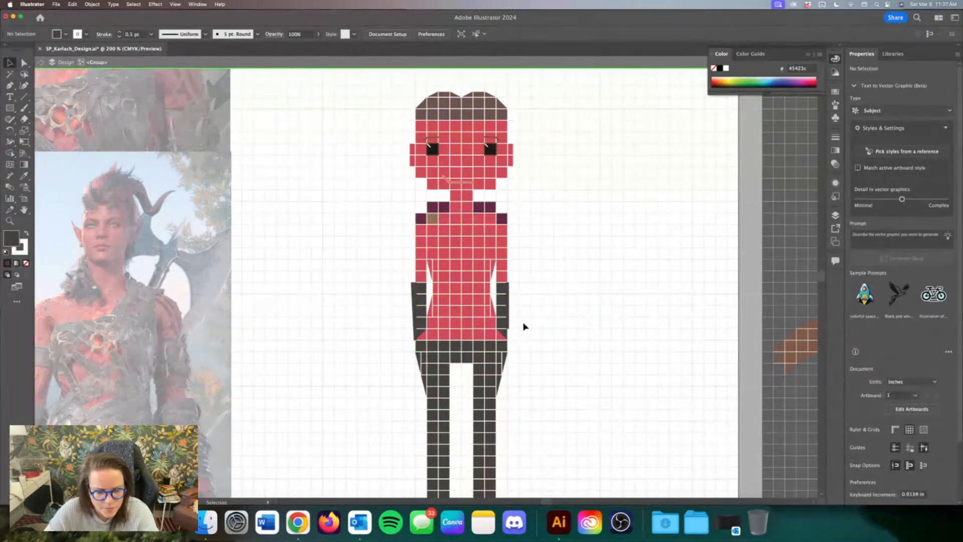
Step: Select the shoulder and torso pieces without the forearms and recolor them with the red sampled from the body
left_click(397, 206)
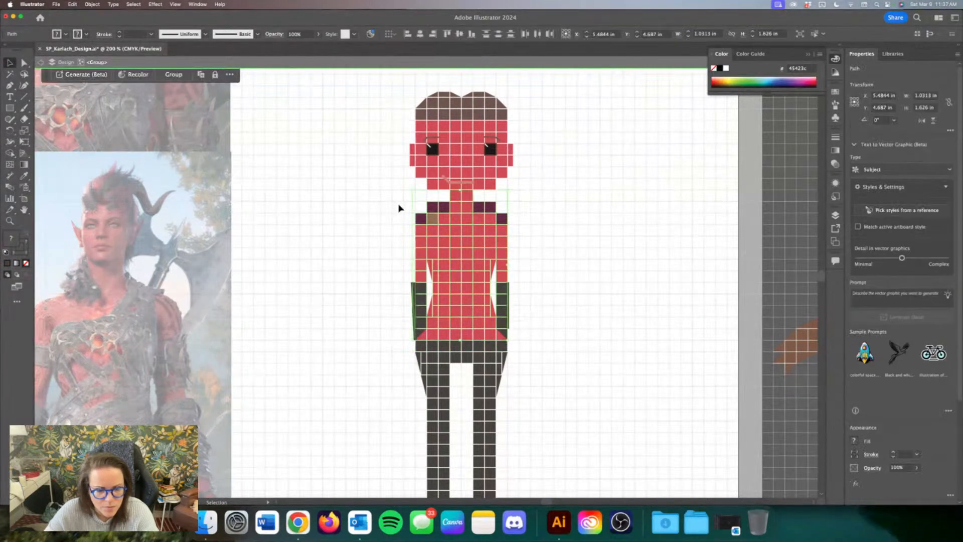
left_click_drag(396, 291, 421, 327)
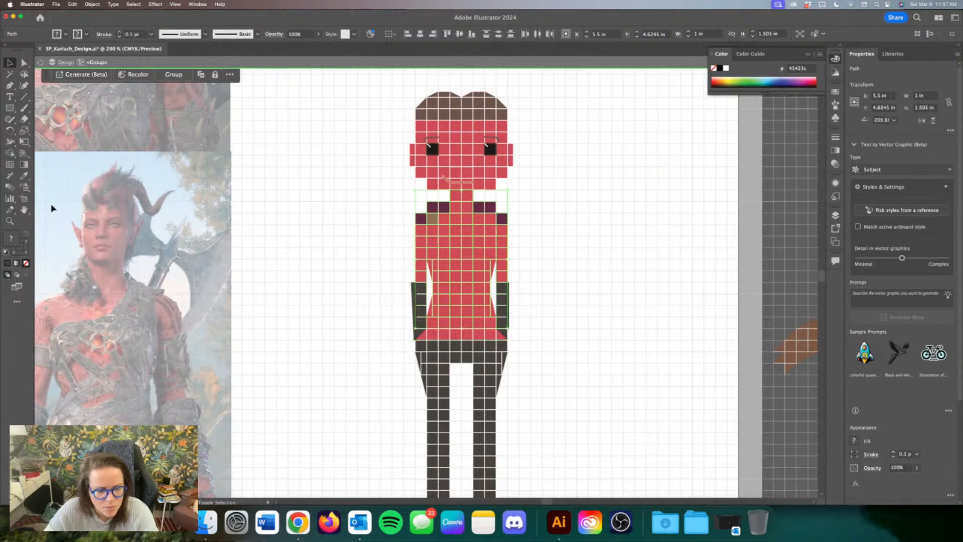
left_click(23, 175)
left_click(474, 220)
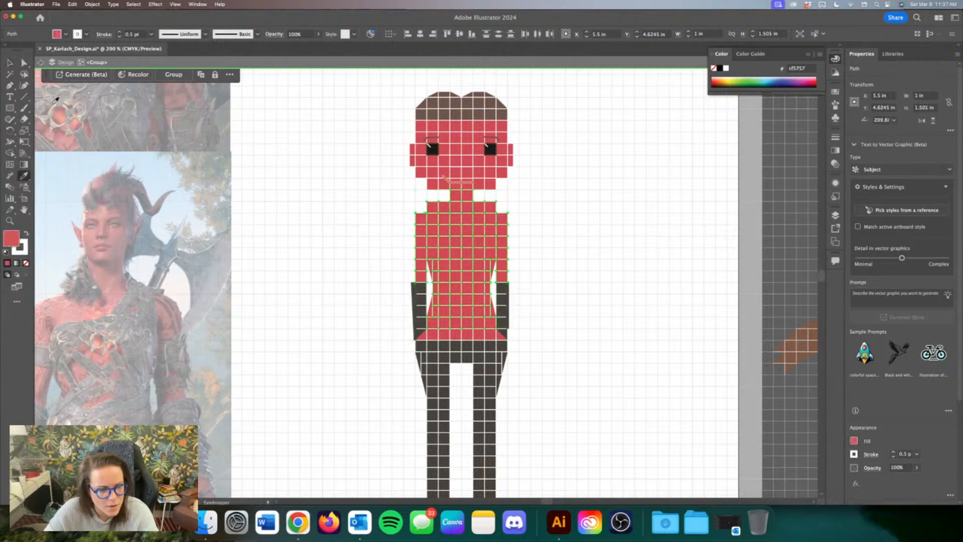
left_click(10, 62)
left_click(346, 265)
scroll(371, 260, "left", 2)
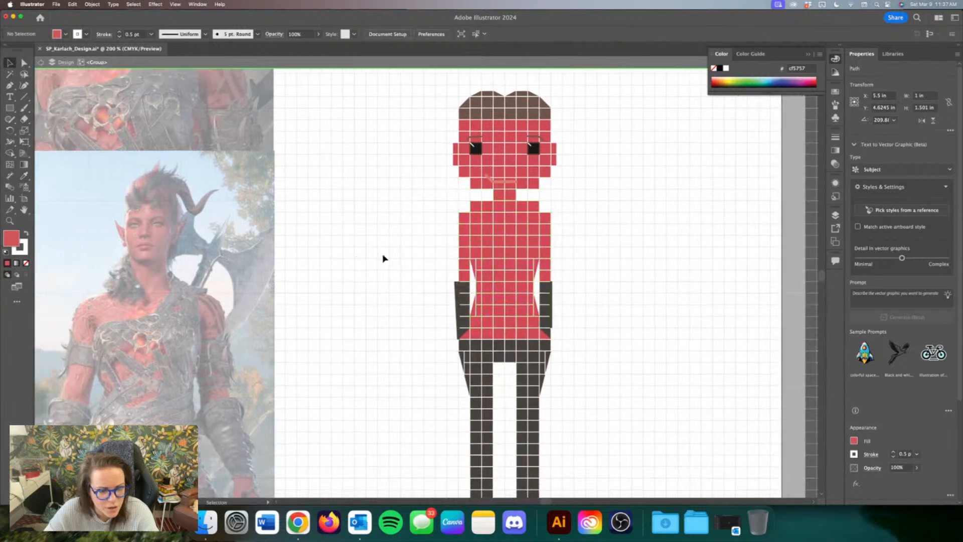
Step: Recolor the squares forming a one-shoulder strap, chest band, waist side and hip row, plus one forearm square, with the dark leg color
left_click(523, 207)
left_click(535, 208, "shift")
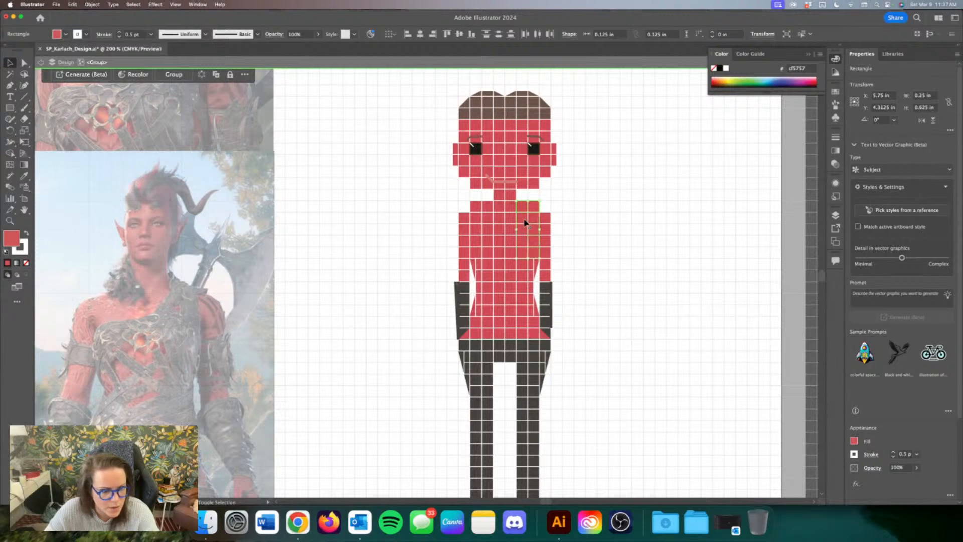
left_click(511, 237, "shift")
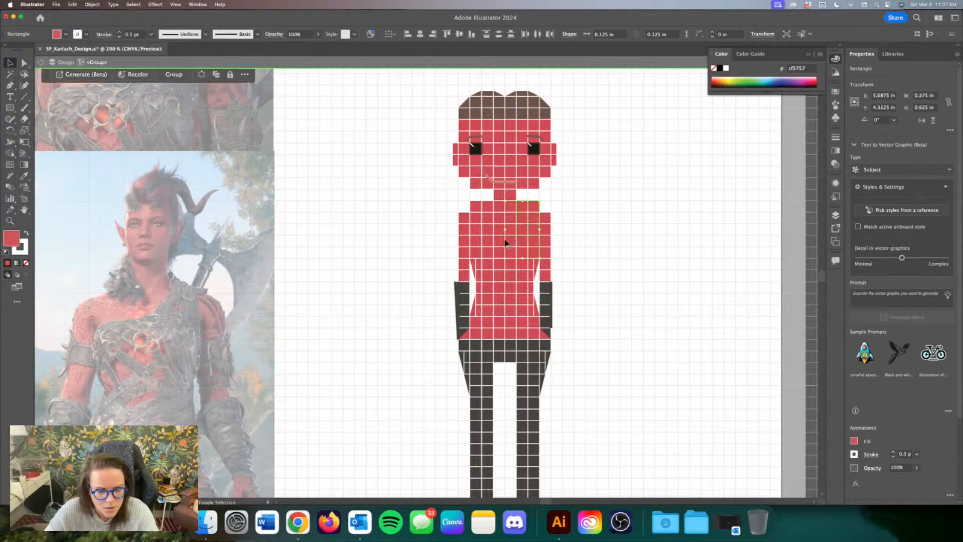
left_click(499, 242, "shift")
left_click(487, 243, "shift")
left_click(476, 243, "shift")
left_click(475, 252, "shift")
left_click(486, 253, "shift")
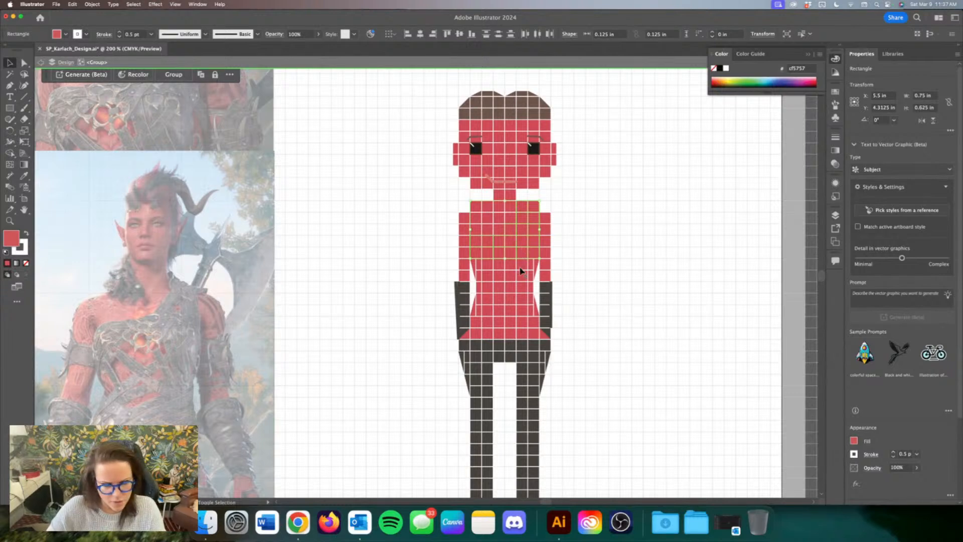
left_click(520, 271, "shift")
left_click(533, 316, "shift")
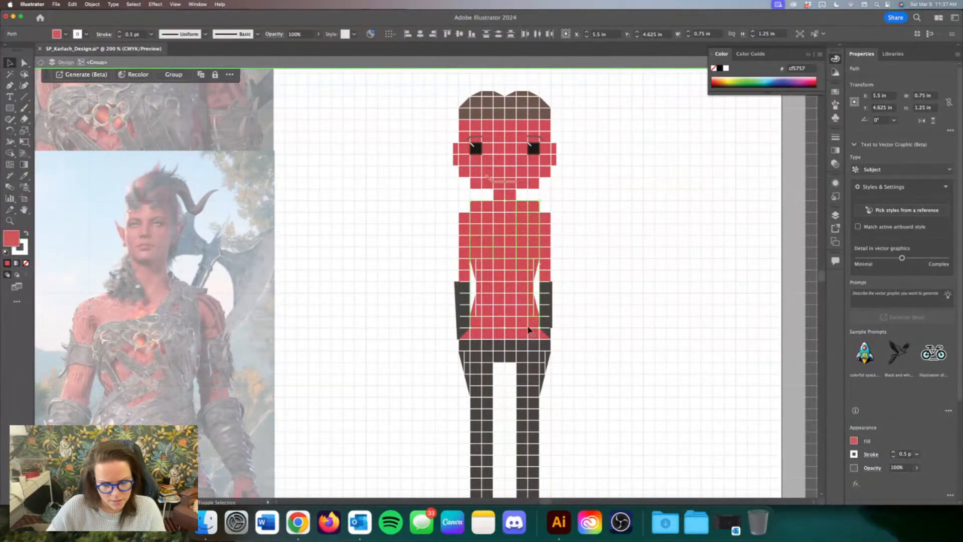
left_click(526, 329, "shift")
left_click(513, 340, "shift")
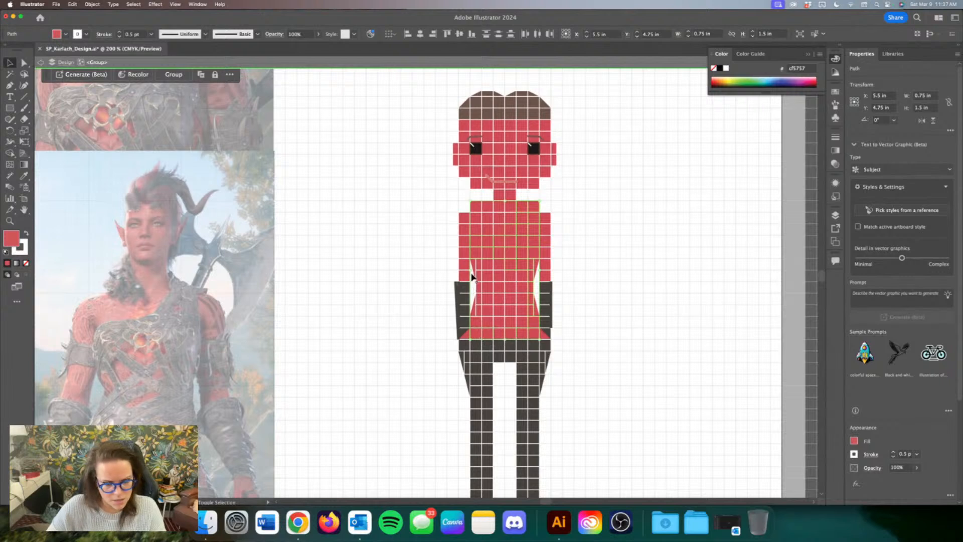
left_click_drag(474, 275, 479, 316)
key("super+z")
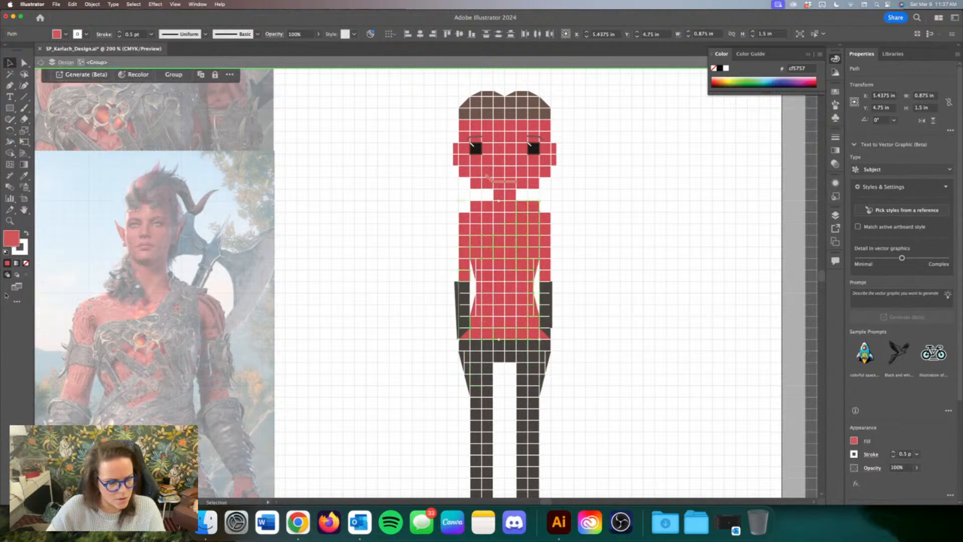
left_click(24, 176)
left_click(530, 350)
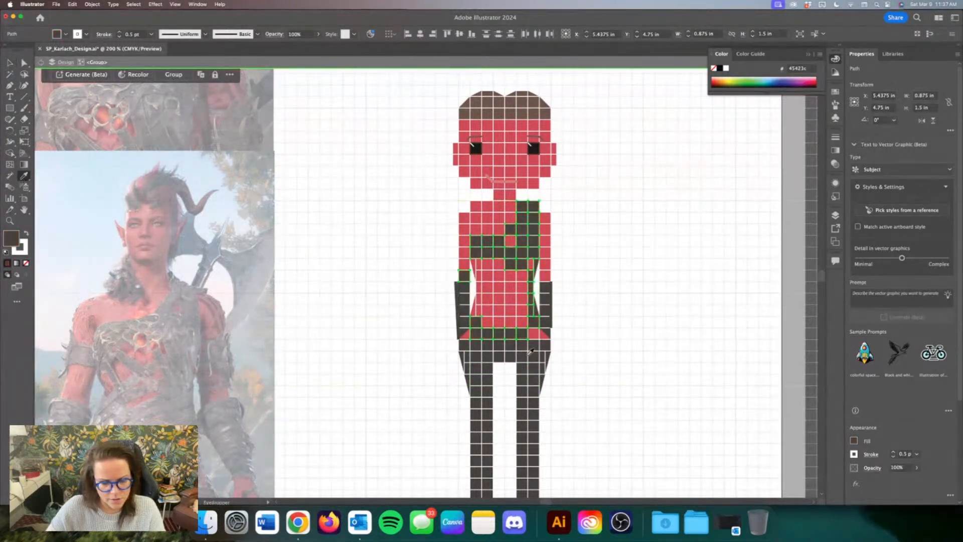
left_click(11, 62)
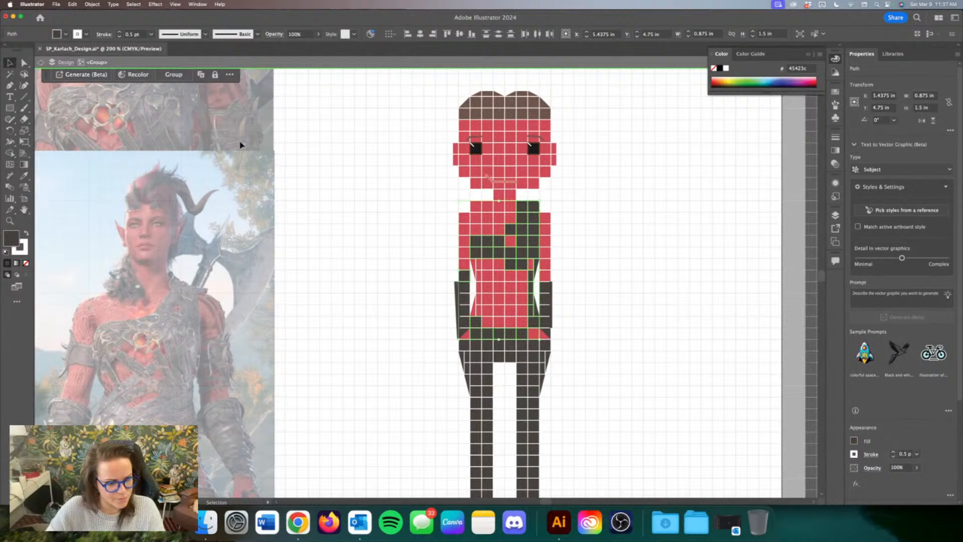
left_click(372, 189)
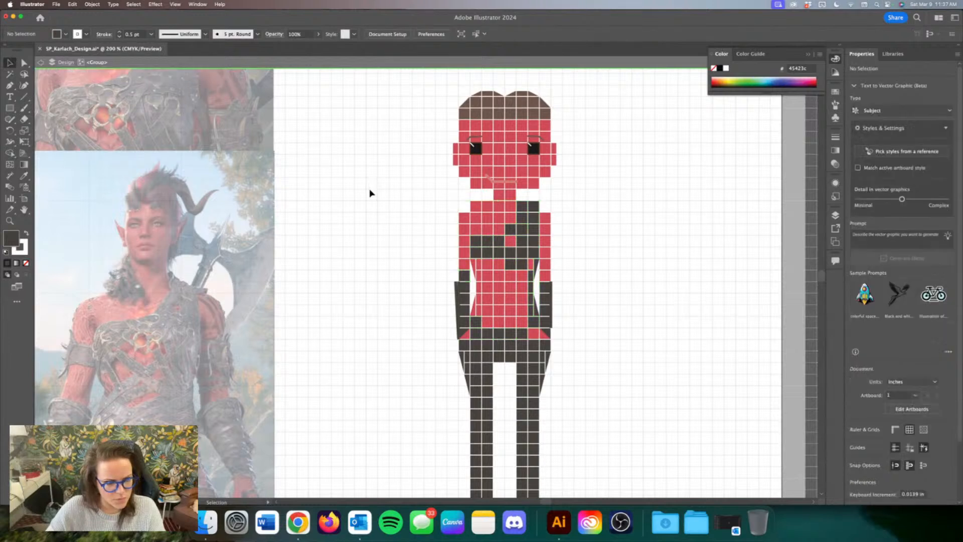
Step: Recolor scattered abdomen squares, waist edges and the lower torso row with the dark color sampled from the chest band
left_click(481, 269)
left_click_drag(480, 290, 535, 338)
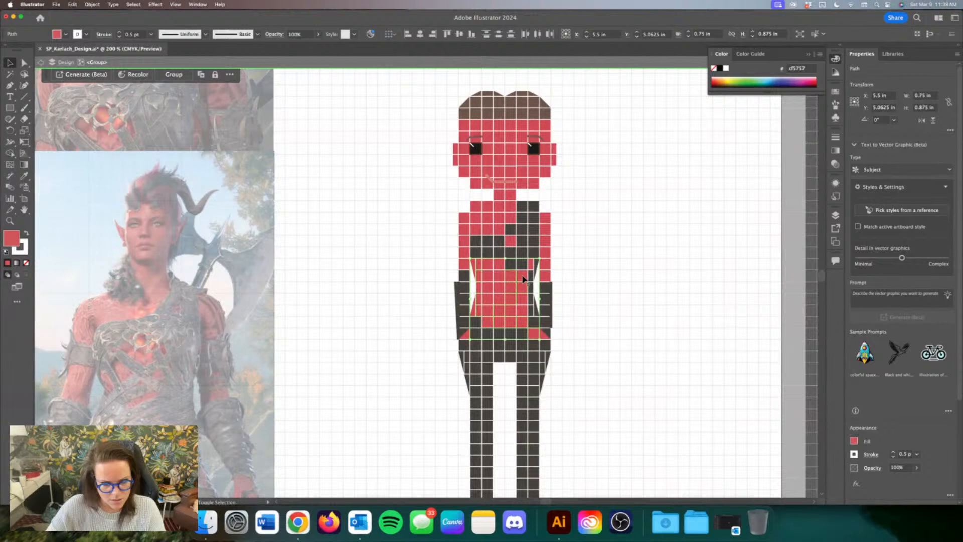
left_click(24, 176)
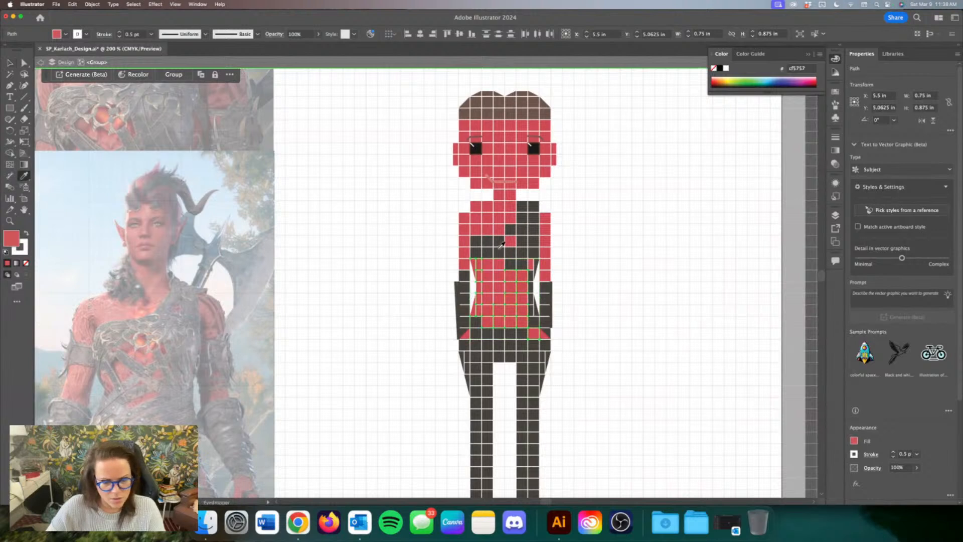
left_click(505, 245)
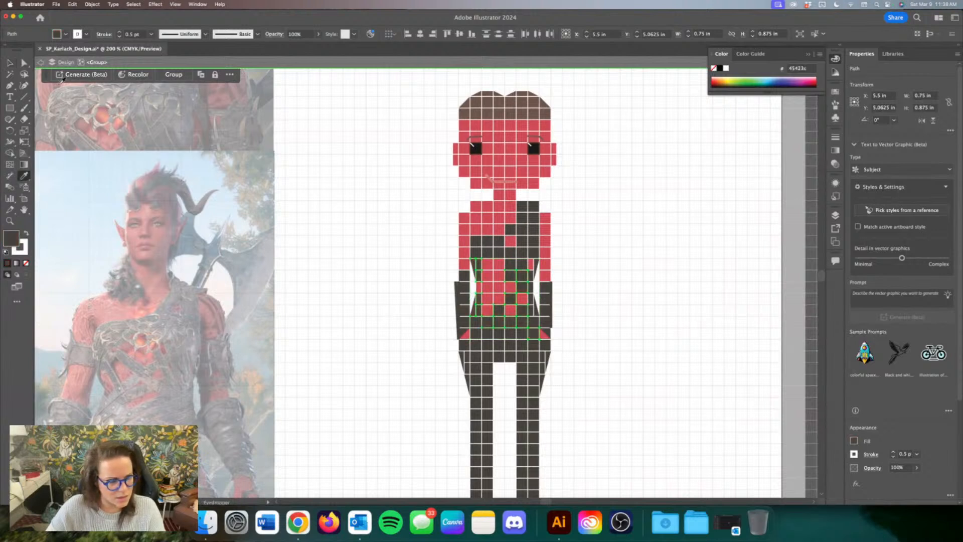
Step: Recolor two diagonally adjacent red squares on the left side of the abdomen with the chest band's dark color
left_click(9, 63)
left_click(492, 287)
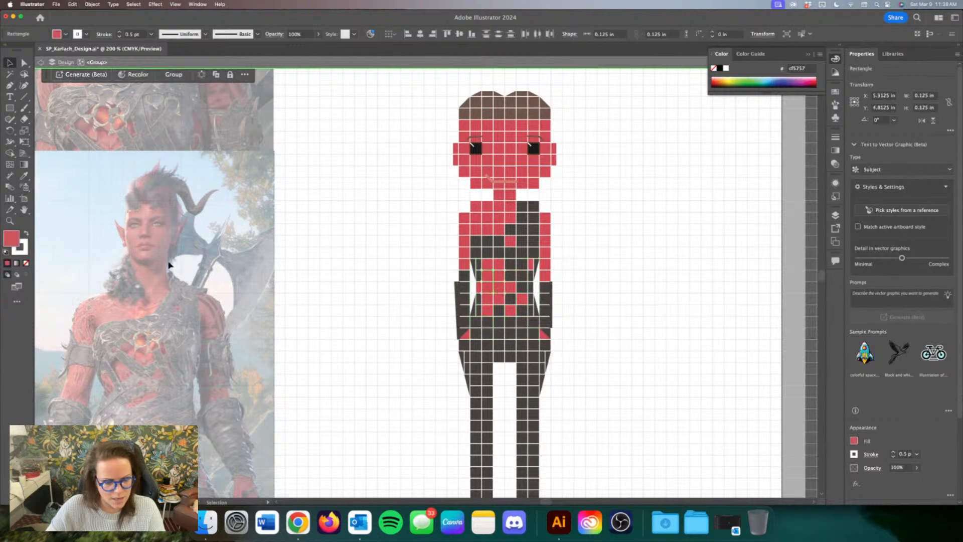
left_click(23, 176)
left_click(499, 244)
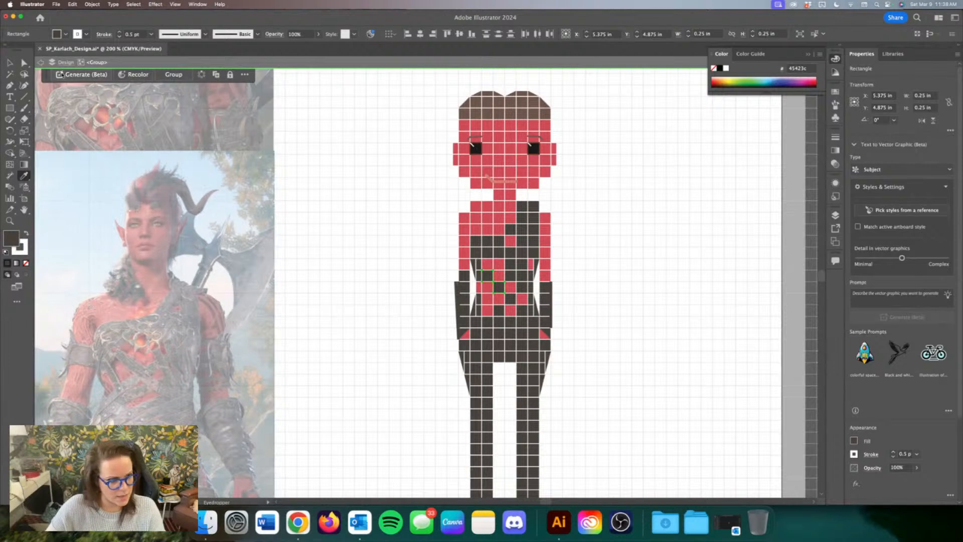
left_click(9, 63)
left_click(487, 300)
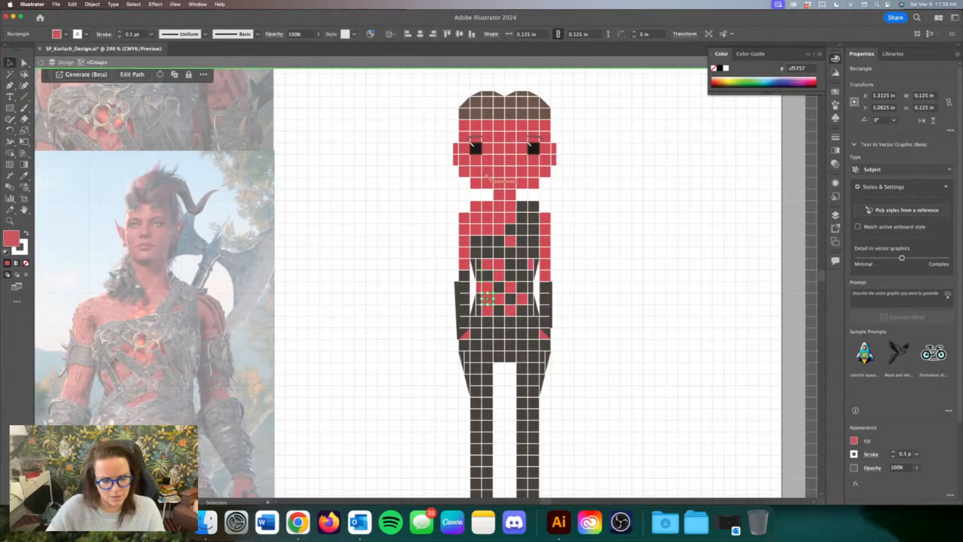
key("i")
left_click(499, 244)
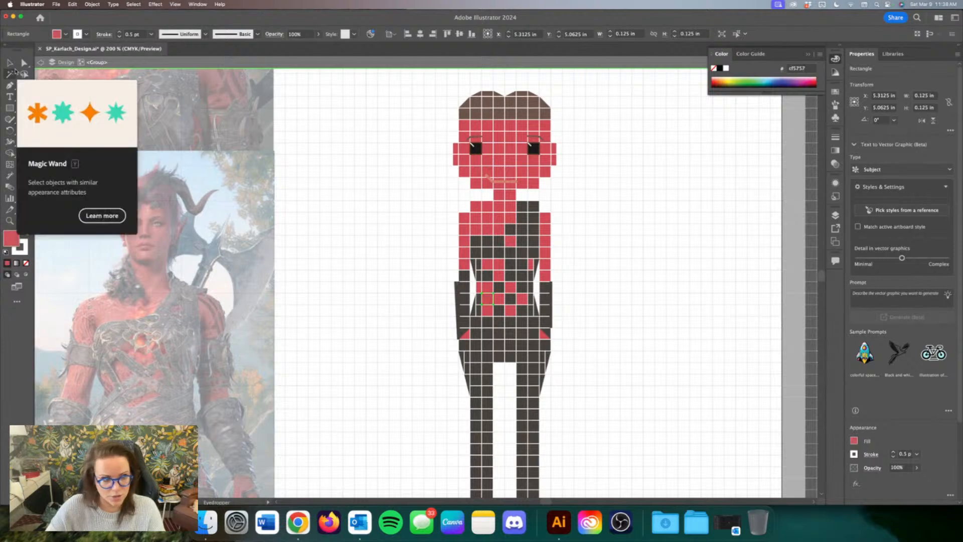
key("d")
key("super+z")
left_click(10, 63)
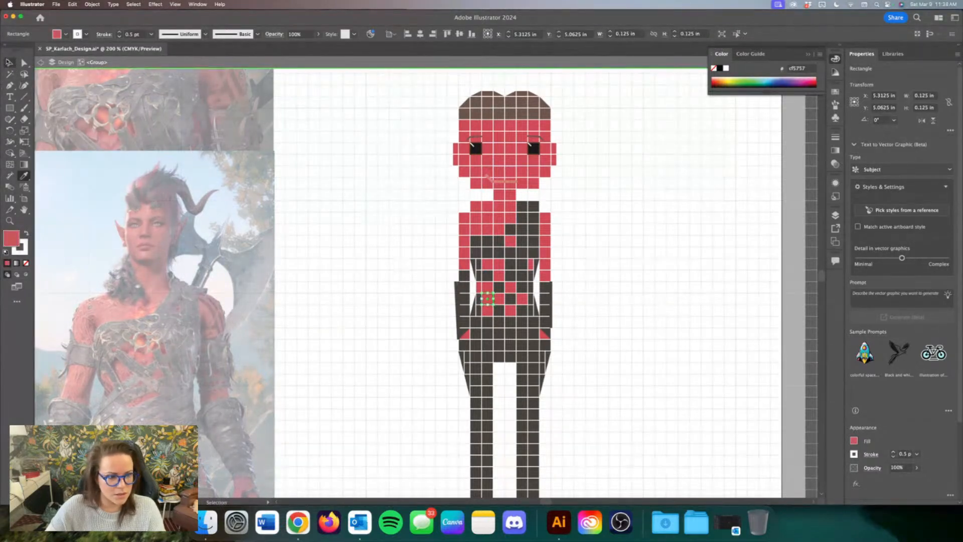
left_click(358, 232)
Step: Recolor one square on the left upper arm and two on the right with the chest band's dark color to form armbands
scroll(358, 232, "up", 1)
scroll(359, 231, "down", 1)
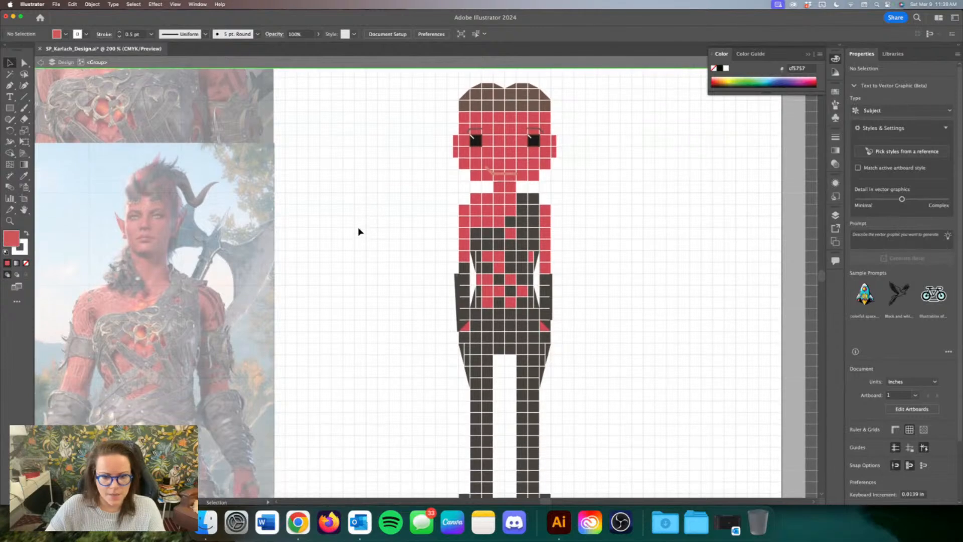
scroll(369, 251, "down", 2)
key("super+minus")
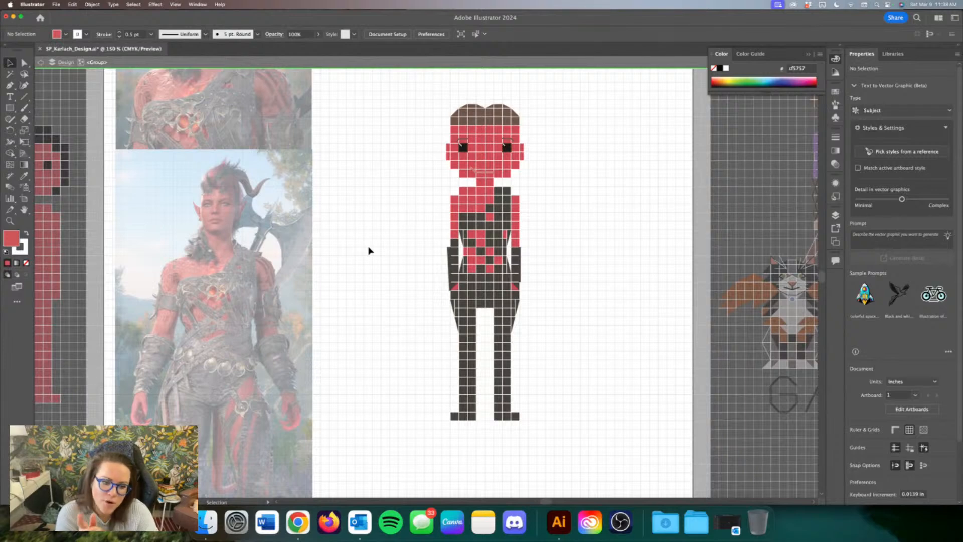
key("super+plus")
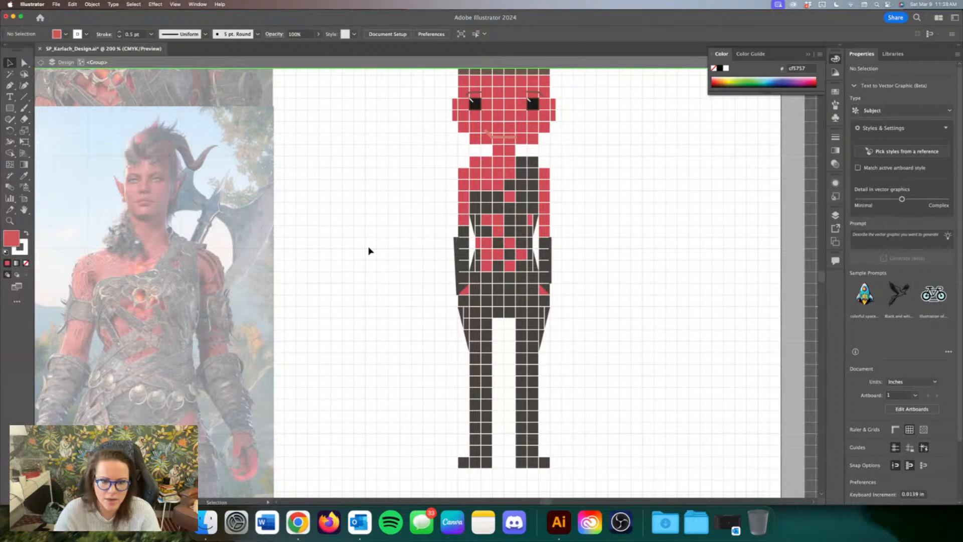
left_click(462, 197)
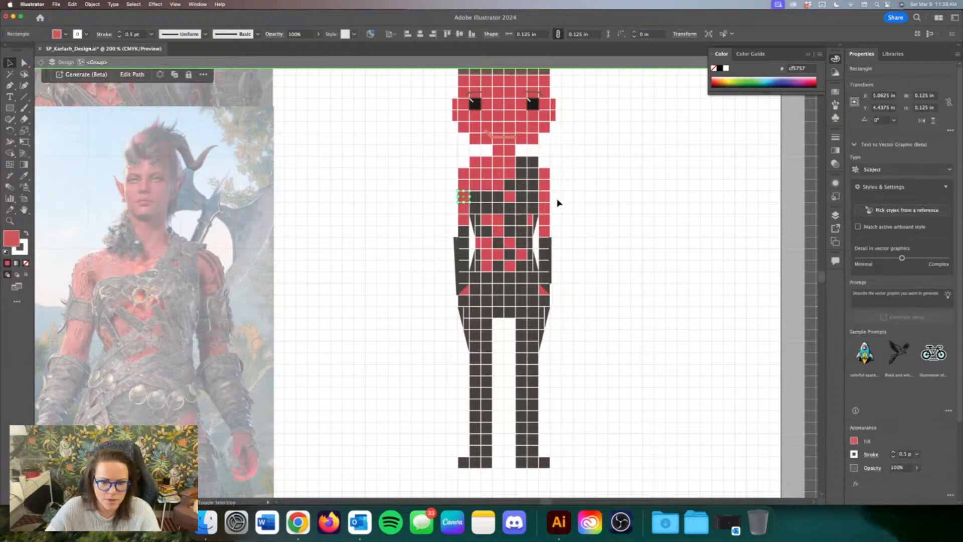
left_click(548, 212, "shift")
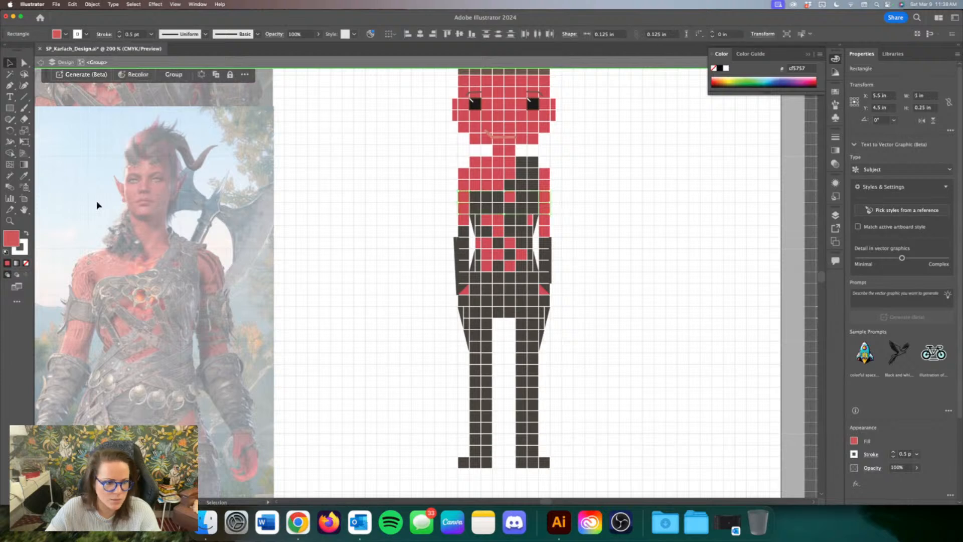
left_click(23, 176)
left_click(479, 191)
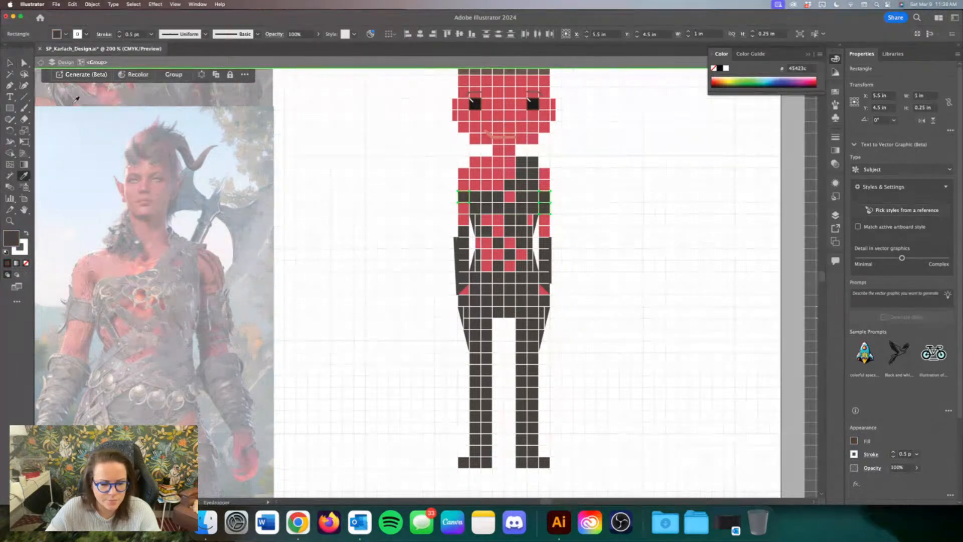
key("v")
left_click(344, 171)
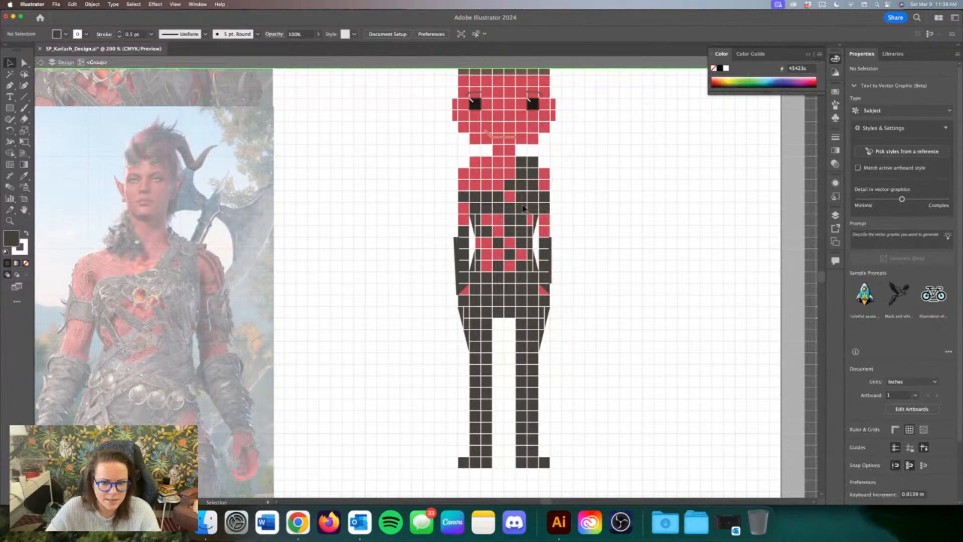
Step: Recolor four scattered squares on the right thigh and four around the left knee with the red sampled from the abdomen
key("super+minus")
key("super+minus")
key("super+equal")
key("super+minus")
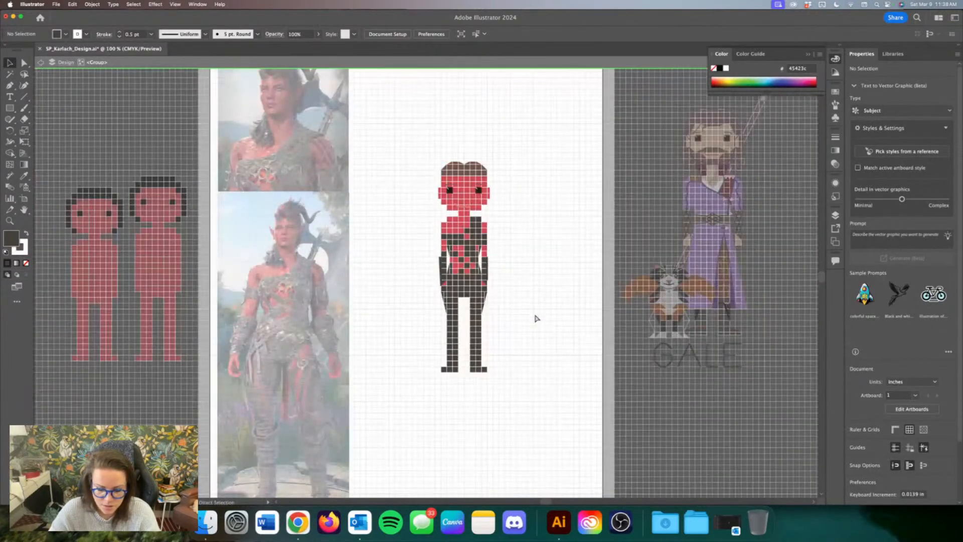
key("super+equal")
key("super+equal")
scroll(508, 317, "down", 1)
scroll(509, 317, "down", 2)
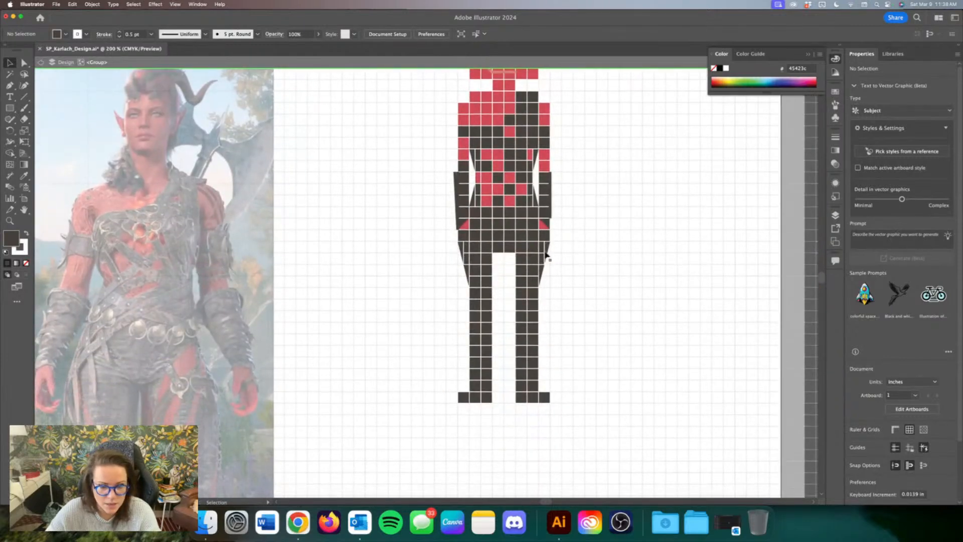
left_click(536, 252)
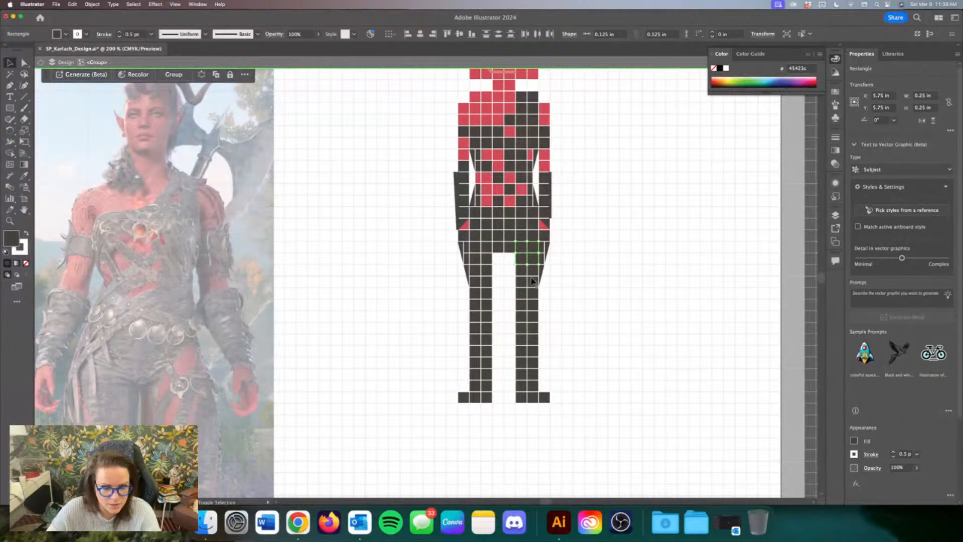
left_click(525, 297, "shift")
scroll(525, 299, "down", 1)
scroll(525, 299, "down", 1)
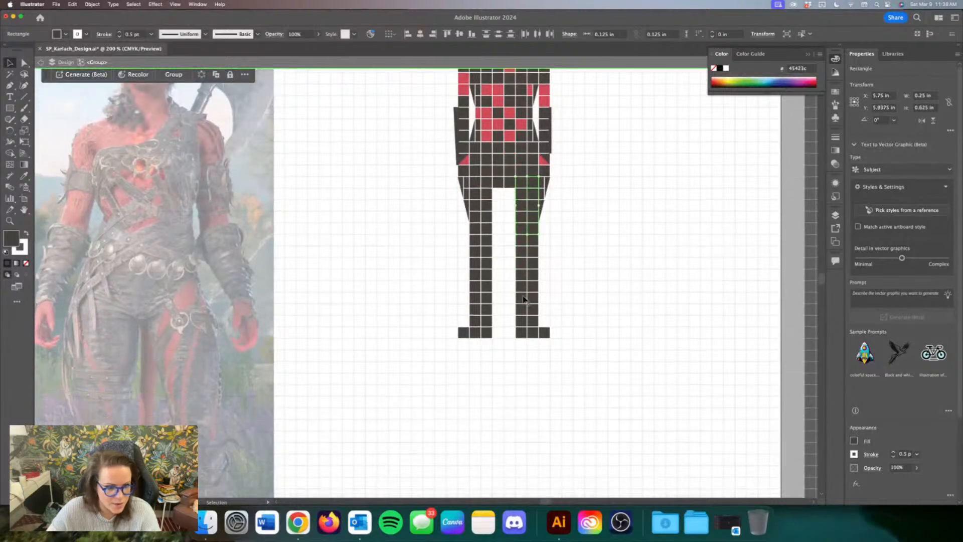
left_click(490, 274, "shift")
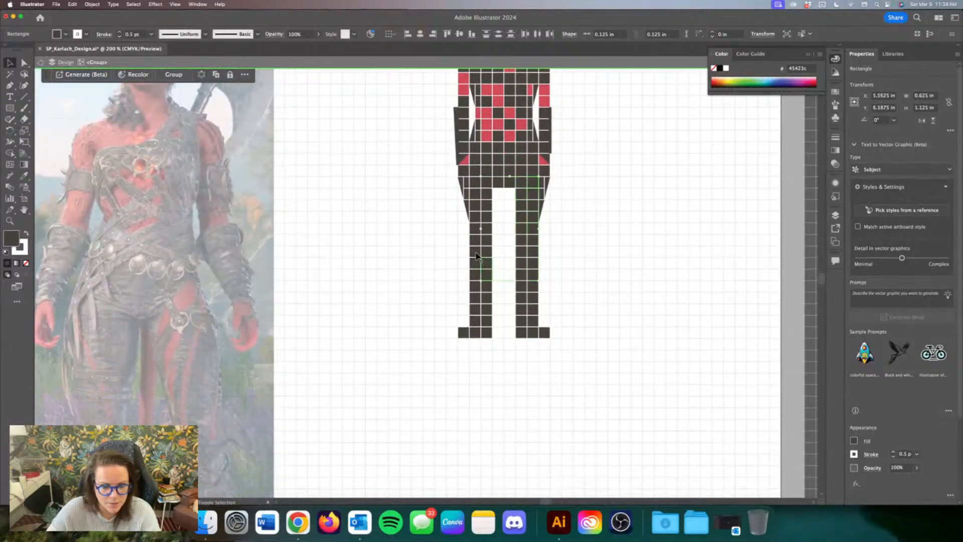
left_click(23, 176)
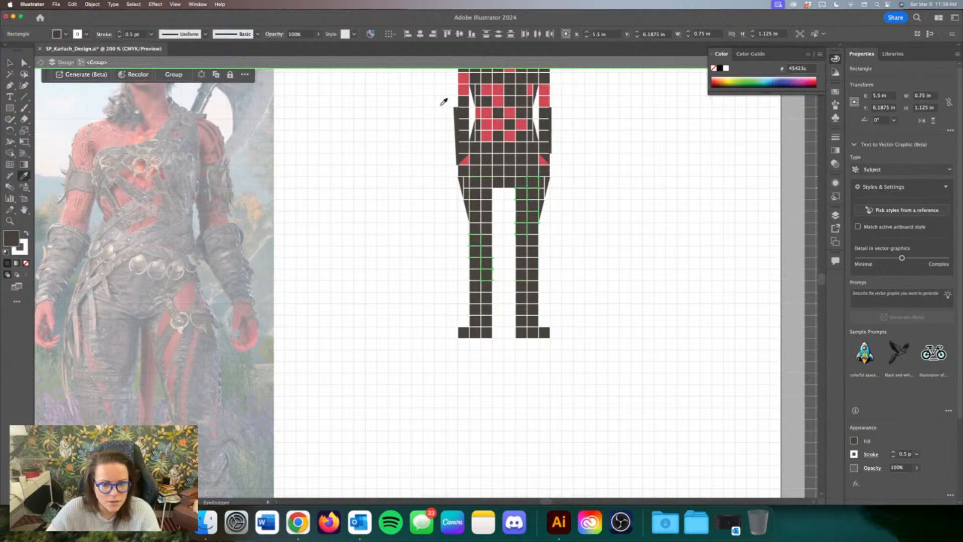
left_click(504, 91)
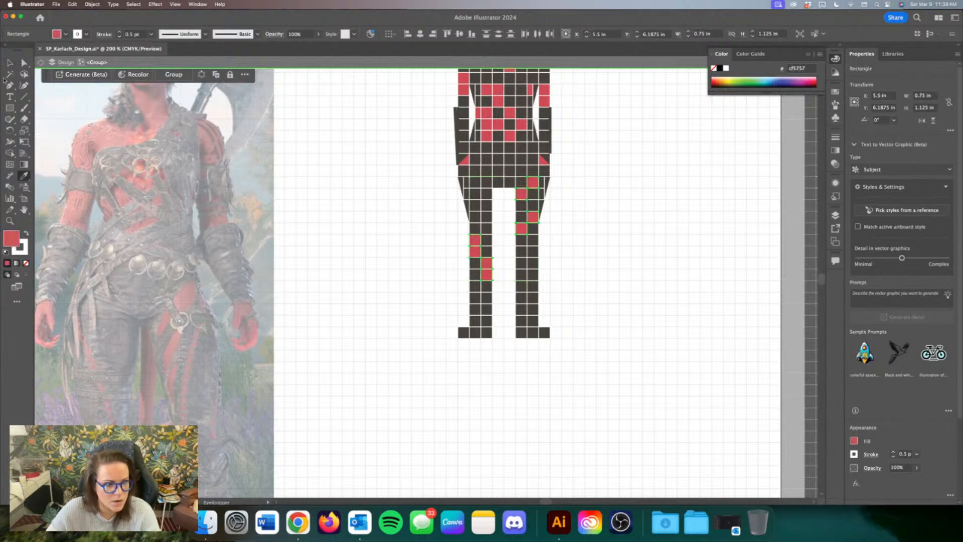
left_click(9, 62)
left_click(321, 173)
key("super+minus")
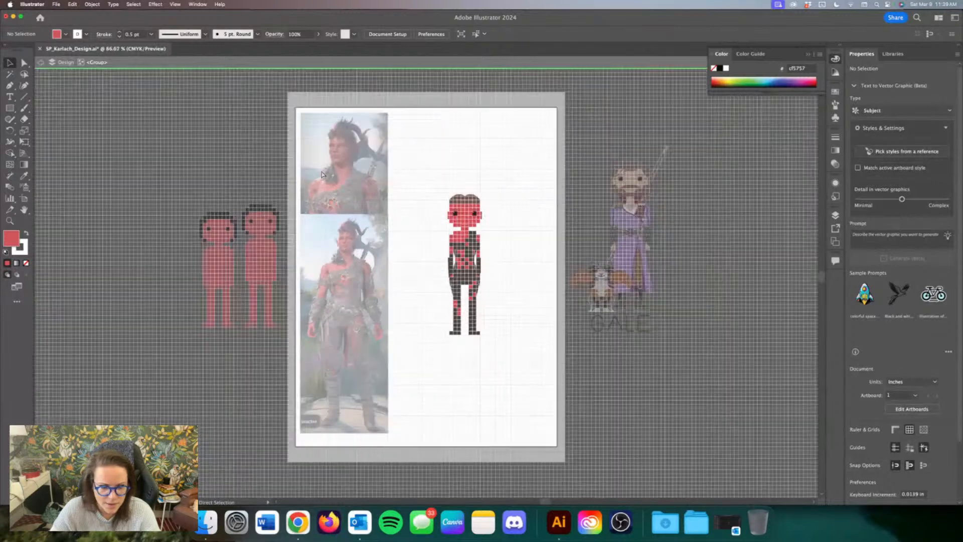
key("super+equal")
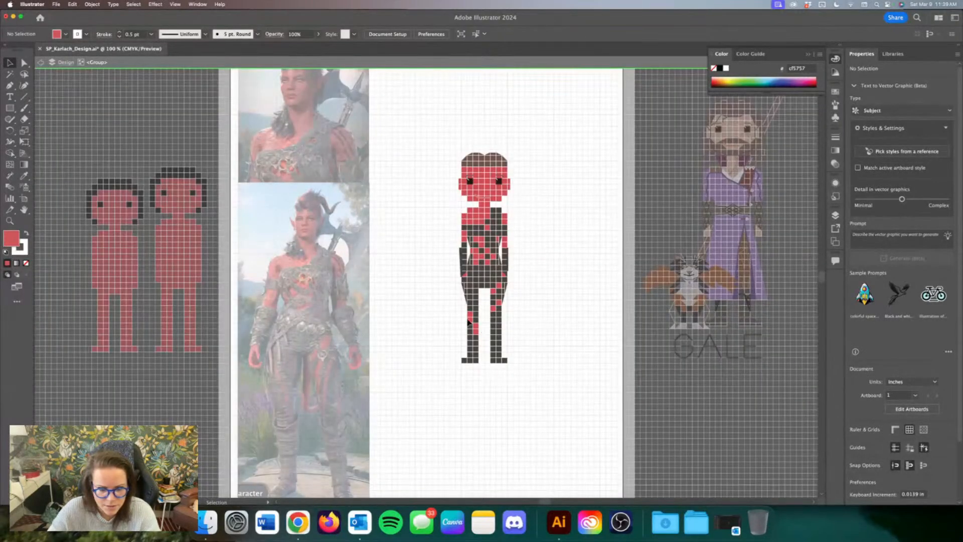
left_click_drag(469, 316, 474, 295)
key("super+equal")
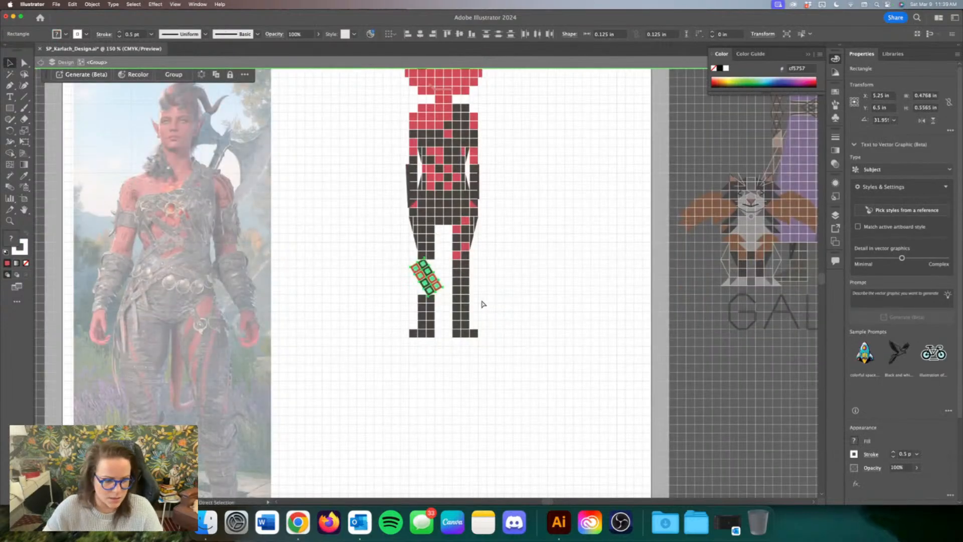
key("super+z")
Step: Delete the left leg's thigh squares and move the red-and-dark knee block up four squares into their place
left_click_drag(444, 238, 422, 291)
key("Delete")
key("Up")
key("Up")
key("Up")
key("Up")
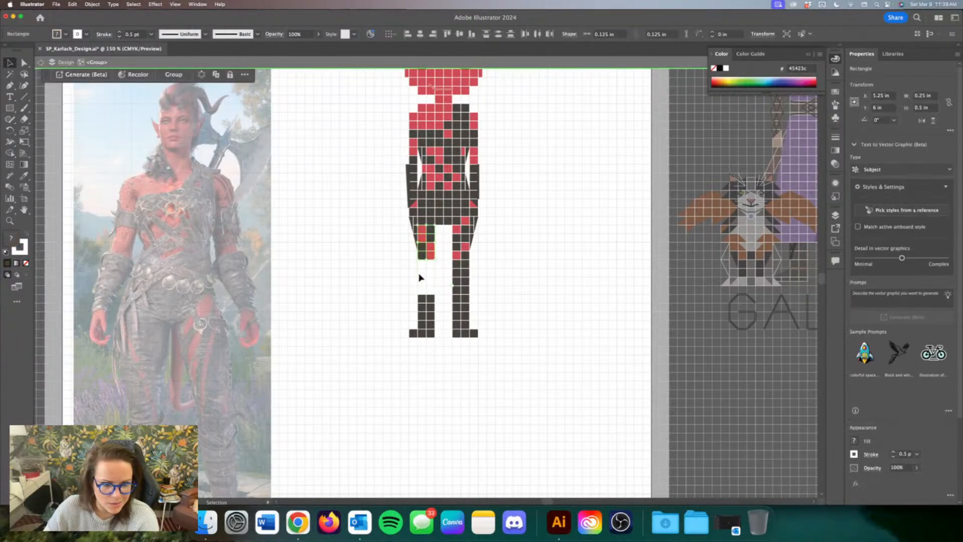
left_click(415, 286)
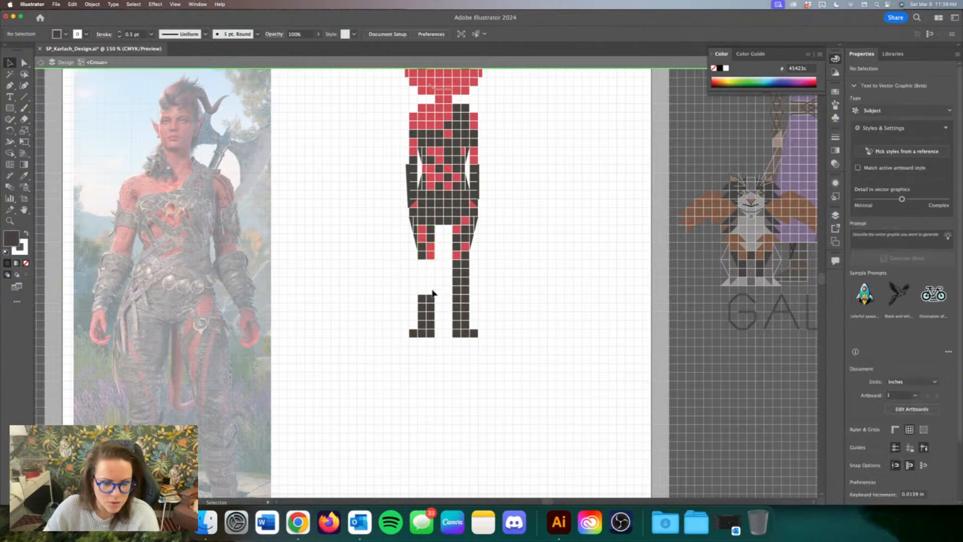
Step: Extend the figure's left leg upward with duplicated rows of two dark squares, stopping one row below the thigh
left_click(427, 300)
key("alt+Up")
key("alt+Up")
key("alt+Up")
key("alt+Up")
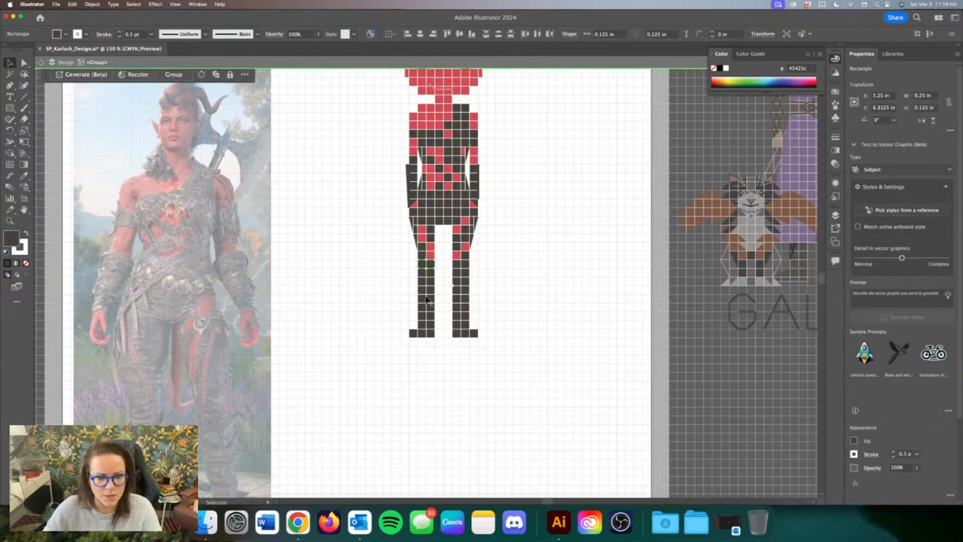
key("super+z")
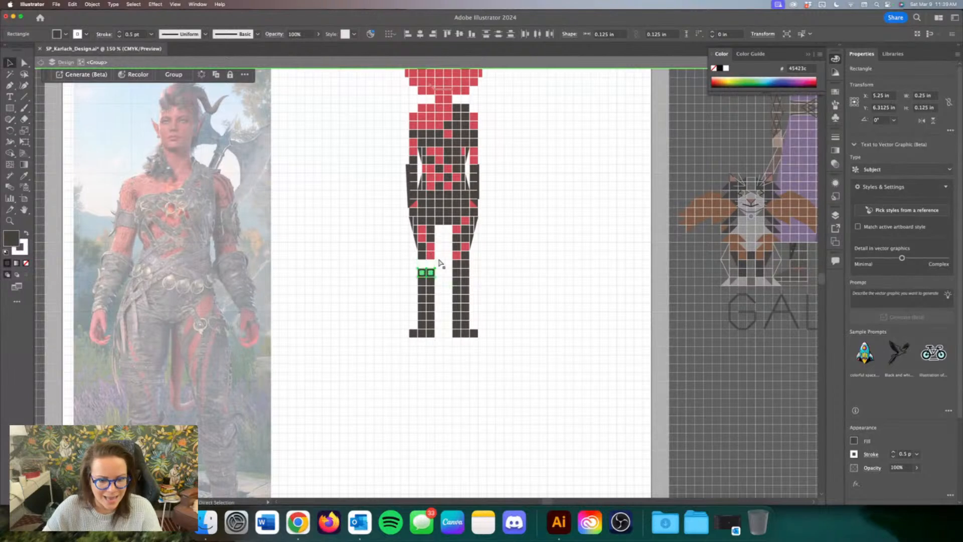
Step: Shift the left thigh's patterned squares down one row to close the gap and fill the row above with dark squares
mouse_move(430, 225)
left_mouse_down()
mouse_move(423, 232)
mouse_move(431, 233)
left_mouse_up()
left_click(422, 222)
left_click(430, 223, "shift")
left_click(665, 200)
scroll(505, 300, "up", 1)
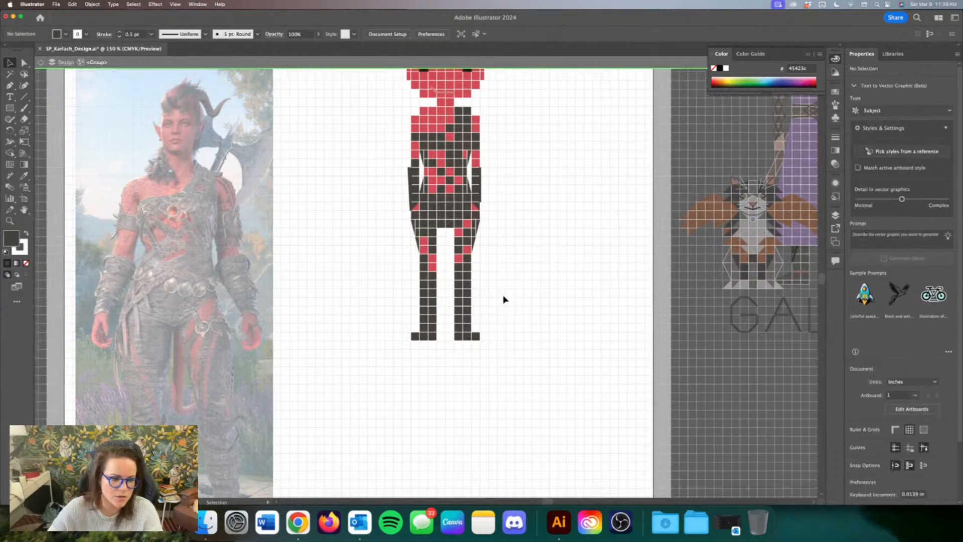
Step: Leave isolation mode for the figure group
scroll(505, 300, "up", 3)
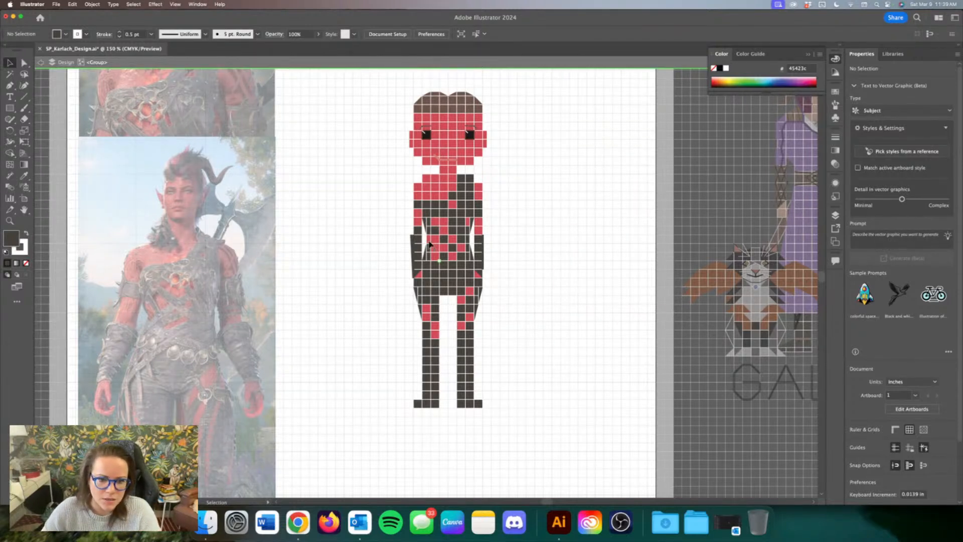
scroll(434, 245, "left", 3)
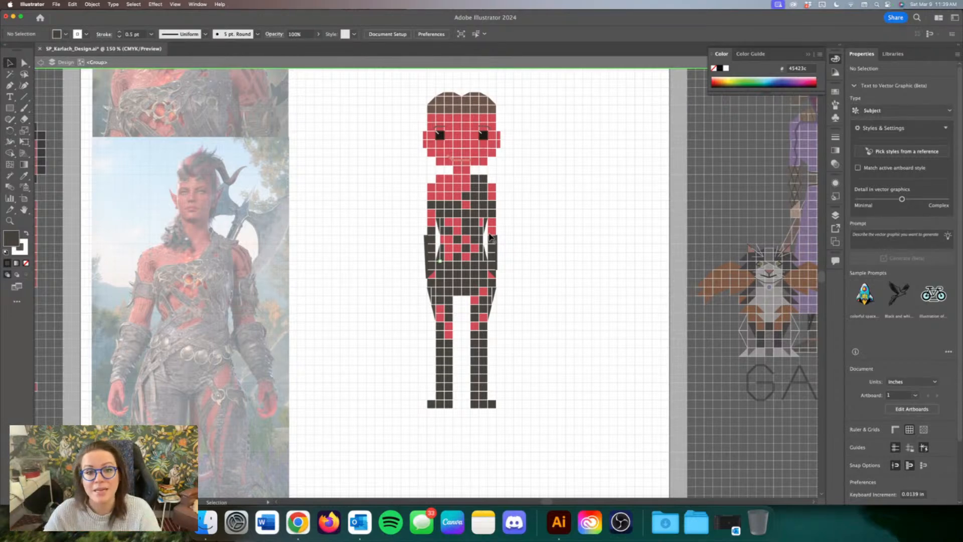
double_click(612, 237)
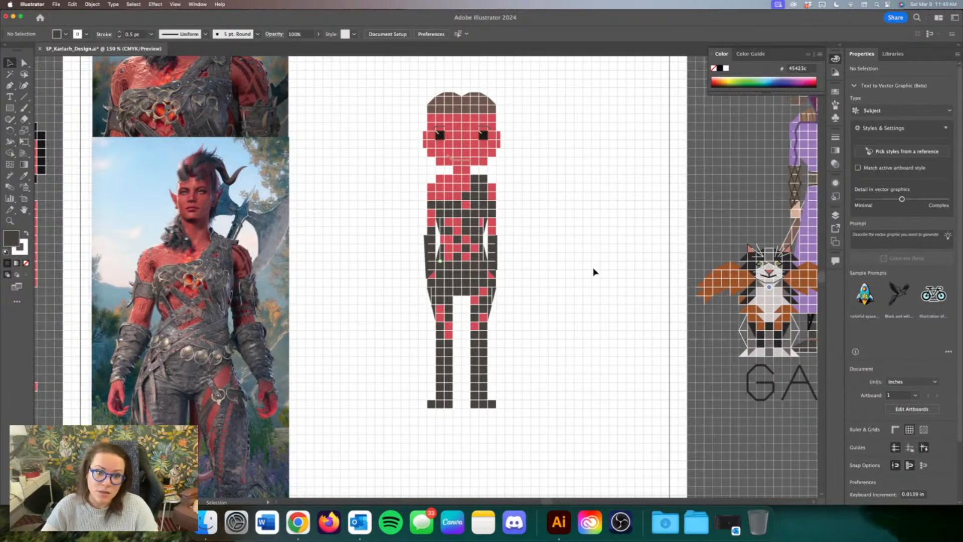
Step: Compare the figure's outfit, legs and head with the reference pictures
scroll(593, 273, "left", 2)
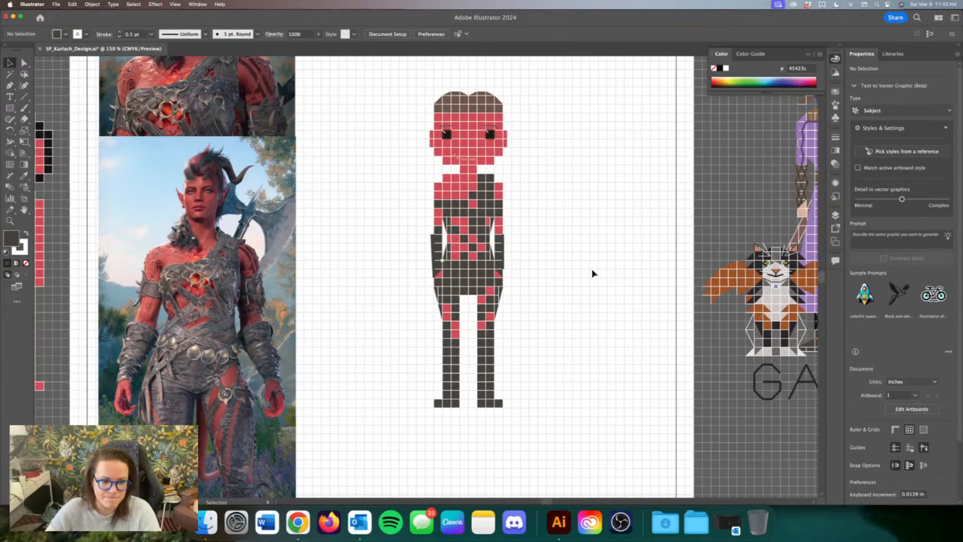
scroll(593, 272, "left", 5)
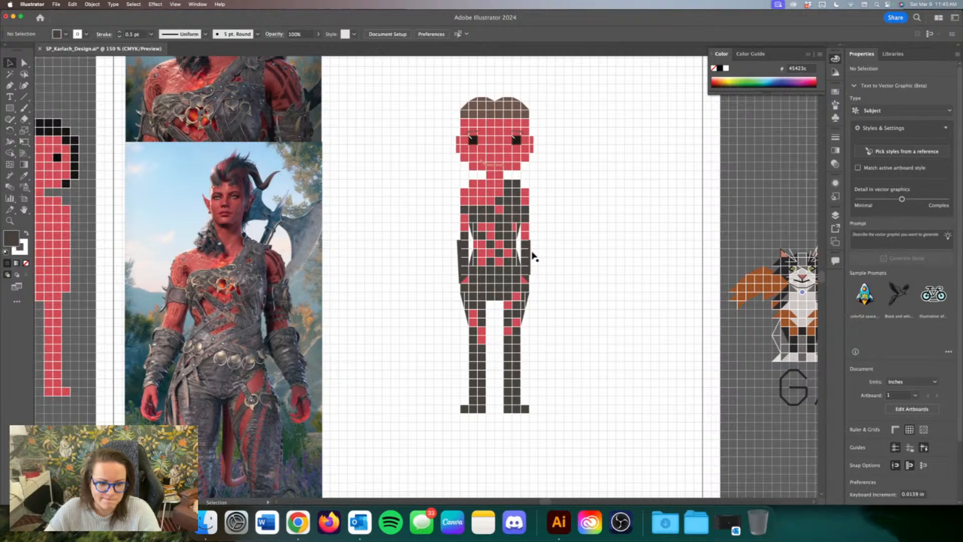
scroll(576, 262, "down", 5)
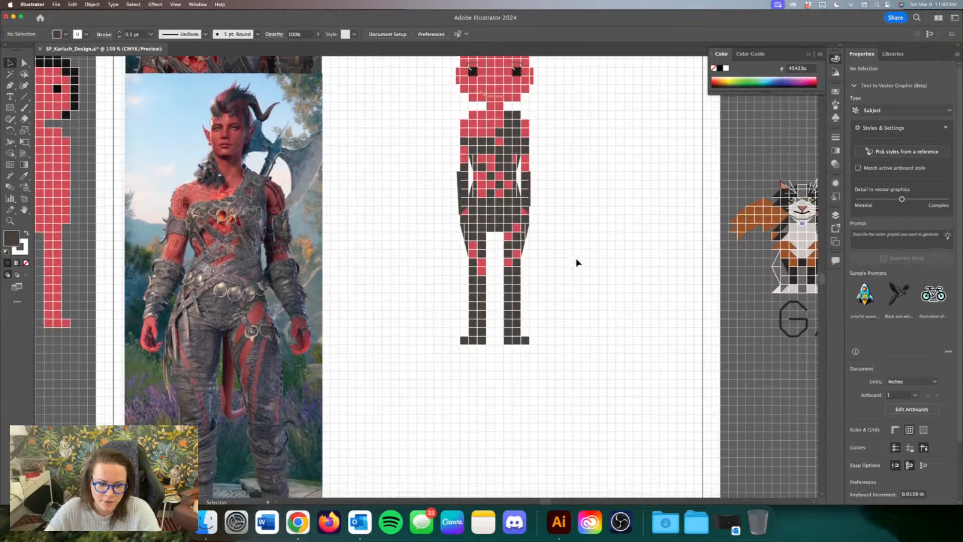
scroll(577, 263, "down", 3)
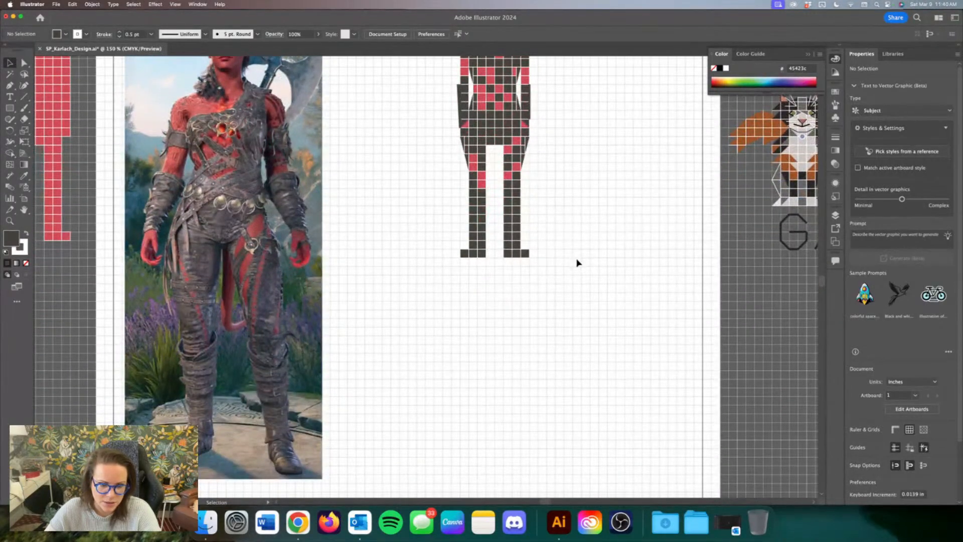
scroll(577, 263, "up", 1)
scroll(554, 266, "up", 4)
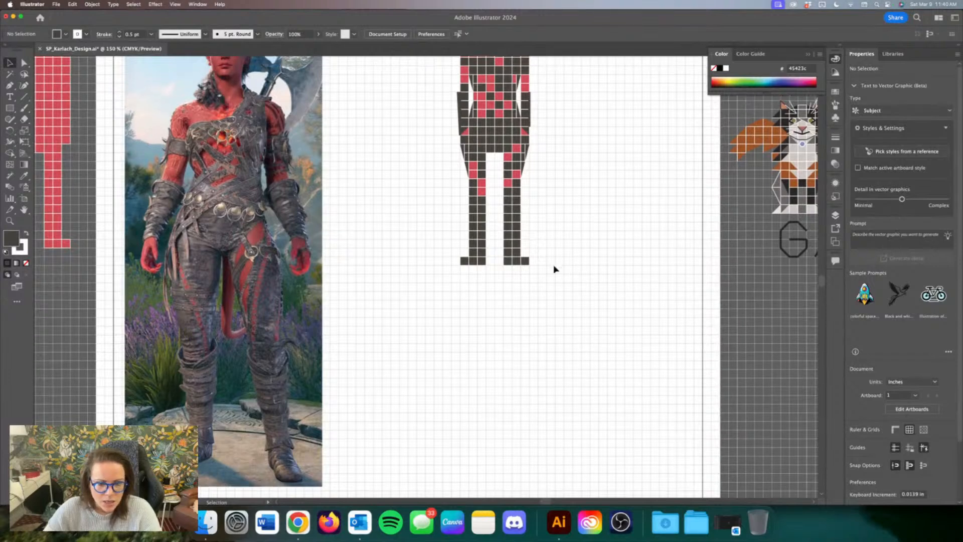
key("a")
key("super+minus")
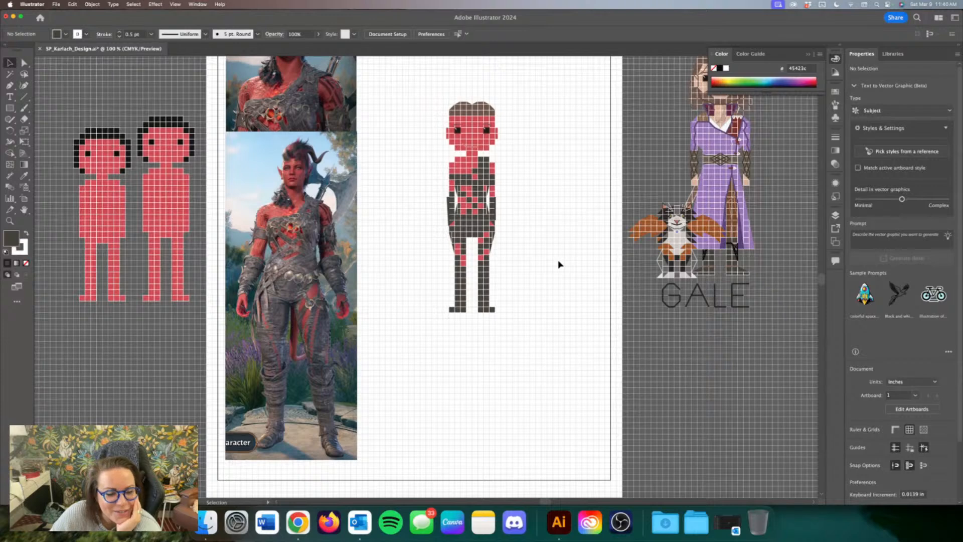
key("super+equal")
key("super+equal")
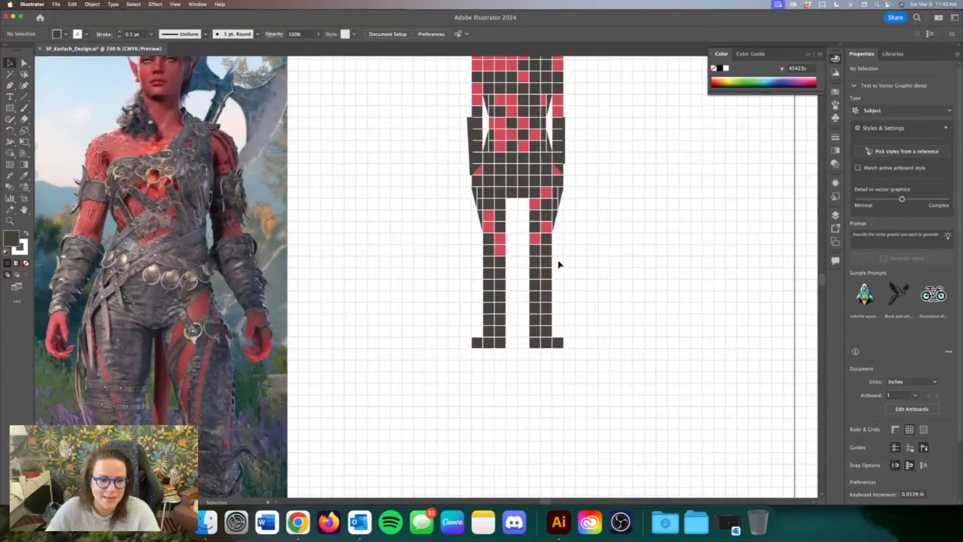
scroll(557, 263, "up", 5)
scroll(642, 338, "up", 10)
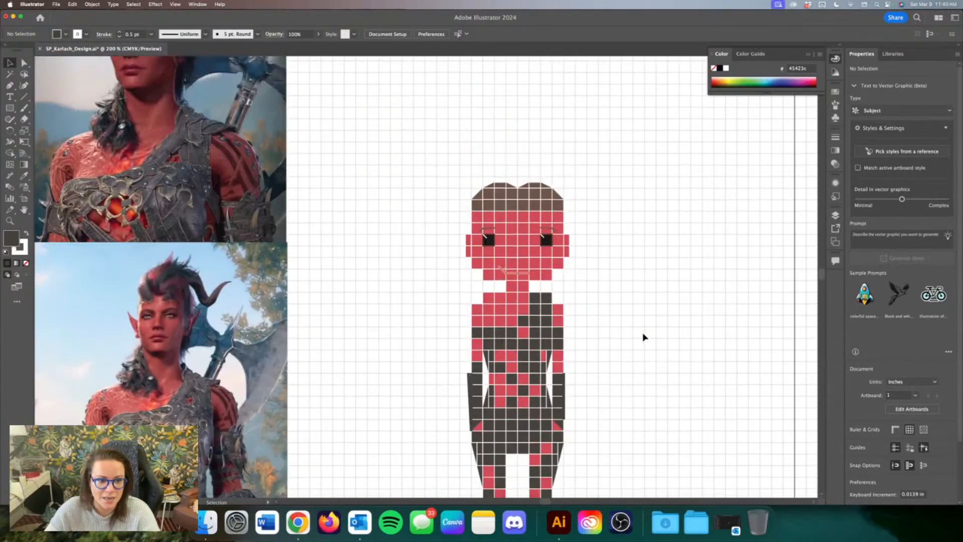
scroll(582, 393, "down", 3)
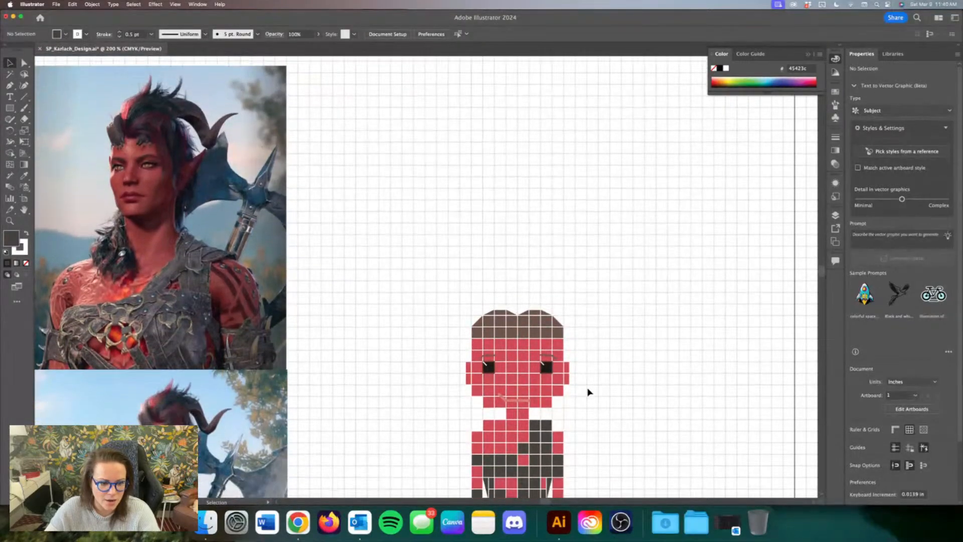
scroll(574, 391, "up", 1)
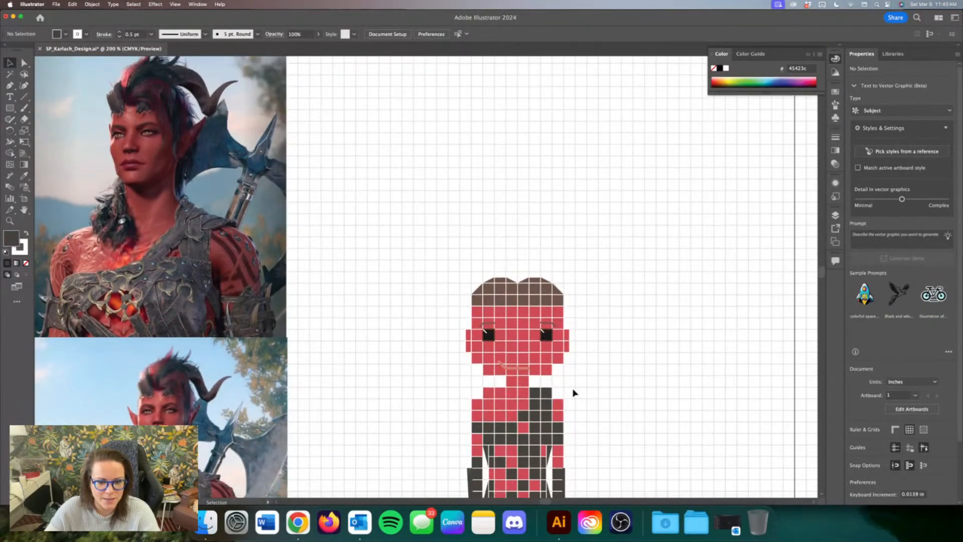
Step: Move the whole figure group beside the head reference picture to X 4.375 in, Y 3.7183 in, aligned to the grid, and deselect it
left_click_drag(512, 435, 407, 267)
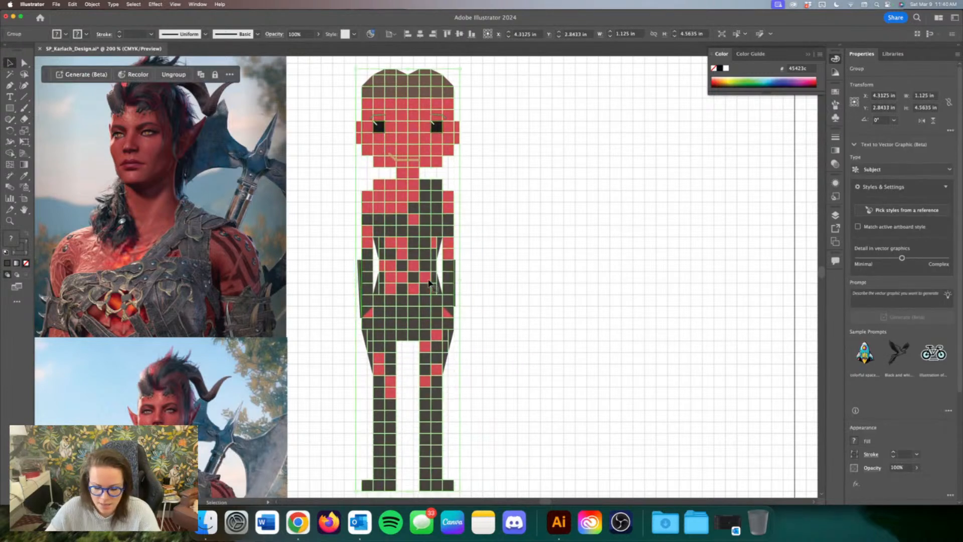
left_click_drag(429, 283, 447, 318)
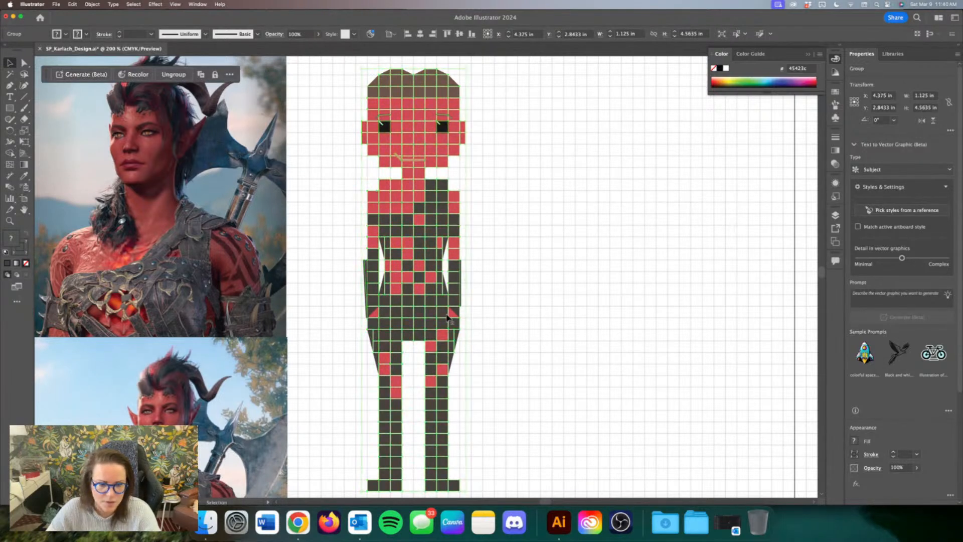
scroll(446, 317, "up", 3)
key("Down")
key("Down")
key("Down")
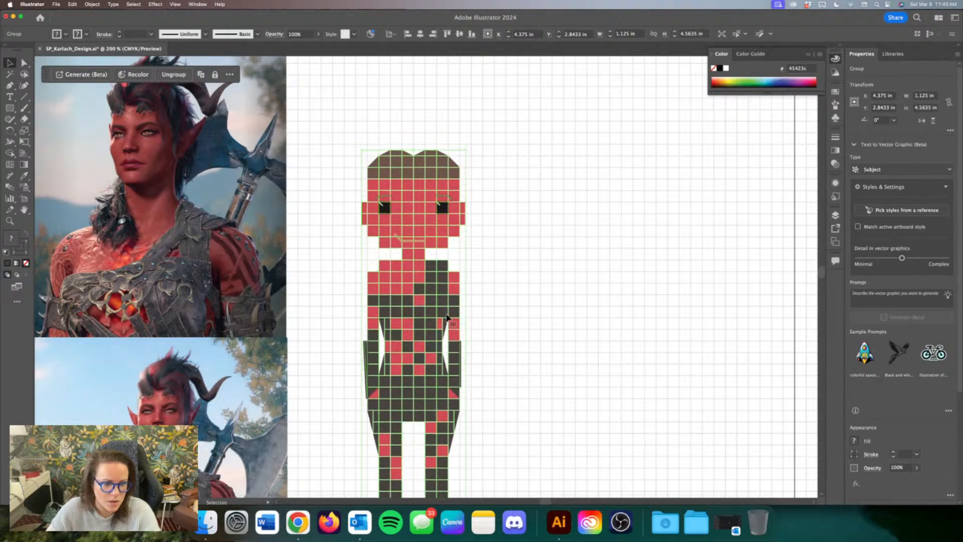
scroll(447, 318, "left", 2)
scroll(463, 329, "up", 3)
scroll(463, 329, "down", 2)
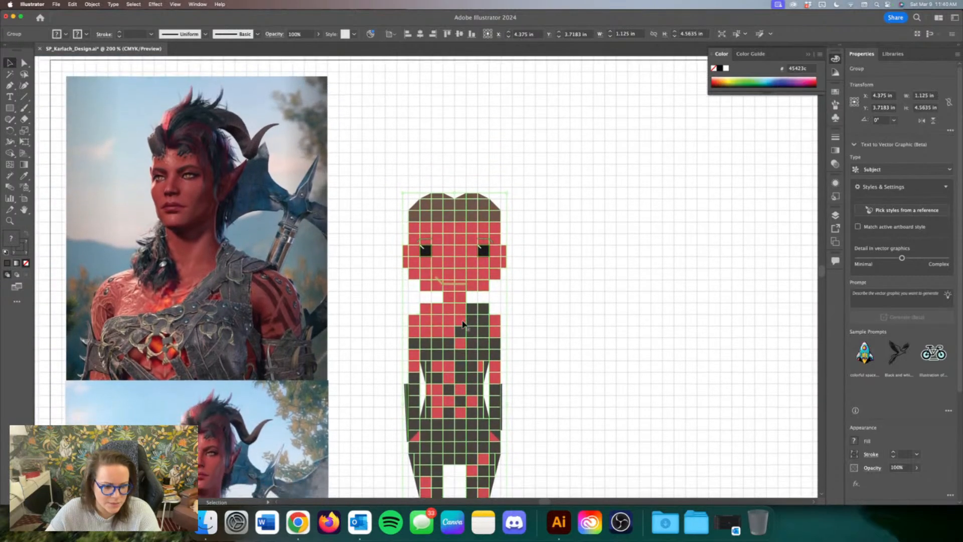
scroll(467, 321, "left", 3)
scroll(471, 317, "left", 2)
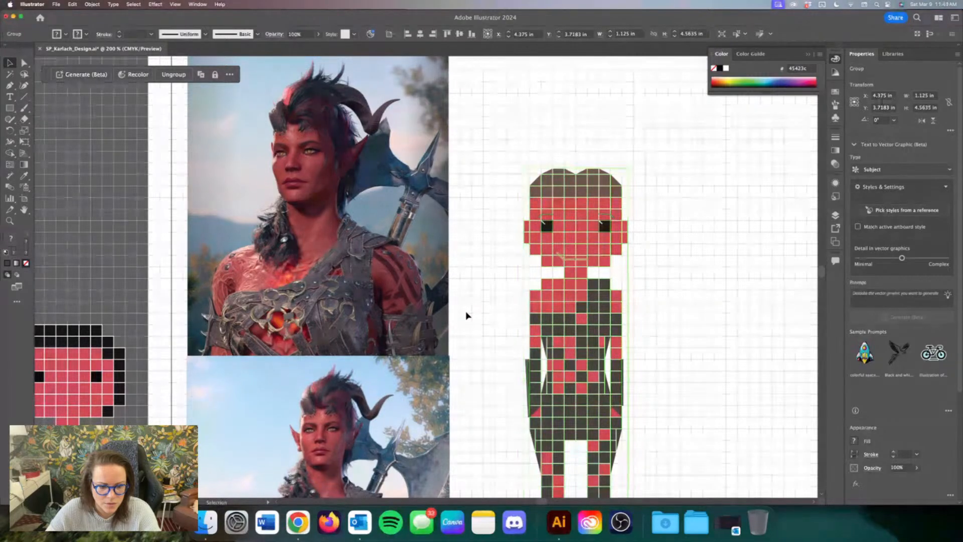
left_click(490, 284)
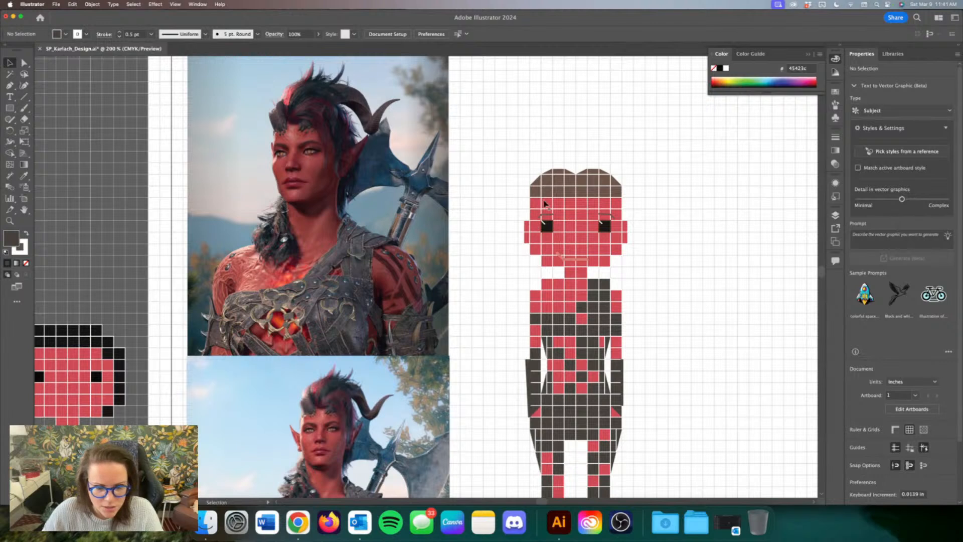
Step: Isolate the figure group and duplicate the left ear's upper half-width rectangle outward, beside the existing ear
left_click(526, 226)
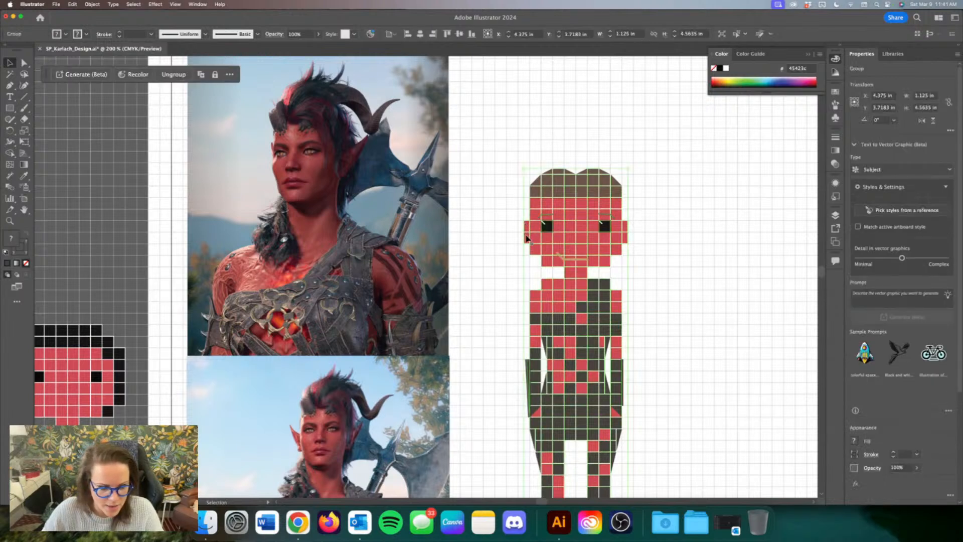
left_click(518, 226)
double_click(525, 229)
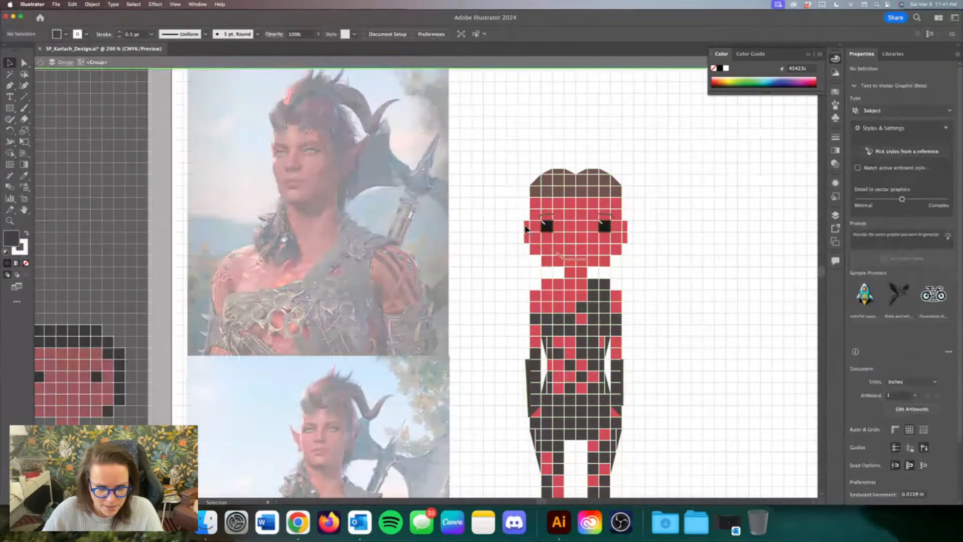
left_click(526, 229)
key("super+equal")
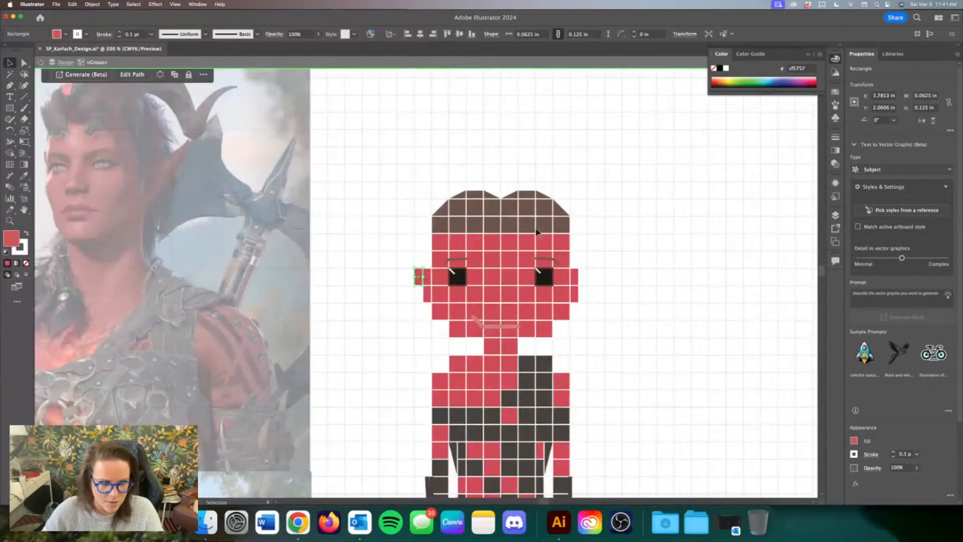
Step: Delete the lower outer corner point of the new ear rectangle to turn it into a triangle
key("a")
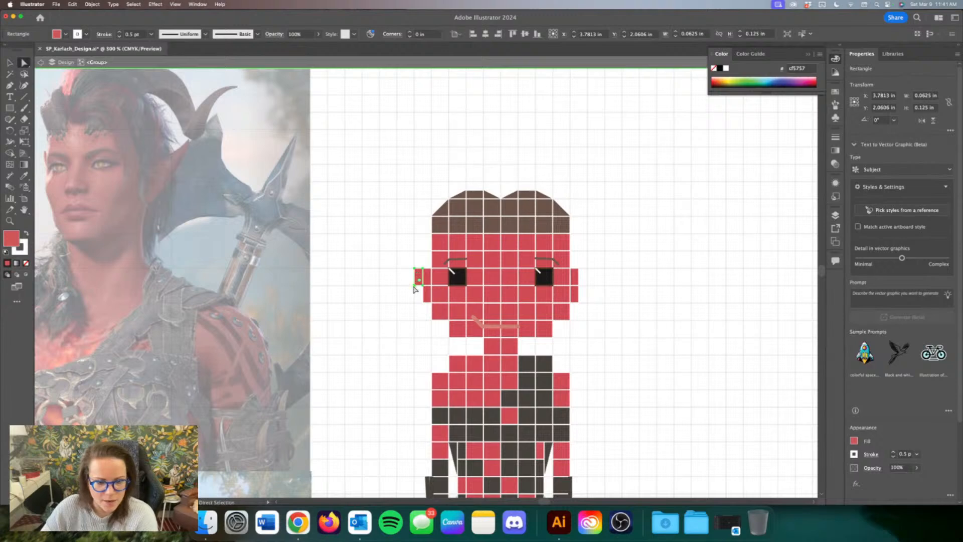
left_click(414, 286)
key("Delete")
key("v")
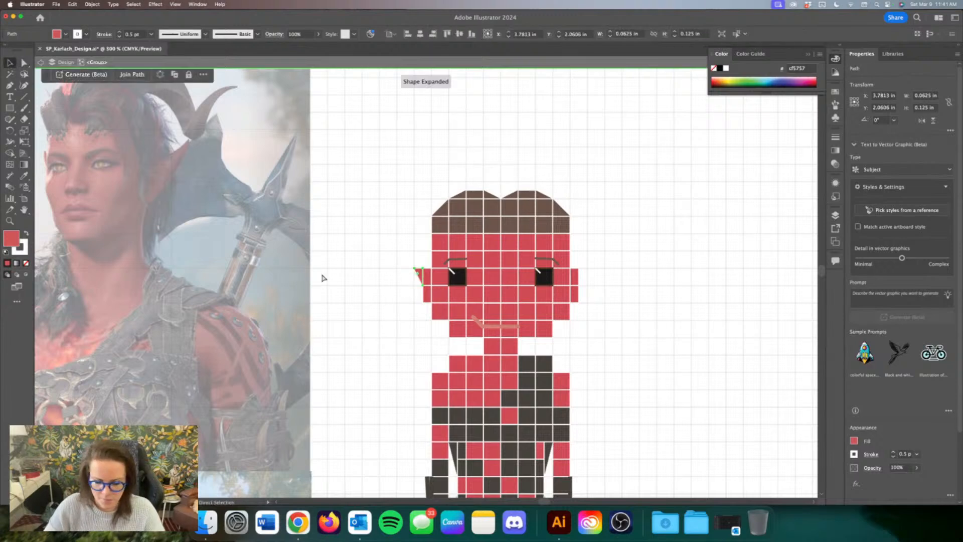
Step: Duplicate and adjust the ear triangle to form a tapered, pointed left ear three grid rows tall
key("super+minus")
scroll(331, 271, "down", 1)
scroll(343, 268, "down", 1)
left_click(422, 250)
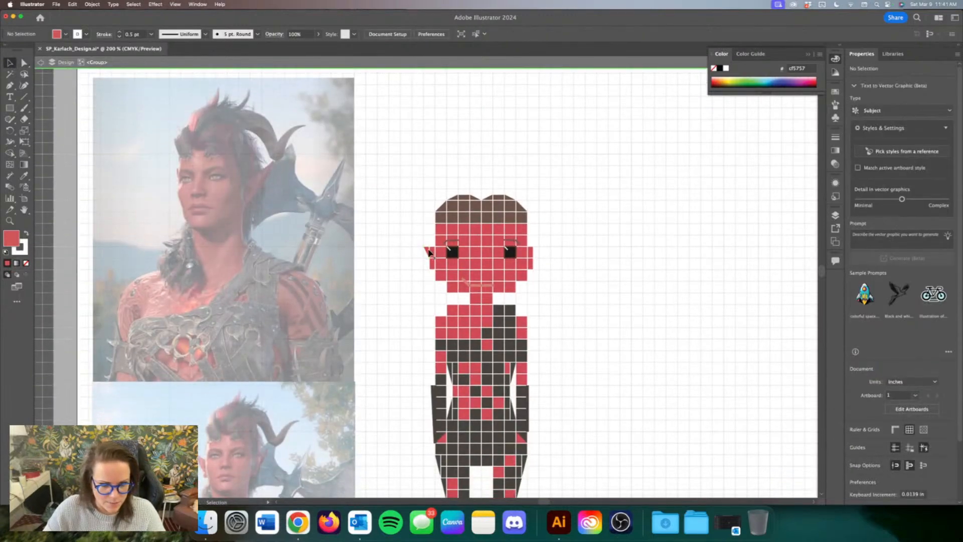
left_click(427, 241)
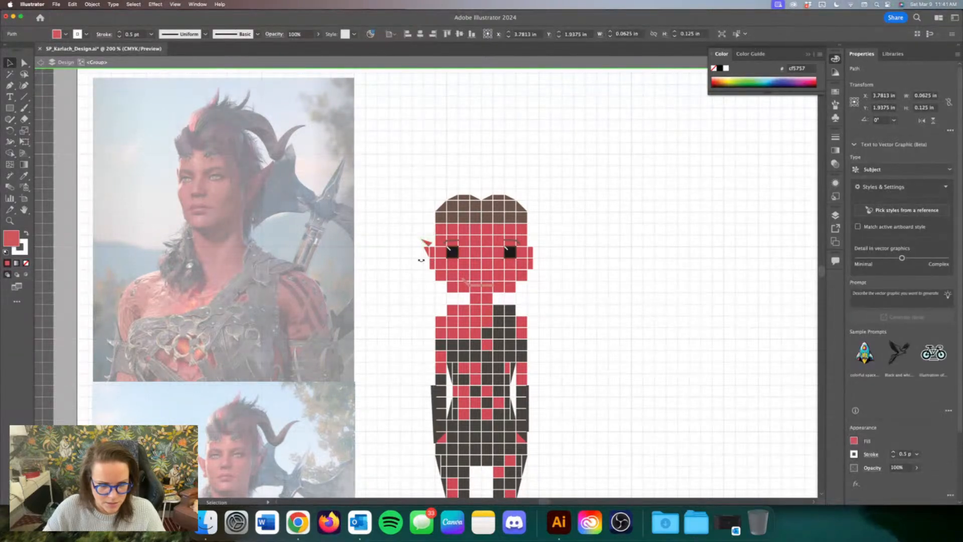
left_click(420, 289)
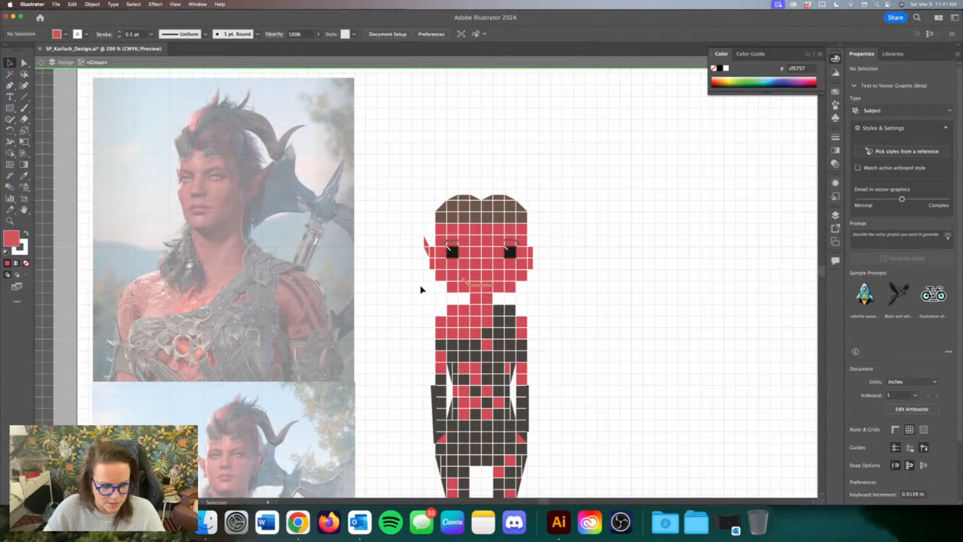
left_click(427, 258)
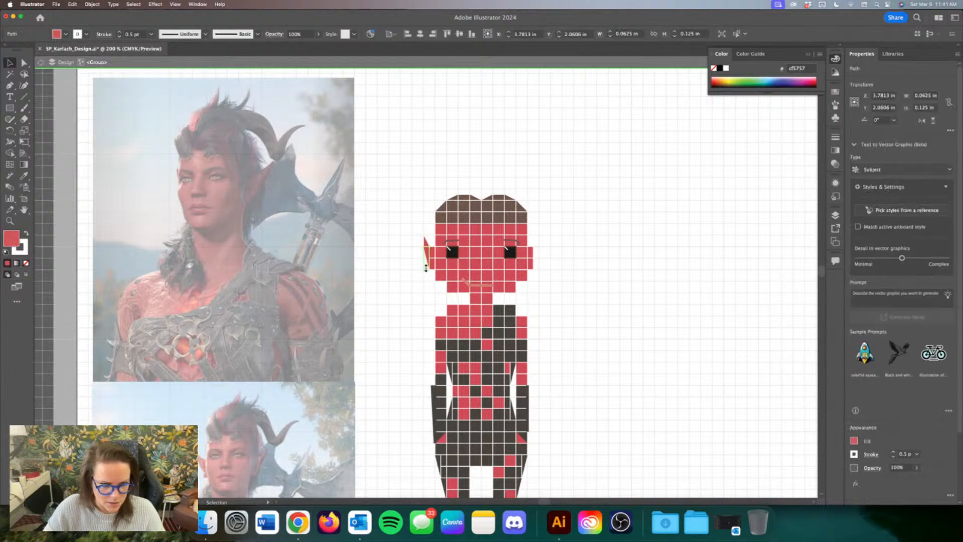
left_click(418, 313)
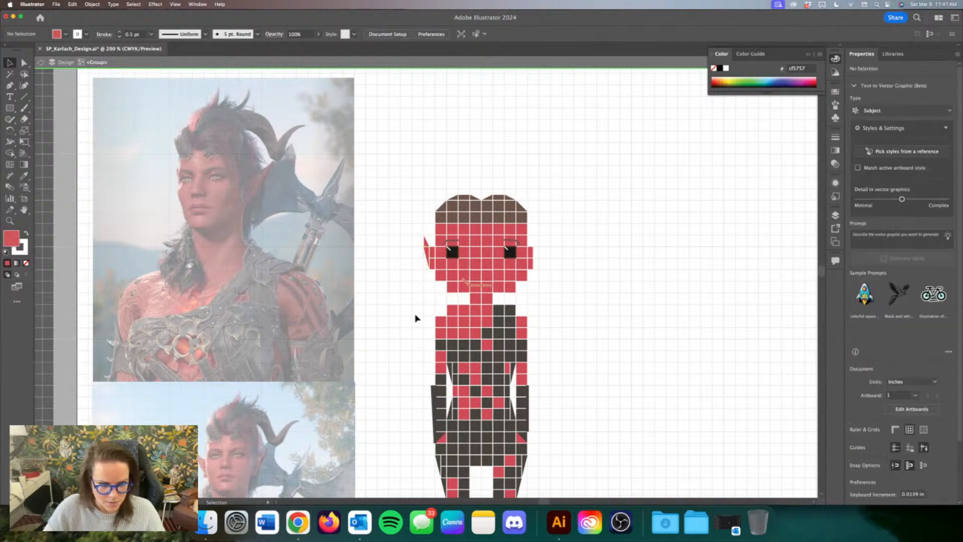
Step: Delete the old right ear and place a copy of the pointed left ear against the right side of the head
left_click(430, 267)
left_click(531, 248)
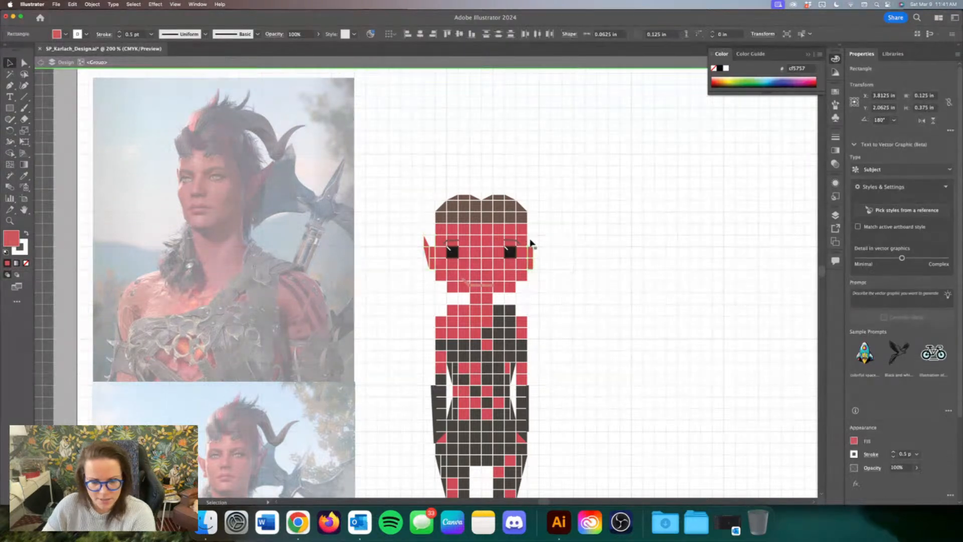
key("Delete")
left_click(432, 266)
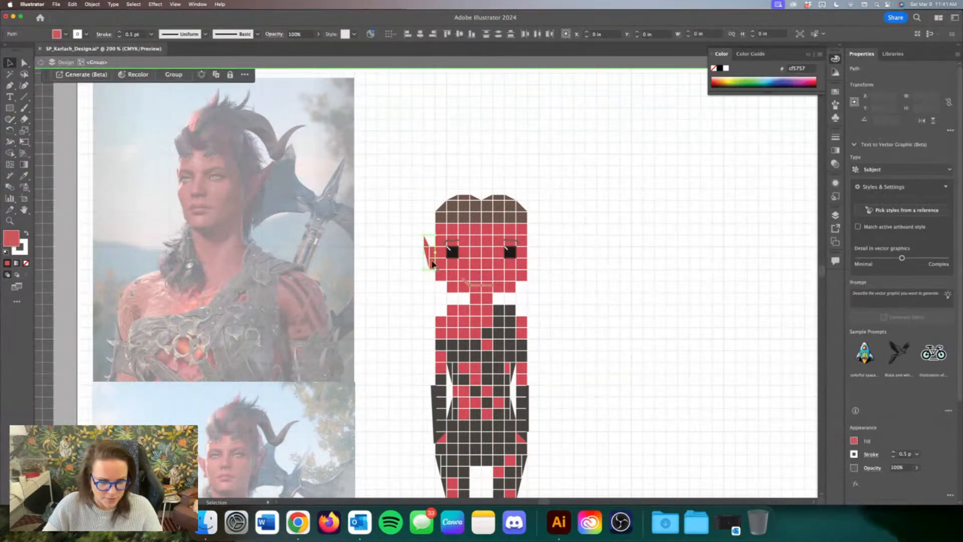
left_click_drag(430, 256, 538, 257)
Step: Reflect the copied ear across the vertical axis so its point faces outward, and deselect it
right_click(538, 257)
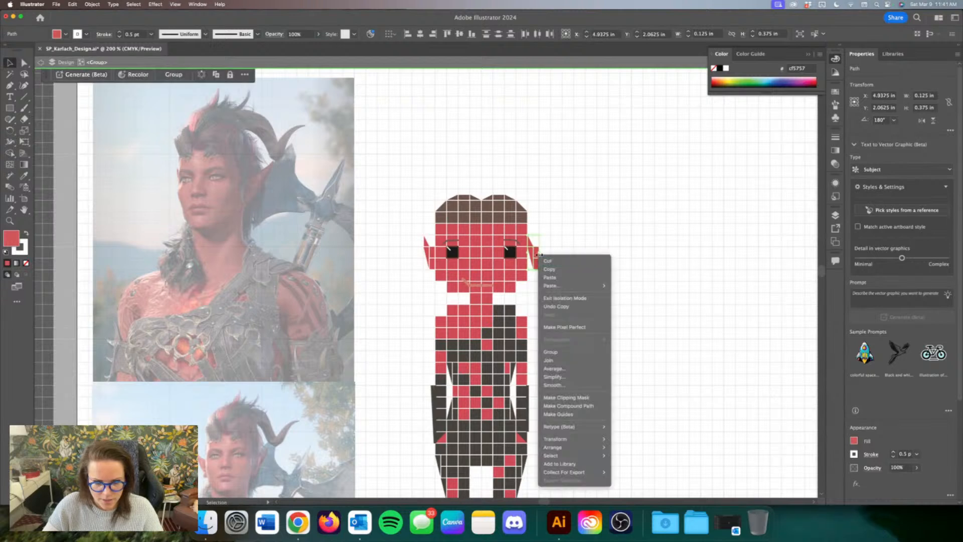
mouse_move(567, 441)
left_click(646, 451)
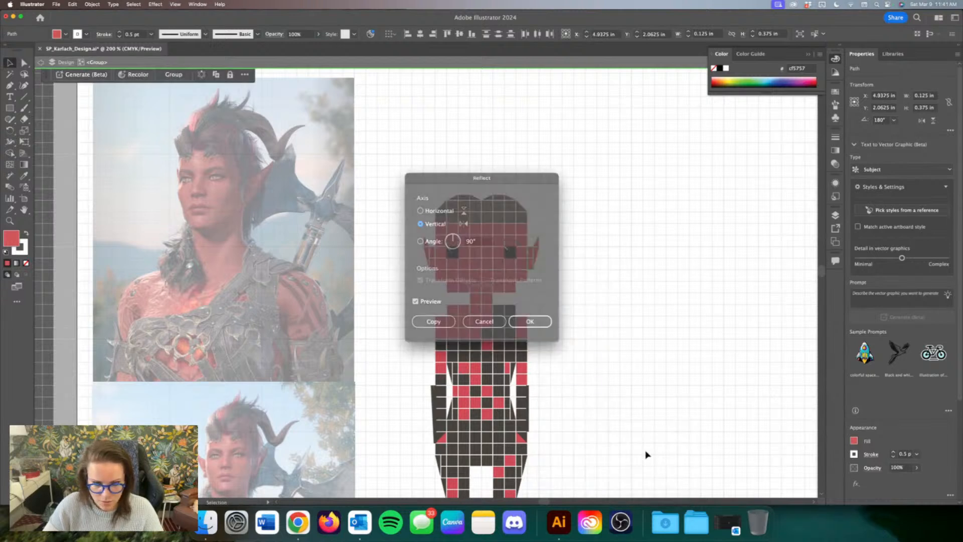
key("Return")
left_click(621, 302)
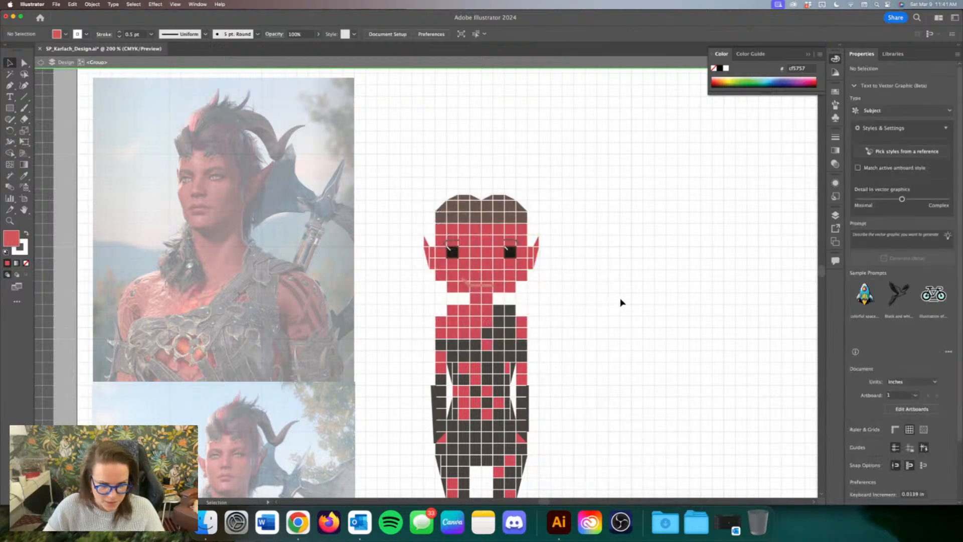
Step: Nudge the mouth group up slightly so it sits on the grid line
scroll(587, 298, "down", 2)
left_click(483, 255)
key("Up")
key("Up")
key("Up")
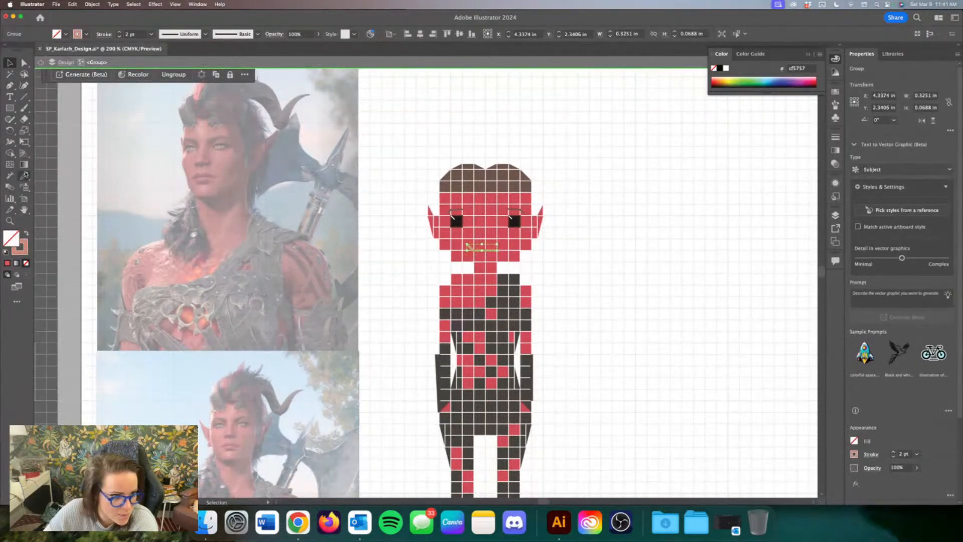
Step: Recolour the mouth as a dark red stroke (891818) without fill, starting from the sampled skin colour
left_click(23, 176)
left_click(476, 213)
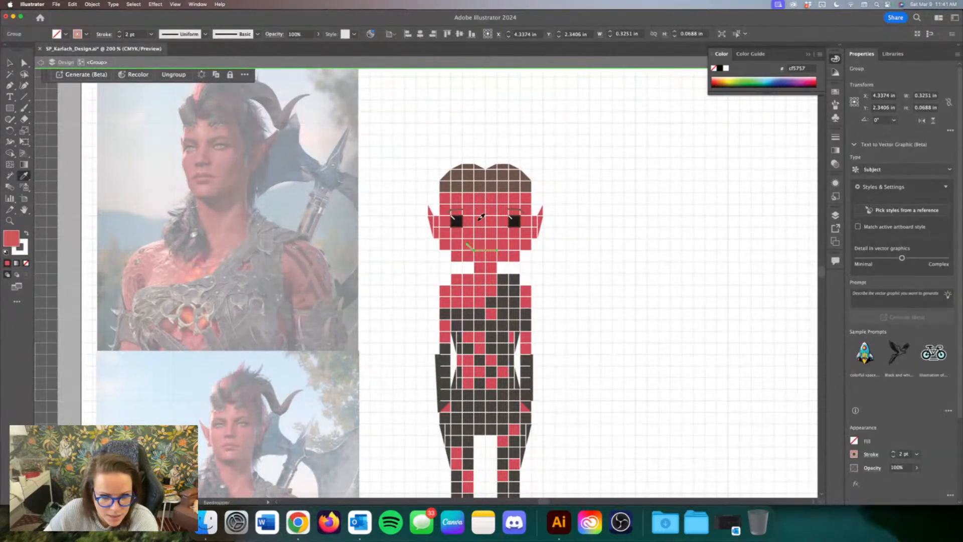
left_click(27, 234)
left_click(26, 263)
double_click(24, 251)
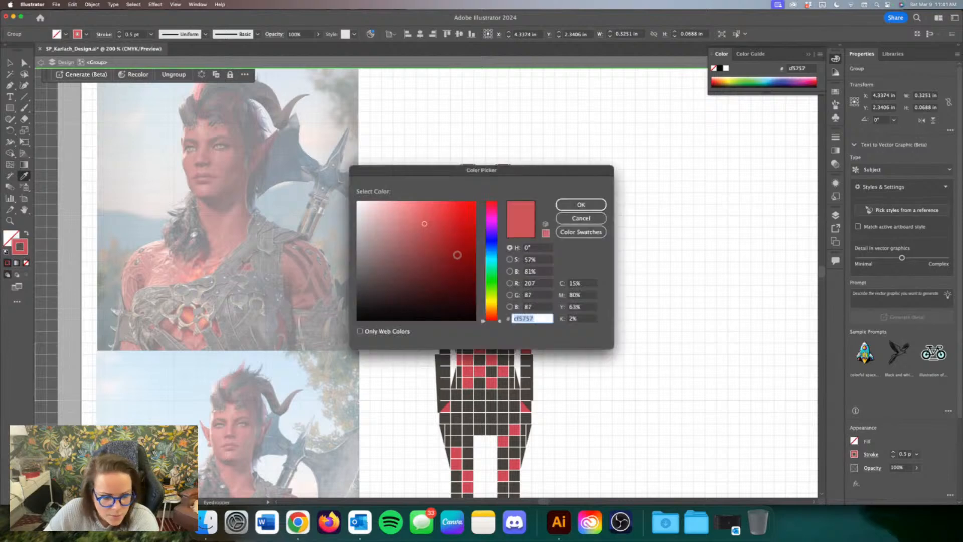
left_click(455, 256)
left_click(565, 204)
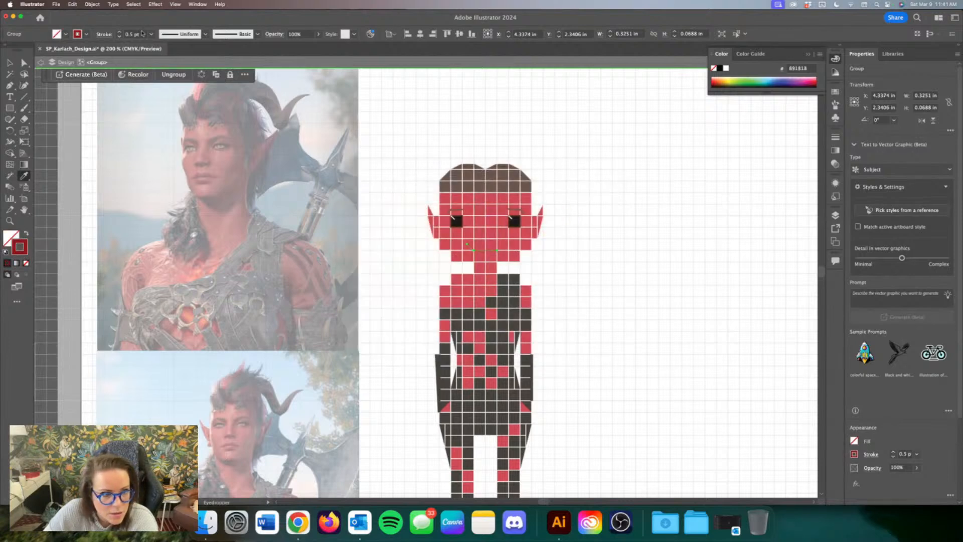
Step: Set the mouth's stroke weight to 2 pt and deselect it
left_click(119, 32)
left_click(119, 32)
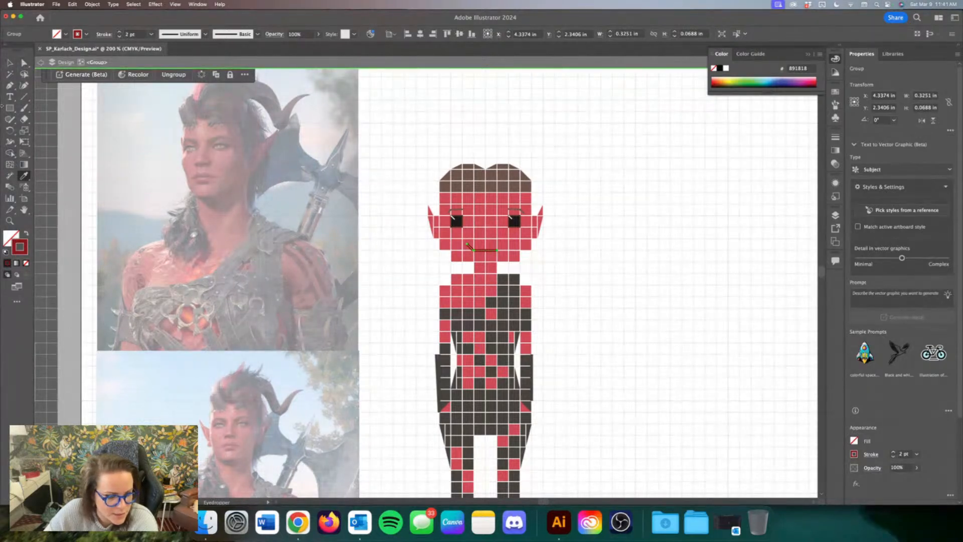
left_click(9, 62)
left_click(405, 149)
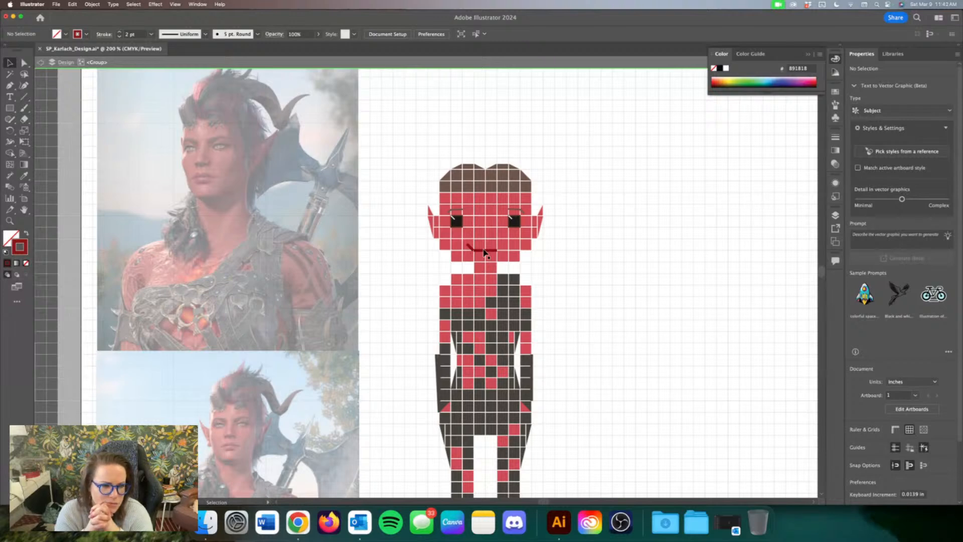
Step: Change the left eye's outline colour to near-black 1c1c1c and deselect it
scroll(484, 253, "up", 2)
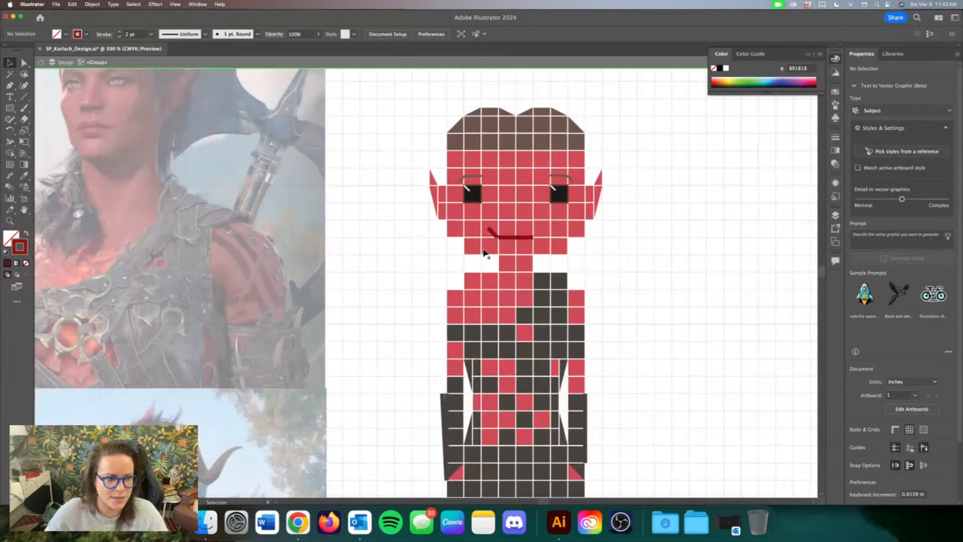
scroll(482, 261, "up", 3)
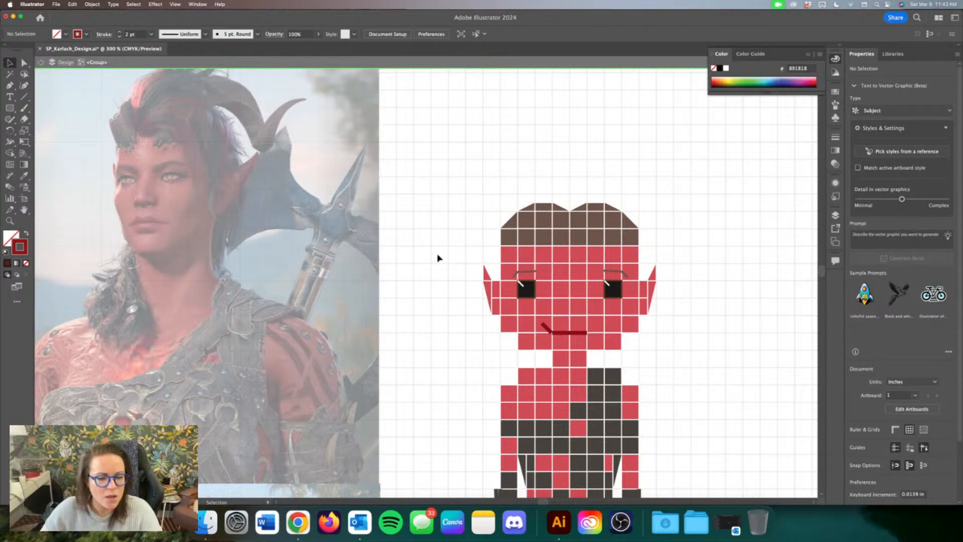
left_click(530, 286)
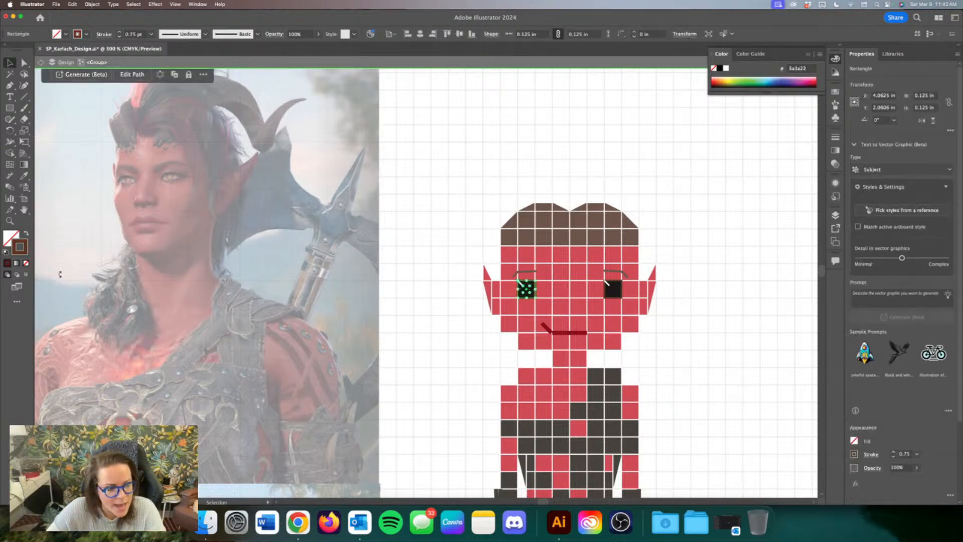
double_click(20, 247)
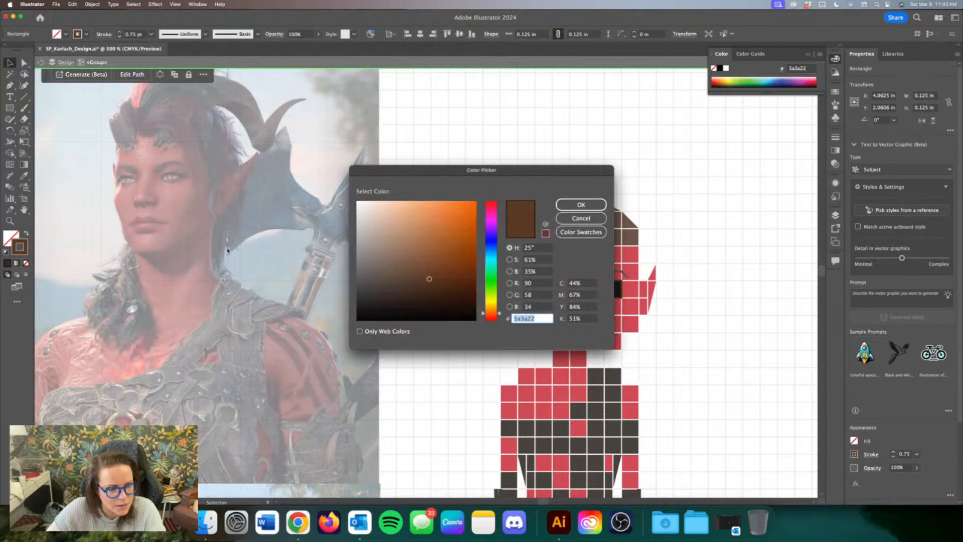
left_click_drag(380, 314, 348, 306)
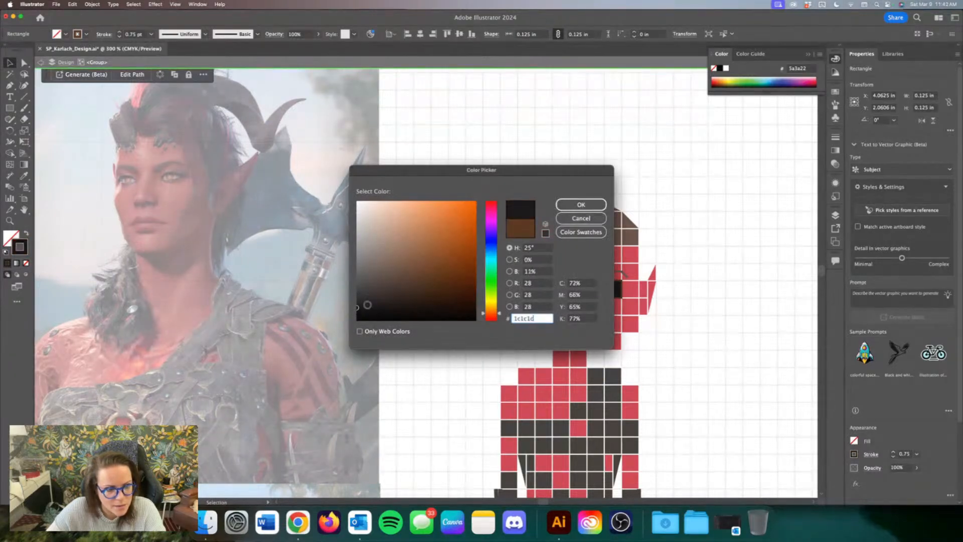
left_click(581, 205)
left_click(472, 292)
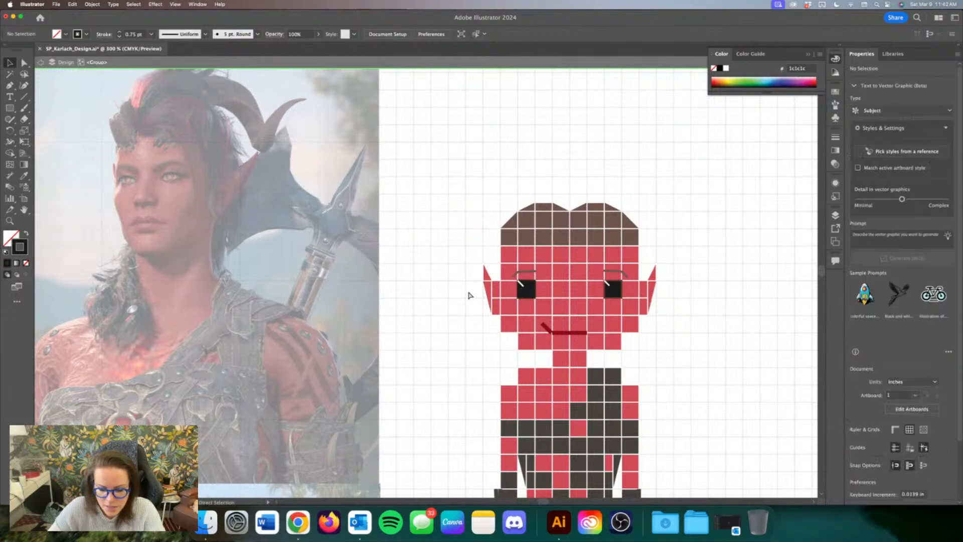
Step: Align the left eye's dark outline square with the grid at X 4.0625 in, Y 2.0625 in
key("super+equal")
left_click(555, 301)
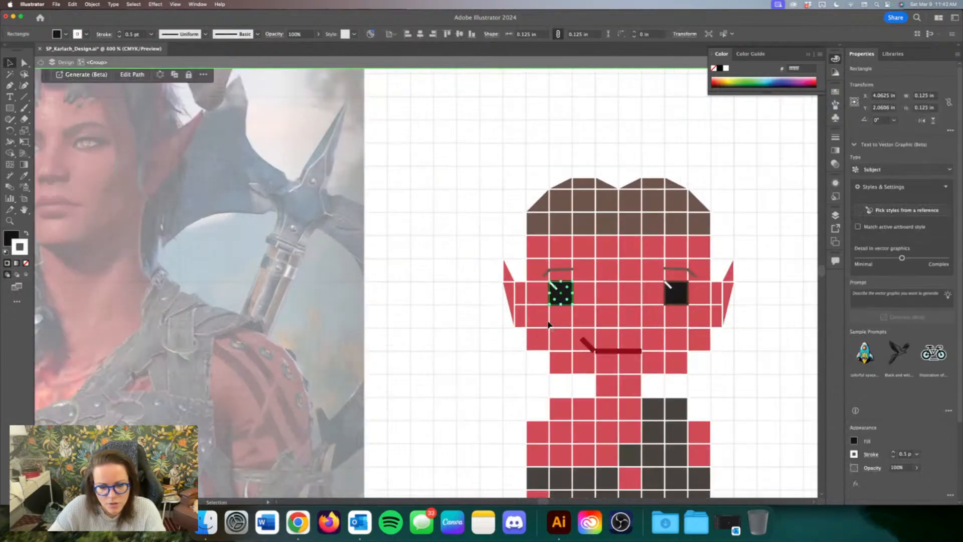
left_click(482, 303)
left_click(570, 282)
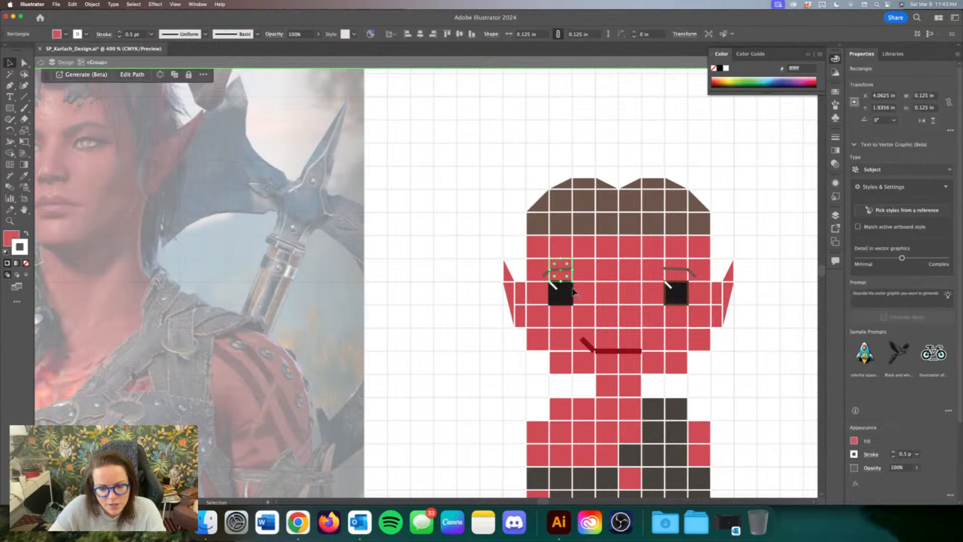
left_click(573, 290)
key("super+equal")
key("super+equal")
key("super+equal")
key("v")
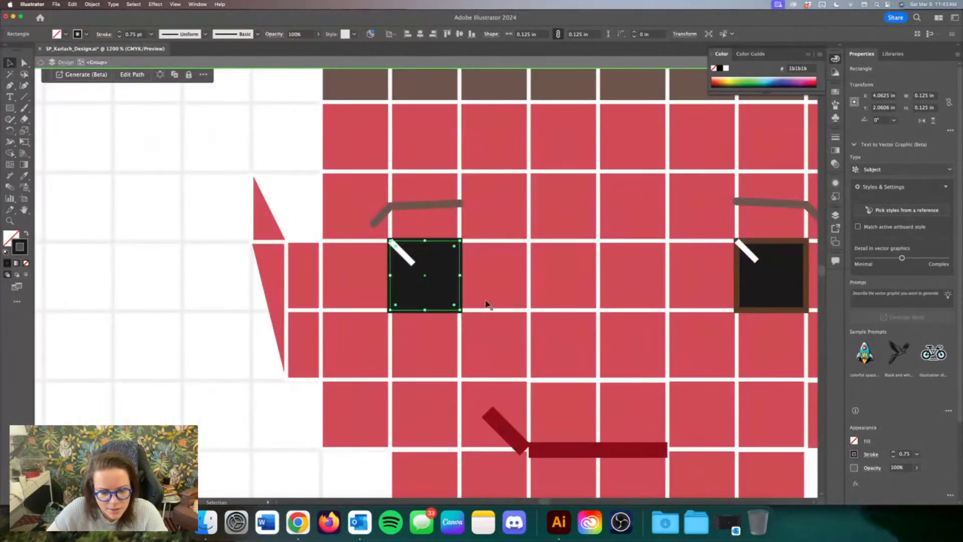
left_click_drag(461, 301, 450, 291)
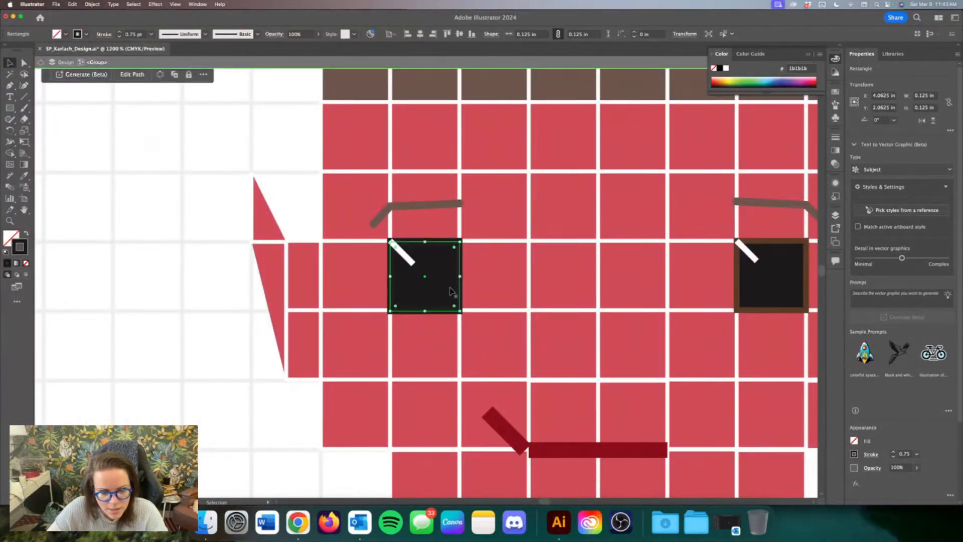
Step: Duplicate the left eye's outline one grid row up and set the copy's stroke colour to white (ffffff)
key("alt+Up")
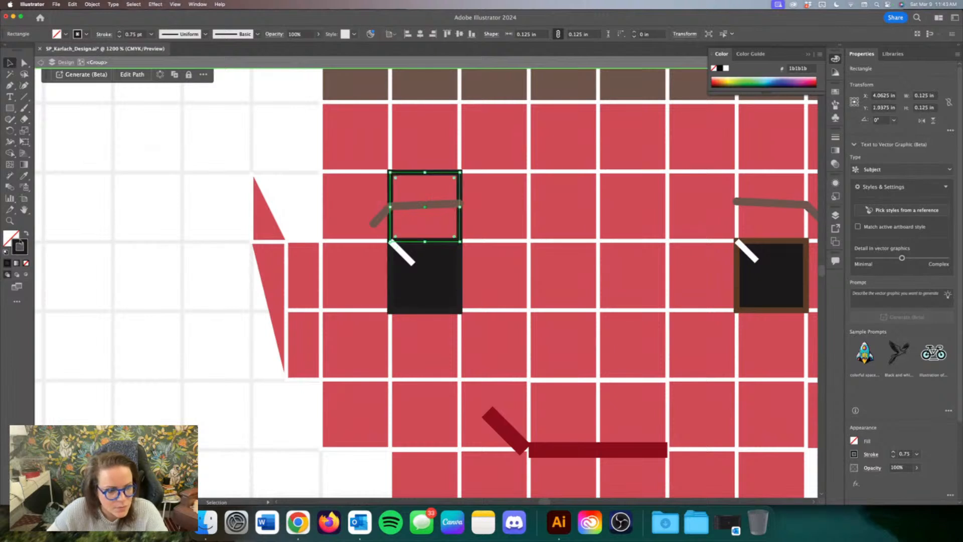
double_click(19, 247)
type("ffffff")
left_click(588, 206)
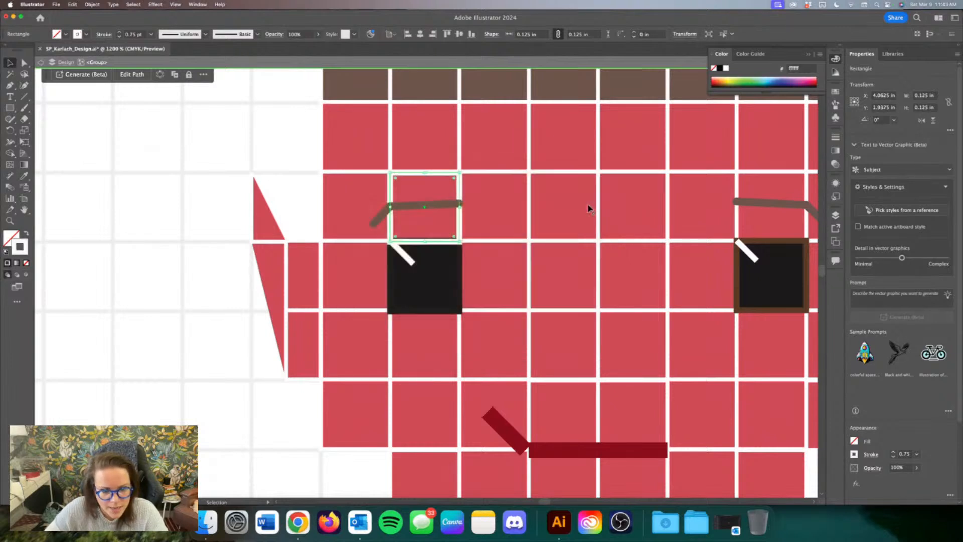
Step: Move the white outline down onto the left eye and shrink it to a 0.1021 in square inside the dark border
key("Down")
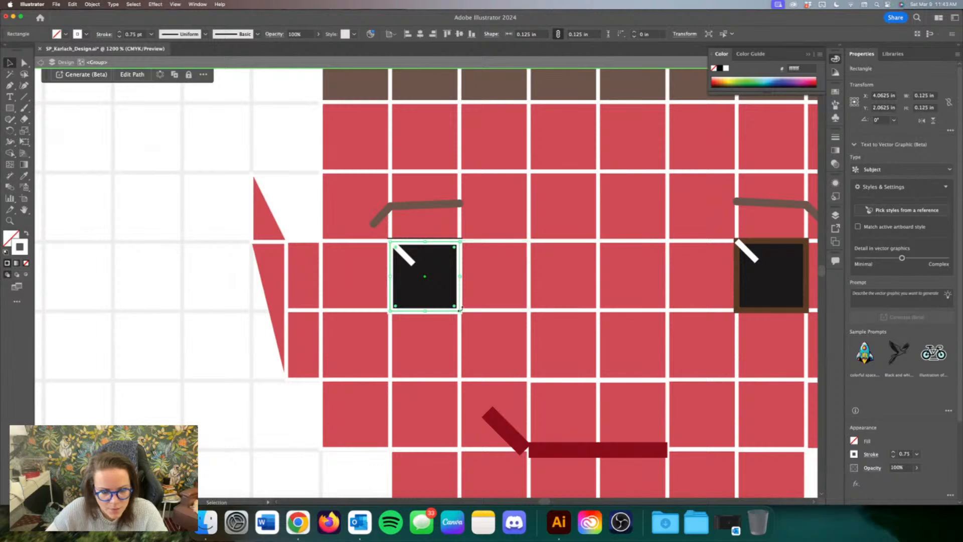
left_click_drag(460, 309, 452, 306)
left_click(190, 328)
Step: Examine how the white-ringed left eye looks on the whole figure compared with the reference picture
key("super+minus")
key("super+minus")
key("super+minus")
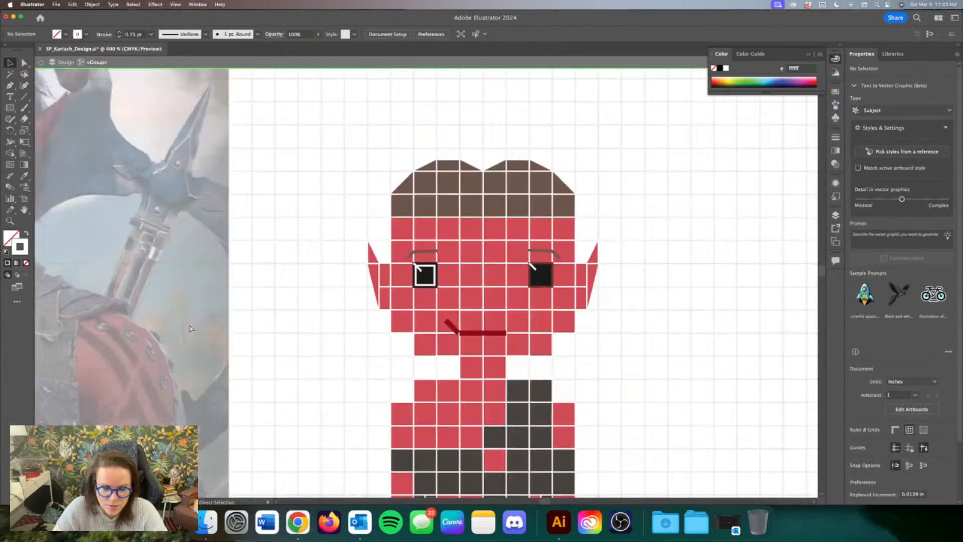
key("super+minus")
key("super+minus")
key("super+minus")
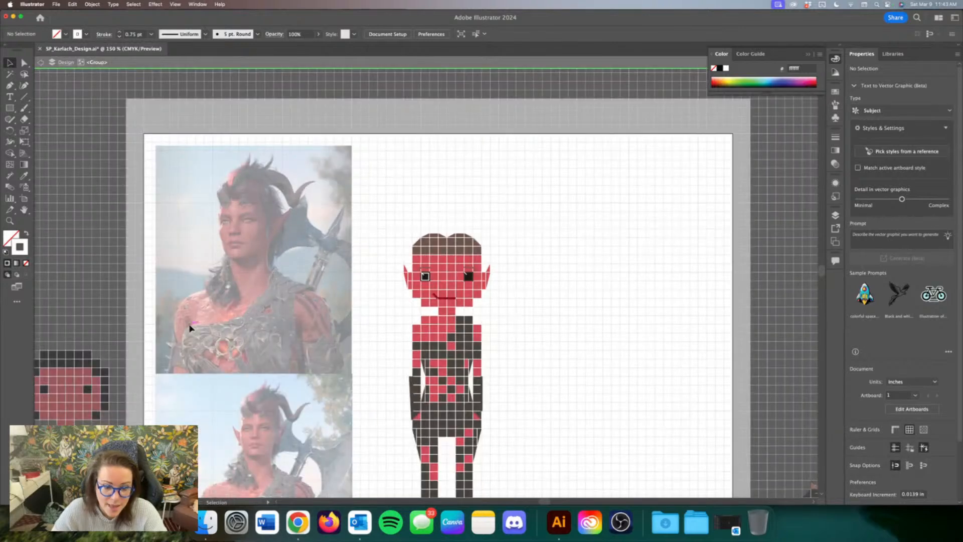
key("super+equal")
key("super+equal")
key("super+equal")
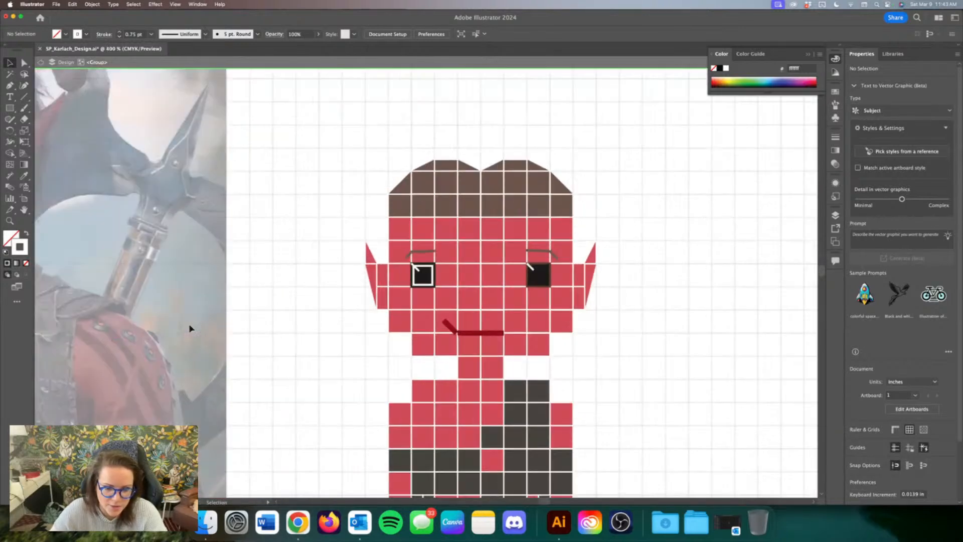
Step: Match the right eye's brown outline to the near-black outline of the left eye with the Eyedropper
left_click(423, 275)
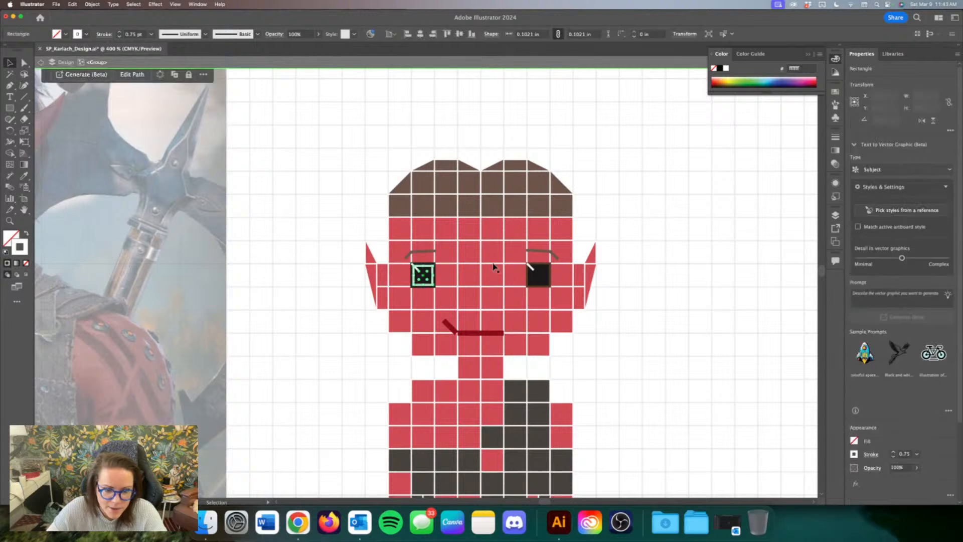
key("i")
left_click(538, 265)
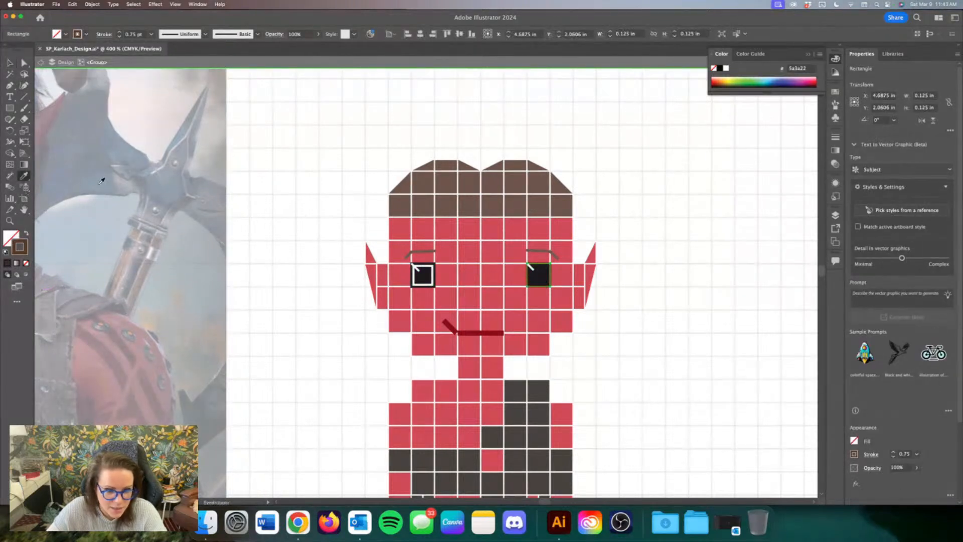
left_click(436, 259)
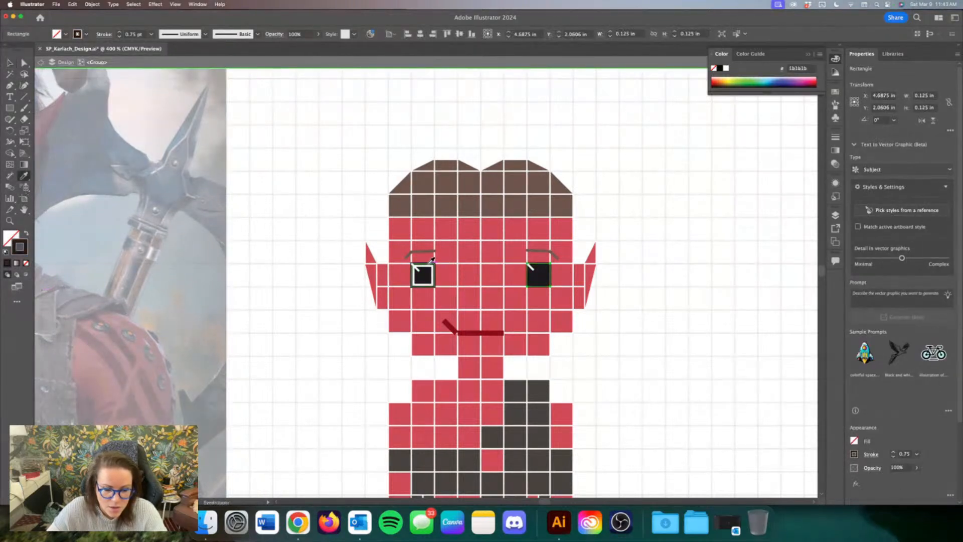
Step: Delete the brown eyebrow groups above both eyes
key("super+equal")
key("super+equal")
key("super+equal")
scroll(436, 260, "left", 3)
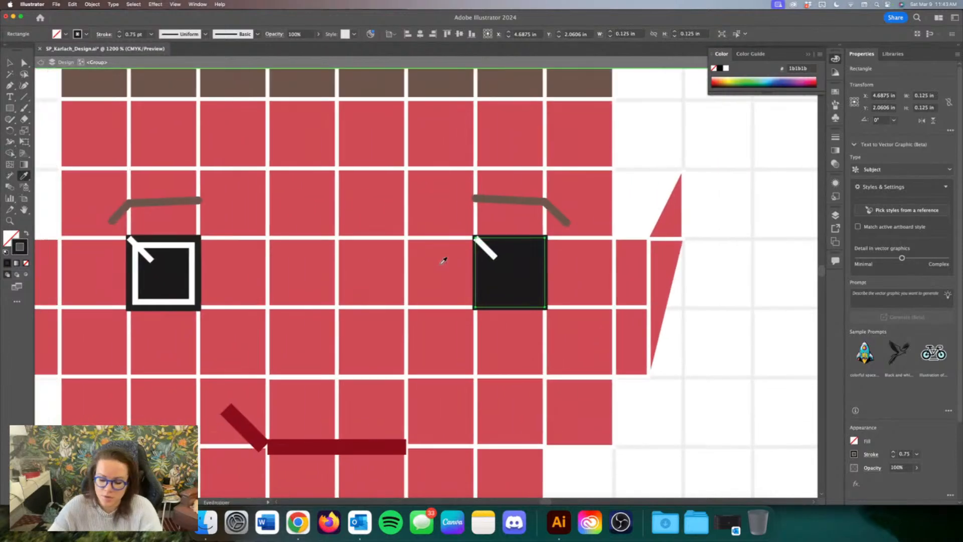
scroll(443, 261, "left", 2)
key("v")
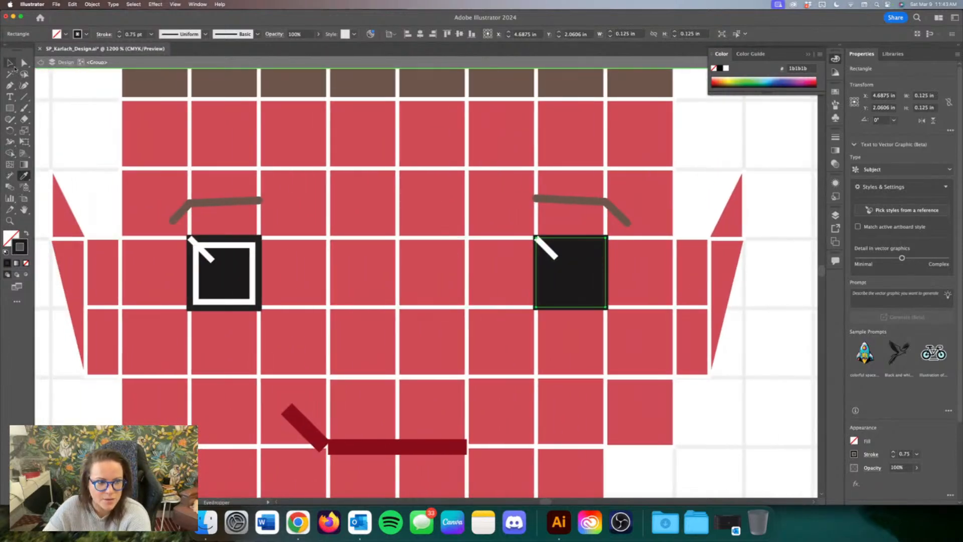
scroll(241, 215, "left", 2)
left_click(253, 208)
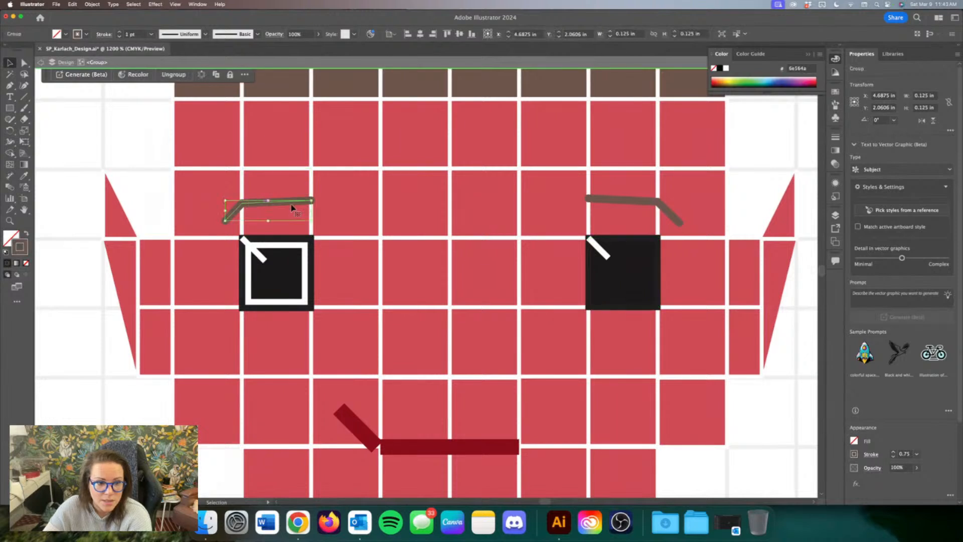
key("Delete")
left_click(633, 202)
left_click(633, 201)
key("Delete")
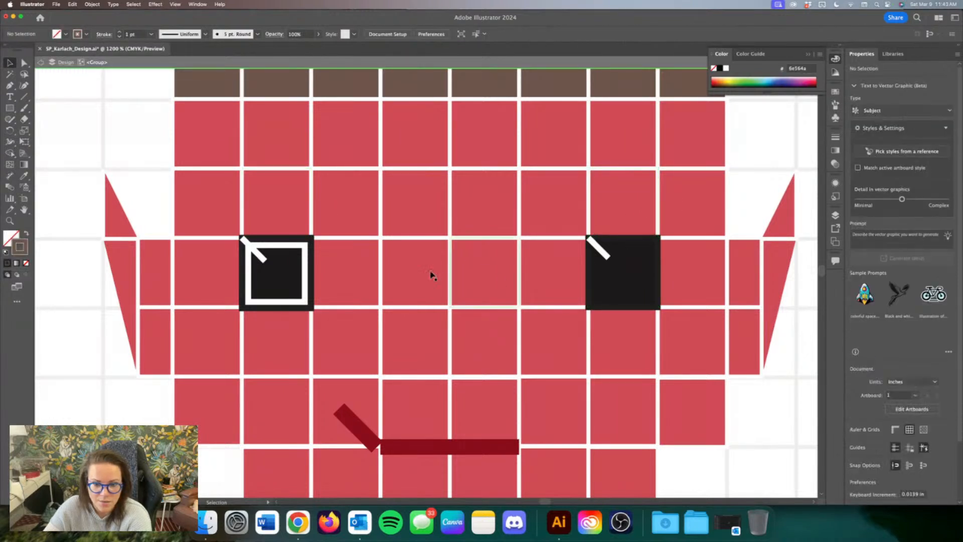
Step: Delete the white square outline inside the left eye
scroll(282, 253, "up", 1)
left_click(262, 244)
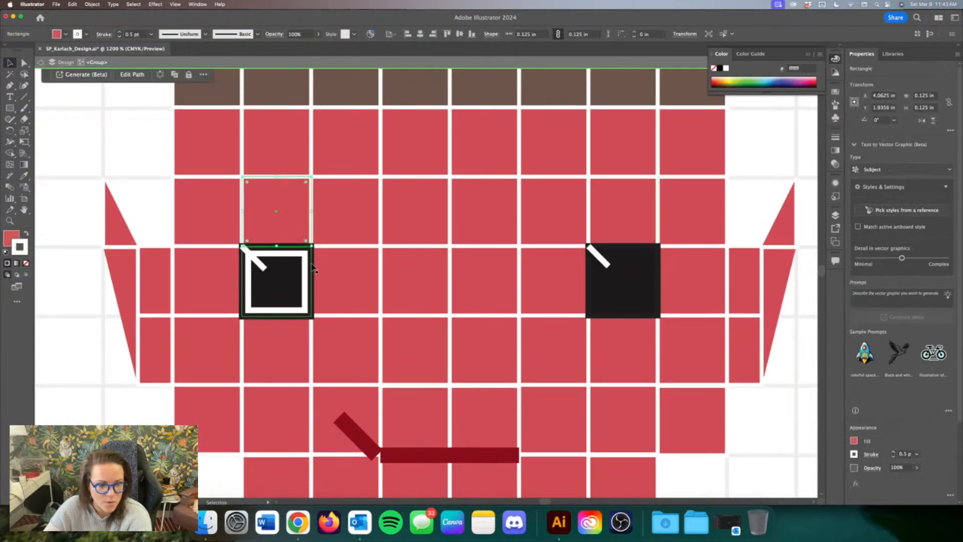
left_click(315, 269)
key("Delete")
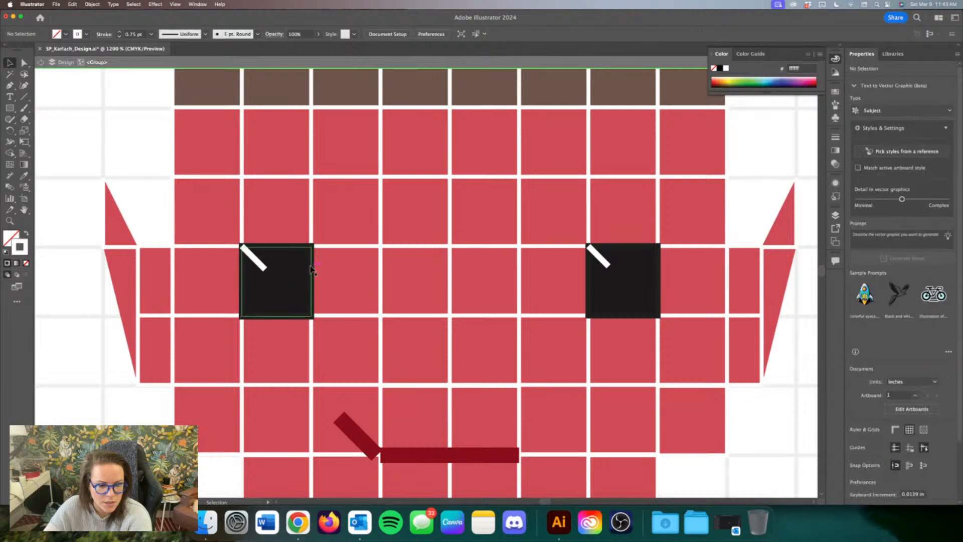
Step: Draw a horizontal and a diagonal 0.75 pt near-black lash with rounded ends at the upper outer corner of each eye
left_click(263, 266)
left_click(24, 97)
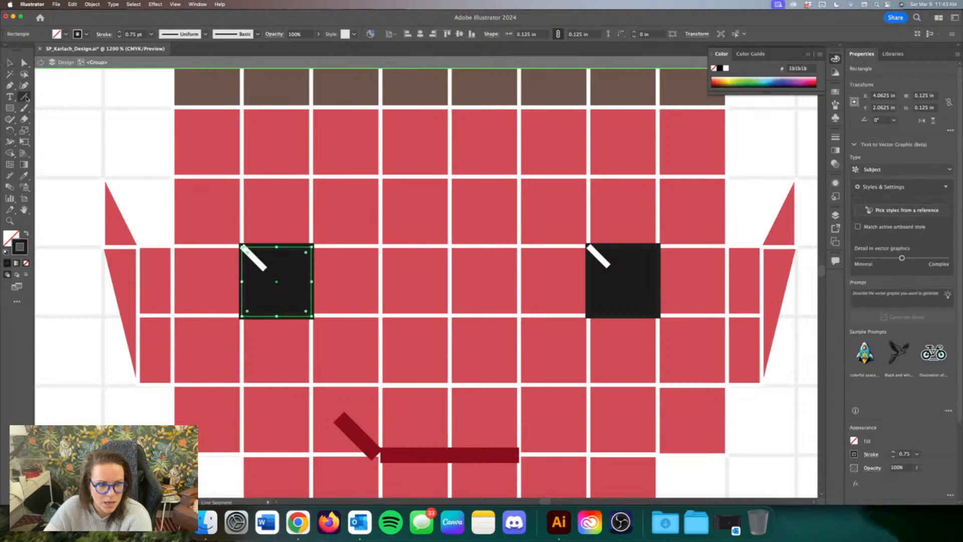
left_click_drag(205, 246, 243, 246)
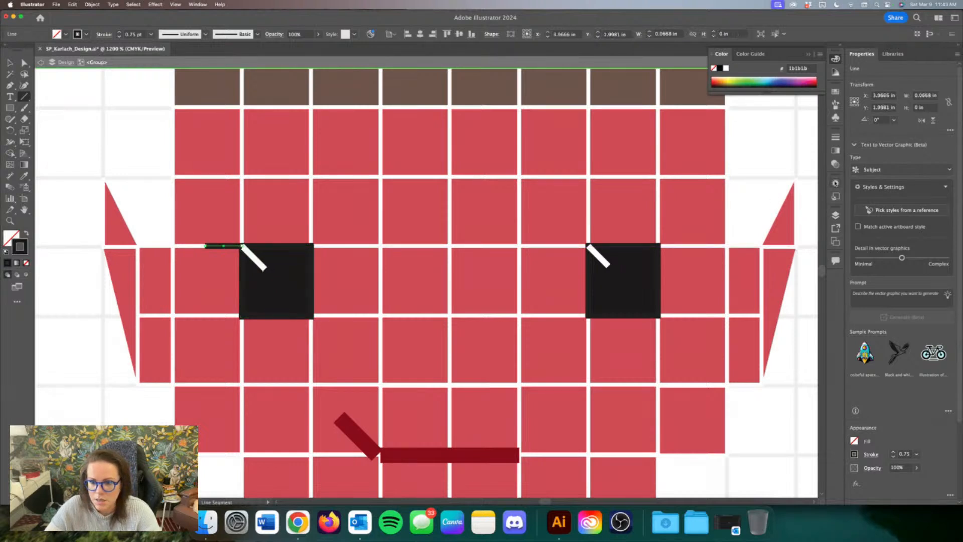
left_click(836, 183)
left_click(745, 206)
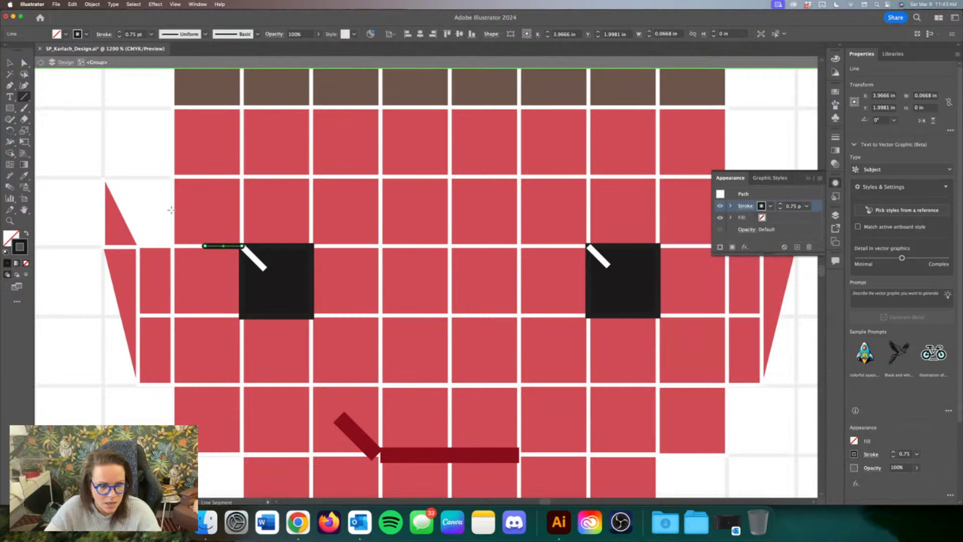
left_click_drag(205, 211, 241, 247)
left_click_drag(658, 246, 697, 246)
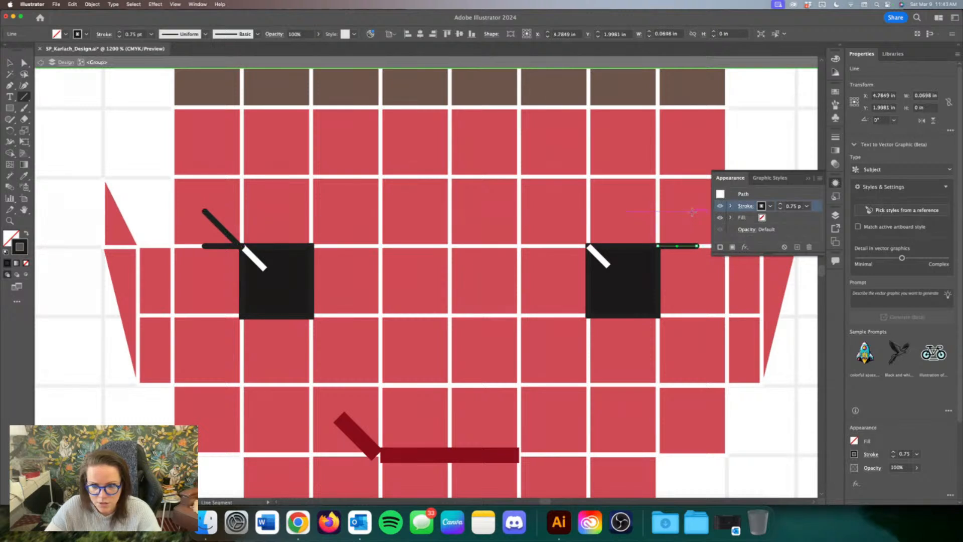
left_click_drag(693, 212, 659, 246)
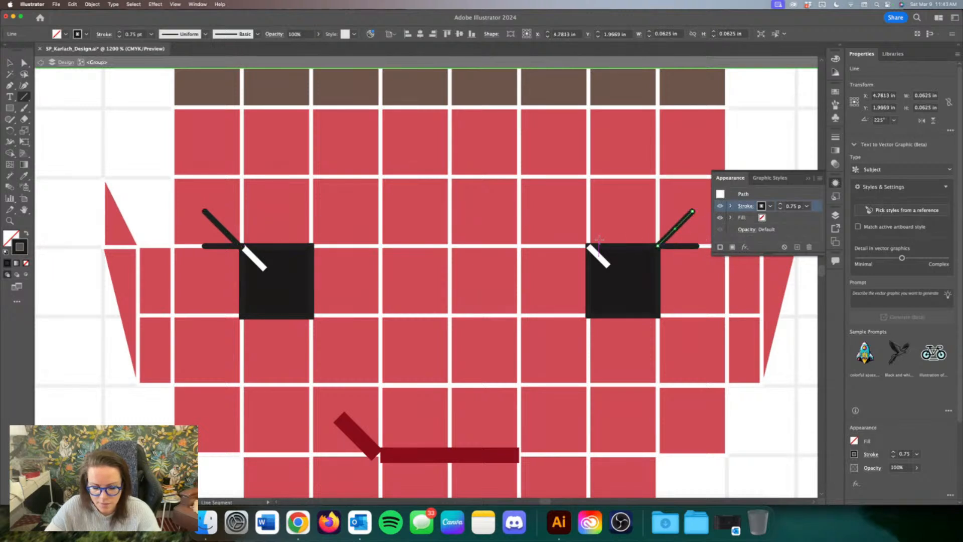
Step: Examine how the upper lashes look on the whole figure beside the reference pictures
key("super+minus")
key("super+minus")
key("super+minus")
key("super+minus")
key("super+minus")
key("super+minus")
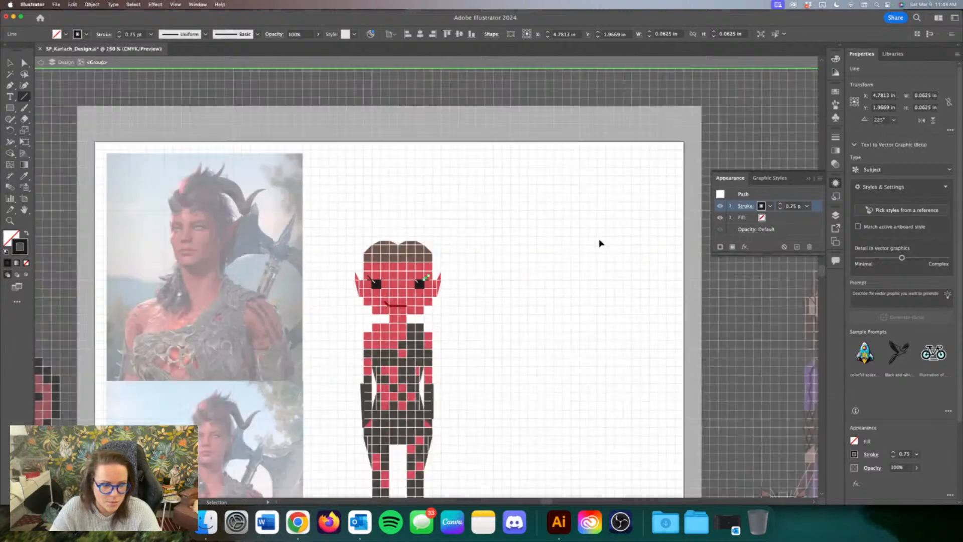
key("super+plus")
key("super+plus")
key("super+plus")
key("super+plus")
key("super+plus")
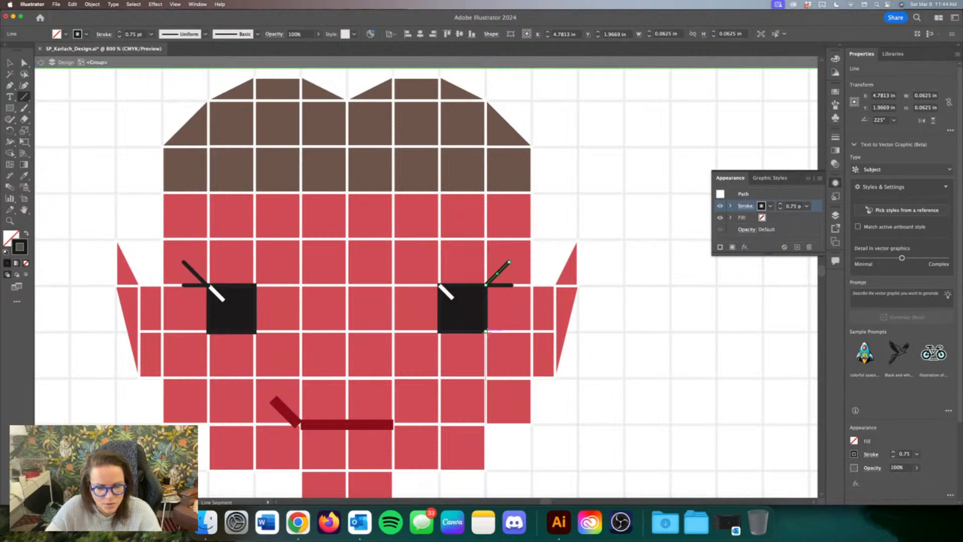
Step: Draw a short, slightly upward-slanting near-black lash at the lower outer corner of each eye
left_click_drag(486, 331, 512, 320)
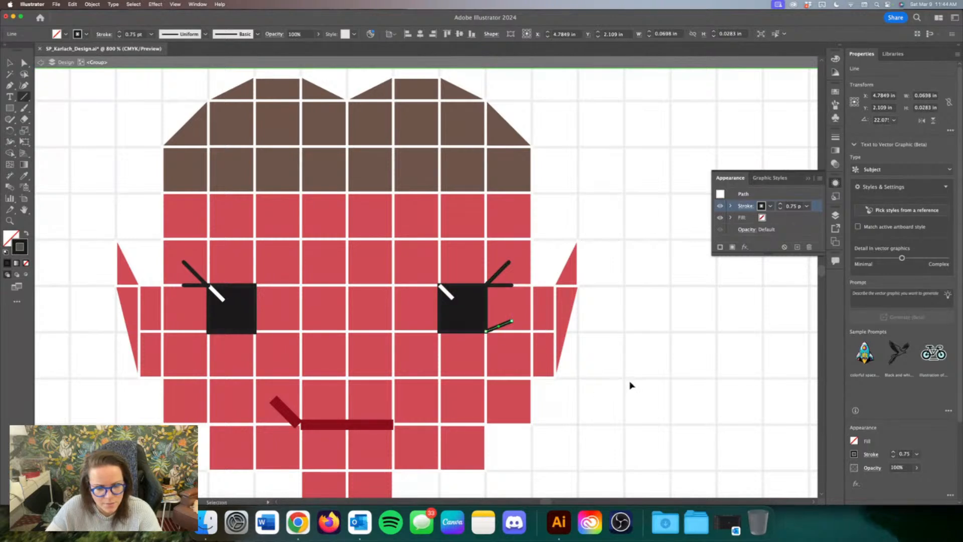
key("super+z")
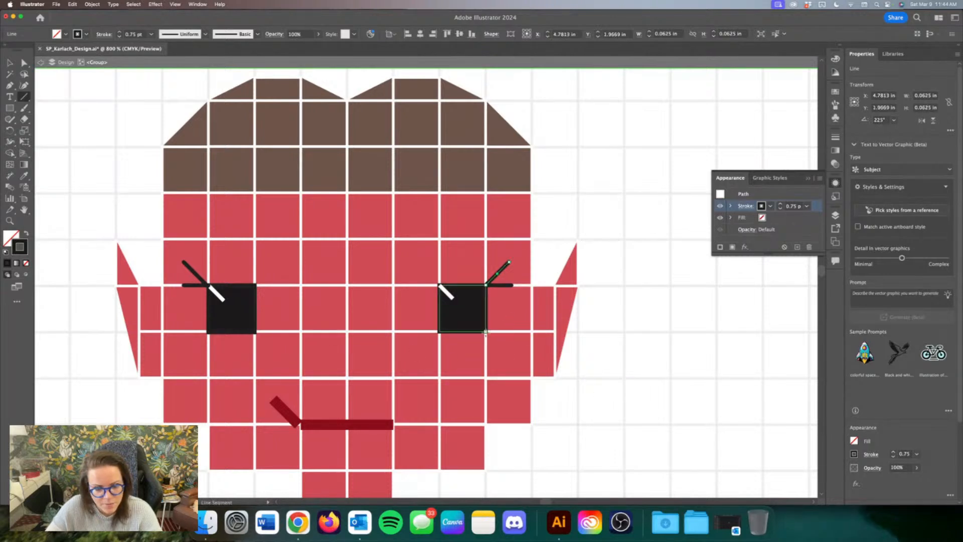
mouse_move(486, 333)
left_mouse_down()
mouse_move(511, 311)
mouse_move(508, 332)
mouse_move(509, 323)
left_mouse_up()
mouse_move(208, 331)
left_mouse_down()
mouse_move(177, 307)
mouse_move(184, 323)
left_mouse_up()
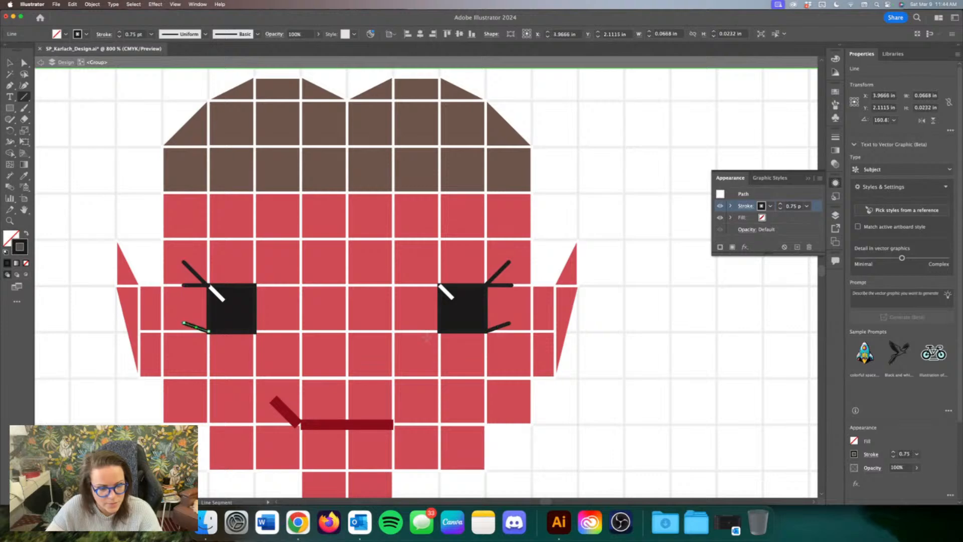
left_click(10, 63)
left_click(127, 113)
scroll(137, 115, "left", 3)
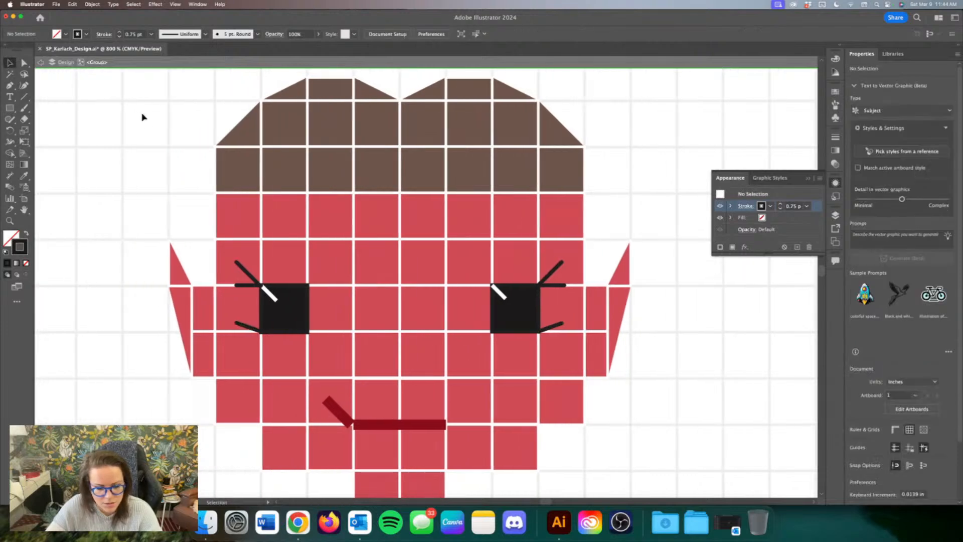
Step: Delete the lower lash of both eyes
key("super+minus")
key("super+minus")
key("super+minus")
key("super+minus")
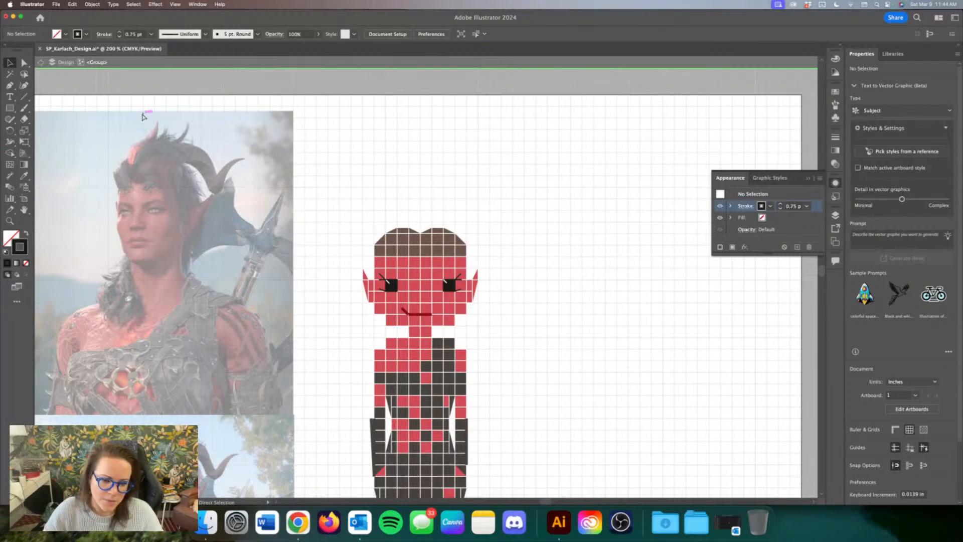
key("super+equal")
key("super+equal")
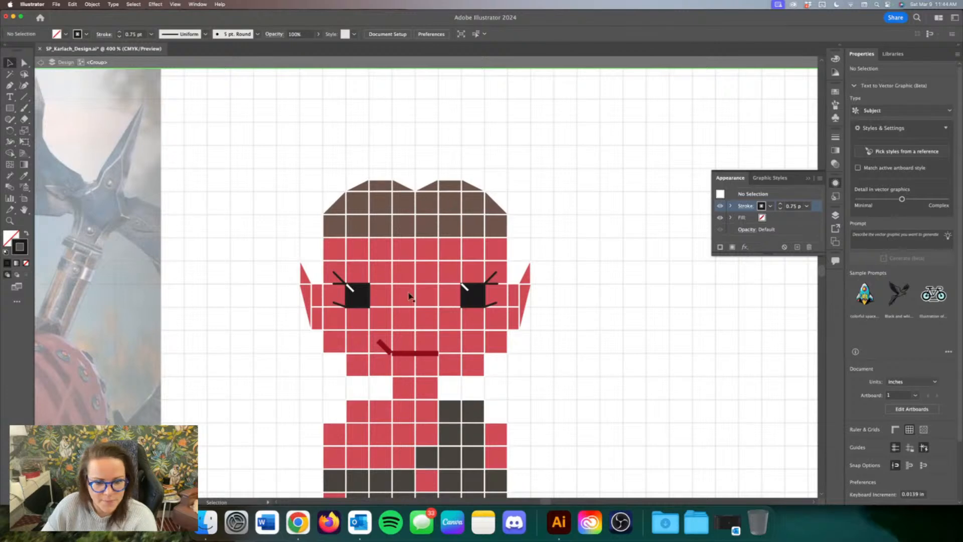
left_click(490, 304)
key("Delete")
left_click(341, 305)
key("Delete")
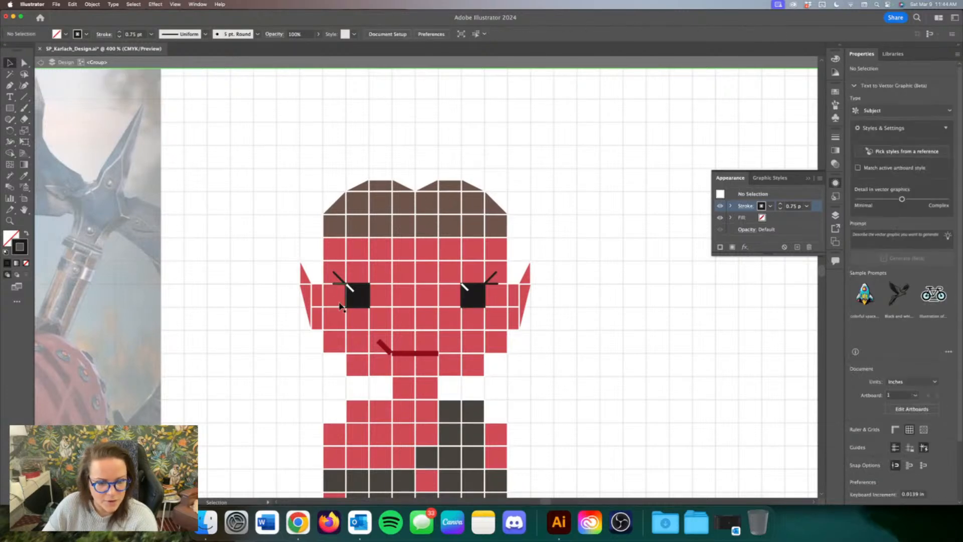
Step: Try to fill the left eye square with the iris colour sampled from the dimmed reference picture
scroll(343, 307, "left", 2)
scroll(361, 307, "left", 8)
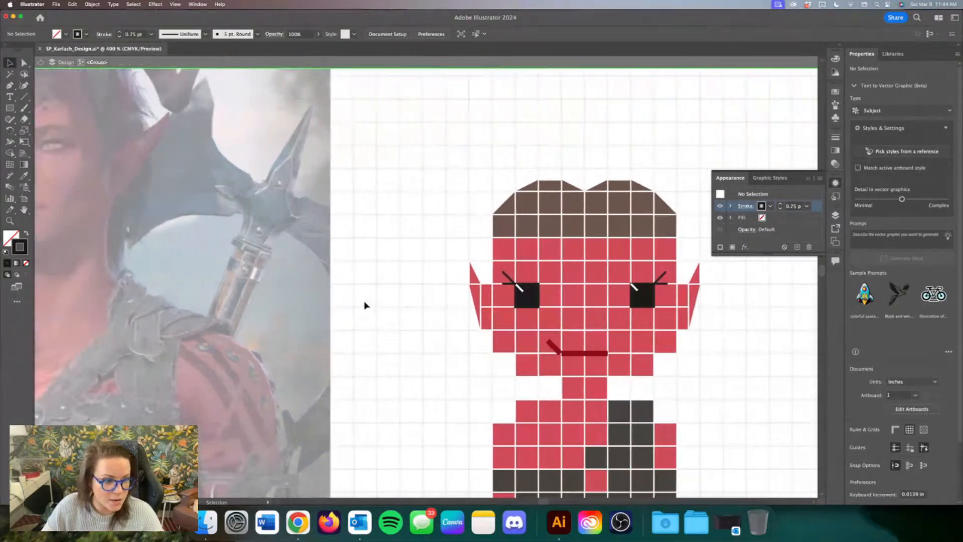
left_click(576, 290)
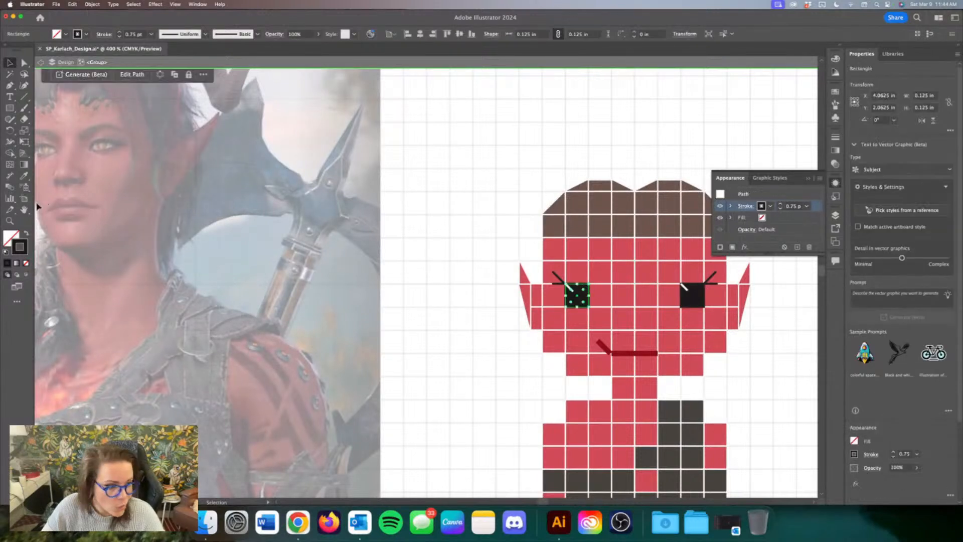
left_click(24, 176)
key("shift+x")
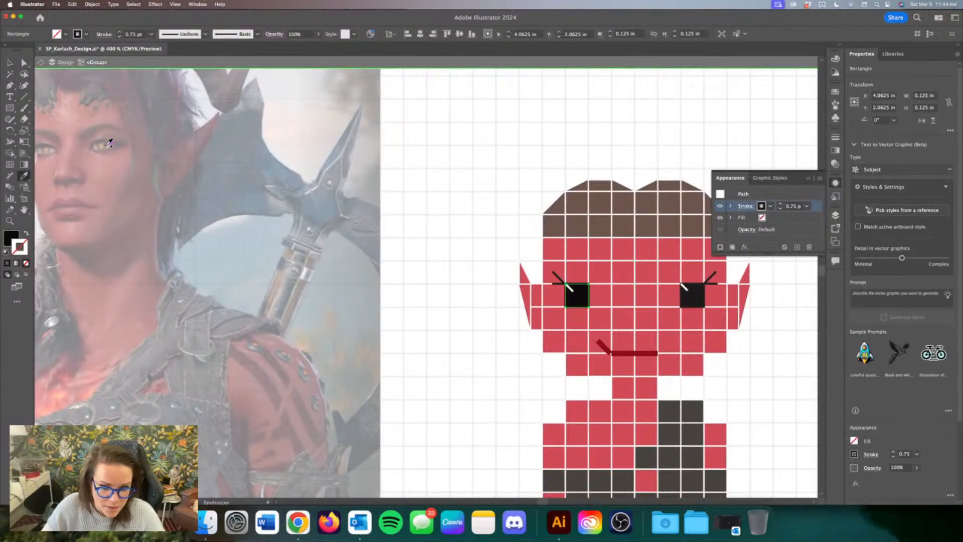
left_click(107, 143)
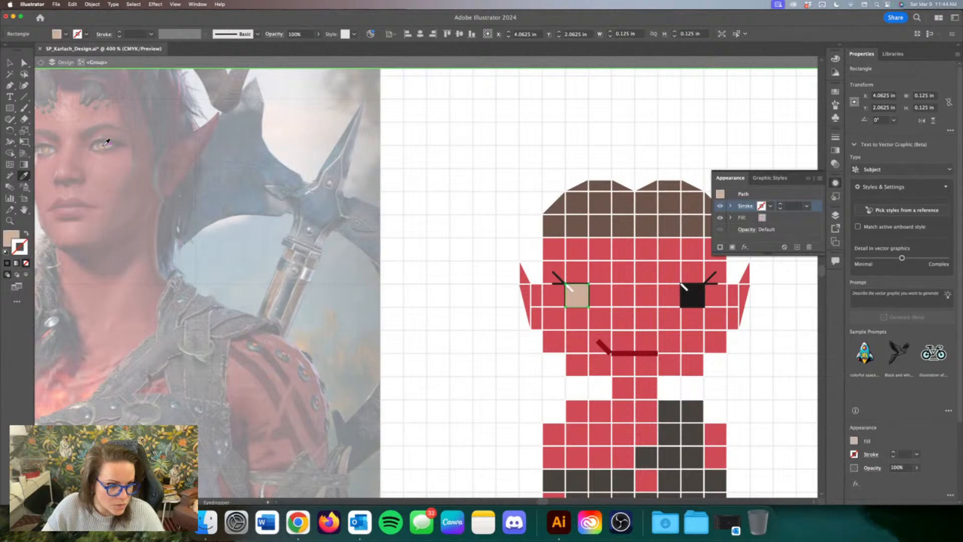
key("super+z")
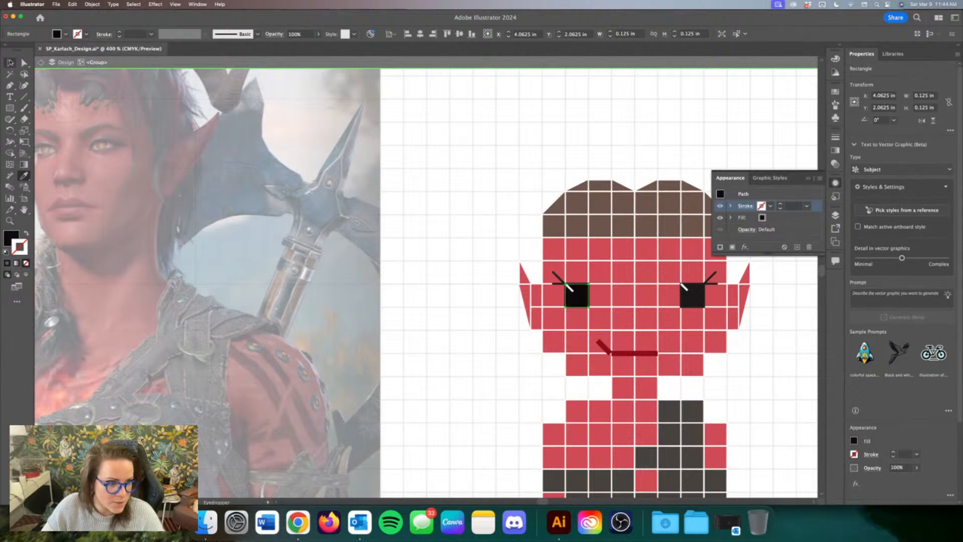
Step: Leave the isolated group, sample the reference picture's iris, find the brighter orange c46e33 in the Color Picker and discard the change
left_click(11, 63)
double_click(158, 162)
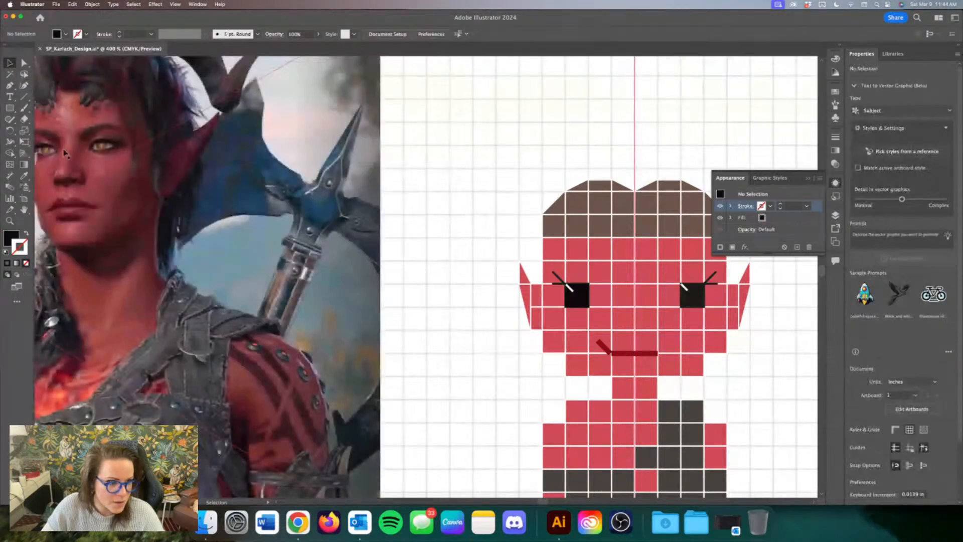
key("i")
left_click(107, 142)
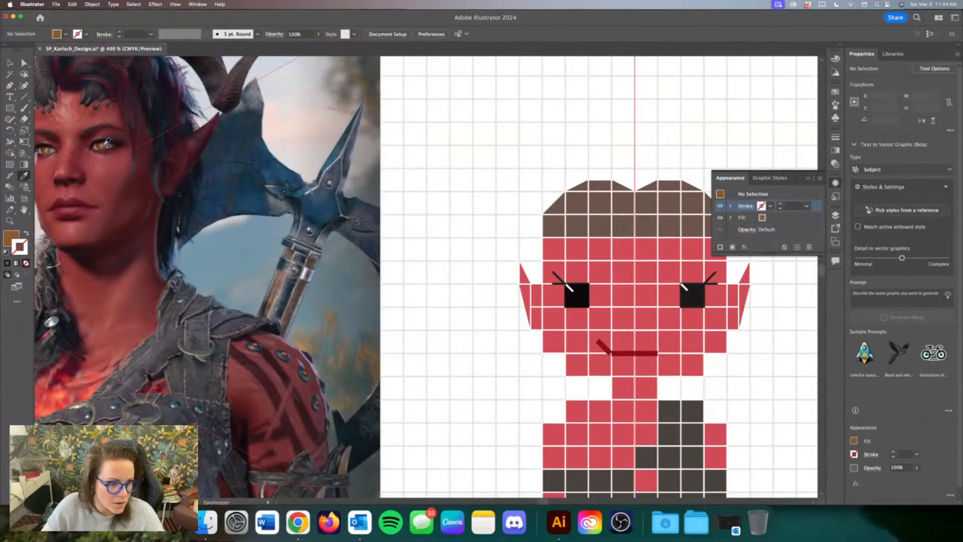
left_click(105, 142)
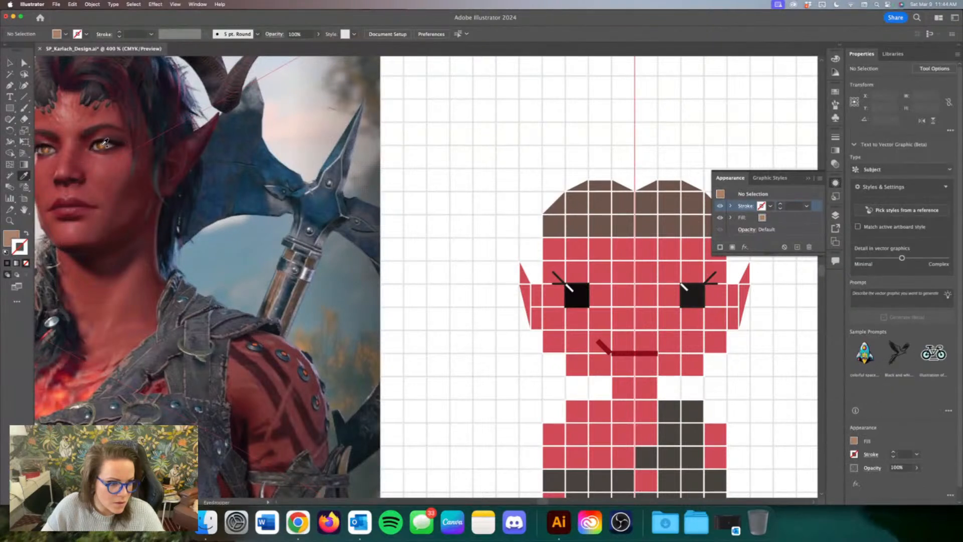
left_click(106, 143)
double_click(11, 235)
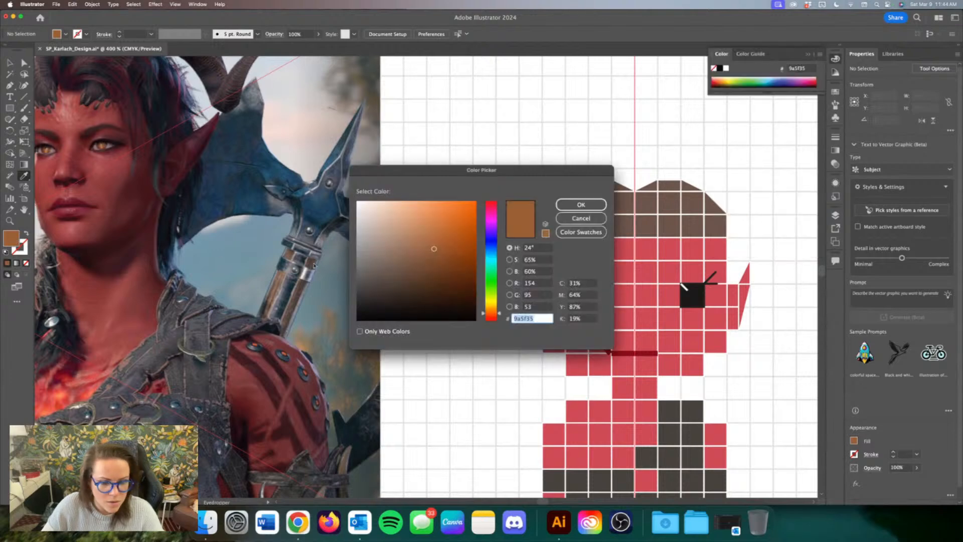
type("c46e33")
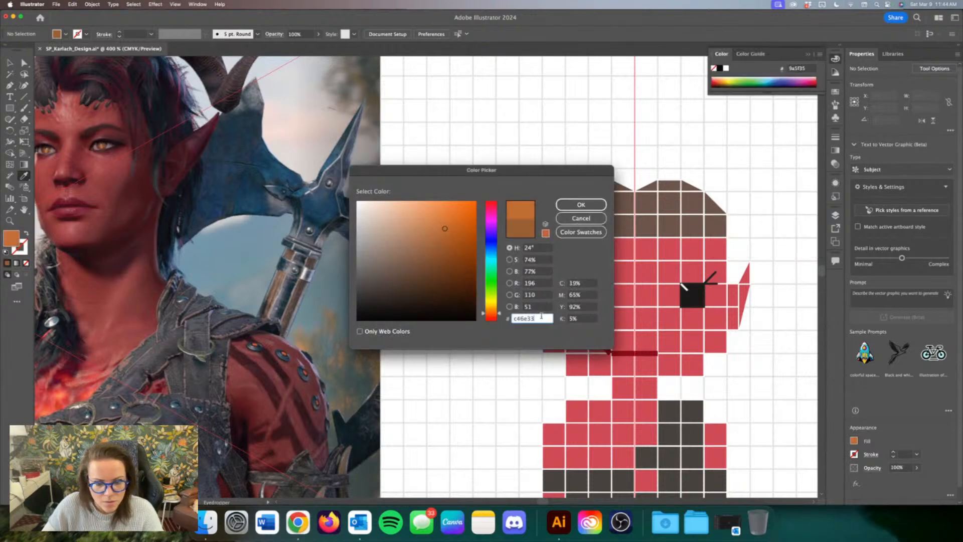
left_click(581, 217)
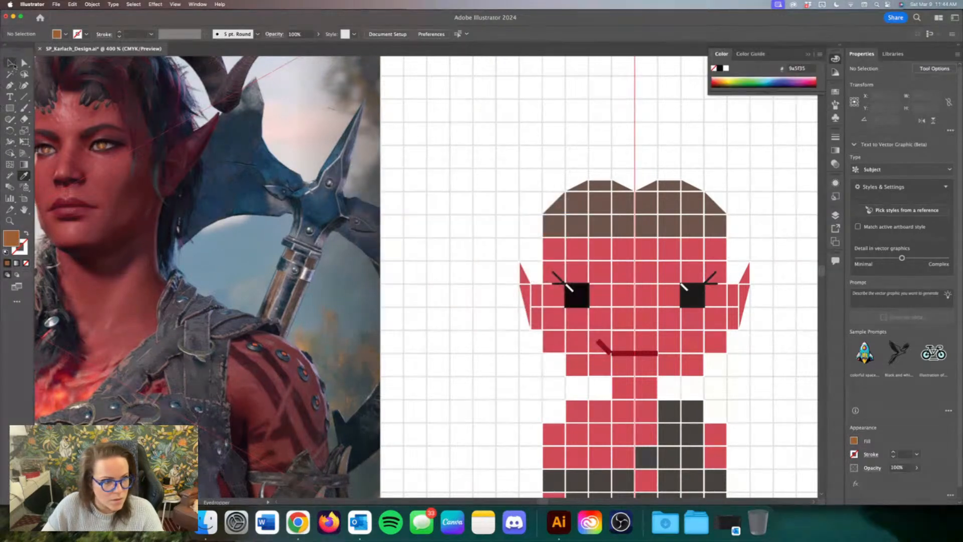
Step: Isolate the figure's group again to edit the left eye
left_click(12, 64)
scroll(501, 266, "right", 2)
left_click(524, 287)
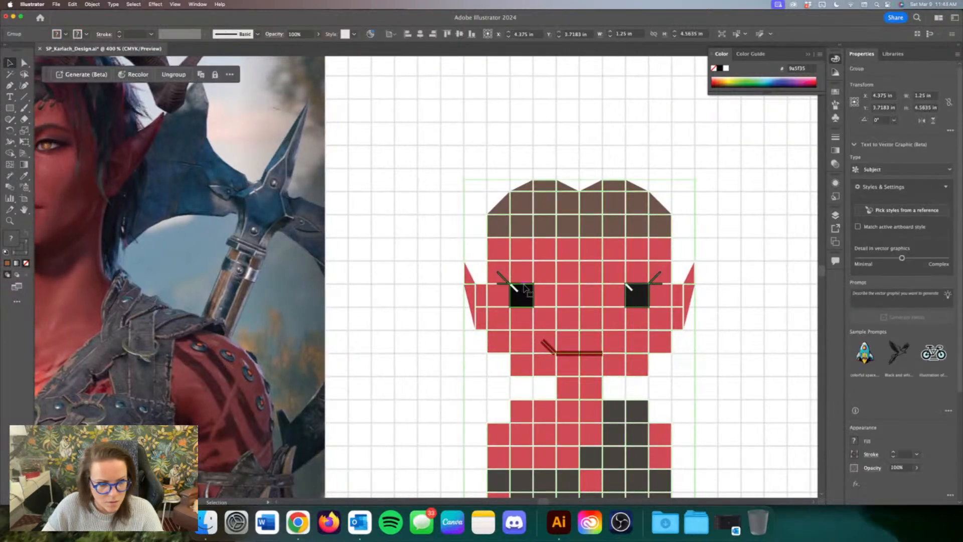
double_click(536, 290)
left_click(524, 292)
left_click(420, 320)
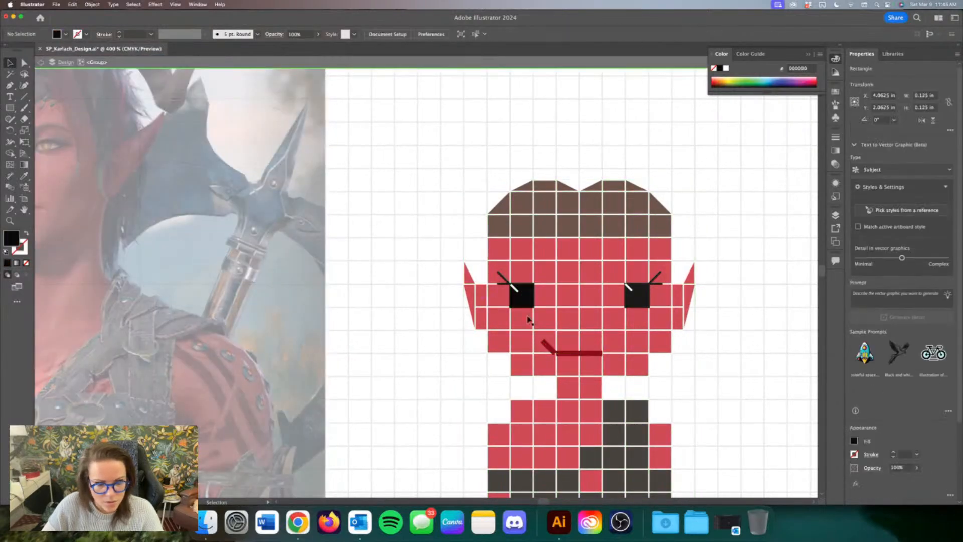
left_click(521, 296)
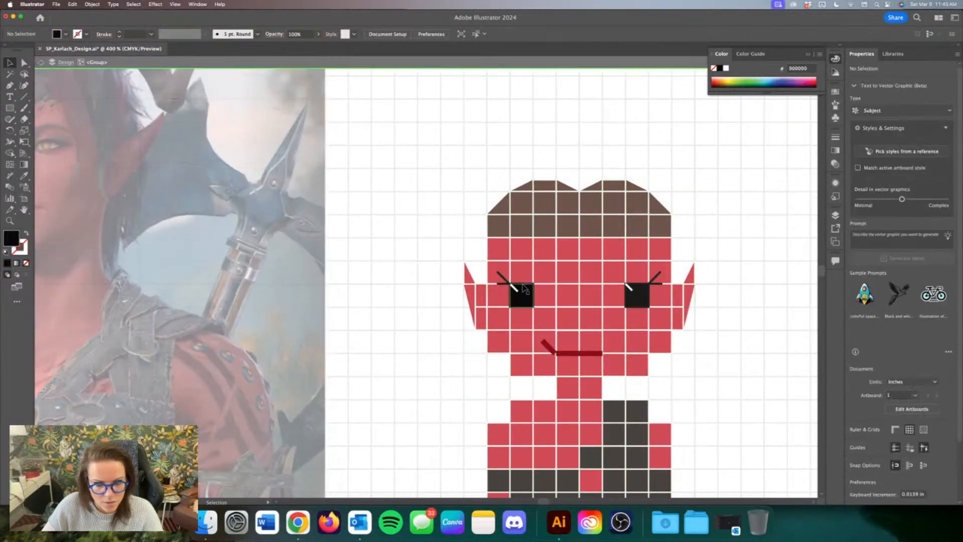
left_click(337, 321)
Step: Move the black square up off the left eye and delete the dark filled square beneath it
key("super+equal")
key("super+equal")
key("super+equal")
scroll(372, 296, "right", 1)
scroll(381, 295, "down", 1)
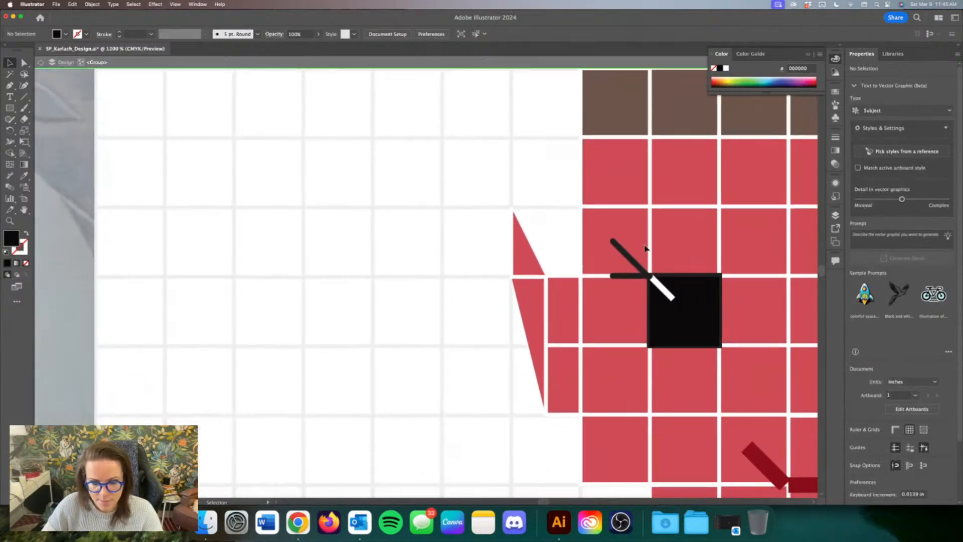
left_click_drag(713, 304, 713, 227)
left_click(705, 306)
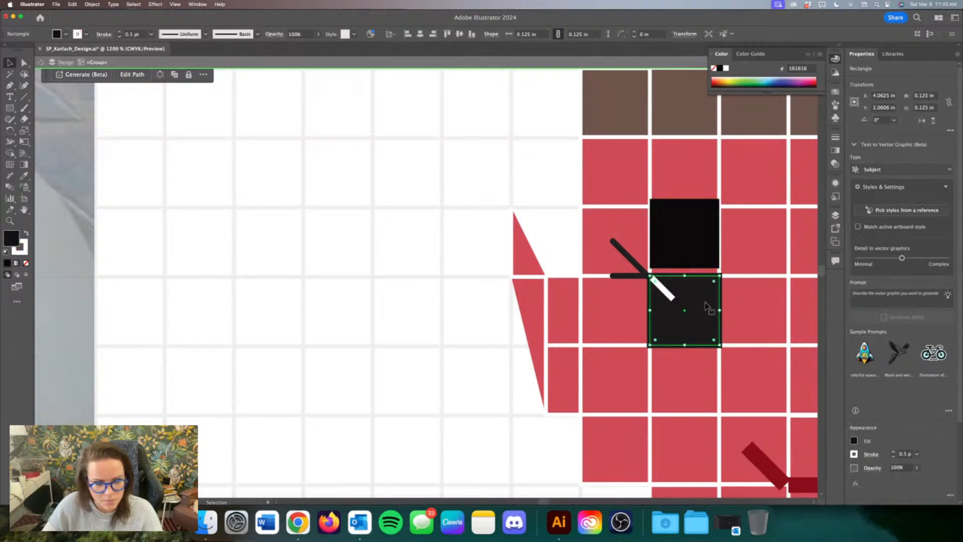
left_click_drag(705, 307, 477, 335)
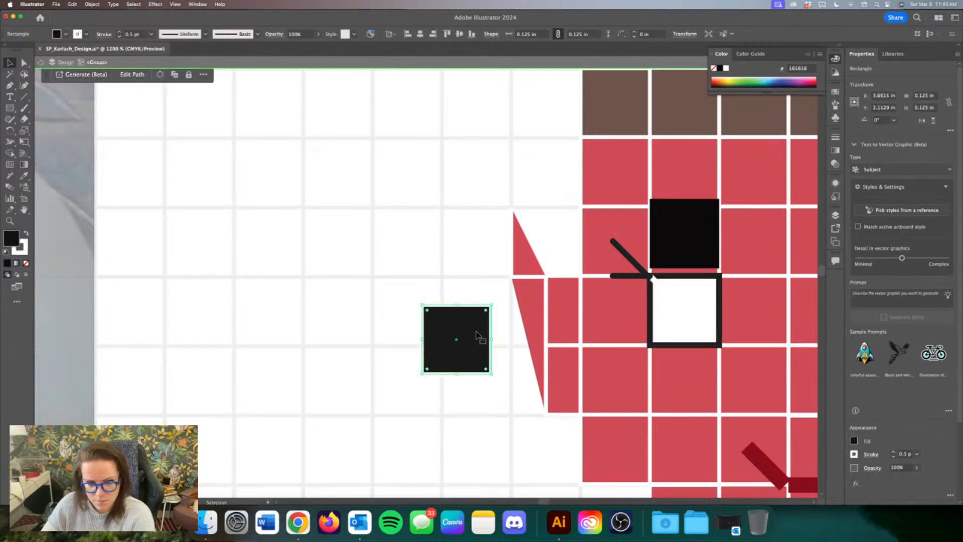
key("Delete")
Step: Set the stroke colour of the left eye's square outline to orange c46e33
left_click(662, 280)
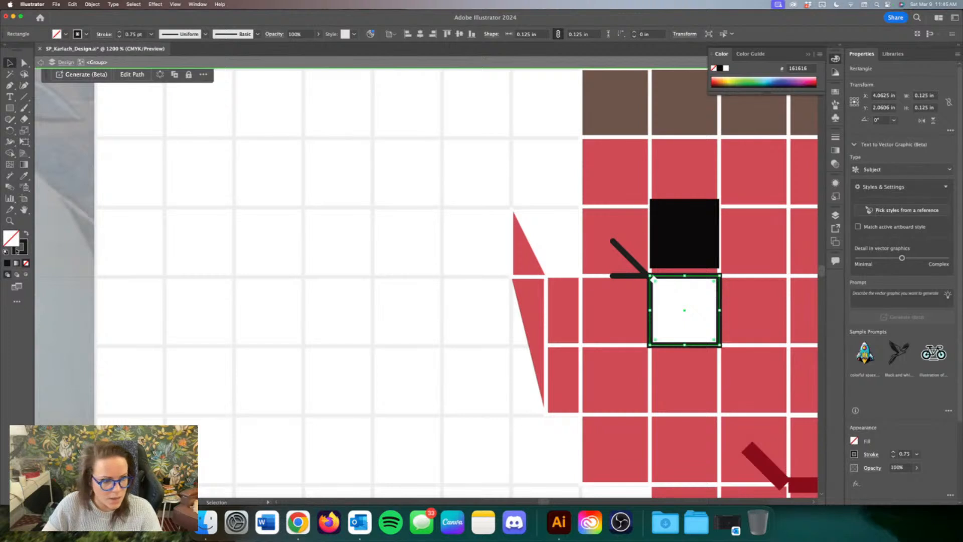
double_click(16, 250)
type("c46e33")
left_click(560, 206)
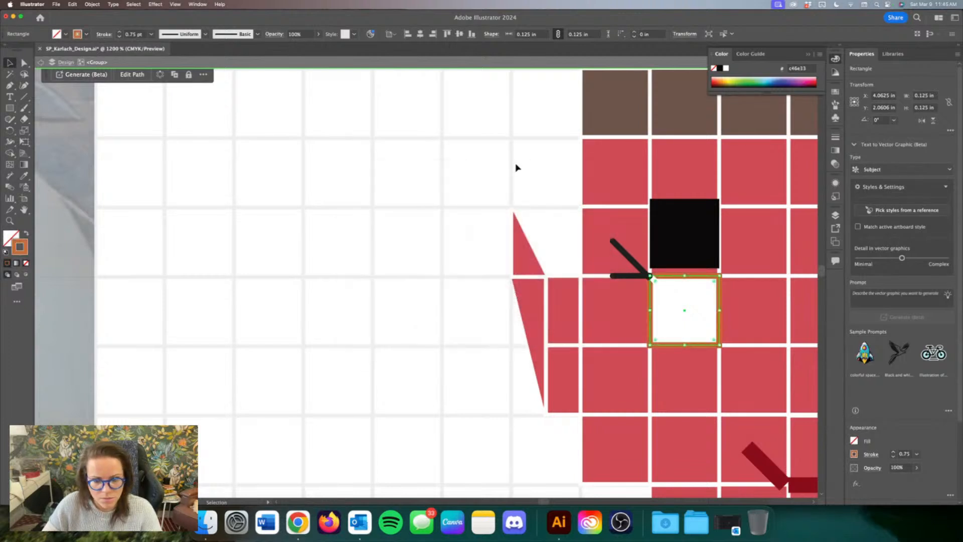
Step: Move the black square back down so it fills the left eye's grid cell over the orange outline
left_click(518, 169)
left_click(714, 224)
left_click_drag(717, 223, 718, 231)
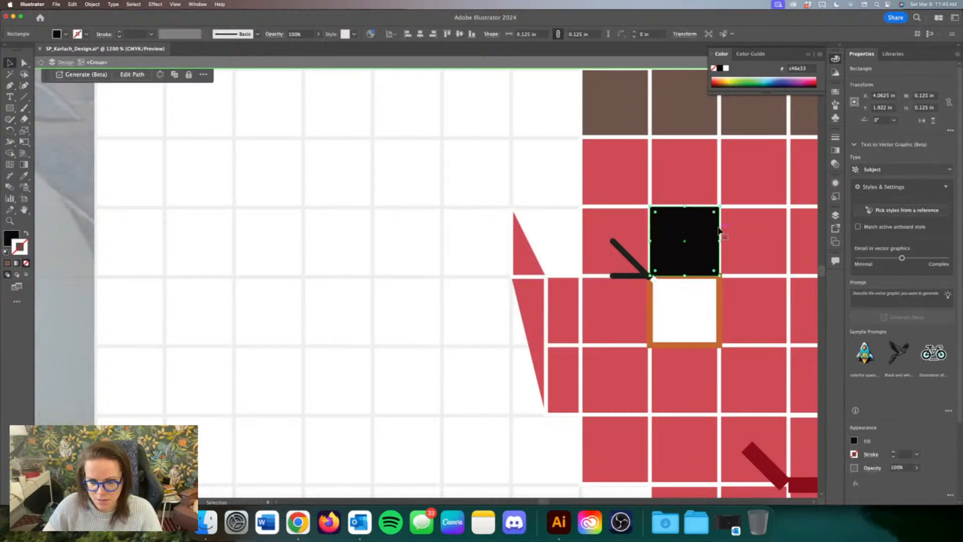
key("shift+Down")
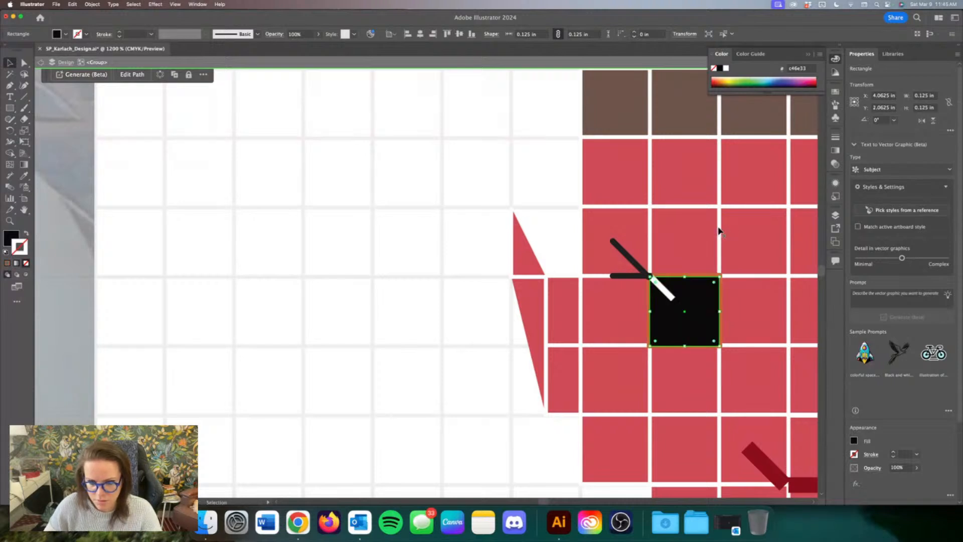
left_click(541, 218)
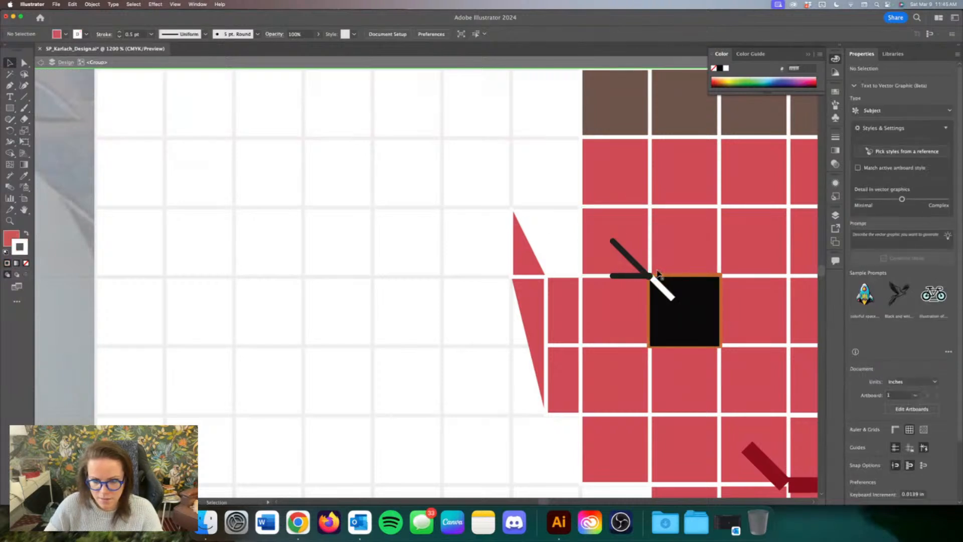
Step: Arrange the left eye's black square behind its orange outline
right_click(679, 287)
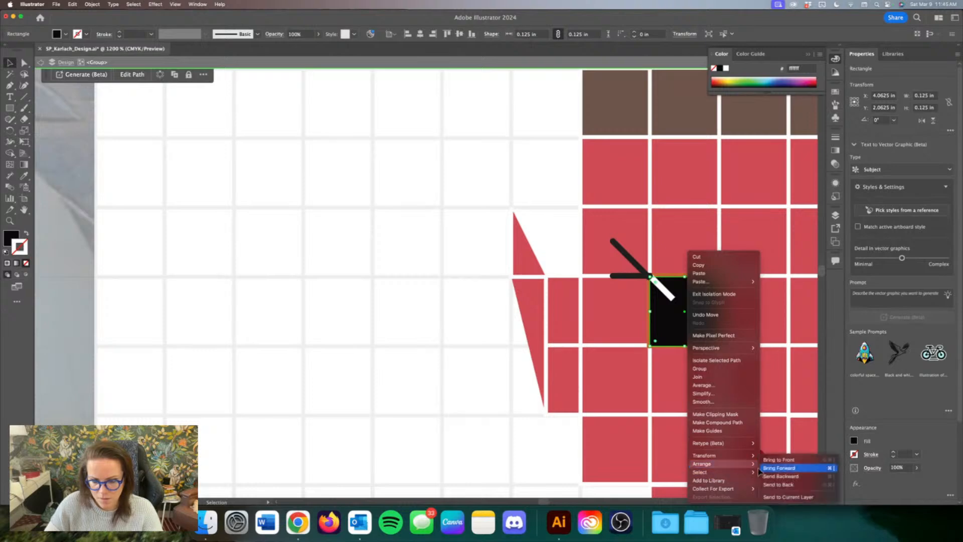
left_click(407, 392)
left_click(407, 392)
key("super+minus")
key("super+minus")
key("super+minus")
key("super+minus")
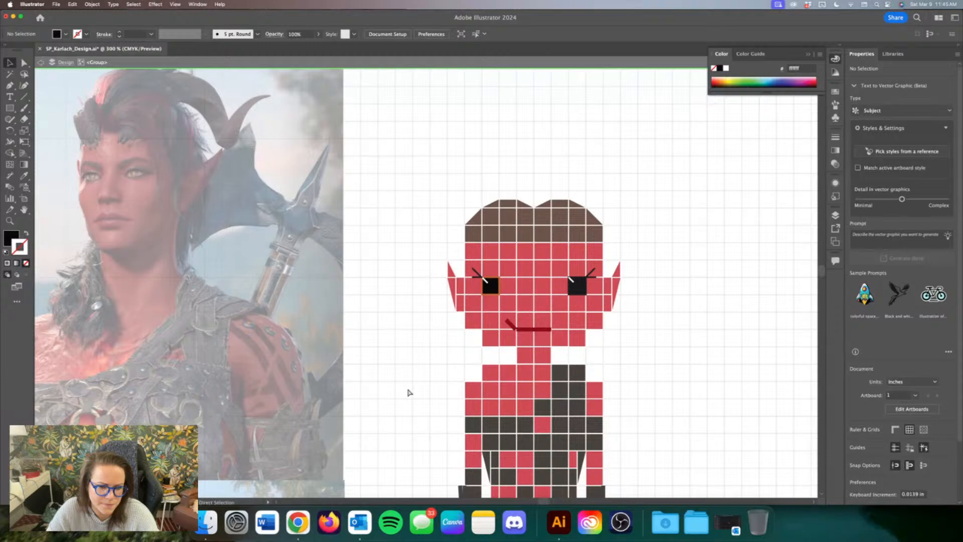
Step: Recolour the right eye's square outline by sampling the left eye's orange stroke with the Eyedropper
key("super+plus")
key("super+plus")
key("super+plus")
key("super+plus")
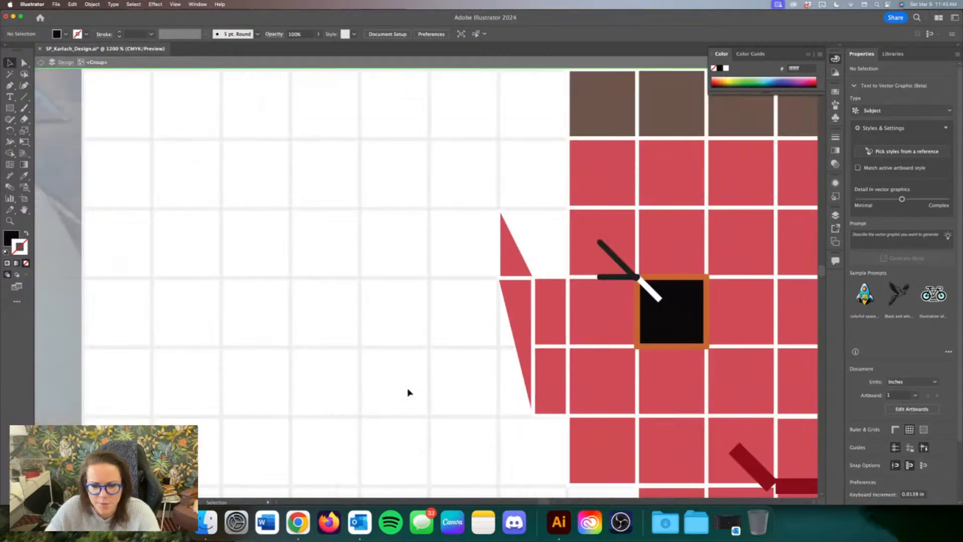
scroll(408, 393, "right", 5)
scroll(400, 305, "right", 5)
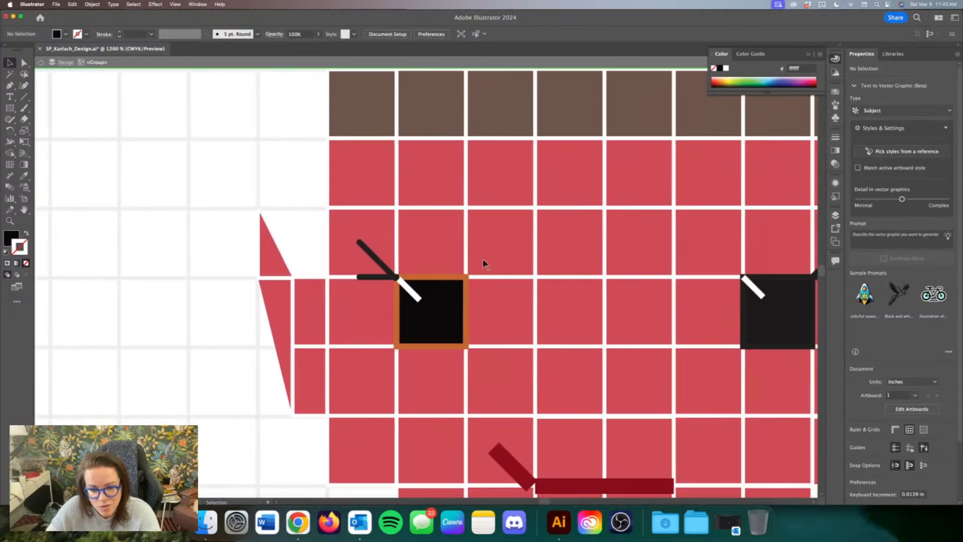
left_click(365, 278)
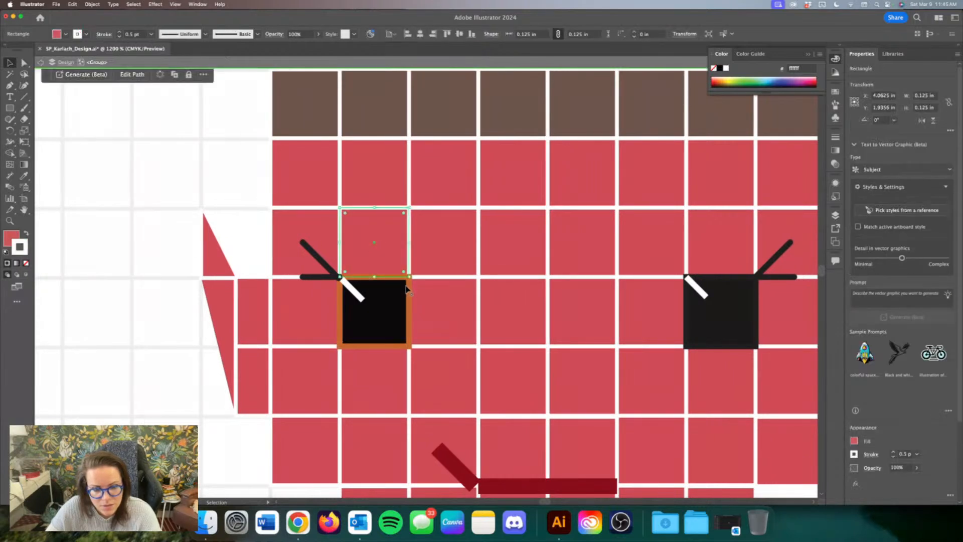
key("super+c")
left_click(749, 307)
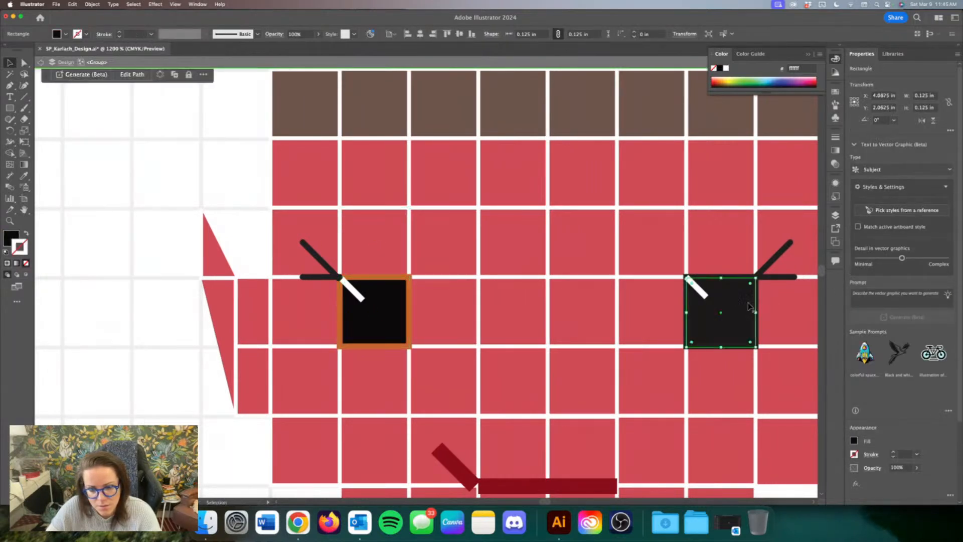
left_click(757, 300)
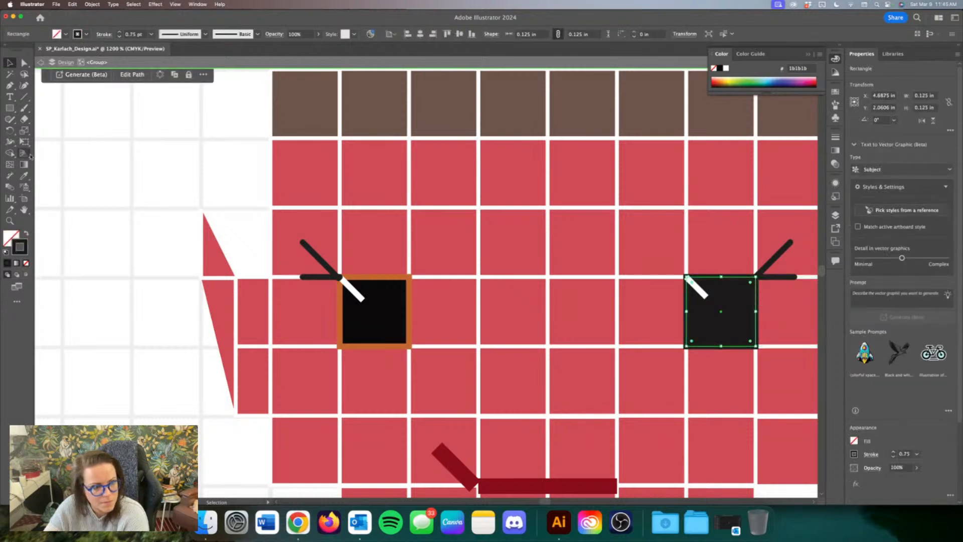
left_click(23, 176)
left_click(365, 275)
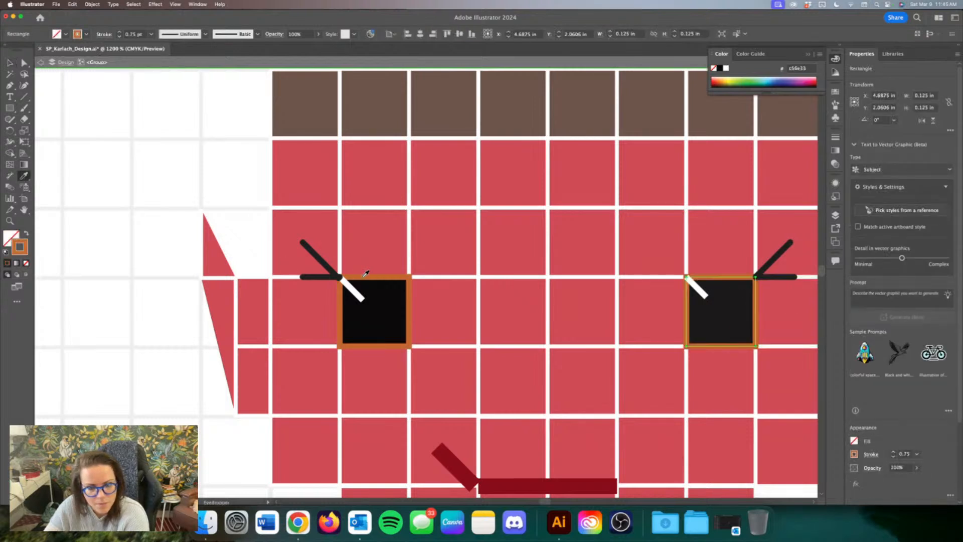
key("v")
left_click(76, 98)
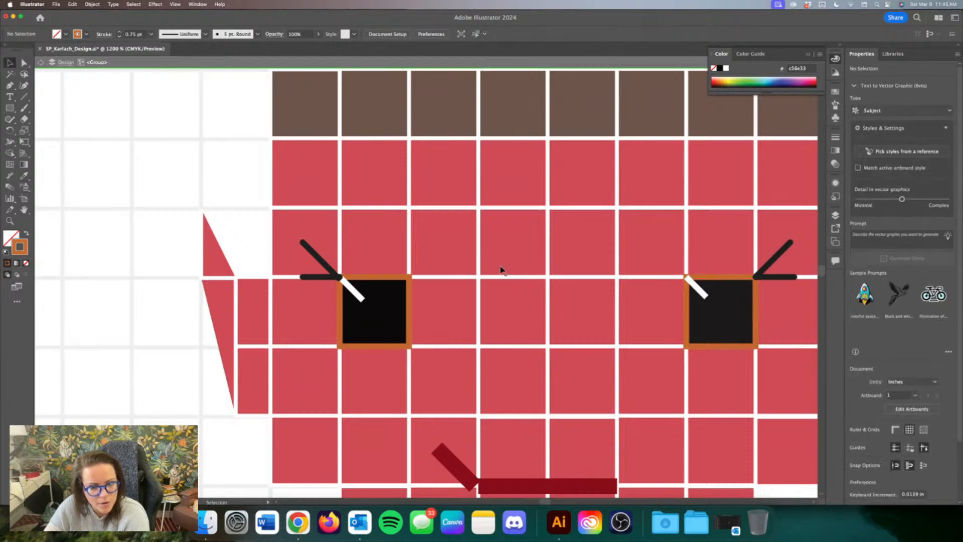
Step: Examine how the orange-outlined eyes read on the whole figure next to the reference pictures and up close
key("super+minus")
key("super+minus")
key("super+minus")
key("super+minus")
key("super+minus")
key("super+minus")
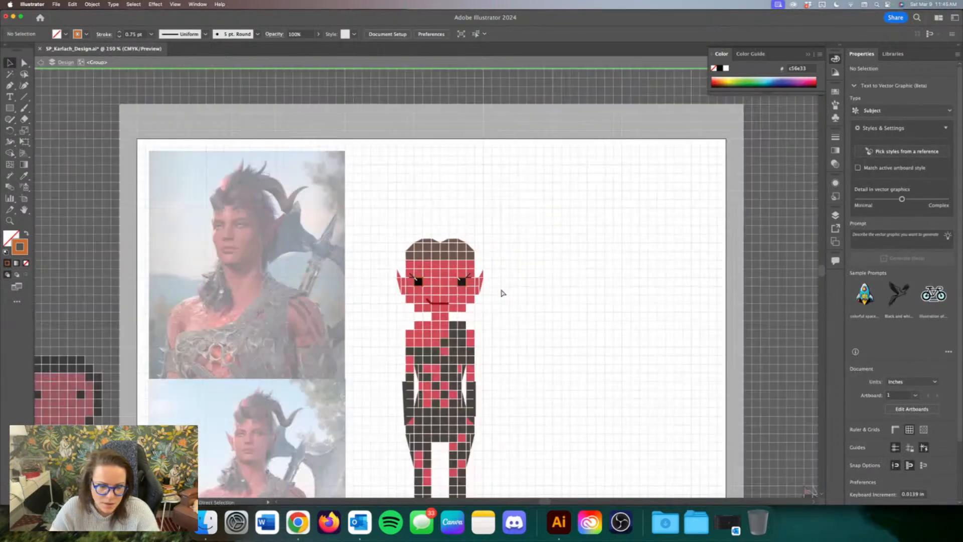
key("super+equal")
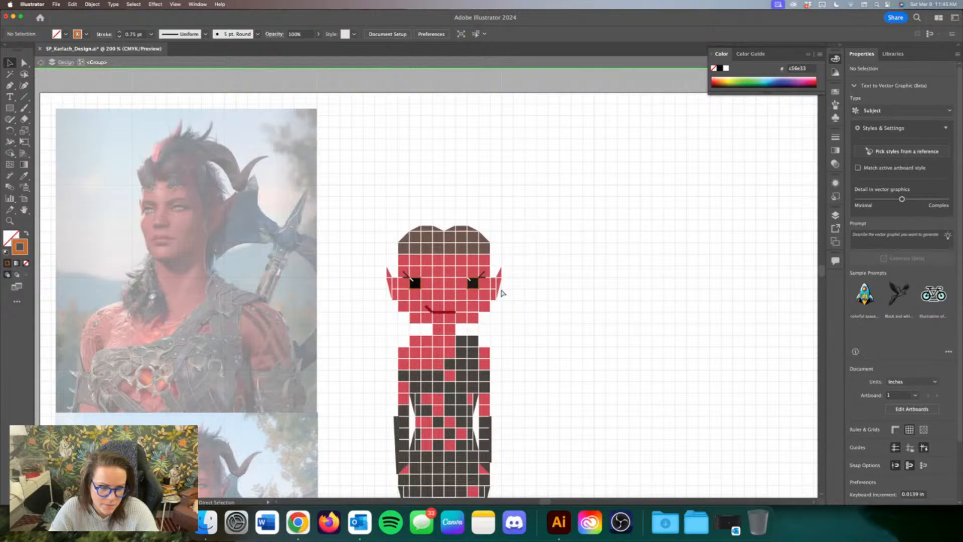
key("super+equal")
key("super+equal")
key("super+equal")
key("super+equal")
key("super+equal")
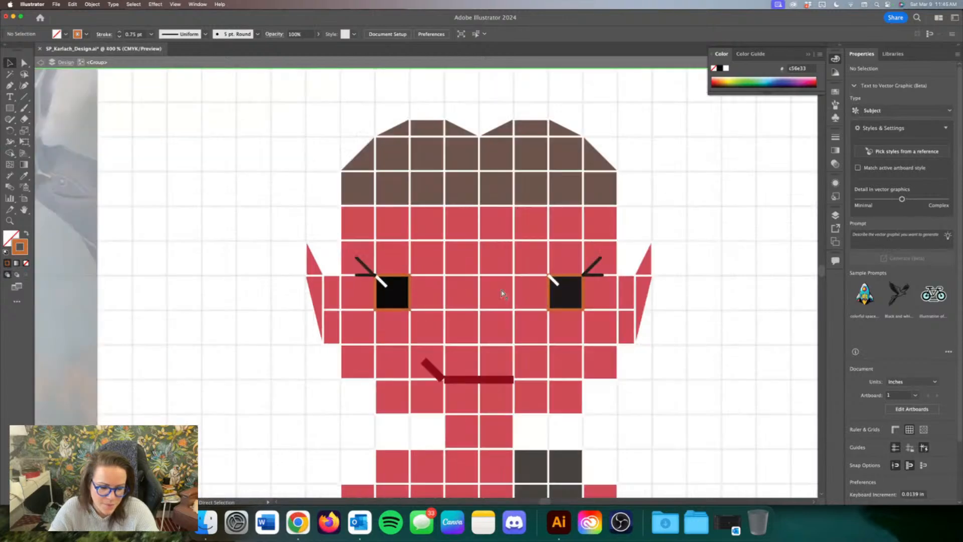
Step: Try removing the black squares from inside both eyes' orange outlines
left_click(356, 322)
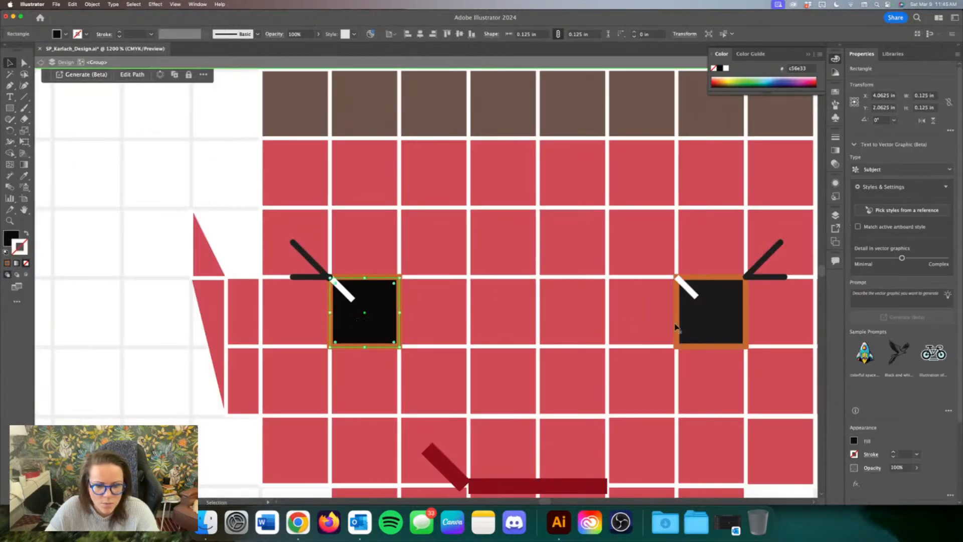
left_click(698, 326, "shift")
left_click(197, 290)
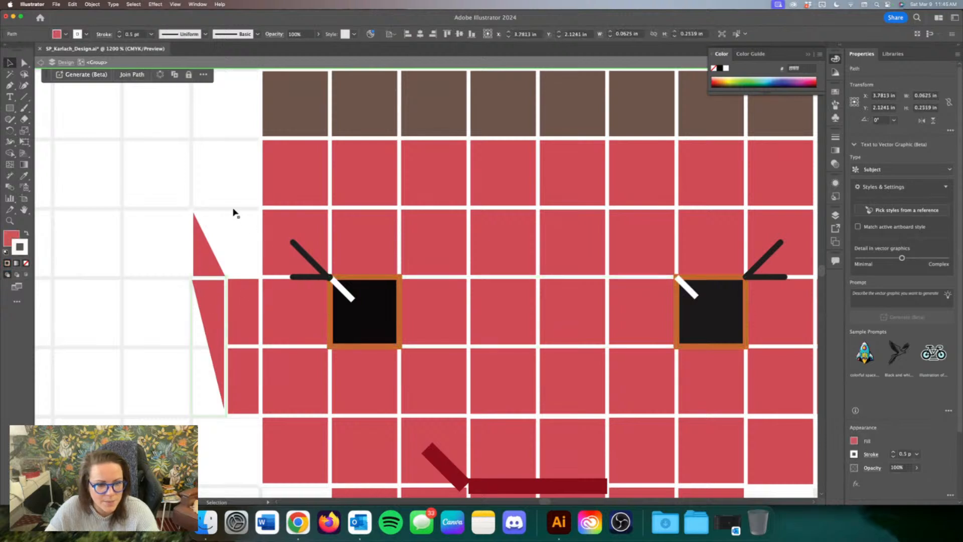
left_click(374, 335)
left_click(731, 324, "shift")
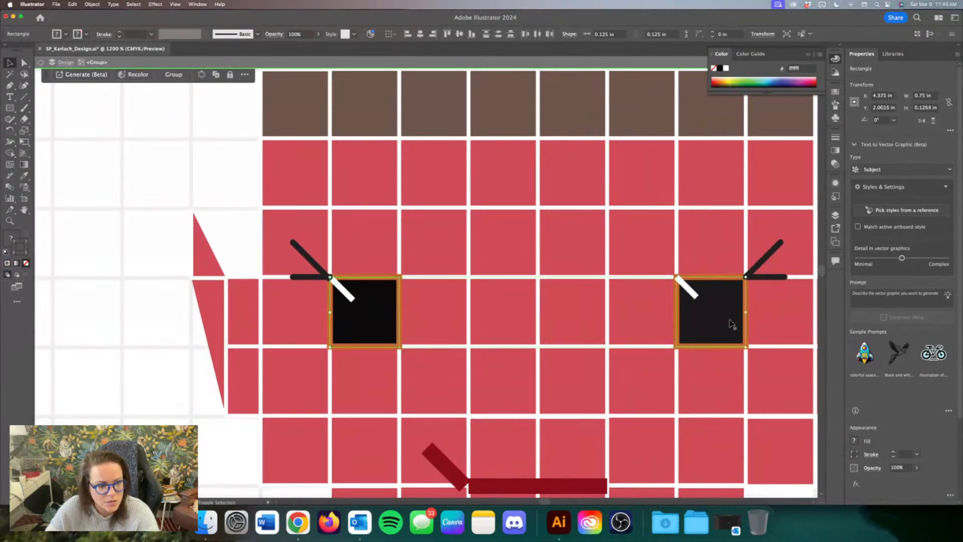
left_click_drag(731, 322, 645, 347)
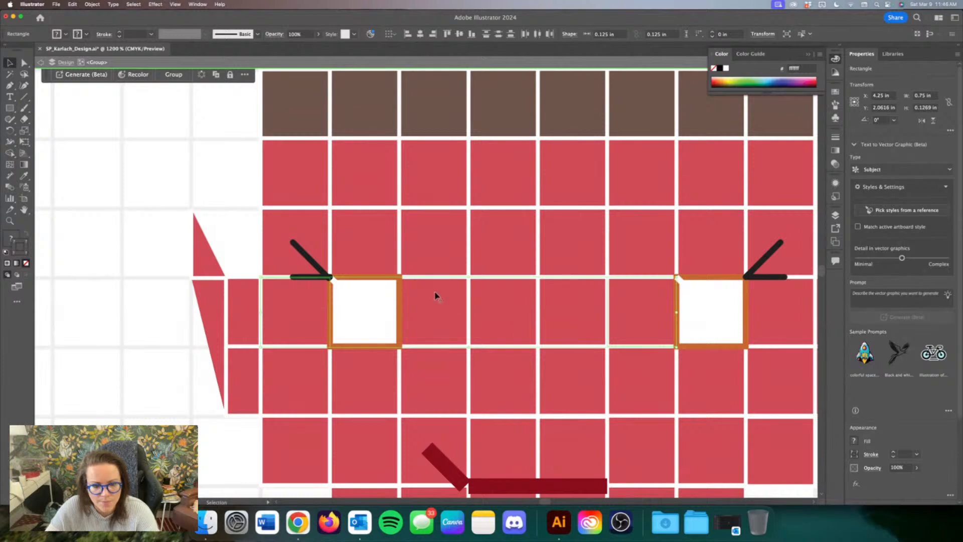
scroll(430, 292, "down", 1)
key("super+minus")
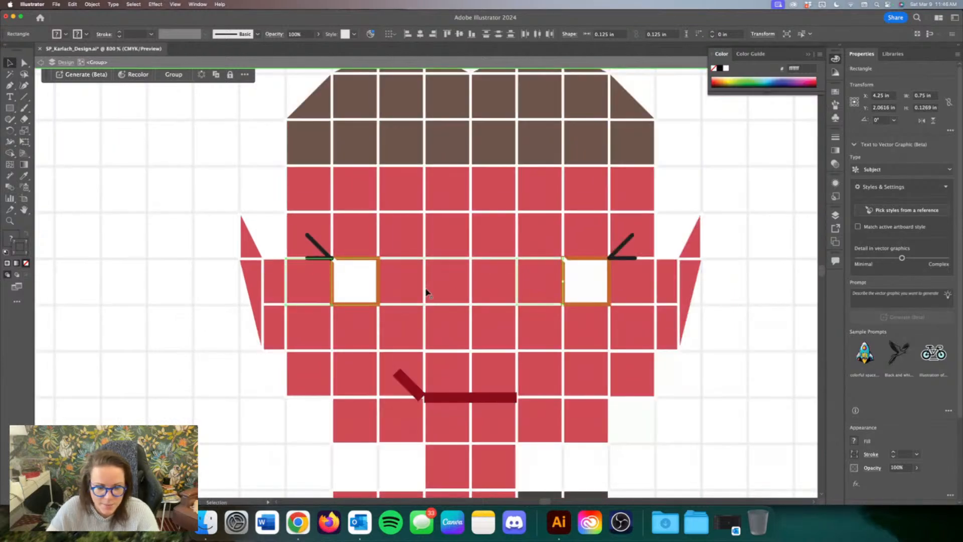
Step: Draw a black circle 0.125 in wide inside each eye's orange outline with the Ellipse tool
left_click(115, 197)
left_click_drag(10, 109, 42, 131)
left_click_drag(355, 283, 370, 295)
left_click_drag(572, 267, 598, 293)
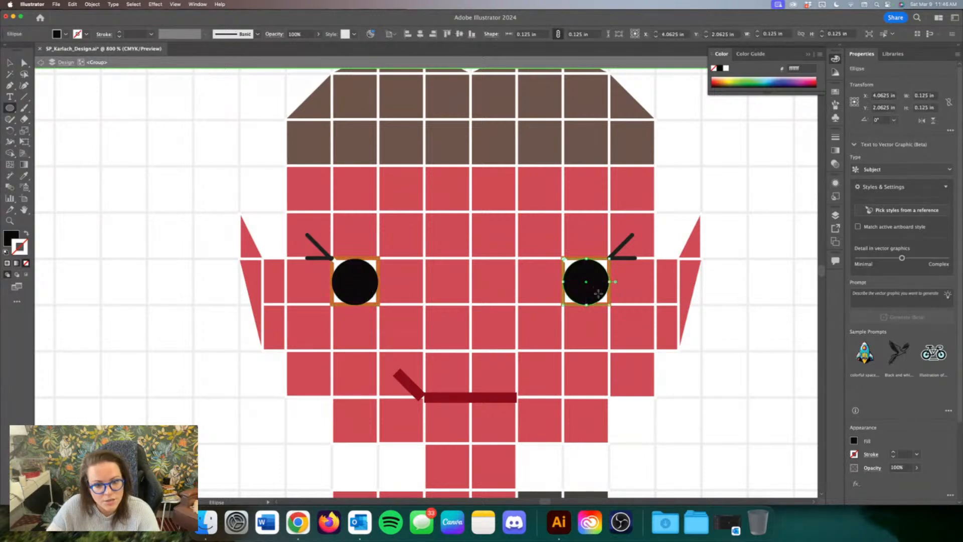
left_click(10, 63)
left_click(108, 133)
key("super+minus")
key("super+minus")
key("super+minus")
key("super+minus")
key("super+minus")
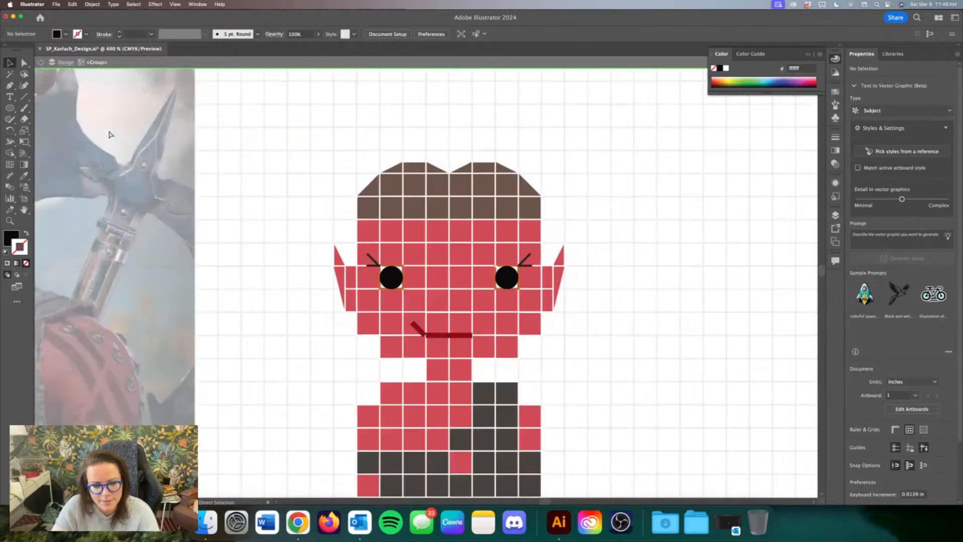
Step: Scale both black eye circles down together to about 0.053 in wide
key("super+plus")
key("super+plus")
key("super+plus")
key("super+plus")
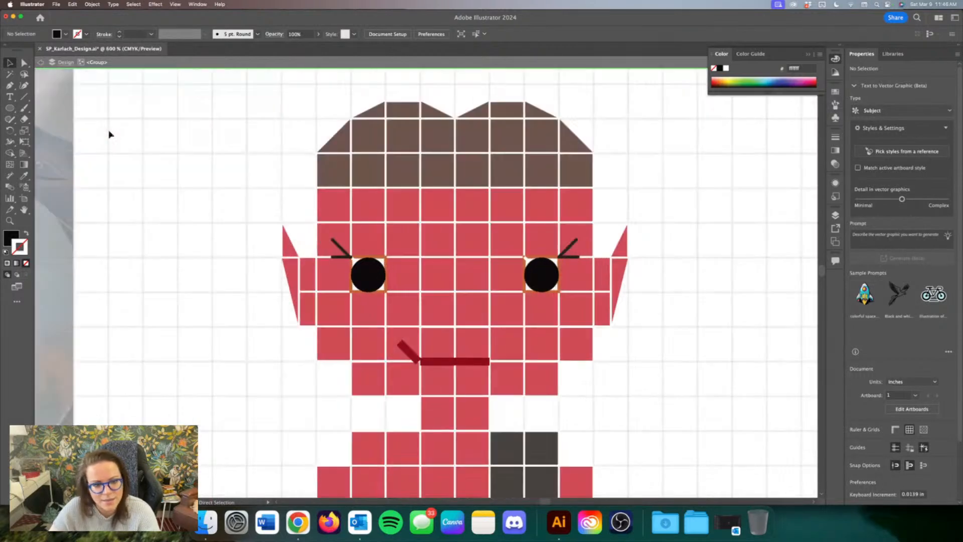
left_click(376, 281)
left_click(539, 281, "shift")
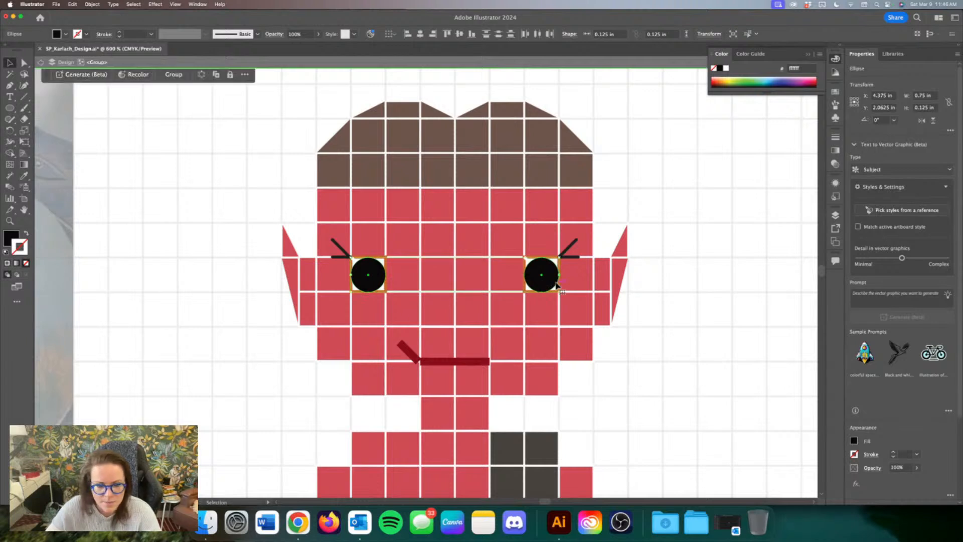
left_click_drag(559, 292, 545, 282)
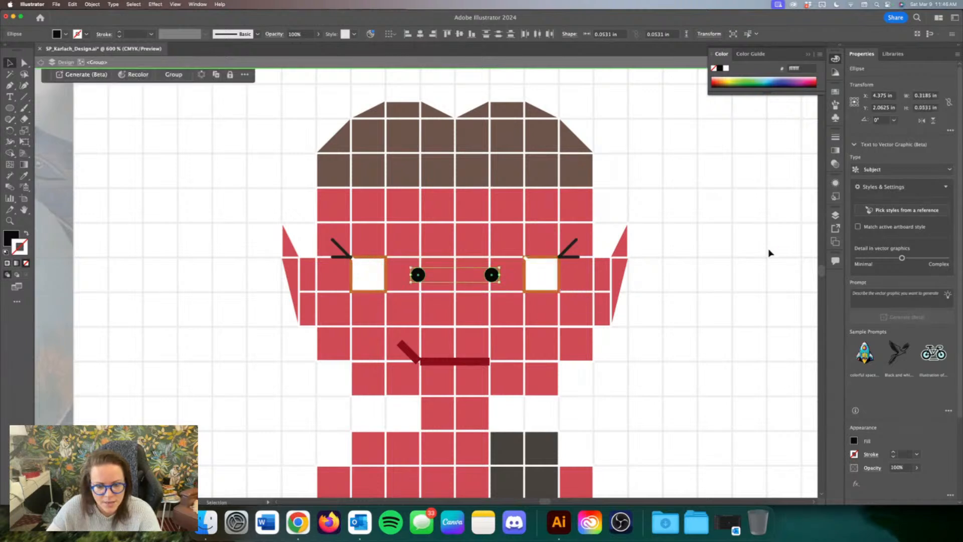
left_click(769, 252)
Step: Place one small black pupil in the upper right corner of each eye
left_click_drag(484, 283, 533, 282)
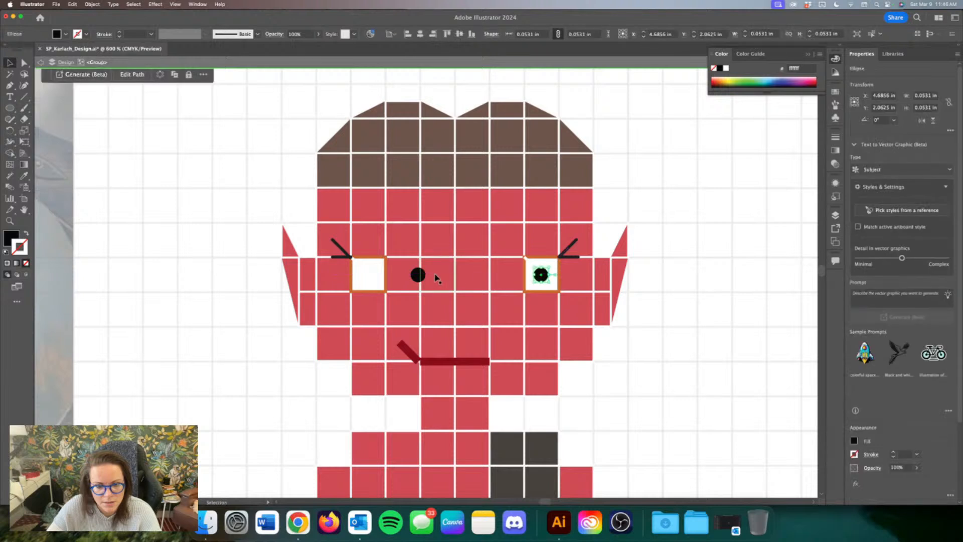
left_click_drag(421, 276, 376, 267)
left_click(284, 327)
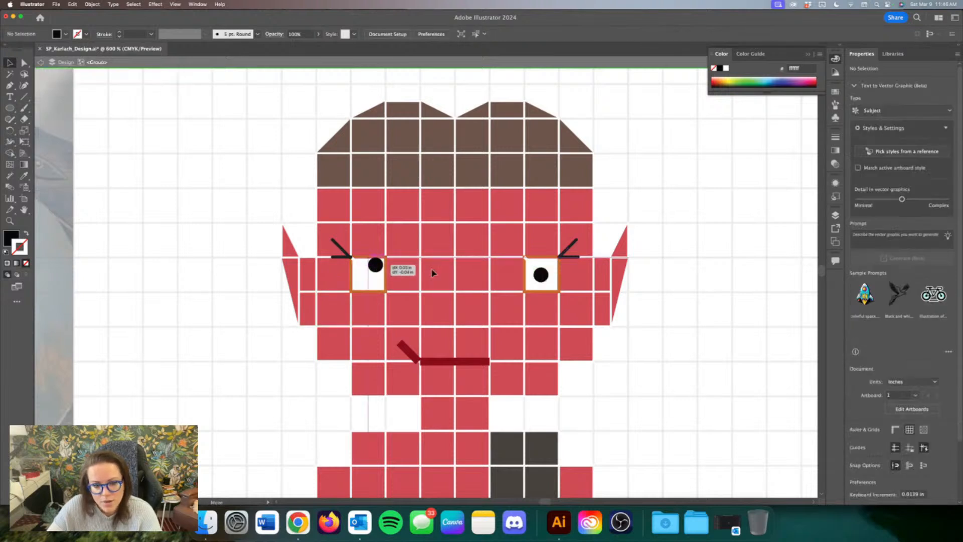
left_click_drag(548, 281, 559, 271)
left_click(768, 338)
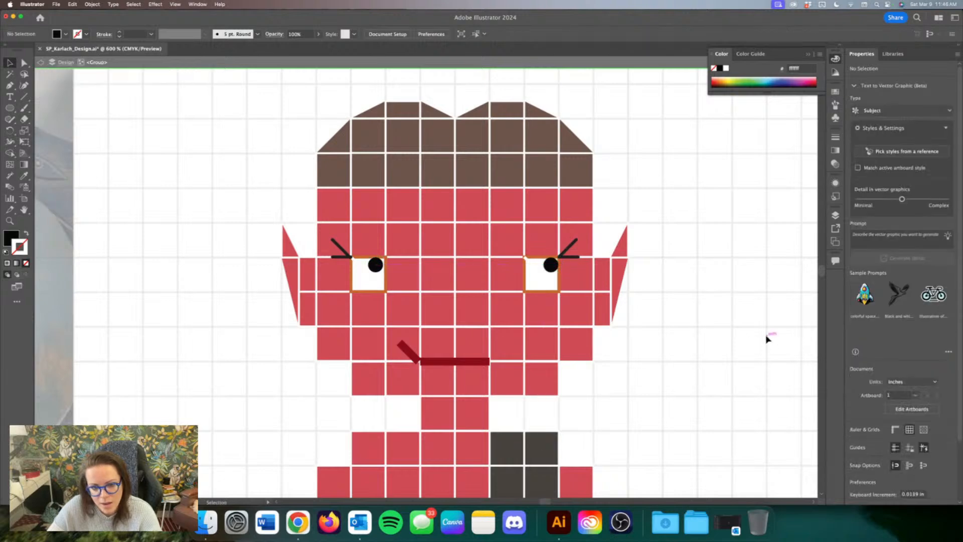
Step: Check the small pupils on the whole figure and delete the one in the right eye
scroll(760, 336, "up", 1)
key("super+1")
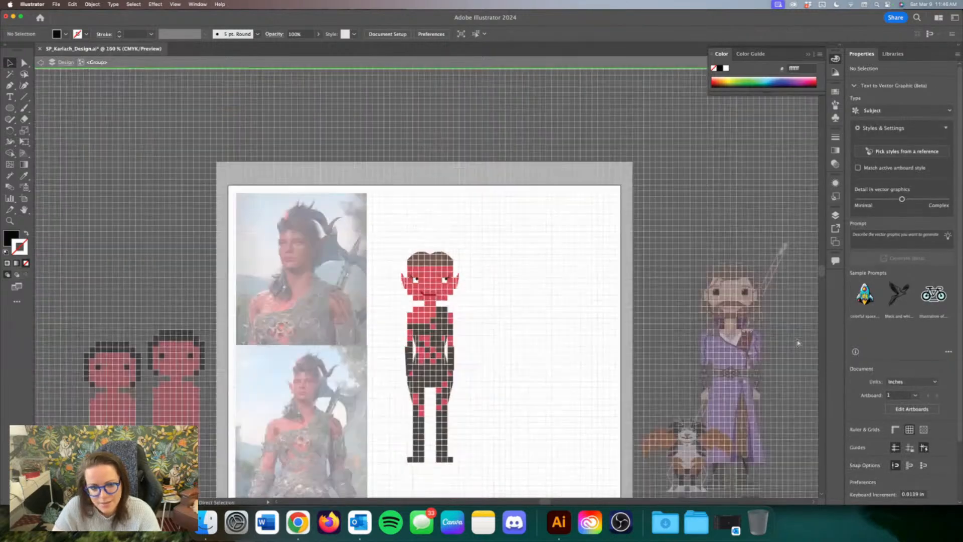
key("super+equal")
key("super+equal")
key("super+equal")
key("super+equal")
key("super+equal")
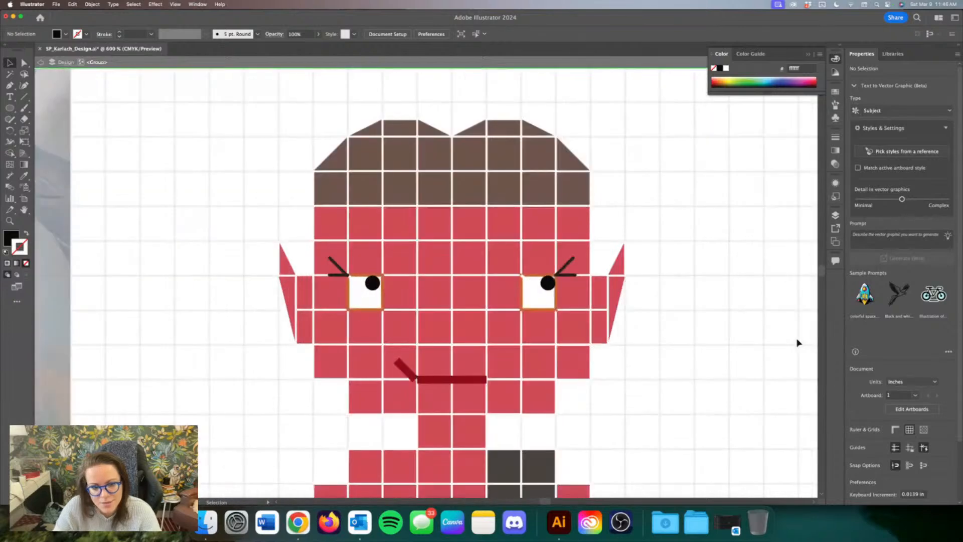
left_click(547, 283)
key("Delete")
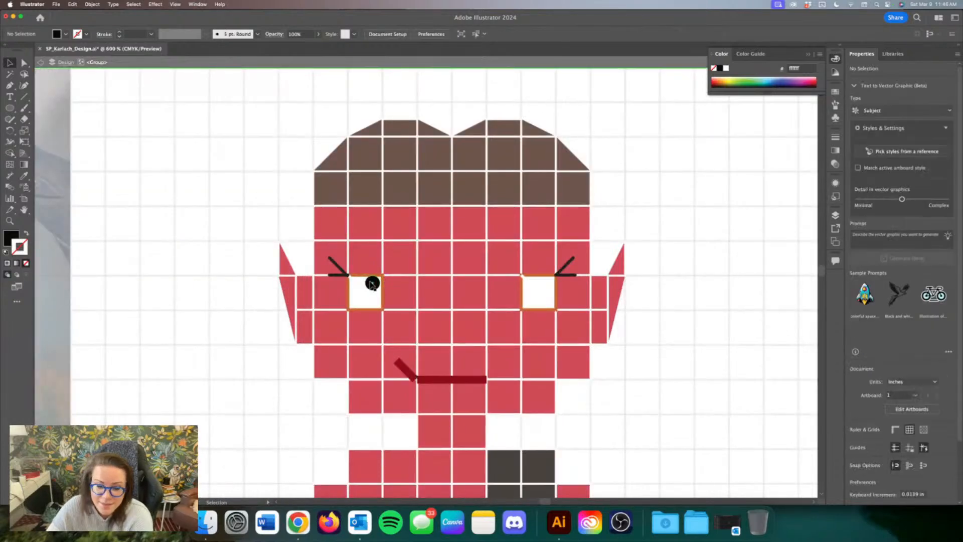
left_click(380, 284)
Step: Undo the pupil edits back to the square black eyes with orange outlines and white highlights
key("super+z")
key("super+z")
key("super+z")
key("super+z")
key("super+z")
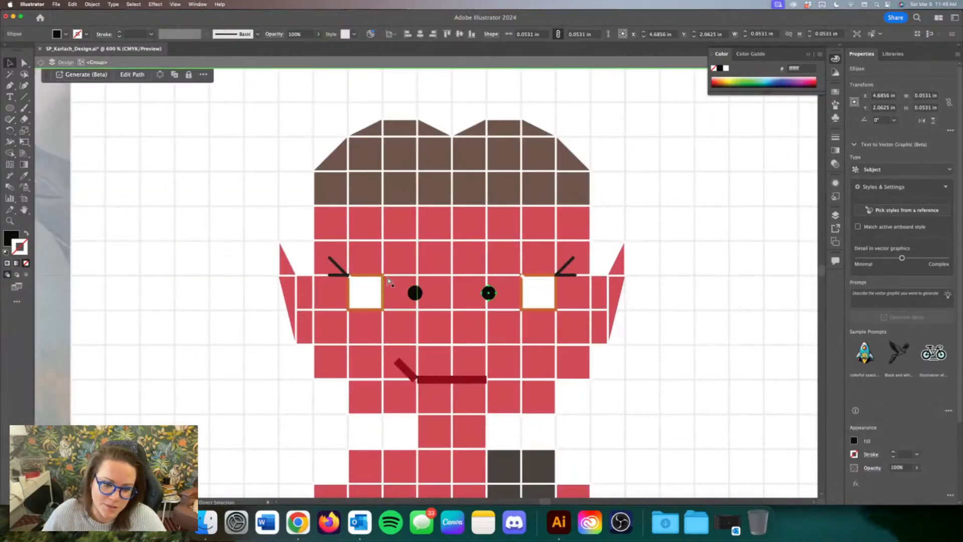
key("super+z")
key("super+z")
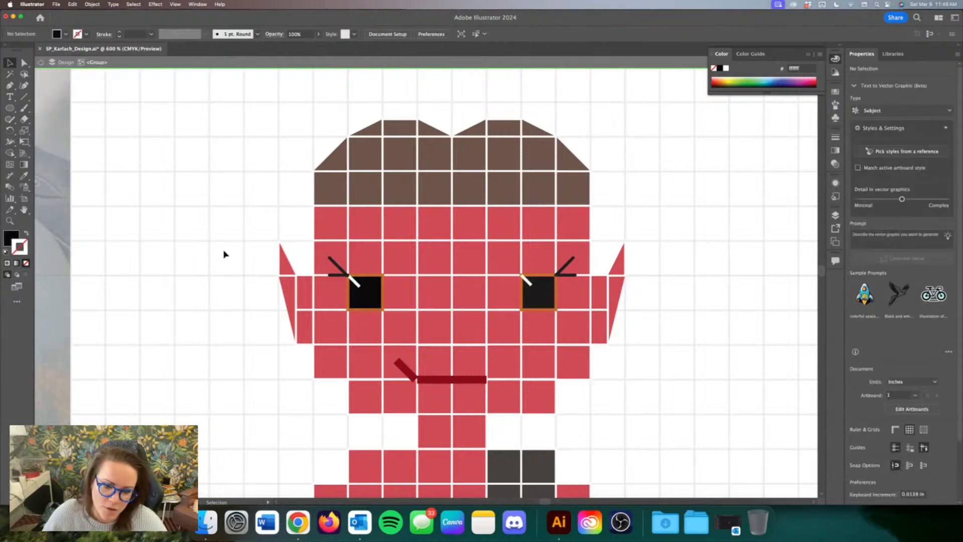
Step: Leave the figure's isolated group and bring the reference pictures into view beside the figure
key("super+minus")
key("super+minus")
key("super+minus")
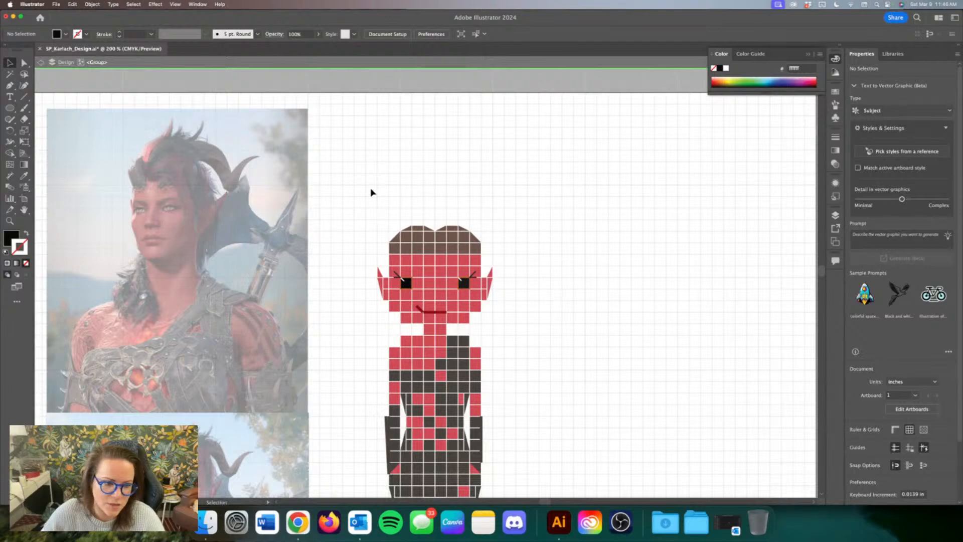
scroll(382, 195, "left", 5)
double_click(485, 187)
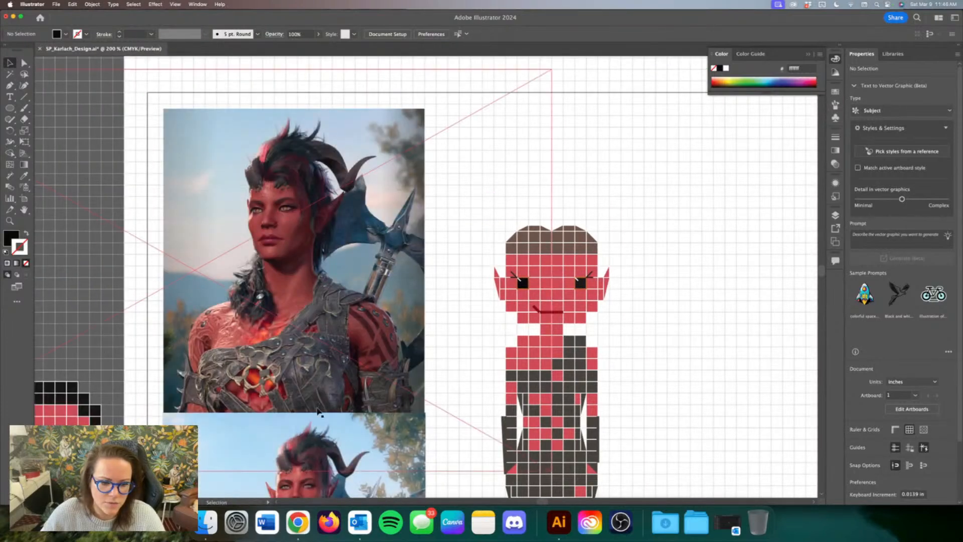
Step: Shrink the bust reference picture to about 1.06 by 1.26 in and place it beside the figure's head
left_click(304, 368)
left_click_drag(424, 109, 345, 203)
left_click_drag(323, 234, 460, 251)
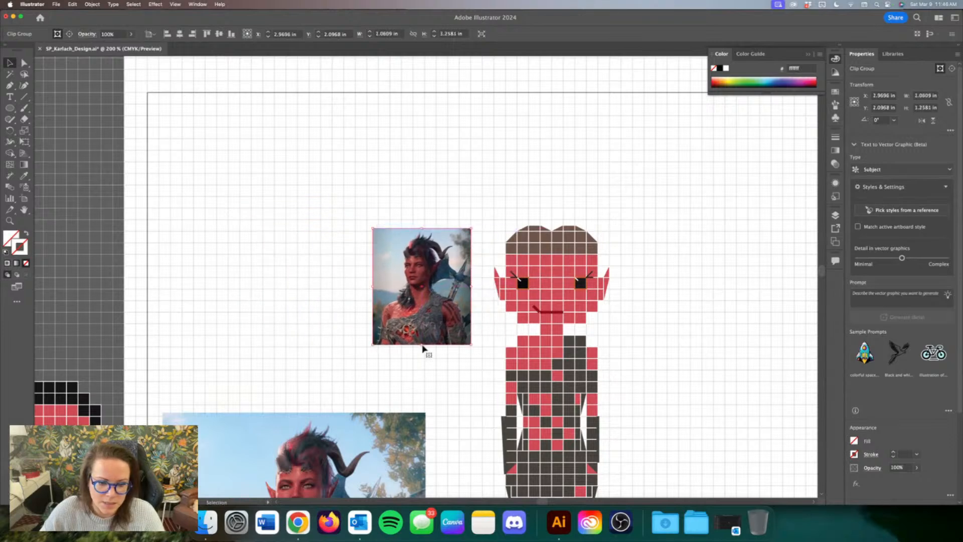
Step: Shrink the standing reference picture to about 1.09 by 2.73 in and place it directly below the bust picture
left_click_drag(400, 438, 441, 370)
left_click_drag(205, 344, 286, 403)
scroll(288, 405, "down", 5)
left_click_drag(341, 481, 432, 280)
Step: Isolate the figure's group and set the stroke colour to dark brown 332820
key("super+equal")
key("super+equal")
scroll(433, 281, "up", 6)
scroll(433, 281, "right", 3)
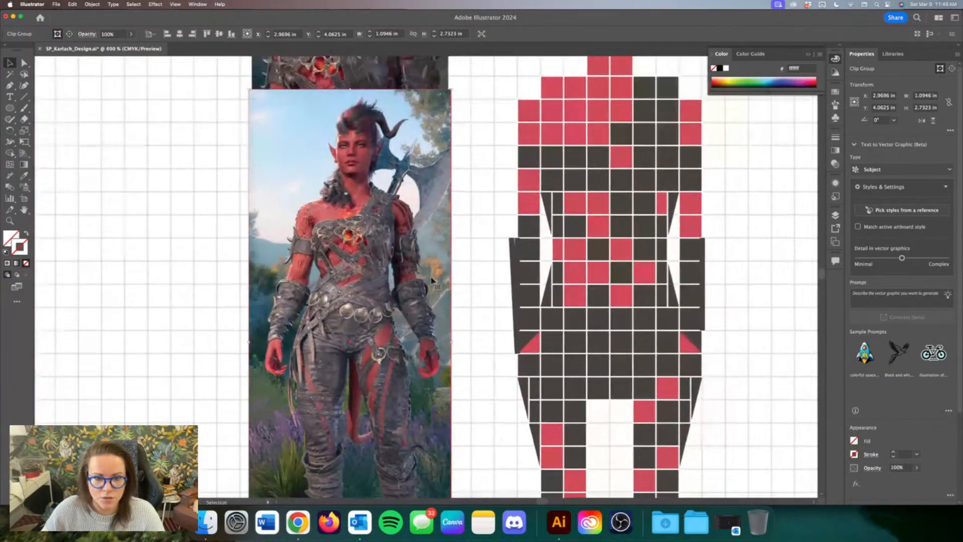
scroll(432, 280, "up", 3)
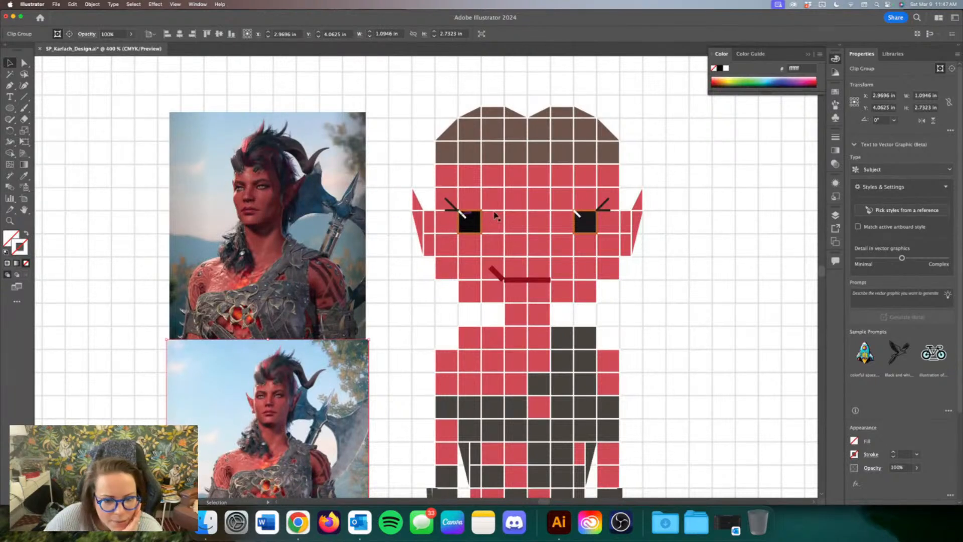
left_click(446, 207)
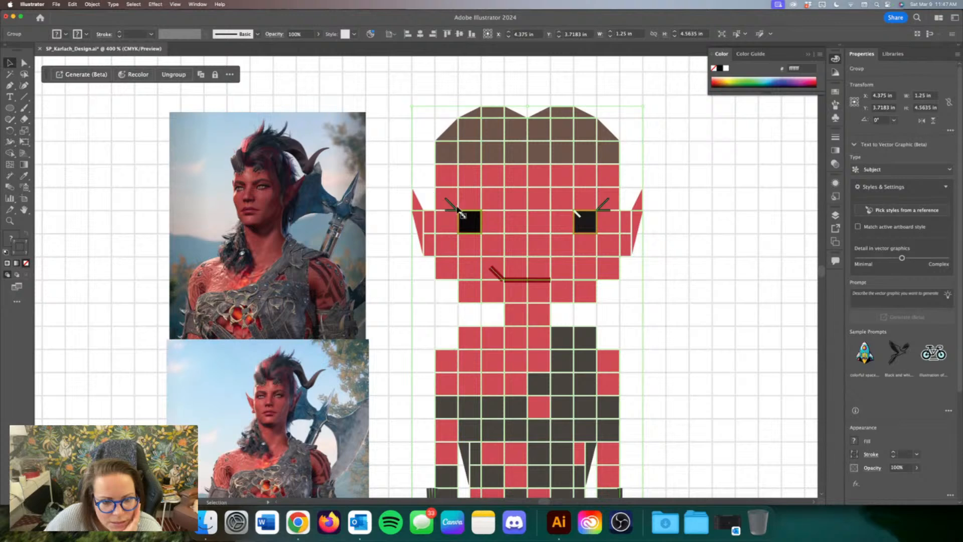
double_click(461, 213)
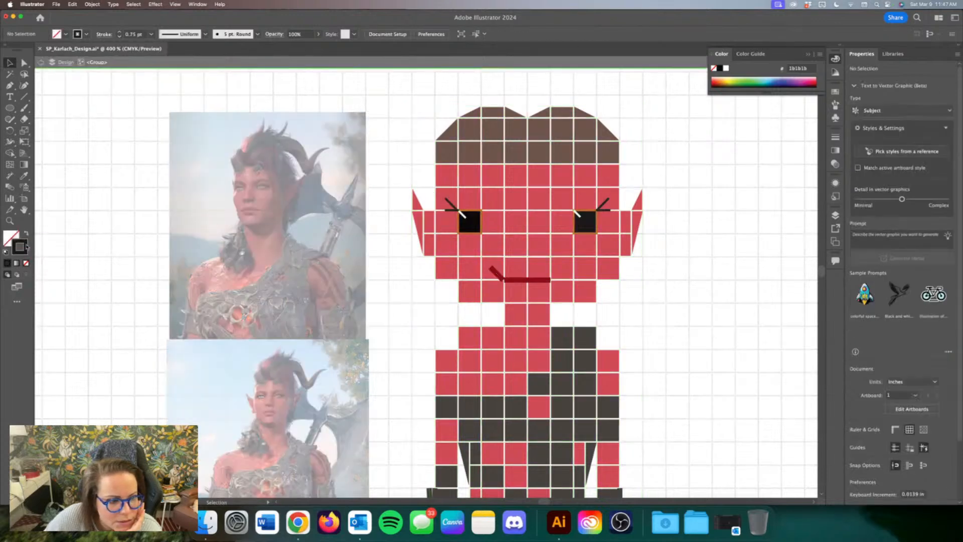
double_click(22, 247)
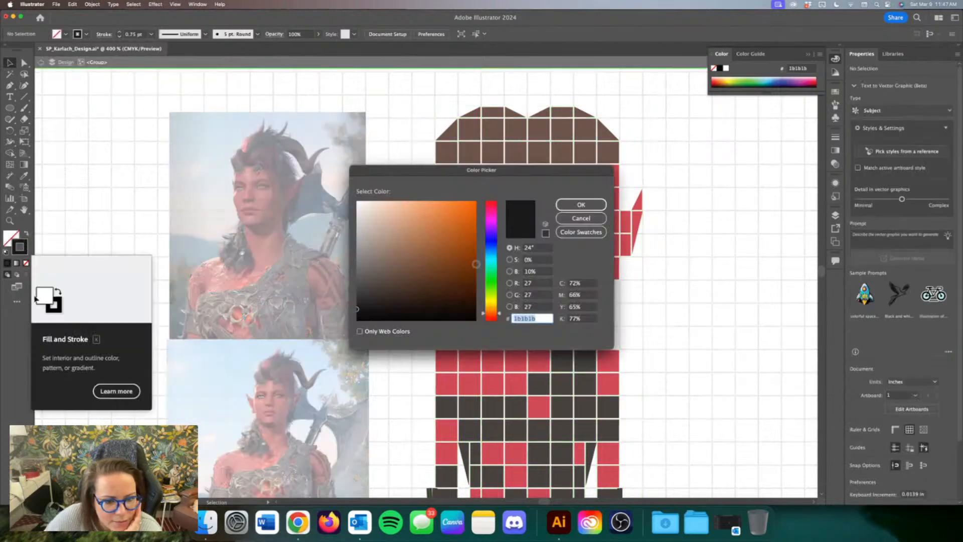
left_click(393, 303)
left_click(401, 297)
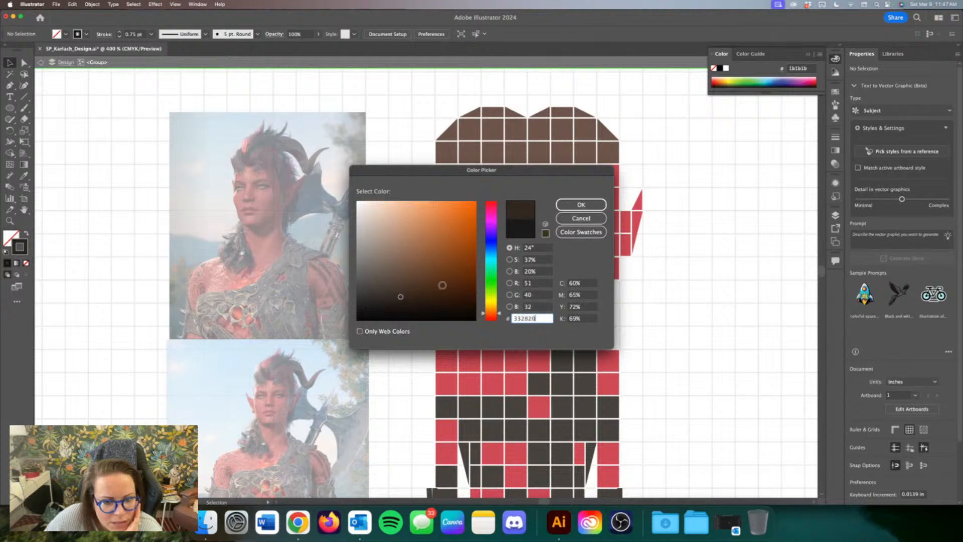
left_click(567, 204)
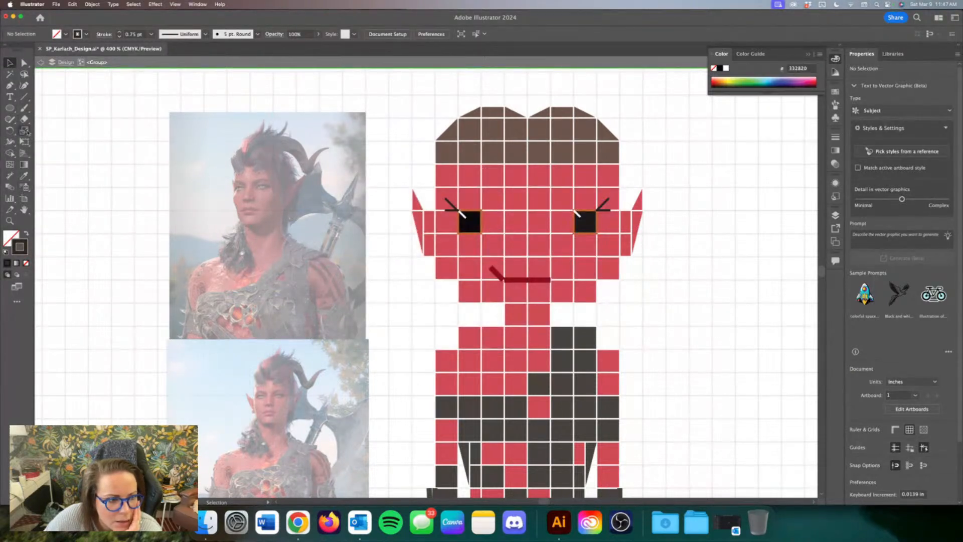
Step: Draw an angled eyebrow above the left eye from two joined 0.75 pt lines, about 0.07 and 0.13 in wide
left_click(24, 96)
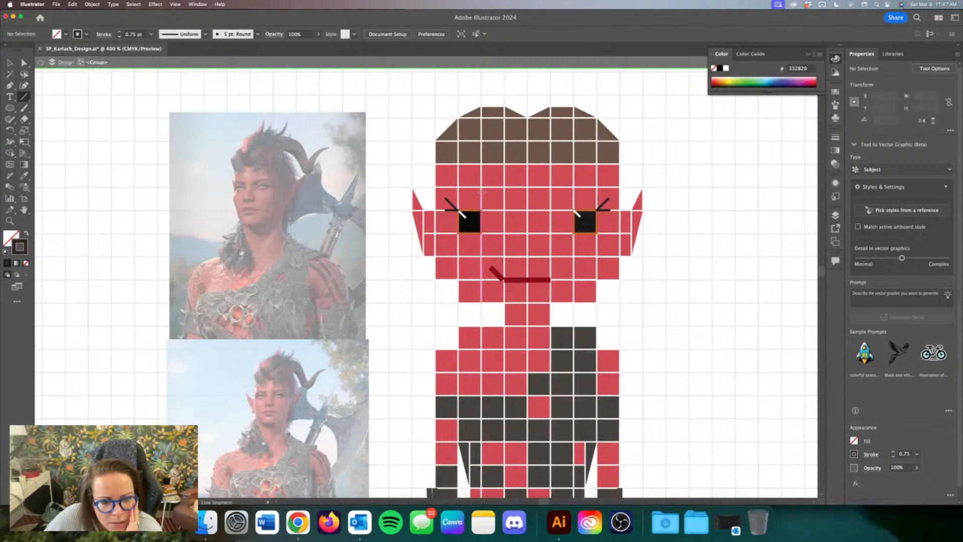
key("super+equal")
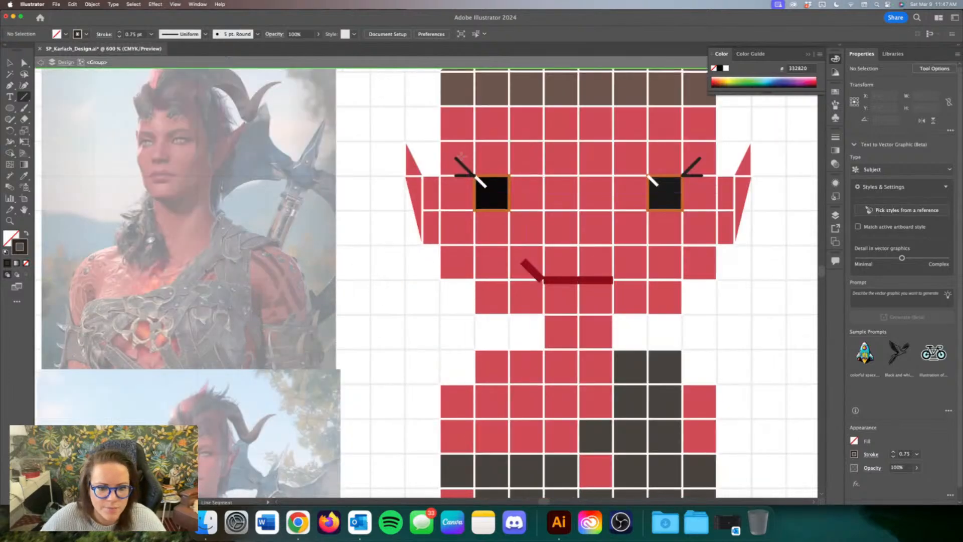
mouse_move(456, 158)
left_mouse_down()
mouse_move(499, 155)
mouse_move(474, 145)
left_mouse_up()
key("super+z")
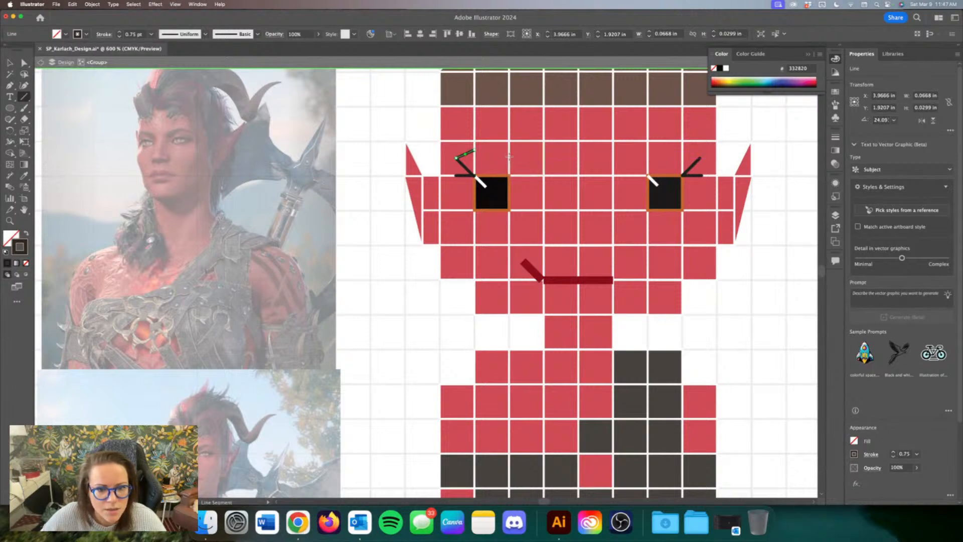
left_click_drag(510, 156, 474, 150)
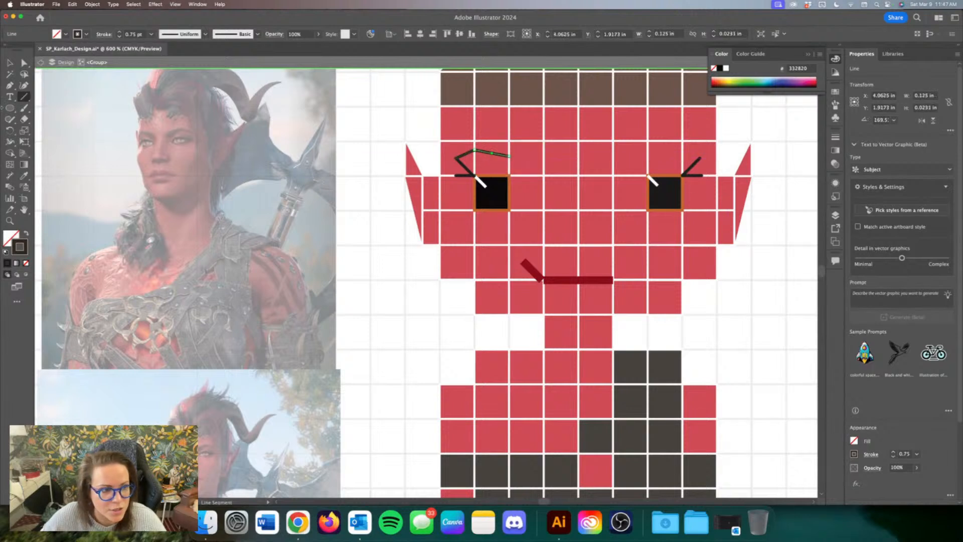
Step: Rotate both left eyebrow lines slightly and adjust the short outer line so it starts at the lash tip
key("v")
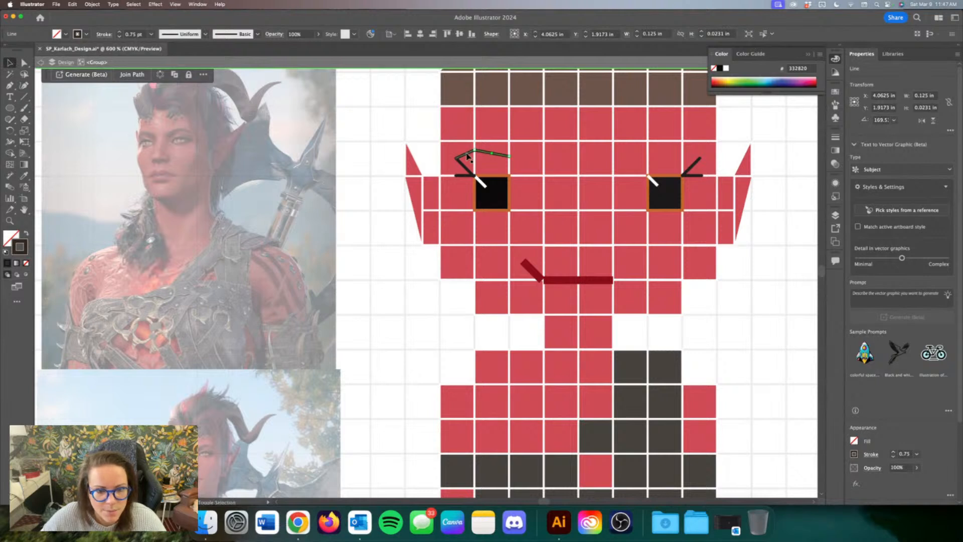
left_click(467, 156, "shift")
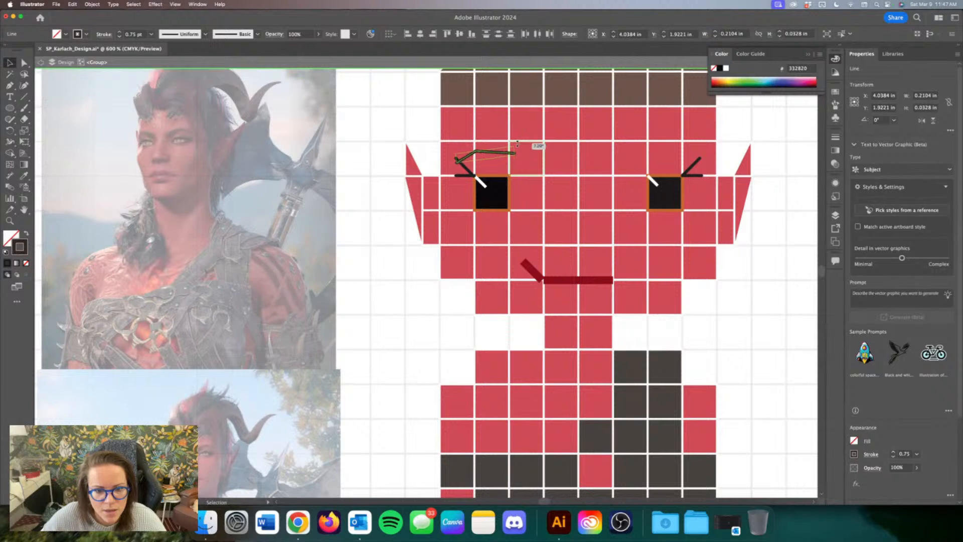
left_click(372, 158)
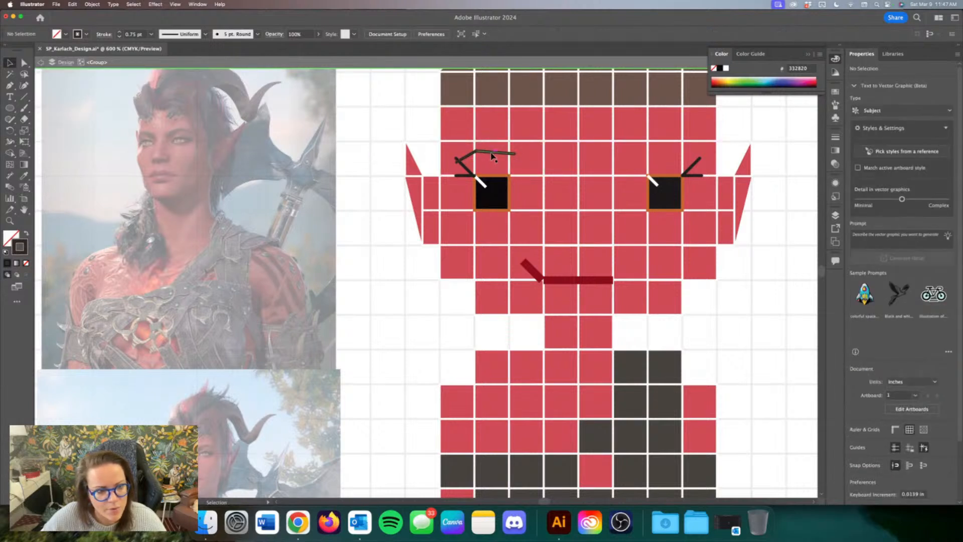
left_click(466, 161)
left_click_drag(458, 161, 456, 159)
left_click(416, 149)
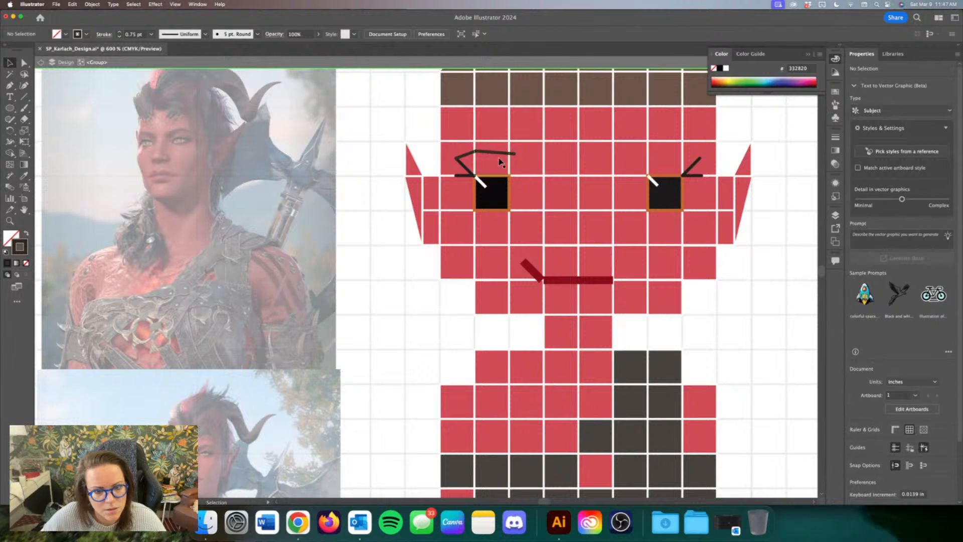
Step: Thicken both left eyebrow lines to a 1 pt stroke and move them slightly down toward the eye
left_click(497, 152)
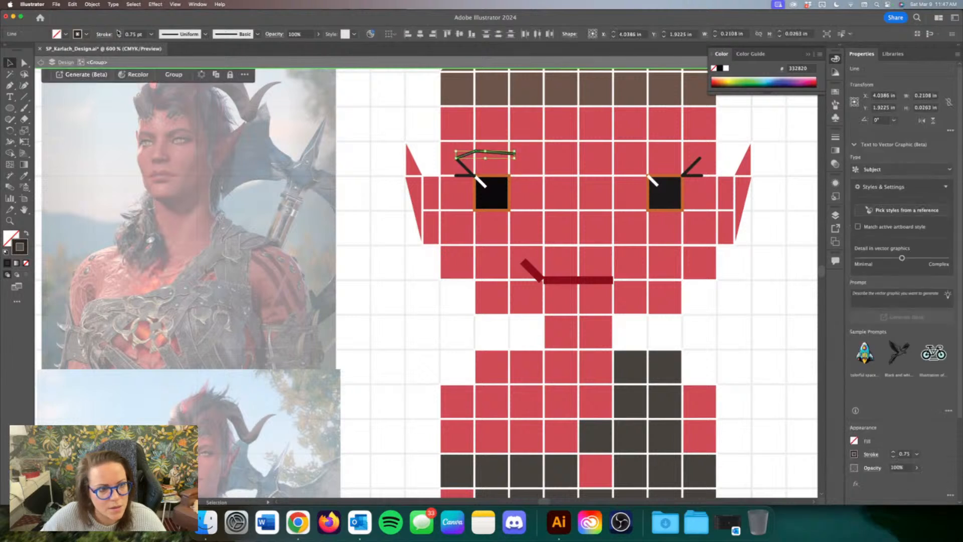
left_click(119, 33)
left_click(400, 130)
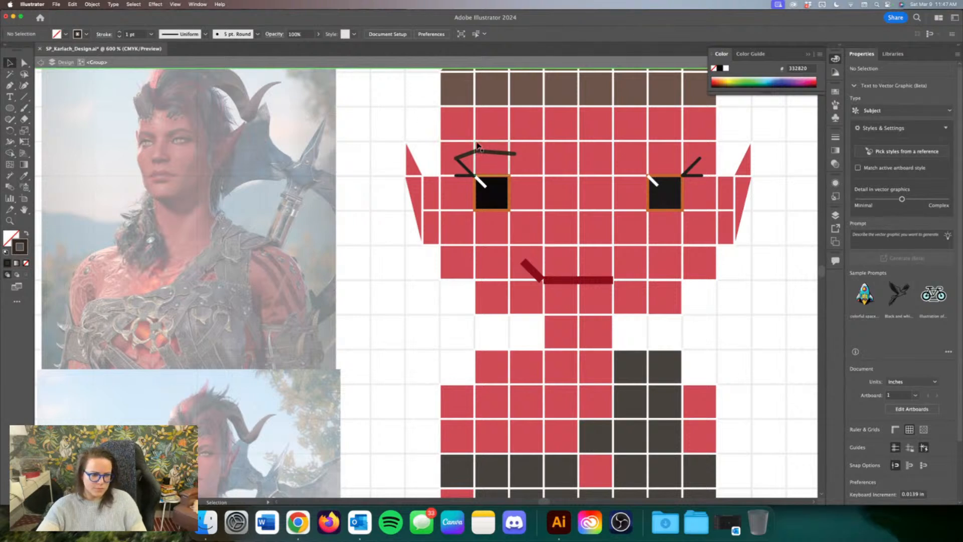
left_click(501, 155)
left_click_drag(501, 155, 498, 161)
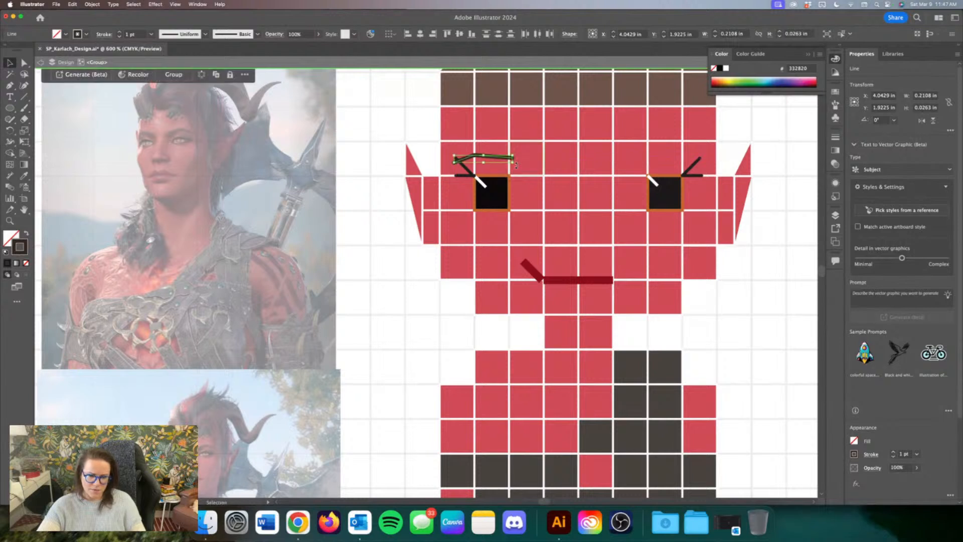
left_click(397, 172)
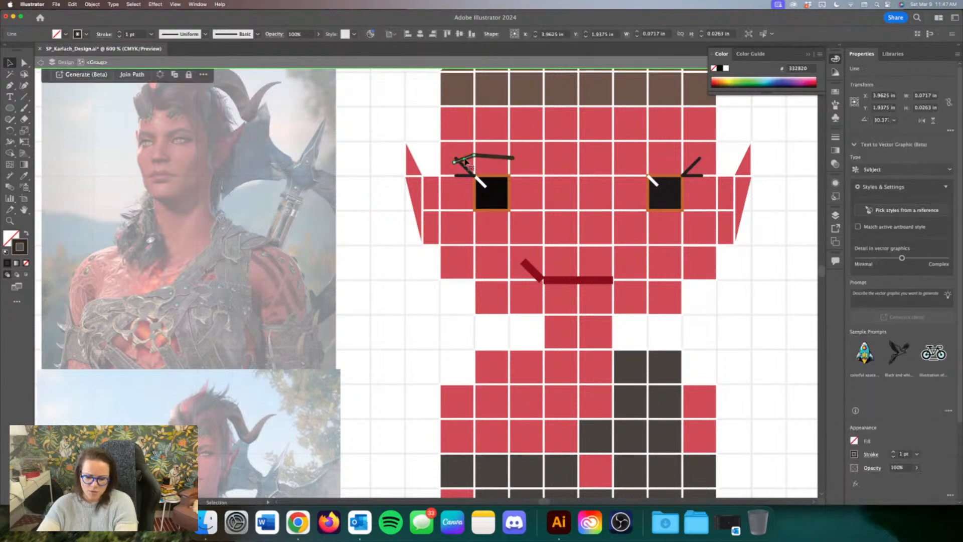
Step: Reduce the left eyebrow to one horizontal line about 0.13 in long and duplicate it above the right eye
left_click(491, 157)
left_click_drag(513, 158, 510, 160)
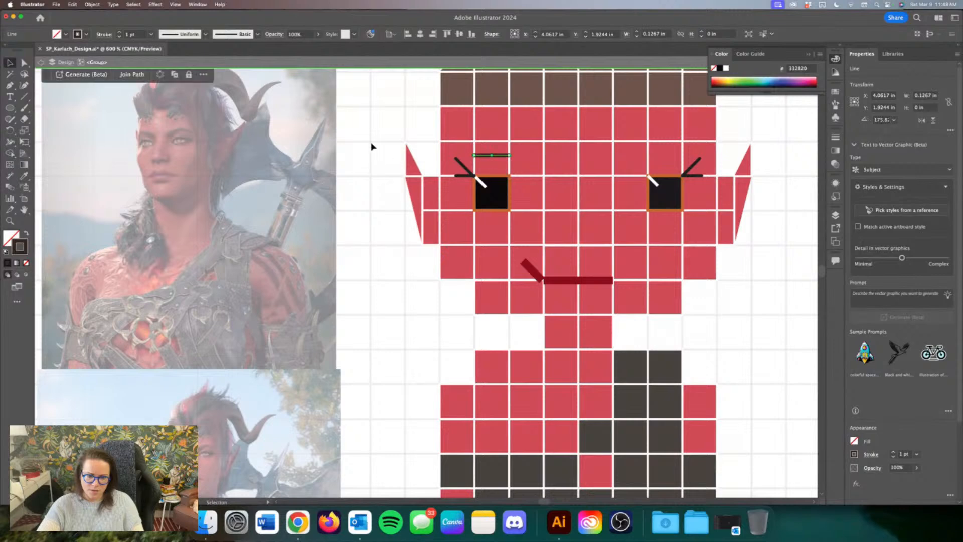
left_click(403, 135)
left_click_drag(489, 157, 660, 166)
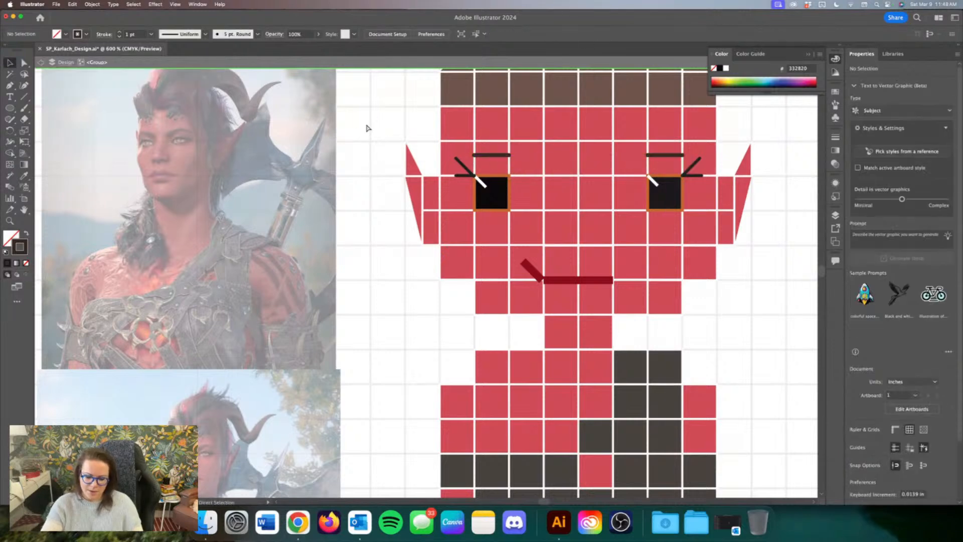
Step: Examine the flat eyebrows on the whole head and up close beside the reference pictures
key("super+minus")
key("super+minus")
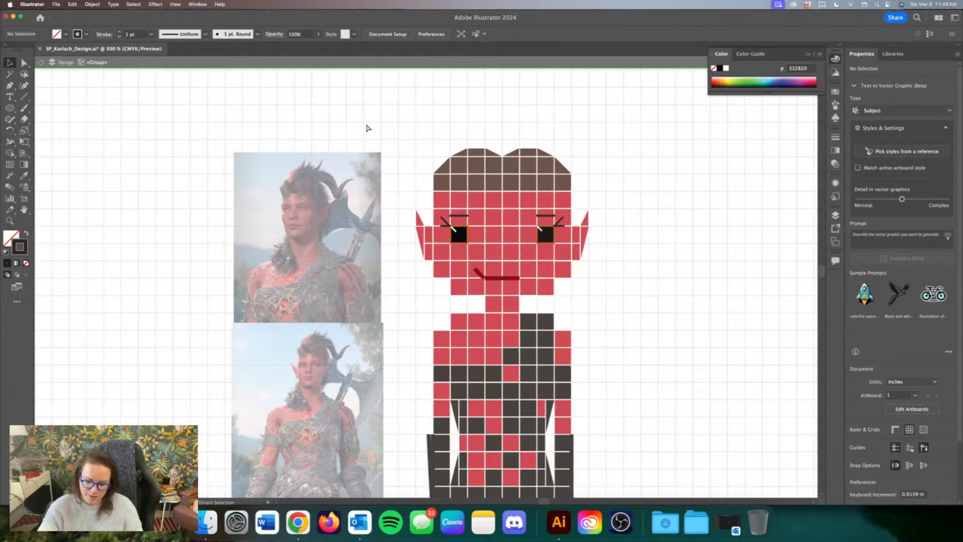
key("super+plus")
key("super+plus")
key("super+plus")
key("super+plus")
key("super+minus")
key("super+minus")
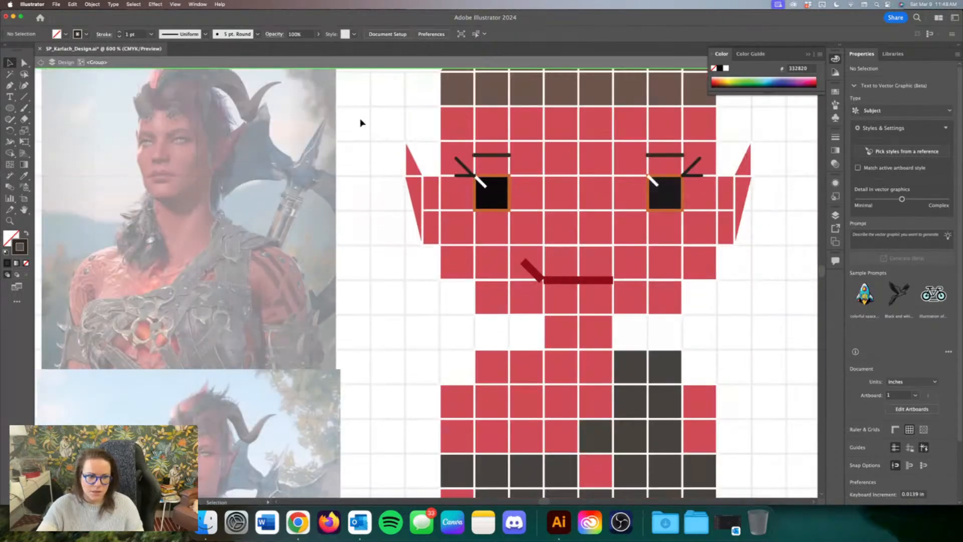
Step: Try tilting the eyebrows so their outer ends slope down, and undo the tilt
scroll(542, 150, "up", 2)
left_click(476, 180)
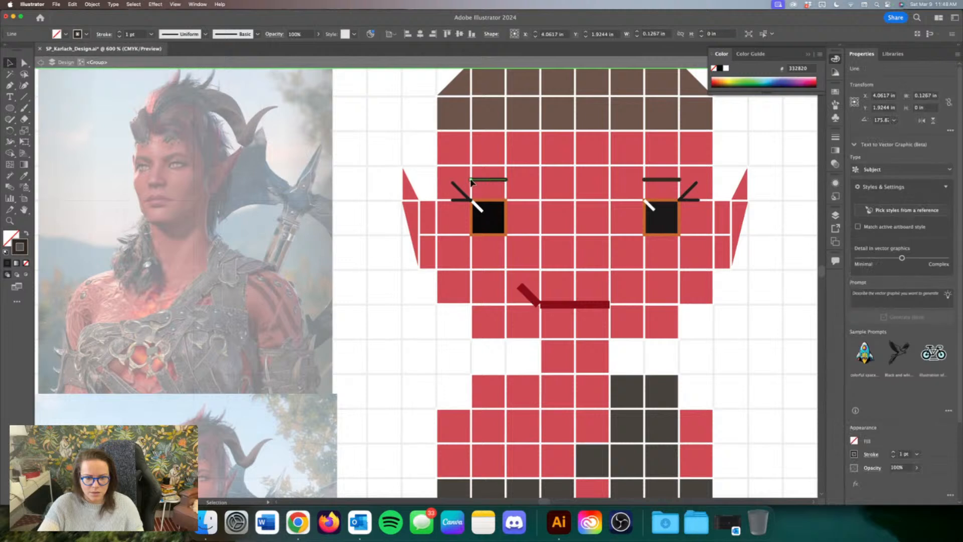
left_click_drag(471, 180, 471, 183)
left_click(661, 180)
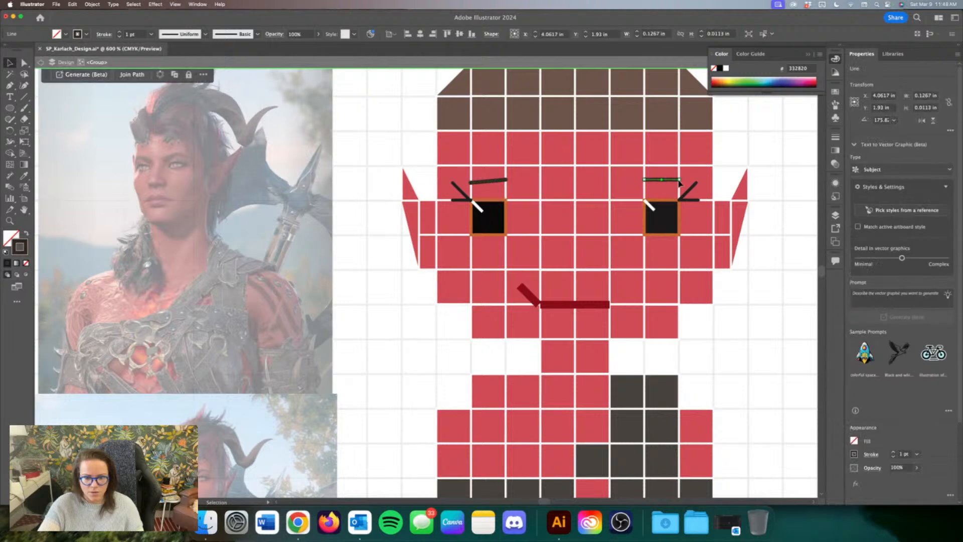
left_click_drag(681, 179, 681, 183)
key("super+z")
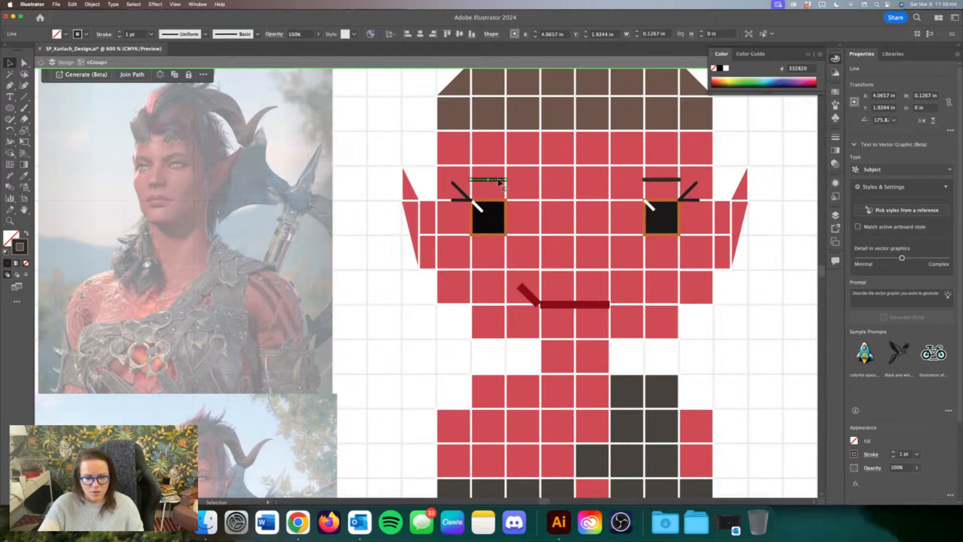
Step: Shift both eyebrows slightly inward and add a short downward-slanting 1 pt line at each outer end
left_click_drag(497, 183, 503, 183)
left_click_drag(676, 180, 671, 180)
left_click(23, 97)
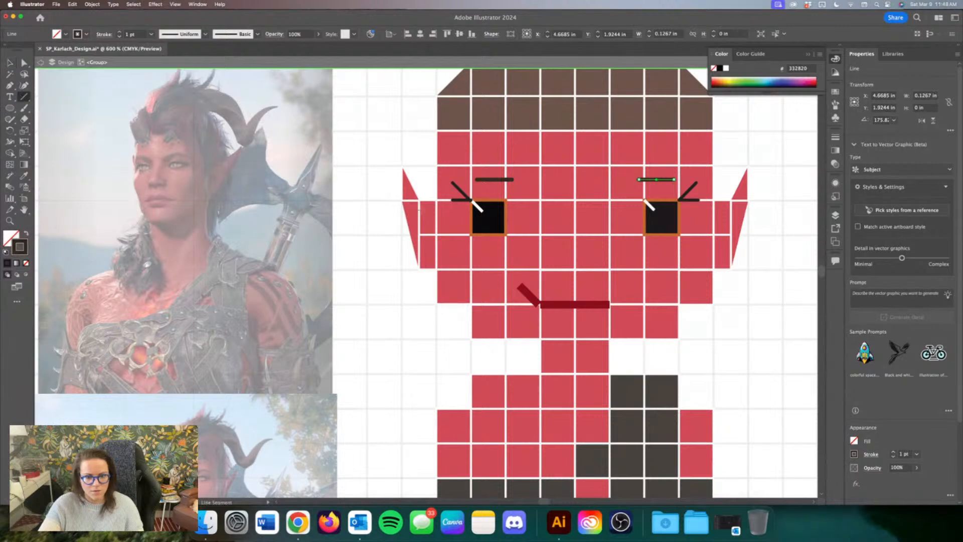
left_click_drag(466, 186, 477, 180)
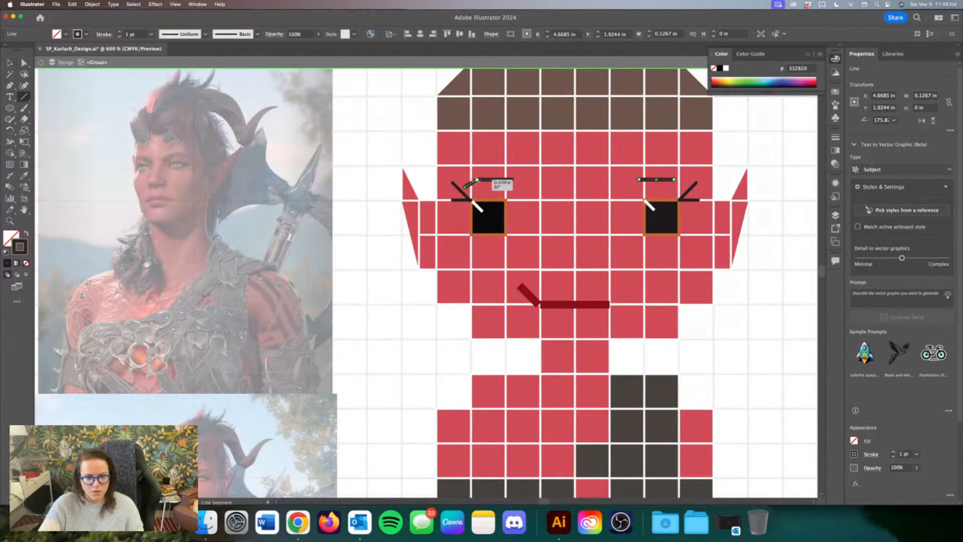
left_click_drag(685, 183, 675, 180)
key("v")
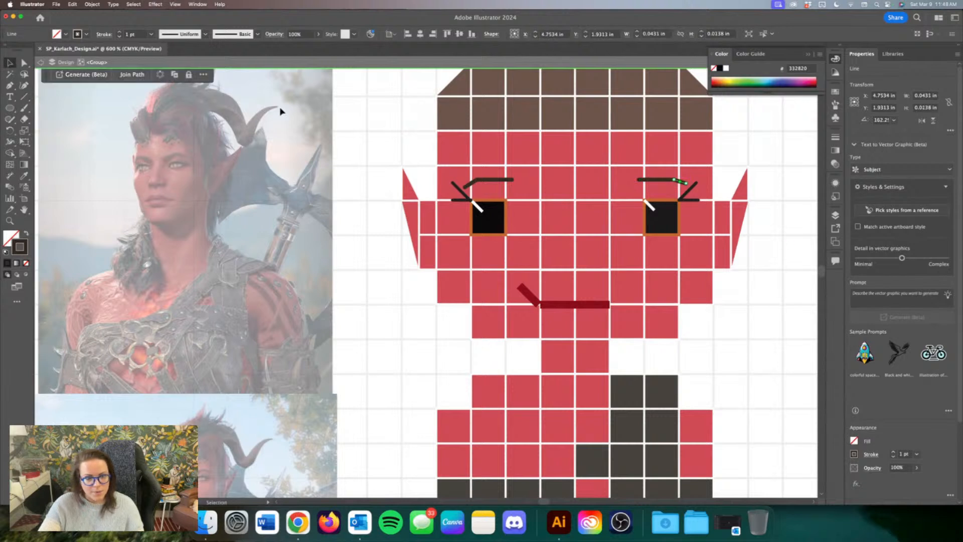
left_click(400, 117)
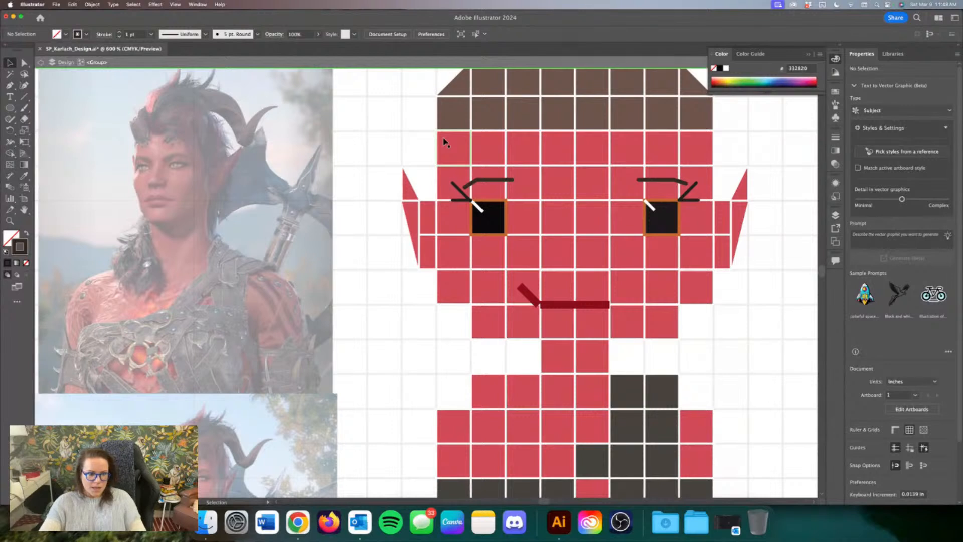
Step: Give the dark red mouth line round caps and round corners
scroll(529, 181, "up", 1)
scroll(529, 181, "up", 1)
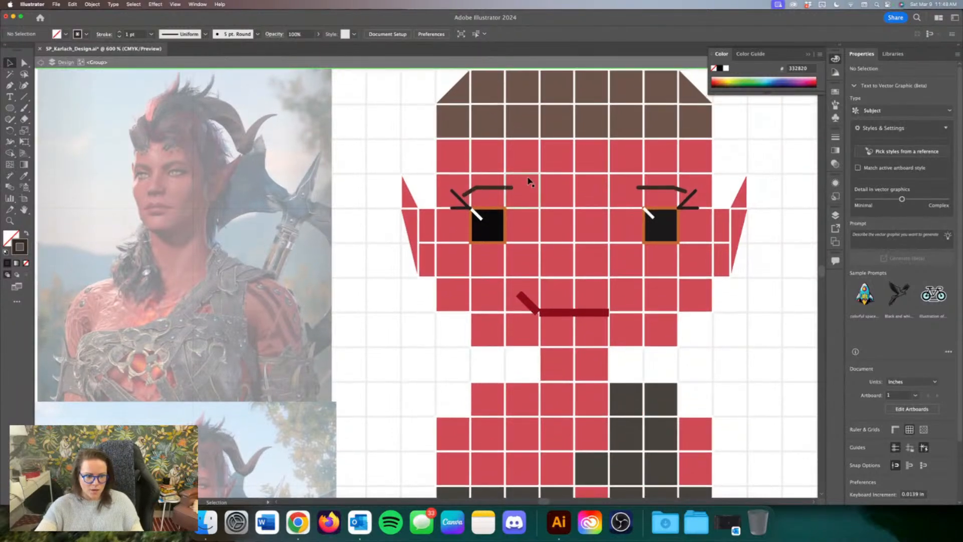
left_click(537, 304)
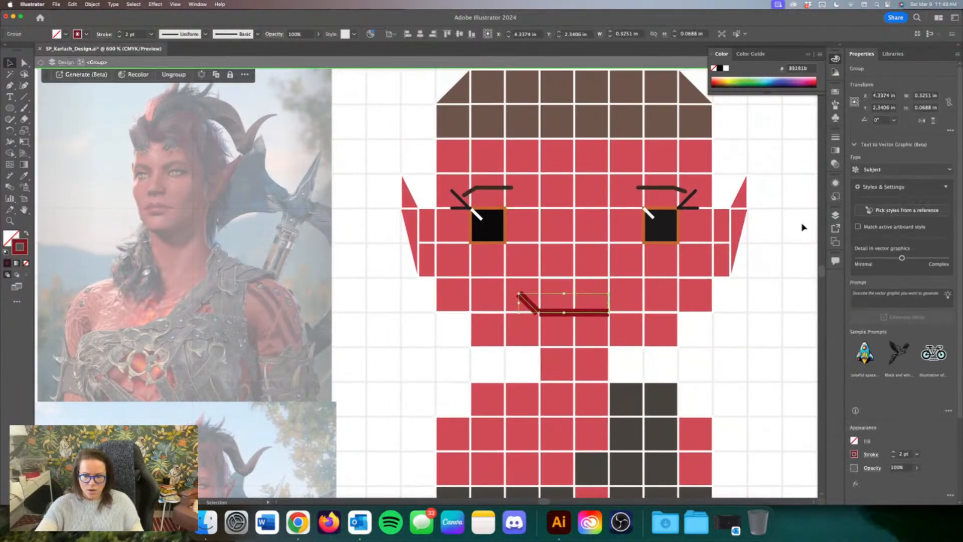
left_click(835, 184)
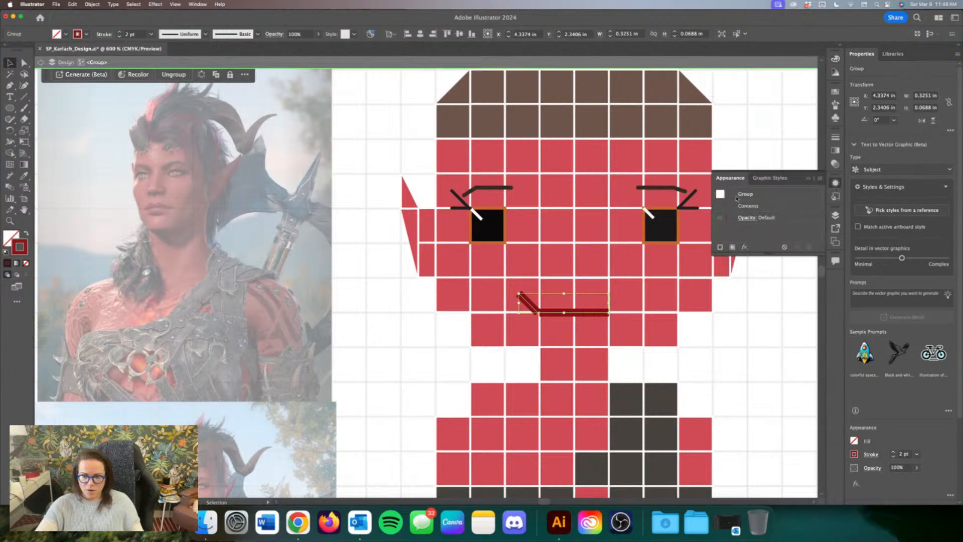
double_click(562, 314)
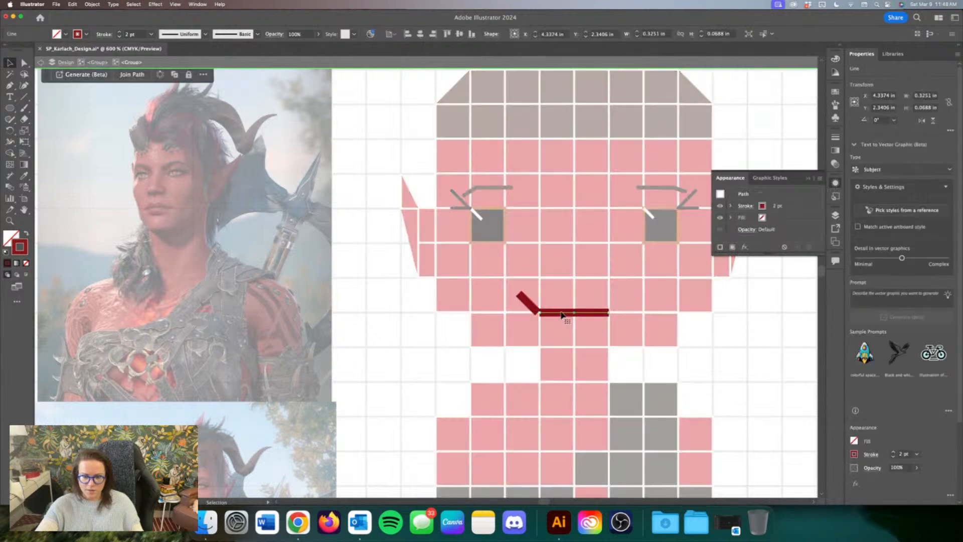
left_click(744, 214)
left_click(690, 241)
left_click(690, 252)
left_click(809, 179)
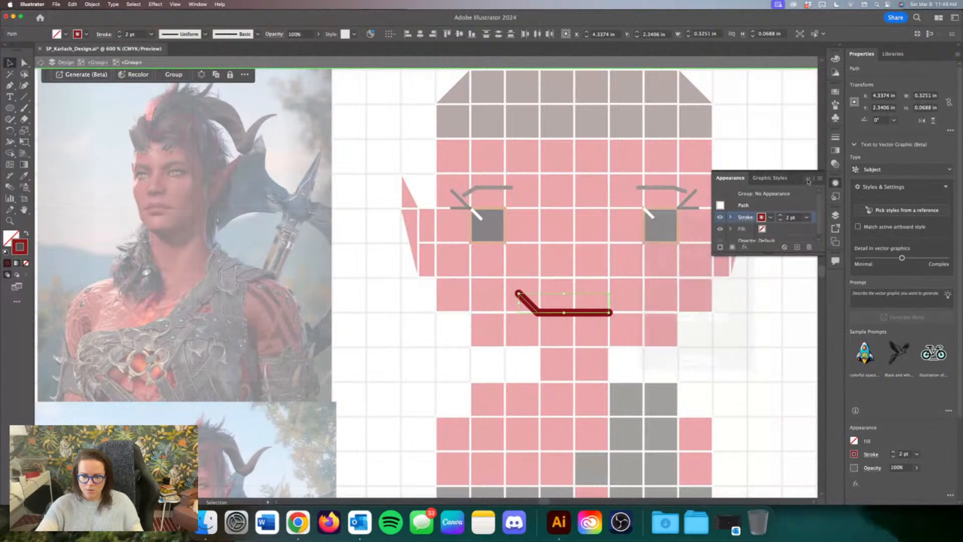
left_click(808, 180)
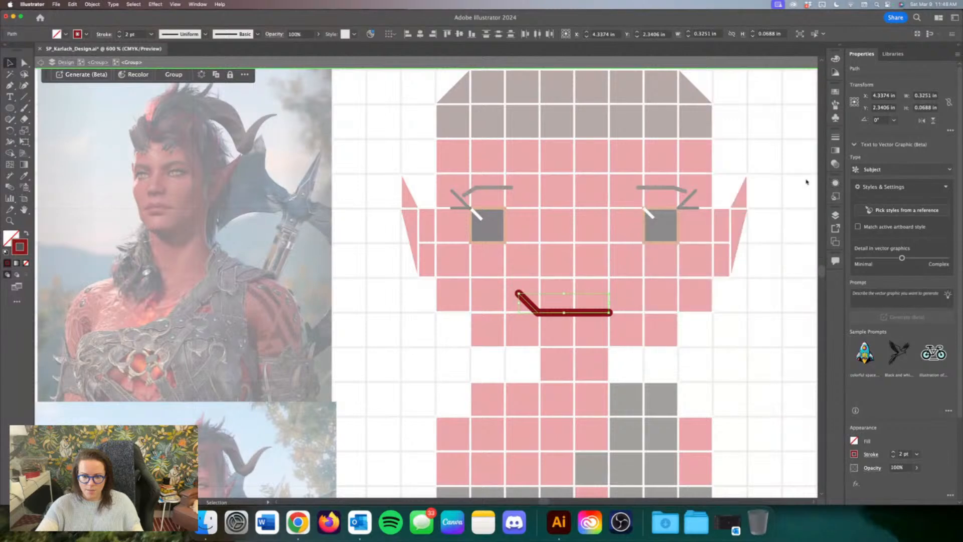
double_click(398, 141)
Step: Recolour the figure's brown hair squares and hair top with the near-black fill 0f0602
scroll(398, 142, "up", 2)
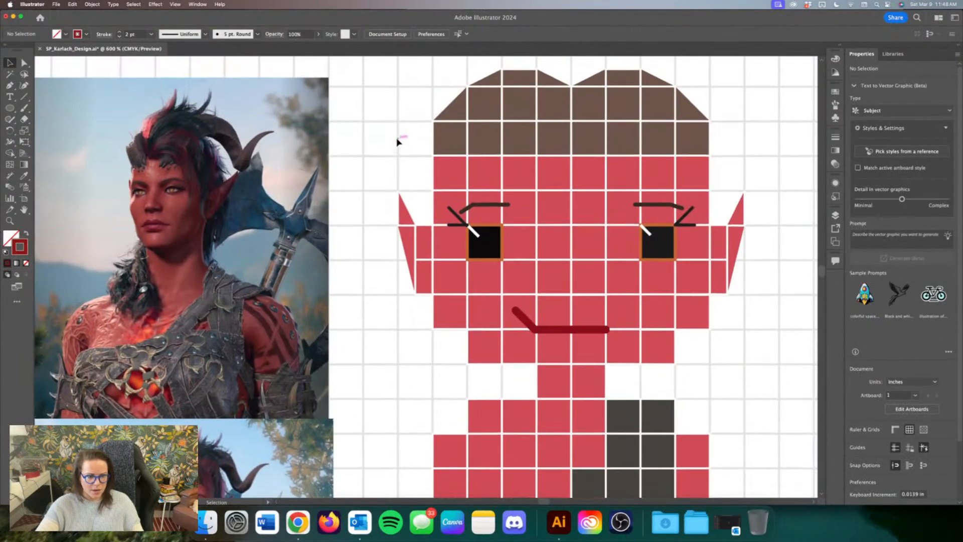
scroll(397, 142, "up", 1)
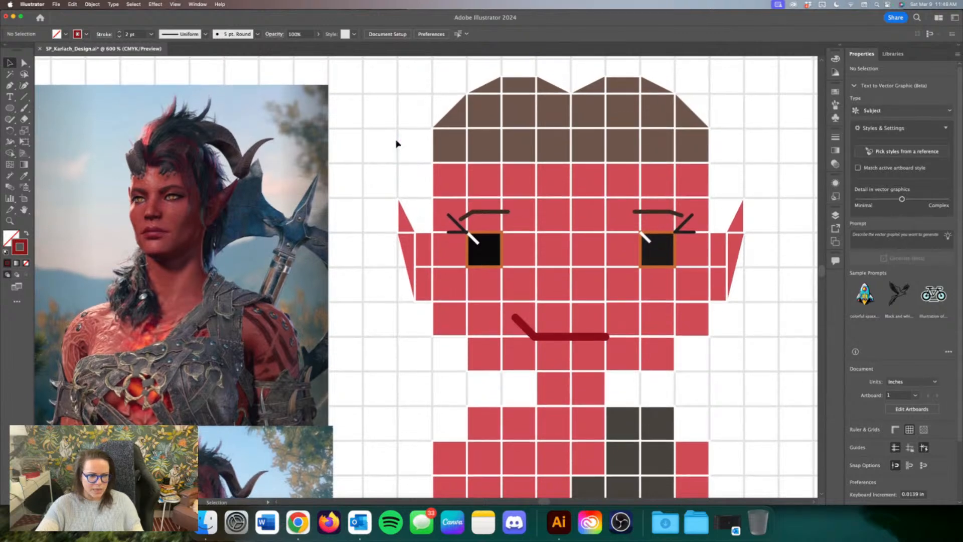
scroll(396, 144, "up", 3)
left_click(492, 142)
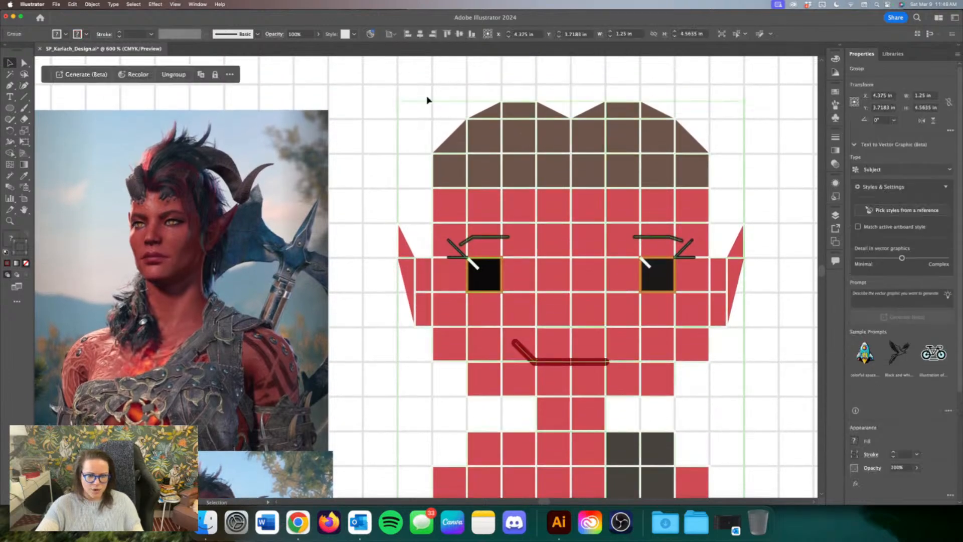
double_click(483, 132)
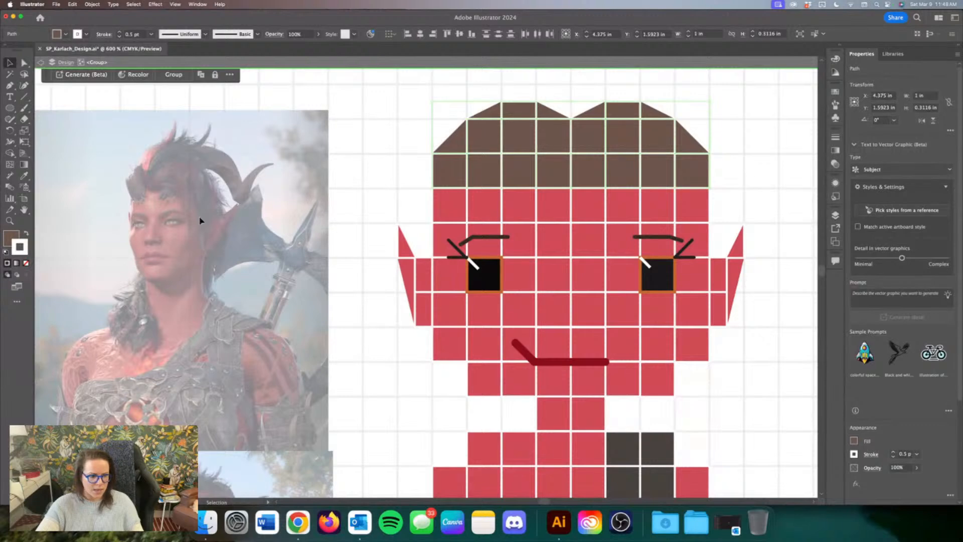
double_click(11, 235)
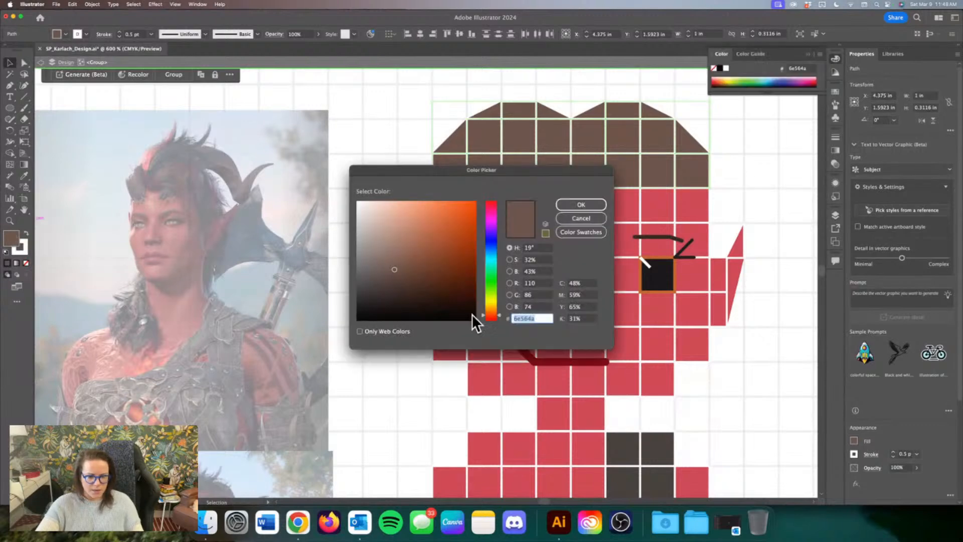
type("0f0602")
left_click(581, 205)
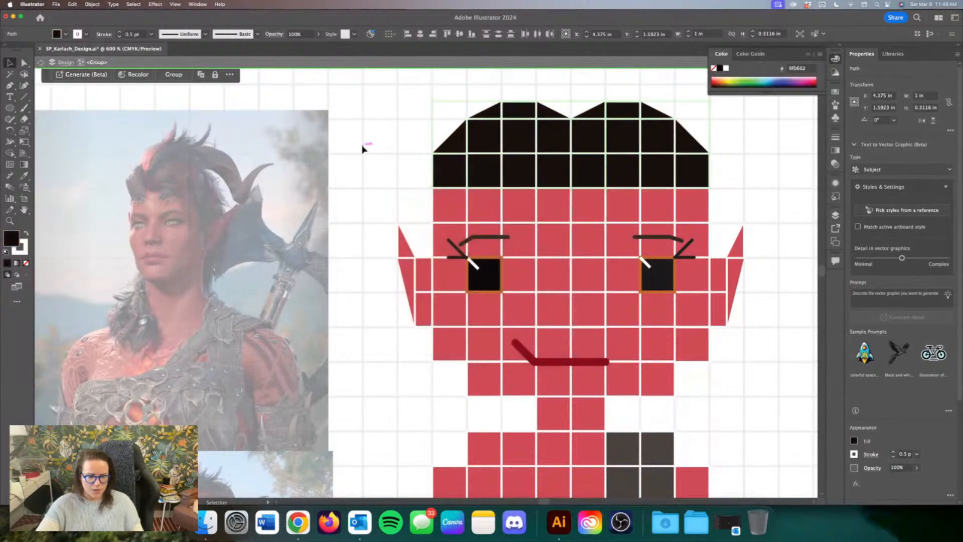
Step: Copy the upper-body reference picture into the figure's group and place it beside the head, overlapping the original picture
key("Escape")
left_click(242, 211)
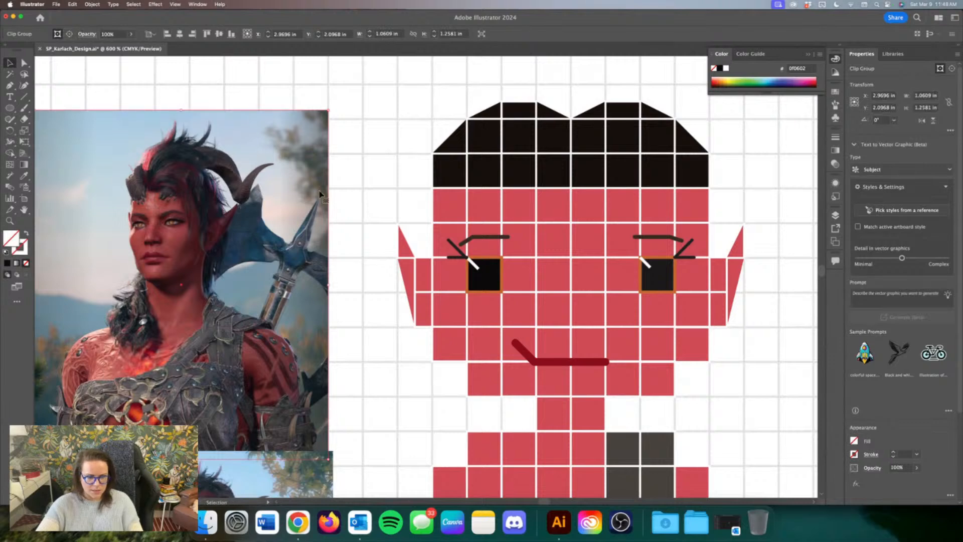
left_click_drag(242, 211, 249, 189)
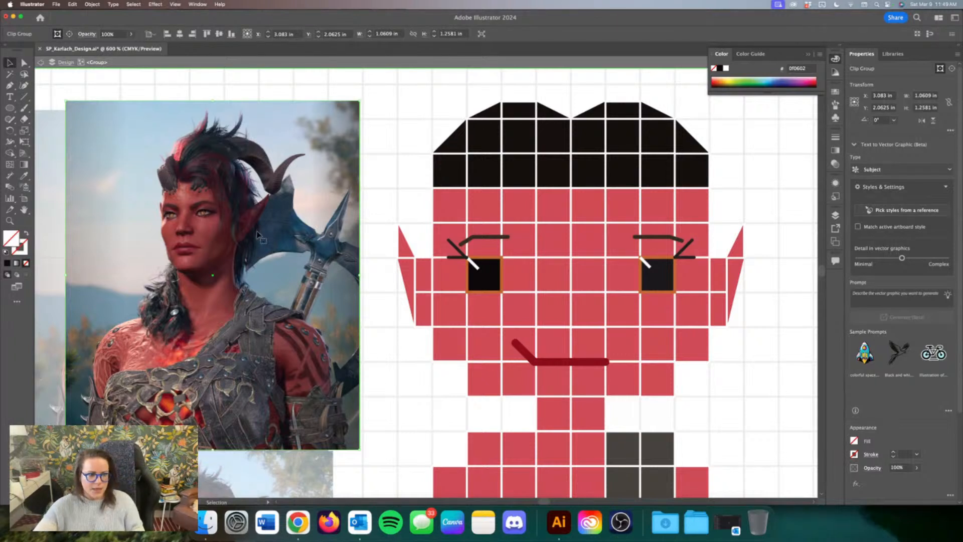
Step: Duplicate a skin square into two stacked cells beside the left of the forehead and narrow both strips to 0.0312 in
left_click(435, 203)
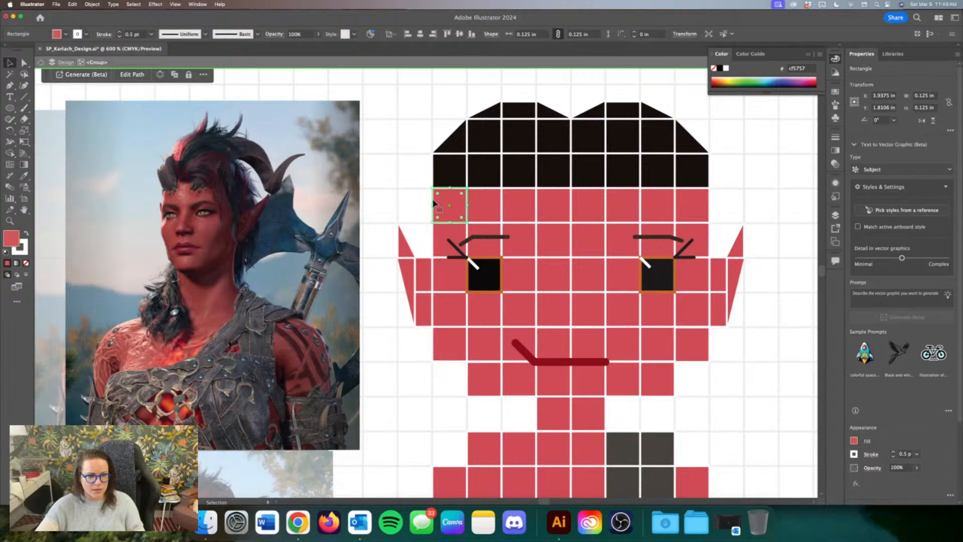
scroll(204, 467, "down", 5)
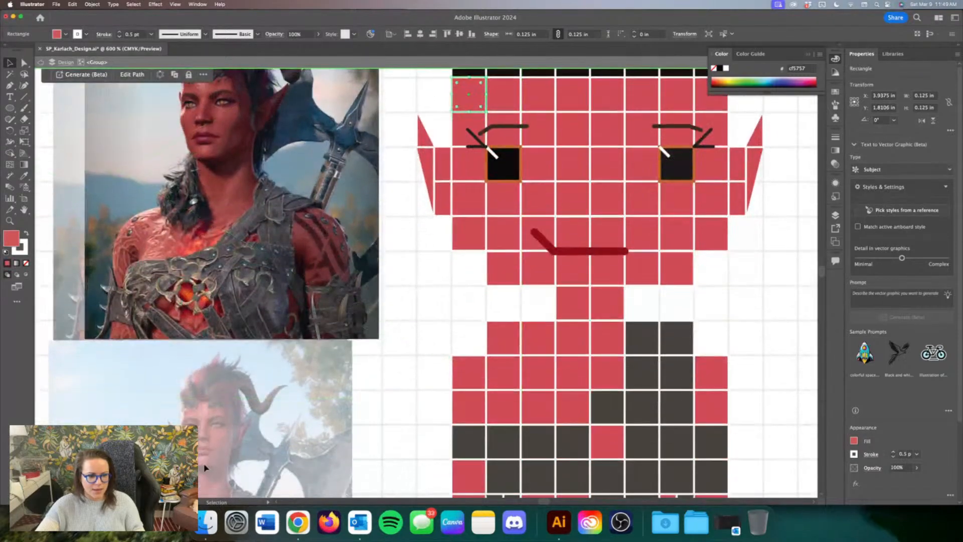
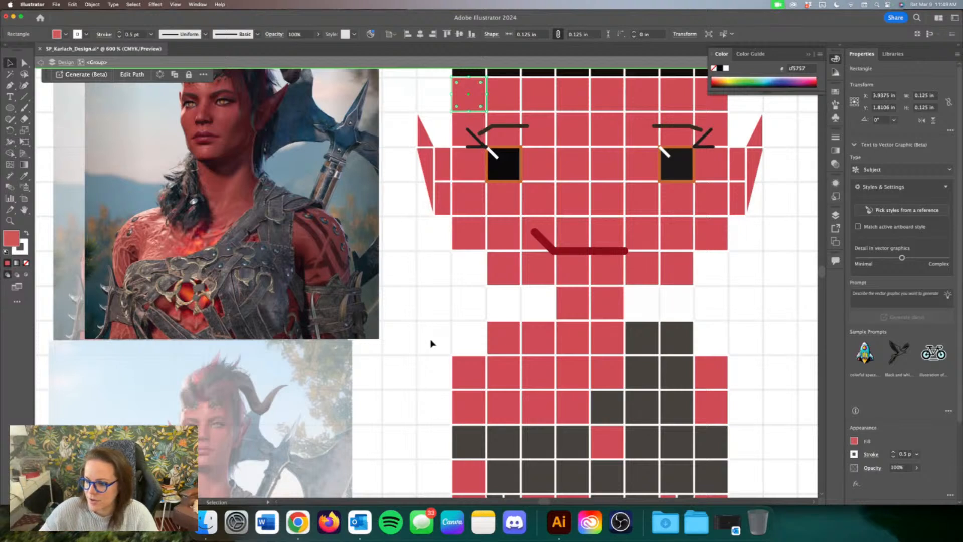
scroll(427, 212, "up", 1)
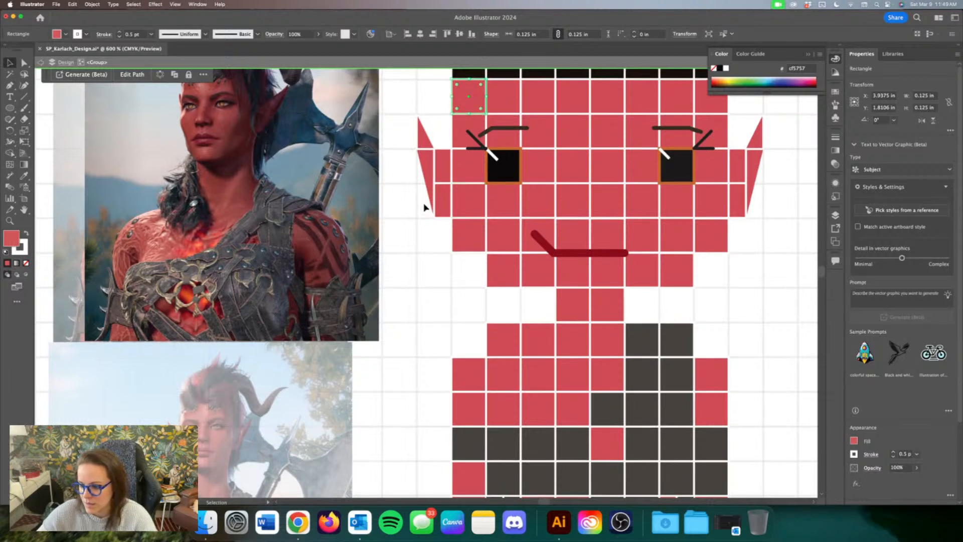
scroll(425, 207, "up", 5)
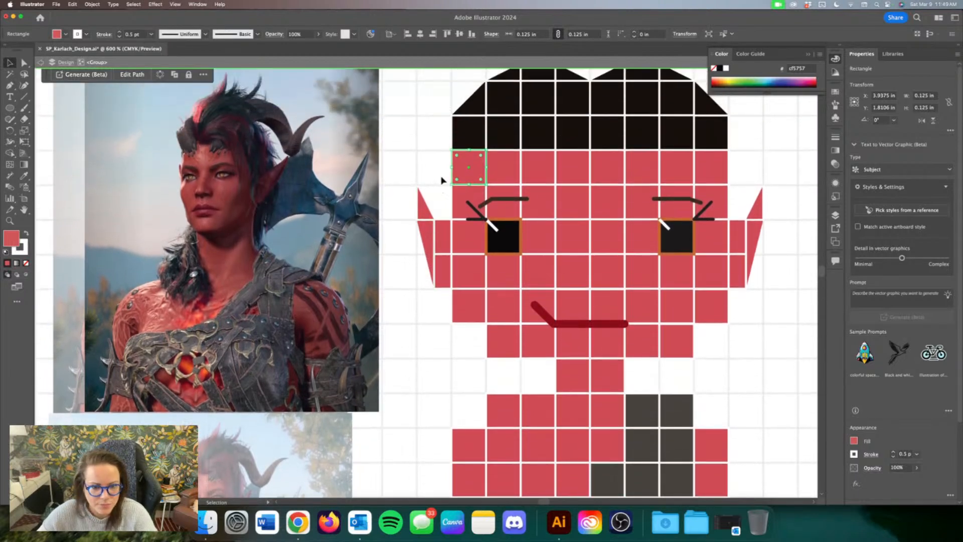
left_click_drag(471, 180, 436, 180)
key("Up")
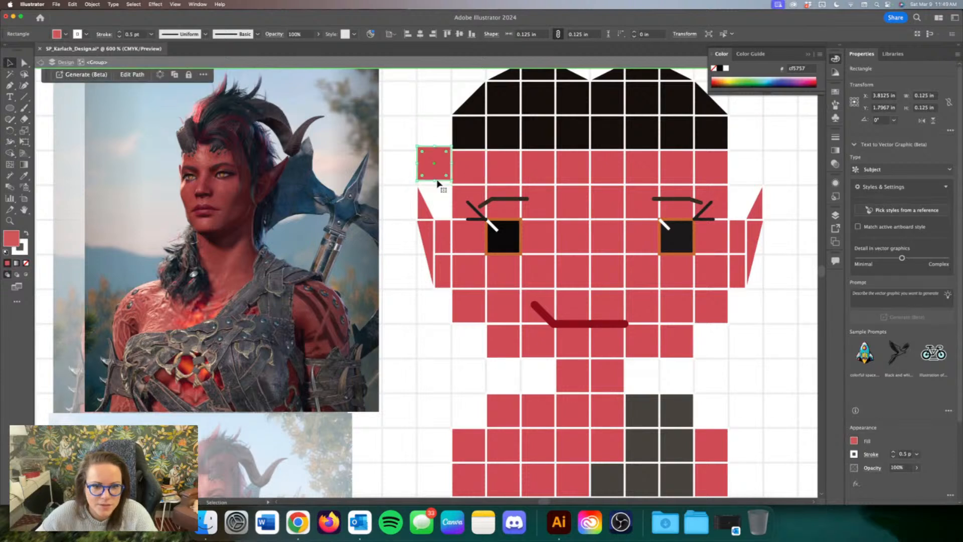
key("Up")
key("shift+Up")
key("shift+Down")
key("shift+Down")
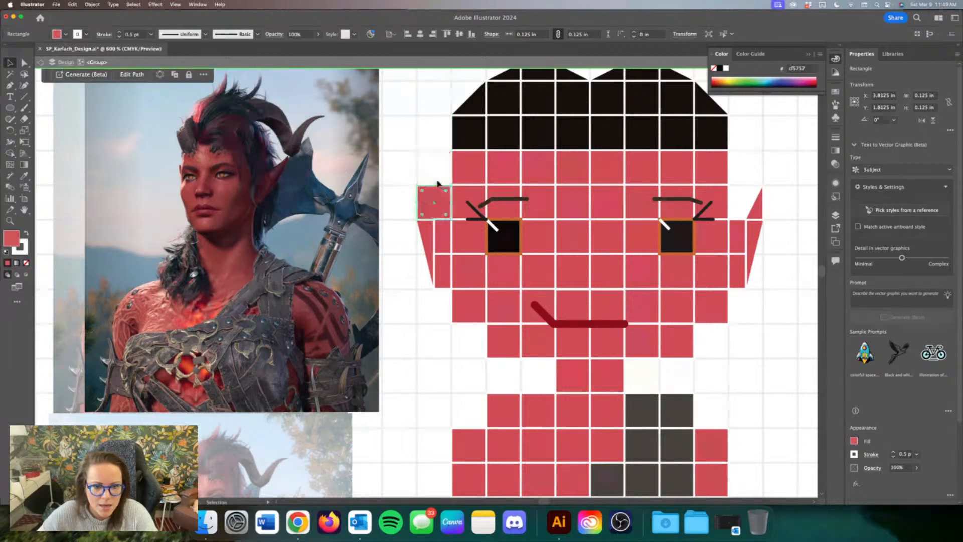
key("shift+Up")
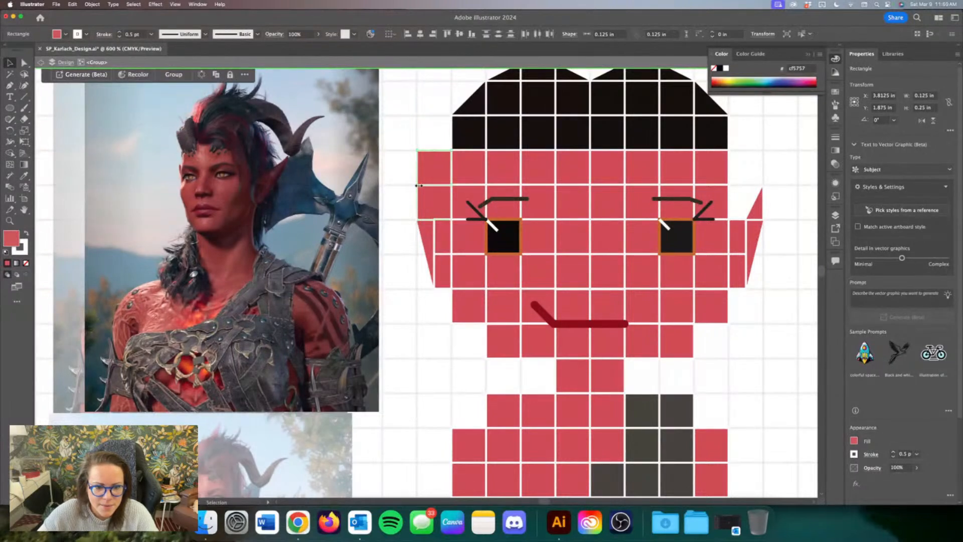
left_click_drag(417, 185, 444, 187)
Step: Recolour the two narrow strips beside the forehead with the muted dark red fill 894747
scroll(444, 217, "up", 2)
scroll(444, 216, "up", 1)
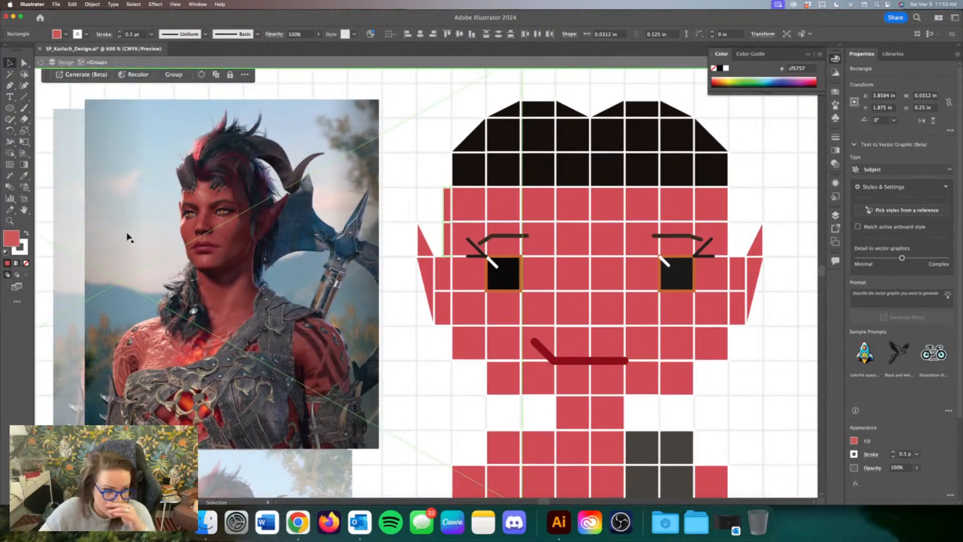
double_click(11, 238)
left_click(471, 318)
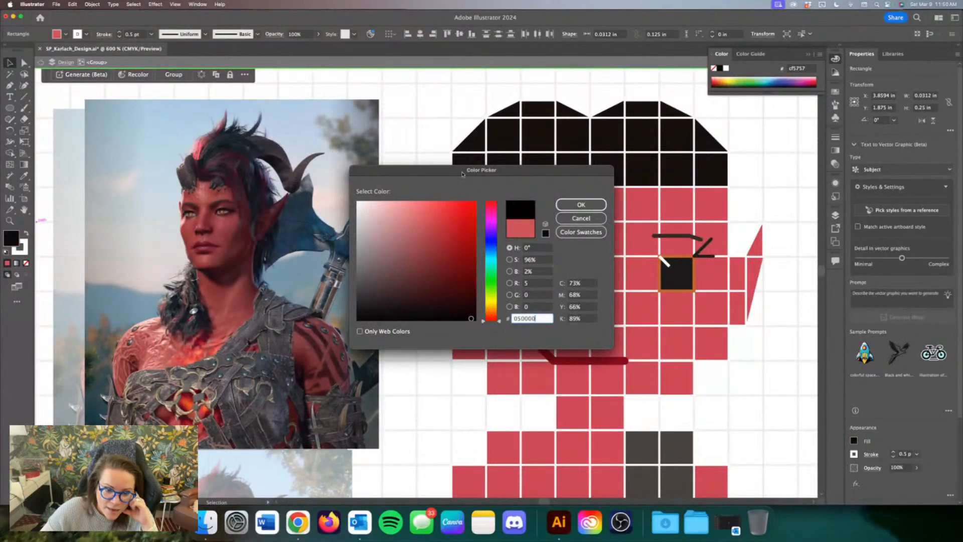
left_click_drag(462, 171, 456, 317)
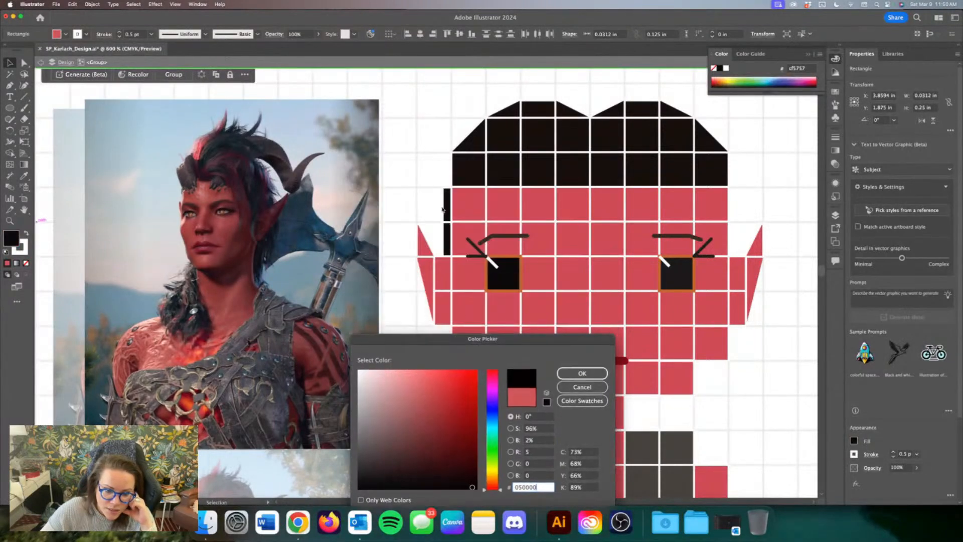
left_click(416, 398)
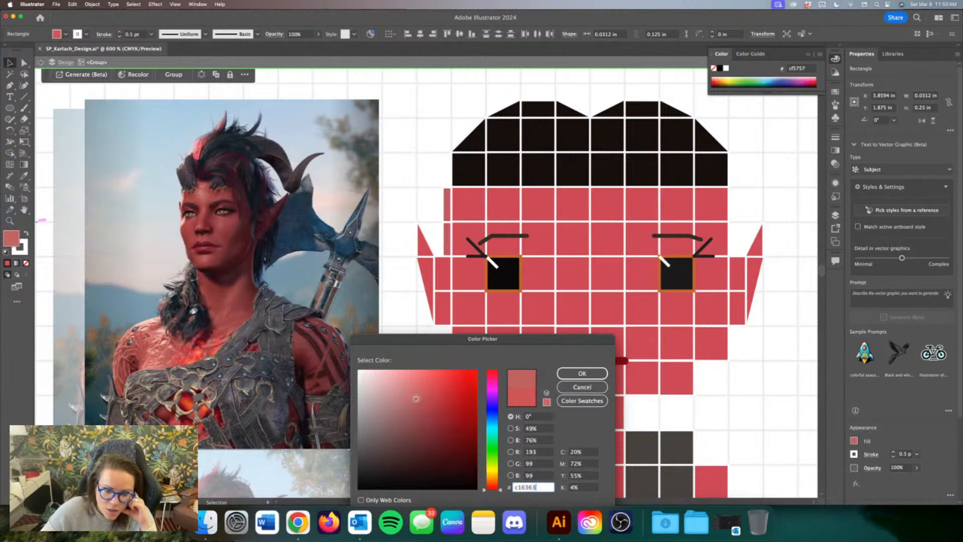
left_click(427, 441)
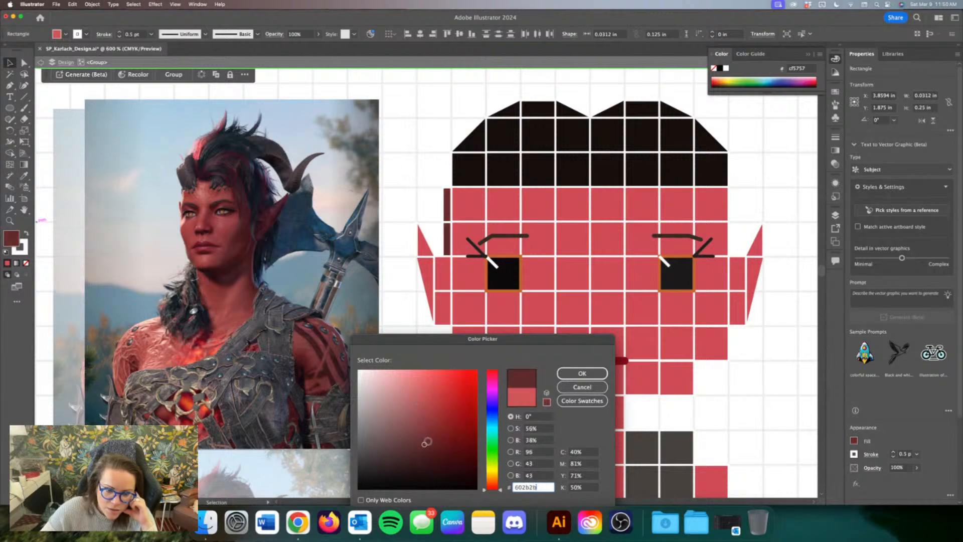
left_click_drag(427, 441, 416, 424)
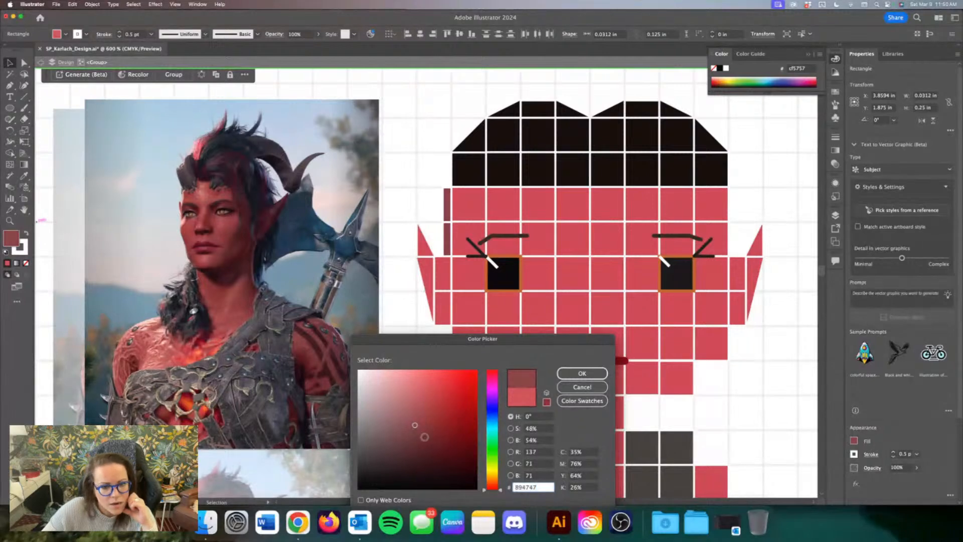
left_click(582, 374)
Step: Copy the full-body reference picture into the figure's group and place it over the lower part of the upper-body picture
scroll(416, 234, "down", 5)
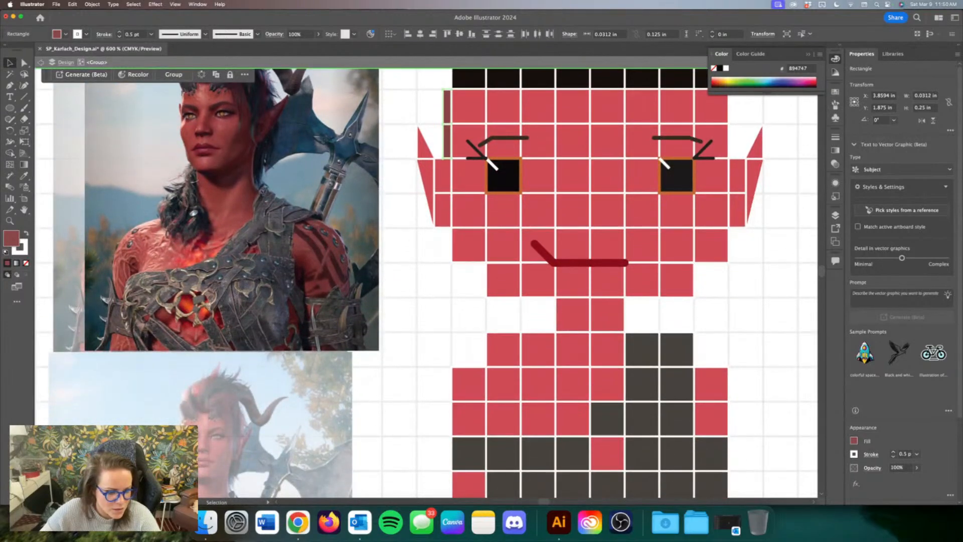
double_click(286, 426)
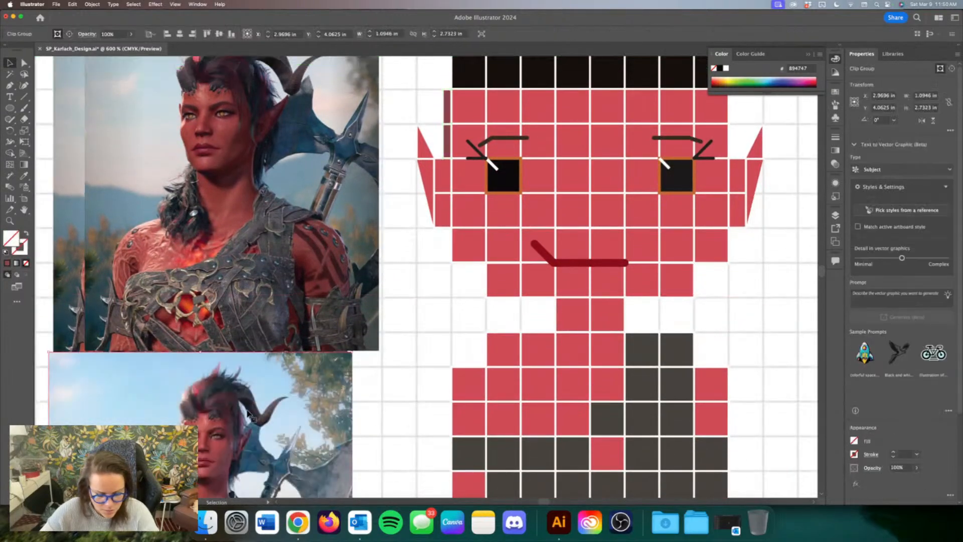
double_click(493, 275)
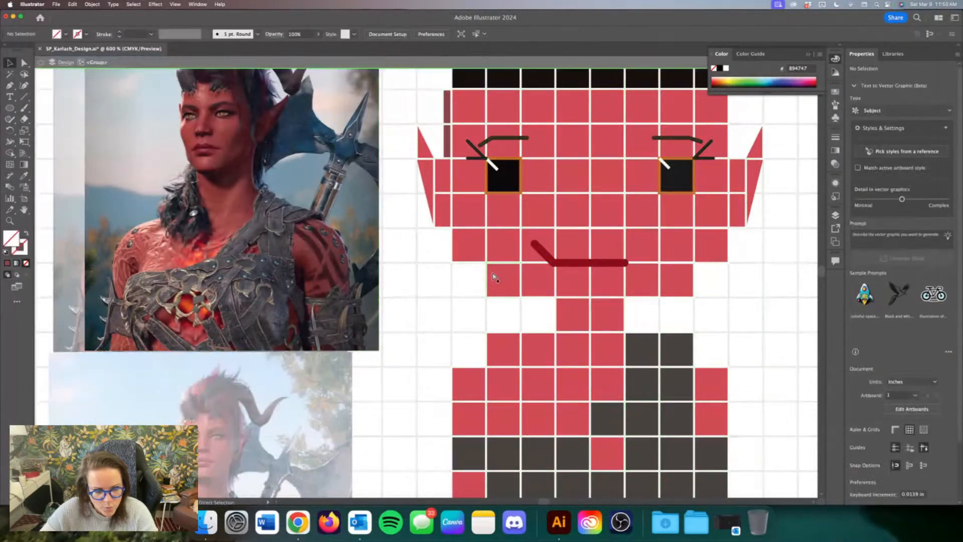
key("super+v")
left_click_drag(584, 160, 236, 506)
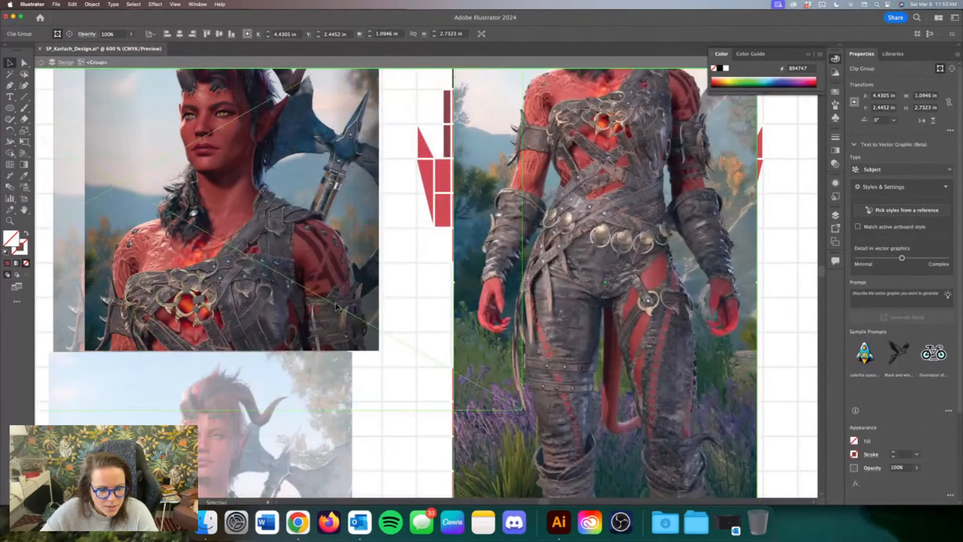
left_click_drag(576, 127, 436, 406)
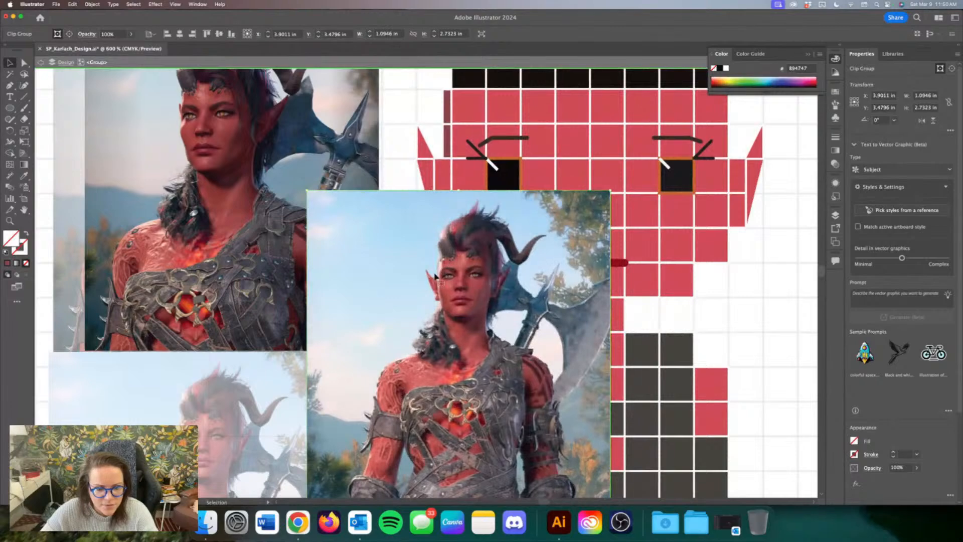
left_click_drag(506, 251, 282, 261)
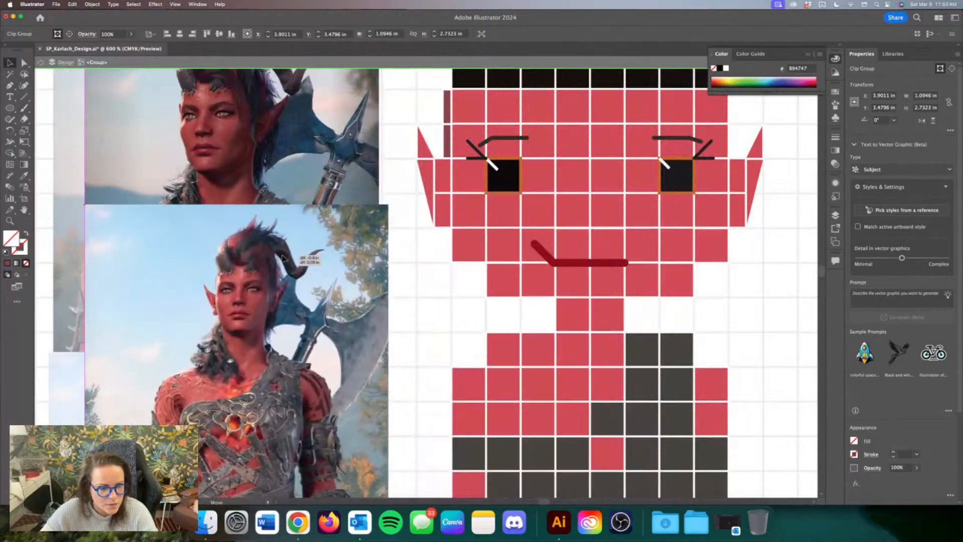
scroll(284, 262, "up", 3)
scroll(284, 262, "up", 4)
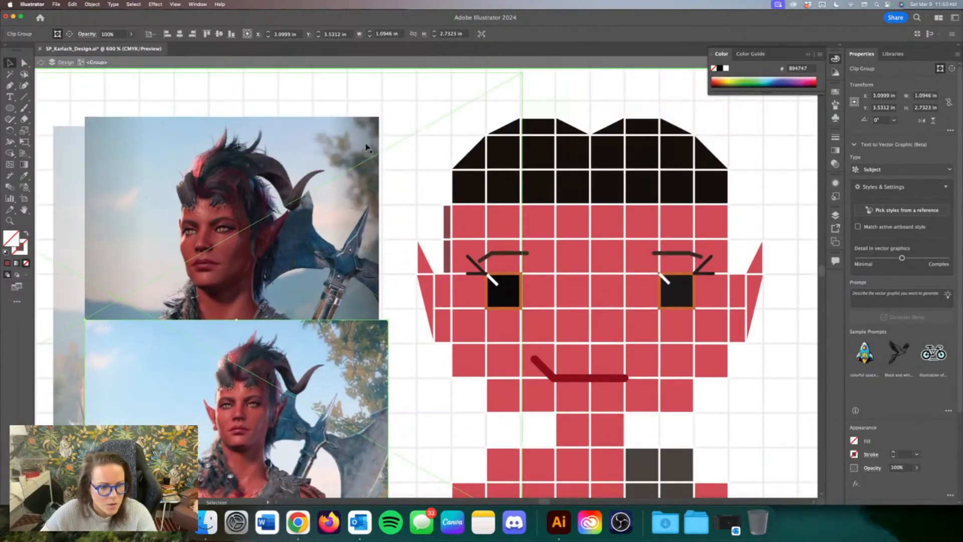
Step: Duplicate the narrow dark red strip into the cell above and cut it to a slanted triangle beside the hair's left edge
left_click(427, 101)
left_click(449, 219)
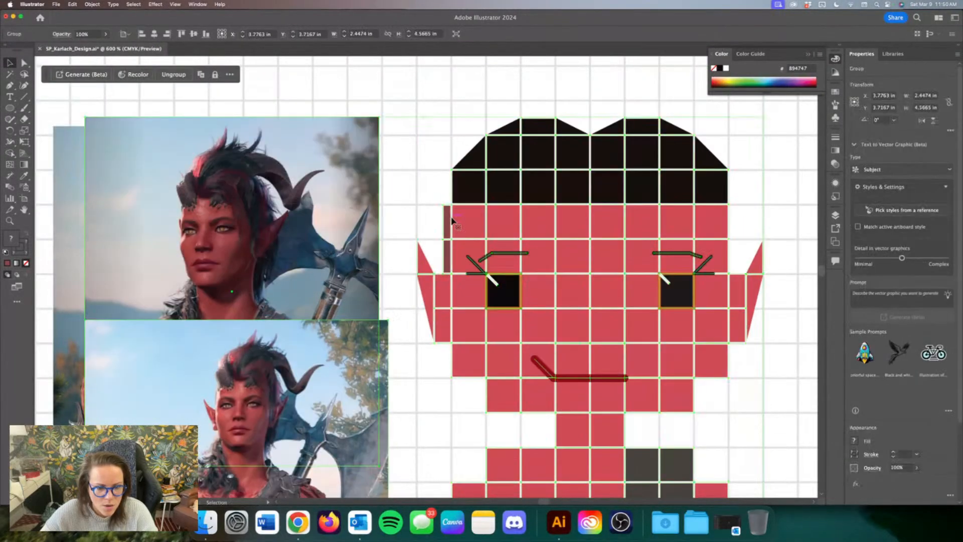
double_click(451, 219)
left_click_drag(450, 220, 451, 170)
left_click(24, 63)
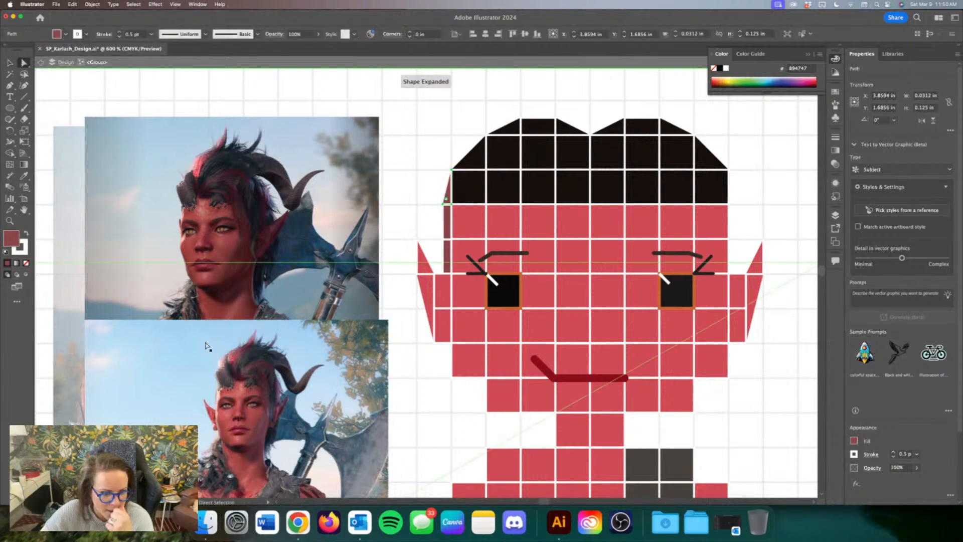
left_click(9, 63)
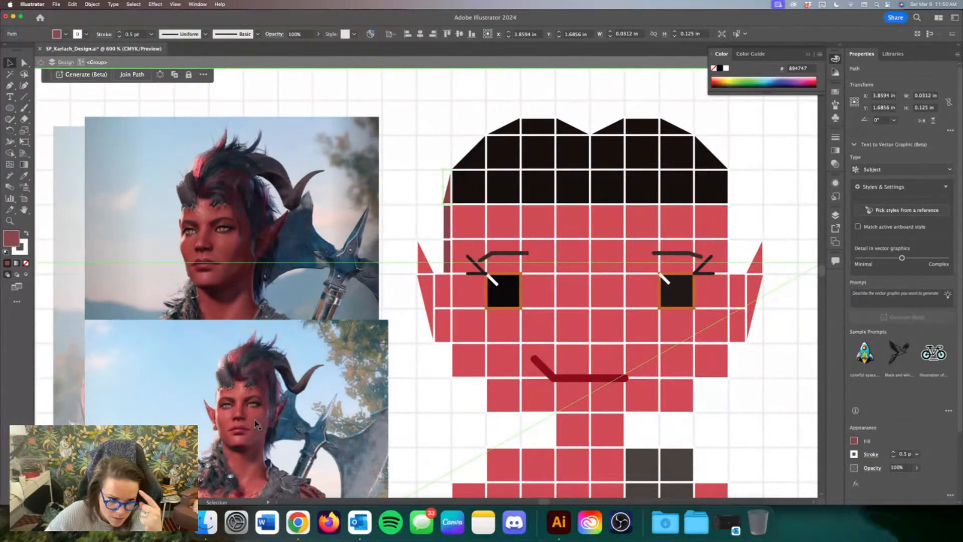
Step: Recolour the bottom row of black hair squares with the red skin fill cf5757 sampled from the forehead
scroll(257, 423, "up", 2)
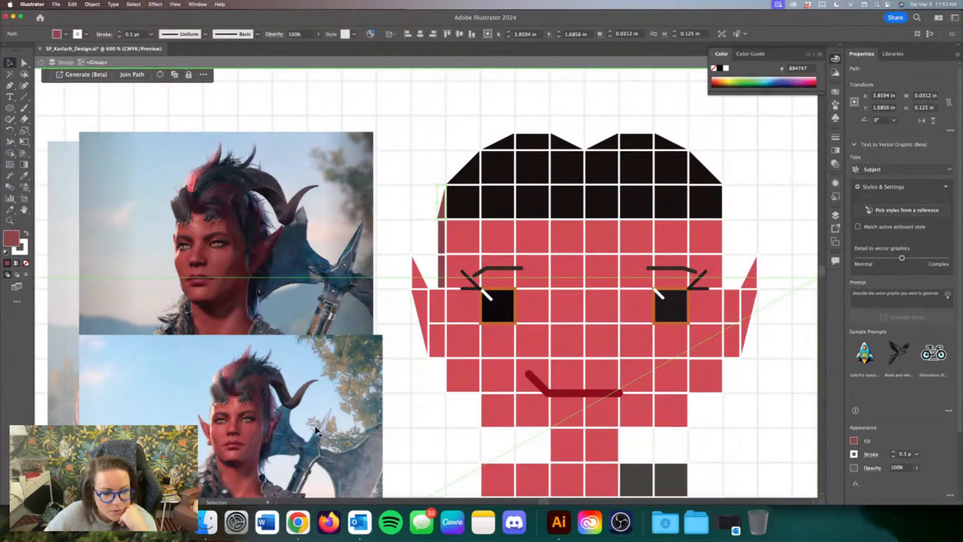
scroll(316, 431, "right", 3)
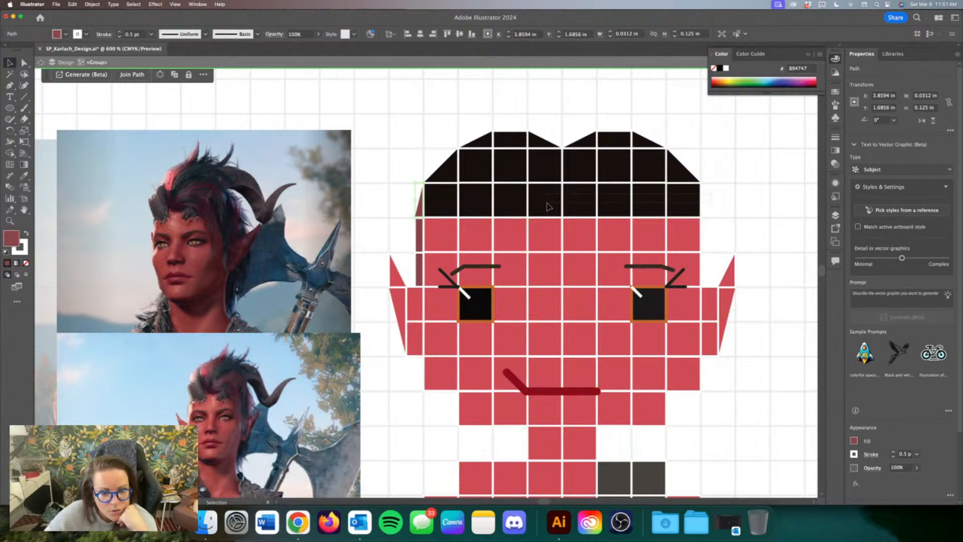
left_click(444, 211)
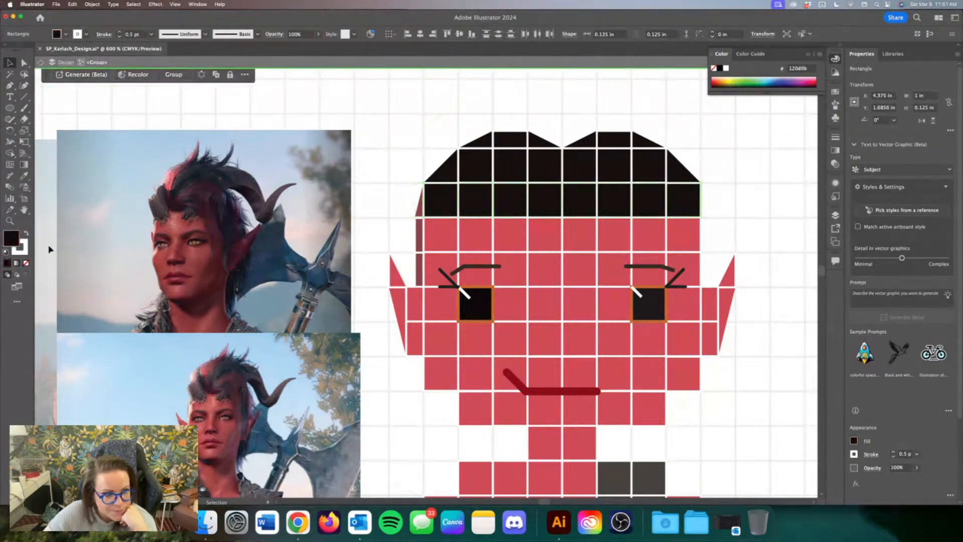
key("i")
left_click(560, 231)
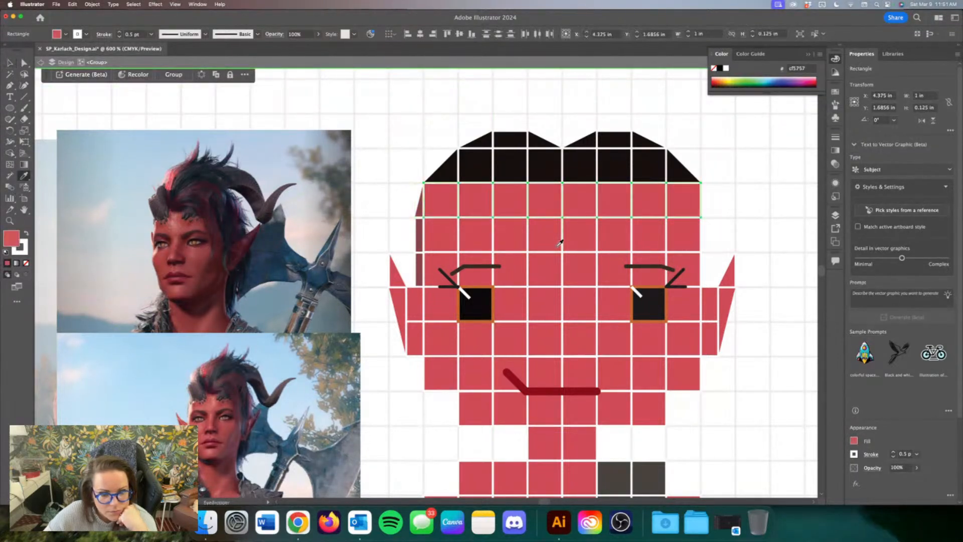
key("v")
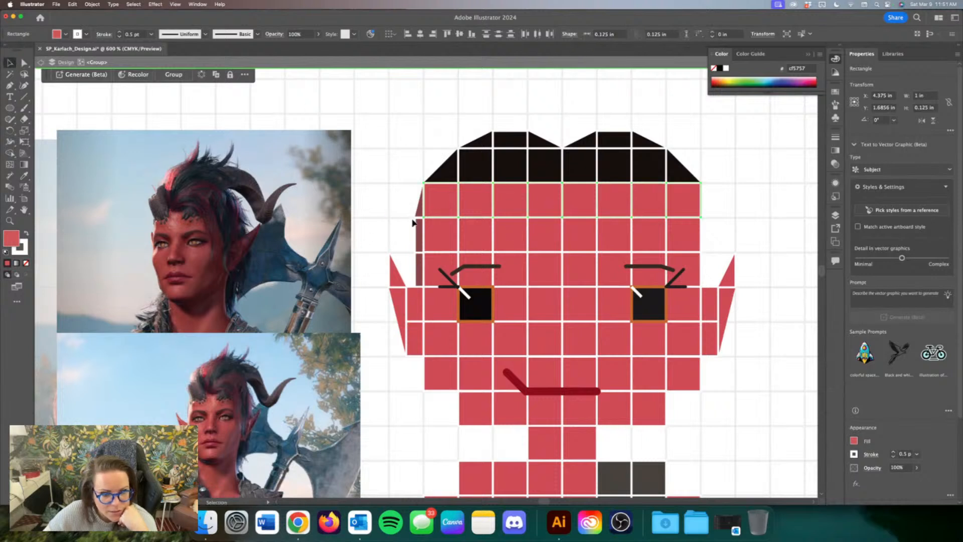
Step: Duplicate the hair's left corner triangle one cell down, rotate it 180°, and recolour it with the side strips' muted dark red
left_click_drag(445, 172, 449, 208)
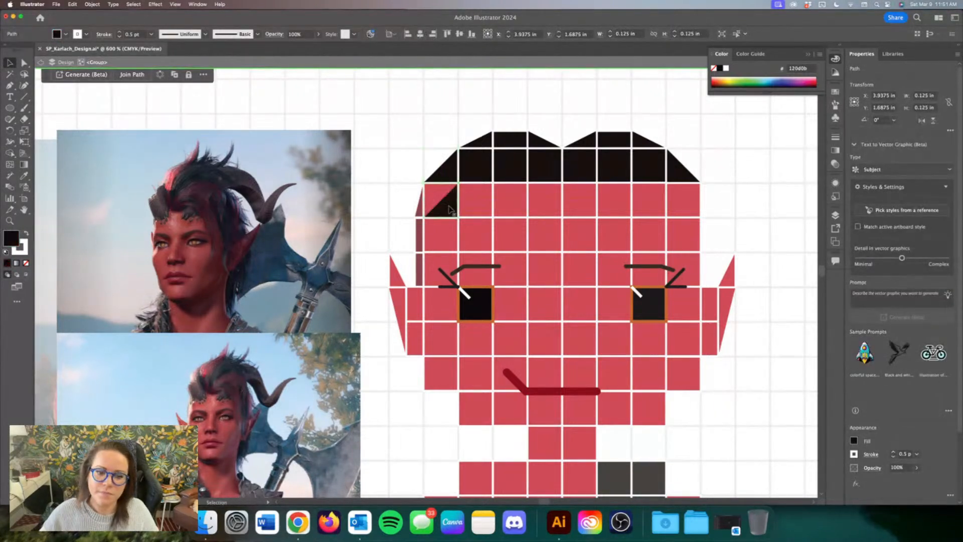
left_click_drag(461, 181, 421, 221)
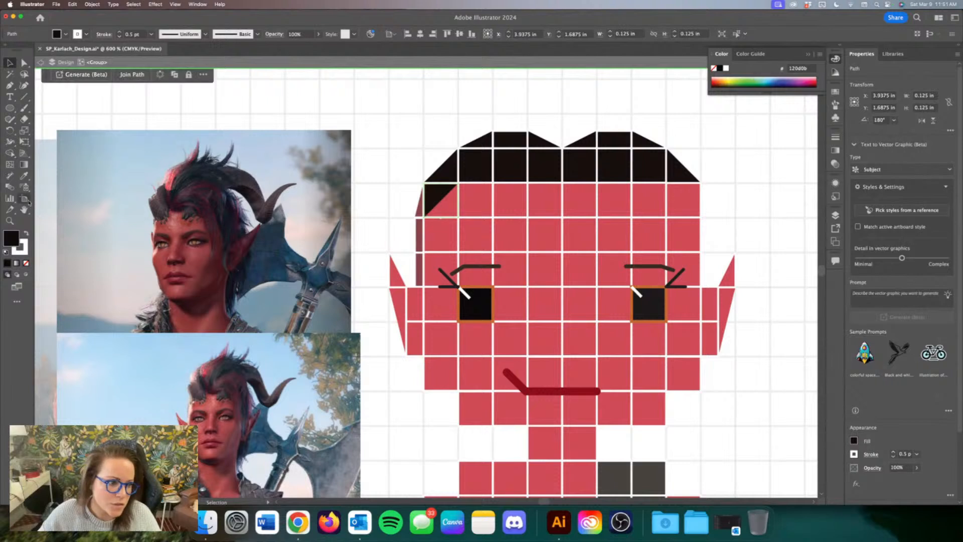
left_click(23, 175)
left_click(420, 233)
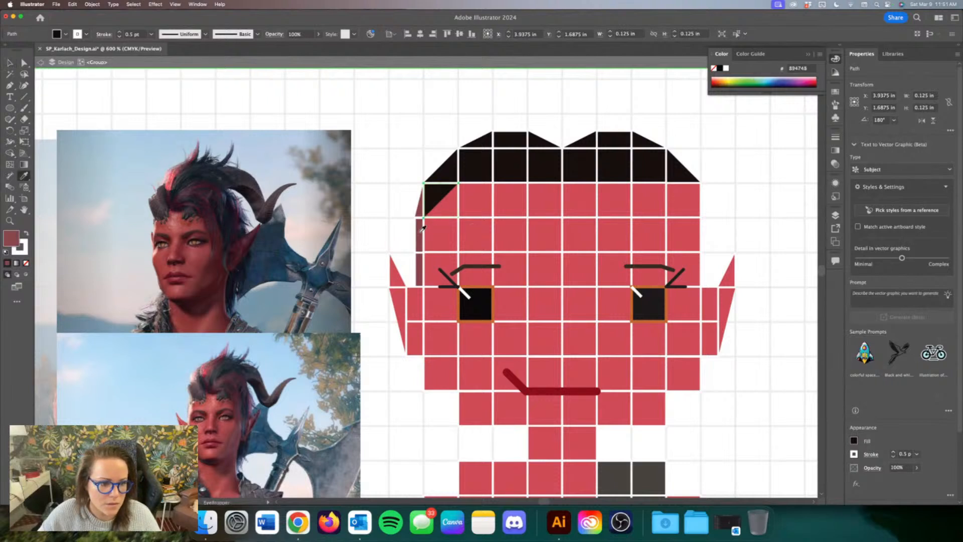
key("v")
left_click(372, 103)
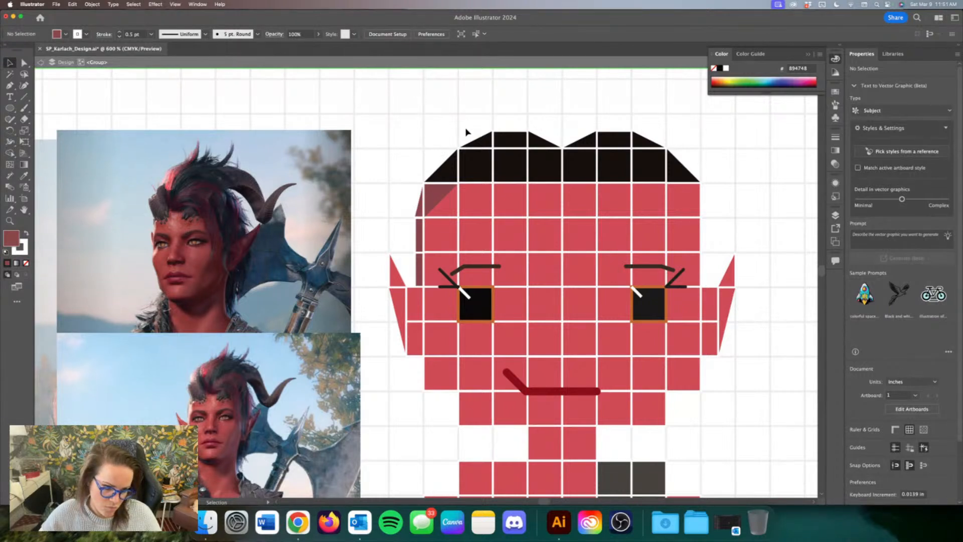
Step: Copy the hair's left corner triangle into the second cell of the top forehead row and fill it with 4c4042 sampled from the reference horn
left_click(450, 173)
key("a")
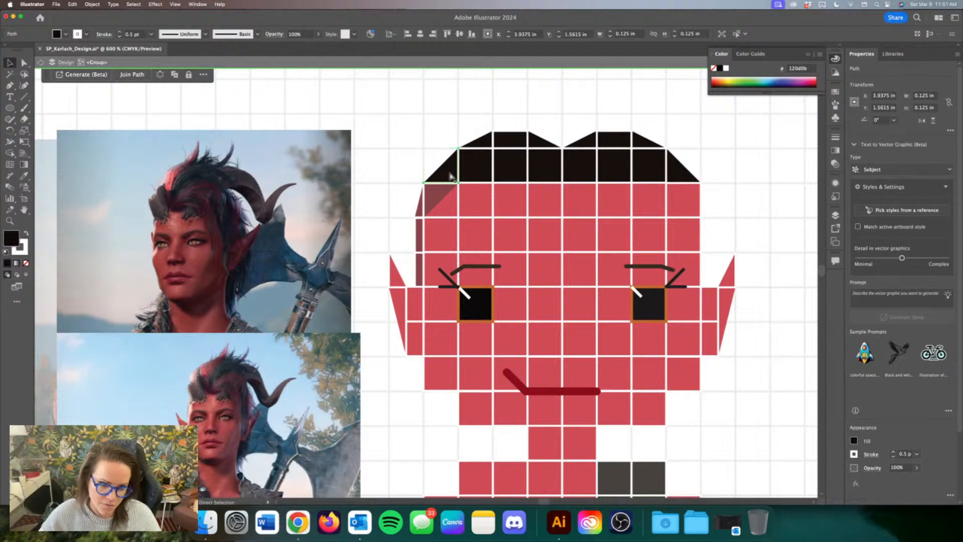
left_click_drag(451, 173, 484, 213)
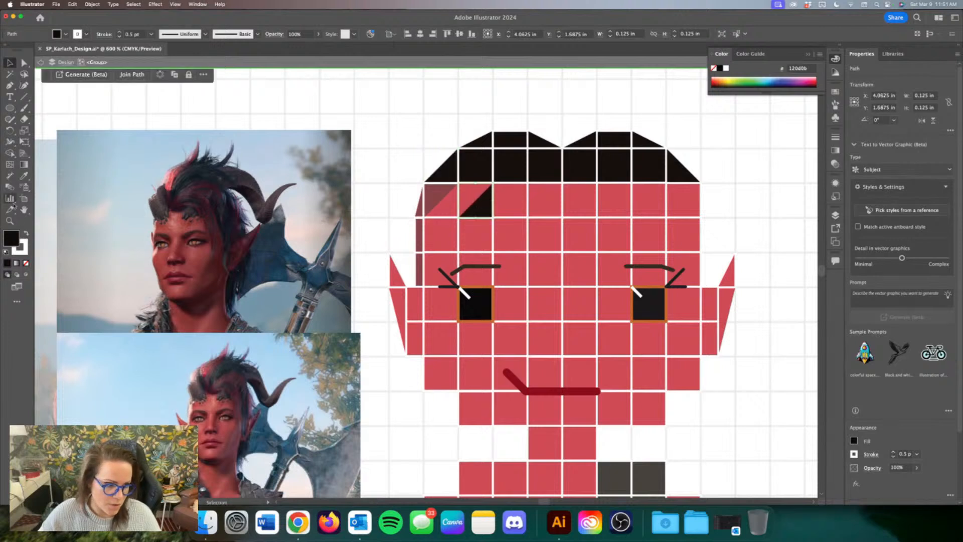
left_click(24, 176)
left_click(164, 206)
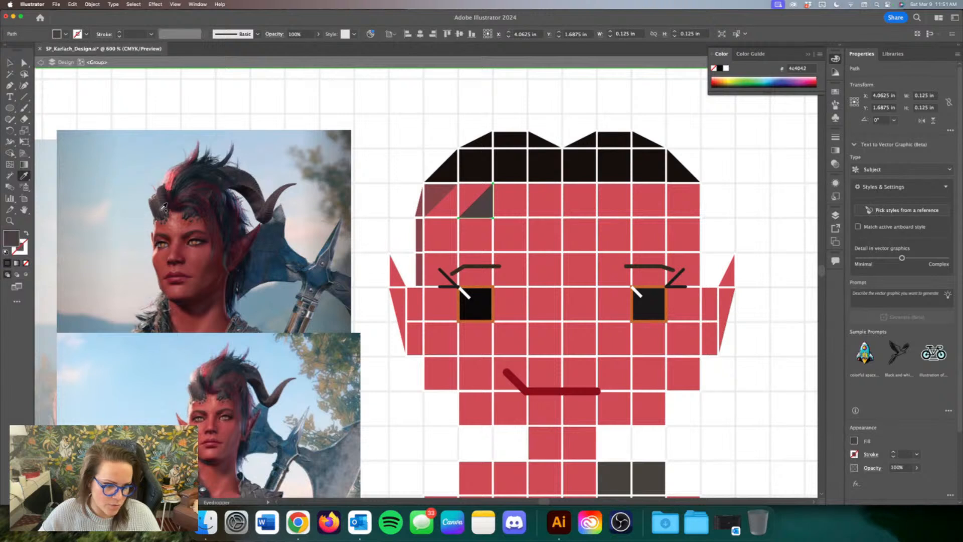
key("v")
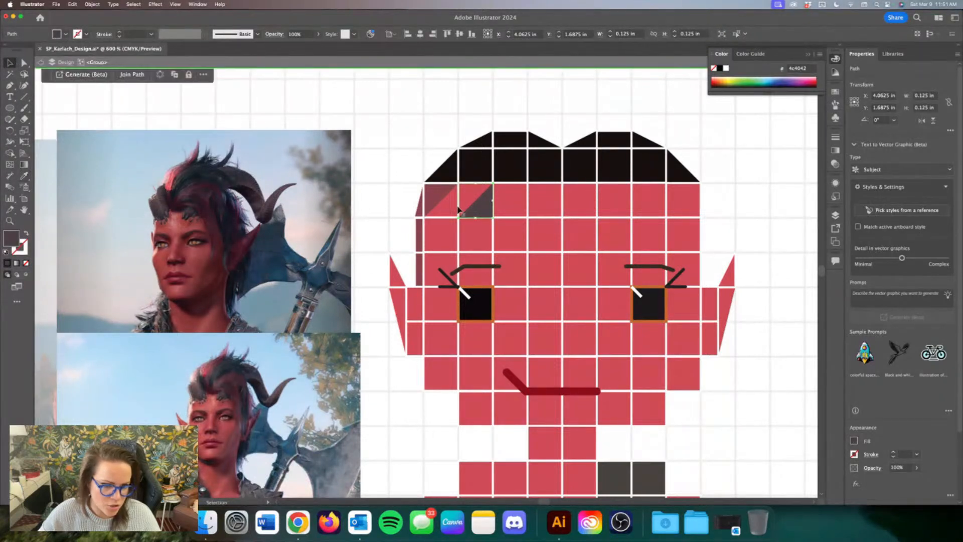
Step: Reshape the grey triangle into a 0.25 in tall horn piece rotated 90° and place it in front of the hair's left corner
left_click_drag(497, 181, 465, 182)
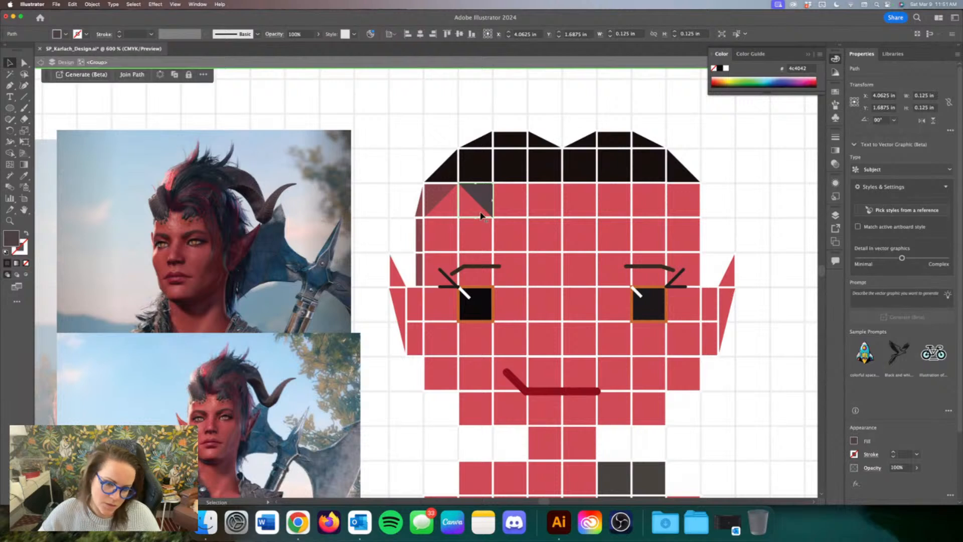
left_click_drag(477, 219, 472, 239)
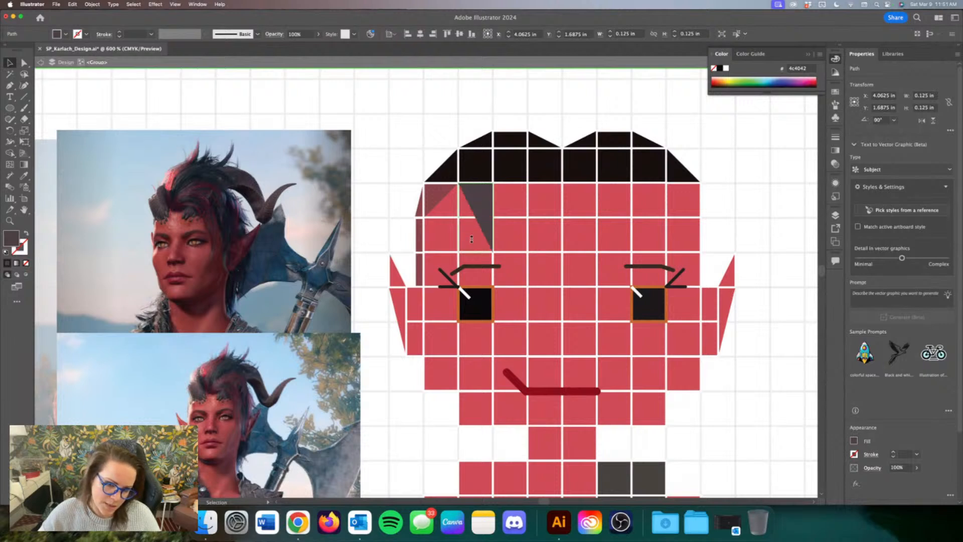
left_click_drag(490, 215, 466, 185)
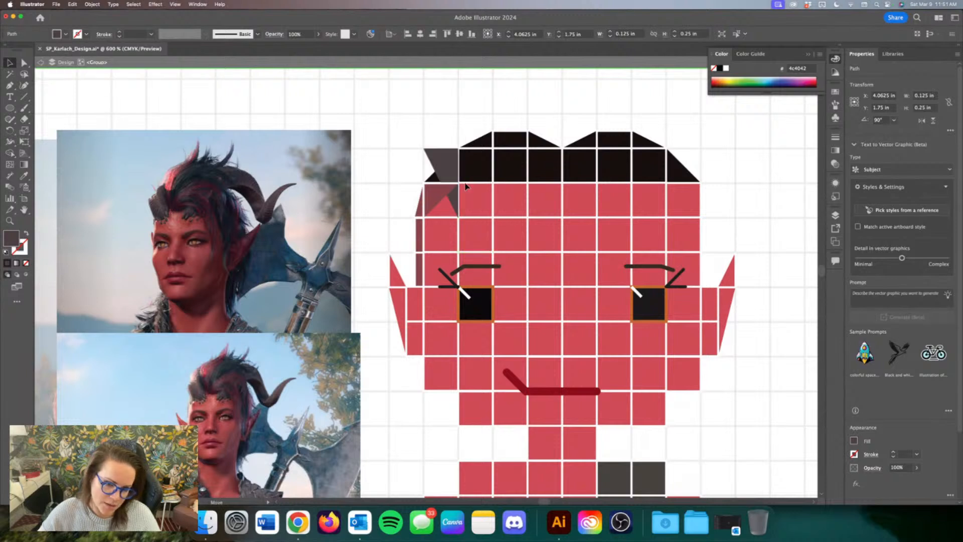
right_click(434, 155)
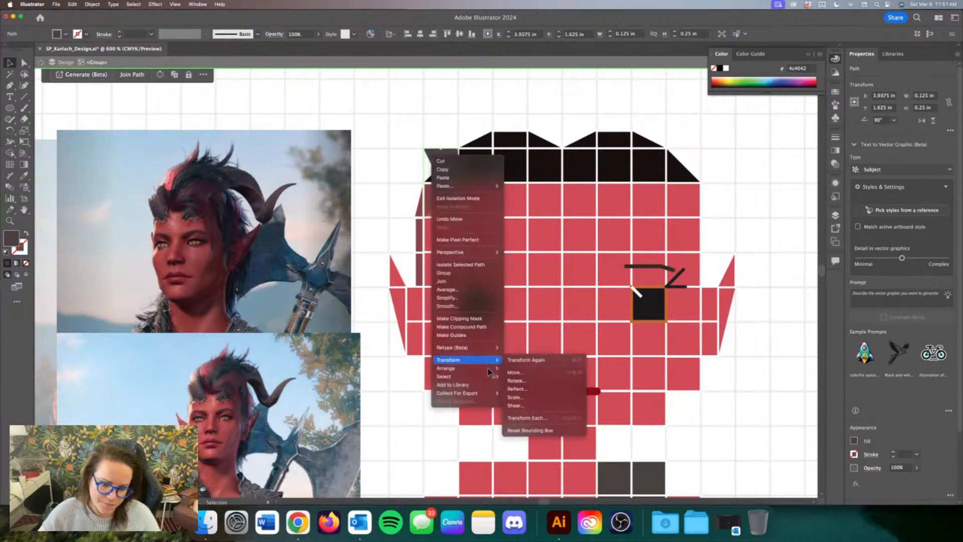
mouse_move(493, 372)
left_click(572, 369)
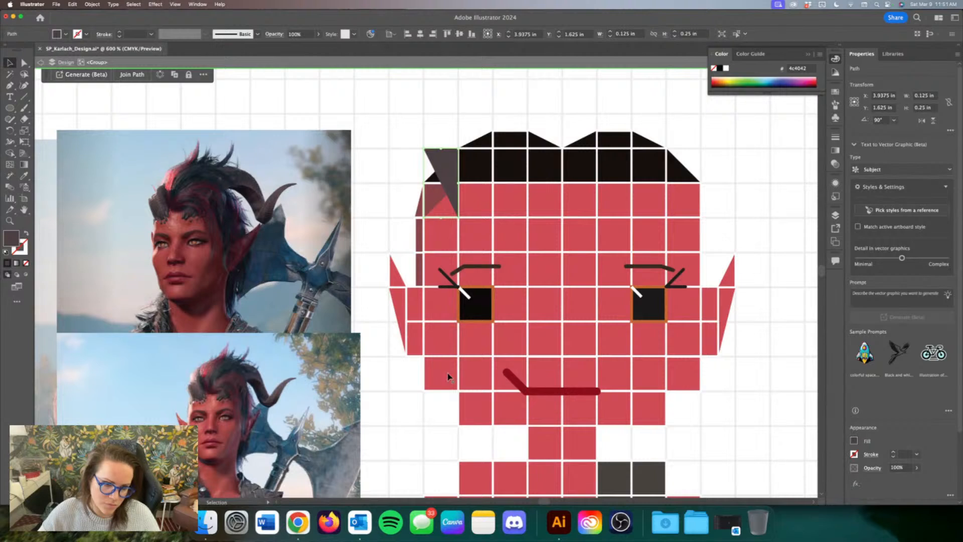
scroll(259, 275, "left", 2)
left_click_drag(261, 412, 277, 320)
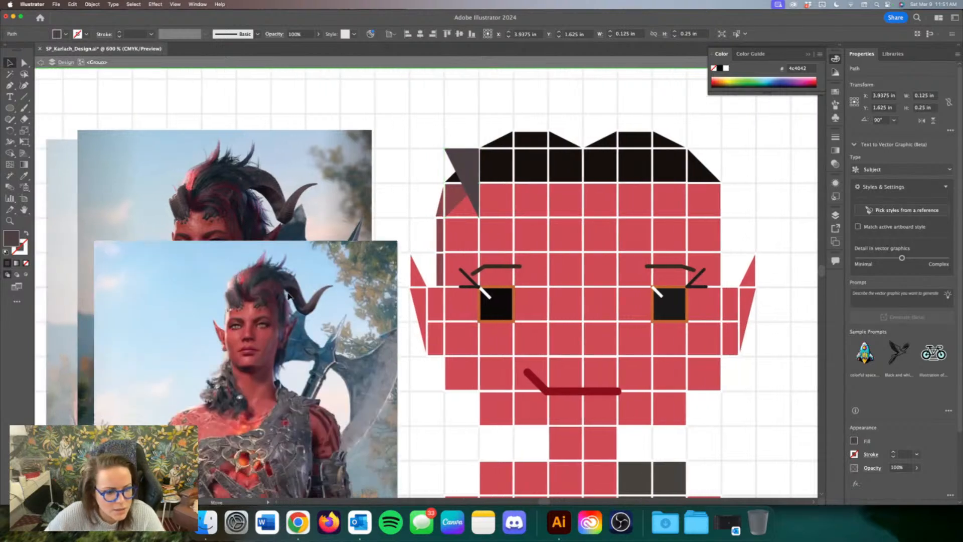
double_click(23, 98)
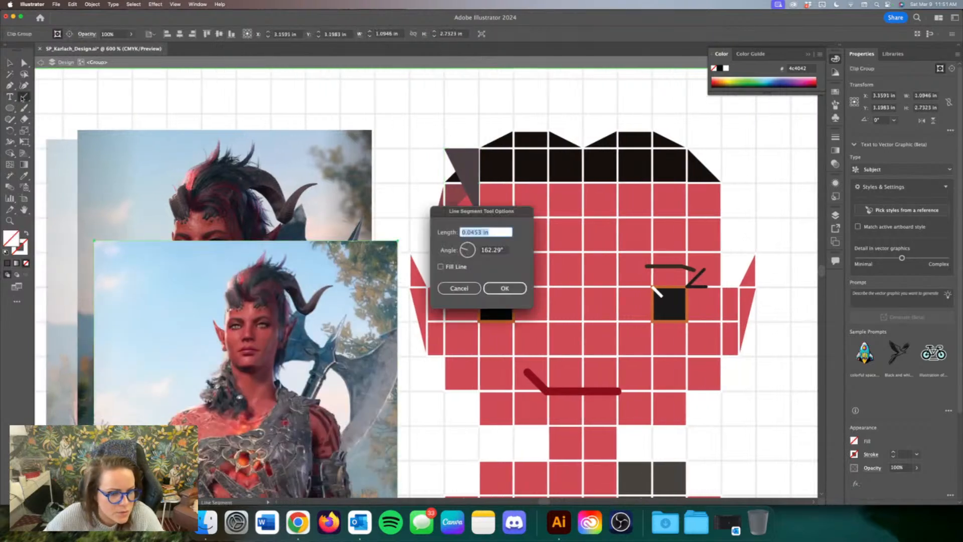
key("Escape")
double_click(20, 246)
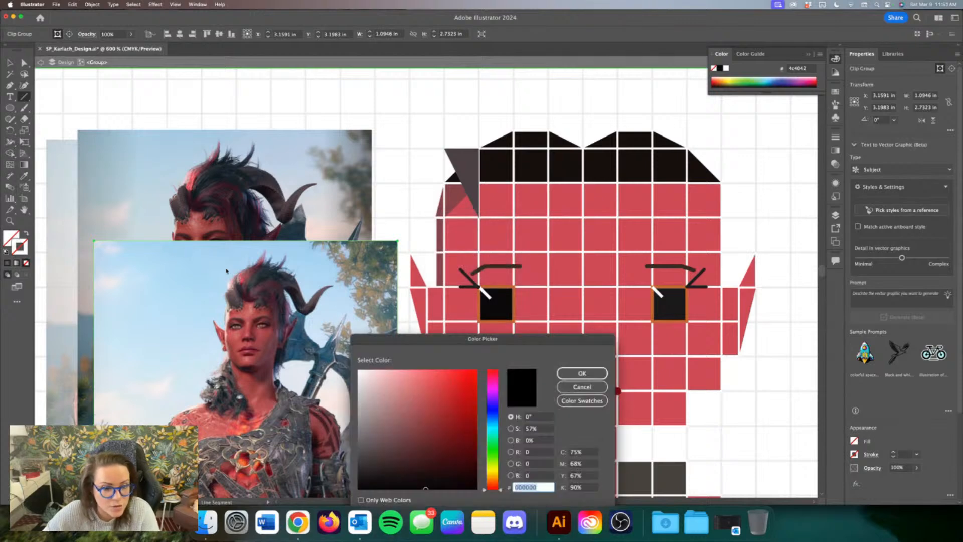
type("45ff00")
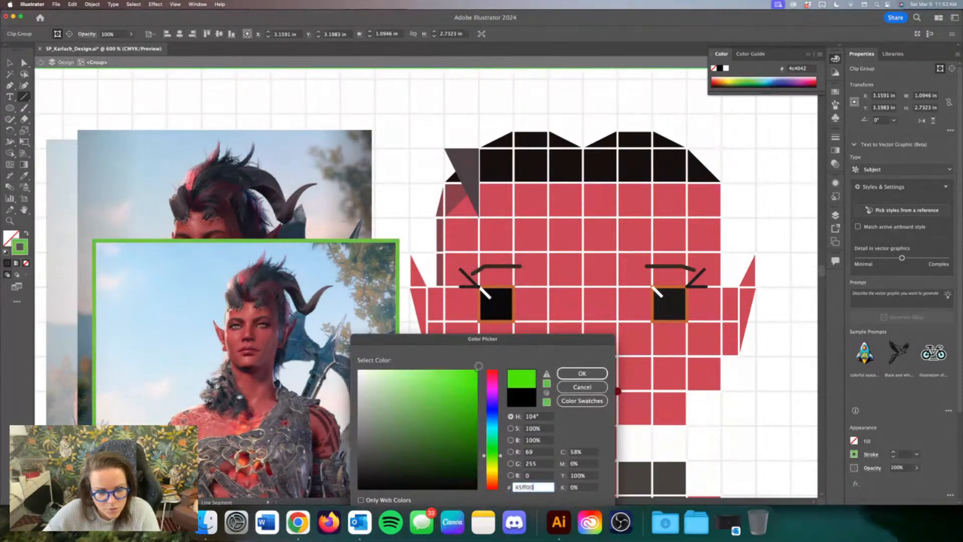
left_click(565, 387)
key("super+z")
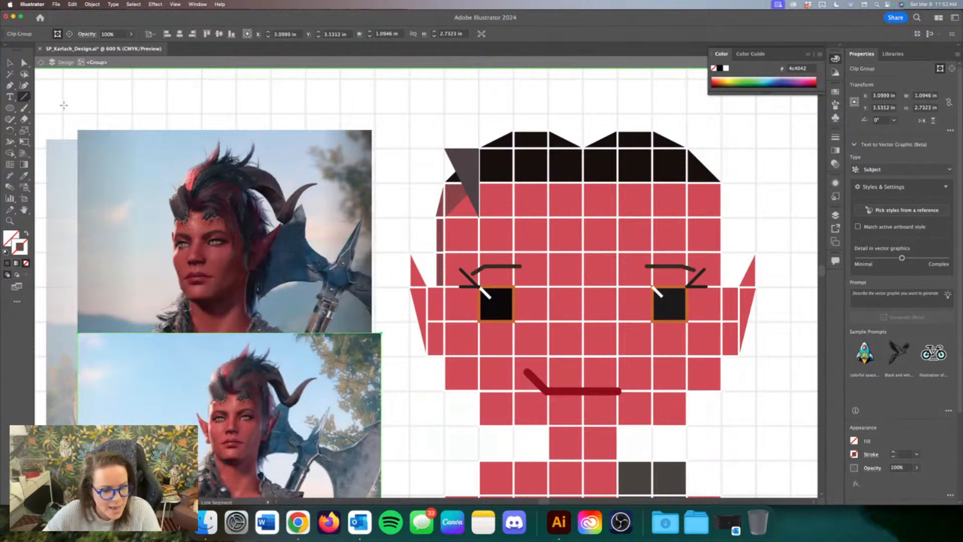
Step: Move the full-body reference picture up over the upper-body one and set the Line Segment stroke to bright green 7dff00 with nothing selected
left_click(10, 62)
left_click(93, 80)
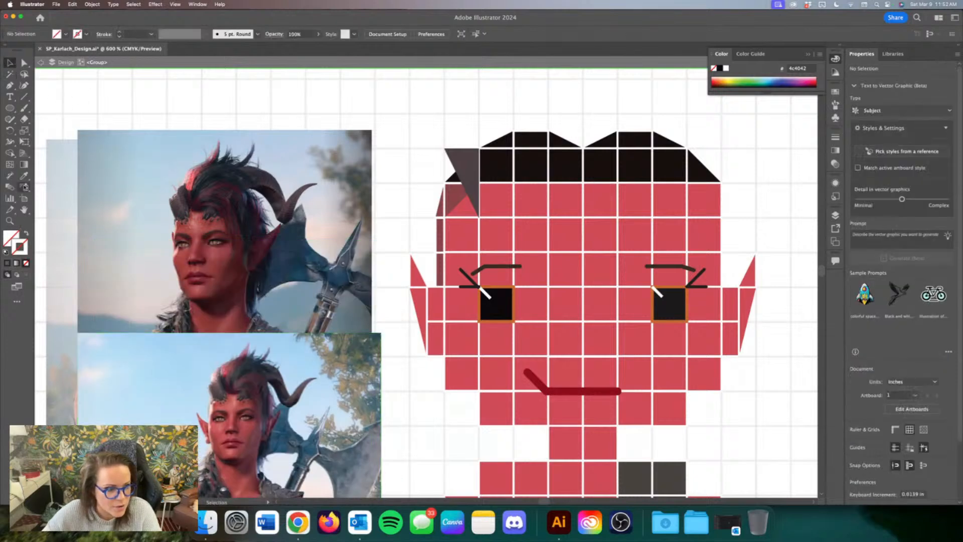
left_click_drag(246, 433, 254, 338)
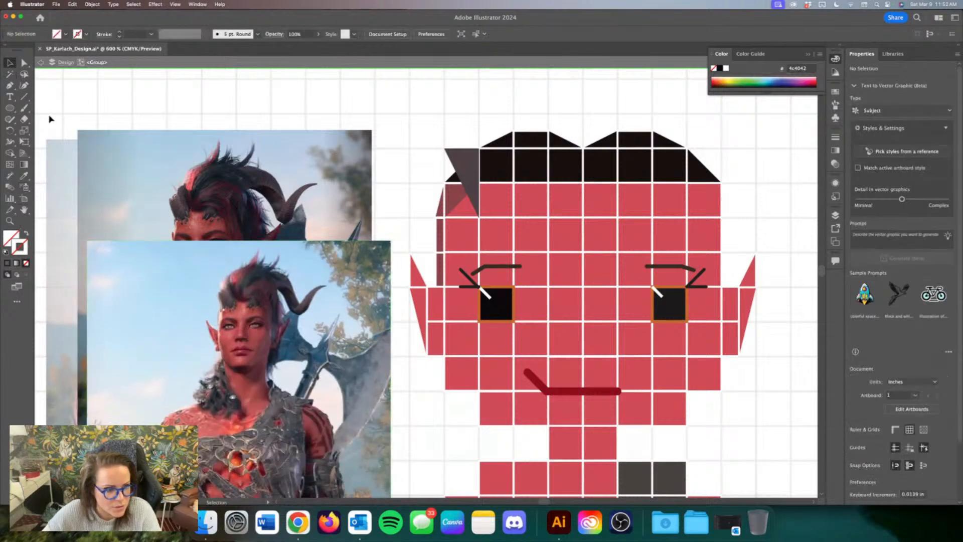
left_click(24, 97)
double_click(22, 245)
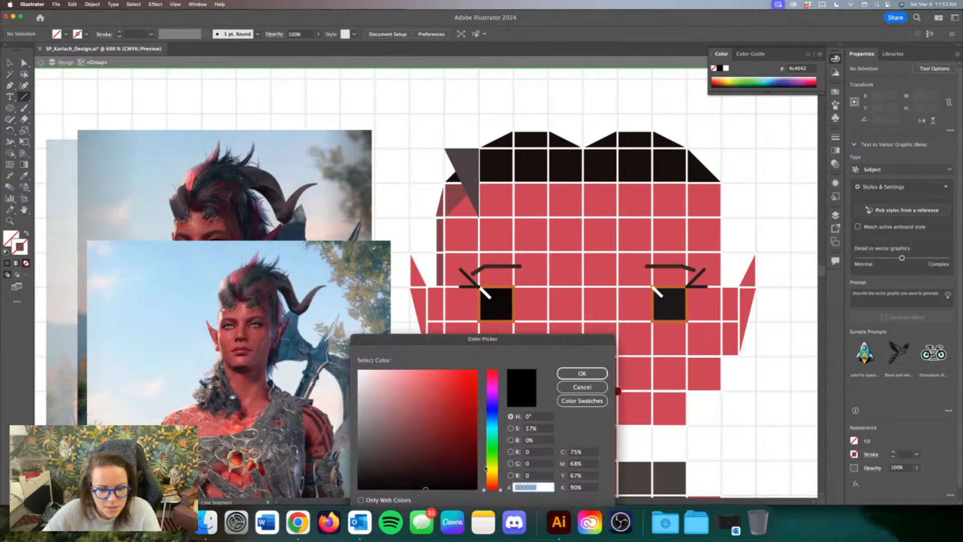
left_click_drag(485, 468, 493, 462)
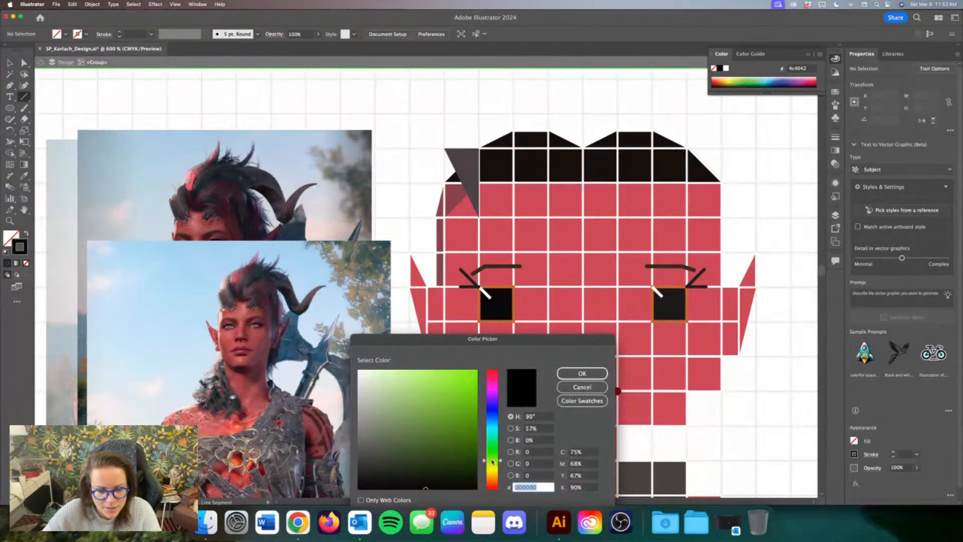
left_click_drag(462, 381, 494, 363)
left_click(564, 375)
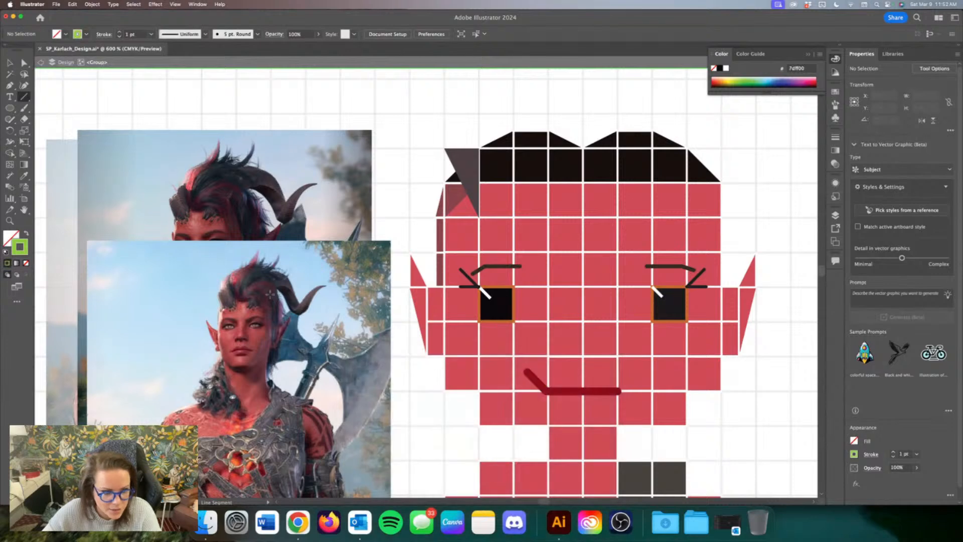
left_click_drag(237, 320, 201, 287)
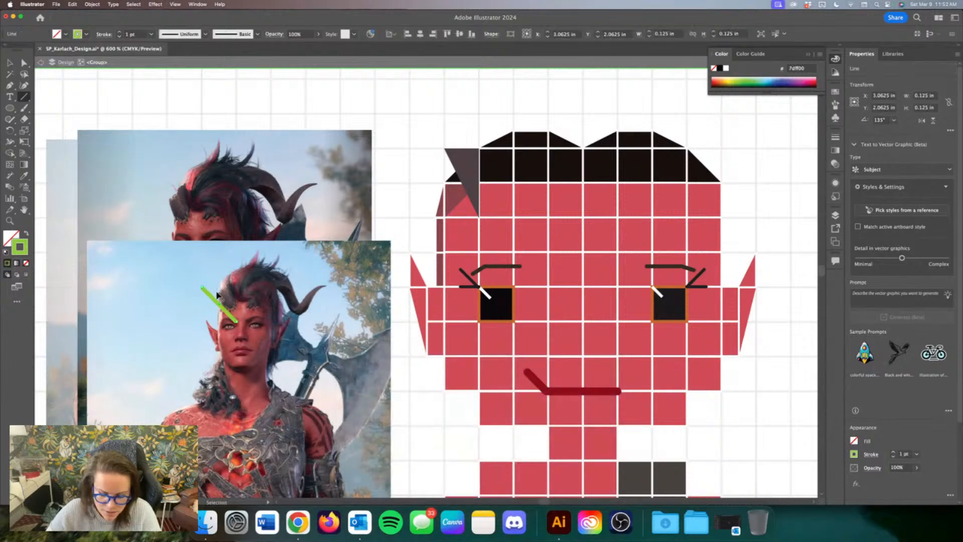
key("super+equal")
key("super+equal")
key("super+equal")
key("super+z")
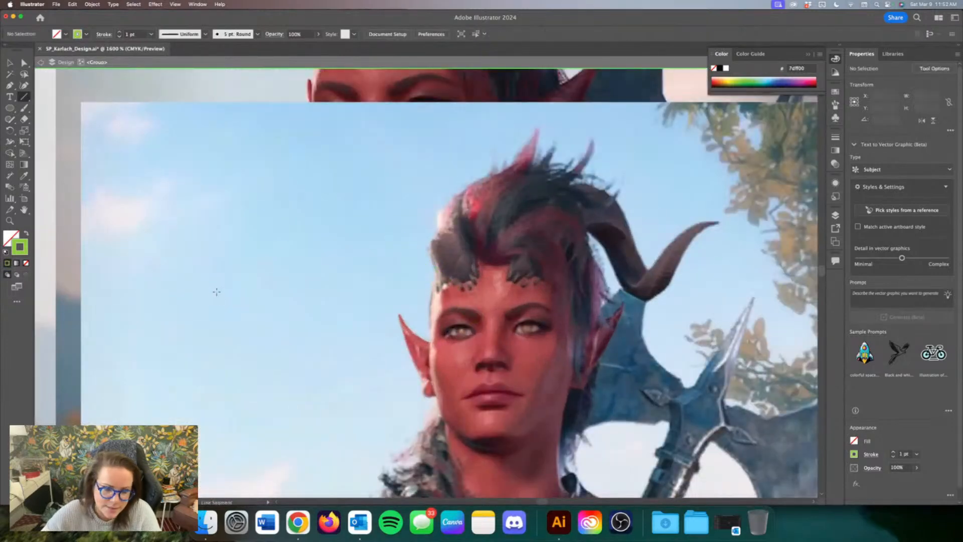
Step: Trace the sides and top of the stubby left forehead horn in the full-body picture with green lines at 0.5 pt stroke
left_click_drag(446, 280, 427, 242)
left_click(149, 35)
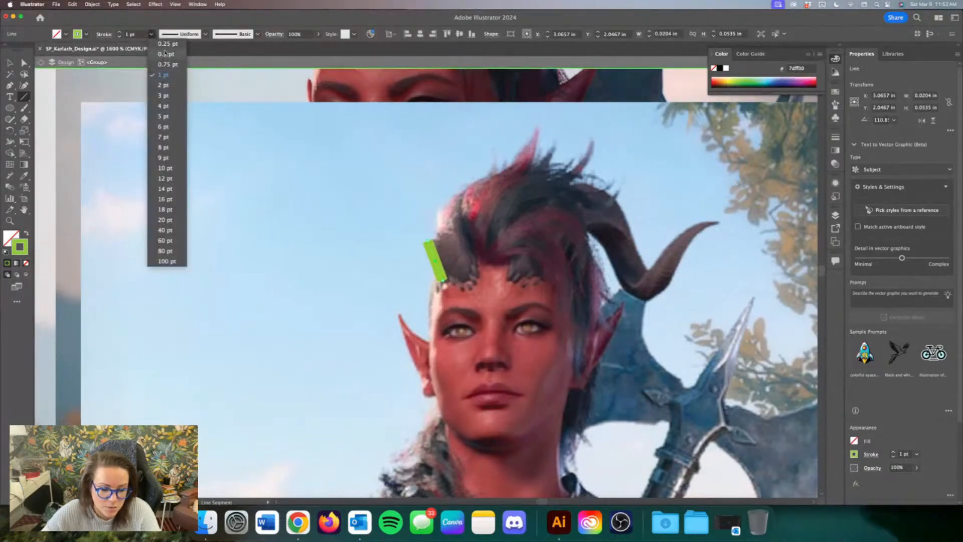
left_click(165, 53)
left_click_drag(479, 256, 457, 207)
left_click_drag(426, 244, 458, 207)
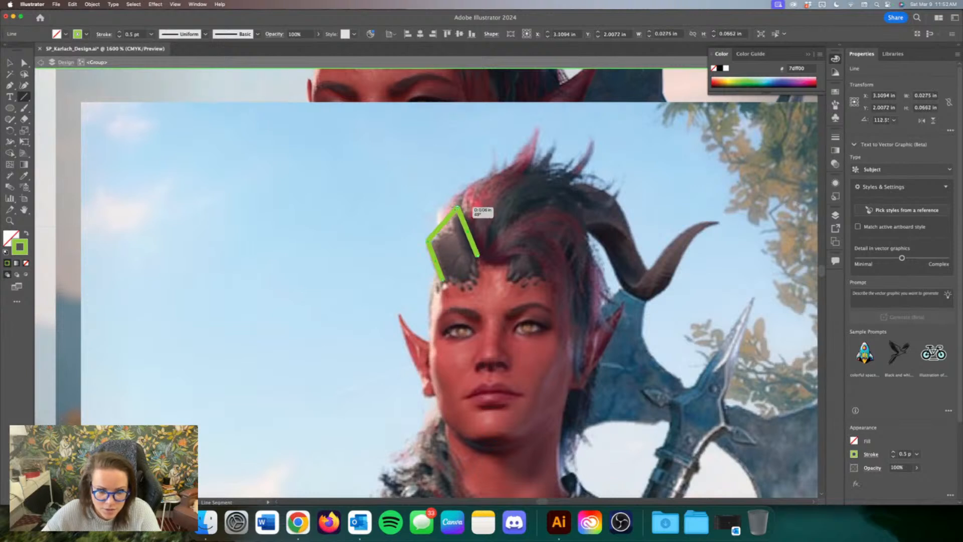
Step: Close the stubby horn's green outline across its base, and trace the base and lower outer edge of the large curved horn
mouse_move(468, 284)
left_mouse_down()
mouse_move(443, 281)
mouse_move(468, 284)
left_mouse_up()
key("super+z")
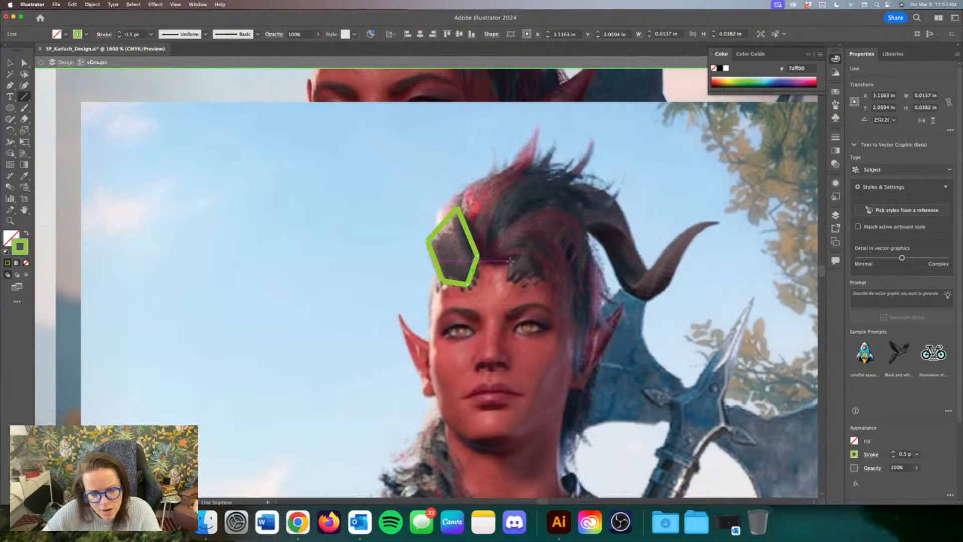
left_click_drag(511, 260, 510, 283)
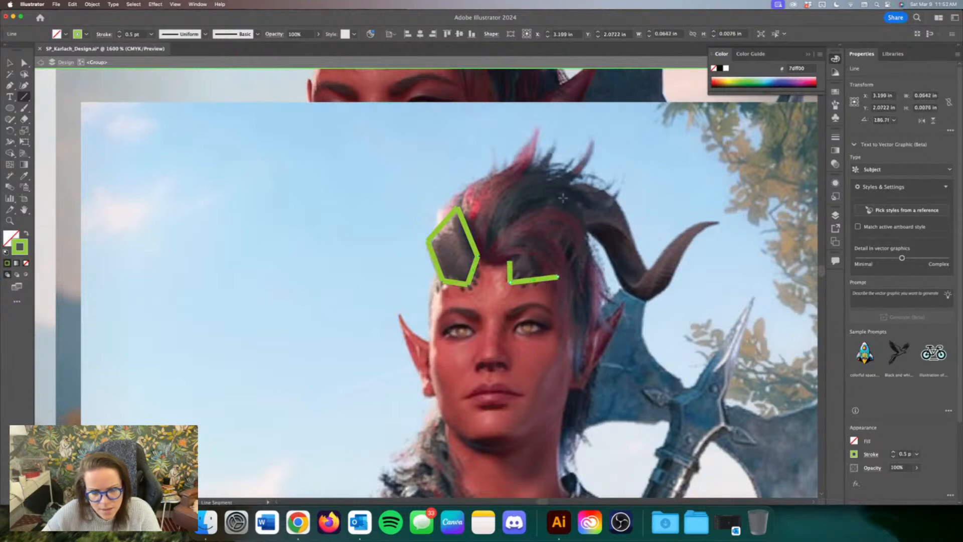
mouse_move(560, 192)
left_mouse_down()
mouse_move(510, 260)
mouse_move(558, 275)
mouse_move(585, 232)
mouse_move(576, 245)
mouse_move(587, 232)
mouse_move(608, 250)
mouse_move(587, 232)
left_mouse_up()
left_click_drag(621, 286, 607, 249)
mouse_move(622, 288)
left_mouse_down()
mouse_move(644, 299)
mouse_move(671, 285)
left_mouse_up()
left_click_drag(692, 243, 671, 285)
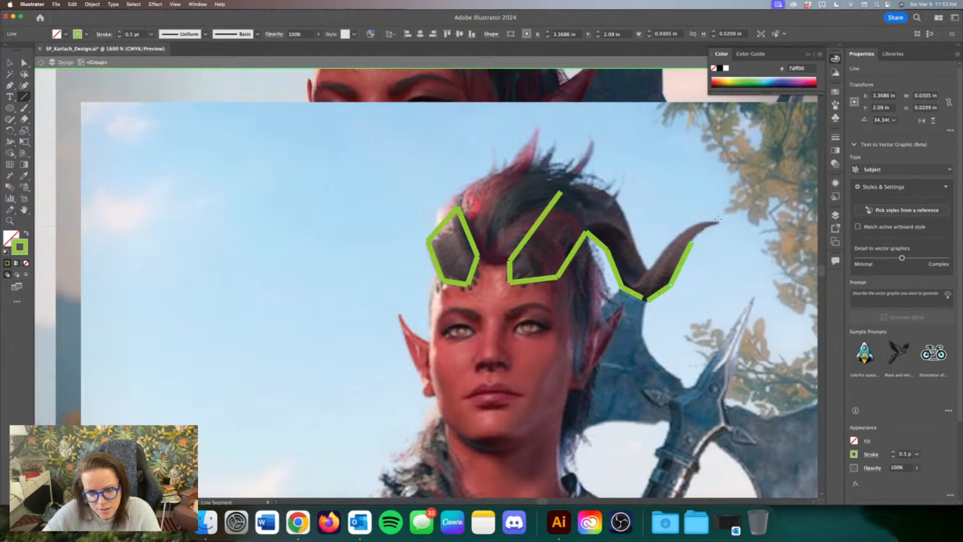
Step: Complete the curved horn's green outline around its pointed tip and along its upper edge back to the hair
mouse_move(717, 224)
left_mouse_down()
mouse_move(692, 243)
mouse_move(718, 223)
left_mouse_up()
left_click_drag(647, 269, 682, 228)
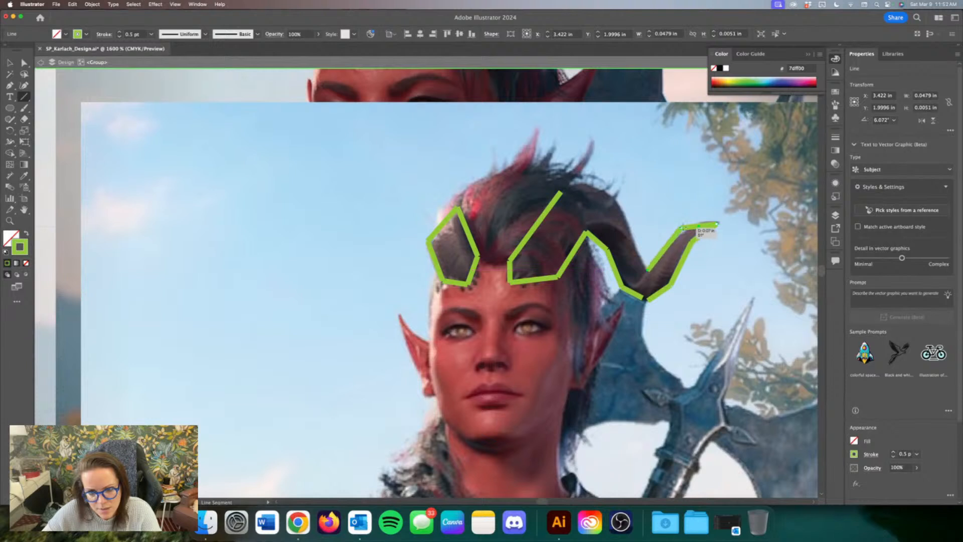
left_click_drag(616, 201, 648, 270)
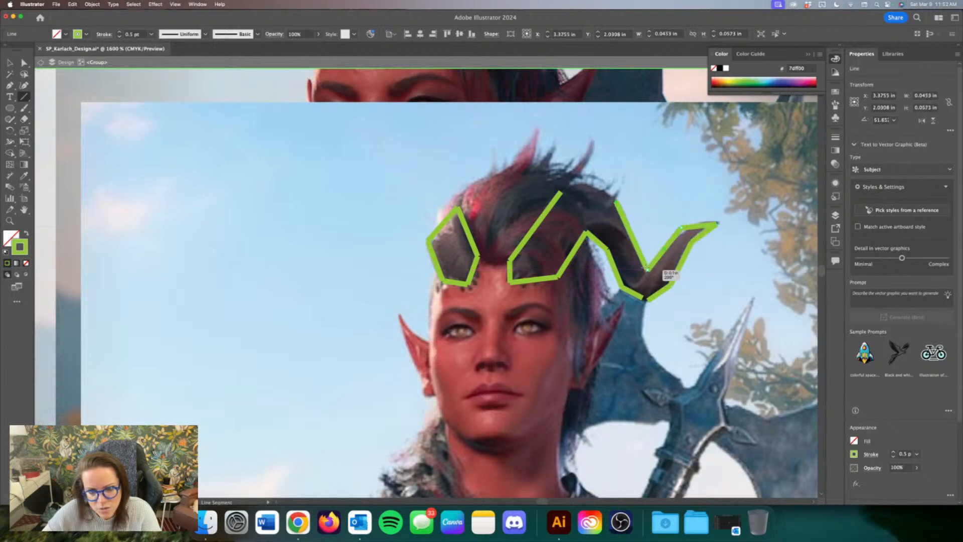
mouse_move(564, 190)
left_mouse_down()
mouse_move(590, 185)
mouse_move(605, 194)
mouse_move(589, 185)
left_mouse_up()
Step: Change the stroke colour to yellow fff200 with nothing selected
key("v")
left_click(83, 131)
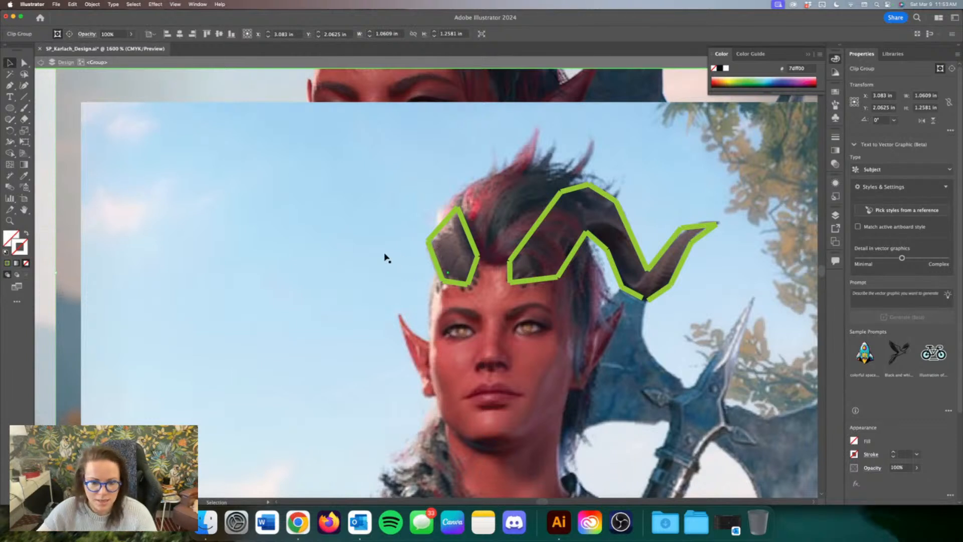
left_click(540, 230)
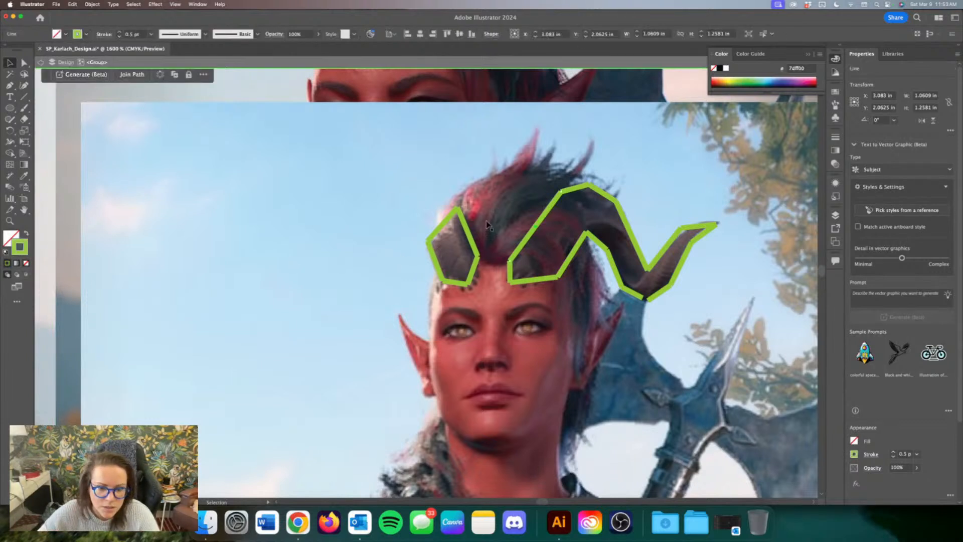
left_click(45, 191)
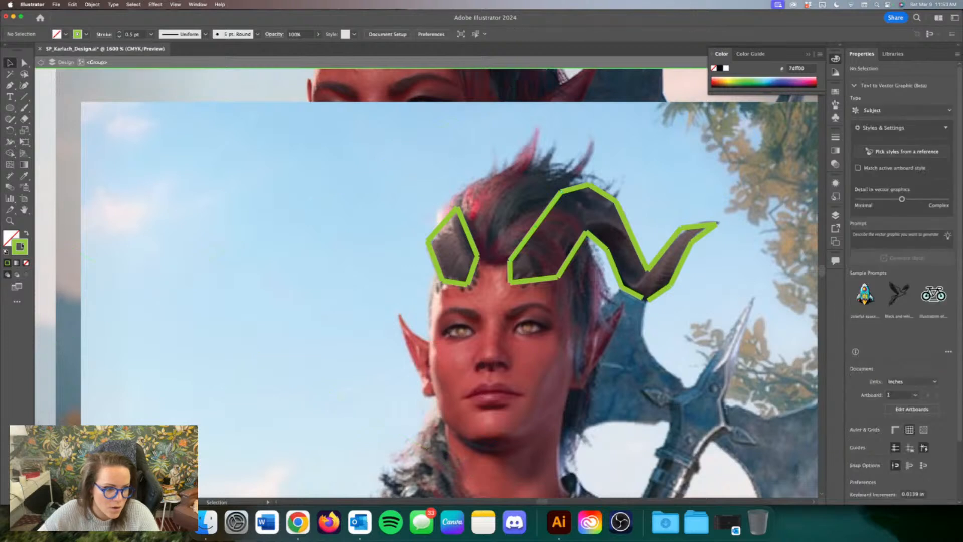
double_click(20, 247)
type("5fa811")
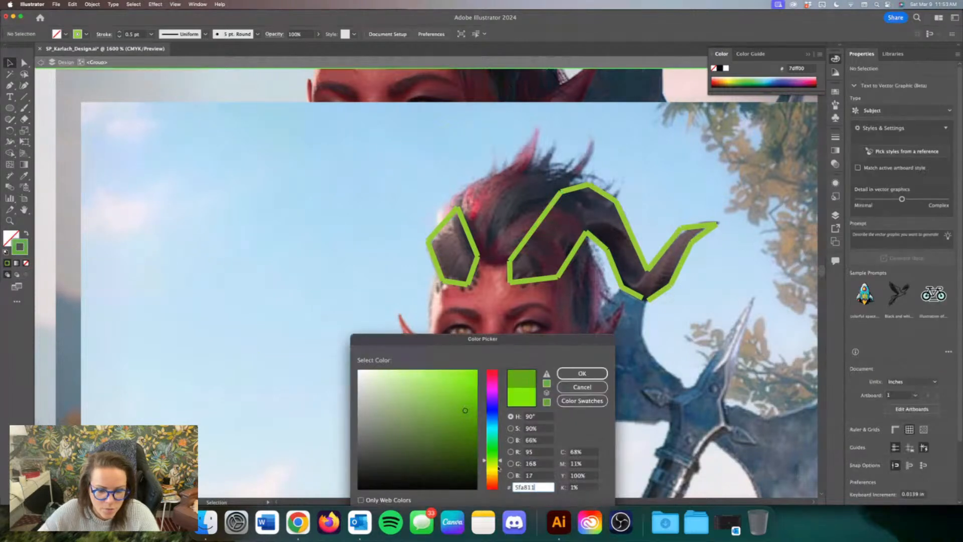
left_click(499, 468)
left_click(477, 369)
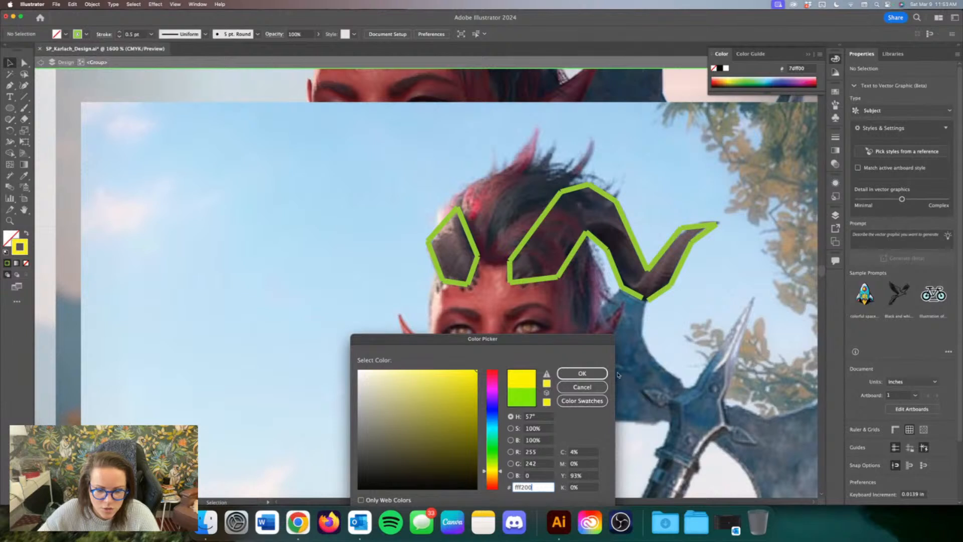
left_click(599, 374)
Step: Draw yellow shading lines inside the curved horn, across its lower bend and around the underside of its arch down to the base
left_click(25, 97)
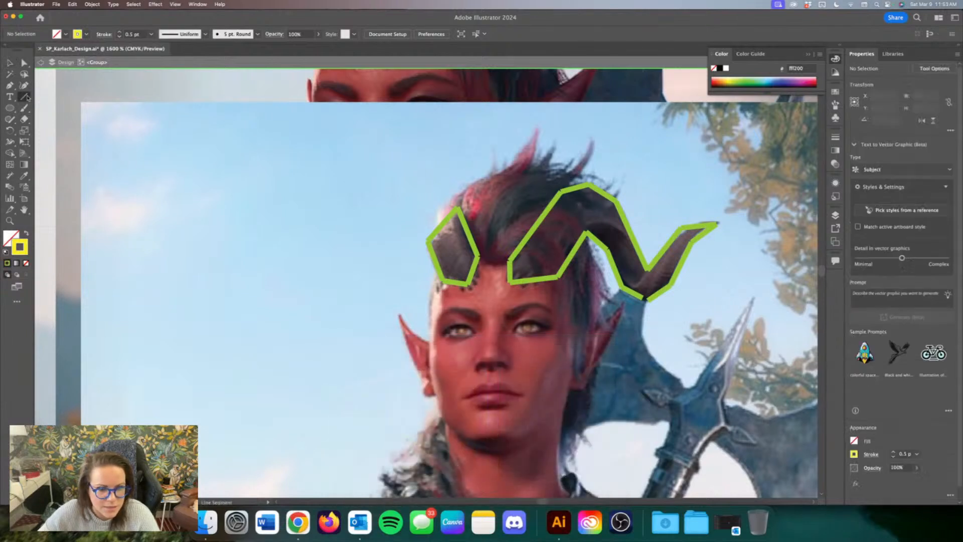
left_click_drag(647, 272, 637, 286)
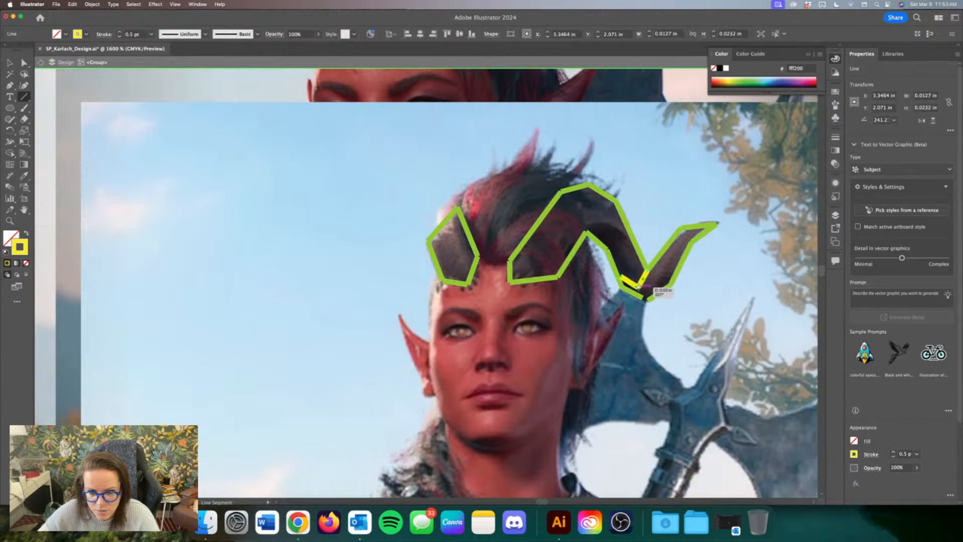
mouse_move(635, 241)
left_mouse_down()
mouse_move(596, 225)
mouse_move(608, 224)
left_mouse_up()
key("super+z")
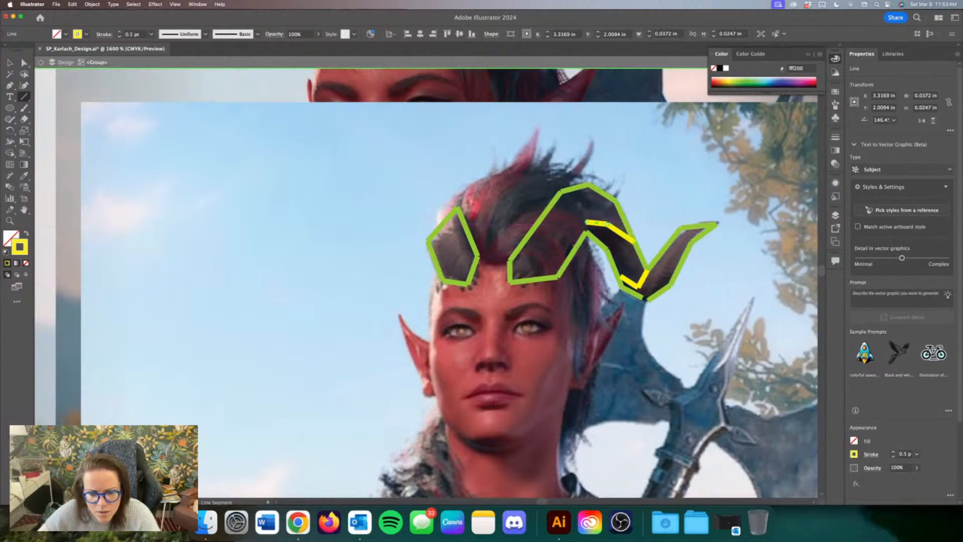
left_click_drag(546, 275, 586, 222)
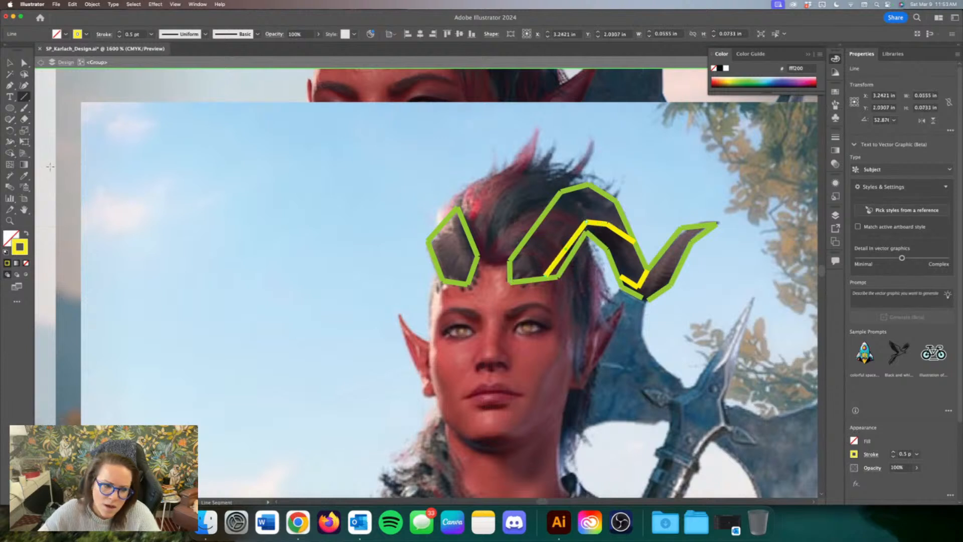
key("super+z")
left_click_drag(568, 244, 586, 222)
left_click_drag(562, 268, 568, 243)
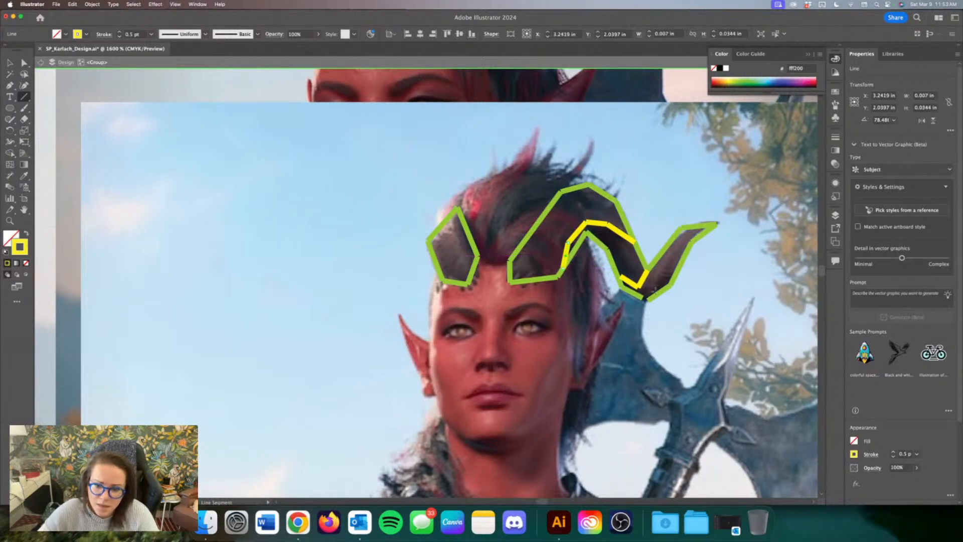
Step: Add yellow shading lines up the middle of the curved horn's tip and along the inner side of the stubby horn
left_click_drag(652, 288, 659, 266)
mouse_move(707, 222)
left_mouse_down()
mouse_move(669, 258)
mouse_move(679, 241)
left_mouse_up()
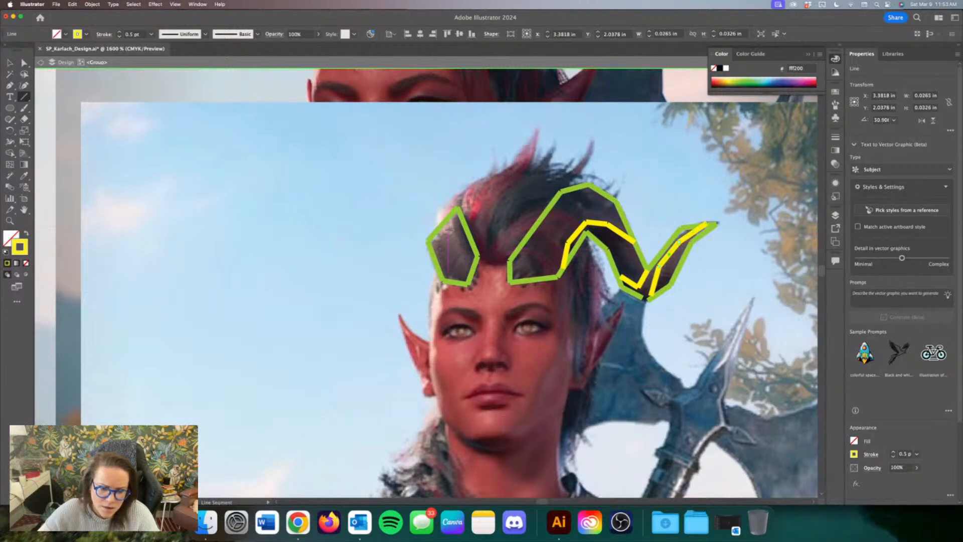
mouse_move(451, 219)
left_mouse_down()
mouse_move(464, 231)
mouse_move(470, 268)
left_mouse_up()
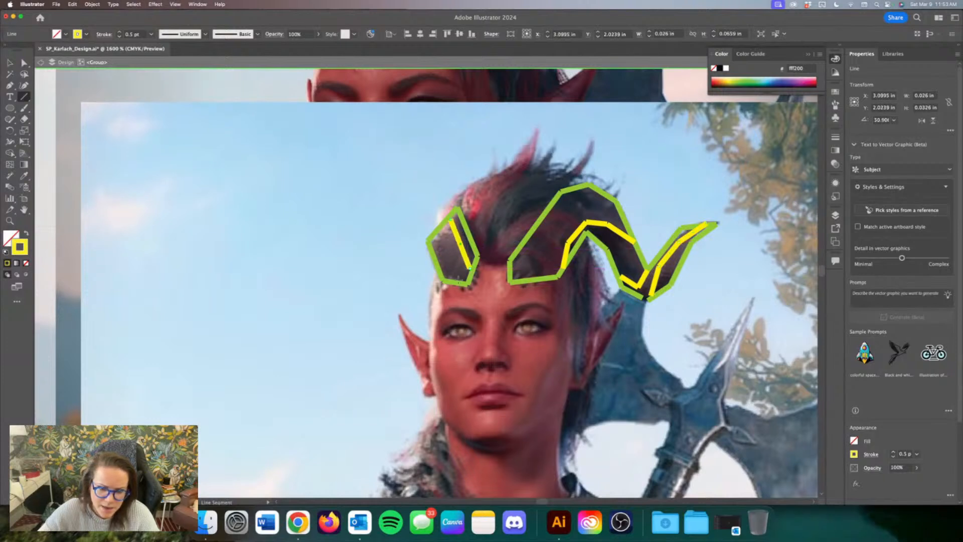
Step: Extend the pixel figure's left horn with two copies of the grey triangle, one beside the original and one above it shortened to one cell high
key("a")
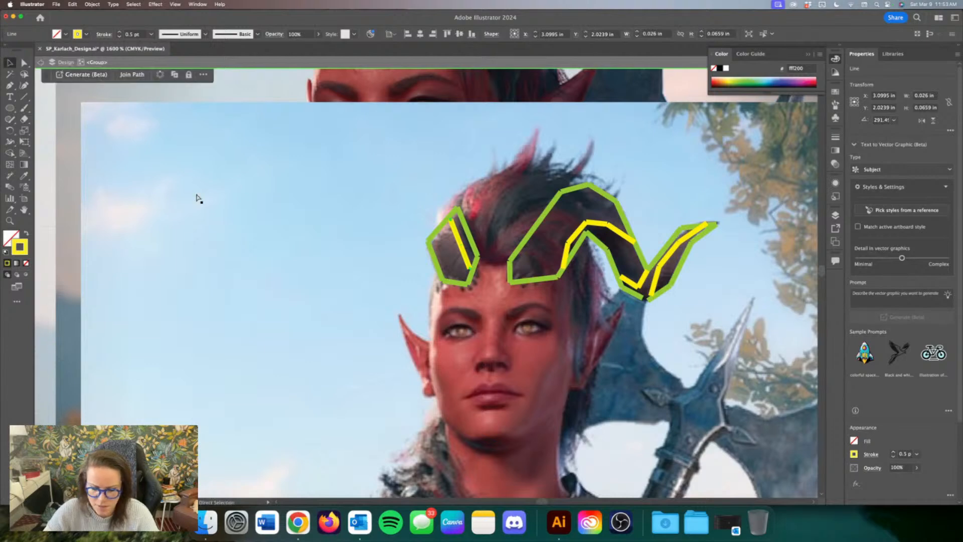
key("super+minus")
scroll(437, 228, "right", 10)
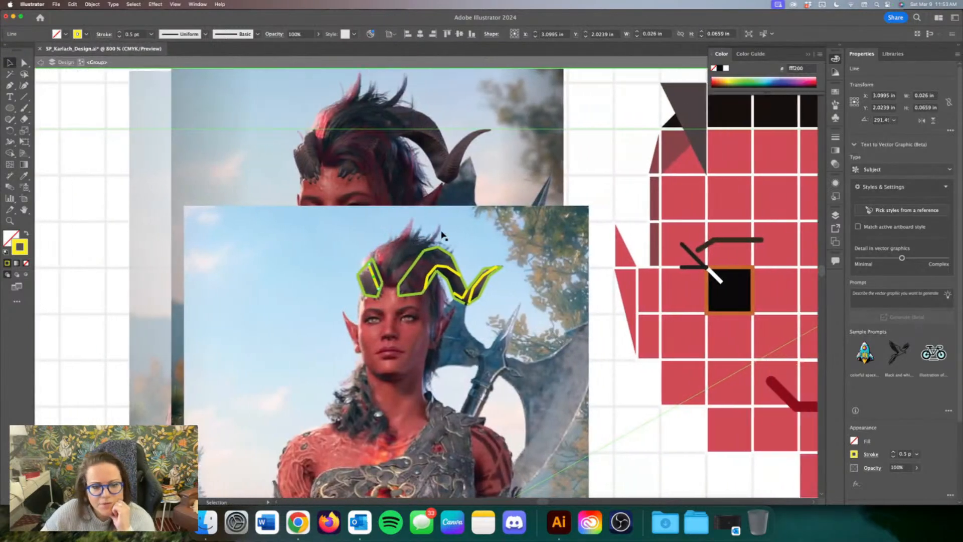
key("super+minus")
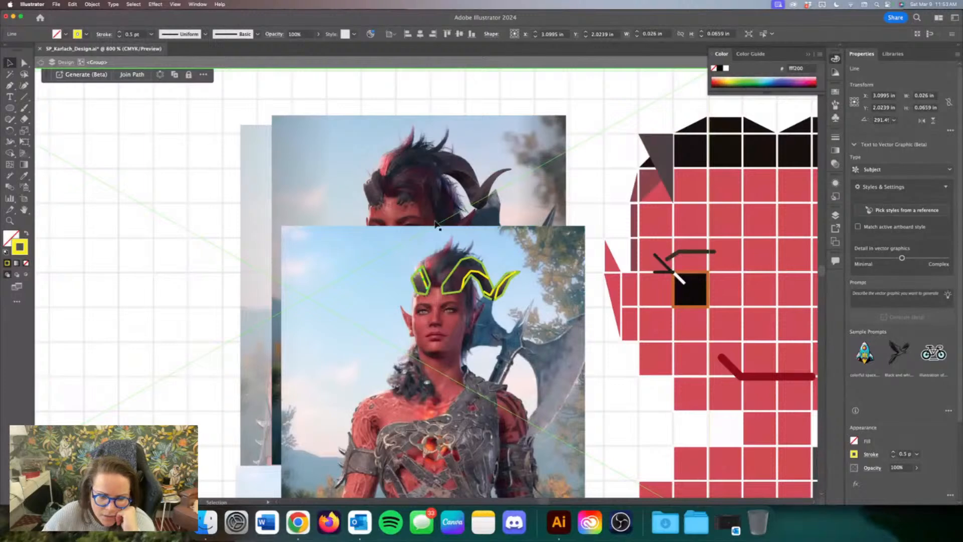
scroll(424, 221, "right", 4)
scroll(420, 218, "right", 4)
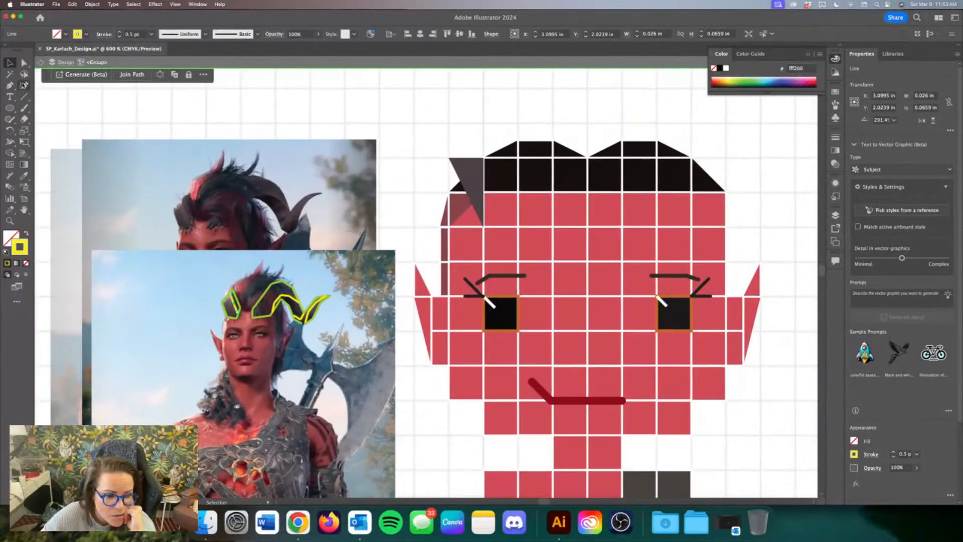
scroll(338, 100, "up", 2)
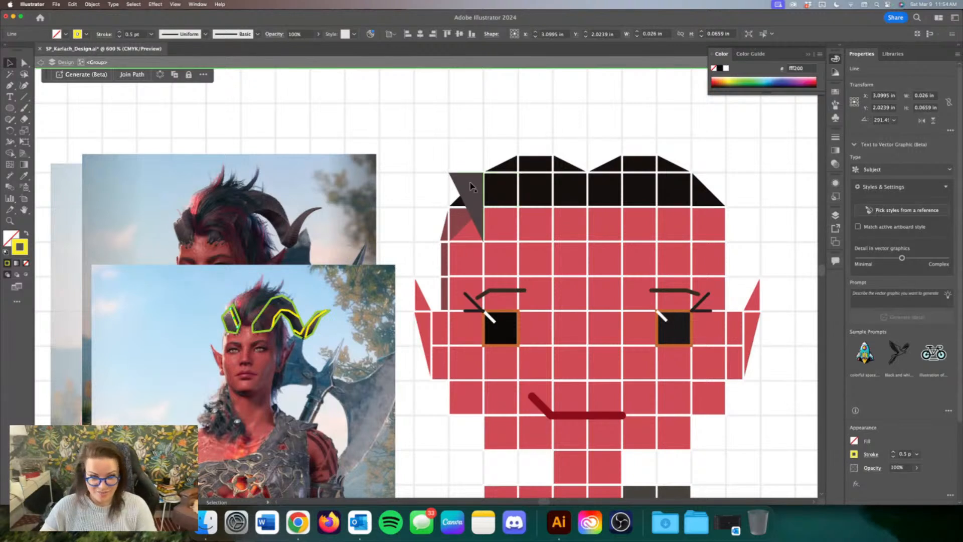
left_click_drag(474, 195, 451, 183)
left_click_drag(465, 136, 442, 171)
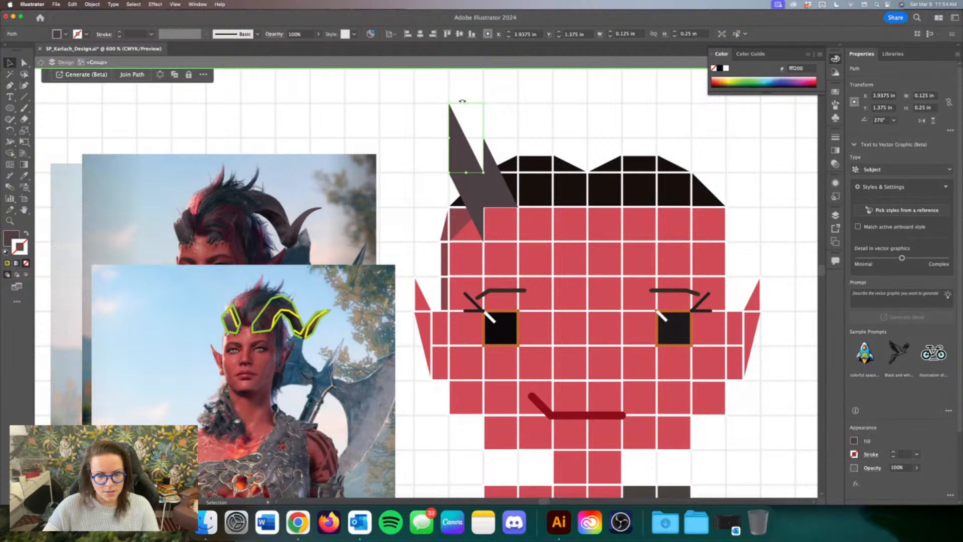
left_click_drag(465, 104, 449, 130)
left_click(450, 128)
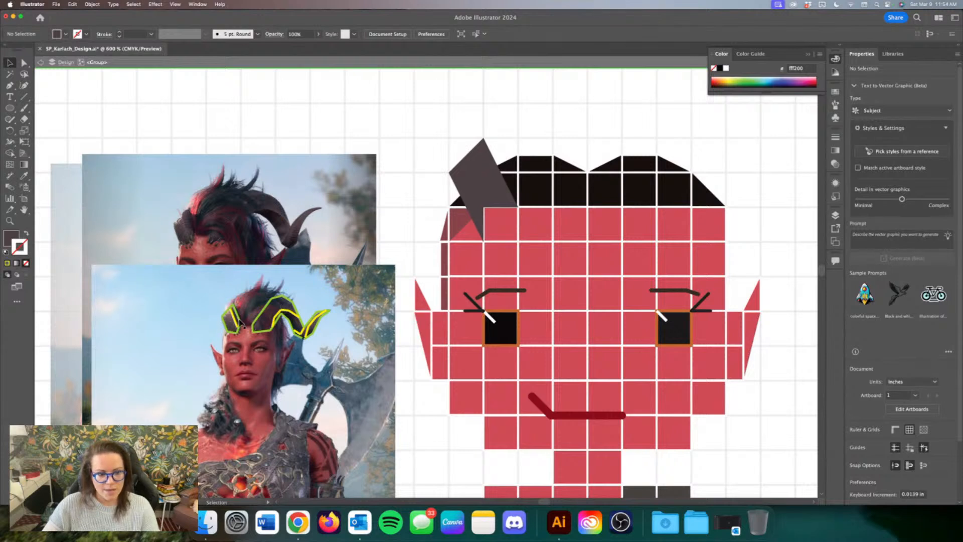
left_click_drag(458, 204, 503, 234)
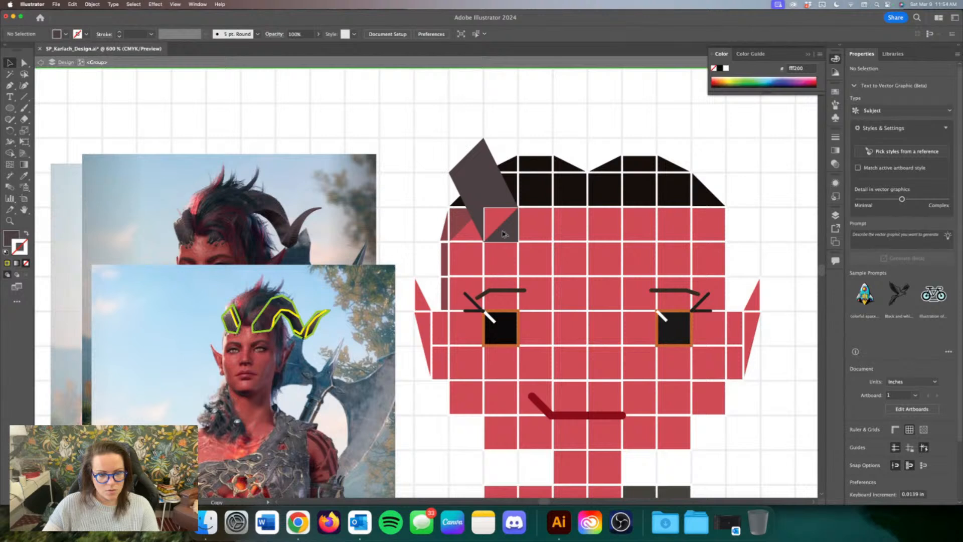
left_click_drag(504, 234, 504, 234)
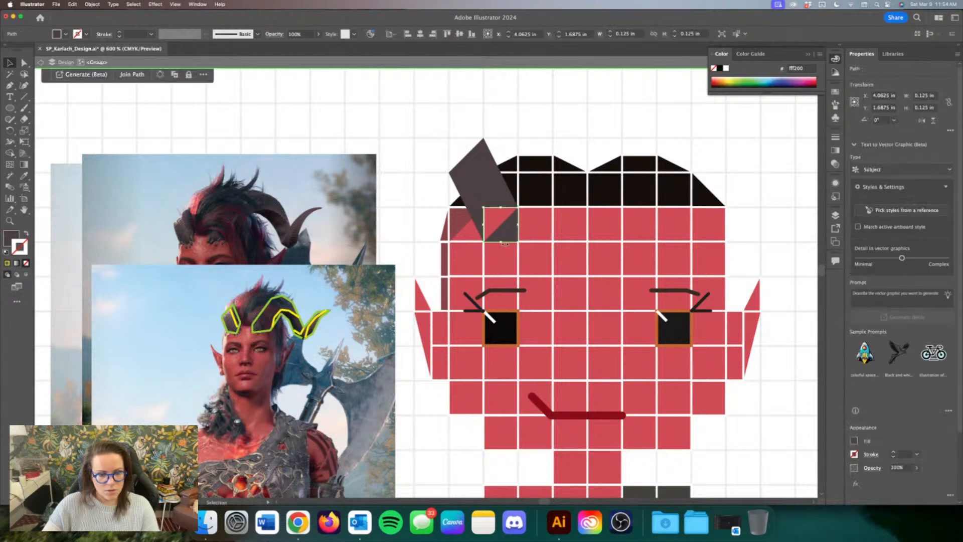
key("Delete")
Step: Recolour the second cell of the top forehead row with the grey sampled from the horn
left_click(504, 228)
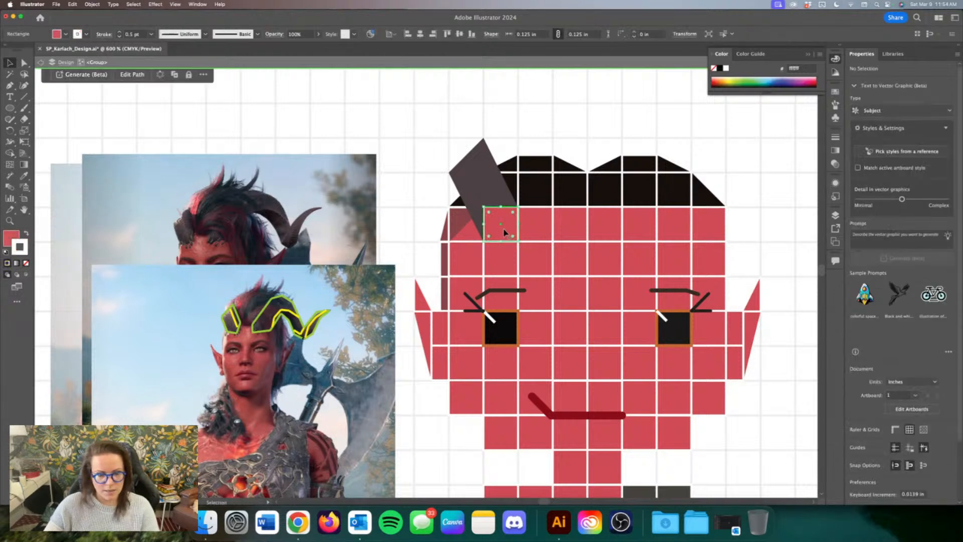
key("i")
left_click(494, 182)
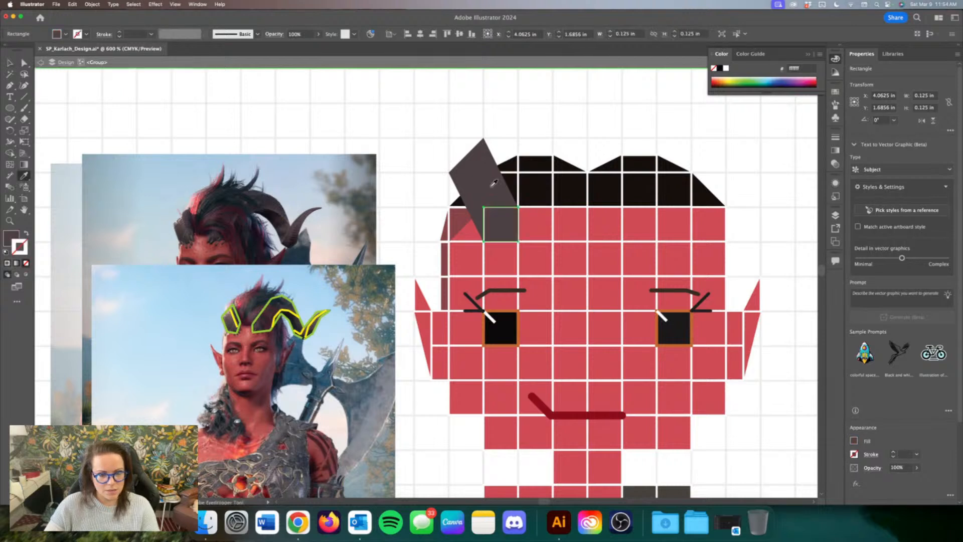
key("v")
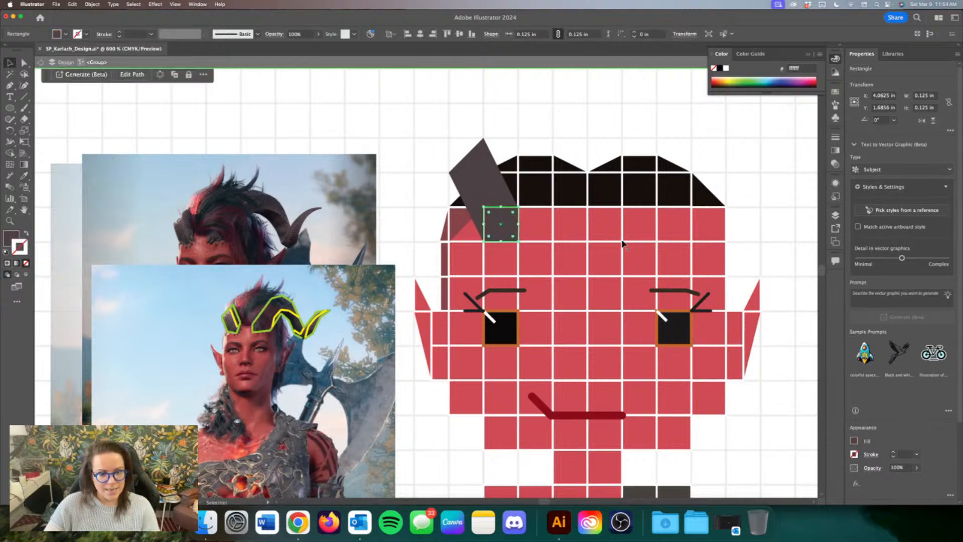
Step: Give all four pieces of the left horn a white 0.5 pt stroke and deselect them
left_click(476, 159)
left_click(477, 160, "shift")
left_click(471, 195, "shift")
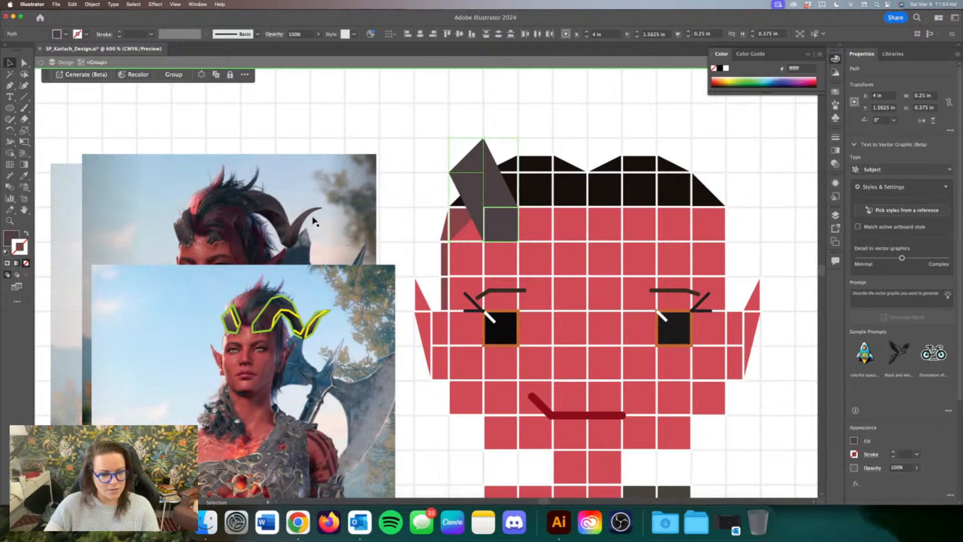
double_click(19, 246)
type("fff")
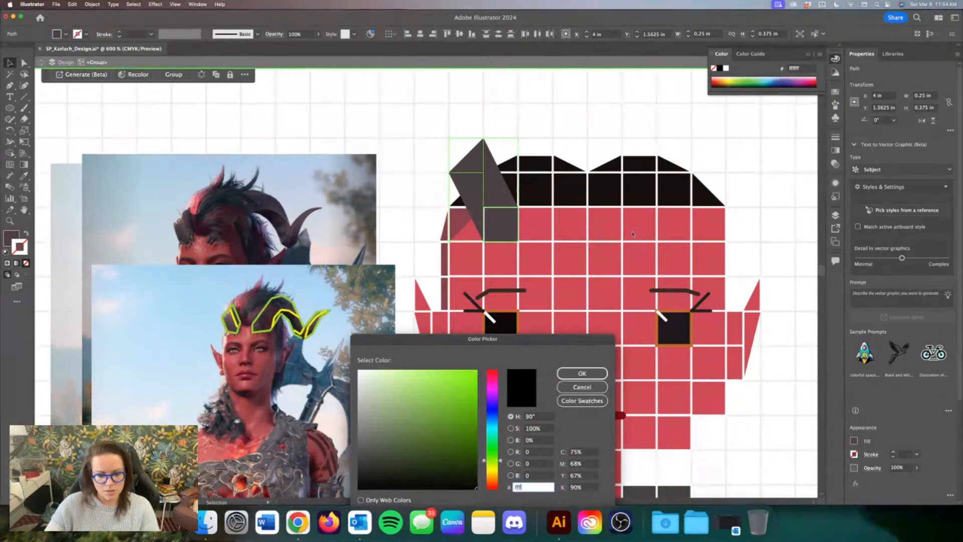
type("f")
left_click(581, 373)
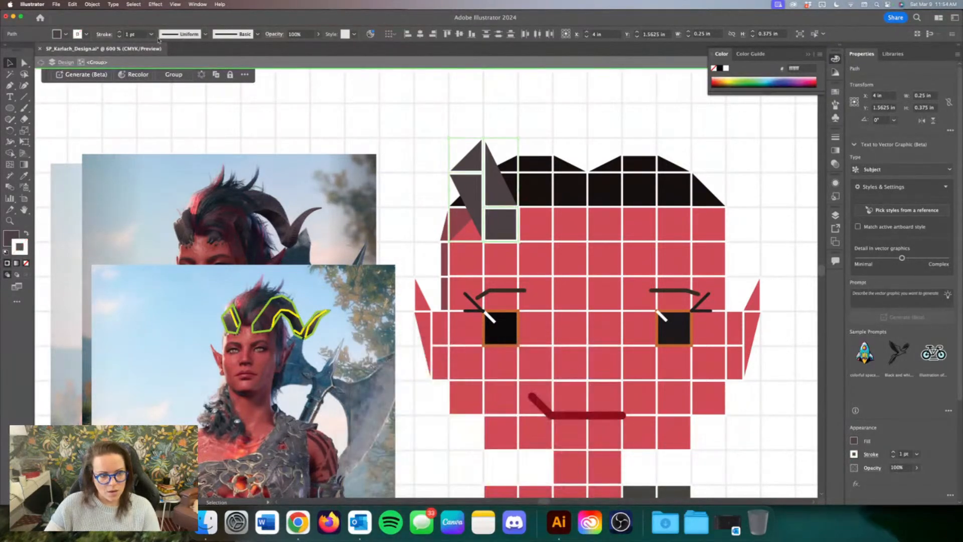
left_click(151, 34)
left_click(165, 45)
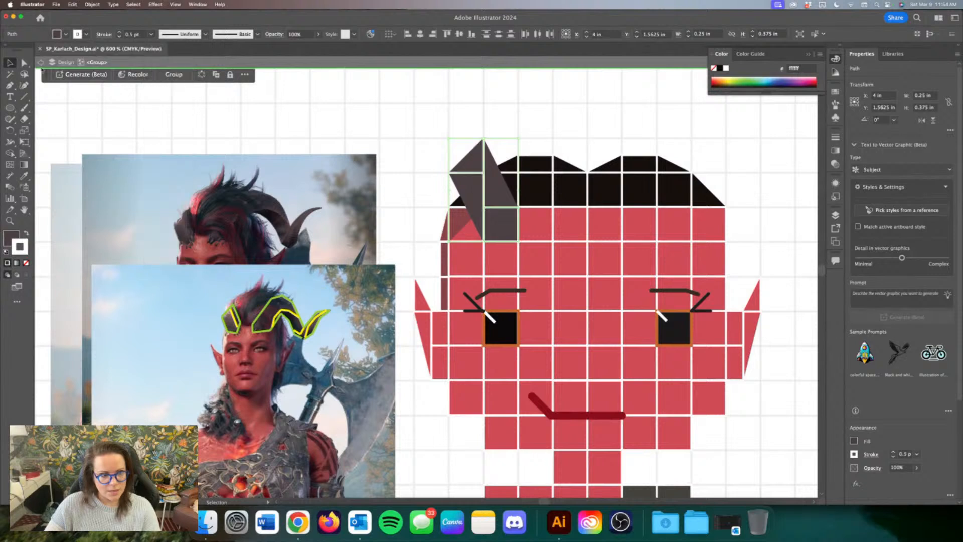
left_click(259, 122)
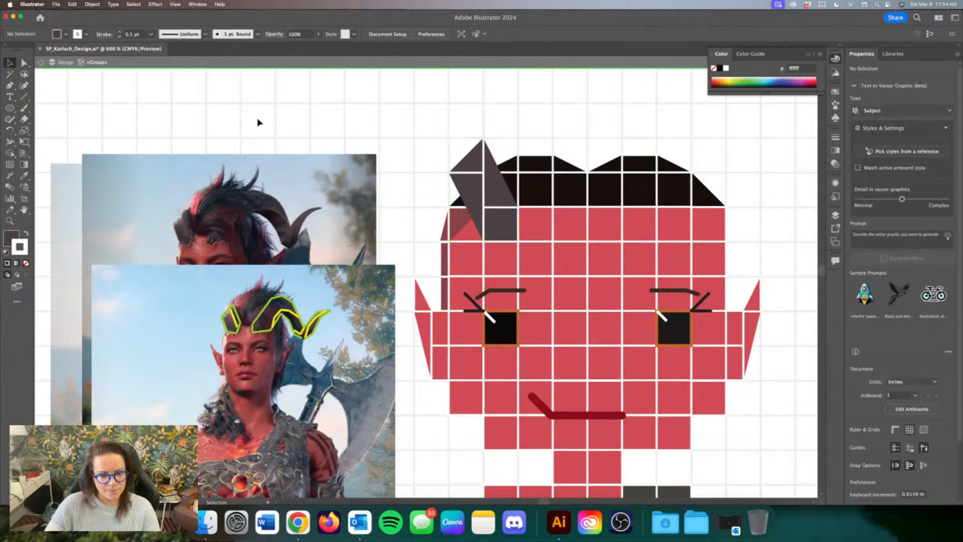
key("super+minus")
key("super+minus")
key("super+minus")
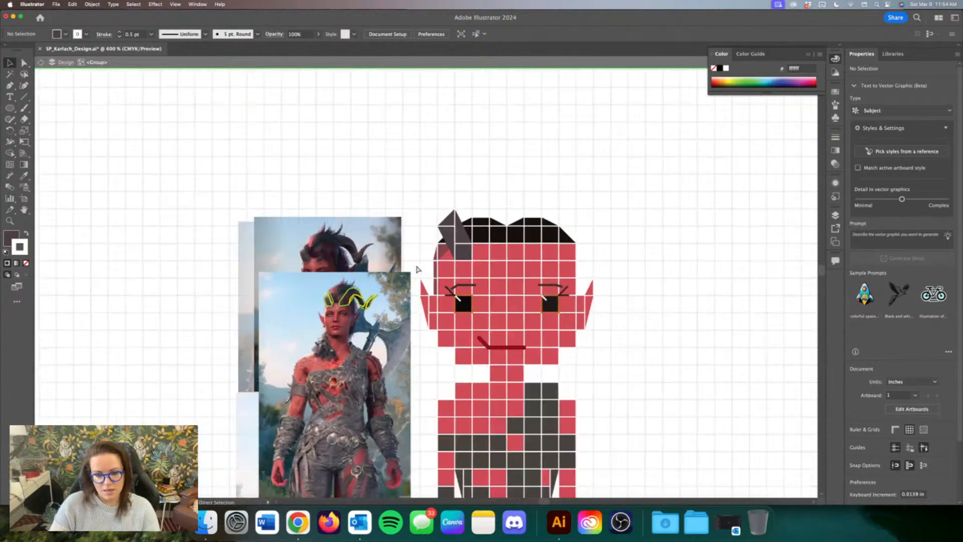
Step: Widen the left horn by moving its inner triangle one cell right and placing a copy of the small tip triangle in the gap
key("super+equal")
key("super+equal")
key("equal")
key("super+equal")
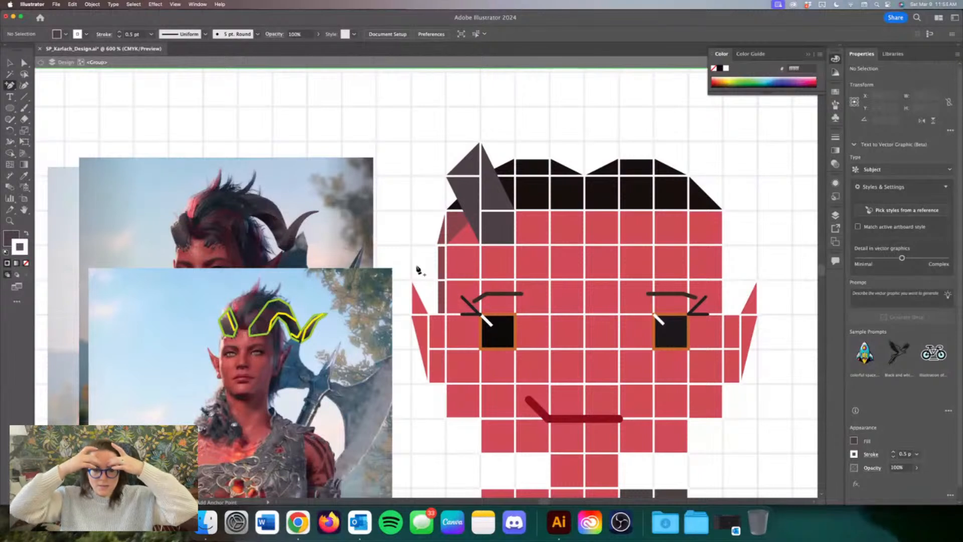
key("v")
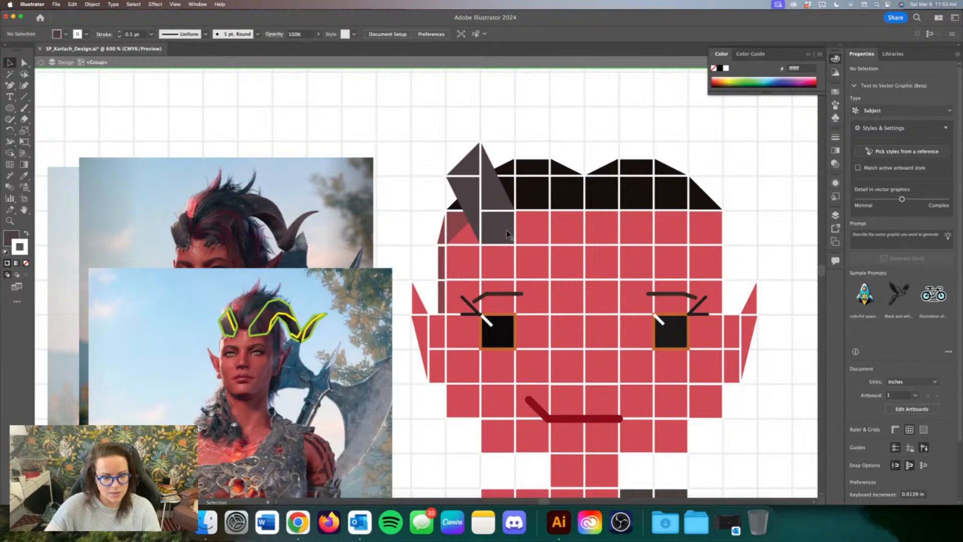
left_click(467, 167)
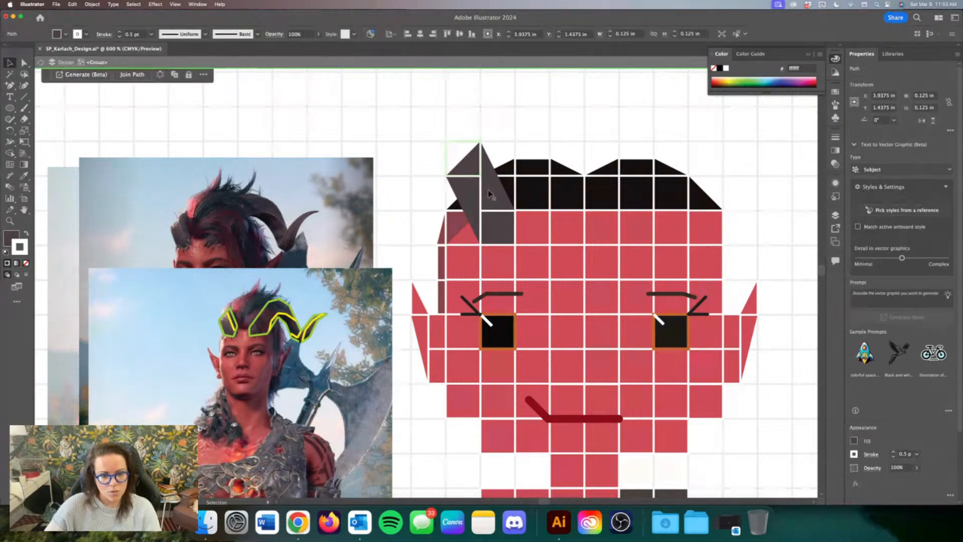
left_click_drag(489, 193, 510, 193)
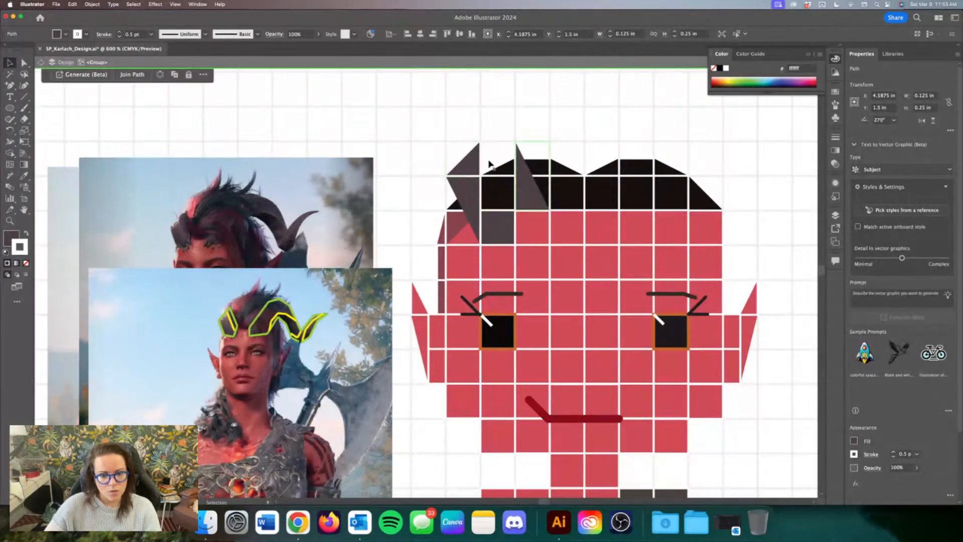
left_click_drag(471, 162, 507, 159)
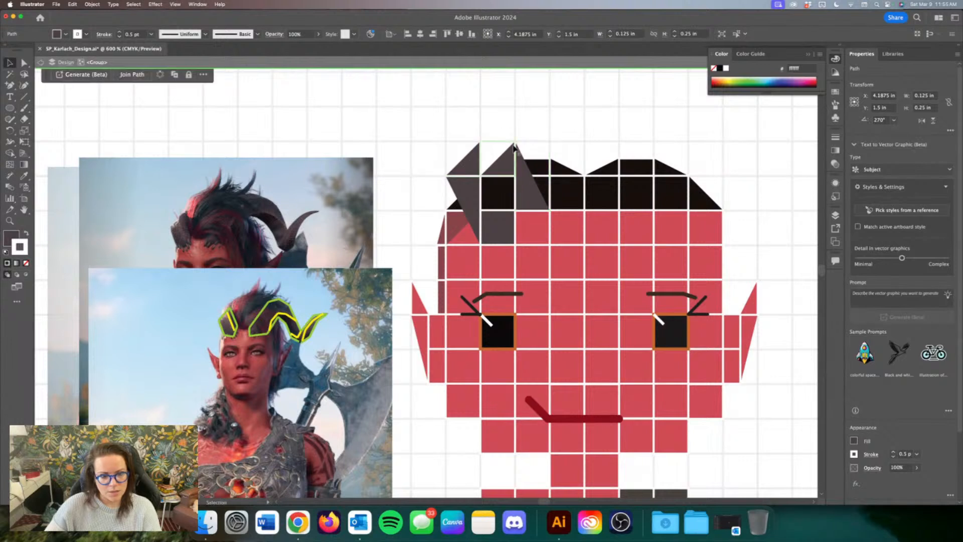
Step: Fill the horn's middle column with grey square copies in place of the pieces there, and add a grey triangle at its lower inner corner
key("super+shift+a")
left_click_drag(507, 227, 506, 150)
left_click(499, 193)
key("Delete")
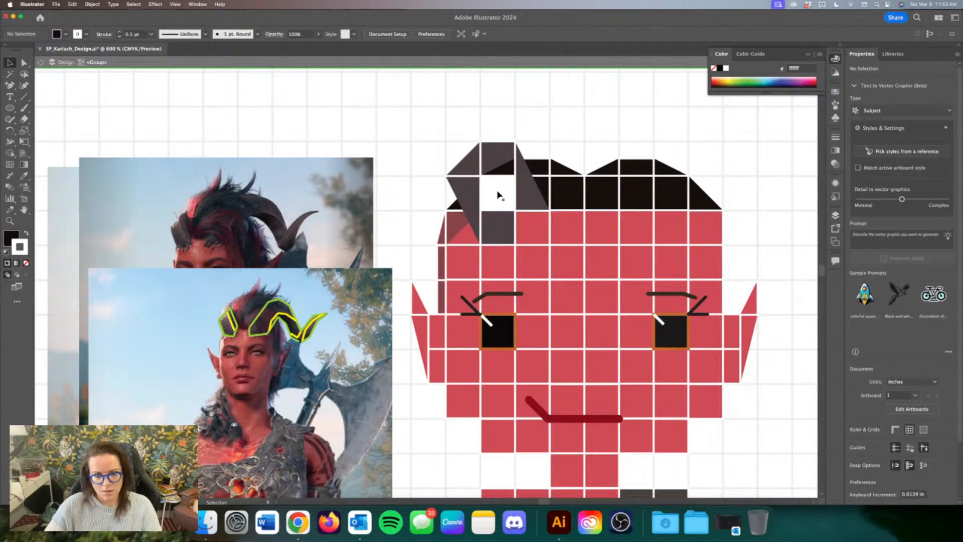
left_click(503, 170)
key("Delete")
left_click_drag(504, 172, 503, 193)
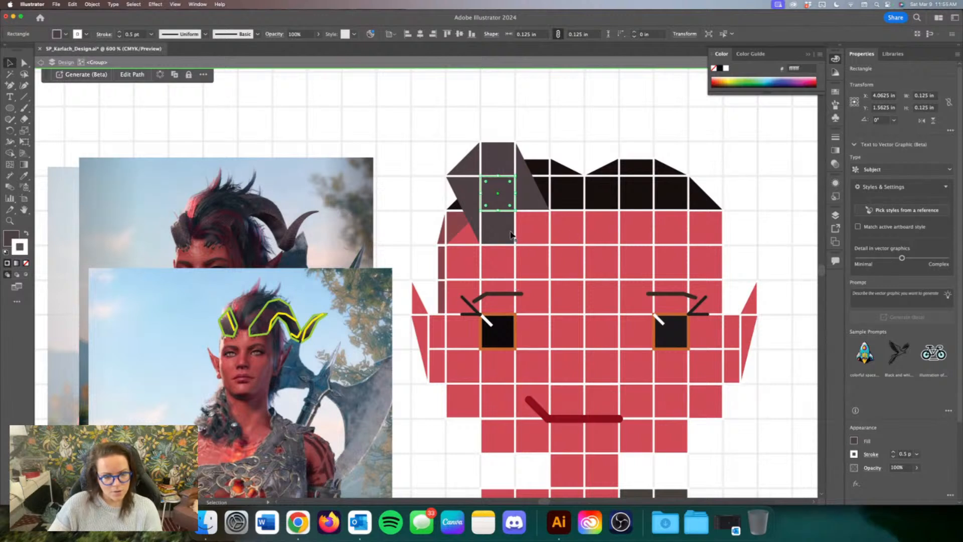
left_click_drag(473, 164, 512, 238)
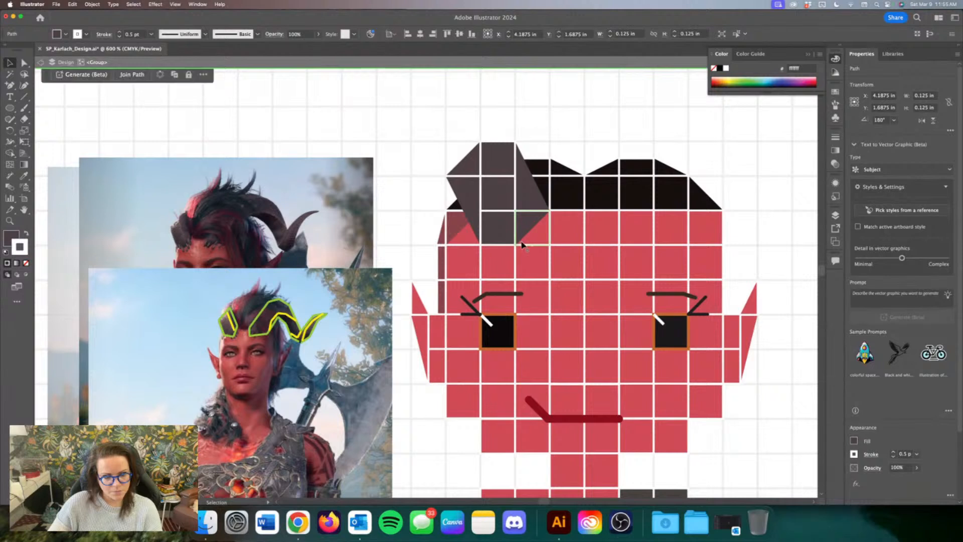
left_click(409, 122)
Step: Delete the horn's topmost grey square and stretch the tip triangle across two cells, 0.25 in wide
scroll(410, 122, "right", 2)
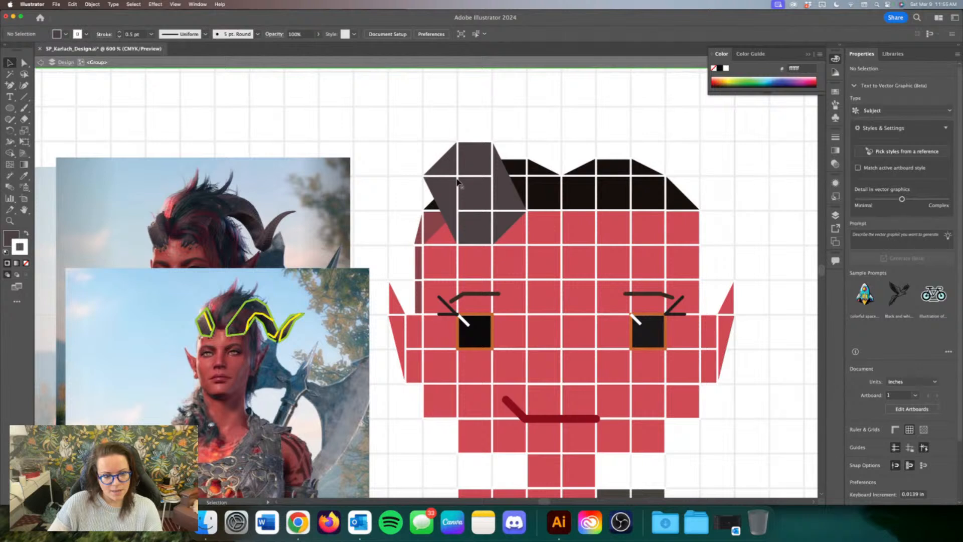
left_click(467, 165)
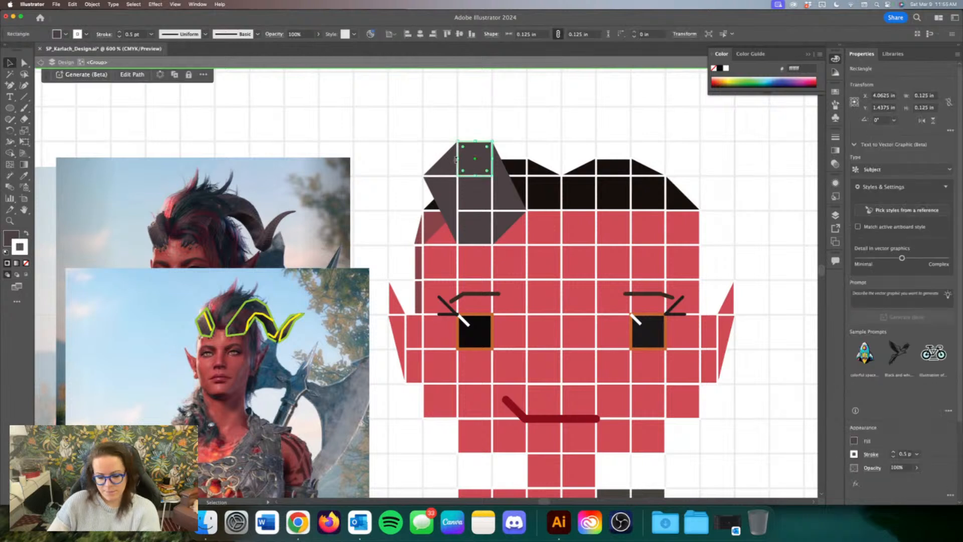
key("Delete")
left_click(454, 165)
left_click_drag(453, 165, 459, 135)
Step: Try raising the horn's peak about half a cell by heightening both the tip triangle and the inner triangle
left_click_drag(459, 123, 459, 122)
left_click(502, 150)
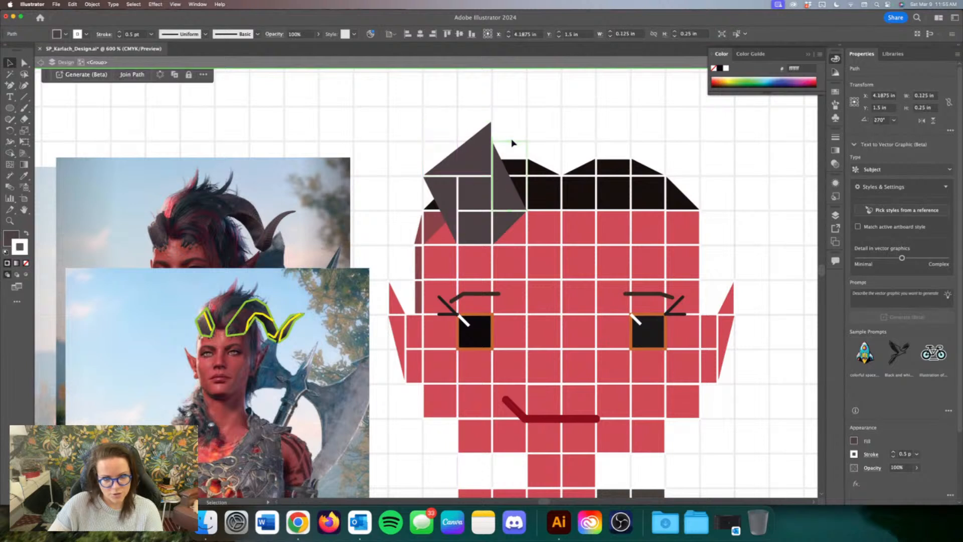
left_click_drag(512, 143, 507, 123)
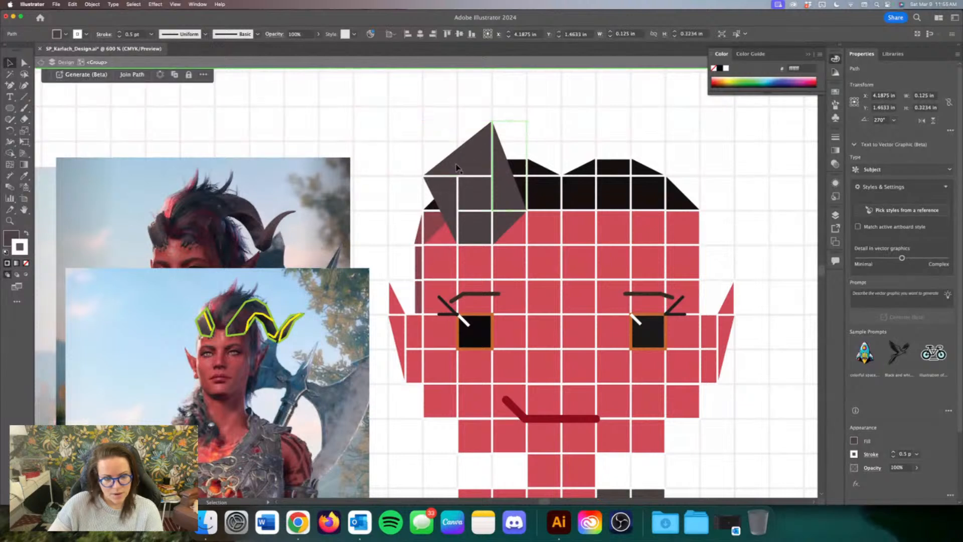
key("super+z")
key("super+z")
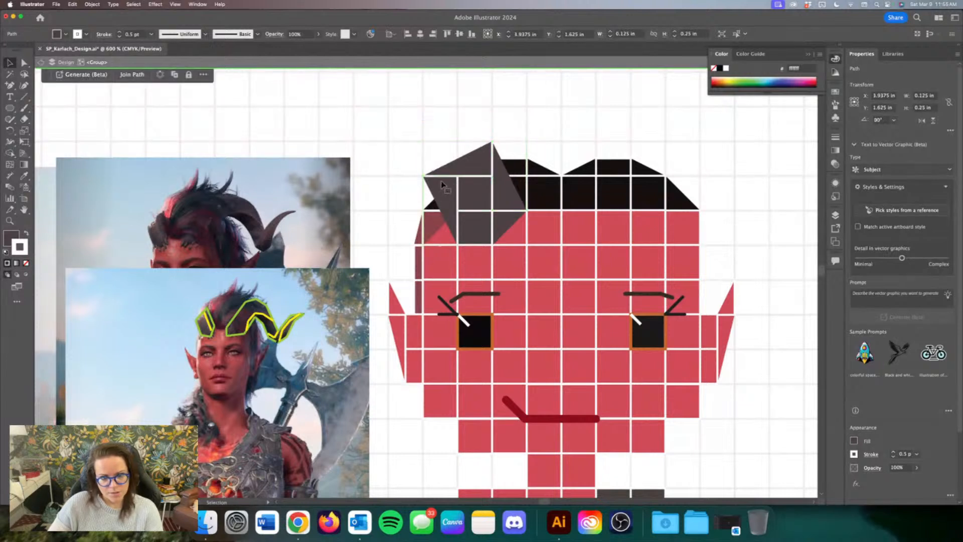
key("super+z")
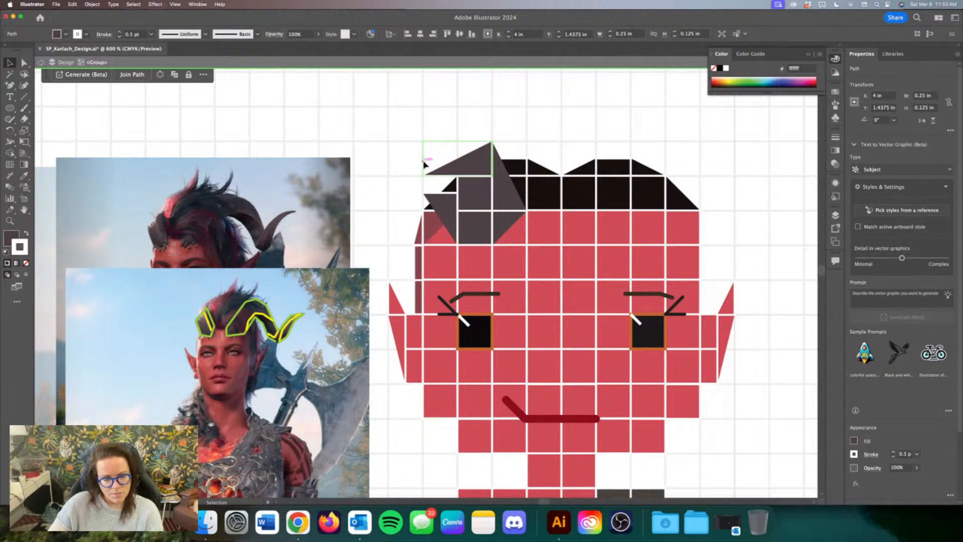
Step: Reshape the horn's tip into a one-cell triangle with a half-cell-high triangle beside it on the outer edge
left_click_drag(424, 165, 440, 178)
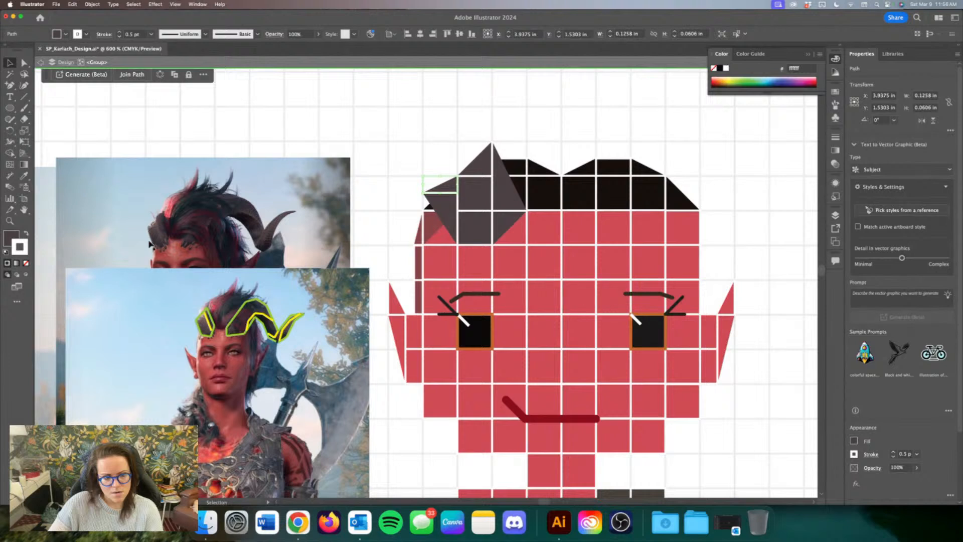
scroll(149, 244, "left", 5)
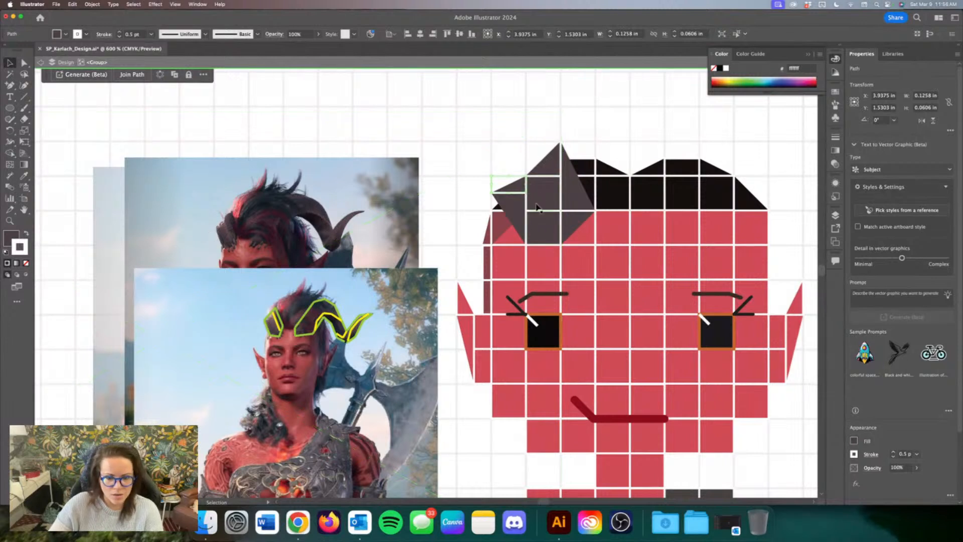
scroll(537, 207, "right", 3)
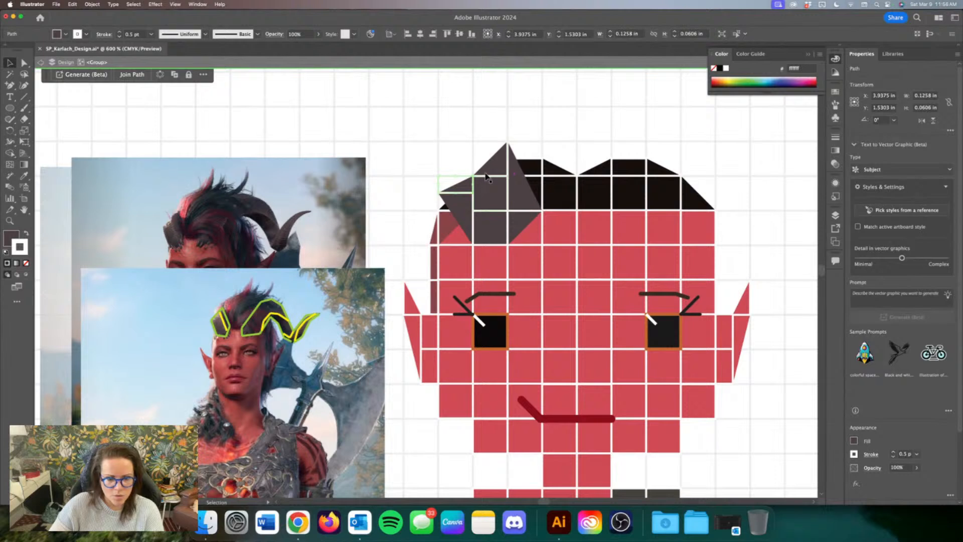
Step: Move both tip triangles up one cell and extend the horn's outer triangle upward by half a cell
left_click_drag(493, 172, 494, 134)
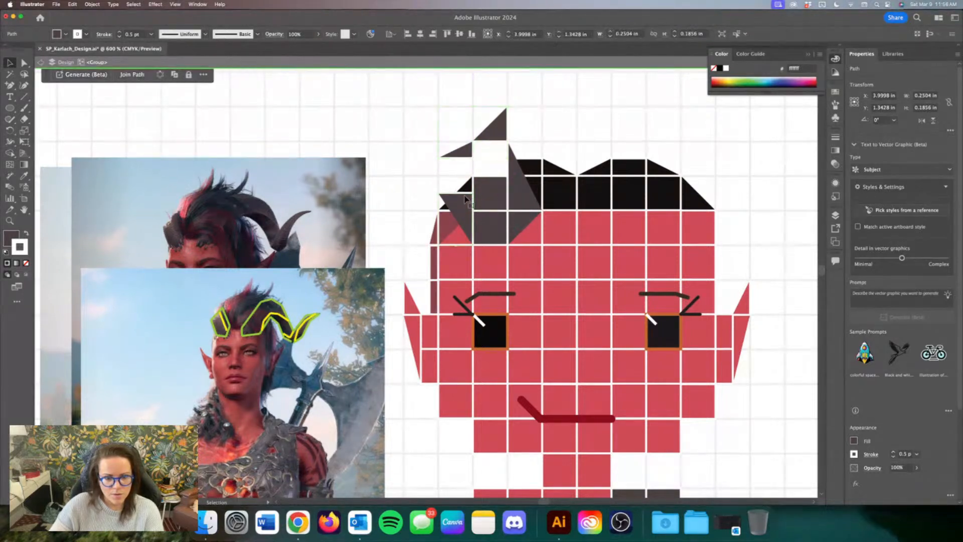
left_click(462, 203)
left_click_drag(457, 193, 458, 160)
left_click(463, 153)
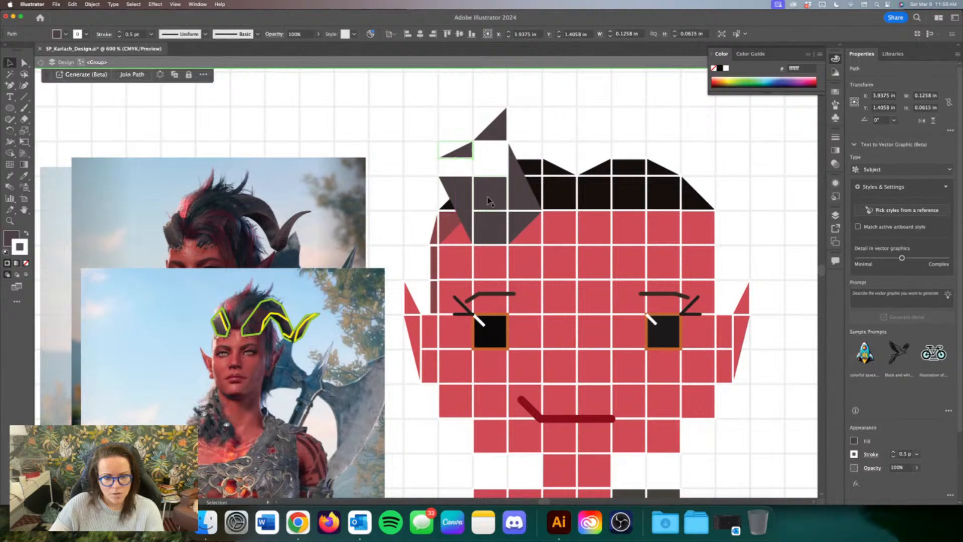
Step: Fill the gaps below the tip triangles with a 0.0625 in high grey rectangle on the outer edge and a full grey square beside it
left_click_drag(490, 200, 455, 159)
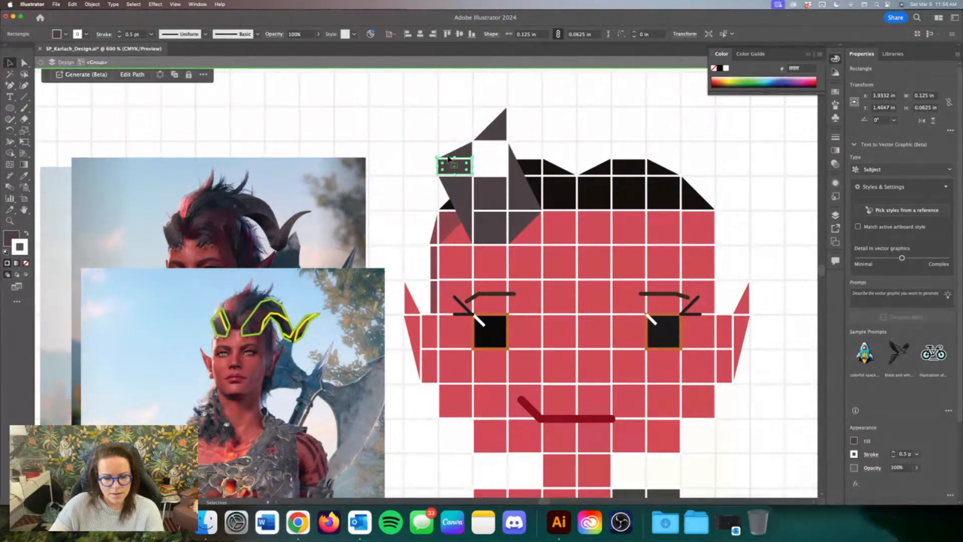
left_click(485, 110)
left_click(501, 187)
key("Up")
key("Up")
key("Up")
key("Up")
key("Up")
key("Up")
key("Up")
key("Up")
key("Up")
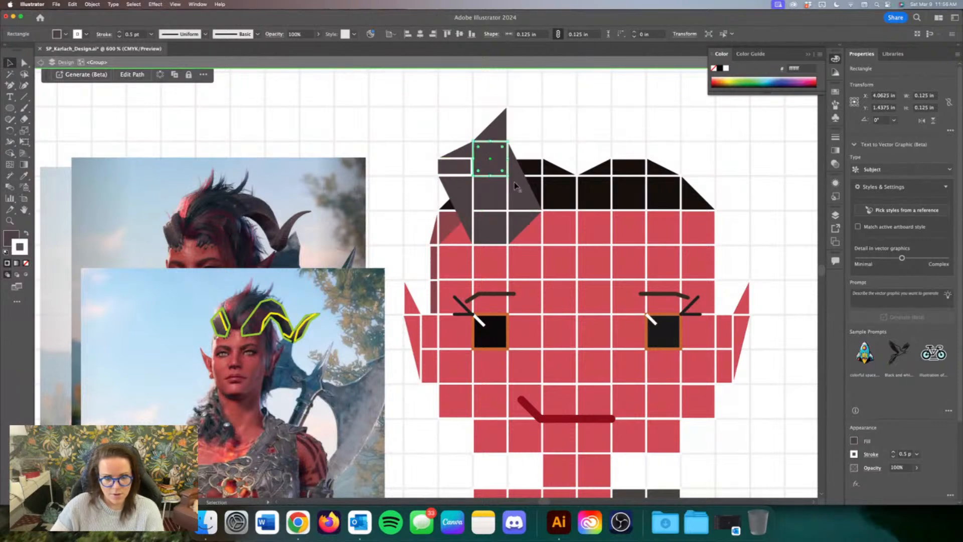
Step: Try extending the horn's inner triangle up one cell to a height of 0.375 in
left_click(523, 178)
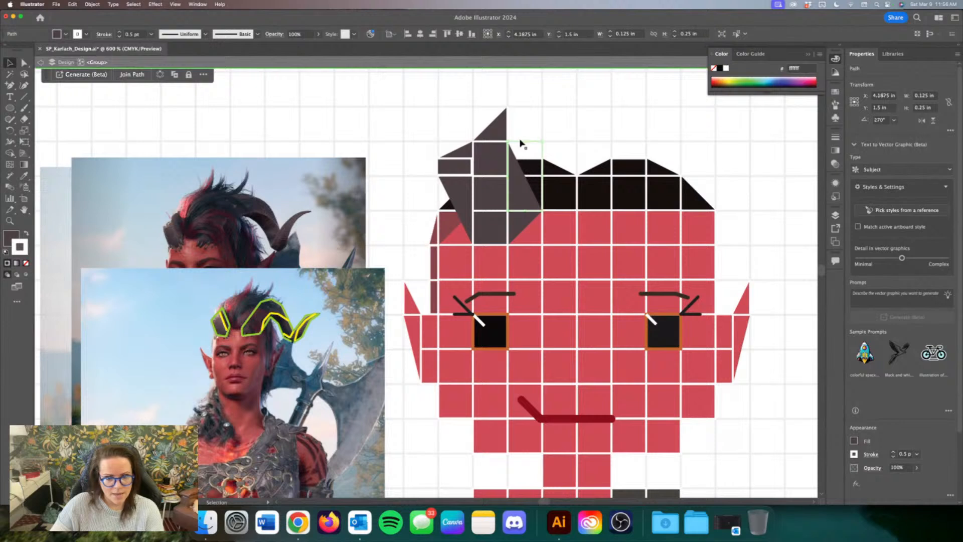
left_click_drag(525, 141, 526, 111)
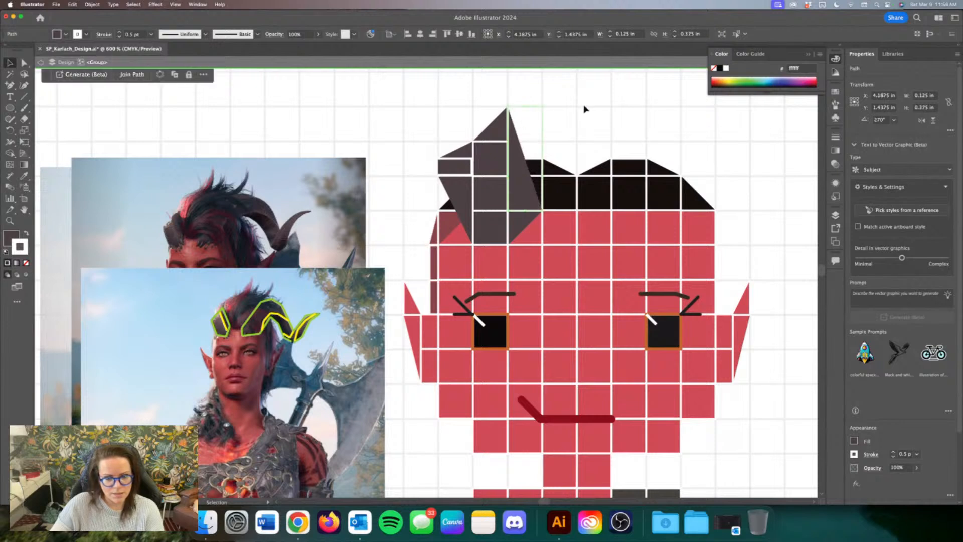
scroll(585, 109, "right", 2)
key("super+z")
Step: Try a grey square below the raised inner triangle in place of the black hair cell
mouse_move(466, 196)
left_mouse_down()
mouse_move(468, 183)
mouse_move(476, 205)
left_mouse_up()
left_click(484, 203)
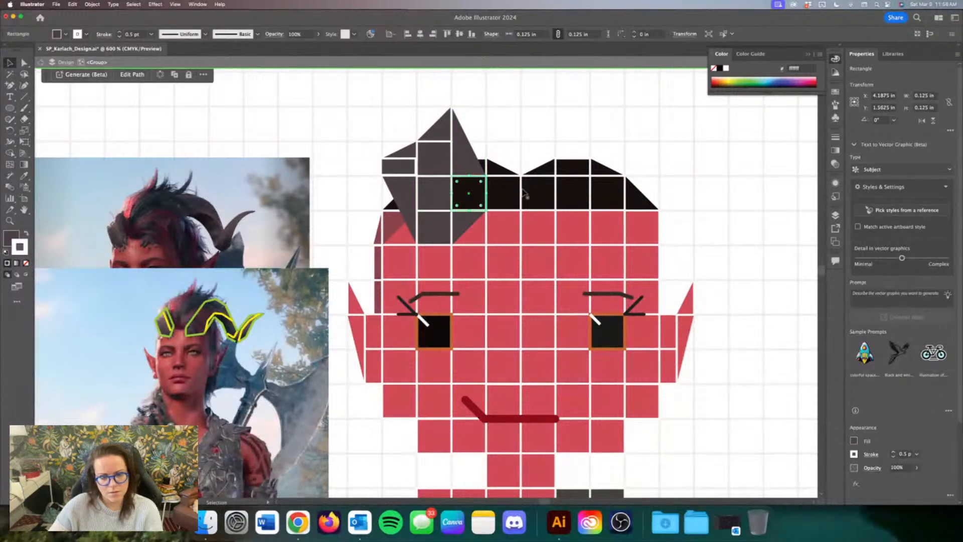
left_click(522, 151)
left_click(462, 204)
key("Delete")
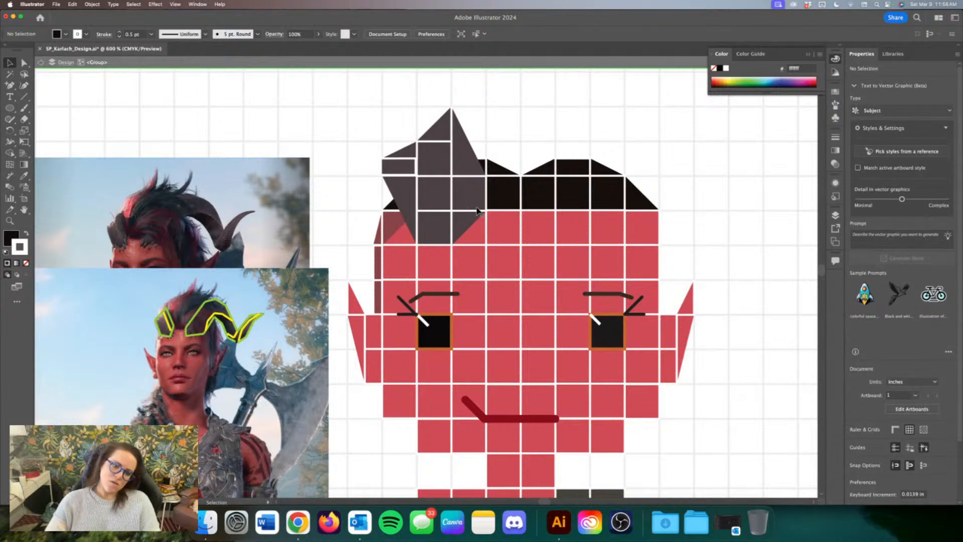
key("super+z")
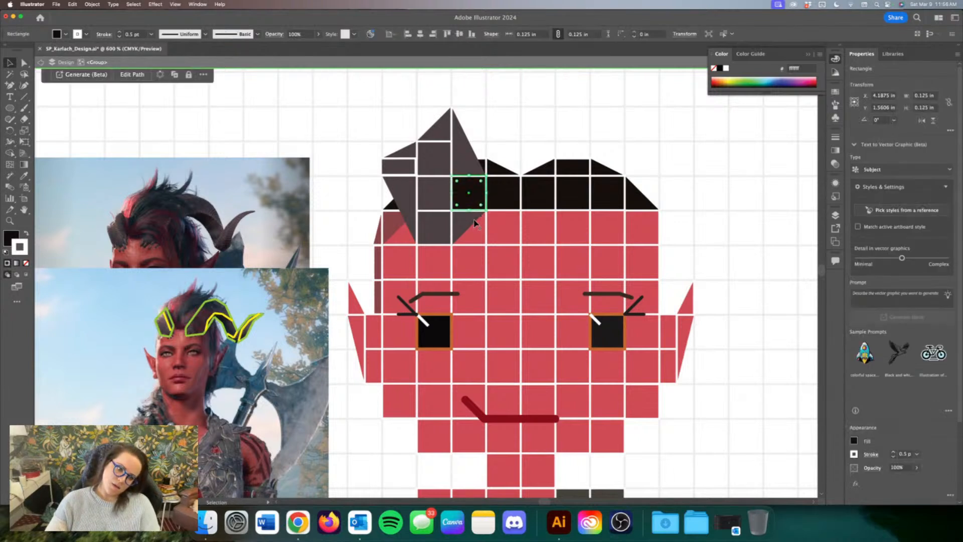
Step: Stretch the horn's inner triangle down through the hair row to a height of 0.375 in
left_click(470, 176)
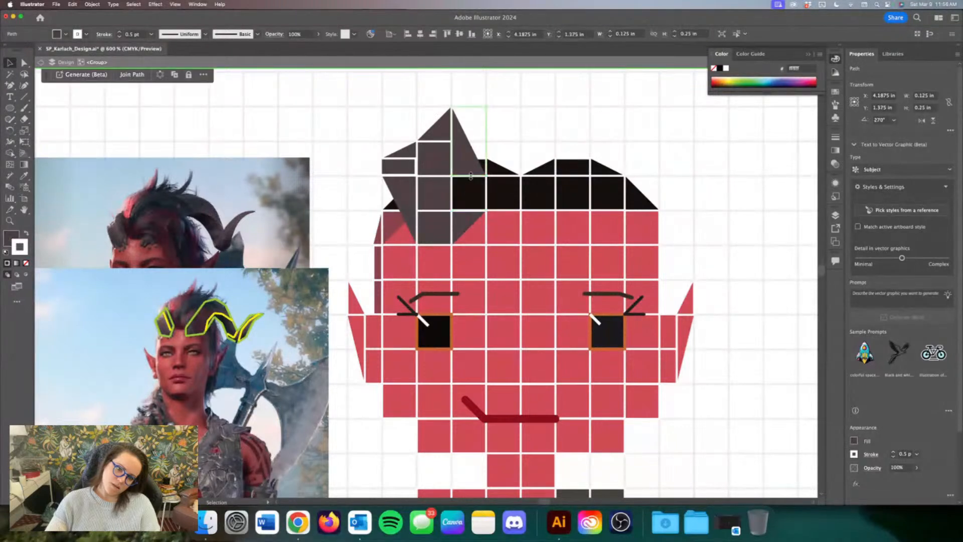
left_click_drag(470, 176, 467, 202)
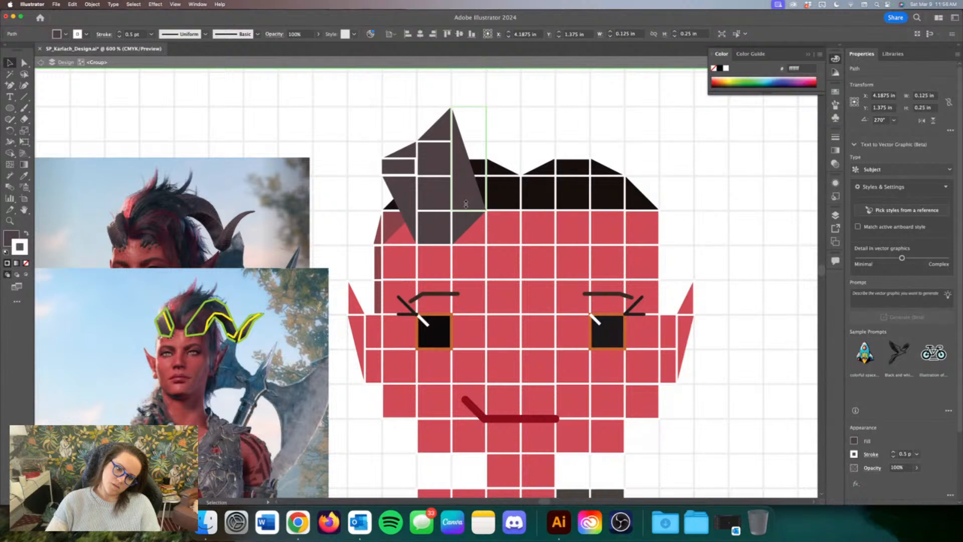
left_click_drag(466, 203, 468, 211)
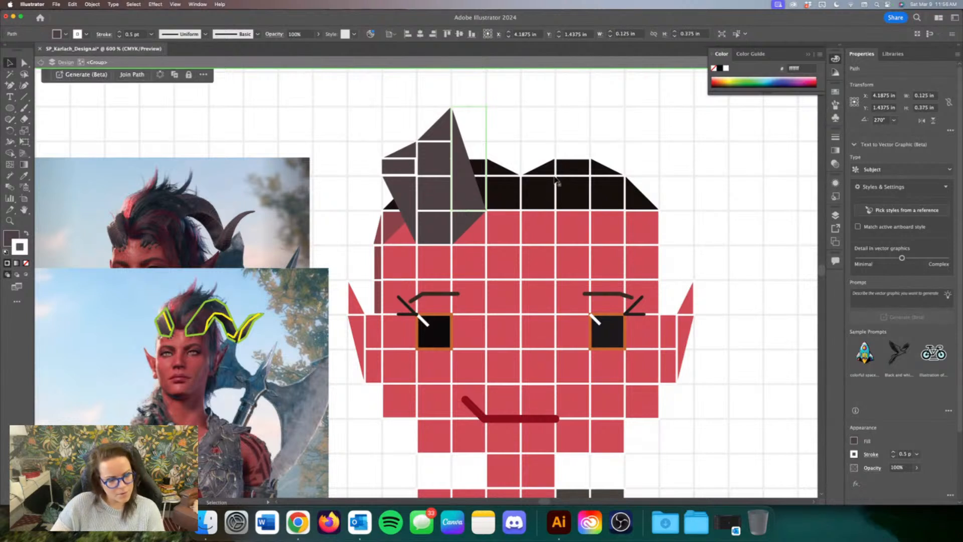
Step: Delete the half-height rectangle on the horn's outer edge and extend the outer triangle up half a cell to meet the small tip triangle
left_click(394, 167)
key("Delete")
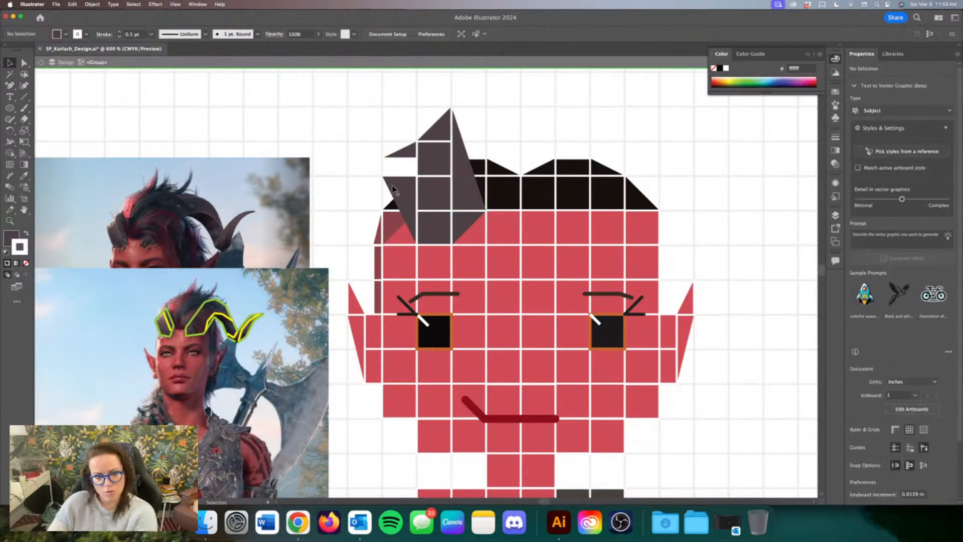
left_click(398, 182)
key("Delete")
left_click(400, 156)
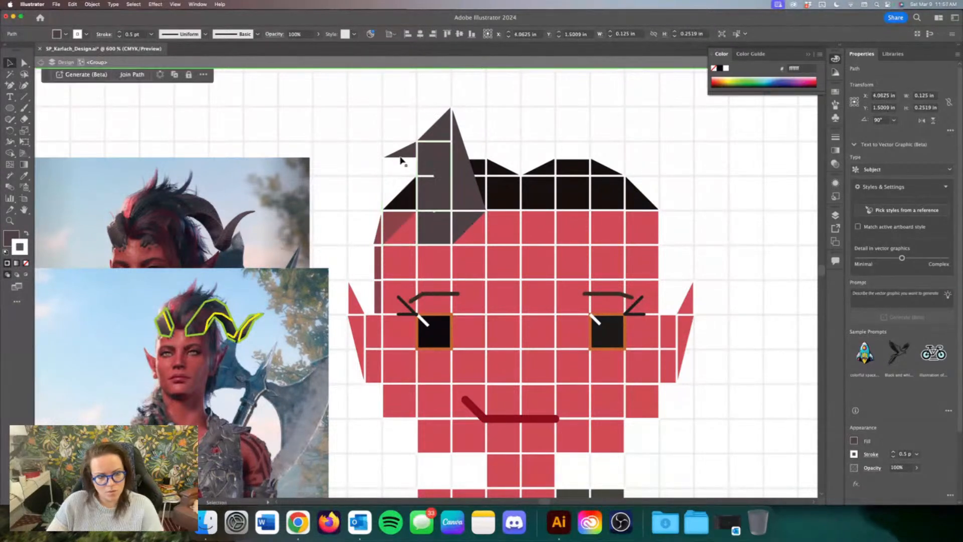
key("super+z")
left_click_drag(401, 177, 402, 142)
key("super+z")
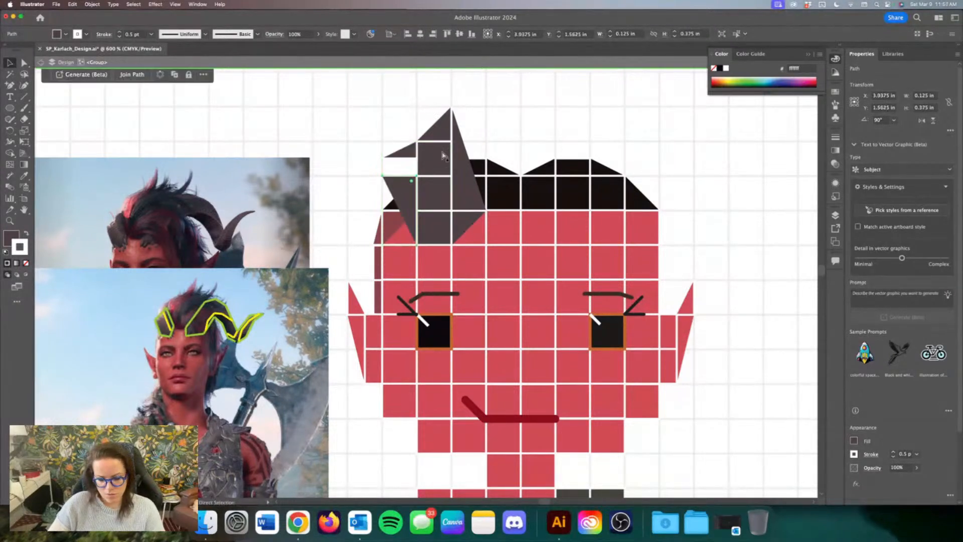
left_click_drag(400, 176, 400, 159)
left_click(361, 107)
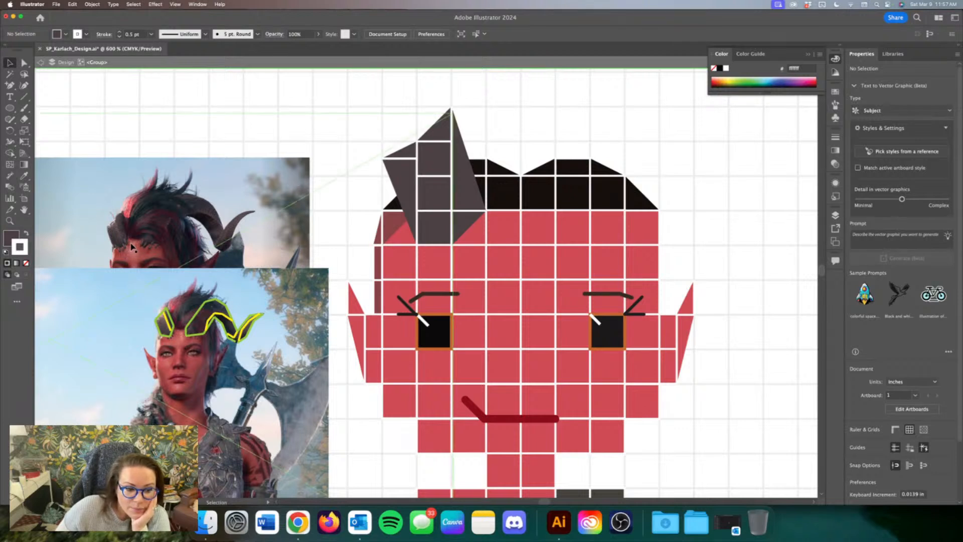
Step: Set up the Line Segment tool with no fill, the horn's dark grey as the stroke colour, and round caps
key("backslash")
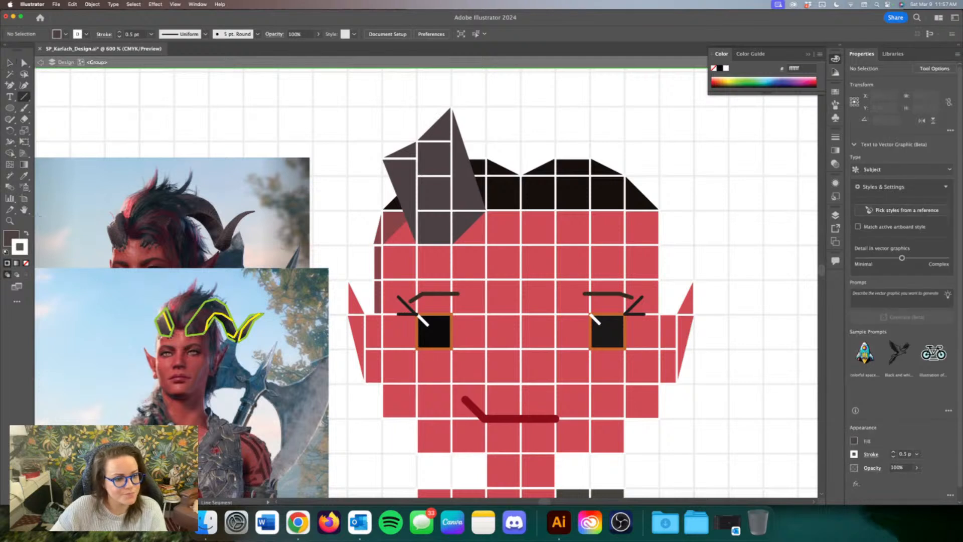
left_click(26, 235)
left_click(26, 263)
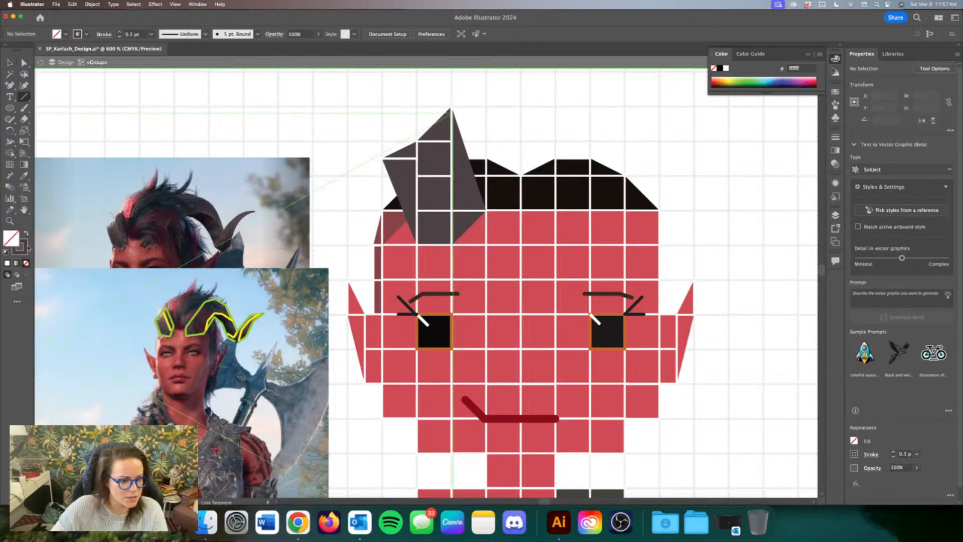
left_click(24, 249)
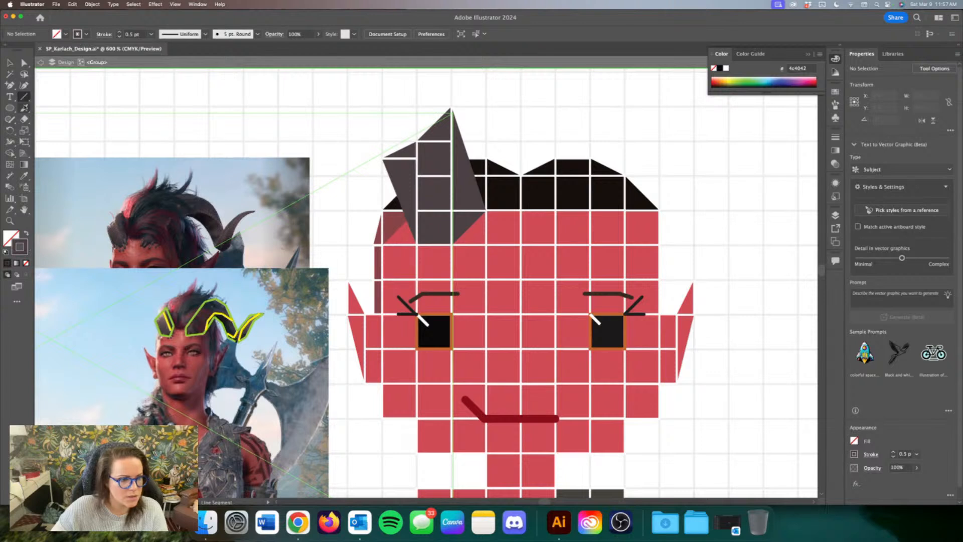
left_click(836, 183)
left_click(745, 206)
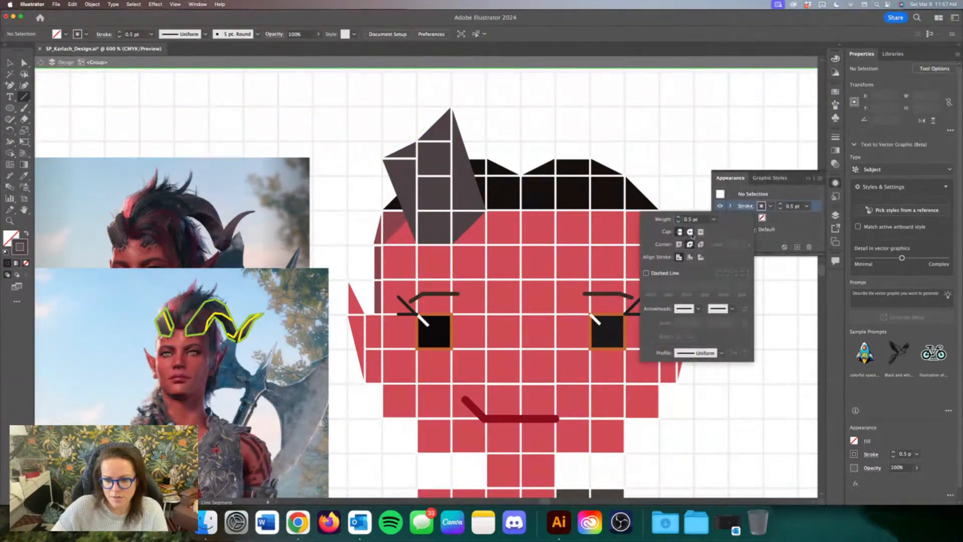
left_click(692, 234)
left_click(808, 178)
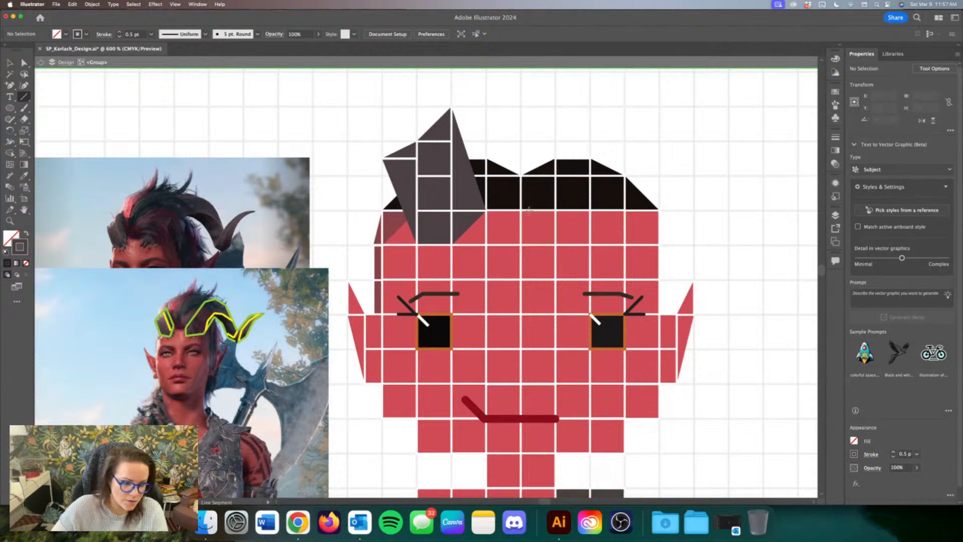
Step: Set the stroke weight to 1 pt and add two short slanted lines about 0.06 in high along the horn's inner base edge
left_click_drag(485, 211, 500, 236)
key("super+z")
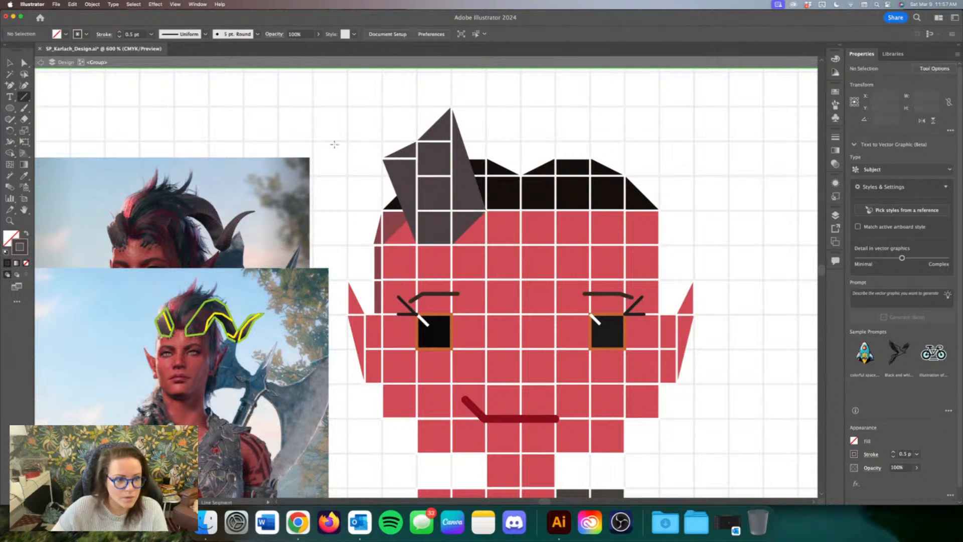
left_click(119, 32)
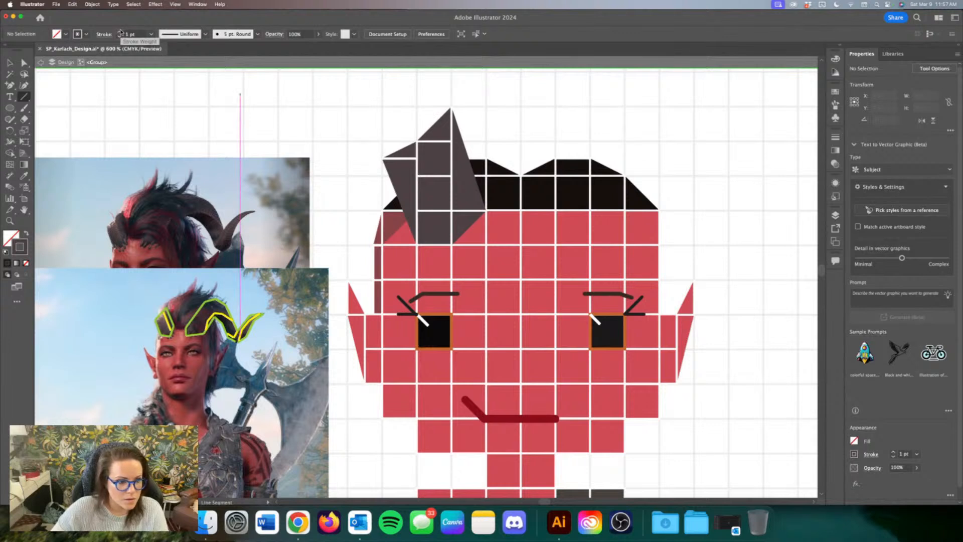
left_click(119, 31)
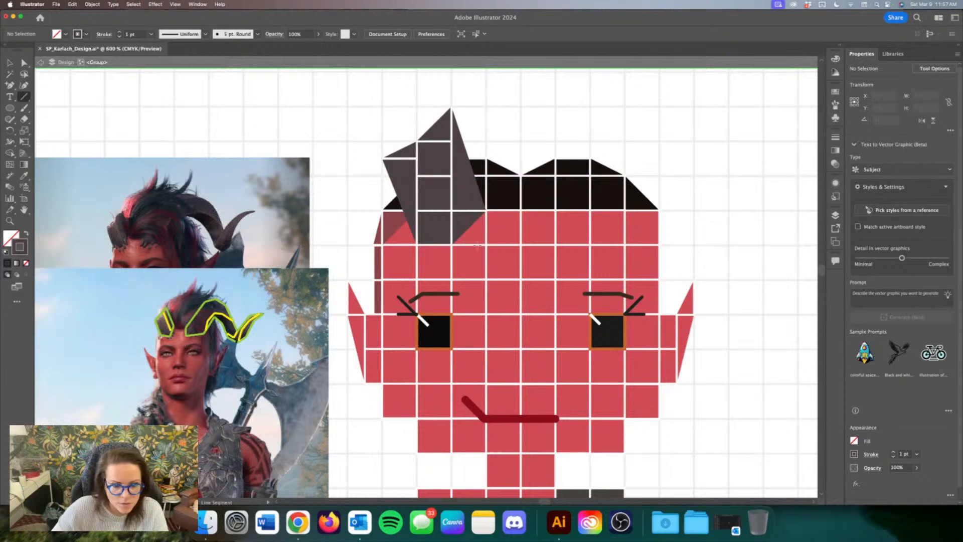
mouse_move(478, 246)
left_mouse_down()
mouse_move(464, 229)
mouse_move(487, 217)
mouse_move(480, 202)
mouse_move(474, 219)
left_mouse_up()
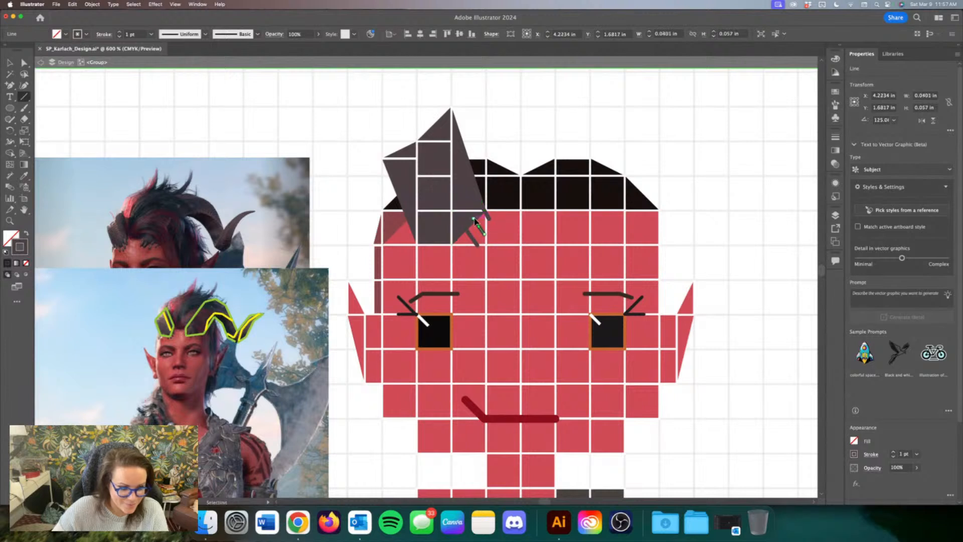
key("super+z")
left_click(9, 62)
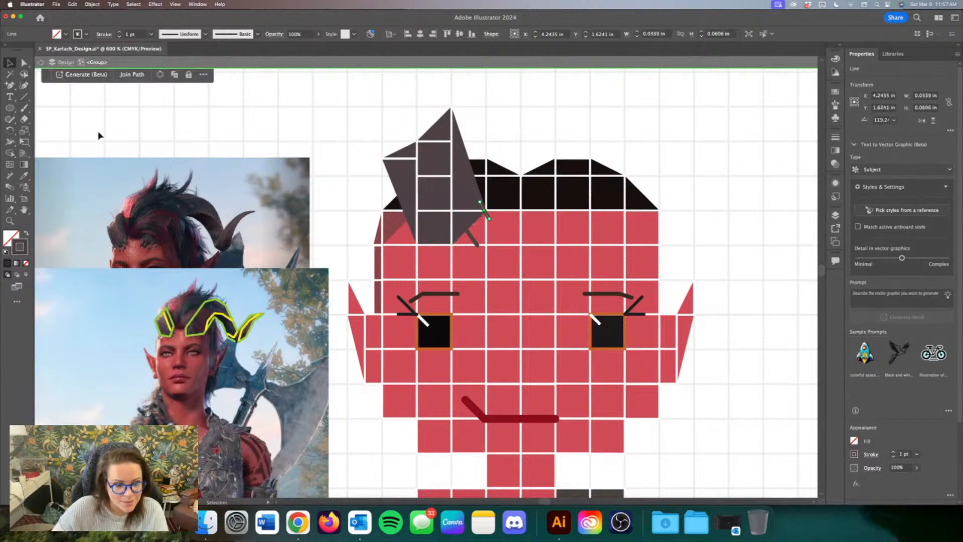
Step: Duplicate the untraced reference picture in front of the traced one and examine how the hair and horns meet the forehead
left_click_drag(294, 287, 371, 351)
key("super+equal")
key("super+equal")
scroll(380, 351, "up", 10)
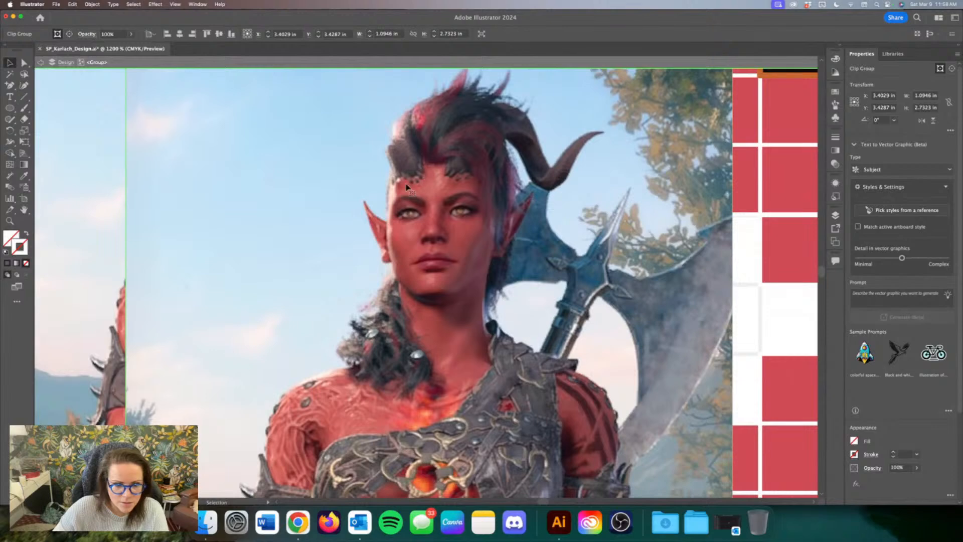
key("super+minus")
key("super+minus")
key("super+minus")
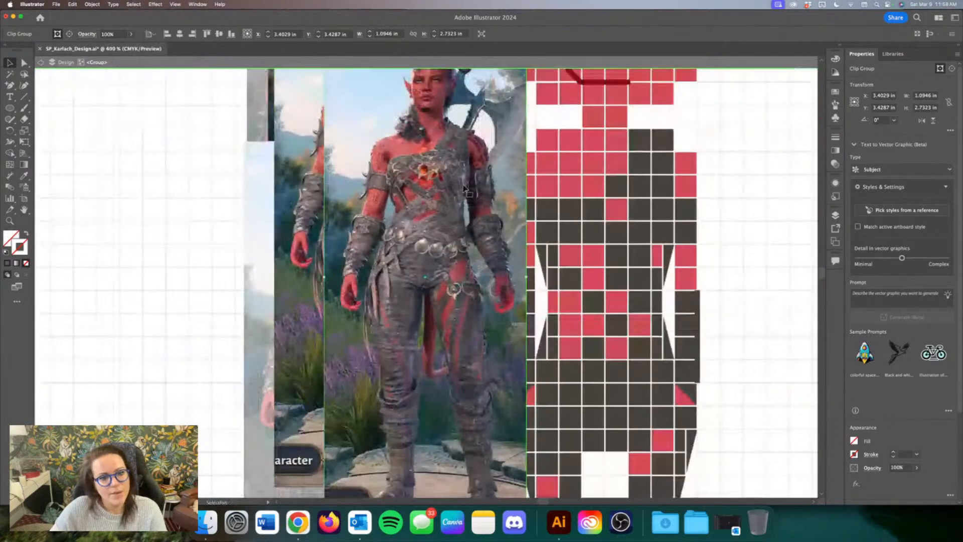
scroll(459, 195, "up", 2)
scroll(458, 195, "up", 5)
scroll(458, 194, "right", 3)
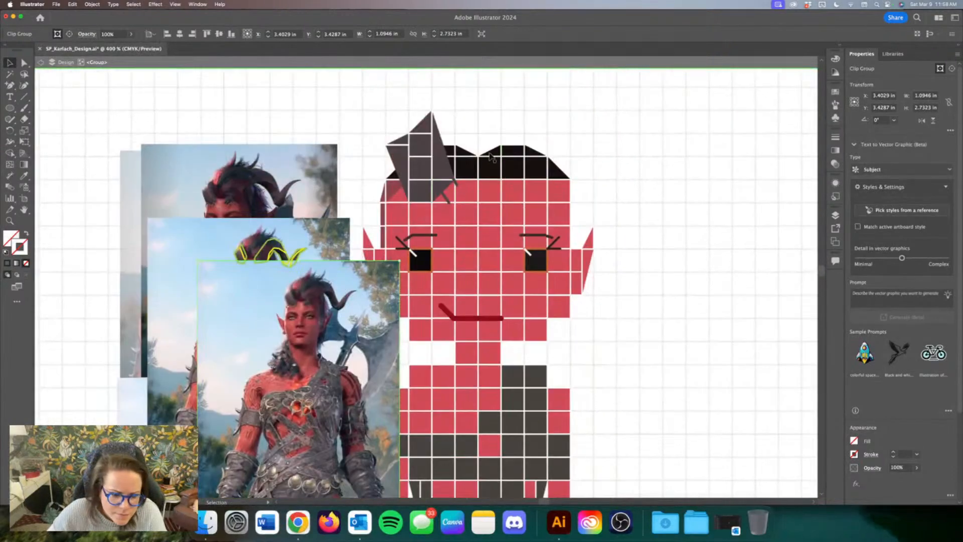
Step: Duplicate the lower slanted line to spread hair strokes along the horn's inner base edge
left_click(445, 198, "super")
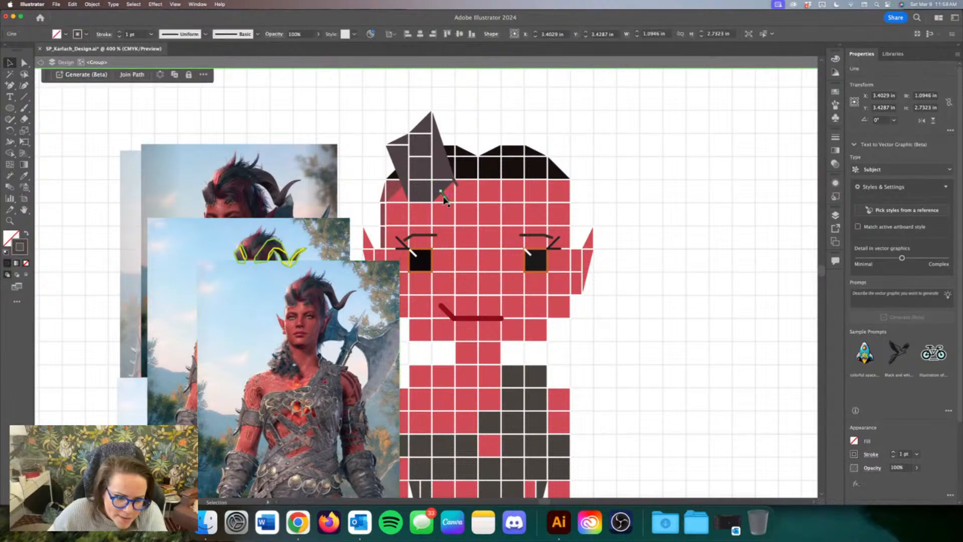
key("super+equal")
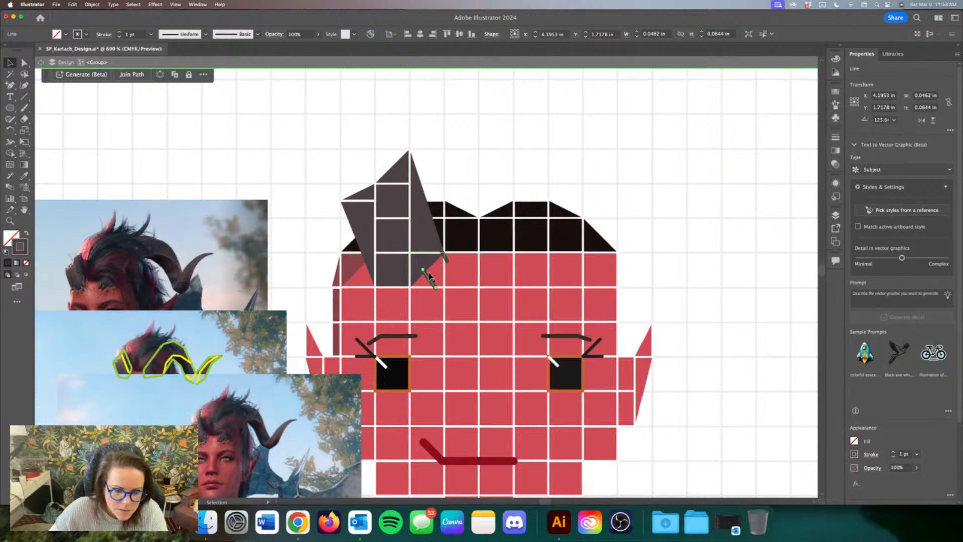
mouse_move(427, 275)
left_mouse_down()
mouse_move(436, 265)
mouse_move(423, 283)
left_mouse_up()
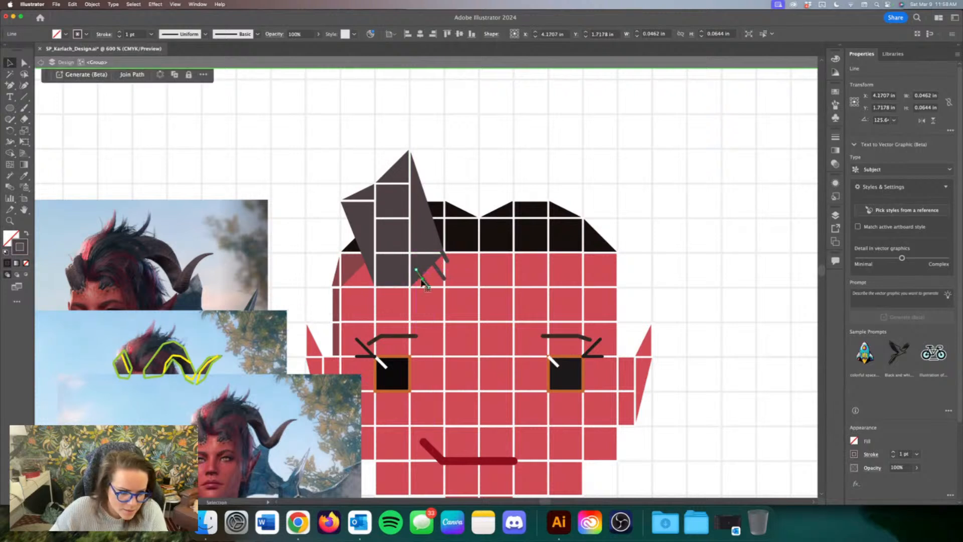
Step: Cut the lower outer corner off the horn's bottom grey cell and fill the gap with a red 0.125 in skin square behind it
left_click(397, 284)
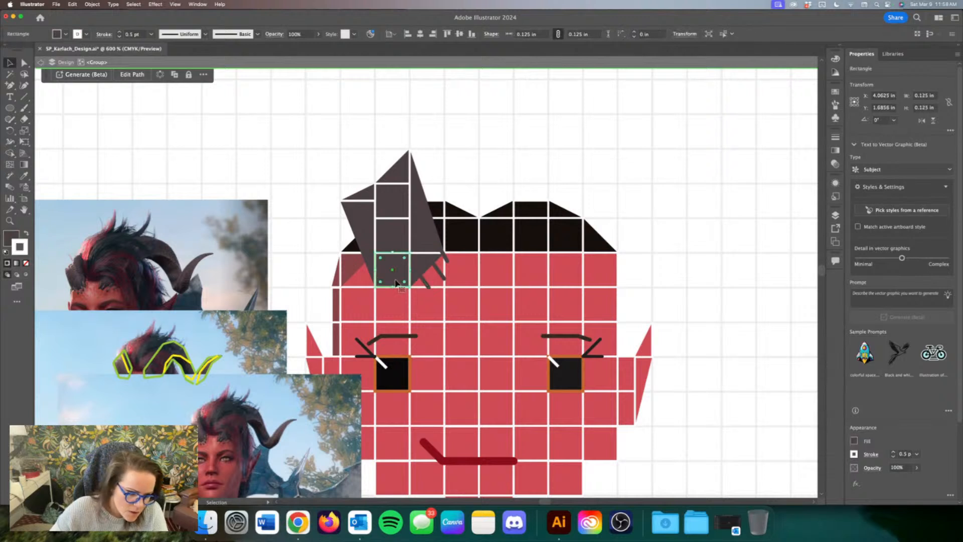
key("a")
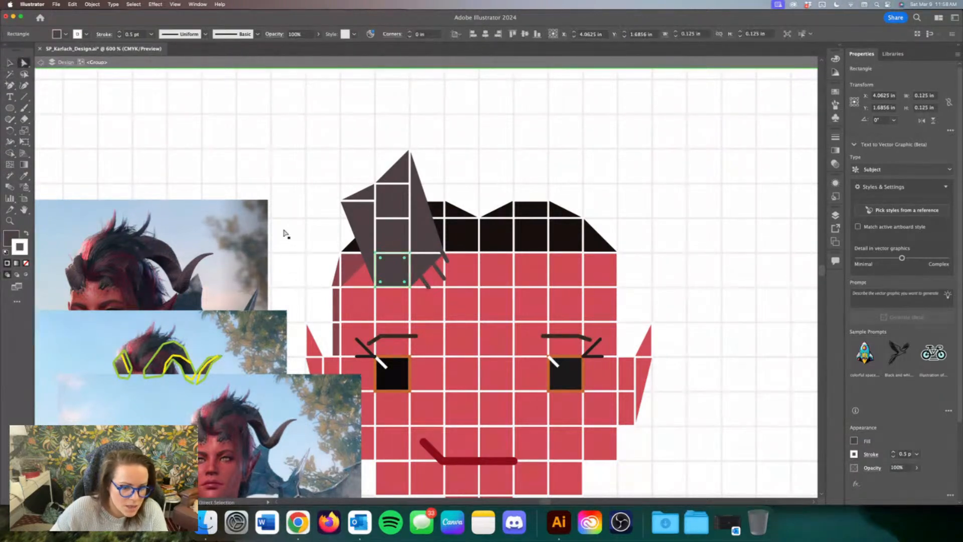
left_click(377, 287)
key("Delete")
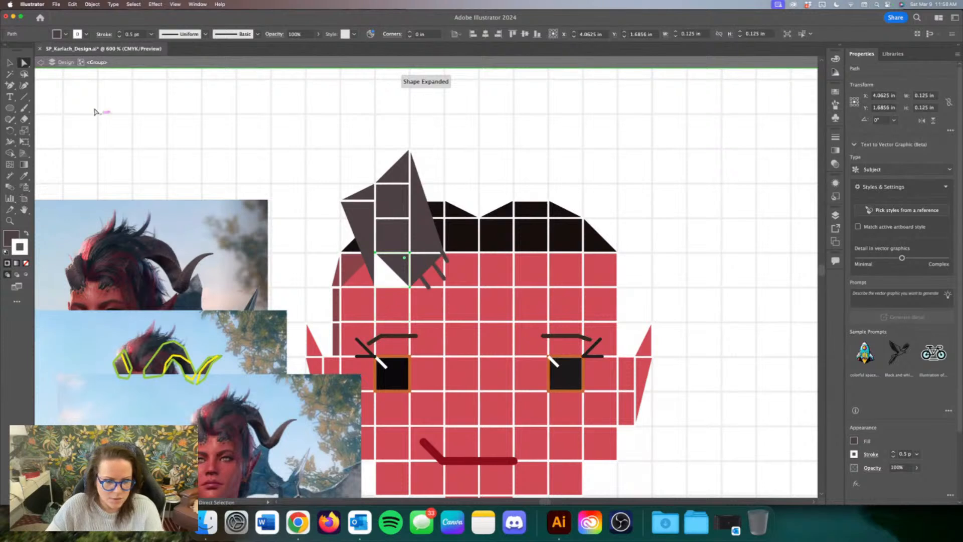
left_click(9, 62)
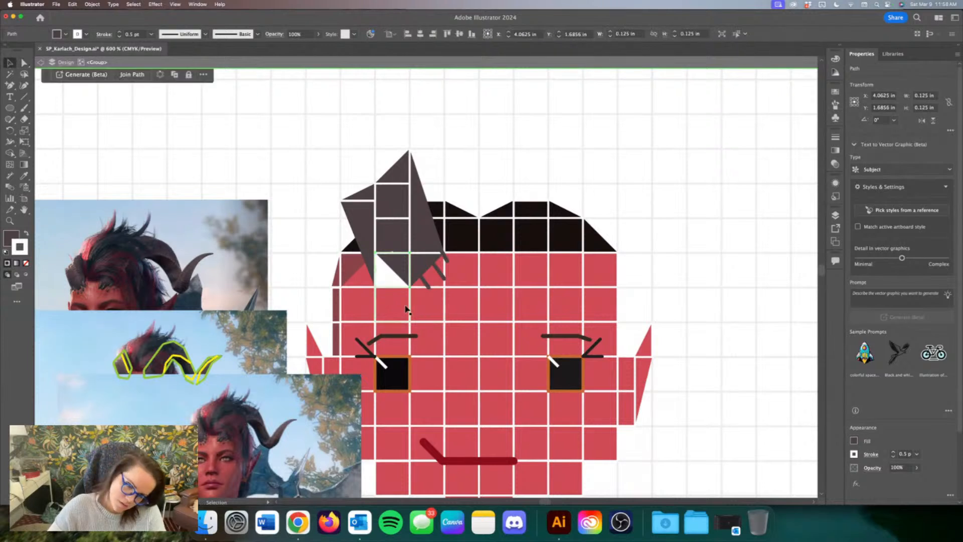
key("ctrl+z")
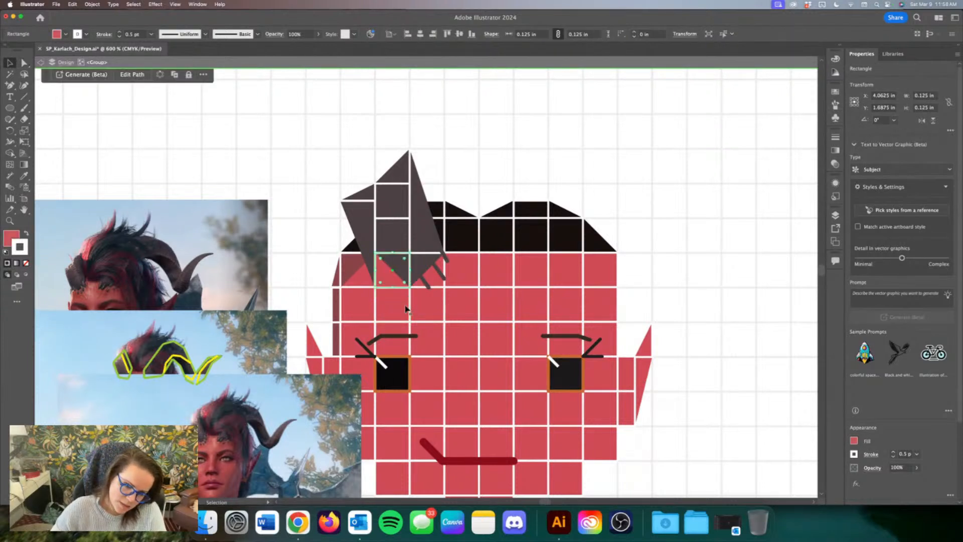
key("Delete")
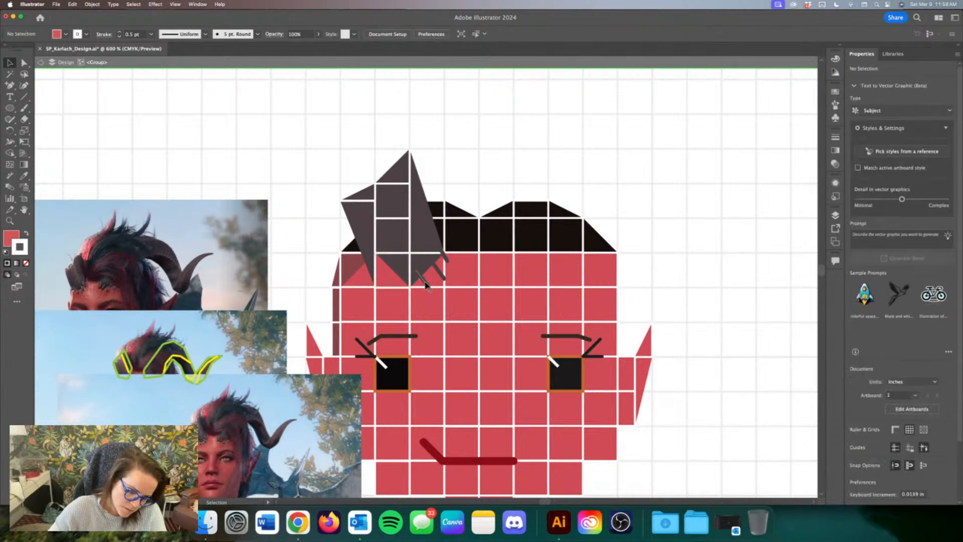
Step: Duplicate the short grey line across the horn's base to its outer edge, including a vertical stroke about 0.08 in high
left_click(424, 283)
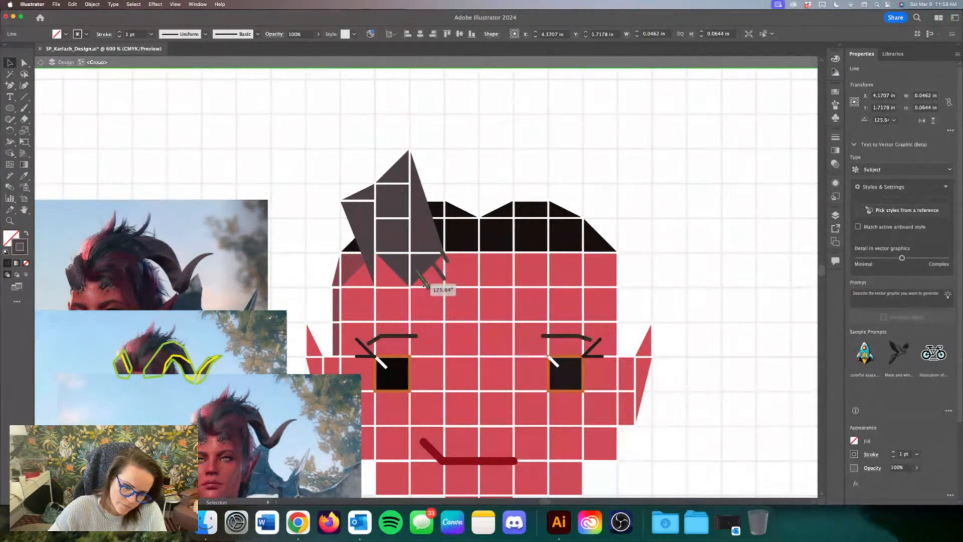
mouse_move(425, 282)
left_mouse_down()
mouse_move(407, 300)
mouse_move(414, 279)
mouse_move(406, 301)
mouse_move(408, 275)
left_mouse_up()
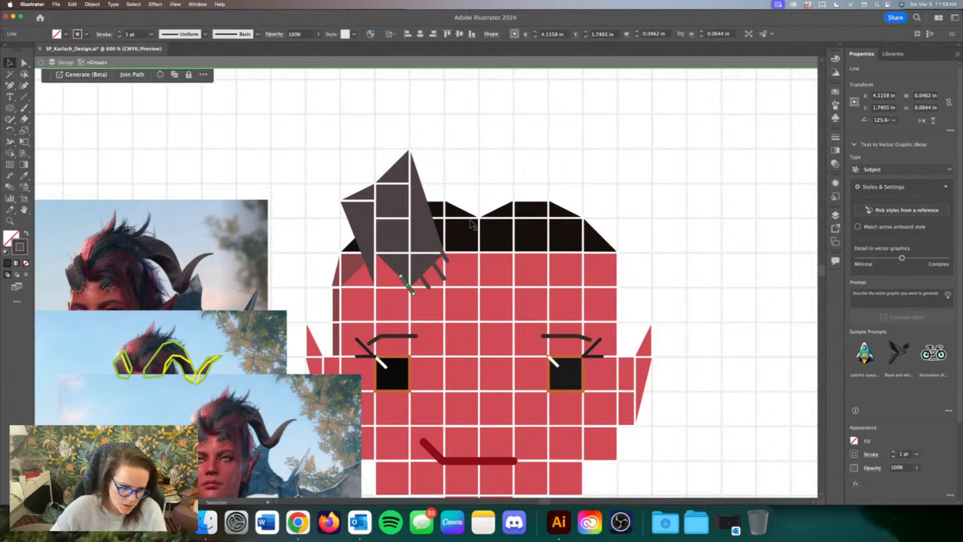
left_click(512, 155)
left_click_drag(410, 291, 366, 271)
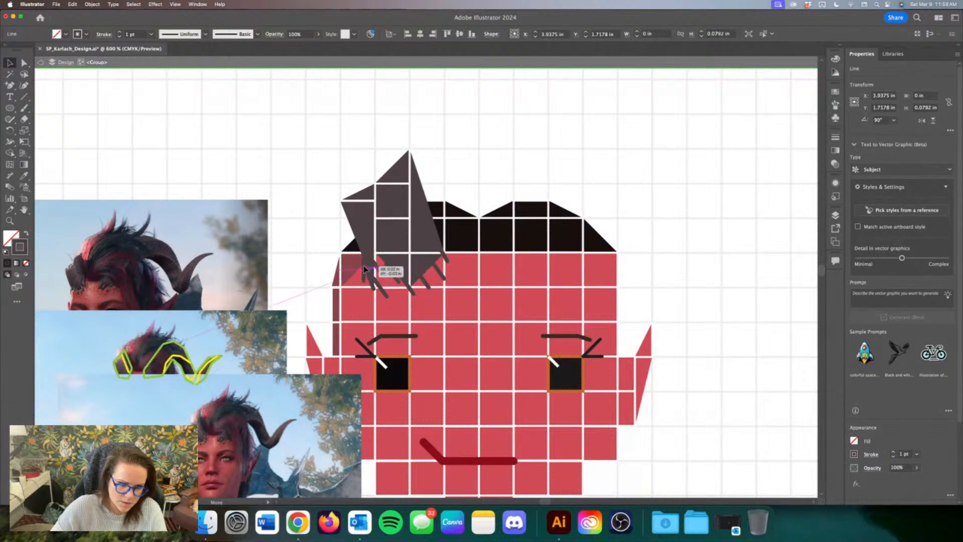
left_click(493, 178)
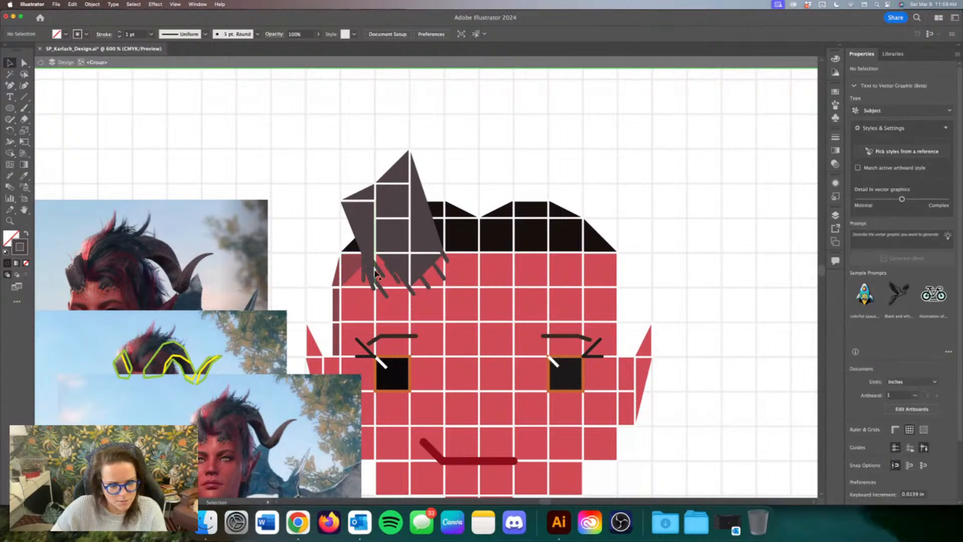
Step: Fill the gap beside the horn's bottom triangle with another slanted stroke about 0.033 in wide and 0.072 in high
left_click(375, 251)
mouse_move(375, 257)
left_mouse_down()
mouse_move(373, 272)
mouse_move(383, 262)
left_mouse_up()
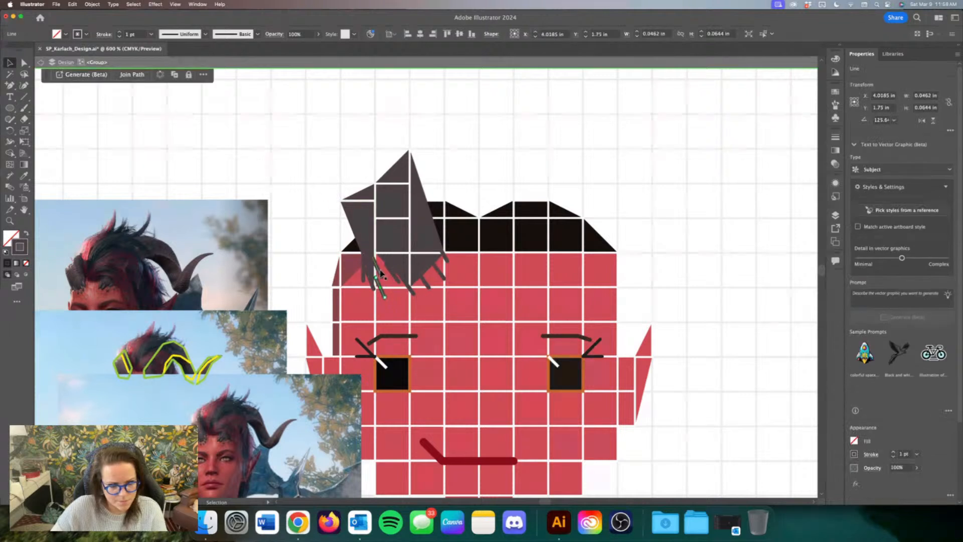
mouse_move(384, 259)
left_mouse_down()
mouse_move(393, 274)
mouse_move(385, 265)
left_mouse_up()
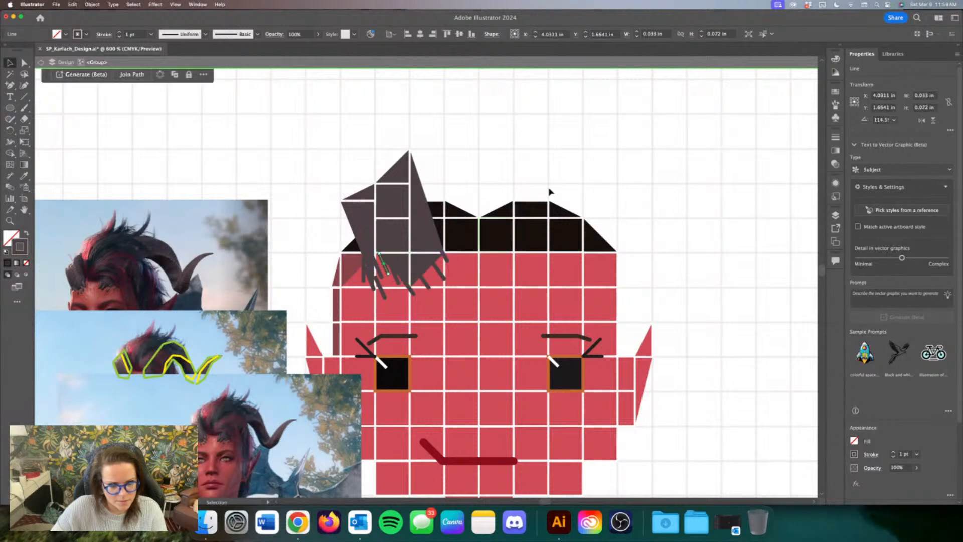
left_click(551, 192)
Step: Duplicate the horn shapes without the hair strokes, mirror the copy across a vertical axis, and position it level with the original over the opposite hair
scroll(160, 424, "down", 3)
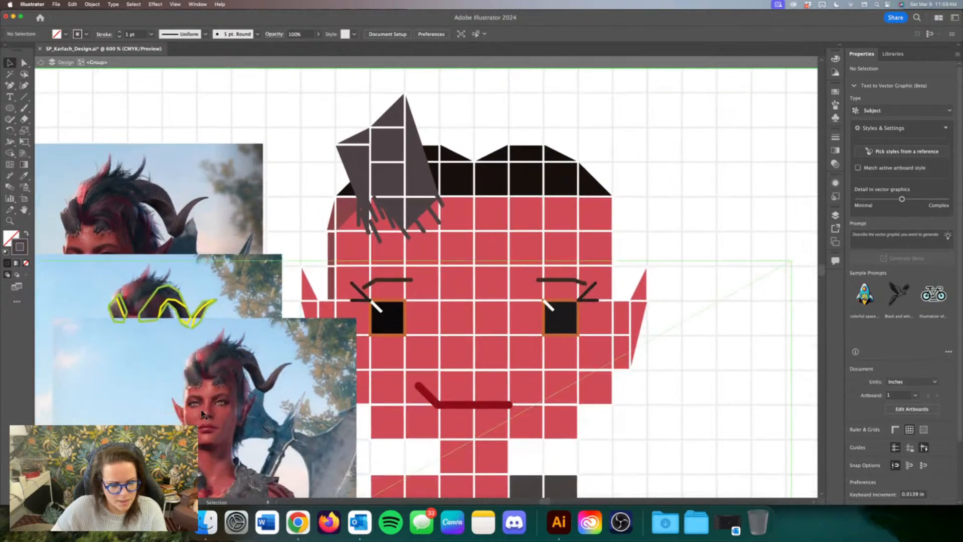
scroll(432, 121, "right", 2)
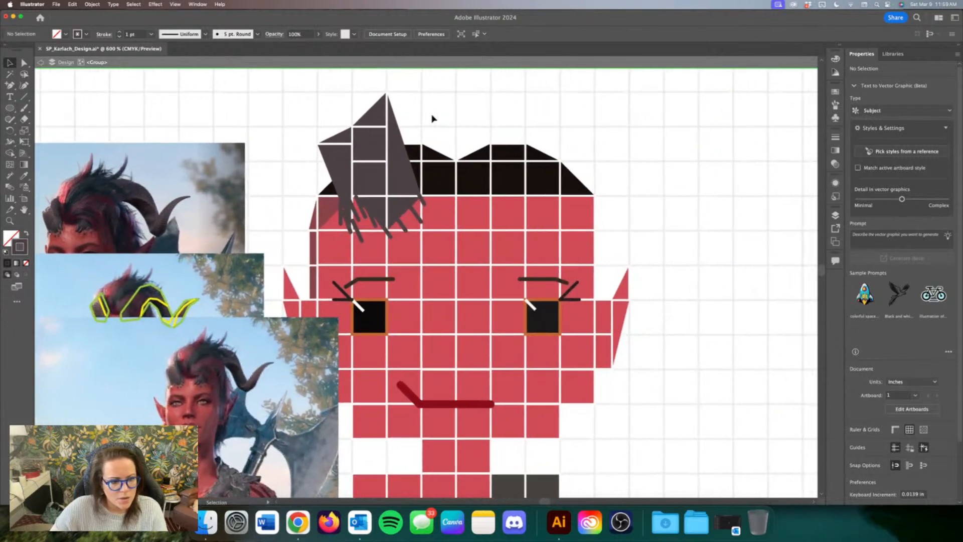
left_click(395, 121)
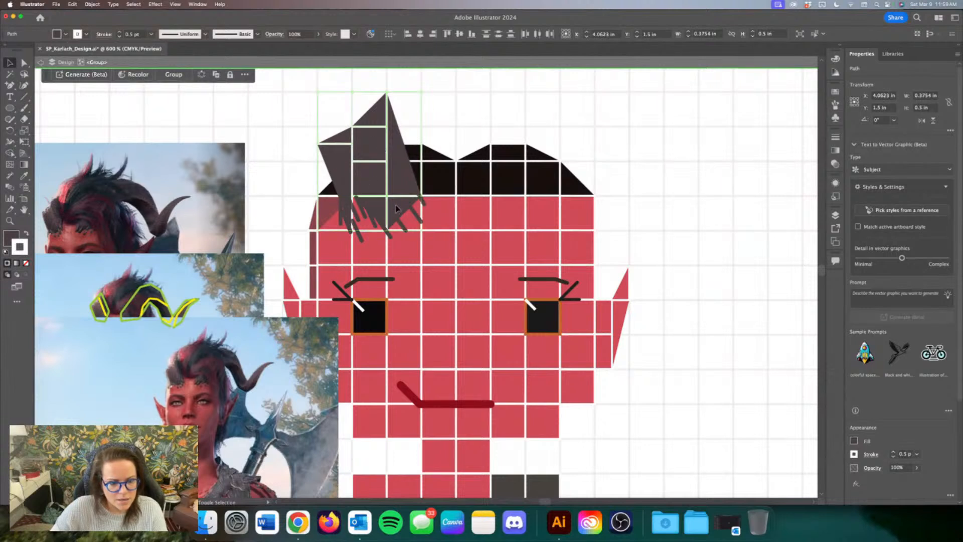
left_click_drag(429, 198, 557, 182)
right_click(527, 174)
mouse_move(562, 357)
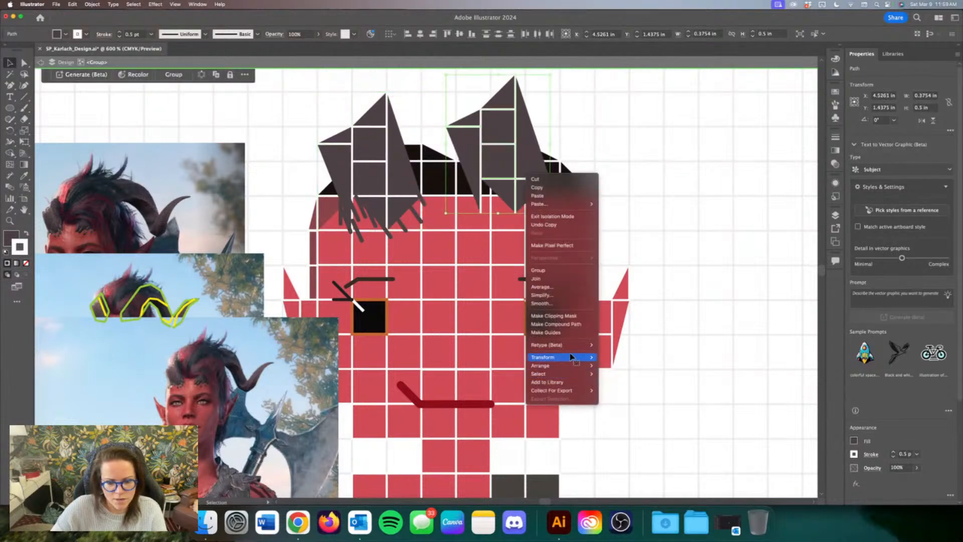
left_click(621, 386)
key("Return")
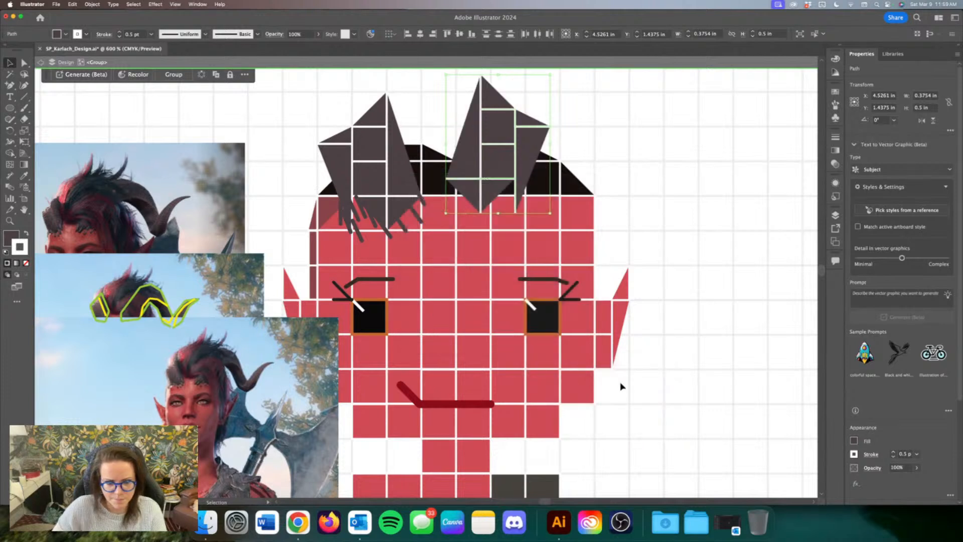
key("Right")
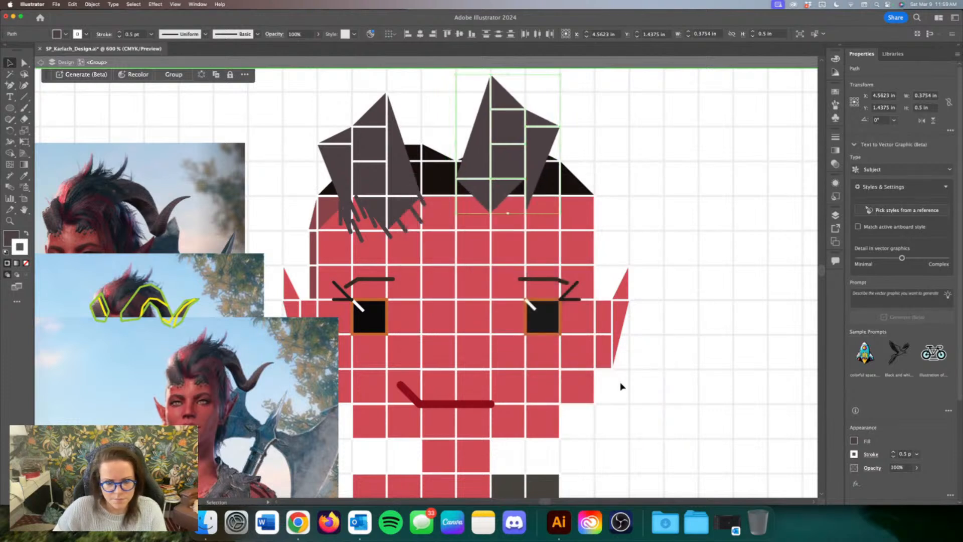
key("Down")
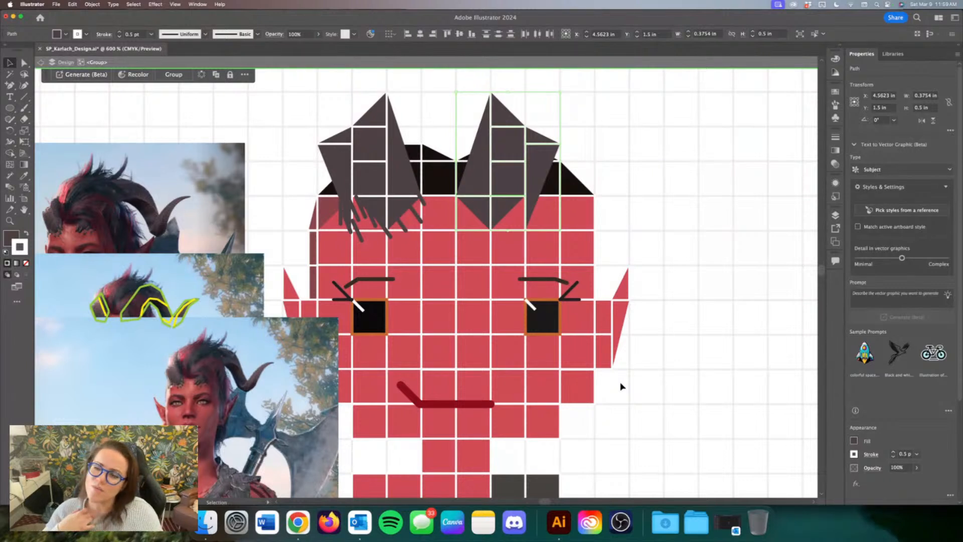
Step: Move the mirrored horn one grid cell outward so both horns sit evenly on the head
scroll(621, 387, "down", 1)
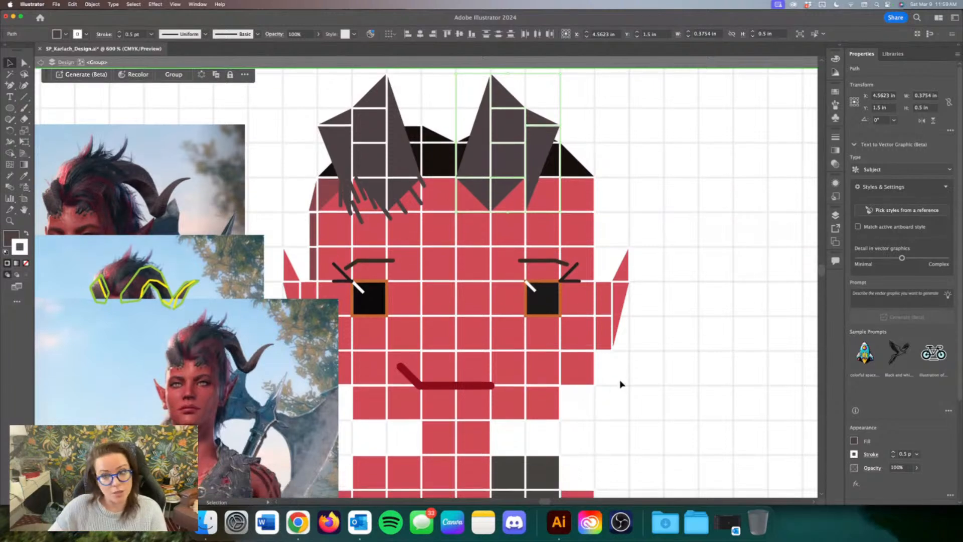
scroll(499, 289, "up", 1)
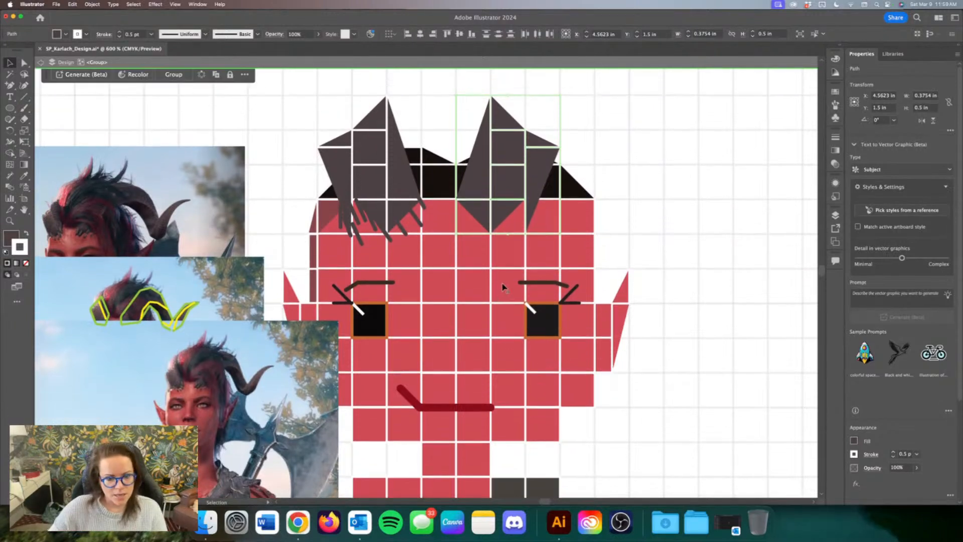
key("Right")
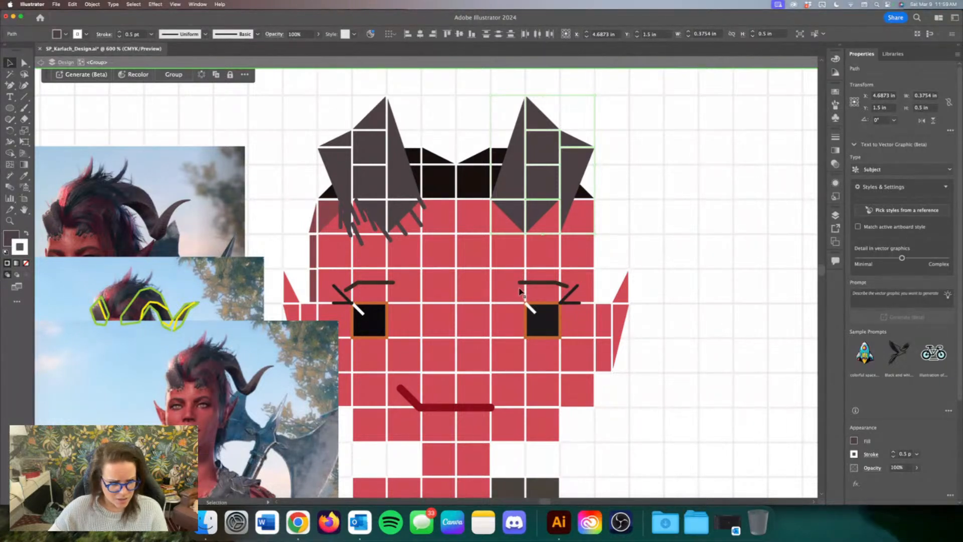
Step: Duplicate all the short hair strokes around the base of the original horn
left_click(412, 205)
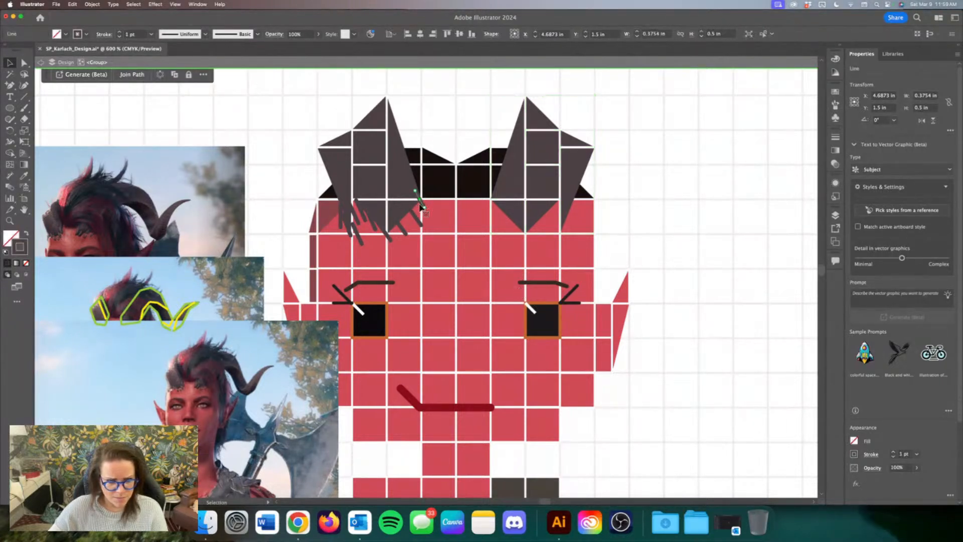
left_click(403, 230, "shift")
left_click(388, 237, "shift")
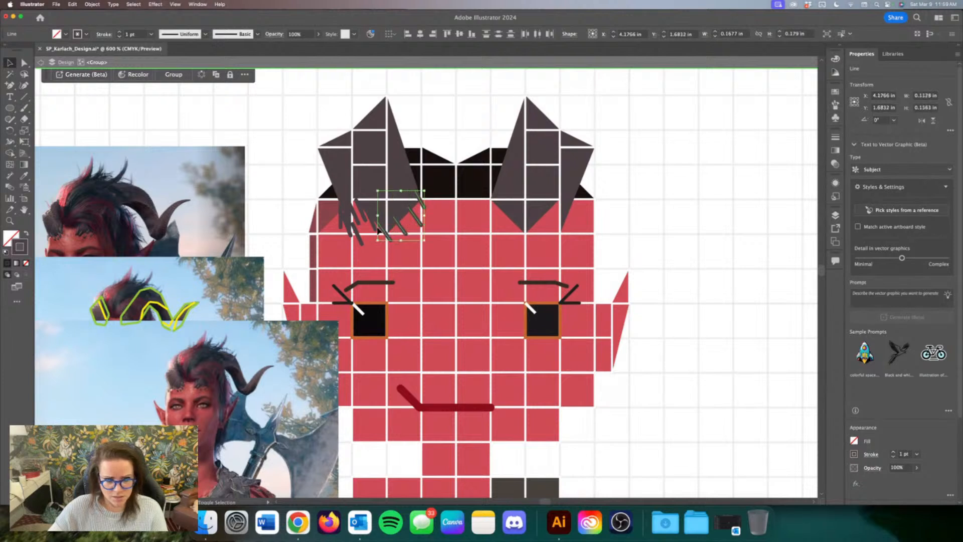
left_click(368, 215, "shift")
left_click(356, 215, "shift")
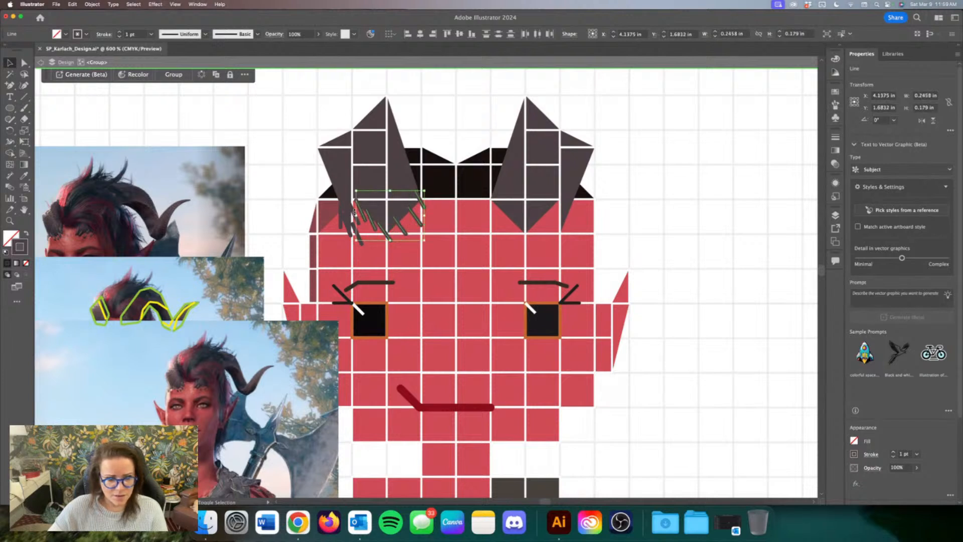
left_click(353, 211, "shift")
left_click(356, 232, "shift")
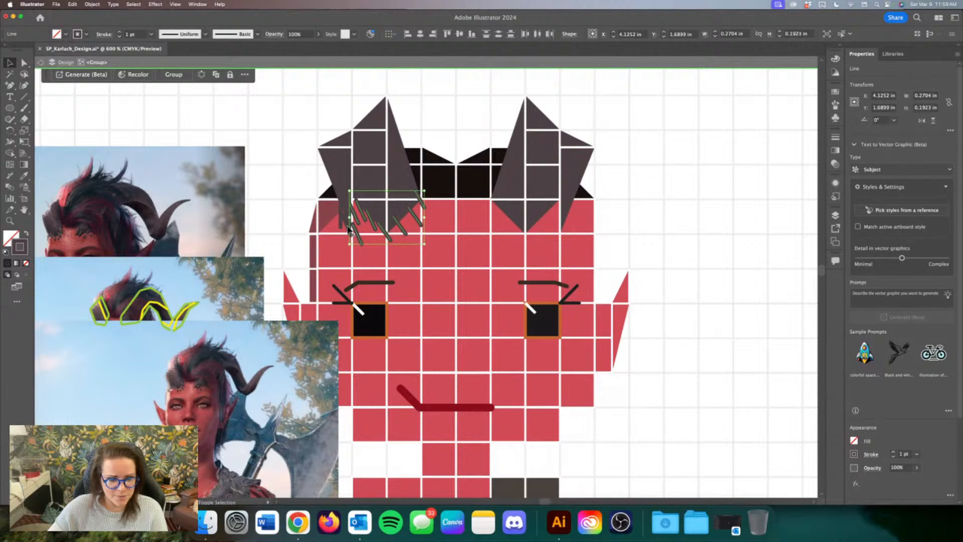
left_click(348, 228, "shift")
left_click(341, 221, "shift")
left_click_drag(356, 222, 402, 247)
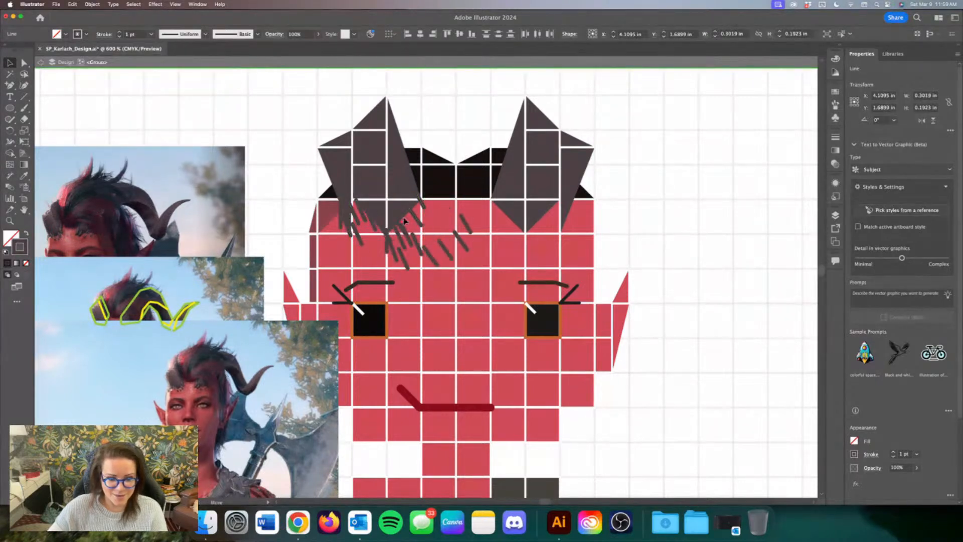
Step: Mirror the copied hair strokes across a vertical axis and position them around the base of the second horn, level with the originals
right_click(415, 223)
mouse_move(460, 403)
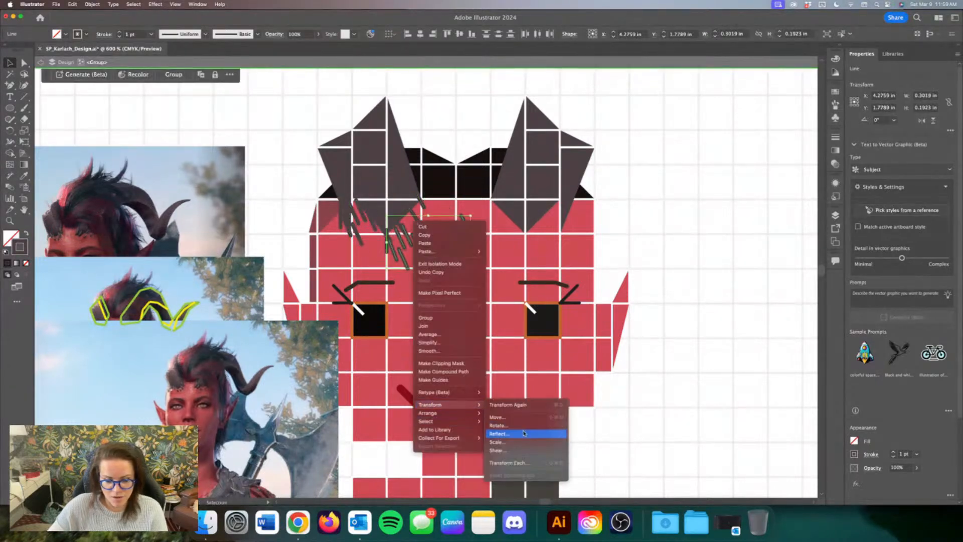
left_click(500, 434)
key("Return")
key("Right")
key("Right")
key("Right")
key("Right")
key("Right")
key("Right")
key("Right")
key("Right")
key("Right")
key("Left")
key("Left")
key("Left")
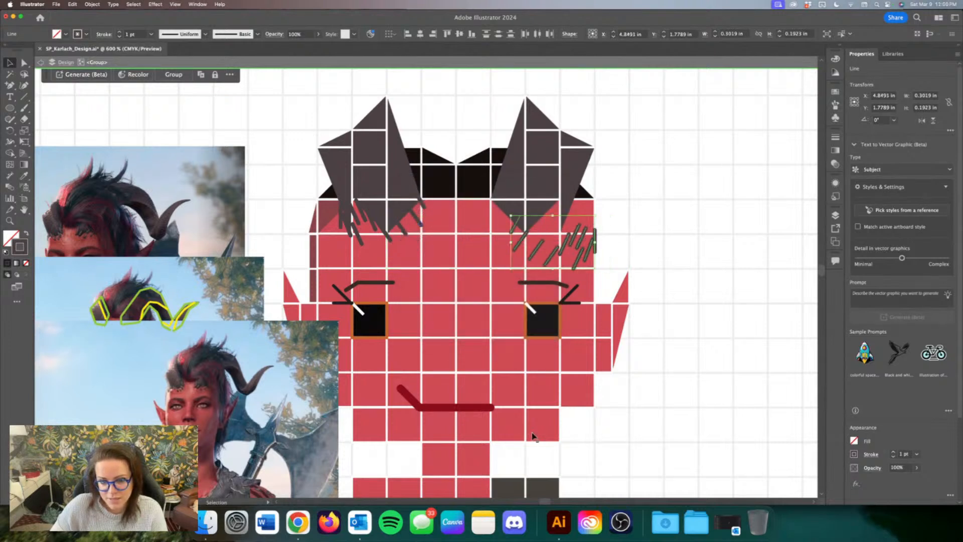
key("Up")
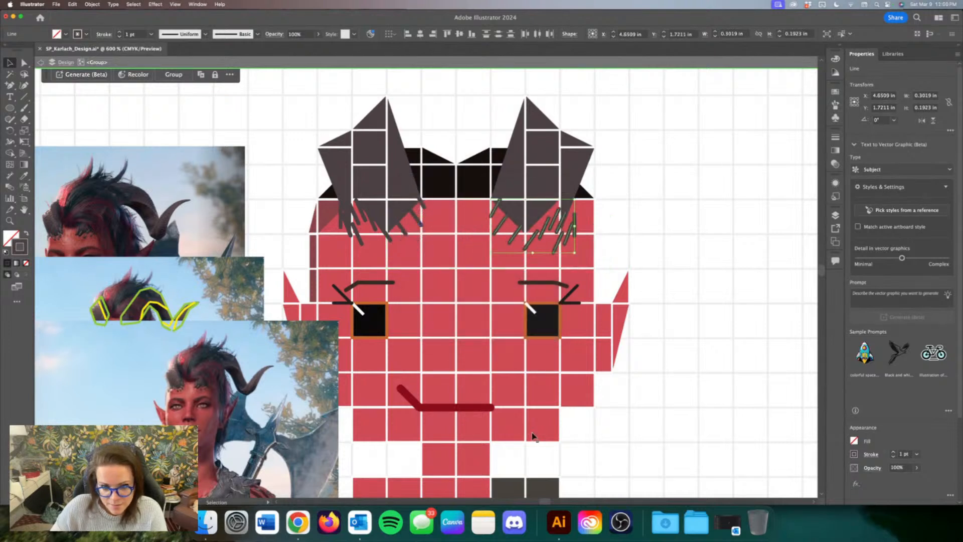
left_click_drag(537, 241, 510, 229)
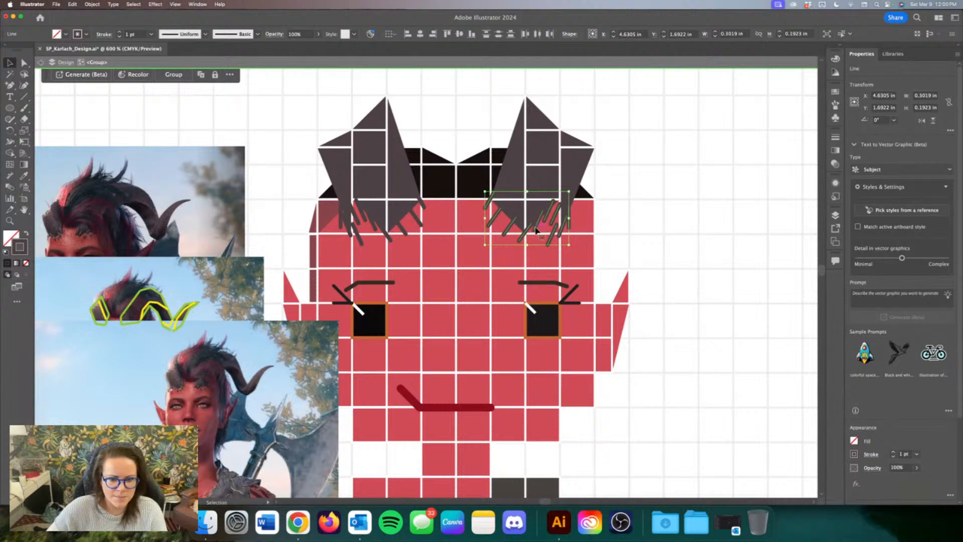
Step: Replace the second horn's tip triangle with a copy of the 0.125 in grey cell below it
scroll(540, 226, "up", 1)
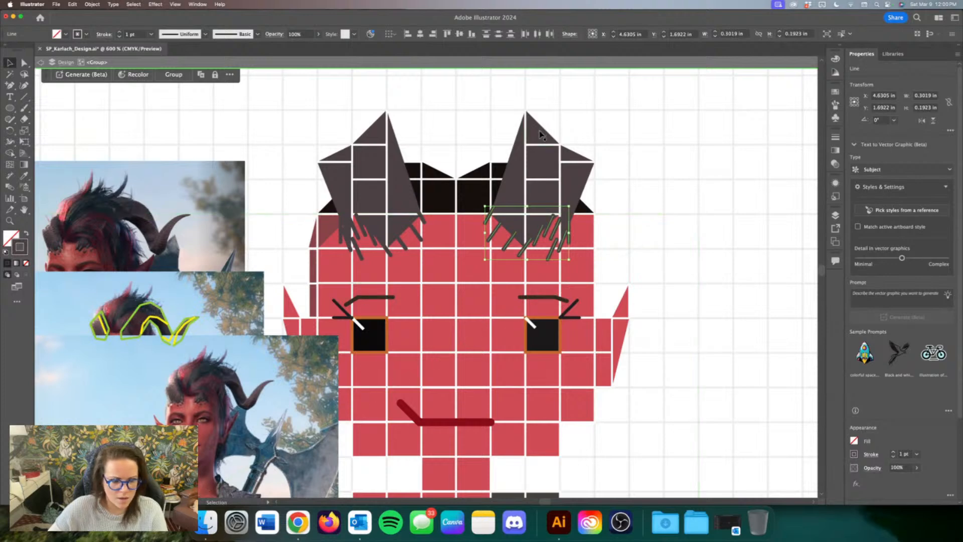
key("super+shift+a")
key("super+minus")
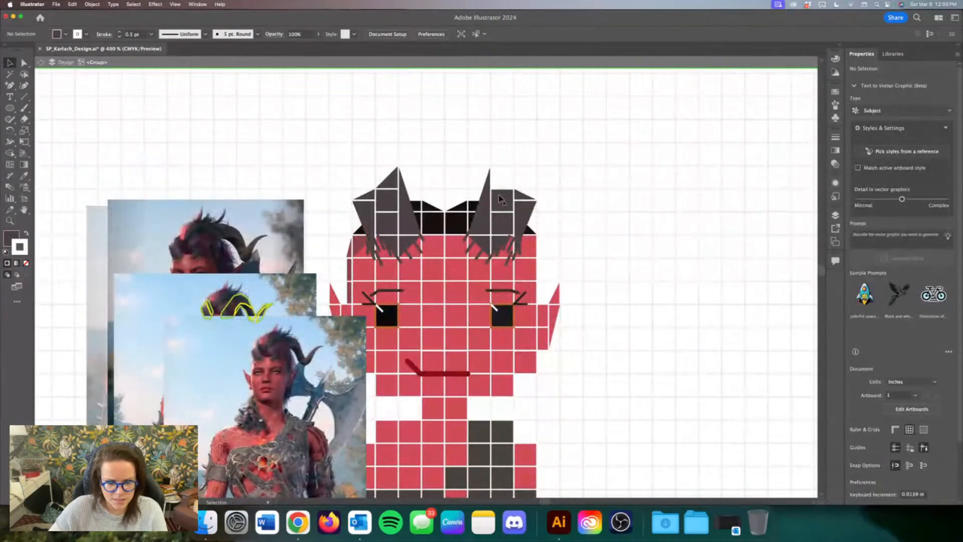
left_click_drag(501, 200, 506, 178)
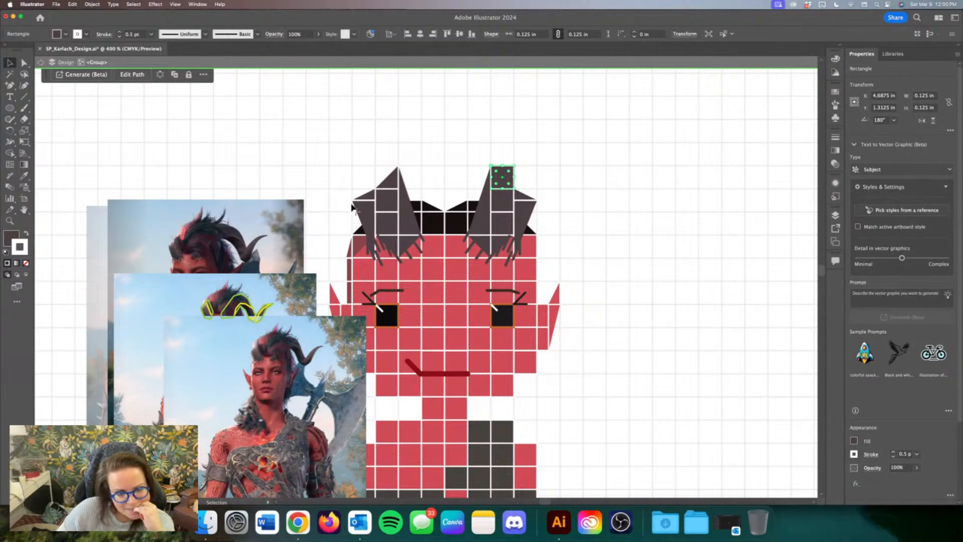
Step: Shorten the inner slanted piece of both horns by one grid cell and reduce the original horn's tip triangle to half a cell high
left_click(24, 65)
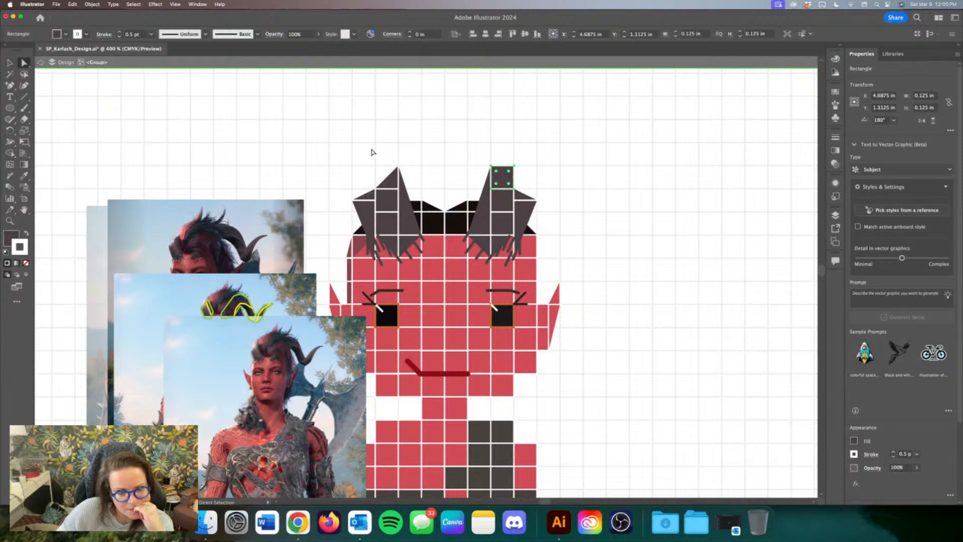
left_click(505, 217)
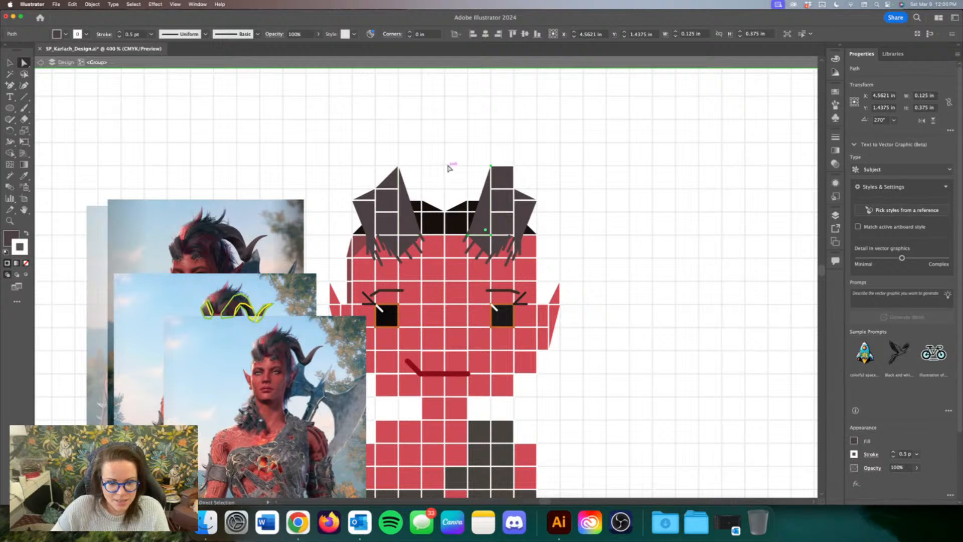
left_click(464, 187)
left_click(491, 201)
key("v")
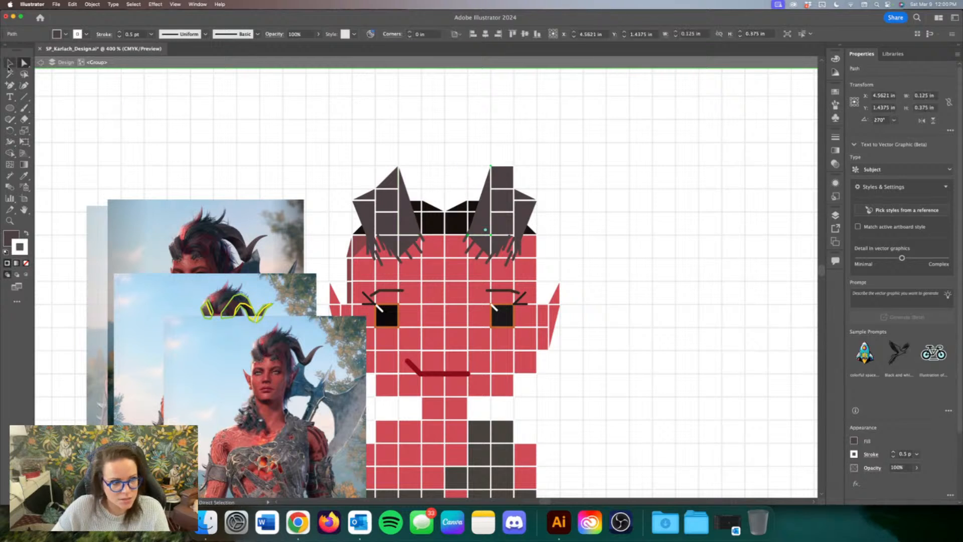
left_click_drag(483, 170, 389, 179)
left_click(420, 195)
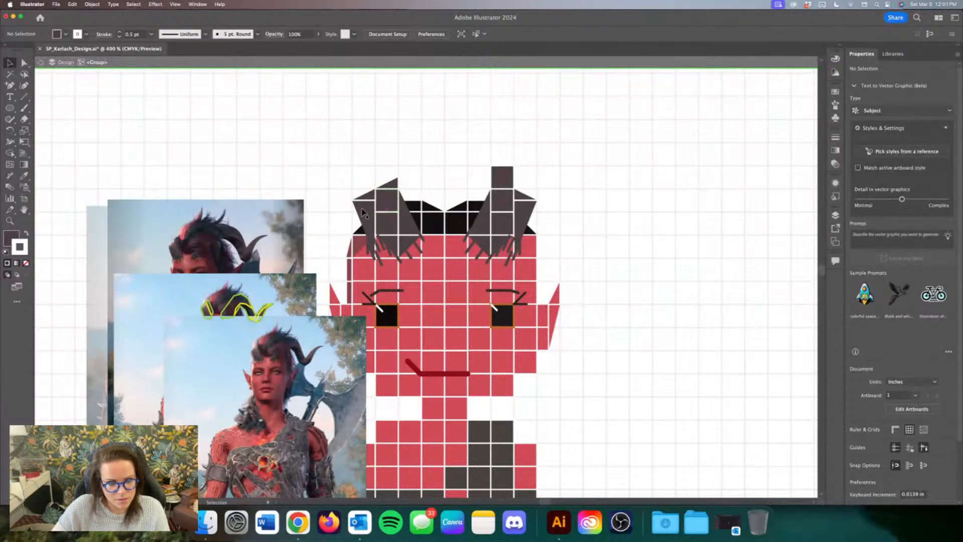
Step: Delete the small triangle on the original horn's outer edge and shorten the outer slanted piece to about 0.25 in high
left_click(365, 212)
key("Delete")
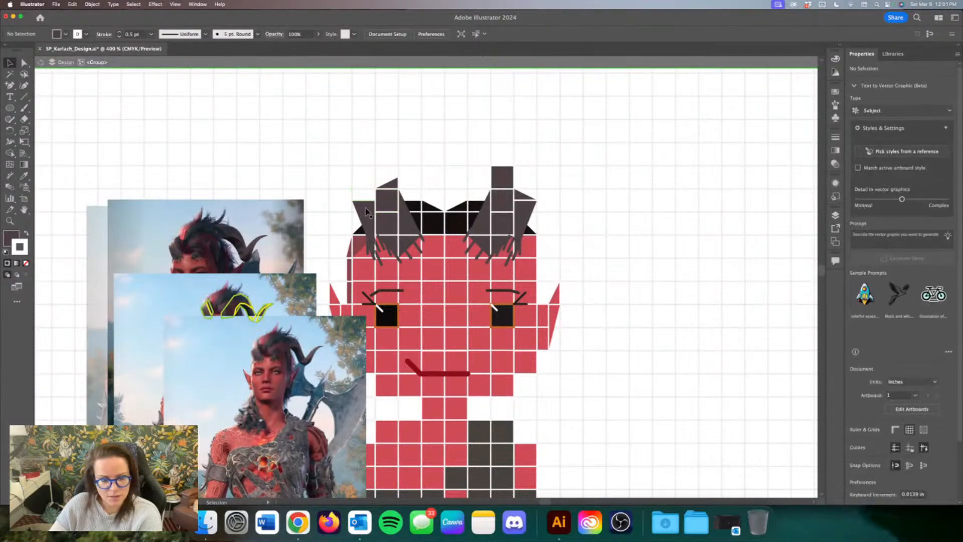
left_click(367, 210)
left_click_drag(364, 201, 364, 188)
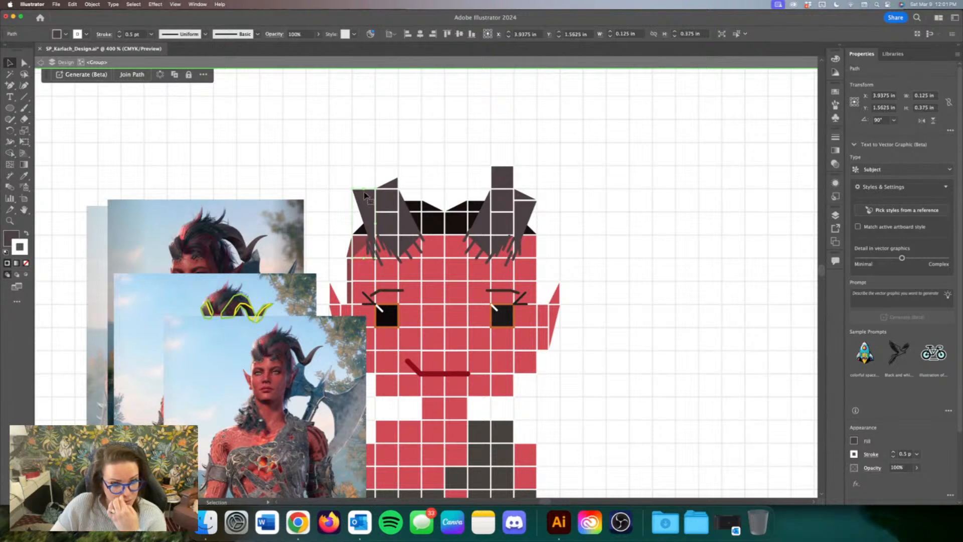
left_click_drag(364, 189, 364, 214)
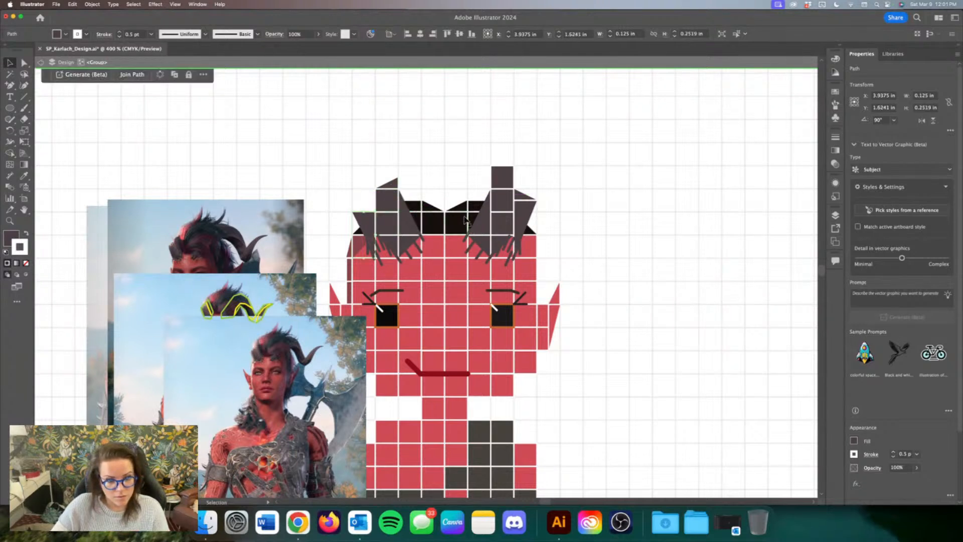
Step: Fill the original horn's outer gap with a copied black hair triangle, 0.125 by 0.124 in, and recolour it to the horn's grey
left_click_drag(469, 210, 368, 205)
left_click(24, 176)
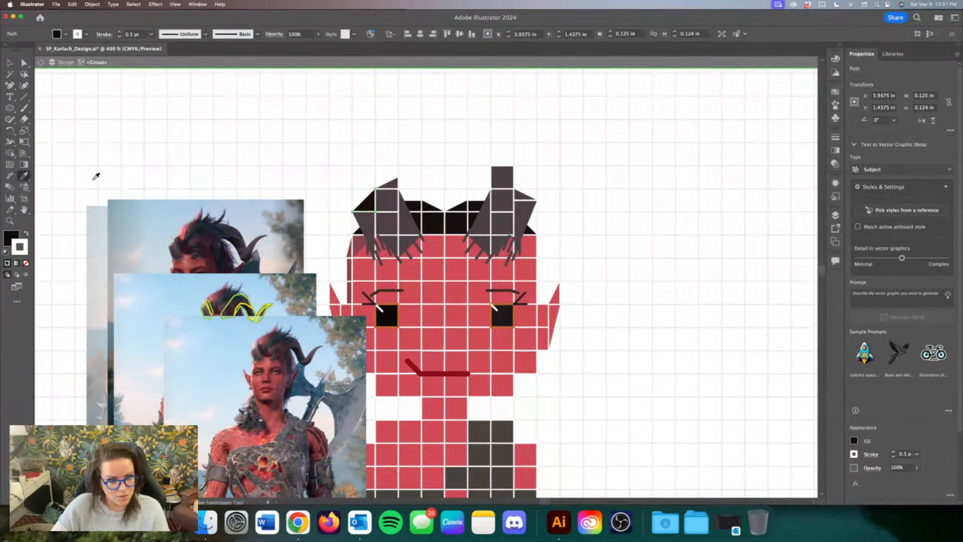
left_click(399, 195)
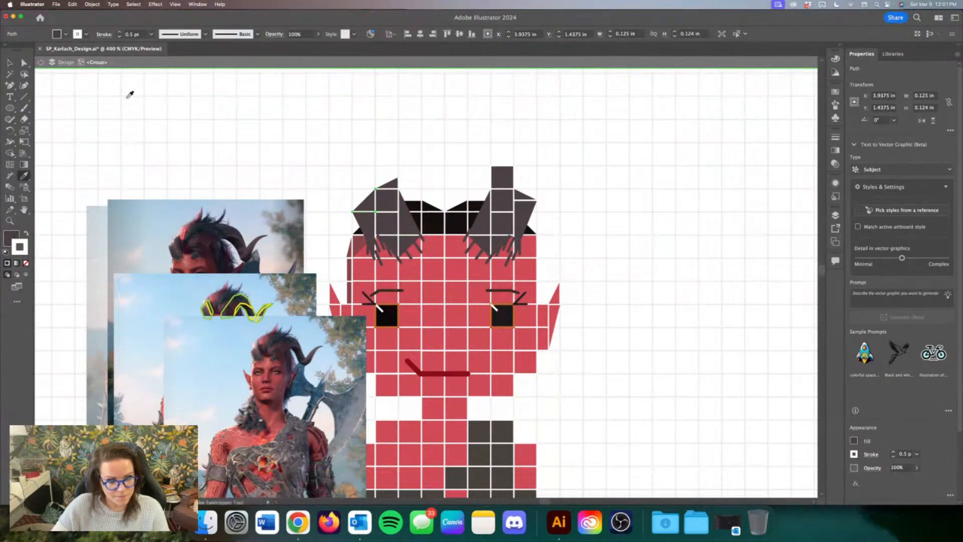
left_click(10, 61)
left_click(174, 103)
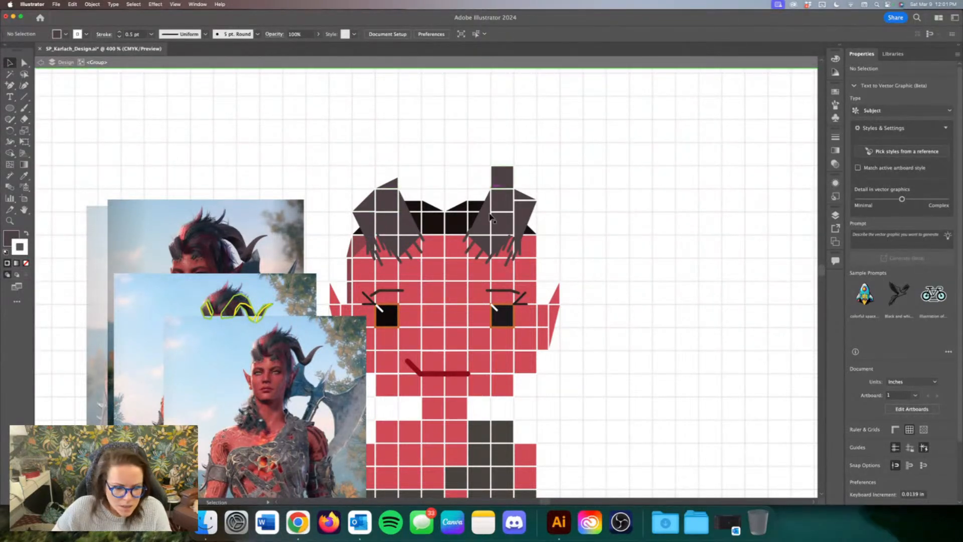
Step: Cut the upper inner corner off the second horn's top square to turn it into a triangle
left_click(497, 187)
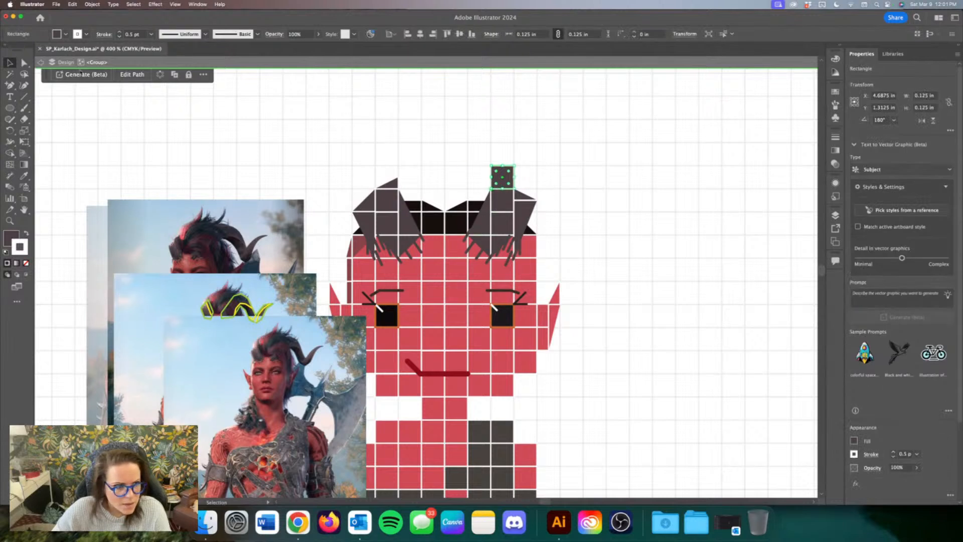
key("a")
left_click(492, 167)
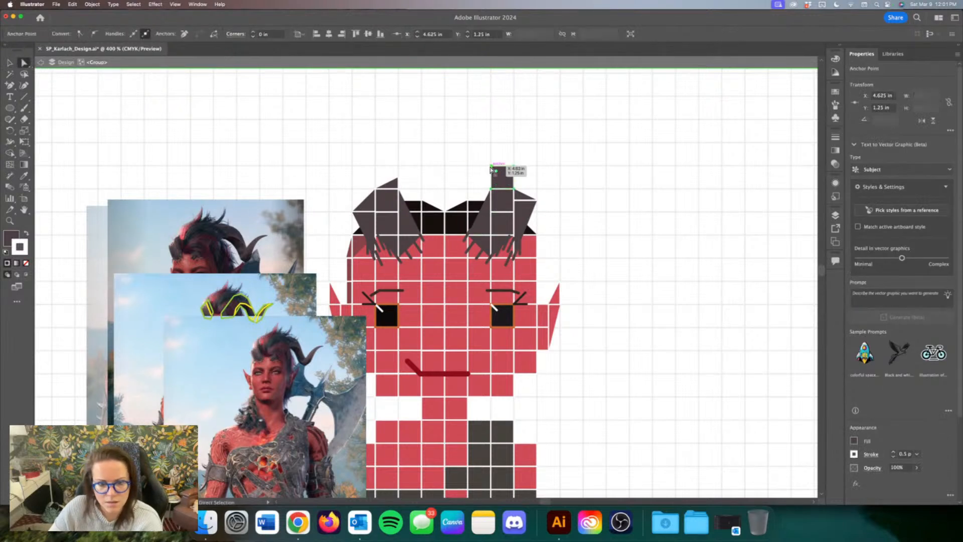
key("Delete")
left_click(14, 65)
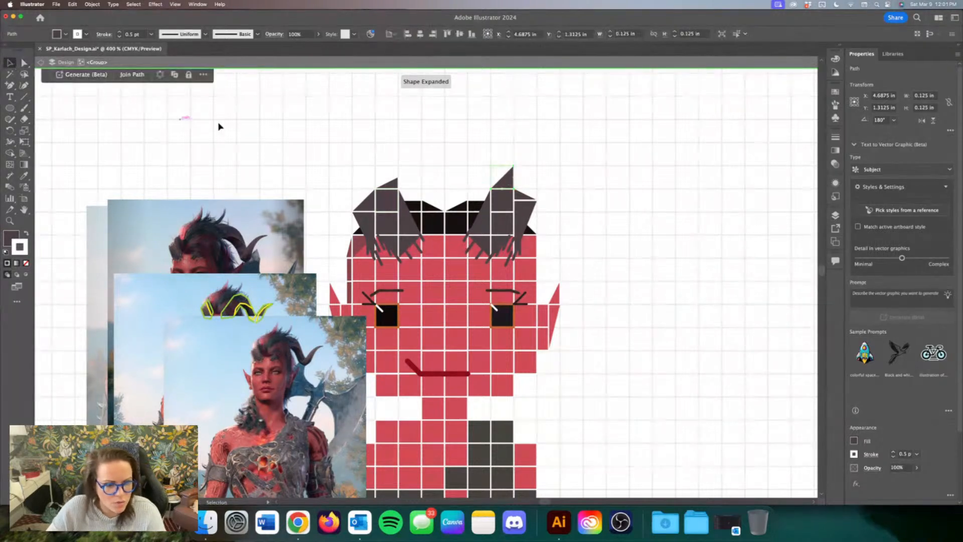
Step: Duplicate a 0.125 in grey horn cell and align it to the grid on the outer side of the second horn's tip triangle
left_click_drag(499, 208, 522, 186)
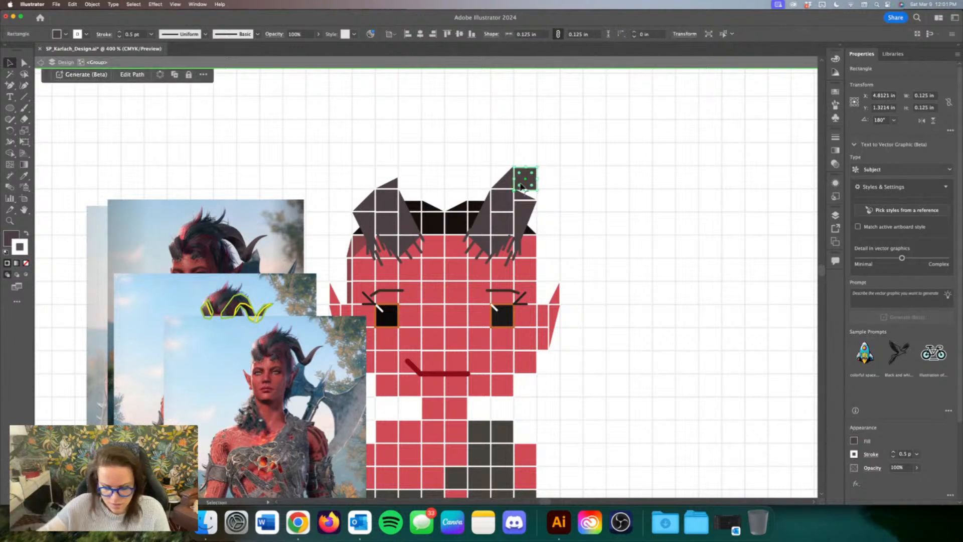
key("super+equal")
scroll(502, 196, "right", 1)
left_click(474, 212)
left_click(421, 286)
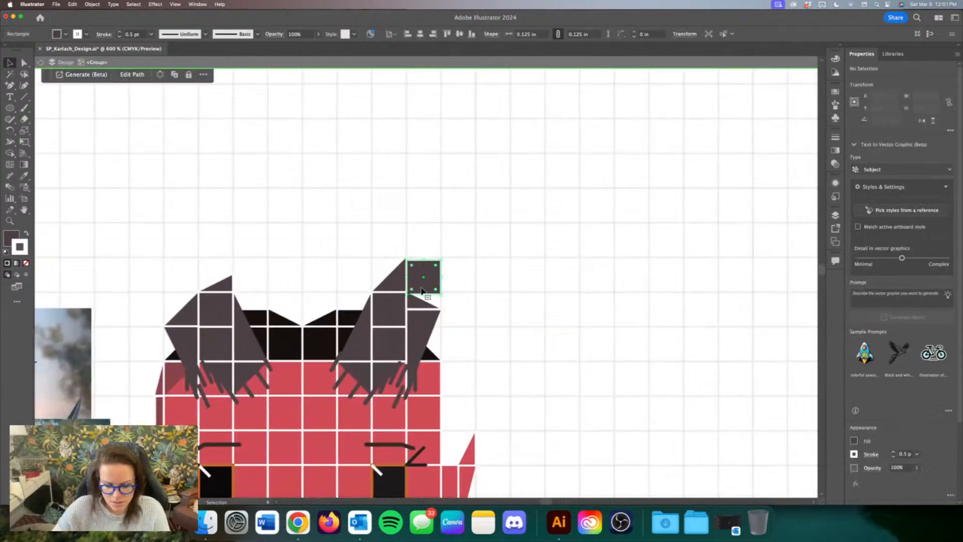
key("super+shift+slash")
key("Escape")
key("Up")
key("Down")
key("Right")
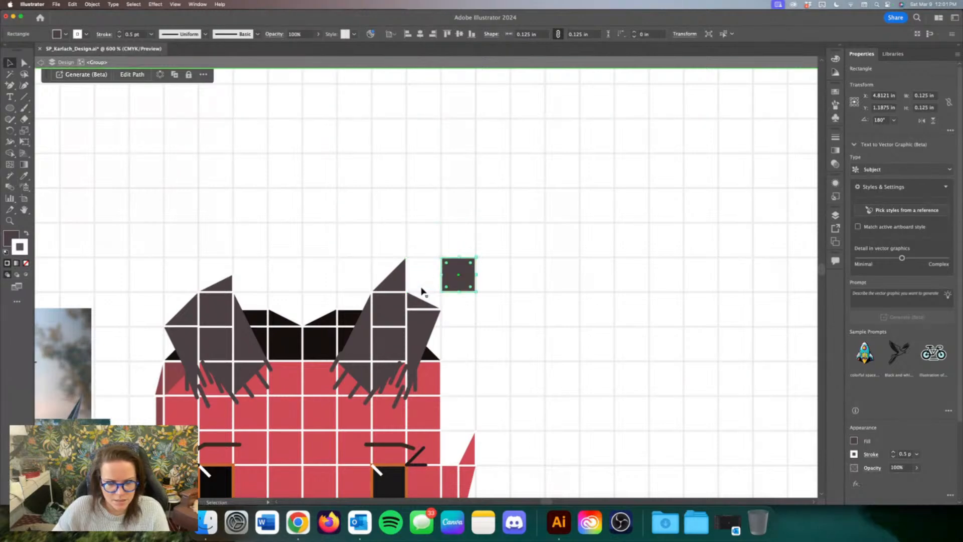
key("Left")
scroll(427, 296, "down", 3)
key("shift+super+a")
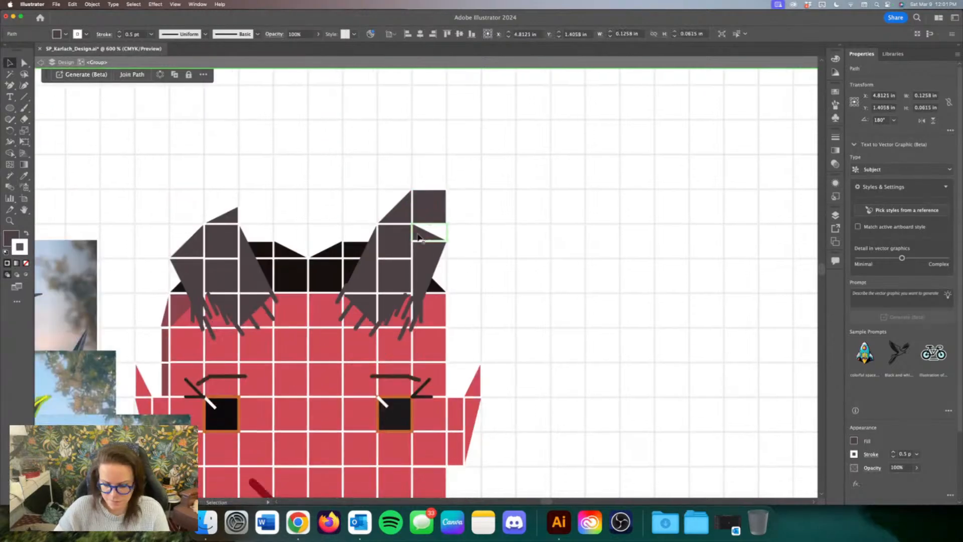
Step: Replace the second horn's small outer triangle by extending the slanted piece to 0.375 in high, and duplicate that piece one cell outward
key("super+minus")
left_click(437, 262)
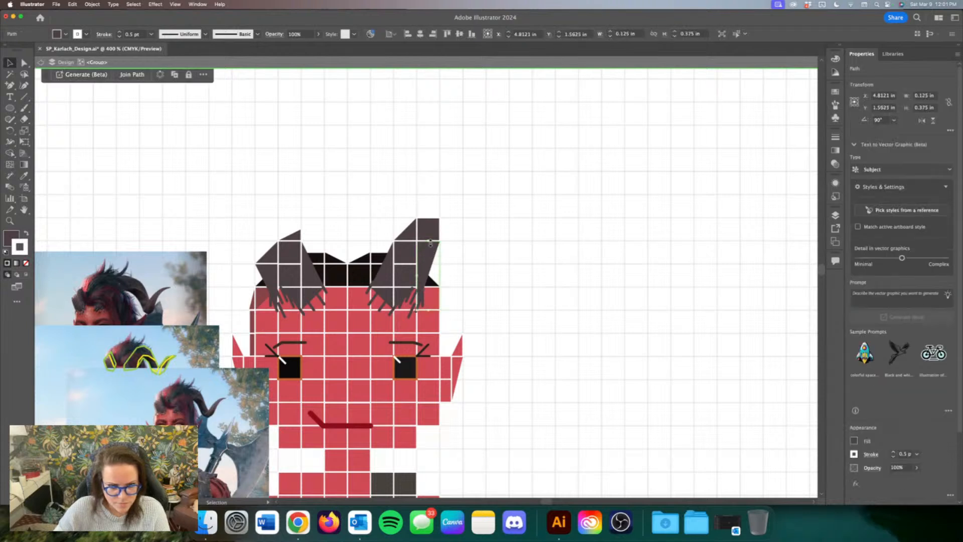
left_click_drag(431, 243, 431, 259)
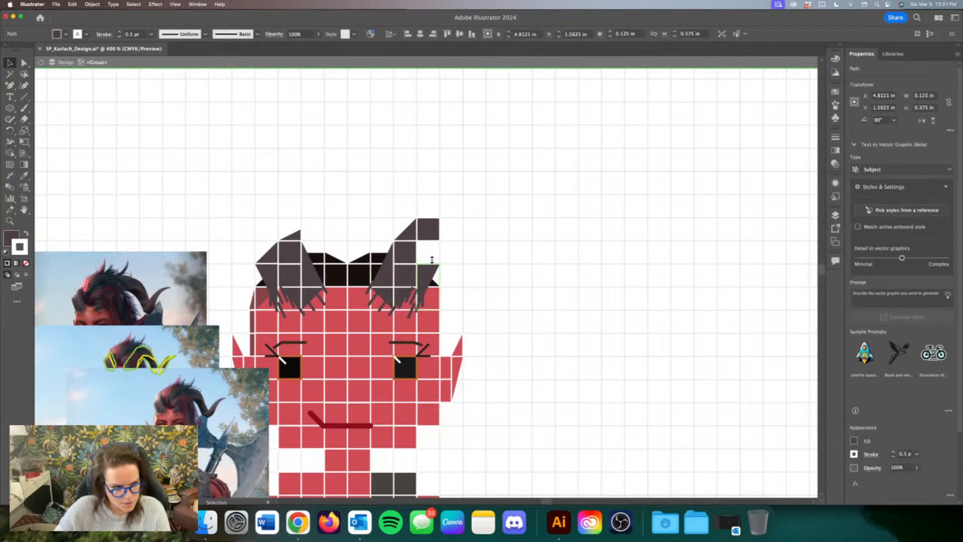
left_click_drag(432, 260, 453, 257)
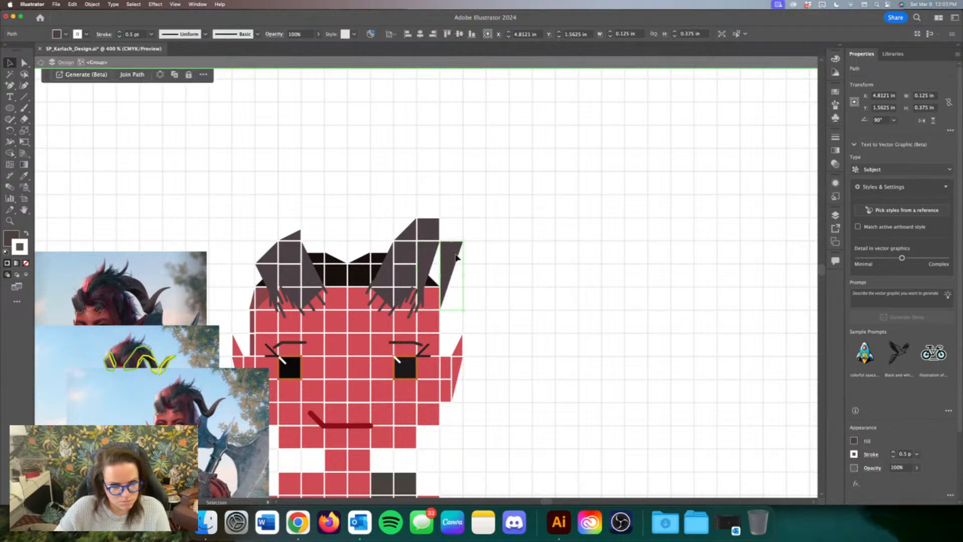
Step: Mirror the duplicated slanted horn piece left to right so its straight edge faces outward
right_click(457, 253)
mouse_move(501, 456)
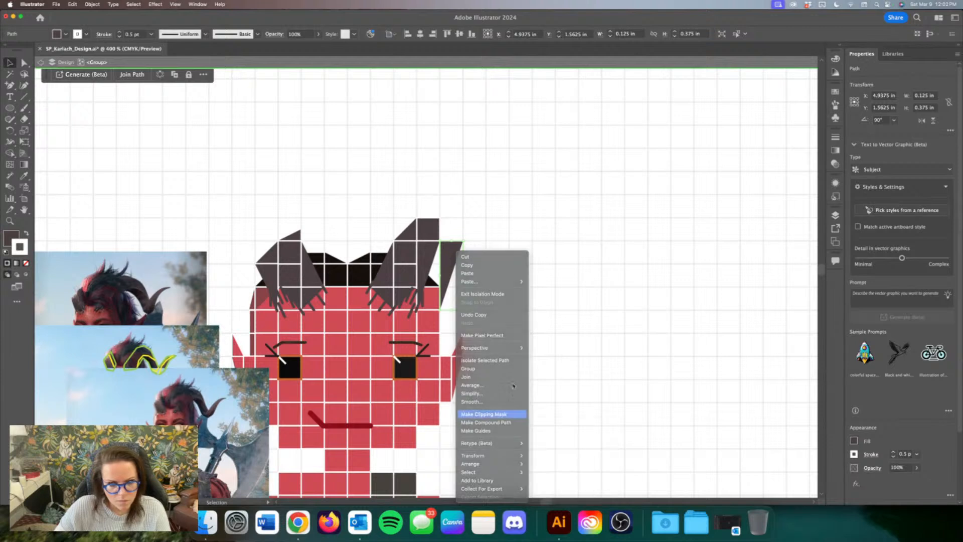
left_click(541, 455)
left_click(529, 321)
Step: Extend the second horn outward below the slanted piece with a 0.125 in triangle and a 0.125 in grey square beside it
left_click_drag(451, 309, 478, 310)
left_click_drag(429, 239, 507, 305)
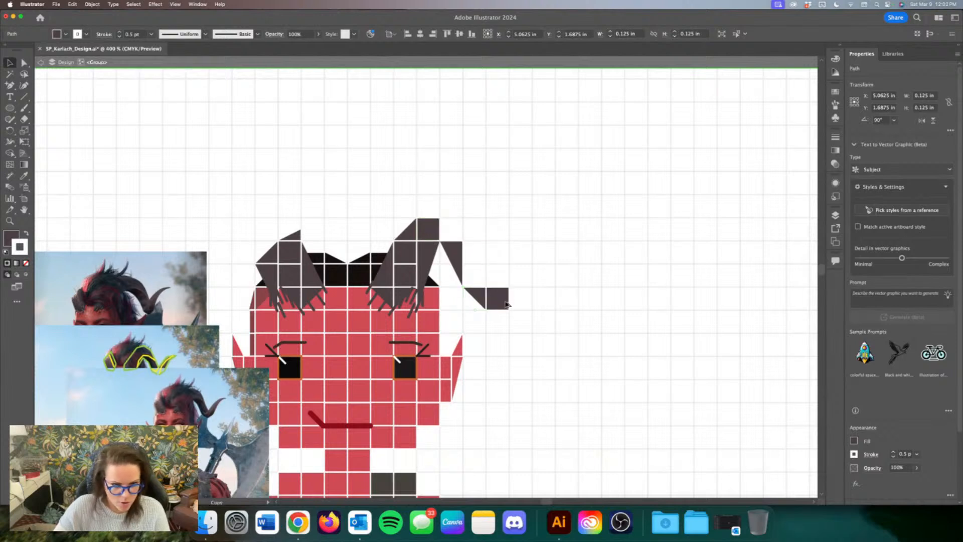
left_click_drag(506, 305, 507, 305)
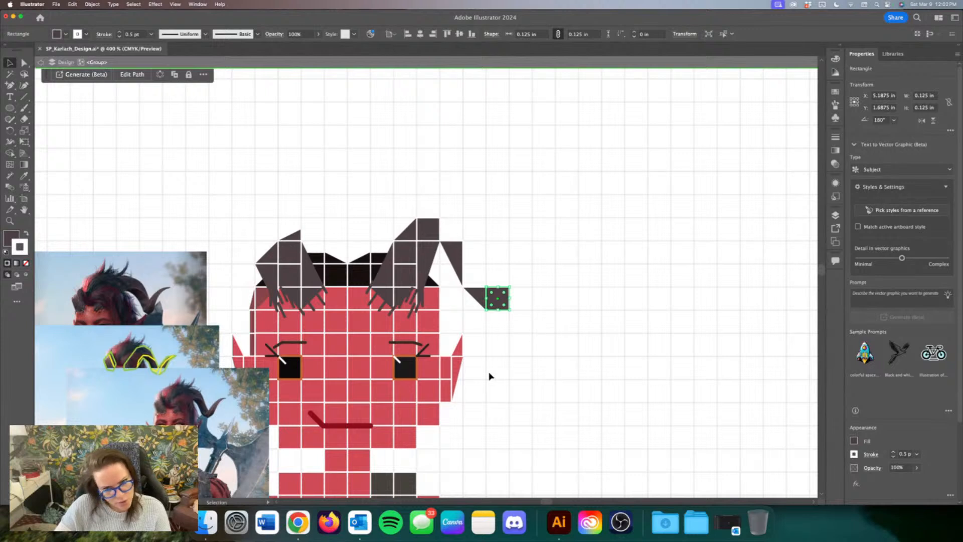
Step: Try a copy of the outer ear's red slivers, 0.0625 by 0.25 in, above the horn's end square, and delete it
left_click(458, 370)
left_click_drag(458, 370, 515, 266)
left_click_drag(542, 225, 512, 253)
key("Right")
key("Down")
key("Down")
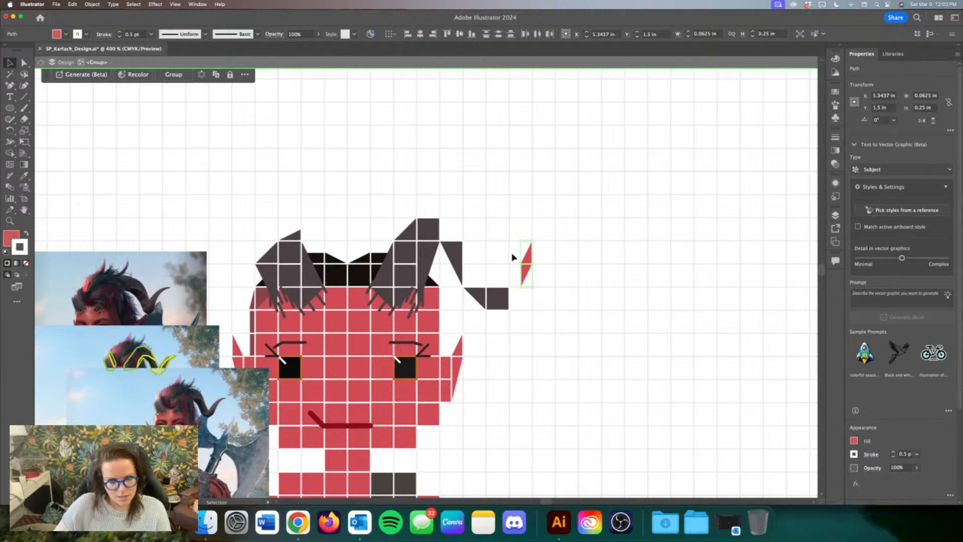
key("Right")
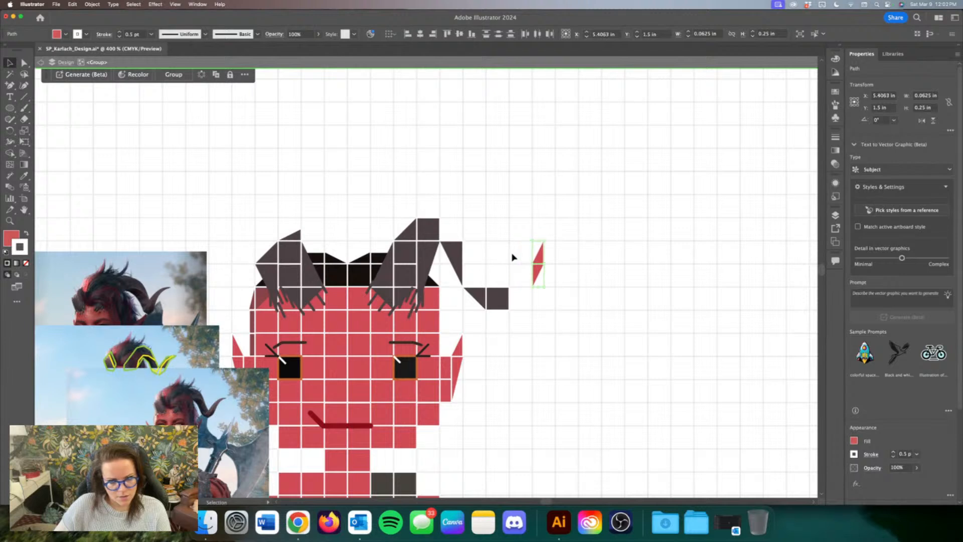
key("Delete")
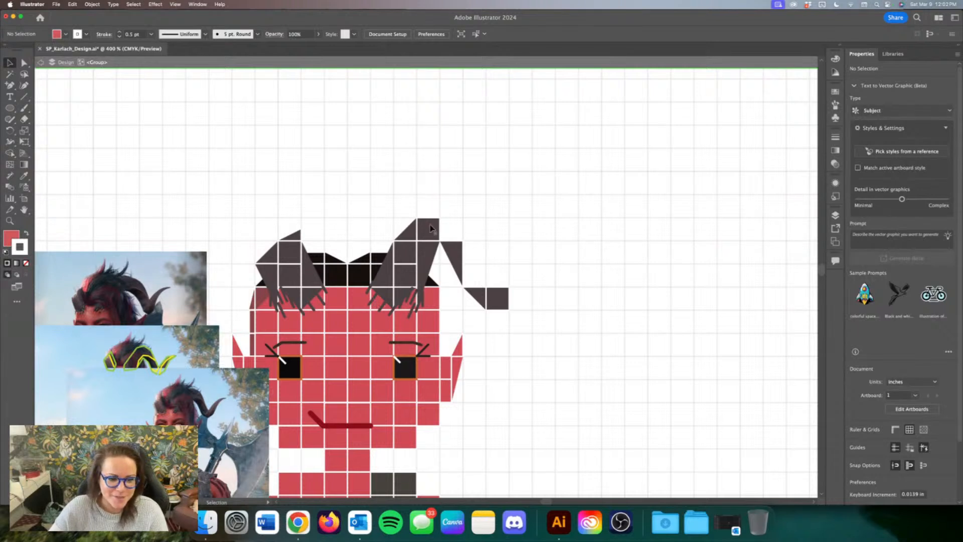
Step: Add a 0.125 in triangle beside the second horn's top square, and duplicate the 0.25 in slanted piece one cell outward, reflected vertically
mouse_move(457, 250)
left_mouse_down()
mouse_move(460, 227)
mouse_move(444, 270)
mouse_move(453, 244)
left_mouse_up()
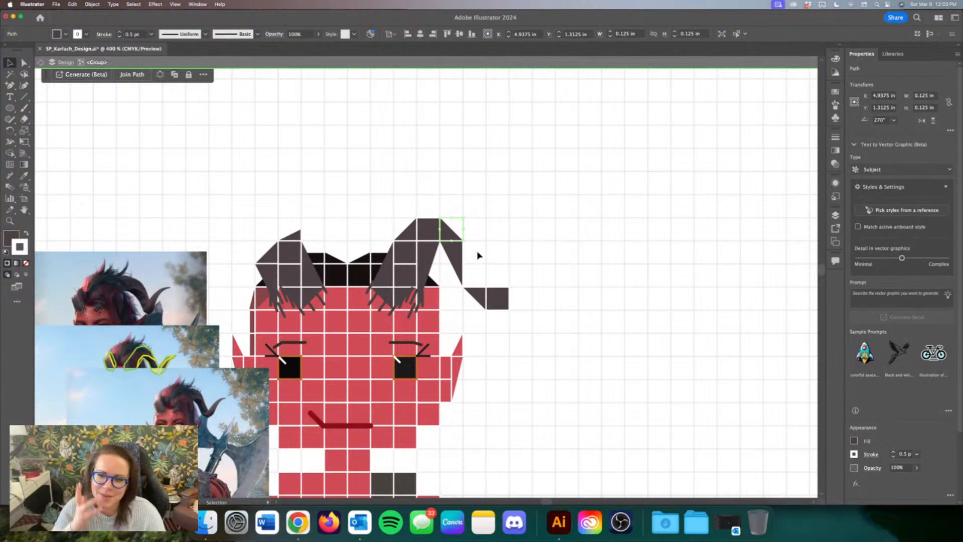
left_click_drag(459, 254, 483, 256)
right_click(483, 253)
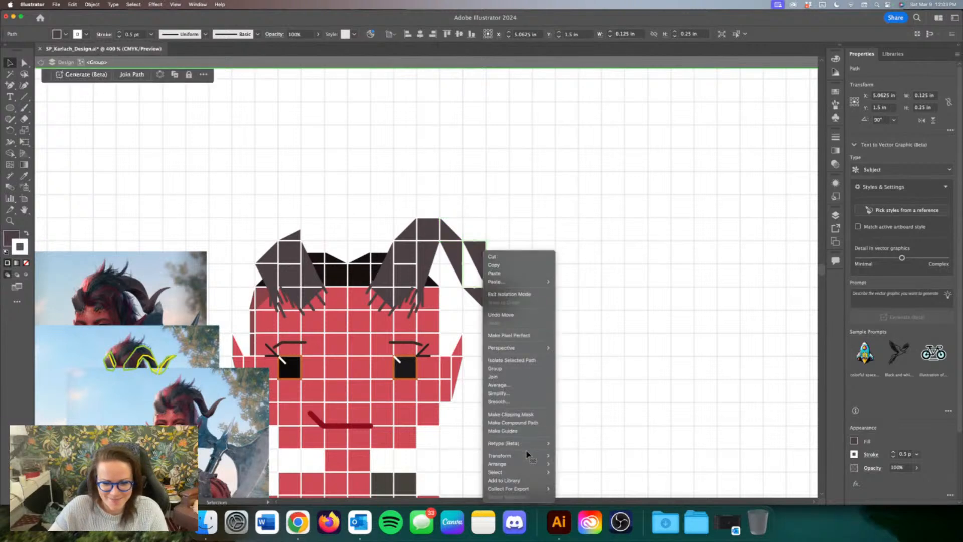
left_click(582, 453)
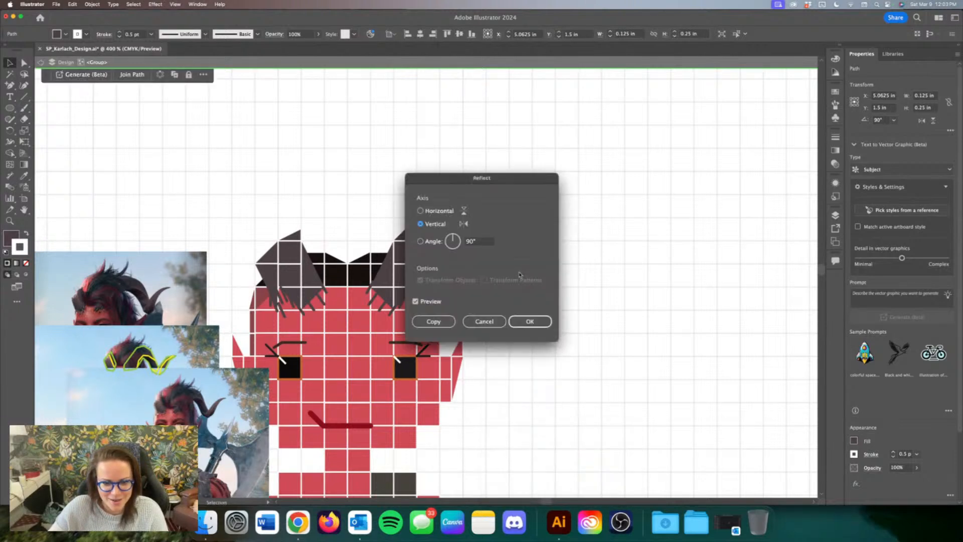
left_click(524, 324)
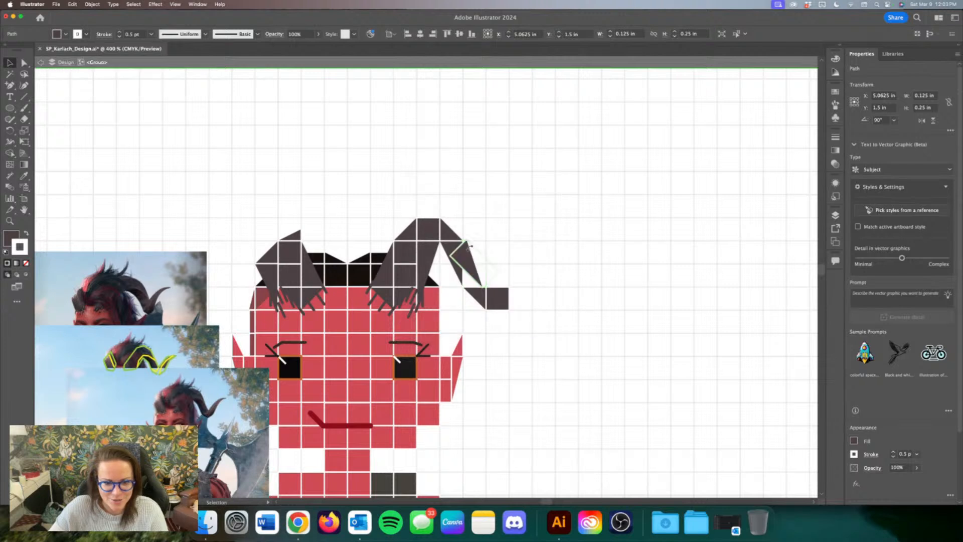
Step: Reflect the tall triangle in the right horn's descending section across the vertical axis
right_click(477, 283)
mouse_move(532, 456)
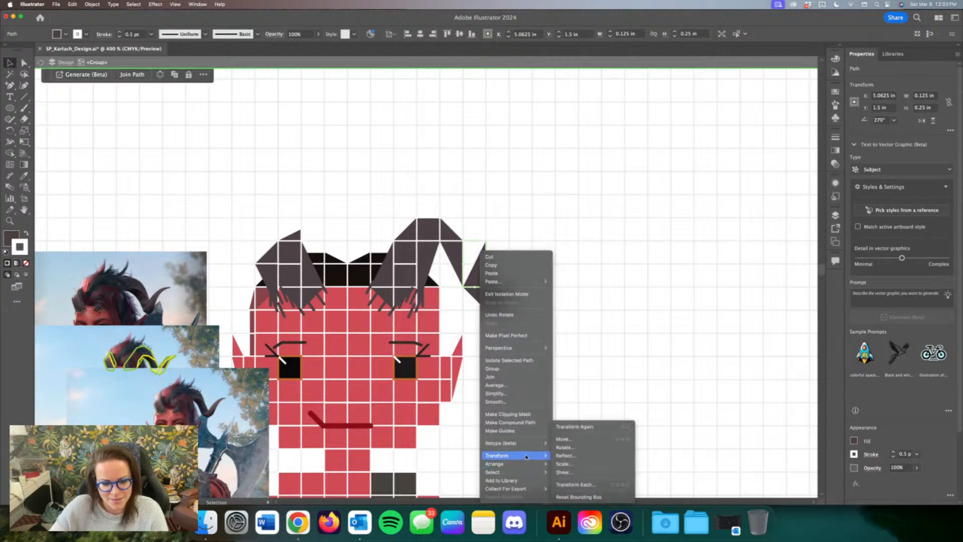
left_click(566, 455)
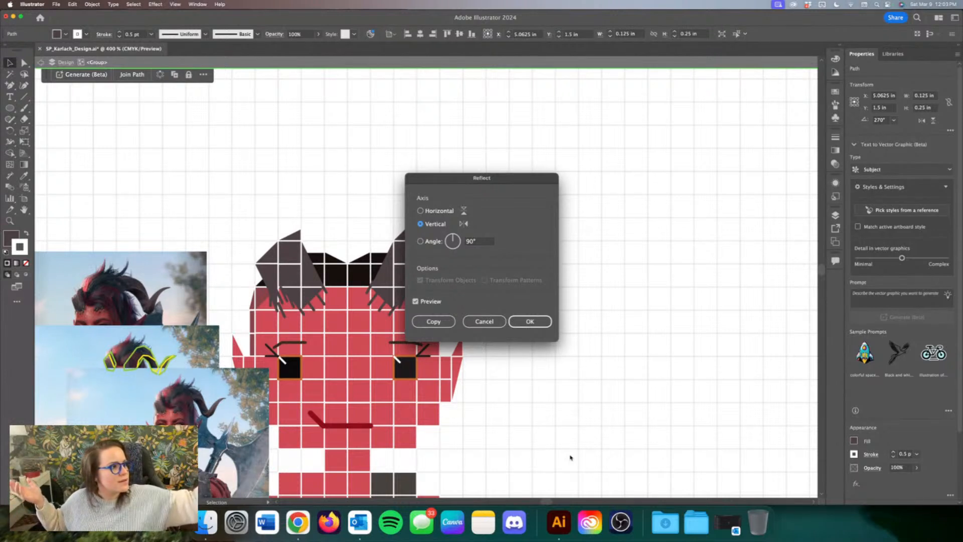
left_click(528, 323)
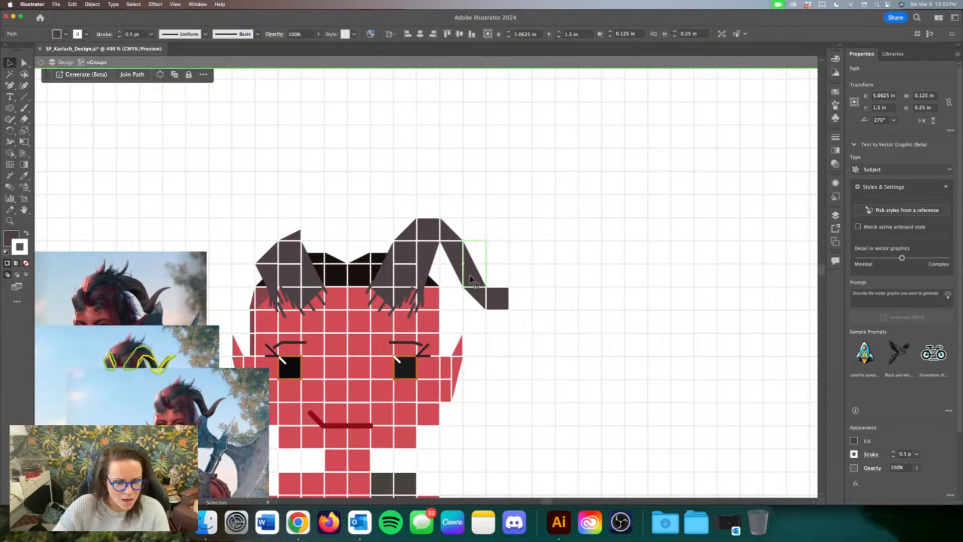
Step: Build a diagonal tip rising from the right horn's lower square out of reflected 0.125 in triangles, deleting the surplus one
left_click_drag(474, 276, 500, 279)
key("super+z")
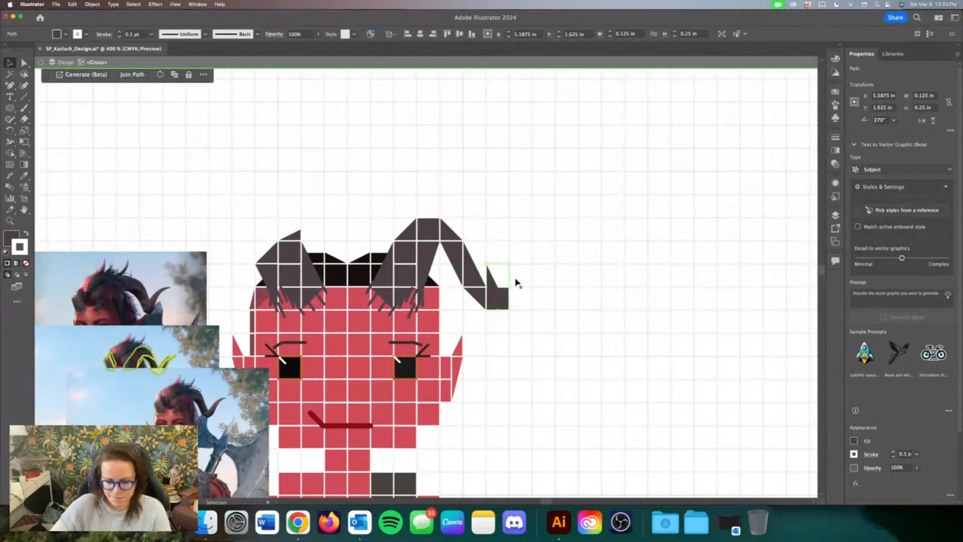
right_click(484, 267)
mouse_move(532, 456)
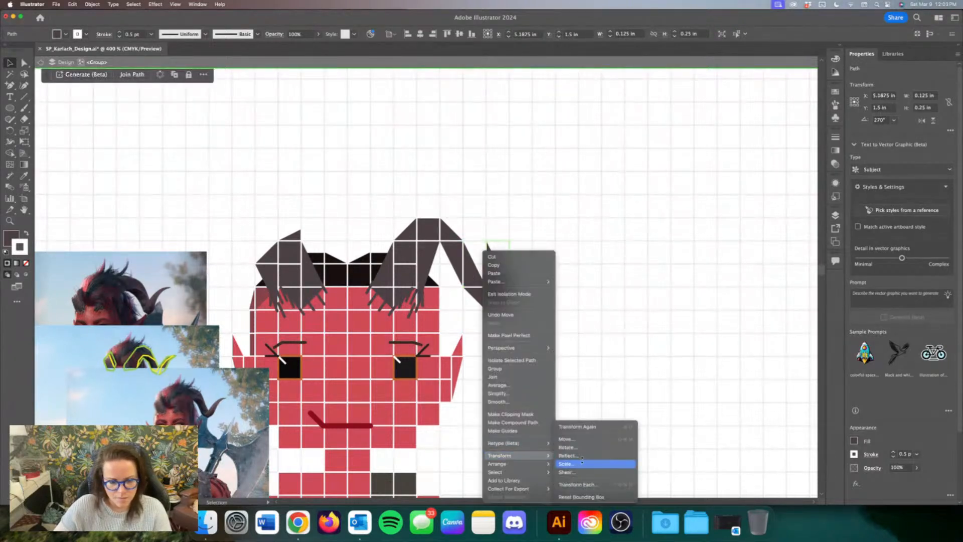
left_click(589, 451)
left_click(527, 320)
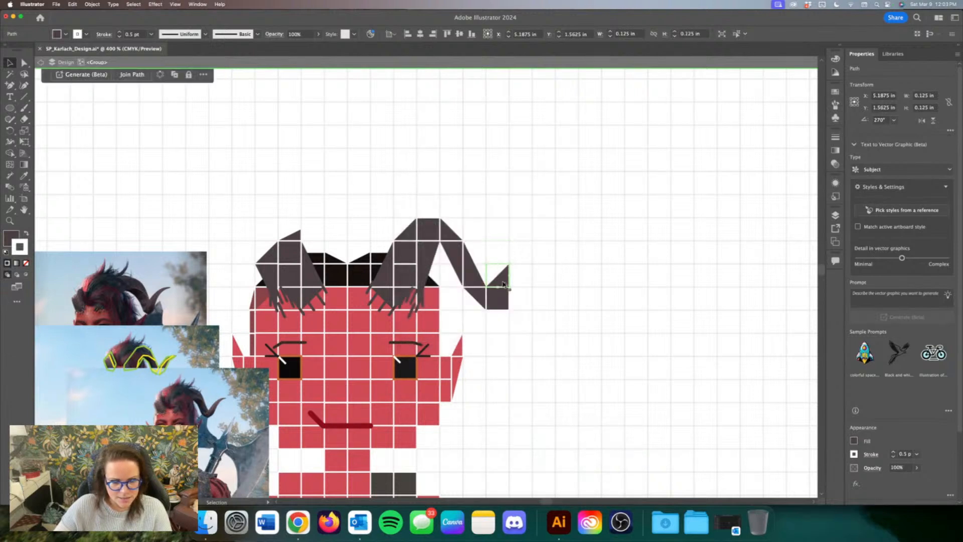
left_click_drag(502, 285, 534, 249)
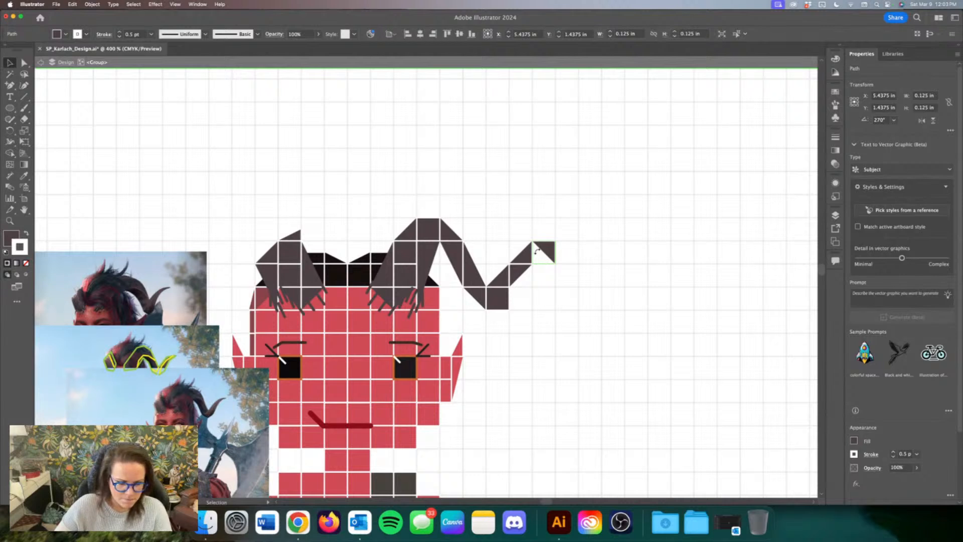
key("Delete")
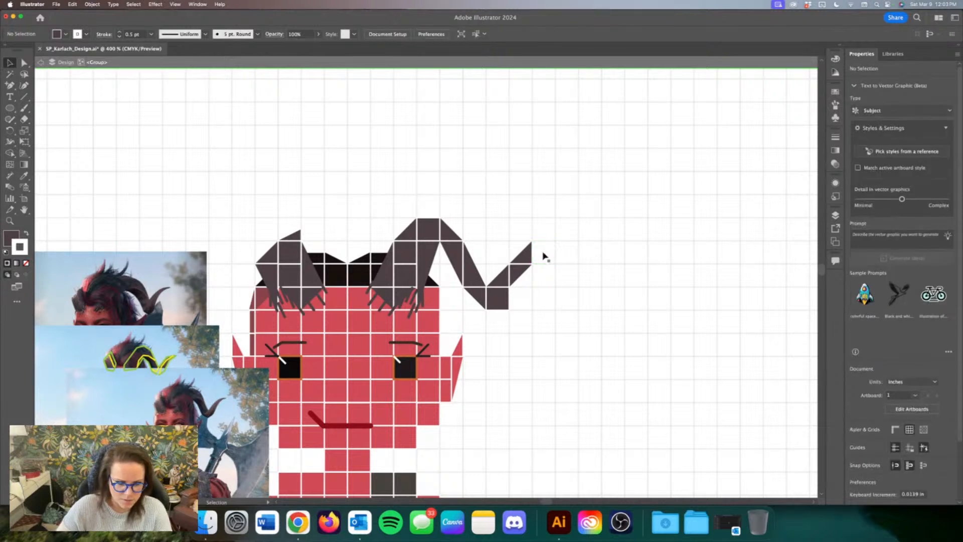
Step: Cut the lower outer corner off the square at the horn's lowest point to make it a triangle
left_click(503, 304)
left_click(23, 62)
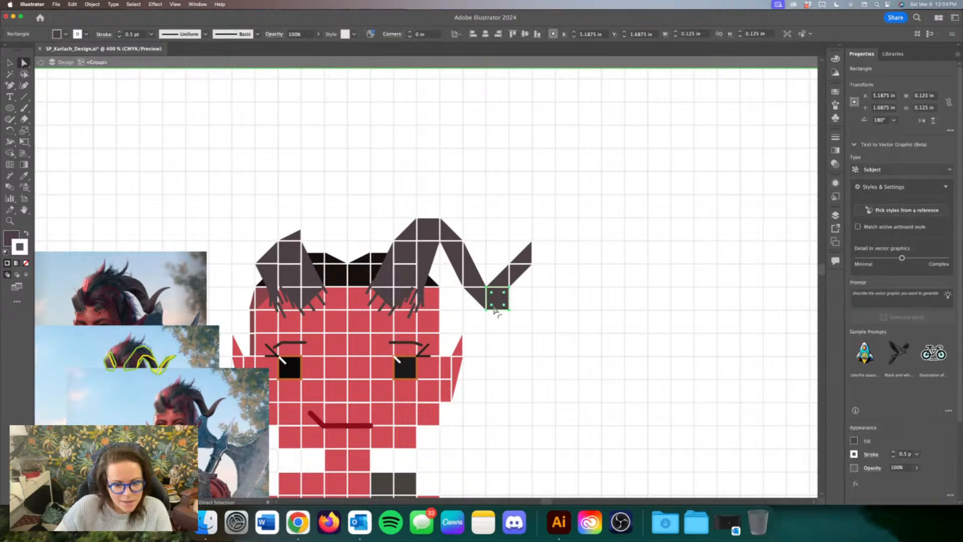
left_click(509, 309)
key("Delete")
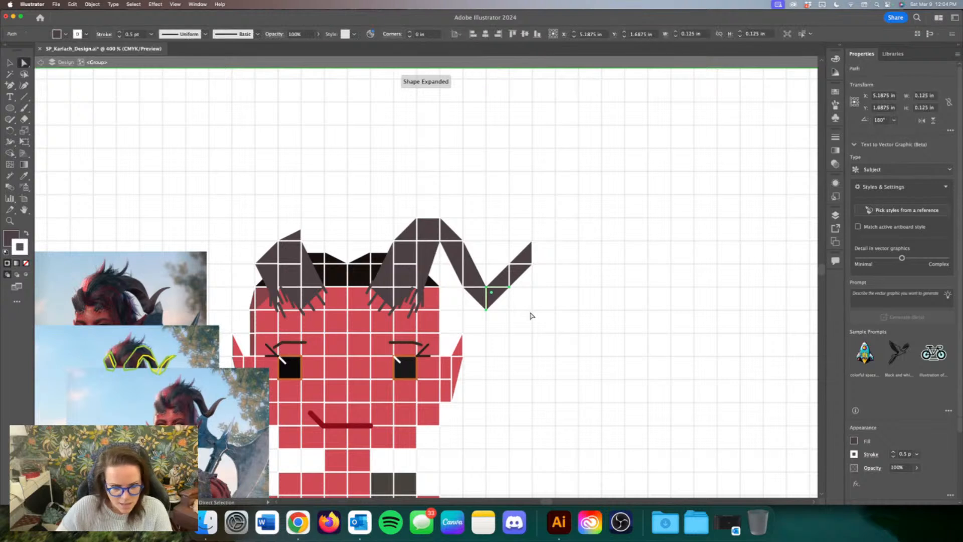
left_click(9, 62)
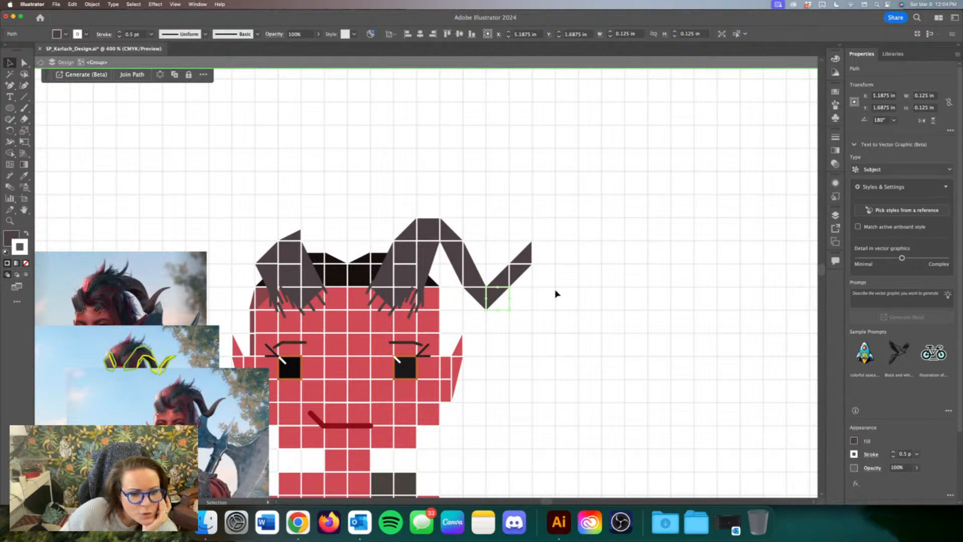
Step: Shift the three rising tip pieces one cell right and fill the gap with a 0.125 in square
left_click_drag(555, 307, 489, 235)
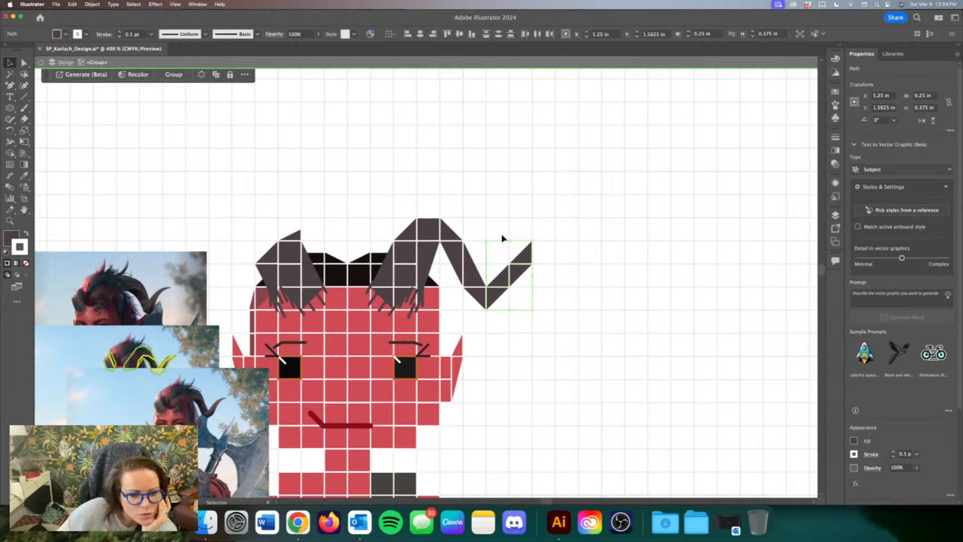
key("Right")
left_click(498, 298)
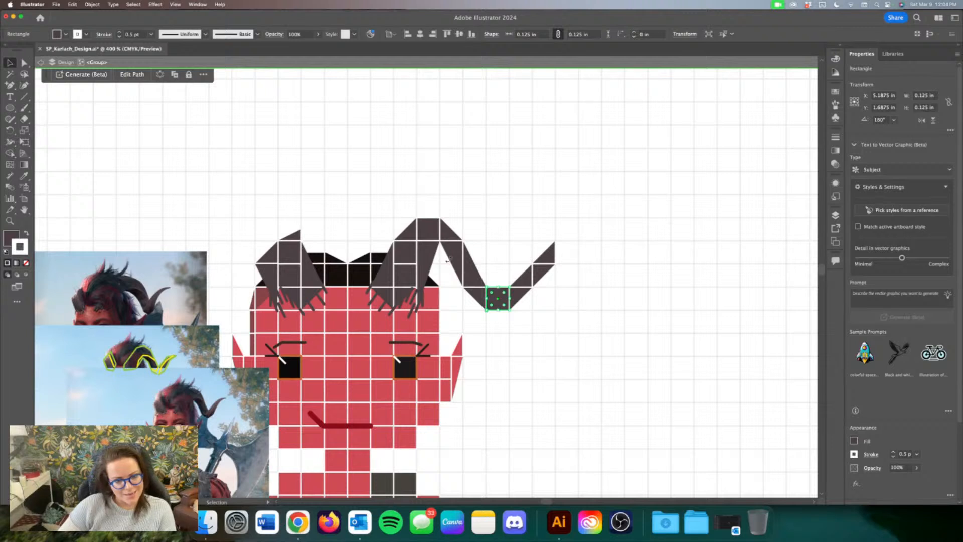
left_click(189, 122)
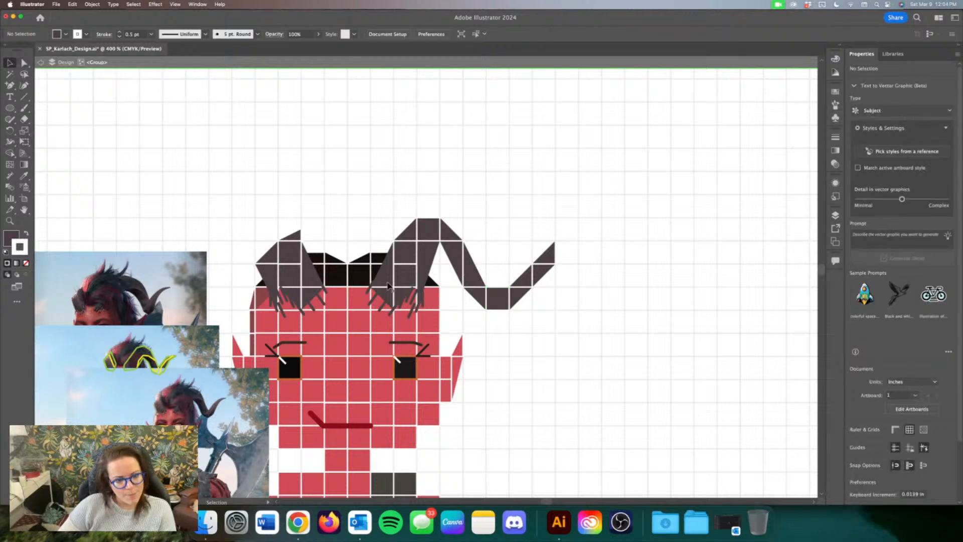
Step: Shorten the tall descending triangle to 0.125 in with a square beneath it, and shift the horn's outer section one cell right
left_click(467, 268)
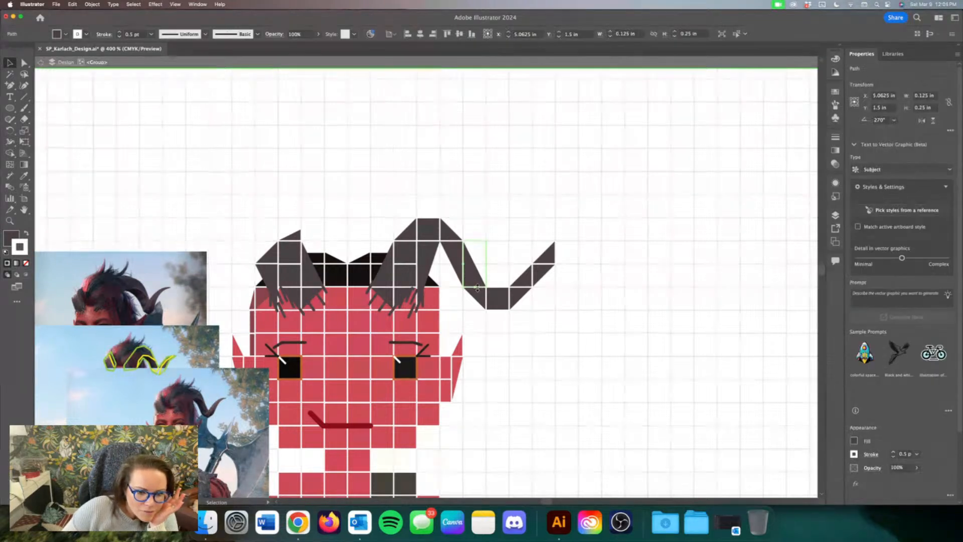
left_click_drag(477, 288, 483, 271)
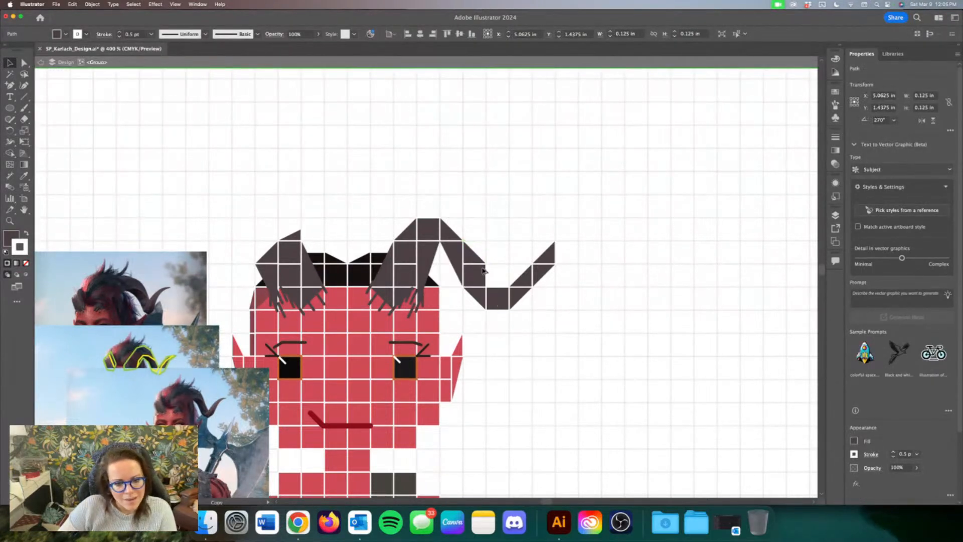
left_click(481, 296)
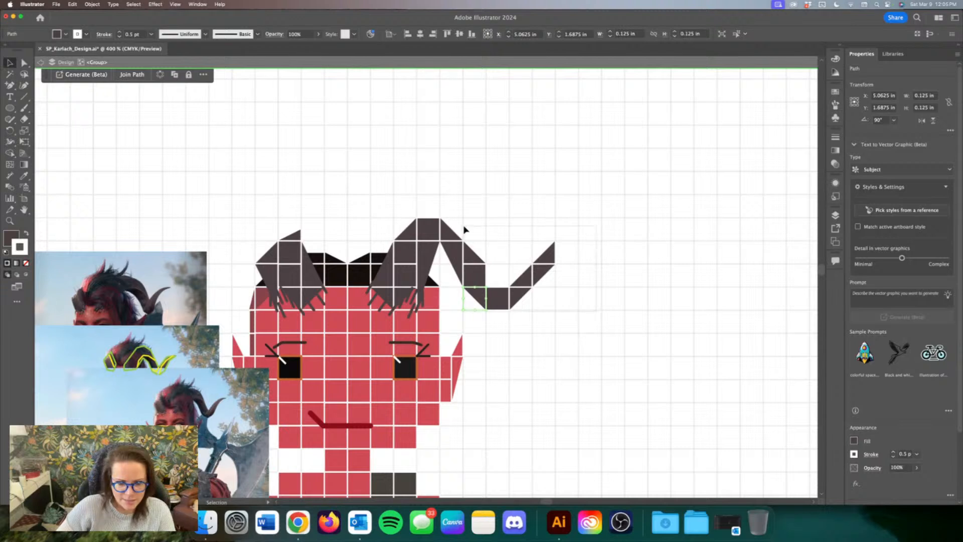
left_click(452, 235)
left_click_drag(452, 235, 455, 236)
left_click(423, 232)
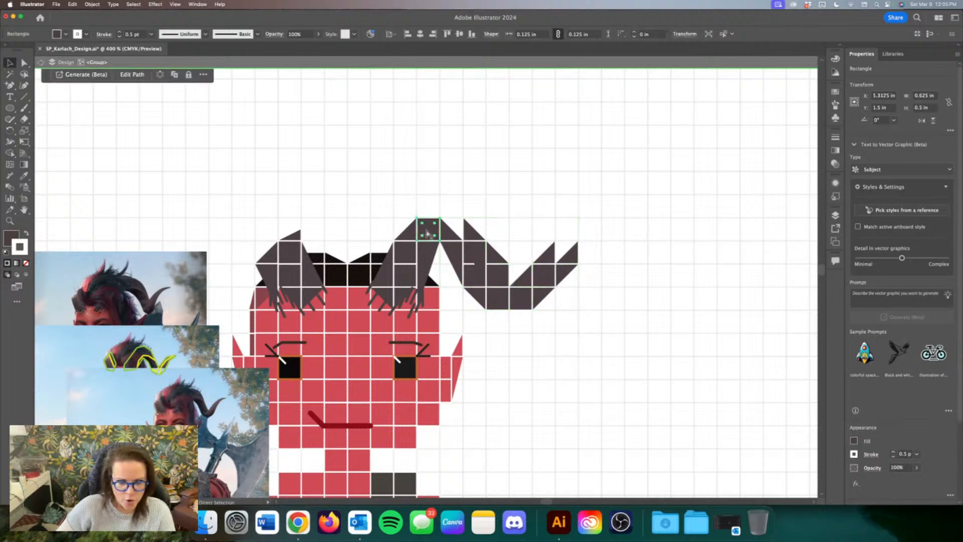
key("super+z")
key("shift+Right")
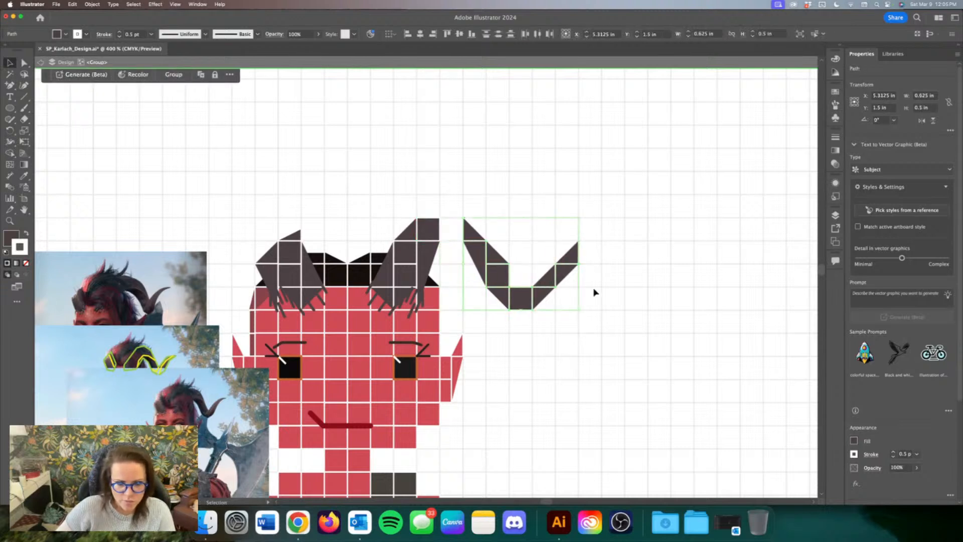
Step: Fill the gap at the horn's peak with a 0.125 in square and place a matching triangle directly beneath it
left_click(475, 193)
left_click(458, 226)
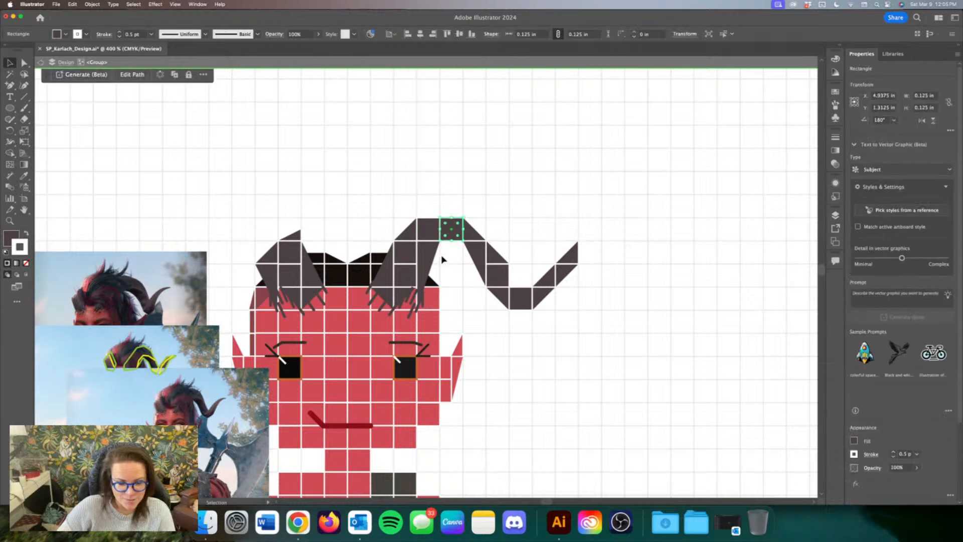
left_click(433, 253)
left_click_drag(429, 241, 461, 266)
key("super+z")
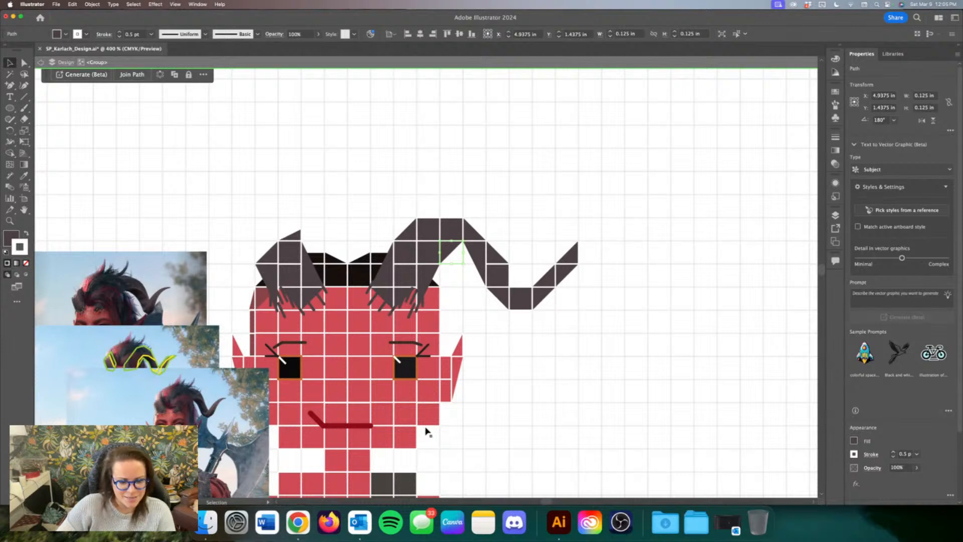
Step: Delete the outermost column of pieces from the right horn's tip
scroll(426, 432, "down", 5)
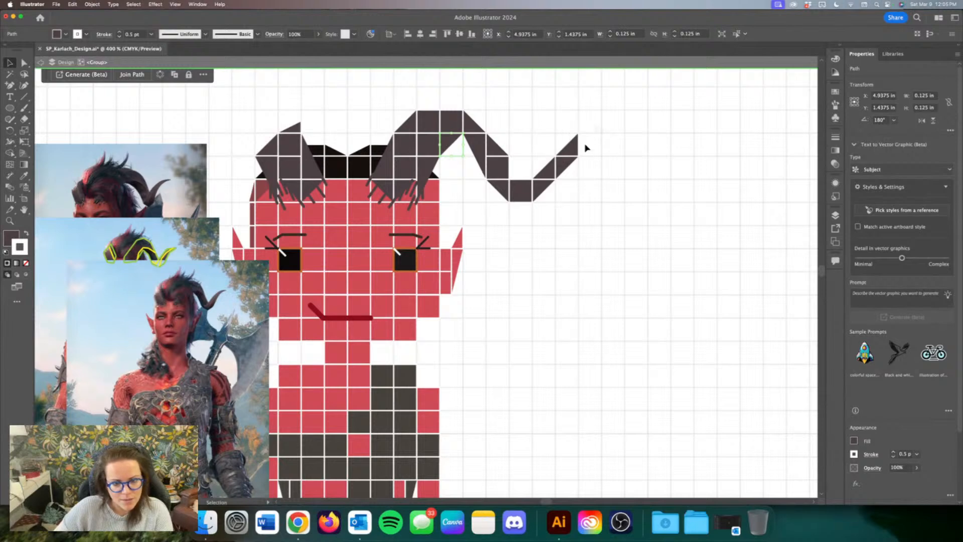
left_click(572, 173)
key("Delete")
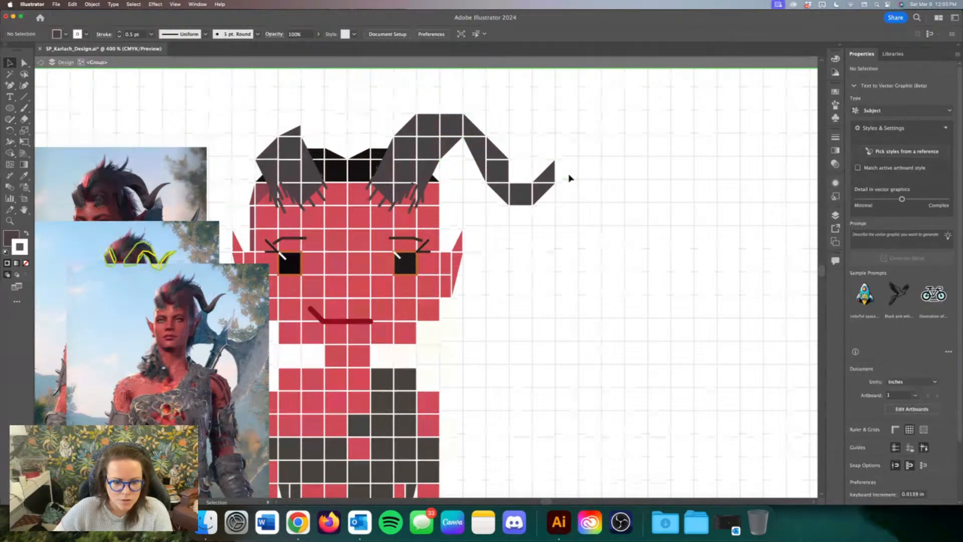
Step: Slim the lower descending section by removing its inner square, extending its triangle two cells tall and deleting the extra outer piece
scroll(570, 173, "up", 3)
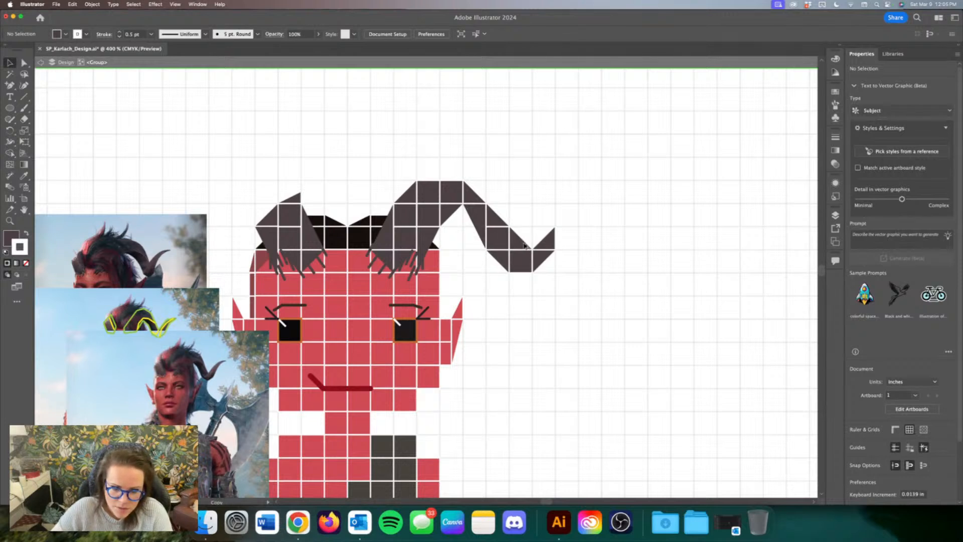
left_click(514, 249)
key("Left")
key("Up")
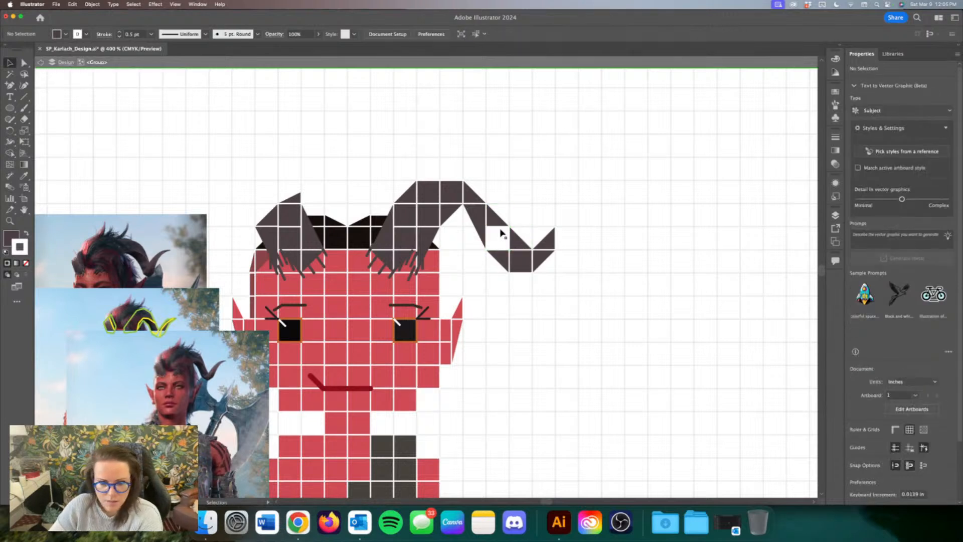
left_click_drag(498, 235, 497, 255)
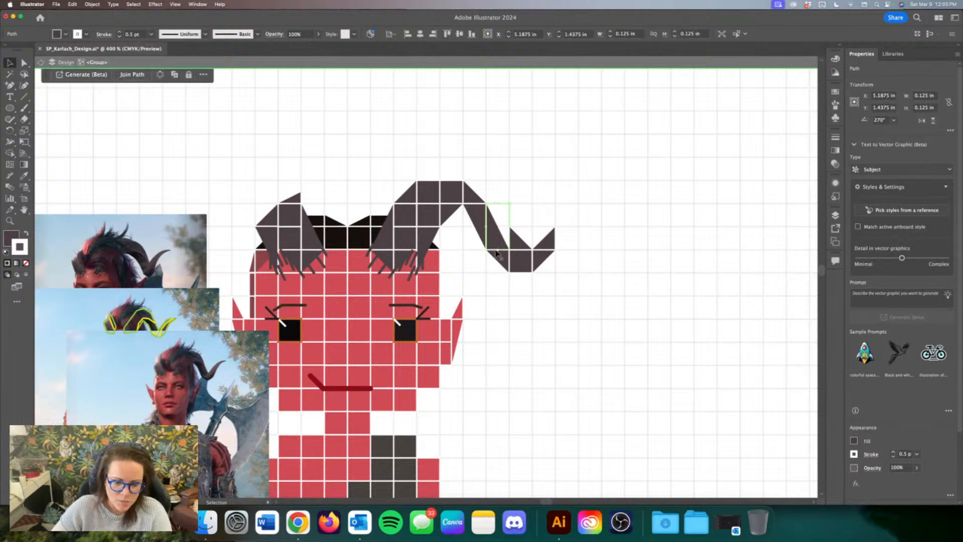
left_click(520, 246)
key("Delete")
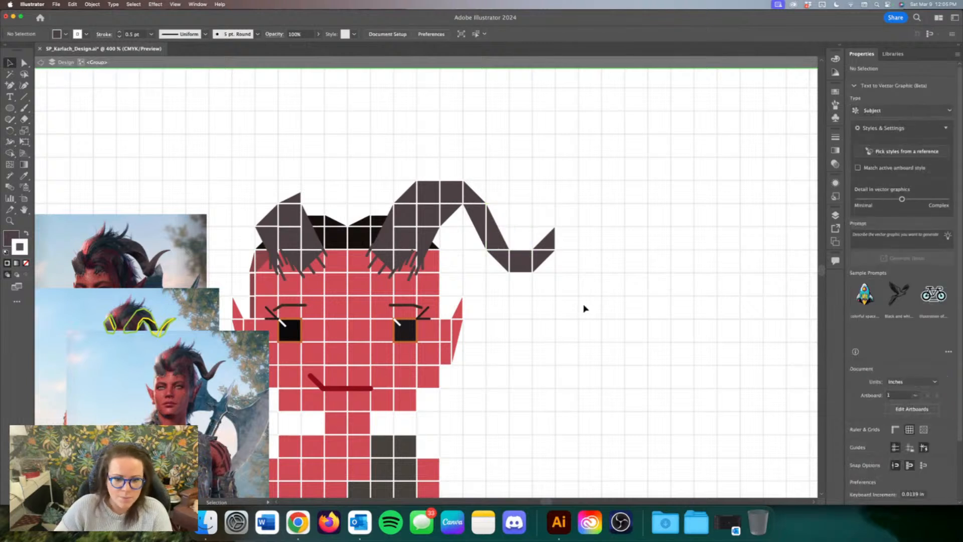
Step: Delete the square at the horn's lowest point and move the two tip pieces one cell left to close the gap
scroll(589, 302, "left", 2)
left_click(560, 263)
key("Delete")
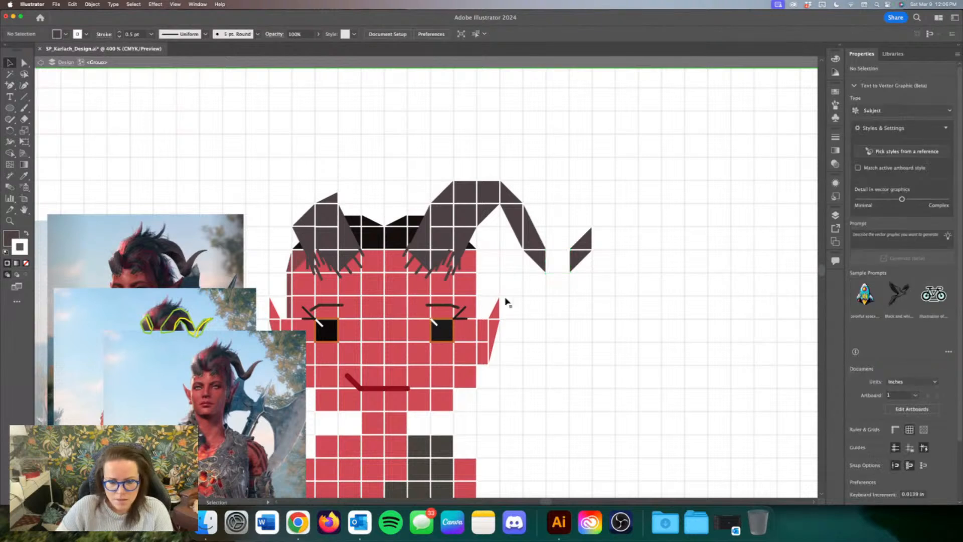
left_click(584, 246)
key("Left")
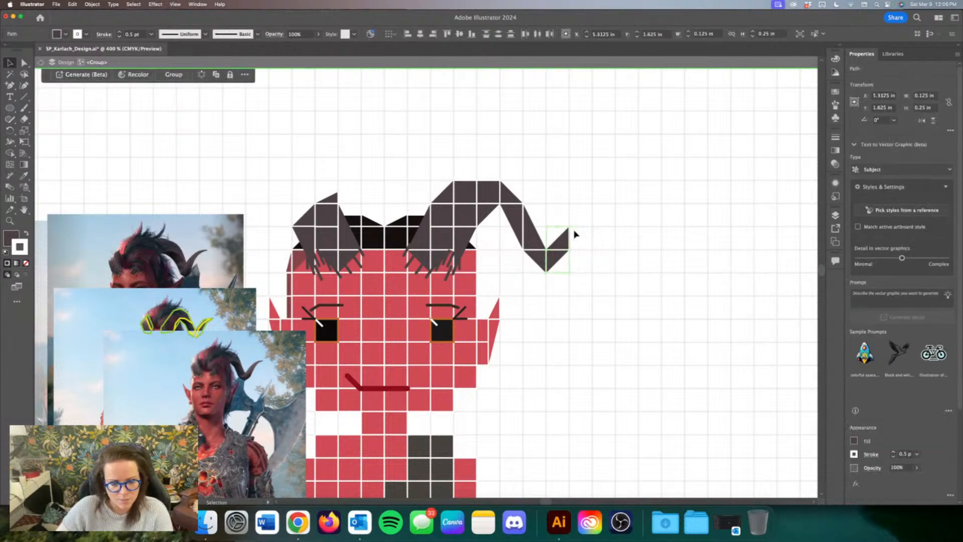
Step: Try to stretch the horn's end triangle to 0.25 in wide
scroll(617, 278, "left", 2)
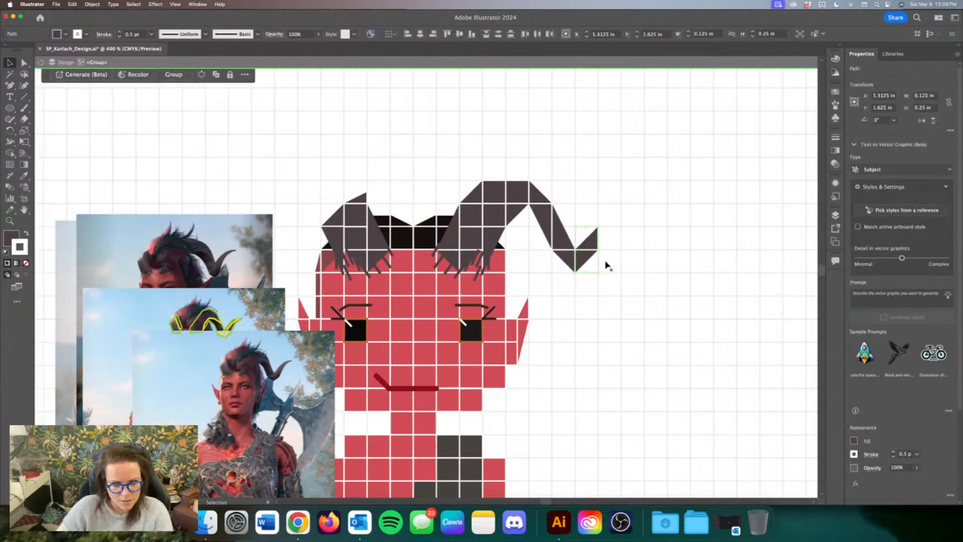
left_click(614, 249)
left_click(593, 243)
left_click_drag(599, 238, 622, 239)
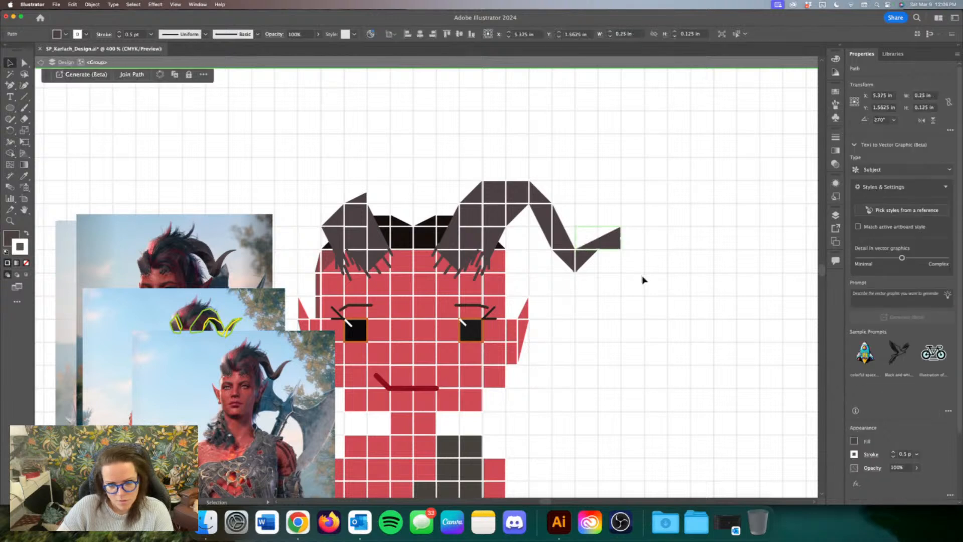
key("super+z")
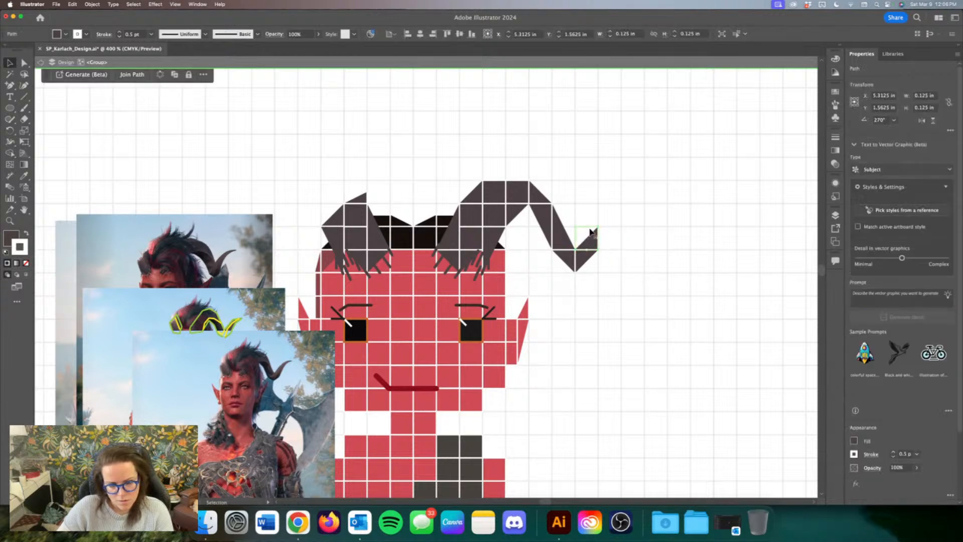
Step: Draw a 0.125 in horizontal line outward from the horn's tip and apply the horn's dark colour to its stroke
left_click(27, 99)
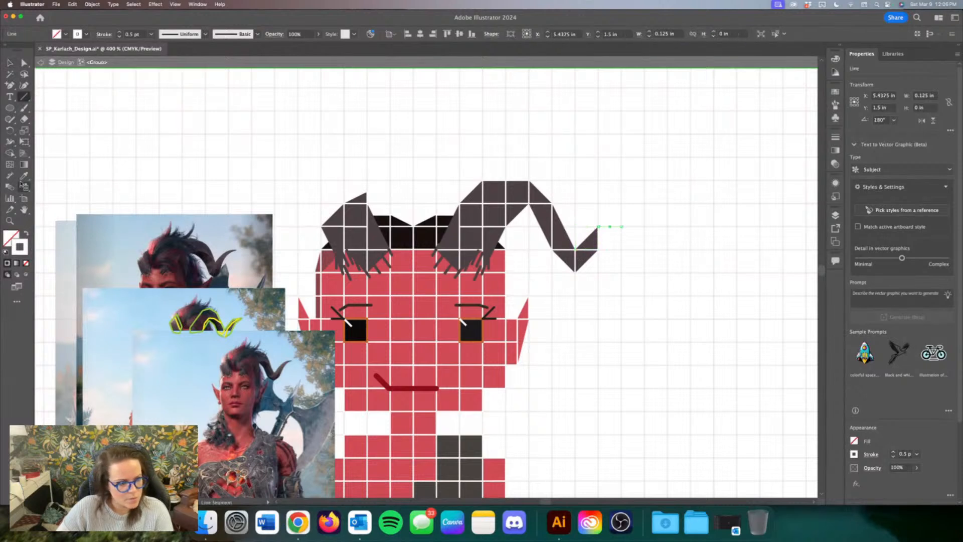
left_click(24, 176)
left_click(491, 201)
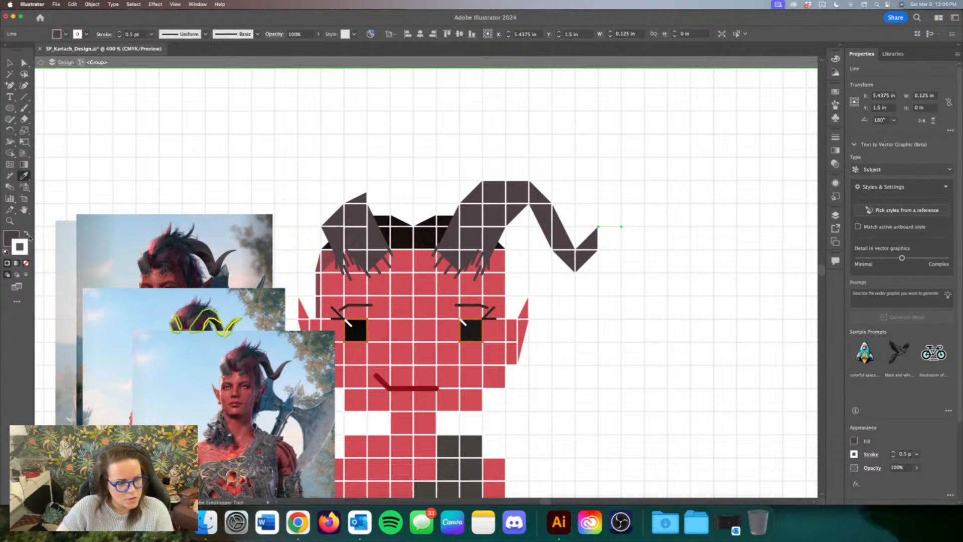
left_click(27, 235)
left_click(27, 235)
left_click(27, 235)
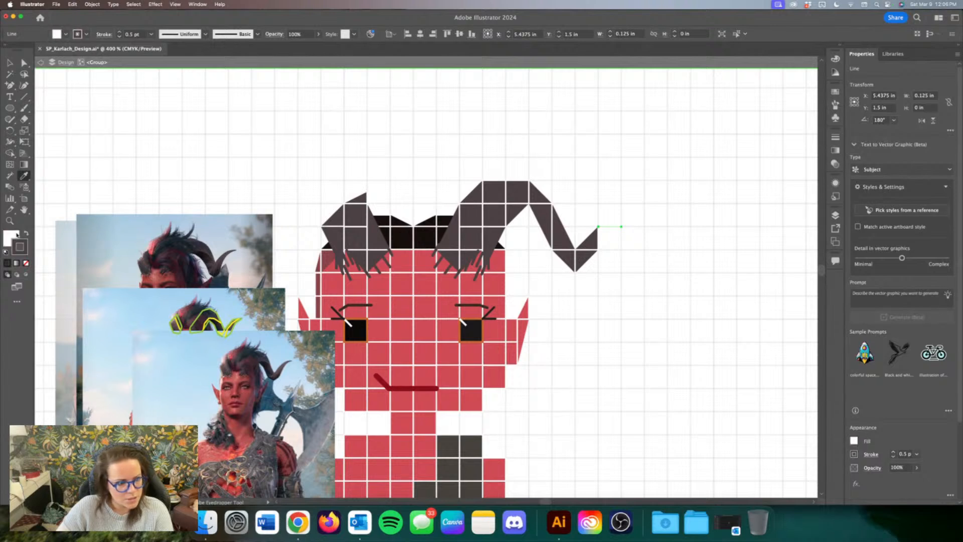
Step: Remove the fill from the line at the horn's tip and set its stroke weight to 2 pt
left_click(23, 254)
left_click(26, 263)
left_click(22, 251)
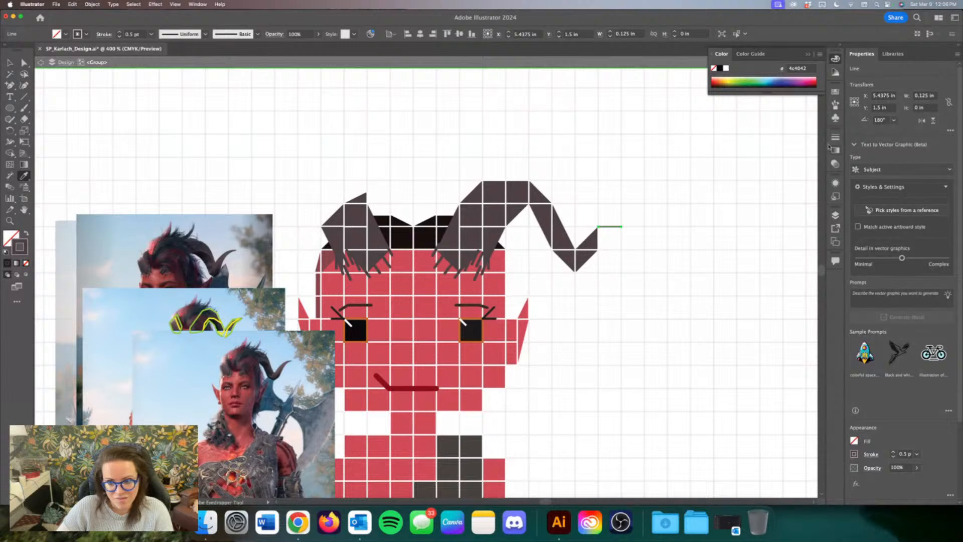
left_click(835, 184)
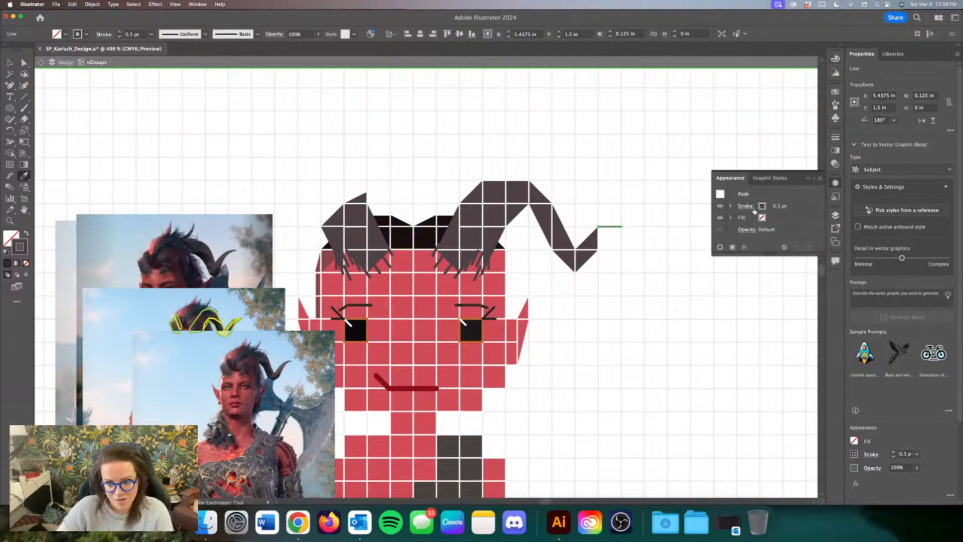
left_click(753, 209)
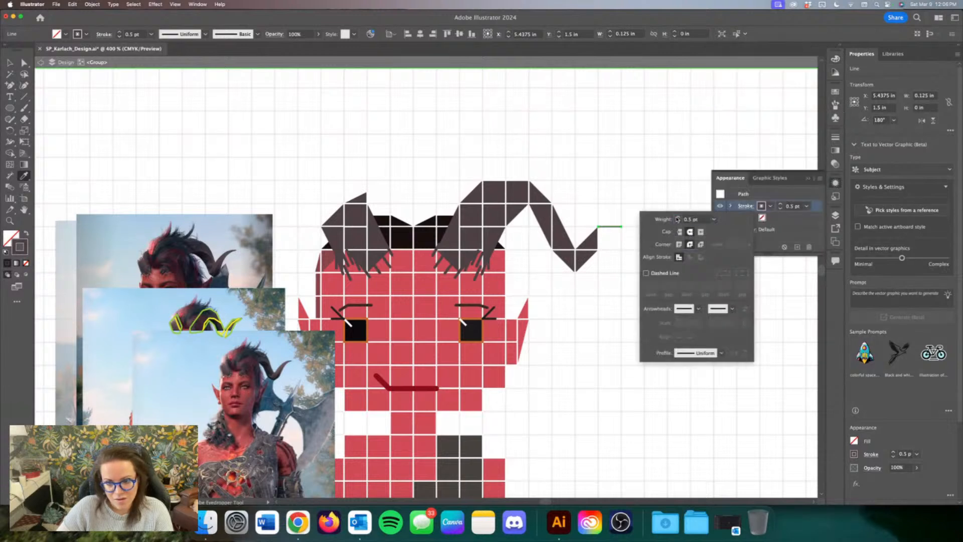
left_click(678, 218)
left_click(679, 218)
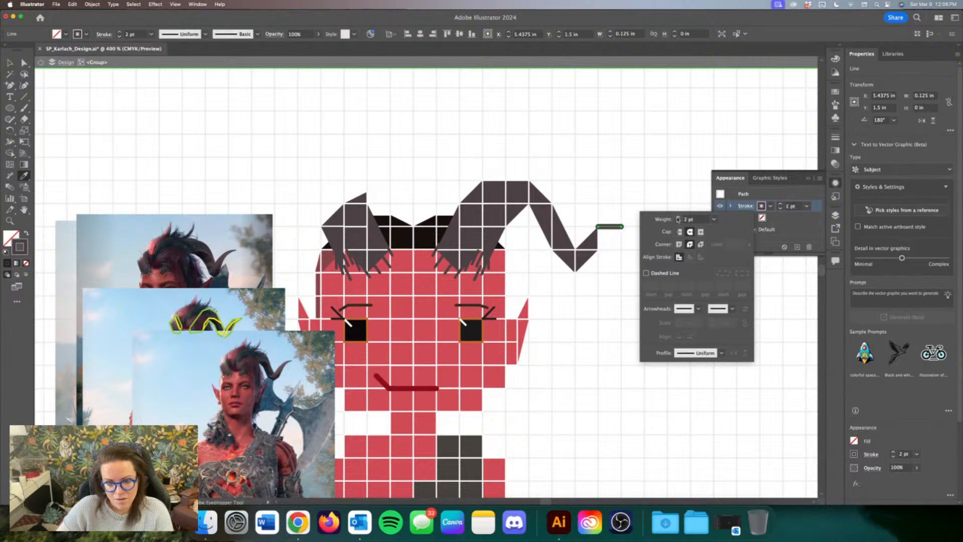
left_click(181, 112)
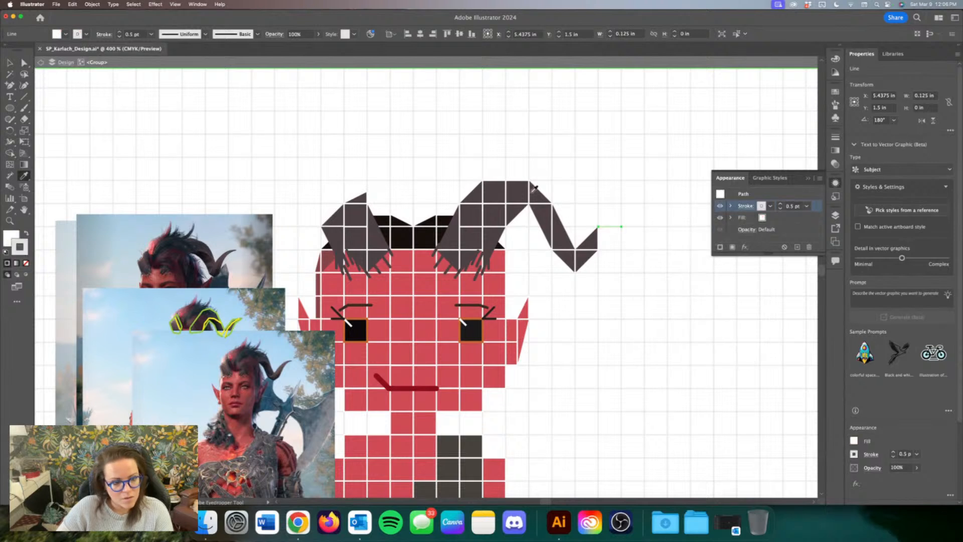
key("v")
key("ctrl+z")
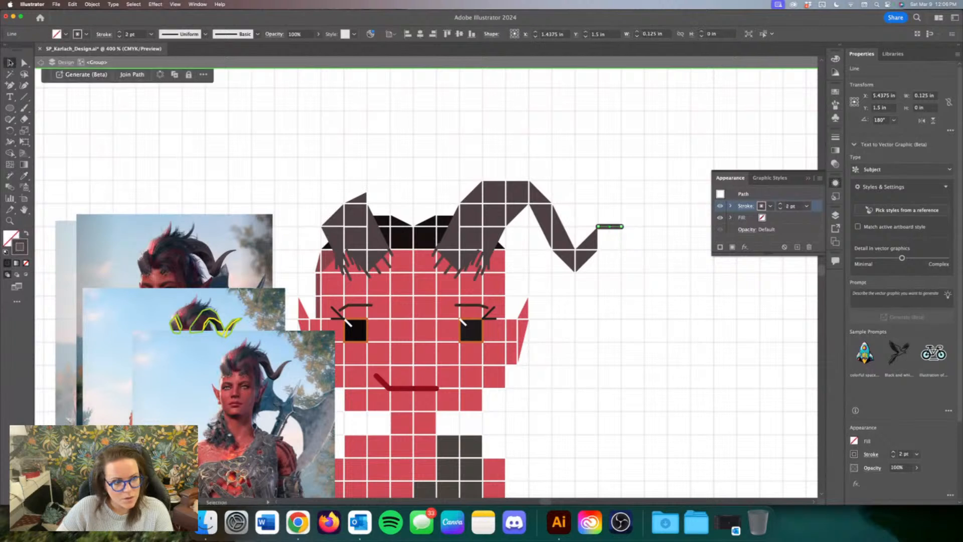
Step: Slant the tip line across one grid cell, 0.125 in wide and high, and select the end triangle for removal
left_click(312, 129)
left_click(615, 227)
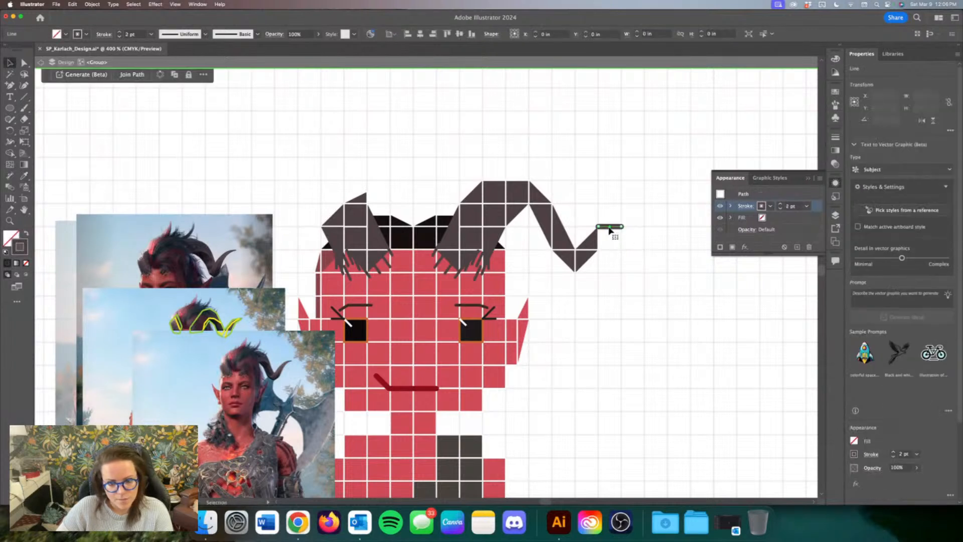
left_click_drag(597, 227, 600, 246)
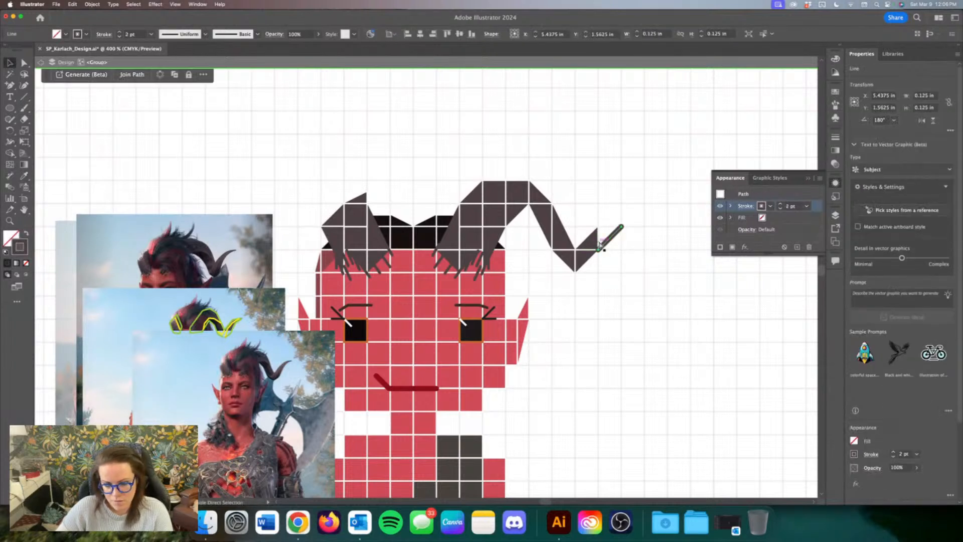
left_click(591, 244)
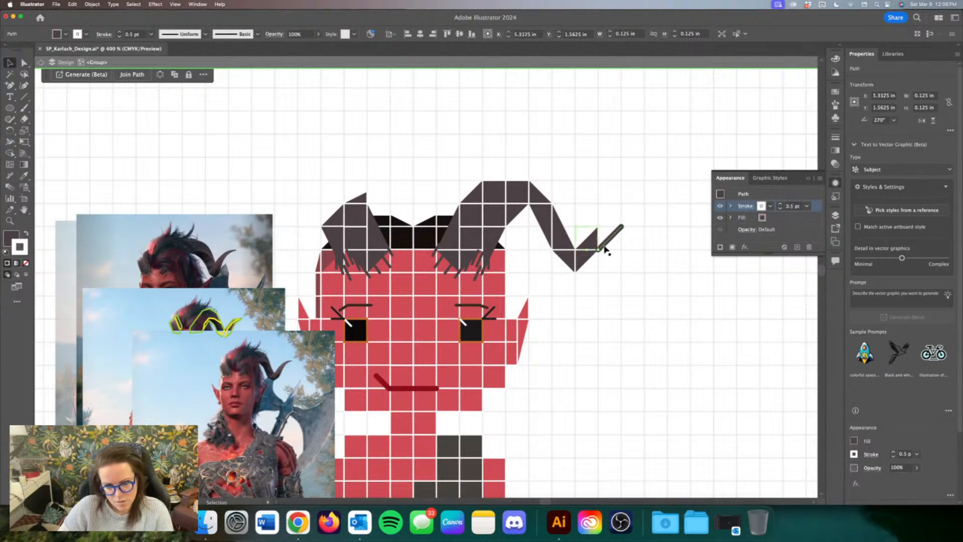
Step: Shorten the slanted tip line to about 0.07 in wide and high and add a horizontal line about 0.09 in long at its upper end
left_click(604, 249)
mouse_move(604, 249)
left_mouse_down()
mouse_move(587, 256)
mouse_move(622, 229)
mouse_move(611, 237)
mouse_move(630, 235)
left_mouse_up()
left_click(23, 96)
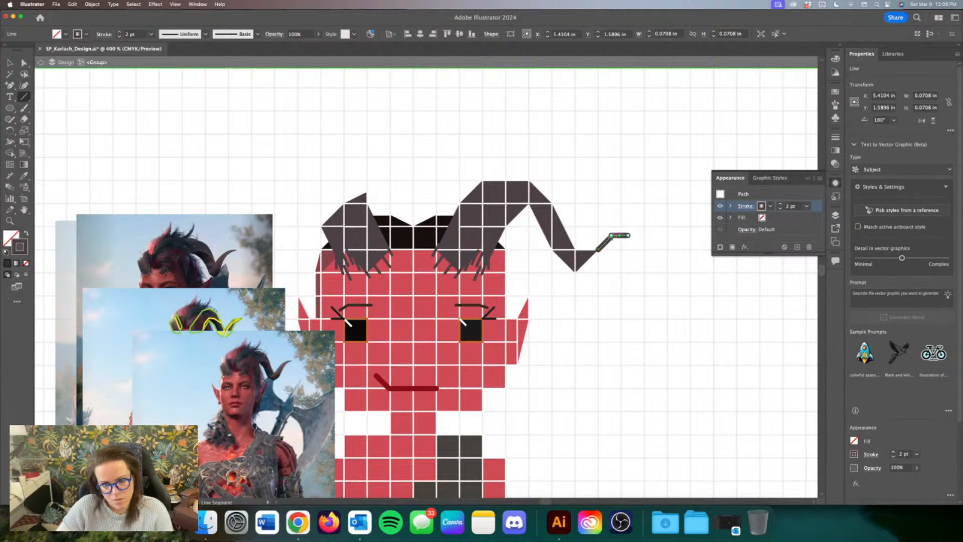
key("v")
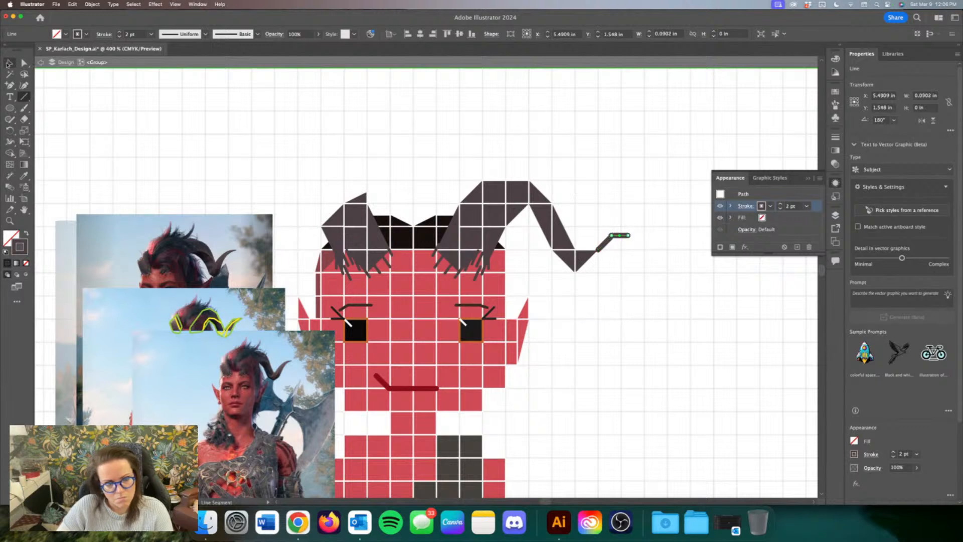
left_click(188, 140)
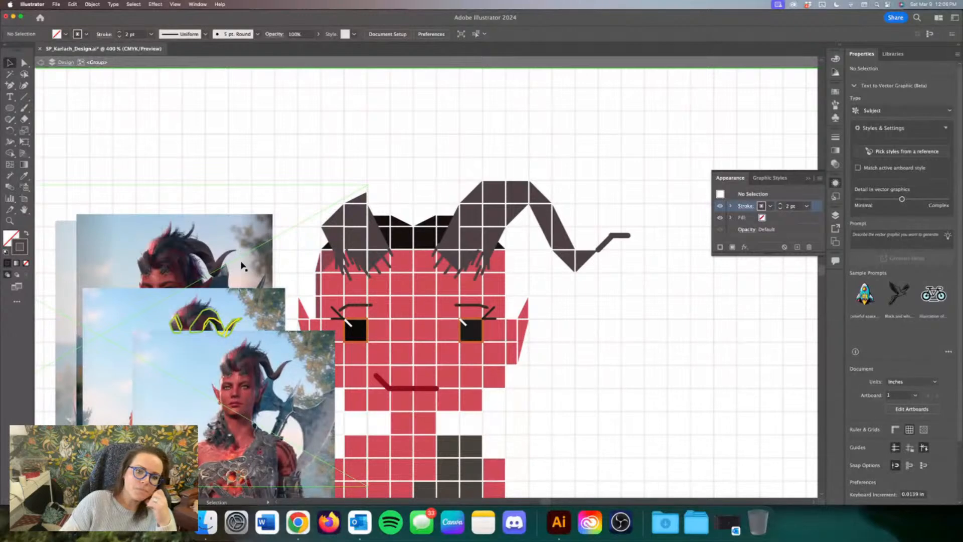
Step: Remove the inner triangle beneath the right horn's arch and move the horn's outer section one cell (0.125 in) toward the head
key("super+0")
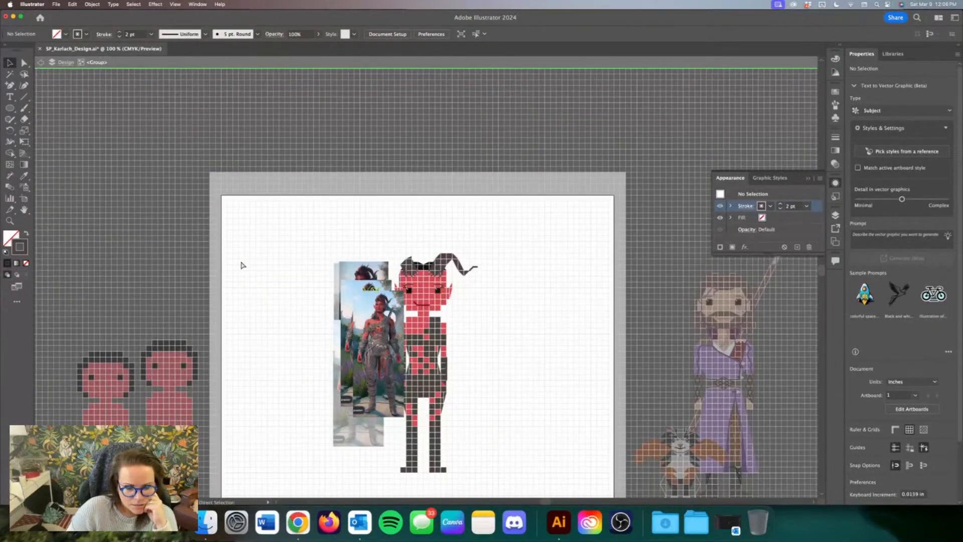
key("super+equal")
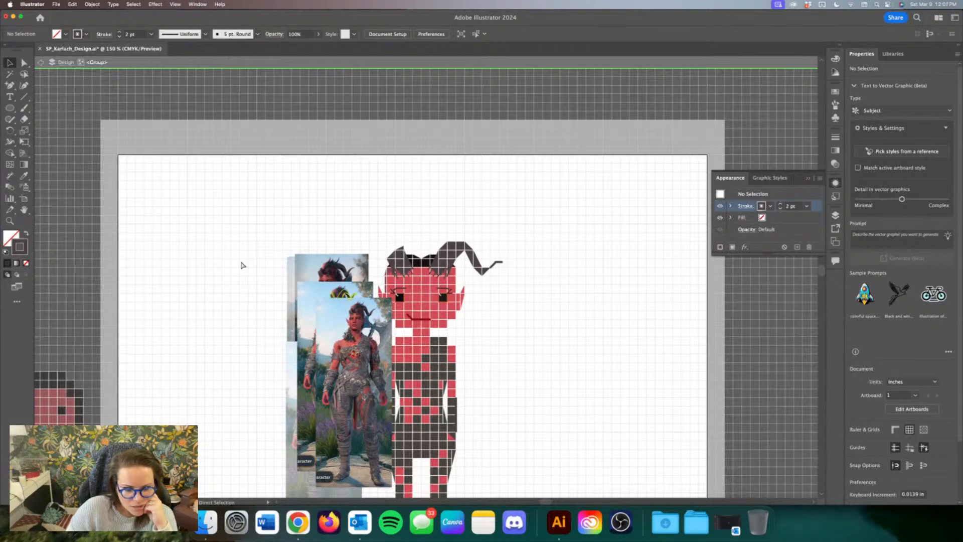
key("super+equal")
key("super+equal")
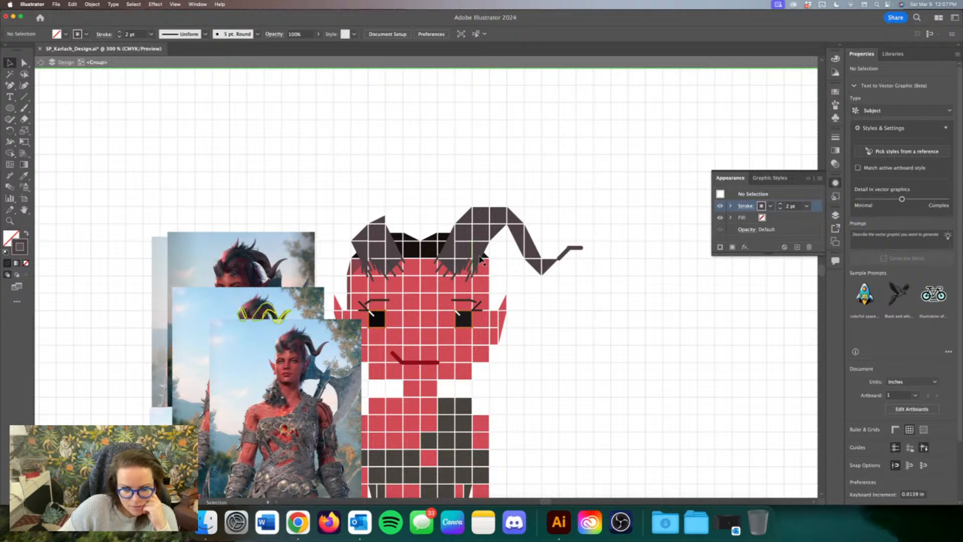
left_click(483, 244)
left_click_drag(483, 244, 482, 259)
left_click_drag(611, 275, 500, 205)
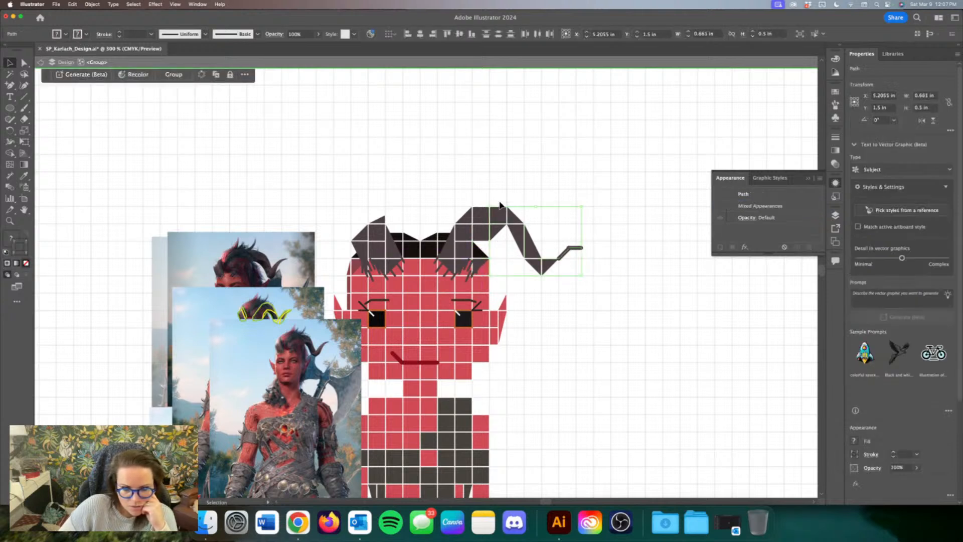
key("Left")
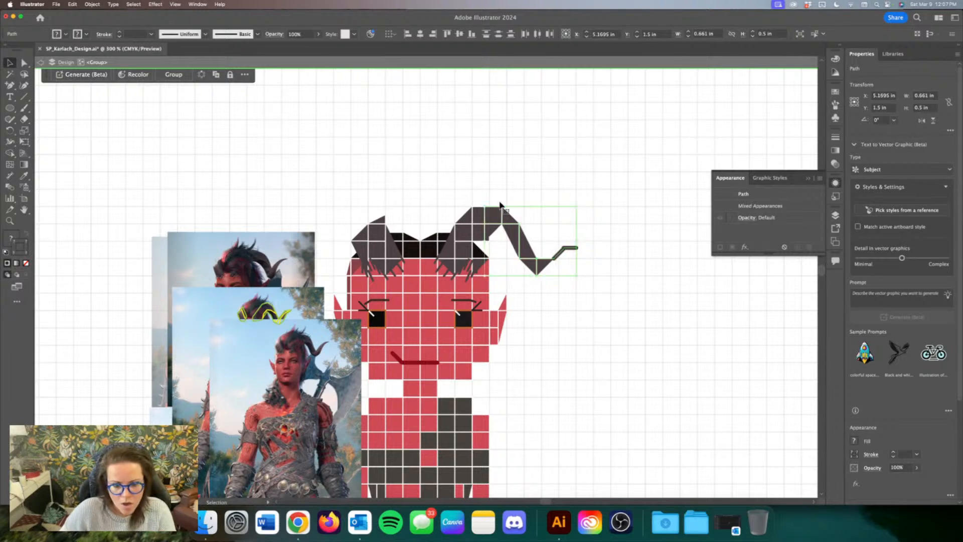
key("Left")
key("Left")
key("Left")
key("Left")
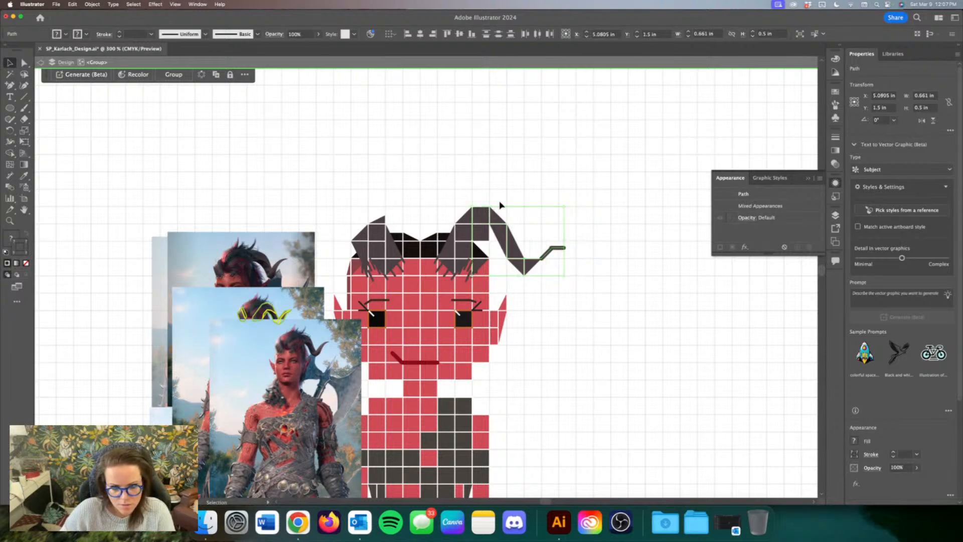
left_click(530, 211)
Step: Delete the leftover square under the right horn's arch and extend the triangle there to 0.25 in tall
left_click(489, 239)
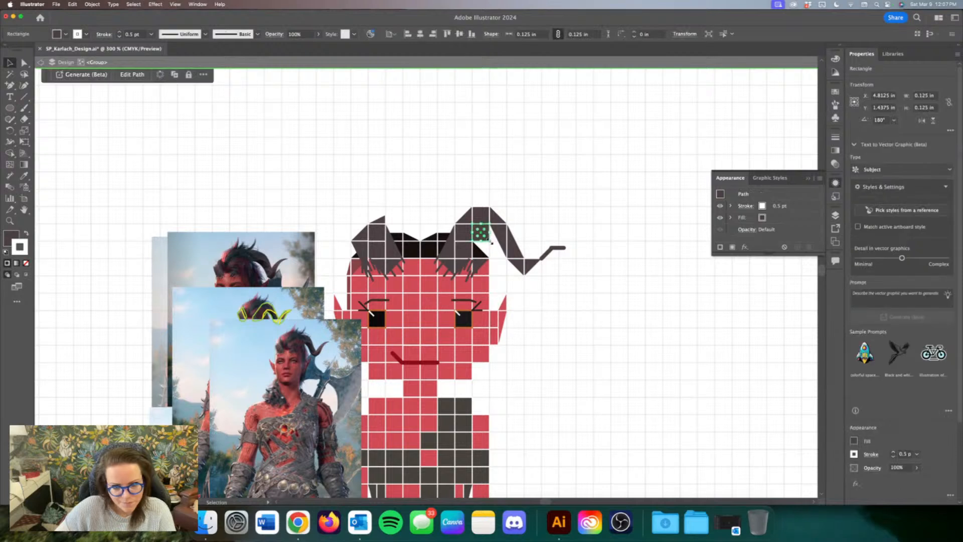
left_click(500, 250)
left_click(490, 242)
left_click(489, 242)
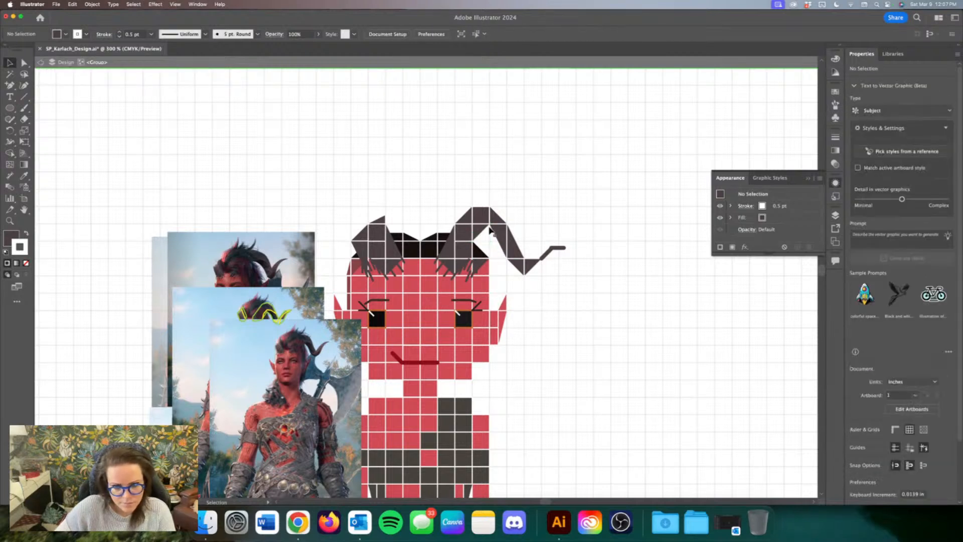
left_click(481, 241)
left_click_drag(481, 241, 481, 267)
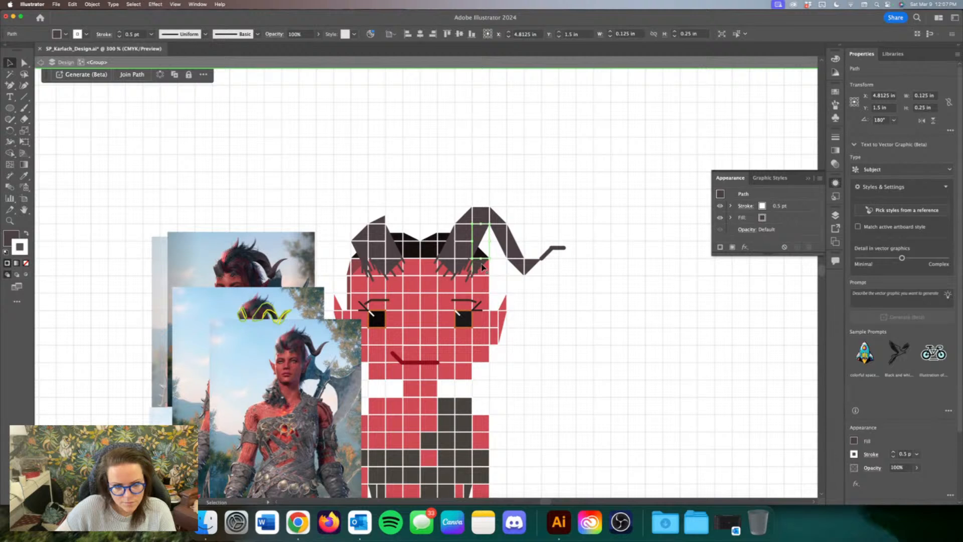
left_click(481, 264)
mouse_move(480, 259)
left_mouse_down()
mouse_move(477, 243)
mouse_move(480, 258)
left_mouse_up()
key("Delete")
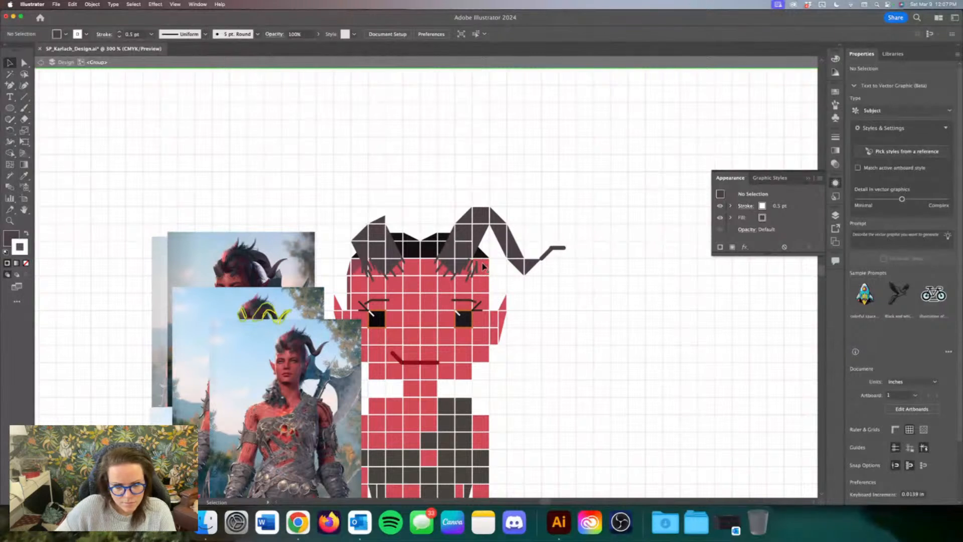
key("a")
key("super+z")
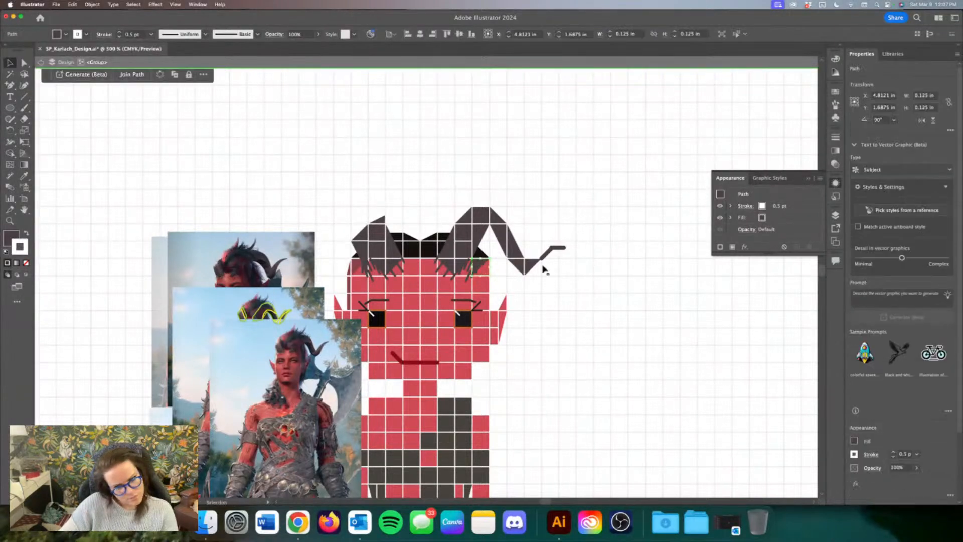
left_click(572, 288)
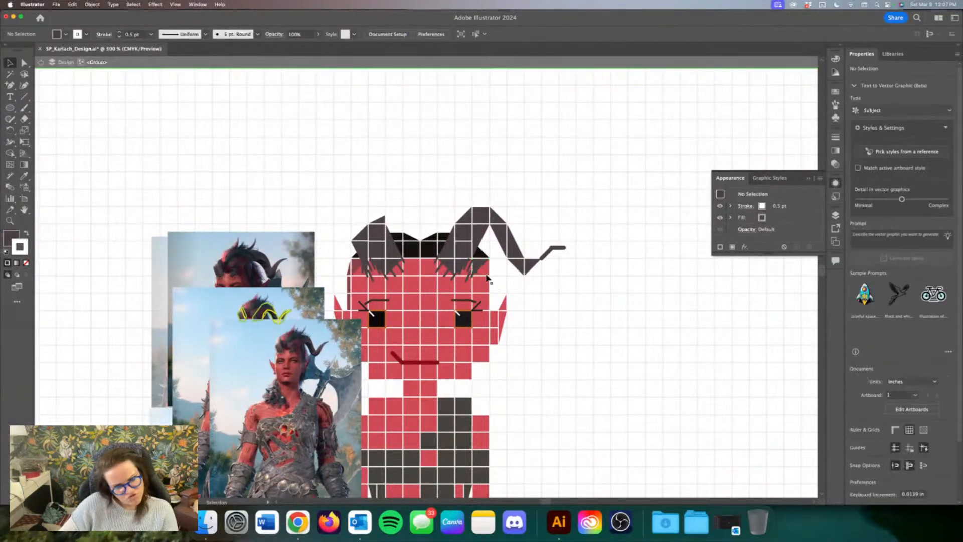
Step: Reshape the triangle at the right horn's outer base to about 0.07 in wide and 0.25 in tall
left_click(481, 246)
mouse_move(481, 259)
left_mouse_down()
mouse_move(460, 222)
mouse_move(475, 219)
mouse_move(471, 241)
mouse_move(498, 230)
mouse_move(486, 218)
mouse_move(473, 234)
mouse_move(483, 259)
left_mouse_up()
left_click(483, 268)
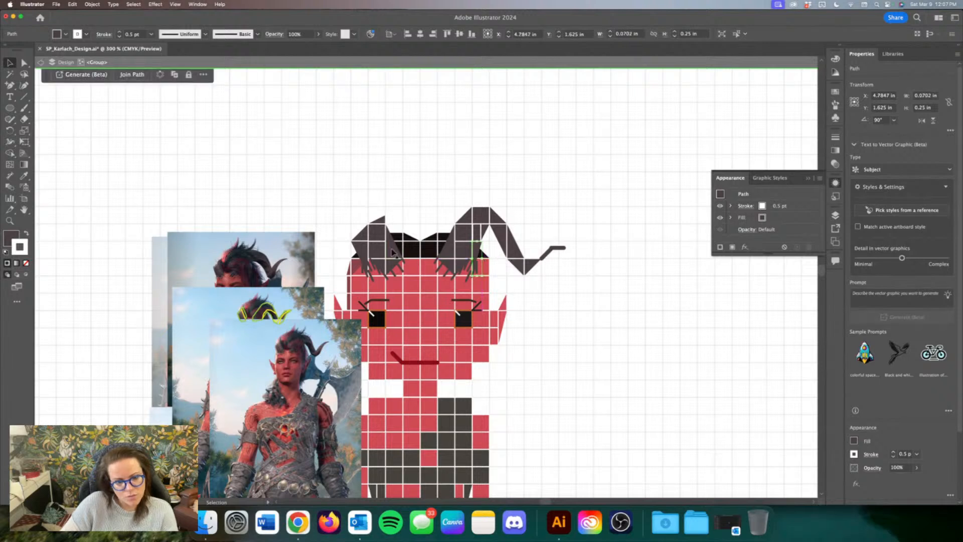
Step: Narrow the left horn's outer edge triangle to about half a cell and adjust the black hair piece beside the right horn's base
left_click(353, 249)
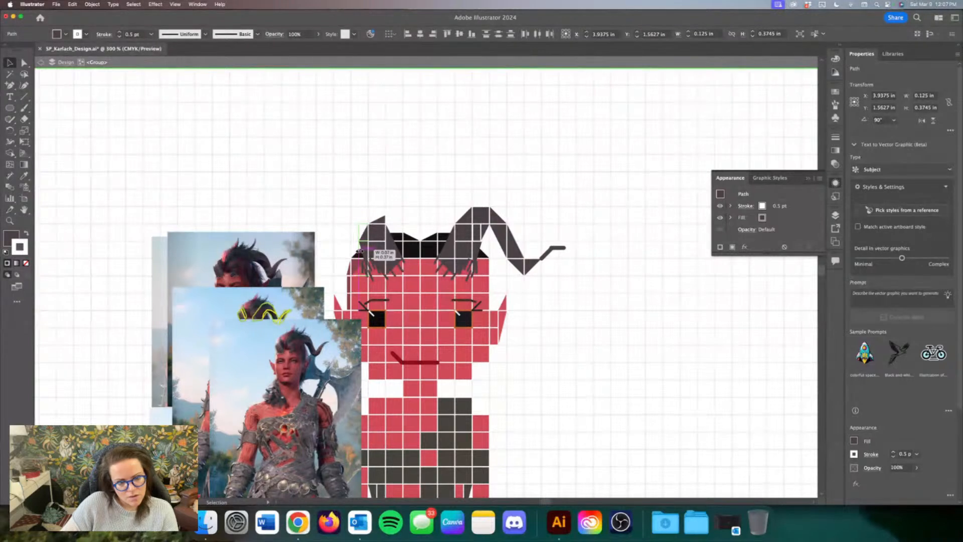
left_click(356, 219)
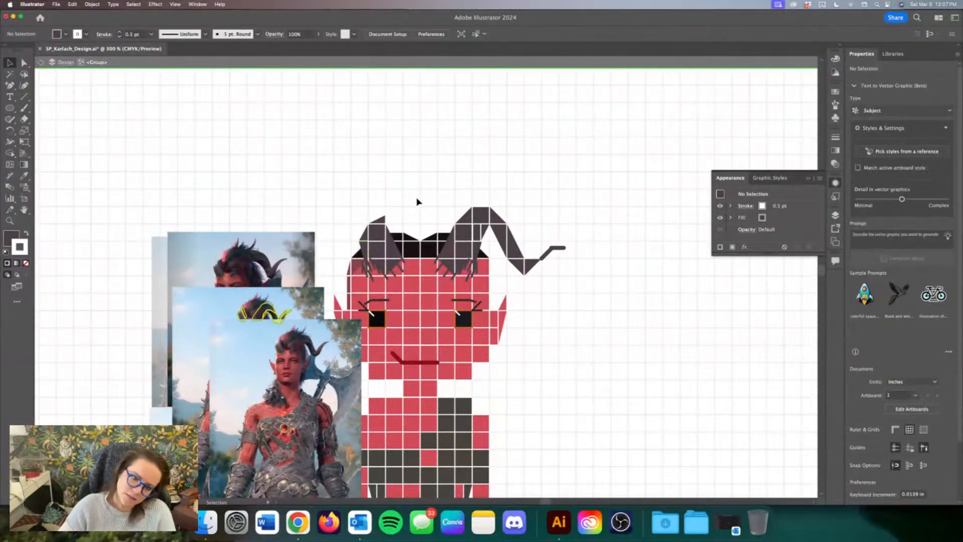
left_click(486, 235)
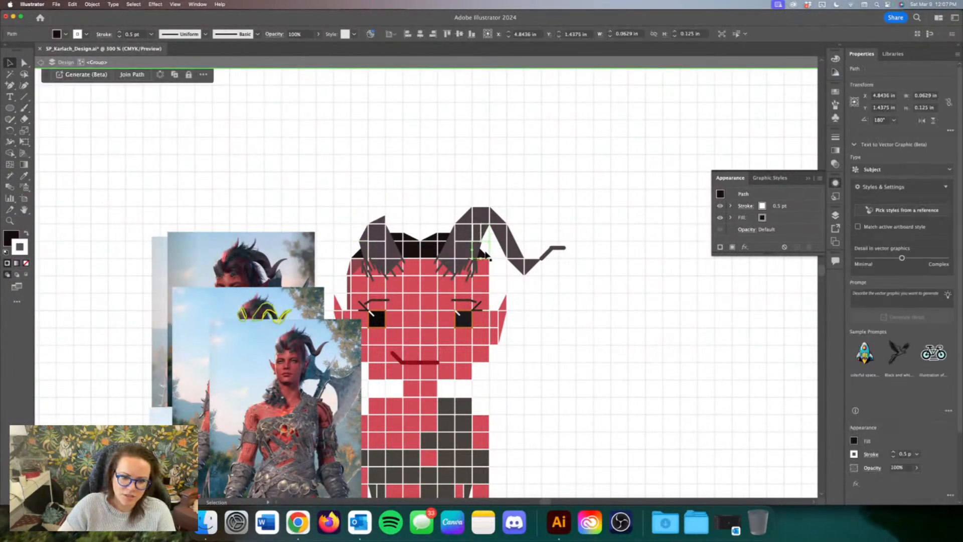
left_click(483, 255)
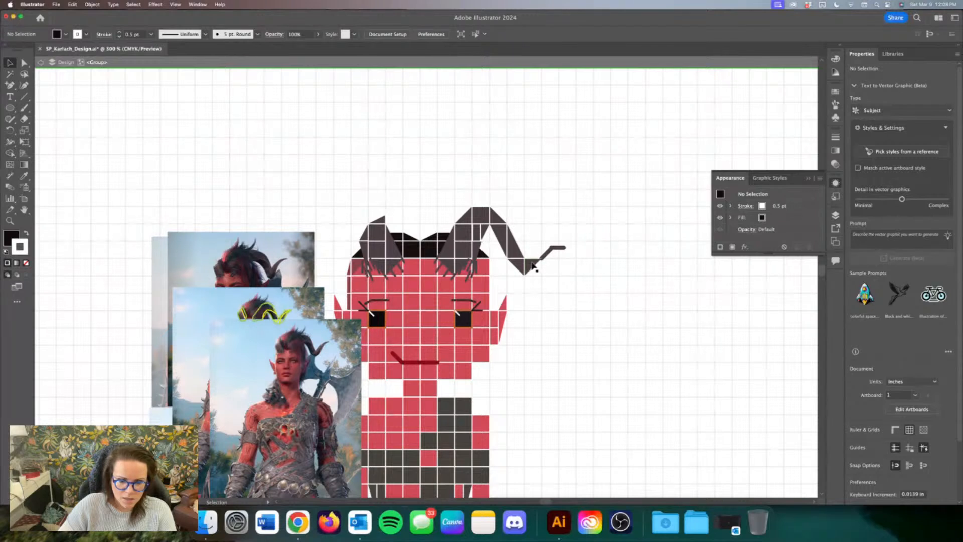
Step: Shorten the right horn's descending triangles to one cell tall and move the tip section up one cell to meet them
left_click(522, 248)
left_click_drag(516, 259, 517, 241)
left_click_drag(573, 279, 519, 251)
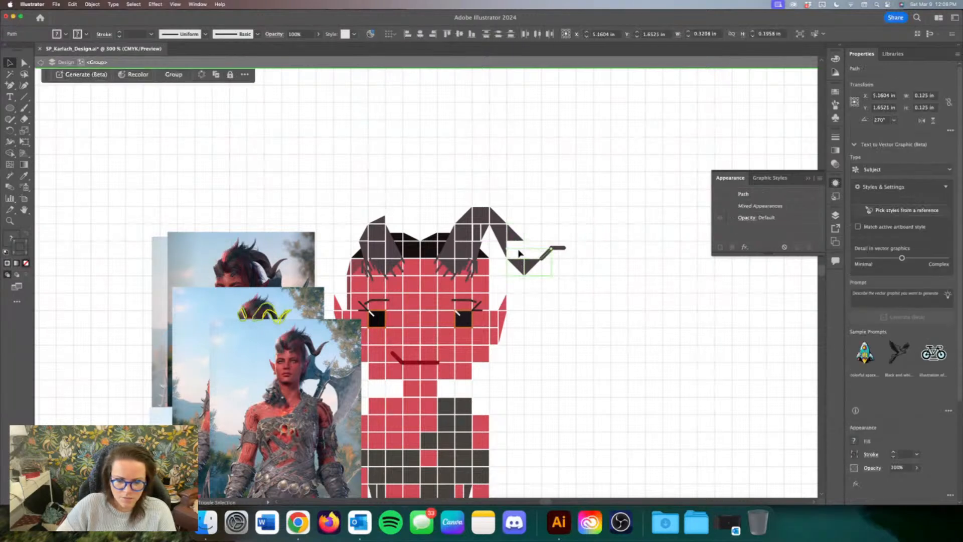
key("Up")
key("Down")
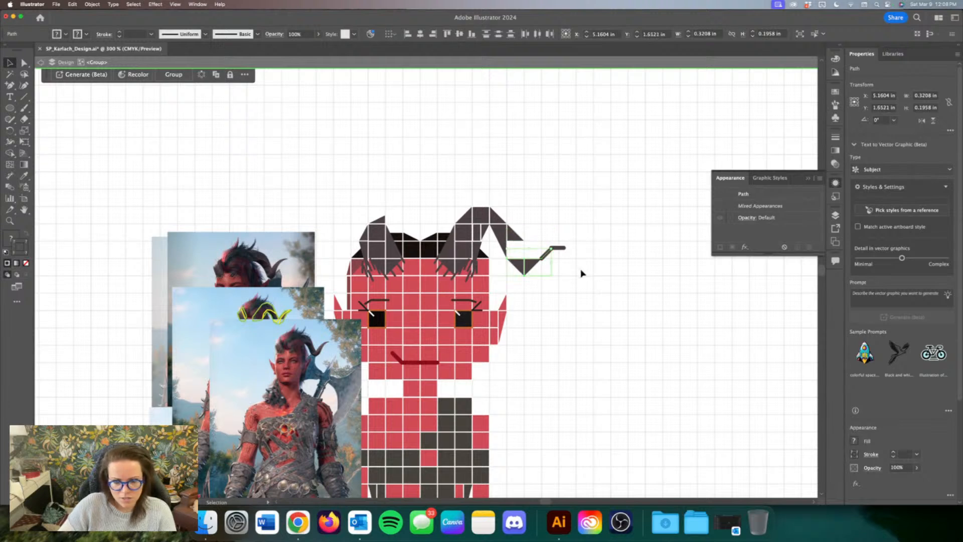
left_click_drag(520, 249, 518, 246)
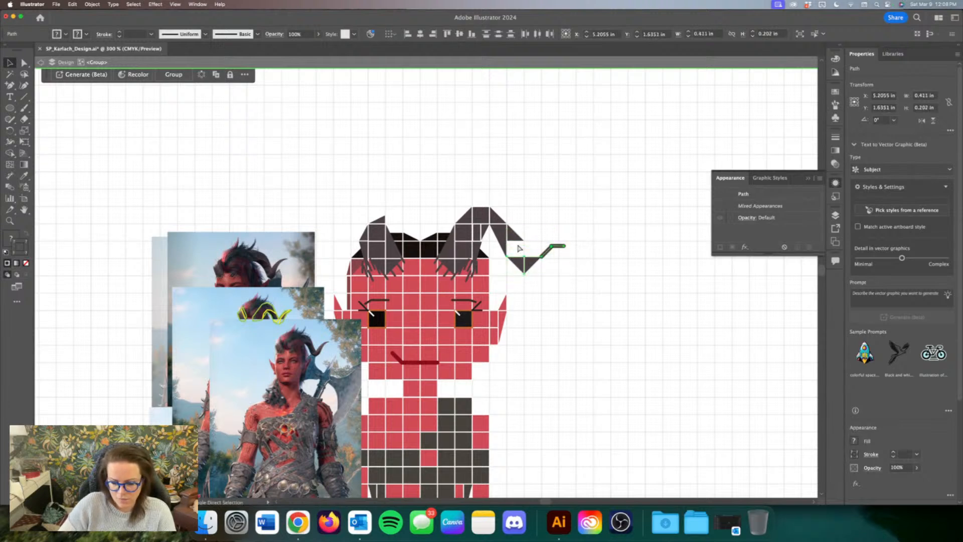
key("Up")
key("Up")
key("Up")
key("Up")
key("Up")
key("Up")
key("Up")
key("Up")
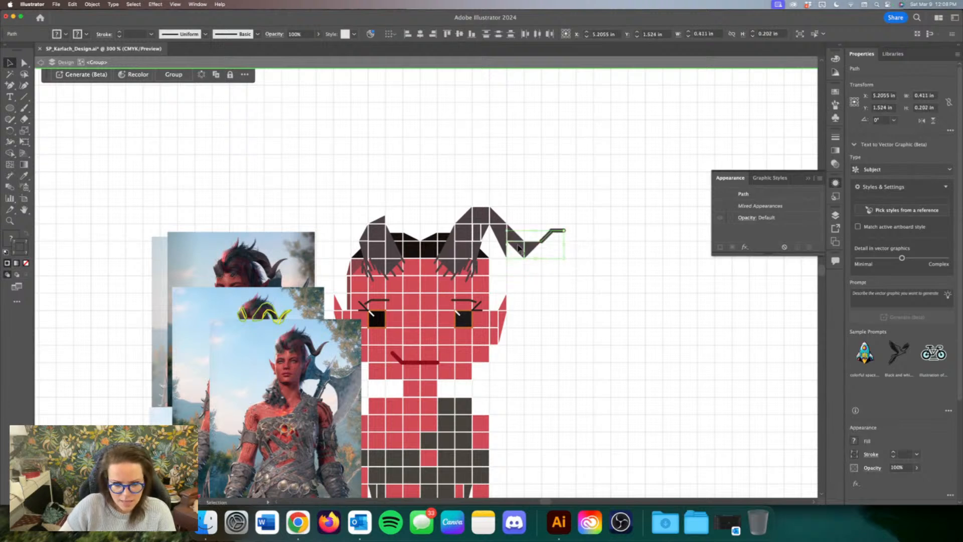
left_click(527, 279)
Step: Move the right horn's tip triangles and lines back down one cell (0.125 in)
left_click(503, 250)
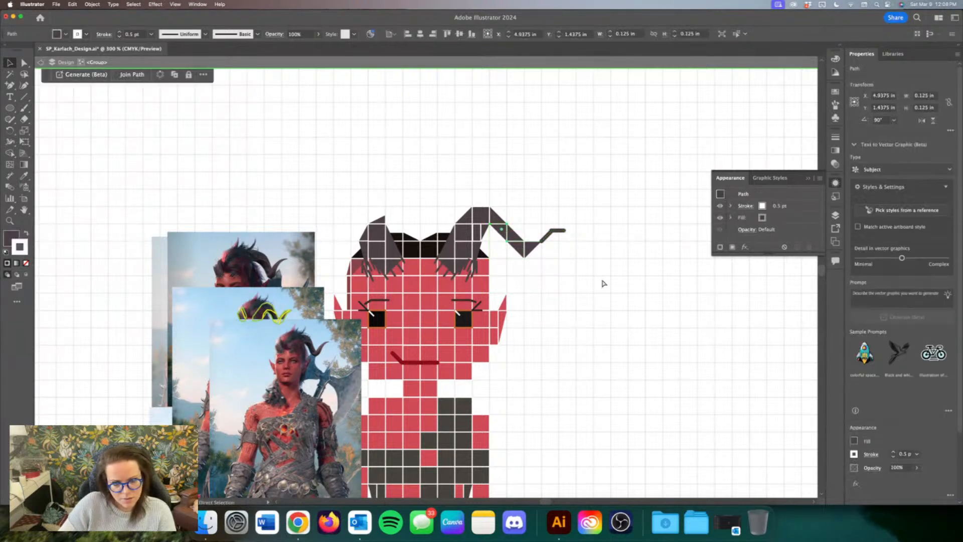
key("a")
key("Down")
key("Down")
key("Down")
key("Down")
key("Down")
key("Down")
key("Down")
key("Down")
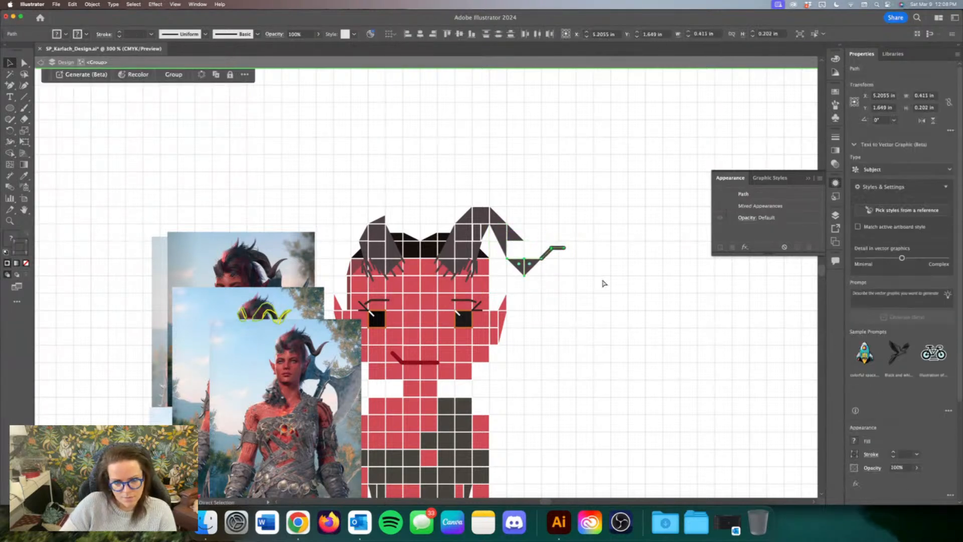
Step: Flatten the right horn's two lowest triangles to about 0.07 in tall
key("v")
left_click(618, 283)
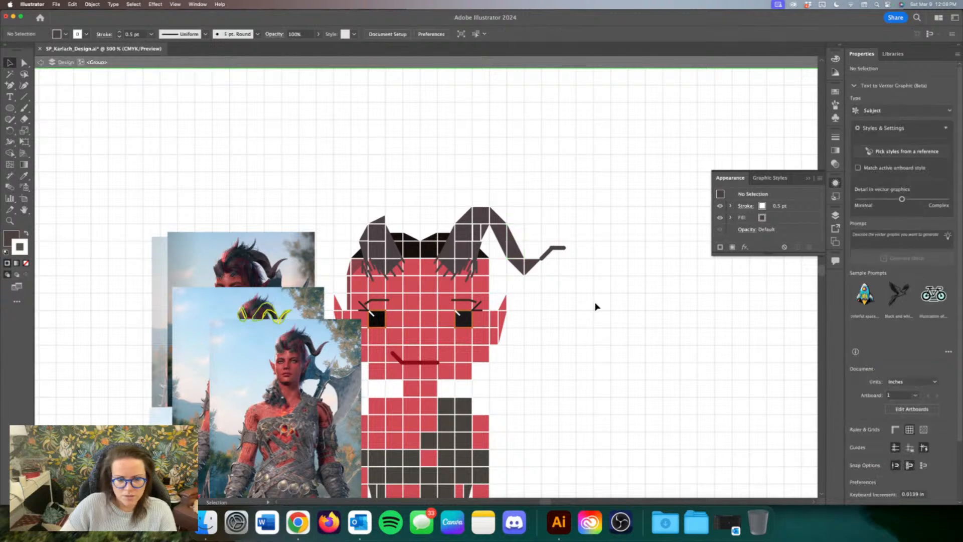
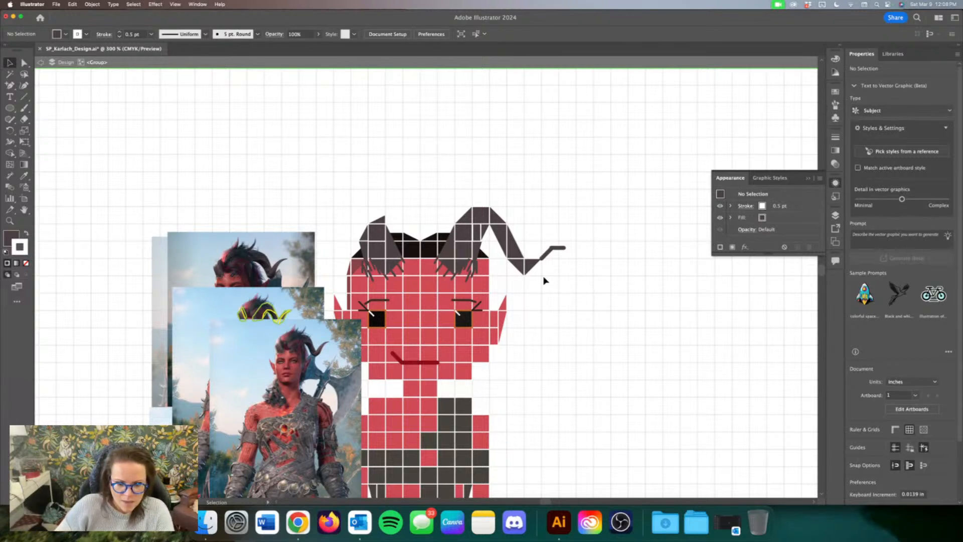
left_click(525, 274)
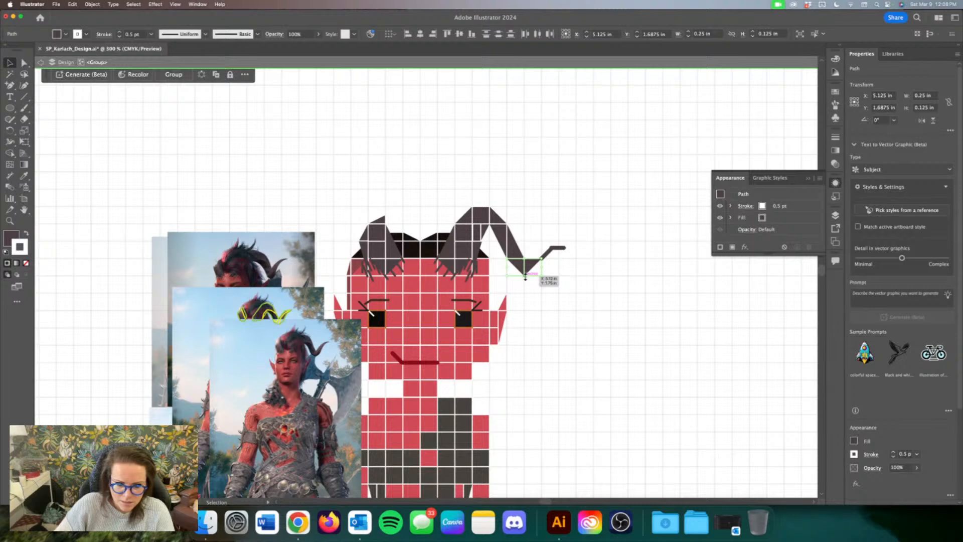
left_click(549, 301)
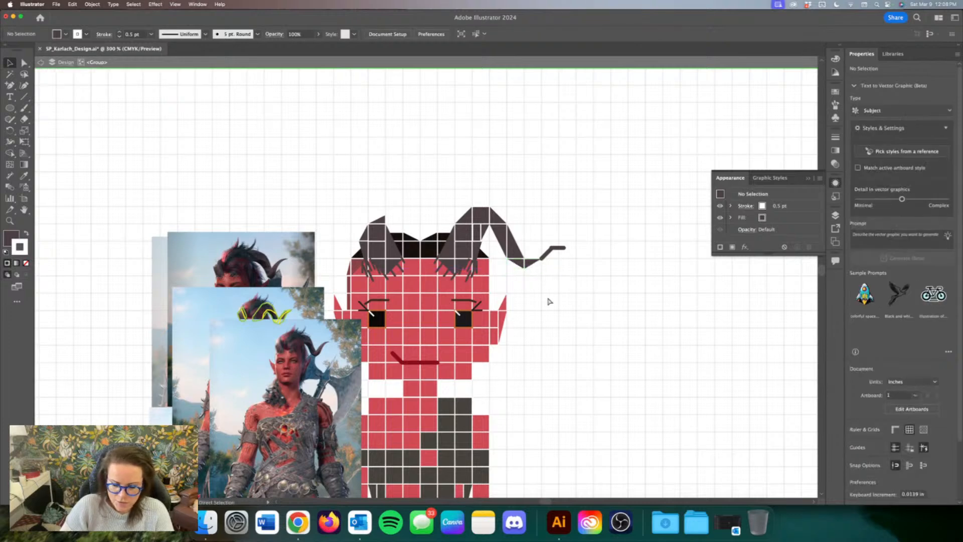
key("super+minus")
key("super+minus")
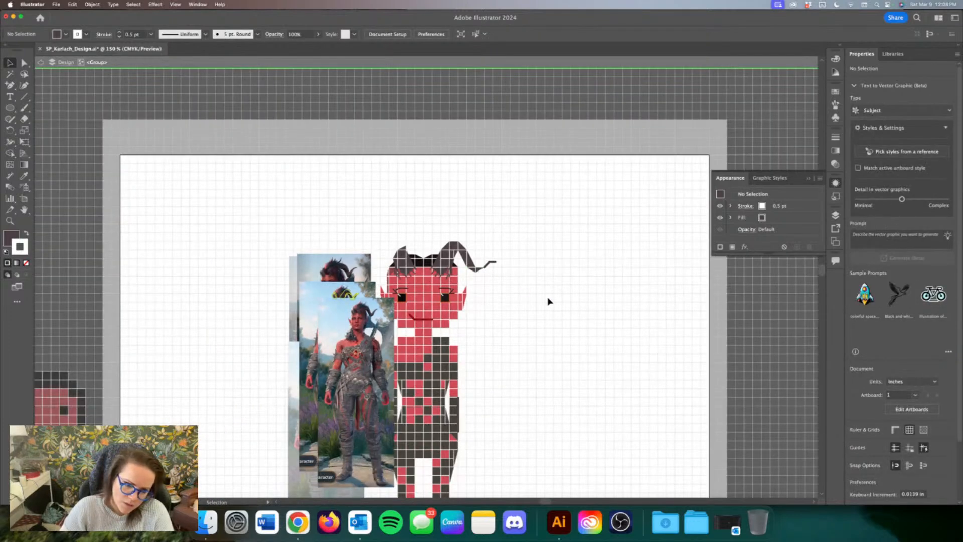
key("super+plus")
key("super+plus")
key("super+plus")
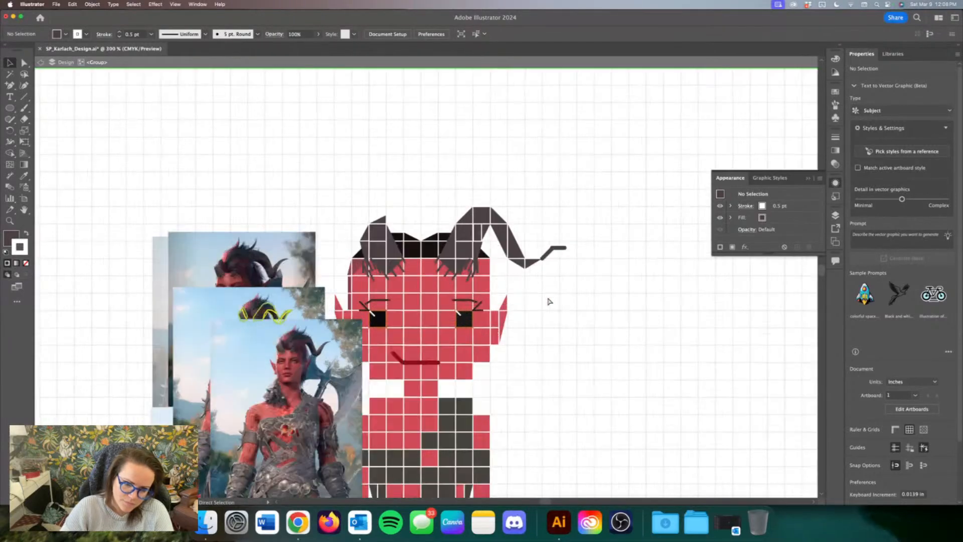
Step: Delete the outermost low triangle of the right horn and reposition the two tip lines, stretching the diagonal up from the horn's lowest point
left_click(572, 263)
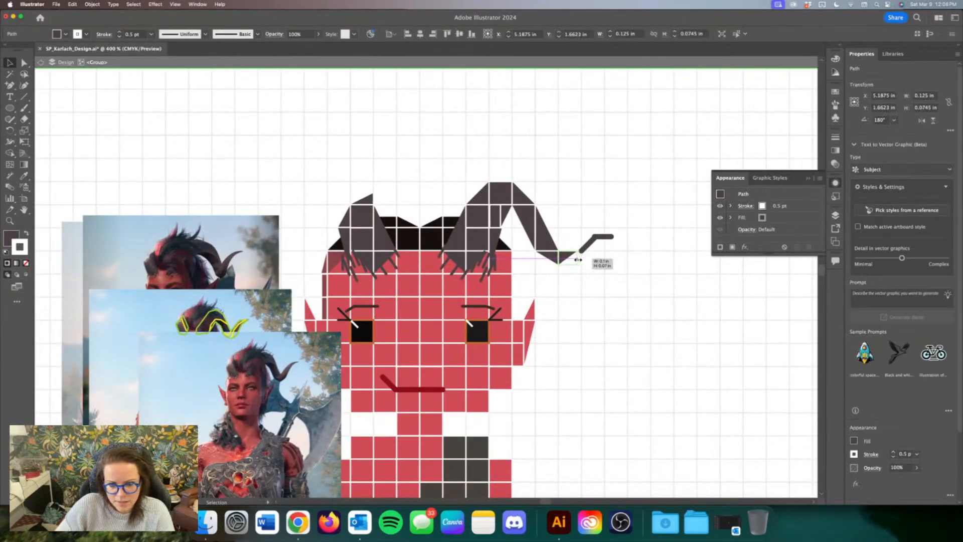
left_click(579, 260)
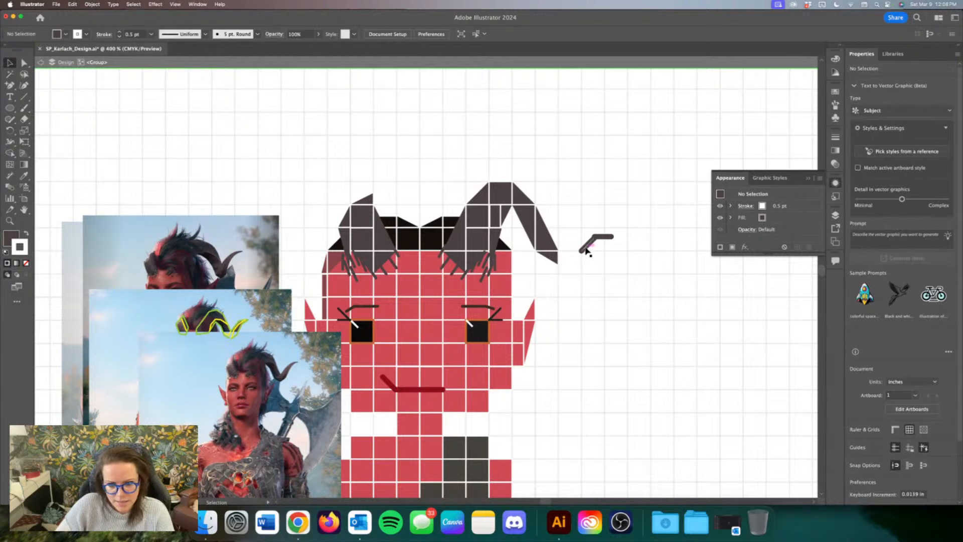
left_click_drag(583, 253, 589, 232)
left_click_drag(588, 232, 589, 230)
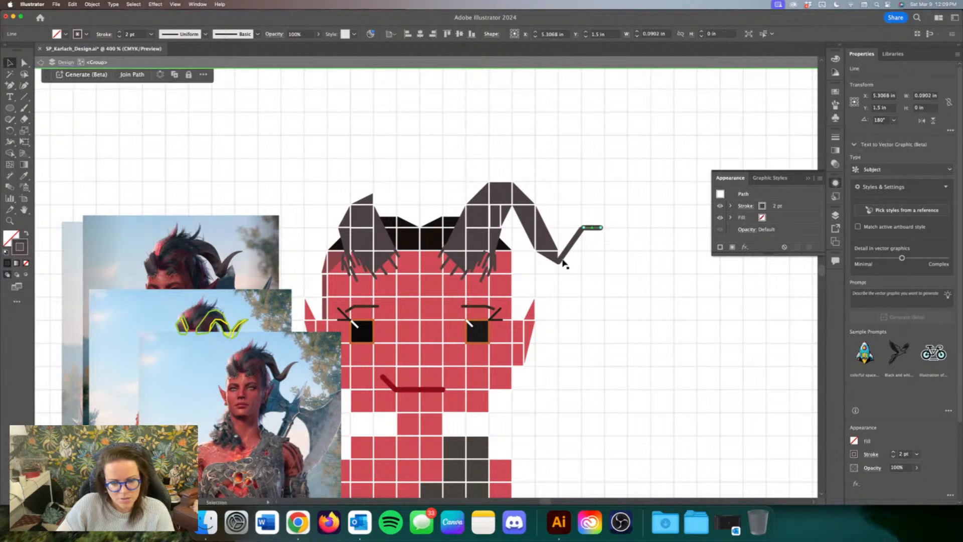
left_click(561, 259)
mouse_move(593, 230)
left_mouse_down()
mouse_move(607, 230)
mouse_move(595, 231)
left_mouse_up()
left_click(580, 233)
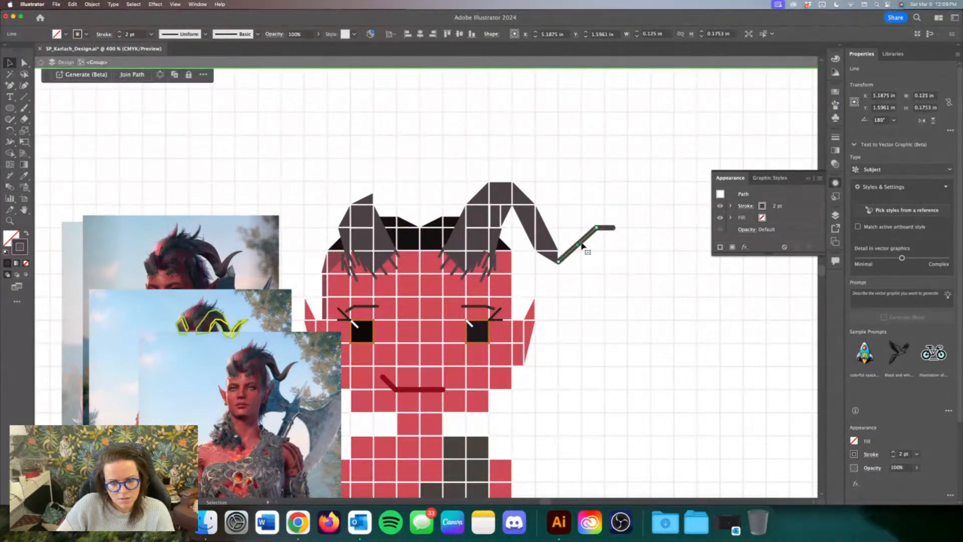
Step: Add a second diagonal line about 0.2 in wide just above the right horn's tip line to thicken it into a taper
left_click(576, 288)
key("super+minus")
key("super+minus")
key("super+minus")
key("super+minus")
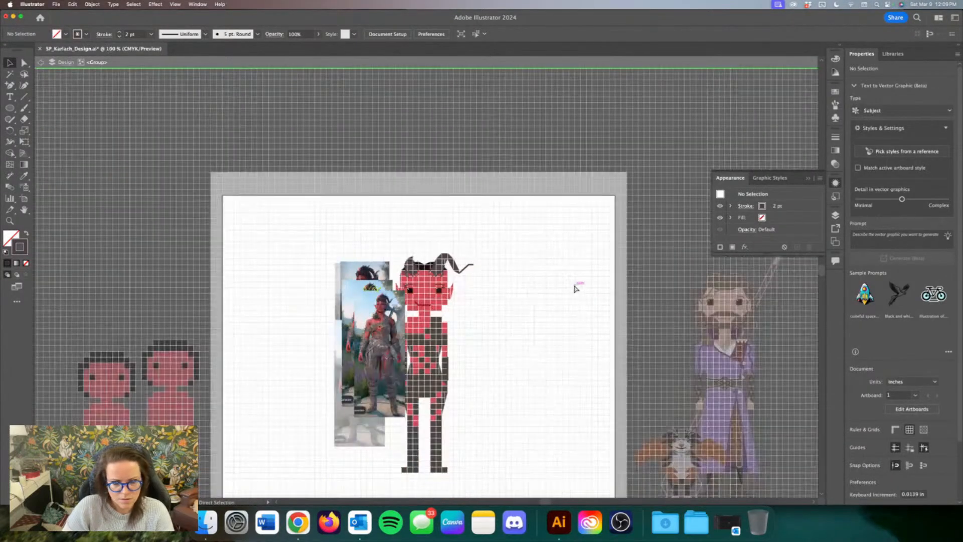
key("super+plus")
key("super+plus")
key("super+plus")
key("super+plus")
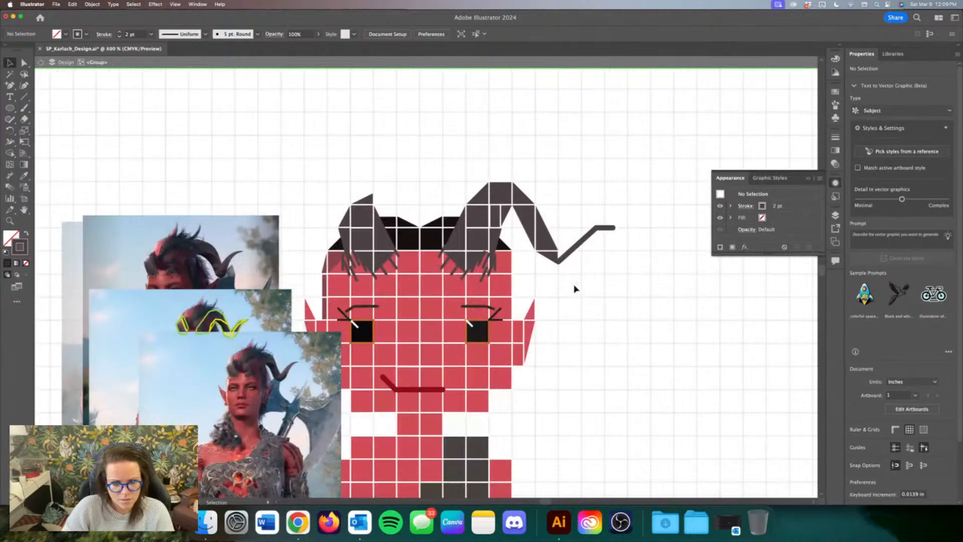
left_click_drag(577, 244, 597, 227)
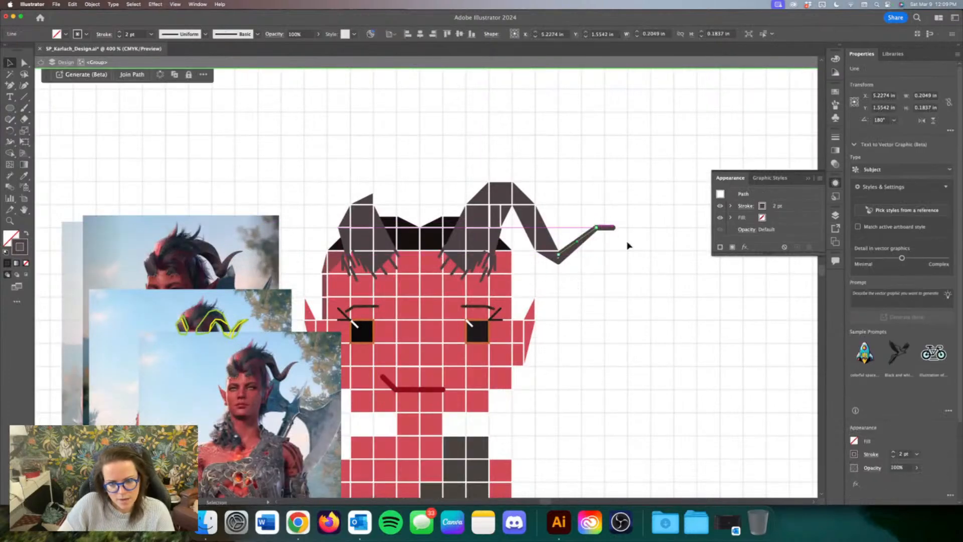
left_click(620, 312)
Step: Move the front full-body reference image down so the image with the yellow horn tracing is uncovered
key("super+minus")
key("super+minus")
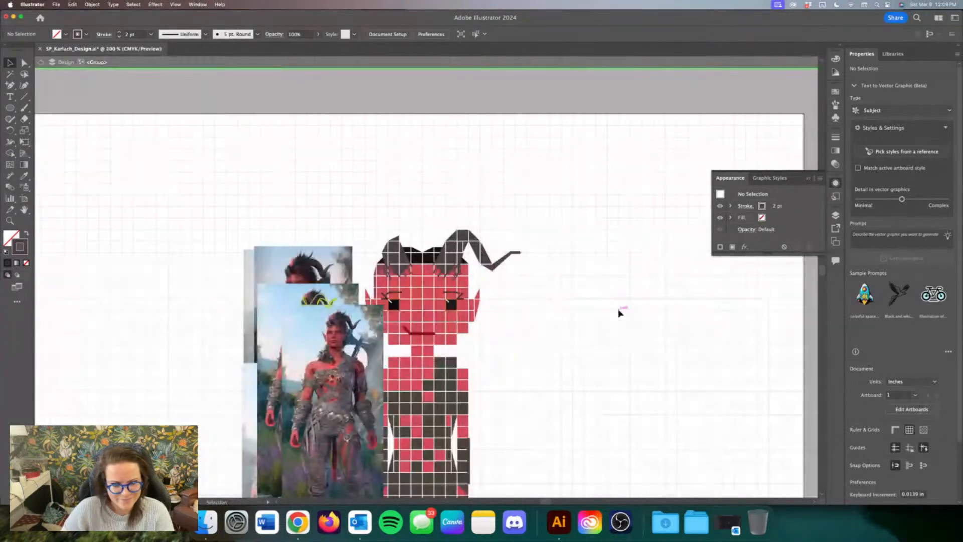
key("super+minus")
key("super+minus")
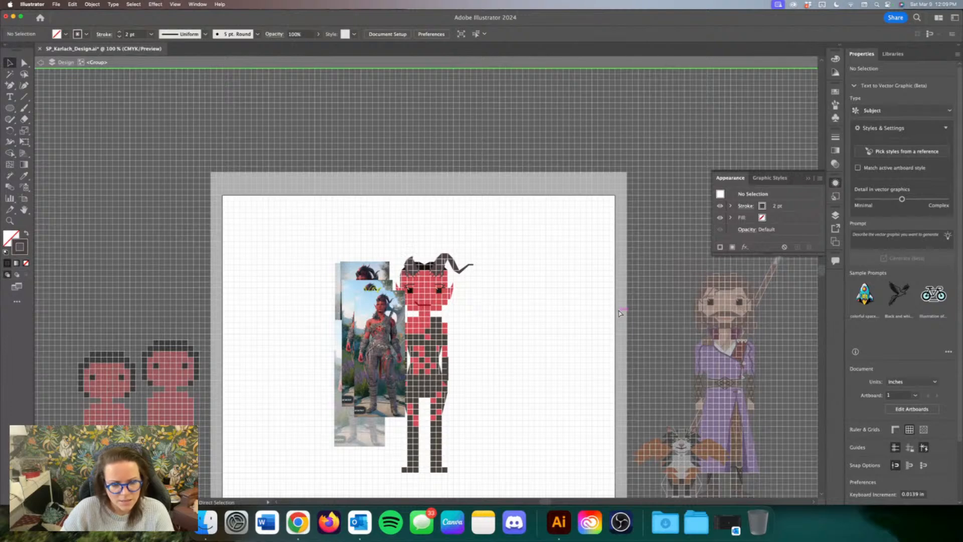
key("super+plus")
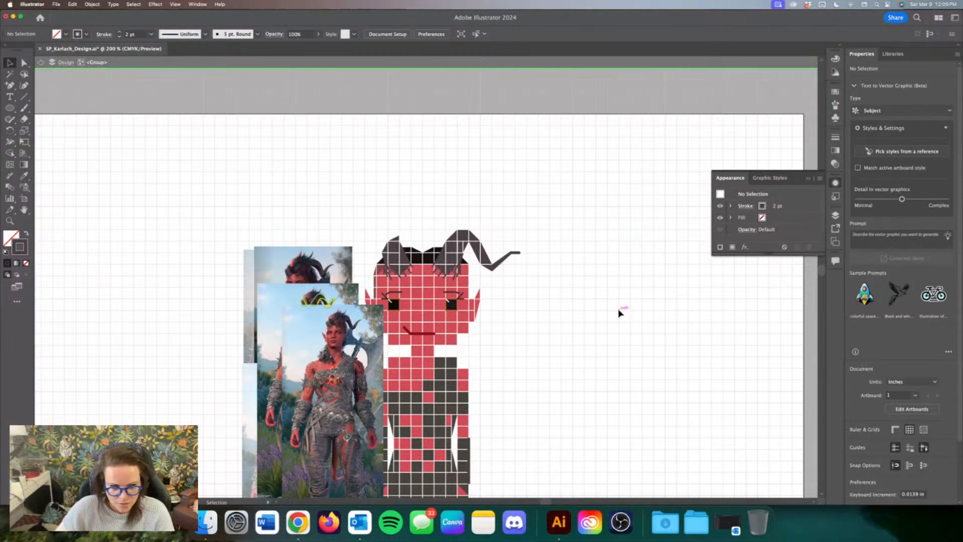
key("super+minus")
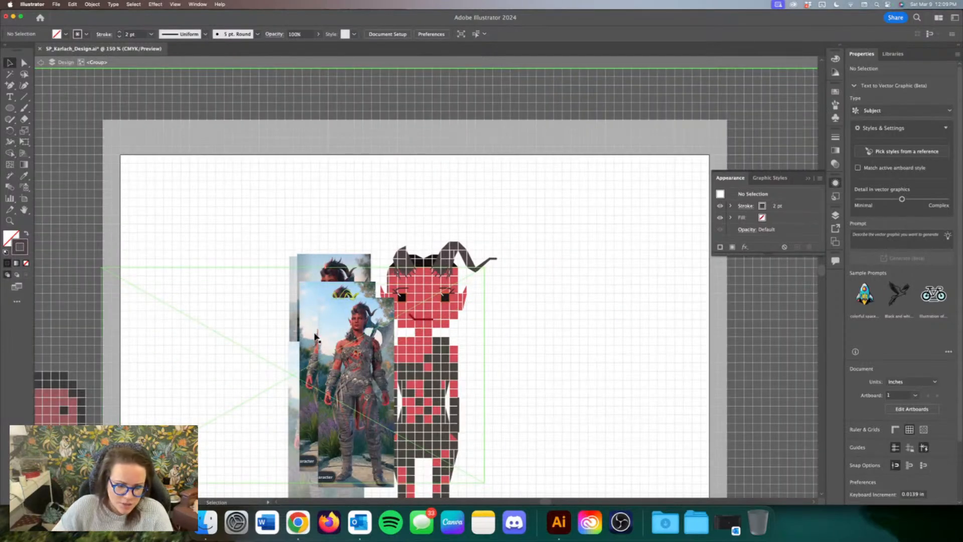
left_click_drag(317, 337, 309, 378)
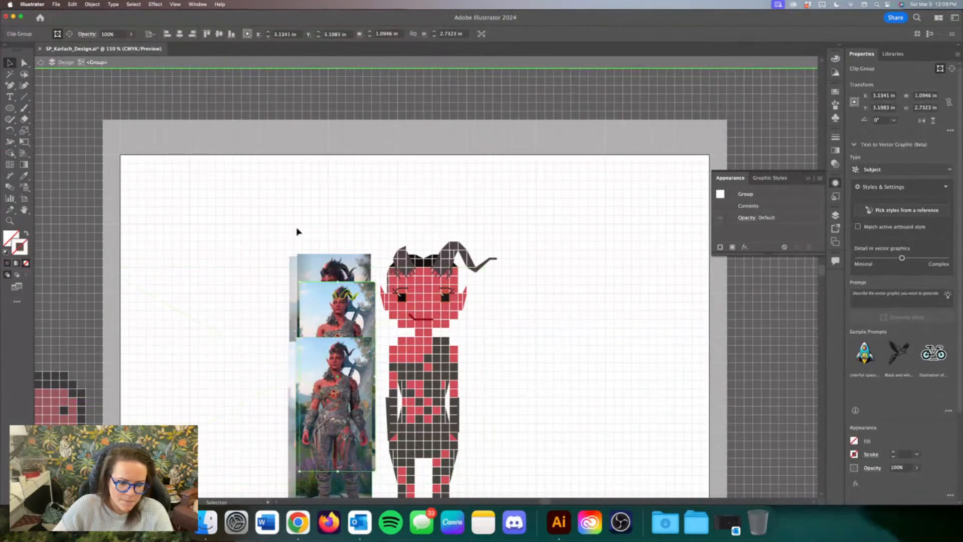
Step: Group the traced reference image with its yellow horn lines and move the group to the left of the other references
left_click(361, 321, "shift")
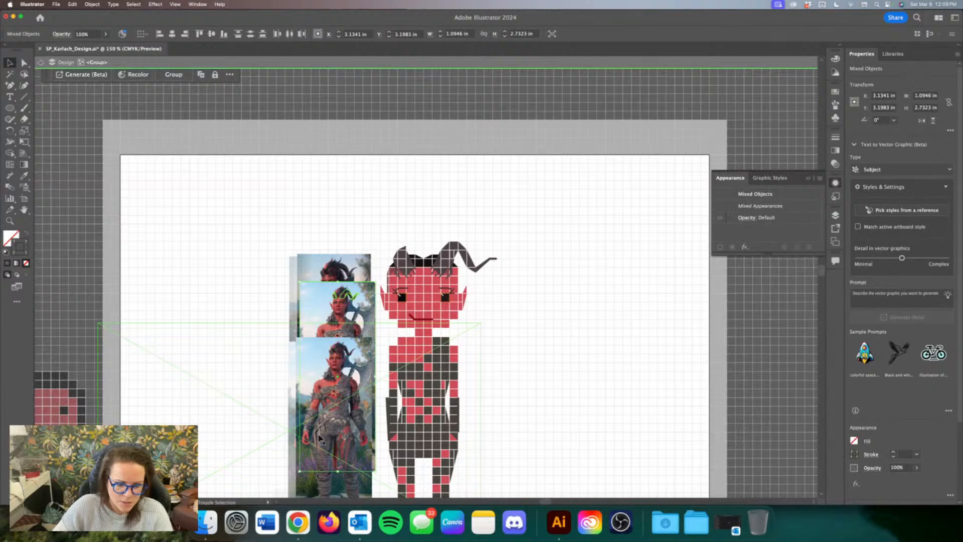
key("super+g")
left_click_drag(319, 327, 231, 270)
Step: Move the character's whole right arm column one cell (0.125 in) outward from the torso
scroll(251, 374, "down", 2)
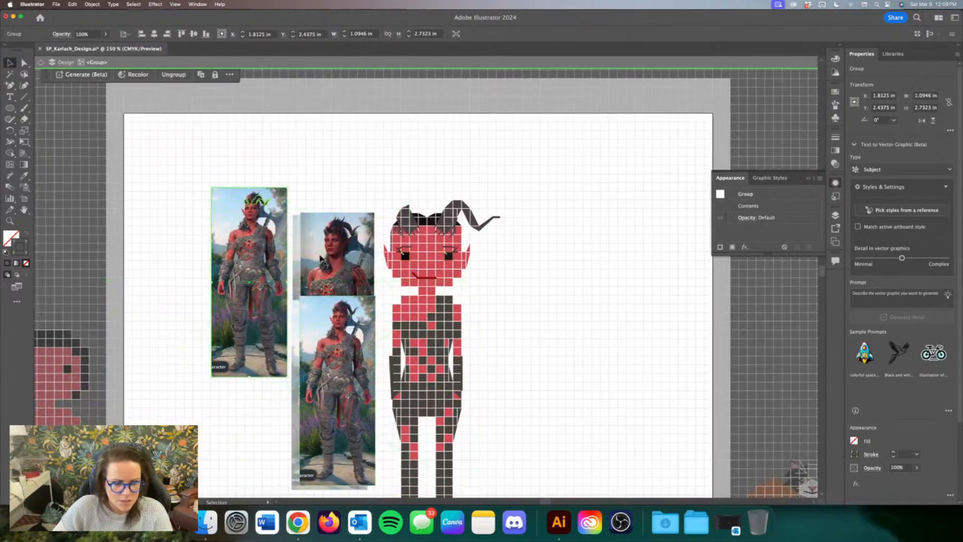
scroll(537, 327, "down", 4)
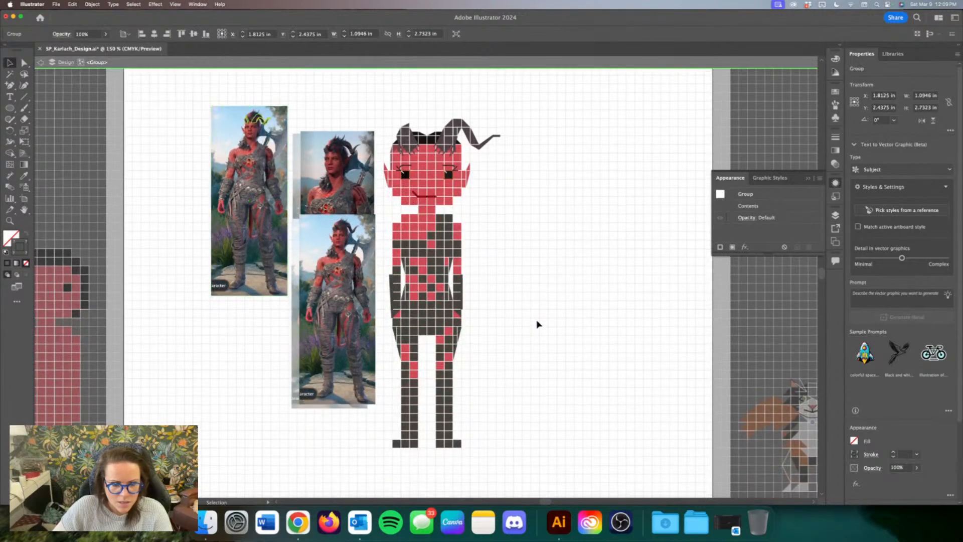
double_click(537, 323)
left_click(439, 257)
double_click(439, 257)
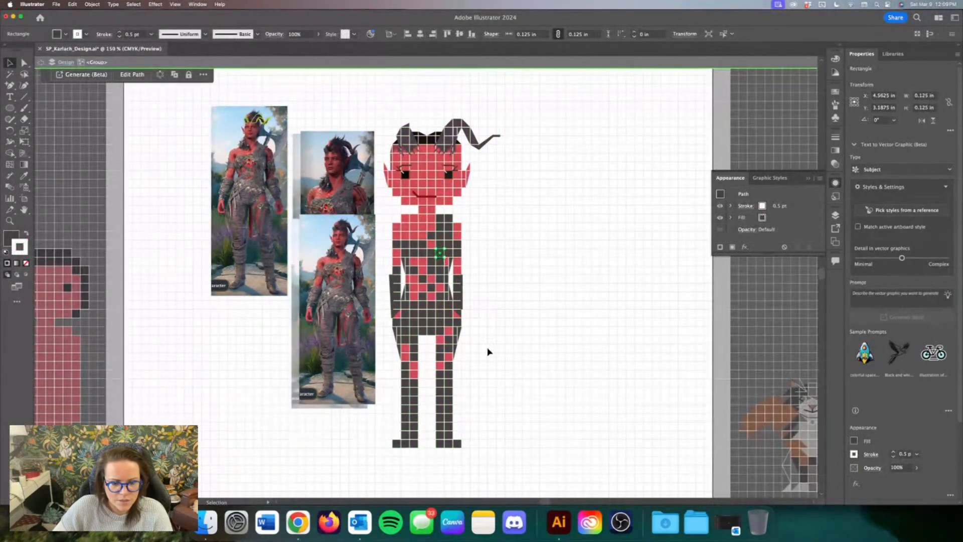
left_click(481, 313)
left_click_drag(455, 229, 458, 229)
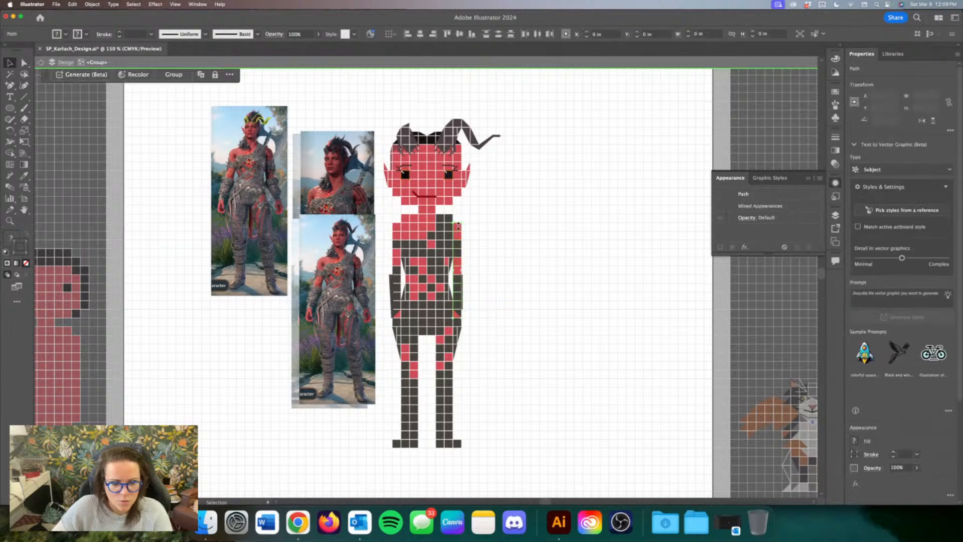
key("Right")
key("shift+Right")
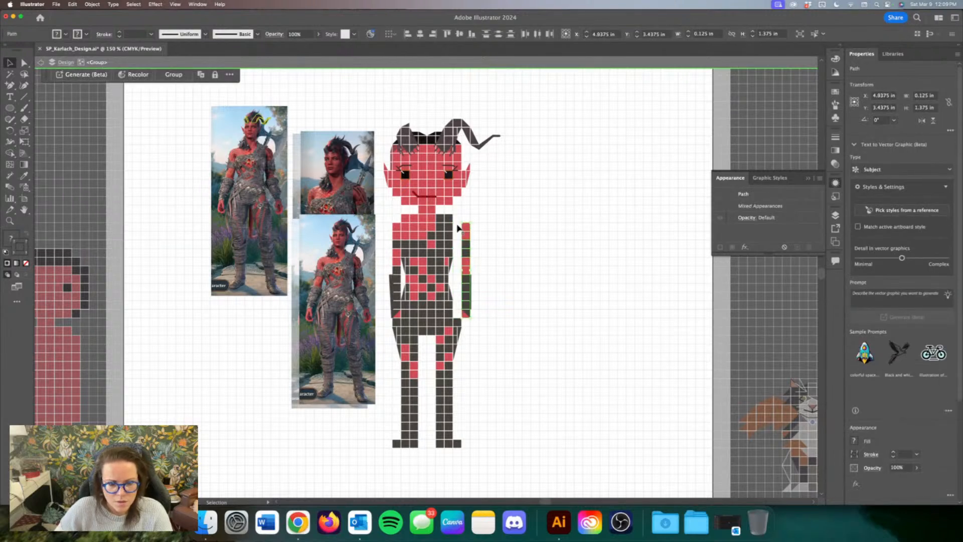
key("shift+Left")
key("shift+Right")
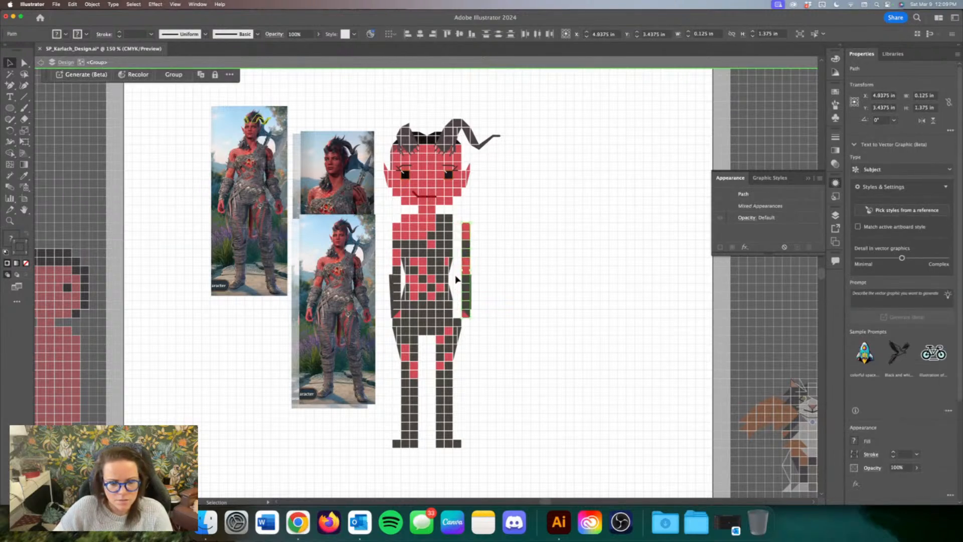
left_click(458, 292)
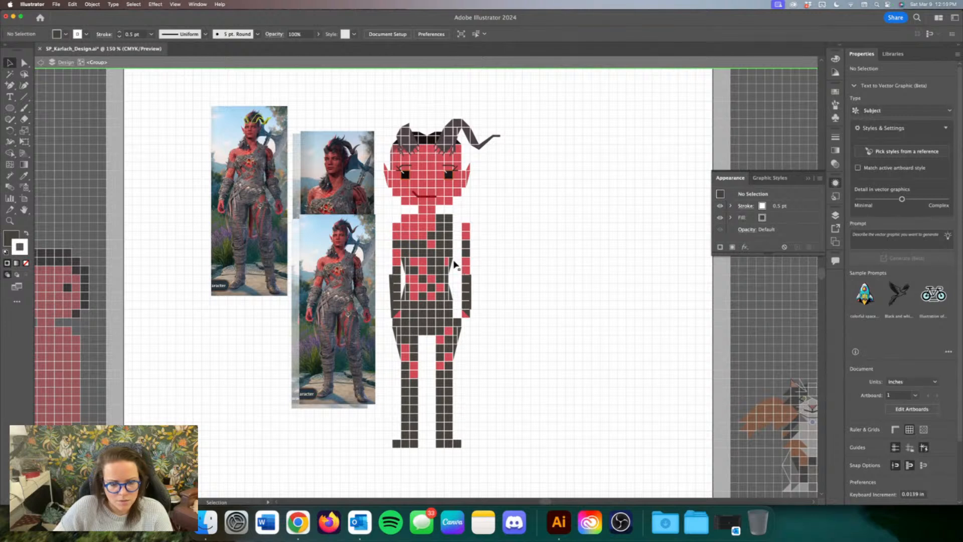
Step: Widen the right side of the waist by stretching its half-cell rectangles to full cells and its edge triangles across the new column
left_click(454, 265)
left_click_drag(453, 266, 415, 287)
key("super+=")
key("super+=")
left_click(472, 267)
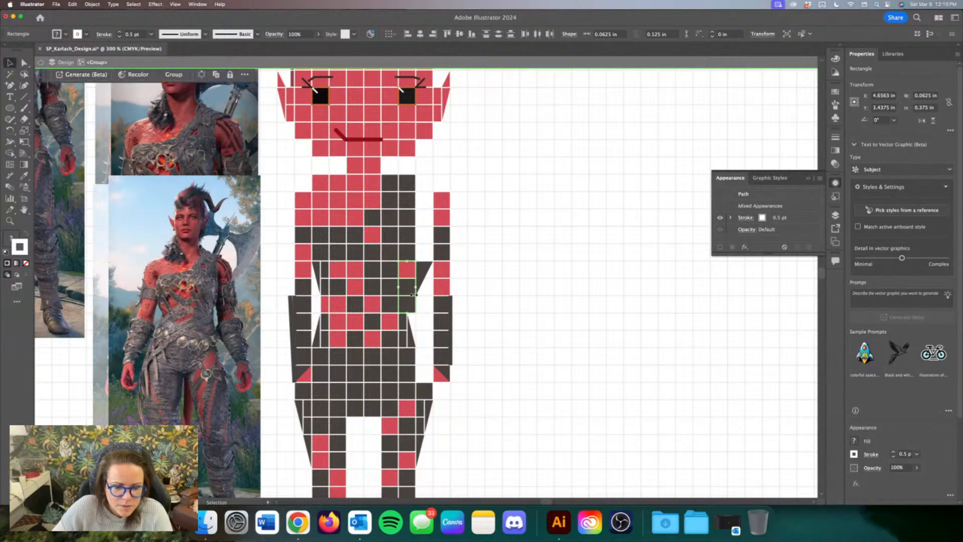
left_click_drag(417, 333, 428, 359)
key("super+z")
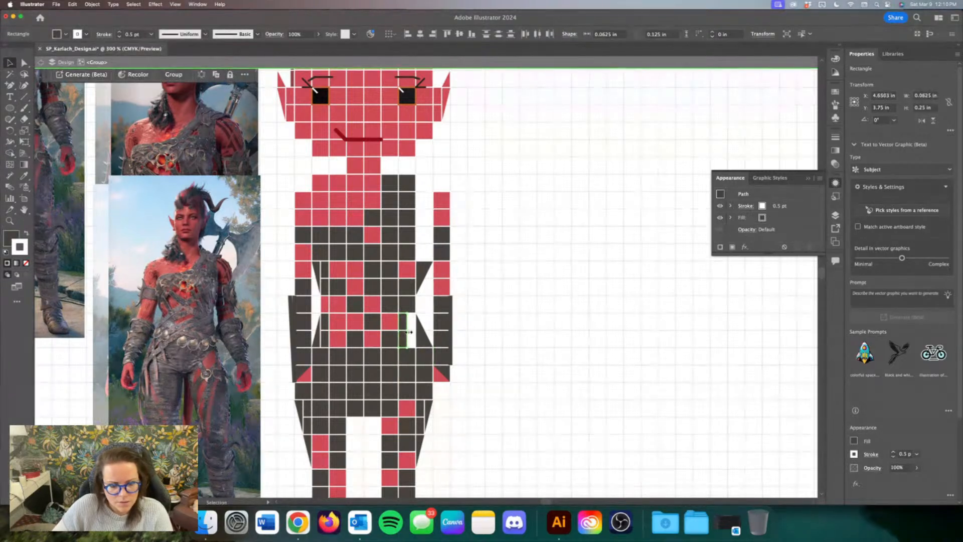
Step: Duplicate the dark chest square one cell right and four cells up to fill the gap between torso and right arm
left_click(408, 249)
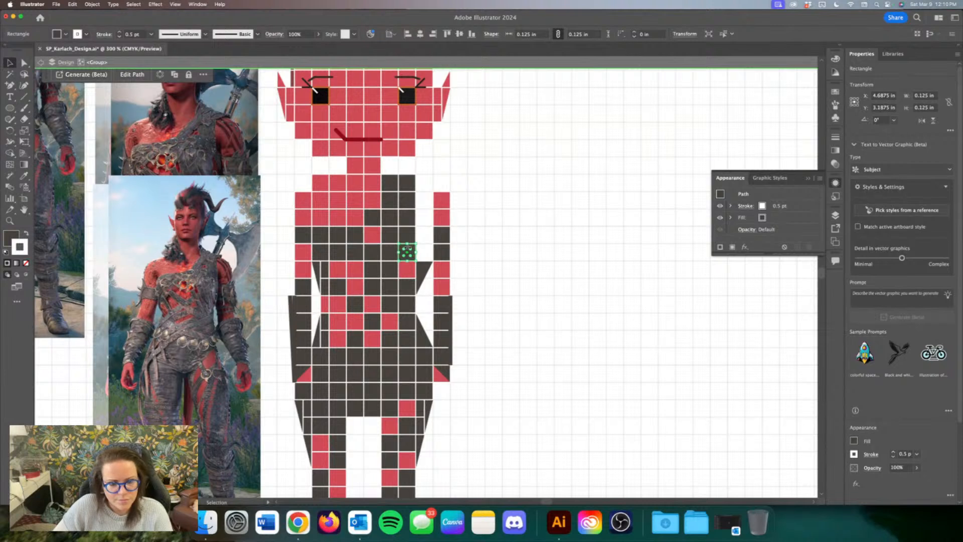
key("Right")
key("Up")
key("Up")
key("Up")
key("Up")
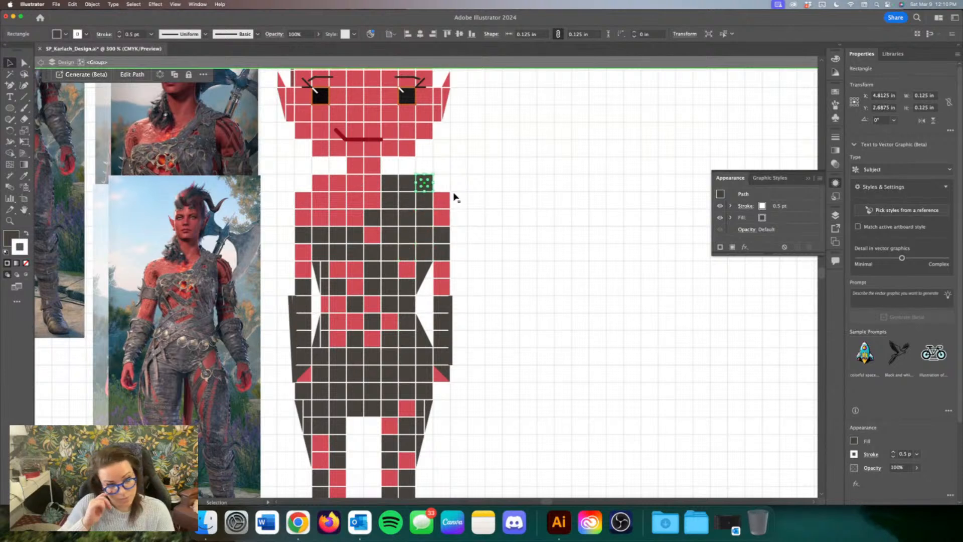
Step: Shift the torso's right edge columns one cell inward and duplicate the right arm column inward to make the arm two cells wide
scroll(461, 211, "down", 2)
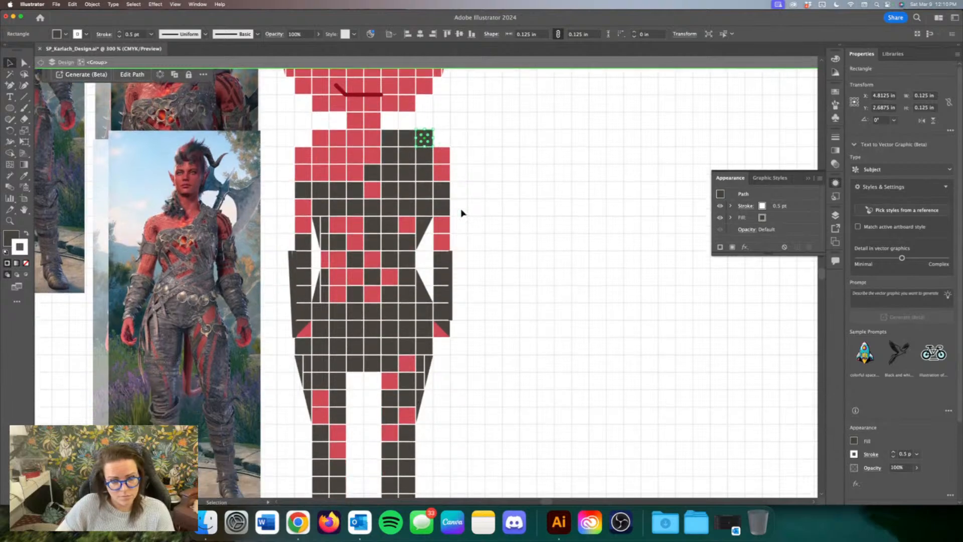
left_click(491, 193)
key("super+minus")
key("super+minus")
key("super+minus")
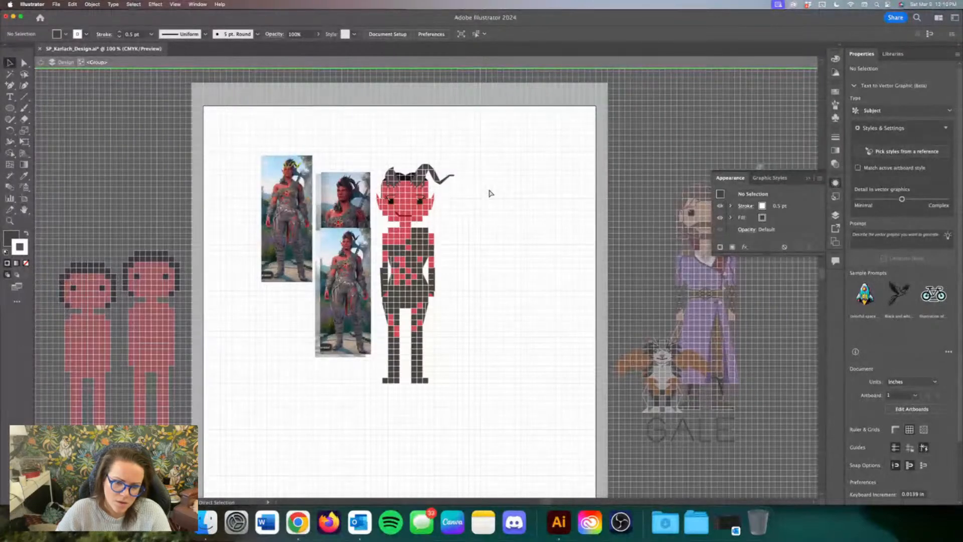
key("super+equal")
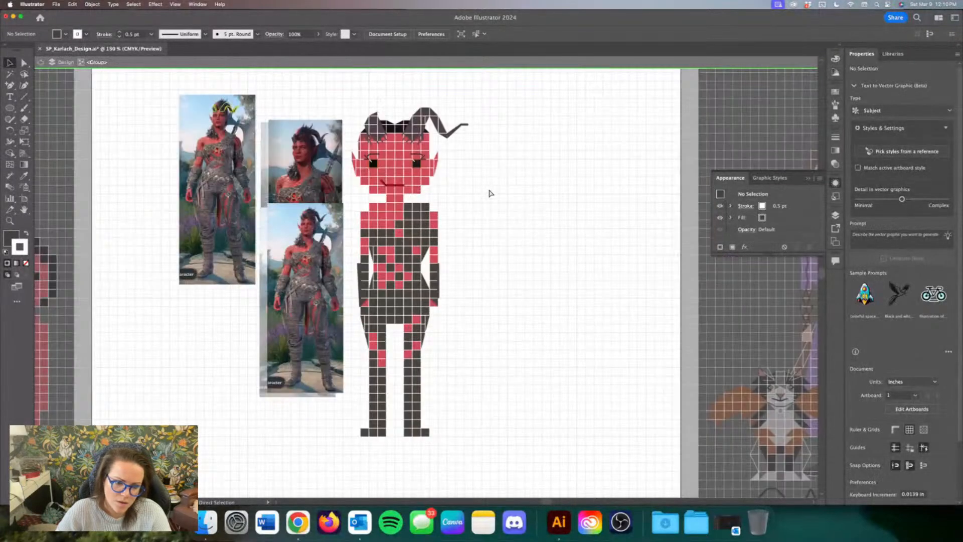
key("super+equal")
left_click(425, 196)
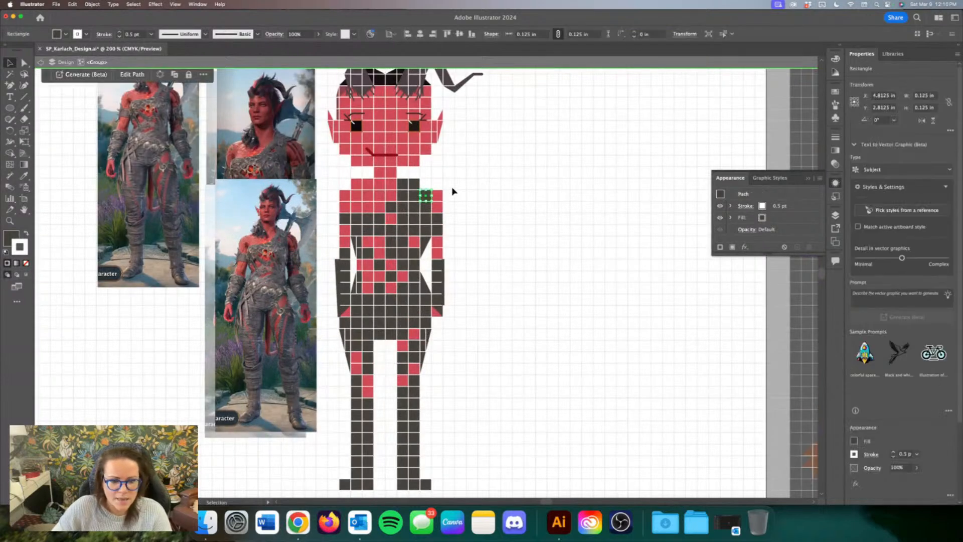
left_click(419, 322)
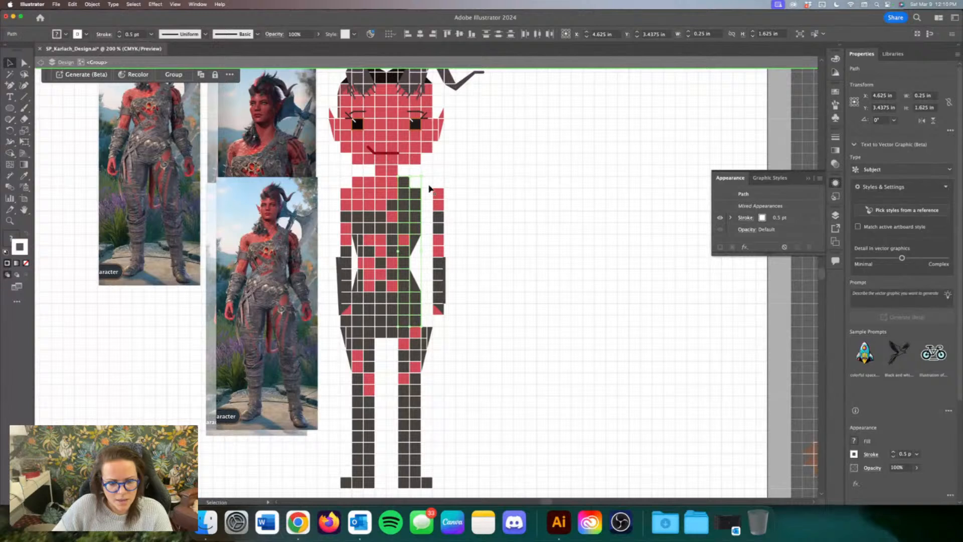
left_click(437, 318)
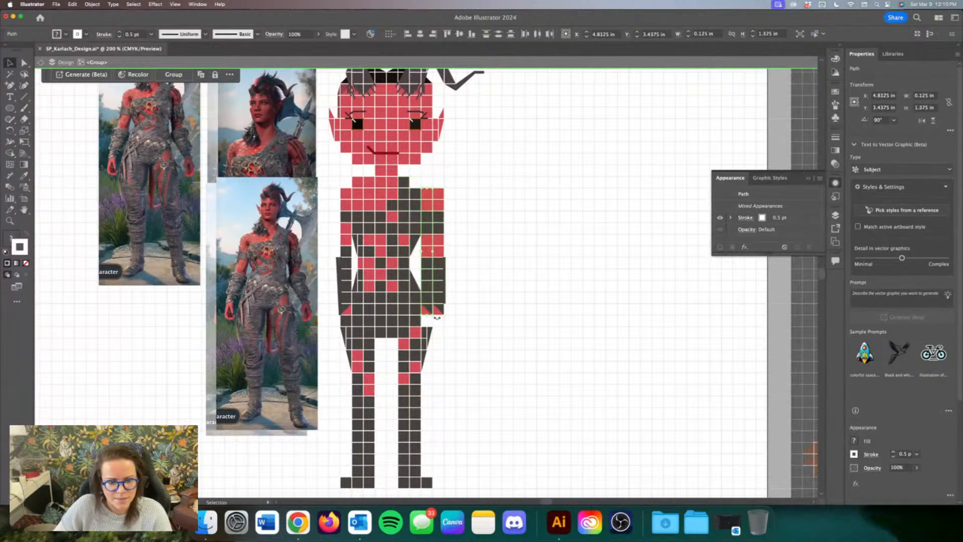
left_click(503, 290)
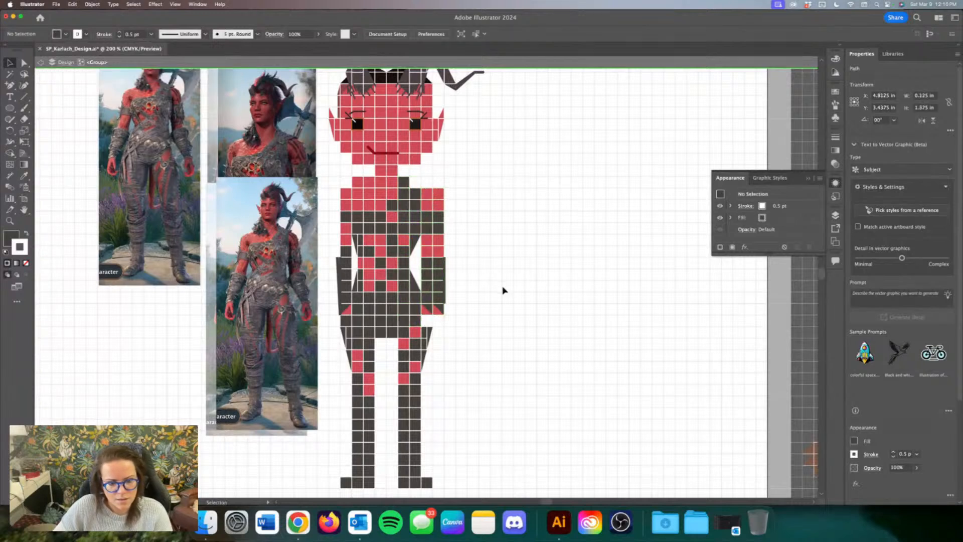
Step: Duplicate a red square onto the top of the right shoulder and delete the forearm's inner column of cells
left_click(429, 196)
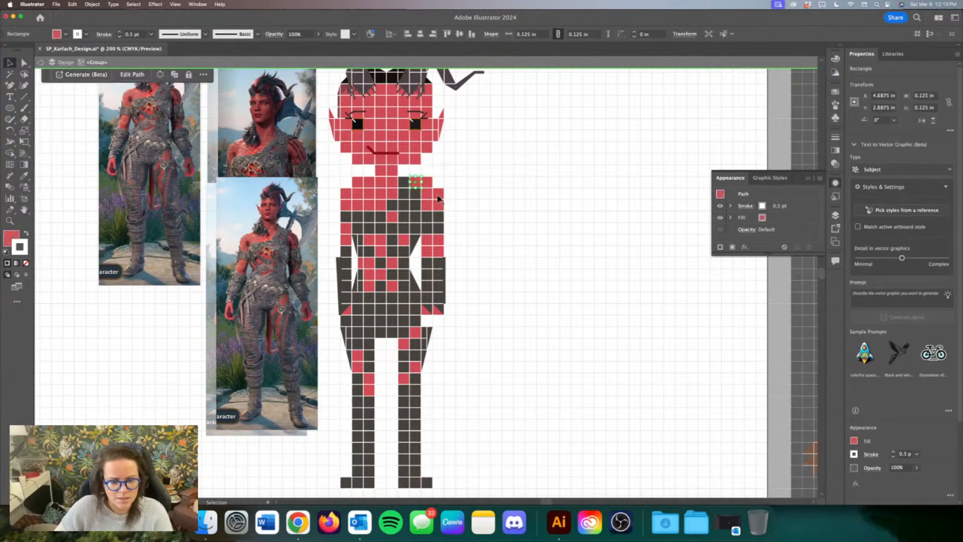
left_click(473, 211)
scroll(577, 273, "right", 15)
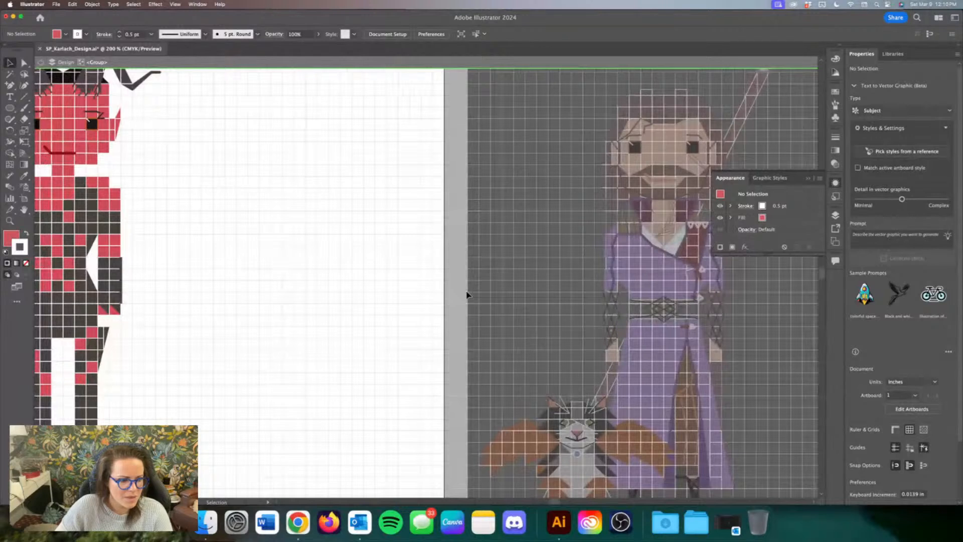
left_click(101, 268)
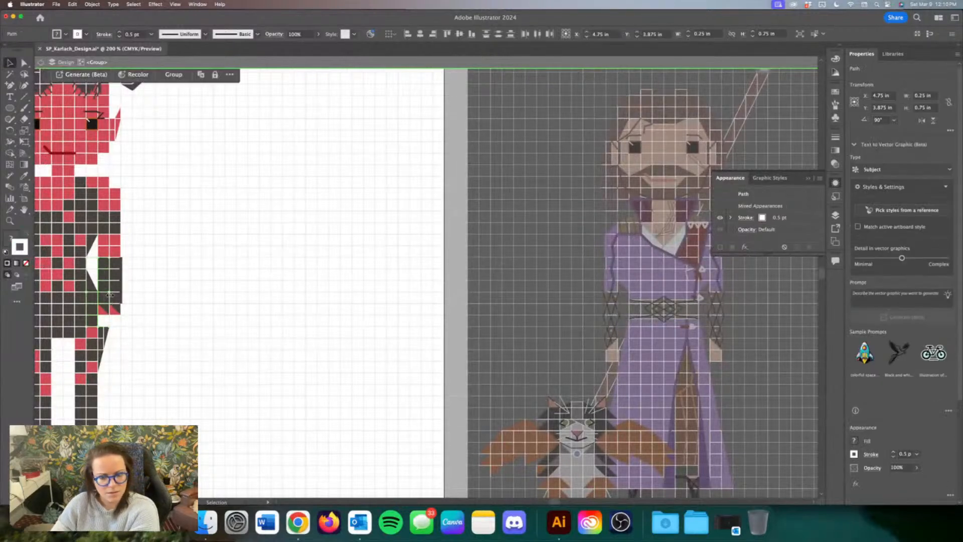
key("Delete")
Step: Undo the two-cell-wide right arm, restoring the one-cell arm beside the torso's filled dark chest column
scroll(139, 295, "left", 5)
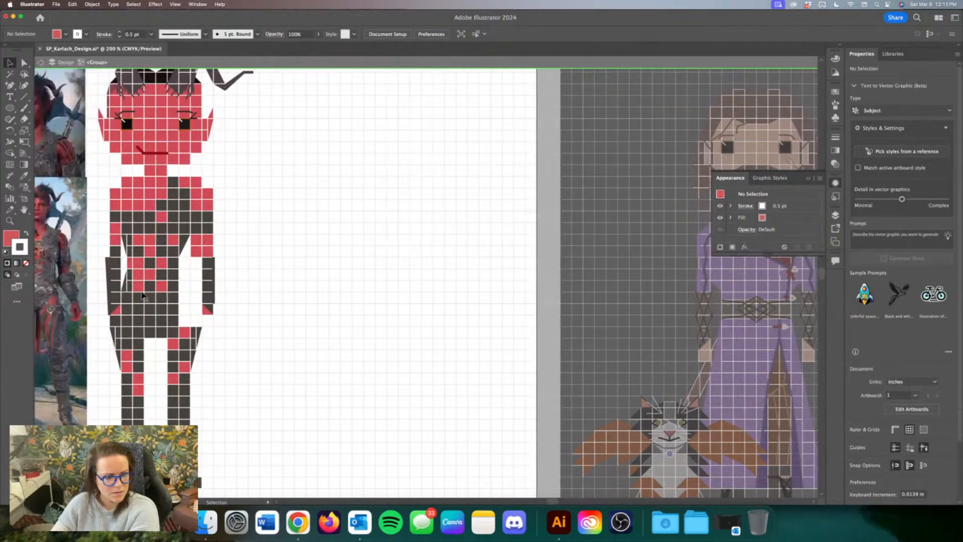
scroll(142, 295, "left", 7)
key("super+z")
key("super+z")
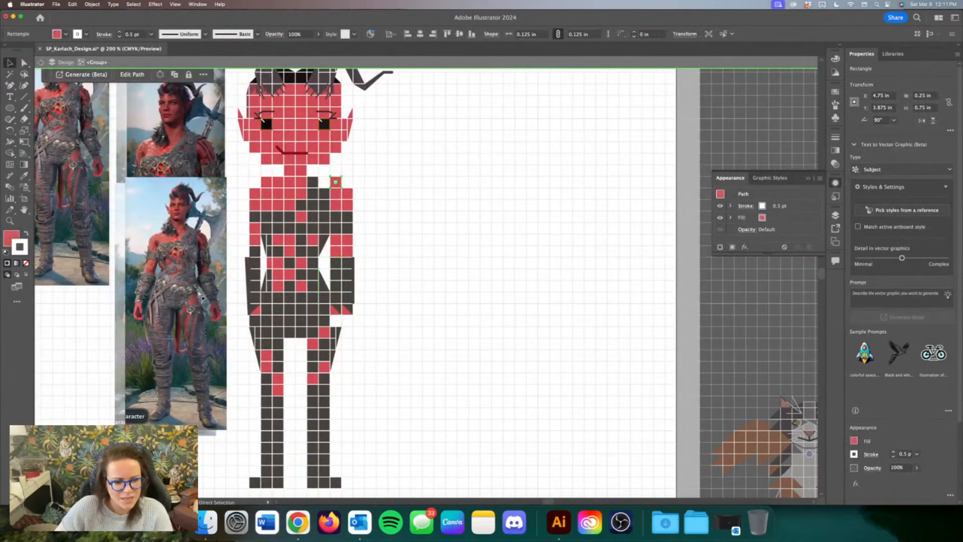
key("super+z")
key("super+z")
scroll(485, 304, "left", 4)
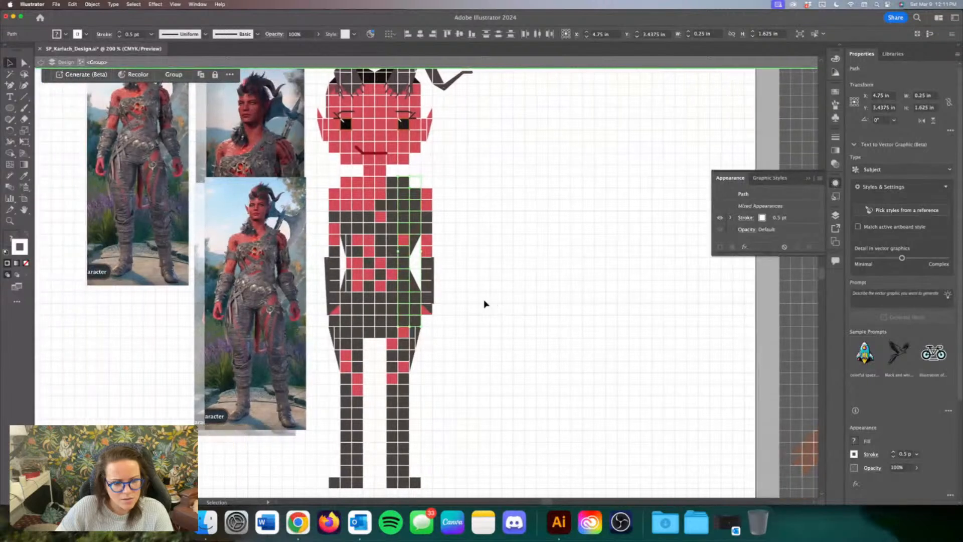
key("super+z")
key("super+z")
key("super+z")
key("super+z")
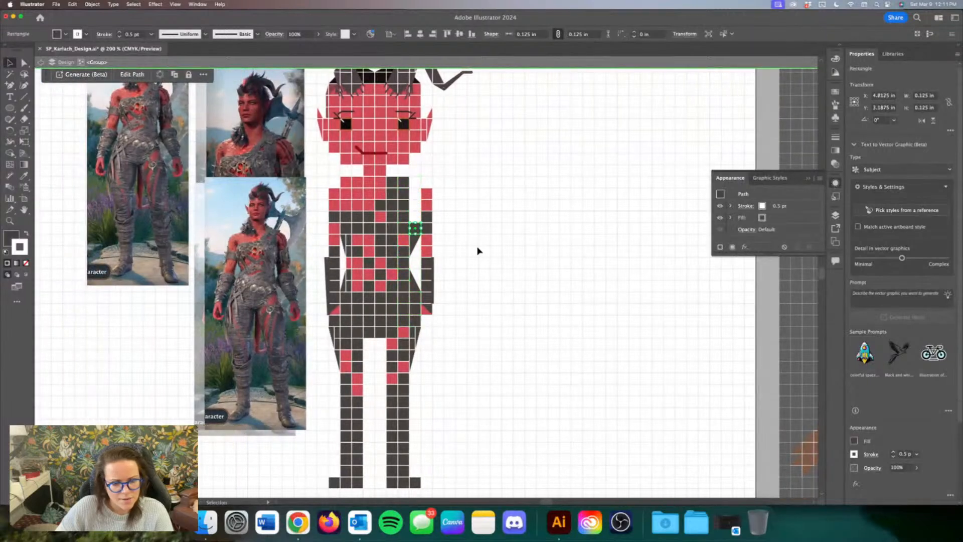
left_click(477, 248)
key("super+z")
key("super+z")
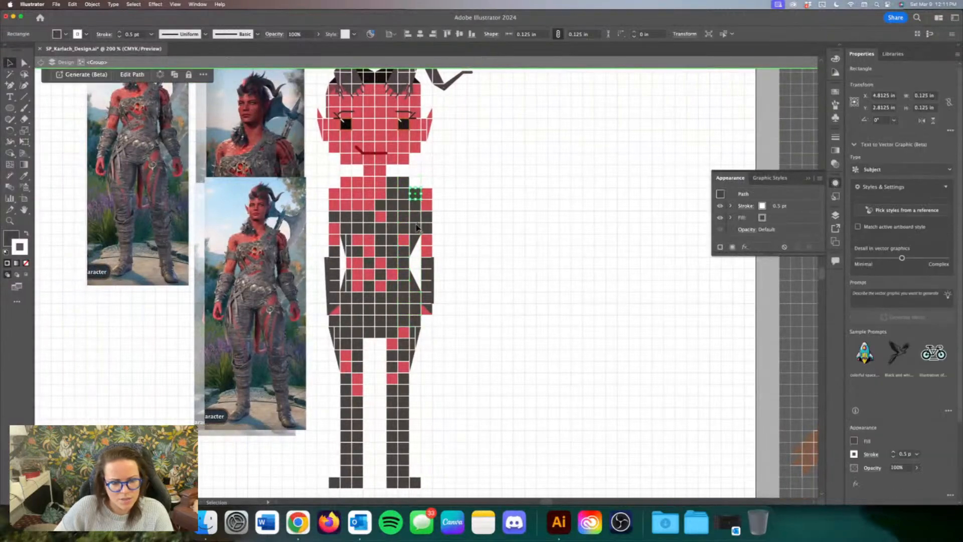
key("super+z")
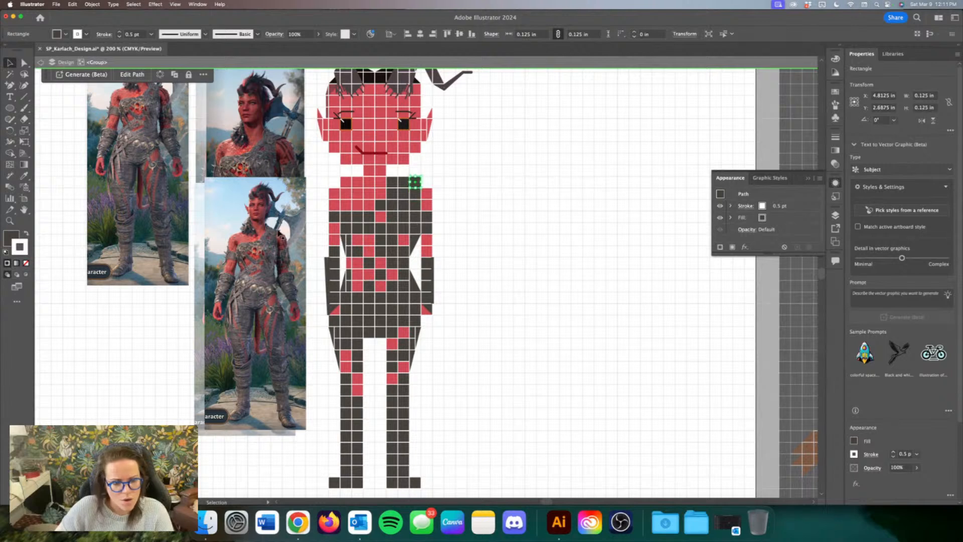
Step: Move the character's whole left arm column one cell outward from the torso
left_click(297, 208)
left_click(336, 312)
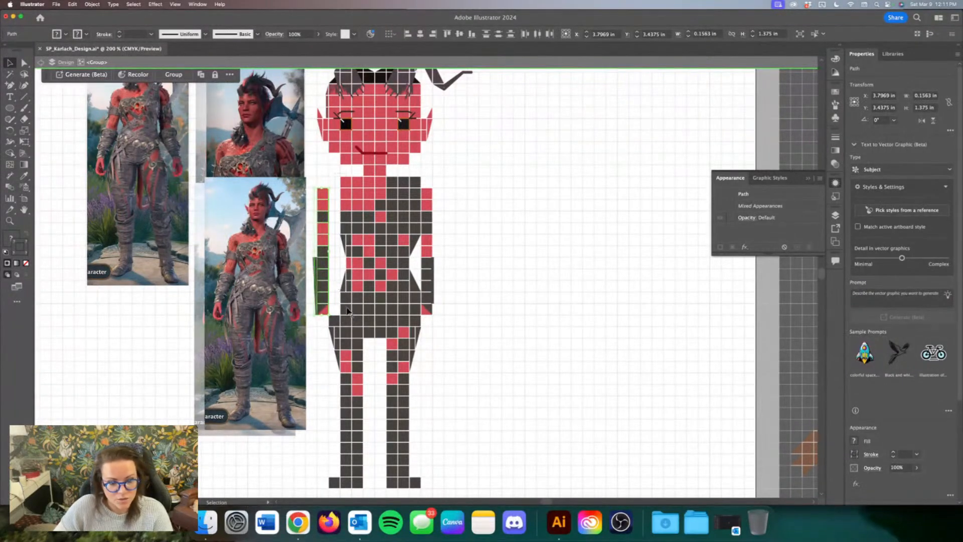
left_click(350, 311)
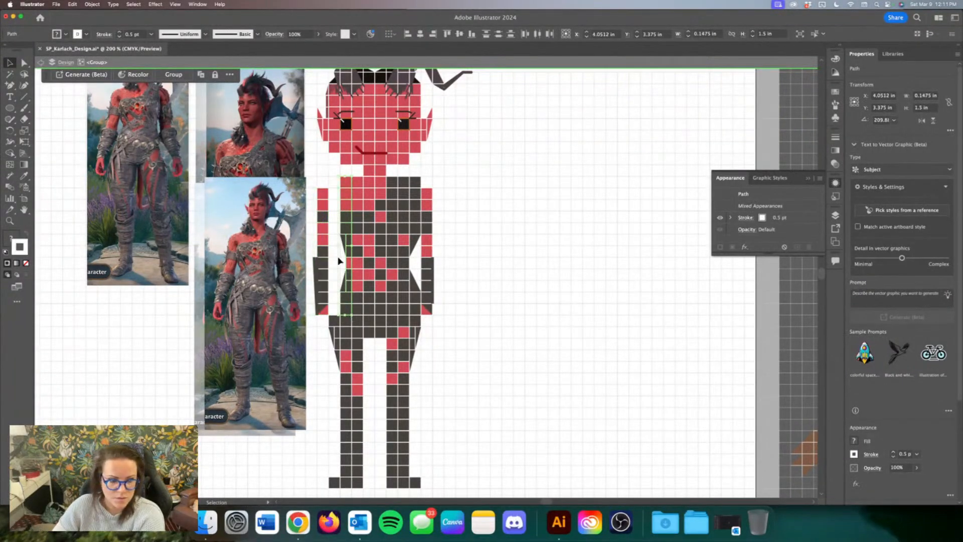
Step: Widen the left side of the waist by moving its edge triangles outward, extending the hip squares and stretching the half-cell rectangles
left_click(333, 233)
left_click(341, 242)
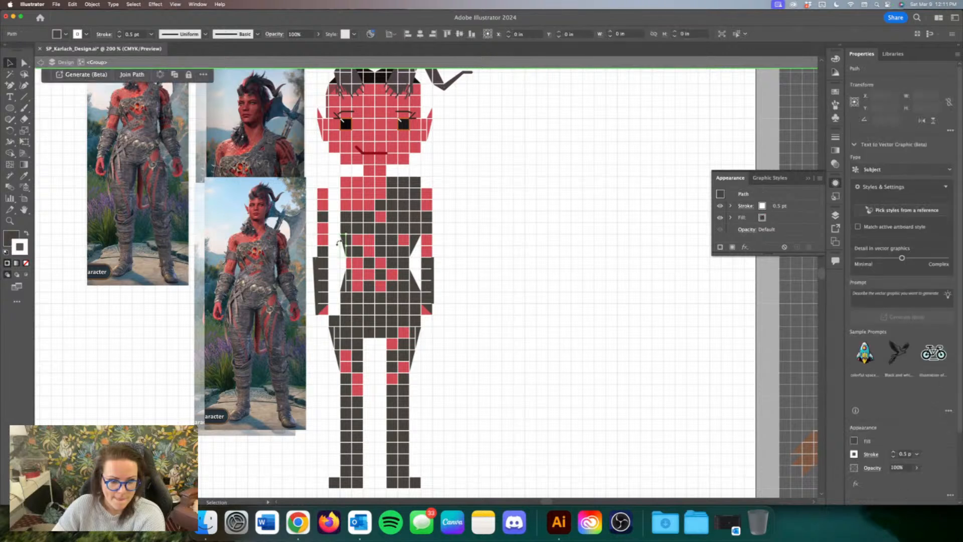
left_click_drag(336, 245, 343, 308)
key("Left")
key("Right")
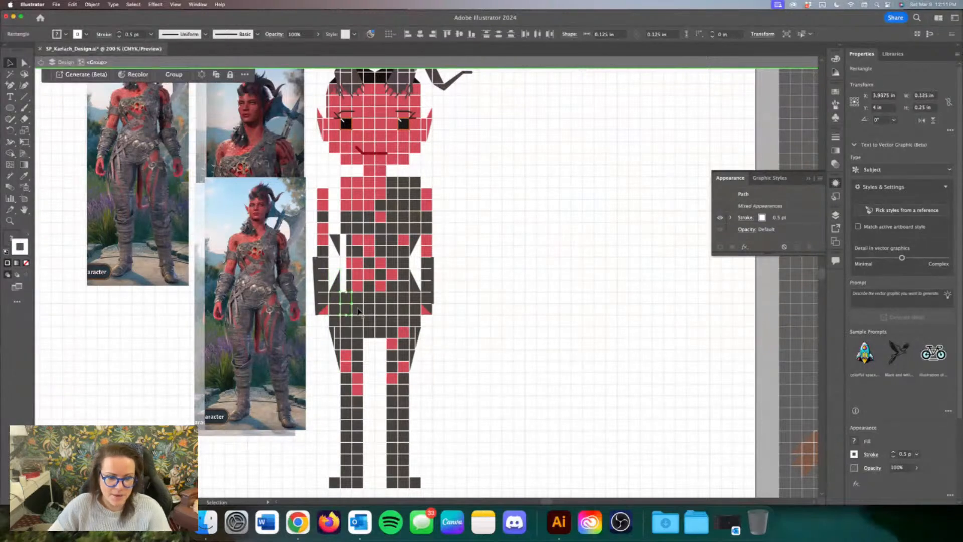
left_click(350, 244)
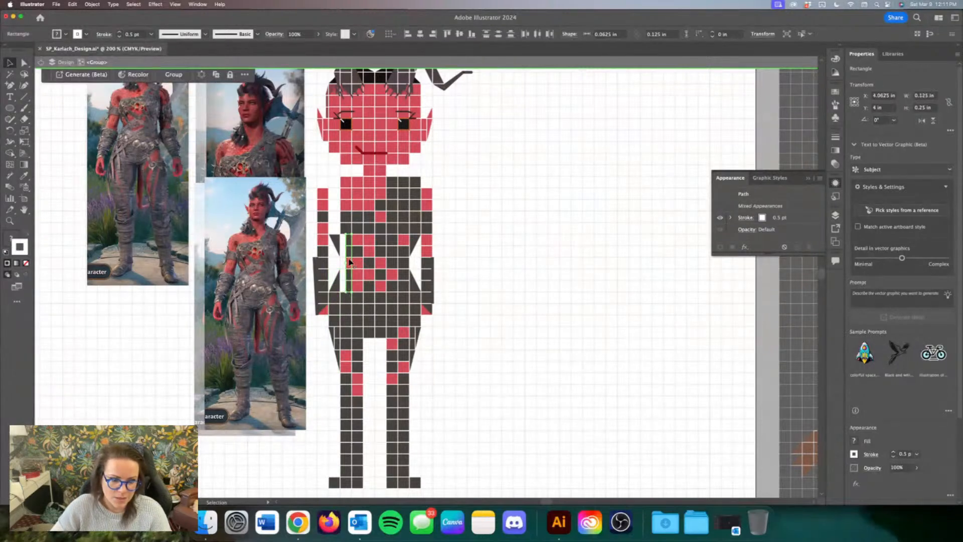
Step: Duplicate the left chest column one cell outward and one cell up to fill the gap between torso and left arm
left_click(334, 190)
left_click(350, 235)
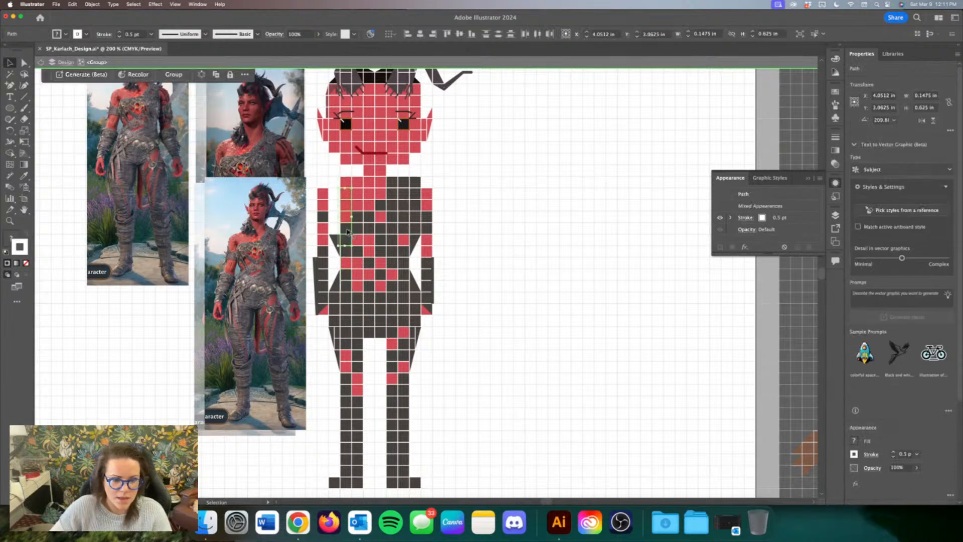
key("Left")
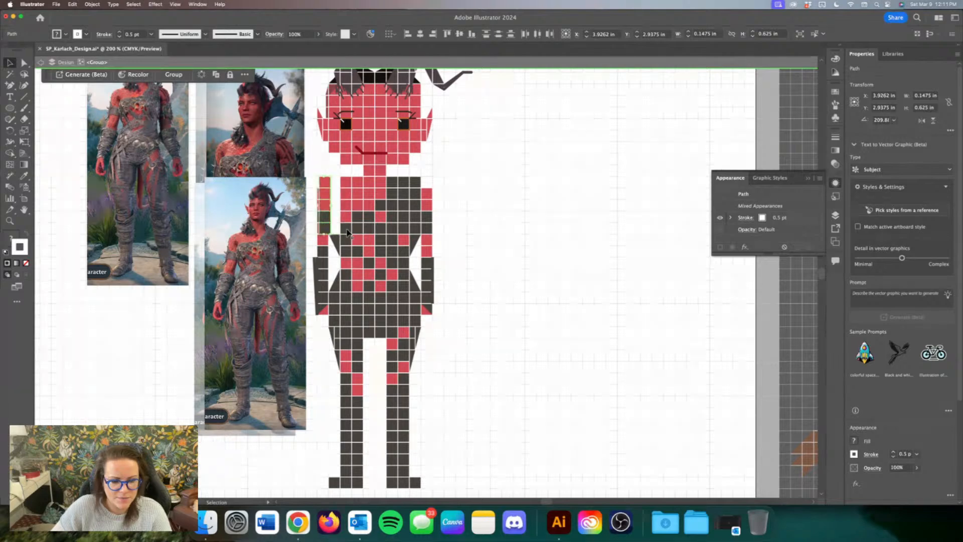
left_click(319, 169)
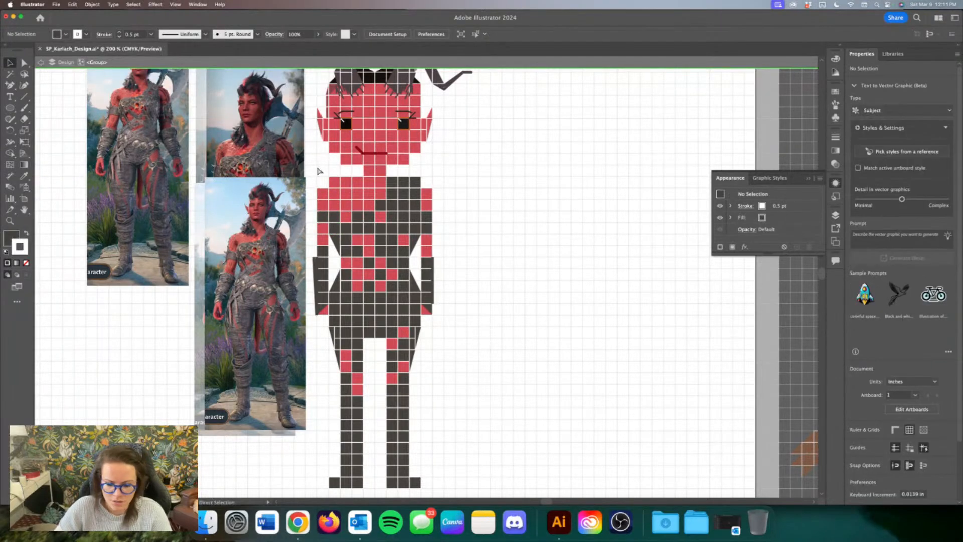
Step: Undo the widening of the left shoulder and waist and the left arm's outward move
key("super+minus")
key("super+minus")
key("super+plus")
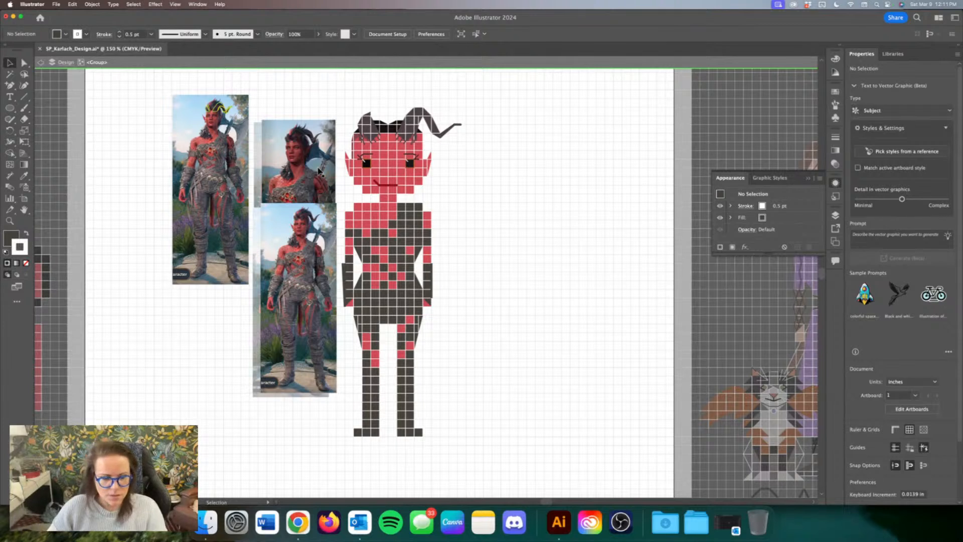
key("super+z")
key("super+z")
key("super+z")
key("super+z")
key("super+z")
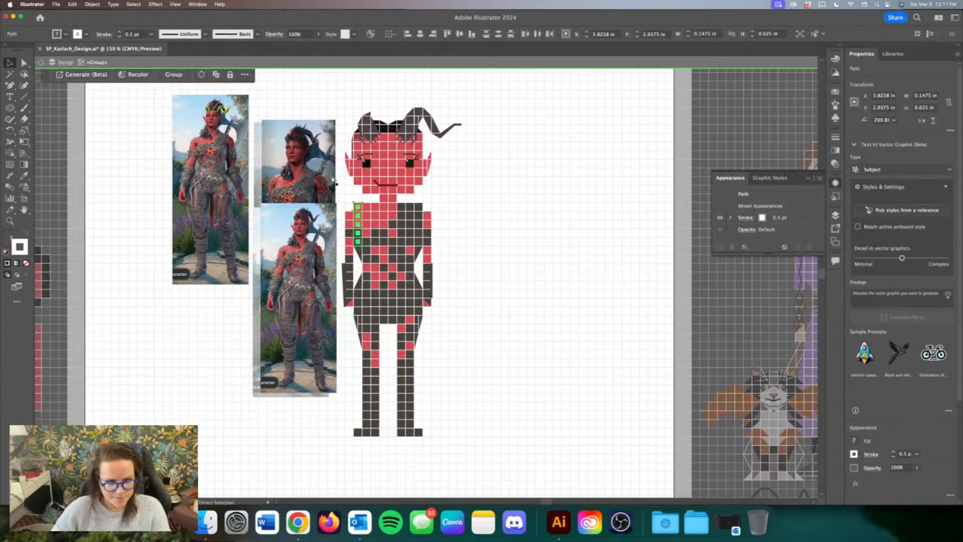
key("super+z")
key("super+z")
key("super+z")
key("super+z")
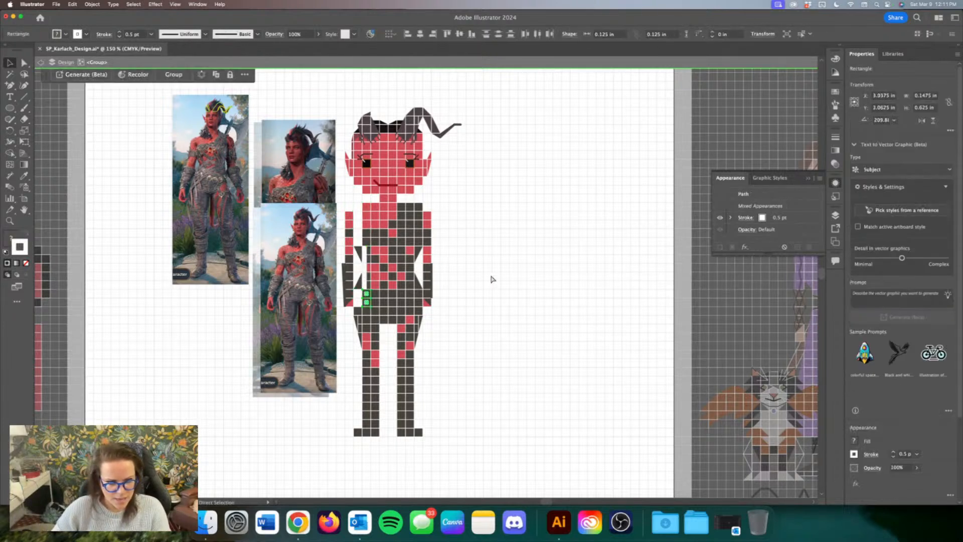
key("super+z")
key("super+z")
key("super+z")
key("super+z")
key("super+z")
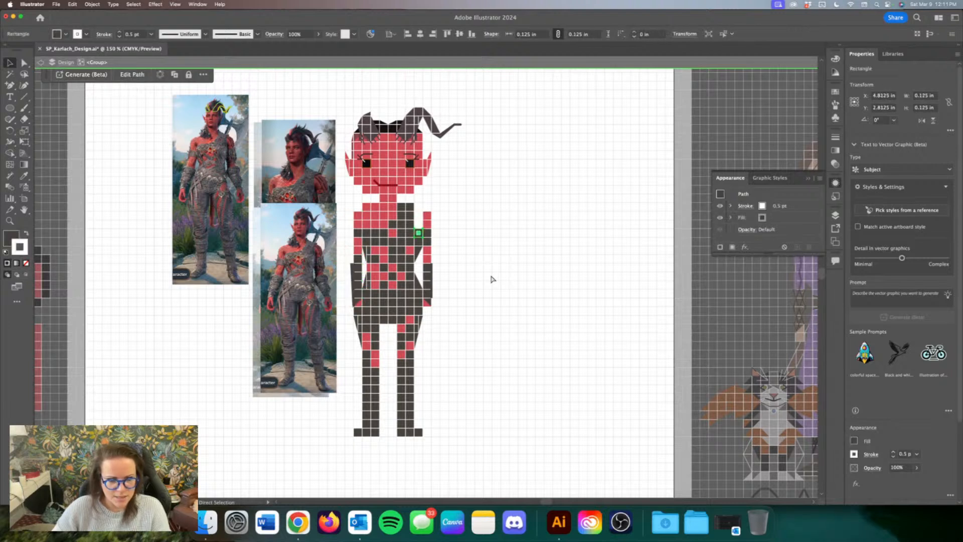
Step: Undo the remaining right-side chest fill, waist widening and outward arm move, then clear the selection
key("super+z")
key("super+z")
key("super+z")
key("super+z")
key("super+z")
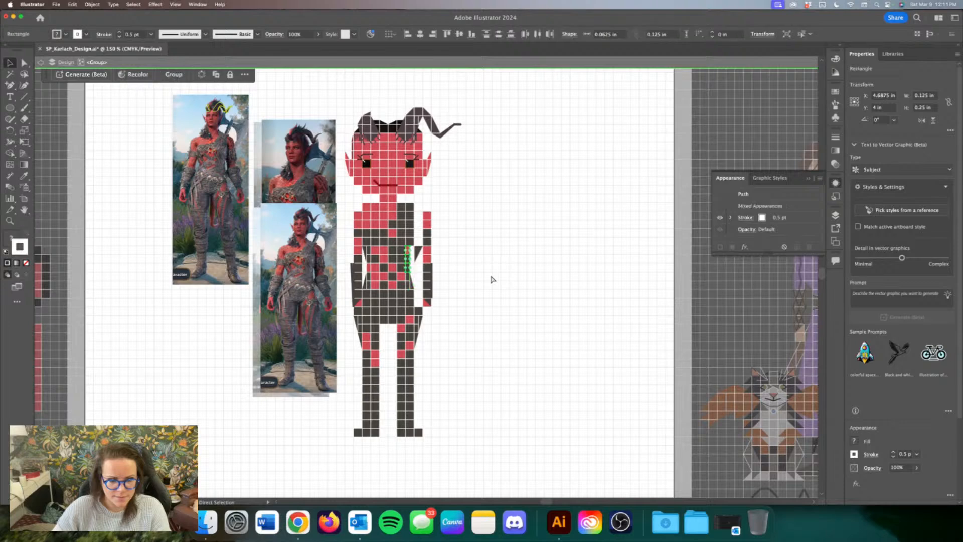
key("super+z")
key("super+z")
key("super+z")
key("super+z")
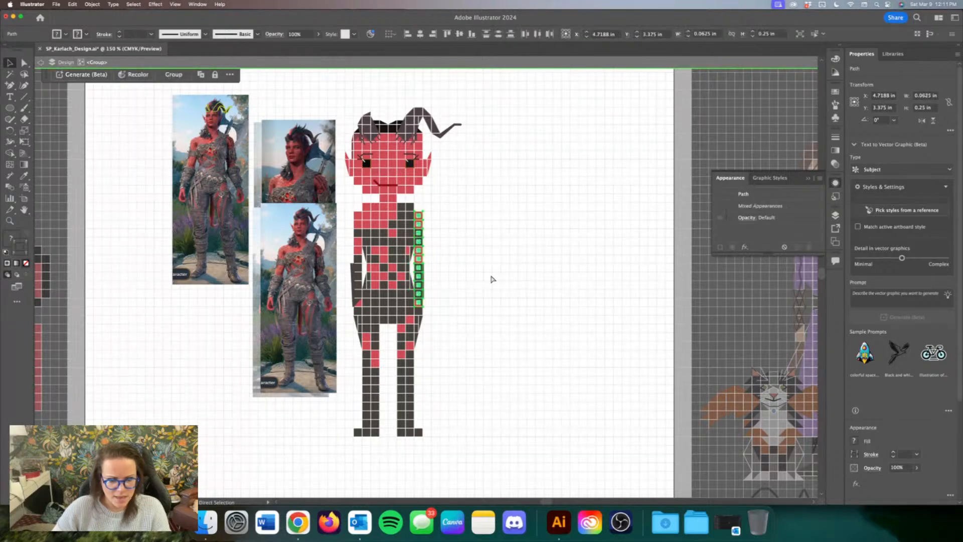
left_click(489, 280)
scroll(489, 280, "up", 2)
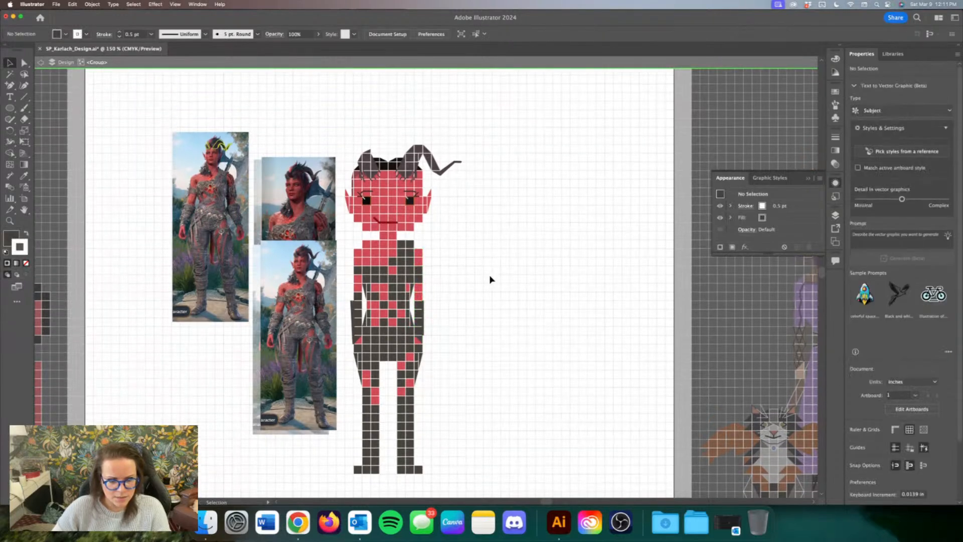
Step: Duplicate a red square to the left shoulder's outer corner and raise the head, horns and neck by one cell
left_click(359, 247)
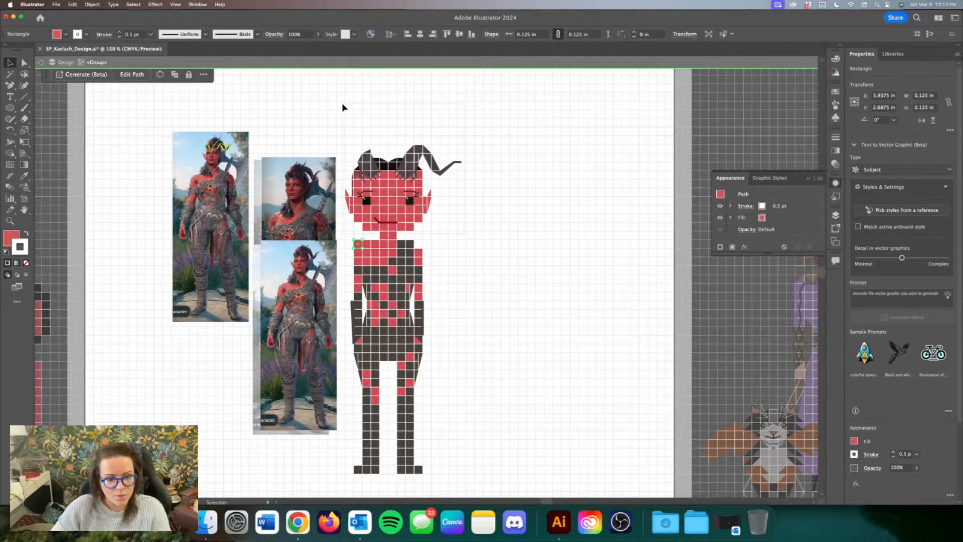
left_click_drag(466, 234, 344, 104)
key("Up")
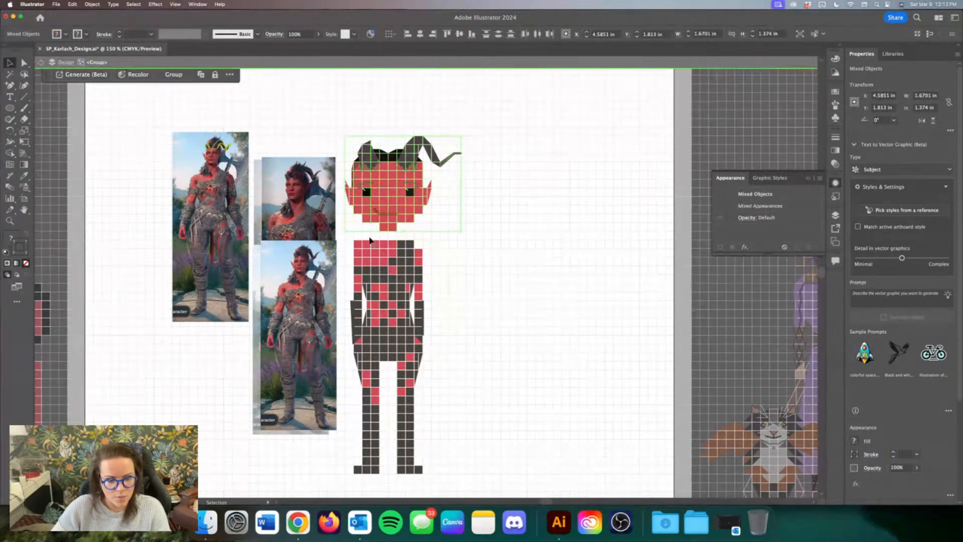
Step: Duplicate the red shoulder square across a new row between the neck and the existing shoulders
left_click(371, 238)
left_click(362, 243)
key("alt+Up")
key("Right")
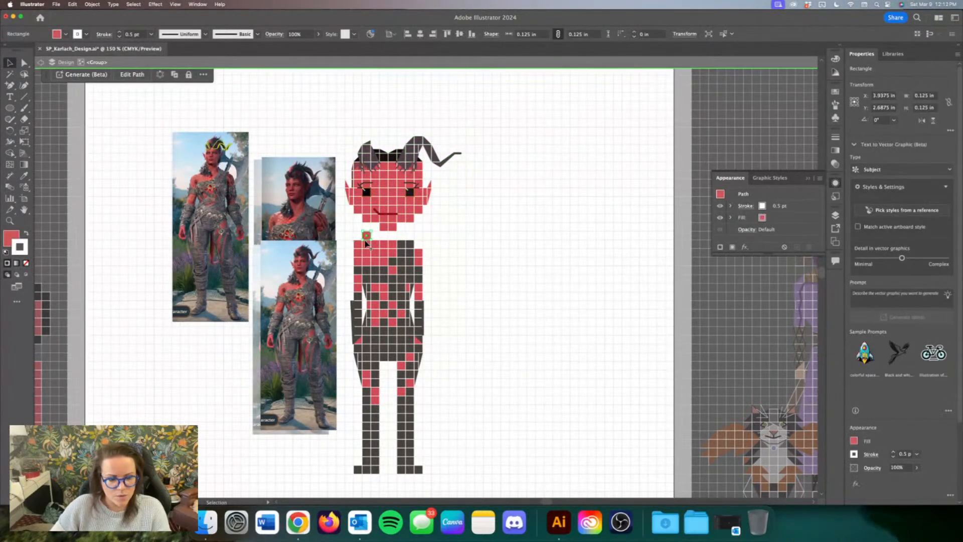
key("alt+Right")
key("alt+Right")
key("alt+Right")
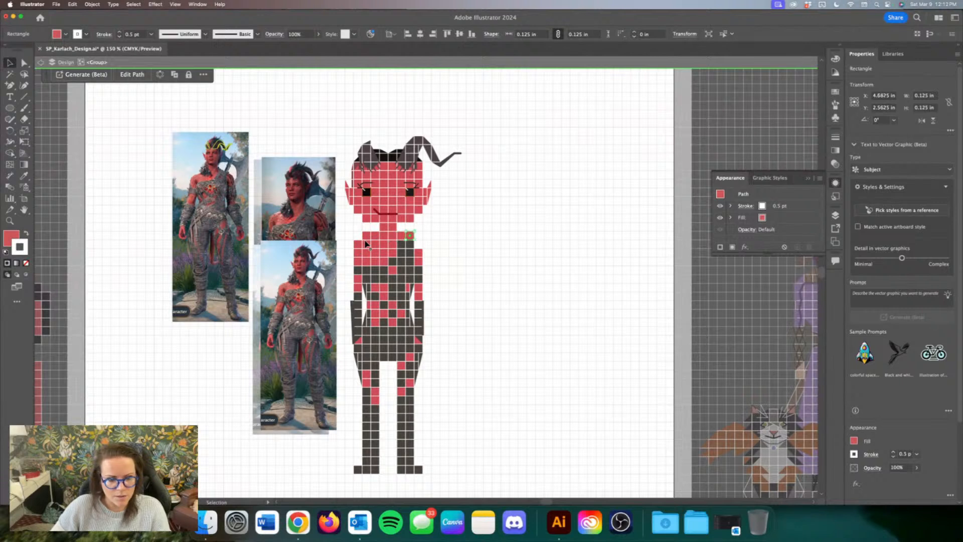
Step: Undo the duplicated red squares across the new row between the neck and the existing shoulders
left_click(562, 279)
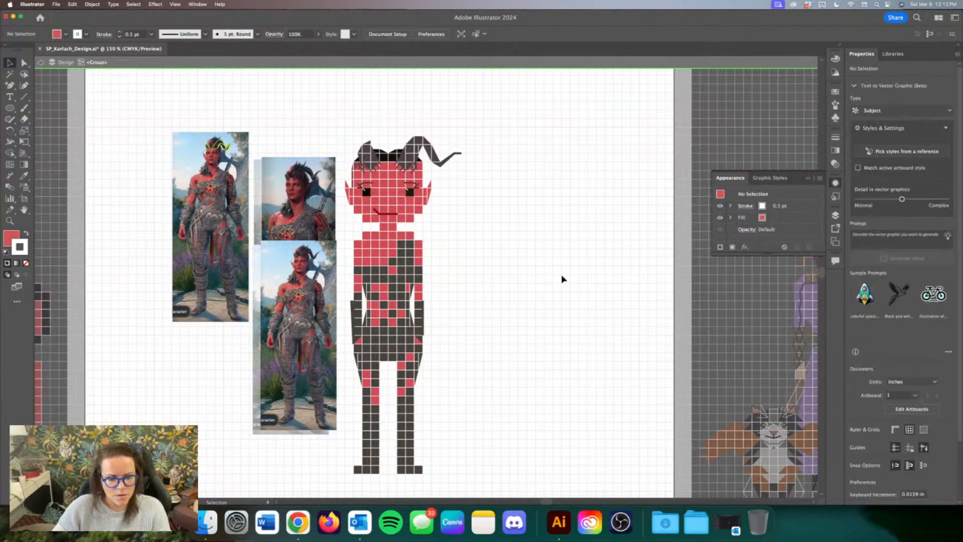
key("super+z")
key("super+z")
key("super+z")
key("super+z")
key("super+z")
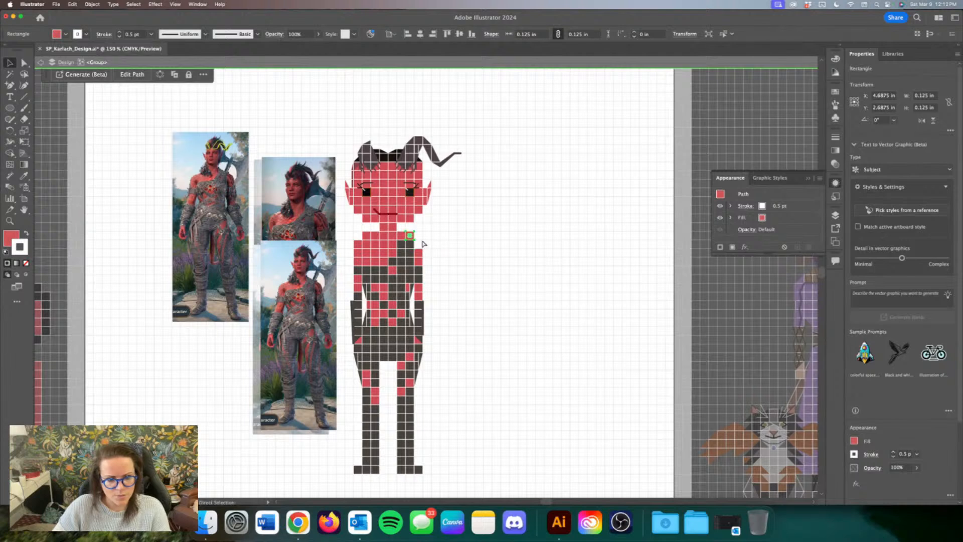
key("super+z")
key("super+z")
left_click_drag(395, 236, 373, 229)
key("alt+Down")
left_click(395, 249)
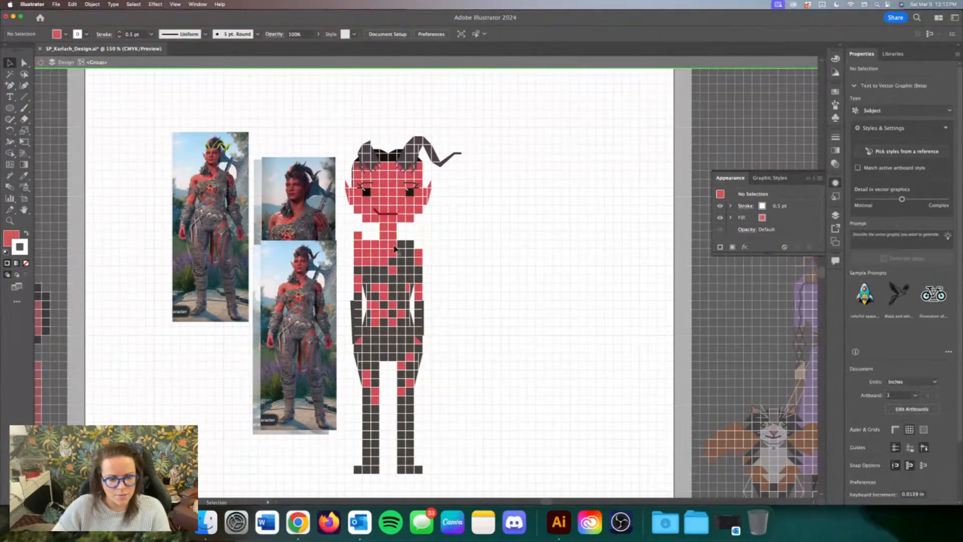
Step: Move the remaining red square down to the left shoulder's outer corner and rebuild the red shoulder row through to the right outer corner
left_click(358, 237)
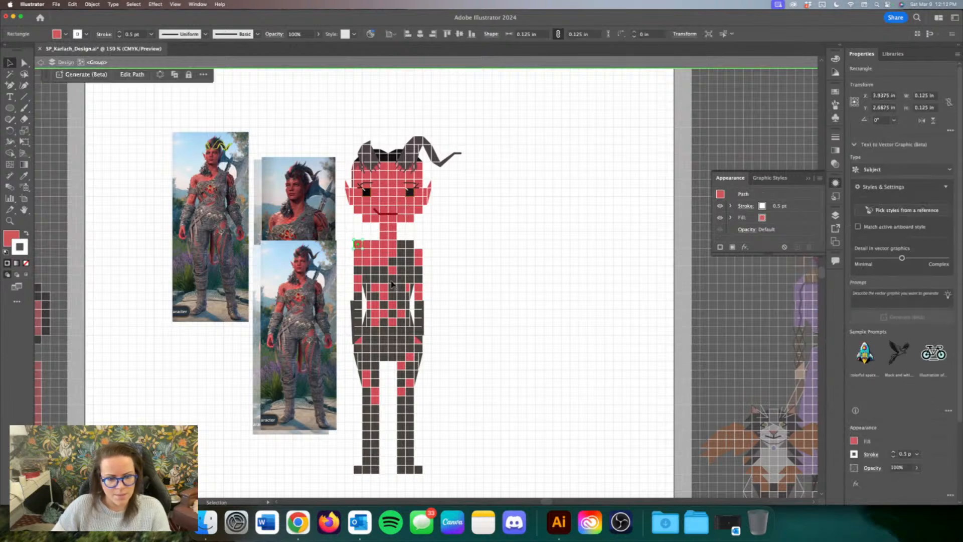
key("Up")
key("Right")
key("Right")
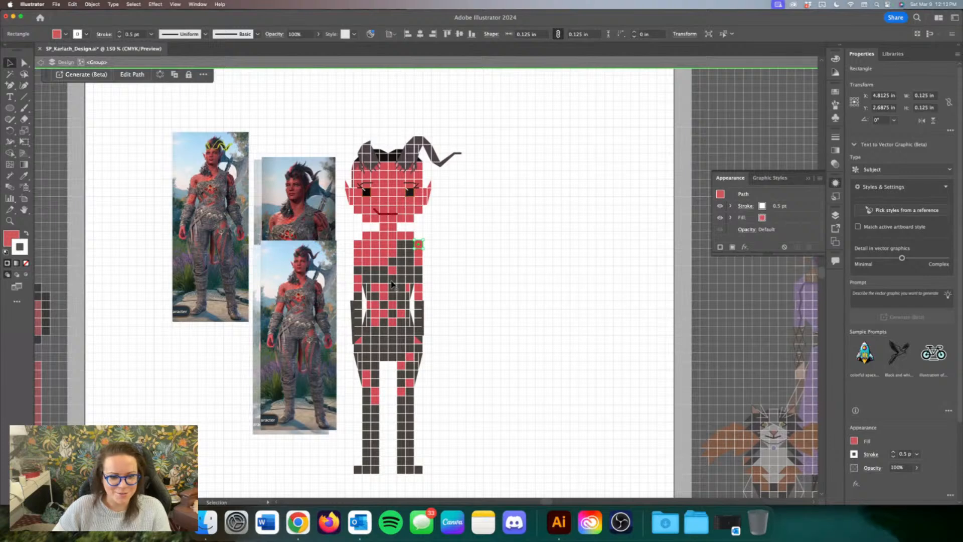
left_click(497, 289)
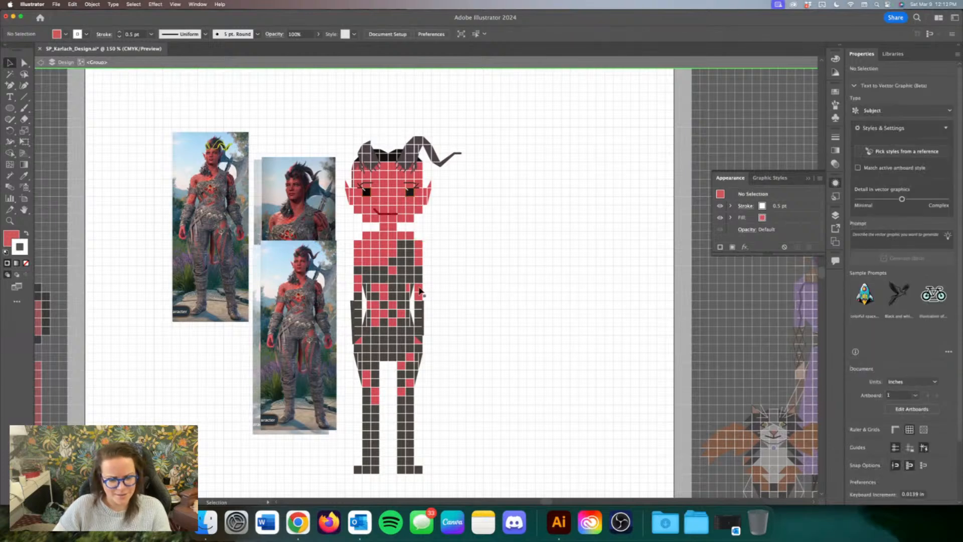
Step: Undo the rebuilt shoulder row and the one-cell raise of the head, horns and neck, then clear the selection
key("super+z")
key("super+z")
key("super+z")
key("super+z")
key("super+z")
key("super+z")
key("super+z")
key("super+z")
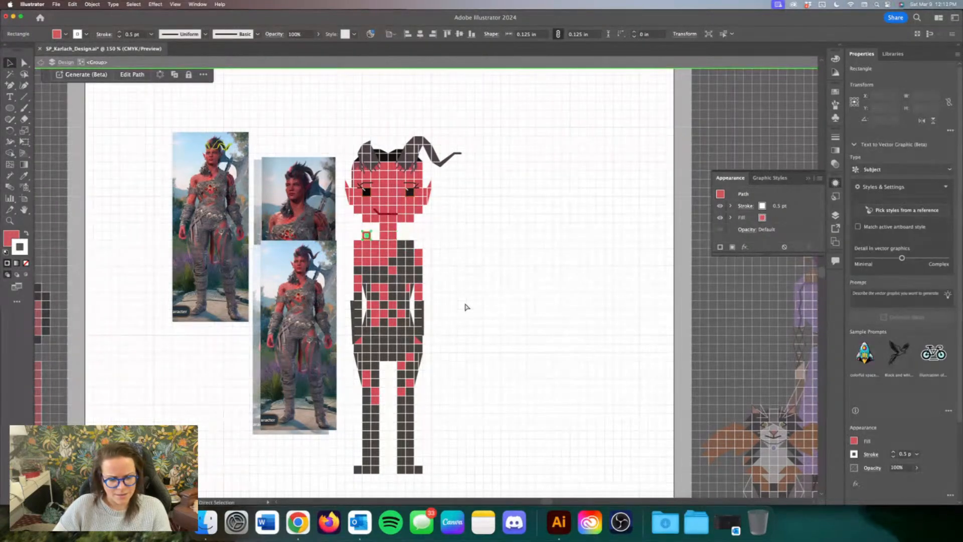
key("super+z")
key("super+z")
key("super+z")
key("super+z")
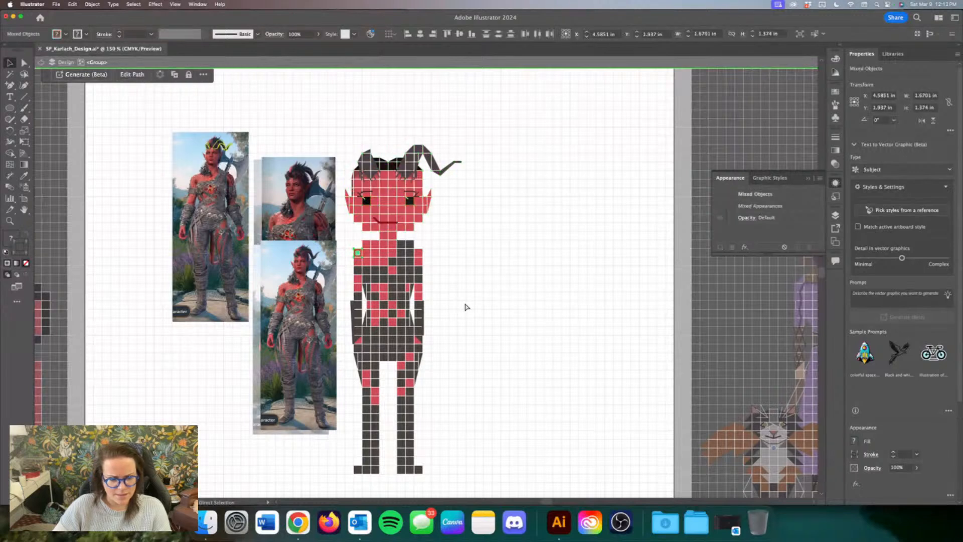
left_click(491, 306)
Step: Raise the slanted dark shape on the right hip by one cell and send it to the back
scroll(509, 314, "down", 3)
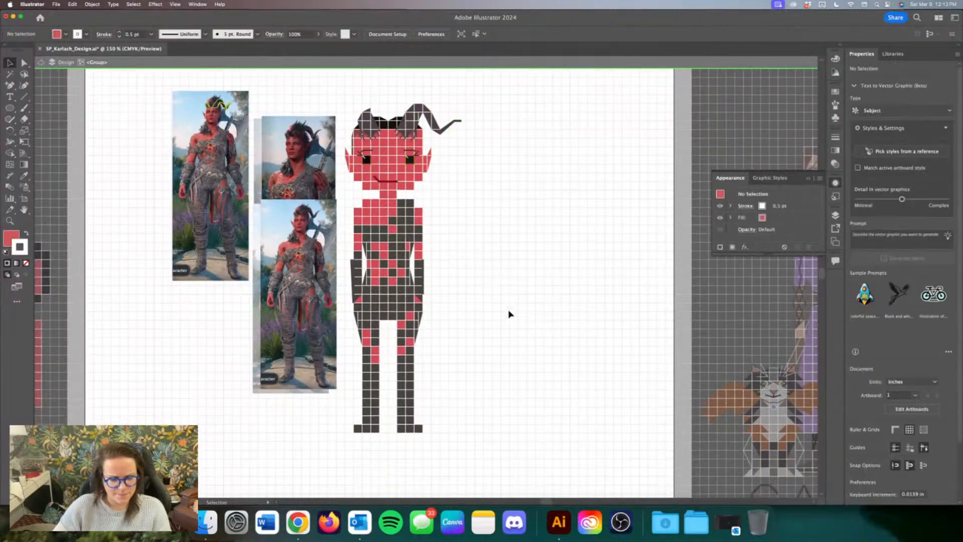
scroll(508, 314, "up", 2)
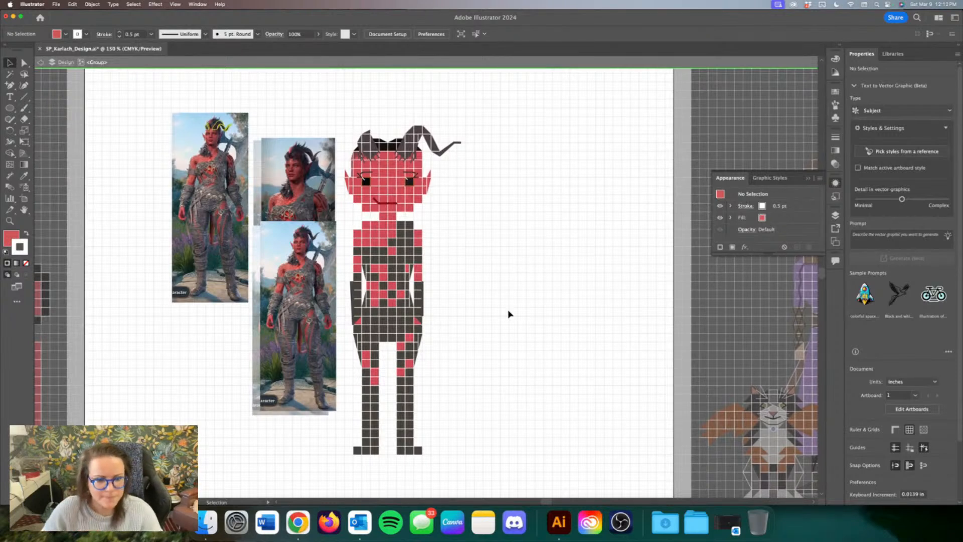
left_click(415, 332)
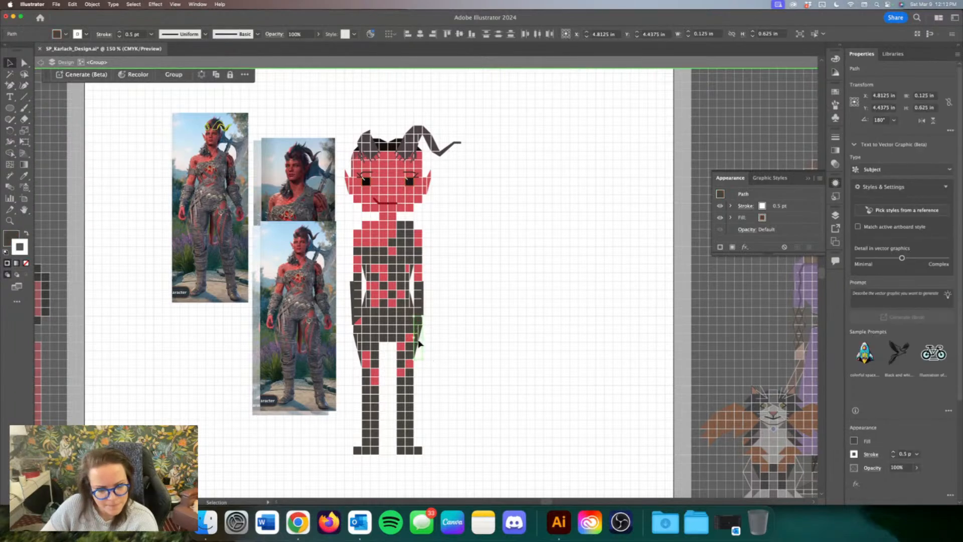
right_click(411, 339)
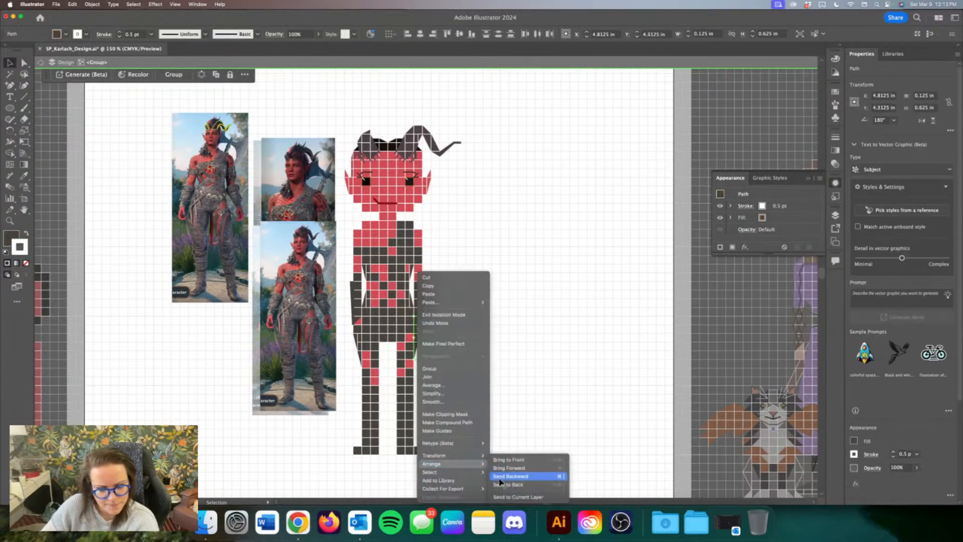
left_click(499, 478)
right_click(424, 336)
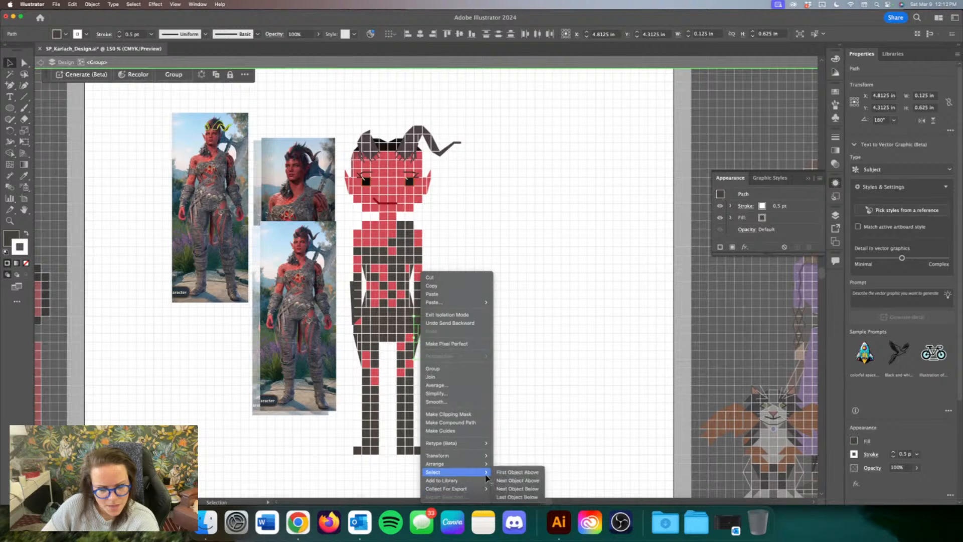
mouse_move(482, 455)
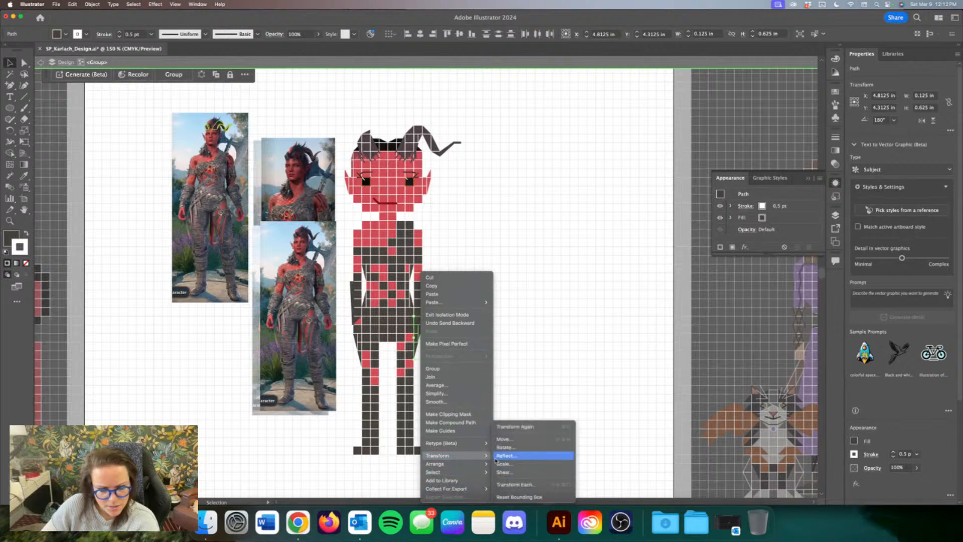
left_click(511, 484)
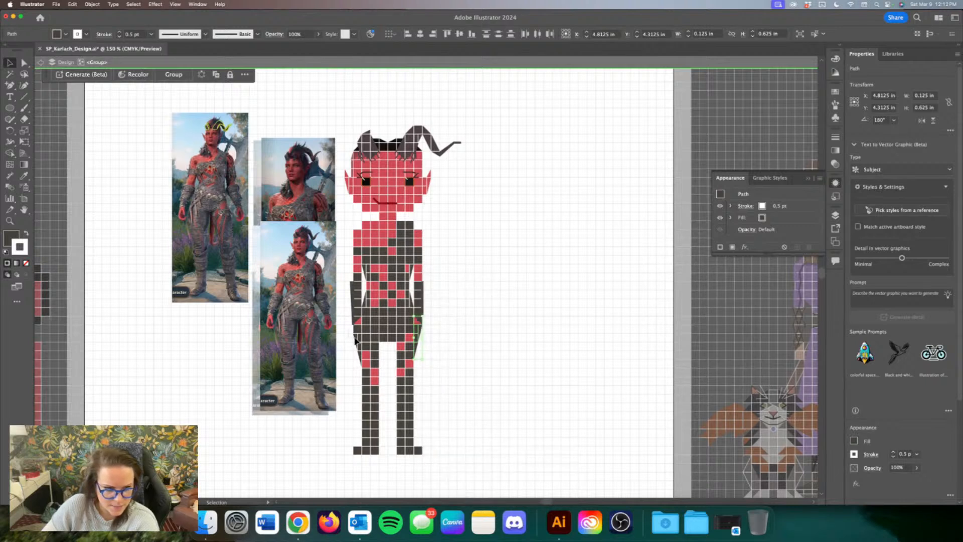
Step: Send the slanted dark shape on the left hip to the back and raise it by one cell
left_click(359, 357)
right_click(359, 357)
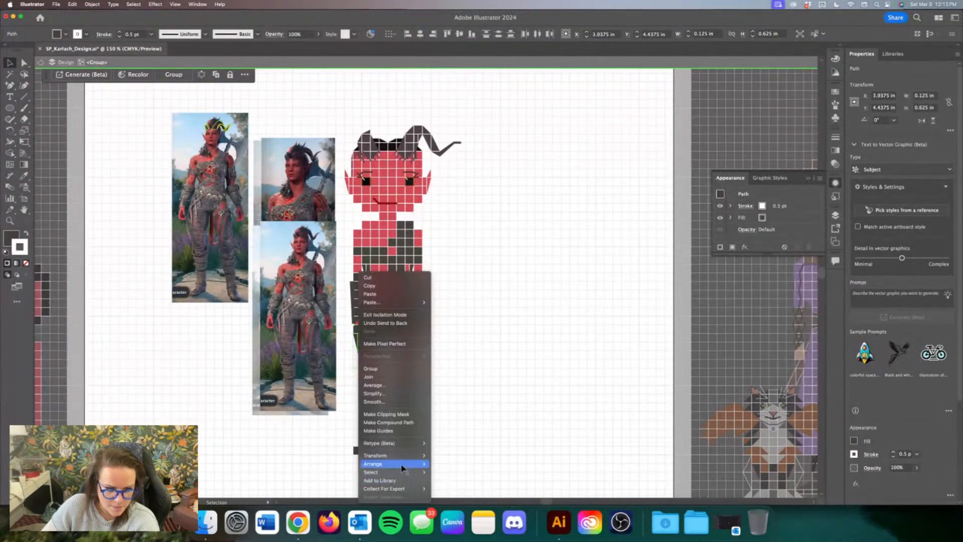
mouse_move(409, 463)
left_click(438, 484)
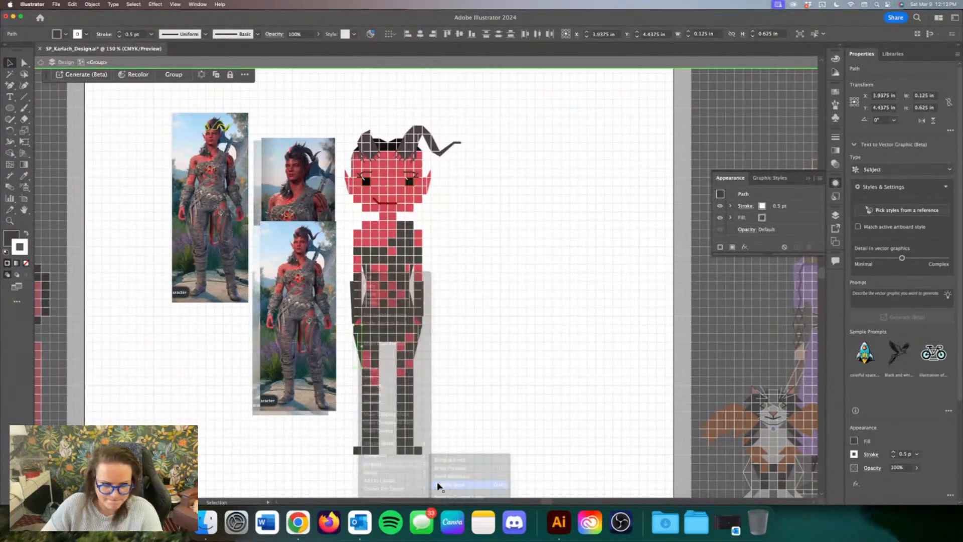
key("Up")
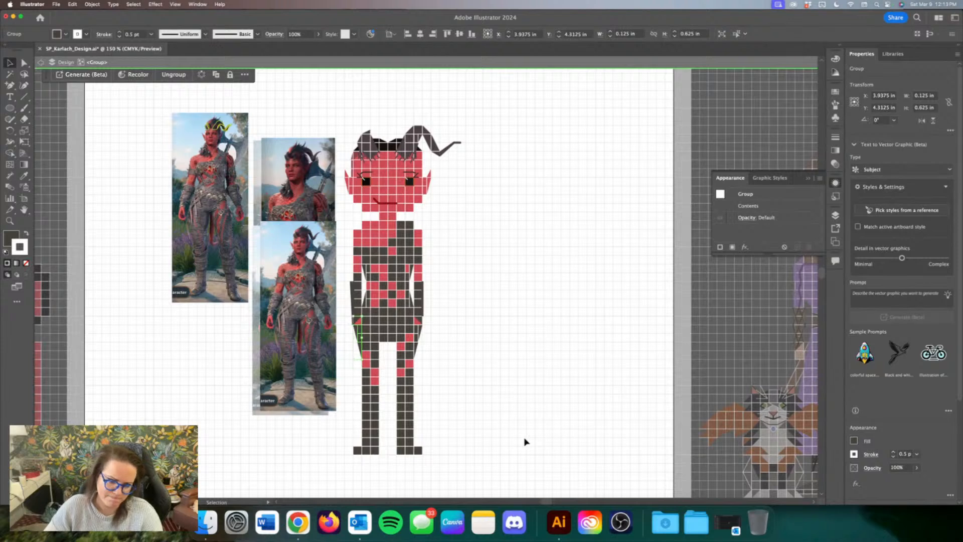
left_click(493, 383)
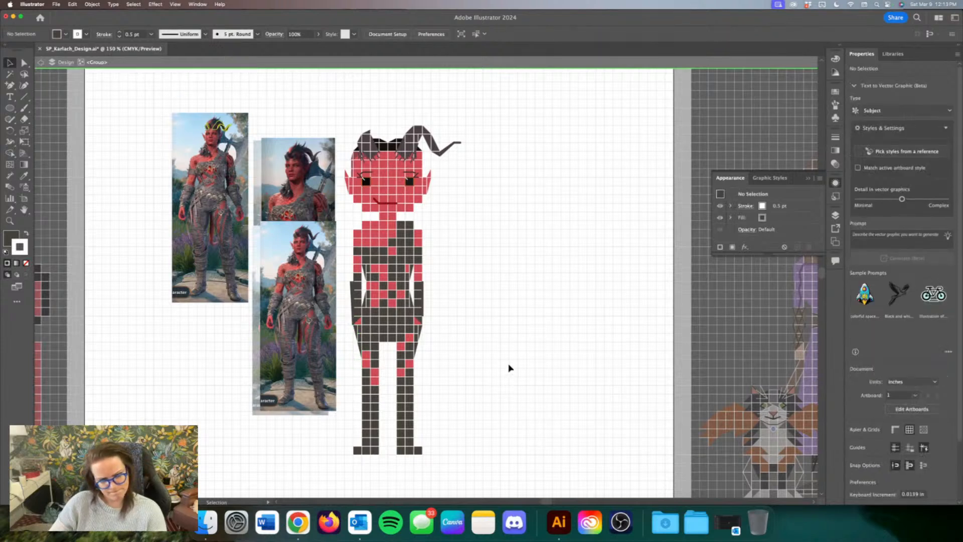
Step: Replace the right hip's slanted shape with a half-cell-wide copy of the leg's outer column of squares
scroll(510, 368, "up", 1)
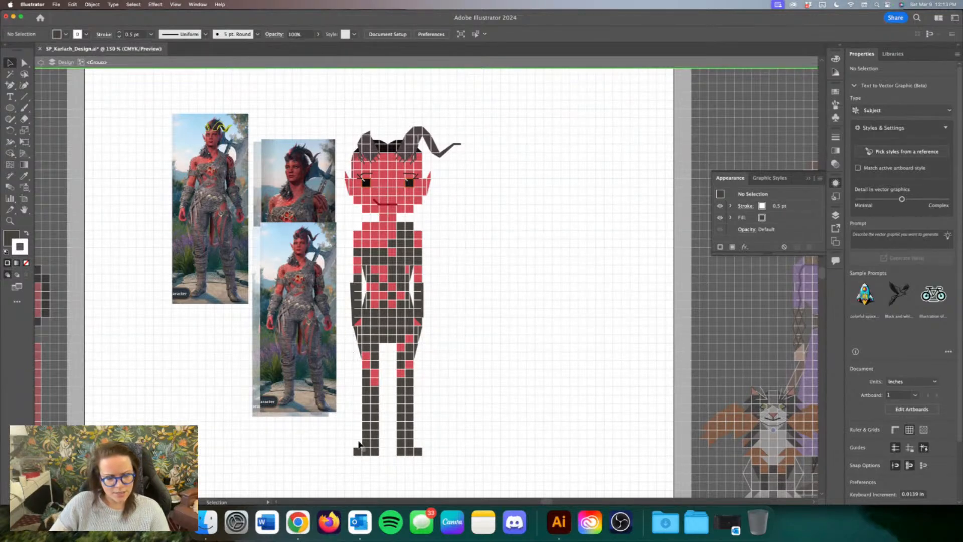
left_click(357, 337)
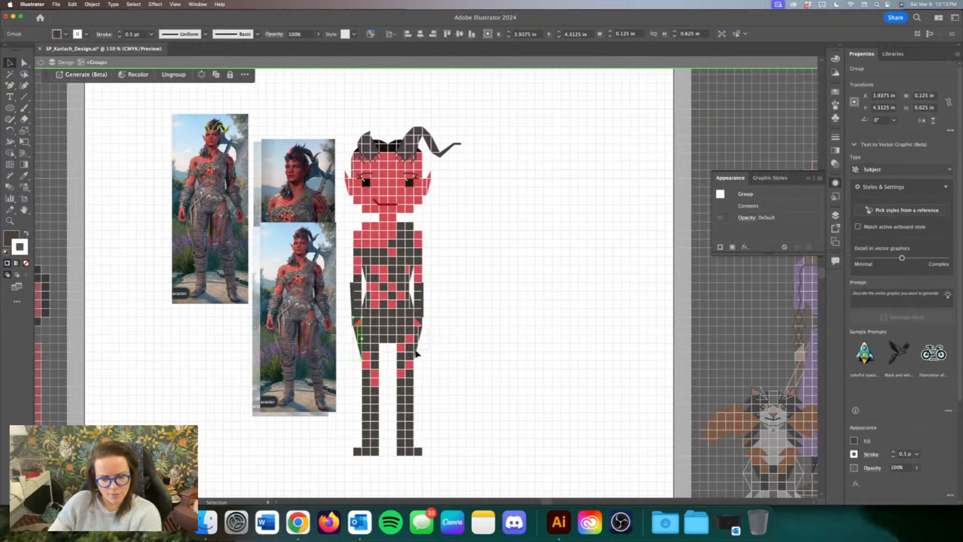
left_click(426, 334)
left_click(416, 439)
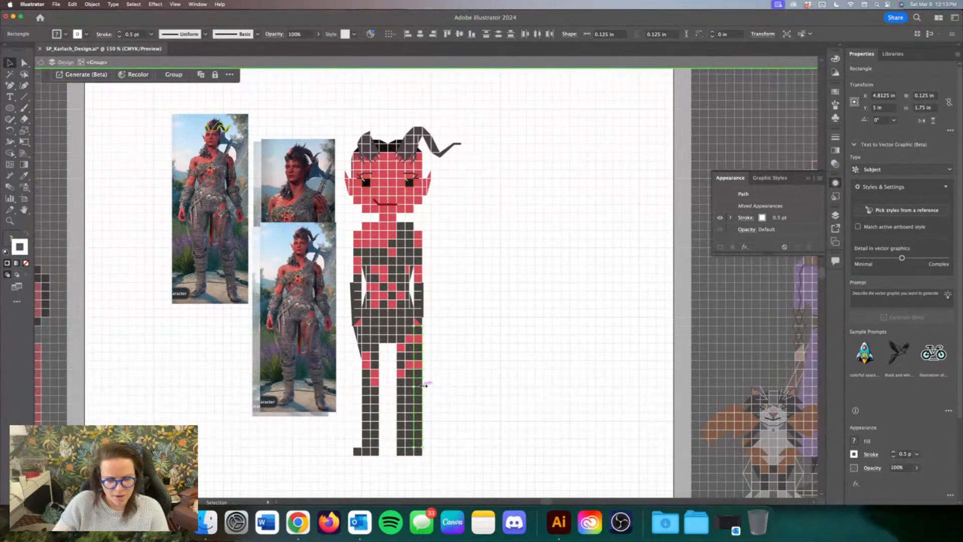
left_click(483, 389)
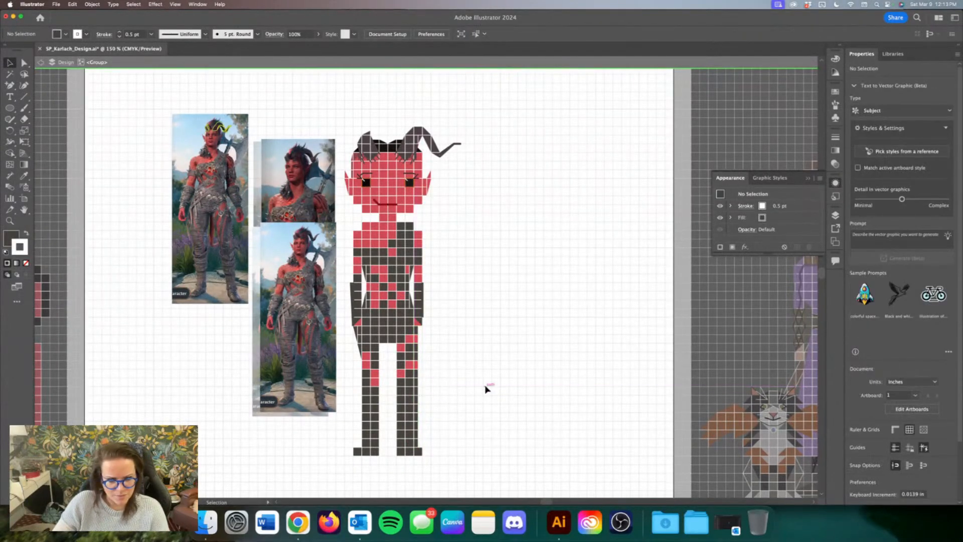
Step: Extend both feet outward by one cell with duplicated dark squares
scroll(486, 388, "left", 2)
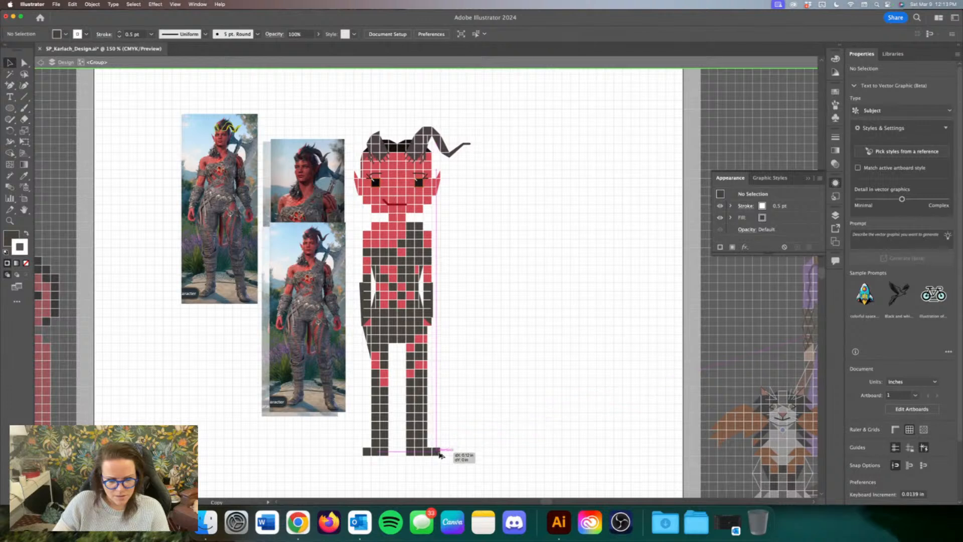
left_click(437, 452)
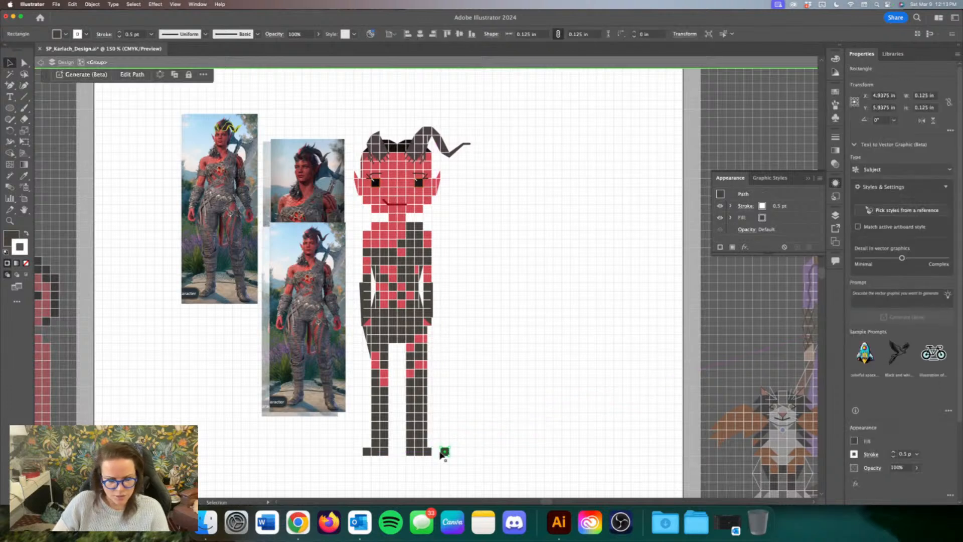
left_click(368, 454)
left_click(493, 412)
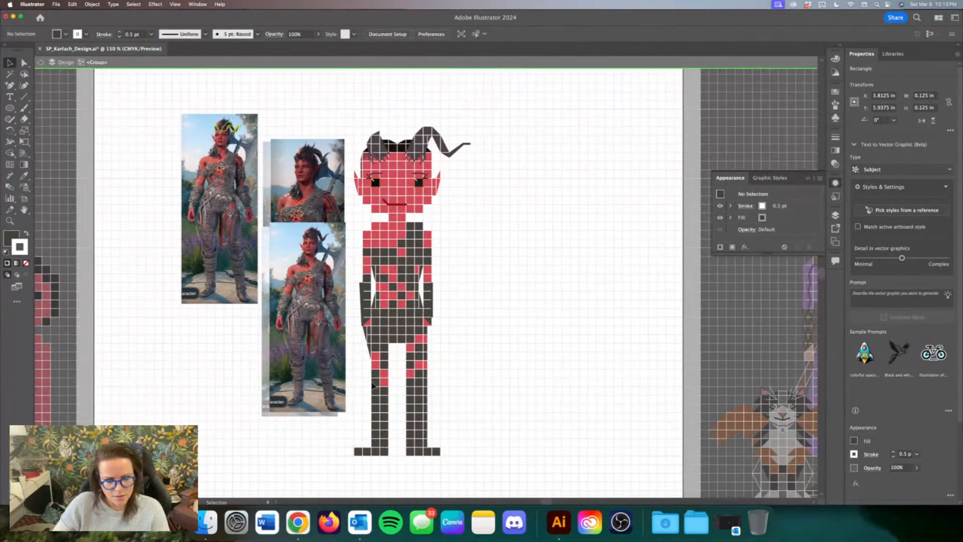
Step: Build a sloped instep on the left foot from a duplicated toe square, removing its upper outer corner point and widening it to 0.25 in
scroll(501, 414, "right", 1)
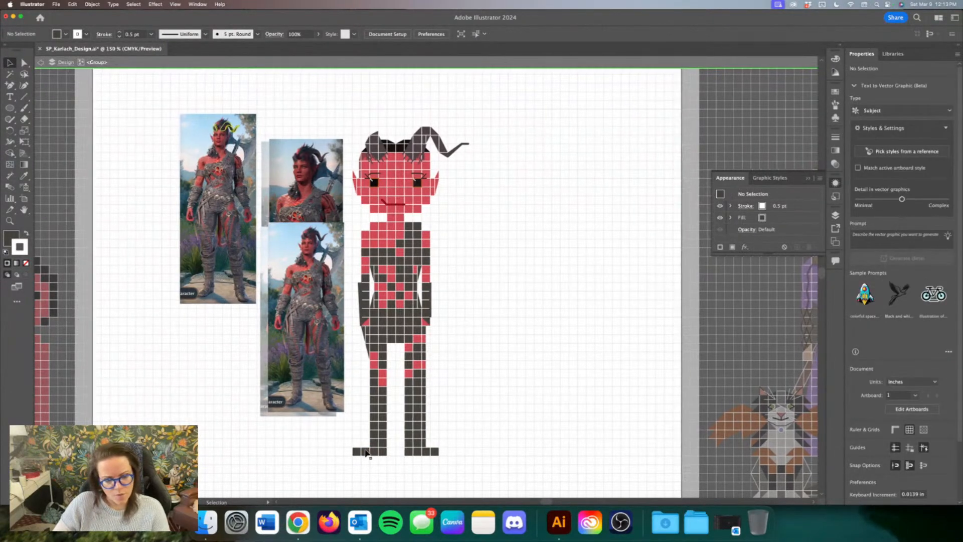
left_click_drag(358, 455, 356, 444)
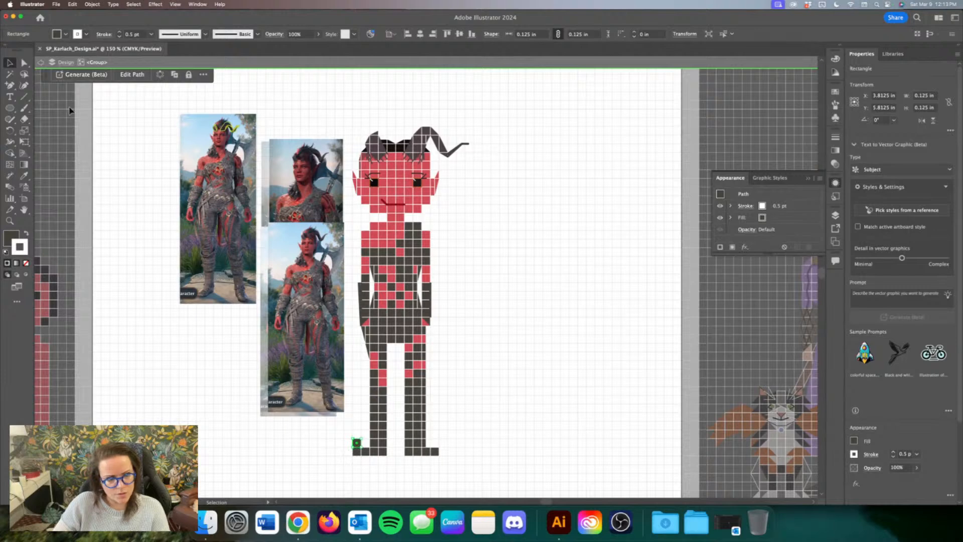
left_click(25, 62)
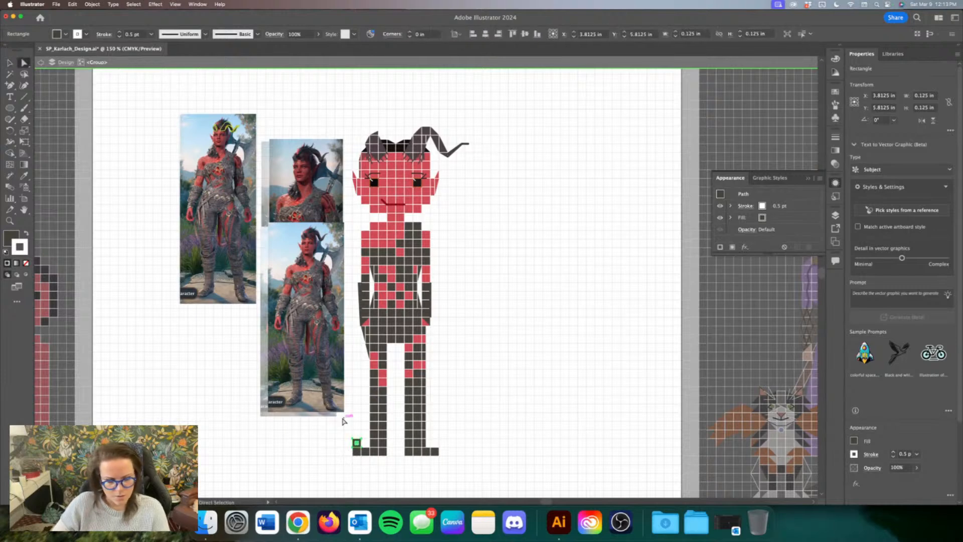
key("super+equal")
key("super+equal")
key("super+equal")
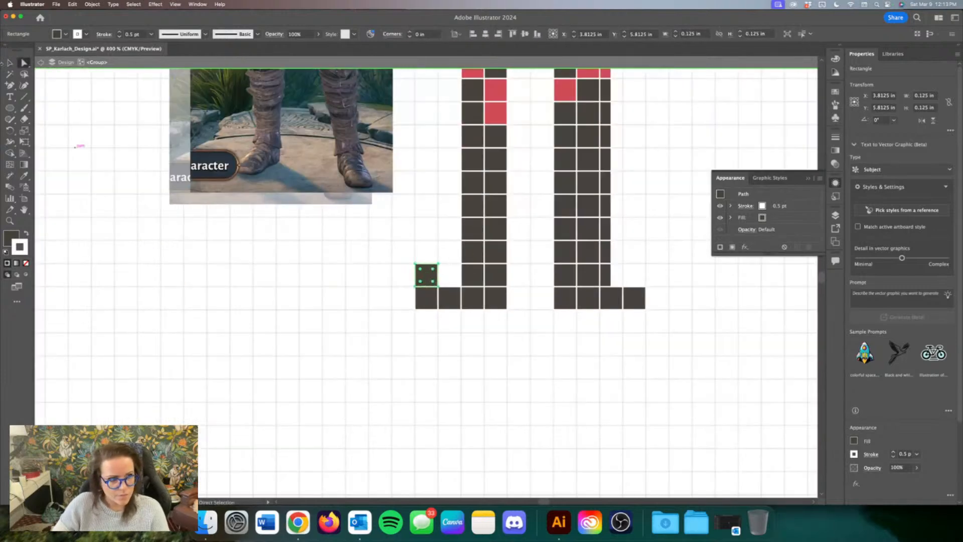
left_click(416, 264)
key("Delete")
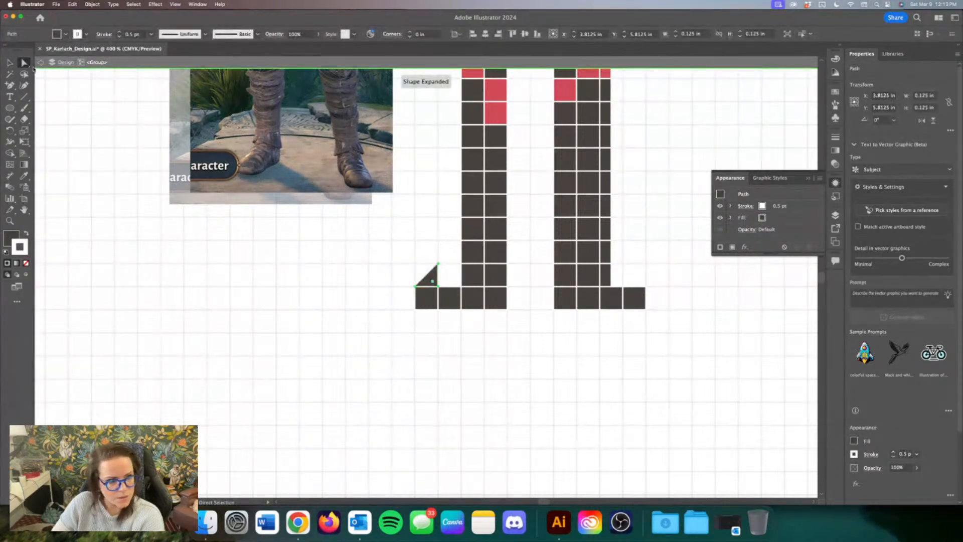
key("v")
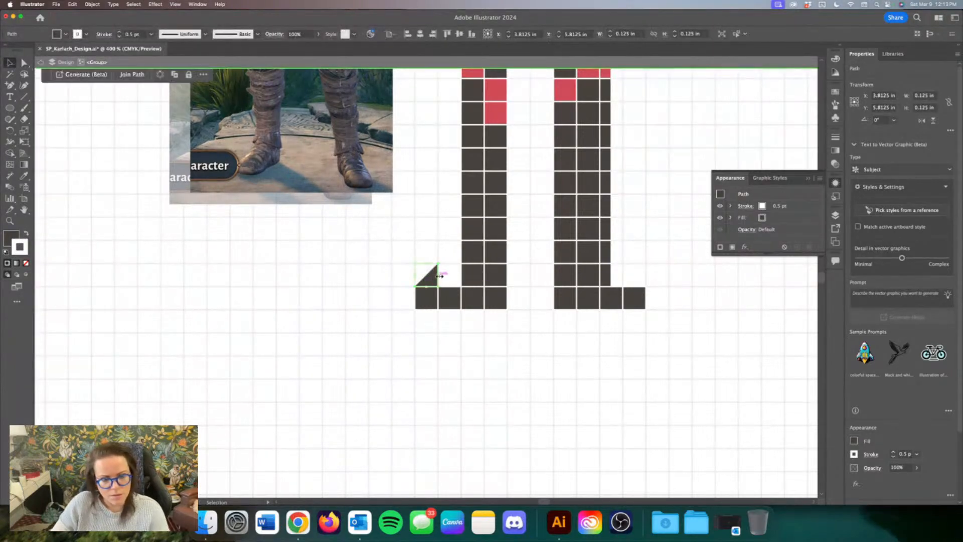
left_click_drag(439, 276, 462, 278)
Step: Replace the half-width square at the right ankle with a reflected copy of the left foot's sloped triangle
scroll(504, 274, "down", 2)
left_click(582, 274)
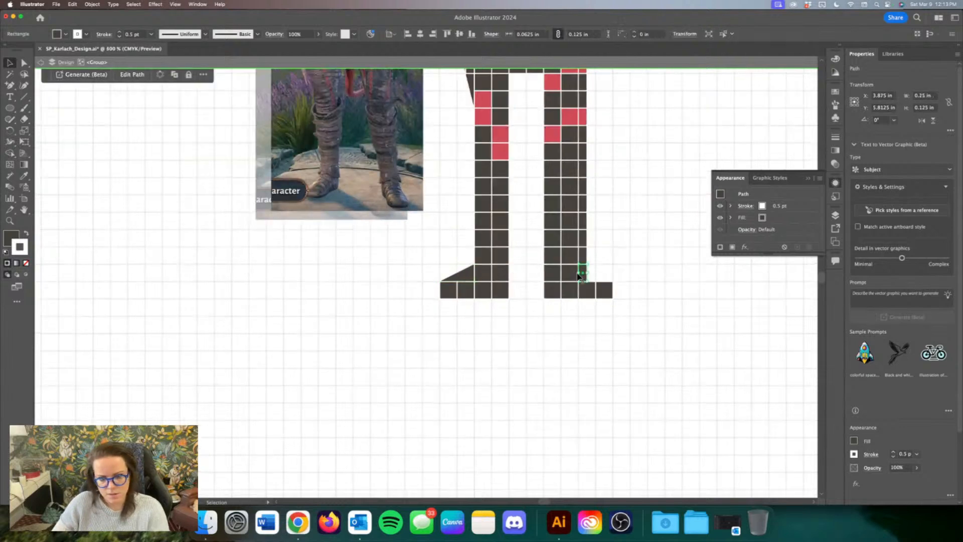
key("Delete")
left_click_drag(501, 280, 608, 279)
right_click(607, 279)
left_click(692, 456)
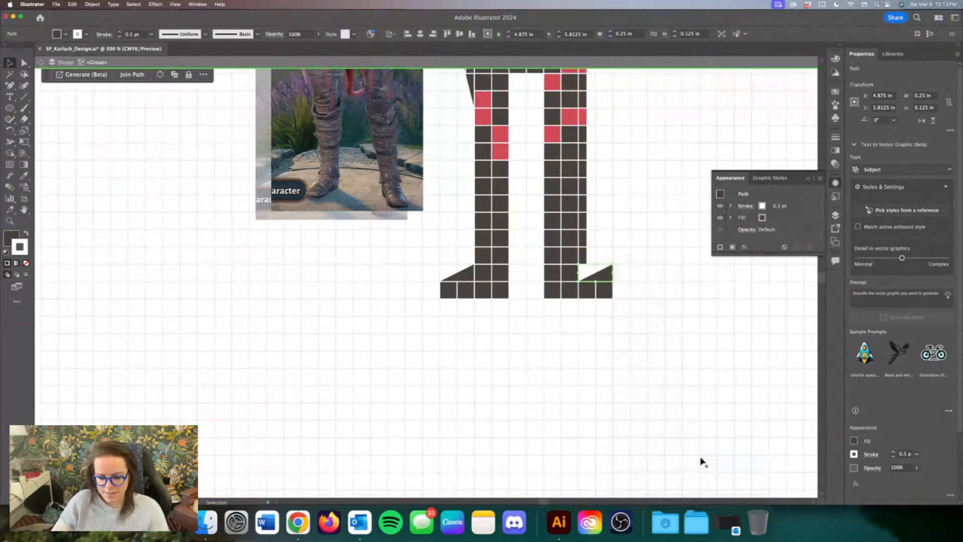
key("Return")
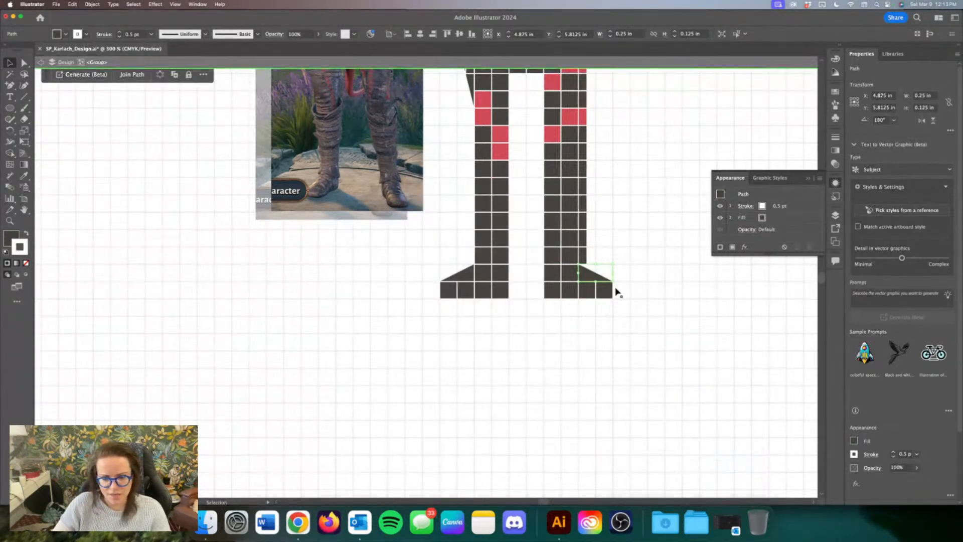
Step: Compare the Karlach figure's legs and feet with the neighbouring Gale design
scroll(616, 292, "up", 3)
scroll(611, 297, "right", 2)
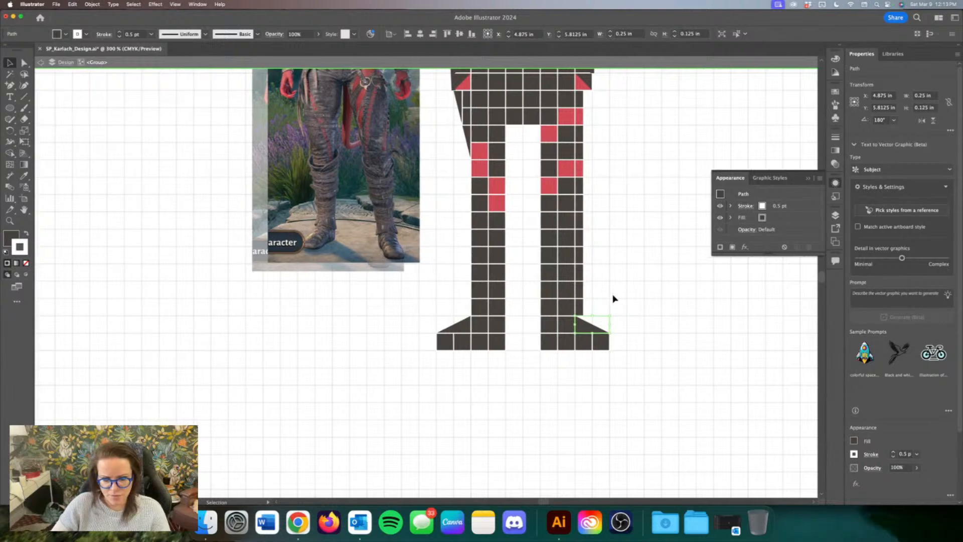
key("super+minus")
key("super+minus")
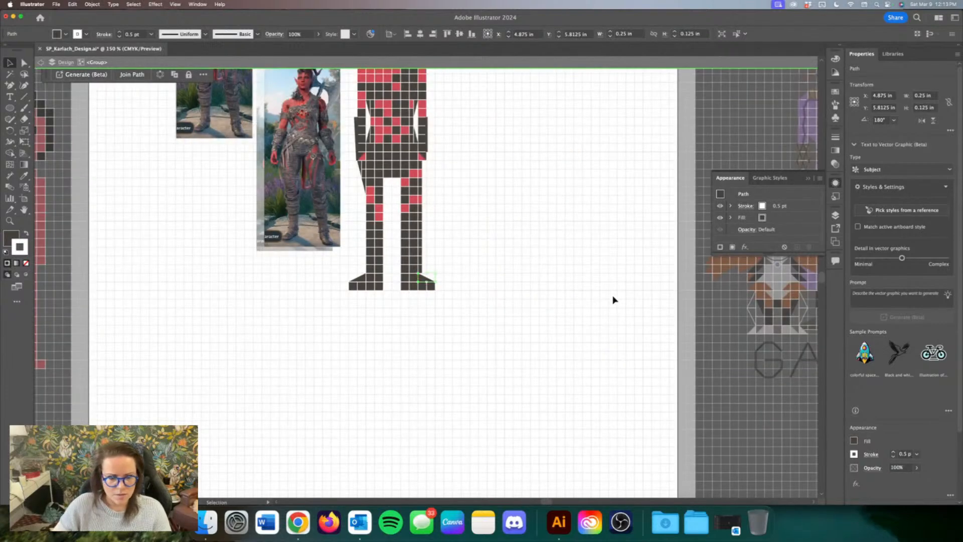
scroll(458, 327, "up", 5)
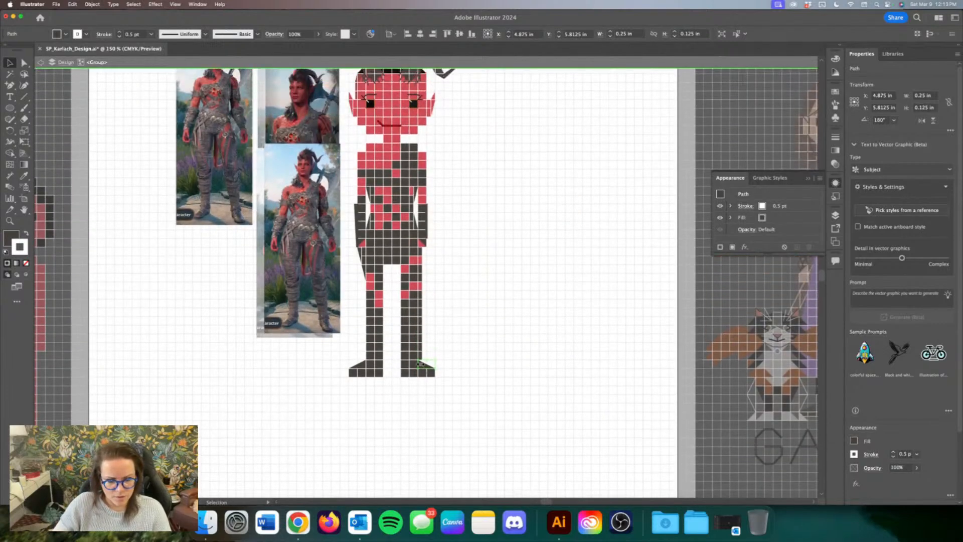
left_click_drag(427, 365, 427, 366)
key("super+z")
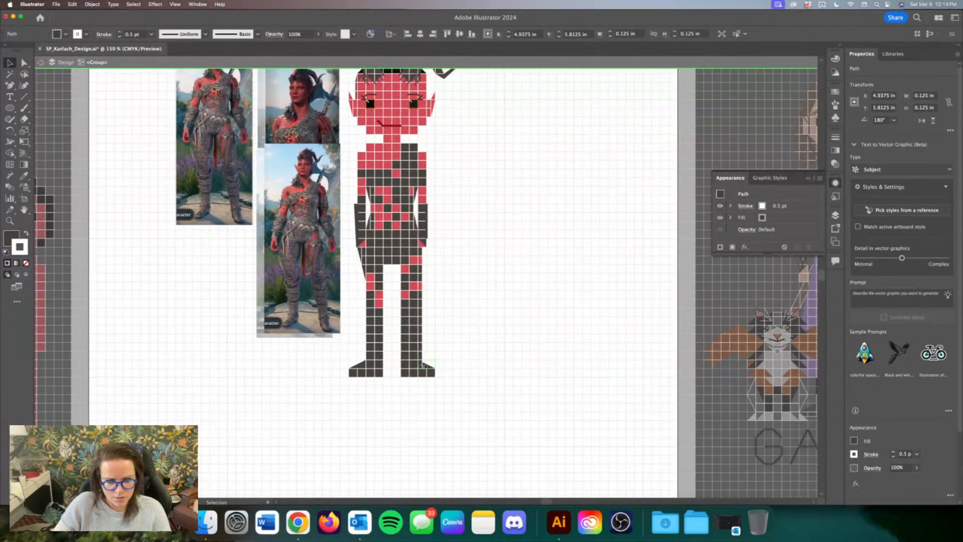
left_click(452, 368)
scroll(527, 357, "up", 3)
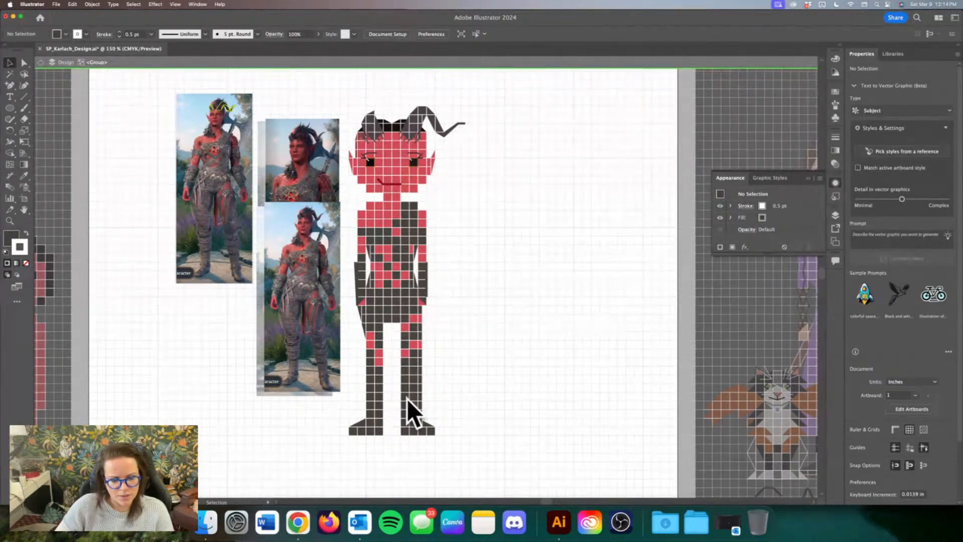
scroll(527, 389, "right", 5)
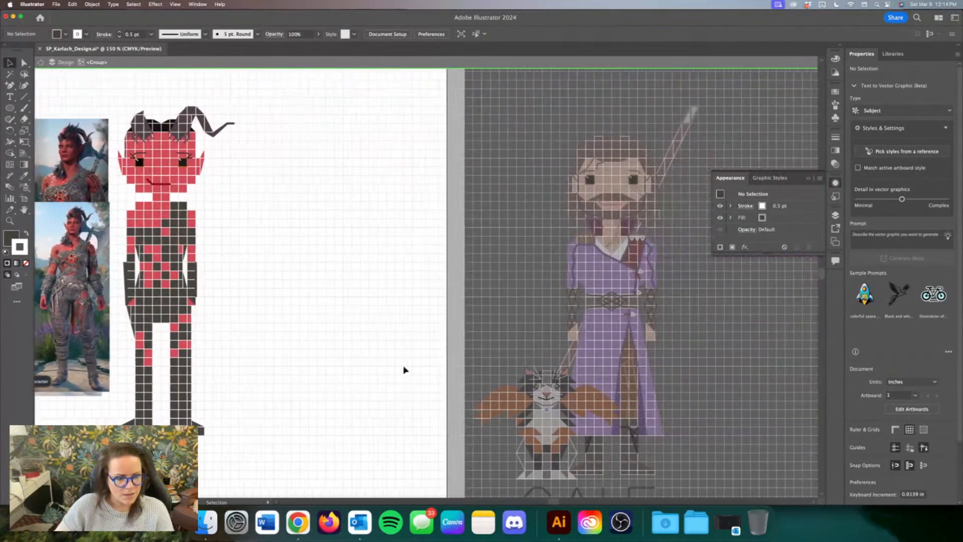
scroll(404, 370, "right", 3)
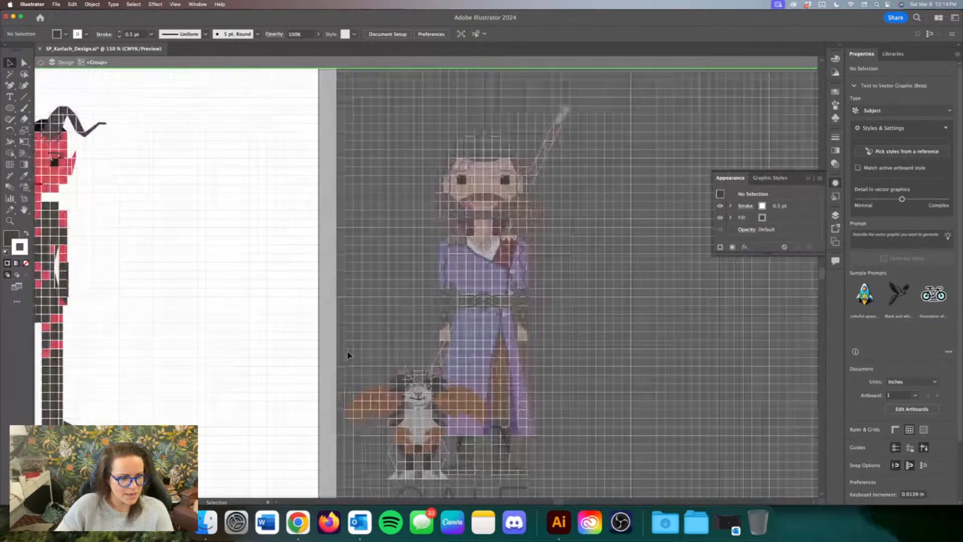
scroll(349, 355, "left", 1)
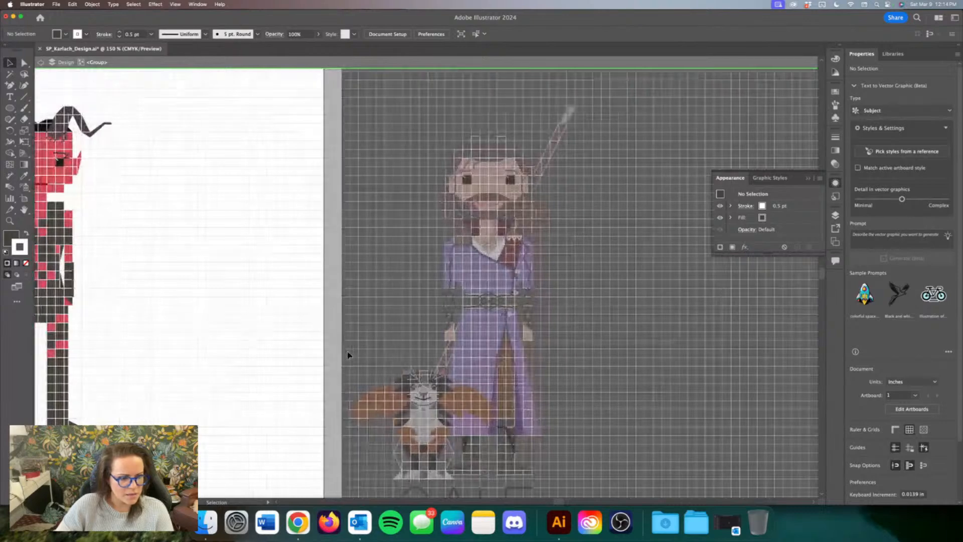
Step: Delete the sloped instep triangle from the Karlach figure's right foot
scroll(348, 355, "left", 5)
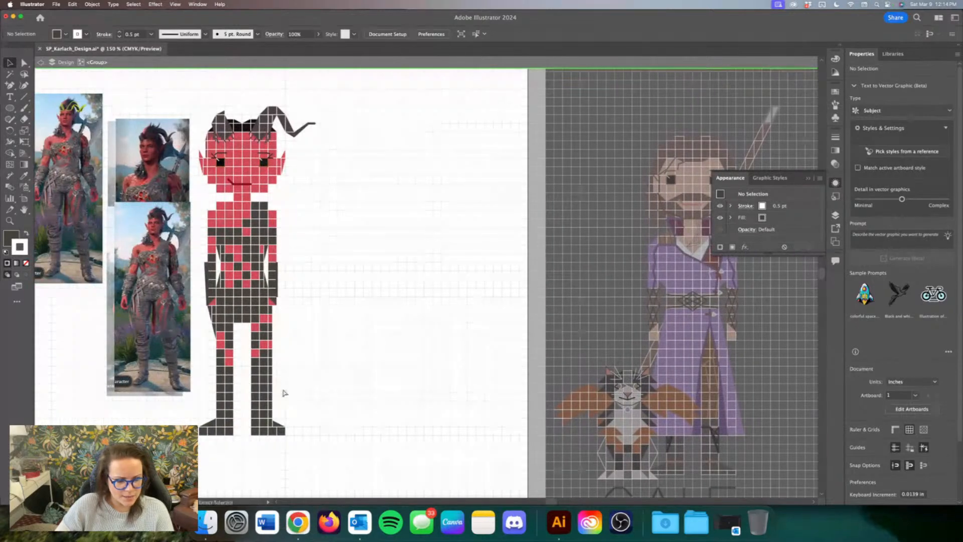
left_click(276, 422)
key("Delete")
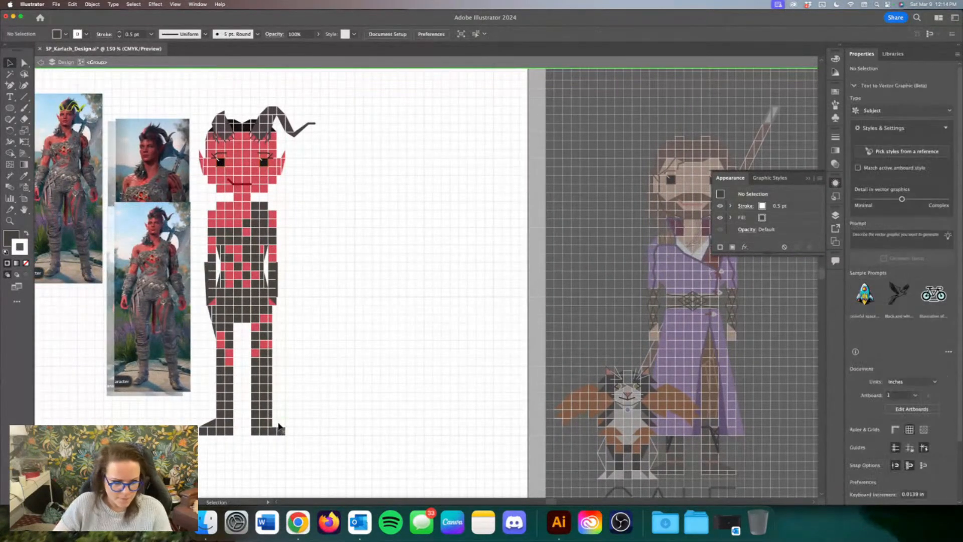
Step: Try placing a half-cell-wide column along the right leg's inner edge instead of its outer edge
left_click_drag(277, 422, 252, 339)
left_click(309, 347)
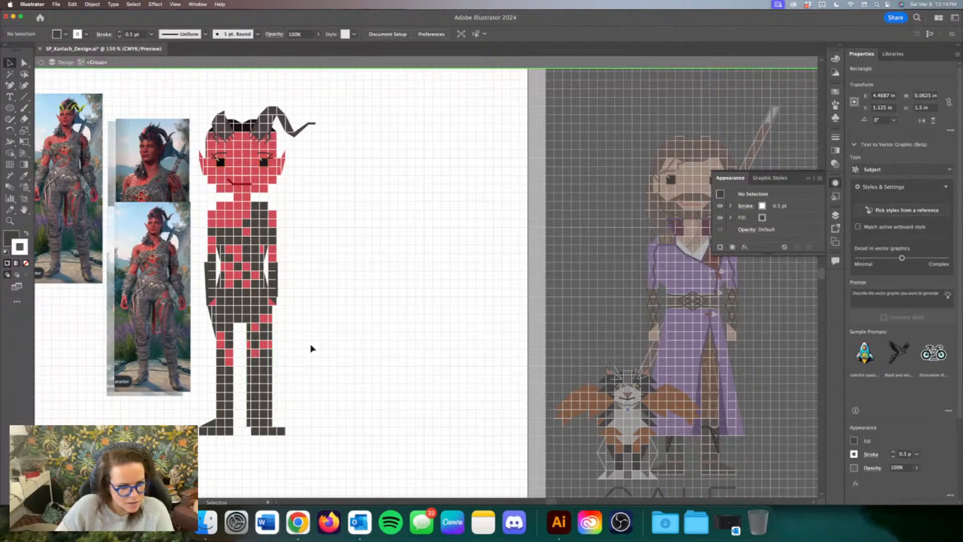
scroll(307, 344, "left", 5)
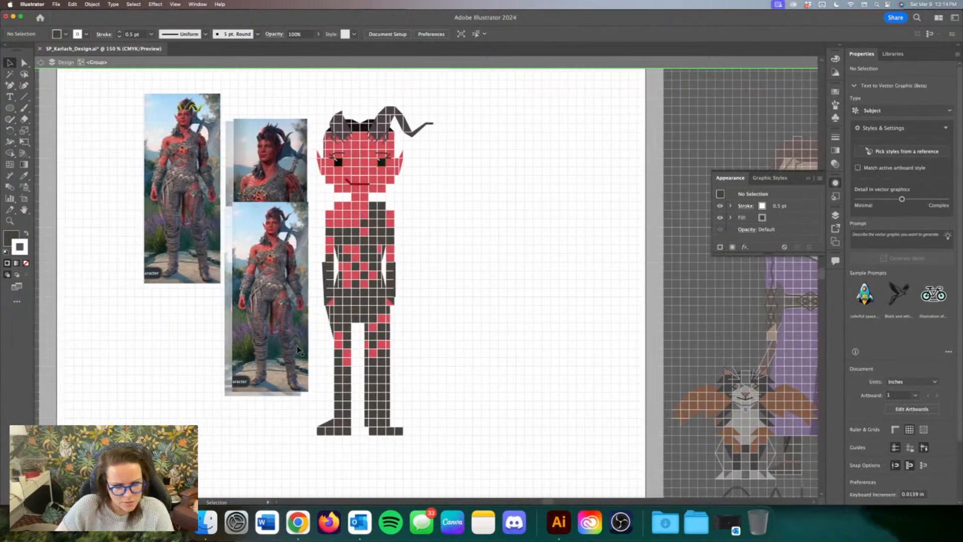
left_click(367, 435)
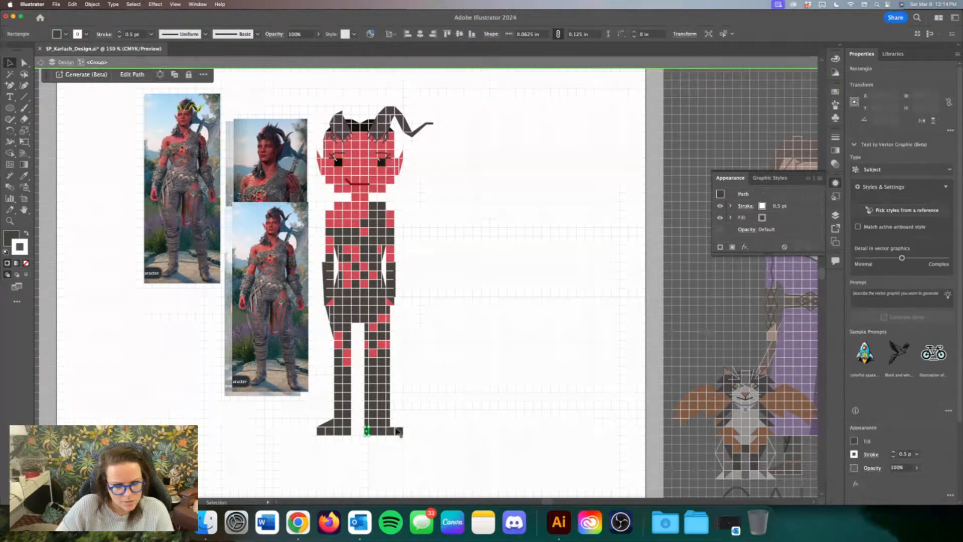
left_click(401, 329)
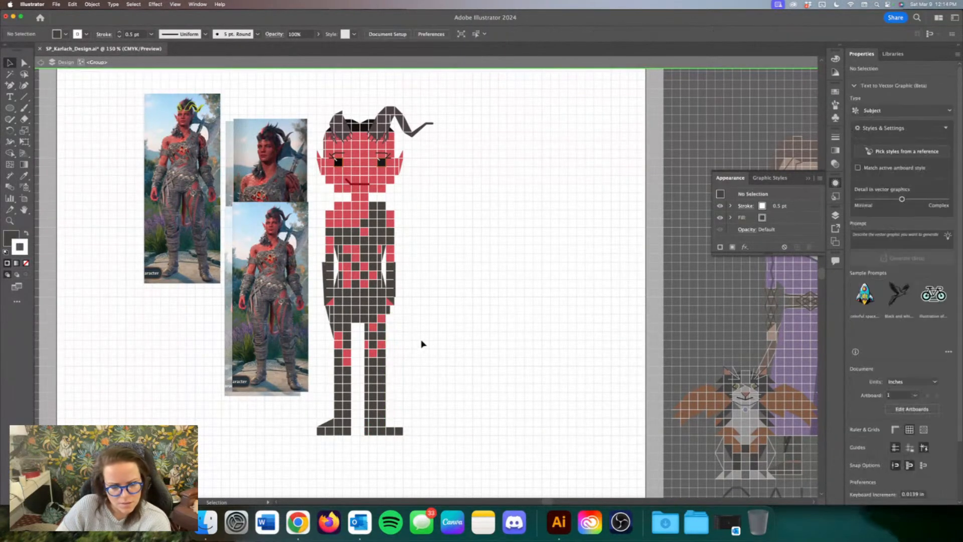
key("a")
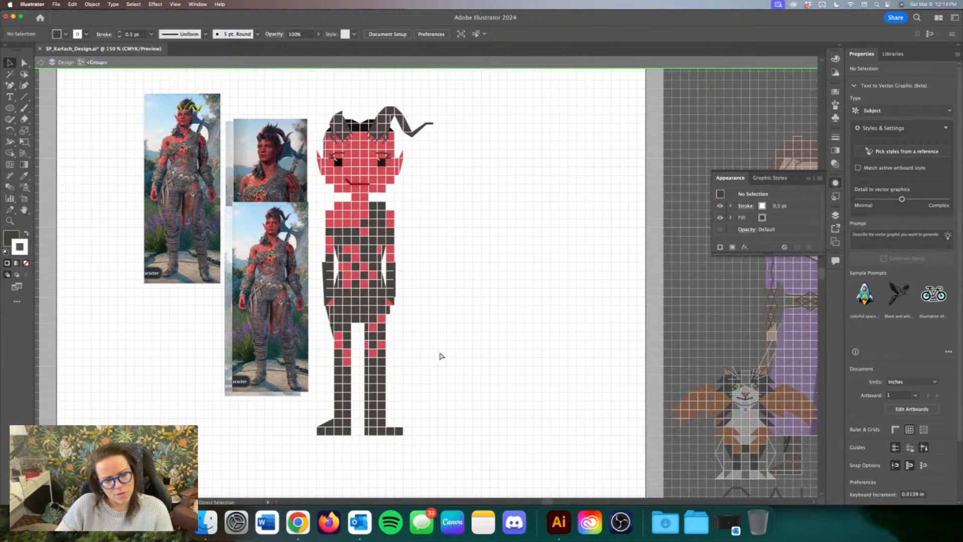
key("v")
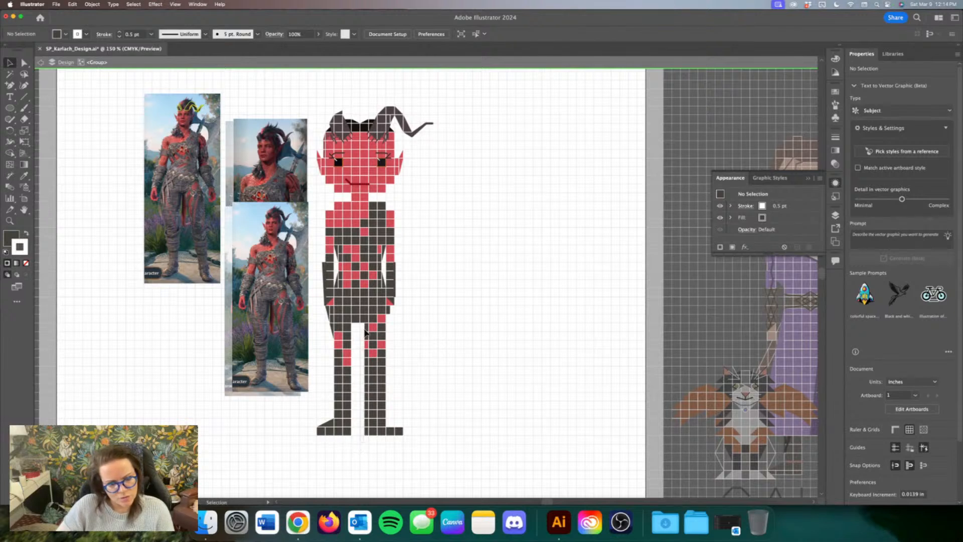
left_click_drag(366, 332, 356, 333)
scroll(417, 336, "left", 1)
key("super+z")
key("super+z")
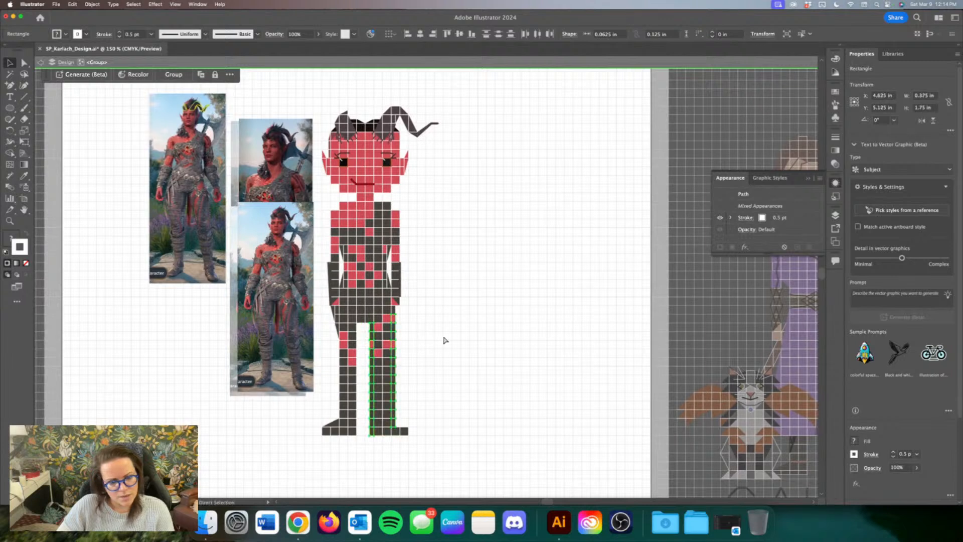
key("super+z")
key("super+z")
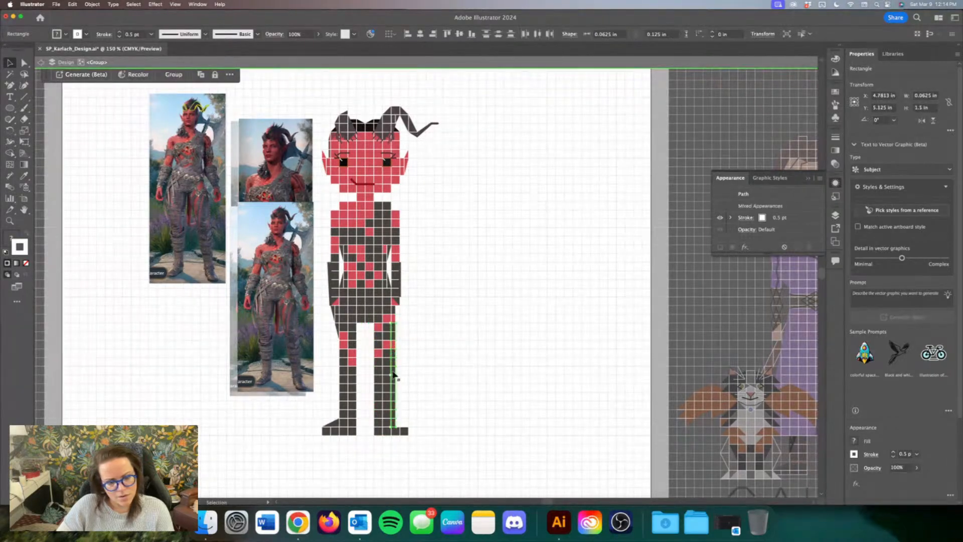
Step: Duplicate the right leg's half-cell-wide outer column onto the left leg's outer edge
left_click_drag(394, 375, 335, 378)
left_click(491, 362)
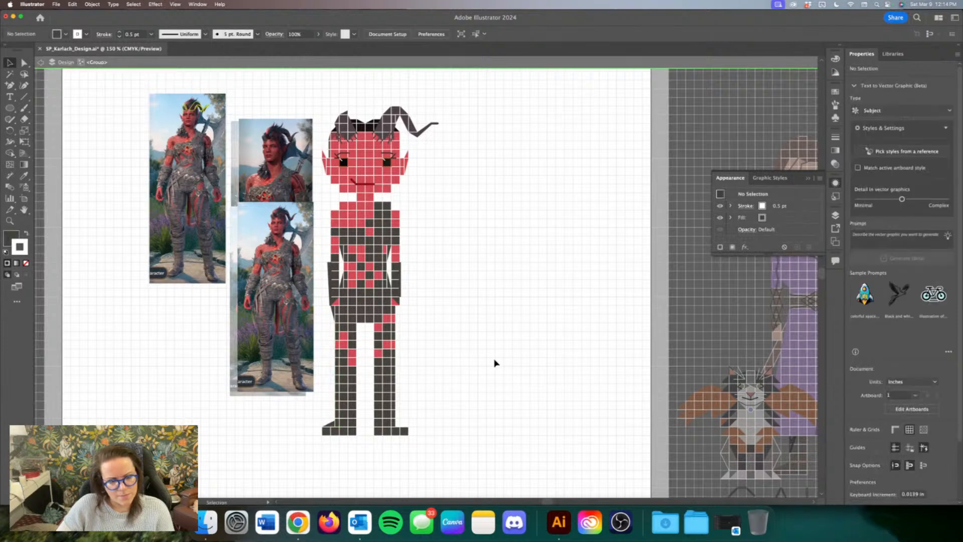
key("super+minus")
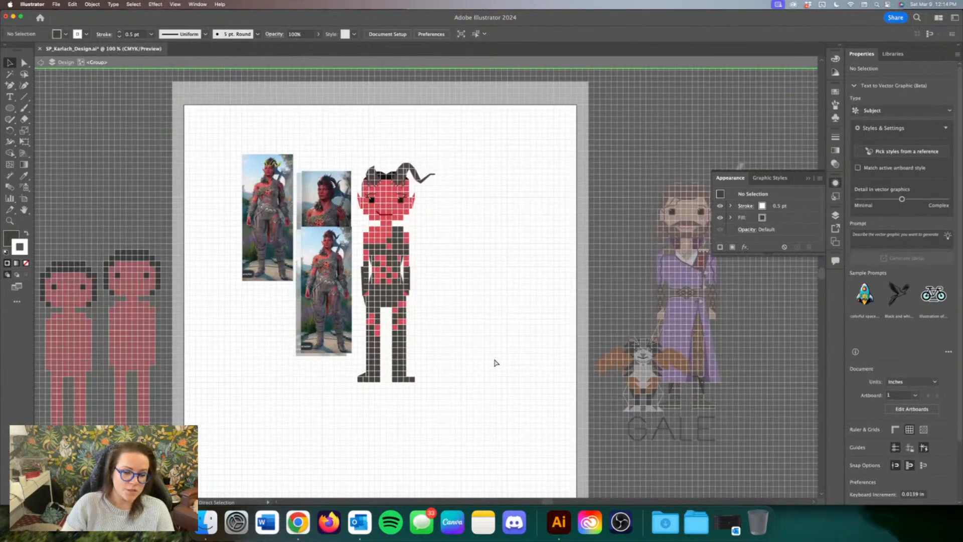
key("v")
Step: Switch to Chrome to check the YouTube Studio live chat and the StreamYard brand settings, and return to Illustrator
left_click_drag(962, 27, 475, 3)
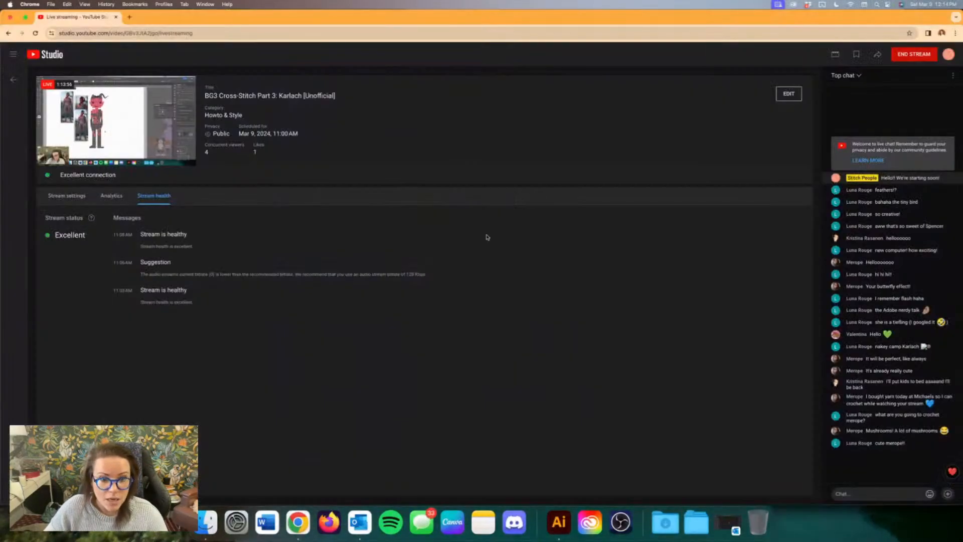
left_click_drag(423, 18, 962, 111)
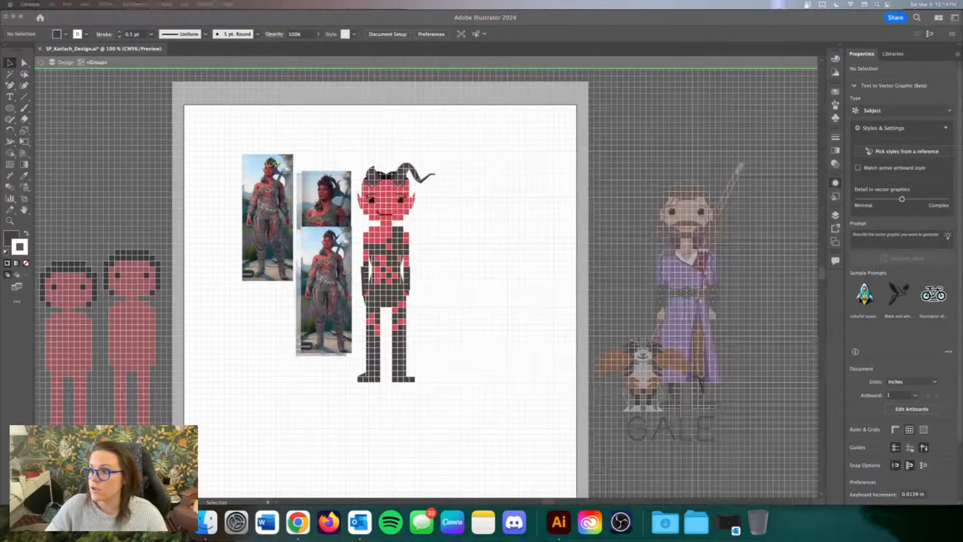
left_click_drag(962, 55, 731, 3)
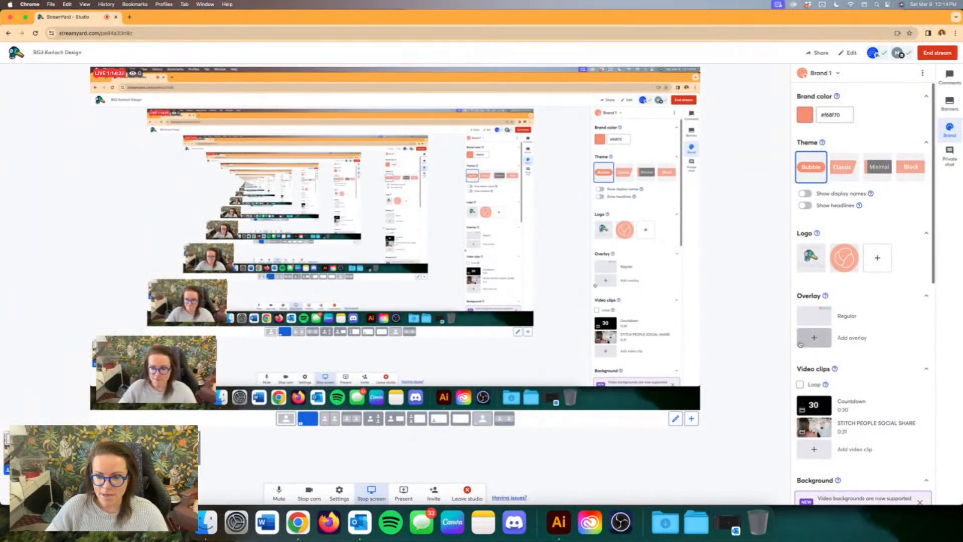
scroll(863, 311, "down", 5)
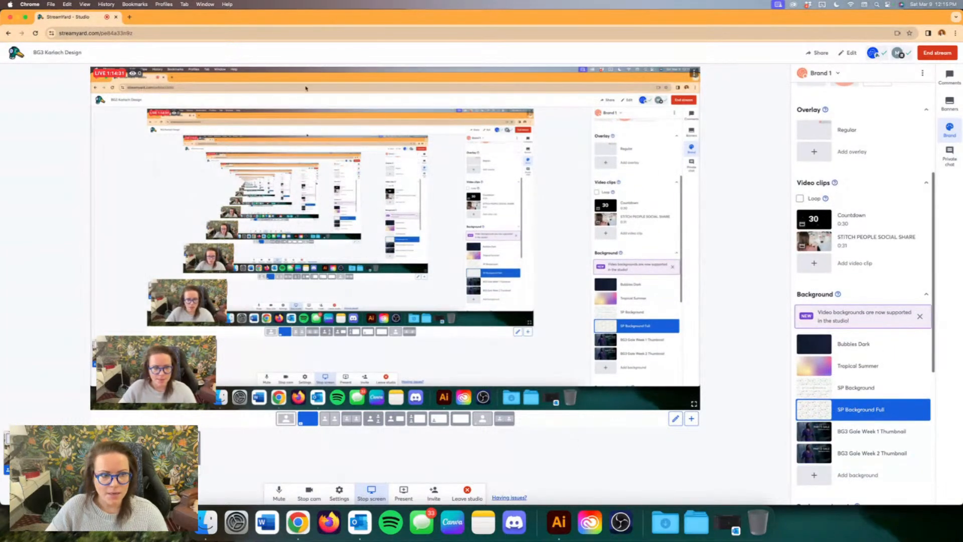
left_click_drag(286, 18, 962, 45)
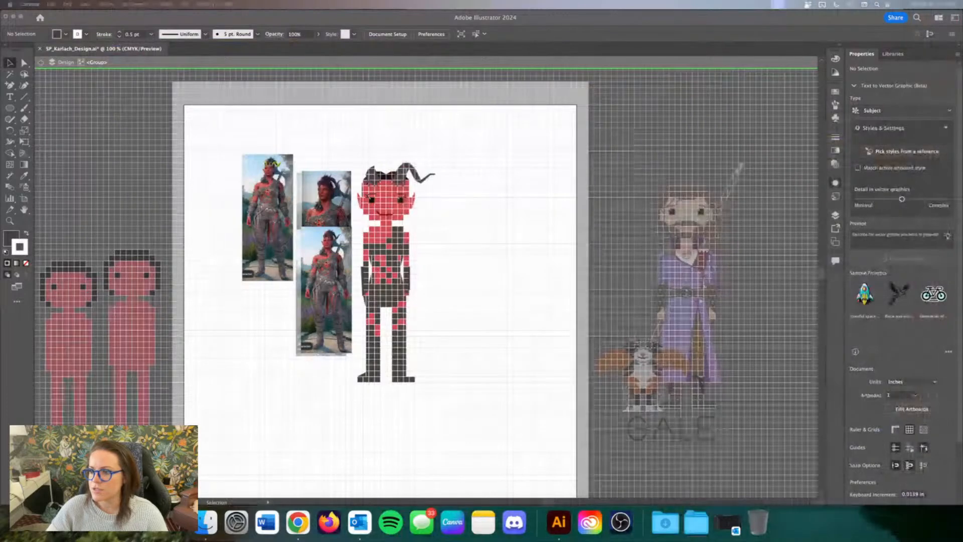
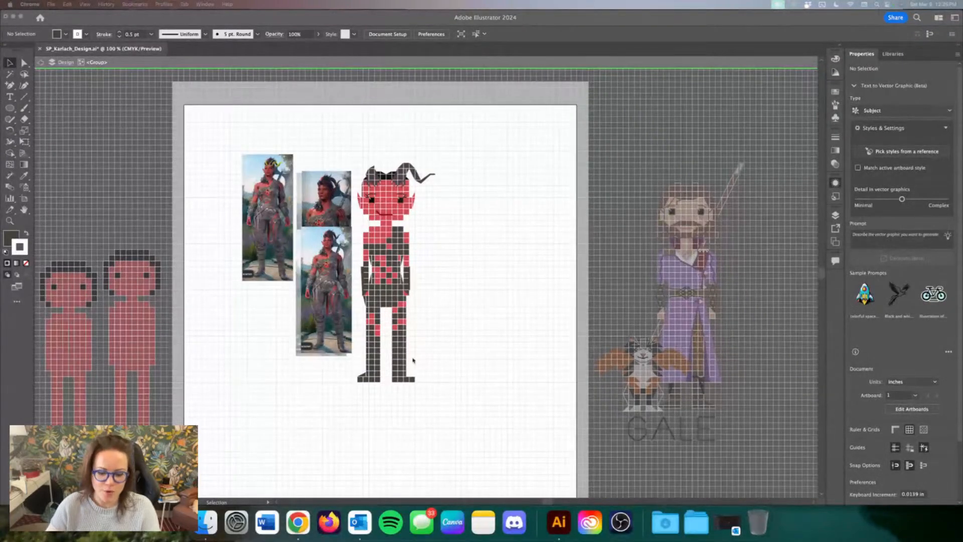
Step: Review the Karlach figure's overall proportions against the reference images
scroll(461, 371, "left", 3)
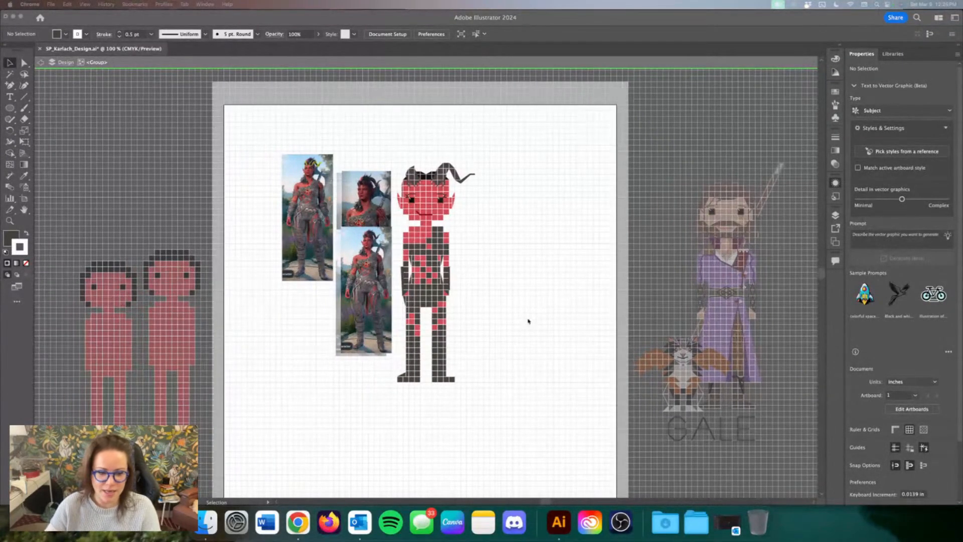
left_click(510, 319)
key("super+equal")
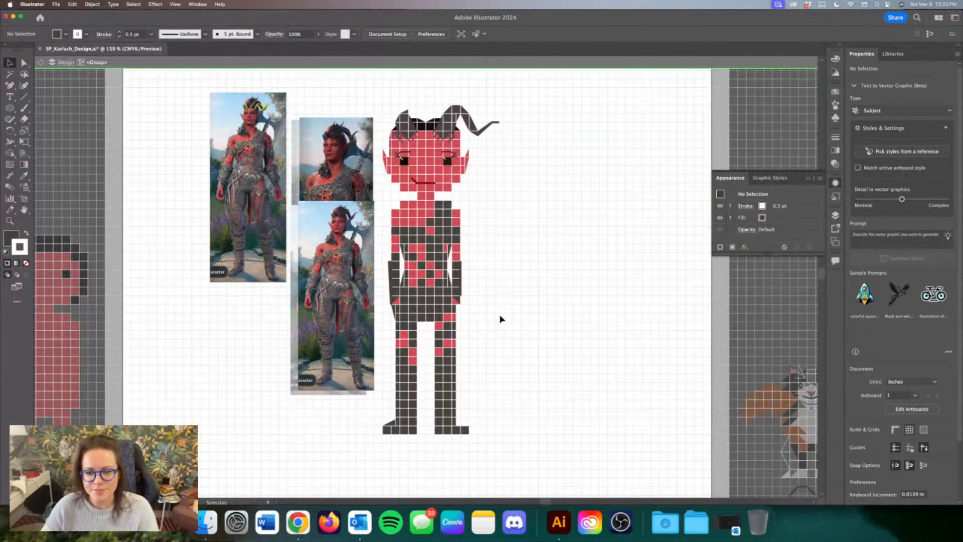
scroll(506, 324, "left", 2)
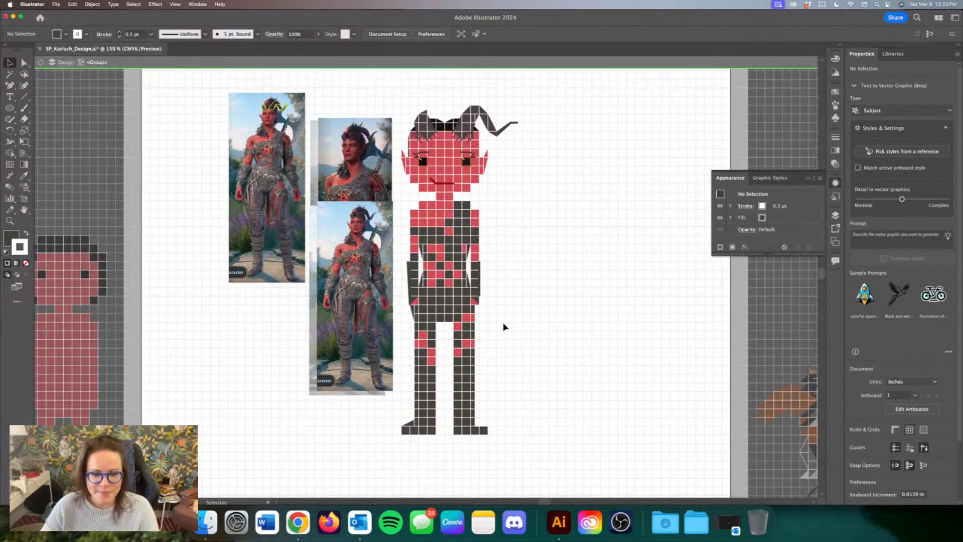
scroll(516, 350, "up", 2)
scroll(517, 346, "left", 2)
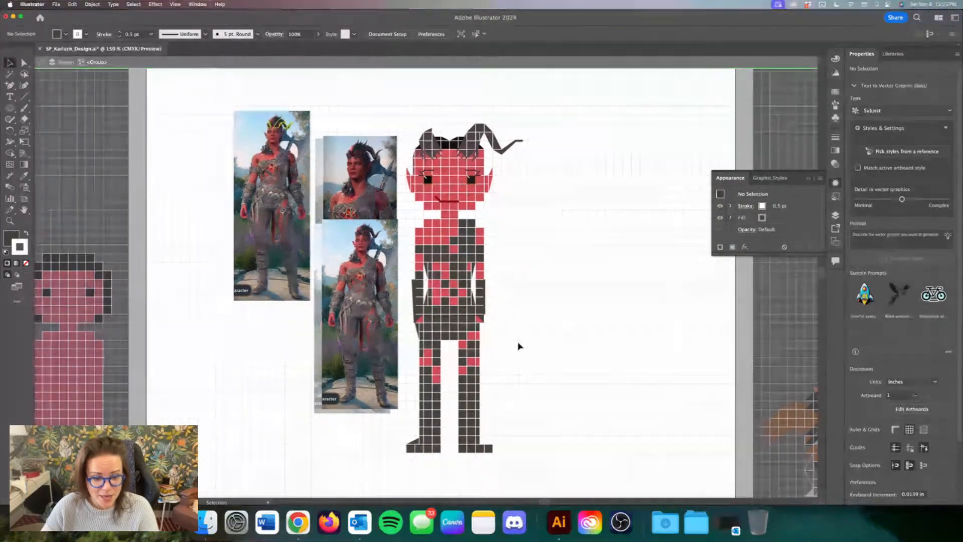
scroll(517, 345, "up", 1)
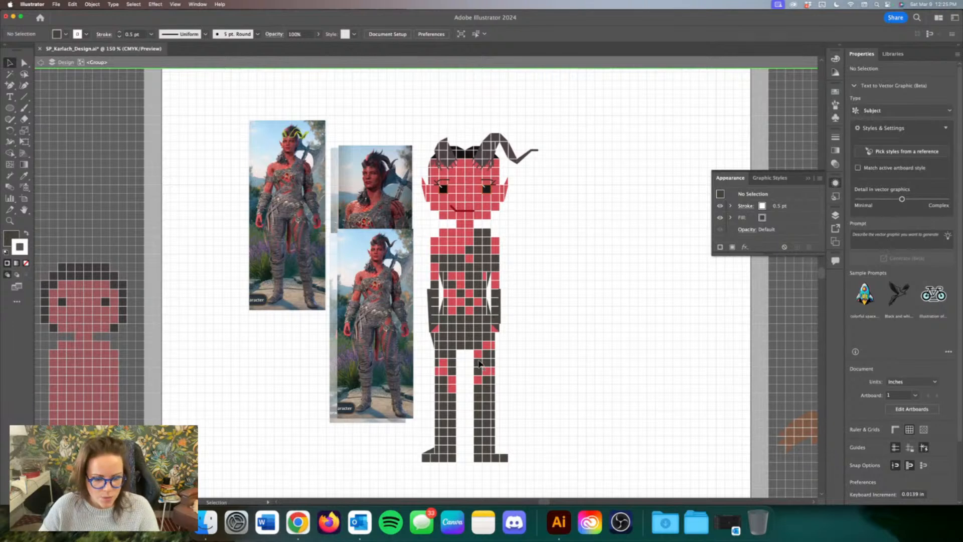
scroll(479, 364, "up", 1)
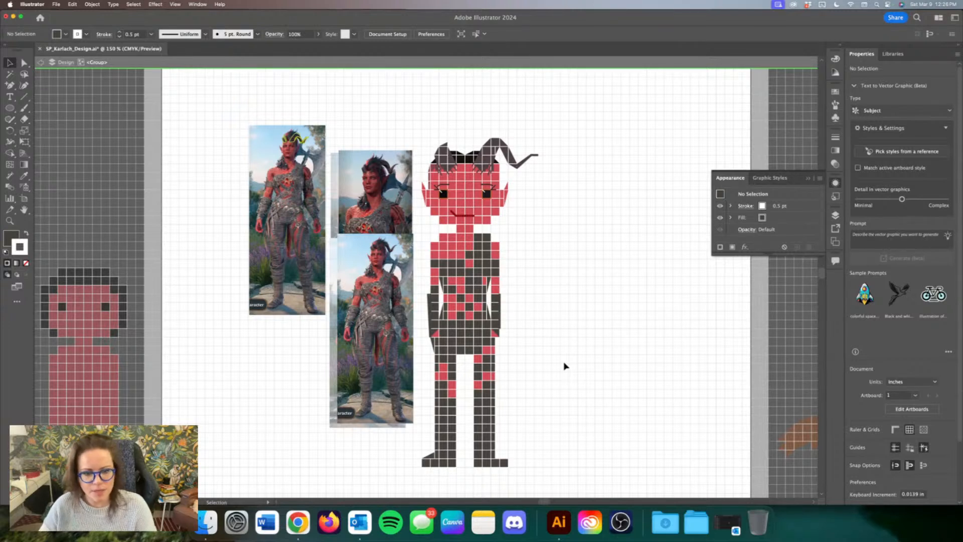
Step: Duplicate the outermost red shoulder cells one cell up to fill both upper corners of the shoulders
scroll(569, 366, "left", 3)
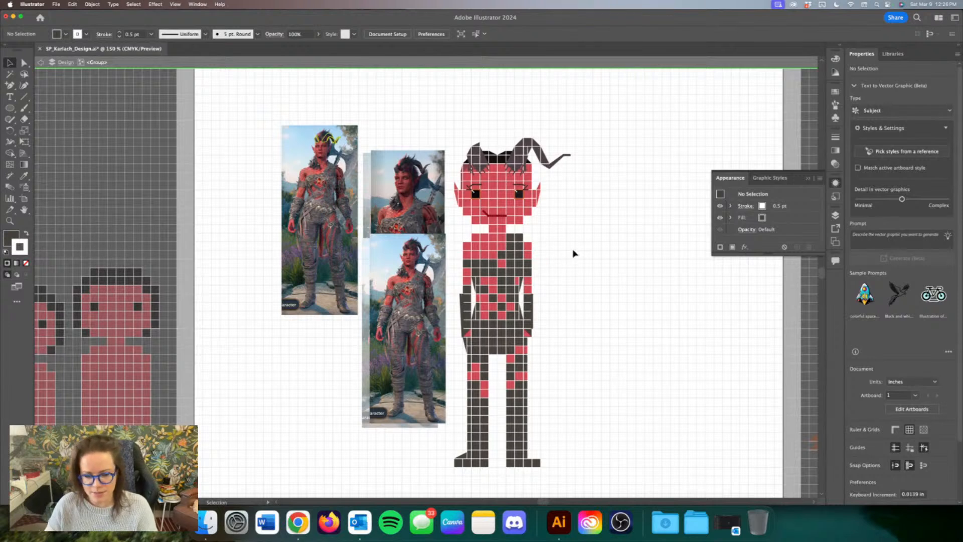
scroll(572, 254, "up", 1)
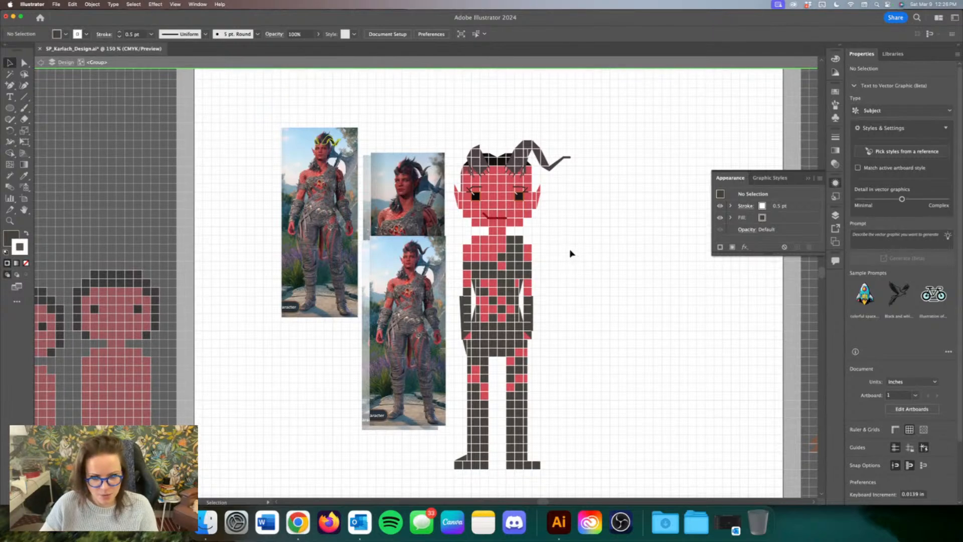
left_click(467, 251)
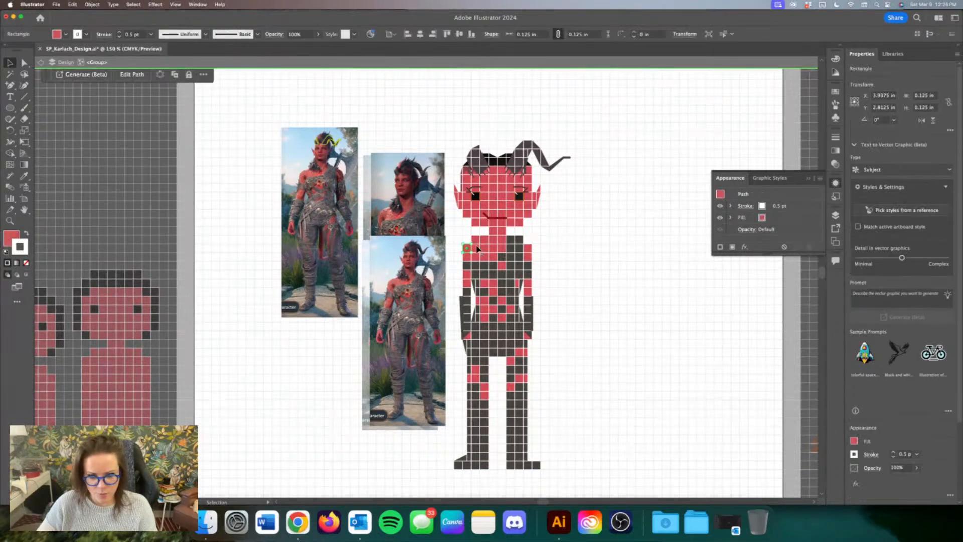
left_click(529, 250)
left_click(528, 240)
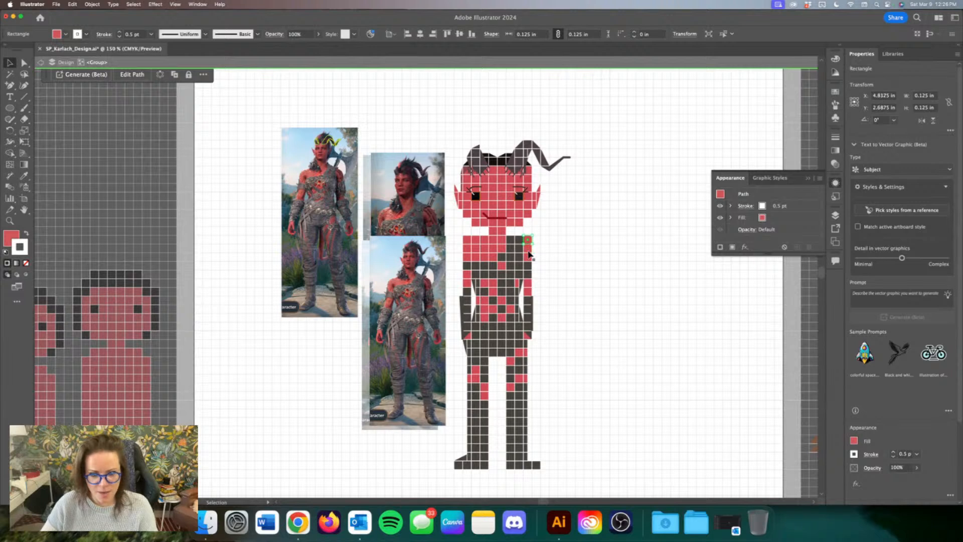
Step: Cut off the outer upper corner of each new shoulder cell diagonally so both shoulders slope
key("a")
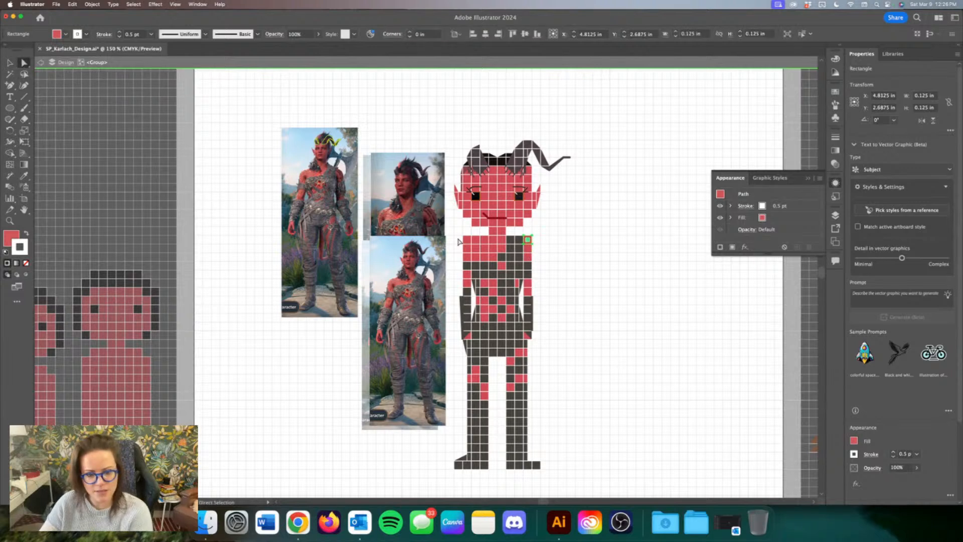
left_click(467, 241)
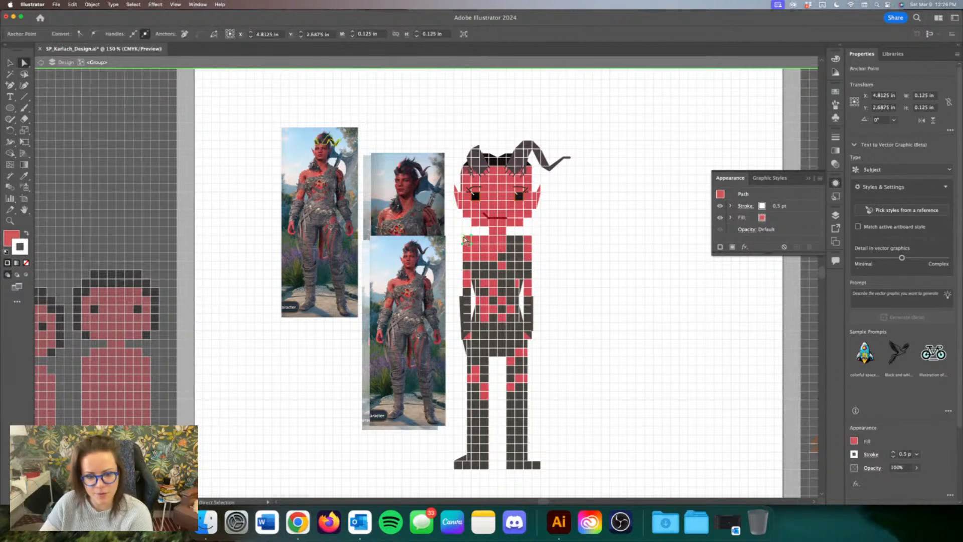
left_click(528, 241)
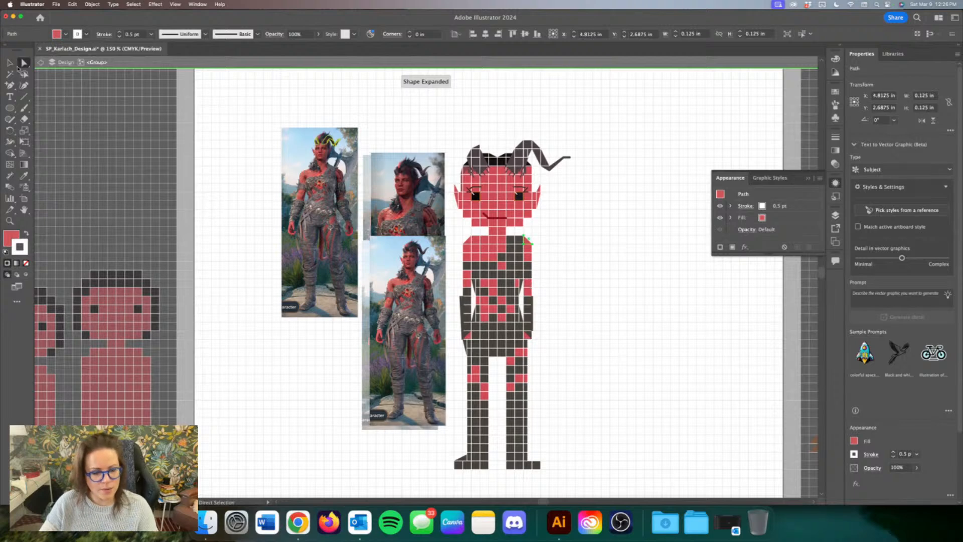
left_click(11, 63)
left_click(199, 159)
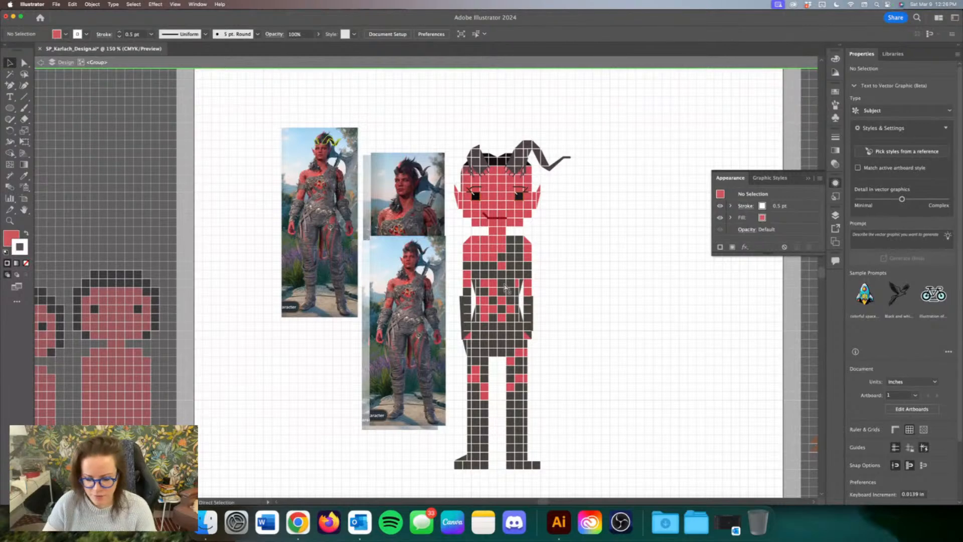
Step: Extend the waist openings by shifting the upper torso rows up one cell and duplicating their lowest row into the gap
key("super+equal")
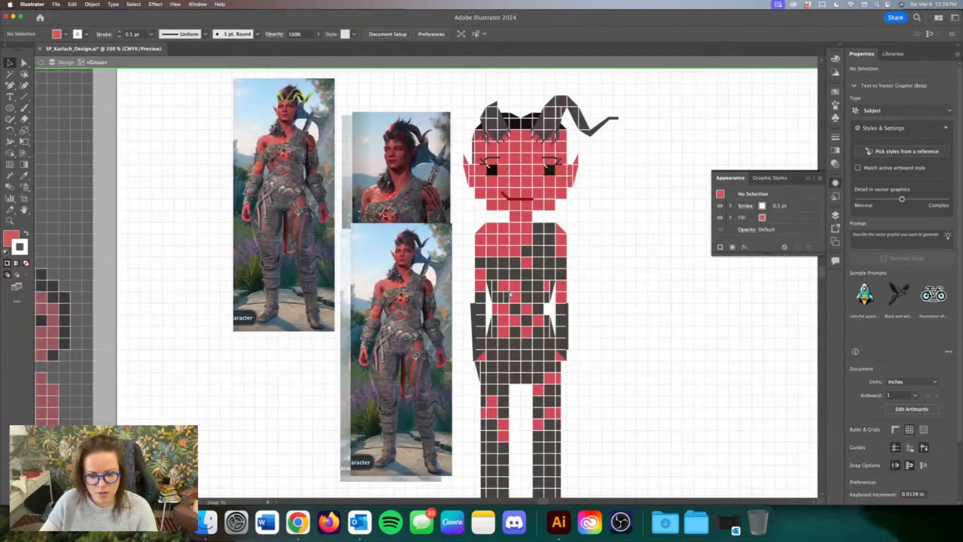
left_click(547, 309)
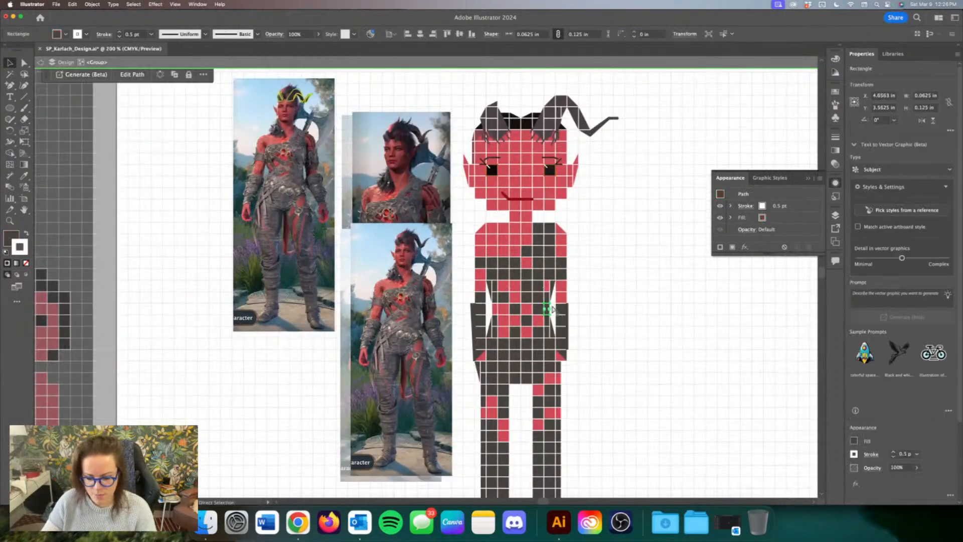
key("super+equal")
left_click(535, 266)
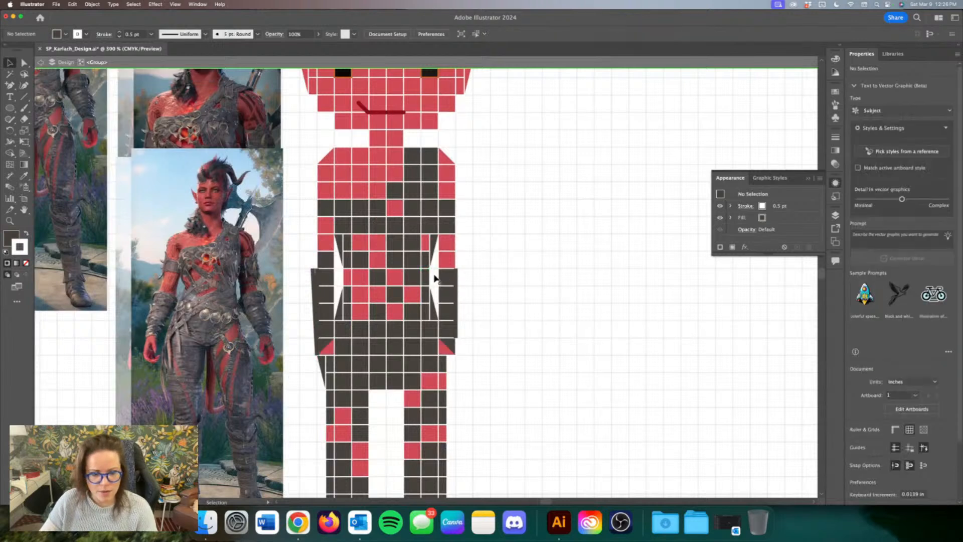
left_click(339, 233)
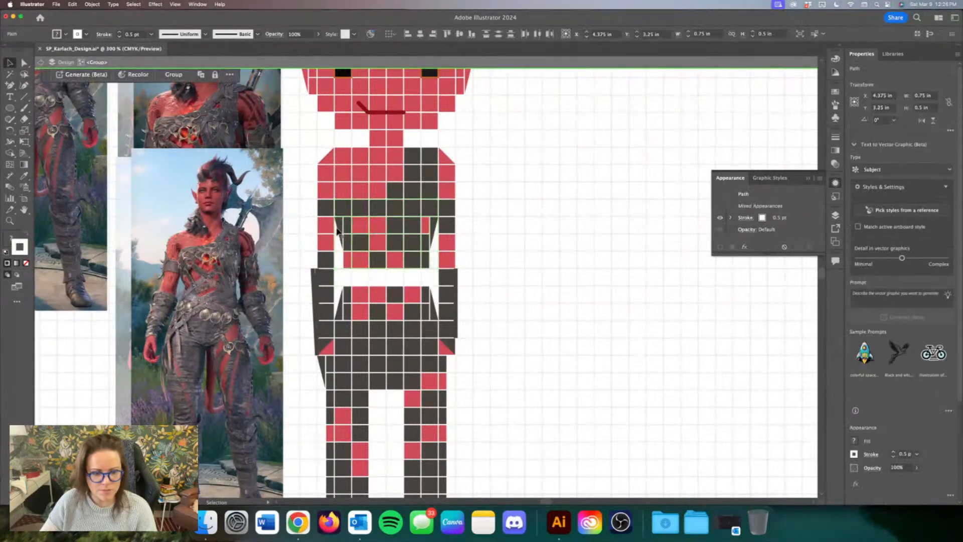
left_click(354, 277)
left_click(347, 262)
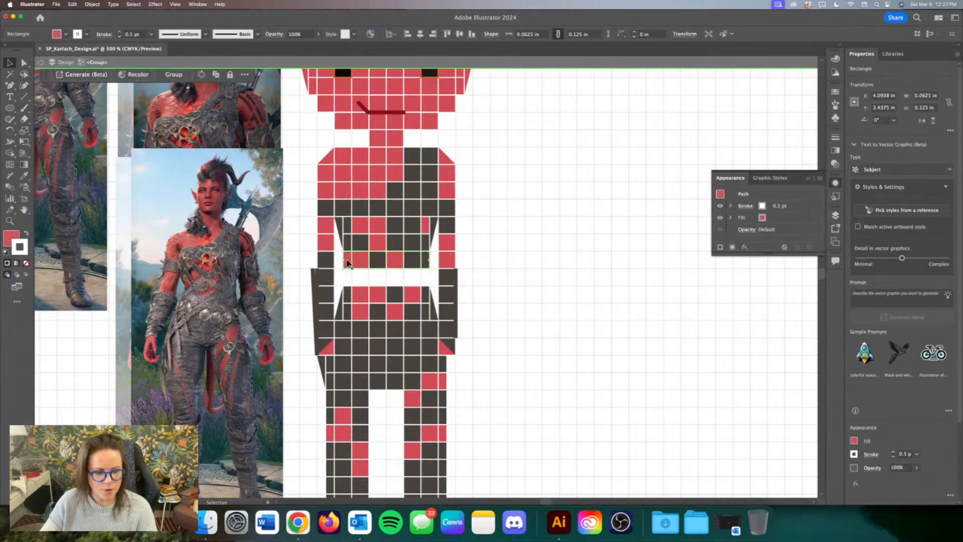
key("Down")
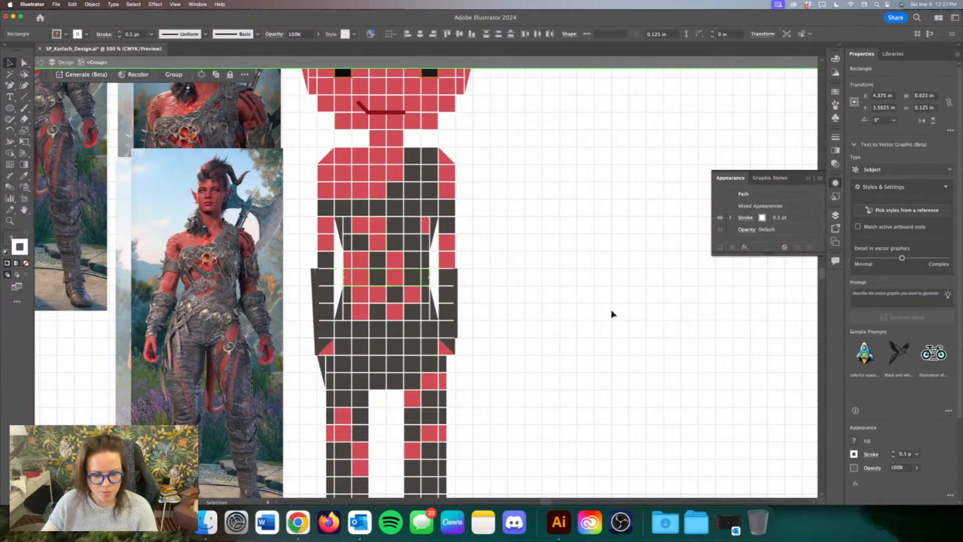
key("super+minus")
left_click(635, 313)
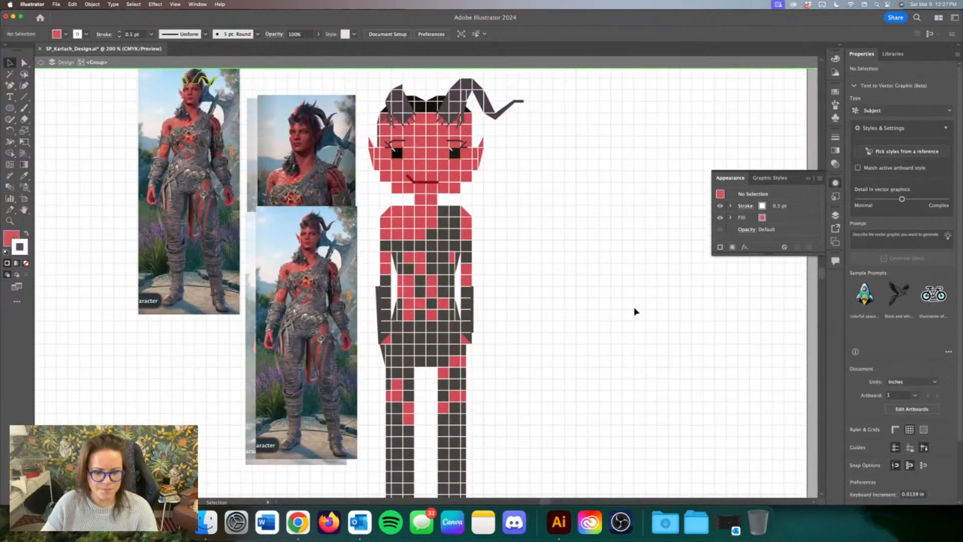
Step: Move the left lower waist triangle up one cell and fill the space below it with a full-width dark cell
scroll(635, 312, "up", 2)
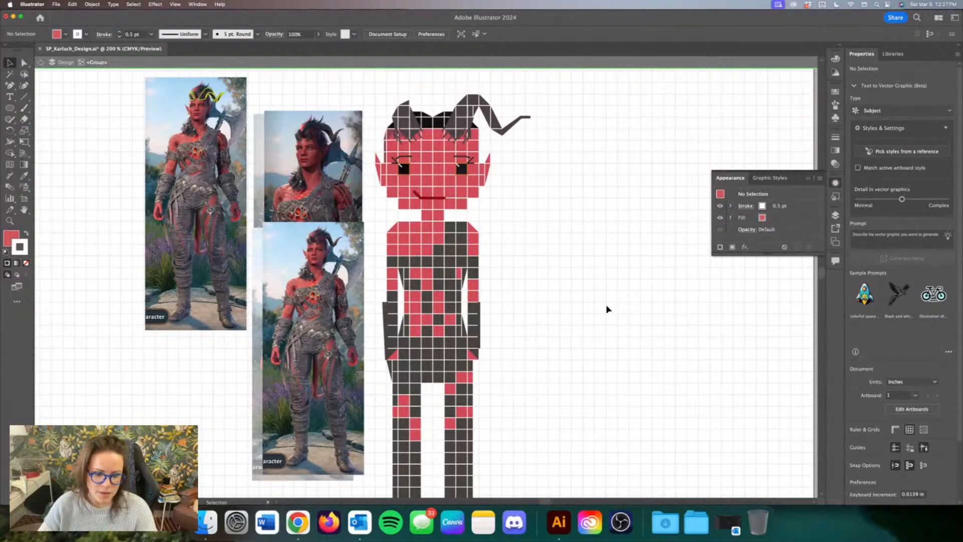
scroll(607, 309, "down", 3)
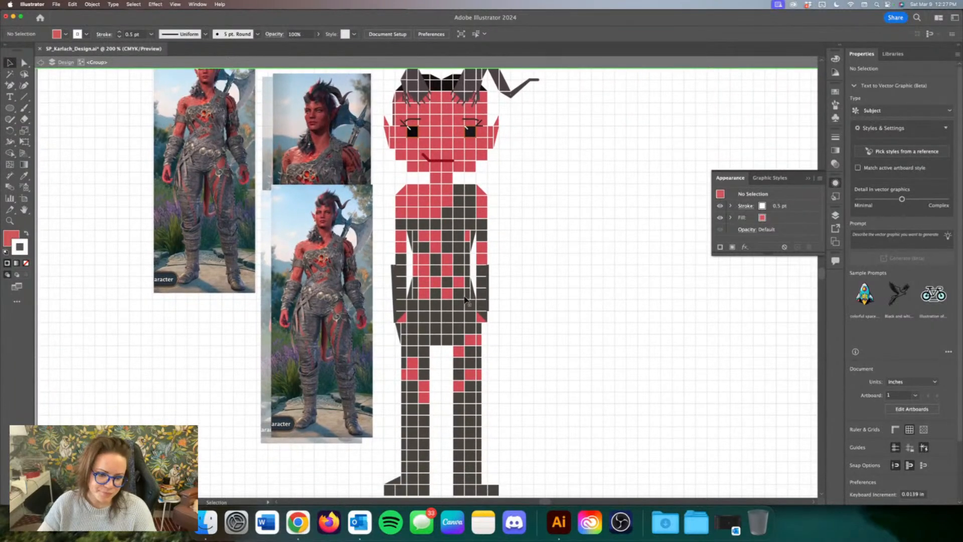
mouse_move(411, 297)
left_mouse_down()
mouse_move(409, 286)
mouse_move(407, 294)
left_mouse_up()
left_click(416, 295)
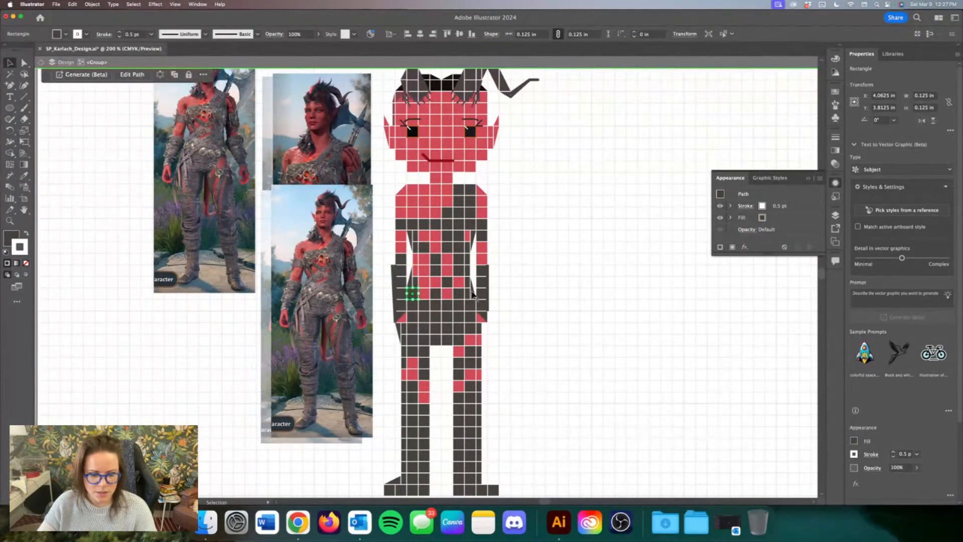
Step: Raise the right lower waist triangle one cell and widen the dark half cell below it to 0.125 in
left_click_drag(470, 293, 470, 281)
key("super+z")
key("super+equal")
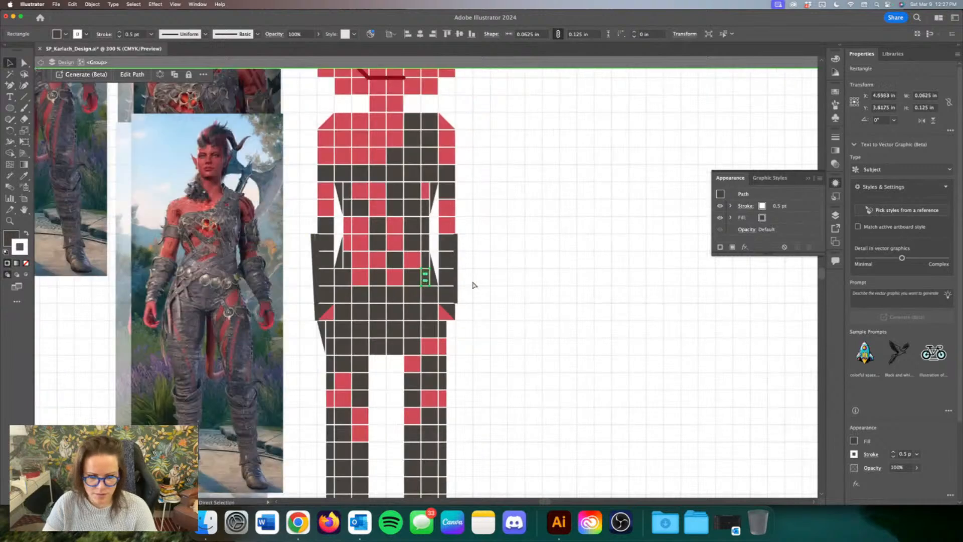
key("super+equal")
left_click(473, 286)
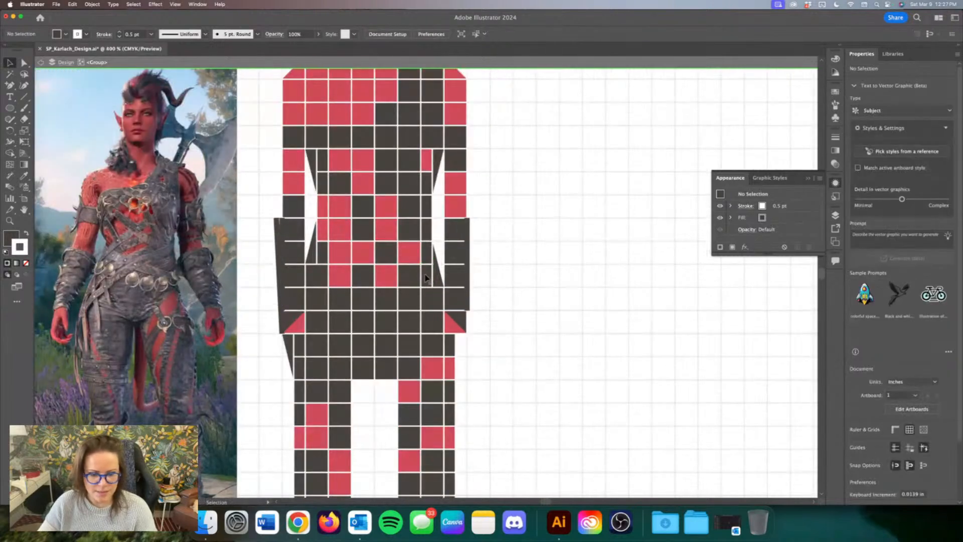
left_click(437, 251)
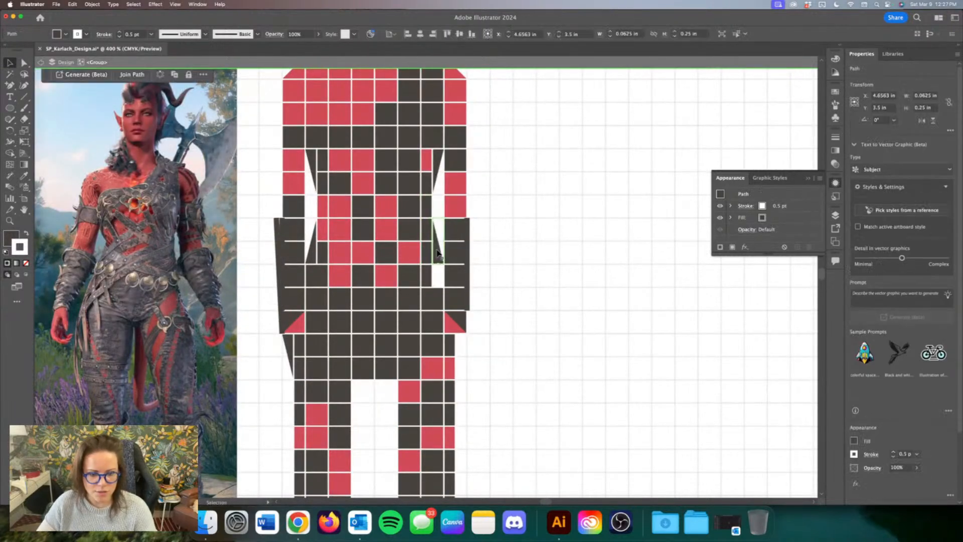
left_click(434, 281)
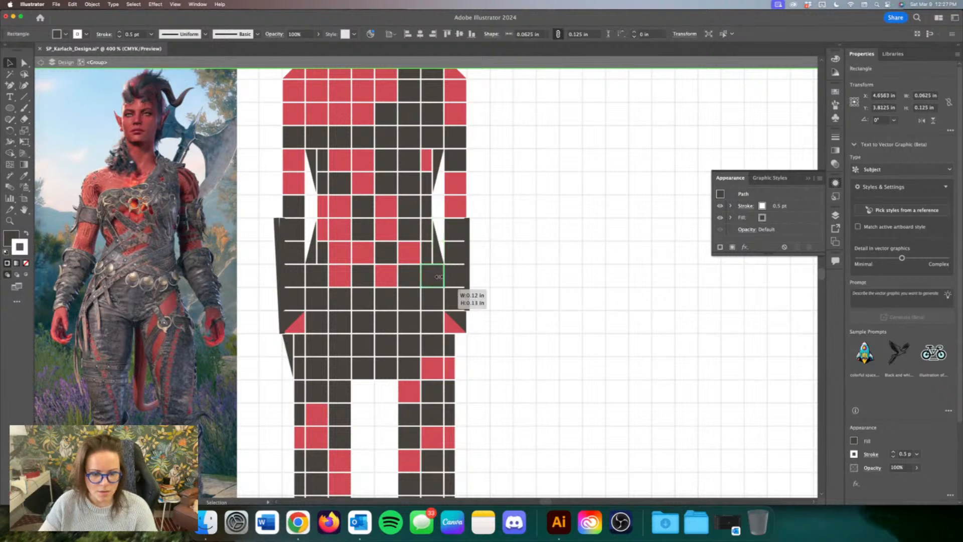
left_click(544, 283)
key("super+0")
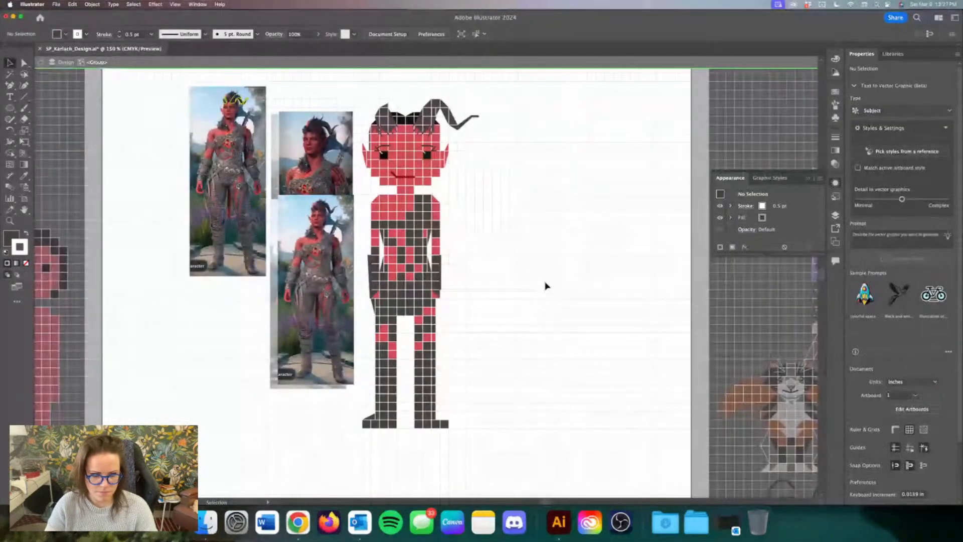
key("a")
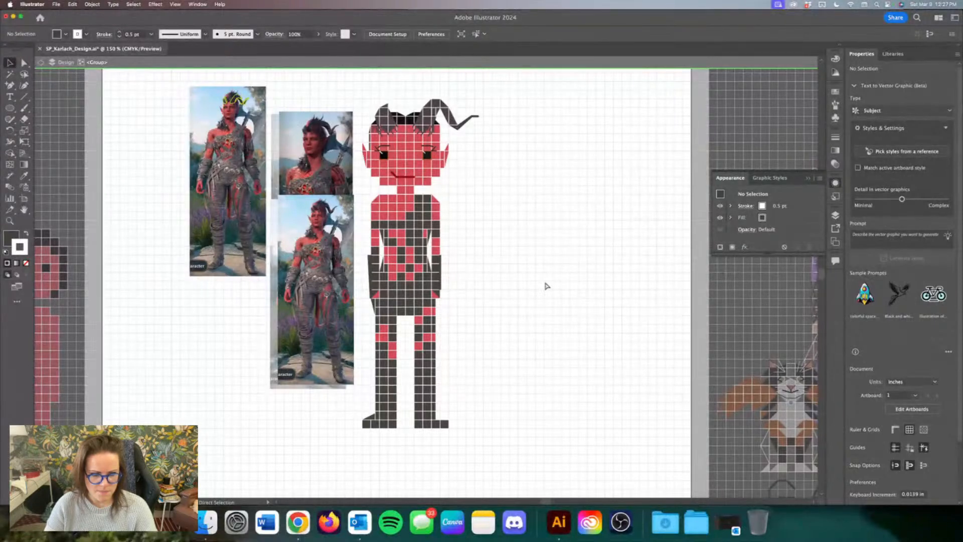
key("super+=")
key("v")
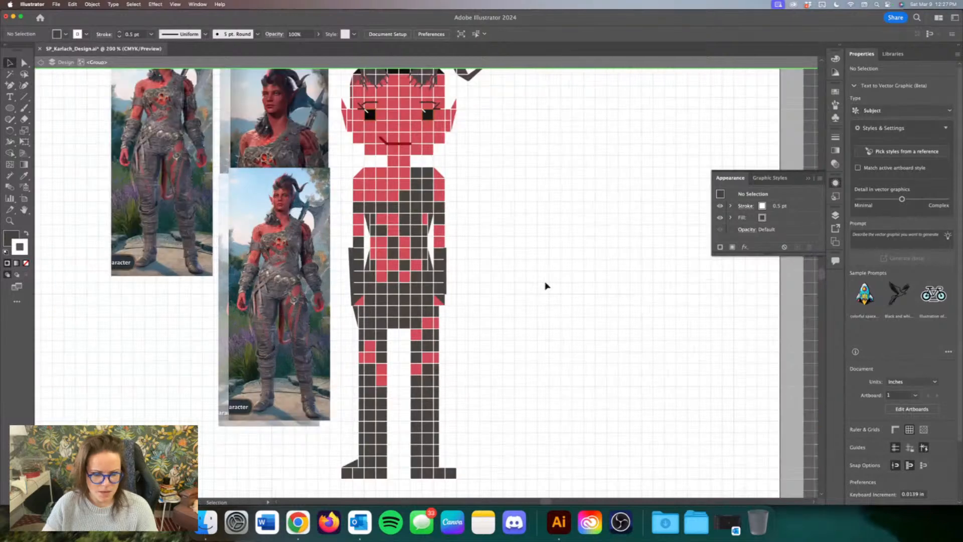
left_click(357, 313)
left_click(458, 320)
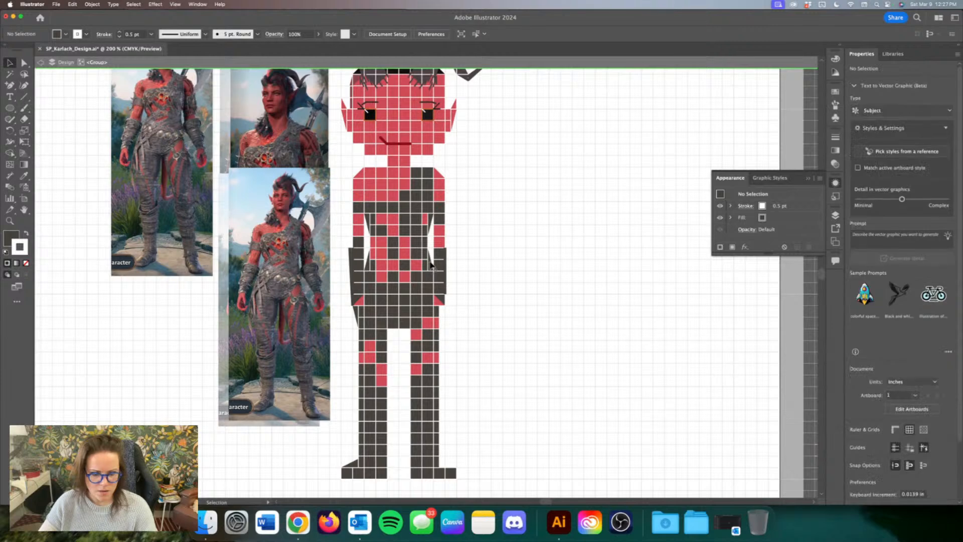
key("super+z")
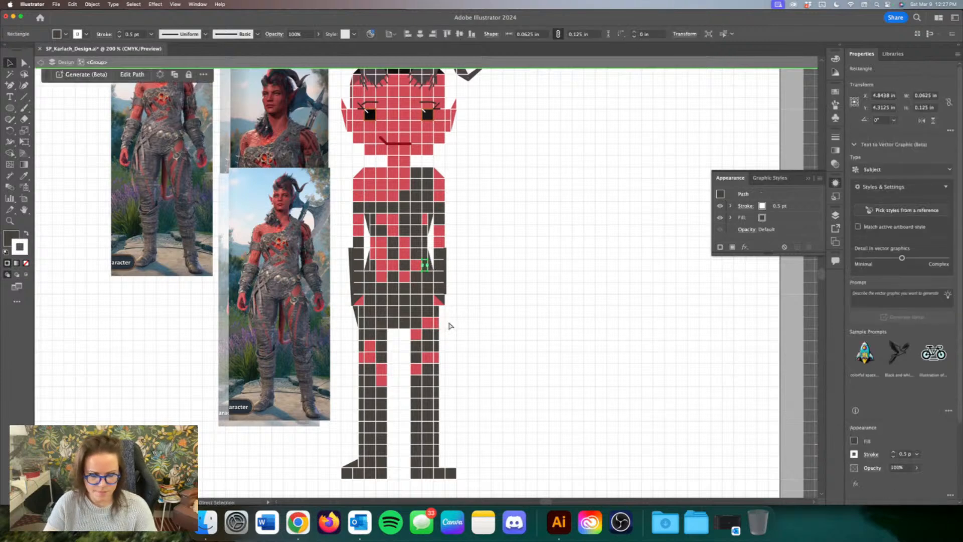
Step: Duplicate the right lower waist triangle beside the right hip, rotated 180° and reflected to mirror the left hip's taper
key("super+=")
key("super+=")
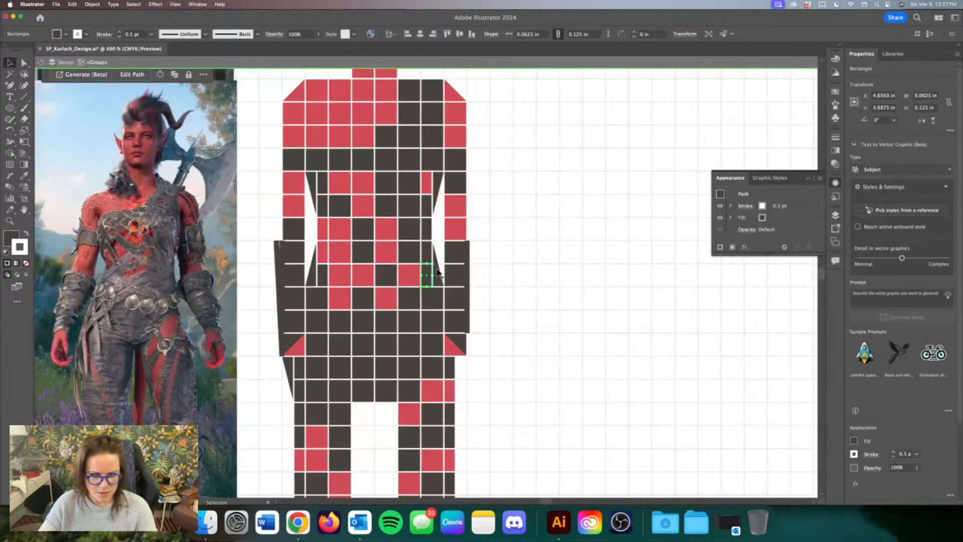
left_click_drag(438, 270, 454, 391)
right_click(479, 376)
mouse_move(502, 455)
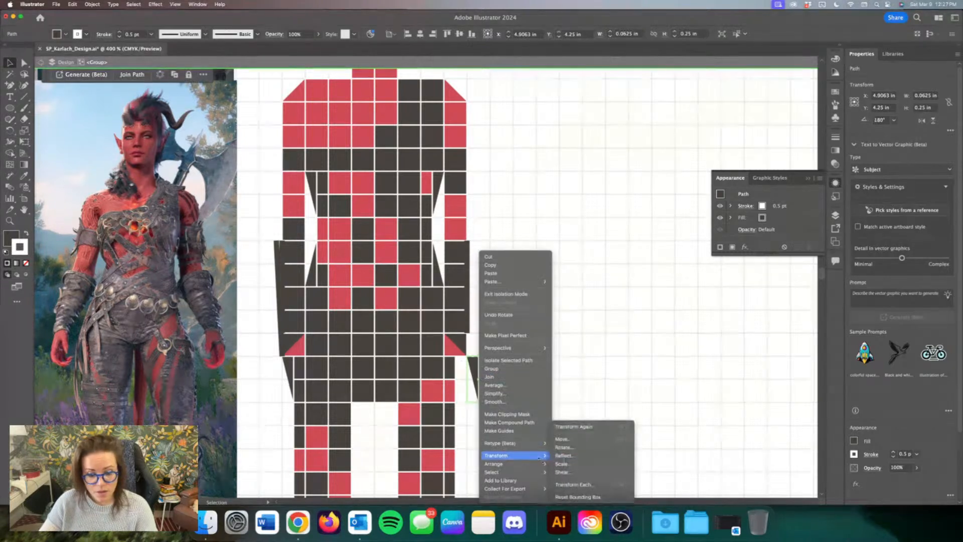
left_click(570, 456)
key("Return")
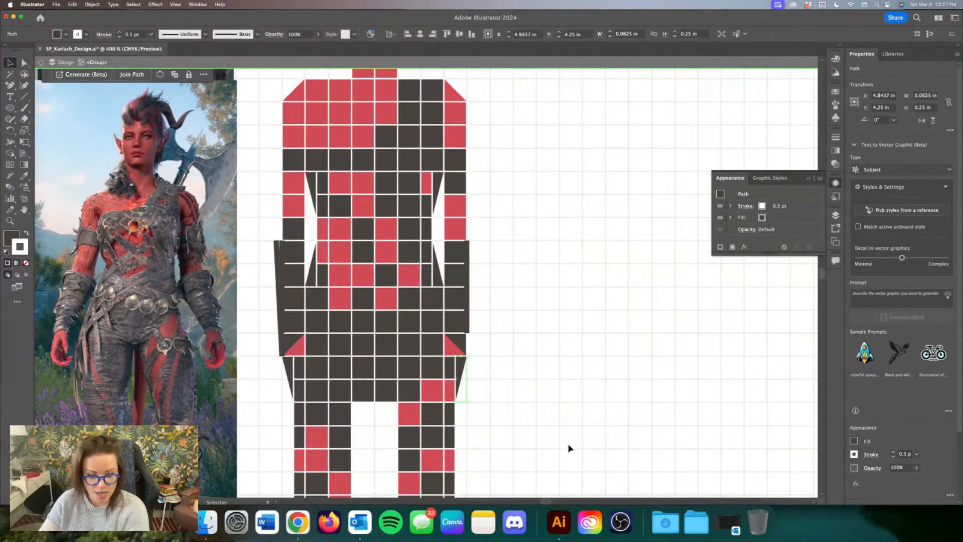
left_click(585, 410)
key("super+minus")
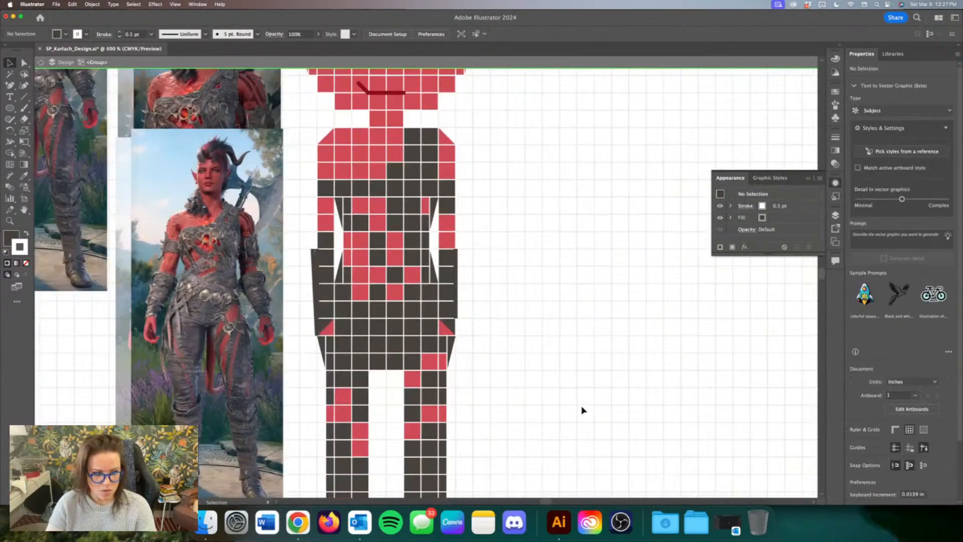
key("super+minus")
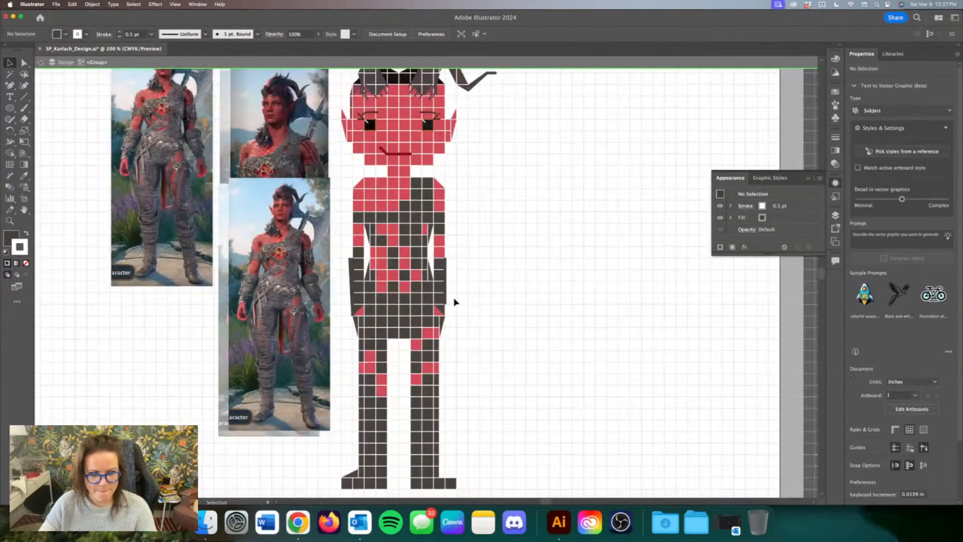
Step: Move both hip tapers down one cell and fill the gaps above them with dark cells
left_click(443, 324)
left_click(356, 325, "shift")
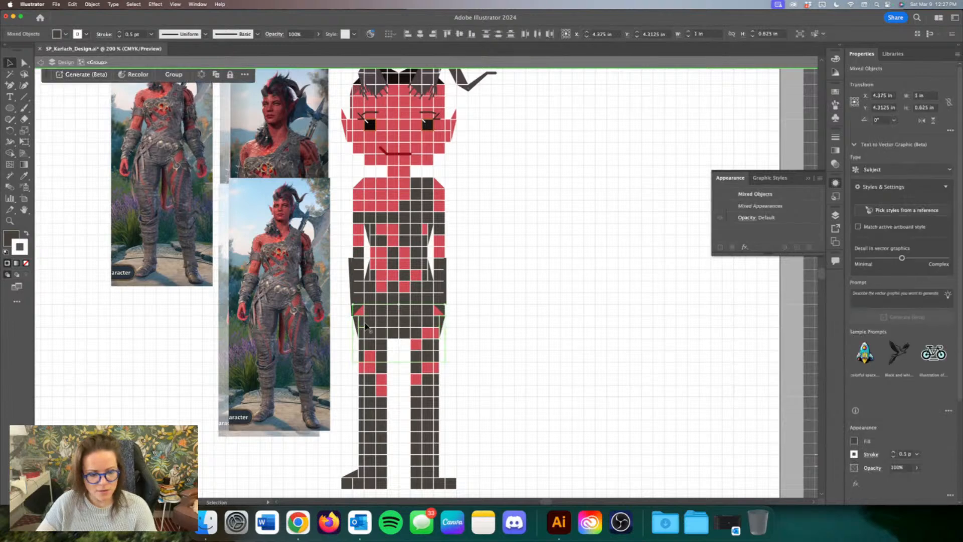
key("Down")
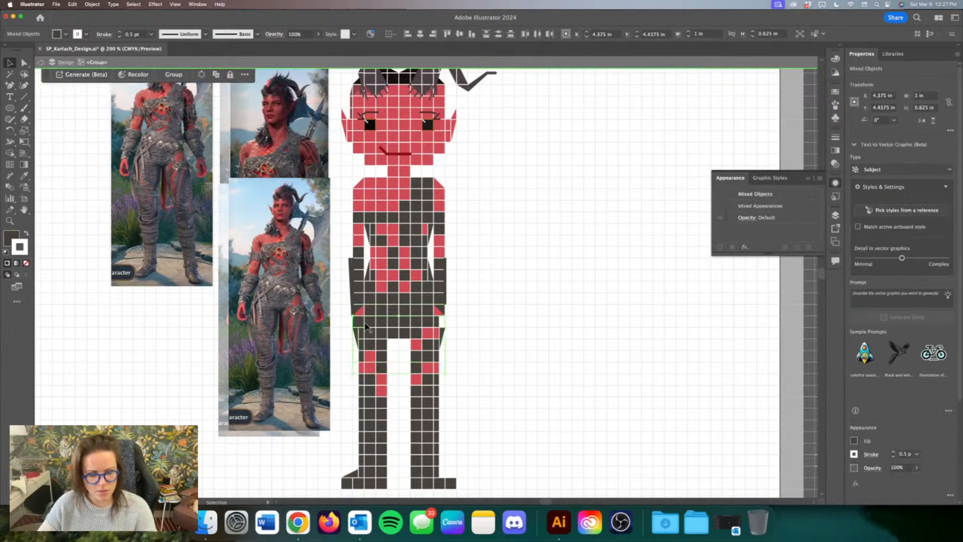
left_click(476, 303)
left_click(358, 326)
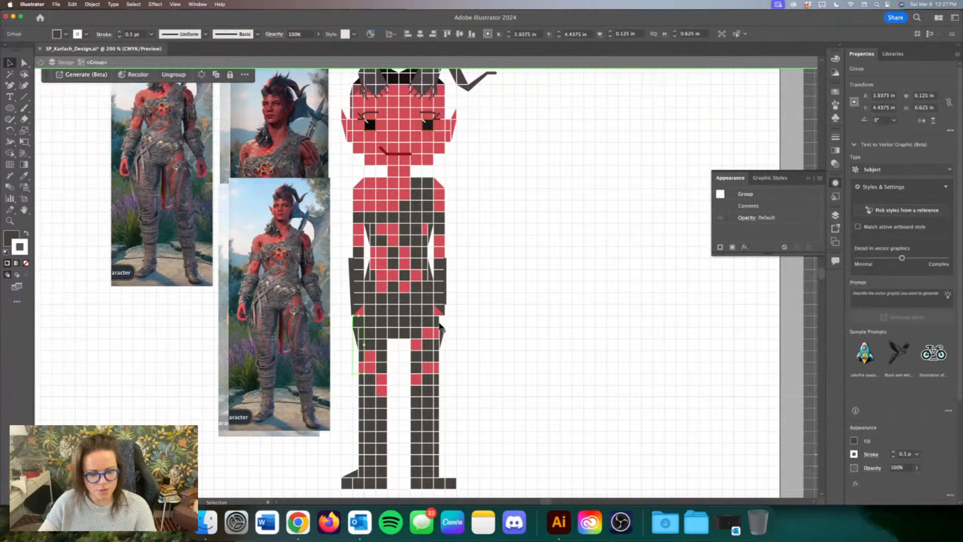
left_click_drag(357, 324, 444, 323)
left_click(461, 326)
Step: Delete the slanted dark piece on top of the left foot
scroll(562, 381, "up", 1)
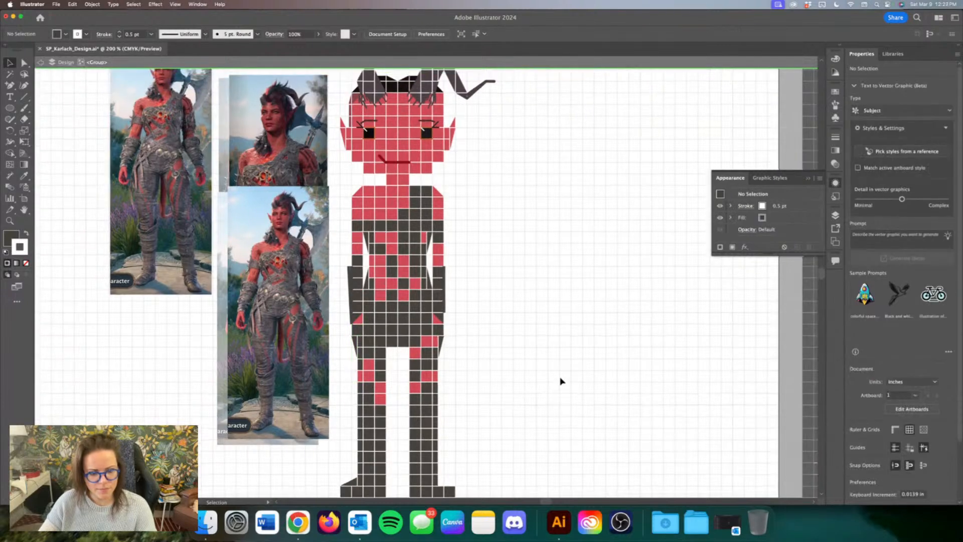
scroll(562, 381, "down", 3)
key("super+minus")
key("super+minus")
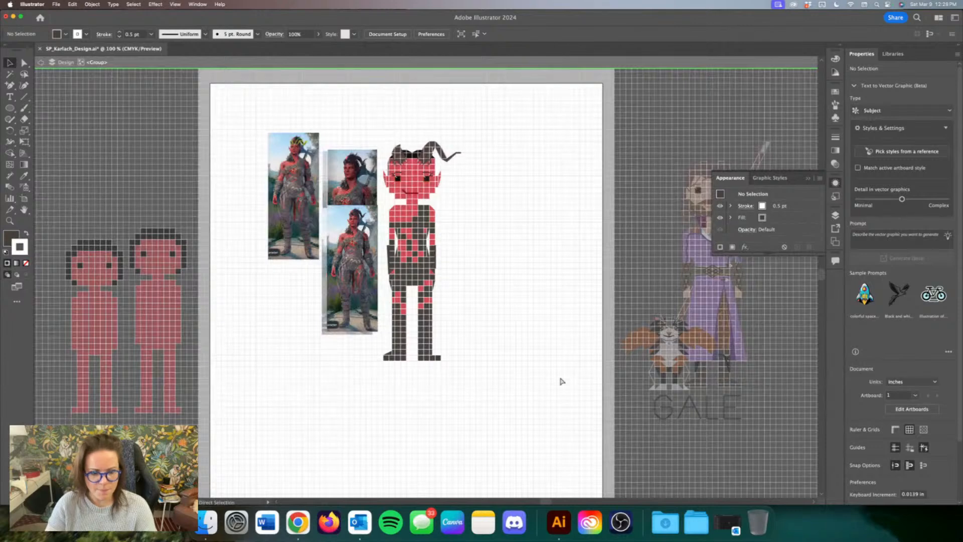
key("super+plus")
key("super+plus")
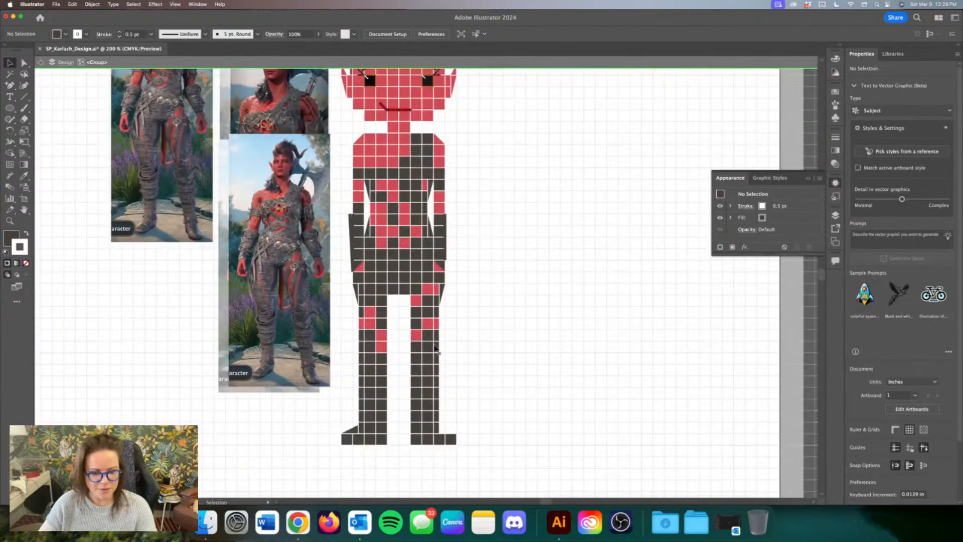
left_click(354, 432)
key("Delete")
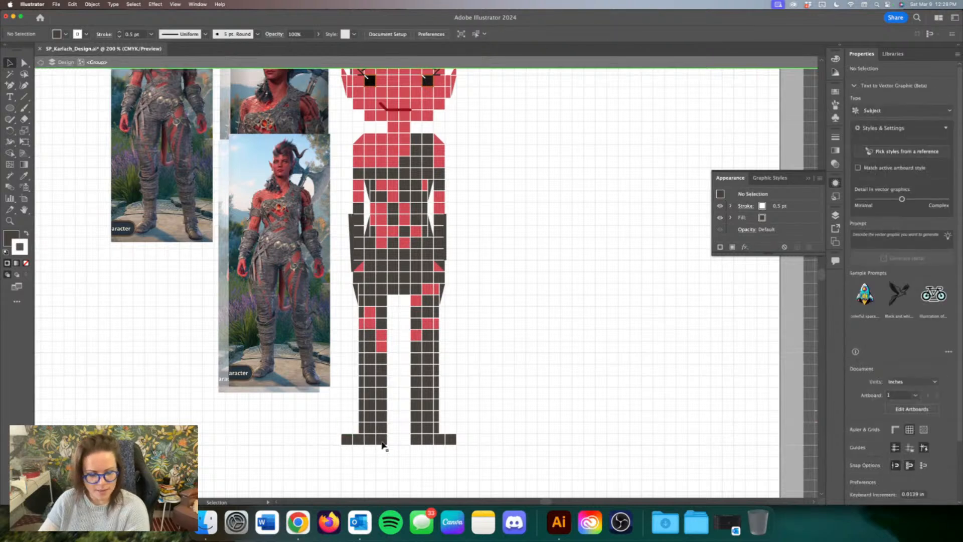
Step: Narrow the foot cell at the outer edge of each leg to half width, 0.0625 in
left_click(439, 441)
key("super+equal")
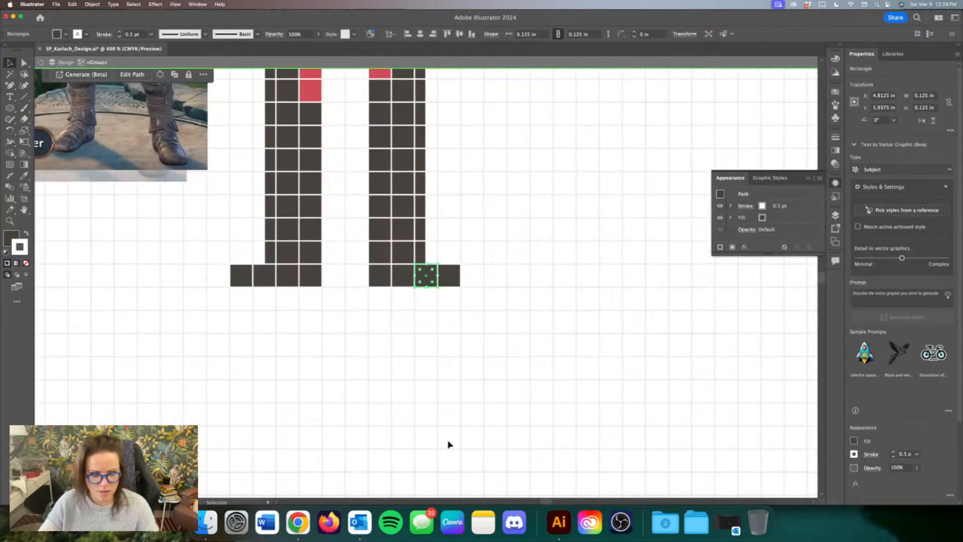
mouse_move(440, 279)
left_mouse_down()
mouse_move(424, 278)
mouse_move(435, 281)
left_mouse_up()
left_click(436, 280)
key("Delete")
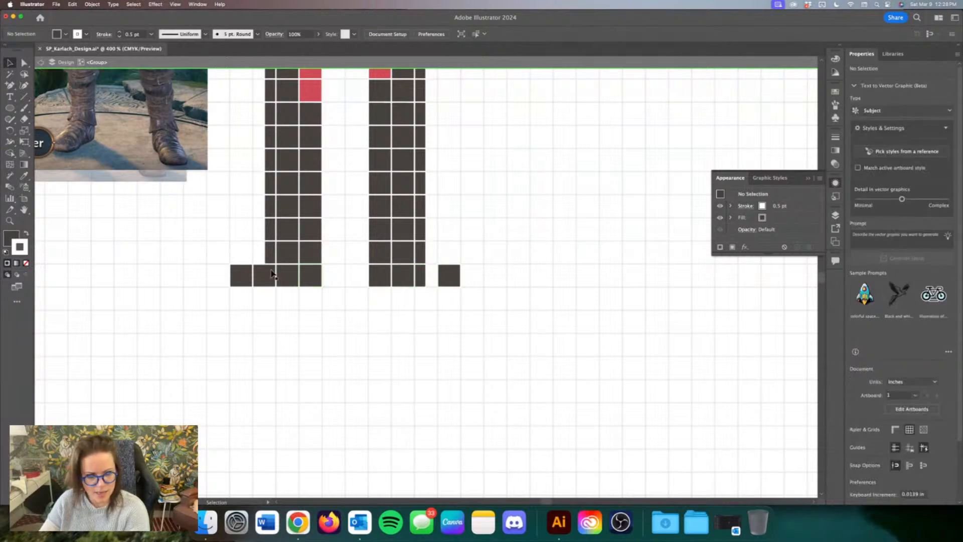
left_click(261, 275)
left_click_drag(254, 276, 266, 277)
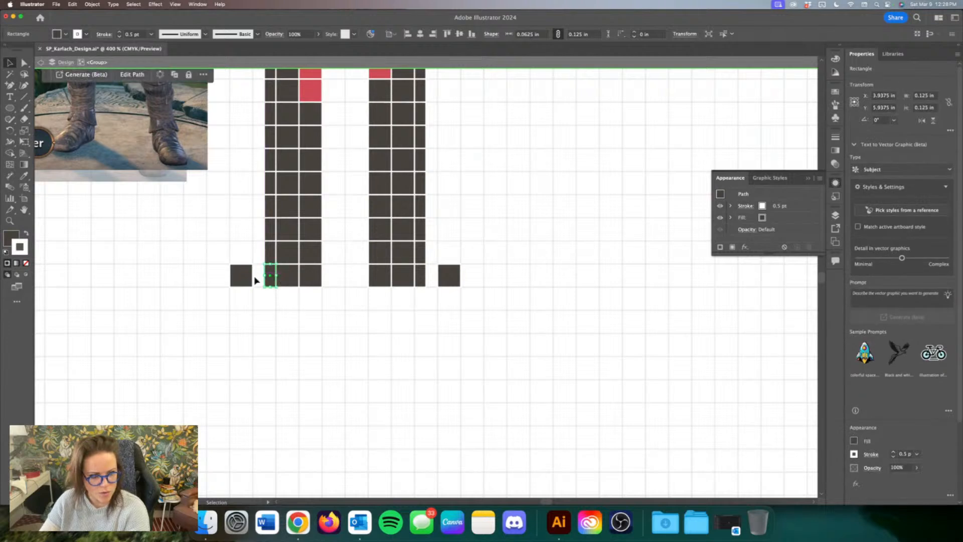
Step: Turn the outermost toe cell of each foot into a triangle by removing its upper outer corner point
left_click(241, 278)
left_click(24, 63)
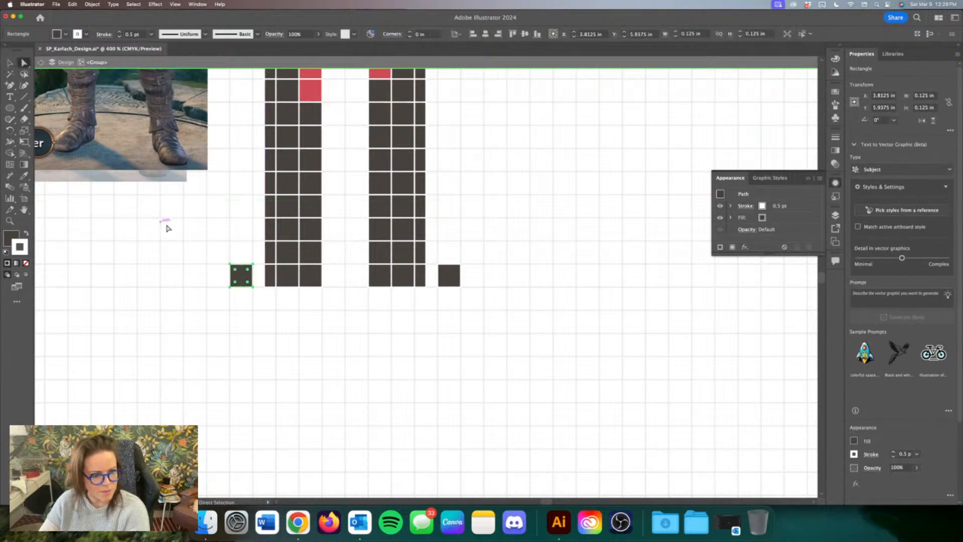
left_click(230, 265)
key("Delete")
left_click(453, 272)
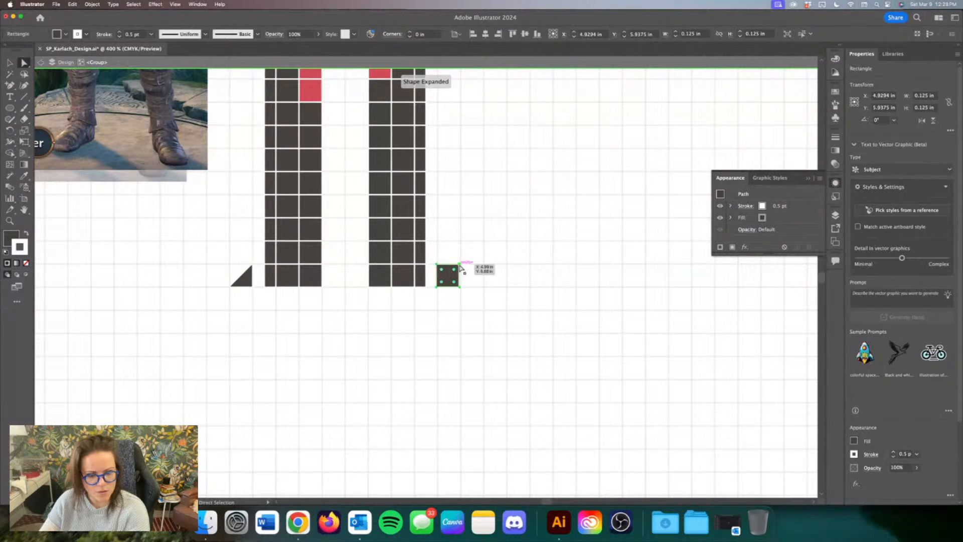
left_click(462, 266)
key("Delete")
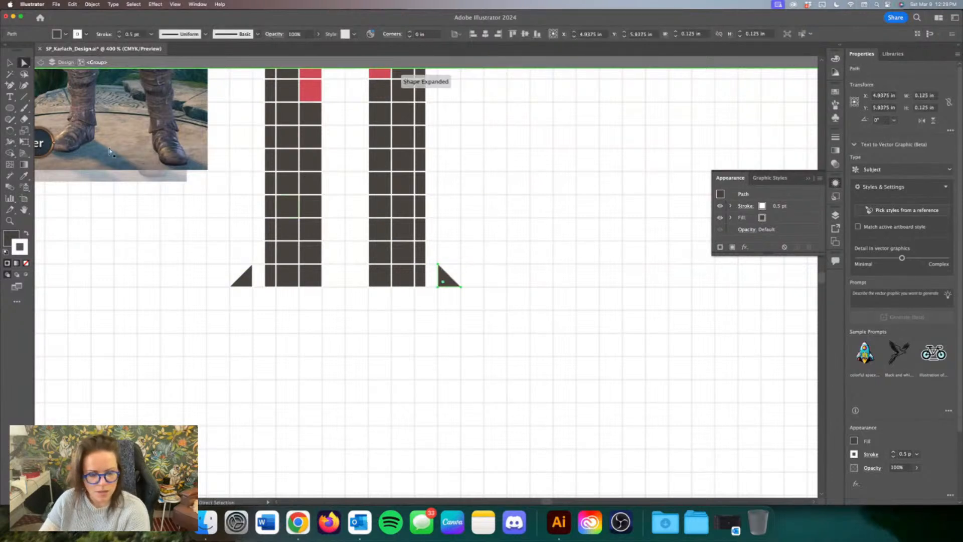
Step: Widen both toe triangles toward the legs to 0.1875 in, closing the gaps
left_click(10, 63)
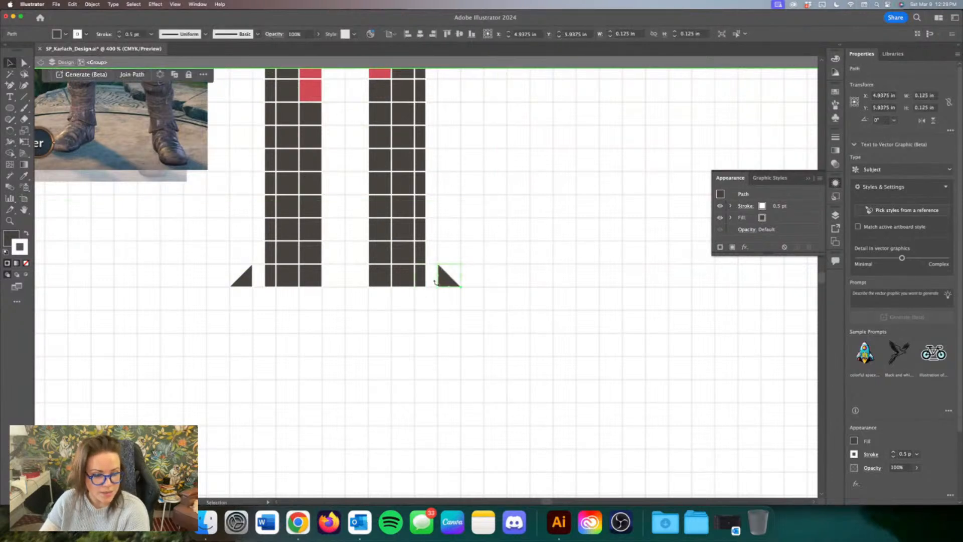
left_click_drag(437, 278, 427, 277)
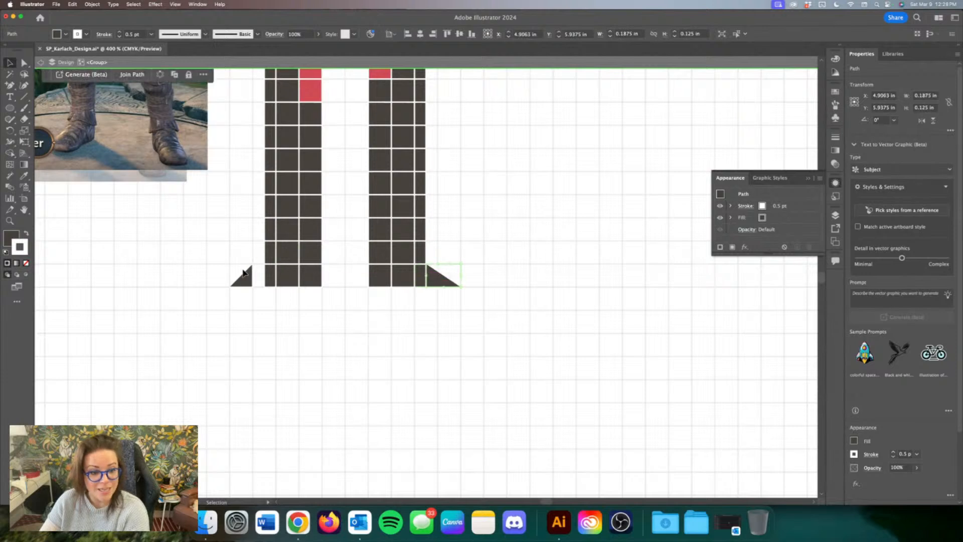
left_click_drag(255, 274, 264, 275)
left_click(276, 293)
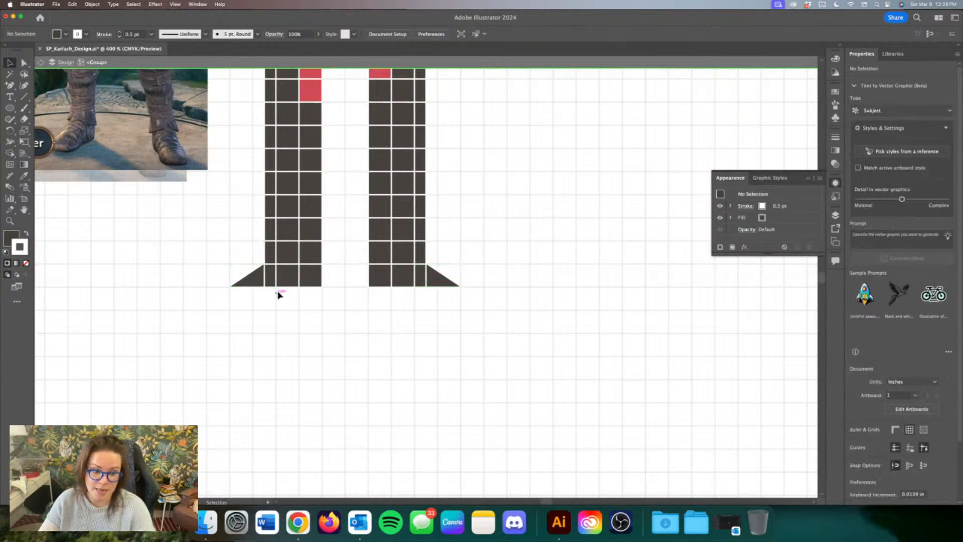
Step: Add a row of half-height dark cells beneath both feet as soles
left_click_drag(268, 214, 450, 296, "alt")
left_click(315, 318)
key("super+minus")
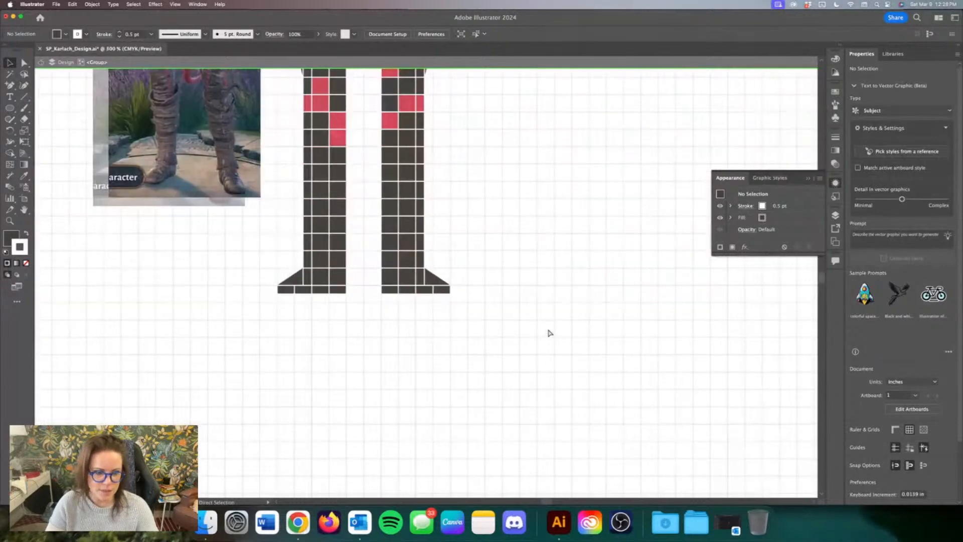
Step: Delete the half cell at the left ankle and widen the left toe triangle to 0.25 in to fill its place
key("a")
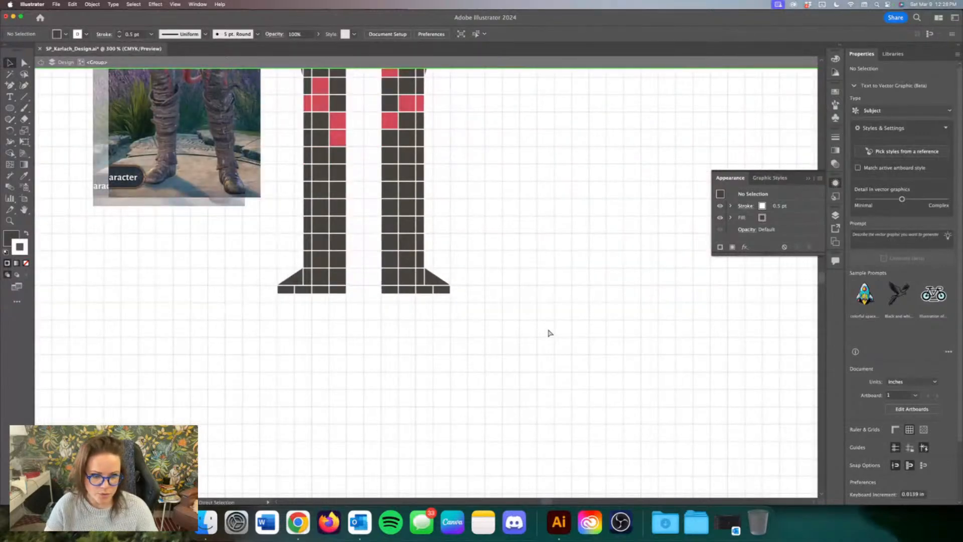
key("super+minus")
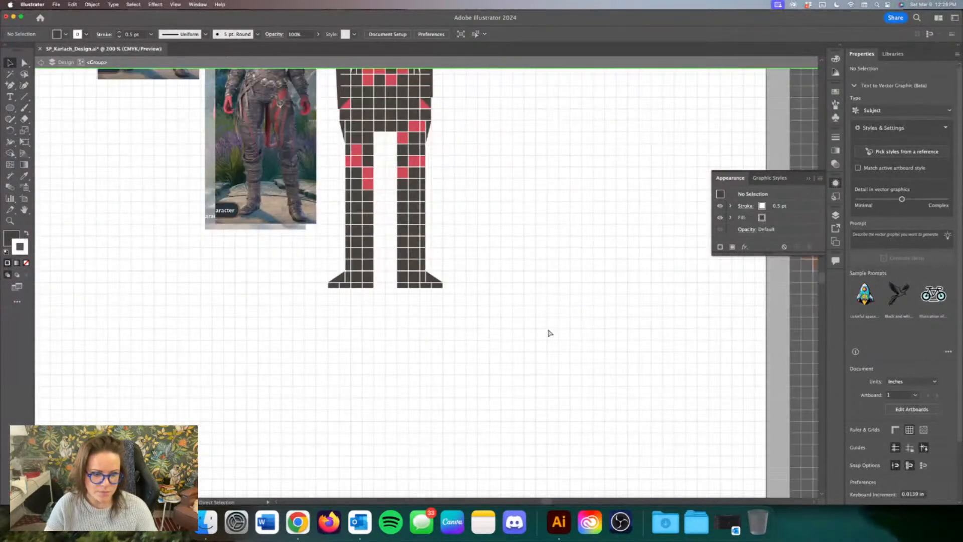
key("super+plus")
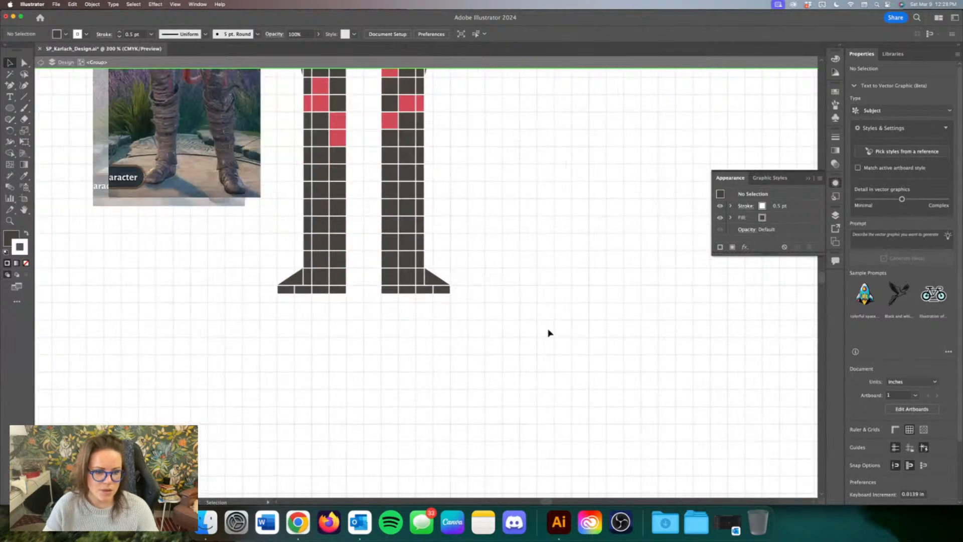
scroll(535, 338, "up", 3)
scroll(545, 358, "up", 3)
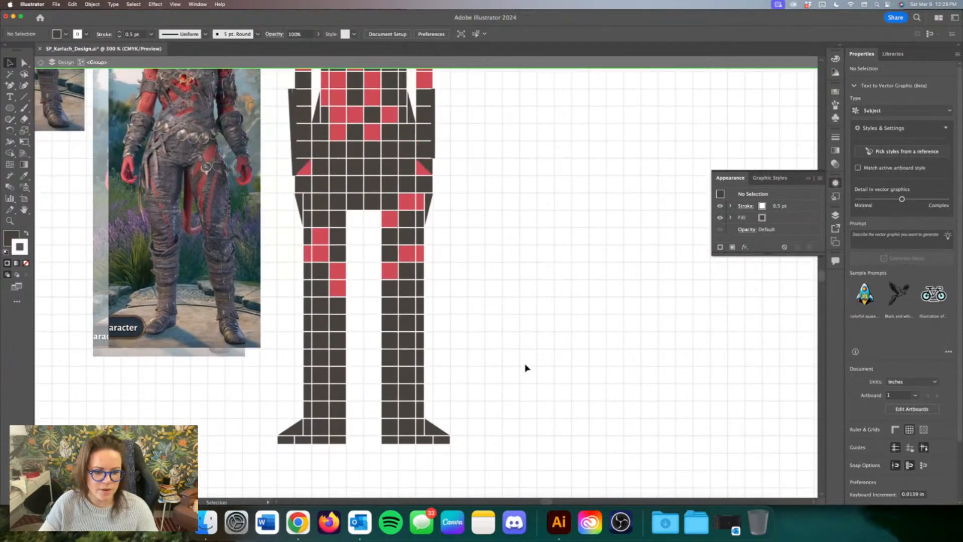
left_click(310, 425)
left_click(311, 427)
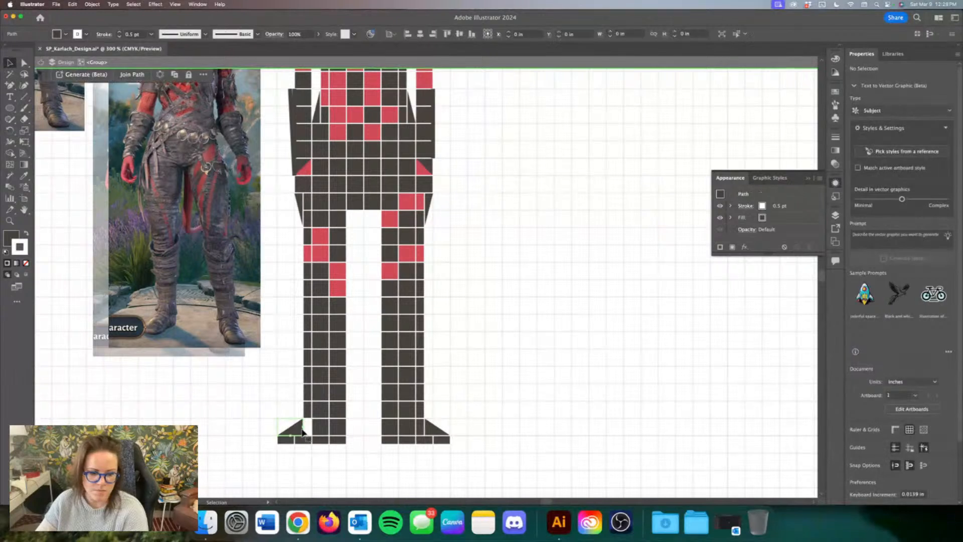
scroll(311, 422, "left", 1)
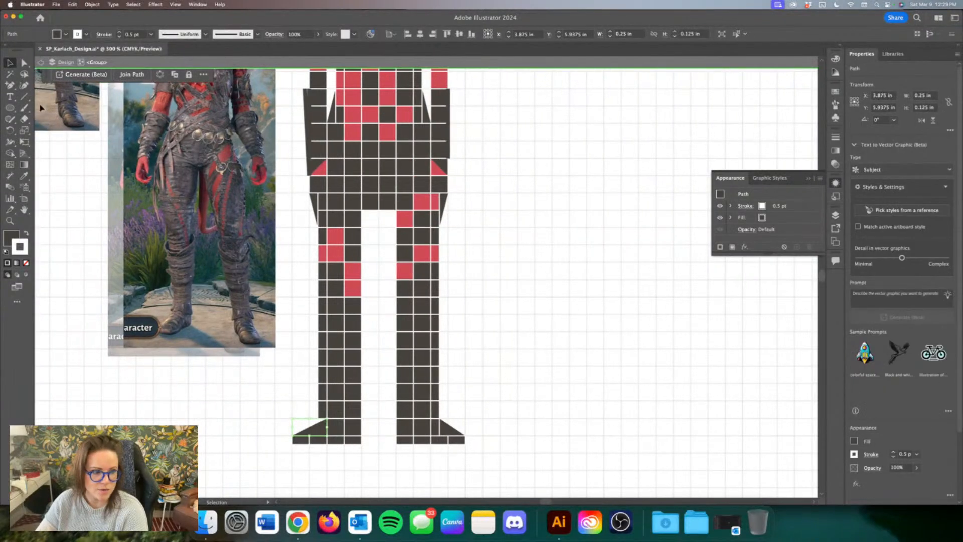
Step: Cut the half cell just above the left foot into a triangle by removing its lower outer corner point
key("a")
left_click(319, 419)
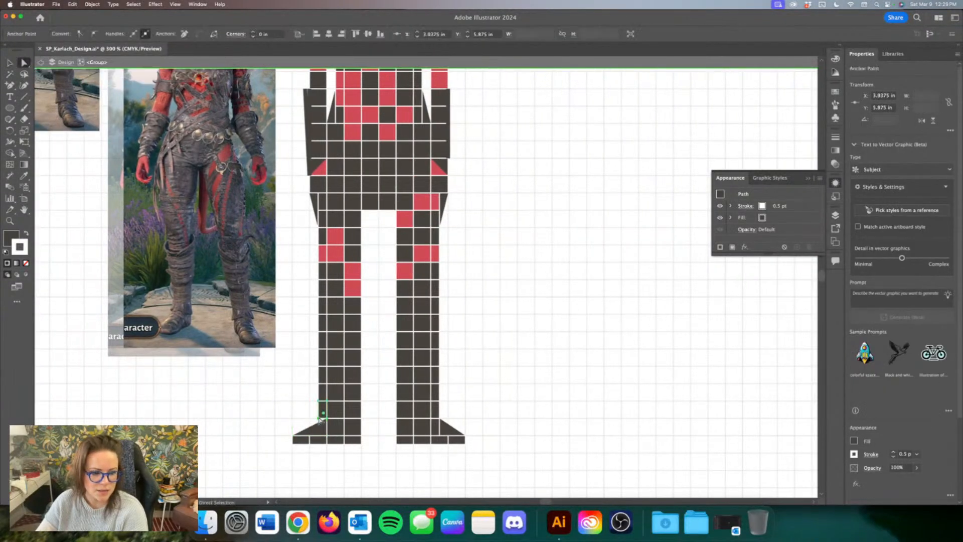
key("Delete")
left_click(10, 63)
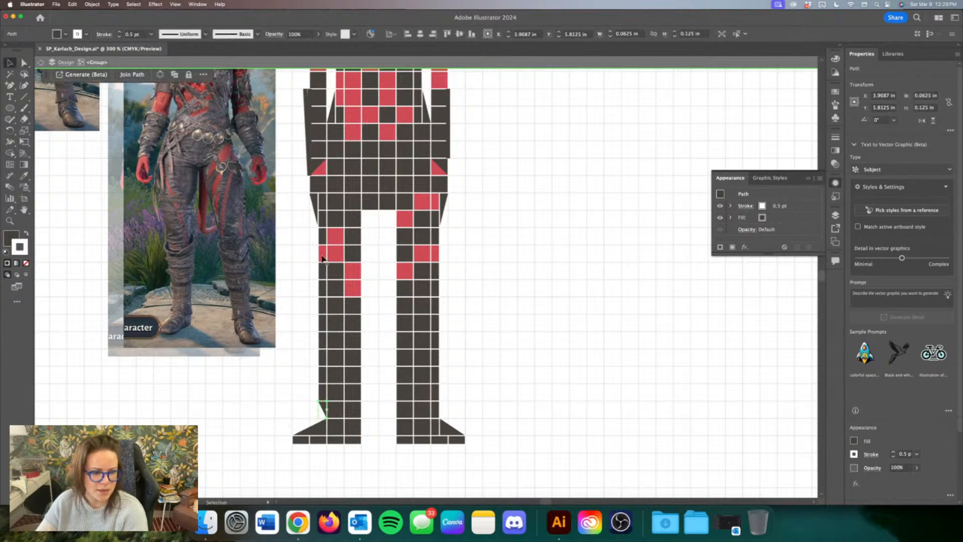
Step: Stretch the outer triangle of the left hip taper two cells farther down the thigh
left_click(324, 237)
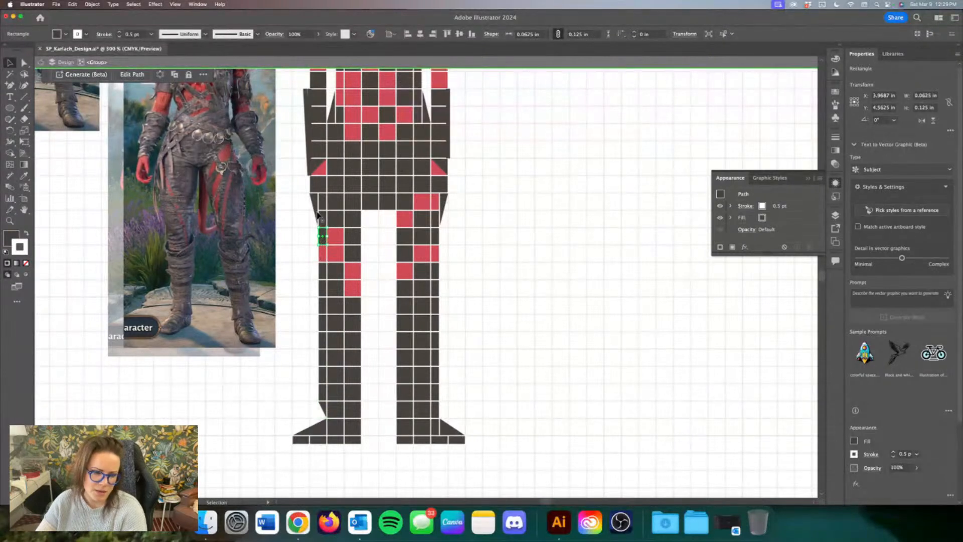
key("super+g")
left_click(313, 241)
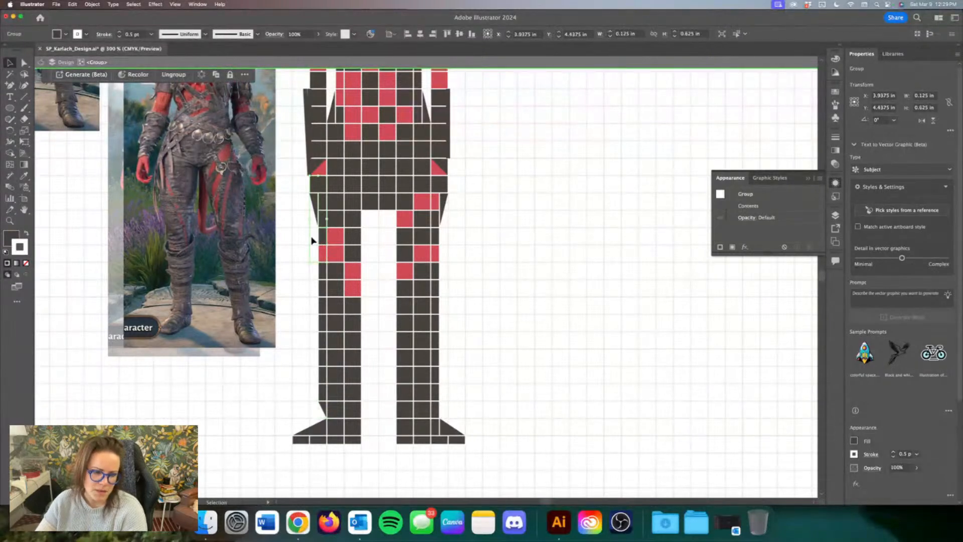
double_click(313, 205)
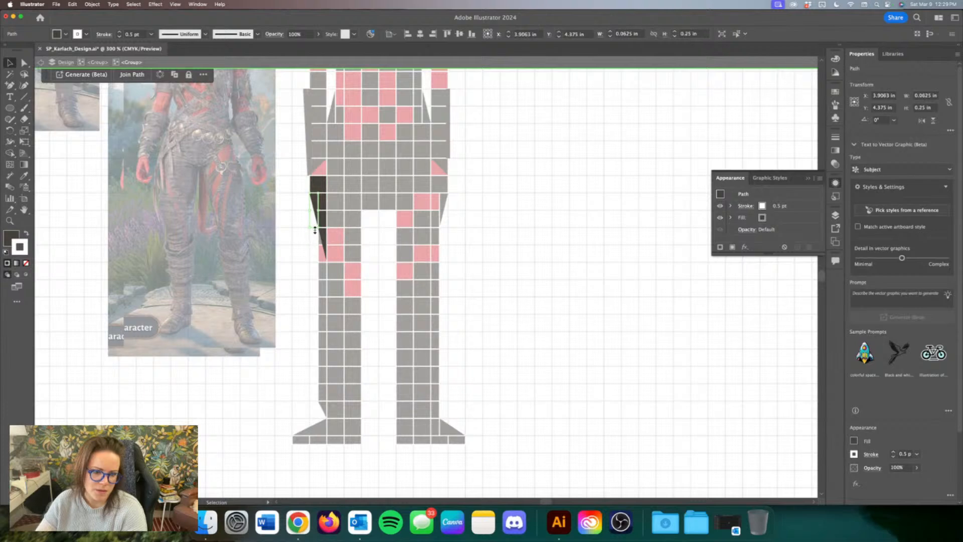
left_click_drag(315, 230, 314, 260)
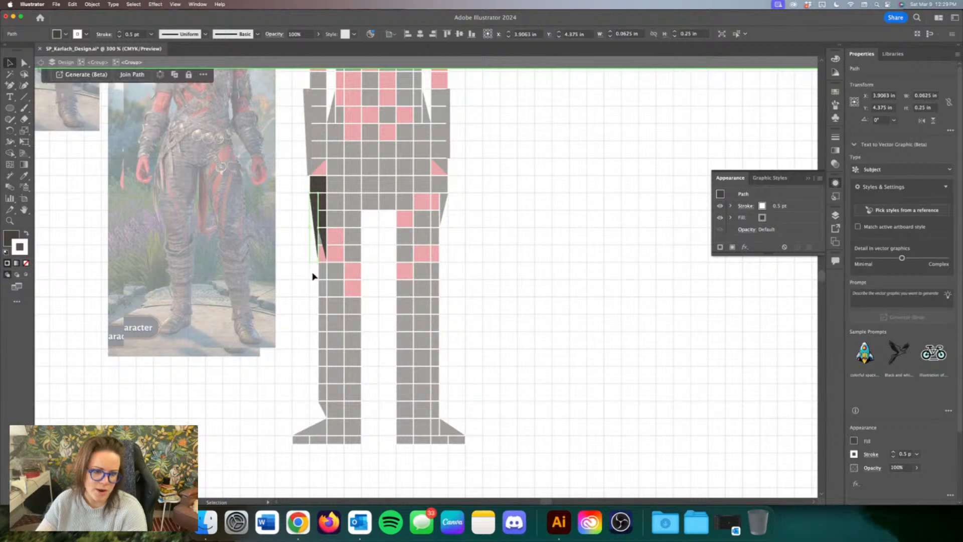
key("Escape")
double_click(315, 210)
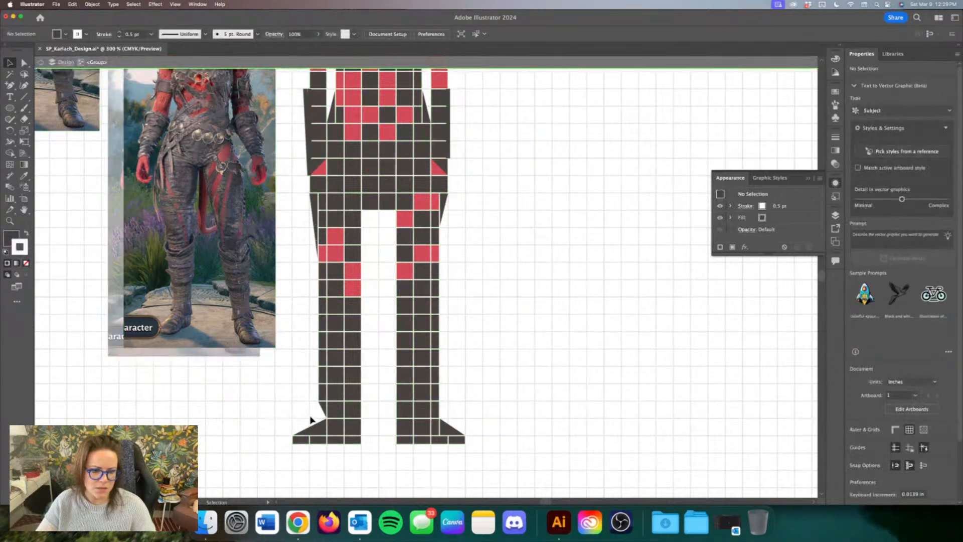
Step: Delete the four outer half cells of the left lower leg above the ankle triangle
left_click(322, 393)
key("Delete")
left_click(323, 376)
key("Delete")
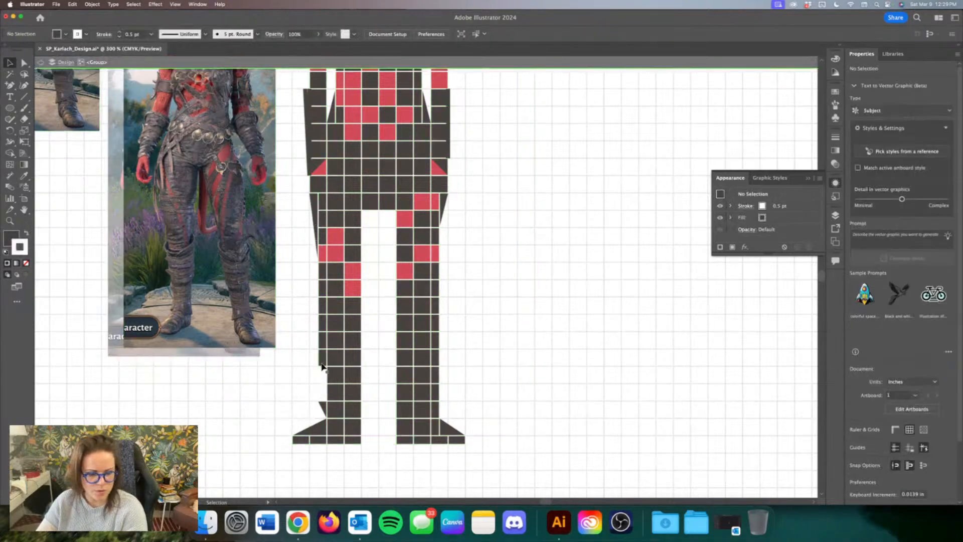
left_click(322, 358)
key("Delete")
left_click(323, 340)
key("Delete")
Step: Stretch the left ankle triangle up to 0.625 in tall and widen it outward to one full cell, forming a calf taper
left_click(323, 404)
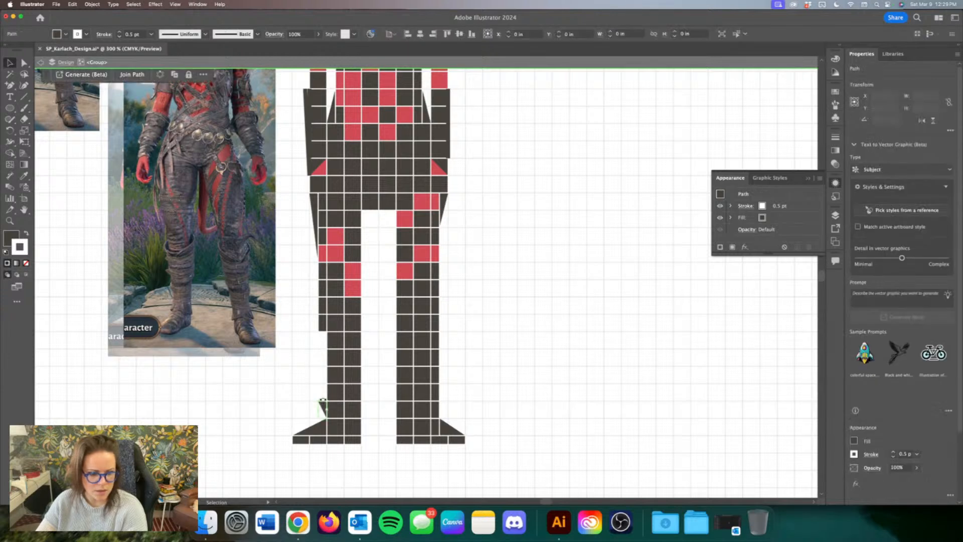
left_click_drag(323, 401, 324, 336)
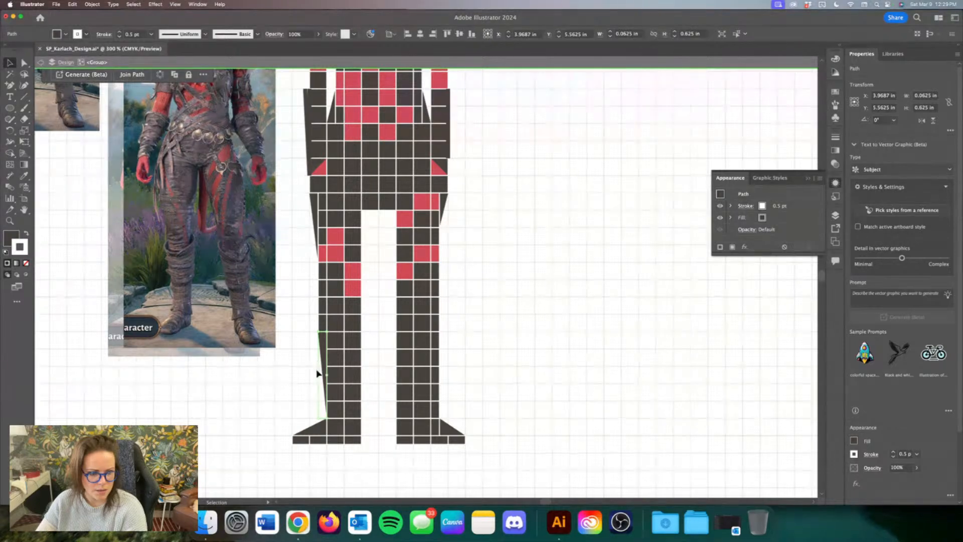
left_click_drag(319, 377, 316, 375)
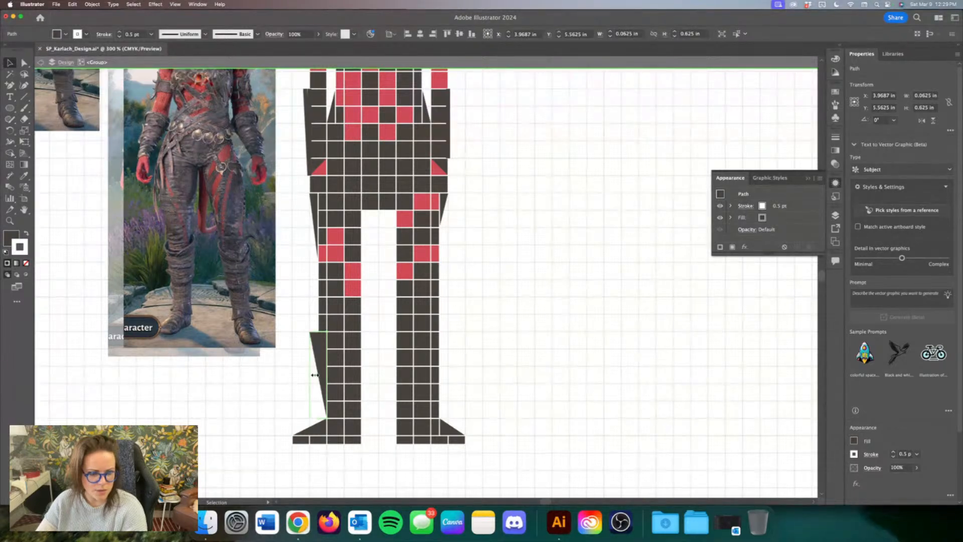
double_click(302, 377)
scroll(390, 371, "left", 2)
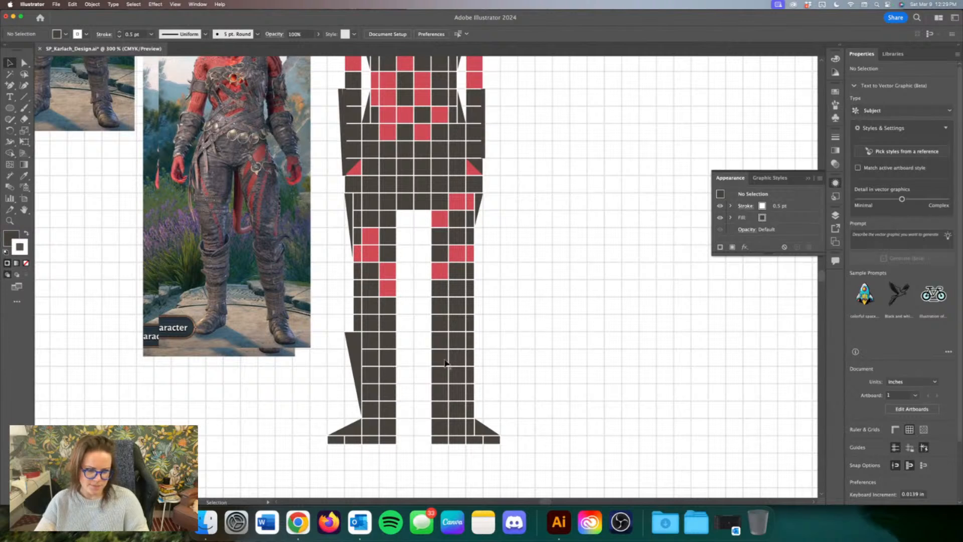
Step: Delete the three outer half cells of the left leg just above the calf taper
scroll(447, 364, "down", 2)
scroll(447, 364, "up", 2)
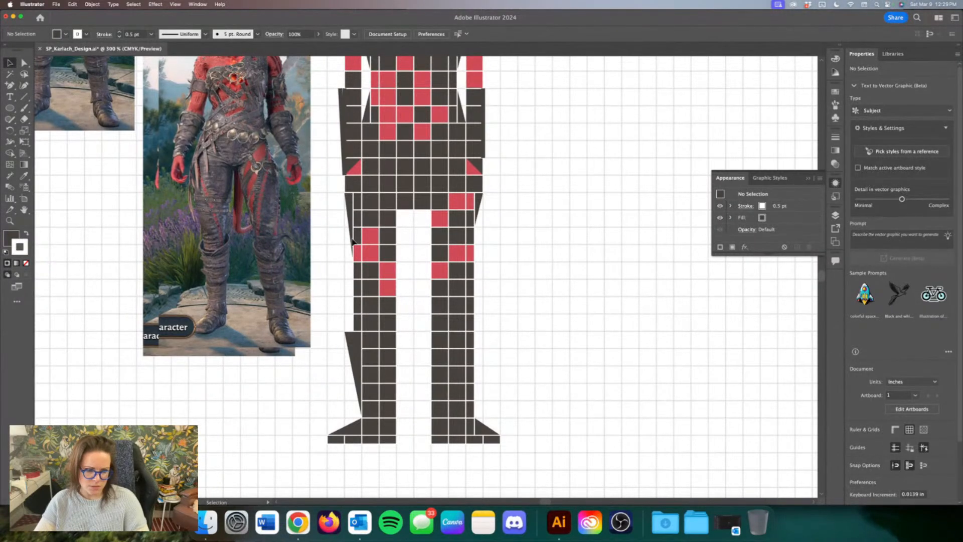
double_click(354, 299)
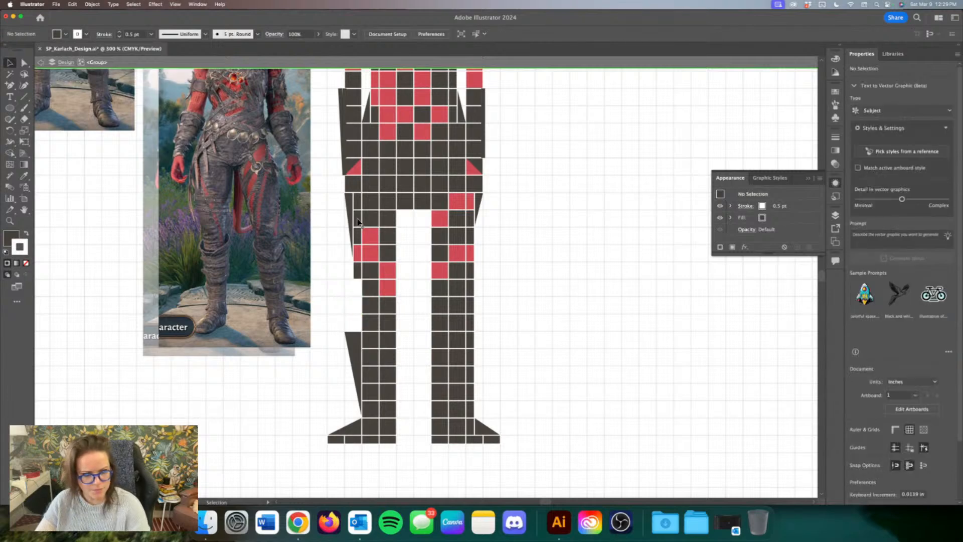
left_click(350, 205)
double_click(351, 204)
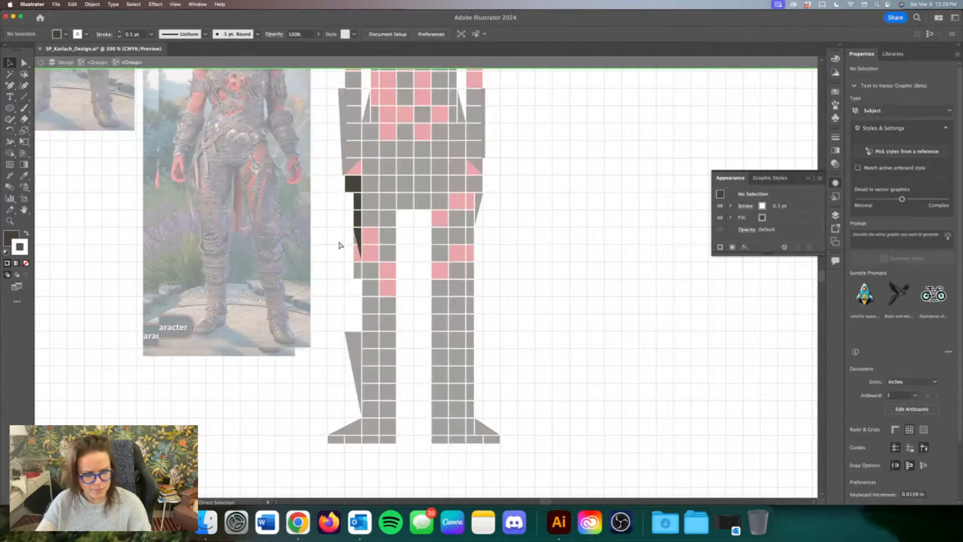
double_click(341, 277)
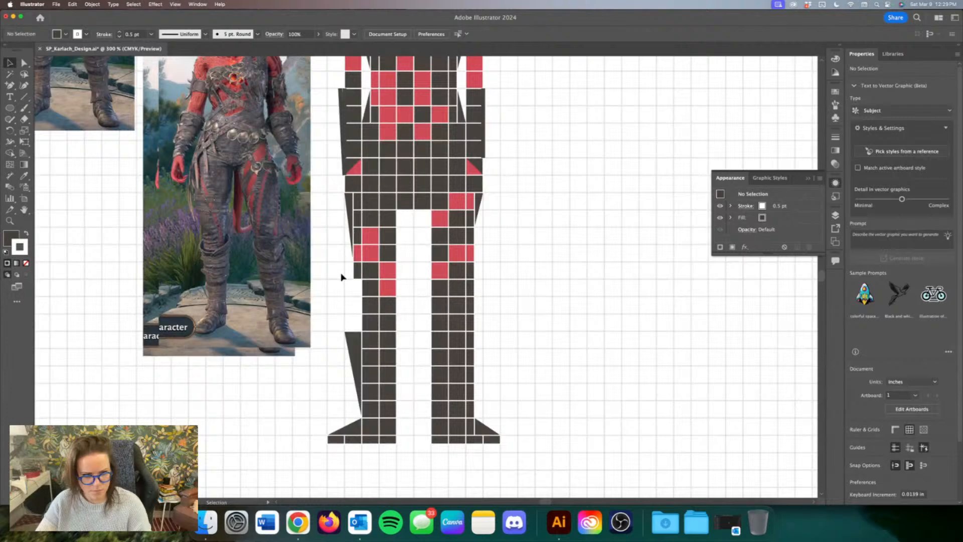
Step: Place a dark triangle 0.0625 in wide and 0.5 in tall along the outer edge of the left knee, replacing the remaining half cell
double_click(368, 268)
key("super+v")
left_click_drag(426, 251, 365, 281)
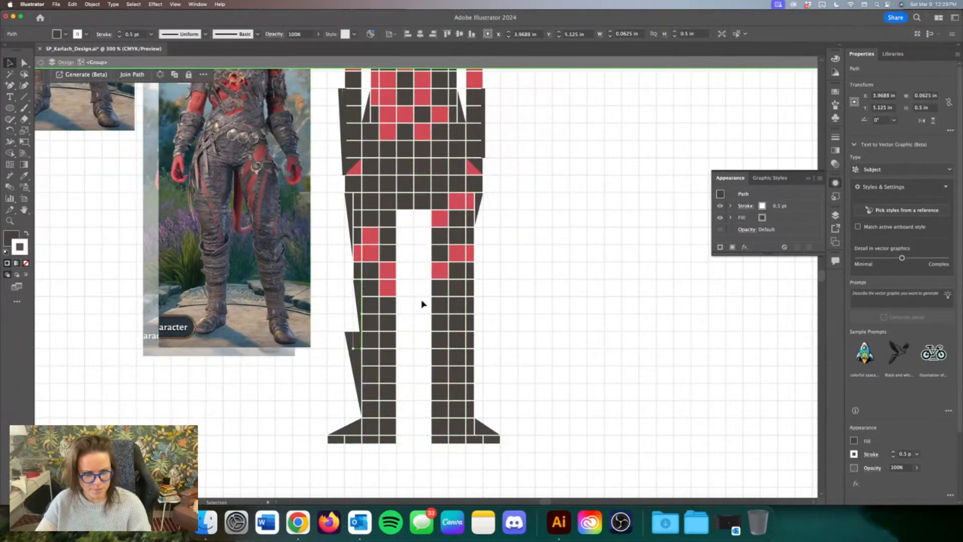
left_click(359, 271)
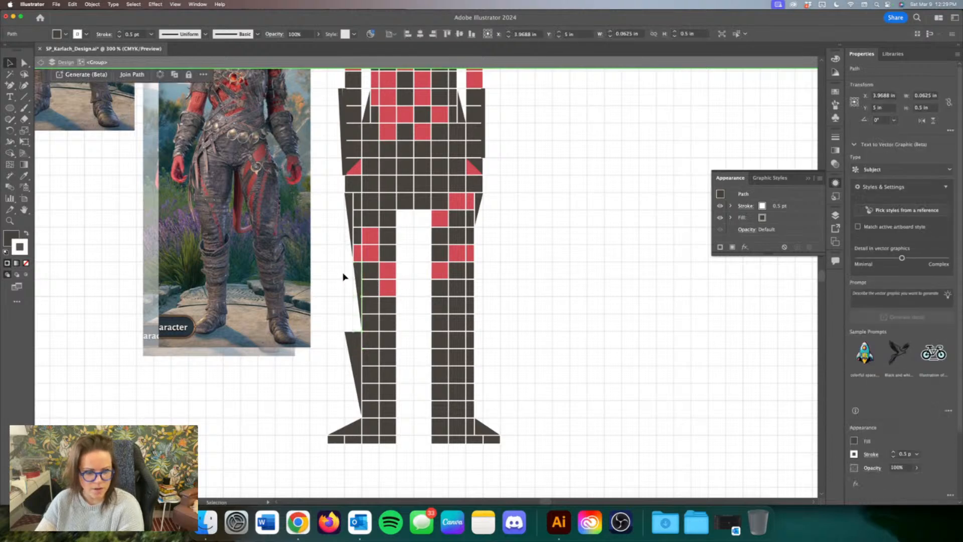
Step: Narrow the left outer calf taper to half a cell, 0.0625 in wide
key("super+minus")
key("super+minus")
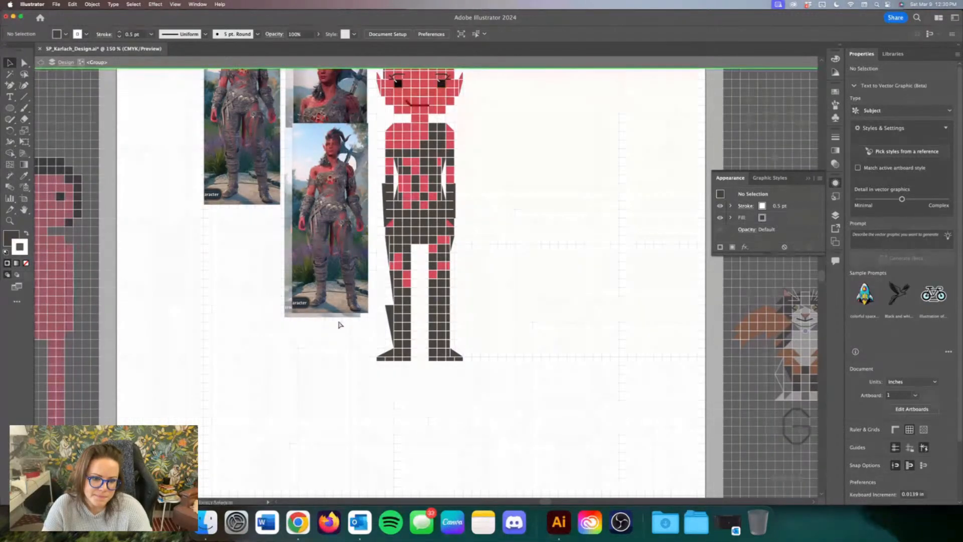
key("super+equal")
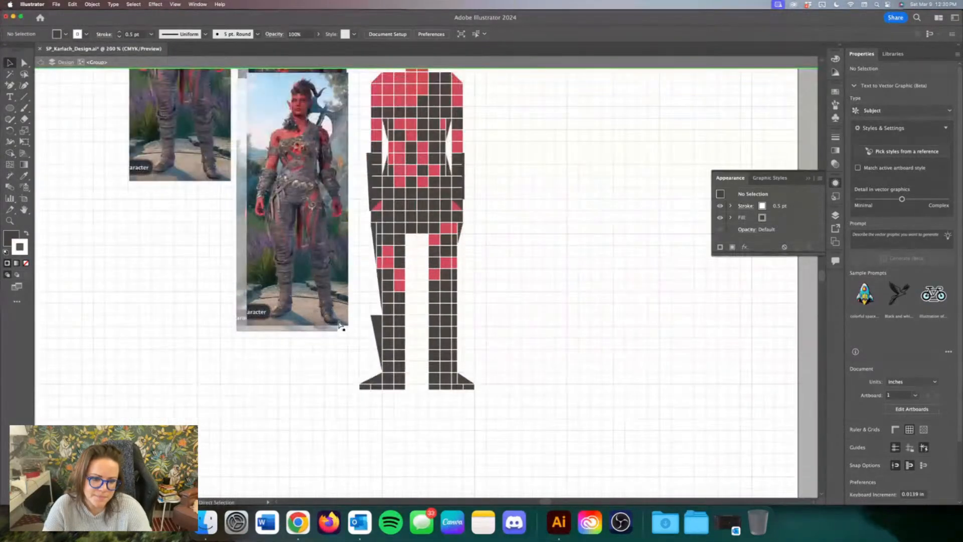
key("super+equal")
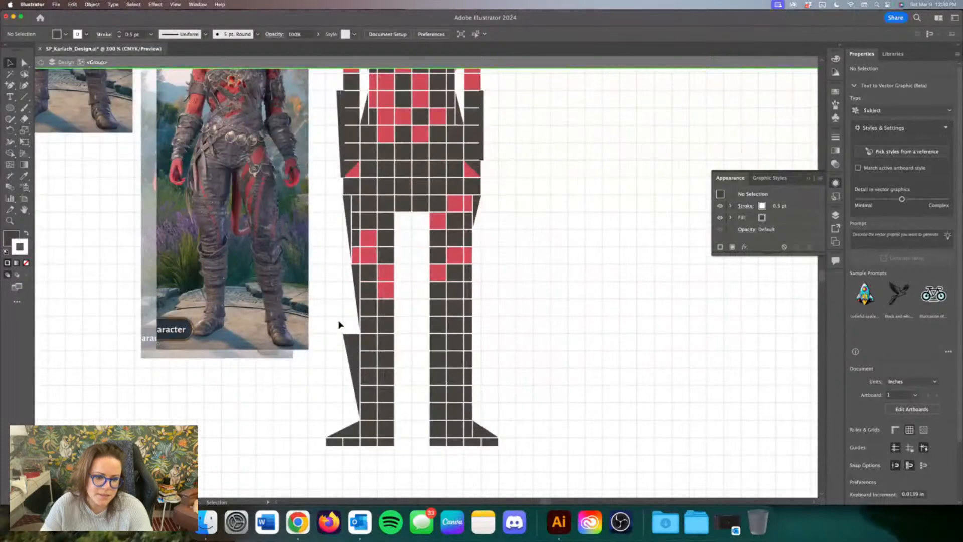
left_click(353, 350)
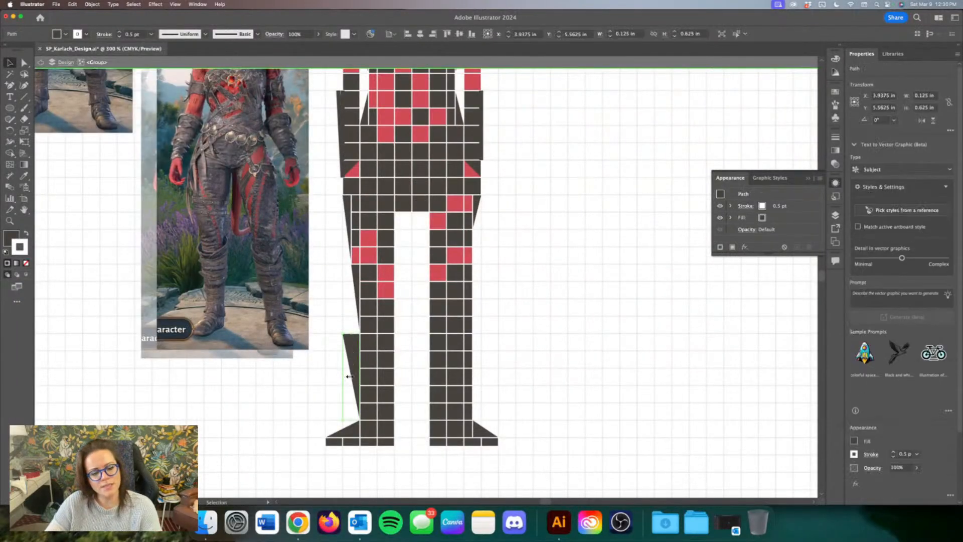
left_click_drag(346, 379, 354, 377)
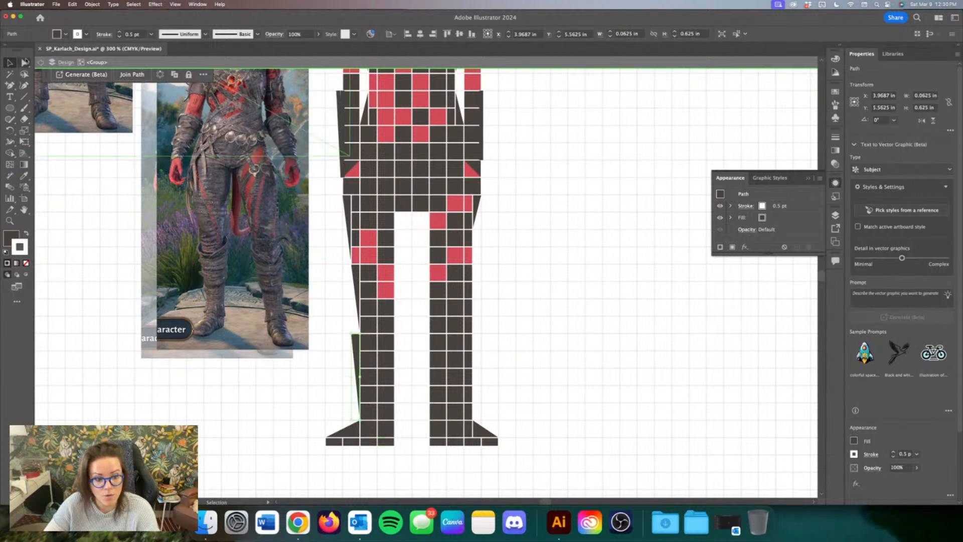
left_click(407, 348)
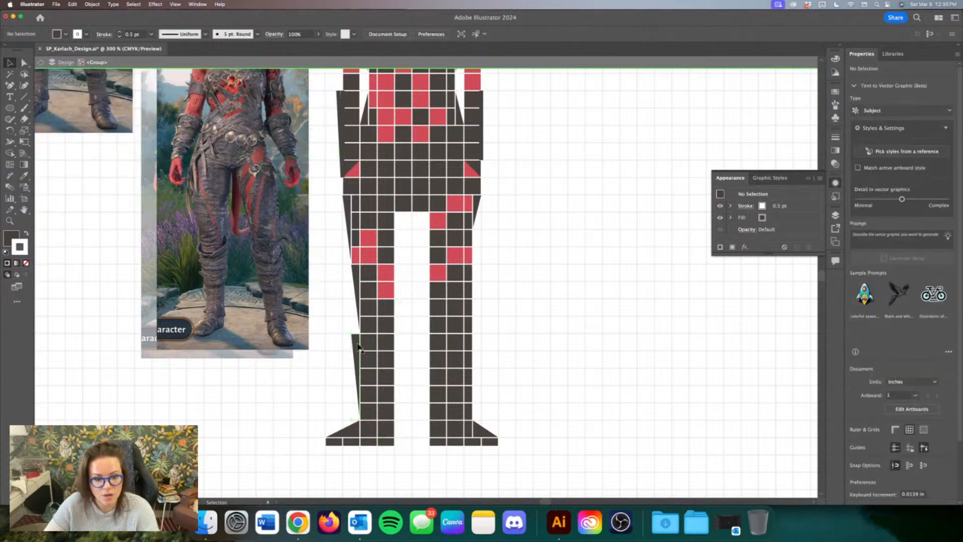
Step: Copy the outer calf taper to the inner side of the left calf and mirror it
left_click_drag(357, 344, 401, 345)
right_click(401, 346)
mouse_move(447, 463)
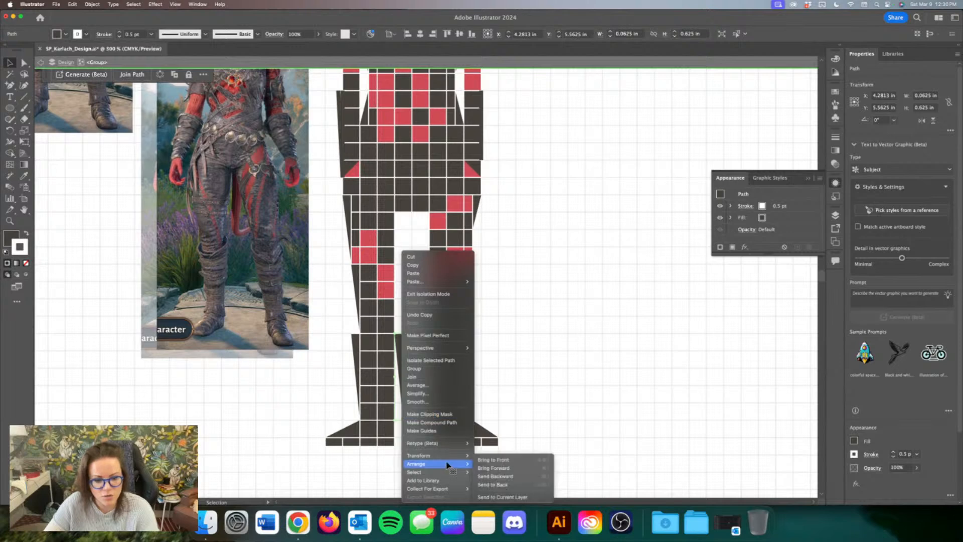
left_click(501, 459)
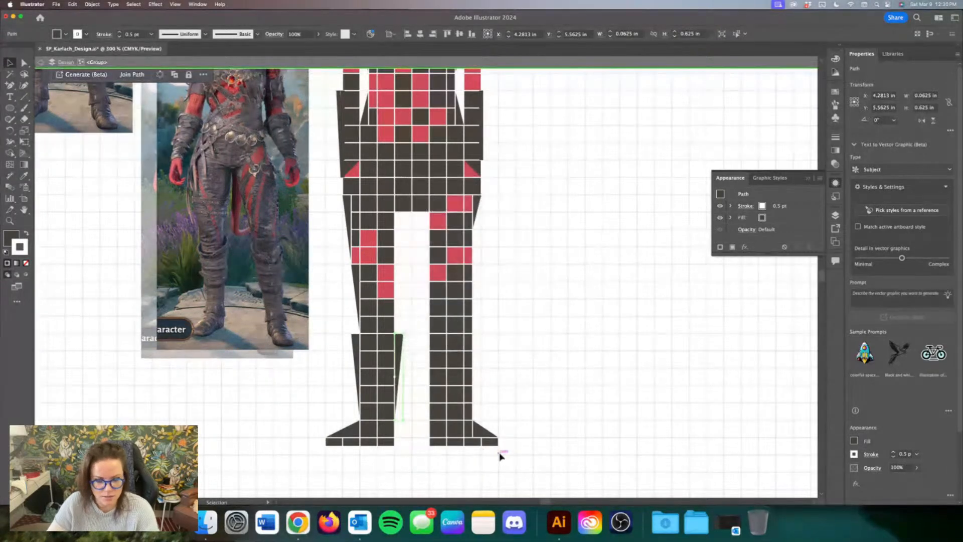
left_click(500, 360)
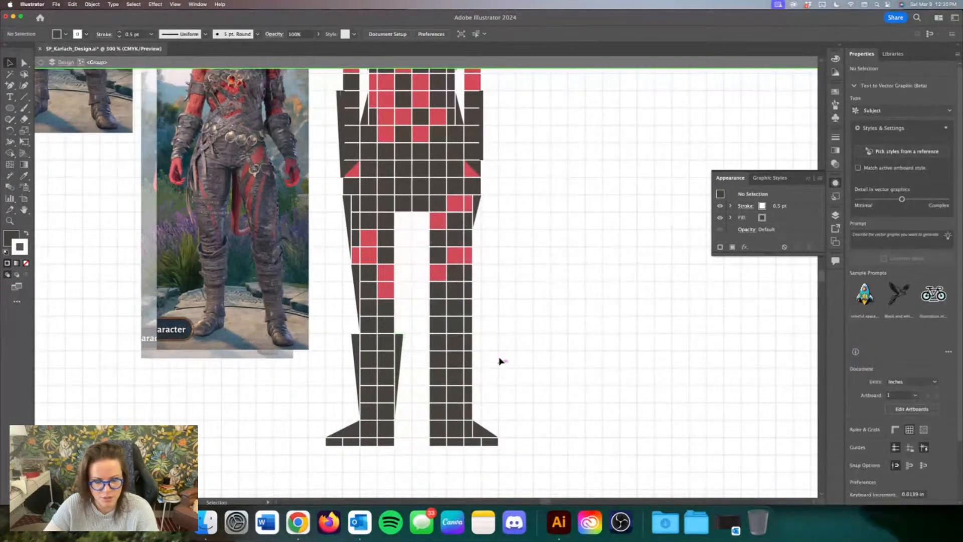
Step: Delete the old right leg below the hip, including its foot
key("super+minus")
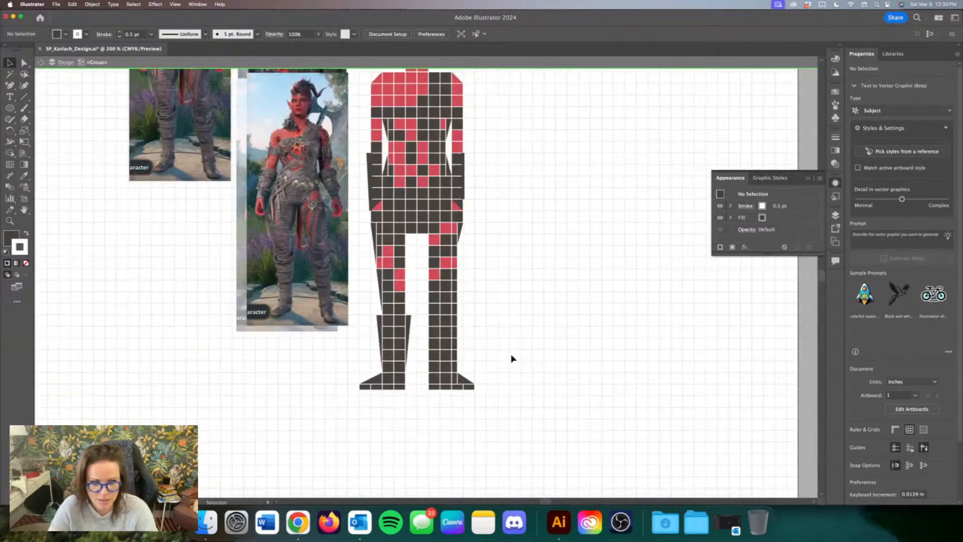
key("super+minus")
key("super+plus")
key("super+plus")
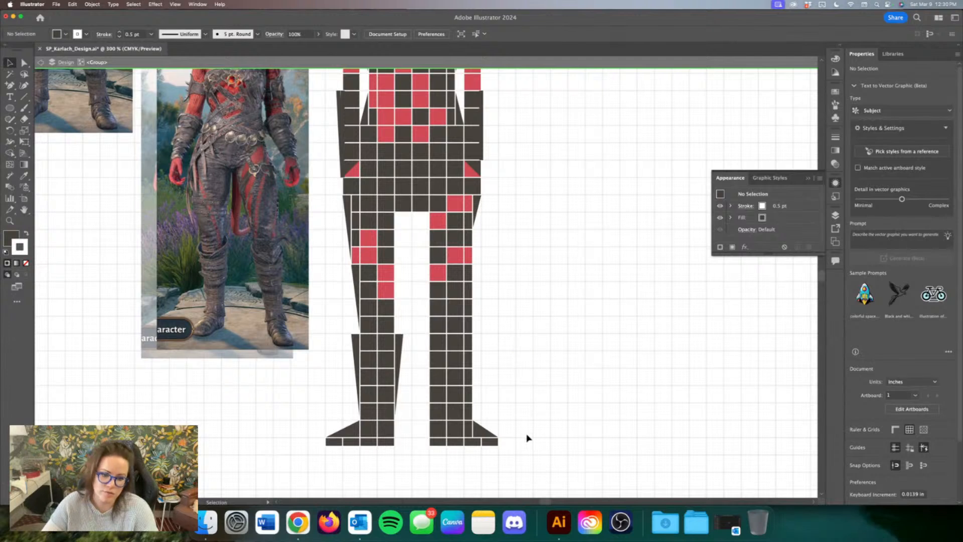
left_click(433, 221)
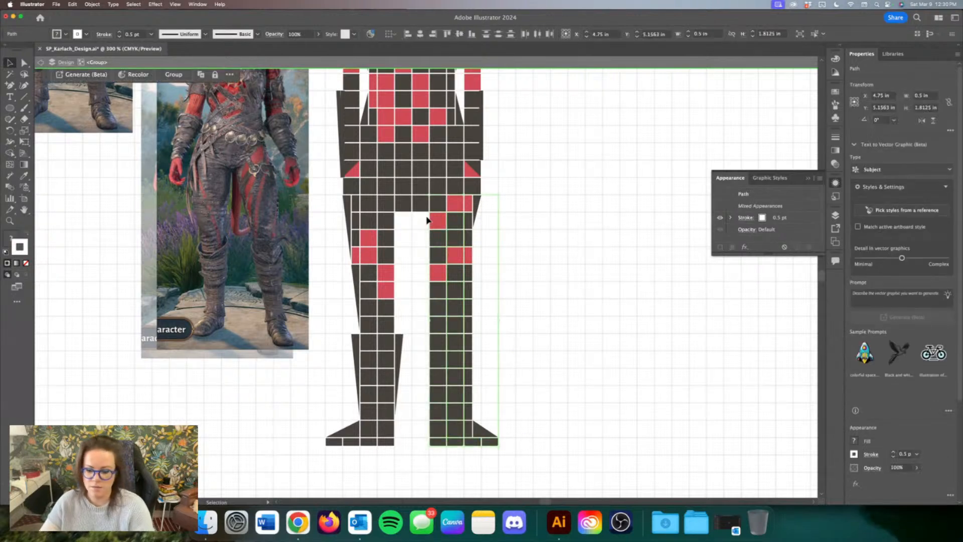
key("Delete")
Step: Copy the reshaped left leg across to the other side, mirror it and align it under the right hip on the grid
left_click_drag(343, 449, 324, 449)
left_click_drag(367, 380, 498, 369)
right_click(509, 317)
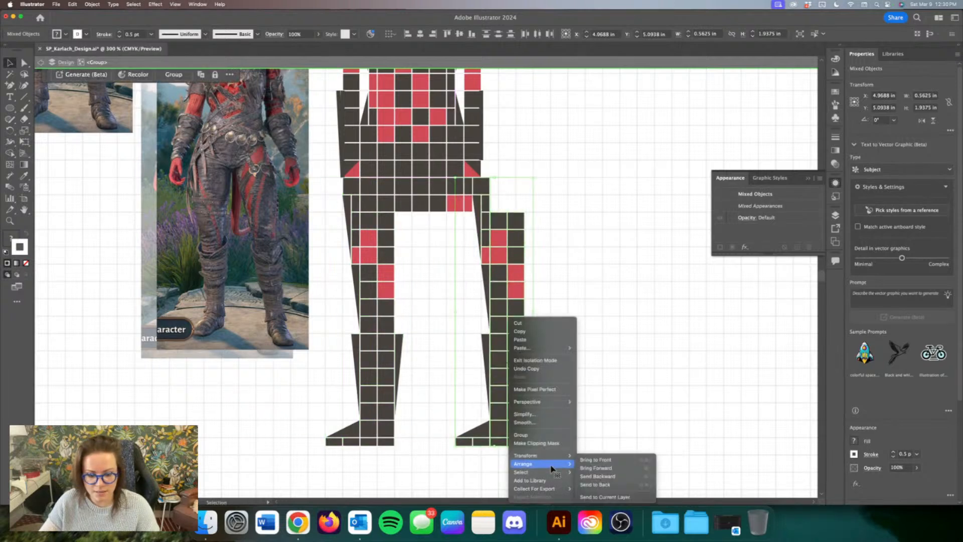
mouse_move(546, 473)
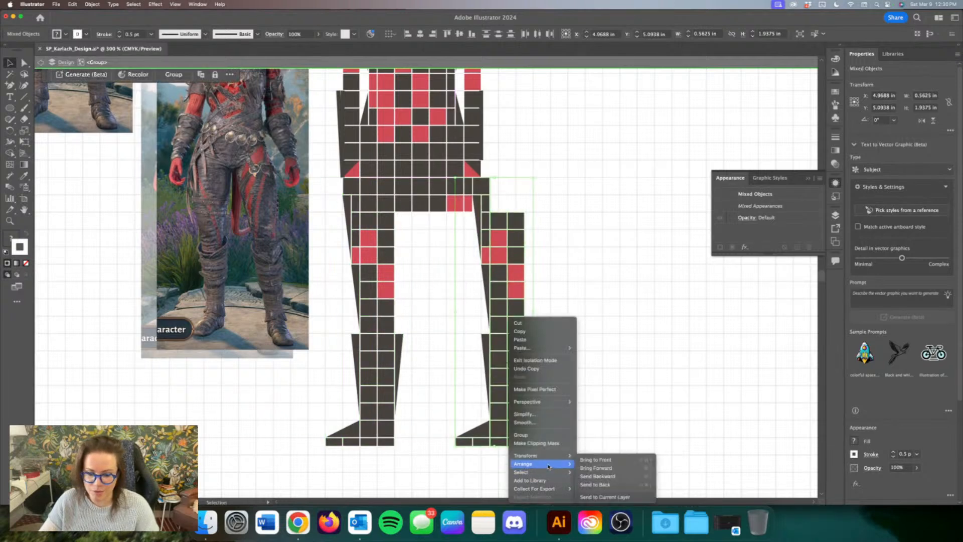
left_click(610, 458)
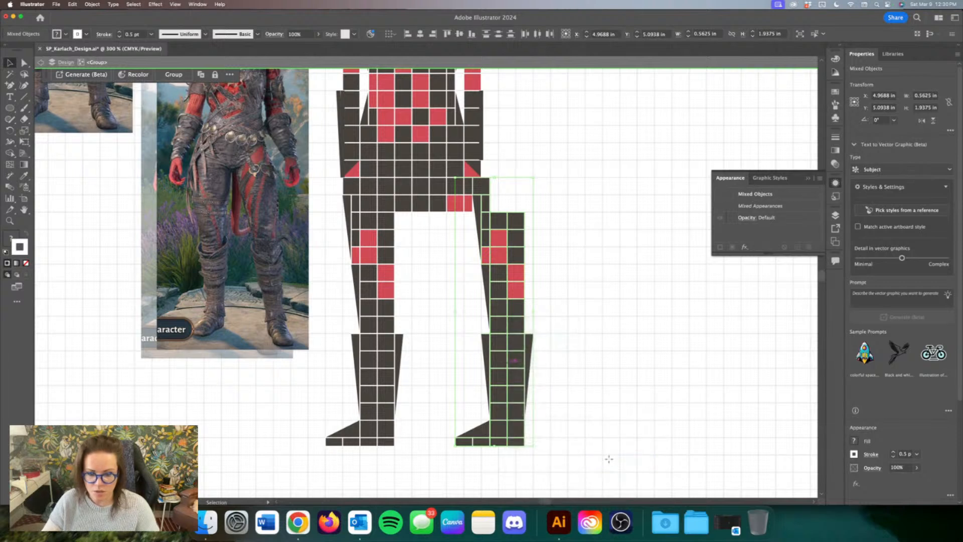
key("Left")
key("Left")
key("Left")
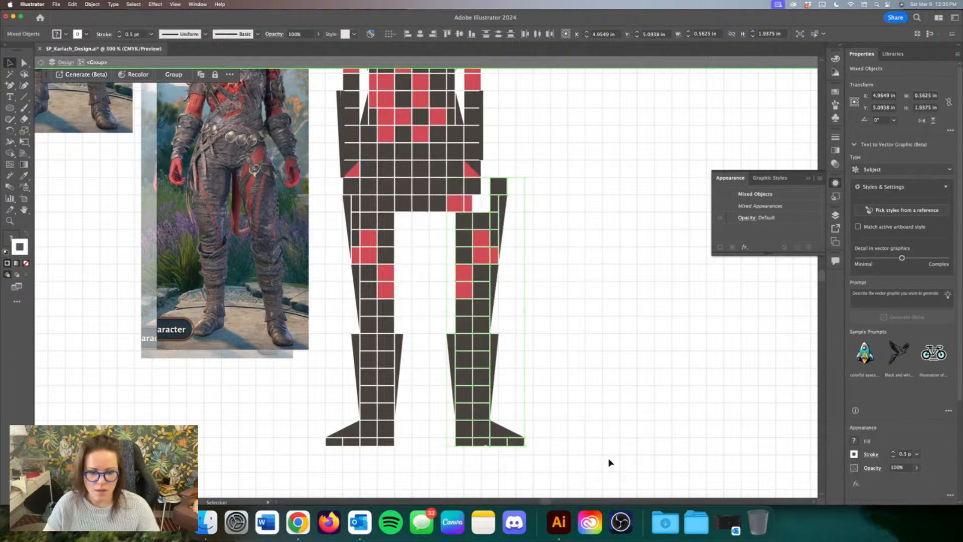
key("Left")
key("Left")
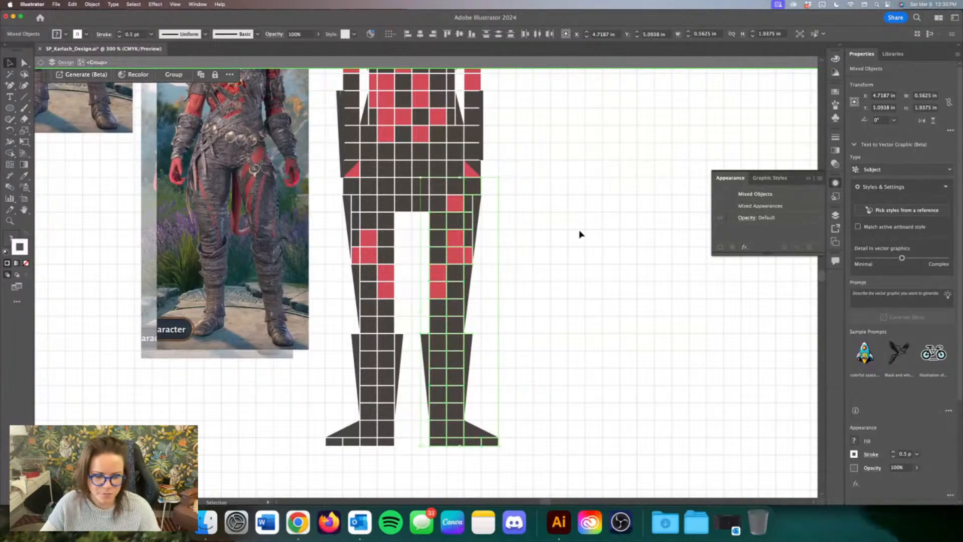
left_click(485, 250)
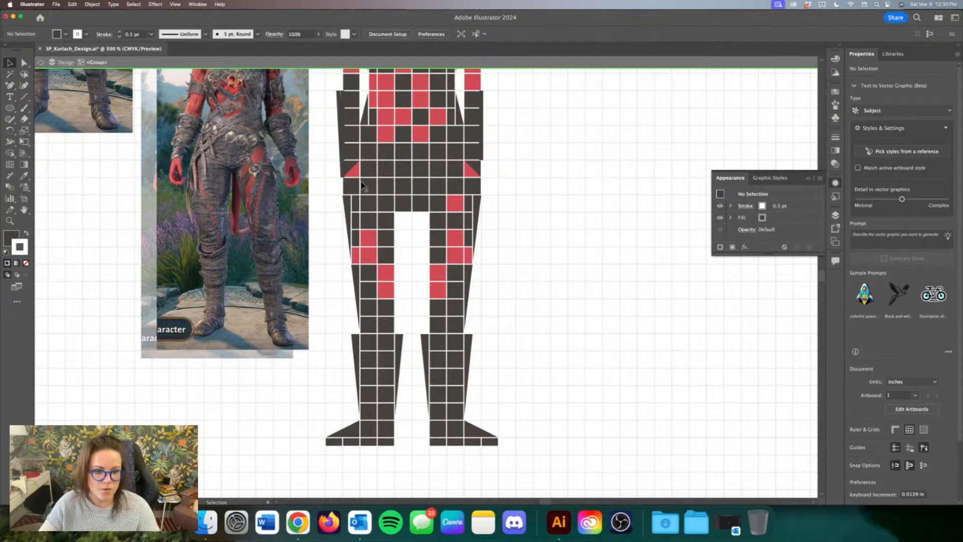
Step: Copy the outer knee taper of the left leg to its inner edge and mirror it
left_click_drag(354, 274, 407, 273)
right_click(407, 274)
mouse_move(467, 456)
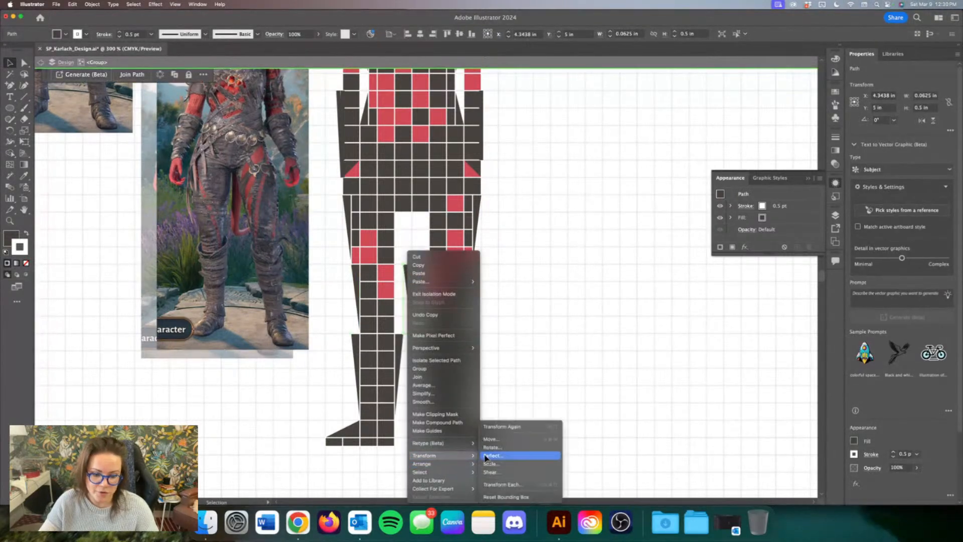
left_click(496, 456)
key("Return")
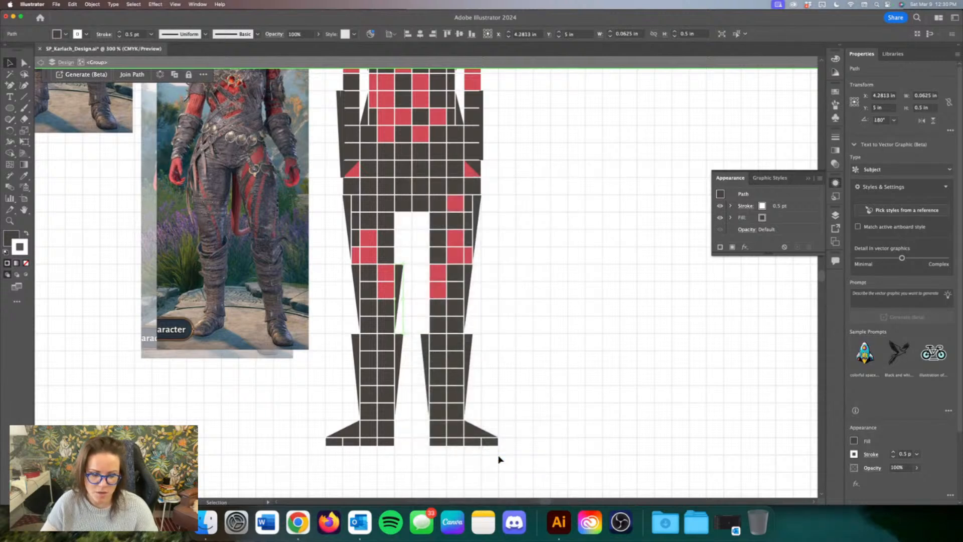
Step: Position an inner taper against the left thigh directly below the crotch and delete the leftover triangle lower on the leg
key("Down")
key("Down")
key("Up")
key("Up")
key("alt+Up")
key("Up")
key("Up")
key("Up")
key("Up")
key("Up")
key("Right")
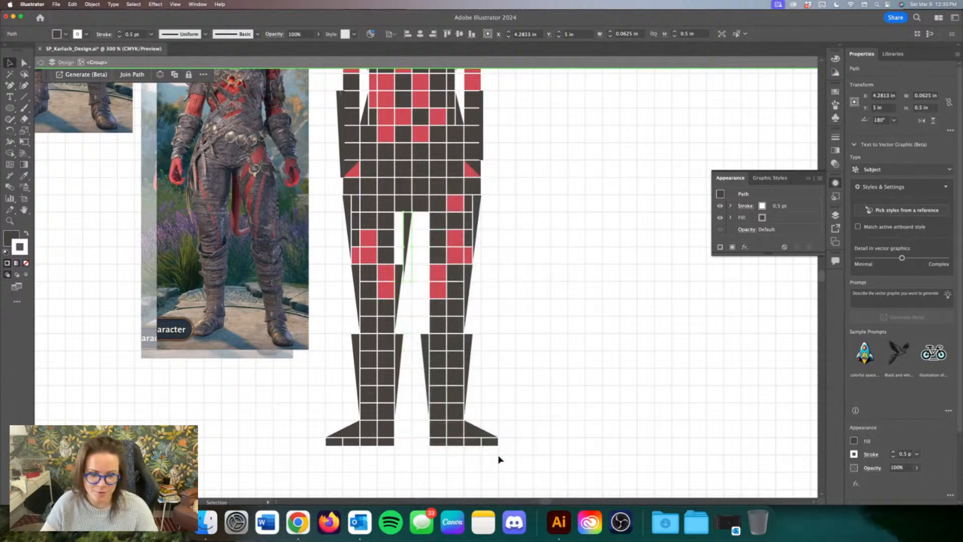
key("Left")
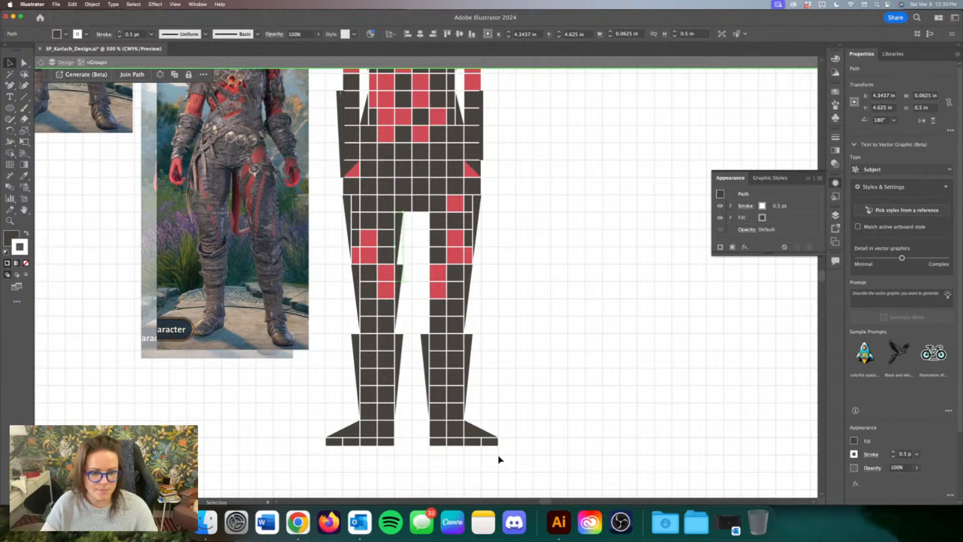
left_click(399, 292)
key("Delete")
Step: Stretch the left inner thigh taper down to 1 in tall and place a mirrored copy on the right leg's inner thigh
left_click(397, 222)
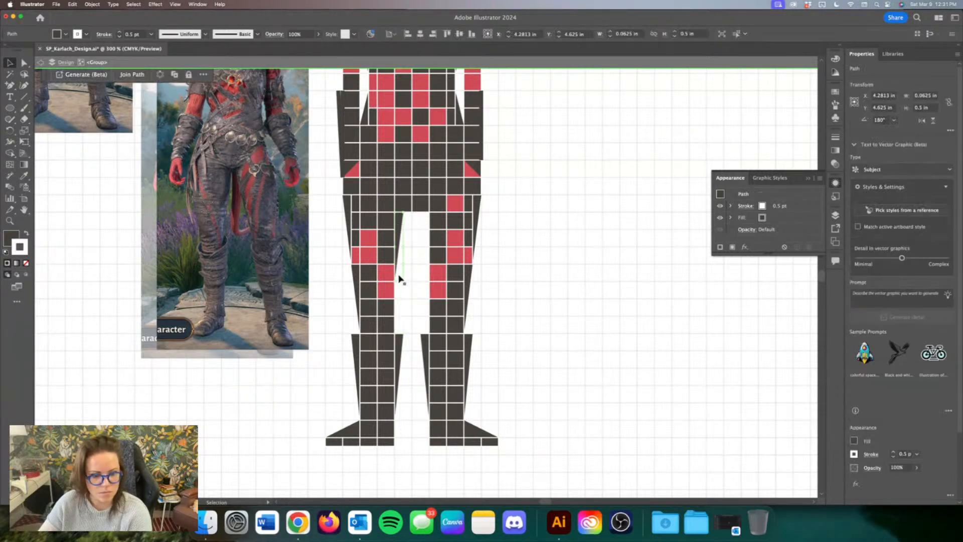
left_click_drag(400, 279, 396, 347)
left_click_drag(398, 226, 424, 225)
right_click(424, 223)
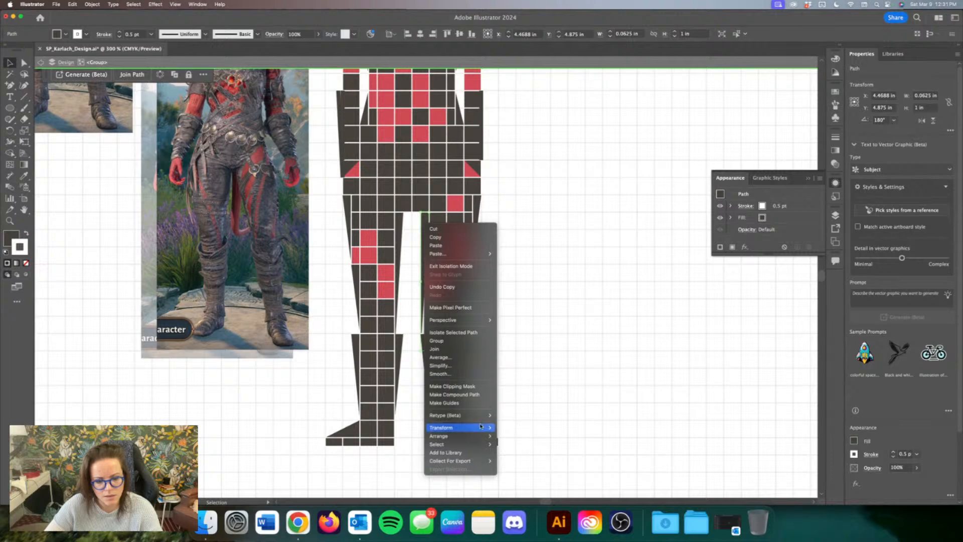
mouse_move(492, 428)
left_click(519, 456)
key("Return")
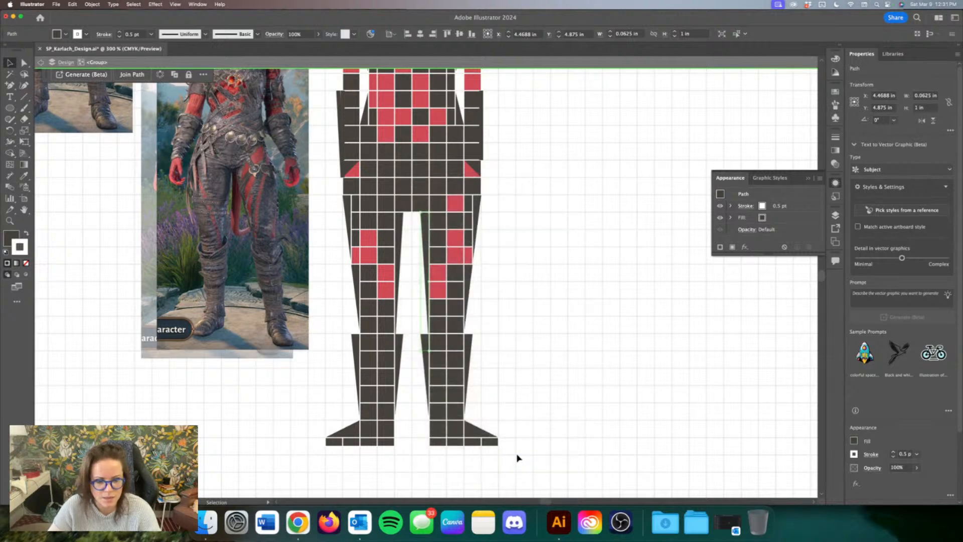
left_click(595, 349)
key("super+1")
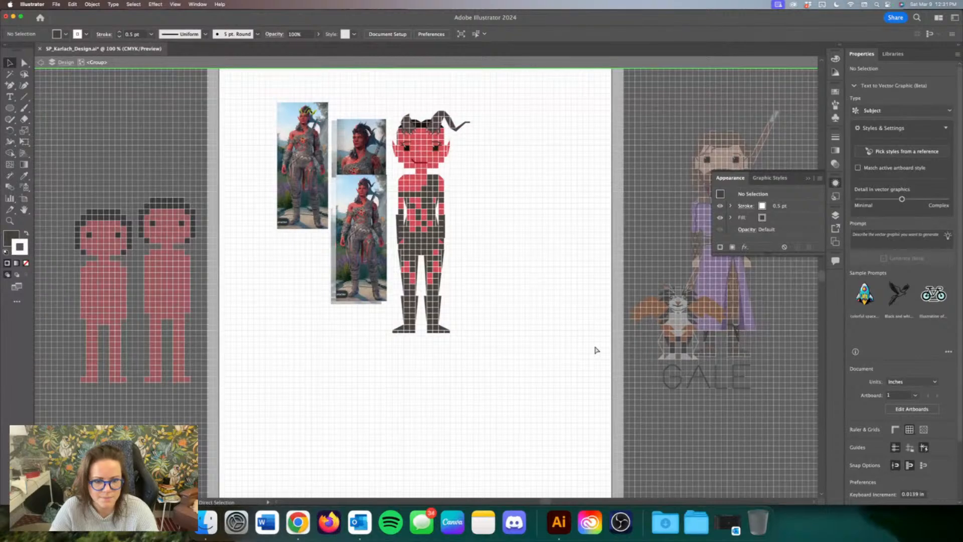
key("super+equal")
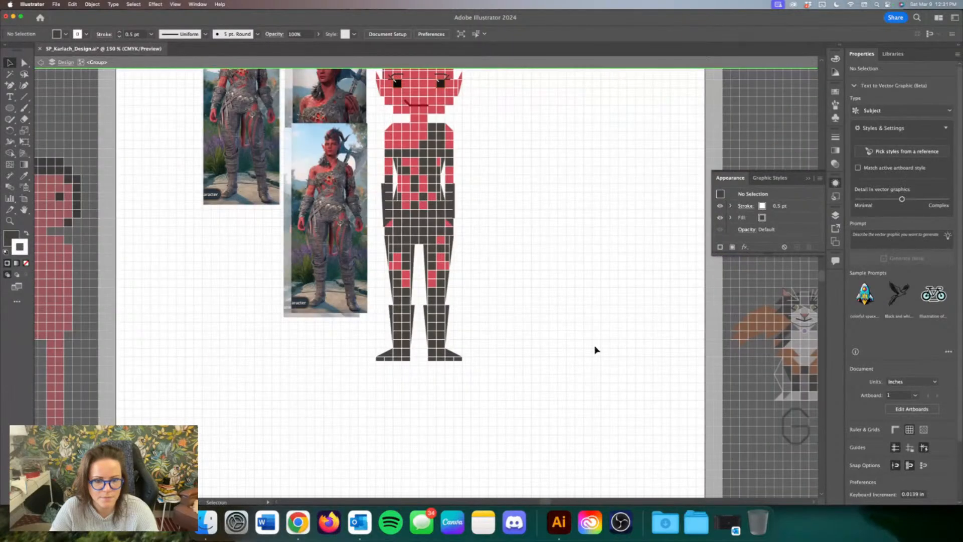
scroll(591, 287, "up", 3)
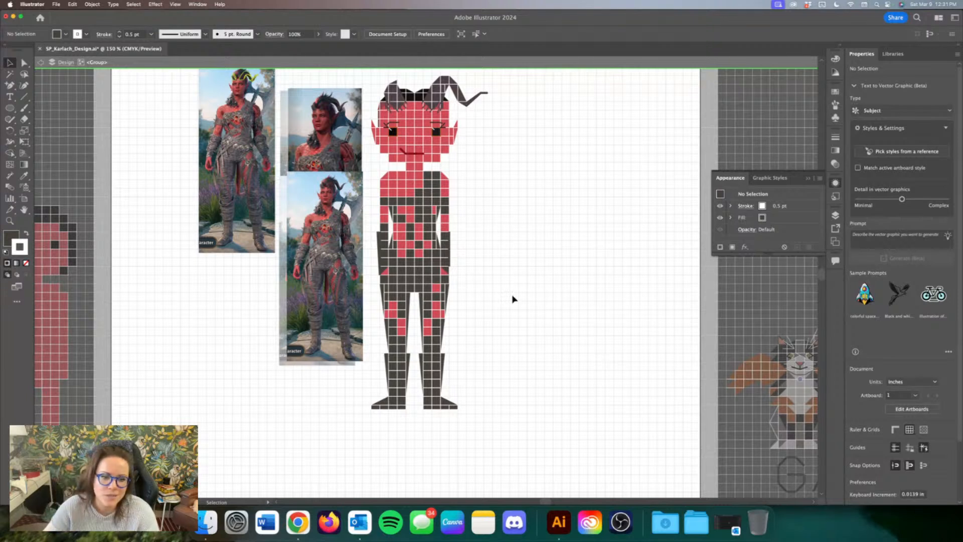
scroll(513, 299, "up", 1)
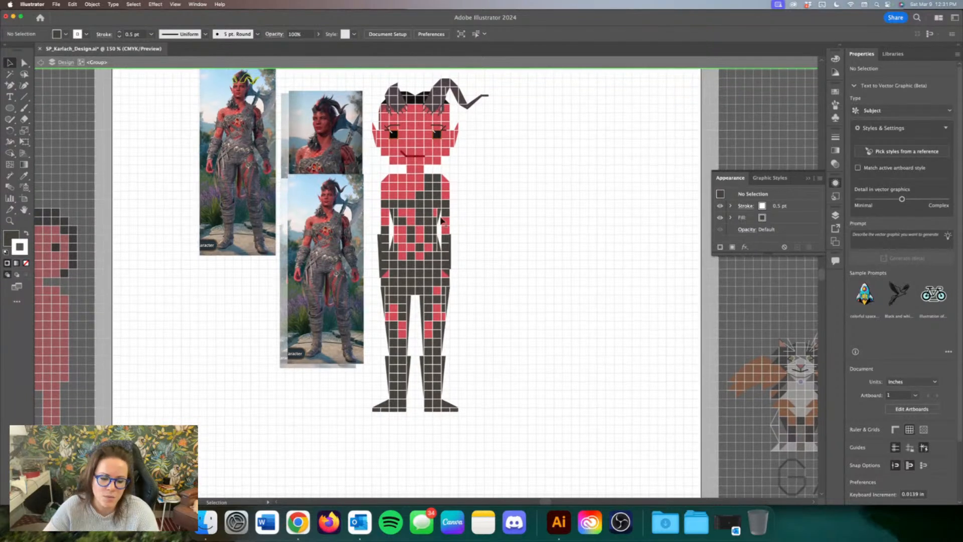
Step: Move the whole left arm one grid square outward from the torso and one square down
left_click(388, 277)
key("Left")
key("Left")
key("Left")
key("Left")
key("Left")
key("Left")
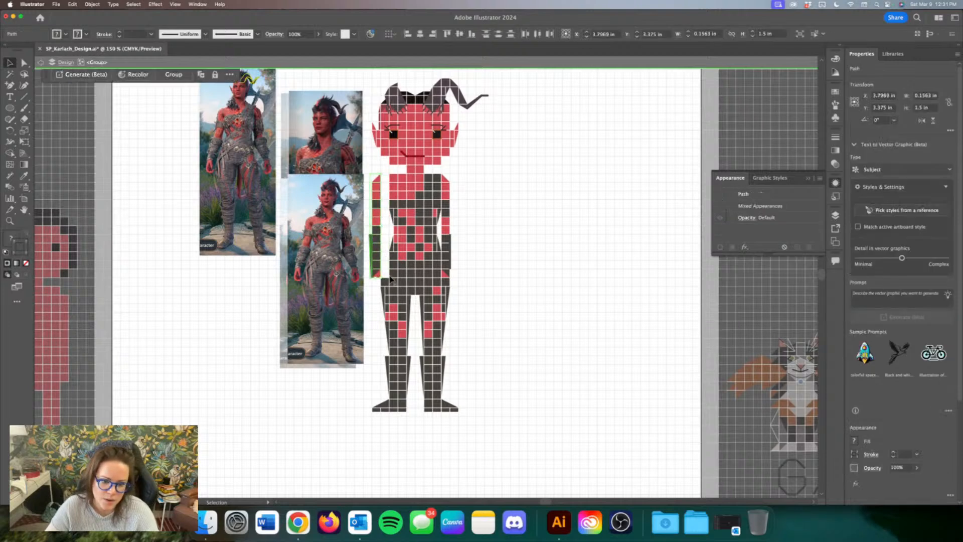
scroll(392, 281, "left", 4)
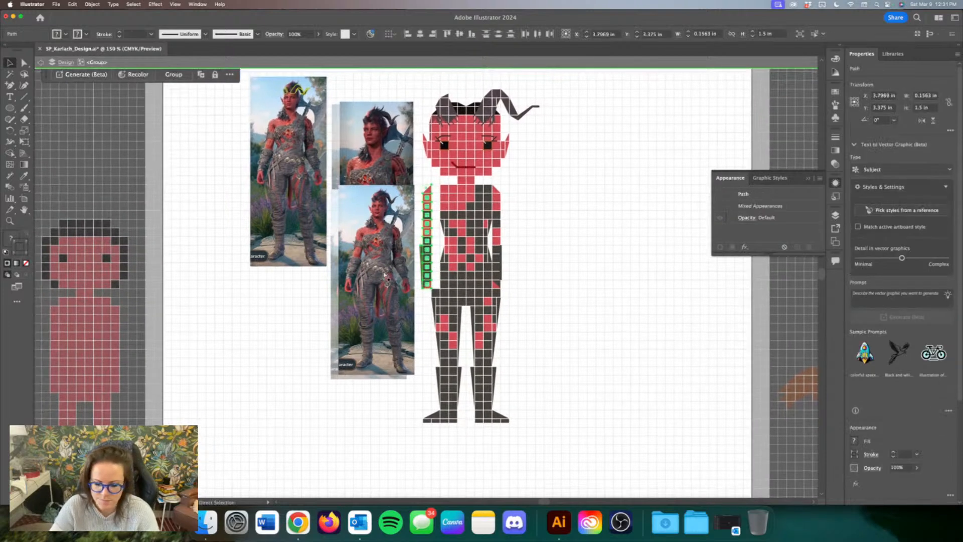
key("super+plus")
key("Down")
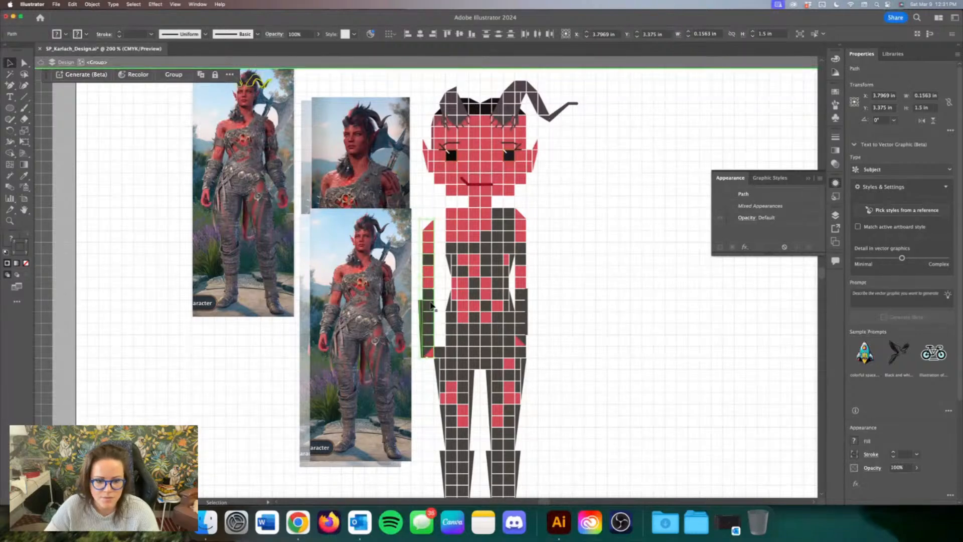
Step: Delete the torso's upper left corner square and widen the red shoulder triangle over two squares to meet the chest
left_click(443, 221)
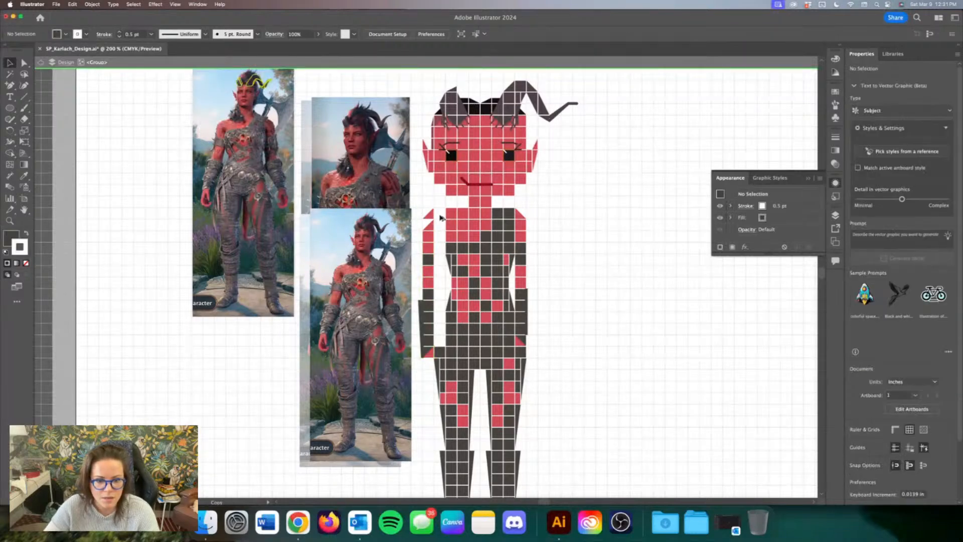
left_click(451, 212)
key("Delete")
left_click(443, 217)
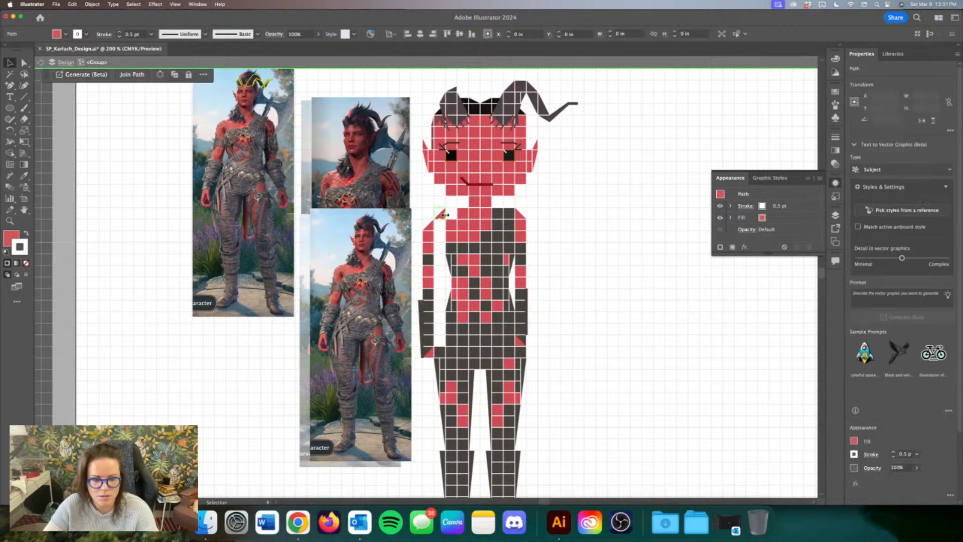
left_click_drag(446, 214, 457, 214)
left_click(439, 206)
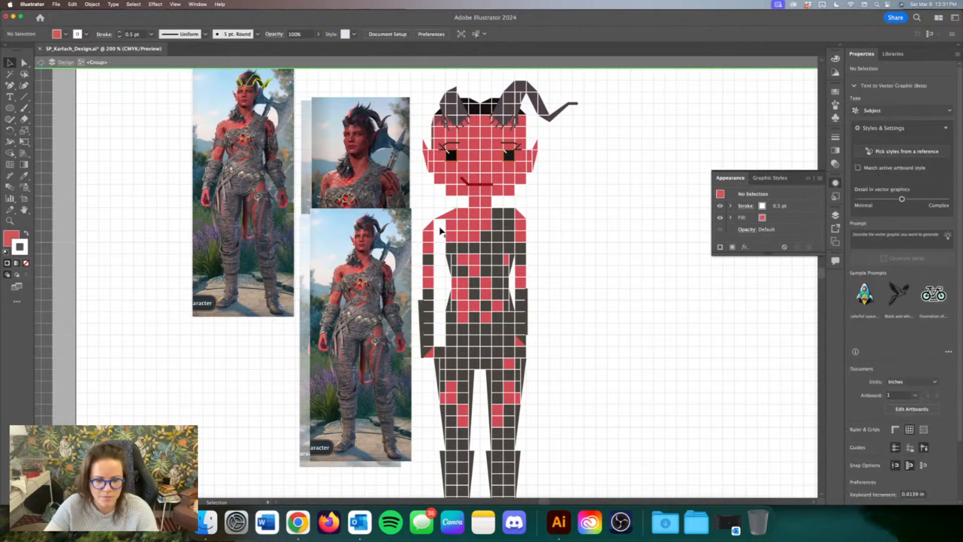
Step: Widen the torso's left side by one column, shifting its outer columns toward the arm and filling the gaps with copied squares
left_click(451, 250)
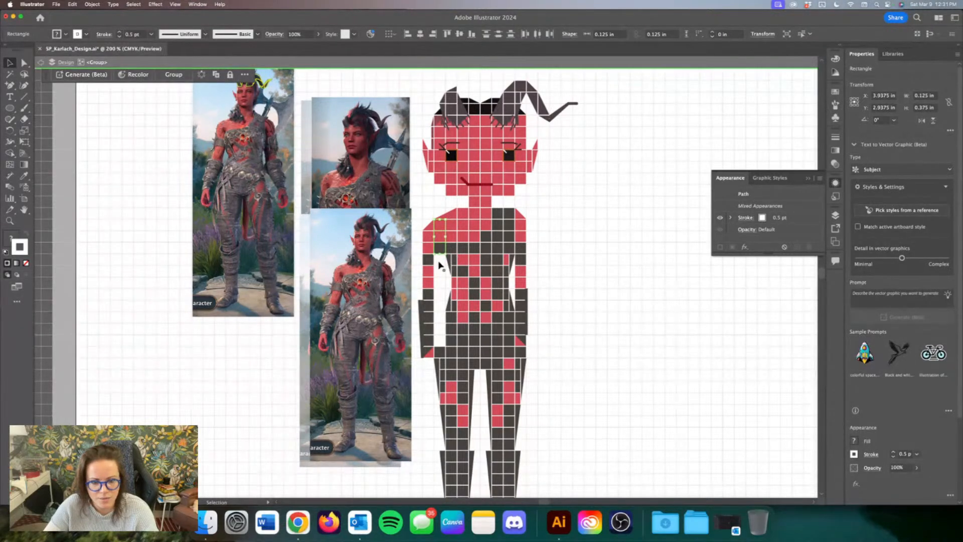
left_click(440, 264)
left_click(454, 342)
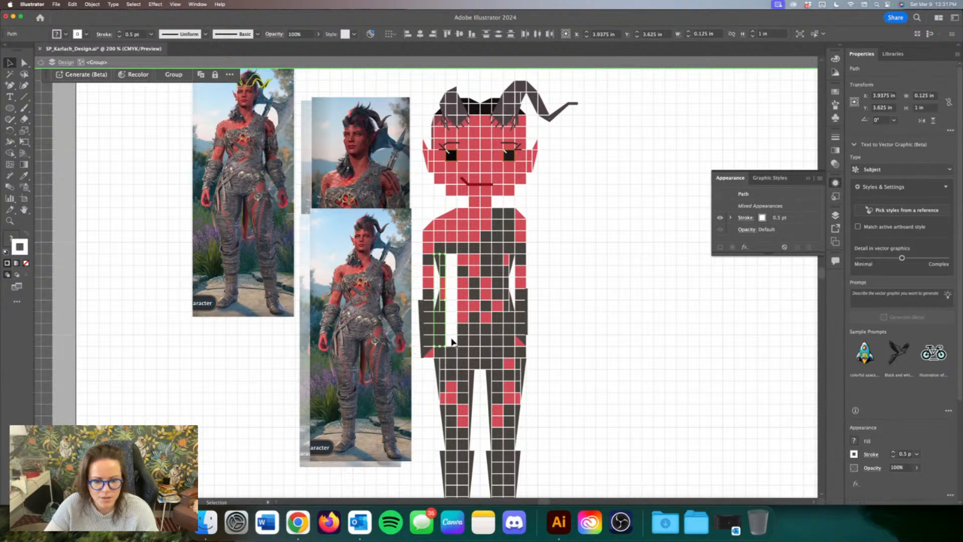
left_click_drag(465, 272, 464, 257)
key("Left")
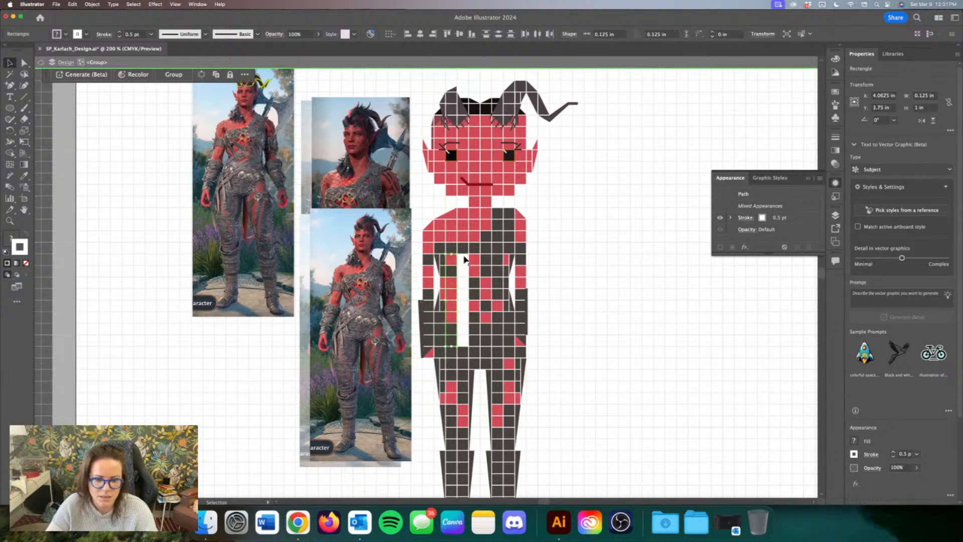
key("alt+Right")
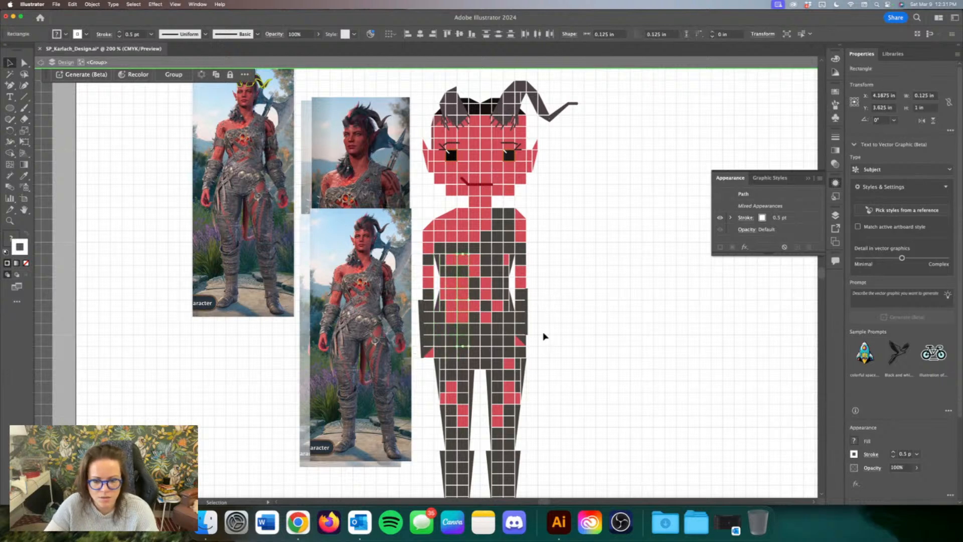
Step: Move the right arm together with its adjoining torso column one grid square outward
left_click(514, 220)
key("Right")
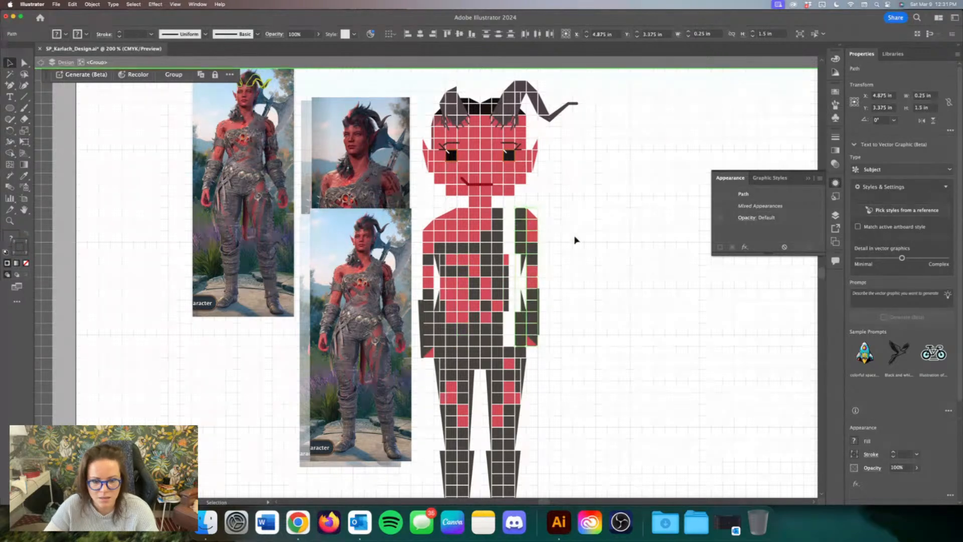
key("Left")
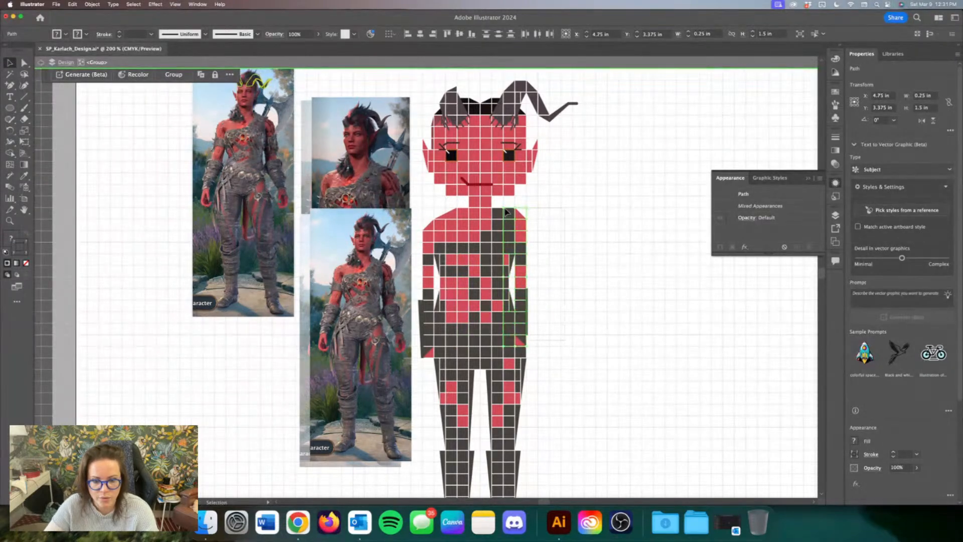
key("Right")
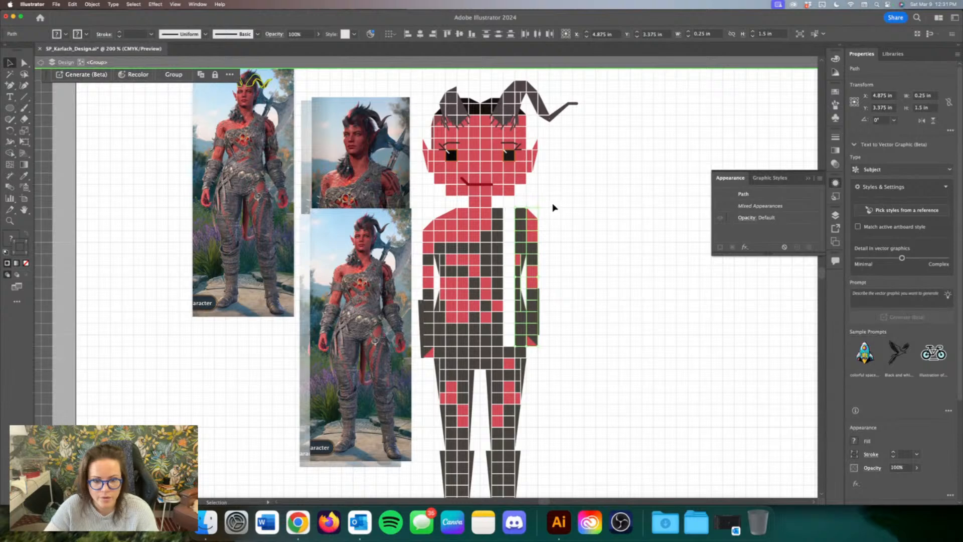
Step: Replace the right shoulder's top square with a 0.25 in wide red slope and add a smaller slope at the arm's outer corner
left_click(512, 212)
left_click(523, 215)
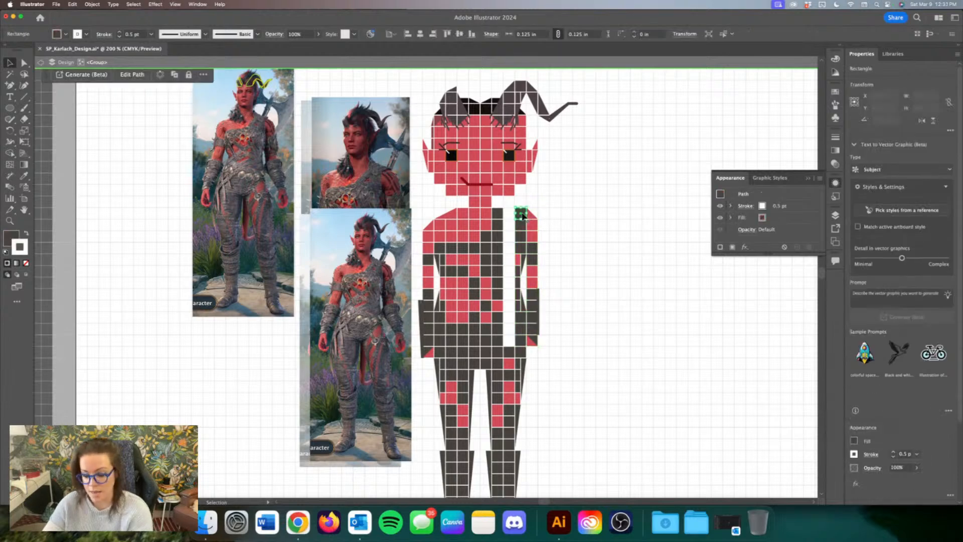
key("Delete")
left_click(529, 217)
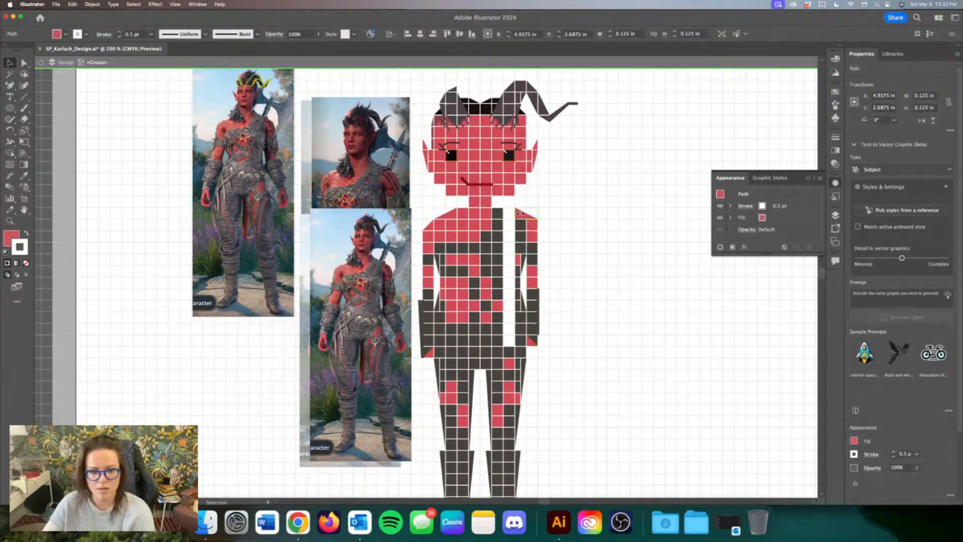
left_click_drag(520, 214, 520, 214)
key("Left")
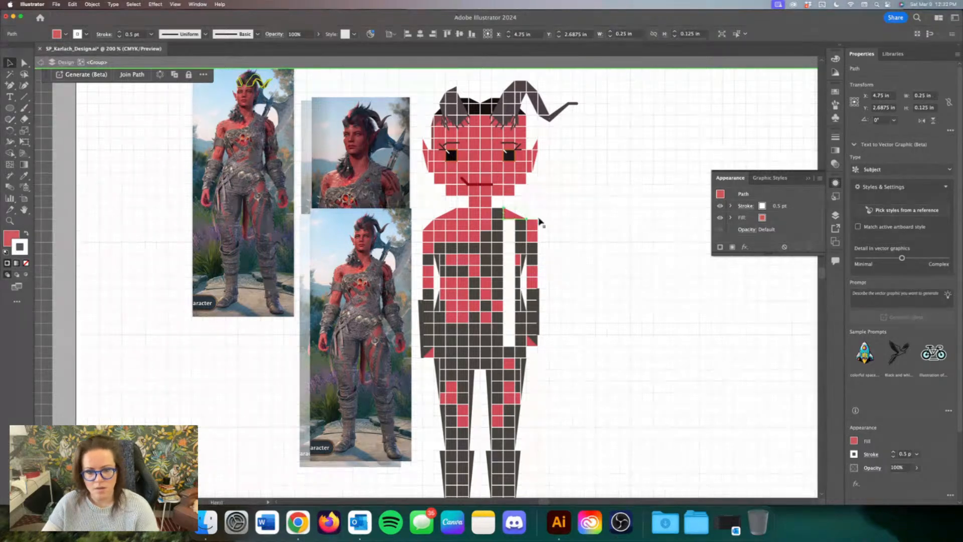
left_click(534, 222)
key("Delete")
left_click_drag(509, 215, 539, 225)
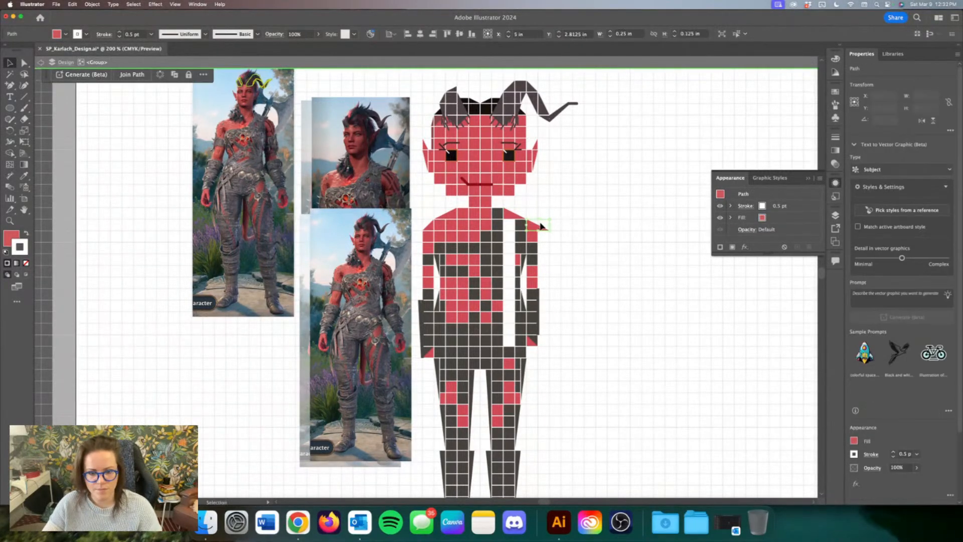
left_click(567, 228)
Step: Fill the gap on the torso's right side with a copied column of squares 1.375 in tall
left_click(499, 343)
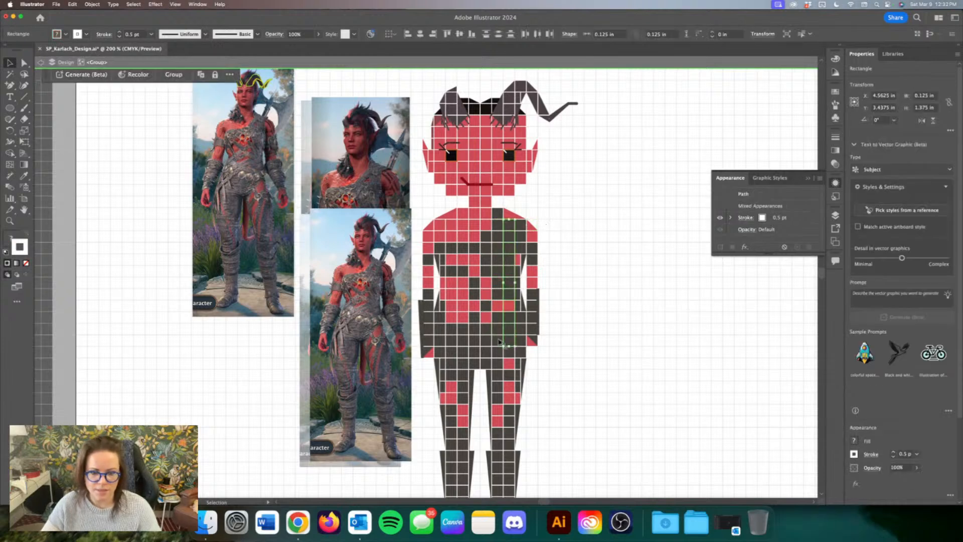
scroll(724, 331, "down", 3)
left_click(647, 355)
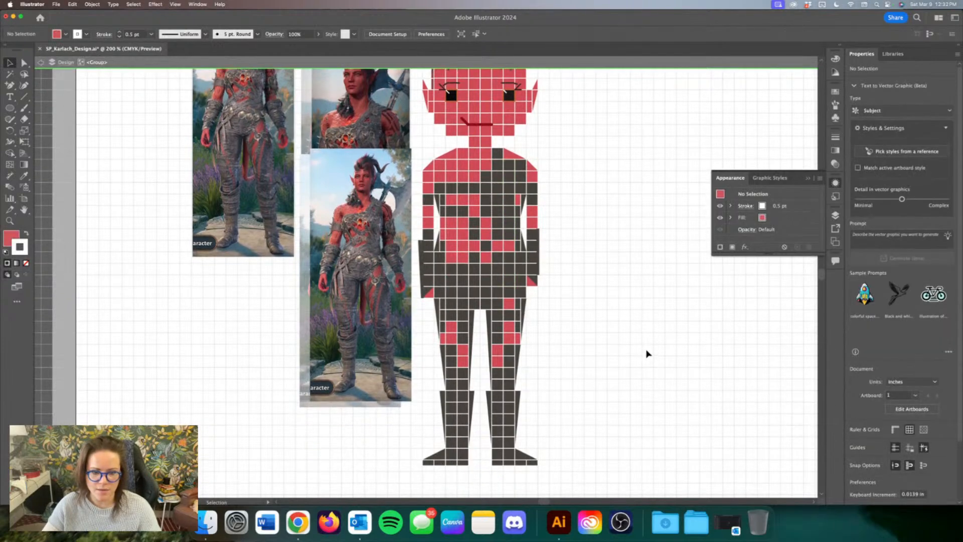
Step: Remove the half-width squares along the left waist and widen its tapers to one full grid square
left_click(443, 231)
key("Delete")
left_click(444, 241)
key("Delete")
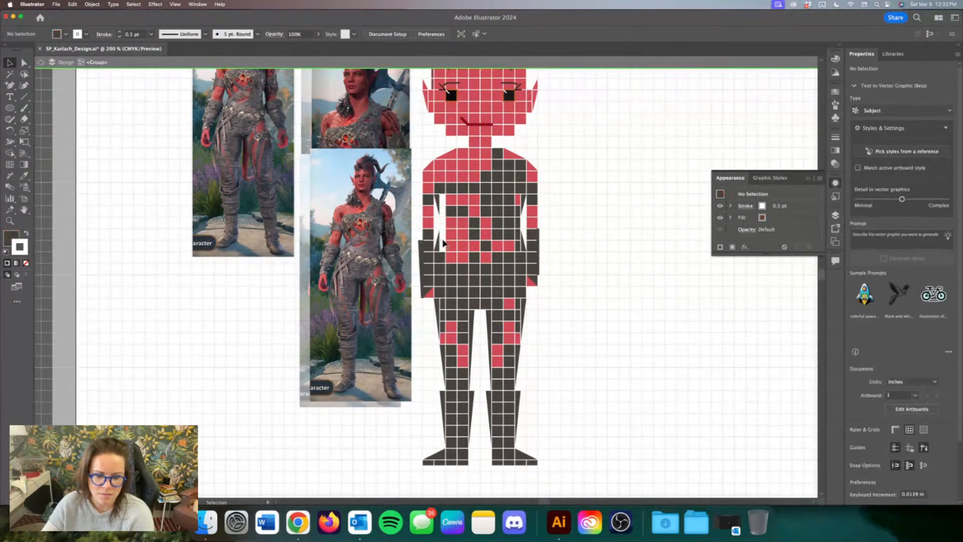
left_click(438, 203)
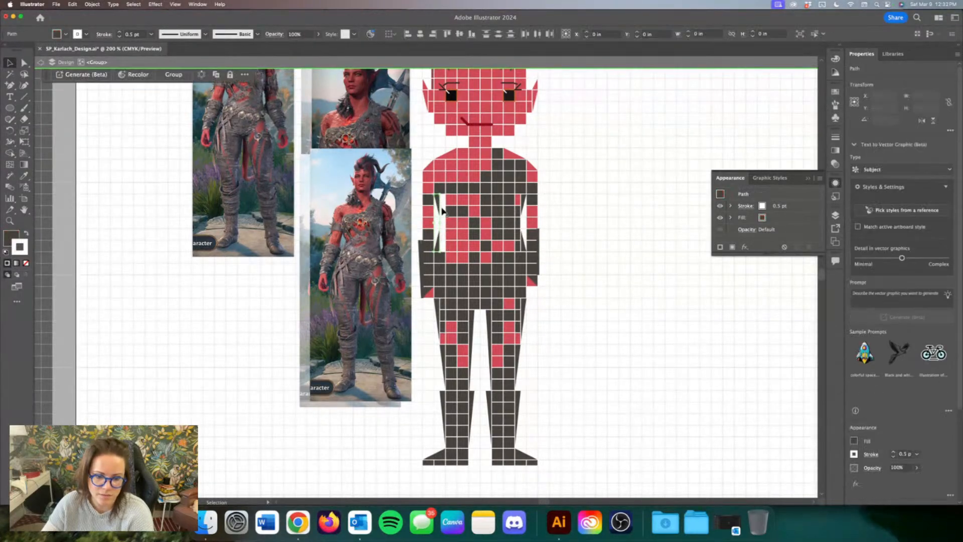
Step: Try to replace the outer right waist squares by widening the neighbouring half-width square
left_click(516, 235)
key("Delete")
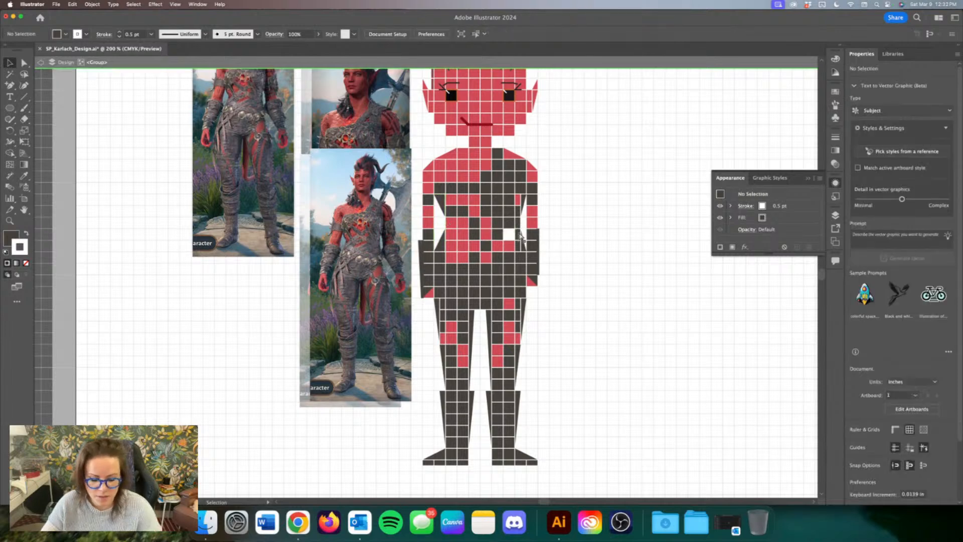
left_click(518, 234)
left_click_drag(515, 235, 504, 235)
left_click(510, 246)
key("Delete")
Step: Delete the column of half-width squares running along the right side of the waist
left_click(519, 246)
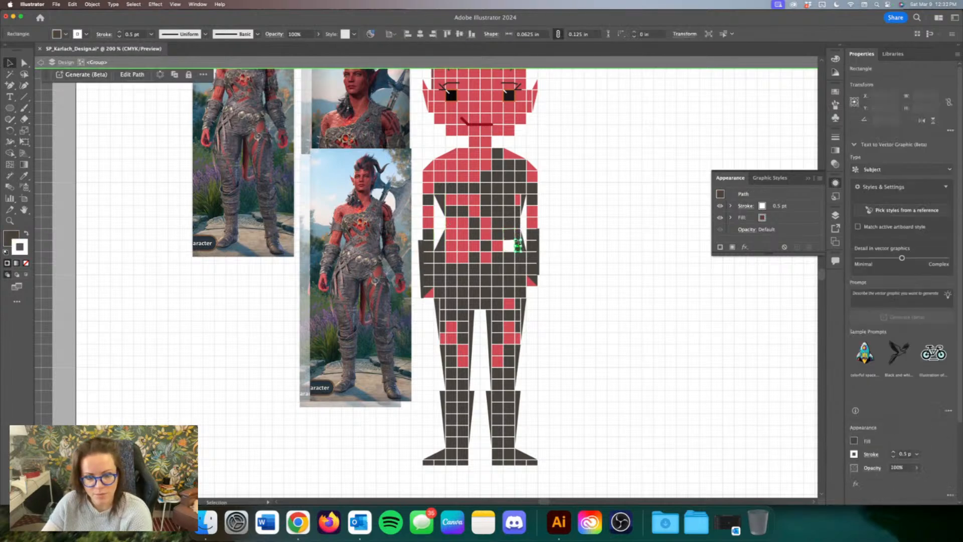
key("Delete")
left_click(519, 234)
key("Delete")
left_click(519, 224)
key("Delete")
left_click(519, 211)
key("Delete")
left_click(520, 199)
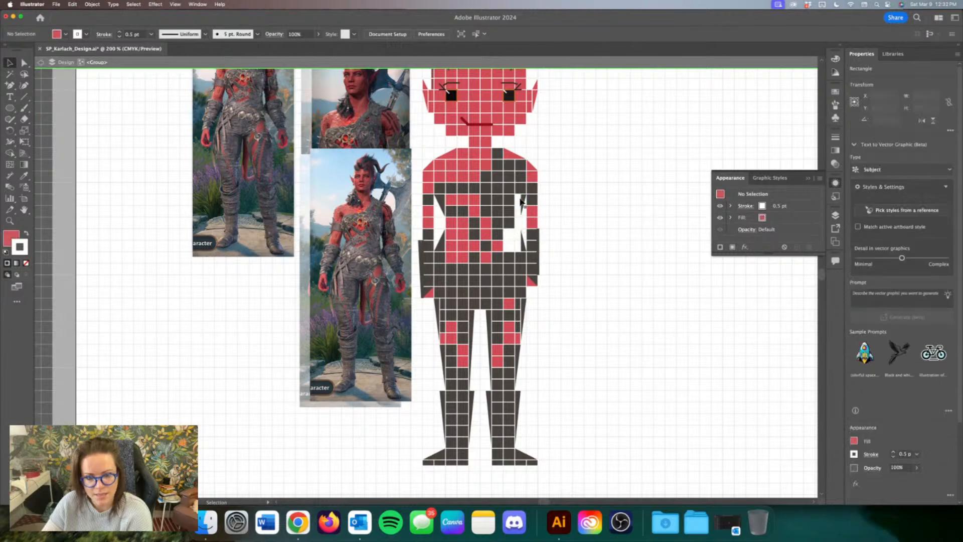
key("Delete")
Step: Widen the right waist tapers to one full square and fill the missing torso squares with dark copies
left_click(523, 246)
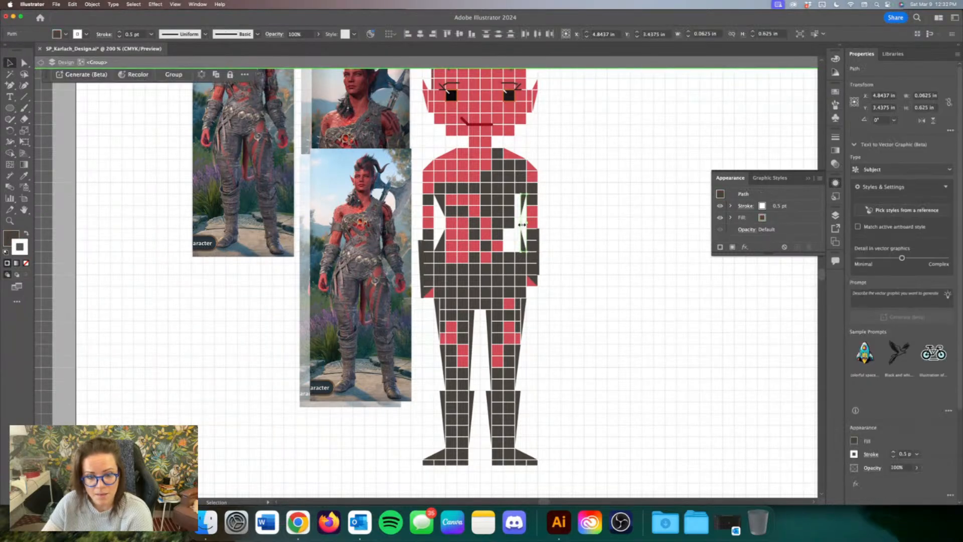
left_click_drag(521, 223, 515, 223)
left_click(508, 225)
key("alt+Down")
key("alt+Down")
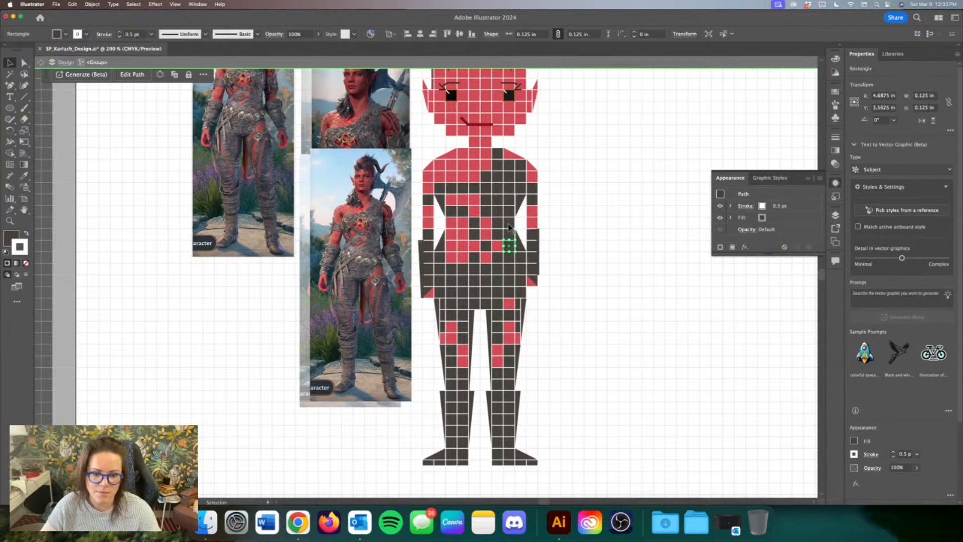
left_click(590, 259)
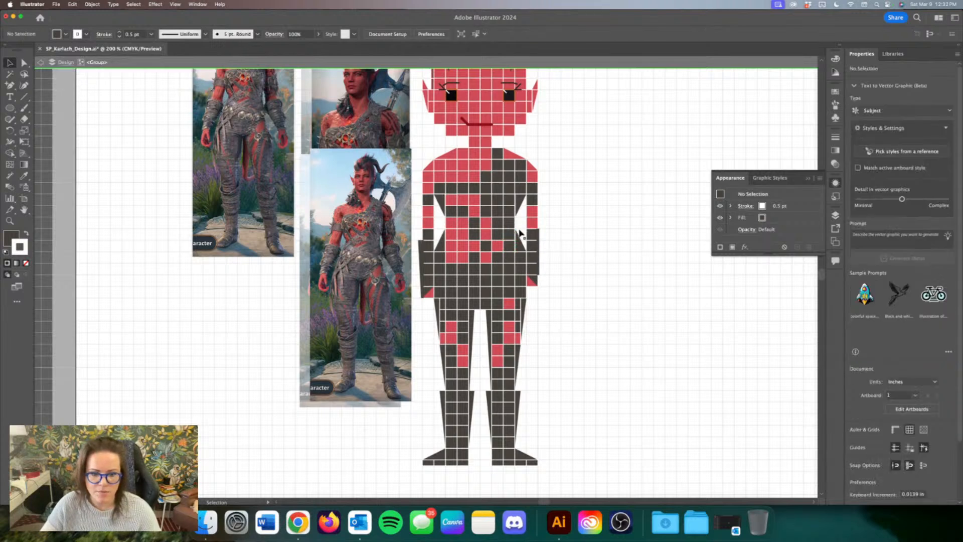
Step: Shift the lower waist rows down one square and fill the opening with a copy of the 0.75 in wide row above
left_click_drag(443, 250, 440, 256)
key("Down")
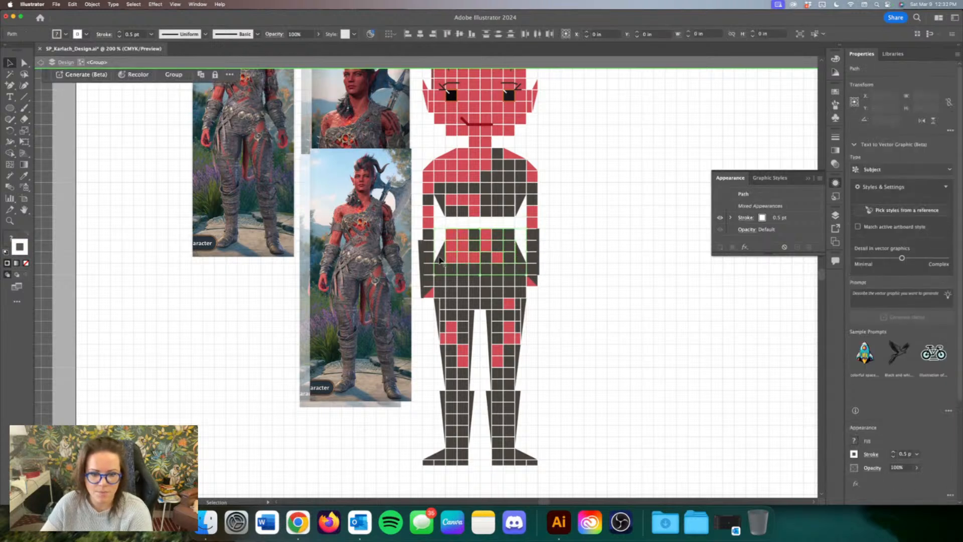
left_click_drag(514, 221, 447, 215)
key("alt+Down")
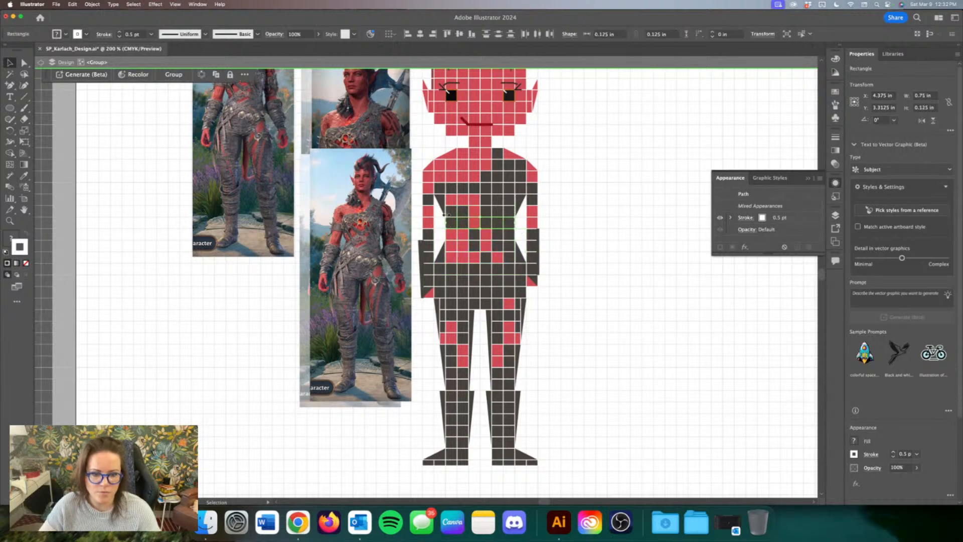
scroll(552, 218, "up", 2)
left_click(635, 220)
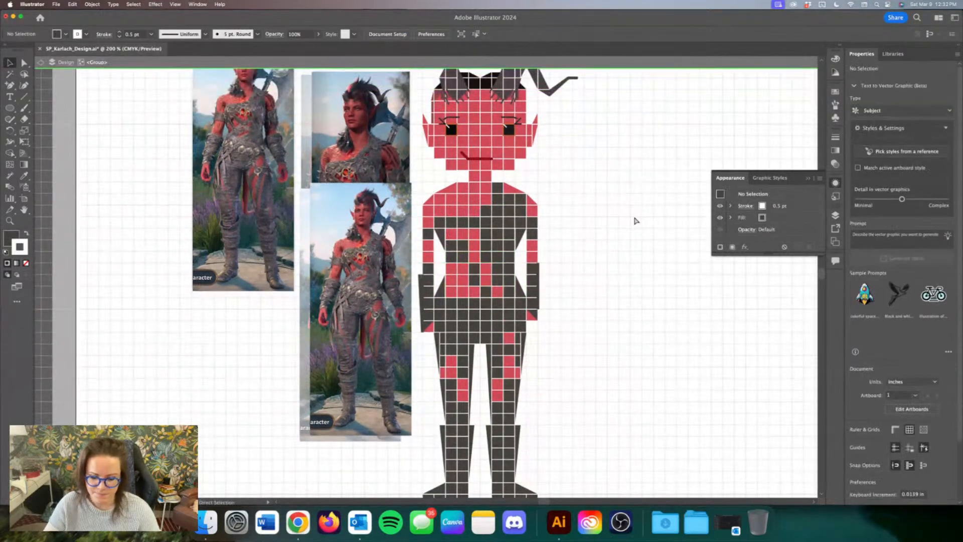
Step: Shorten the lower waist tapers to 0.25 in tall and fill the squares beneath, dark on the right and red on the left
key("super+minus")
key("super+minus")
key("super+minus")
key("super+plus")
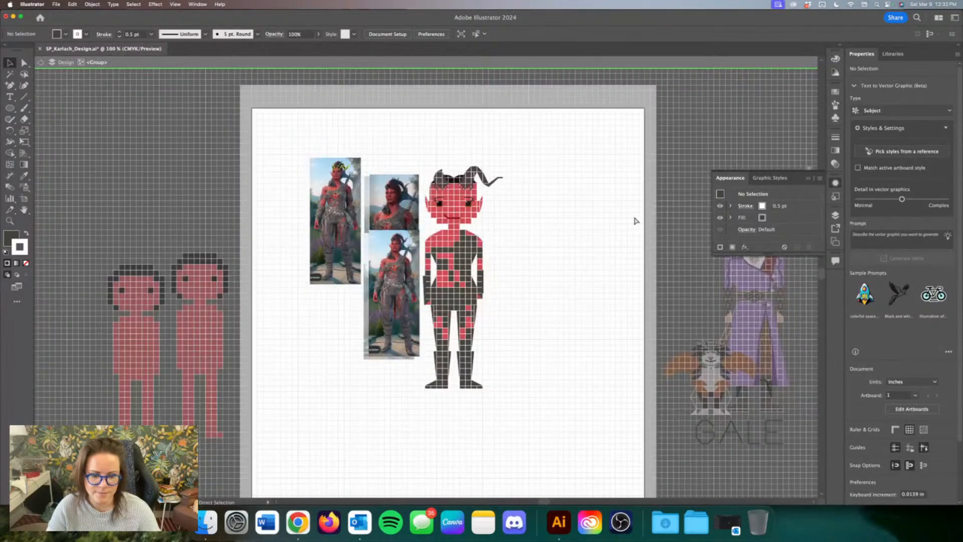
key("super+plus")
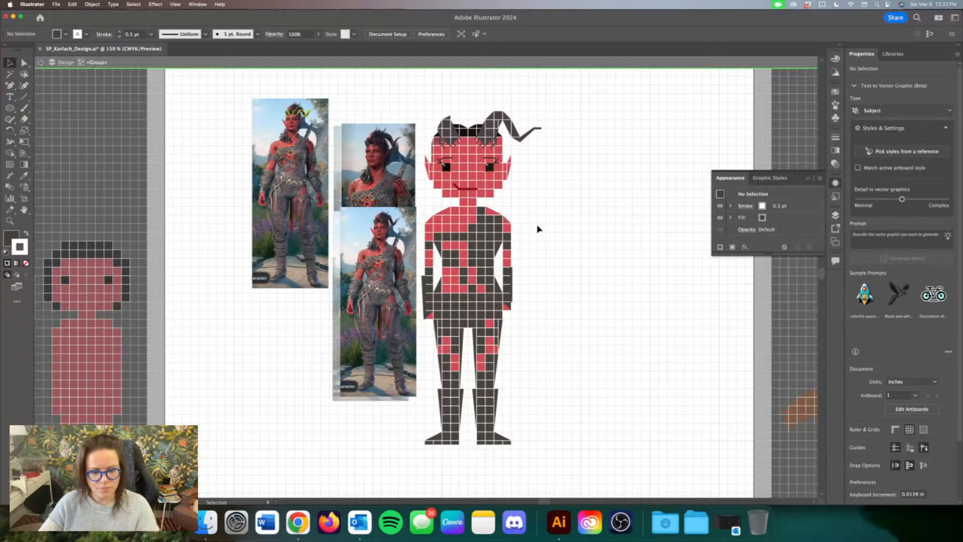
left_click(498, 291)
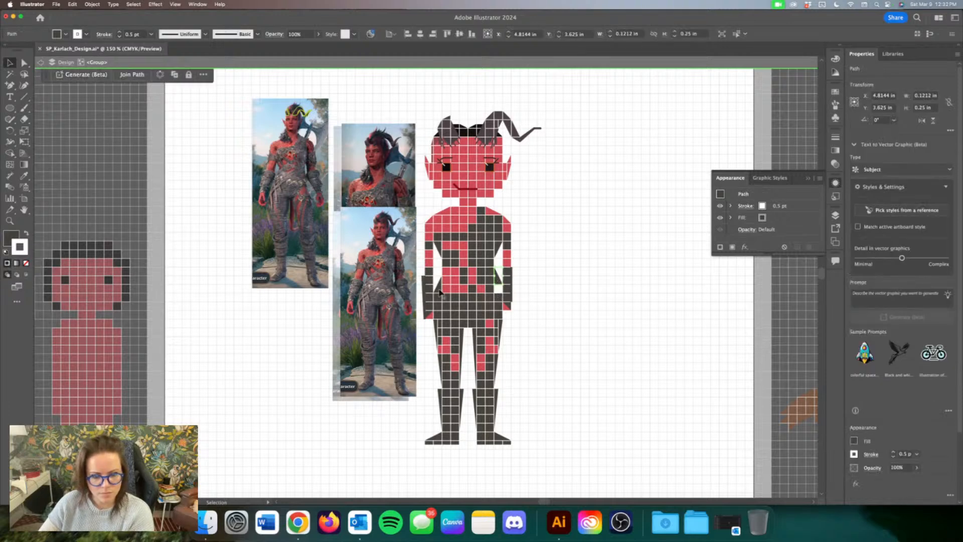
left_click(499, 290)
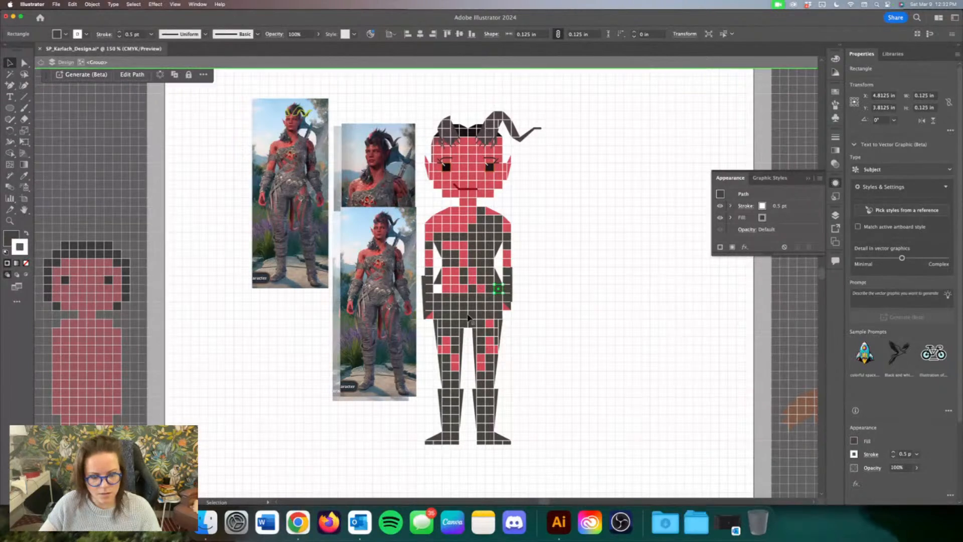
left_click(440, 289)
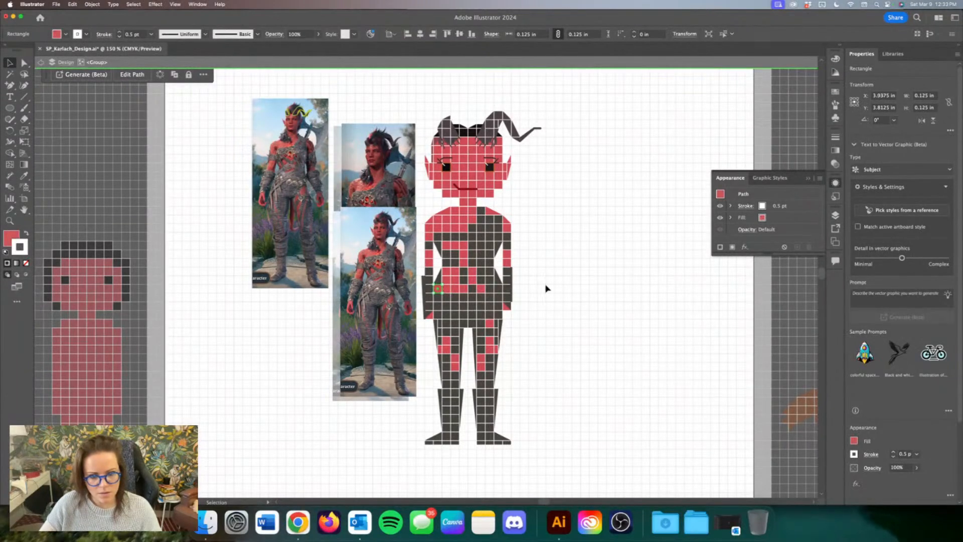
left_click_drag(497, 261, 435, 244)
key("Down")
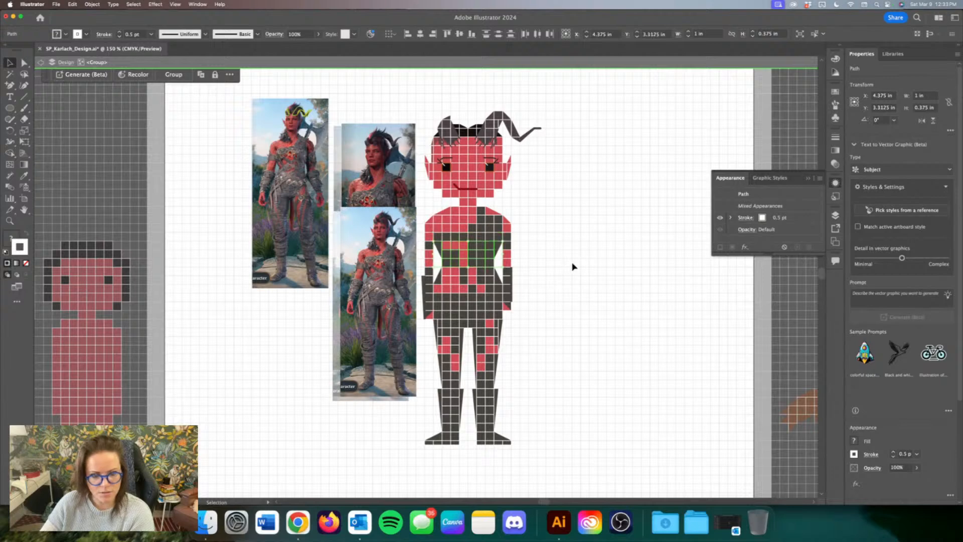
key("super+z")
left_click(558, 266)
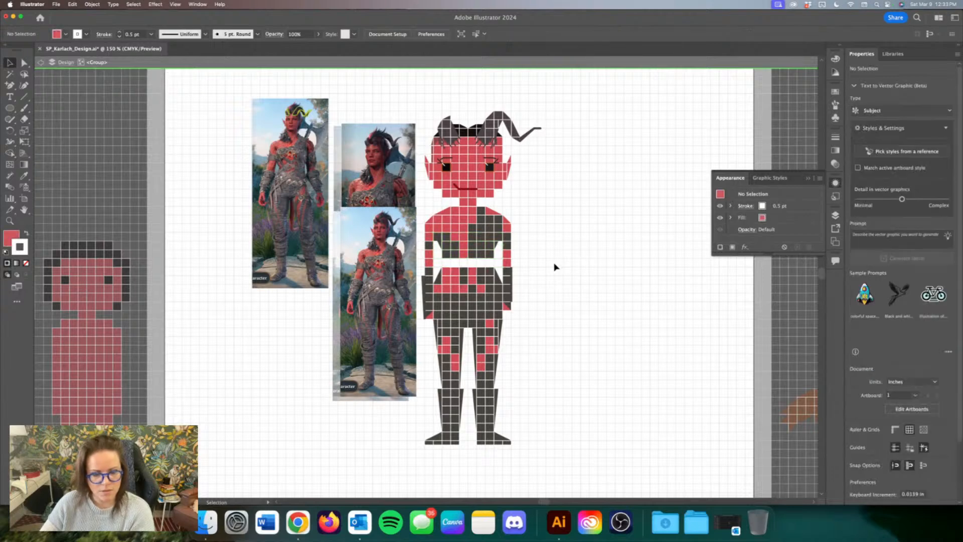
key("shift+super+z")
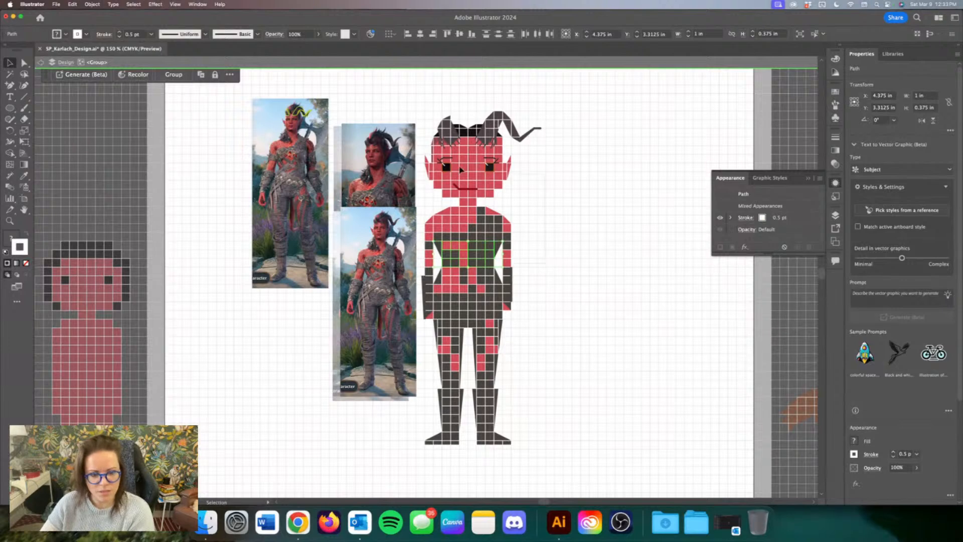
Step: Move the head and upper body up one square and fill the gap with a copied 1.25 in wide row across arms and waist
left_click_drag(424, 86, 424, 85)
key("Up")
left_click(571, 266)
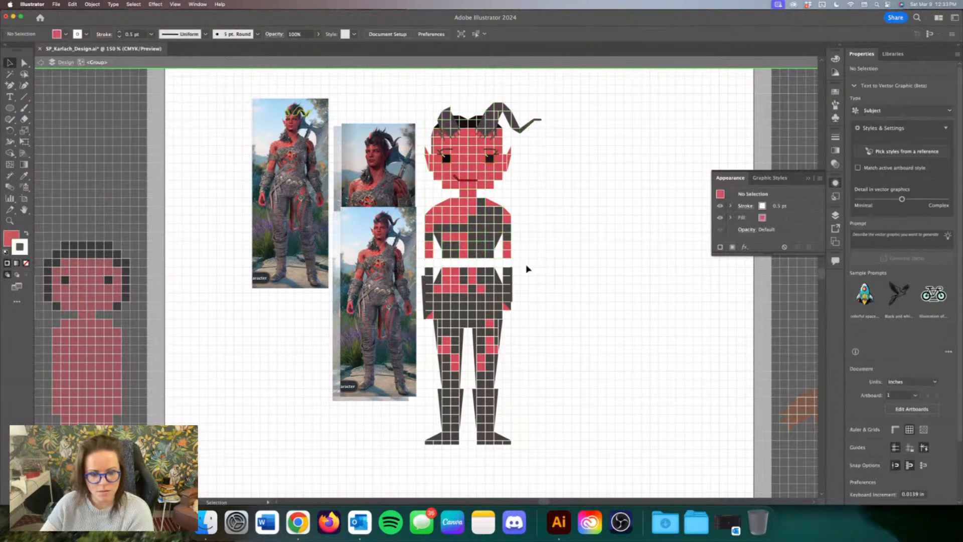
left_click_drag(499, 262, 445, 258)
left_click(527, 264)
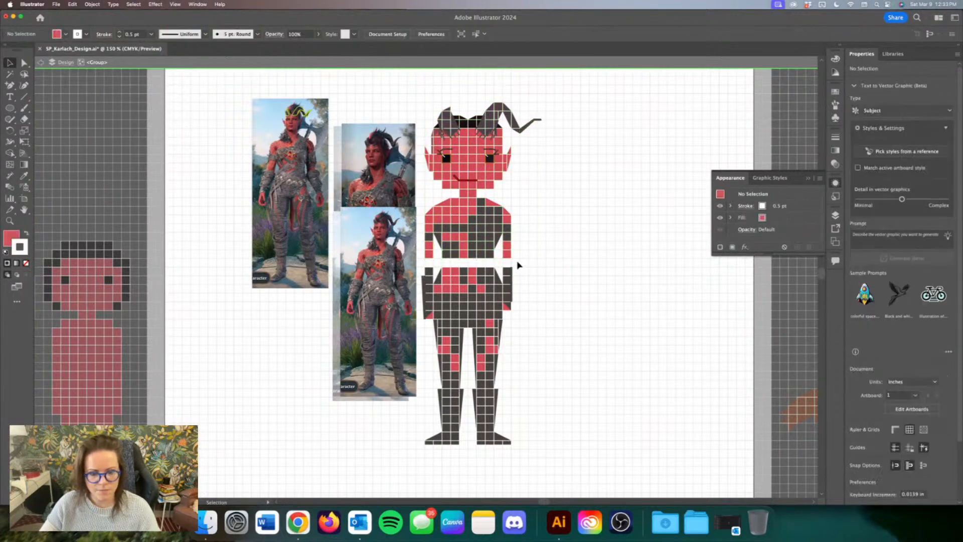
left_click(434, 261)
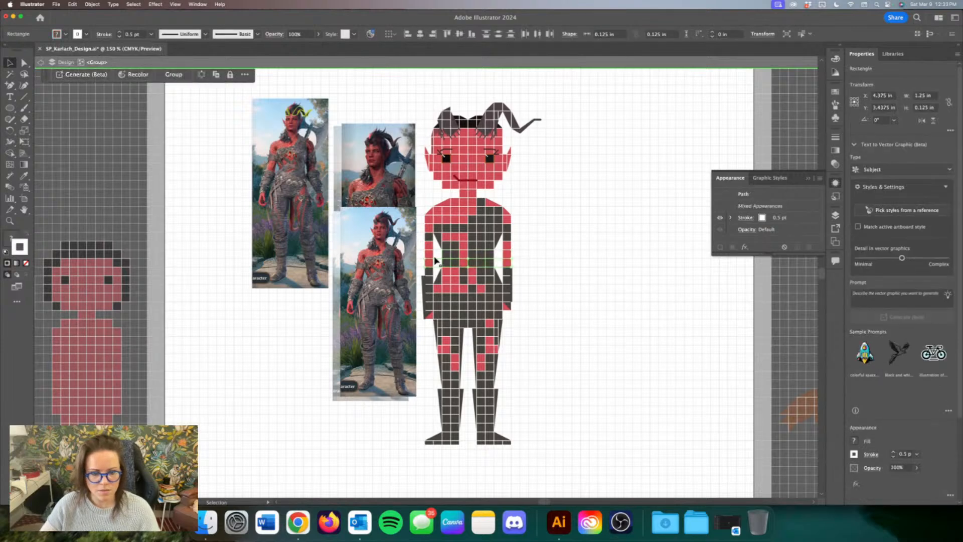
left_click(554, 251)
Step: Shift the lower part of the right arm down one square and fill the opening near the shoulder with a dark 0.125 in square
scroll(562, 253, "up", 2)
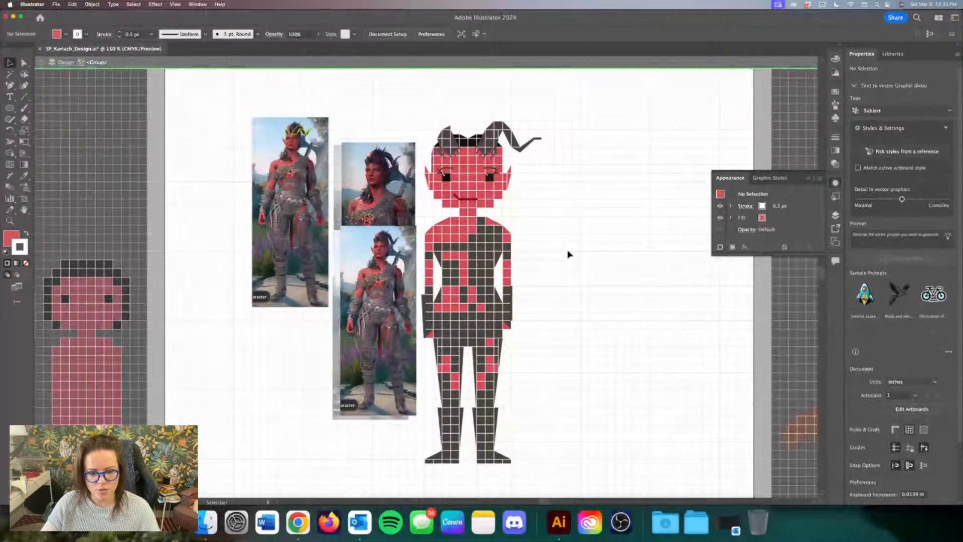
left_click(500, 346)
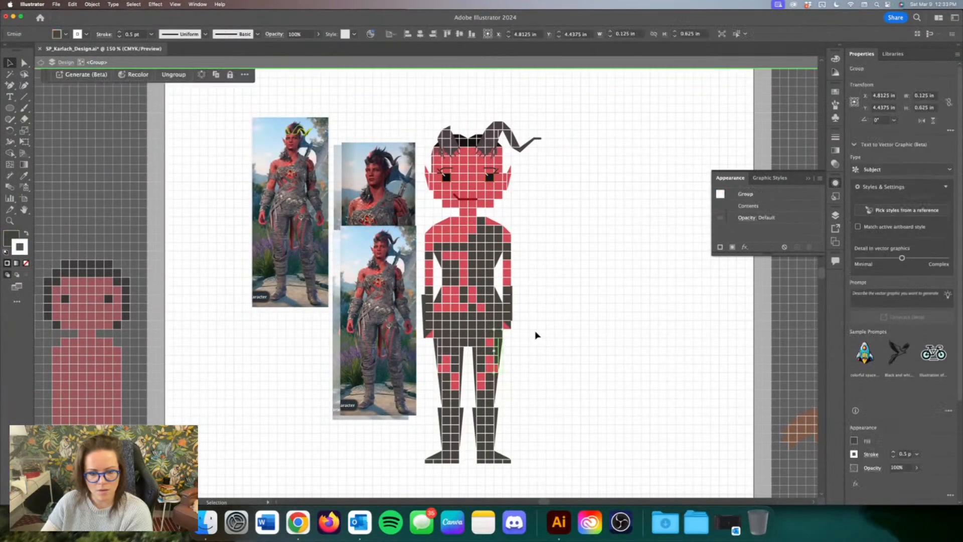
left_click_drag(535, 332, 508, 250)
key("Down")
left_click(560, 288)
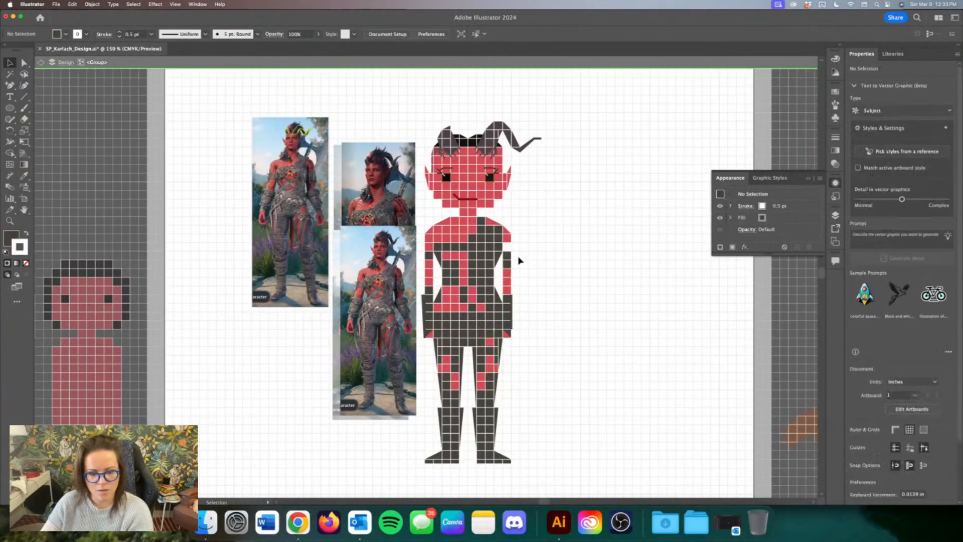
left_click(507, 246)
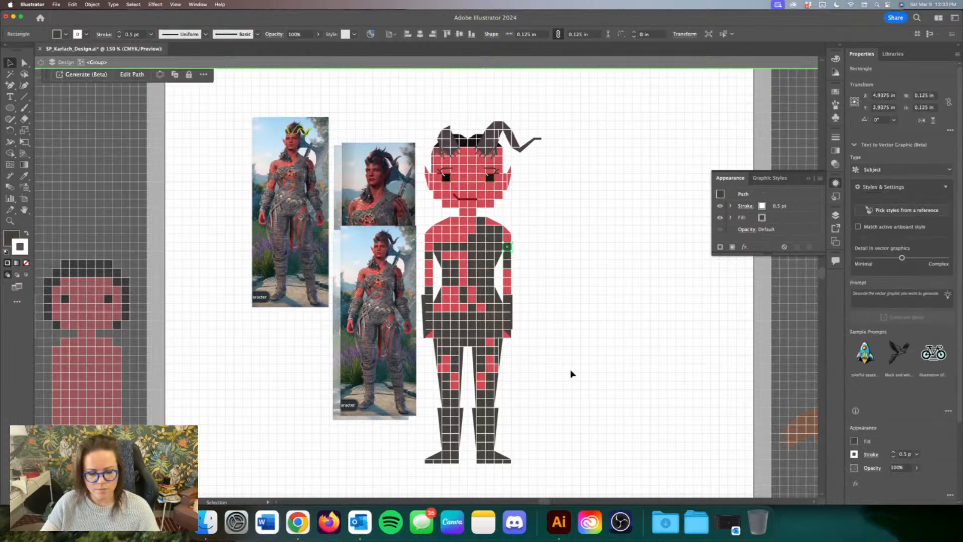
Step: Place a spare copy of the 0.125 × 1.5 in right arm column in the blank area beside the figure
scroll(573, 374, "left", 1)
left_click(400, 321)
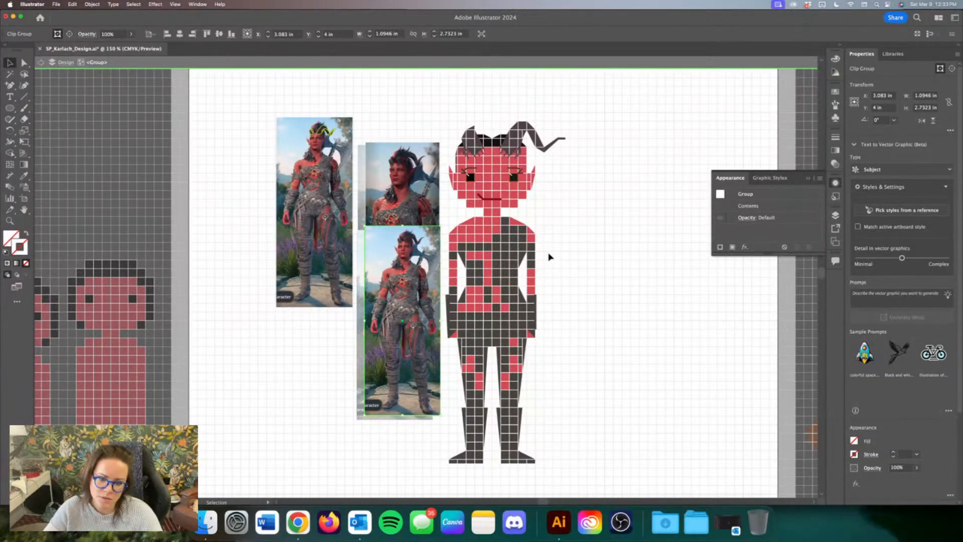
left_click_drag(530, 340, 626, 323)
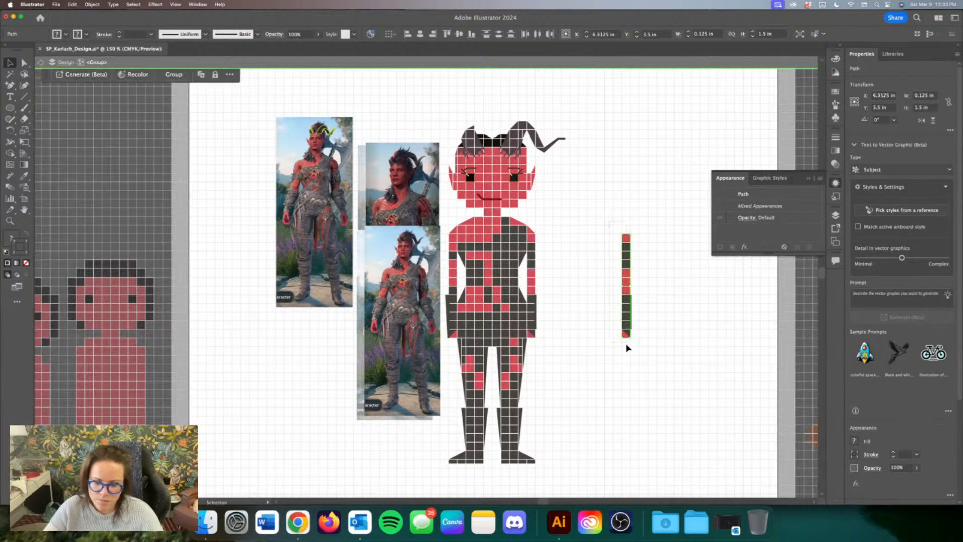
left_click(591, 344)
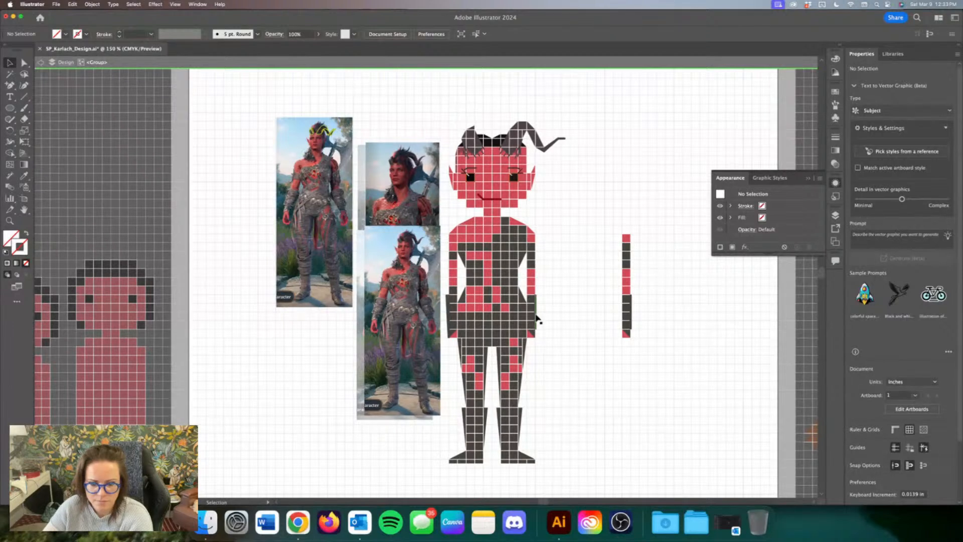
Step: Try to remove the glove's flared edge and thicken the right arm with a copied column narrowed to 0.0625 in
left_click(536, 323)
left_click(555, 347)
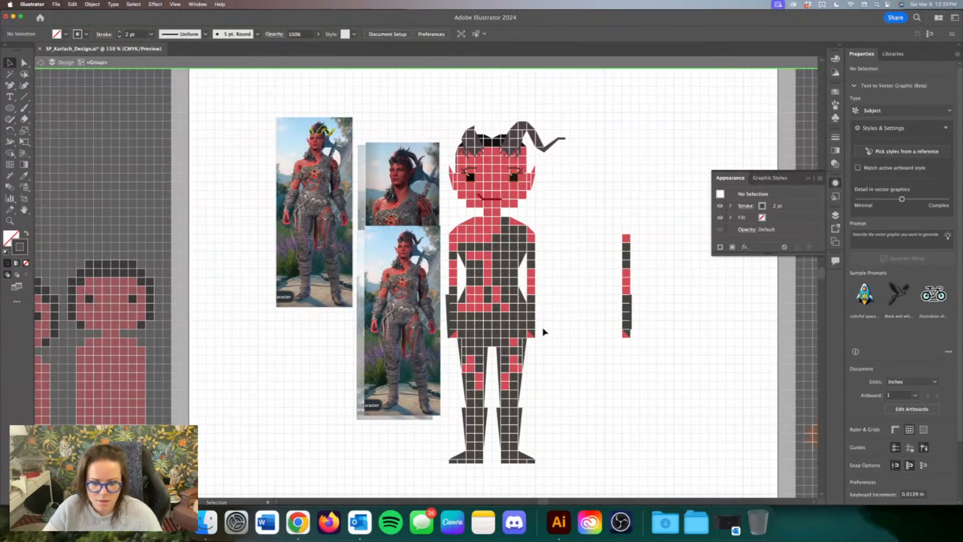
left_click(531, 248)
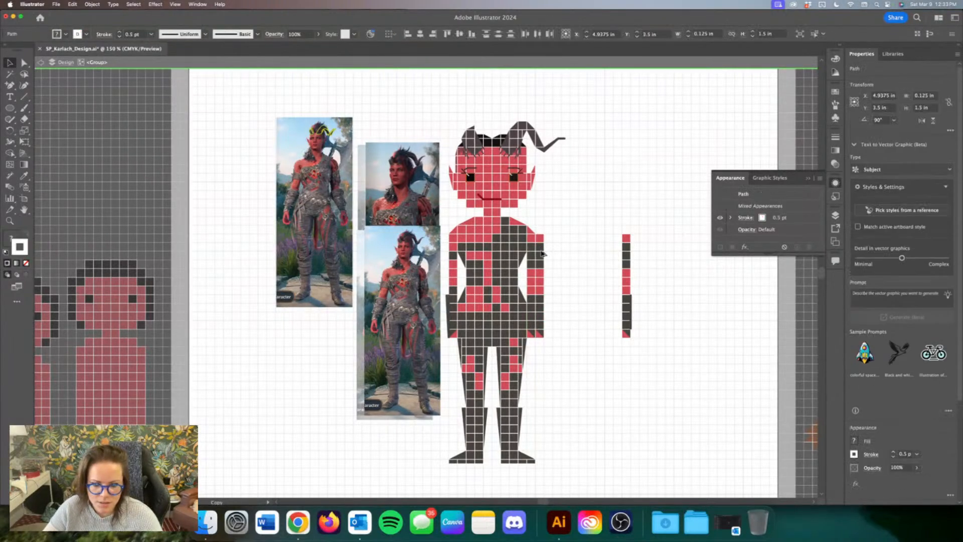
key("super+equal")
key("super+equal")
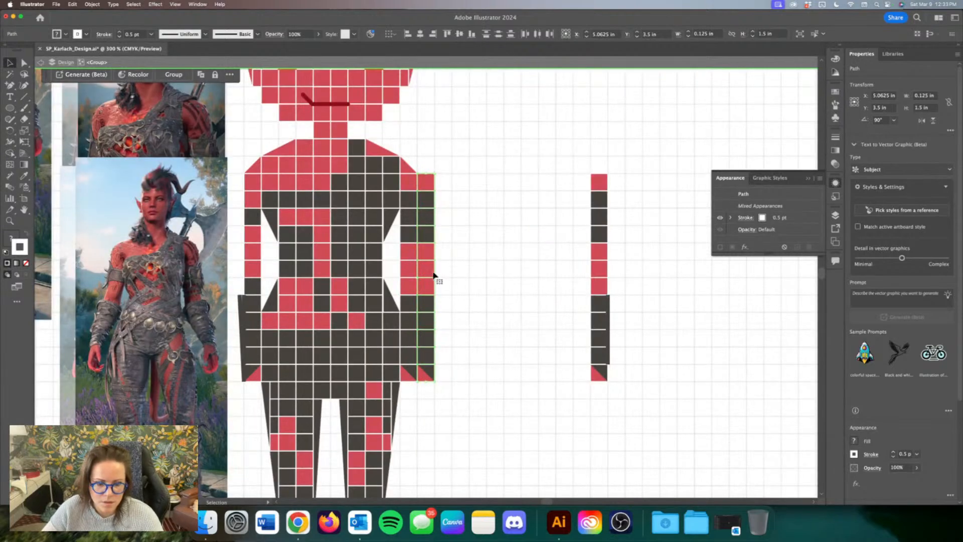
mouse_move(437, 276)
left_mouse_down()
mouse_move(424, 279)
mouse_move(449, 276)
left_mouse_up()
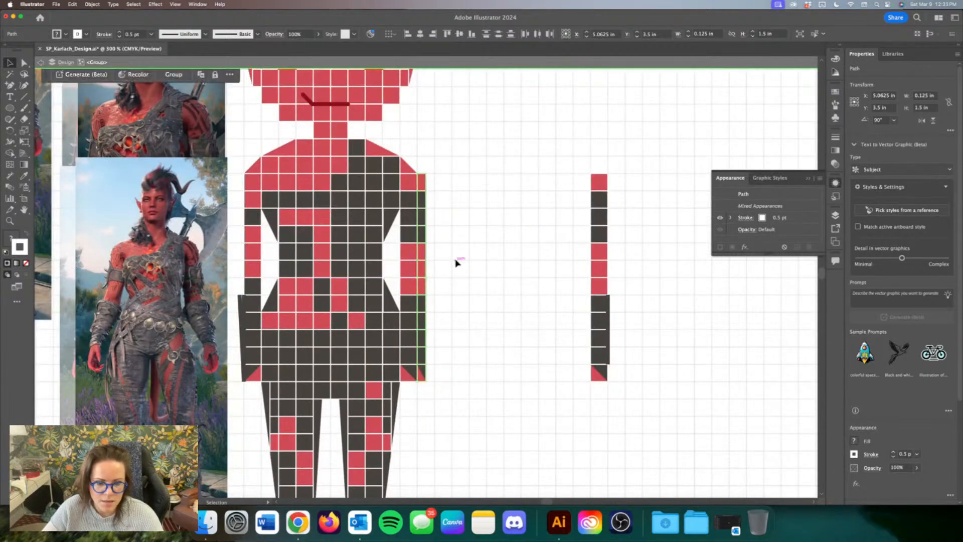
Step: Try to slope the half-width column's outer corners at the shoulder and hand by removing their corner anchor points
left_click(423, 184)
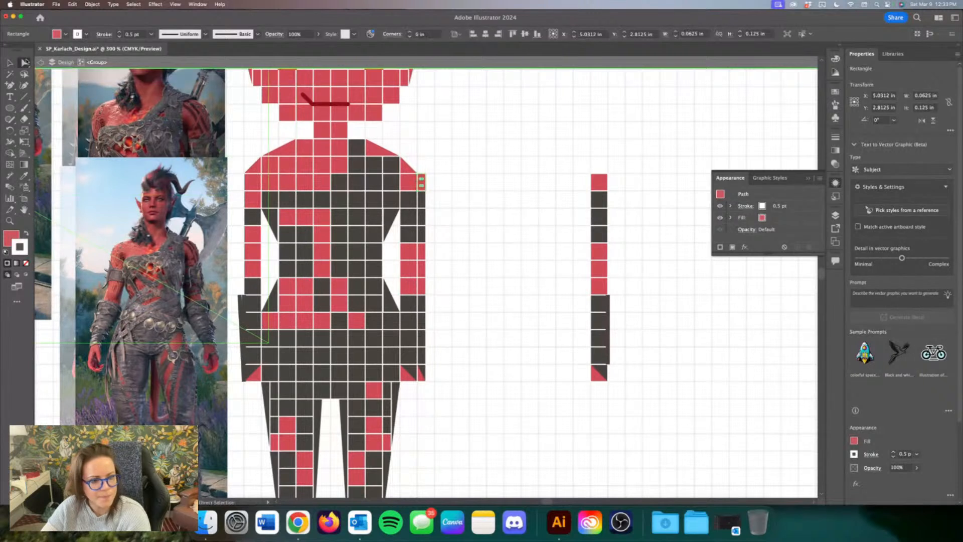
key("a")
left_click(428, 175)
key("Delete")
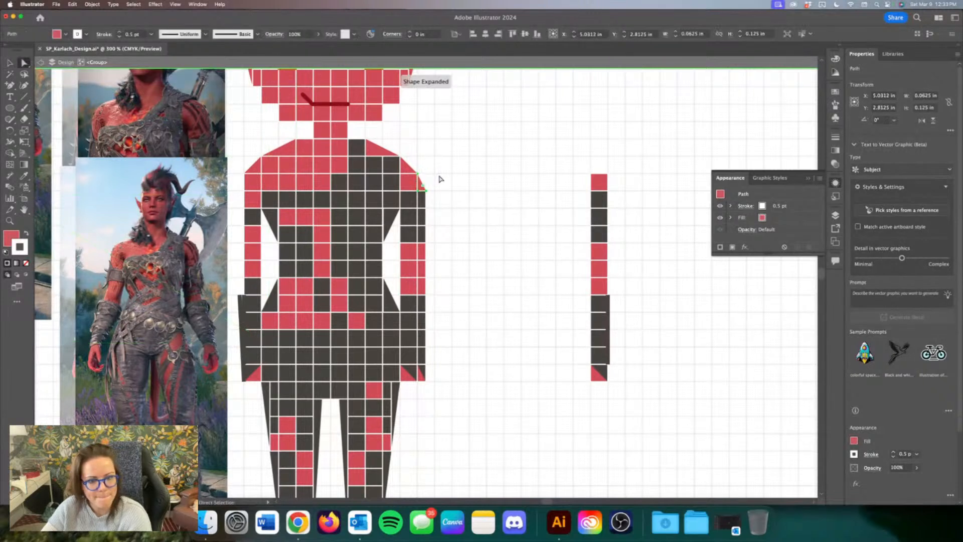
left_click(427, 382)
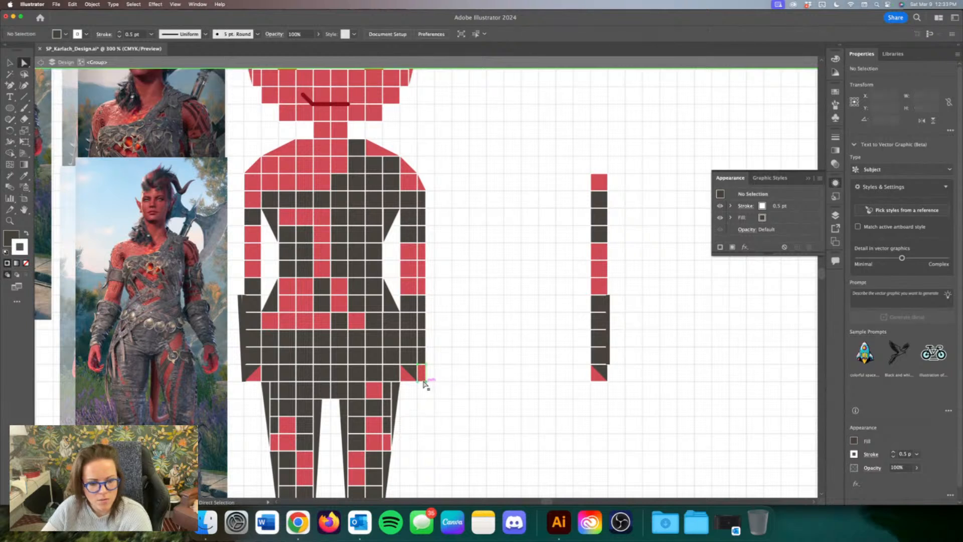
left_click(426, 379)
key("Delete")
key("slash")
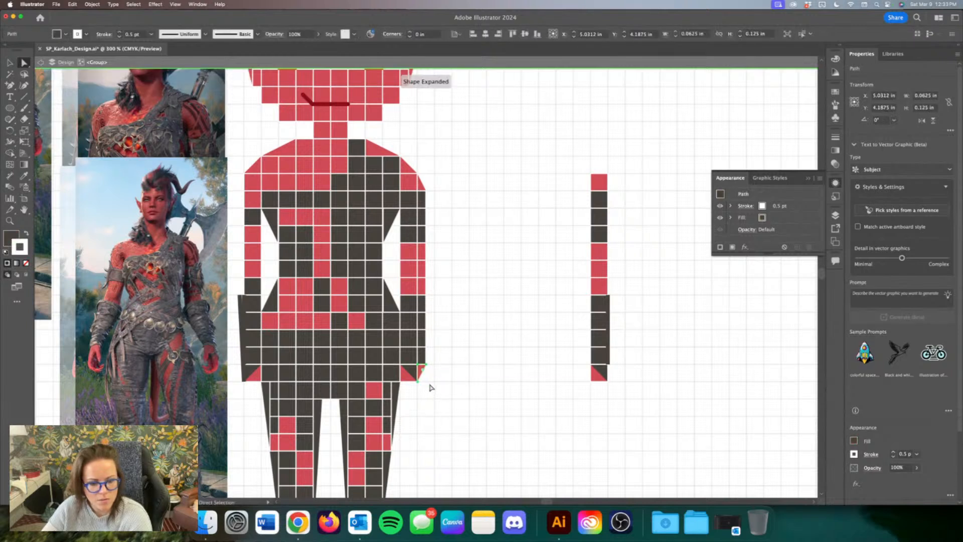
left_click(400, 389)
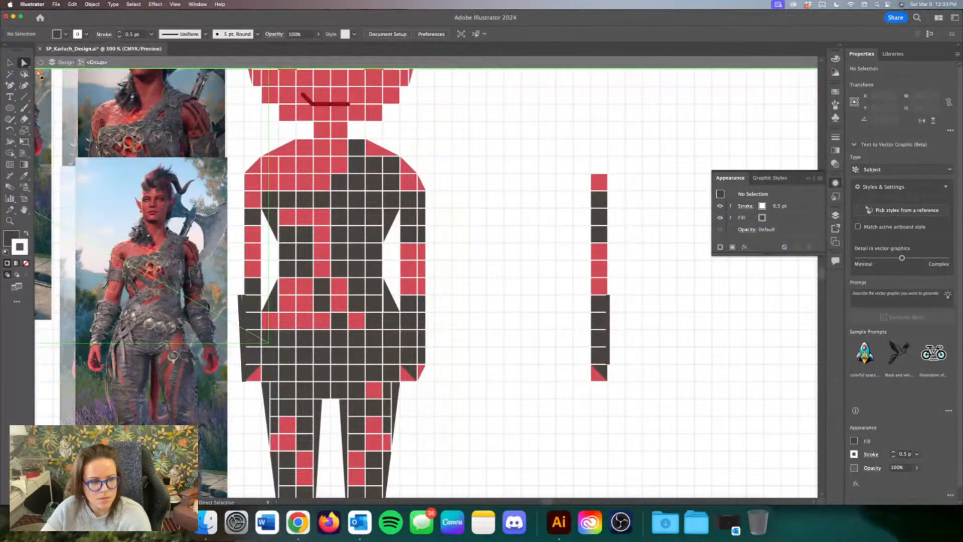
Step: Compare the widened right arm with the other figures, try it without the half-width column, and undo the arm-widening edits
key("super+minus")
key("super+minus")
key("super+minus")
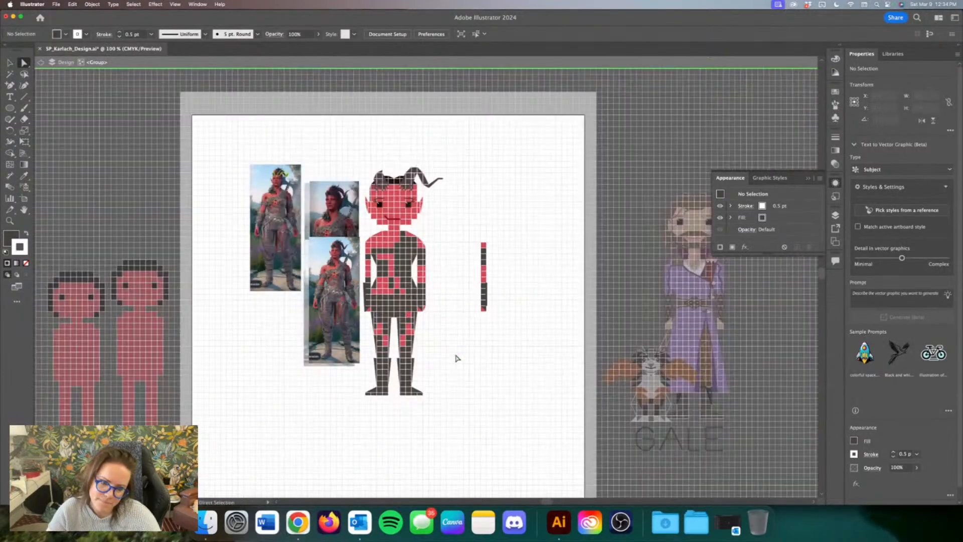
key("super+equal")
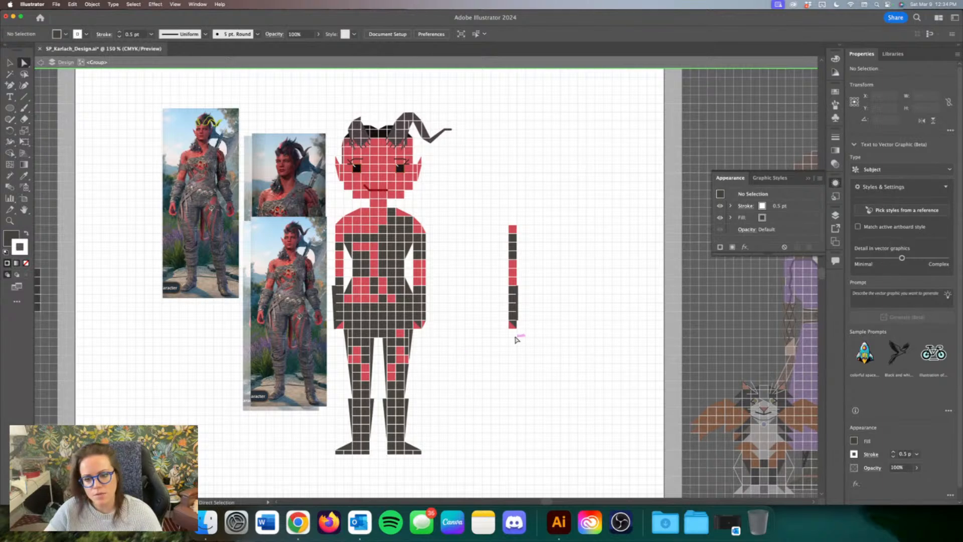
scroll(546, 322, "right", 6)
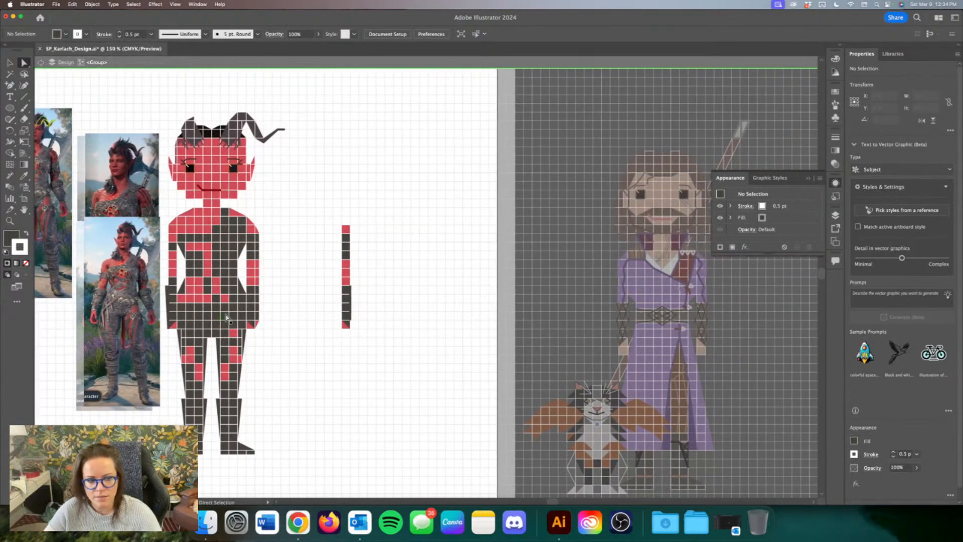
scroll(467, 336, "left", 5)
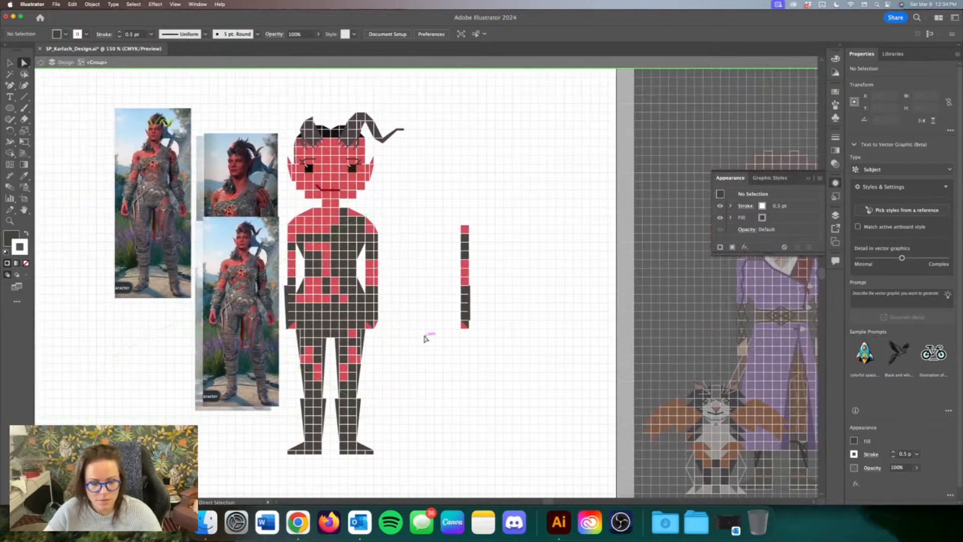
left_click_drag(425, 334, 374, 203)
key("Left")
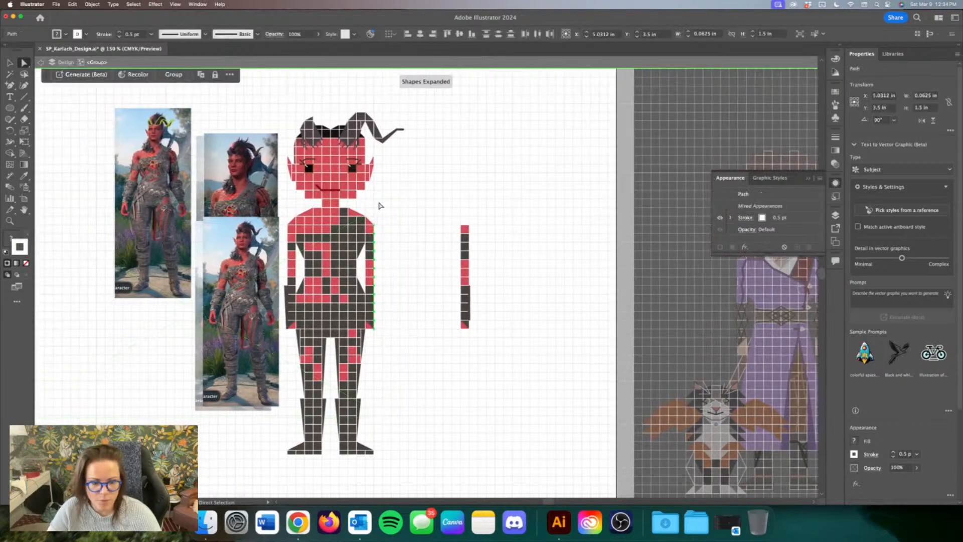
key("super+z")
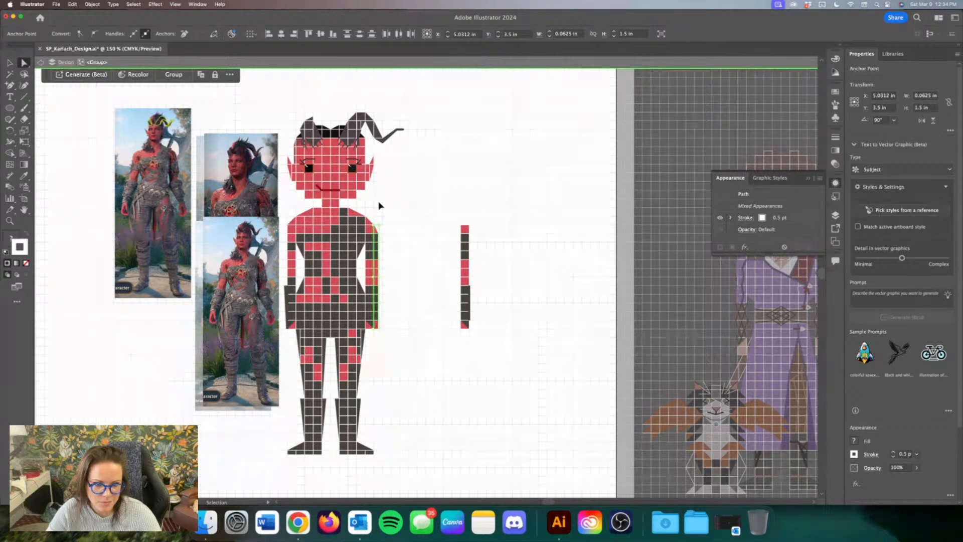
key("Delete")
left_click(380, 206)
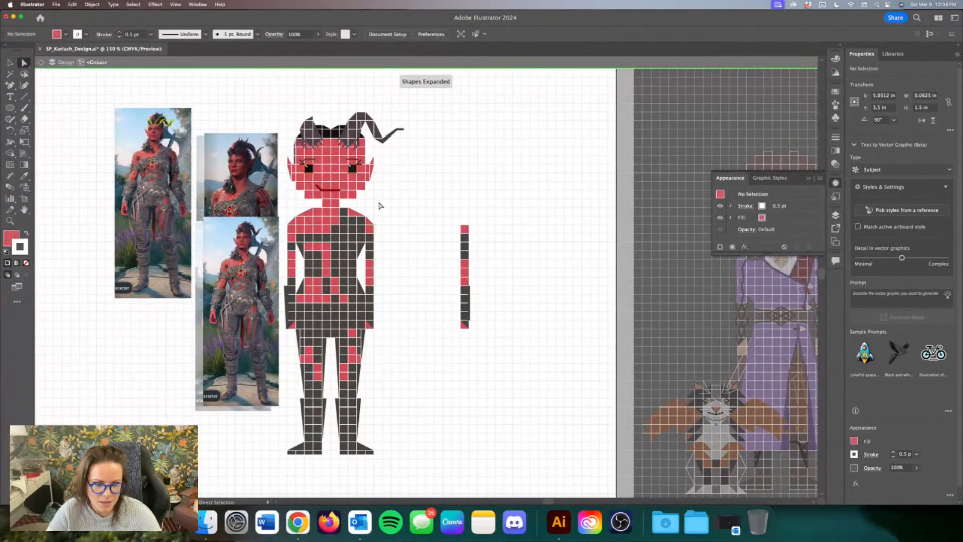
key("super+z")
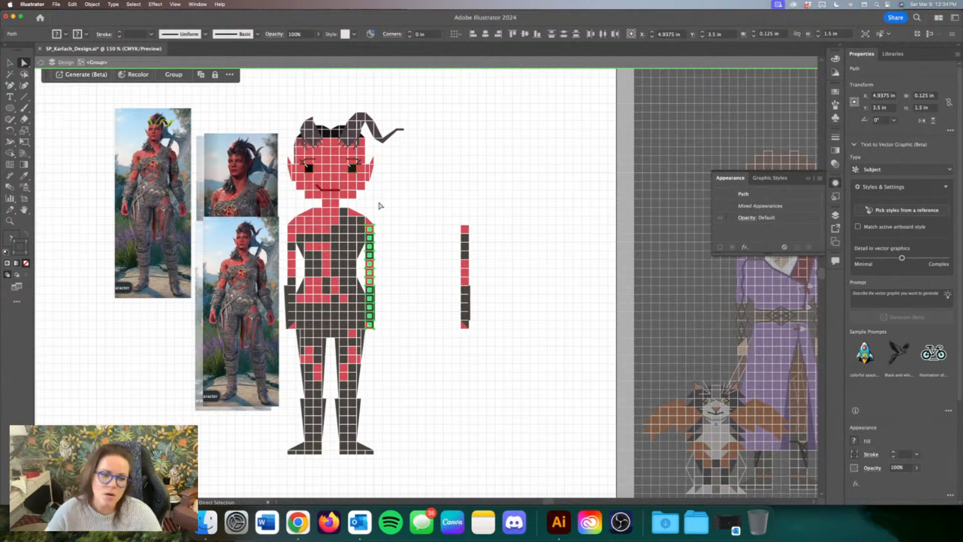
Step: Examine the figure's arms, waist and hip rows against the reference images
scroll(407, 238, "left", 2)
key("super+minus")
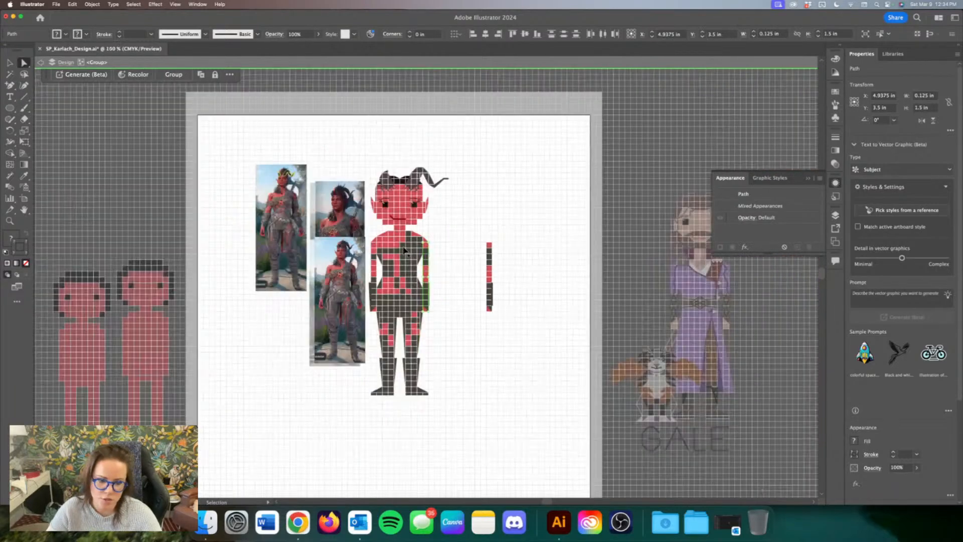
key("super+equal")
key("super+equal")
scroll(432, 253, "up", 2)
left_click(457, 274)
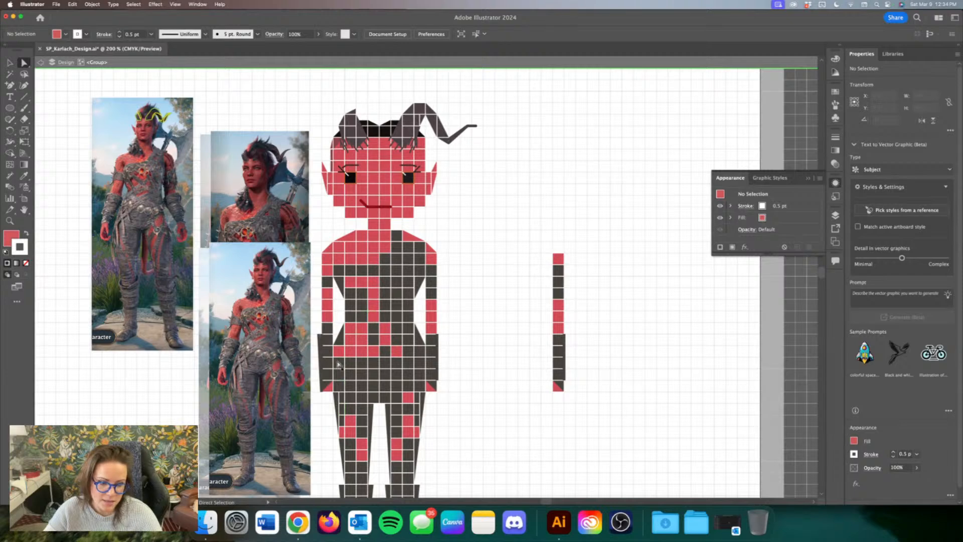
scroll(374, 377, "down", 1)
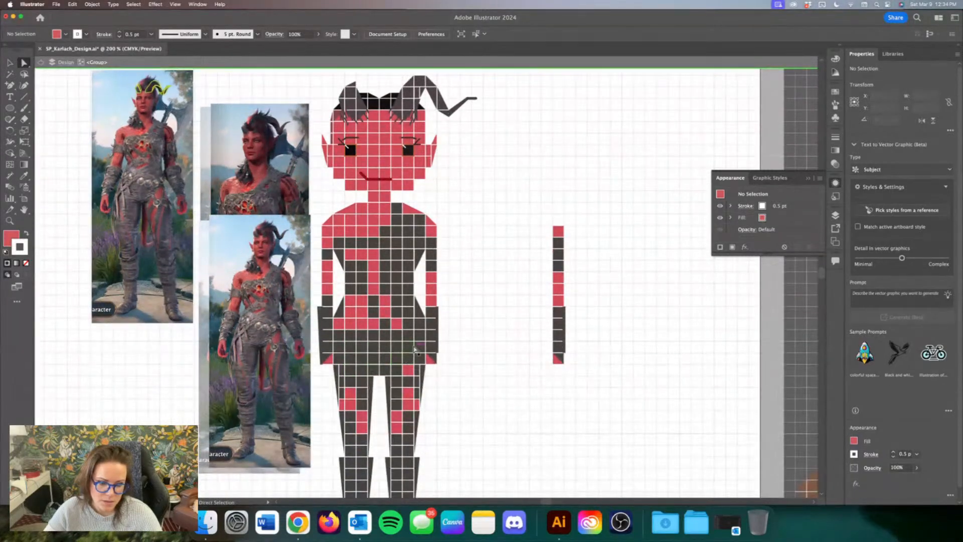
left_click(339, 318)
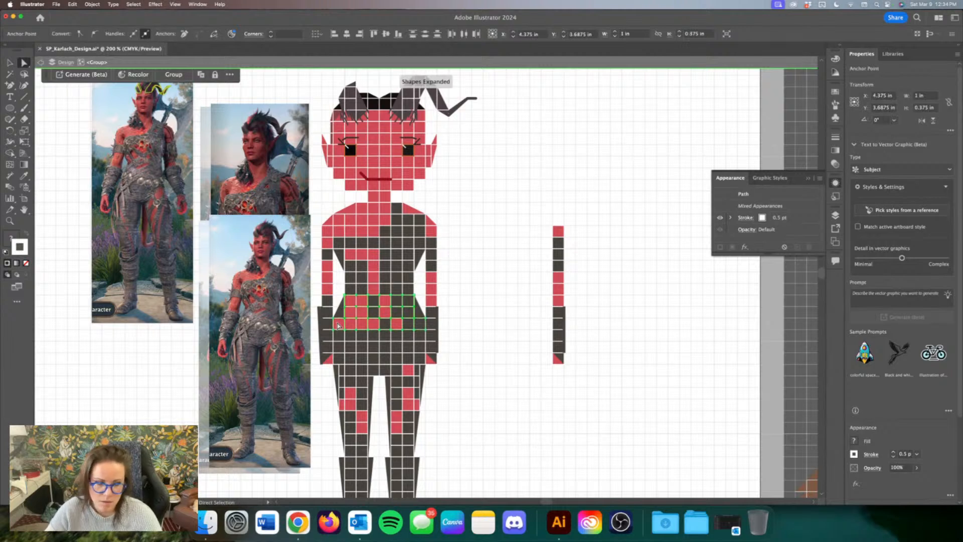
key("v")
left_click(522, 239)
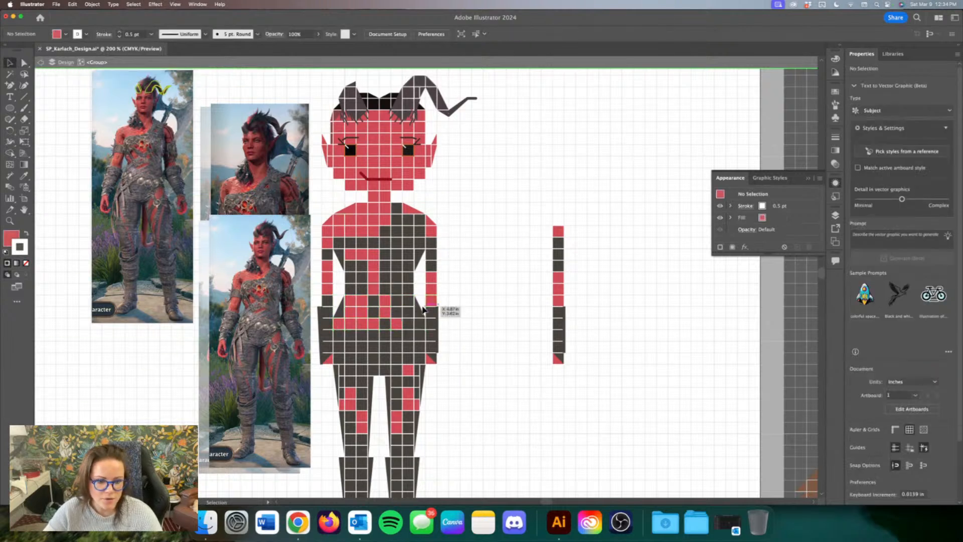
Step: Move the flared hip section down one grid row and fill the gap with a copy of the 0.75 in wide waist row
left_click(339, 327)
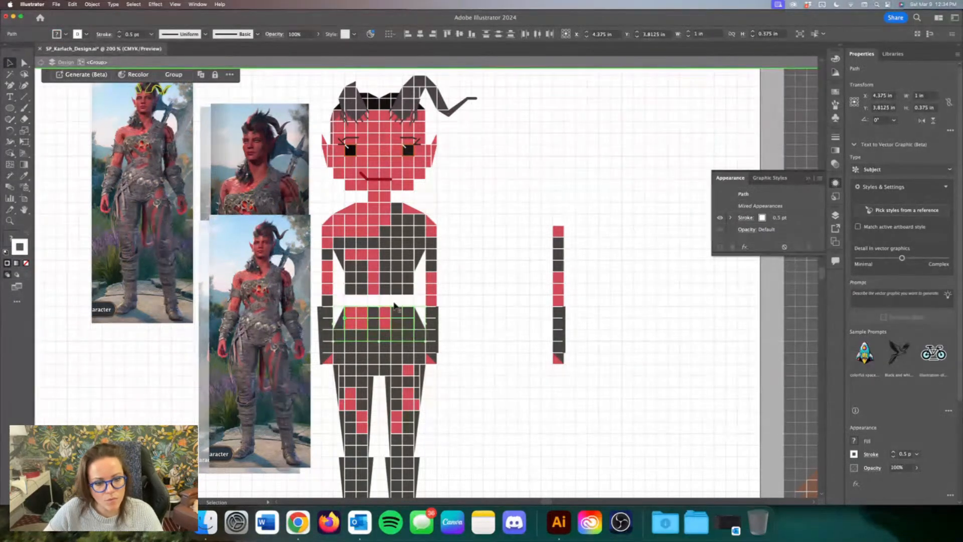
left_click(346, 289)
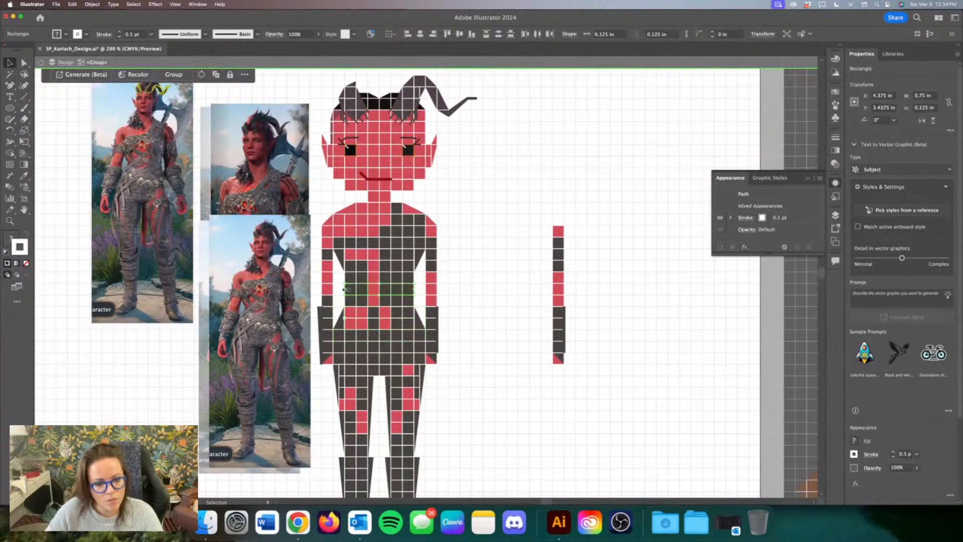
scroll(455, 326, "down", 5)
scroll(455, 326, "left", 4)
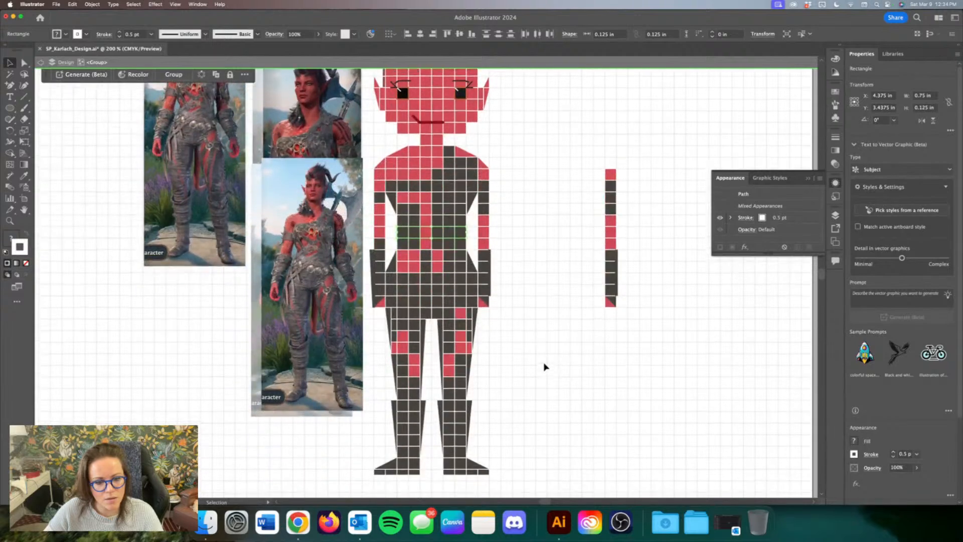
scroll(545, 366, "up", 3)
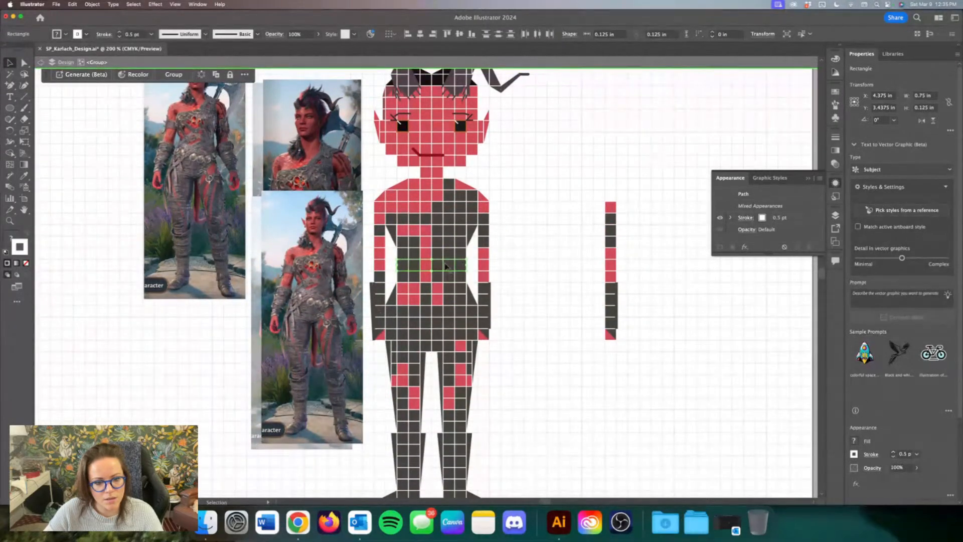
Step: Delete the dark square under each armpit and move both tapered wedges at the torso's sides down 0.125 in
left_click(393, 228)
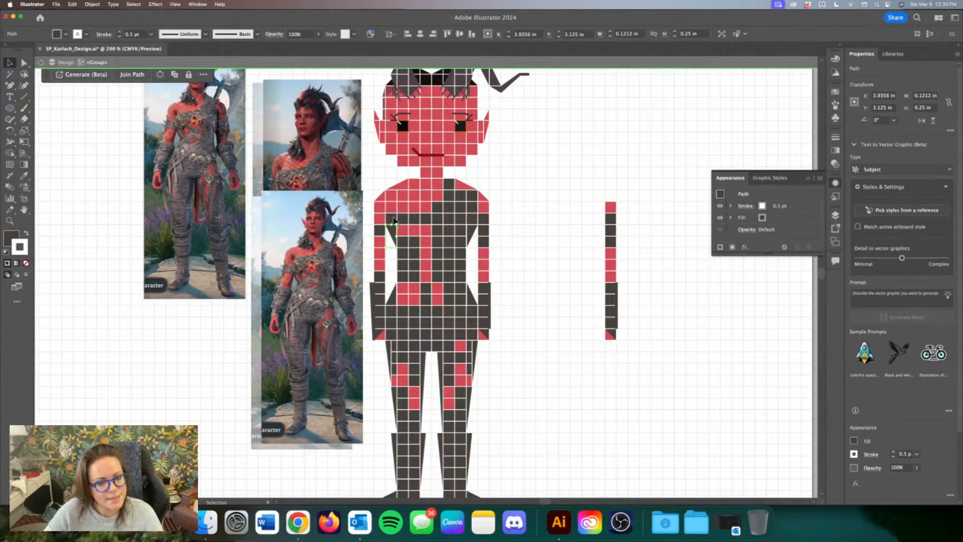
left_click(472, 226)
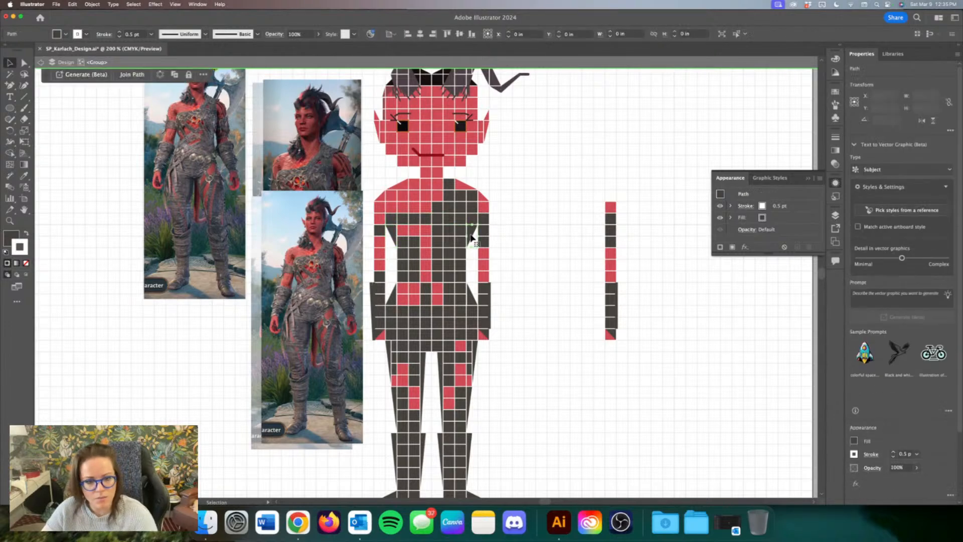
left_click(471, 219)
key("Delete")
left_click(391, 220)
key("Delete")
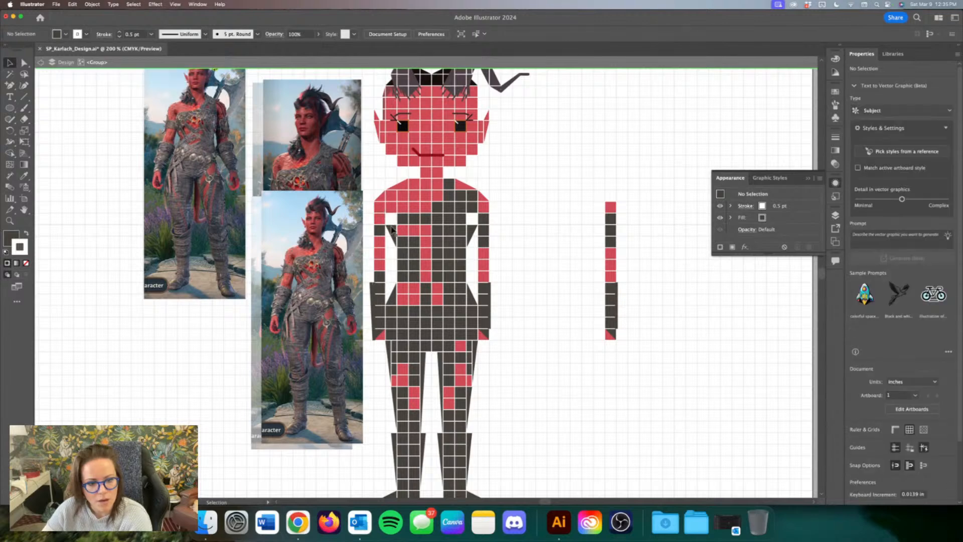
left_click(392, 230)
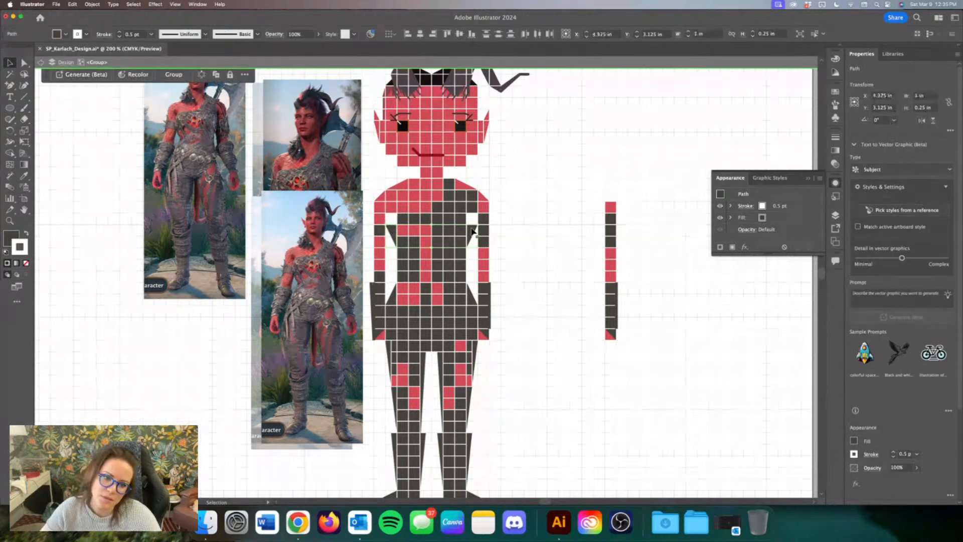
left_click_drag(472, 231, 475, 248)
Step: Fill the two empty cells under each armpit with copies of the dark 0.125 in shoulder square
left_click(474, 211)
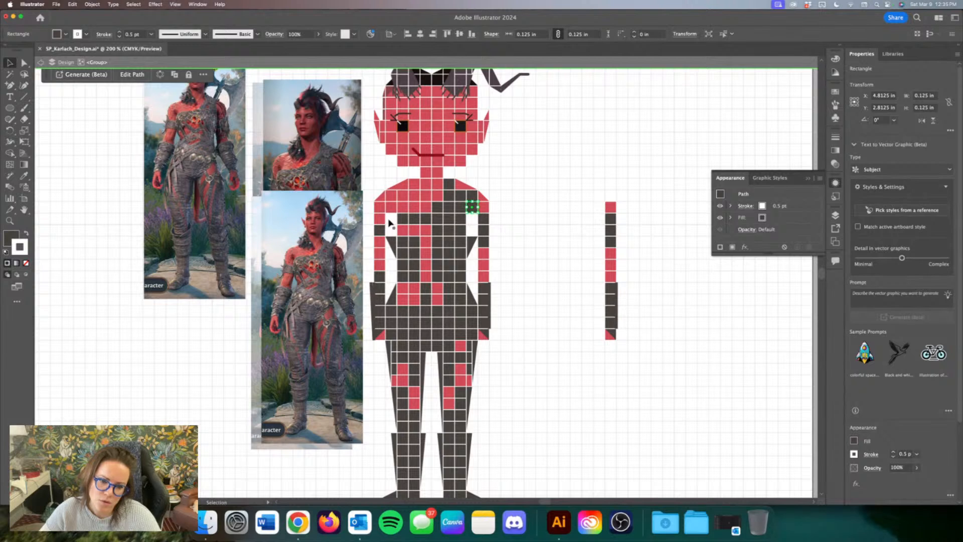
key("Down")
key("Down")
key("Left")
key("Left")
key("Left")
key("Left")
key("Left")
key("Left")
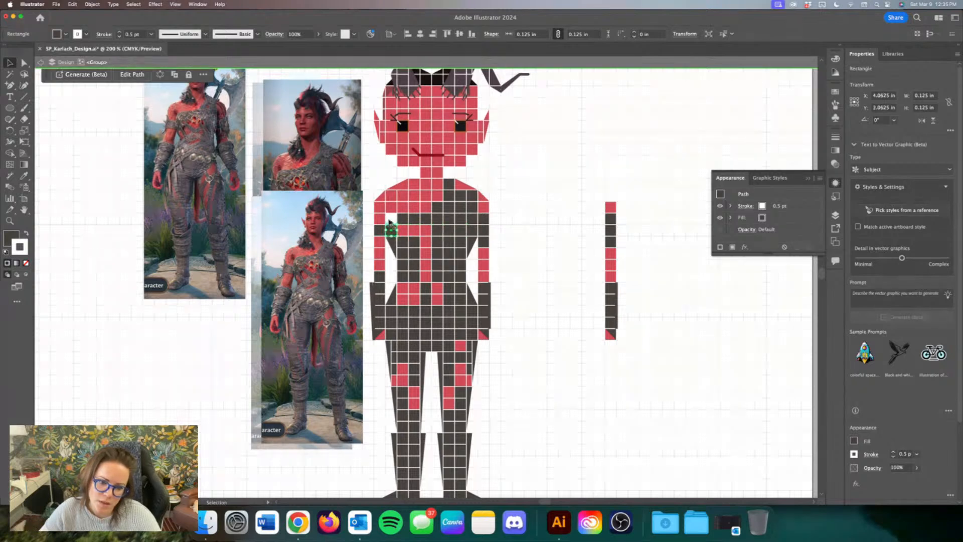
key("Up")
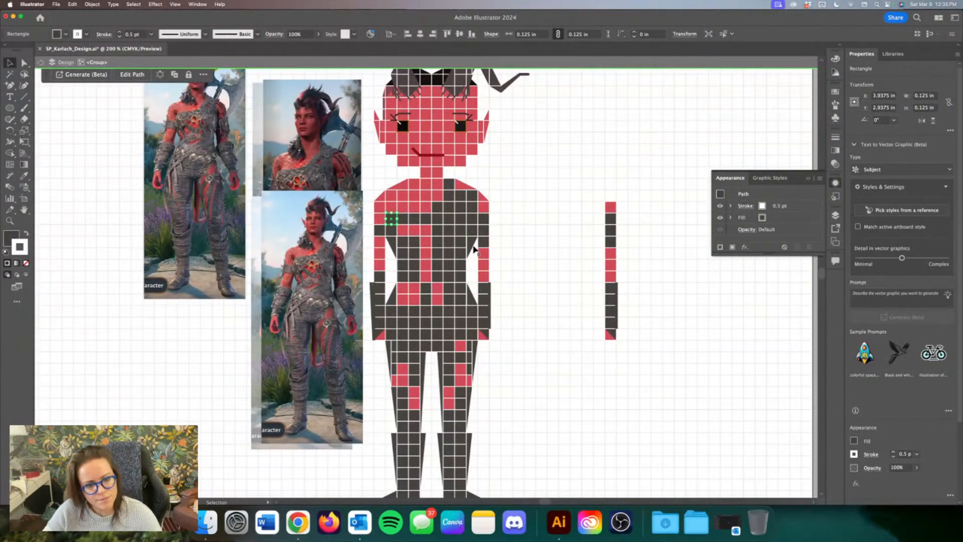
left_click(401, 254)
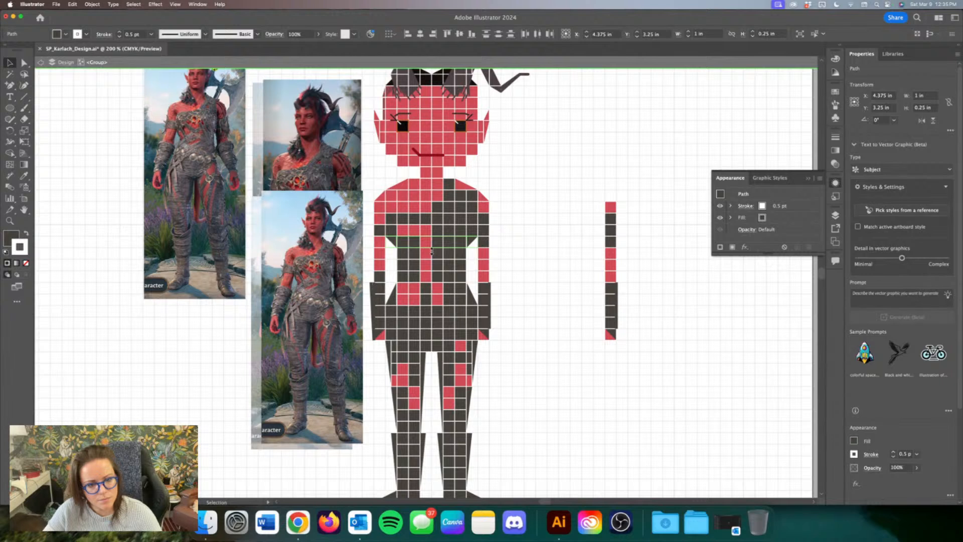
Step: Try moving the underarm triangles down one row on the torso and filling the gap above them with dark grey squares
left_click(432, 251)
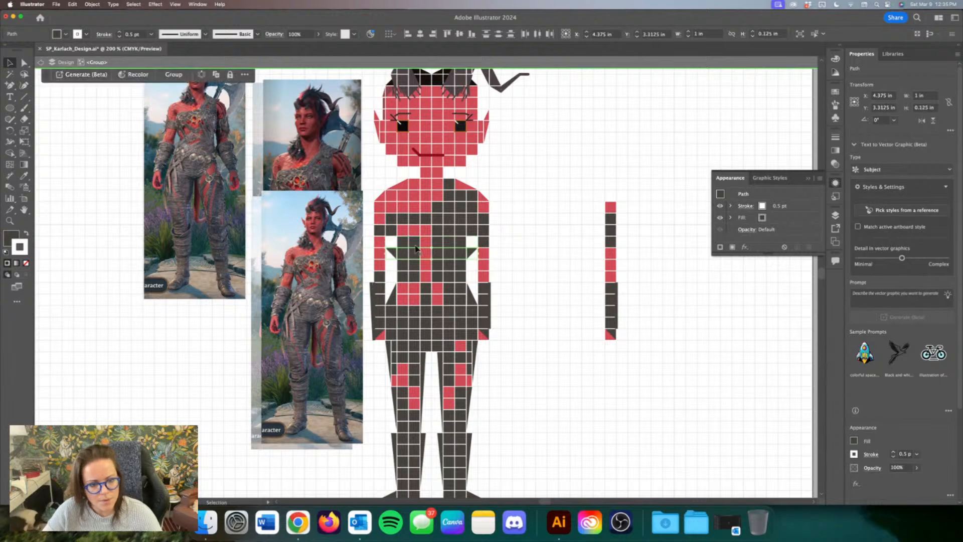
left_click(396, 236)
key("Right")
key("Right")
key("Right")
key("Right")
key("Right")
key("Right")
key("Right")
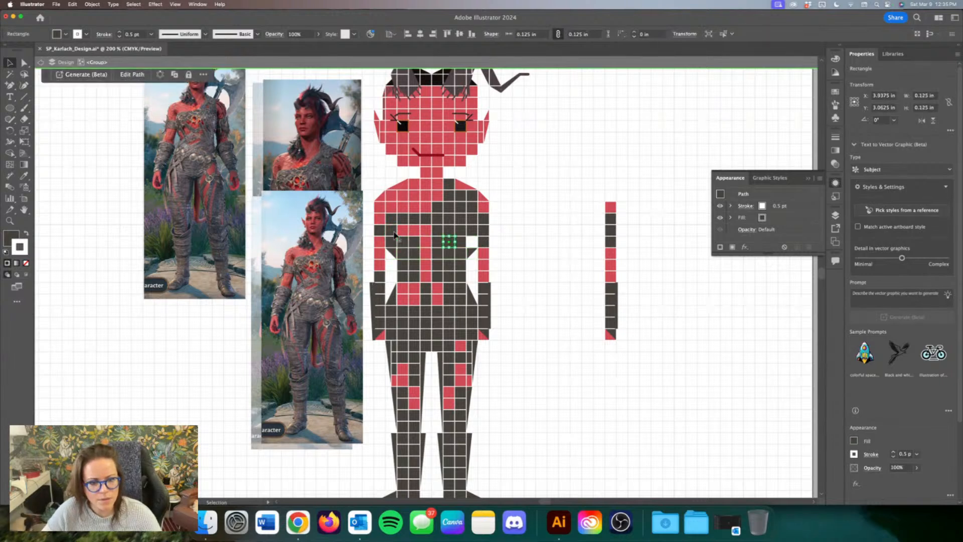
key("Left")
key("super+minus")
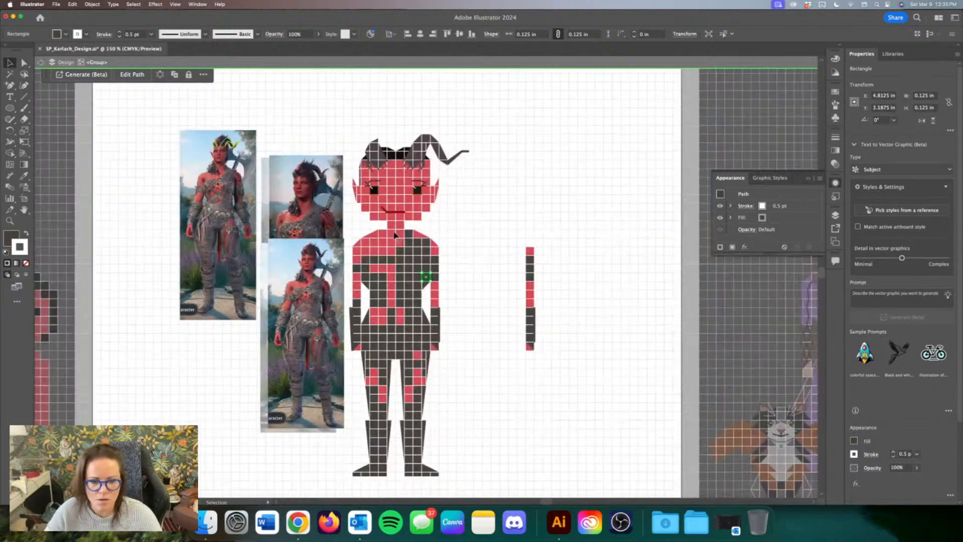
left_click(496, 230)
scroll(480, 305, "down", 1)
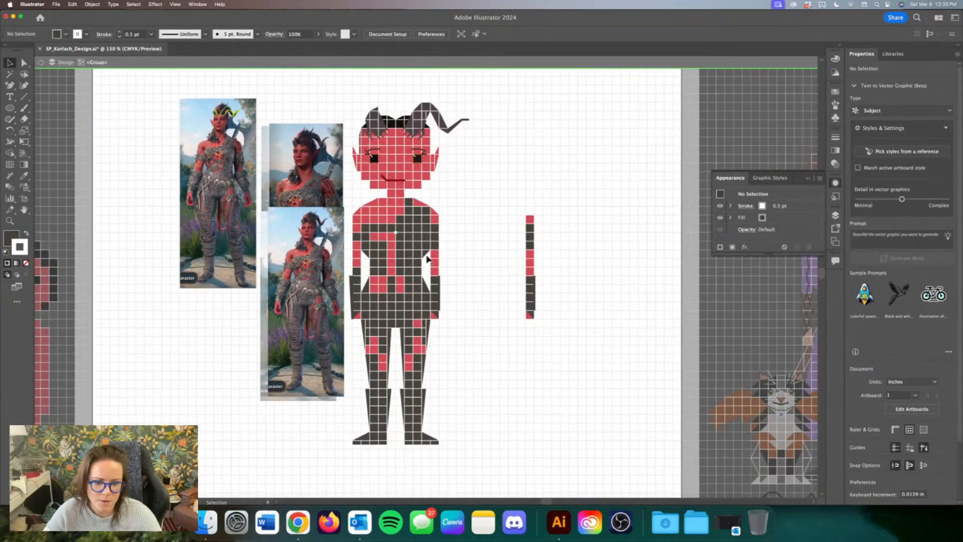
Step: Try shifting the torso's underarm row up by one grid row, and undo the recent changes to the torso
left_click(368, 257)
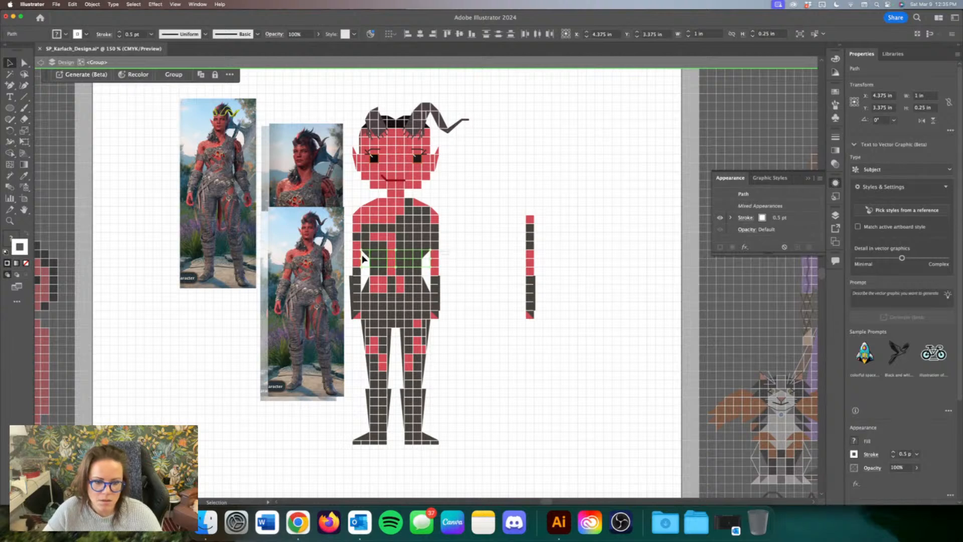
left_click_drag(363, 259, 363, 248)
key("super+z")
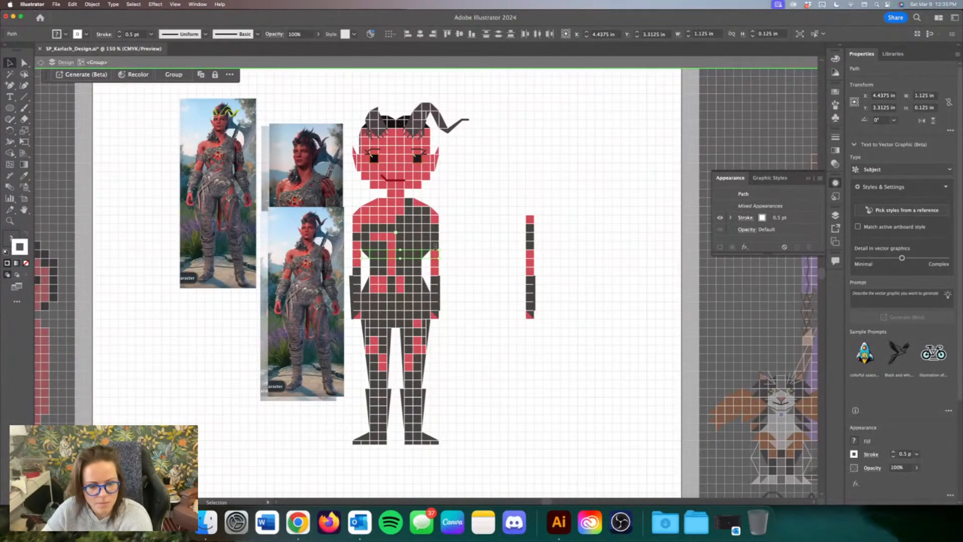
key("super+shift+a")
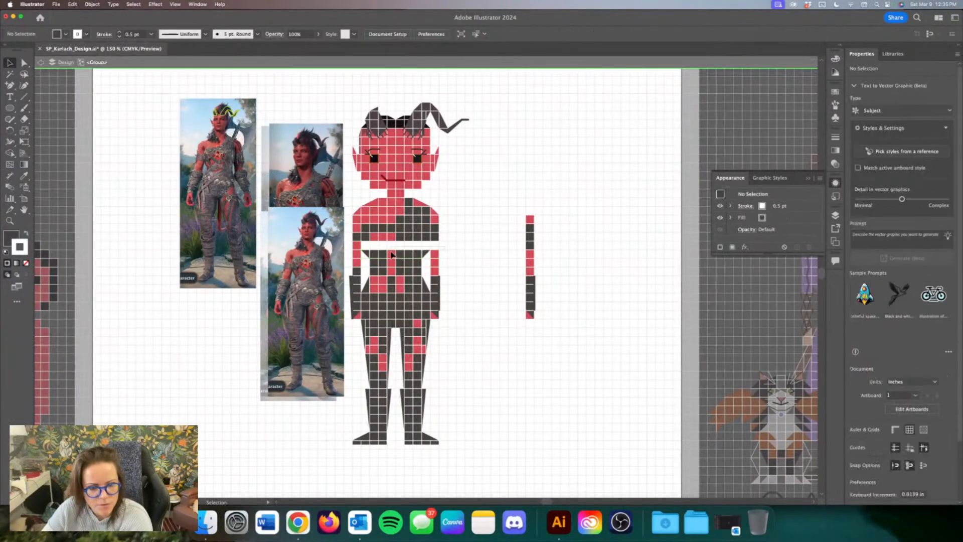
left_click_drag(369, 257, 368, 248)
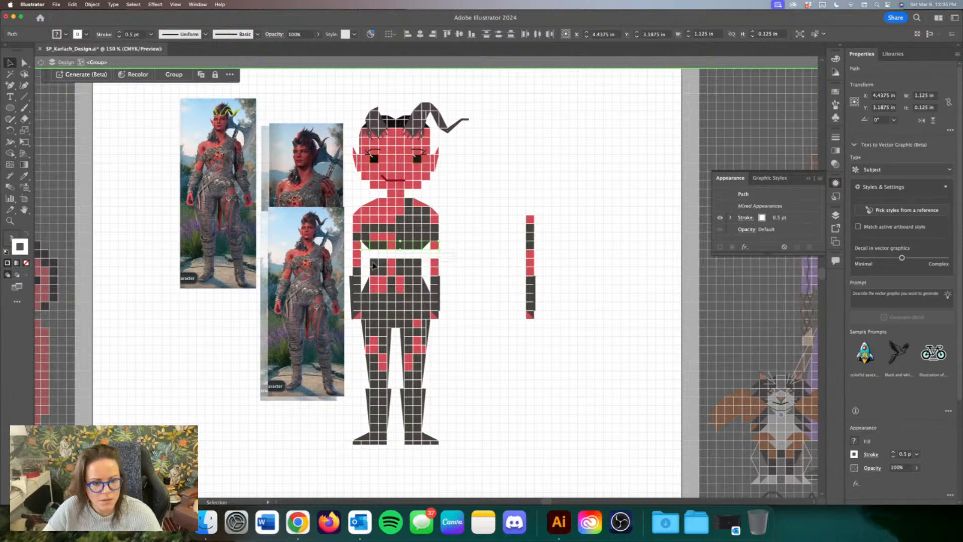
key("super+z")
key("super+z")
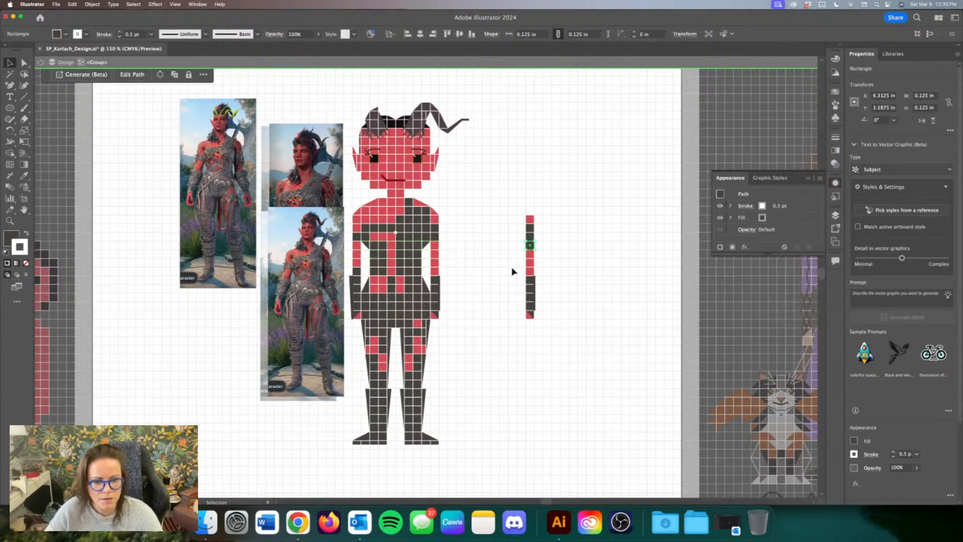
Step: Delete the angled pieces at the ends of the top shoulder row on both sides of the neck
left_click(508, 275)
scroll(512, 275, "left", 3)
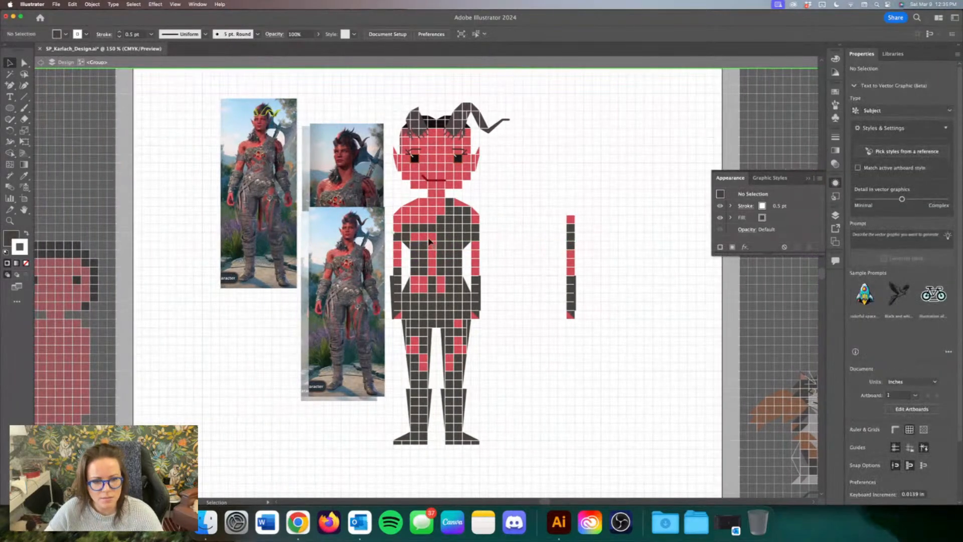
left_click(415, 205)
double_click(413, 202)
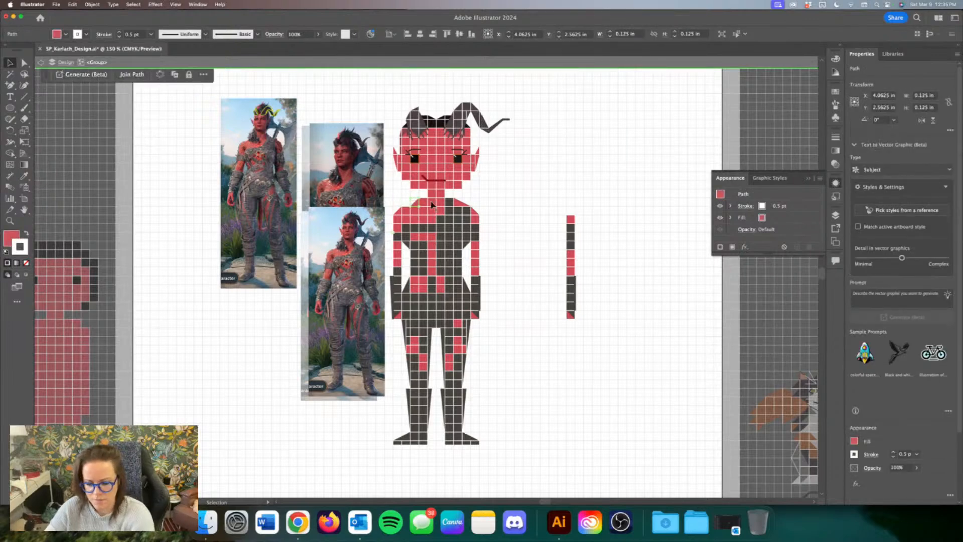
key("Delete")
left_click(451, 203)
key("Delete")
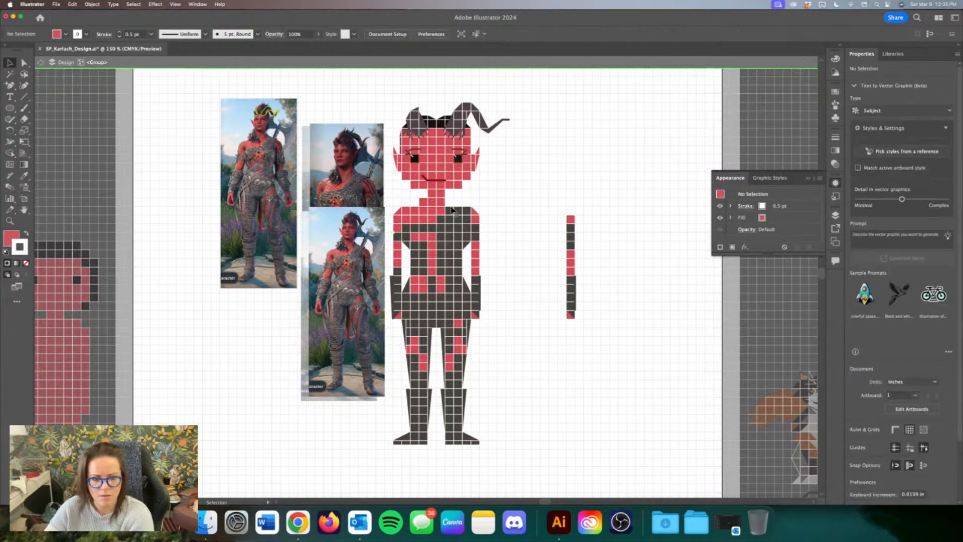
Step: Rebuild the top shoulder row wider, with angled red ends farther out and squares filling the gaps, and add an outer red square below
left_click(457, 203)
left_click_drag(476, 210, 466, 201)
left_click_drag(400, 213, 410, 205)
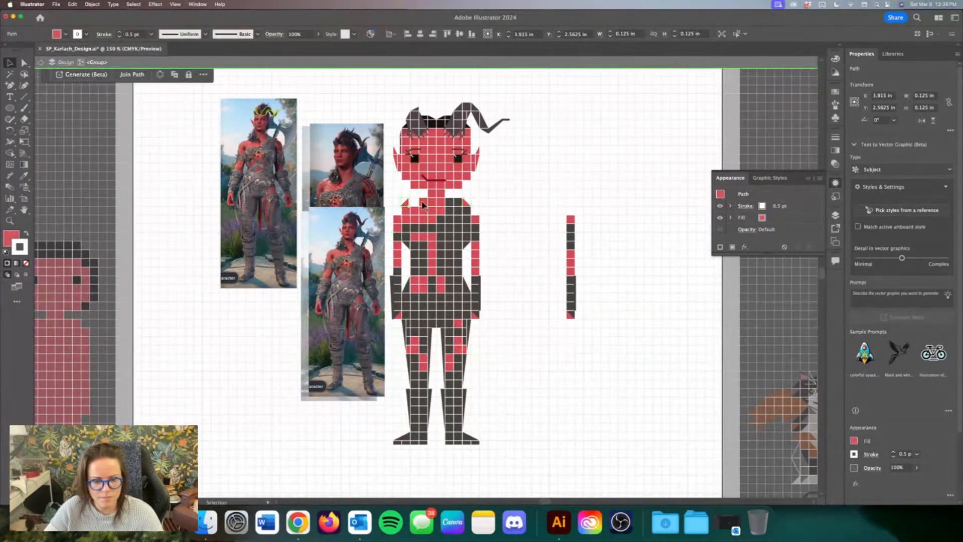
left_click(423, 202)
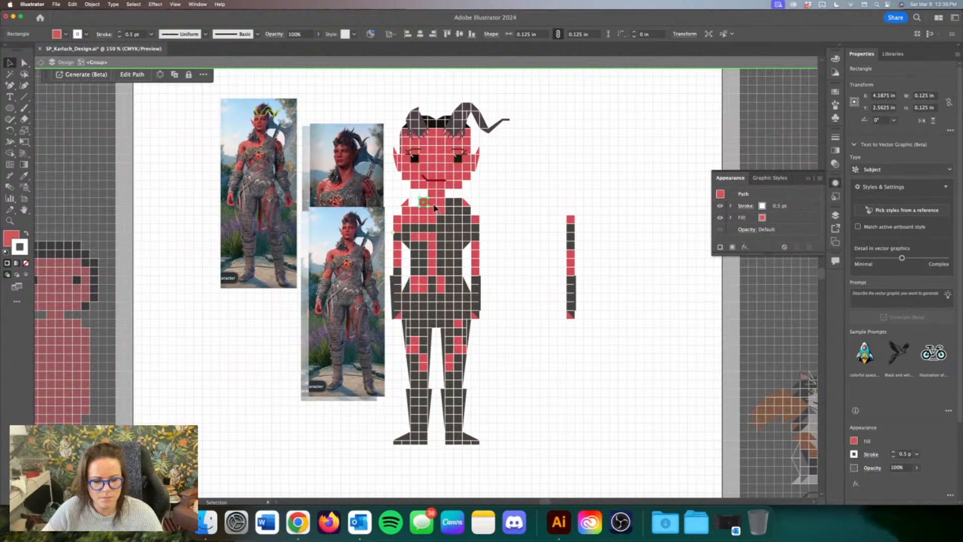
left_click(405, 204)
left_click(407, 215)
key("alt+Left")
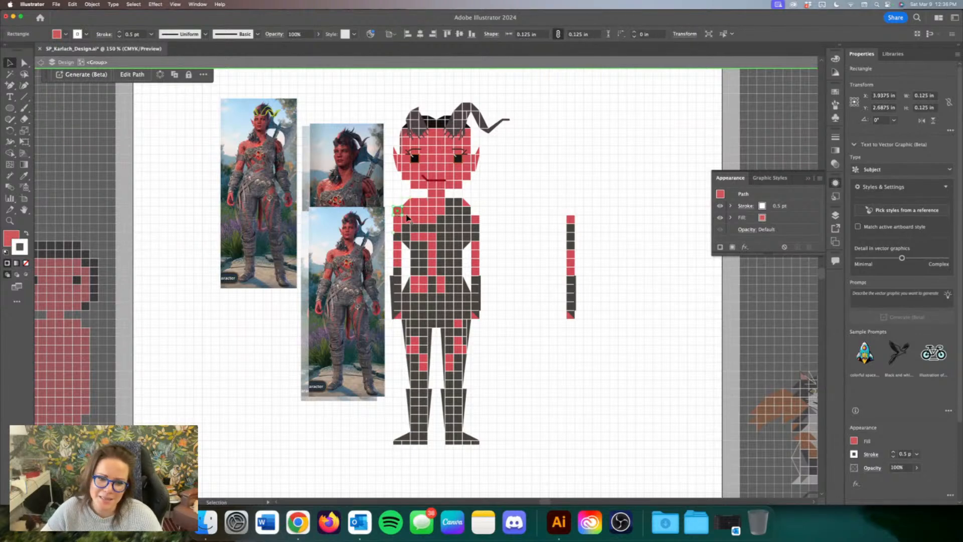
Step: Try replacing the outermost red square on the bare shoulder with a copy of the angled corner piece
left_click(423, 212)
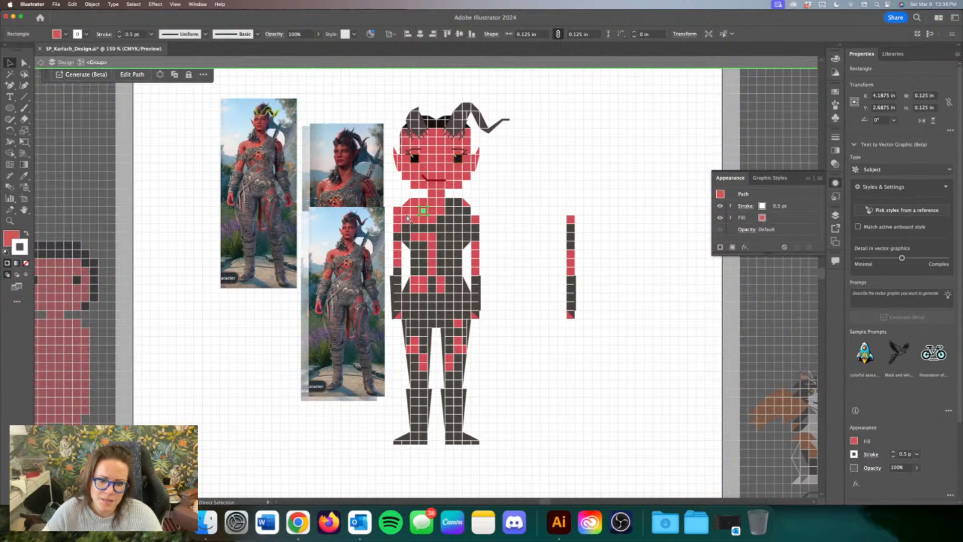
left_click(396, 211)
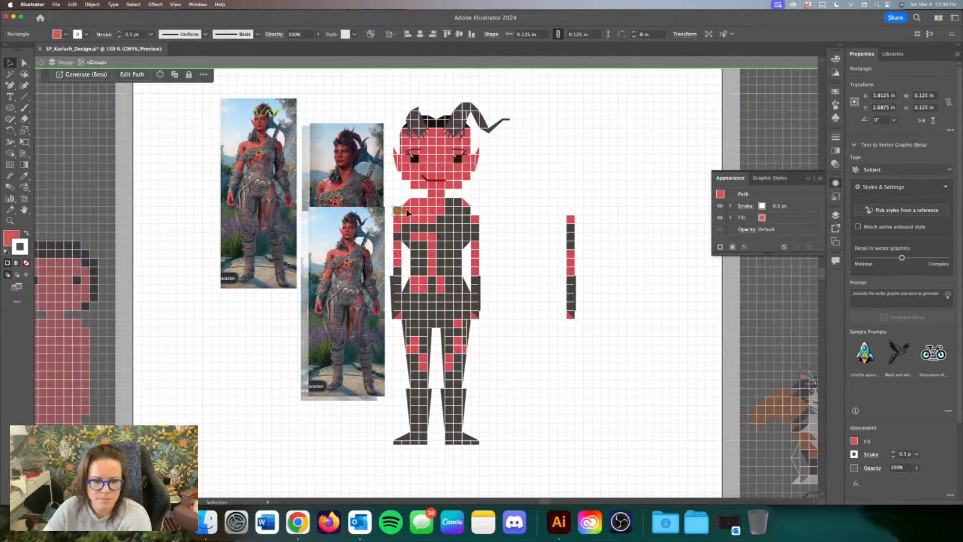
key("Delete")
left_click_drag(408, 204, 399, 212)
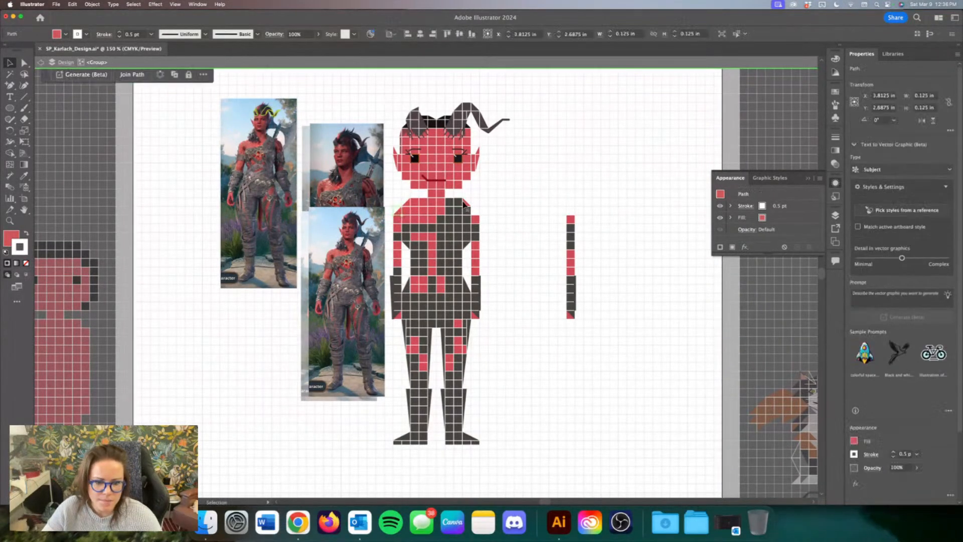
left_click(483, 202)
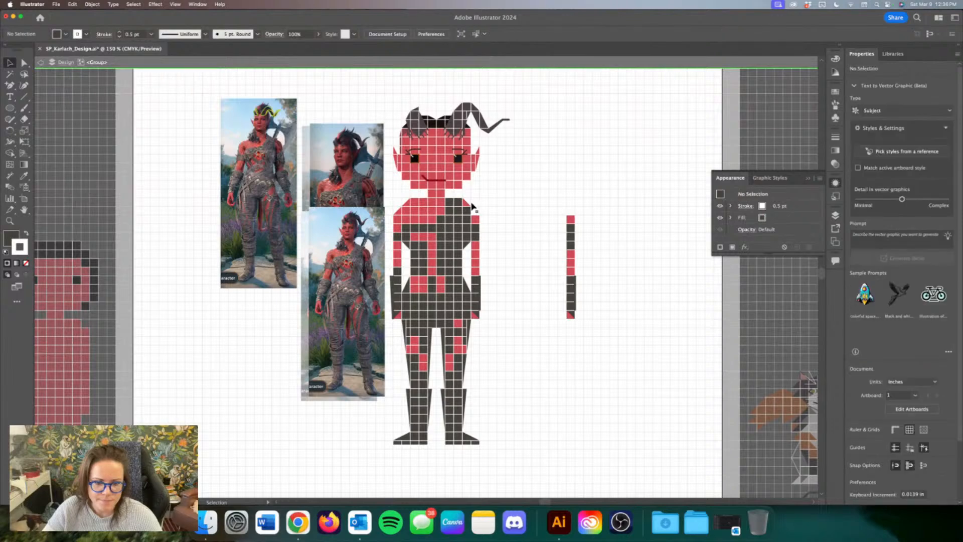
left_click(504, 212)
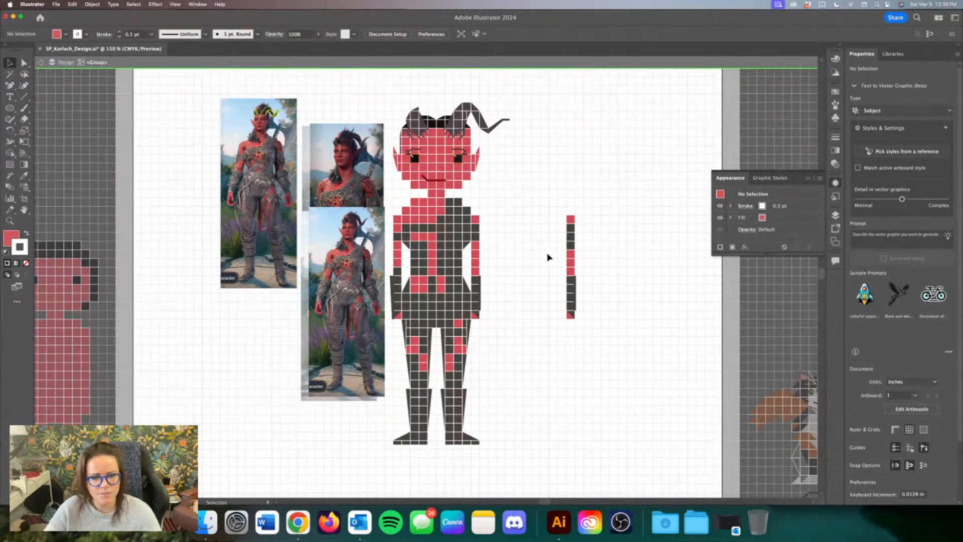
Step: Square off the shoulders by placing red squares at the outer ends of the shoulder rows instead of angled pieces
left_click(397, 211)
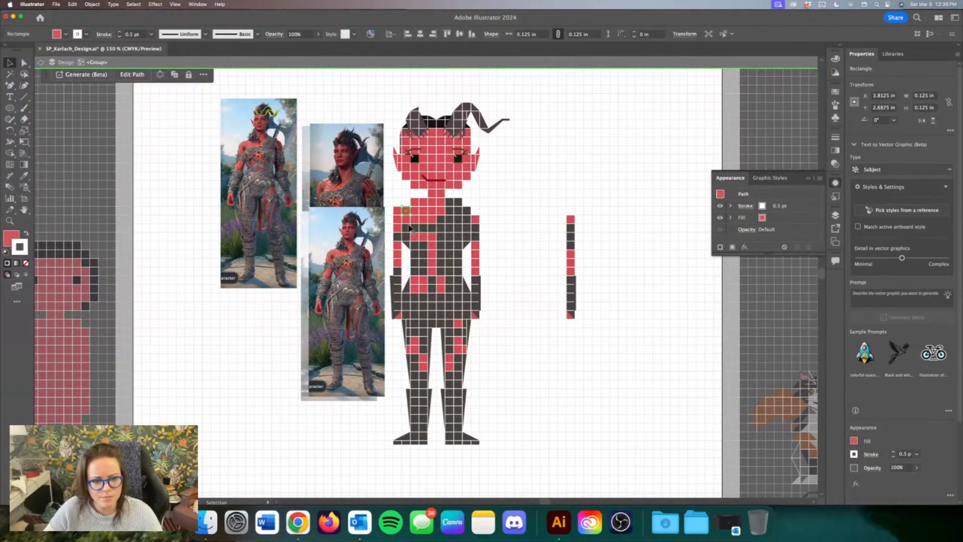
key("Left")
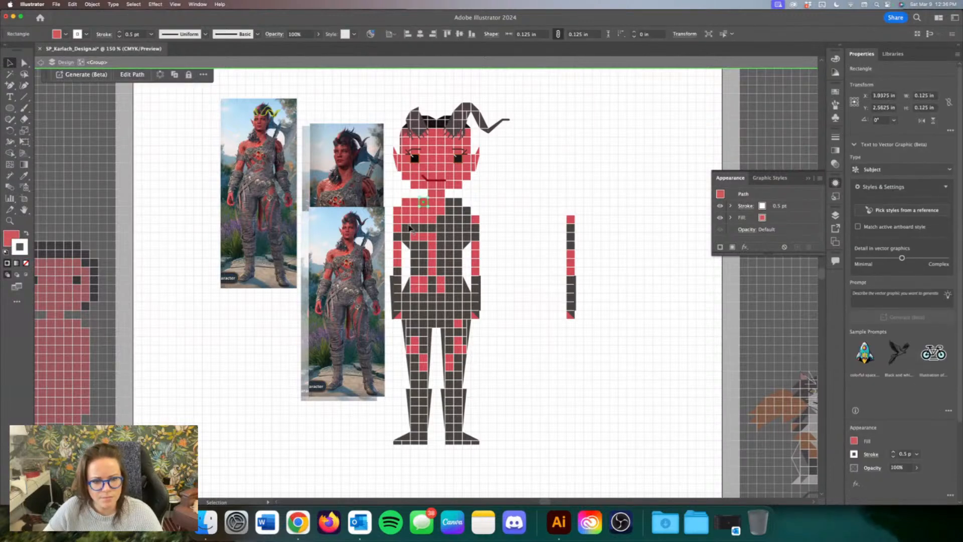
key("Right")
key("Down")
key("Right")
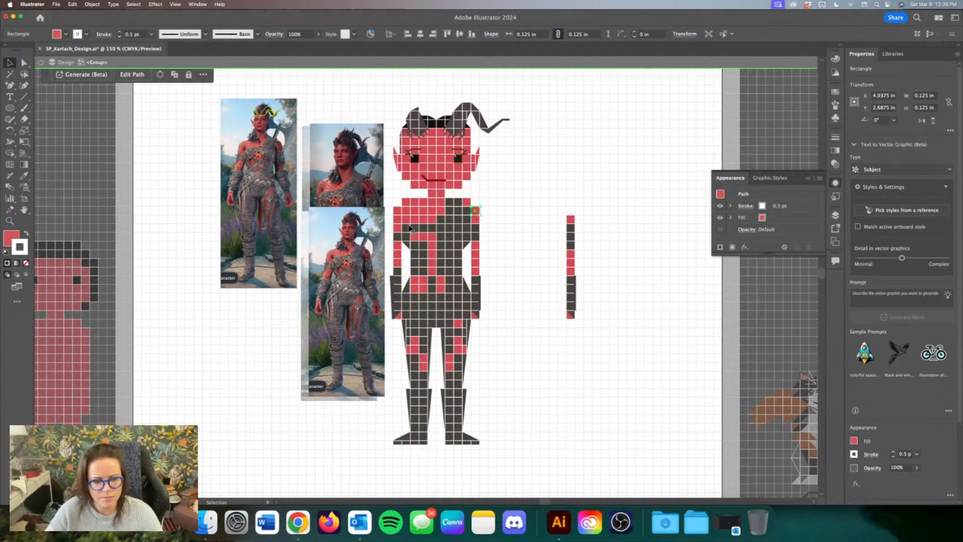
left_click(495, 214)
scroll(545, 227, "up", 1)
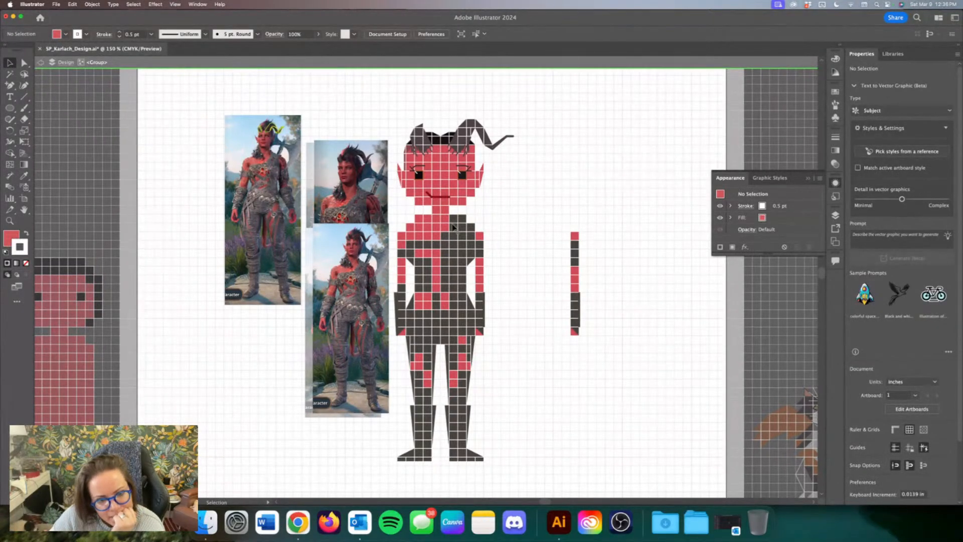
Step: Try deleting the top row of shoulder squares on both sides of the neck
left_click(418, 221)
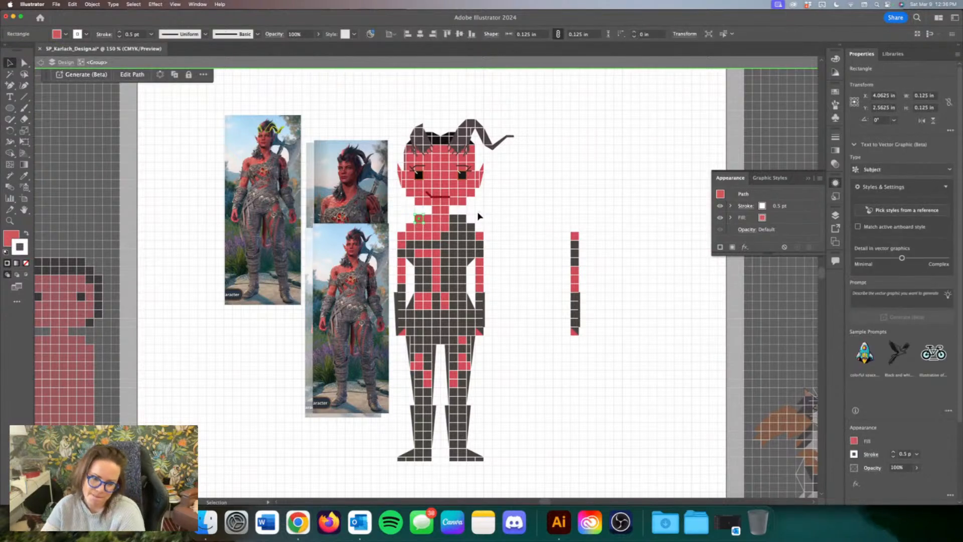
left_click(462, 219, "shift")
left_click(455, 220, "shift")
key("Delete")
left_click(426, 220)
key("Delete")
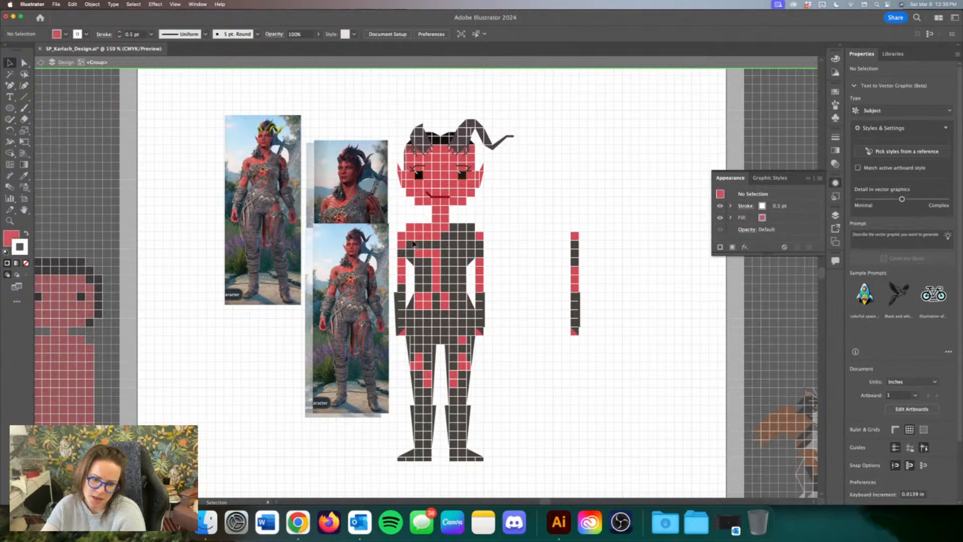
Step: Try deleting the outer red square of the next shoulder row, and undo the shoulder deletions
left_click(411, 229)
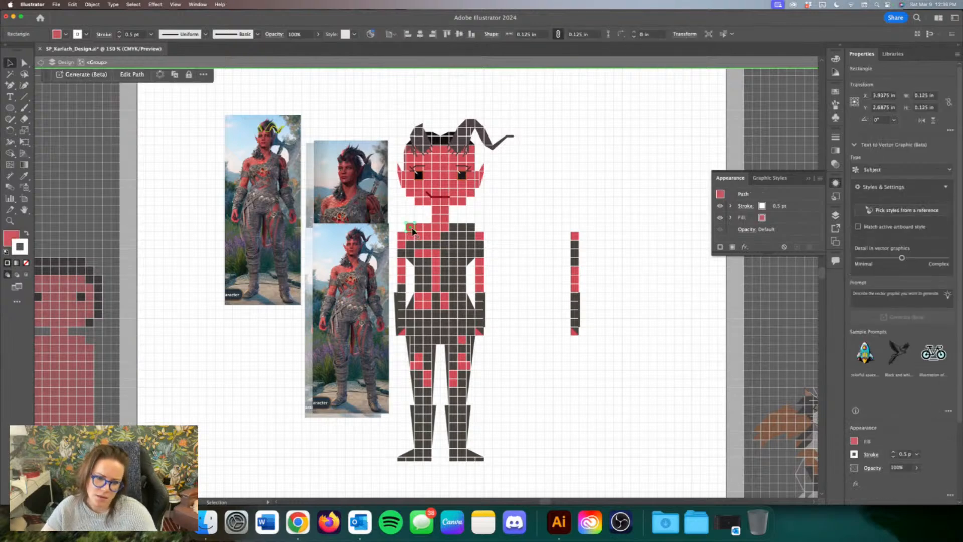
key("Right")
key("Delete")
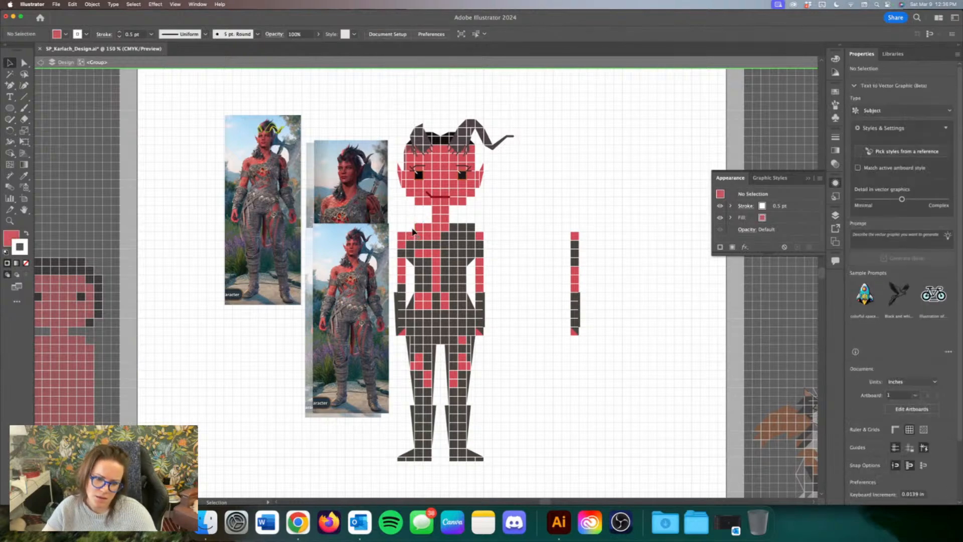
key("super+z")
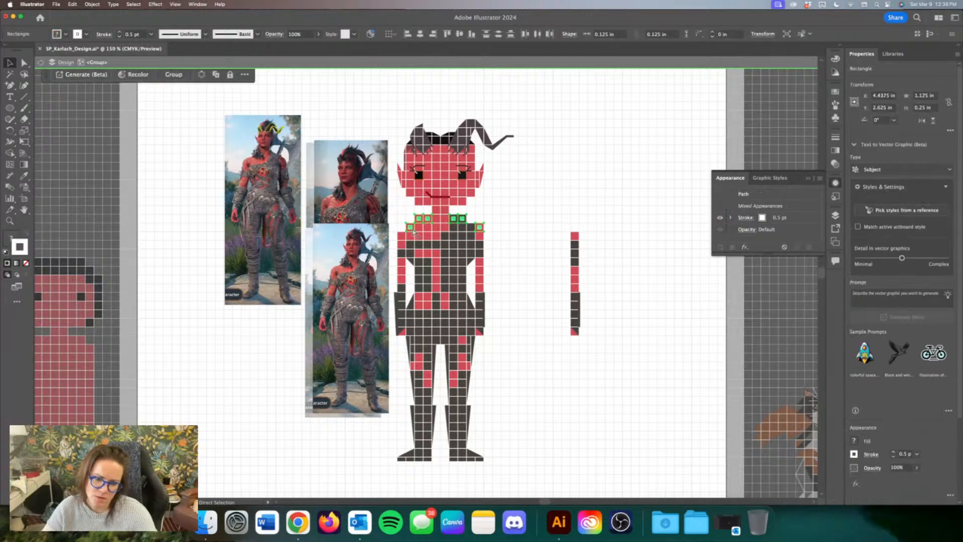
left_click(515, 231)
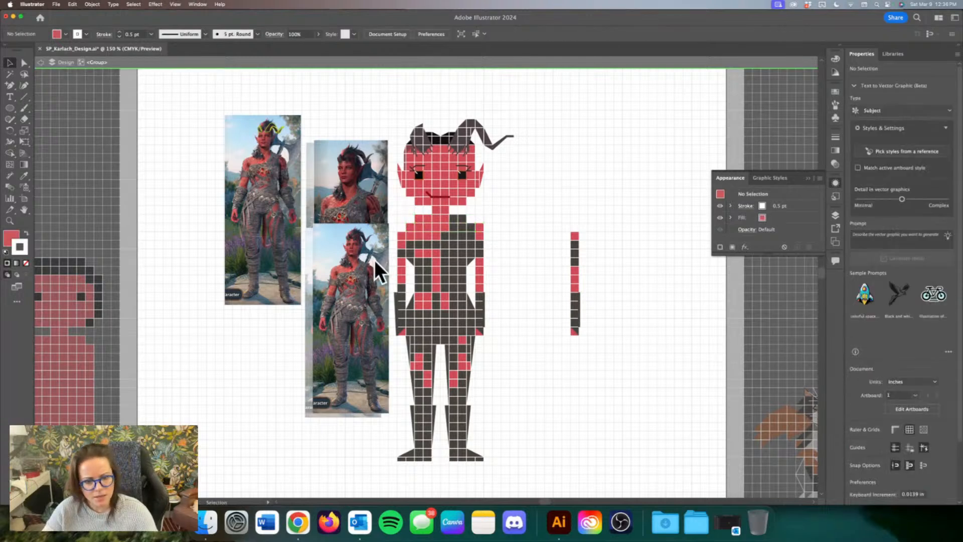
Step: Extend the second shoulder row with a red square above each arm
left_click(481, 229)
key("Delete")
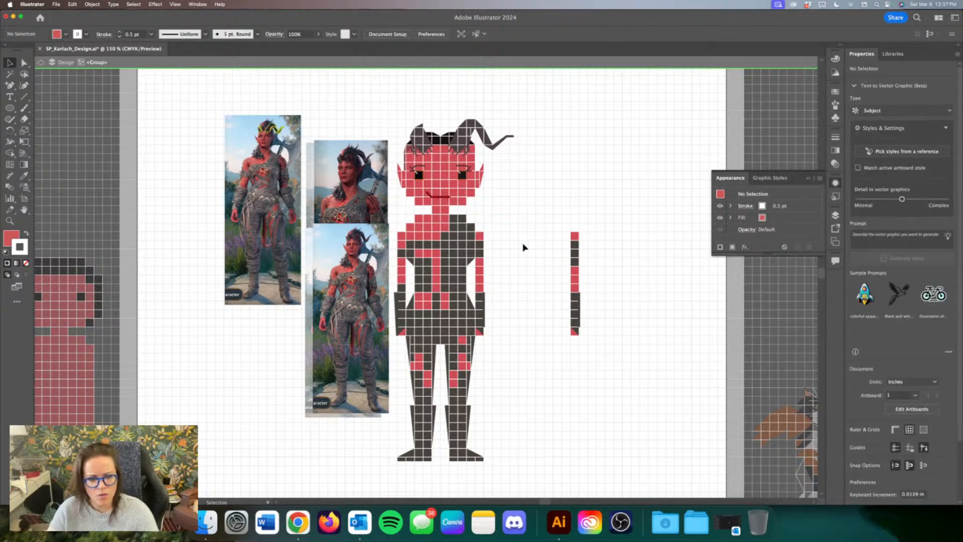
key("super+z")
left_click(409, 217)
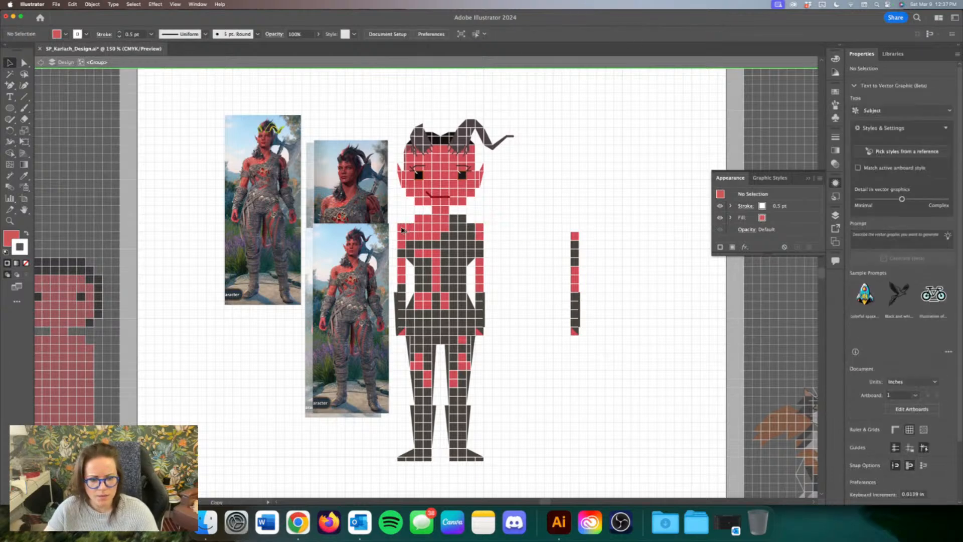
key("super+z")
left_click(402, 216)
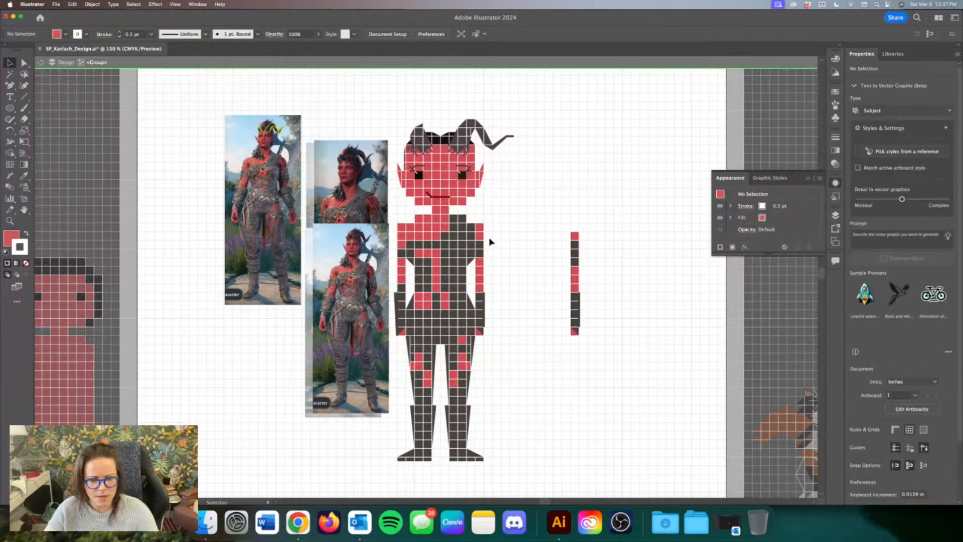
Step: Add a red square at the armoured shoulder's outer end of the top row and remove its outer upper corner to form a triangle
left_click(470, 218)
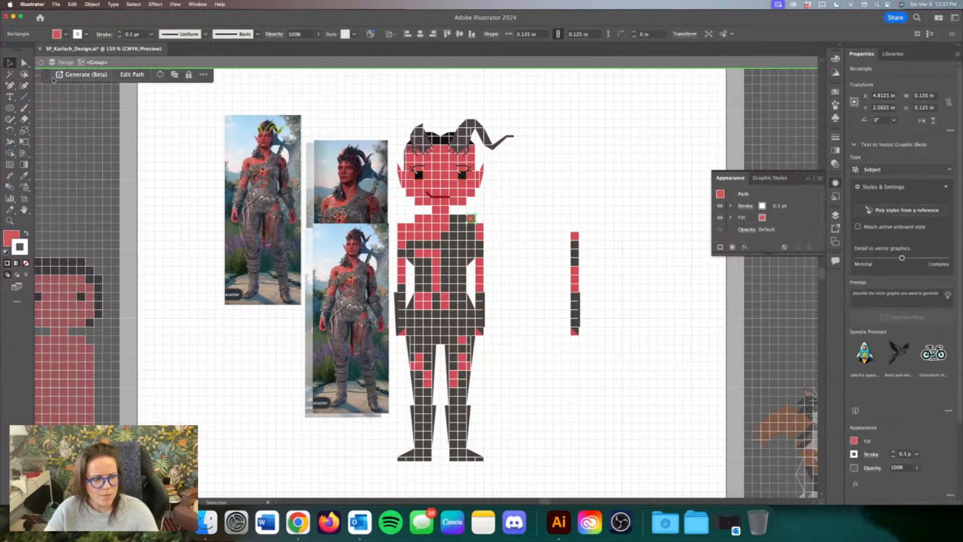
key("a")
left_click(476, 215)
key("BackSpace")
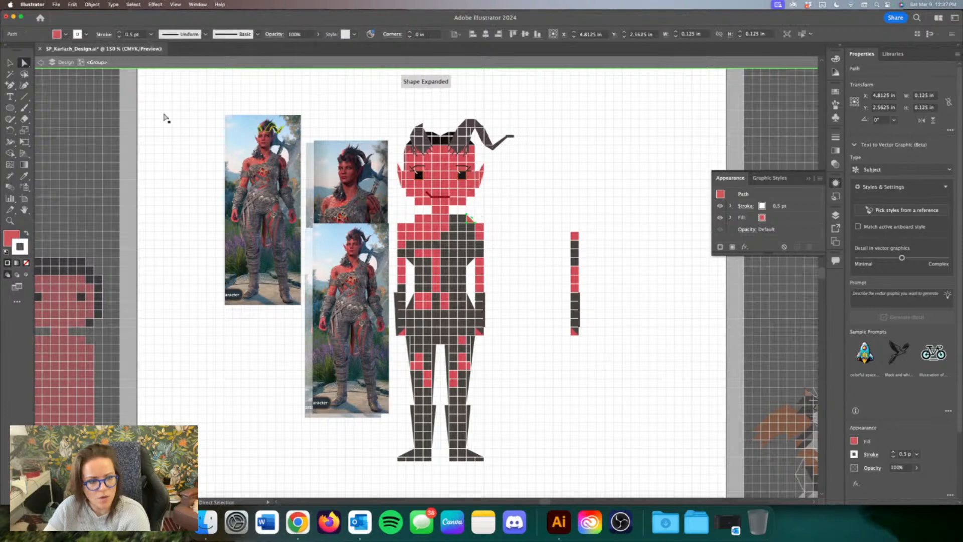
Step: Widen the red triangle on the armoured shoulder to 0.25 in and copy it to the bare shoulder's outer end
left_click(10, 63)
left_click(522, 219)
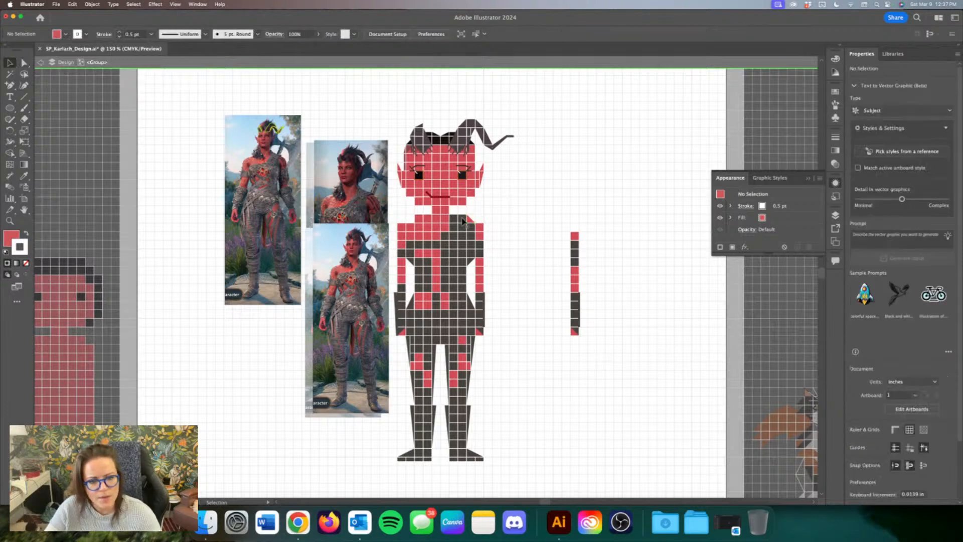
left_click(469, 221)
left_click_drag(476, 219, 406, 222)
Step: Reflect the copied triangle on the bare shoulder so it slopes down toward the outer arm
right_click(406, 222)
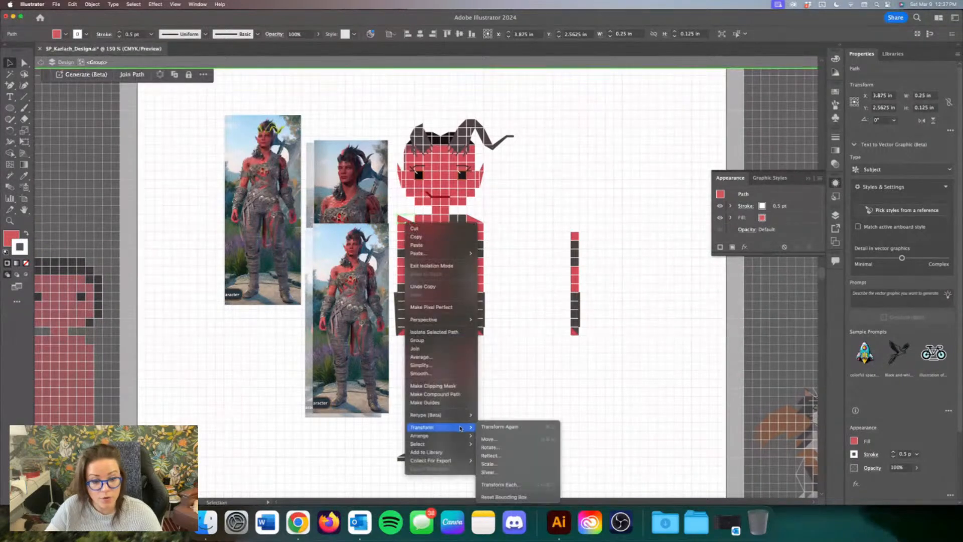
mouse_move(464, 427)
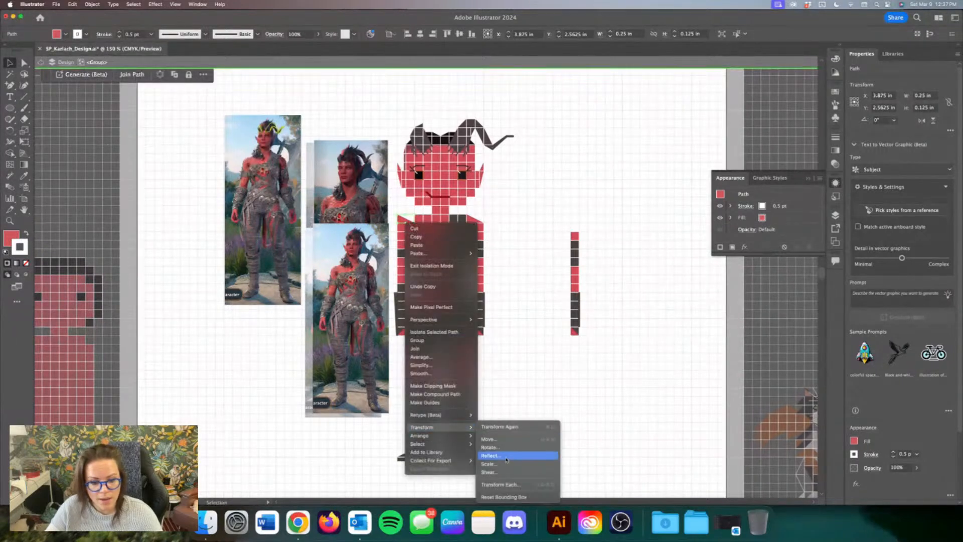
left_click(506, 456)
key("Return")
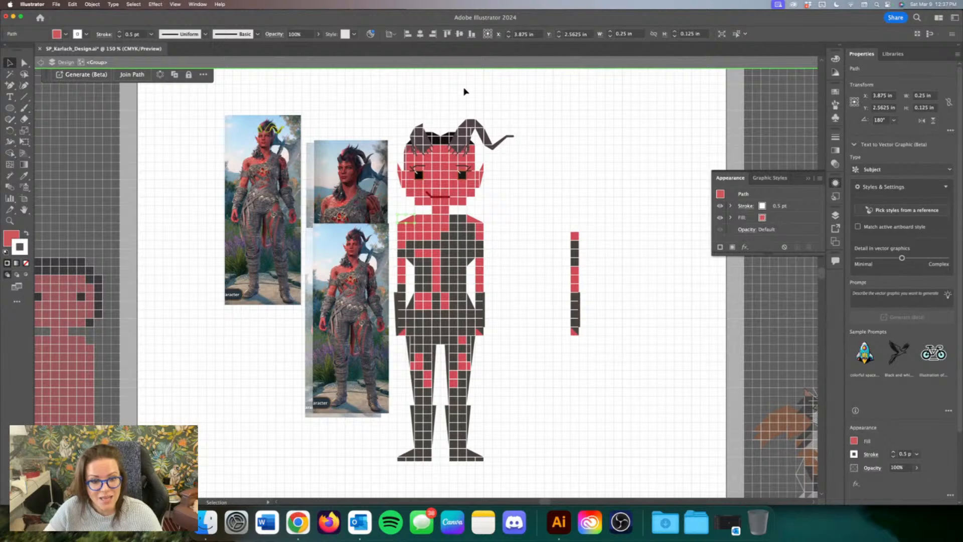
left_click(548, 186)
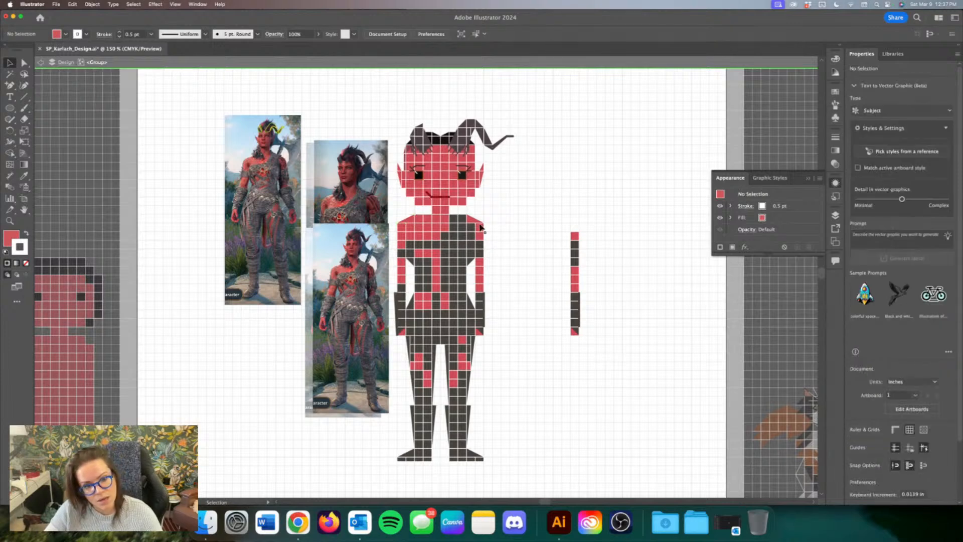
Step: Try a longer slope on the bare shoulder by deleting squares, shifting the triangle inward and copying it to the second row
left_click(417, 220)
key("Delete")
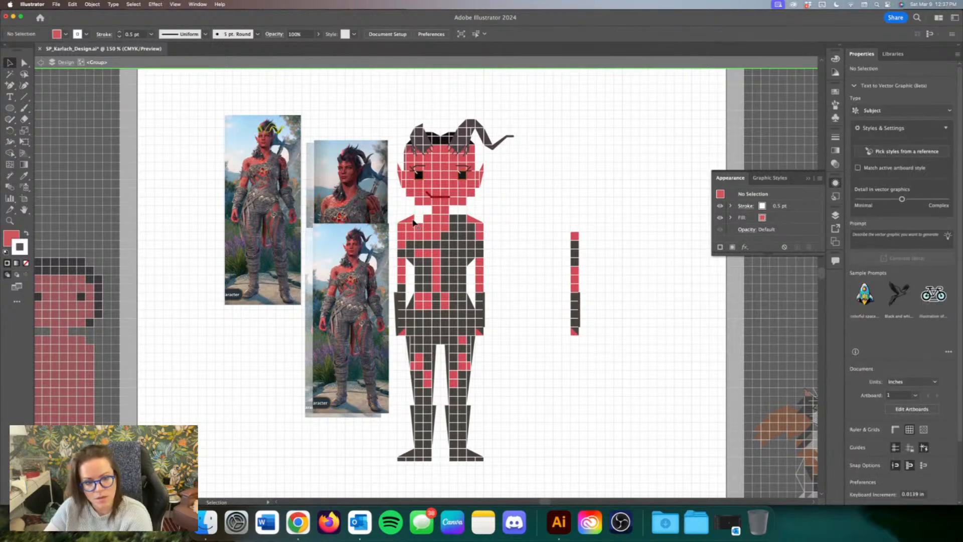
left_click_drag(413, 221, 421, 221)
left_click(402, 228)
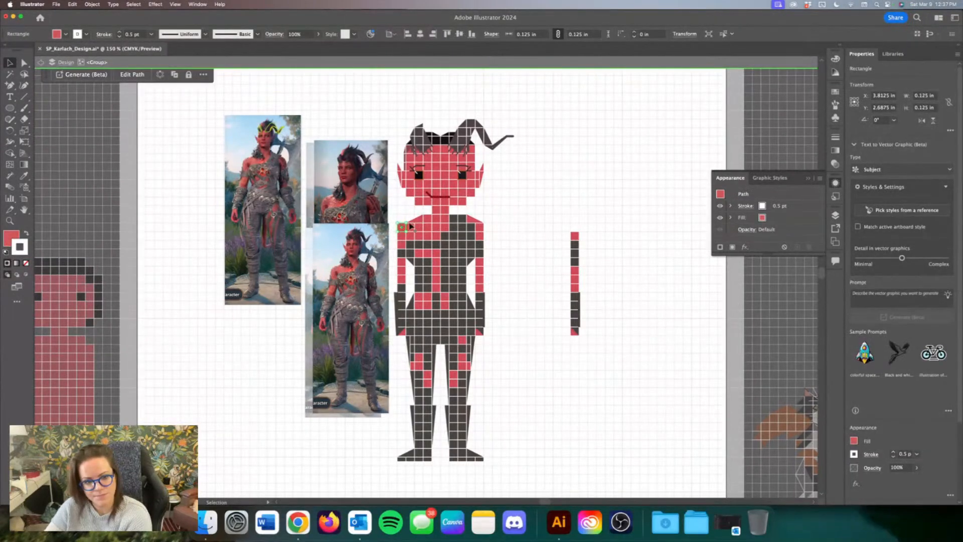
key("Delete")
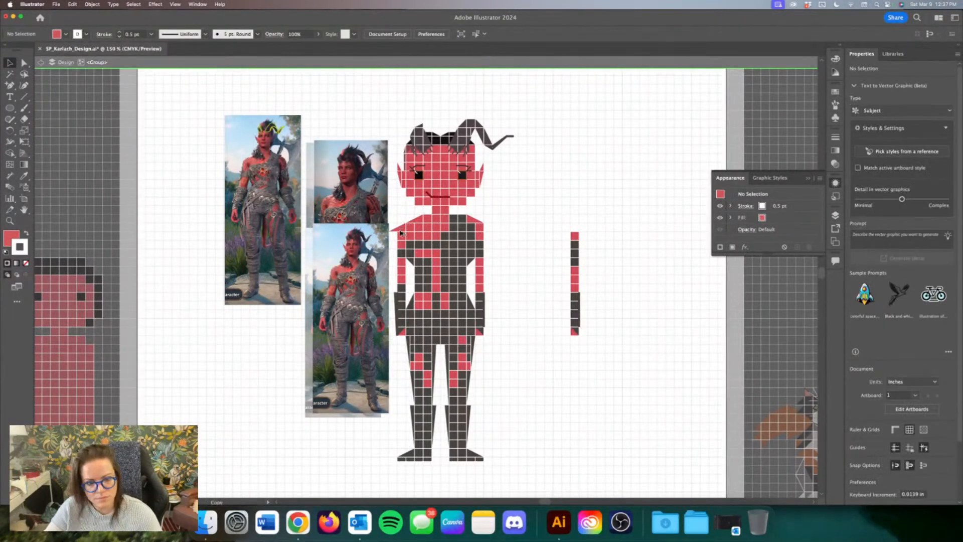
left_click(390, 229)
left_click(594, 224)
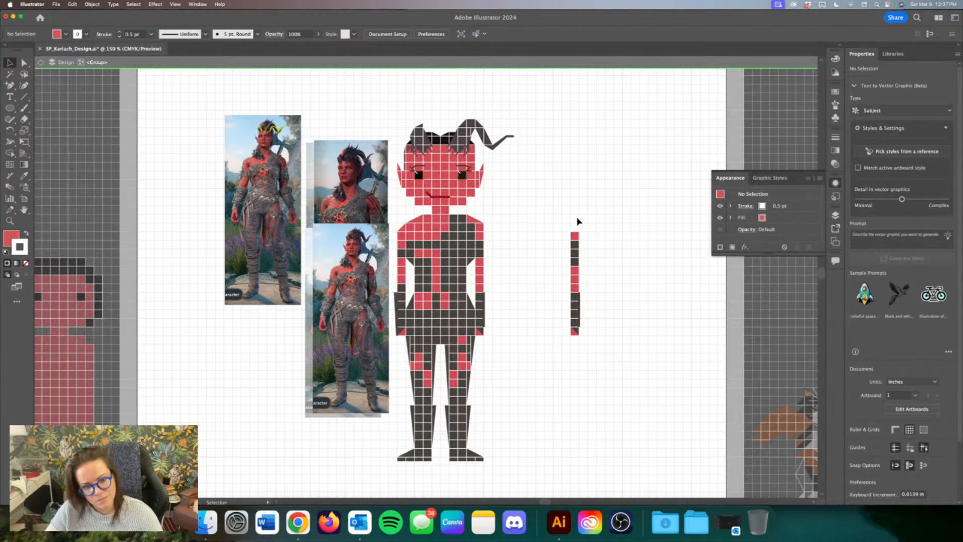
Step: Compare the character's shoulder shape with the neighbouring purple-robed character
scroll(522, 240, "right", 10)
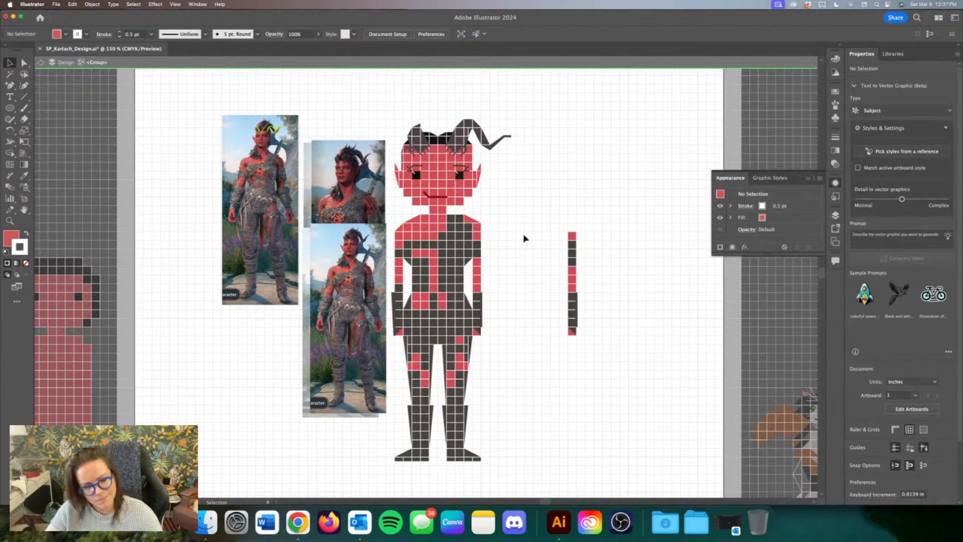
scroll(512, 234, "right", 4)
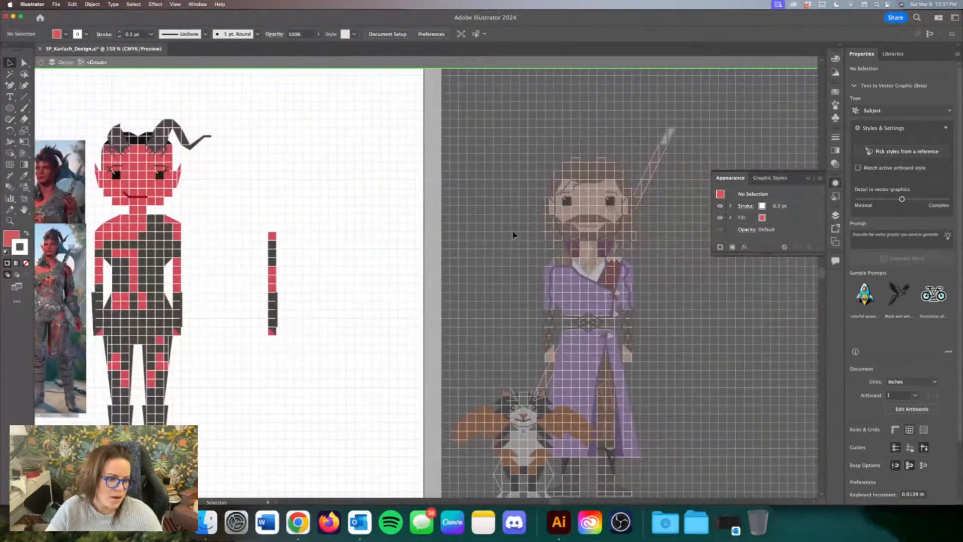
scroll(511, 235, "left", 2)
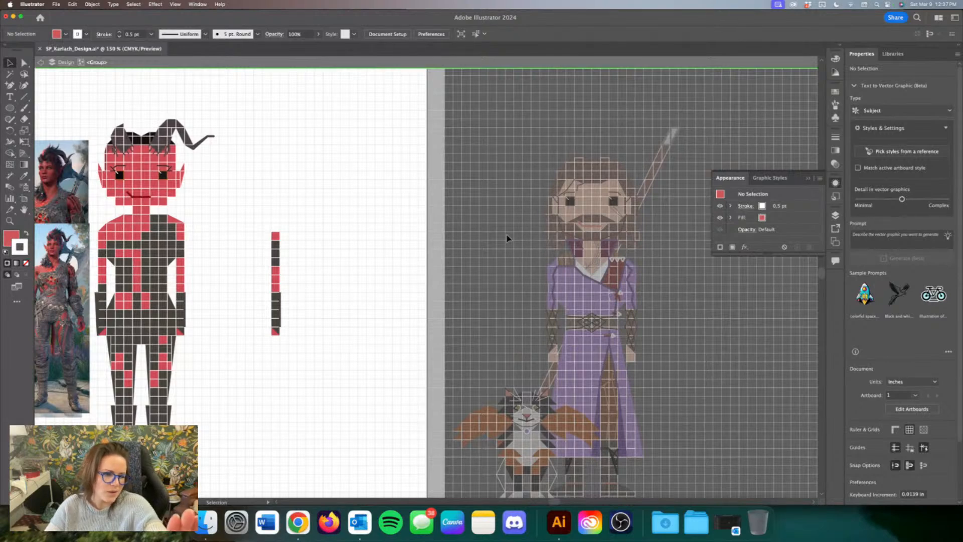
scroll(447, 234, "left", 5)
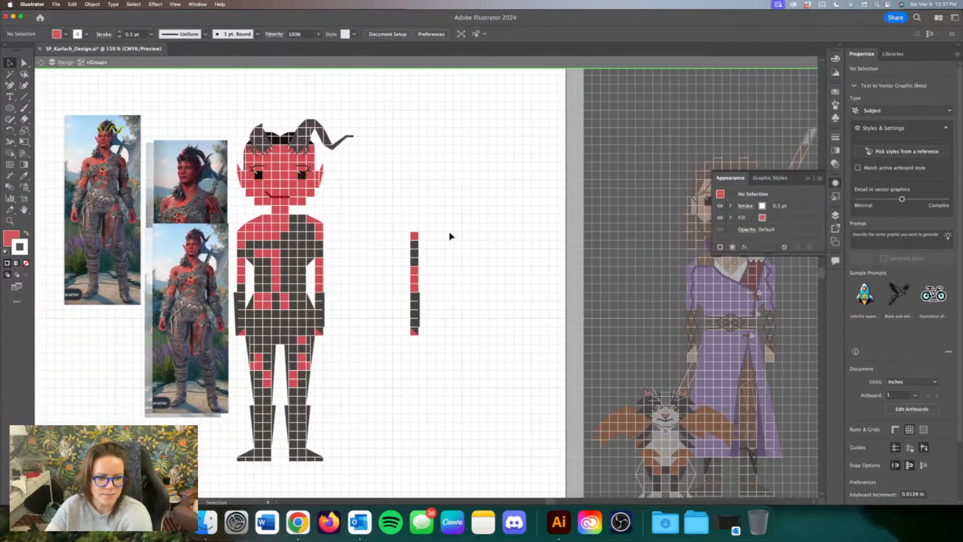
scroll(449, 236, "left", 1)
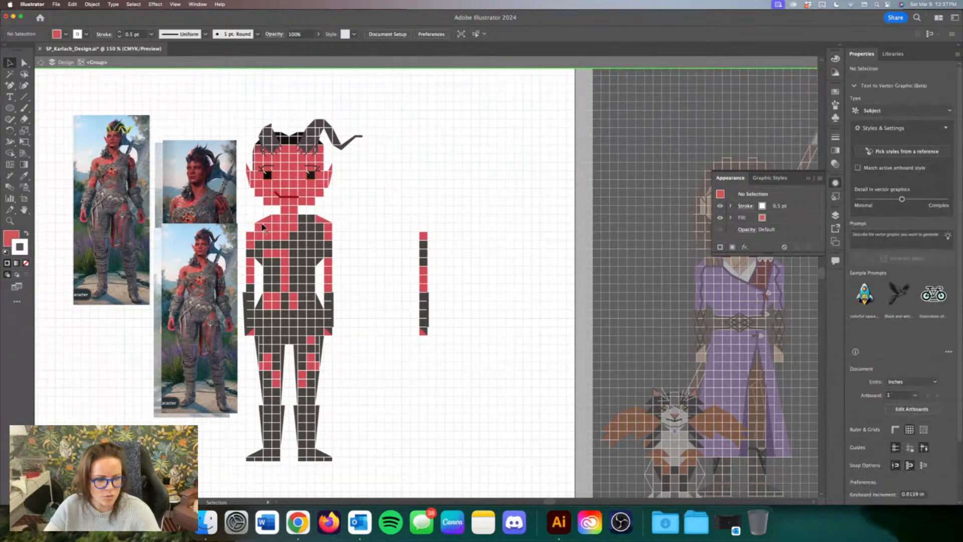
Step: Undo the longer bare-shoulder slope, including its deleted squares and shifted triangles
left_click(260, 225)
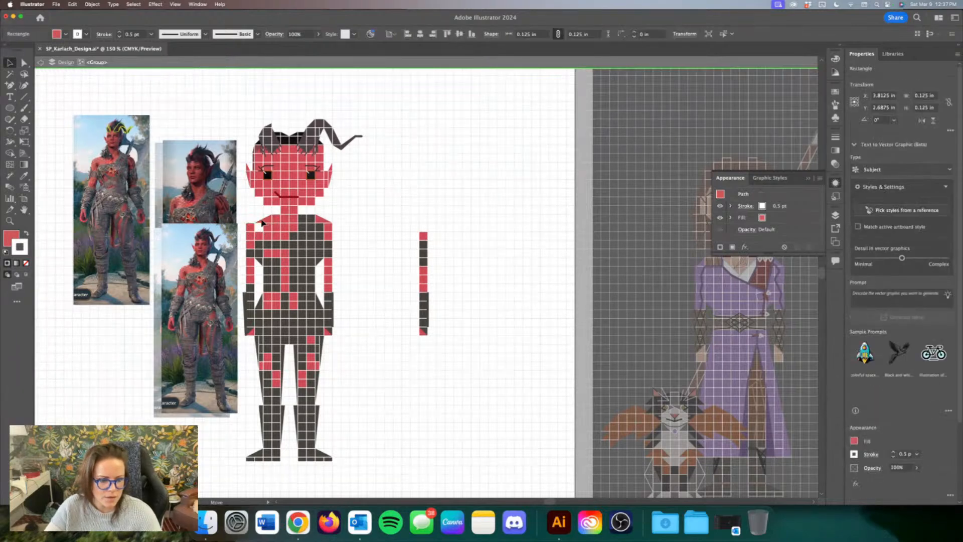
left_click(256, 221)
left_click(259, 227)
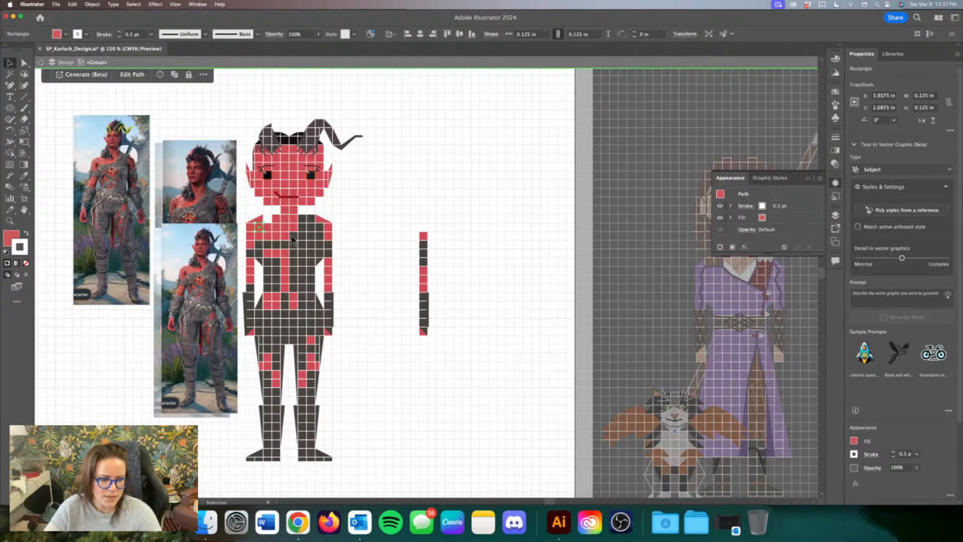
scroll(413, 221, "left", 5)
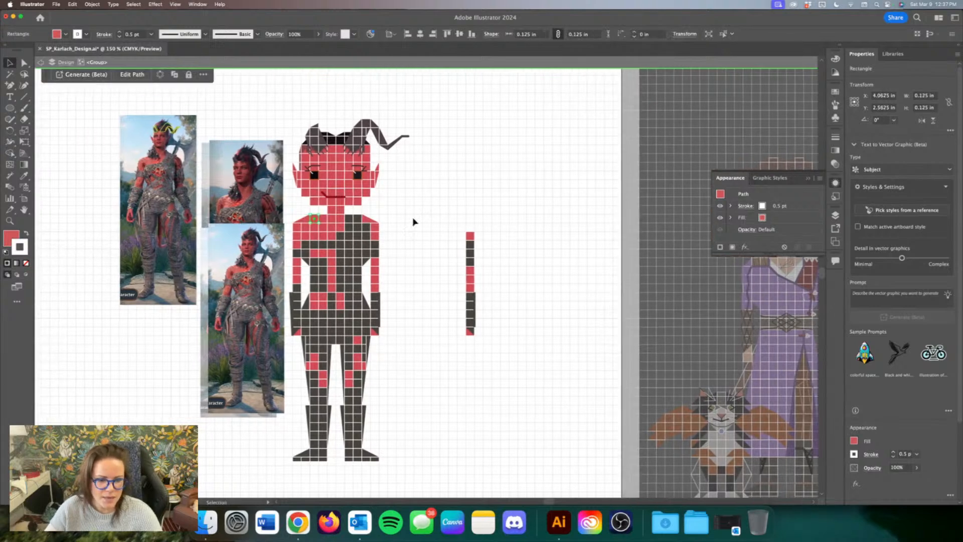
left_click(440, 225)
Step: Stretch the two dark waist triangles above the hips upward together to lengthen the hip slopes
scroll(470, 233, "left", 4)
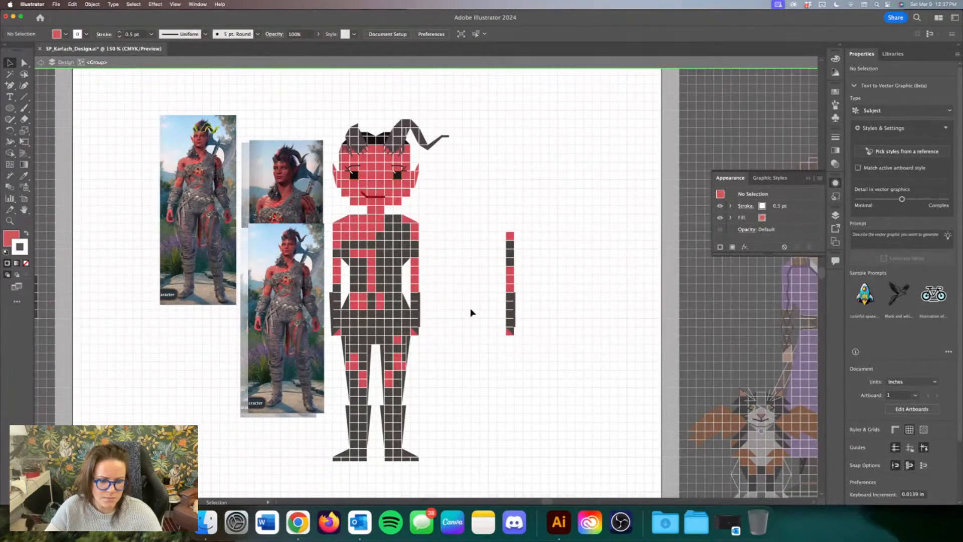
left_click(349, 312)
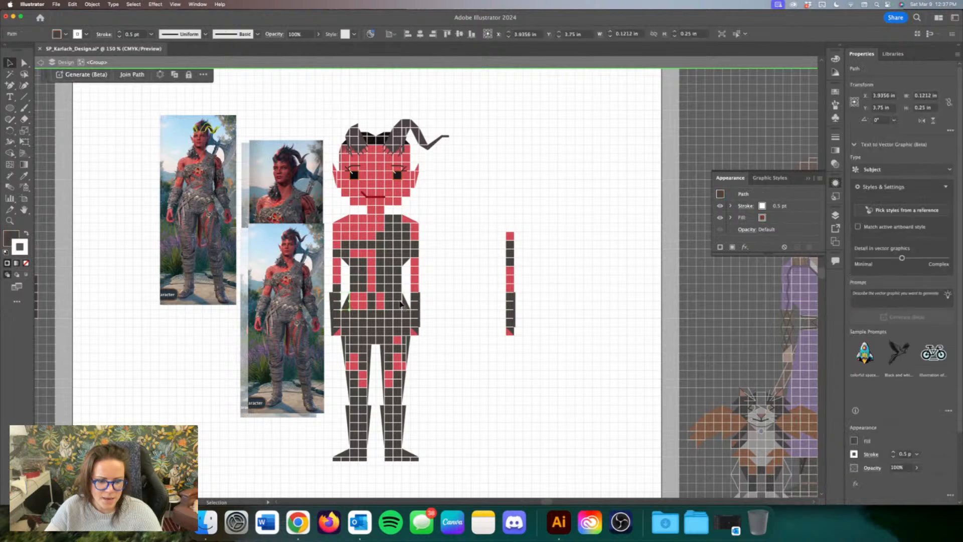
left_click_drag(376, 292, 379, 288)
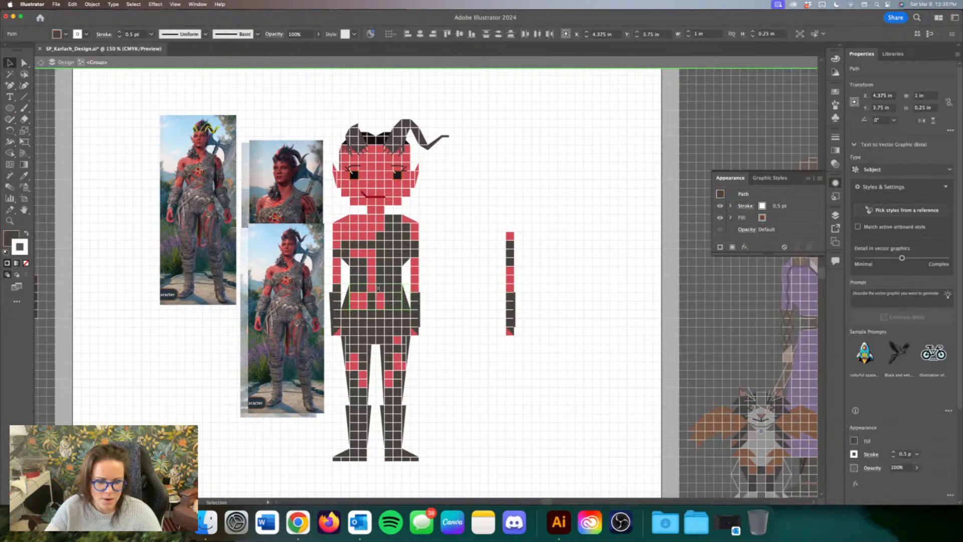
left_click(429, 326)
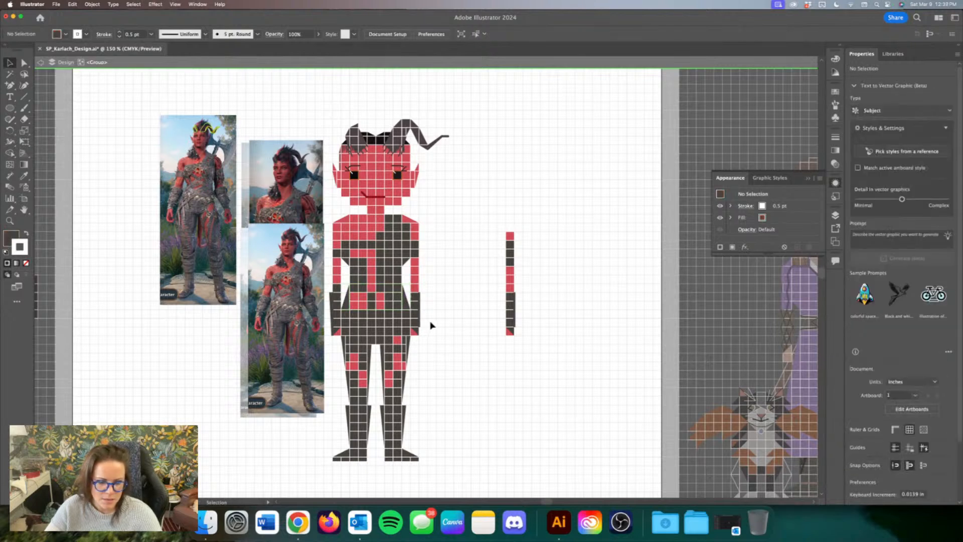
Step: Examine the hair, horns and shoulders in the reference portraits beside the character's head
scroll(429, 326, "left", 1)
scroll(429, 326, "up", 3)
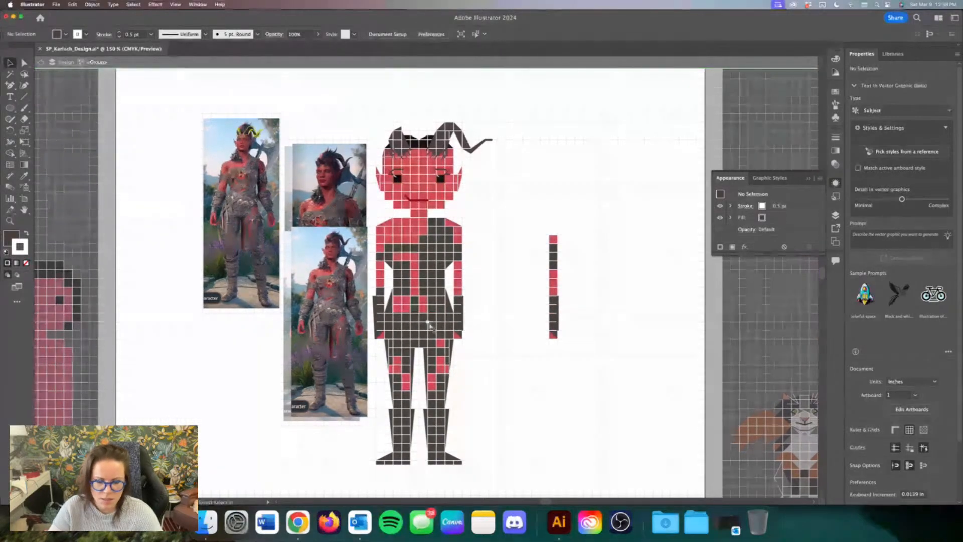
scroll(429, 326, "up", 3)
scroll(430, 326, "up", 5)
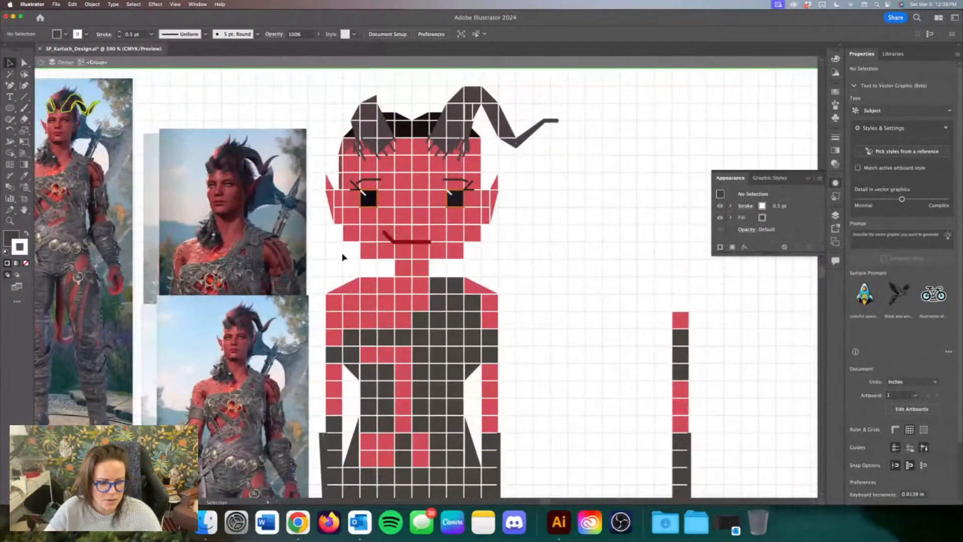
scroll(471, 284, "up", 2)
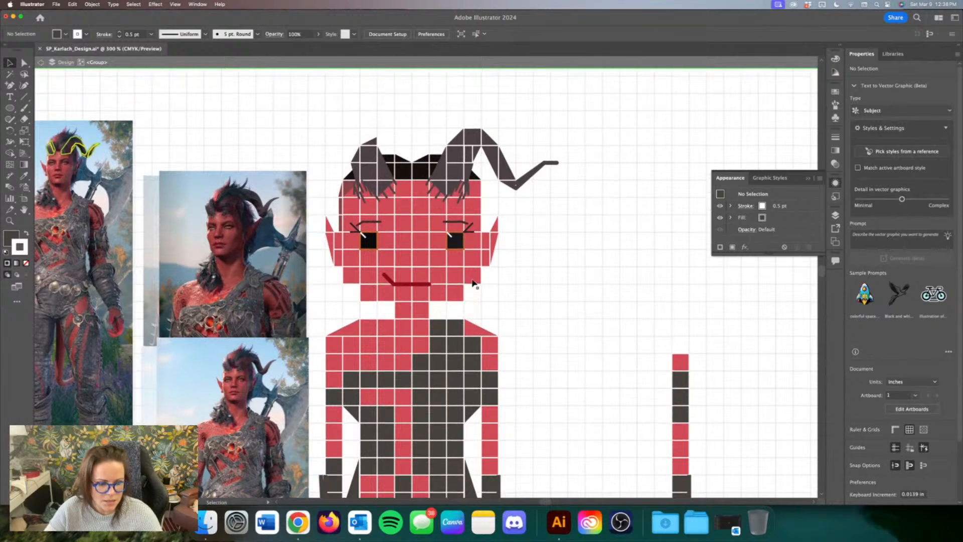
scroll(472, 284, "left", 2)
left_click(352, 359)
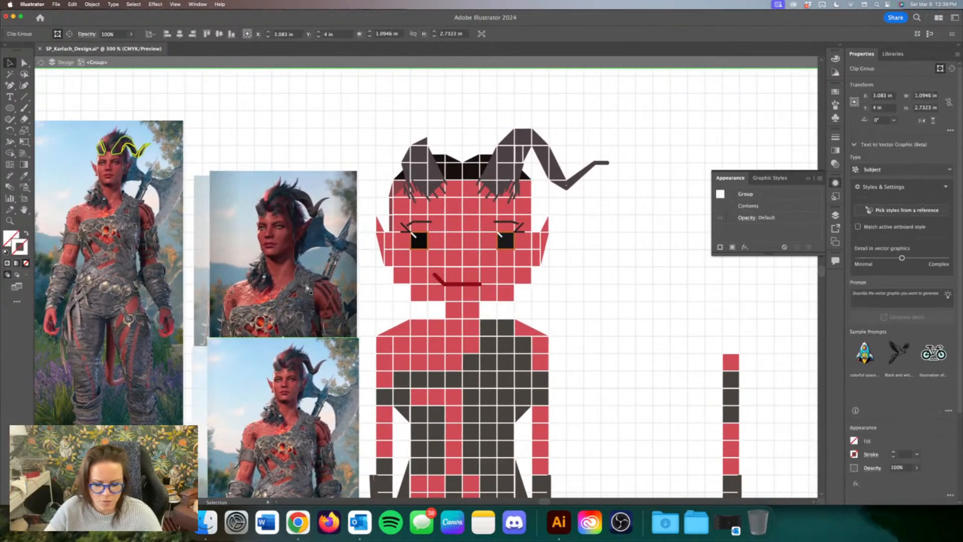
key("super+equal")
scroll(307, 288, "up", 15)
scroll(308, 288, "right", 5)
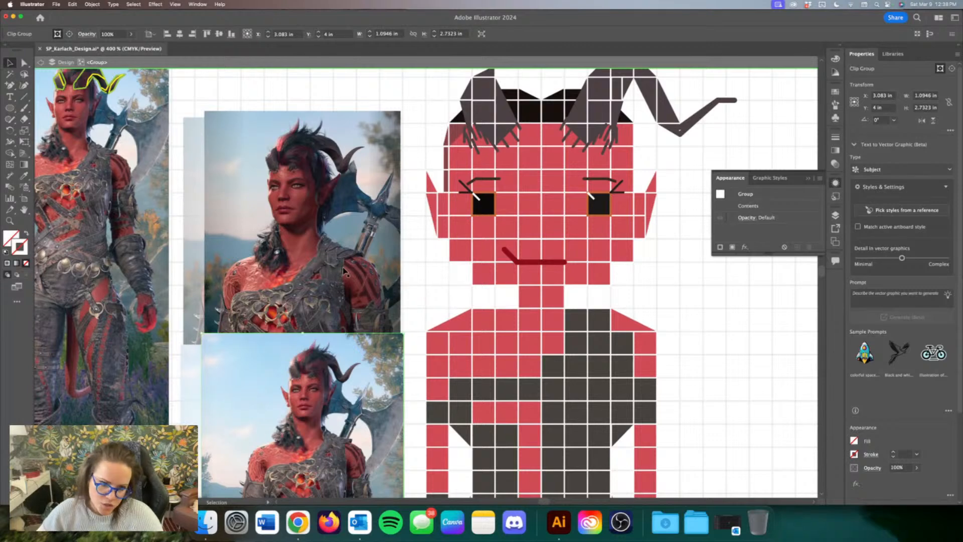
scroll(484, 123, "up", 1)
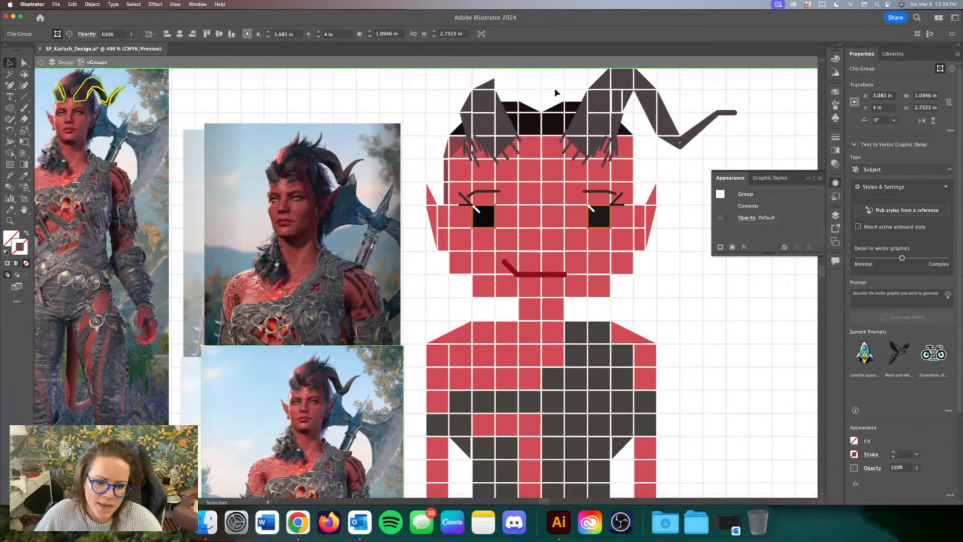
Step: Duplicate a black hair square to build a row of four squares above the existing hair between the horns
left_click(554, 122)
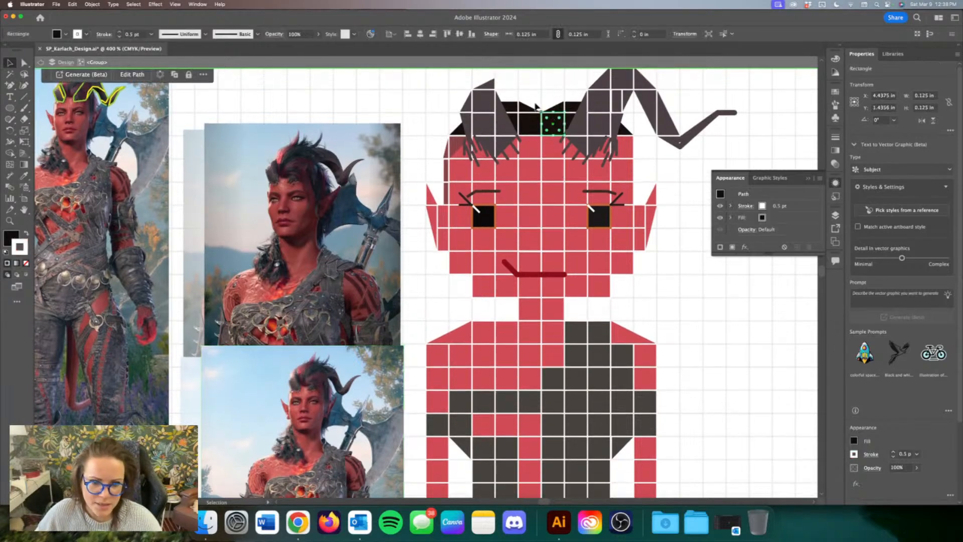
scroll(528, 101, "up", 4)
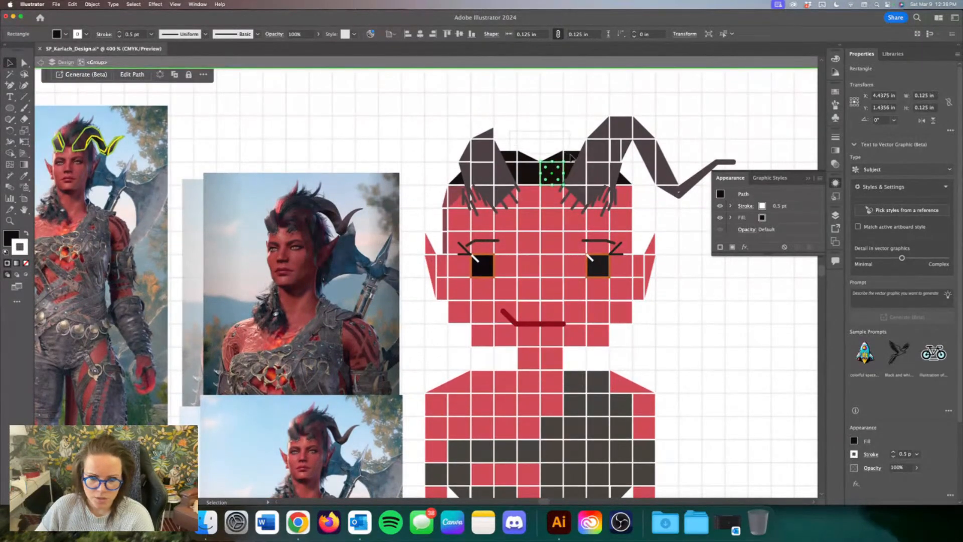
left_click_drag(557, 174, 534, 174)
key("Up")
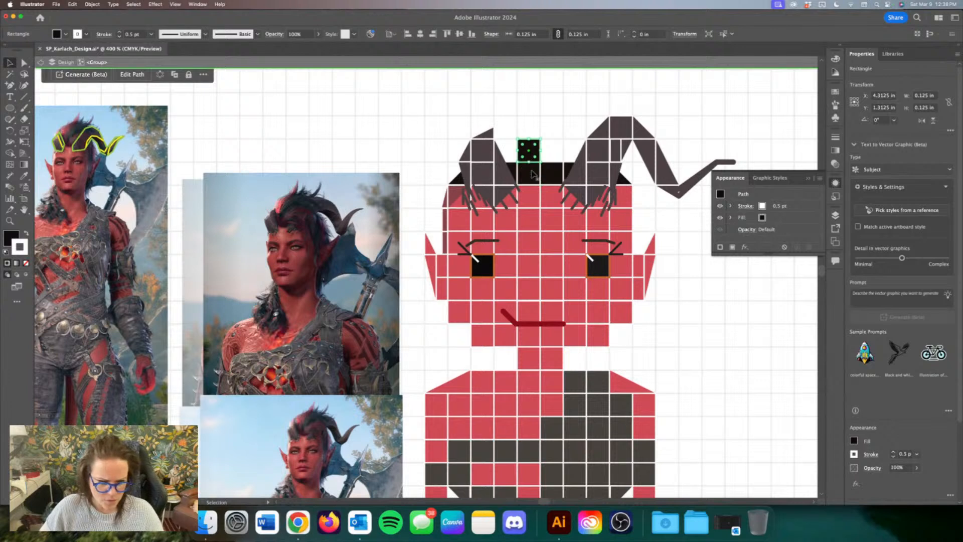
key("Left")
key("Right")
key("Right")
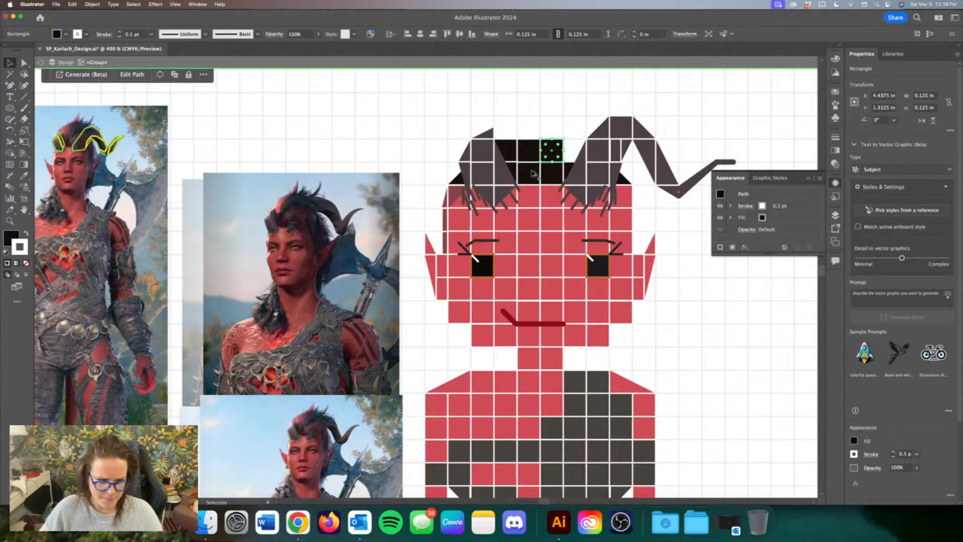
key("Right")
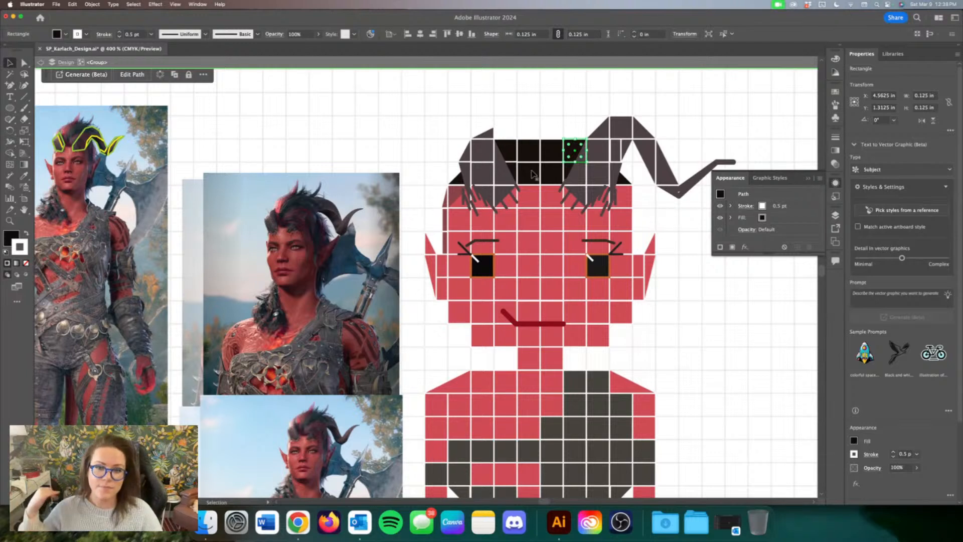
Step: Duplicate a black hair square upward to build a column of three squares above the hair between the horns
scroll(534, 175, "left", 1)
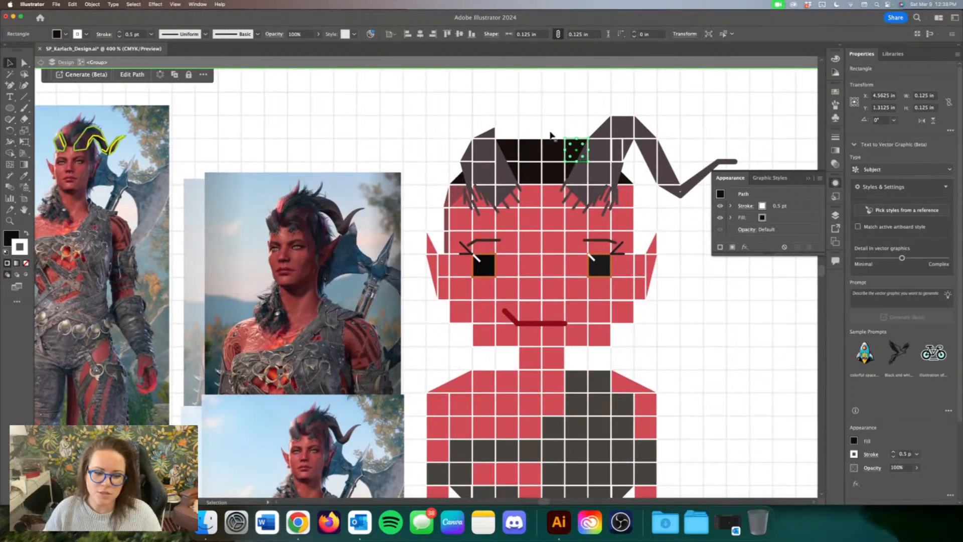
scroll(544, 150, "up", 3)
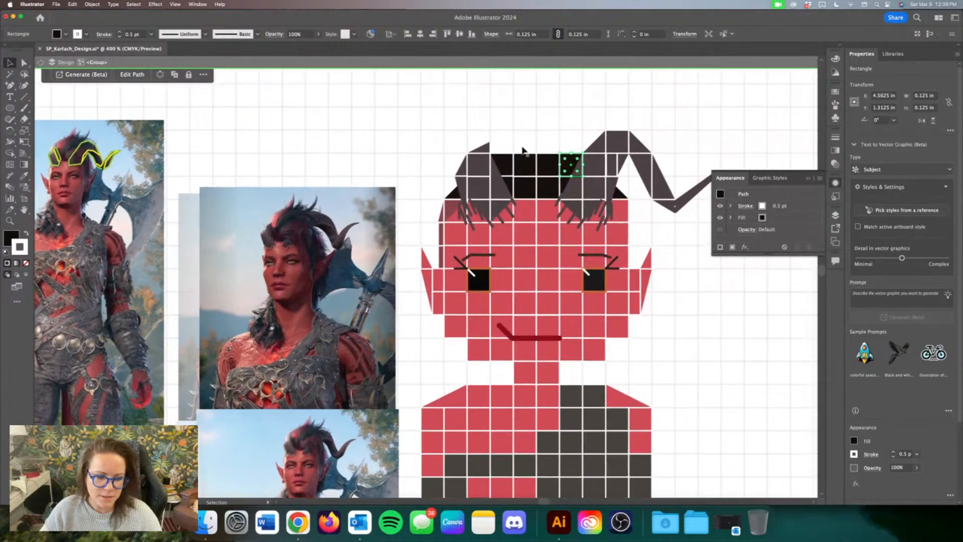
left_click(542, 176)
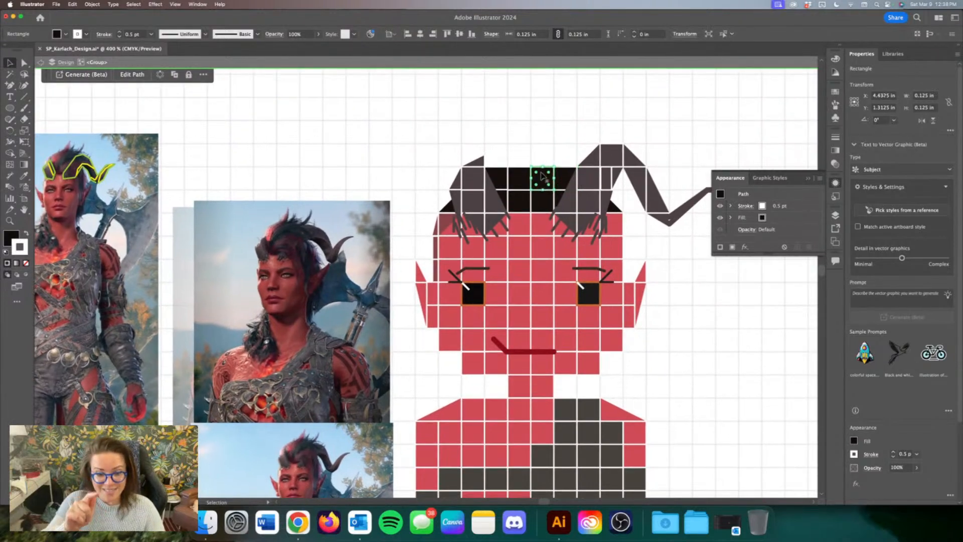
key("Up")
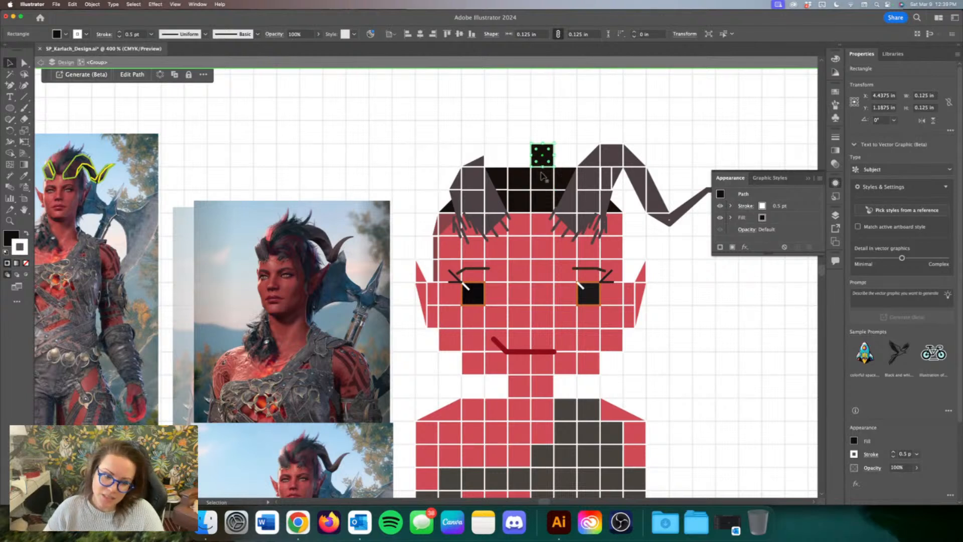
key("alt+Up")
key("alt+Up")
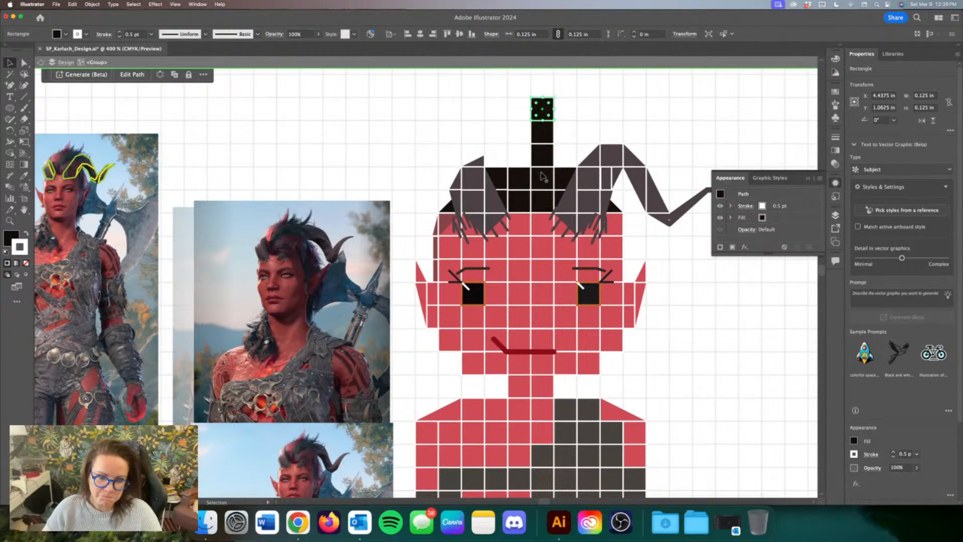
Step: Delete the upper-left corner point of the column's top square to turn it into a triangle
scroll(557, 183, "up", 5)
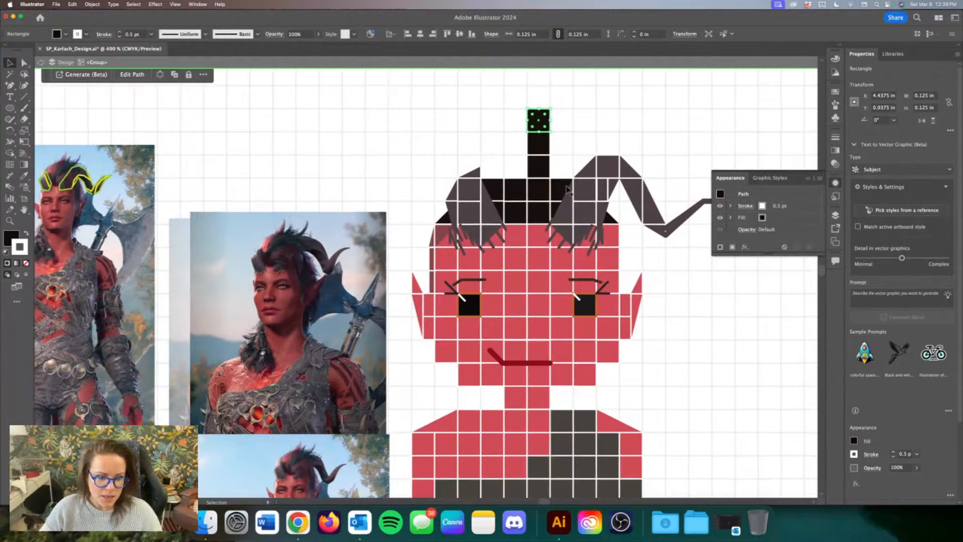
scroll(475, 176, "left", 2)
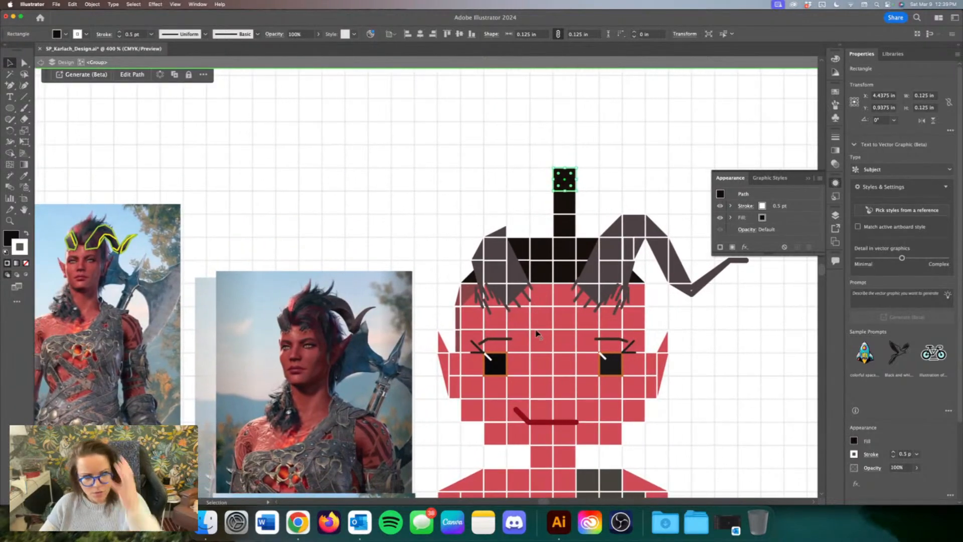
left_click(24, 63)
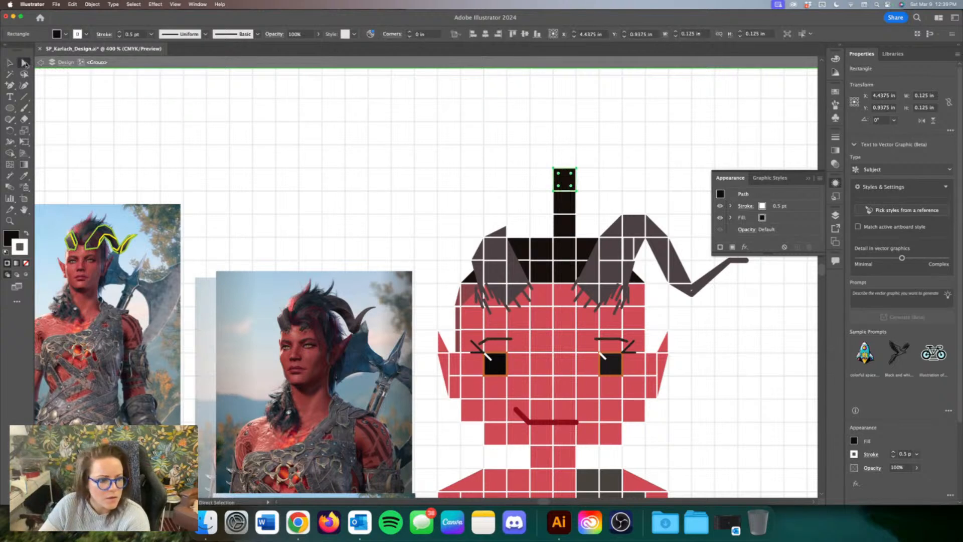
left_click(554, 169)
key("Delete")
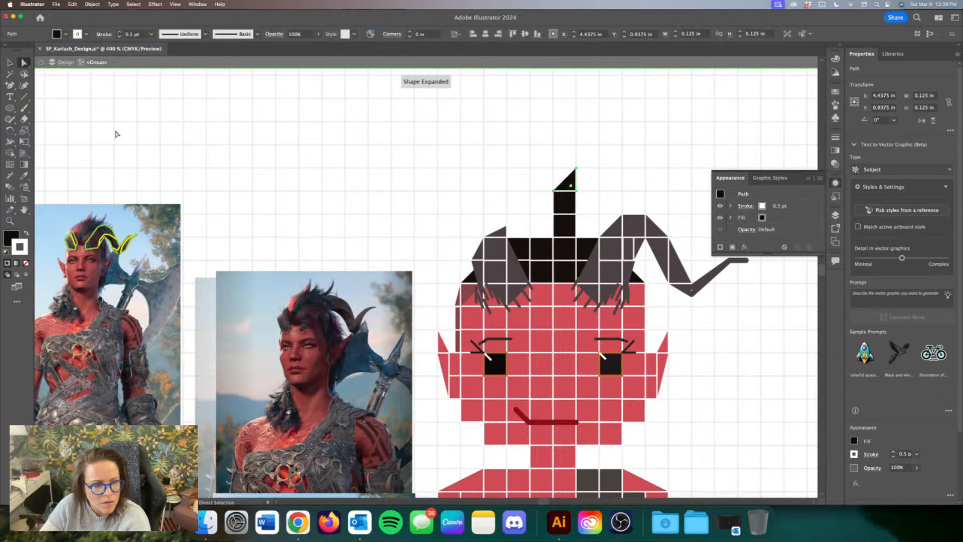
Step: Duplicate the black triangle up and to the right, with one copy rotated 180°, to form a slanted hair spike
left_click(9, 63)
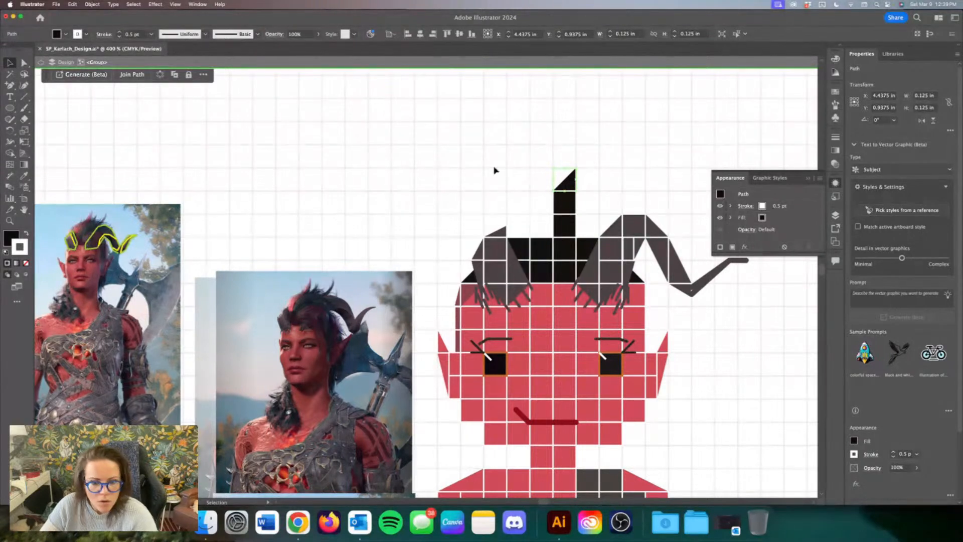
left_click(580, 180)
left_click(571, 185)
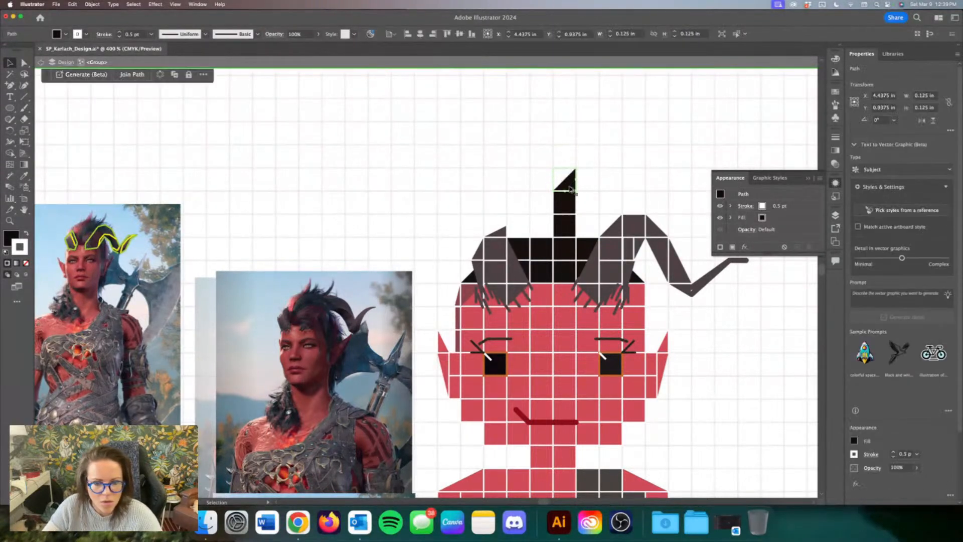
mouse_move(572, 187)
left_mouse_down()
mouse_move(590, 173)
mouse_move(597, 182)
mouse_move(567, 190)
left_mouse_up()
left_click(607, 179)
left_click(594, 183)
left_click(630, 161)
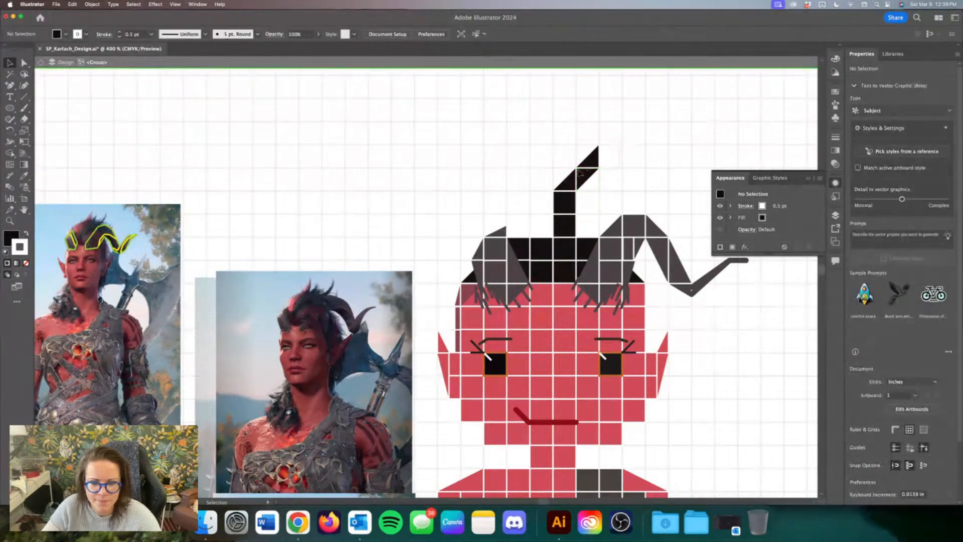
Step: Duplicate the slanted spike pieces toward the right horn as two more spikes, and fill beneath them with black squares
left_click(571, 183)
left_click_drag(585, 184, 611, 180)
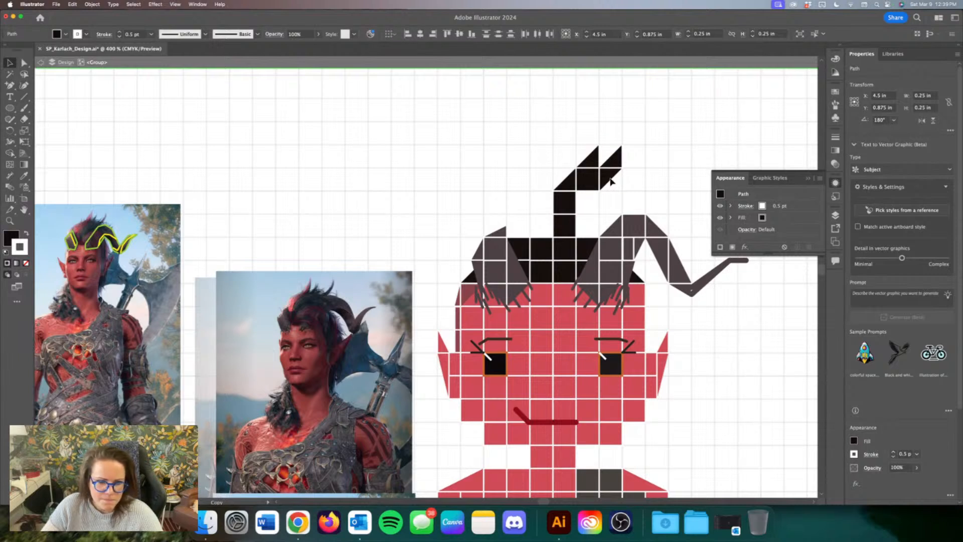
left_click_drag(611, 182, 592, 229)
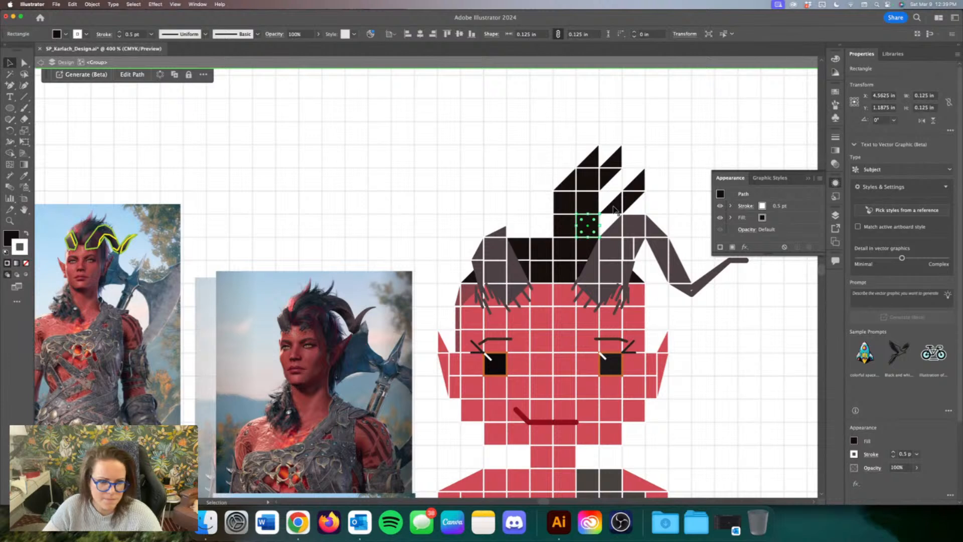
Step: Copy the spike triangle to the hair's left side as one piece 0.25 in wide by 0.125 in high and one tall piece above the horn
left_click(592, 145)
left_click_drag(570, 181, 545, 202)
key("Down")
key("Left")
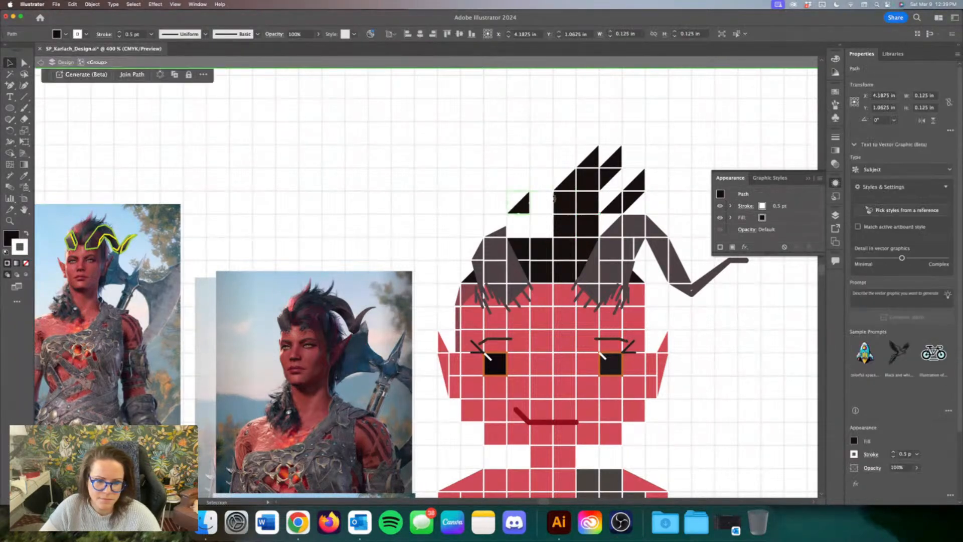
key("Down")
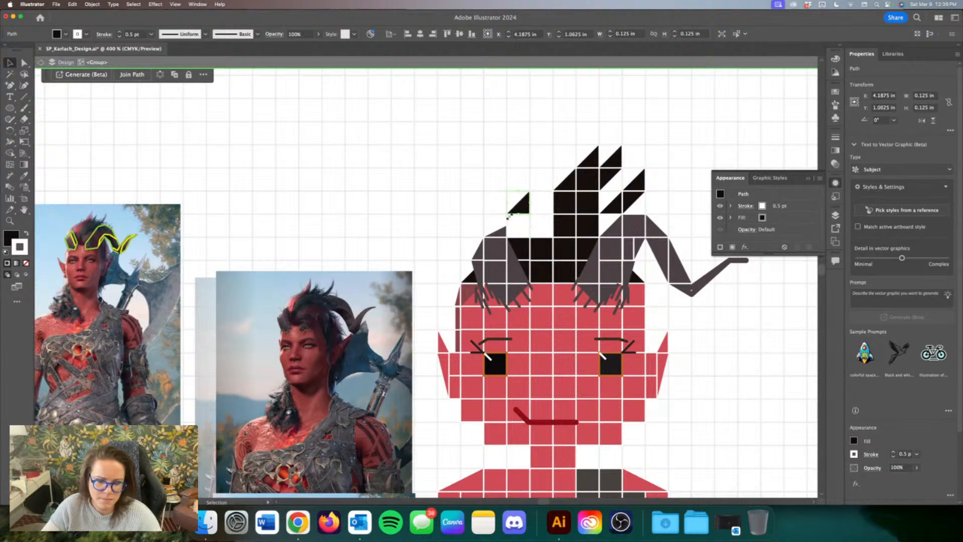
left_click_drag(525, 211, 551, 181)
left_click(502, 225)
Step: Duplicate a black square to fill the two-by-two gap beneath the wide triangle on the hair's left side
left_click(517, 225)
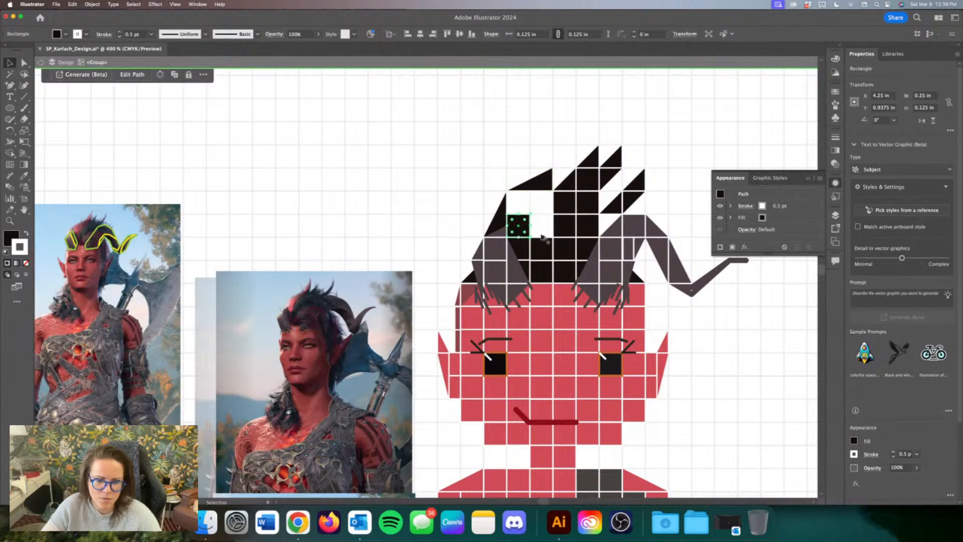
key("alt+Up")
key("alt+Right")
key("alt+Down")
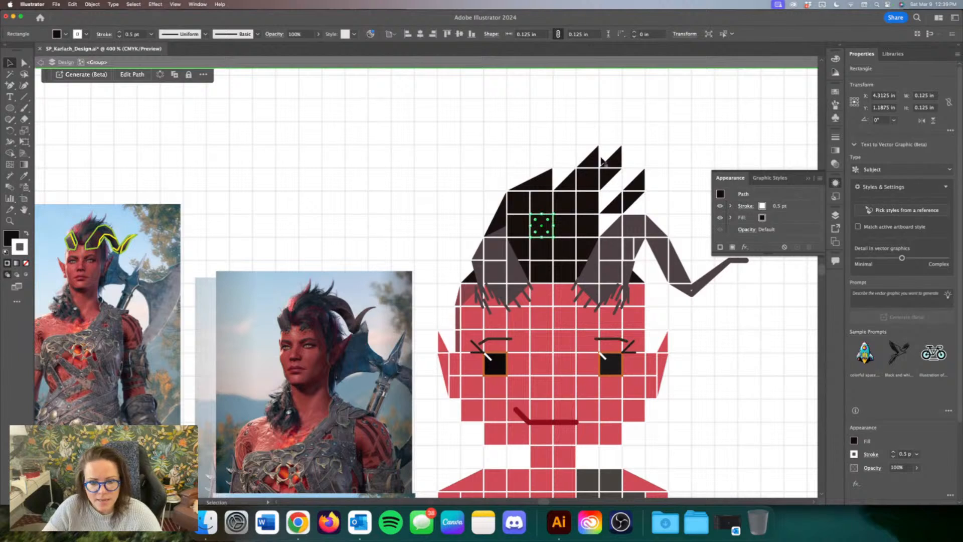
Step: Stretch the highest spike's top triangle leftward to two grid squares wide
left_click(594, 163)
left_click_drag(576, 156, 578, 182)
left_click(569, 183)
key("Delete")
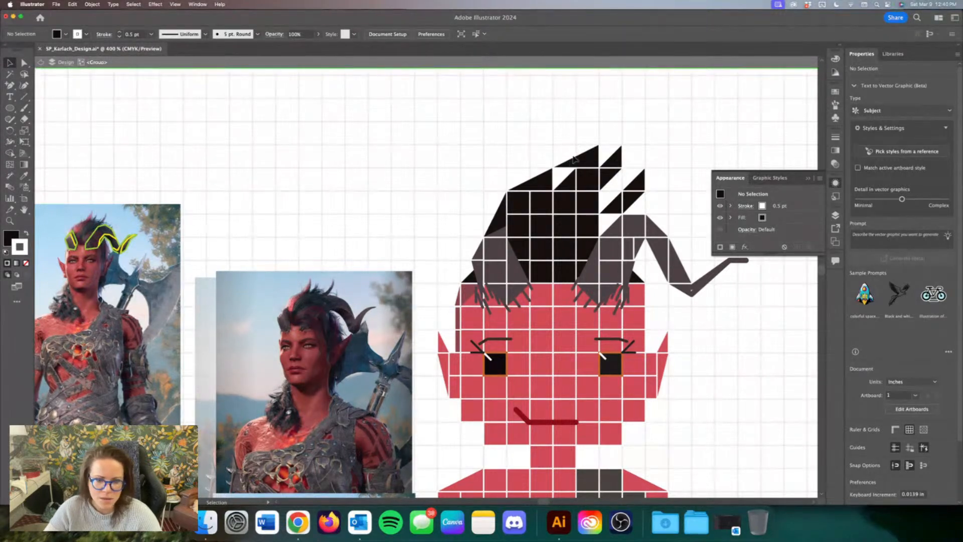
Step: Move the upper hair spikes down one grid square, and shorten the tall triangle above the left horn to one square high
left_click_drag(523, 149, 678, 201)
key("Down")
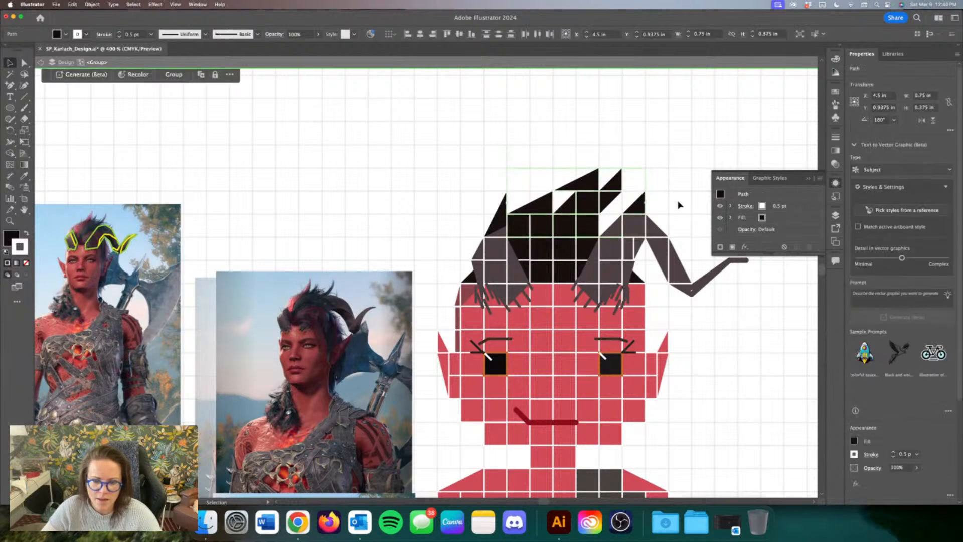
left_click(512, 162)
left_click(502, 212)
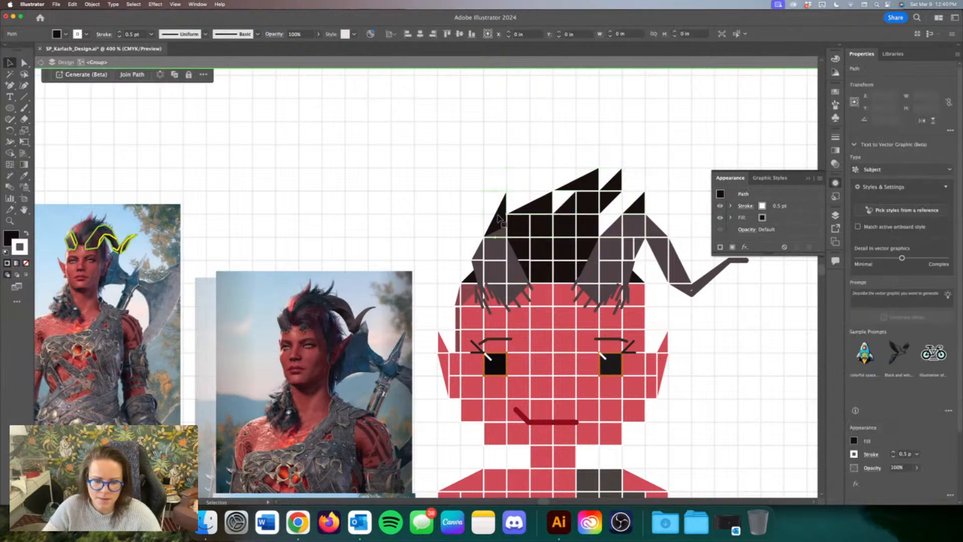
left_click_drag(497, 193, 497, 209)
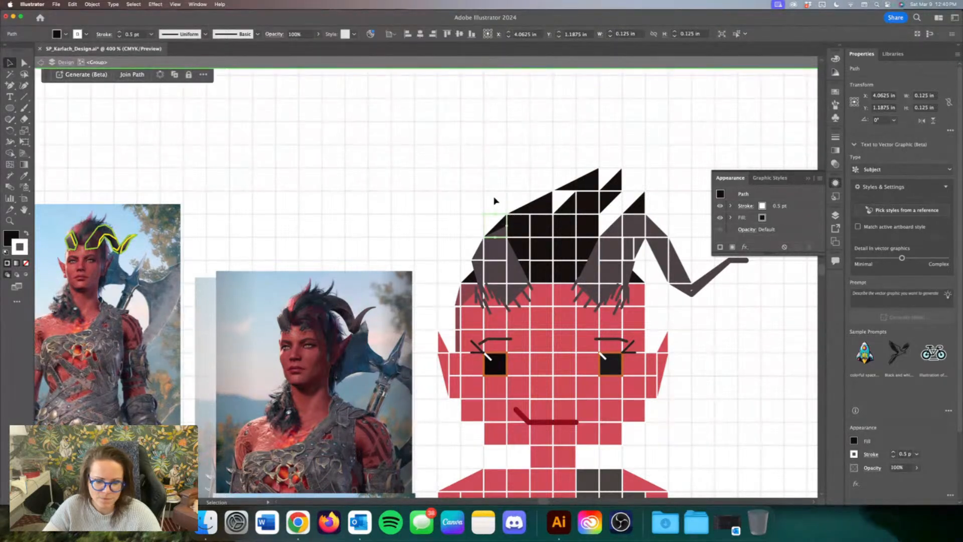
Step: Delete the extra black square covering the small triangle at the hair's left edge above the horn
key("super+shift+a")
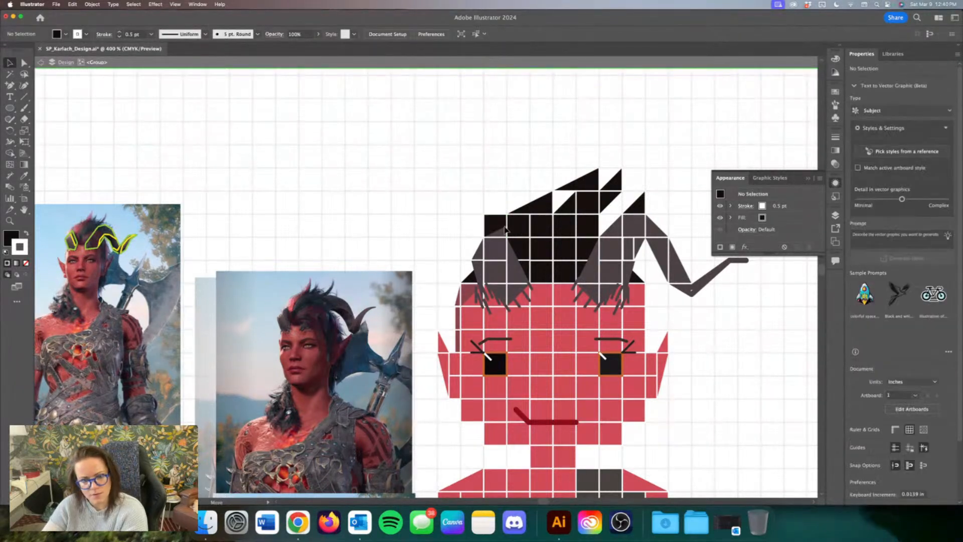
left_click(504, 228)
key("Delete")
Step: Narrow the highest spike's top triangle to one grid square wide, and replace the square beneath it with an angled piece
scroll(541, 191, "right", 1)
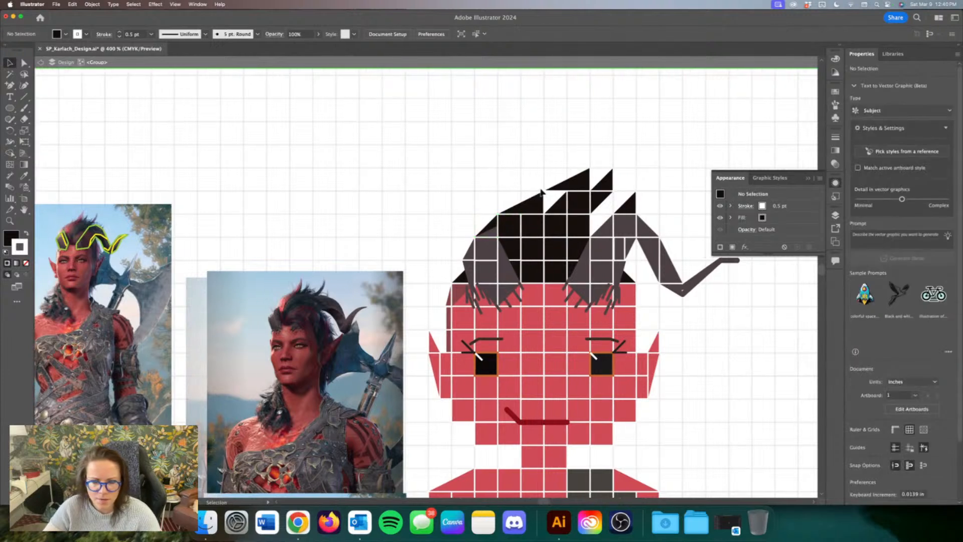
left_click(554, 211)
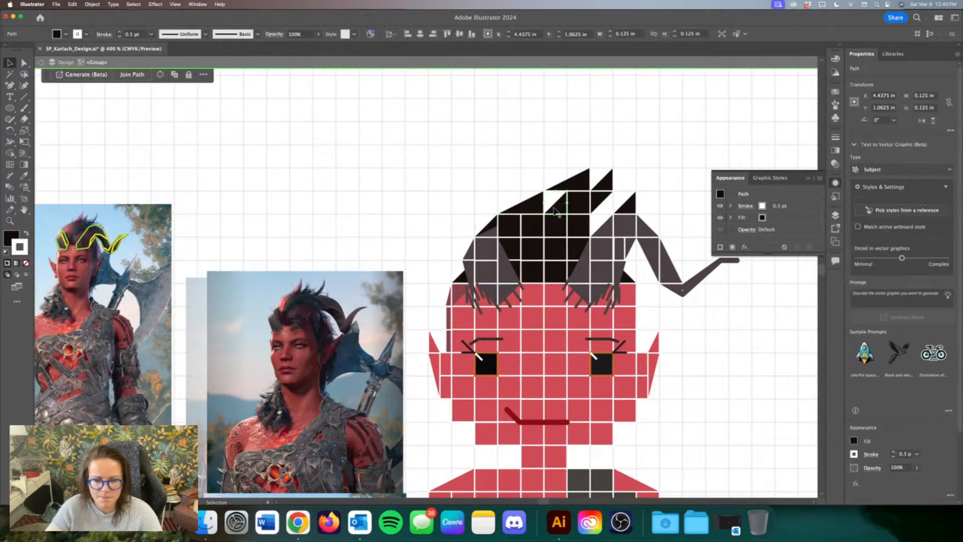
left_click(578, 181)
left_click_drag(545, 181, 566, 207)
left_click(577, 210)
key("Delete")
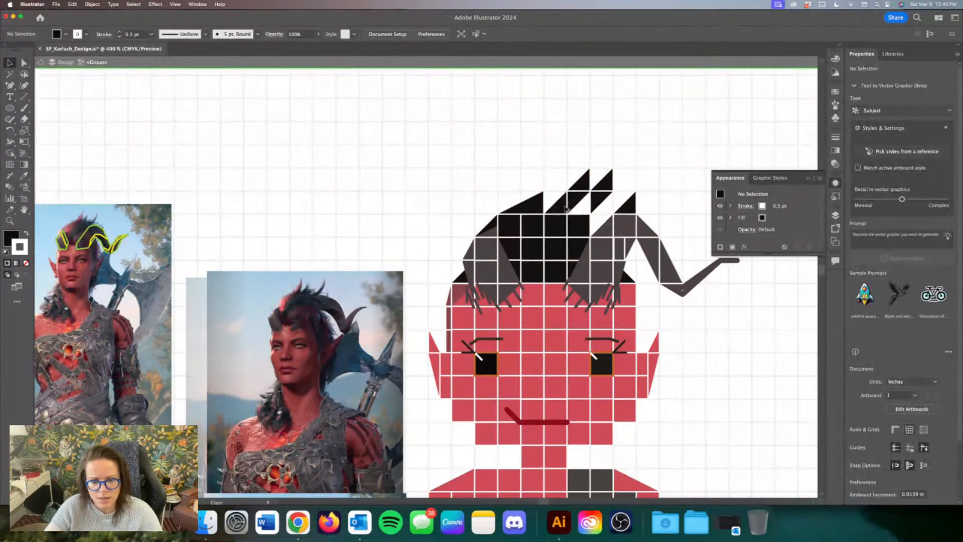
Step: Undo replacing the square beneath the highest spike with an angled piece
key("super+z")
key("super+z")
key("super+z")
key("super+z")
key("super+z")
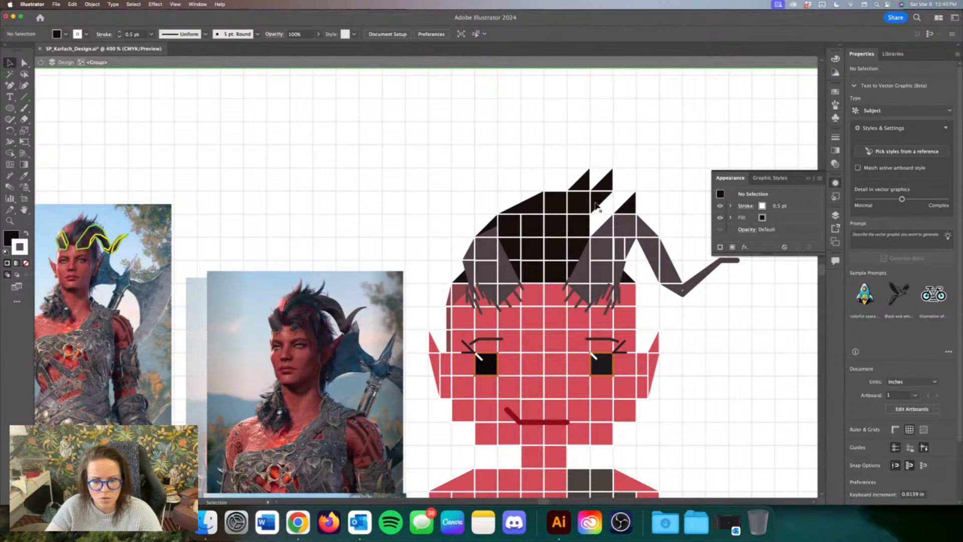
Step: Duplicate a black hair square behind the right horn, with another copy above it in the gap between the right-hand spikes
left_click_drag(583, 233, 603, 232)
left_click(585, 233)
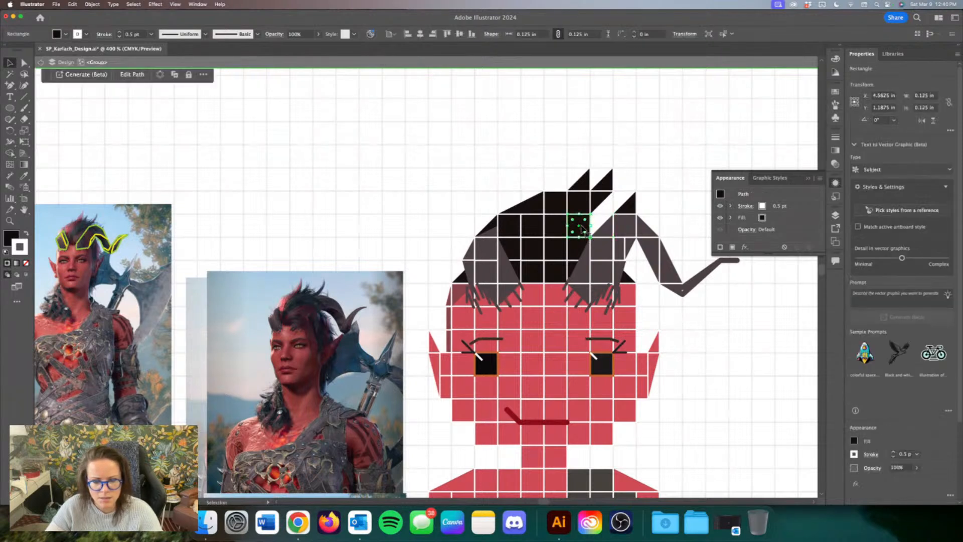
left_click_drag(584, 217, 606, 217)
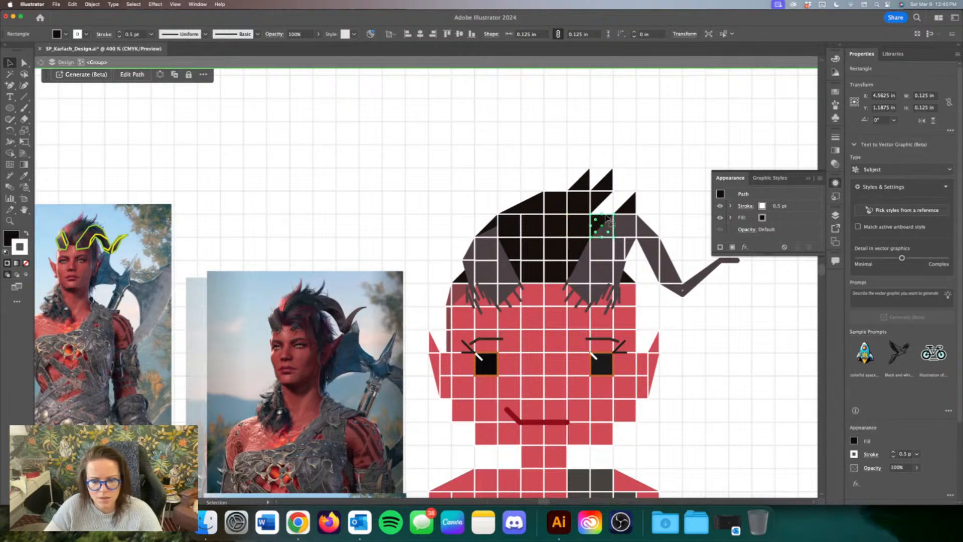
key("Up")
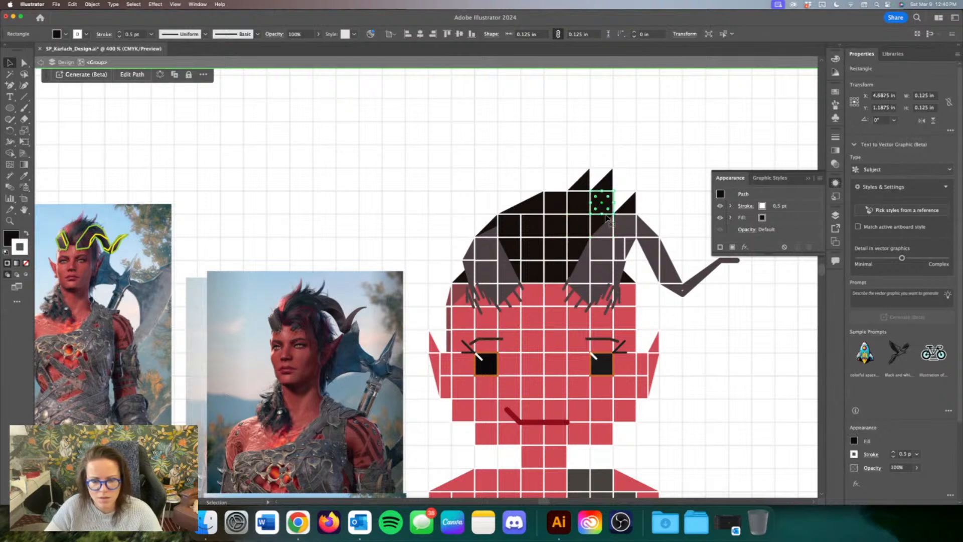
key("Right")
key("Left")
key("Down")
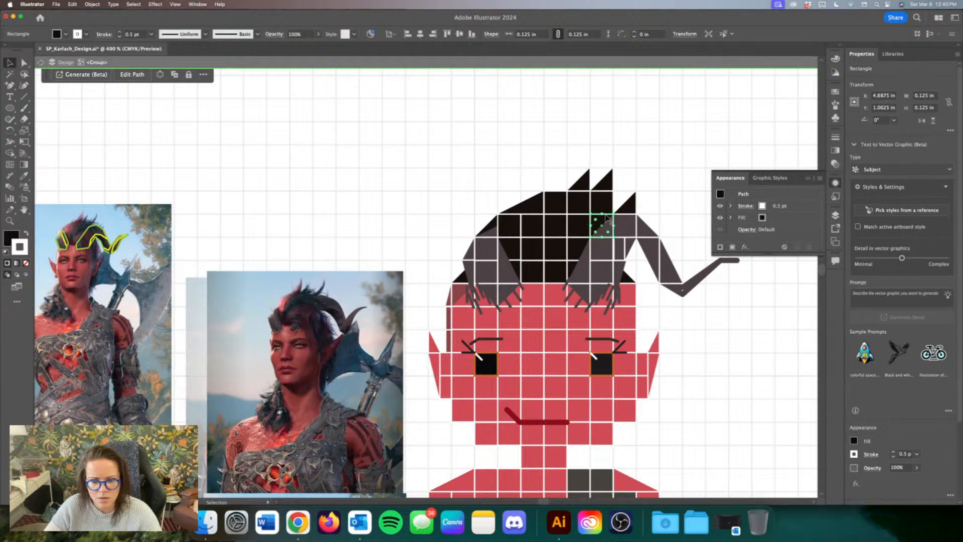
Step: Undo the square filling the gap between the right-hand spikes, keeping the one behind the right horn
key("super+shift+a")
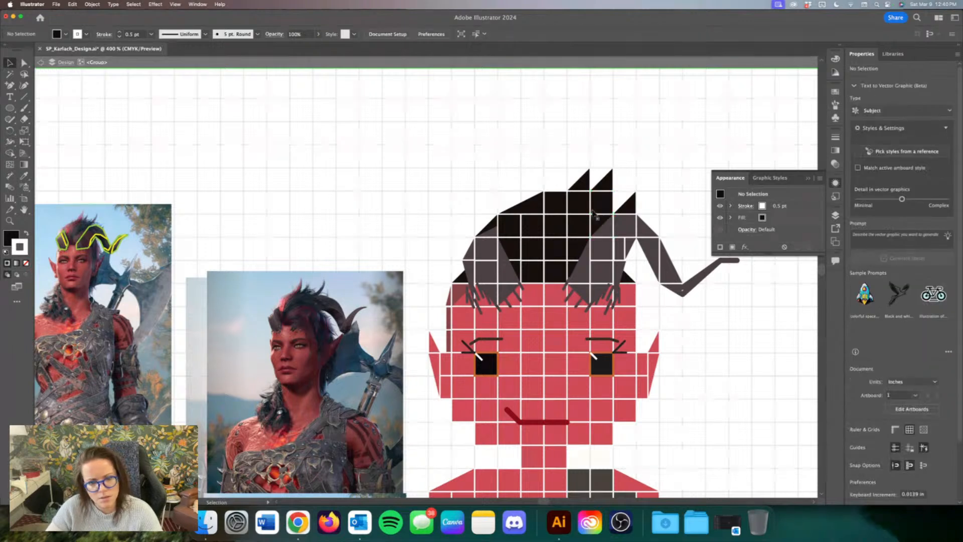
key("super+z")
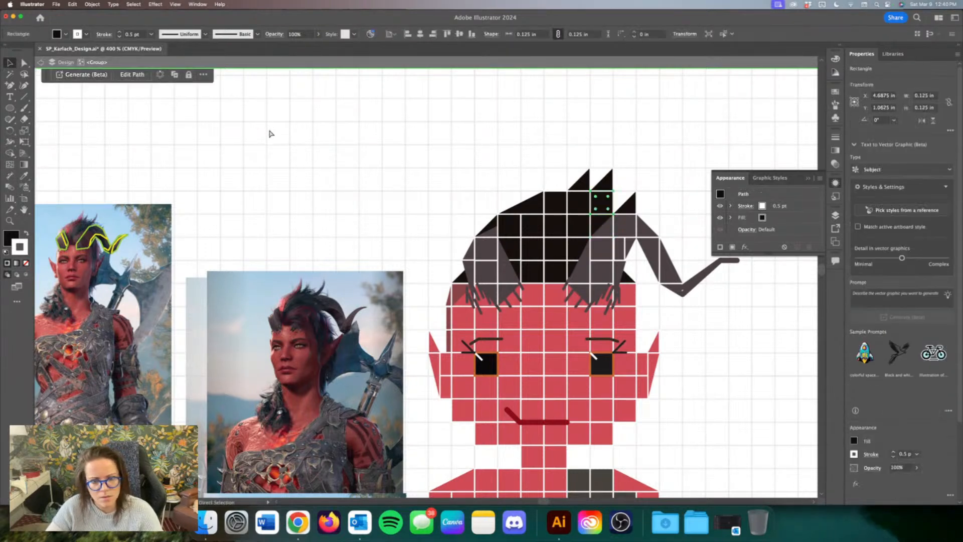
key("a")
key("v")
key("super+shift+a")
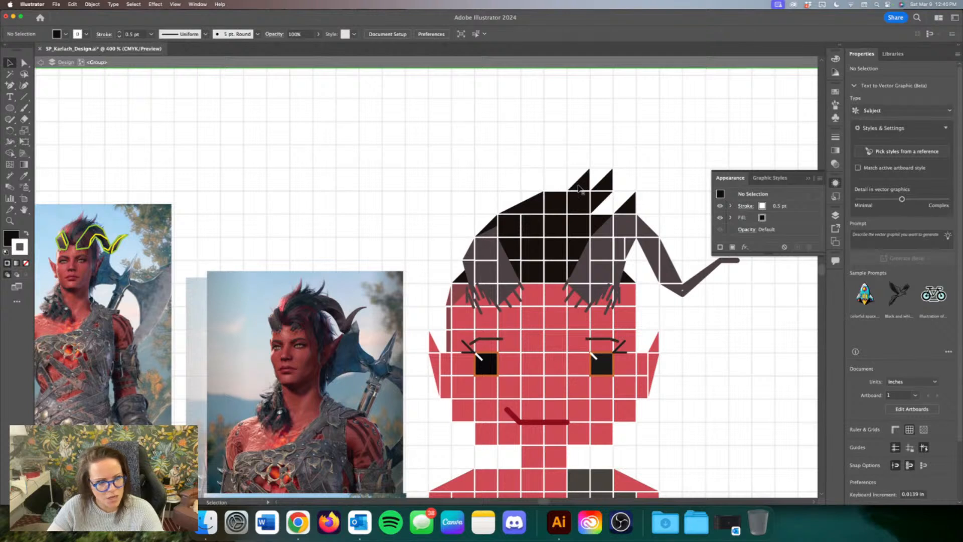
Step: Stretch the black square behind the right horn upward to two grid squares tall
scroll(577, 188, "right", 2)
left_click(610, 263)
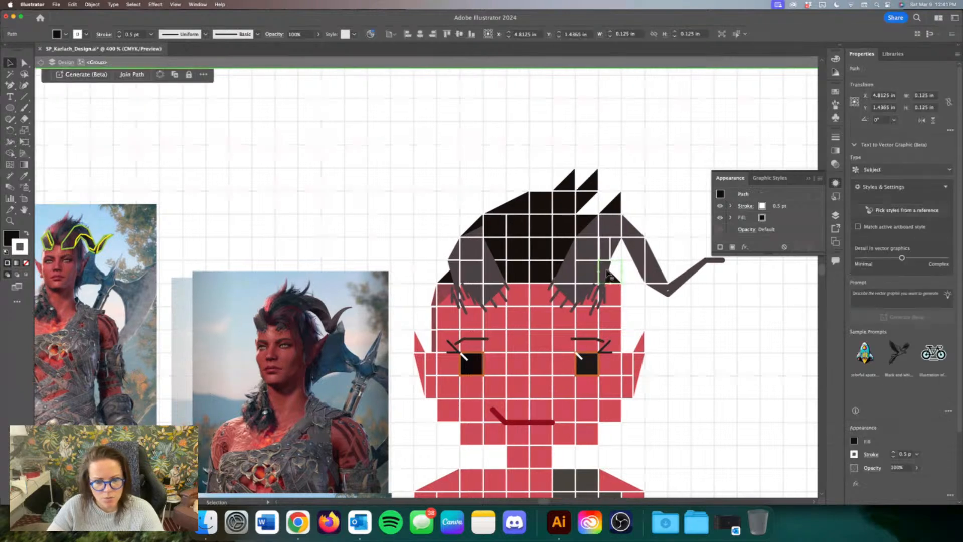
left_click_drag(611, 261, 611, 247)
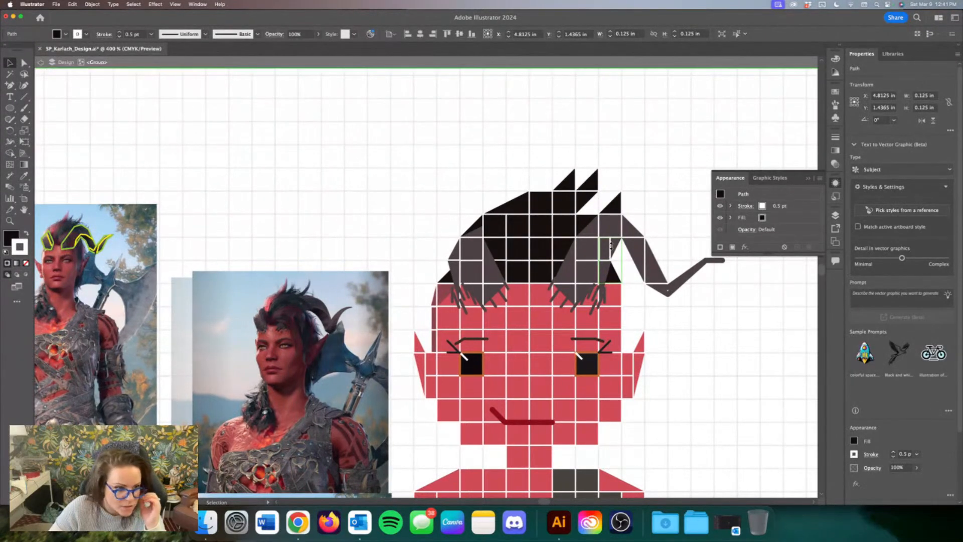
left_click_drag(611, 246, 611, 246)
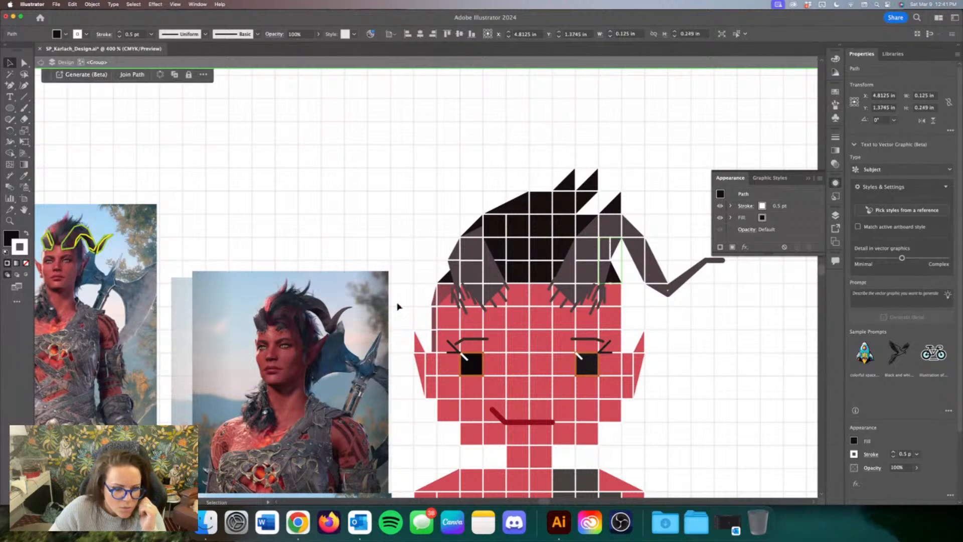
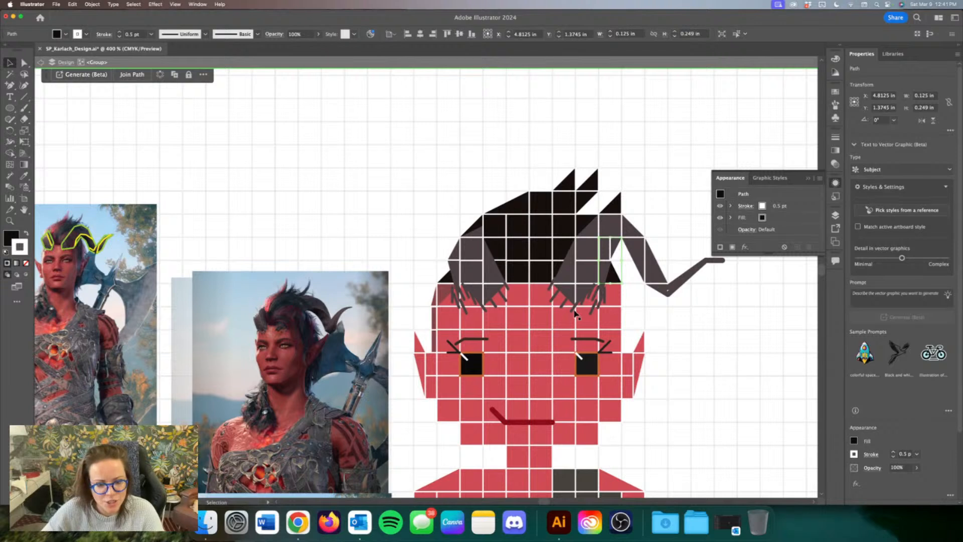
Step: Add a narrow point-down black triangle, 0.125 in wide and 0.25 in high, over the right edge of the face
left_click_drag(567, 183, 627, 363)
left_click(650, 307)
left_click(640, 320)
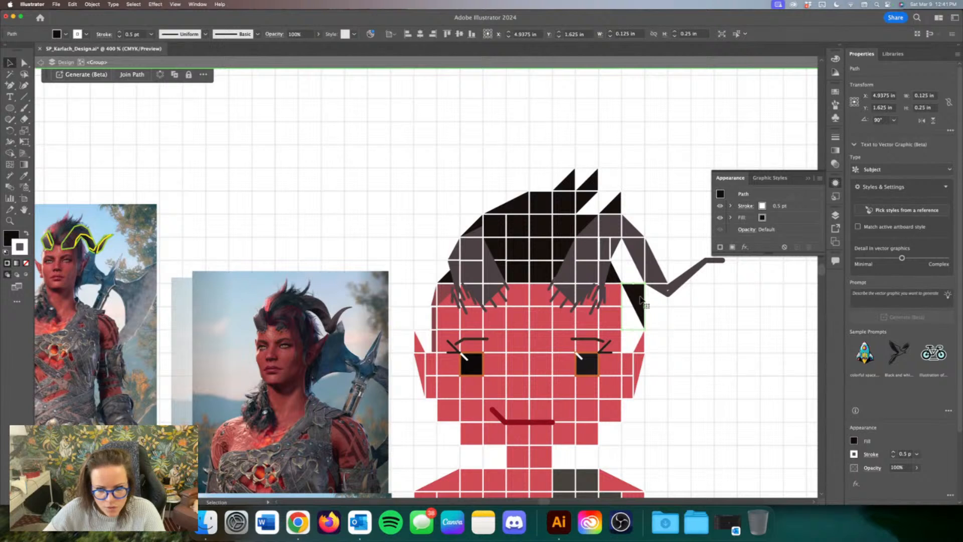
left_click_drag(644, 285, 613, 323)
Step: Bring the black triangle to the front and move it down one grid square, beside the right eye
right_click(614, 322)
mouse_move(667, 464)
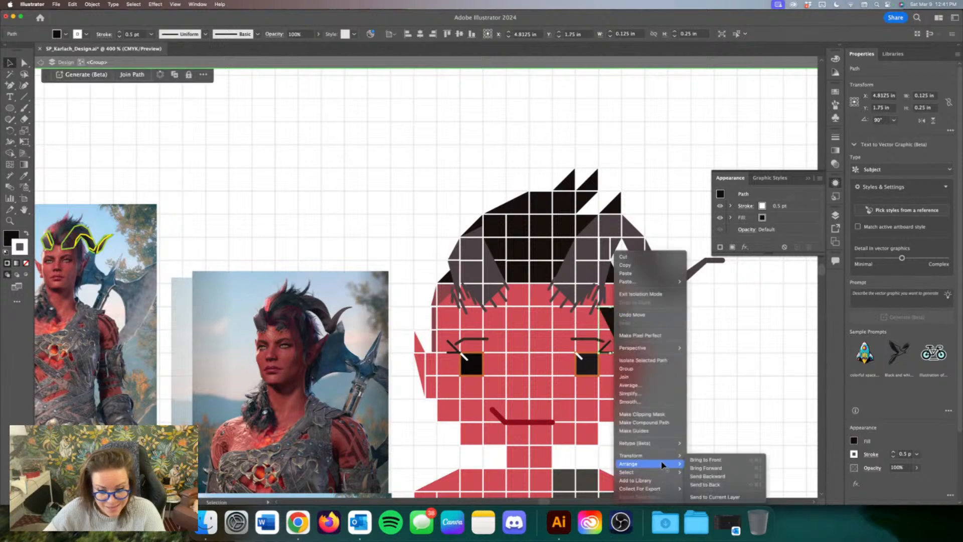
left_click(709, 459)
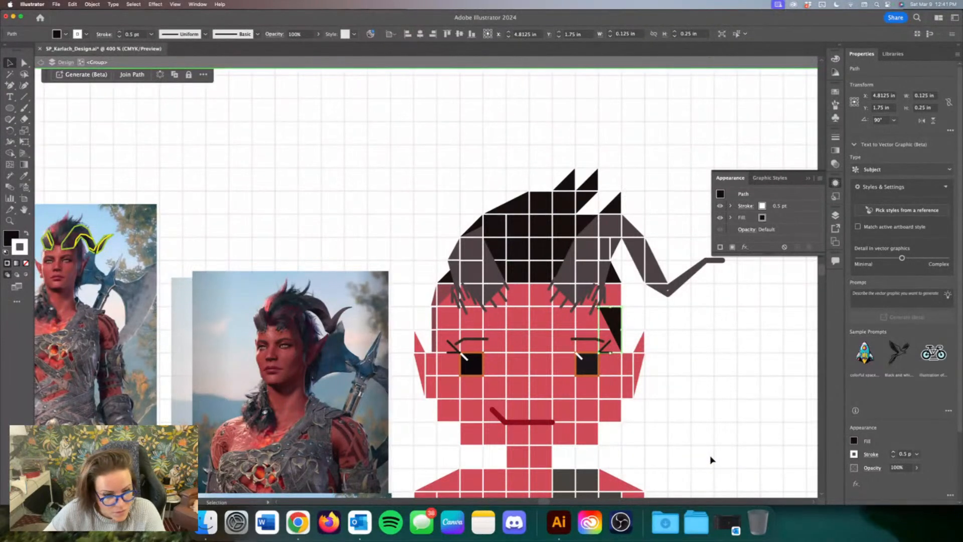
left_click_drag(614, 320, 620, 325)
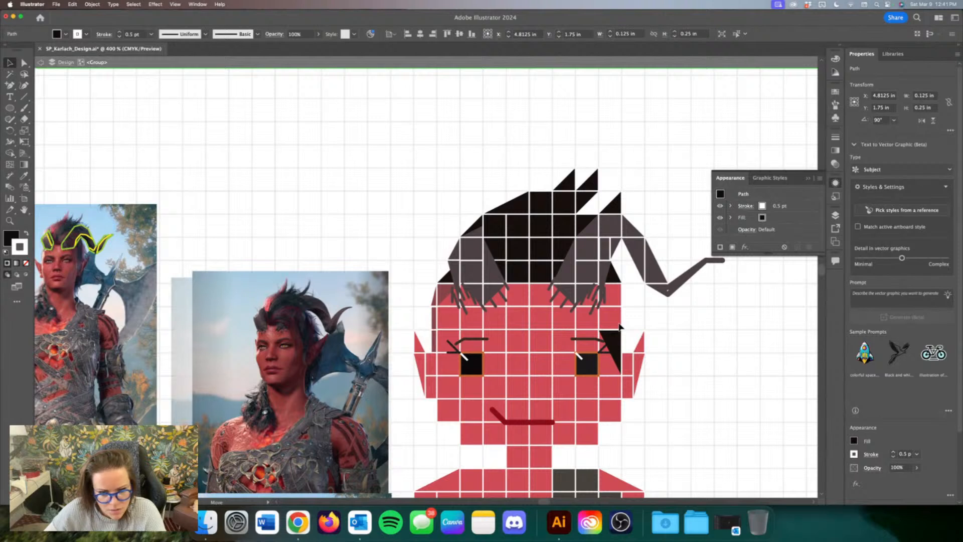
left_click_drag(620, 325, 620, 327)
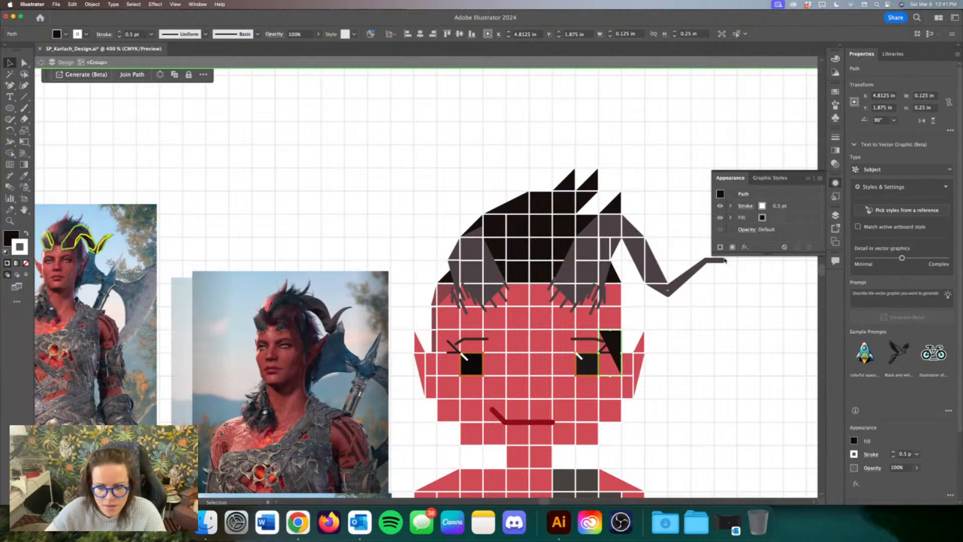
Step: Draw two short 2 pt lines trailing from the black triangle's tip, one vertical and one slanting outward over the ear
key("backslash")
left_click_drag(724, 260, 706, 260)
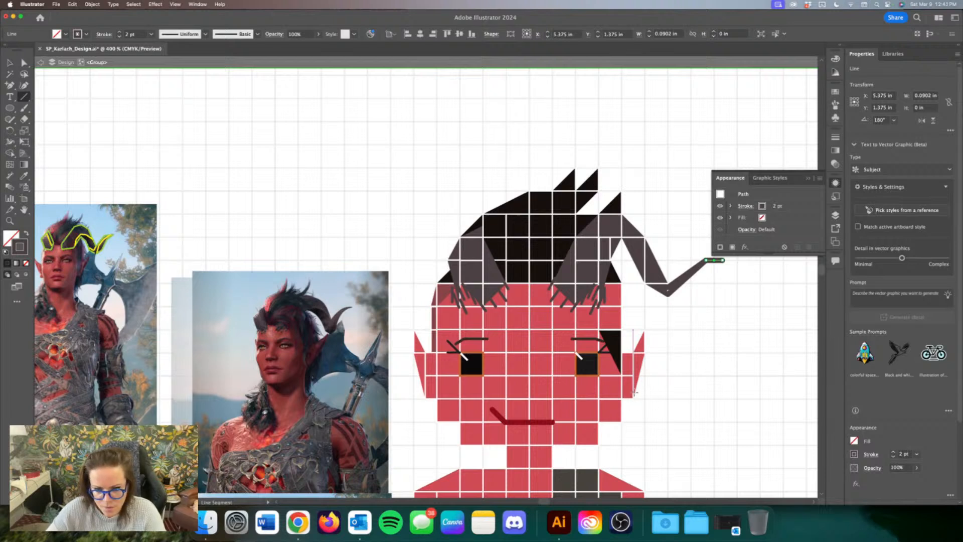
mouse_move(623, 388)
left_mouse_down()
mouse_move(622, 374)
mouse_move(634, 407)
left_mouse_up()
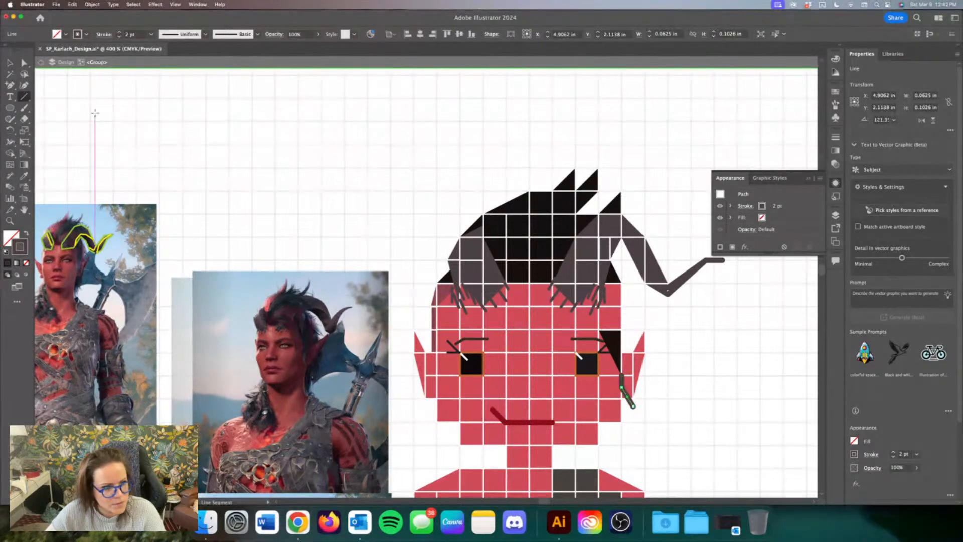
Step: Recolor the strokes of both trailing hair lines near-black to match the triangle
left_click(10, 63)
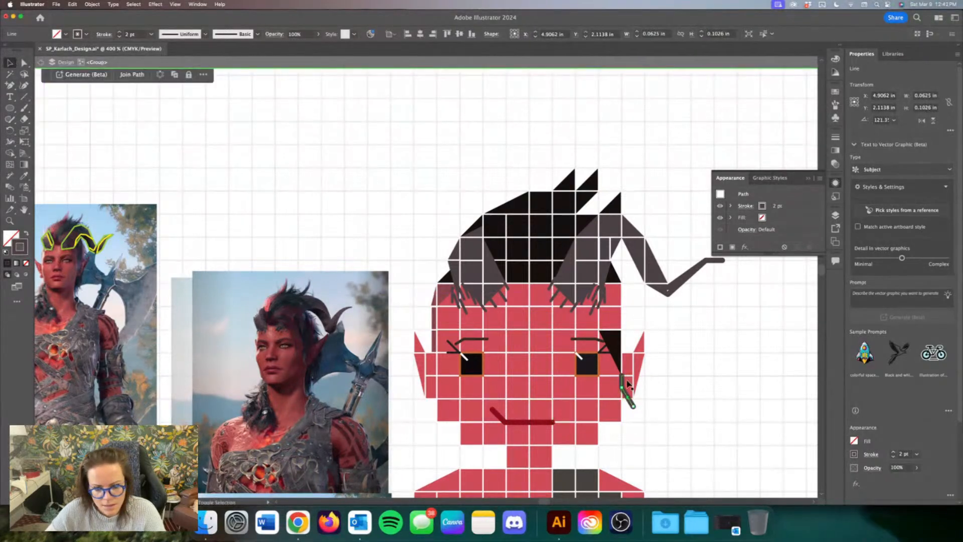
left_click(622, 382, "shift")
left_click(23, 175)
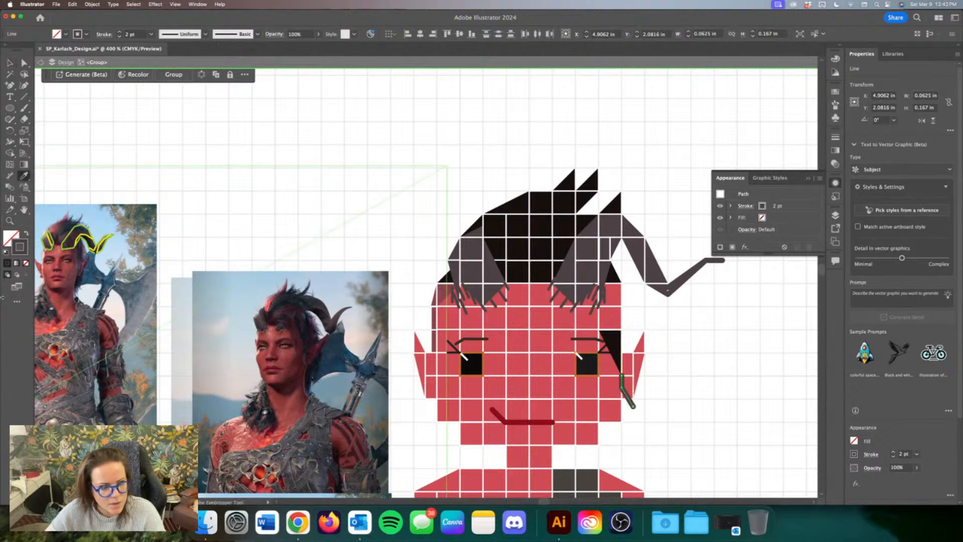
double_click(19, 251)
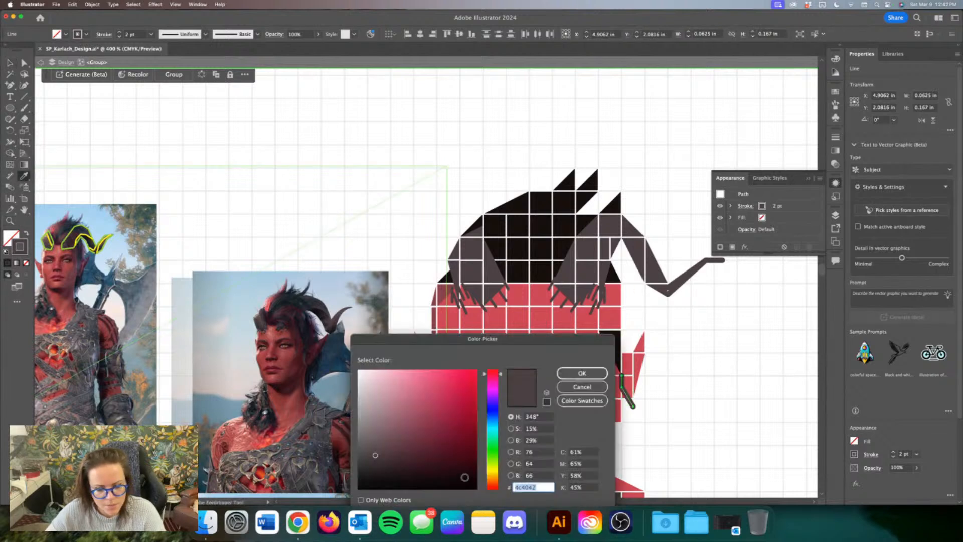
left_click(582, 374)
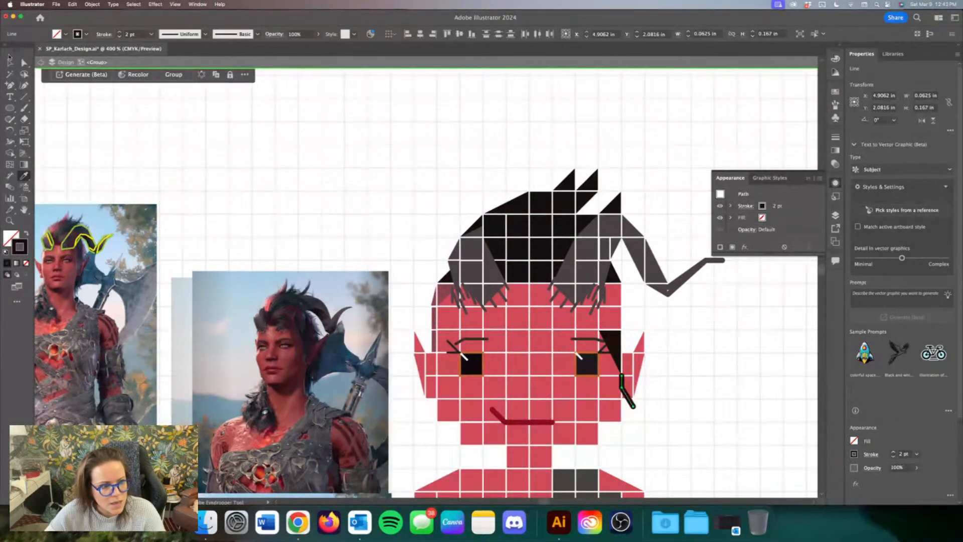
Step: Copy the slanted hair line to the upper corner of the black triangle, above the right eye
left_click(9, 60)
left_click(280, 135)
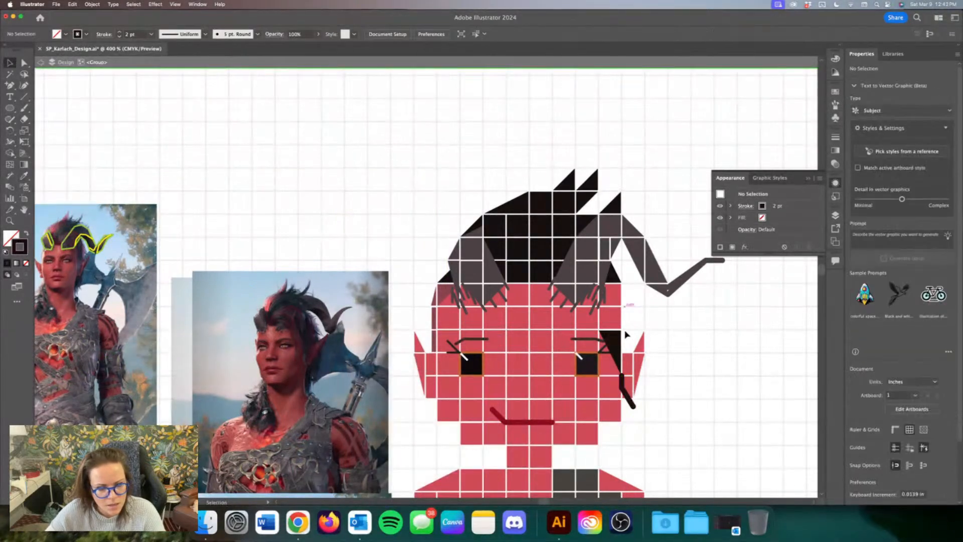
left_click_drag(622, 380, 599, 327)
double_click(20, 247)
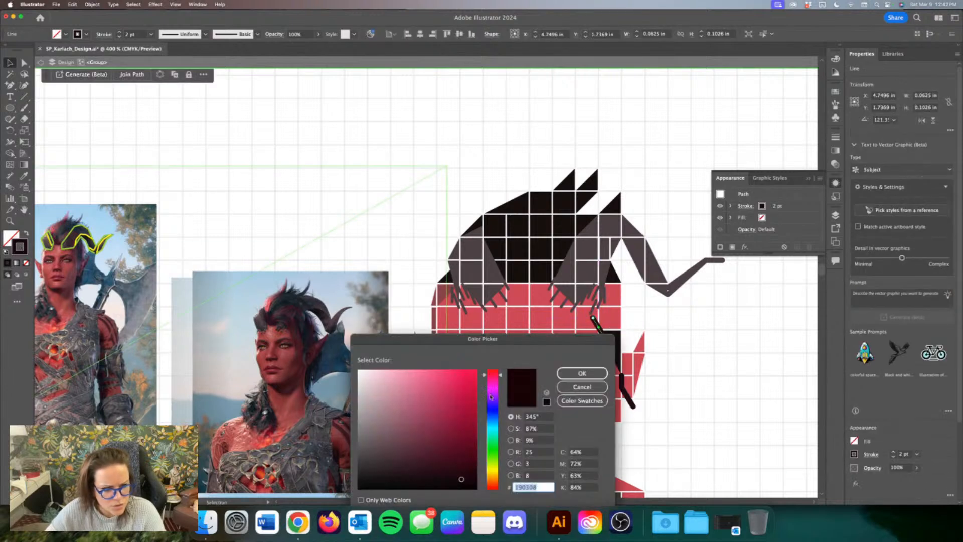
left_click(454, 404)
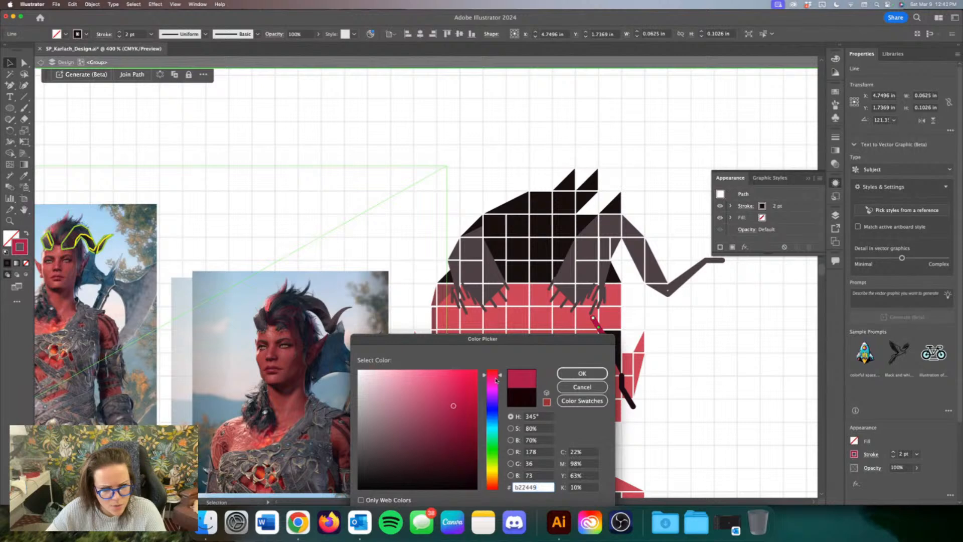
left_click(582, 387)
Step: Examine the hair colors and side strands in the reference image up close
scroll(322, 366, "up", 3)
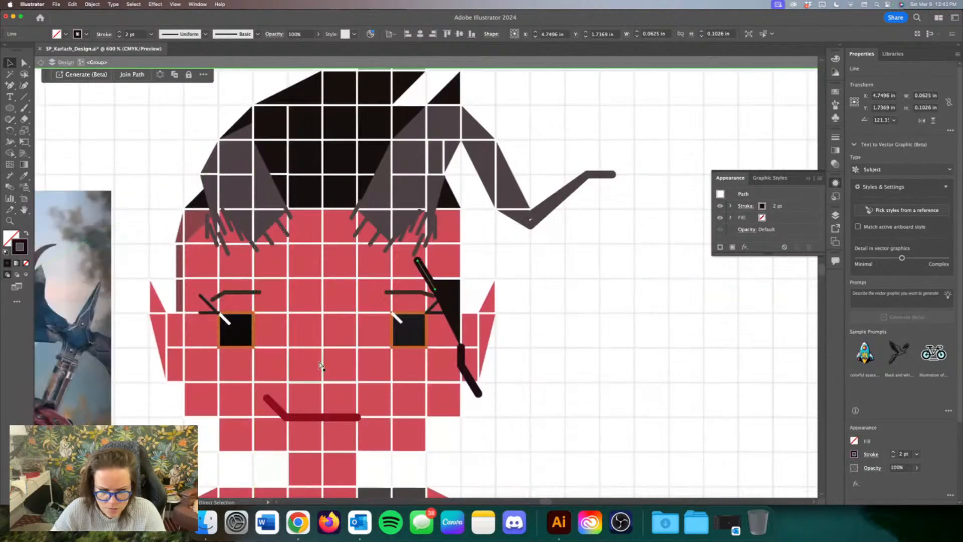
scroll(321, 366, "up", 3)
scroll(323, 372, "left", 5)
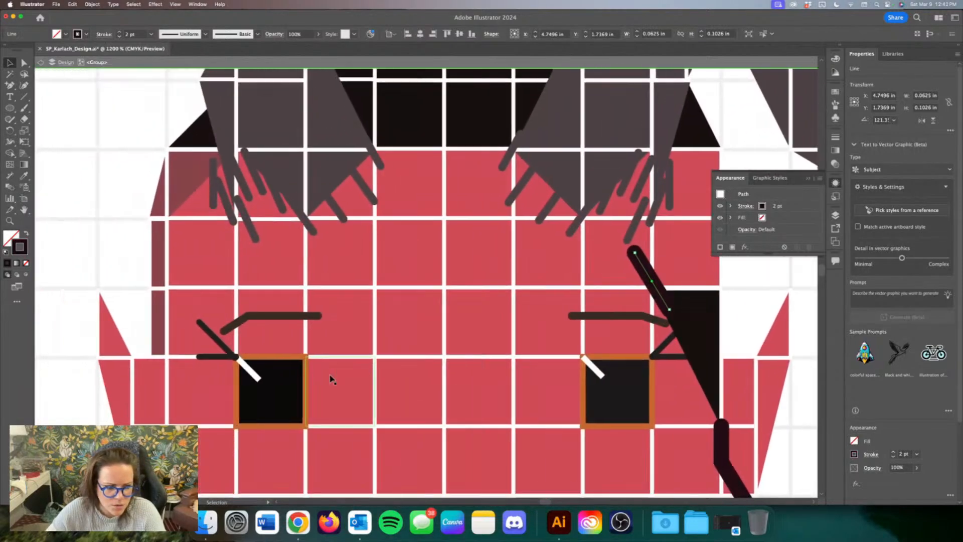
scroll(330, 379, "left", 10)
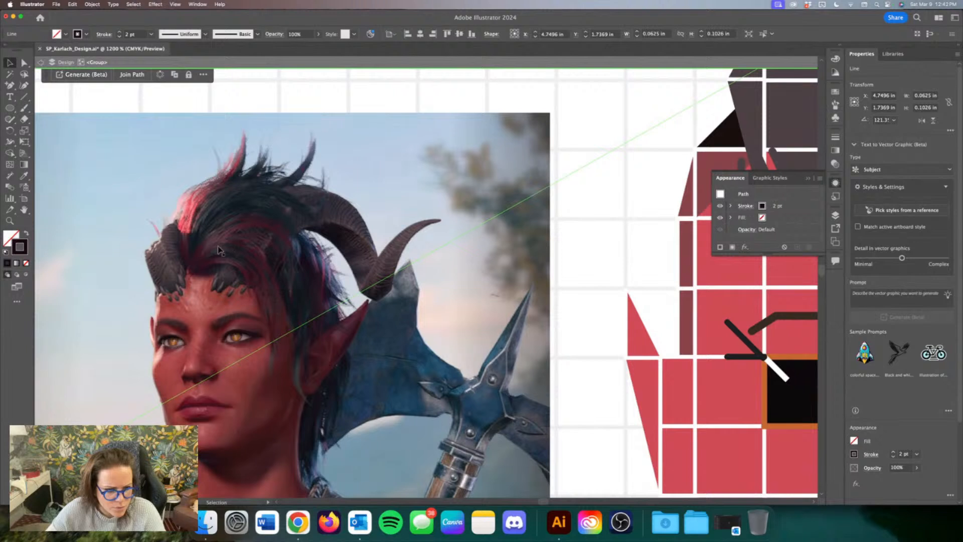
scroll(284, 304, "down", 3)
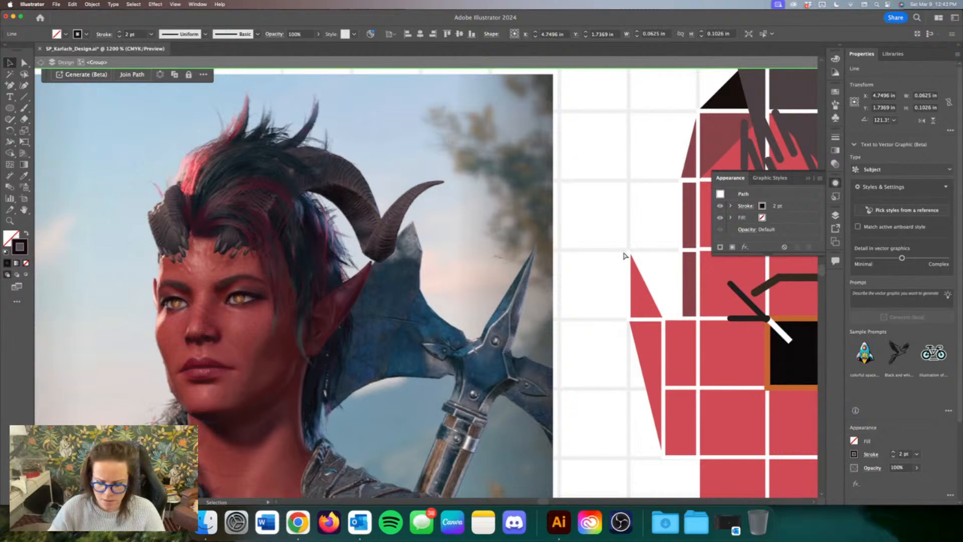
key("super+minus")
key("super+minus")
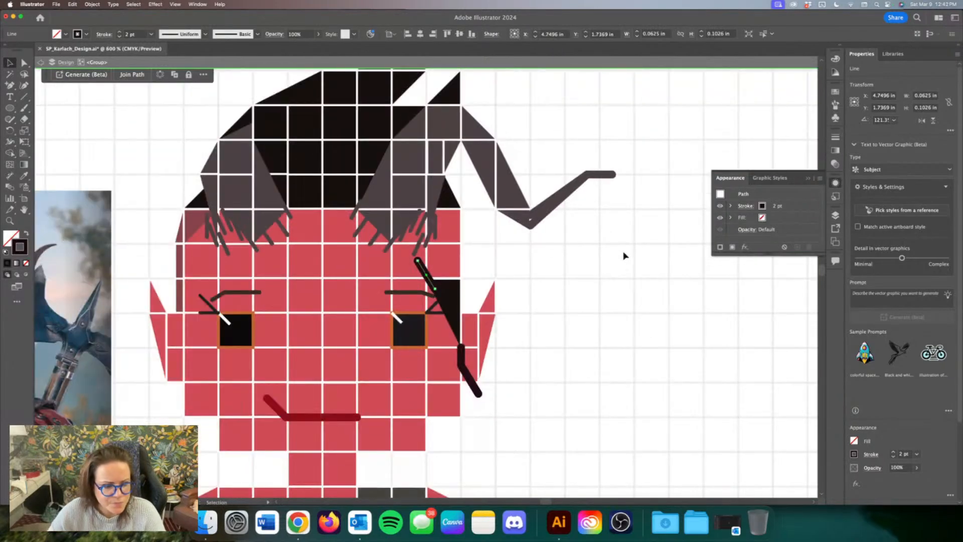
Step: Set the stroke of the copied line above the right eye to a dark red
double_click(23, 245)
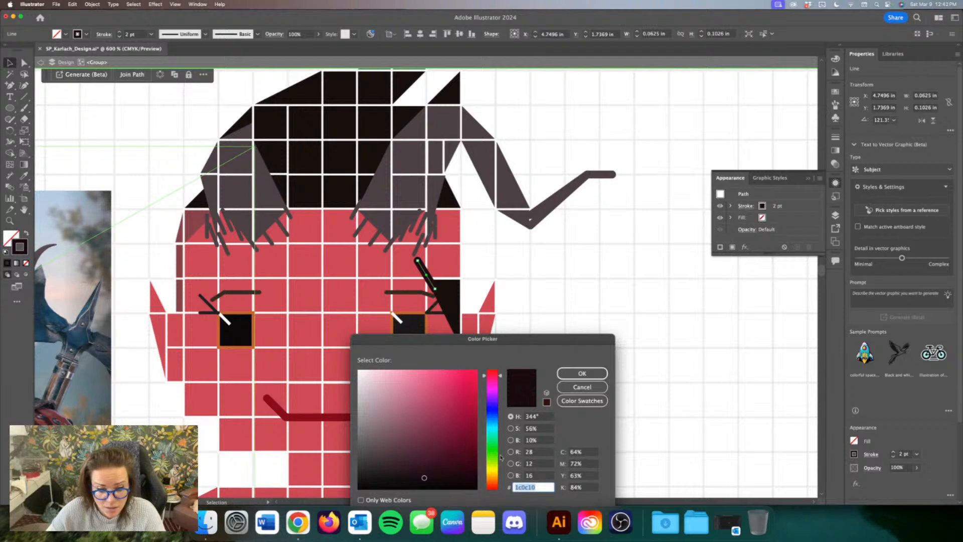
left_click_drag(495, 340, 505, 272)
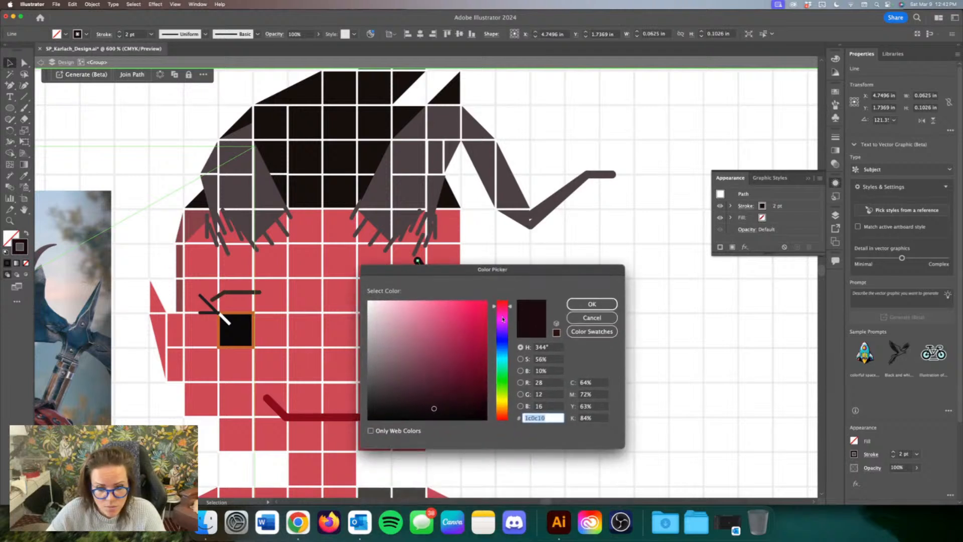
mouse_move(503, 318)
left_mouse_down()
mouse_move(505, 300)
mouse_move(512, 435)
mouse_move(500, 414)
mouse_move(508, 301)
left_mouse_up()
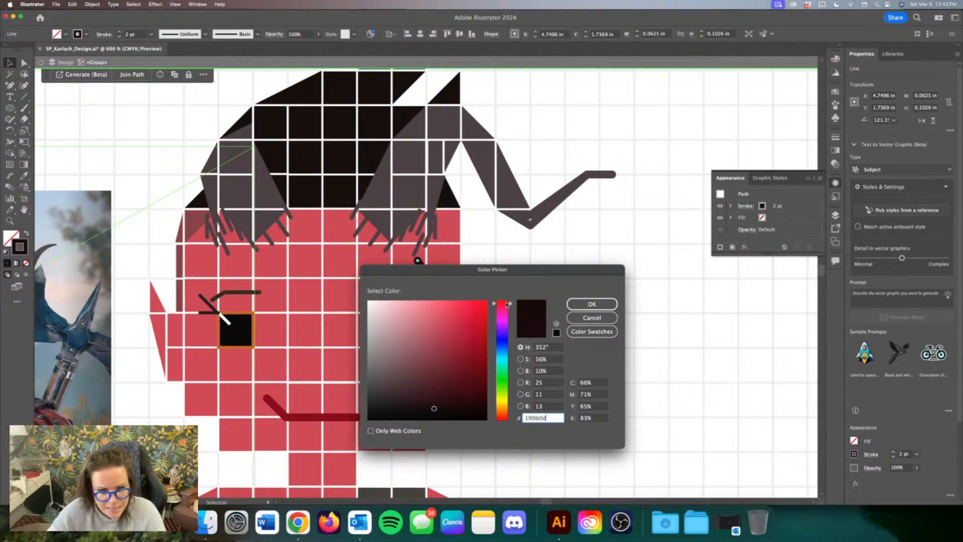
left_click(480, 350)
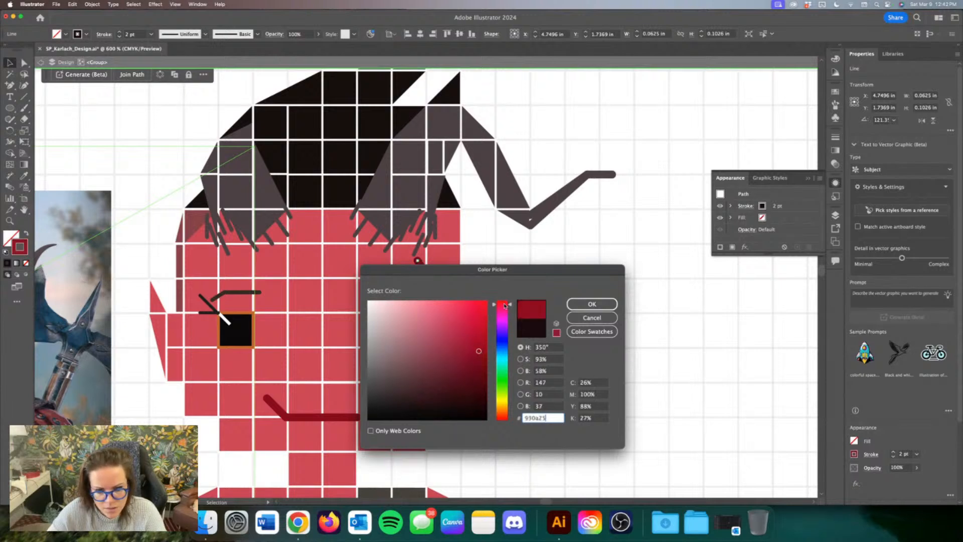
left_click(476, 371)
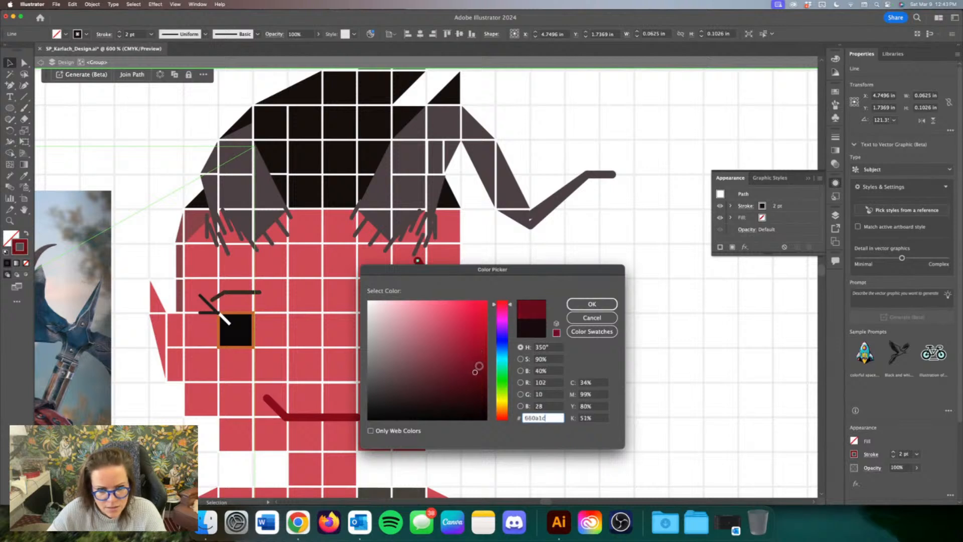
left_click(465, 372)
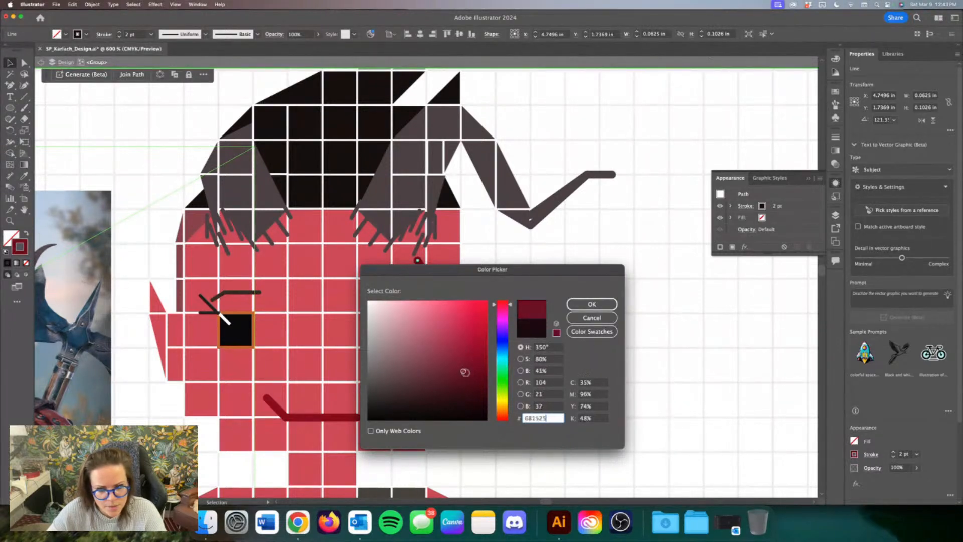
mouse_move(465, 373)
left_mouse_down()
mouse_move(469, 381)
mouse_move(457, 362)
left_mouse_up()
left_click(587, 304)
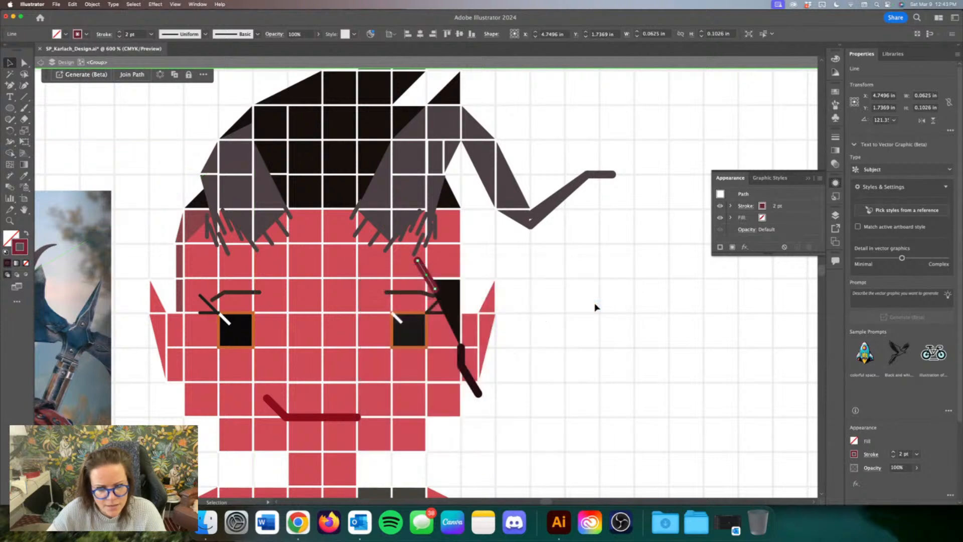
Step: Reposition the dark red line against the black triangle and reshape its ends so it rises more steeply toward the right horn's base
scroll(78, 105, "left", 5)
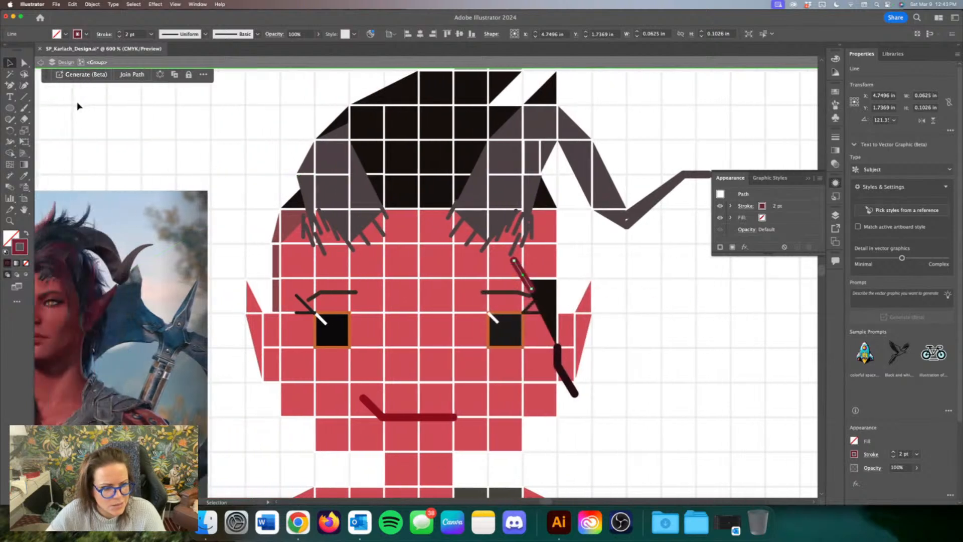
scroll(79, 107, "left", 2)
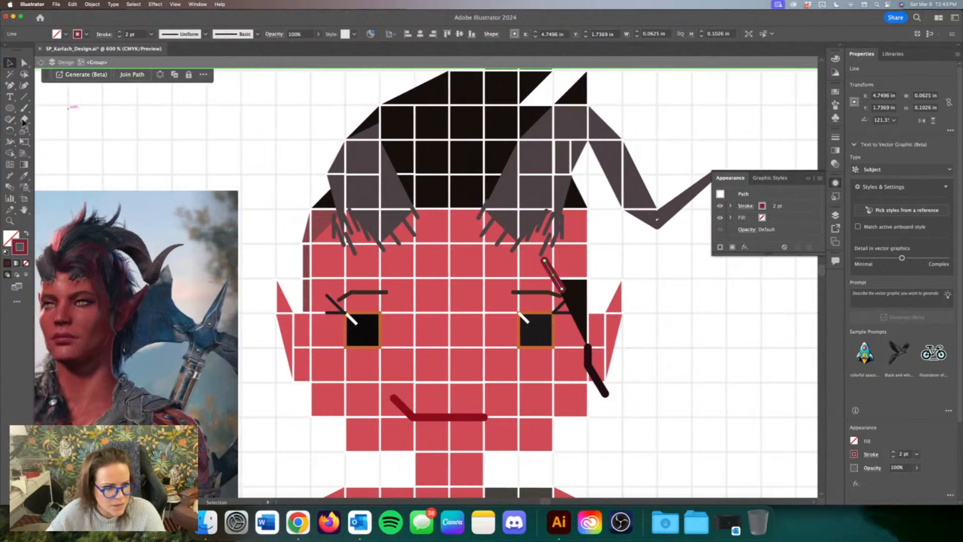
left_click(24, 63)
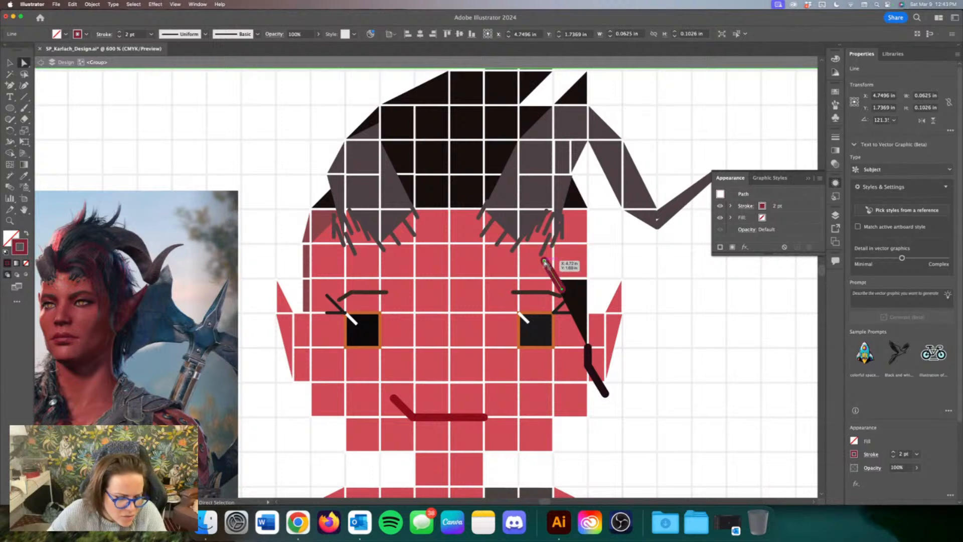
mouse_move(544, 261)
left_mouse_down()
mouse_move(537, 264)
mouse_move(543, 258)
mouse_move(552, 275)
mouse_move(552, 266)
left_mouse_up()
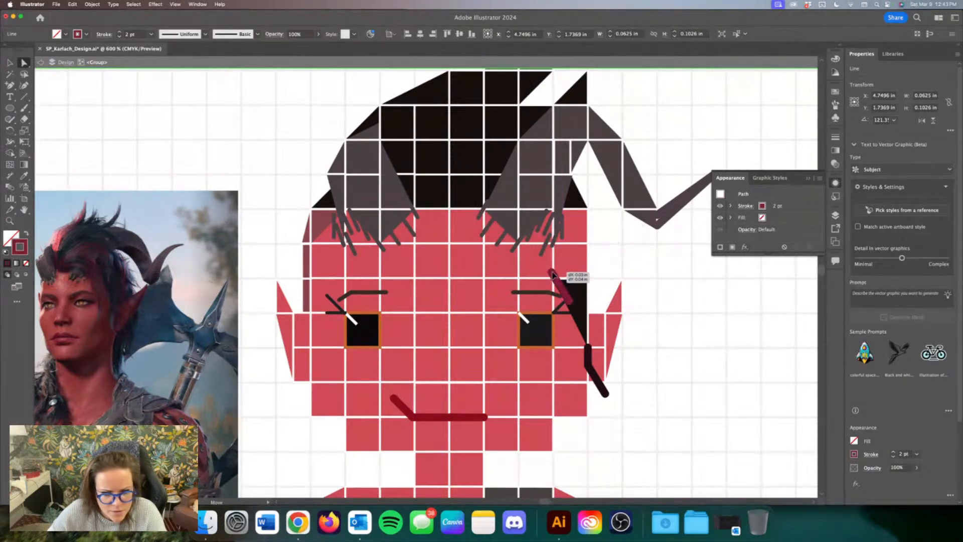
mouse_move(570, 301)
left_mouse_down()
mouse_move(572, 281)
mouse_move(572, 296)
left_mouse_up()
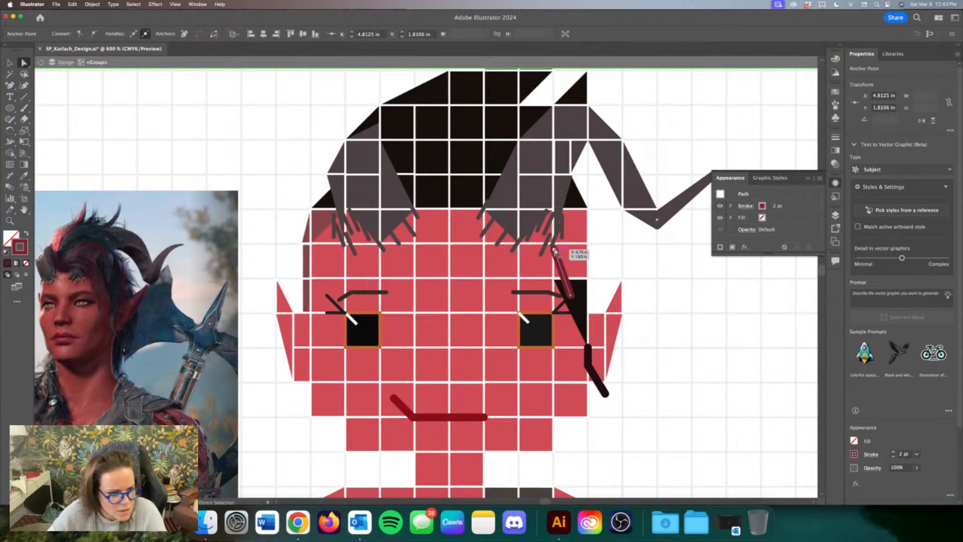
Step: Straighten the dark red line above the right eye into a vertical strand and switch to the Line Segment tool
left_click_drag(554, 250, 570, 261)
left_click(24, 97)
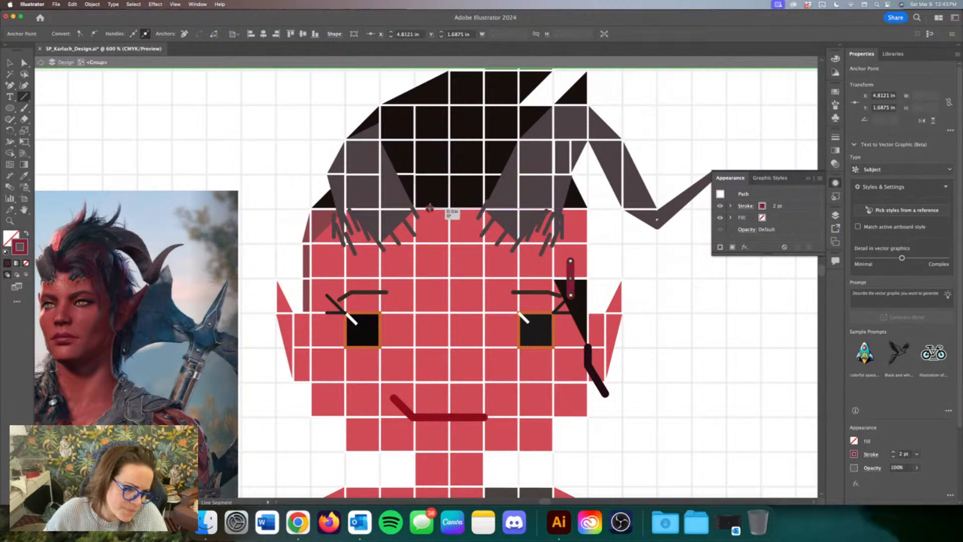
left_click_drag(428, 208, 450, 193)
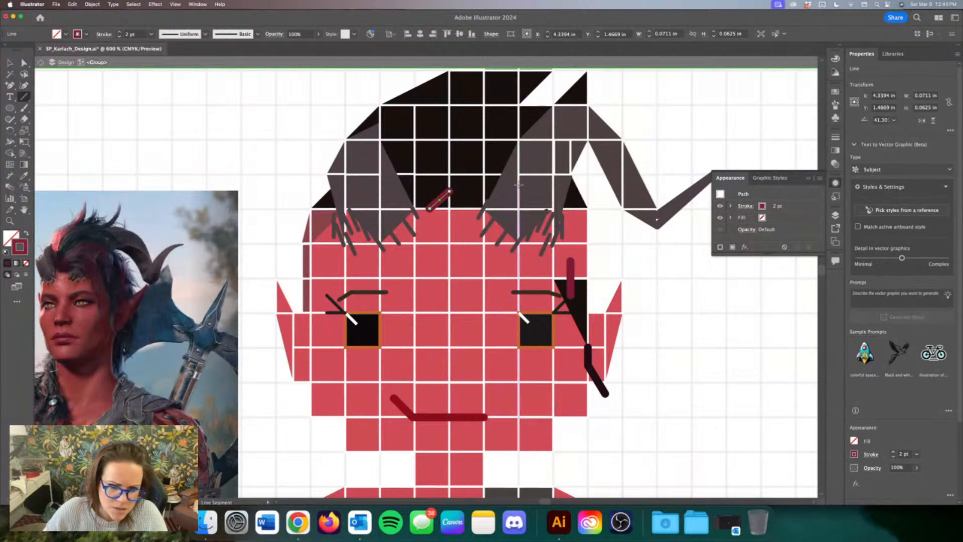
left_click_drag(520, 185, 450, 191)
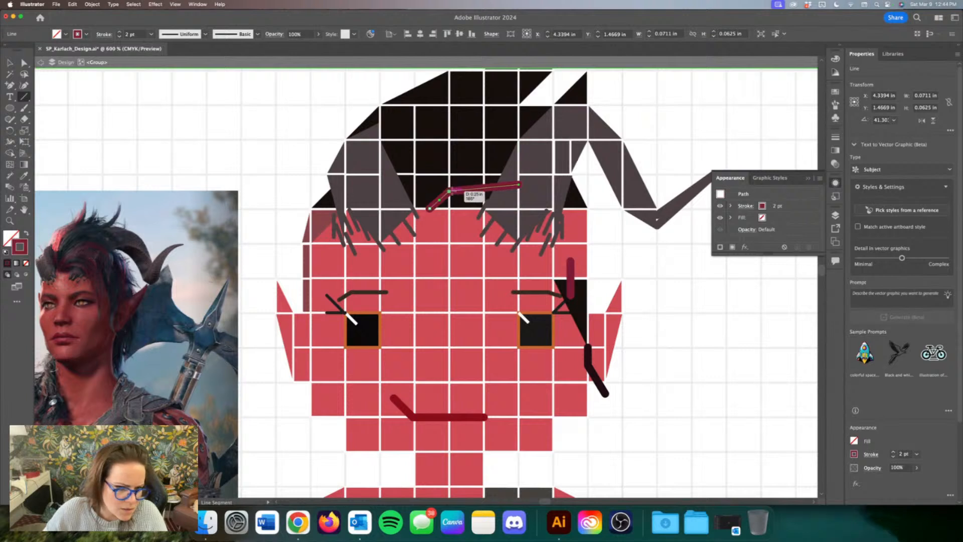
left_click_drag(558, 189, 519, 185)
key("super+z")
key("super+z")
key("super+z")
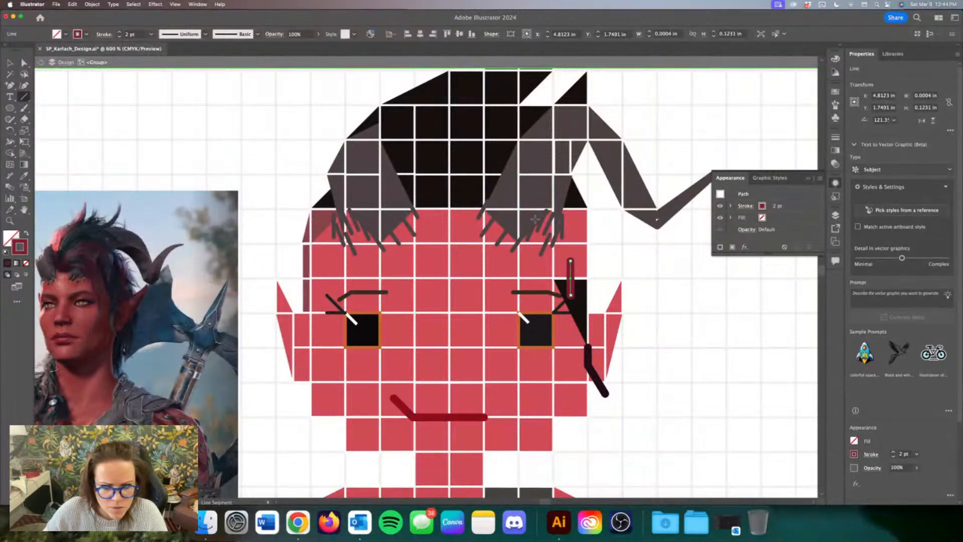
Step: Draw connected dark red lines arching from the vertical strand over the right horn to the hairline's center, plus a slanted line beside the strand
left_click_drag(536, 220, 571, 261)
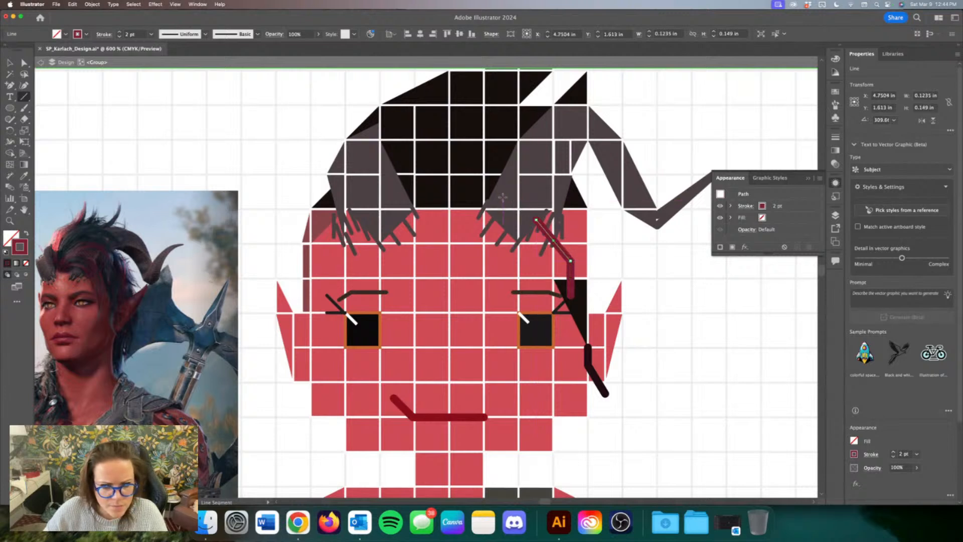
left_click_drag(502, 198, 537, 219)
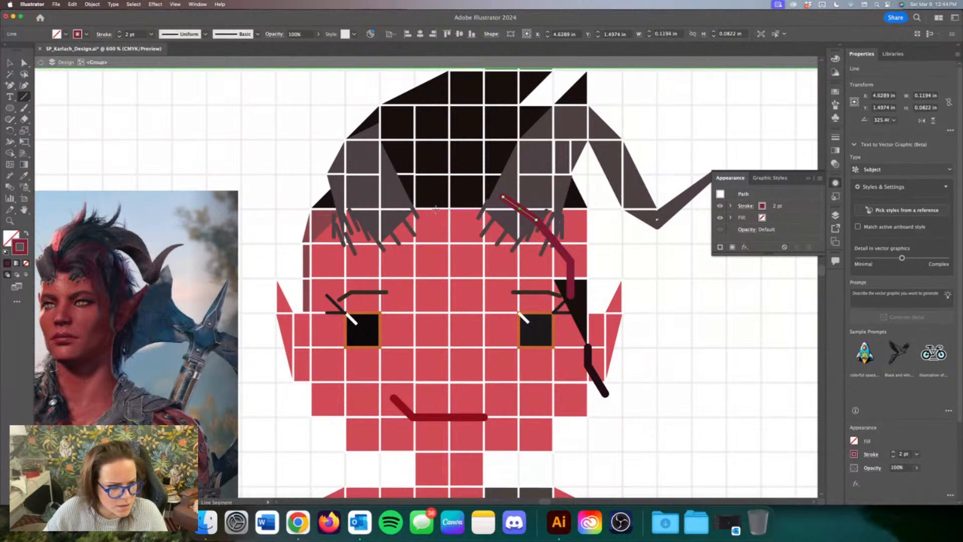
left_click_drag(448, 200, 504, 197)
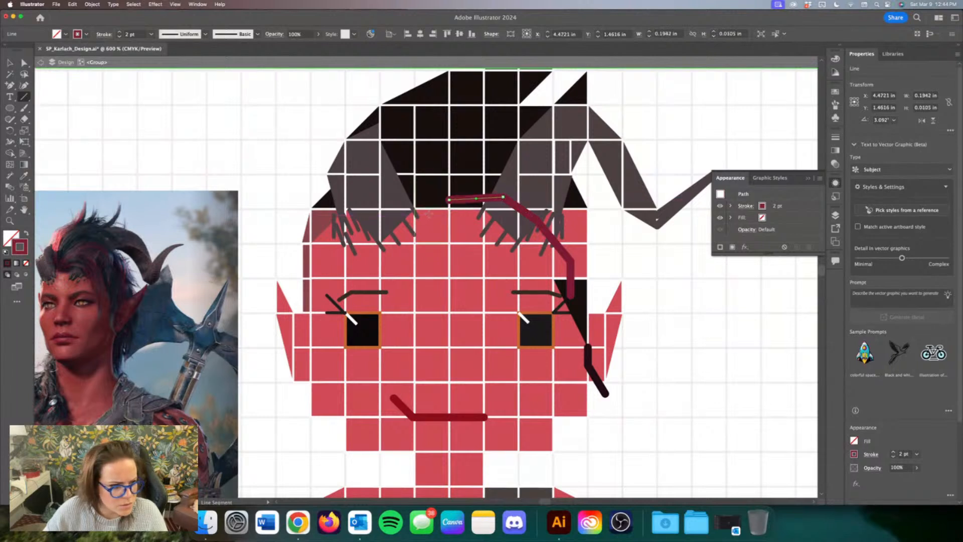
left_click_drag(428, 211, 448, 199)
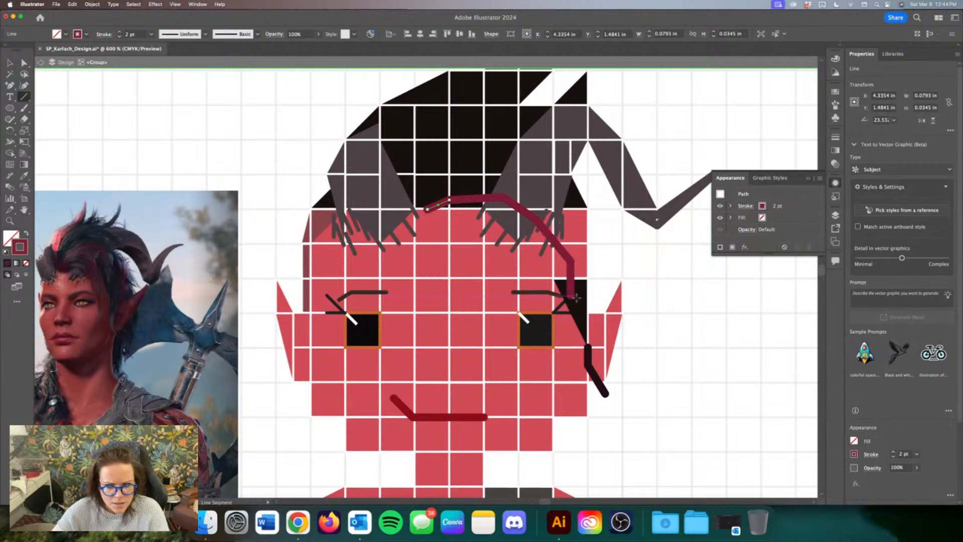
left_click_drag(572, 296, 551, 234)
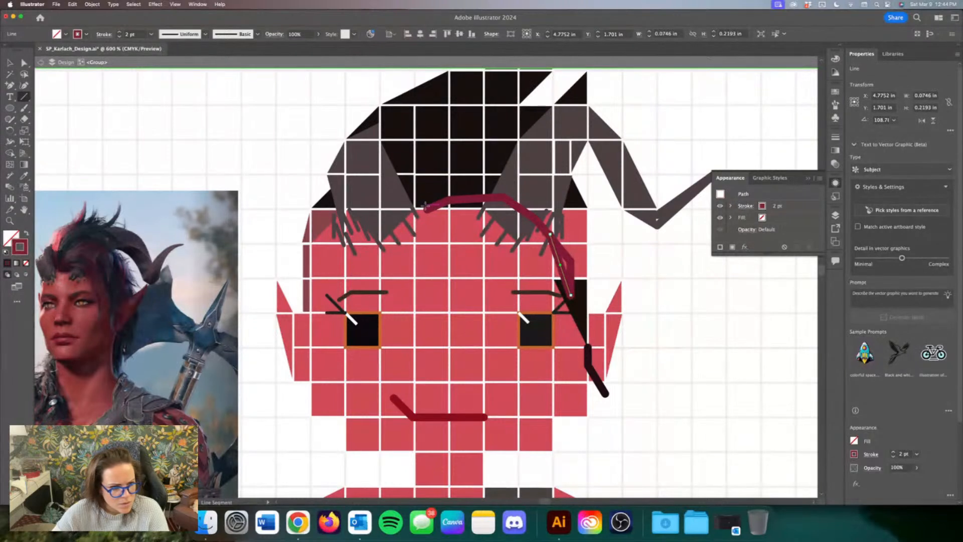
left_click_drag(426, 209, 450, 173)
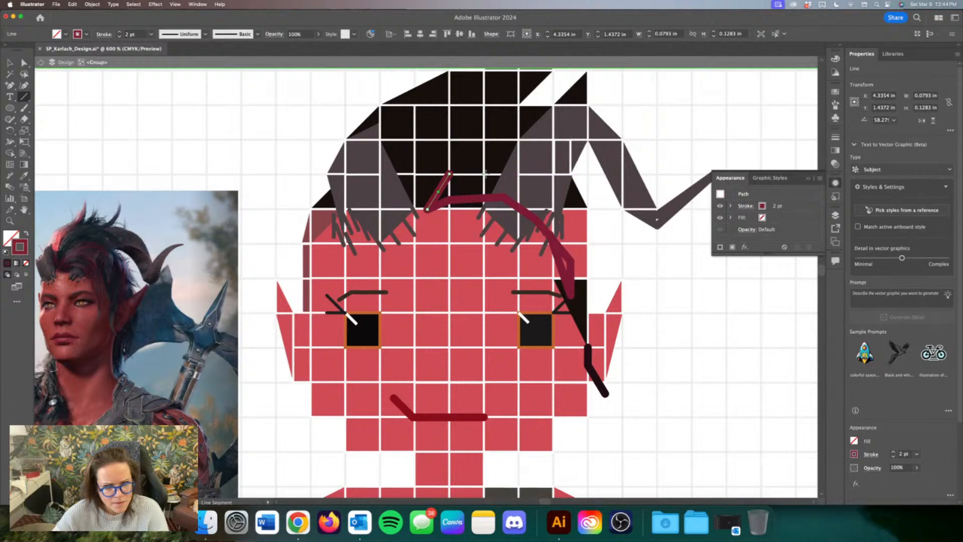
left_click_drag(485, 174, 450, 173)
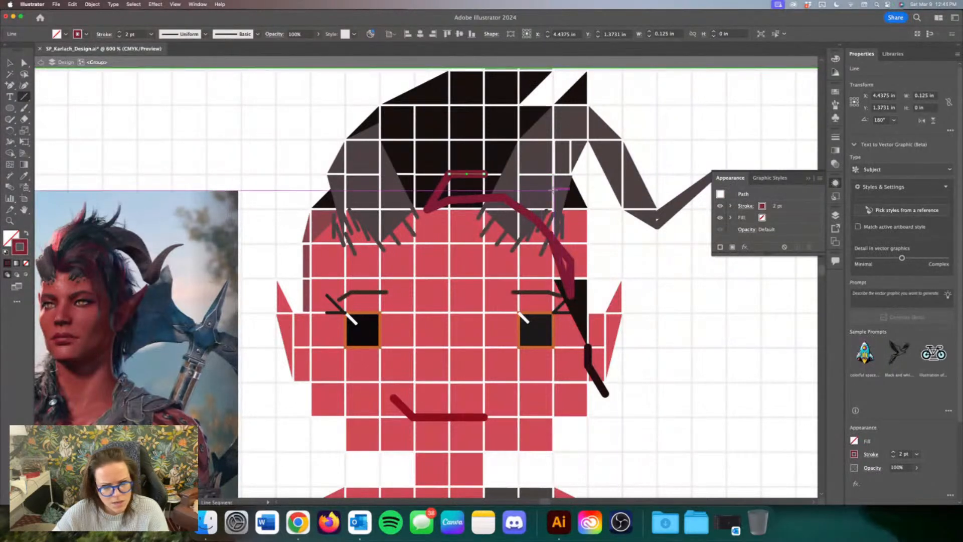
mouse_move(519, 174)
left_mouse_down()
mouse_move(553, 190)
mouse_move(519, 174)
left_mouse_up()
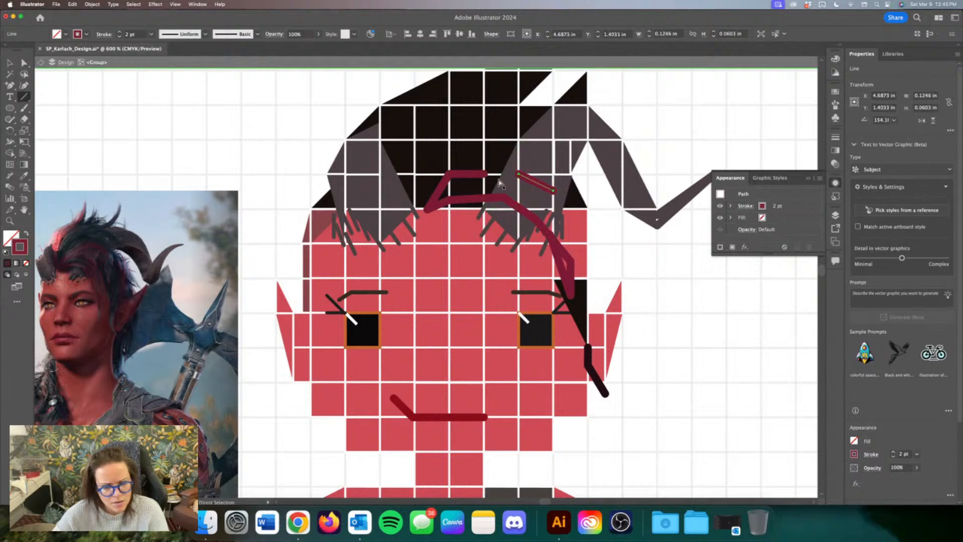
key("super+z")
key("super+z")
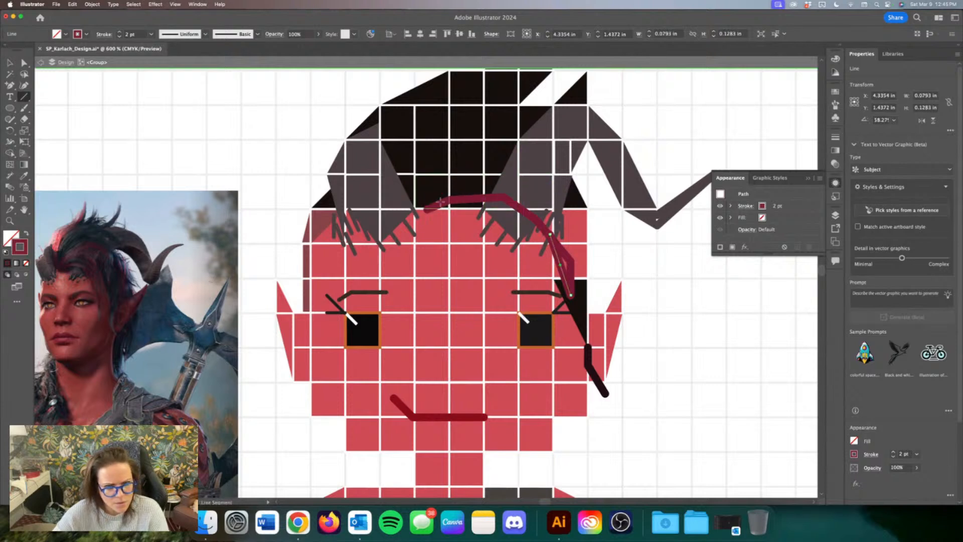
Step: Draw a higher dark red arch from the hairline's center across the right horn, bending down past its base, with a short slanted line inside
left_click_drag(426, 210, 469, 168)
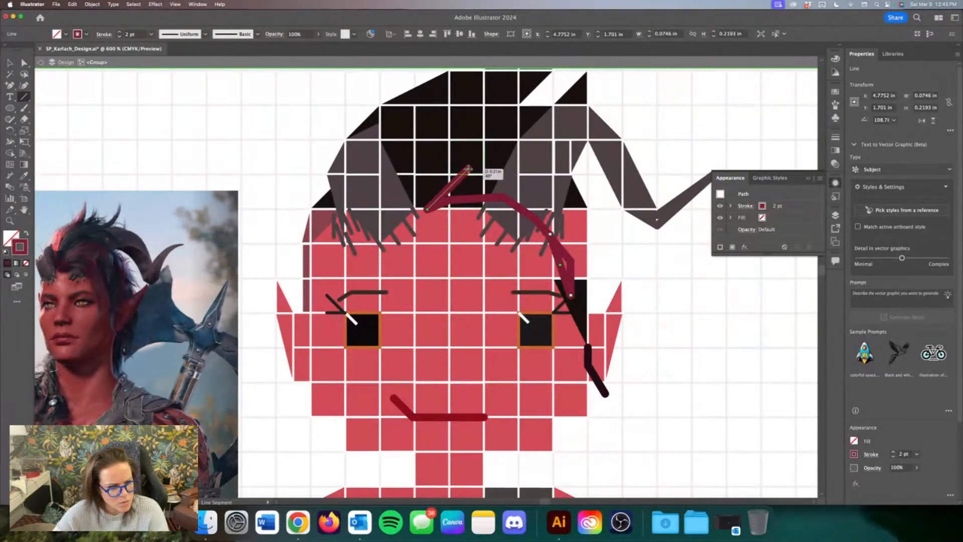
left_click_drag(468, 168, 450, 161)
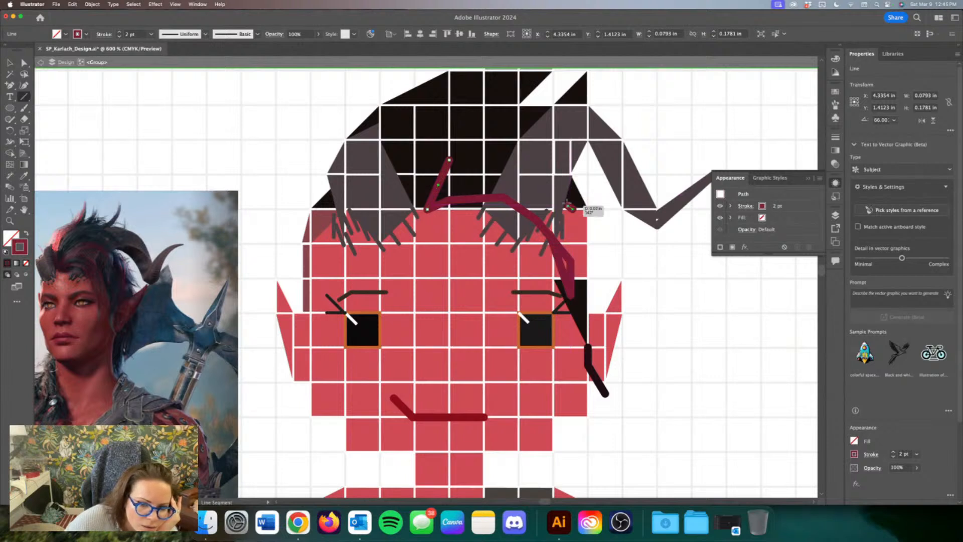
left_click_drag(573, 210, 554, 174)
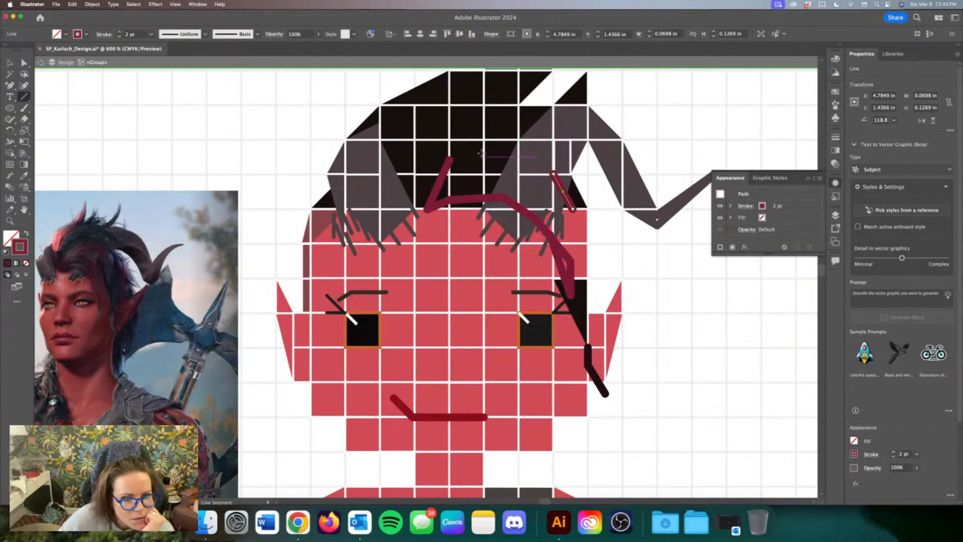
left_click_drag(503, 139, 451, 160)
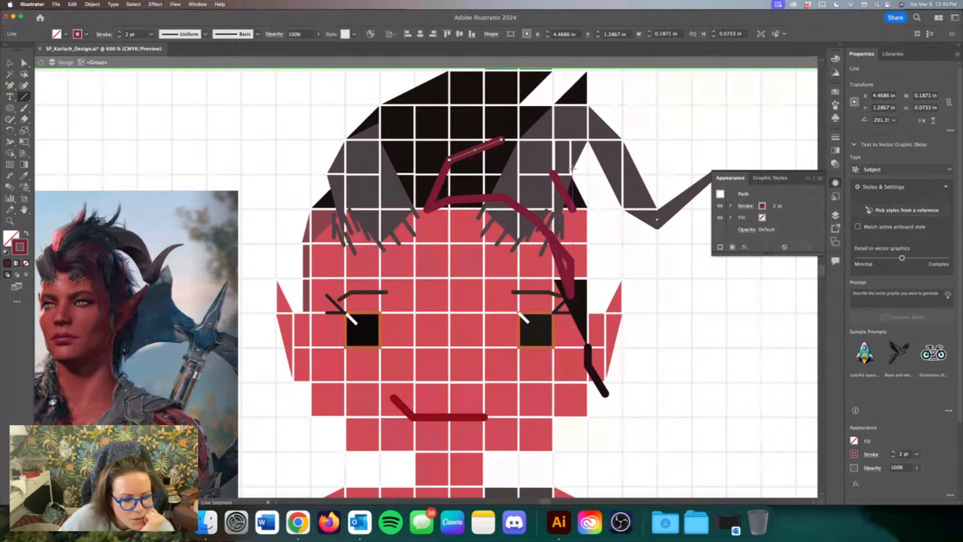
left_click_drag(574, 164, 502, 142)
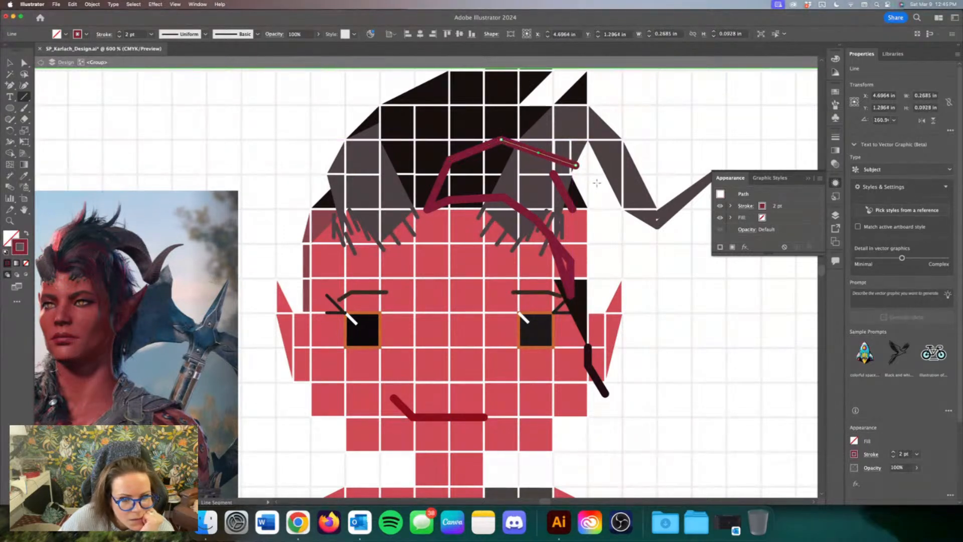
left_click_drag(576, 166, 583, 190)
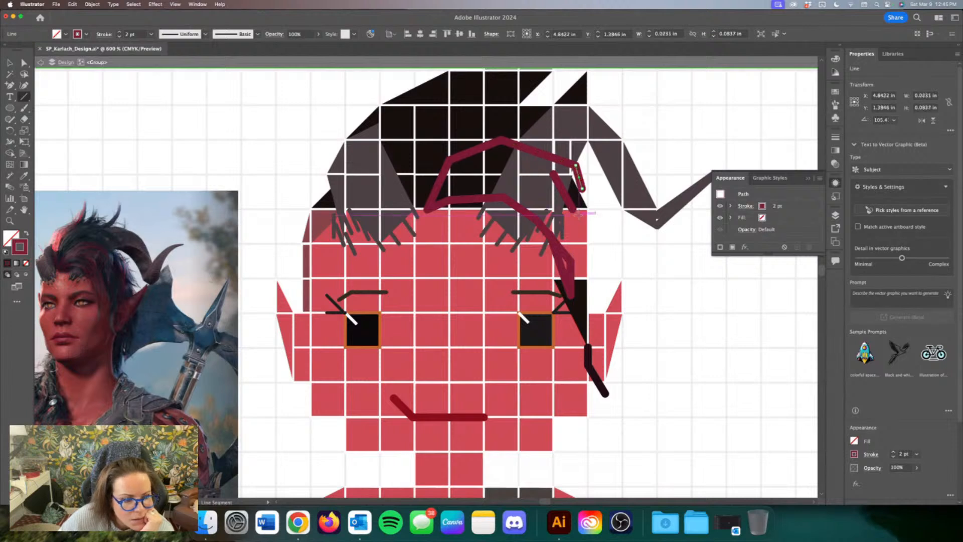
Step: Fill the space between the two dark red arches with inner strands running from the hairline's center across the right horn toward the face's edge
left_click_drag(571, 200, 496, 157)
left_click_drag(461, 196, 496, 158)
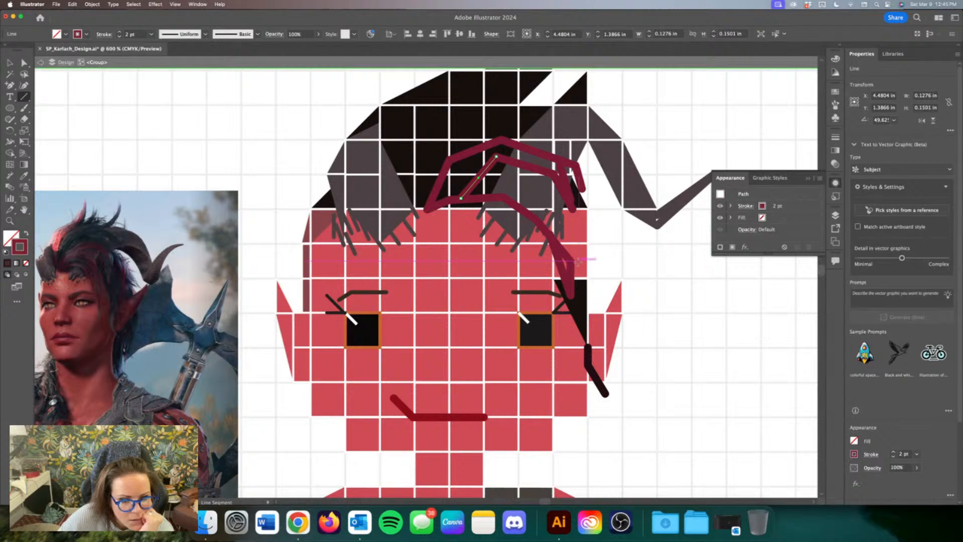
mouse_move(570, 261)
left_mouse_down()
mouse_move(544, 195)
mouse_move(554, 199)
left_mouse_up()
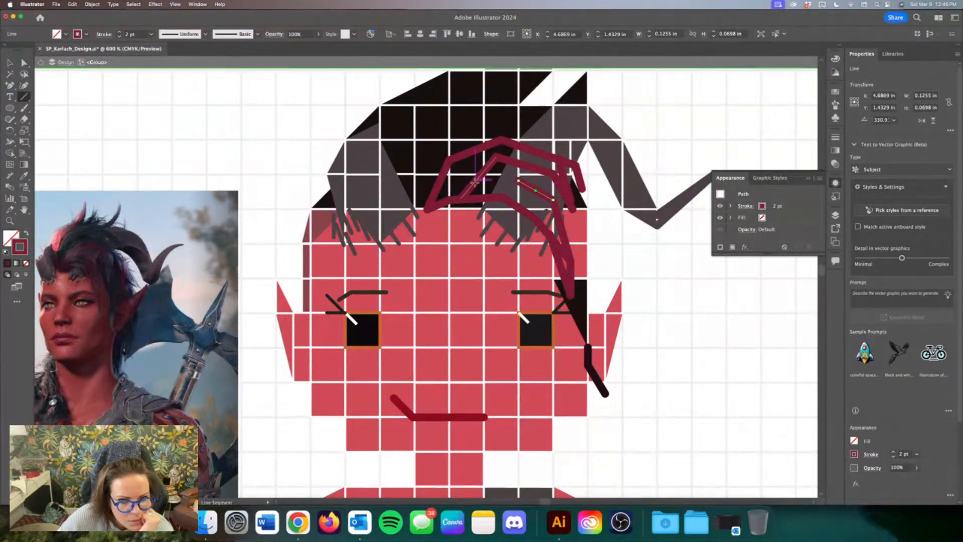
left_click_drag(475, 181, 518, 181)
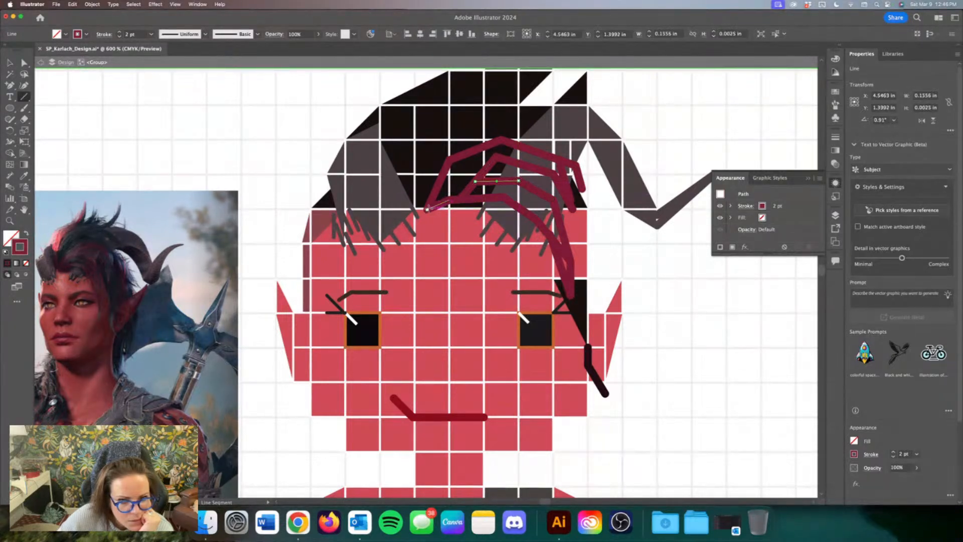
left_click_drag(427, 209, 476, 181)
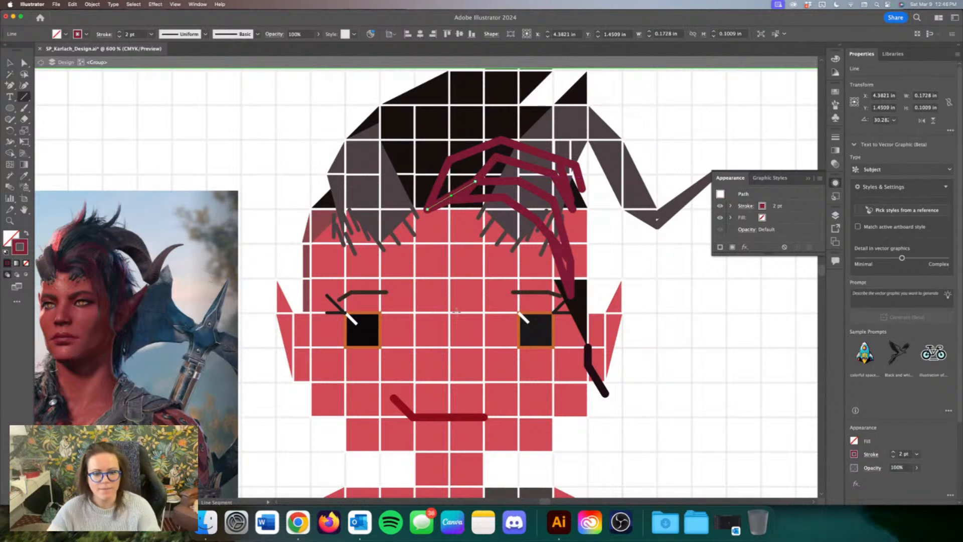
Step: Trace a dark red strand from the hairline's center up beside the left horn and along the black hair's outer edge to the first spike
scroll(390, 336, "left", 3)
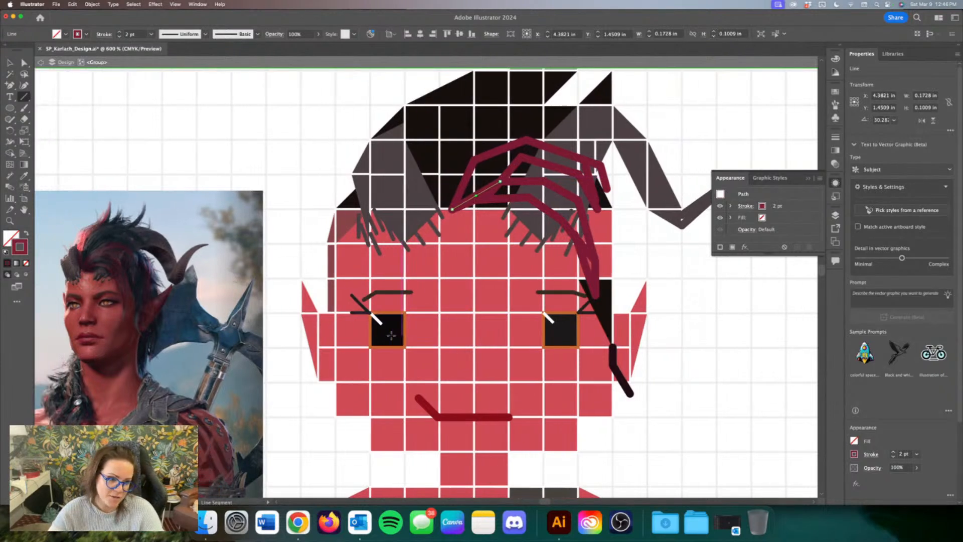
scroll(392, 335, "up", 2)
scroll(502, 136, "up", 2)
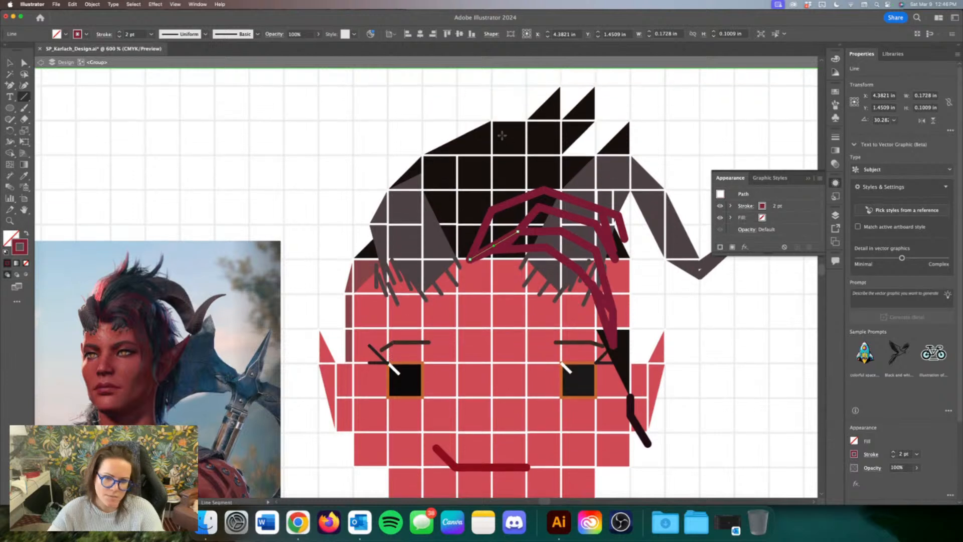
left_click_drag(561, 82, 524, 120)
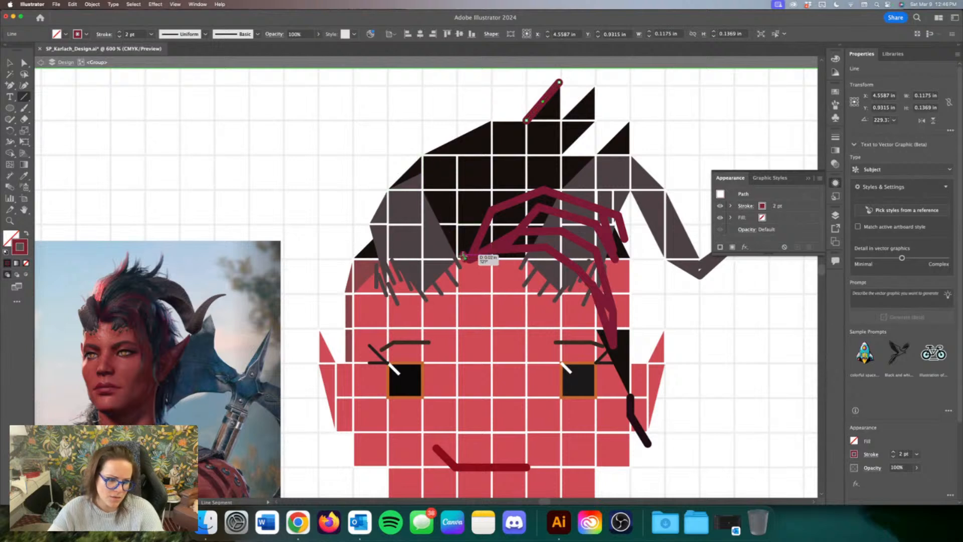
left_click_drag(466, 259, 440, 220)
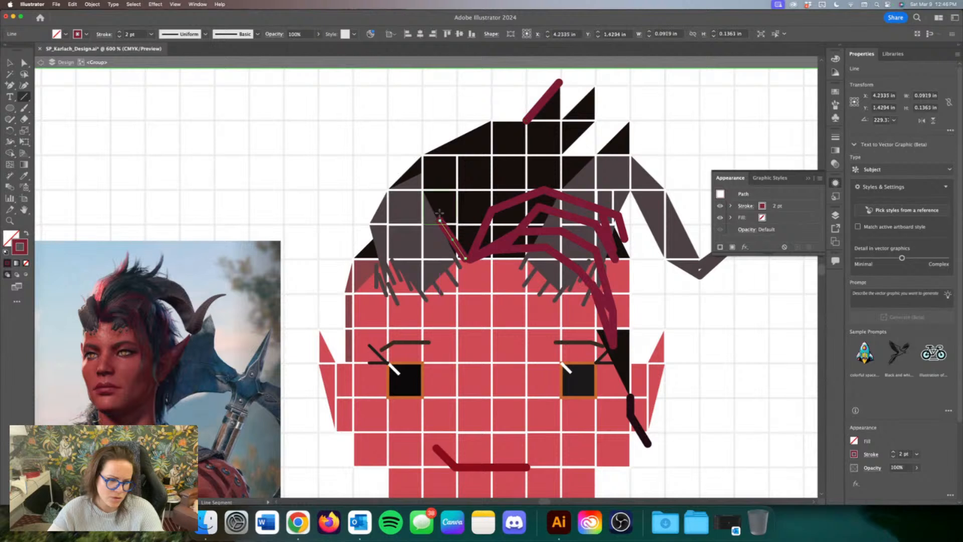
mouse_move(422, 155)
left_mouse_down()
mouse_move(464, 229)
mouse_move(440, 218)
left_mouse_up()
key("super+z")
left_click_drag(429, 164, 440, 221)
left_click_drag(460, 133, 430, 162)
left_click_drag(493, 119, 460, 133)
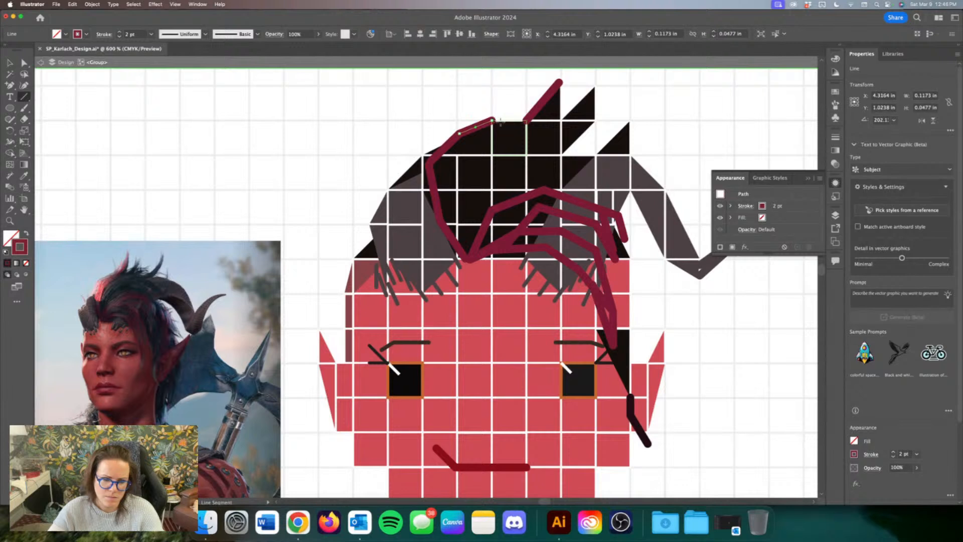
left_click_drag(536, 102, 492, 120)
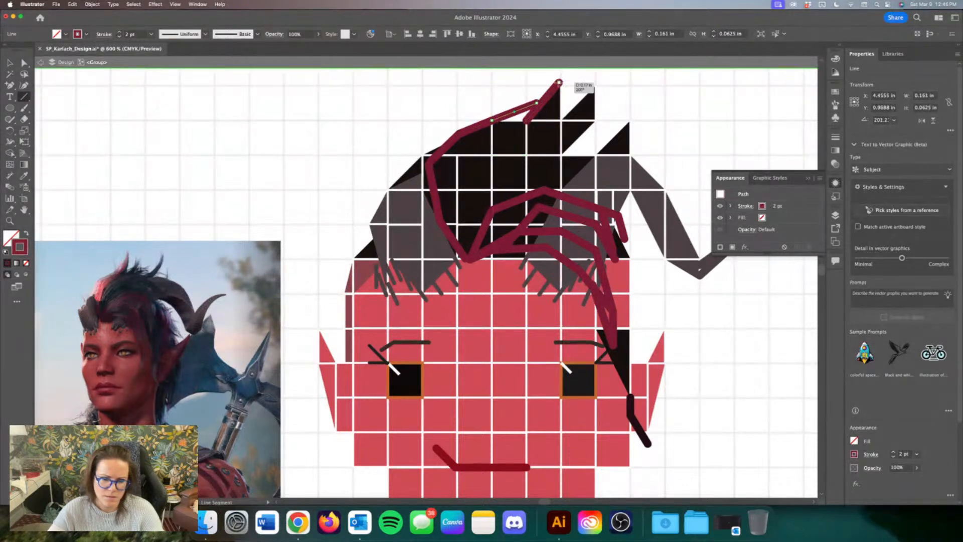
Step: Add inner dark red strands alongside the outer one, from the first hair spike down through the black hair to the hairline's center
left_click_drag(560, 80, 511, 123)
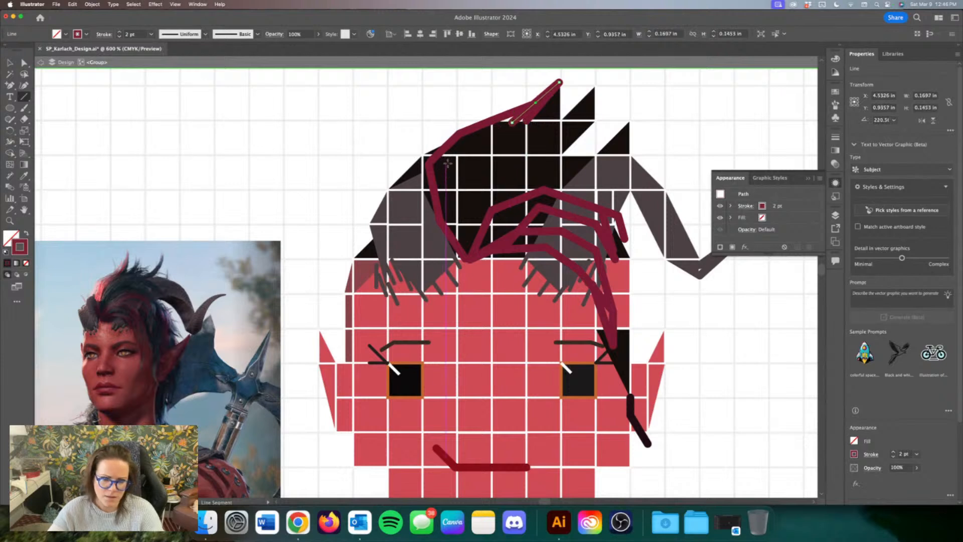
left_click_drag(448, 163, 512, 123)
left_click_drag(453, 199, 446, 163)
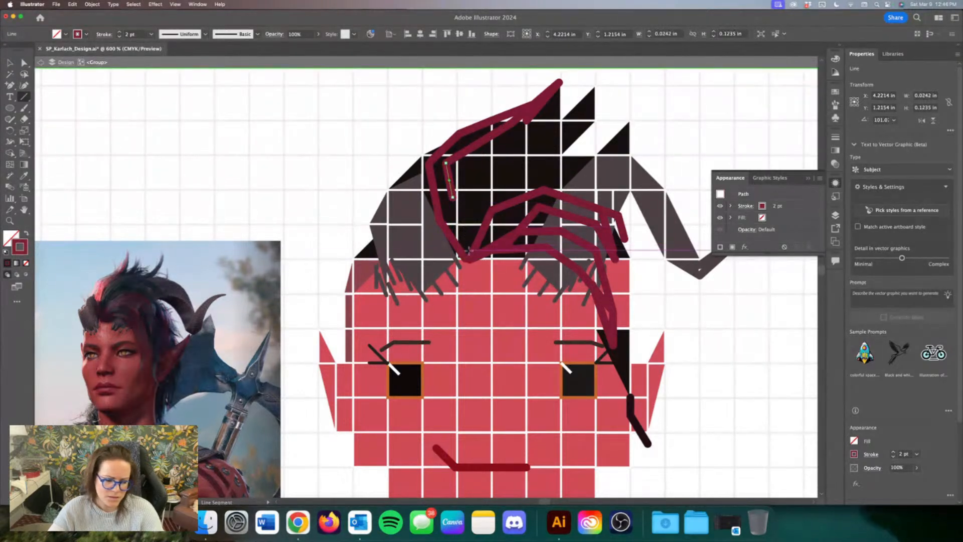
left_click_drag(470, 254, 479, 145)
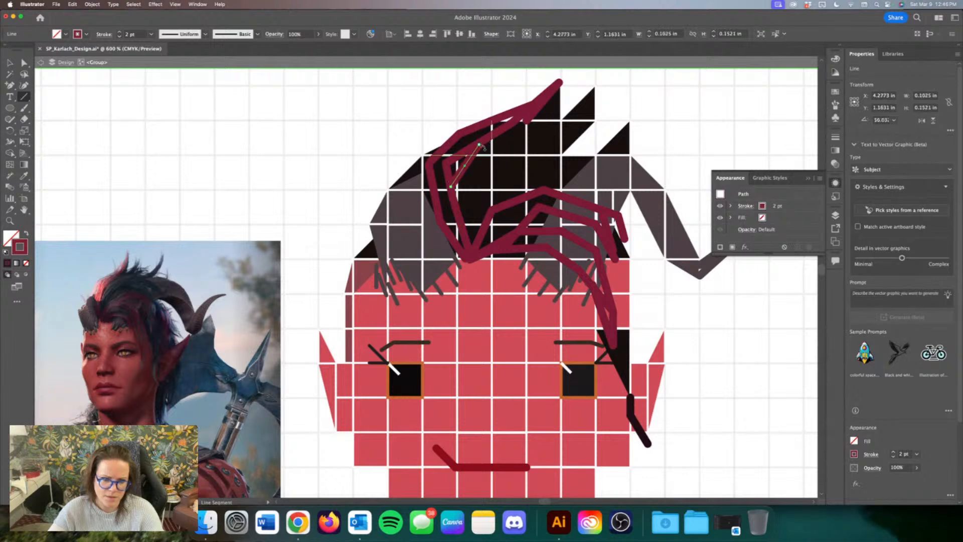
left_click_drag(526, 121, 479, 144)
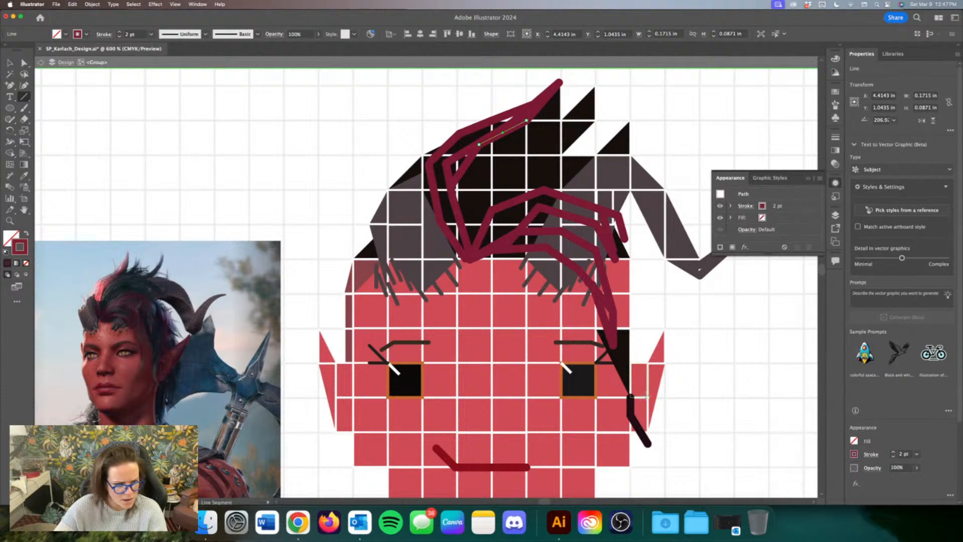
Step: Extend the dark red strand at the right horn's base with a short line hanging down over the forehead's right edge
scroll(646, 397, "down", 5)
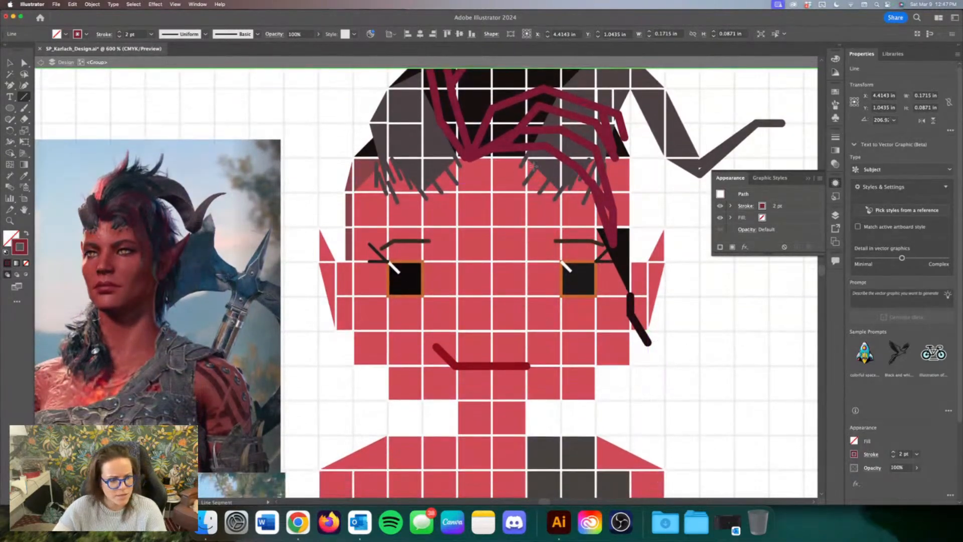
left_click_drag(615, 158, 622, 189)
scroll(622, 188, "down", 5)
scroll(622, 188, "left", 3)
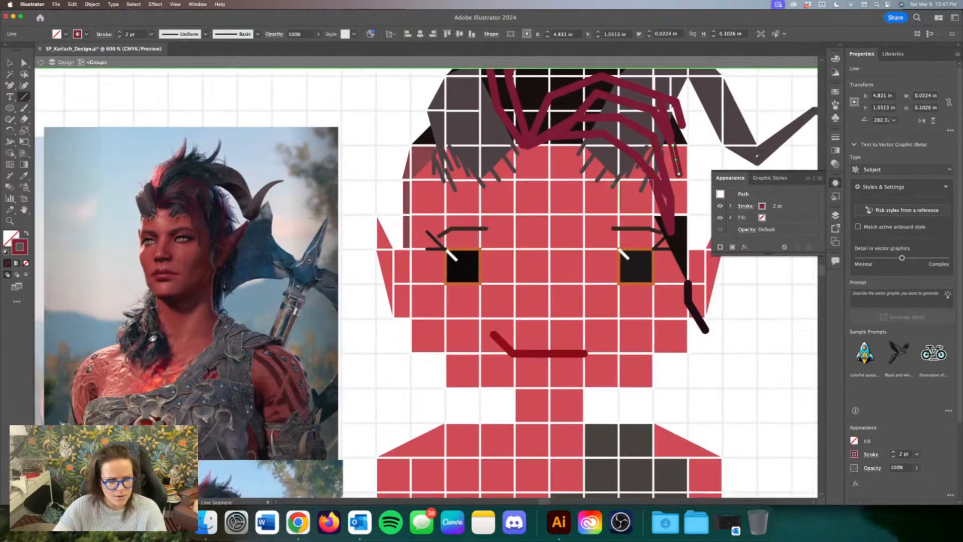
Step: Copy the outer lash line of each eye to below the eye and tuck it against the lower outer corner
scroll(616, 181, "down", 2)
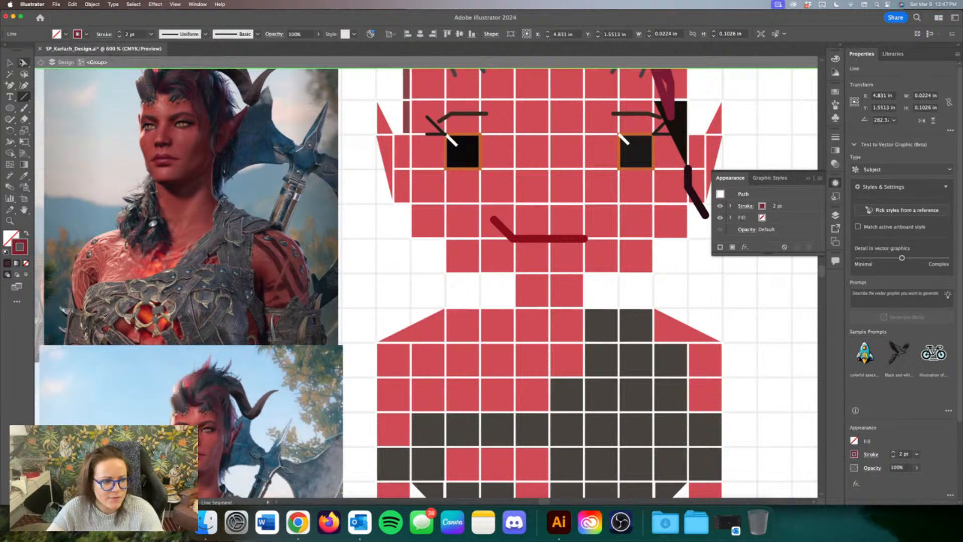
left_click_drag(440, 129, 439, 163)
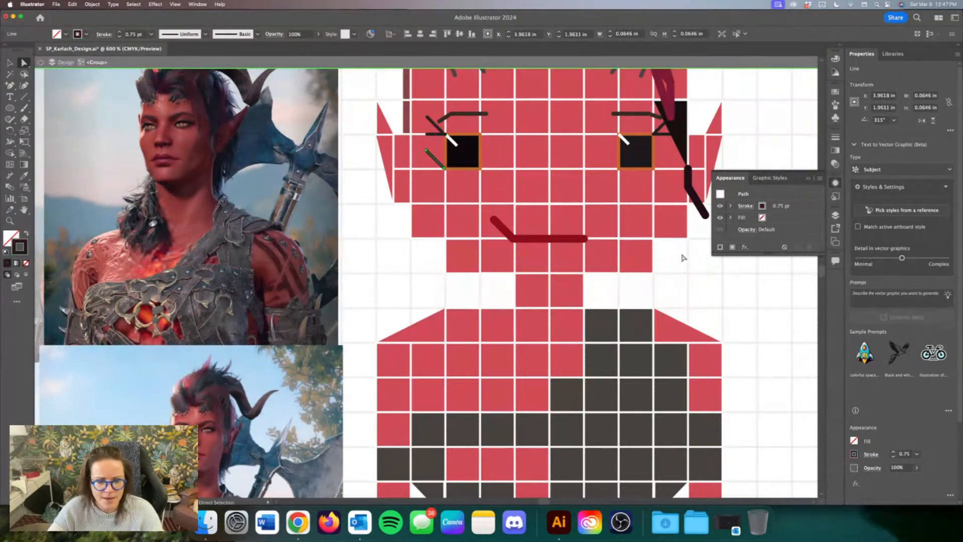
left_click(663, 128)
left_click_drag(662, 131, 665, 165)
scroll(777, 296, "right", 1)
scroll(776, 296, "right", 1)
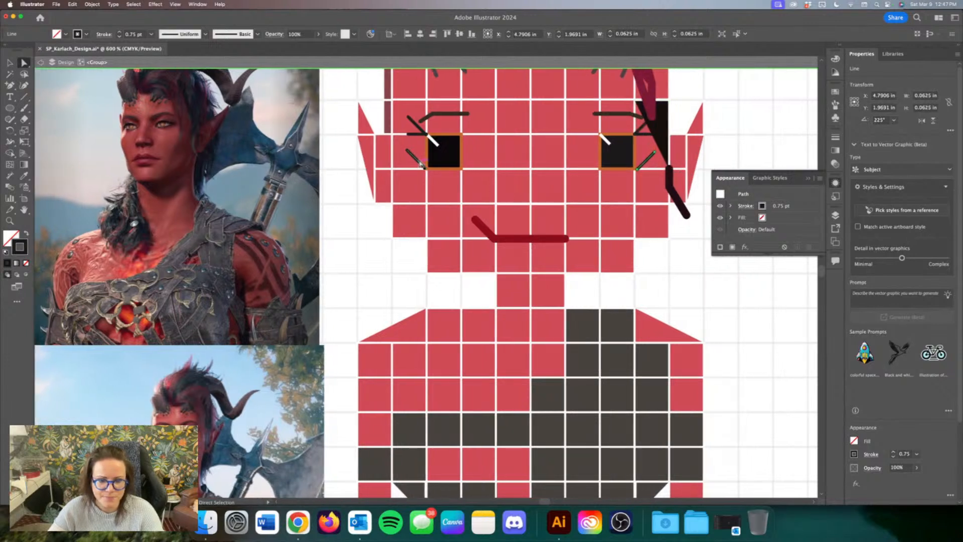
left_click_drag(408, 151, 414, 166)
left_click_drag(638, 169, 636, 170)
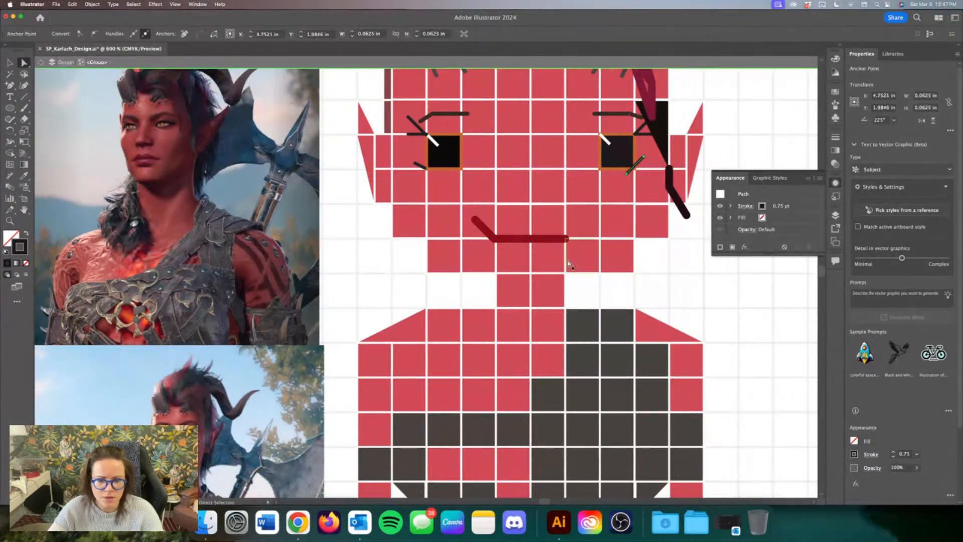
Step: Delete the lower lash lines beneath both eyes
key("Delete")
left_click(415, 164)
key("Delete")
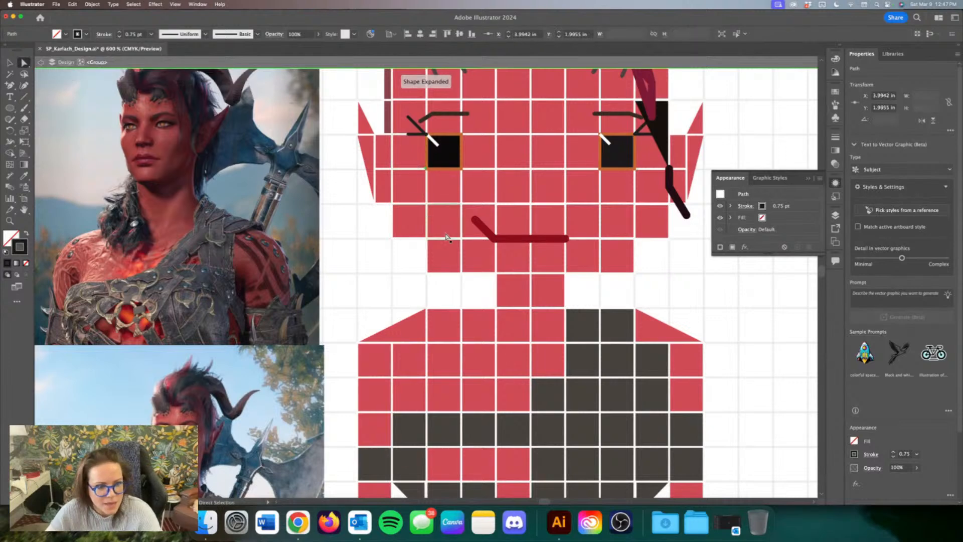
Step: Duplicate the black hair sliver beside the right eye upward along the face's edge
scroll(445, 217, "up", 1)
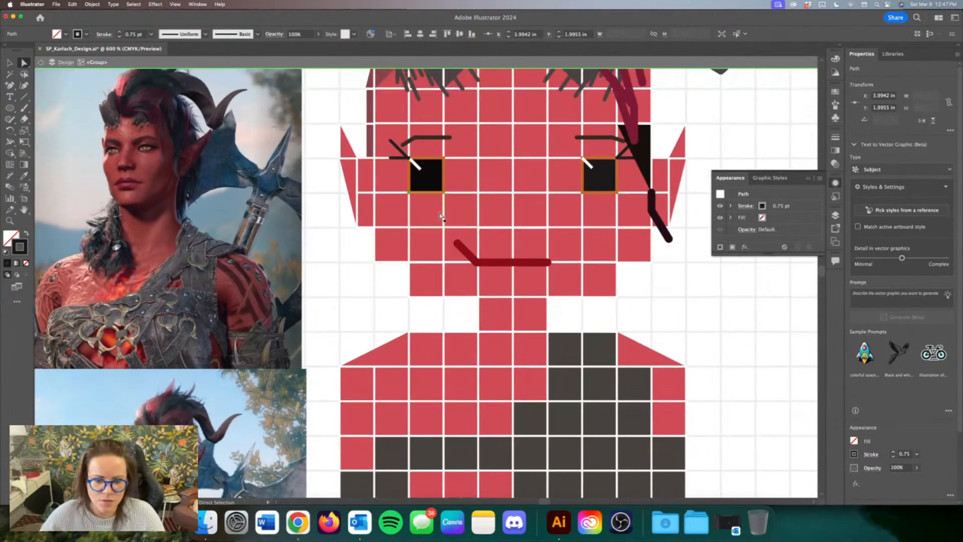
key("super+minus")
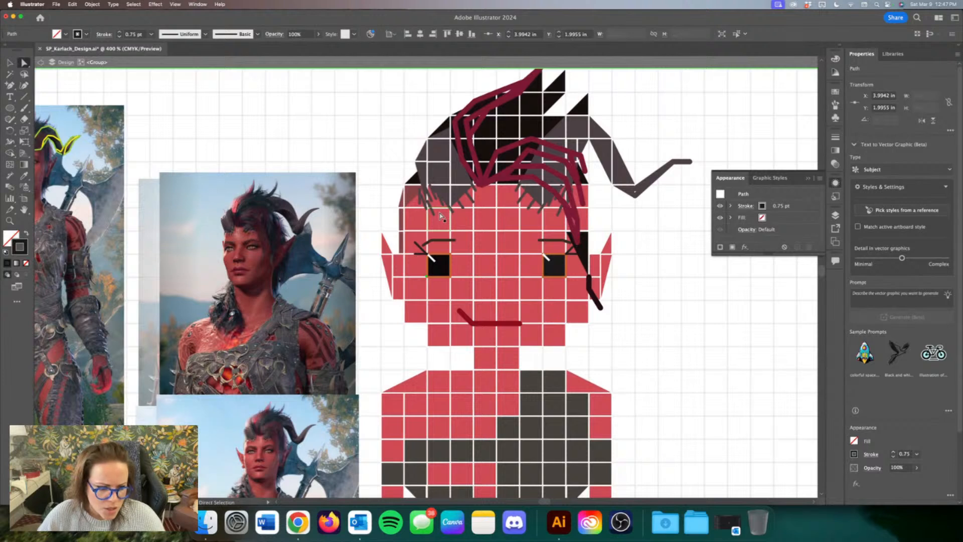
left_click(584, 251)
left_click(10, 63)
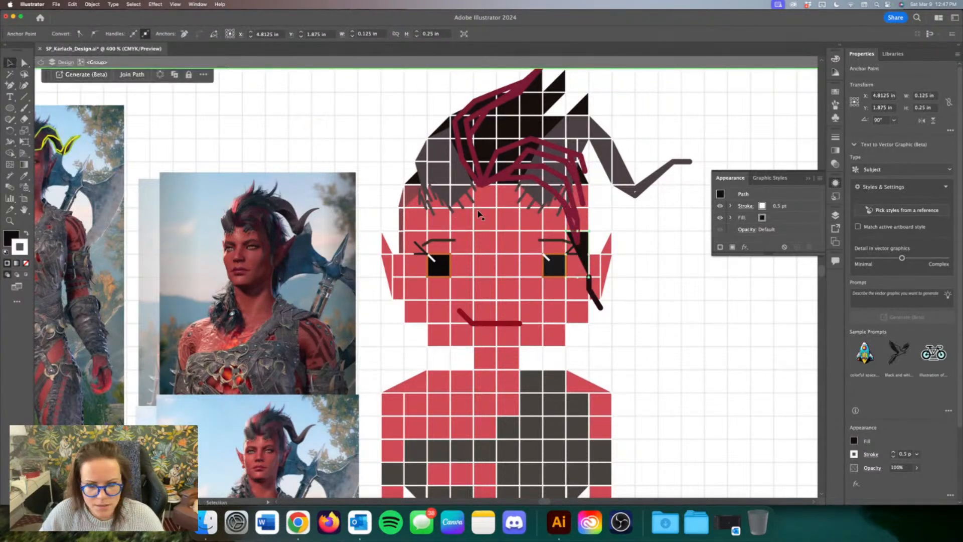
left_click_drag(580, 231, 584, 210)
Step: Recolor the red square at the forehead's right edge with the black sampled from the hair
left_click(582, 200)
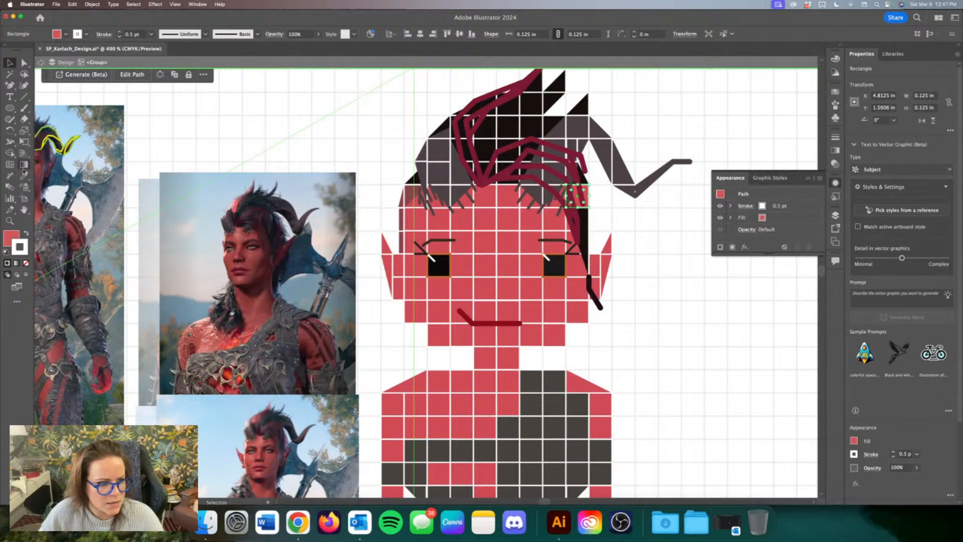
left_click(24, 175)
left_click(505, 121)
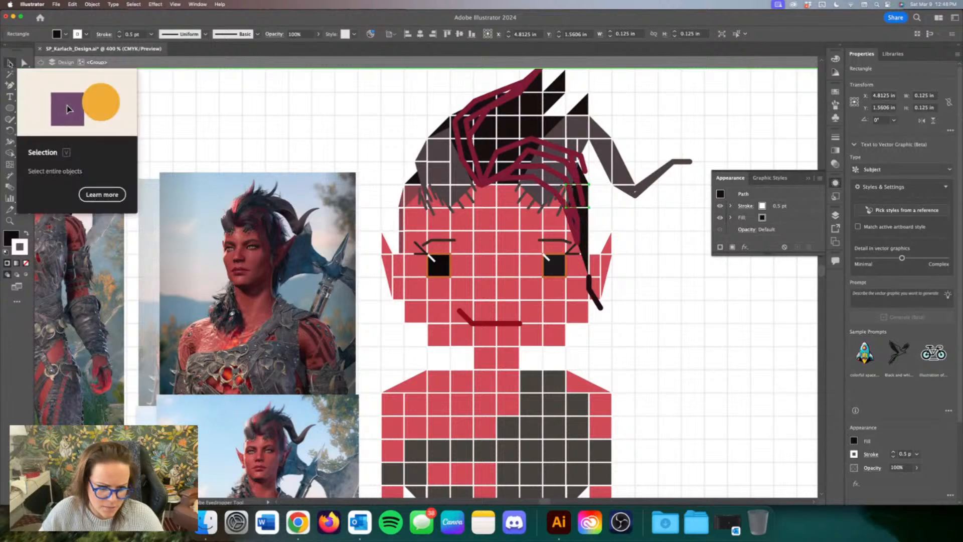
left_click(9, 63)
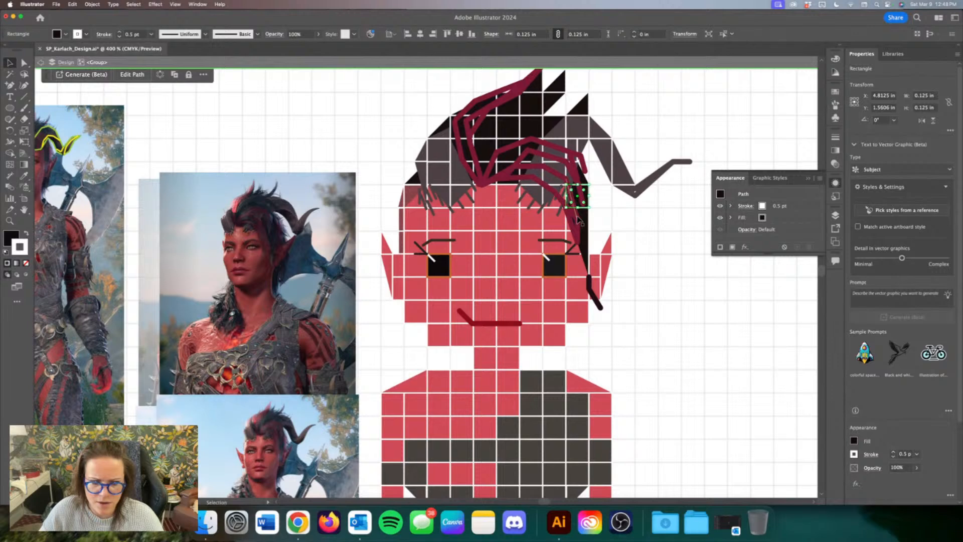
Step: Place a copy of a black hair square in the grid cell beside the chin's right corner
scroll(612, 229, "down", 3)
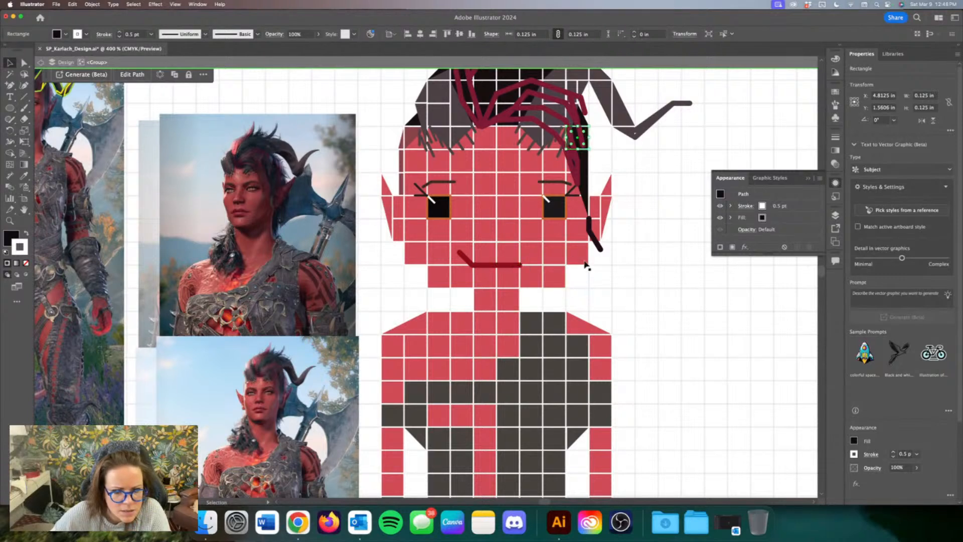
left_click(608, 195)
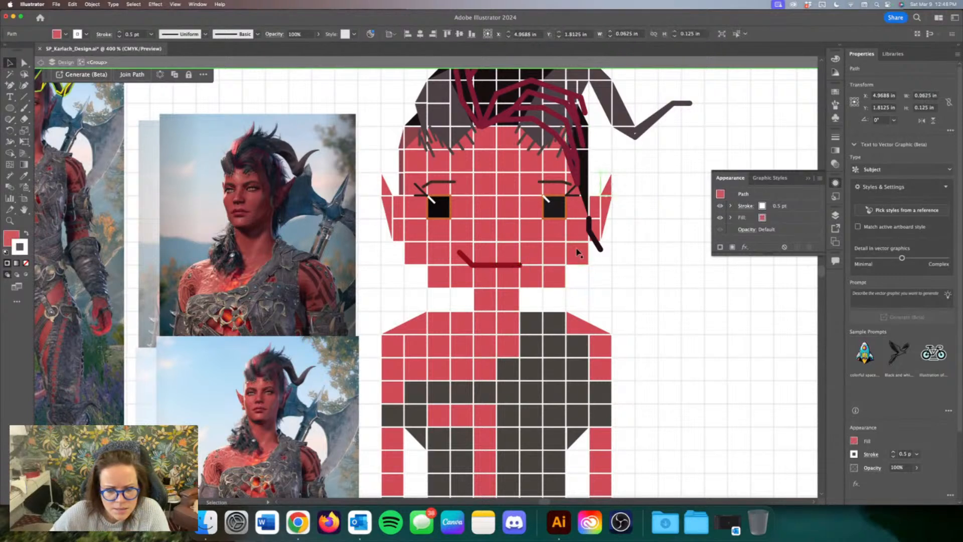
left_click_drag(509, 77, 585, 289)
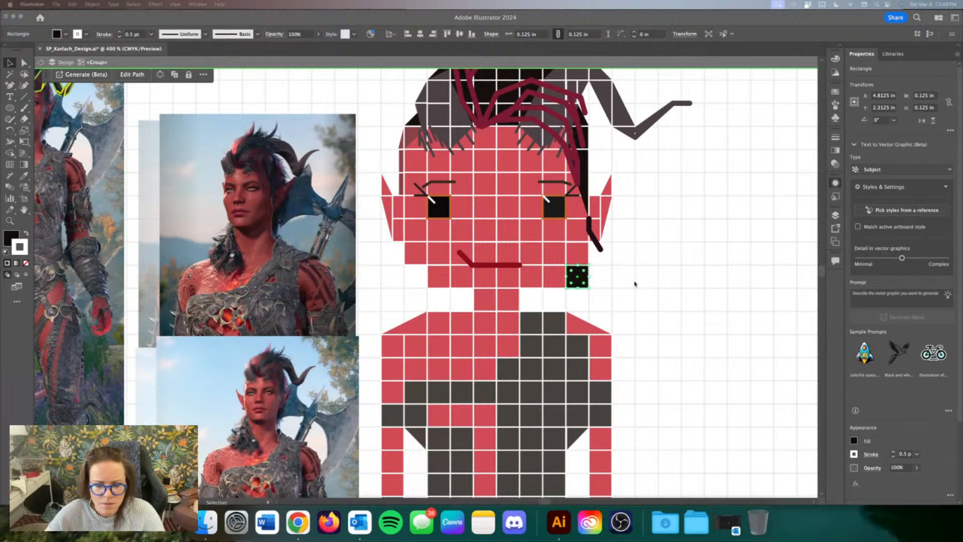
left_click(635, 284)
left_click(617, 292)
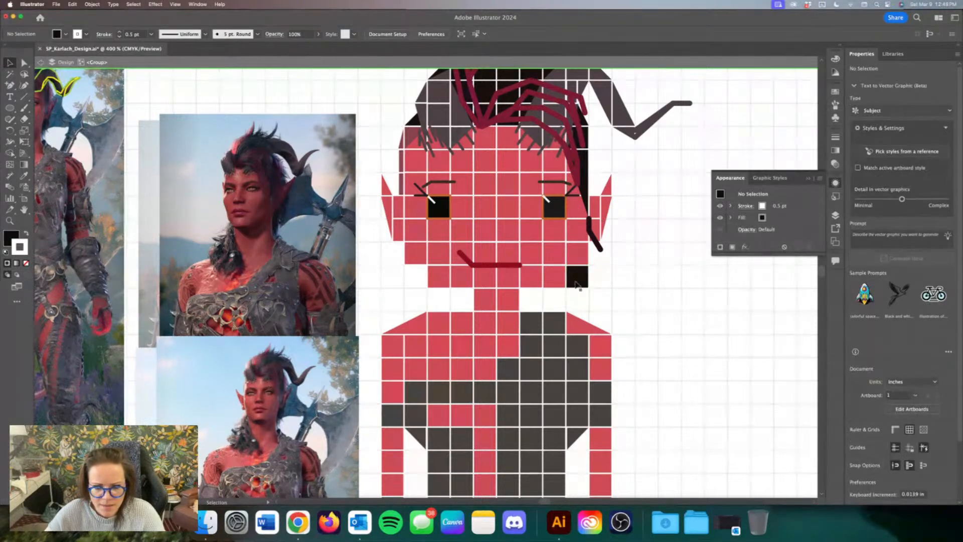
Step: Cut a copy of the black square beneath the jaw into a triangle and duplicate it one cell toward the neck
left_click_drag(560, 300, 553, 303)
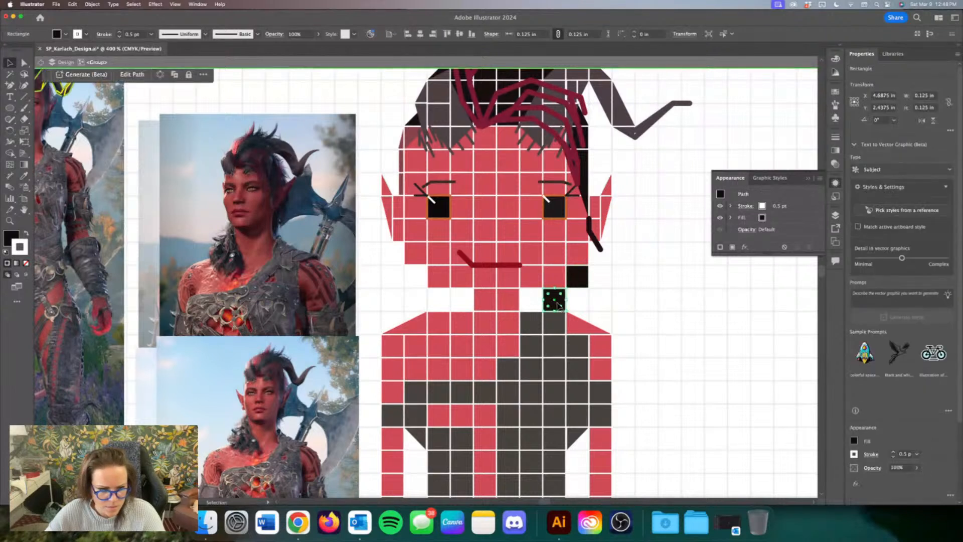
key("a")
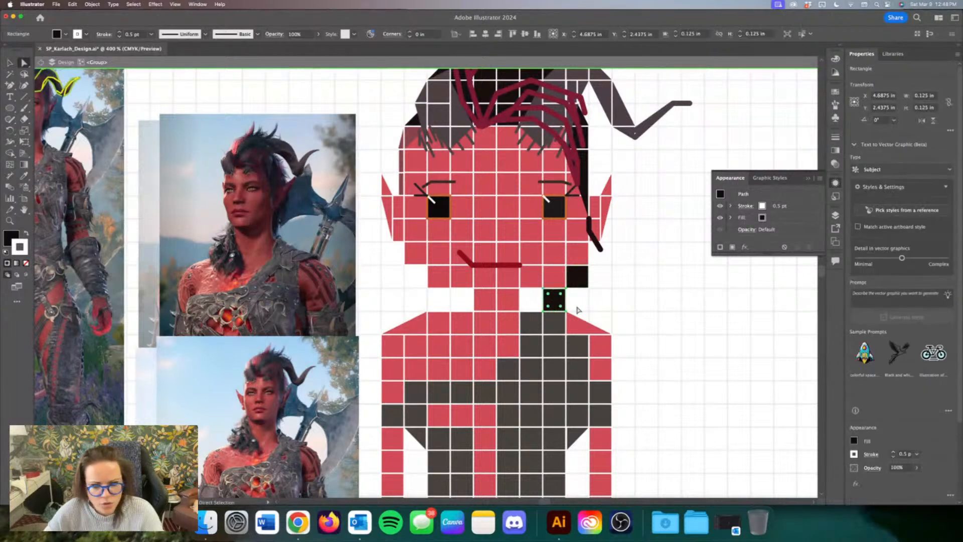
left_click(566, 311)
key("Delete")
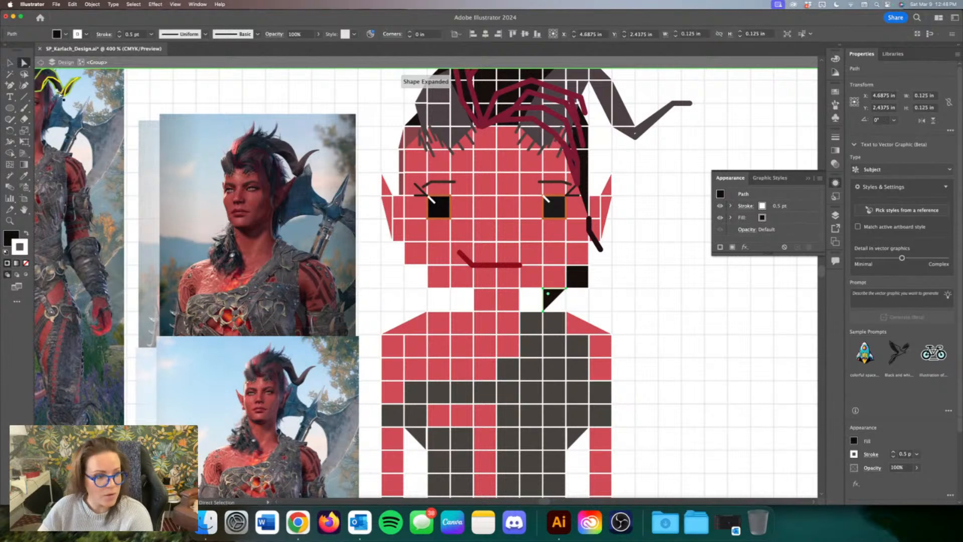
left_click(15, 63)
key("alt+Left")
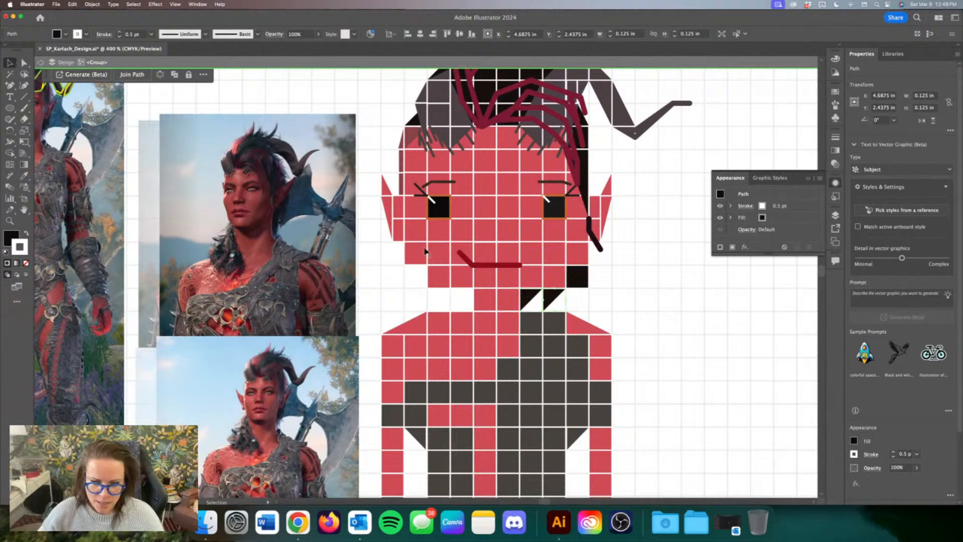
Step: Duplicate the black triangle one cell outward beneath the jaw and delete the black square beside the chin
left_click(593, 302)
left_click_drag(554, 297, 580, 298)
key("Delete")
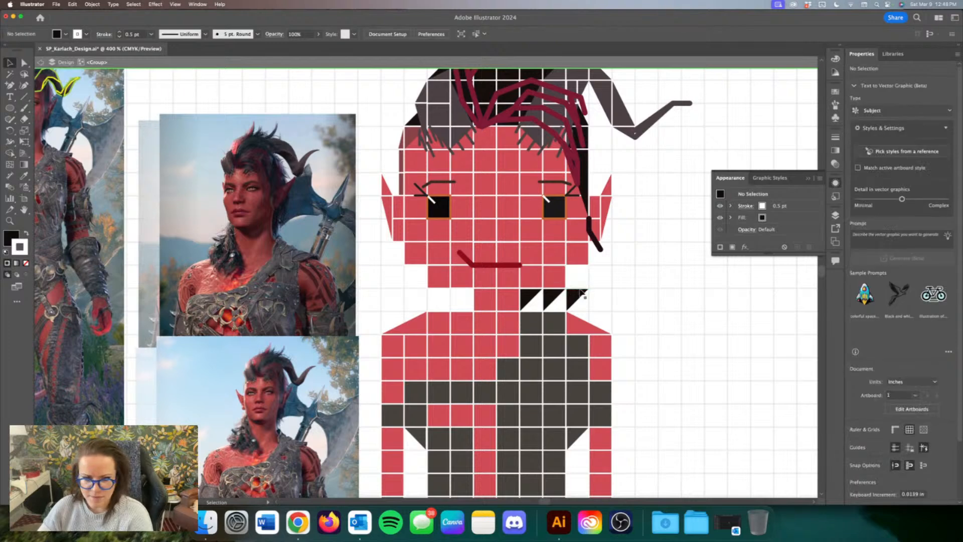
Step: Stretch the outer black triangle to two grid cells tall and place a copy half as wide beneath the side strand's tip
left_click(577, 295)
left_click_drag(577, 289, 577, 266)
left_click(611, 295)
scroll(612, 295, "up", 2)
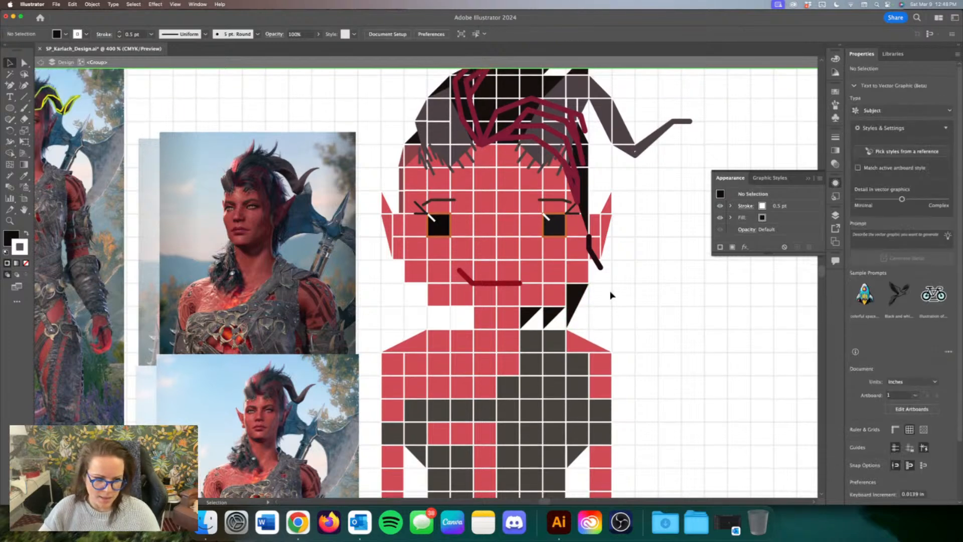
left_click_drag(572, 312, 605, 284)
scroll(618, 307, "up", 1)
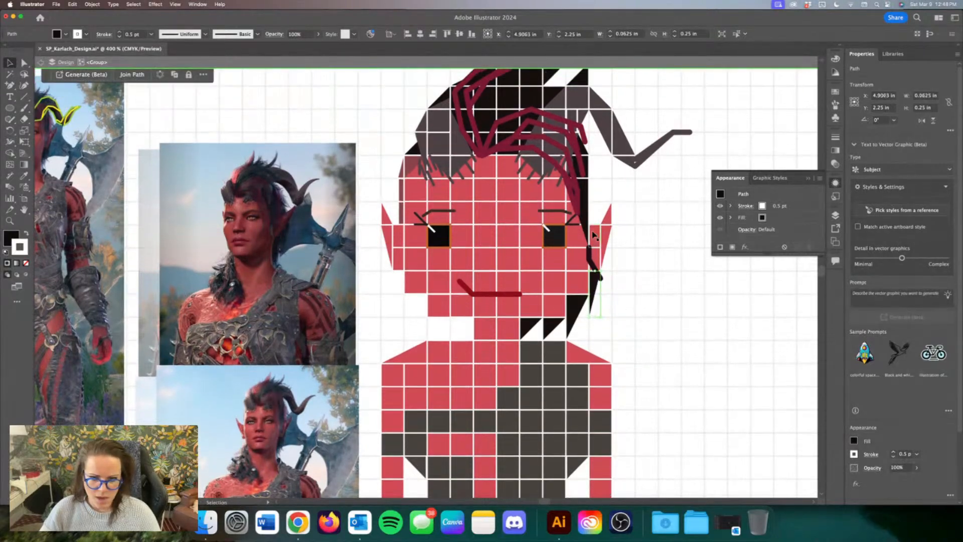
Step: Set the stroke of both side strand segments to #0f0105 and lengthen the vertical one to about 0.56 in, up toward the right horn
left_click(591, 256)
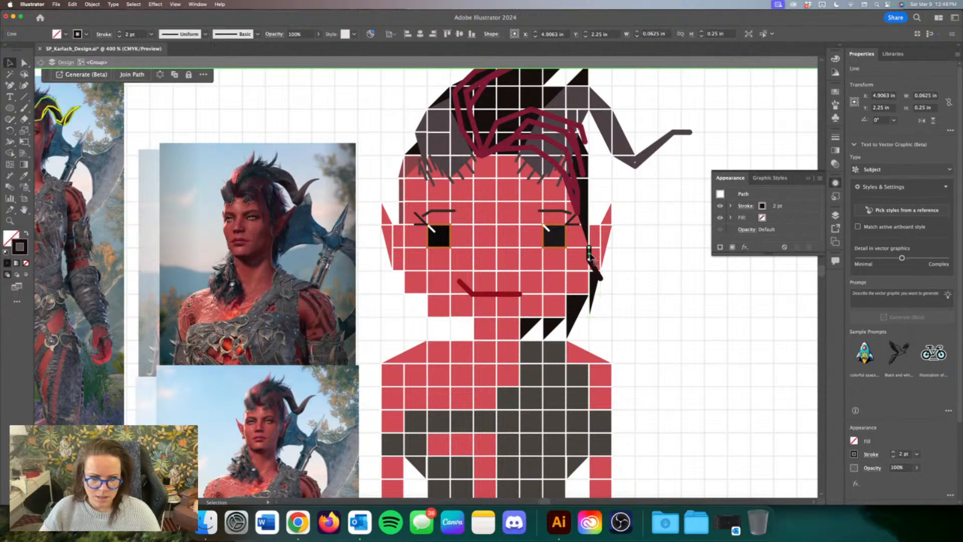
left_click(591, 257)
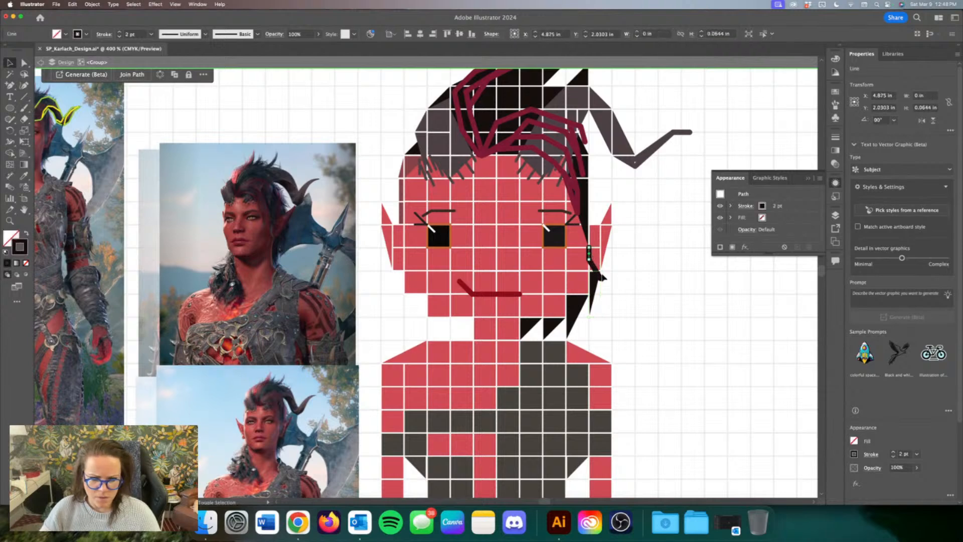
left_click(598, 276, "shift")
double_click(24, 250)
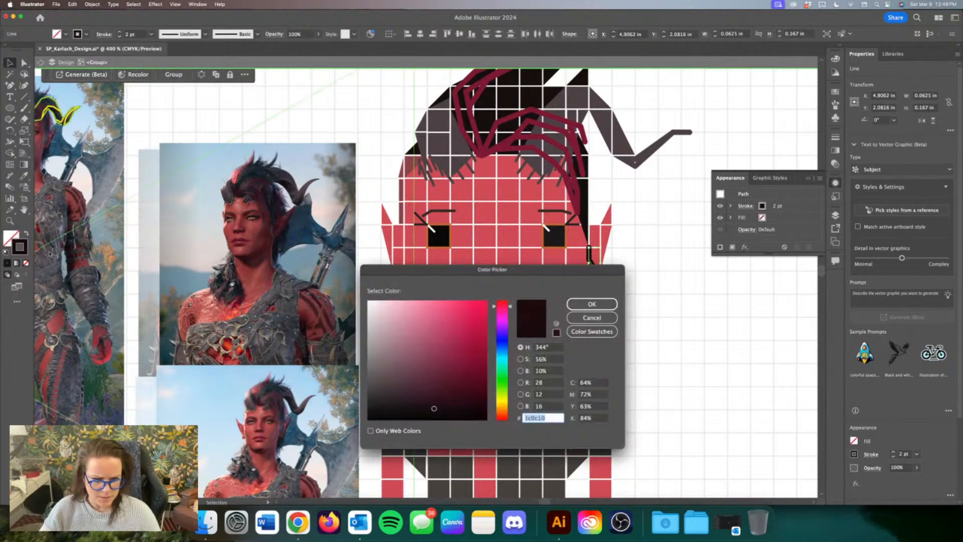
left_click(477, 413)
left_click(587, 318)
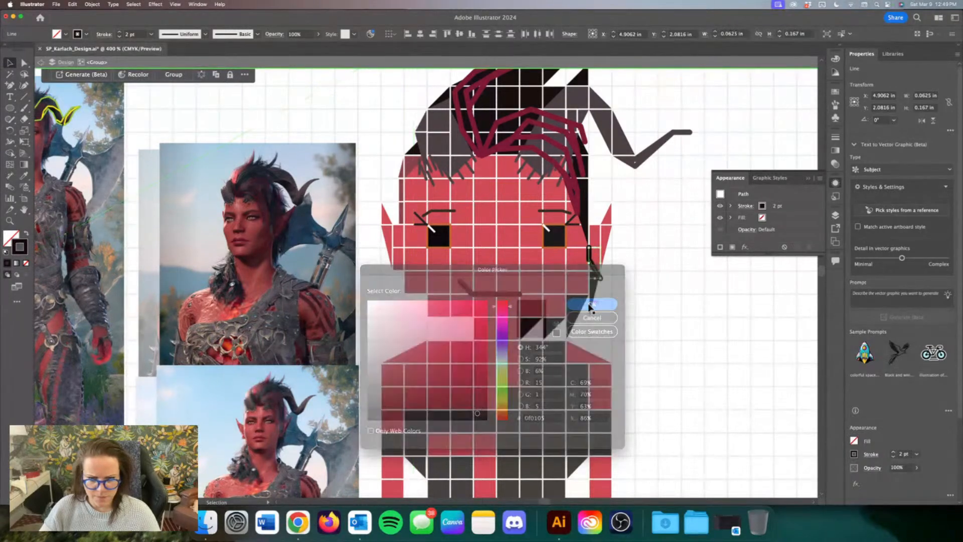
left_click(590, 255)
left_click_drag(589, 247, 590, 154)
Step: Draw short 2 pt black flyaway lines off the side strand near the right ear and off the hair triangles below the jaw
left_click(23, 96)
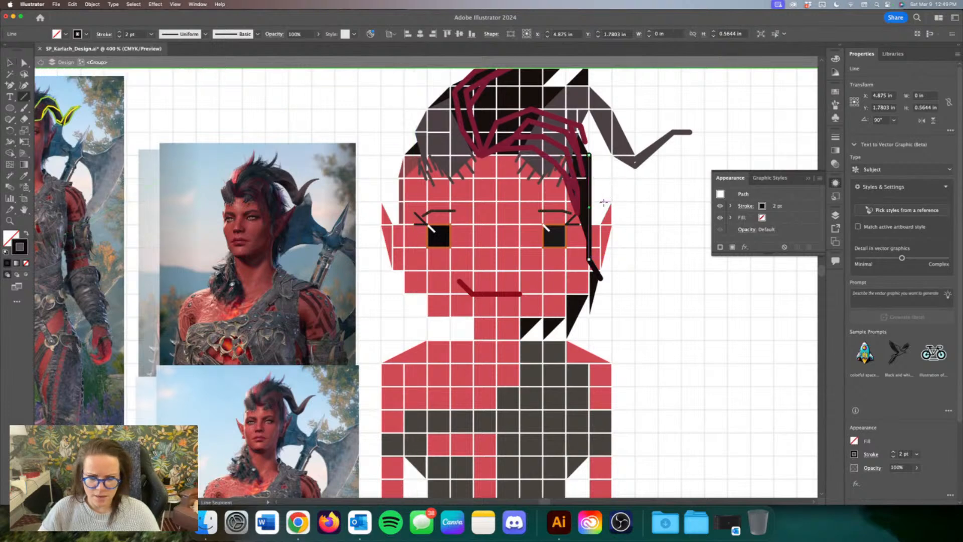
mouse_move(604, 202)
left_mouse_down()
mouse_move(594, 191)
mouse_move(601, 226)
left_mouse_up()
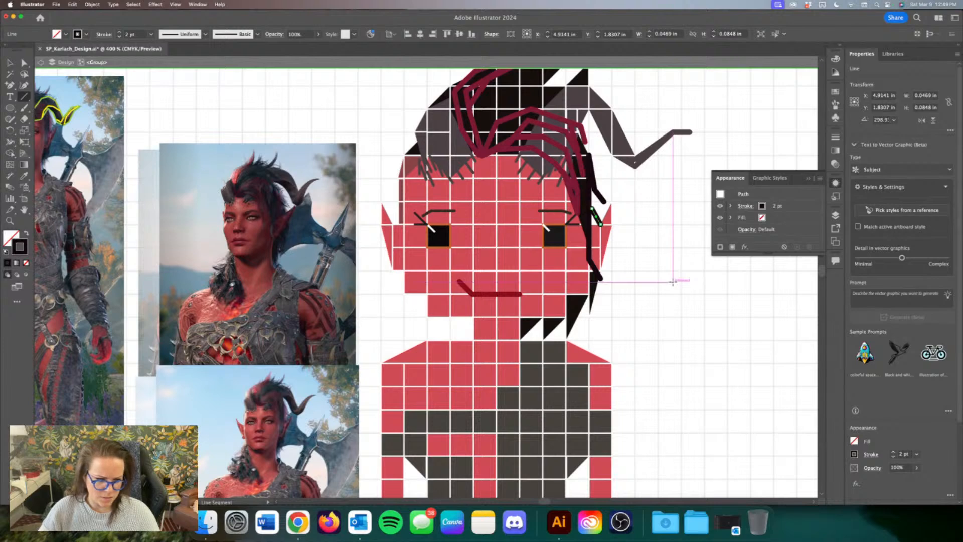
left_click_drag(577, 310, 589, 341)
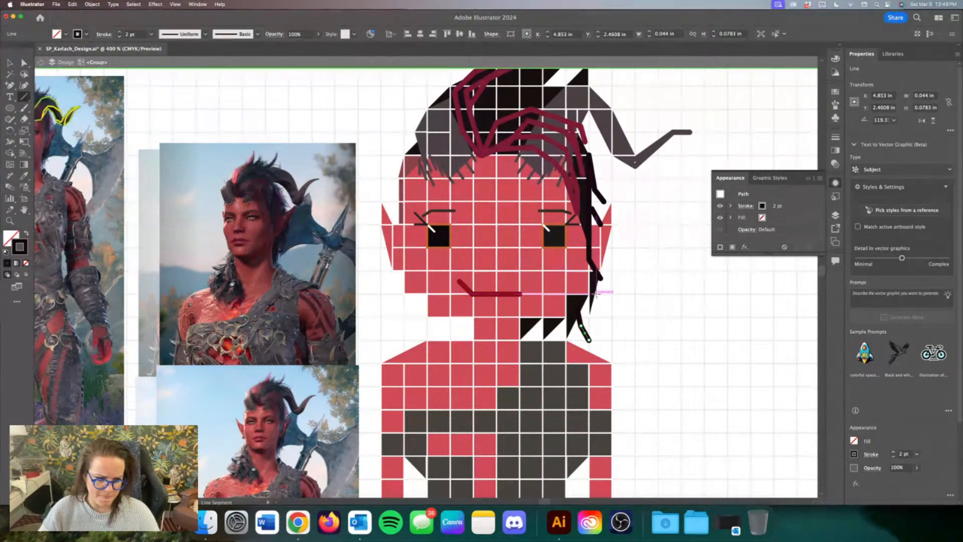
left_click_drag(556, 326, 561, 338)
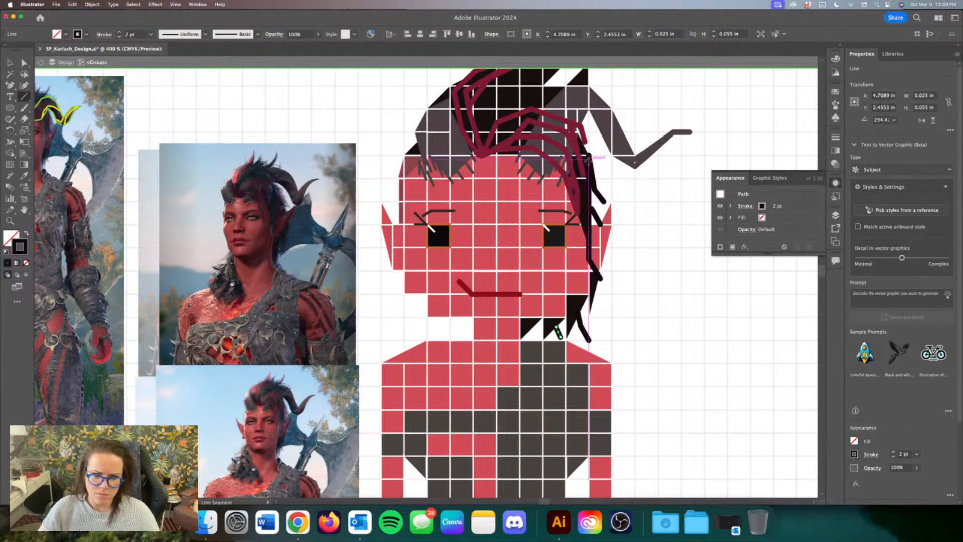
Step: Extend the side strand's top with a vertical line about 0.12 in long and add a short diagonal flyaway below the right horn
mouse_move(589, 165)
left_mouse_down()
mouse_move(600, 159)
mouse_move(590, 142)
mouse_move(600, 173)
left_mouse_up()
key("super+z")
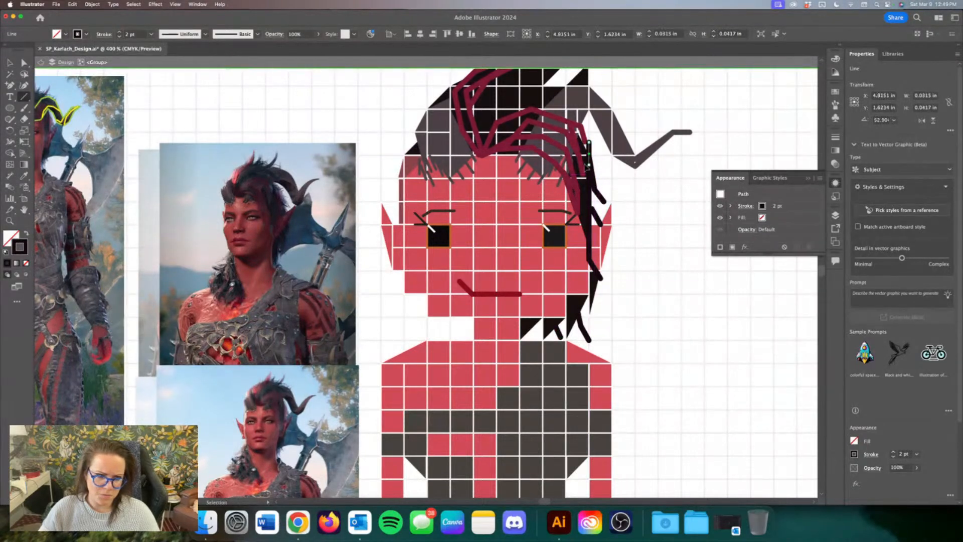
left_click_drag(601, 176, 589, 165)
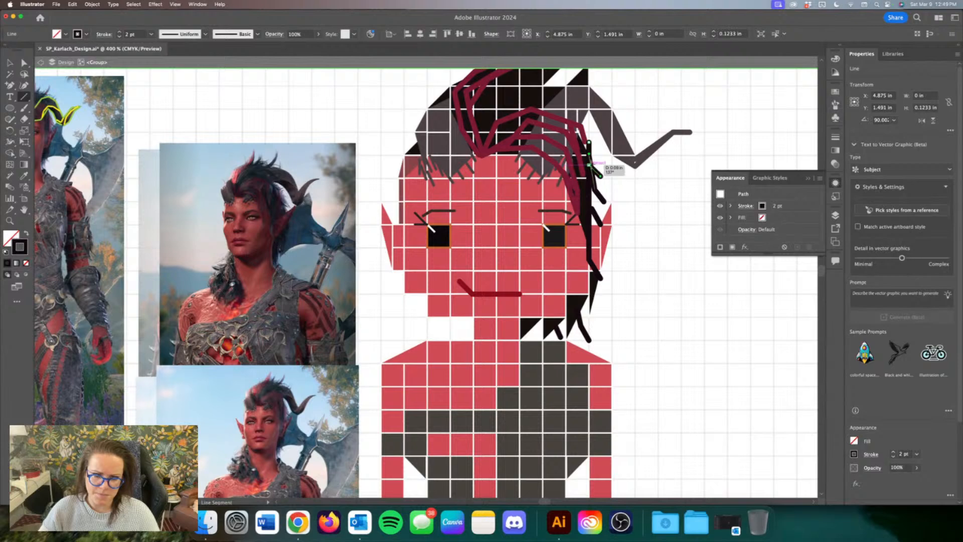
scroll(712, 376, "left", 2)
scroll(715, 380, "left", 2)
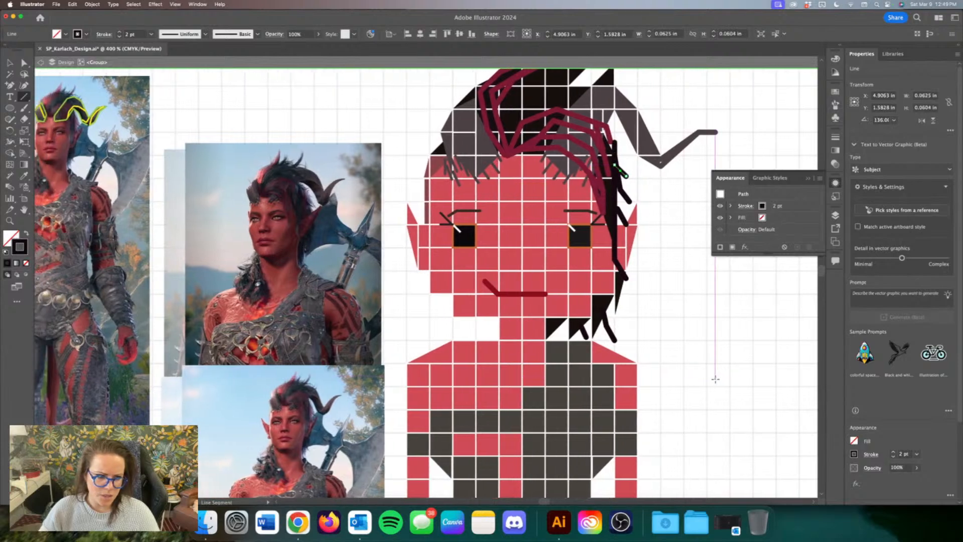
scroll(426, 283, "down", 3)
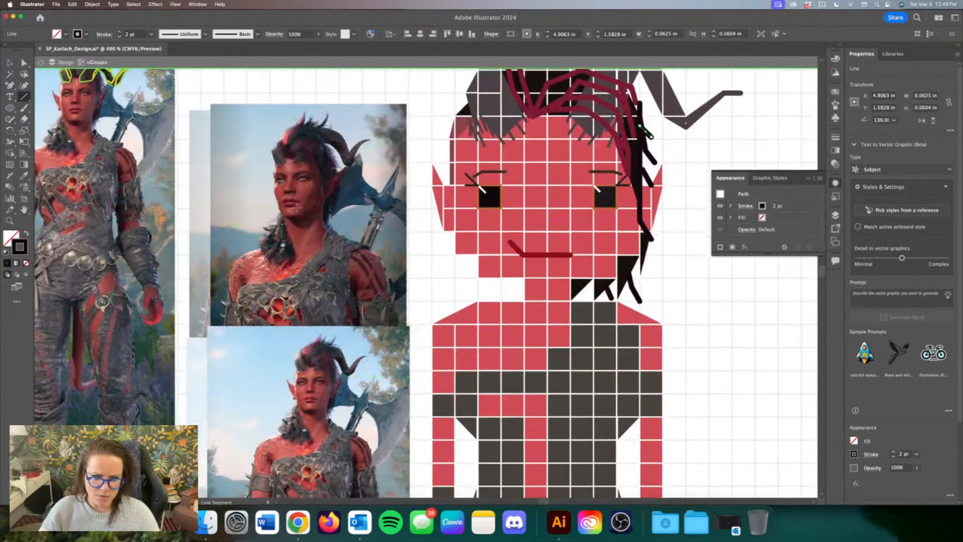
left_click(9, 63)
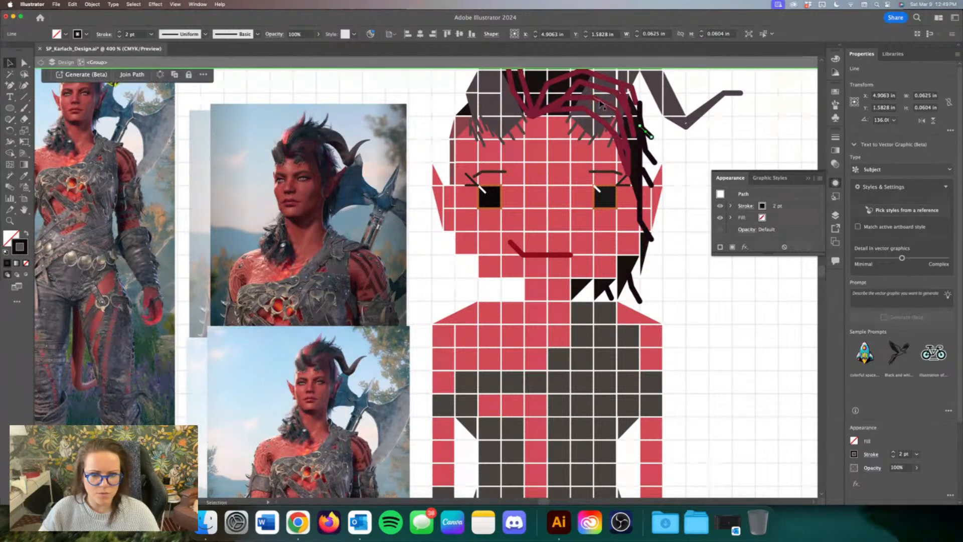
Step: Place a copy of a black hair square below the jaw beside the neck and duplicate it one grid cell outward
left_click_drag(533, 85, 512, 288)
key("alt+Left")
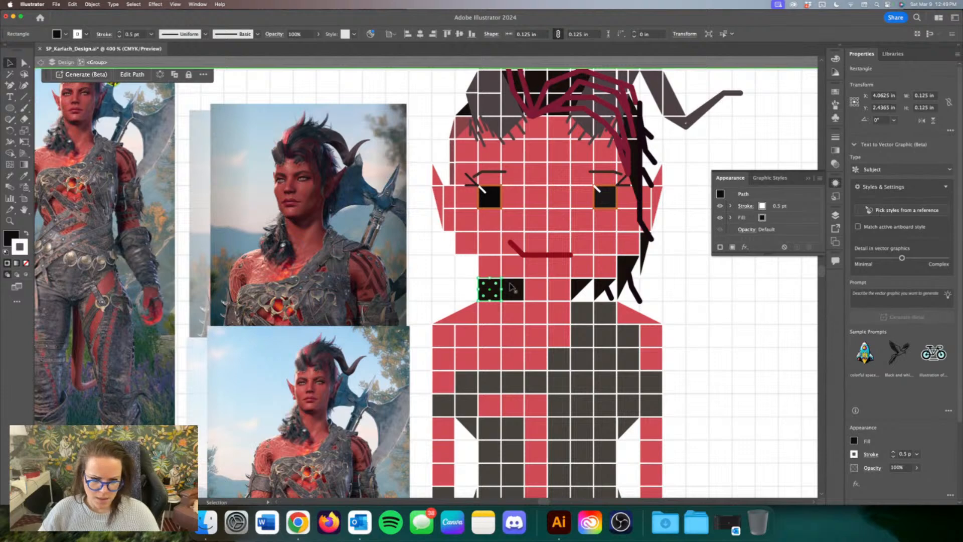
scroll(510, 297, "down", 1)
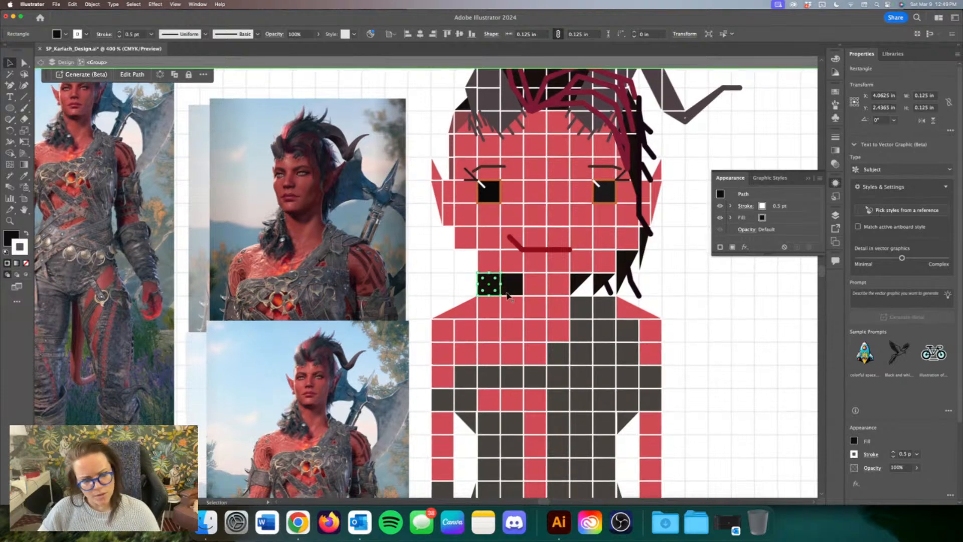
Step: Select the entire head, including hair, horns and neck row, and move it up one 0.125 in grid cell from the shoulders
scroll(509, 297, "up", 2)
key("super+minus")
scroll(506, 296, "up", 3)
scroll(507, 296, "left", 1)
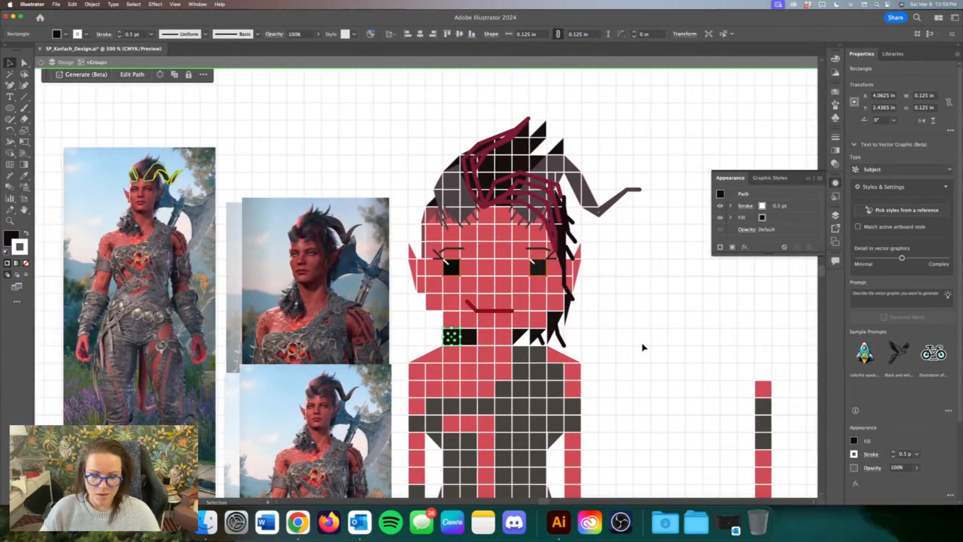
mouse_move(643, 345)
left_mouse_down()
mouse_move(502, 299)
mouse_move(416, 190)
mouse_move(408, 96)
left_mouse_up()
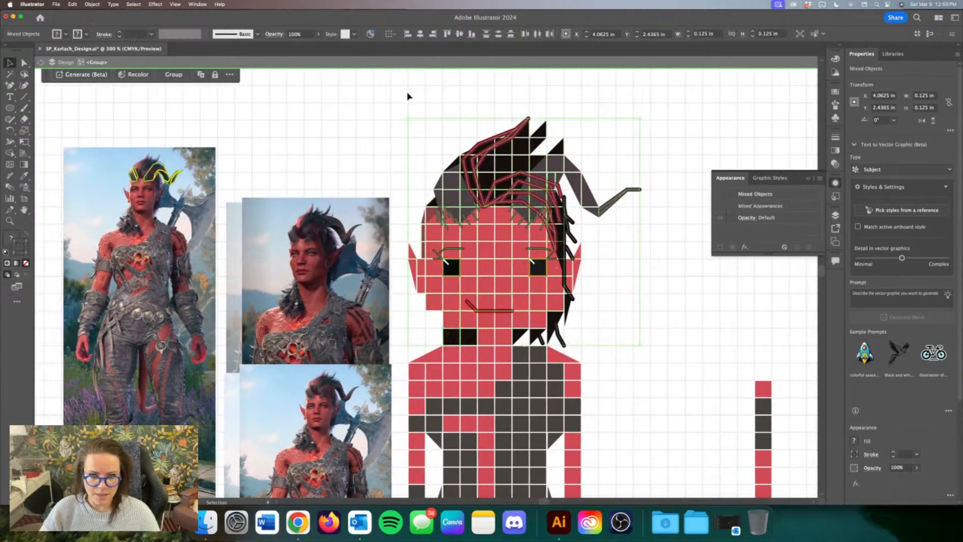
key("Up")
key("Up")
key("Up")
key("Up")
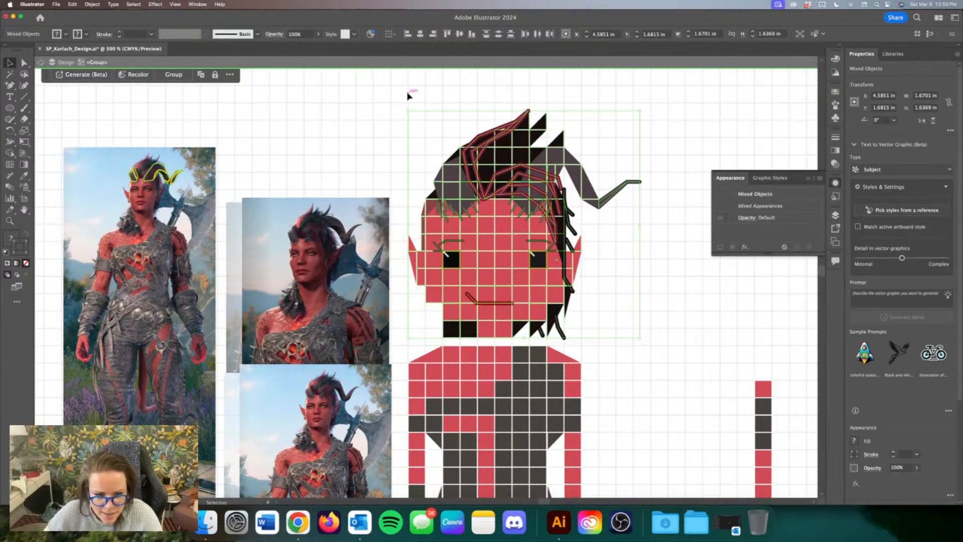
key("Up")
key("Up")
key("Up")
key("Up")
key("Up")
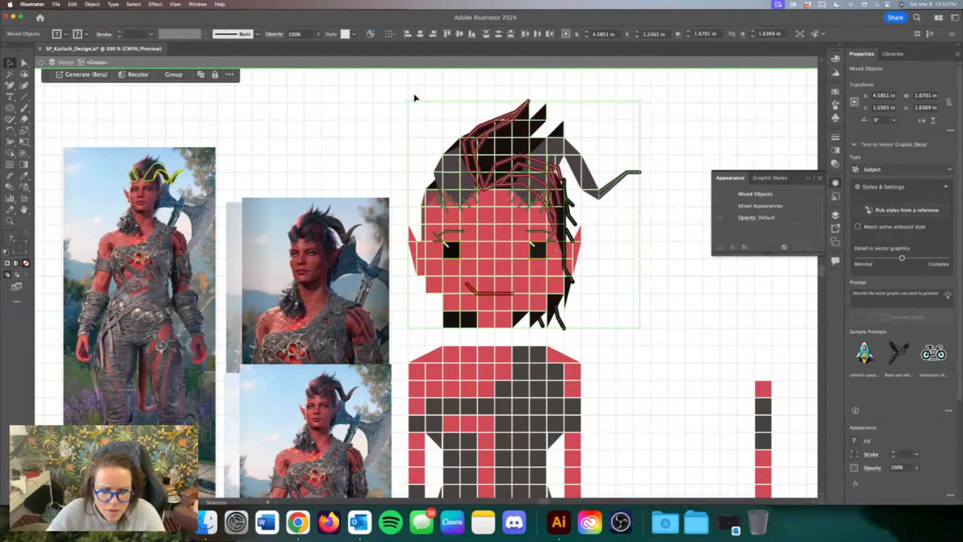
Step: Copy the two red neck squares down one cell to fill the gap between head and shoulders
left_click(509, 341)
left_click_drag(509, 339, 489, 320)
left_click_drag(489, 323, 493, 340)
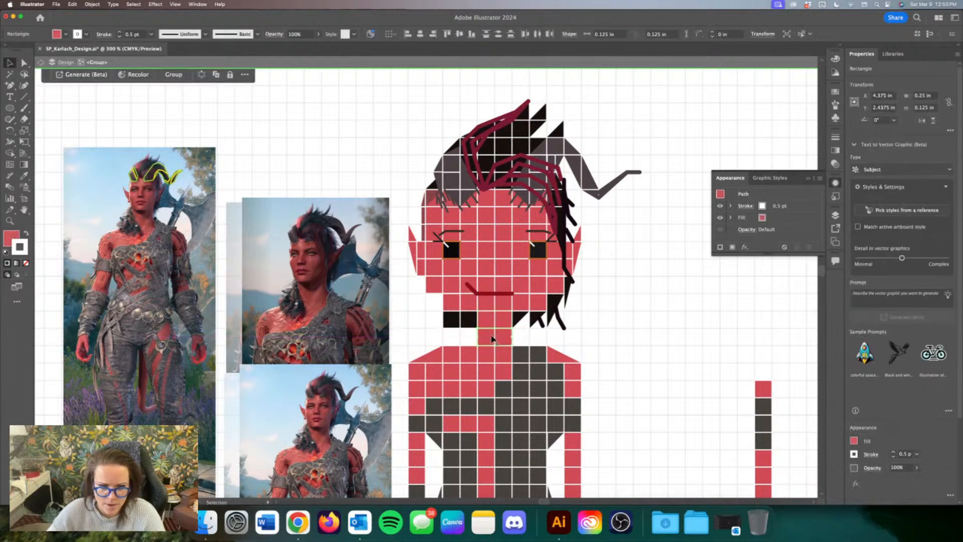
left_click(695, 323)
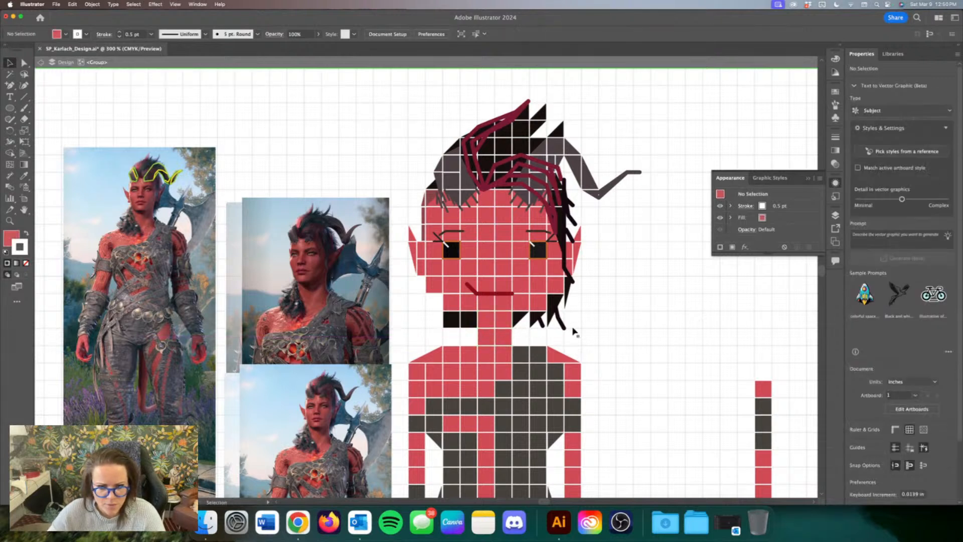
Step: Move the two hair triangles and their flyaways below the jaw down toward the shoulders and stretch the triangles up to the jawline
left_click(523, 322)
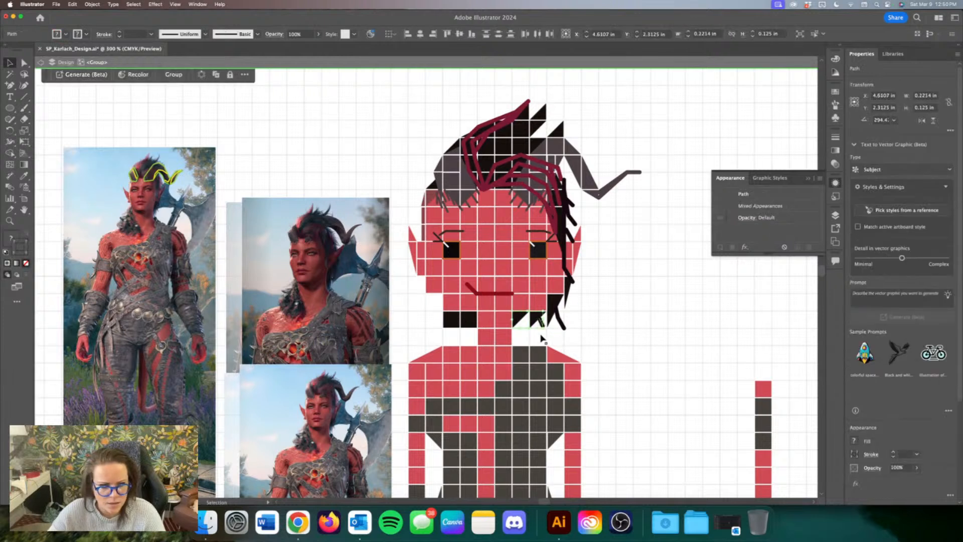
left_click(532, 323)
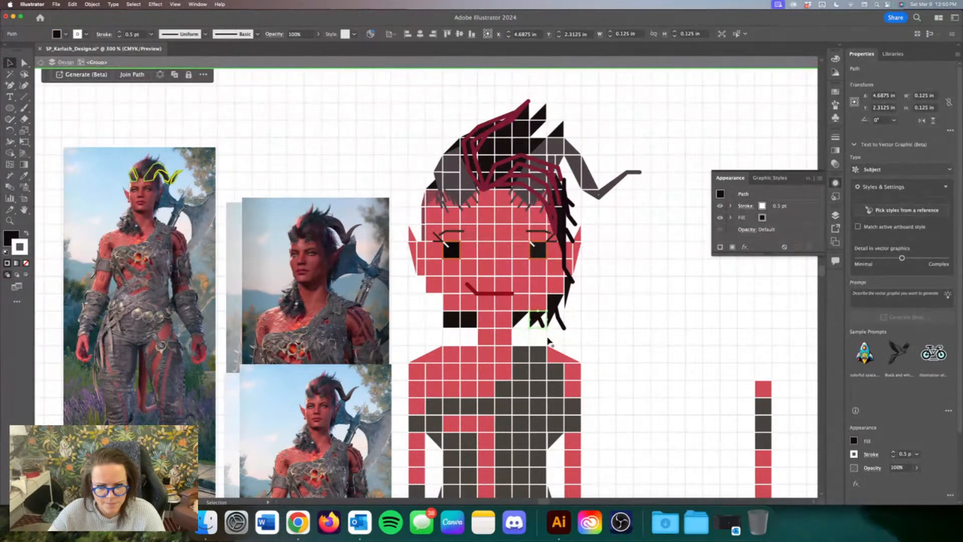
left_click(558, 312, "shift")
left_click(542, 323, "shift")
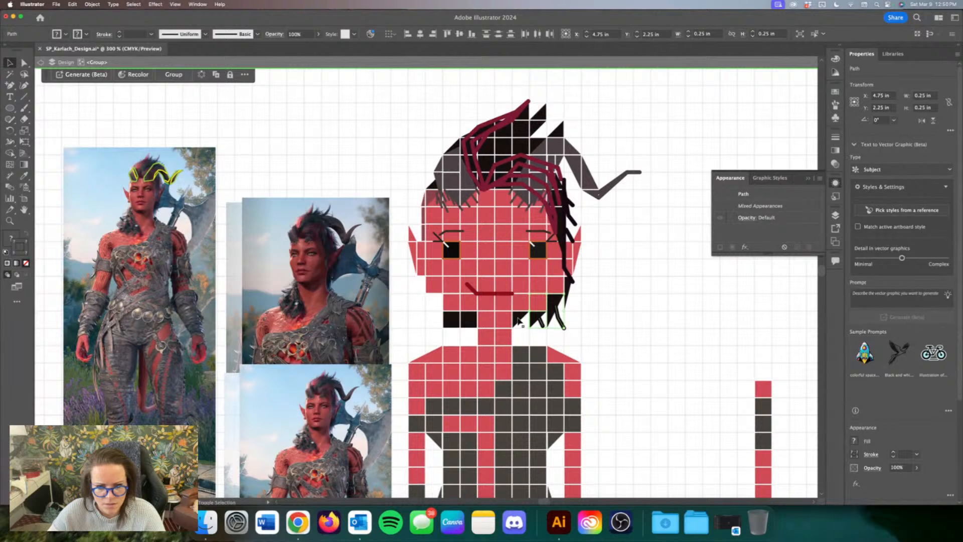
left_click(518, 320, "shift")
left_click_drag(538, 327, 537, 343)
left_click(575, 339)
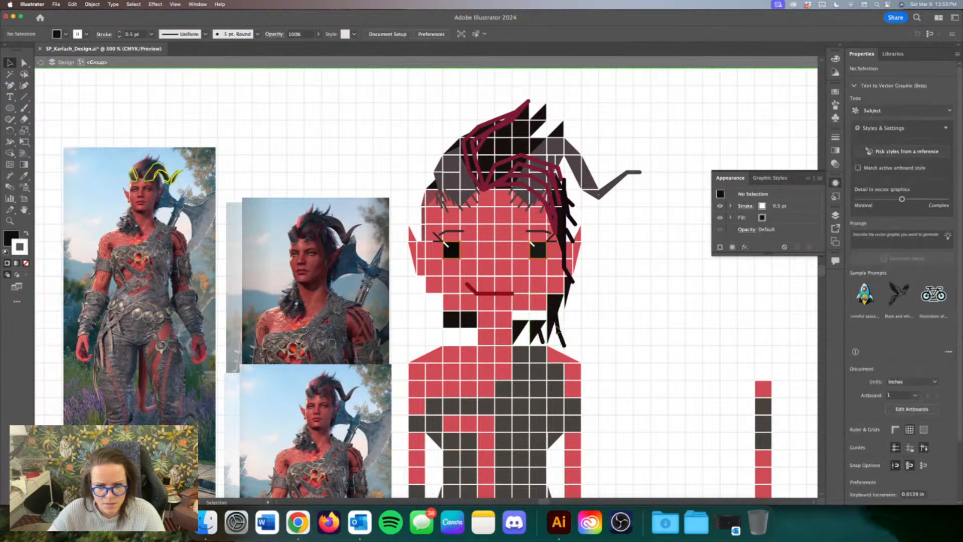
left_click(527, 323)
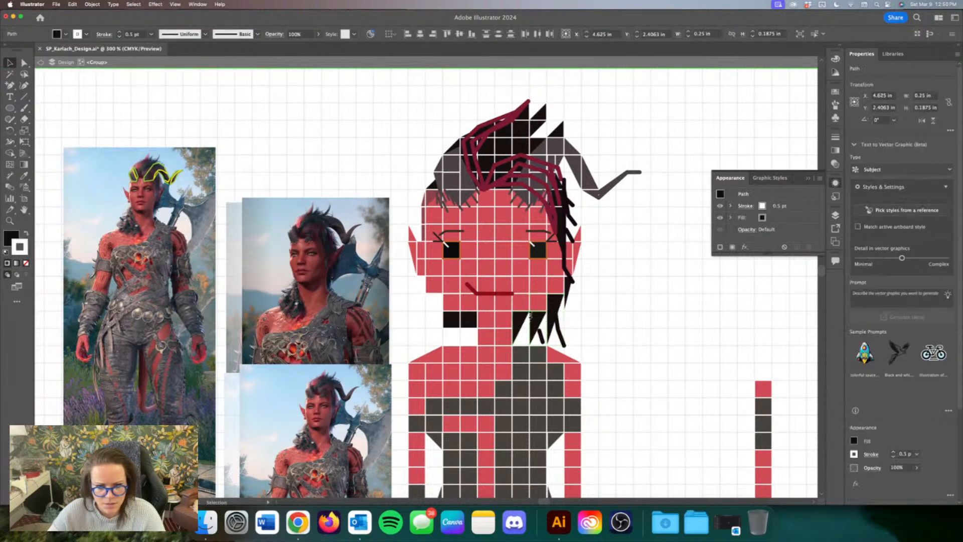
left_click(575, 323)
scroll(574, 329, "left", 3)
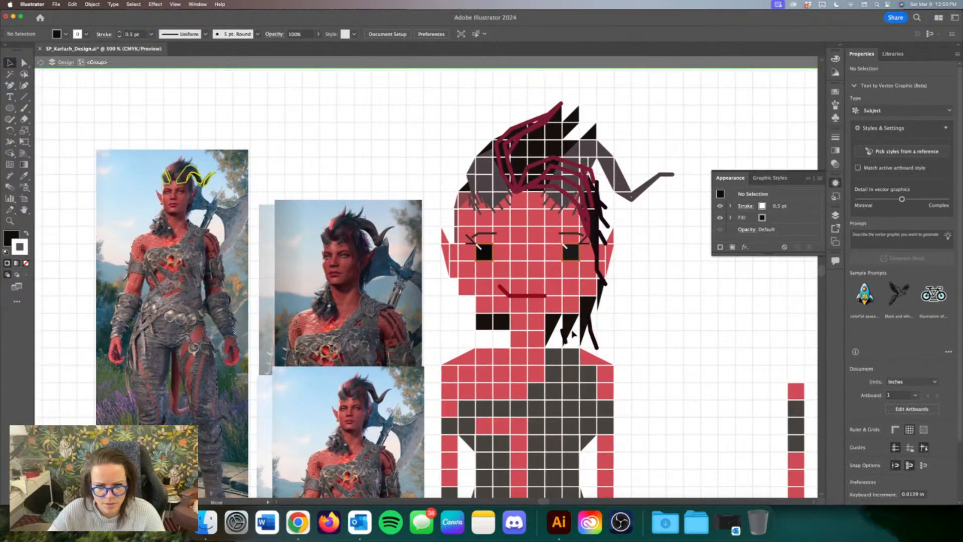
Step: Place a 2 pt flyaway line on the inner hair triangle below the jaw and fine-tune the position of the neighbouring flyaway
left_click(572, 331)
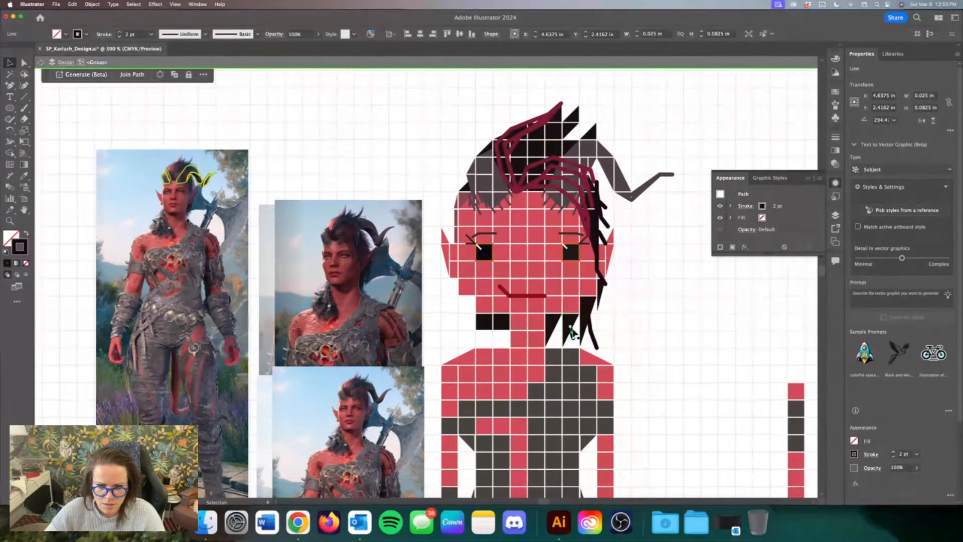
left_click_drag(572, 330, 574, 324)
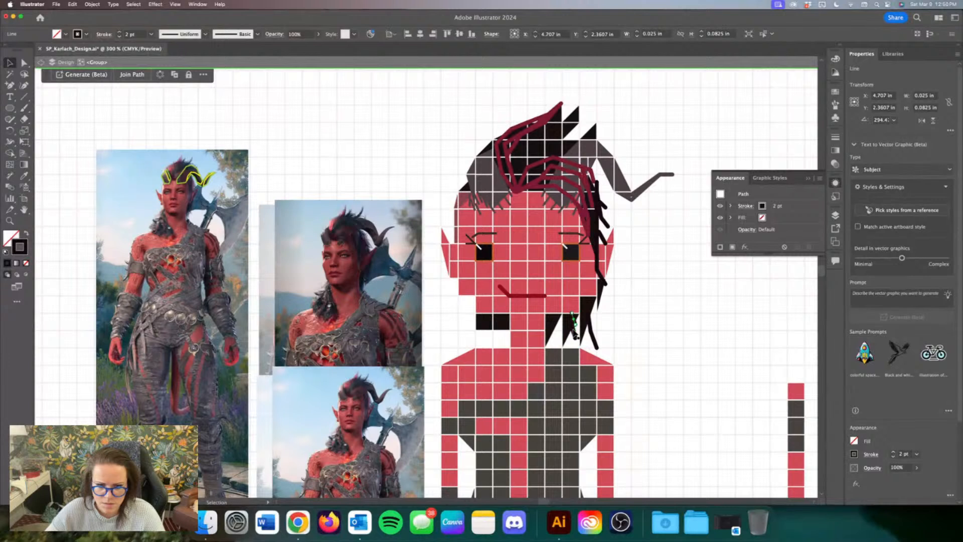
key("Down")
key("Right")
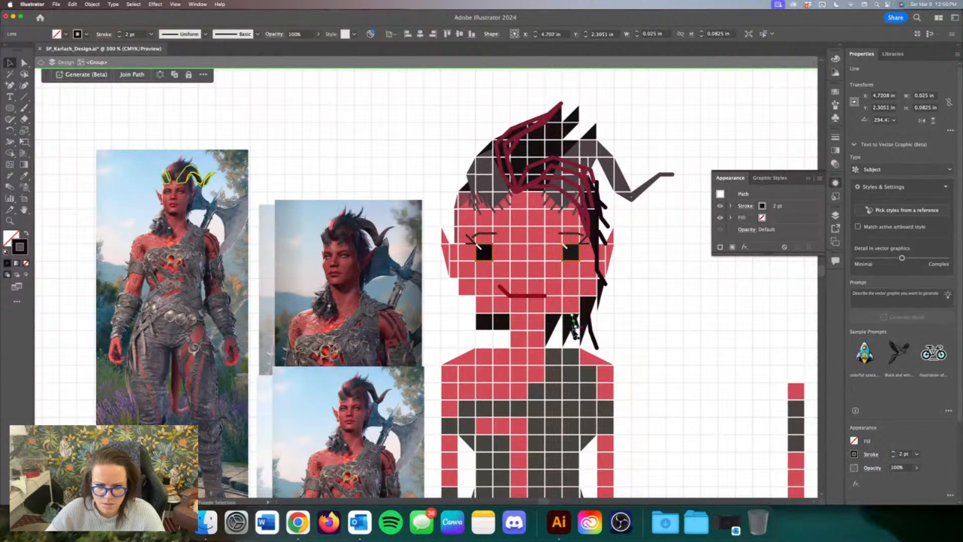
key("Left")
key("Left")
key("Down")
key("Down")
key("Down")
key("Left")
key("Left")
key("Left")
key("Left")
key("Down")
key("Down")
key("Down")
key("Down")
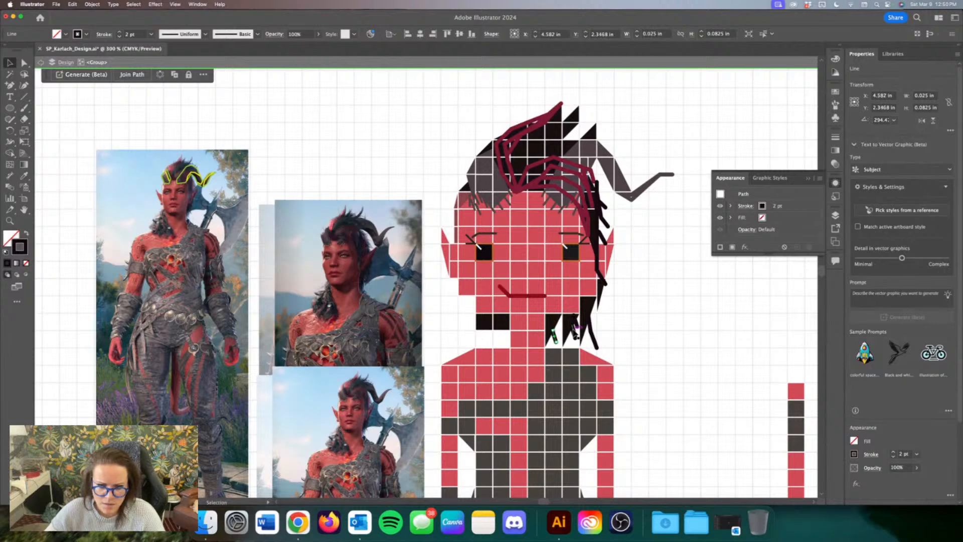
key("Down")
left_click(710, 294)
scroll(709, 295, "left", 1)
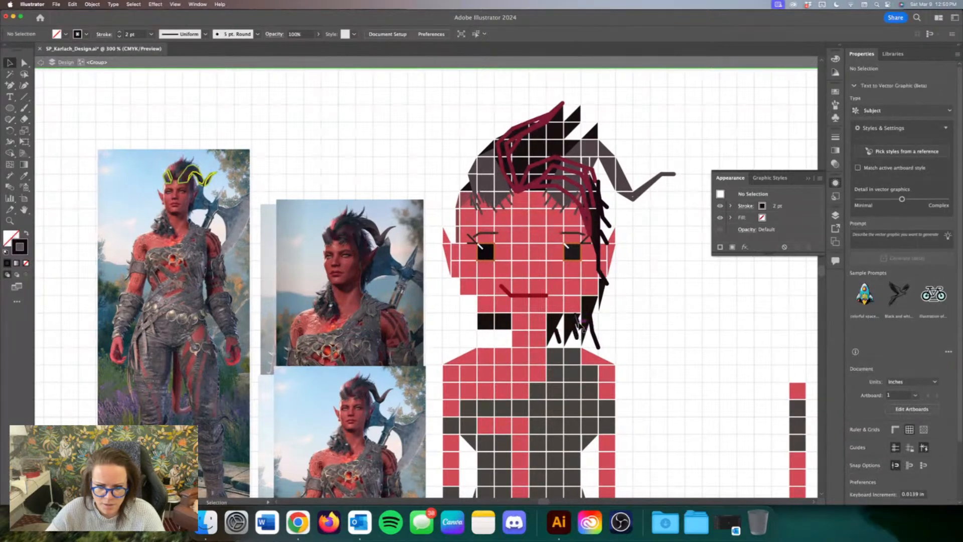
left_click_drag(577, 325, 579, 328)
left_click(659, 313)
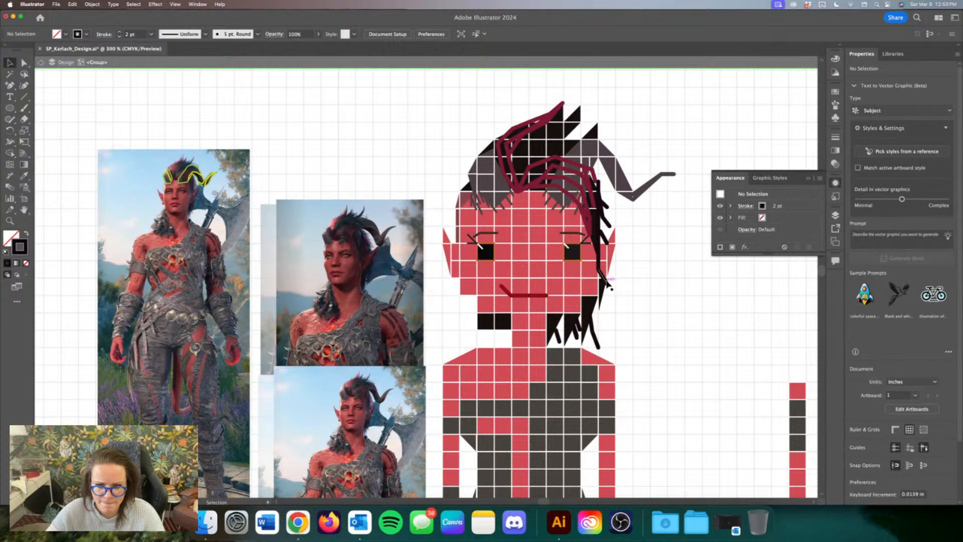
Step: Extend the two black squares beside the neck with a second row three squares wide and add another square beside the jaw
left_click(503, 322)
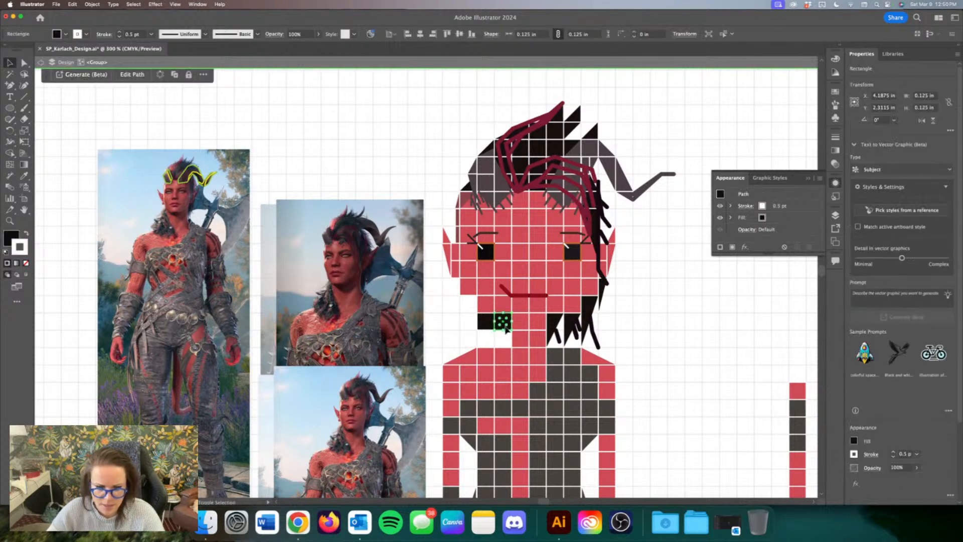
key("Down")
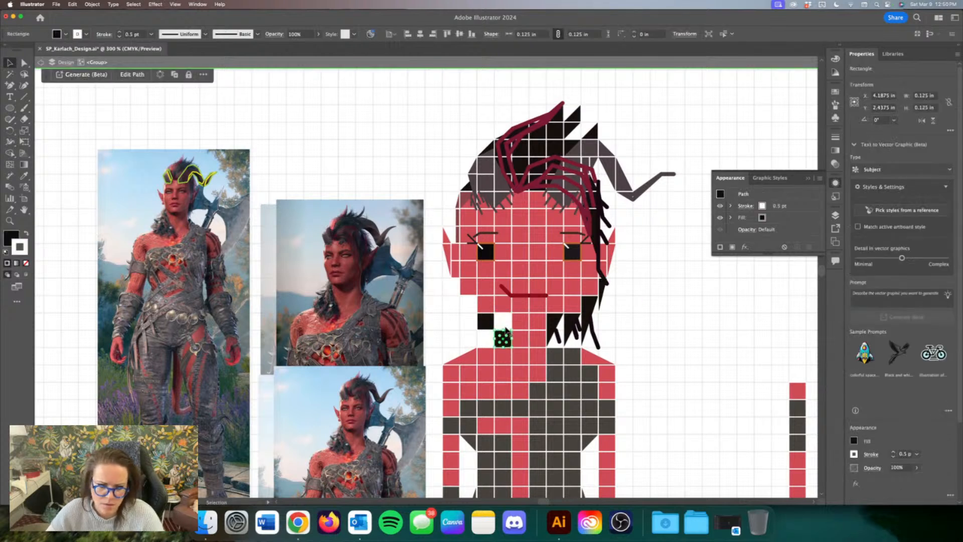
key("alt+Up")
key("alt+Left")
key("alt+Down")
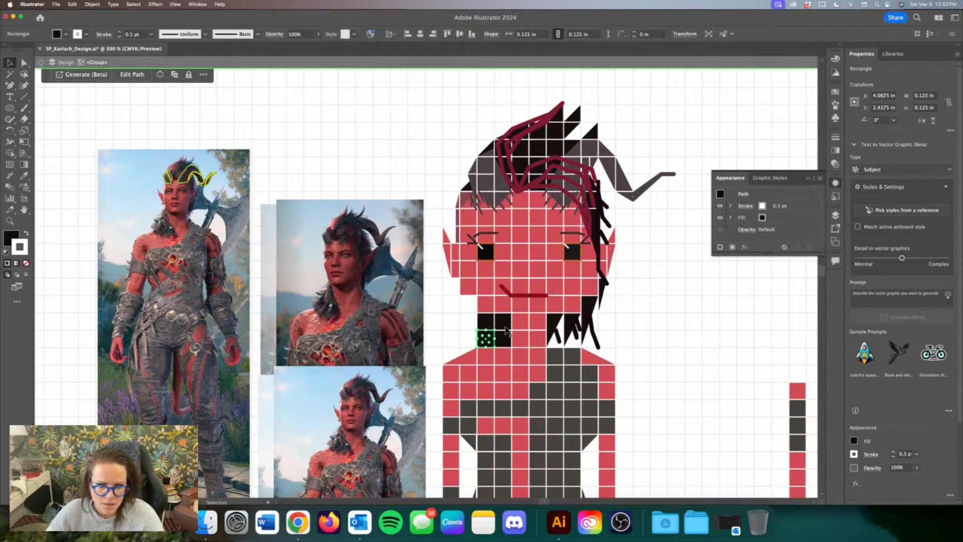
key("alt+Left")
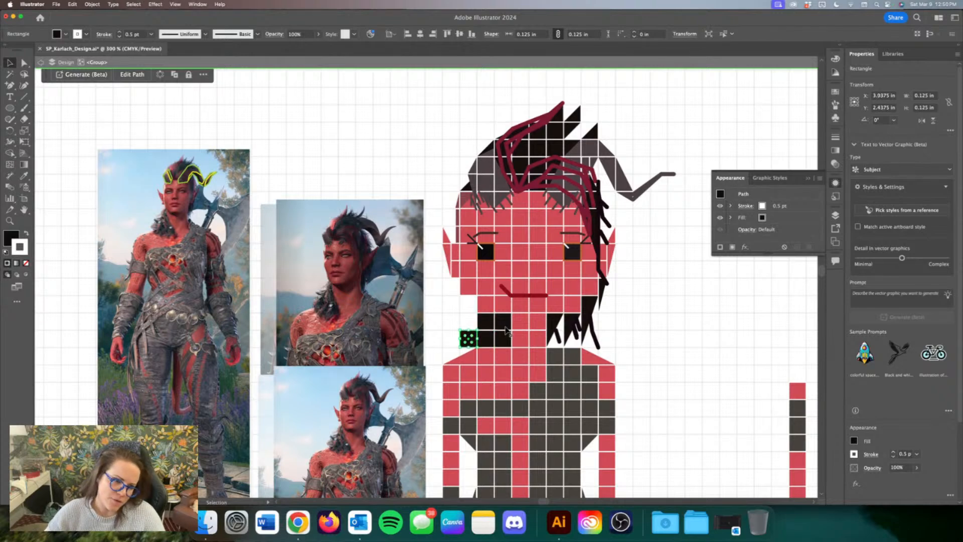
key("alt+Up")
key("Up")
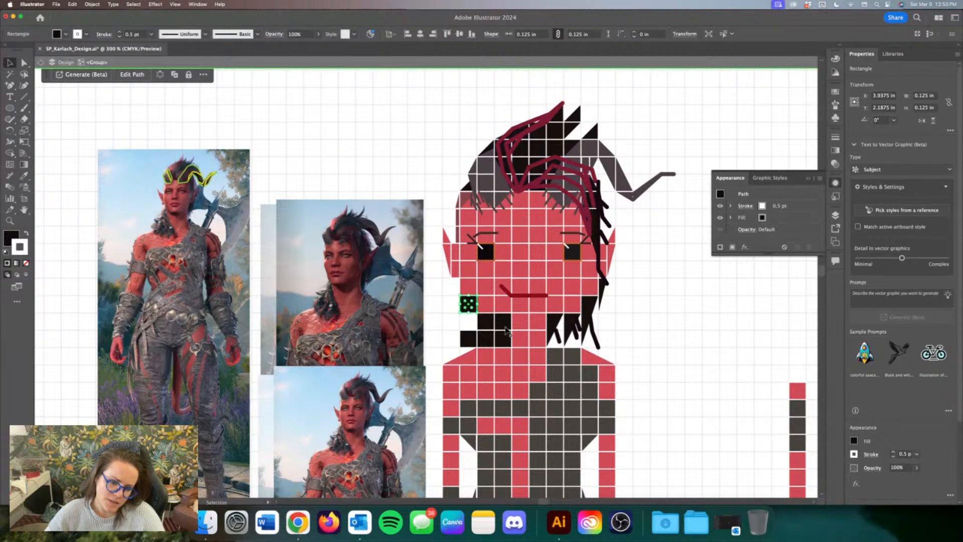
scroll(502, 326, "right", 1)
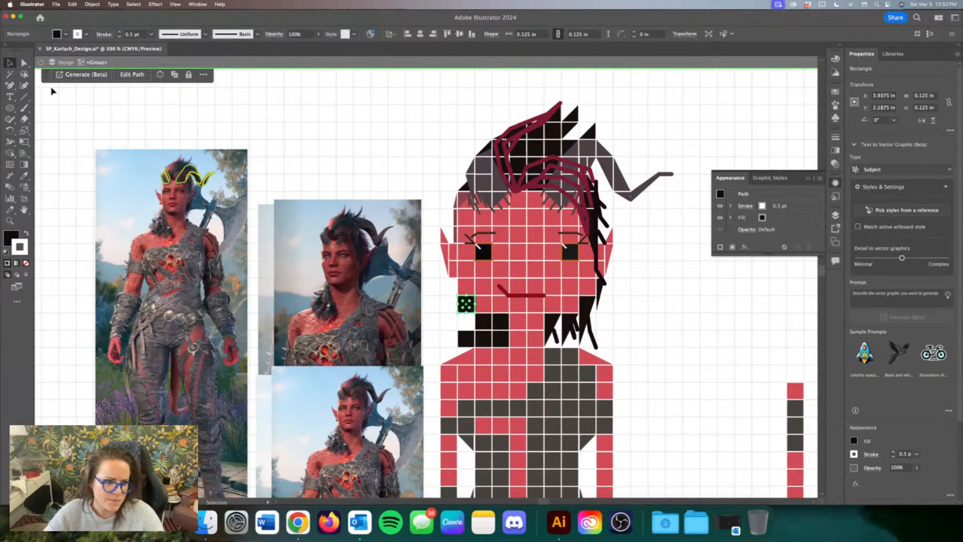
Step: Turn the black square beside the jaw into a triangle by removing its upper outer corner
left_click(25, 64)
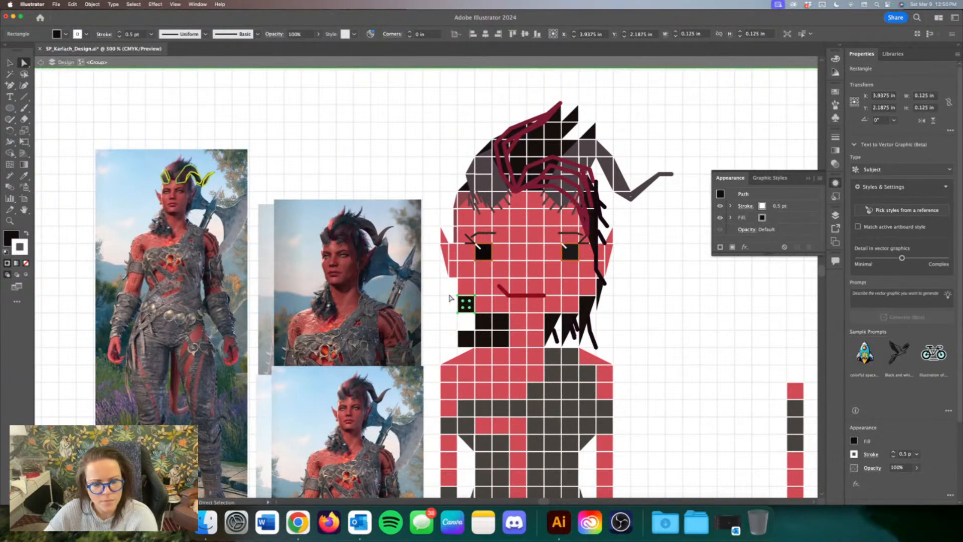
left_click(457, 296)
key("Delete")
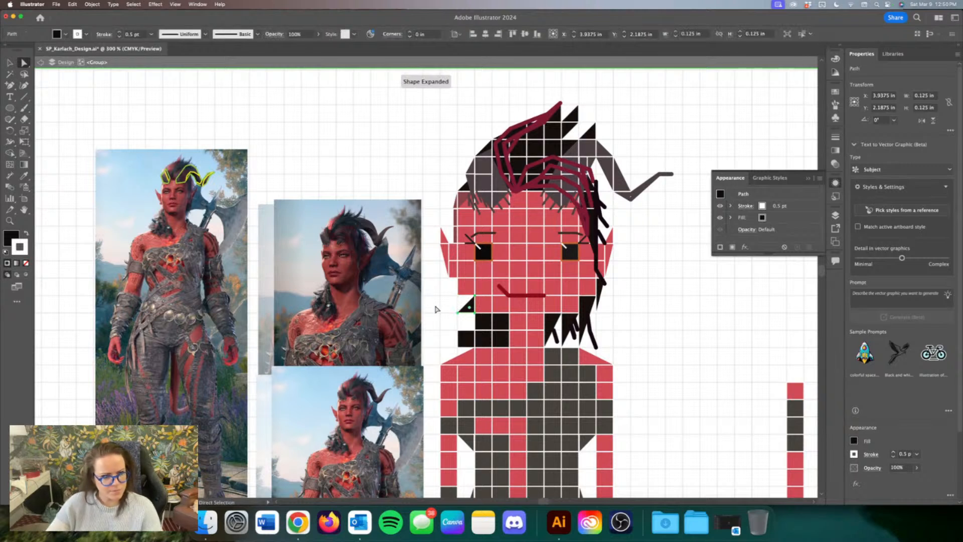
key("alt+Down")
key("Left")
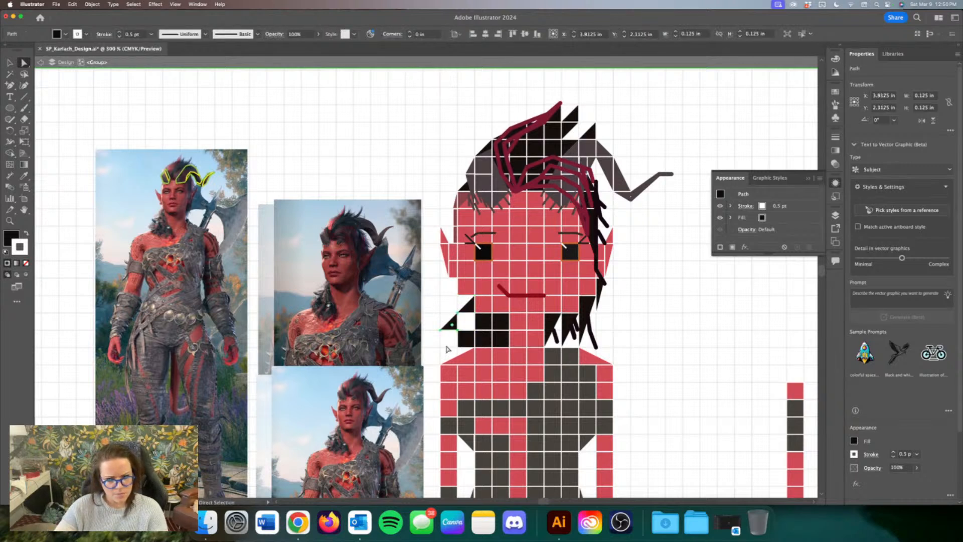
left_click(467, 341)
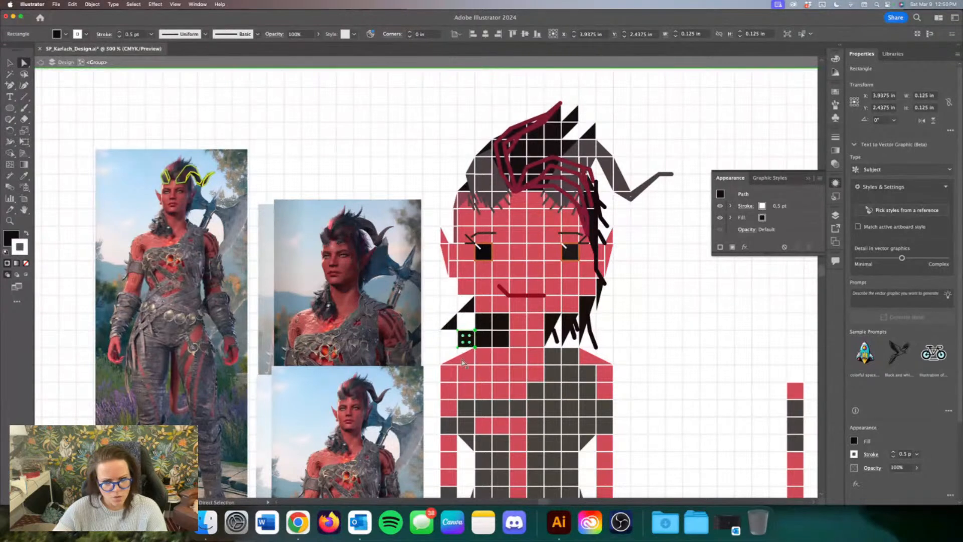
left_click(454, 325)
key("Delete")
Step: Stretch the black triangle beside the jaw to two cells tall and place a copy rotated 180° beneath the outermost black square
left_click(466, 313)
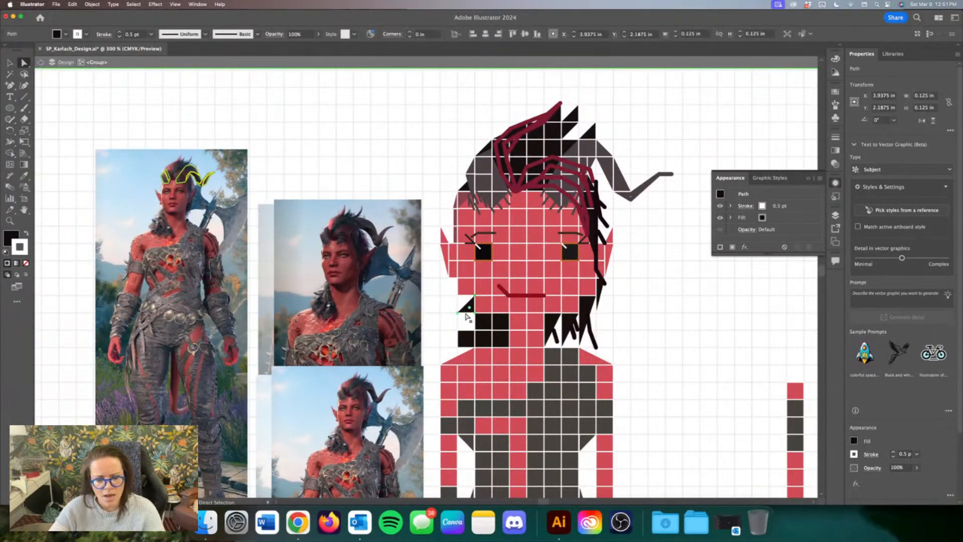
left_click(10, 62)
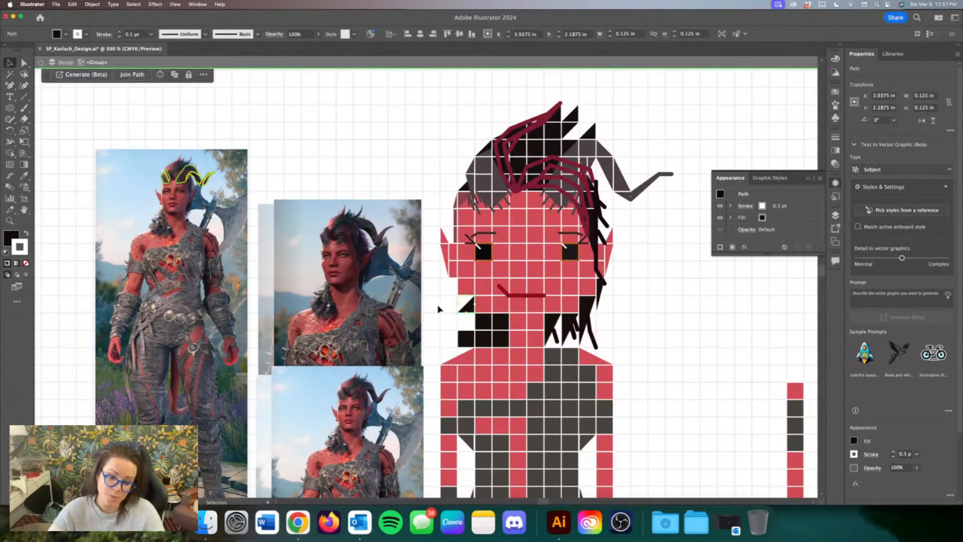
left_click_drag(467, 314, 460, 394)
Step: Reflect the lower black triangle horizontally so its downward tip lies on the side nearer the neck
right_click(468, 356)
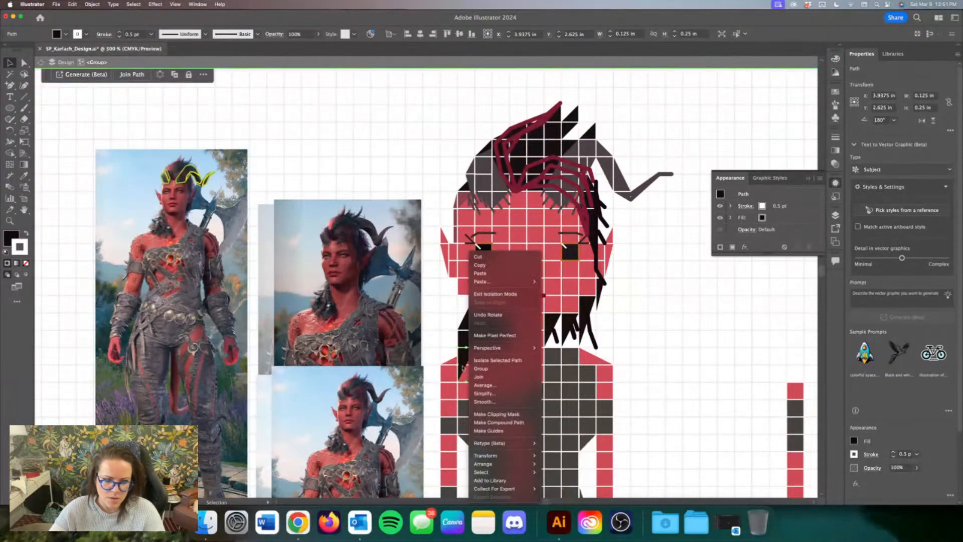
left_click(446, 340)
right_click(466, 356)
mouse_move(483, 455)
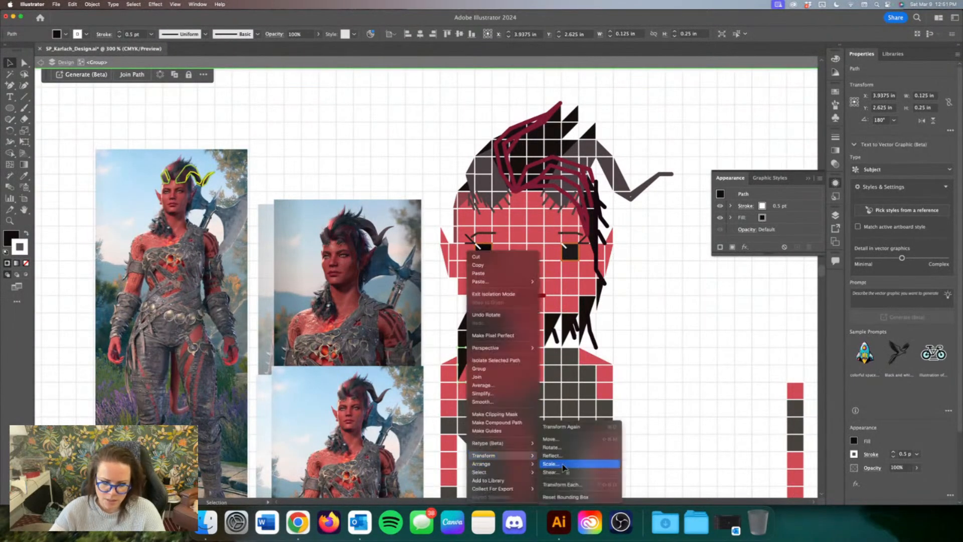
left_click(557, 453)
left_click(530, 321)
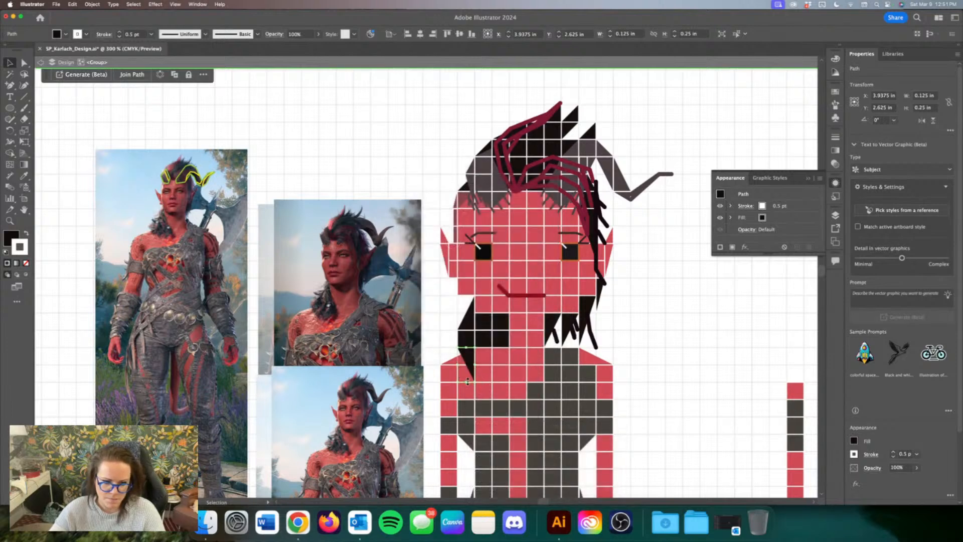
Step: Shorten the two-cell black triangle to one cell and extend the hair diagonally inward with a black square and single-cell triangles
left_click_drag(468, 382, 483, 367)
key("Left")
left_click(484, 359)
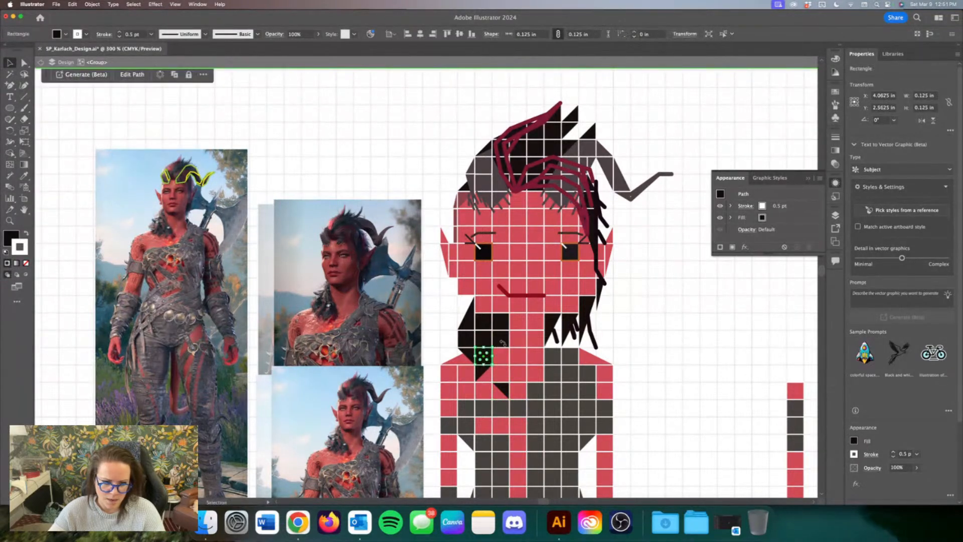
Step: Copy the detached black triangle onto the neck to build a column of pointed hair ends beside the original
left_click(504, 388)
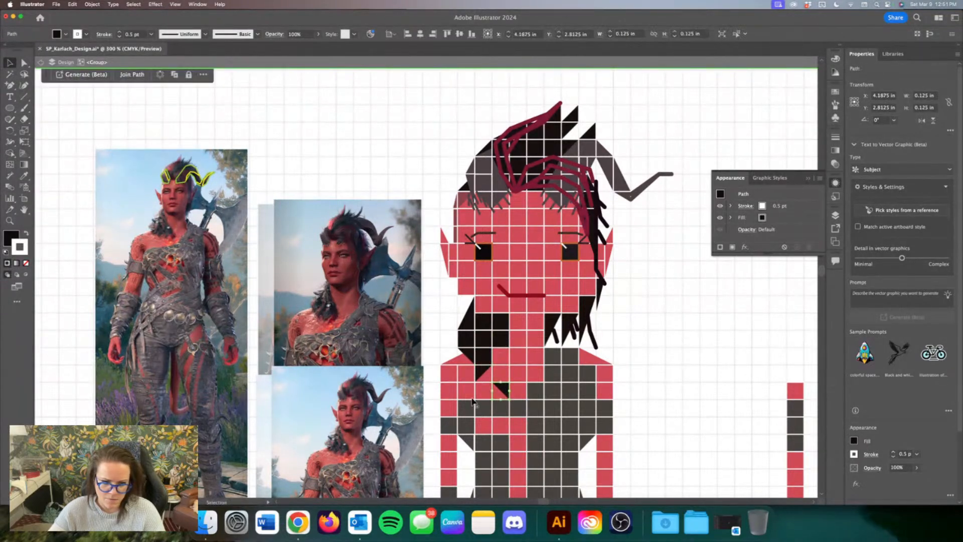
left_click_drag(503, 388, 522, 363)
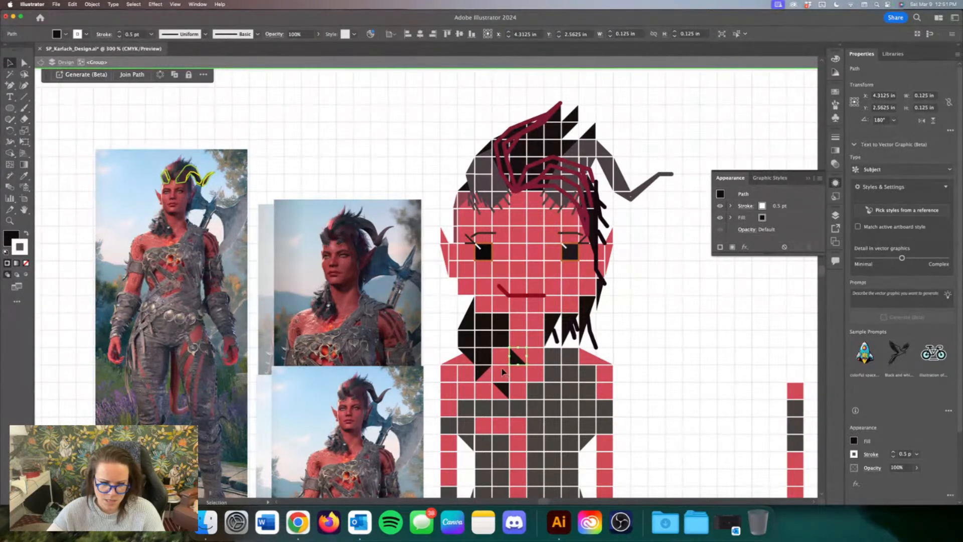
left_click_drag(510, 365, 514, 398)
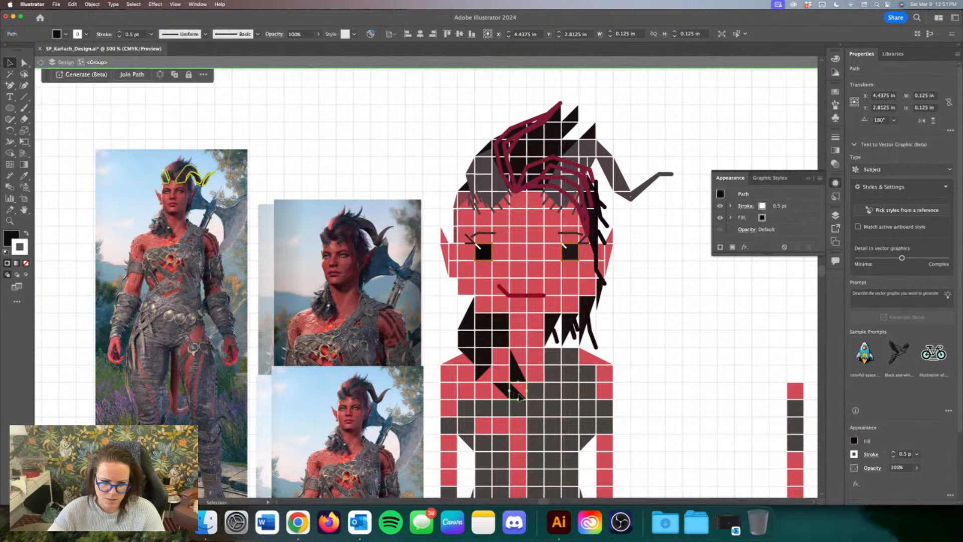
Step: Replace the red square between the black pieces with a black copy and place a single-cell triangle as the hair point below
left_click(497, 356)
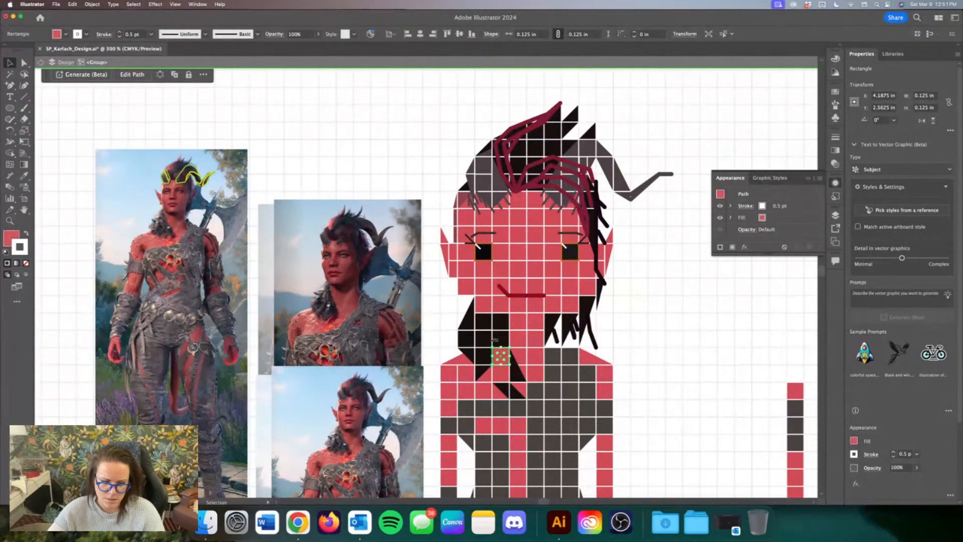
key("Delete")
left_click_drag(501, 342, 501, 359)
left_click(504, 386)
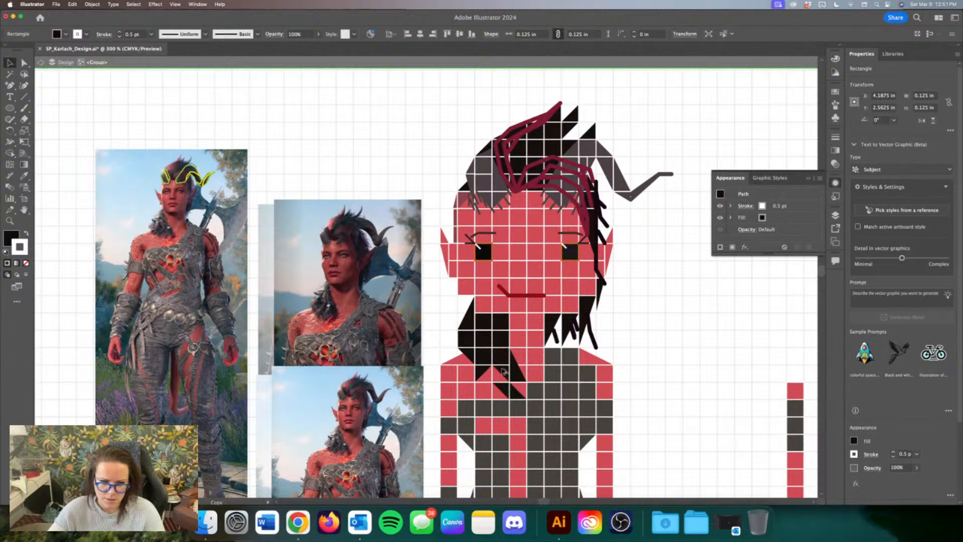
mouse_move(522, 386)
left_mouse_down()
mouse_move(517, 361)
mouse_move(518, 377)
left_mouse_up()
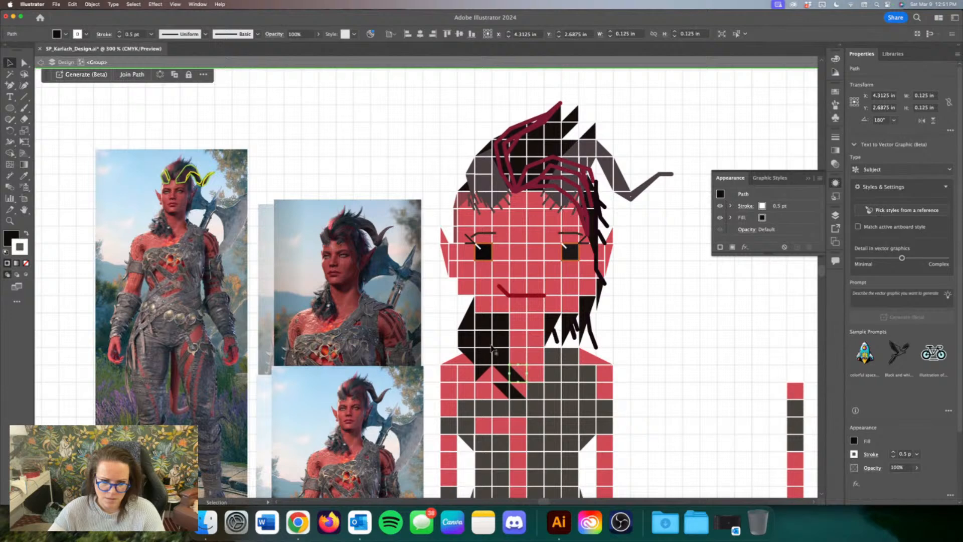
left_click(655, 337)
scroll(544, 406, "left", 2)
Step: Try stretching the lowest inner black triangle outward to two cells wide
left_click(530, 389)
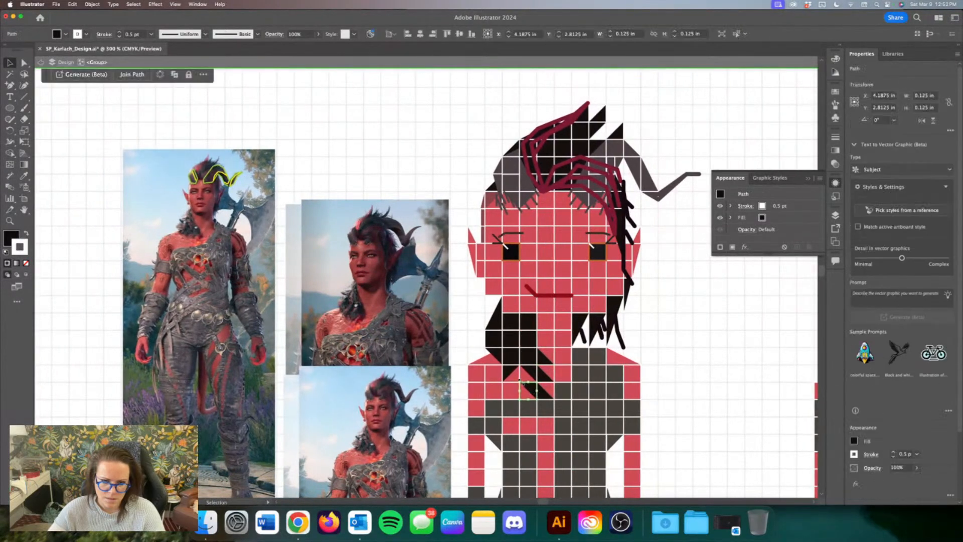
mouse_move(520, 383)
left_mouse_down()
mouse_move(509, 373)
mouse_move(503, 383)
left_mouse_up()
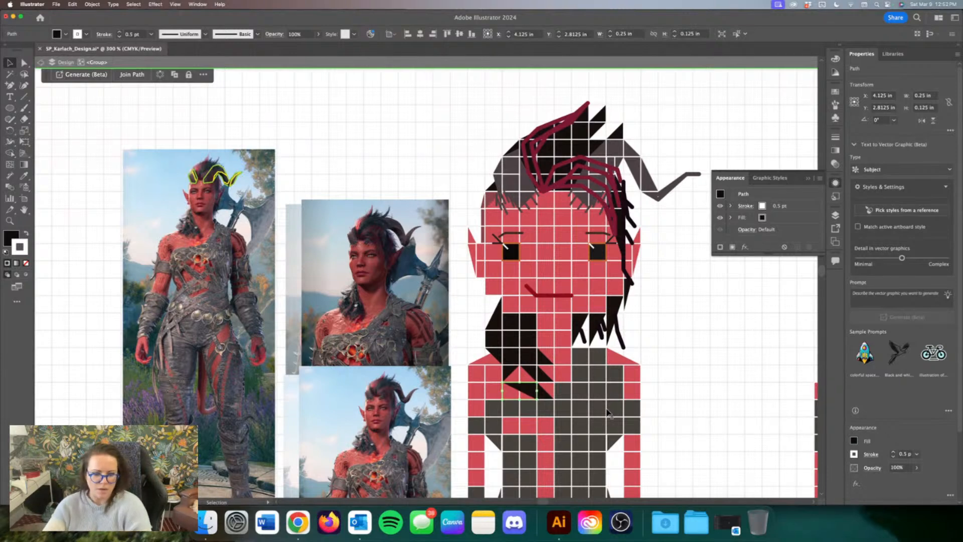
mouse_move(503, 391)
left_mouse_down()
mouse_move(520, 391)
mouse_move(510, 388)
mouse_move(522, 364)
mouse_move(521, 385)
left_mouse_up()
Step: Fill the gap above the lowest black triangle with a copy of the black square from the cell above
left_click(522, 385)
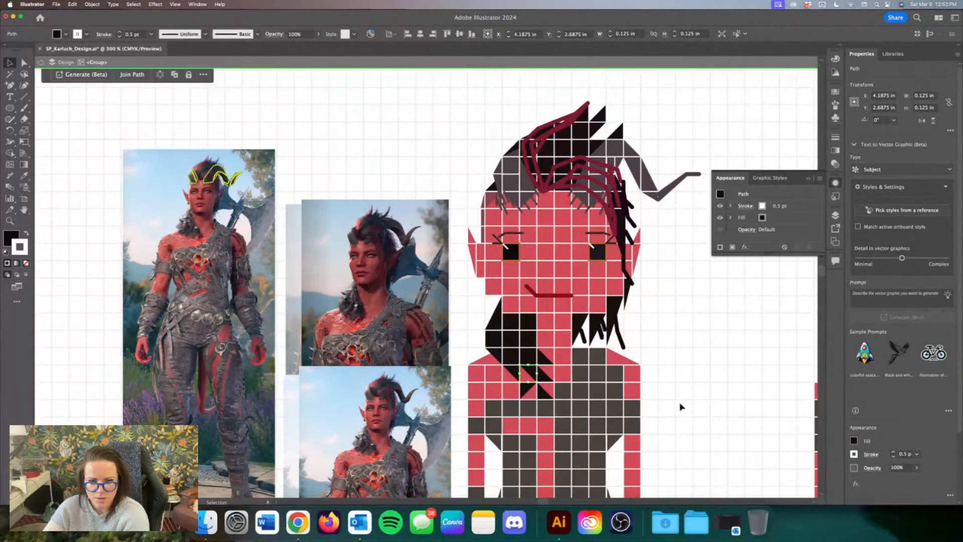
left_click(736, 389)
left_click_drag(527, 354, 527, 372)
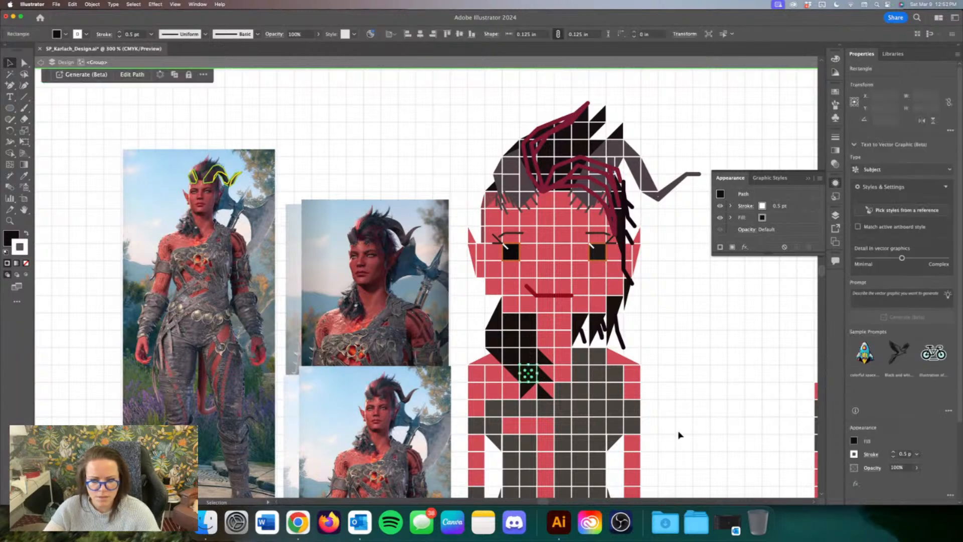
left_click(728, 419)
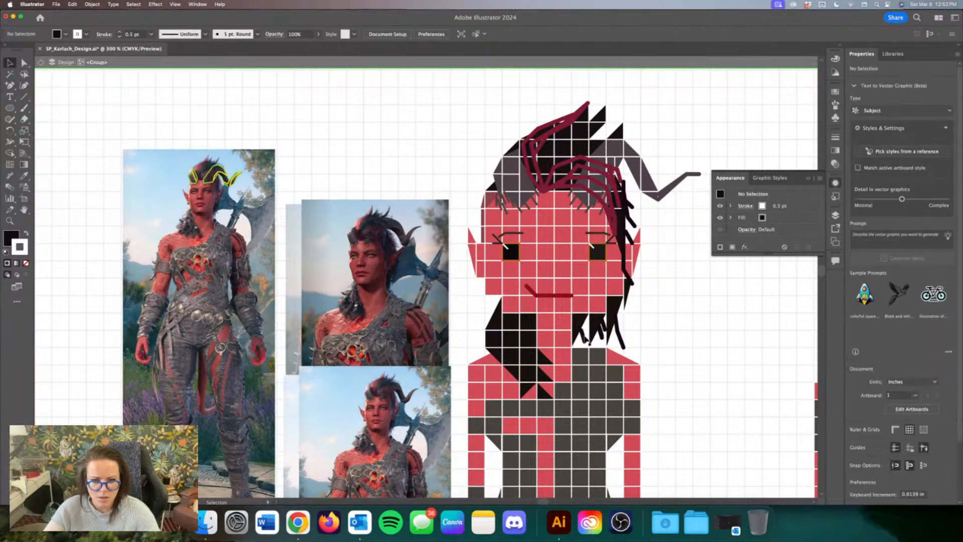
Step: Draw short angled 2 pt black flyaway lines along the lower edge of the shoulder hair, matching the existing strands
left_click(584, 338)
left_click(24, 97)
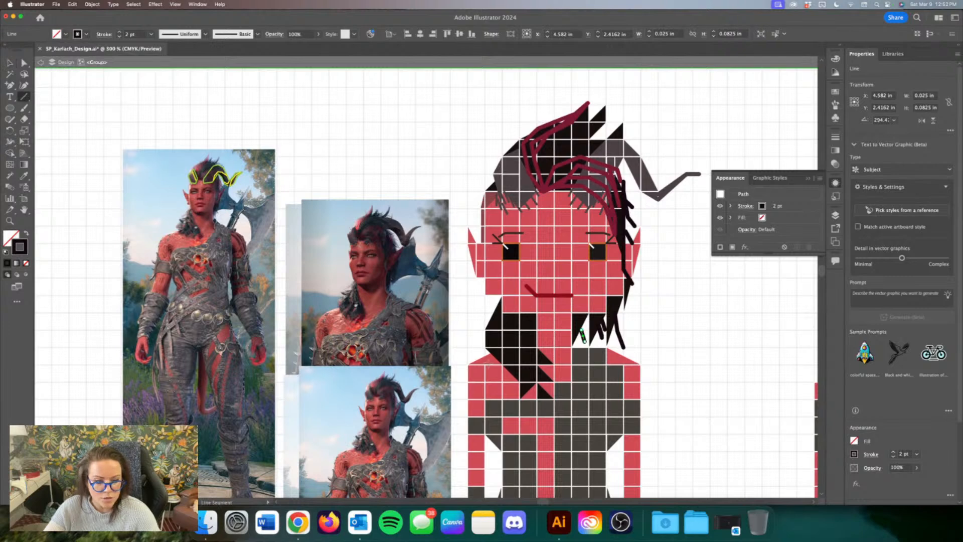
left_click_drag(503, 364, 513, 381)
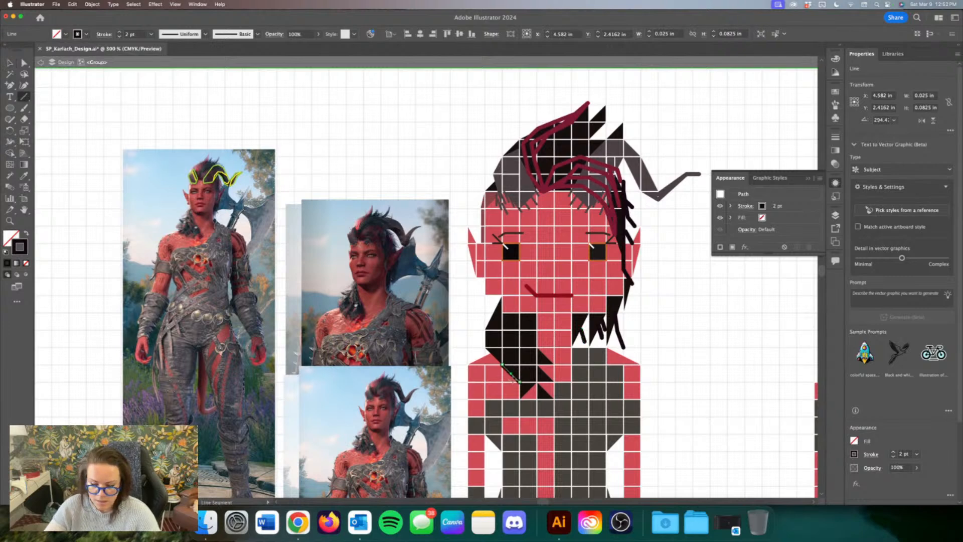
key("super+equal")
key("super+equal")
key("Delete")
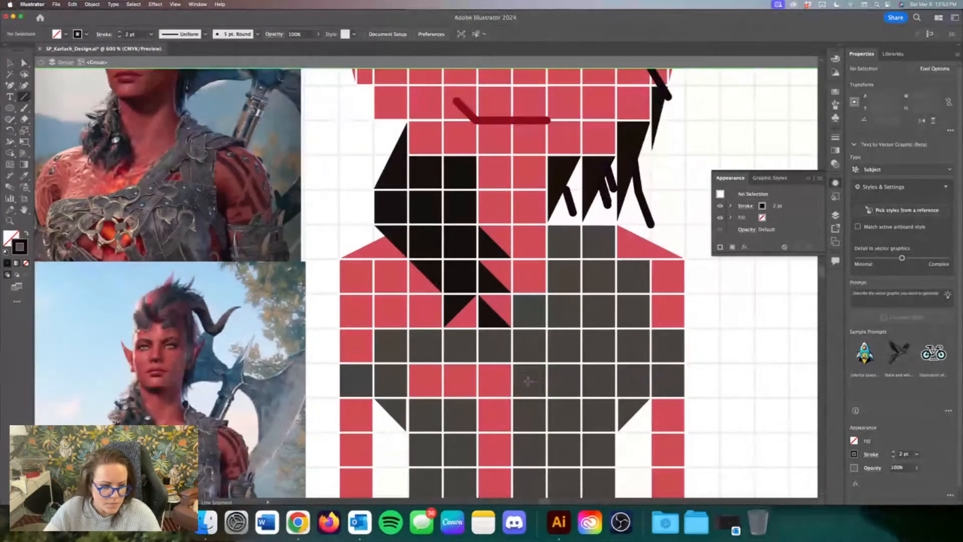
left_click_drag(408, 260, 425, 284)
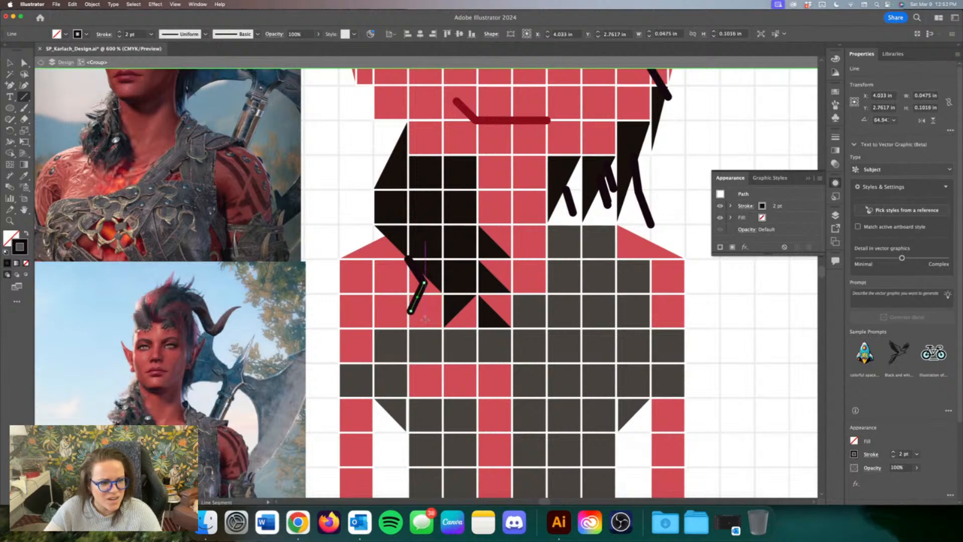
left_click_drag(425, 318, 443, 278)
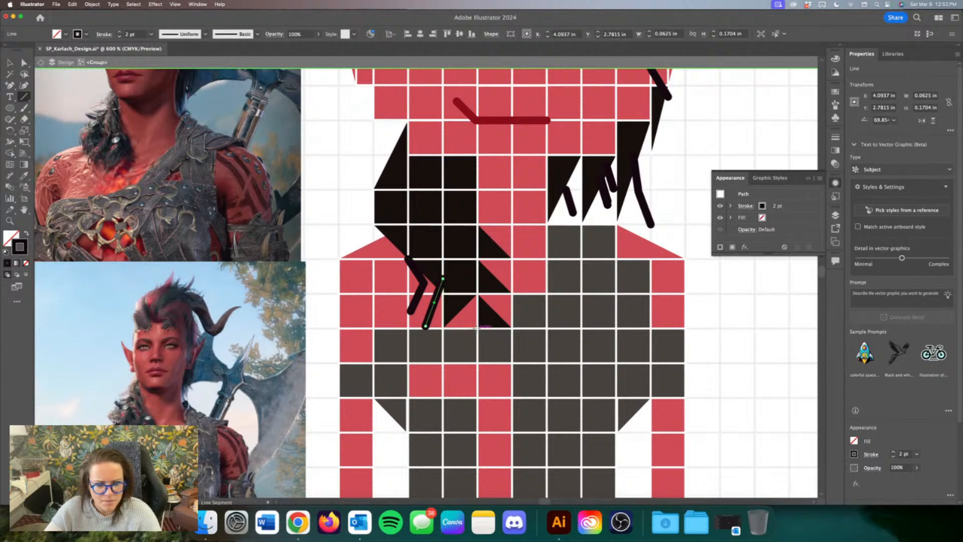
left_click_drag(477, 328, 457, 305)
Step: Outline the outer edge of the shoulder hair with connected 2 pt black lines from the jaw to the first lower flyaway
scroll(460, 309, "up", 3)
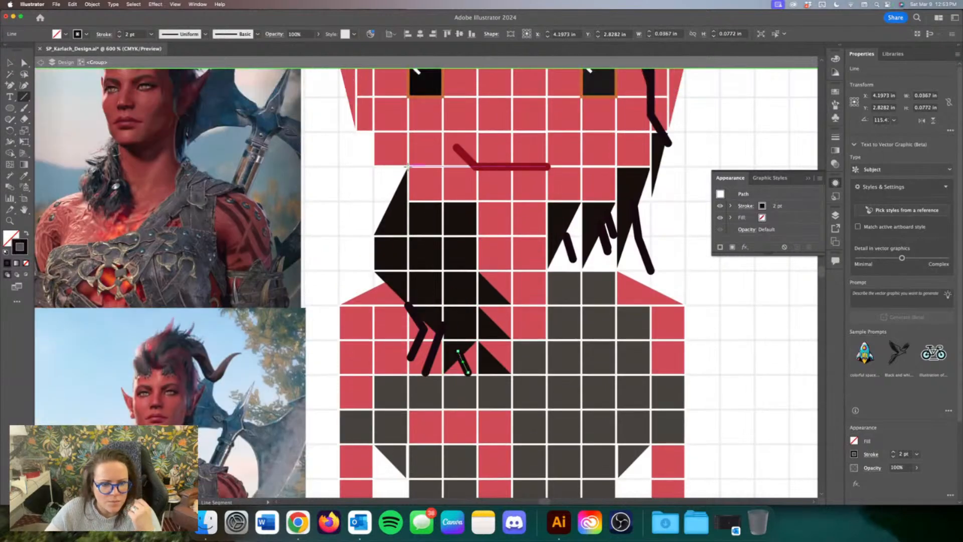
mouse_move(409, 166)
left_mouse_down()
mouse_move(377, 203)
mouse_move(373, 257)
left_mouse_up()
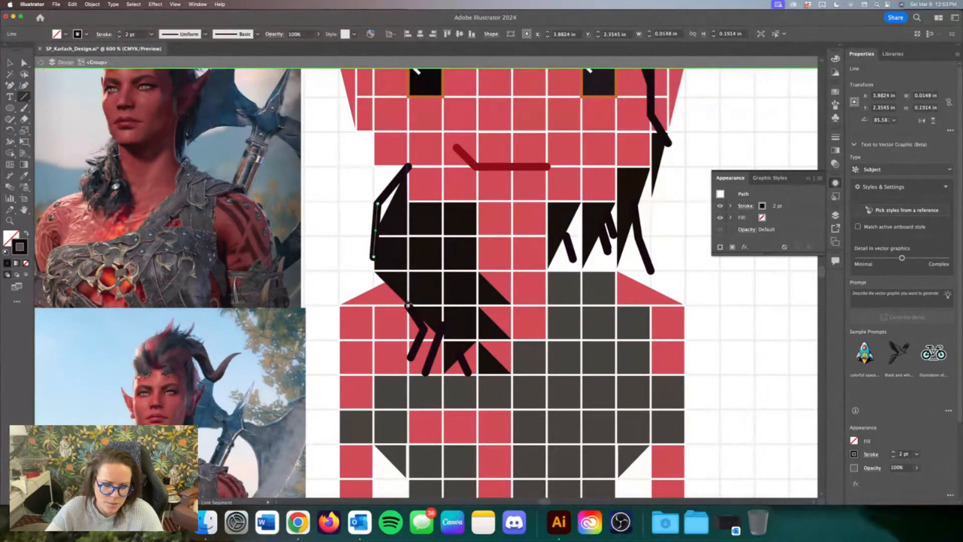
left_click_drag(408, 305, 373, 257)
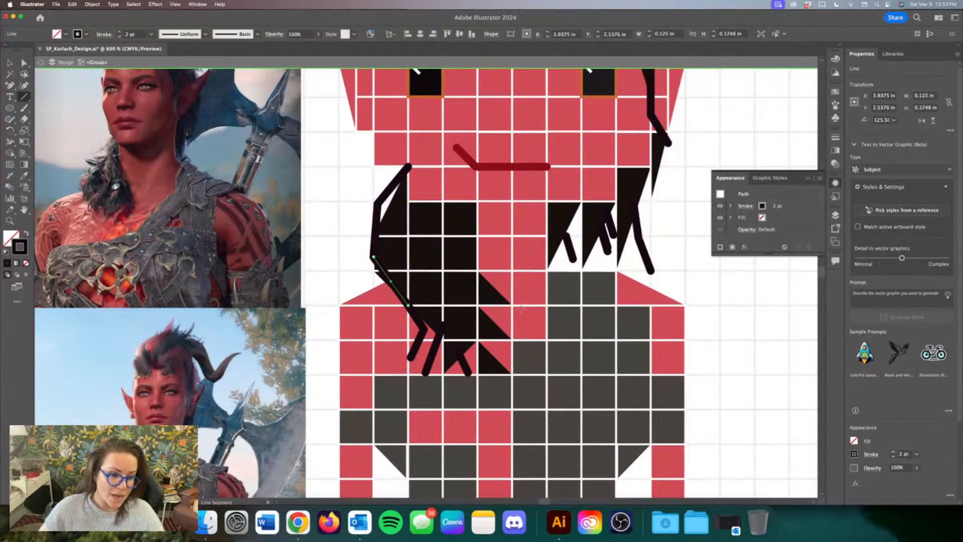
Step: Shift the flyaway nearest the neck on the opposite side so it hangs slightly lower
key("super+minus")
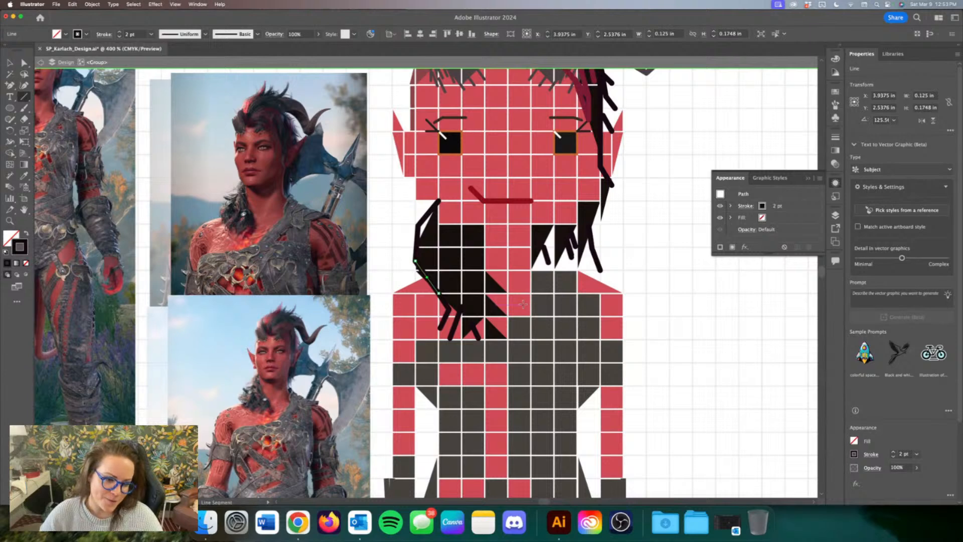
scroll(543, 287, "up", 1)
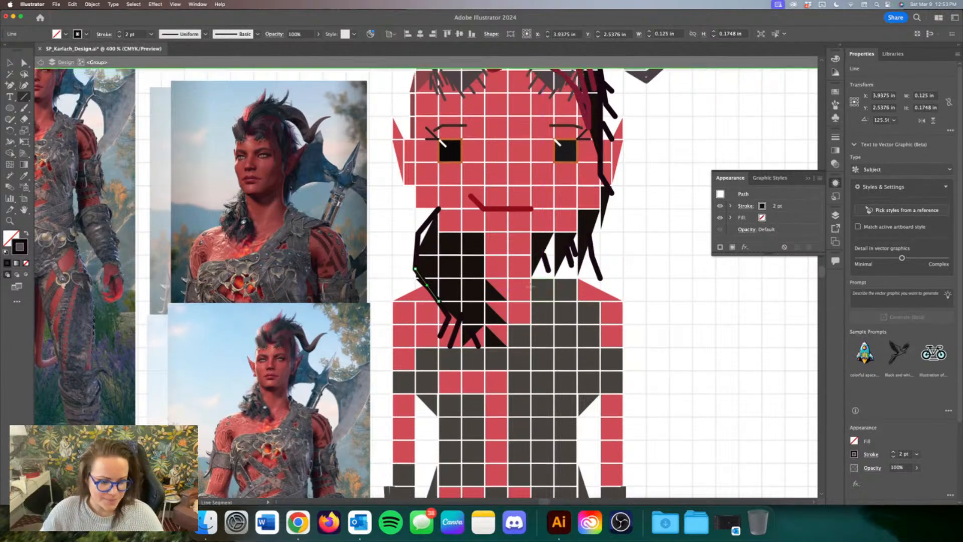
left_click(23, 63)
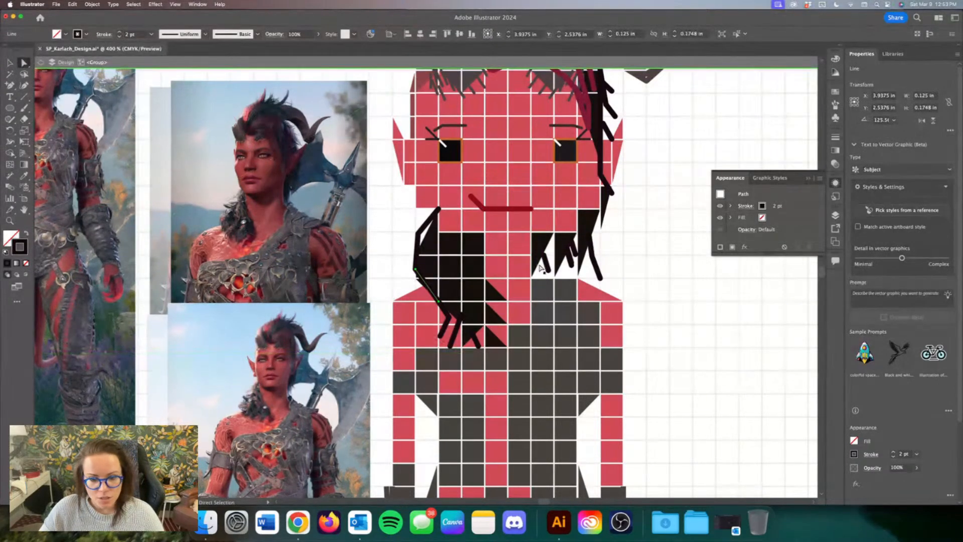
left_click(548, 269)
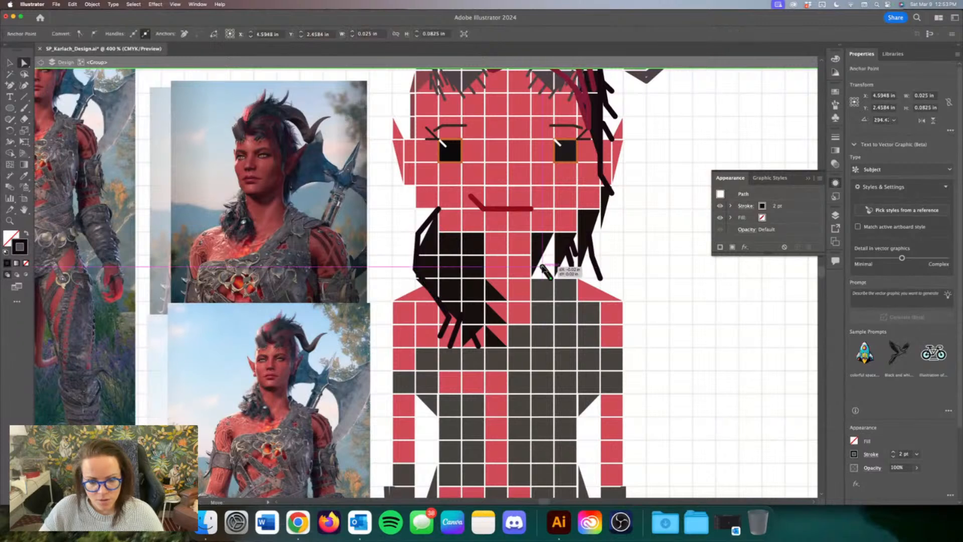
Step: Add black lines joining the lowered flyaway to the hair and extending the neighbouring strand with a short angled tip
left_click(23, 97)
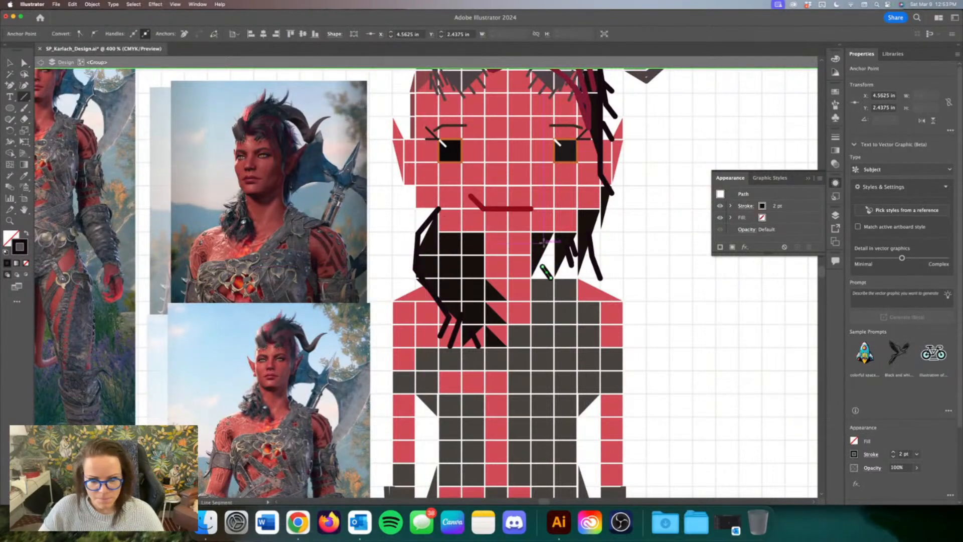
mouse_move(541, 244)
left_mouse_down()
mouse_move(543, 266)
mouse_move(571, 264)
left_mouse_up()
key("super+z")
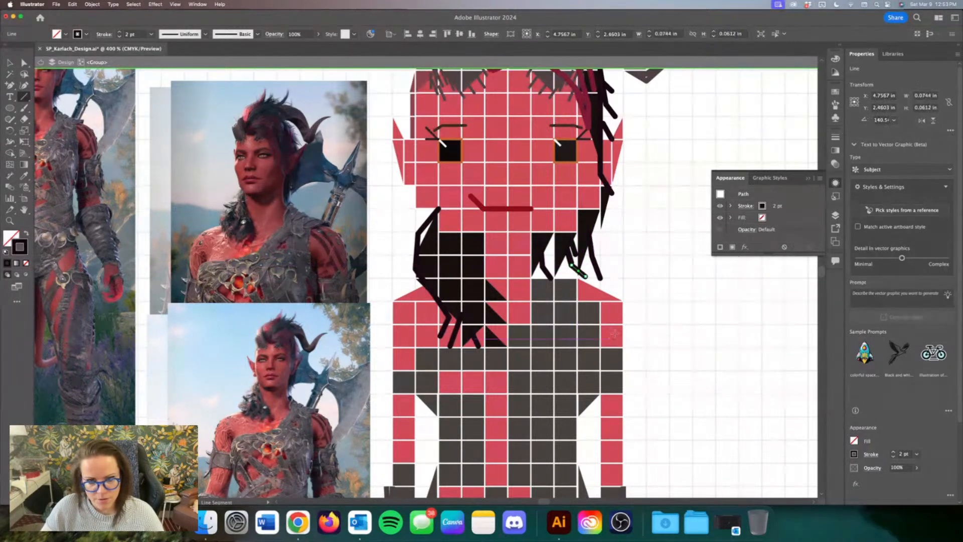
Step: Move the upper endpoint of the hair outline at the jaw slightly down and outward
scroll(369, 204, "up", 4)
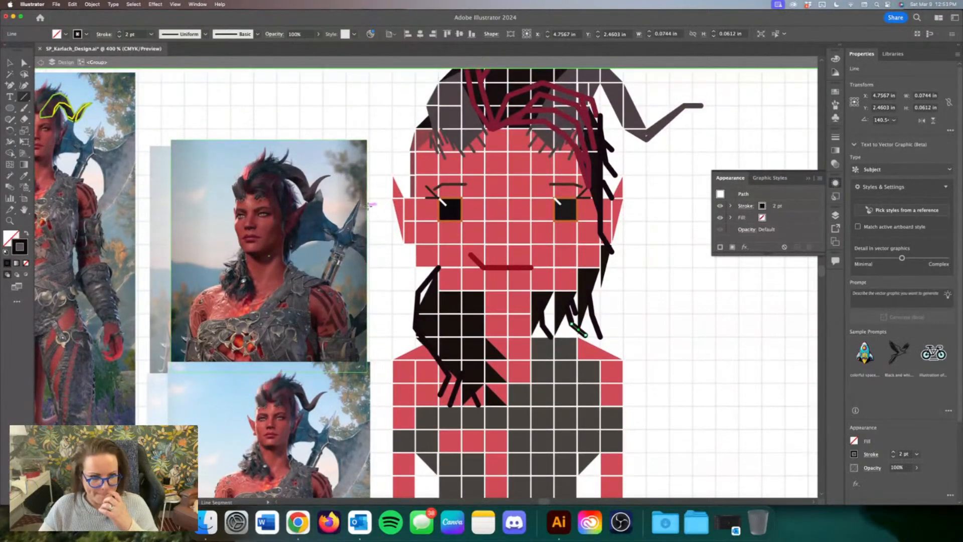
left_click(24, 63)
left_click_drag(437, 270, 435, 272)
left_click(703, 290)
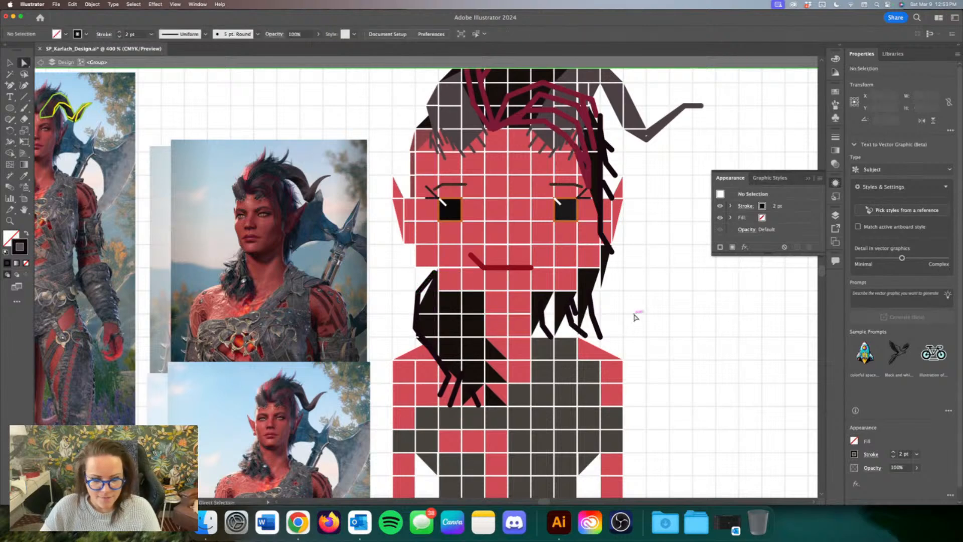
Step: Examine the hairline and the hair beside the neck against the enlarged reference portrait
scroll(642, 318, "up", 1)
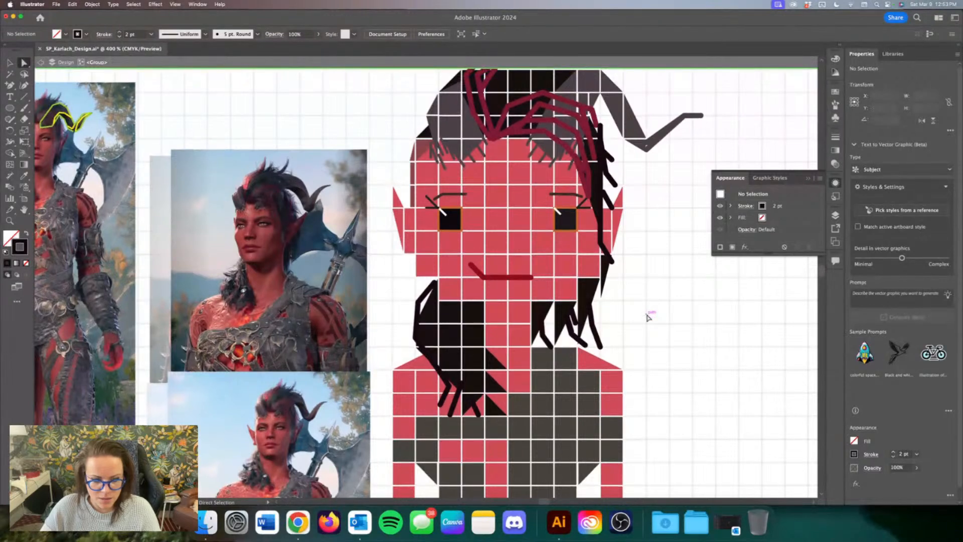
scroll(647, 317, "left", 5)
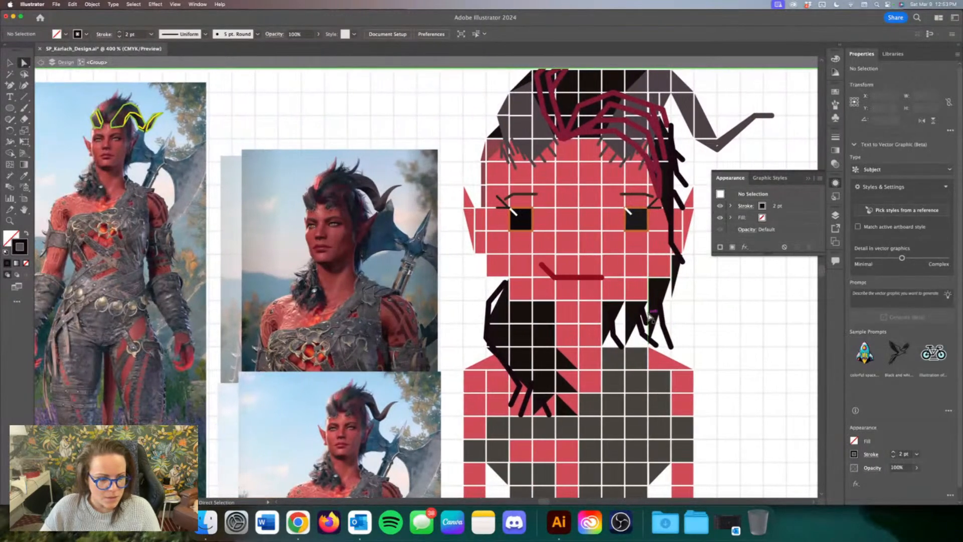
scroll(647, 317, "up", 3)
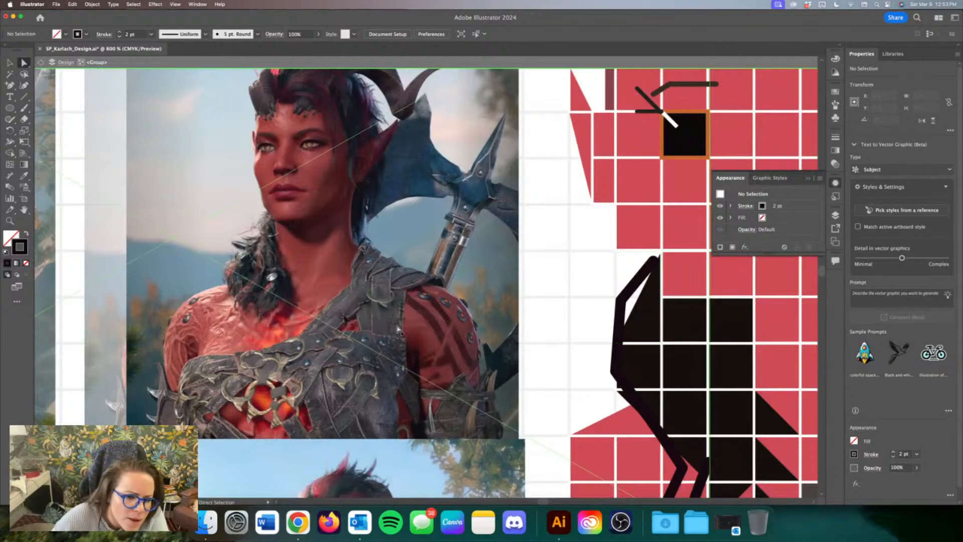
scroll(511, 239, "up", 3)
scroll(511, 240, "up", 5)
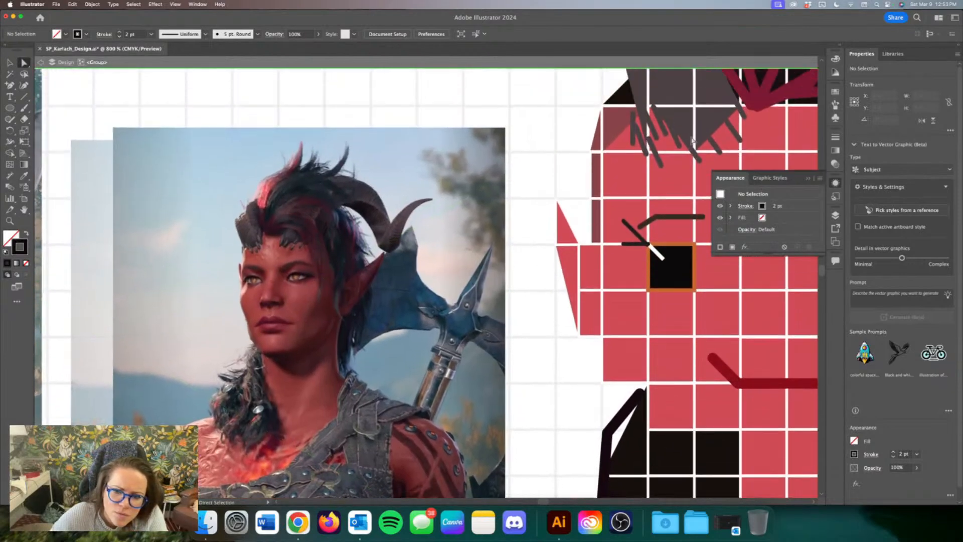
left_click(745, 105)
left_click(744, 105)
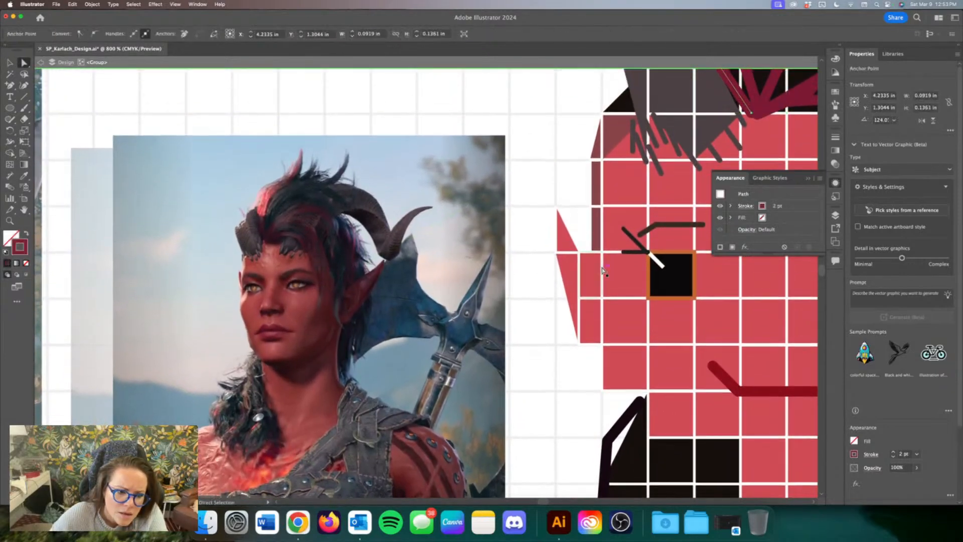
Step: Draw a short slanted 2 pt line inside the hair below the jaw and set its stroke colour to #ce244c
scroll(595, 267, "down", 8)
scroll(595, 267, "right", 5)
scroll(595, 267, "down", 1)
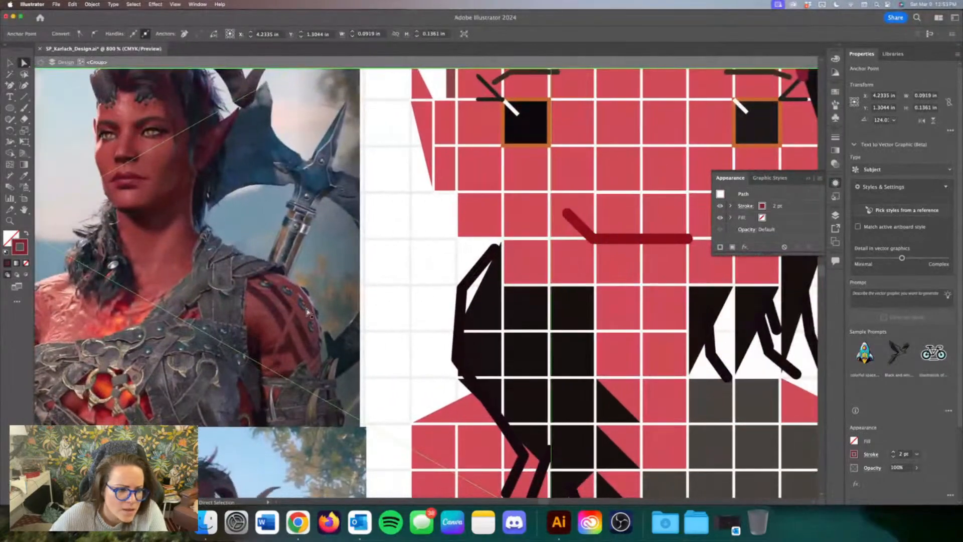
left_click(25, 97)
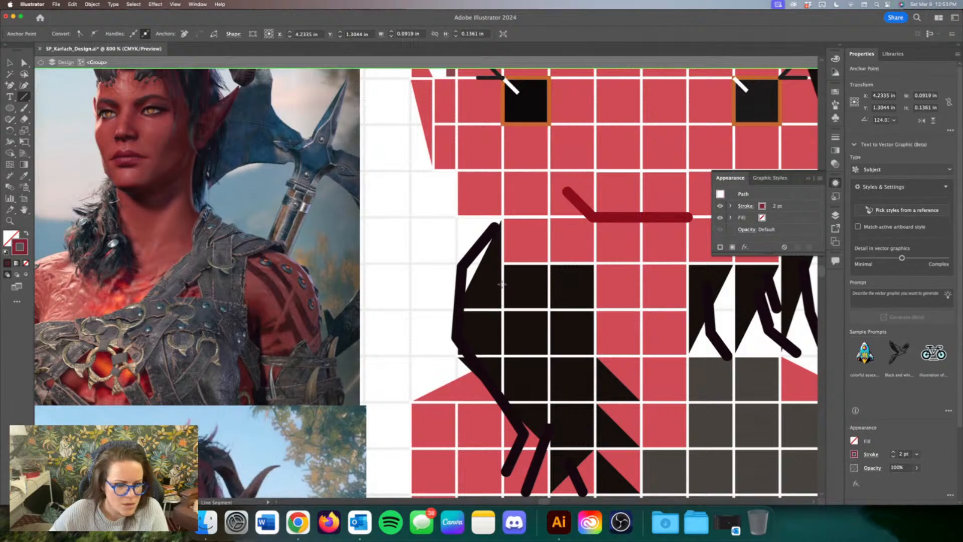
left_click_drag(504, 240, 468, 289)
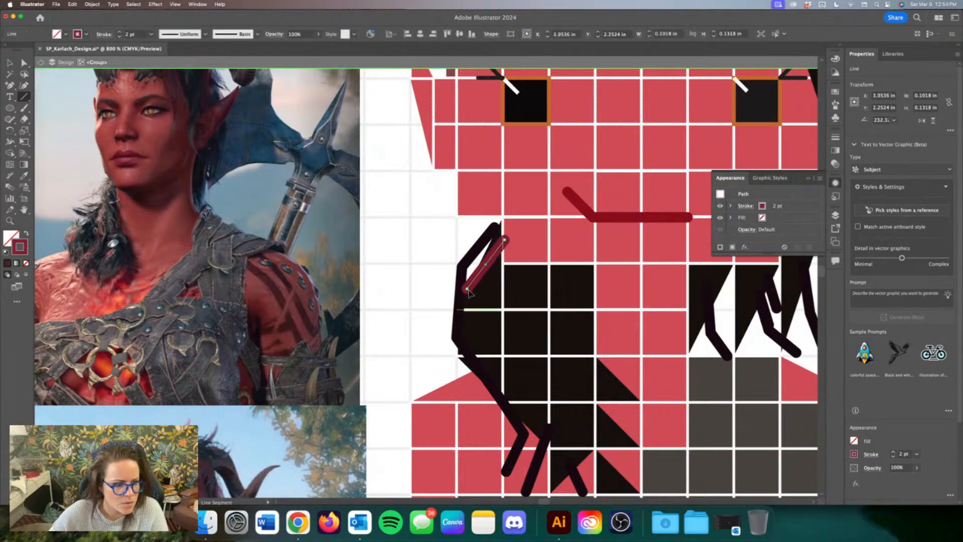
double_click(19, 247)
left_click(609, 306)
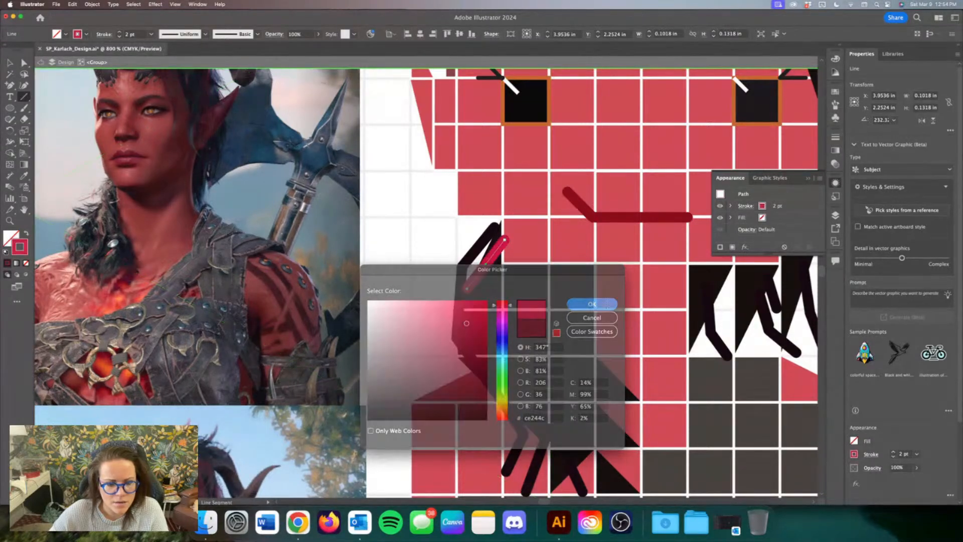
Step: Adjust both ends of the highlight line to follow the hair's upper outline, and change its stroke colour to #cc2539
left_click_drag(505, 240, 502, 237)
left_click_drag(463, 288, 467, 283)
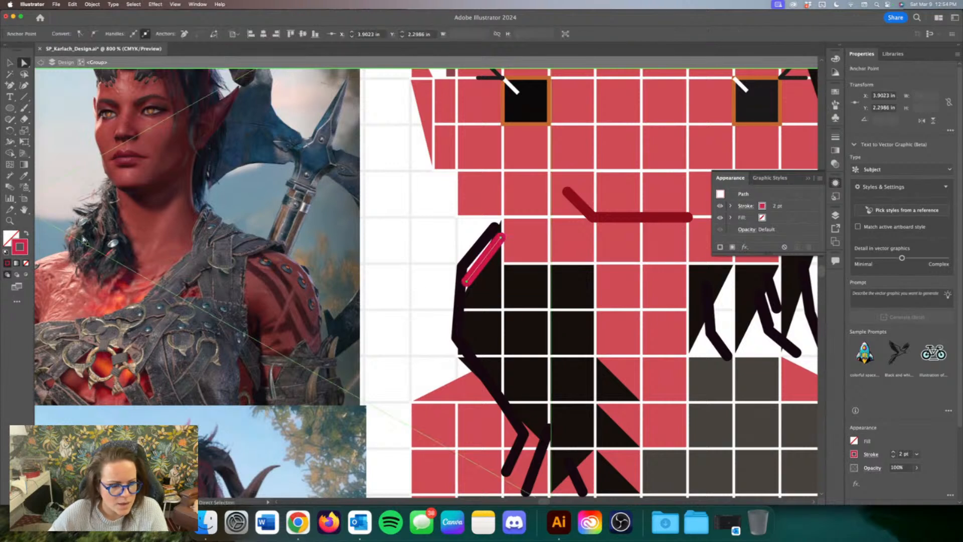
double_click(15, 248)
type("cc2539")
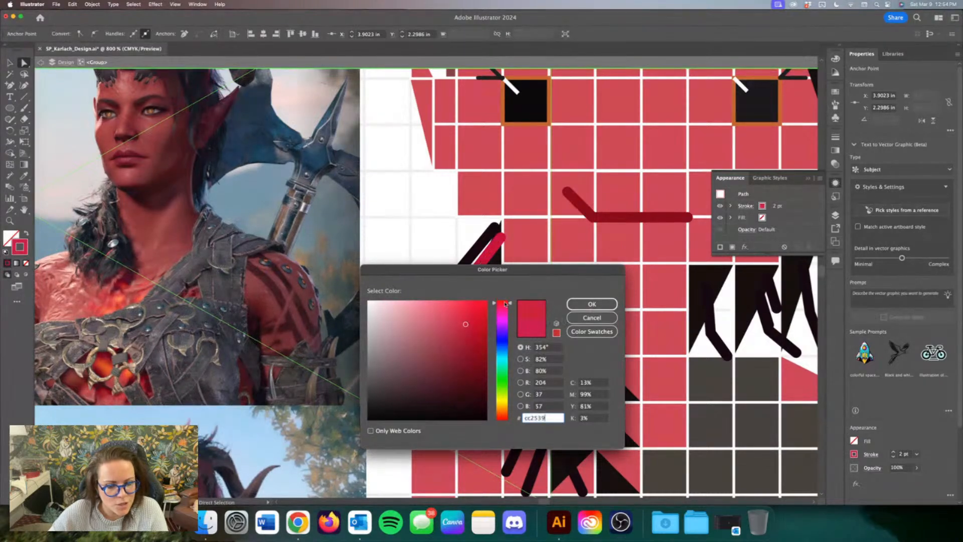
left_click(592, 304)
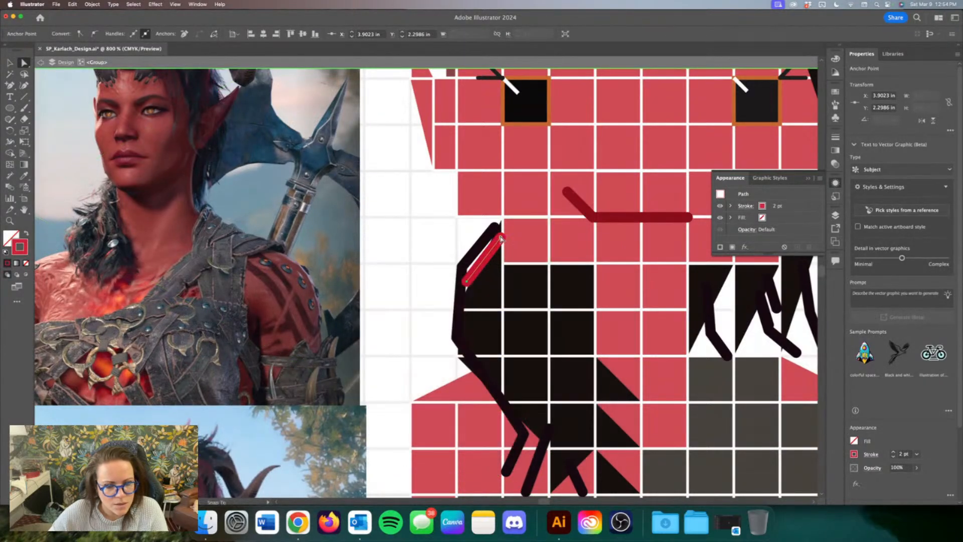
left_click_drag(502, 235, 498, 230)
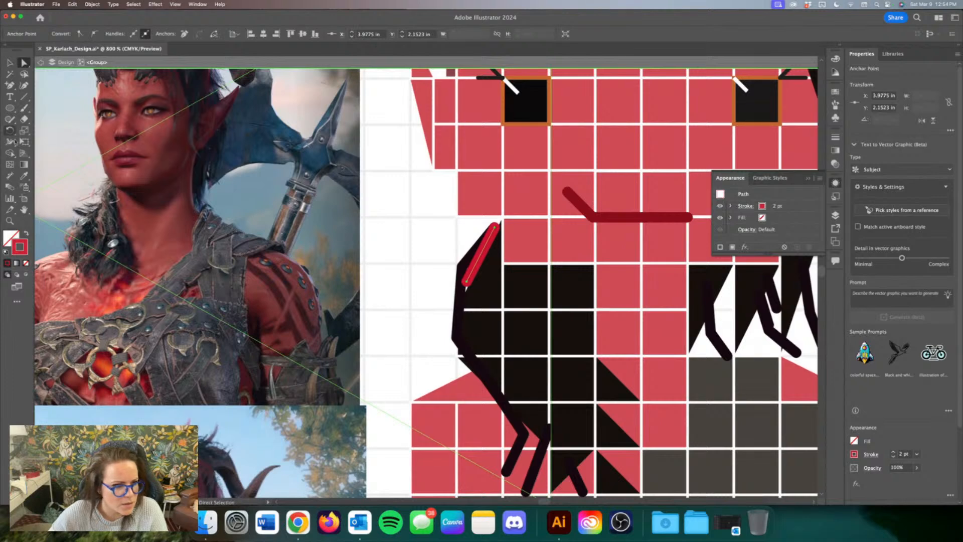
Step: Draw a bent red strand of joined lines from the upper hair beside the neck diagonally across to its inner edge
left_click(23, 97)
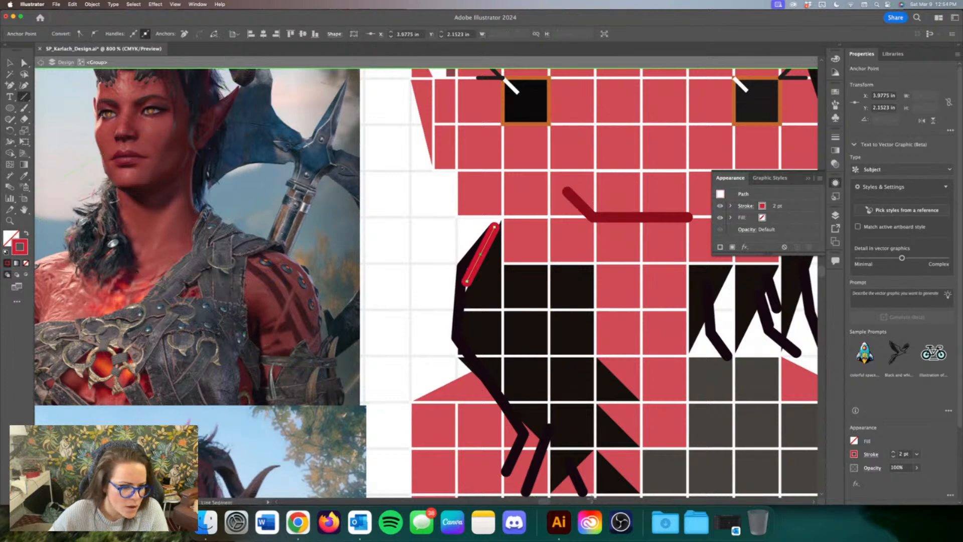
scroll(536, 429, "down", 2)
scroll(535, 427, "down", 8)
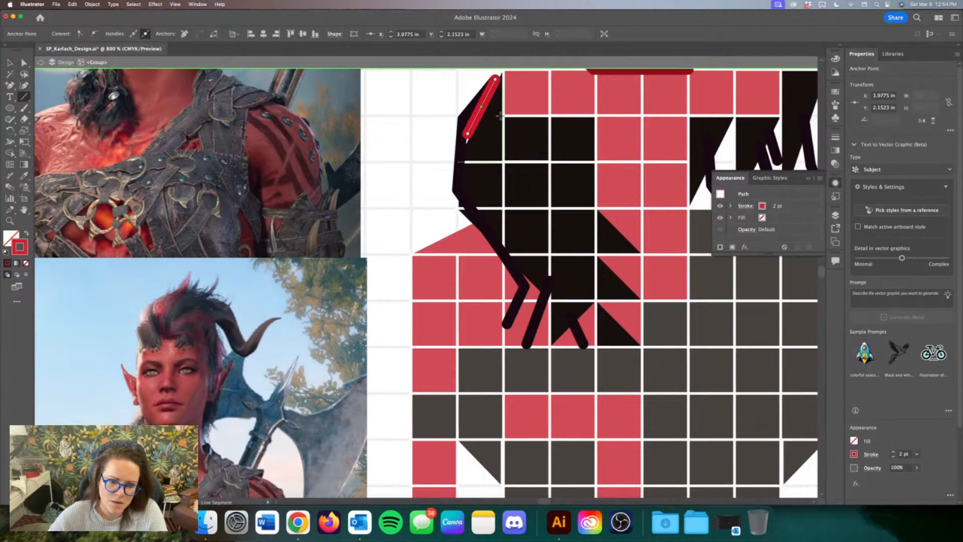
left_click_drag(504, 115, 494, 139)
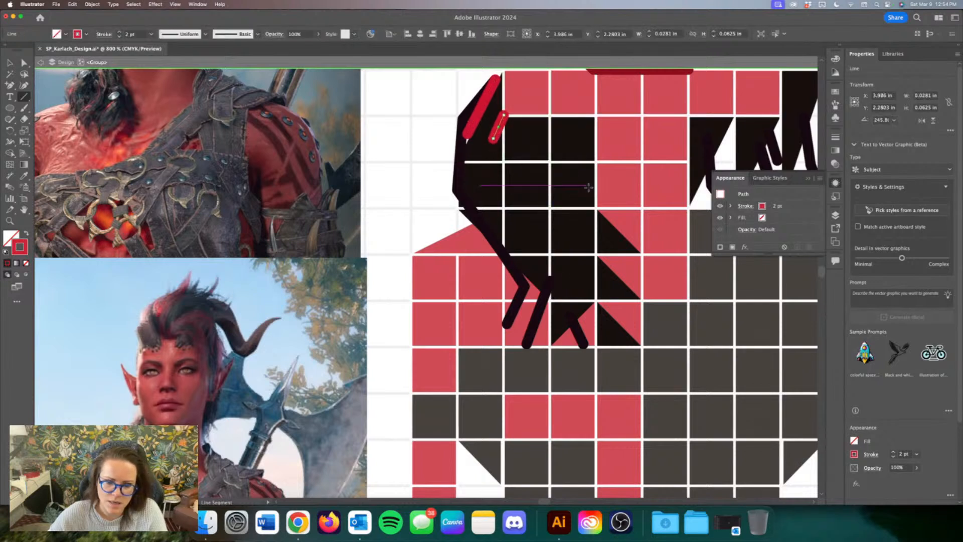
mouse_move(596, 208)
left_mouse_down()
mouse_move(572, 174)
mouse_move(580, 177)
left_mouse_up()
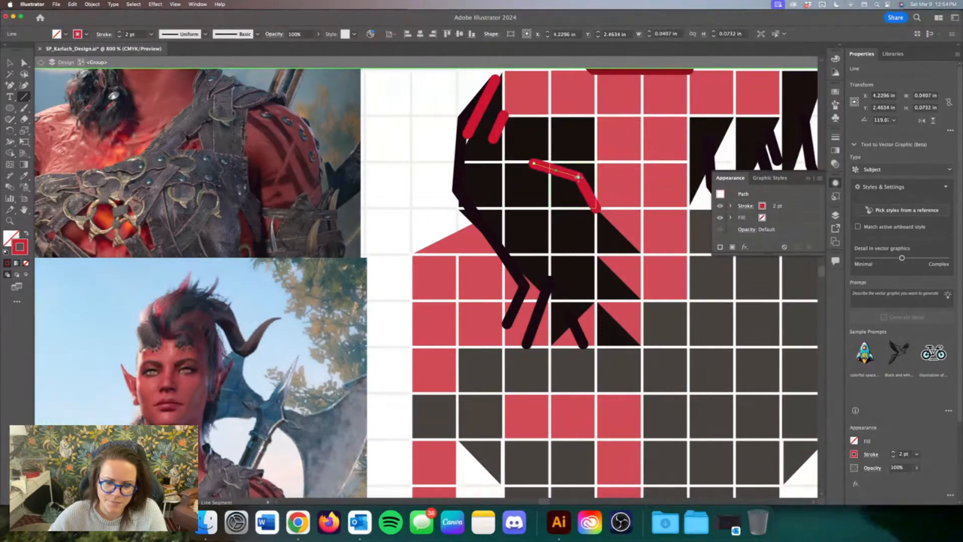
mouse_move(493, 139)
left_mouse_down()
mouse_move(503, 163)
mouse_move(499, 155)
left_mouse_up()
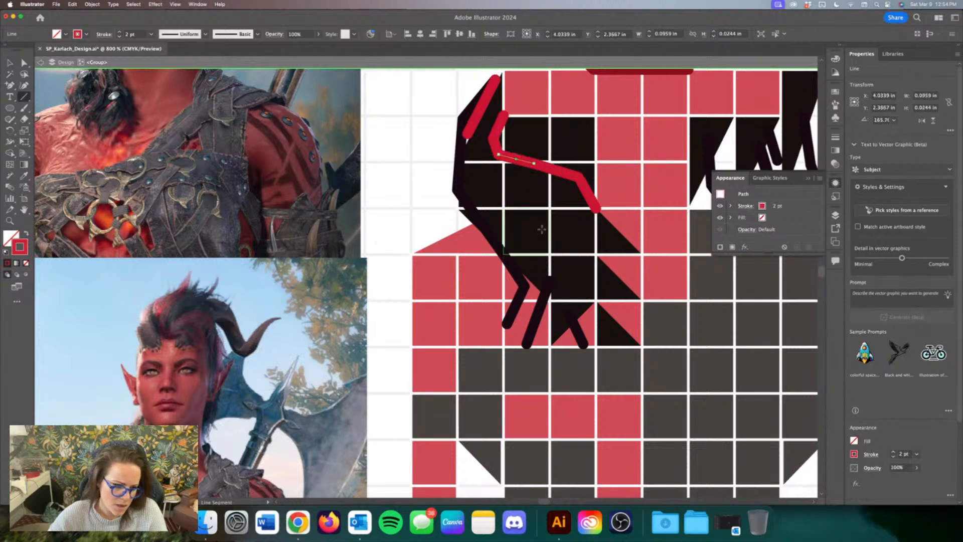
Step: Add a bent red strand at the hair's lower inner edge and another branching down its middle to the flyaways
scroll(541, 230, "up", 3)
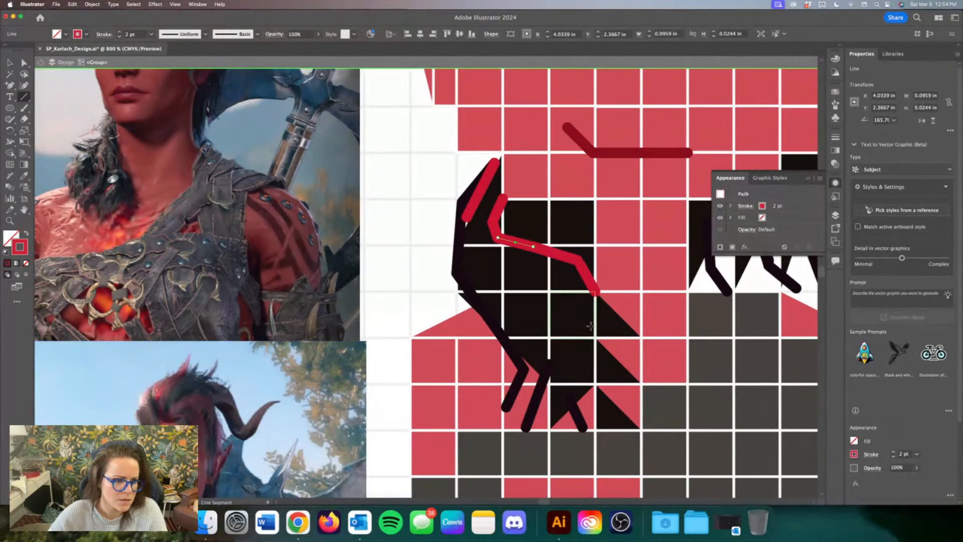
mouse_move(597, 337)
left_mouse_down()
mouse_move(550, 376)
mouse_move(578, 379)
mouse_move(610, 425)
mouse_move(595, 405)
left_mouse_up()
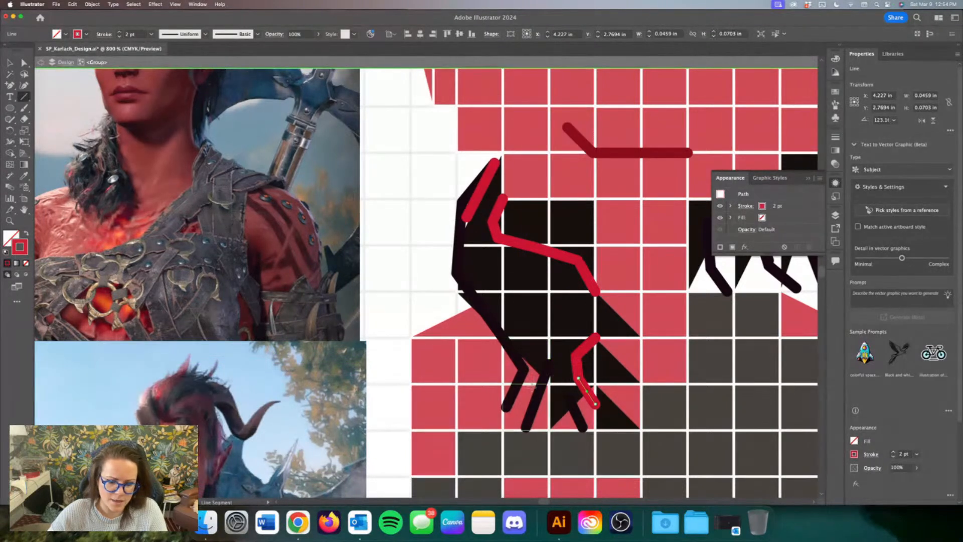
left_click_drag(532, 390, 550, 341)
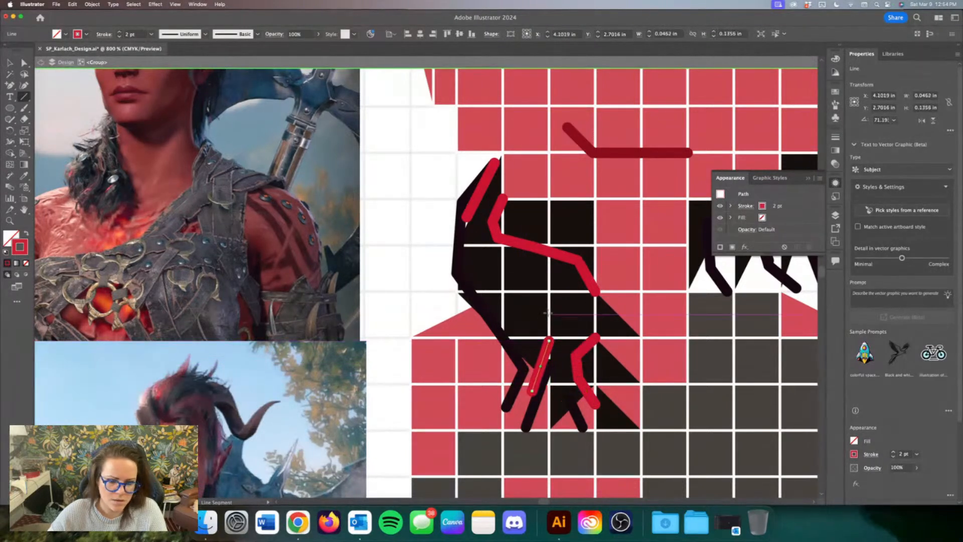
left_click_drag(549, 296, 549, 338)
left_click_drag(518, 244, 549, 294)
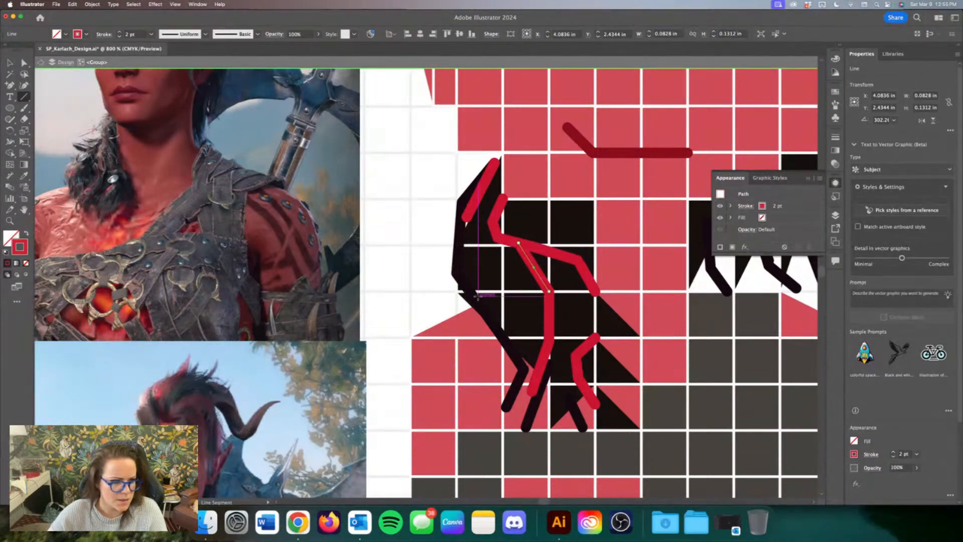
Step: Draw a red strand of joined segments along the hair's outer side, curving from mid-height down past the shoulder to a hooked tip
left_click_drag(481, 315, 498, 341)
key("super+z")
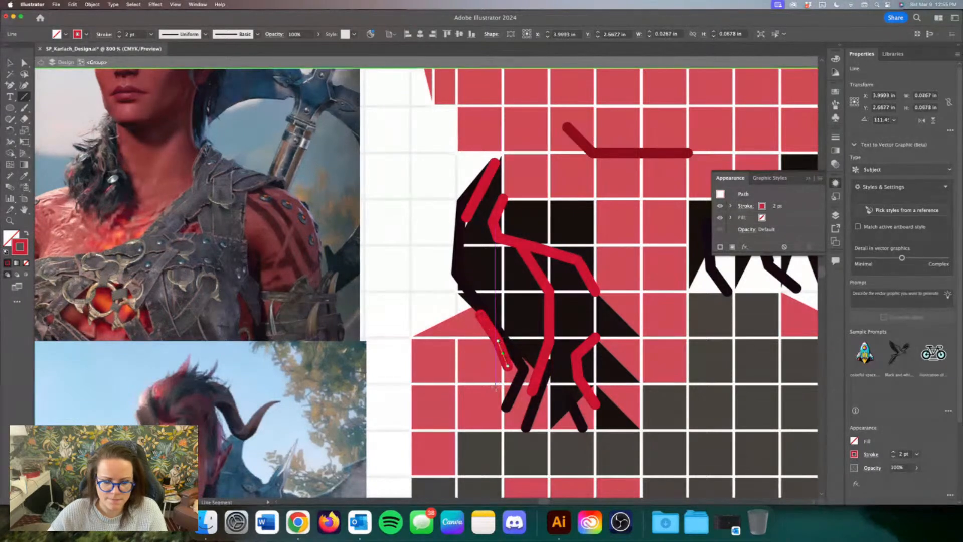
left_click_drag(494, 388, 508, 367)
left_click_drag(481, 314, 480, 291)
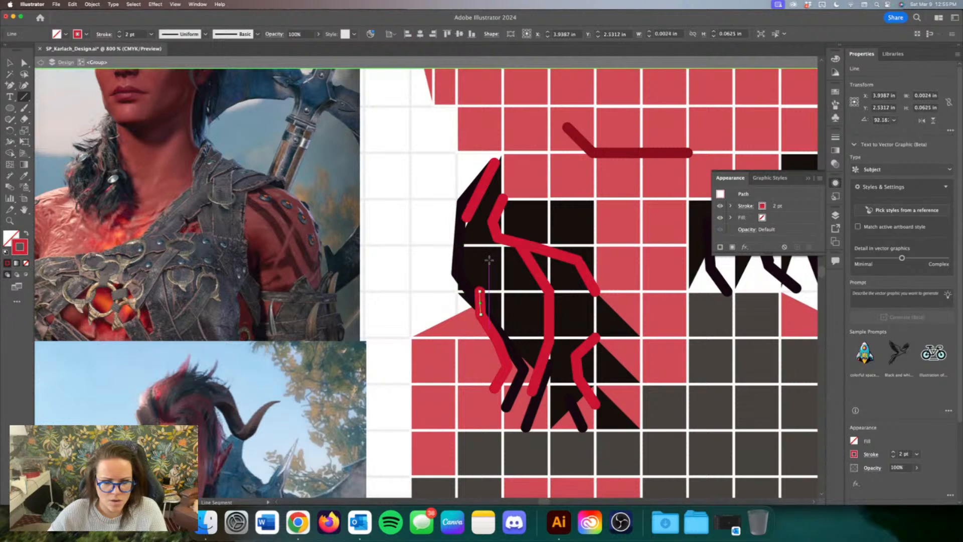
left_click_drag(489, 259, 481, 290)
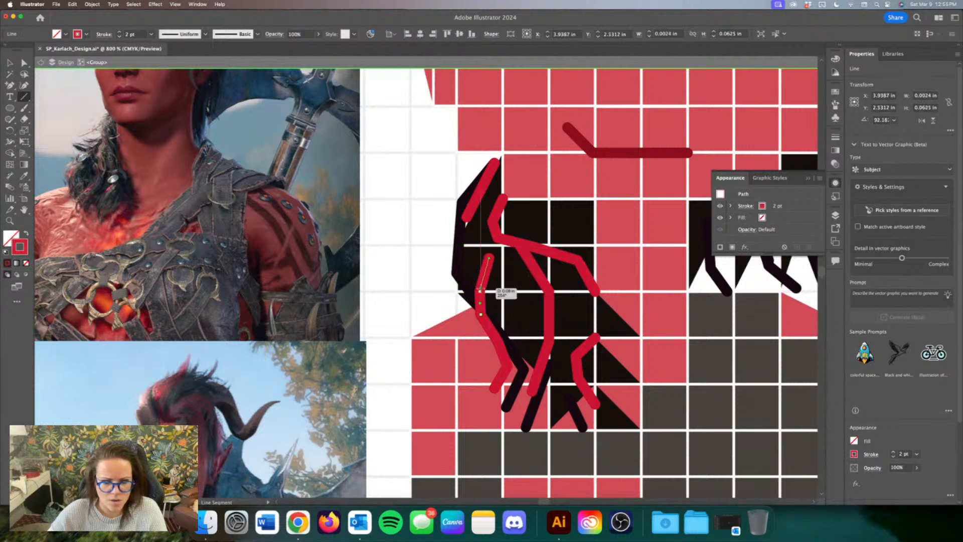
scroll(454, 318, "right", 3)
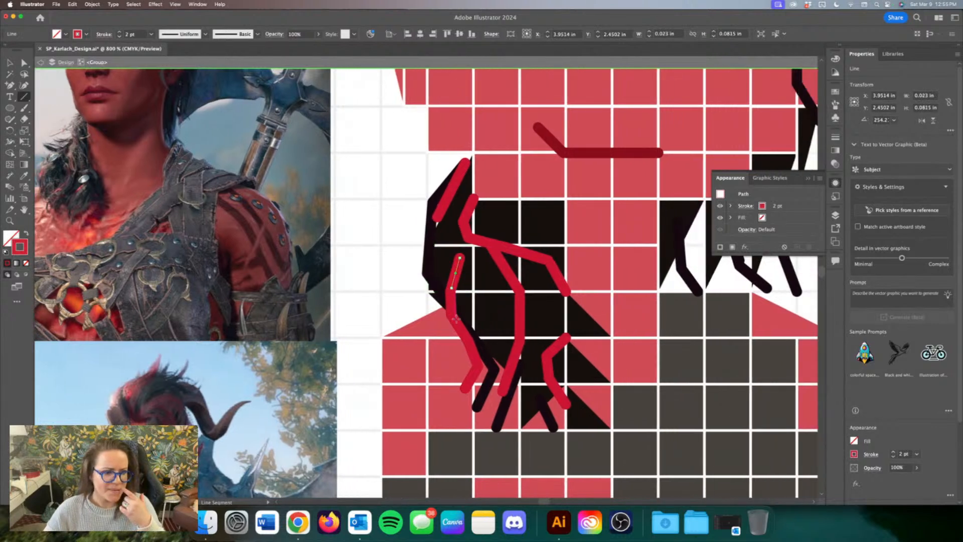
key("super+shift+a")
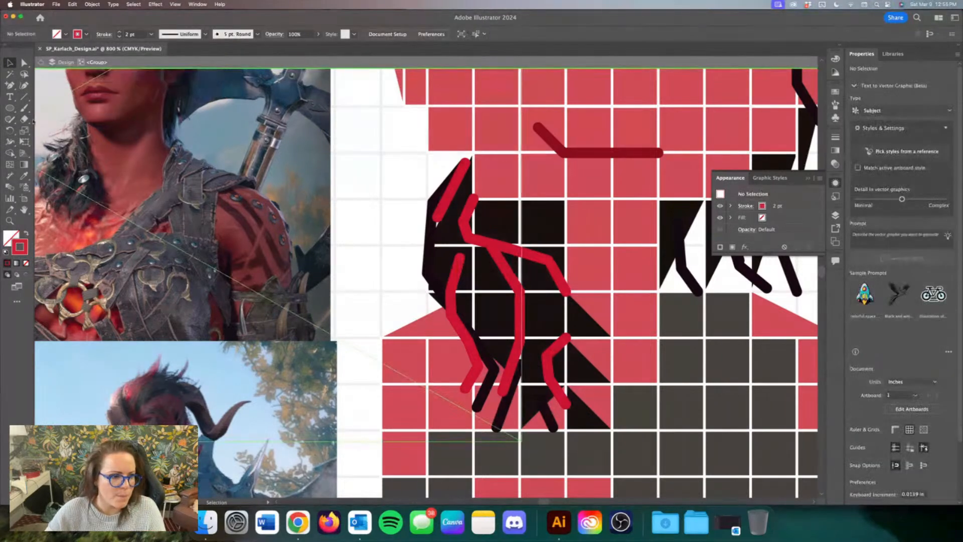
Step: Add two light grey #c6c6c6 circular beads without stroke, about 0.06 in across, at the tops of the outer and lower inner strands
left_click(9, 108)
left_click(27, 234)
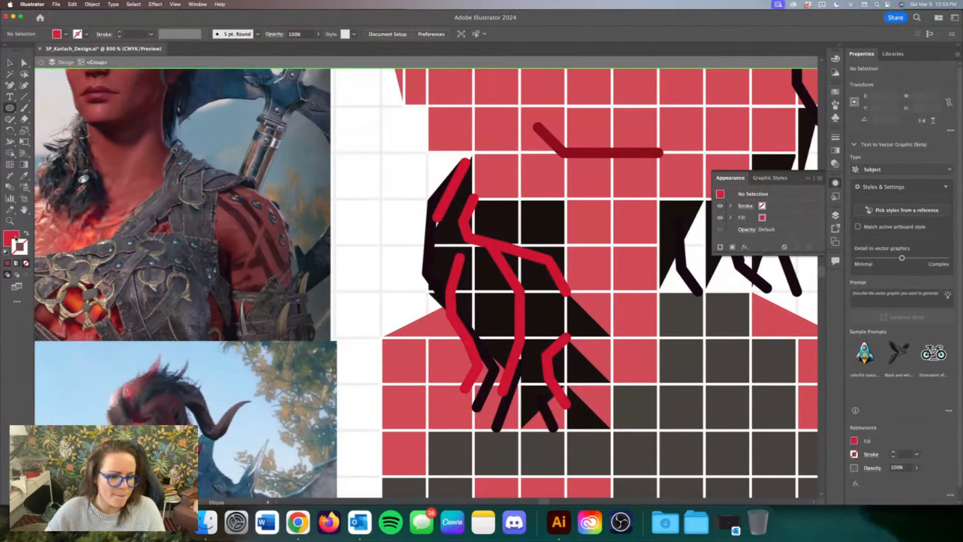
double_click(15, 238)
type("e5dcdd")
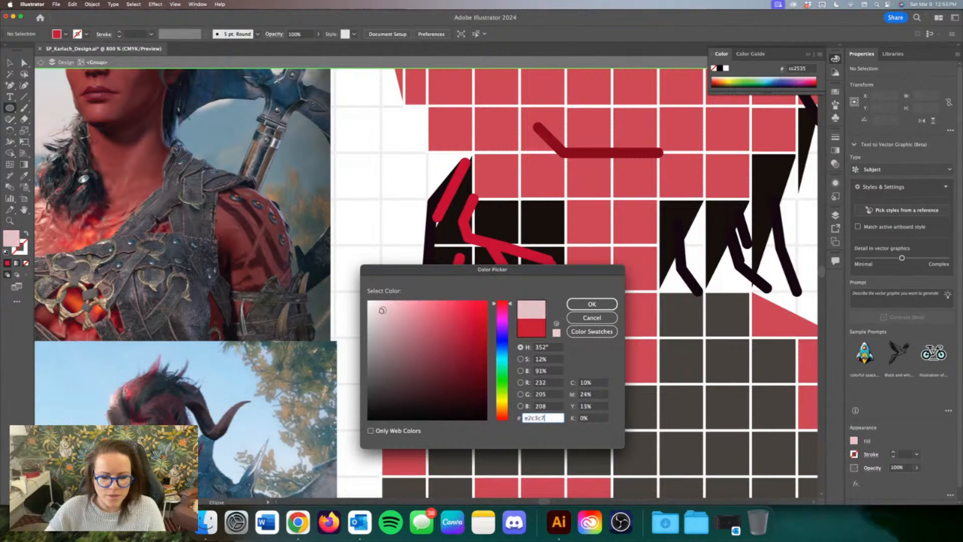
key("Return")
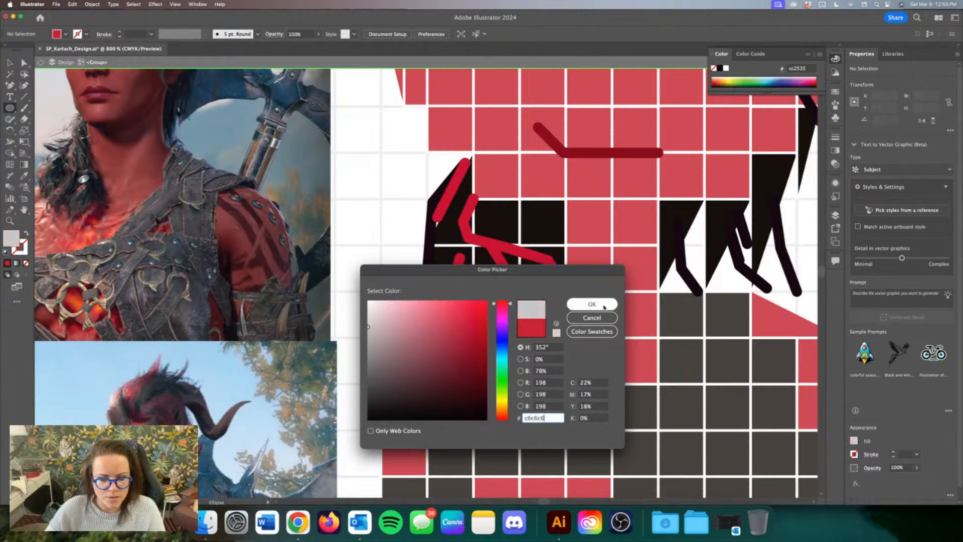
scroll(464, 240, "left", 1)
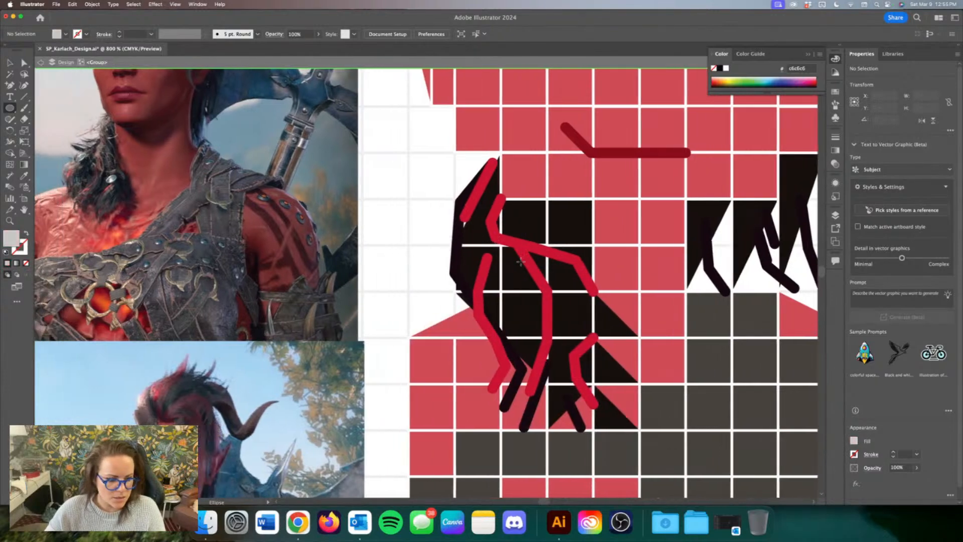
scroll(517, 259, "down", 4)
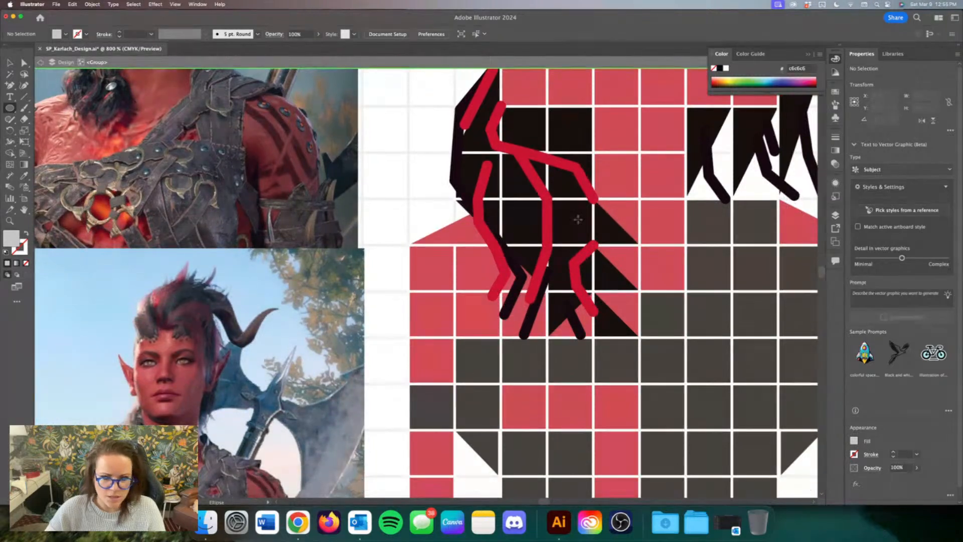
left_click_drag(576, 222, 501, 169)
key("v")
scroll(507, 191, "down", 1)
scroll(504, 268, "up", 3)
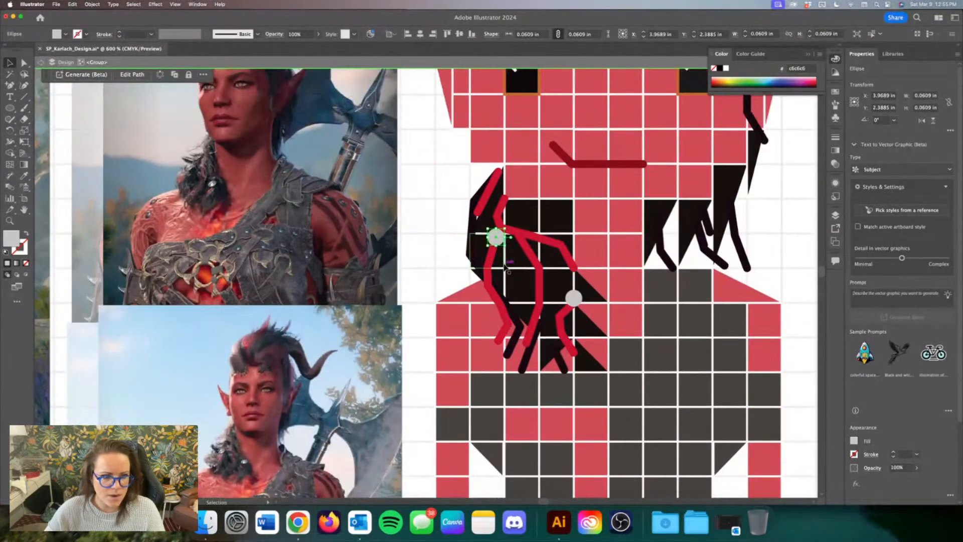
Step: Examine the hair beads and the hair behind the ear in the enlarged reference portrait
scroll(504, 268, "up", 3)
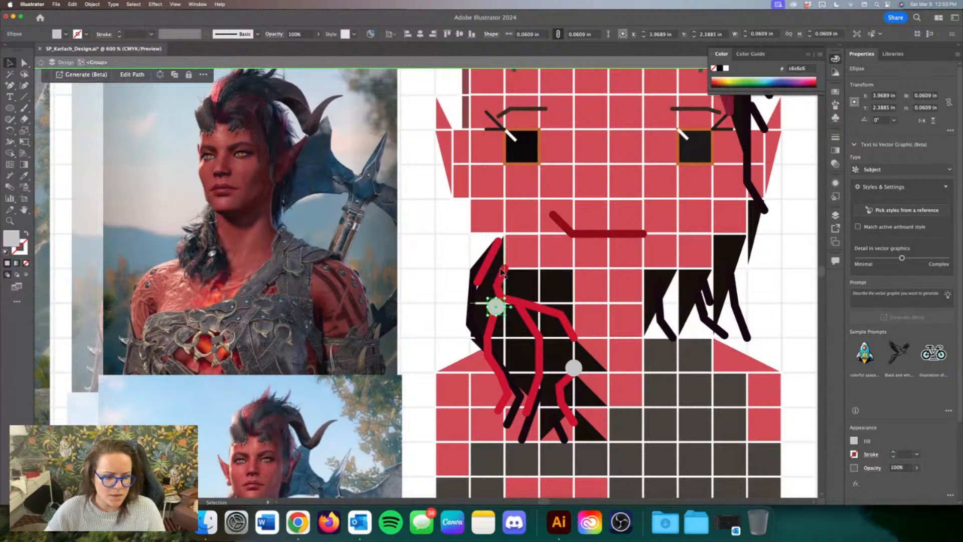
scroll(502, 271, "down", 4)
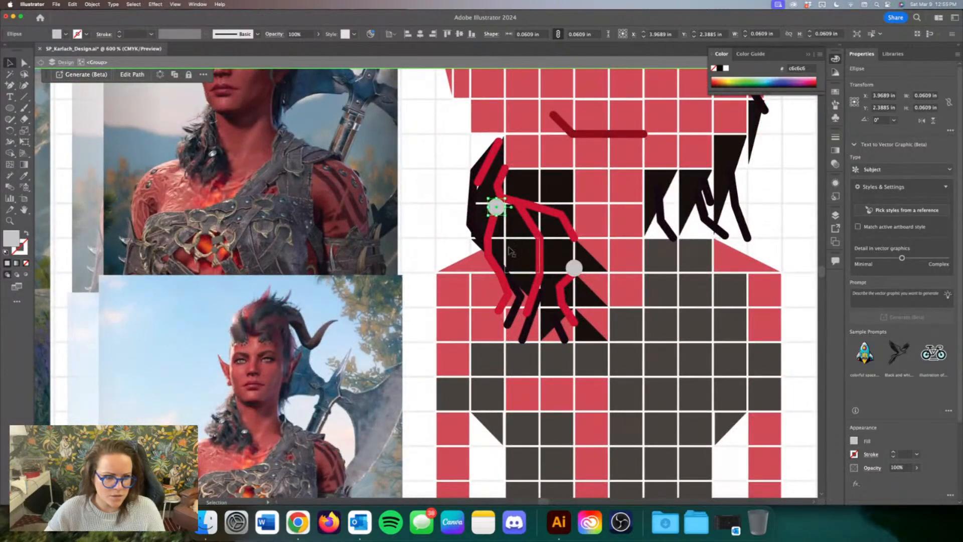
left_click(262, 195)
key("super+equal")
key("super+equal")
key("super+equal")
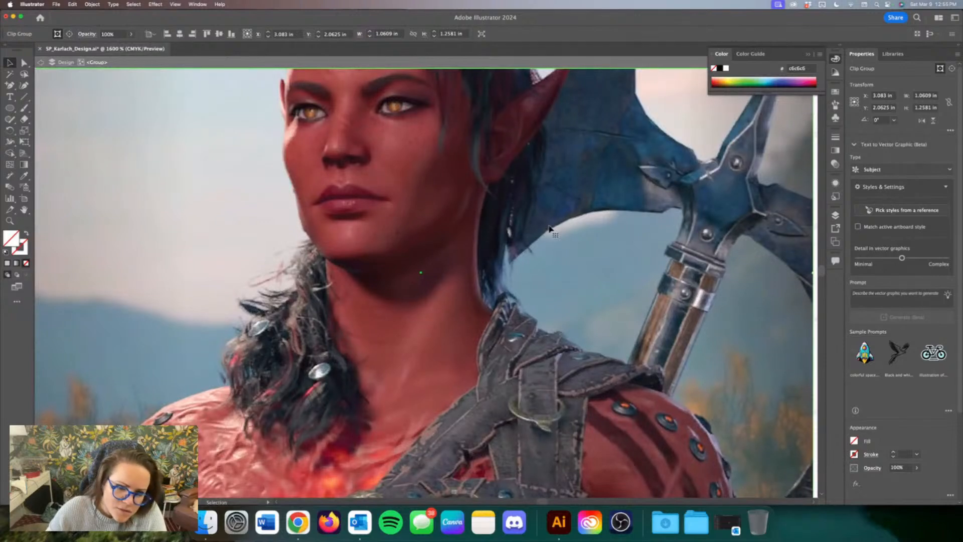
scroll(514, 254, "up", 6)
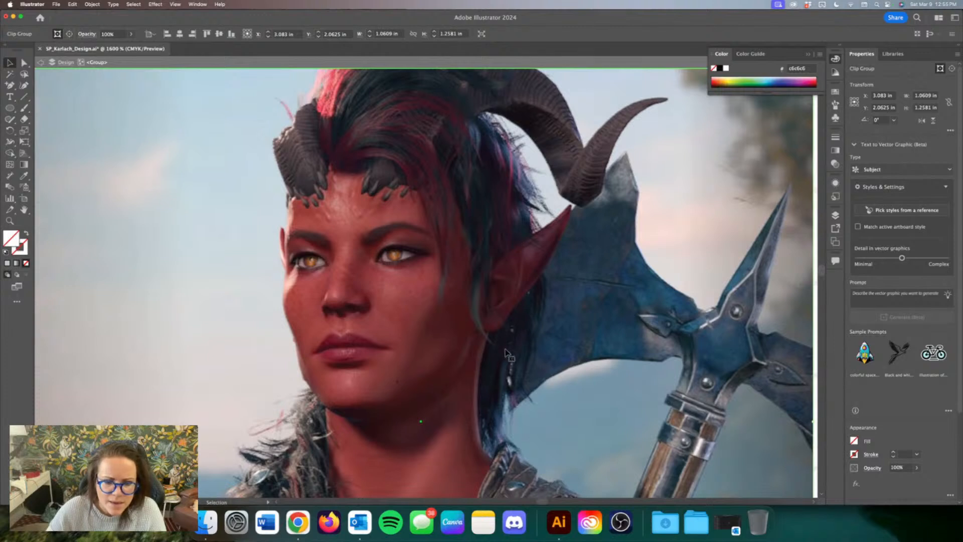
scroll(507, 351, "down", 3)
scroll(507, 351, "down", 5)
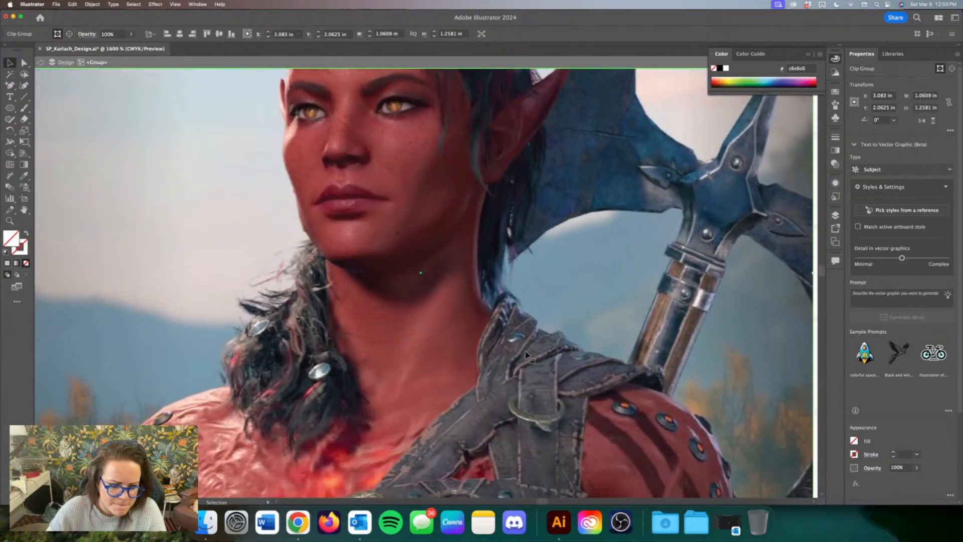
scroll(526, 354, "down", 5)
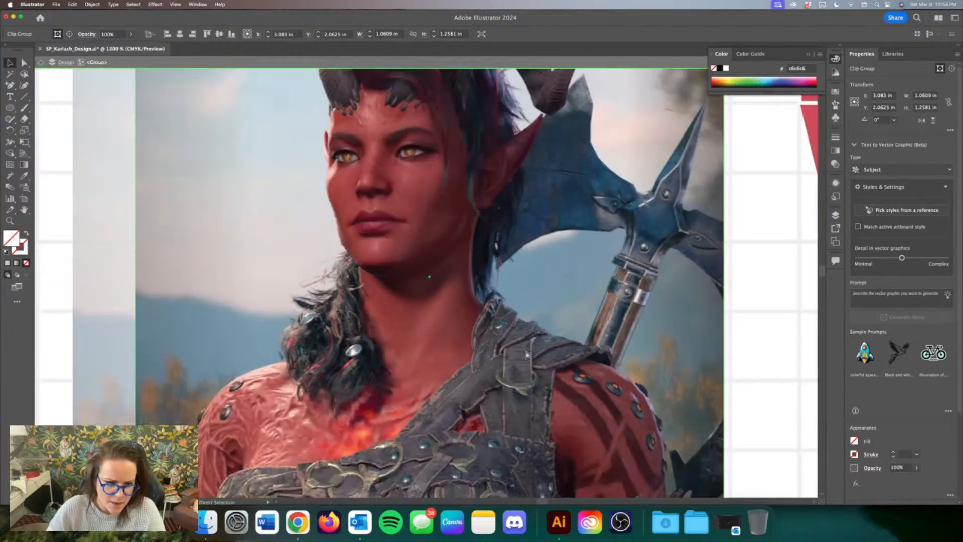
scroll(526, 354, "down", 3)
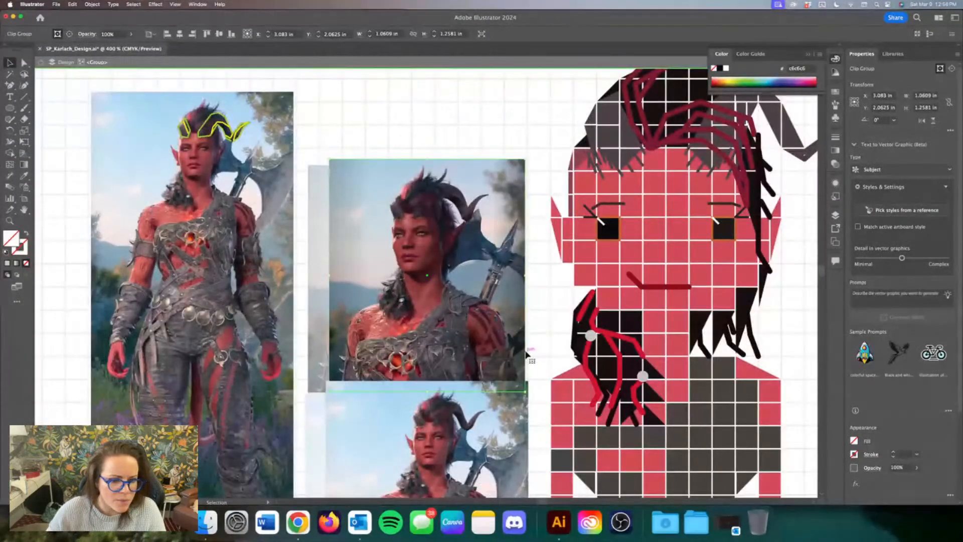
Step: Duplicate the column of four half-width pieces at the armpit about 0.06 in toward the arm and reflect the copy
scroll(527, 355, "up", 3)
scroll(526, 355, "right", 3)
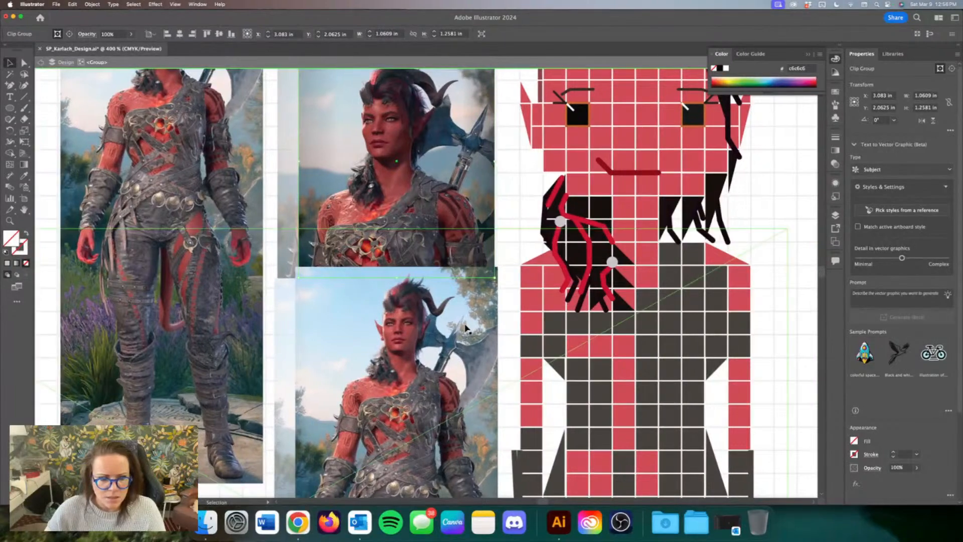
scroll(737, 301, "down", 5)
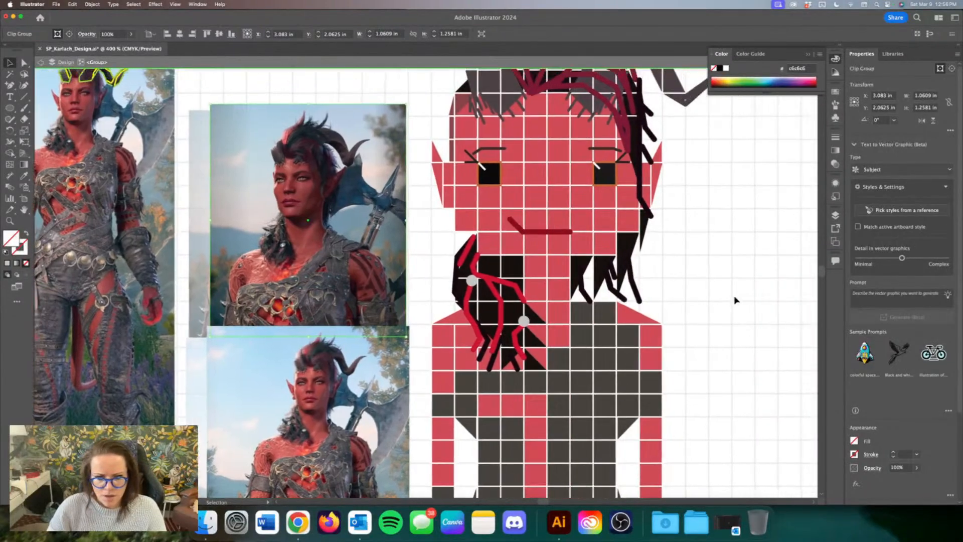
key("super+equal")
key("super+equal")
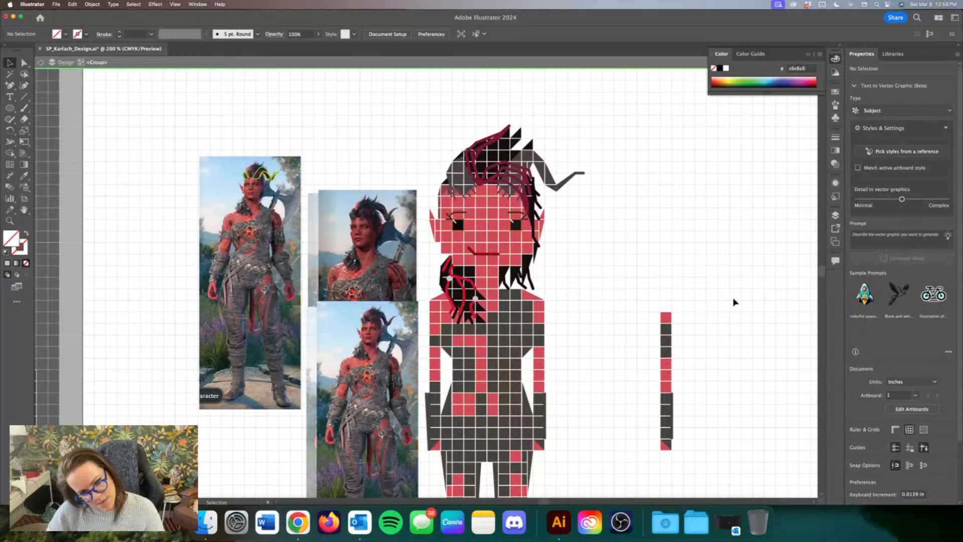
key("super+equal")
scroll(721, 293, "down", 3)
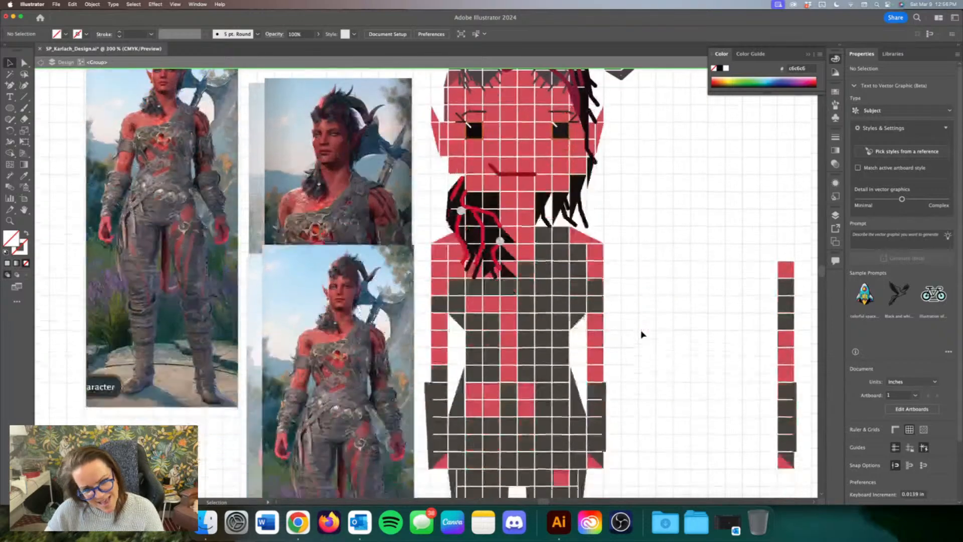
left_click(460, 293)
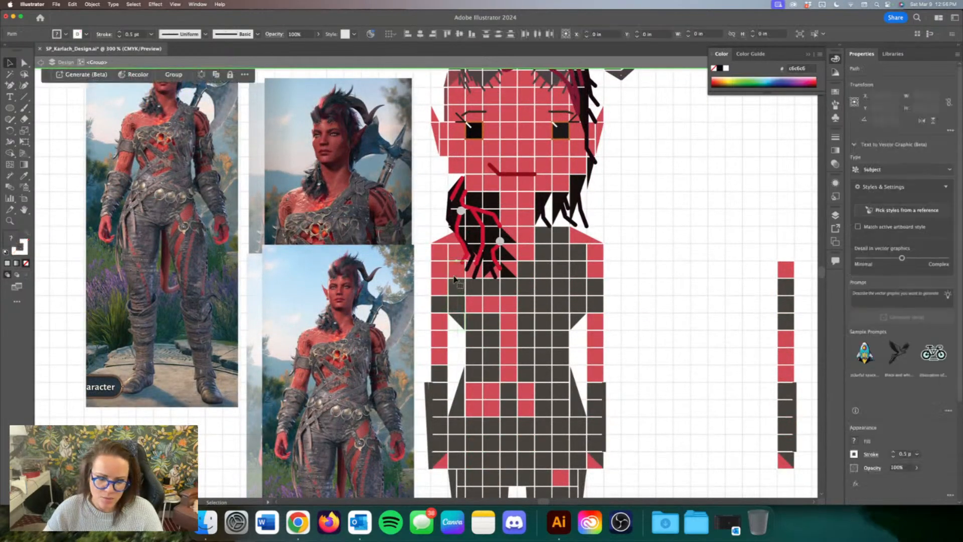
left_click_drag(463, 295, 454, 295)
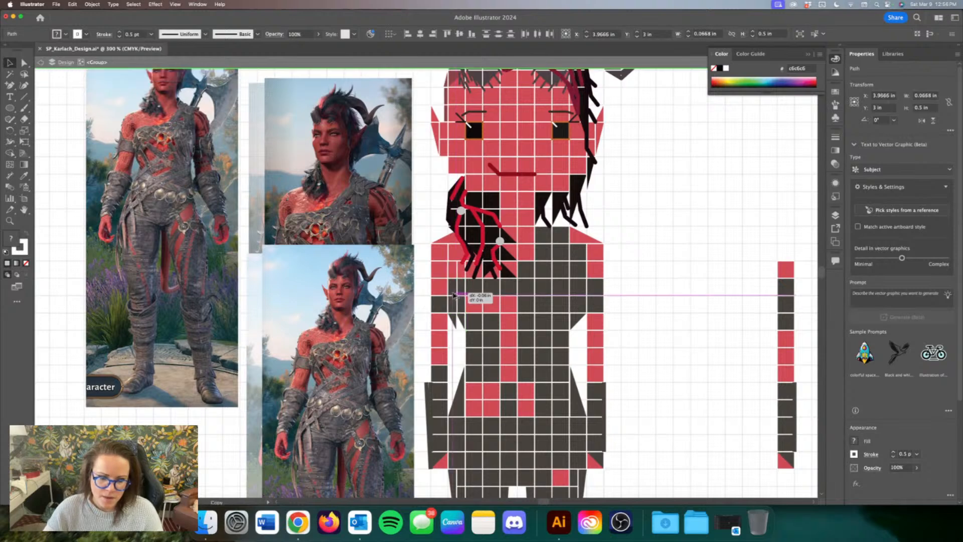
right_click(454, 274)
mouse_move(480, 455)
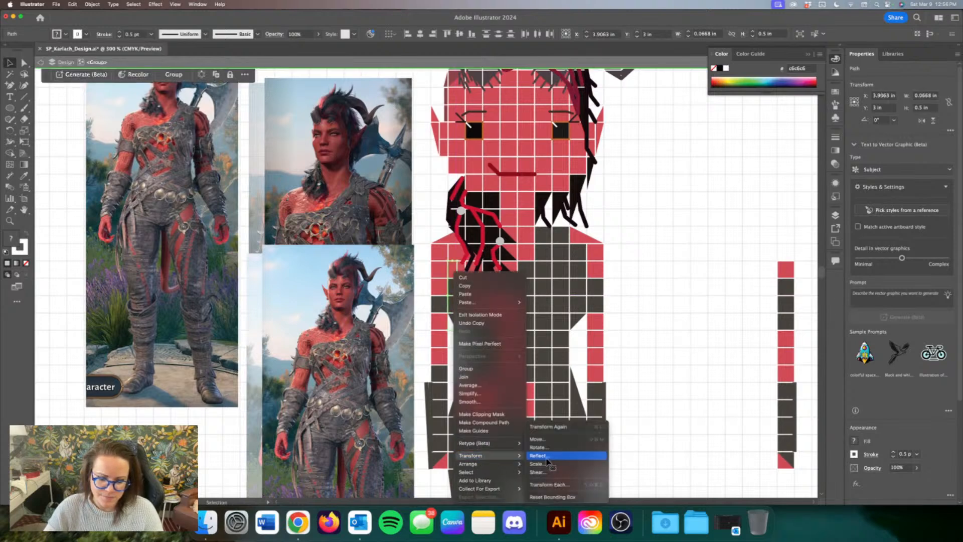
left_click(547, 456)
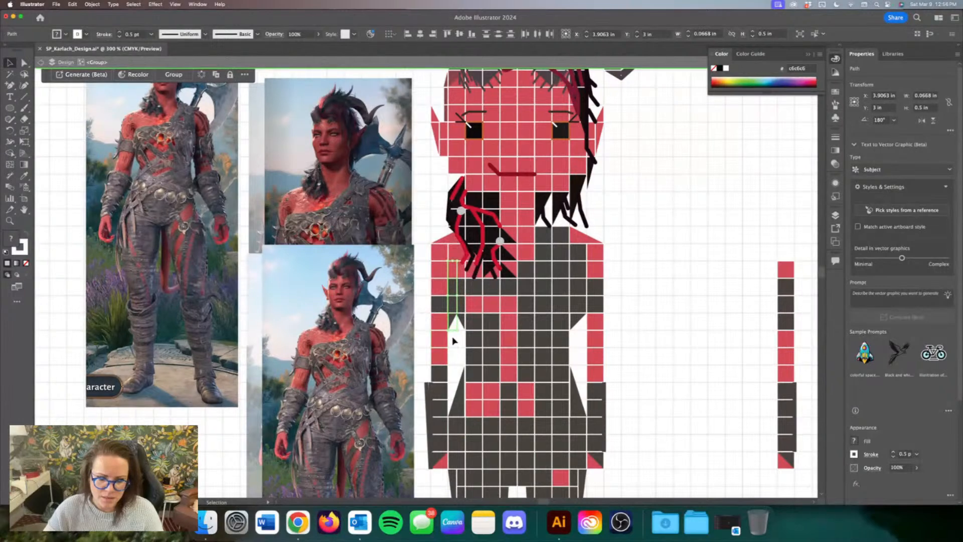
Step: Stretch only the reflected dark armpit triangle downward along the inner arm to two grid cells tall
left_click_drag(454, 330, 452, 369)
key("super+z")
left_click(453, 359)
left_click(450, 324)
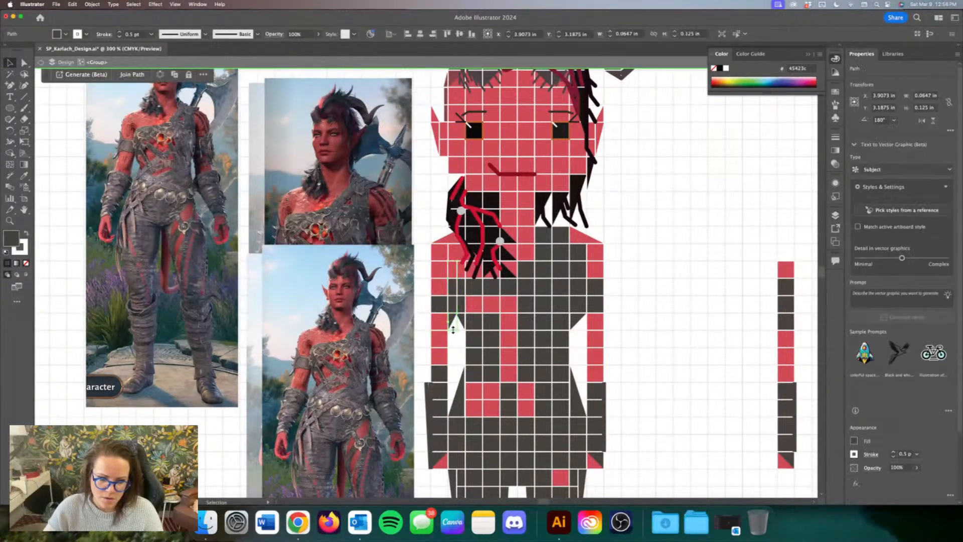
left_click_drag(454, 330, 449, 347)
left_click(452, 364)
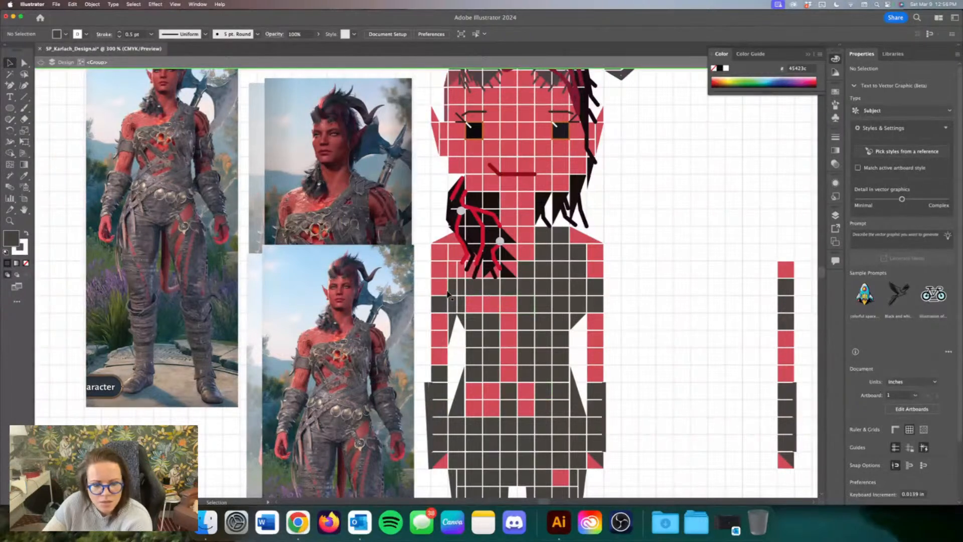
Step: Delete the four half-width pieces above the armpit and copy the full red shoulder square down into the upper gap
left_click(455, 288)
key("Delete")
left_click(459, 285)
key("Delete")
left_click(454, 275)
key("Delete")
left_click(459, 267)
key("Delete")
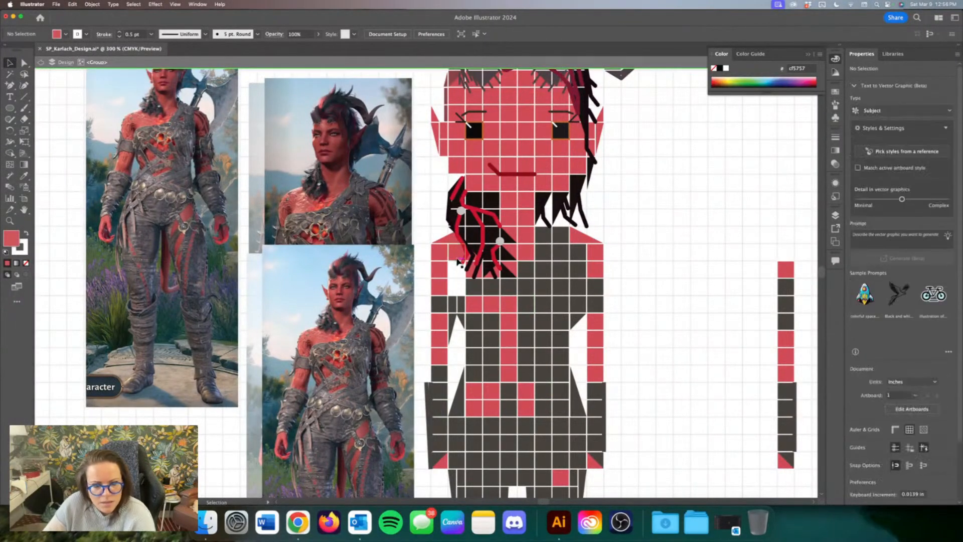
left_click(458, 260)
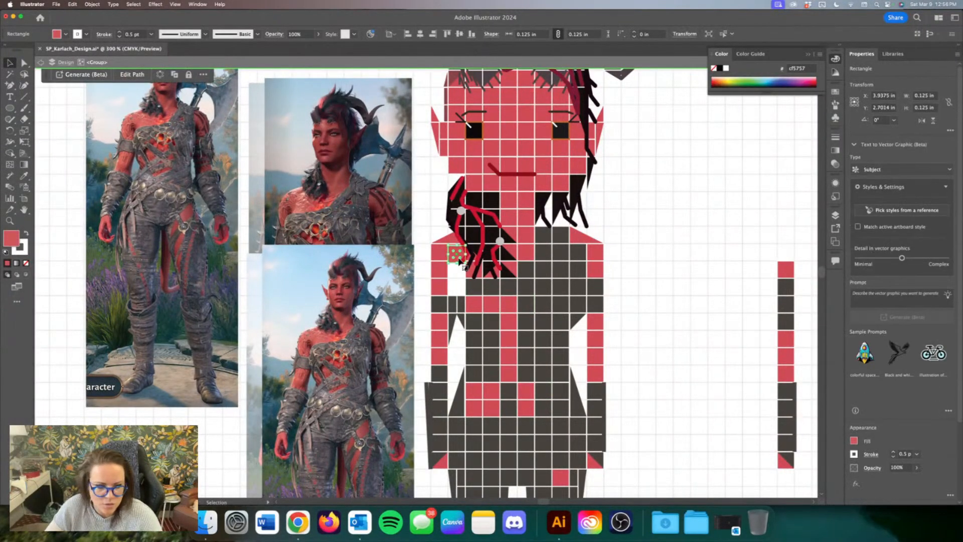
left_click(460, 263)
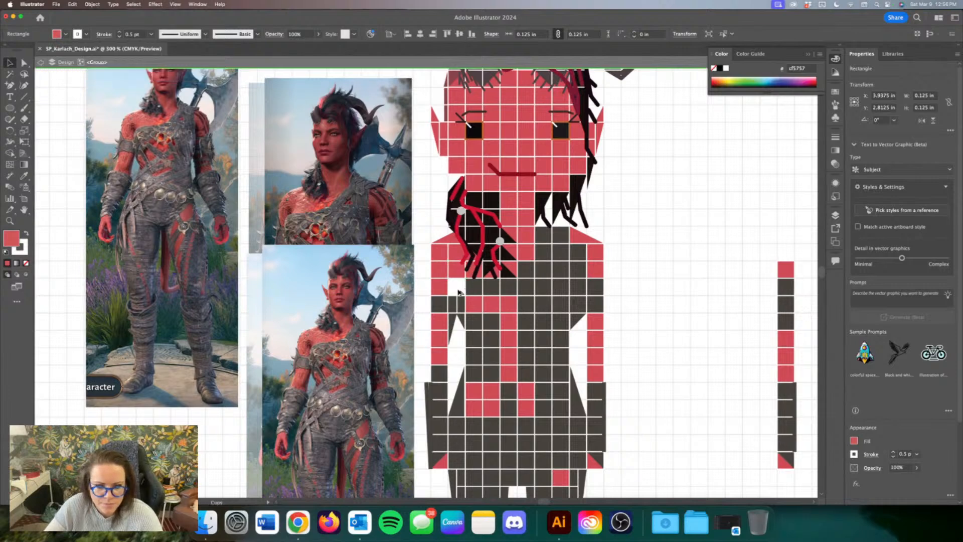
Step: Copy a dark 0.125 in square into the remaining gap and cut it to a triangle by removing its upper outer corner
left_click(455, 287)
key("a")
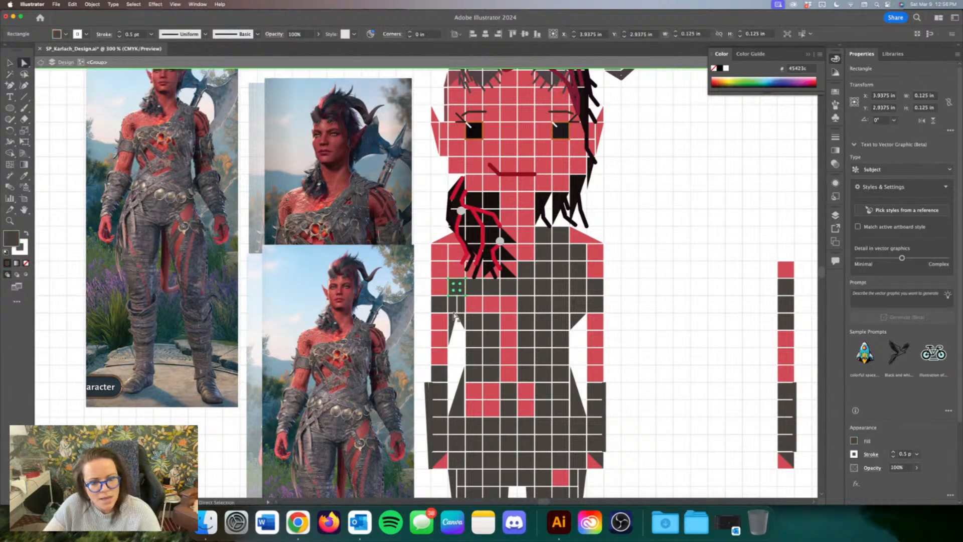
left_click(449, 279)
key("Delete")
left_click(9, 62)
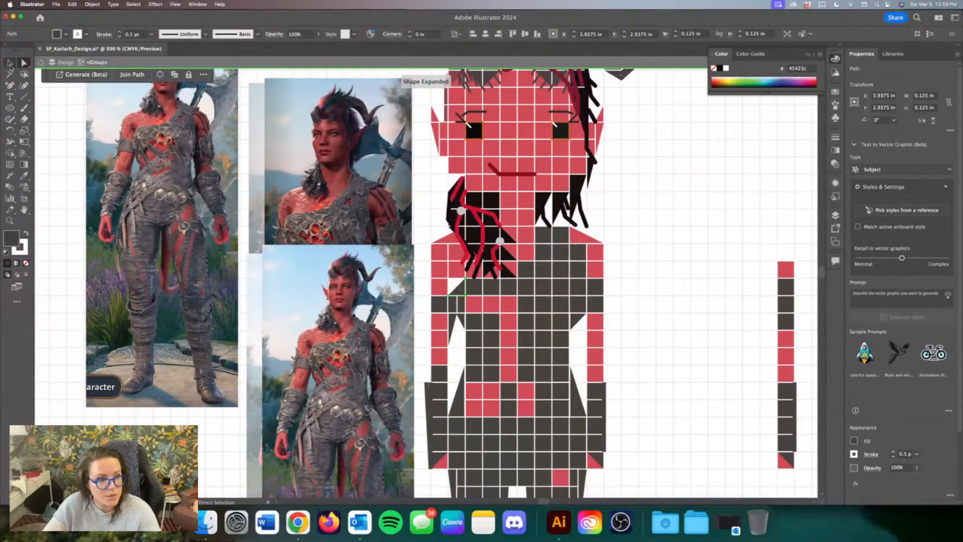
Step: Copy the adjacent red arm square into the triangle's cell as skin behind the dark triangle
left_click(446, 270)
key("Right")
key("Down")
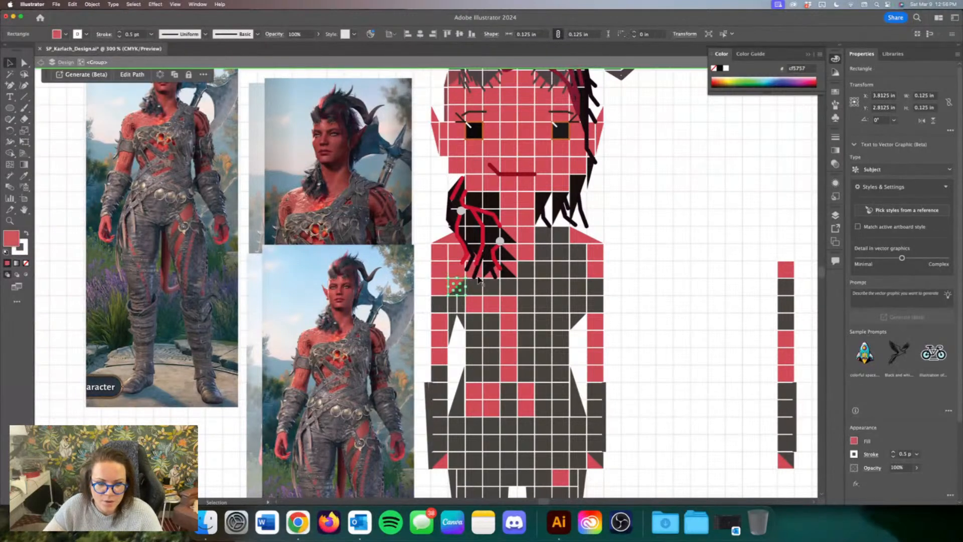
left_click(632, 299)
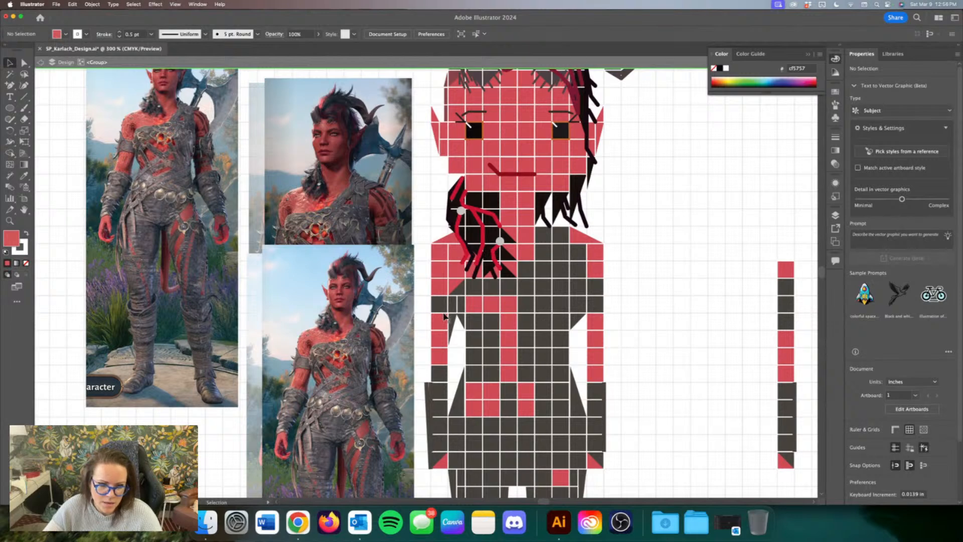
Step: Replace the dark square beside the neckline triangle with a red square and bring the triangle in front
left_click(474, 288)
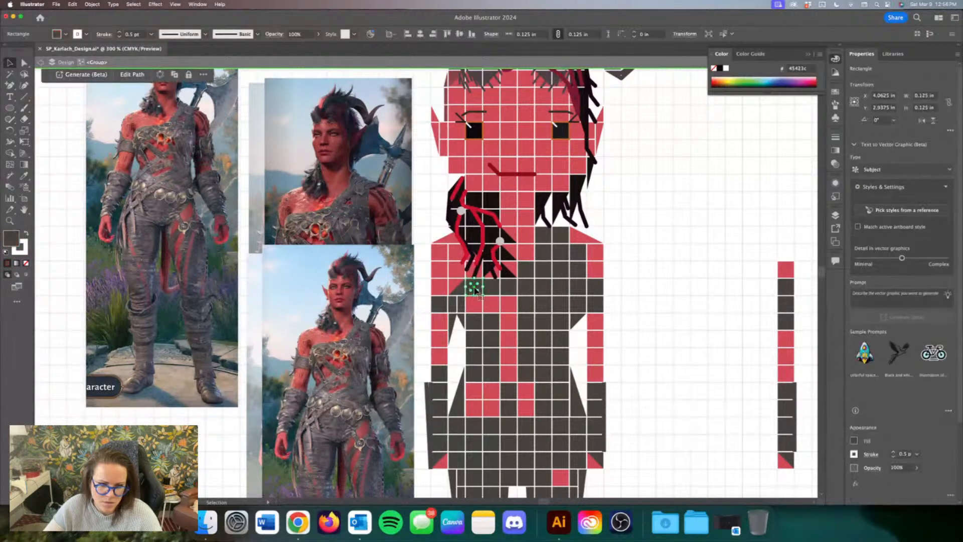
key("Delete")
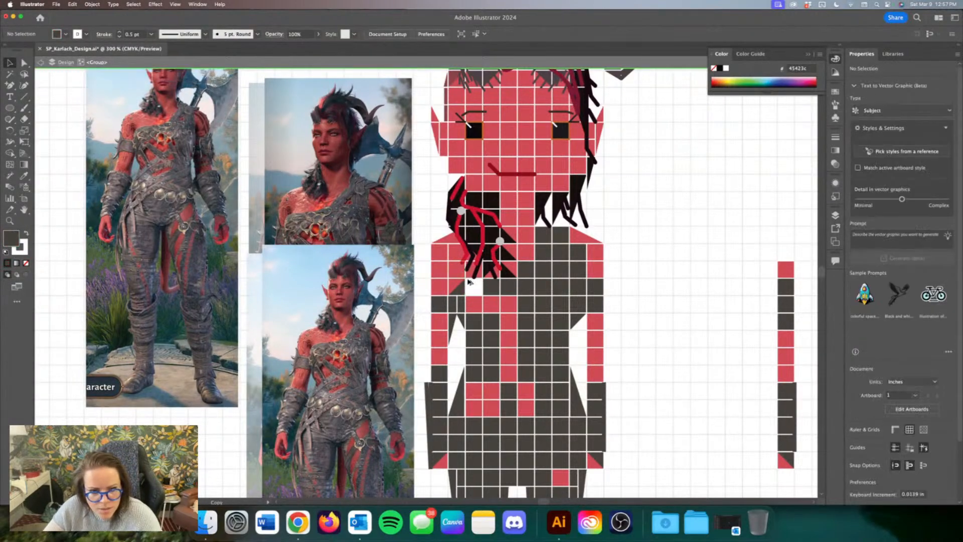
left_click(468, 281)
right_click(462, 280)
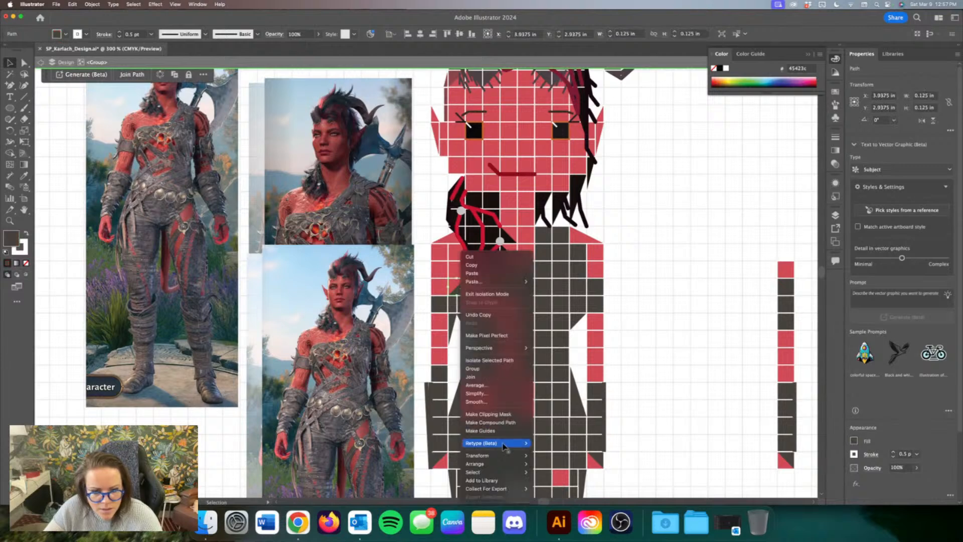
left_click(541, 459)
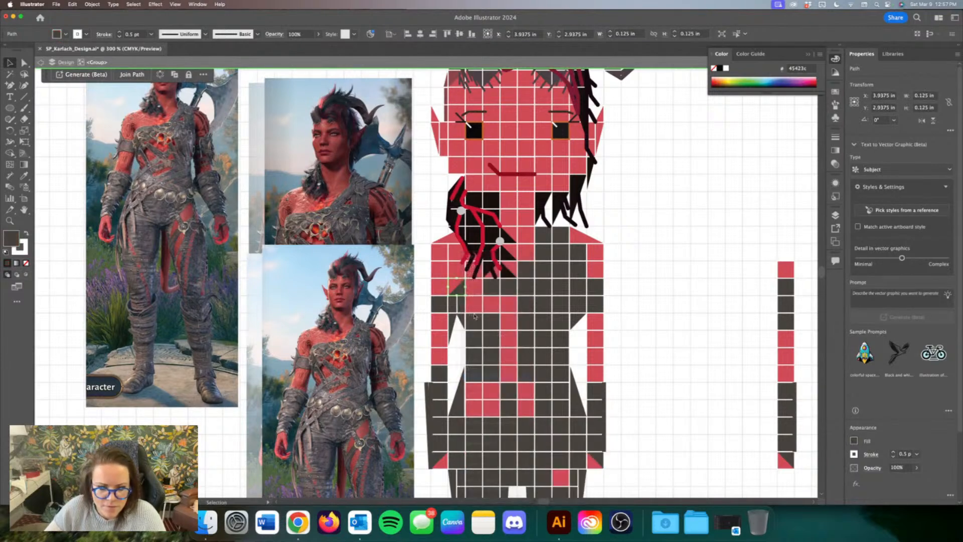
Step: Shift the dark neckline triangle over the new red square and widen it to 0.1875 in for a gentler slope
mouse_move(463, 291)
left_mouse_down()
mouse_move(475, 289)
mouse_move(457, 289)
left_mouse_up()
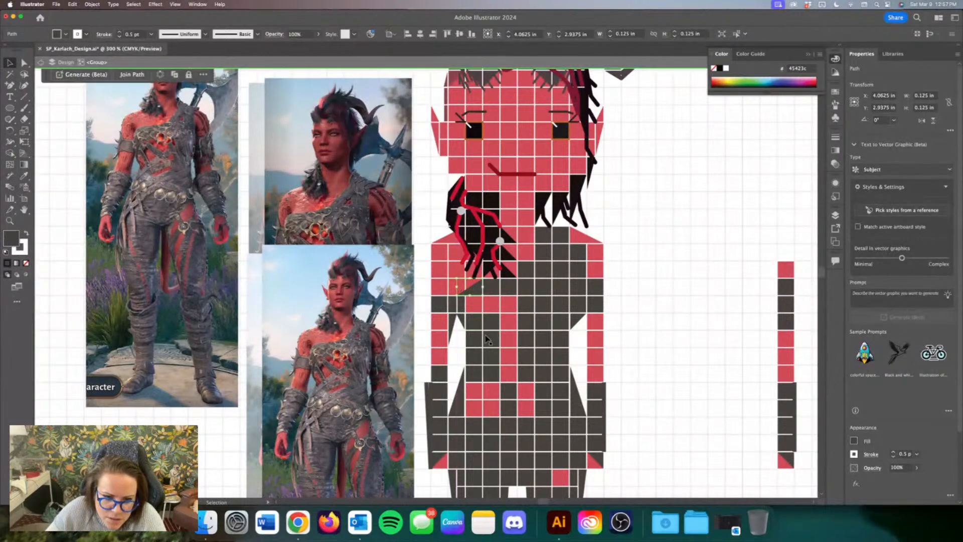
scroll(697, 348, "down", 2)
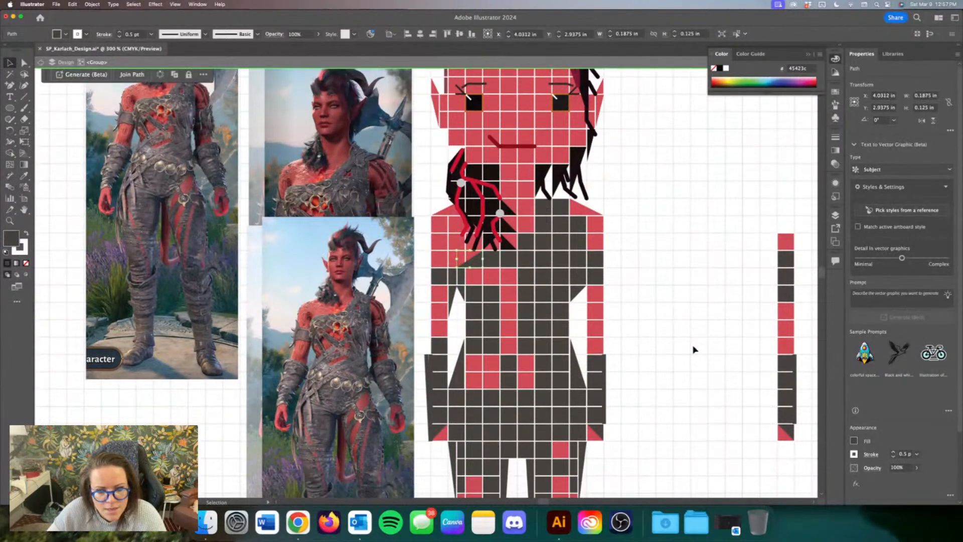
left_click_drag(463, 293, 465, 334)
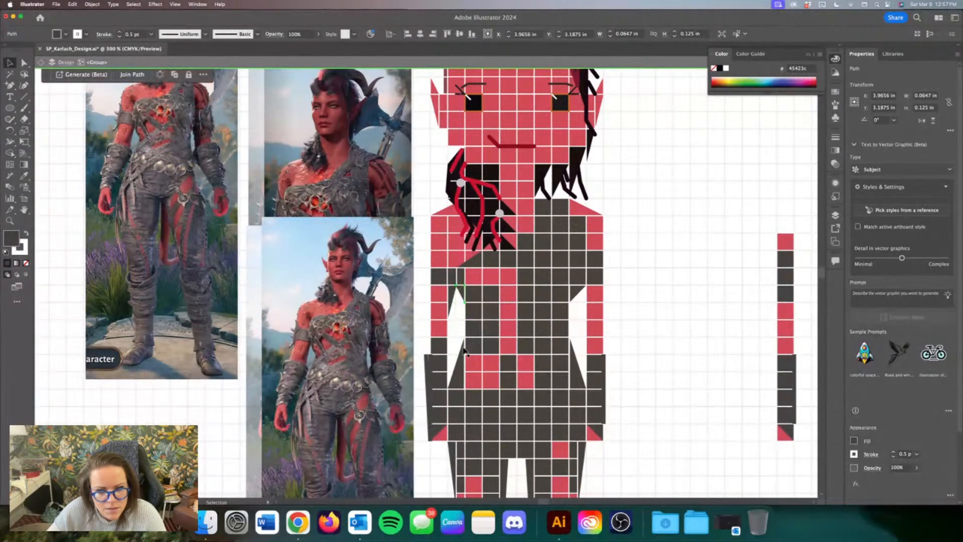
left_click(461, 339)
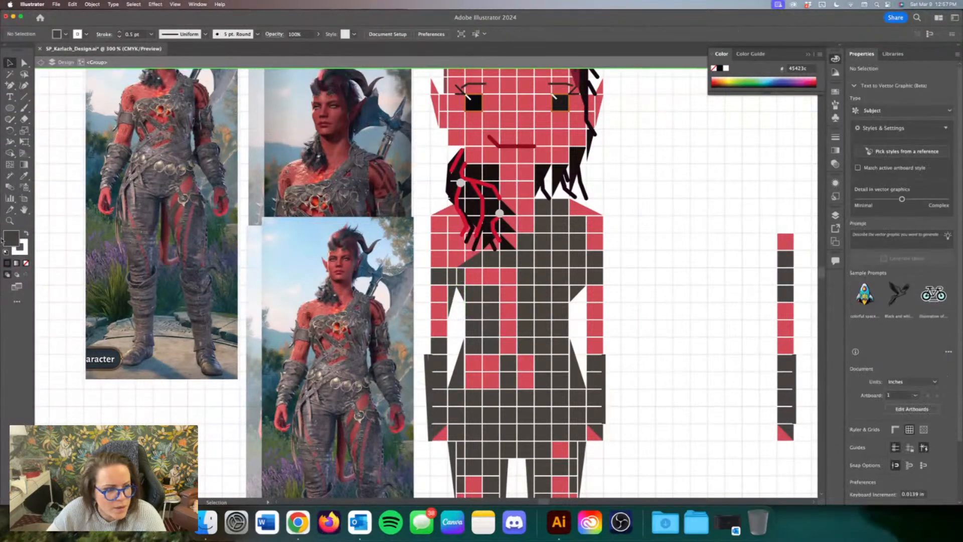
Step: Draw a vertical 0.25 in line upward from the armpit with a black #000000 stroke of 1 pt
double_click(11, 238)
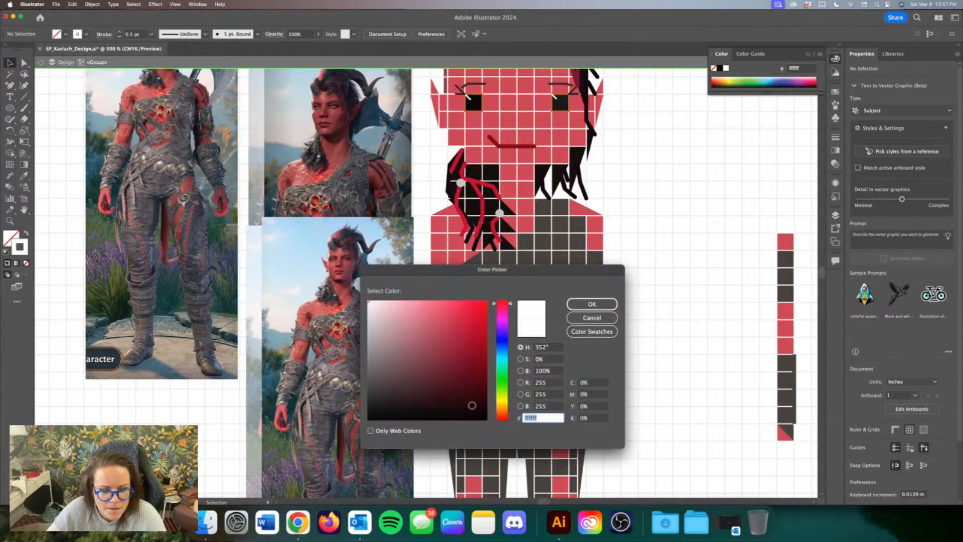
type("000000")
left_click(593, 304)
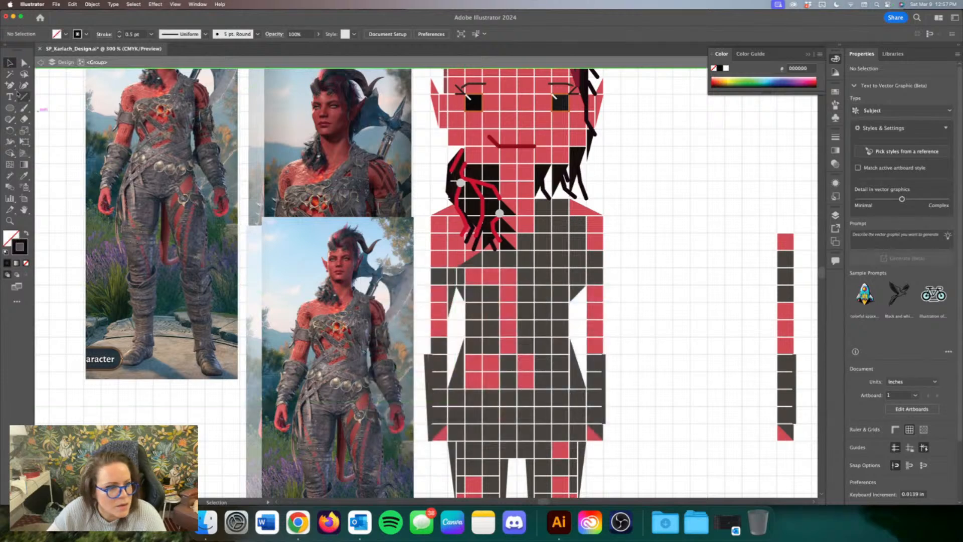
left_click(24, 96)
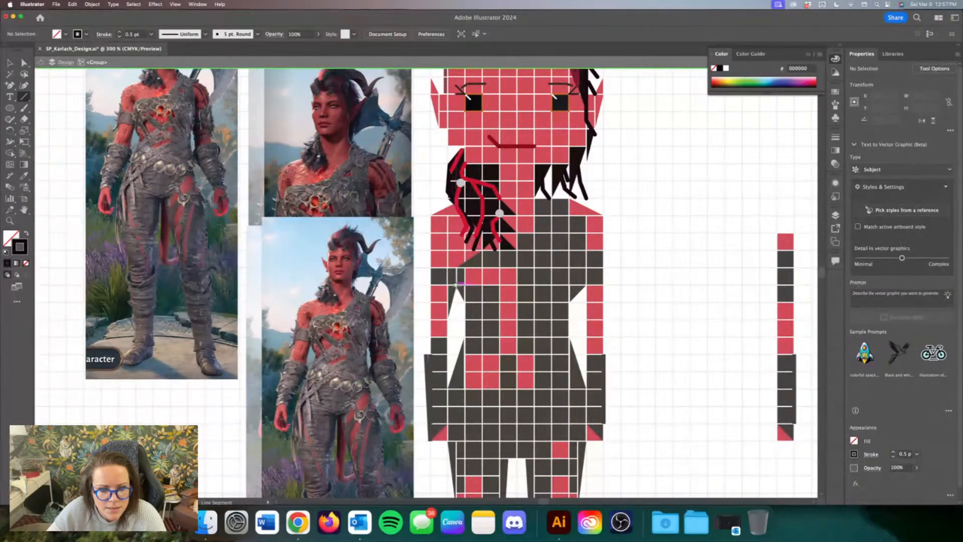
left_click_drag(456, 285, 456, 249)
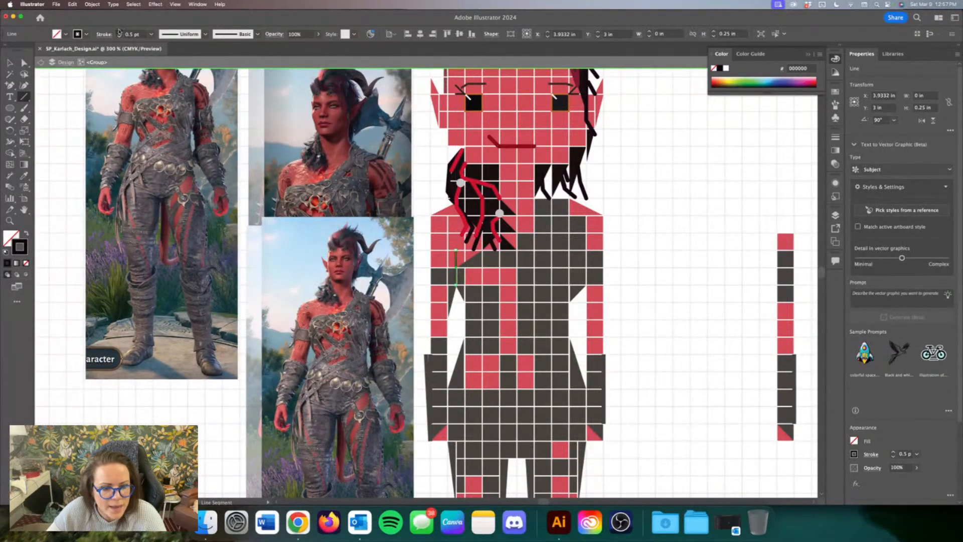
left_click(119, 32)
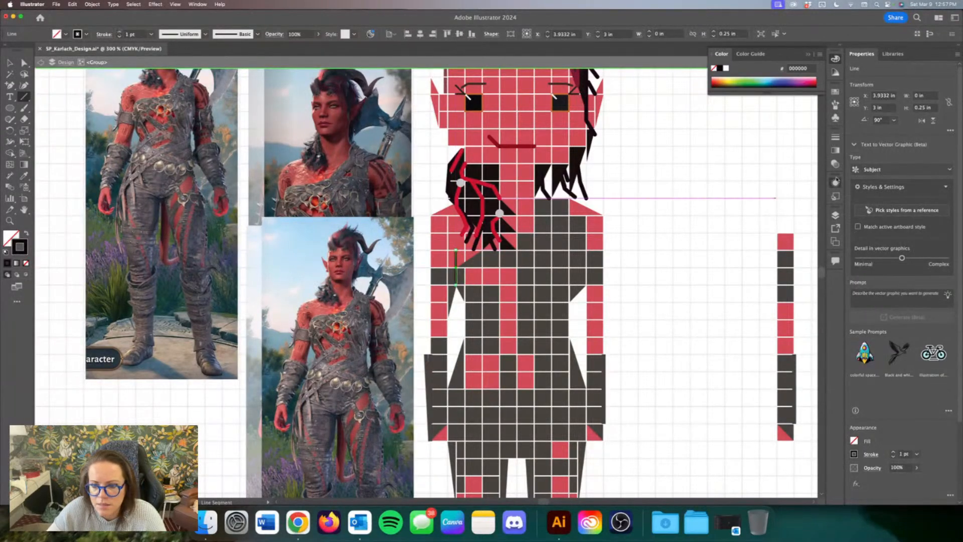
Step: Give the armpit line a round cap and round corners, and inspect it up close
left_click(835, 182)
left_click(745, 206)
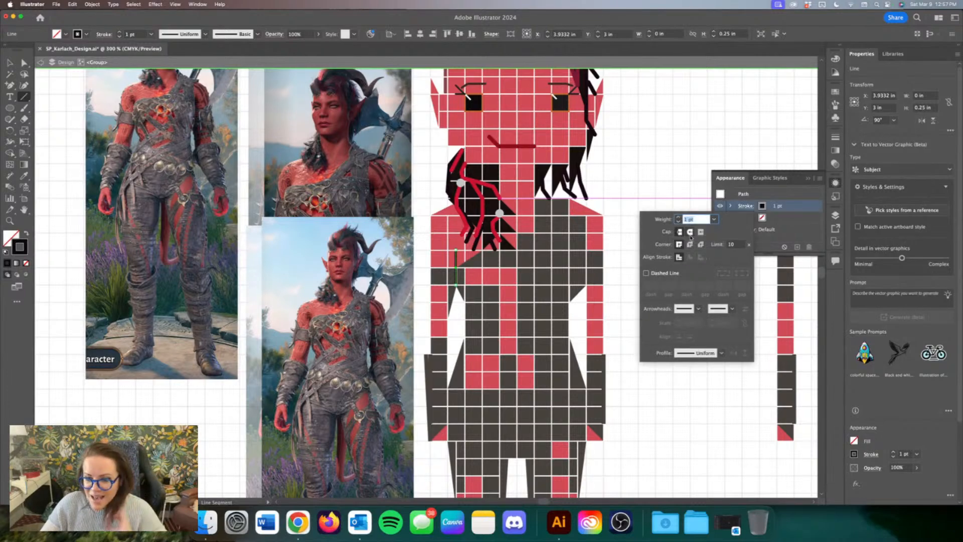
left_click(690, 231)
left_click(690, 244)
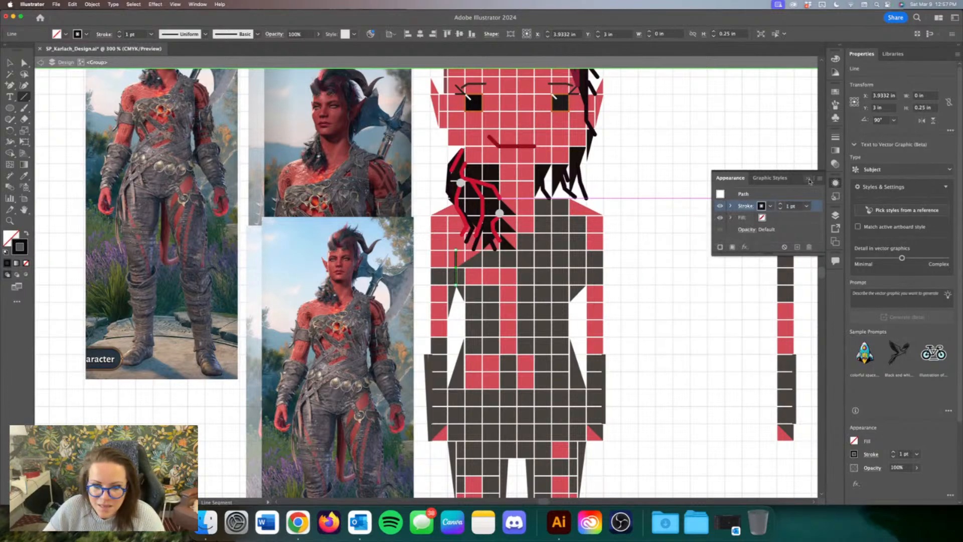
left_click(808, 179)
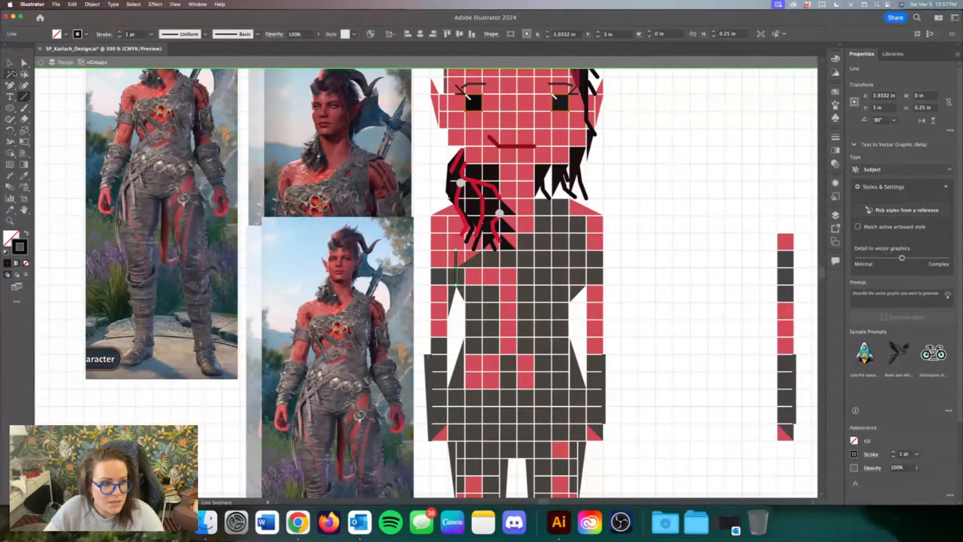
left_click(10, 63)
left_click(623, 173)
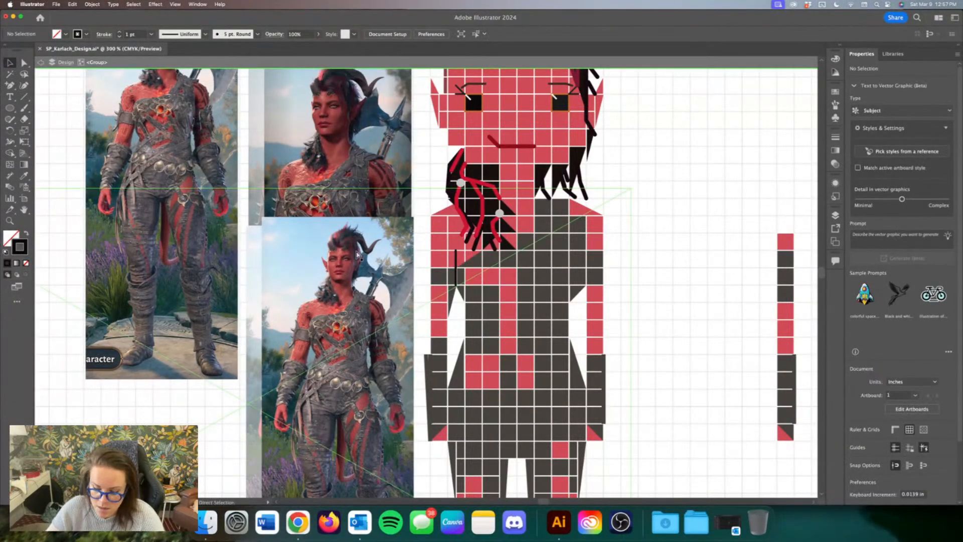
key("super+equal")
key("super+equal")
key("super+equal")
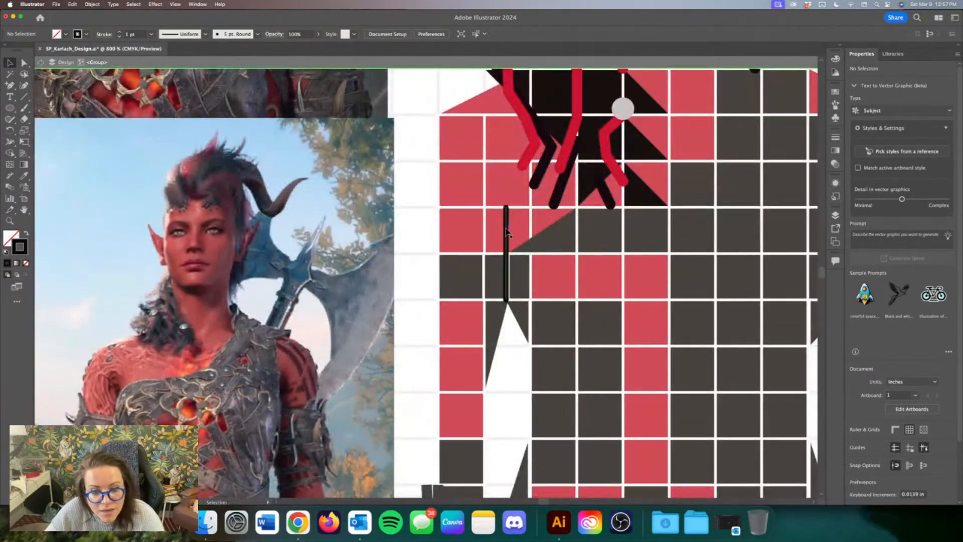
Step: Copy the black vertical armpit line to the matching spot at the opposite armpit
left_click_drag(506, 232, 507, 231)
left_click(528, 390)
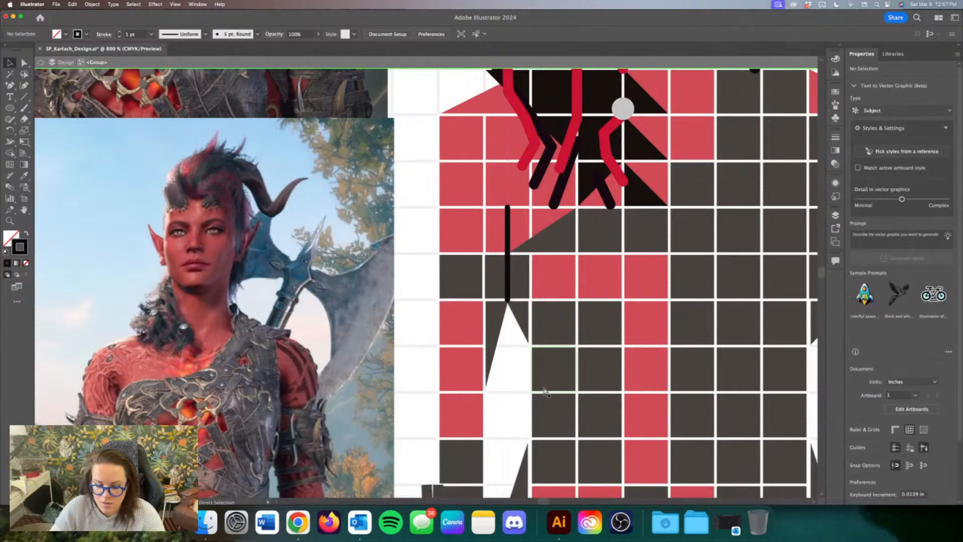
key("super+minus")
key("super+minus")
key("super+minus")
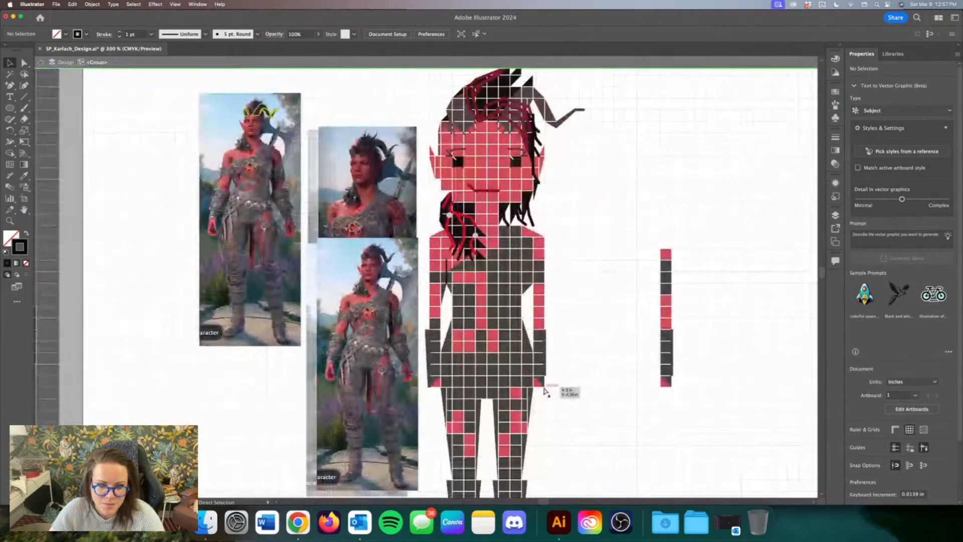
key("super+equal")
left_click(469, 249)
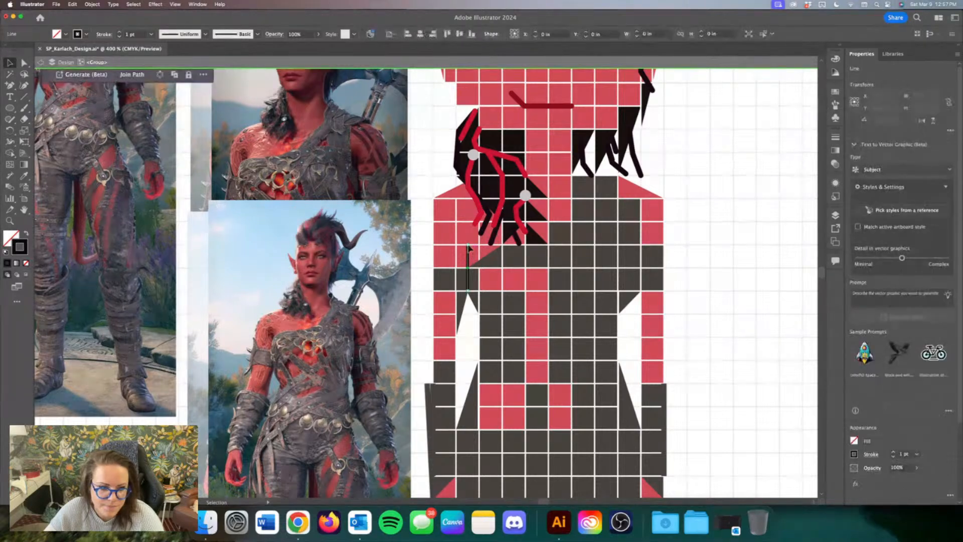
left_click_drag(469, 246, 631, 249)
Step: Narrow the dark triangle below the copied line to 0.0606 in, and add a mirrored copy beside it stretched to 0.25 in tall
left_click(628, 305)
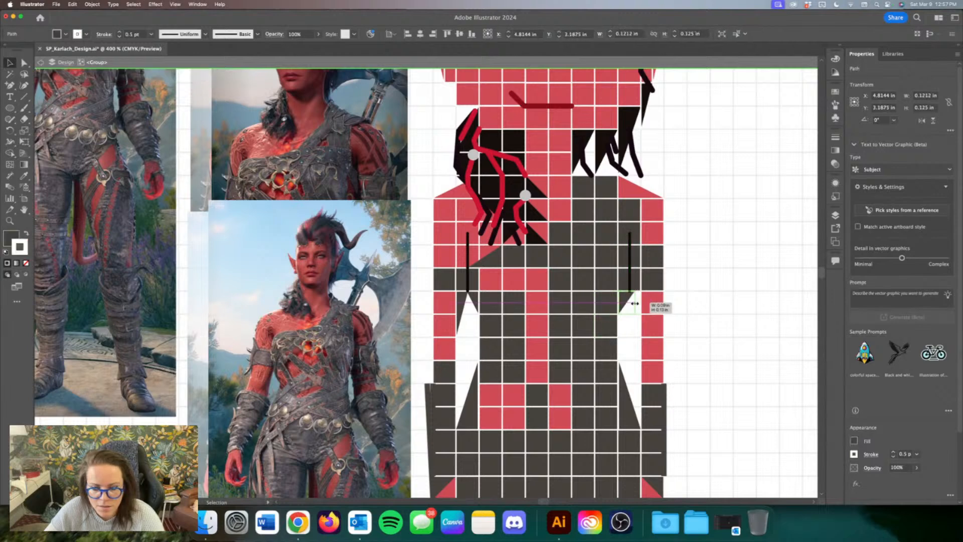
left_click(628, 305)
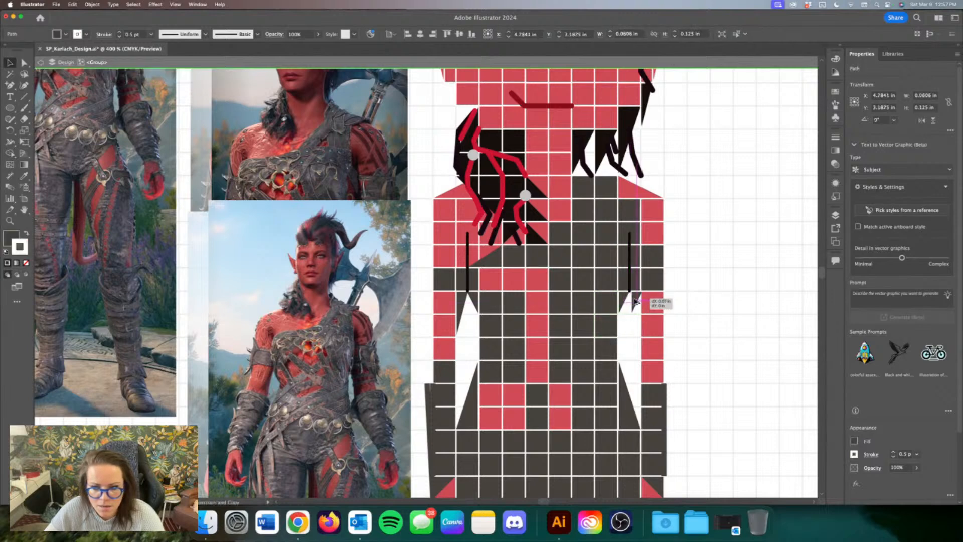
right_click(642, 303)
left_click(707, 350)
right_click(632, 303)
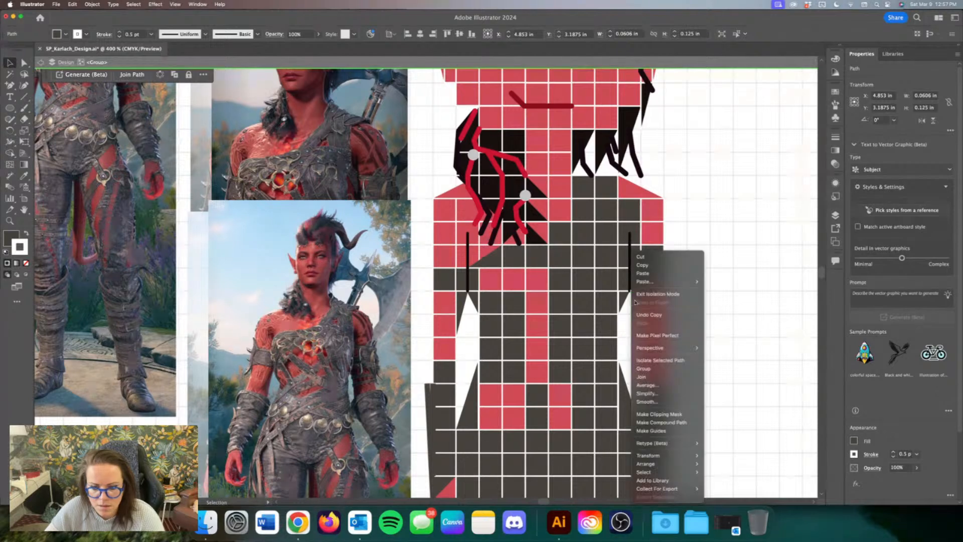
mouse_move(686, 456)
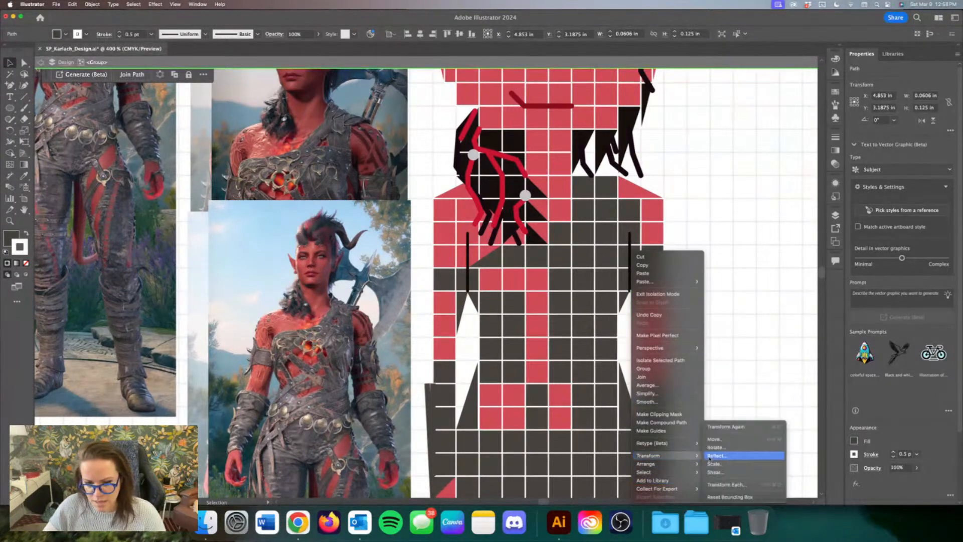
left_click(724, 421)
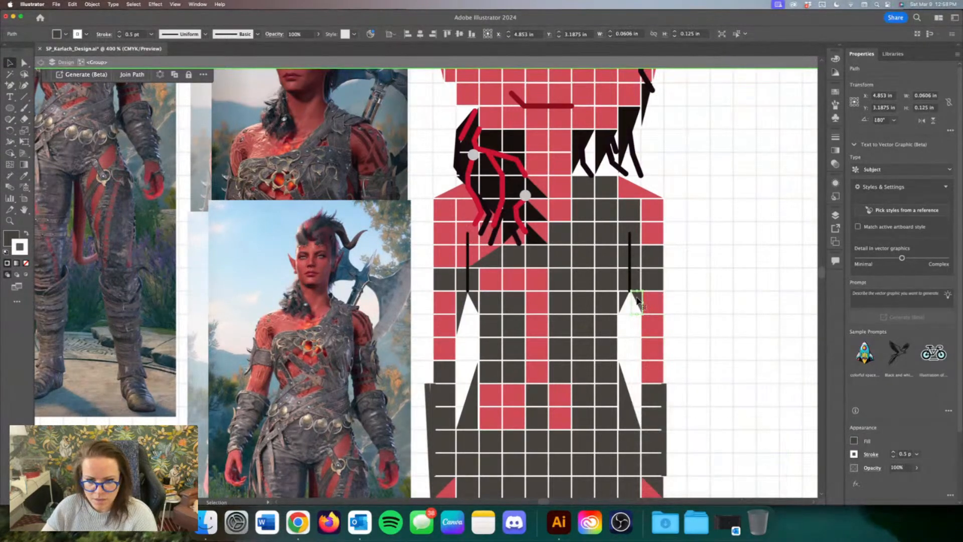
left_click_drag(636, 301, 639, 338)
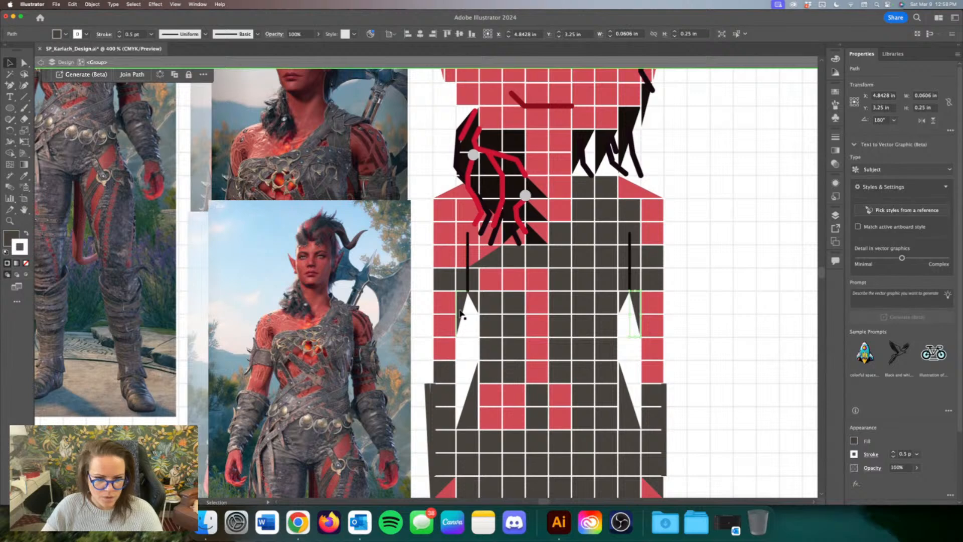
Step: Recolor the narrow triangle below the armpit on the bare-shoulder side with the red sampled from the arm
left_click(23, 176)
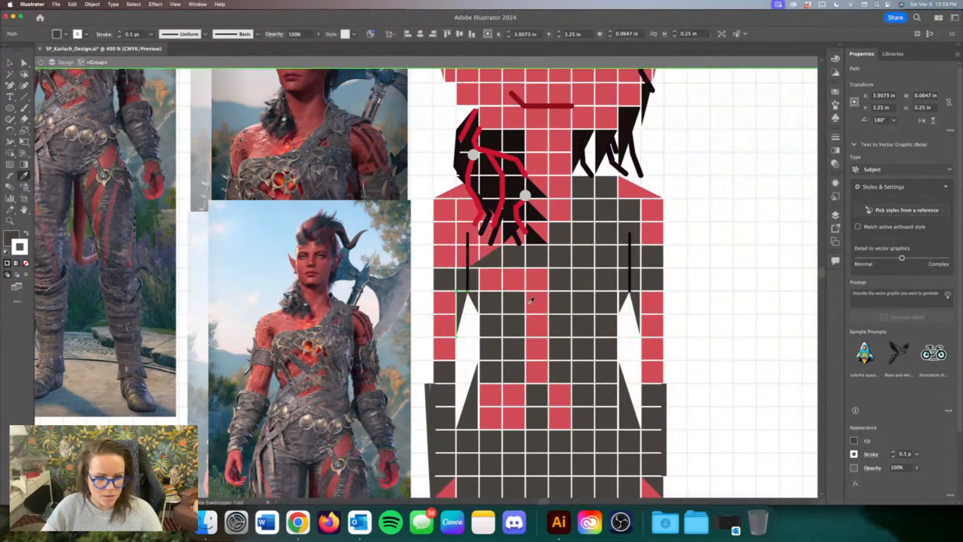
left_click(453, 298)
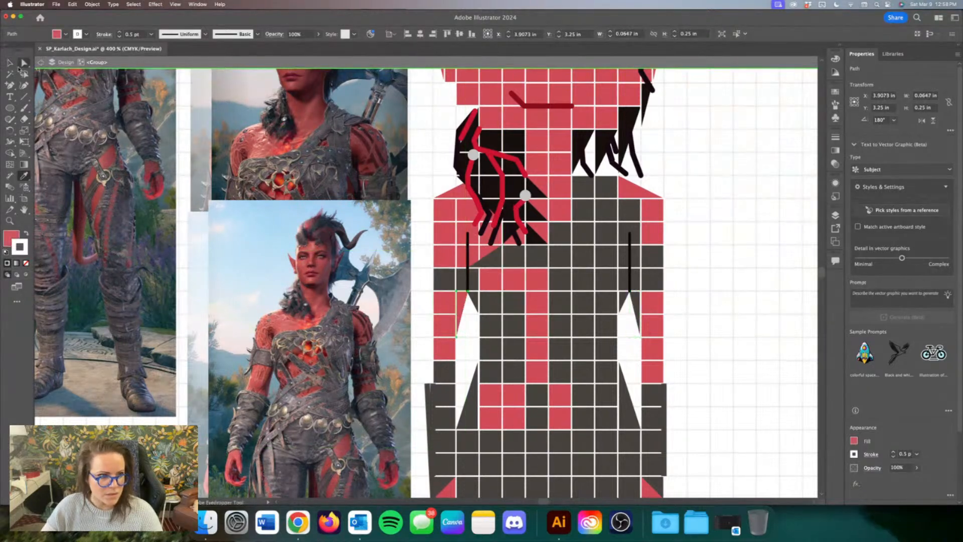
key("v")
Step: Place dark triangles 0.125 in tall outside the bare-shoulder arm, above and below the armband, and flip the lower one to mirror the upper
scroll(387, 283, "left", 3)
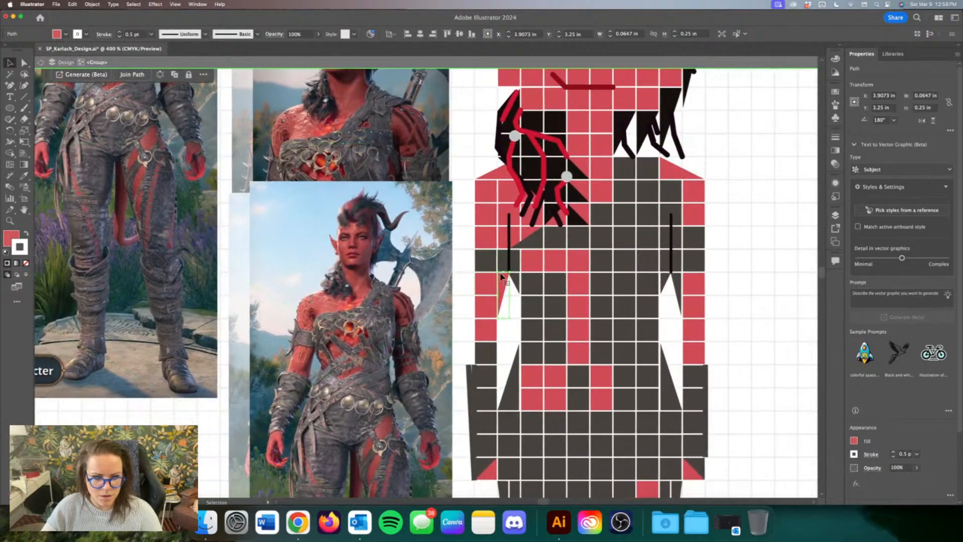
left_click_drag(489, 263, 465, 296)
key("Delete")
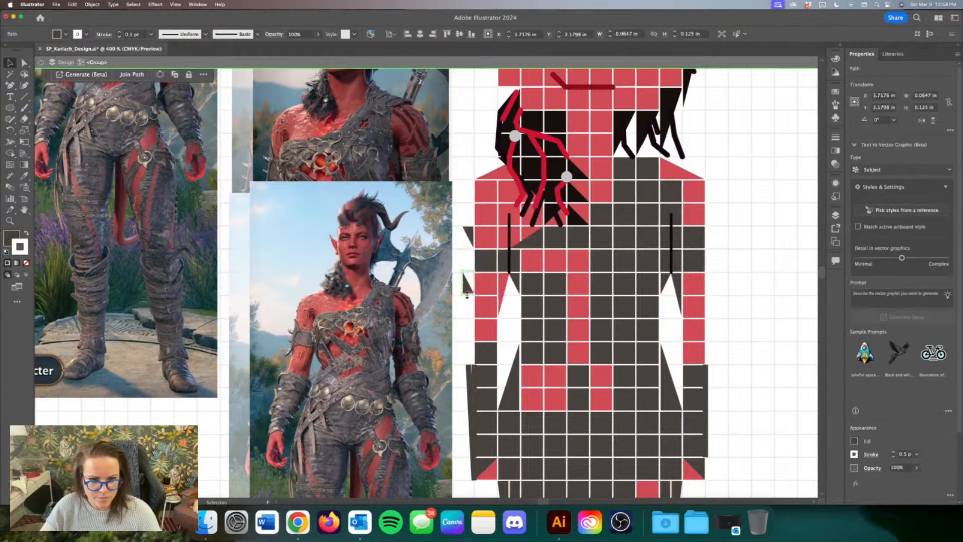
key("super+z")
right_click(470, 292)
mouse_move(502, 454)
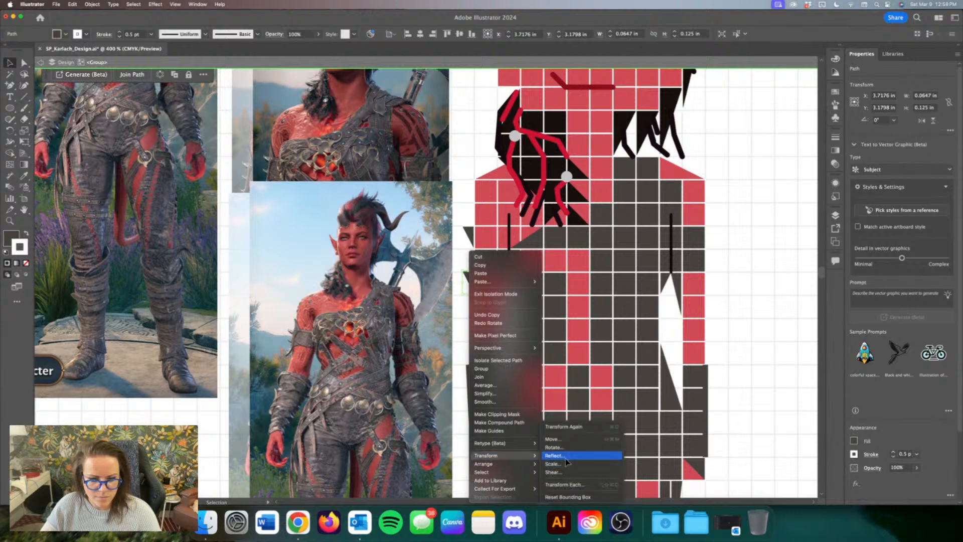
left_click(569, 457)
left_click(529, 321)
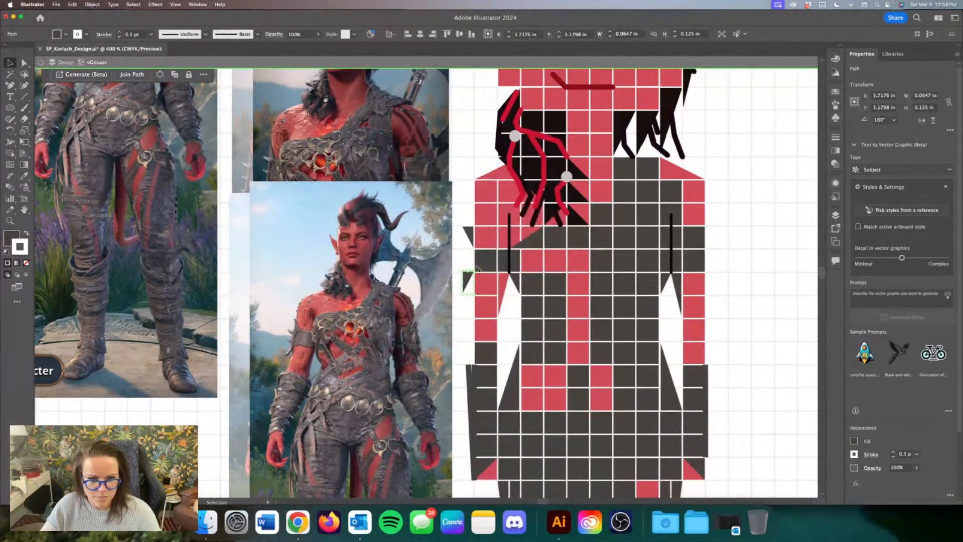
left_click_drag(479, 272, 461, 308)
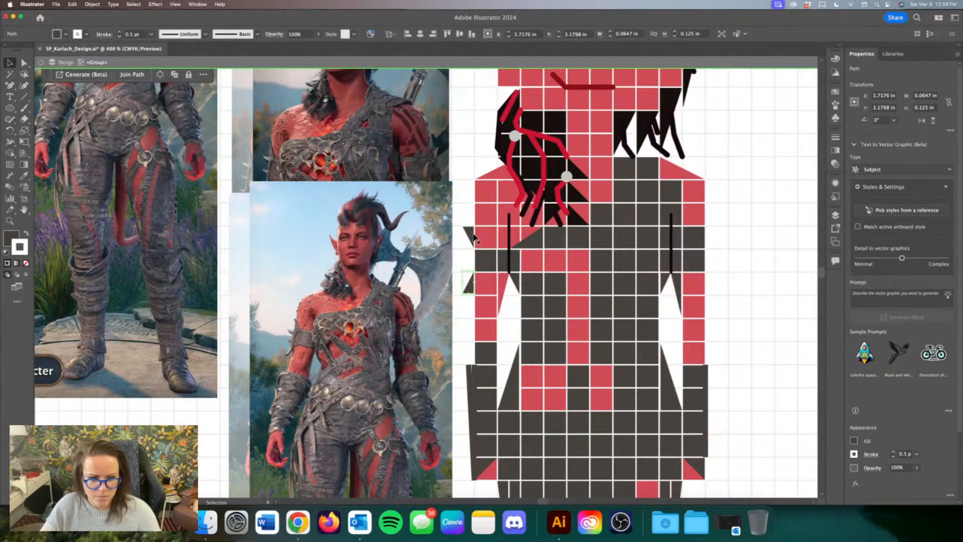
Step: Copy the dark armband triangles into the adjoining red arm squares above and below the band
mouse_move(473, 235)
left_mouse_down("alt")
mouse_move(485, 234)
mouse_move(472, 252)
left_mouse_up("alt")
mouse_move(473, 289)
left_mouse_down("alt")
mouse_move(493, 302)
mouse_move(474, 298)
left_mouse_up("alt")
left_click(470, 288, "shift")
key("Up")
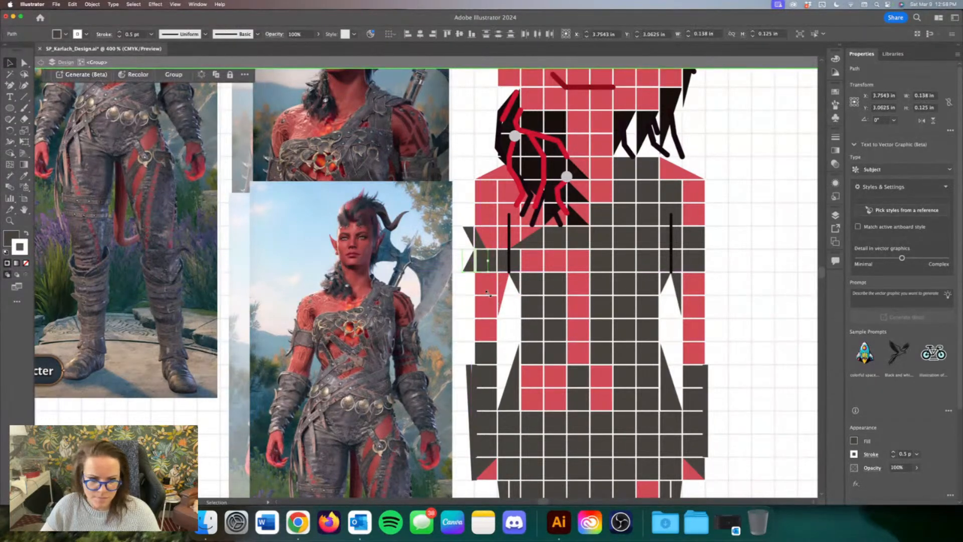
key("Down")
key("super+shift+a")
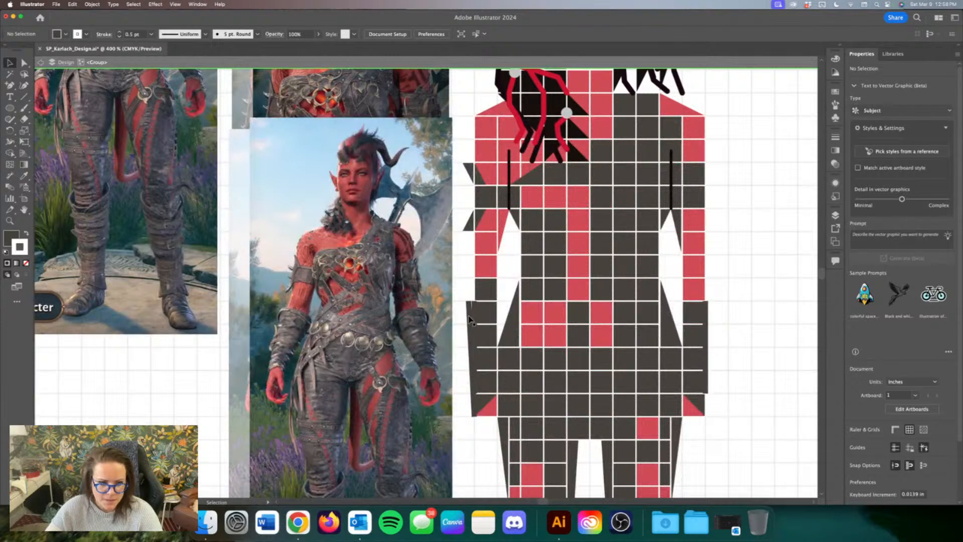
Step: Delete the slanted dark shape along the outer edge of the forearm cuff on the bare-shoulder side
left_click(471, 326)
key("Delete")
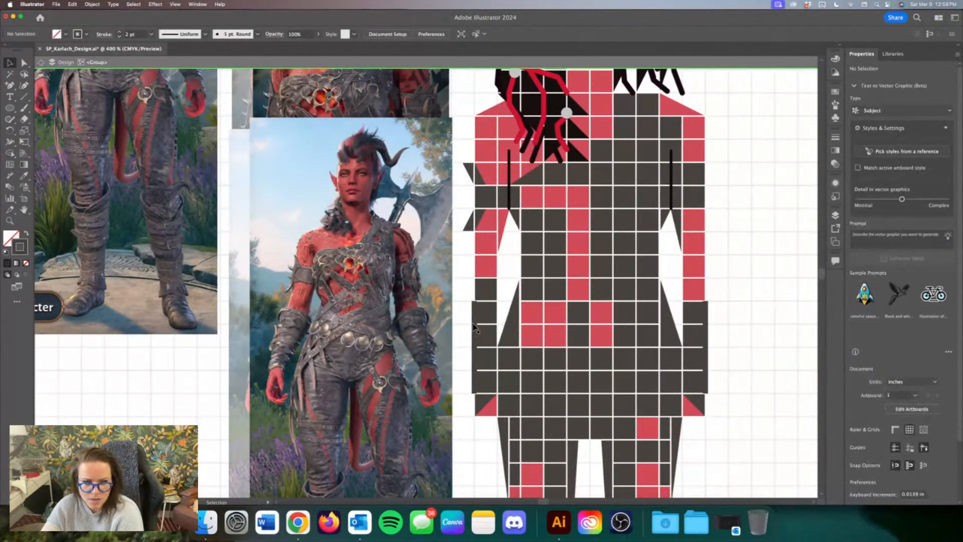
scroll(494, 339, "down", 2)
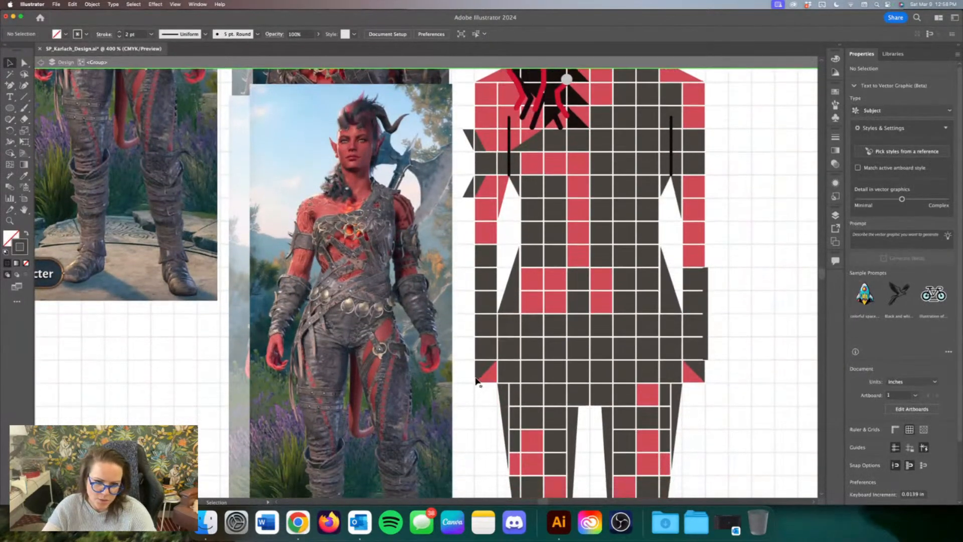
Step: Try removing the dark triangle from the hand square below the cuff
left_click(483, 370)
key("Delete")
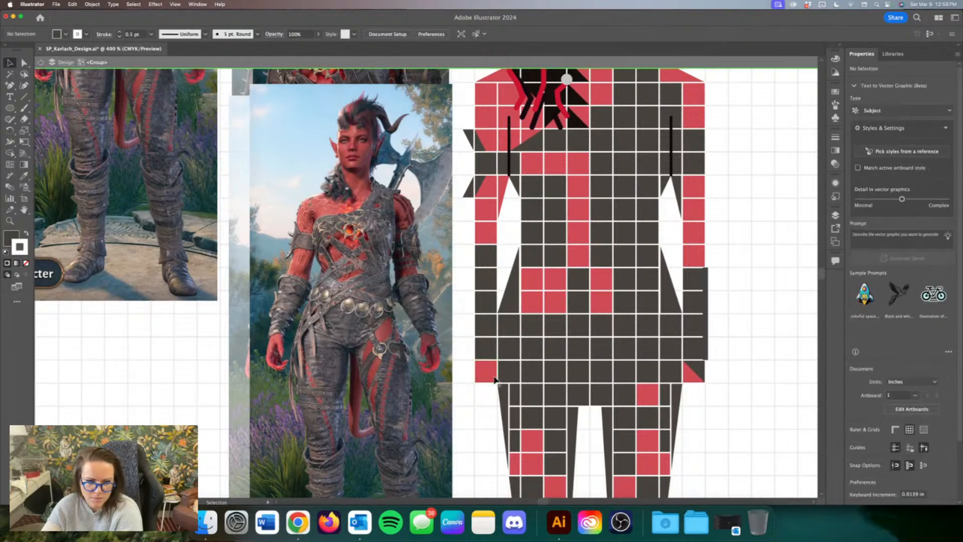
key("super+z")
Step: Delete the dark square directly above the hand and the red square beneath it
left_click(487, 350)
key("Delete")
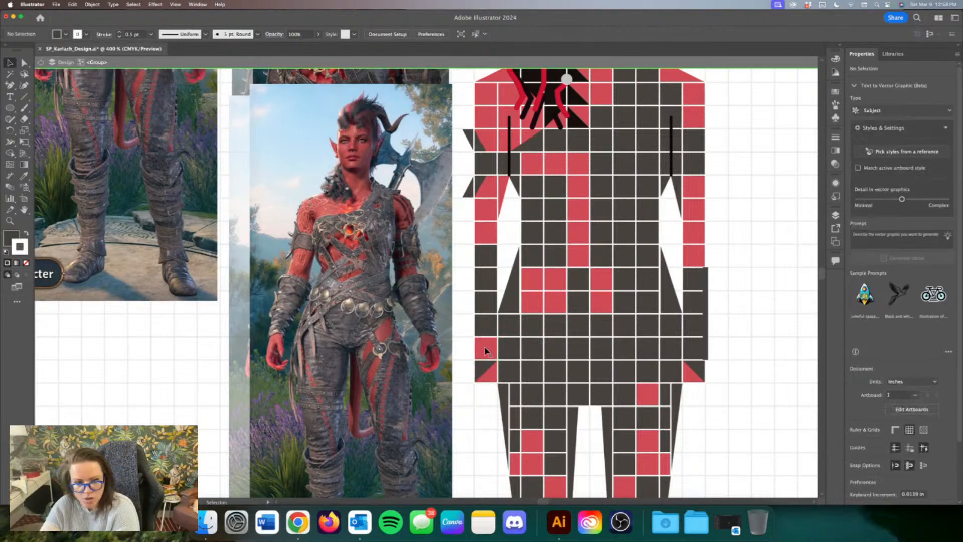
left_click(482, 348)
key("Delete")
Step: Copy the hand's dark and red shapes into the empty square above, and leave the lower hand square solid red
left_click(480, 362)
left_click(489, 376, "shift")
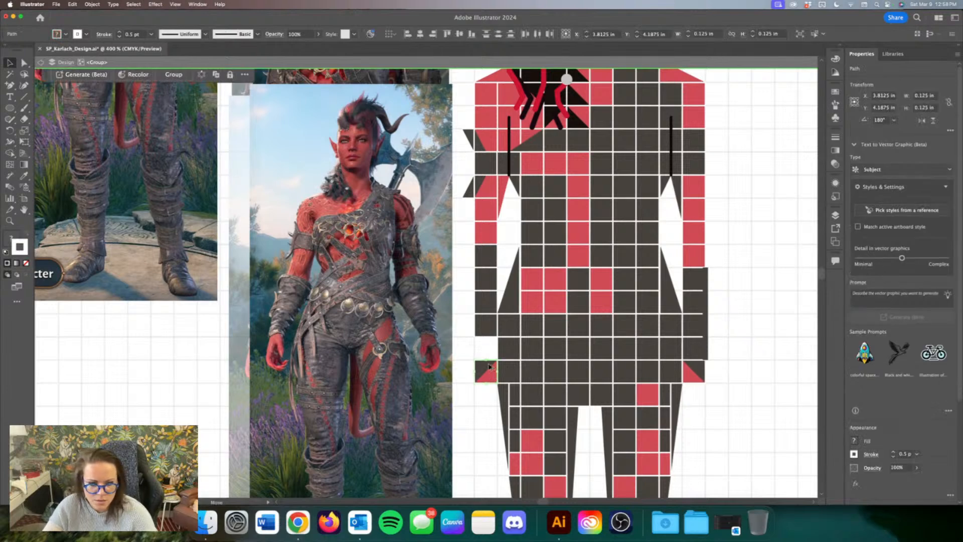
left_click_drag(491, 372, 491, 346)
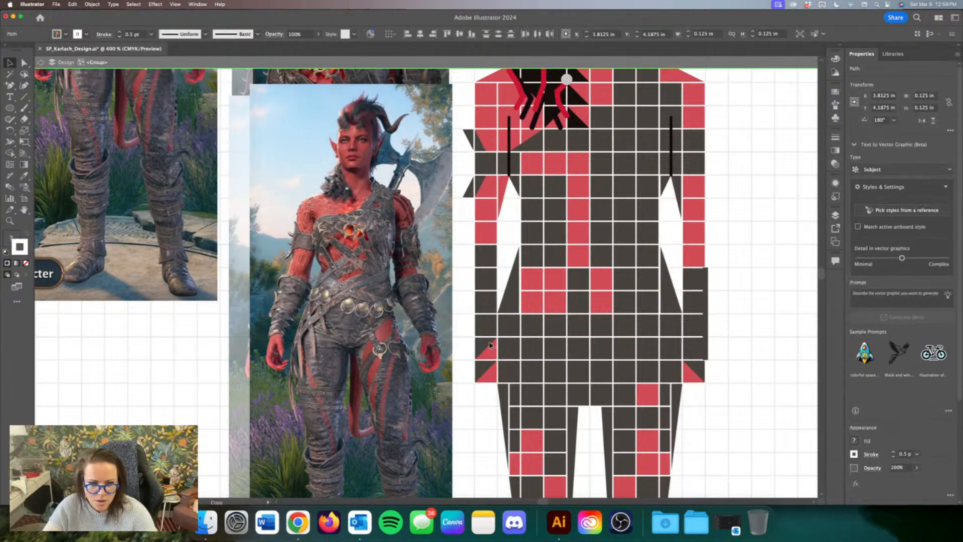
left_click(475, 400)
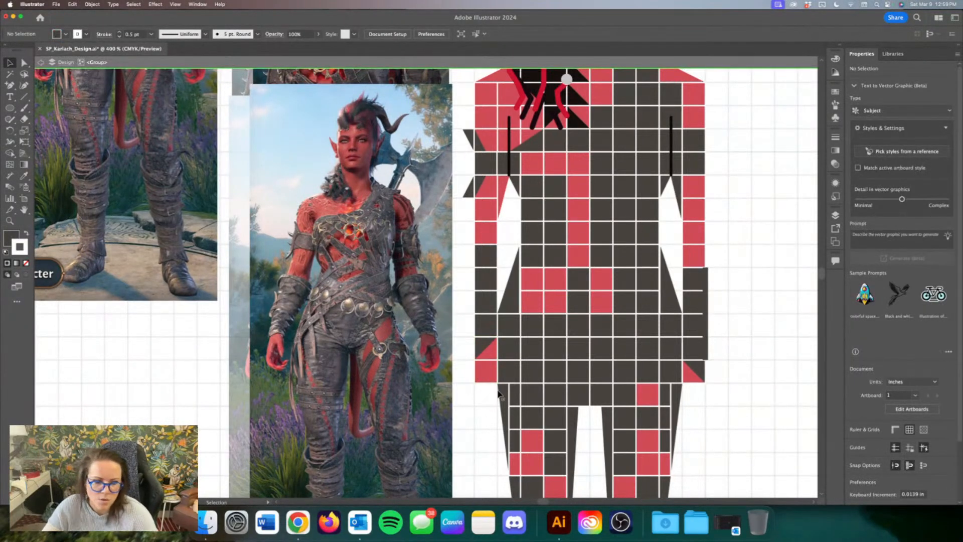
Step: Try recoloring the red shape in the wrist square with the dark grey sampled from the outfit
left_click(489, 351)
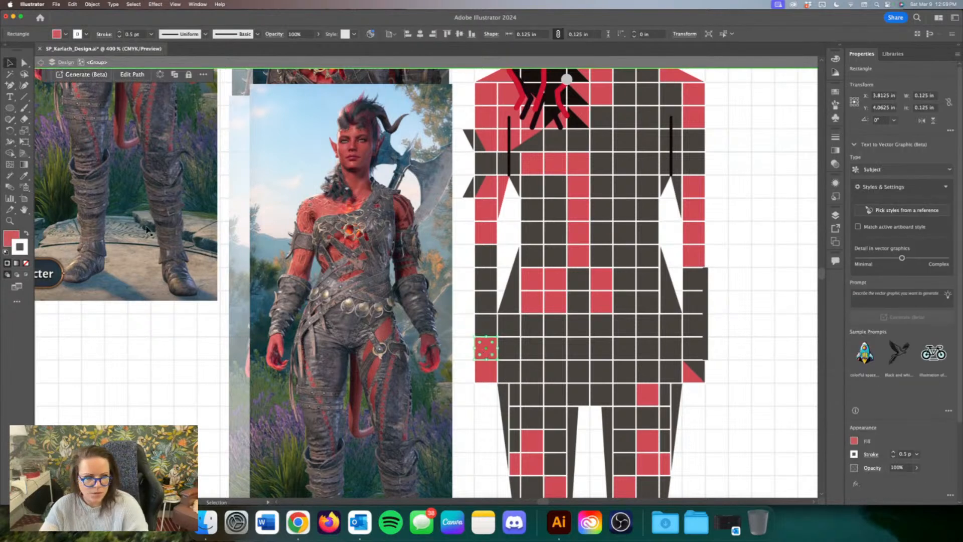
left_click(24, 176)
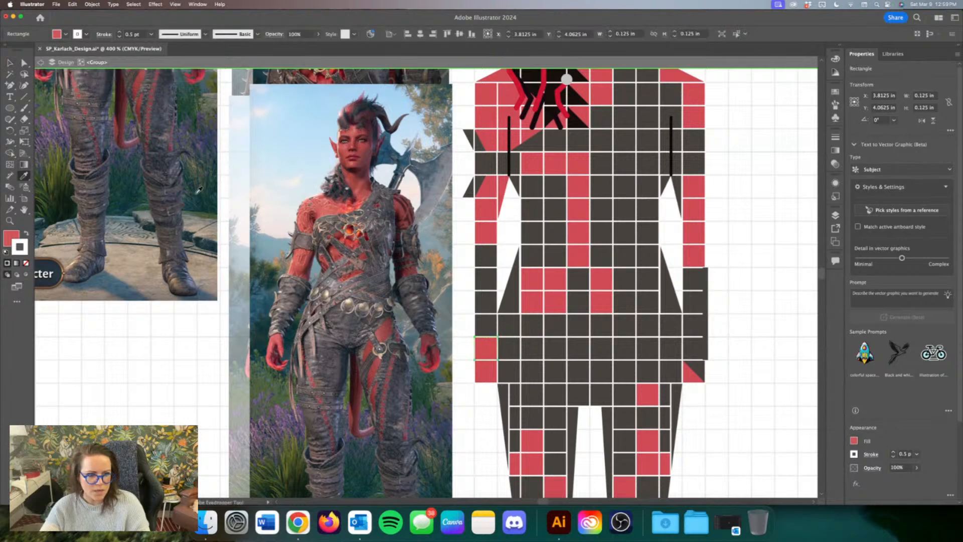
left_click(508, 317)
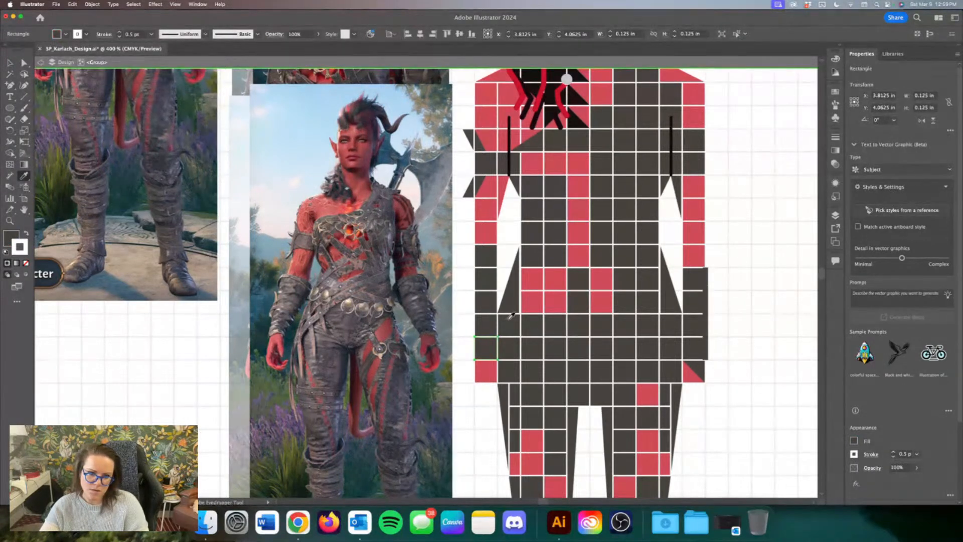
key("super+z")
key("super+z")
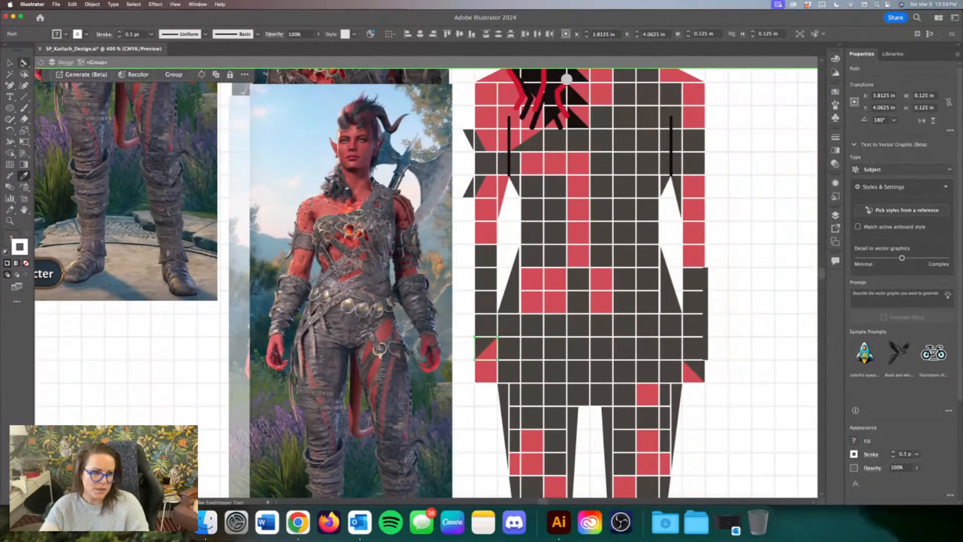
left_click(10, 63)
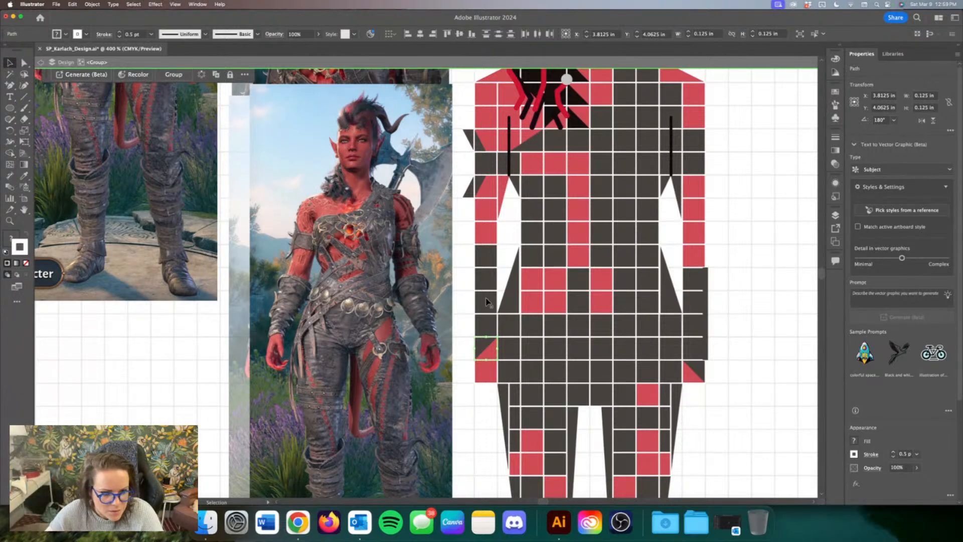
Step: Clear the selection and set the Line Segment tool's stroke color to hex aa8e35
scroll(488, 297, "up", 2)
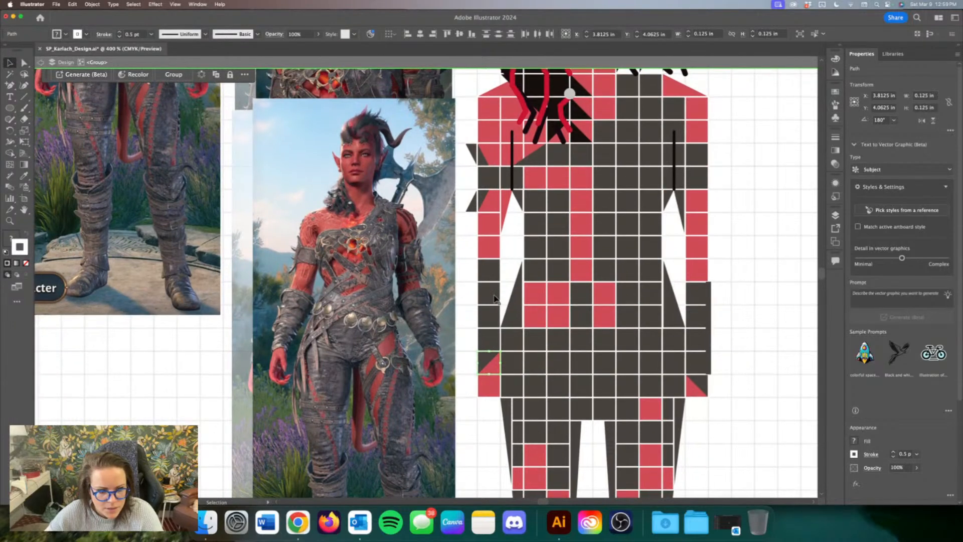
left_click(476, 231)
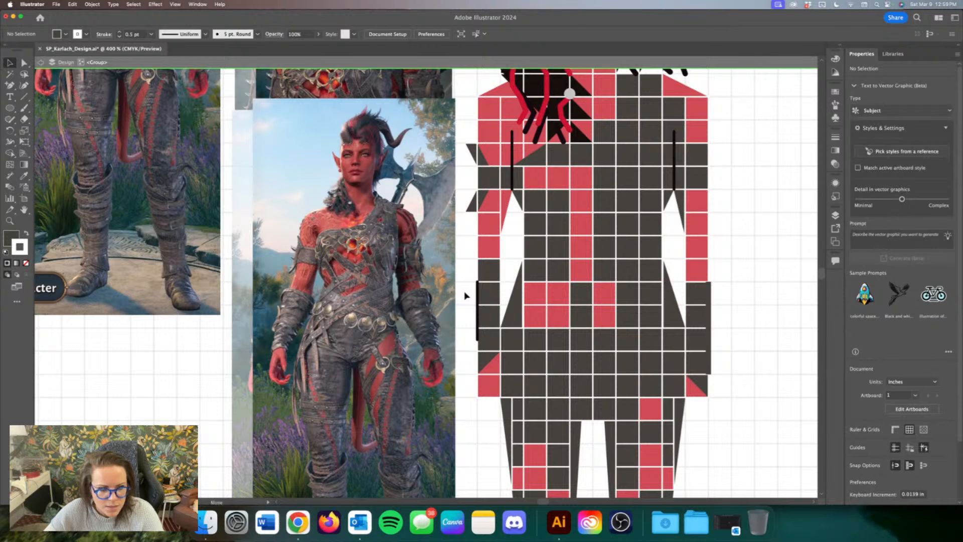
left_click(23, 98)
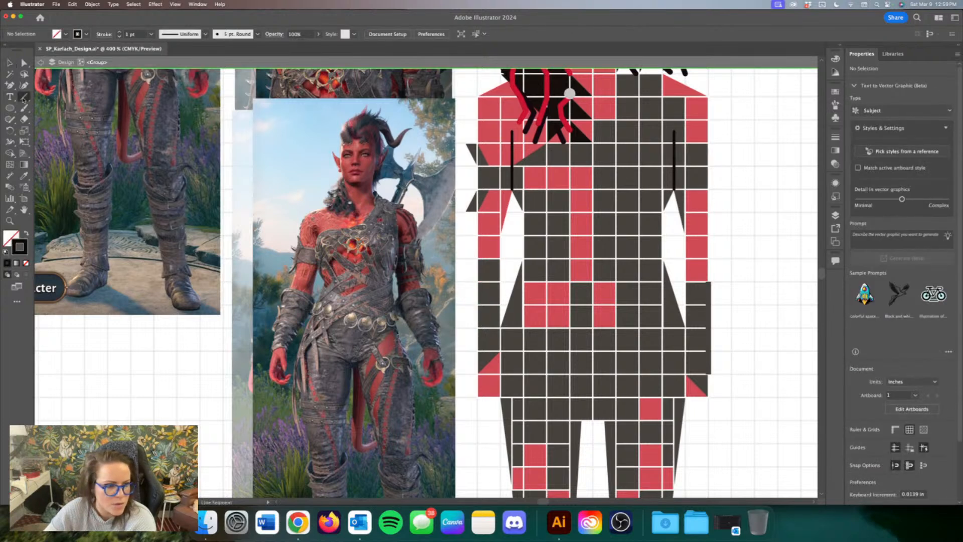
double_click(20, 246)
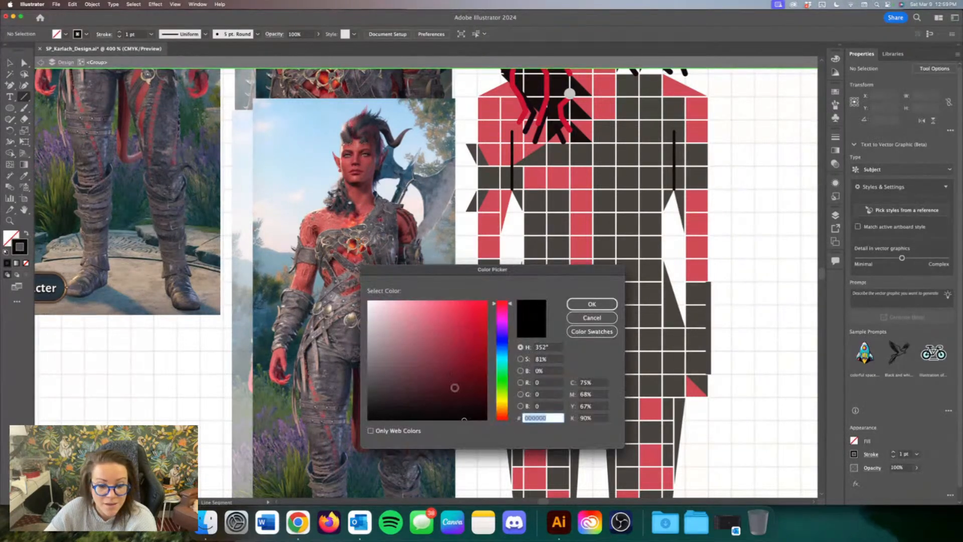
type("302607")
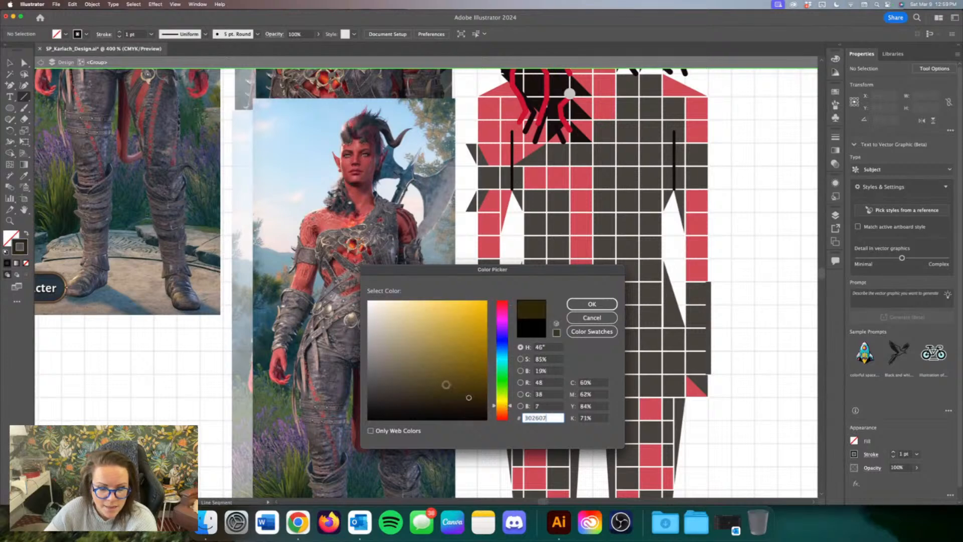
key("BackSpace")
key("BackSpace")
key("BackSpace")
key("BackSpace")
key("BackSpace")
key("BackSpace")
type("aa8e35")
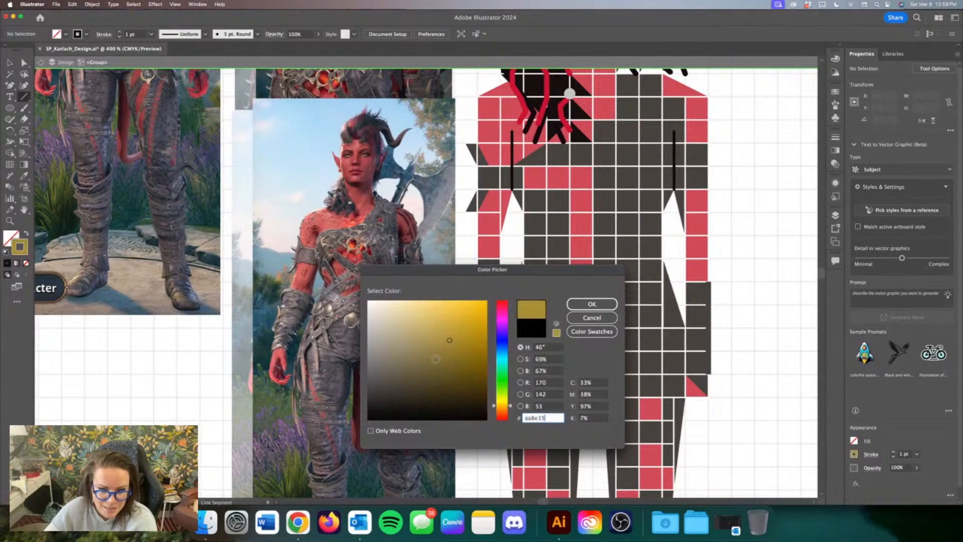
left_click(592, 304)
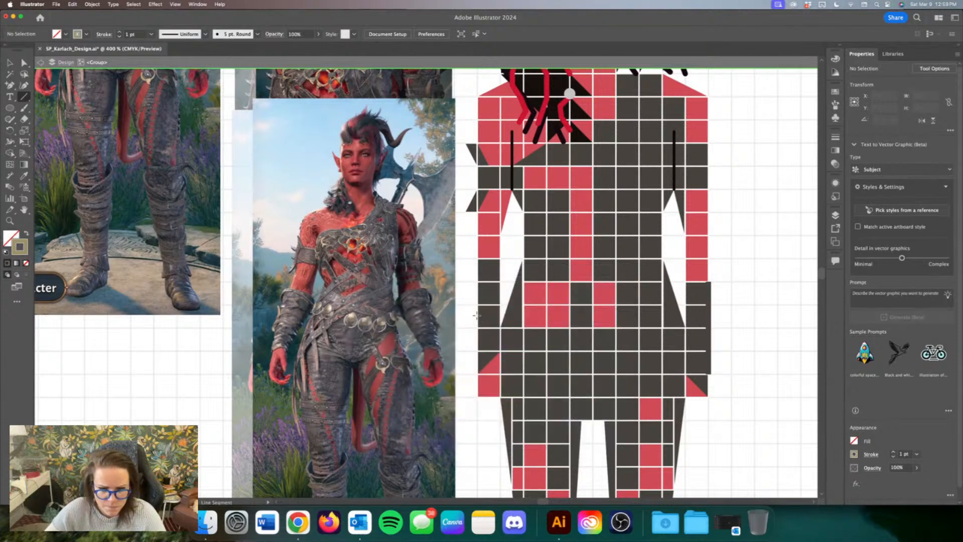
Step: Draw a vertical line 0.1875 in long on the outer edge of the cuff beside the empty background, and shift it down slightly to Y 3.8125 in
key("super+equal")
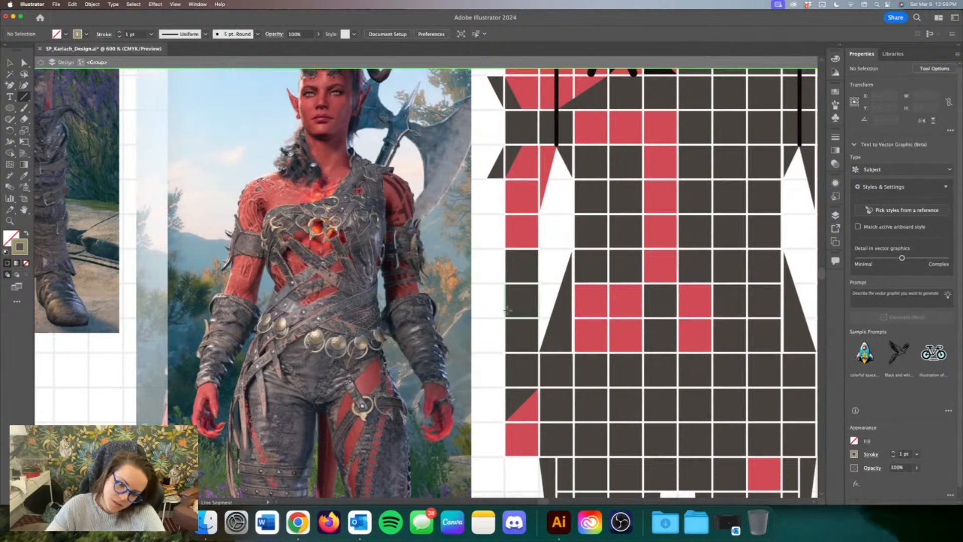
left_click_drag(503, 300, 506, 353)
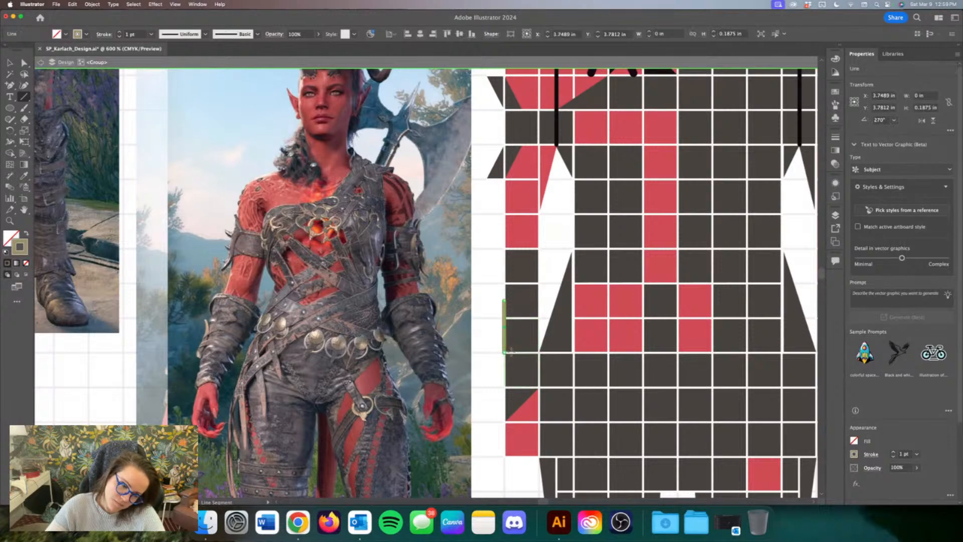
key("v")
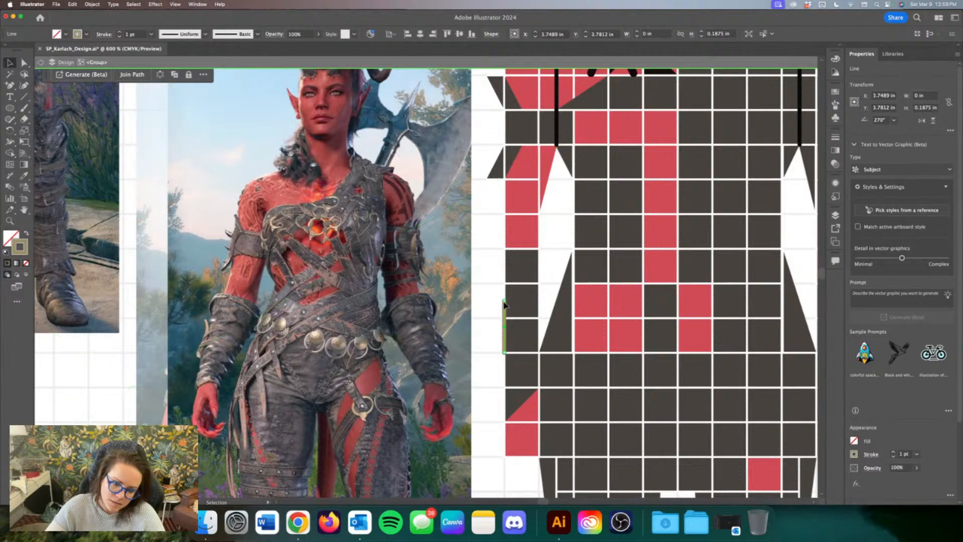
left_click_drag(506, 310, 506, 314)
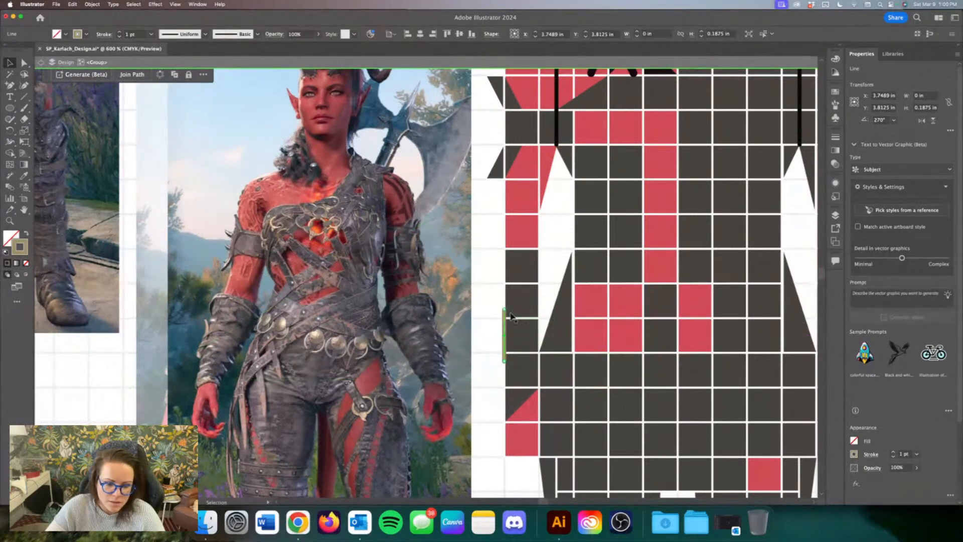
Step: Add slanted lines across the two cuff squares, the lower one about 0.146 in wide, and a short diagonal spike above the vertical line
left_click_drag(504, 312, 540, 317)
left_click(24, 96)
left_click_drag(499, 356, 540, 345)
left_click(9, 66)
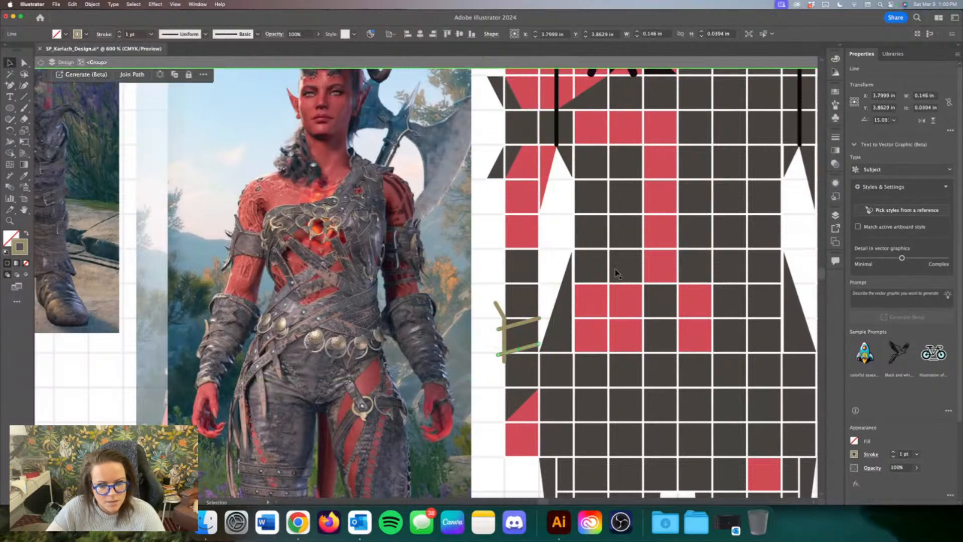
Step: Set the stroke colour of the two slanted strap lines on the left forearm to #9b9991
left_click(524, 322, "shift")
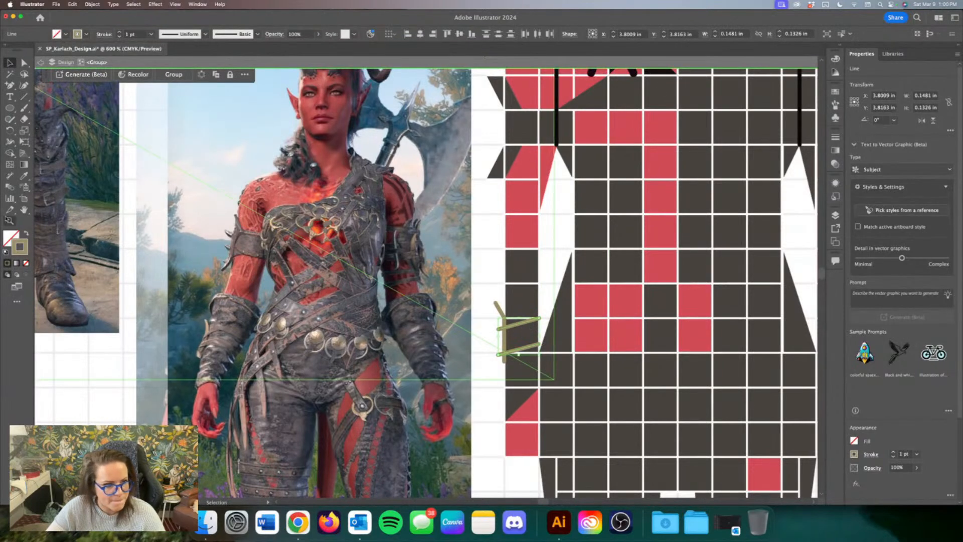
double_click(25, 253)
type("68655d")
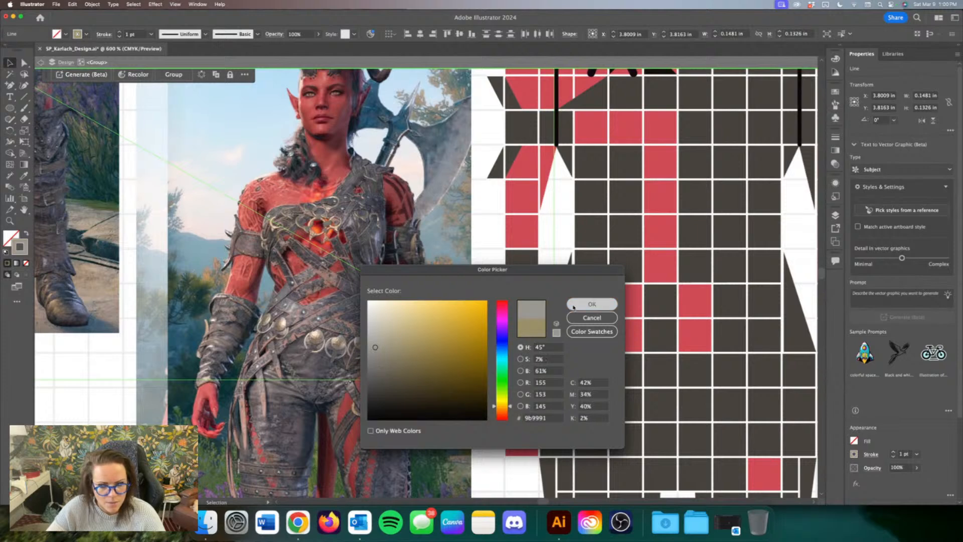
left_click(592, 305)
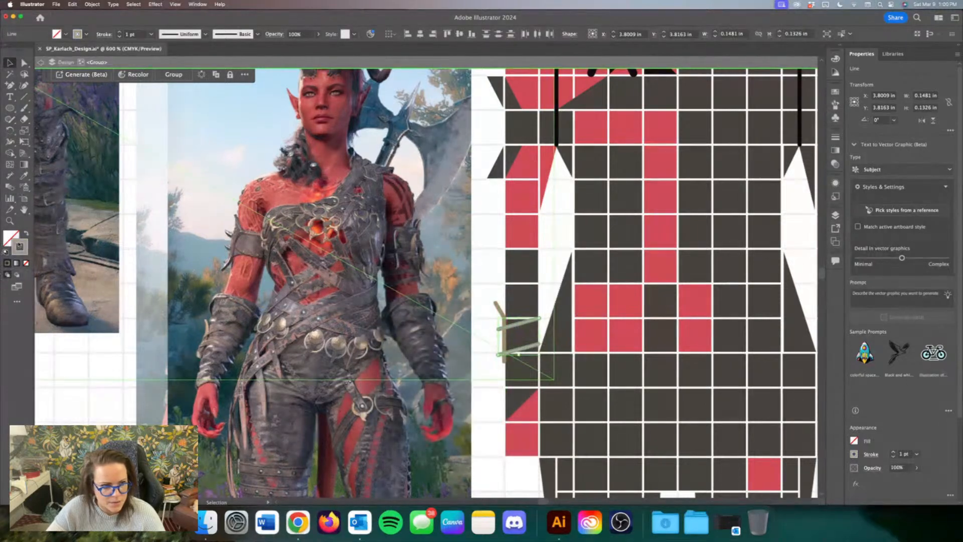
left_click(486, 250)
key("super+minus")
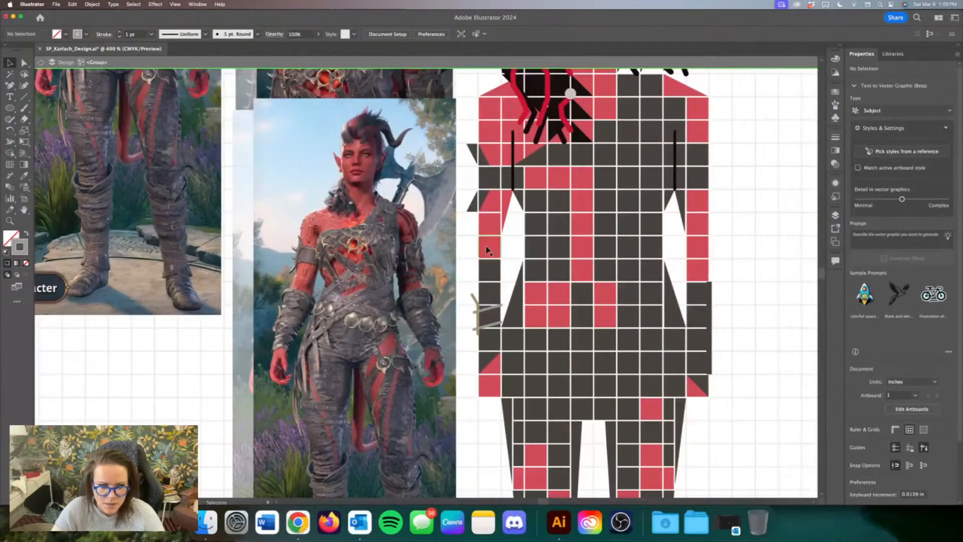
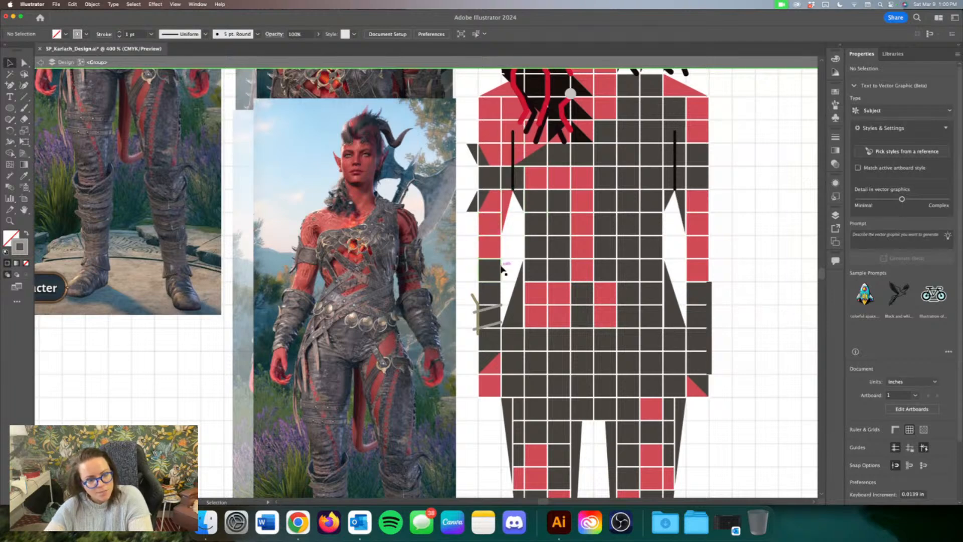
Step: Try a copy of the red inner-elbow triangle lower on the left arm, reflected vertically and nudged down
left_click_drag(508, 210, 508, 293)
right_click(509, 251)
mouse_move(576, 458)
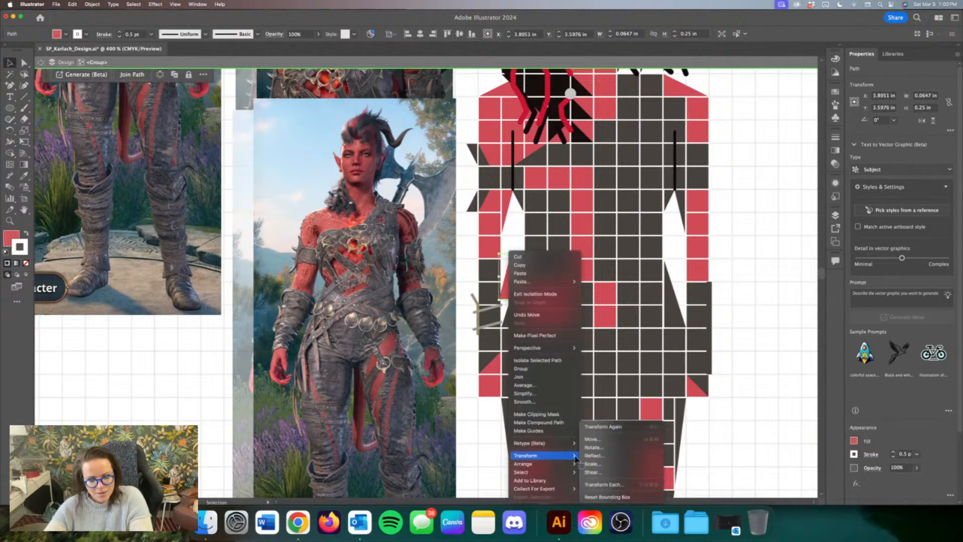
left_click(615, 456)
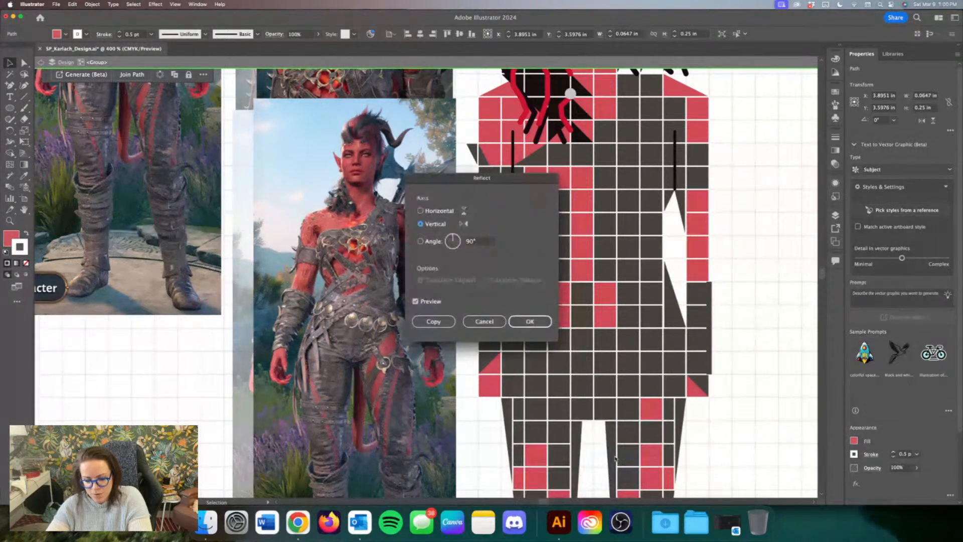
key("Return")
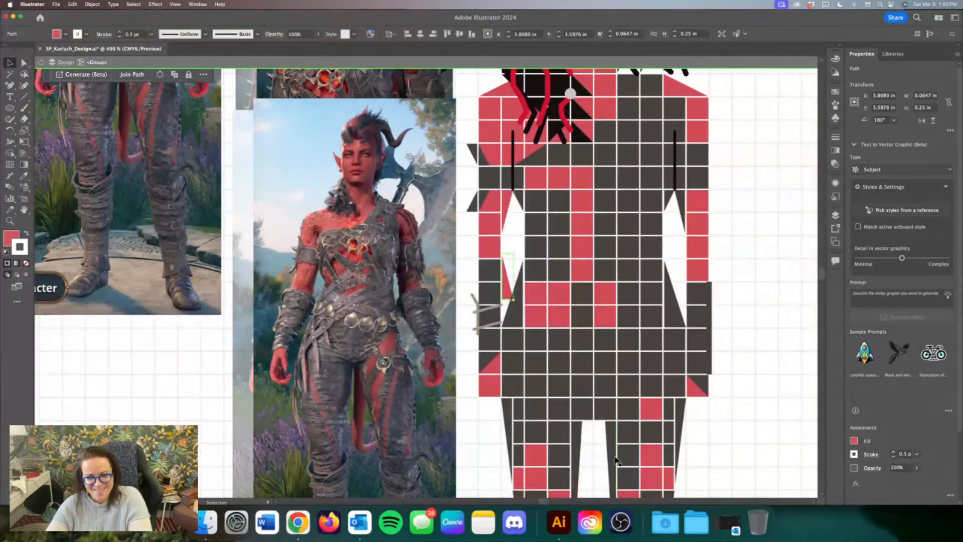
key("Down")
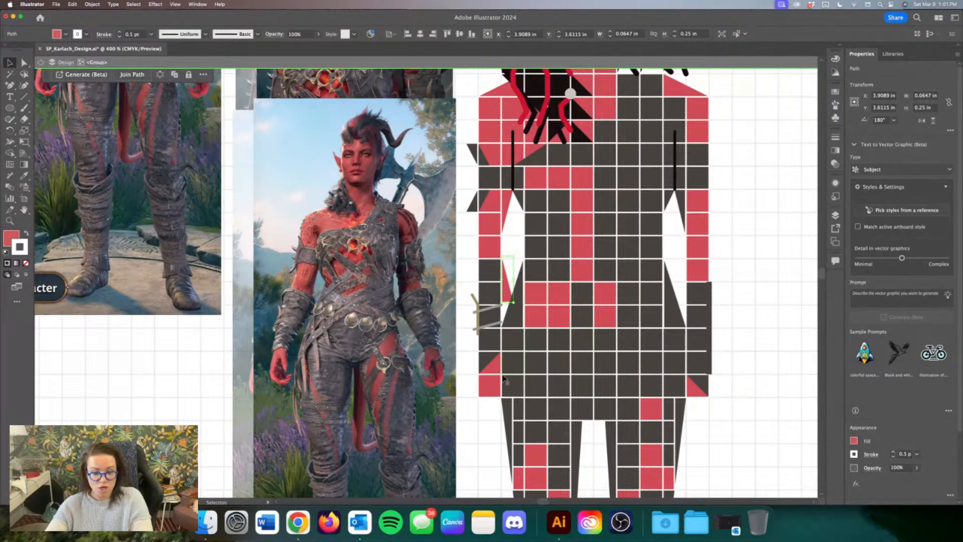
Step: Try a copy of the thigh's half-width red block beside the left wrist, and delete it along with the red triangle copy
left_click_drag(529, 475, 506, 315)
scroll(507, 276, "down", 1)
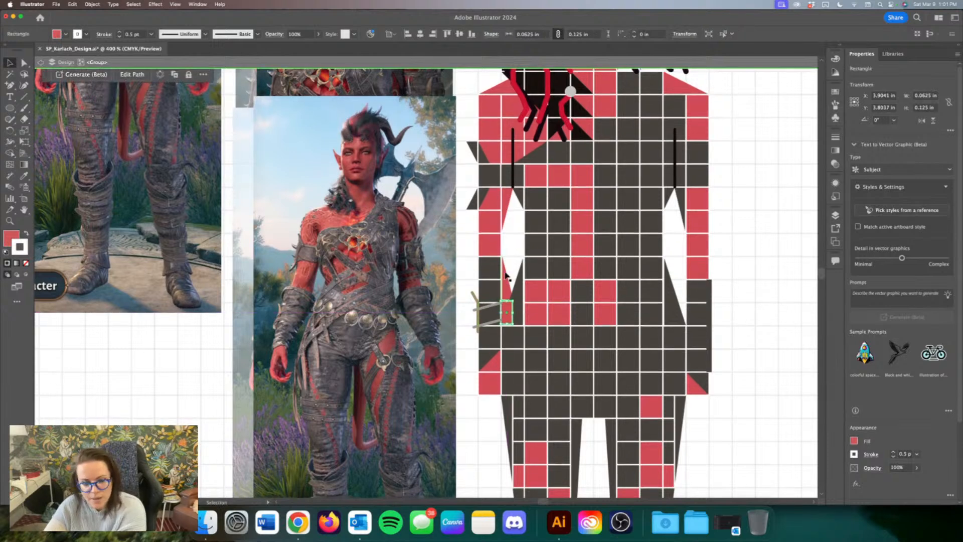
key("Delete")
left_click(506, 275)
key("Delete")
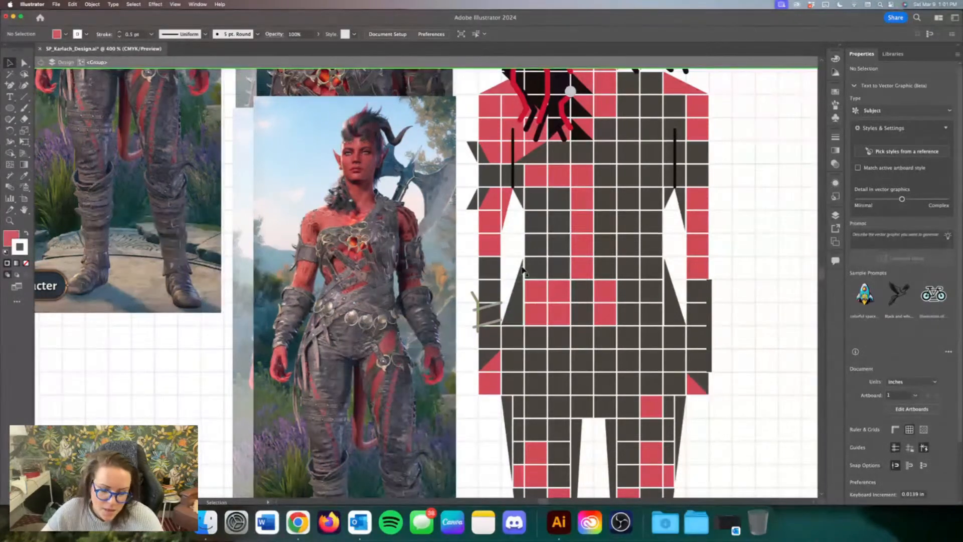
Step: Place a narrow dark triangle on the inner edge of the left forearm and a vertically reflected copy on its outer edge
left_click_drag(472, 205, 510, 331)
scroll(510, 301, "right", 3)
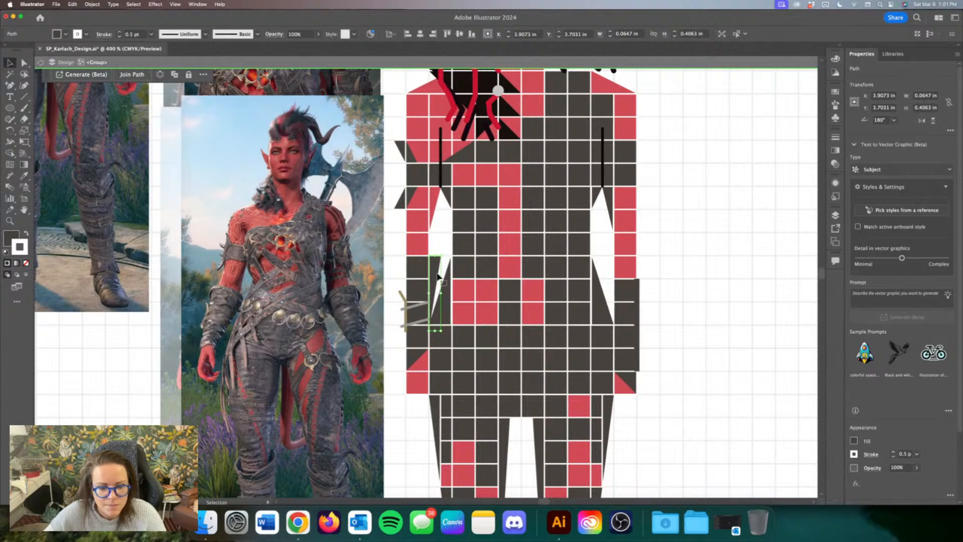
left_click_drag(438, 276, 410, 277)
right_click(405, 277)
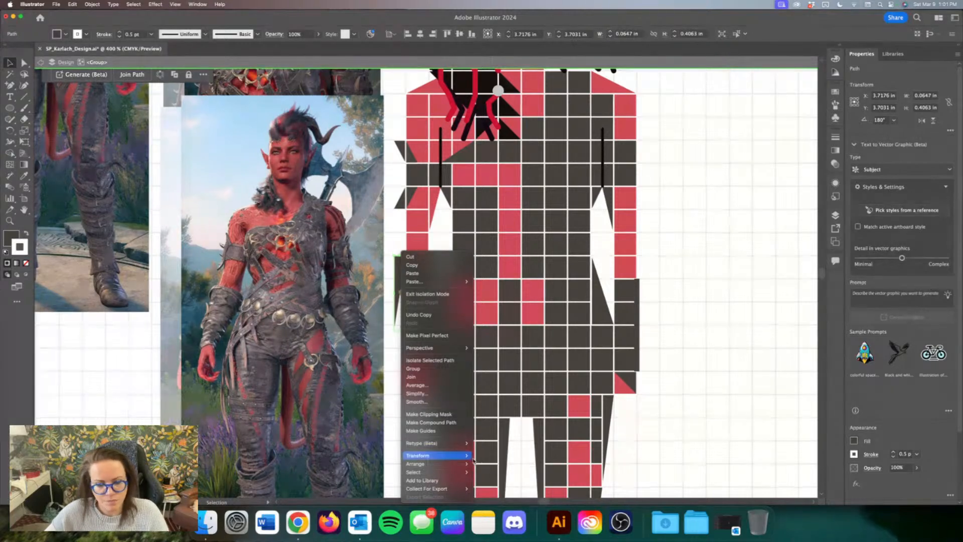
mouse_move(473, 456)
left_click(520, 458)
key("Return")
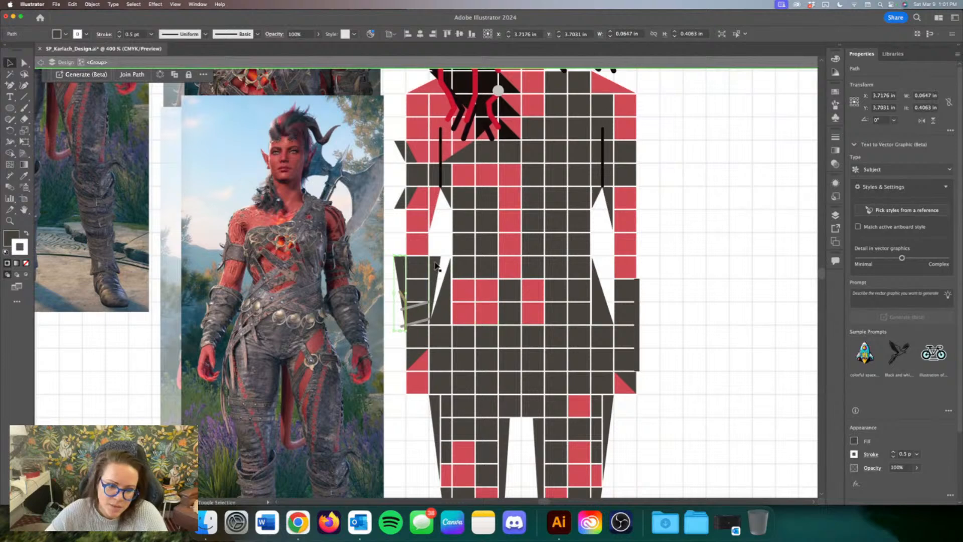
Step: Copy both dark triangles to the right forearm, delete the dark strip on its outer edge, and nudge the outer triangle against the arm
left_click_drag(434, 266, 658, 268)
left_click(663, 297)
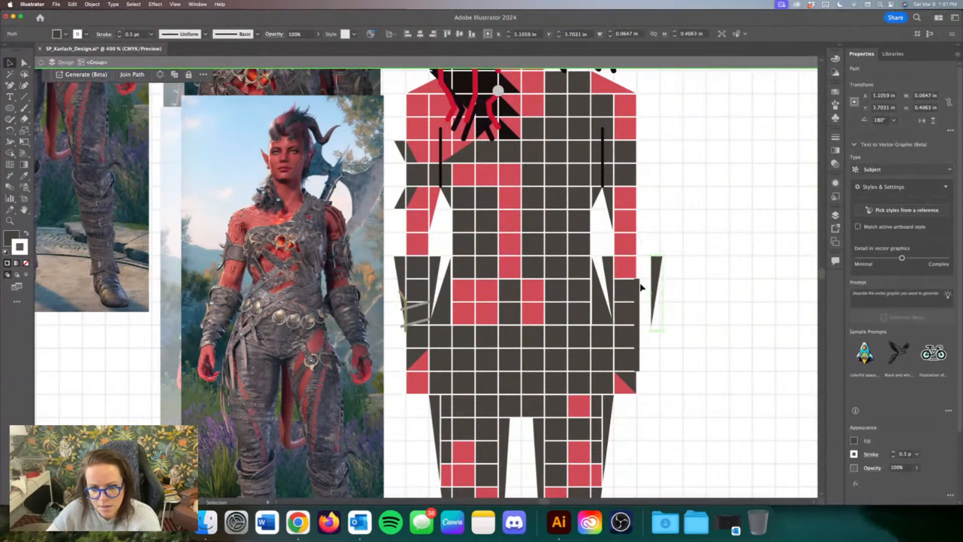
key("Delete")
left_click(658, 279)
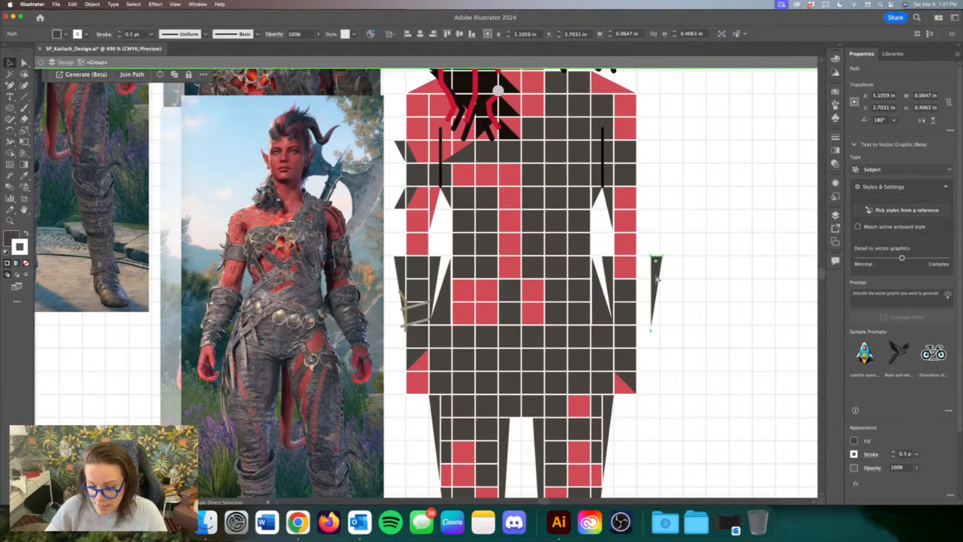
key("Left")
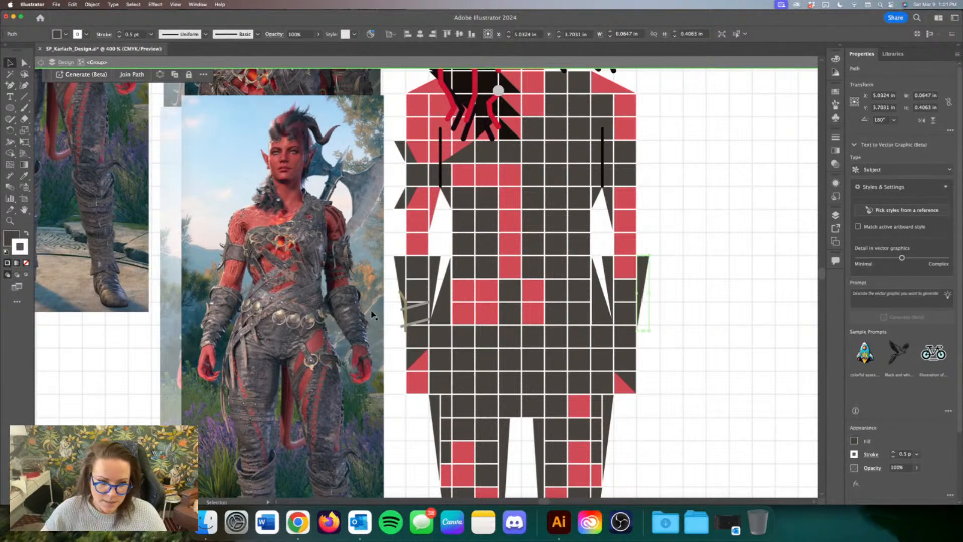
Step: Duplicate the left forearm's strap lines and reflect the copy across the vertical axis
left_click(414, 308)
left_click(406, 315, "shift")
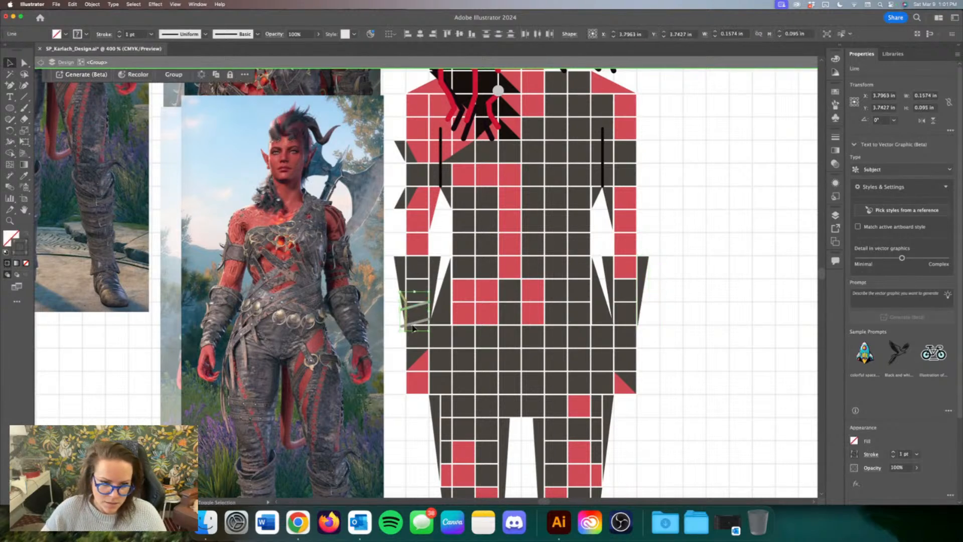
left_click(414, 324, "shift")
key("cmd+v")
right_click(475, 272)
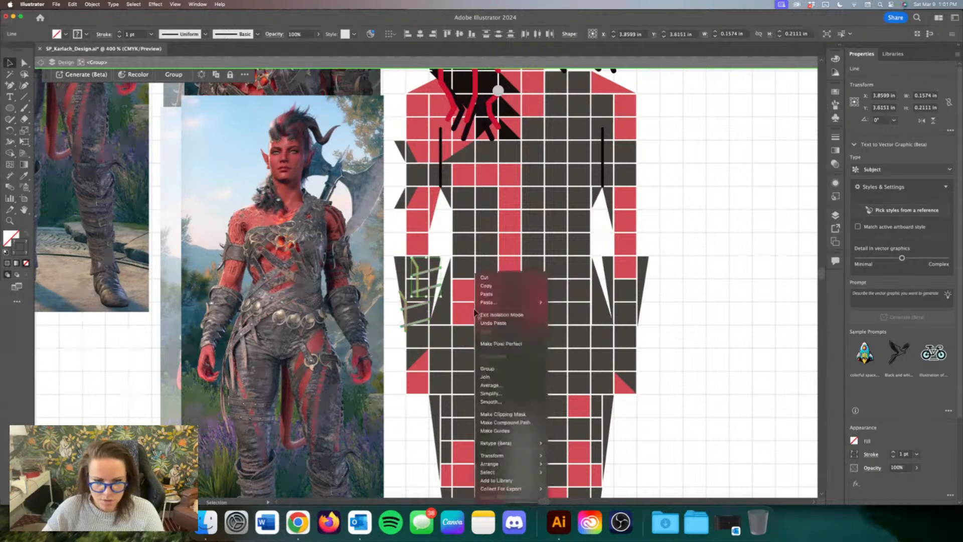
mouse_move(511, 455)
left_click(571, 456)
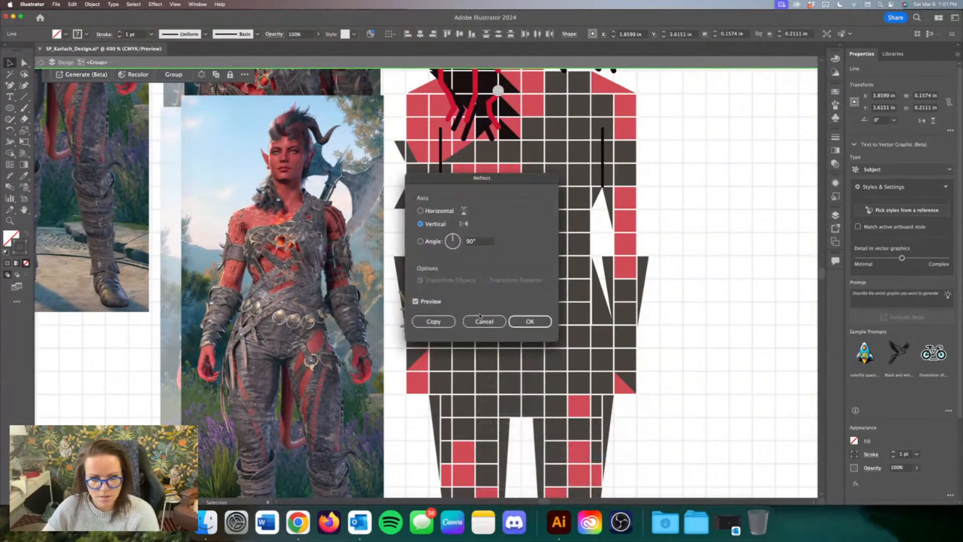
left_click(527, 321)
Step: Move the reflected strap lines onto the right forearm and nudge them down level with the left ones
left_click_drag(433, 275, 632, 314)
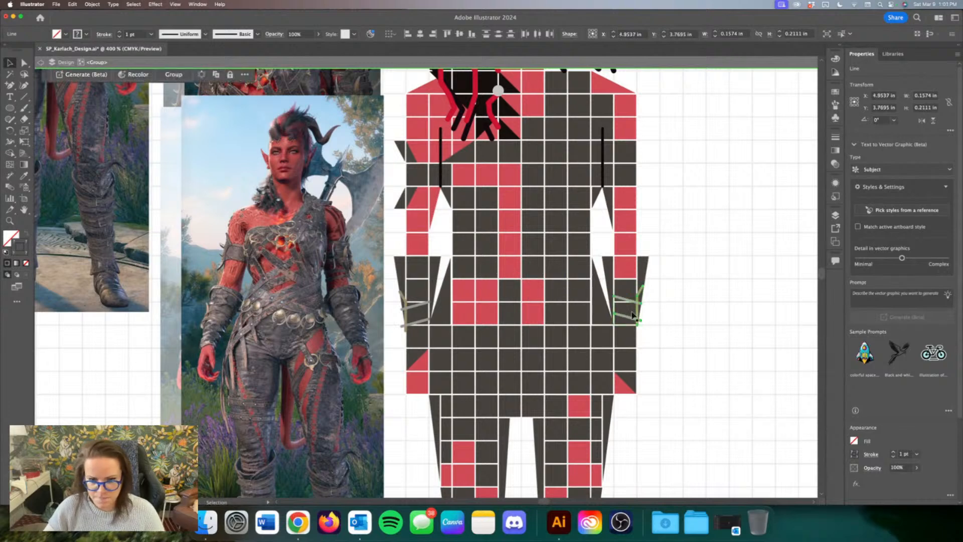
key("Down")
key("Down")
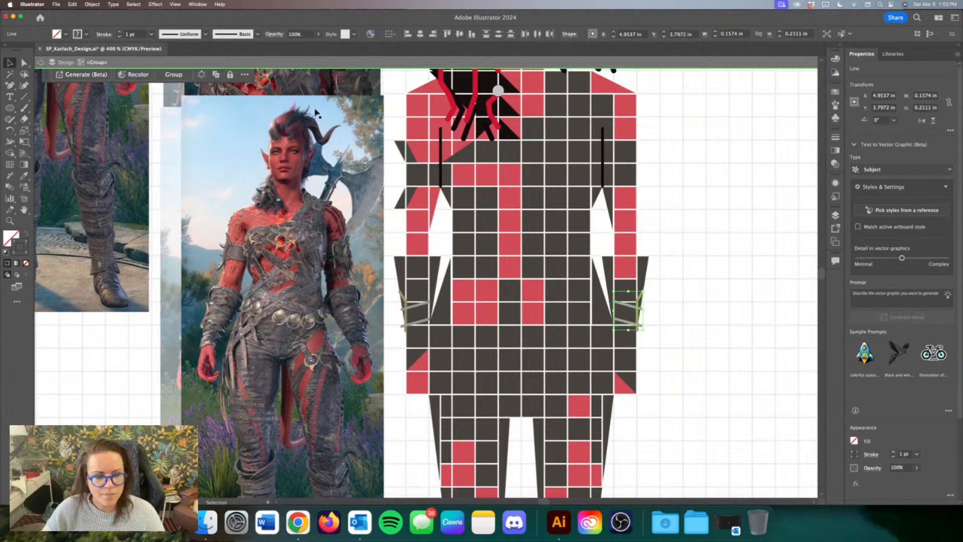
Step: Set the stroke weight of the strap lines on both forearms to 2 pt
left_click(120, 33)
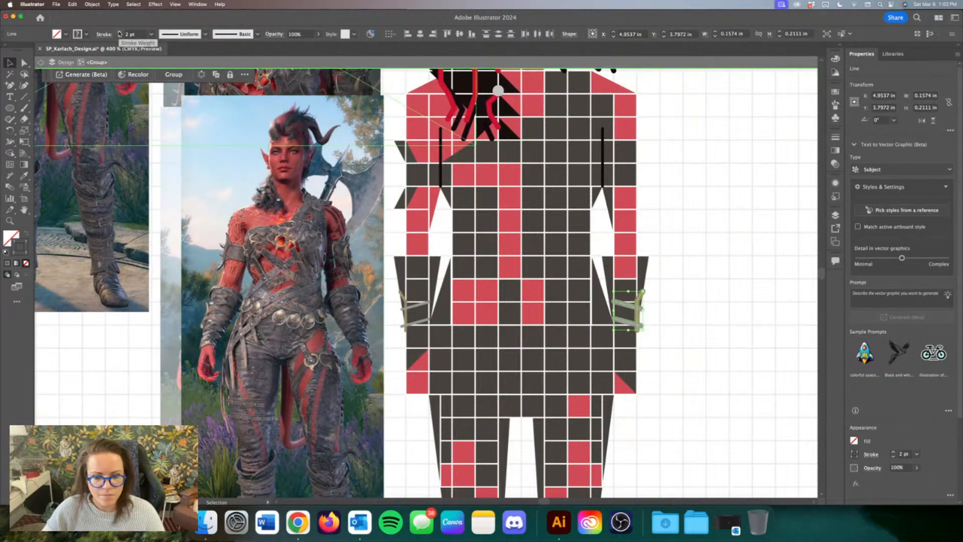
left_click(417, 310, "shift")
left_click(419, 324, "shift")
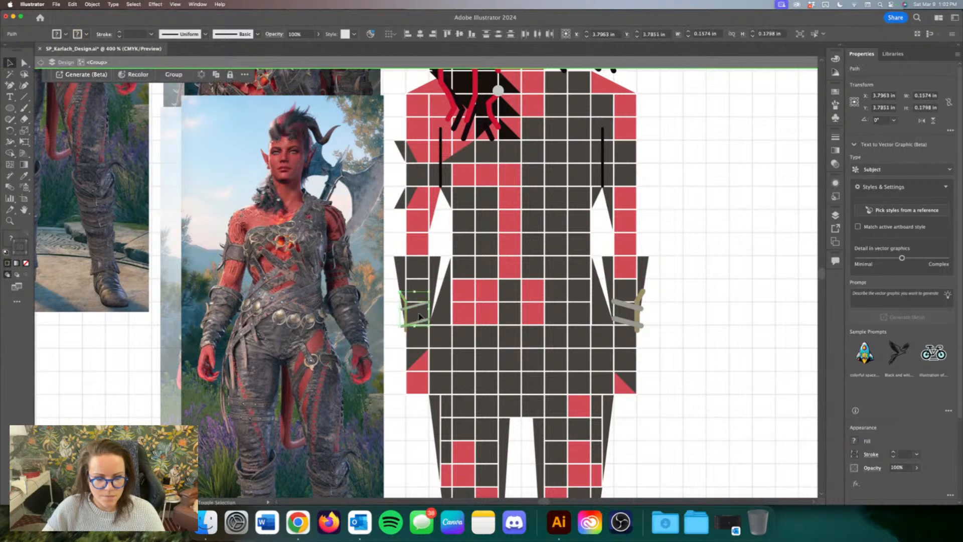
left_click(406, 319, "shift")
key("i")
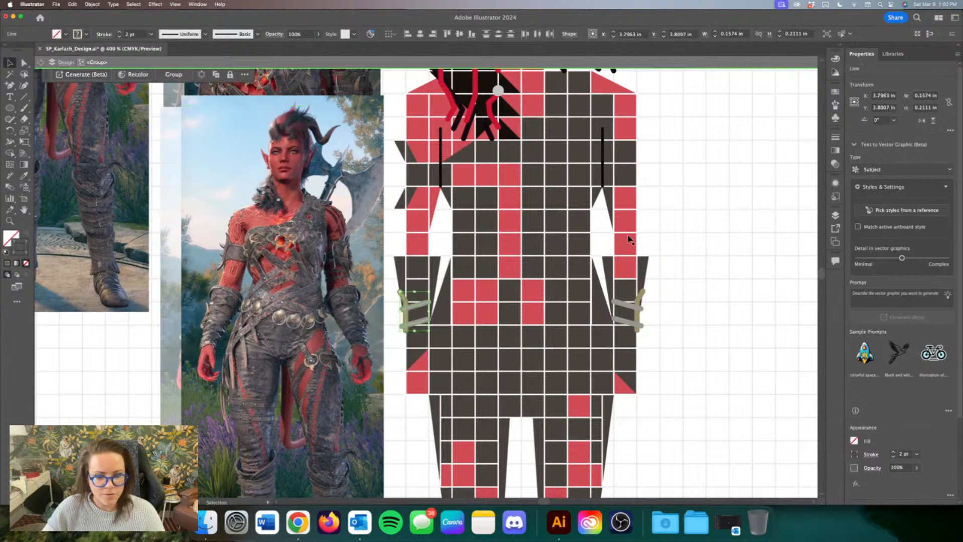
Step: Group the strap lines on the right forearm
left_click(640, 296)
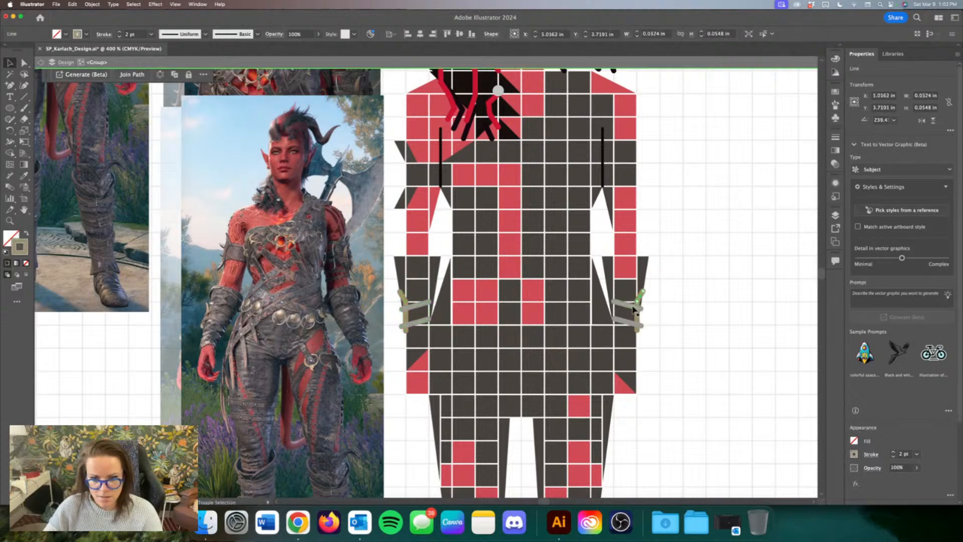
left_click(636, 314, "shift")
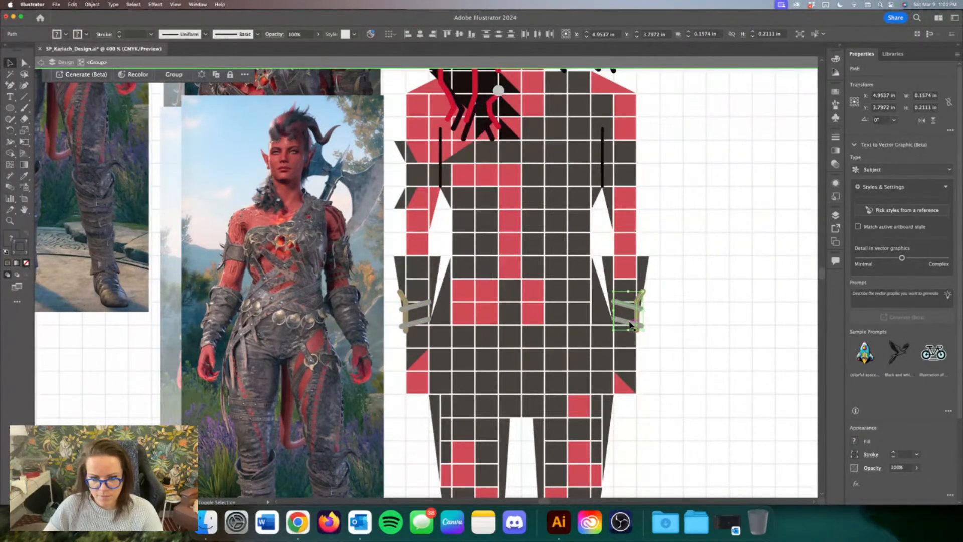
key("super+g")
left_click(727, 346)
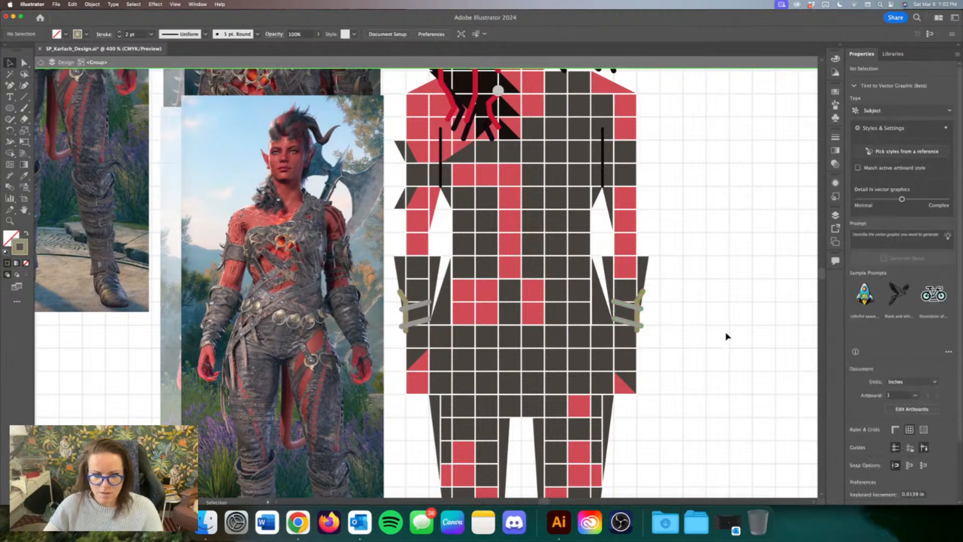
Step: Move the finished Gale figure group beside the Karlach figure to compare their proportions
key("super+0")
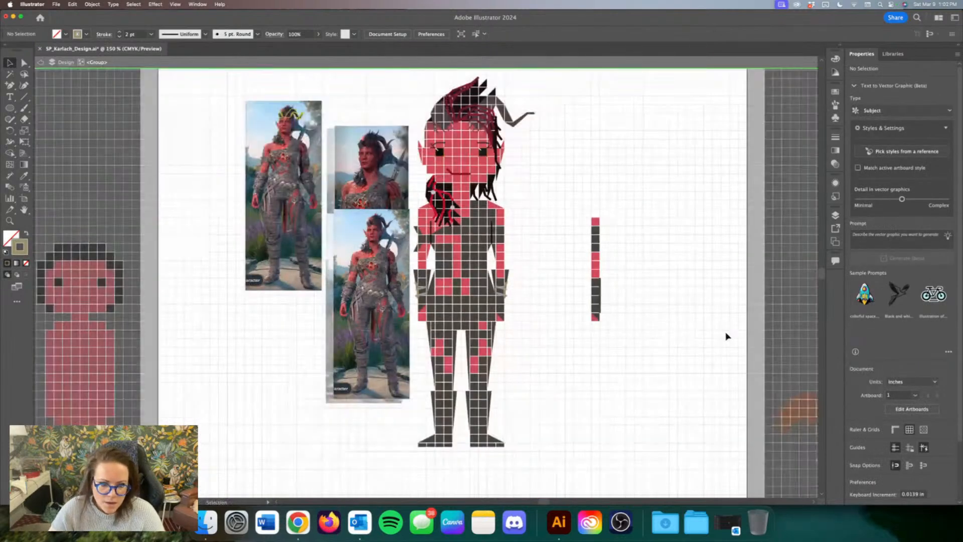
key("a")
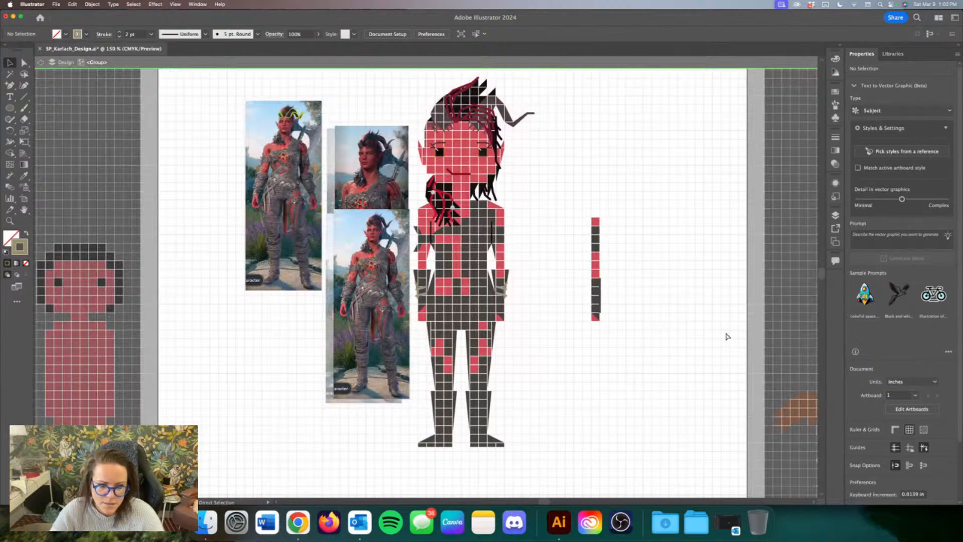
key("super+minus")
key("super+minus")
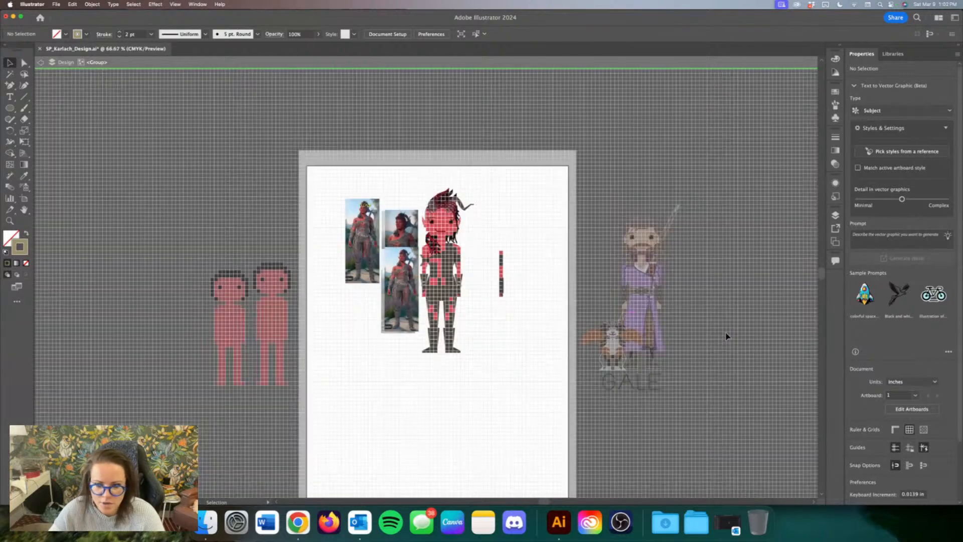
key("v")
left_click(635, 307)
left_click_drag(634, 307, 464, 295)
key("super+equal")
key("super+equal")
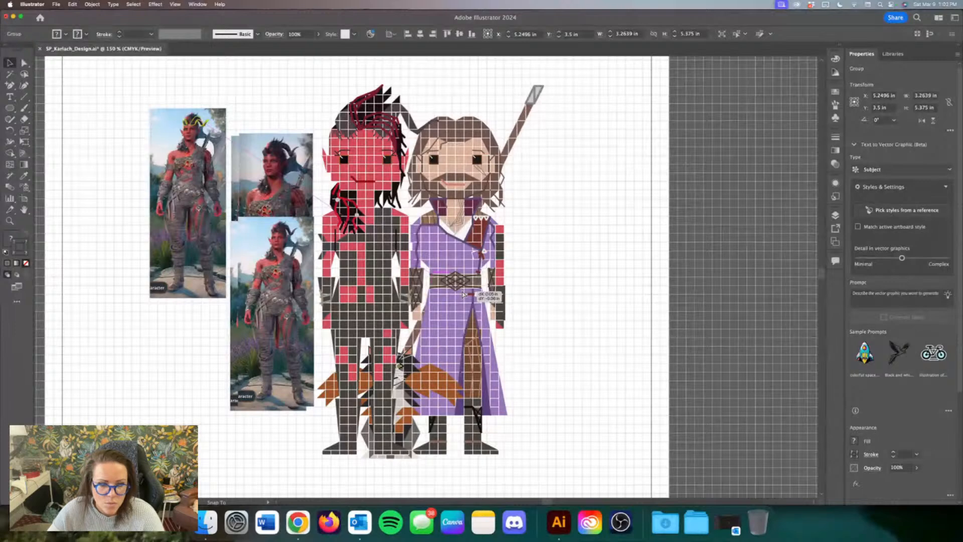
left_click_drag(463, 295, 465, 295)
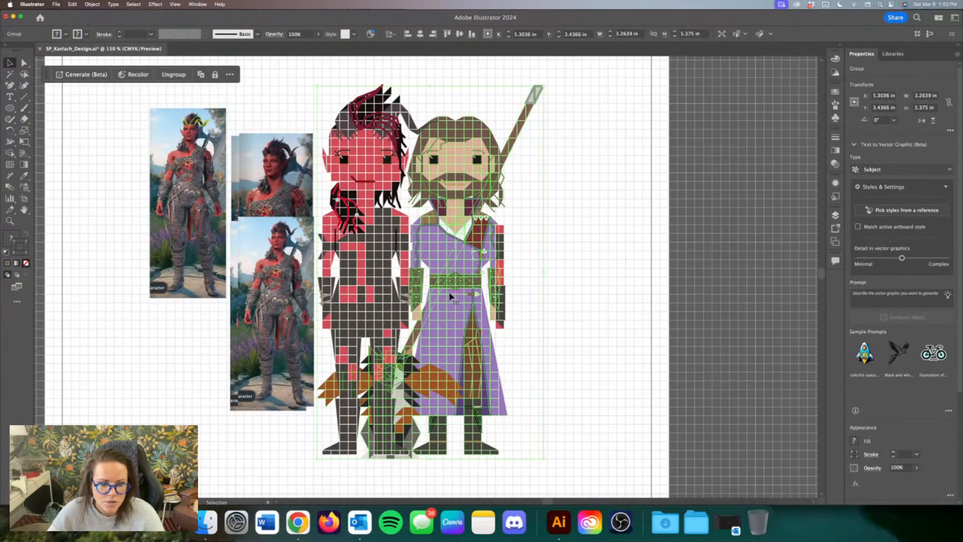
Step: Move the Gale figure group back away from the Karlach figure, beyond the artboard's edge
left_click_drag(450, 296, 771, 296)
left_click(570, 338)
scroll(571, 338, "left", 3)
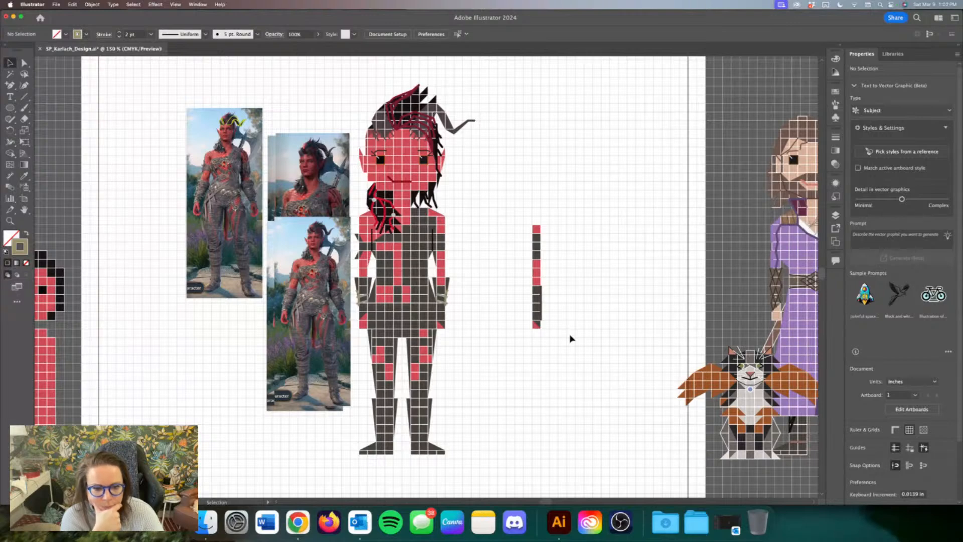
key("super+equal")
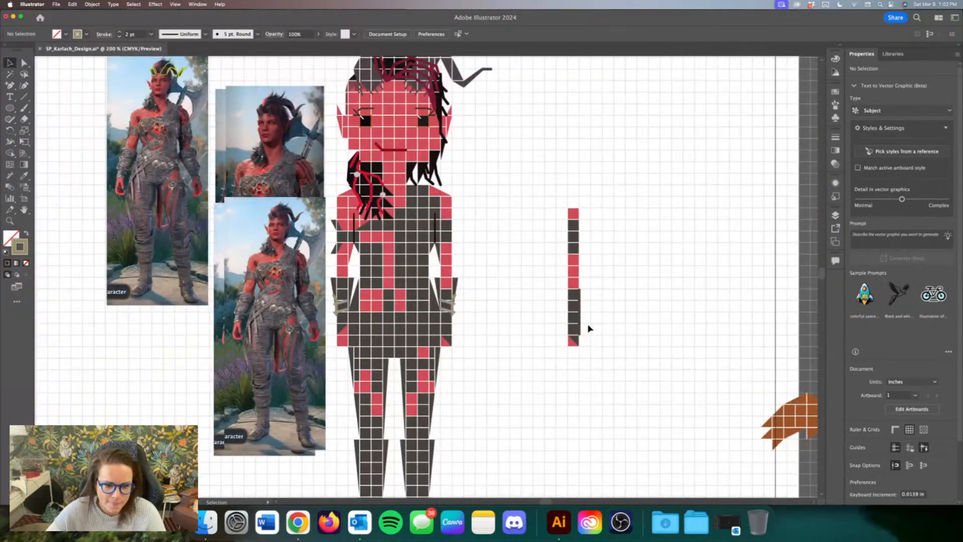
Step: Isolate the Karlach design group for editing
scroll(590, 328, "down", 4)
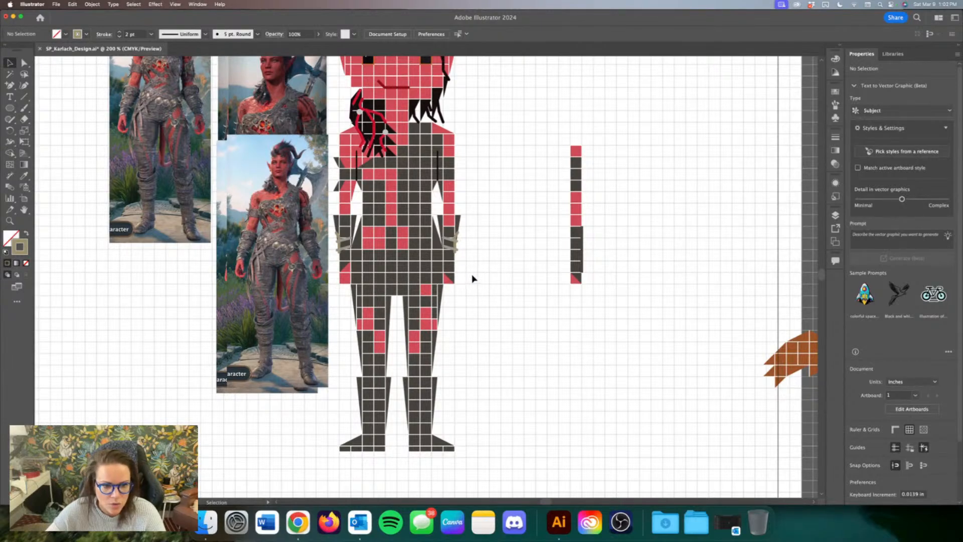
left_click(349, 284)
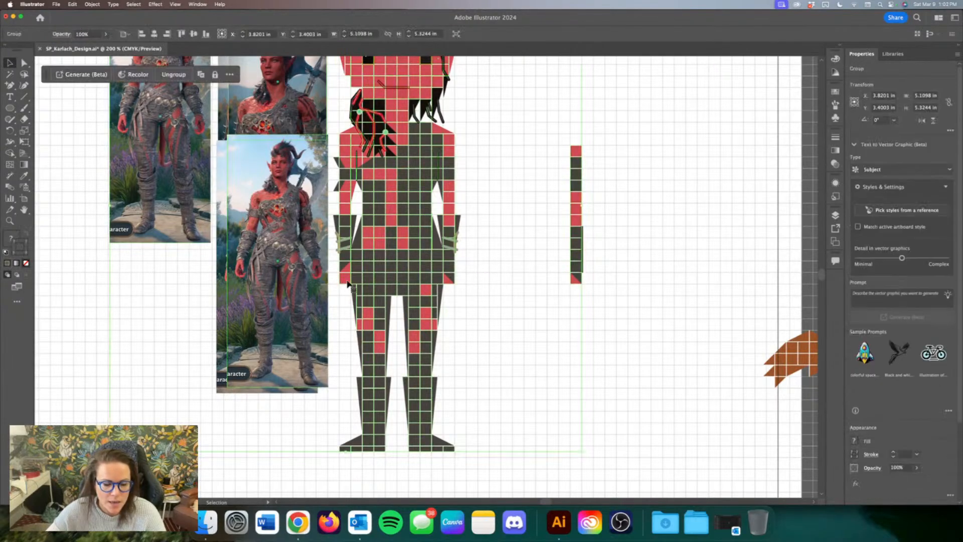
double_click(348, 284)
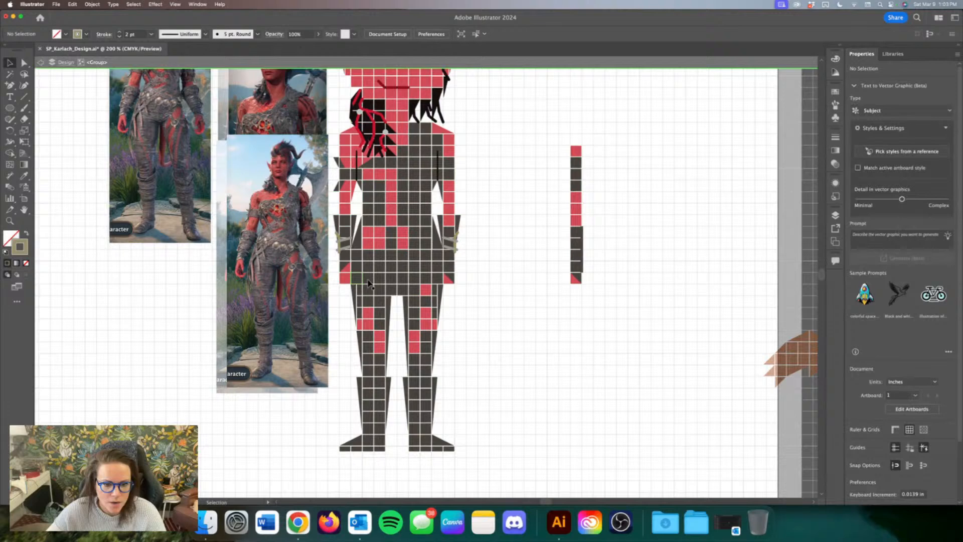
Step: Try to shift the tunic's bottom row of squares, together with the hands, up one grid row
left_click(339, 283)
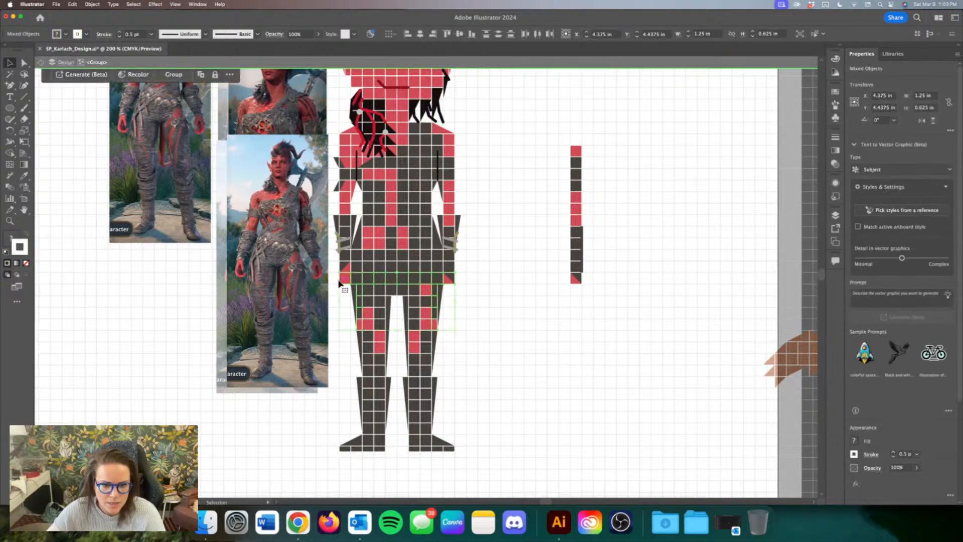
left_click(492, 298)
left_click(449, 278)
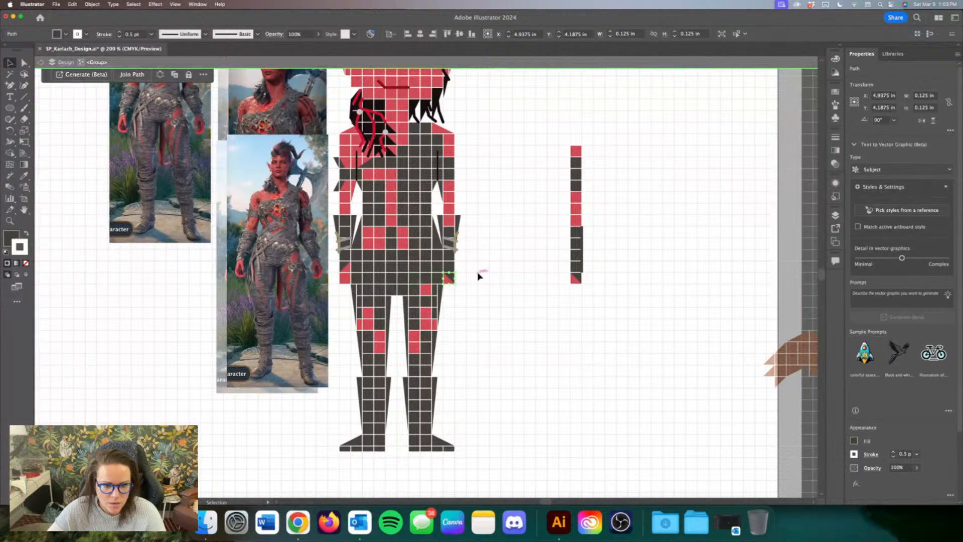
left_click(339, 283, "shift")
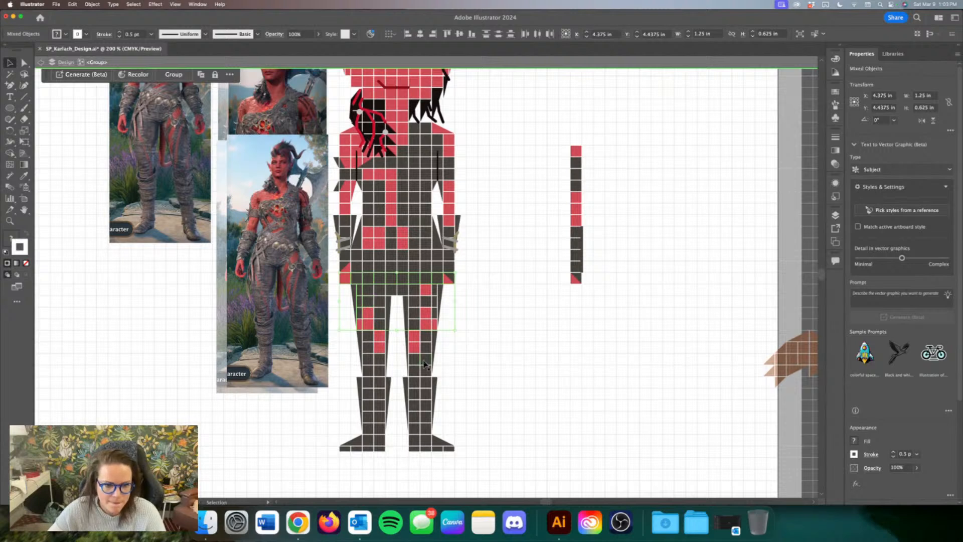
left_click(358, 294, "shift")
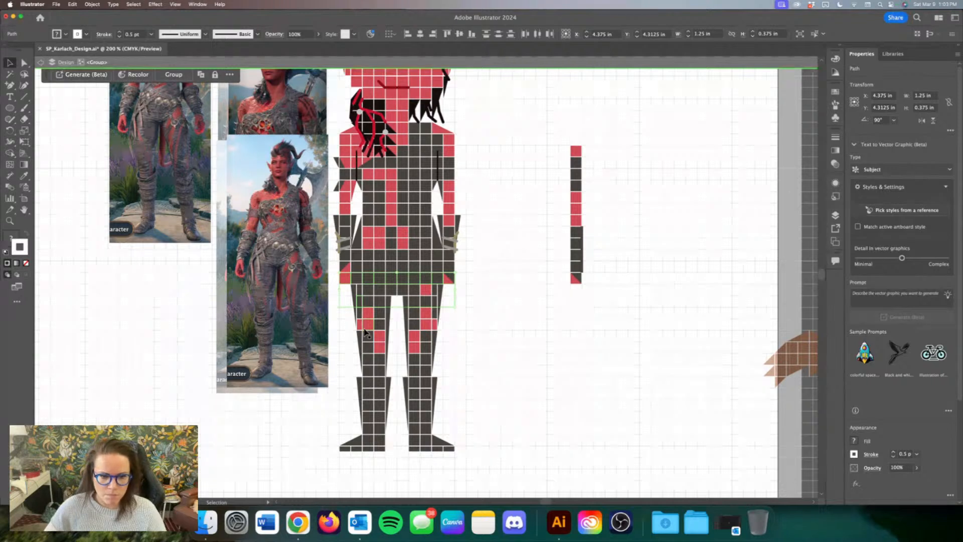
key("Up")
key("Up")
key("Up")
key("Up")
key("Up")
key("Up")
key("Up")
key("Up")
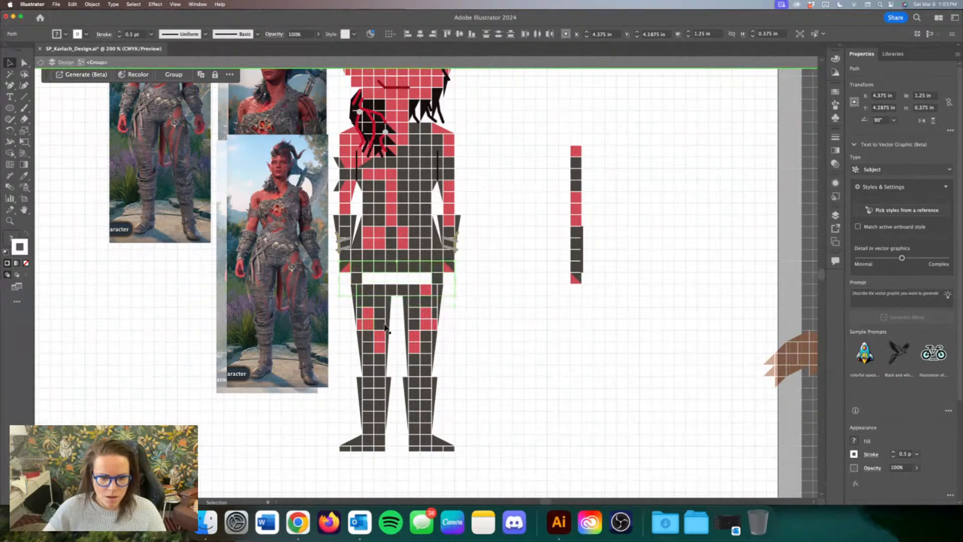
left_click(520, 303)
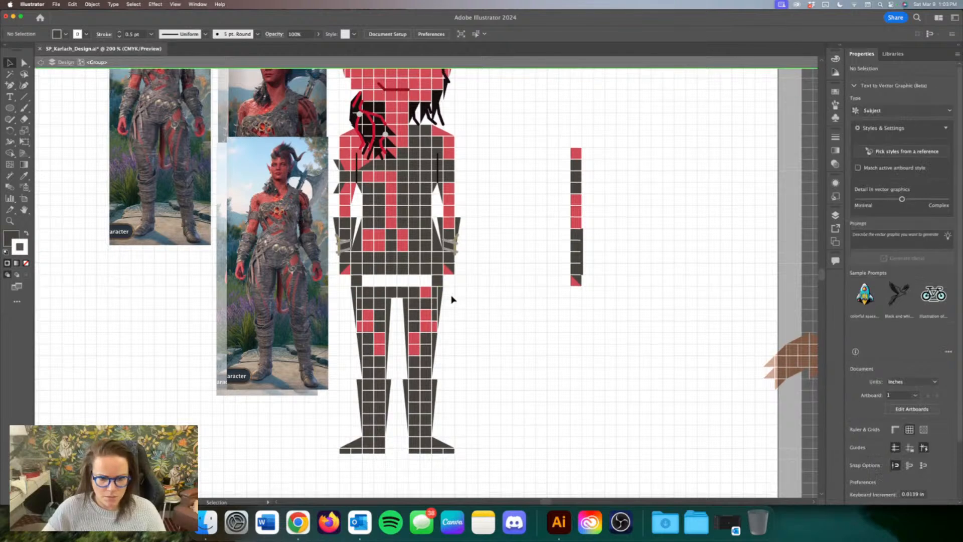
scroll(492, 313, "up", 2)
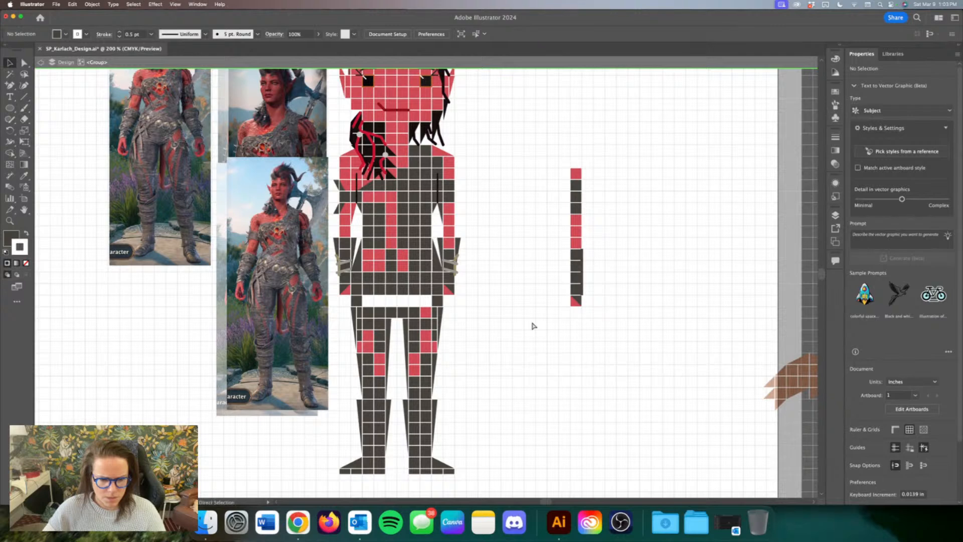
Step: Undo the upward nudges of the tunic's bottom row
key("super+z")
key("super+z")
key("super+z")
key("super+z")
key("super+z")
key("super+z")
key("super+z")
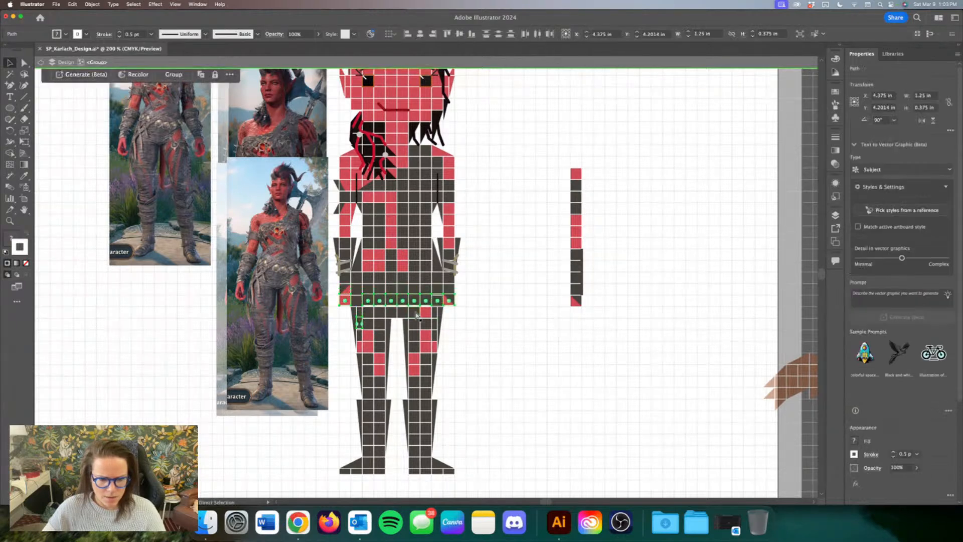
Step: Delete the dark square above the figure's right-hand-side hand and move that hand up one grid square into its place
left_click(536, 342)
left_click(452, 301)
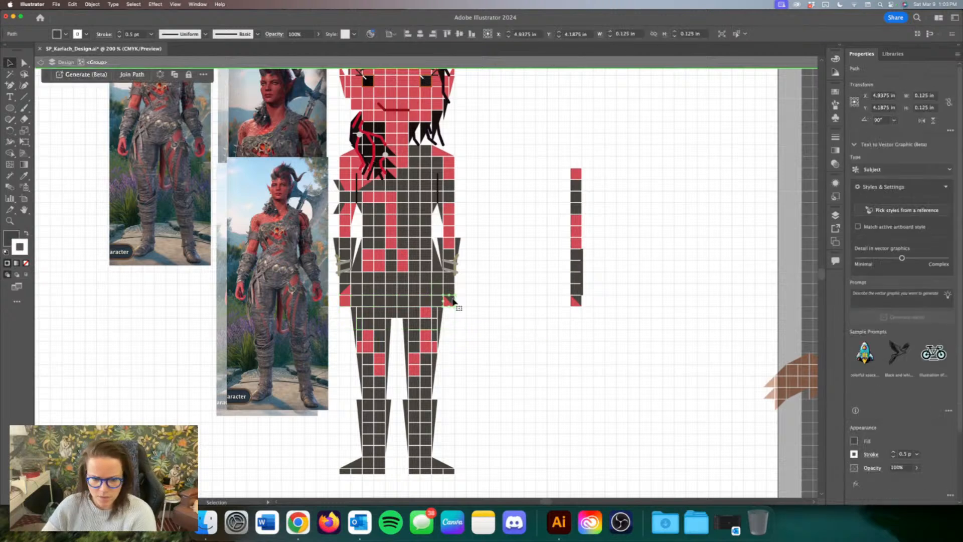
key("Delete")
left_click(452, 289)
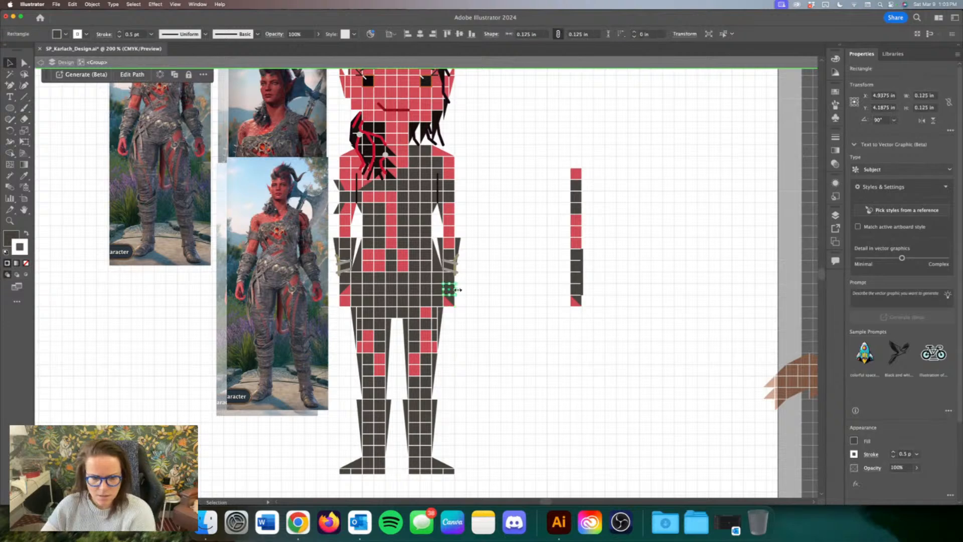
key("Delete")
left_click(449, 301)
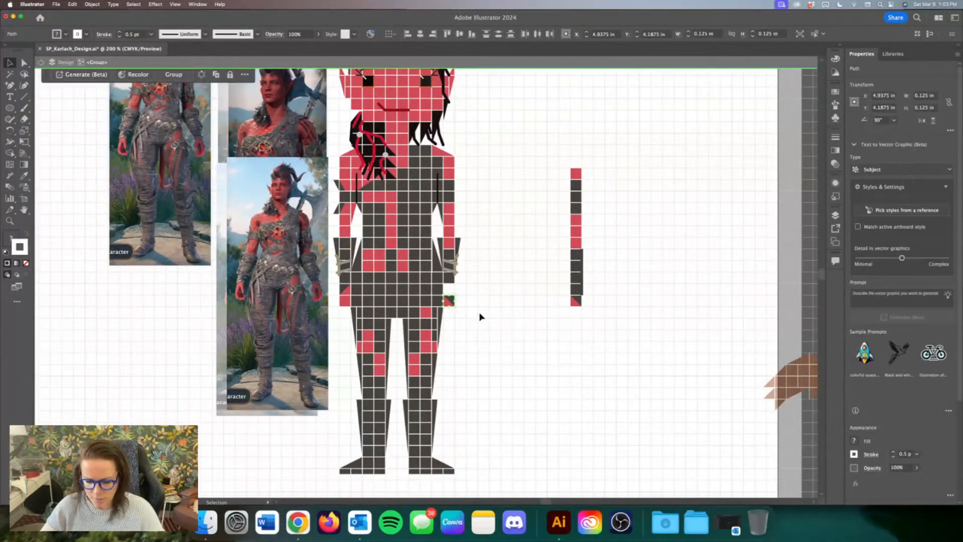
left_click(459, 318)
scroll(461, 312, "left", 3)
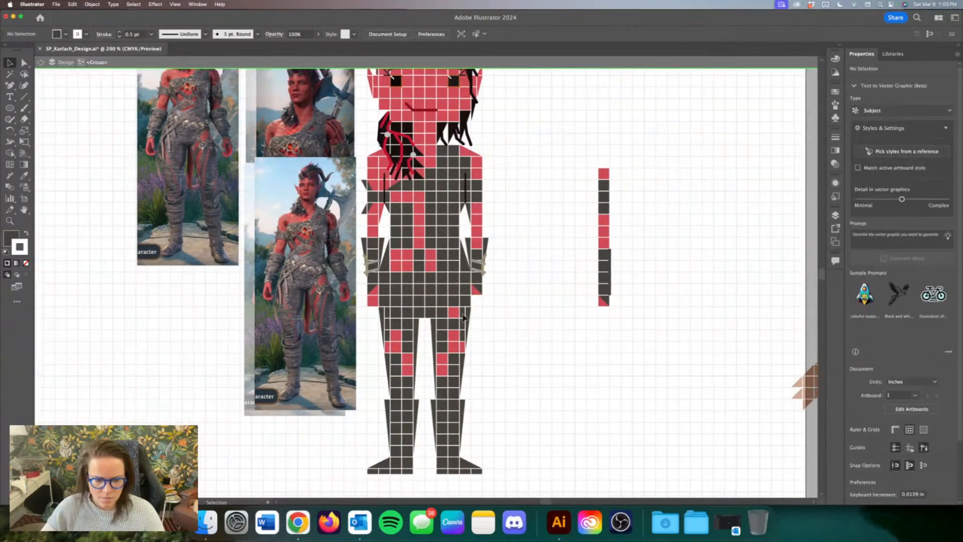
Step: Ungroup the outer edge pieces of both thighs
left_click(484, 310)
key("Delete")
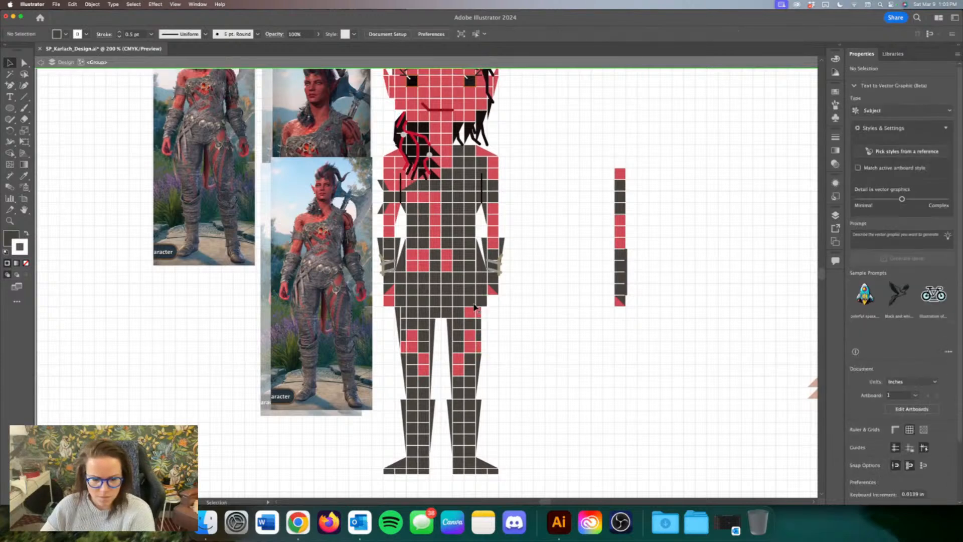
left_click(490, 320)
right_click(490, 323)
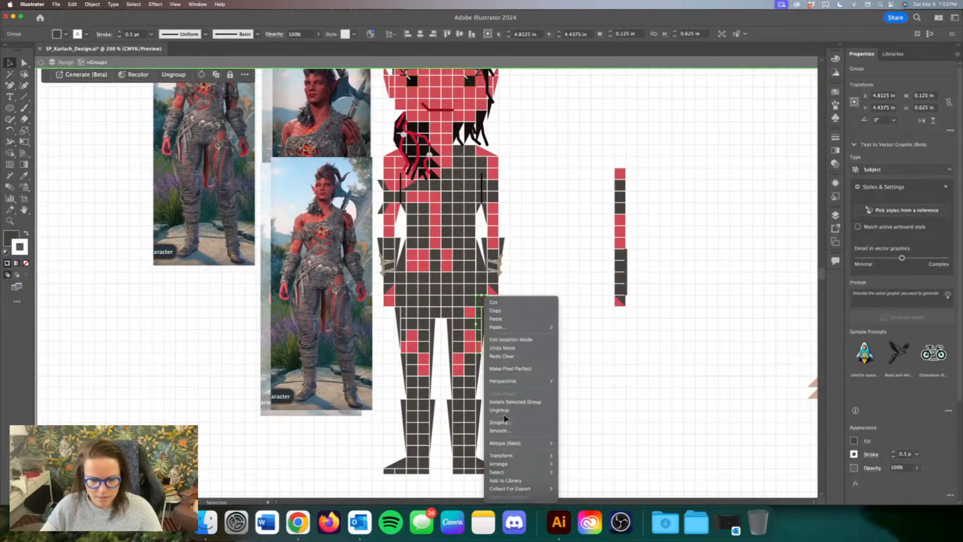
left_click(512, 410)
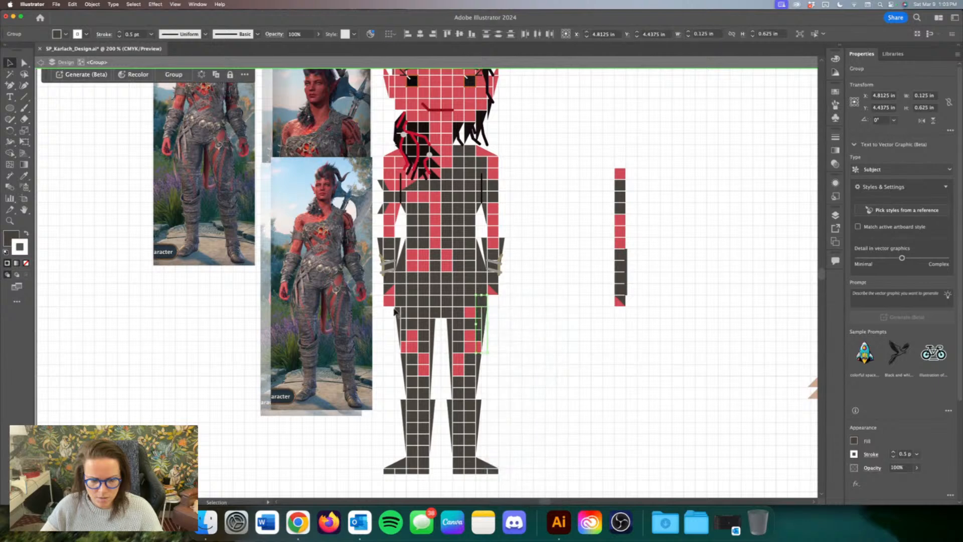
left_click(398, 316)
right_click(398, 317)
left_click(423, 410)
left_click(546, 368)
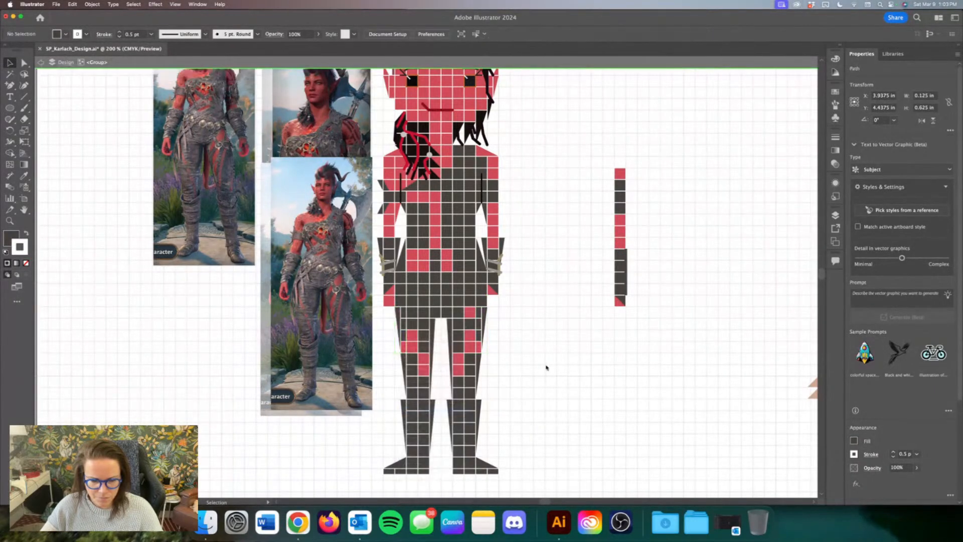
Step: Delete the tunic's bottom row of dark squares directly above the legs
left_click(474, 302)
key("Delete")
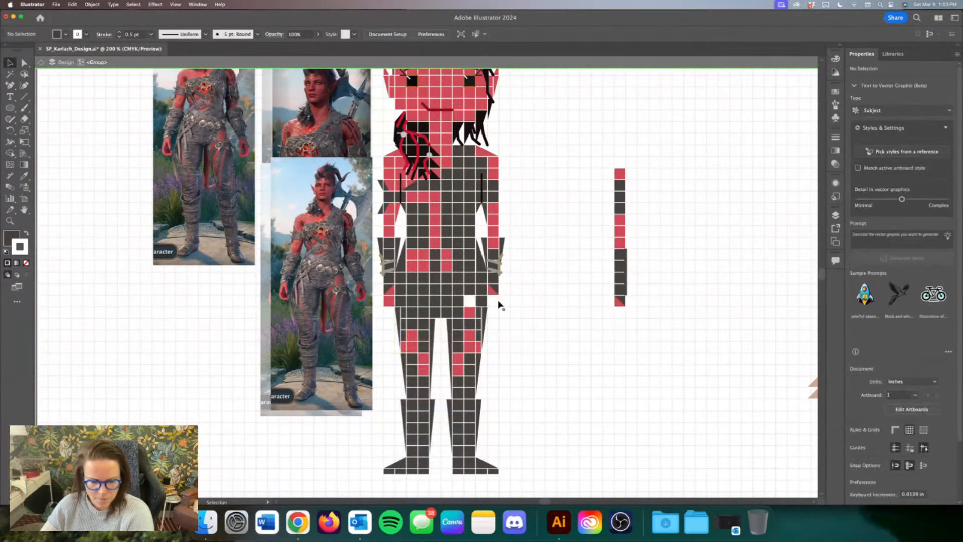
left_click(405, 302)
key("Delete")
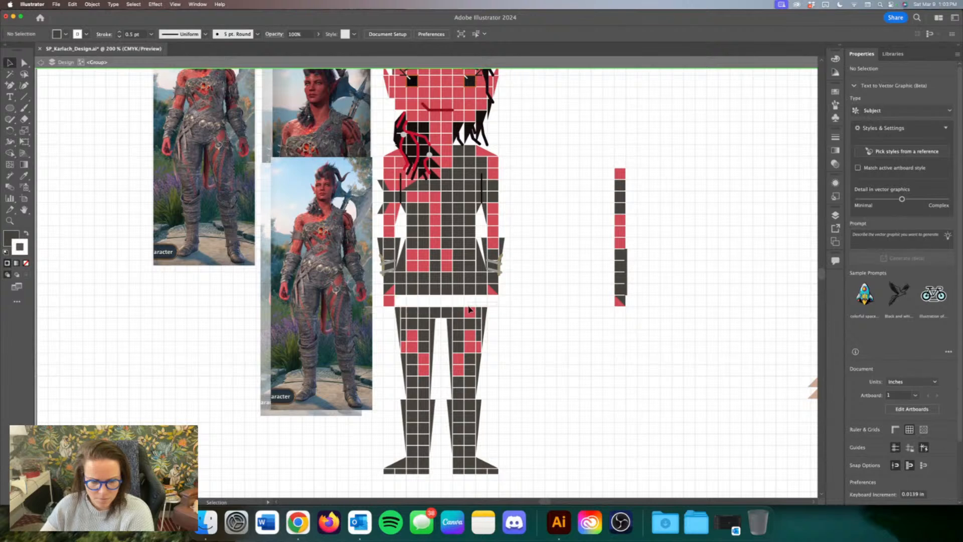
Step: Move the two uppermost leg rows and the thighs' edge pieces up one grid row to meet the tunic
left_click_drag(397, 315, 396, 314)
key("Up")
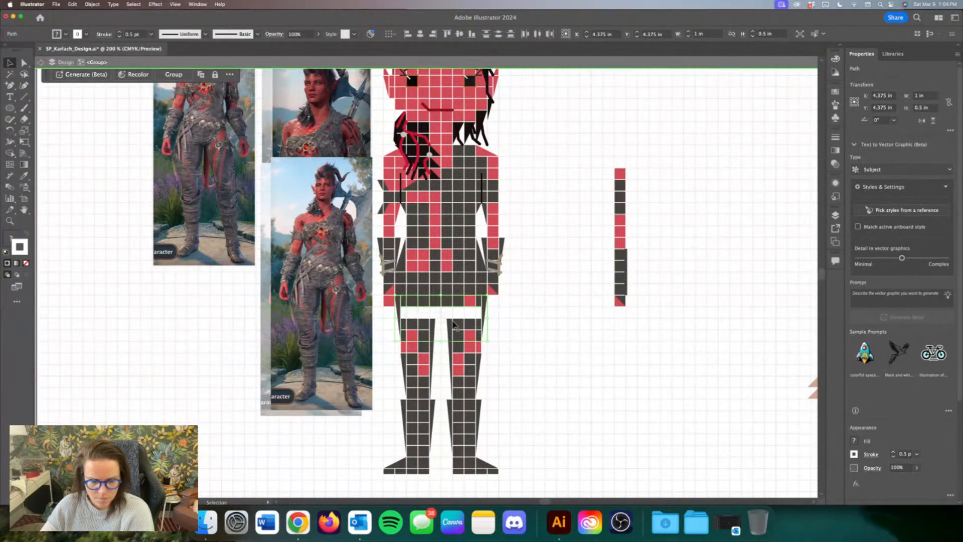
left_click_drag(470, 322, 480, 322)
key("Up")
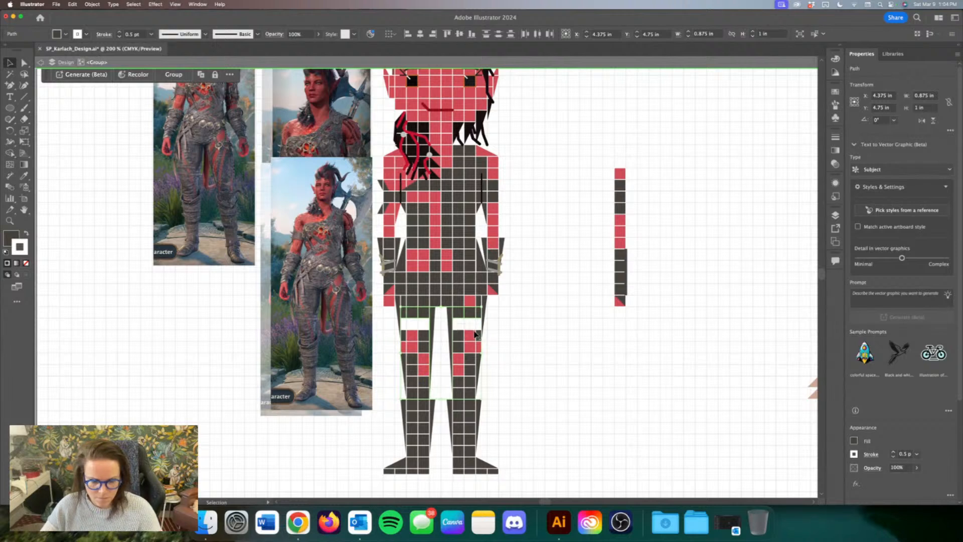
Step: Fill the empty row in both thighs with copies of the red and dark squares beneath it
left_click(479, 337)
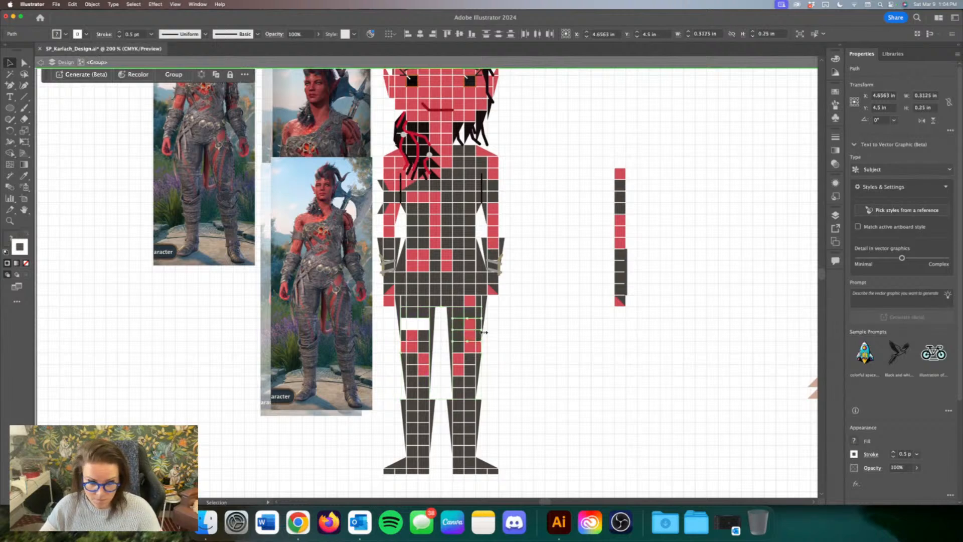
left_click_drag(483, 332, 414, 340)
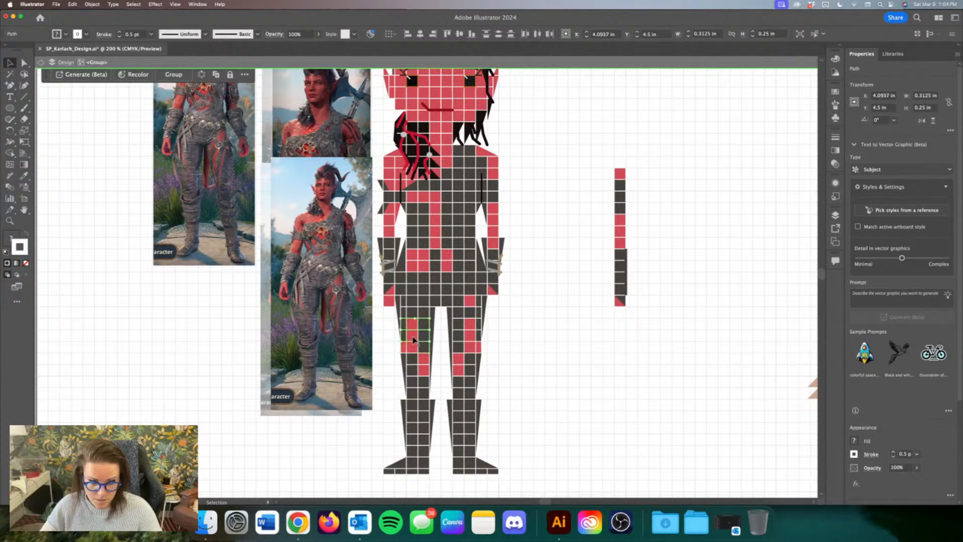
left_click(583, 333)
key("super+minus")
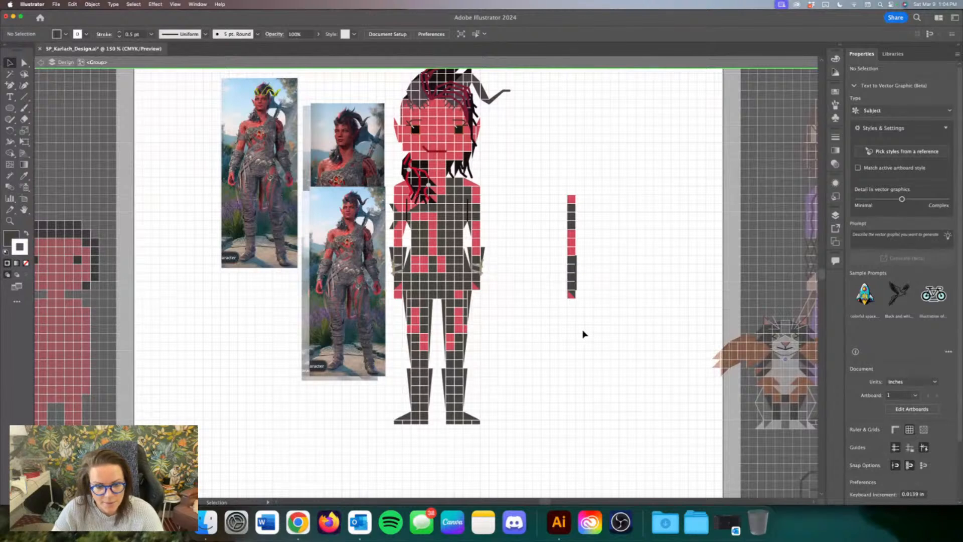
left_click(431, 308)
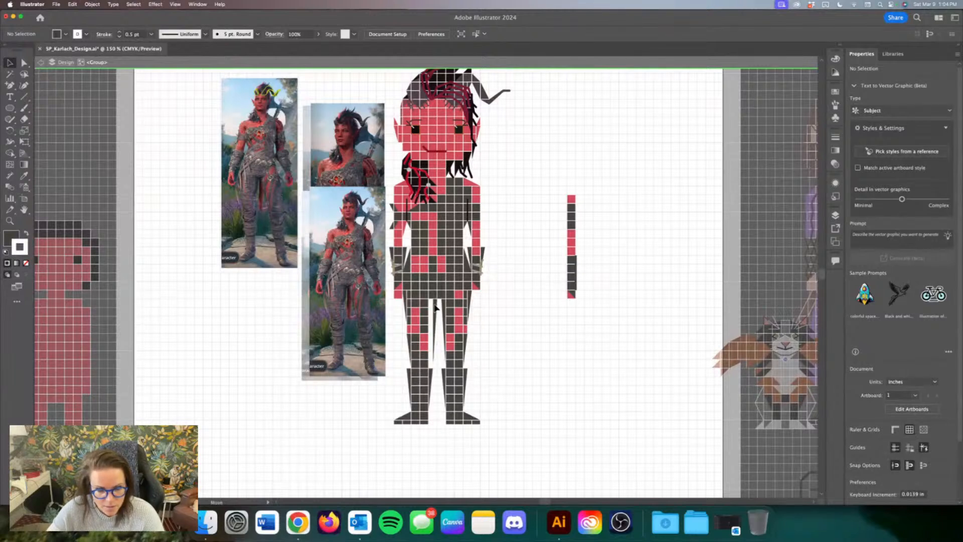
left_click(444, 311, "shift")
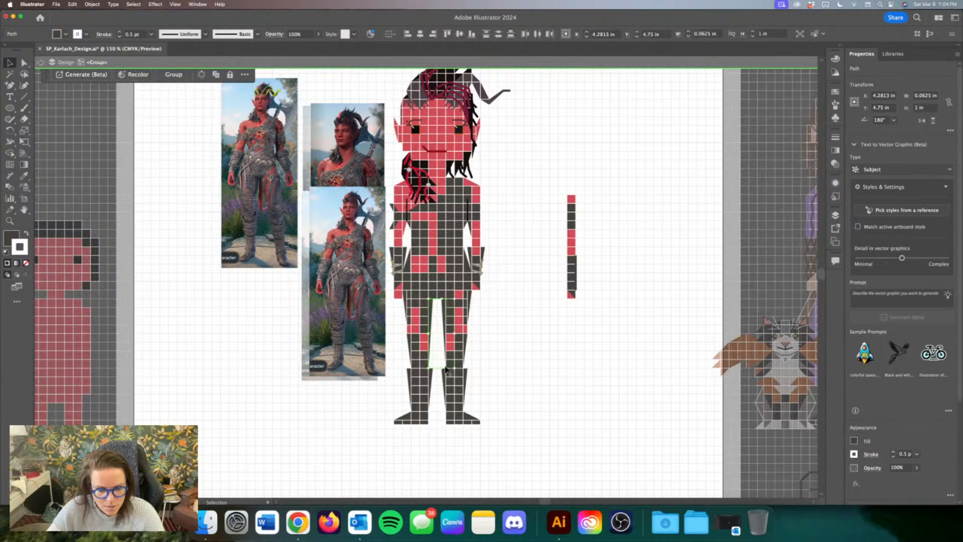
left_click(544, 367)
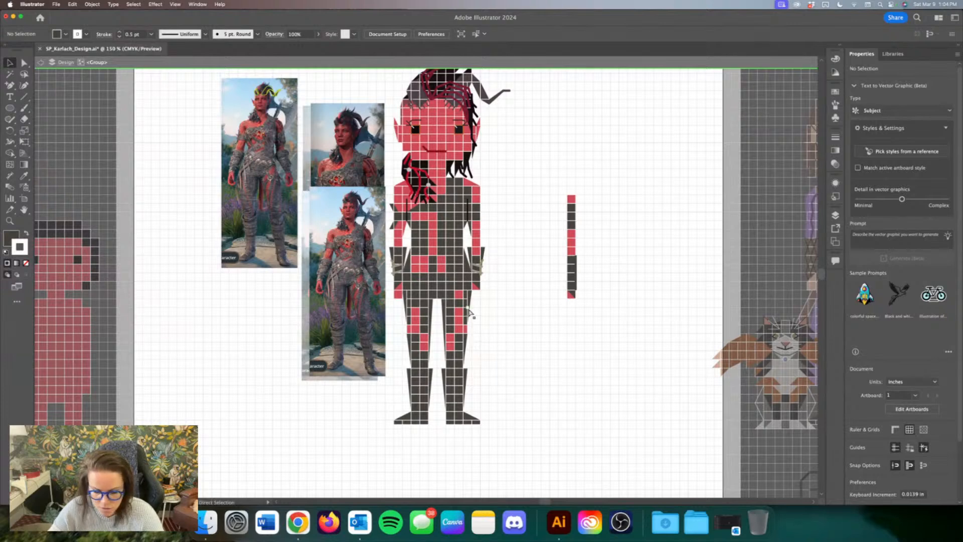
Step: Delete the narrow red rectangles on the outer edges of both thighs
key("super+equal")
key("super+equal")
left_click(394, 382)
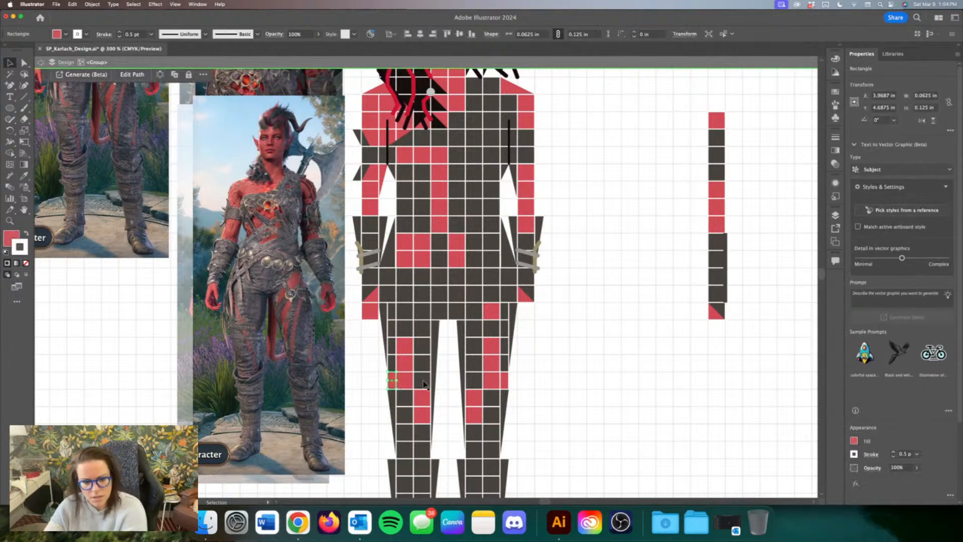
key("Delete")
left_click(505, 381)
key("Delete")
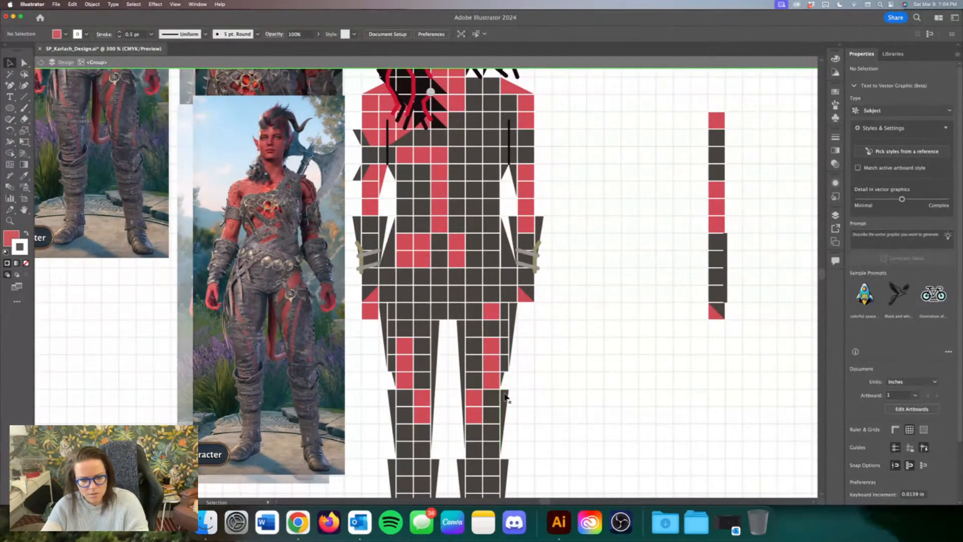
Step: Move the lower outer thigh pieces up one grid row and stretch them down to the boot tops
left_click(506, 397)
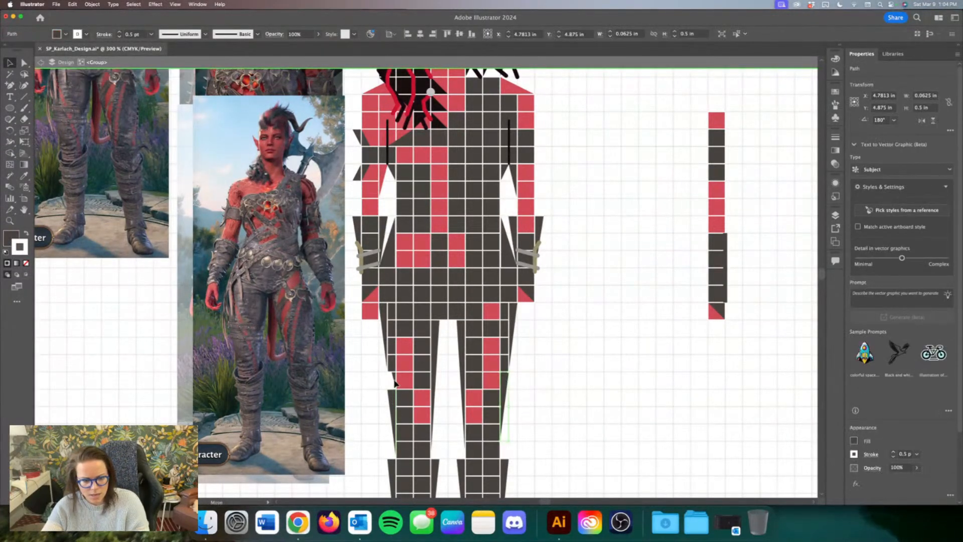
left_click(395, 384, "shift")
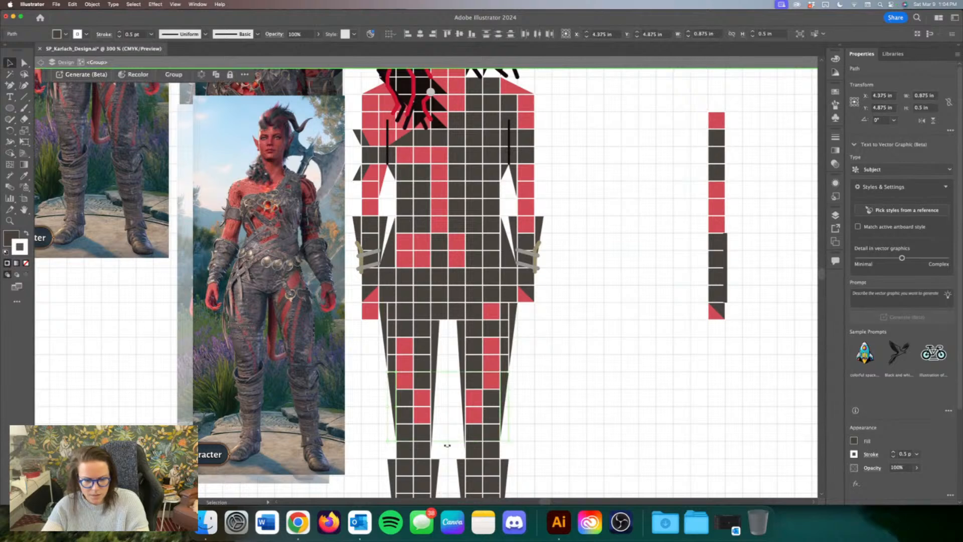
left_click_drag(447, 442, 449, 460)
left_click(624, 417)
key("super+minus")
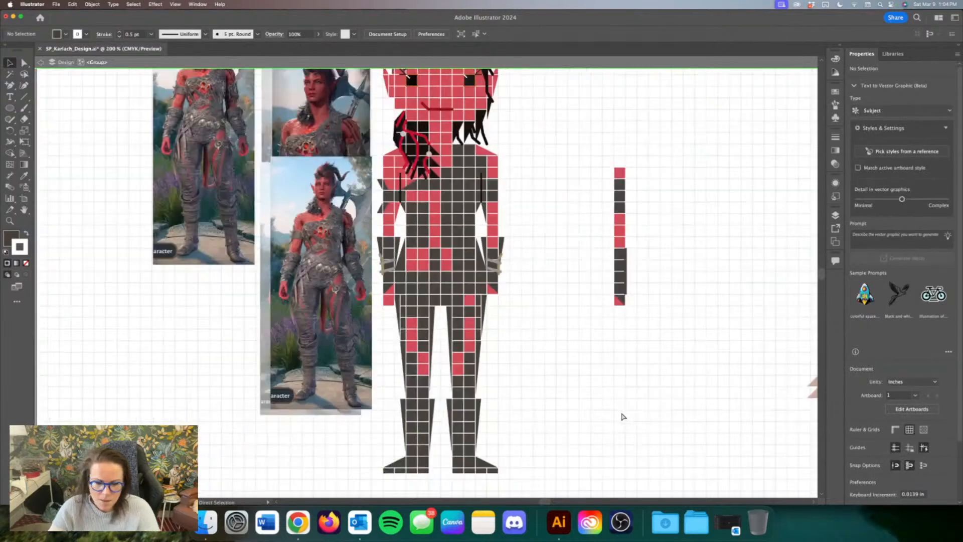
key("super+minus")
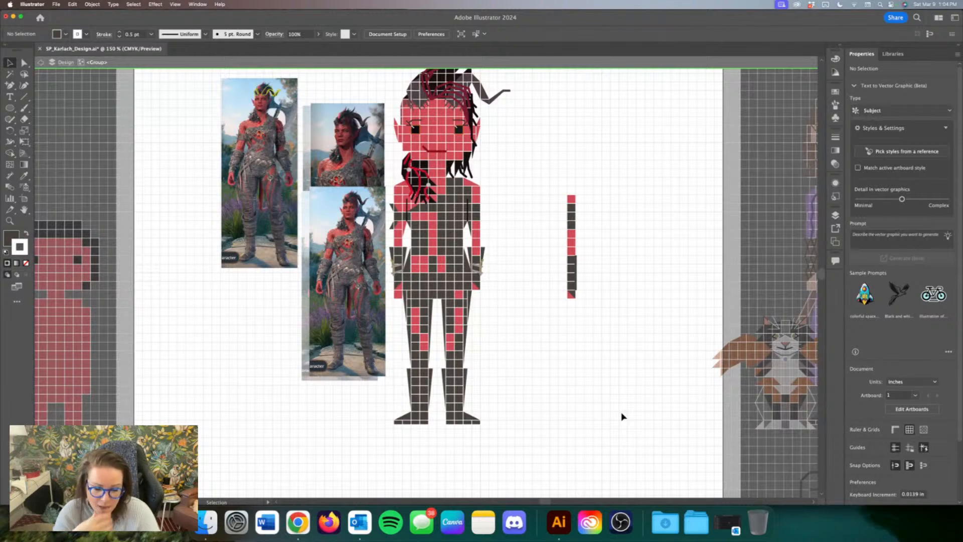
Step: Move the four tapered side pieces of both boots up one grid row
left_click(414, 376)
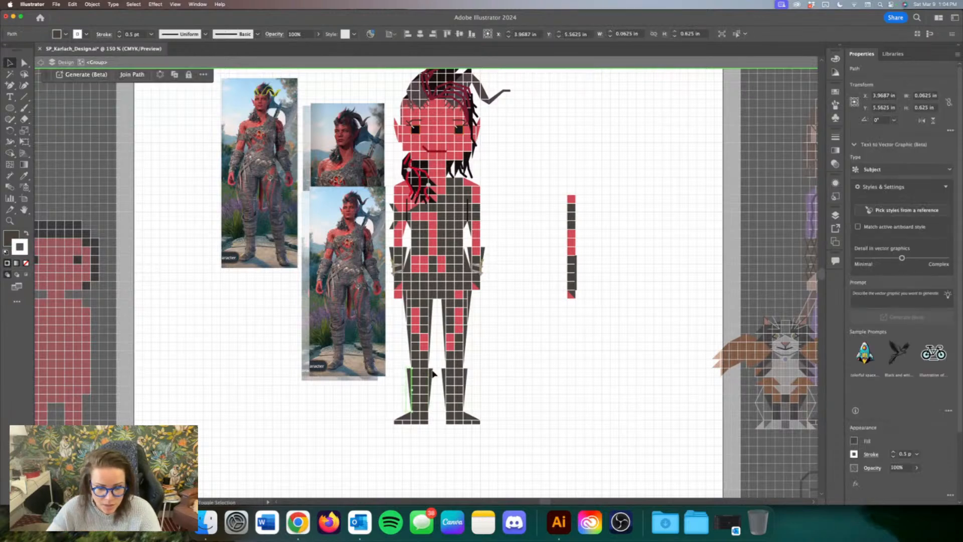
left_click(444, 376, "shift")
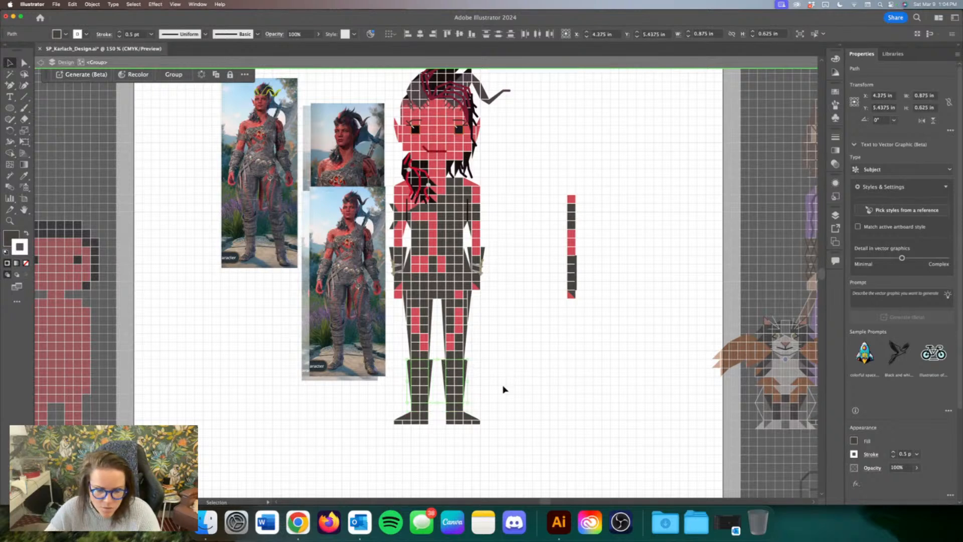
left_click(483, 403)
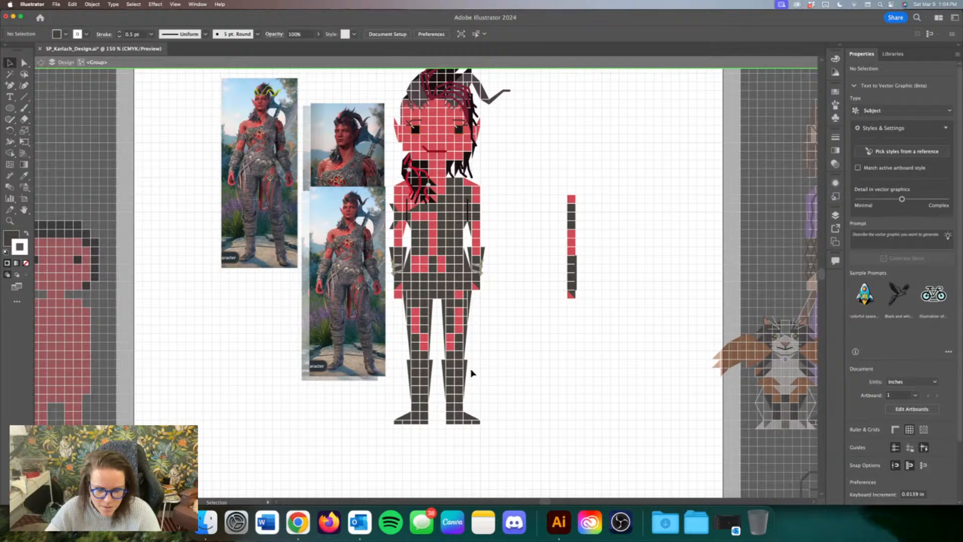
Step: Raise the boots' inner and outer side pieces one more grid row, up to the lowest red knee squares
scroll(488, 375, "up", 2)
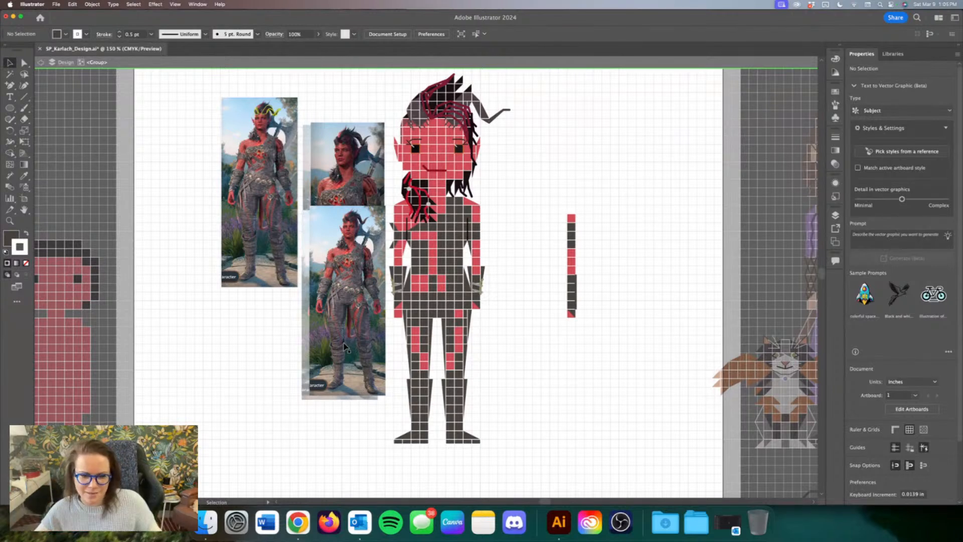
left_click(410, 386)
left_click(430, 385)
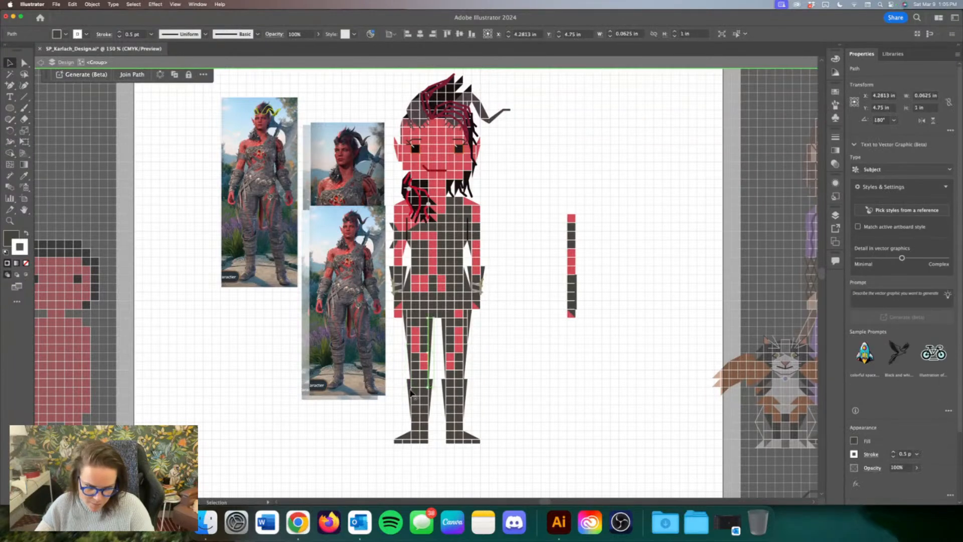
left_click(411, 389)
left_click(410, 396)
left_click(431, 390, "shift")
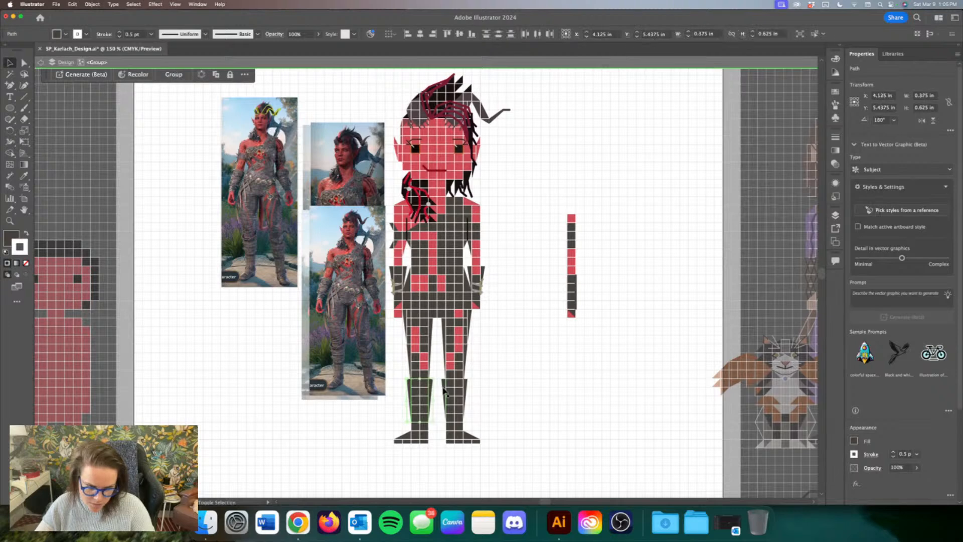
left_click(461, 386, "shift")
key("Up")
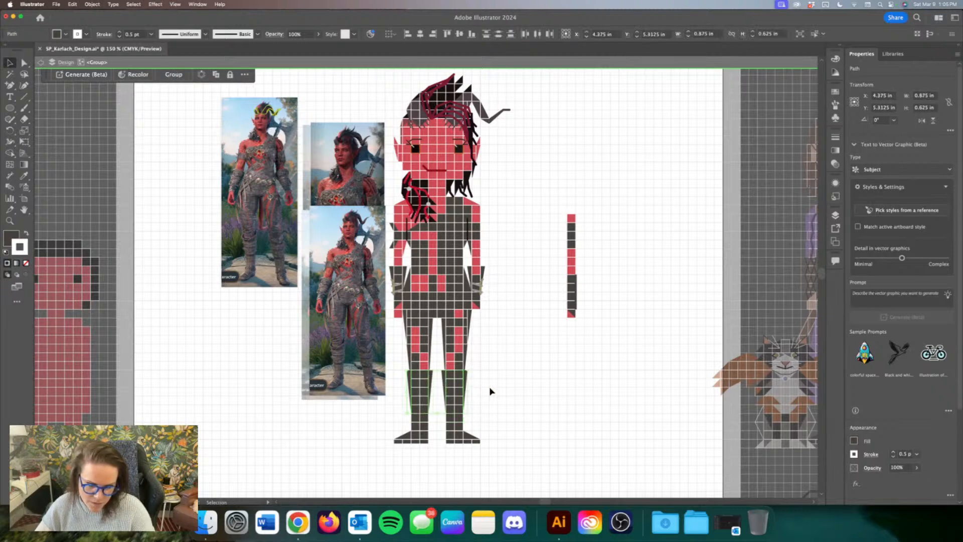
left_click(490, 391)
scroll(512, 401, "left", 1)
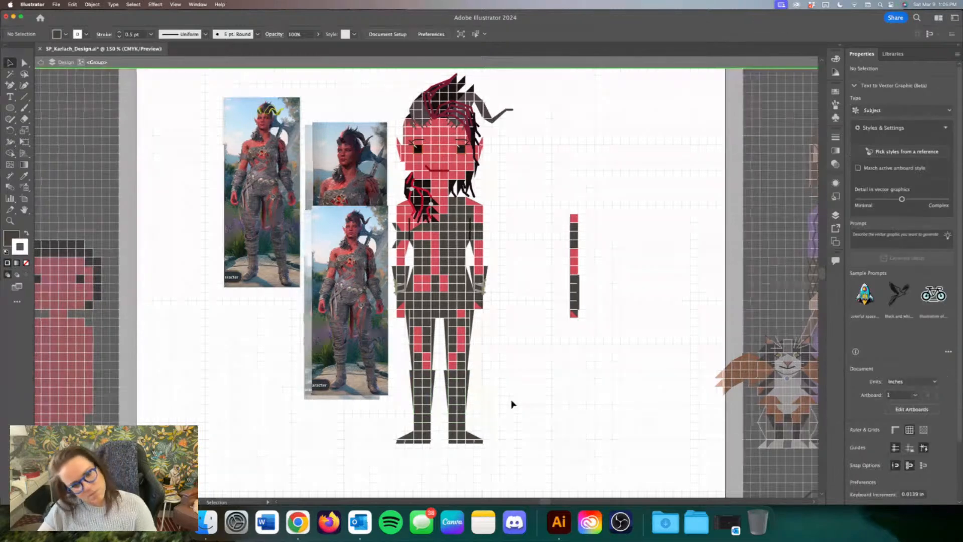
scroll(535, 396, "left", 3)
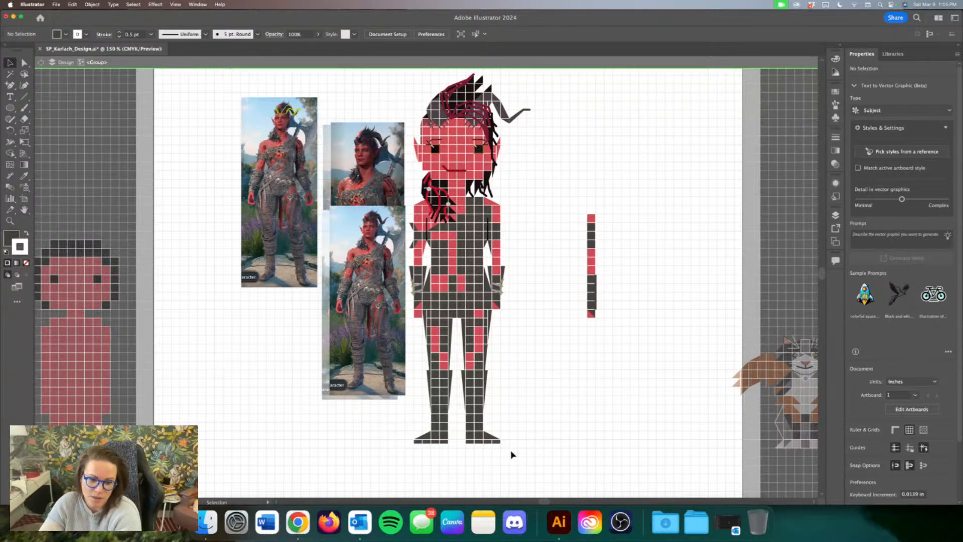
Step: Try removing the sloped toe pieces from both feet, and undo both deletions
left_click(492, 438)
key("Delete")
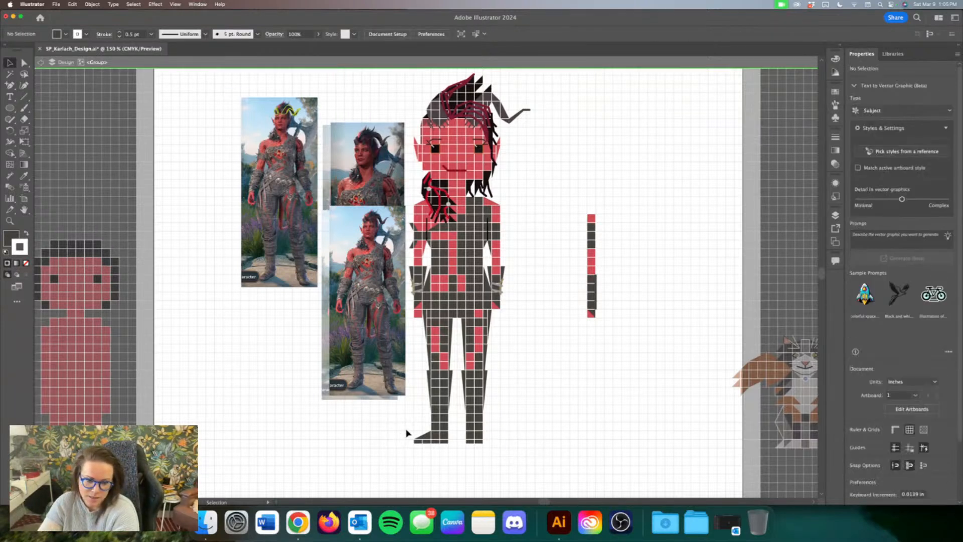
left_click(423, 438)
key("Delete")
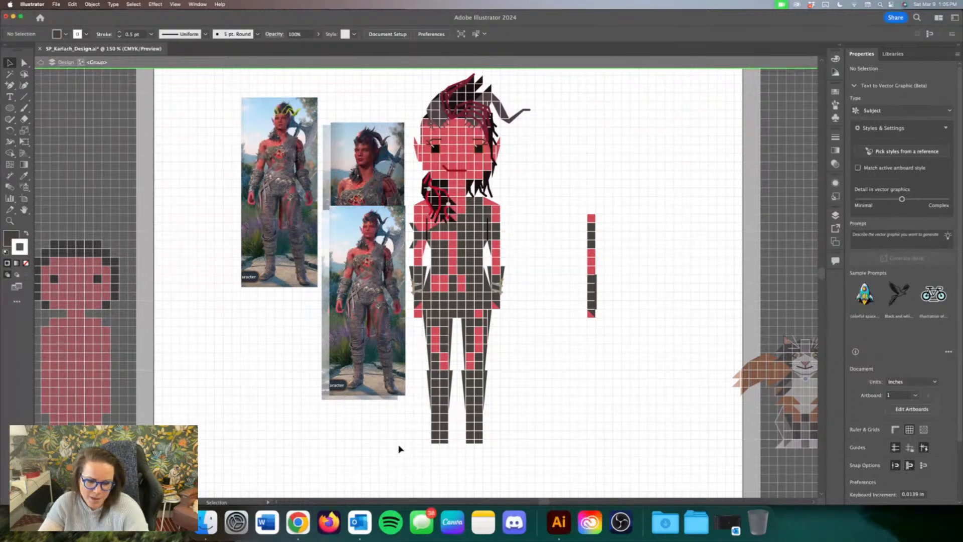
key("super+z")
key("super+z")
left_click(400, 448)
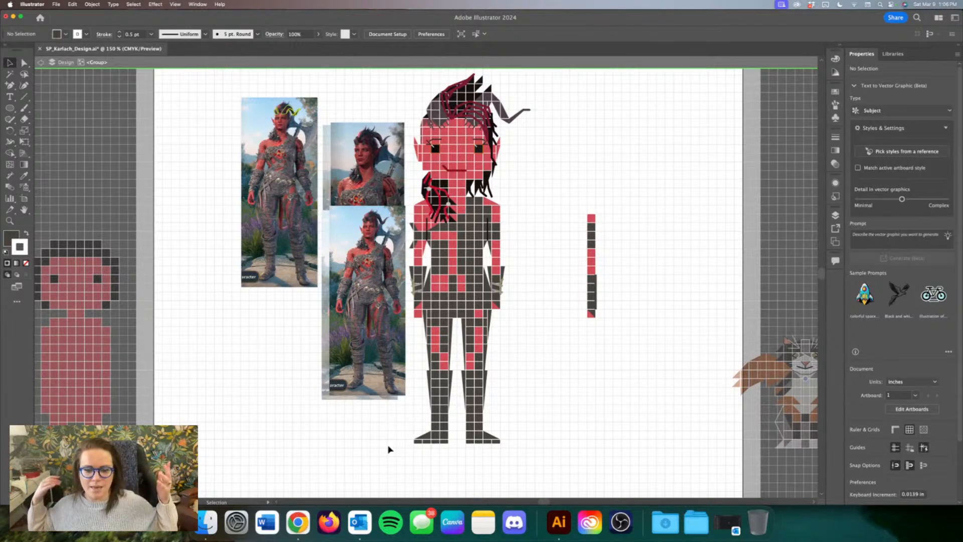
Step: Stretch the inner tapered side pieces of both boots down to the soles
left_click(454, 382)
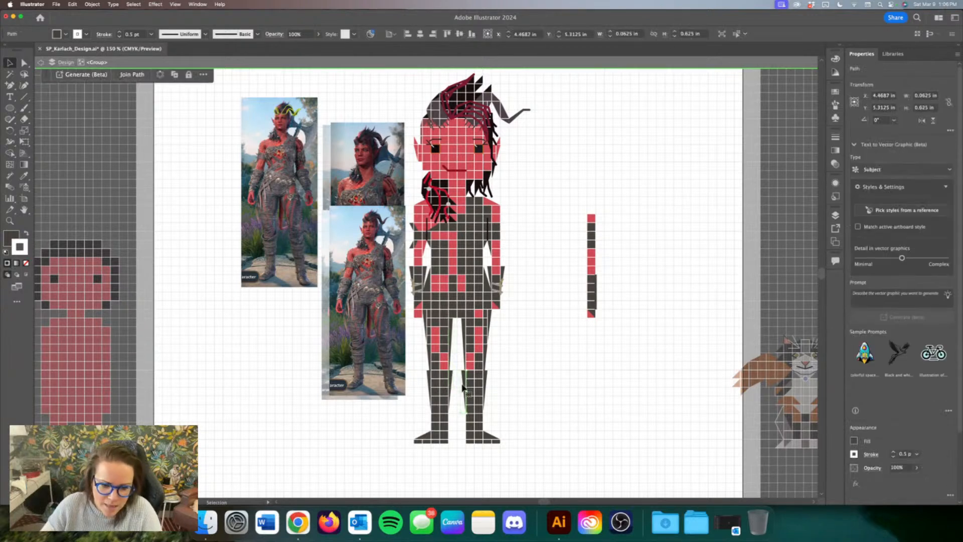
left_click(452, 393, "shift")
left_click_drag(458, 414, 460, 447)
left_click(493, 457)
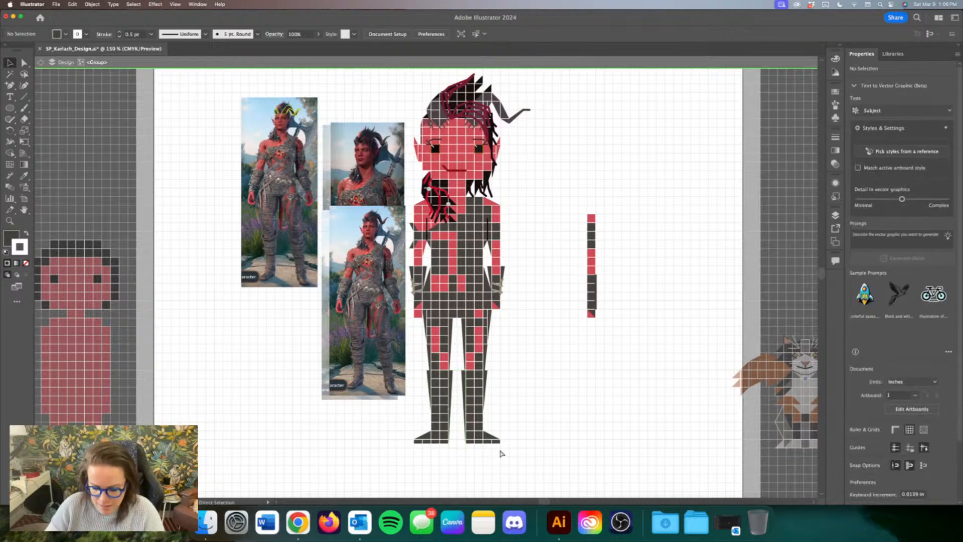
Step: Make a small copy of a tapered boot piece, 0.25 in high, and place it rotated 180° as a flare on the left boot's inner ankle
key("super+equal")
key("super+equal")
scroll(500, 454, "down", 5)
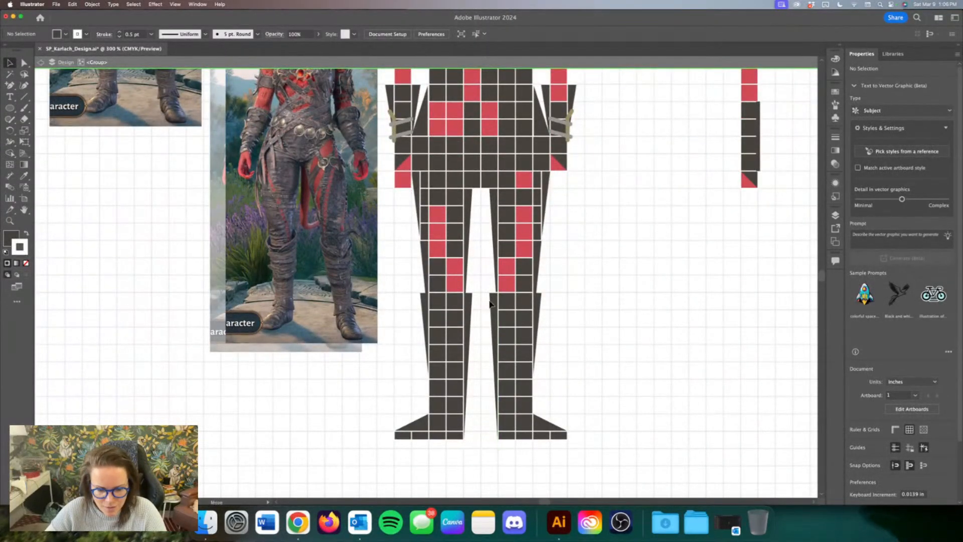
left_click(478, 314)
left_click_drag(480, 464, 477, 380)
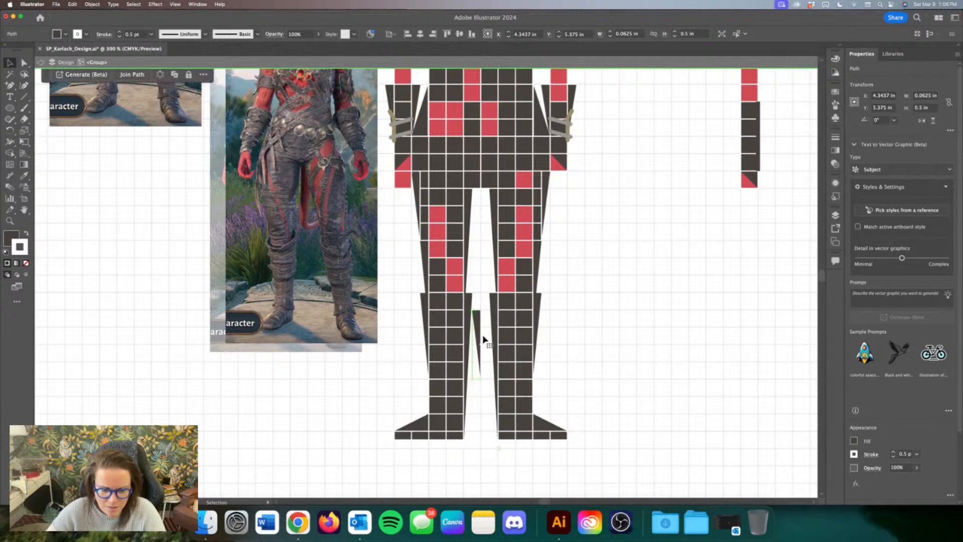
left_click_drag(475, 333, 364, 407)
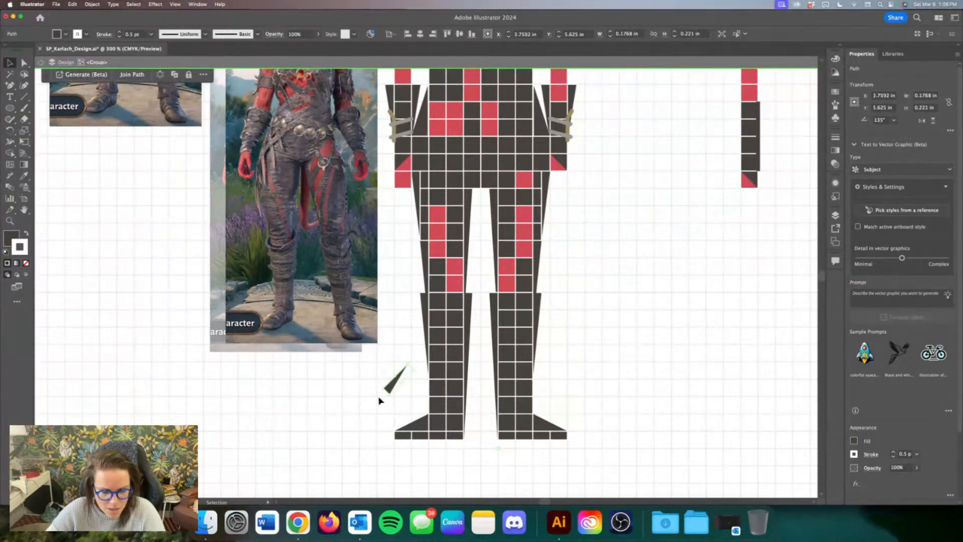
key("super+z")
left_click_drag(407, 359, 462, 409)
left_click(384, 406)
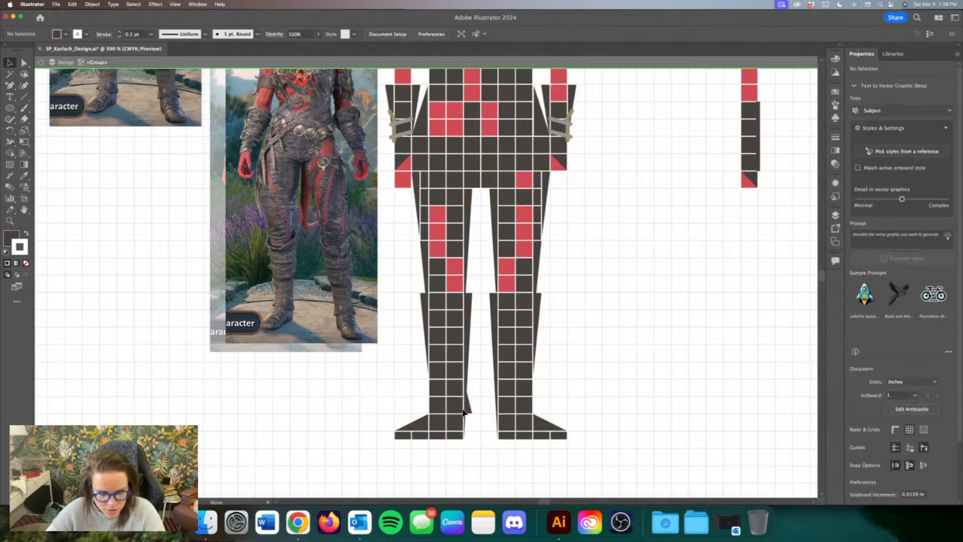
Step: Copy and reflect the ankle flare onto the left boot's outer side and both sides of the right boot
left_click(463, 411)
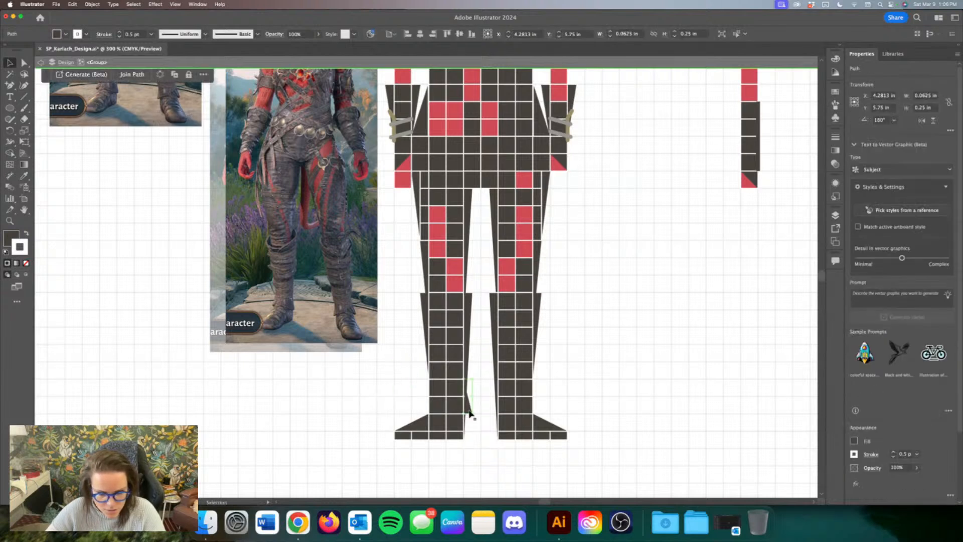
left_click_drag(470, 414, 397, 408)
right_click(397, 408)
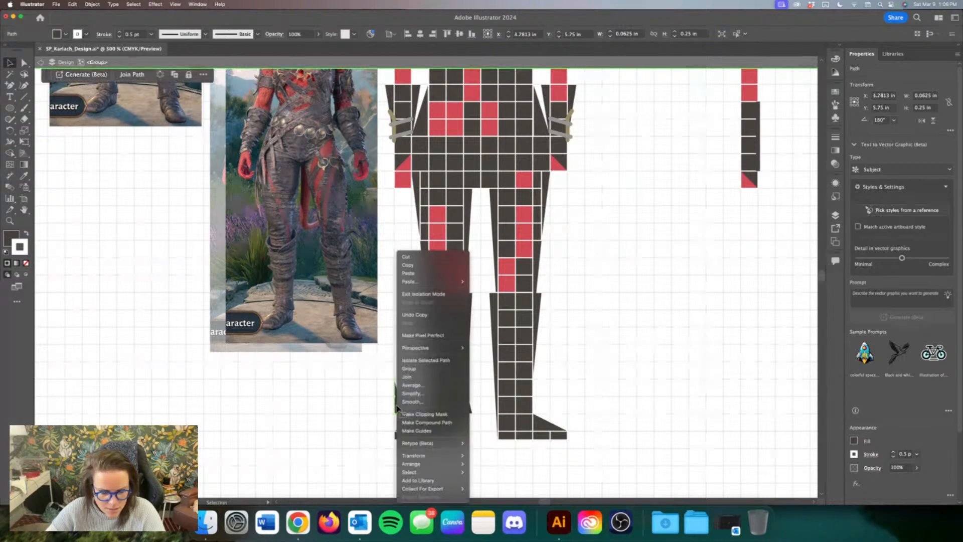
mouse_move(432, 455)
left_click(502, 458)
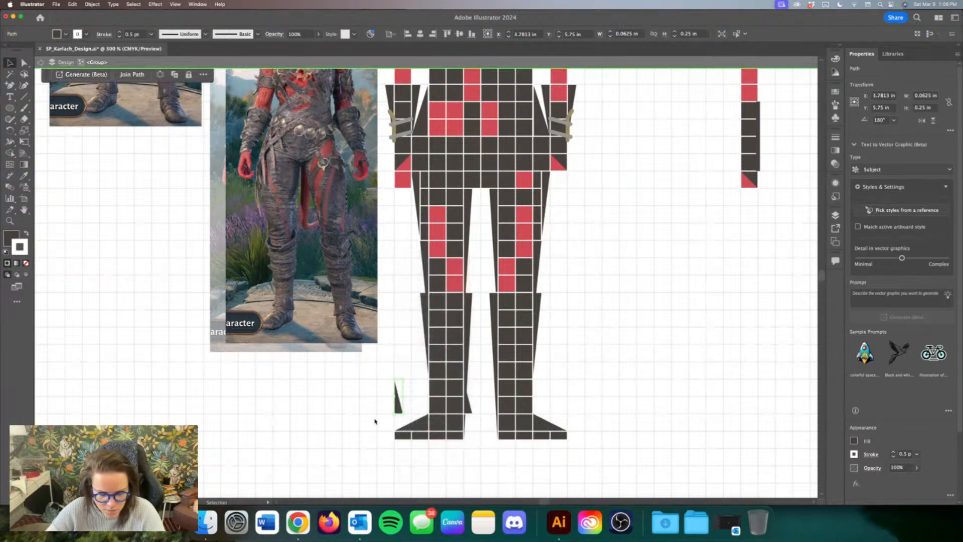
left_click(529, 321)
left_click_drag(400, 405, 540, 410)
left_click(470, 410, "shift")
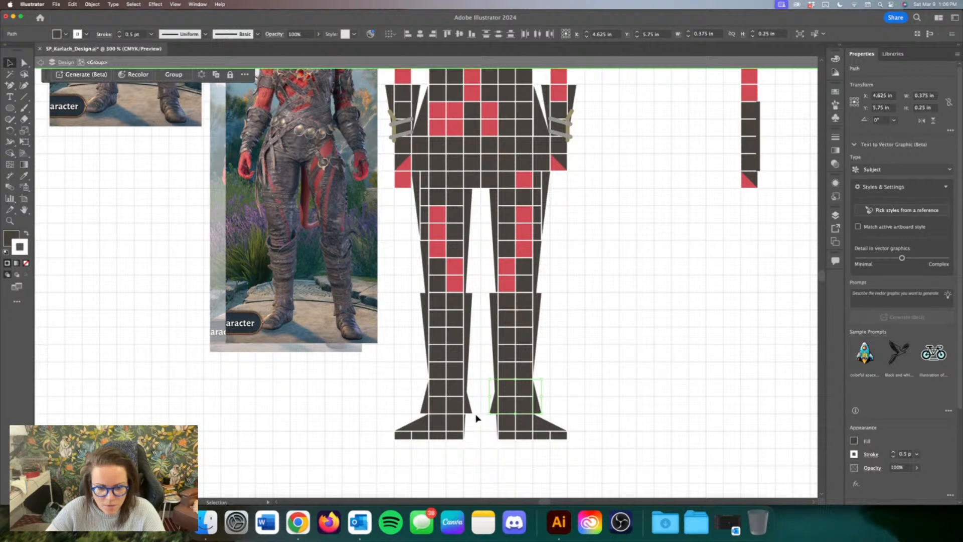
left_click(392, 411)
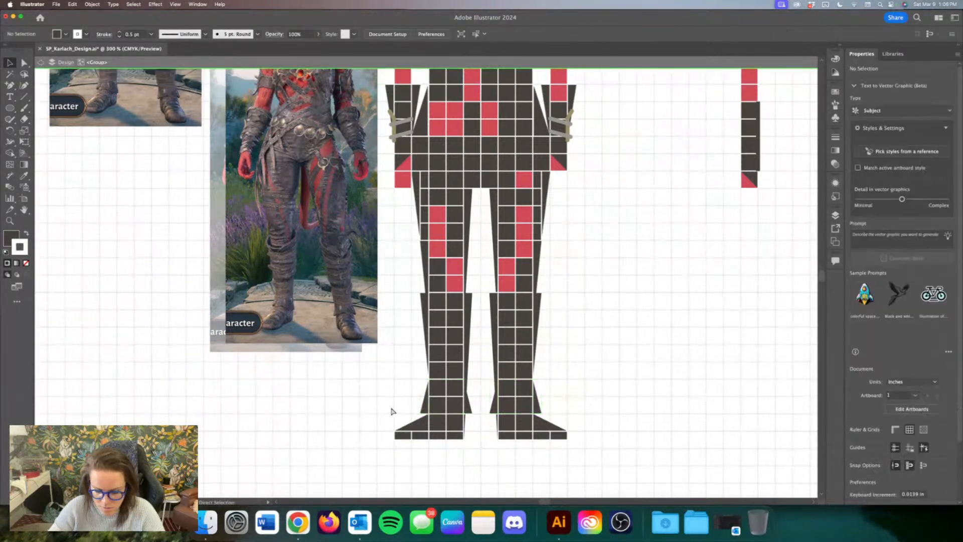
Step: Shorten the inner tapered side pieces of both boots so they end just above the feet
key("super+minus")
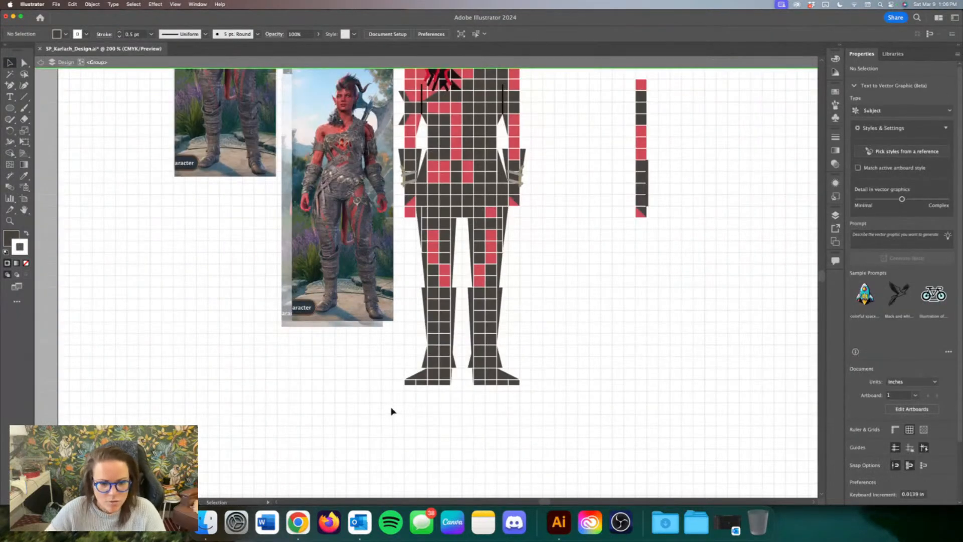
scroll(393, 411, "up", 3)
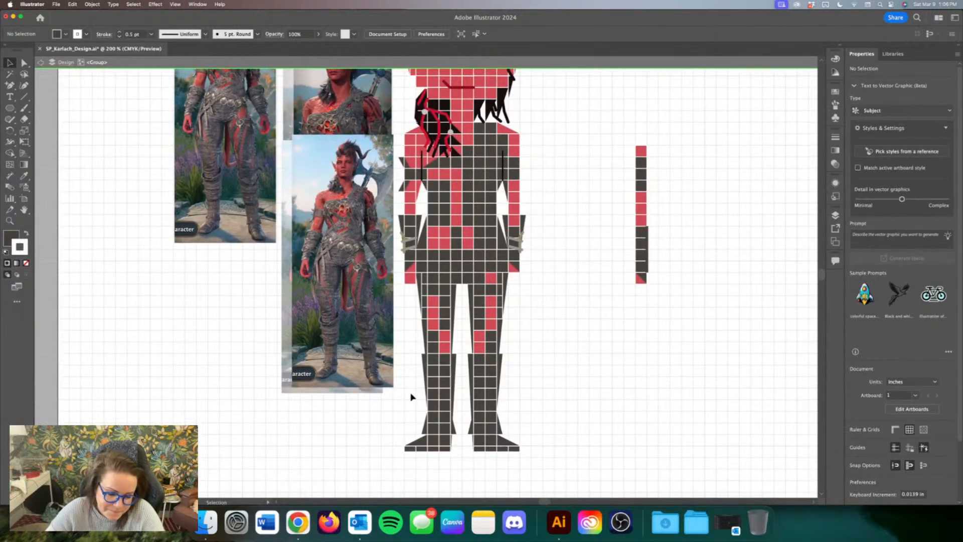
scroll(410, 398, "up", 1)
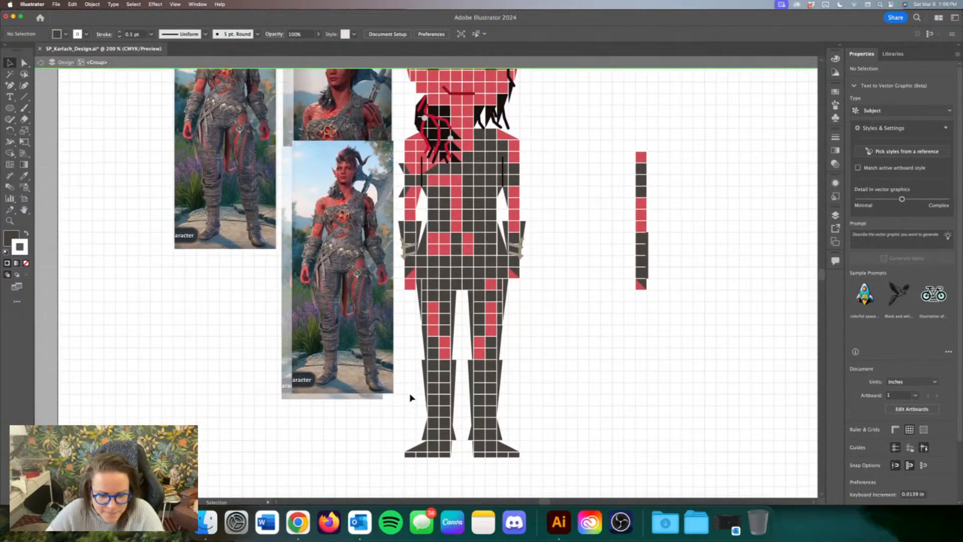
left_click(471, 382)
left_click_drag(462, 463, 462, 444)
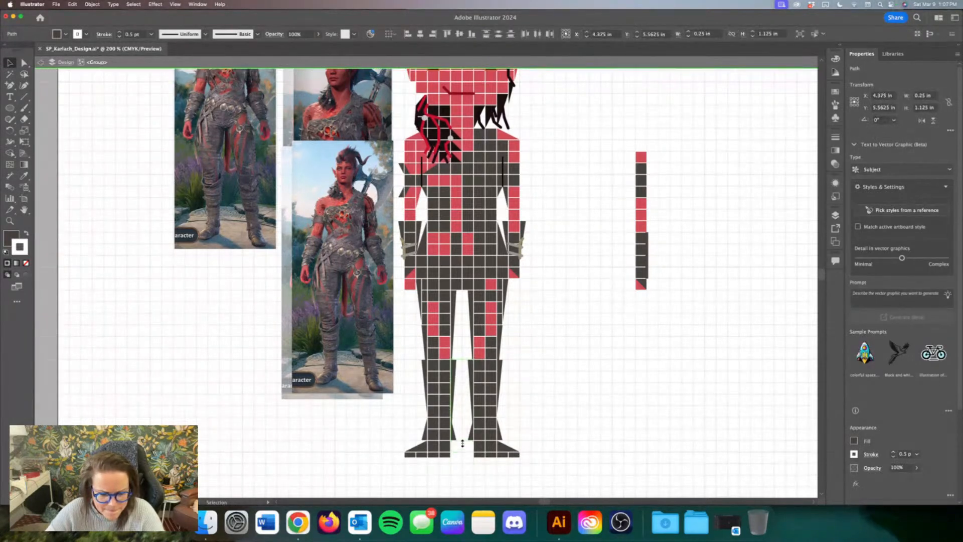
left_click(383, 446)
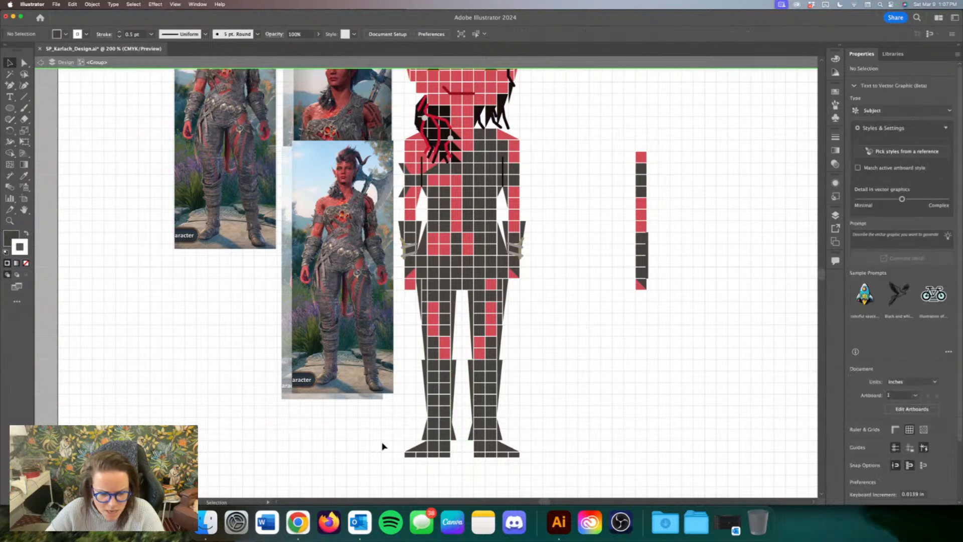
Step: Try outlining the boot's ankle flare on the reference image with short line segments, and undo them
scroll(382, 446, "down", 3)
key("super+equal")
key("super+equal")
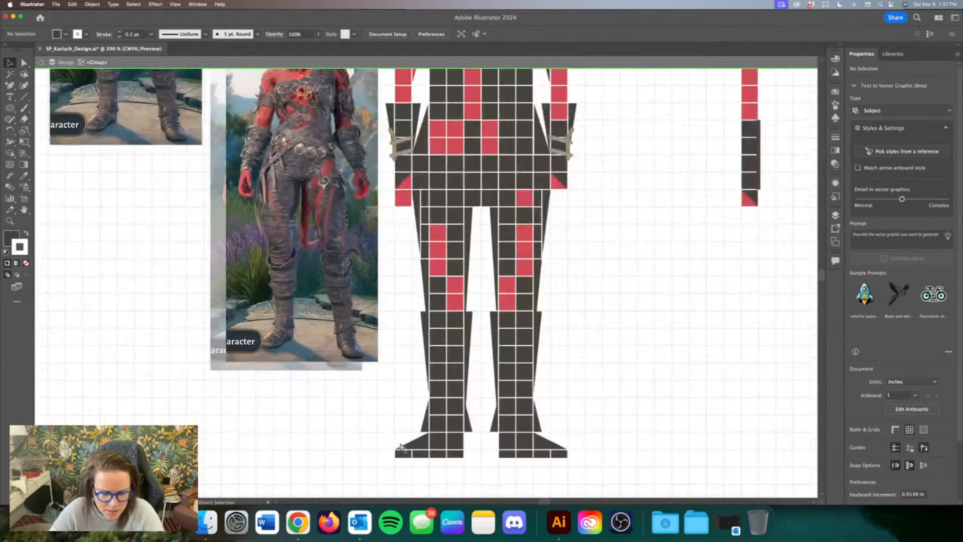
scroll(402, 445, "down", 3)
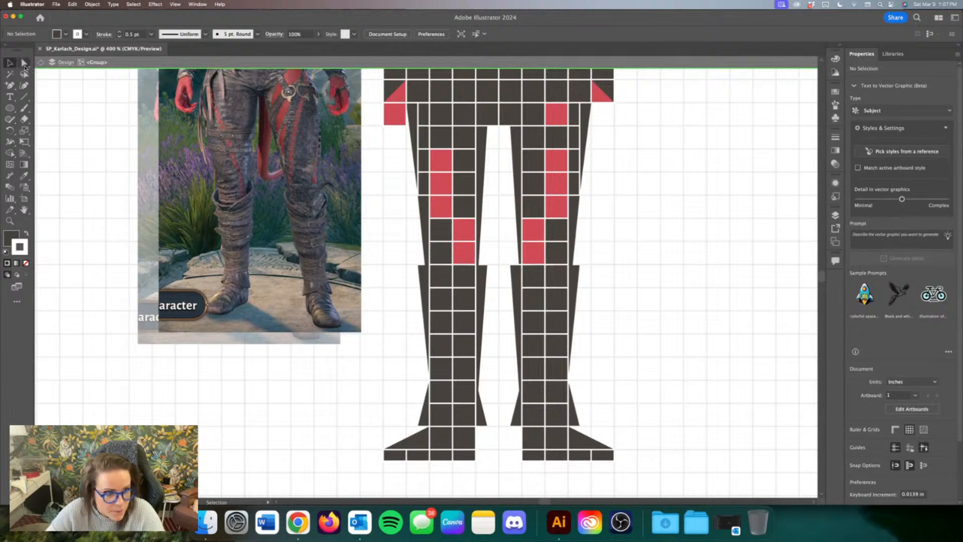
left_click(24, 97)
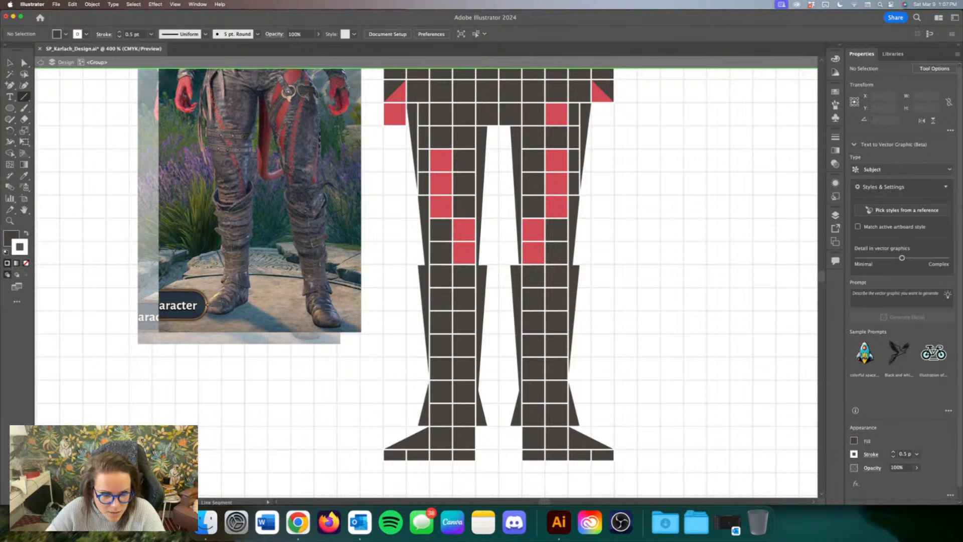
mouse_move(314, 265)
left_mouse_down()
mouse_move(291, 287)
mouse_move(301, 300)
mouse_move(310, 267)
mouse_move(301, 296)
mouse_move(340, 282)
mouse_move(348, 303)
left_mouse_up()
key("super+z")
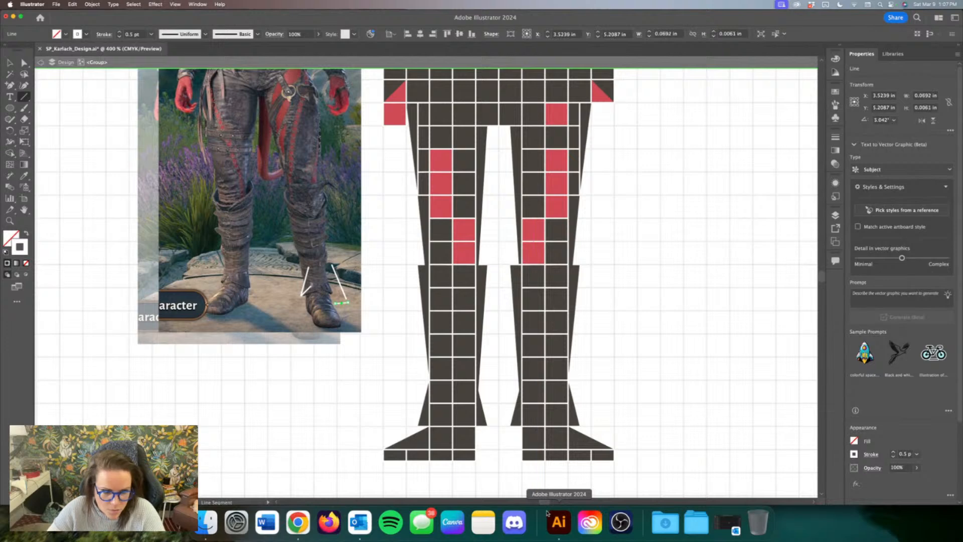
key("super+z")
key("super+z")
key("super+z")
key("super+z")
key("ctrl+Up")
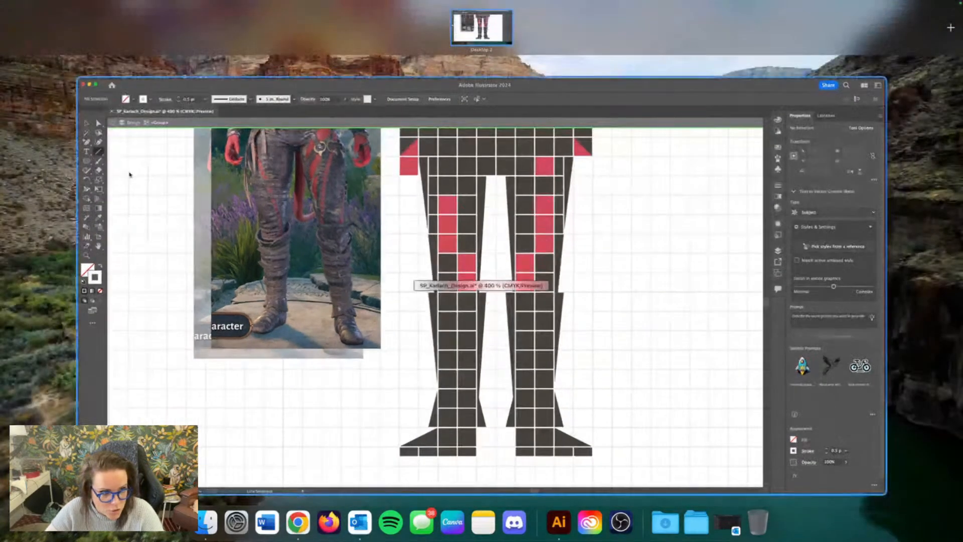
left_click(130, 174)
Step: Delete the inner ankle flare pieces from both boots
key("v")
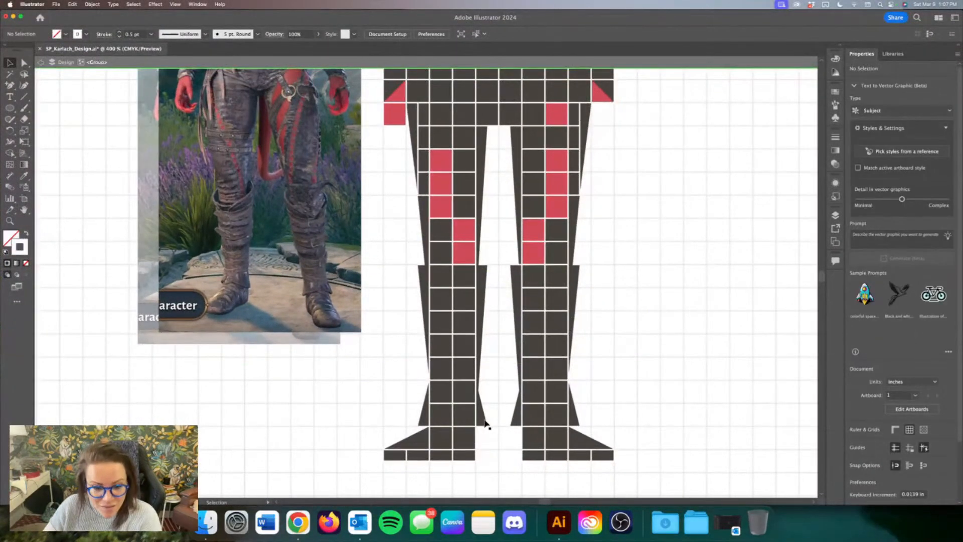
left_click(485, 423)
left_click(508, 425)
left_click(513, 423)
key("Delete")
left_click(484, 424)
key("Delete")
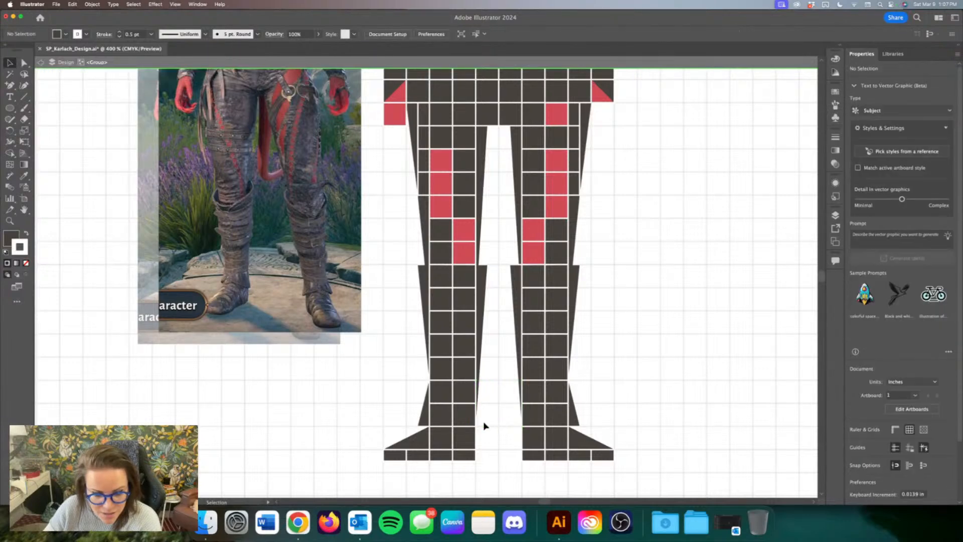
Step: Draw two 1 pt dark grey, unfilled line segments forming an open ankle flare on the left boot's inner side
left_click(470, 423)
left_click(94, 298)
left_click(27, 233)
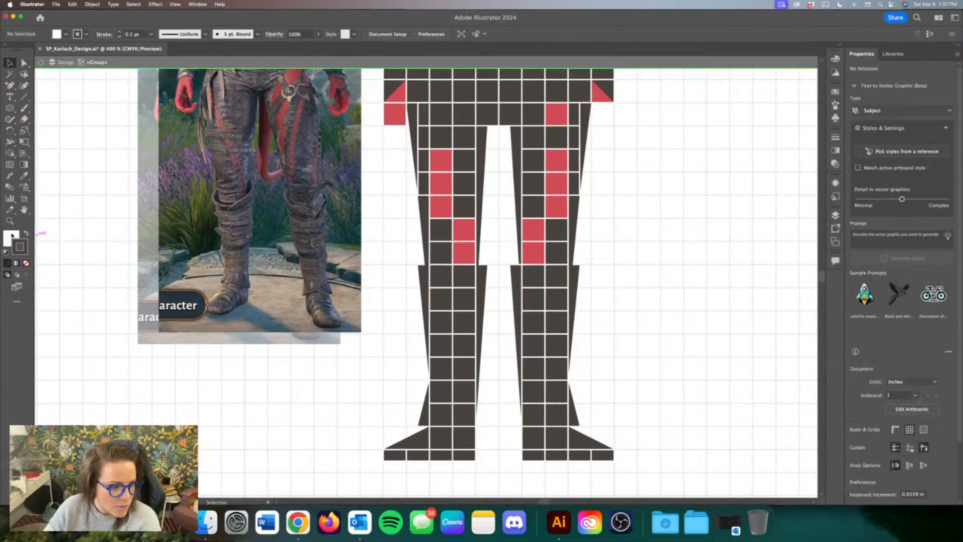
left_click(12, 235)
left_click(26, 263)
left_click(22, 250)
left_click(24, 97)
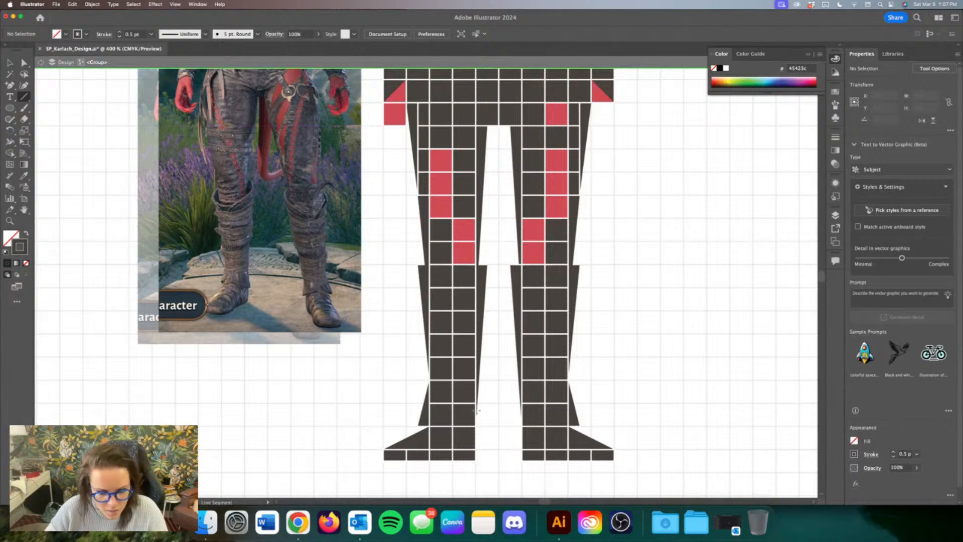
left_click_drag(484, 426, 475, 381)
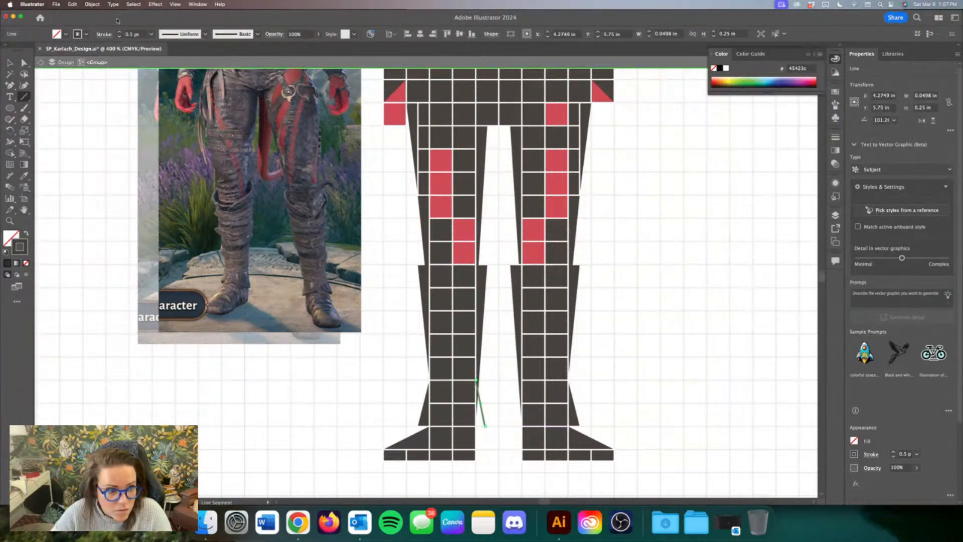
left_click(119, 32)
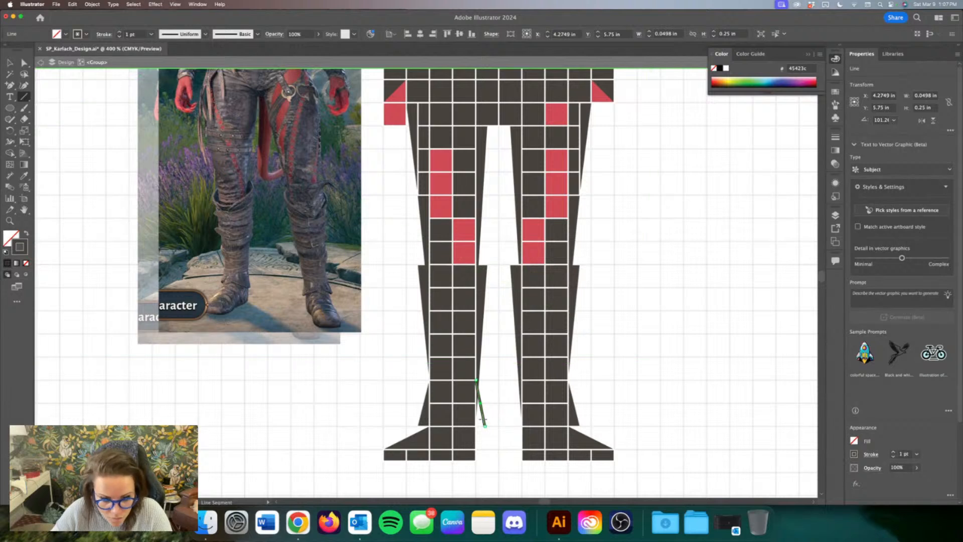
left_click_drag(476, 403, 485, 427)
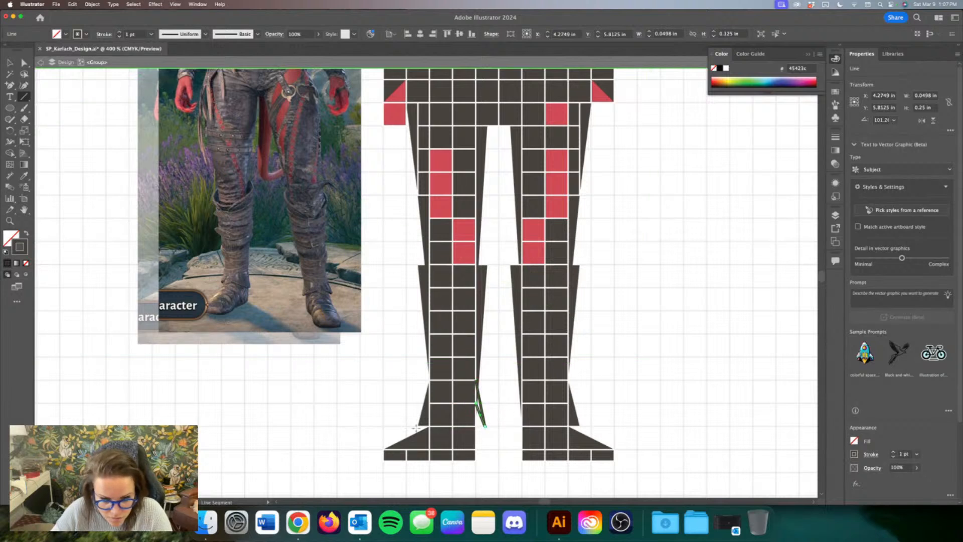
Step: Delete the solid outer ankle flare pieces from both boots
left_click(10, 62)
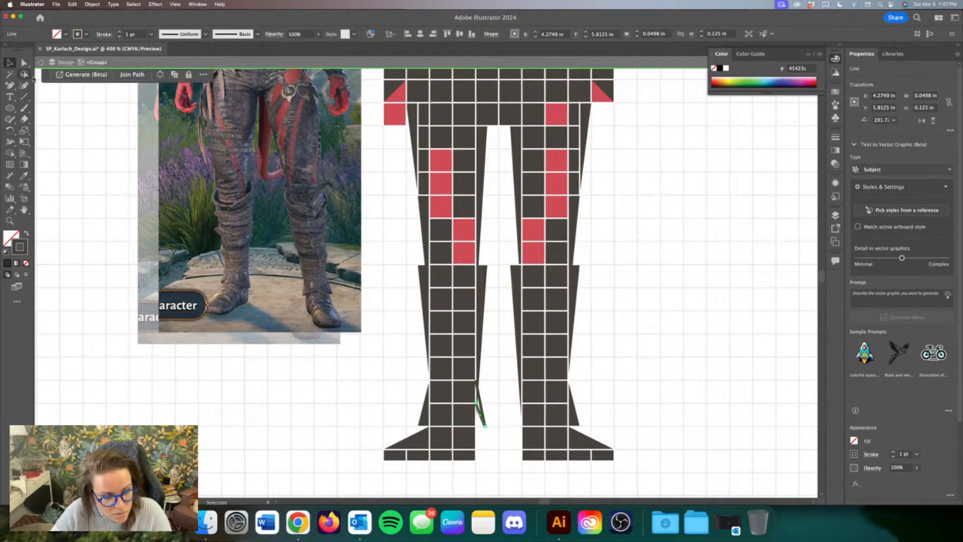
left_click(425, 414)
left_click(566, 417)
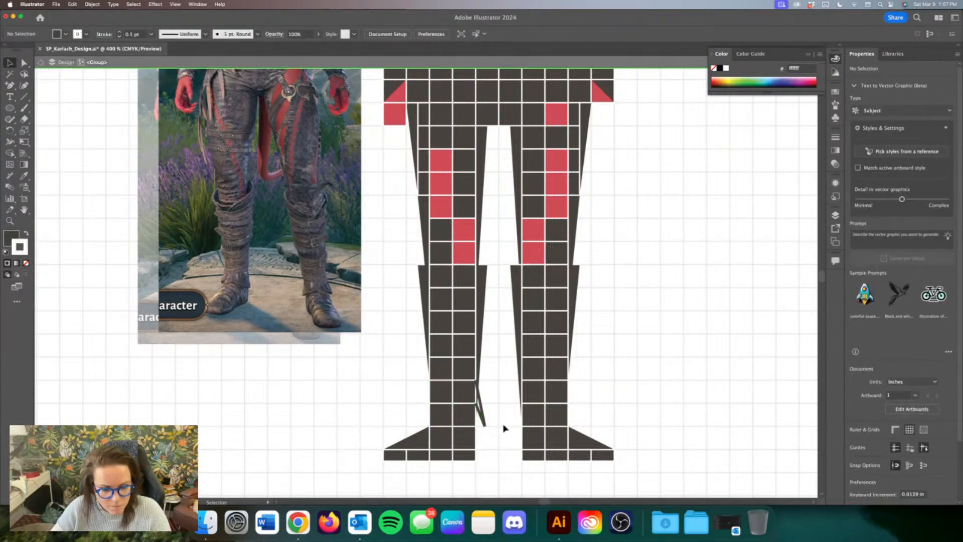
Step: Give the two inner ankle lines on the left boot round stroke caps
left_click(484, 422)
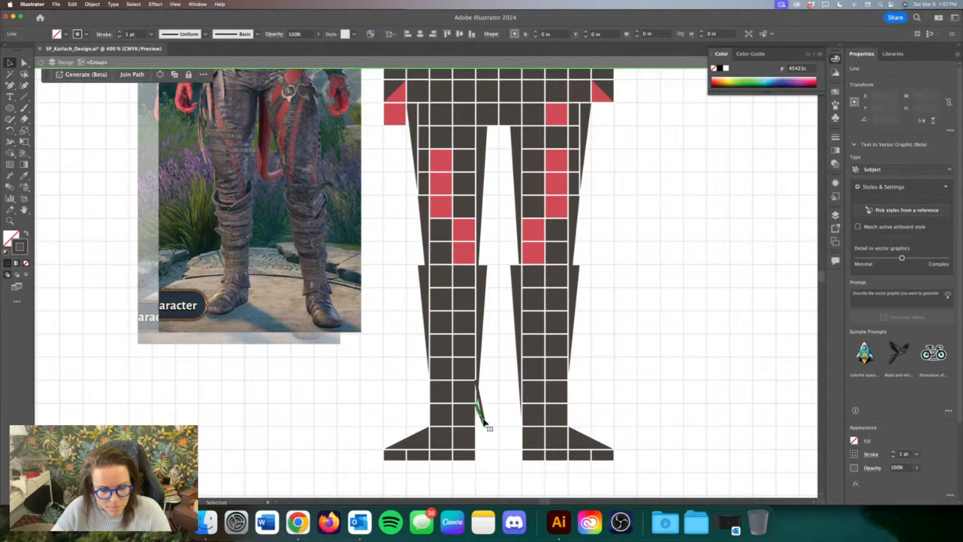
left_click(835, 184)
left_click(746, 206)
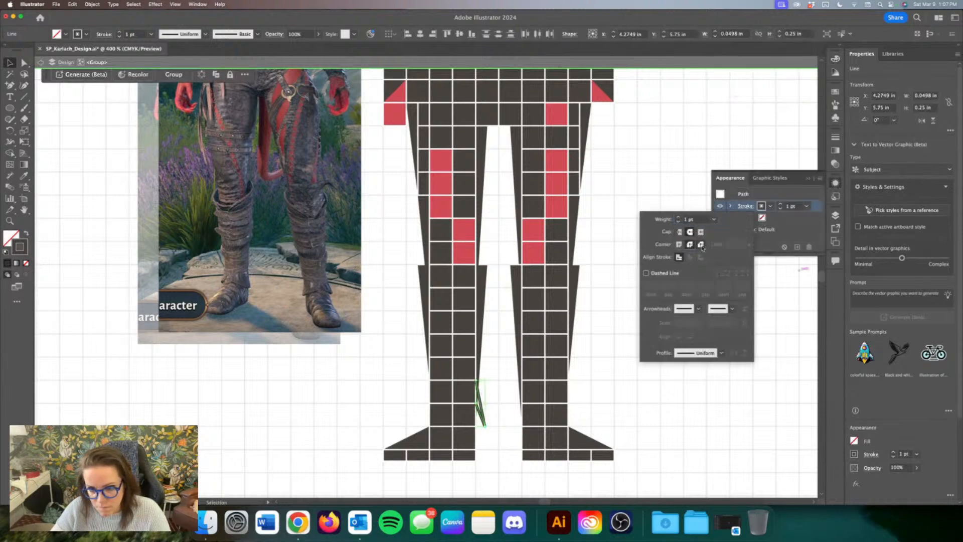
left_click(55, 123)
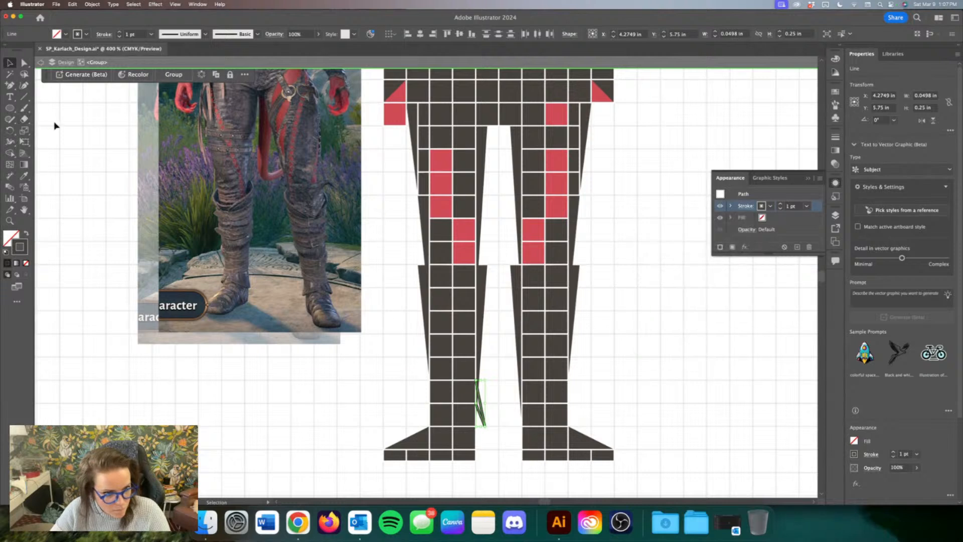
Step: Draw matching pairs of 1 pt ankle flare lines on the left boot's outer side and both sides of the right boot
left_click(430, 382)
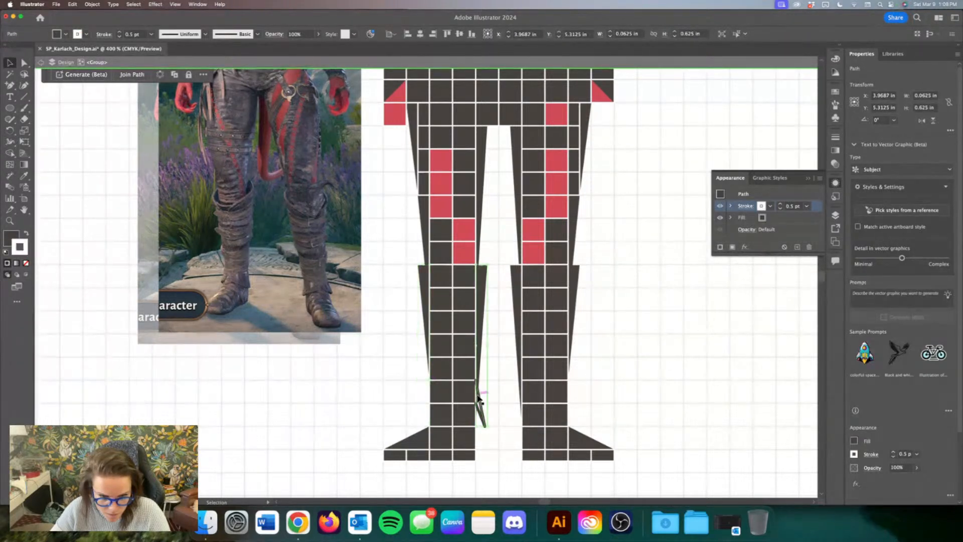
left_click(479, 396)
left_click(24, 98)
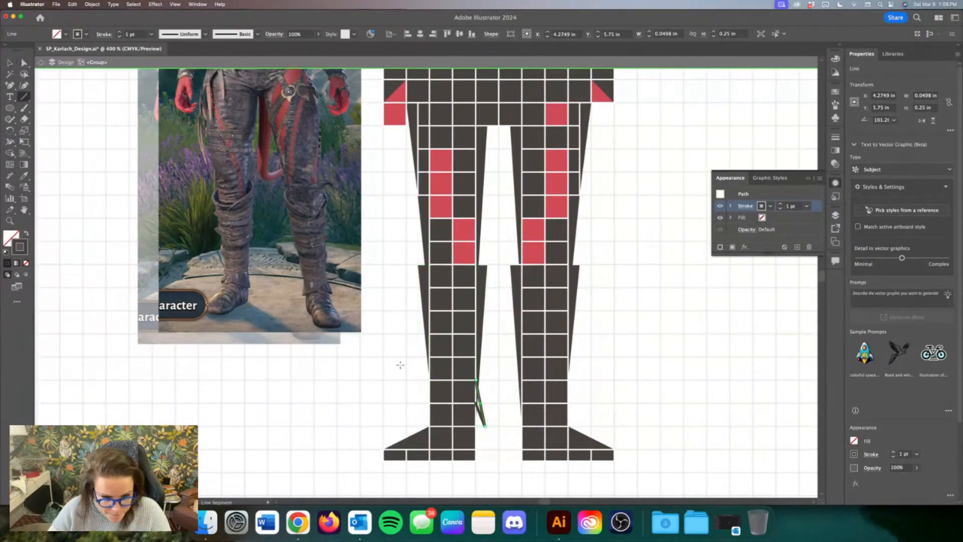
left_click_drag(429, 381, 418, 426)
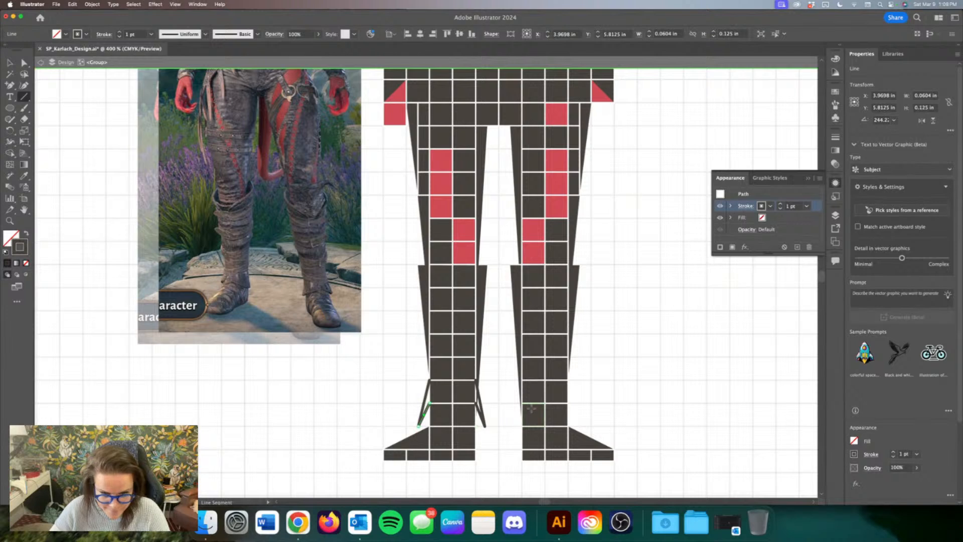
mouse_move(511, 426)
left_mouse_down()
mouse_move(522, 380)
mouse_move(511, 427)
left_mouse_up()
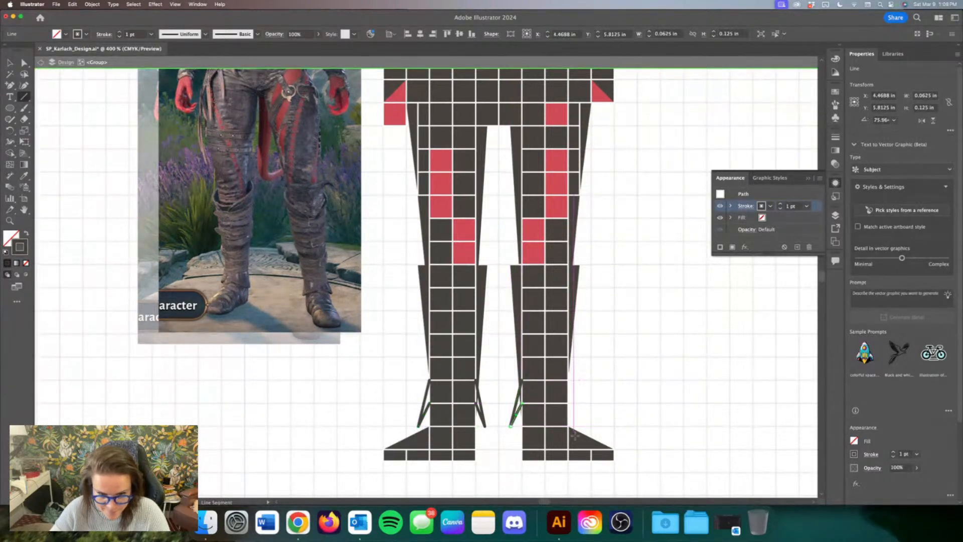
mouse_move(580, 426)
left_mouse_down()
mouse_move(567, 380)
mouse_move(581, 426)
left_mouse_up()
left_click(24, 63)
left_click(86, 120)
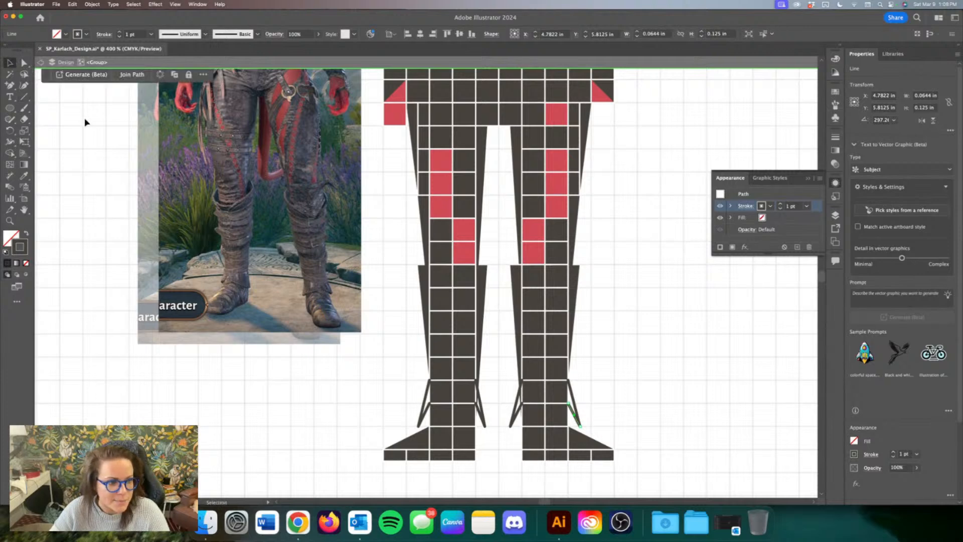
Step: Examine how the line-drawn ankle flares look on the whole figure and up close
key("super+minus")
key("super+minus")
key("super+minus")
key("super+minus")
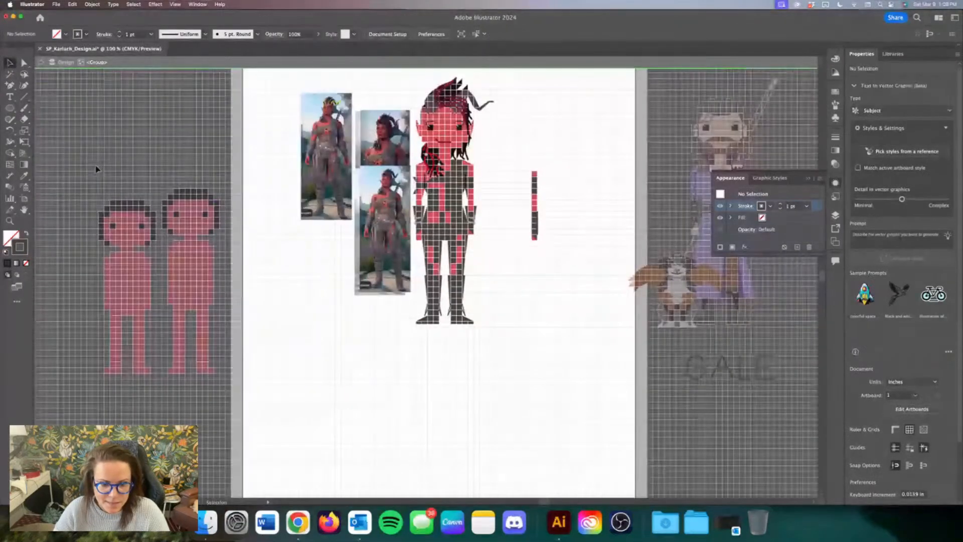
key("super+equal")
key("super+equal")
key("super+equal")
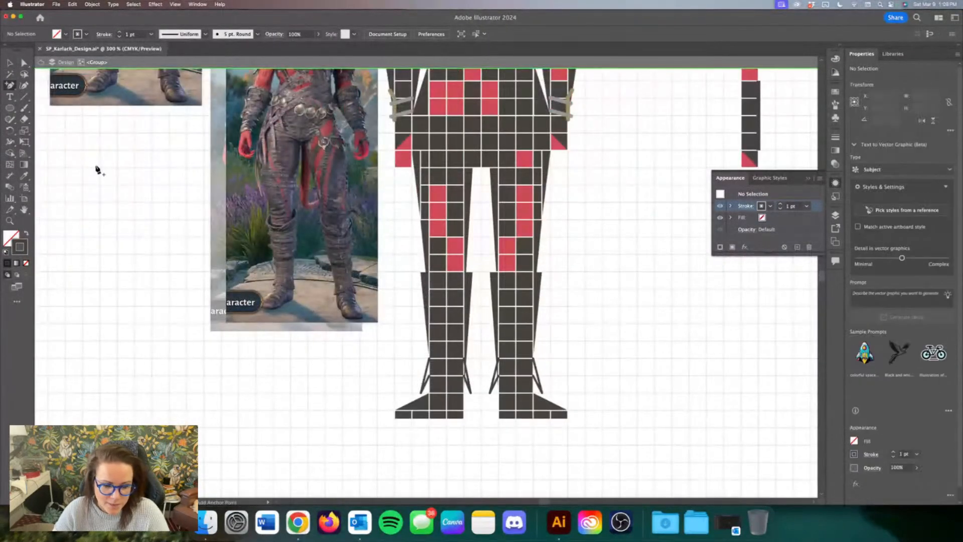
key("shift+equal")
key("super+equal")
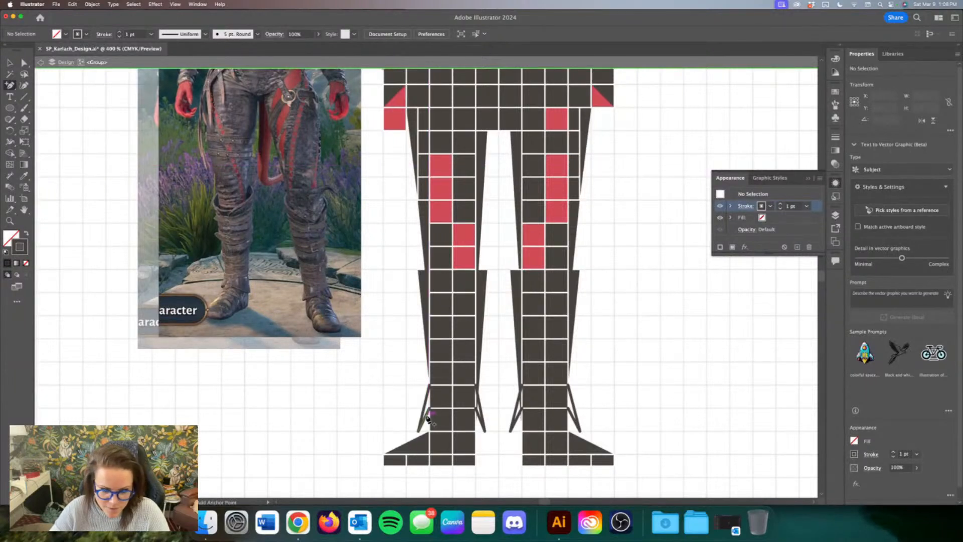
Step: Flatten the four lower ankle lines to about 0.06 in high, keeping their outer tips in place
left_click(10, 62)
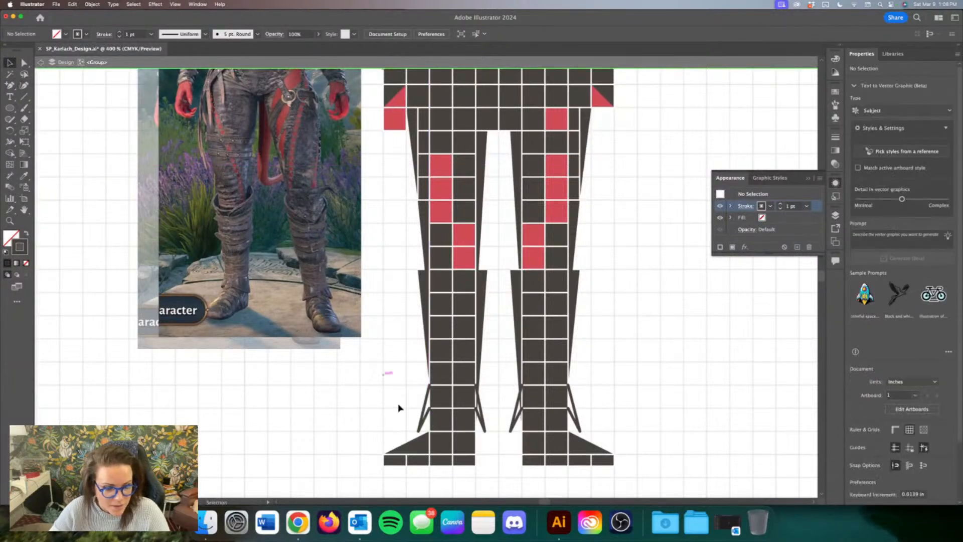
left_click(424, 419)
left_click(483, 425, "shift")
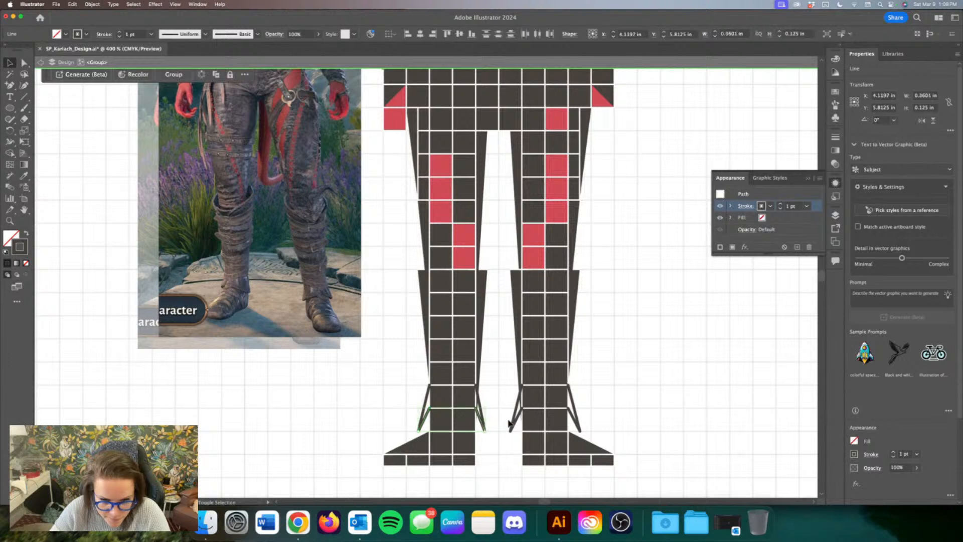
left_click(514, 418, "shift")
left_click(574, 416, "shift")
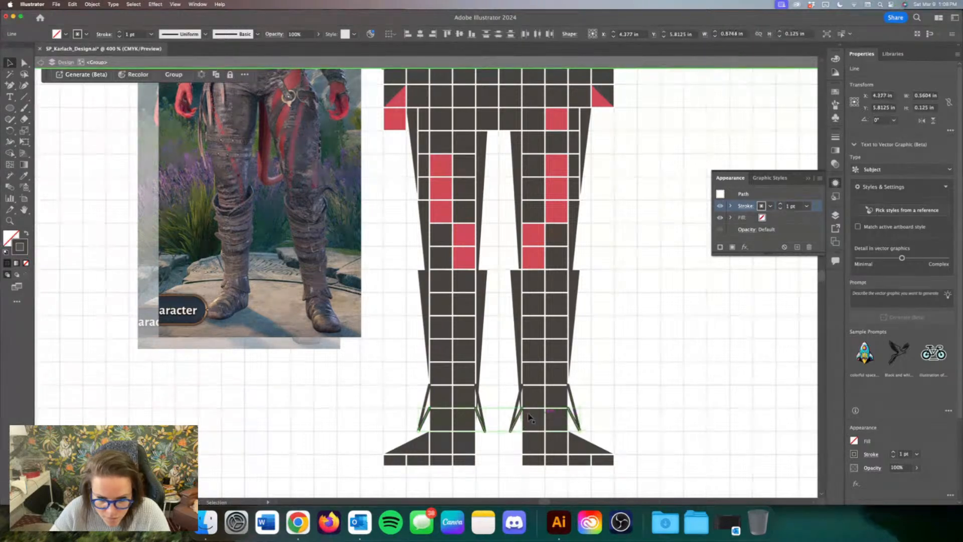
left_click_drag(500, 408, 500, 421)
Step: Recolor the strokes of all the ankle flare lines to a near-black brown, RGB 30, 22, 6
left_click(425, 402, "shift")
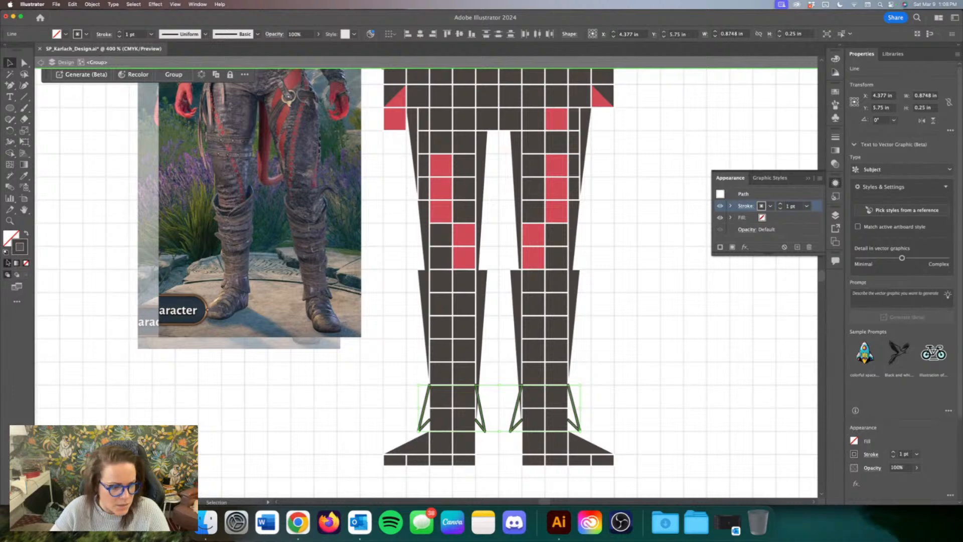
double_click(20, 247)
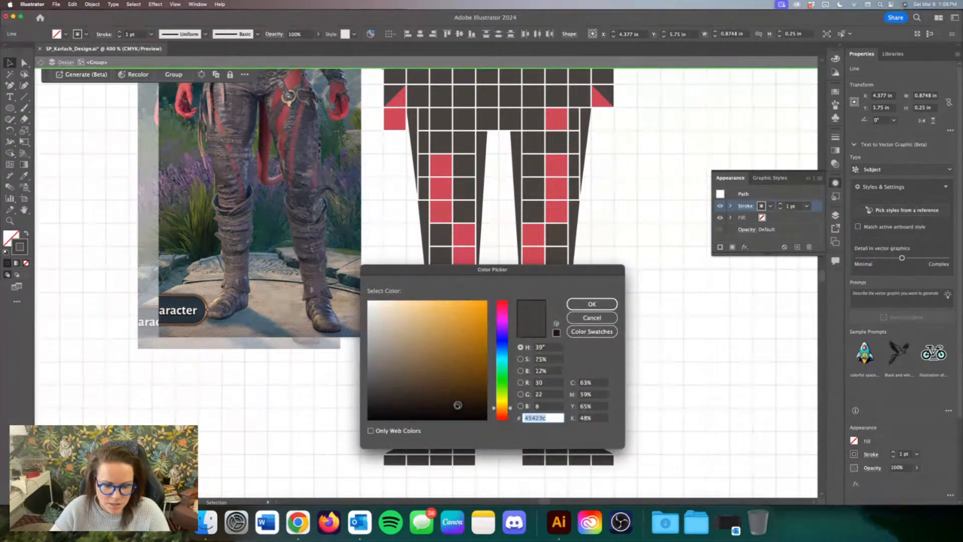
left_click(458, 405)
left_click(587, 306)
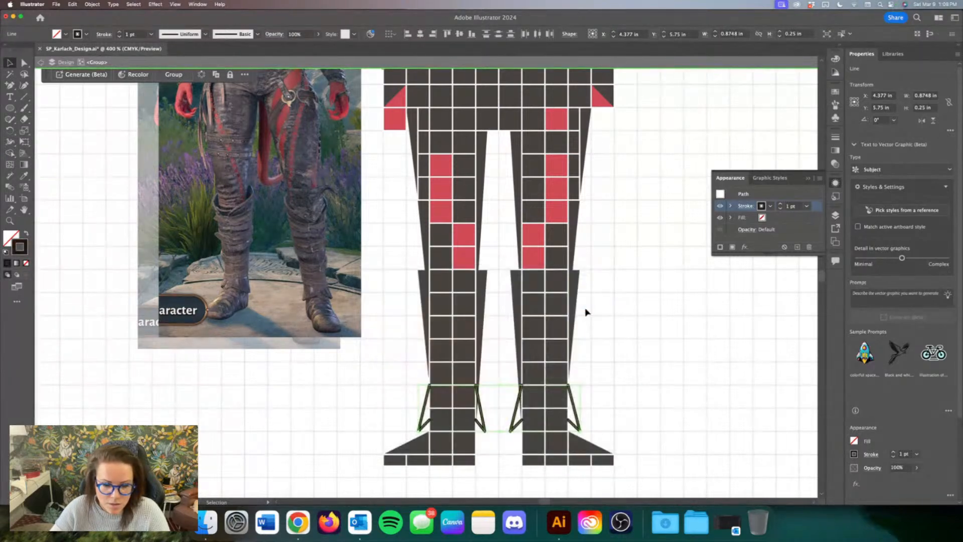
left_click(266, 389)
Step: Extend the inner ends of the lower ankle lines across each boot so each pair meets in a shallow peak
left_click(24, 96)
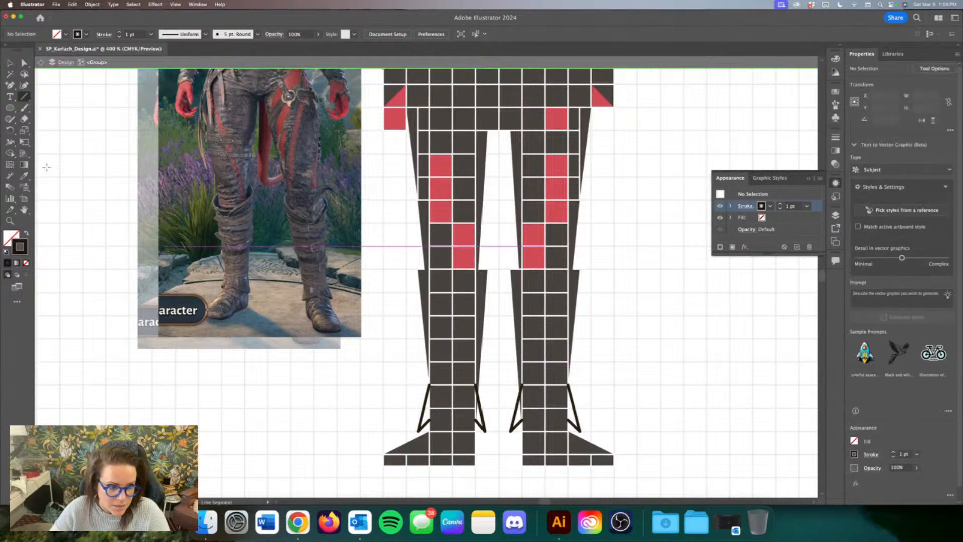
left_click(24, 64)
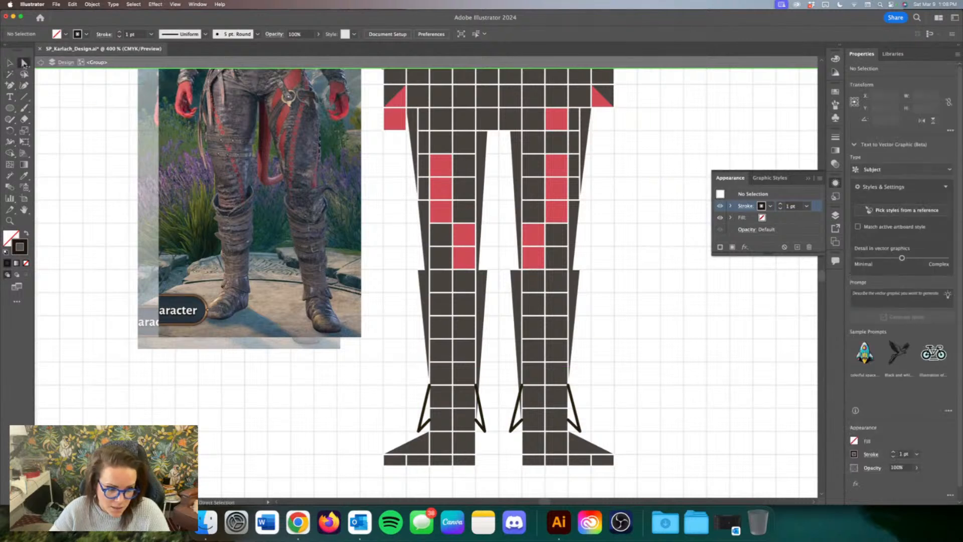
left_click(430, 426)
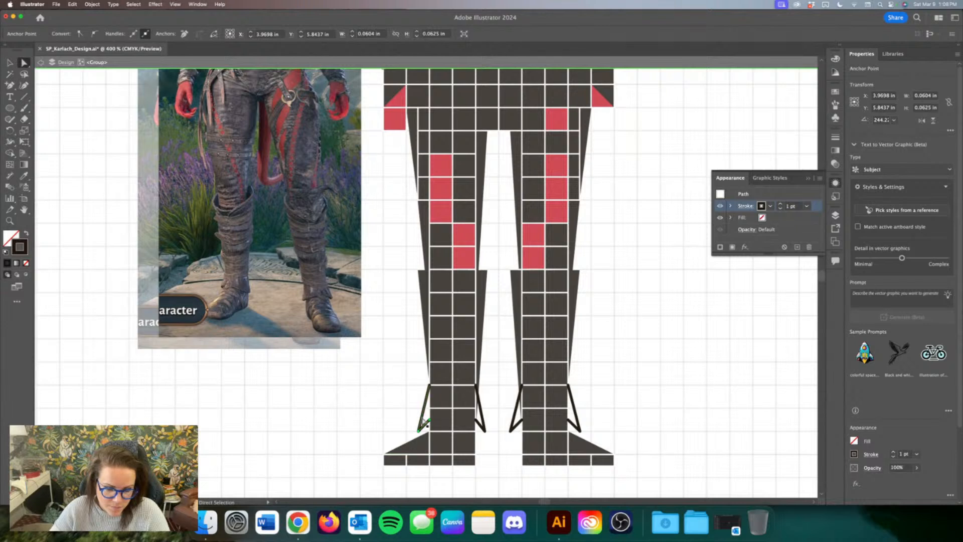
mouse_move(430, 420)
left_mouse_down()
mouse_move(472, 421)
mouse_move(442, 423)
left_mouse_up()
left_click(483, 429, "shift")
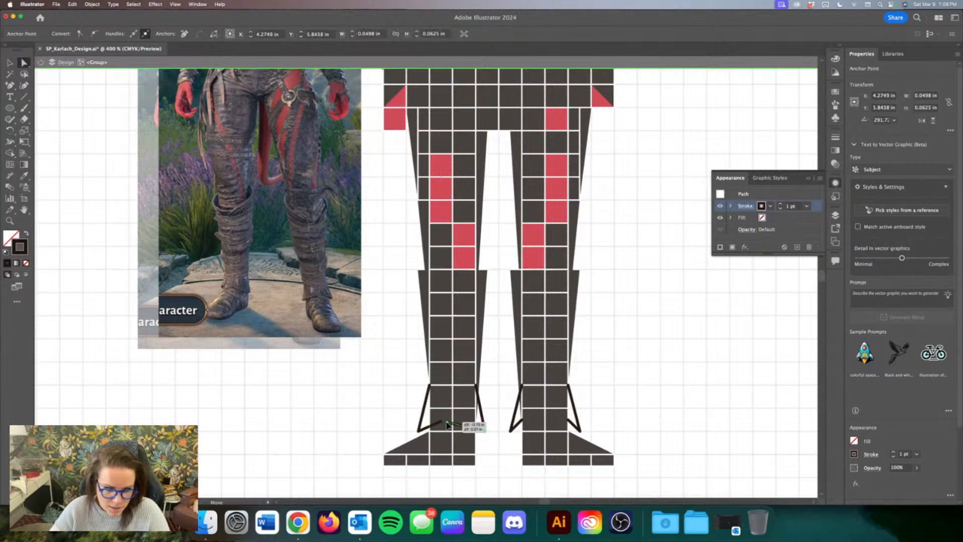
key("ctrl+j")
left_click_drag(521, 424, 557, 421)
left_click(569, 422)
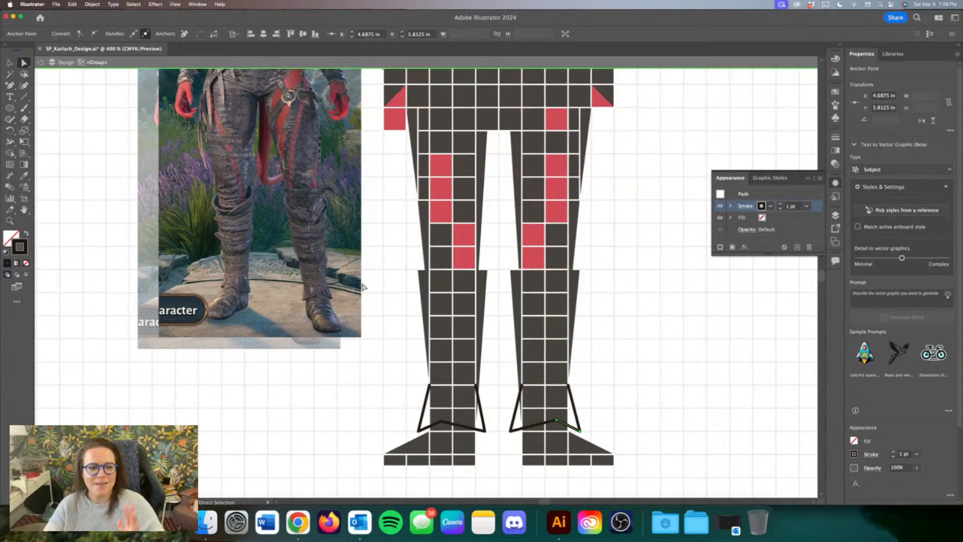
Step: Frame the shaft of the left boot in the reference image with a rectangle about 0.23 by 0.49 in
left_click_drag(9, 108, 48, 106)
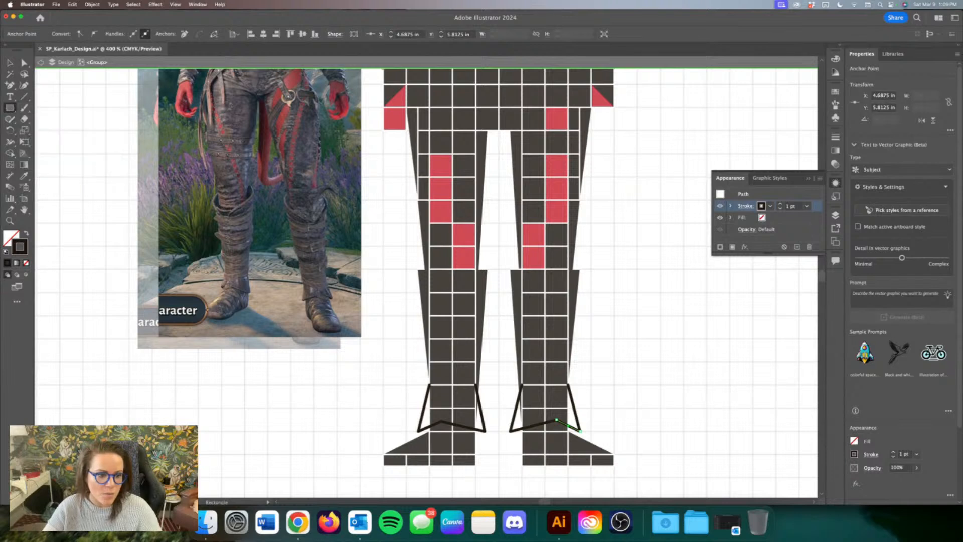
left_click_drag(214, 209, 256, 299)
Step: Try framing the outer sides of both drawn boots with rectangles, and undo them
left_click_drag(403, 300, 441, 430)
left_click_drag(621, 290, 556, 438)
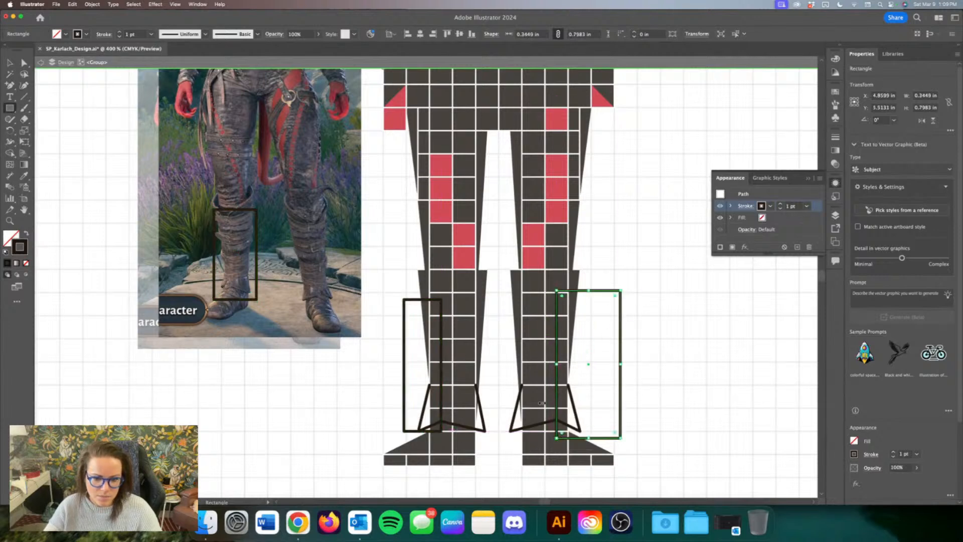
key("super+z")
key("super+z")
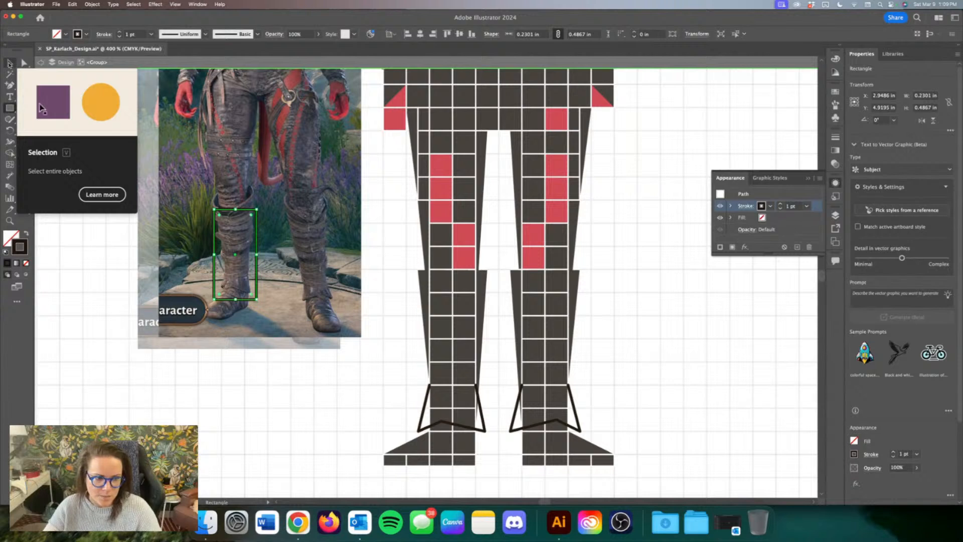
left_click(321, 439)
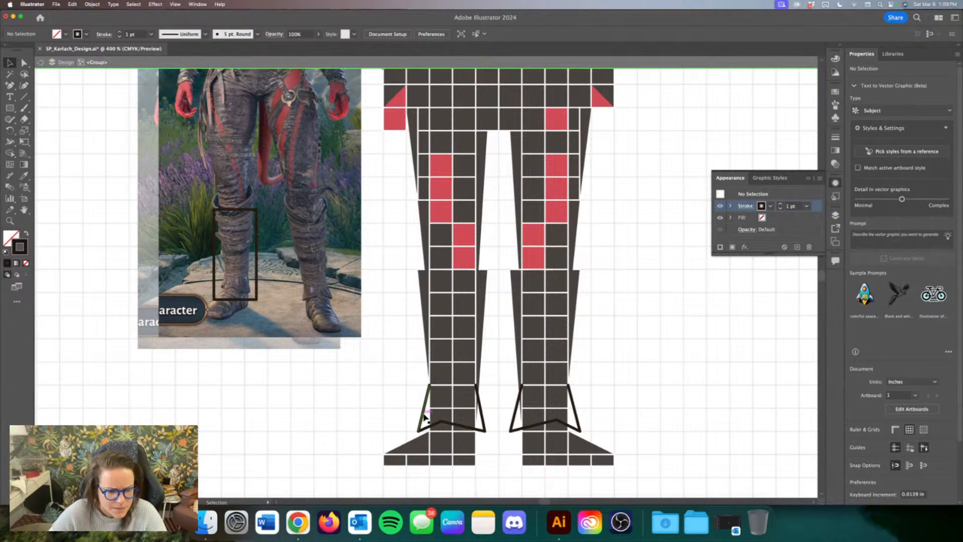
left_click(424, 415)
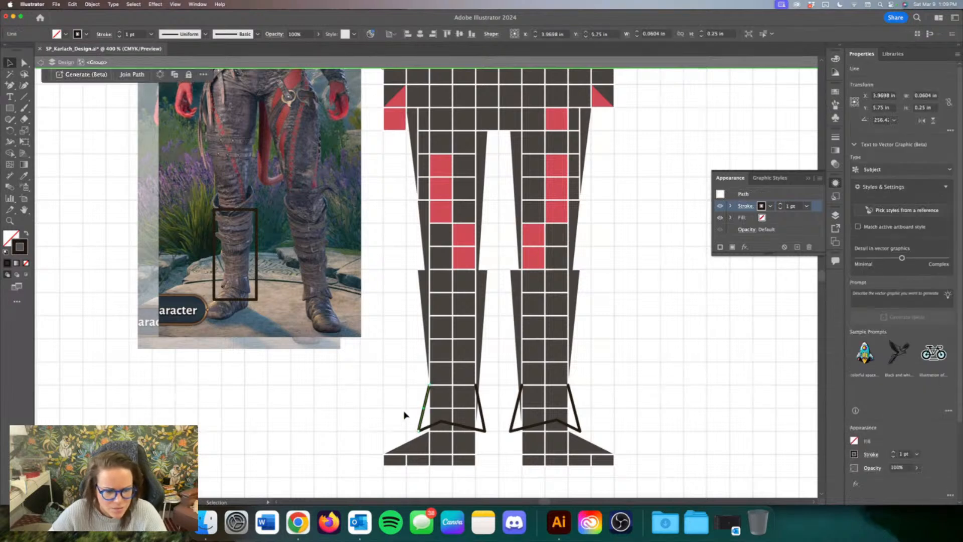
left_click(404, 415)
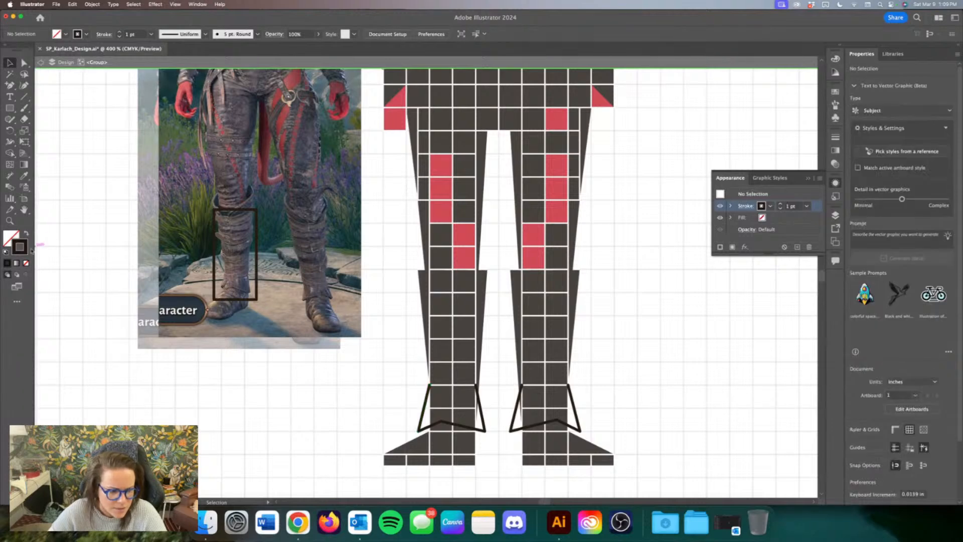
Step: Try a diagonal line across the left boot's ankle with a 2 pt brown stroke, #564831
double_click(20, 246)
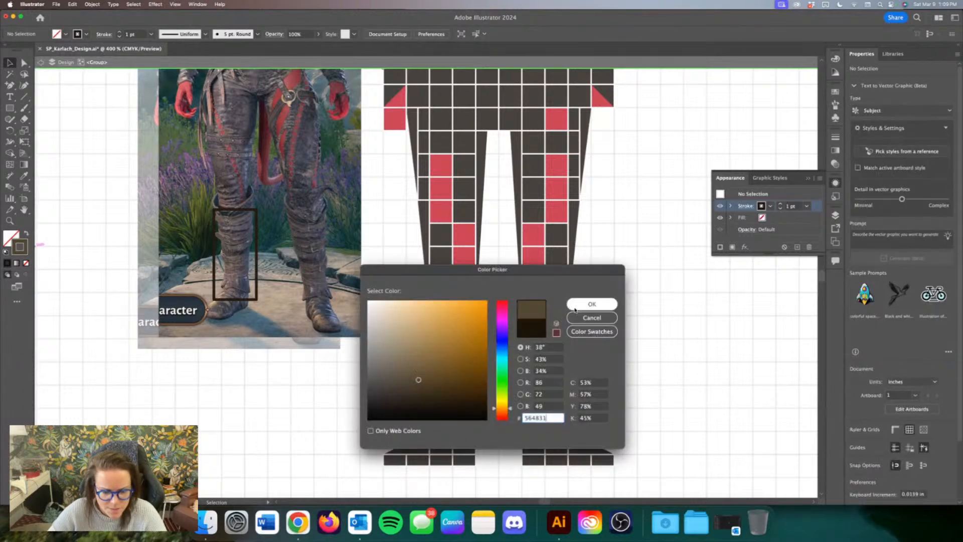
left_click(593, 304)
left_click(24, 97)
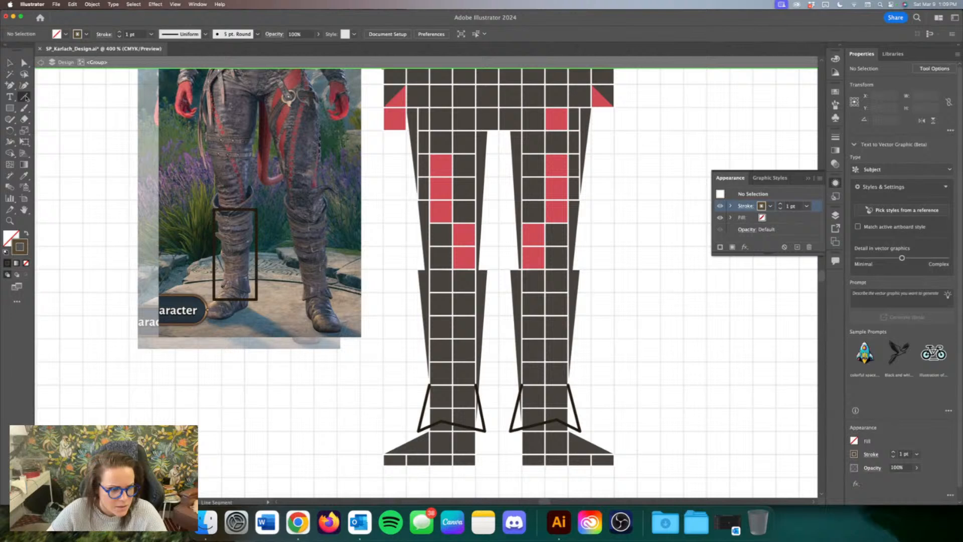
left_click(119, 33)
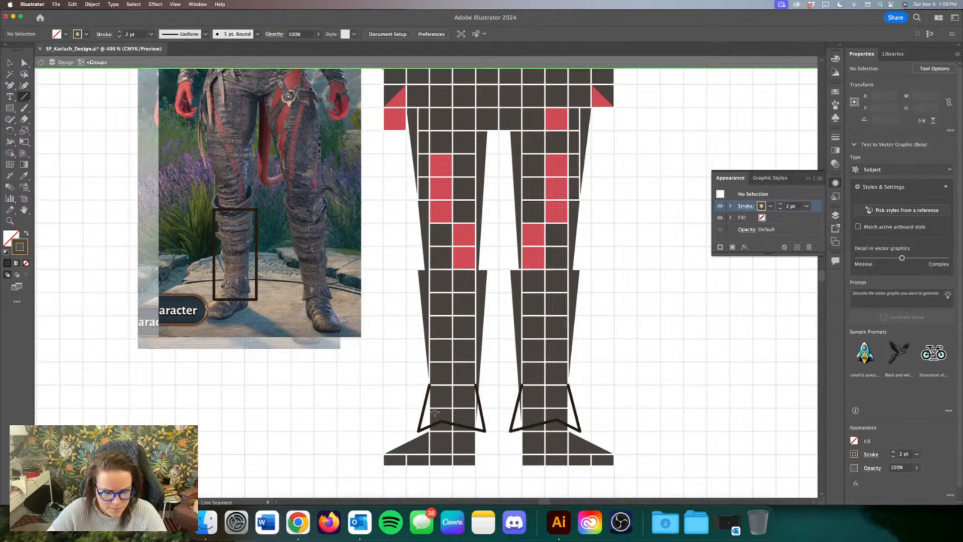
left_click_drag(476, 386, 430, 407)
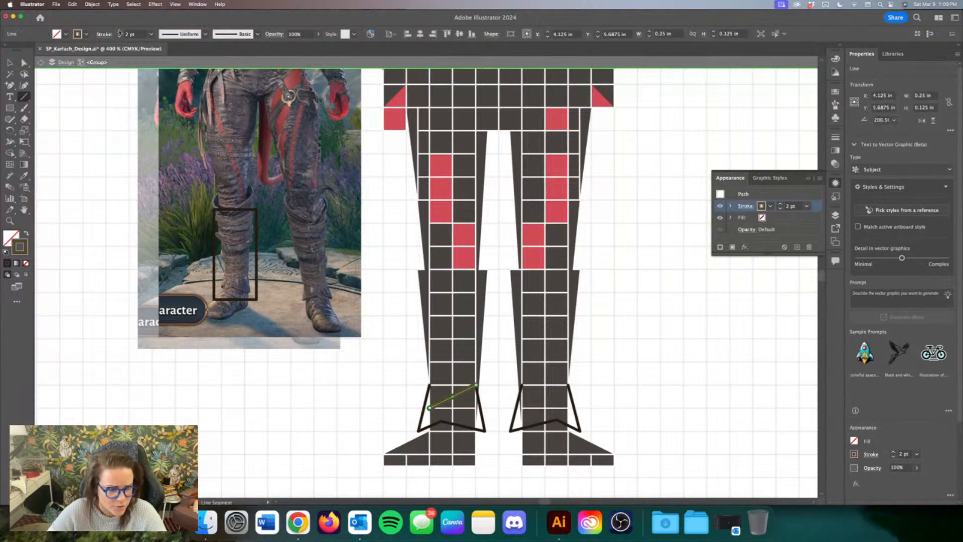
Step: Set the line stroke to a lighter brown at 3 pt and delete the diagonal line across the ankle
double_click(21, 247)
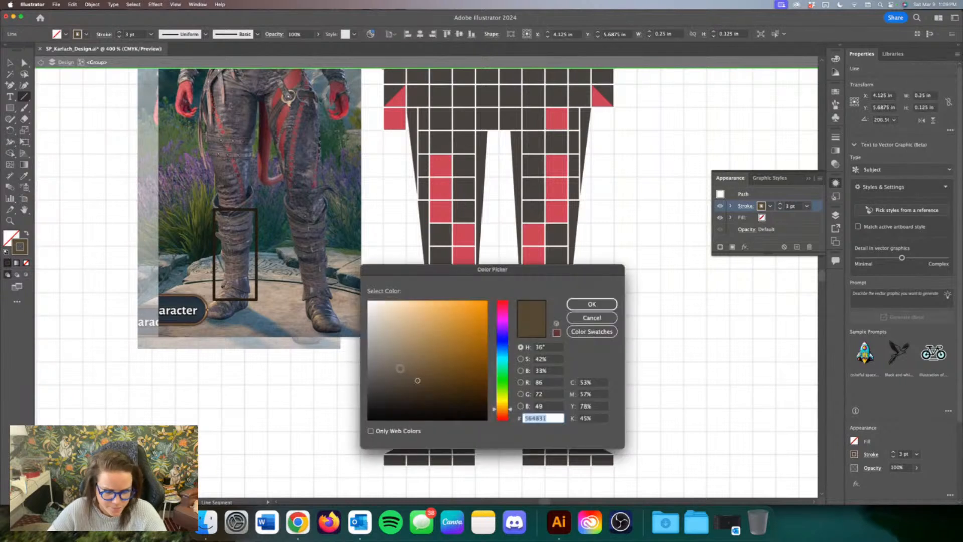
left_click(608, 304)
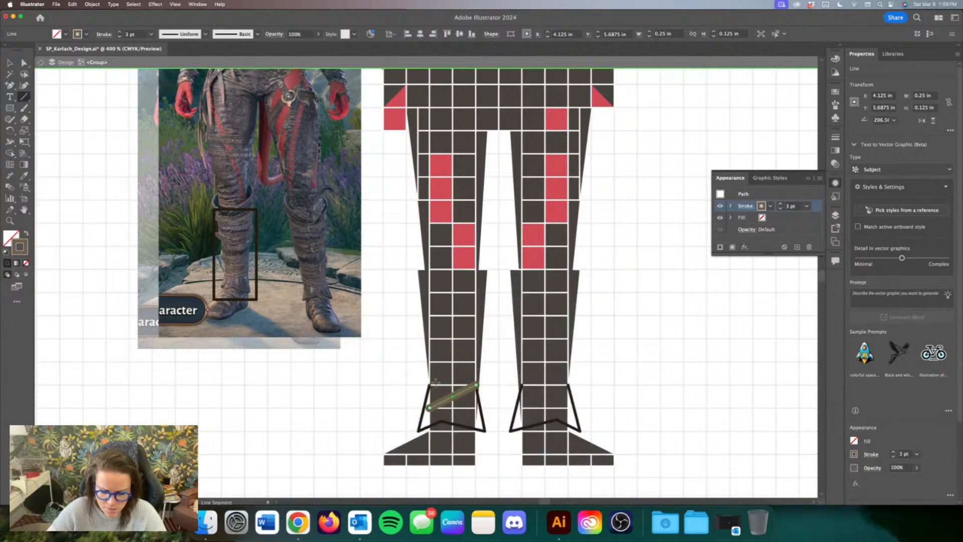
key("BackSpace")
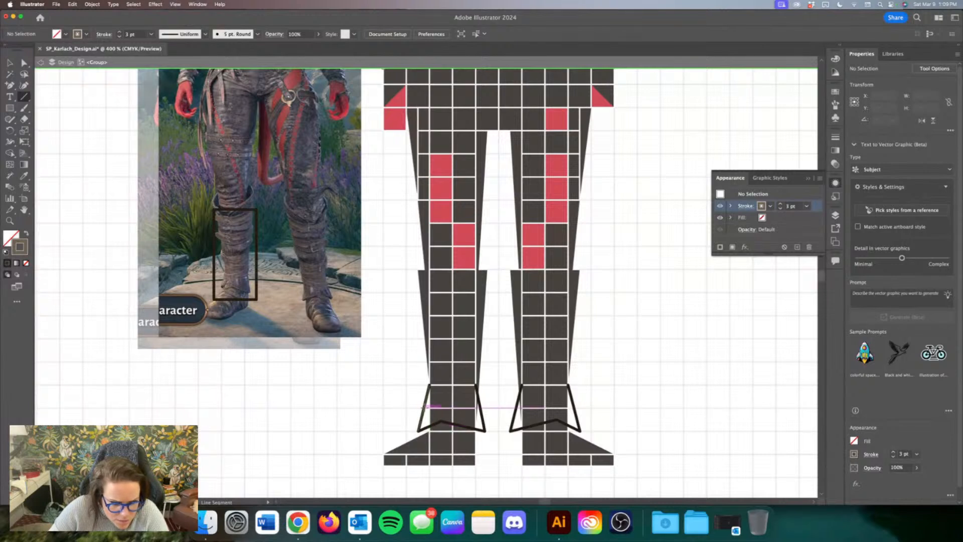
Step: Draw brown strap lines around the left boot at the ankle, mid-shaft and upper shaft, adding slanted overlaps where the wraps cross
mouse_move(422, 407)
left_mouse_down()
mouse_move(462, 407)
mouse_move(478, 388)
left_mouse_up()
left_click_drag(480, 373, 429, 374)
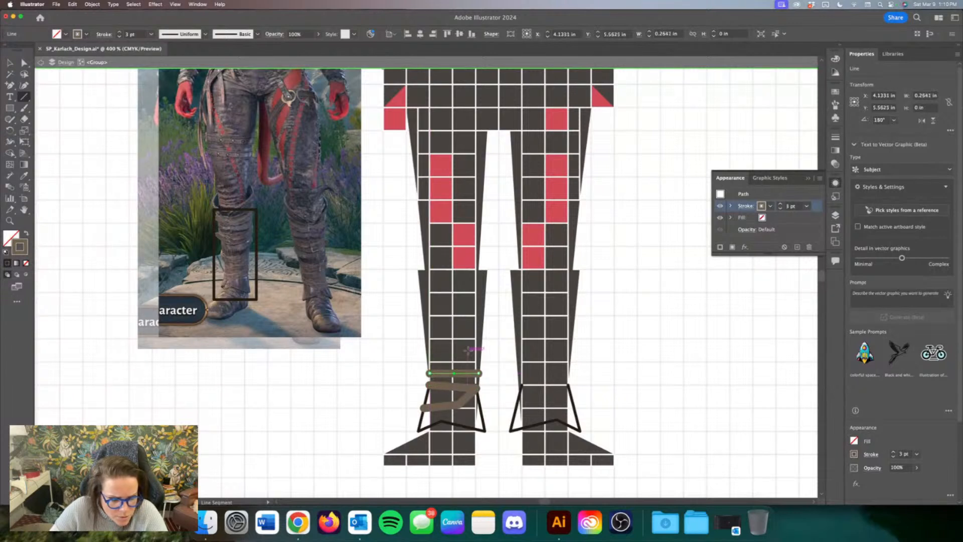
mouse_move(480, 343)
left_mouse_down()
mouse_move(417, 343)
mouse_move(452, 344)
left_mouse_up()
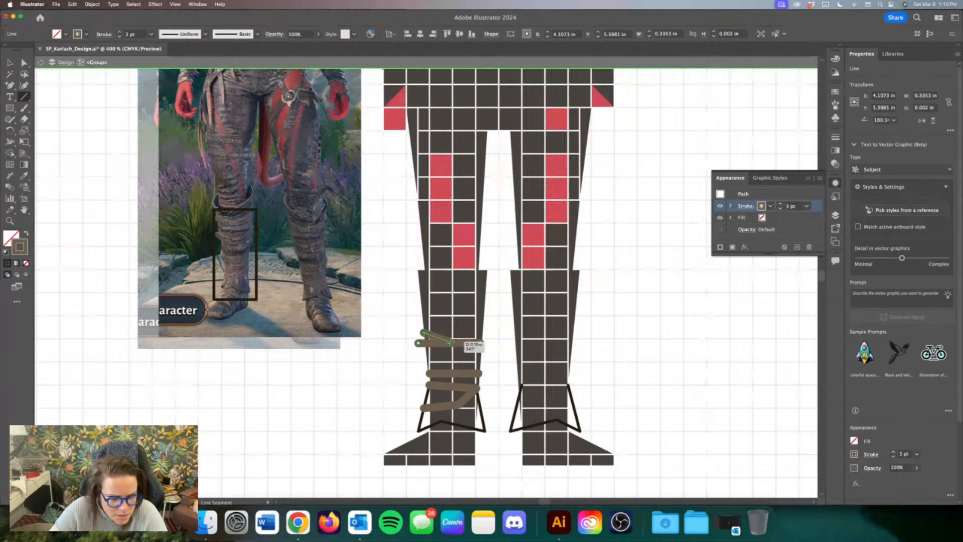
left_click_drag(485, 300, 453, 300)
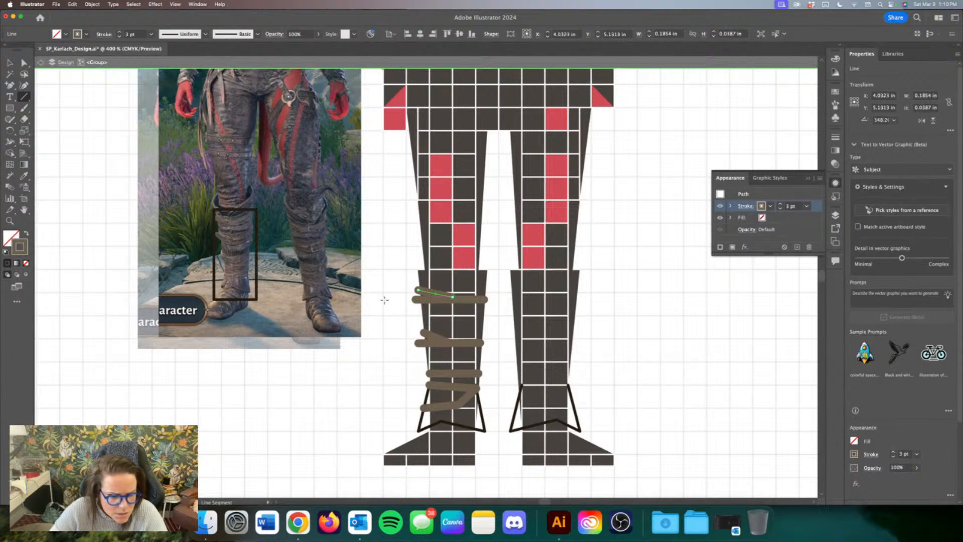
Step: Lower the top edges of the outer side panels on both boots, shortening each panel to about 0.55 in high
scroll(384, 299, "left", 1)
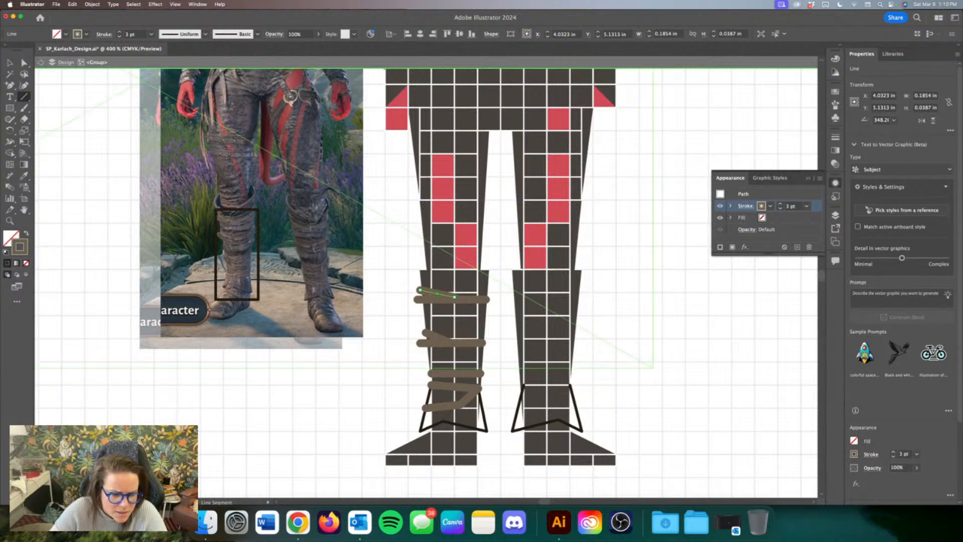
scroll(312, 208, "up", 15)
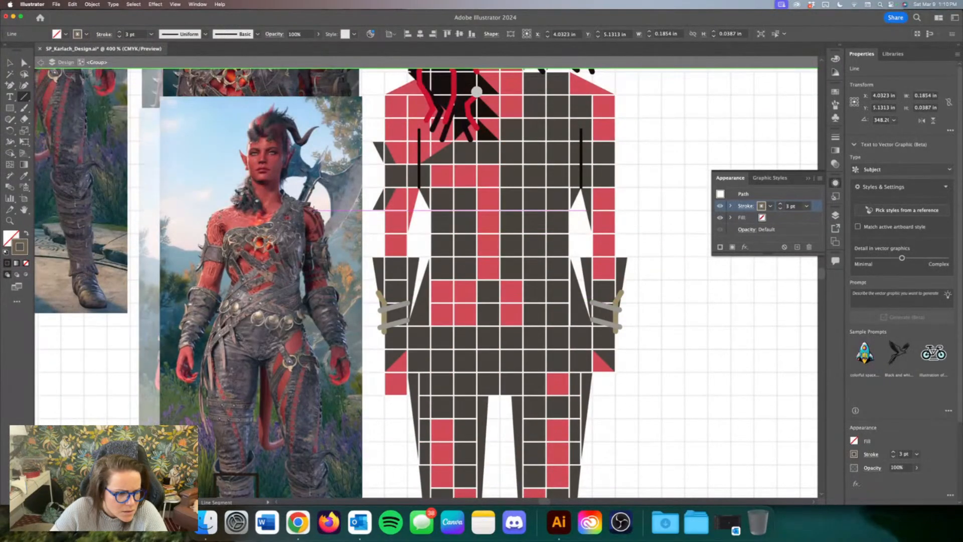
scroll(286, 338, "down", 6)
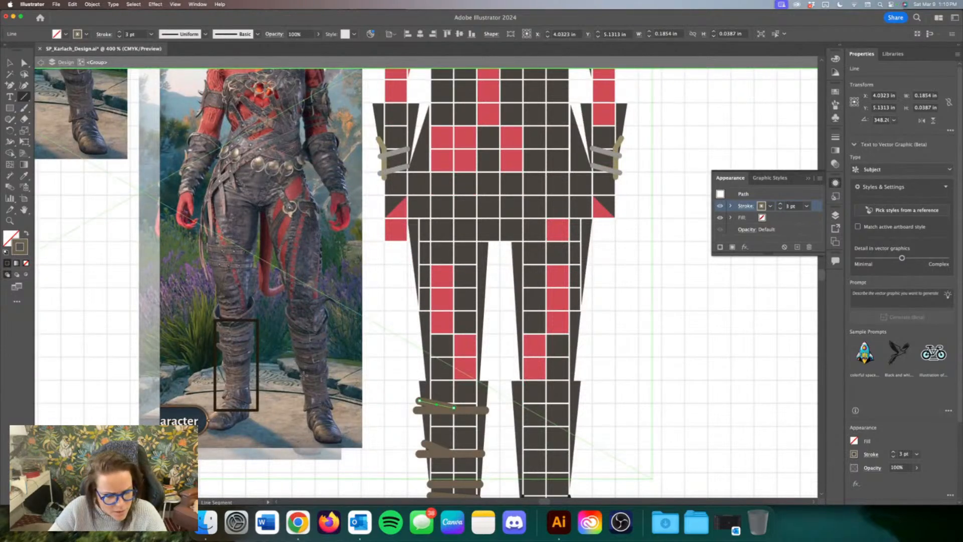
scroll(312, 371, "down", 2)
scroll(367, 373, "down", 1)
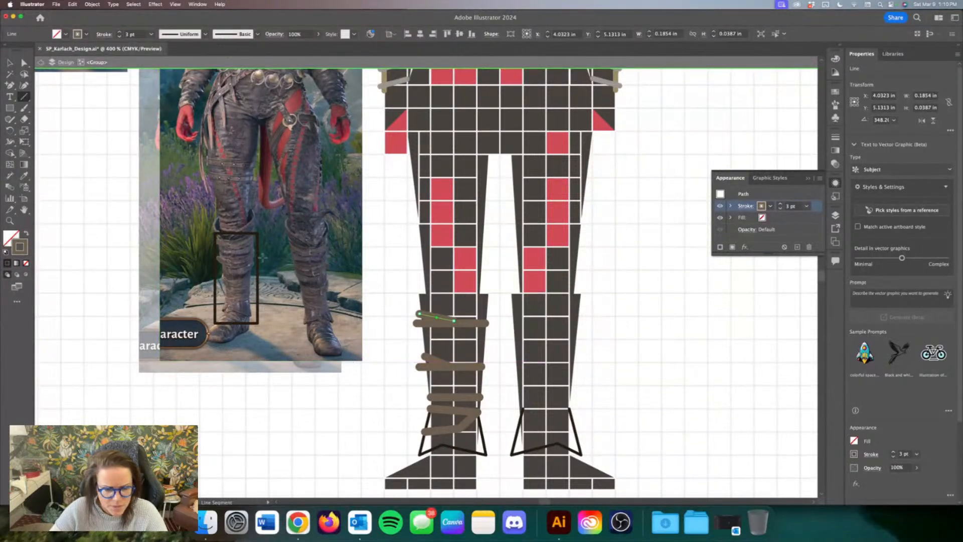
left_click(12, 64)
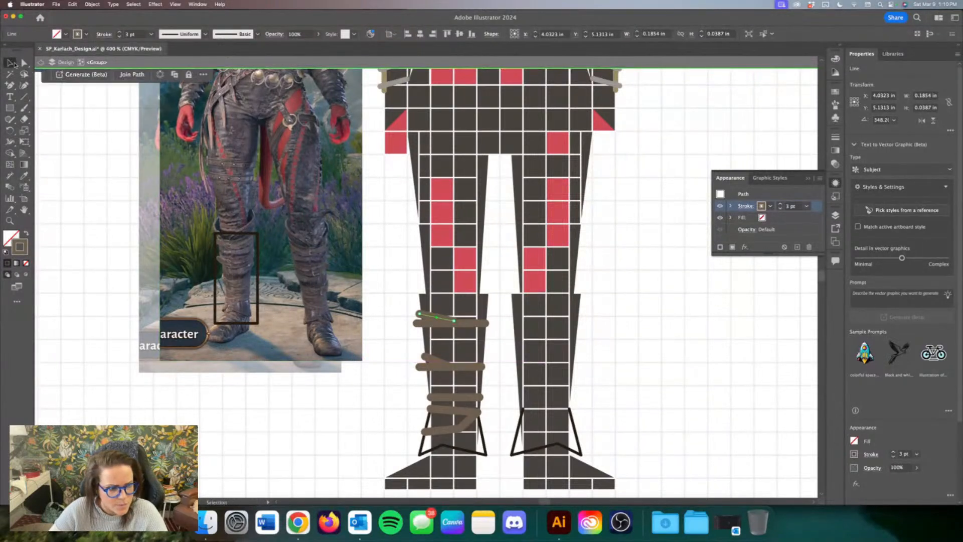
left_click(424, 307)
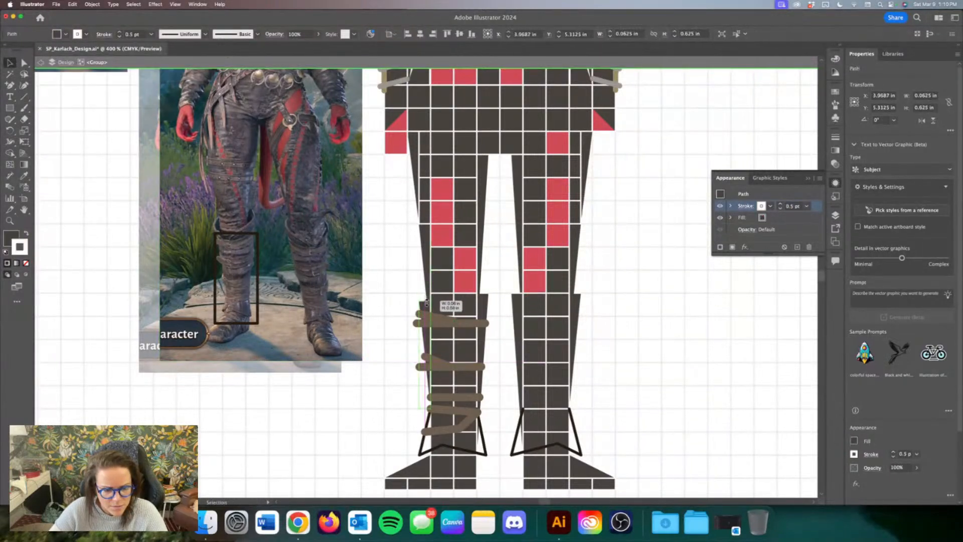
left_click(578, 301)
left_click_drag(575, 294, 576, 306)
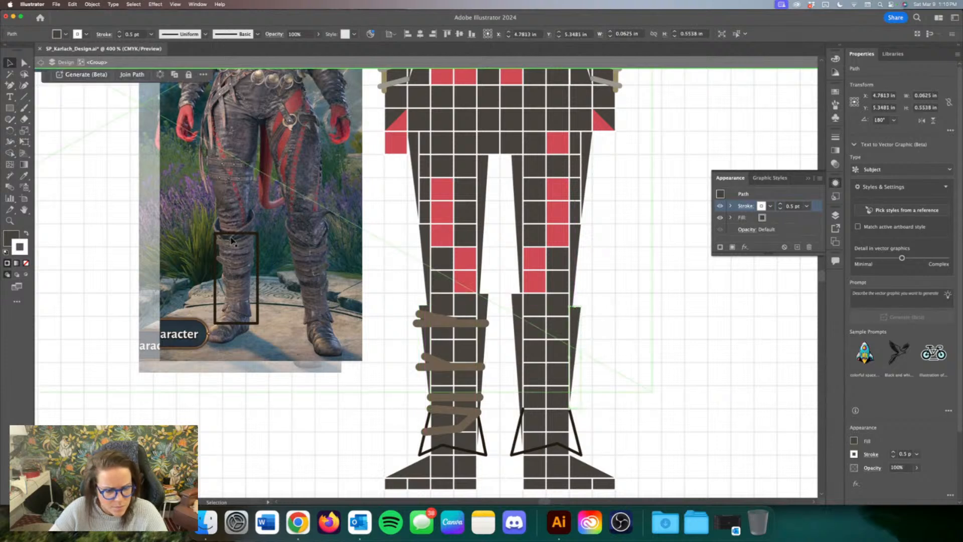
Step: Move the uppermost pair of strap lines on the left boot slightly down the shaft
left_click(444, 307)
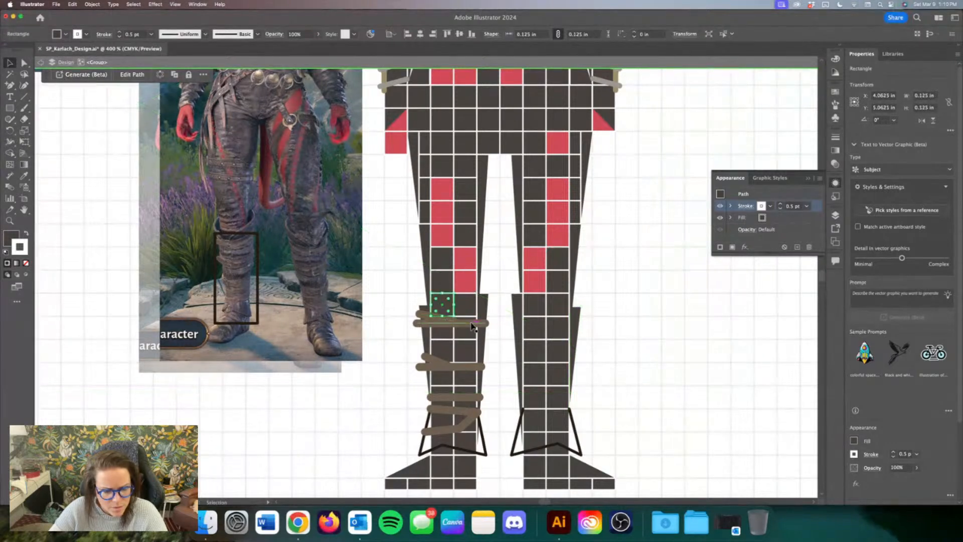
left_click(437, 323, "shift")
left_click(393, 317)
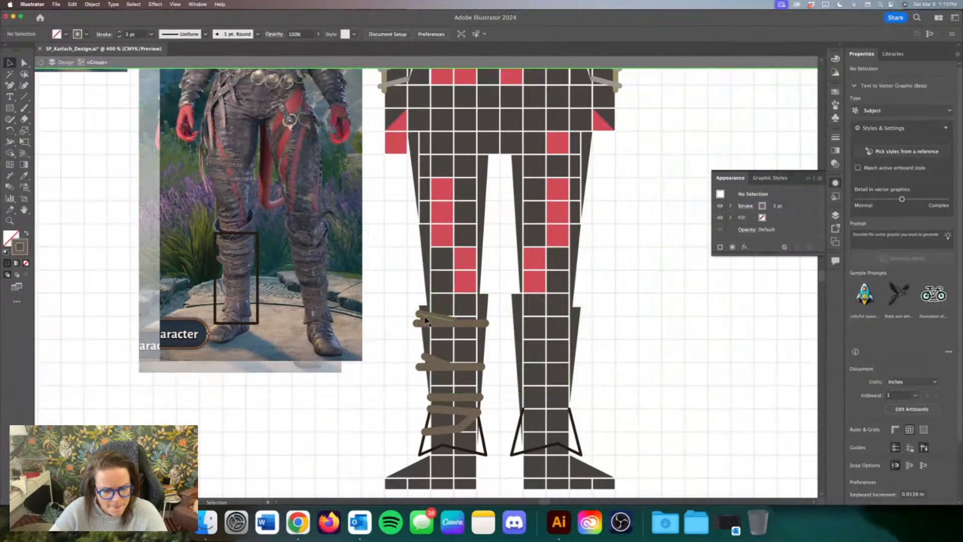
left_click(427, 316)
left_click(466, 325, "shift")
left_click_drag(466, 329, 467, 337)
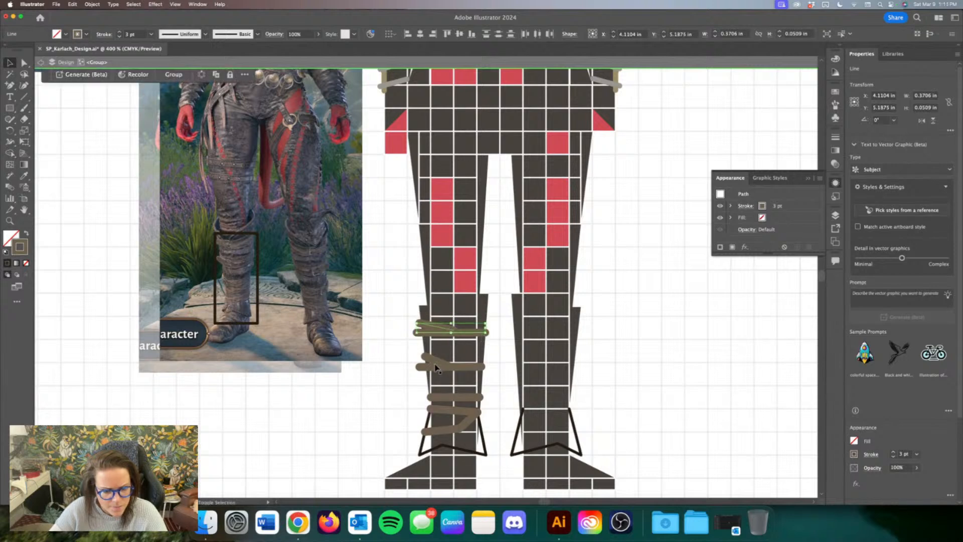
Step: Select all the strap lines on the left boot and place a copy of them beside the right boot
left_click(463, 368, "shift")
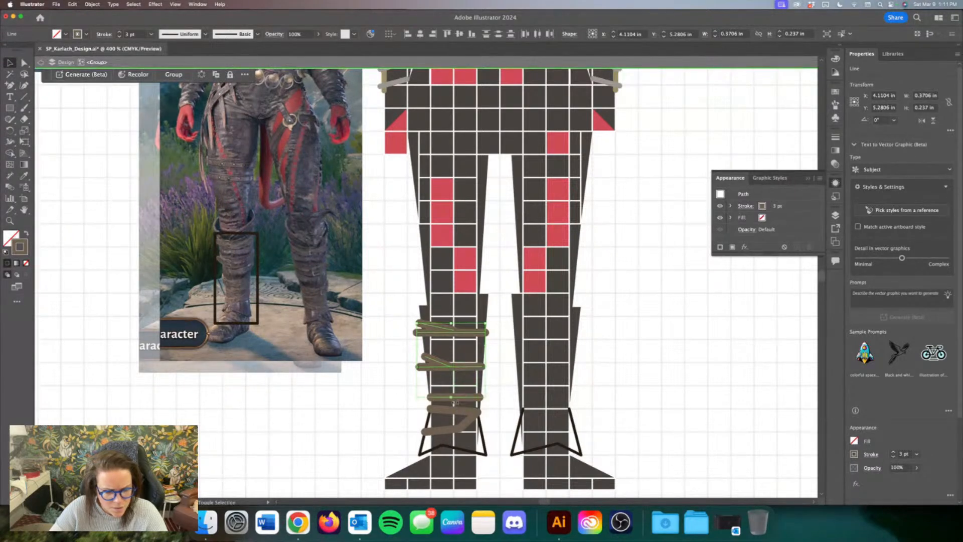
left_click(448, 432, "shift")
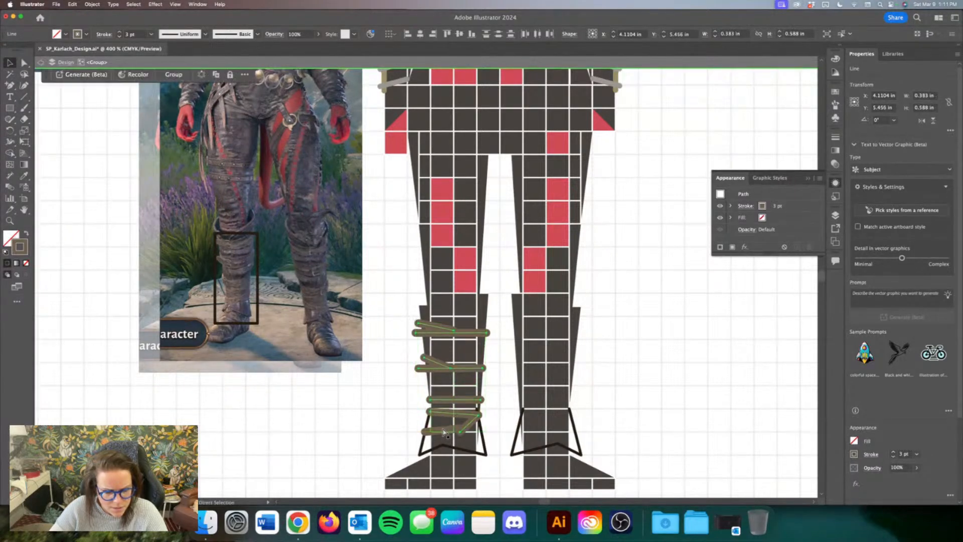
key("super+z")
left_click(432, 432, "shift")
left_click_drag(444, 434, 617, 431)
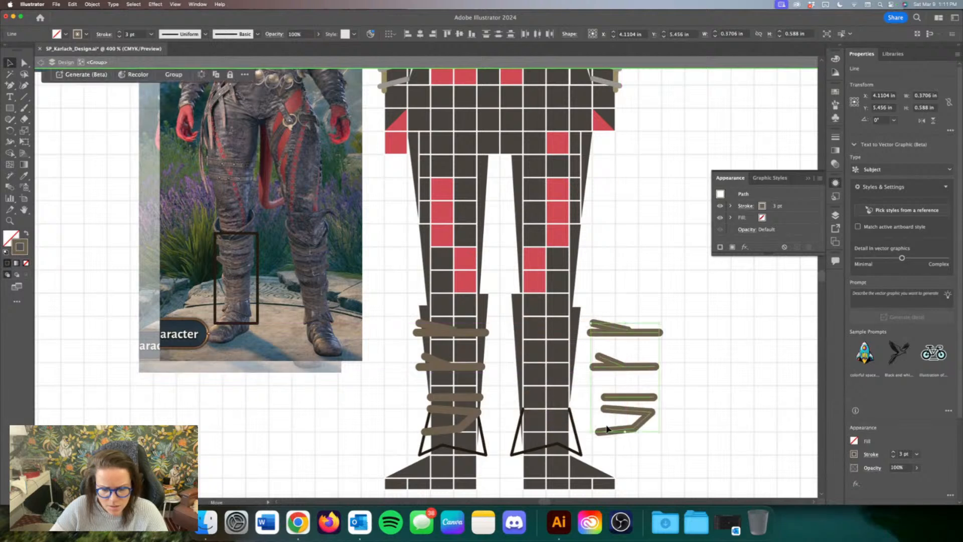
Step: Reflect the copied strap lines horizontally and position them over the right boot to mirror the left one
right_click(608, 424)
mouse_move(648, 455)
left_click(691, 456)
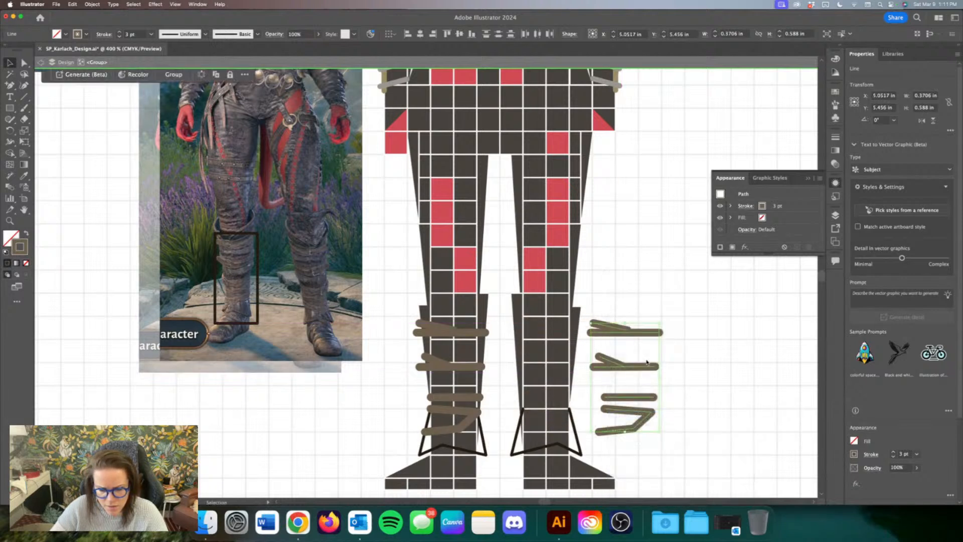
key("Return")
left_click_drag(609, 369, 533, 371)
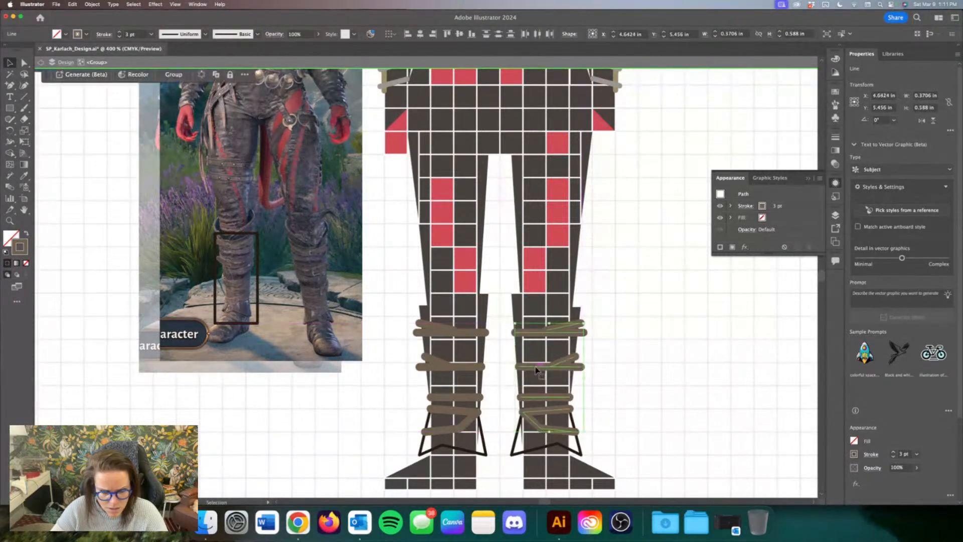
left_click(382, 372)
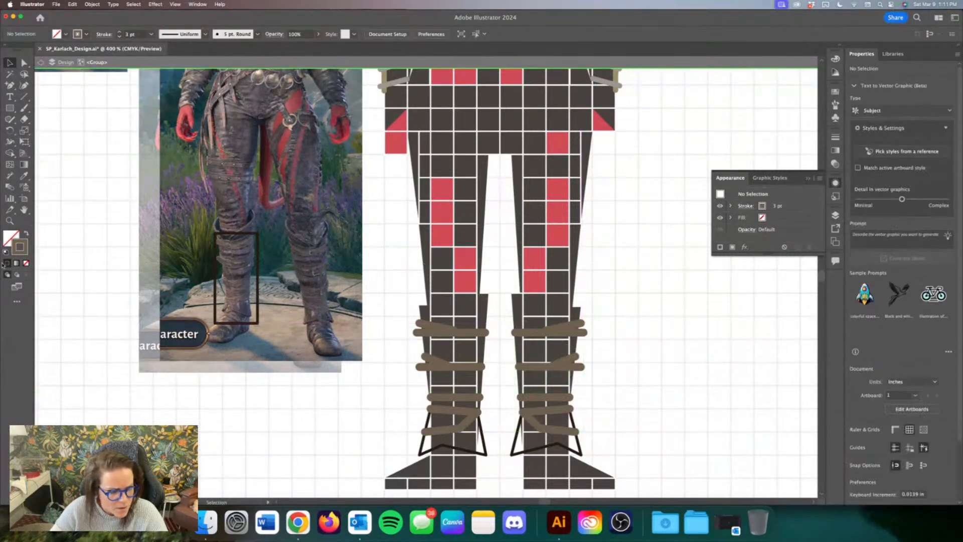
Step: Draw a ring about 0.08 in wide on the left boot's top strap with a 1 pt pale beige-gray stroke
double_click(19, 246)
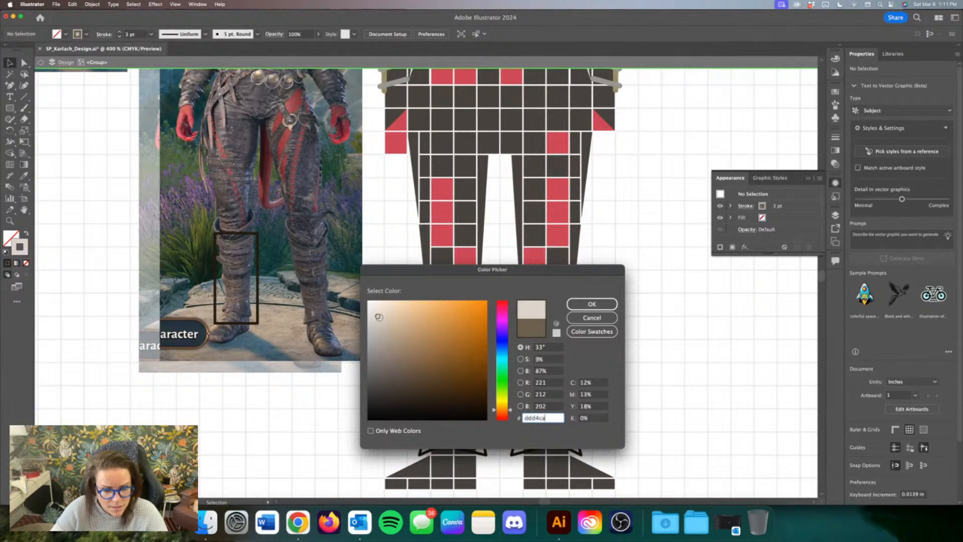
left_click(592, 304)
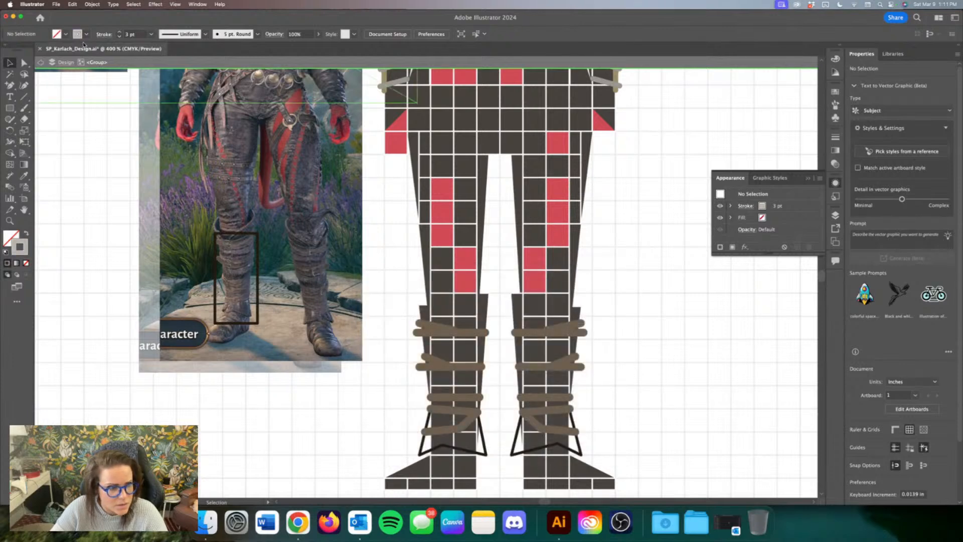
left_click(119, 37)
left_click(26, 96)
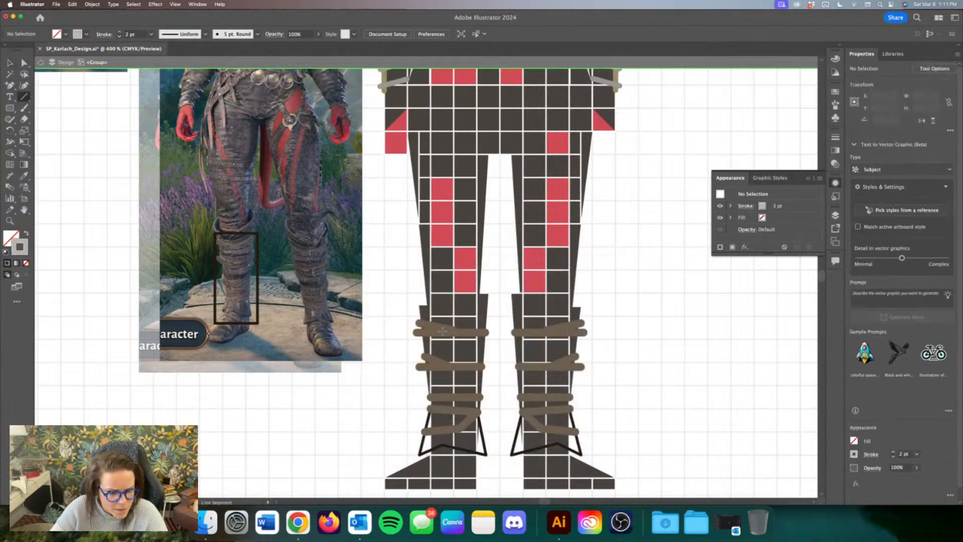
left_click(9, 108)
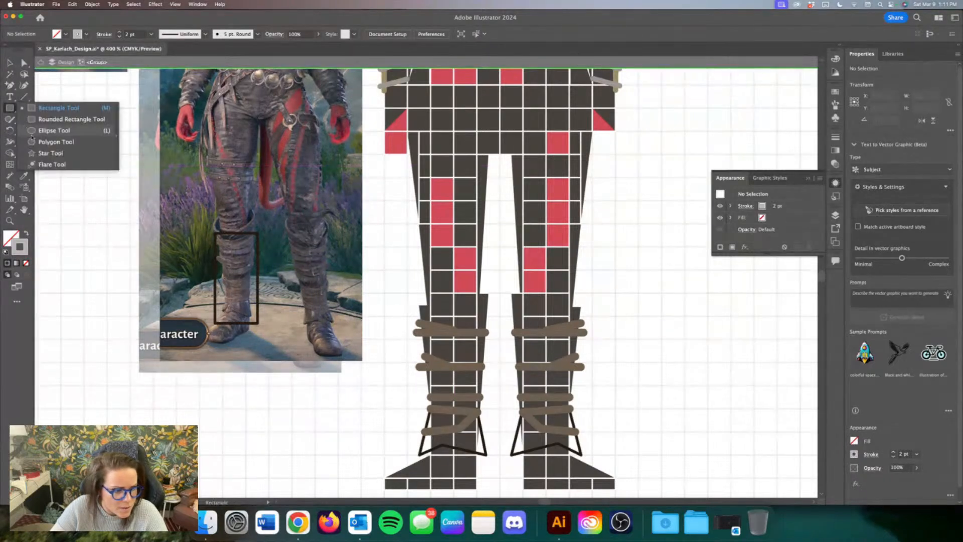
left_click(41, 131)
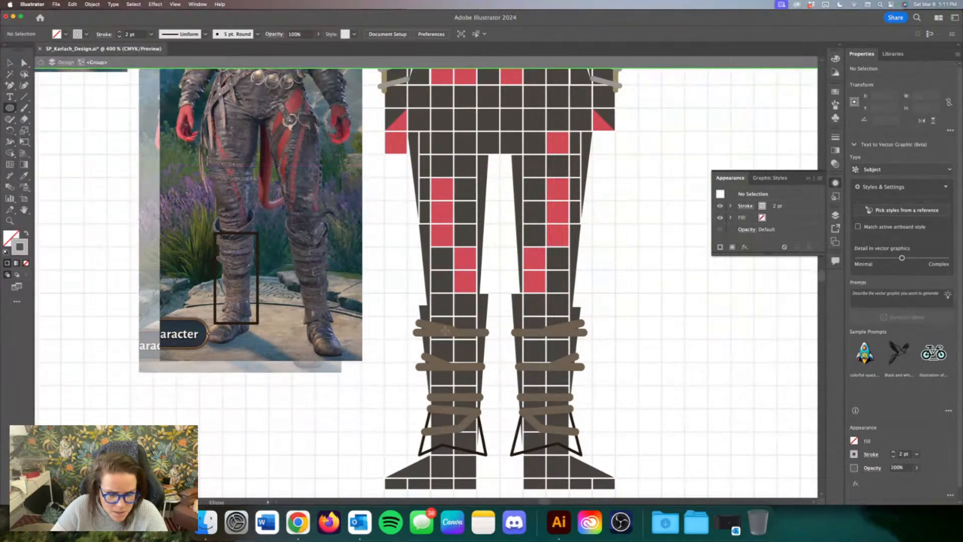
left_click_drag(441, 325, 457, 342)
left_click(120, 36)
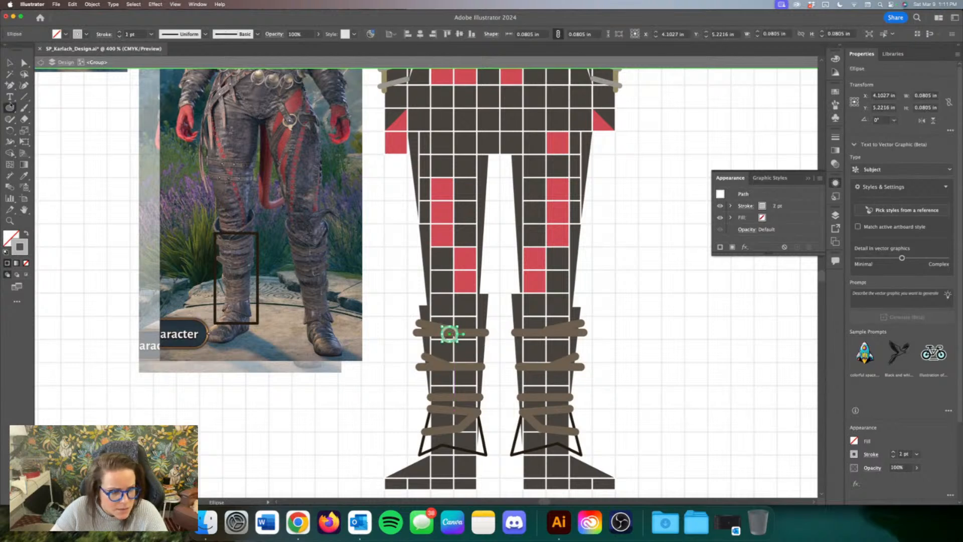
Step: Center the ring on the left boot's top strap and place a copy of it on the second strap
left_click(9, 60)
left_click(351, 326)
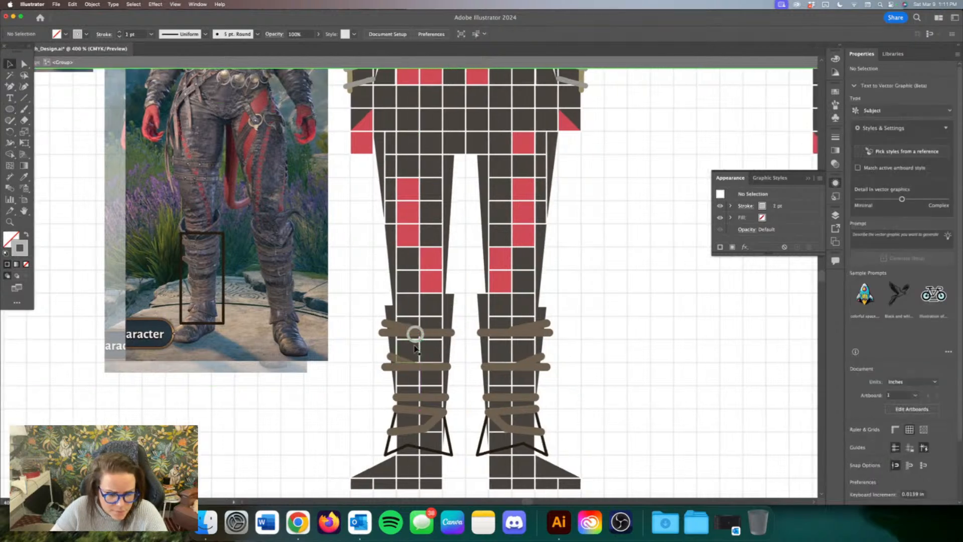
left_click(417, 332)
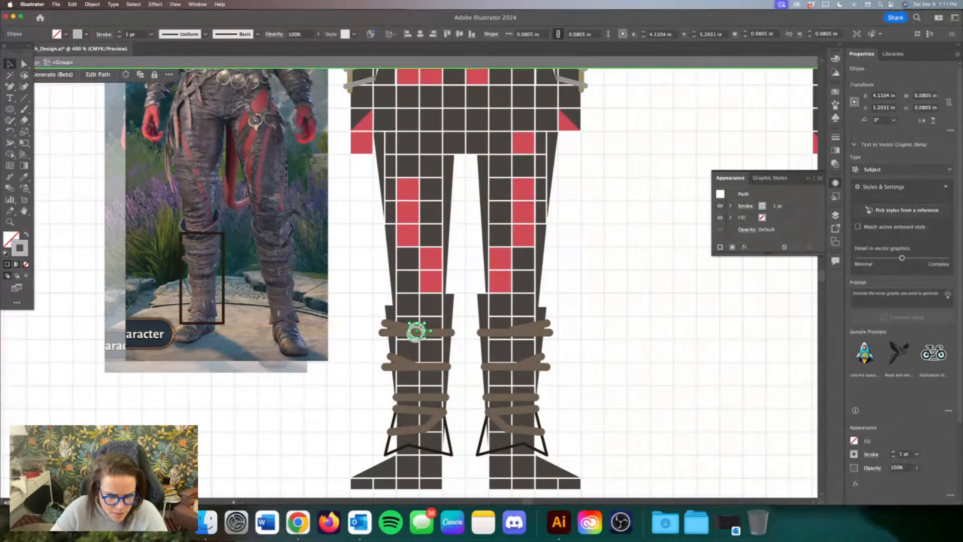
key("alt+shift+Down")
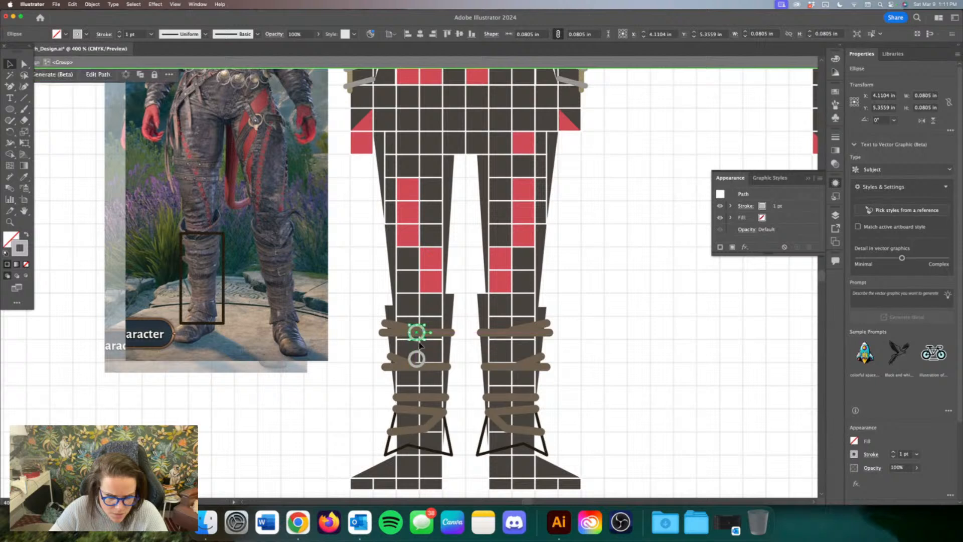
left_click_drag(424, 362, 418, 367)
Step: Copy both rings onto the matching straps of the right boot and delete the surplus ring copy
left_click_drag(417, 334, 512, 335)
left_click_drag(420, 370, 533, 372)
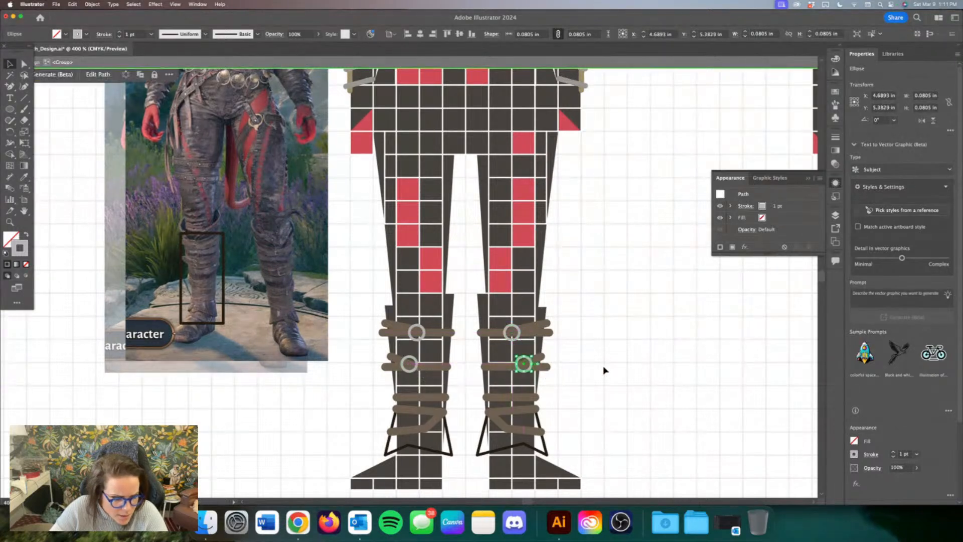
left_click(418, 366)
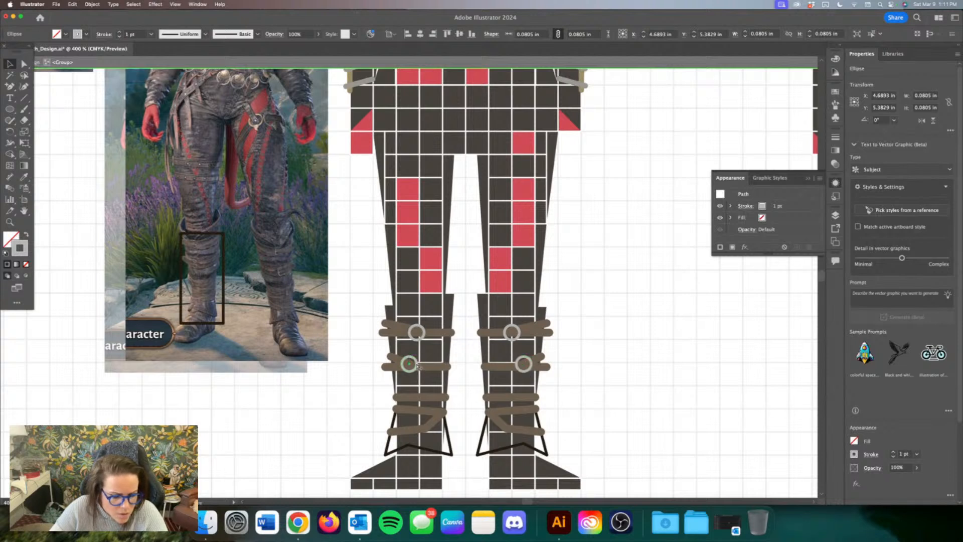
left_click_drag(417, 365, 317, 412)
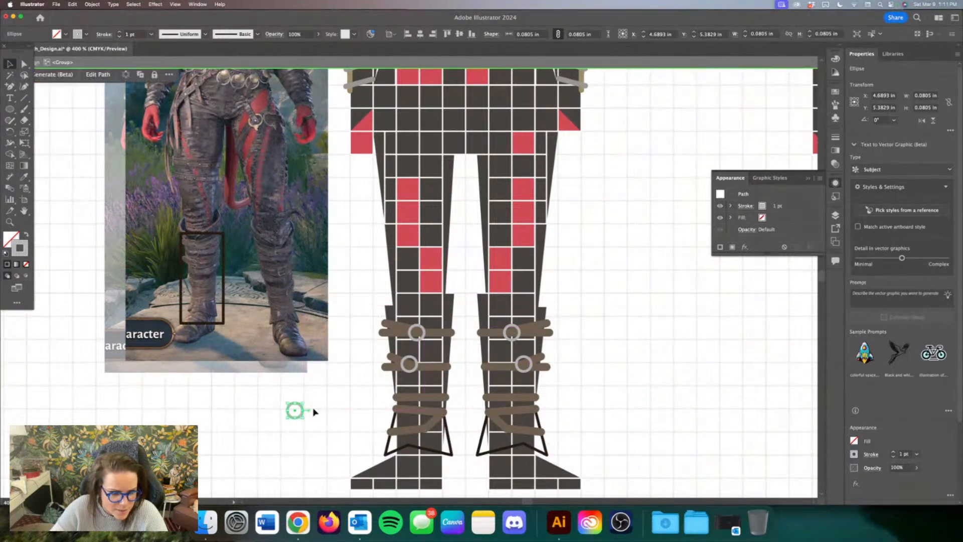
key("Delete")
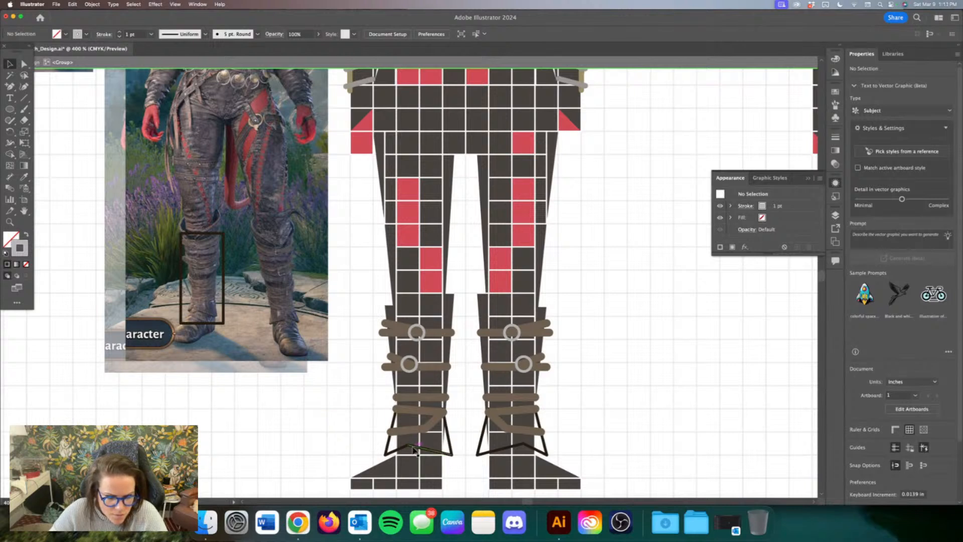
Step: Draw a 1 pt black line about 0.38 in wide along the left boot's slanted top edge
left_click(415, 450)
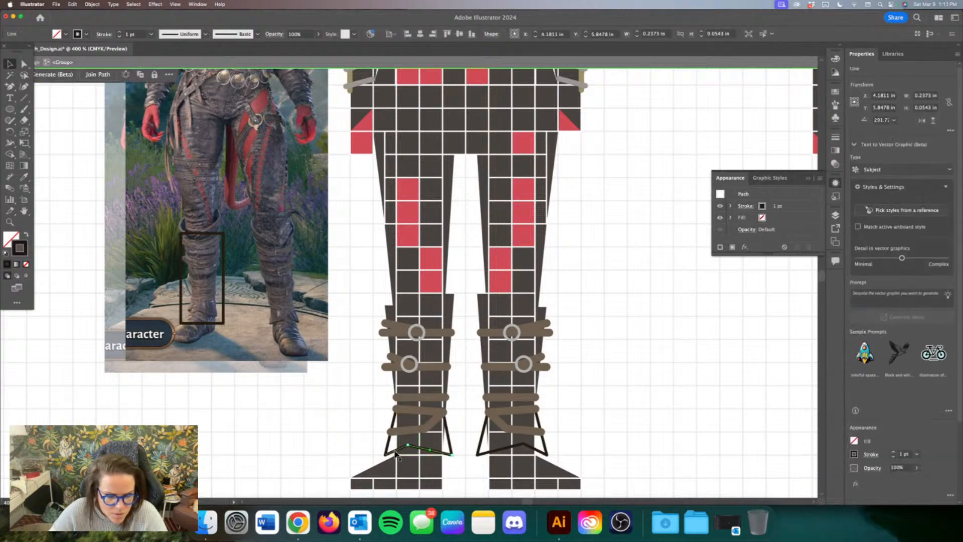
left_click(23, 97)
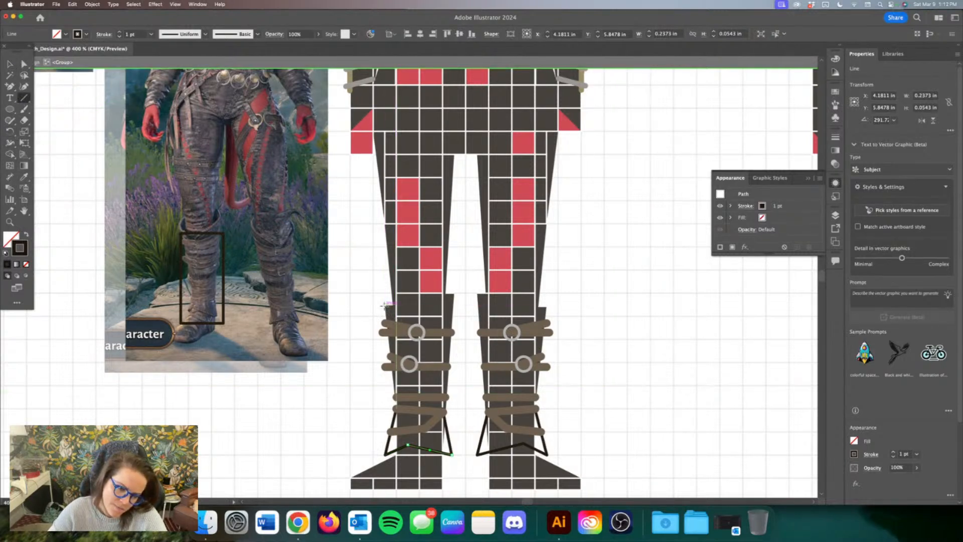
left_click_drag(385, 304, 451, 292)
left_click_drag(454, 292, 454, 292)
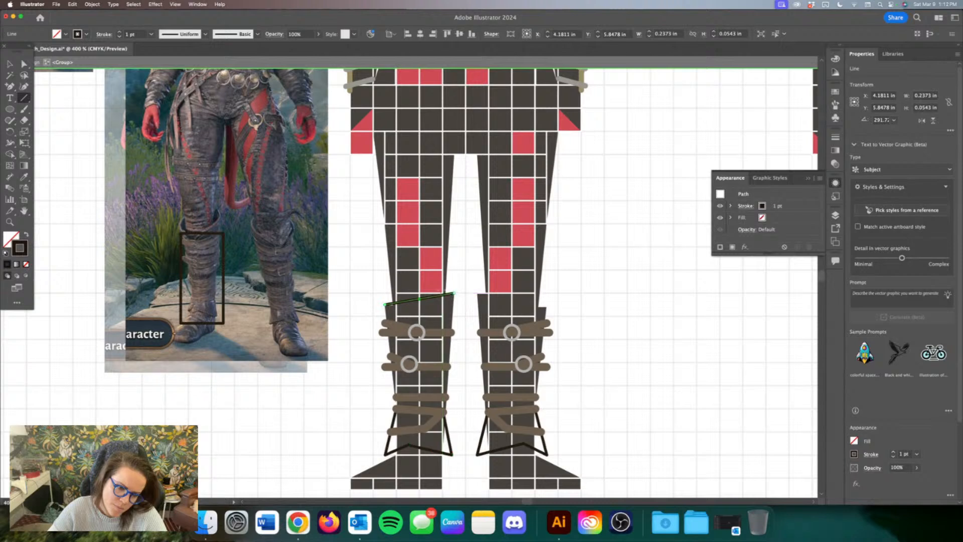
key("v")
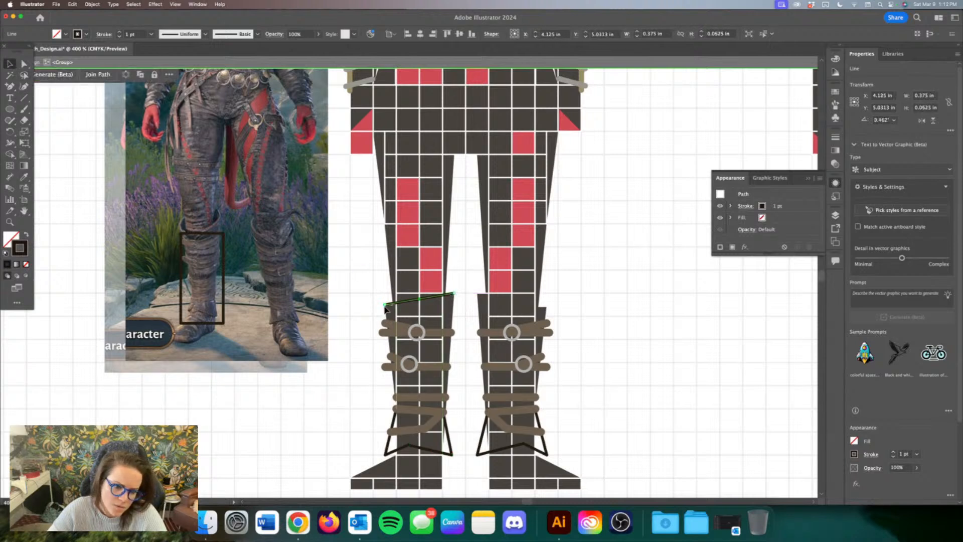
left_click_drag(386, 305, 386, 305)
Step: Draw a mirrored line about 0.31 in wide along the right boot's top edge and shorten the left line to 0.3125 in wide
left_click(24, 98)
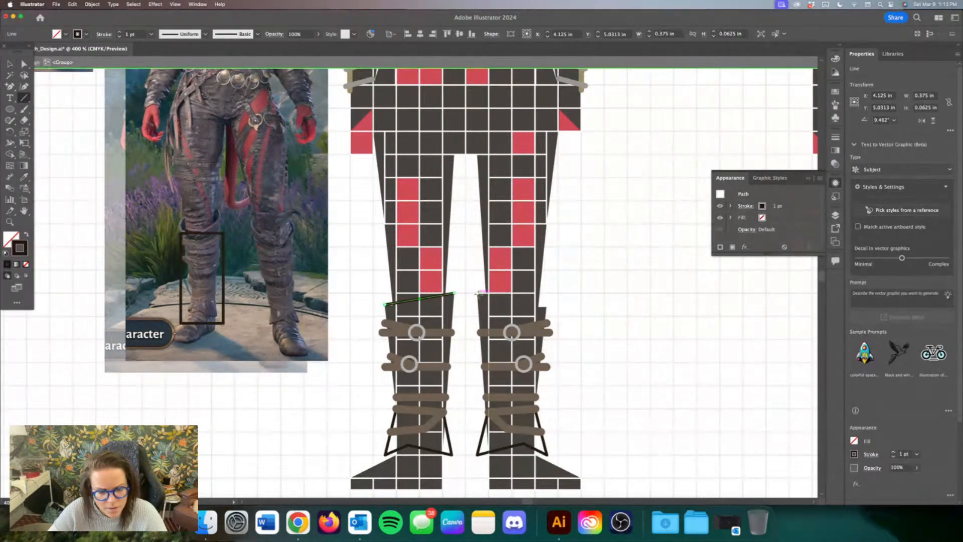
left_click_drag(477, 292, 536, 307)
left_click(9, 64)
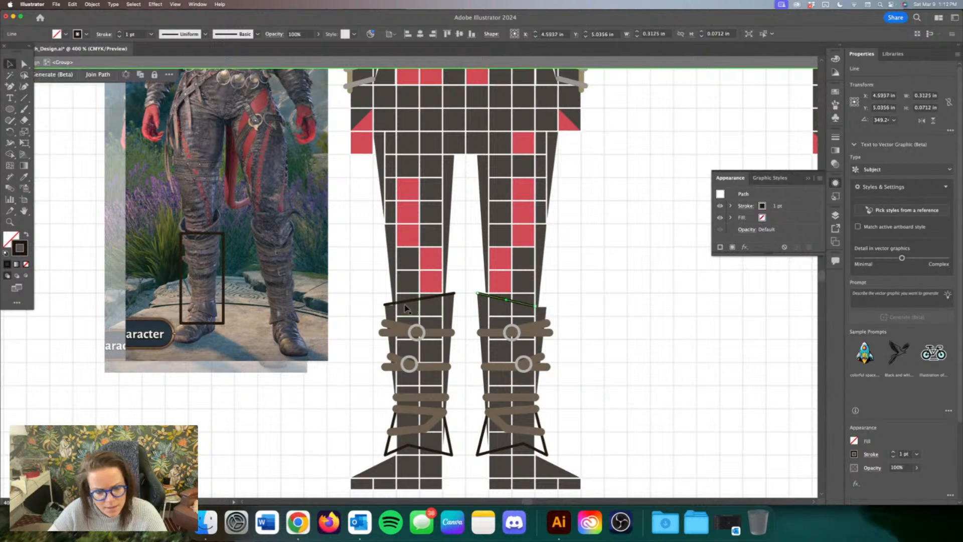
left_click(404, 303)
left_click_drag(384, 304, 396, 305)
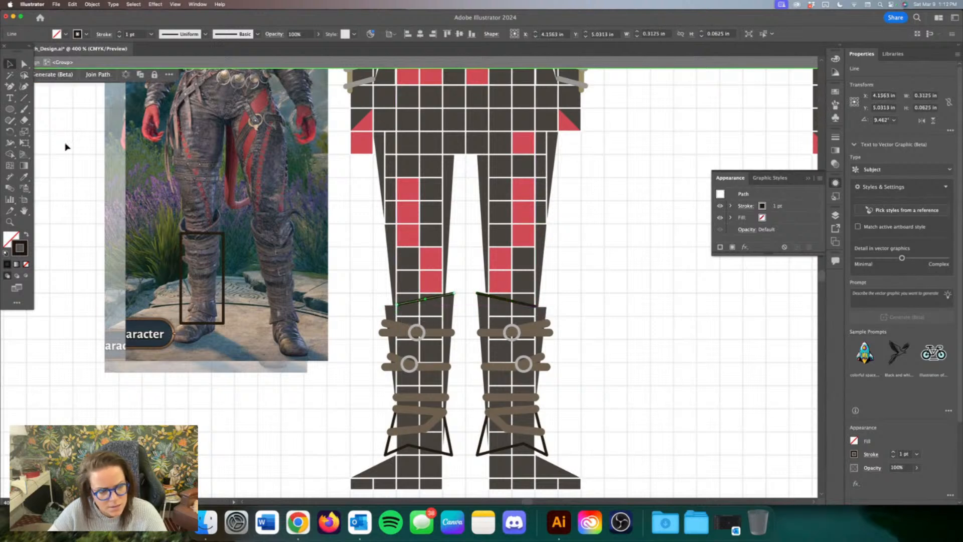
Step: Outline the outer top corner of both boots with a short angled line and a vertical line down to the top strap
key("backslash")
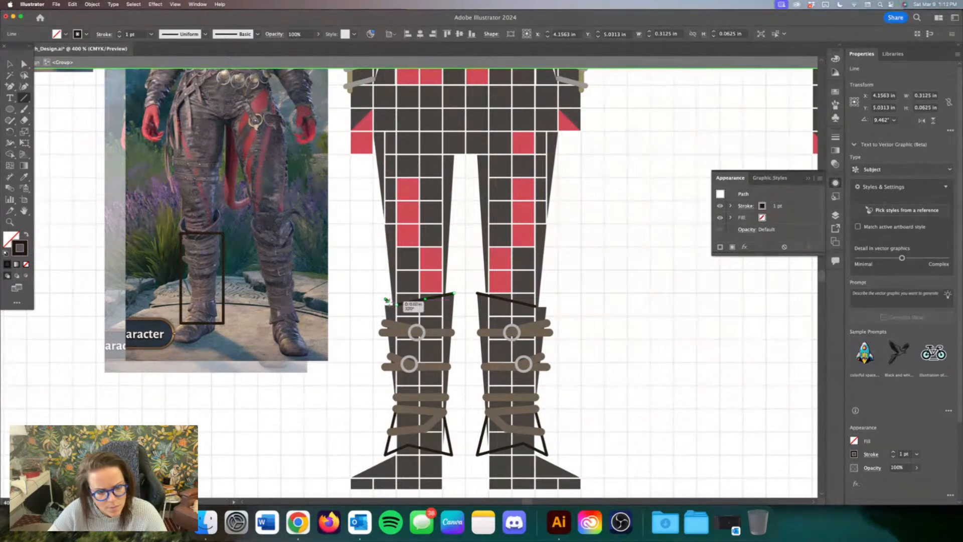
left_click_drag(387, 300, 397, 305)
left_click_drag(536, 307, 547, 301)
left_click_drag(386, 320, 385, 298)
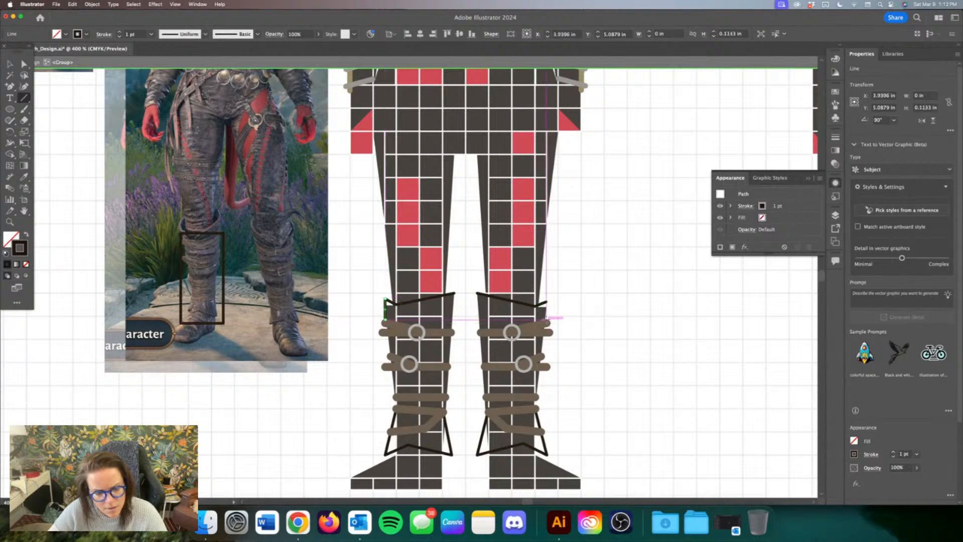
left_click_drag(546, 319, 546, 301)
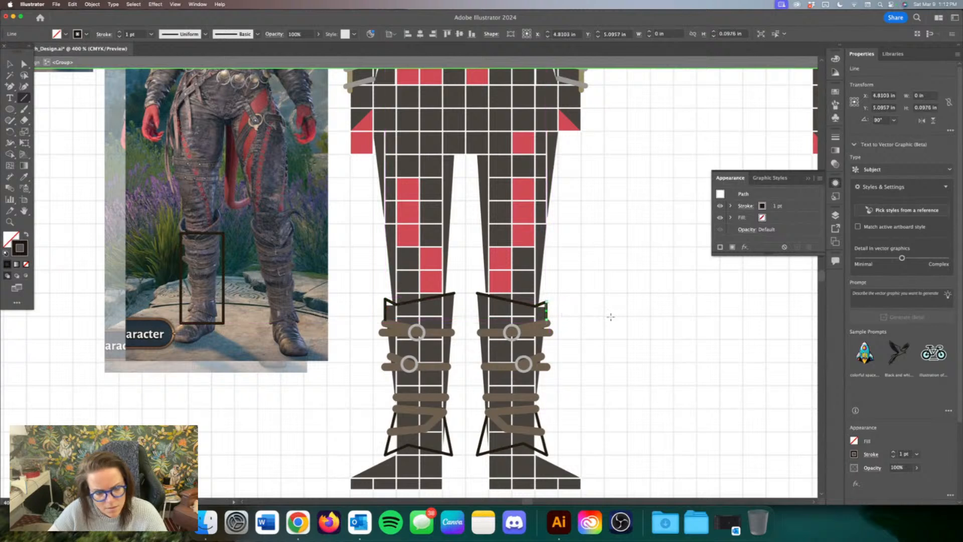
Step: Adjust the lower ends of the vertical outer cuff lines on both boots, raising them slightly to follow the boot edges
left_click(385, 320)
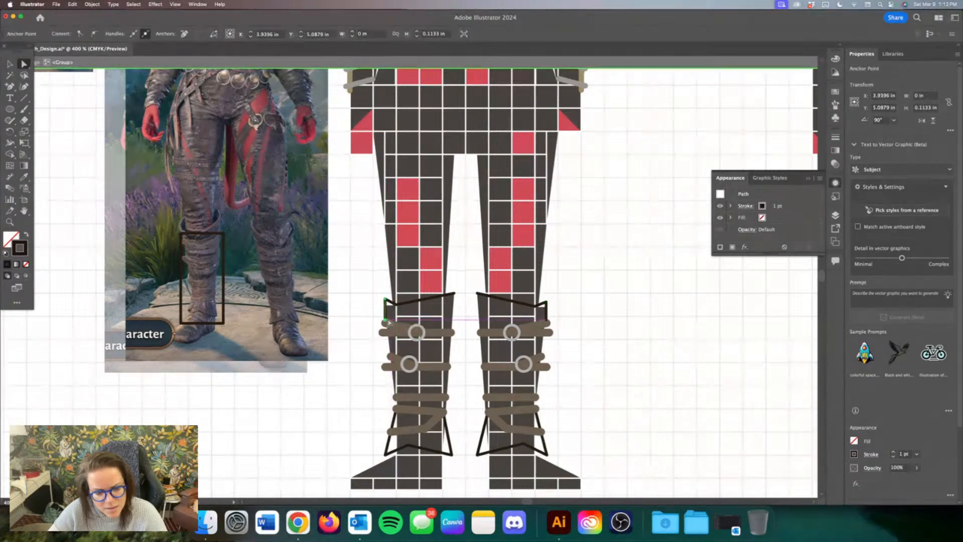
left_click_drag(386, 320, 387, 316)
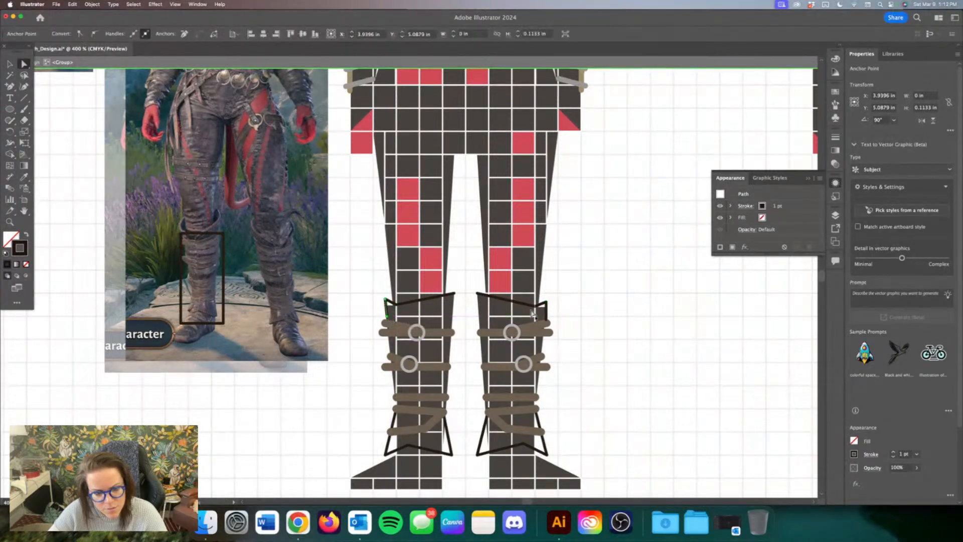
left_click(546, 319)
left_click_drag(546, 320, 546, 316)
left_click(598, 308)
Step: Save the document
key("super+minus")
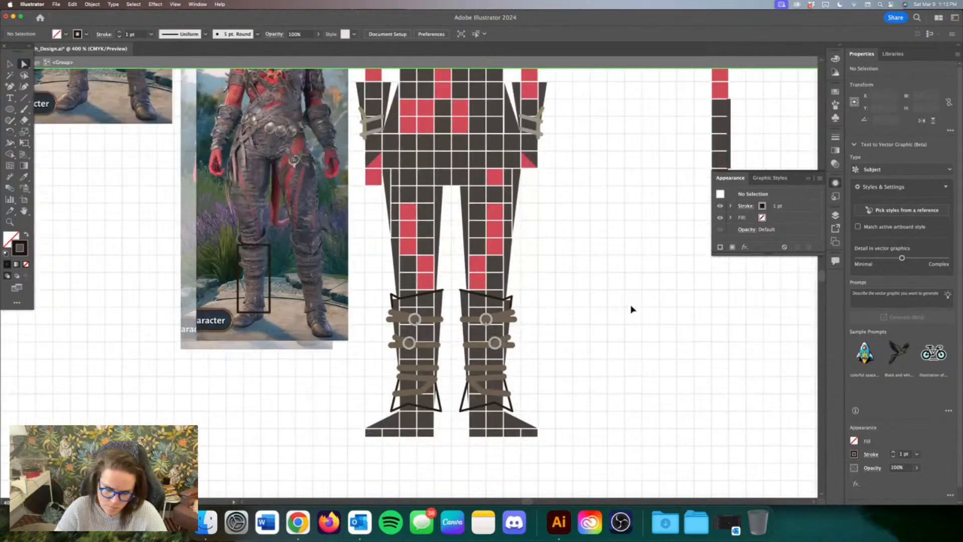
key("super+minus")
key("super+minus")
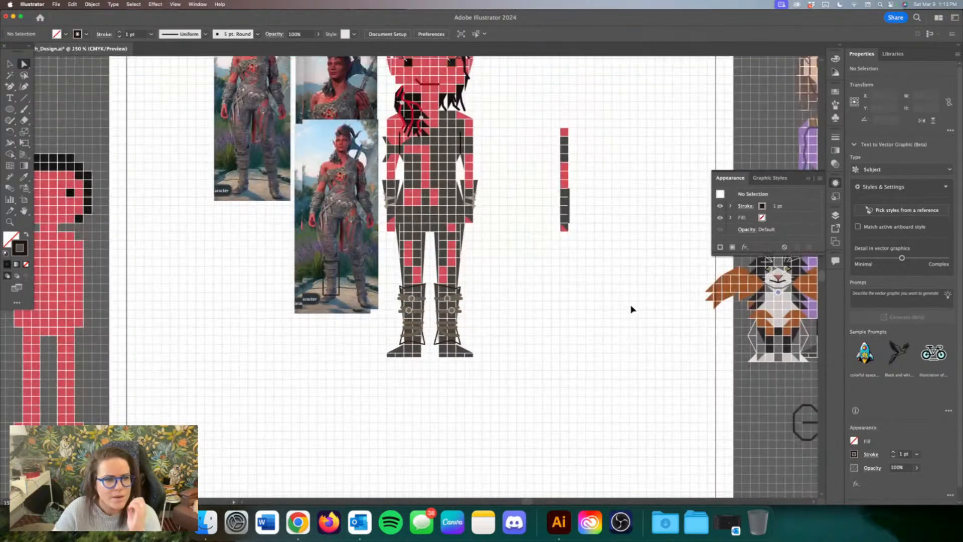
key("super+s")
key("super+minus")
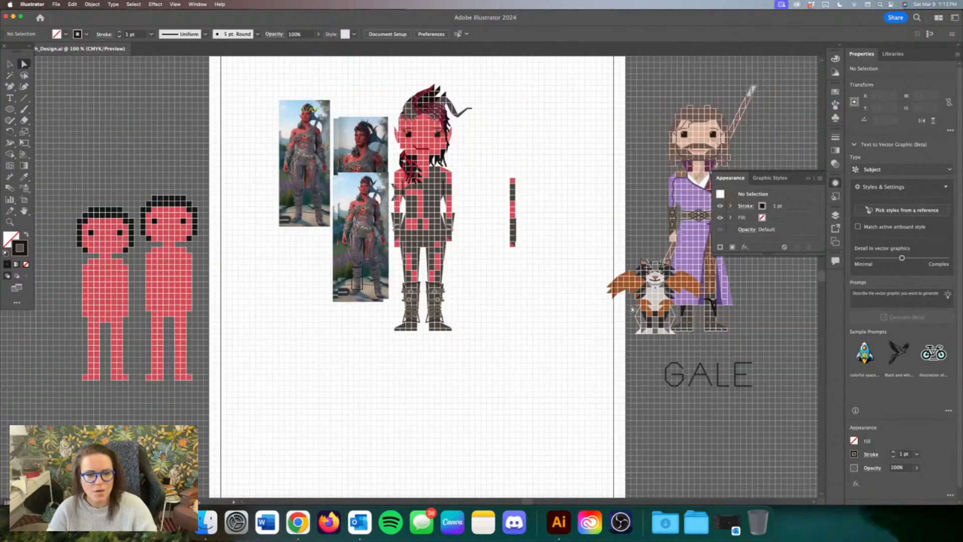
Step: Enter the figure's group and remove the red arm cell directly above the dark cuff on each forearm
key("super+equal")
key("super+equal")
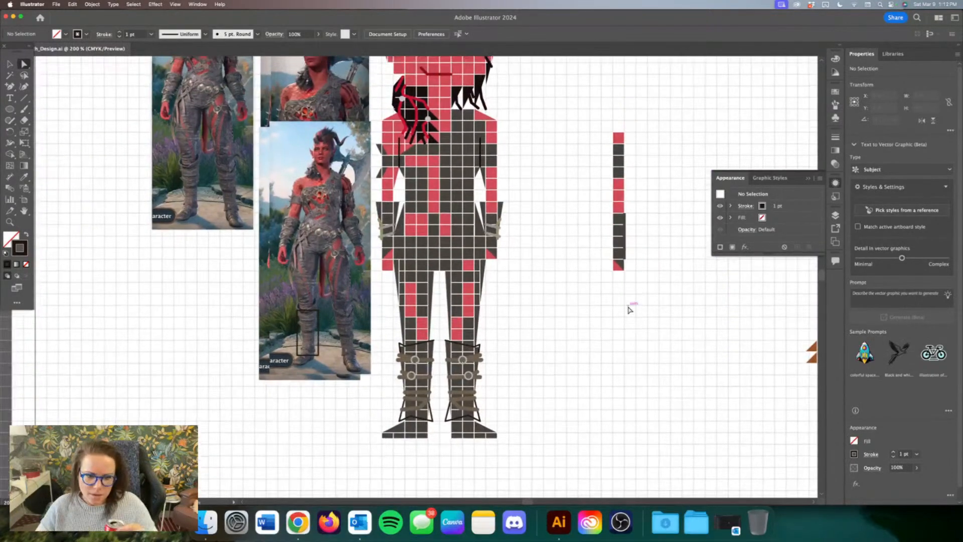
scroll(632, 312, "up", 1)
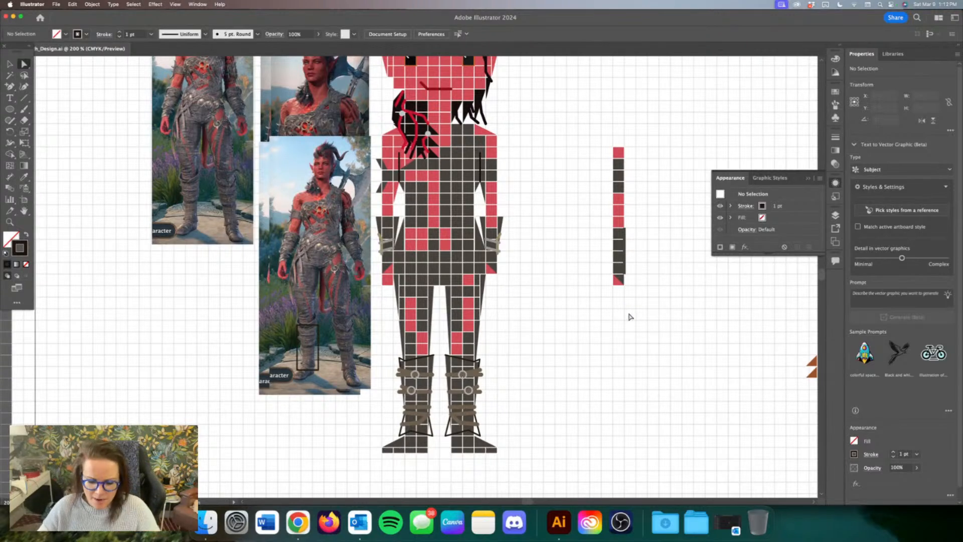
key("super+minus")
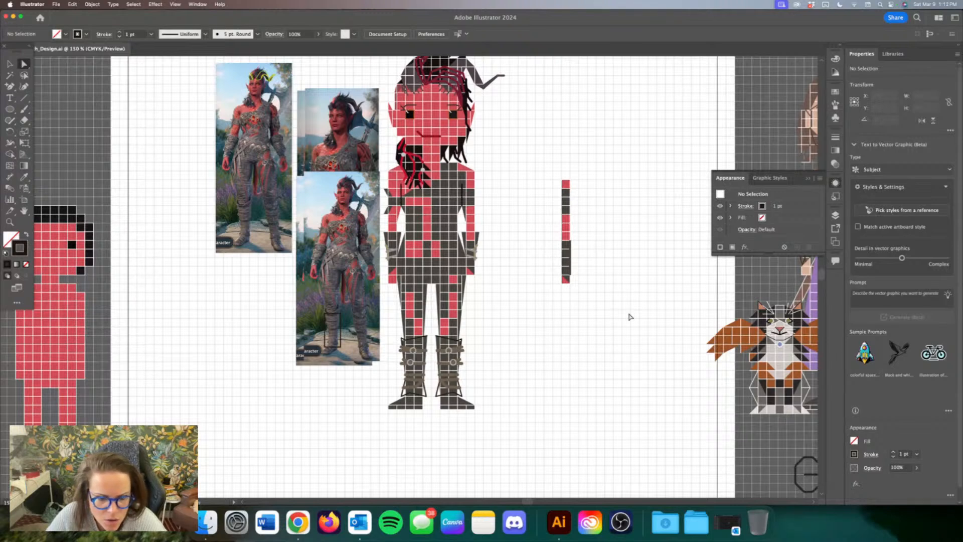
key("super+equal")
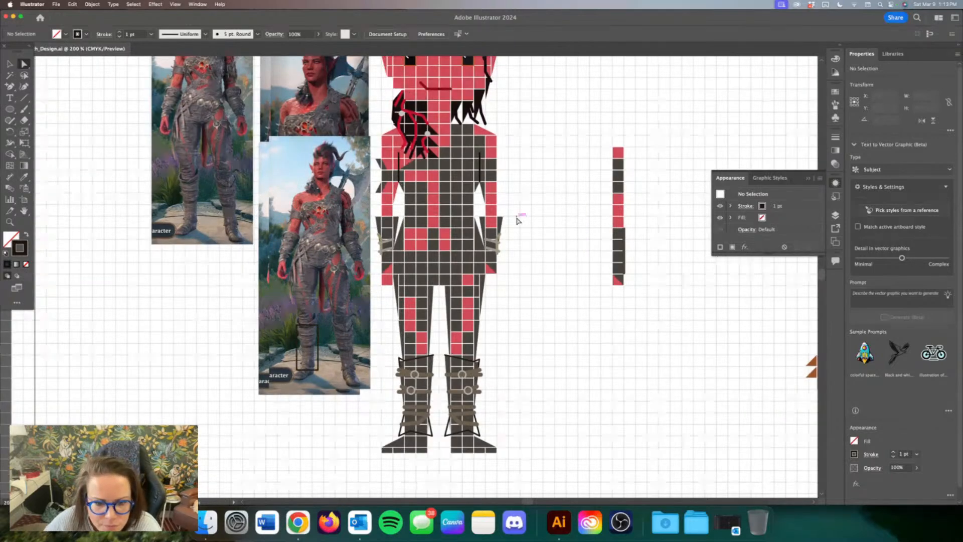
left_click(485, 235)
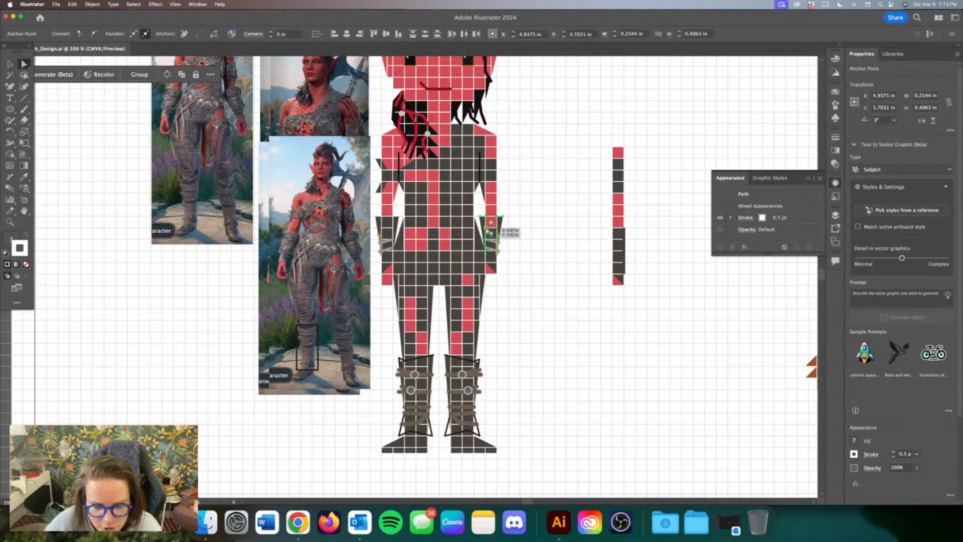
left_click(9, 64)
left_click(385, 214)
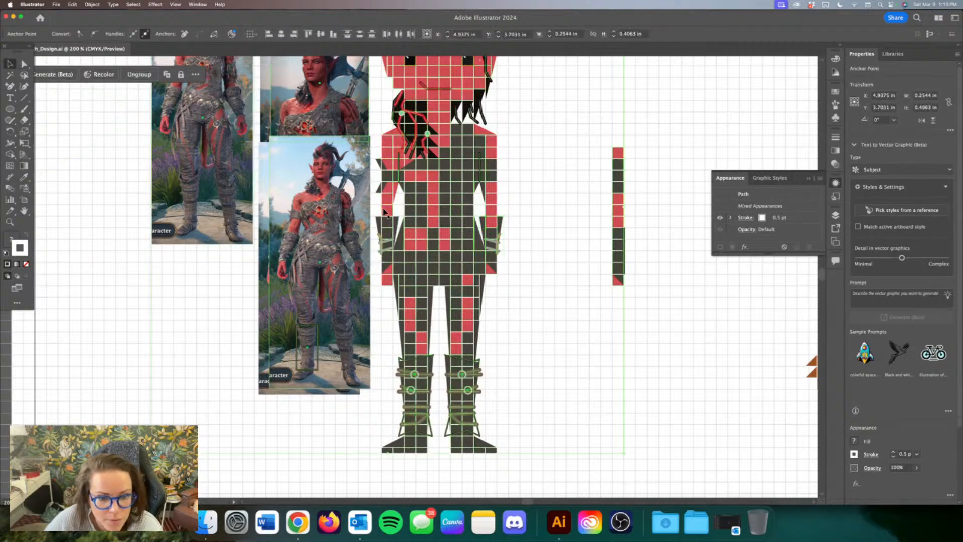
double_click(385, 214)
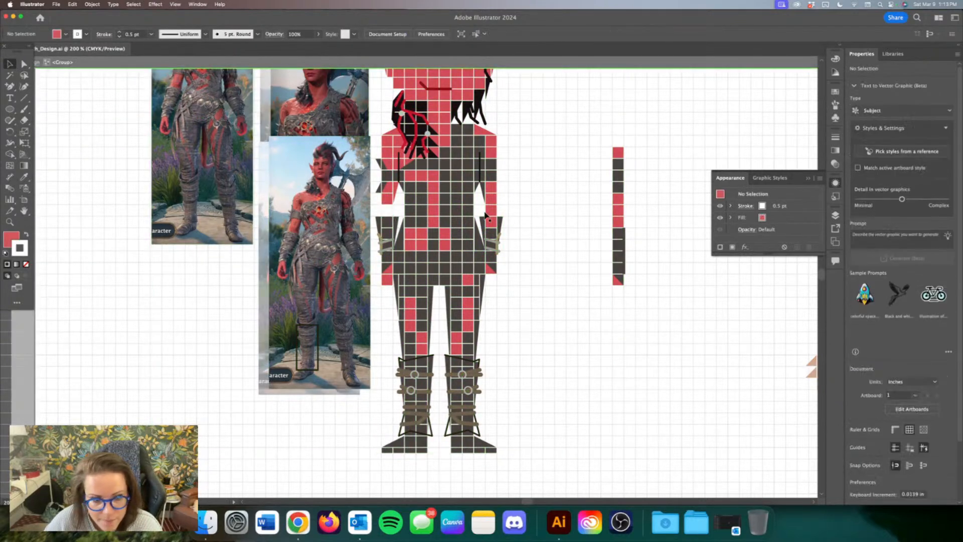
left_click(493, 211)
Step: Move the upper cuff pieces on both forearms up one grid row, to a Y position of 3.5781 in
left_click(490, 223)
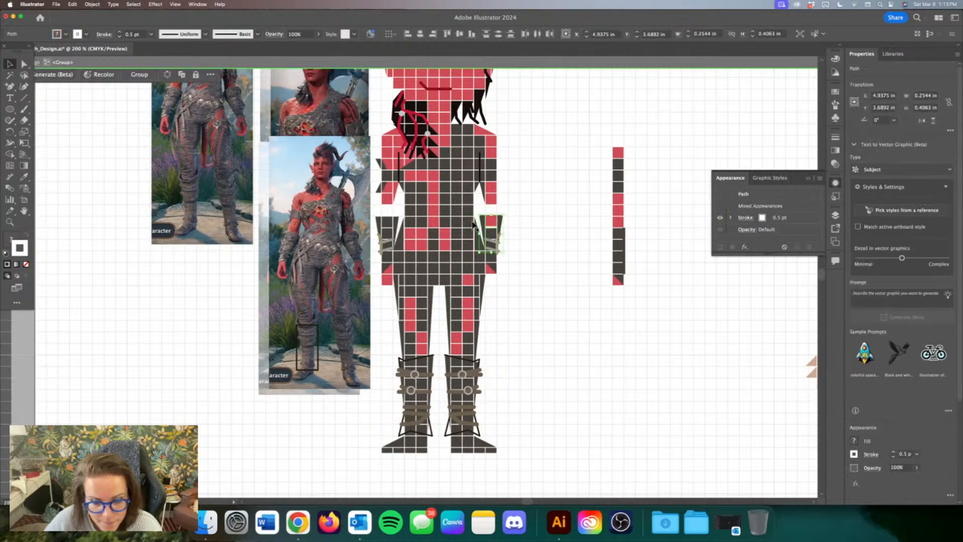
key("Up")
key("Up")
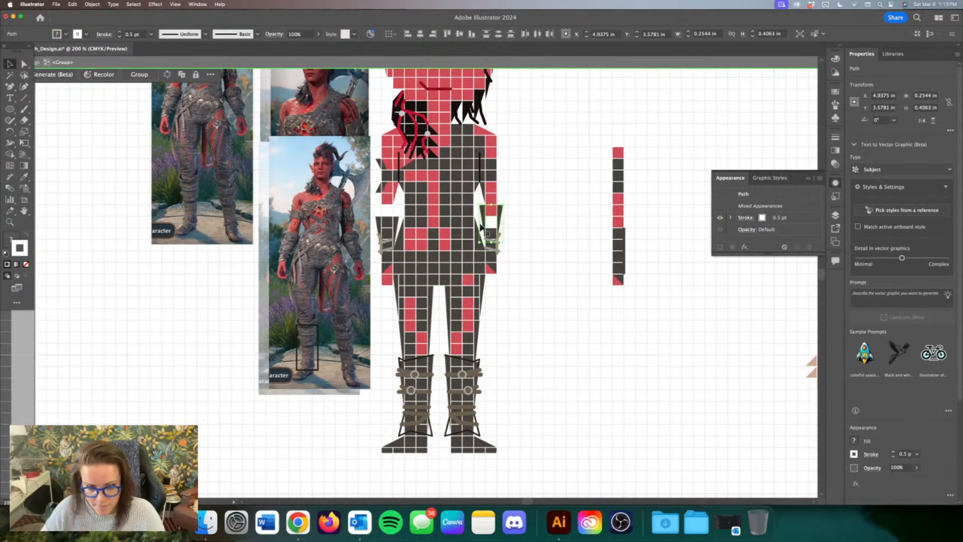
left_click(387, 221)
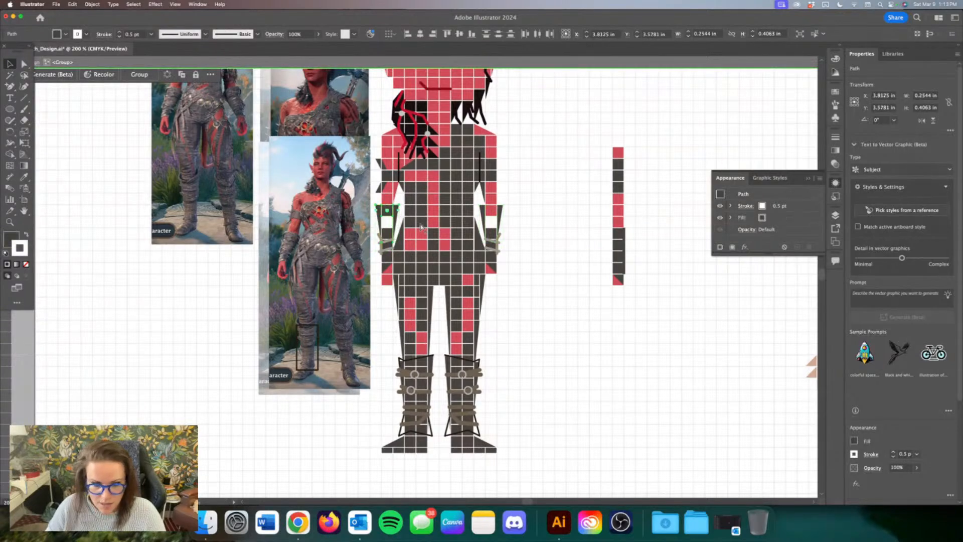
Step: Fill the empty cell in each forearm cuff with a dark grid cell so both cuffs are solid
key("super+equal")
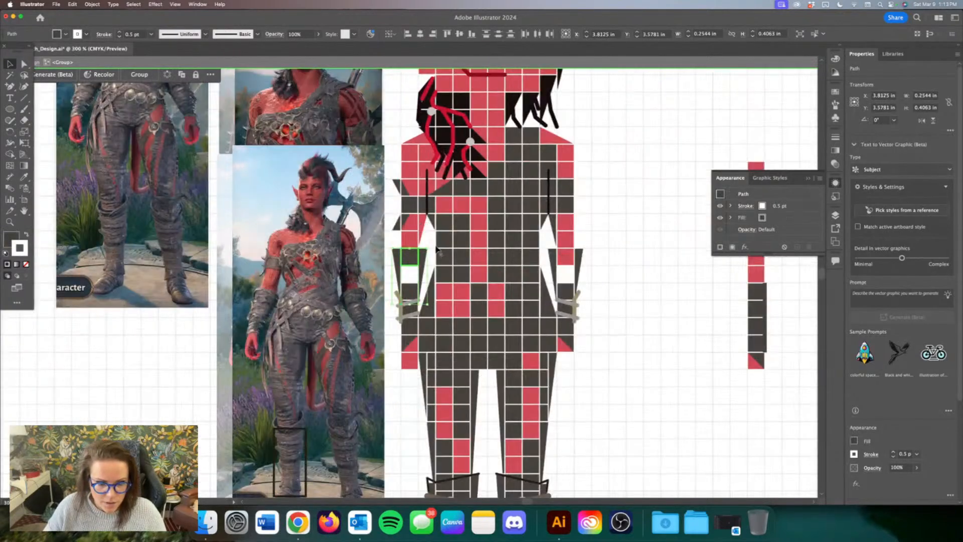
left_click(434, 247)
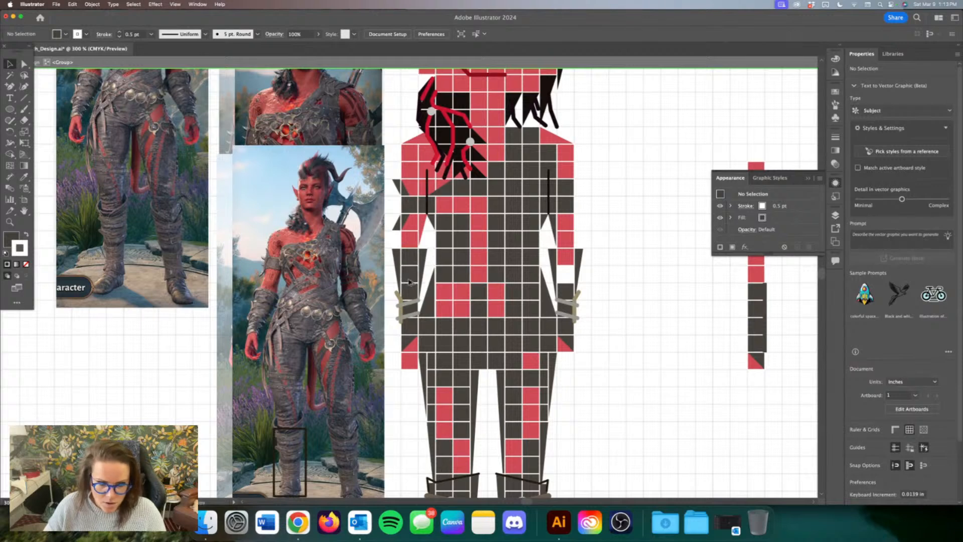
left_click(410, 273)
left_click(564, 269)
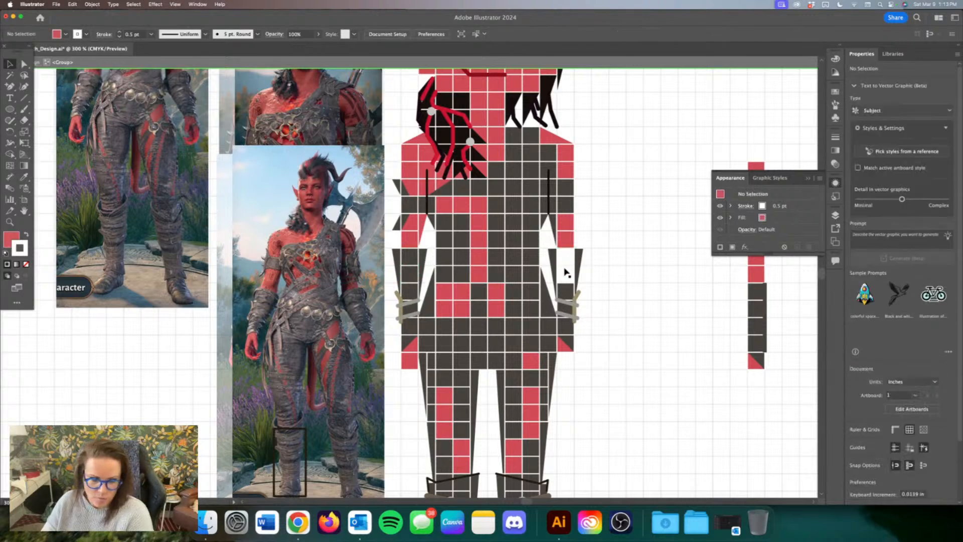
left_click(565, 272)
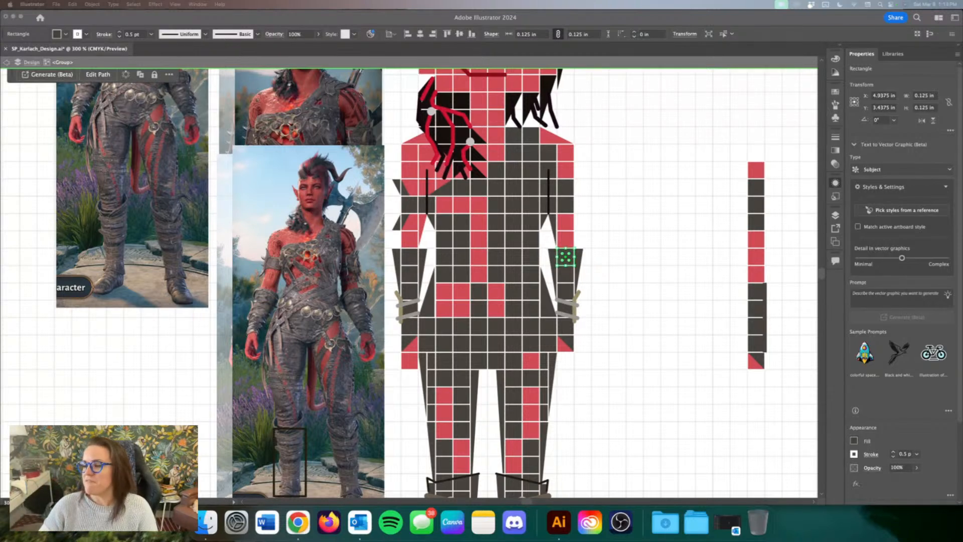
left_click(611, 213)
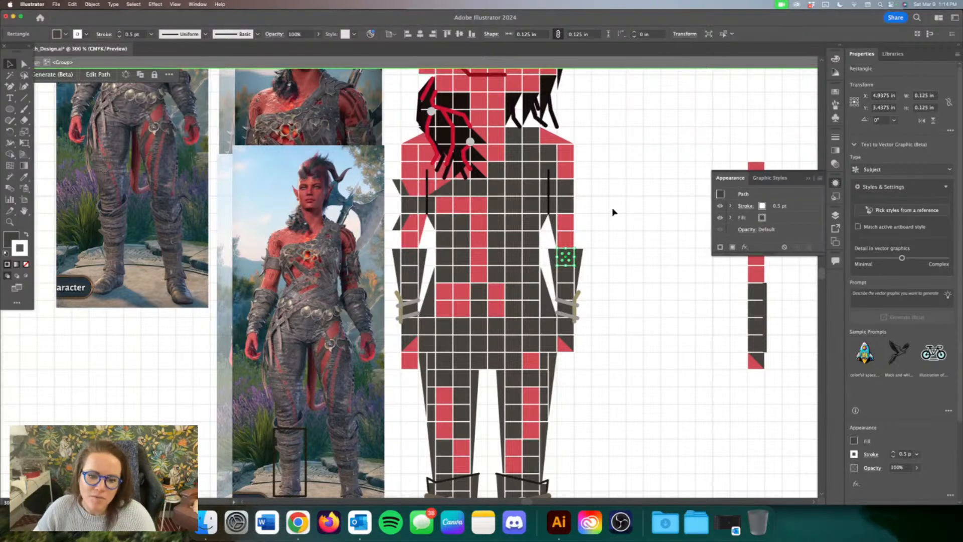
left_click(609, 232)
scroll(600, 254, "up", 1)
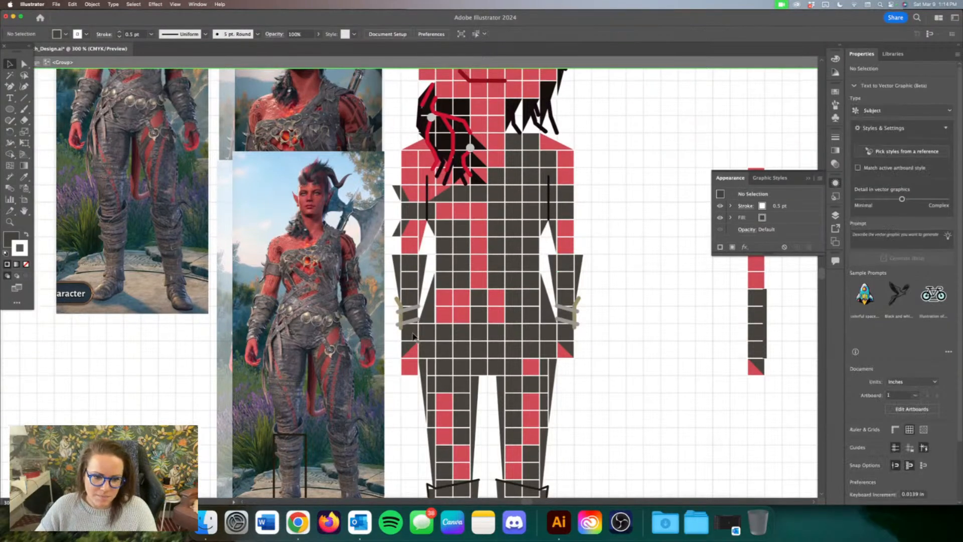
Step: Move the strap groups on both forearm cuffs up slightly, to a Y position of 3.7305 in
left_click(399, 278)
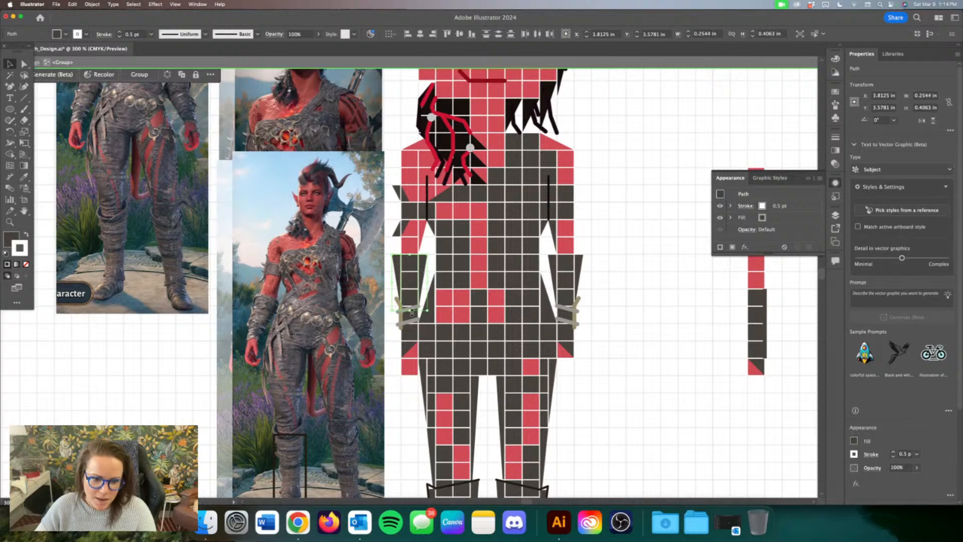
left_click(558, 257)
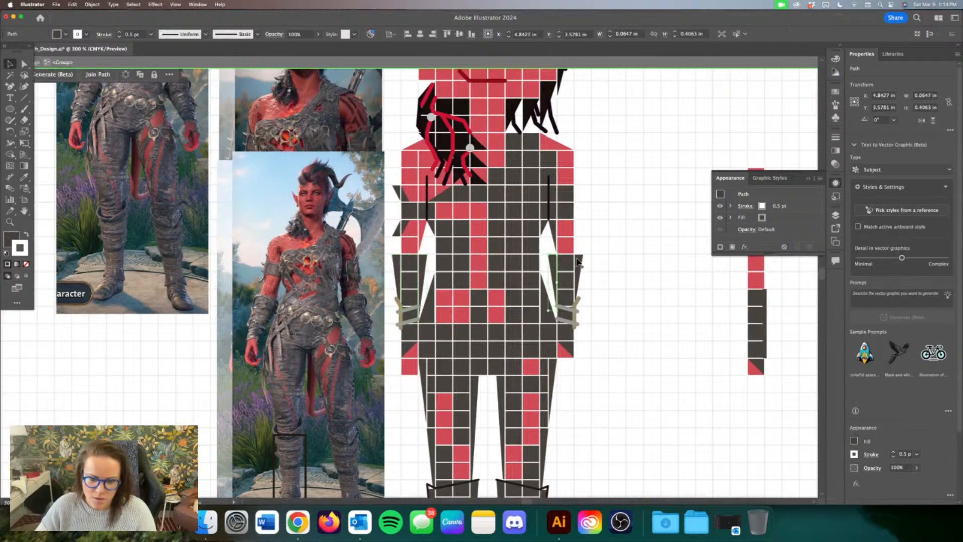
left_click(626, 312)
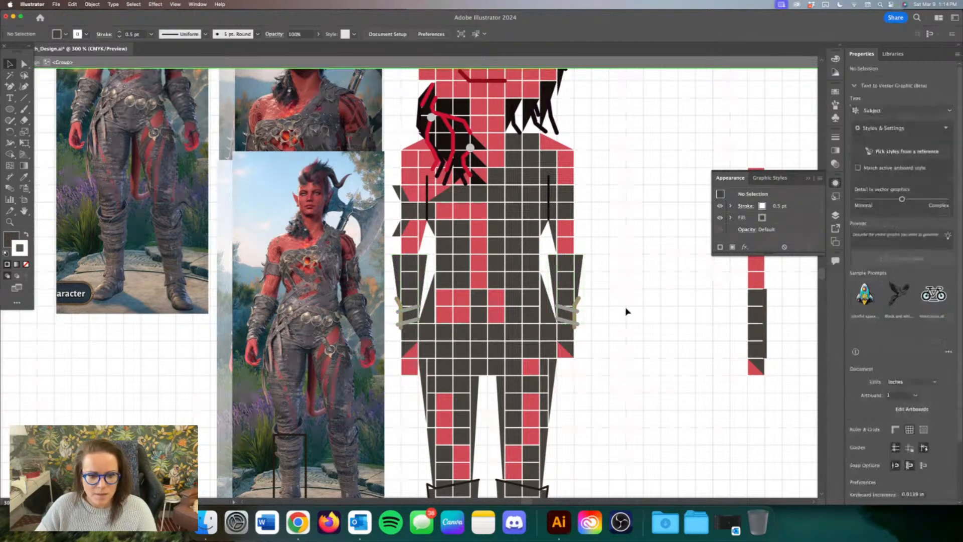
left_click(575, 313)
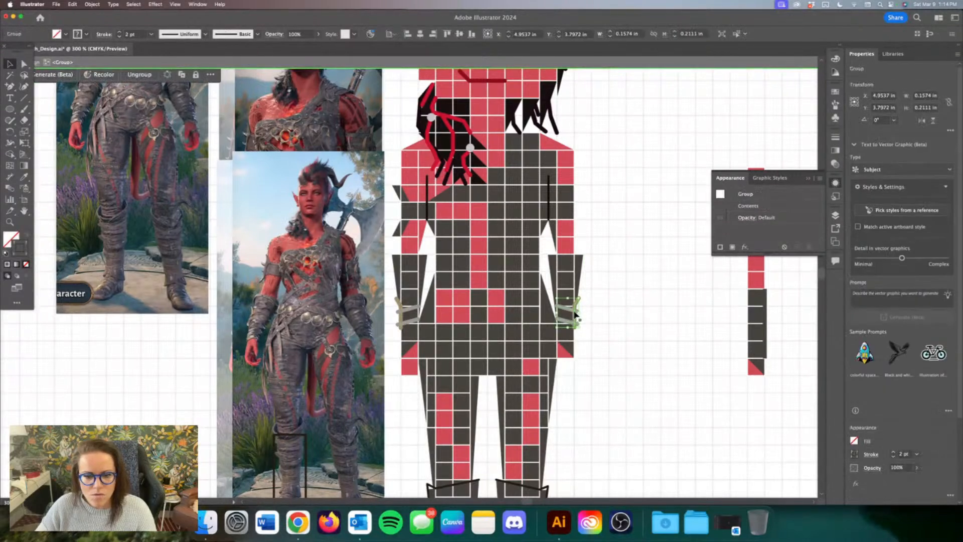
left_click_drag(576, 315, 576, 308)
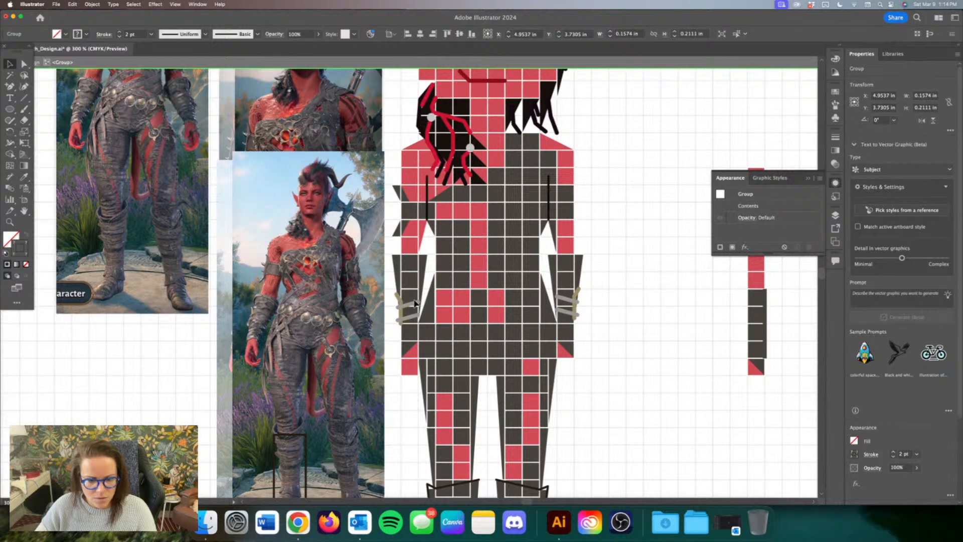
left_click(415, 303)
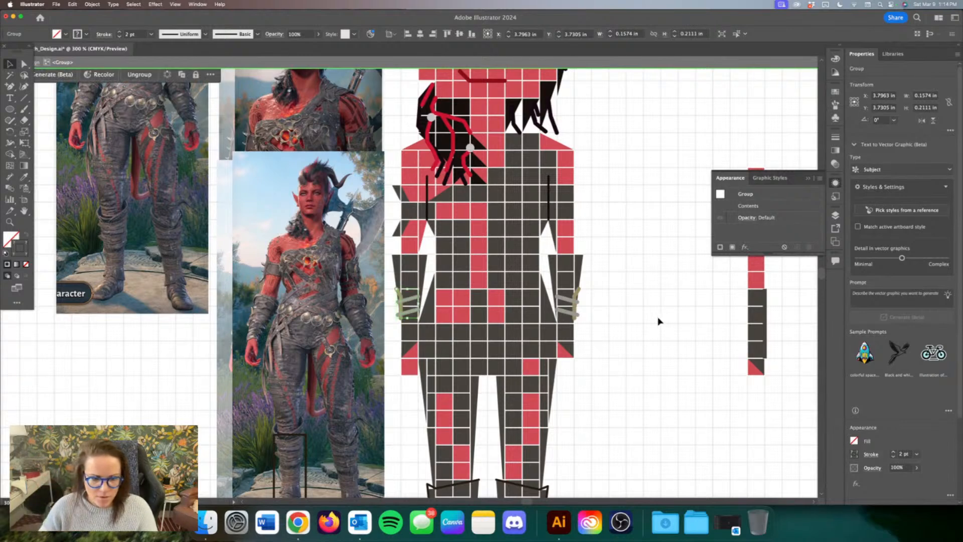
Step: Complete the right-hand arm's hand with a diagonal red-and-dark wrist cell above a full red cell, matching the other hand
left_click(567, 333)
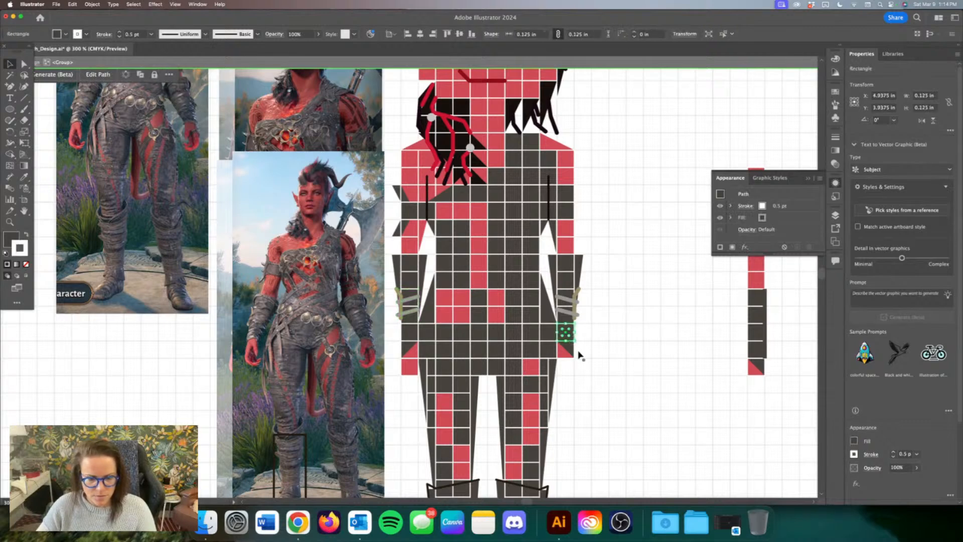
left_click(605, 360)
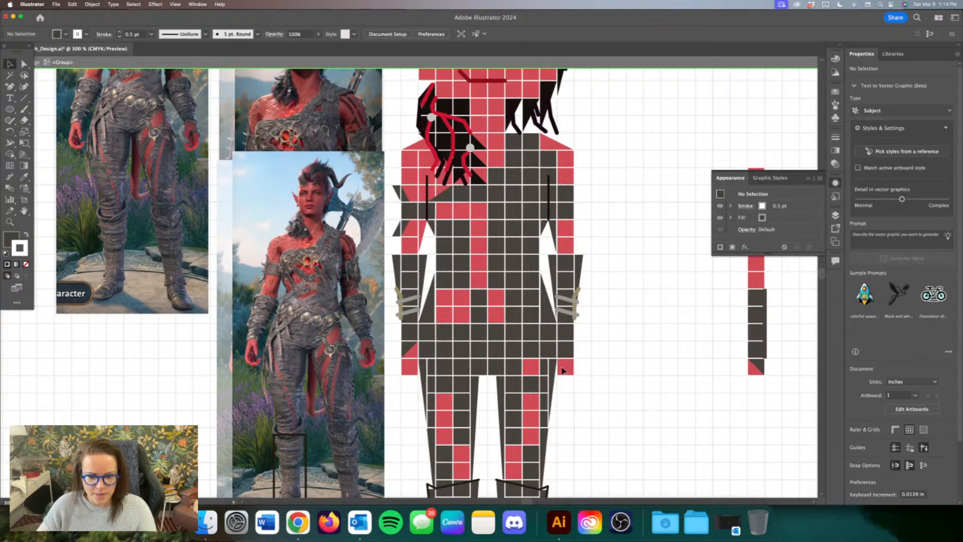
left_click_drag(562, 370, 564, 354)
left_click(606, 361)
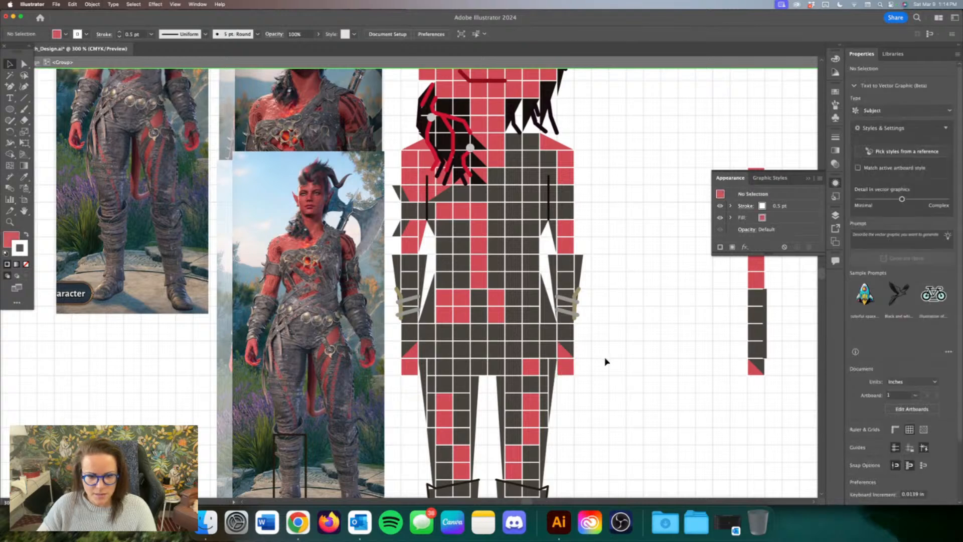
Step: Move the hand pieces on both arms up one grid row, closer to the forearm cuffs
key("super+minus")
key("super+minus")
key("super+minus")
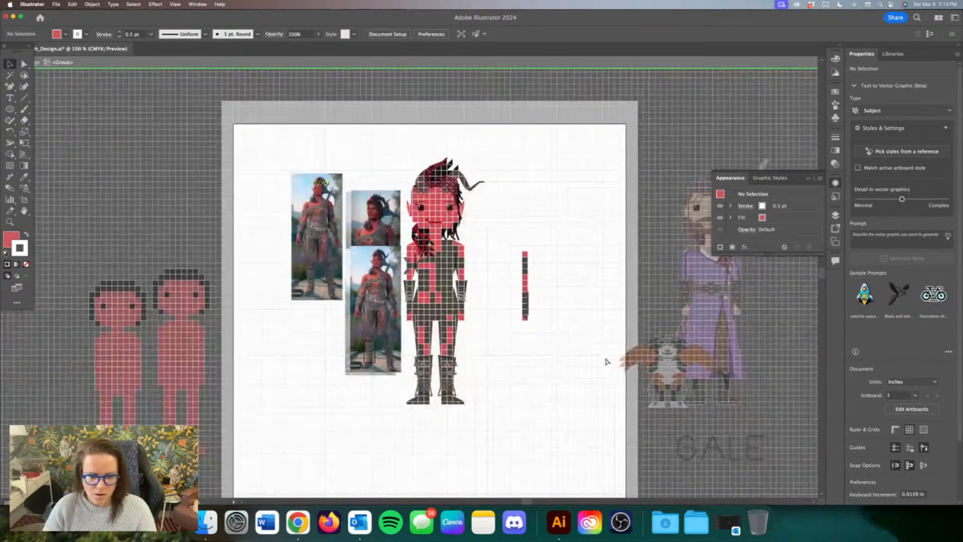
key("super+equal")
key("super+equal")
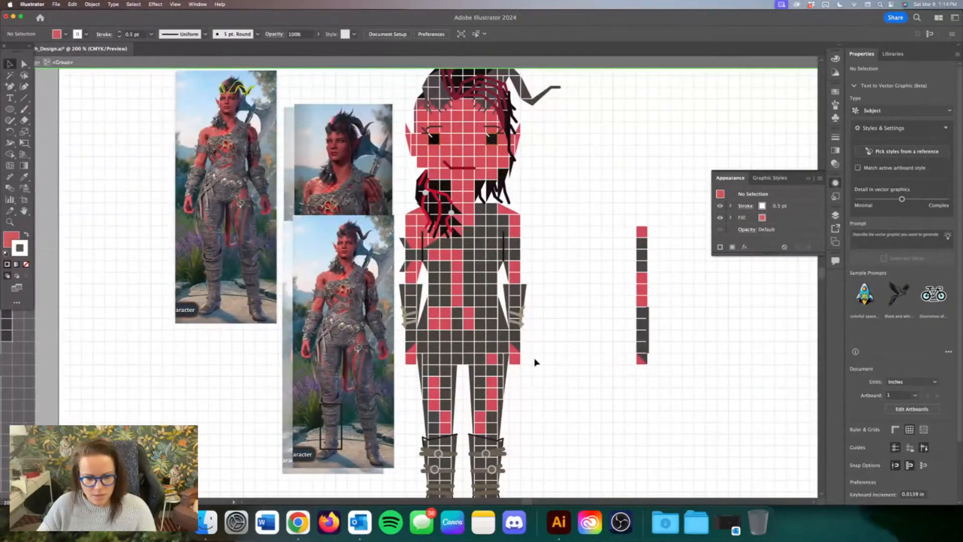
left_click(519, 344)
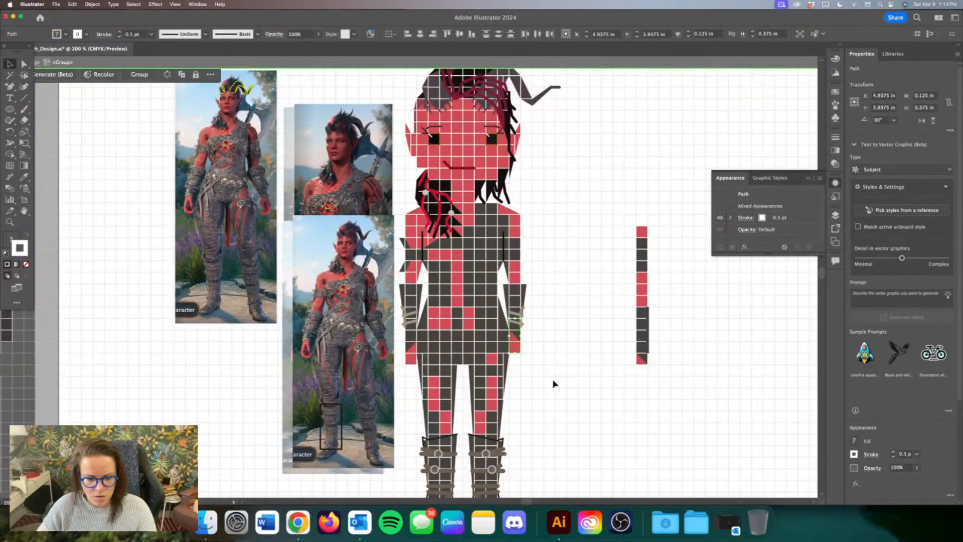
left_click(578, 416)
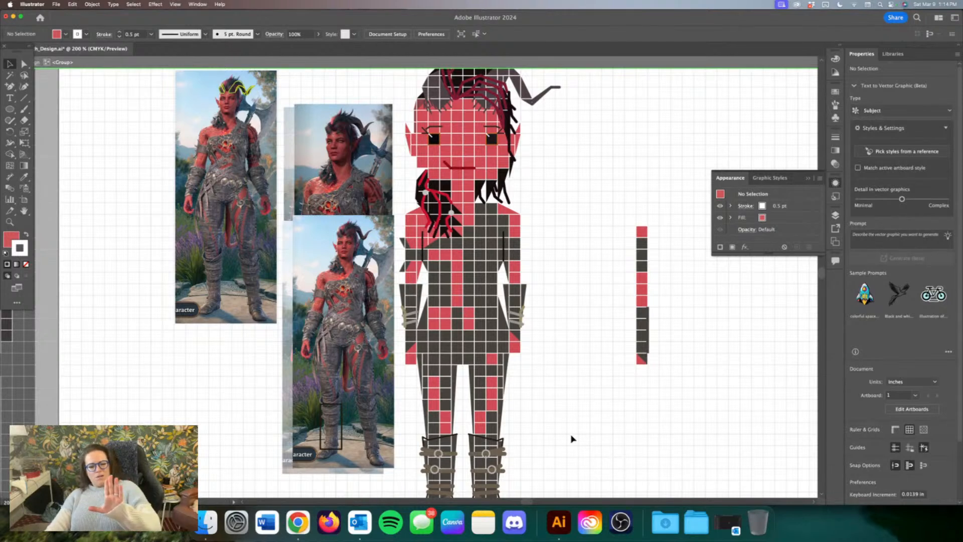
left_click(412, 365)
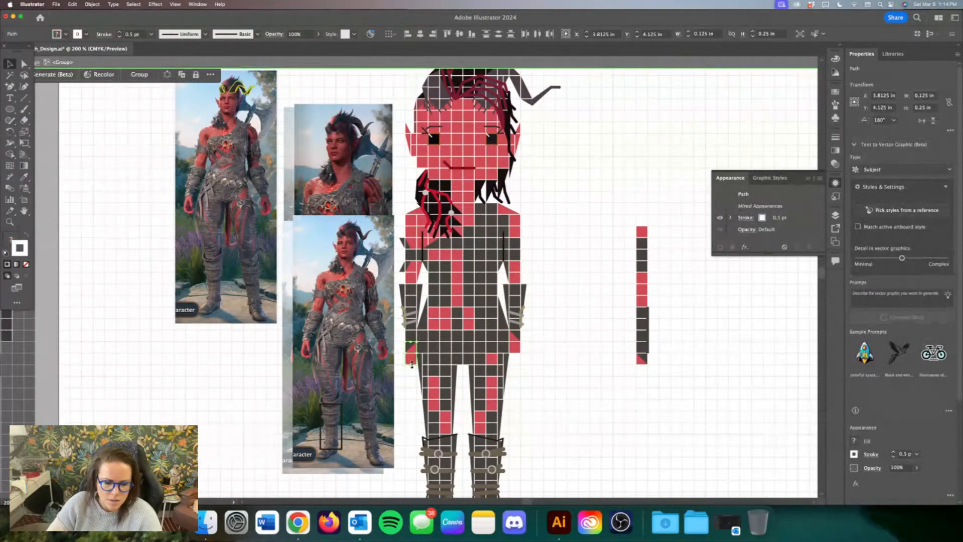
key("Up")
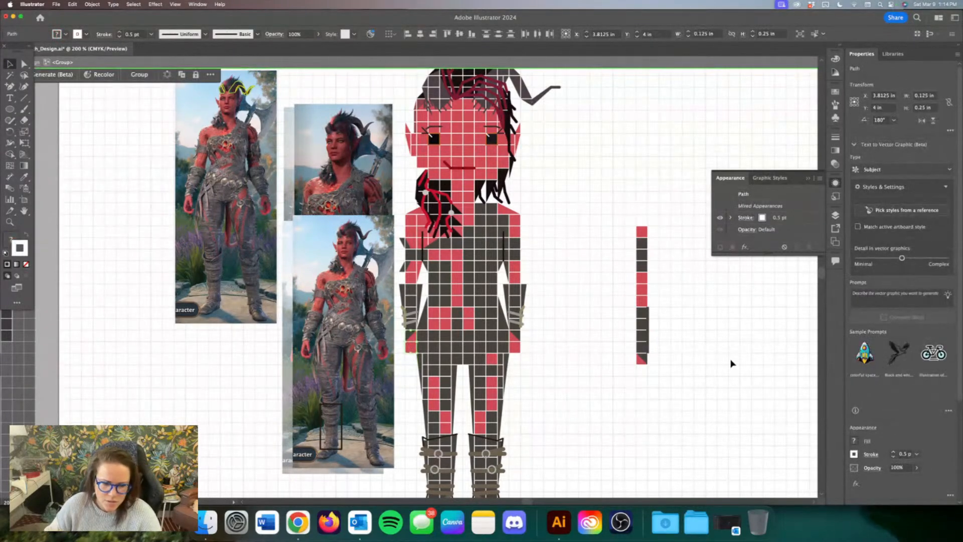
left_click(625, 337)
Step: Move the spiked armband on the left-hand arm up one grid row and fill the gap below it with red
key("super+1")
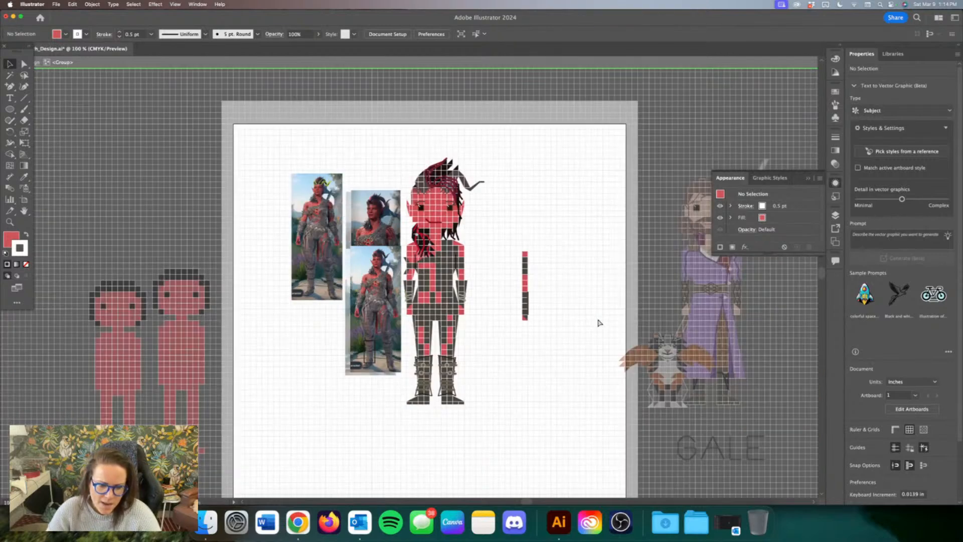
key("super+equal")
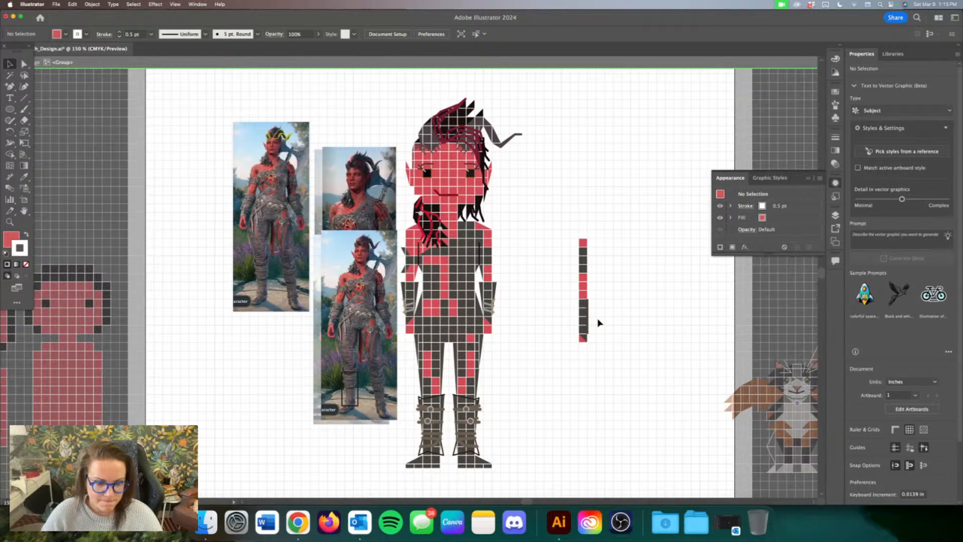
key("super+equal")
key("super+equal")
key("super+equal")
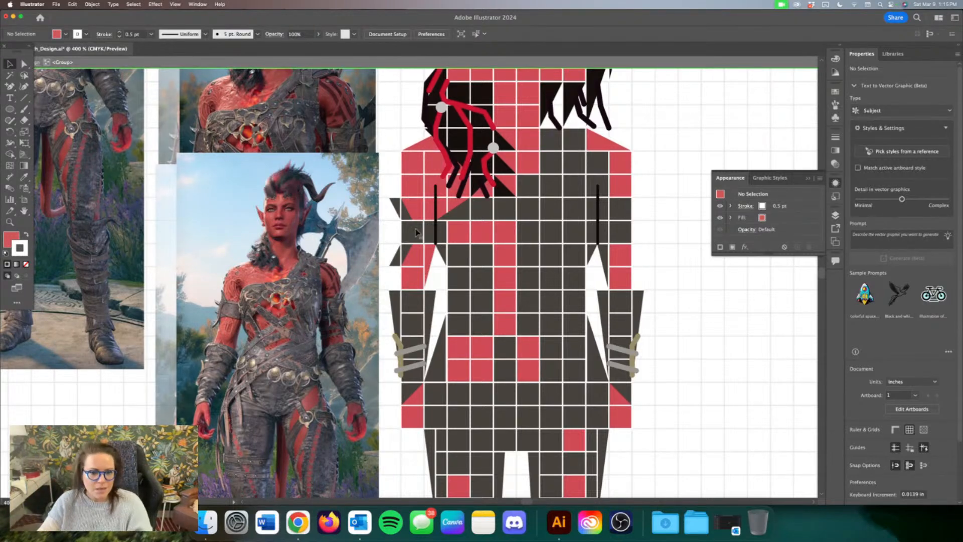
left_click(412, 258)
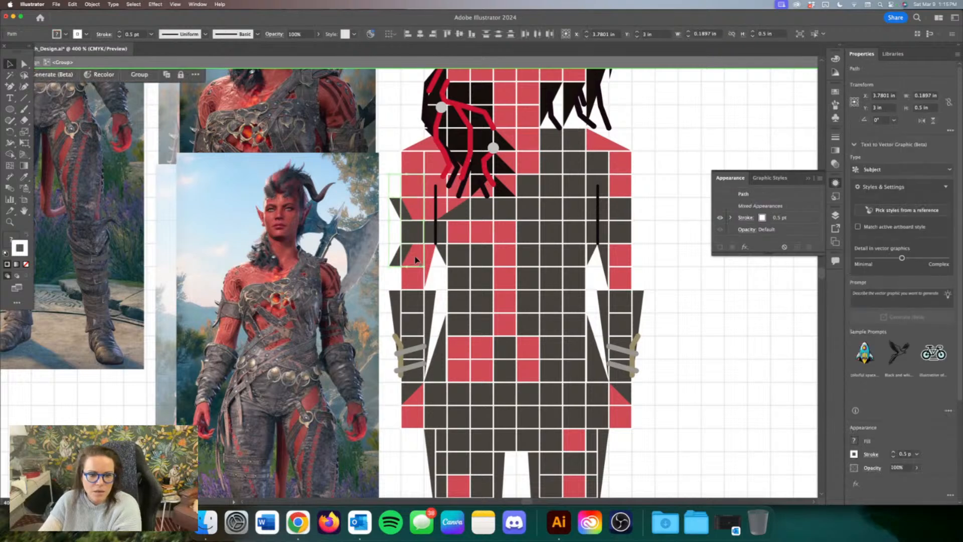
left_click(411, 265)
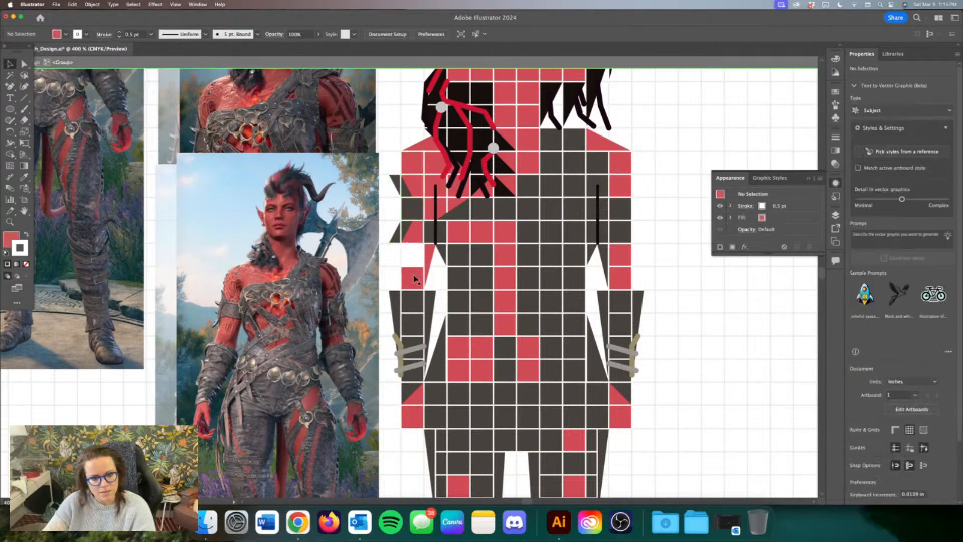
key("super+z")
left_click(751, 324)
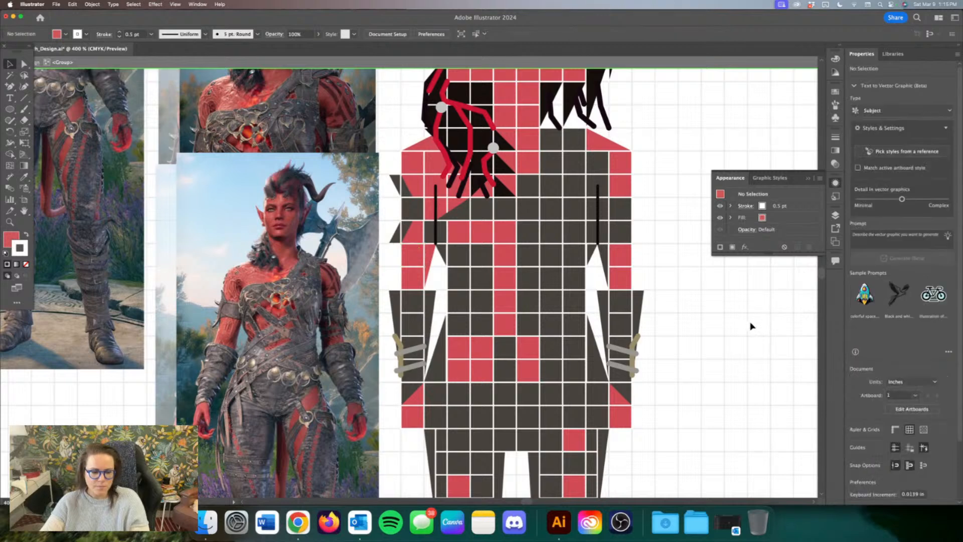
Step: Rework the narrow cells between the raised armband and the torso, using a copied red arm cell for the row below the band
scroll(750, 327, "up", 1)
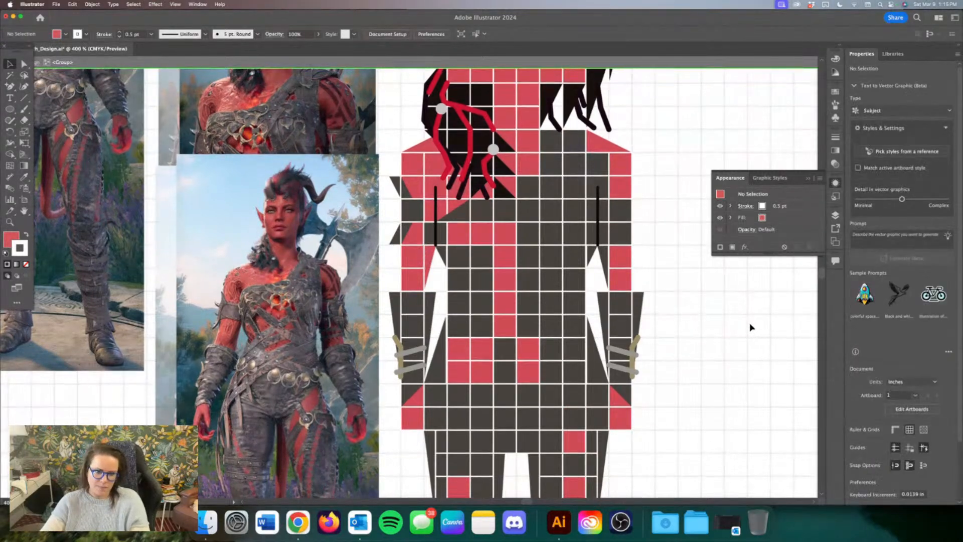
scroll(751, 327, "up", 3)
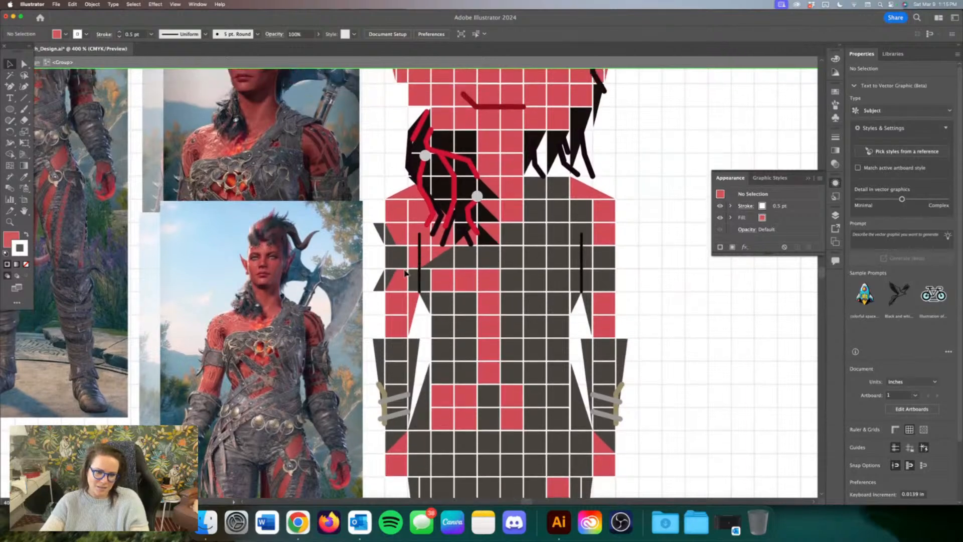
left_click(412, 263)
key("Delete")
left_click(415, 250)
key("Delete")
left_click(414, 257)
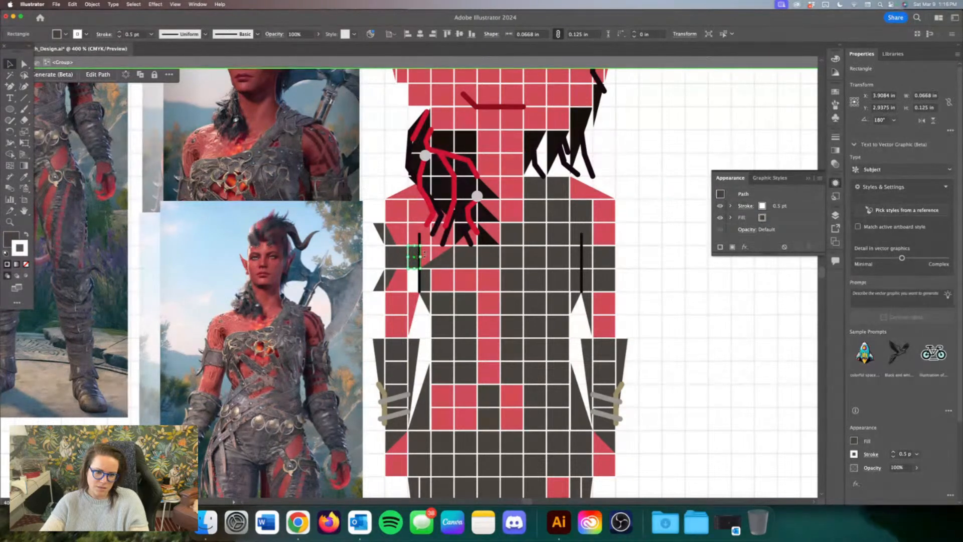
key("Delete")
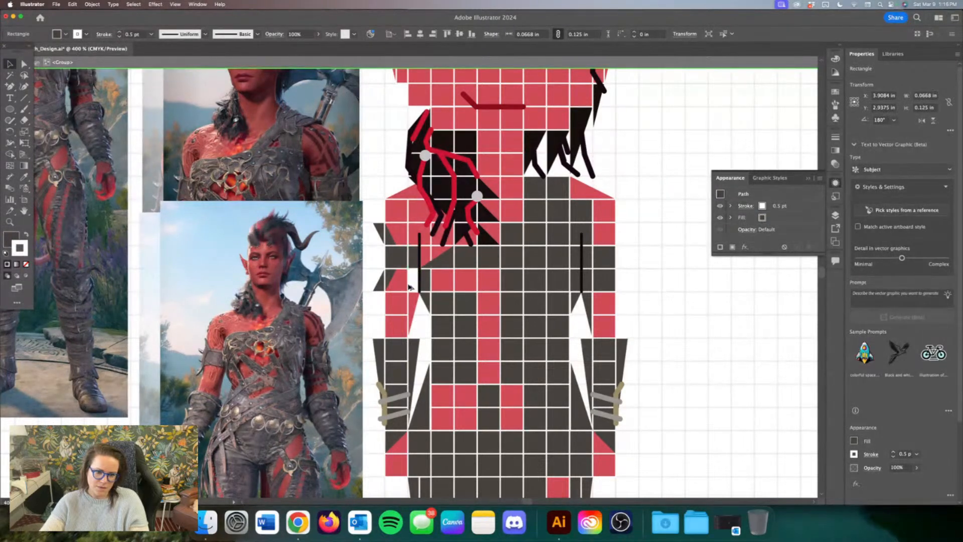
key("super+z")
left_click(371, 306)
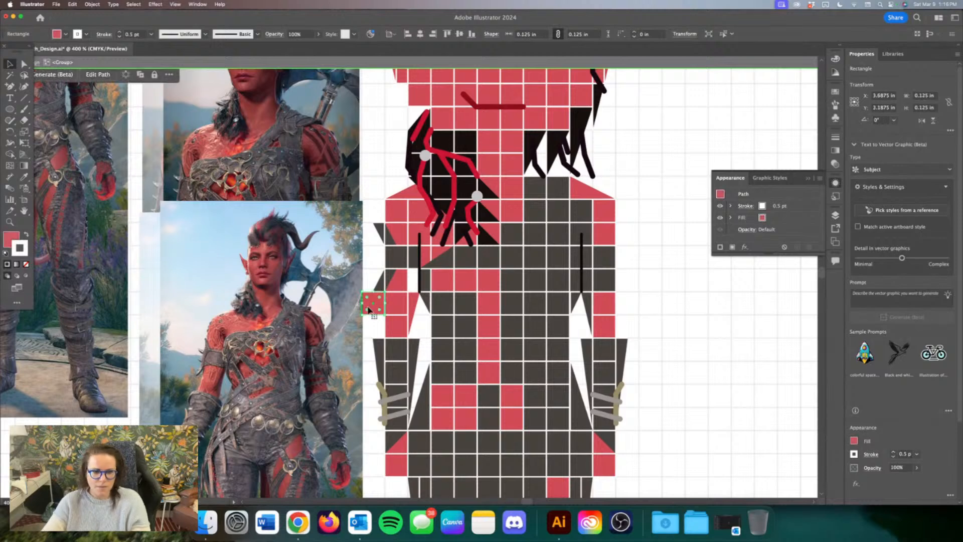
left_click_drag(362, 303, 417, 277)
left_click(706, 307)
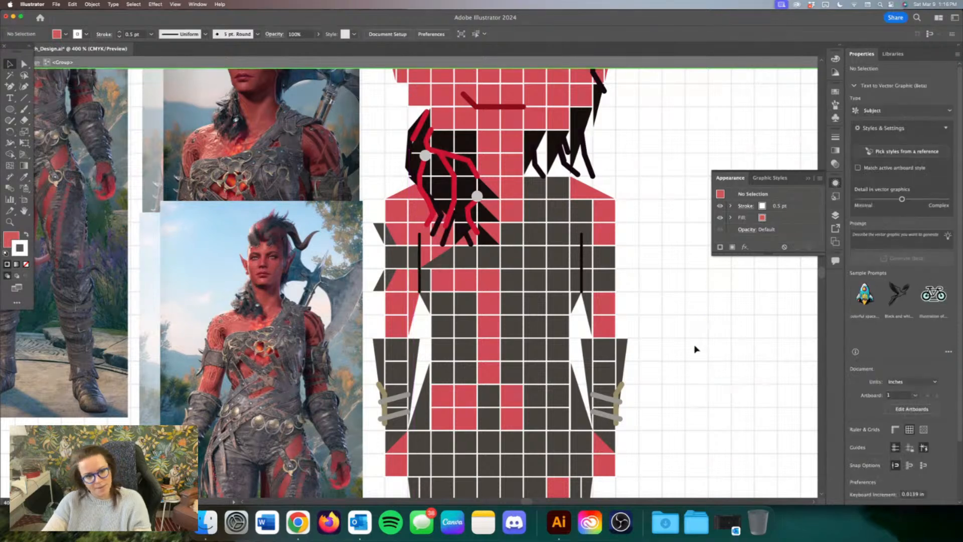
scroll(695, 349, "right", 2)
scroll(695, 349, "up", 2)
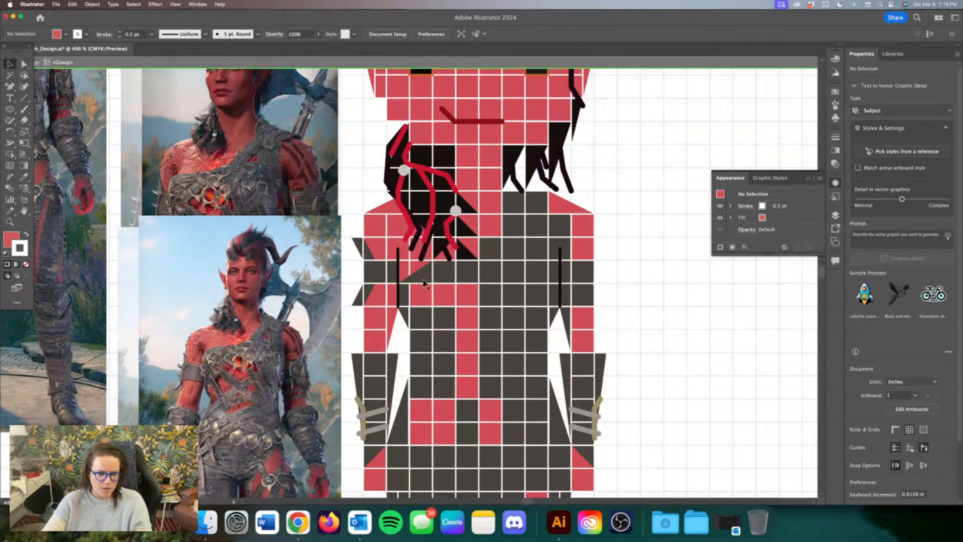
scroll(424, 283, "down", 3)
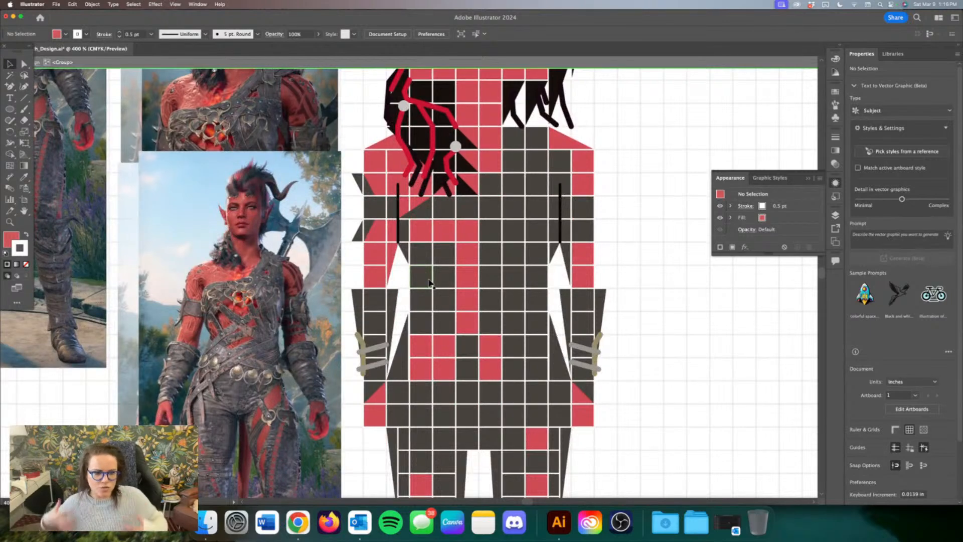
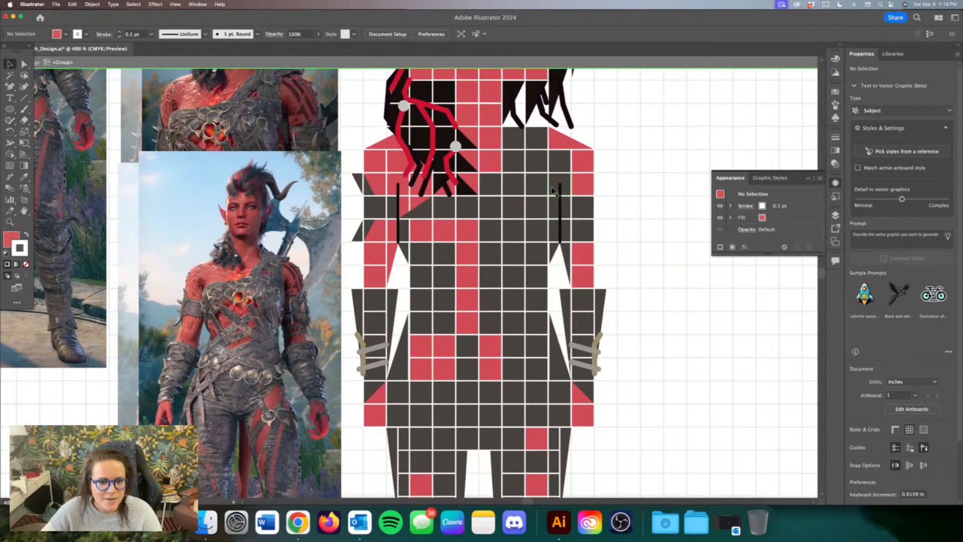
Step: Try moving the lower strands and black cells of the hair tail on the shoulder up one grid row
scroll(437, 178, "up", 2)
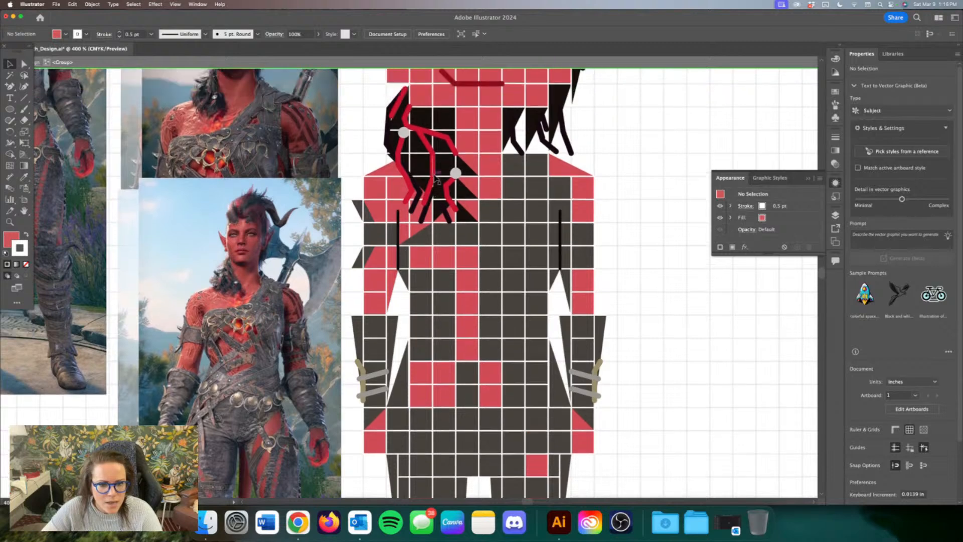
scroll(437, 178, "up", 2)
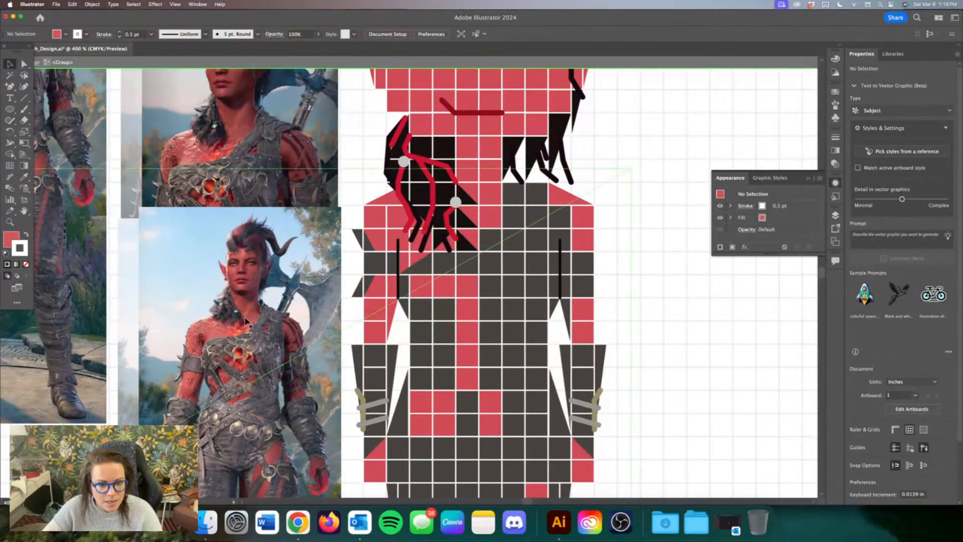
left_click(446, 243)
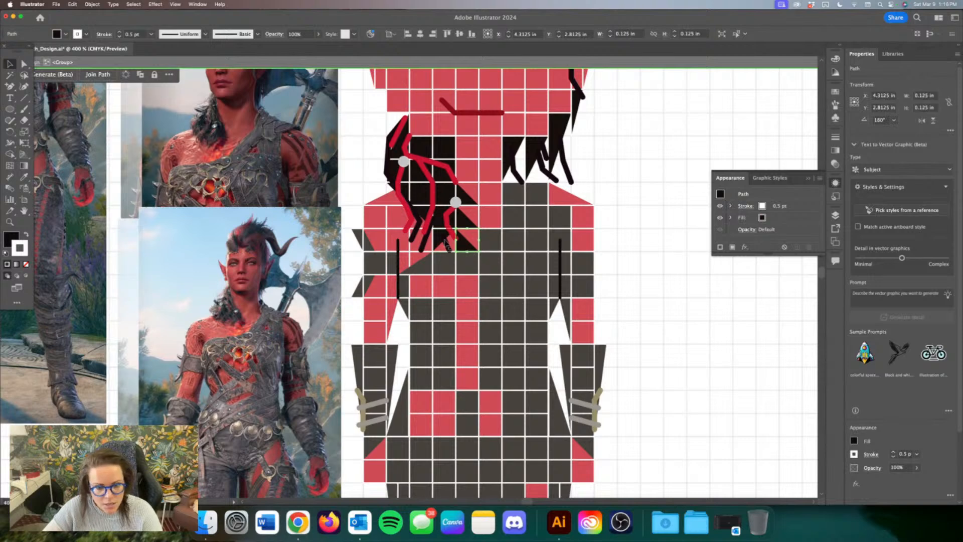
left_click(445, 241, "shift")
left_click(446, 241, "shift")
left_click(450, 227, "shift")
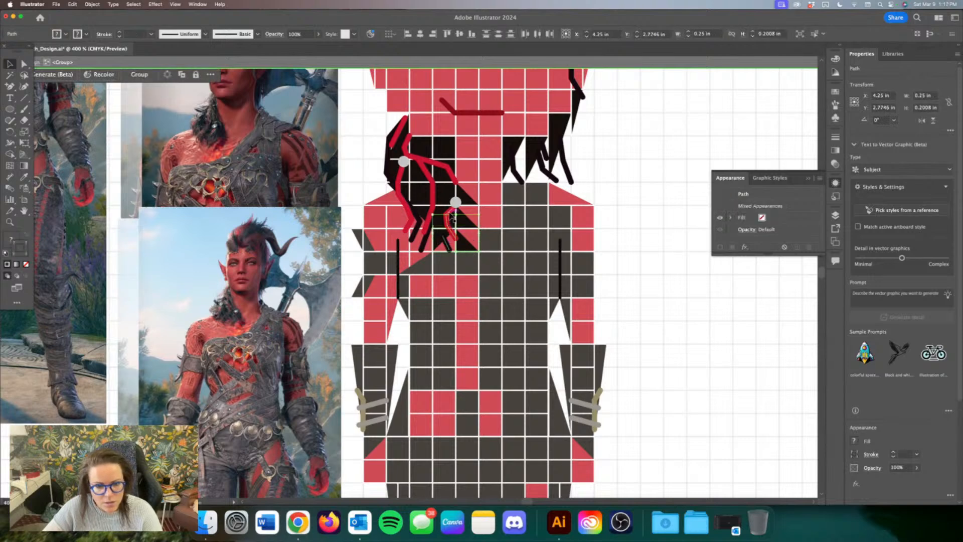
left_click(460, 220, "shift")
left_click(428, 222, "shift")
left_click(423, 243, "shift")
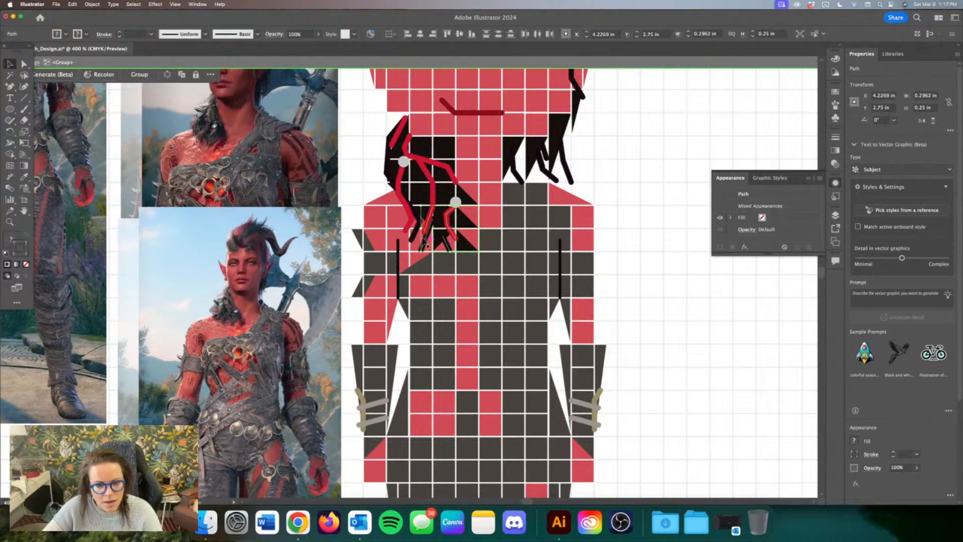
left_click(416, 232, "shift")
left_click(413, 222, "shift")
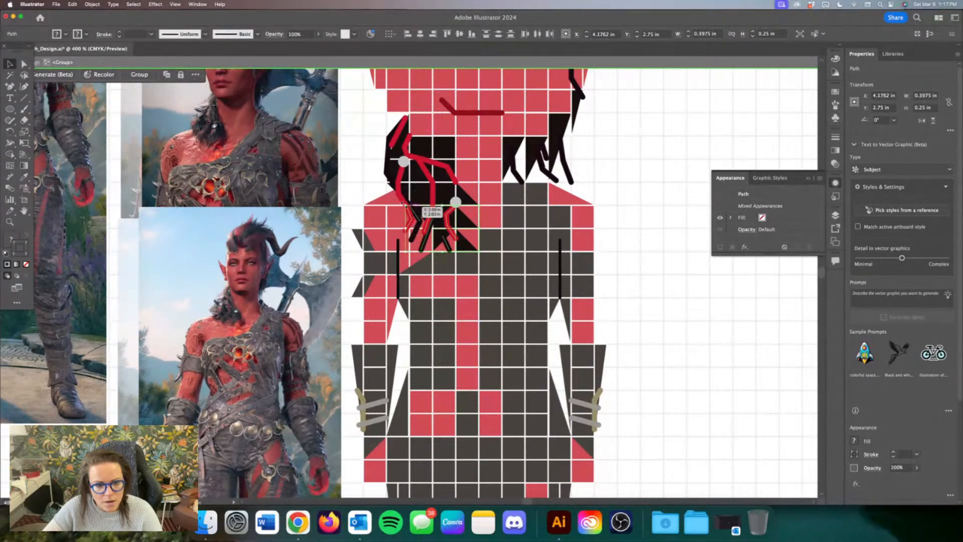
left_click(408, 201, "shift")
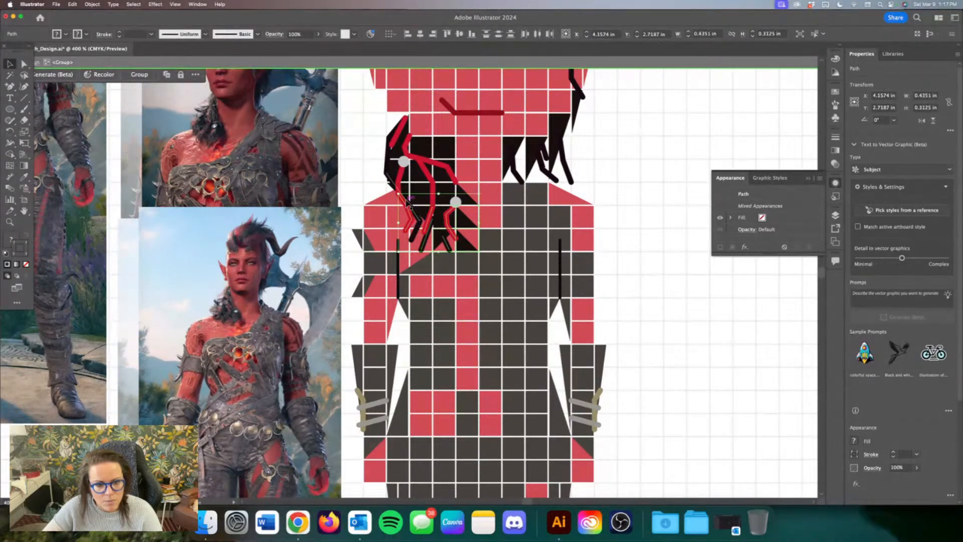
left_click(409, 204, "shift")
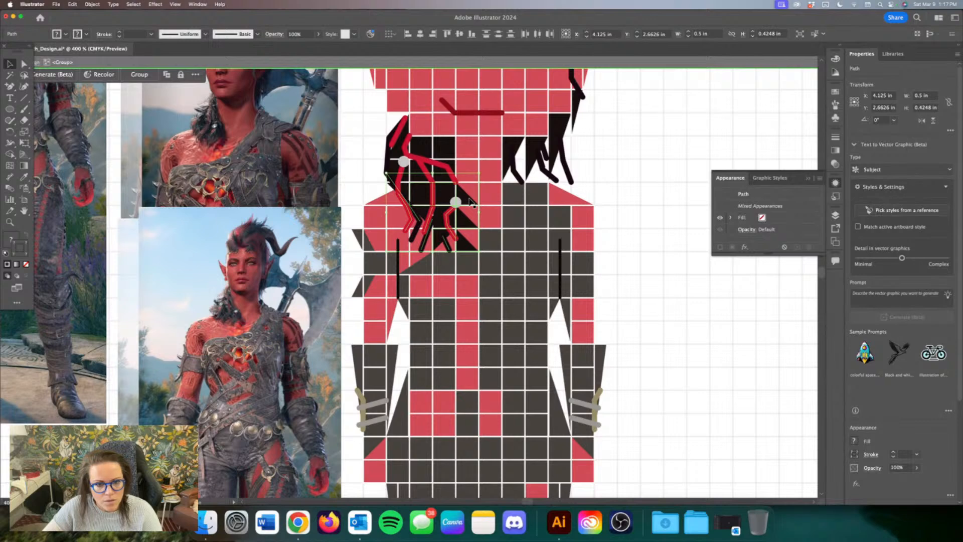
key("Up")
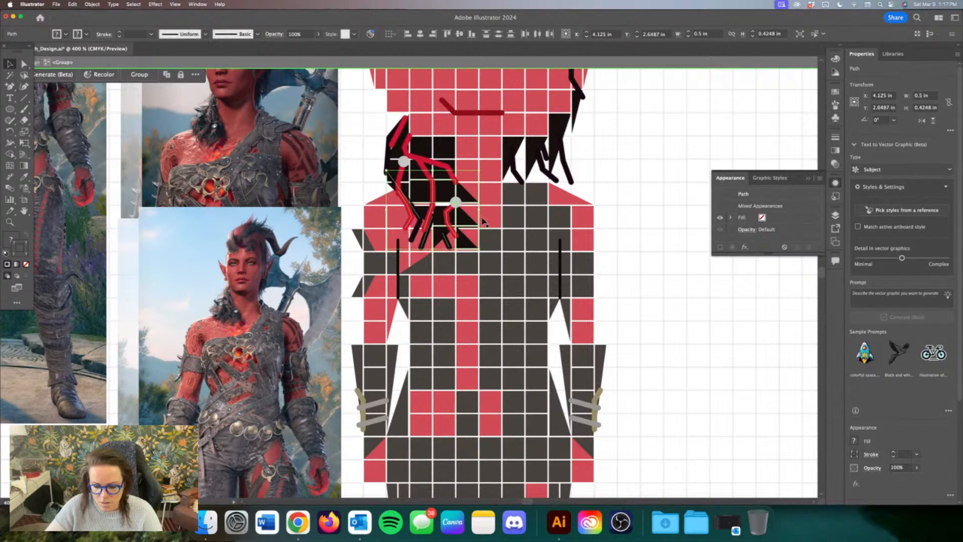
key("Up")
key("Up")
key("Up")
key("Up")
key("Up")
key("Up")
key("Up")
key("Up")
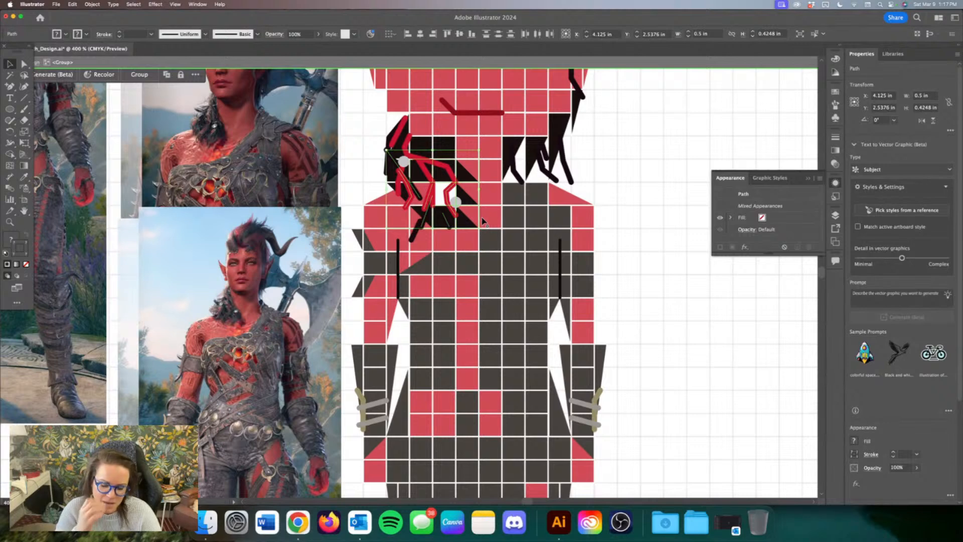
Step: Compare the lower hair-tail pieces one grid row higher and lower against the full figure, returning them to their original row
key("super+minus")
key("super+minus")
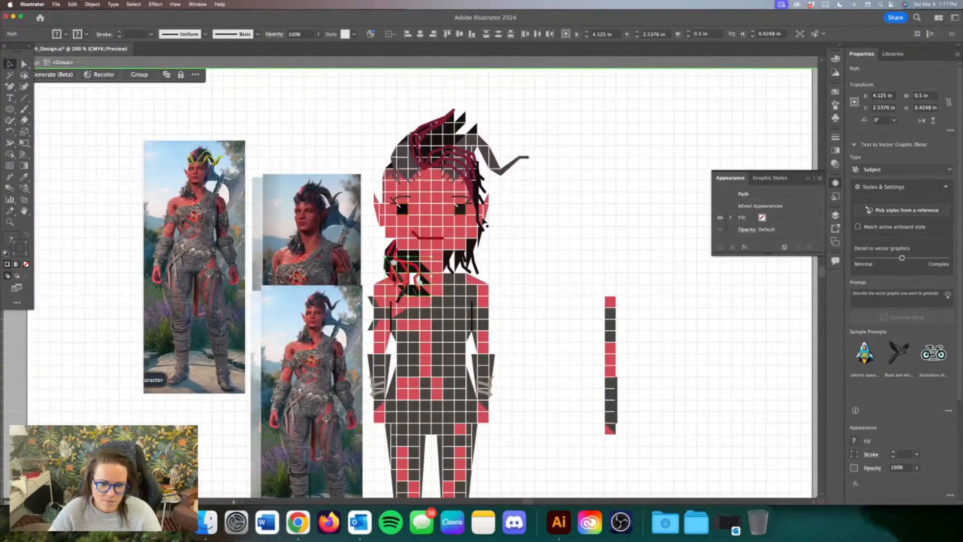
key("Down")
key("Down")
key("Down")
key("Down")
key("Down")
key("Down")
key("Down")
key("Down")
key("Down")
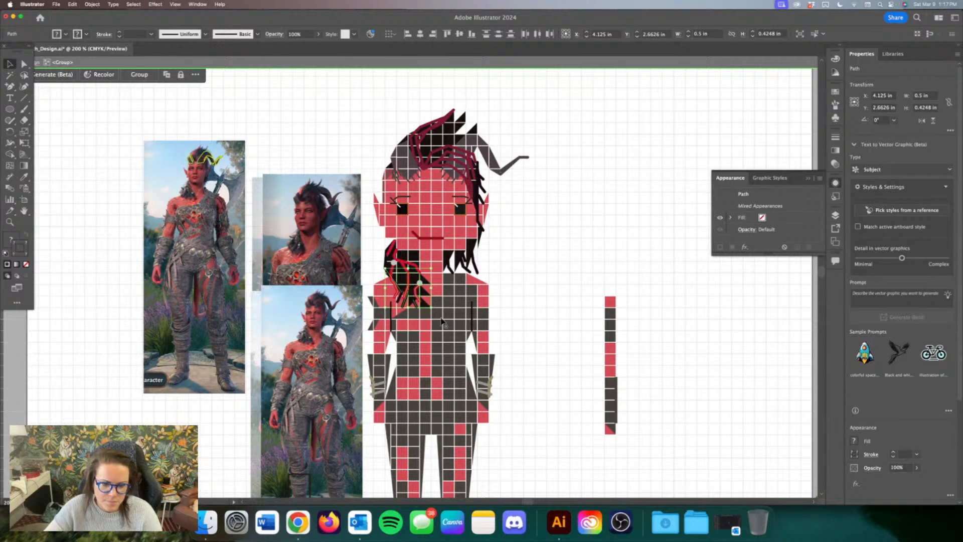
key("Up")
key("Up")
key("Up")
key("Up")
key("Up")
key("Up")
key("Up")
key("Up")
key("Up")
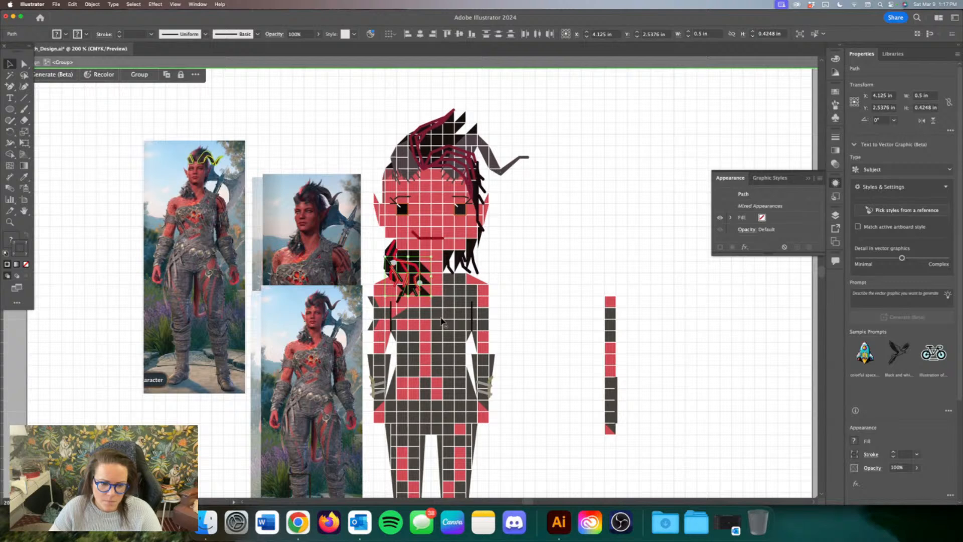
key("Down")
key("Down")
key("Down")
key("Down")
key("Down")
key("Down")
key("Down")
key("Down")
key("Down")
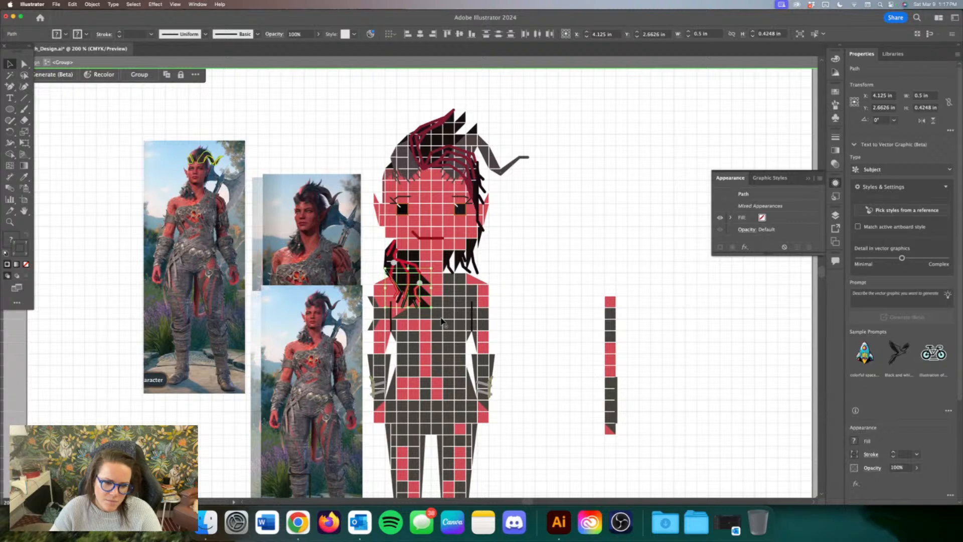
Step: Duplicate the figure's head, hair and shoulder area into the space on the far side of the reference images
left_click_drag(605, 95, 546, 121)
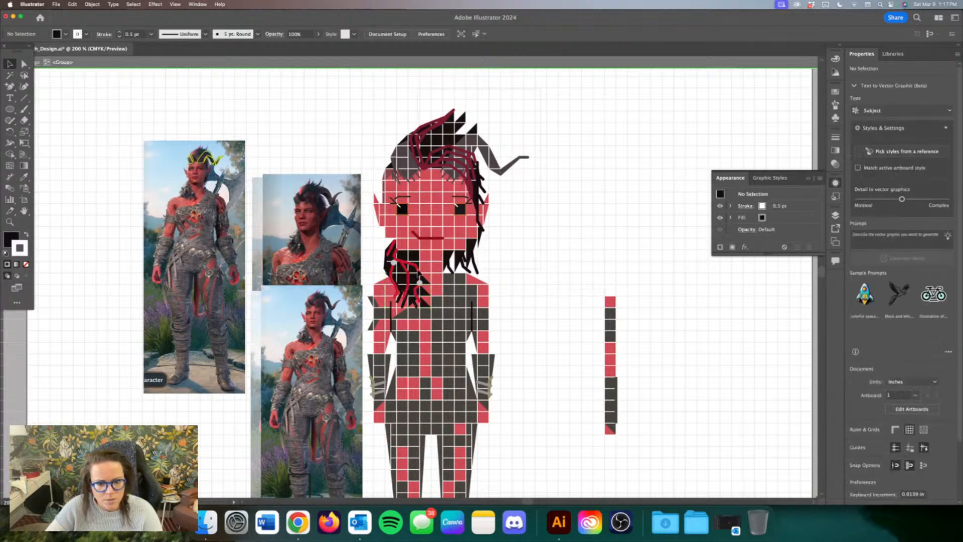
left_click_drag(419, 270, 111, 293)
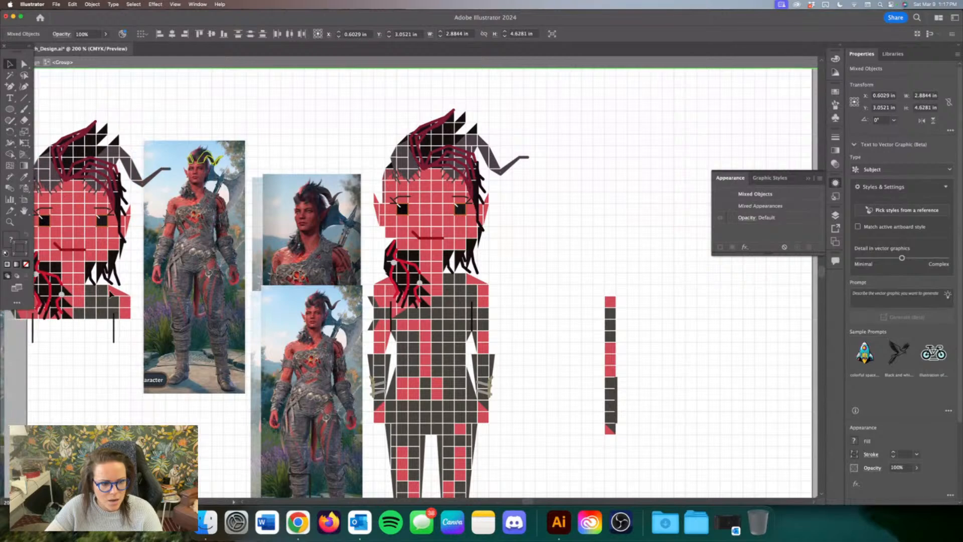
left_click(532, 216)
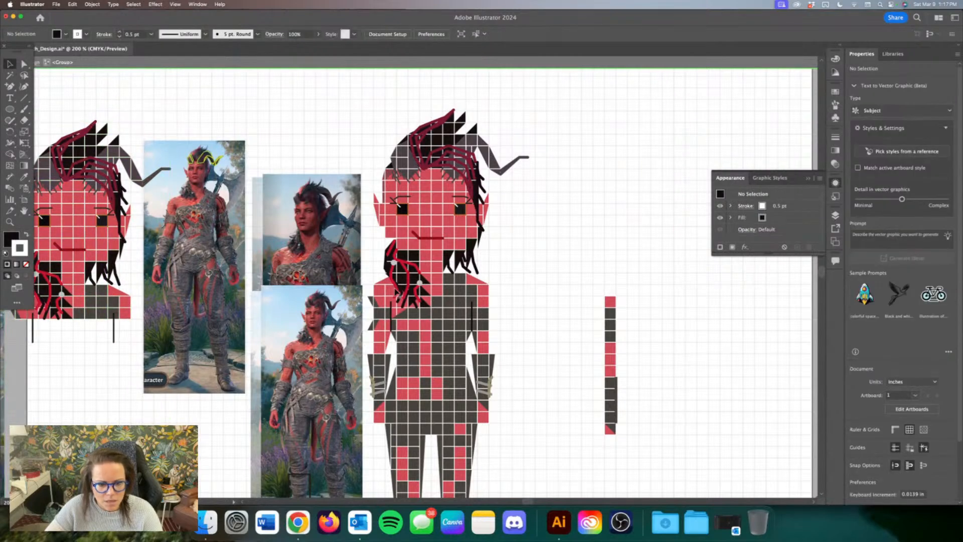
Step: Move the lower red and black strands of the hair tail, with their black cells, up one grid row
left_click(398, 295)
scroll(401, 296, "up", 5)
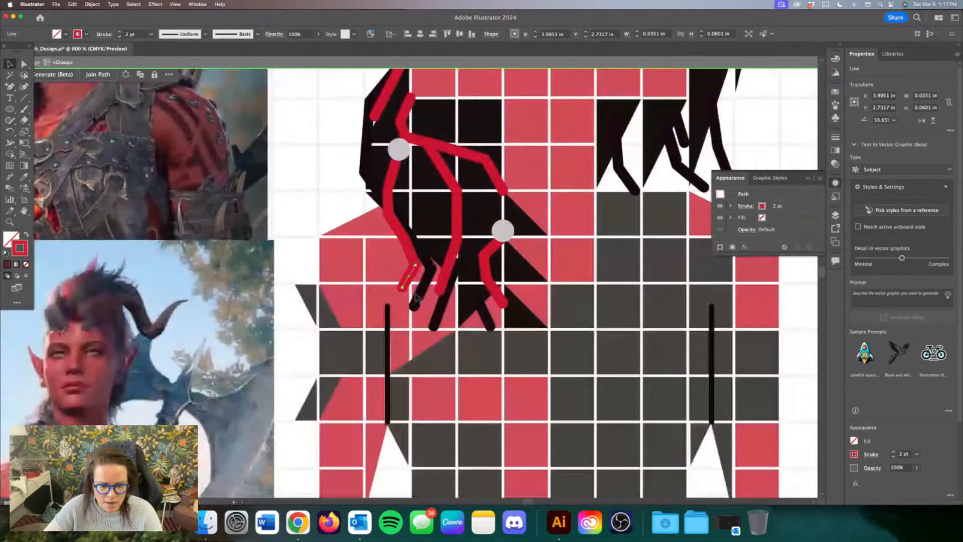
left_click(409, 252, "shift")
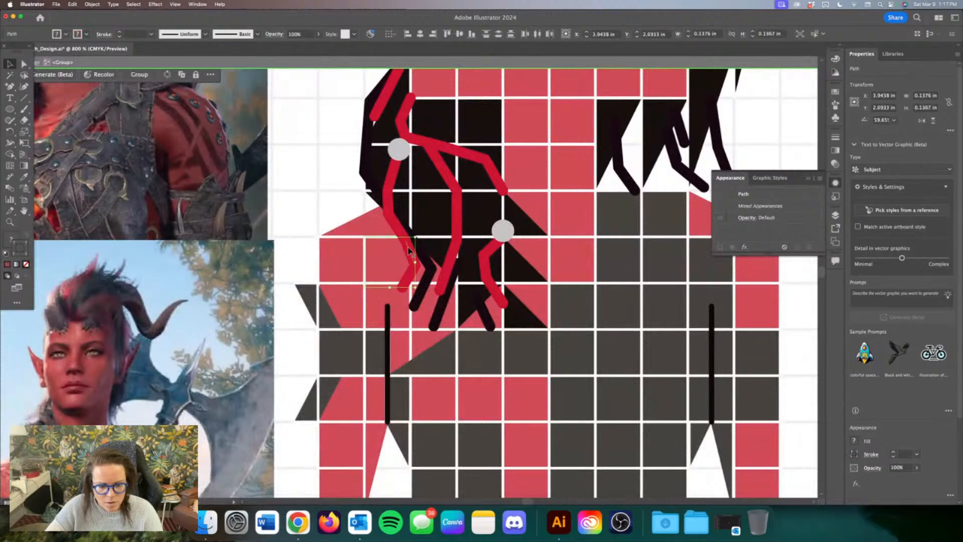
left_click(409, 250, "shift")
left_click(422, 255, "shift")
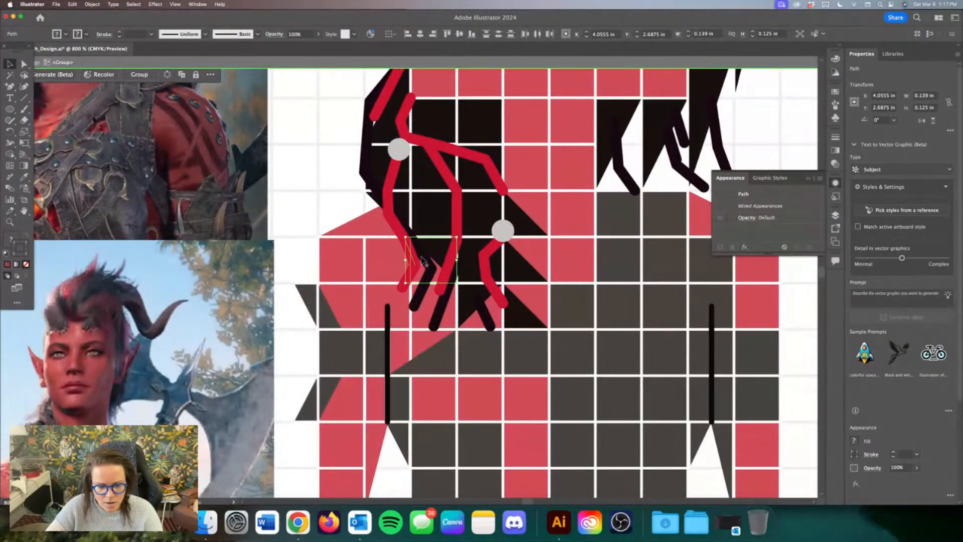
left_click(424, 301)
left_click(419, 296)
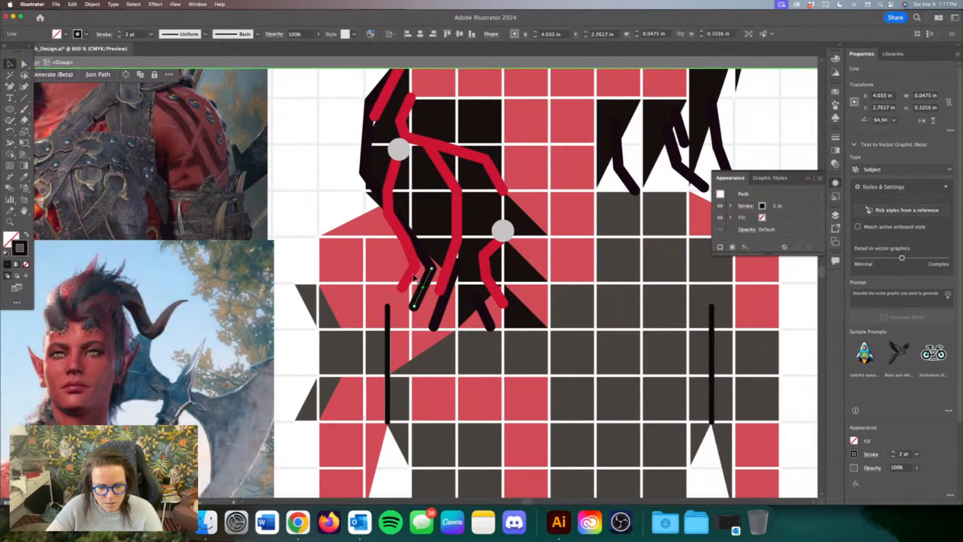
left_click(413, 275, "shift")
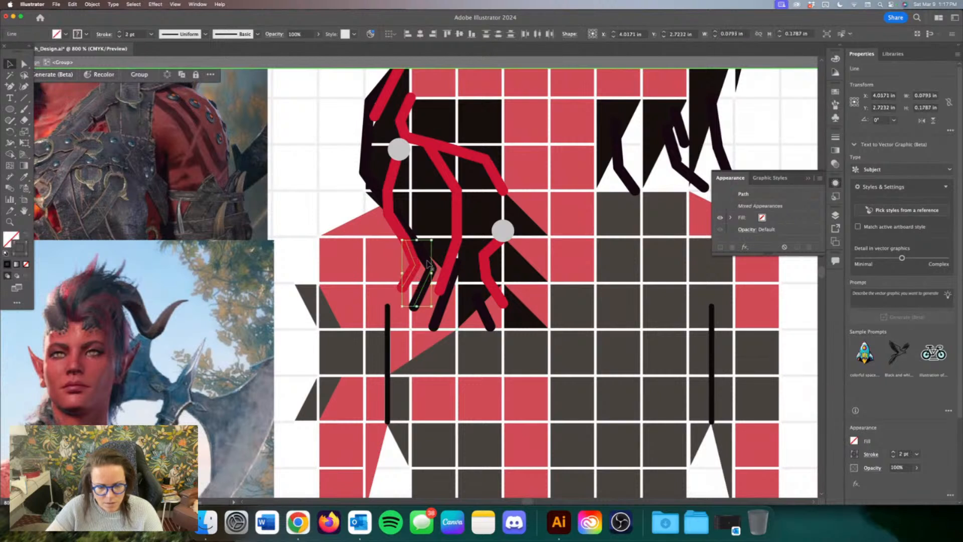
left_click(424, 256, "shift")
left_click(442, 312, "shift")
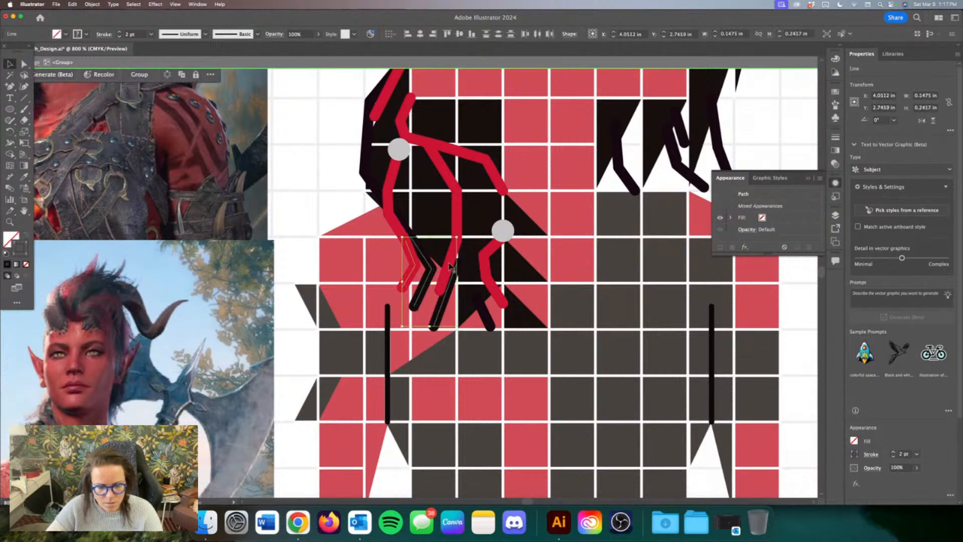
left_click(486, 272, "shift")
left_click(524, 273, "shift")
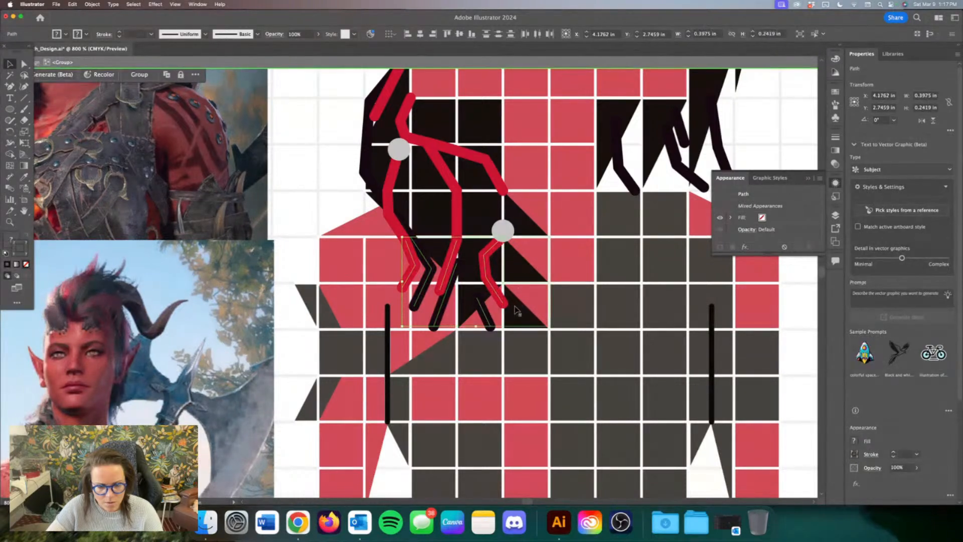
left_click(440, 223, "shift")
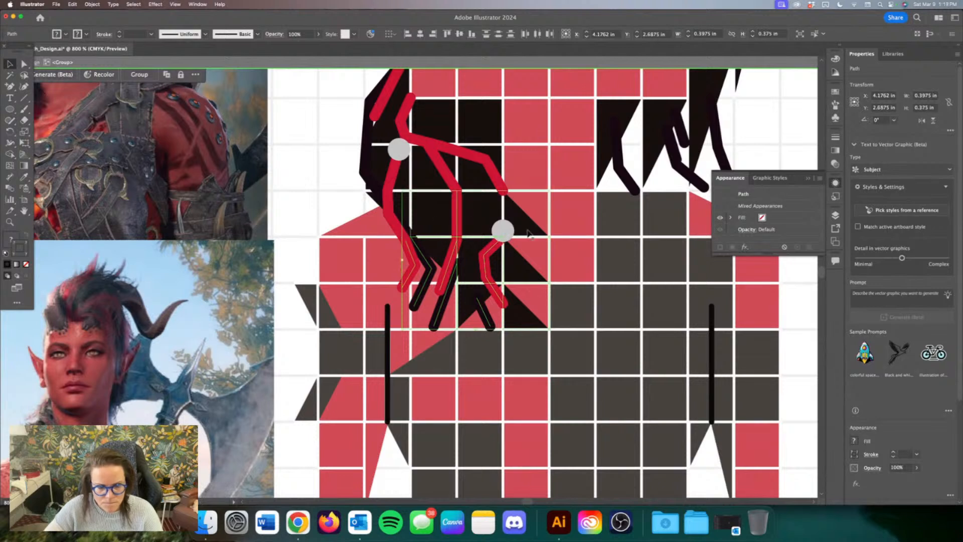
key("shift+Up")
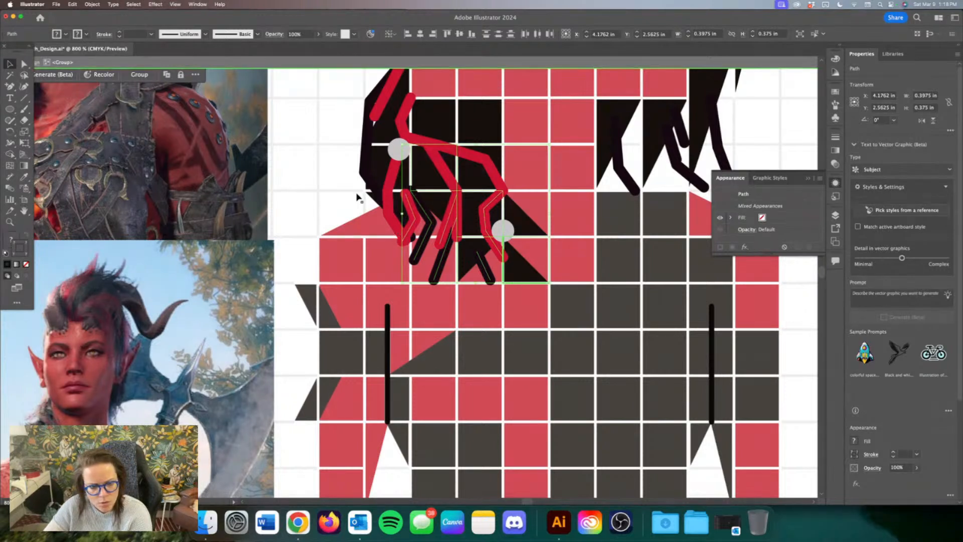
Step: Redirect the red strand below the upper bead to meet the raised strand end, and delete the leftover red segment
left_click(388, 205)
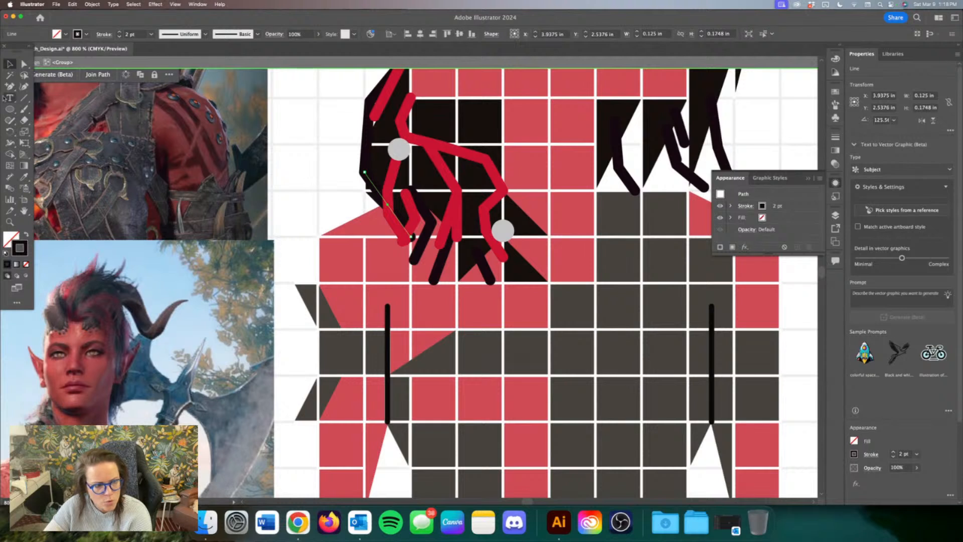
left_click(393, 181)
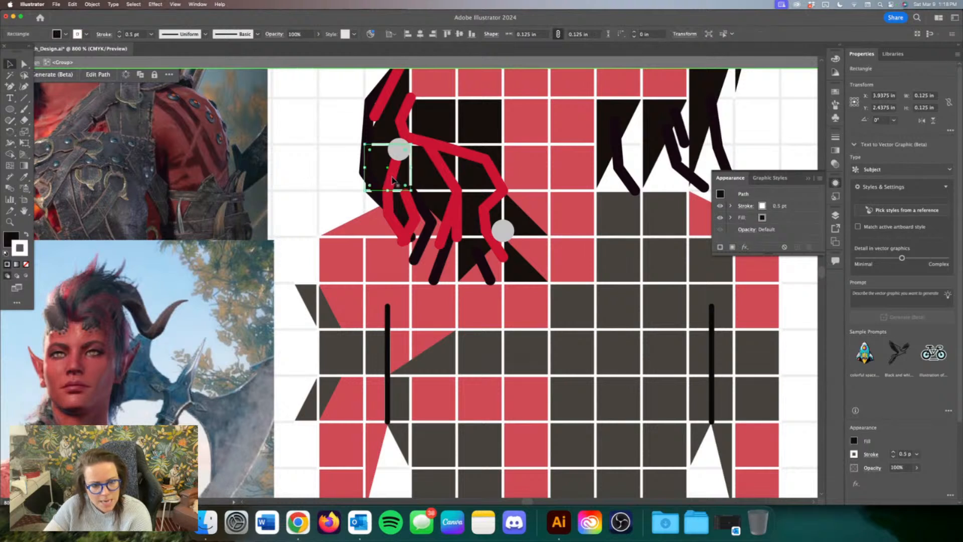
left_click(393, 177)
left_click(24, 64)
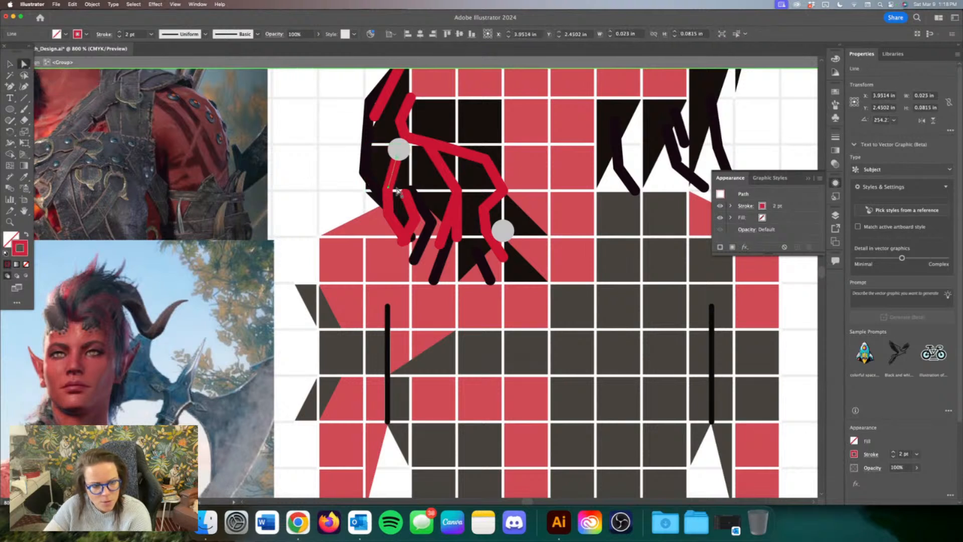
mouse_move(397, 191)
left_mouse_down()
mouse_move(419, 194)
mouse_move(418, 164)
mouse_move(396, 163)
mouse_move(415, 163)
mouse_move(387, 205)
left_mouse_up()
left_click(414, 164)
key("Delete")
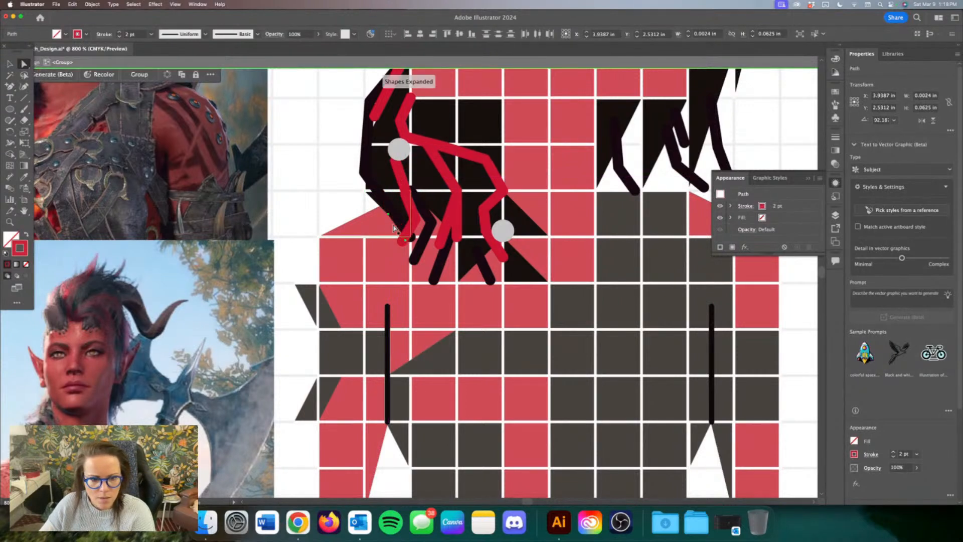
left_click(336, 196)
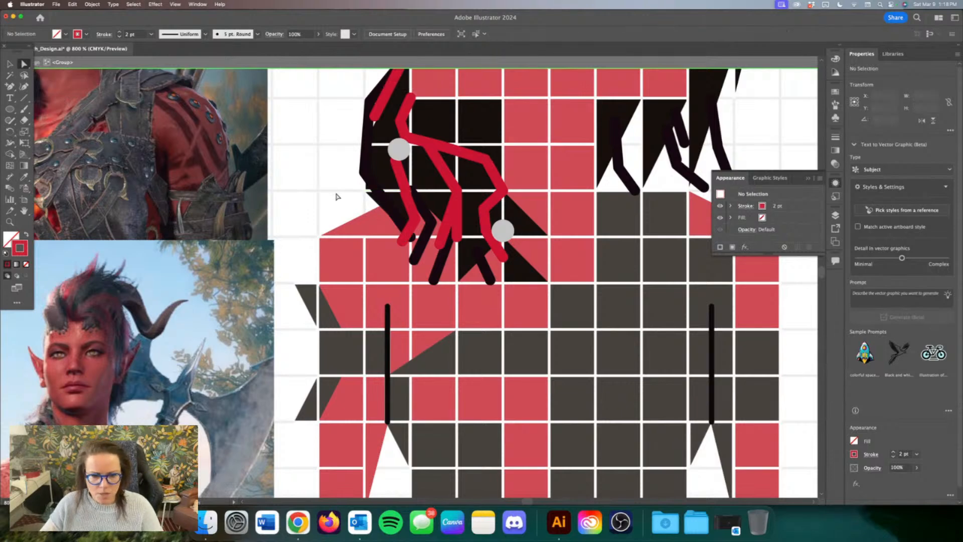
Step: Adjust the upper end of the short black strand beside the lower bead of the hair tail
left_click_drag(486, 262, 477, 255)
key("super+minus")
key("super+minus")
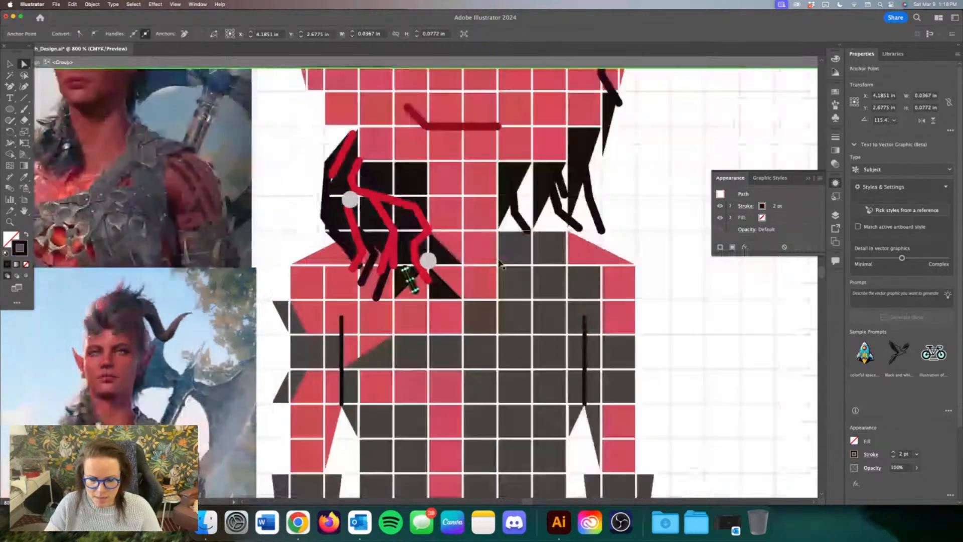
scroll(498, 264, "left", 2)
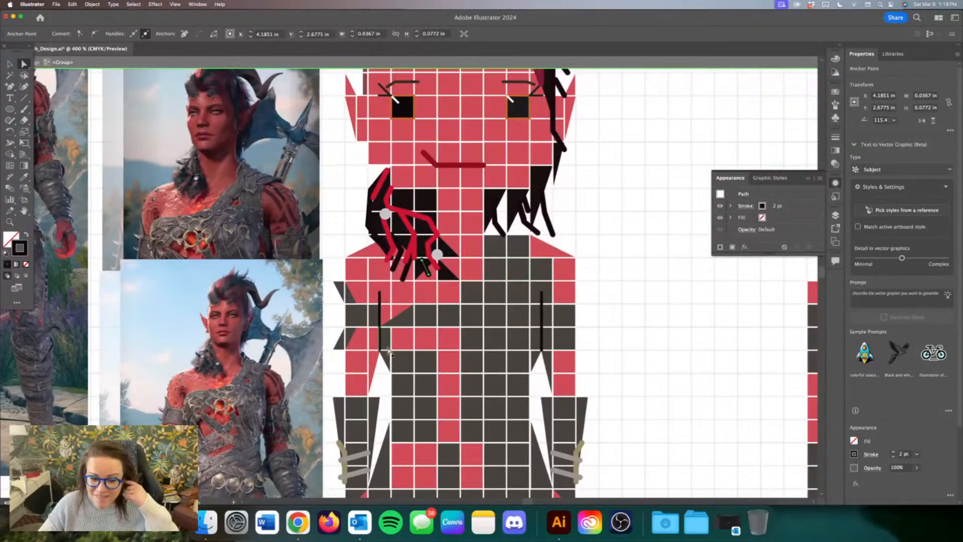
left_click(10, 64)
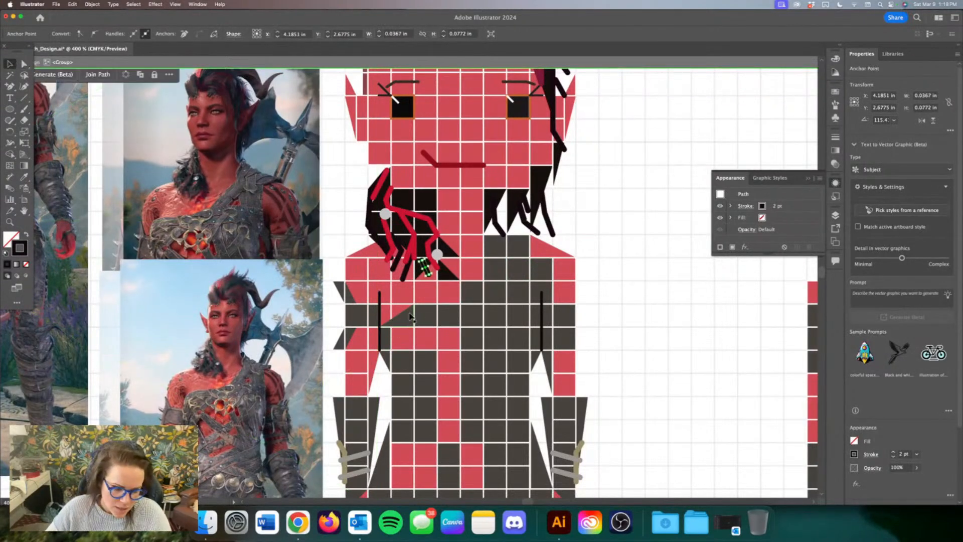
left_click(411, 315)
mouse_move(415, 317)
left_mouse_down()
mouse_move(393, 318)
mouse_move(415, 293)
left_mouse_up()
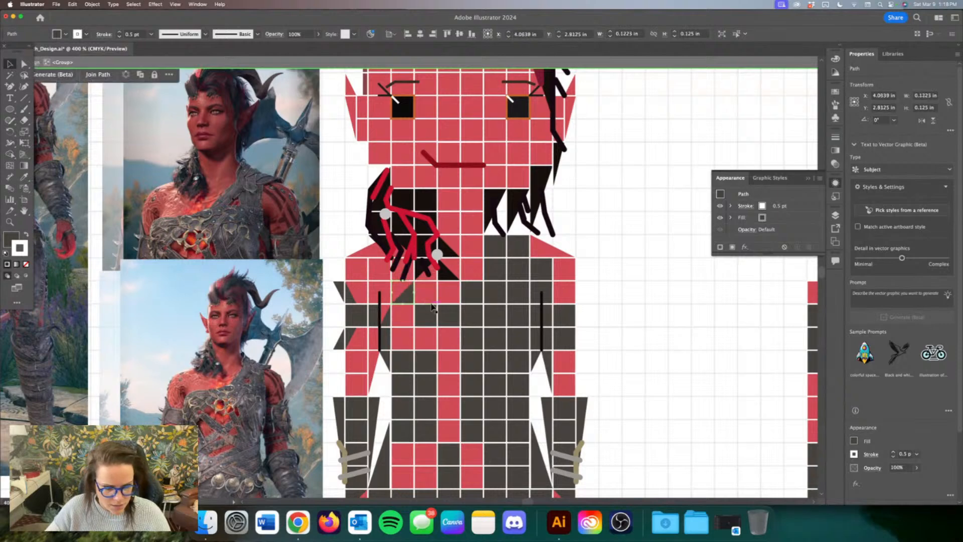
key("super+z")
key("super+z")
key("super+z")
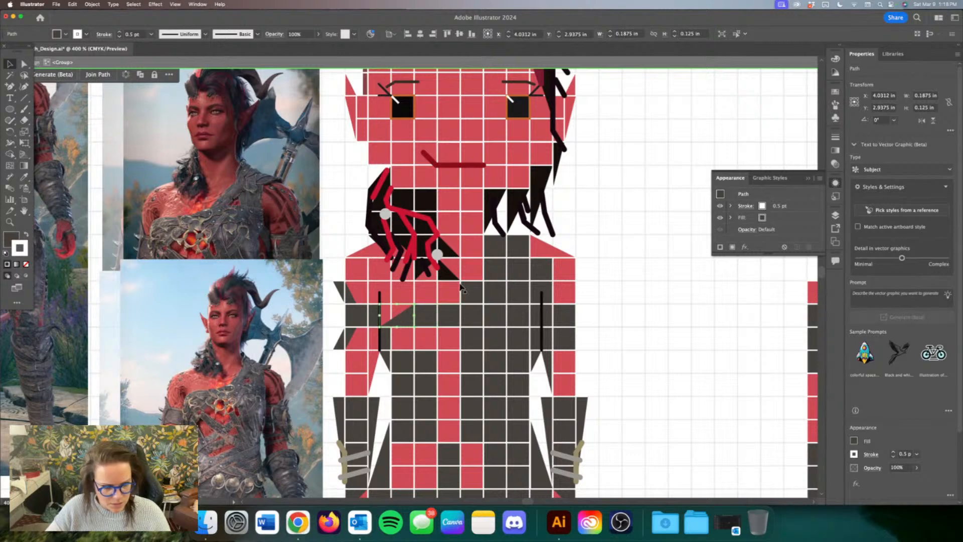
Step: Rework the chest armour's edge with a full dark cell and narrow diagonal beside the arm line, deleting the trial diagonal one row above
left_click_drag(405, 324, 440, 302)
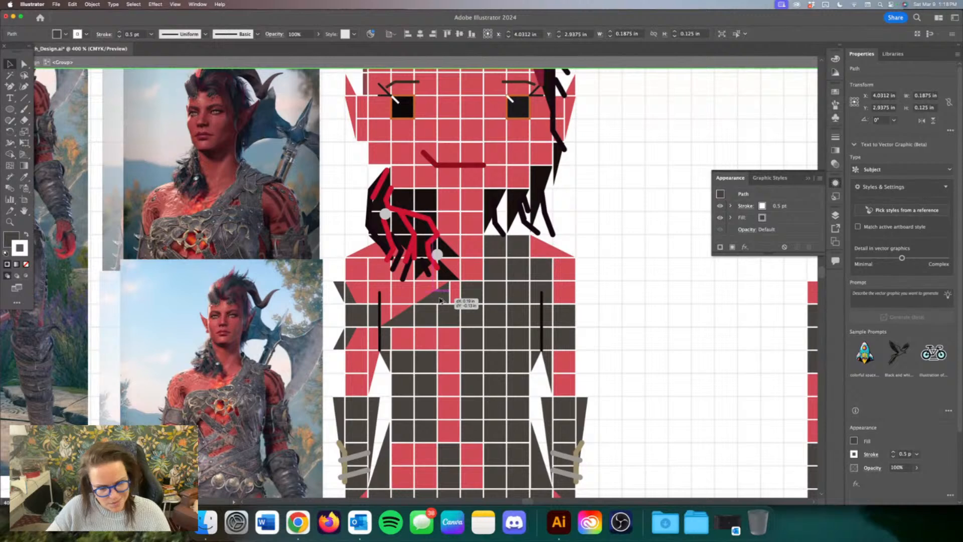
left_click_drag(440, 300, 440, 300)
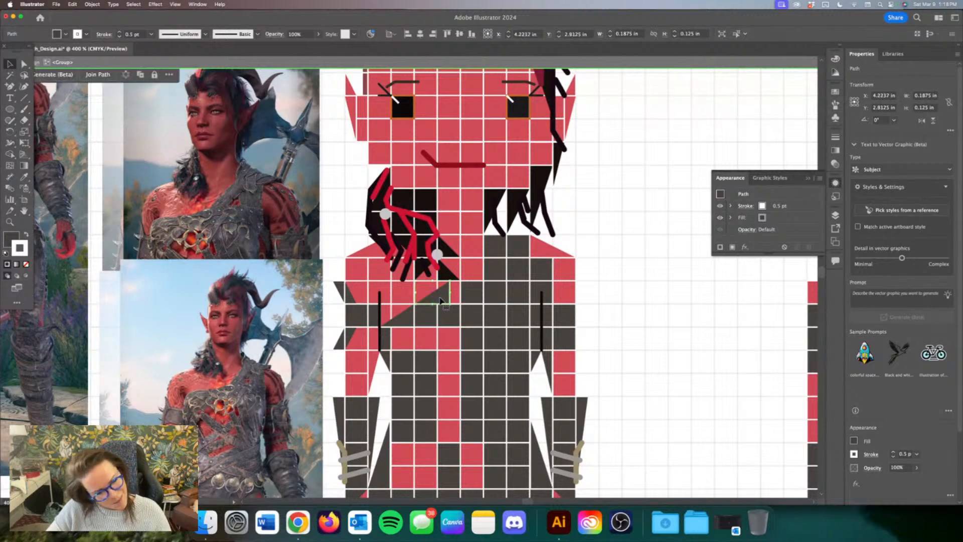
left_click(402, 323)
left_click_drag(381, 317, 410, 317)
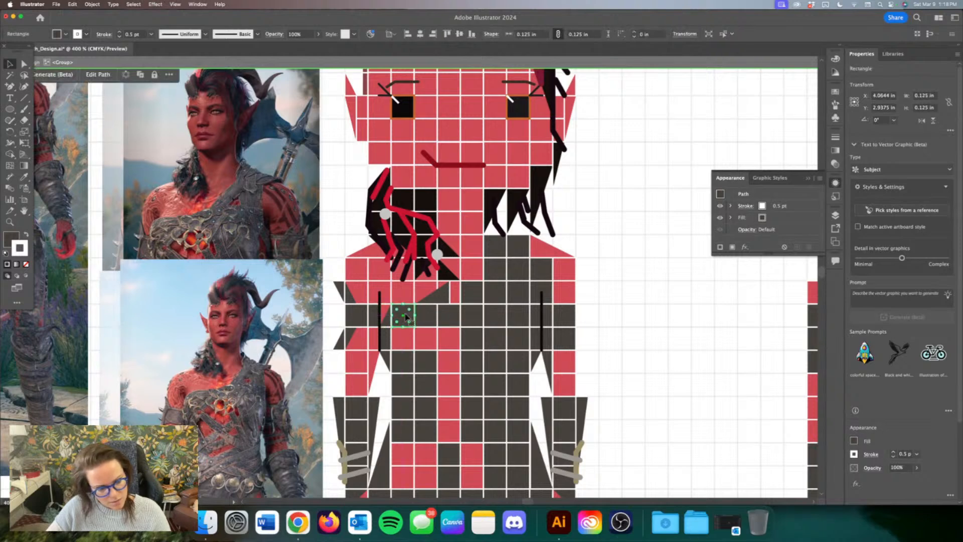
left_click(438, 299)
key("Delete")
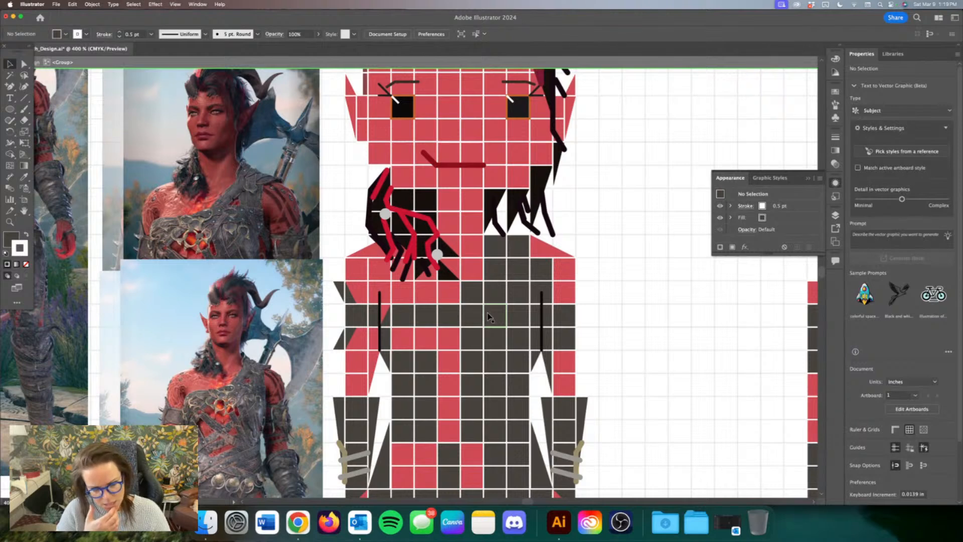
left_click(404, 317)
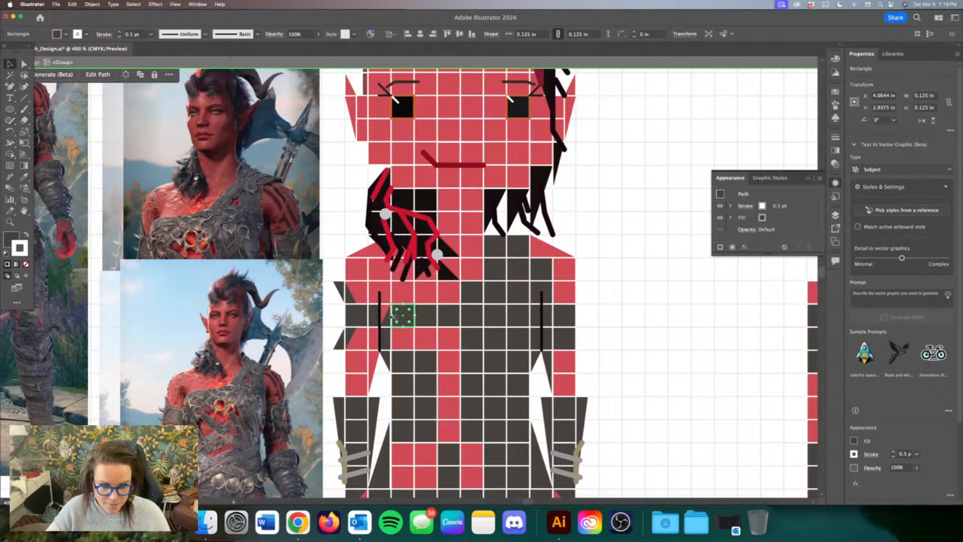
left_click_drag(389, 320, 404, 316)
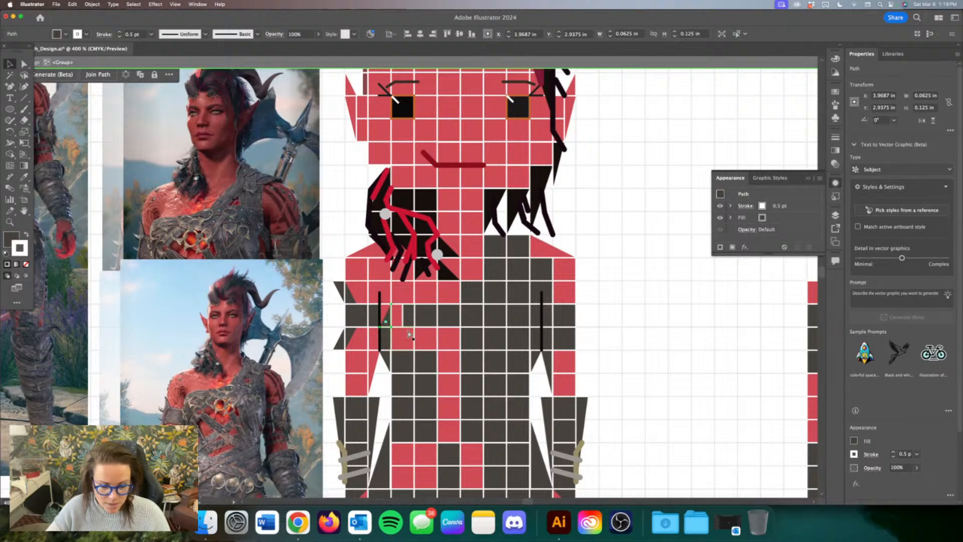
key("super+z")
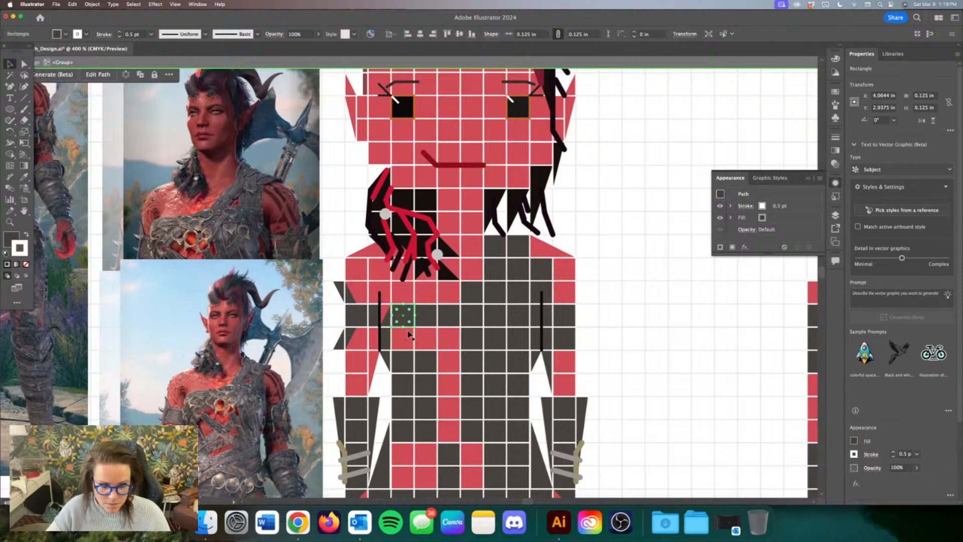
Step: Extend the armour's diagonal neckline with a one-cell dark triangle below the hair tail and a half-cell-wide one at the base of the neck
scroll(410, 335, "down", 1)
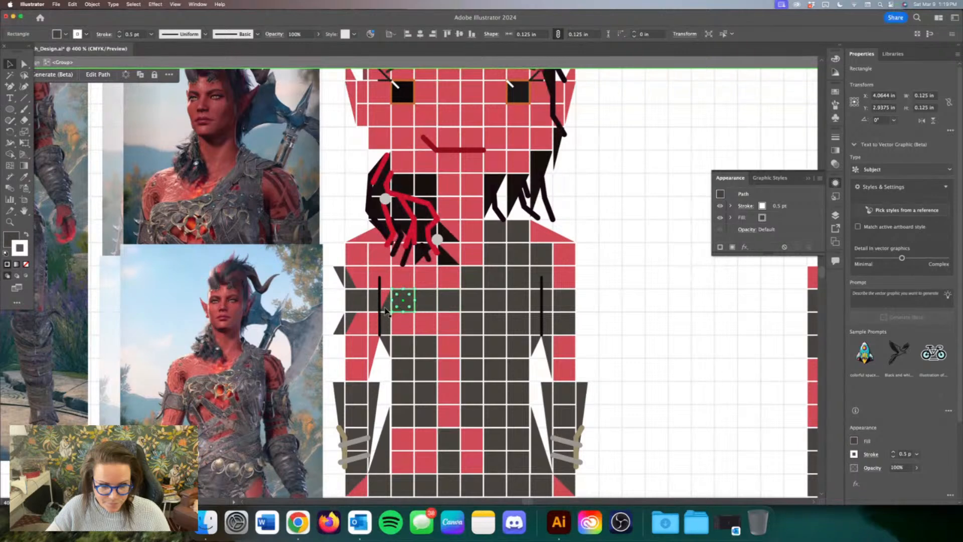
left_click_drag(387, 311, 417, 281)
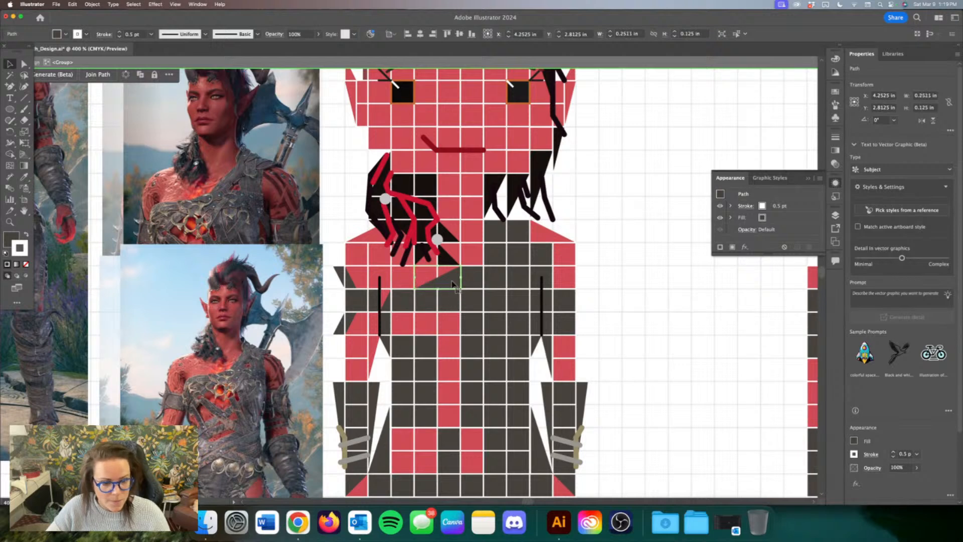
left_click_drag(416, 278, 475, 282)
left_click(475, 277)
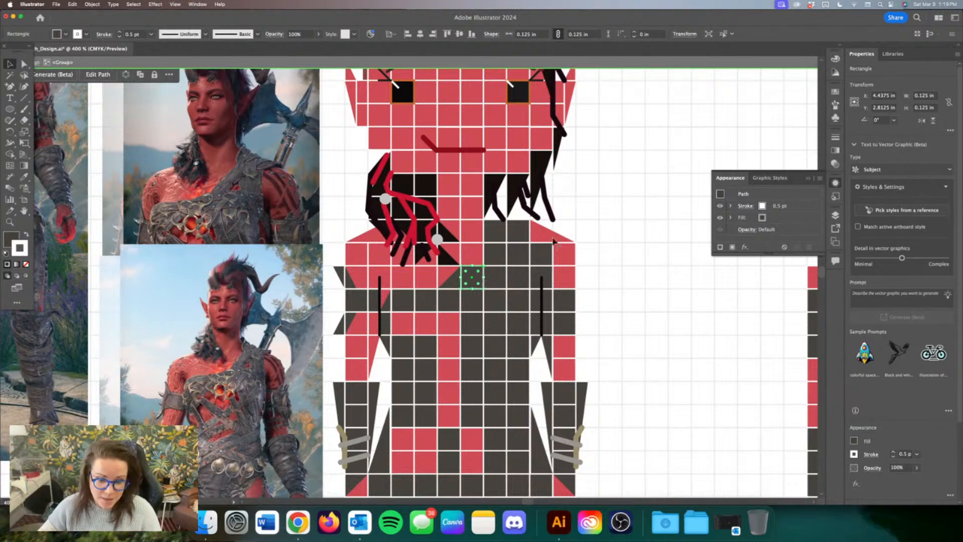
left_click(658, 210)
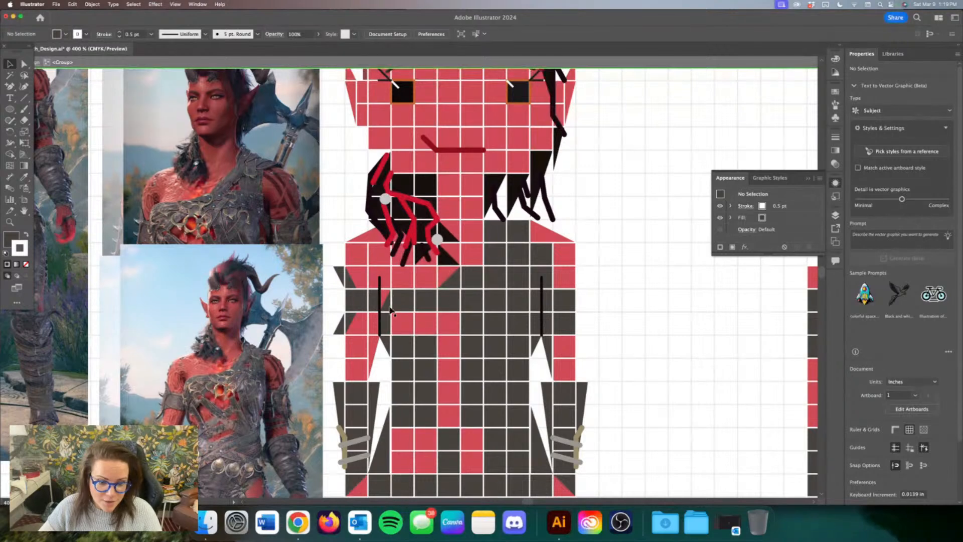
left_click_drag(402, 303, 481, 261)
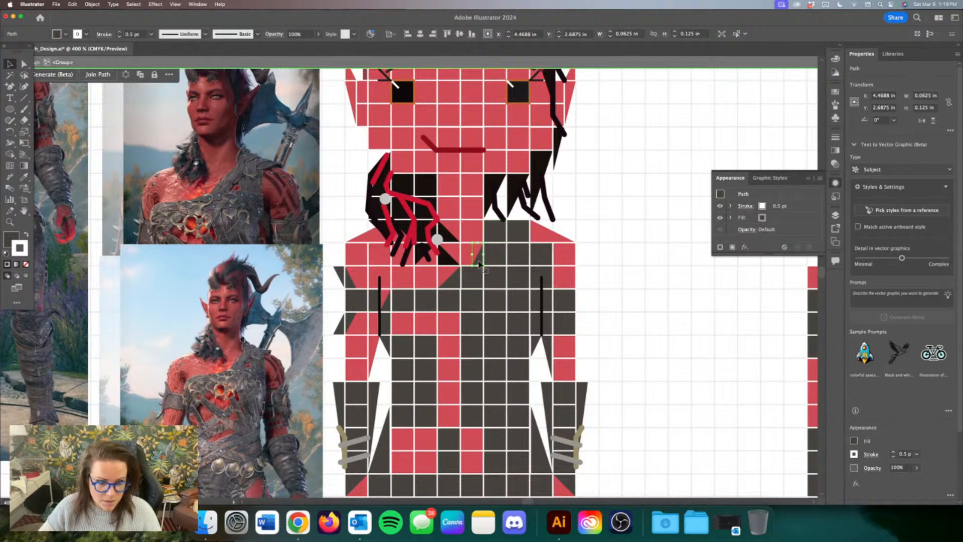
Step: Copy the half-cell dark triangle to the top of the shoulder strap under the loose hair strands, rotate it 270°, and reflect it
left_click_drag(479, 265, 513, 216)
left_click(659, 207)
right_click(513, 217)
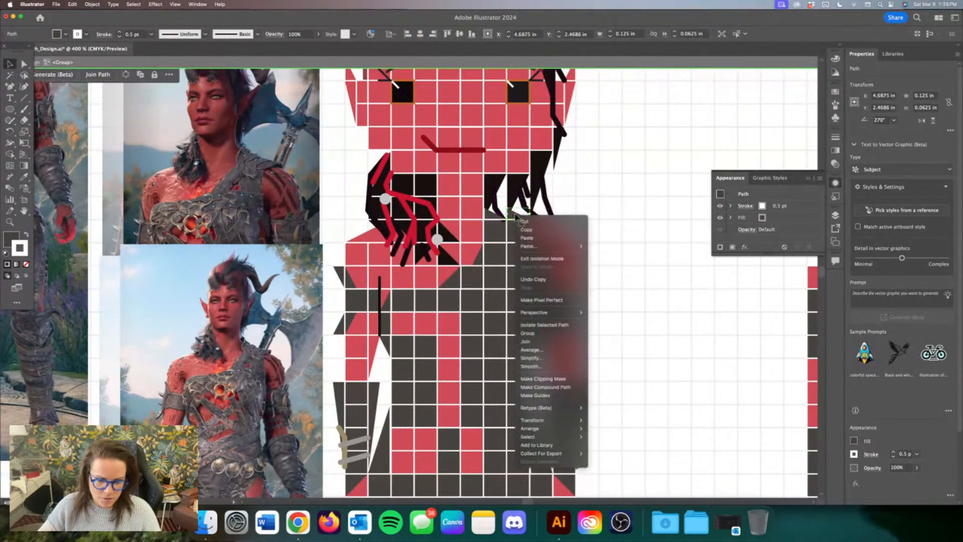
mouse_move(552, 420)
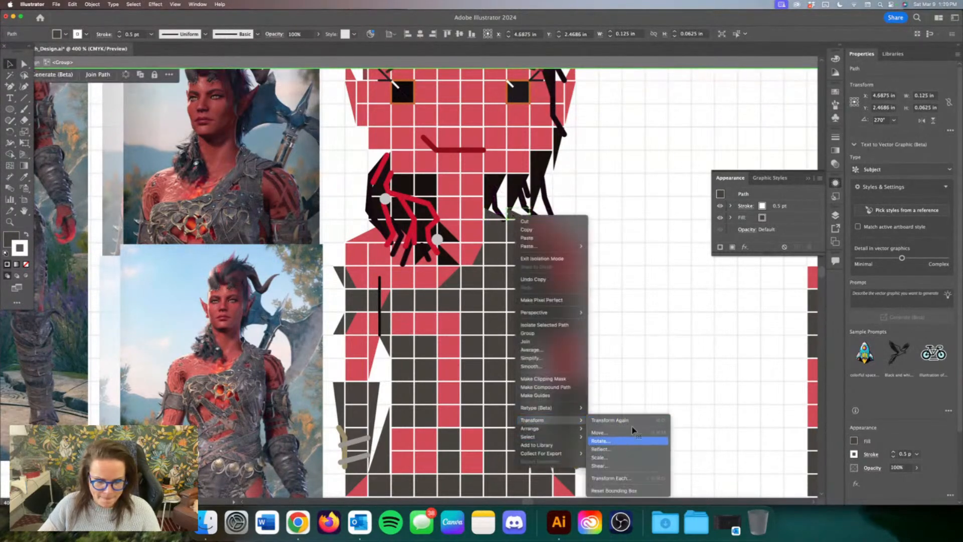
left_click(622, 448)
left_click(529, 323)
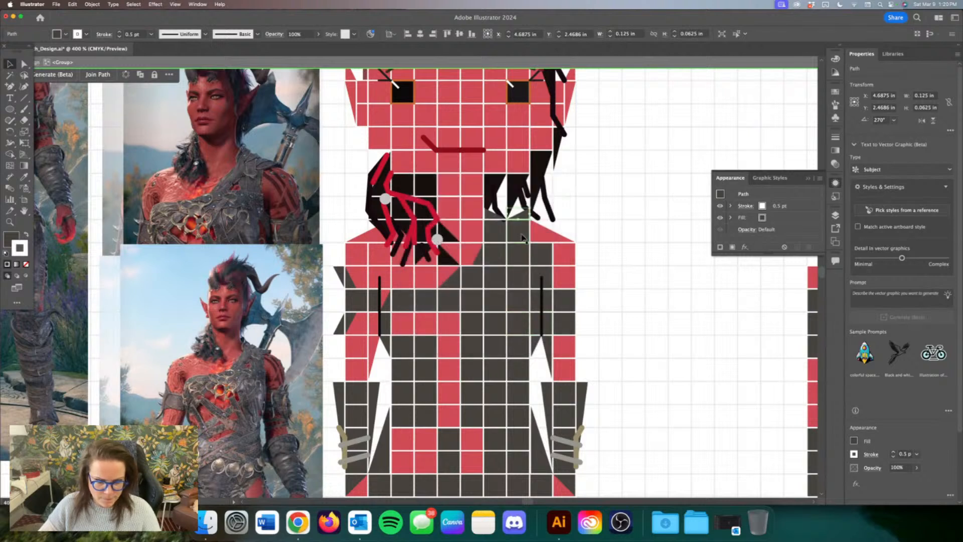
Step: Place a small dark triangle on the slope of the armoured shoulder beneath the hair tips, rotated to follow the slope
left_click(541, 239)
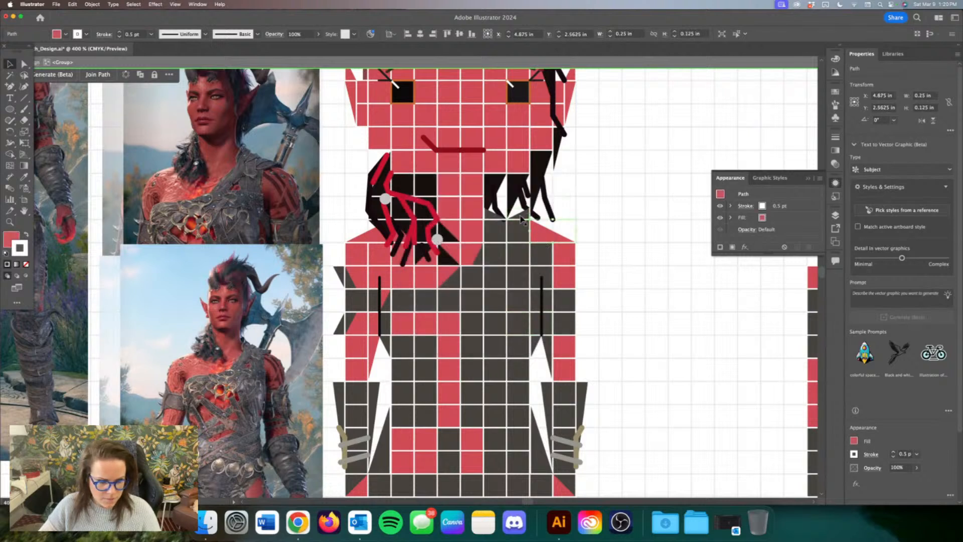
left_click_drag(522, 219, 548, 226)
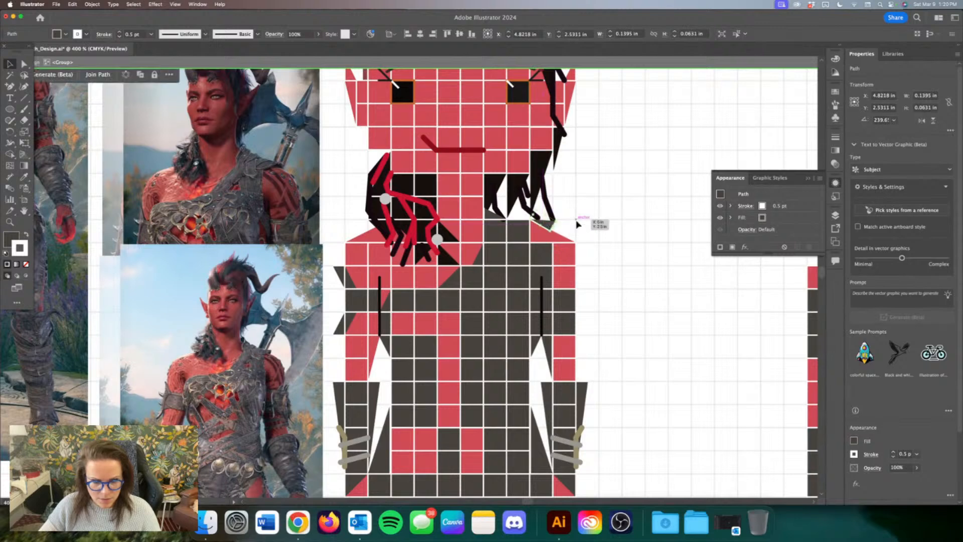
left_click(577, 221)
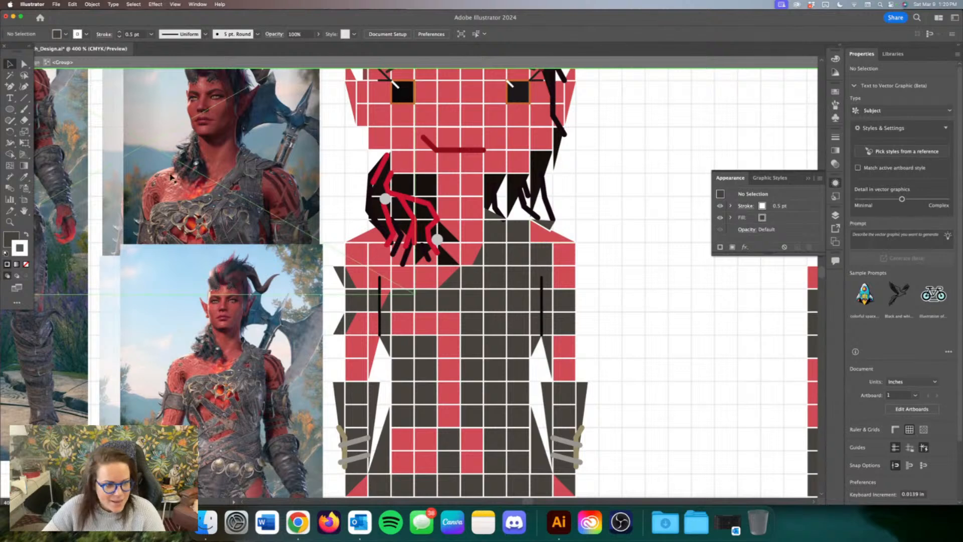
Step: Turn the outermost dark cell of the armoured shoulder into a triangle by deleting its upper outer corner, and stretch it to 0.25 in tall
mouse_move(544, 252)
left_mouse_down()
mouse_move(544, 234)
mouse_move(555, 233)
mouse_move(549, 252)
left_mouse_up()
left_click(571, 232)
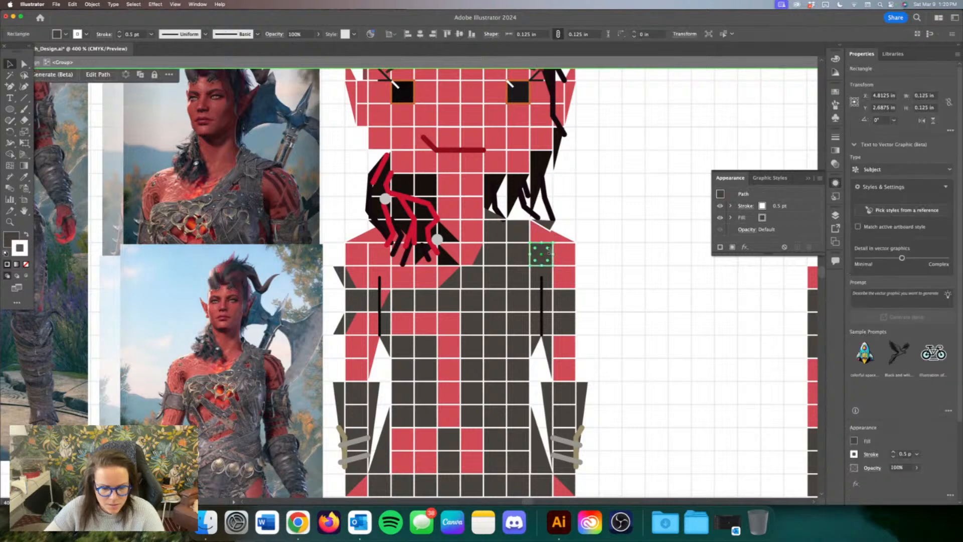
key("a")
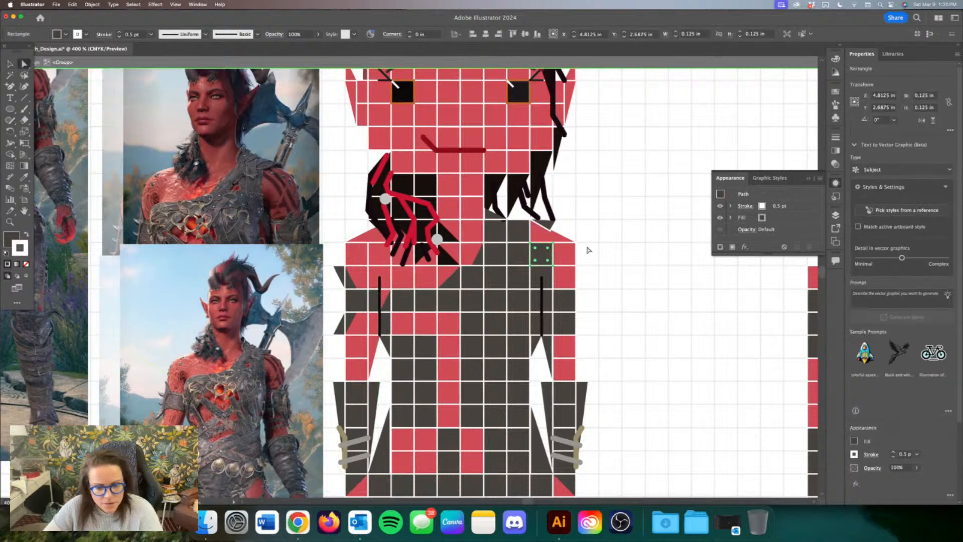
left_click(554, 244)
key("Delete")
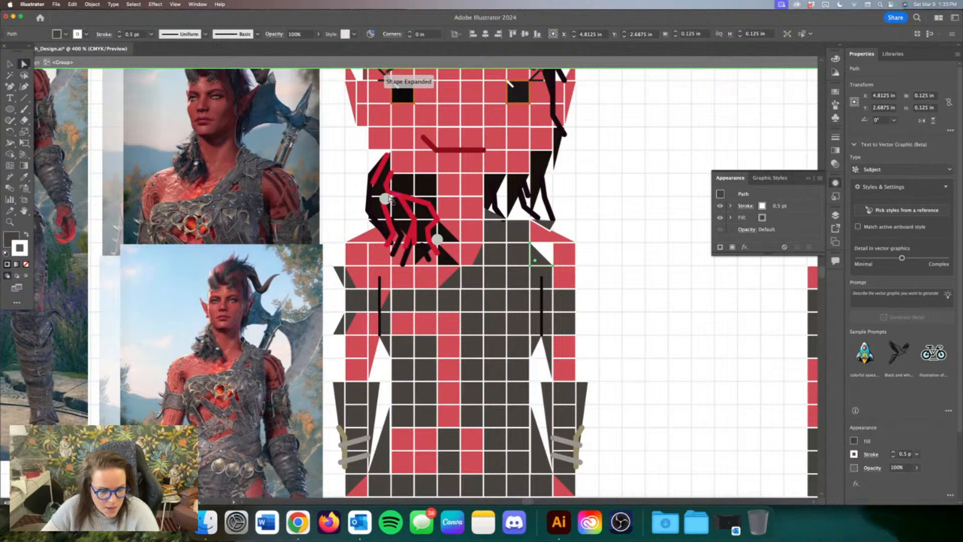
key("v")
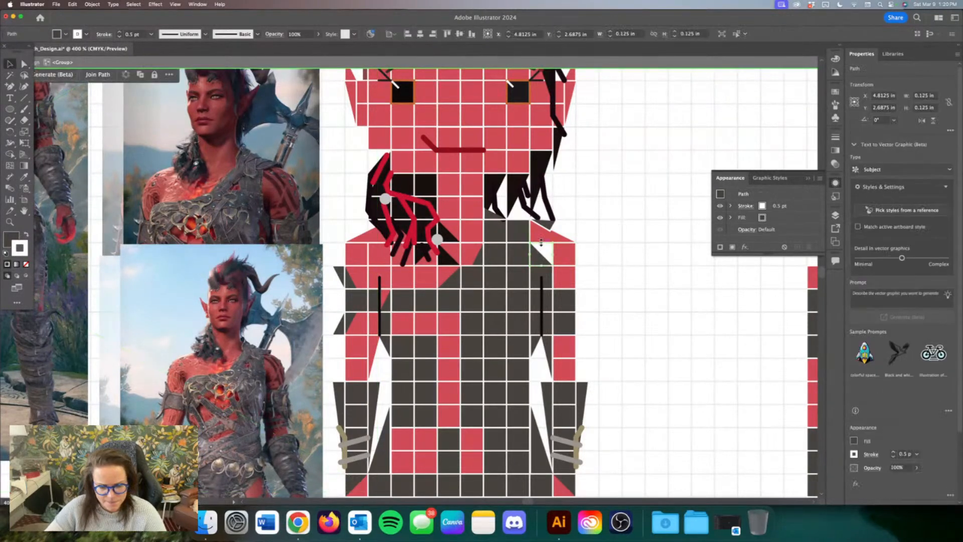
left_click_drag(541, 243, 552, 219)
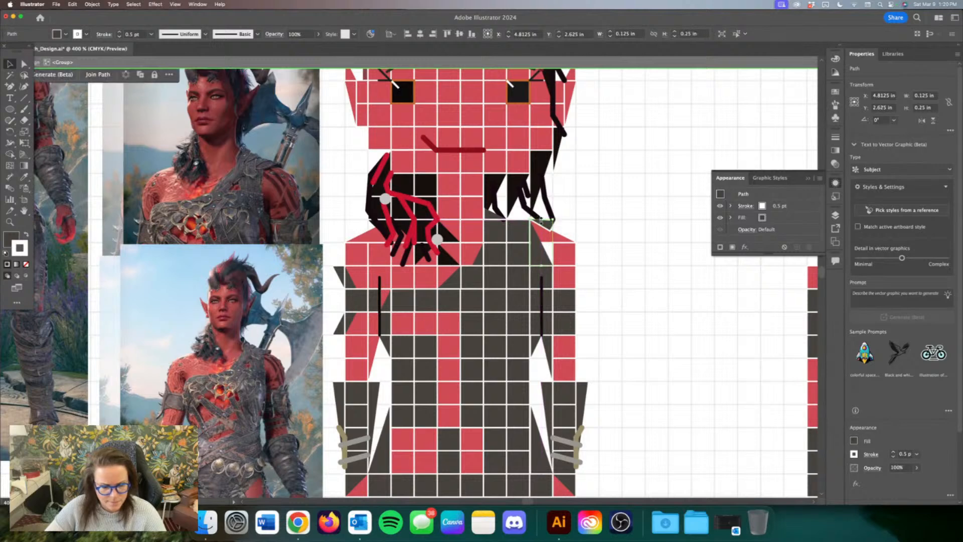
Step: Fill the gap beside the tall dark shoulder triangle with a copied red cell, keeping the triangle in front of it
left_click_drag(571, 257, 549, 257)
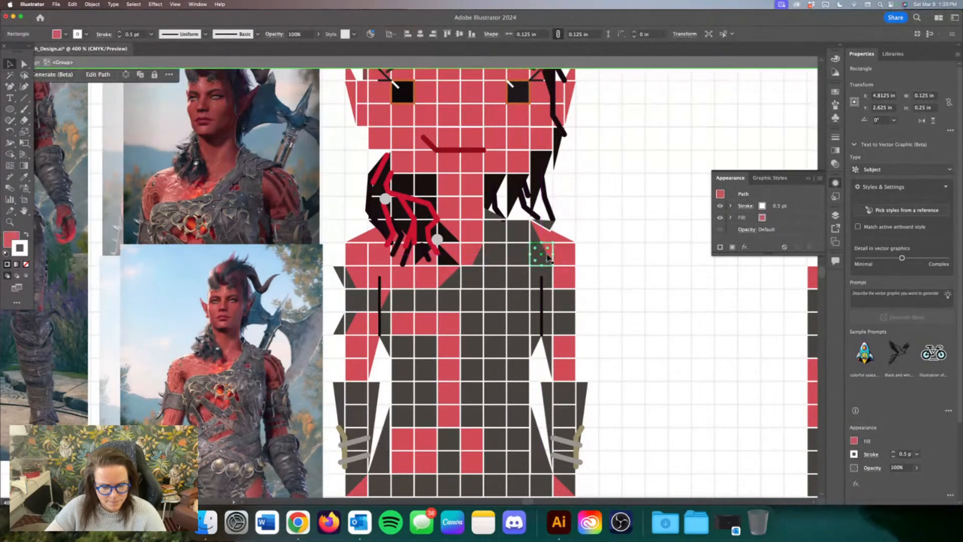
left_click(600, 230)
left_click(540, 248)
left_click_drag(552, 244, 543, 245)
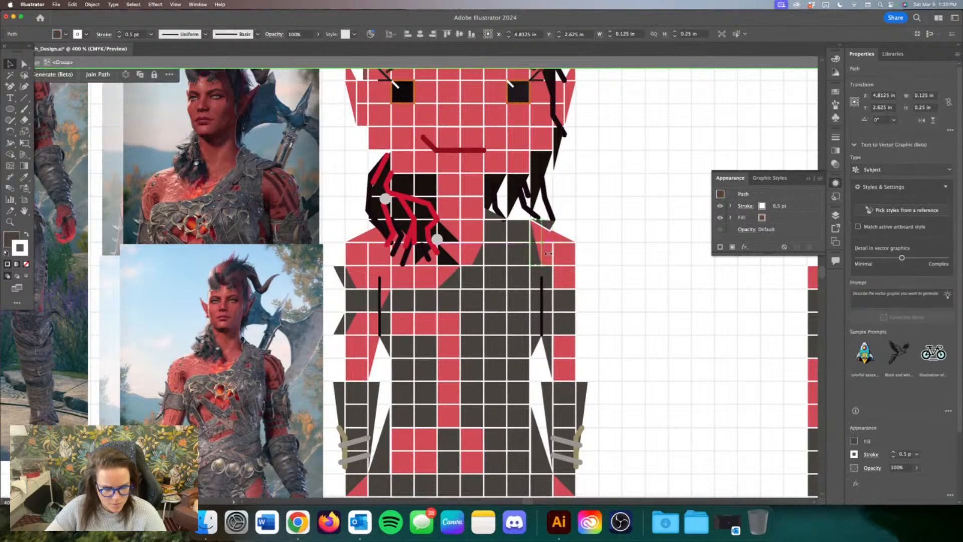
Step: Delete the three dark cells behind the black arm line below the armoured shoulder
left_click(596, 277)
left_click(548, 279)
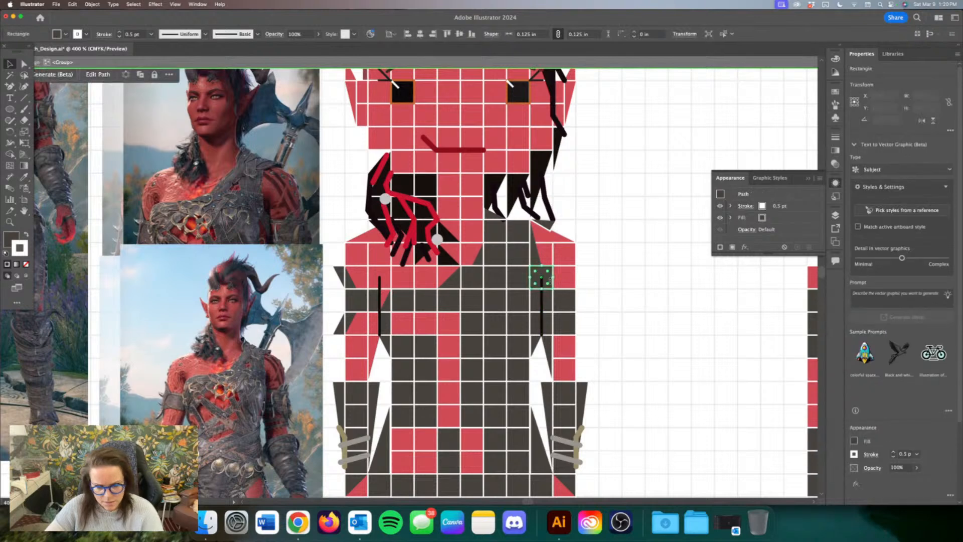
key("Delete")
left_click(548, 298)
key("Delete")
left_click(549, 324)
key("Delete")
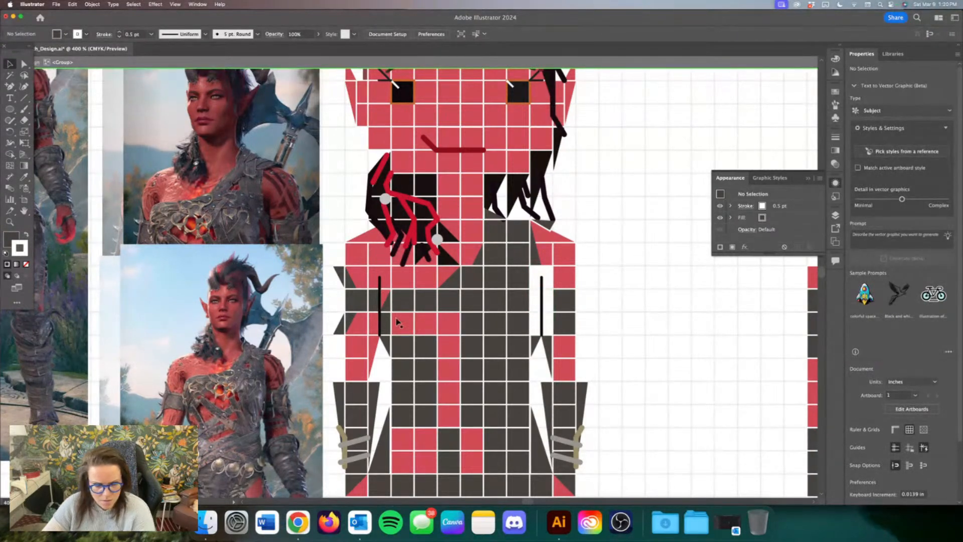
Step: Fill the gap around that arm line with half-cell-wide pieces, dark on the torso side and red on the arm side
left_click_drag(375, 324, 551, 284)
left_click_drag(386, 326, 546, 287)
key("super+shift+a")
key("super+z")
left_click(548, 300)
left_click(678, 307)
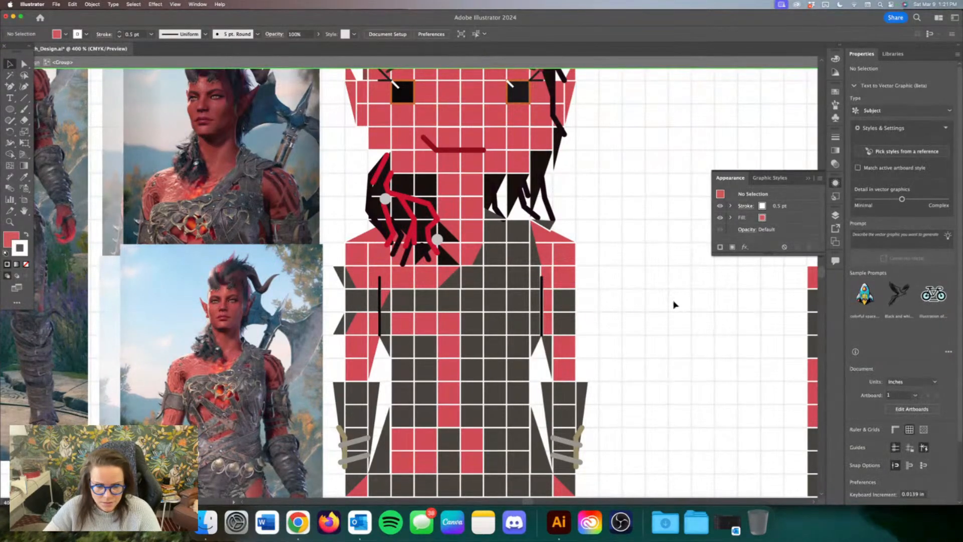
Step: Replace the dark cell at the neckline with a 0.25 in tall dark triangle over a copied red cell, and delete the small dark triangle beside it
scroll(668, 300, "down", 1)
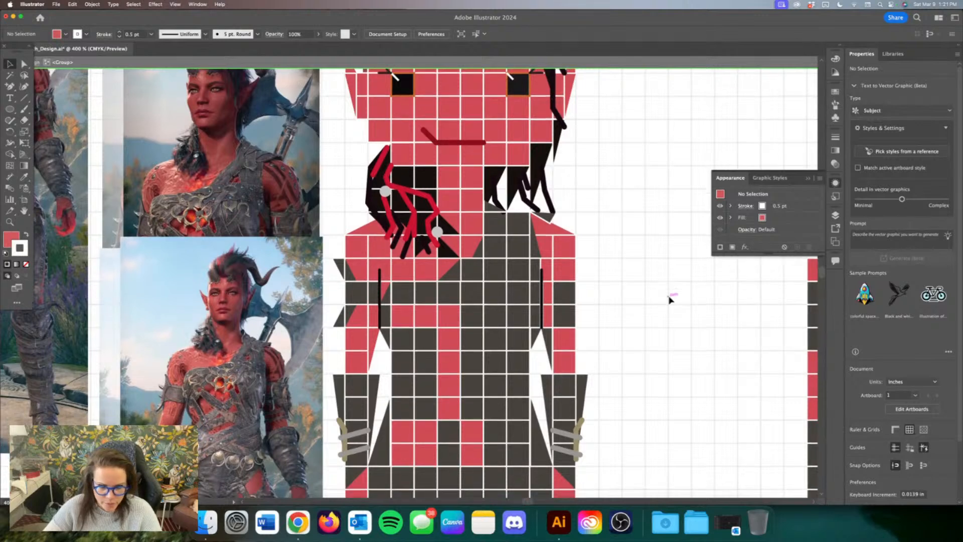
scroll(676, 300, "down", 2)
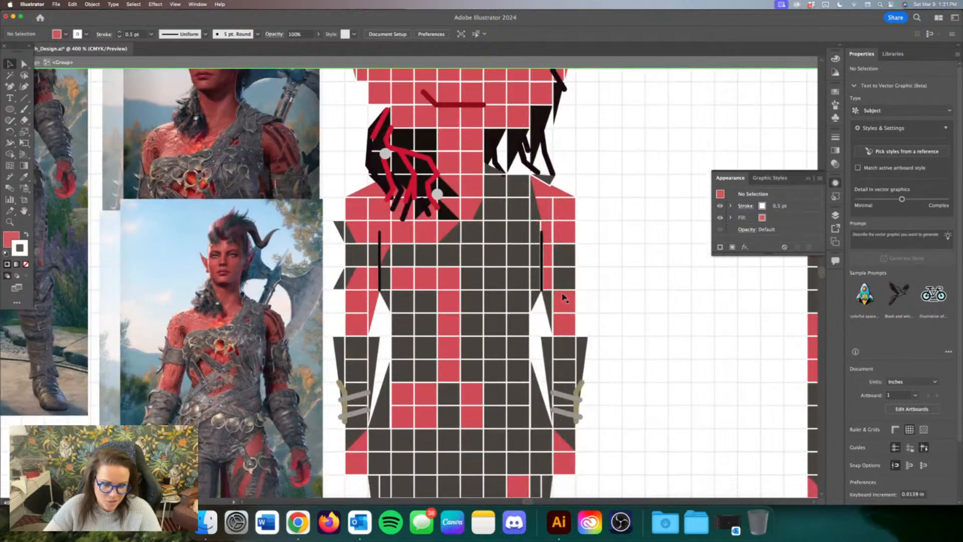
left_click(467, 237)
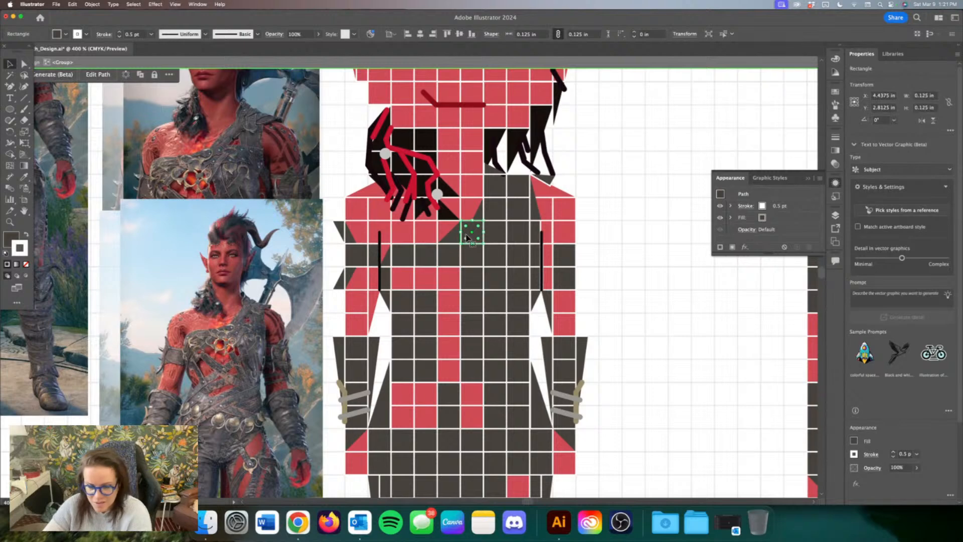
key("Delete")
left_click(476, 221)
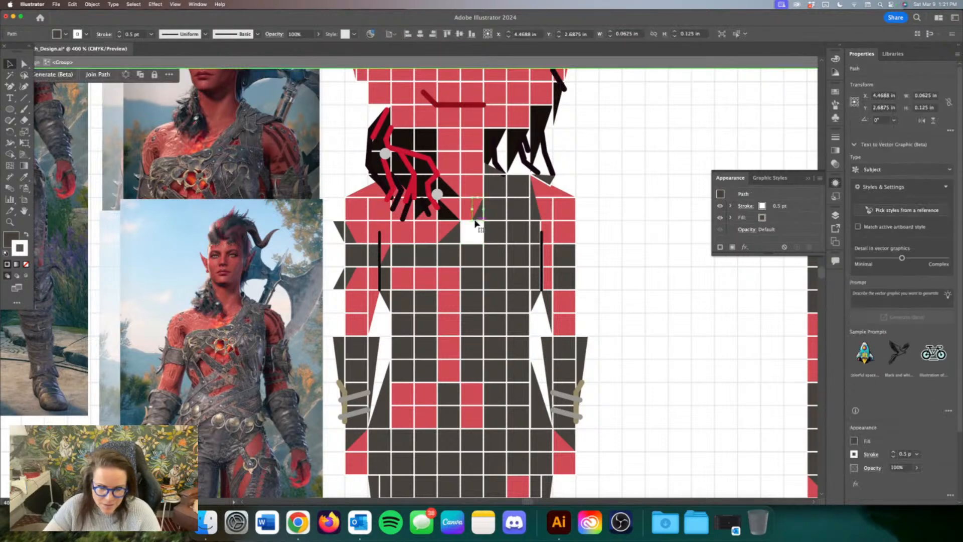
left_click_drag(475, 221, 475, 246)
left_click(452, 241)
left_click(473, 209)
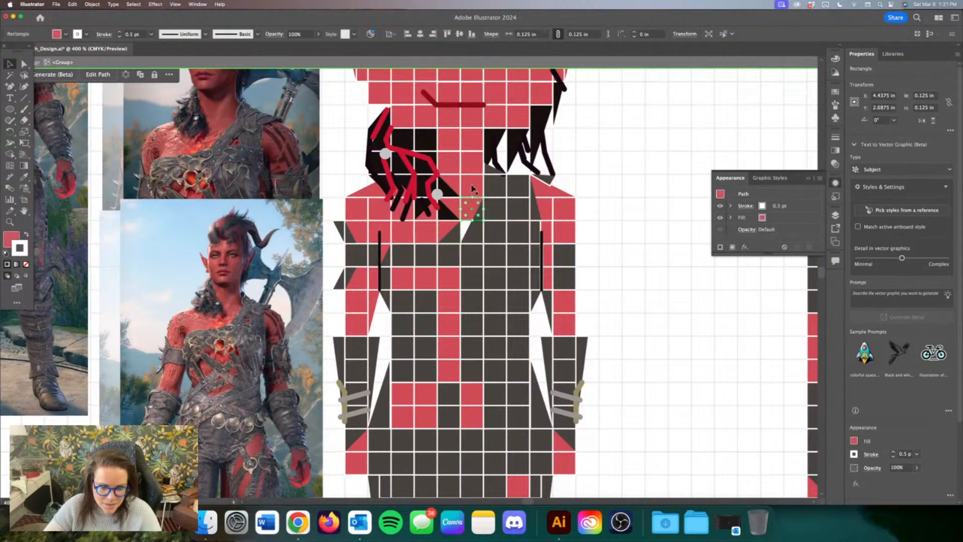
key("Delete")
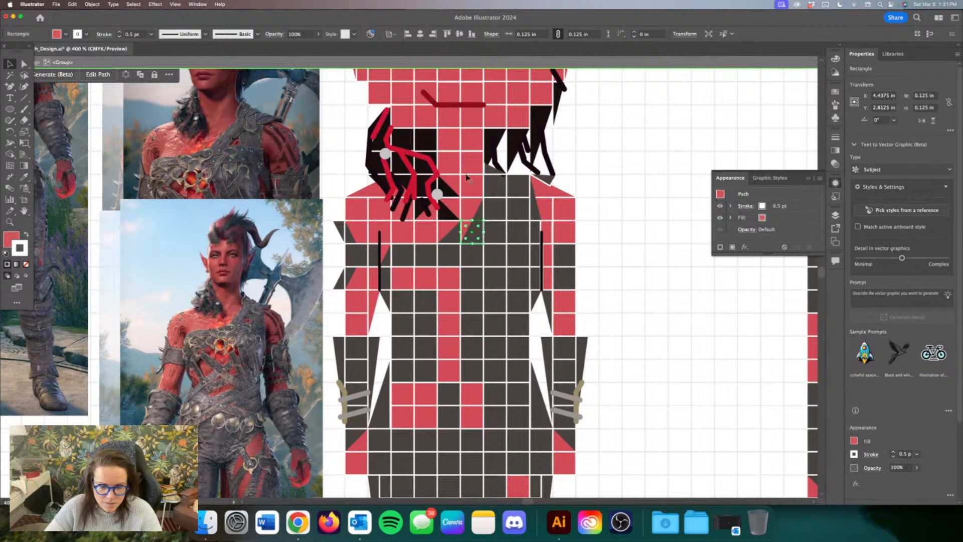
left_click(454, 238)
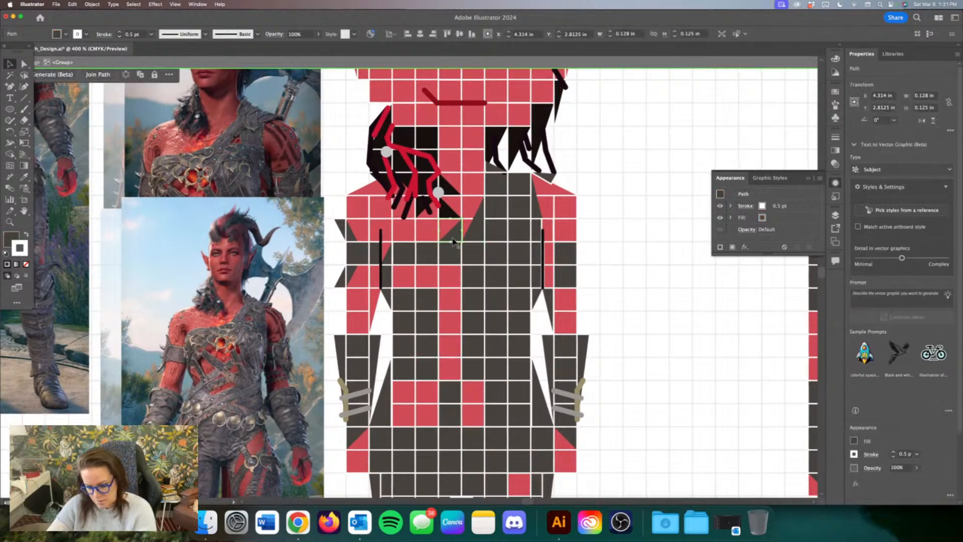
key("Delete")
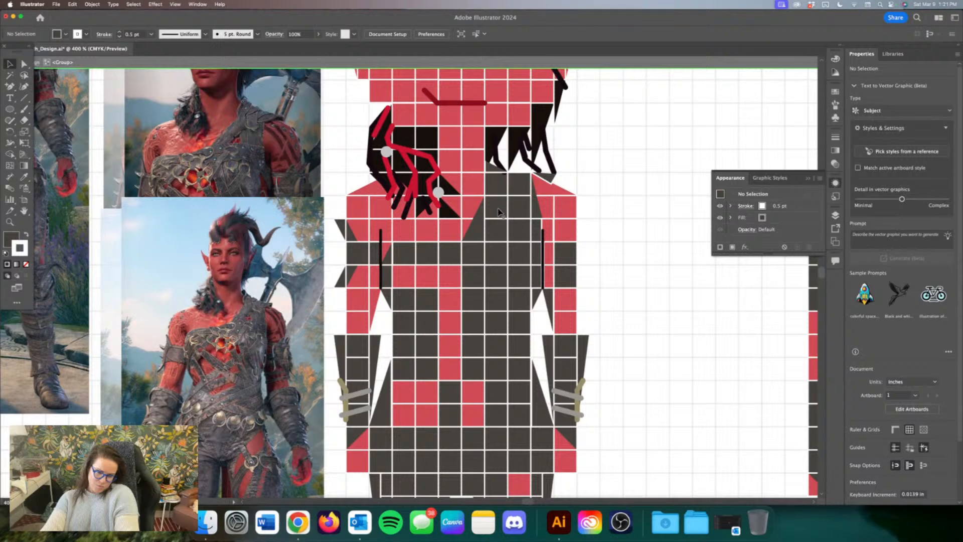
Step: Move the tall neckline triangle up one cell and place a copy shortened to one cell diagonally below it
left_click(472, 233)
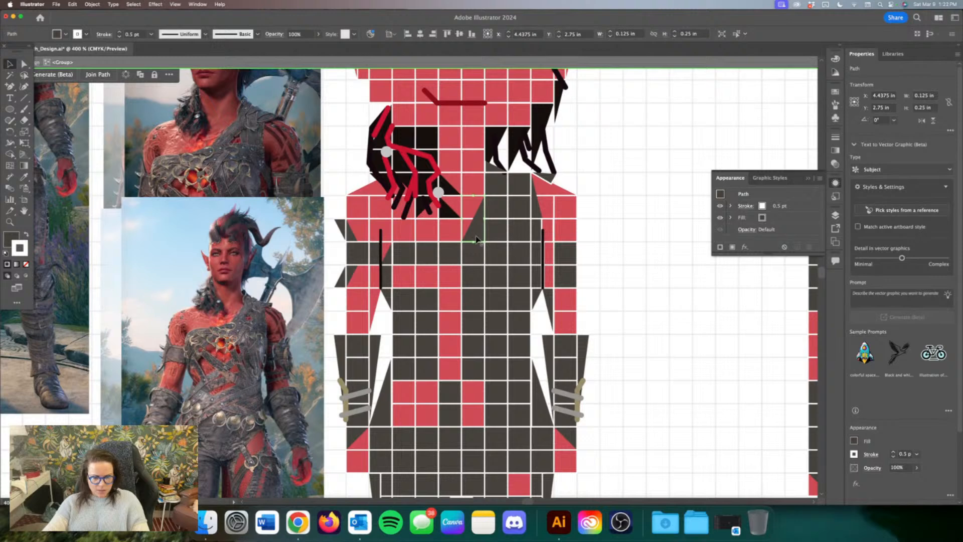
left_click_drag(479, 239, 481, 221)
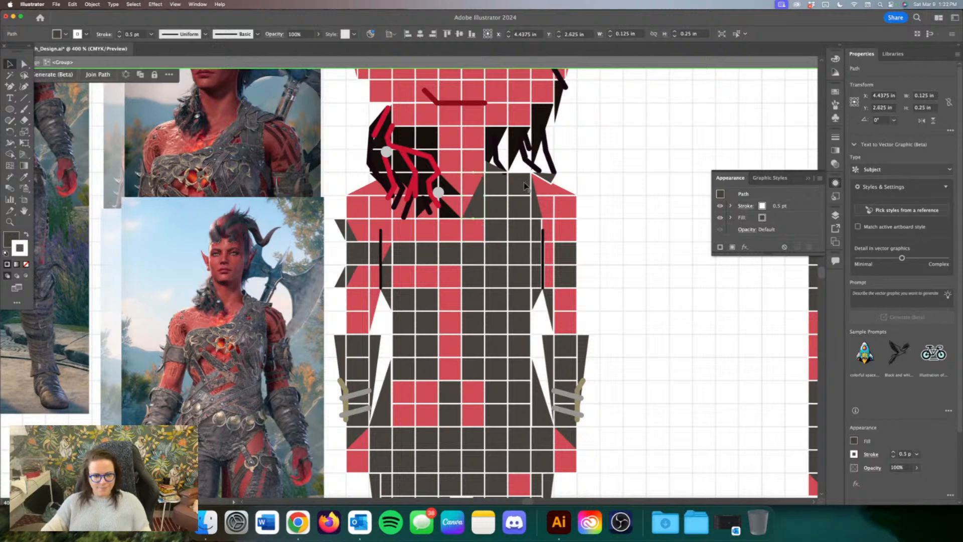
left_click_drag(480, 221, 461, 243)
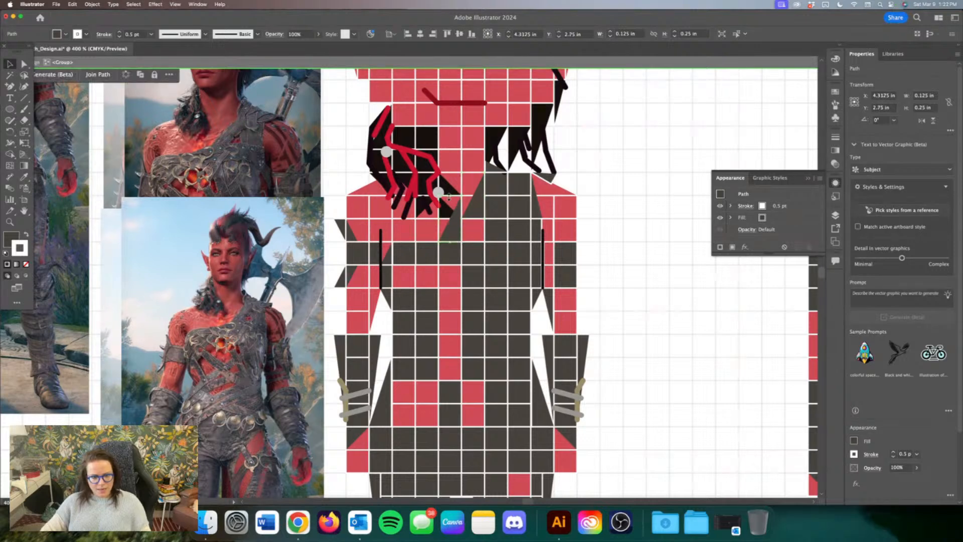
left_click_drag(451, 196, 450, 219)
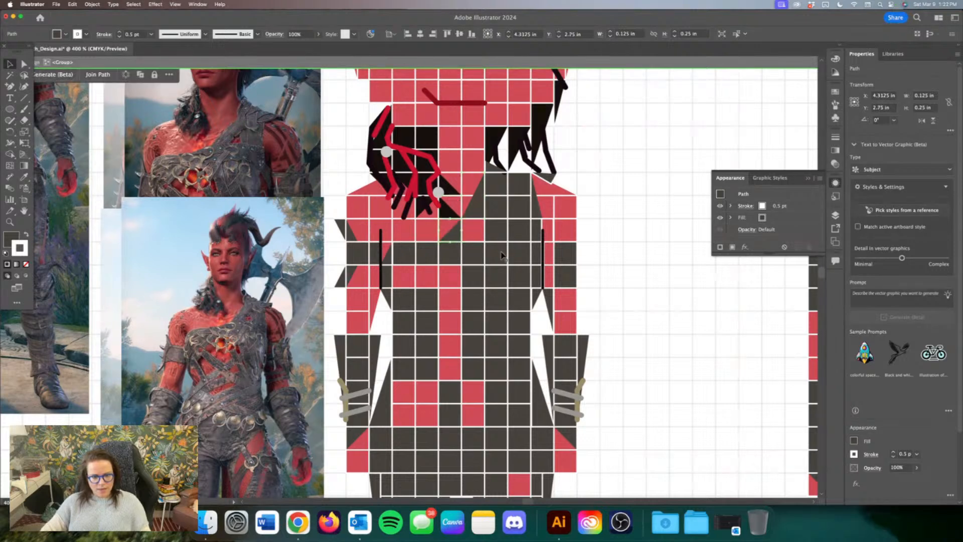
left_click(673, 275)
Step: Try deleting the narrow dark torso pieces above both armpits and stretching the dark armpit triangles upward to cover the gaps
key("super+minus")
key("super+minus")
key("super+minus")
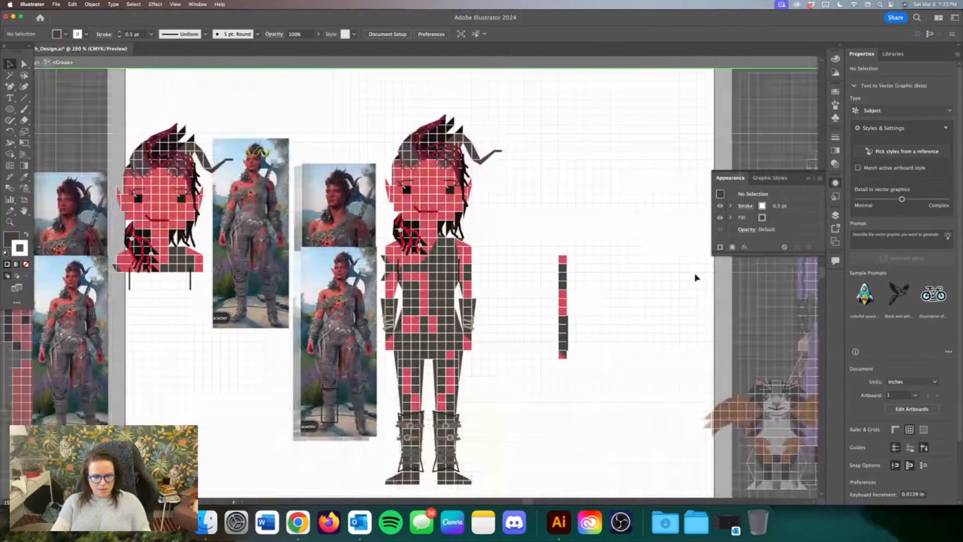
key("super+equal")
key("super+equal")
key("super+equal")
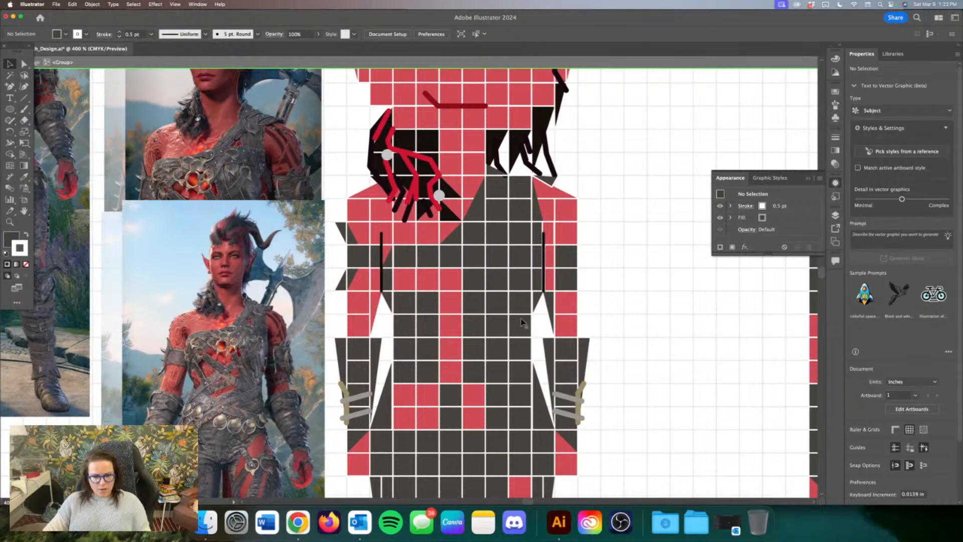
left_click(541, 282)
left_click(389, 283, "shift")
key("Delete")
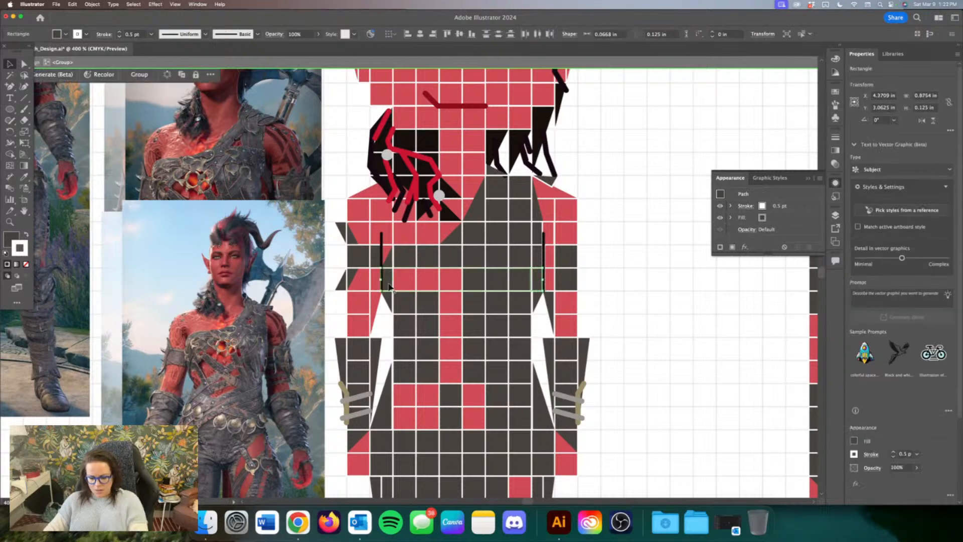
left_click(533, 300)
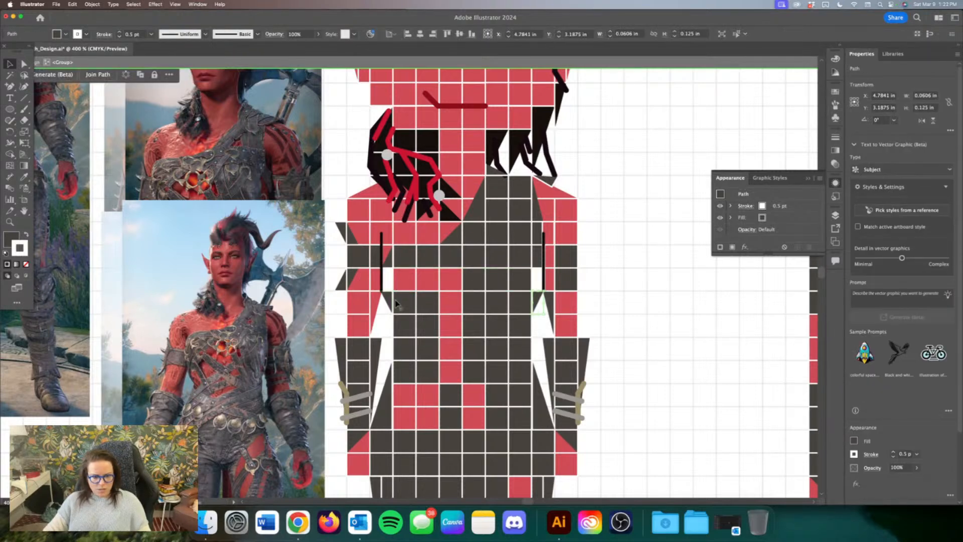
left_click_drag(465, 290, 465, 268)
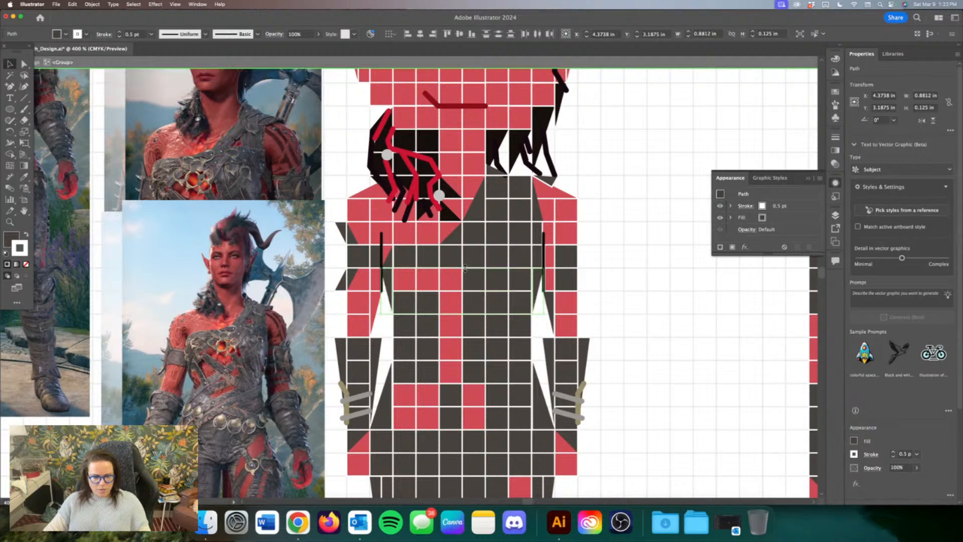
Step: Undo the armpit triangle stretch and the deletion of the narrow torso pieces
key("super+equal")
key("super+minus")
key("super+minus")
key("super+minus")
left_click(519, 250)
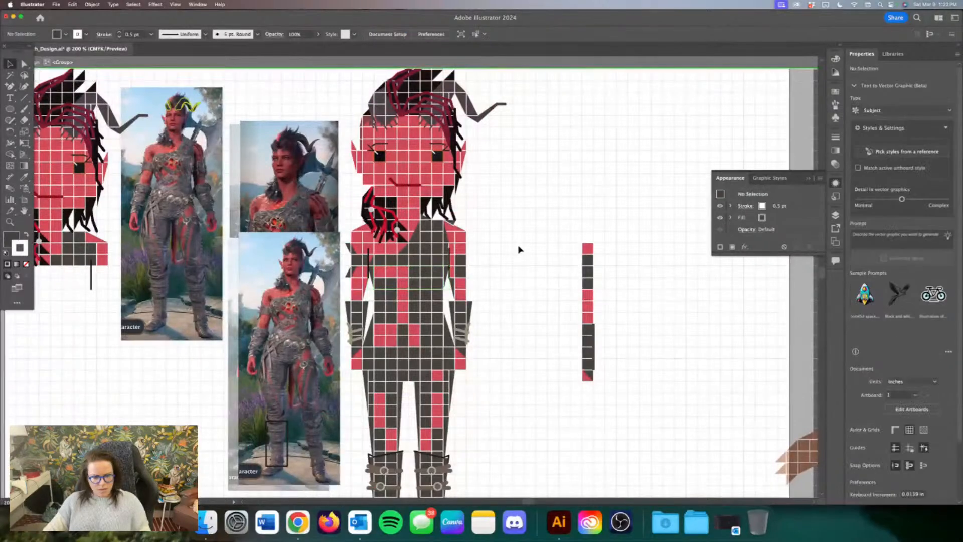
scroll(555, 293, "down", 2)
key("super+z")
key("super+z")
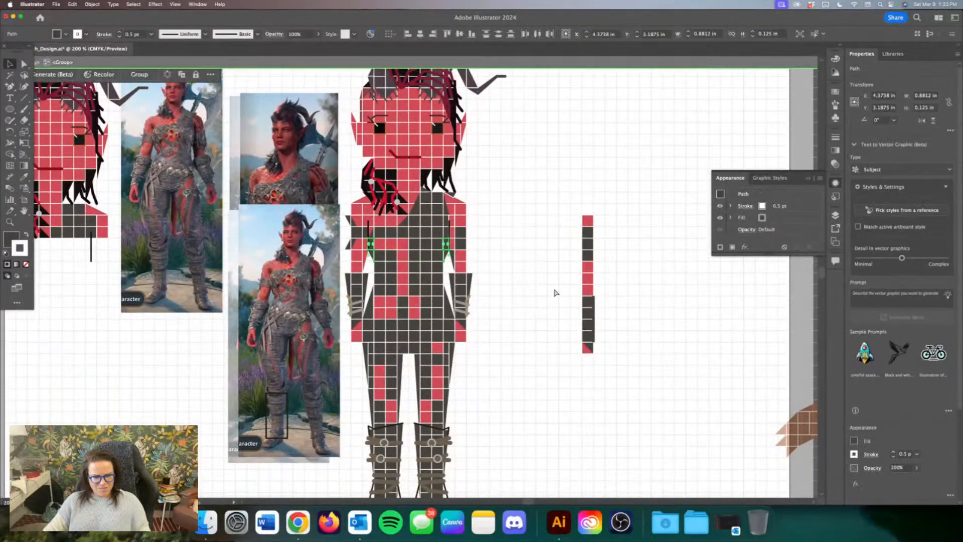
left_click(556, 293)
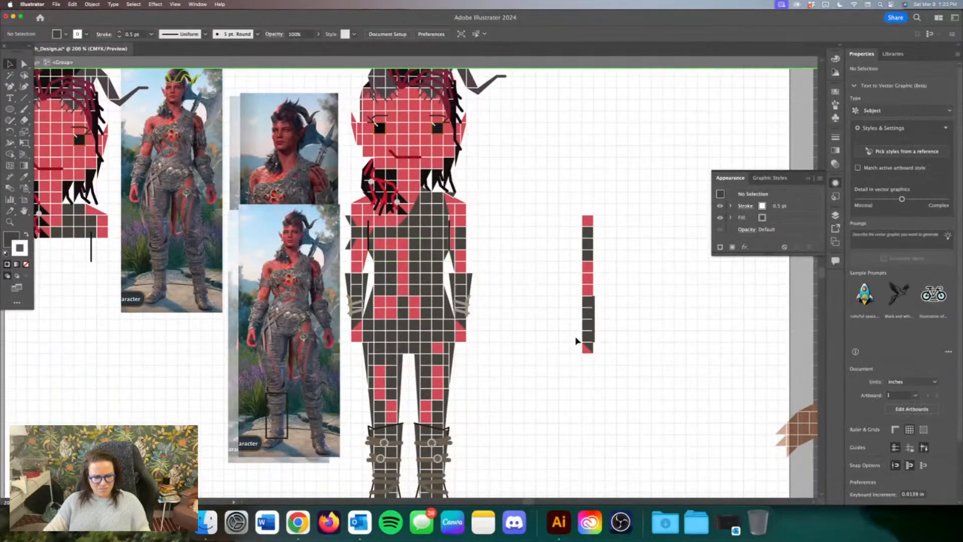
Step: Replace the steep dark triangle on the outer edge of the shoulder strap with half-cell-wide dark pieces reaching up to the shoulder slope
scroll(574, 340, "left", 2)
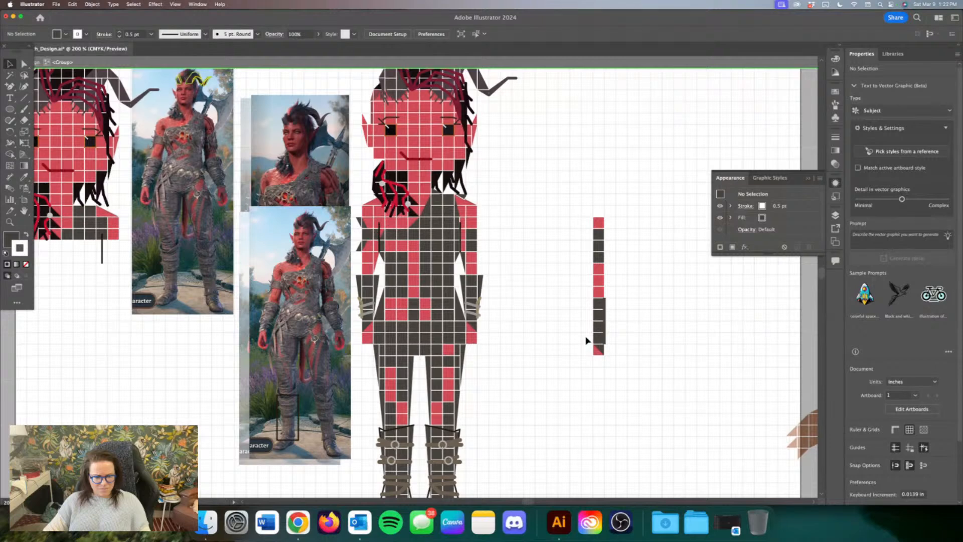
key("super+equal")
key("super+equal")
key("super+equal")
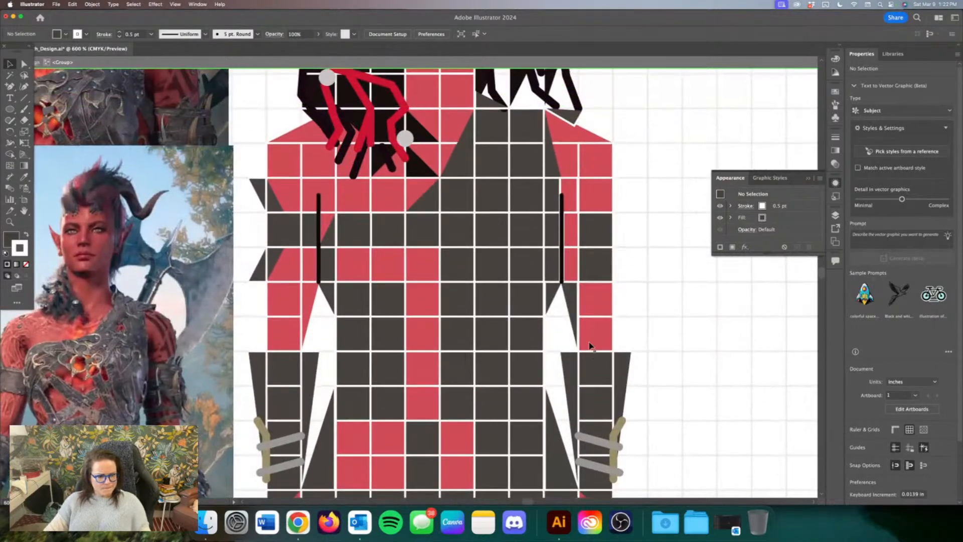
left_click(547, 155)
key("Delete")
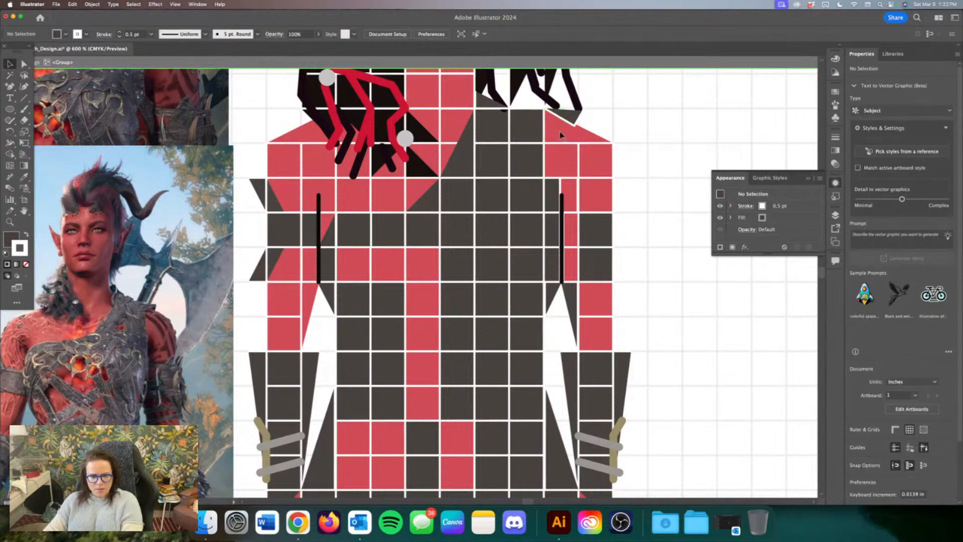
left_click(551, 131)
left_click_drag(547, 129, 548, 129)
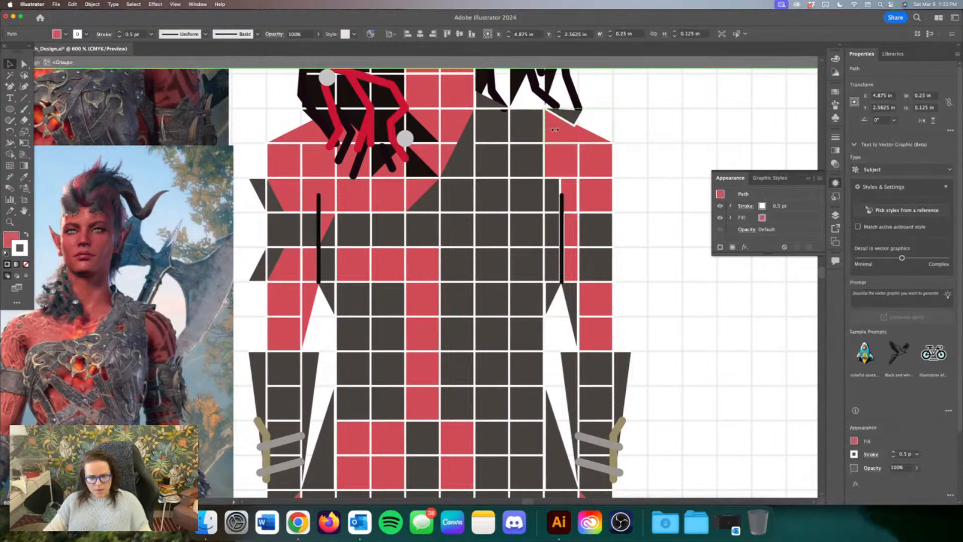
left_click(557, 160)
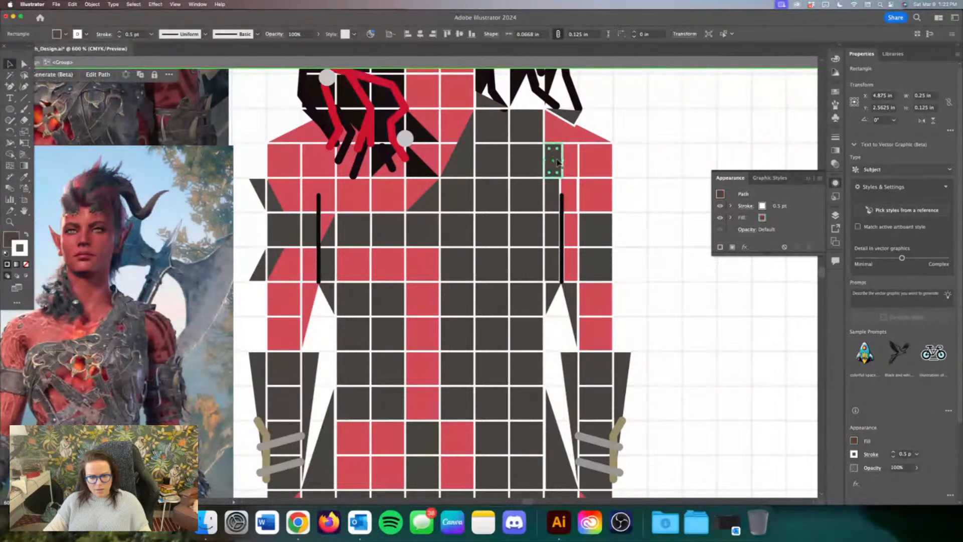
key("Delete")
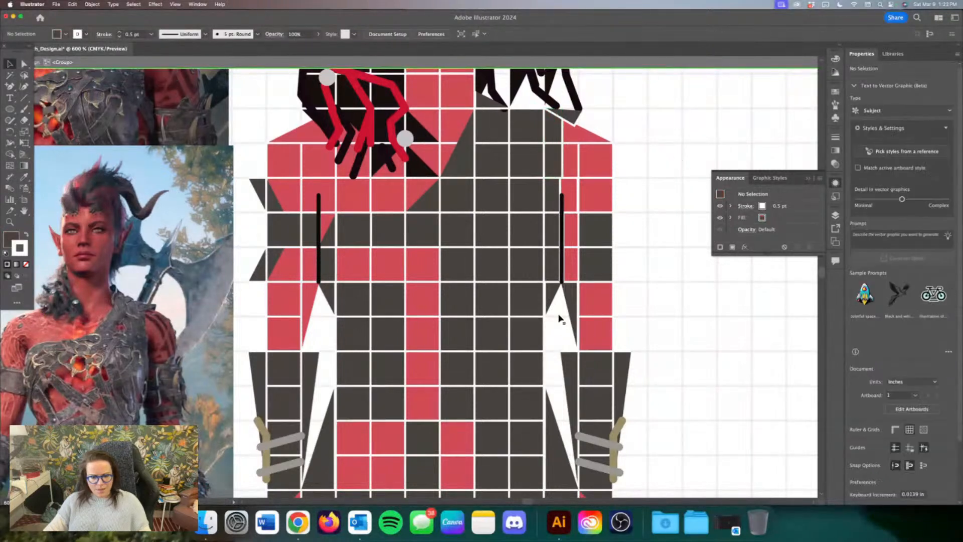
Step: Bring the three narrow dark torso pieces below the shoulder strap to the front and shift them outward to X 4.7834 in
left_click(556, 199)
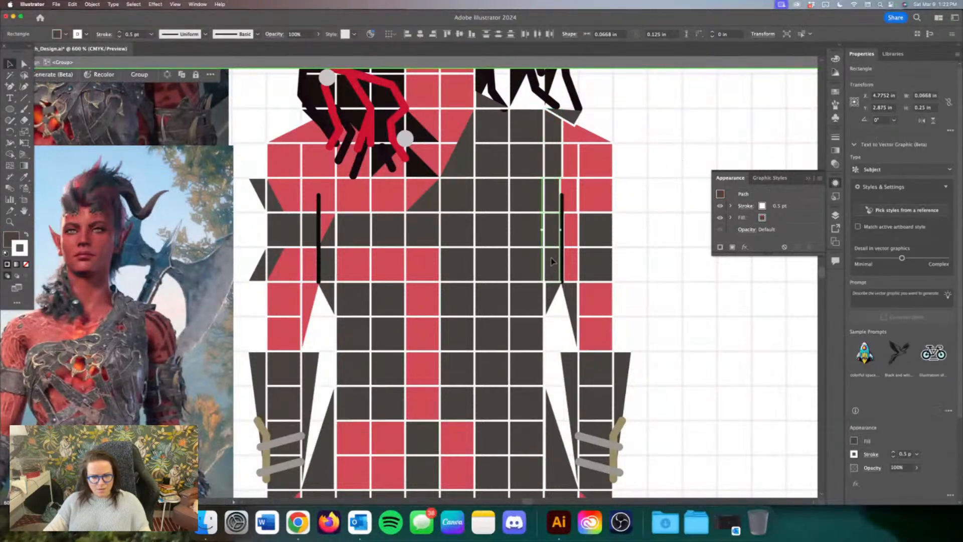
right_click(552, 261)
mouse_move(577, 452)
left_click(645, 453)
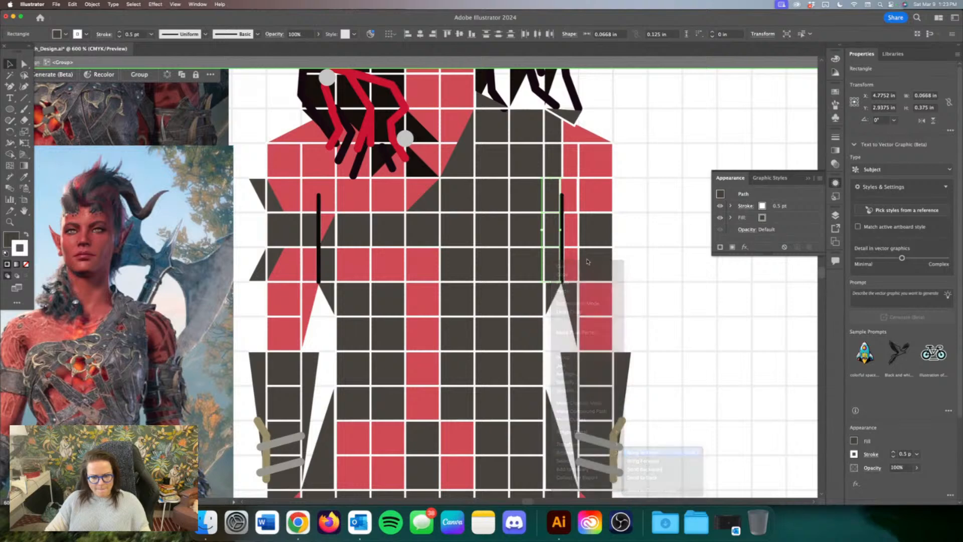
left_click(706, 228)
left_click(556, 202)
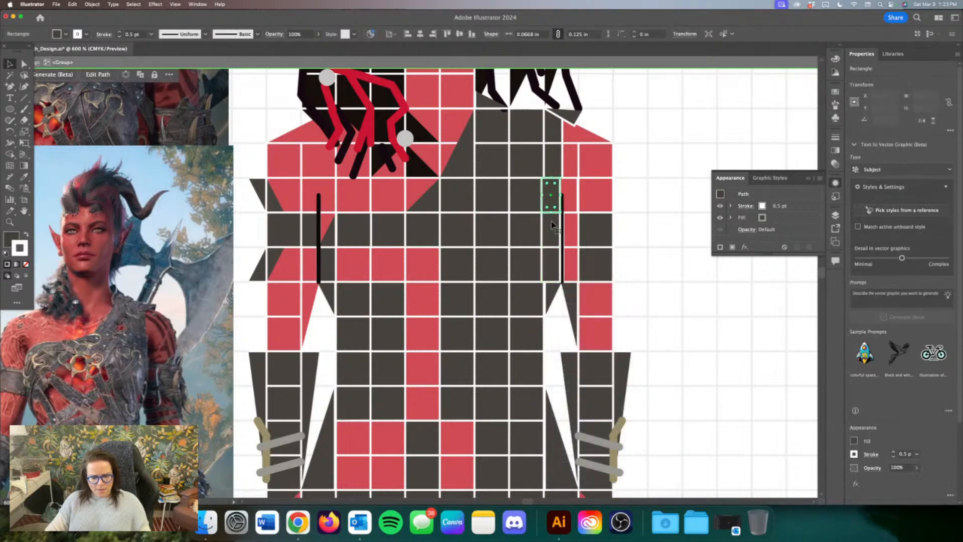
left_click_drag(552, 262, 562, 252)
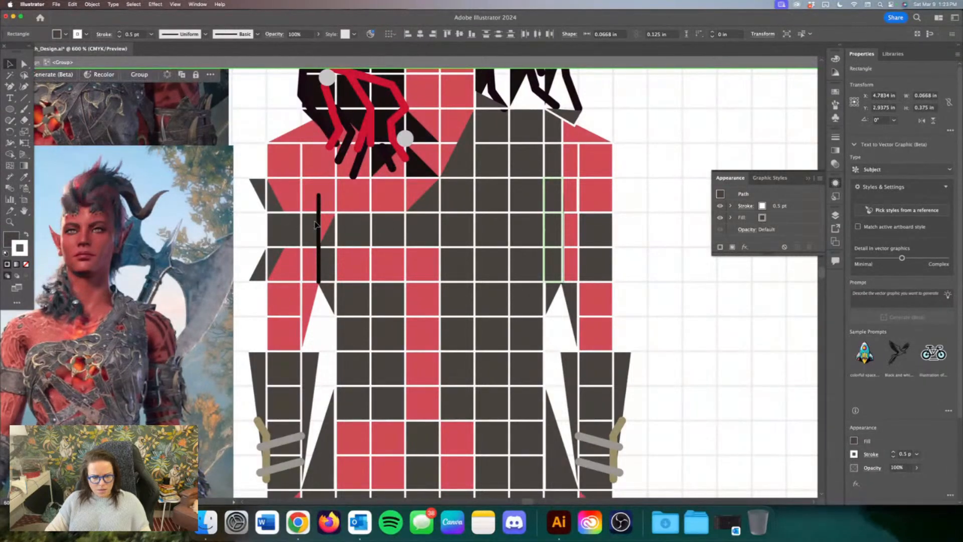
Step: Copy the black arm line to the strap-side arm, bring it to the front, and align its lower end with the armpit triangle's tip
left_click_drag(319, 225, 569, 225)
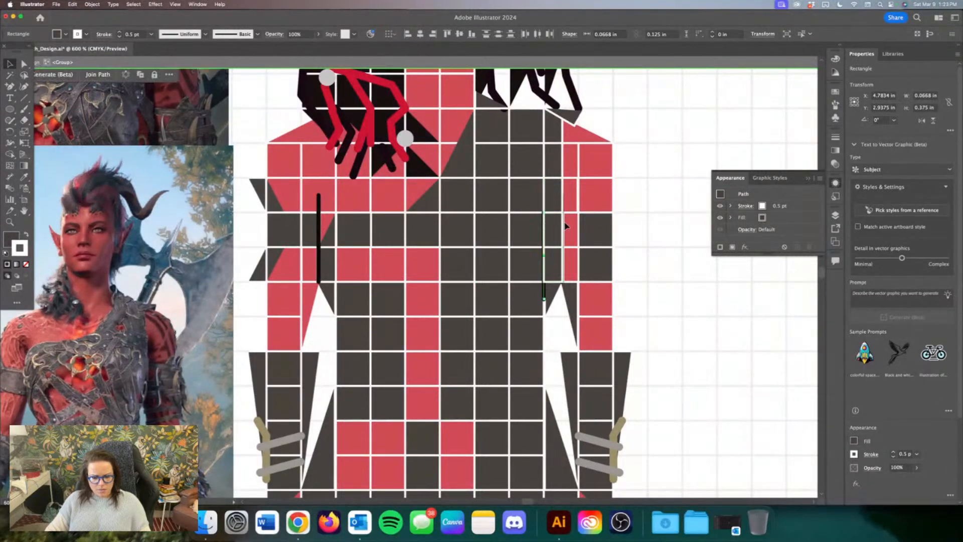
right_click(569, 226)
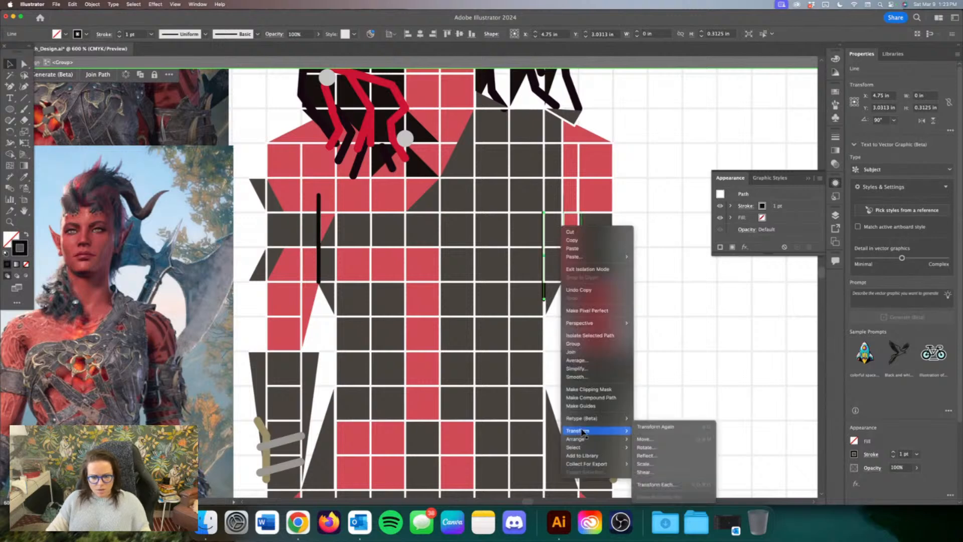
mouse_move(606, 441)
left_click(638, 440)
left_click(652, 285)
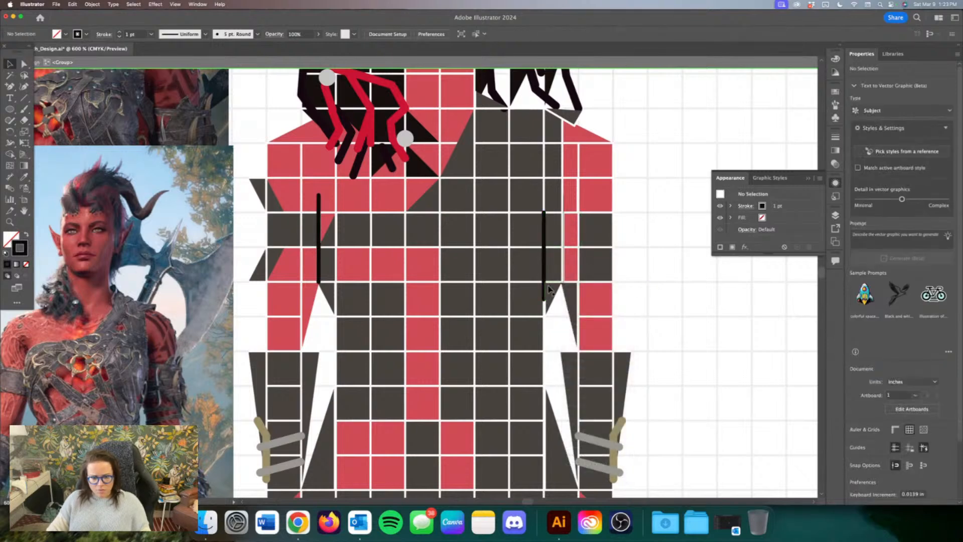
left_click(548, 290)
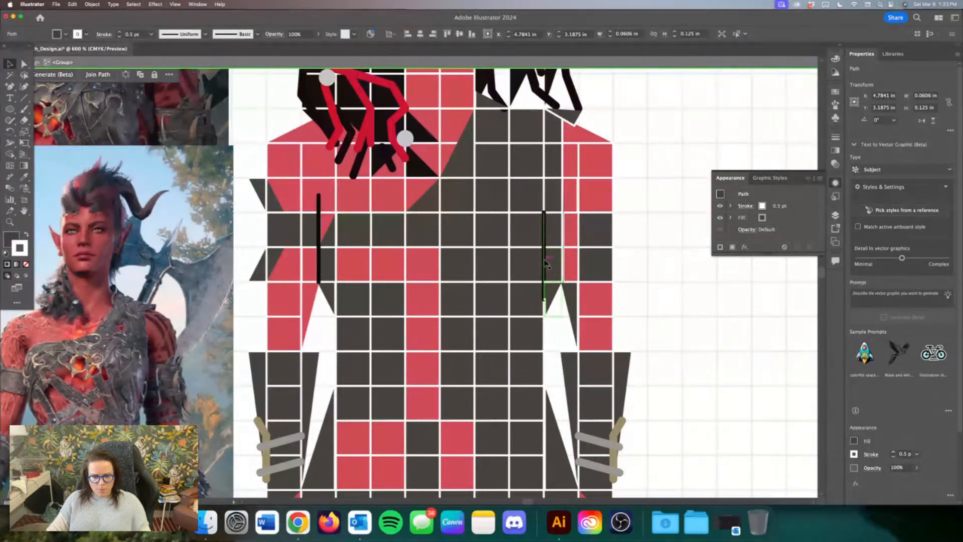
left_click_drag(546, 264, 562, 243)
left_click(646, 250)
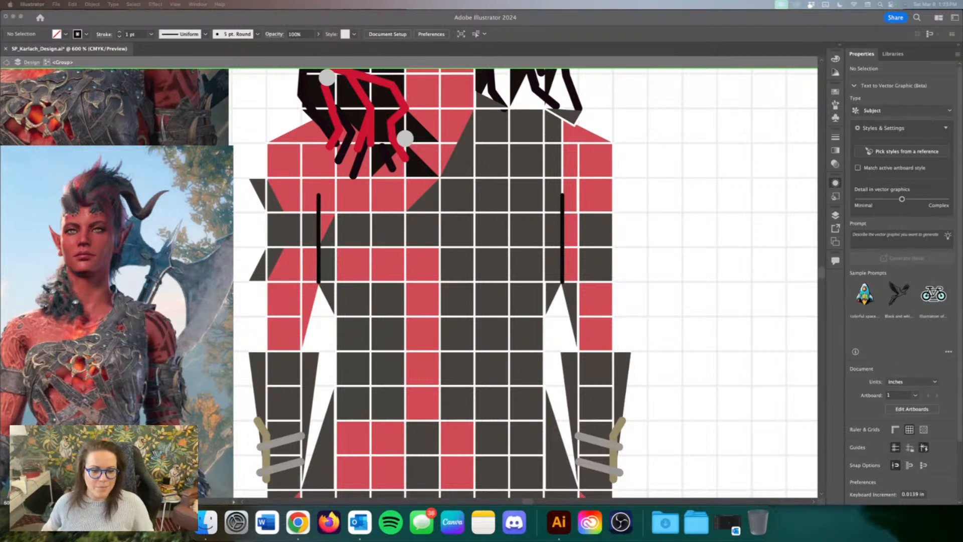
Step: Compare the figure's torso, waist, arms and legs with the reference image, including the dark triangles at both sides of the waist
left_click(753, 115)
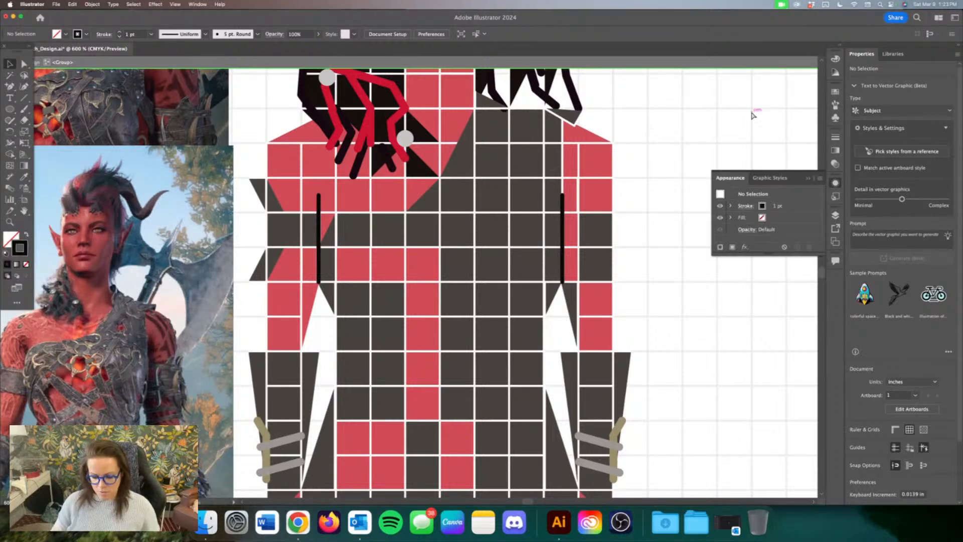
key("super+minus")
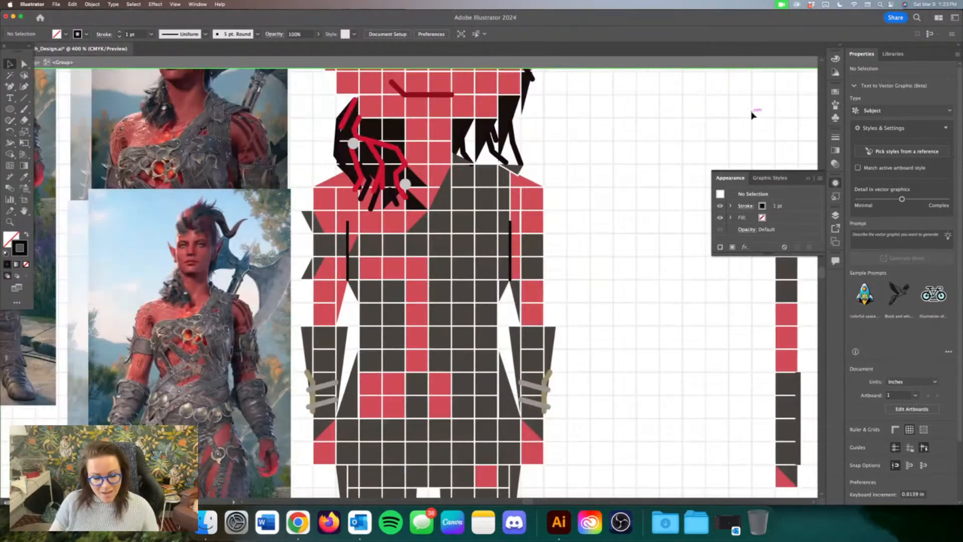
key("super+minus")
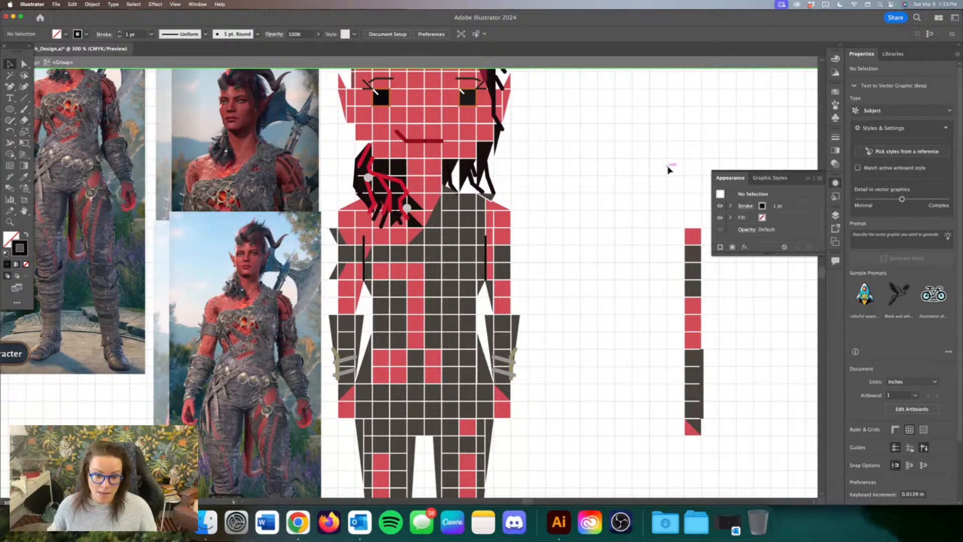
scroll(670, 169, "down", 3)
scroll(669, 167, "down", 3)
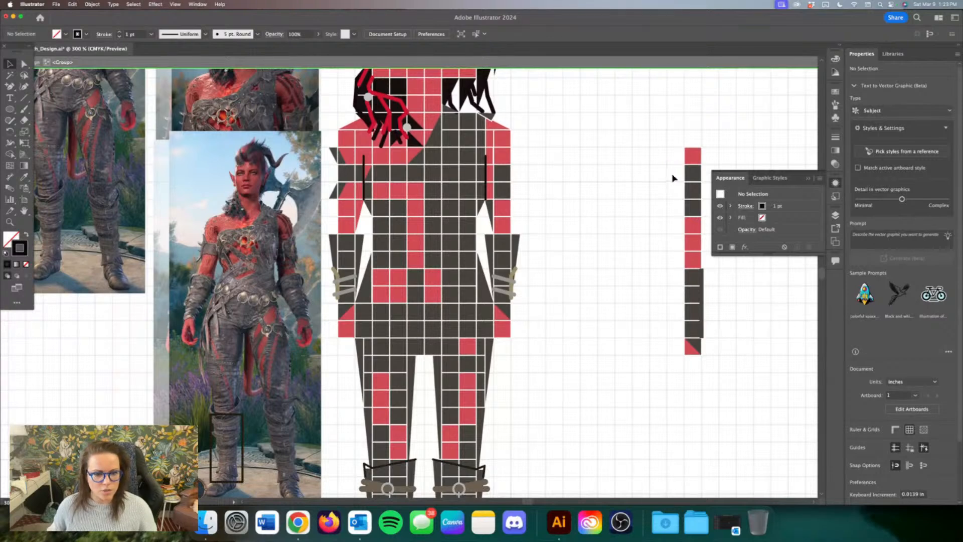
scroll(672, 176, "left", 2)
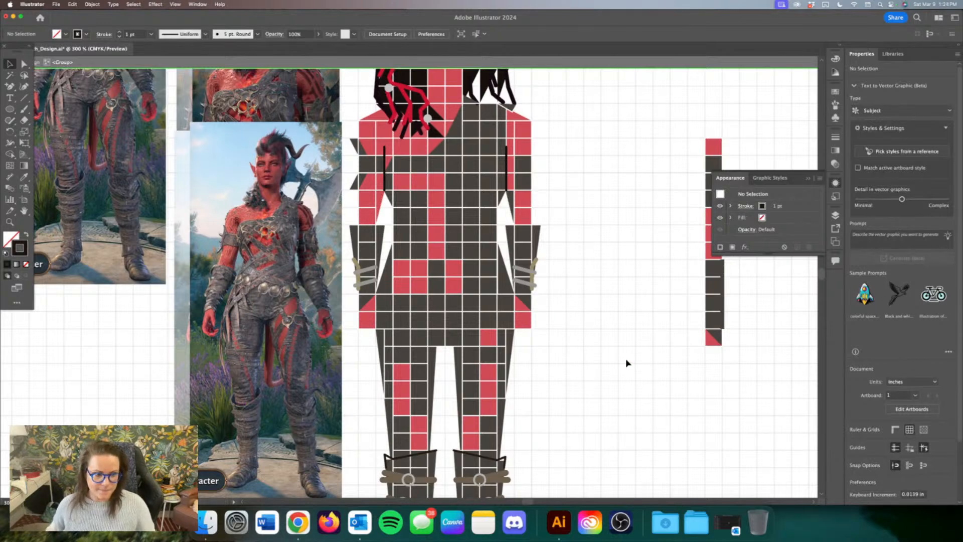
scroll(643, 341, "up", 2)
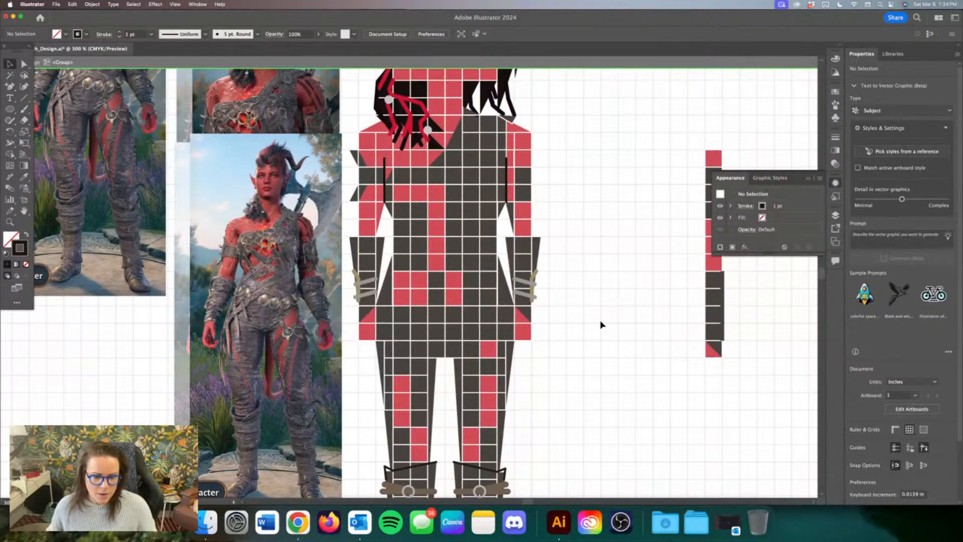
left_click(508, 300)
key("super+equal")
key("super+equal")
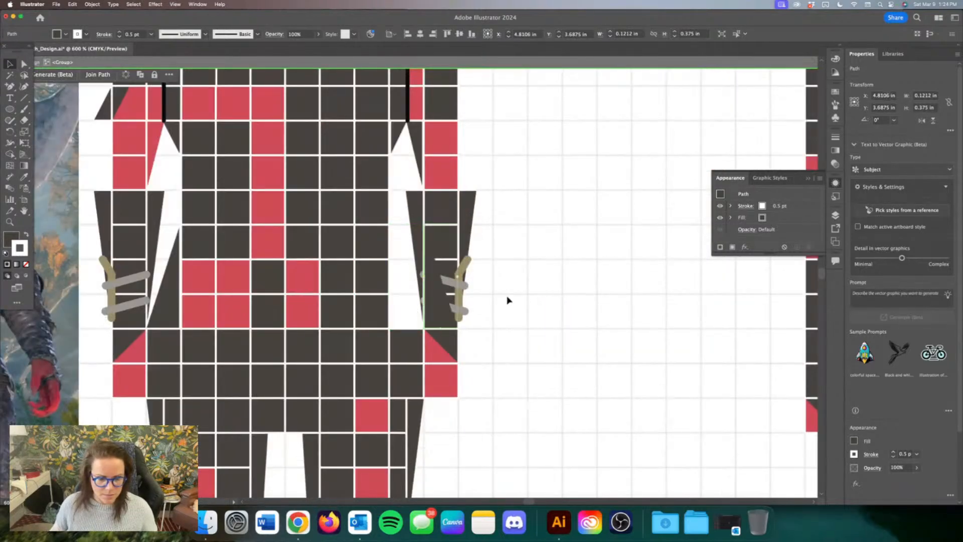
left_click(173, 307)
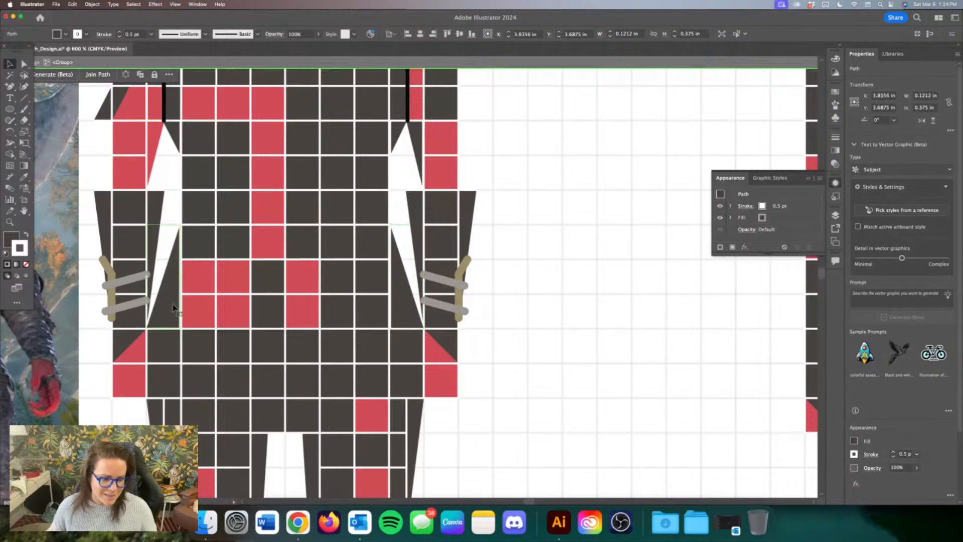
left_click(639, 362)
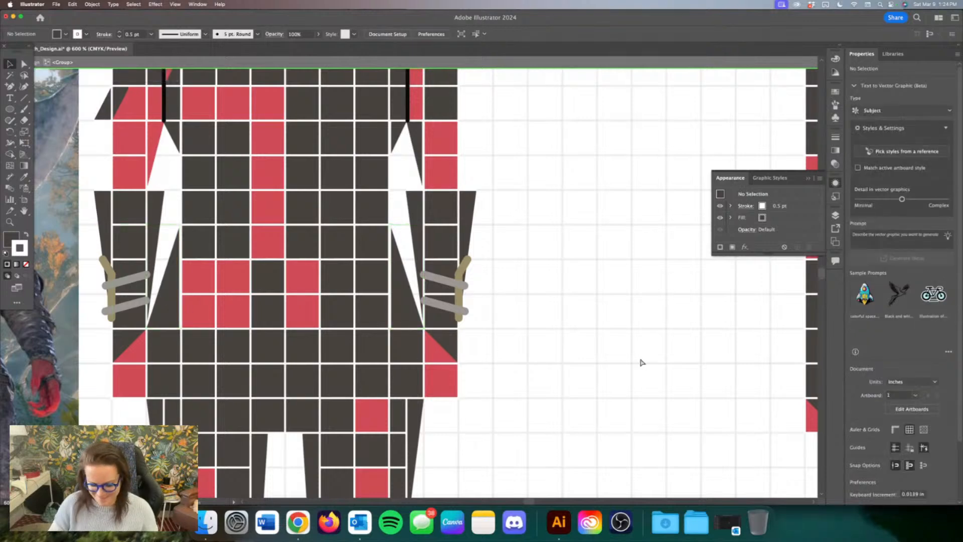
key("super+minus")
key("super+minus")
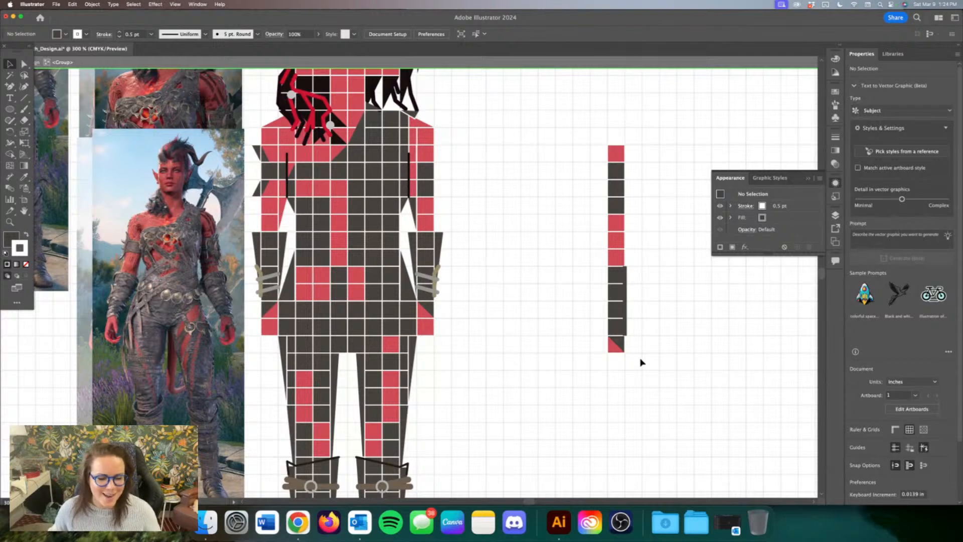
scroll(643, 362, "left", 3)
scroll(566, 277, "up", 1)
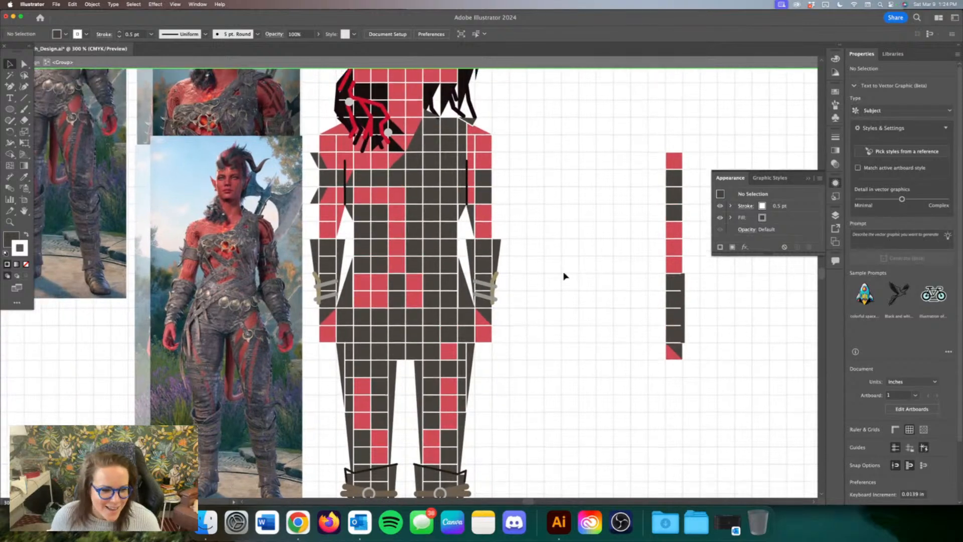
scroll(569, 280, "up", 3)
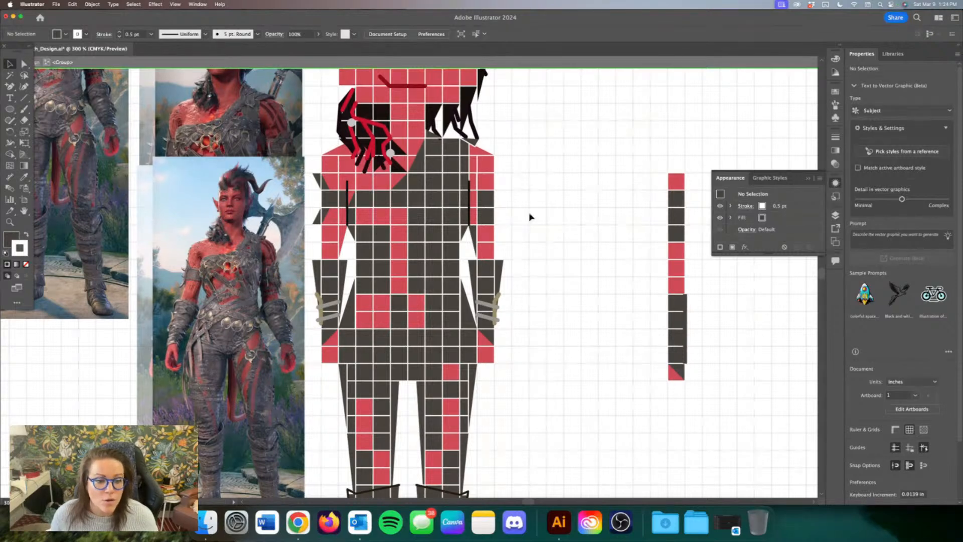
scroll(555, 212, "left", 3)
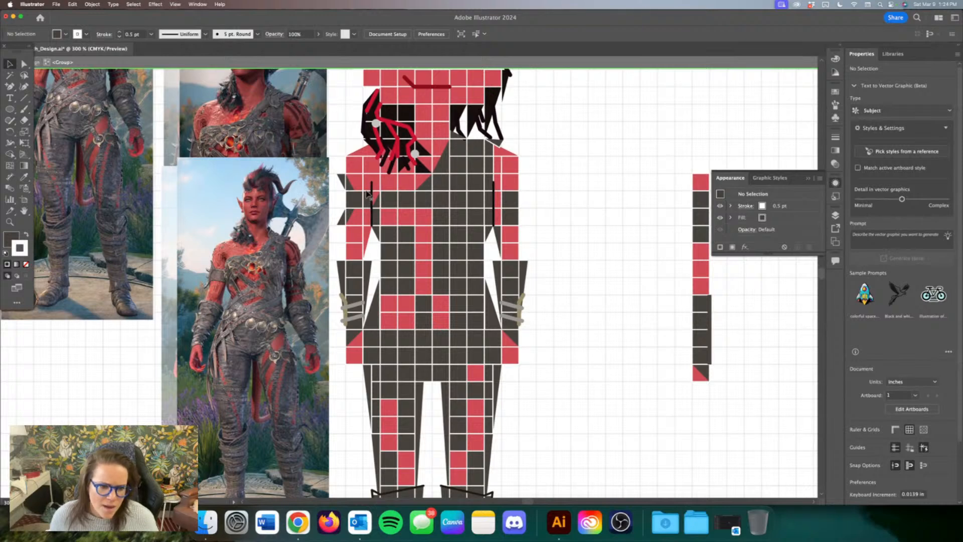
Step: Delete the dark cells beside the diagonal neckline and shift the neckline's diagonal pieces one cell toward the shoulder strap
left_click(455, 153)
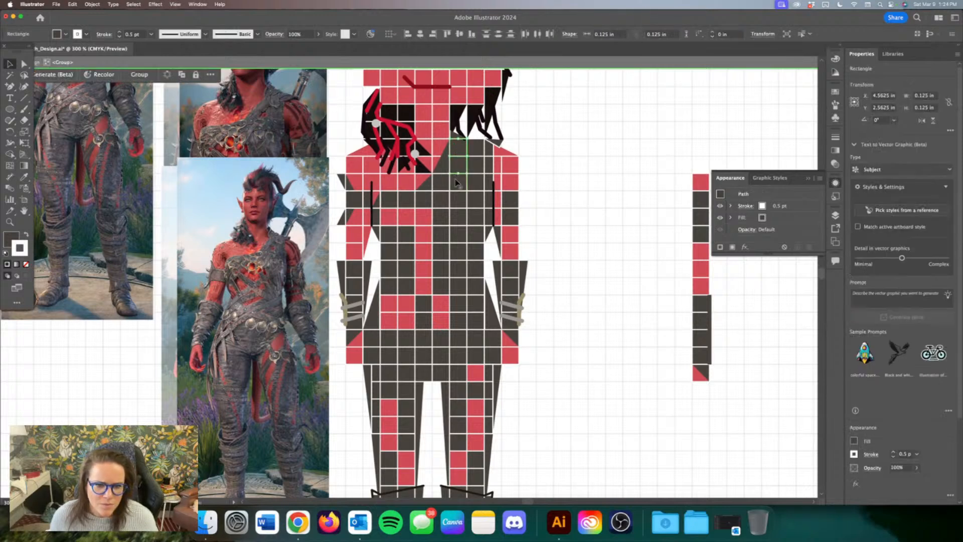
key("Delete")
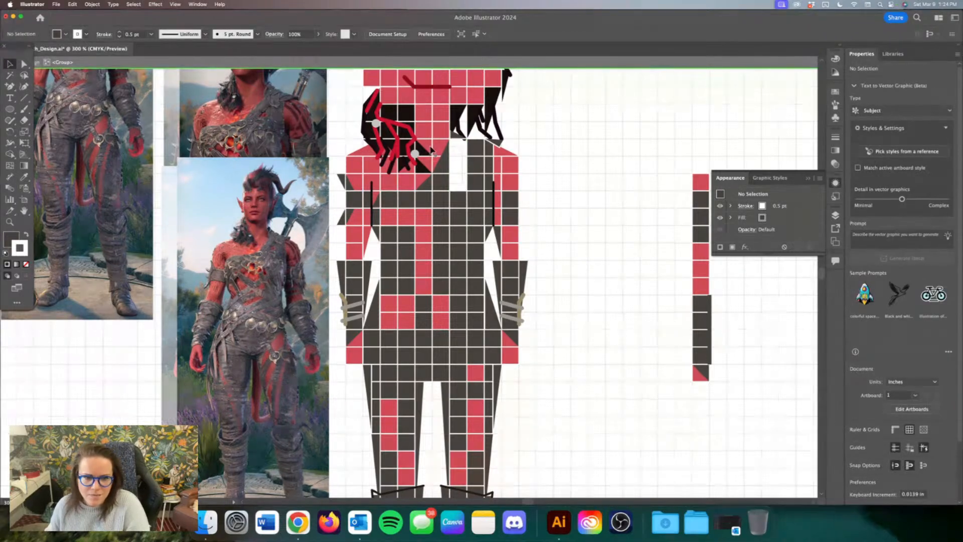
left_click_drag(463, 184, 436, 148)
key("Right")
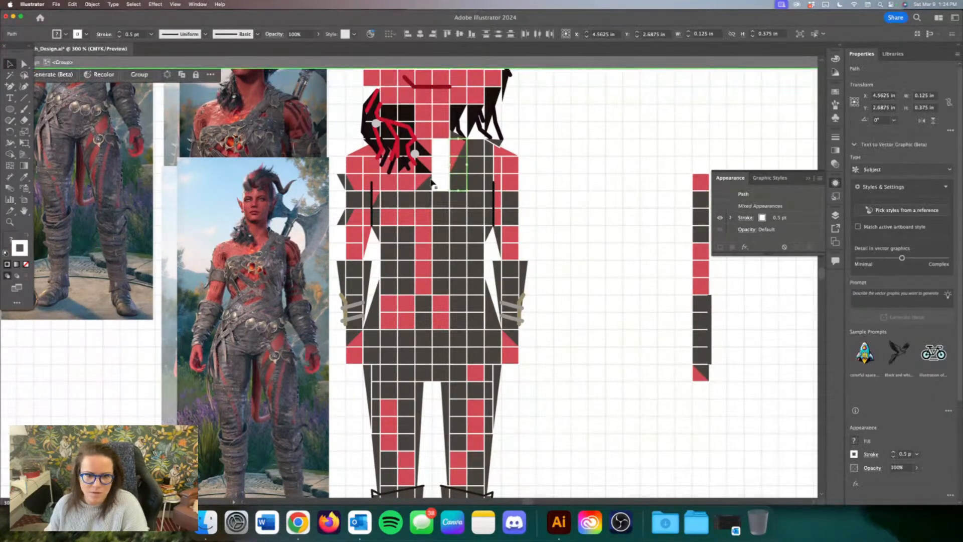
left_click(423, 187)
key("Right")
Step: Fill the gap left behind the shifted neckline with copies of the neighbouring red cell
left_click(423, 186)
key("alt+Right")
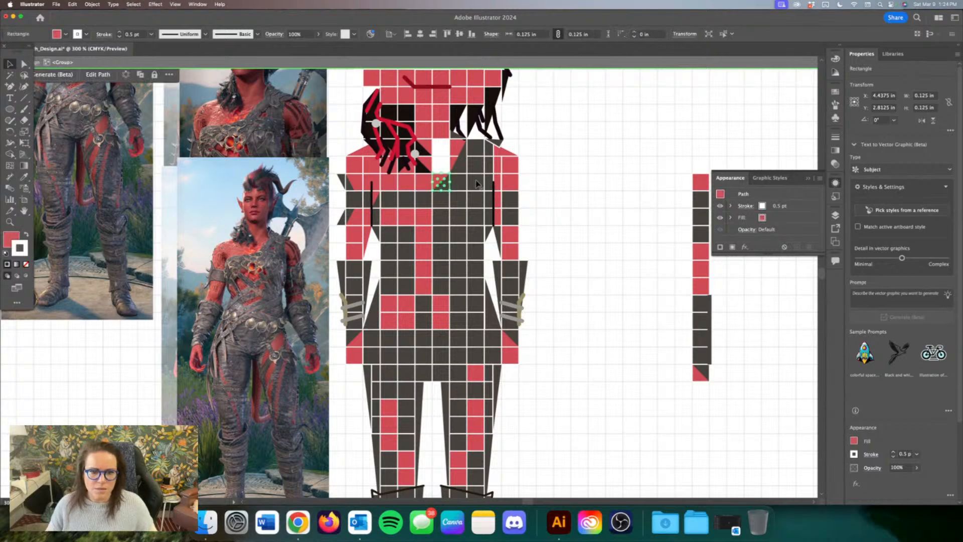
key("alt+Up")
key("alt+Up")
left_click(595, 177)
scroll(593, 176, "up", 3)
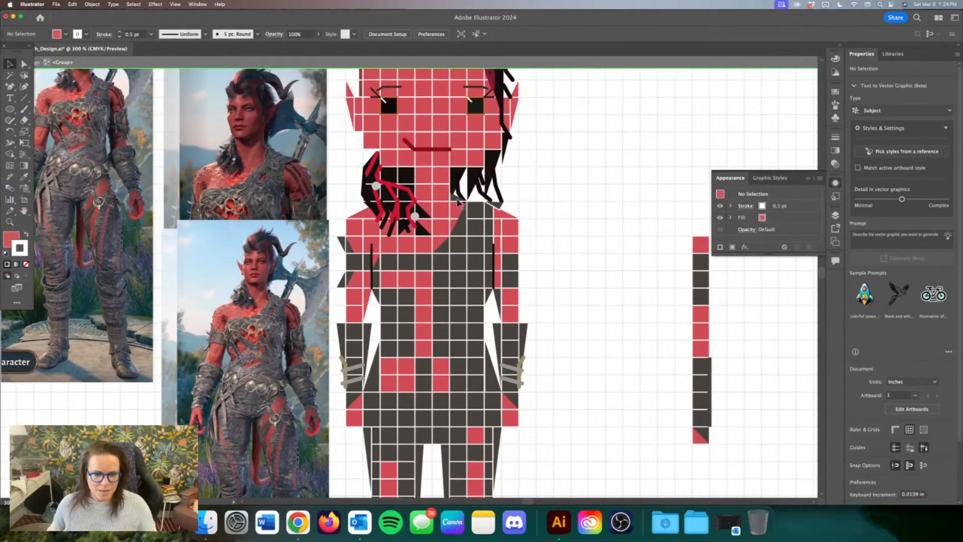
left_click(467, 204)
left_click(564, 208)
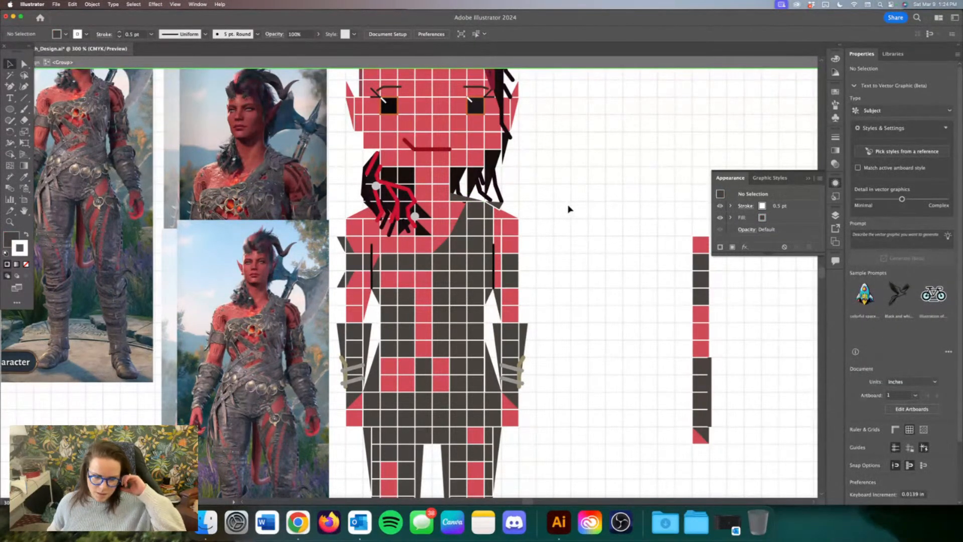
Step: Draw a short, dark, unfilled slanted line about 0.08 in wide in the bare-shoulder arm's armour notch and set its stroke to 2 pt
scroll(569, 209, "down", 1)
key("super+equal")
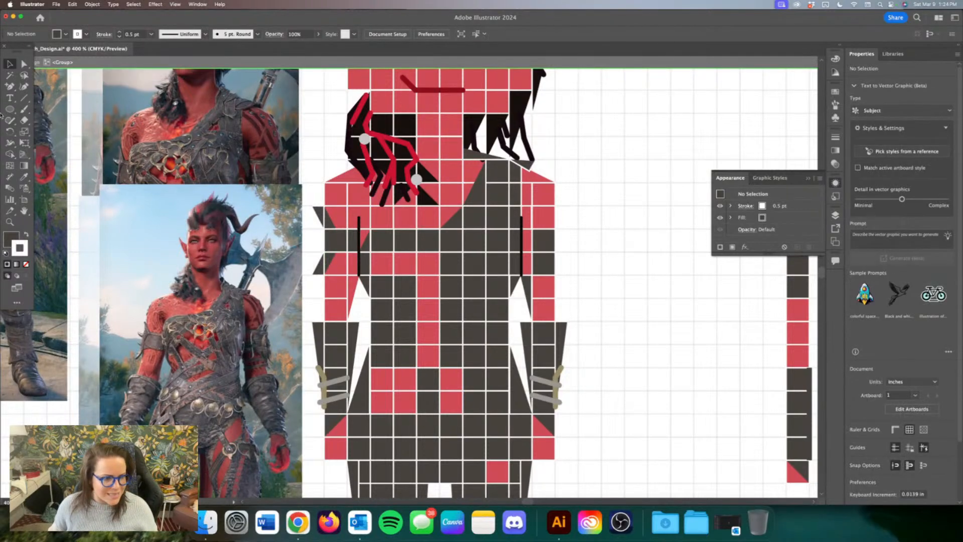
left_click(26, 235)
left_click(15, 235)
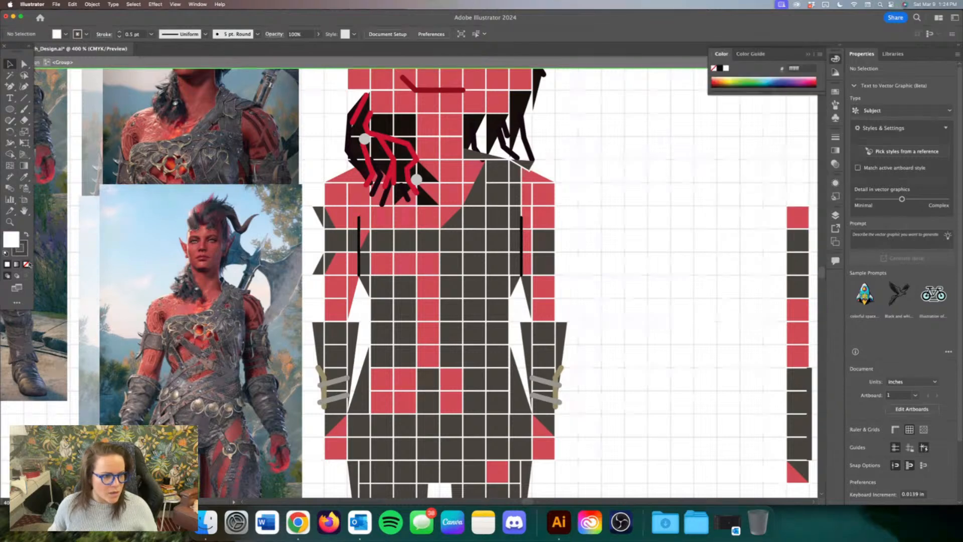
left_click(27, 264)
left_click(24, 98)
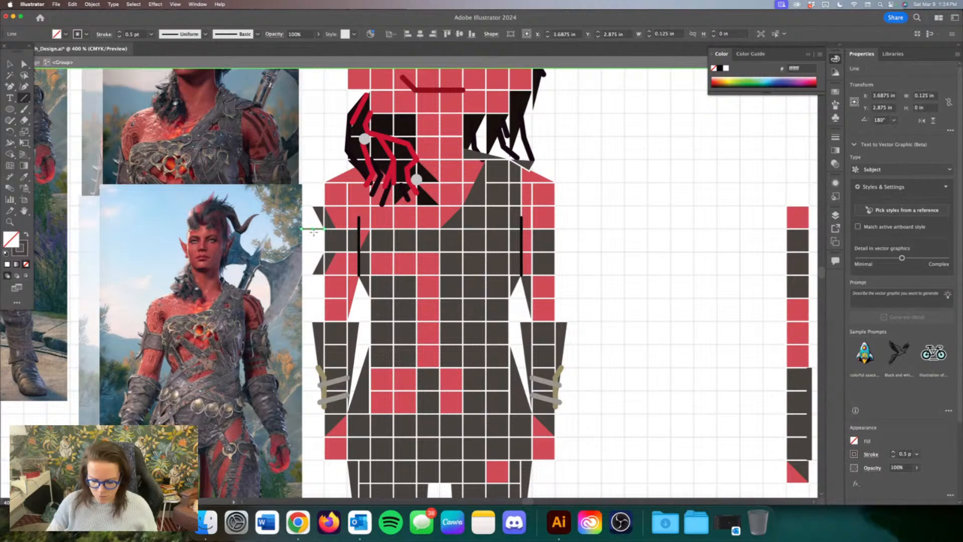
left_click_drag(326, 238, 312, 229)
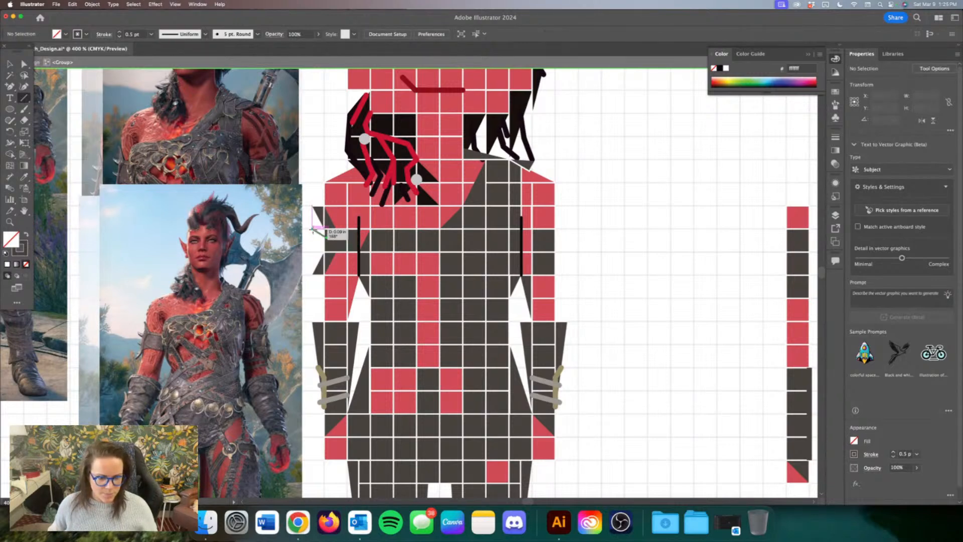
left_click(120, 33)
left_click(120, 32)
left_click(120, 33)
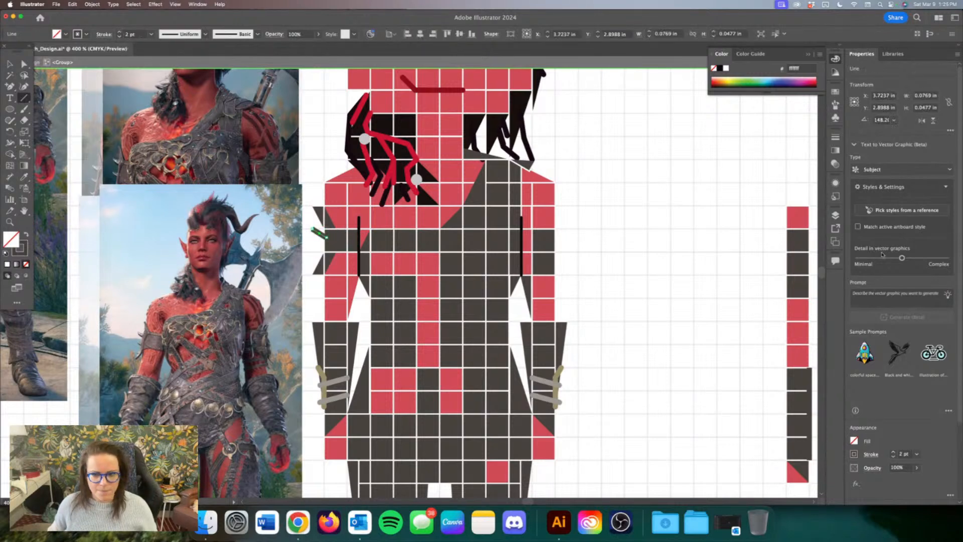
Step: Give the short armour line round caps and round corners
left_click(836, 182)
left_click(746, 206)
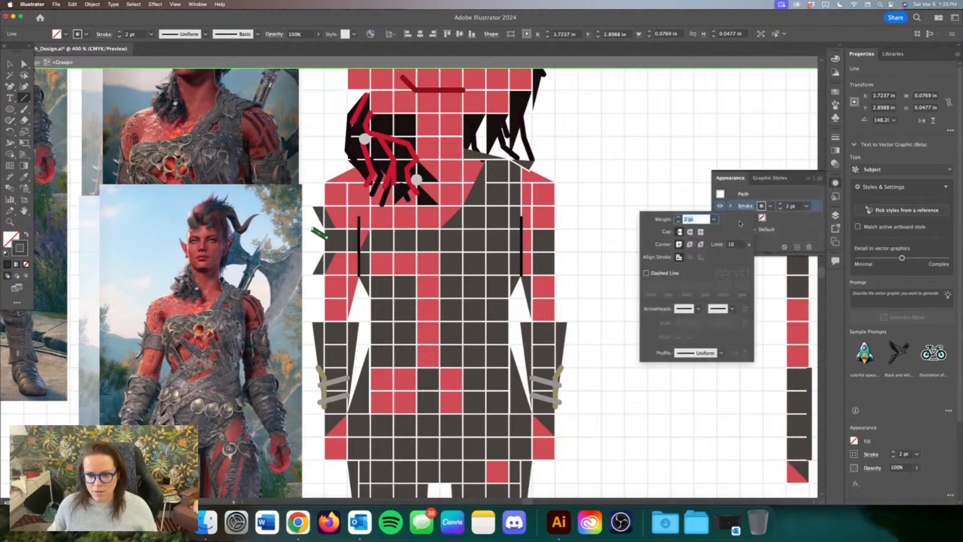
left_click(691, 232)
left_click(690, 244)
left_click(811, 181)
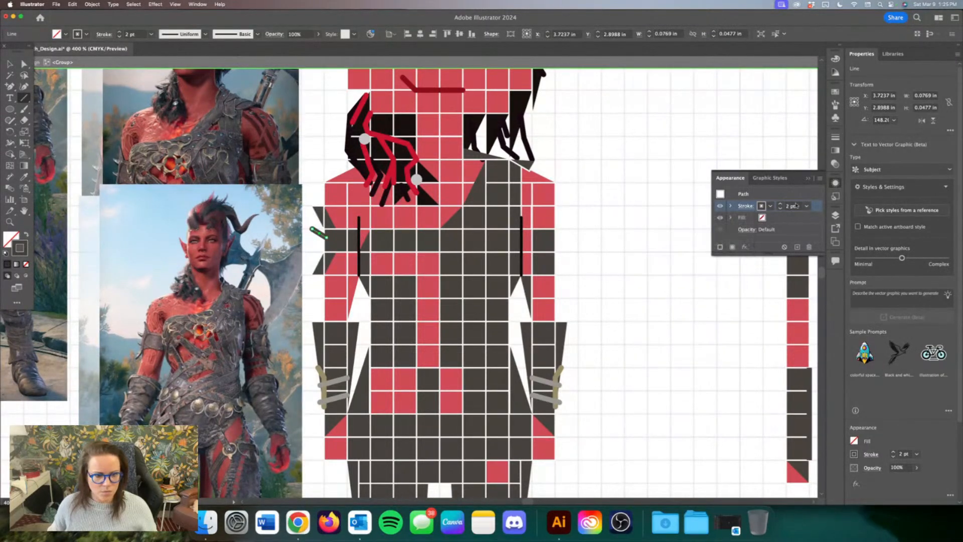
Step: Draw a second, shorter slanted line about 0.05 in wide below the first one in the upper-arm armour notch
left_click_drag(326, 254, 319, 250)
left_click(24, 63)
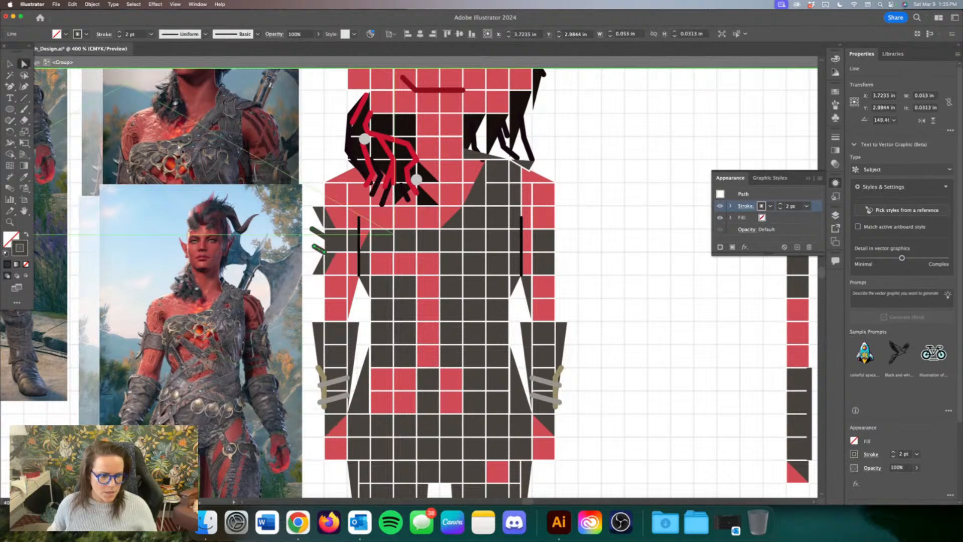
left_click(312, 230)
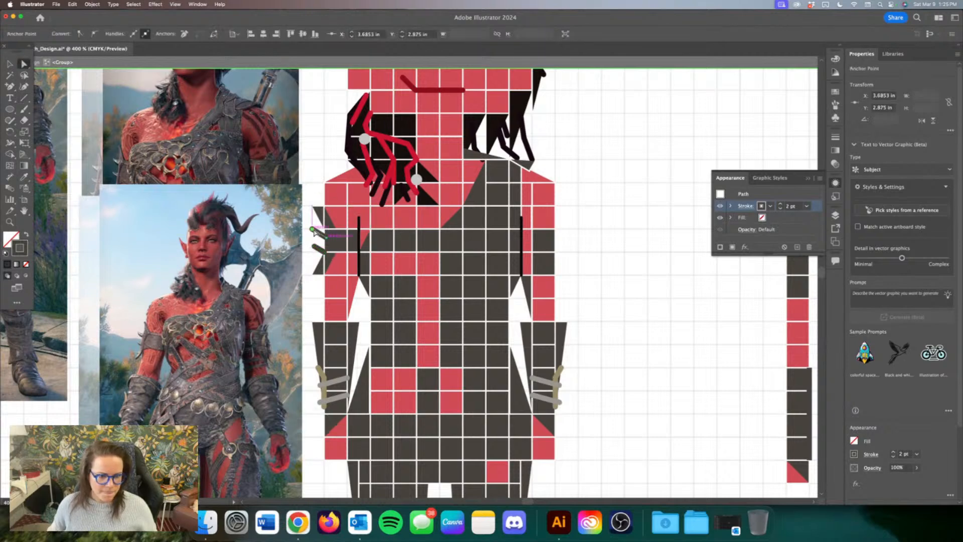
left_click(316, 231)
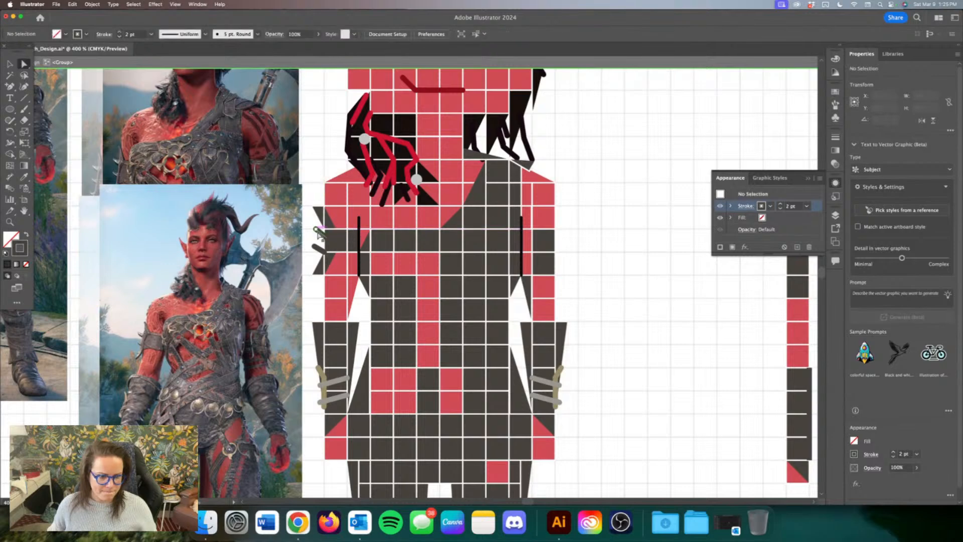
left_click_drag(319, 233, 316, 245)
left_click(315, 246)
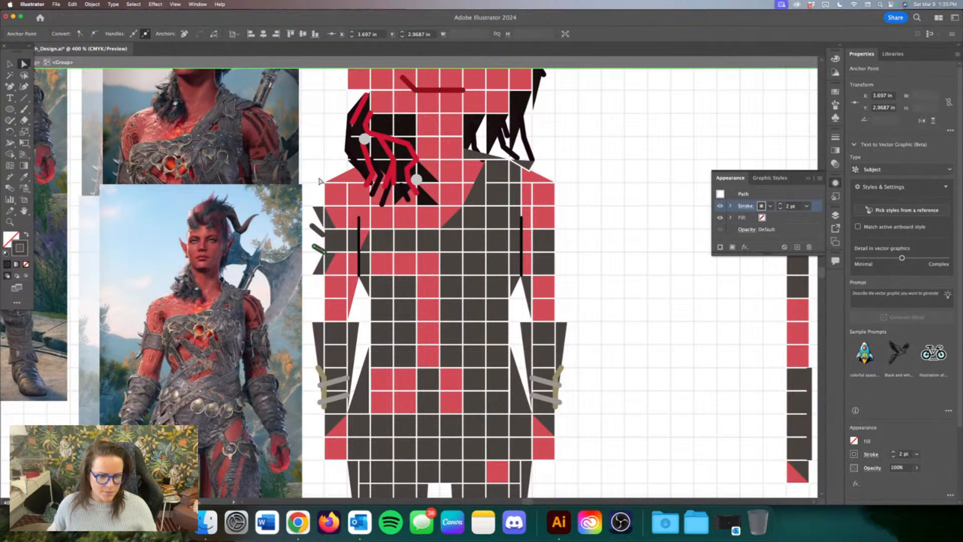
left_click(319, 180)
Step: Recolour the narrow dark triangle on the inner edge of the strap-side arm to match the red skin cells
scroll(345, 236, "right", 2)
scroll(347, 236, "down", 4)
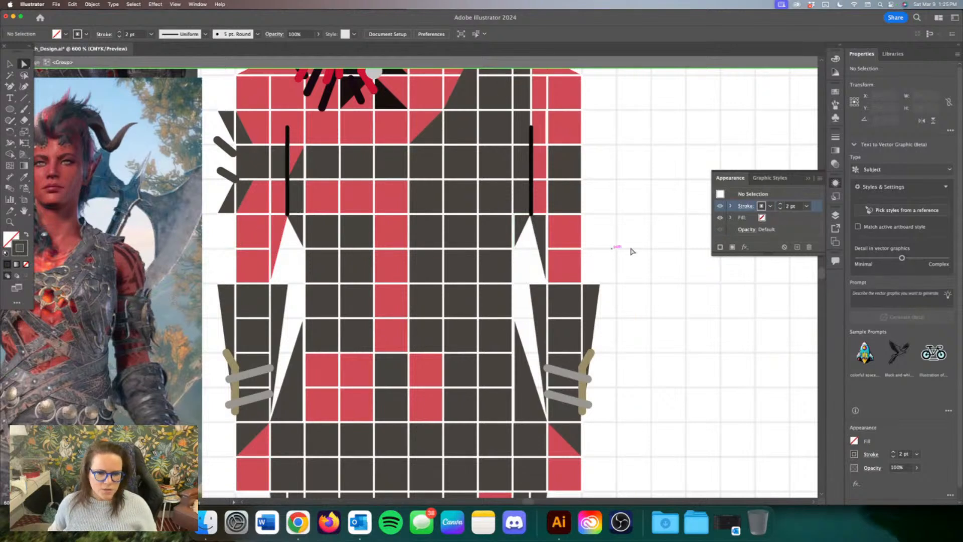
scroll(623, 223, "up", 3)
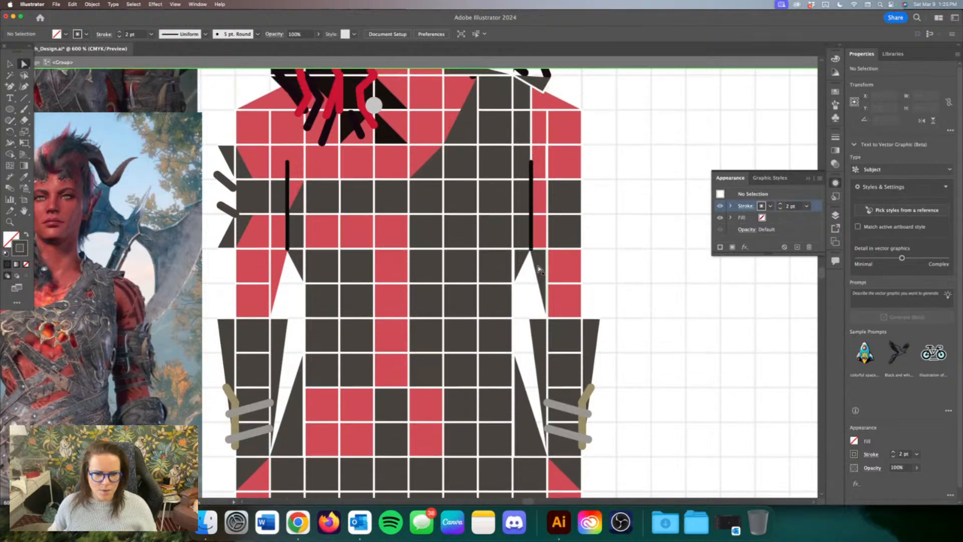
left_click(542, 270)
left_click(24, 177)
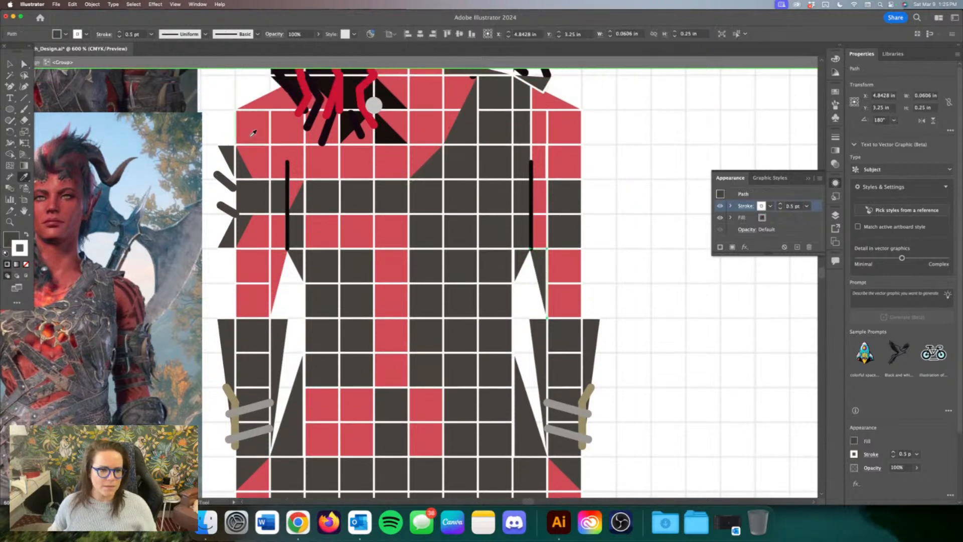
left_click(253, 132)
left_click(10, 64)
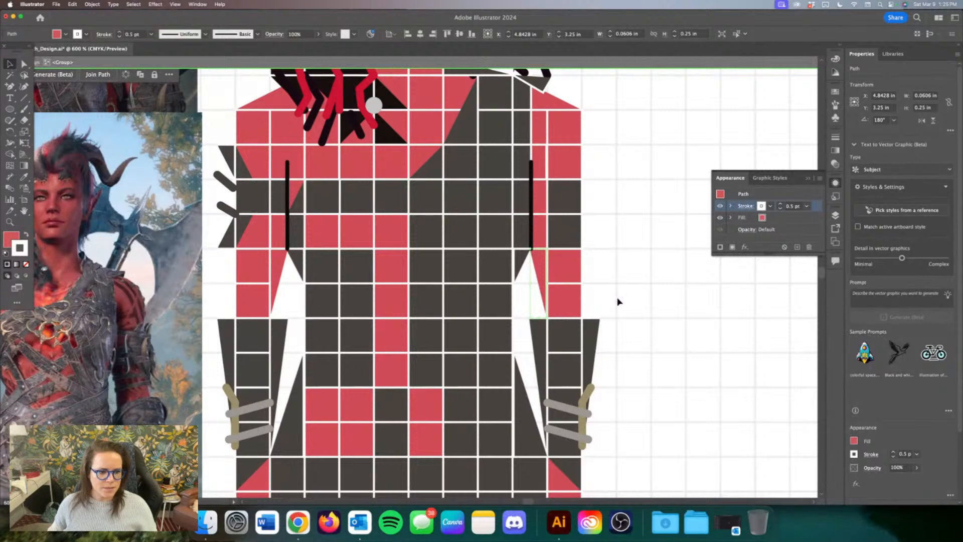
left_click(654, 280)
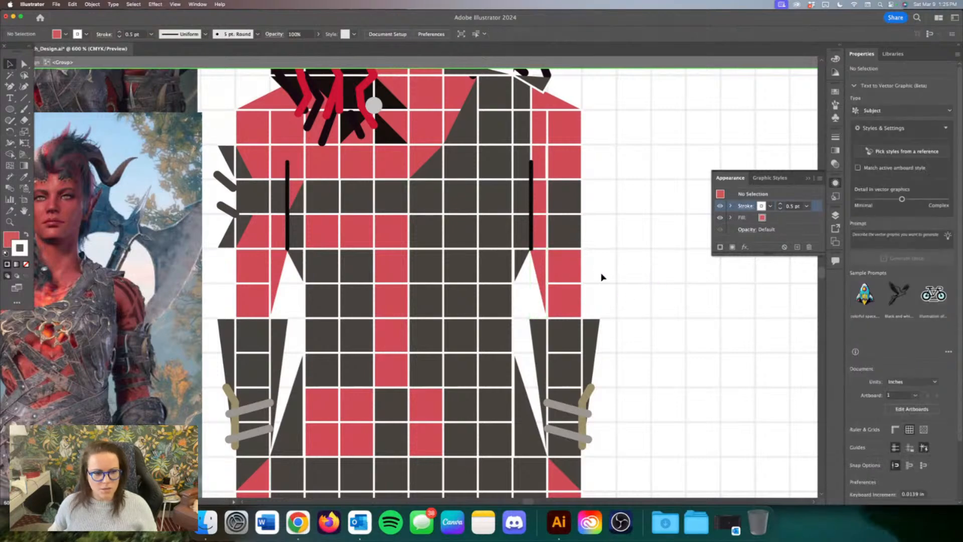
Step: Narrow the two stacked dark armour cells on the strap-side upper arm to 0.0625 in wide, keeping their outer edge in place
left_click(571, 210)
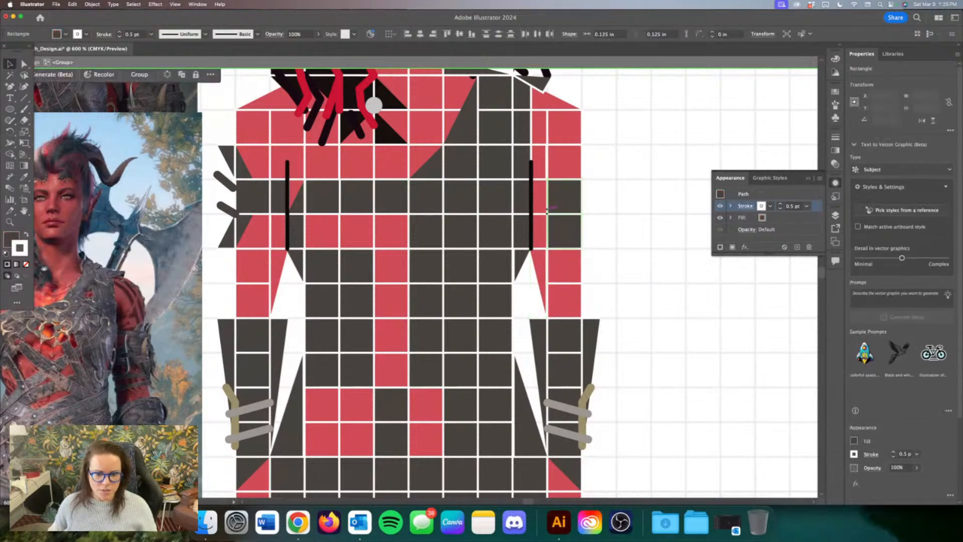
mouse_move(548, 216)
left_mouse_down()
mouse_move(591, 221)
mouse_move(566, 216)
left_mouse_up()
key("super+z")
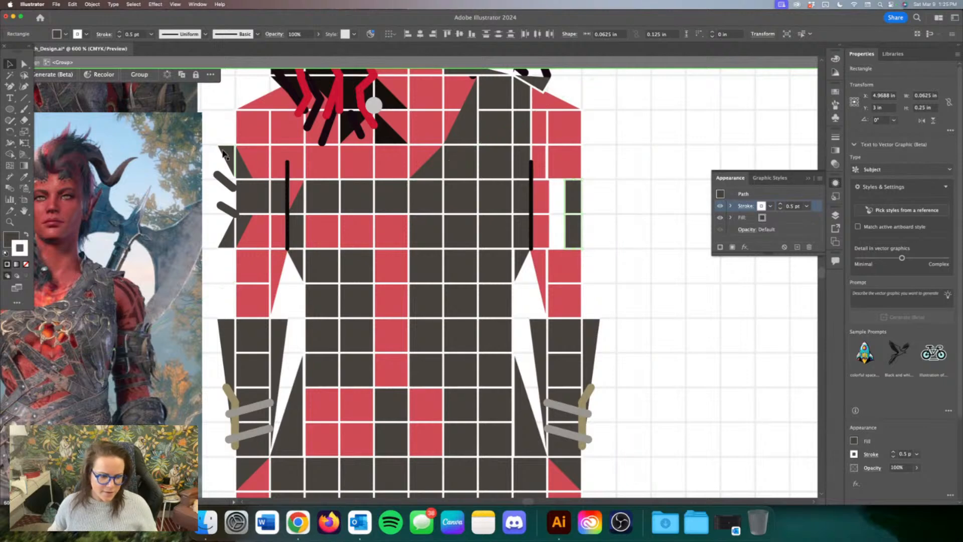
Step: Copy the bare arm's flared upper-arm armour triangles and place them mirrored on the outer edge of the strap-side upper arm
scroll(233, 161, "left", 4)
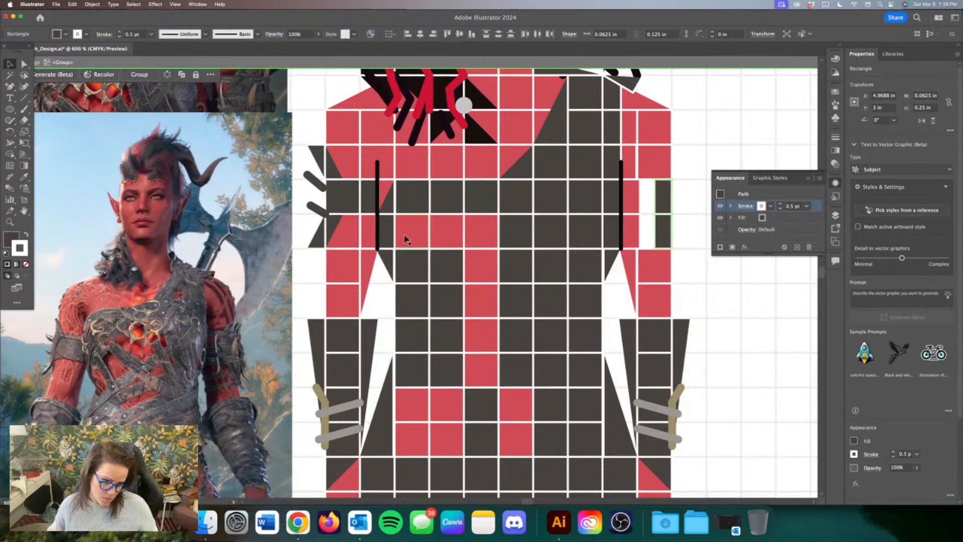
left_click(325, 160)
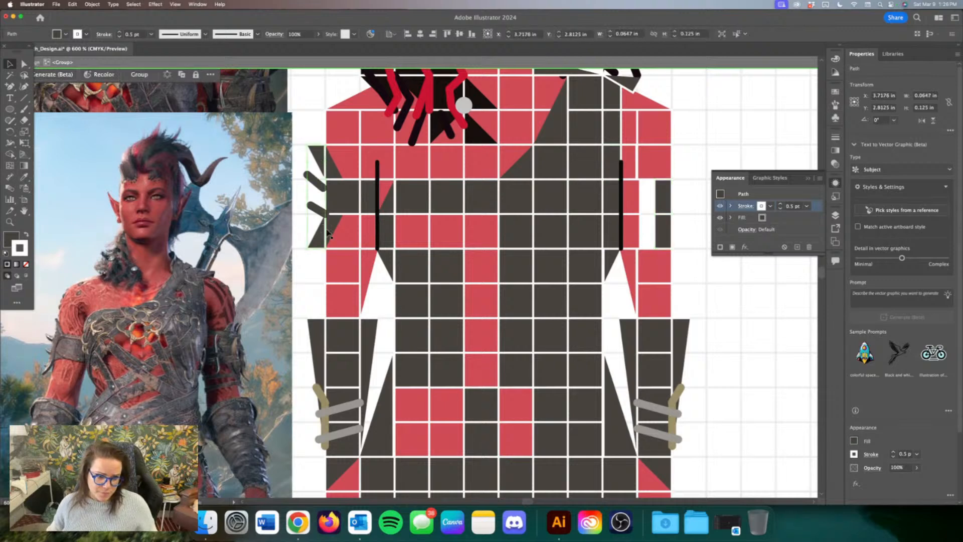
left_click(332, 176, "shift")
left_click_drag(332, 173, 670, 232)
left_click(723, 130)
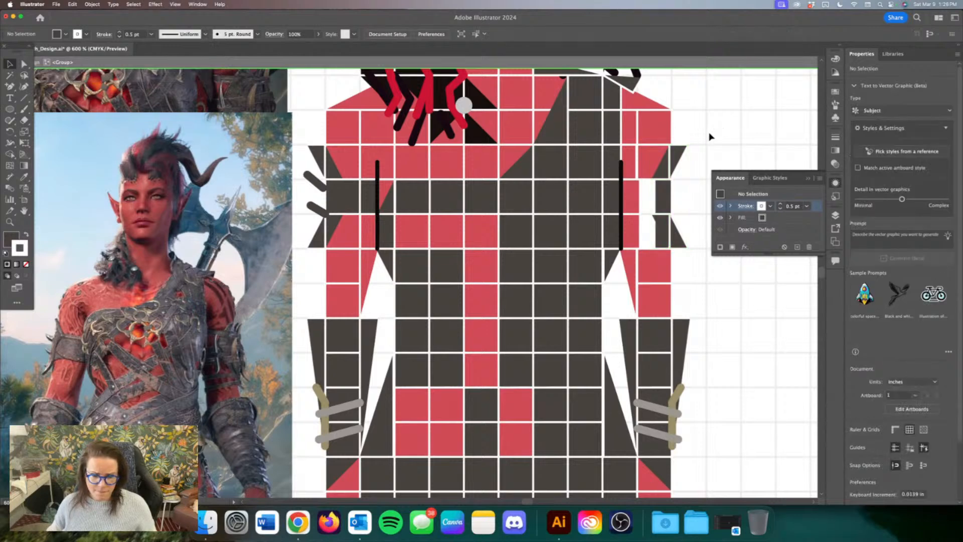
Step: Shift the upper narrow dark cell on the strap-side arm slightly inward and remove the lower narrow cell covering the slanted armour triangle
left_click(669, 182)
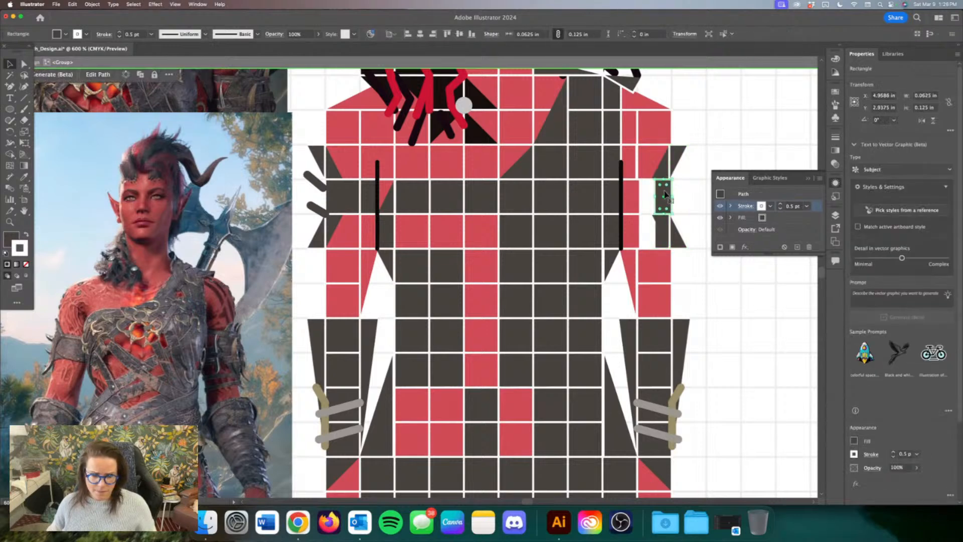
left_click(687, 188)
left_click_drag(665, 195, 663, 196)
left_click(685, 189)
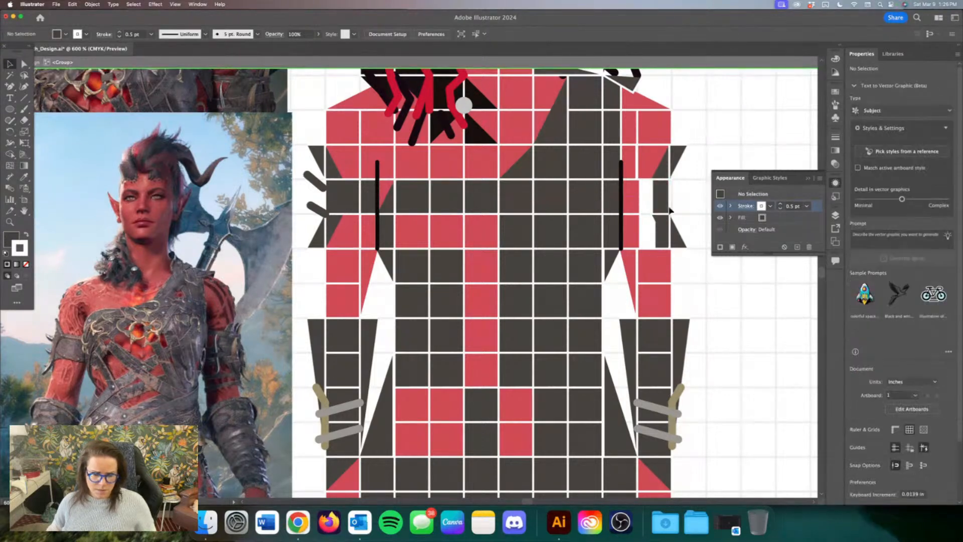
left_click(660, 245)
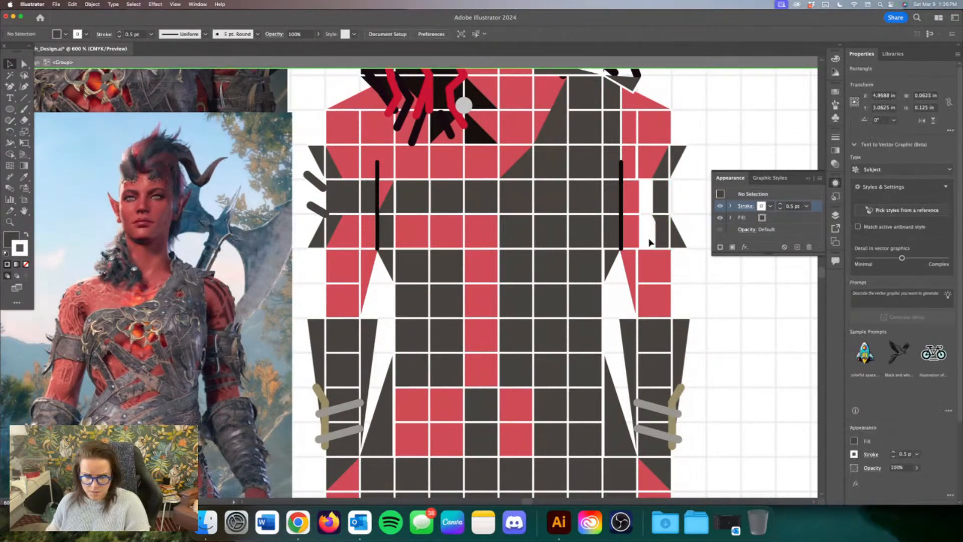
mouse_move(660, 246)
left_mouse_down()
mouse_move(660, 257)
mouse_move(661, 233)
left_mouse_up()
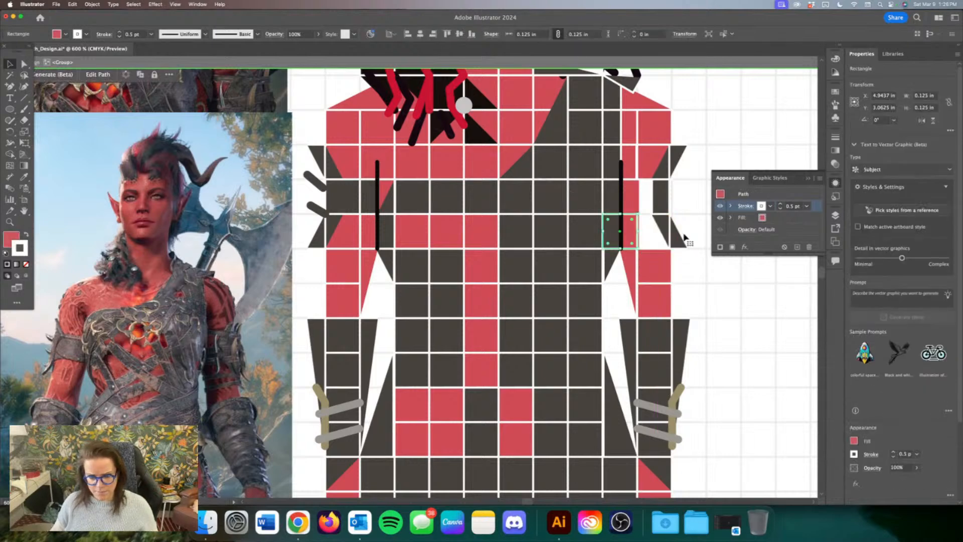
Step: Fill the gap in the strap-side upper arm with 0.125 in red skin cells behind the dark armour, placing the upper one at X 4.9375 in
key("Up")
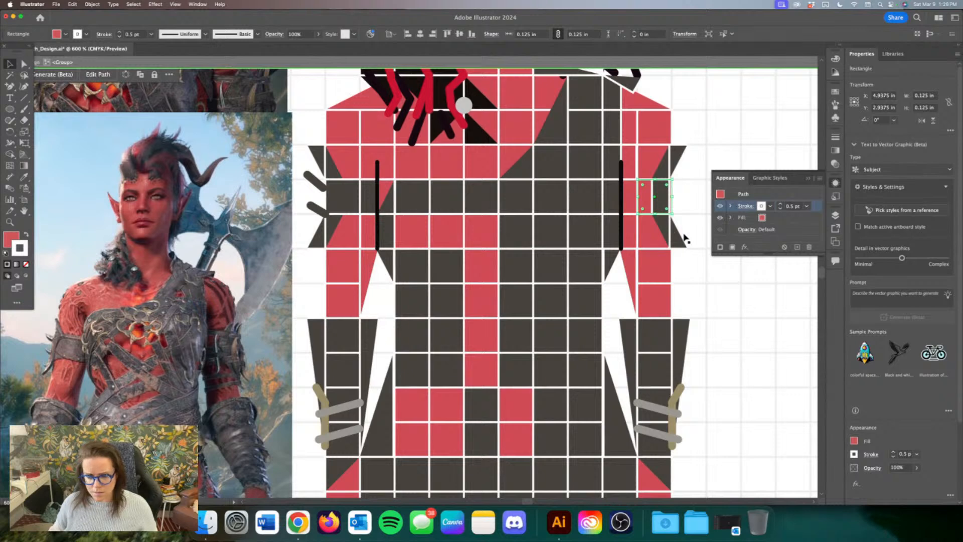
key("Left")
key("Right")
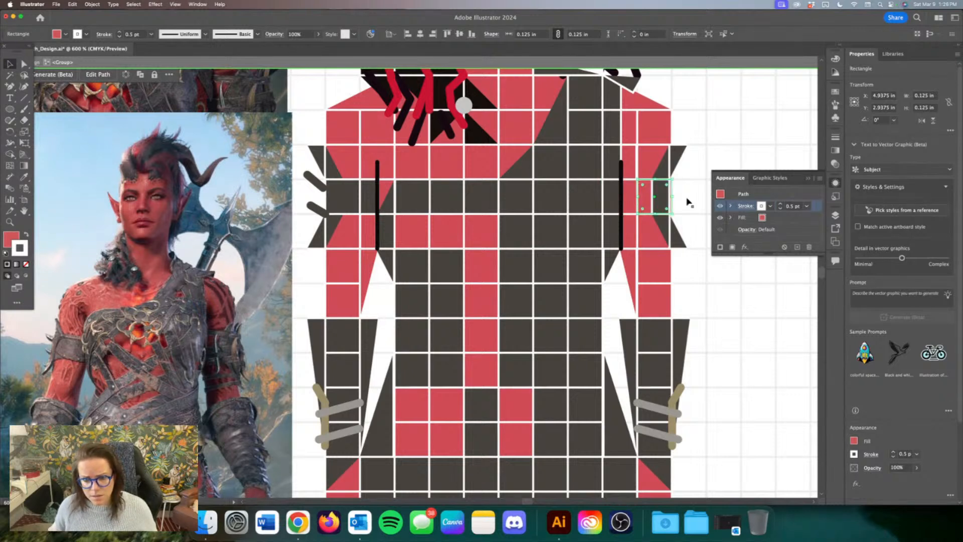
Step: Realign the narrow dark armour cell on the strap-side arm to the grid at X 4.9688 in
left_click(696, 189)
left_click(661, 197)
key("Left")
key("Right")
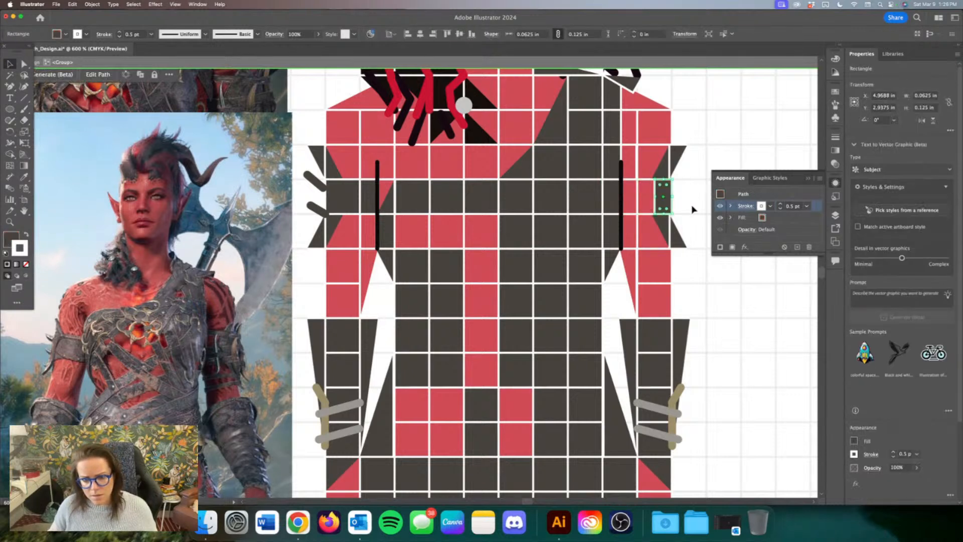
Step: Nudge the dark triangular pieces around the armband on the right-hand upper arm into line with the grid
left_click(680, 237)
key("Right")
key("Left")
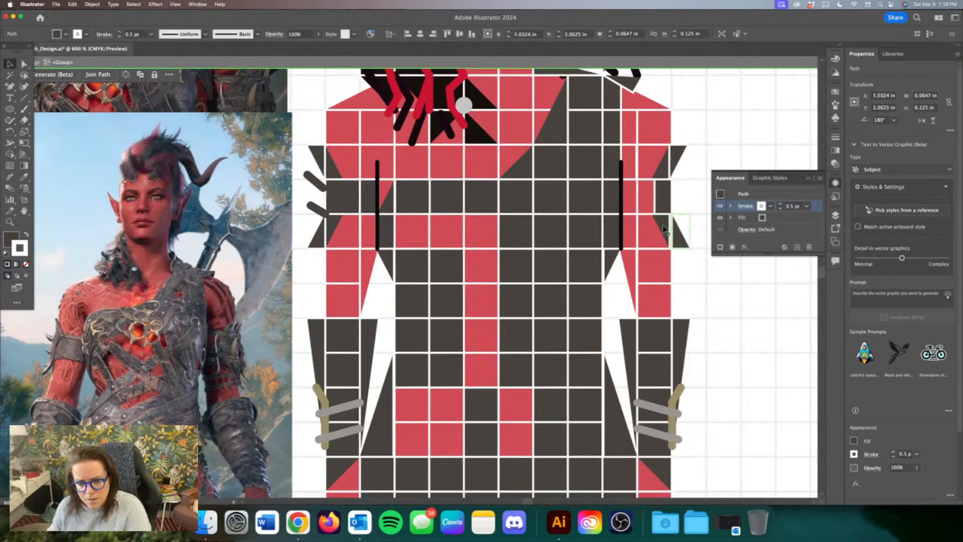
left_click(663, 228)
key("Left")
key("Right")
left_click(665, 172)
key("Left")
key("Right")
left_click(679, 154)
key("Right")
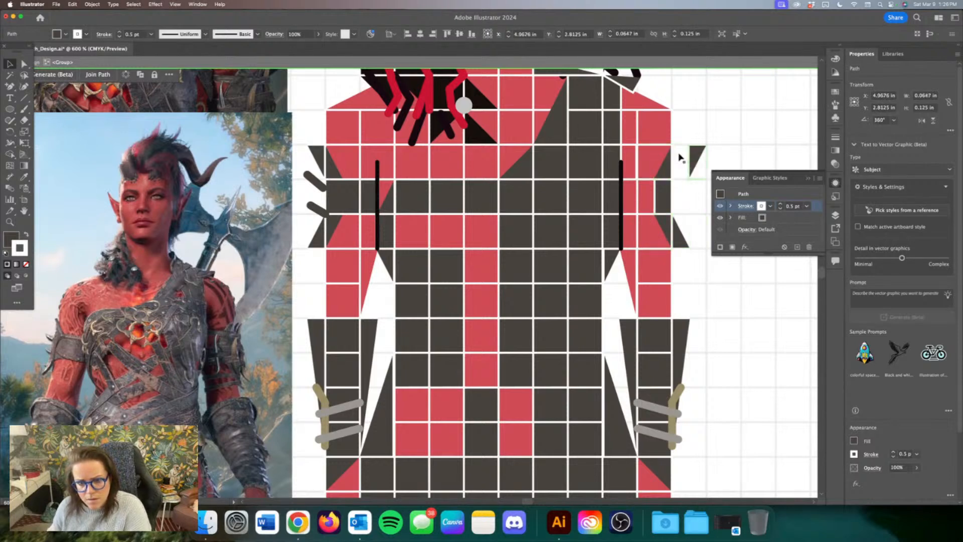
key("Left")
left_click(724, 134)
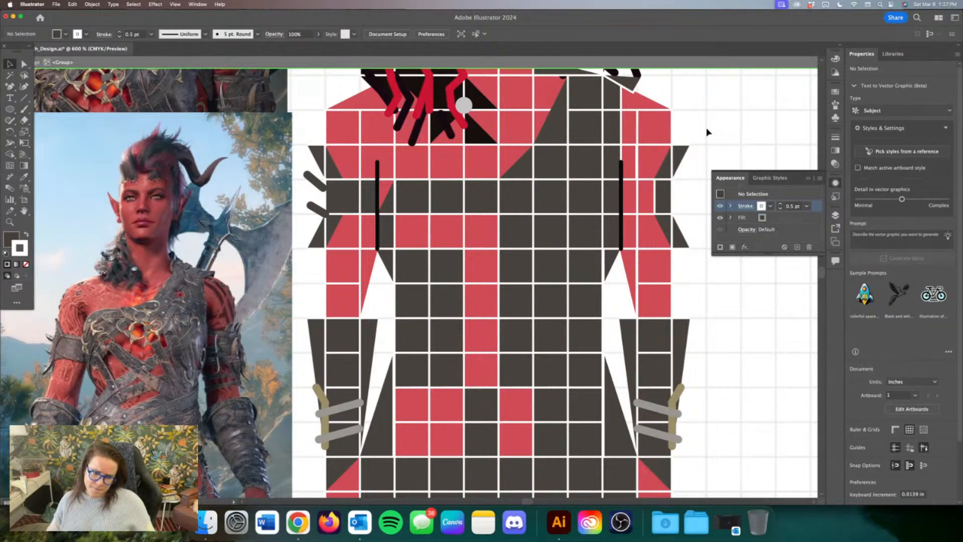
Step: Shorten the two inner dark triangles directly above and below the armband's narrow centre rectangle
left_click(663, 234)
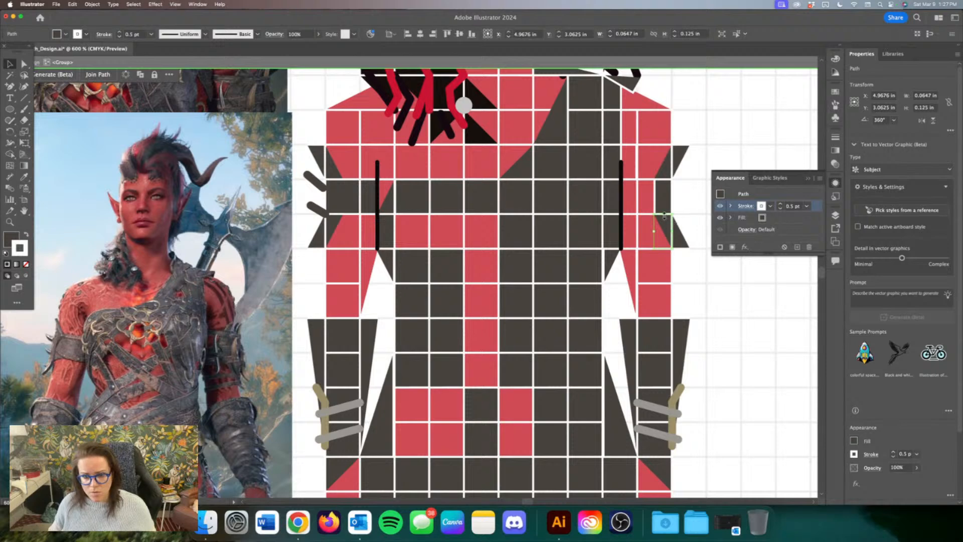
left_click_drag(663, 214, 663, 232)
left_click(668, 172)
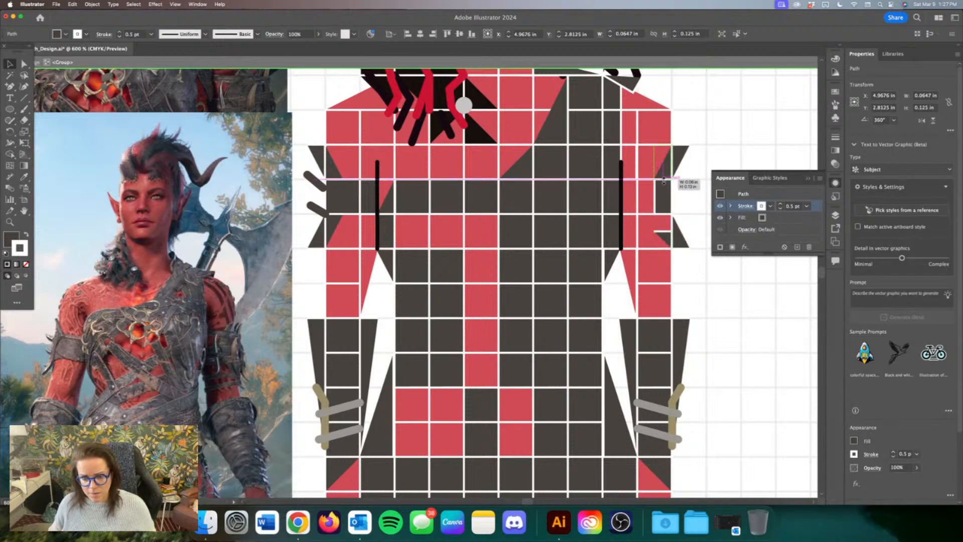
left_click_drag(665, 179, 665, 226)
Step: Fill the gaps above and below the armband's centre rectangle with dark rectangles 0.0625 by 0.0561 in
left_click(681, 182)
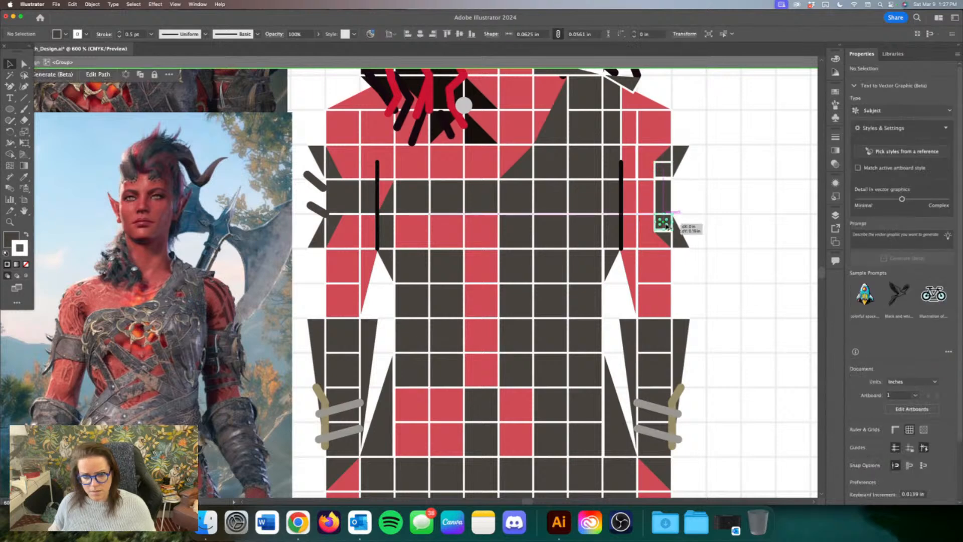
left_click(725, 186)
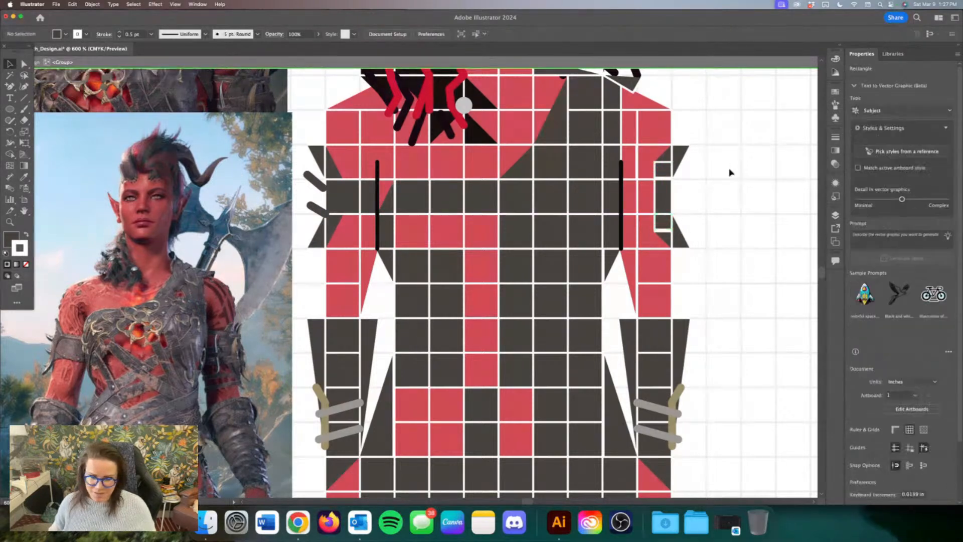
left_click_drag(665, 235, 666, 233)
left_click_drag(666, 171, 665, 173)
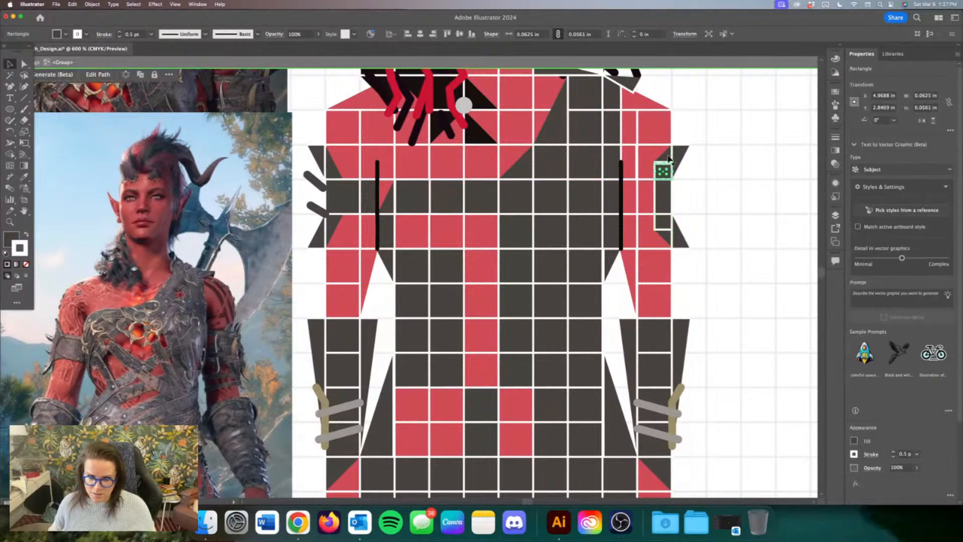
left_click(723, 167)
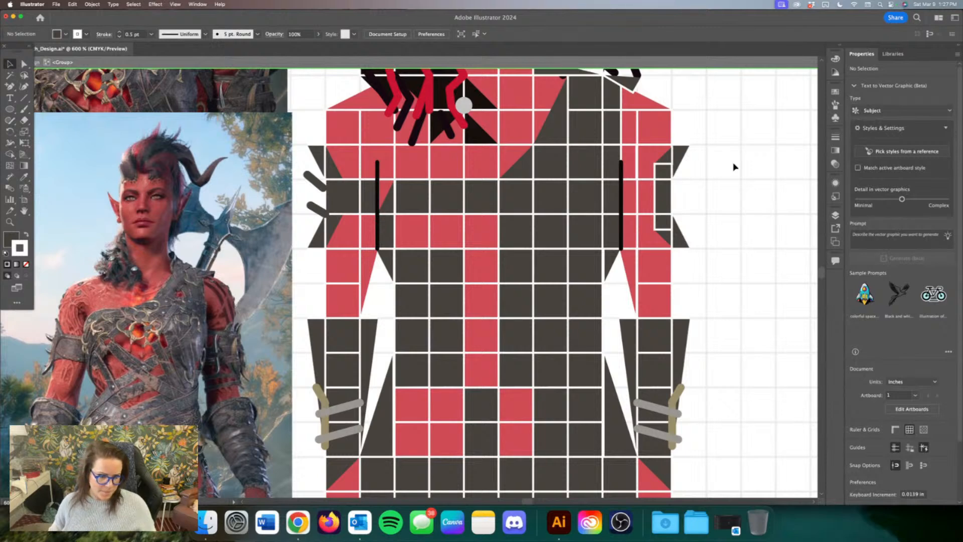
left_click(662, 191)
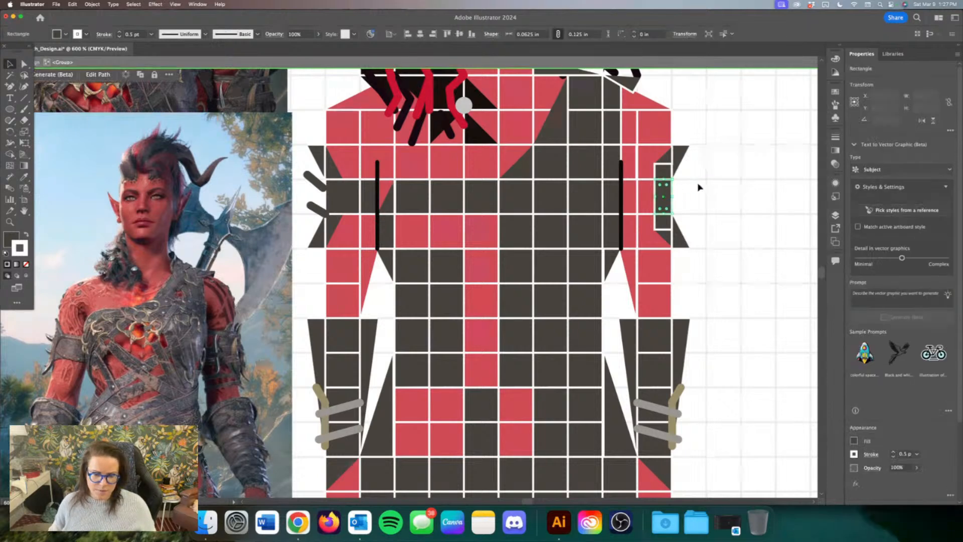
left_click(726, 188)
Step: Swap fill and stroke for a dark grey outline with no fill, and adjust the stroke weight to 1 pt
left_click(25, 236)
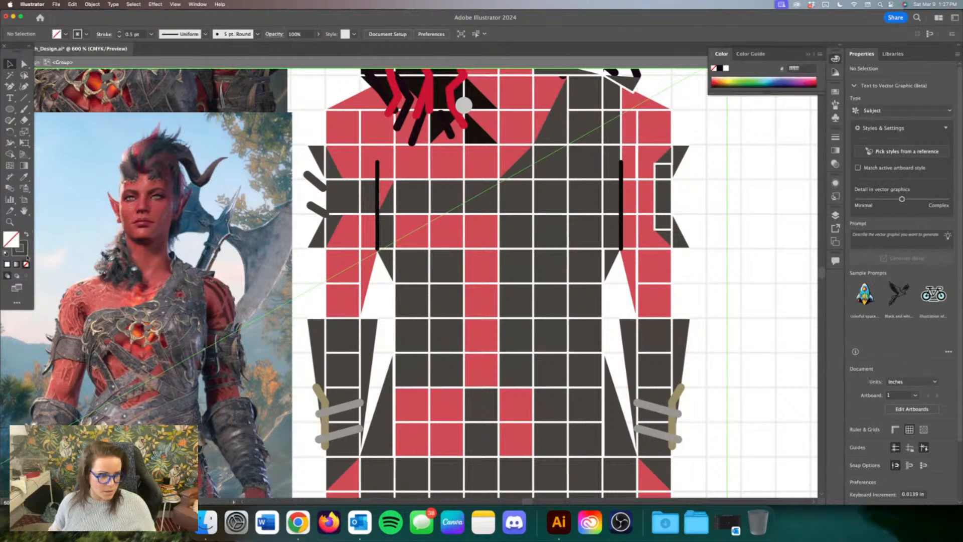
left_click(120, 33)
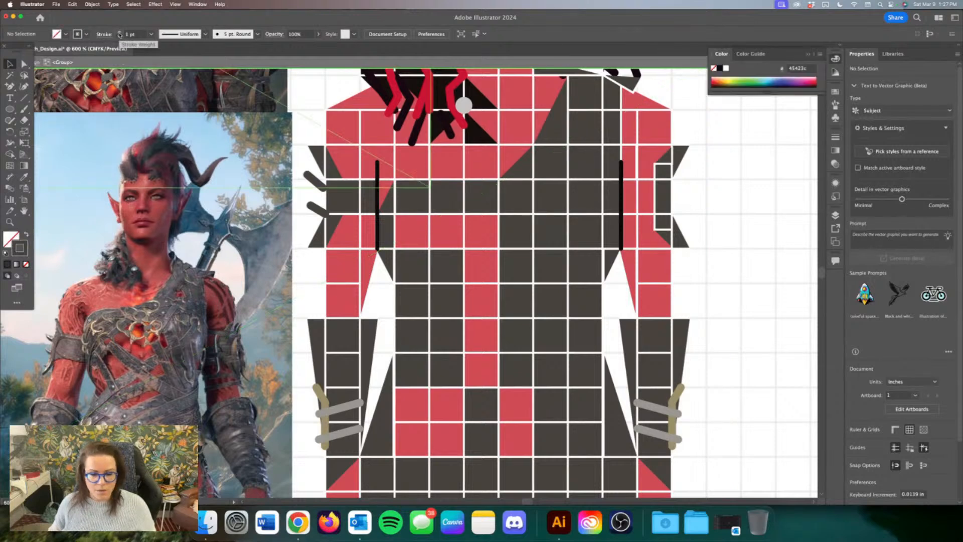
left_click(120, 33)
left_click(836, 183)
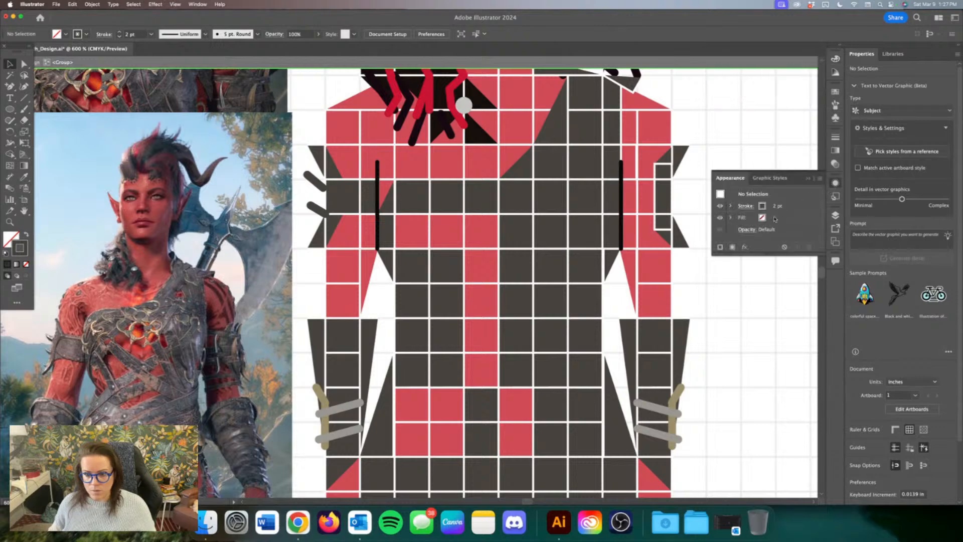
left_click(746, 206)
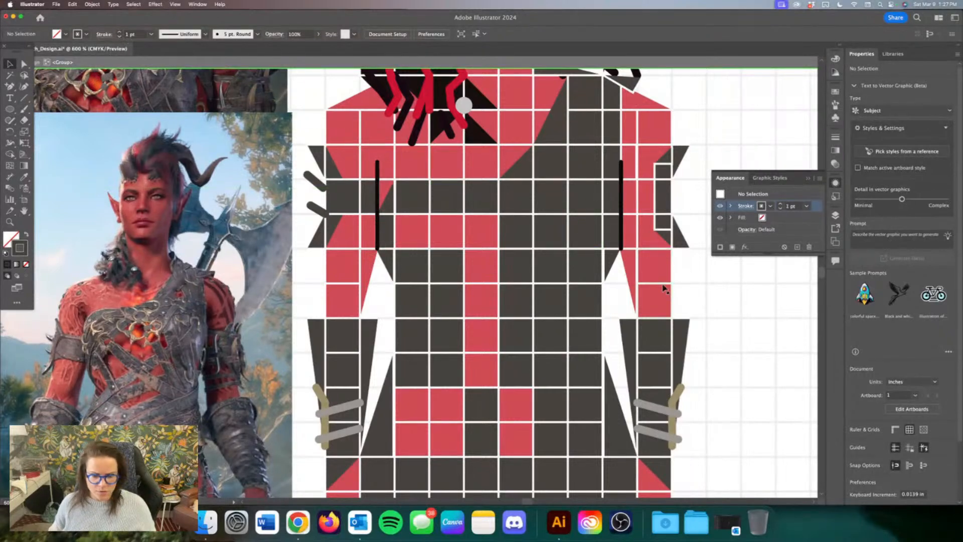
Step: Draw a strap line across the lower right-hand armband and match it to the left-hand armband's dark grey 2 pt strokes
left_click(682, 240)
key("backslash")
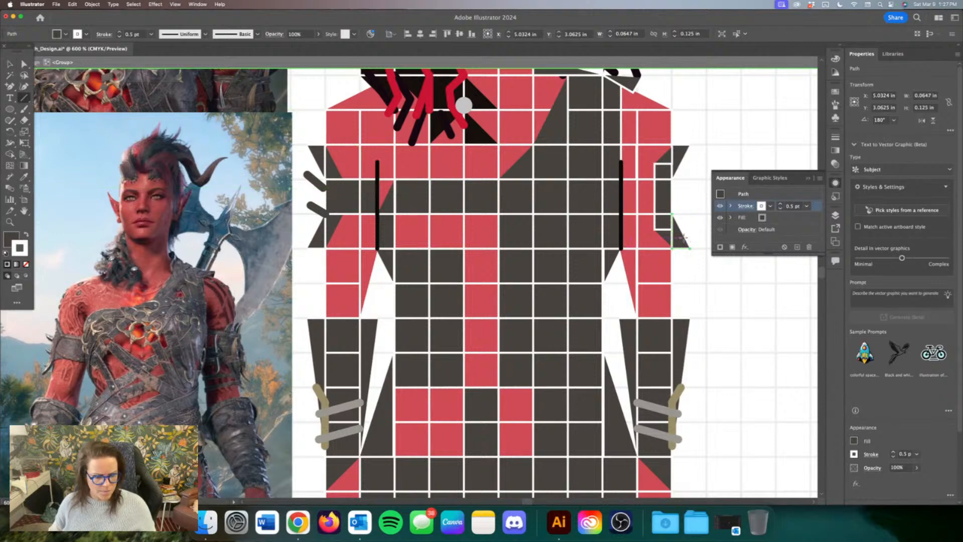
left_click_drag(685, 239, 623, 248)
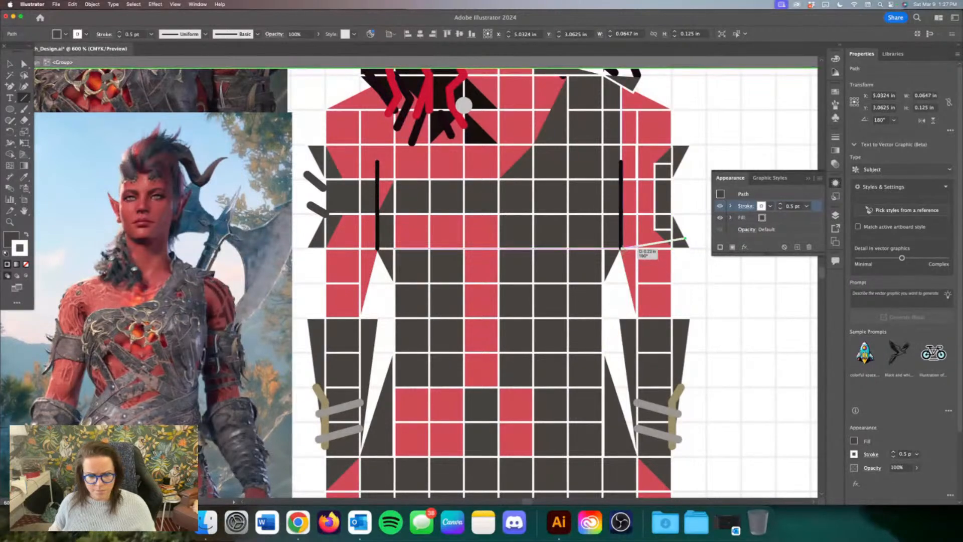
left_click(24, 176)
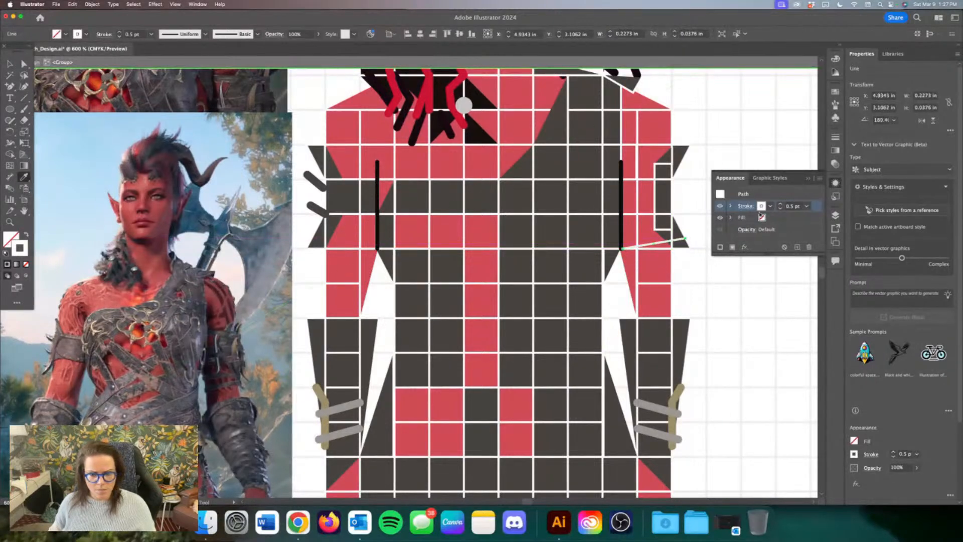
left_click(315, 177)
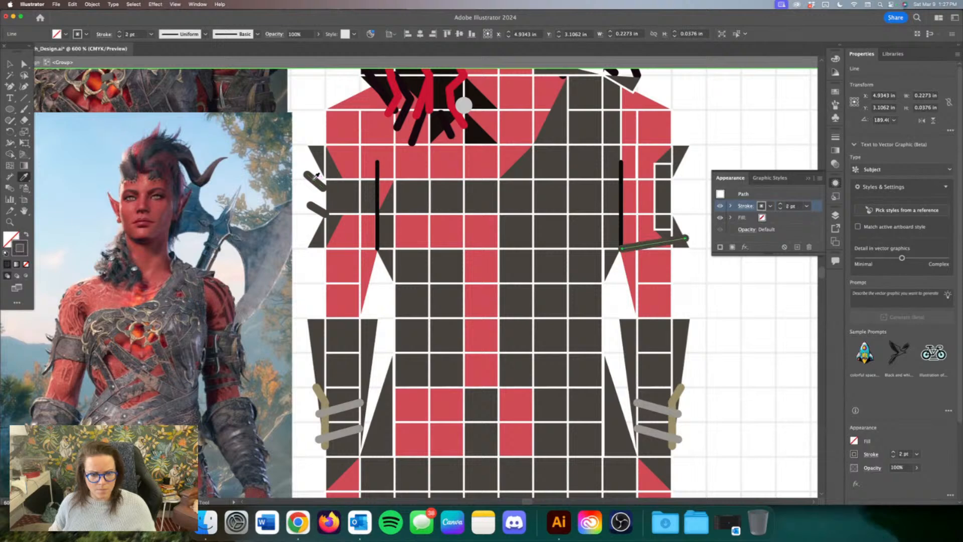
Step: Move the strap line's end points so it slopes from the armband's lower outer edge down to the inner arm
left_click(24, 98)
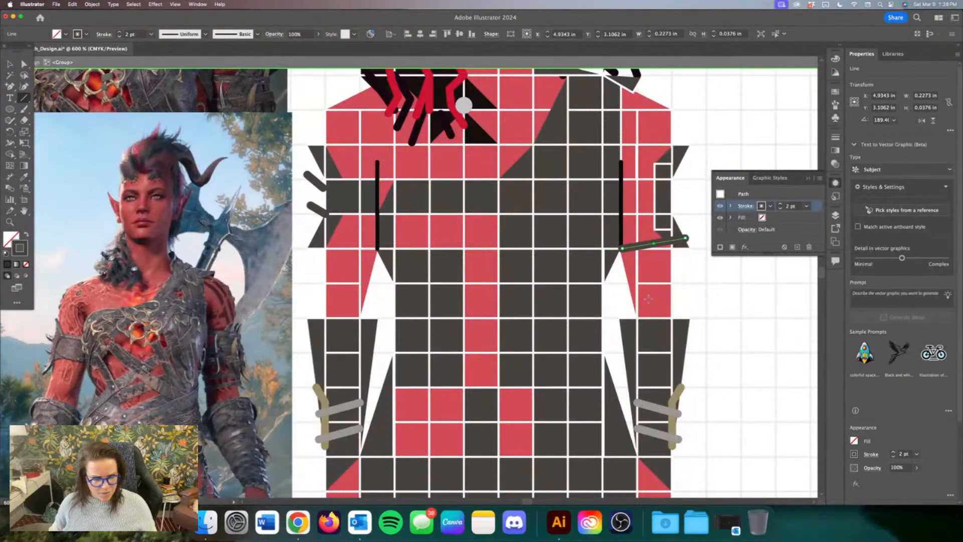
scroll(632, 290, "up", 1)
scroll(633, 290, "right", 1)
key("a")
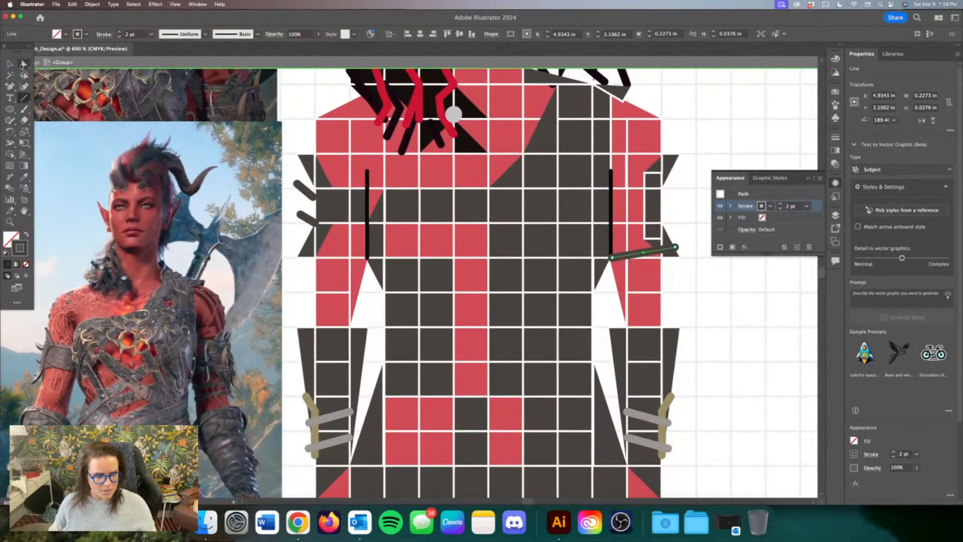
left_click_drag(612, 258, 618, 283)
left_click_drag(683, 274, 664, 256)
key("super+z")
Step: Draw two more 2 pt straps above it: a slanted one about 0.17 in wide and a horizontal one about 0.18 in
left_click(24, 98)
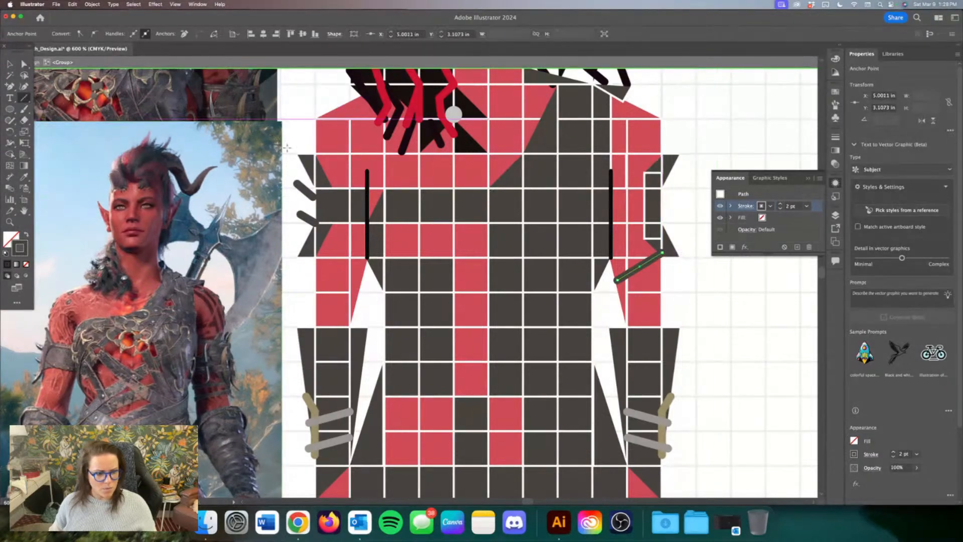
left_click_drag(662, 239, 615, 250)
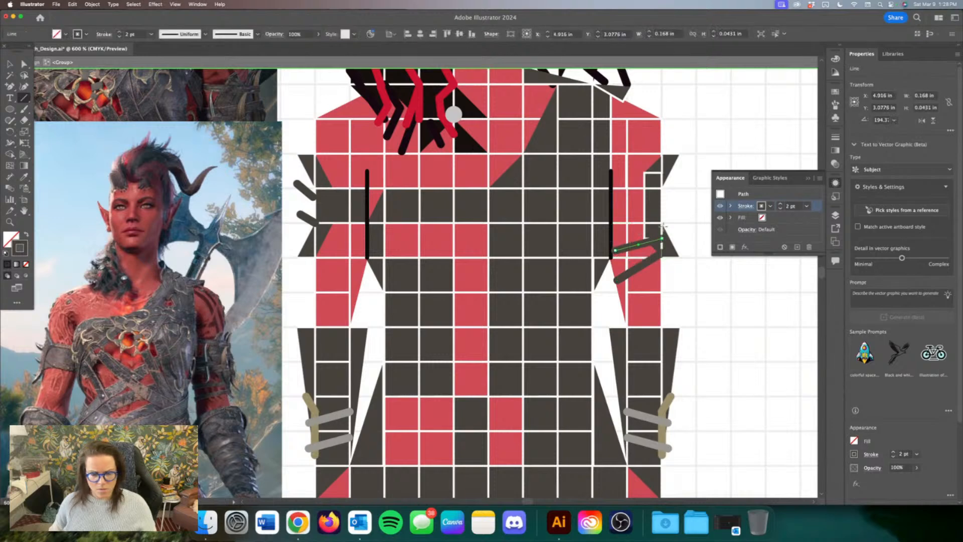
left_click_drag(662, 223, 613, 222)
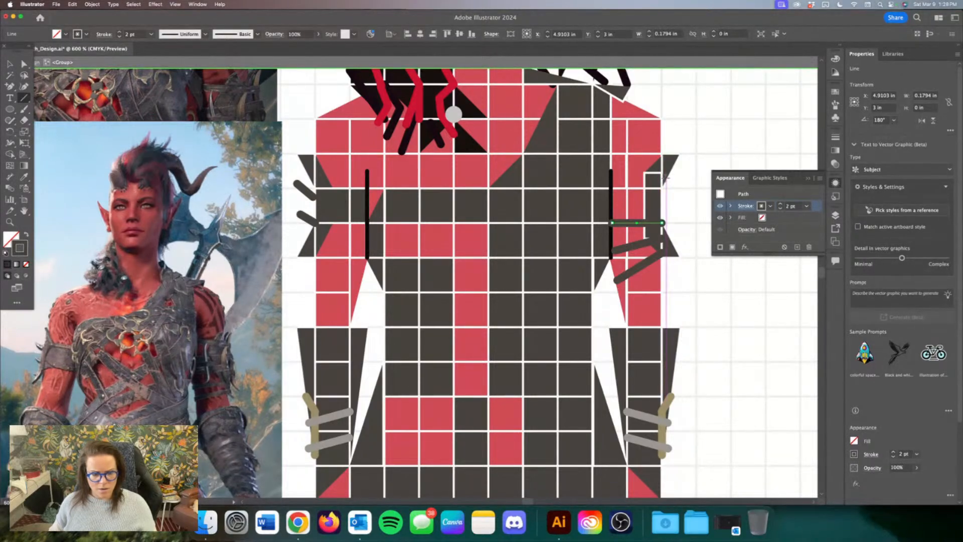
mouse_move(667, 177)
left_mouse_down()
mouse_move(613, 173)
mouse_move(611, 153)
mouse_move(615, 179)
left_mouse_up()
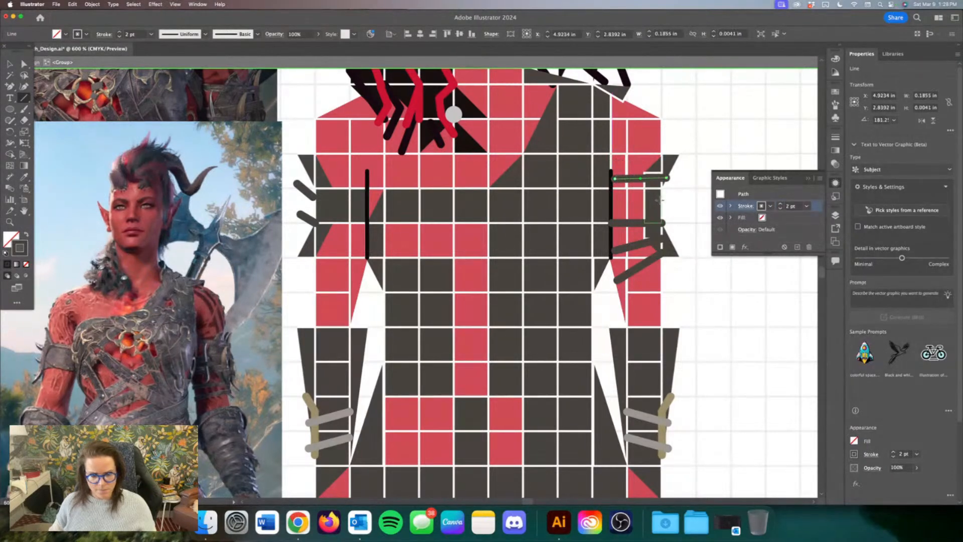
left_click_drag(662, 200, 614, 202)
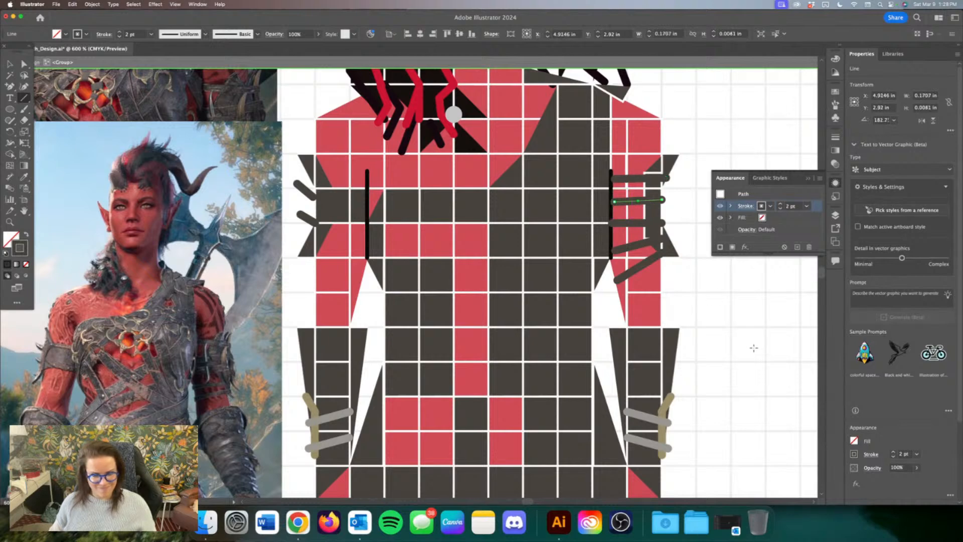
key("super+z")
key("super+z")
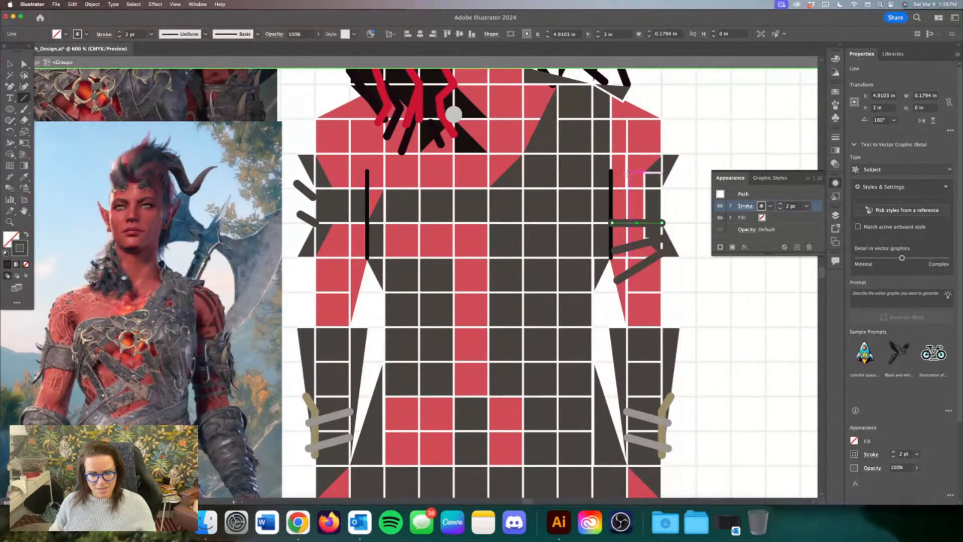
Step: Draw two straps about 0.18 in wide across the upper armband, both sloping down from the inner arm to the outer edge
mouse_move(613, 176)
left_mouse_down()
mouse_move(684, 191)
mouse_move(663, 188)
mouse_move(642, 205)
left_mouse_up()
left_click_drag(616, 204, 615, 203)
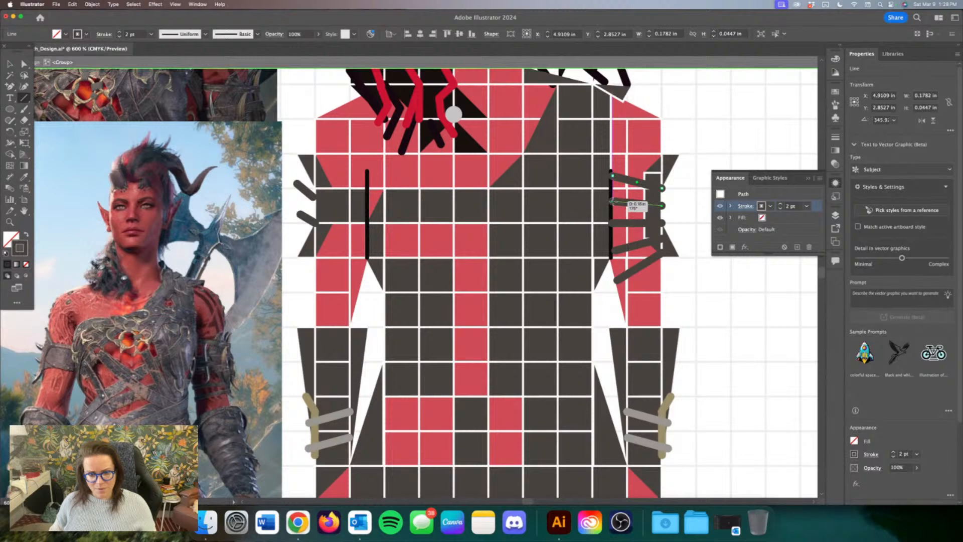
key("super+minus")
key("super+minus")
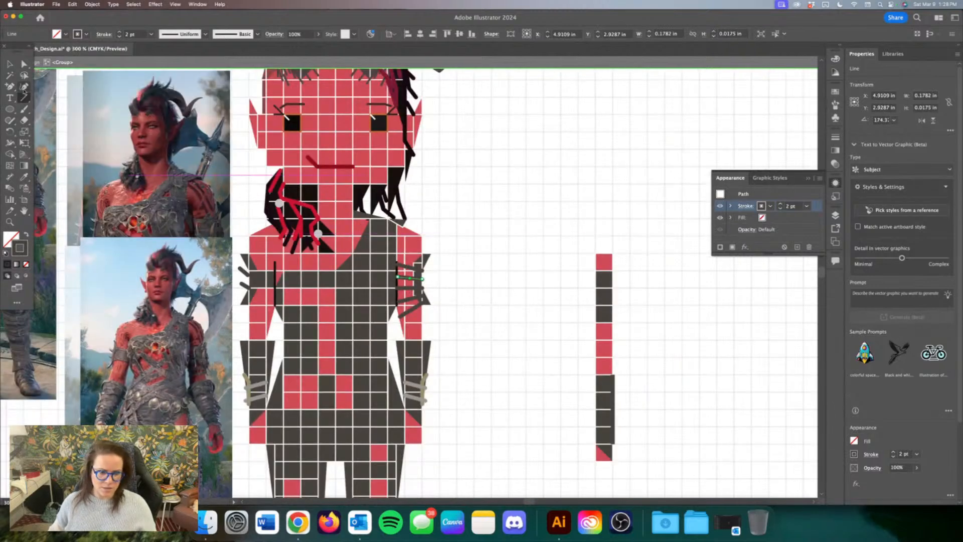
key("v")
left_click(495, 180)
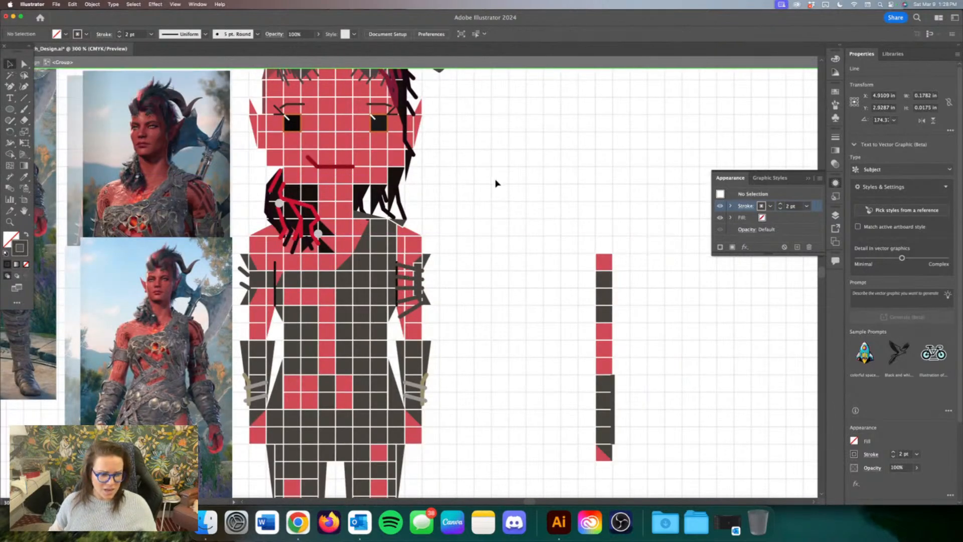
Step: Compare the figure's arms, torso and legs with the full-body reference picture
scroll(481, 191, "down", 5)
scroll(482, 191, "left", 5)
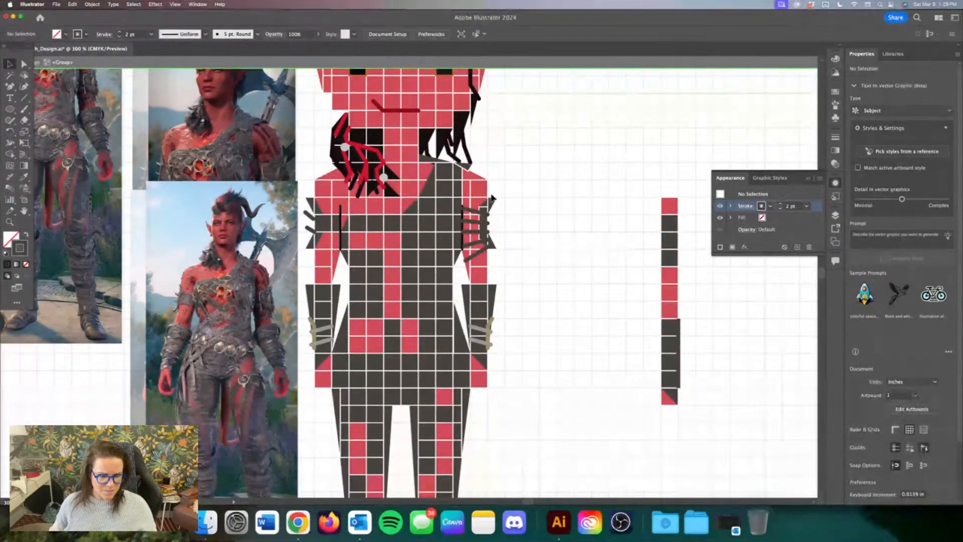
scroll(490, 235, "down", 3)
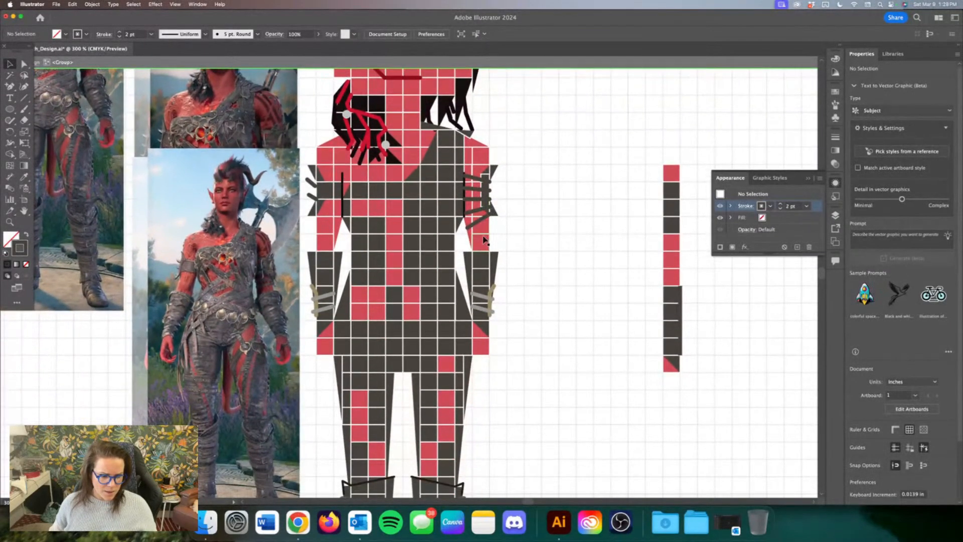
scroll(483, 239, "down", 2)
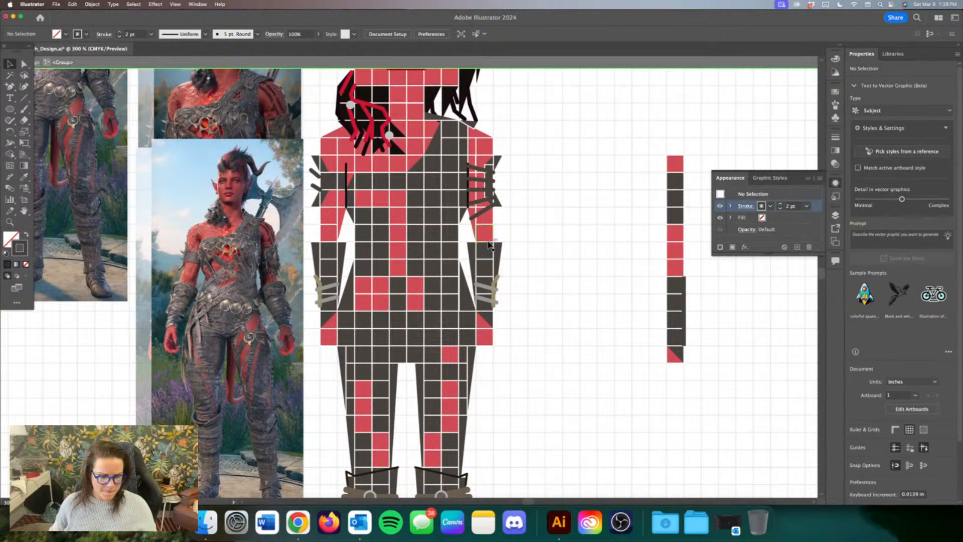
scroll(492, 250, "down", 5)
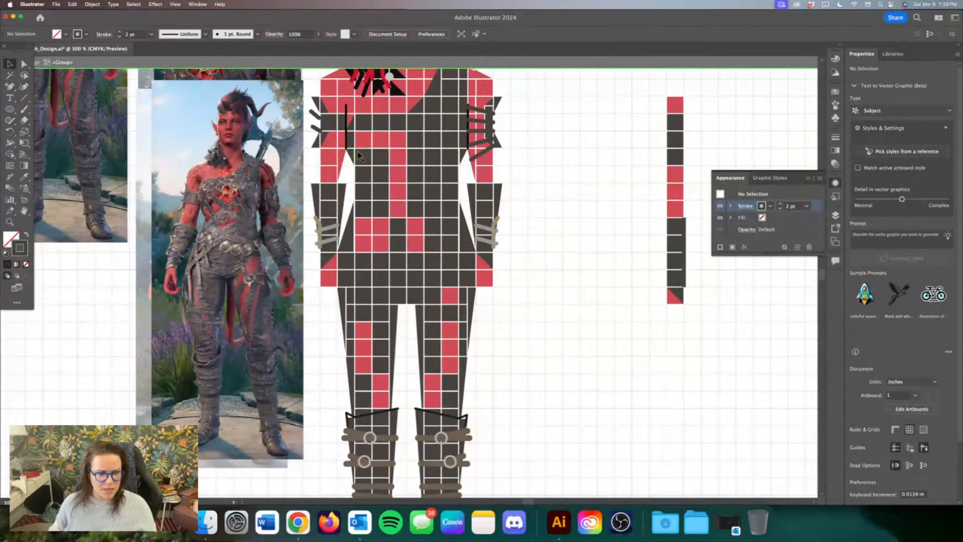
scroll(359, 156, "up", 3)
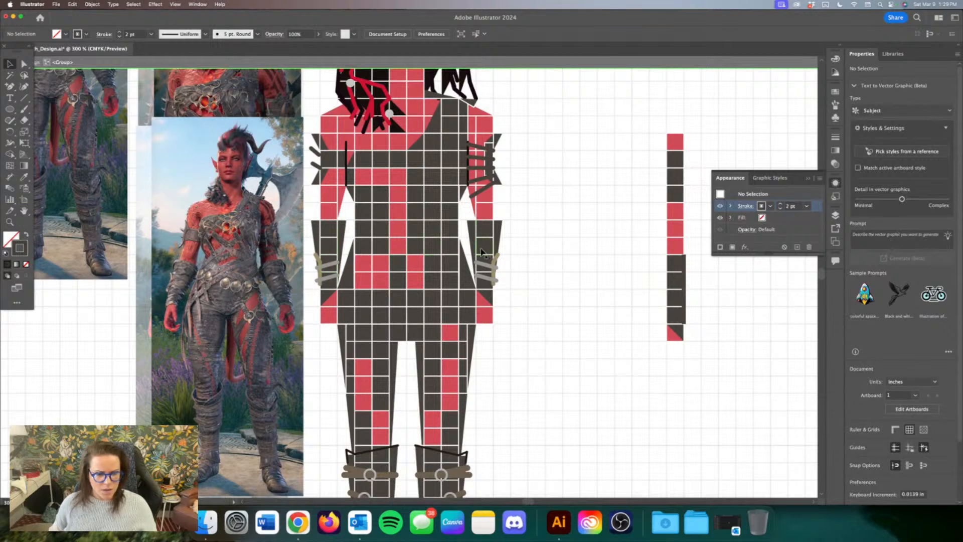
scroll(482, 251, "down", 4)
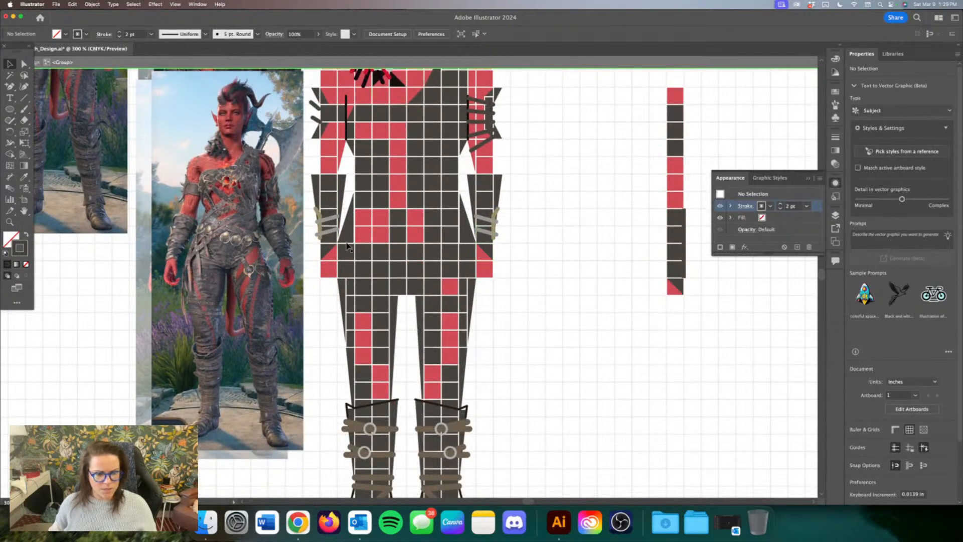
Step: Recolour the red squares on the left-hand leg above the boot with the dark grey of the torso squares
scroll(450, 223, "down", 3)
scroll(450, 223, "down", 2)
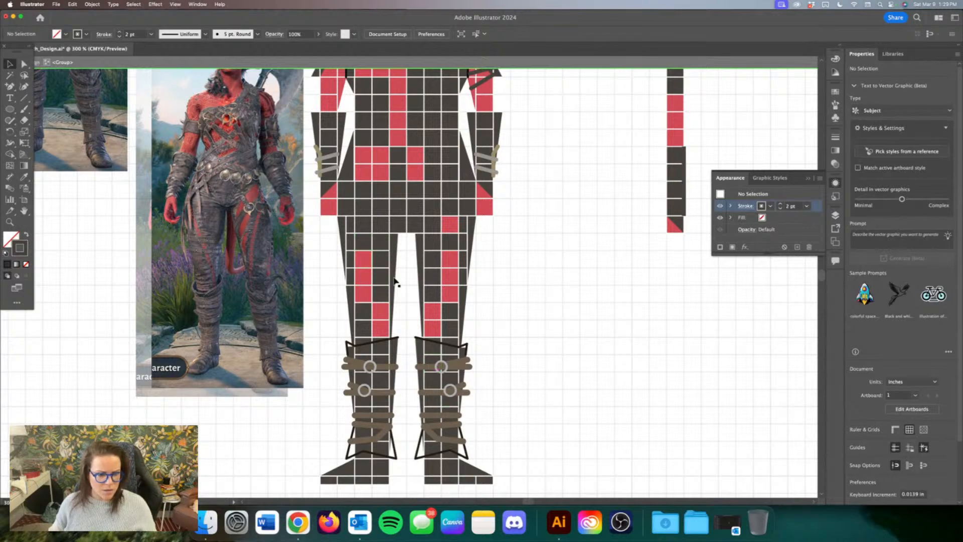
key("super+equal")
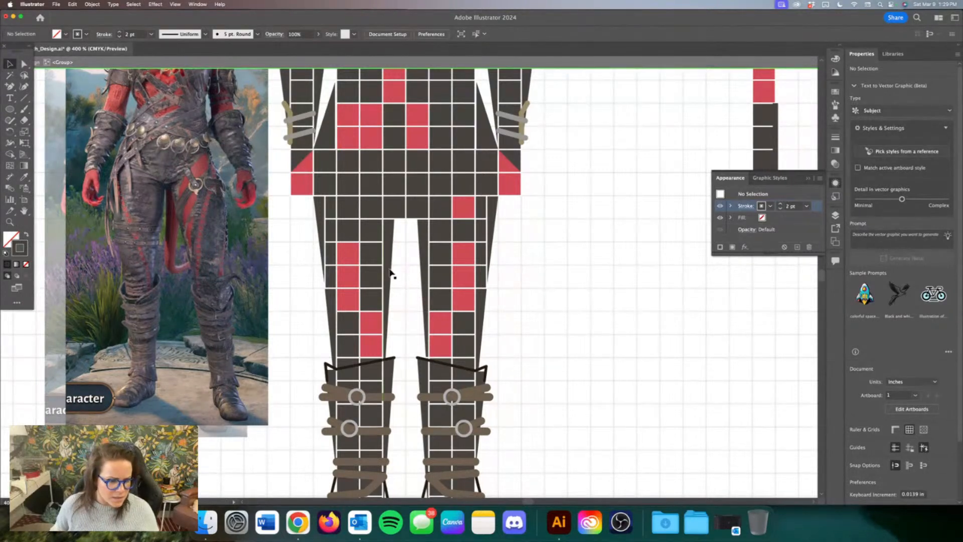
left_click(346, 260)
left_click(370, 340, "shift")
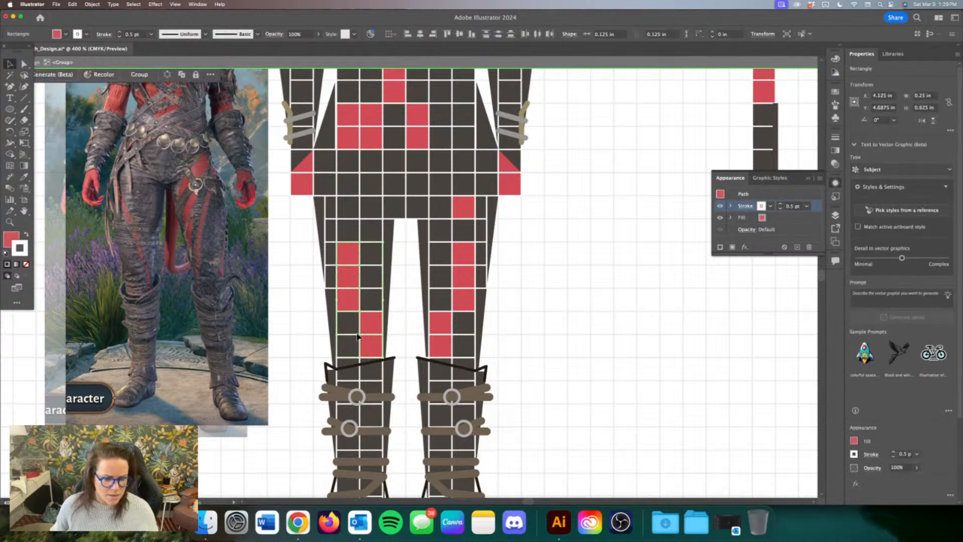
key("i")
left_click(382, 174)
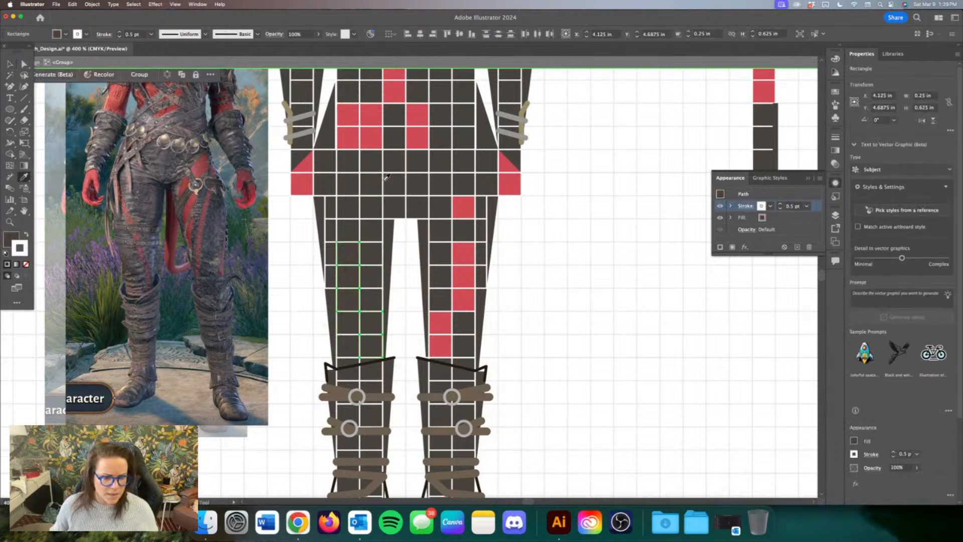
left_click(10, 63)
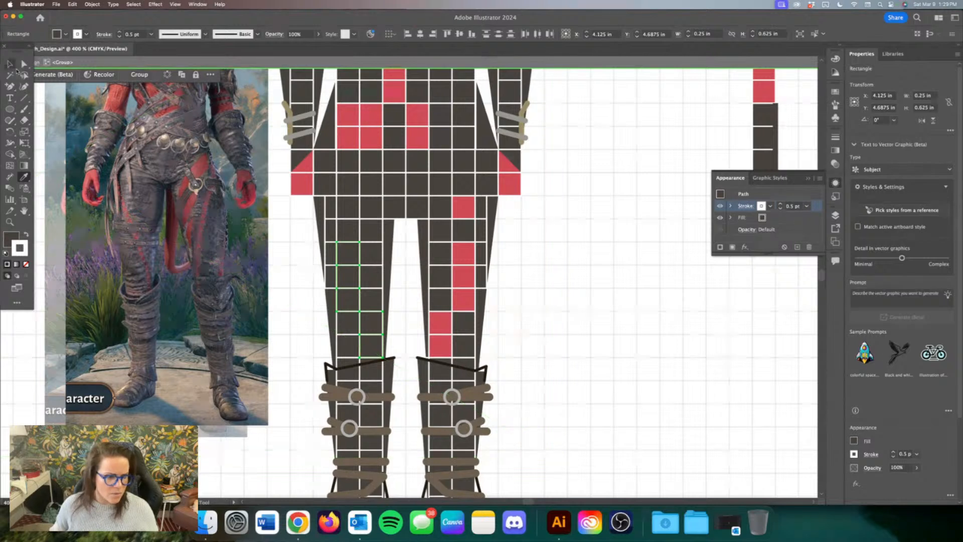
Step: Draw a stripe of three connected 3 pt lines from the left-hand leg's outer upper thigh down to the inner boot top
left_click(379, 396)
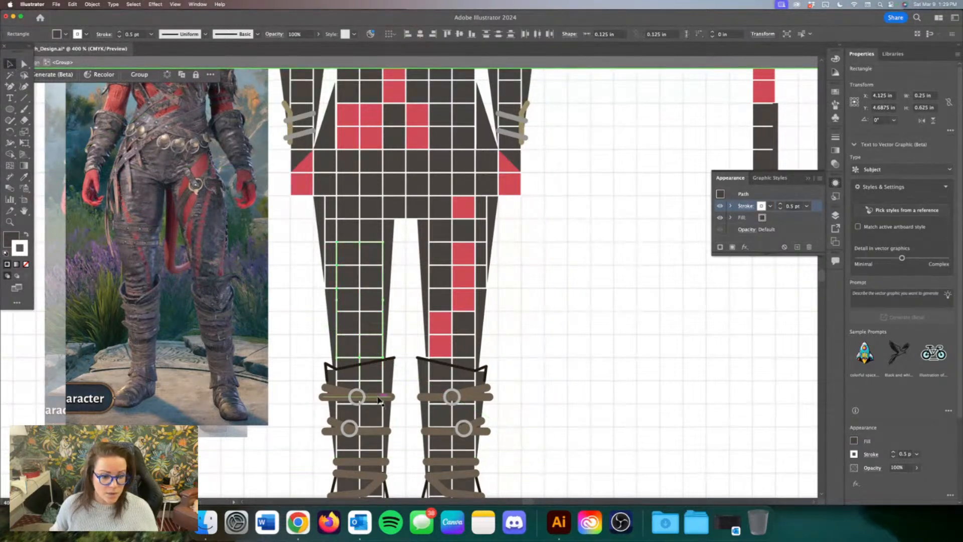
left_click(24, 97)
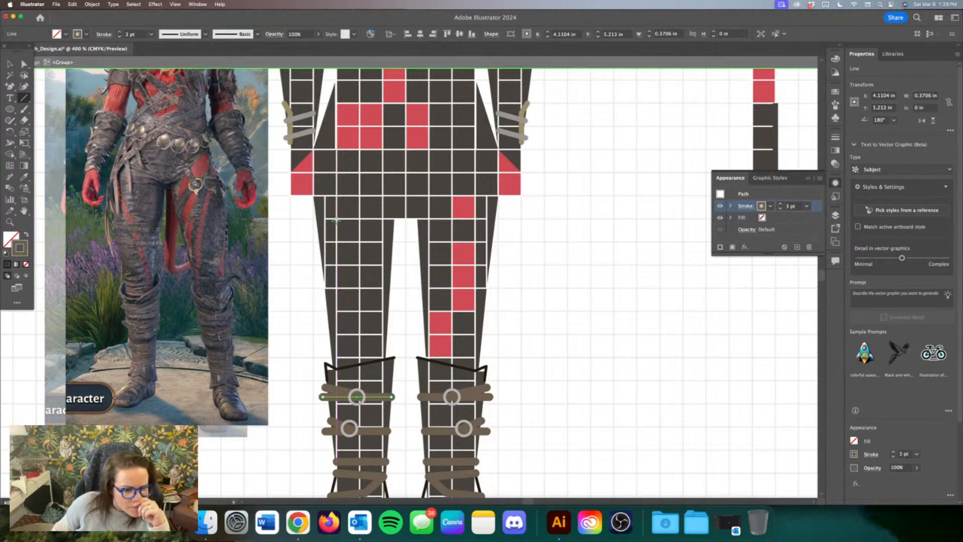
left_click_drag(336, 219, 375, 358)
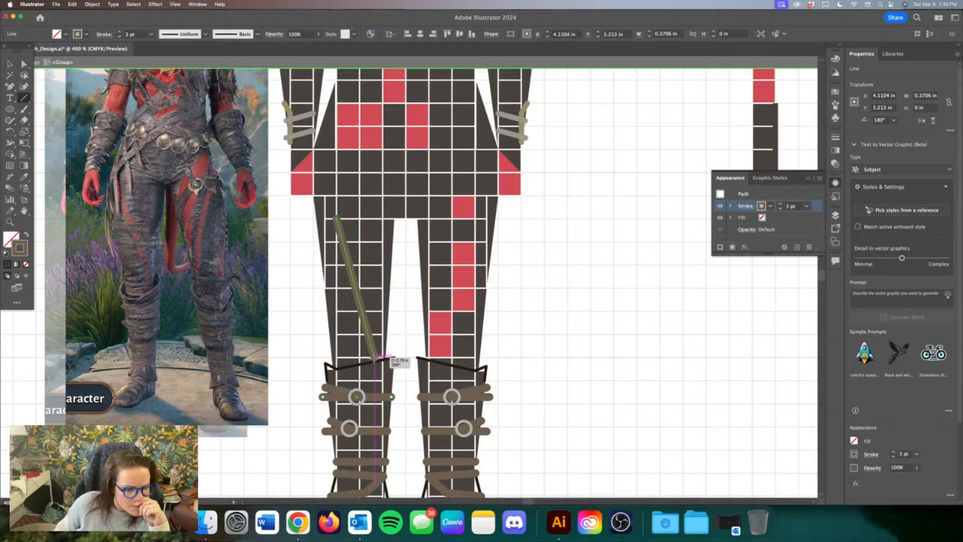
left_click_drag(374, 358, 345, 264)
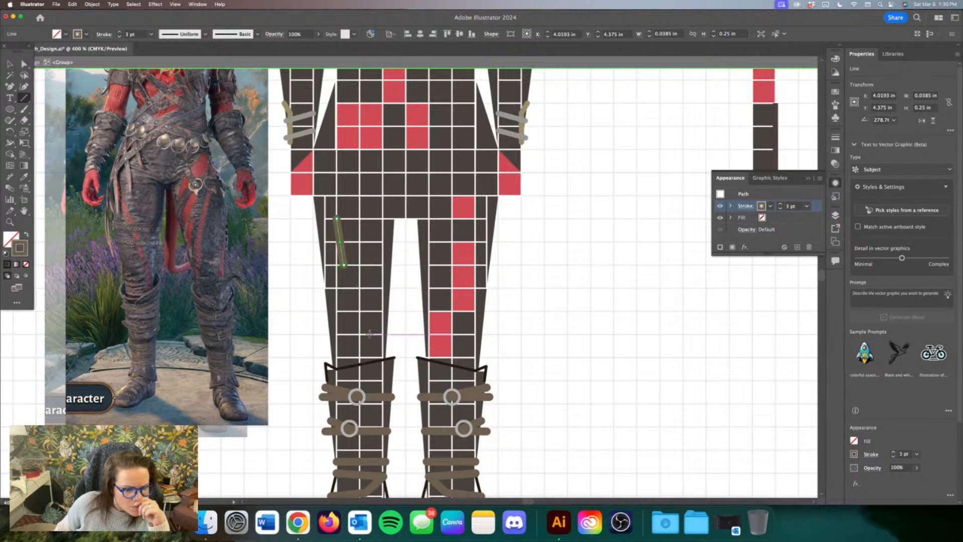
left_click_drag(370, 334, 344, 265)
left_click_drag(374, 361, 370, 334)
left_click(9, 64)
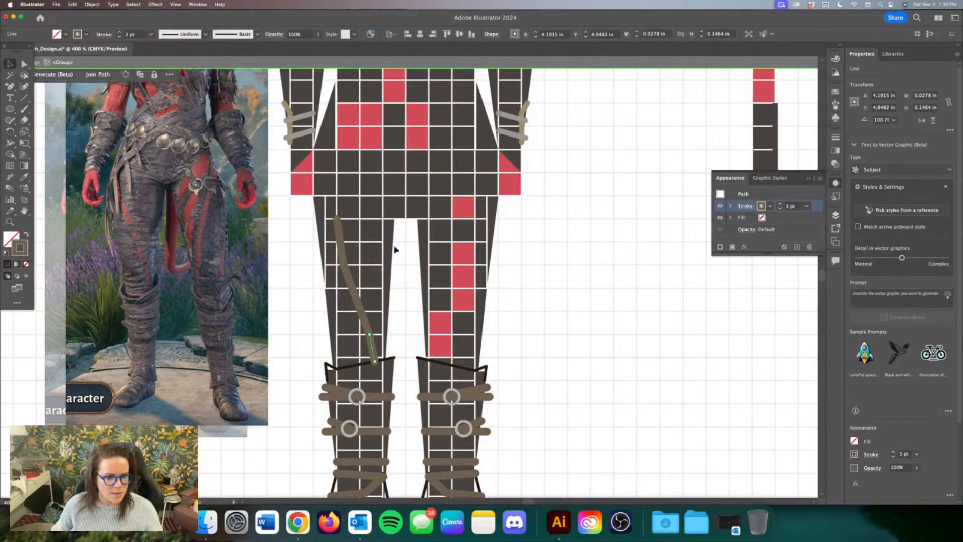
Step: Give the three stripe lines the red skin colour as a 3 pt stroke with no fill
left_click(354, 300, "shift")
key("super+j")
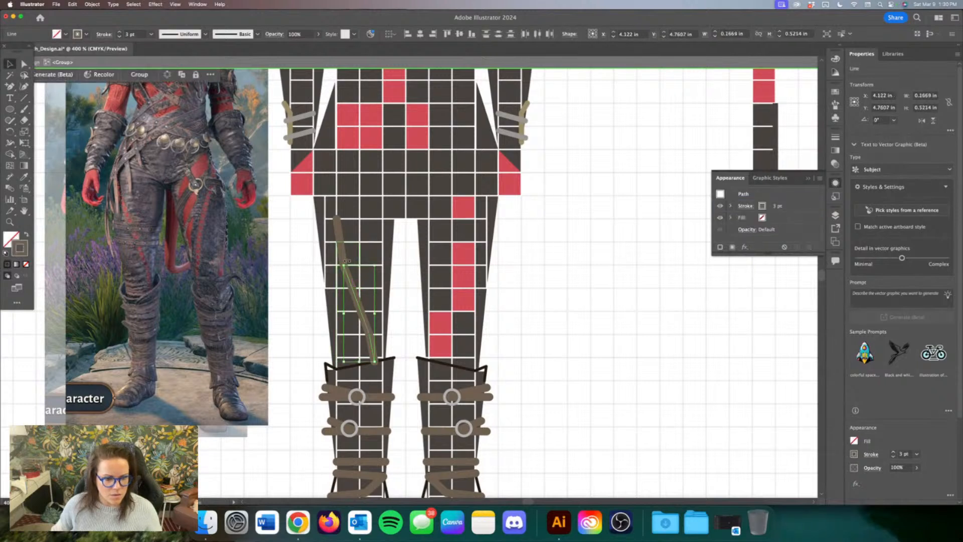
left_click(24, 177)
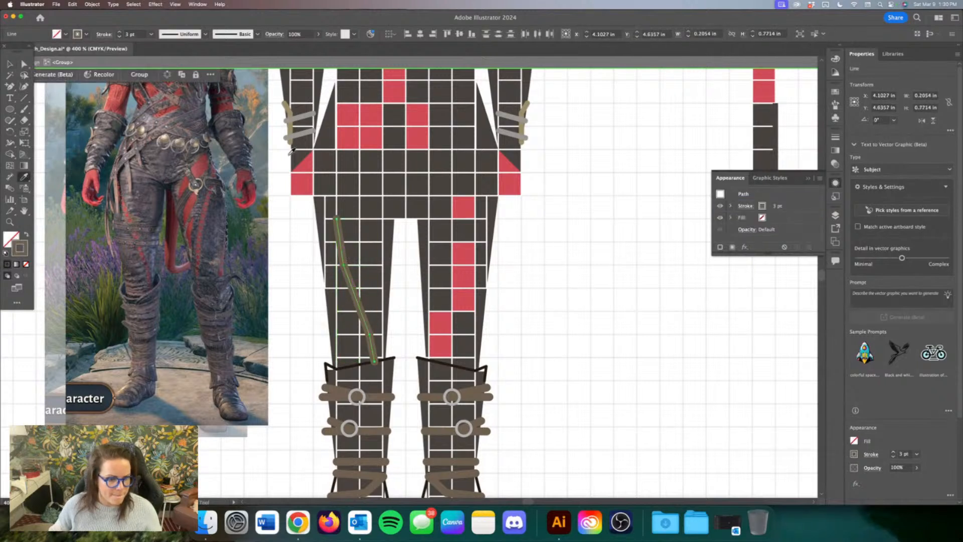
left_click(307, 181)
left_click(27, 234)
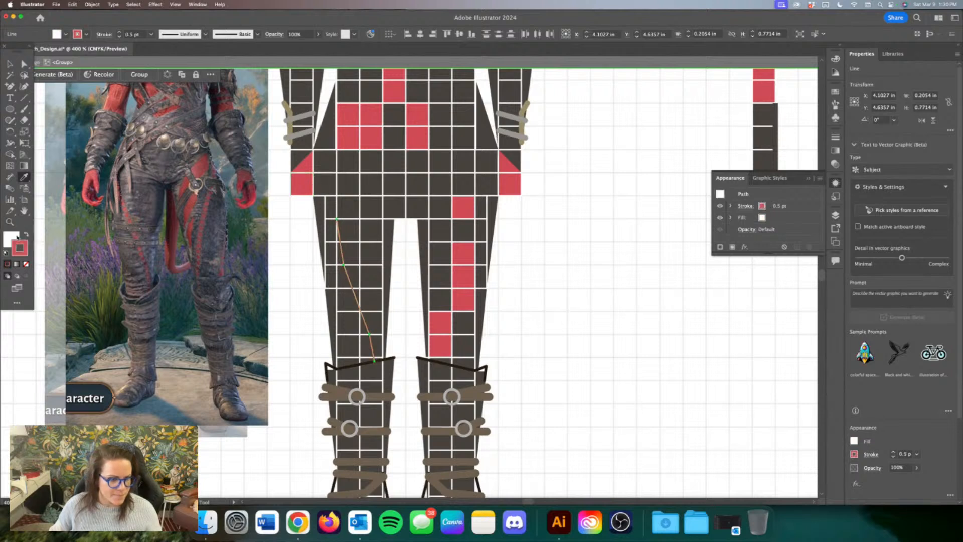
left_click(10, 238)
left_click(26, 265)
left_click(120, 32)
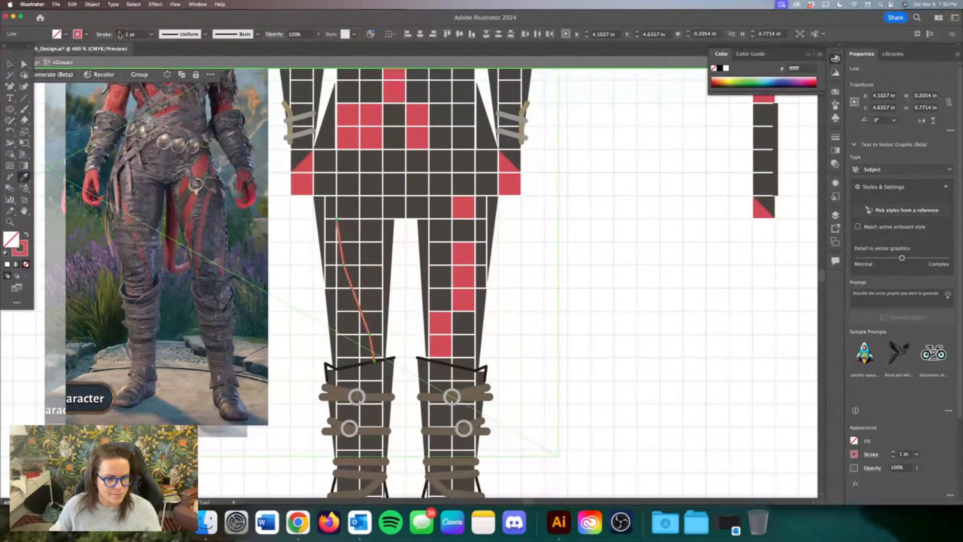
left_click(120, 31)
left_click(120, 31)
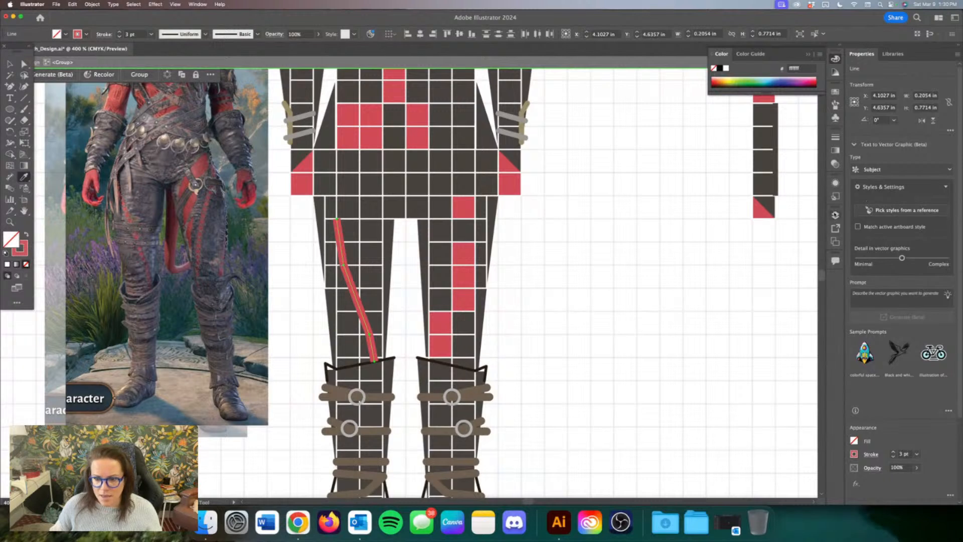
Step: Set the red stripe's stroke to round caps and round corners
left_click(836, 183)
left_click(746, 206)
left_click(690, 232)
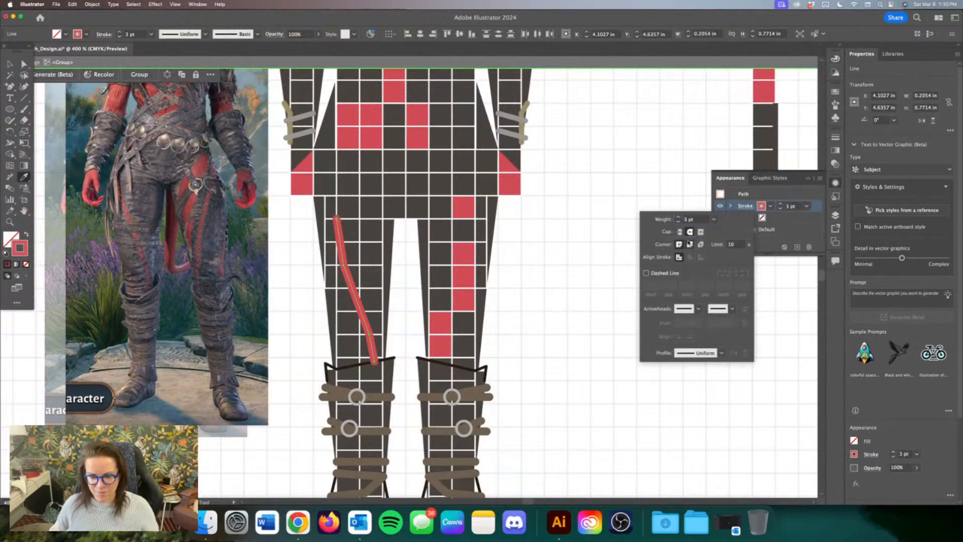
left_click(690, 244)
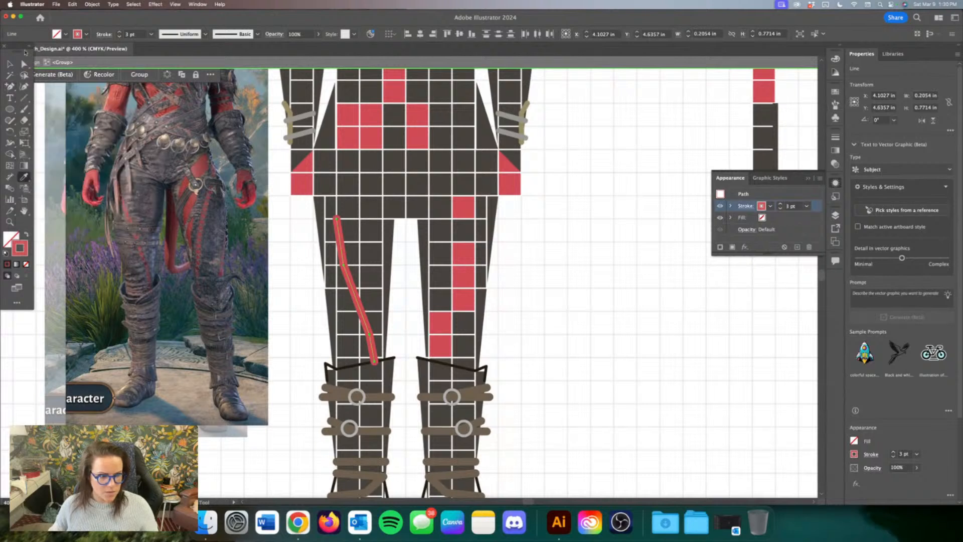
left_click(9, 64)
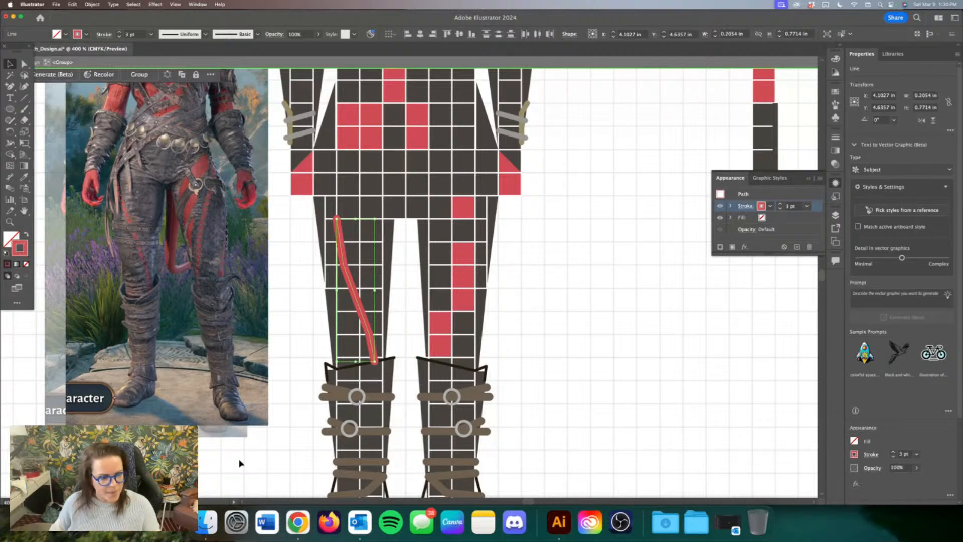
Step: Draw two 3 pt brown straps, about 0.33 in wide and slightly slanted, across the lower thigh of the left-hand leg
left_click(391, 400)
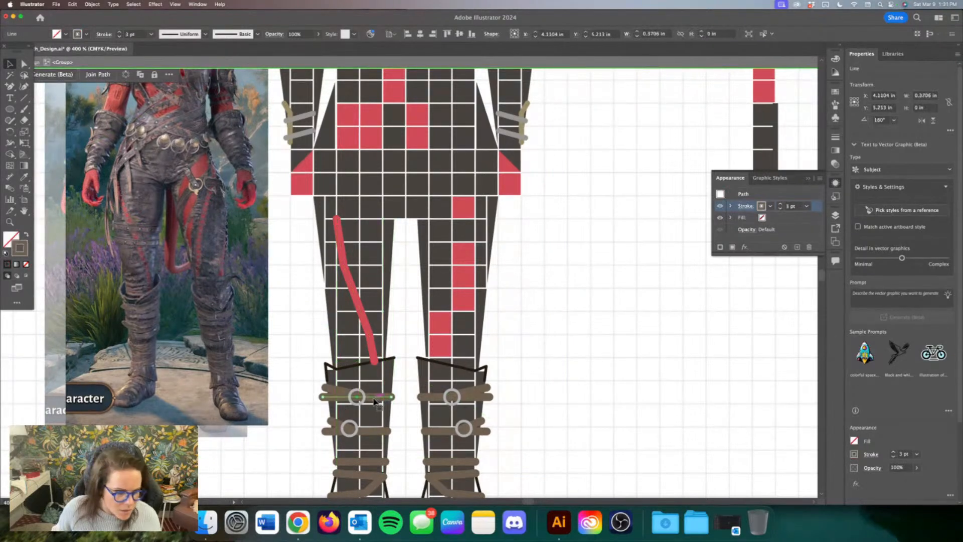
key("backslash")
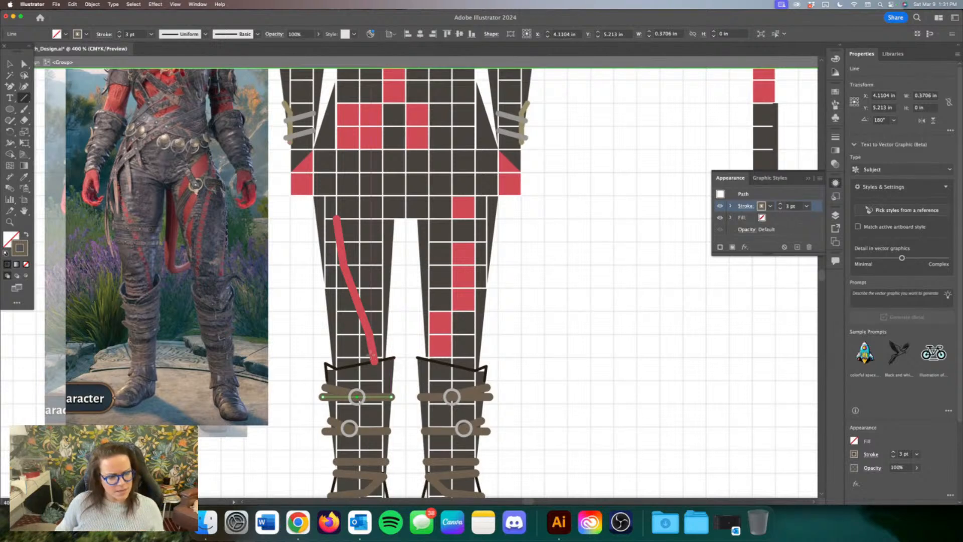
left_click_drag(390, 305, 328, 302)
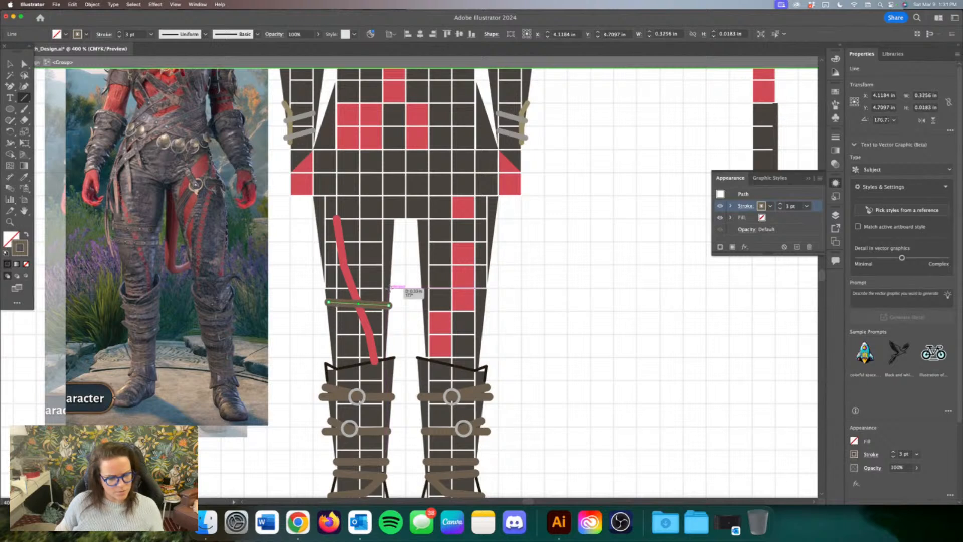
left_click_drag(390, 287, 326, 283)
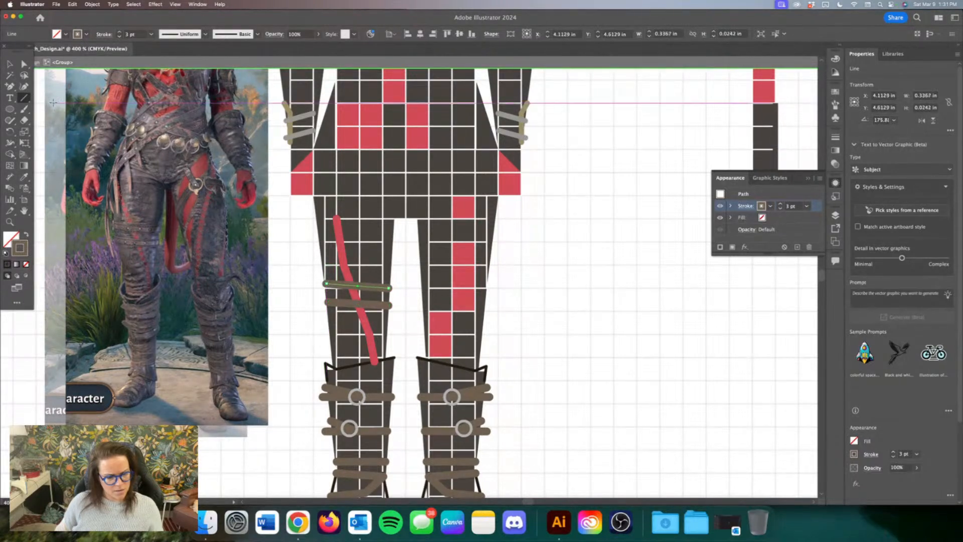
key("v")
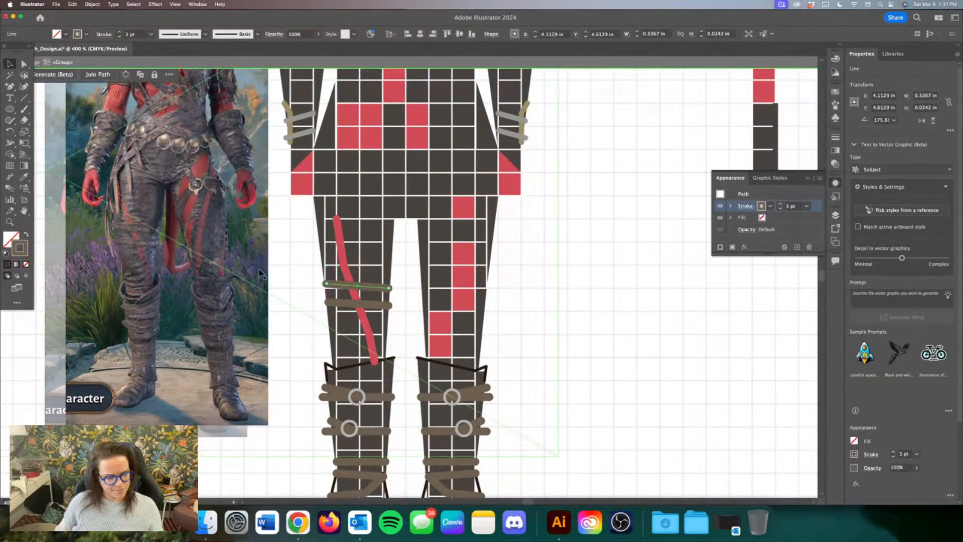
Step: Try a 4 pt stroke weight on the two thigh straps
left_click(384, 309, "shift")
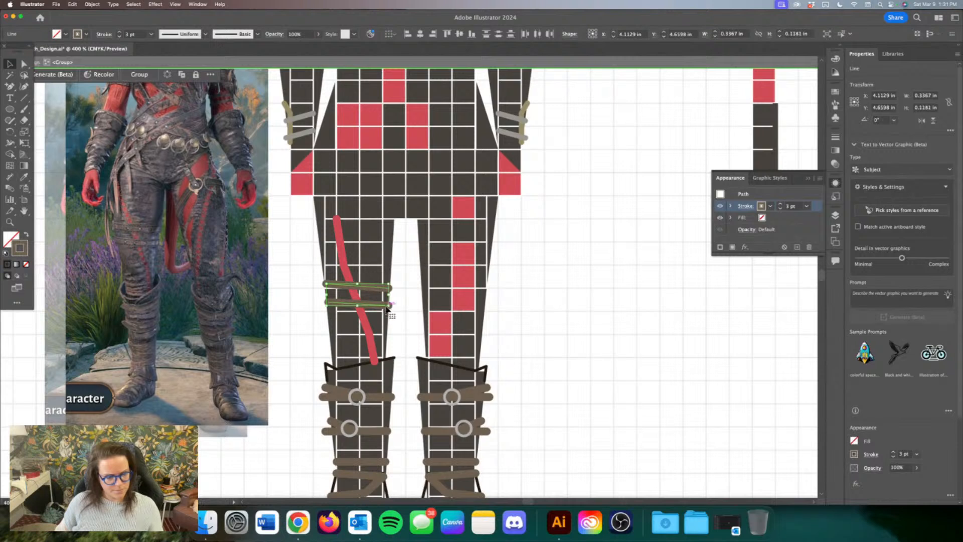
left_click(119, 32)
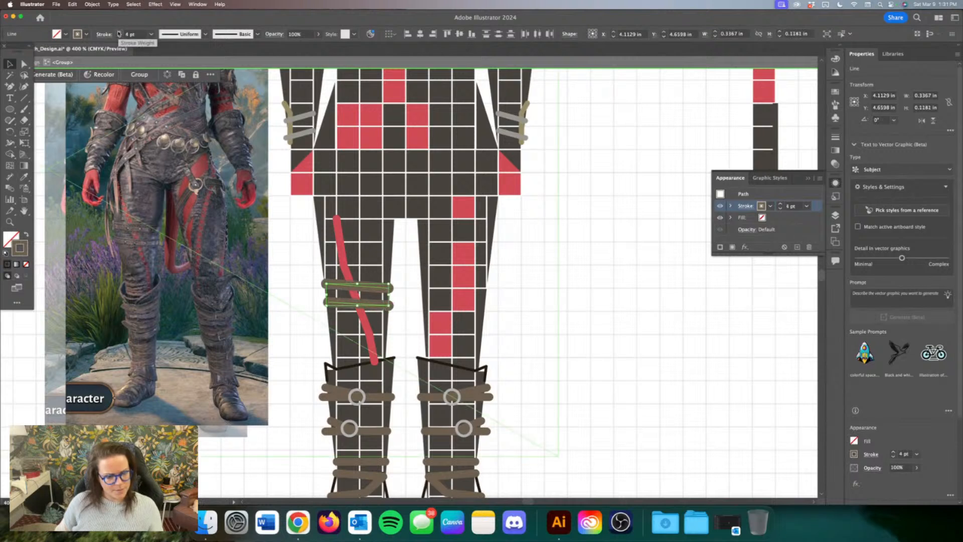
left_click(294, 273)
left_click(359, 288)
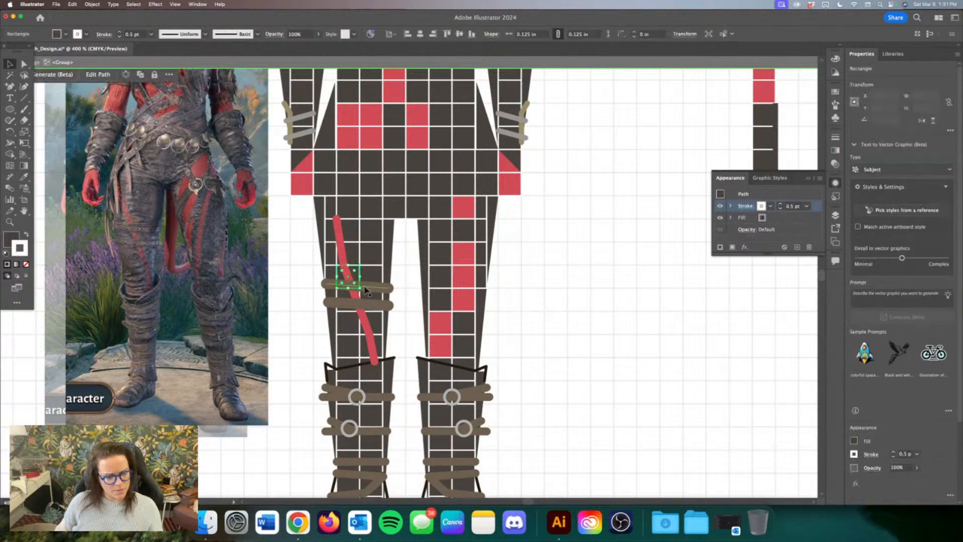
left_click(558, 303)
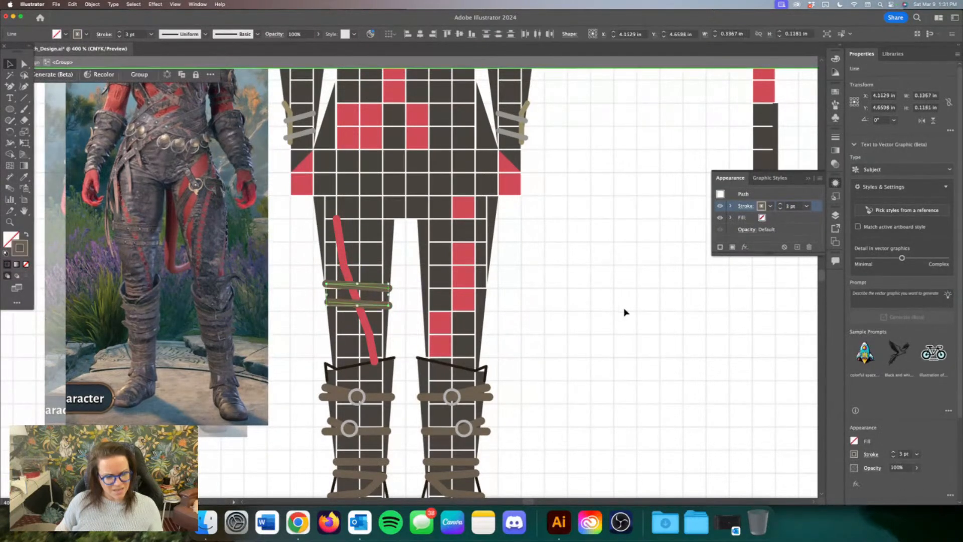
Step: Move the upper thigh strap slightly up, then fit its outer end and the lower strap's inner end to the leg's edges
left_click_drag(358, 293, 361, 288)
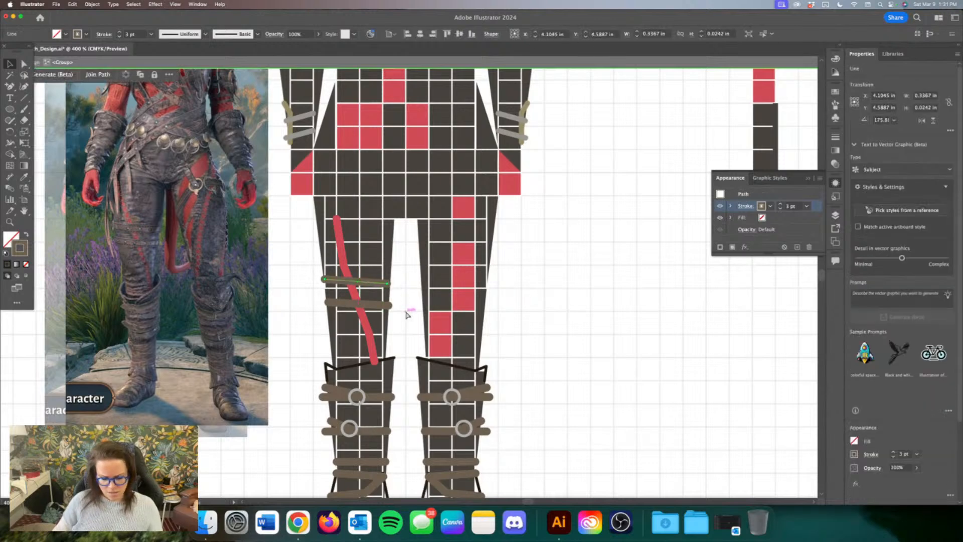
key("super+equal")
key("super+equal")
key("super+equal")
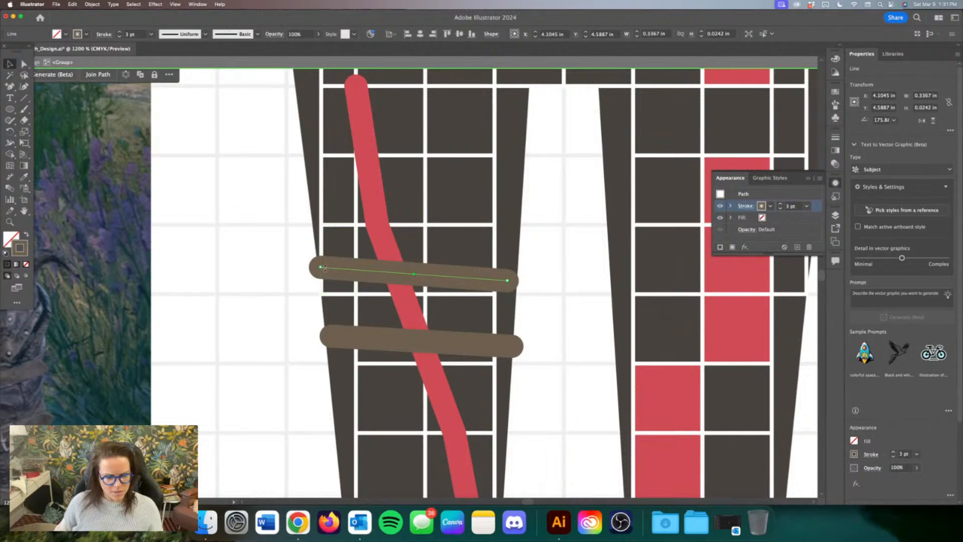
left_click_drag(321, 270, 328, 264)
mouse_move(521, 346)
left_mouse_down()
mouse_move(505, 347)
mouse_move(508, 357)
left_mouse_up()
left_click(546, 357)
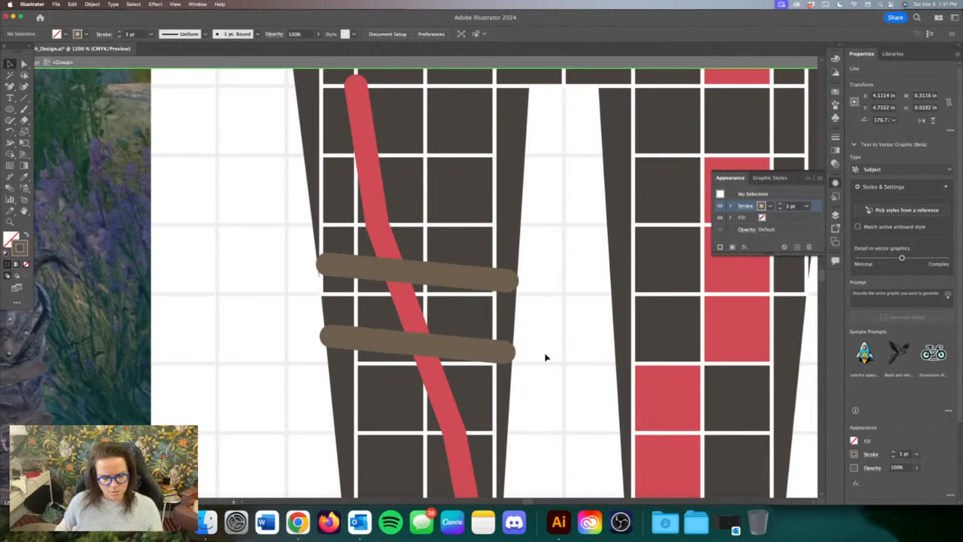
Step: Compare the left-hand leg's stripe and straps with the full-body reference picture
key("super+minus")
key("super+minus")
key("super+minus")
key("super+minus")
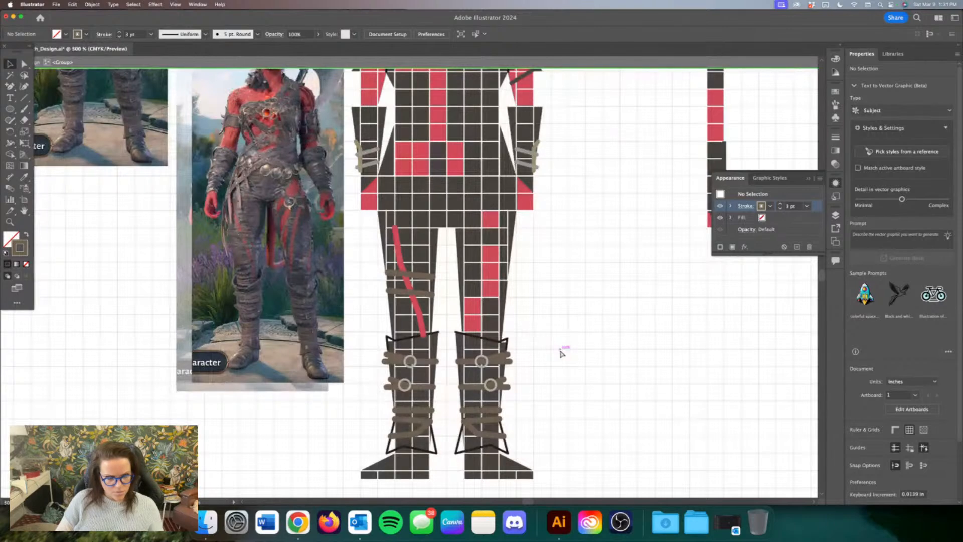
key("super+minus")
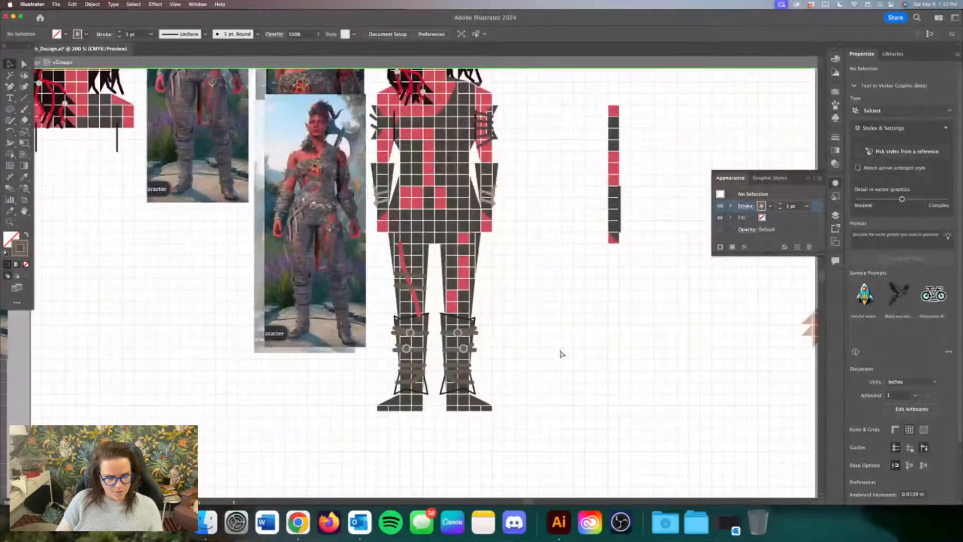
key("super+equal")
key("super+equal")
key("super+equal")
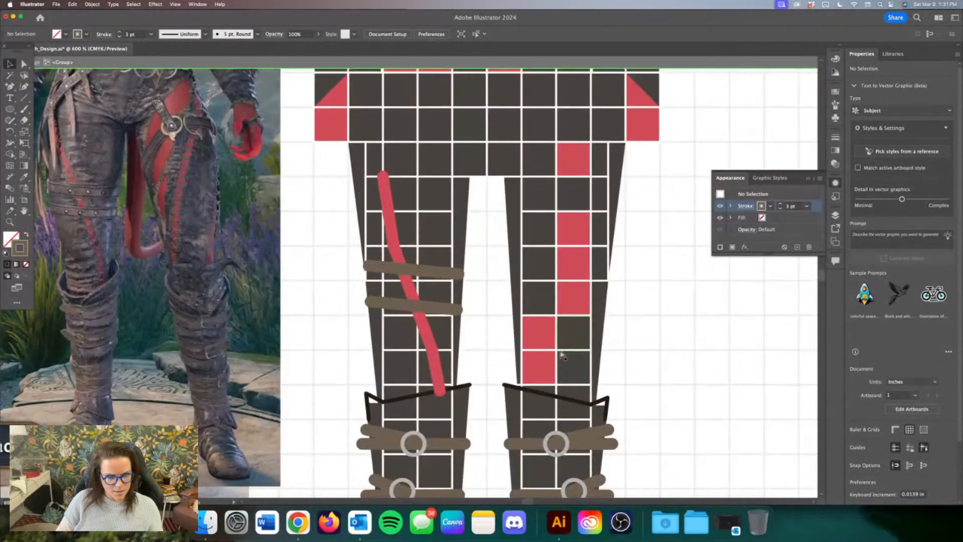
key("super+minus")
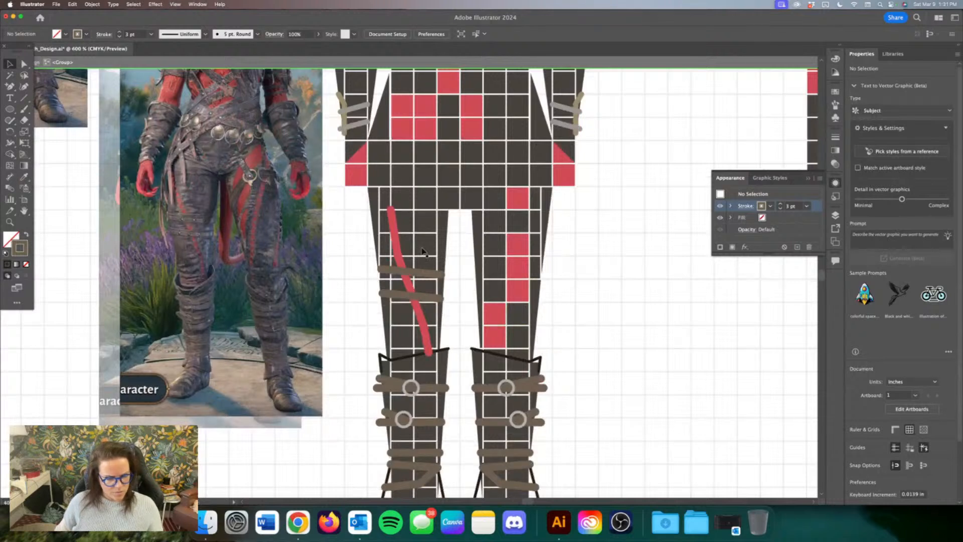
Step: Delete the uppermost segment of the red stripe on the left-hand thigh
left_click(392, 217)
left_click_drag(391, 210, 383, 211)
key("Delete")
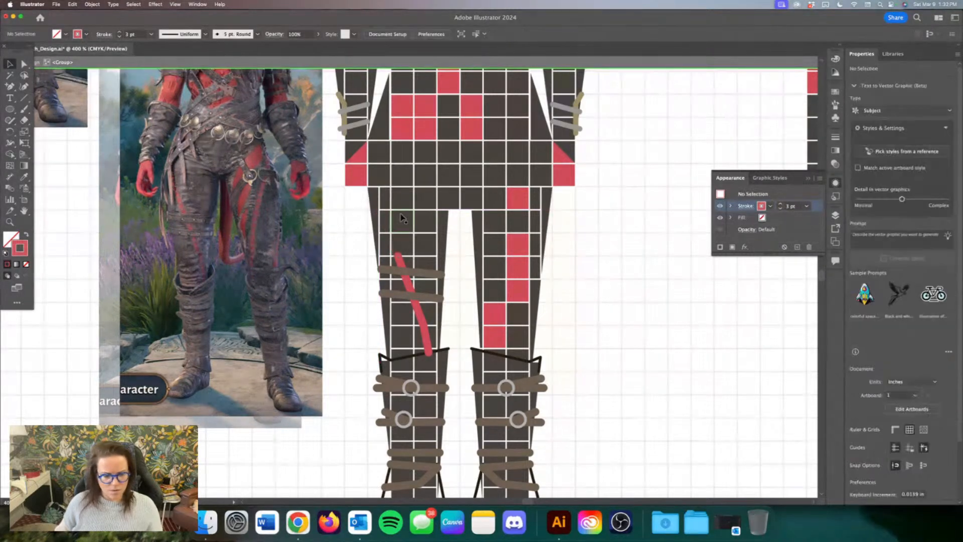
Step: Extend the red stripe up the left-hand leg to the hip with two connected 3 pt line segments
left_click(23, 98)
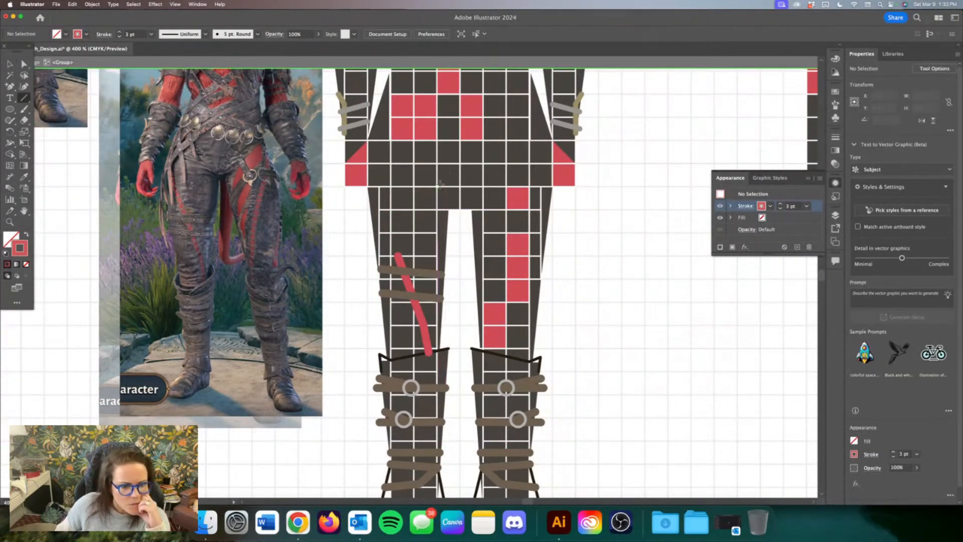
left_click_drag(384, 199, 388, 229)
left_click_drag(398, 256, 387, 228)
Step: Reshape the left-hand leg's red stripe by shifting its middle joint inward and raising its lowest joint and bottom end
key("a")
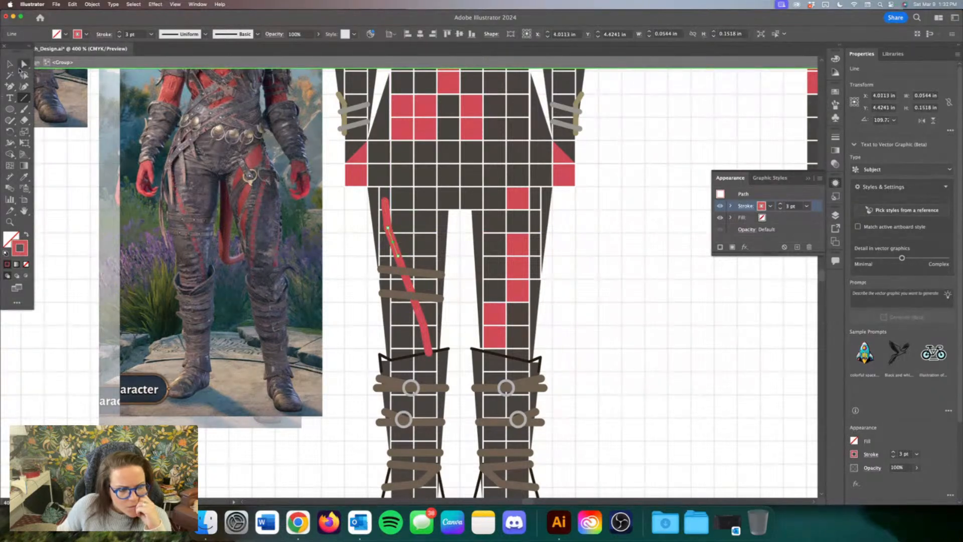
left_click(411, 291)
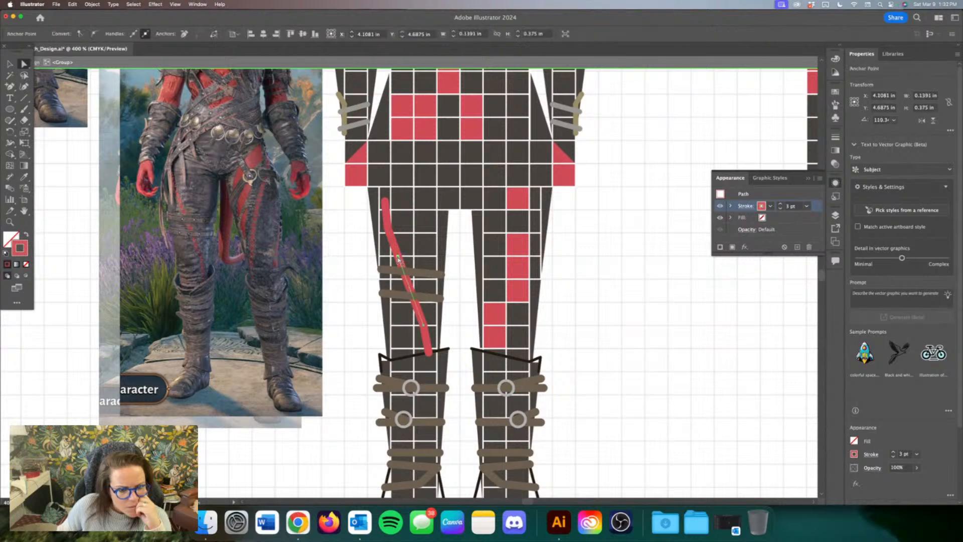
left_click_drag(398, 257, 405, 263)
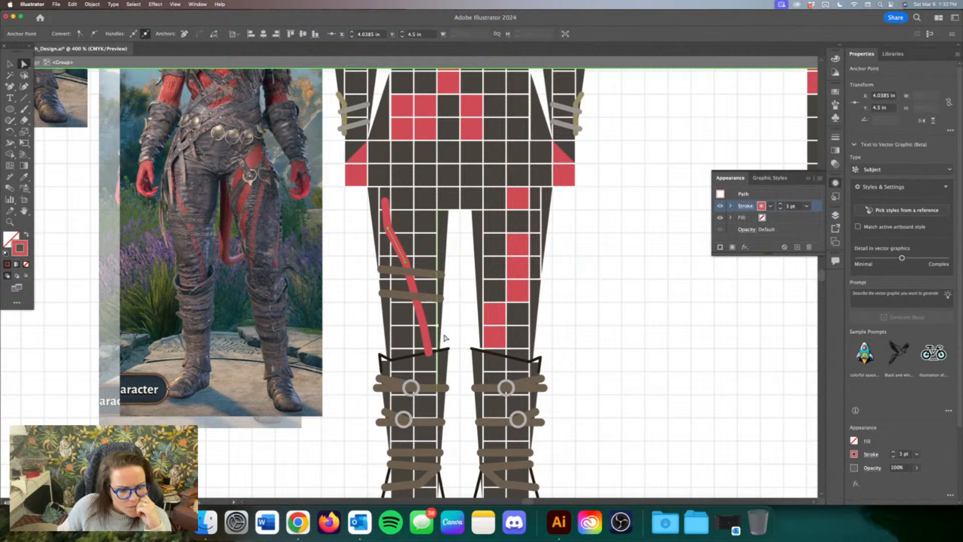
left_click(418, 308)
left_click_drag(423, 324, 422, 305)
left_click_drag(429, 353, 426, 333)
Step: Add a vertical red segment about 0.10 in long from the stripe's bottom end down to the boot's upper edge
left_click(24, 98)
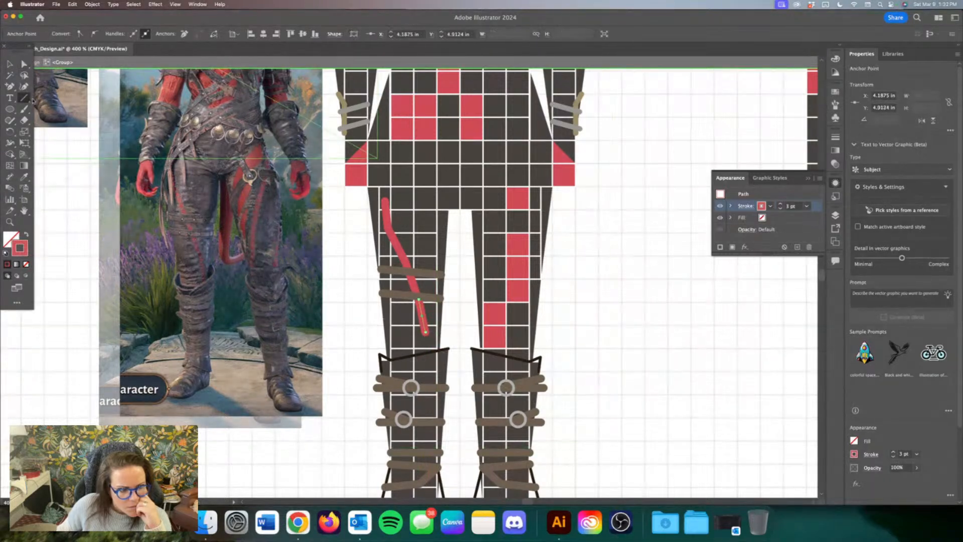
left_click_drag(426, 351, 426, 332)
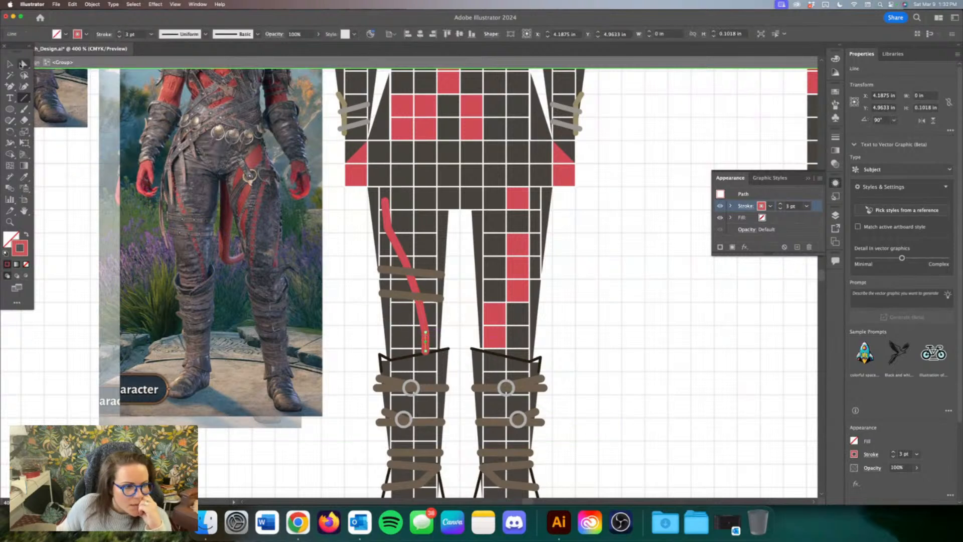
key("v")
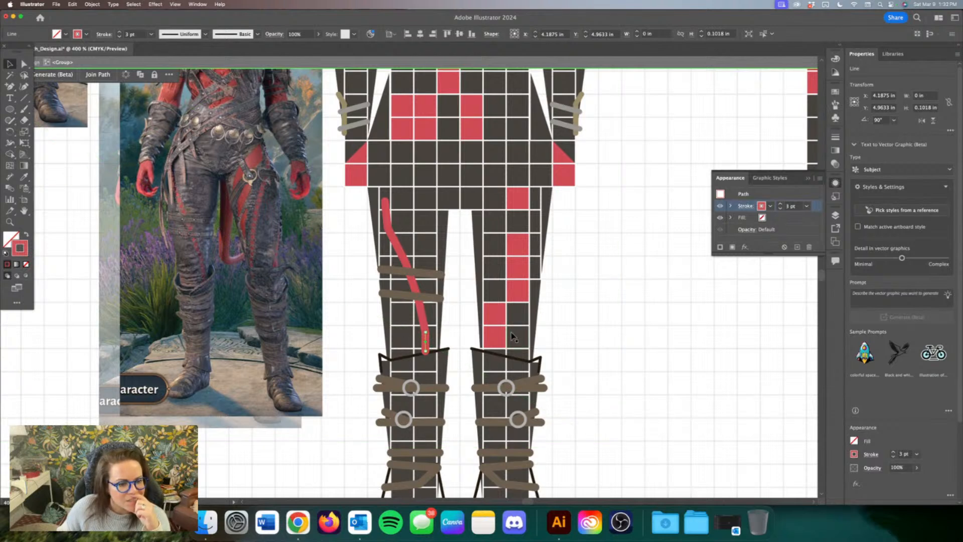
Step: Draw a diagonal line about 0.07 in wide and 0.08 in high beside the reference picture and thin its stroke to 0.75 pt
left_click(24, 97)
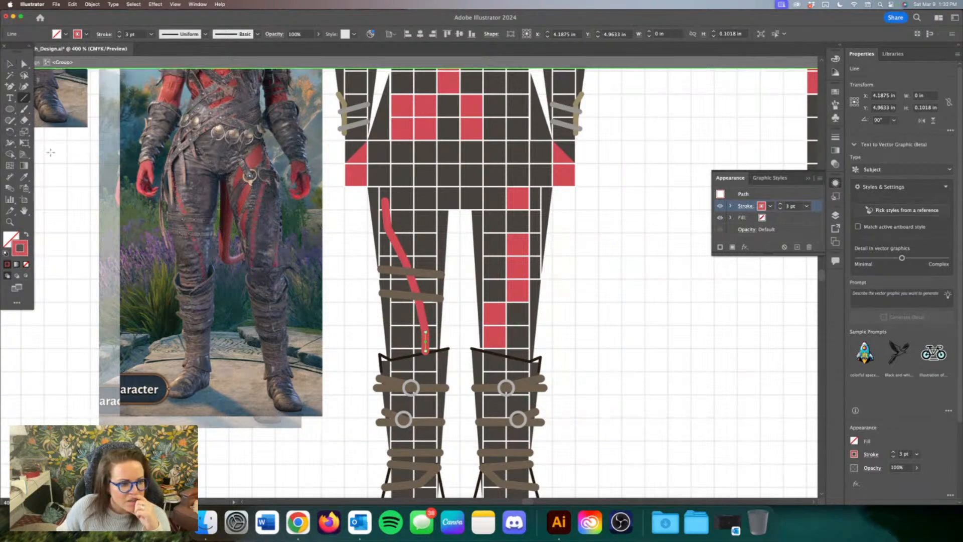
left_click_drag(64, 186, 82, 203)
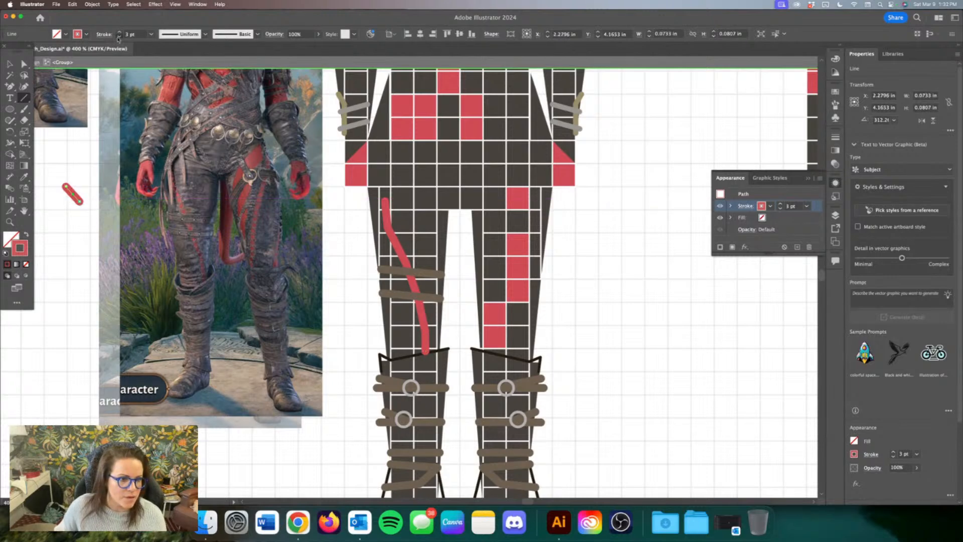
left_click(119, 37)
left_click(119, 37)
left_click(119, 36)
Step: Give the short diagonal line a 0.5 pt stroke in the leg cells' dark colour, with no fill
double_click(20, 250)
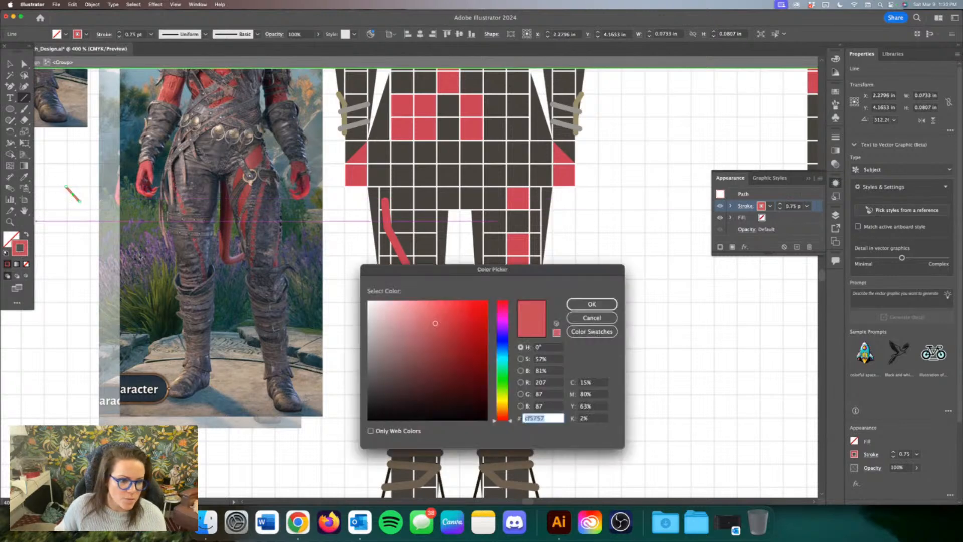
left_click(592, 318)
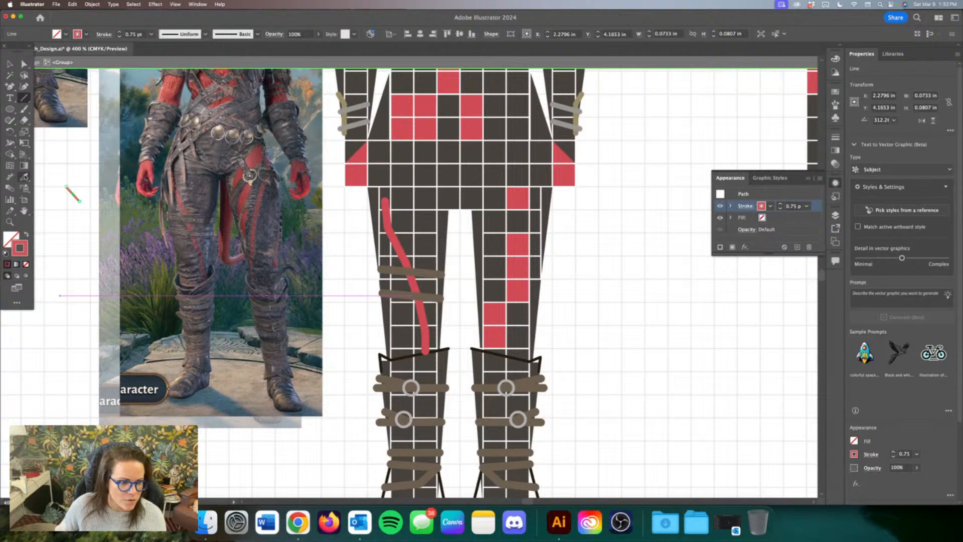
key("i")
left_click(415, 232)
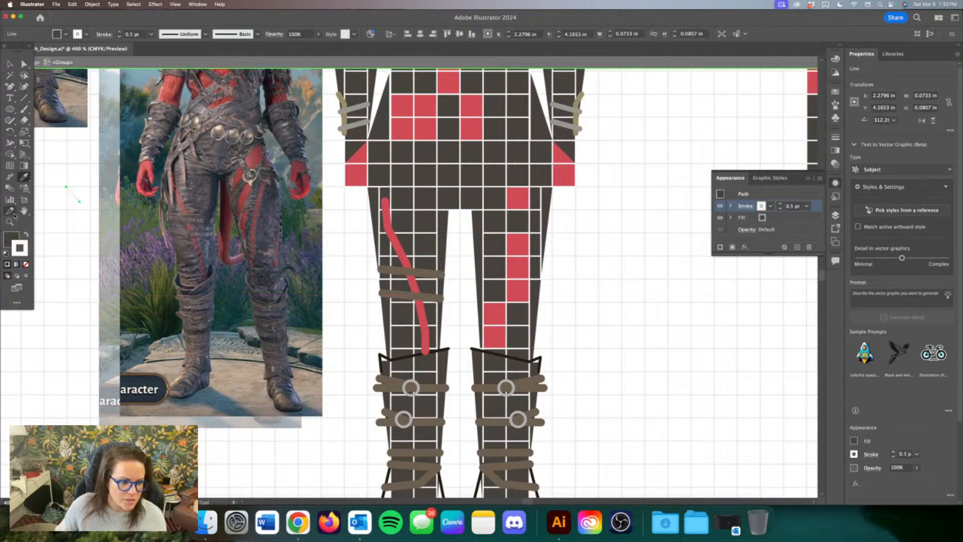
left_click(9, 236)
left_click(26, 264)
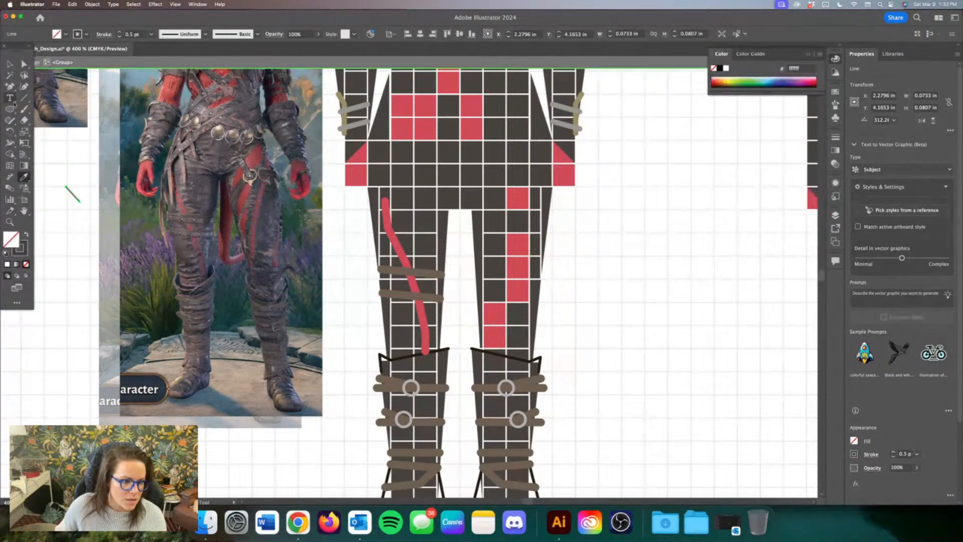
Step: Draw a dark 45-degree line about 0.05 in wide and high, make a cross from it, and group a copy on the stripe's lower part
left_click(23, 98)
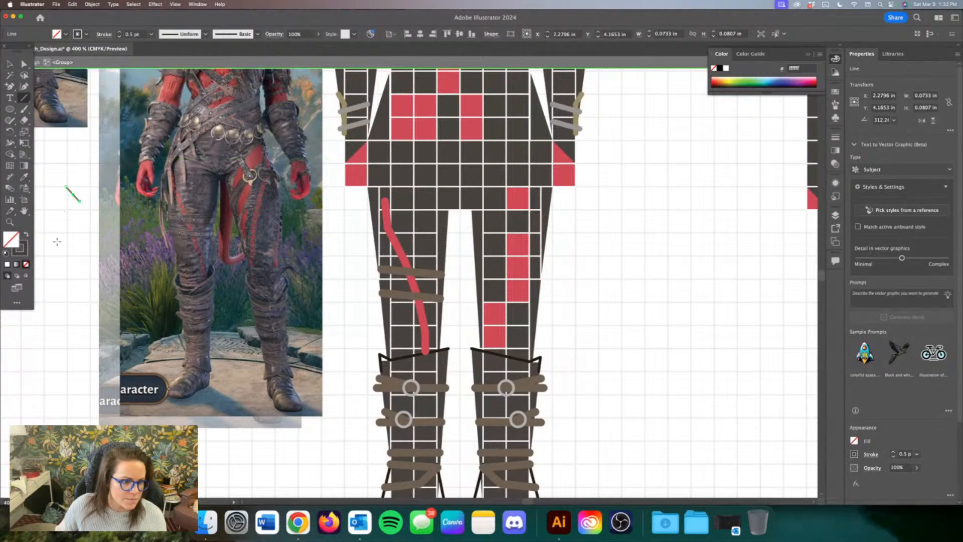
left_click_drag(56, 248, 65, 257)
left_click(9, 64)
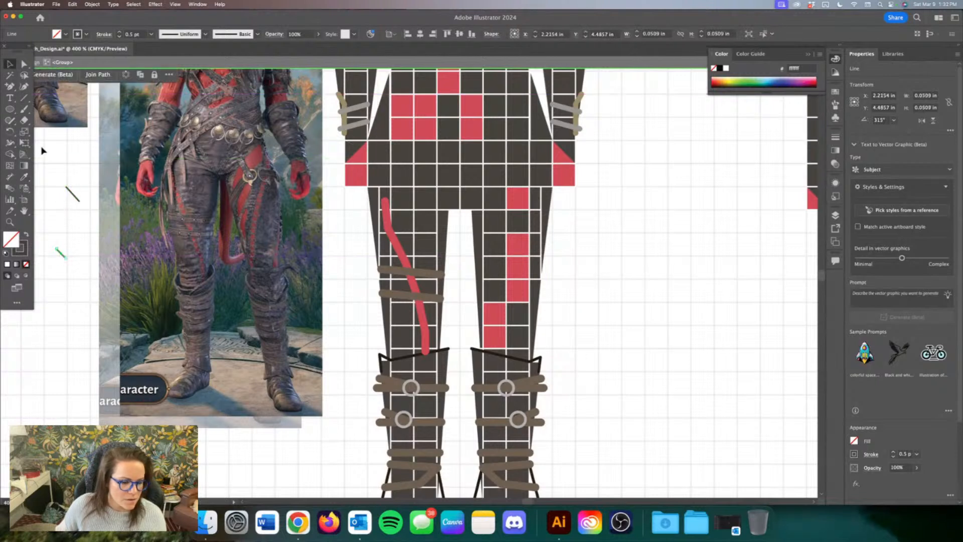
left_click(53, 242)
left_click(60, 252)
left_click(59, 250)
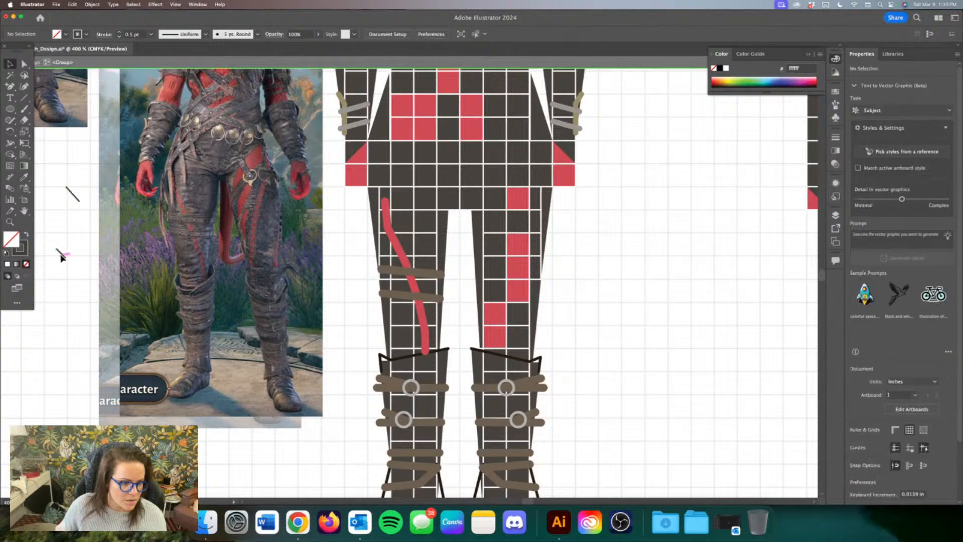
left_click_drag(61, 255, 423, 316, "alt")
key("super+g")
Step: Repeat the grouped dark cross along the red stripe, past both thigh straps and up to its upper end at the hip
left_click(62, 239)
key("super+equal")
key("super+equal")
key("super+equal")
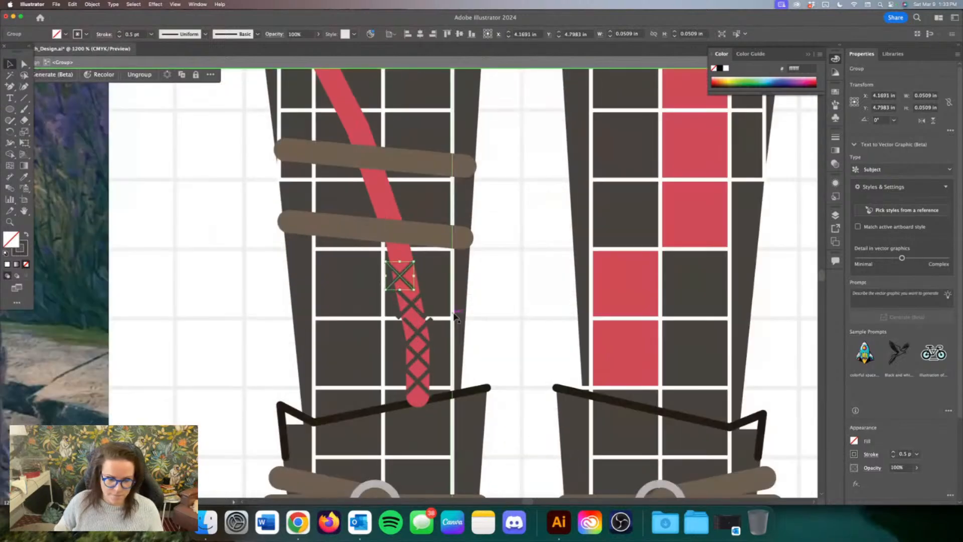
left_click_drag(401, 276, 384, 209)
scroll(389, 203, "up", 2)
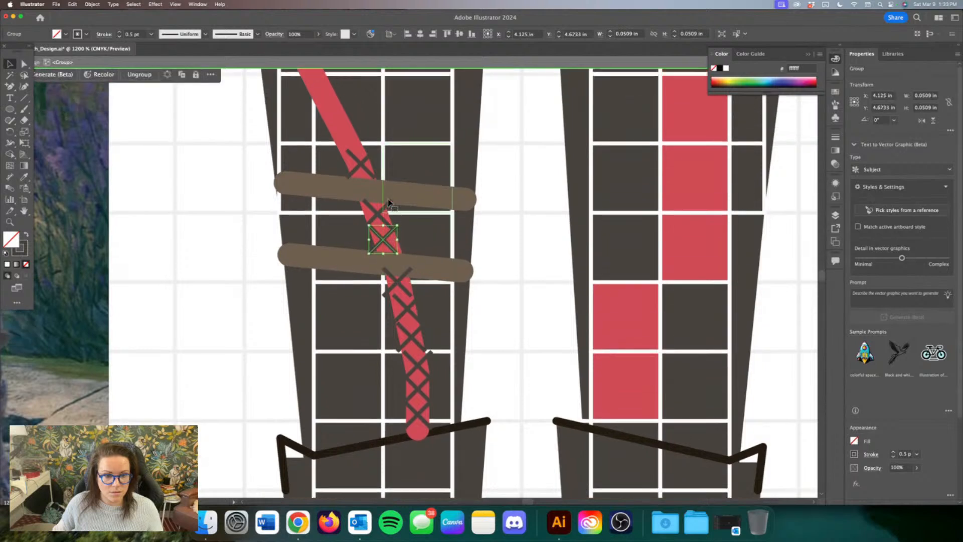
scroll(390, 203, "up", 4)
left_click_drag(361, 275, 329, 206)
left_click_drag(329, 206, 298, 103)
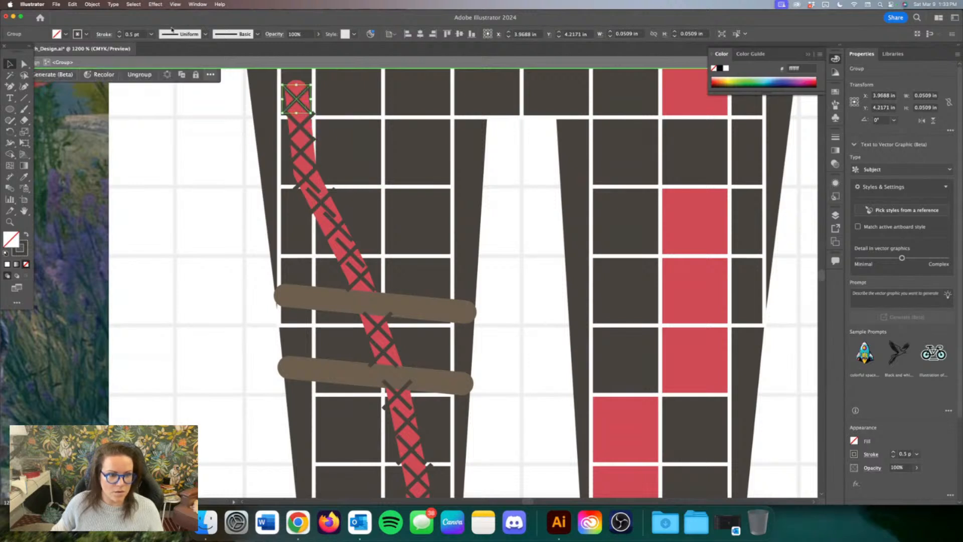
left_click(134, 5)
mouse_move(166, 82)
left_click(251, 117)
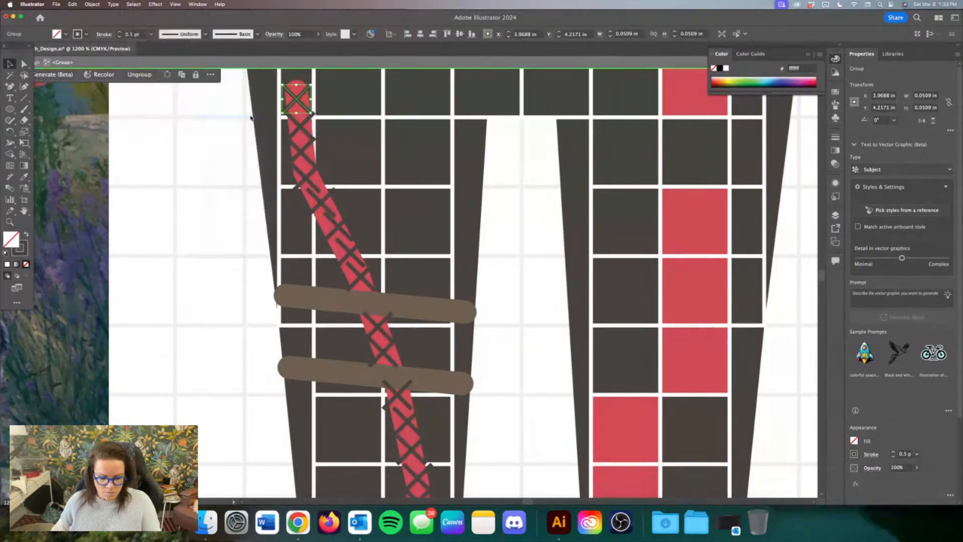
left_click(319, 298)
left_click(319, 368, "shift")
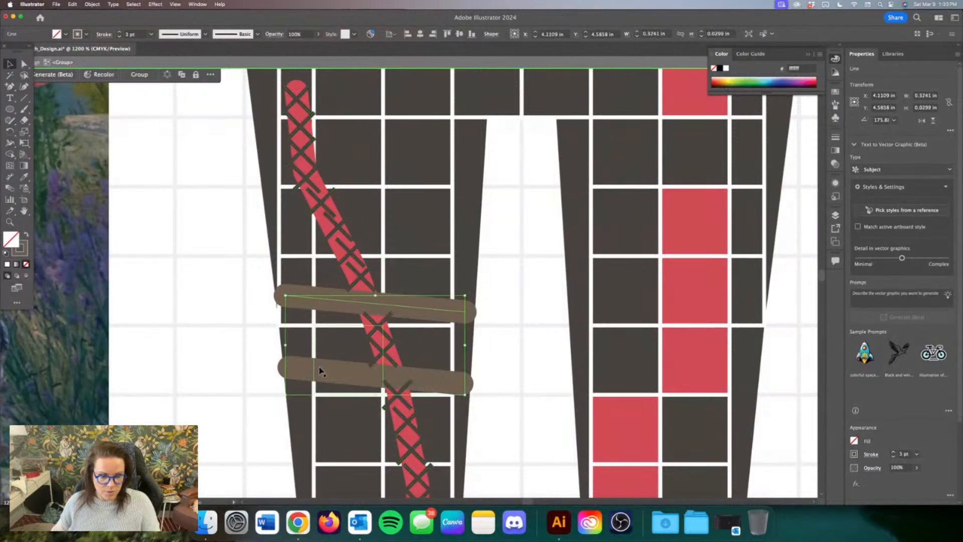
left_click(249, 370)
left_click(305, 370)
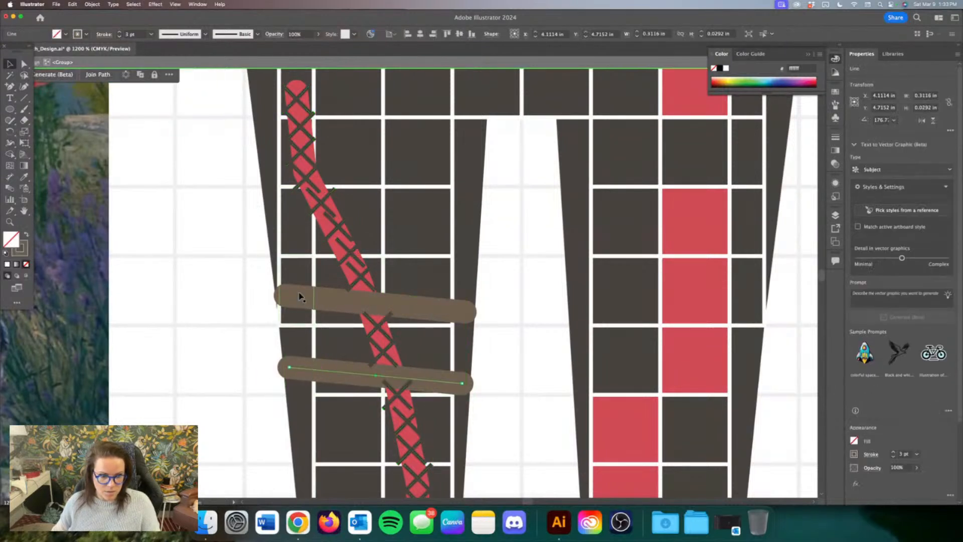
left_click(297, 299, "shift")
left_click(231, 321)
Step: Bring the two brown thigh straps on the left-hand leg to the front, over the stripe's crosses
left_click(334, 302)
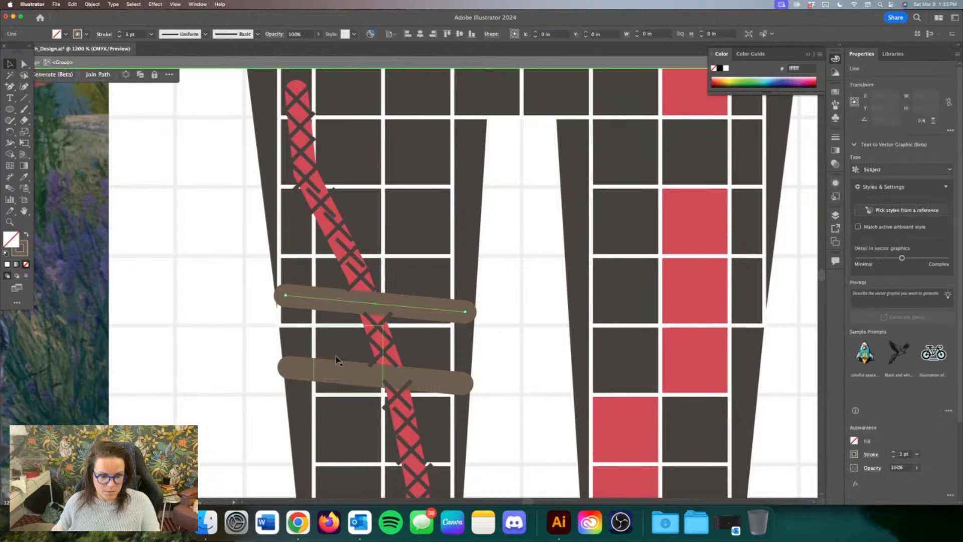
left_click(338, 373, "shift")
right_click(340, 374)
mouse_move(382, 464)
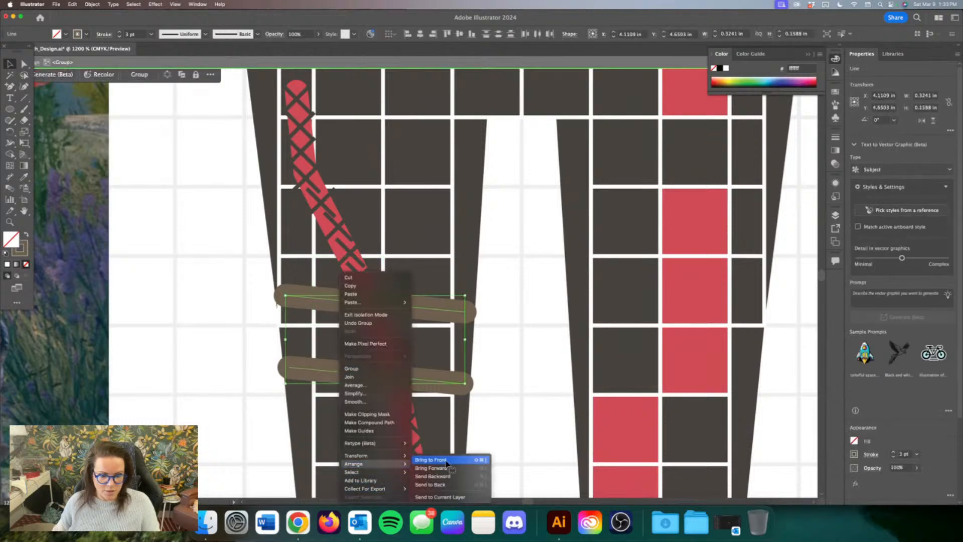
left_click(435, 459)
left_click(534, 423)
Step: Compare the hips and right-hand thigh of the pattern with the full-body reference picture
key("super+minus")
key("super+minus")
key("super+minus")
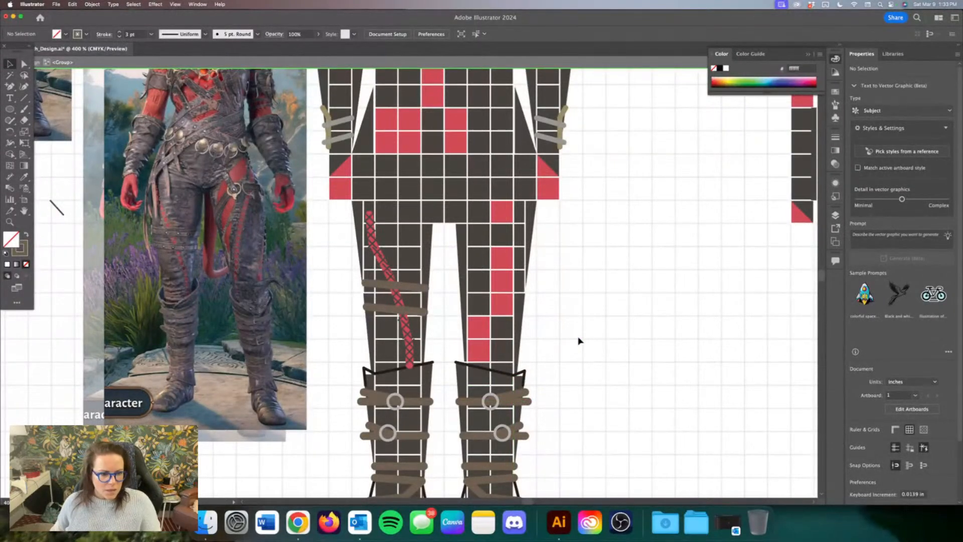
scroll(580, 341, "right", 3)
scroll(579, 341, "up", 1)
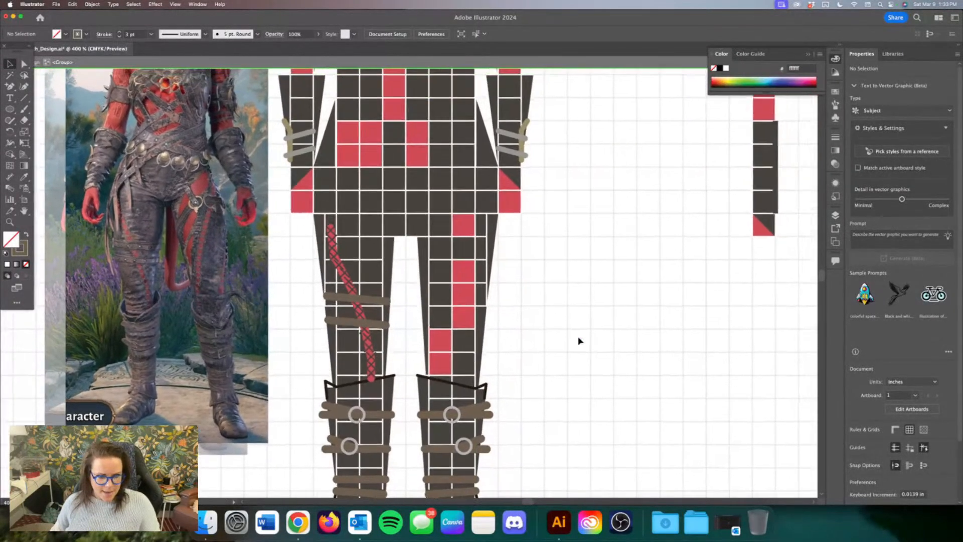
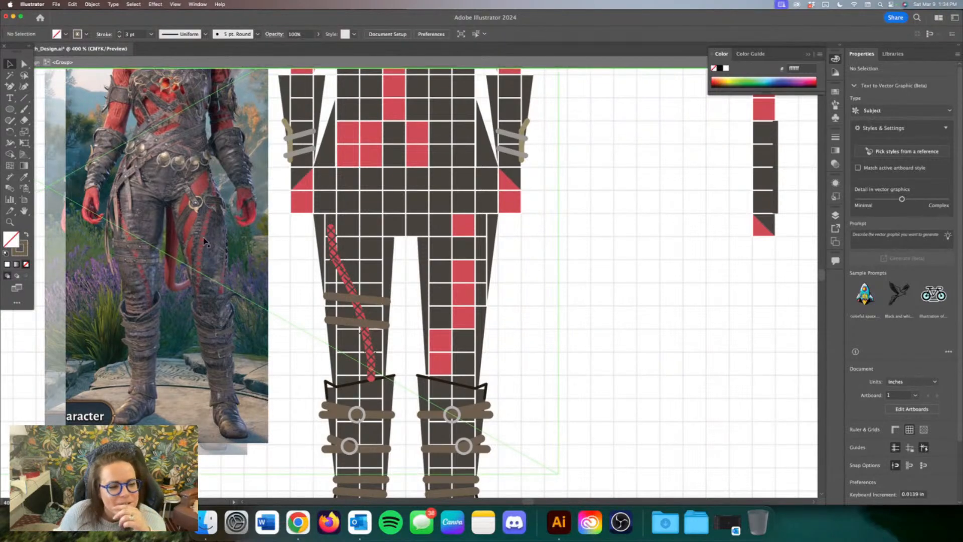
scroll(211, 242, "right", 2)
scroll(210, 243, "right", 2)
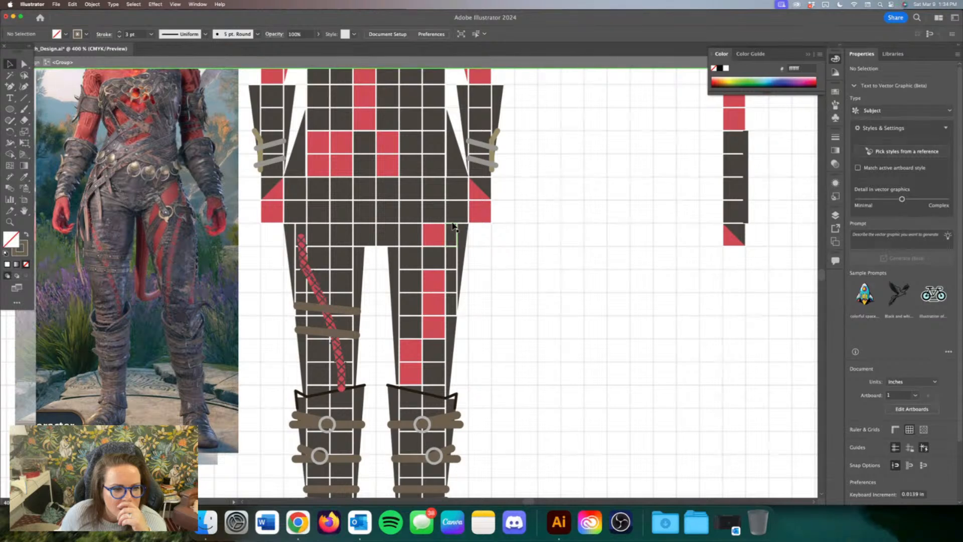
scroll(453, 225, "up", 3)
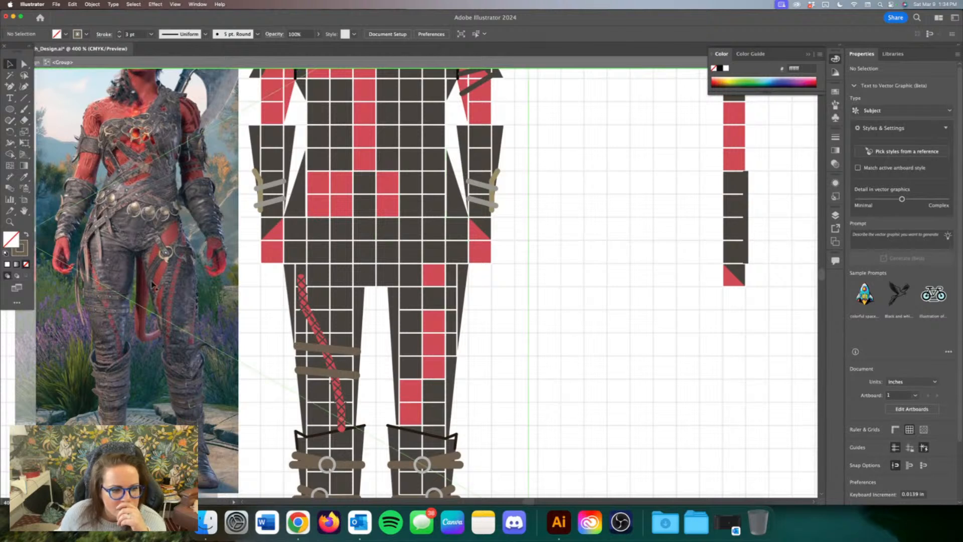
Step: Try filling the dark hip cell beside the right-hand hand's triangle with the leg's red, then undo it
left_click(458, 229)
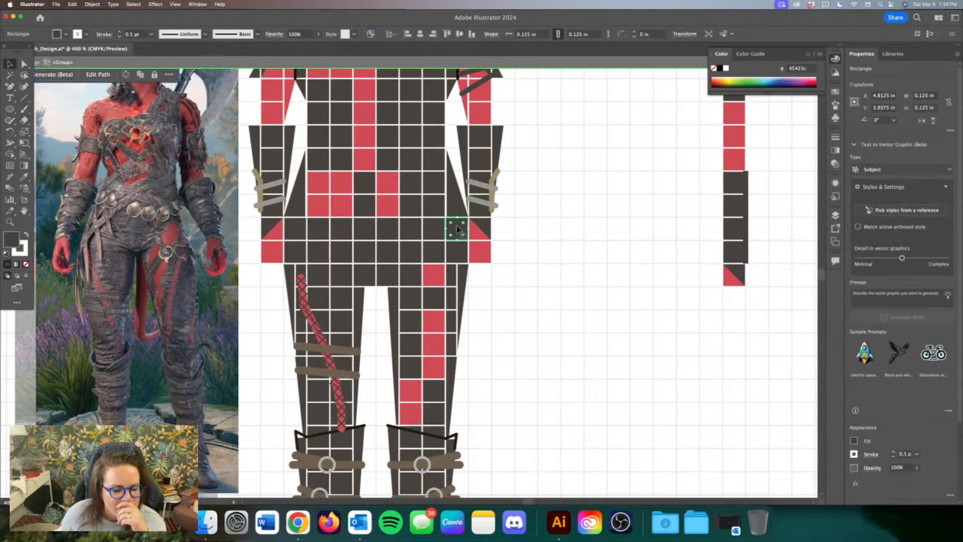
left_click(28, 177)
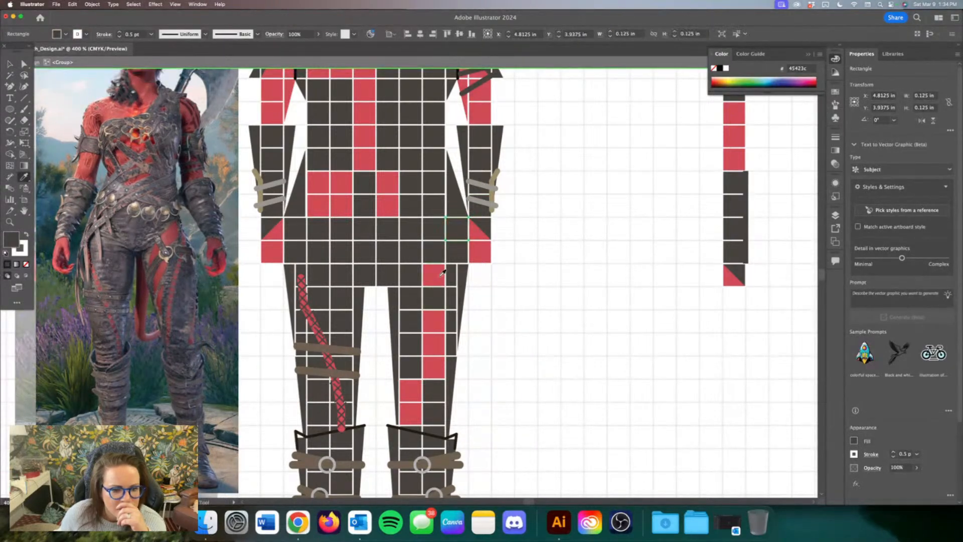
left_click(443, 273)
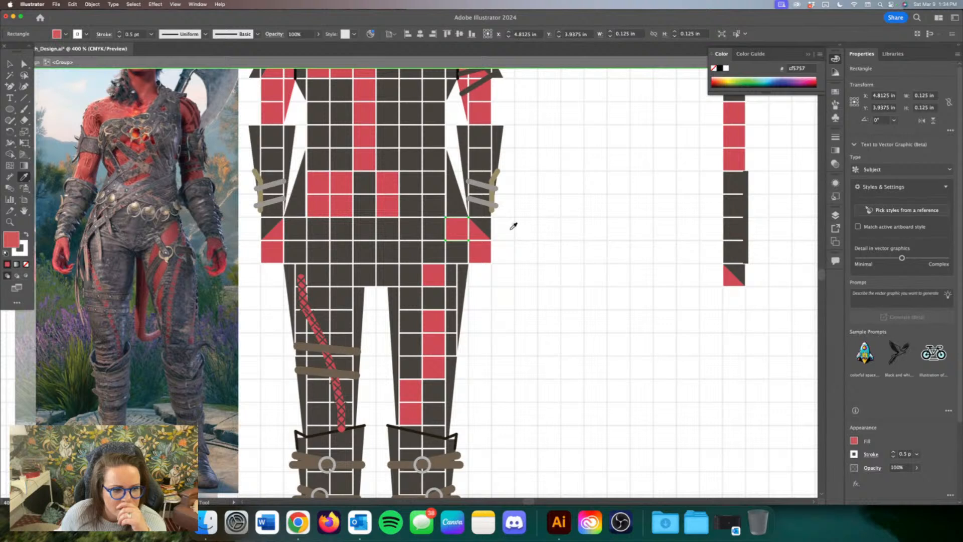
left_click(8, 63)
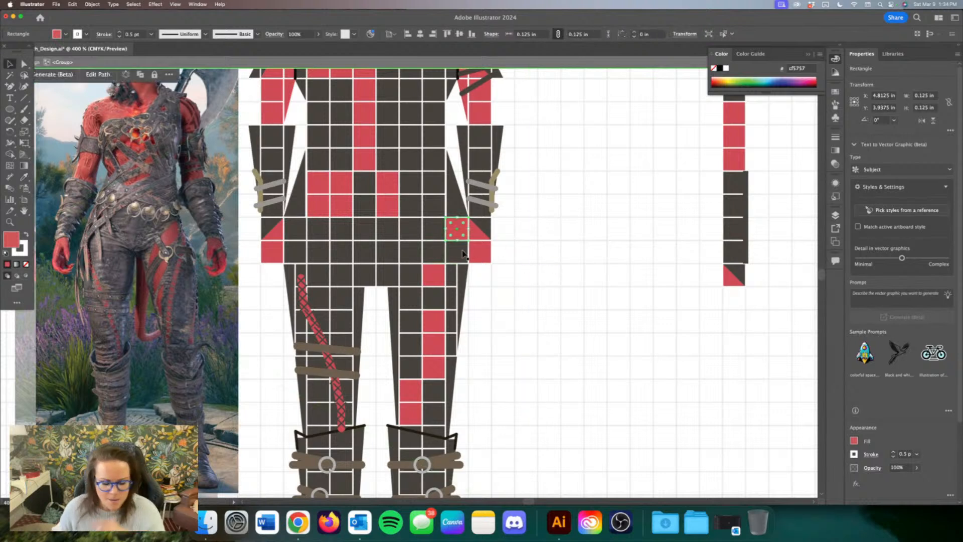
key("super+equal")
key("super+z")
Step: Copy the dark triangle above the right-hand hand, recolour it with the pattern's red and place it in the adjacent hip cell
left_click(543, 301)
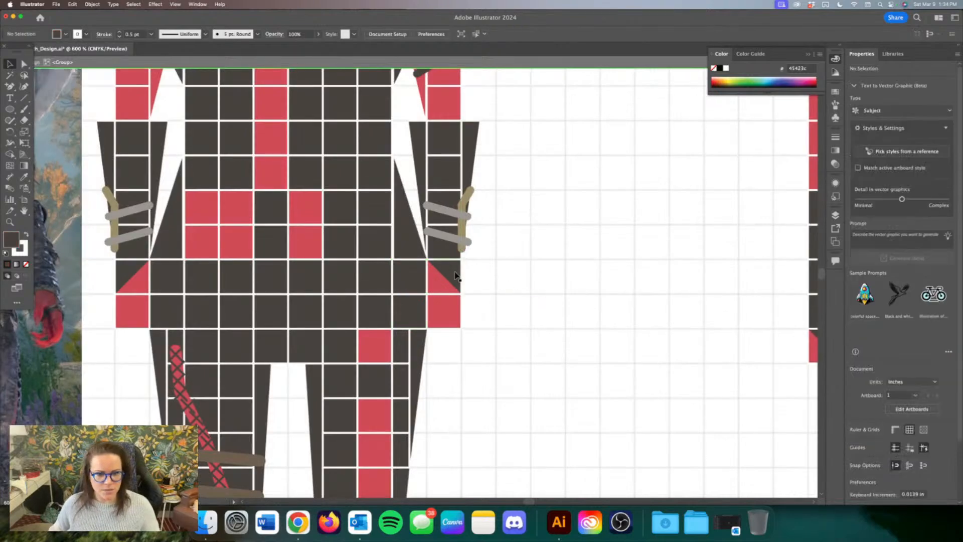
left_click_drag(441, 276, 511, 287)
key("i")
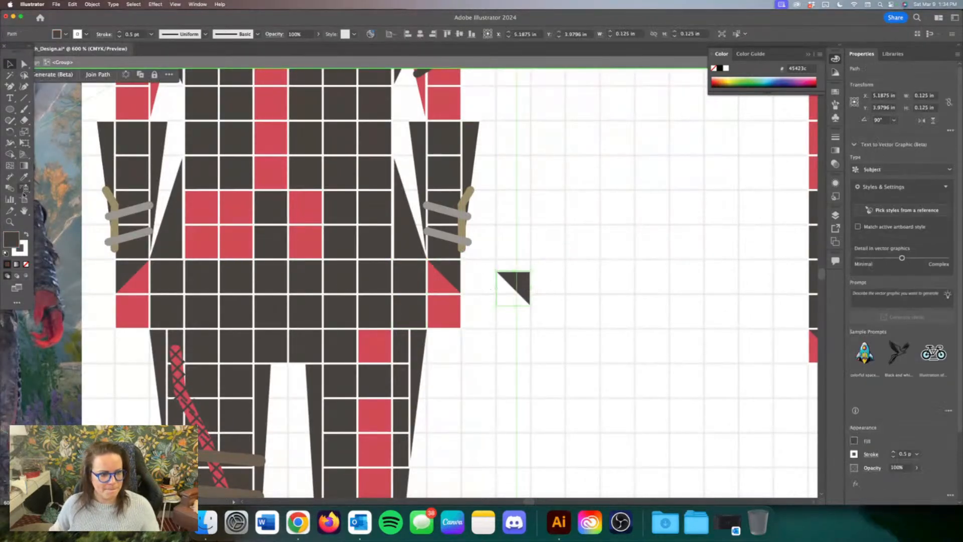
left_click(252, 220)
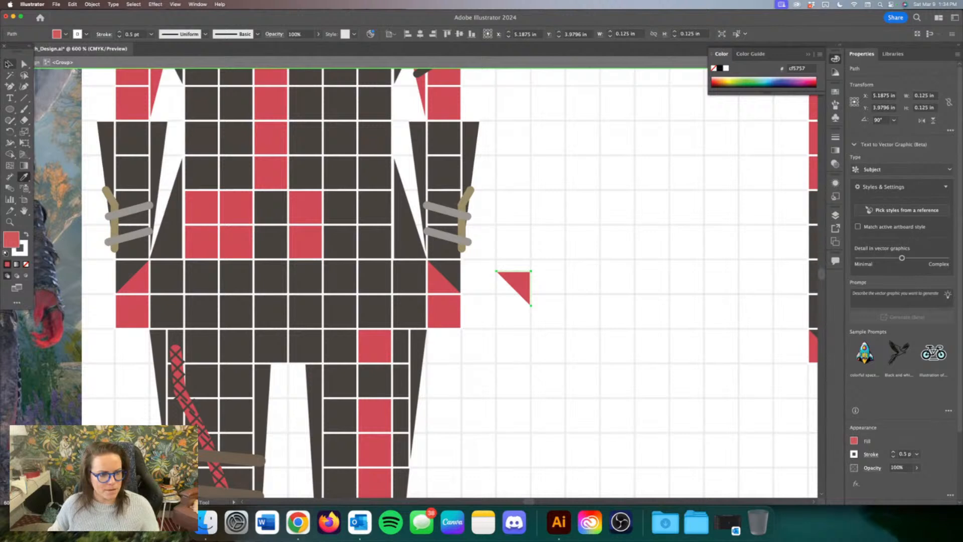
key("v")
scroll(401, 281, "left", 5)
left_click_drag(635, 281, 540, 271)
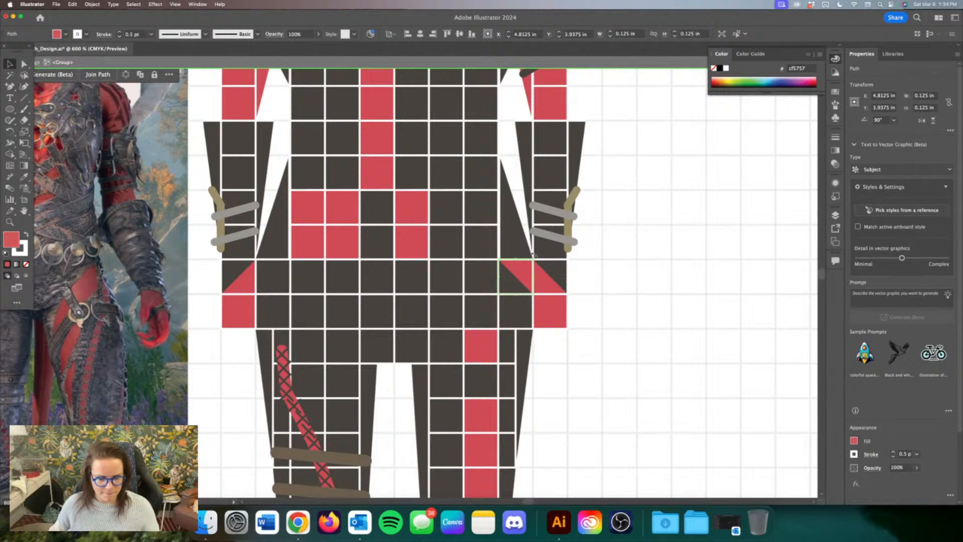
Step: Continue the red triangles diagonally from the hip to the inner thigh, with the lowest one 0.25 in high and brought to the front
left_click_drag(533, 255, 448, 397)
scroll(448, 390, "down", 3)
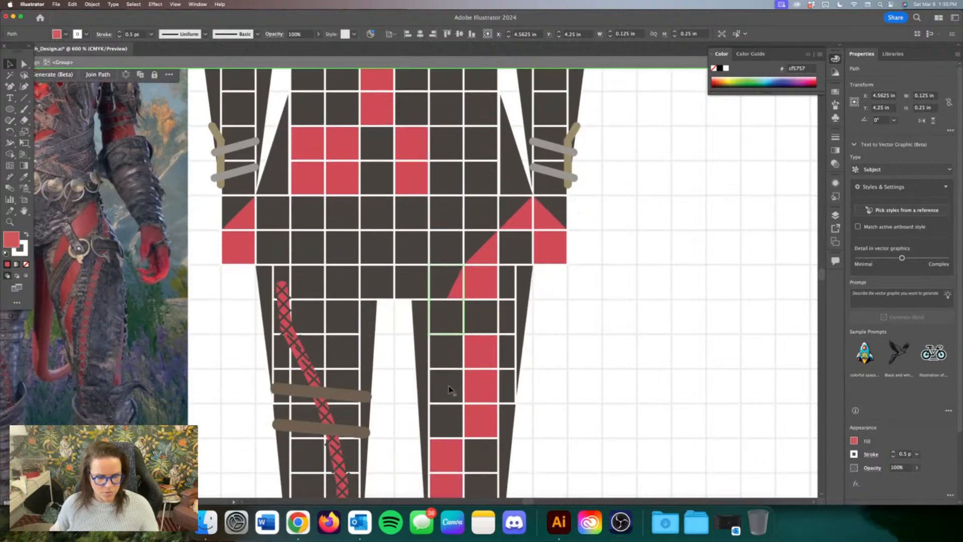
right_click(459, 290)
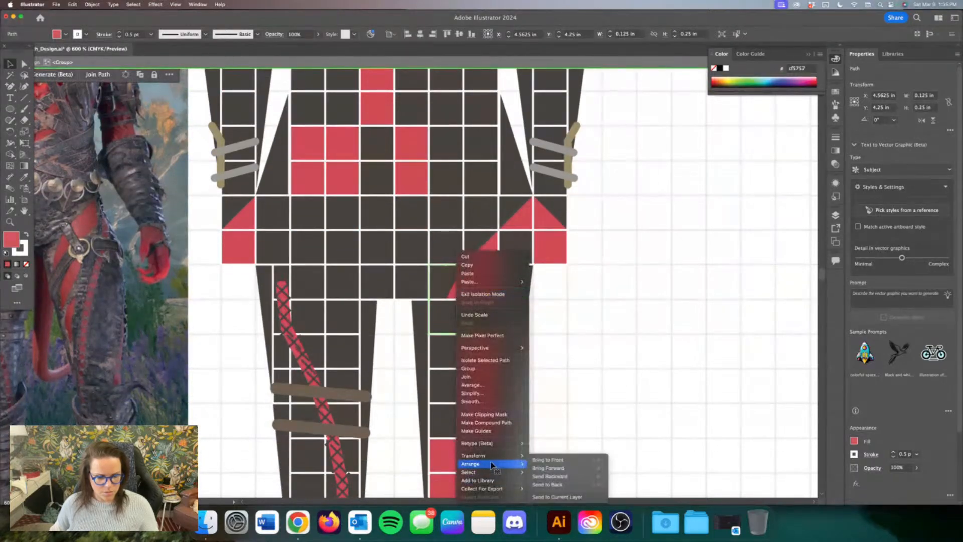
left_click(555, 459)
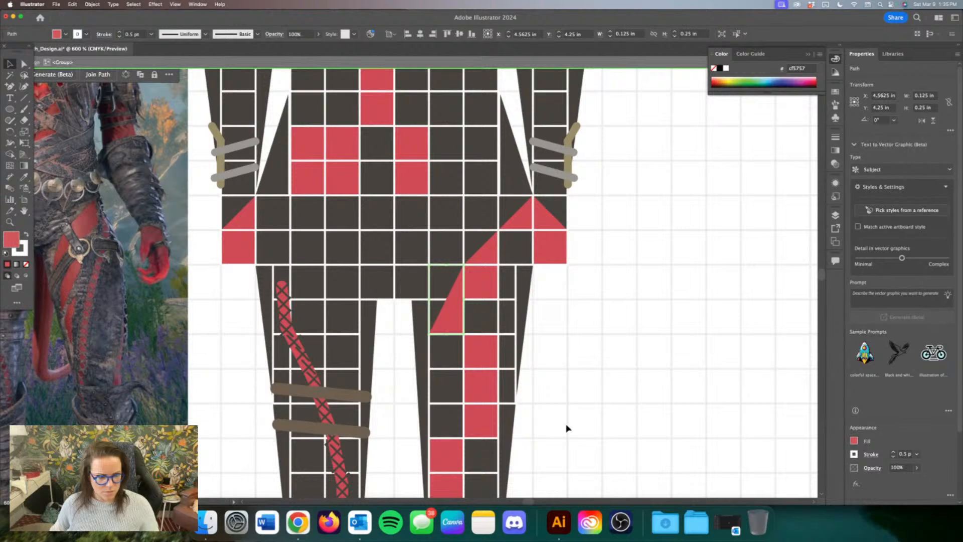
Step: Try extending the thigh stripe with a flipped copy of the 0.25 in high red triangle one place below, then undo it
left_click_drag(449, 312, 449, 381)
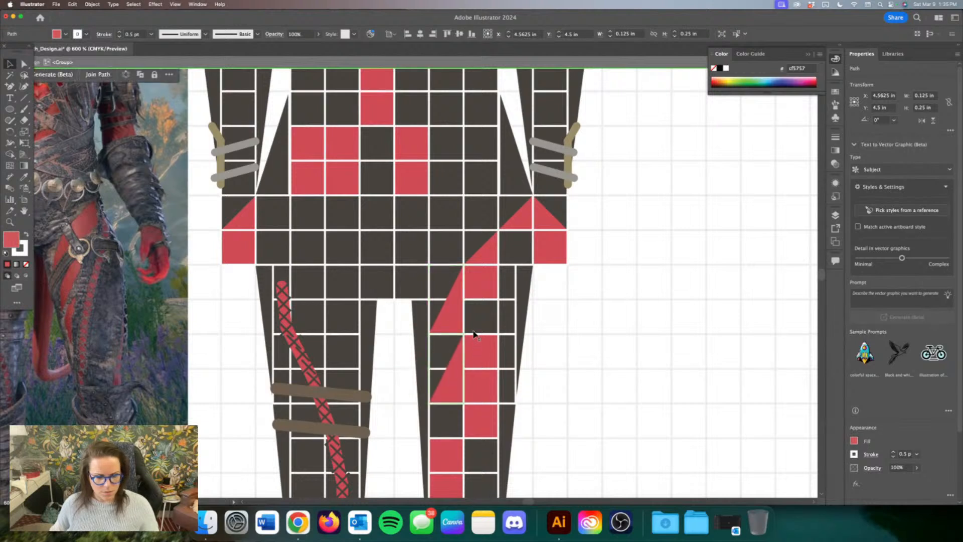
left_click_drag(467, 330, 433, 396)
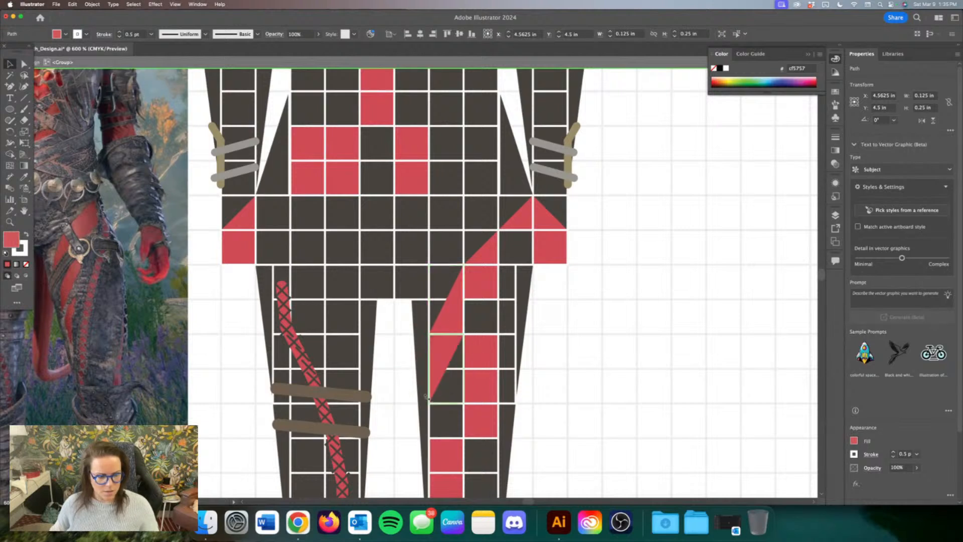
left_click_drag(453, 357, 451, 311)
key("super+z")
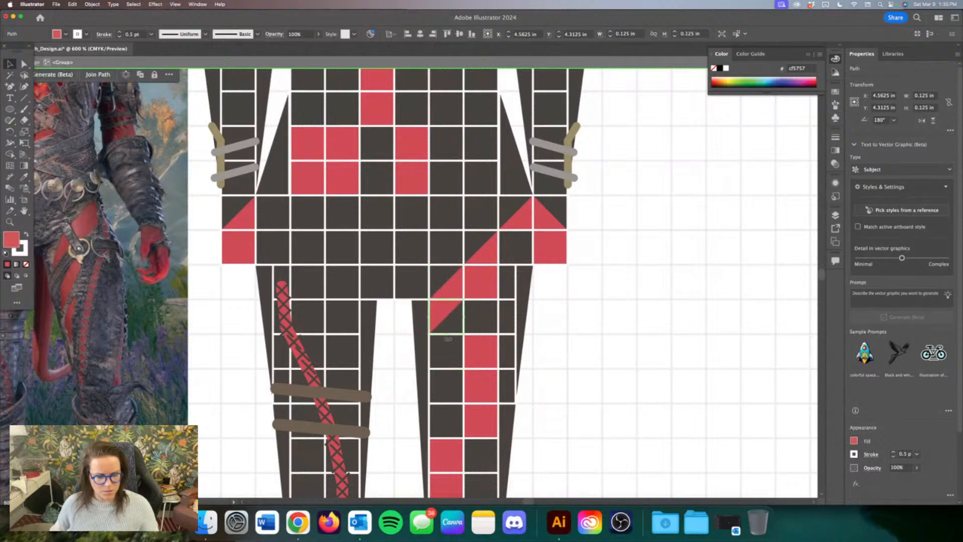
Step: Restore the tall inner-thigh triangle and stretch the inverted red triangle beneath it to 0.25 in high
key("super+shift+z")
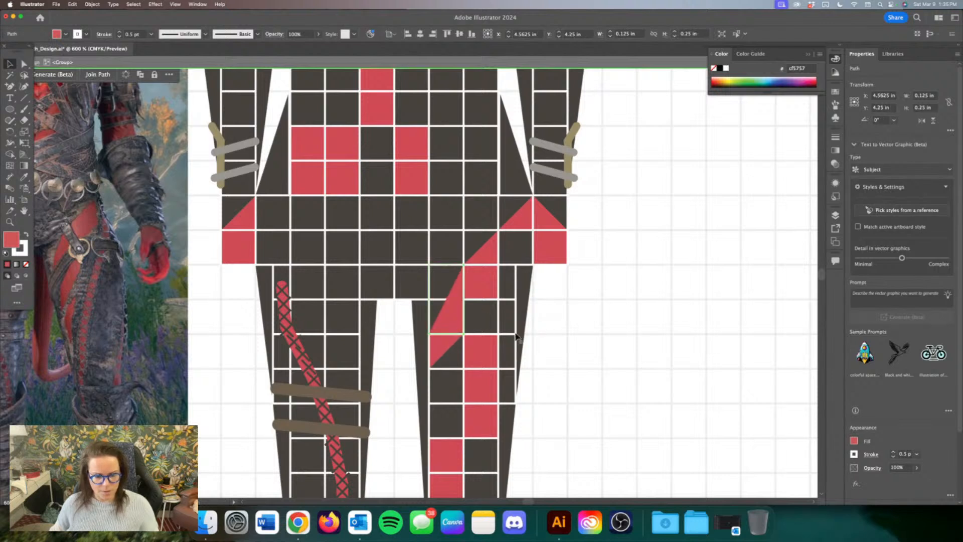
left_click(442, 366)
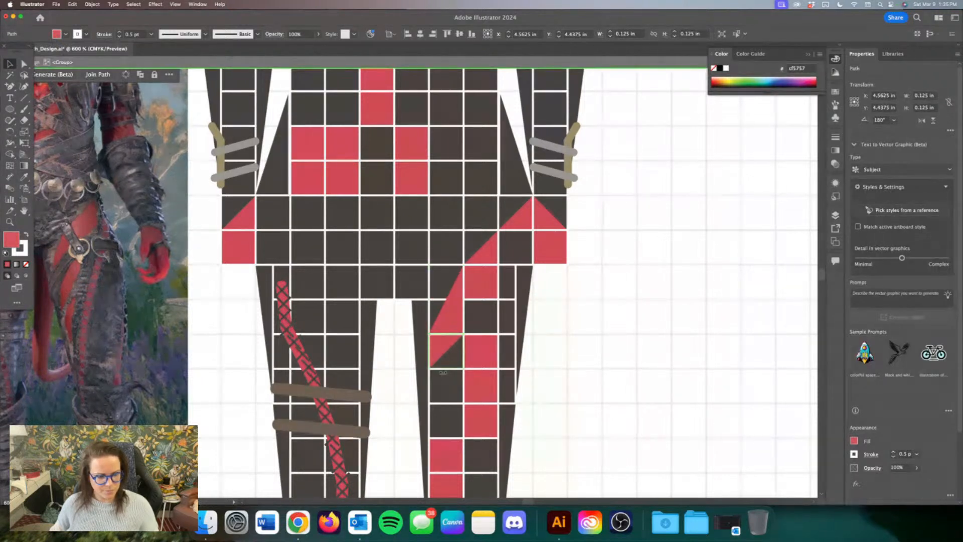
scroll(443, 372, "down", 3)
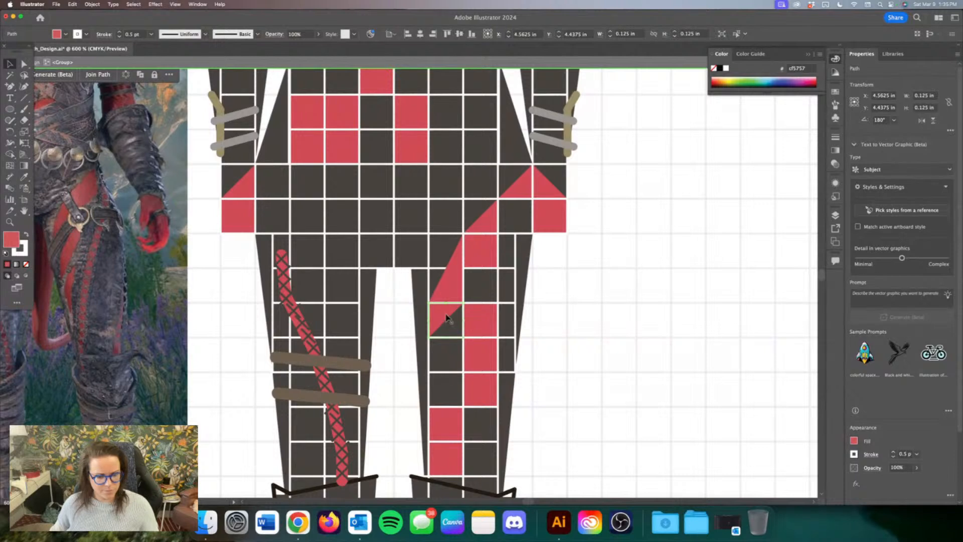
left_click_drag(448, 338, 447, 372)
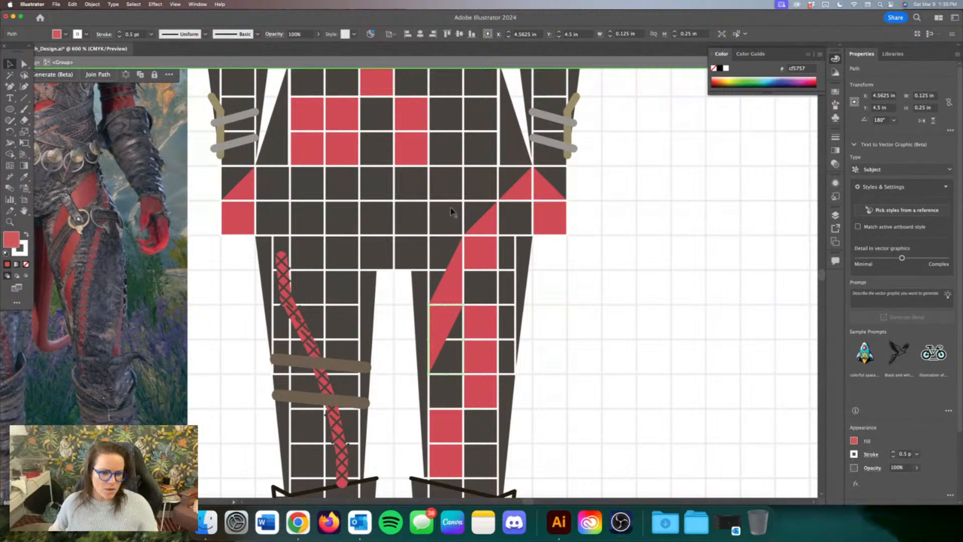
Step: Copy the tall inverted triangle to the next column at the thigh top and delete the red square there, keeping the dark cell
left_click_drag(446, 321, 482, 253)
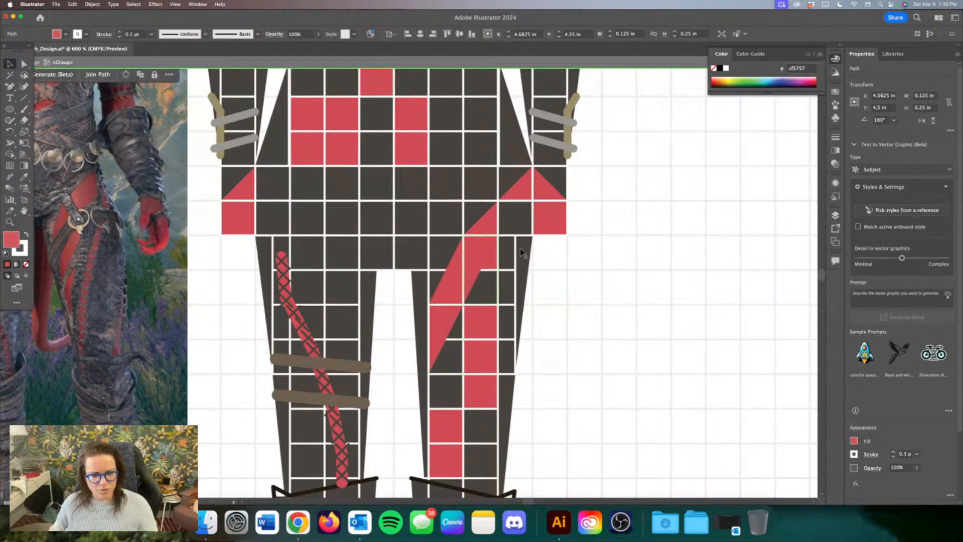
left_click(495, 267)
key("Delete")
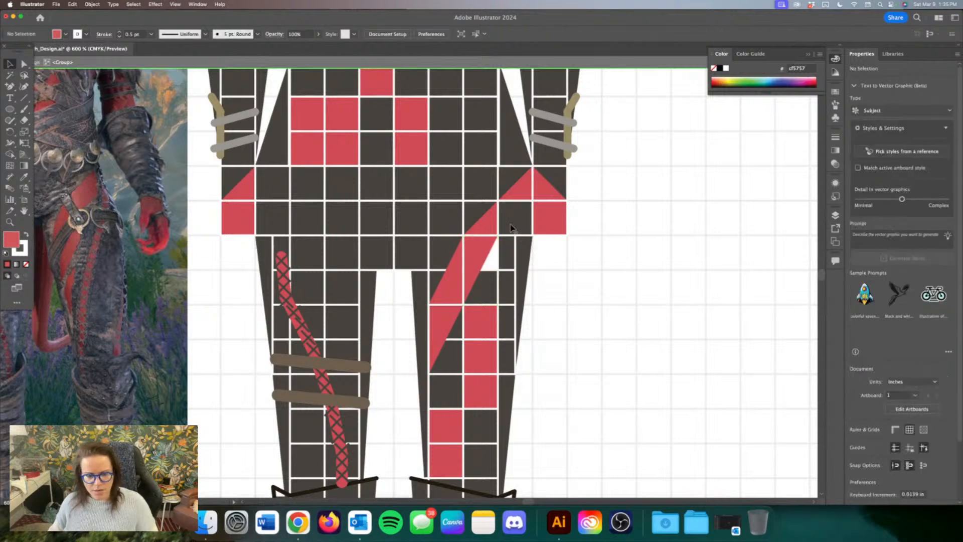
key("super+z")
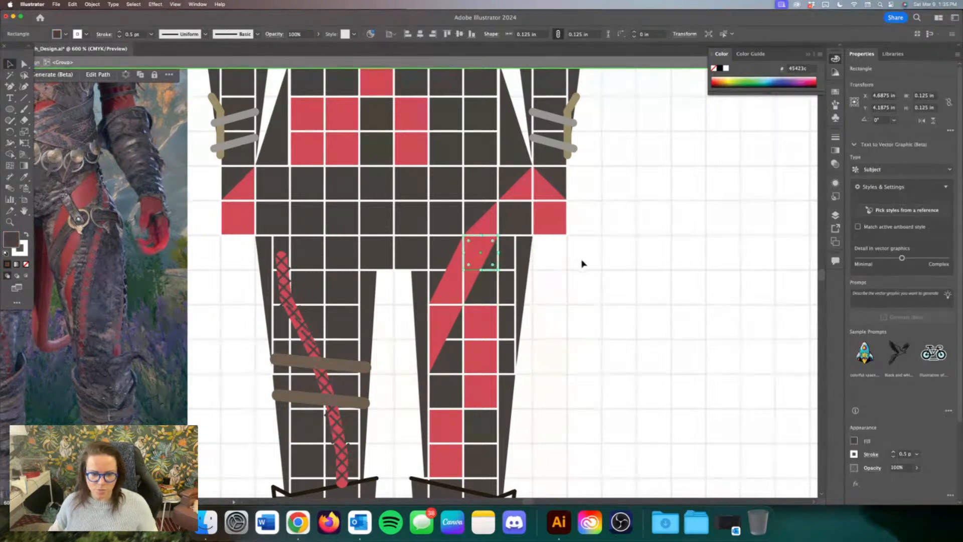
left_click(583, 264)
Step: Copy the inverted triangle to the hip cell beside the hand and widen the stripe's lower edge with a 0.125 in triangle and red square
left_click_drag(473, 264, 508, 232)
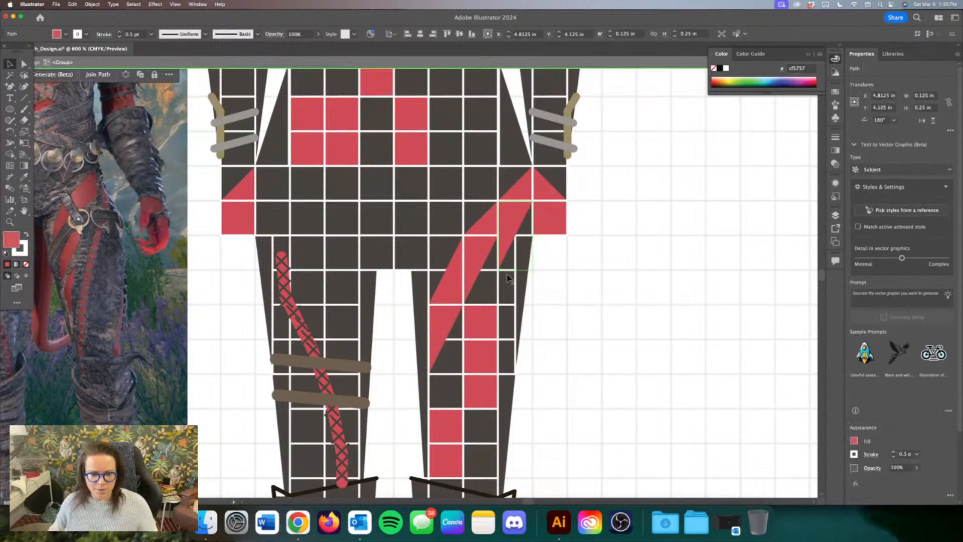
left_click_drag(516, 271, 519, 235)
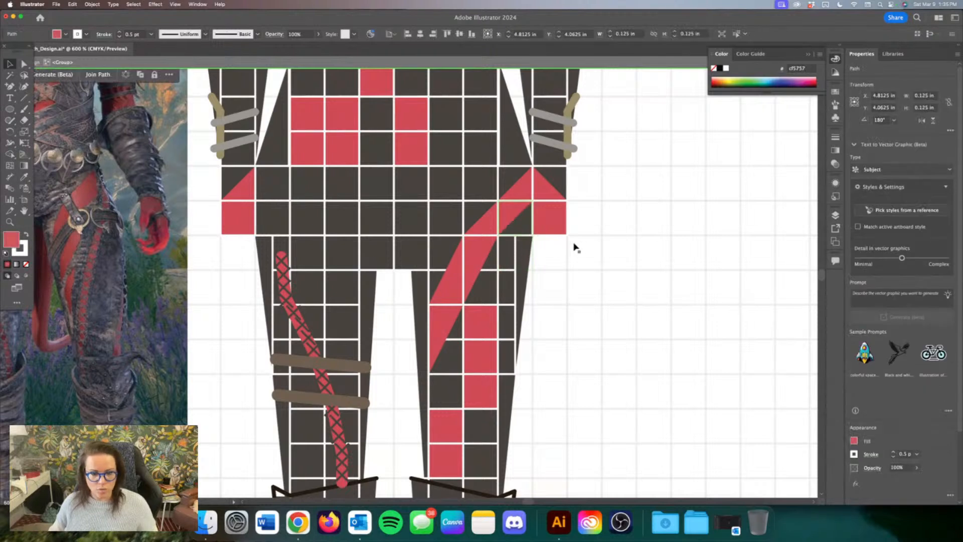
scroll(574, 250, "down", 3)
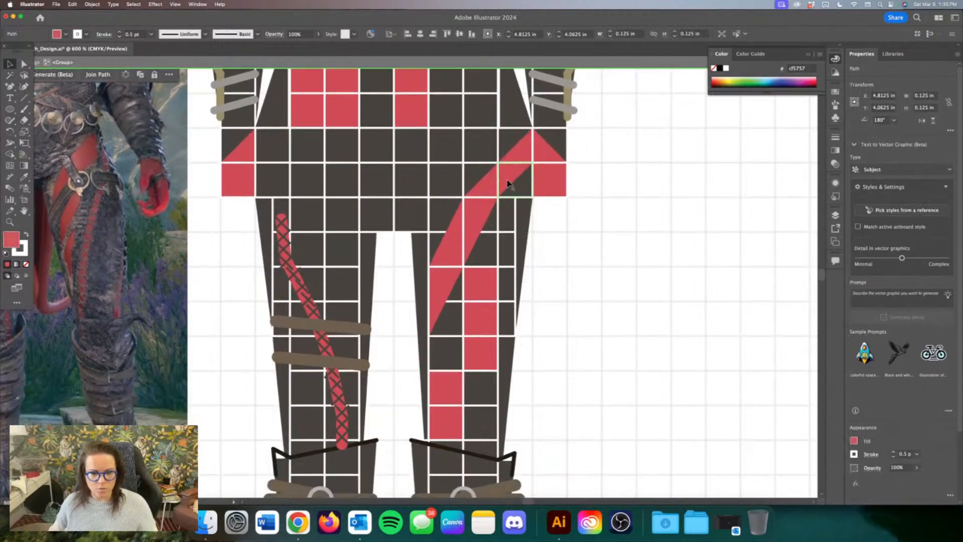
left_click_drag(515, 197, 482, 266)
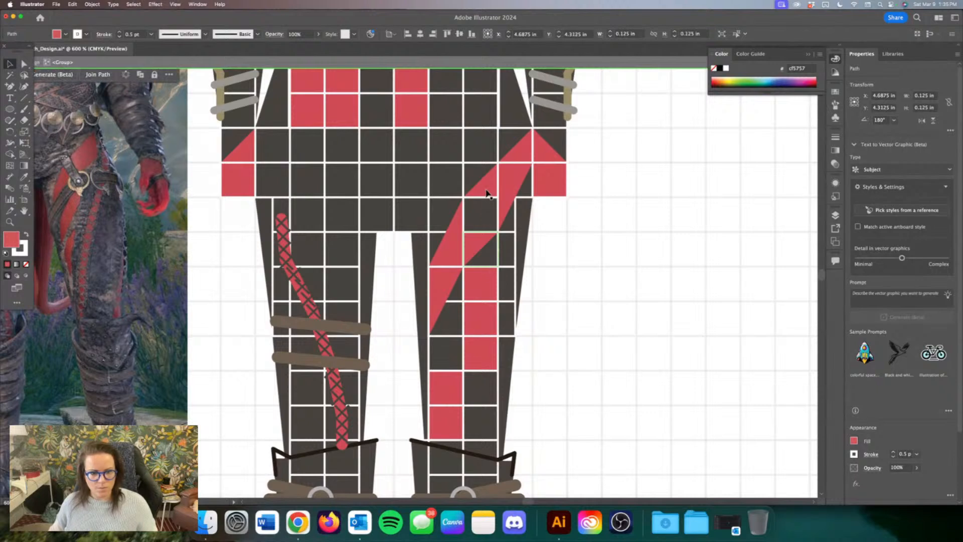
left_click_drag(484, 286, 490, 218)
left_click(582, 240)
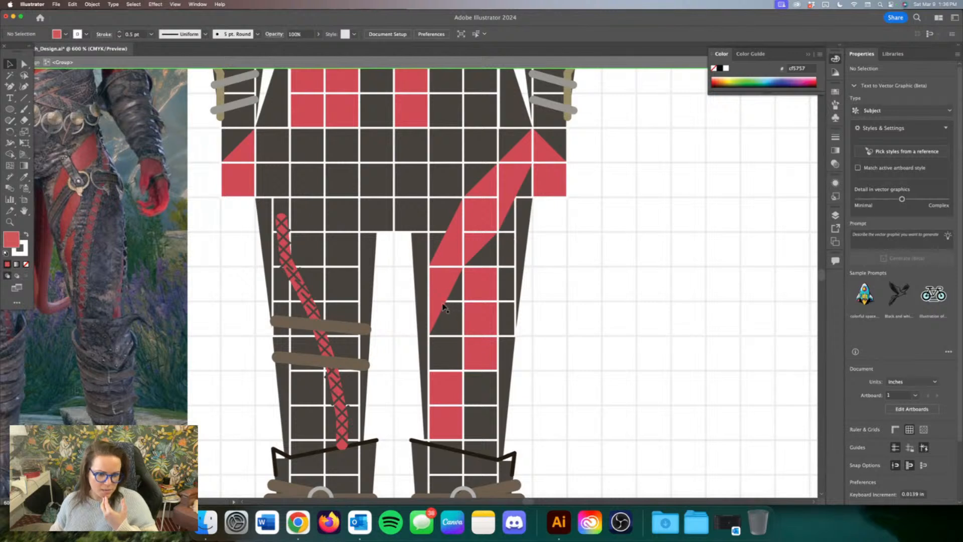
Step: Replace the three old red squares in the outer column of the right-hand thigh with dark cells
left_click(484, 291)
key("Delete")
left_click(484, 315)
key("Delete")
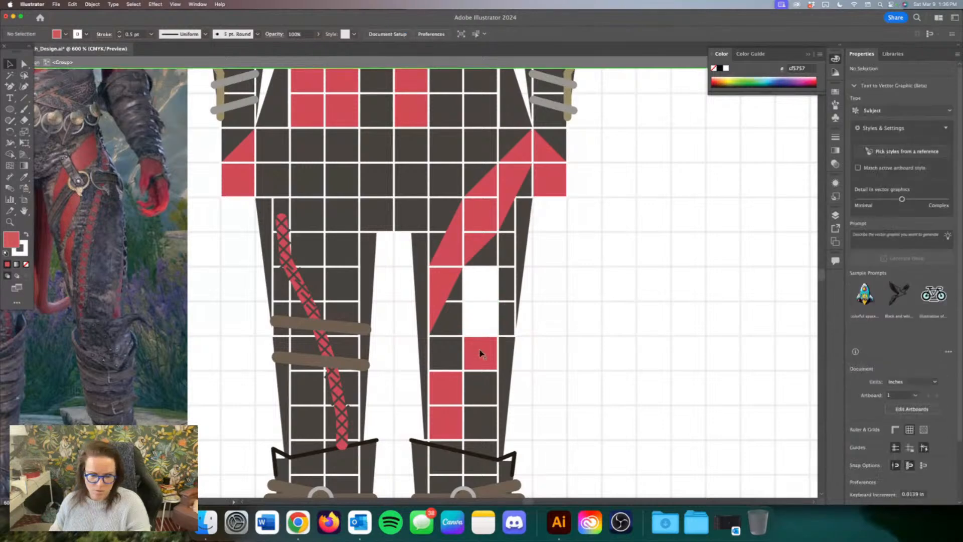
left_click(481, 354)
key("Delete")
key("super+z")
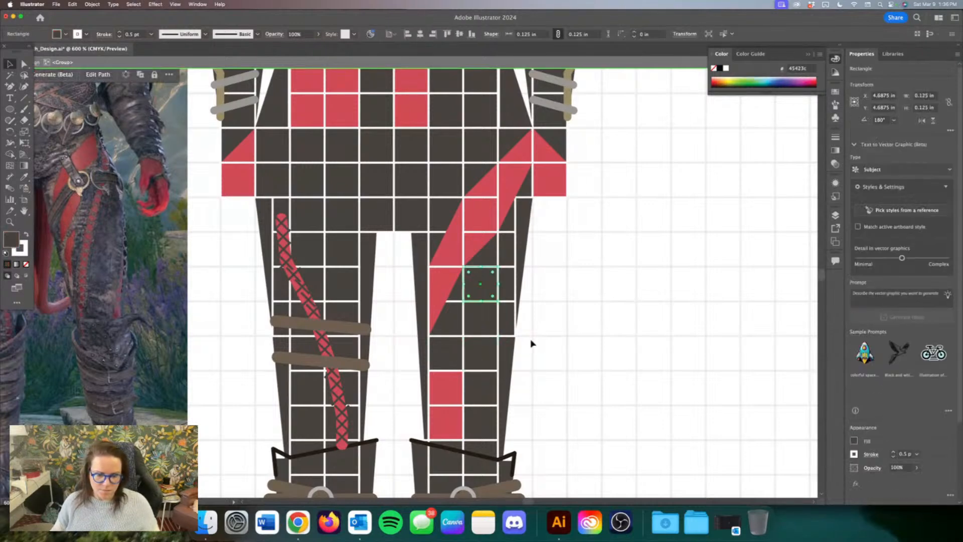
key("super+z")
key("super+z")
Step: Delete the two remaining red squares above the right-hand boot and fill their gaps with copies of the adjacent dark cell
left_click(458, 391)
key("Delete")
left_click(456, 420)
key("Delete")
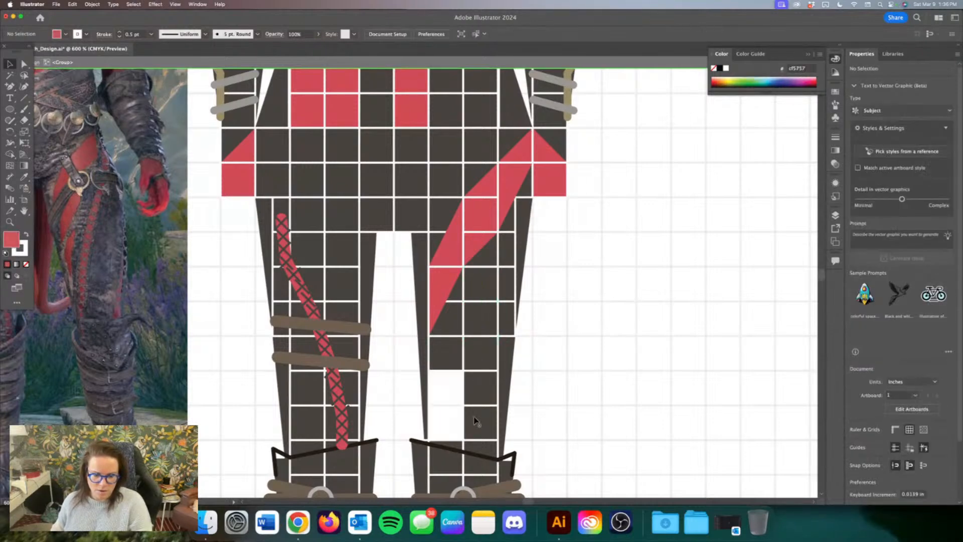
left_click(478, 423)
key("alt+Left")
key("alt+Up")
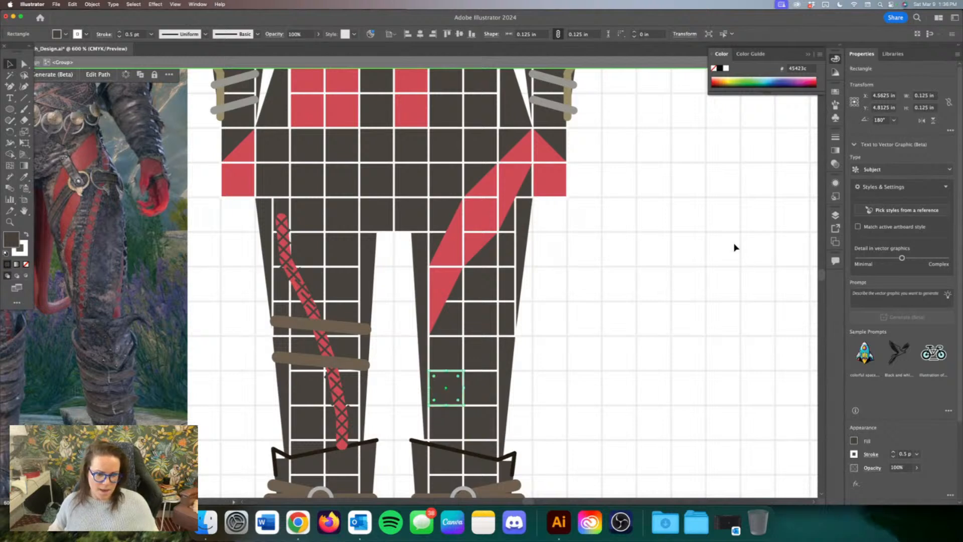
left_click(645, 256)
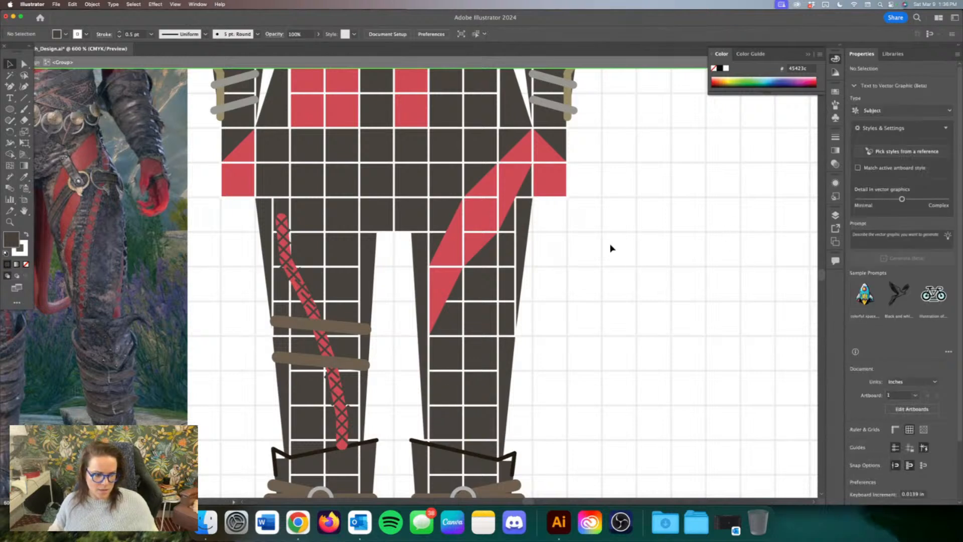
Step: Shorten the outer inverted triangle to its thigh cell and fill the dark hip cell above it with the hand's red
left_click(508, 211)
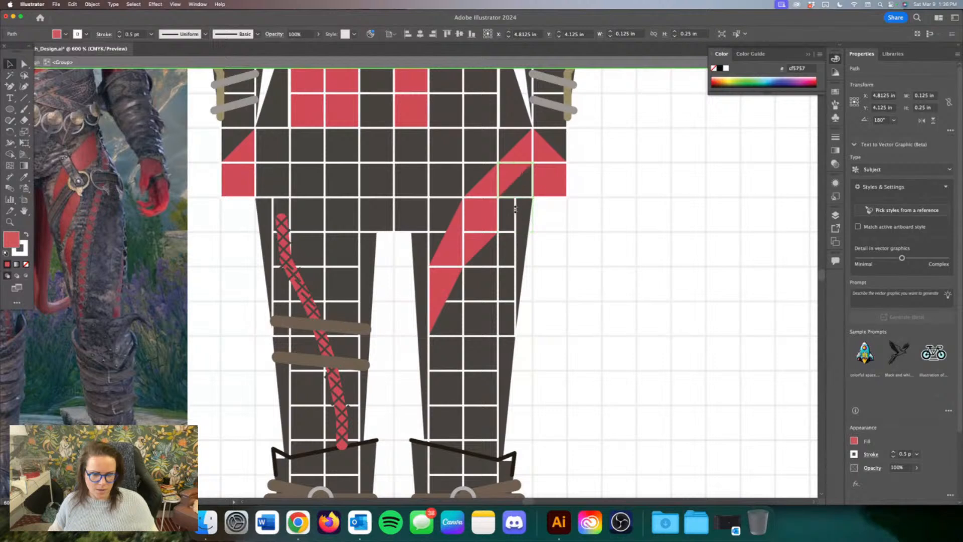
key("super+z")
left_click_drag(516, 162, 518, 181)
left_click(518, 180)
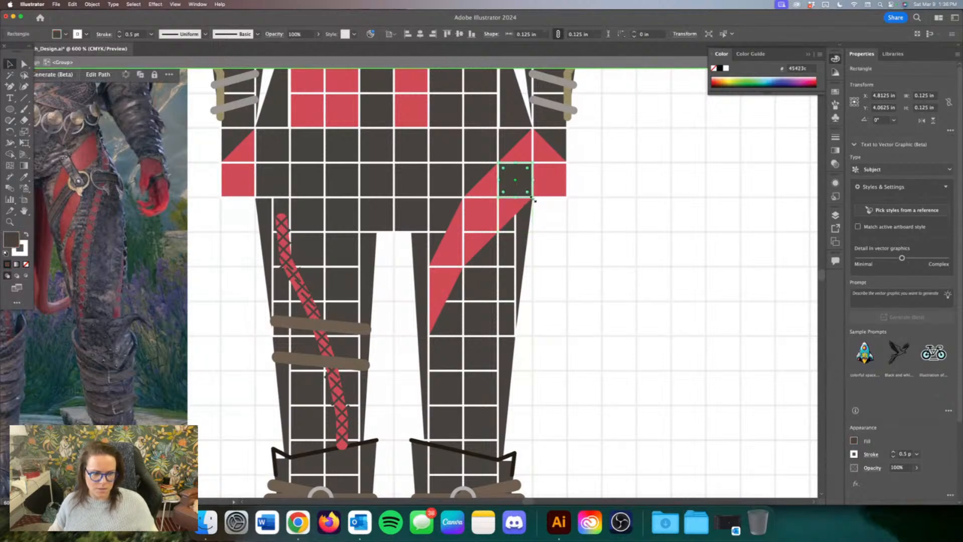
key("i")
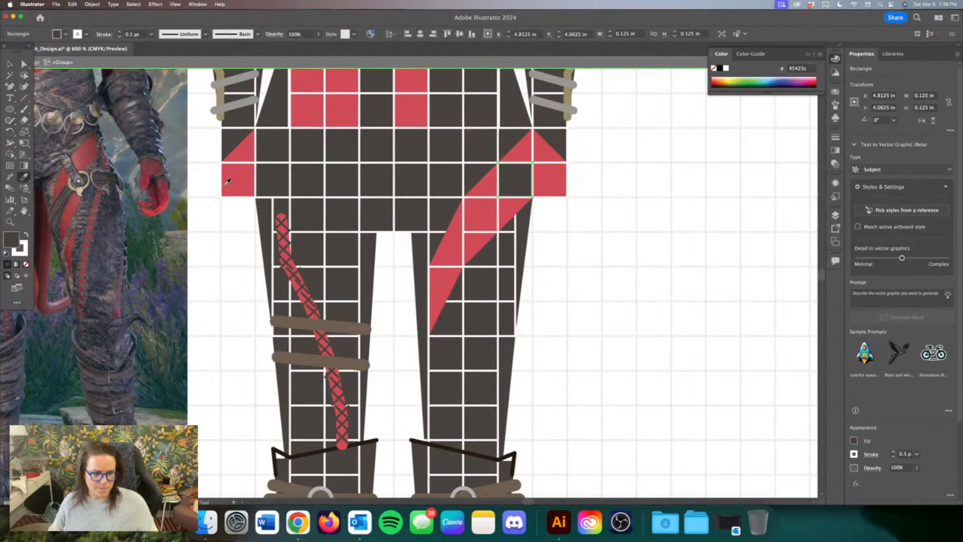
left_click(243, 184)
left_click(10, 63)
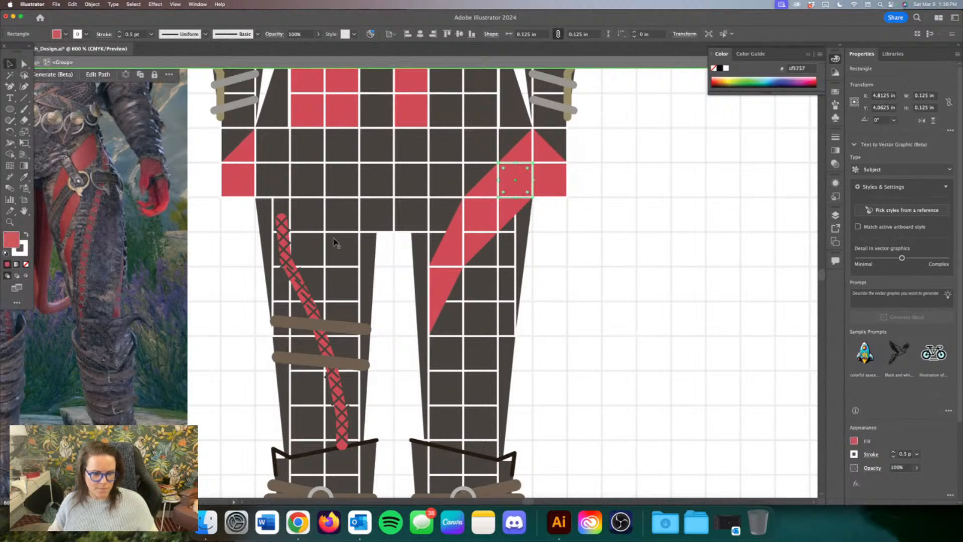
left_click(604, 258)
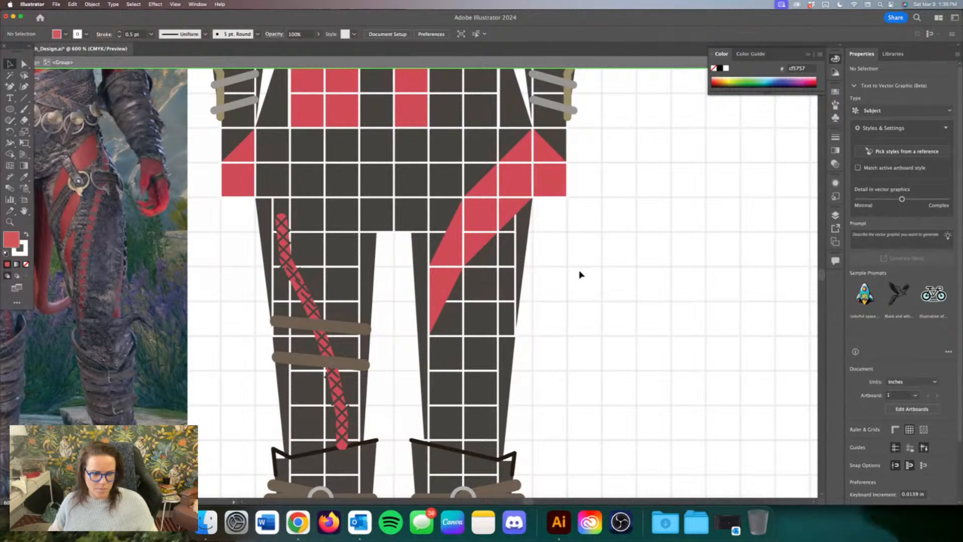
Step: Build a second diagonal red stripe below the first by copying the tall triangle pair down the inner column and up into the next column
scroll(580, 275, "down", 3)
left_click_drag(446, 253, 446, 328)
left_click(496, 267)
left_click(480, 277)
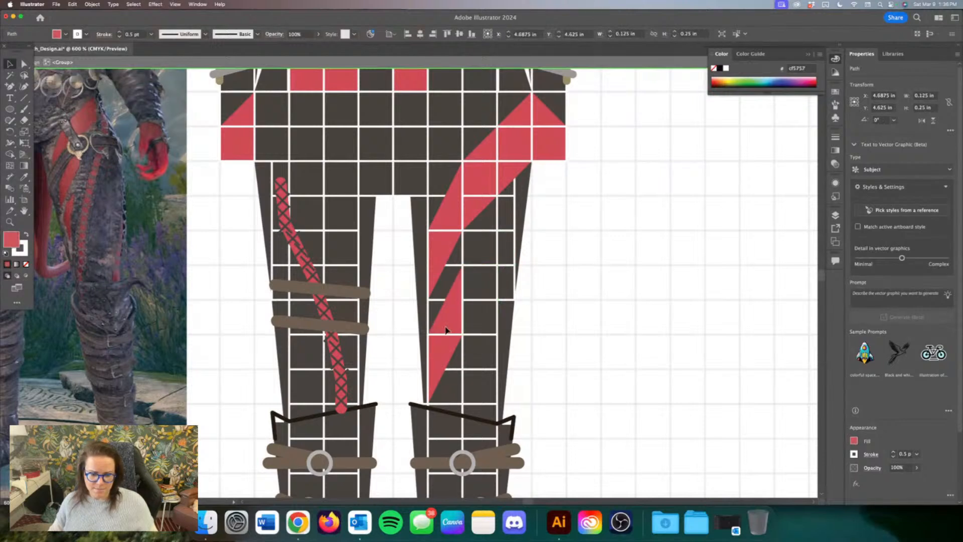
left_click(440, 360, "shift")
left_click_drag(439, 363, 481, 306)
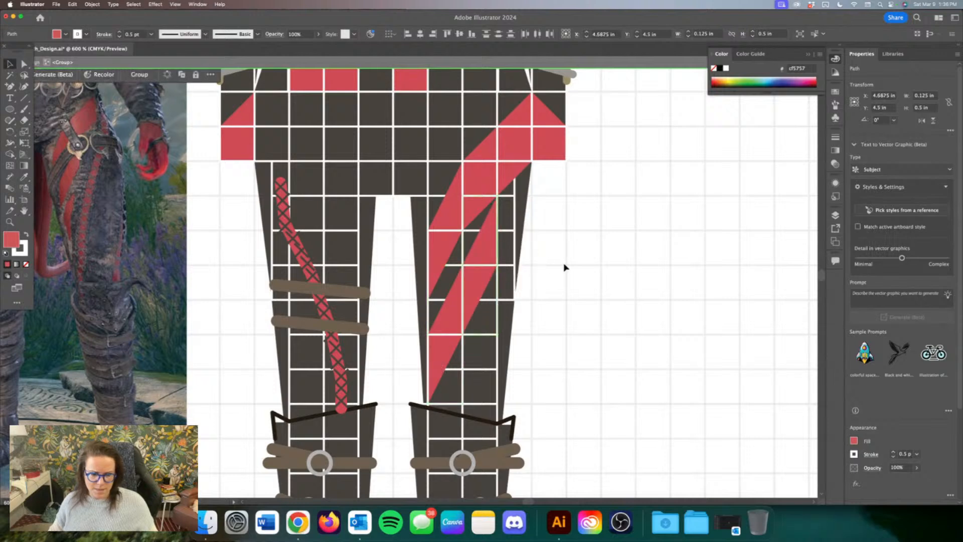
left_click(488, 212)
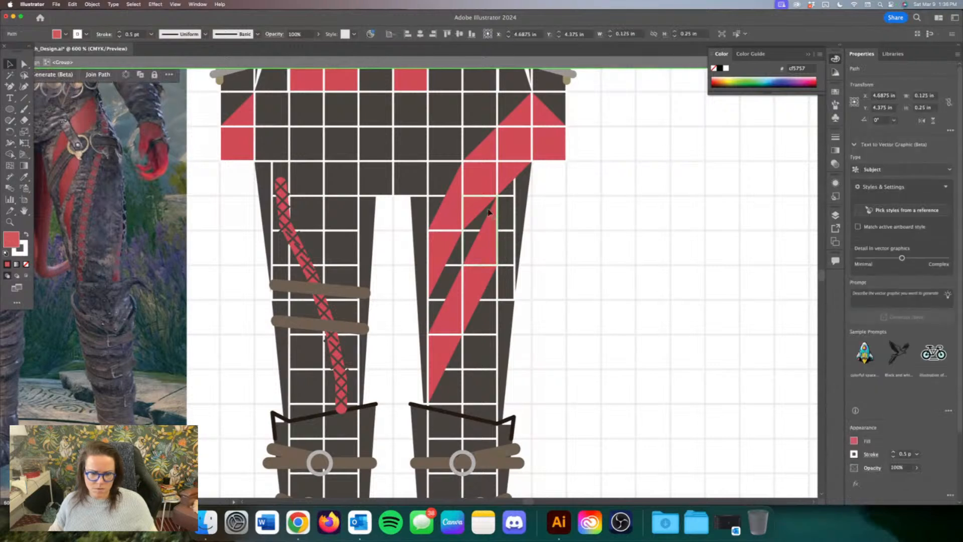
Step: Delete the pieces of the second diagonal red stripe from the right-hand thigh
left_click_drag(482, 198, 485, 218)
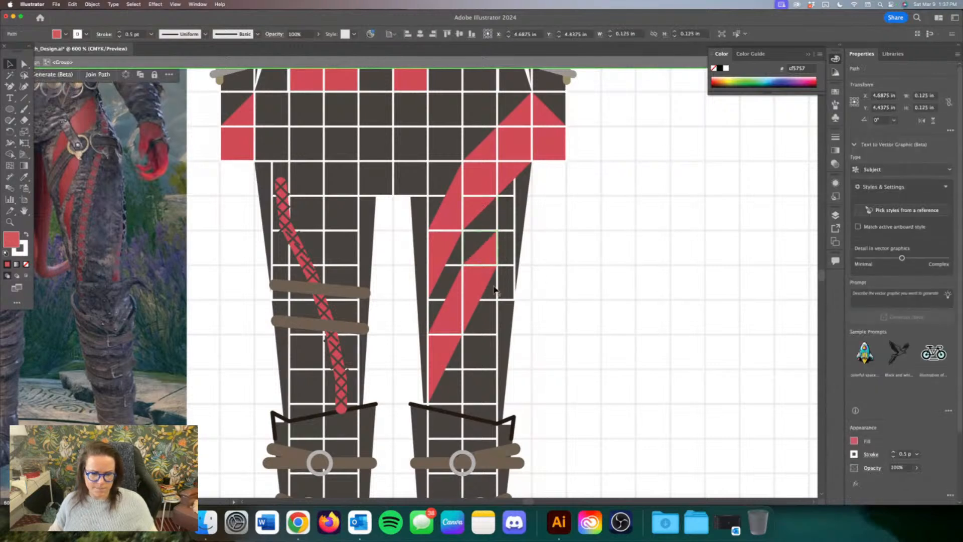
key("Delete")
left_click(469, 296)
key("Delete")
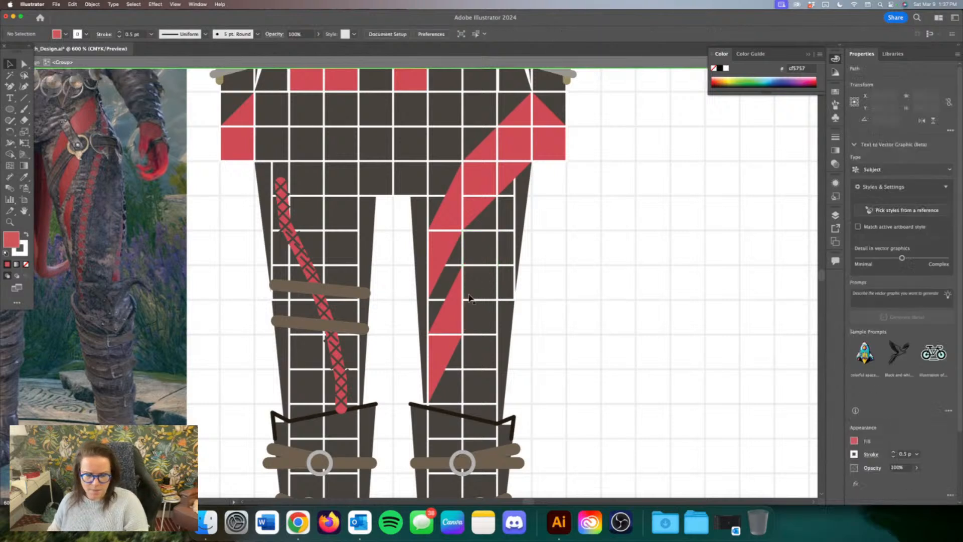
left_click(459, 318)
key("Delete")
left_click(444, 348)
key("Delete")
Step: Extend the remaining red stripe by moving its tall triangle down one cell, filling the gap with a red square and stretching the adjoining triangle down one cell
left_click_drag(438, 252, 438, 287)
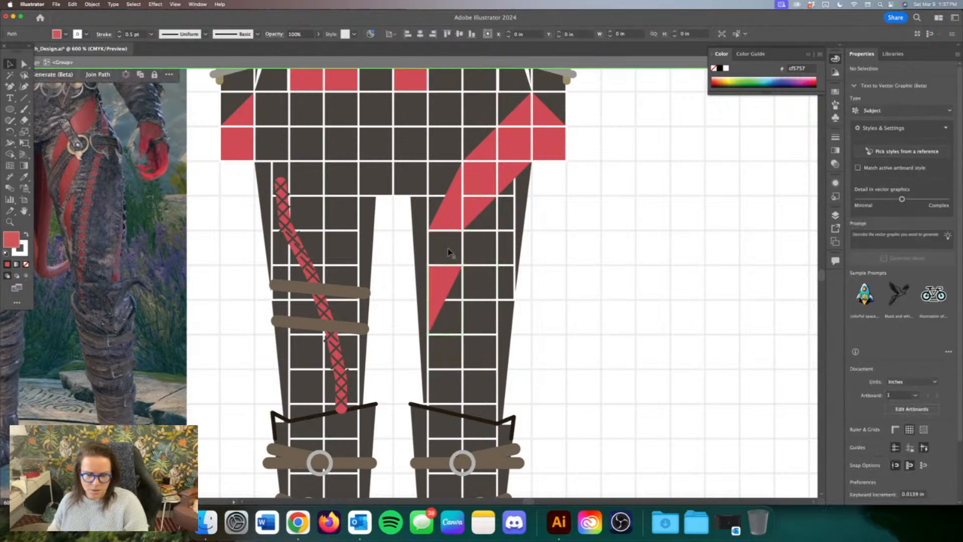
left_click_drag(486, 188, 456, 257)
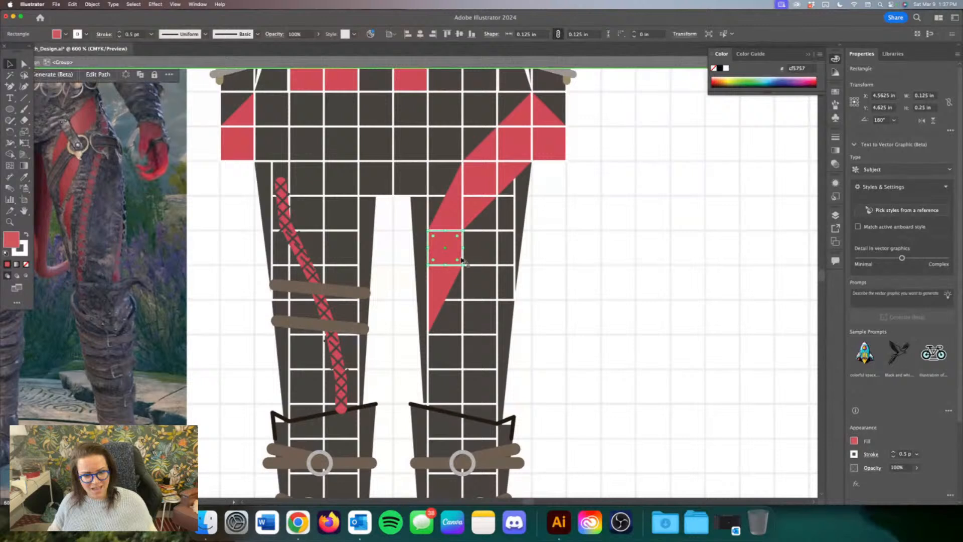
left_click(598, 261)
left_click(474, 232)
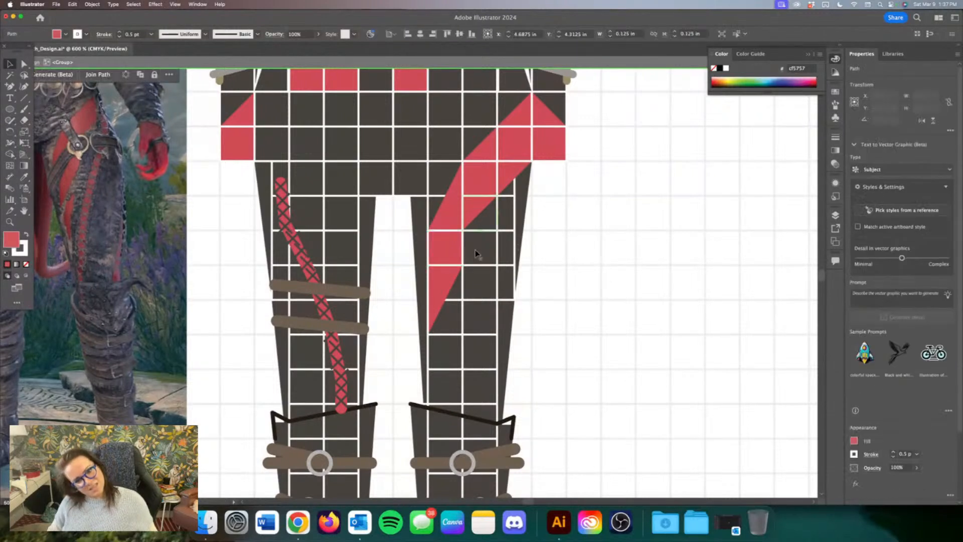
left_click_drag(477, 231, 477, 264)
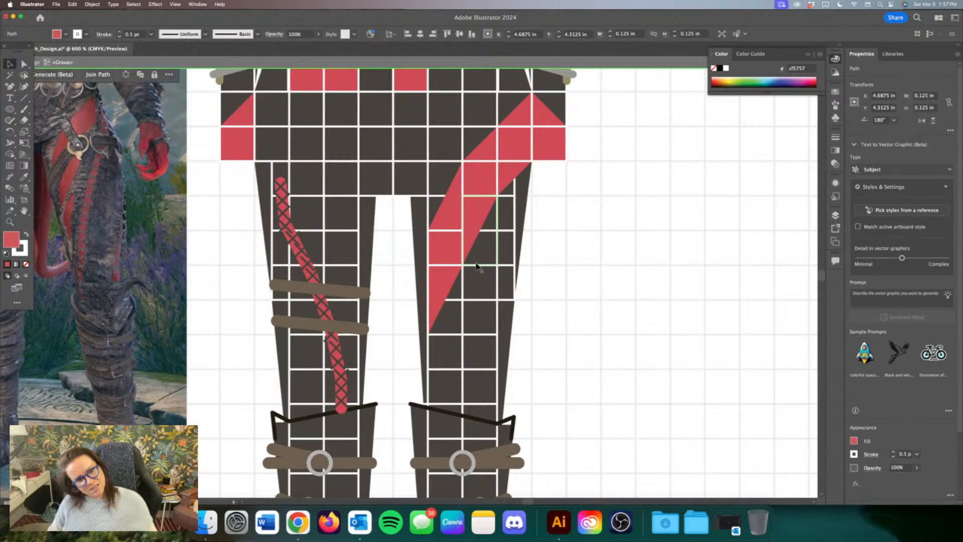
Step: Draw a 3 pt red strand of connected straight lines from the right-hand boot's inner edge up to the outer hip, matching the other leg's strand
left_click(281, 194)
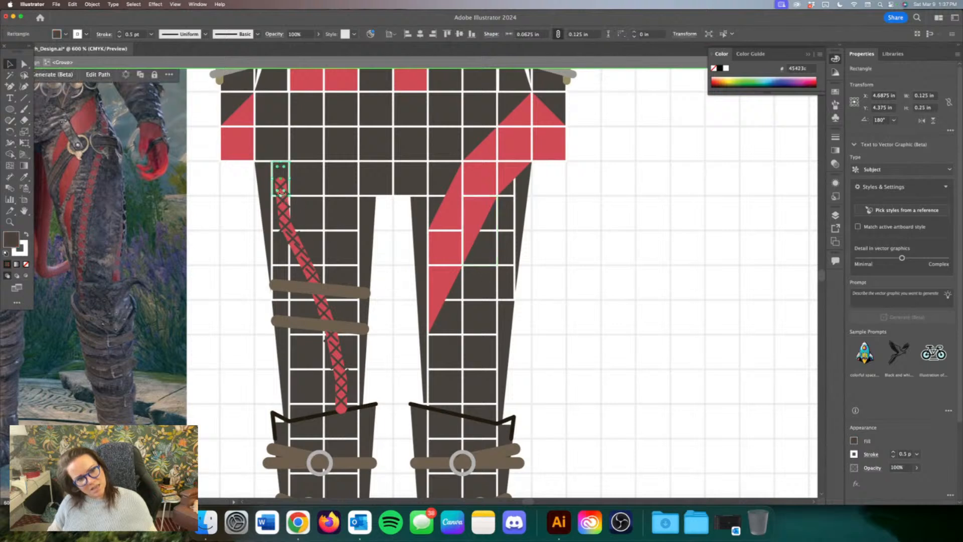
left_click(343, 411)
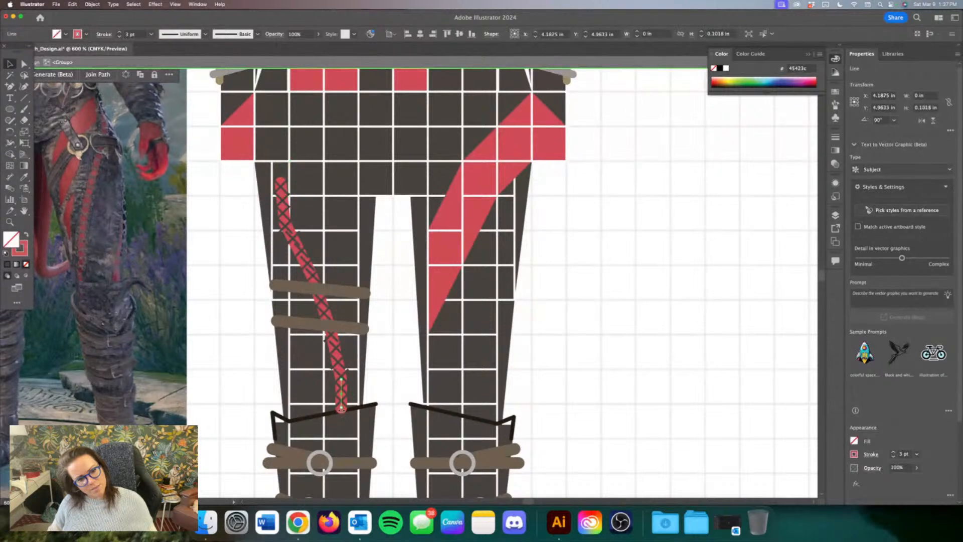
key("backslash")
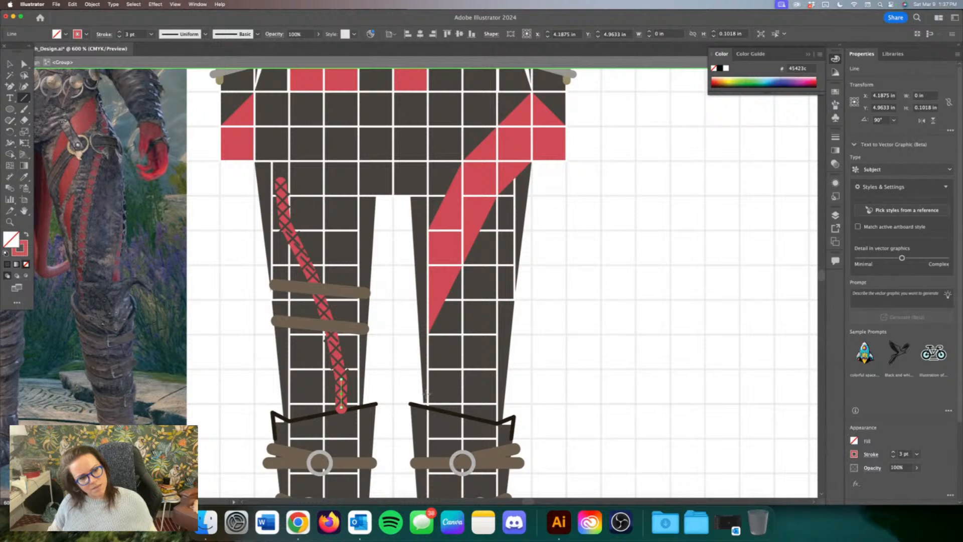
left_click_drag(430, 403, 428, 370)
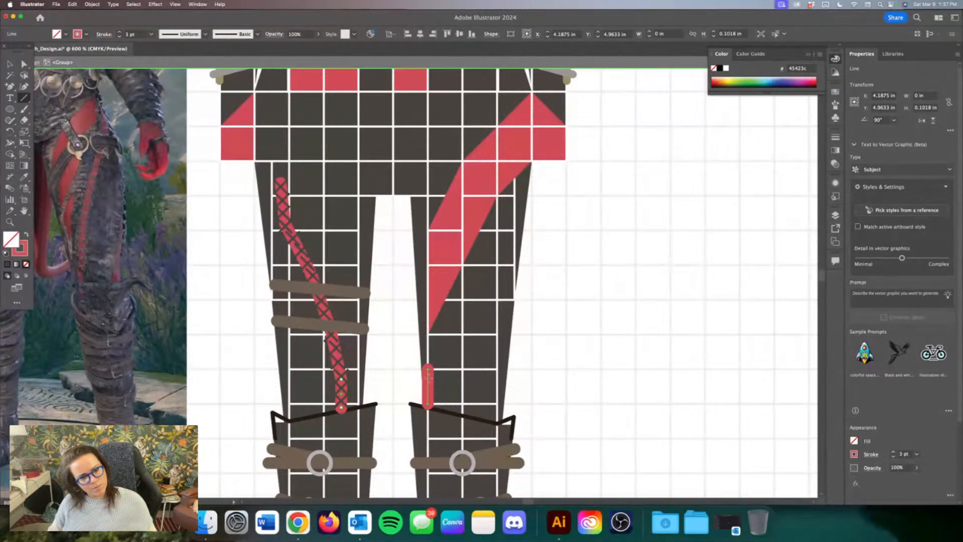
key("BackSpace")
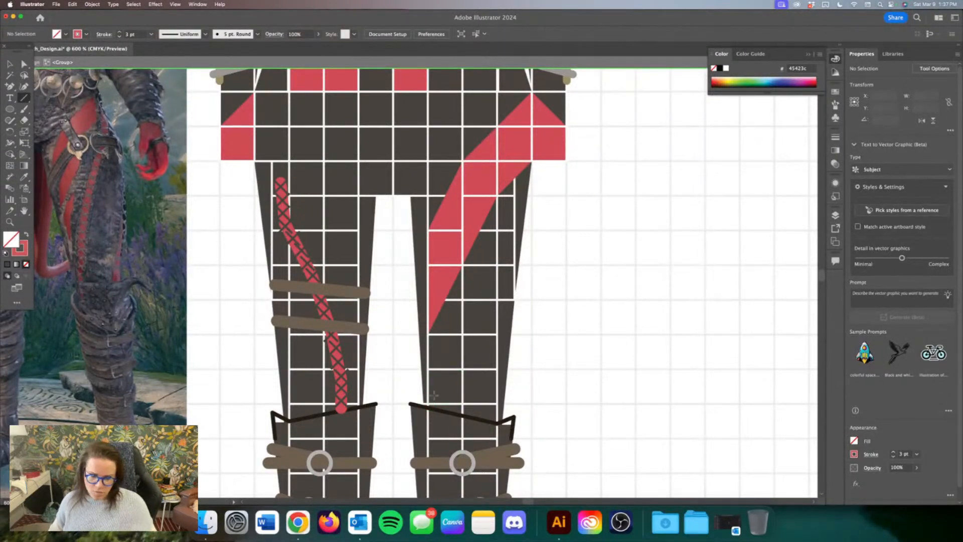
left_click_drag(428, 404, 429, 370)
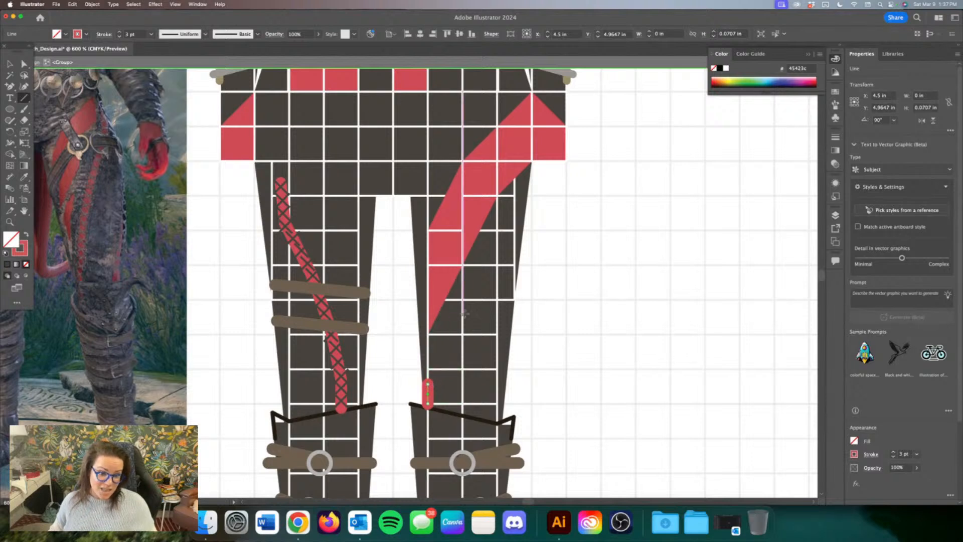
mouse_move(463, 312)
left_mouse_down()
mouse_move(440, 374)
mouse_move(428, 379)
left_mouse_up()
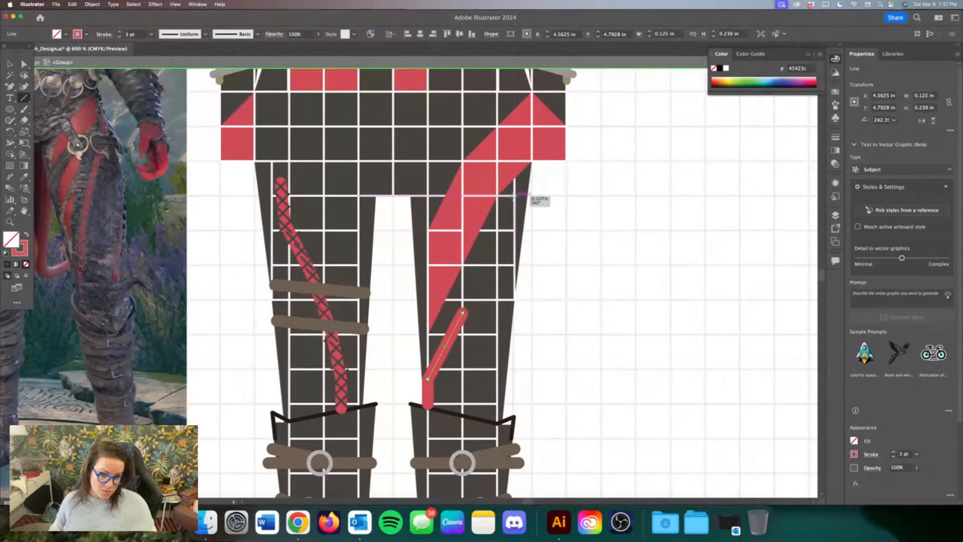
left_click_drag(513, 196, 465, 308)
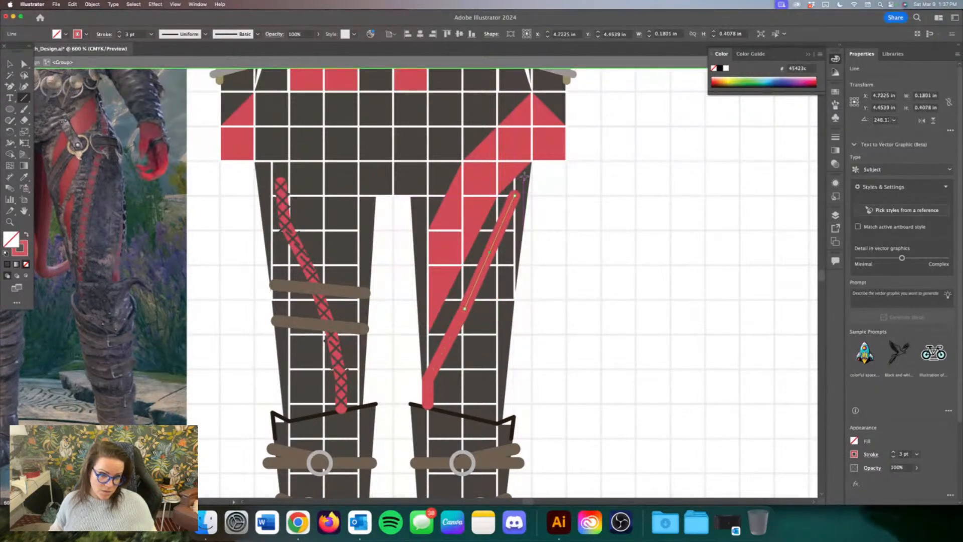
left_click_drag(532, 161, 524, 200)
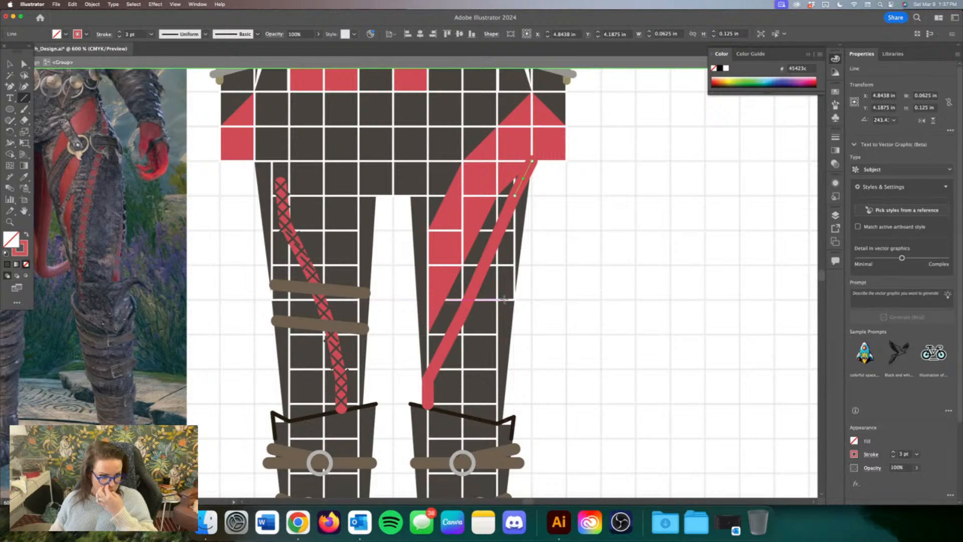
Step: Draw a shorter two-segment red strand from the right-hand leg's outer edge above the knee down to the boot top
mouse_move(506, 301)
left_mouse_down()
mouse_move(483, 395)
mouse_move(483, 371)
left_mouse_up()
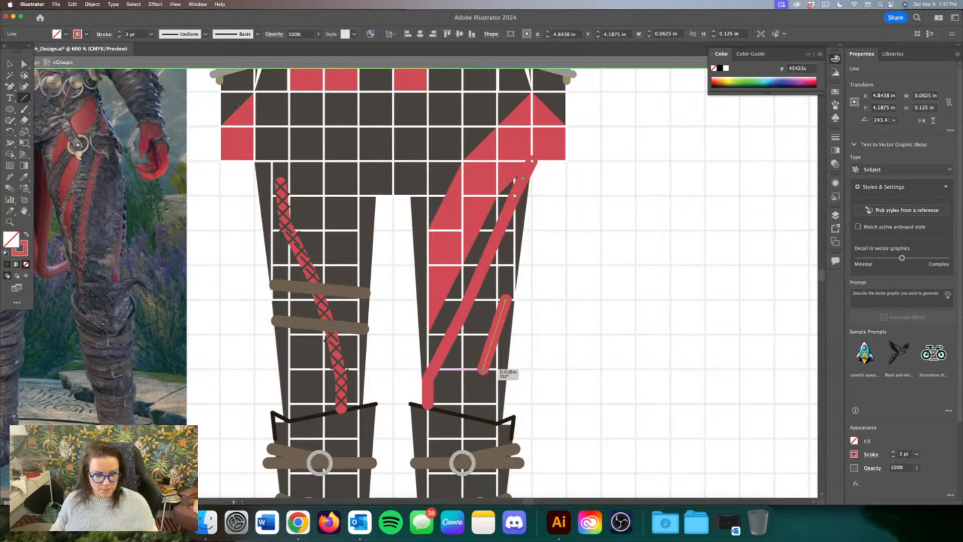
left_click_drag(482, 416, 483, 371)
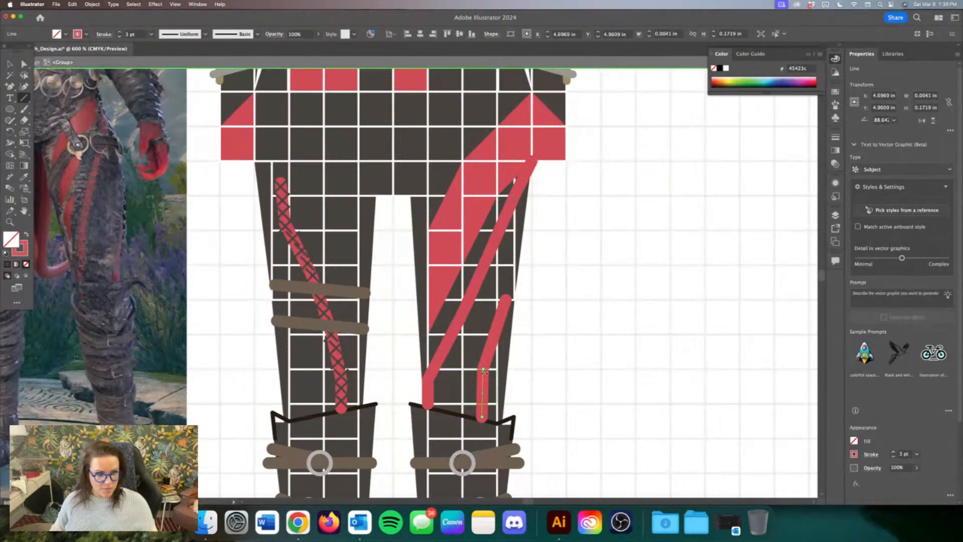
key("v")
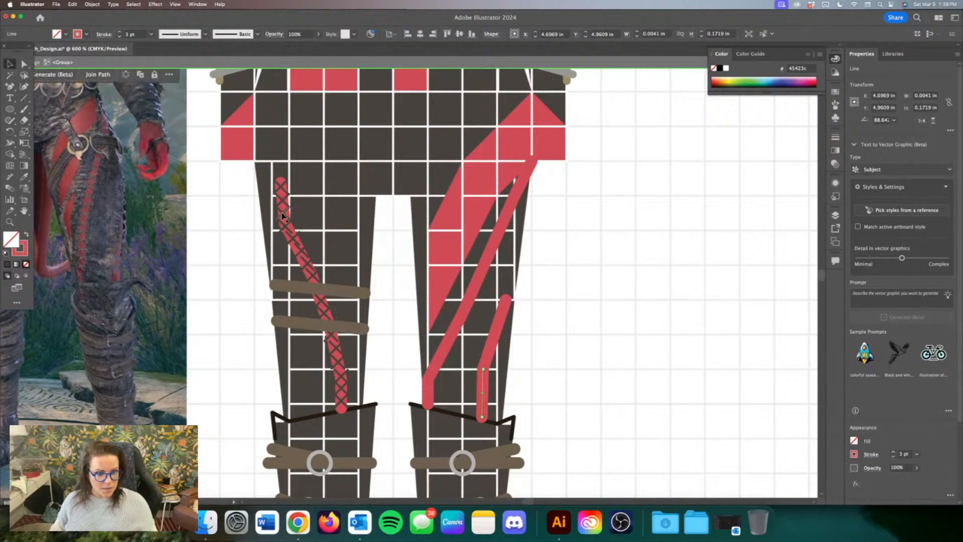
Step: Copy the left-hand leg's dark cross-stitch group into the empty area beside the figure and ungroup the copy
left_click_drag(282, 216, 696, 256)
right_click(696, 256)
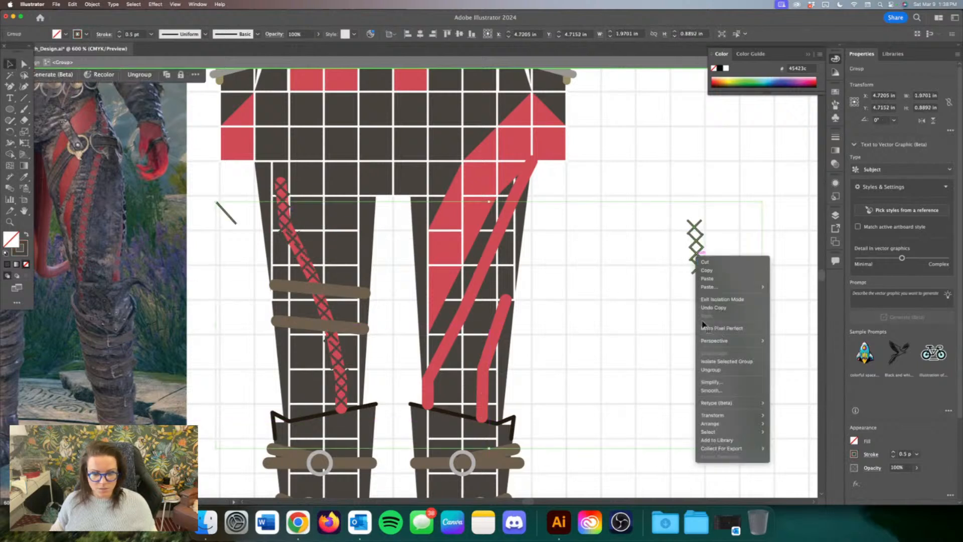
left_click(681, 377)
right_click(735, 345)
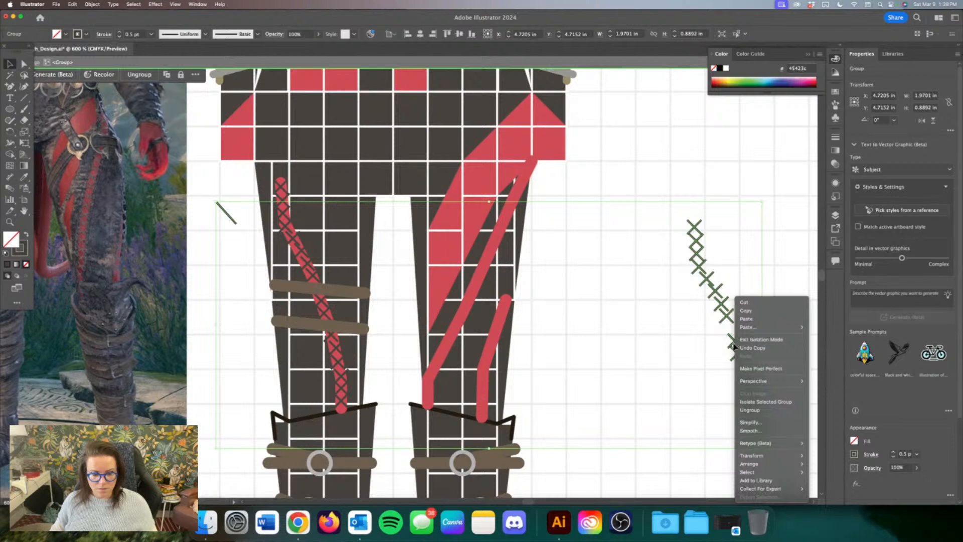
left_click(658, 372)
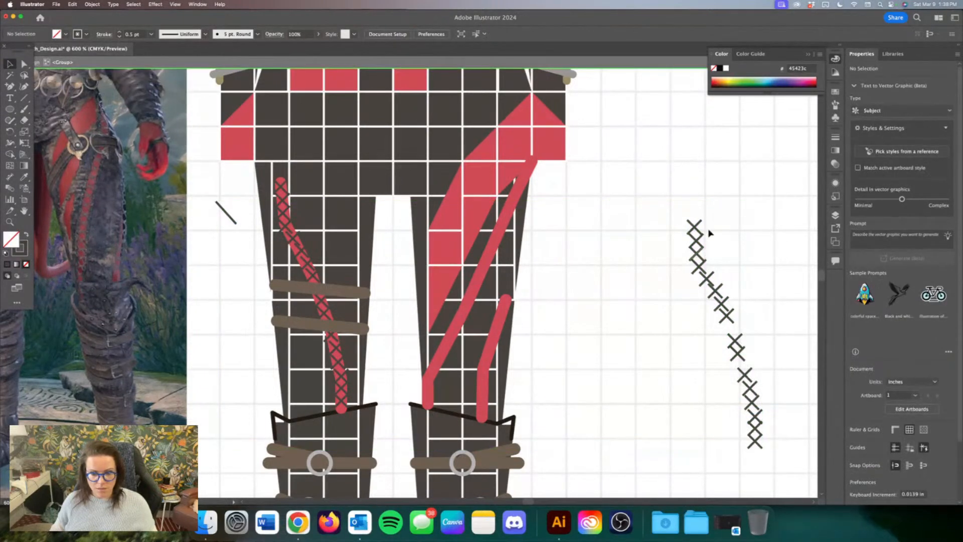
Step: Place a loose cross-stitch at the foot of the shorter red strand, bring it to the front, and copy it up along the strand
left_click_drag(695, 230, 483, 392)
right_click(480, 416)
mouse_move(502, 464)
left_click(572, 460)
left_click(482, 418, "shift")
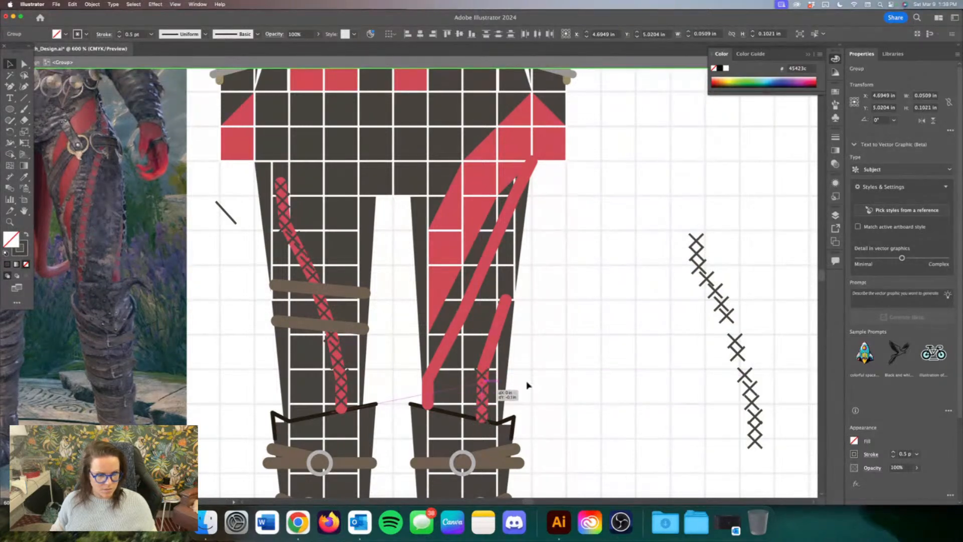
left_click(520, 358)
left_click_drag(484, 377, 507, 293)
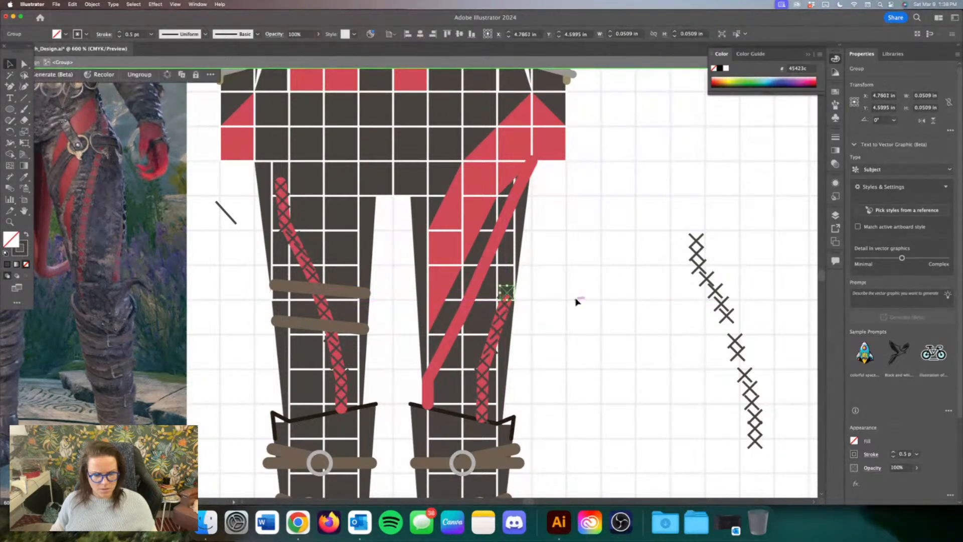
left_click(577, 301)
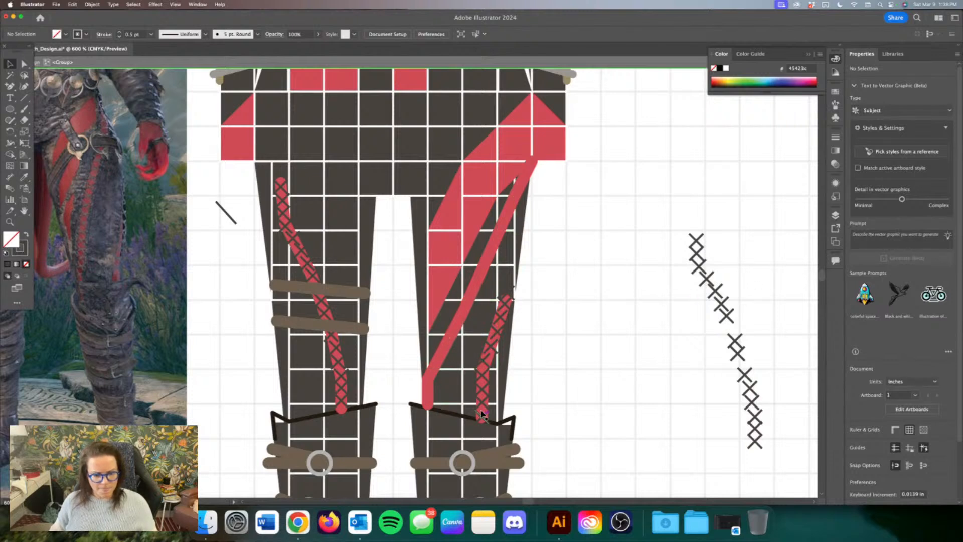
Step: Copy the cross-stitches along the full length of the long red strand, from the inner boot edge up to the outer hip
mouse_move(483, 403)
left_mouse_down()
mouse_move(426, 399)
mouse_move(437, 370)
left_mouse_up()
key("super+z")
left_click(508, 398)
left_click_drag(437, 370, 457, 328)
left_click_drag(449, 340, 441, 358)
left_click_drag(441, 359, 524, 180)
left_click(450, 346, "shift")
left_click(570, 194)
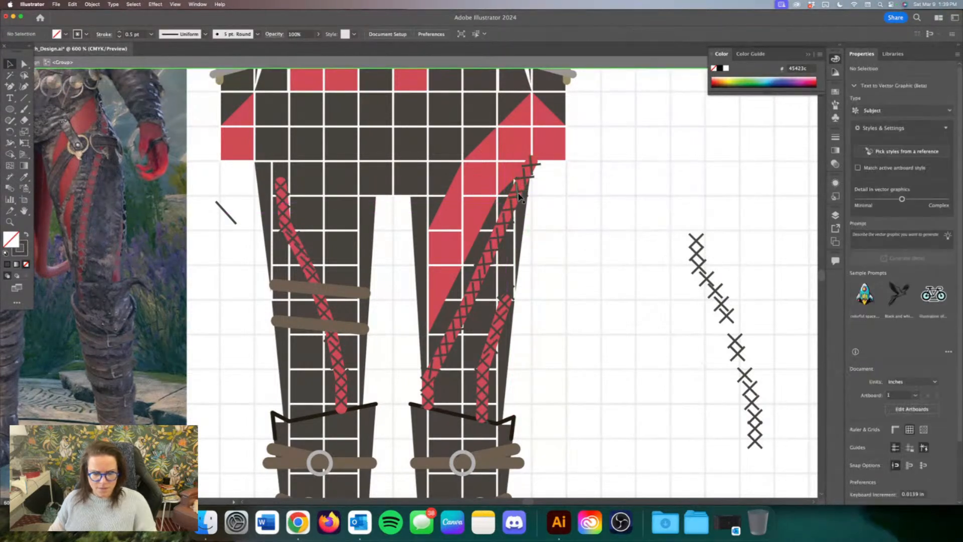
key("p")
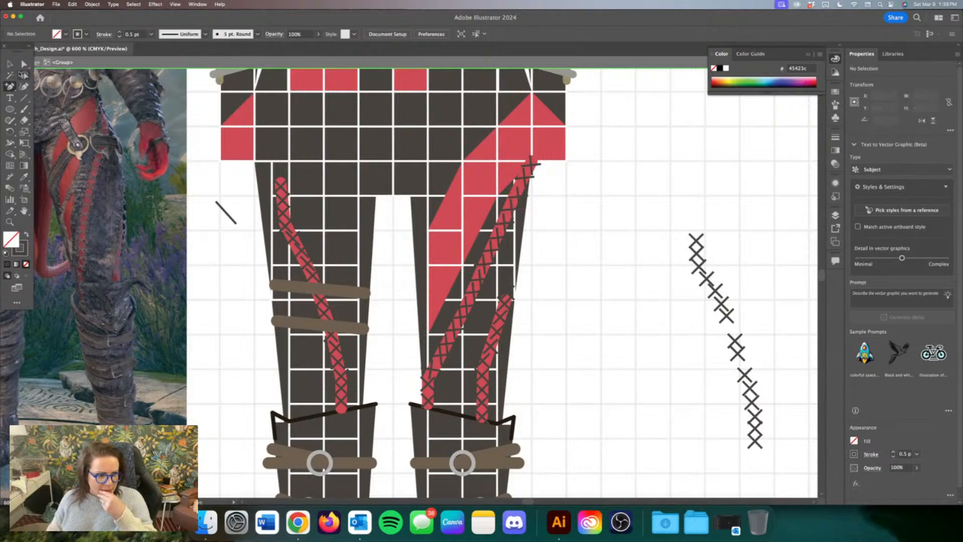
key("v")
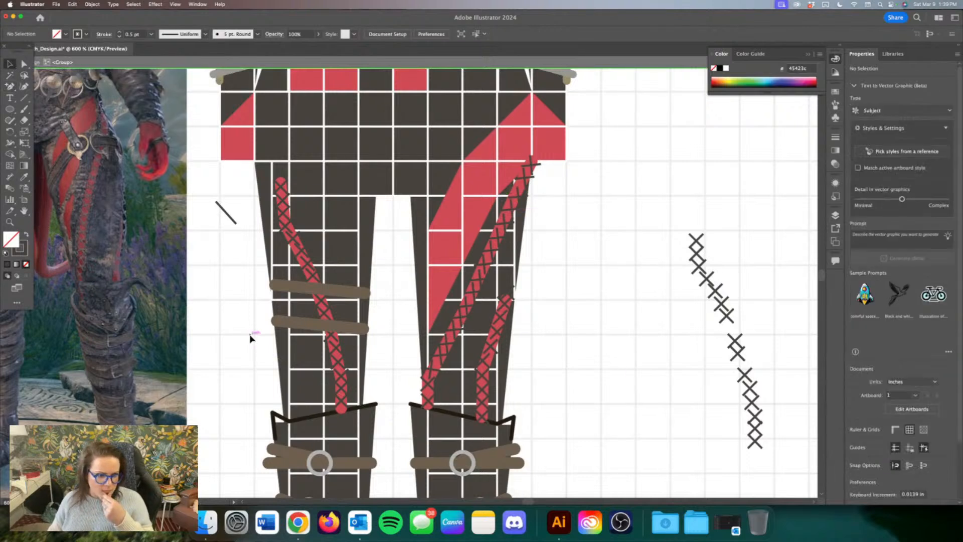
Step: Pick up the left-hand leg's brown strap style and set its stroke colour to the darker brown 3a3125
scroll(251, 338, "up", 2)
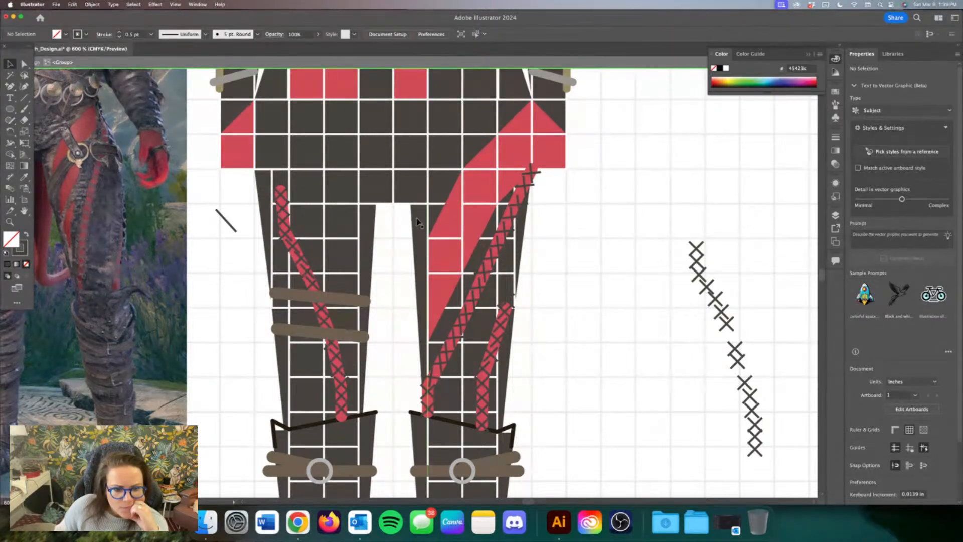
left_click(414, 219)
left_click(290, 298)
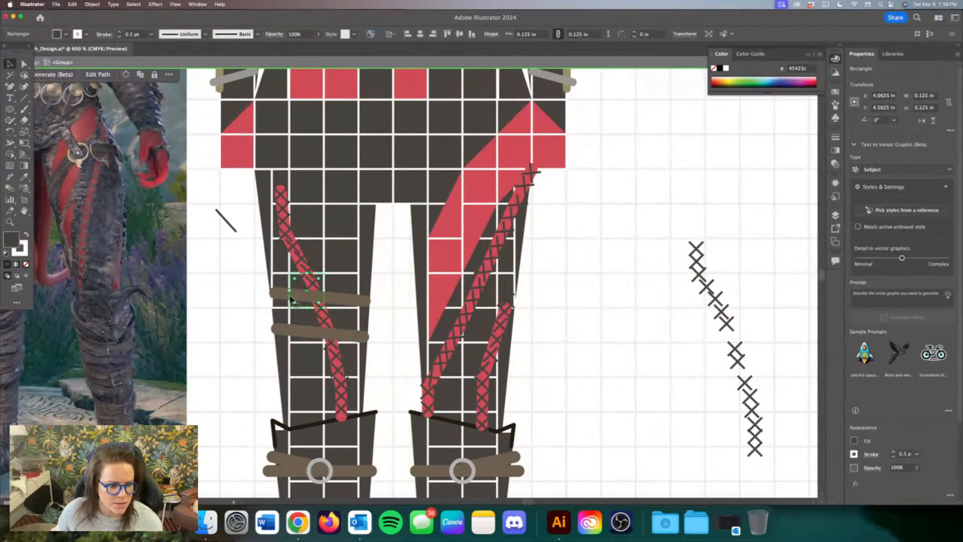
left_click(263, 303)
left_click(281, 295)
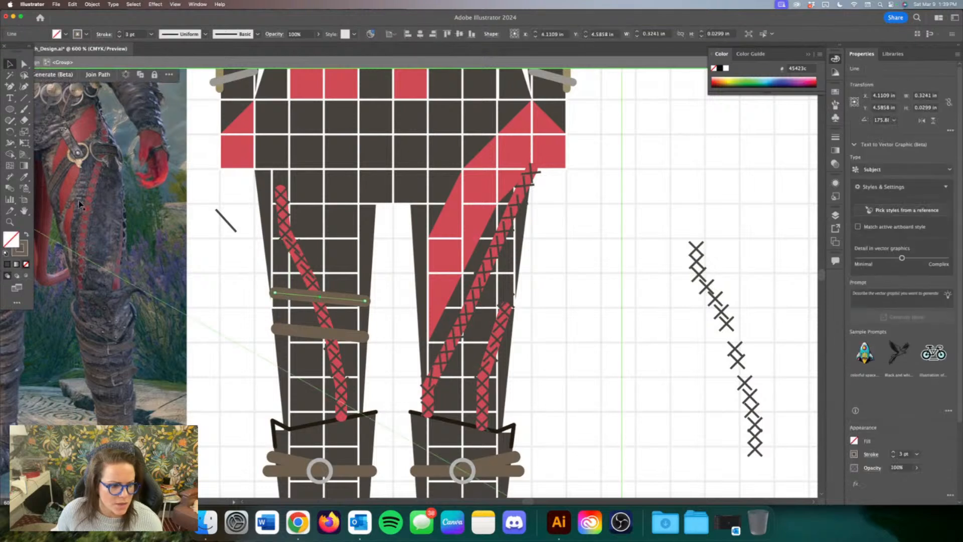
left_click(184, 226)
double_click(24, 248)
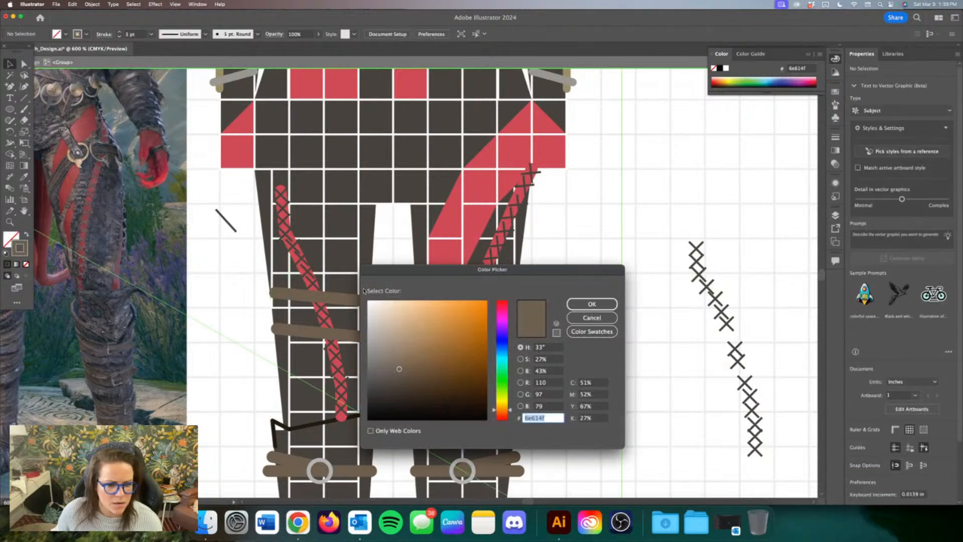
left_click(424, 388)
mouse_move(424, 388)
left_mouse_down()
mouse_move(432, 392)
mouse_move(419, 396)
left_mouse_up()
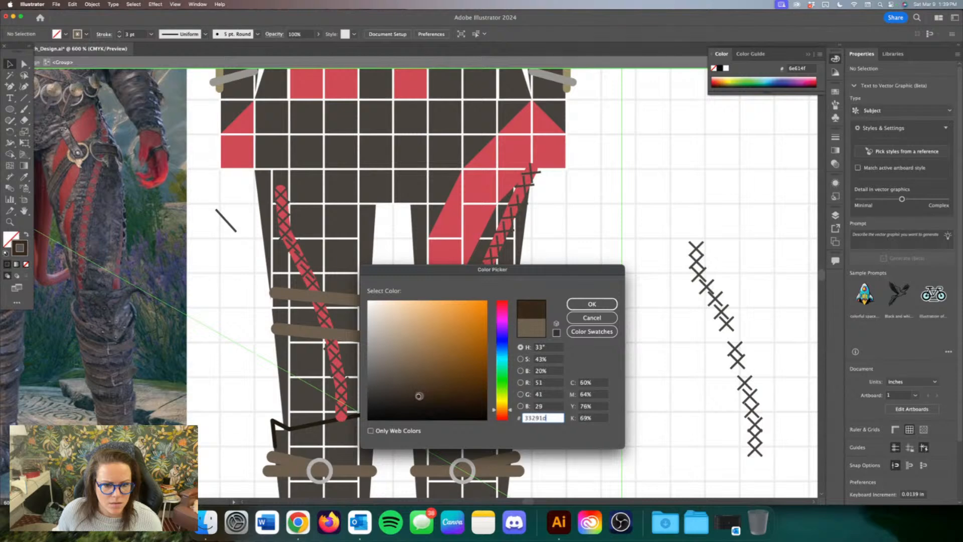
left_click(593, 304)
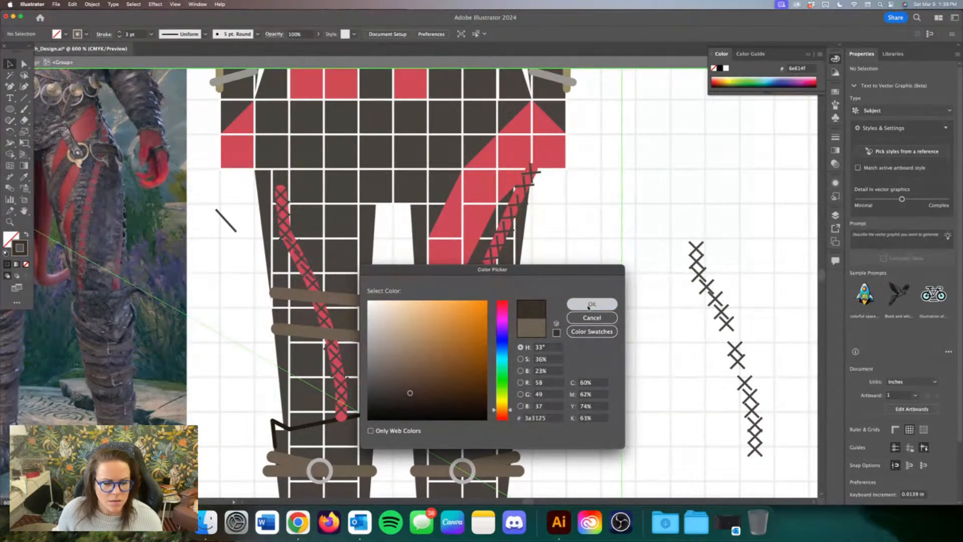
Step: Draw dark strap lines on the right-hand thigh: three meeting at a junction beside the long strand, and a shorter diagonal one below
key("backslash")
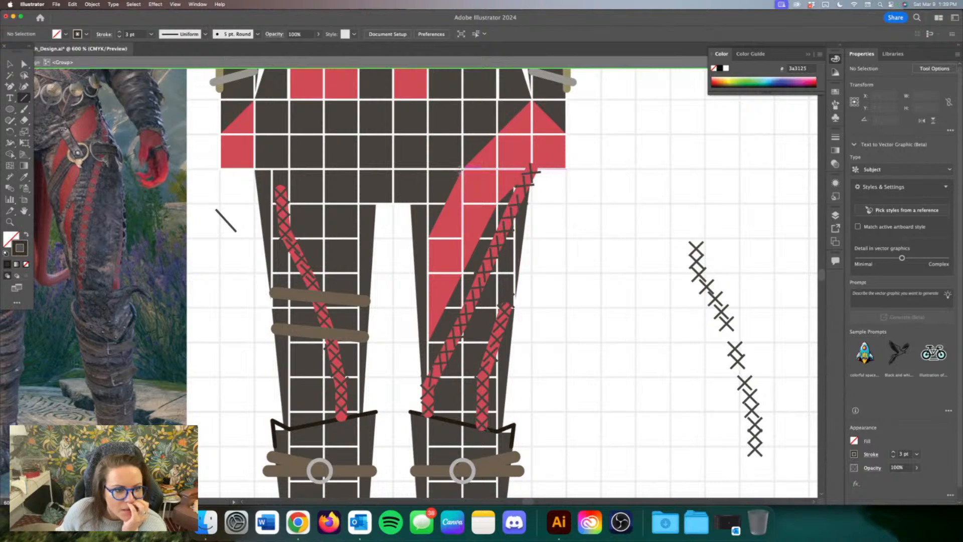
mouse_move(463, 167)
left_mouse_down()
mouse_move(482, 218)
mouse_move(522, 216)
left_mouse_up()
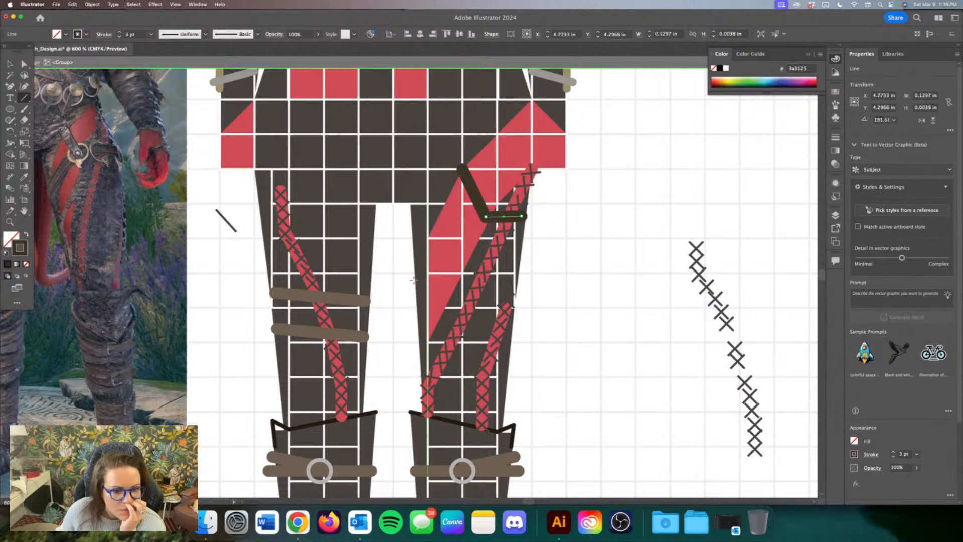
left_click_drag(415, 280, 485, 218)
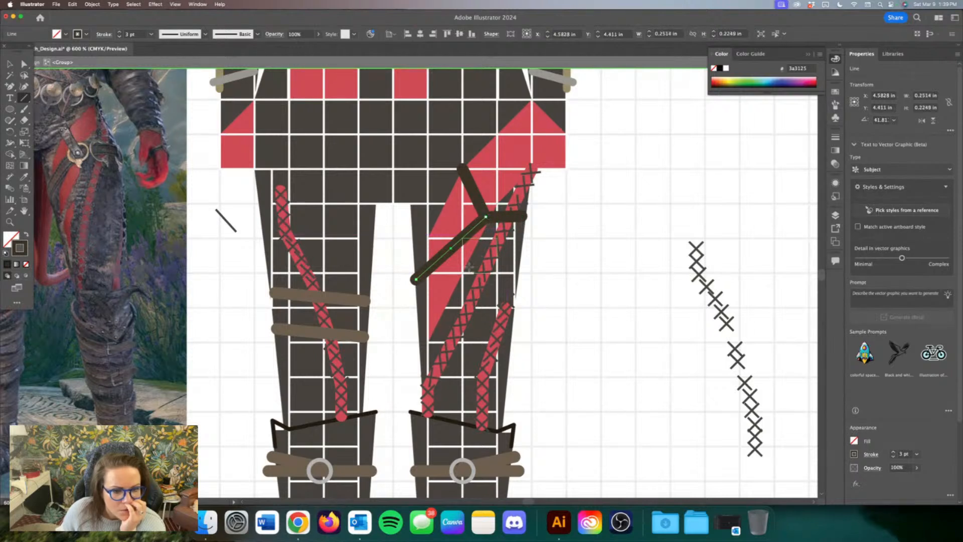
left_click_drag(467, 261, 424, 316)
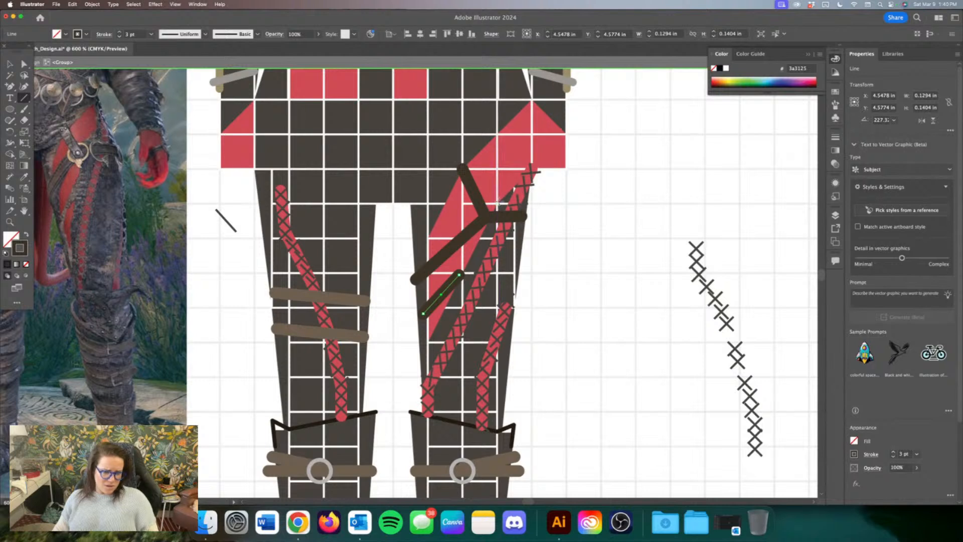
Step: Draw three overlapping steep lines from the outer hip down to the strap junction, the longest about 0.36 in tall, forming a tapering wedge
mouse_move(497, 205)
left_mouse_down()
mouse_move(526, 151)
mouse_move(528, 104)
left_mouse_up()
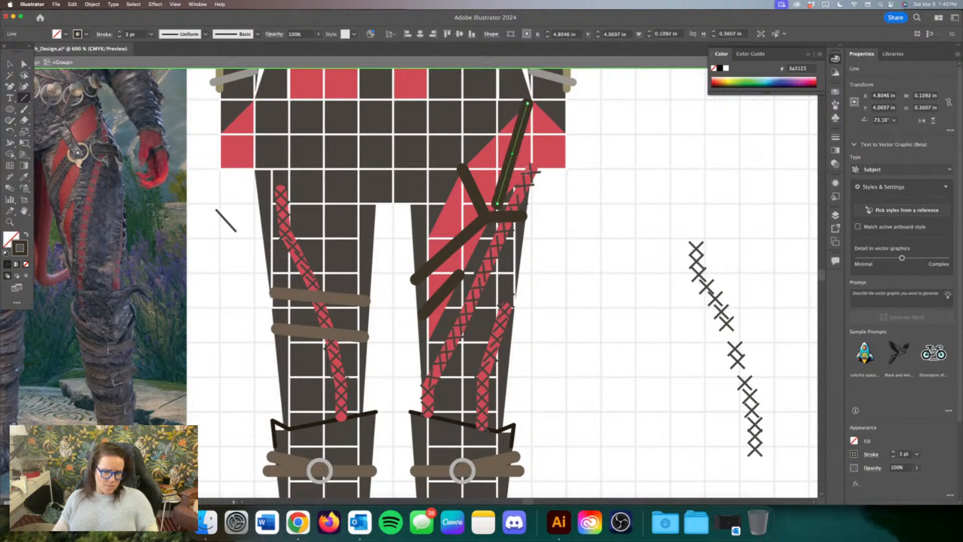
key("a")
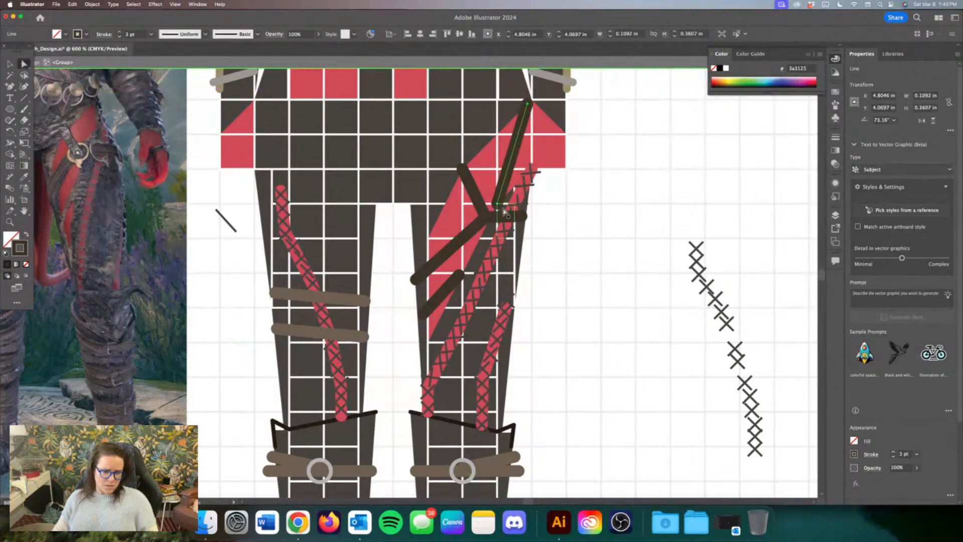
left_click_drag(498, 205, 502, 209)
key("backslash")
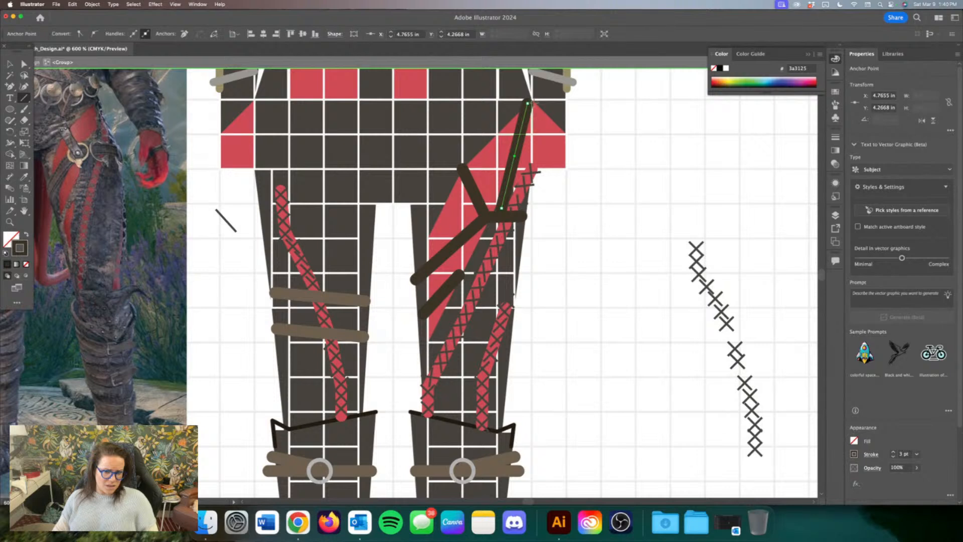
left_click_drag(515, 187, 527, 107)
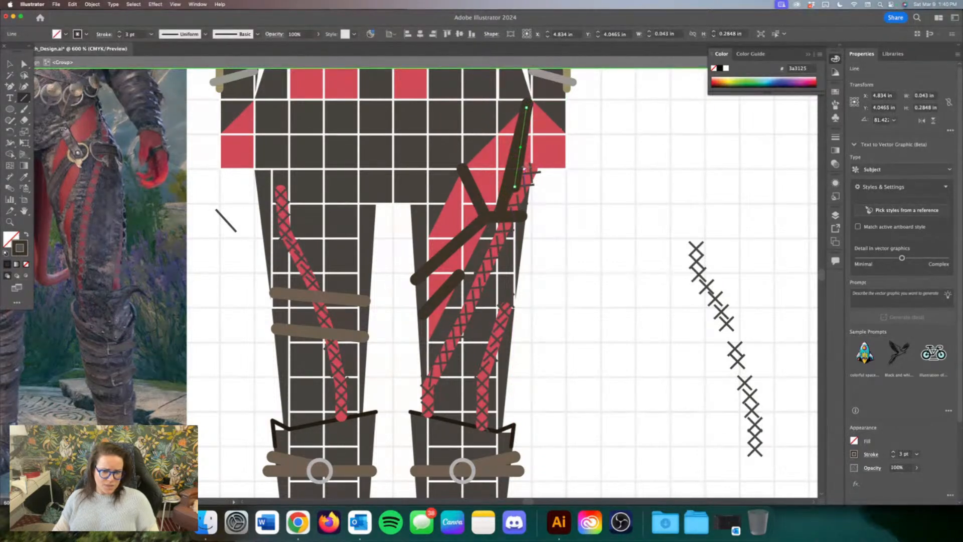
left_click_drag(525, 166, 528, 104)
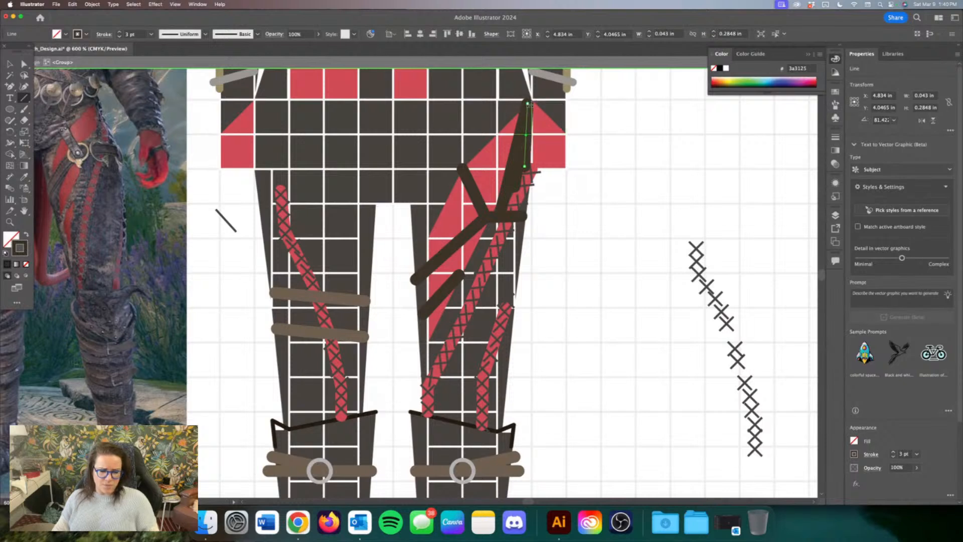
key("Right")
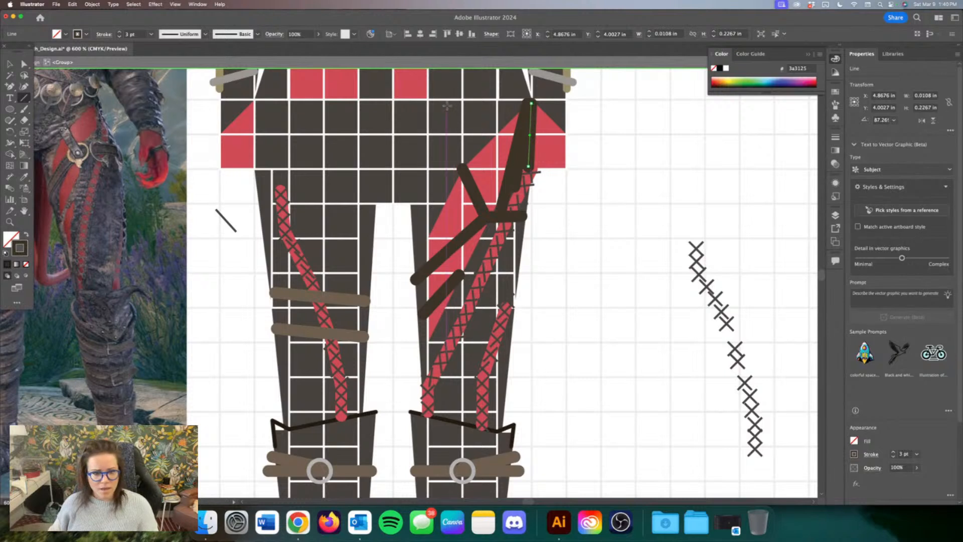
Step: Move the upper end of the wedge's outermost line inward to meet the wedge's tip at the hip
left_click(24, 64)
left_click(667, 133)
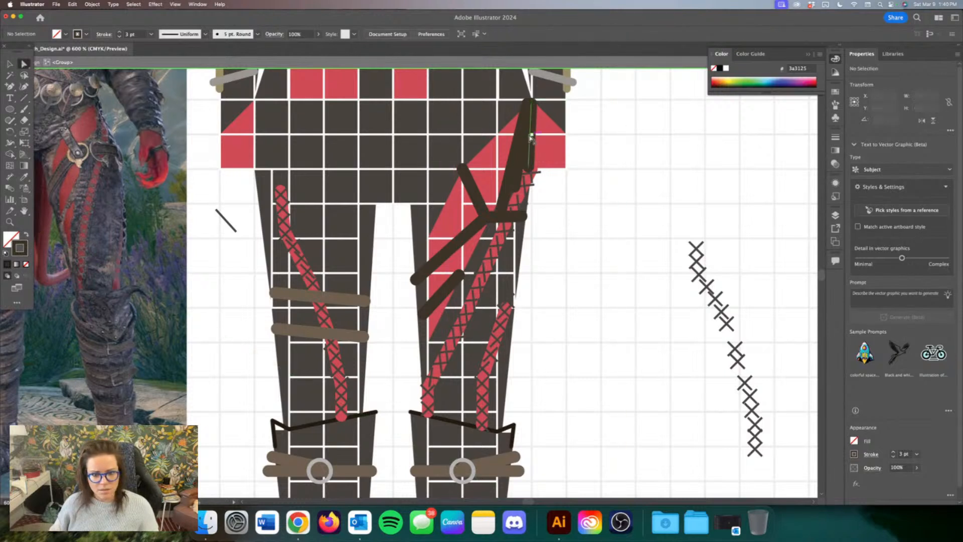
left_click(531, 135)
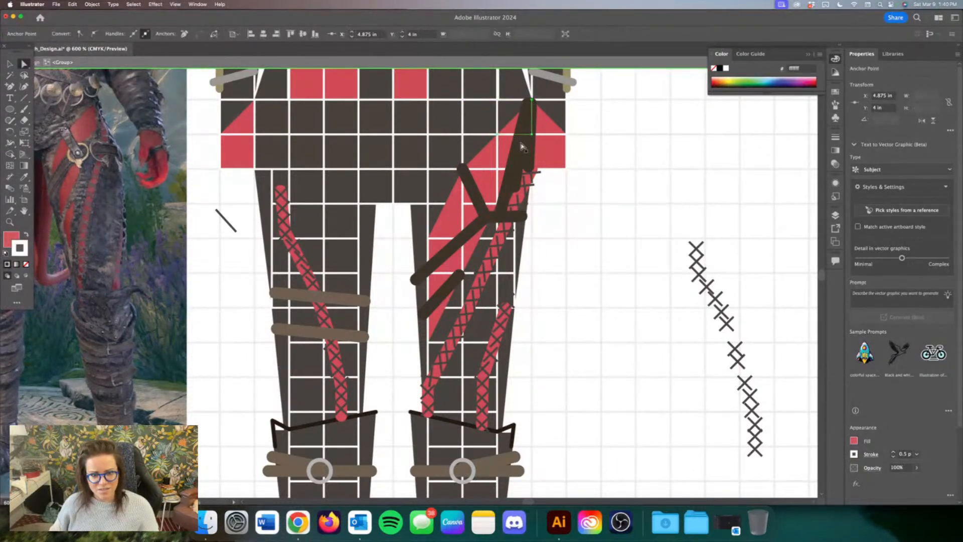
left_click(534, 115)
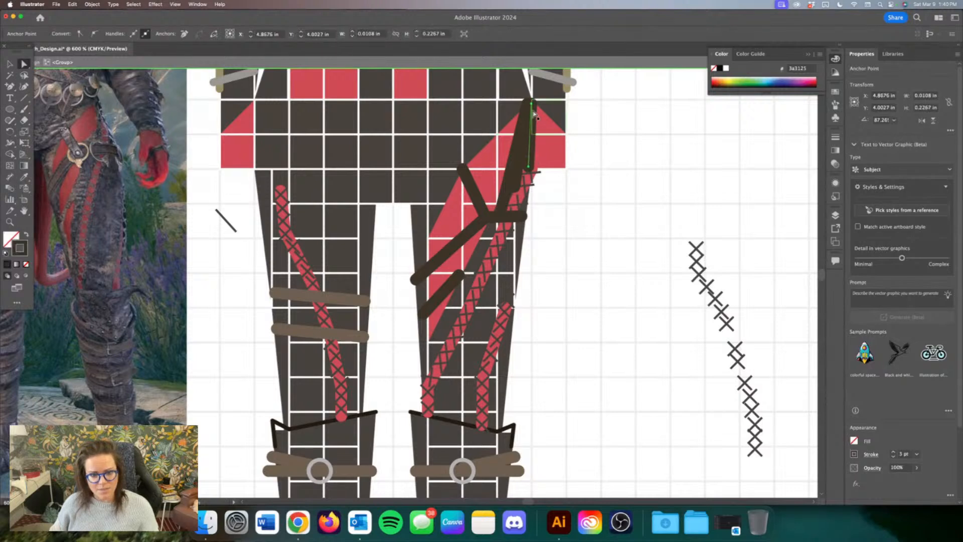
left_click_drag(530, 108, 528, 104)
left_click(645, 152)
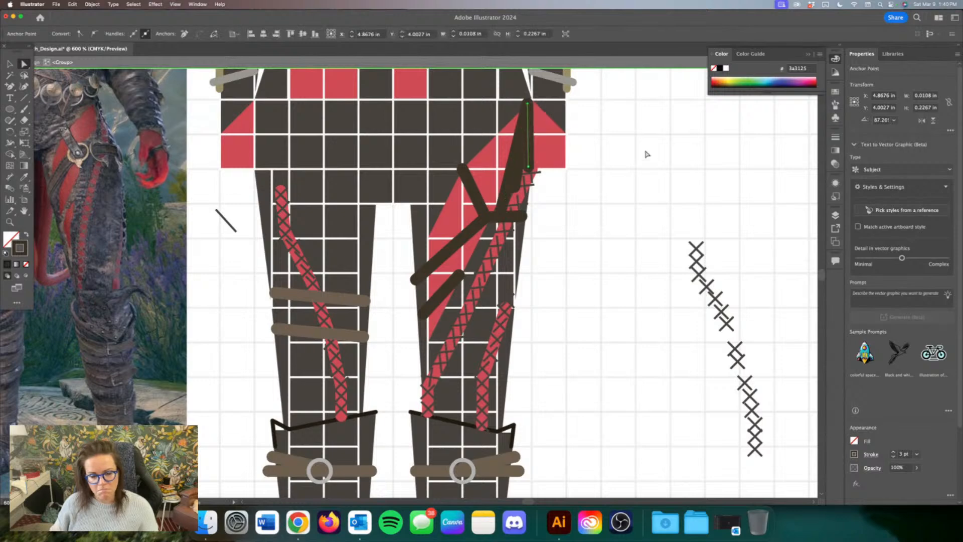
Step: Extend the upper end of the short lower strap outward toward the long stitched strand
key("super+minus")
key("super+minus")
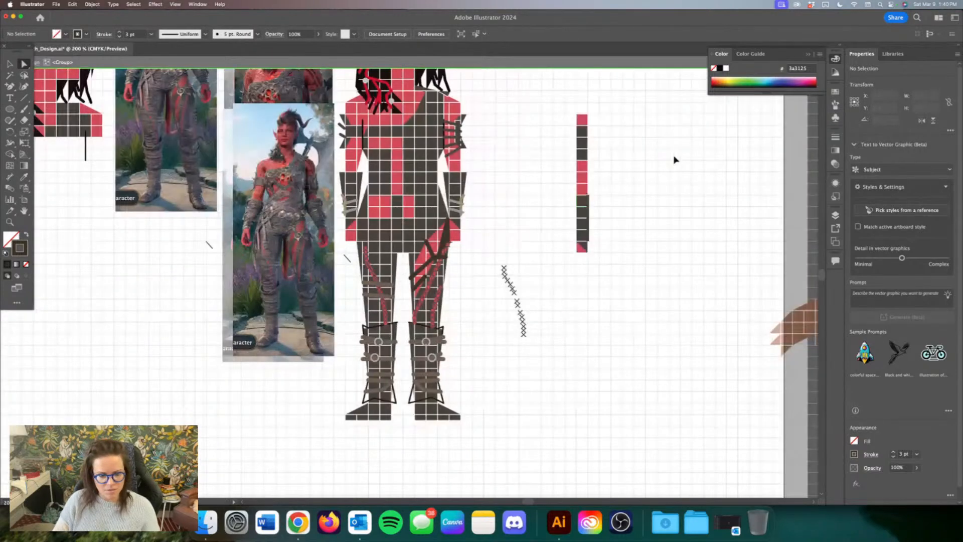
key("super+equal")
key("super+equal")
key("super+equal")
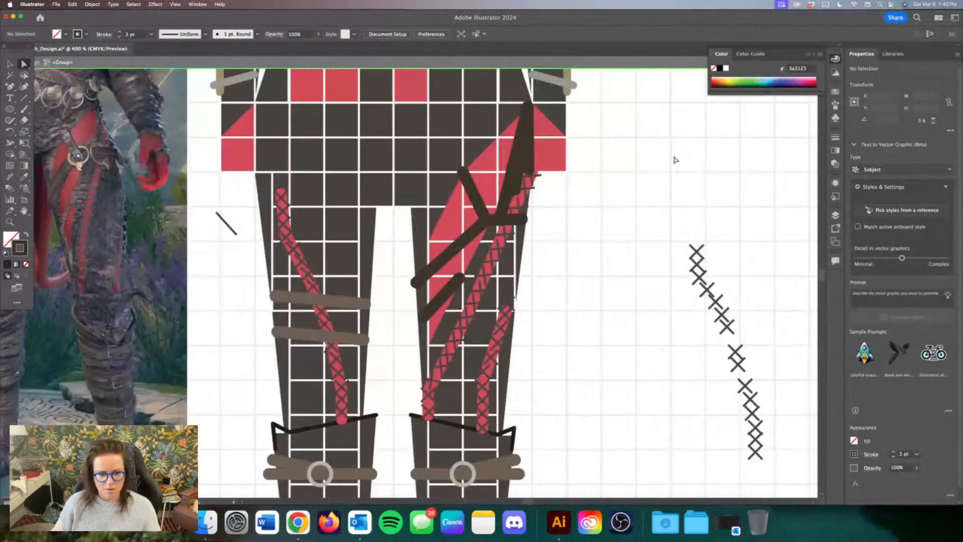
left_click_drag(462, 277, 471, 277)
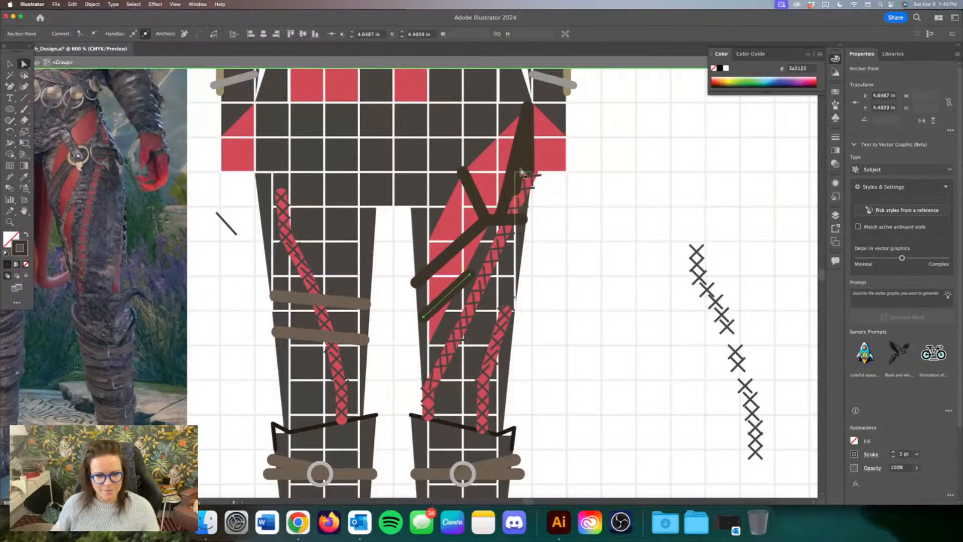
left_click(530, 167)
left_click(530, 169)
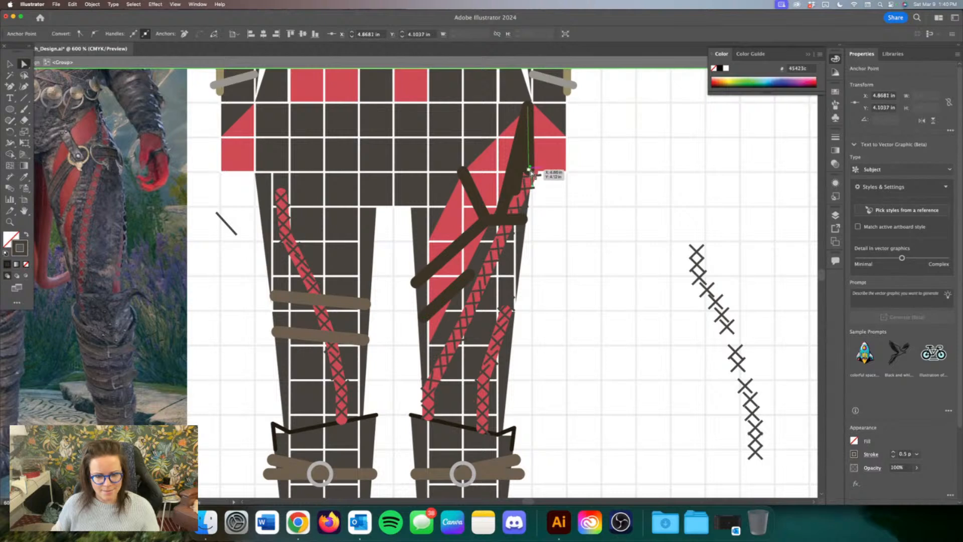
left_click(626, 198)
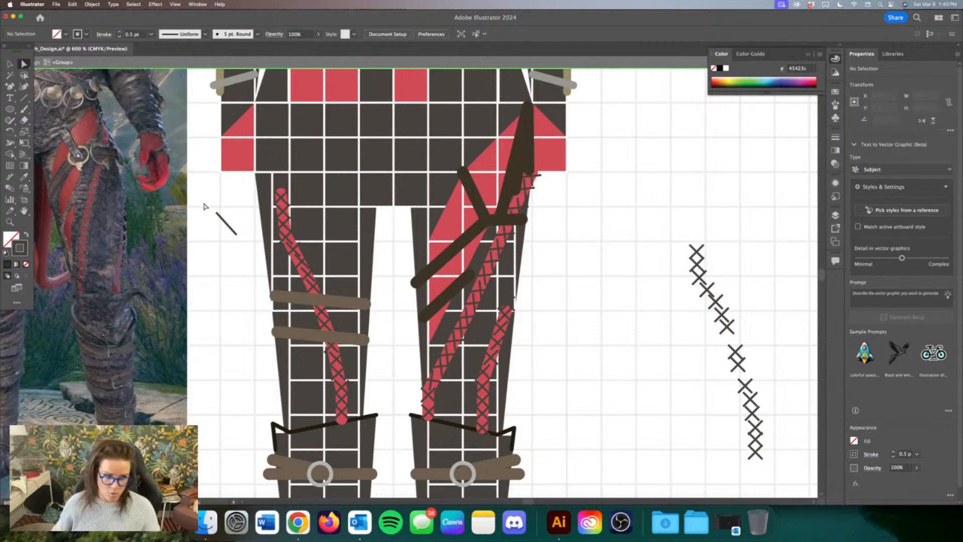
Step: Set the stroke colour to gold af7c20 and draw an unfilled circle about 0.09 in wide over the strap junction
scroll(237, 279, "up", 2)
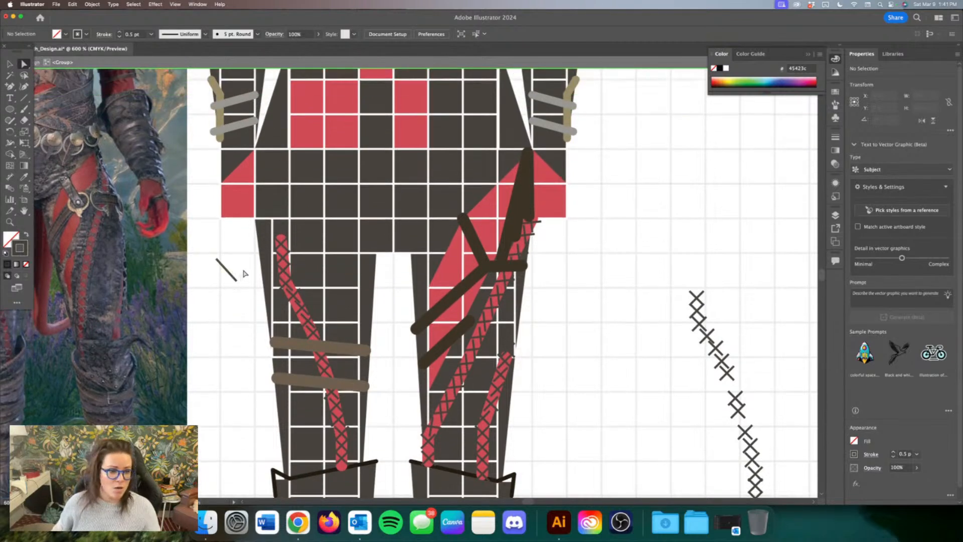
left_click(9, 109)
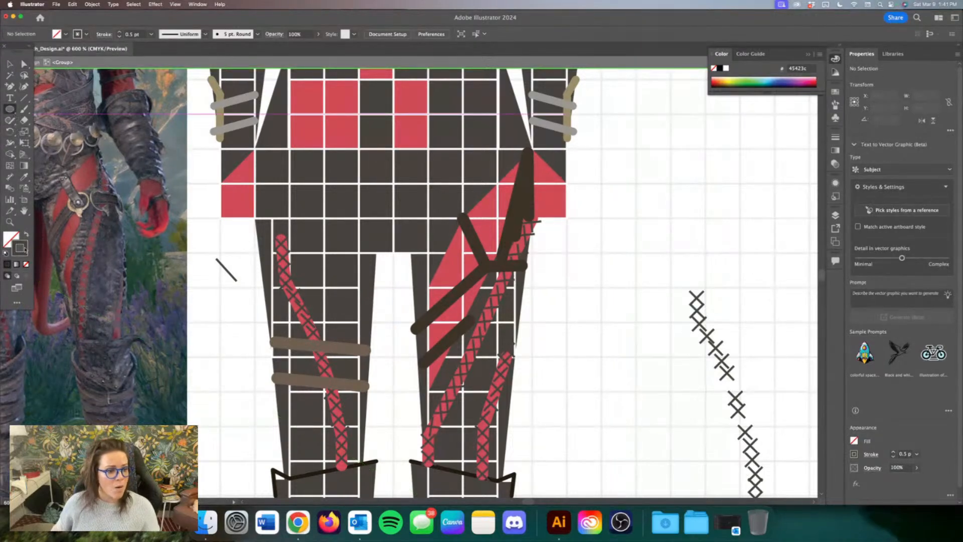
double_click(21, 248)
left_click(468, 339)
left_click(592, 304)
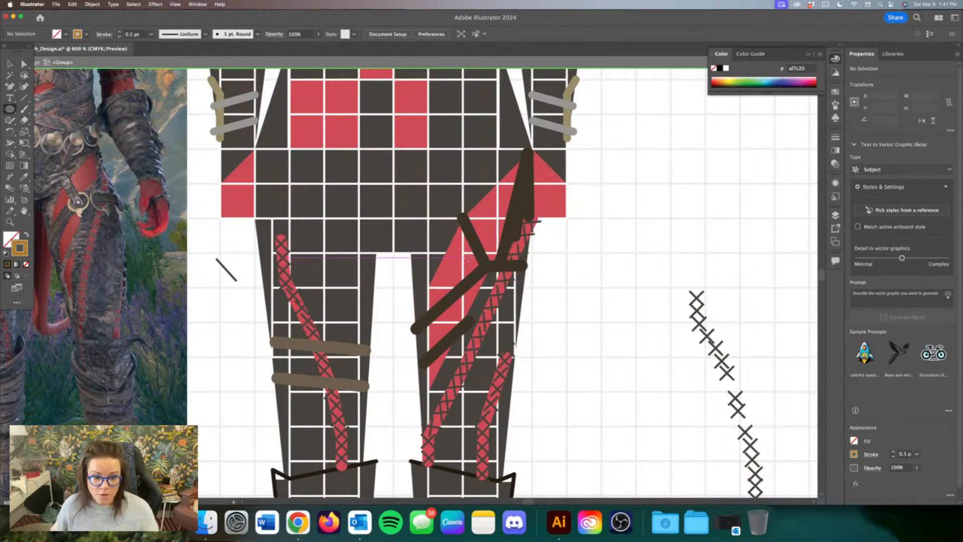
left_click_drag(472, 255, 496, 275)
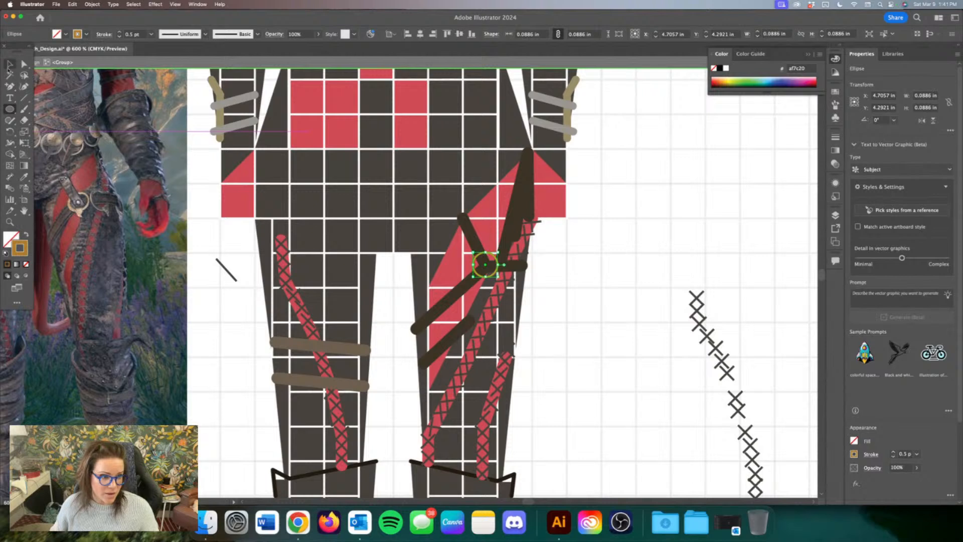
Step: Shift the gold ring slightly over the strap junction and set its stroke weight to 1 pt
key("v")
left_click(570, 268)
left_click(495, 275)
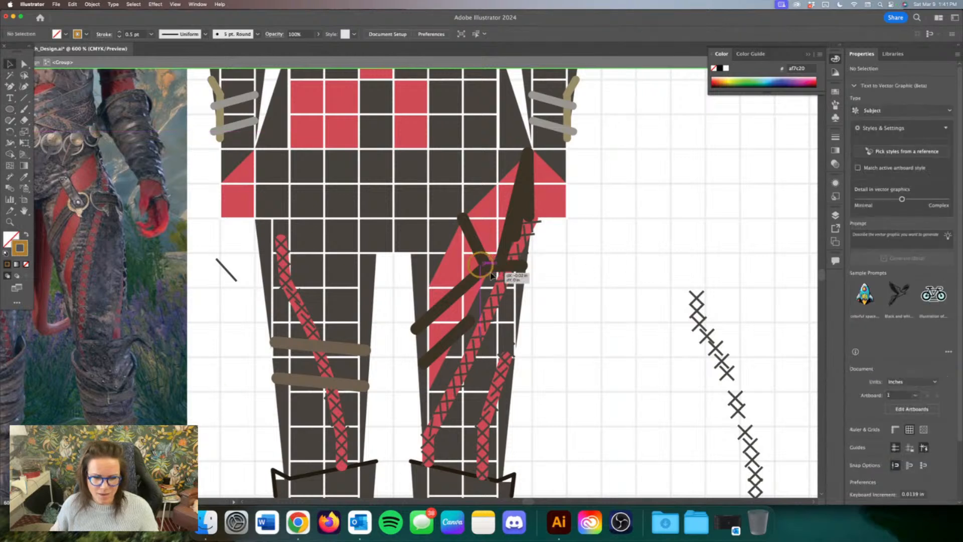
left_click(119, 32)
left_click(601, 233)
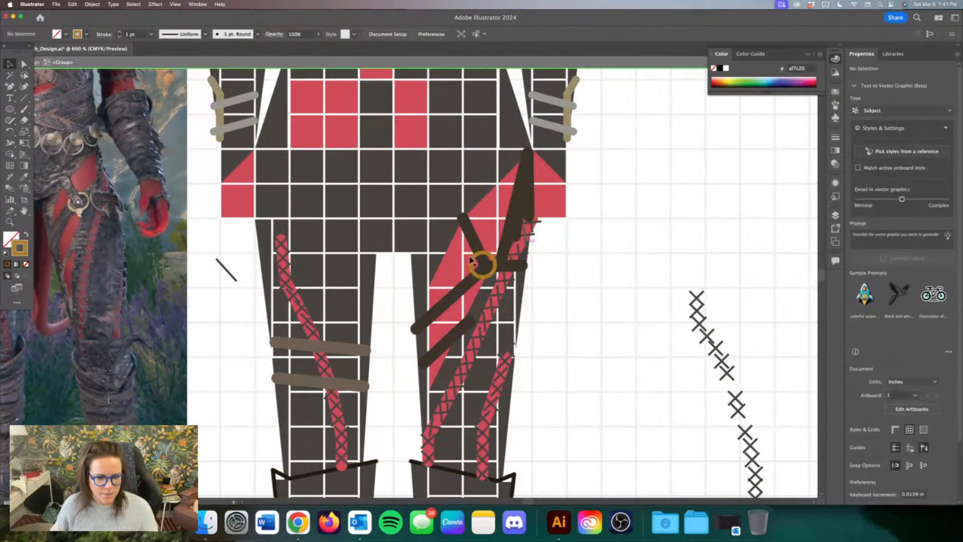
Step: Shrink the gold ring to about 0.075 in and keep it centred on the strap junction
left_click(475, 261)
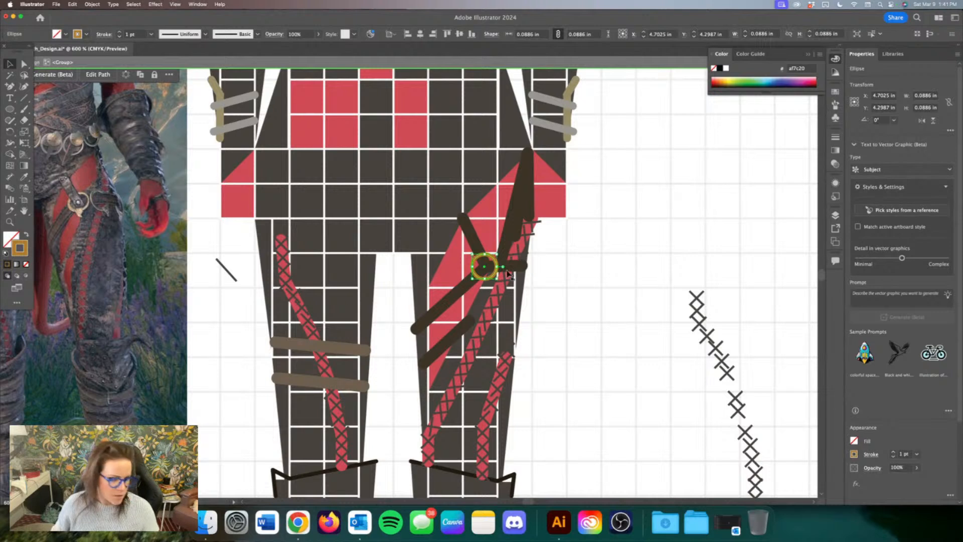
left_click_drag(498, 278, 475, 258)
left_click(585, 286)
left_click(477, 258)
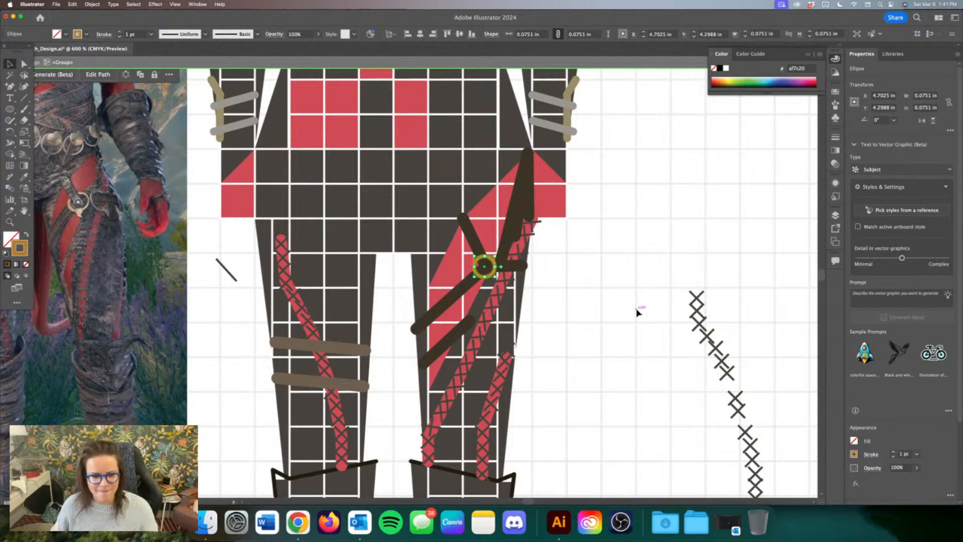
left_click(619, 309)
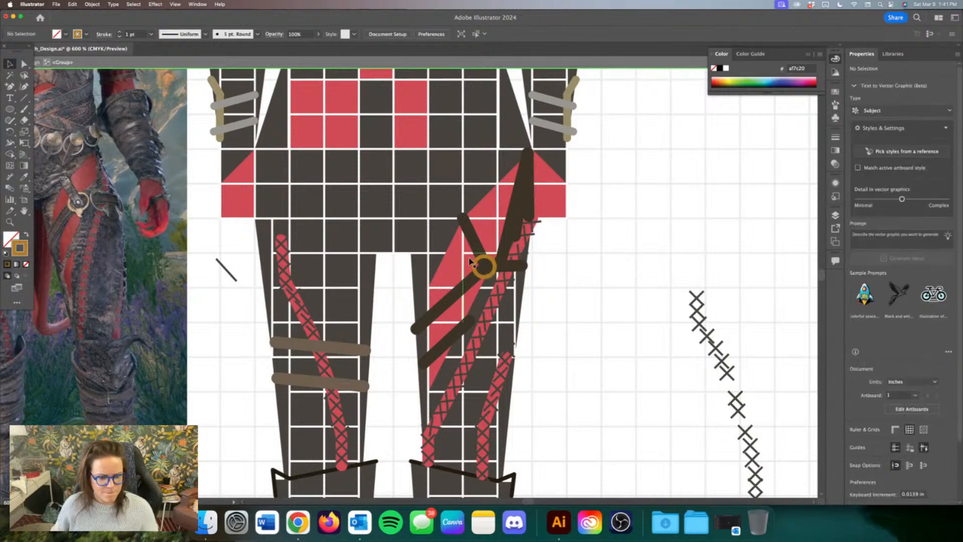
Step: Copy the gold ring sideways onto the short outer strap and set the copy's stroke colour to a39b8d
scroll(581, 287, "down", 2)
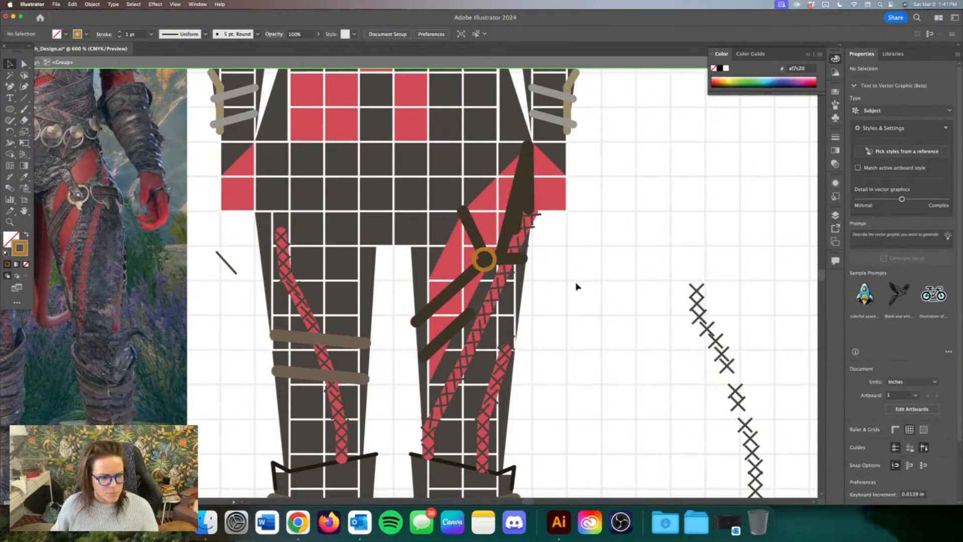
left_click_drag(481, 270, 507, 270)
double_click(18, 246)
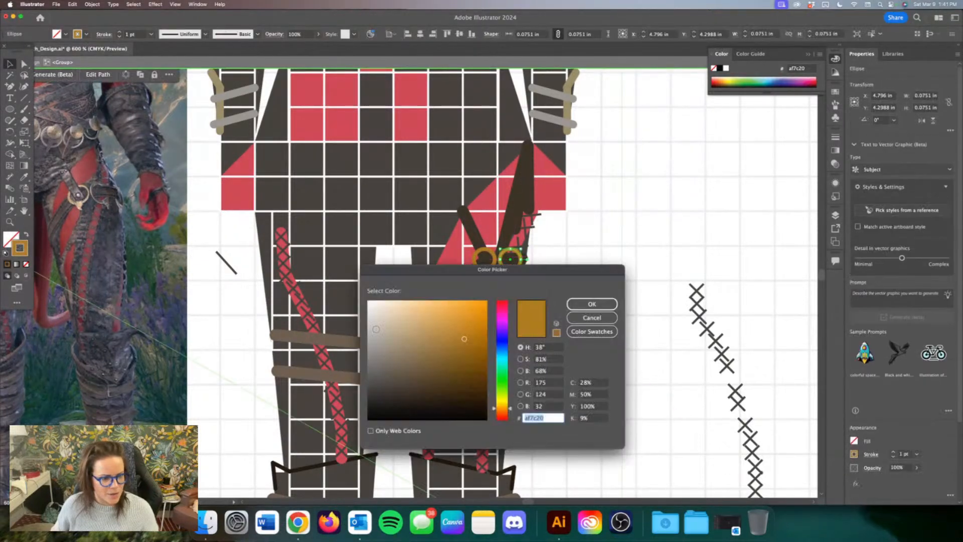
left_click(383, 344)
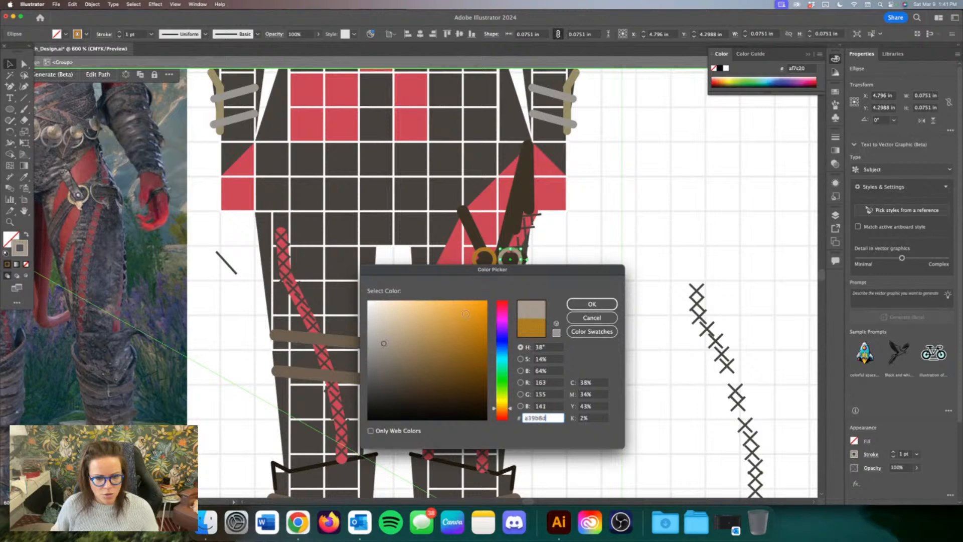
key("Return")
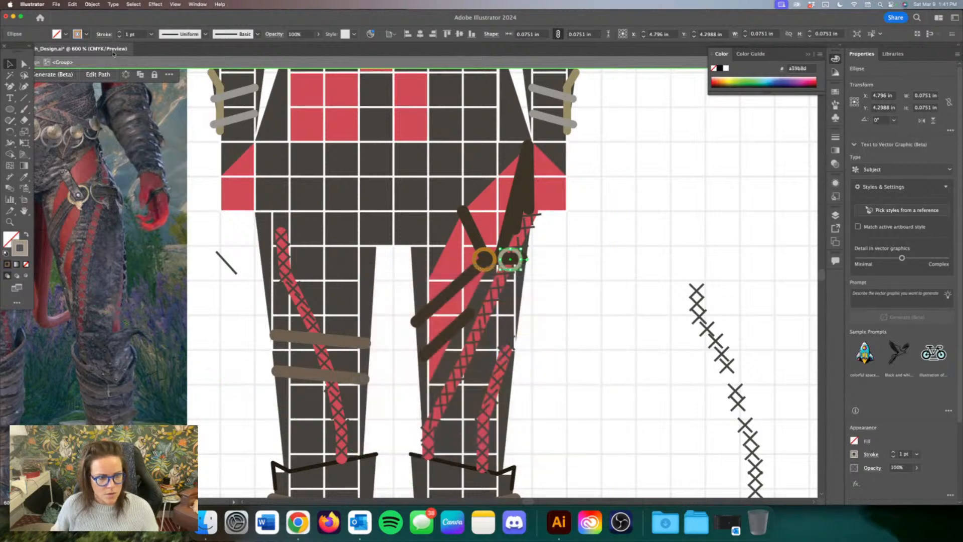
Step: Set the stroke weight of the grey ring to 0.5 pt
left_click(149, 35)
left_click(153, 50)
left_click(549, 269)
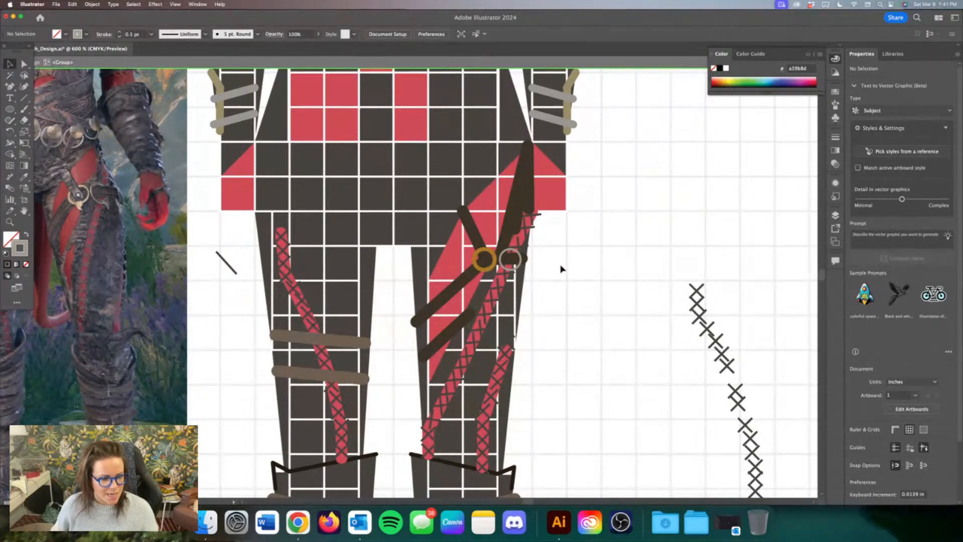
scroll(557, 270, "down", 1)
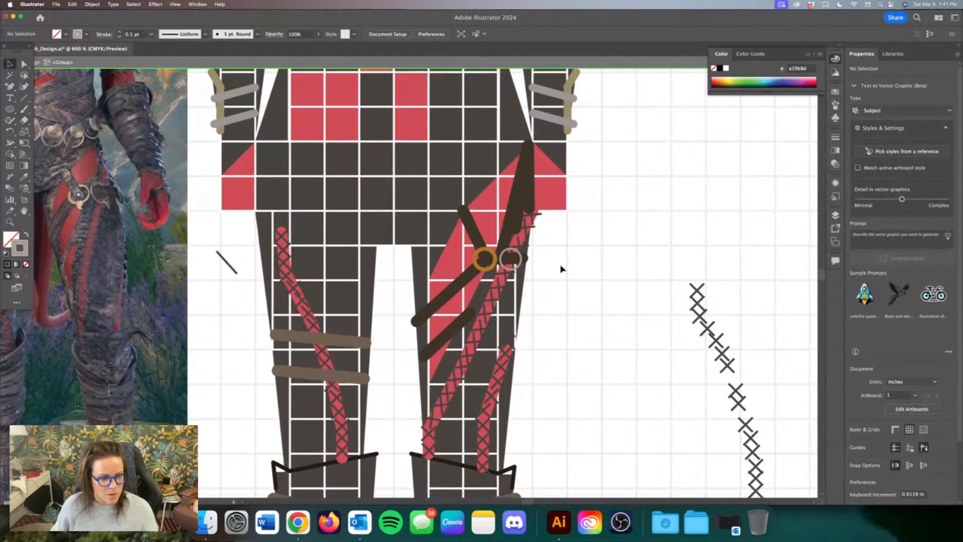
scroll(561, 267, "left", 3)
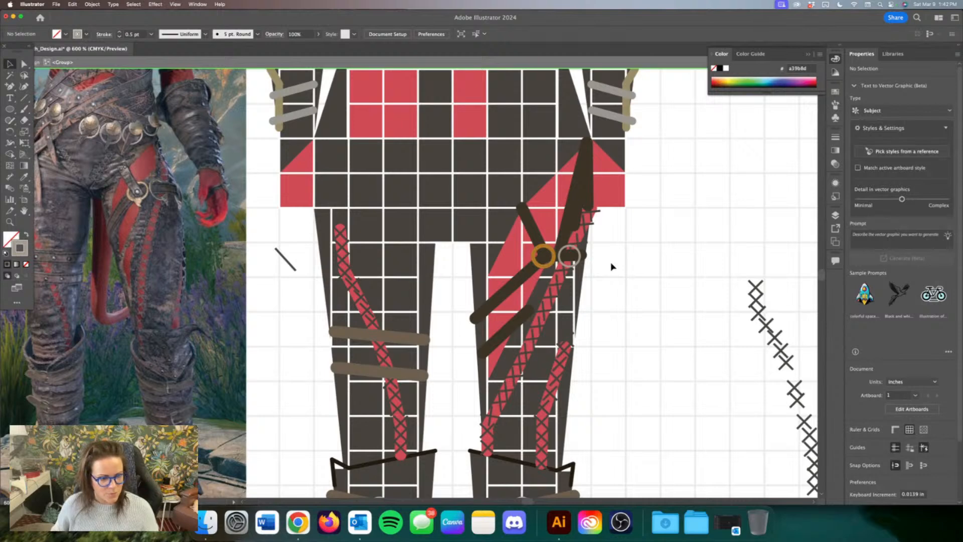
Step: Draw a circle about 0.018 in wide beside the left-hand leg and swap its grey stroke to the fill
scroll(612, 267, "left", 2)
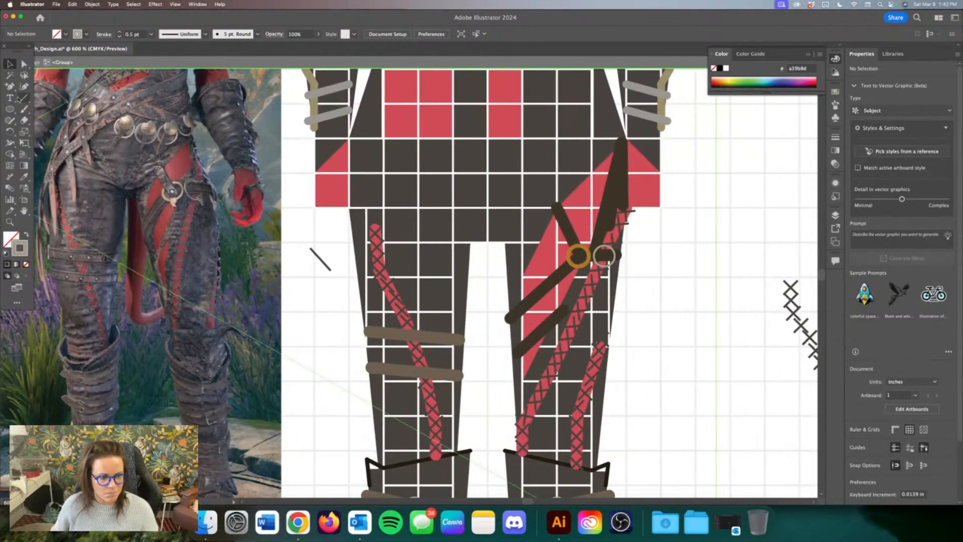
key("l")
left_click_drag(302, 313, 302, 313)
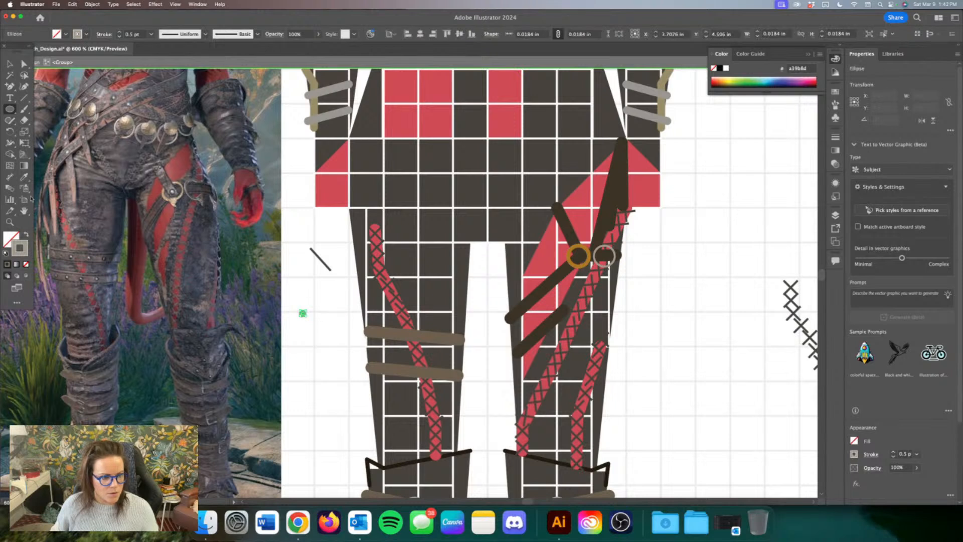
left_click(26, 235)
left_click(10, 63)
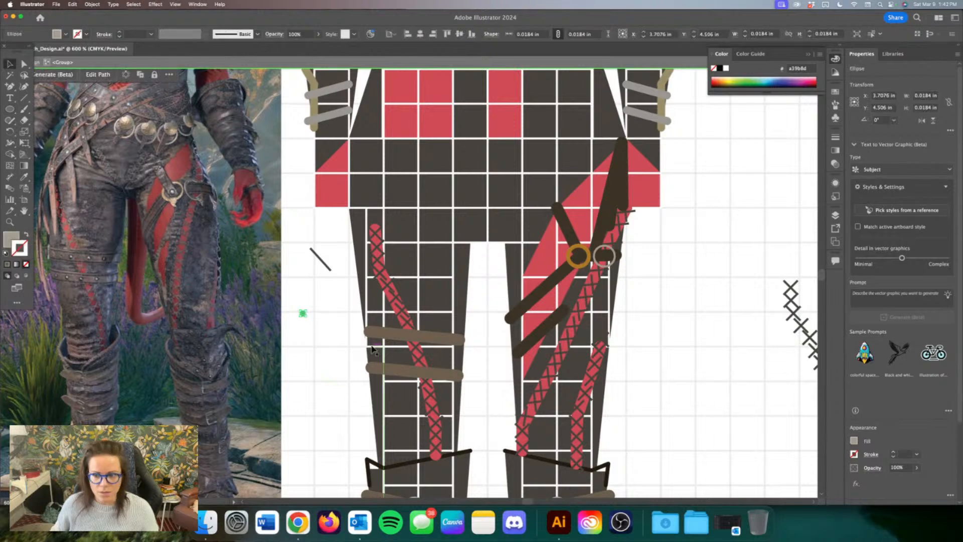
Step: Place copies of the small grey dot along the upper knee strap of the left-hand leg as four studs
left_click(327, 378)
left_click_drag(303, 314, 458, 344)
left_click(357, 345)
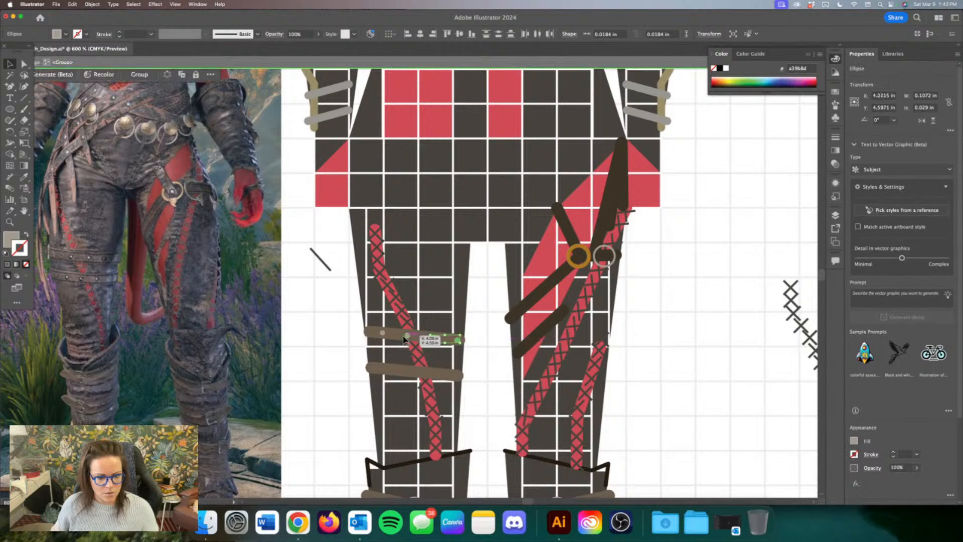
Step: Nudge the two outer studs towards the outer end of the upper knee strap and centre them on its width
left_click(408, 336)
left_click(383, 333, "shift")
left_click_drag(381, 334, 375, 333)
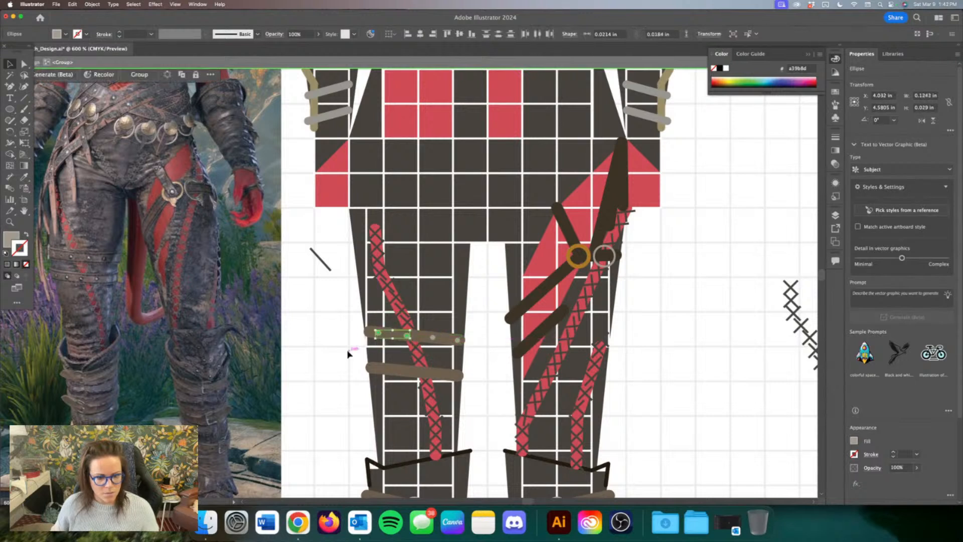
key("super+z")
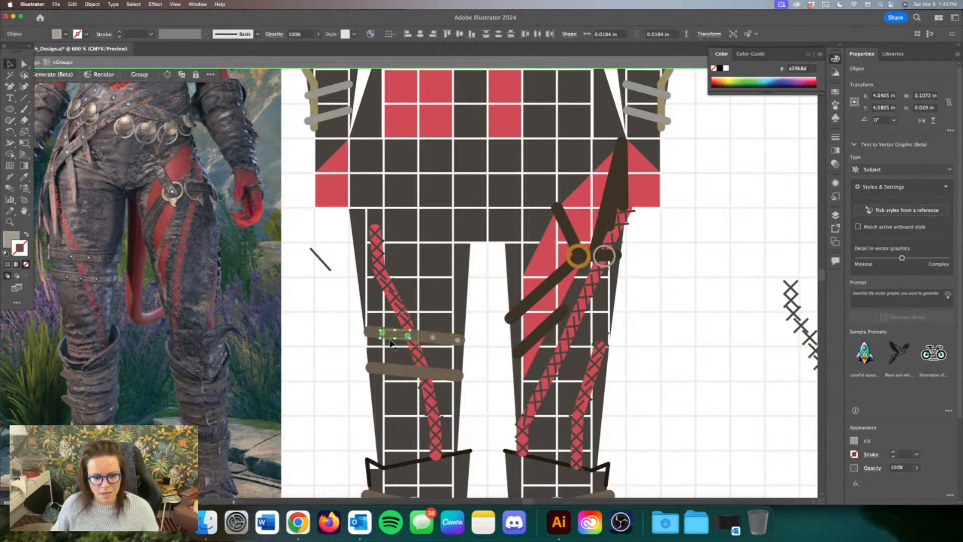
key("Left")
key("Left")
key("Left")
key("Left")
key("Left")
key("Left")
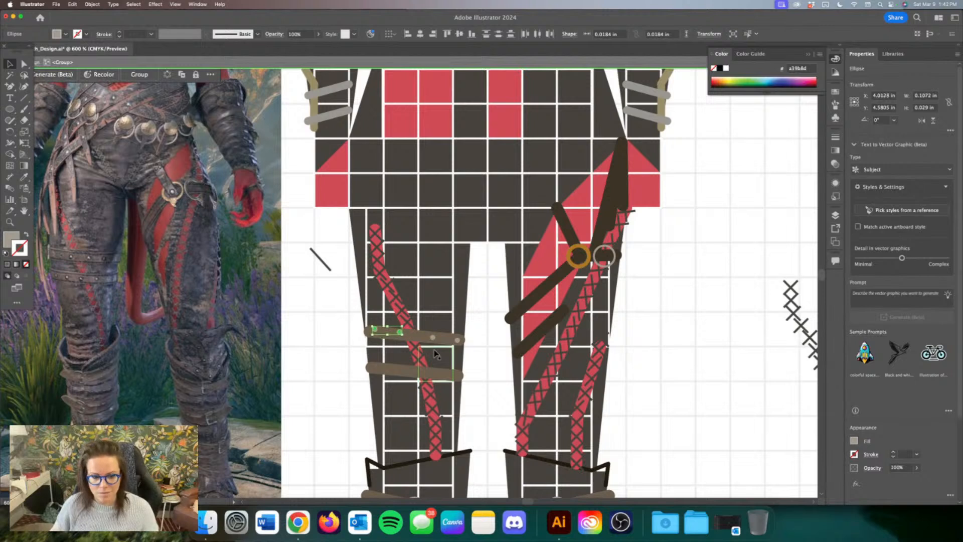
key("Down")
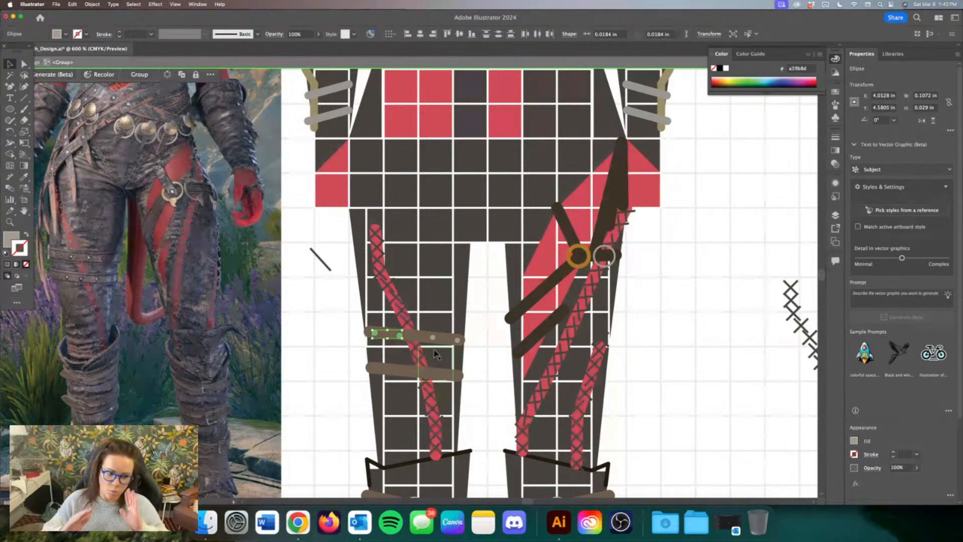
Step: Copy all four studs from the upper knee strap straight down onto the lower strap
left_click(337, 347)
left_click(405, 338)
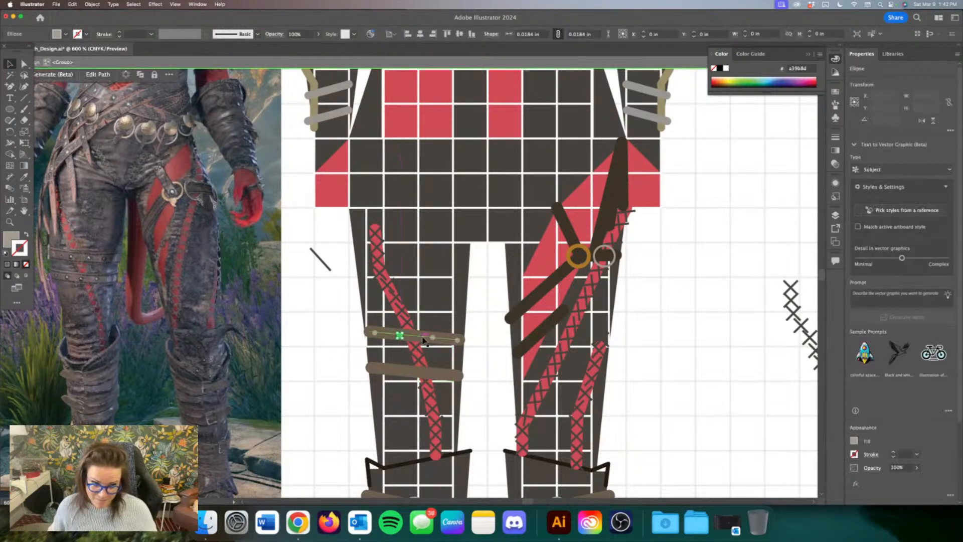
left_click(459, 341, "shift")
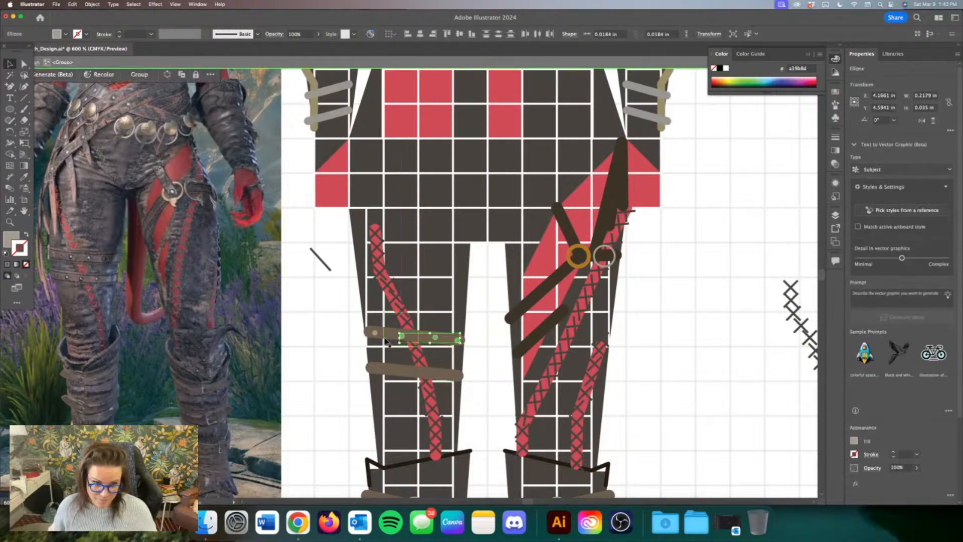
left_click(378, 333, "shift")
left_click_drag(378, 333, 377, 370)
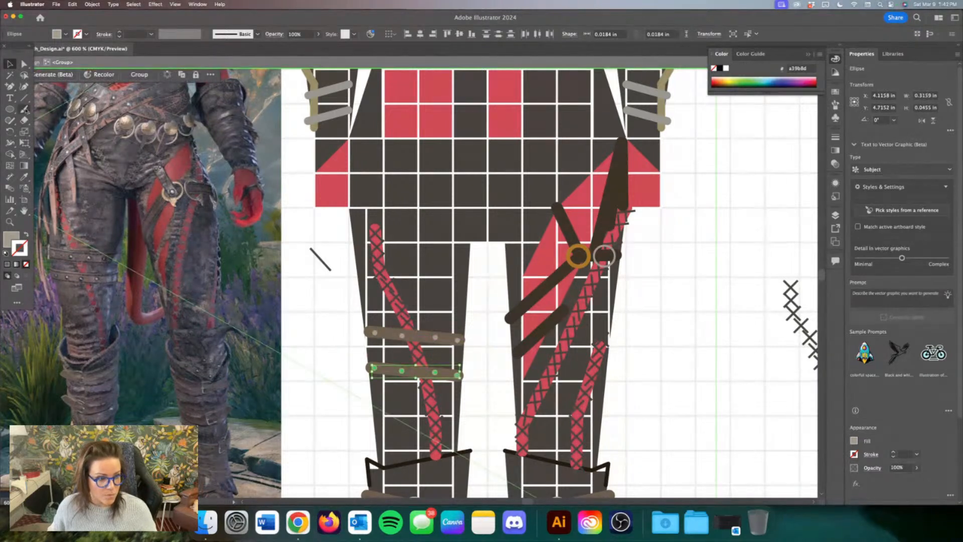
left_click(263, 271)
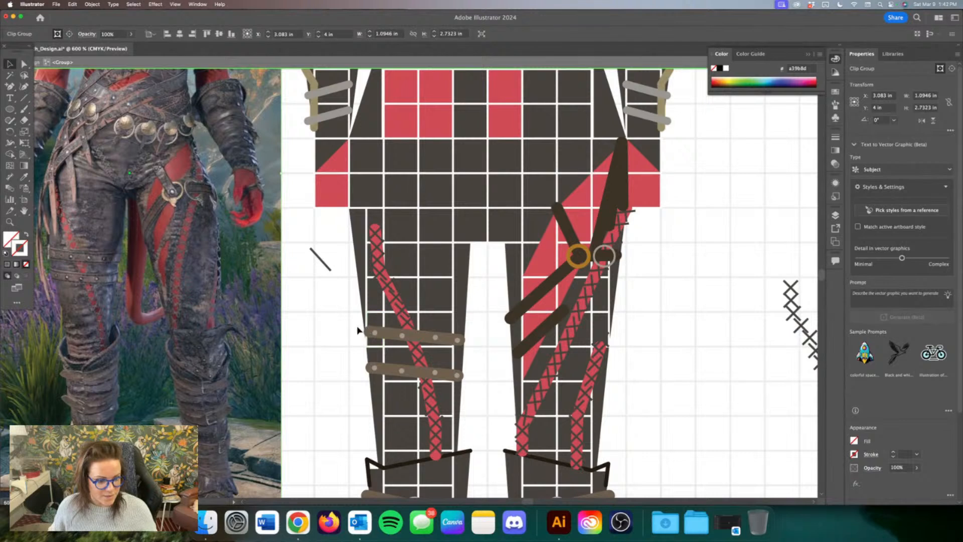
Step: Copy single studs to the upper end of the right-hand thigh strap and into the gold ring
left_click_drag(372, 338, 551, 209)
left_click(658, 277)
left_click(651, 221)
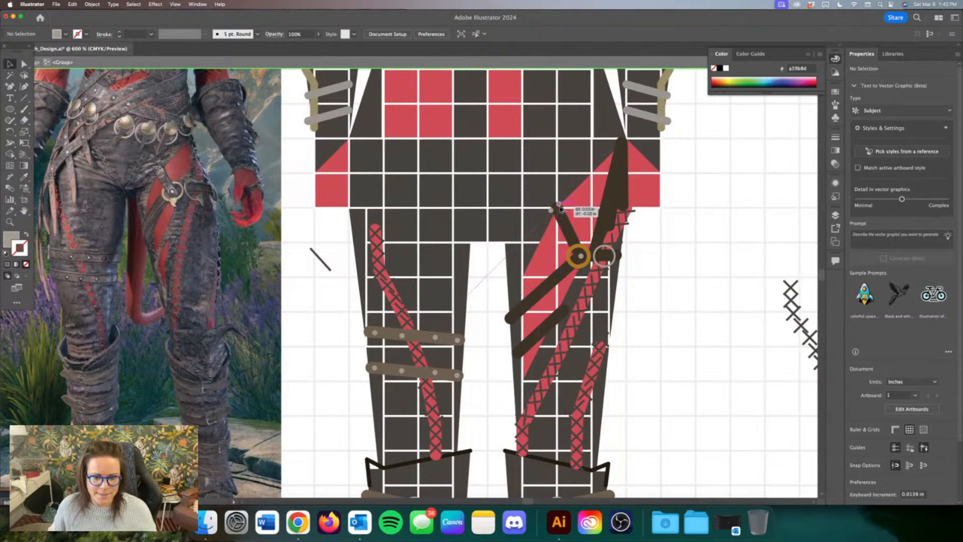
left_click(559, 204)
left_click(678, 271)
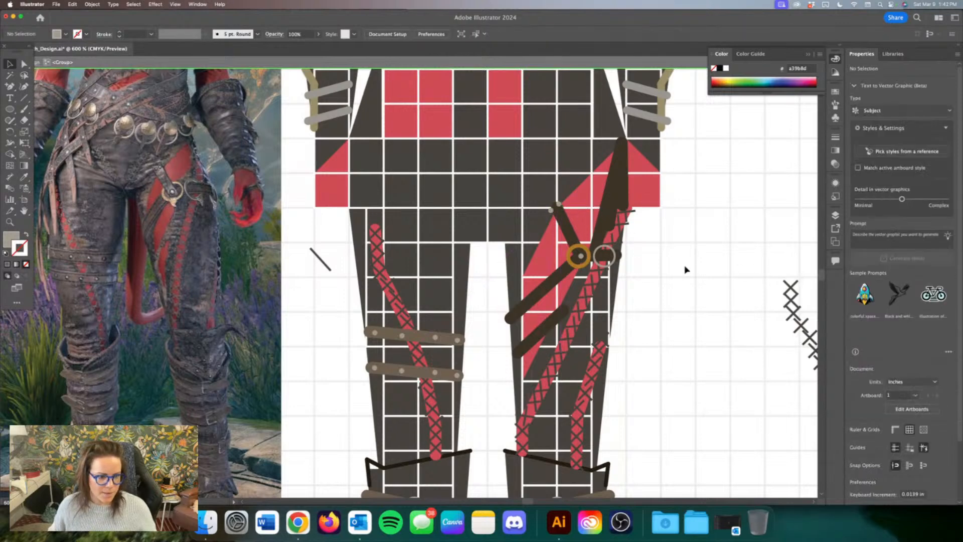
Step: Copy one X stitch from the spare chain to the crotch area and set its stroke colour to light grey a09b91
scroll(690, 266, "up", 3)
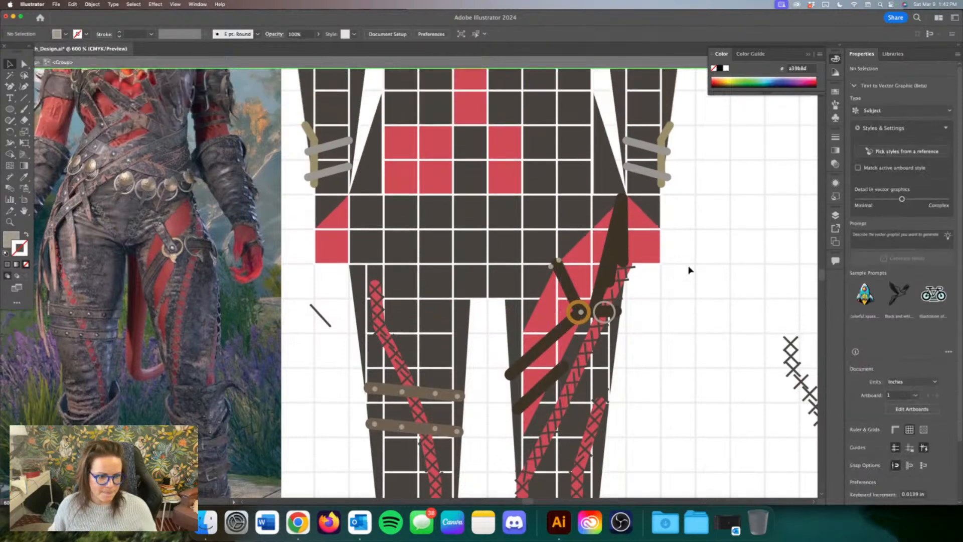
left_click(792, 344)
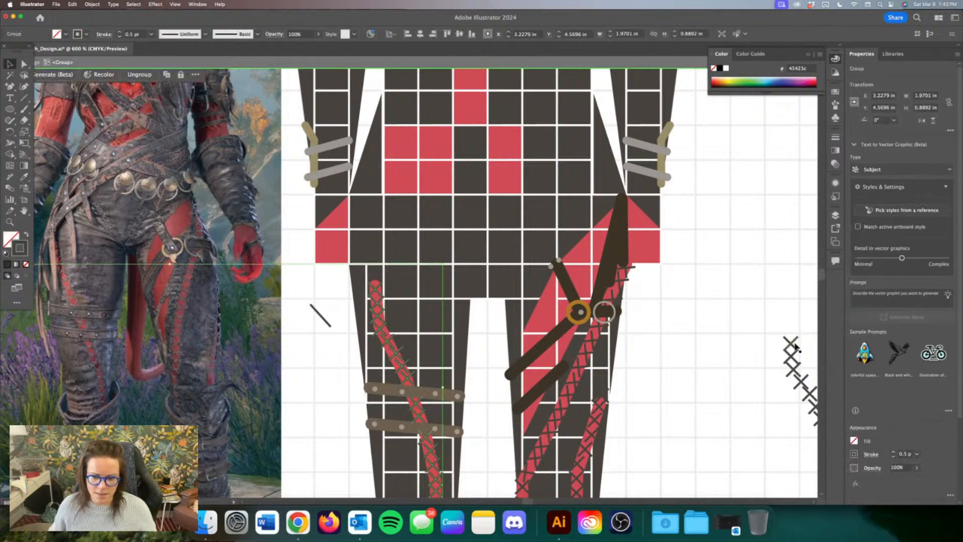
left_click_drag(791, 345, 462, 287)
double_click(20, 248)
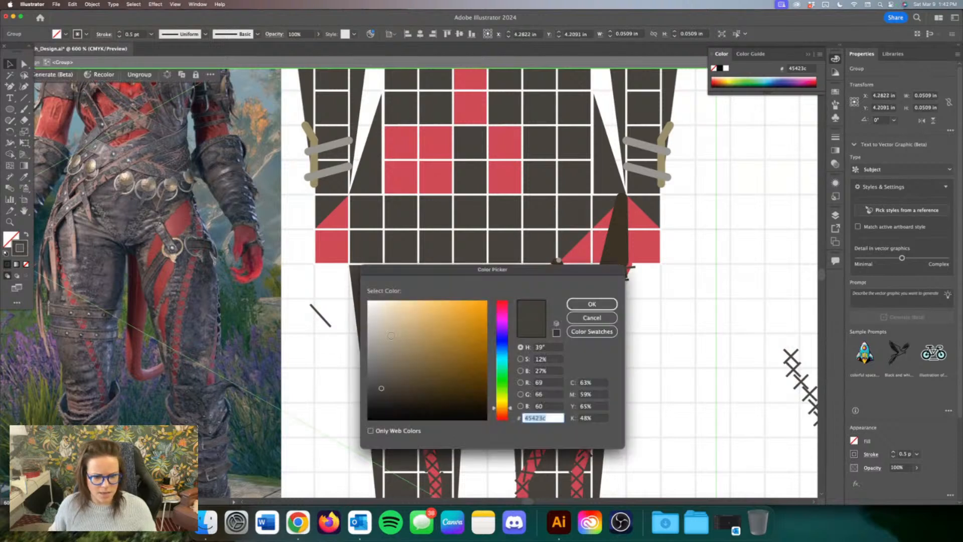
left_click(384, 333)
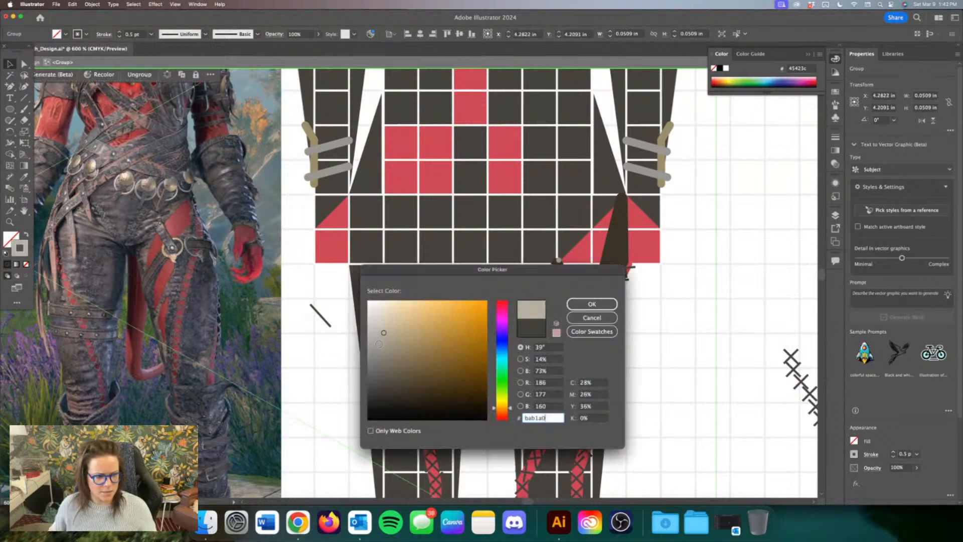
left_click(593, 304)
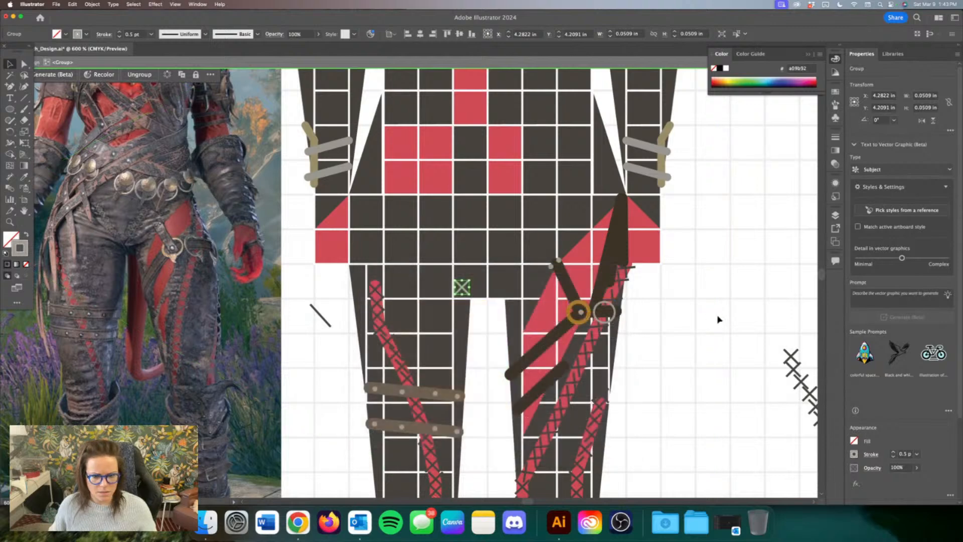
Step: Turn the grey X into an upright cross and copy it into a V-shaped chain across the hips
left_click(719, 319)
left_click_drag(461, 286, 463, 257)
left_click_drag(463, 257, 509, 291)
key("super+z")
left_click(672, 314)
Step: Copy a red chest square onto the dark grid square beside the right-hand armhole and bring it in front of the dark squares
scroll(673, 313, "up", 3)
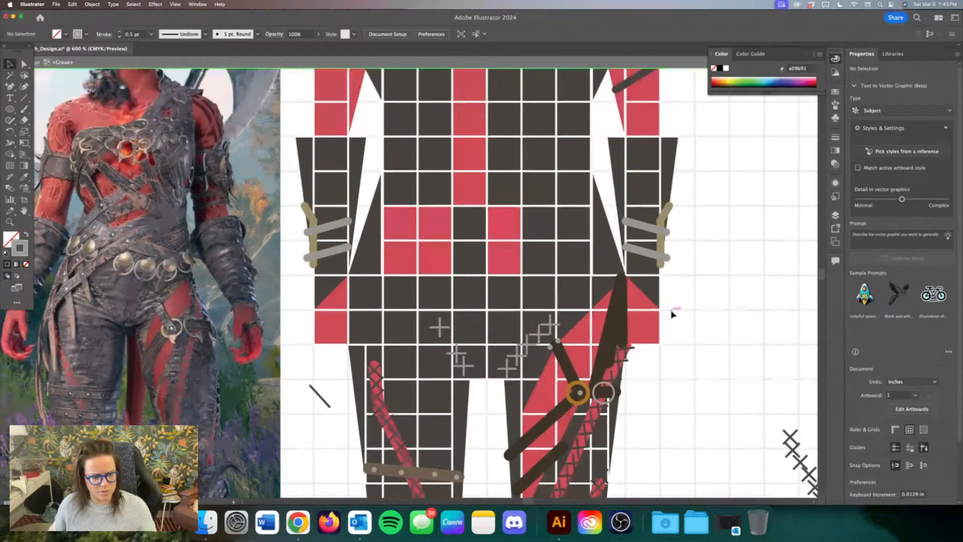
scroll(670, 313, "up", 1)
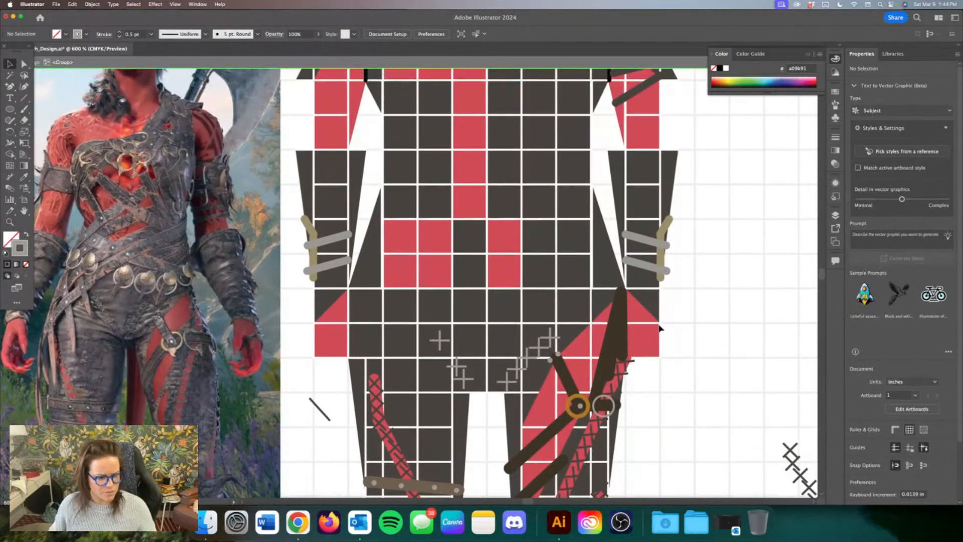
scroll(635, 335, "up", 3)
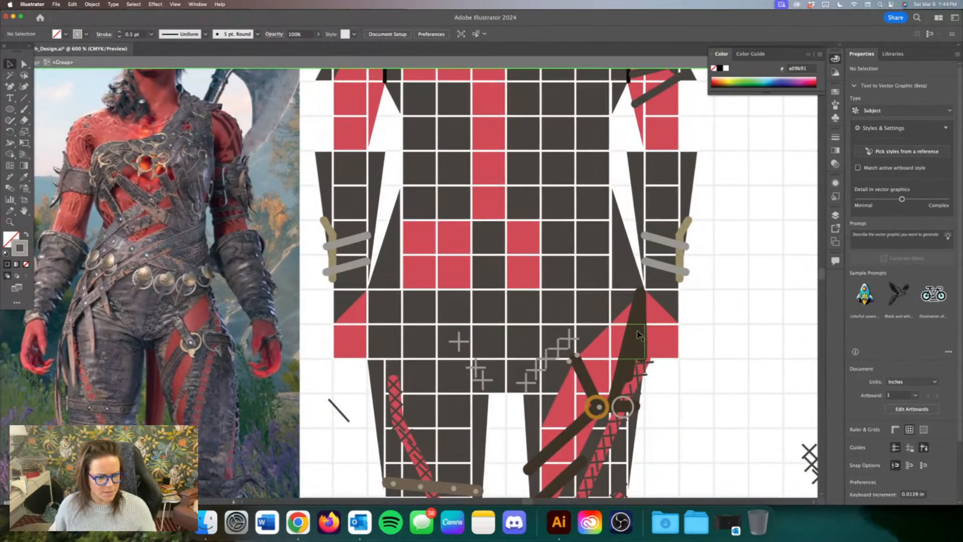
scroll(639, 335, "up", 3)
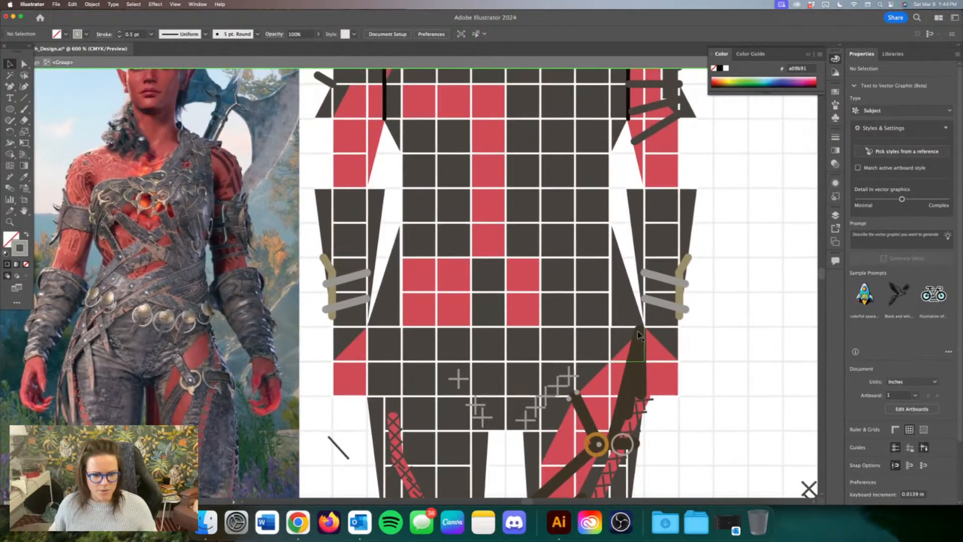
scroll(640, 335, "up", 4)
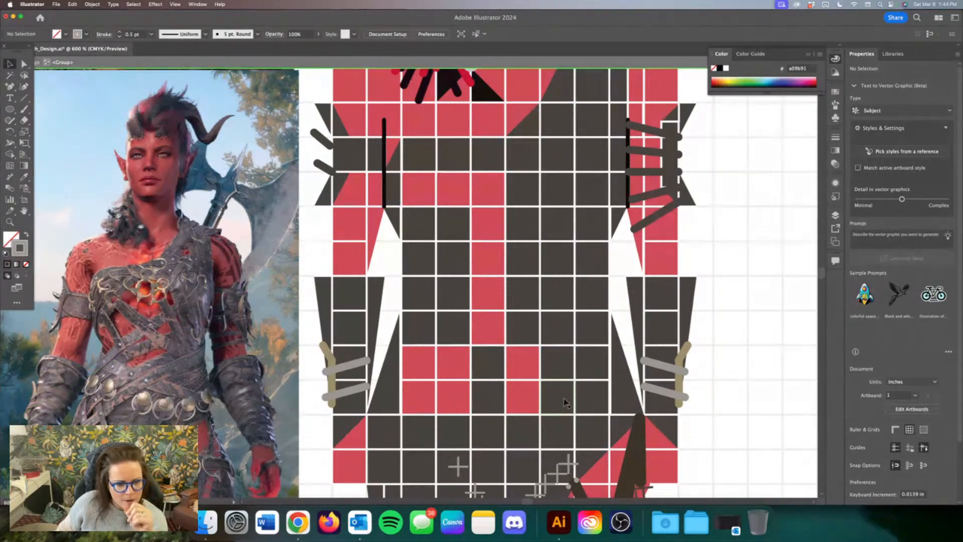
scroll(596, 293, "up", 2)
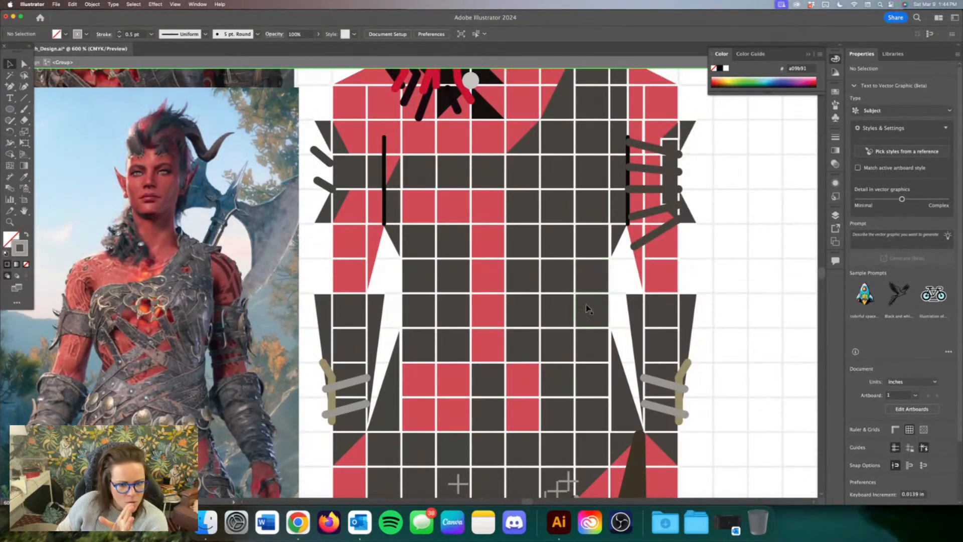
left_click_drag(514, 137, 585, 142)
right_click(585, 142)
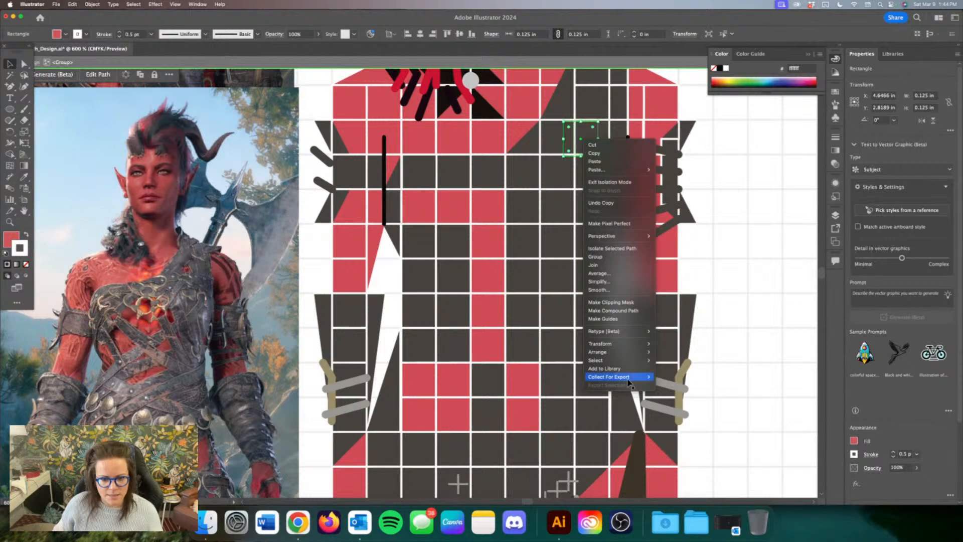
mouse_move(602, 352)
left_click(675, 359)
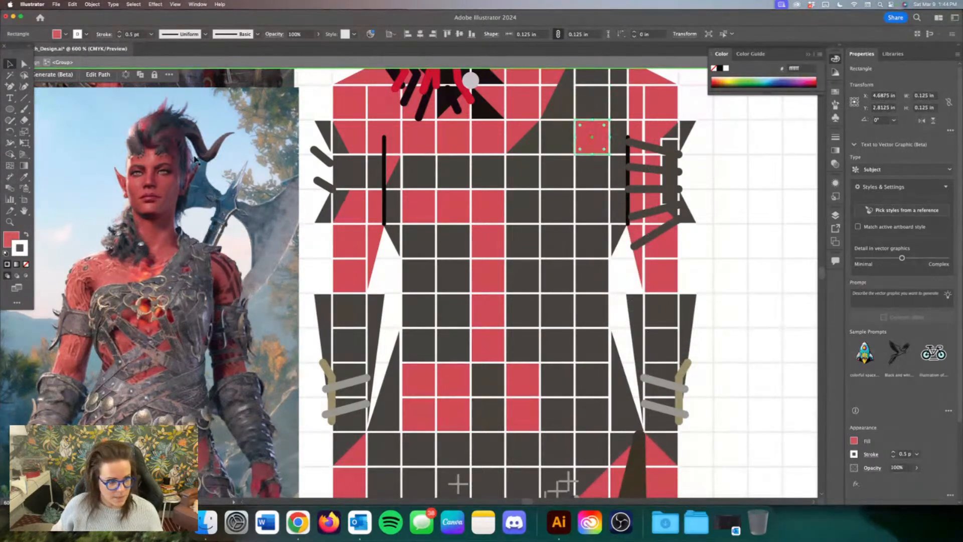
Step: Delete the lower outer corner point of the copied red square to make it a triangle
left_click(24, 63)
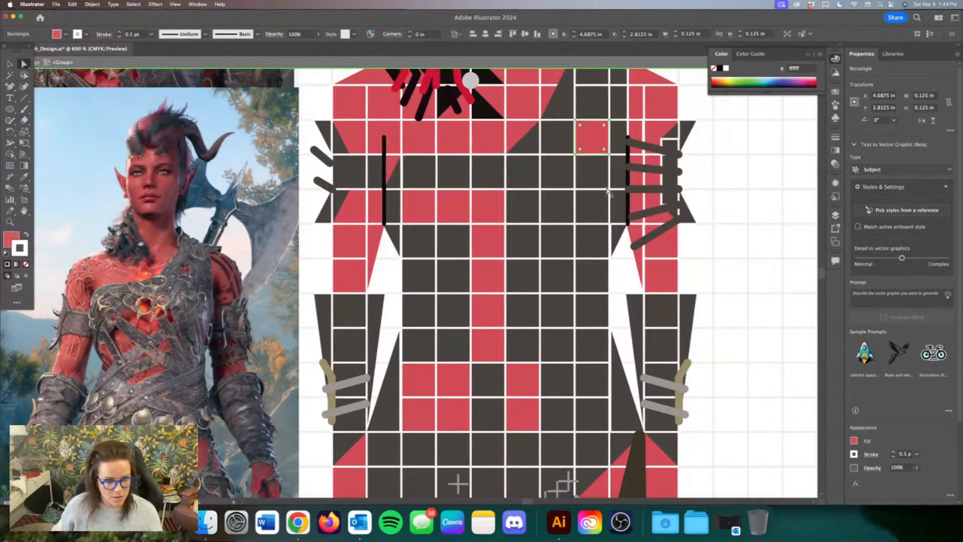
left_click(610, 157)
key("Delete")
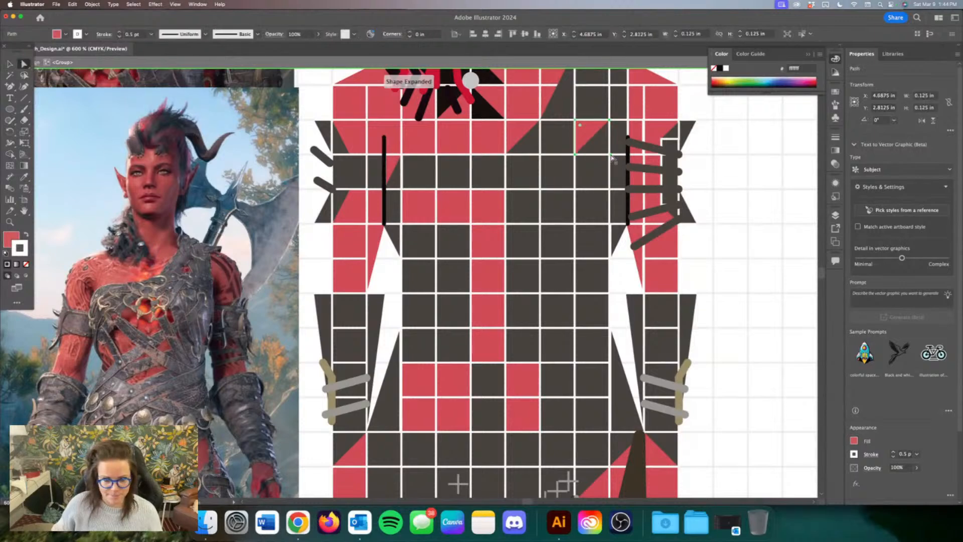
left_click(10, 63)
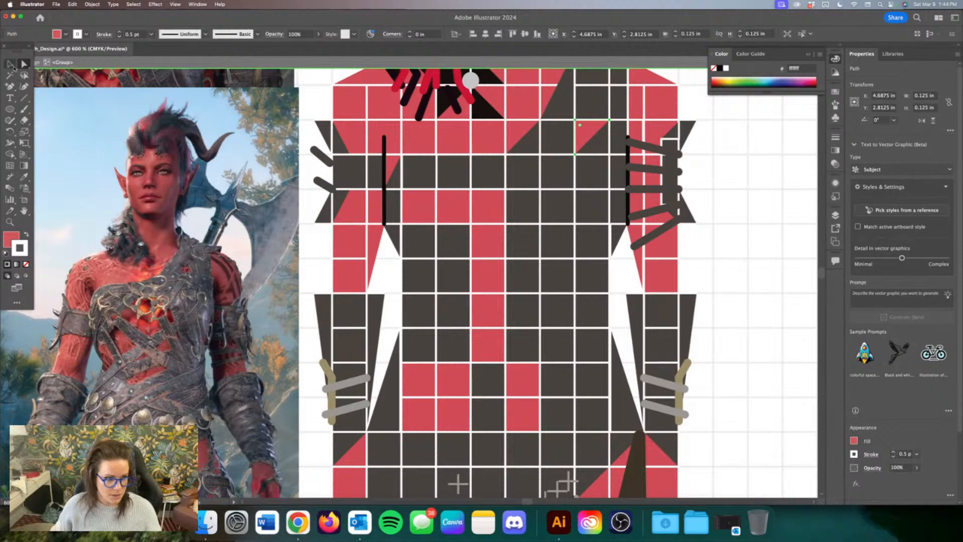
Step: Recolour the six red squares at the waist with the dark fill sampled from a neighbouring torso square
scroll(744, 286, "up", 3)
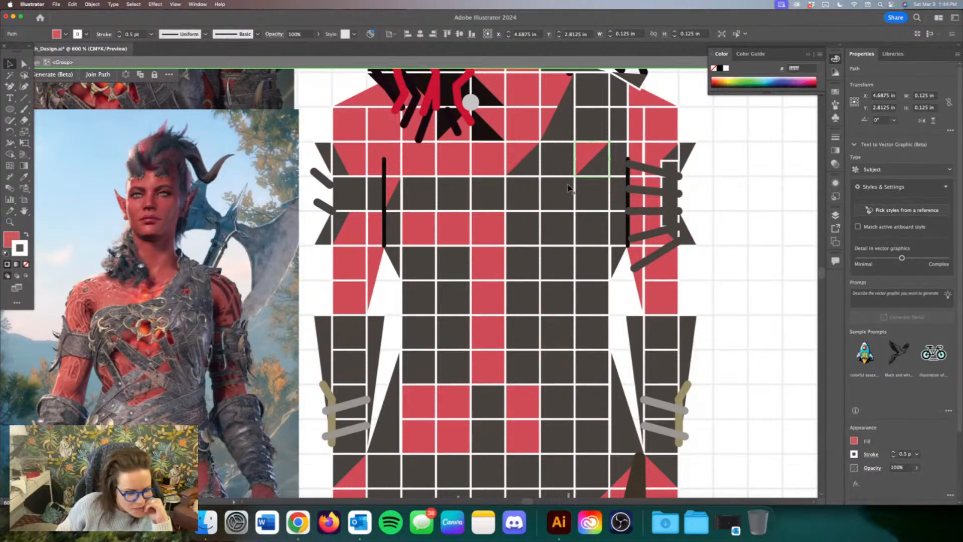
scroll(544, 219, "down", 5)
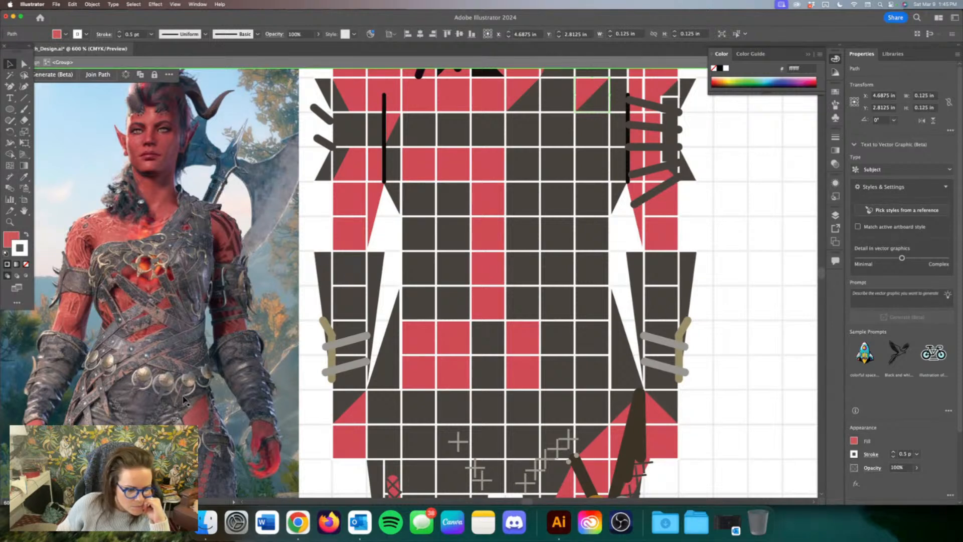
scroll(183, 400, "down", 3)
left_click(524, 316)
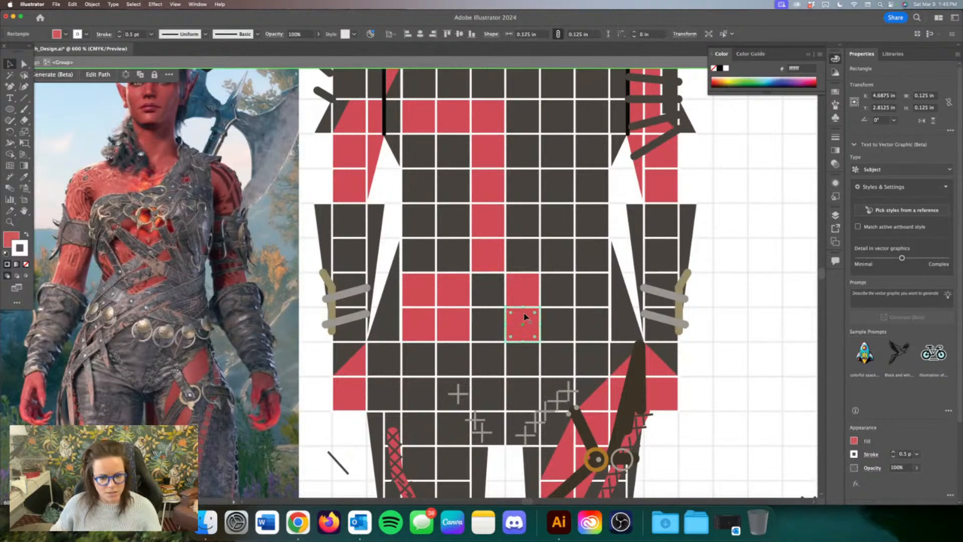
left_click(523, 296, "shift")
left_click(463, 297, "shift")
left_click(452, 325, "shift")
left_click(422, 327, "shift")
left_click(424, 290, "shift")
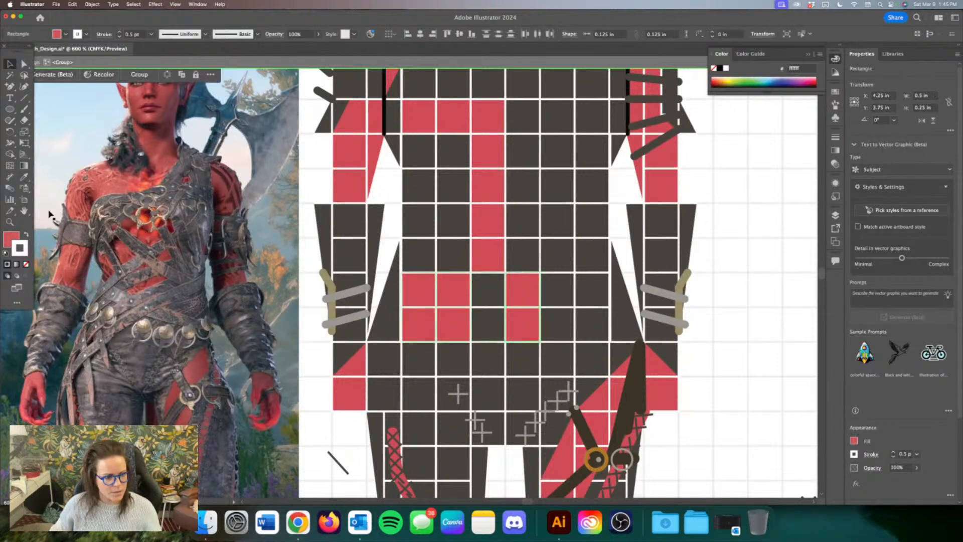
key("i")
left_click(443, 225)
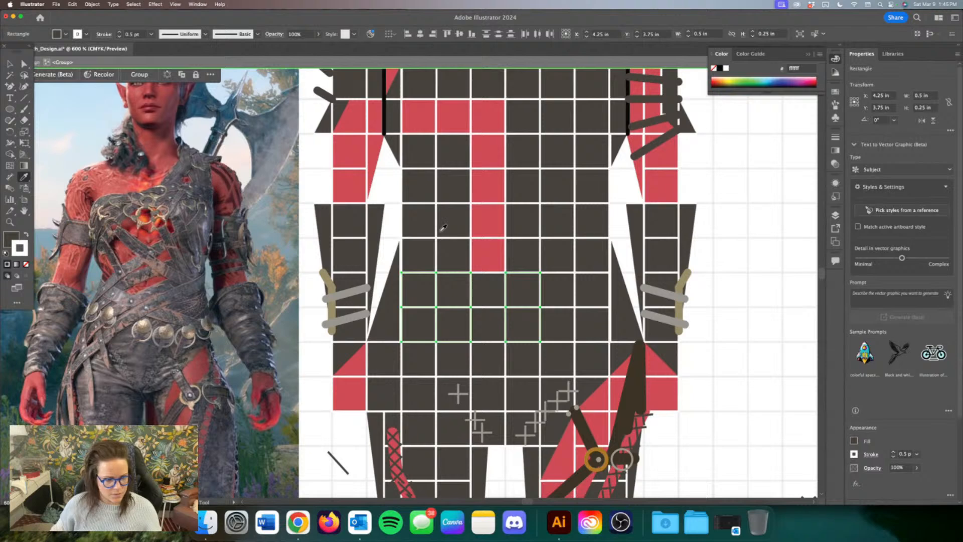
Step: Recolour the six dark torso squares beside the central red column with the red fill sampled from a chest square
scroll(445, 229, "right", 1)
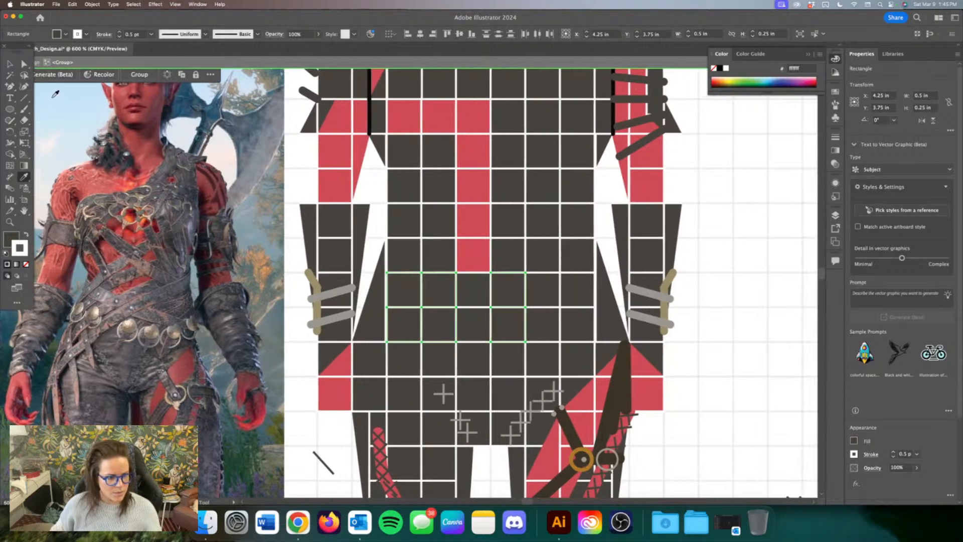
key("v")
left_click(446, 262)
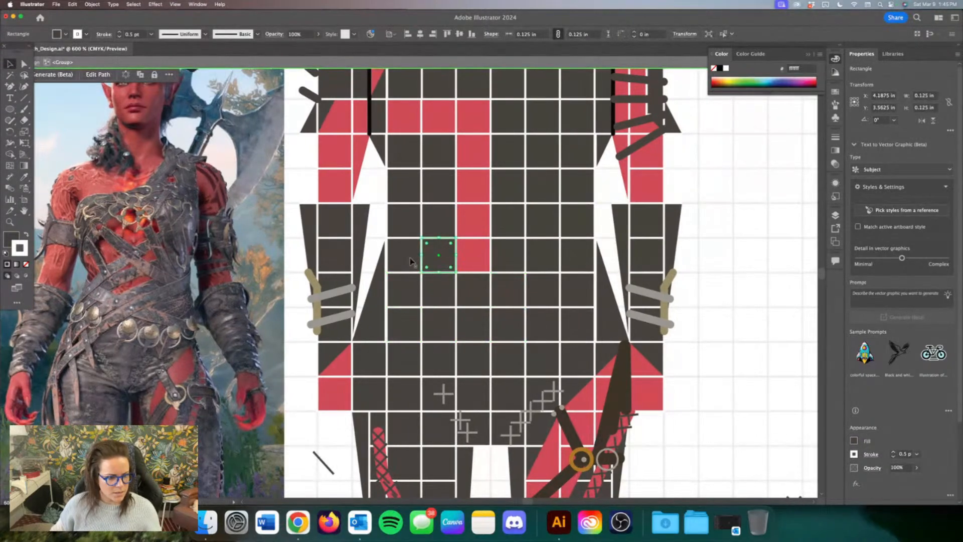
left_click(446, 217, "shift")
left_click(445, 181, "shift")
left_click(441, 160, "shift")
left_click(393, 159, "shift")
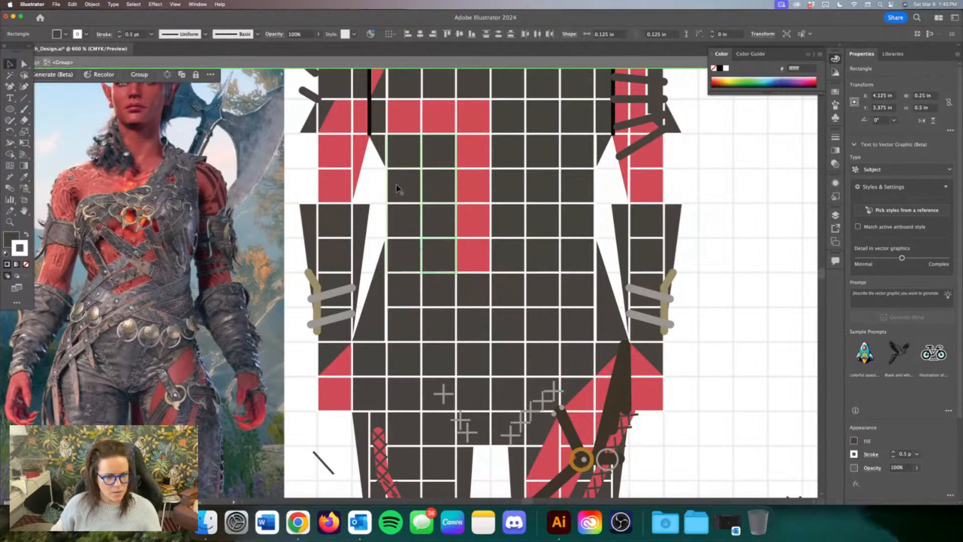
left_click(24, 176)
left_click(449, 120)
left_click(9, 64)
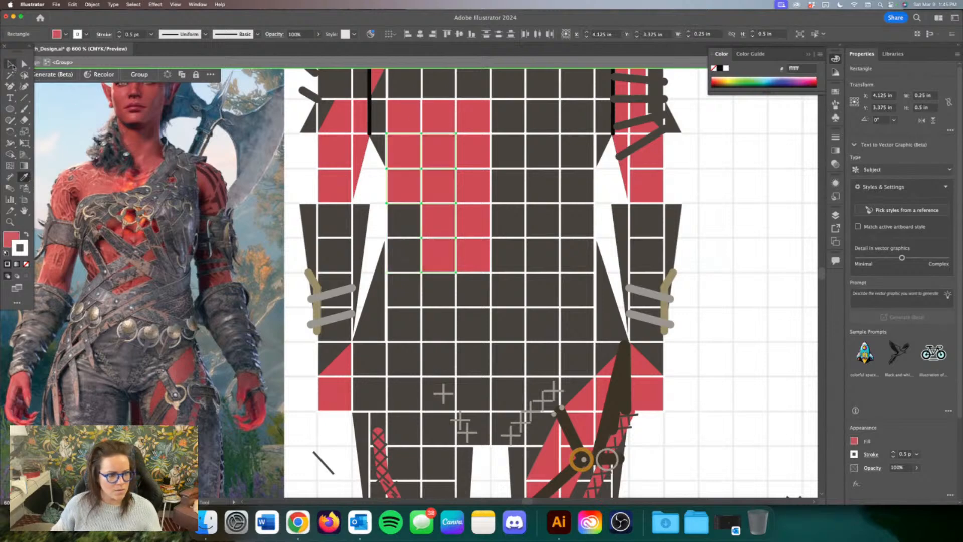
left_click(369, 188)
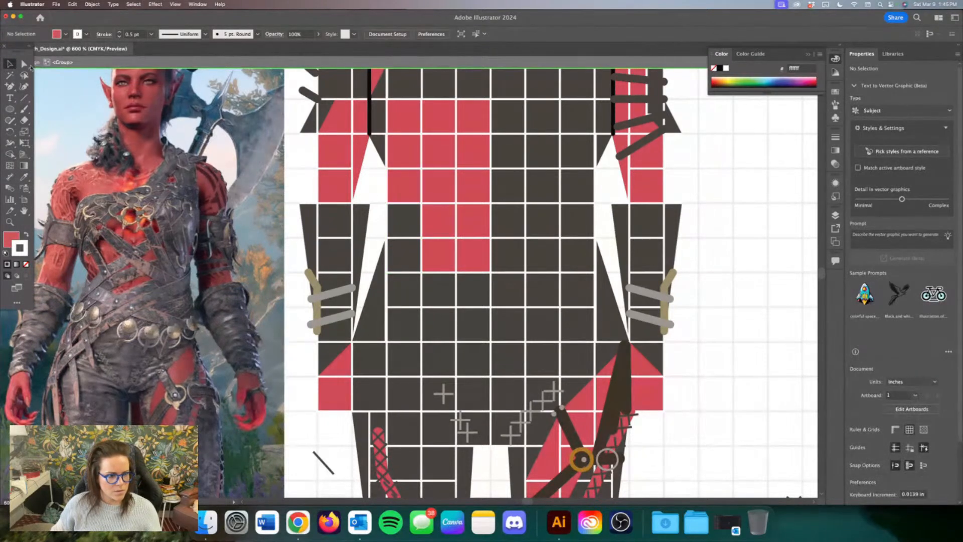
Step: Delete the upper inner corner point of the dark square below the widened red area's outer column to make it a triangle
left_click(24, 64)
left_click(421, 205)
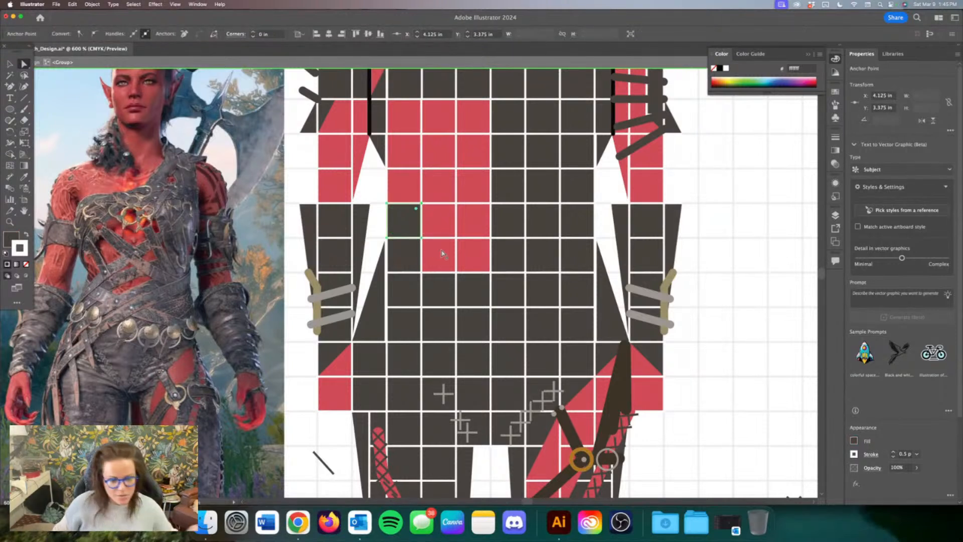
key("BackSpace")
left_click(9, 63)
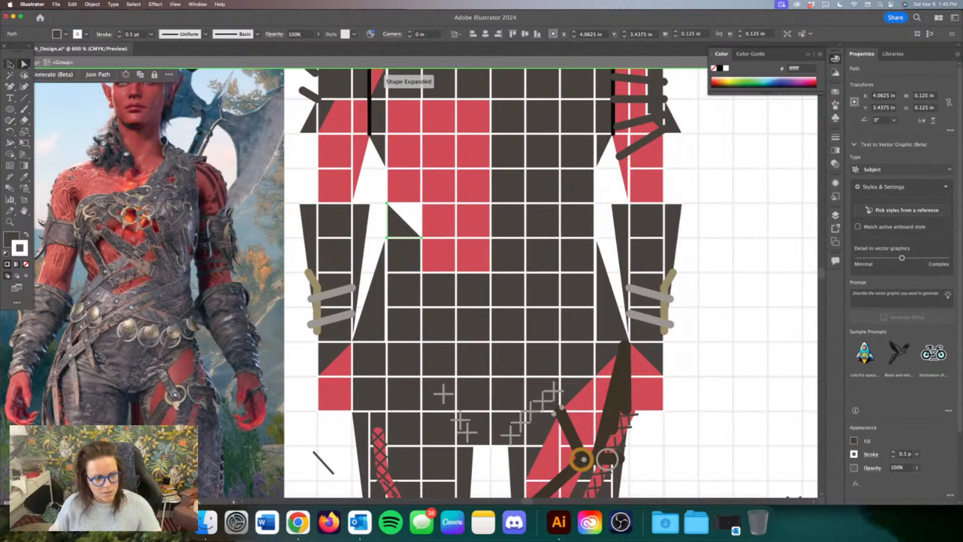
Step: Copy the neighbouring red square onto the dark triangle's cell and send it to the back
left_click_drag(450, 225, 420, 224)
right_click(420, 226)
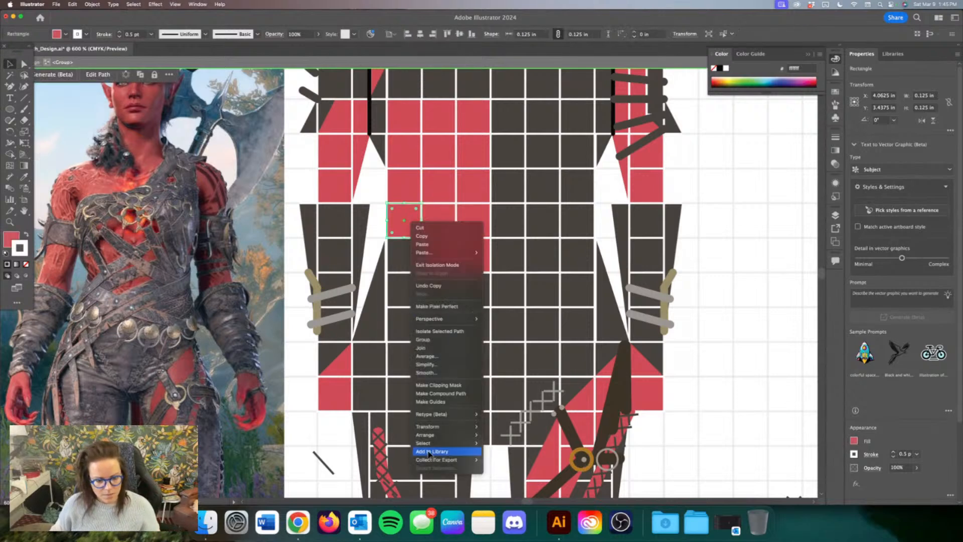
mouse_move(441, 435)
left_click(505, 450)
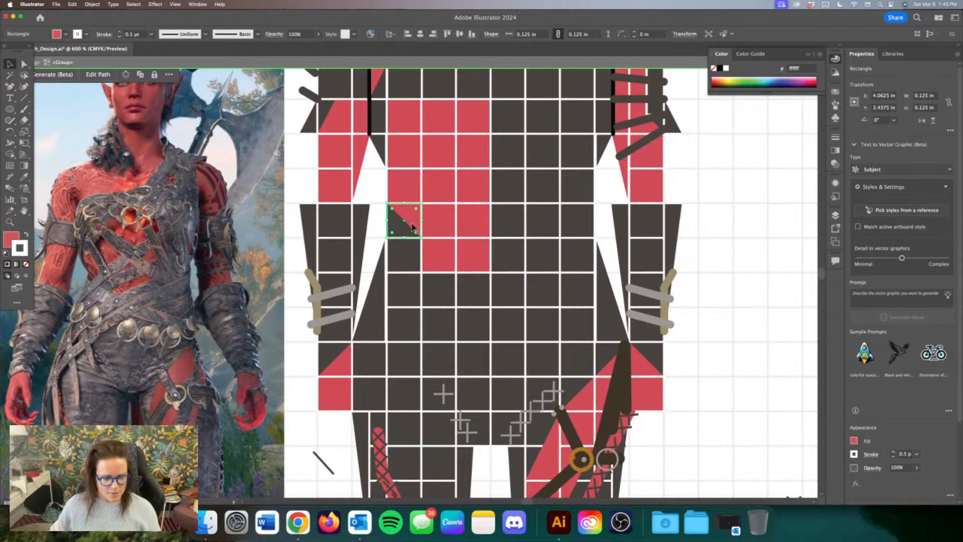
Step: Try to stretch the red square behind the dark triangle to 0.25 in tall, undo it, and return to the triangle
left_click_drag(404, 205, 404, 171)
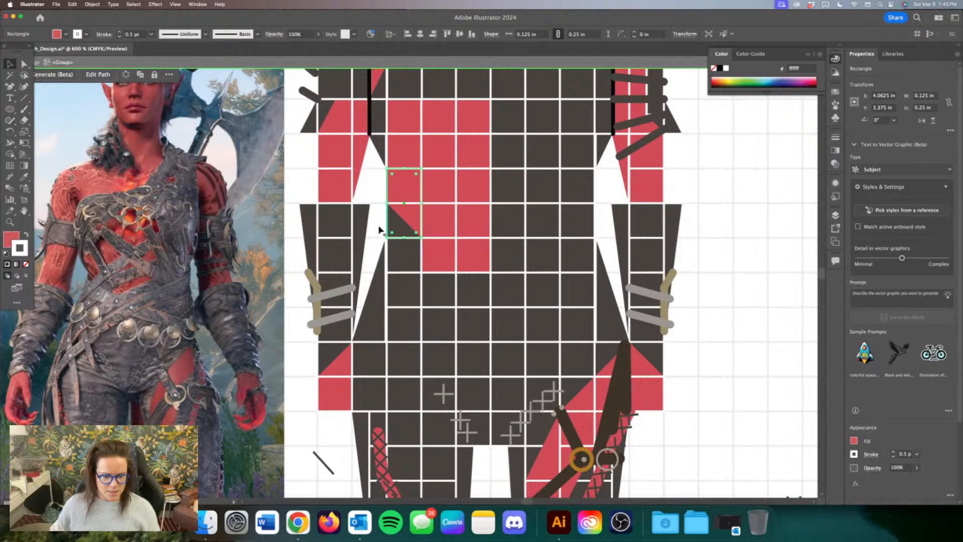
key("super+z")
right_click(400, 232)
mouse_move(450, 451)
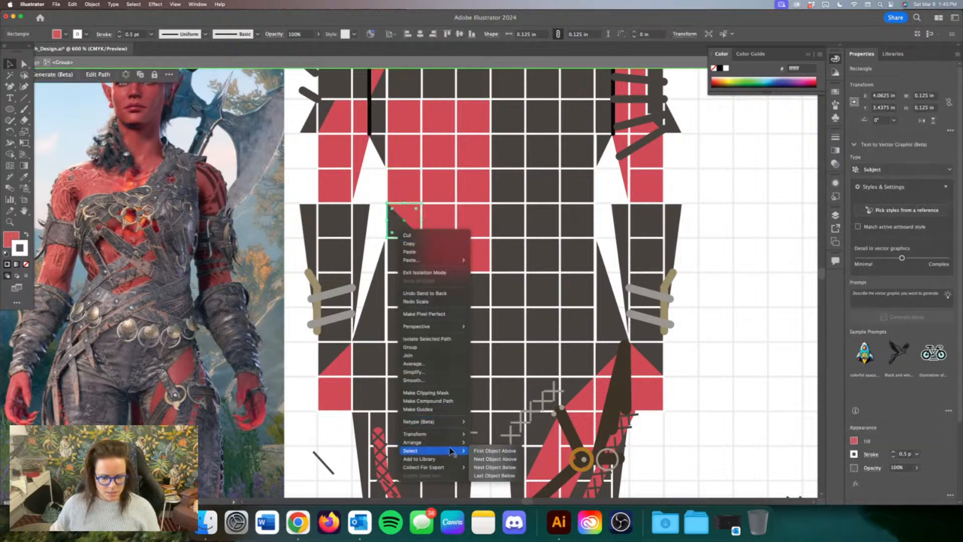
left_click(501, 443)
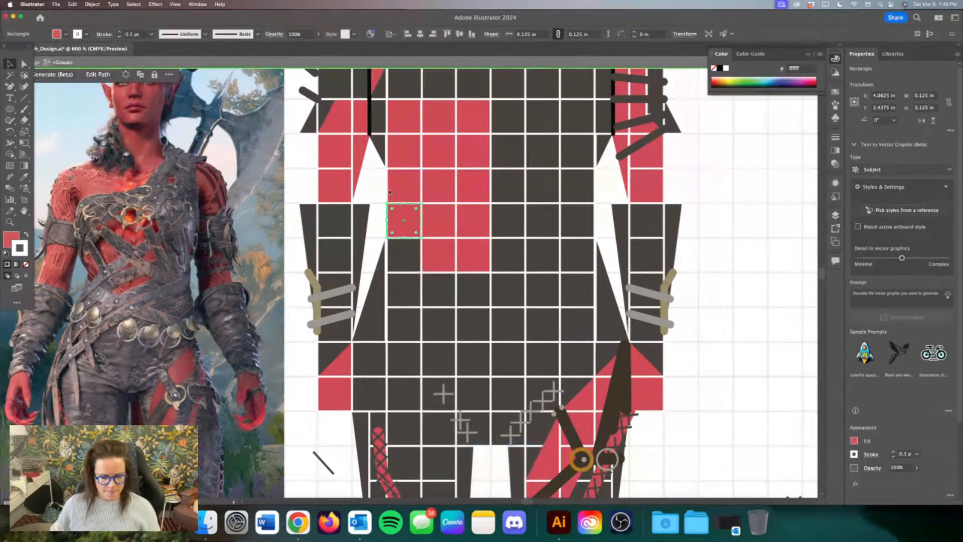
key("Delete")
left_click(397, 234)
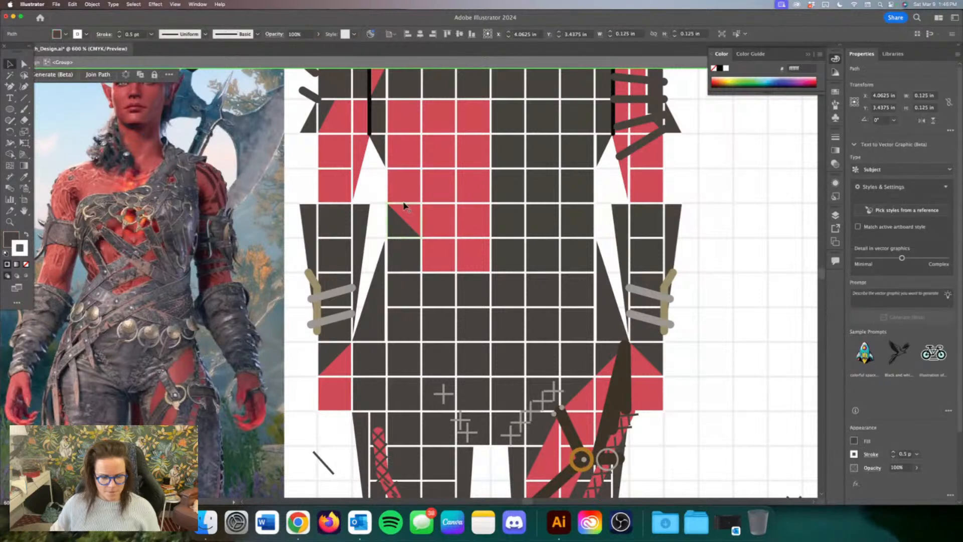
Step: Try stretching the dark triangle upward to 0.25 in tall in front of the red squares, and undo both changes
left_click_drag(405, 203, 406, 170)
right_click(413, 234)
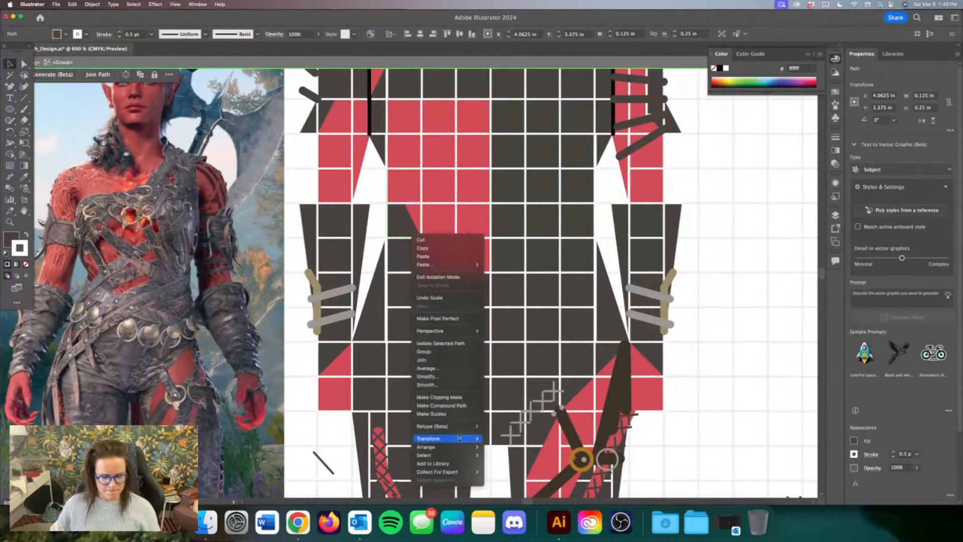
left_click(498, 455)
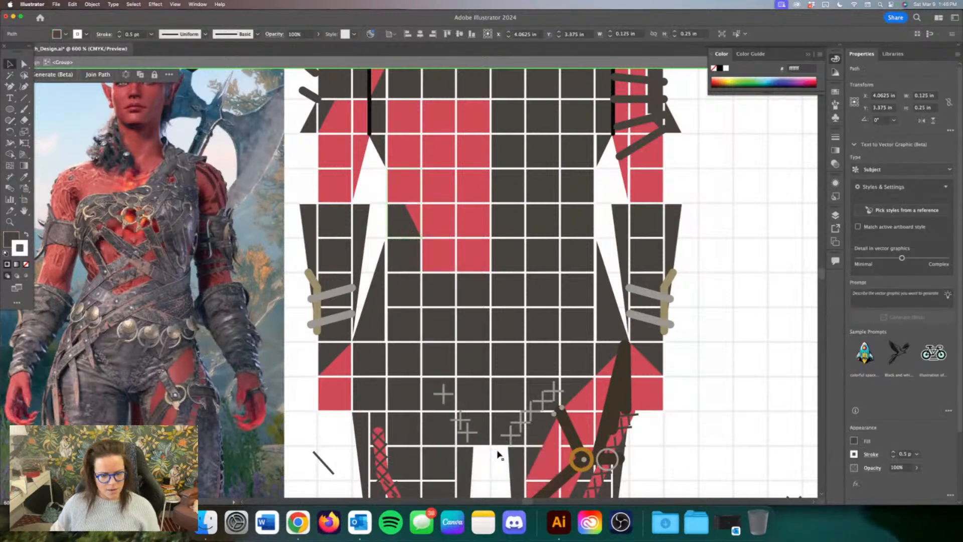
right_click(406, 210)
left_click(497, 420)
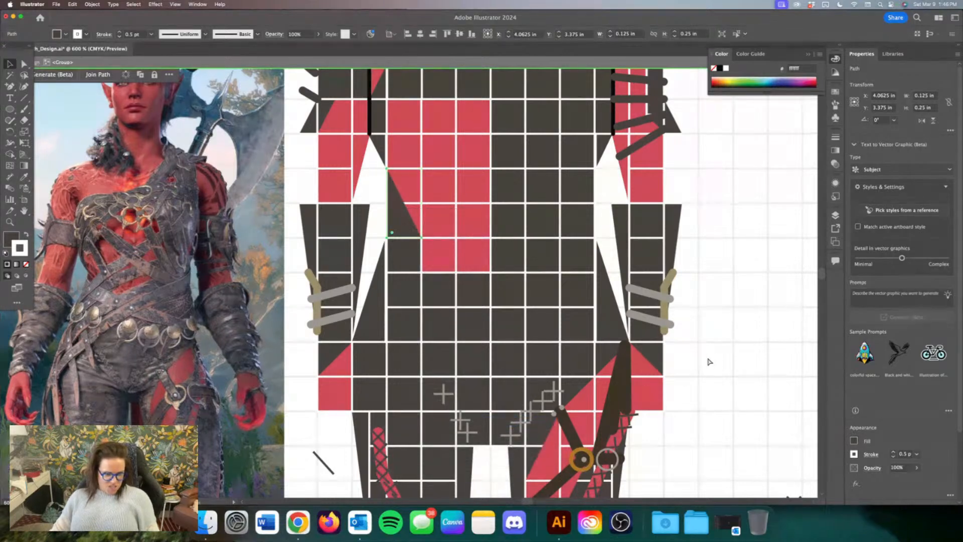
key("super+z")
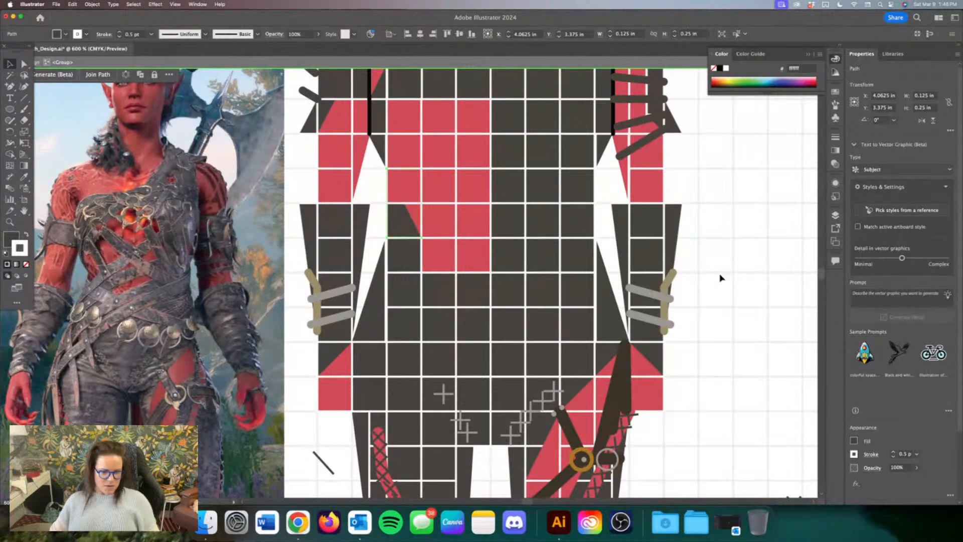
key("super+z")
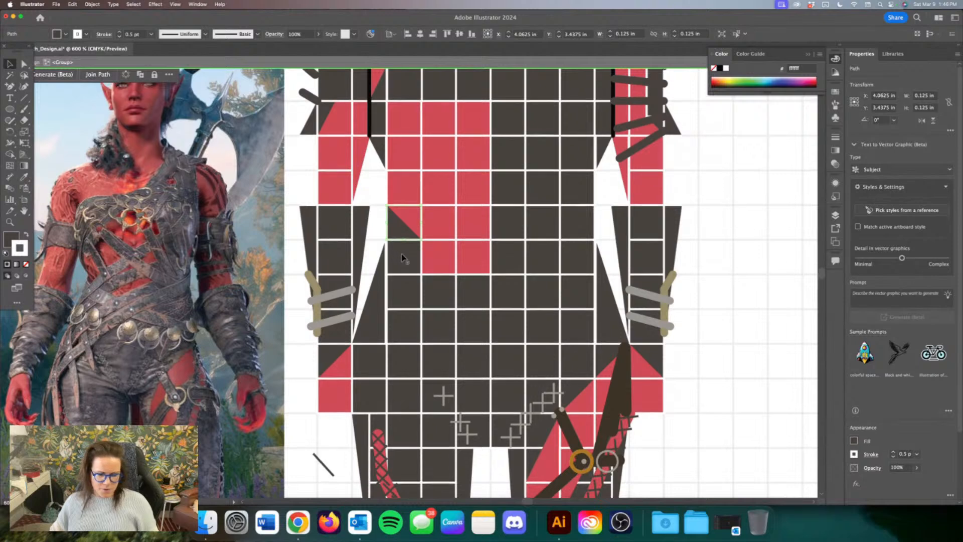
Step: Try a copy of the dark triangle on the topmost outer red square beside the armhole, and remove it
scroll(406, 259, "up", 2)
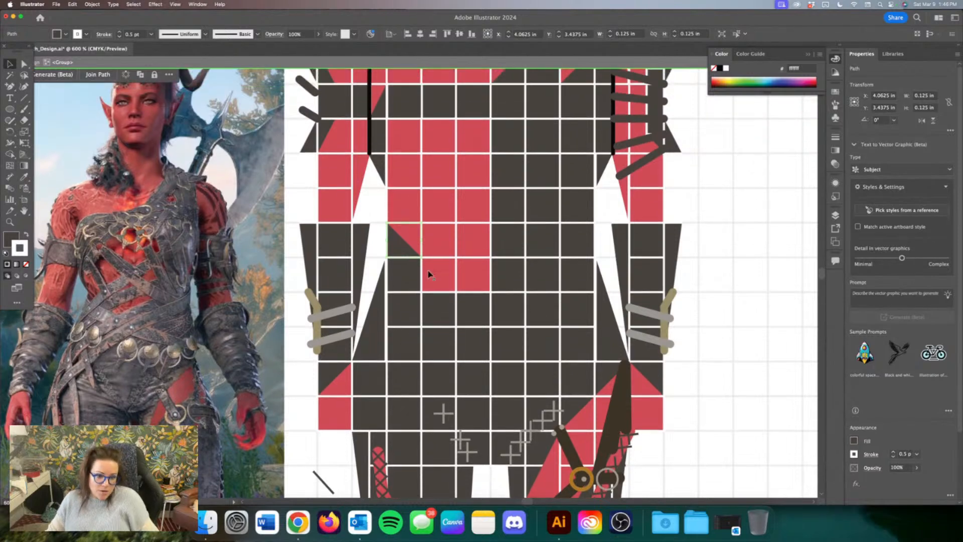
left_click(382, 253)
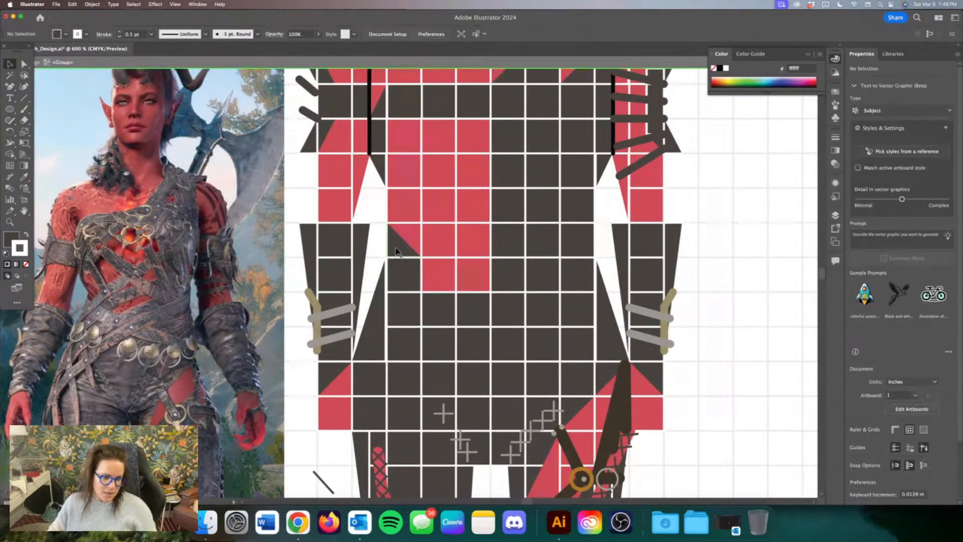
key("super+minus")
left_click(394, 182)
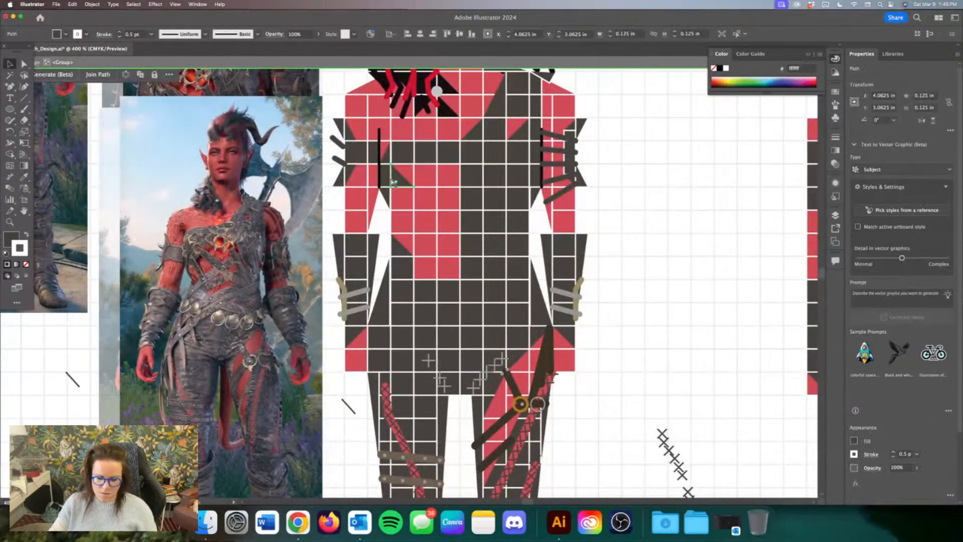
key("super+equal")
key("super+equal")
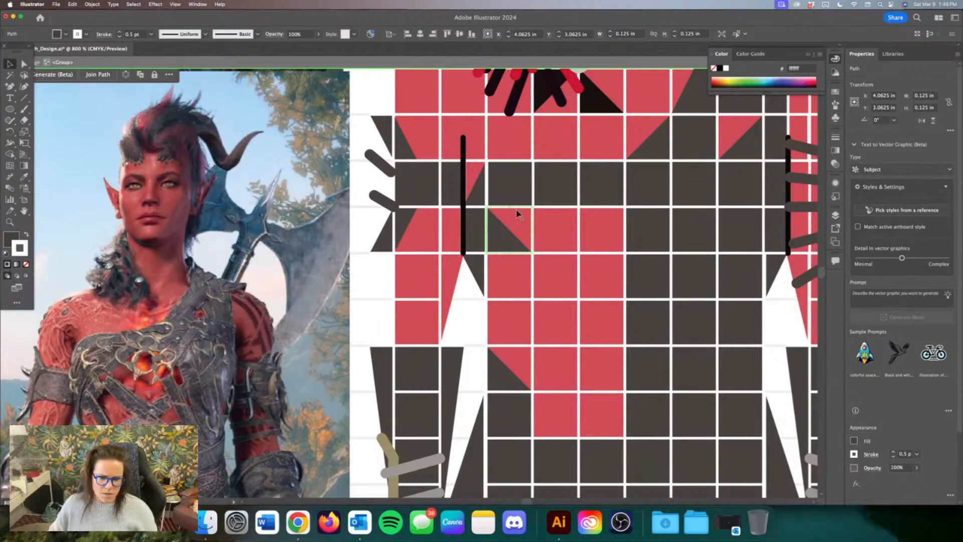
scroll(519, 224, "down", 2)
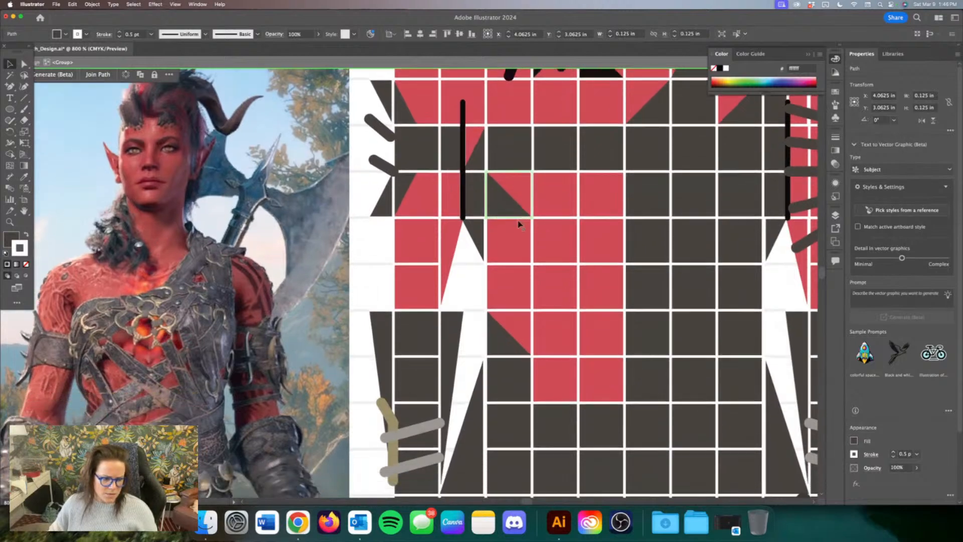
key("Delete")
Step: Recolour the topmost outer red square beside the armhole with the dark fill sampled from the square above it
left_click(507, 203)
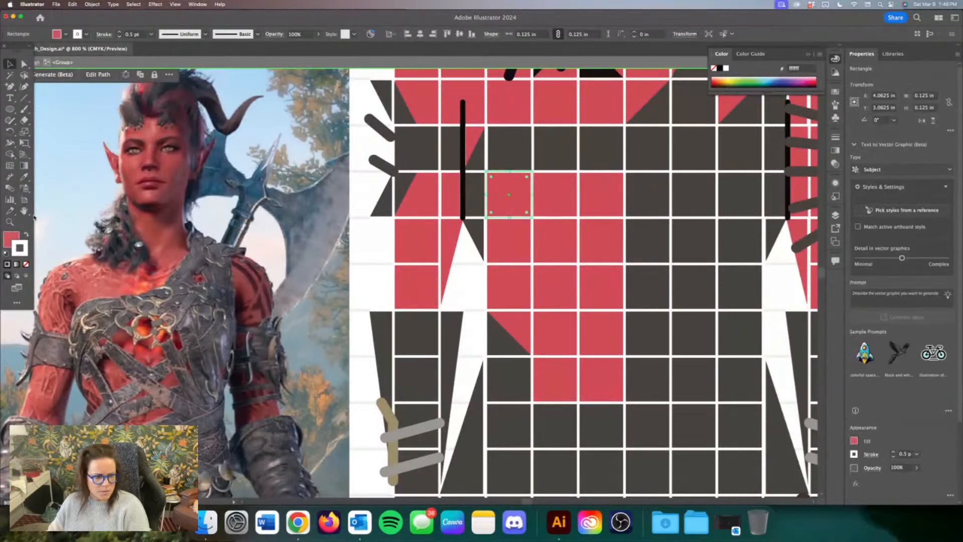
key("i")
left_click(515, 156)
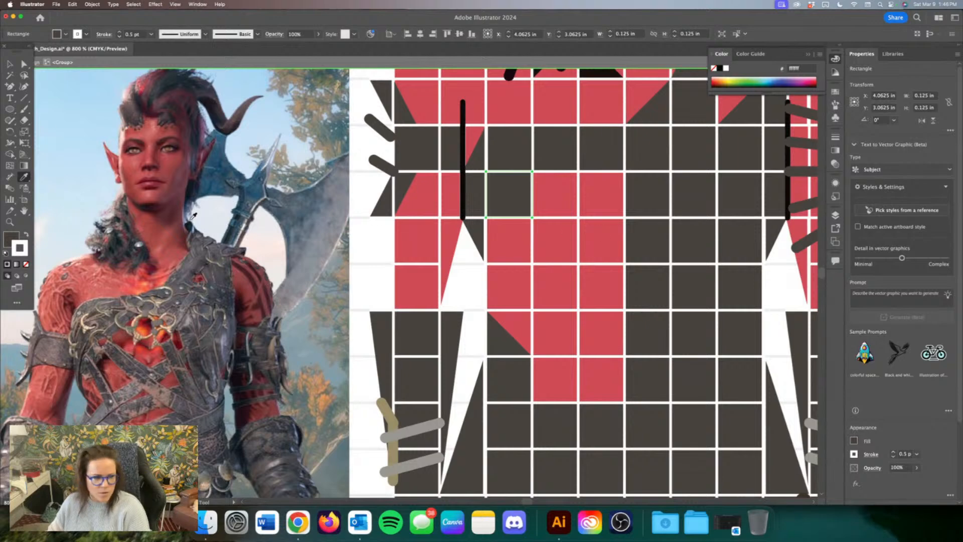
left_click(10, 64)
left_click(394, 269)
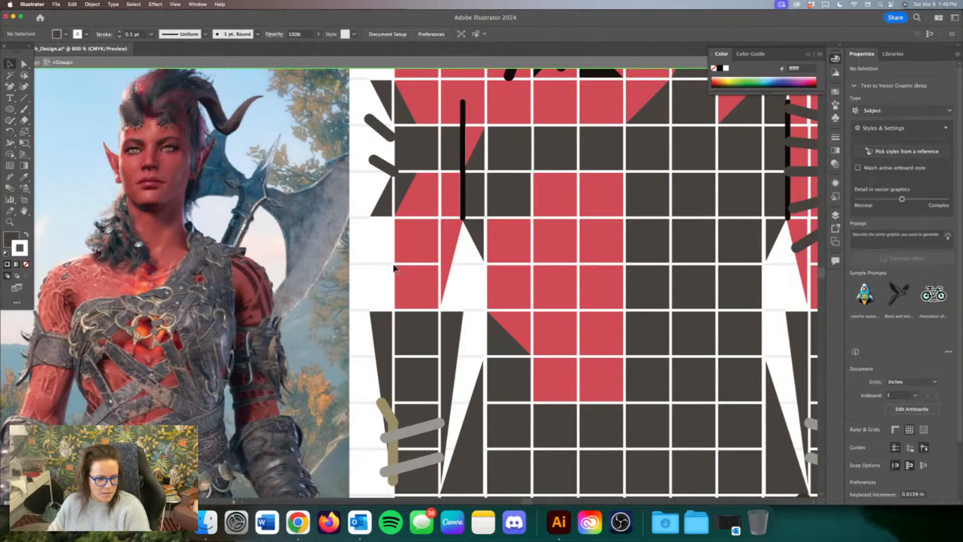
Step: Place two dark triangle copies rotated 270° along the red area's upper outer edge, stretching the lower one to 0.25 in tall in front
left_click_drag(506, 338, 554, 196)
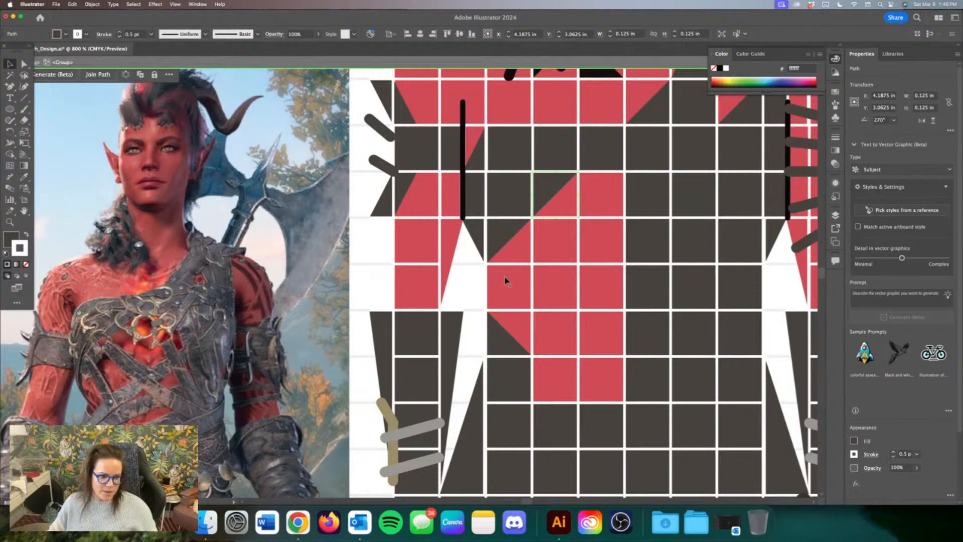
left_click(500, 238)
left_click_drag(510, 265, 509, 309)
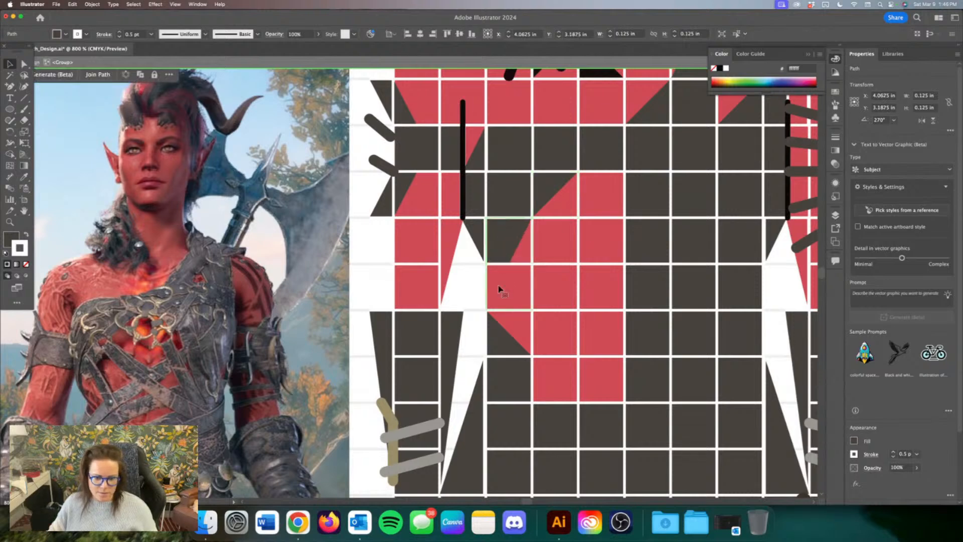
right_click(500, 290)
mouse_move(532, 463)
left_click(602, 463)
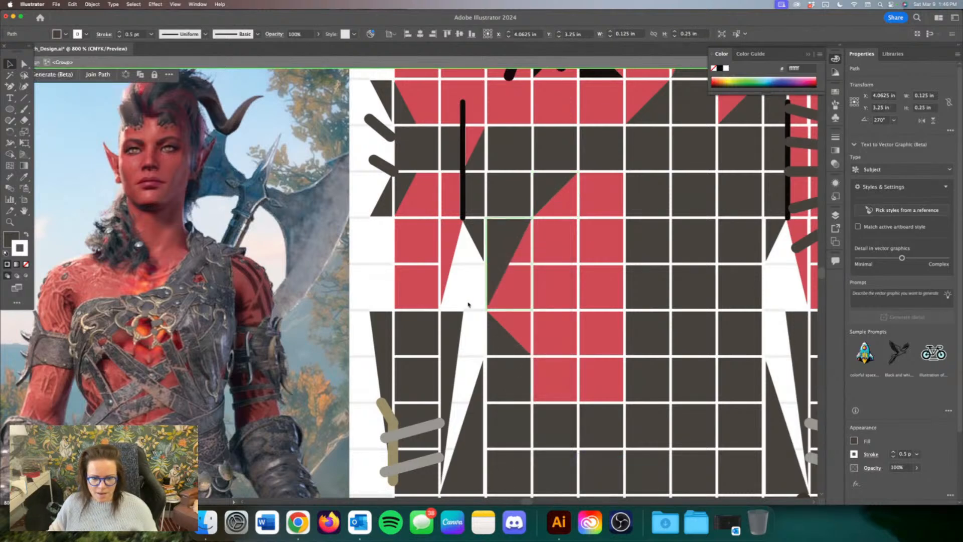
key("super+shift+a")
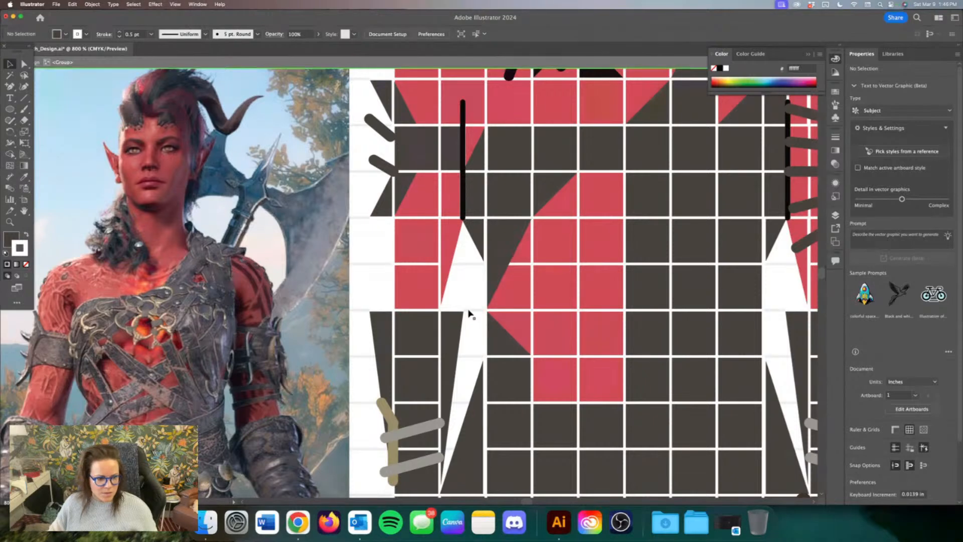
Step: Stretch the upper rotated dark triangle inward to 0.25 in wide so it spans two red squares
left_click(552, 192)
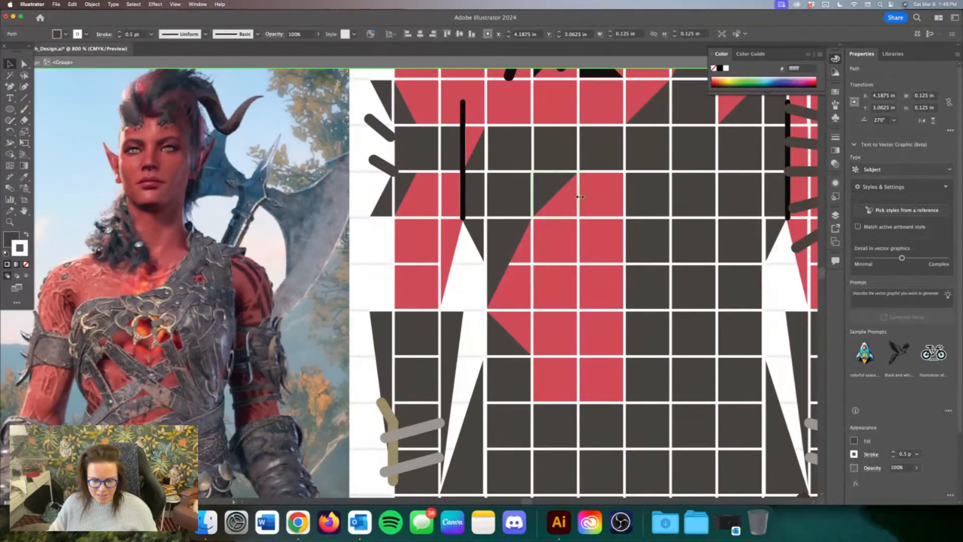
left_click_drag(578, 195, 616, 196)
scroll(598, 252, "right", 2)
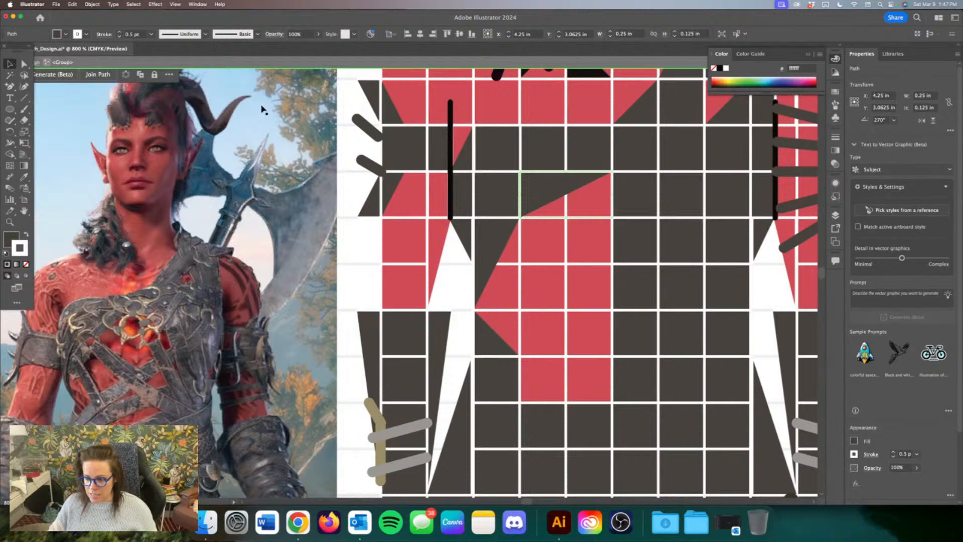
Step: Recolour the column of five dark squares along the red area's inner edge with the red fill sampled from a torso square
left_click(625, 198)
left_click_drag(624, 202, 626, 253)
left_click_drag(624, 289, 626, 305)
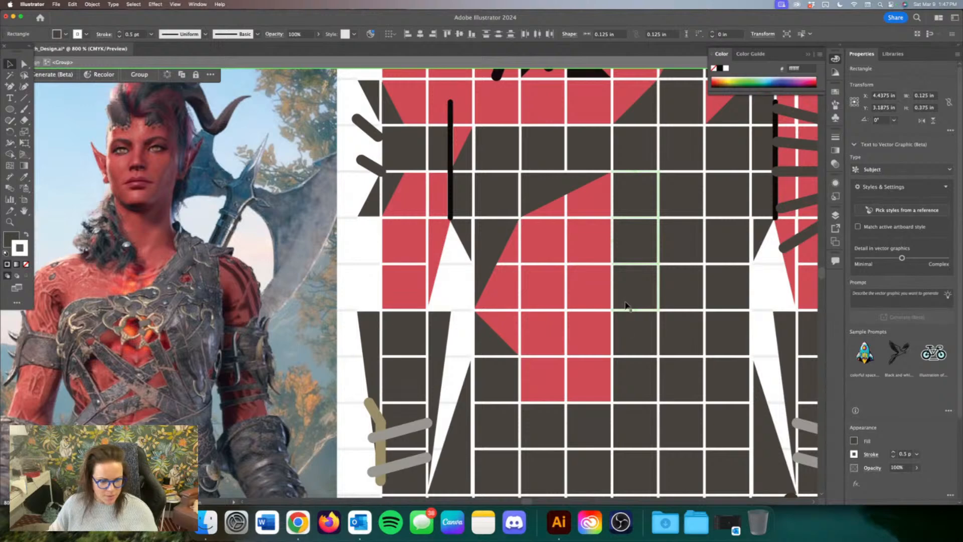
left_click_drag(635, 337, 635, 400)
key("i")
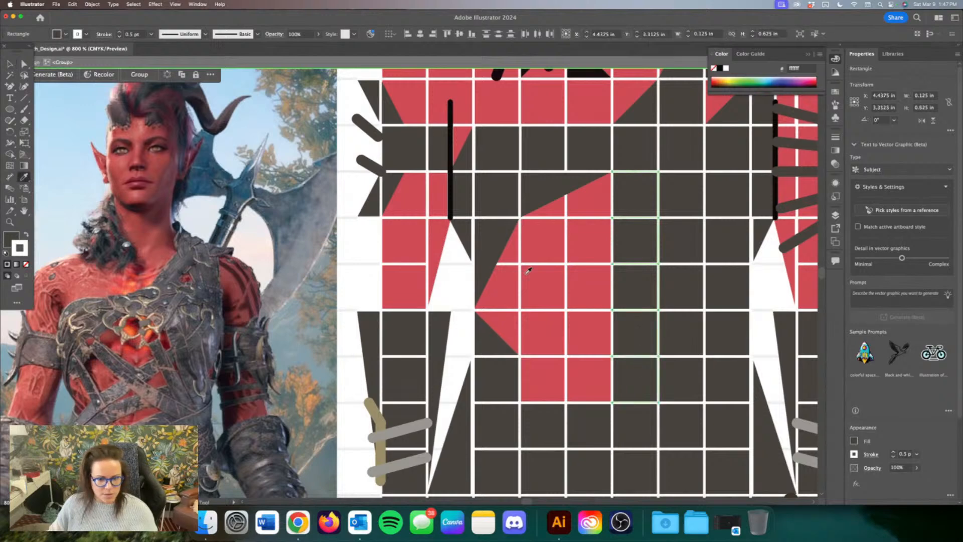
left_click(543, 270)
scroll(543, 269, "down", 2)
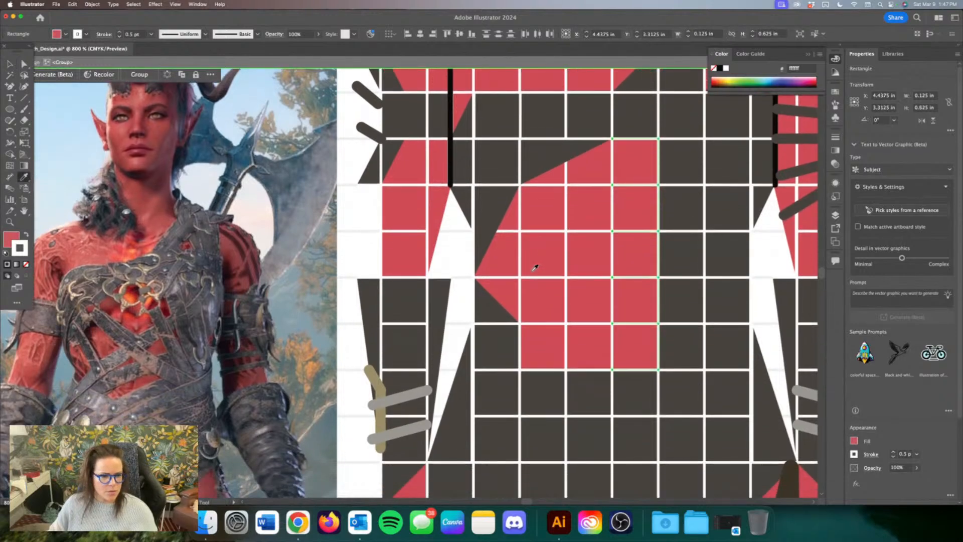
Step: Place a dark triangle copy rotated 90° at the red area's upper inner corner and stretch it down to 0.25 in tall
key("v")
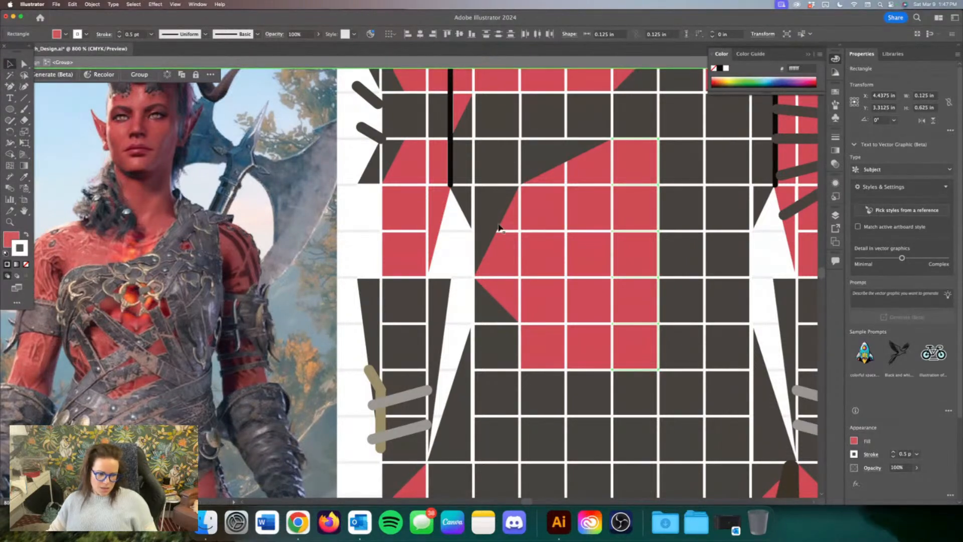
left_click_drag(647, 88, 653, 179)
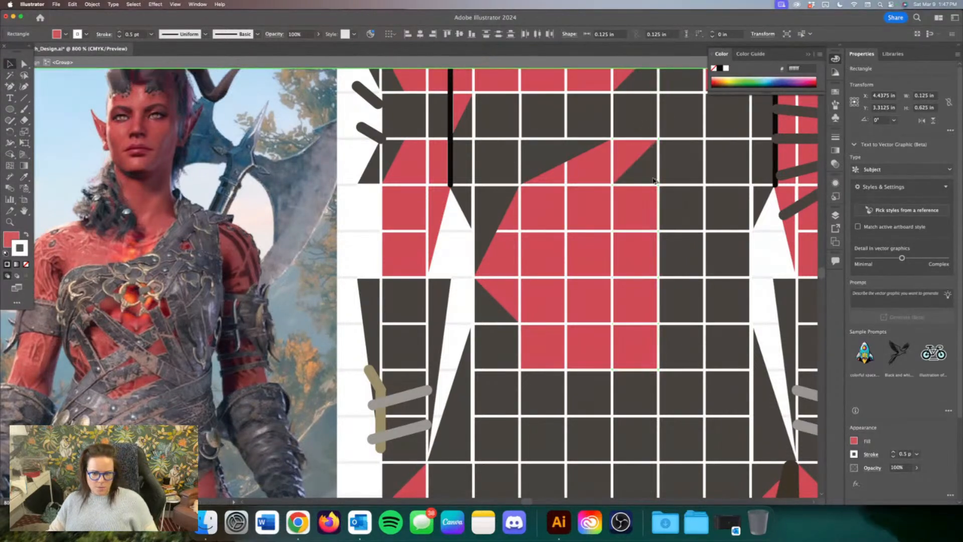
left_click_drag(661, 141, 625, 142)
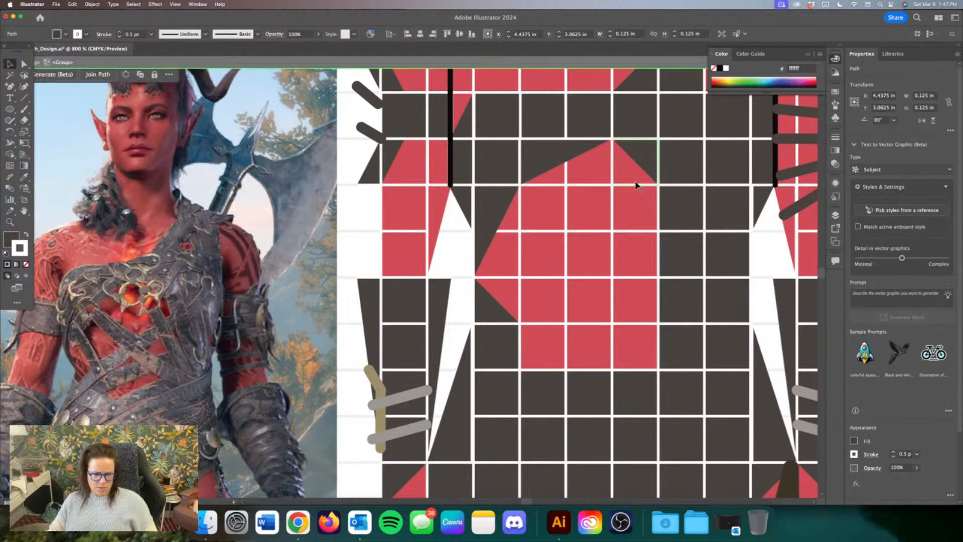
left_click_drag(636, 185, 639, 229)
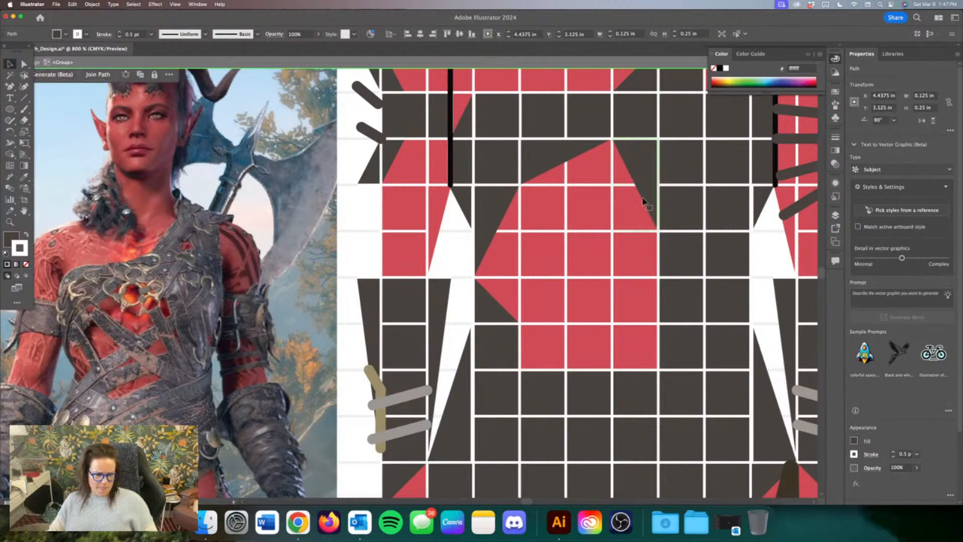
Step: Recolour two stacked dark squares beside the red area's inner edge with torso red and overlay a copy of the 0.25 in tall triangle
left_click(678, 299)
left_click(24, 177)
left_click(576, 226)
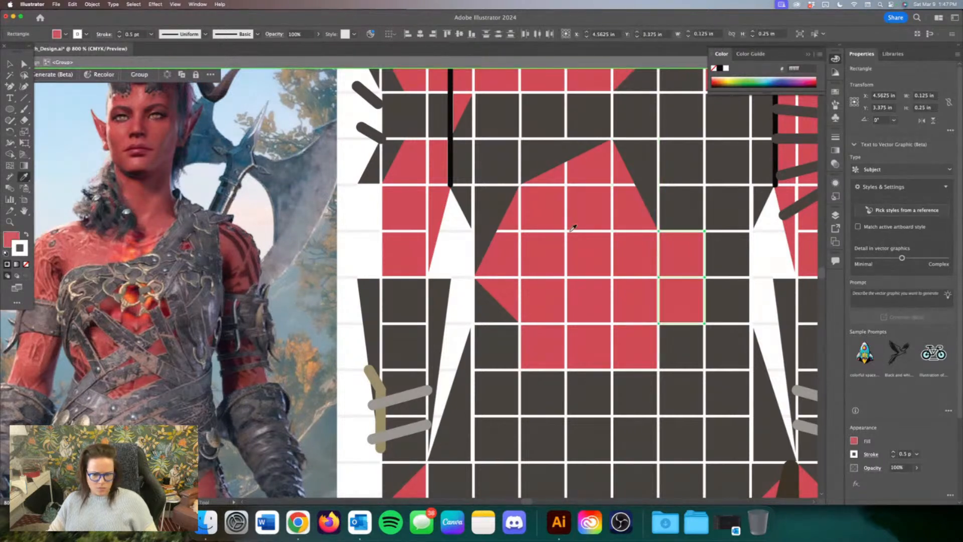
left_click(9, 63)
left_click(378, 225)
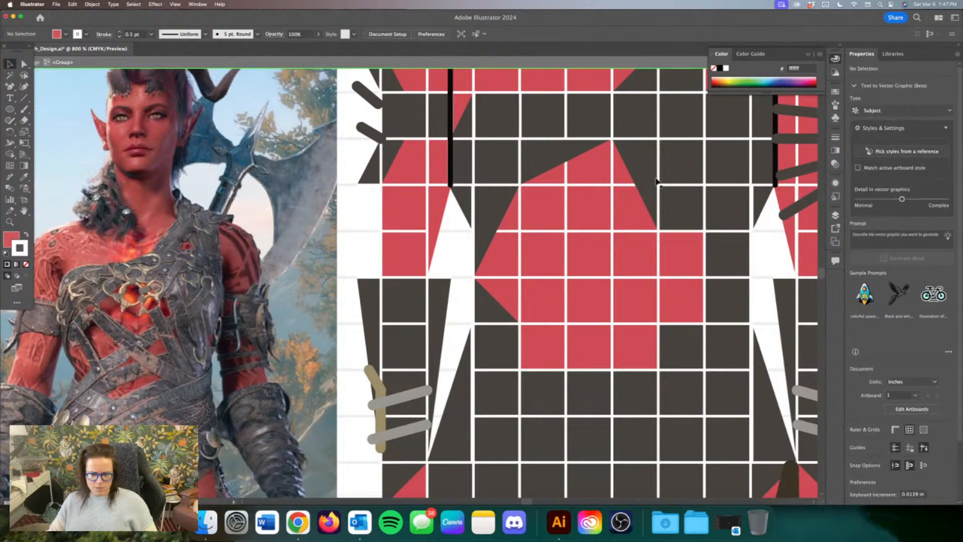
left_click_drag(645, 182, 677, 270)
left_click(677, 270)
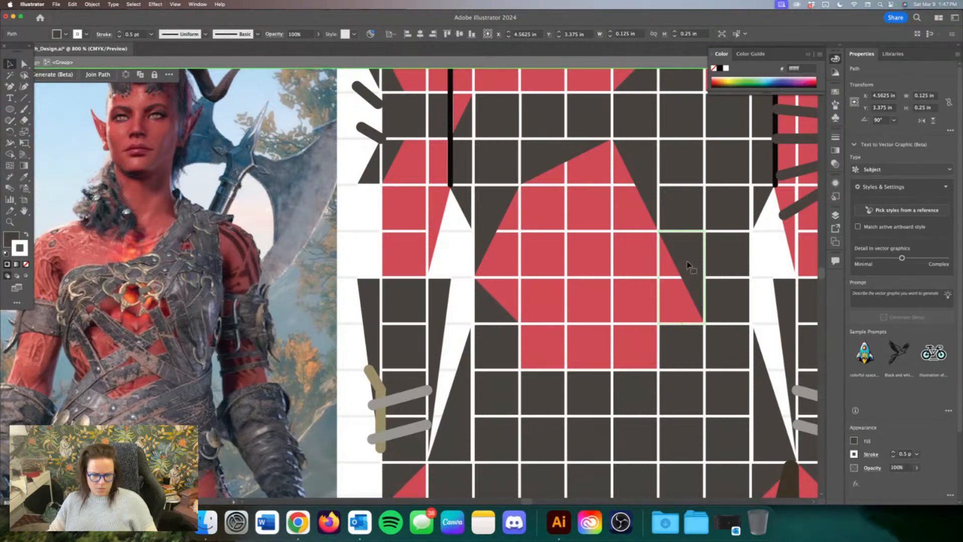
Step: Copy the tall dark triangle to the red area's lower edge and rotate it to lie 0.25 in wide and 0.125 in tall
left_click_drag(693, 267, 600, 325)
left_click_drag(617, 273, 625, 359)
key("super+z")
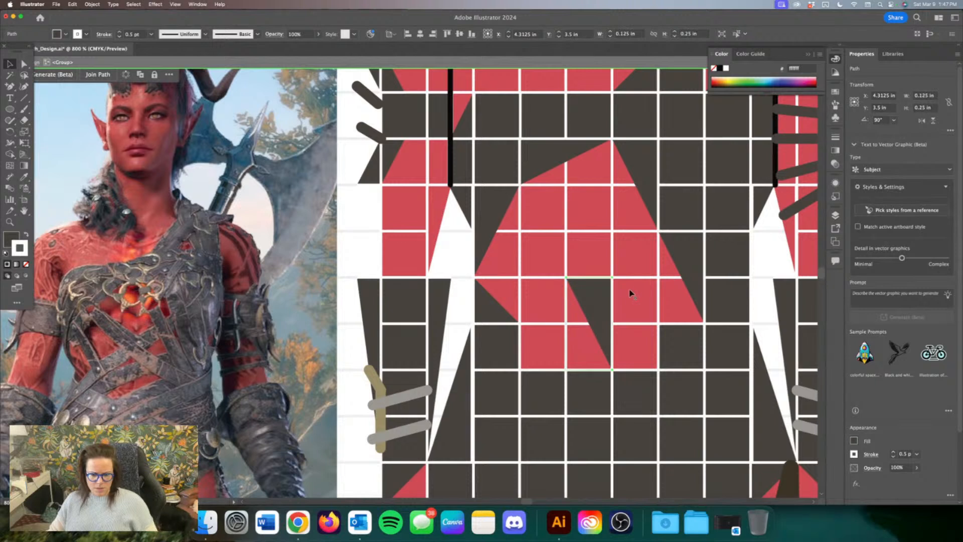
left_click(616, 275)
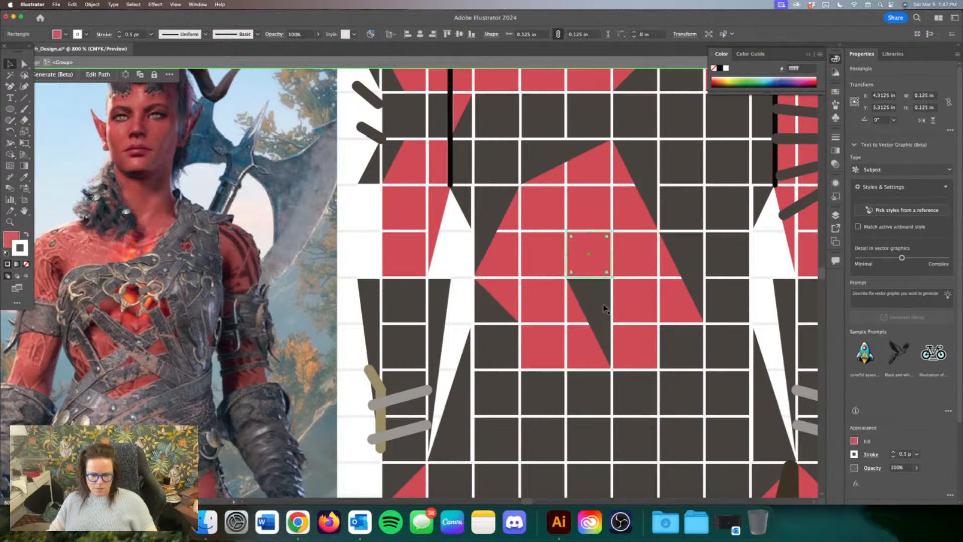
left_click(616, 274)
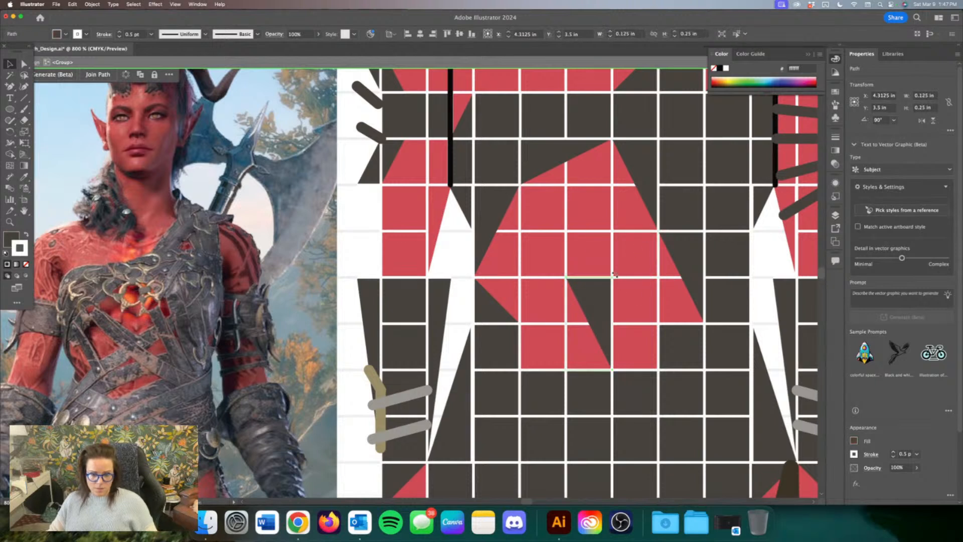
left_click_drag(614, 275, 645, 357)
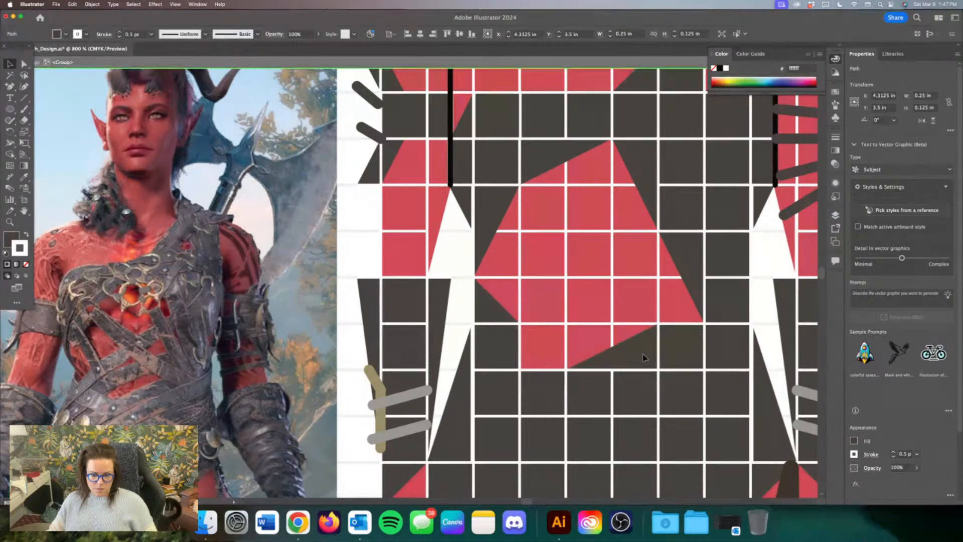
Step: Shift the lower-edge triangle one square inward and replace the dark square beneath it with a copy of the adjacent red square
left_click(669, 355)
key("Delete")
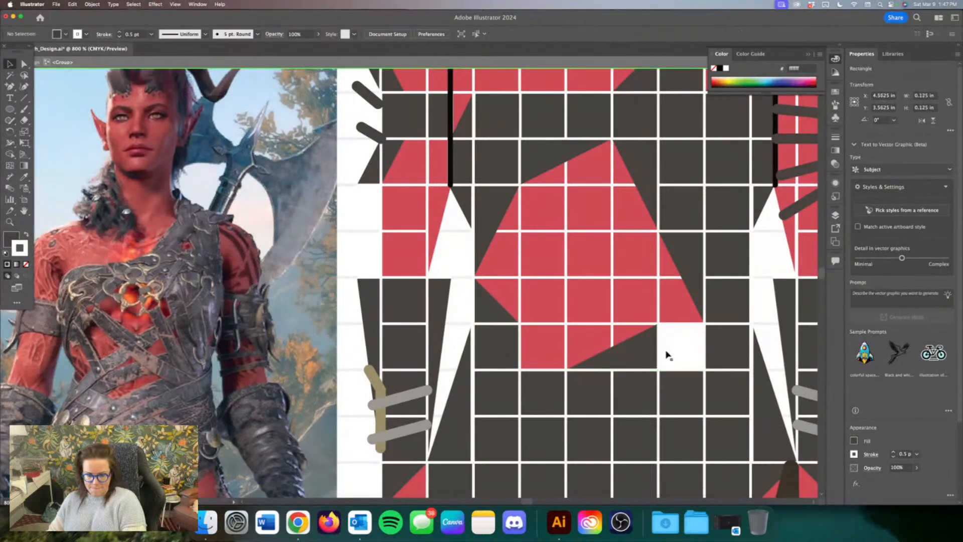
left_click_drag(654, 356, 693, 351)
left_click(655, 335)
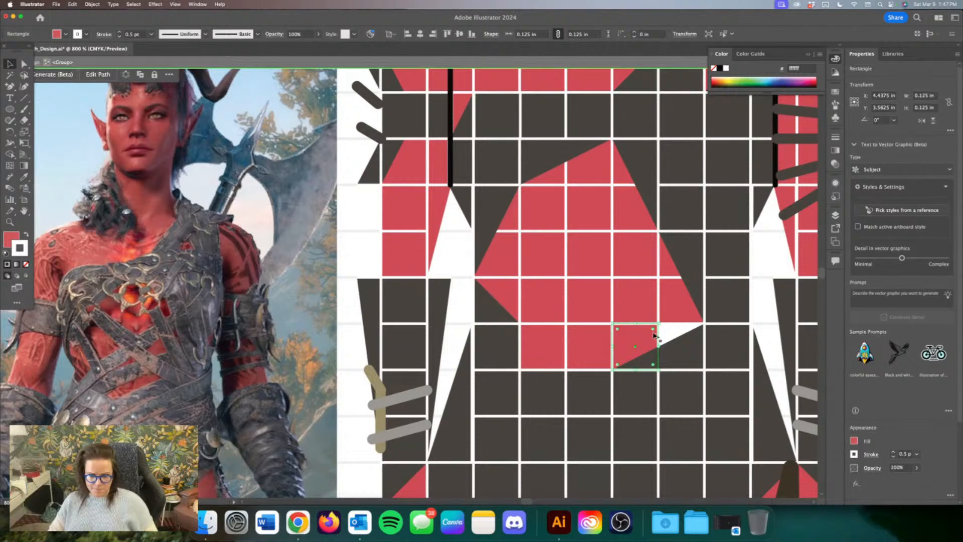
key("Right")
key("super+minus")
key("super+minus")
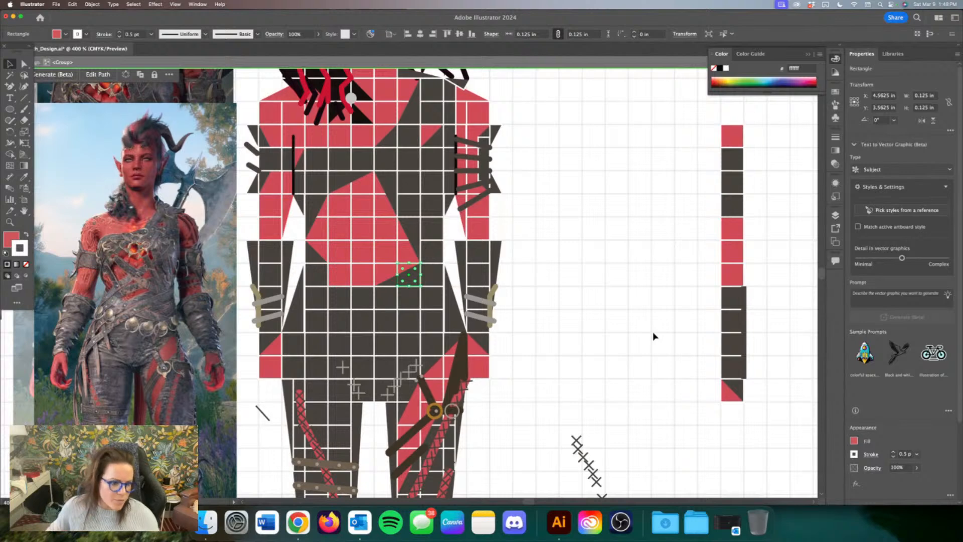
Step: Place a dark triangle copy rotated 270° and 0.25 in wide over the outer squares of the red area's lowest row
left_click(554, 283)
left_click_drag(312, 250, 399, 254)
scroll(370, 277, "left", 3)
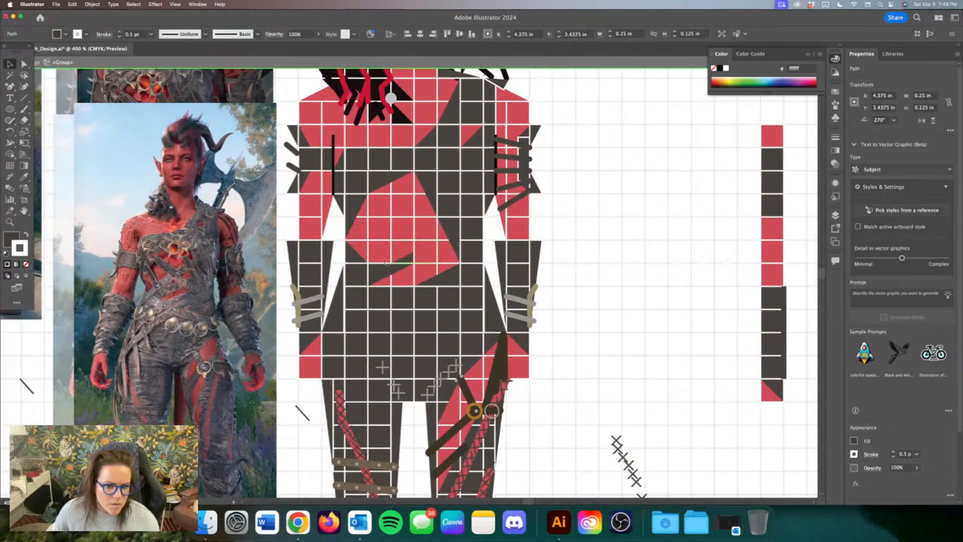
Step: Try a copy of the 0.25 in wide dark triangle at 90° in the row above the lowest red row
right_click(399, 253)
mouse_move(452, 455)
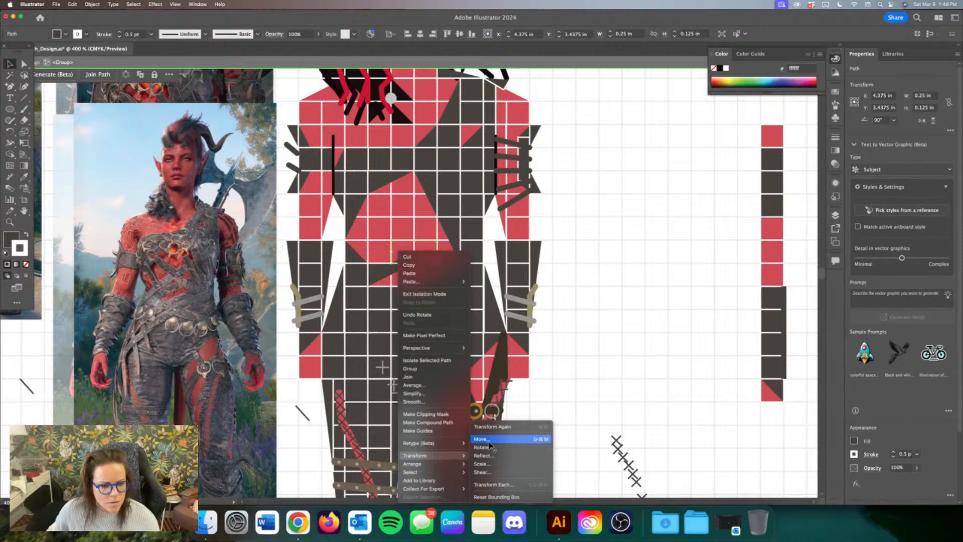
left_click(494, 460)
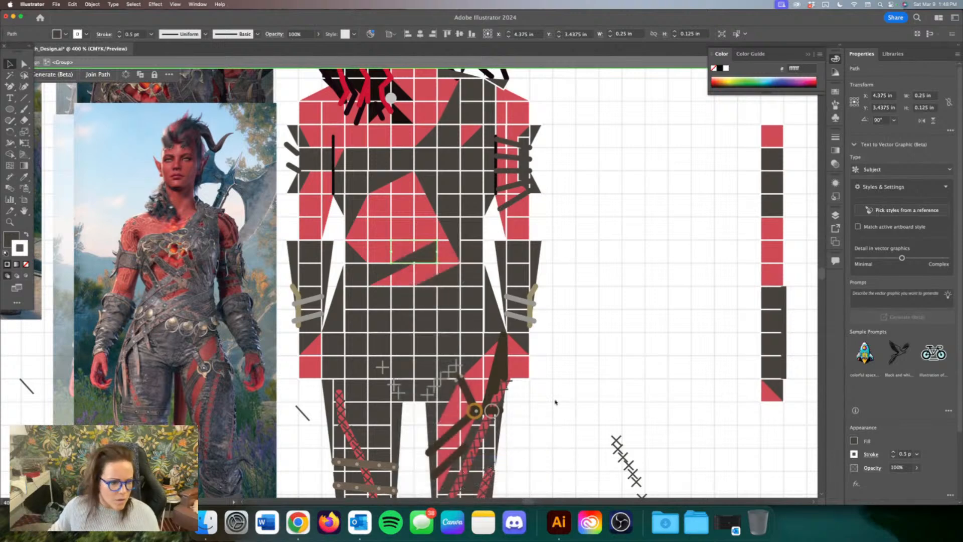
scroll(565, 378, "left", 2)
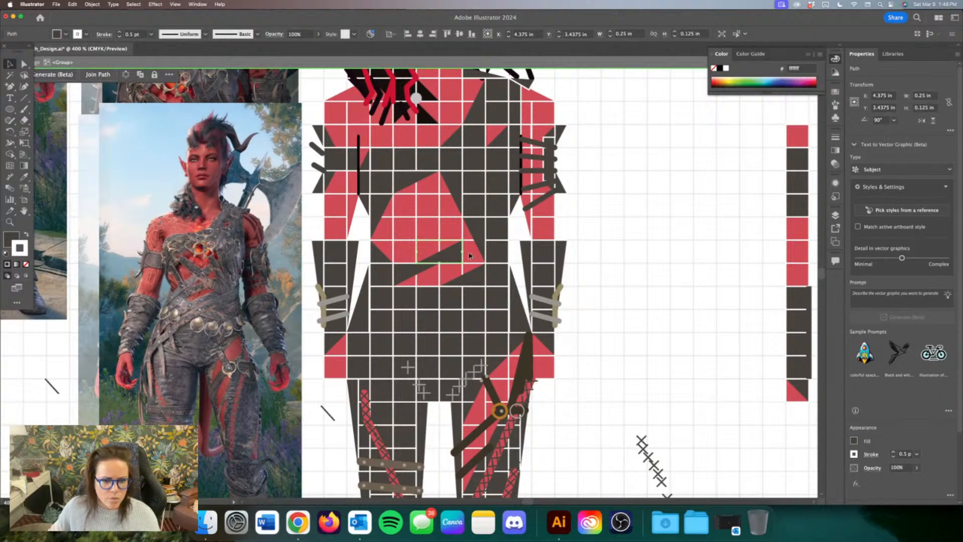
Step: Try another copy of that triangle 0.125 in further inward, reflecting it about the vertical and the horizontal axis
left_click_drag(462, 258, 484, 257)
right_click(483, 247)
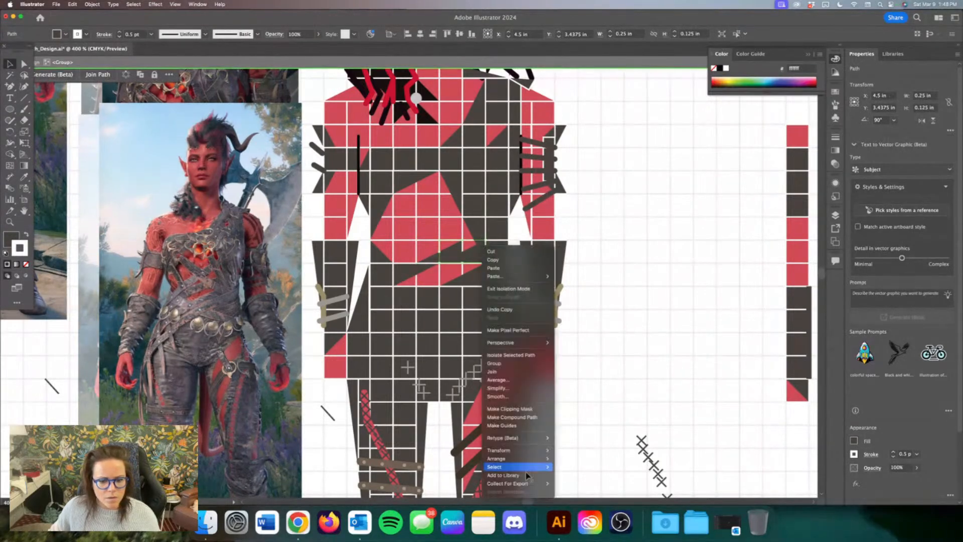
mouse_move(532, 450)
left_click(564, 456)
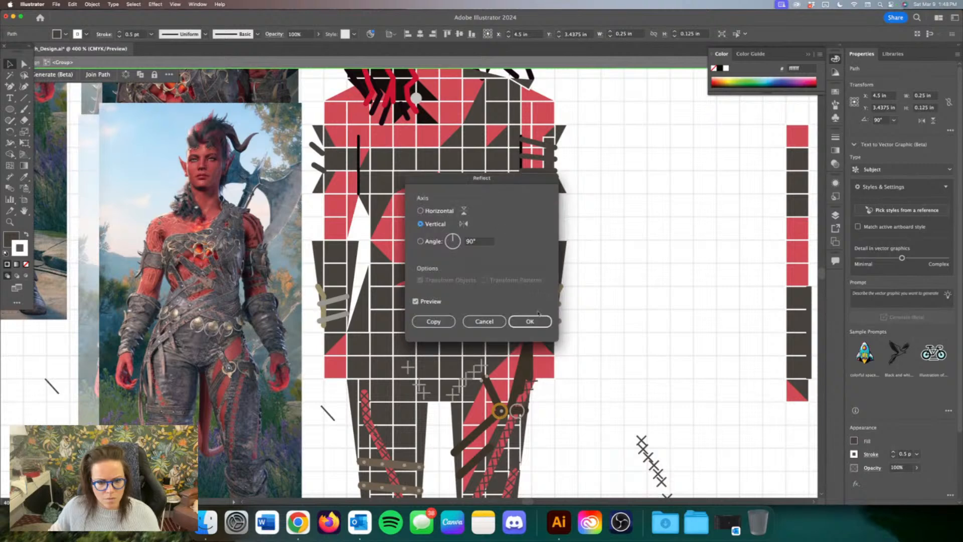
key("Return")
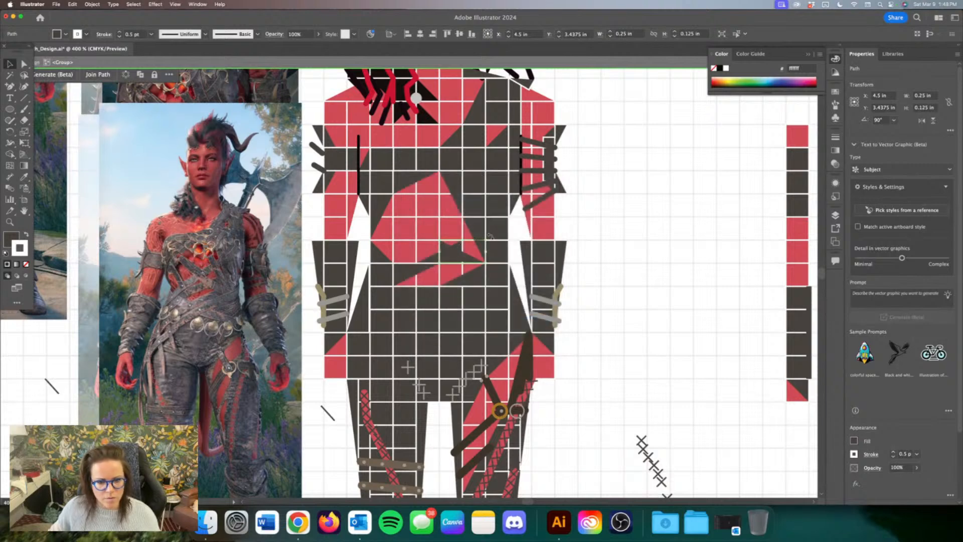
right_click(464, 253)
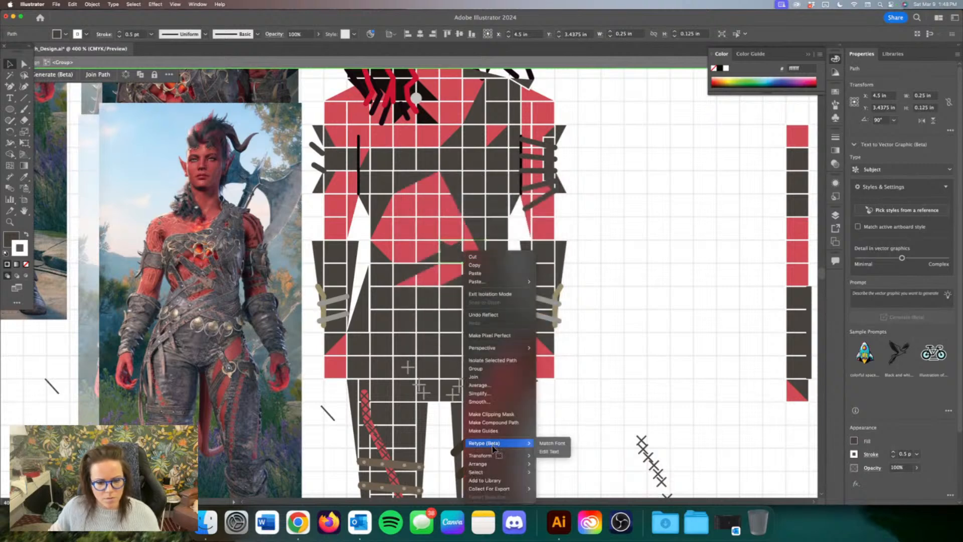
left_click(547, 456)
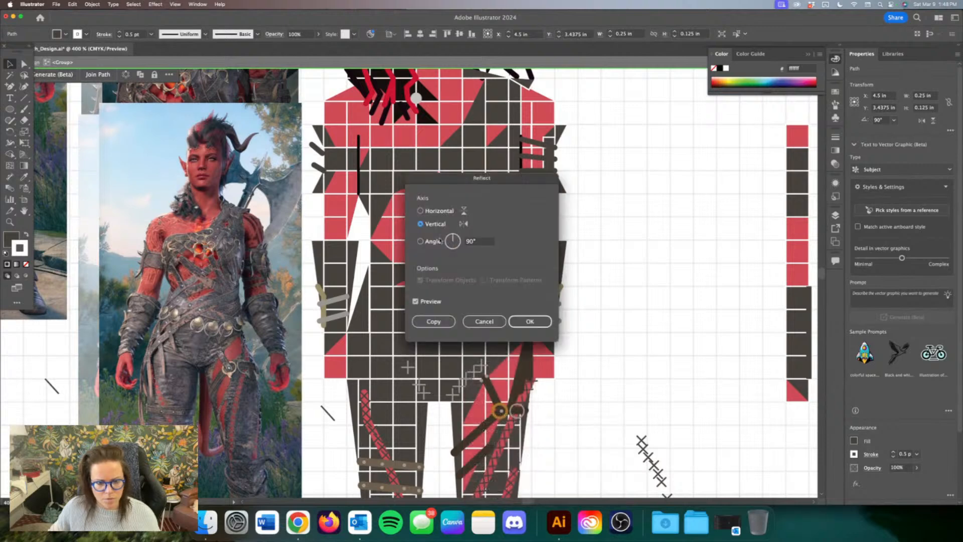
left_click(530, 321)
left_click(582, 305)
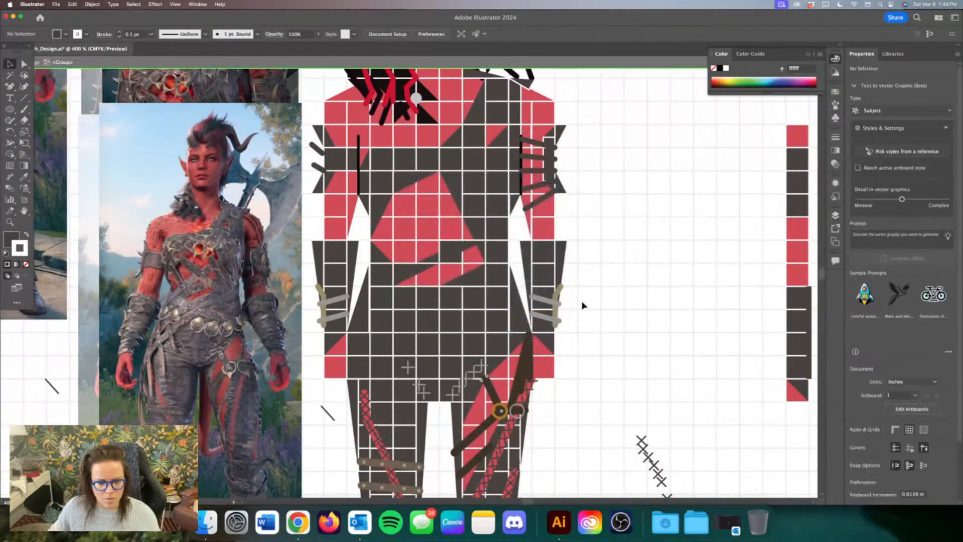
Step: Try flipping the inner triangle copy sideways so its dark side faces up and inward
left_click(474, 244)
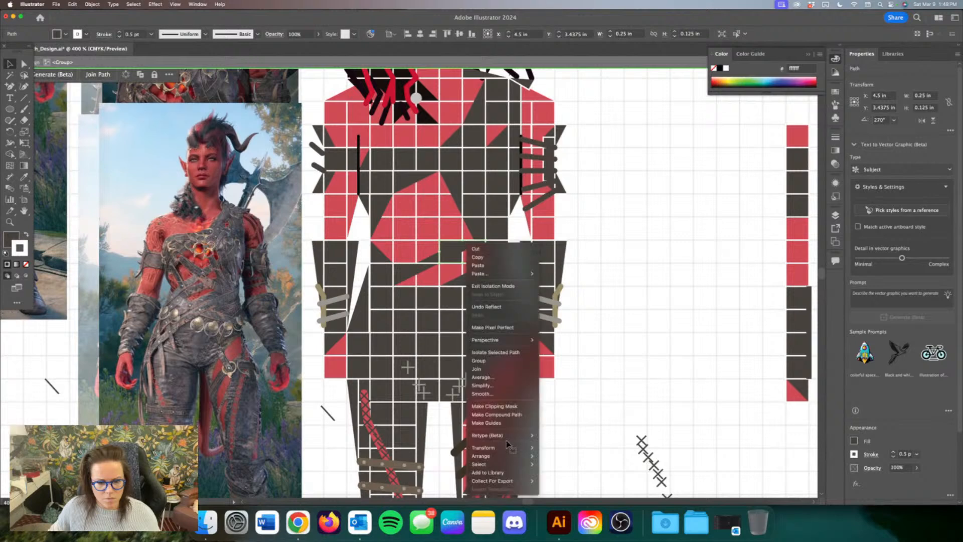
right_click(467, 245)
mouse_move(507, 450)
left_click(547, 456)
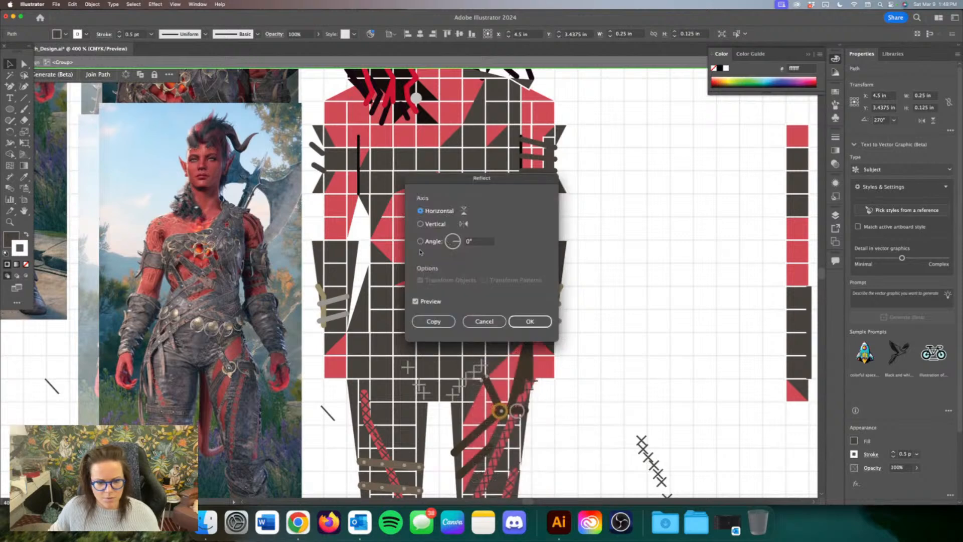
left_click(530, 321)
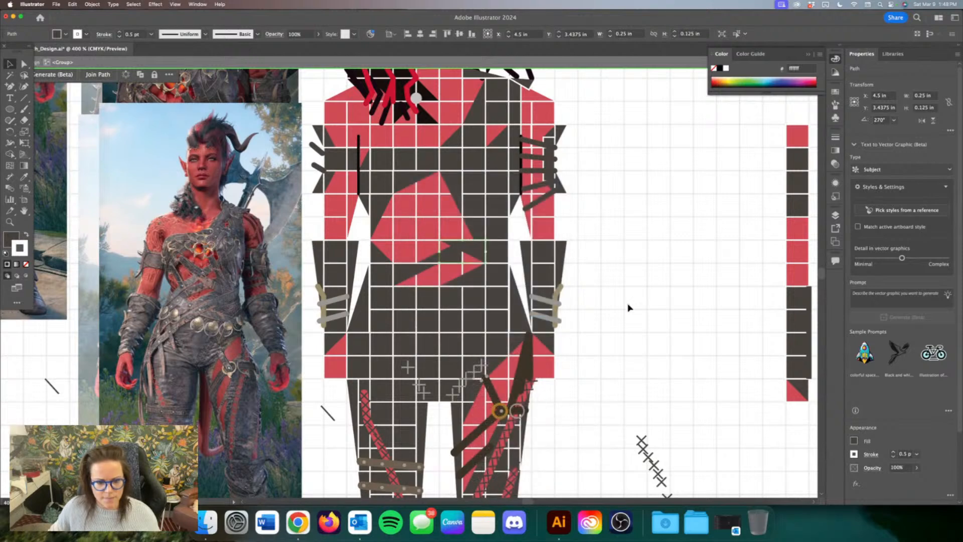
left_click(629, 307)
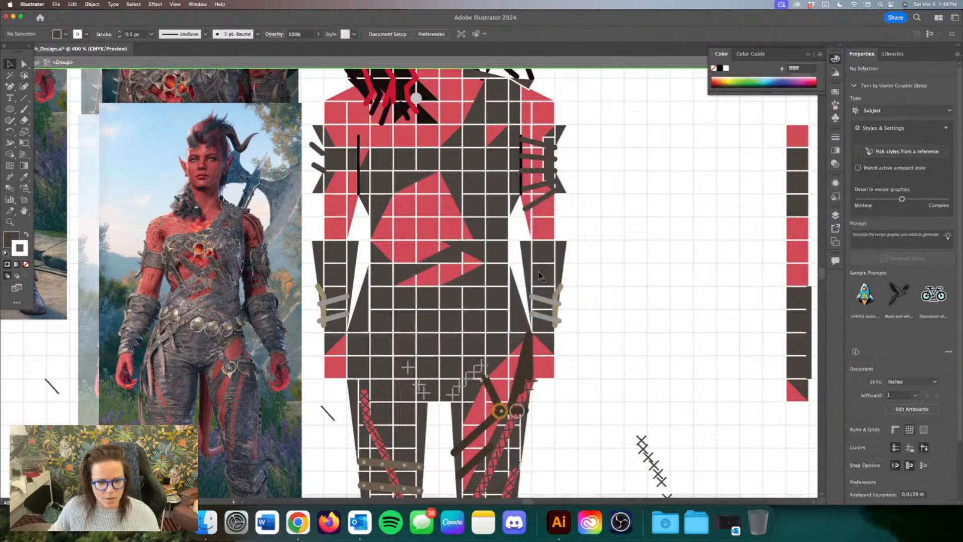
Step: Try narrowing the inner triangle copy to 0.125 in, then delete both dark triangles from the row above the lowest red row
left_click(471, 244)
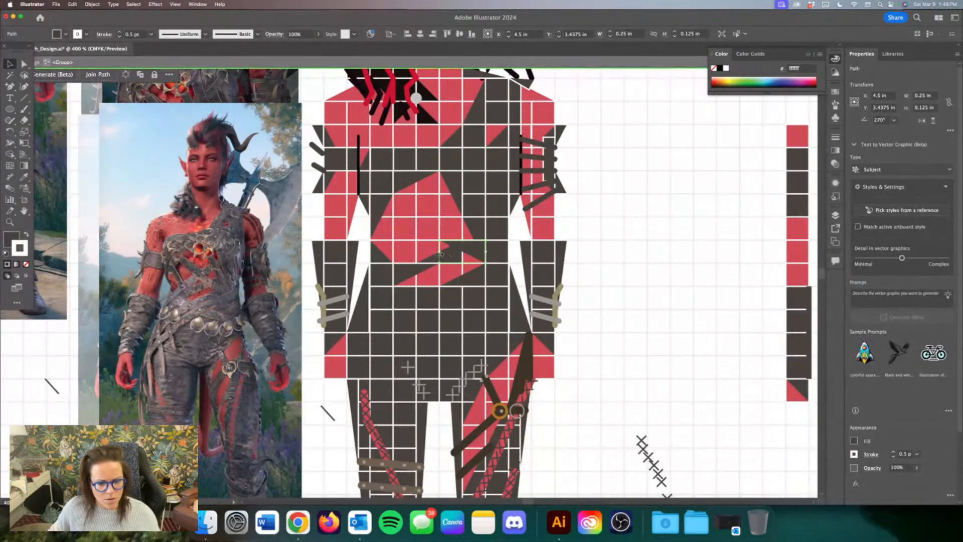
left_click_drag(440, 252, 470, 237)
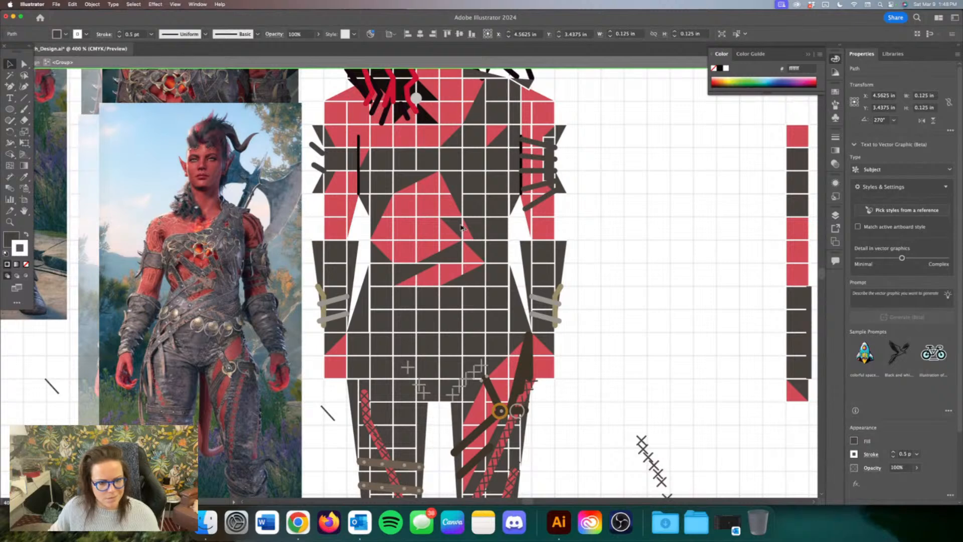
key("BackSpace")
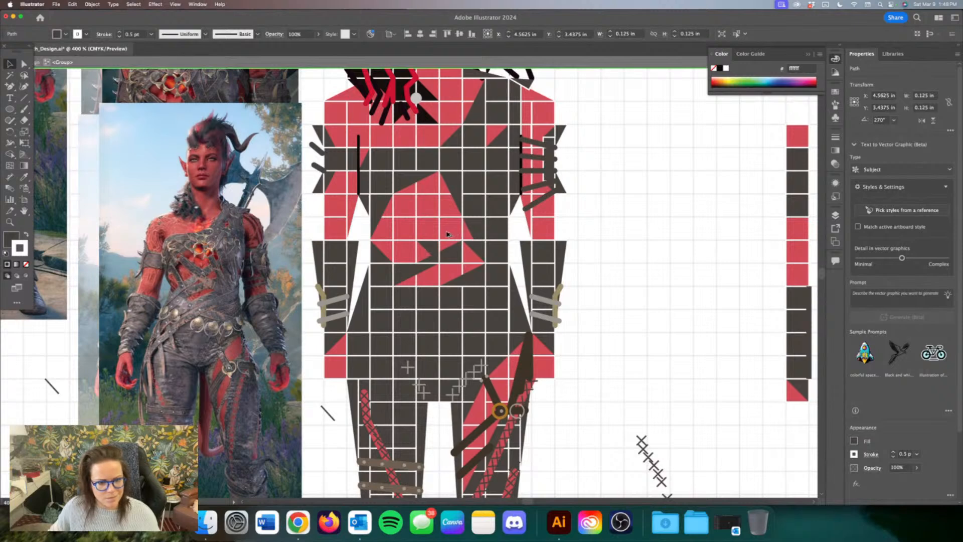
left_click(481, 250)
key("BackSpace")
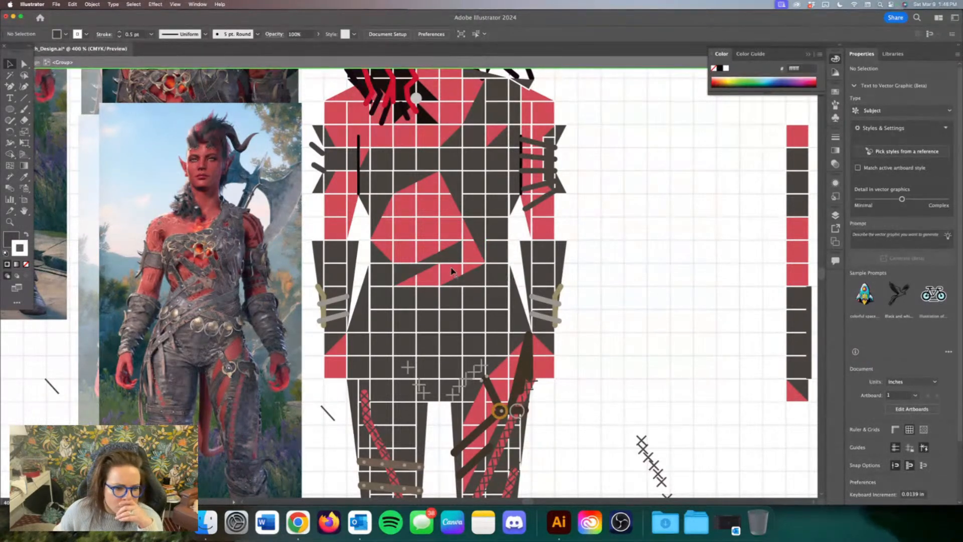
left_click(446, 255)
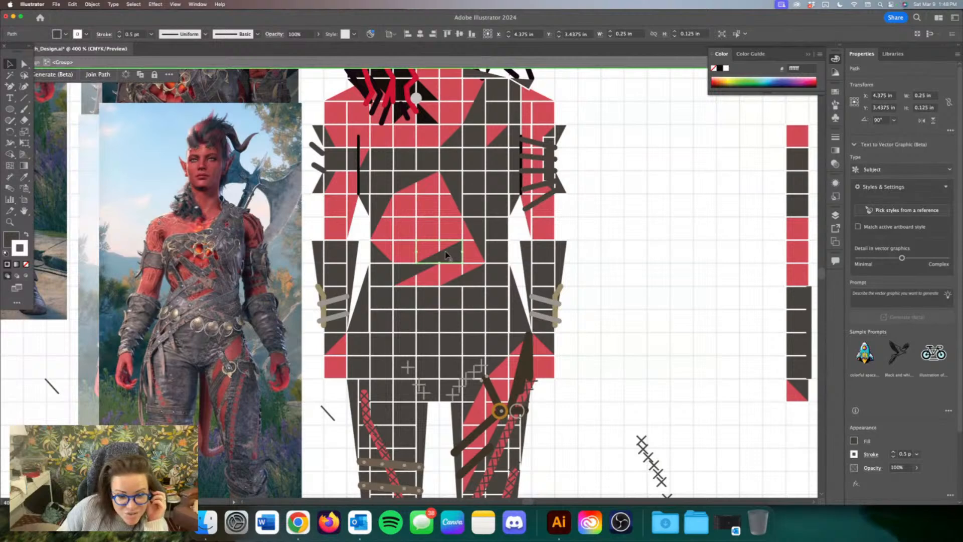
key("BackSpace")
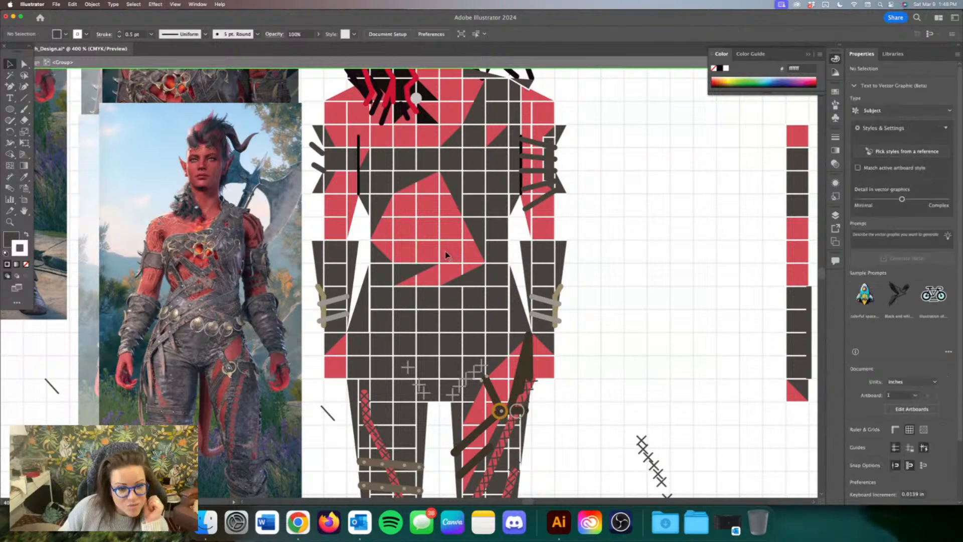
Step: Draw a 2 pt dark strap line matching the arm straps, running diagonally two squares down from the upper-left corner of the torso's red area
left_click(540, 145)
key("super+equal")
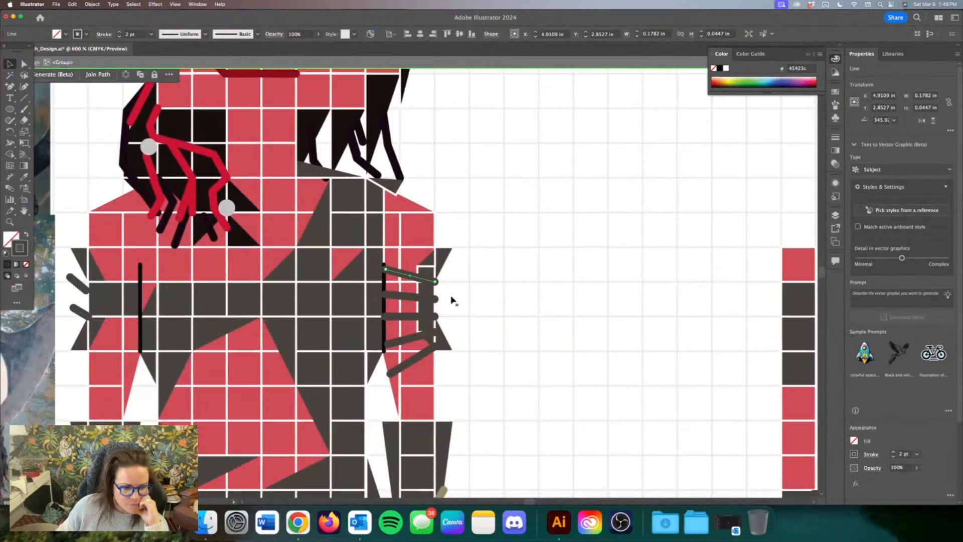
scroll(453, 300, "left", 10)
scroll(453, 300, "down", 7)
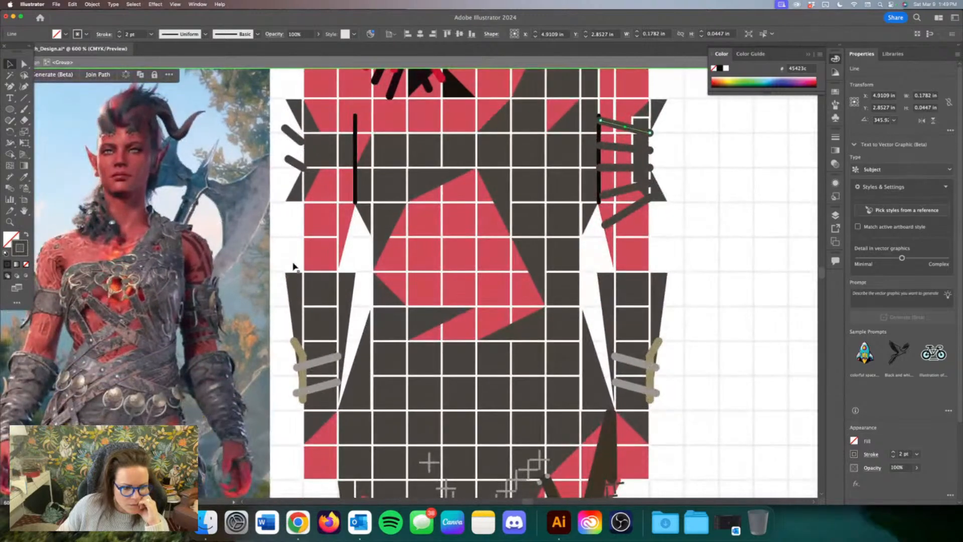
left_click(25, 98)
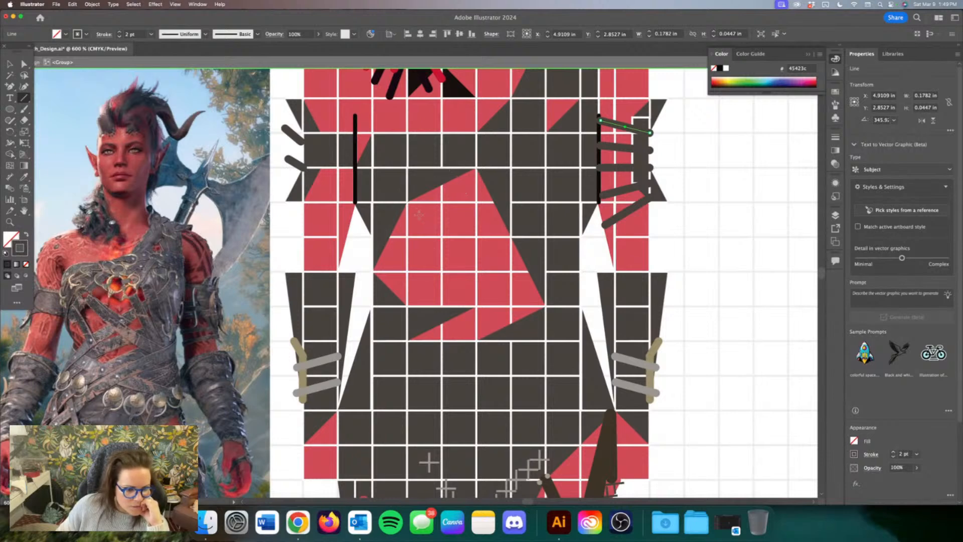
left_click_drag(407, 202, 442, 237)
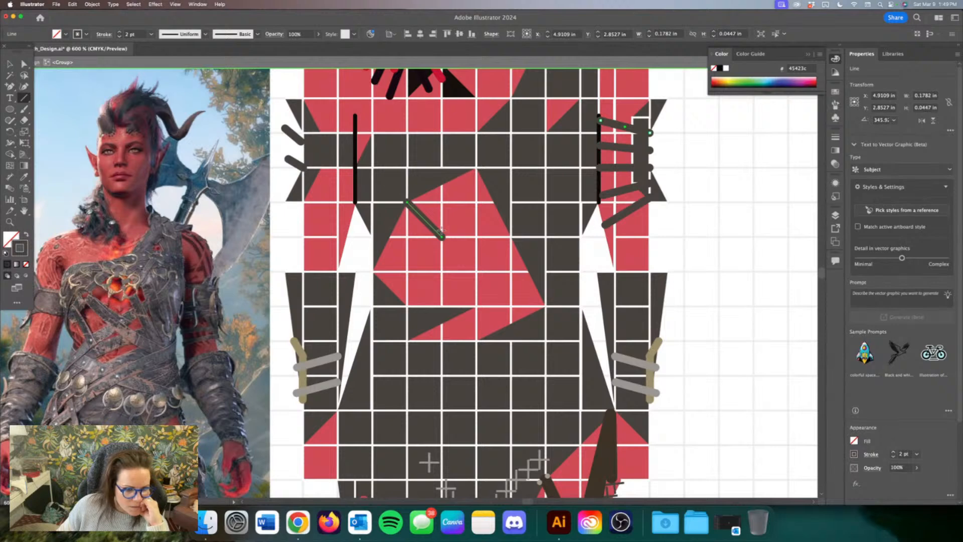
left_click_drag(442, 232, 463, 260)
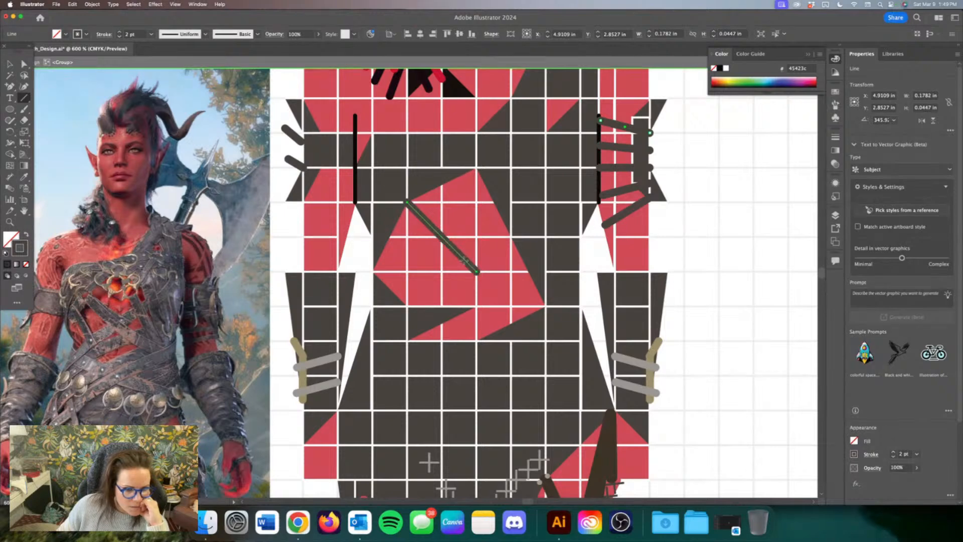
Step: Continue the strap to the red area's right corner with a 0.25 in wide segment, and cross it with rising lines 0.25 and 0.375 in wide
left_click_drag(547, 306, 477, 271)
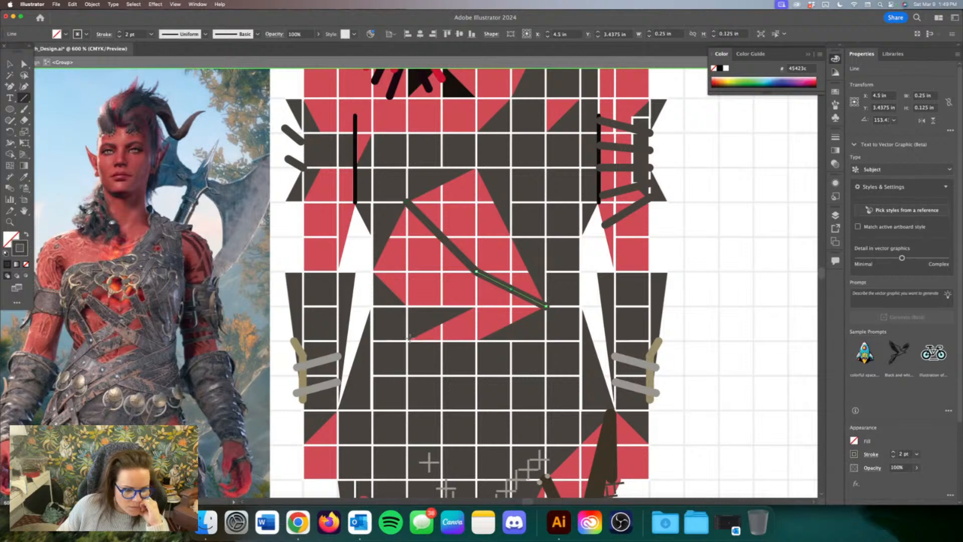
left_click_drag(476, 307, 546, 272)
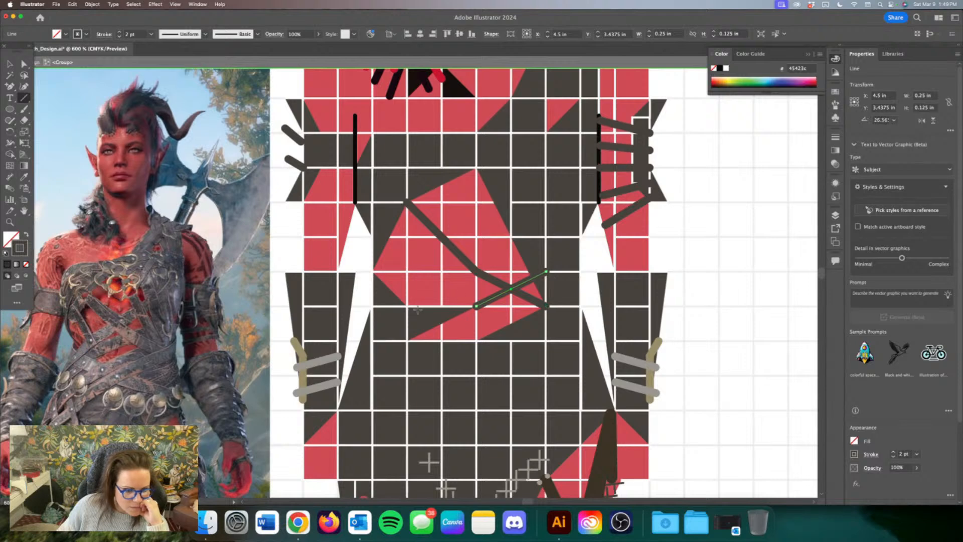
left_click_drag(441, 307, 547, 272)
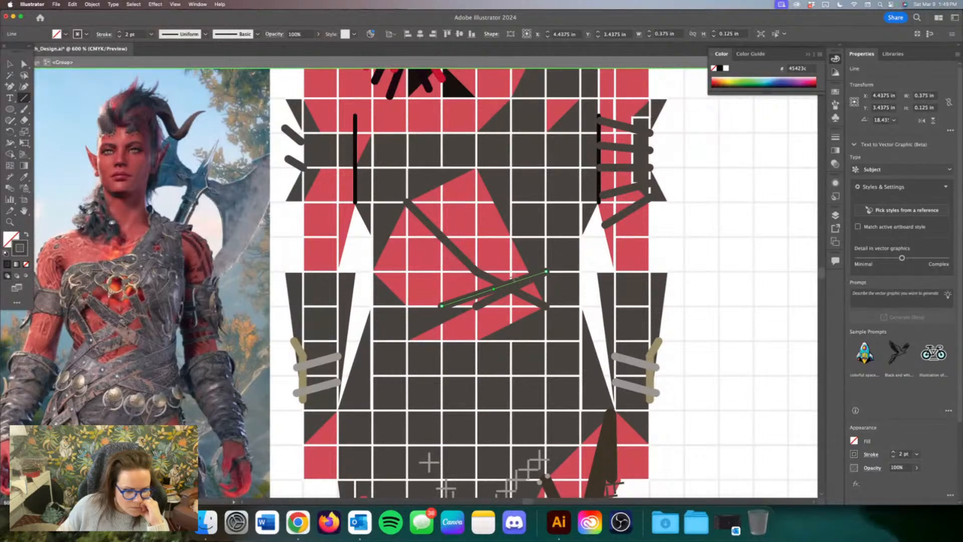
Step: Thicken the descending torso strap with overlapping dark 2 pt lines along its upper and lower edges towards the red area's right corner
mouse_move(511, 272)
left_mouse_down()
mouse_move(441, 236)
mouse_move(451, 249)
left_mouse_up()
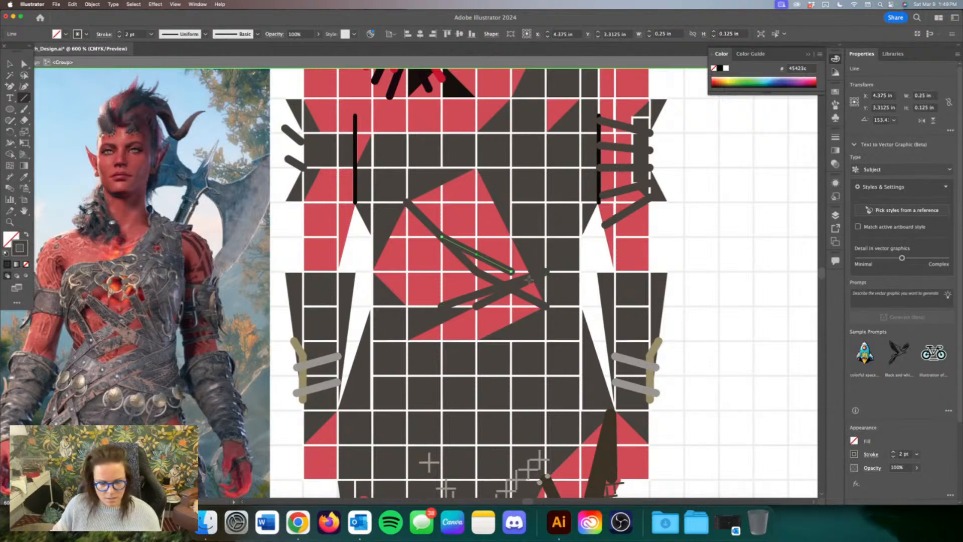
left_click_drag(524, 282, 459, 252)
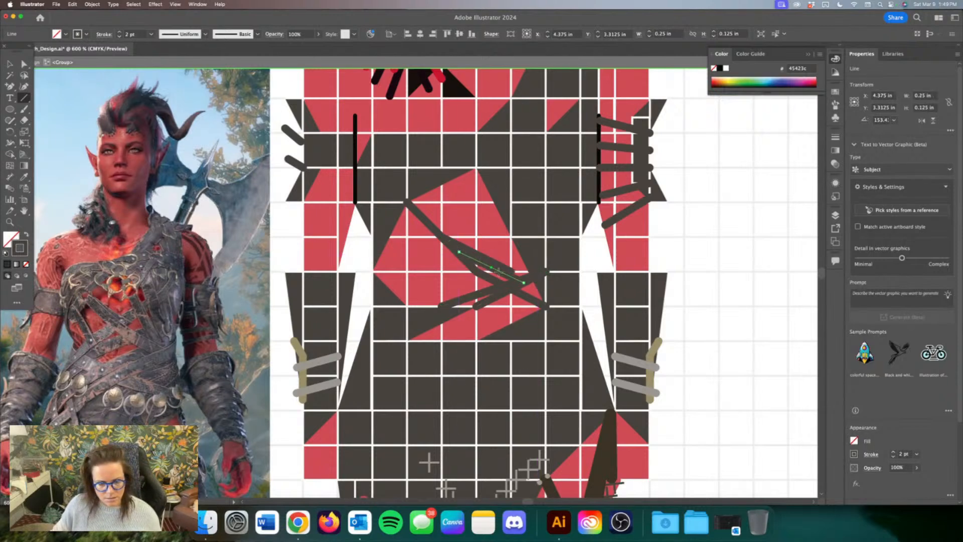
mouse_move(513, 283)
left_mouse_down()
mouse_move(476, 267)
mouse_move(511, 272)
left_mouse_up()
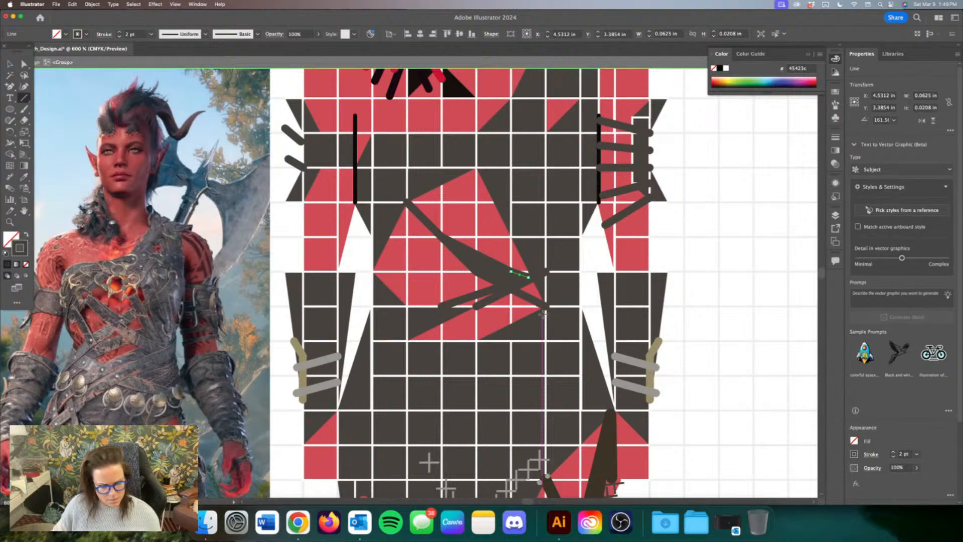
left_click_drag(543, 313, 476, 275)
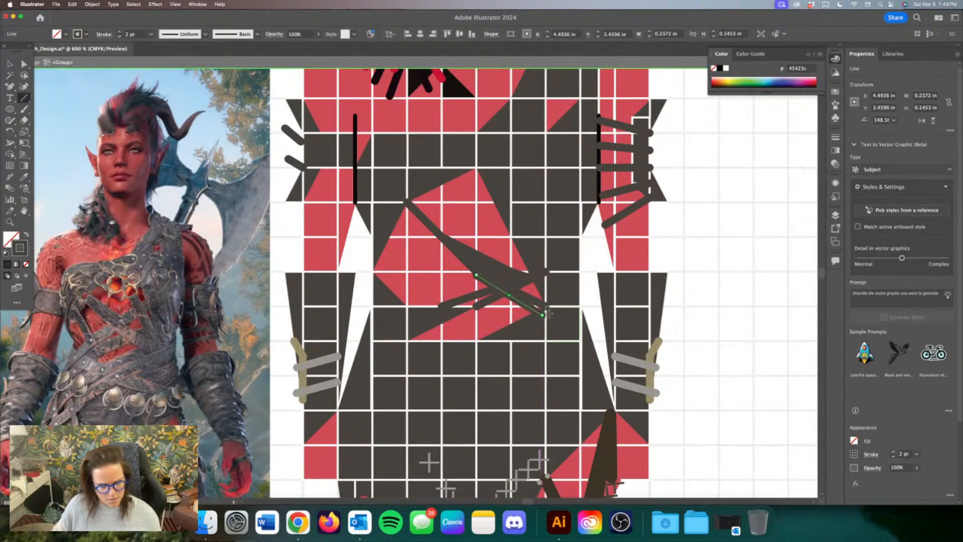
left_click_drag(550, 314, 483, 275)
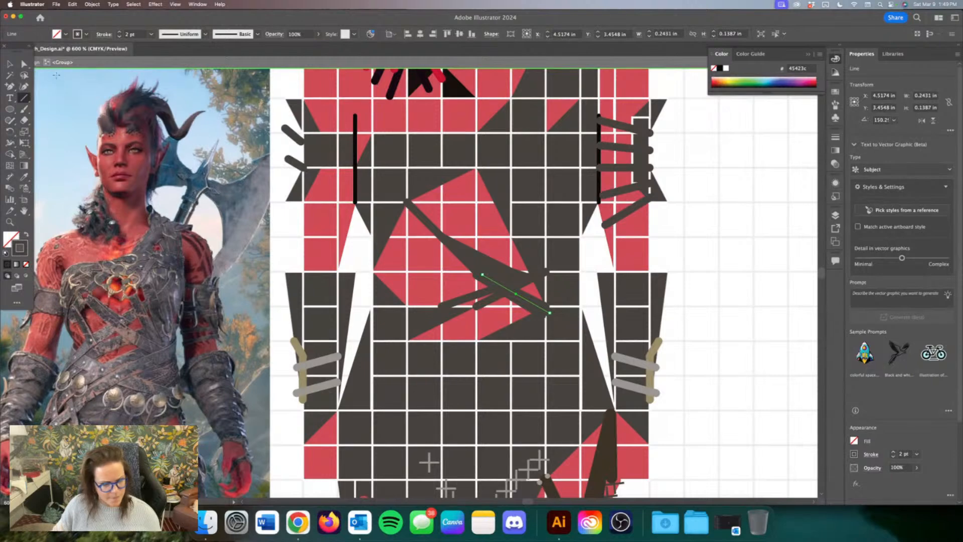
Step: Remove the extra line along the descending strap's upper edge and place the lower line's start at X 4.375 in, Y 3.375 in
key("a")
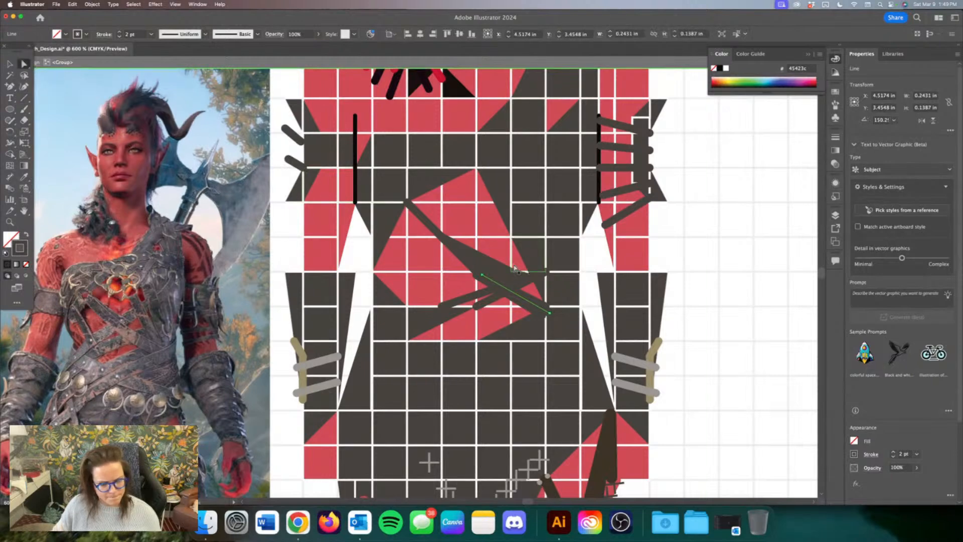
left_click(513, 272)
left_click(514, 273)
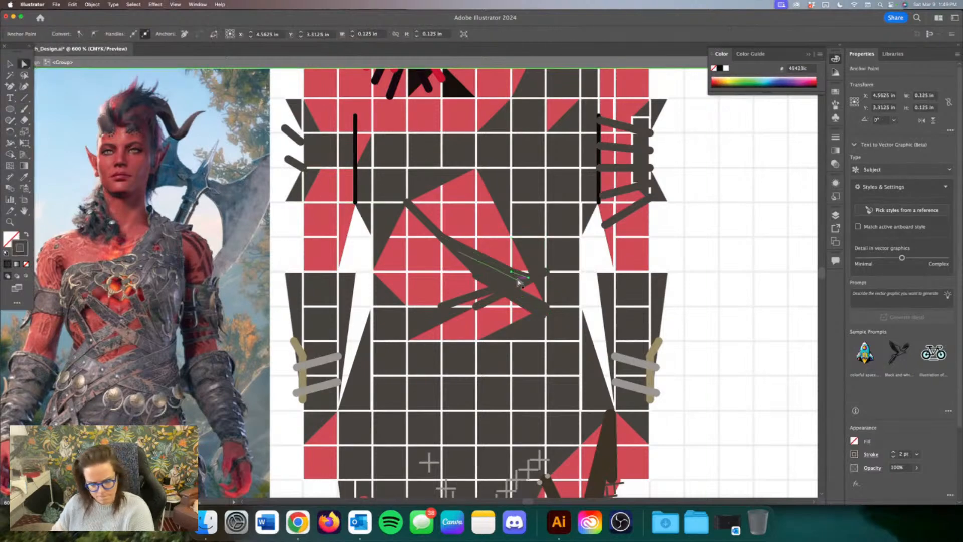
key("super+j")
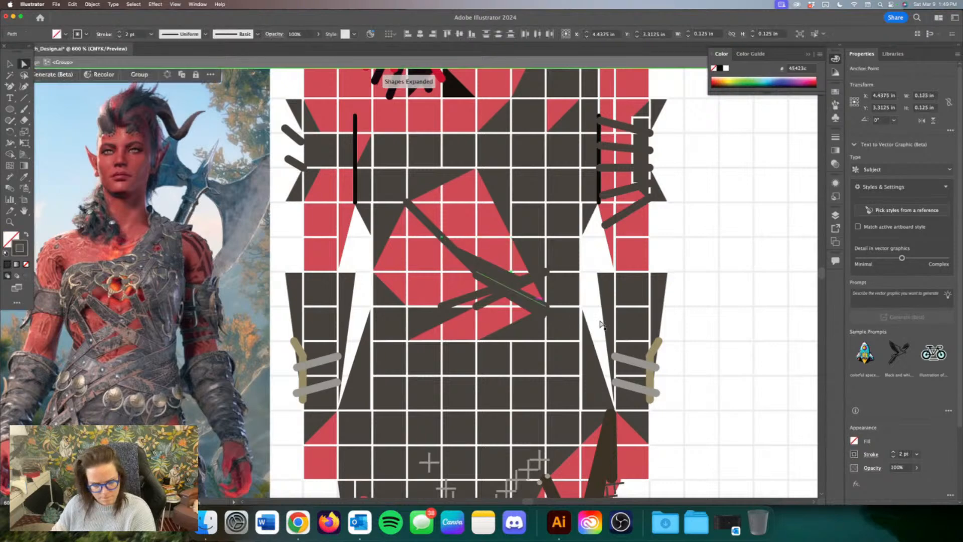
left_click_drag(478, 273, 476, 272)
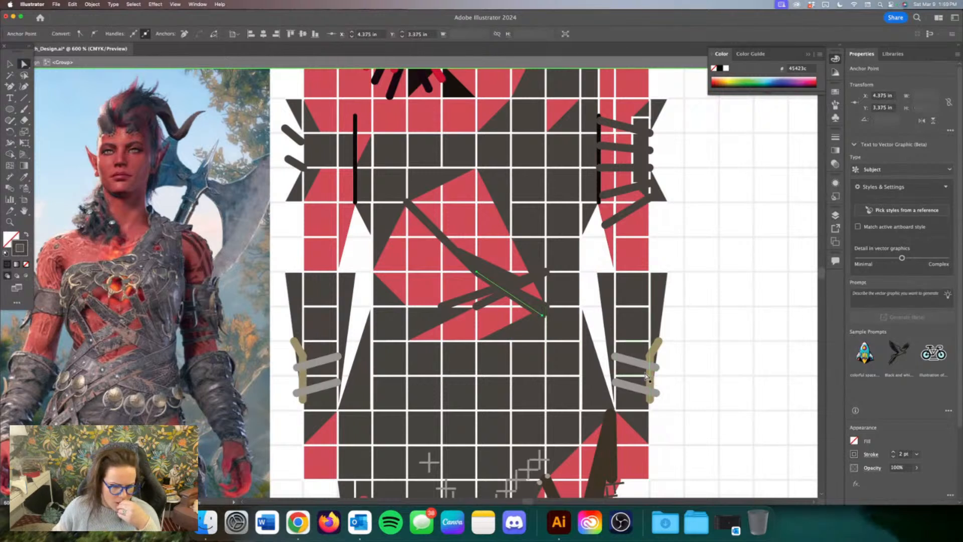
Step: Extend the shorter crossing line's lower end to X 4.2913 in, Y 3.5255 in
left_click(524, 285)
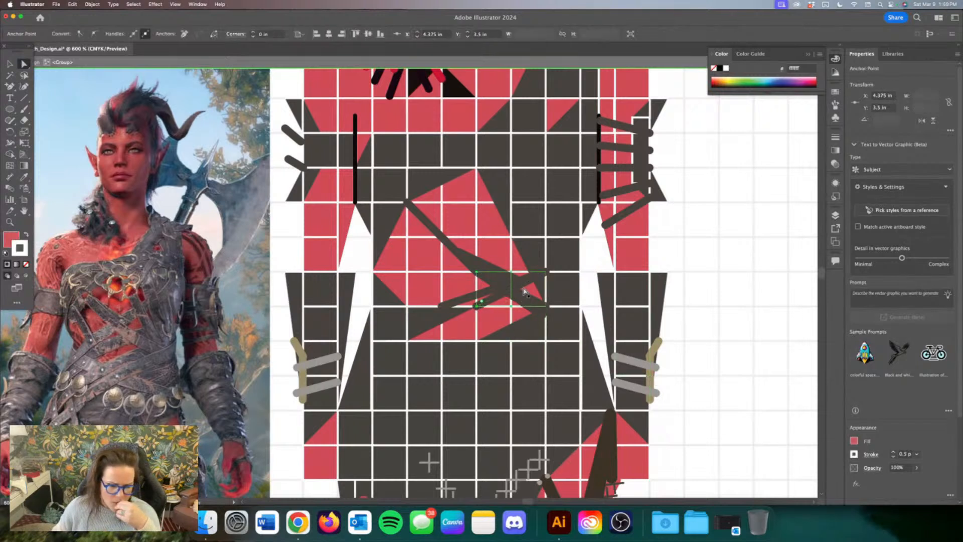
left_click(535, 280)
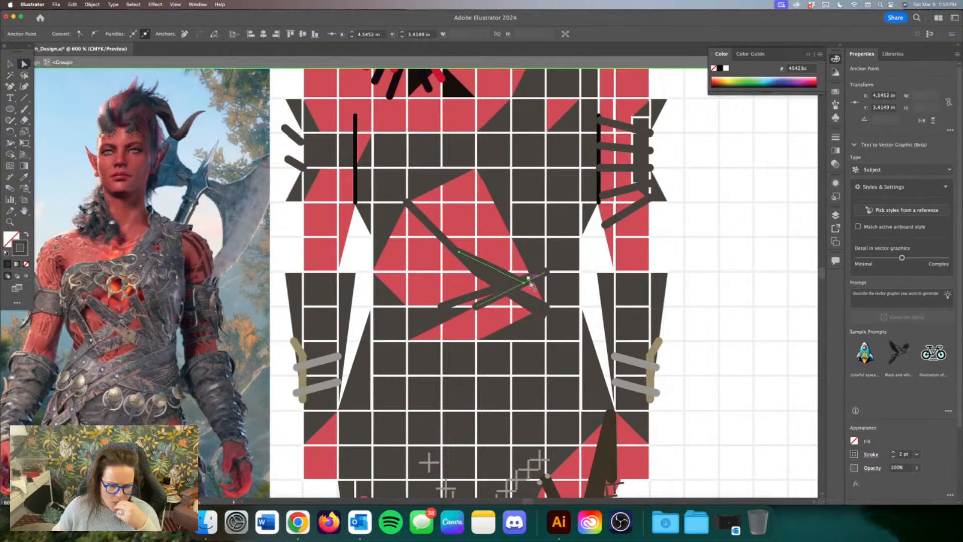
left_click(530, 281)
left_click_drag(477, 306, 454, 313)
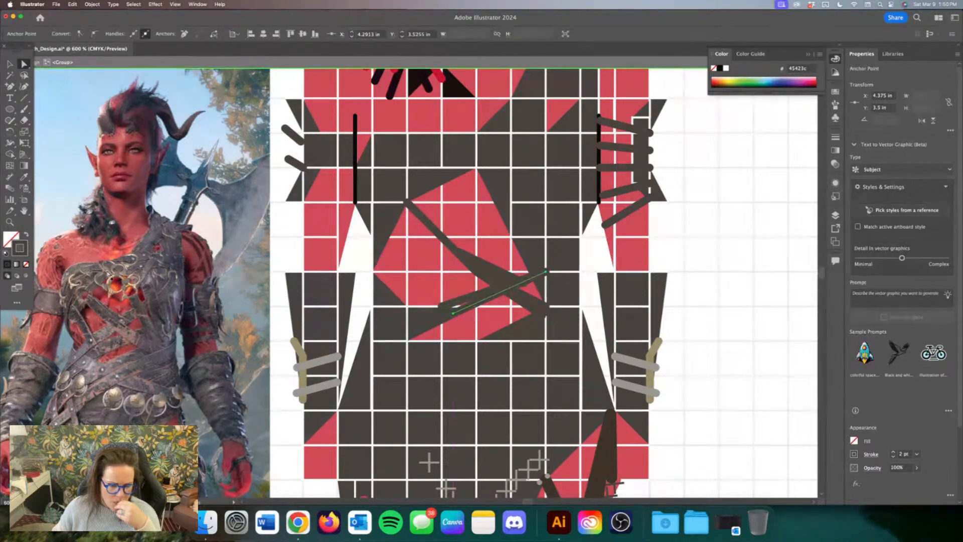
Step: Draw a longer 2 pt line along the crossing strap and set its lower end at X 4.125 in, Y 3.5417 in
left_click(24, 98)
left_click_drag(408, 323, 547, 273)
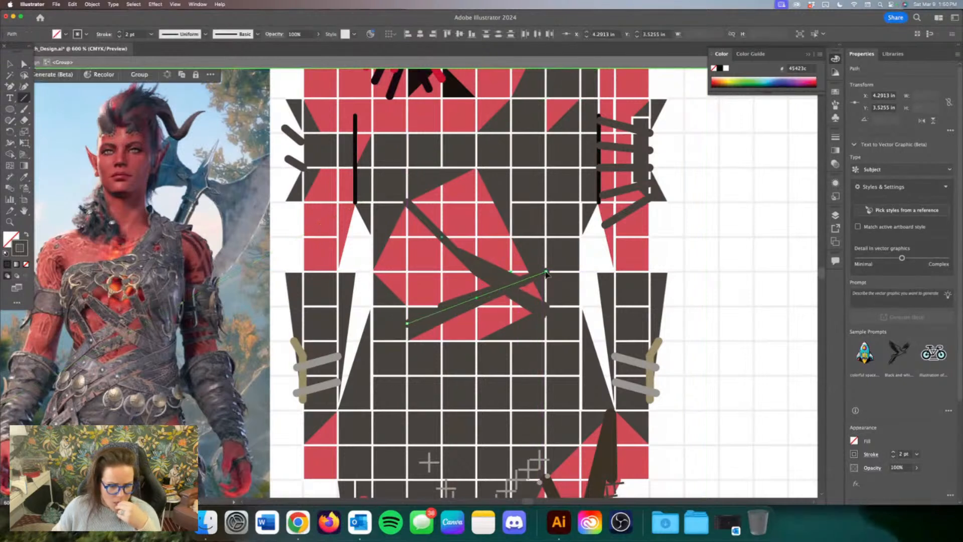
left_click(24, 64)
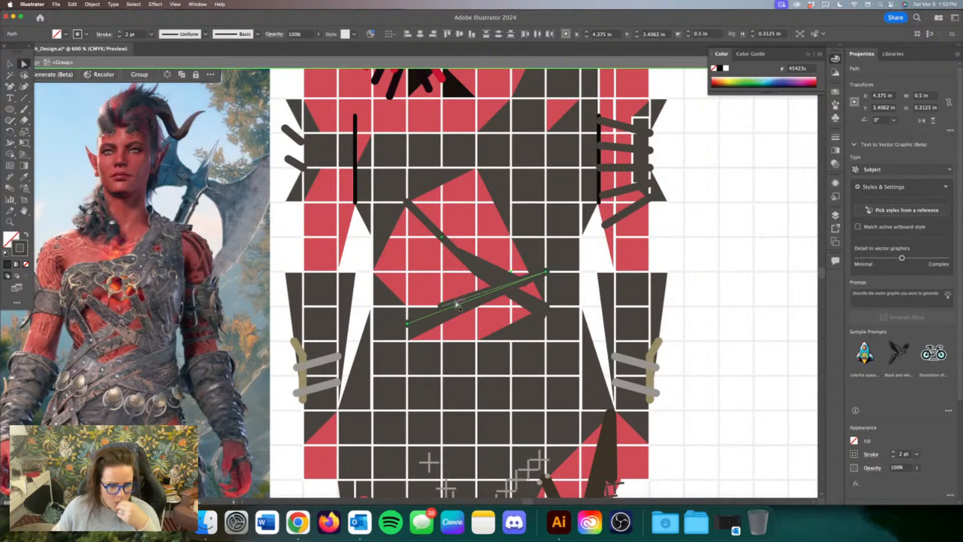
left_click(407, 323)
mouse_move(408, 324)
left_mouse_down()
mouse_move(423, 318)
mouse_move(408, 318)
left_mouse_up()
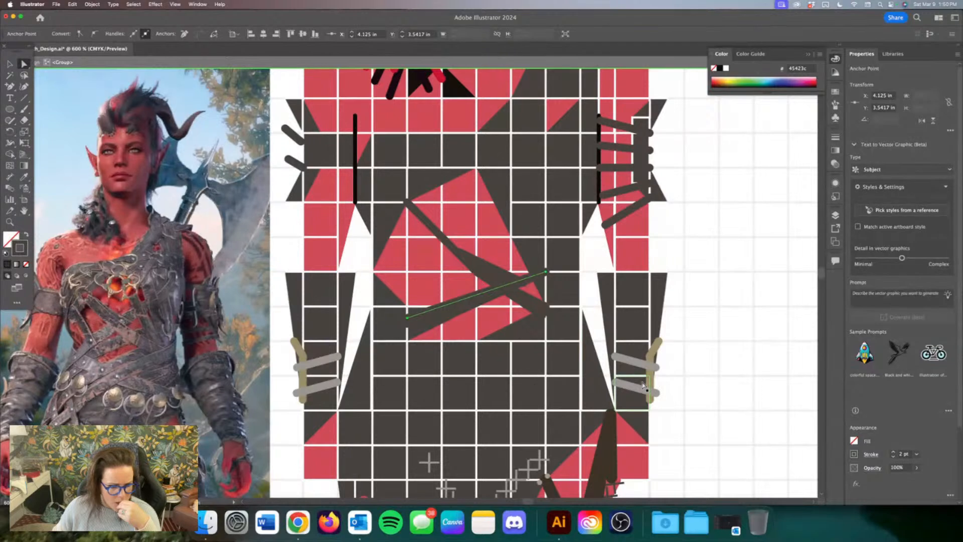
Step: Nudge the upper right end of the shorter crossing line slightly downward
left_click(513, 287)
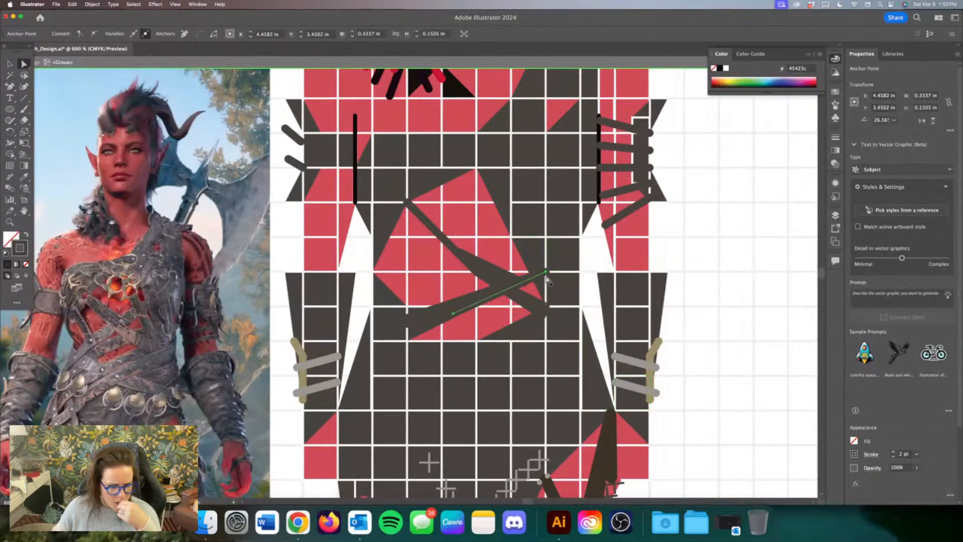
left_click_drag(546, 272, 546, 274)
left_click(655, 287)
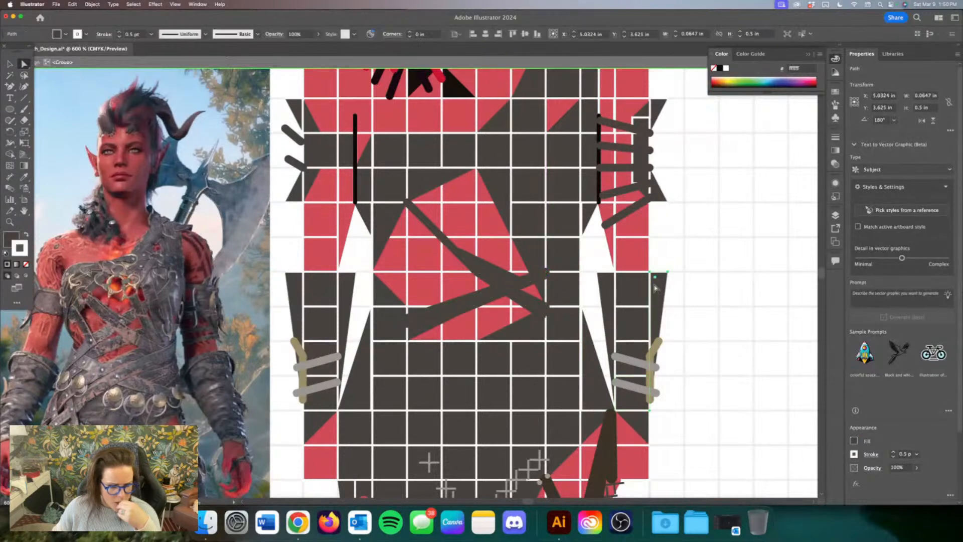
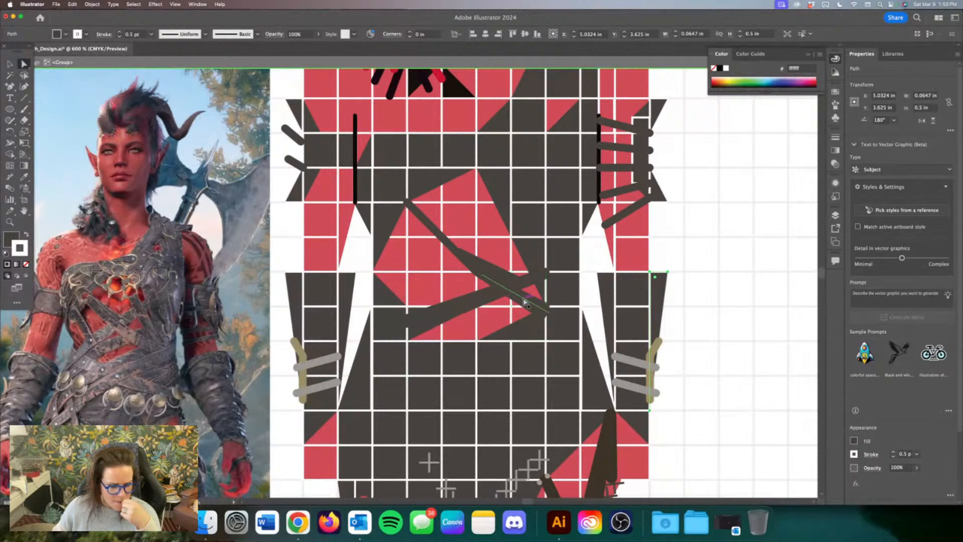
Step: Build a wide strap across the lower red area from three parallel 2 pt lines in colour 686153, each about 0.41 to 0.44 in wide
left_click(524, 300)
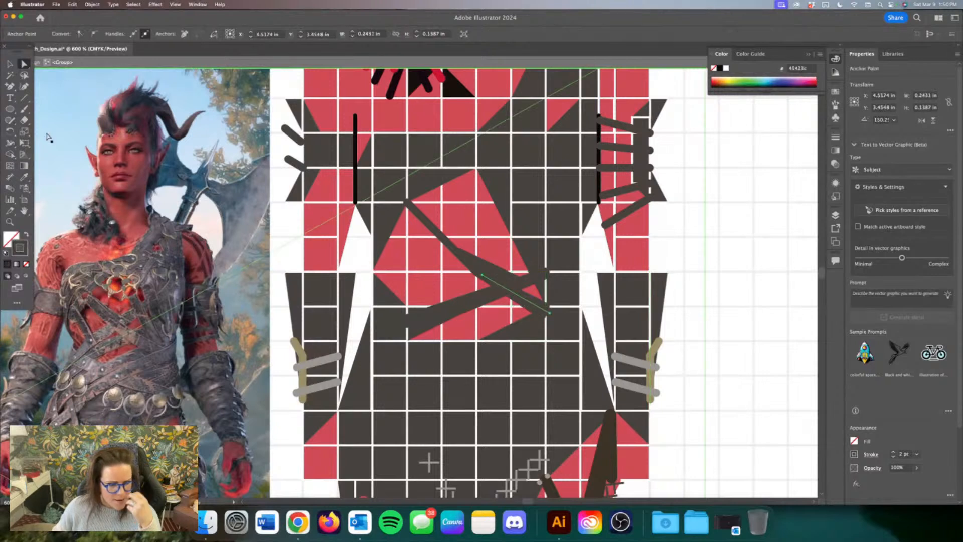
key("backslash")
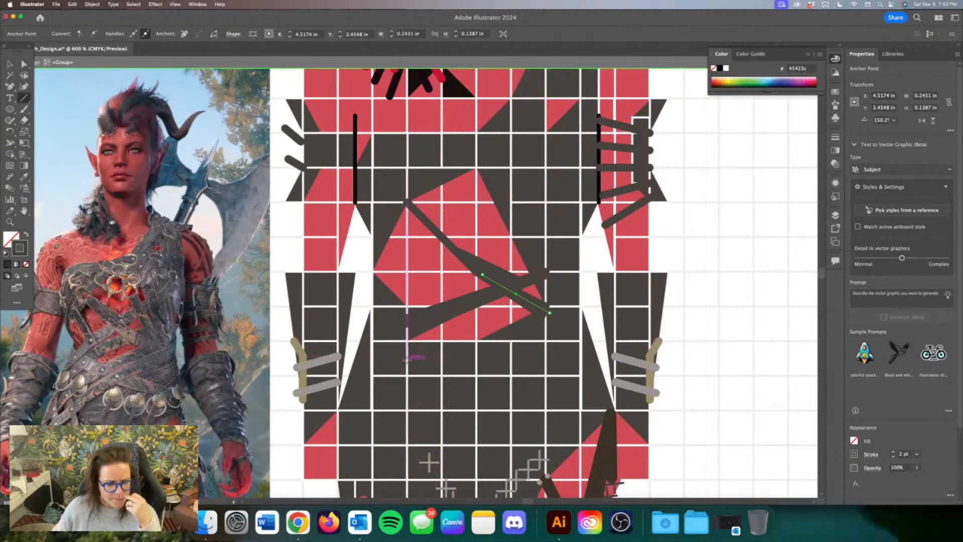
left_click_drag(407, 358, 521, 306)
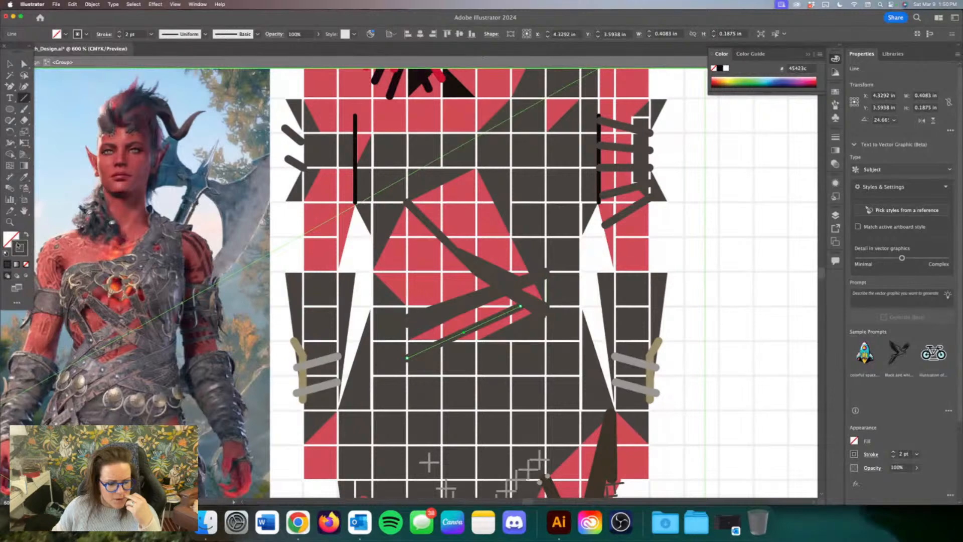
double_click(20, 248)
type("686253")
key("Return")
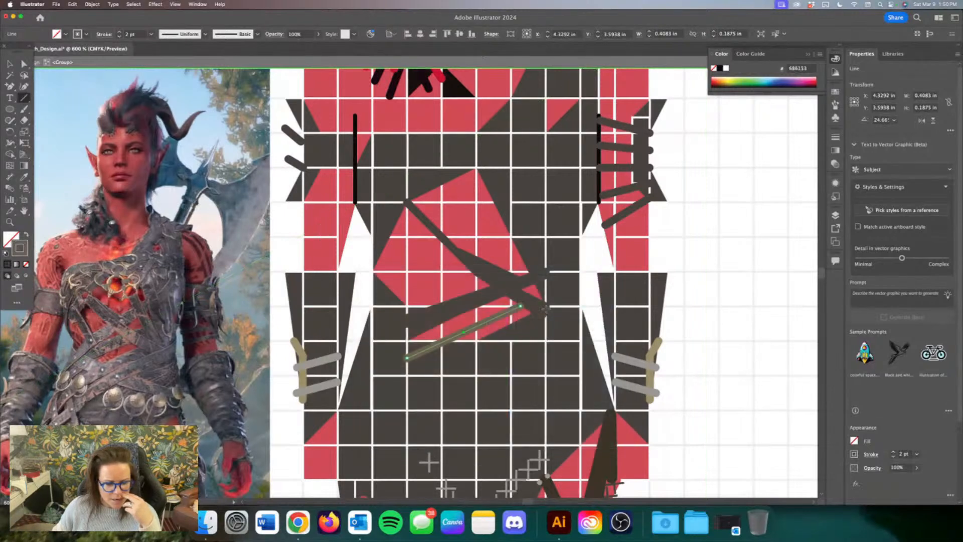
left_click_drag(406, 369, 525, 309)
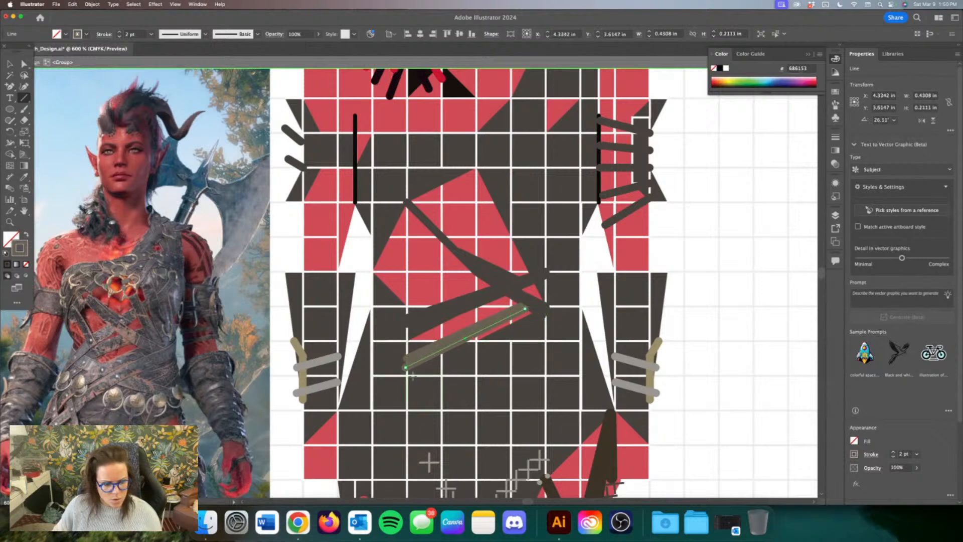
left_click_drag(406, 374, 529, 313)
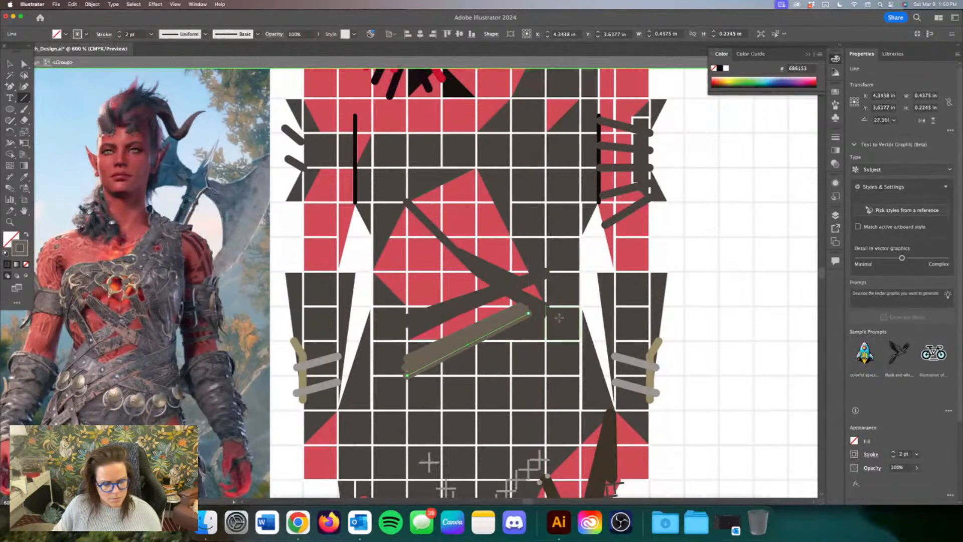
Step: Draw a rising line about 0.86 in wide across the waist just below the brown strap and set its stroke colour to 3d372c
mouse_move(581, 306)
left_mouse_down()
mouse_move(512, 351)
mouse_move(432, 383)
mouse_move(399, 383)
mouse_move(386, 415)
mouse_move(348, 441)
mouse_move(339, 416)
left_mouse_up()
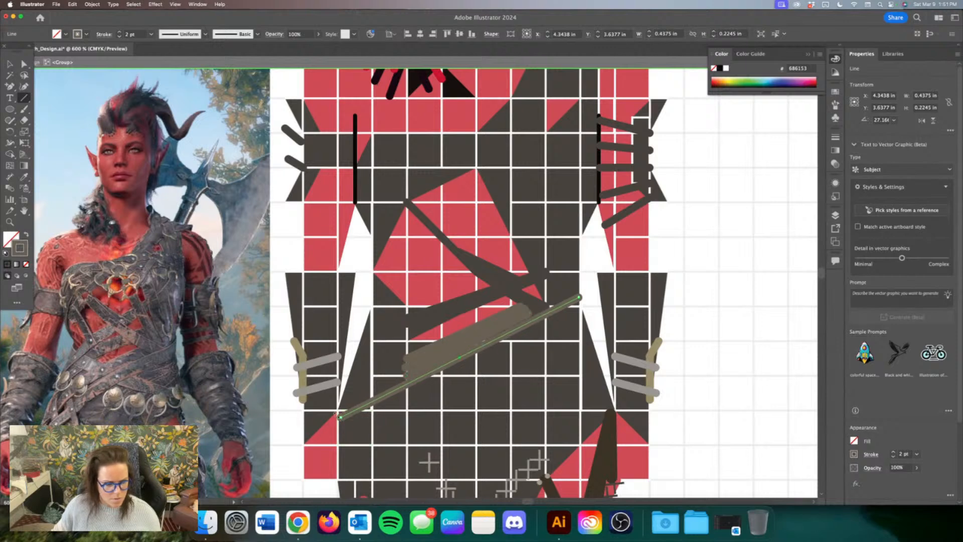
double_click(24, 248)
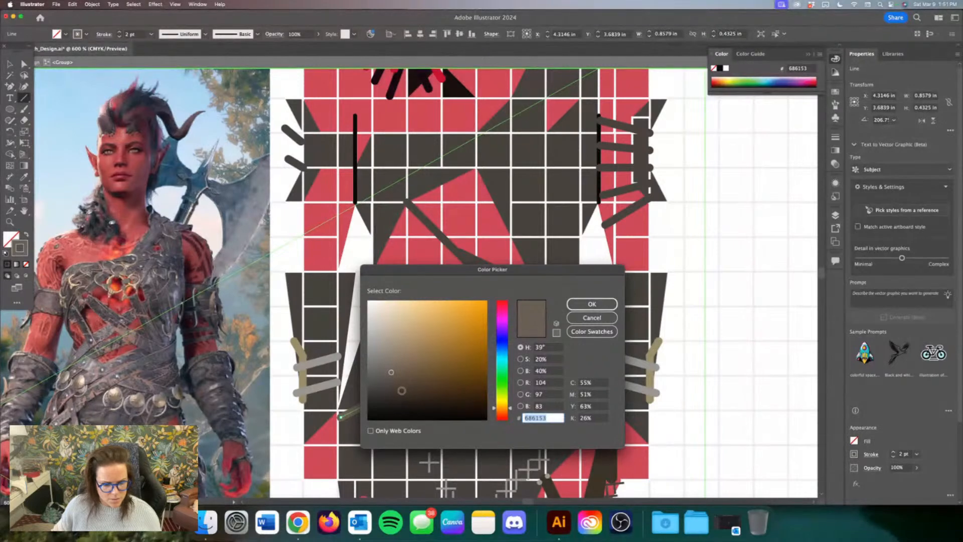
left_click(592, 304)
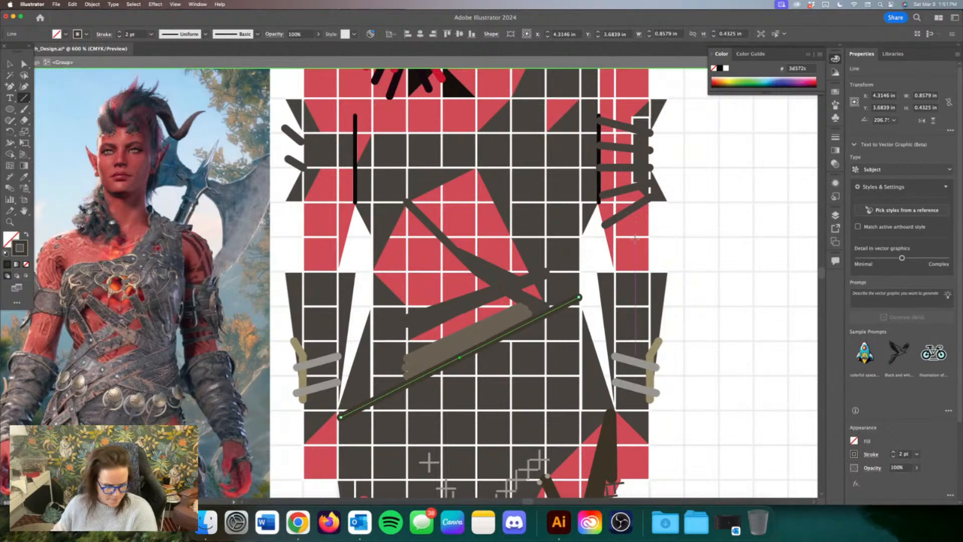
Step: Replace the long dark waist line with connected 2 pt 3d372c segments that bend up at the upper right end and down at the lower left
left_click_drag(581, 286, 566, 307)
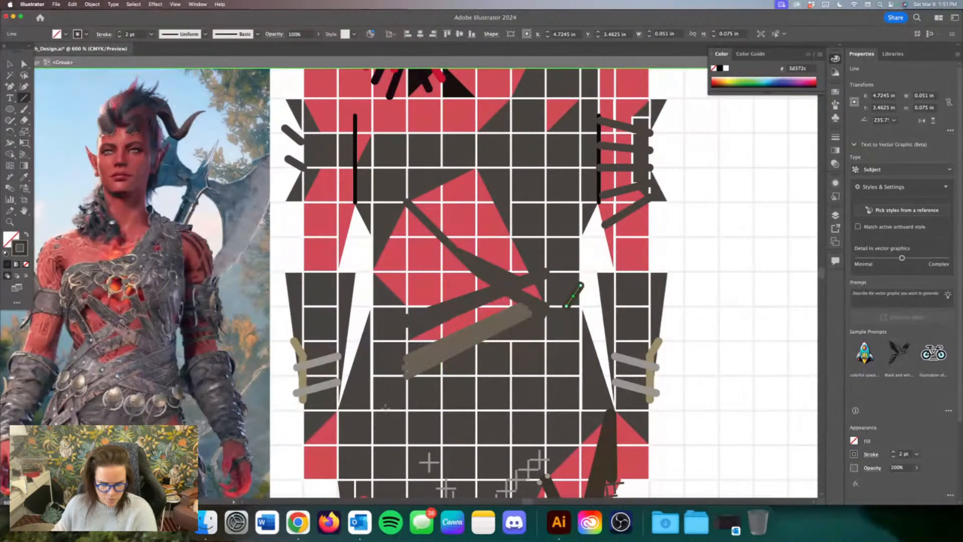
left_click_drag(372, 403, 553, 305)
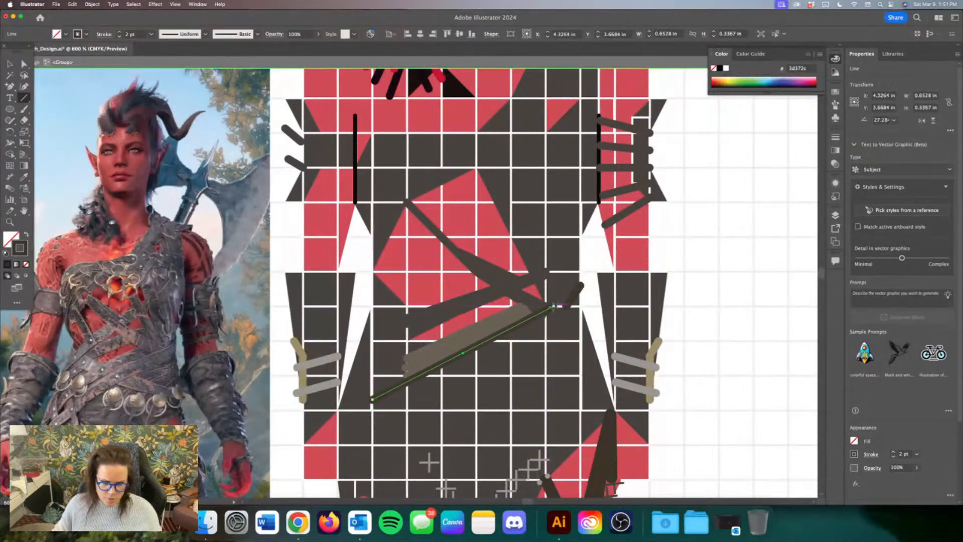
key("cmd+z")
left_click_drag(365, 404, 536, 316)
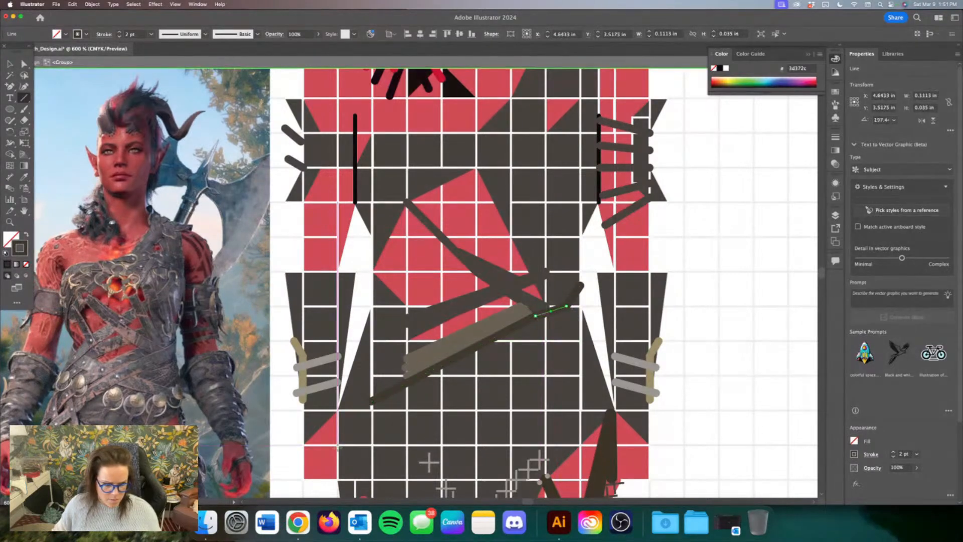
mouse_move(338, 445)
left_mouse_down()
mouse_move(372, 401)
mouse_move(341, 454)
mouse_move(376, 405)
left_mouse_up()
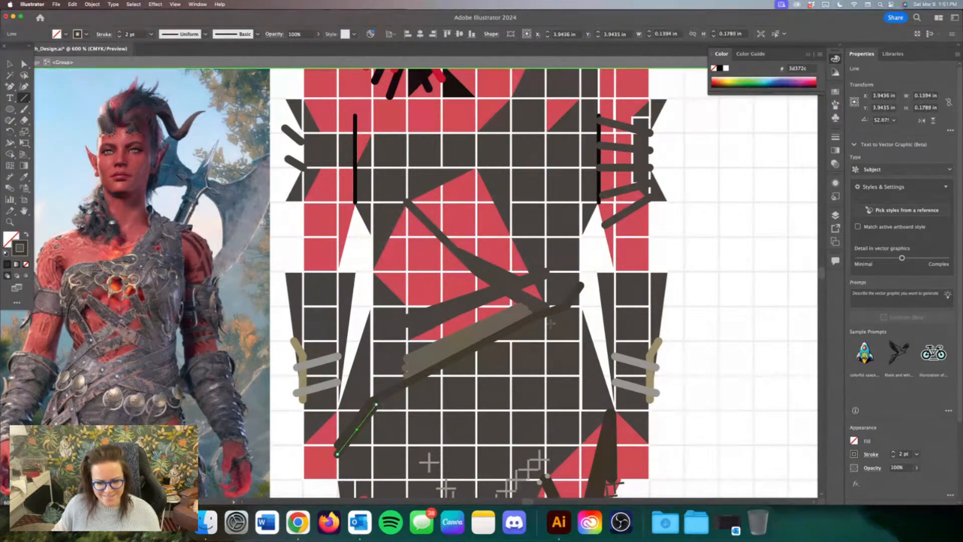
Step: Widen the bent dark waist strap by adding parallel 3d372c segments along its middle and at both ends
mouse_move(581, 301)
left_mouse_down()
mouse_move(371, 414)
mouse_move(376, 405)
left_mouse_up()
left_click_drag(582, 291, 562, 316)
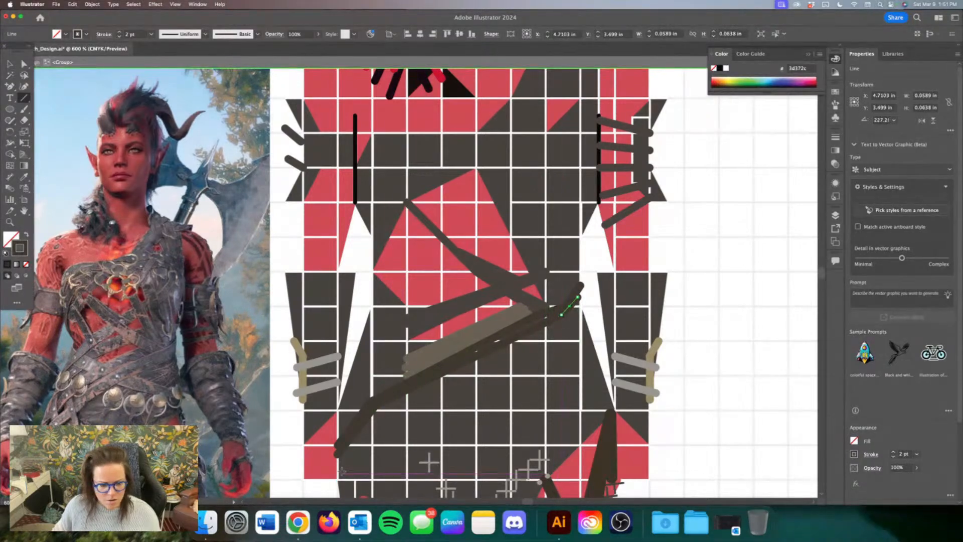
left_click_drag(340, 461, 376, 410)
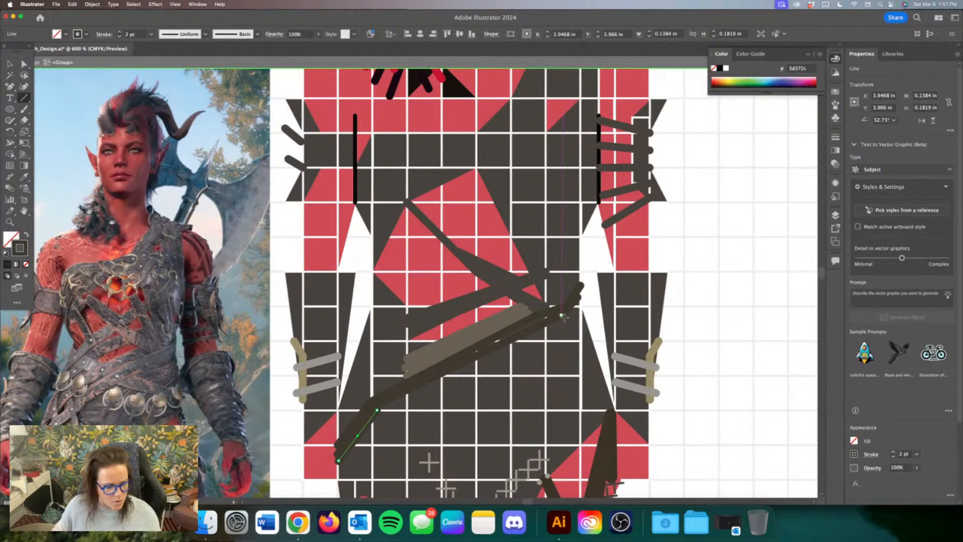
left_click_drag(559, 324, 377, 410)
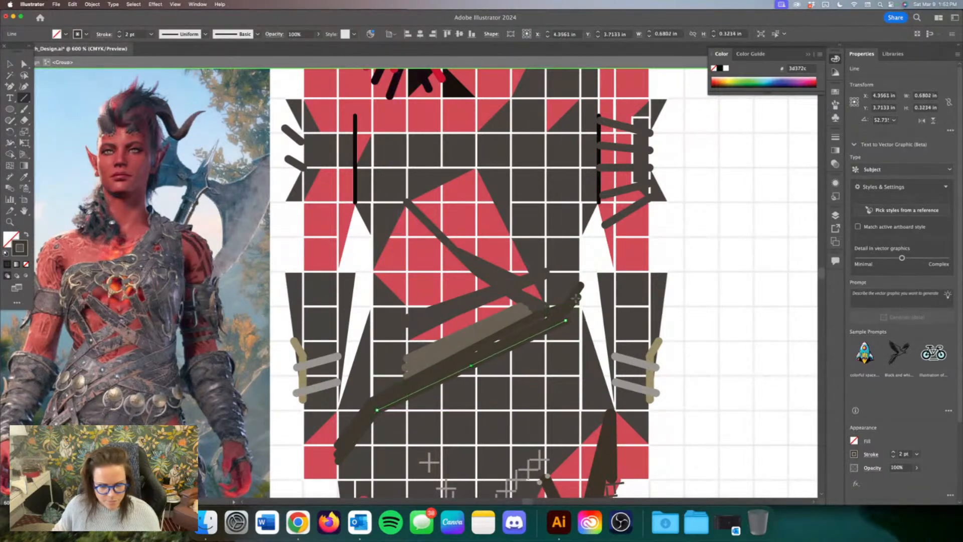
left_click_drag(581, 285, 566, 320)
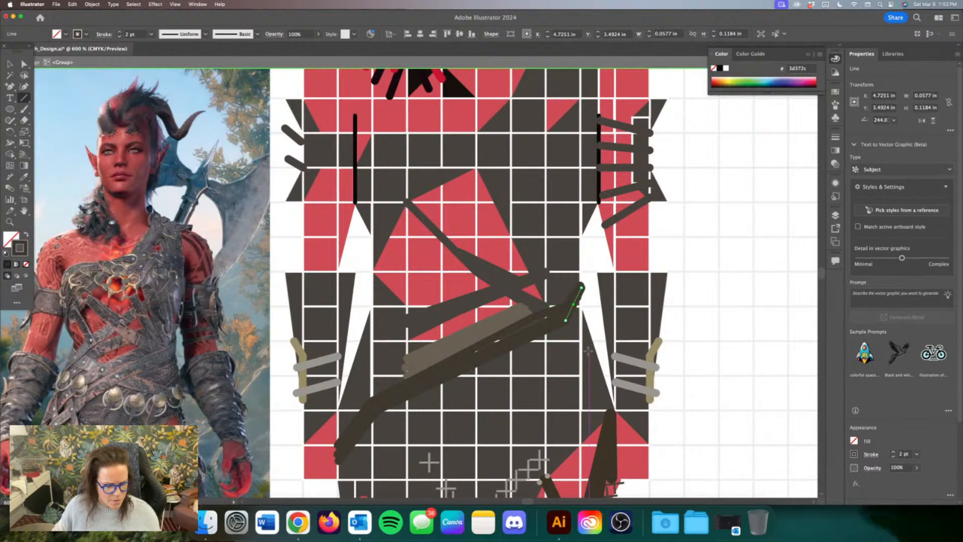
Step: Draw a bent 2 pt strap in colour 686154 below the dark one, with a main segment about 0.30 in wide and a steeper lower tail
scroll(592, 355, "down", 3)
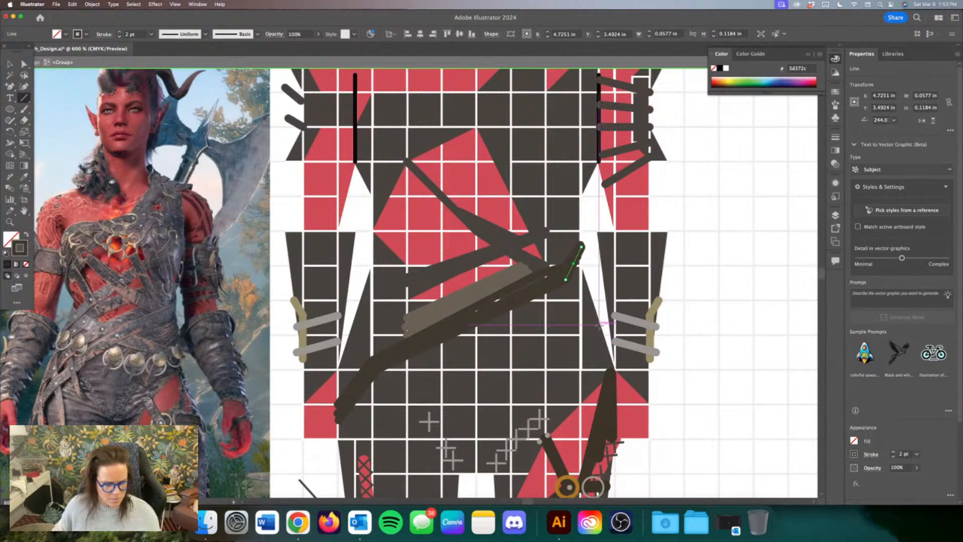
left_click(10, 64)
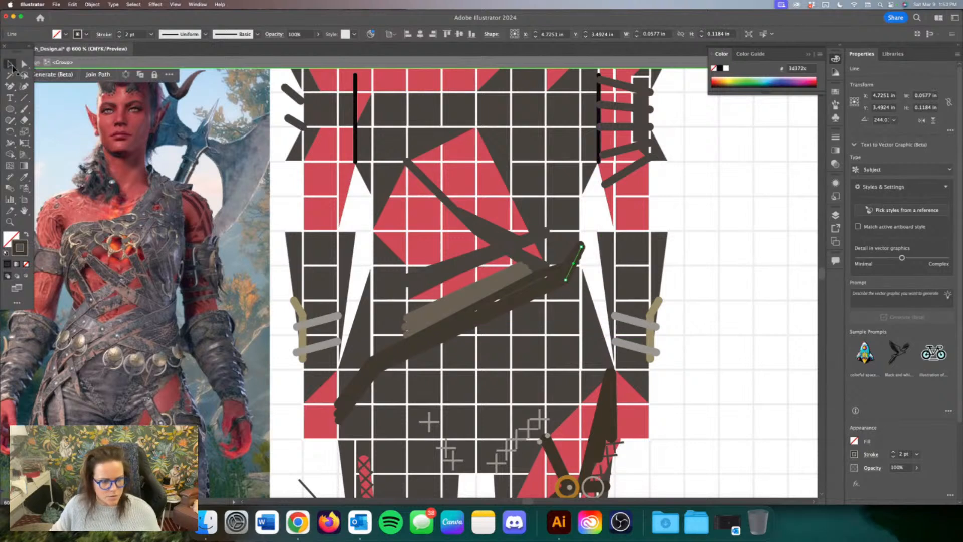
left_click(462, 298)
left_click(462, 298)
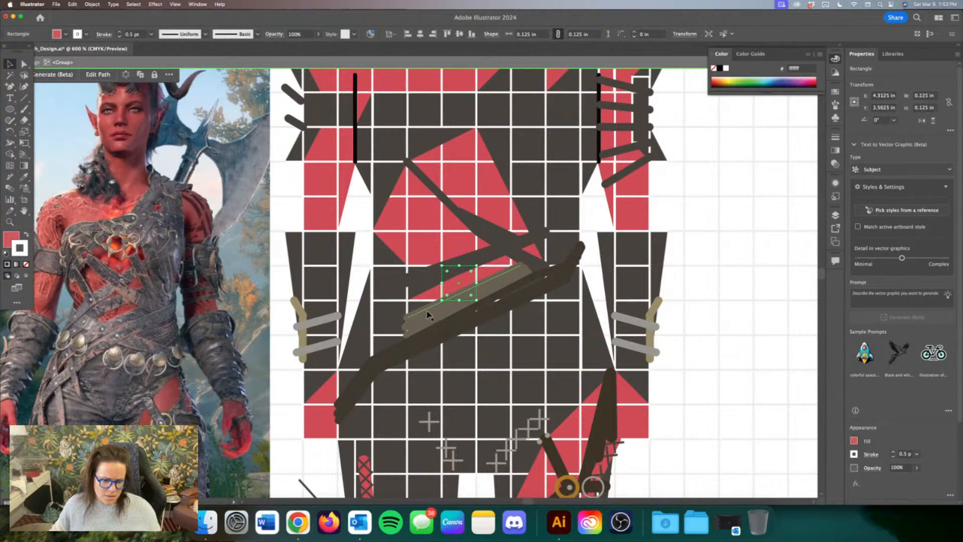
key("backslash")
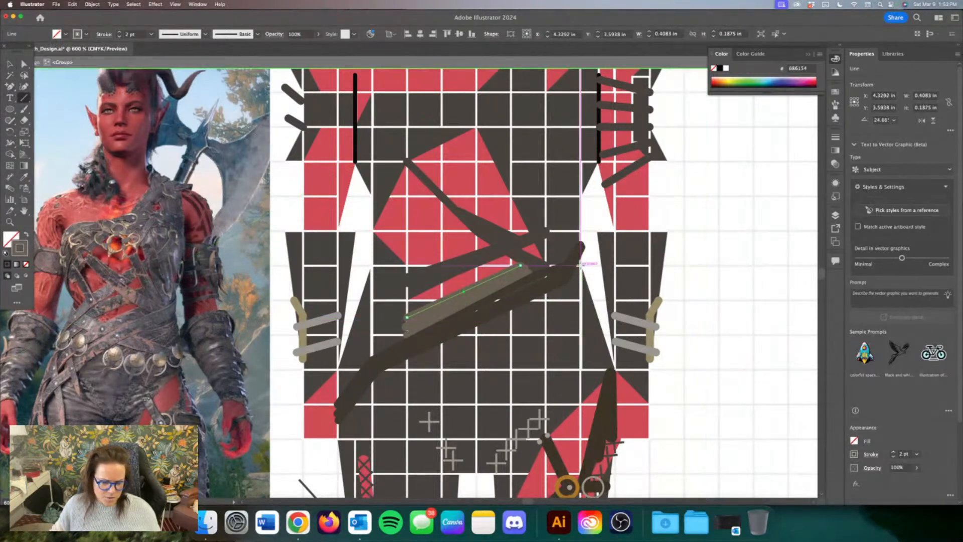
left_click_drag(581, 265, 477, 329)
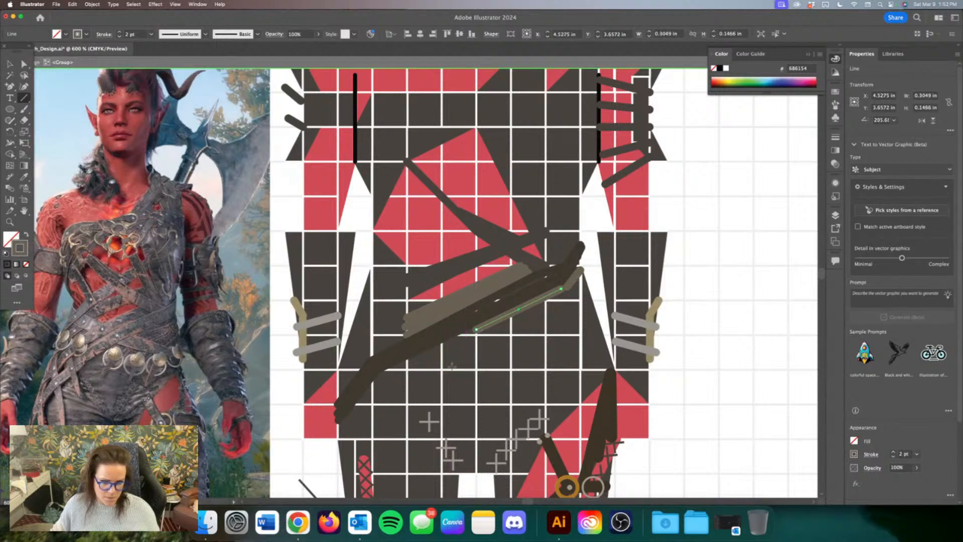
left_click_drag(450, 370, 477, 330)
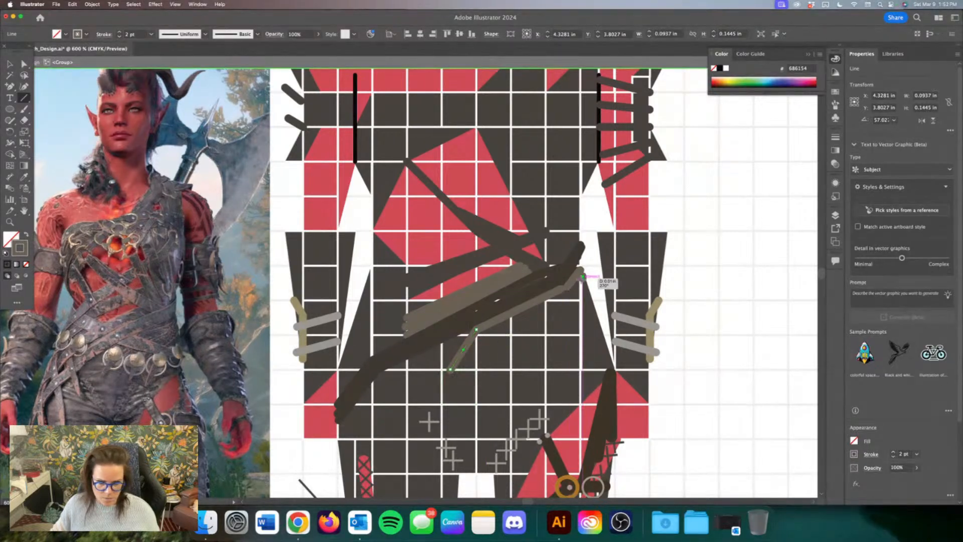
Step: Thicken the lighter bent strap with parallel 686154 segments along its upper end, tail and middle
left_click_drag(583, 275, 561, 298)
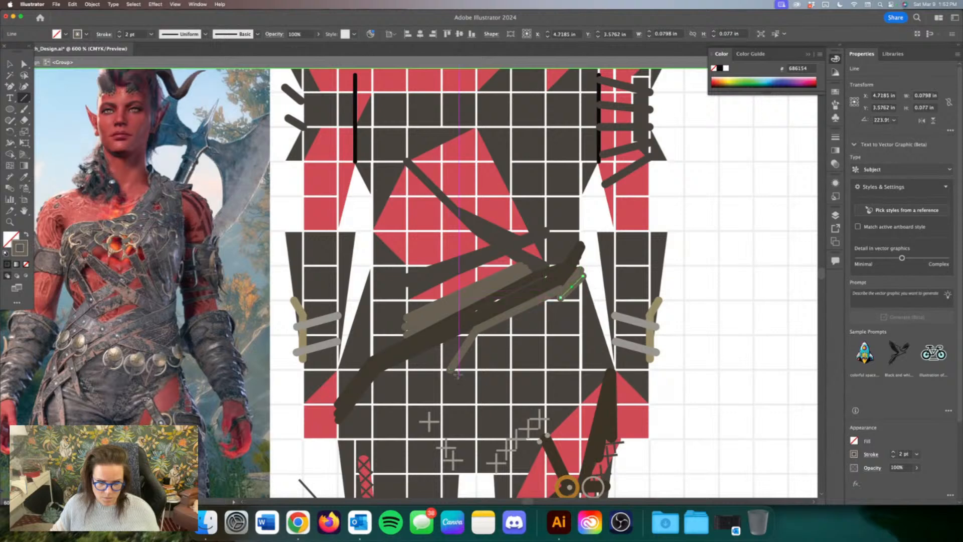
left_click_drag(451, 369, 477, 335)
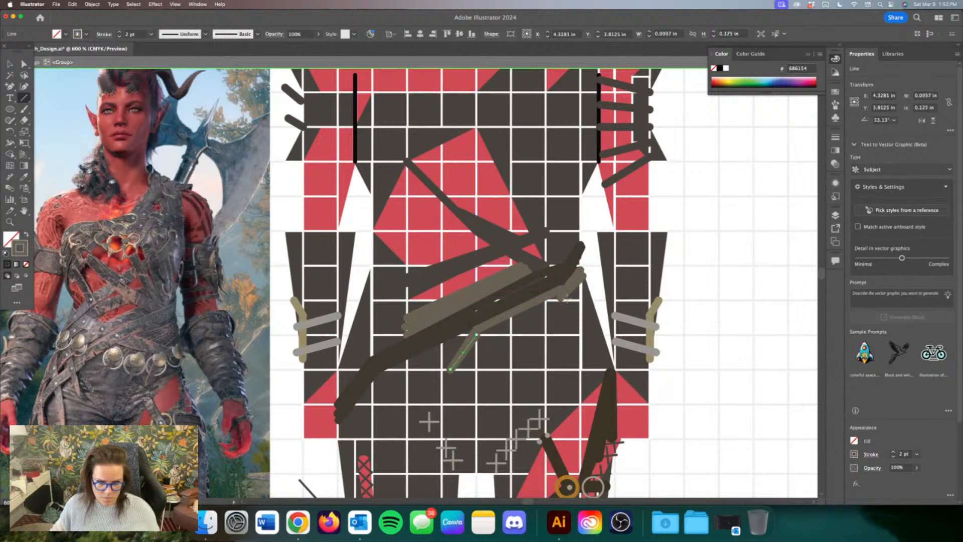
left_click_drag(561, 297, 476, 334)
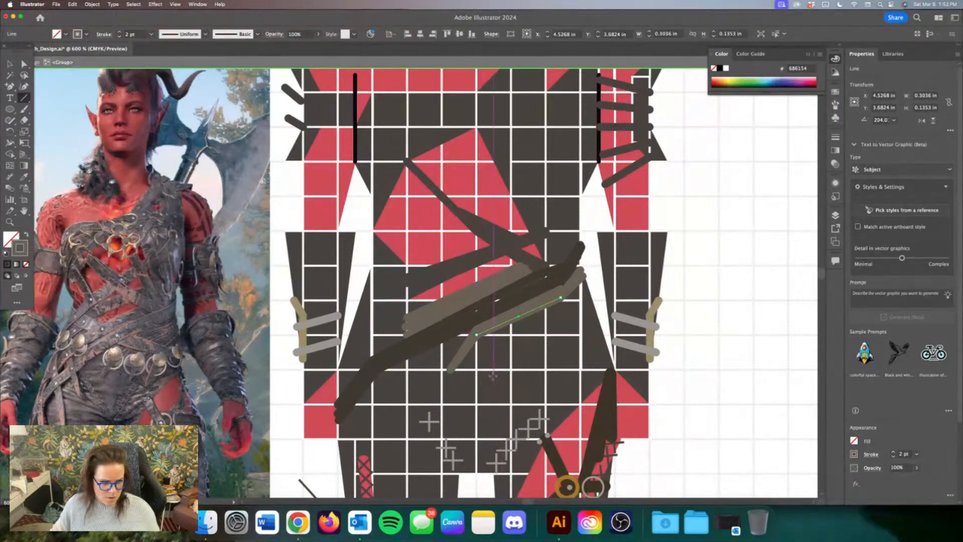
Step: Draw a second dark strap below the lighter one in the first strap's colour 3d372c, with a tail about 0.06 in wide joined to the waist's right edge
left_click(10, 65)
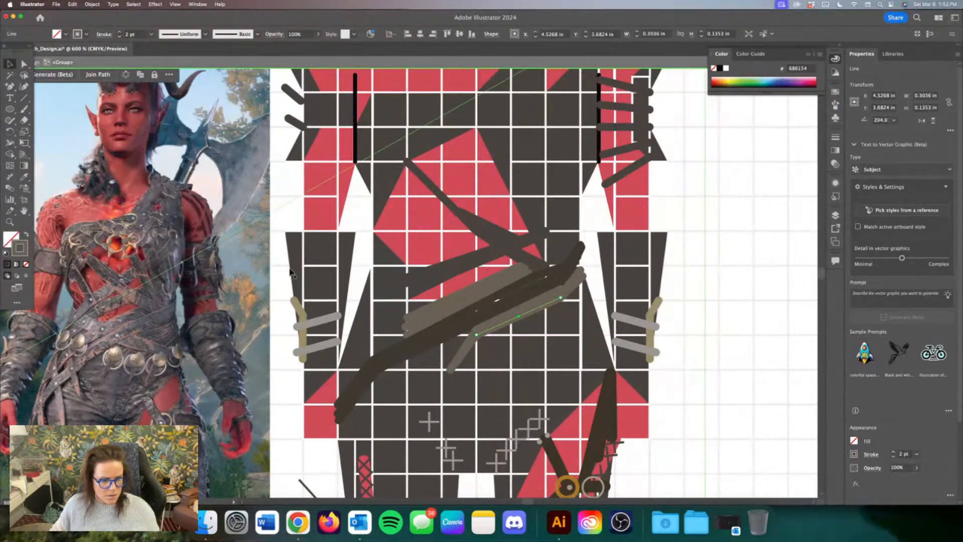
left_click(371, 370)
left_click(26, 98)
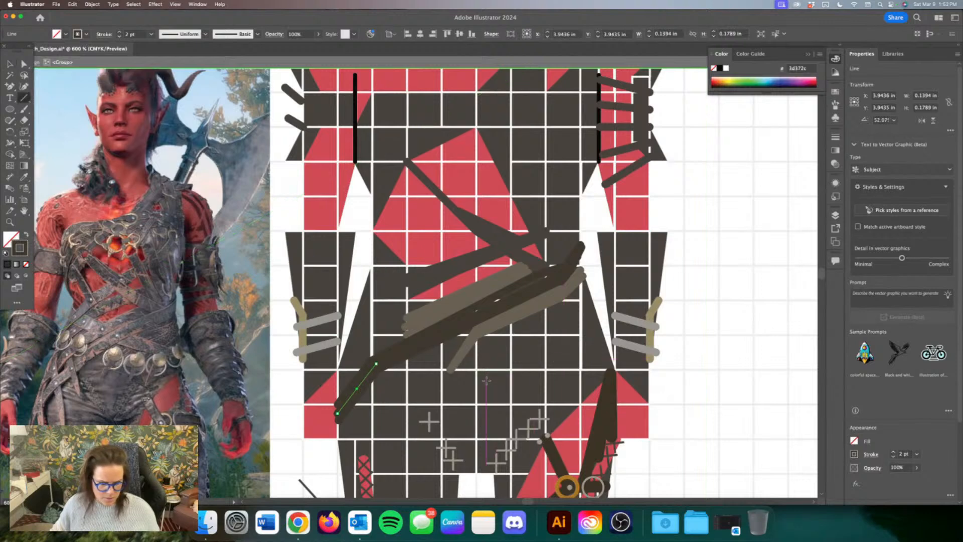
left_click_drag(489, 383, 507, 347)
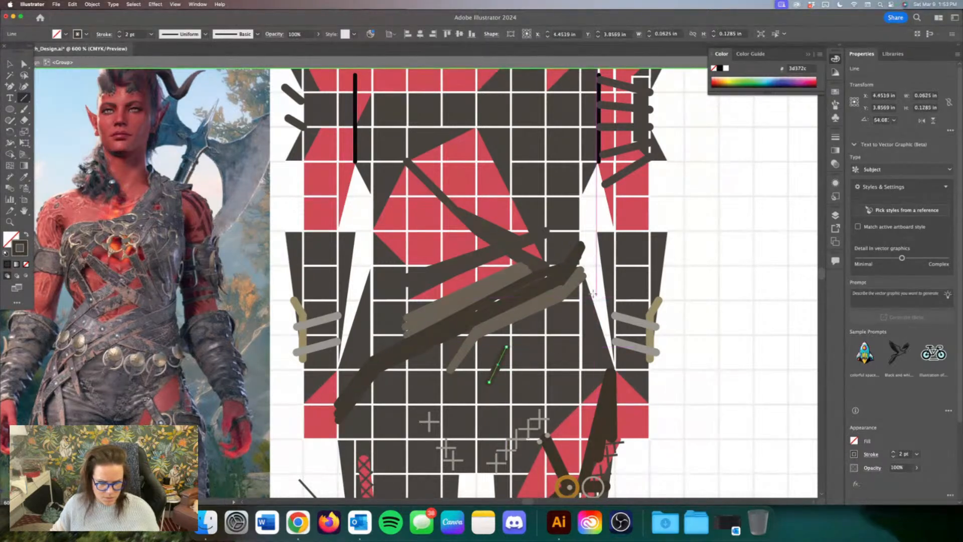
left_click_drag(588, 287, 510, 345)
key("super+z")
left_click_drag(588, 282, 568, 300)
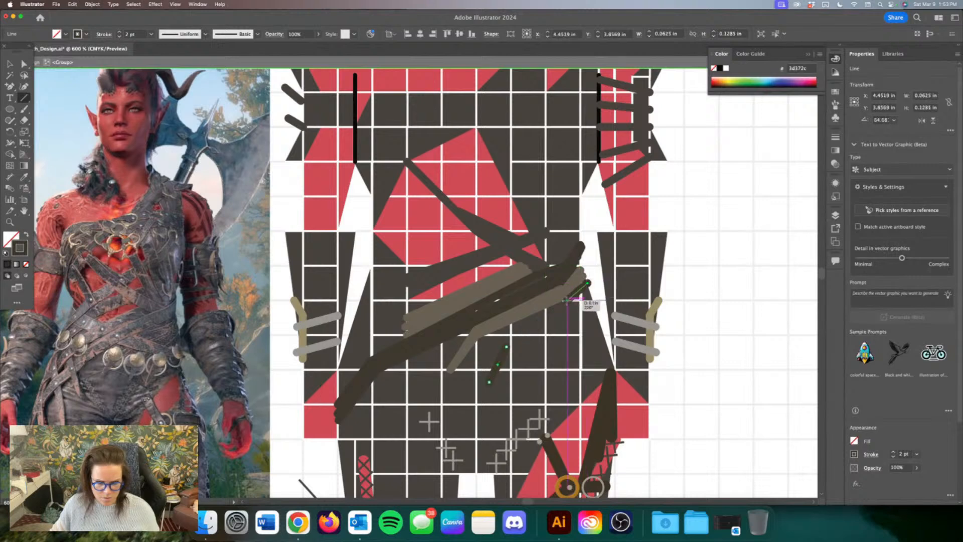
left_click_drag(507, 346, 507, 346)
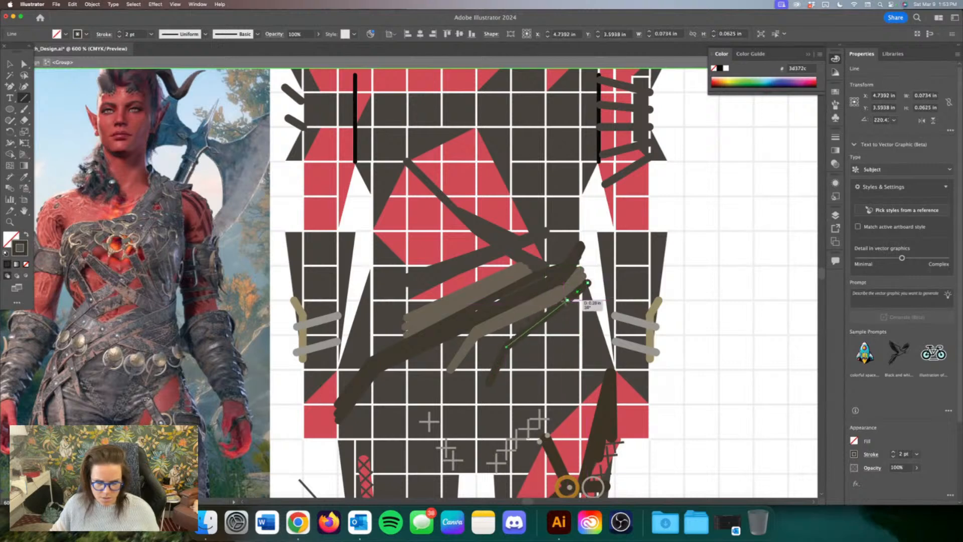
Step: Widen the second dark strap with parallel 3d372c segments and fill the gap along its middle
left_click_drag(587, 290, 571, 309)
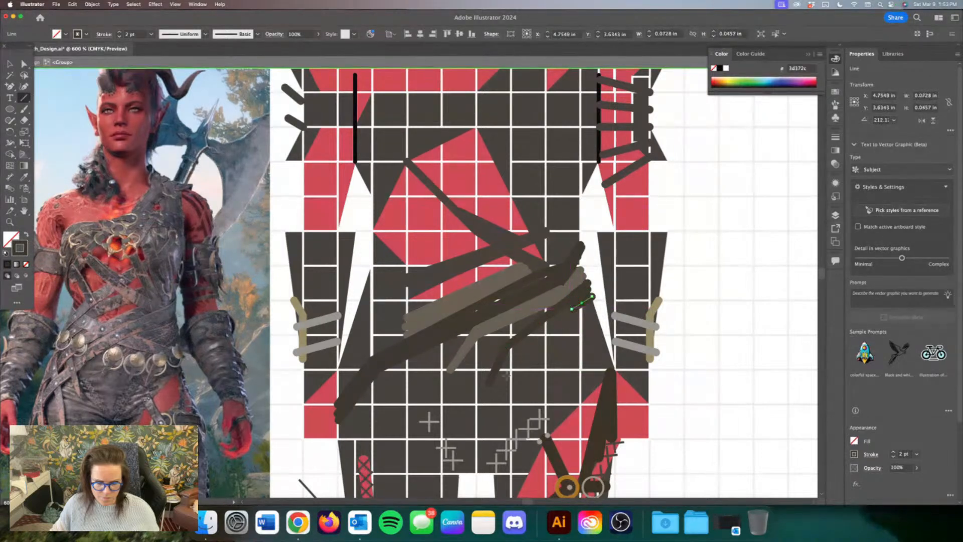
left_click_drag(489, 382, 511, 354)
left_click_drag(572, 309, 511, 354)
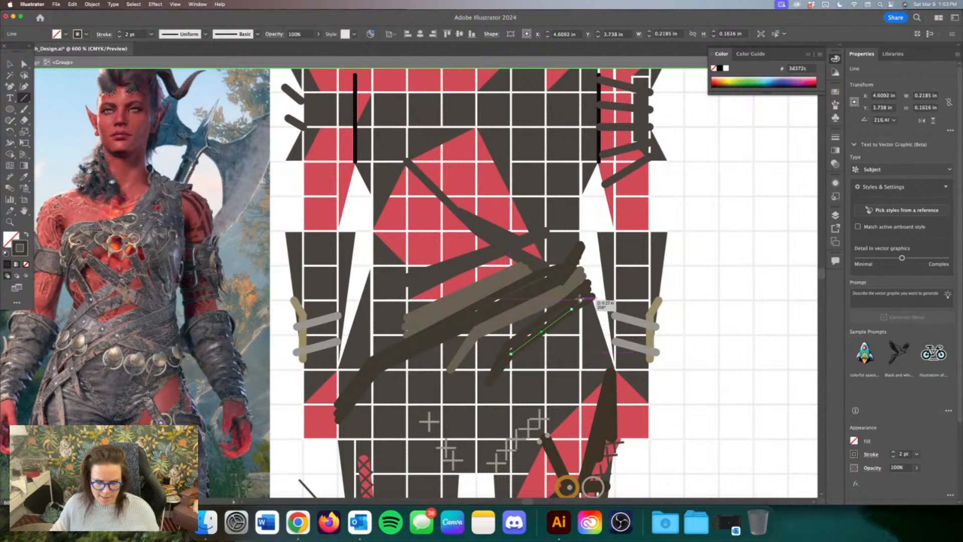
left_click_drag(581, 300, 507, 352)
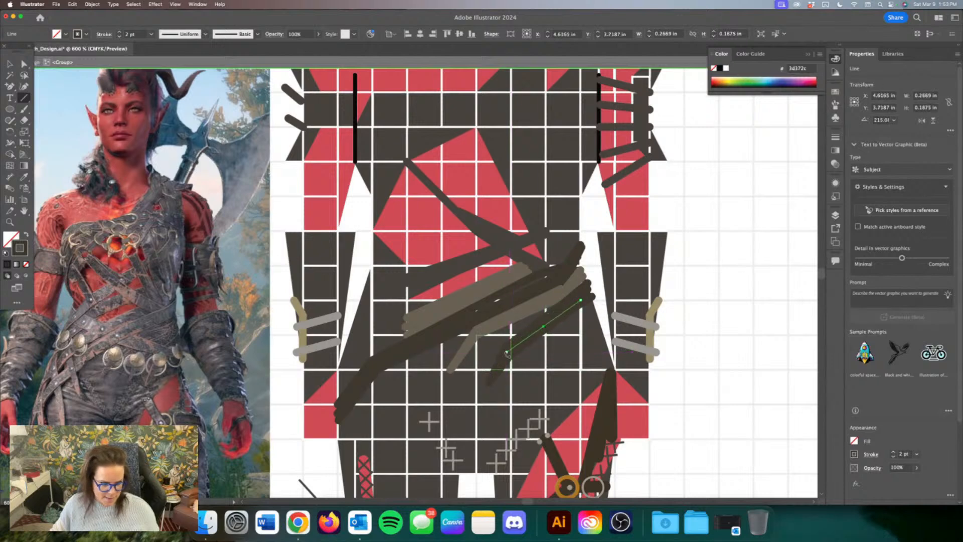
Step: Build a short bent strap in colour 686154 below the second dark strap, using parallel 2 pt lines for its main part and steep tail
left_click(11, 63)
left_click(487, 294)
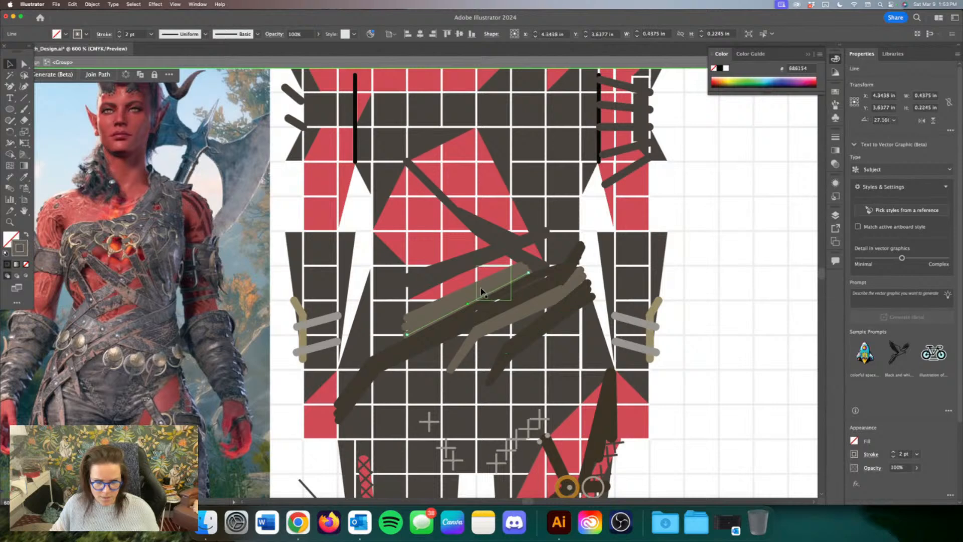
left_click(24, 98)
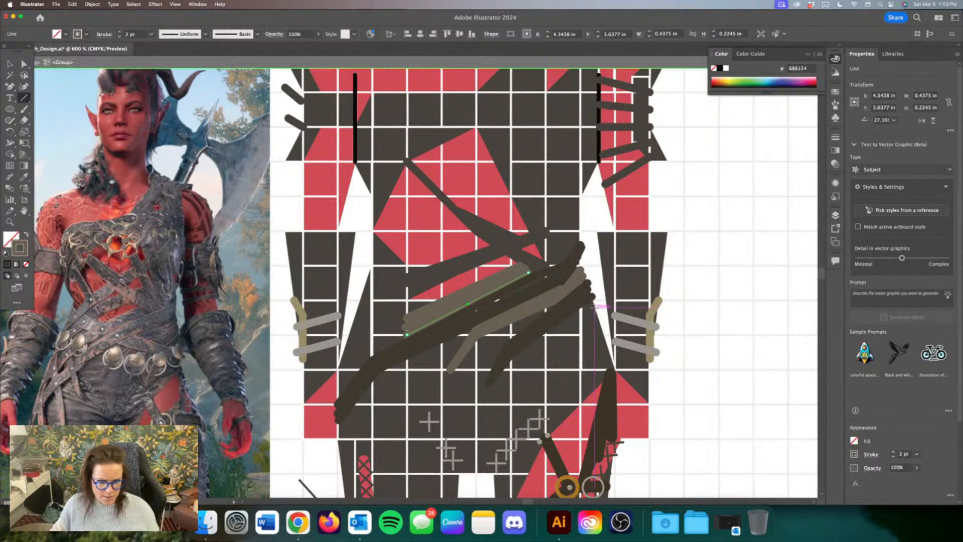
mouse_move(596, 306)
left_mouse_down()
mouse_move(532, 366)
mouse_move(538, 344)
left_mouse_up()
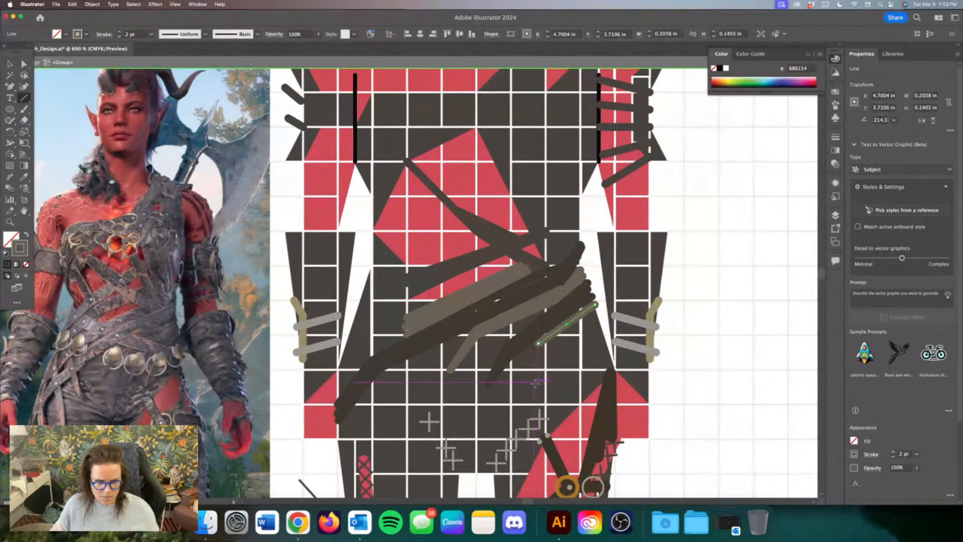
mouse_move(538, 382)
left_mouse_down()
mouse_move(540, 346)
mouse_move(537, 382)
left_mouse_up()
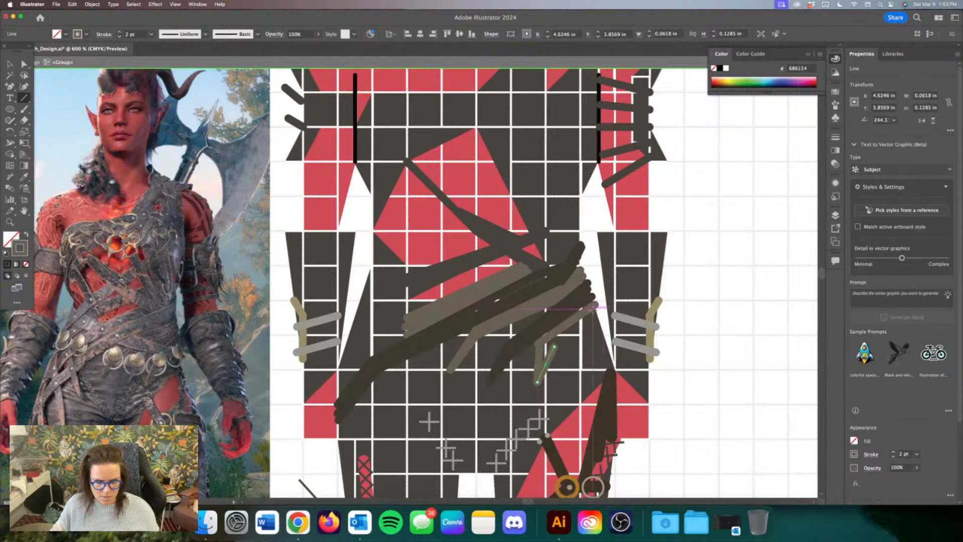
mouse_move(597, 316)
left_mouse_down()
mouse_move(540, 370)
mouse_move(550, 340)
left_mouse_up()
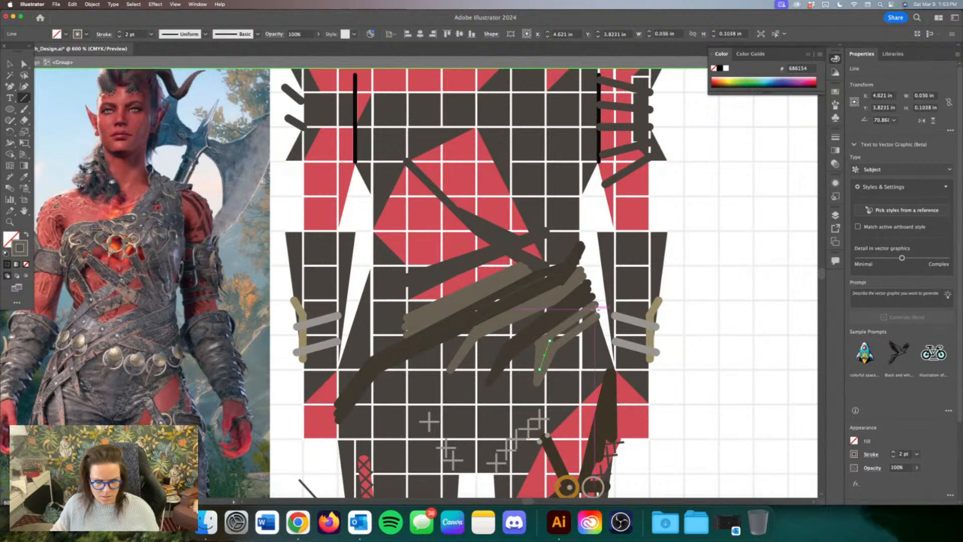
left_click_drag(598, 309, 551, 342)
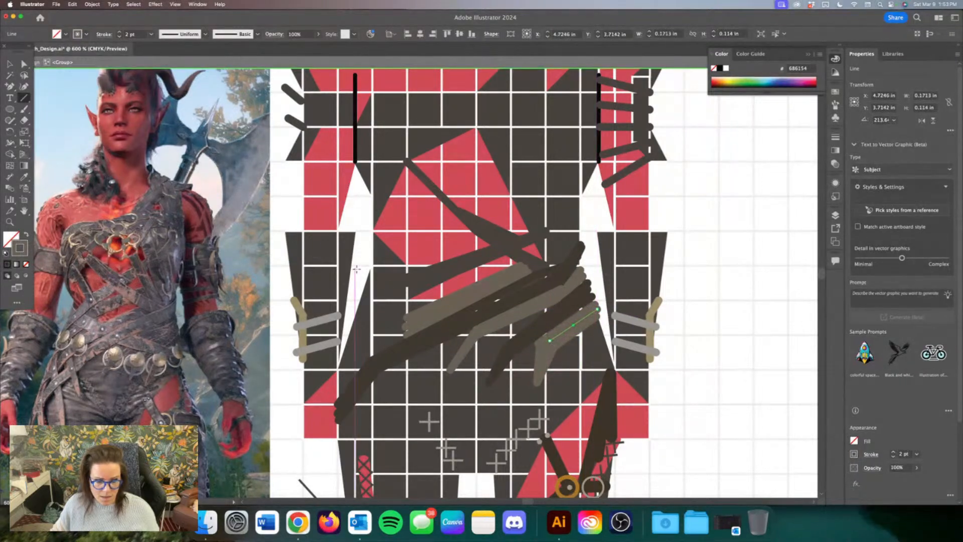
Step: Draw a thin 45423c strap of four connected segments descending across the other straps, moving its middle joint to about X 4.52 in, Y 3.67 in
key("v")
left_click(462, 213)
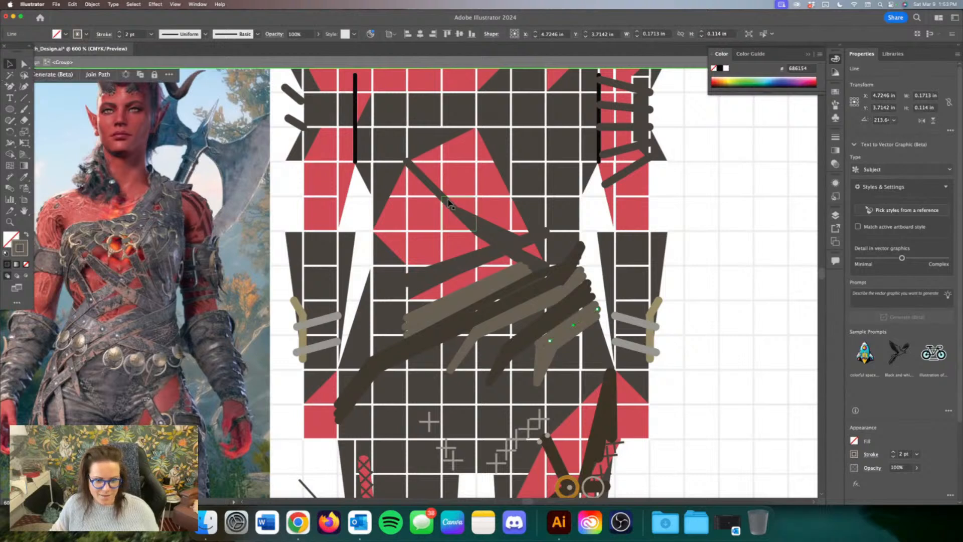
left_click(491, 233)
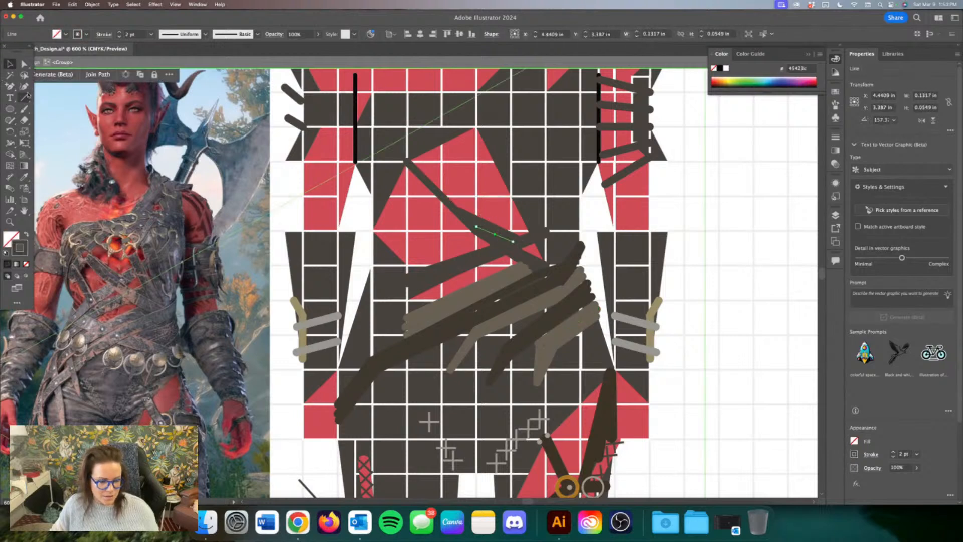
left_click(26, 95)
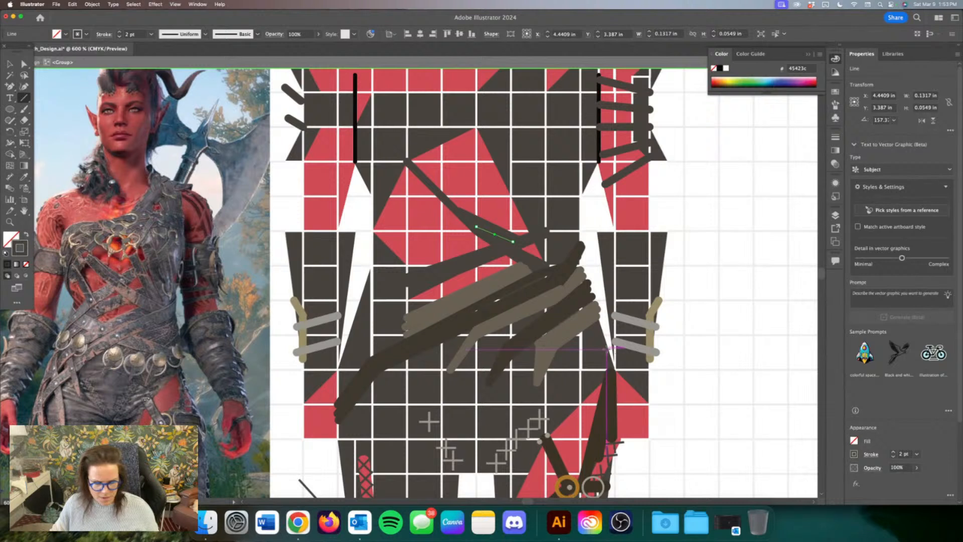
mouse_move(609, 345)
left_mouse_down()
mouse_move(527, 342)
mouse_move(371, 301)
mouse_move(370, 287)
mouse_move(509, 341)
mouse_move(516, 329)
mouse_move(574, 345)
mouse_move(540, 341)
mouse_move(580, 335)
left_mouse_up()
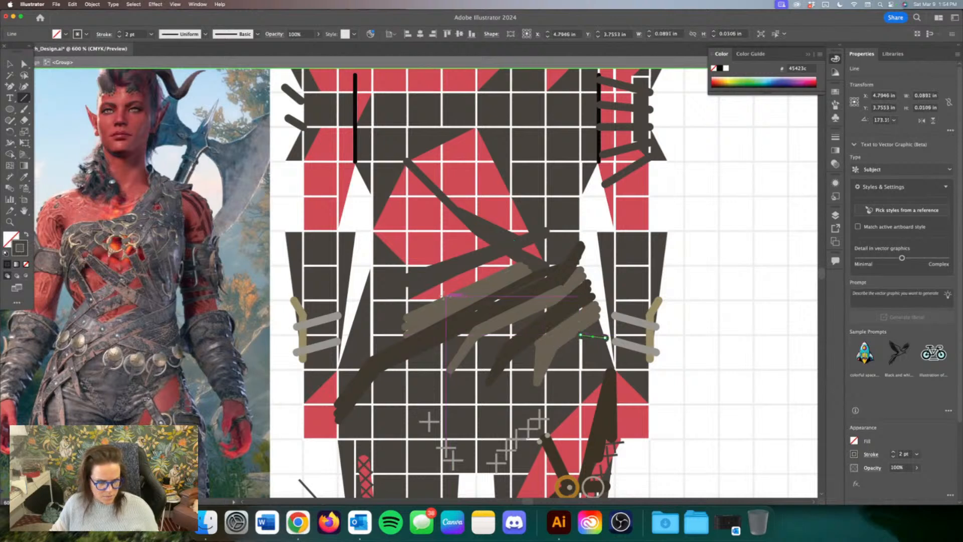
left_click_drag(373, 246, 421, 282)
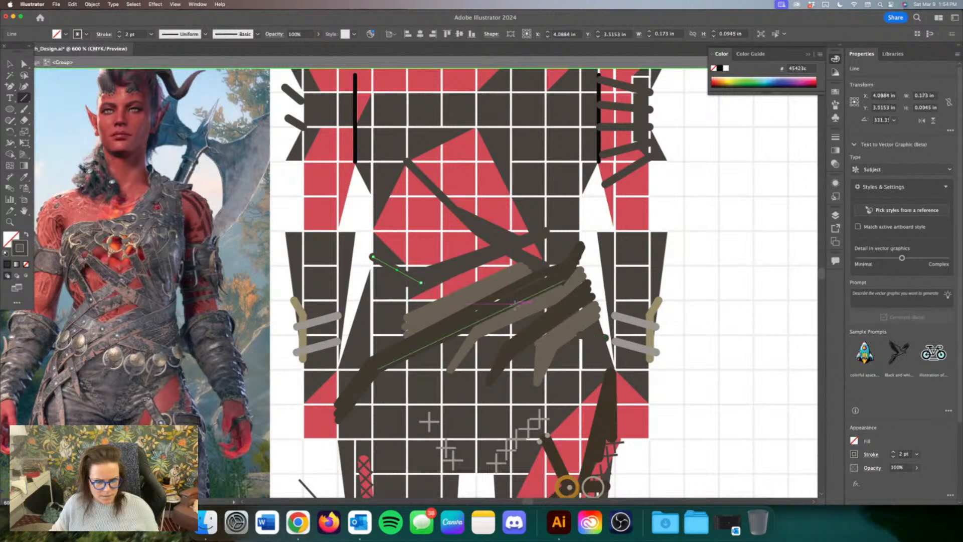
left_click_drag(517, 306, 421, 282)
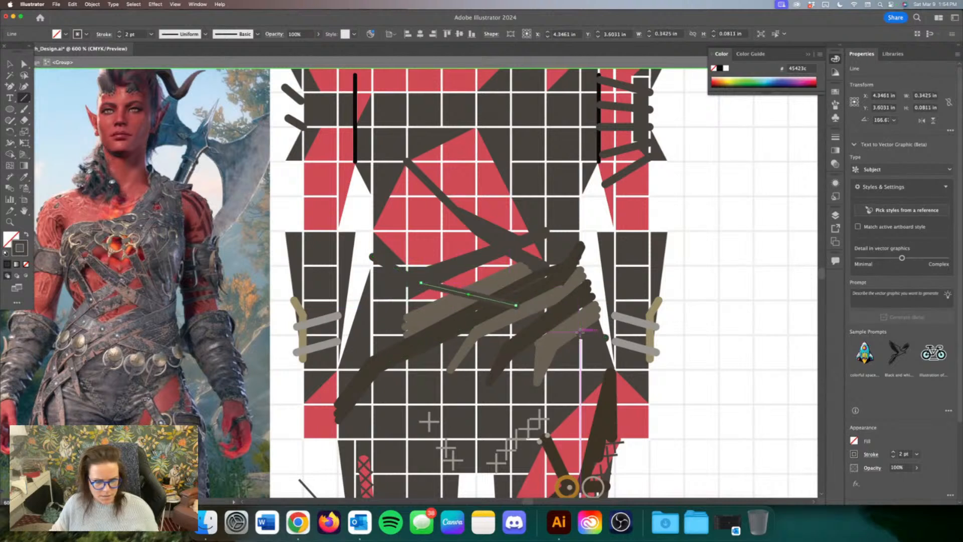
left_click_drag(581, 335, 501, 306)
left_click(23, 64)
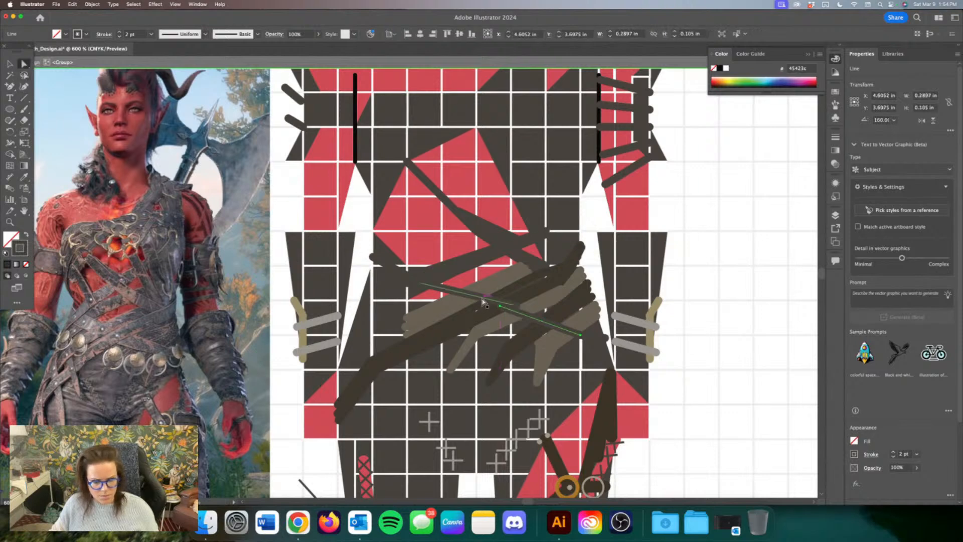
left_click_drag(546, 335, 517, 313)
Step: Select the segments of the thin descending strap and choose 847c6d as their stroke colour
left_click(401, 275)
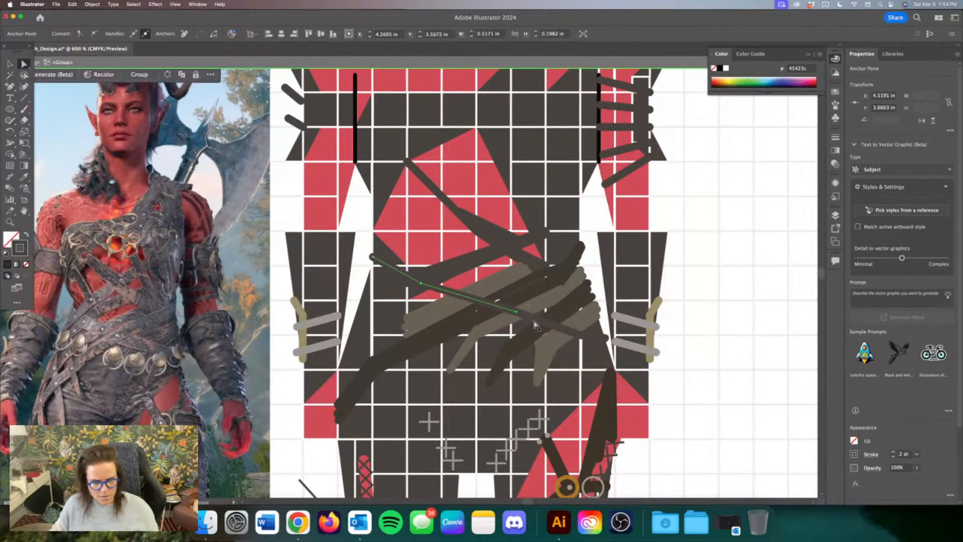
double_click(19, 248)
left_click(389, 358)
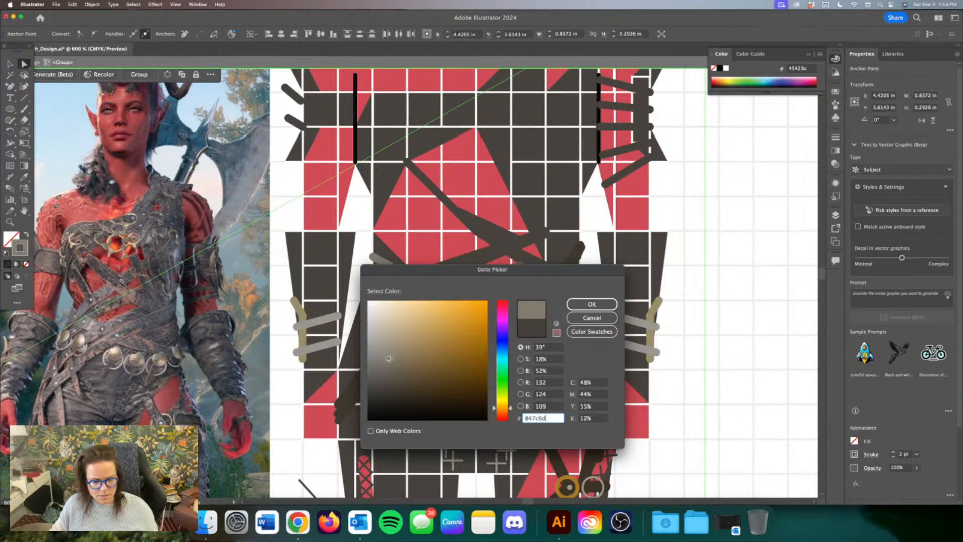
Step: Recolor the long diagonal waist strap's stroke to #726d65 and draw a second edge of connected line segments just below it
left_click(381, 367)
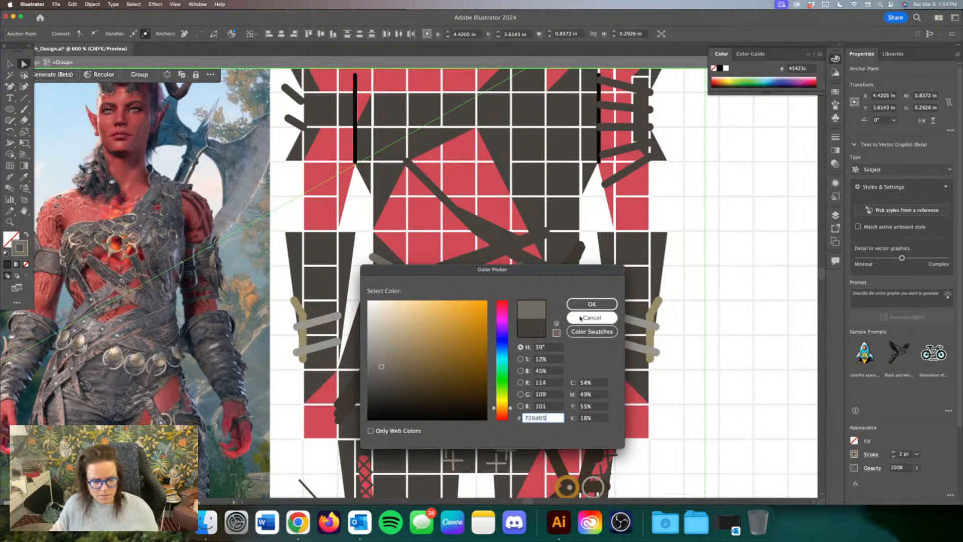
left_click(592, 304)
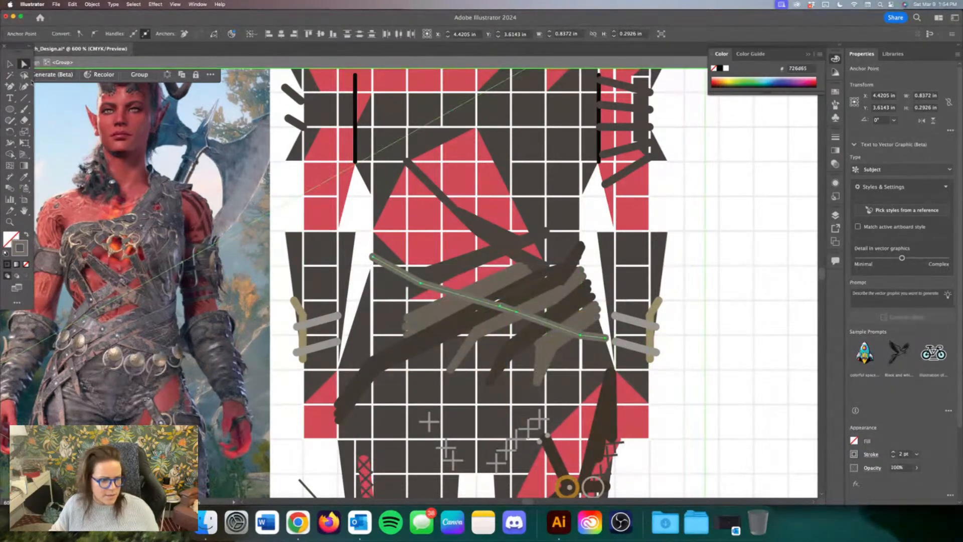
left_click(24, 98)
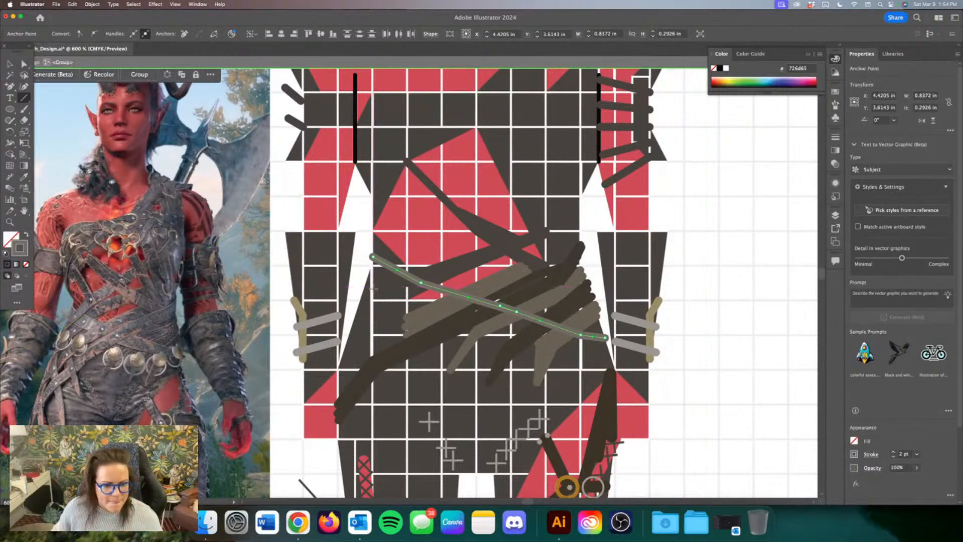
left_click_drag(367, 285, 401, 292)
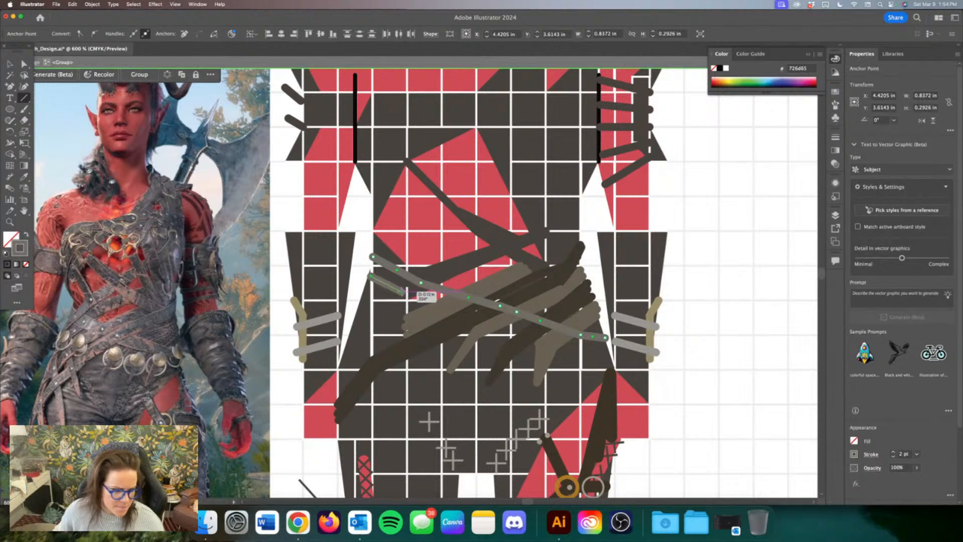
left_click_drag(404, 291, 414, 301)
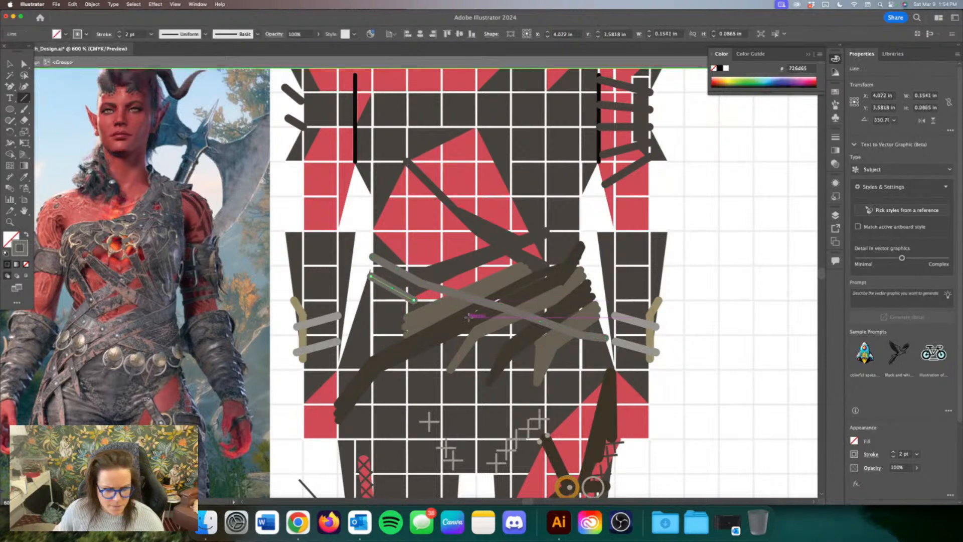
left_click_drag(471, 316, 414, 300)
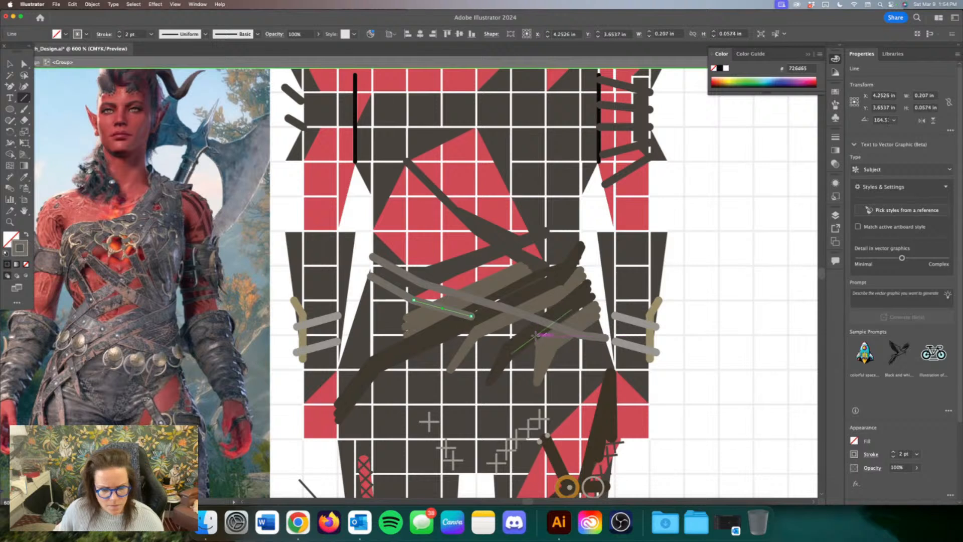
left_click_drag(553, 337, 471, 316)
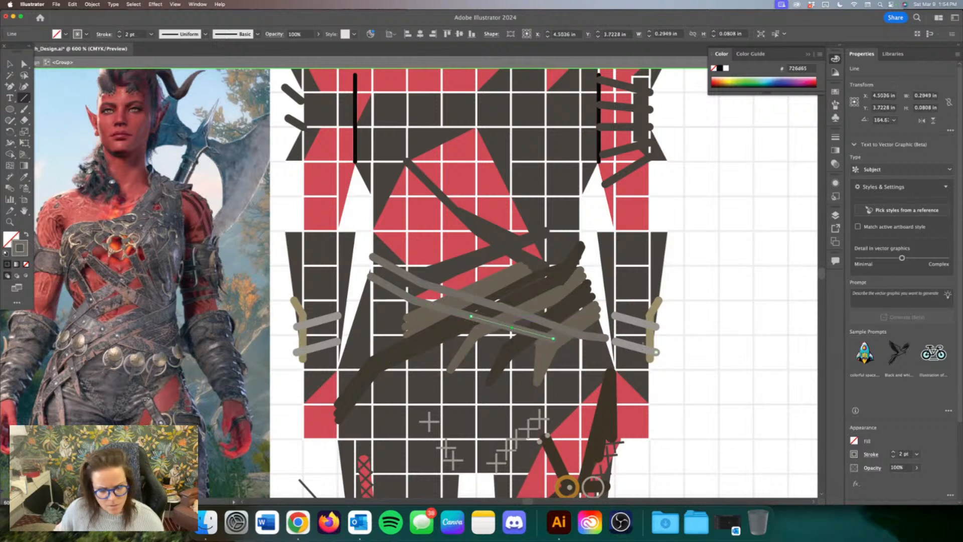
left_click_drag(606, 338, 554, 338)
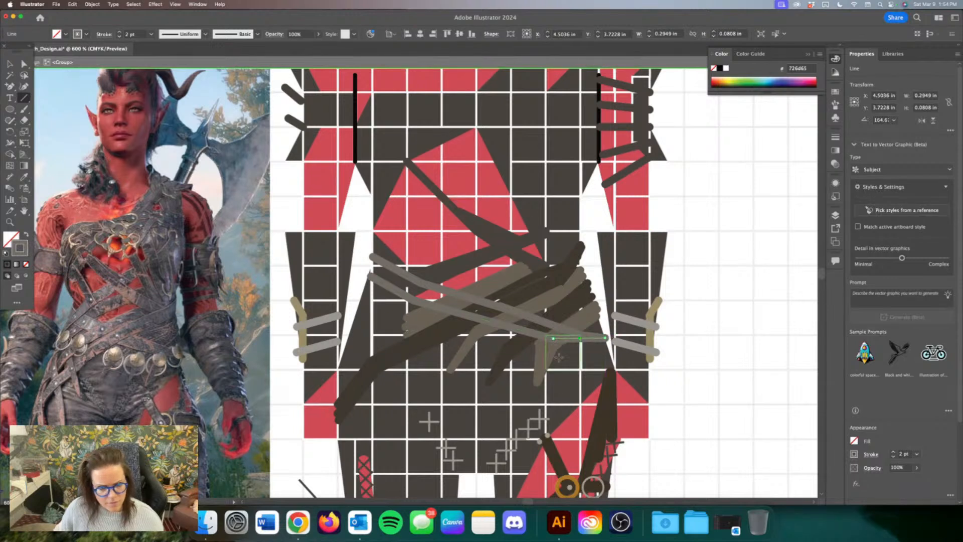
Step: Fill the gap between the two grey waist strap edges with overlapping line segments in the same color
left_click_drag(367, 270, 435, 299)
left_click_drag(563, 335, 429, 296)
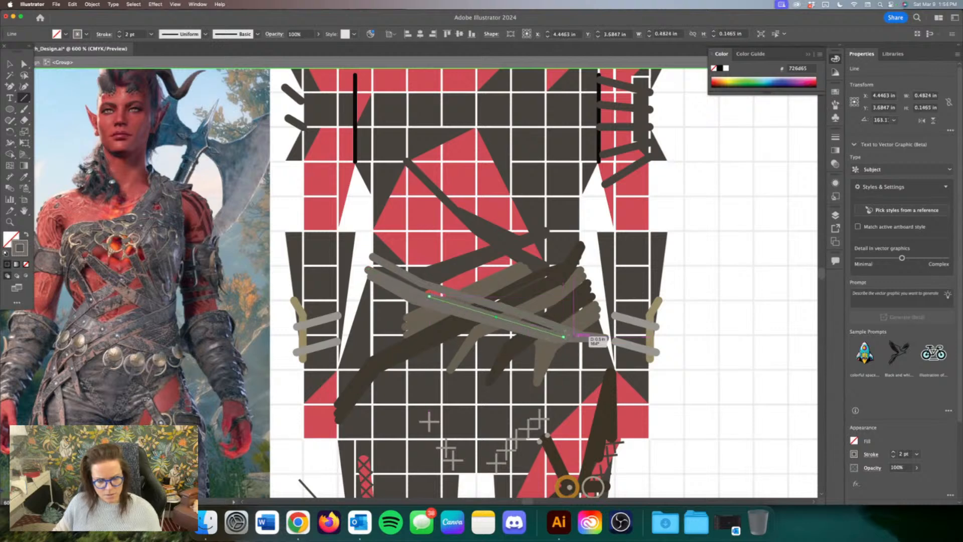
left_click_drag(575, 335, 414, 285)
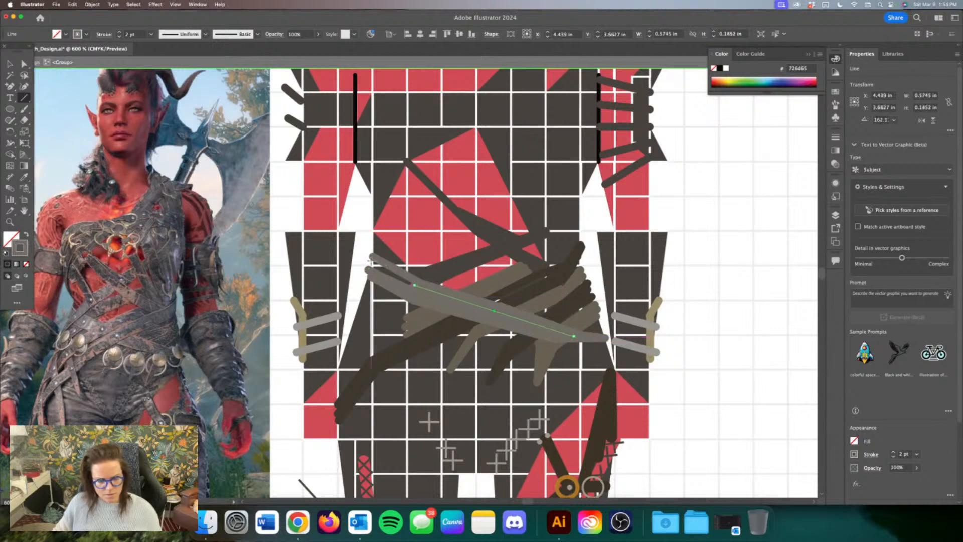
left_click_drag(368, 261, 414, 284)
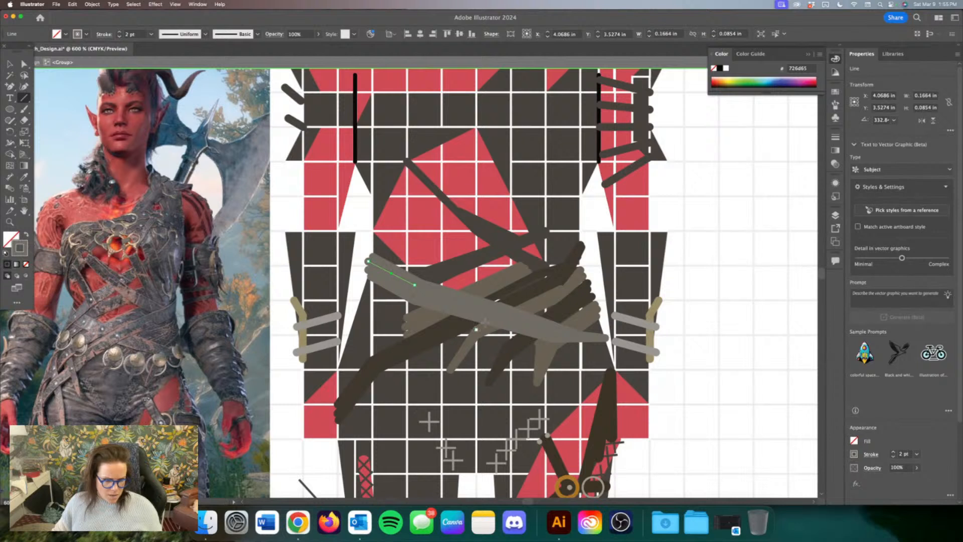
Step: Move the uppermost taupe waist line up and left across the midriff and shorten its upper end to meet the dark strap
key("a")
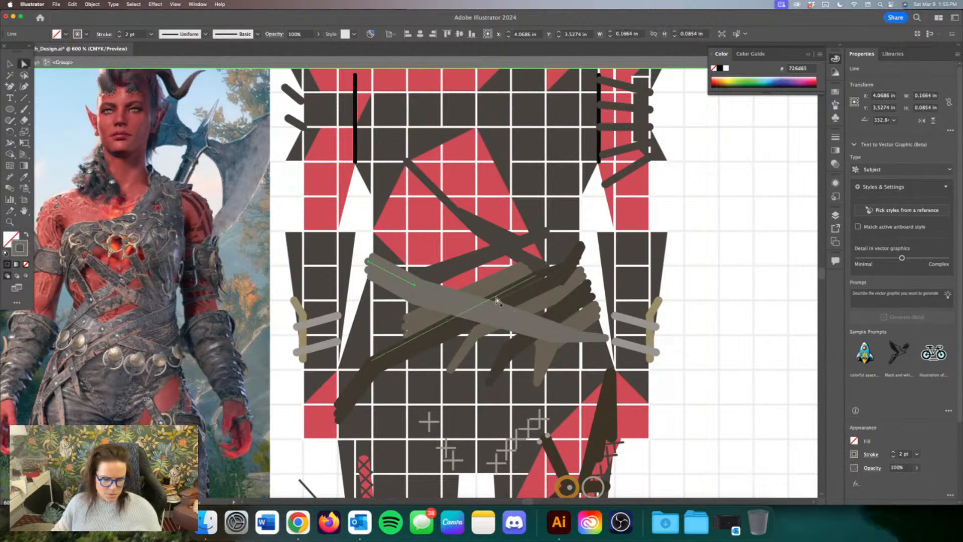
left_click(502, 284)
left_click_drag(500, 284, 460, 249)
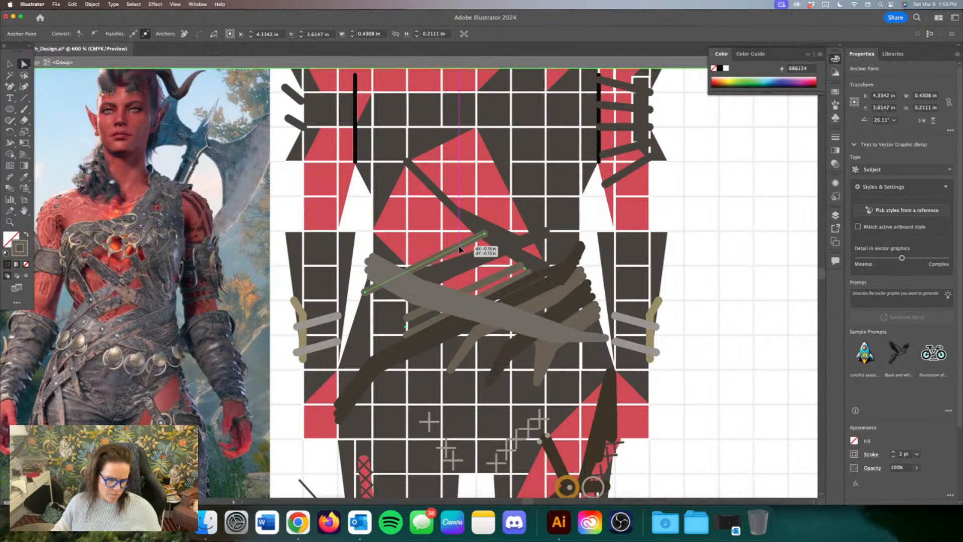
mouse_move(460, 249)
left_mouse_down()
mouse_move(485, 235)
mouse_move(475, 239)
left_mouse_up()
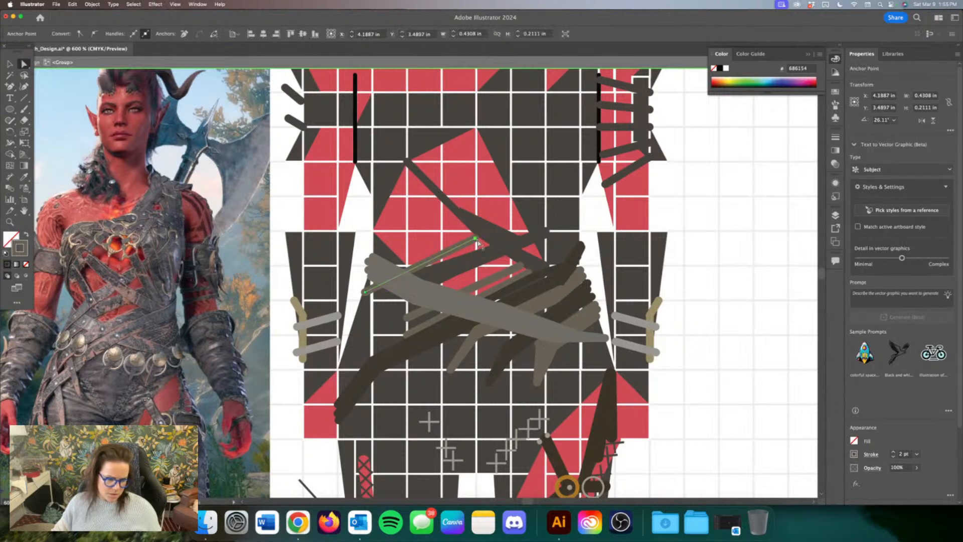
Step: Extend the taupe strap past the dark strap up toward the right side of the chest, thickening it with parallel #686154 lines
left_click(25, 98)
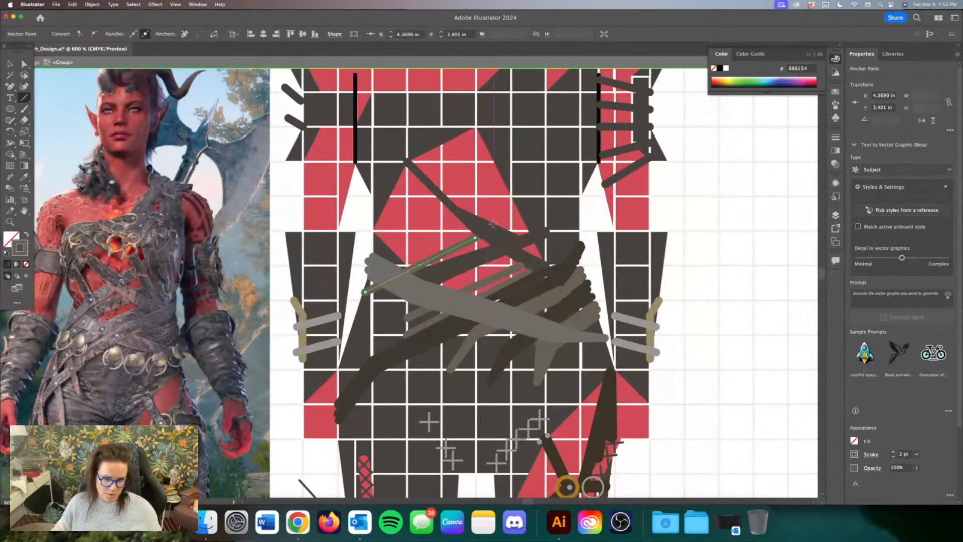
left_click_drag(494, 221, 525, 206)
left_click_drag(529, 202, 570, 115)
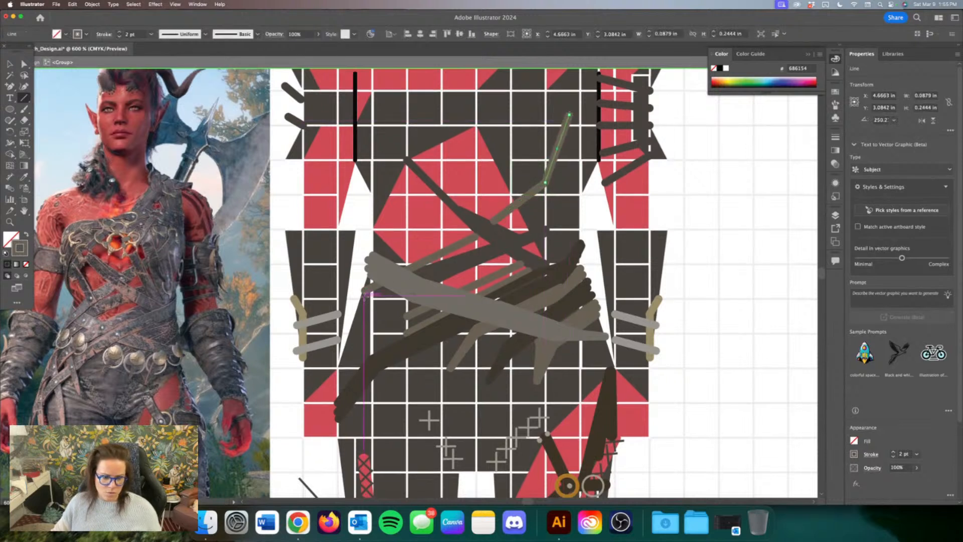
mouse_move(356, 319)
left_mouse_down()
mouse_move(384, 289)
mouse_move(563, 198)
mouse_move(546, 194)
left_mouse_up()
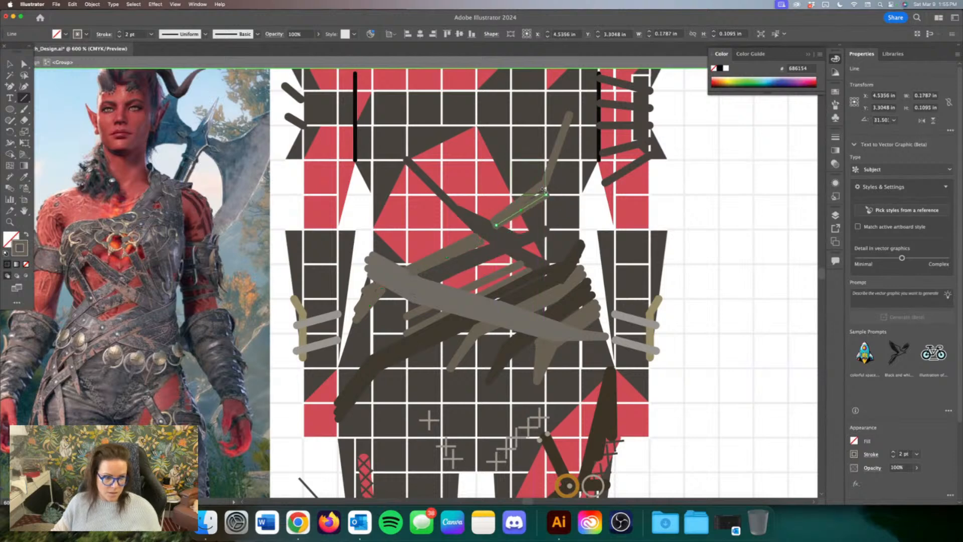
left_click_drag(573, 117, 546, 194)
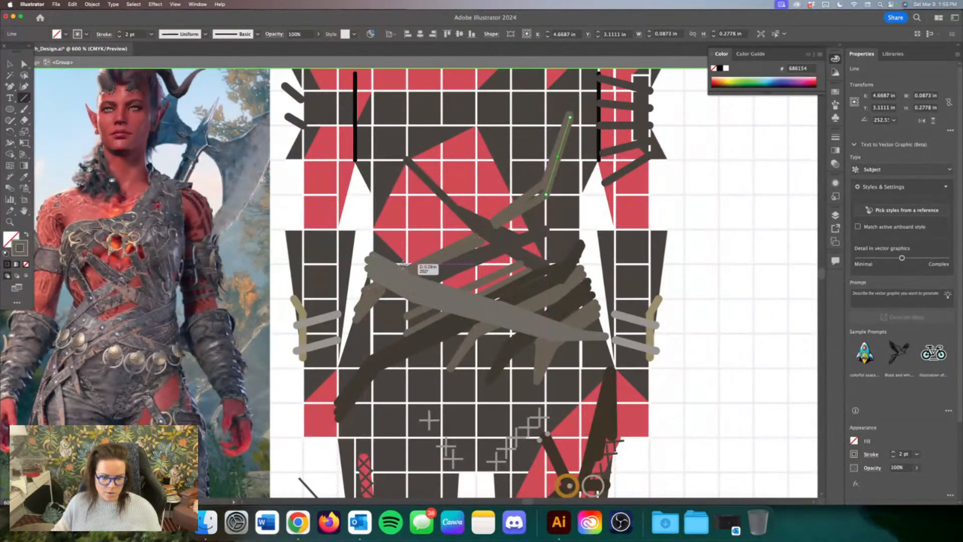
left_click_drag(403, 265, 546, 177)
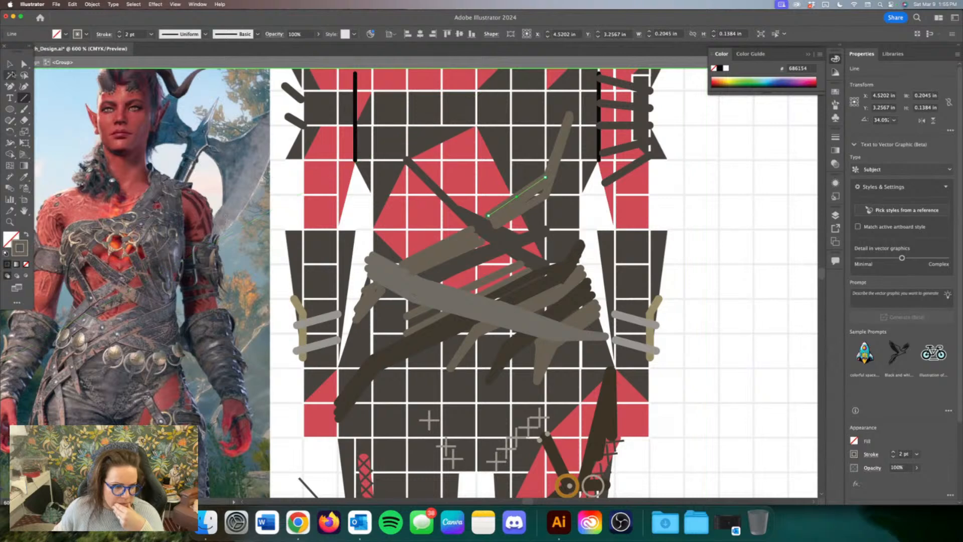
Step: Recolor the dark line segments of the strap rising to the right across the midriff with a #514228 stroke
left_click(10, 64)
left_click(474, 257)
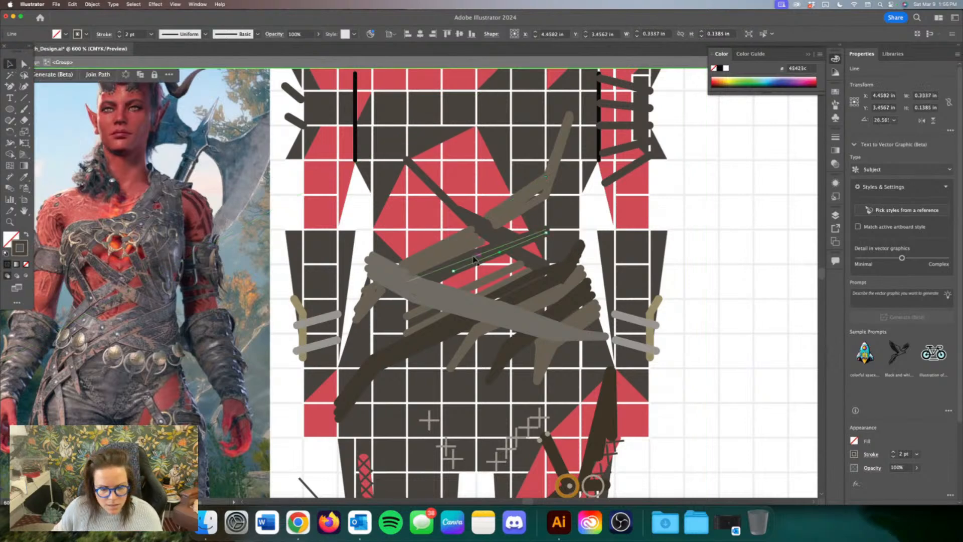
left_click(481, 255, "shift")
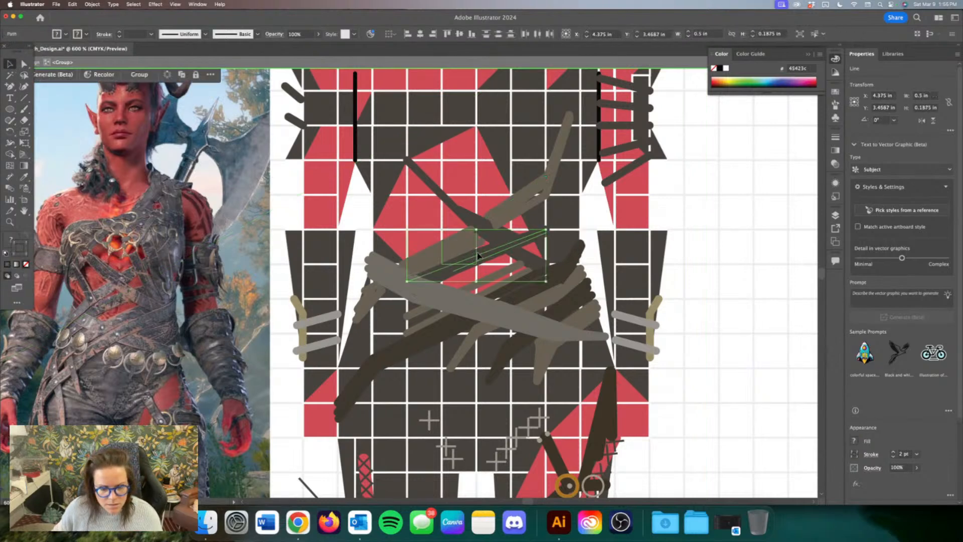
left_click(452, 232, "shift")
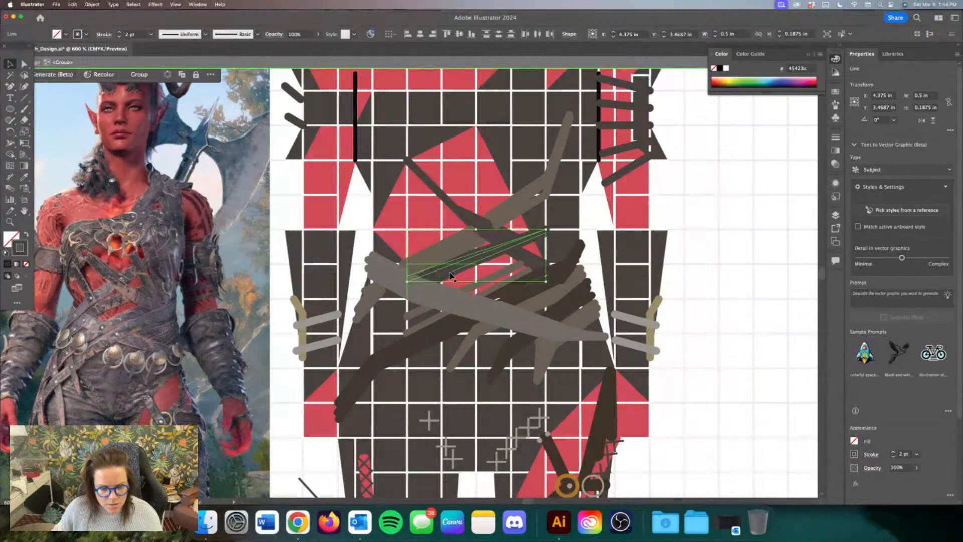
left_click(454, 279, "shift")
left_click(447, 279, "shift")
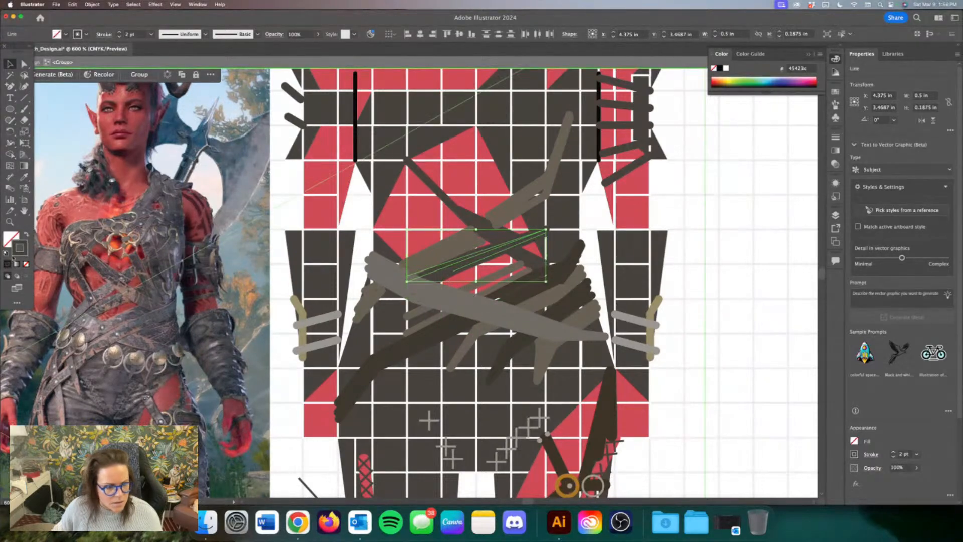
double_click(18, 249)
left_click(410, 384)
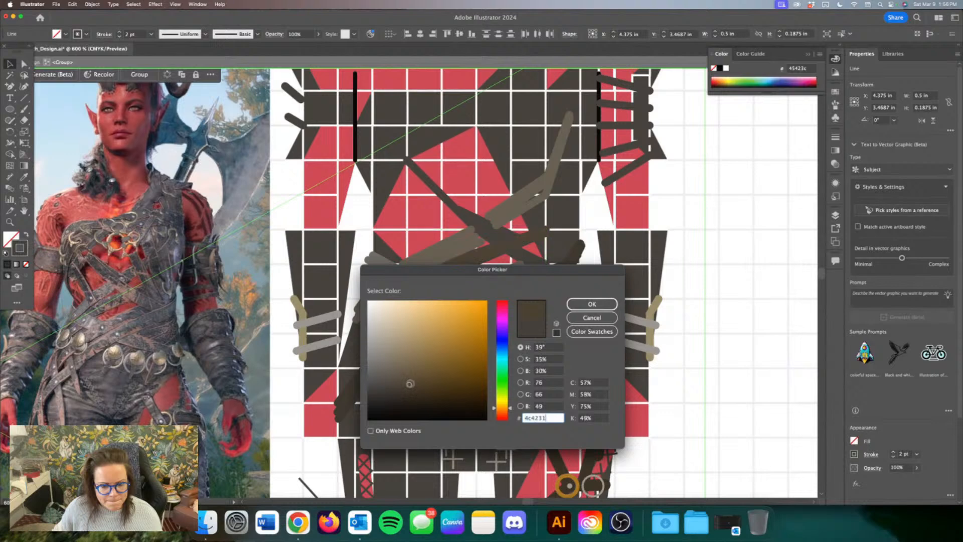
left_click(584, 304)
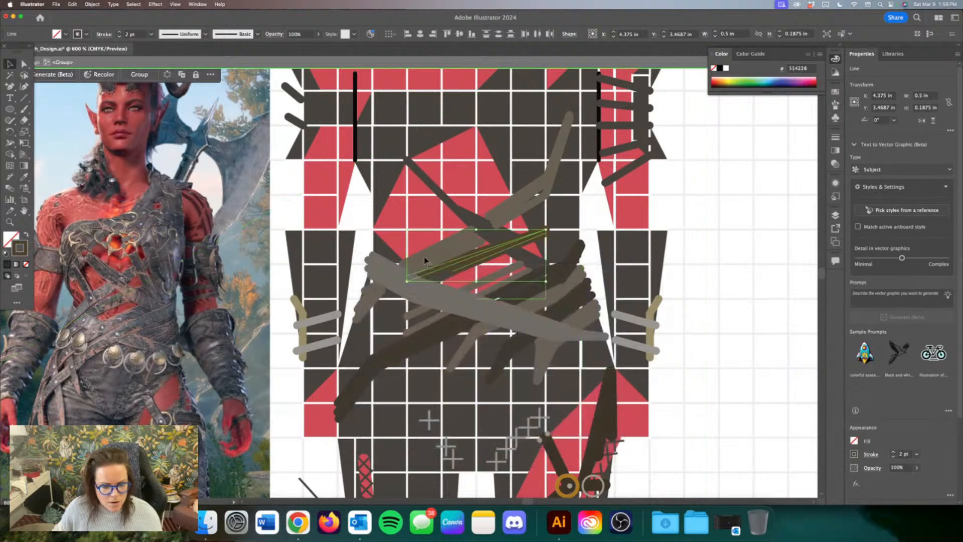
Step: Draw overlapping #514228 lines continuing the brown strap from below the grey strap down to the left hip
left_click(24, 97)
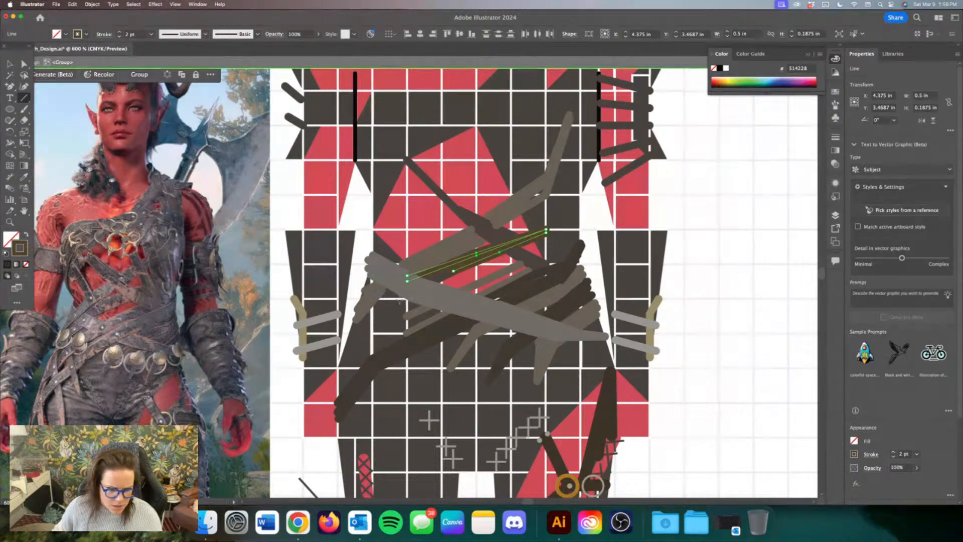
mouse_move(403, 298)
left_mouse_down()
mouse_move(336, 346)
mouse_move(356, 325)
mouse_move(347, 333)
left_mouse_up()
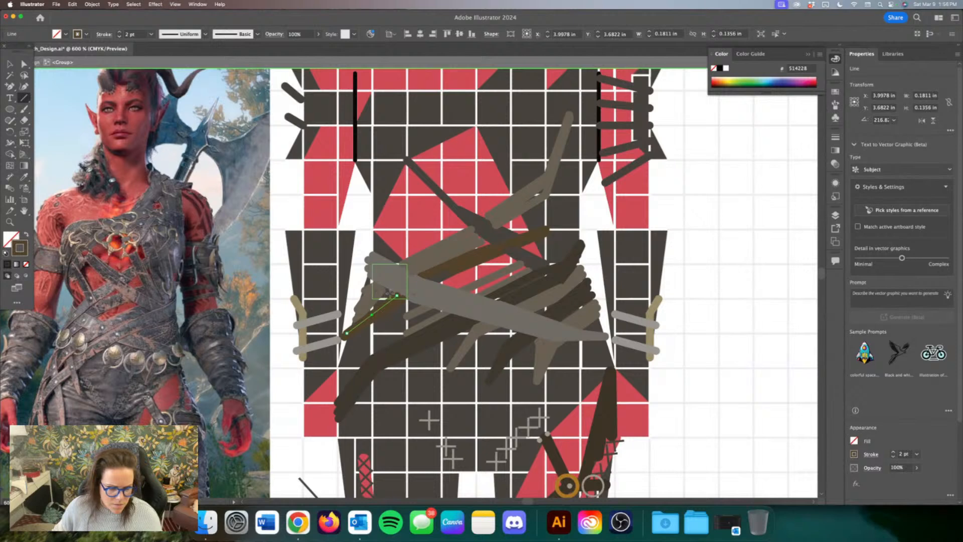
left_click_drag(392, 290, 347, 334)
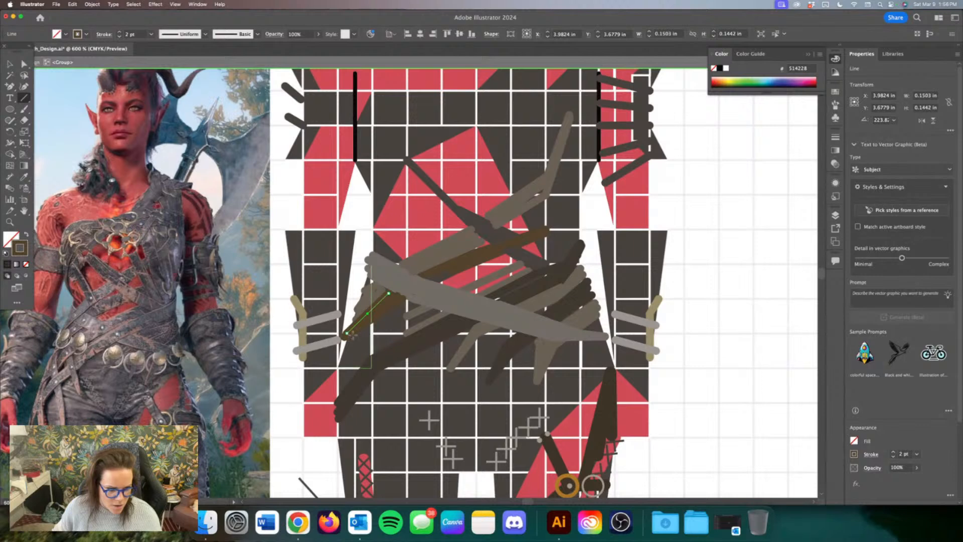
Step: Shift the taupe line above the dark brown waist wrap slightly down and right to close the gap between them
scroll(351, 335, "down", 2)
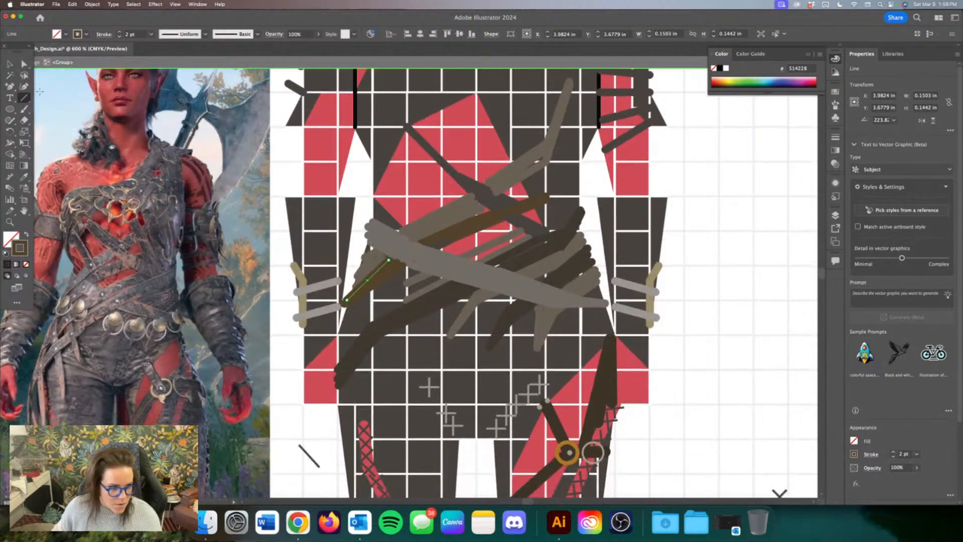
left_click(10, 64)
left_click_drag(497, 247, 502, 250)
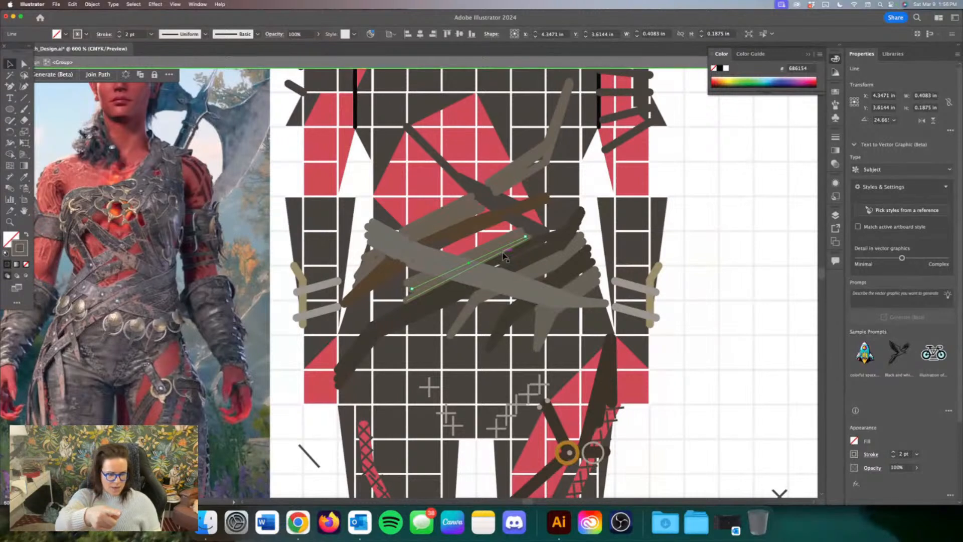
Step: Bring the dark strap lines descending from the upper left of the midriff to the front and group them
left_click(521, 228)
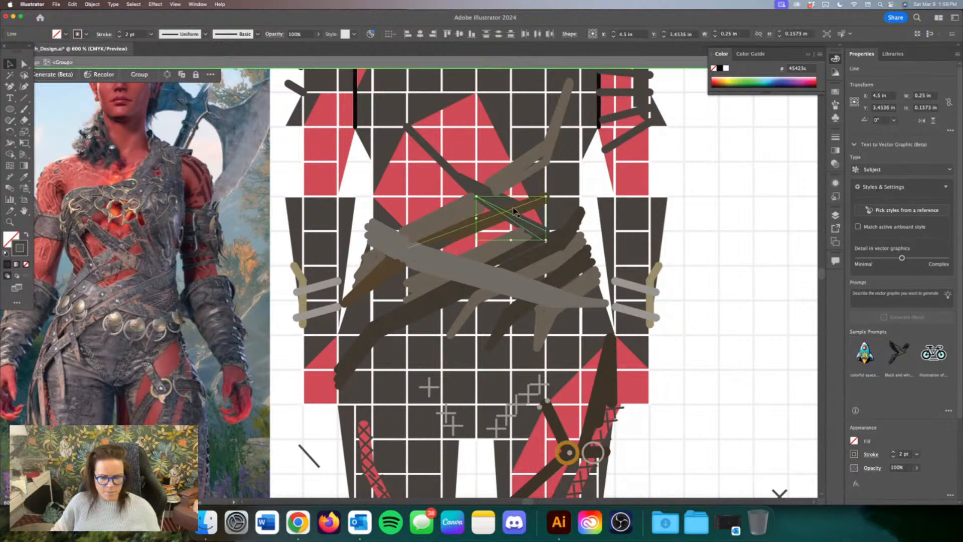
left_click(474, 195, "shift")
left_click(474, 195, "shift")
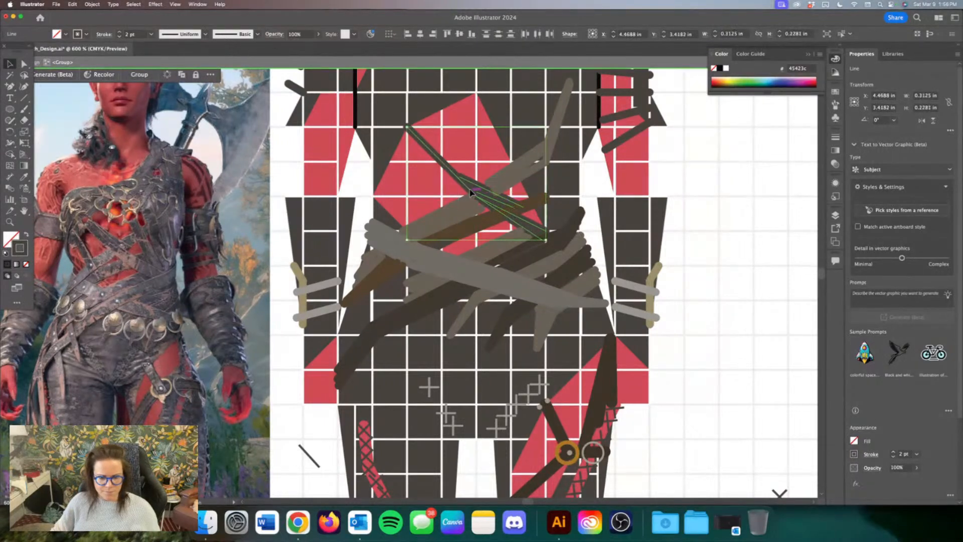
right_click(474, 194)
mouse_move(525, 386)
left_click(561, 383)
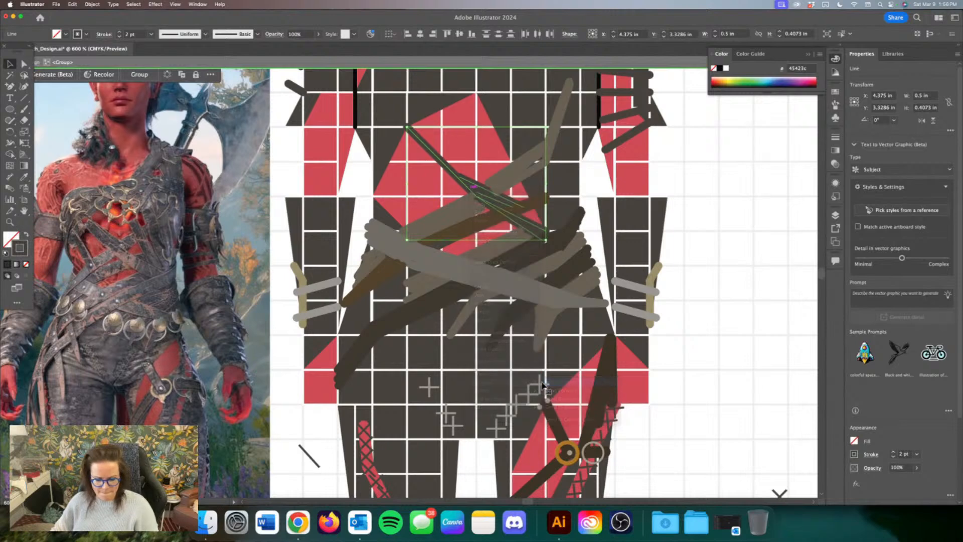
key("super+g")
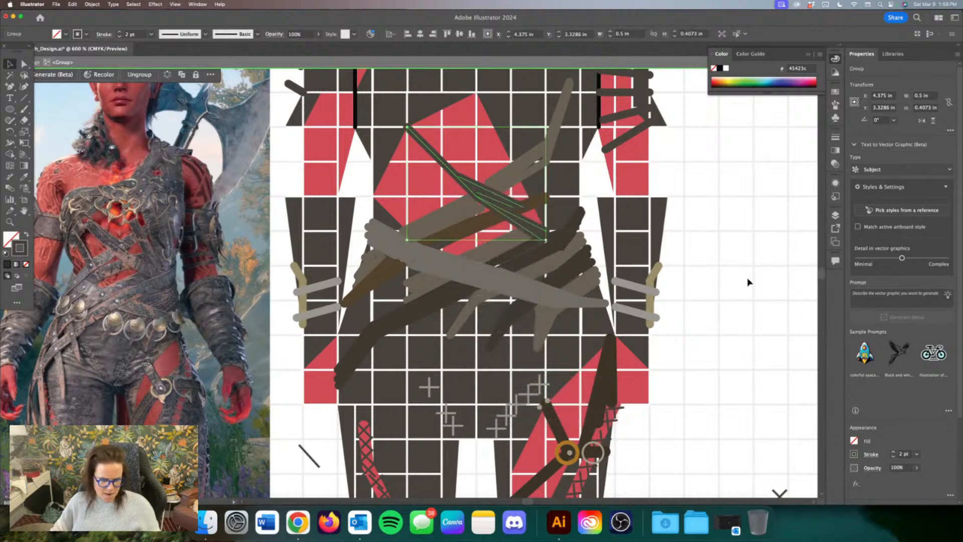
Step: Bring the dark brown diagonal lines between the left hip and the right waist in front of the grey strap
left_click(747, 283)
right_click(493, 280)
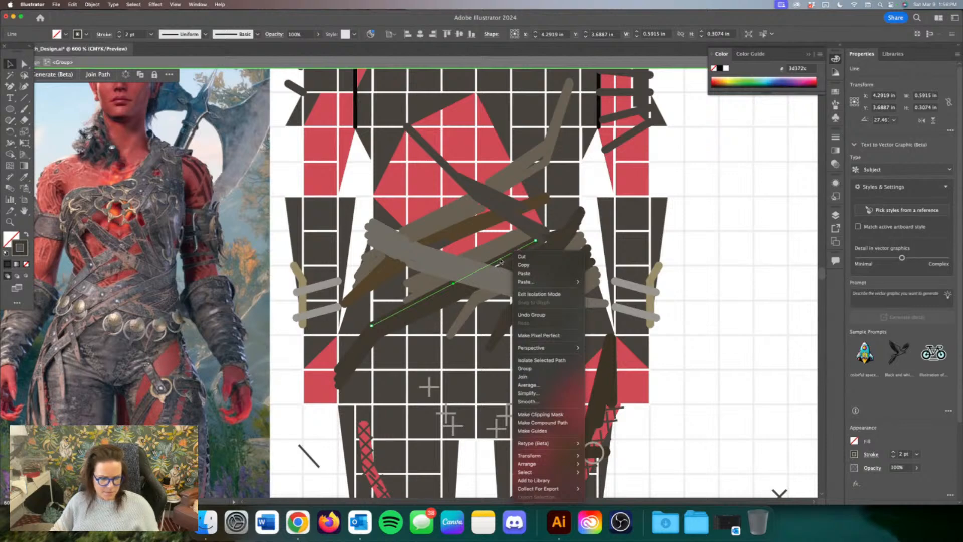
left_click(500, 262)
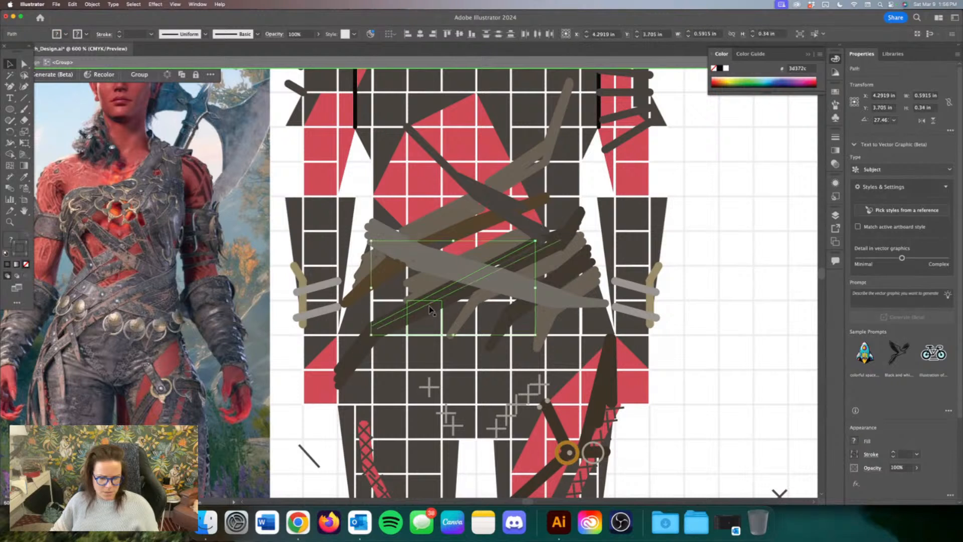
left_click(548, 248)
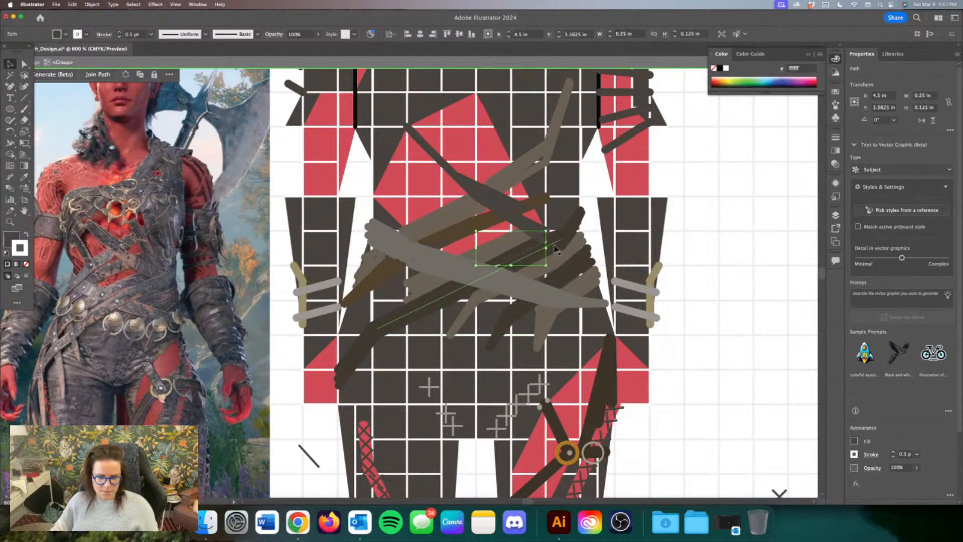
left_click(557, 248)
left_click(554, 252, "shift")
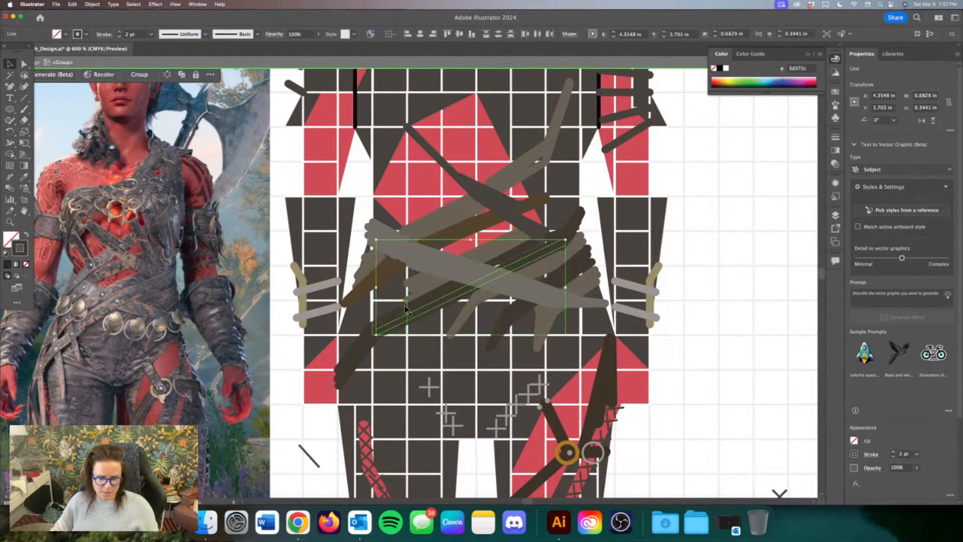
left_click(407, 310, "shift")
right_click(415, 310)
mouse_move(445, 464)
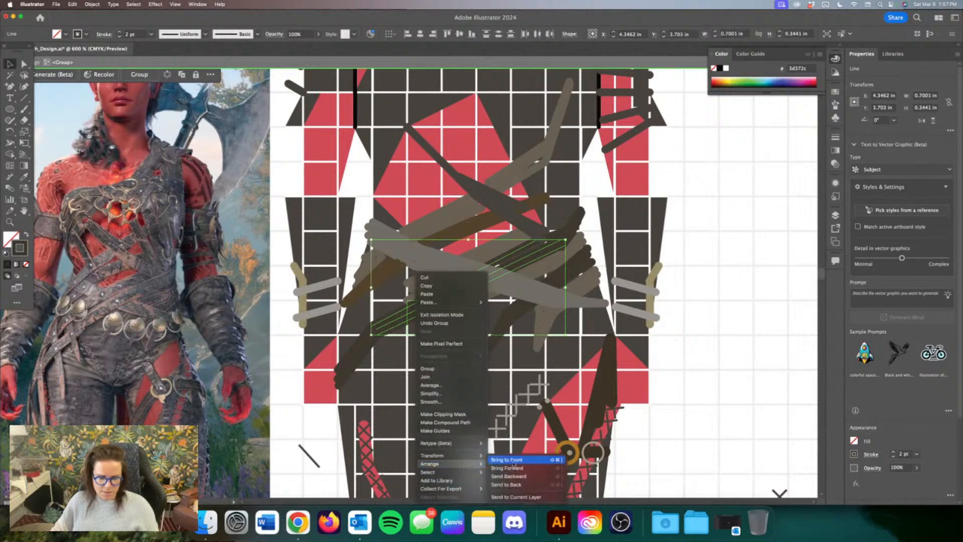
left_click(508, 460)
left_click(693, 335)
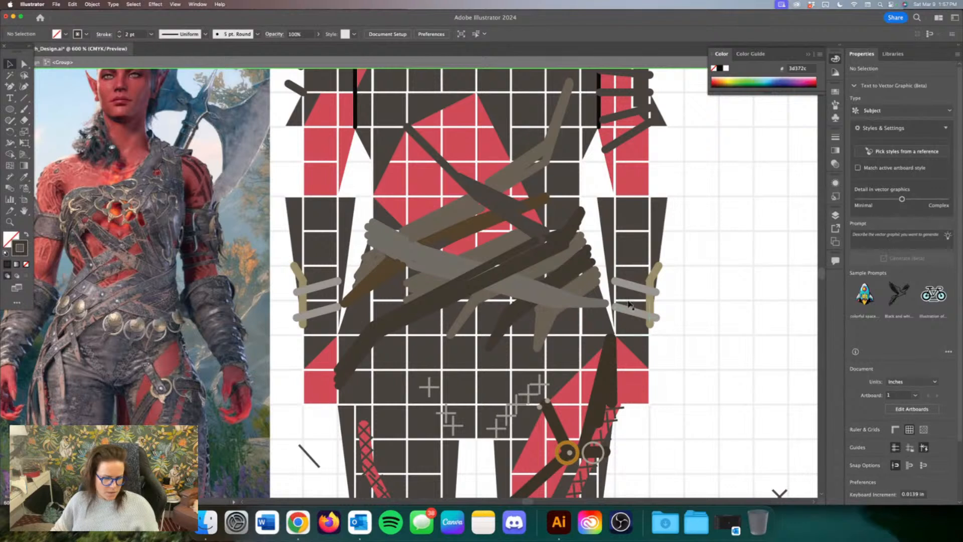
Step: Bring the taupe strap lines directly above the dark brown diagonal strap to the front
left_click(487, 255)
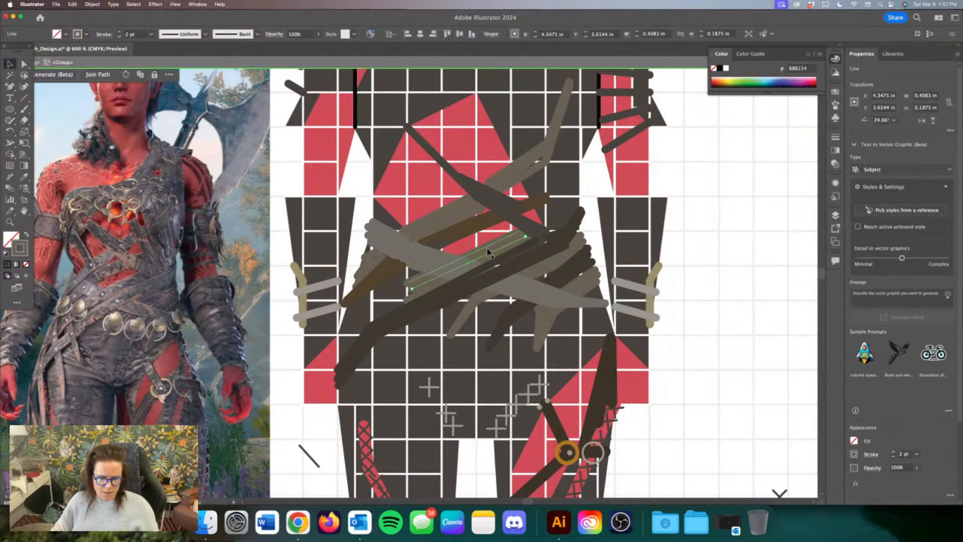
left_click(459, 277, "shift")
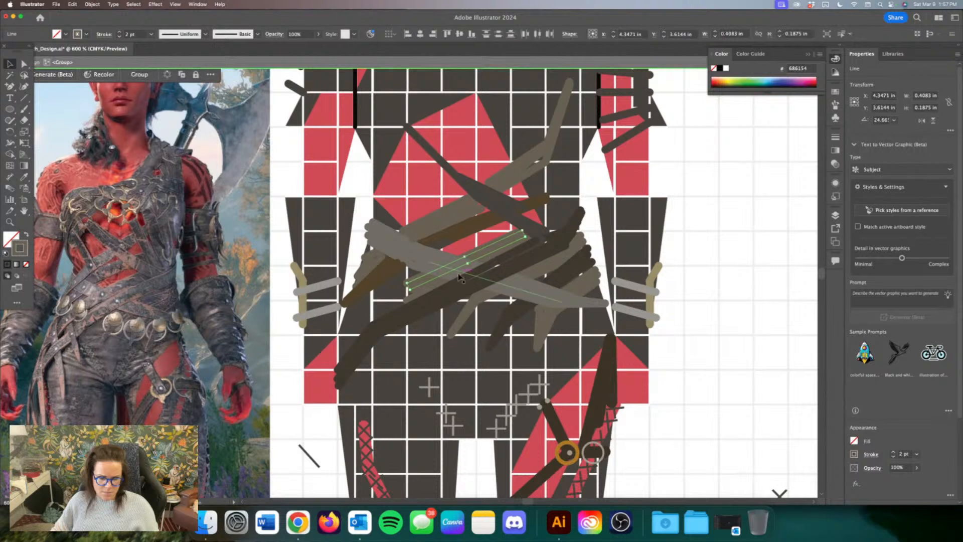
left_click(417, 297, "shift")
right_click(421, 275)
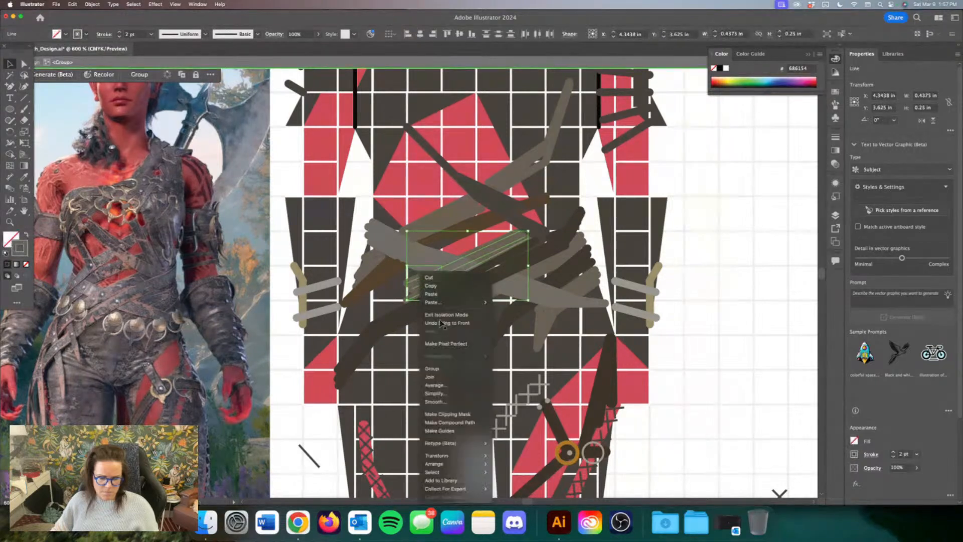
mouse_move(471, 464)
left_click(512, 460)
left_click(749, 291)
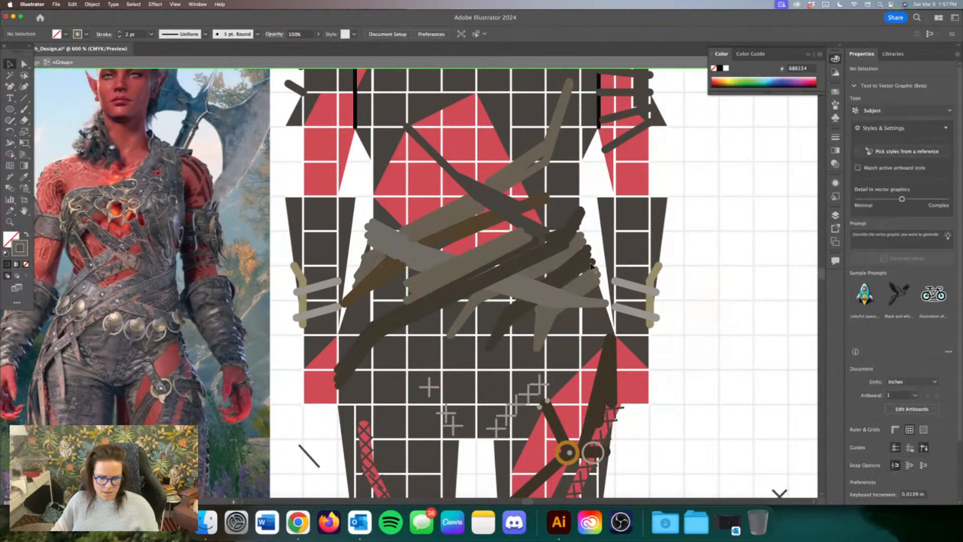
Step: Bring the grouped dark strap descending from the upper left of the midriff to the front
left_click(517, 224)
right_click(517, 224)
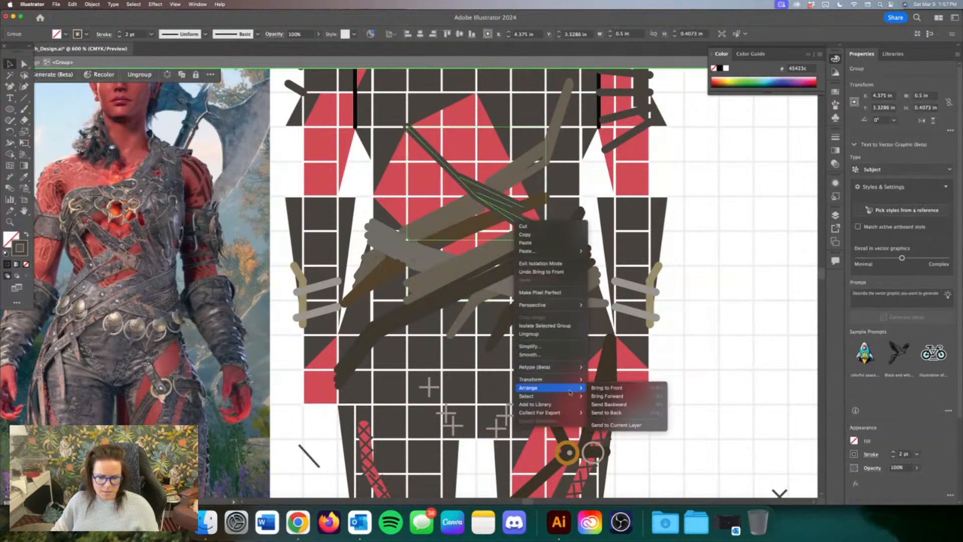
left_click(599, 389)
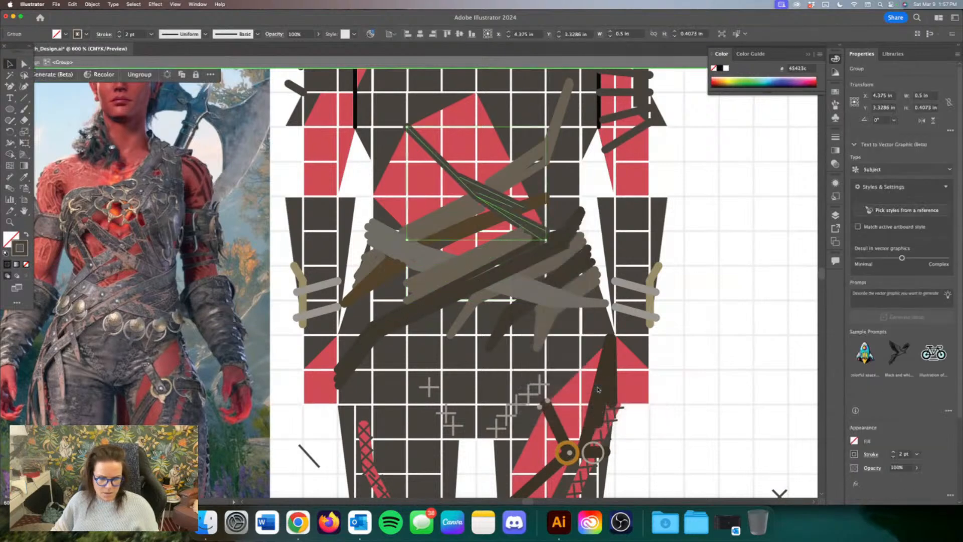
left_click(693, 359)
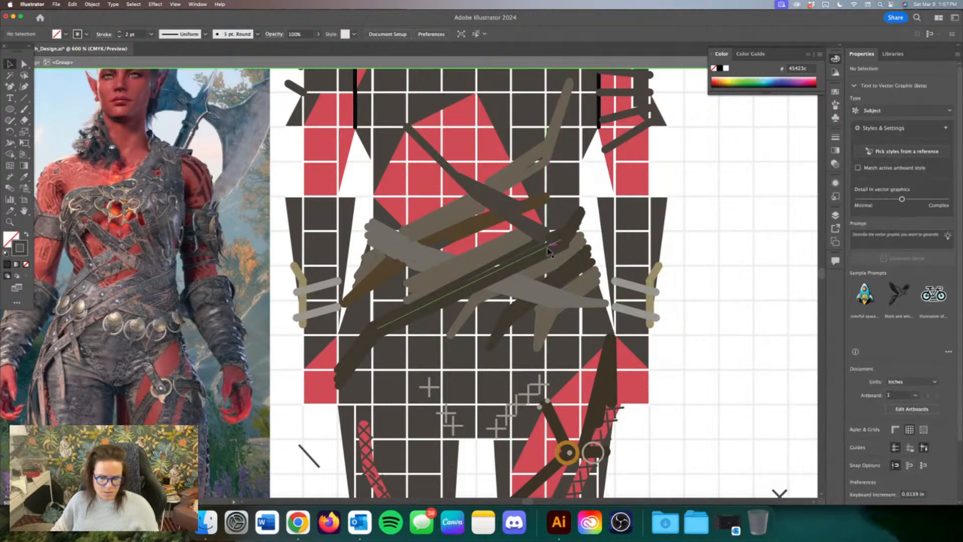
Step: Bring the long dark brown diagonal lines to the front again, above the taupe strap and the descending dark strap
left_click(531, 256)
left_click(519, 259)
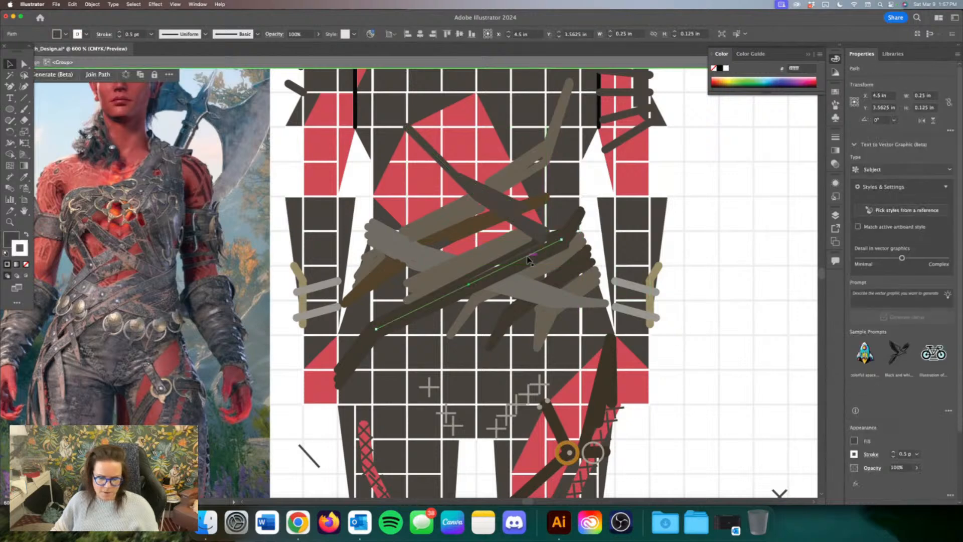
left_click(478, 272, "shift")
left_click(486, 285, "shift")
right_click(486, 285)
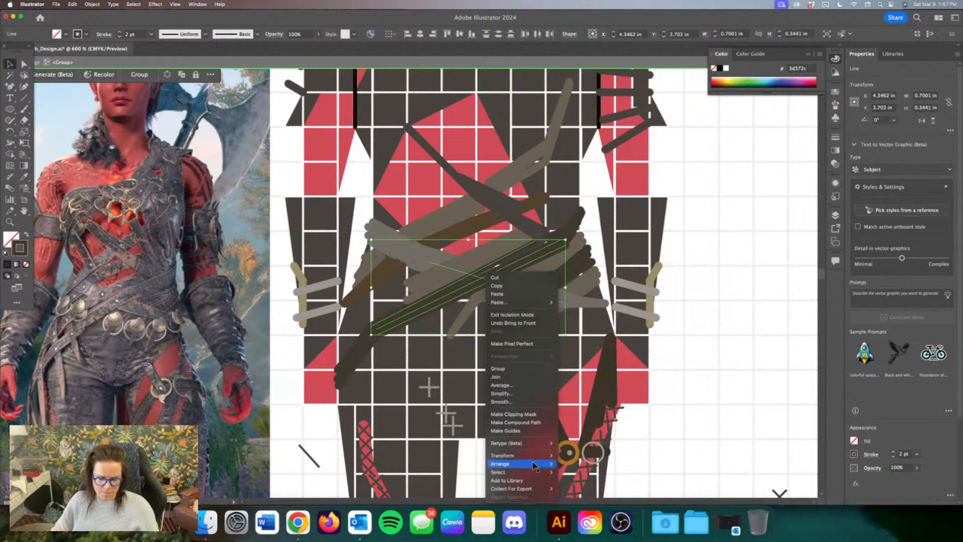
mouse_move(534, 464)
left_click(580, 460)
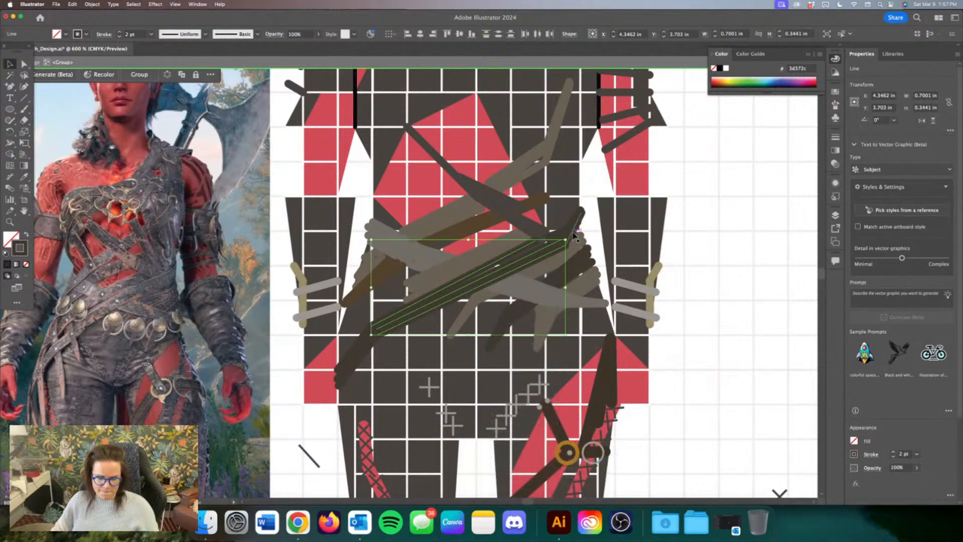
Step: Group the dark brown diagonal lines with their end segments at the right waist and the left hip
mouse_move(565, 241)
left_mouse_down()
mouse_move(569, 232)
mouse_move(560, 236)
left_mouse_up()
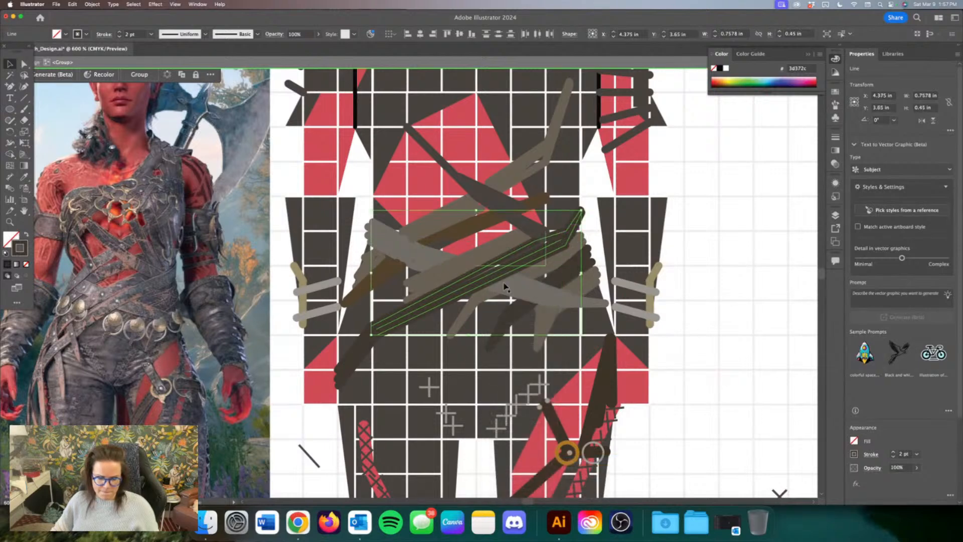
left_click(354, 369, "shift")
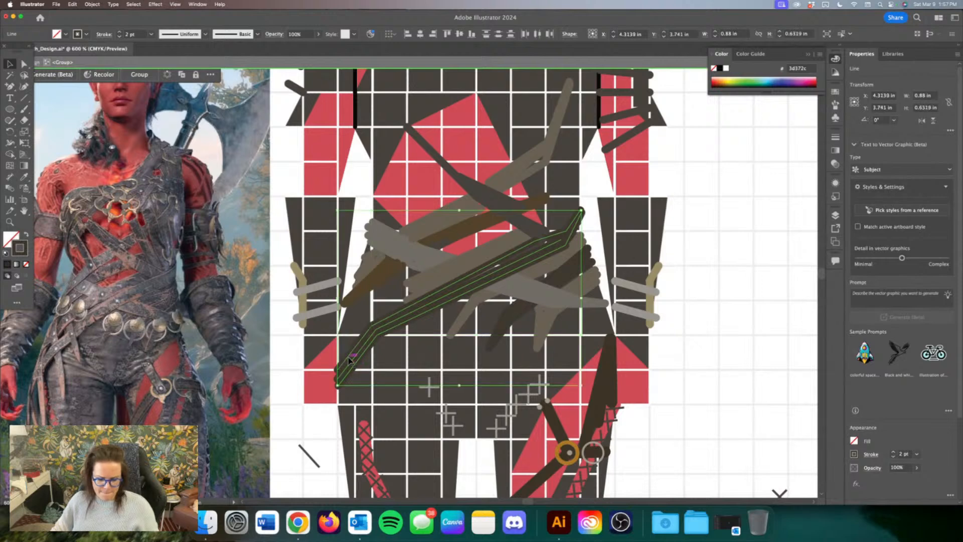
key("super+g")
left_click(761, 230)
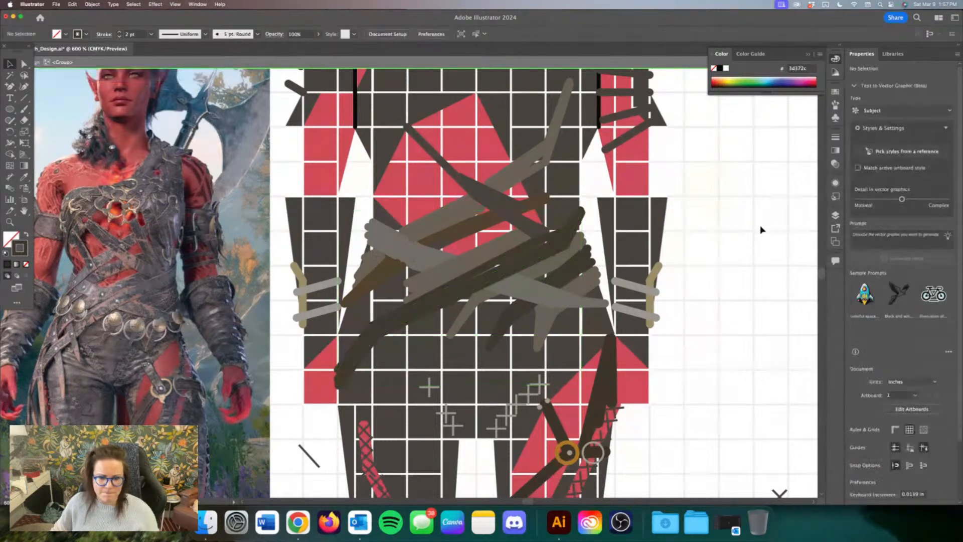
Step: Inside the dark brown strap group, shift one long line slightly up to close the gap between the lines
double_click(522, 271)
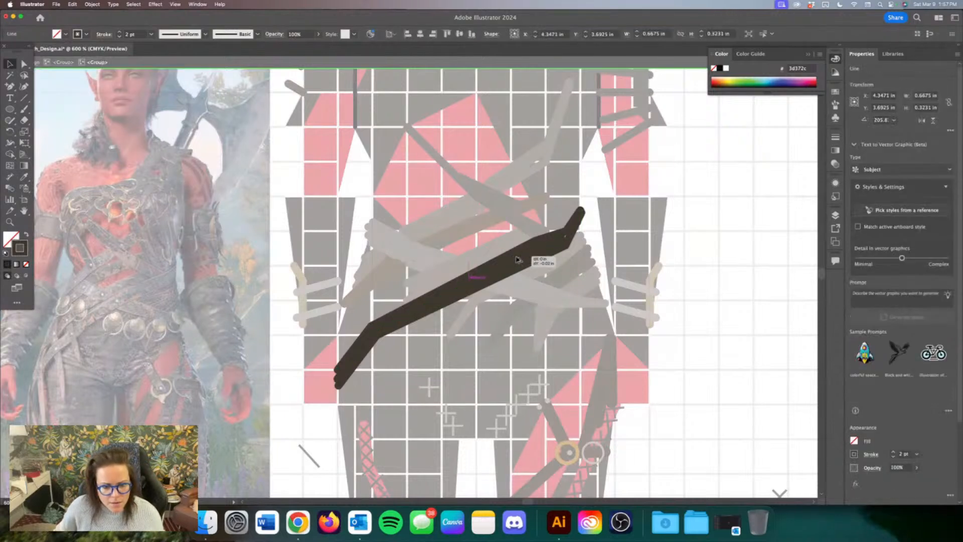
double_click(735, 222)
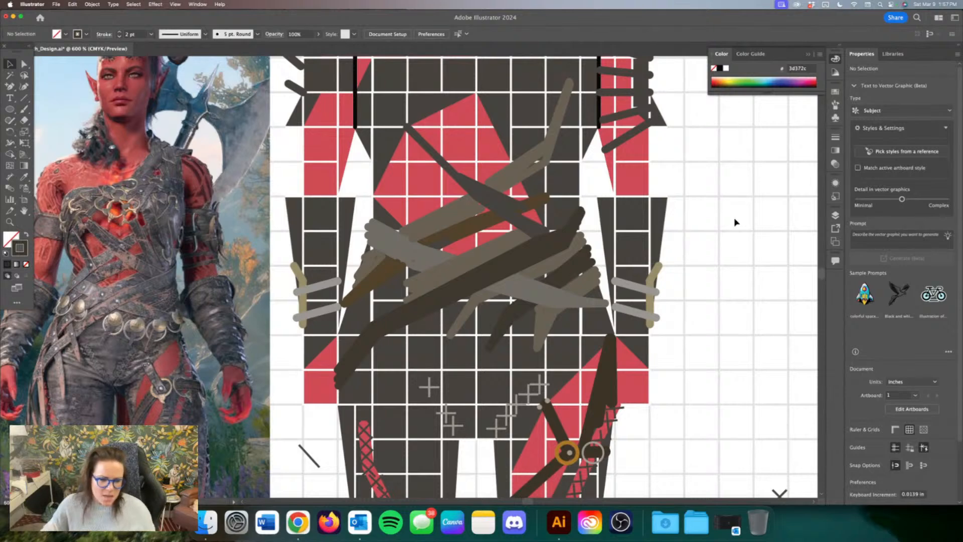
left_click(448, 271)
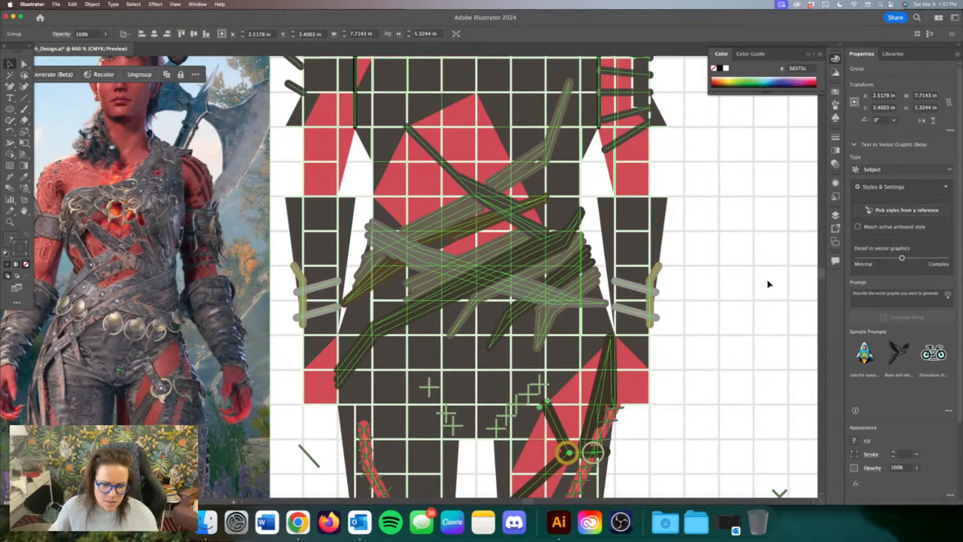
left_click(769, 283)
Step: Draw 2 pt #686154 lines continuing the taupe strap along the dark brown strap down to the left hip
double_click(464, 260)
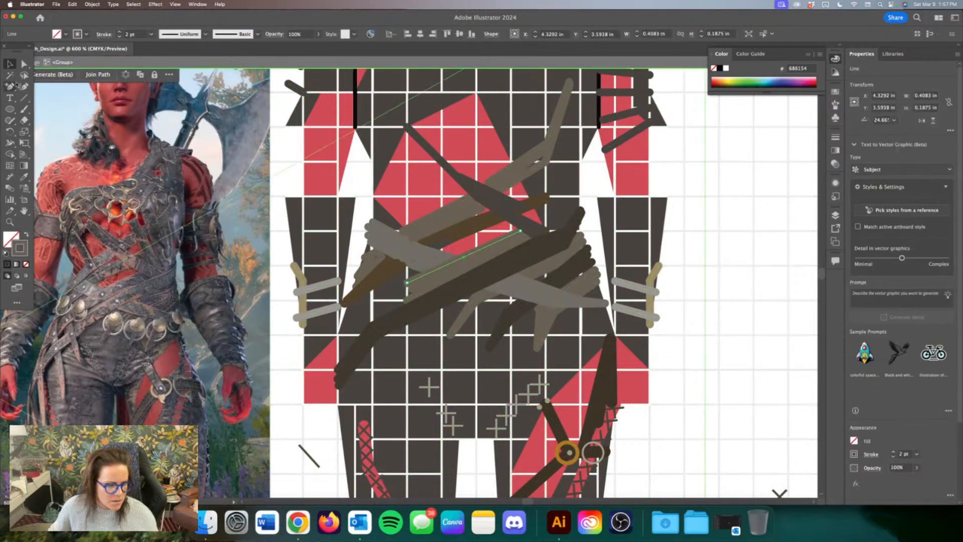
key("backslash")
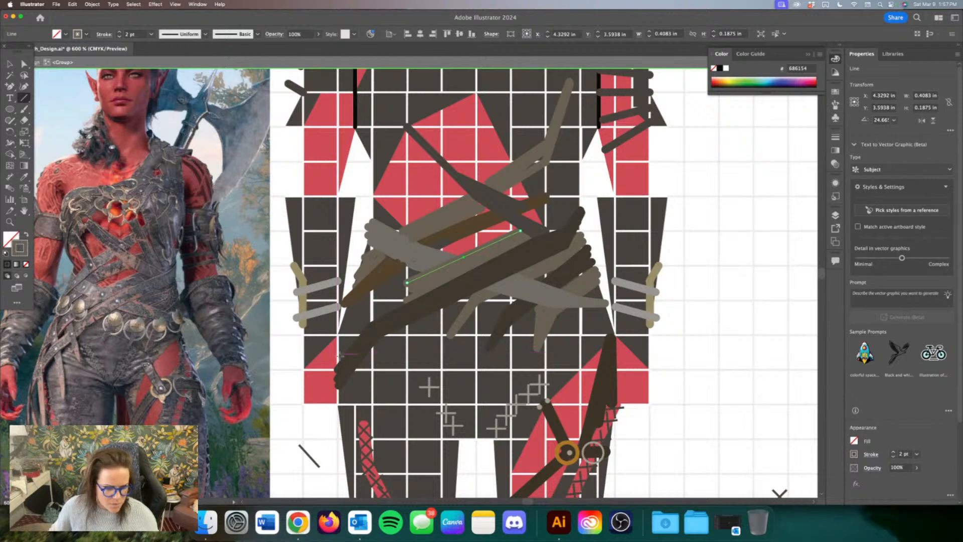
left_click_drag(338, 356, 363, 324)
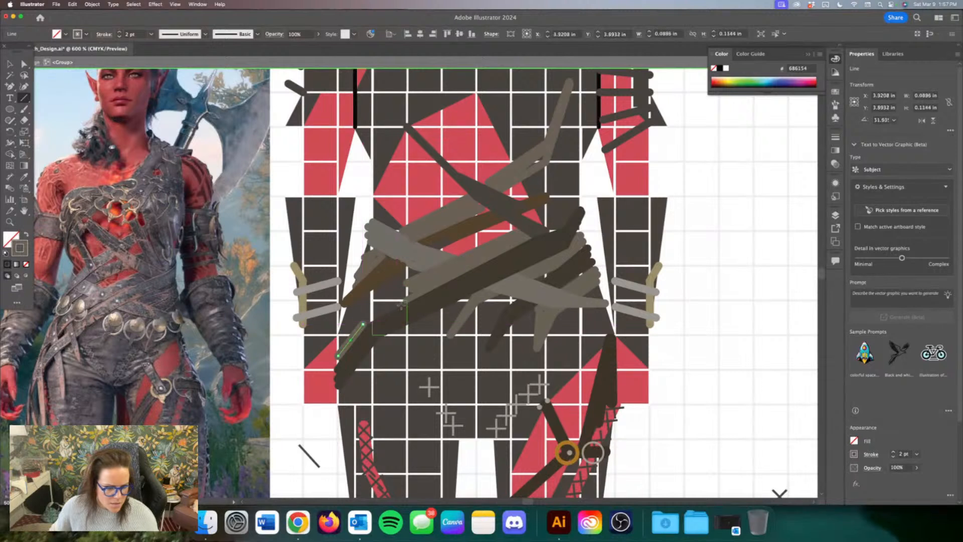
mouse_move(407, 297)
left_mouse_down()
mouse_move(365, 320)
mouse_move(413, 289)
mouse_move(377, 311)
left_mouse_up()
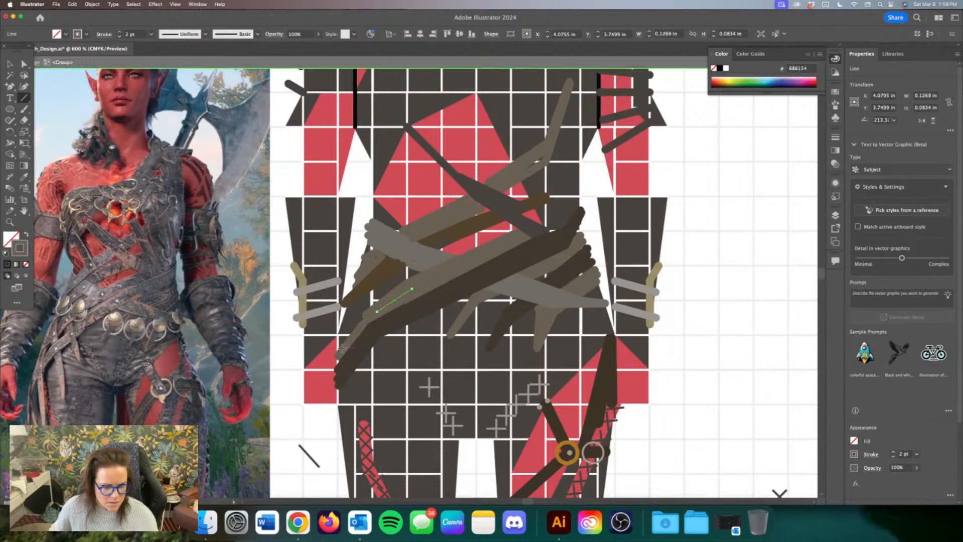
left_click_drag(340, 350, 367, 315)
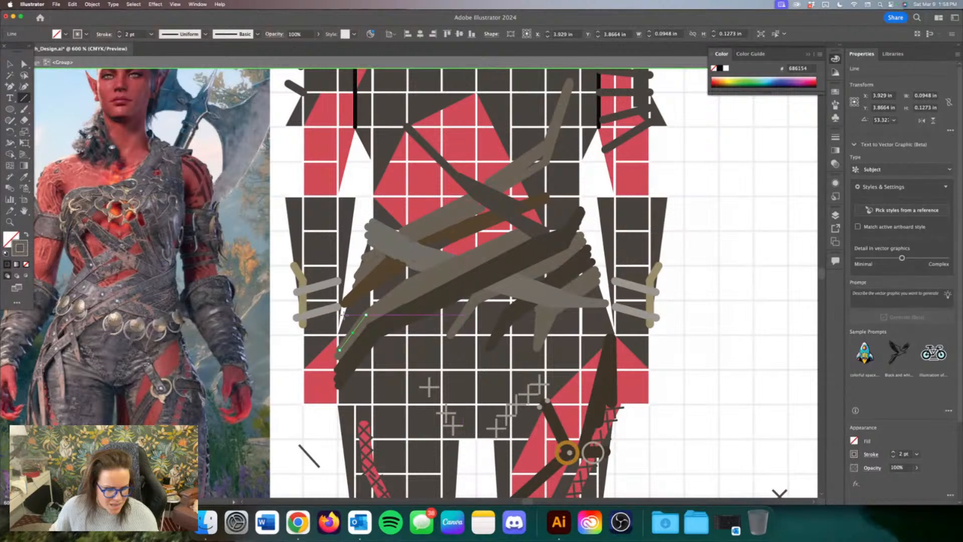
Step: Extend the lower end of the brown strap's outer line at the left waist down to the taupe strap
key("a")
left_click(357, 286)
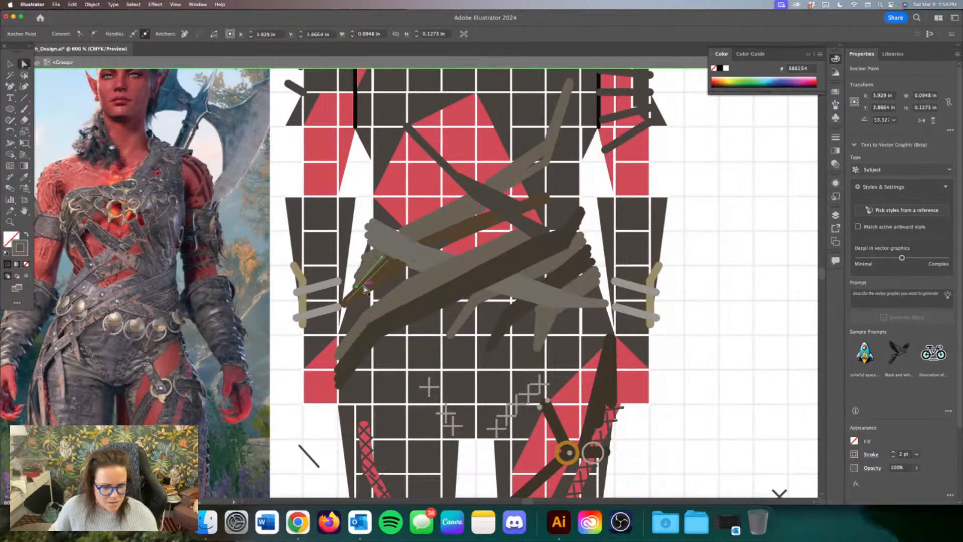
left_click(365, 287)
left_click_drag(344, 305, 347, 337)
Step: Shift the short upper taupe line at the left waist slightly up to close the gap below the brown strap
left_click(387, 303)
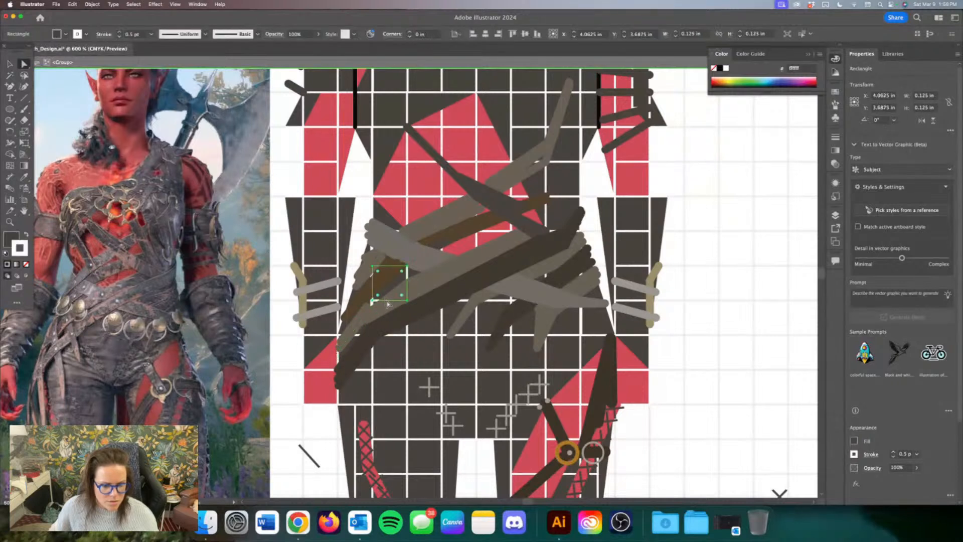
left_click(384, 311)
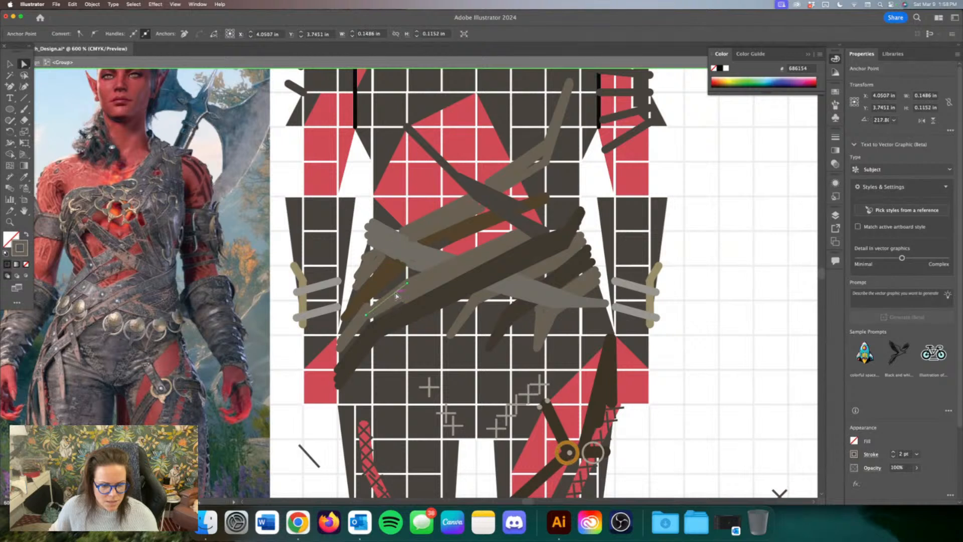
left_click_drag(396, 296, 394, 291)
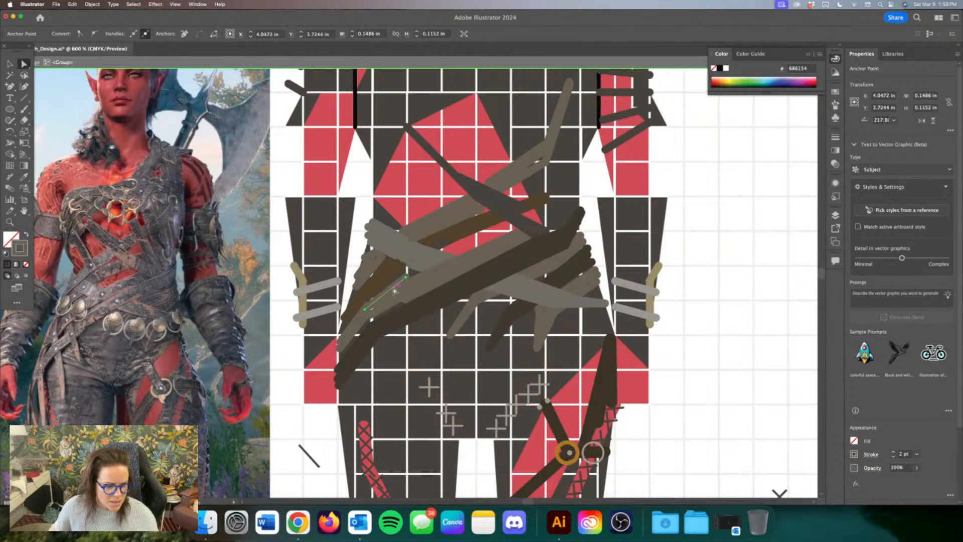
left_click(756, 279)
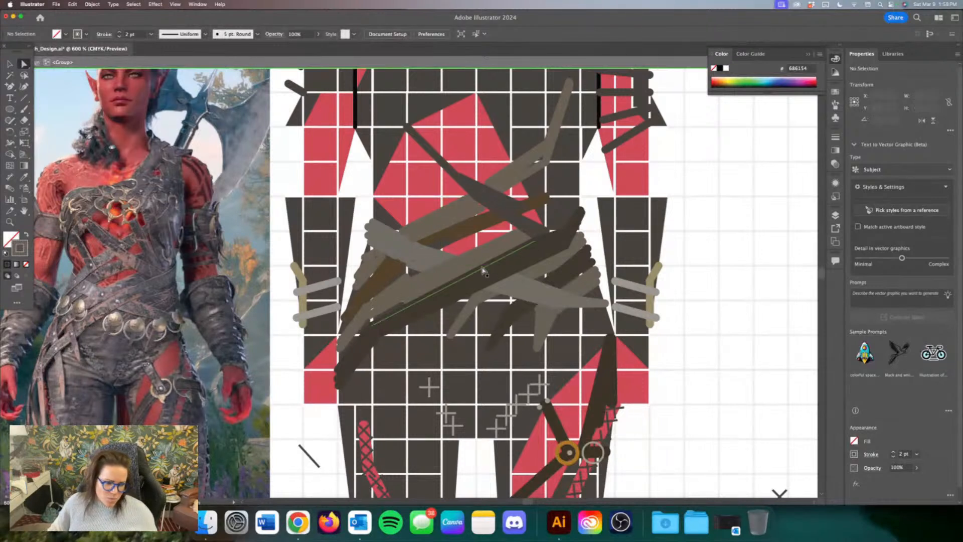
Step: Reposition the lower line of the upper taupe strap and shift its lower end to meet the brown strap beneath
left_click(474, 230)
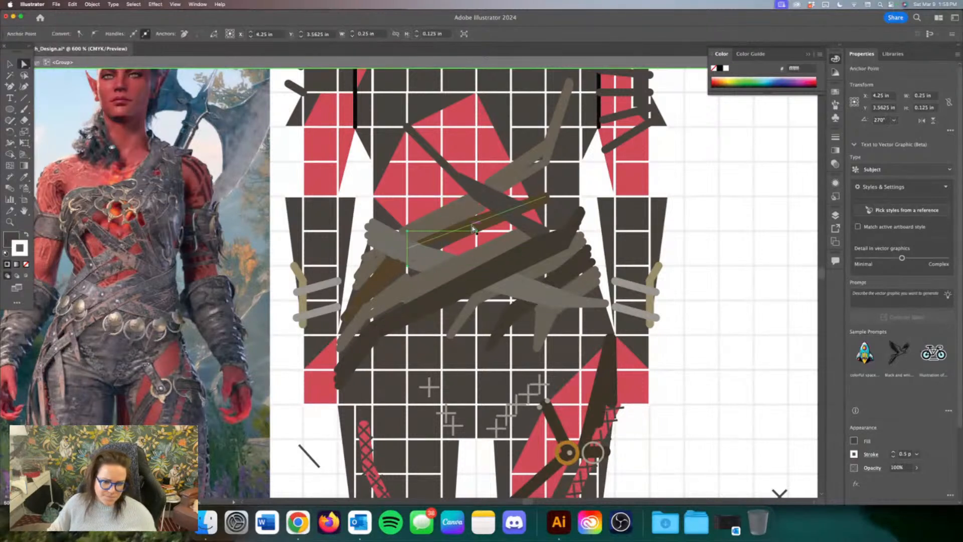
left_click(444, 244)
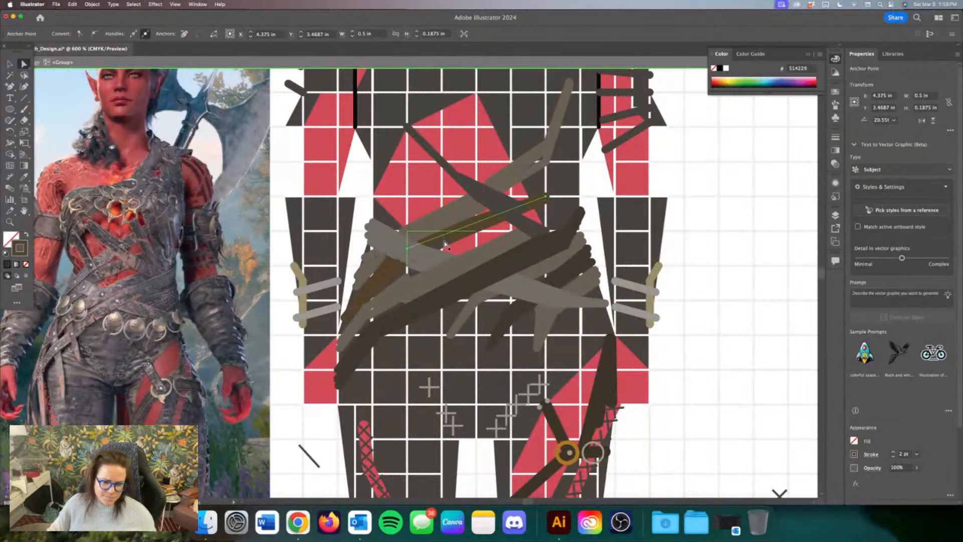
left_click(477, 226)
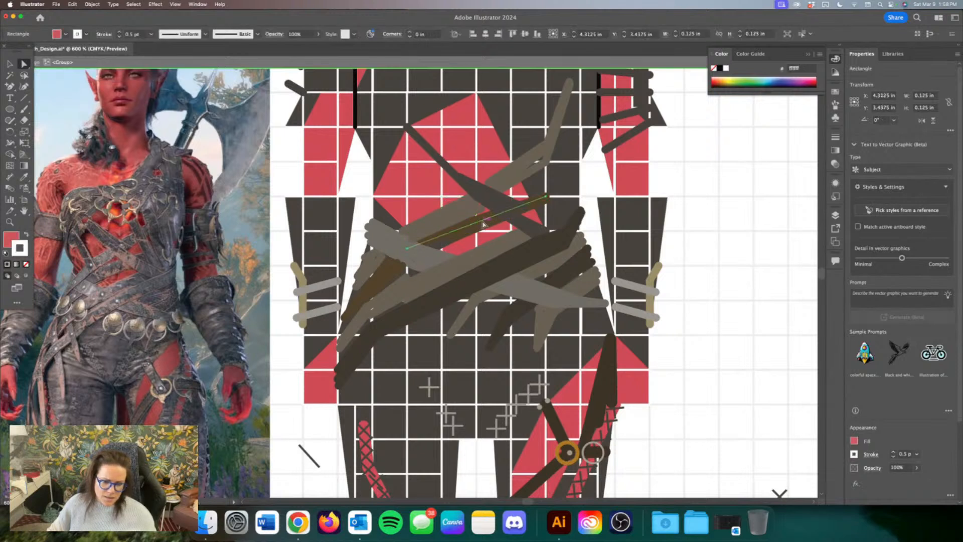
left_click(485, 226)
mouse_move(485, 227)
left_mouse_down()
mouse_move(462, 230)
mouse_move(468, 211)
left_mouse_up()
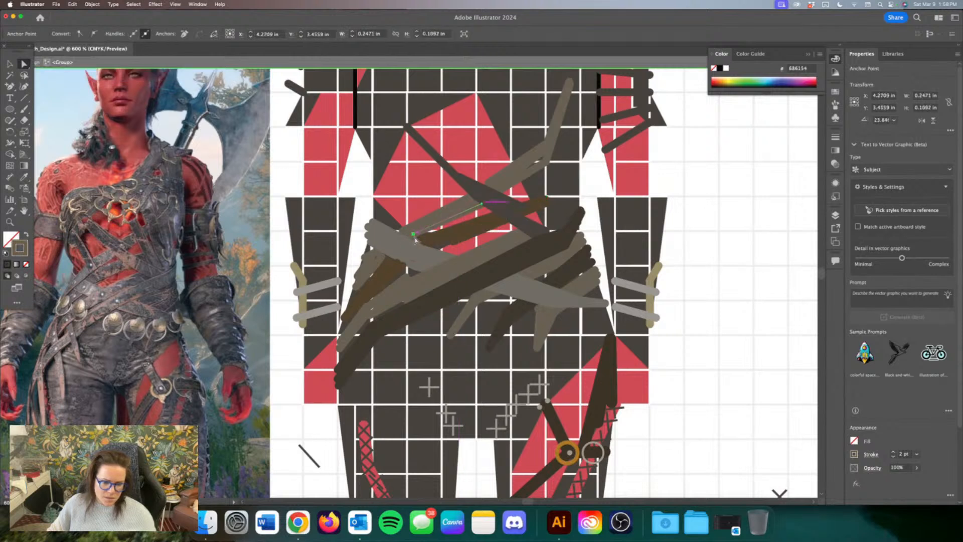
left_click_drag(414, 235, 417, 240)
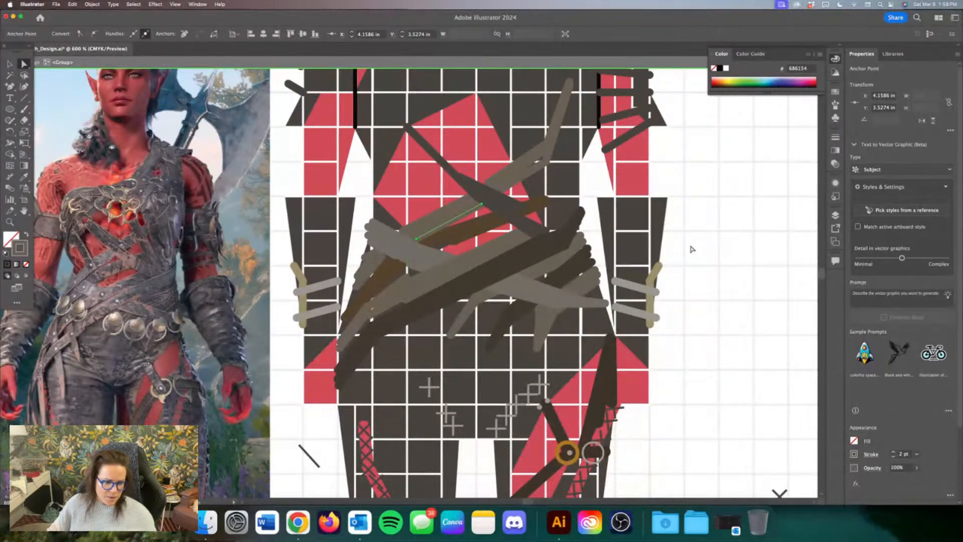
Step: Shift the lower part of the dark grey chest strap slightly down toward the dark brown strap
left_click(540, 219)
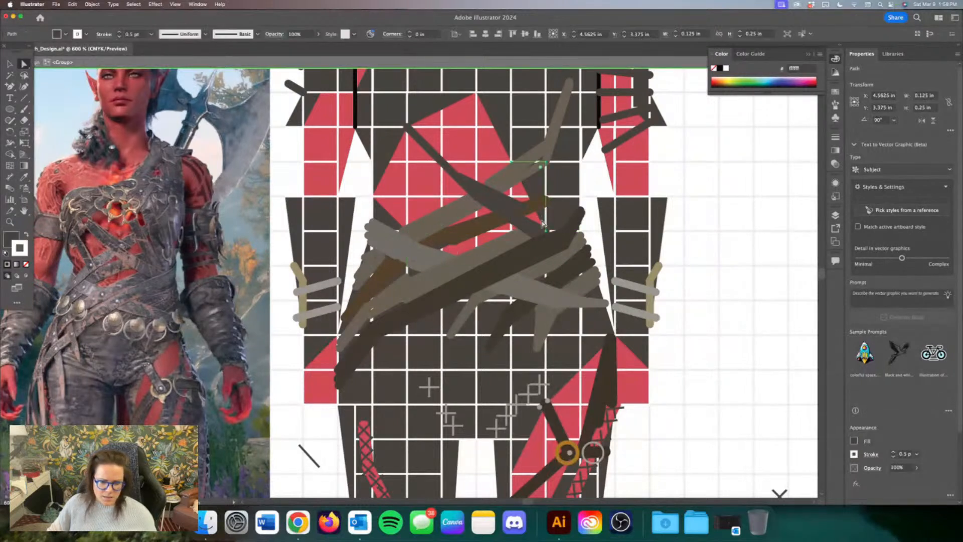
left_click_drag(519, 212, 530, 220)
left_click(731, 235)
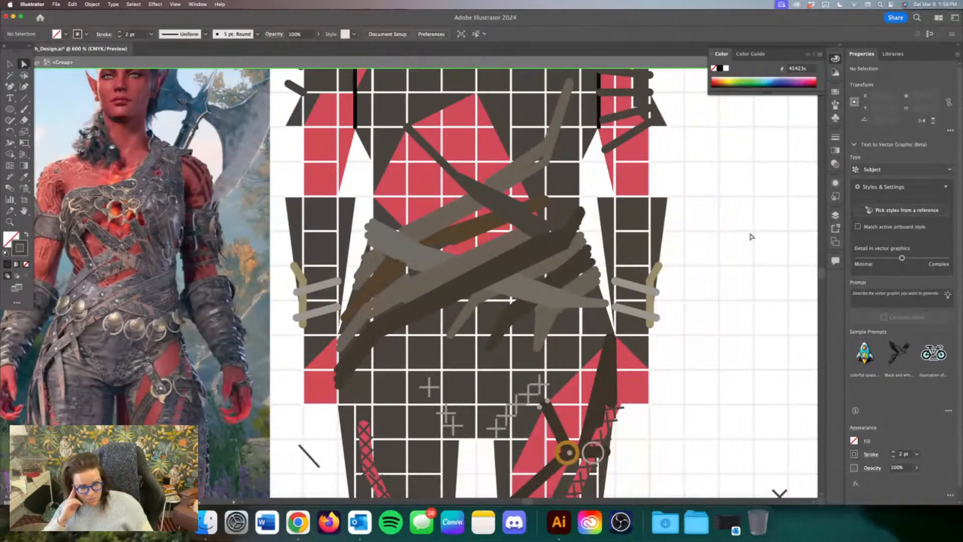
Step: Copy the dark grey strap's lines into a second diagonal strap down the left chest, and thicken the original strap's upper part
scroll(558, 190, "right", 1)
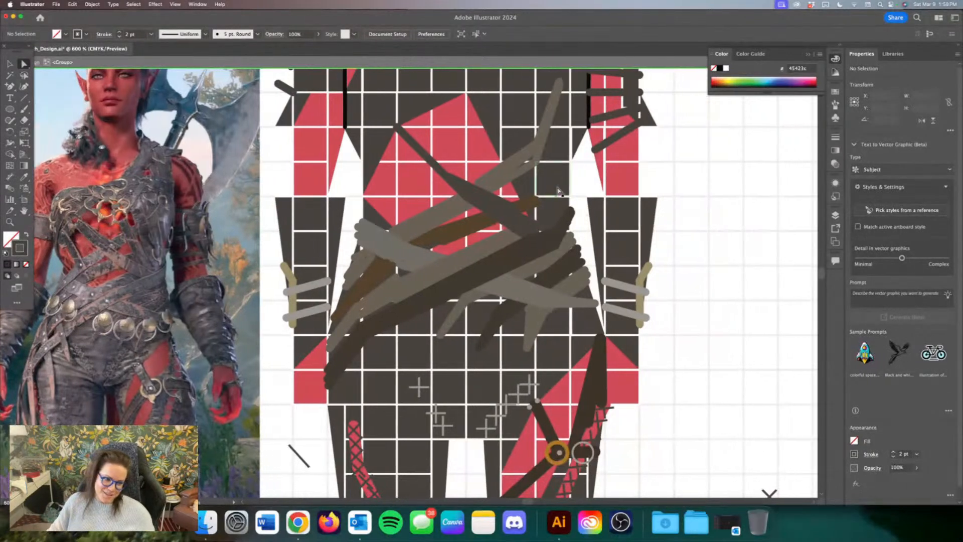
scroll(567, 172, "left", 3)
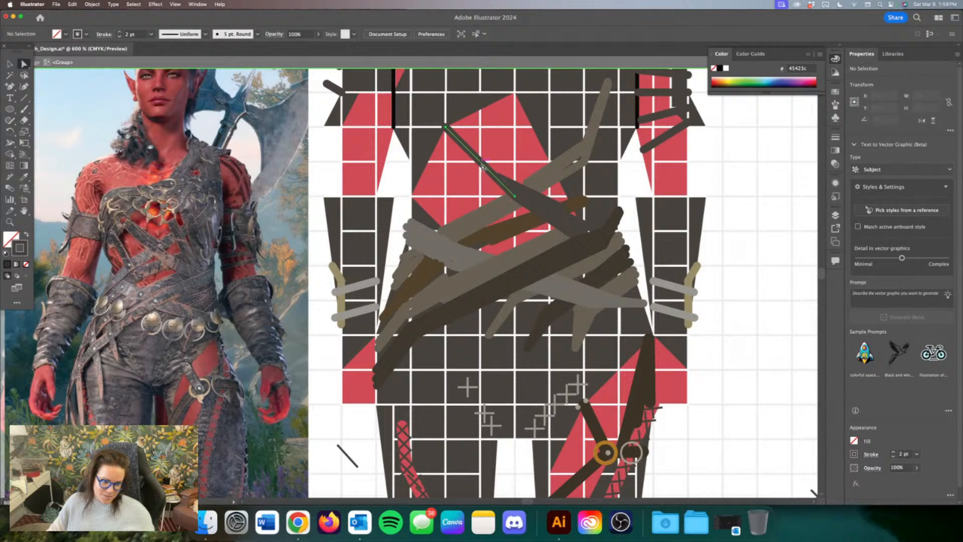
left_click_drag(483, 167, 444, 194)
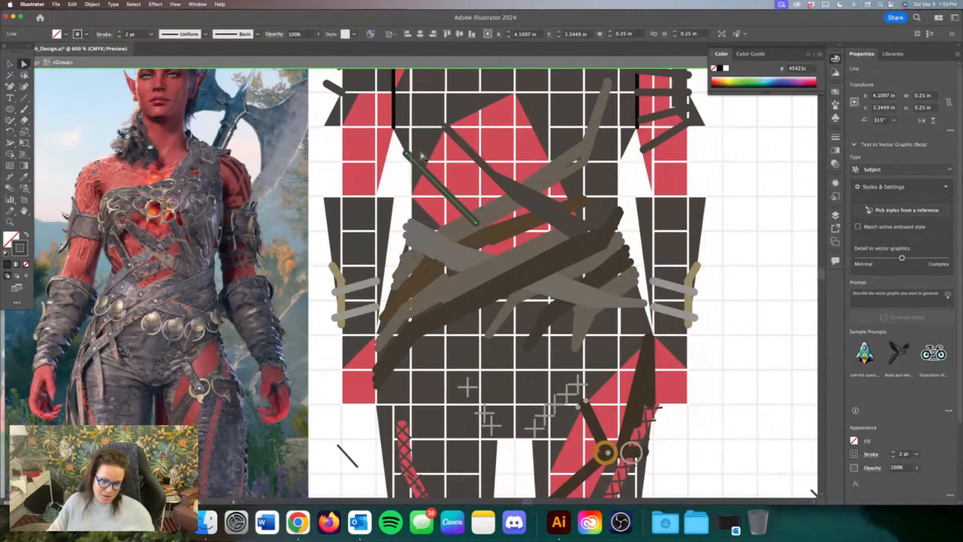
left_click_drag(408, 153, 429, 154)
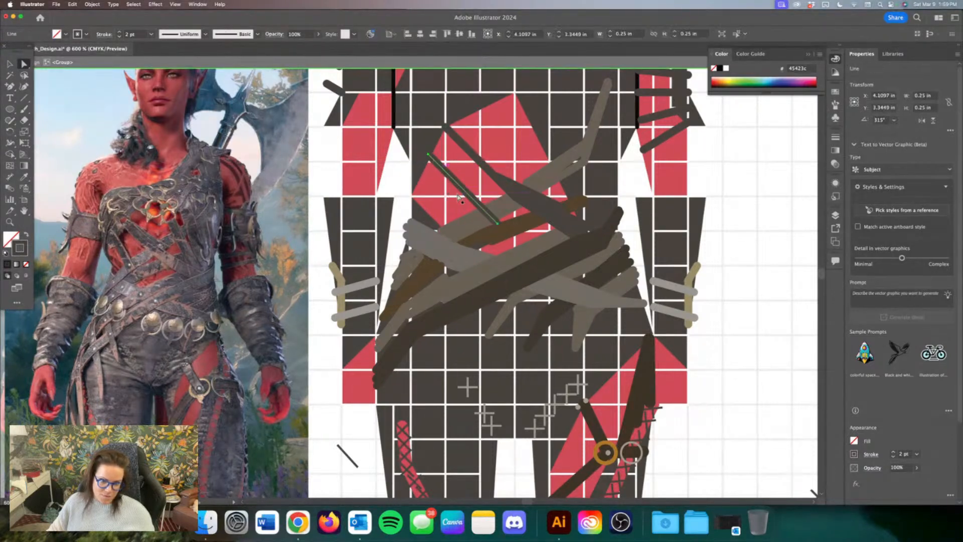
left_click_drag(498, 224, 450, 200)
key("super+z")
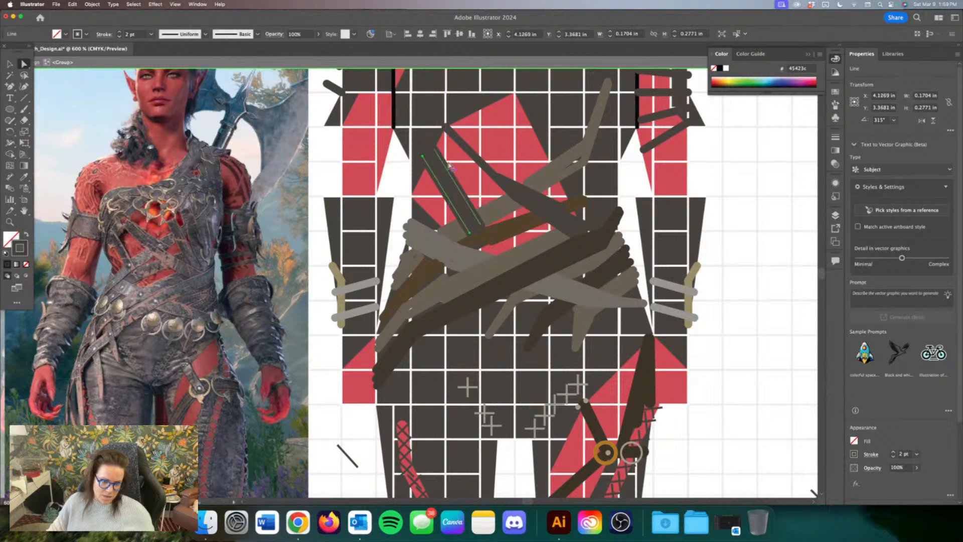
left_click_drag(479, 161, 521, 184)
left_click_drag(450, 127, 461, 144)
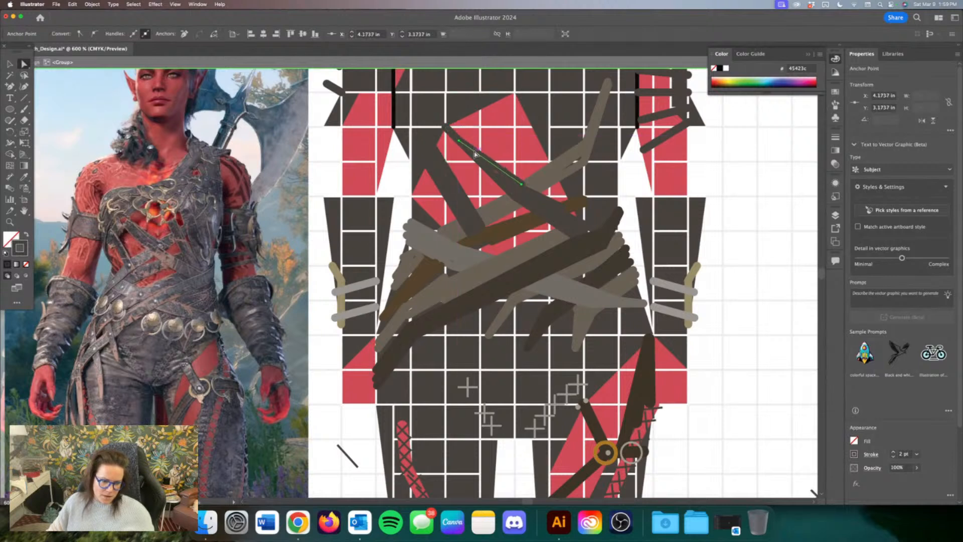
Step: Draw a grey #726d65 strap of 2 pt lines from the neckline down to the dark brown strap, filling between its edges
scroll(475, 154, "up", 2)
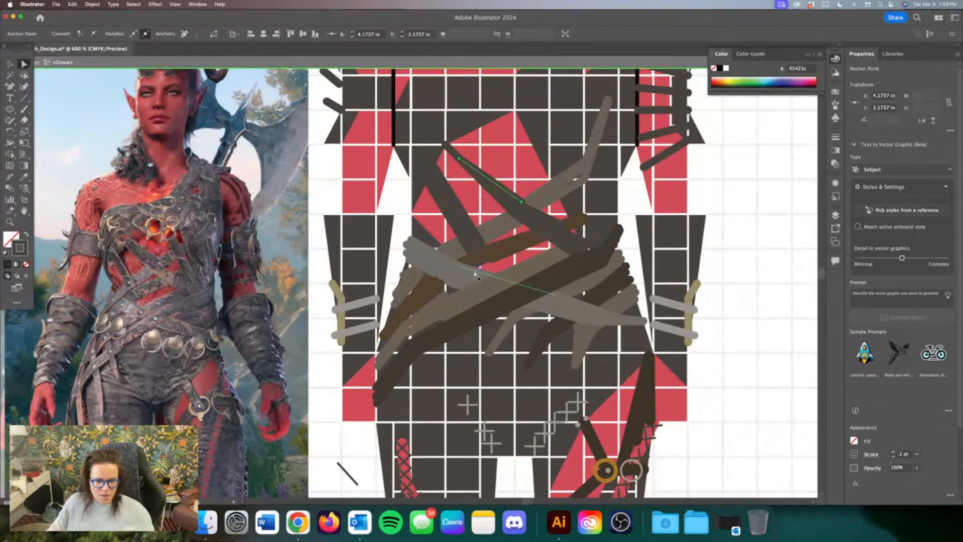
left_click(495, 281)
left_click(23, 98)
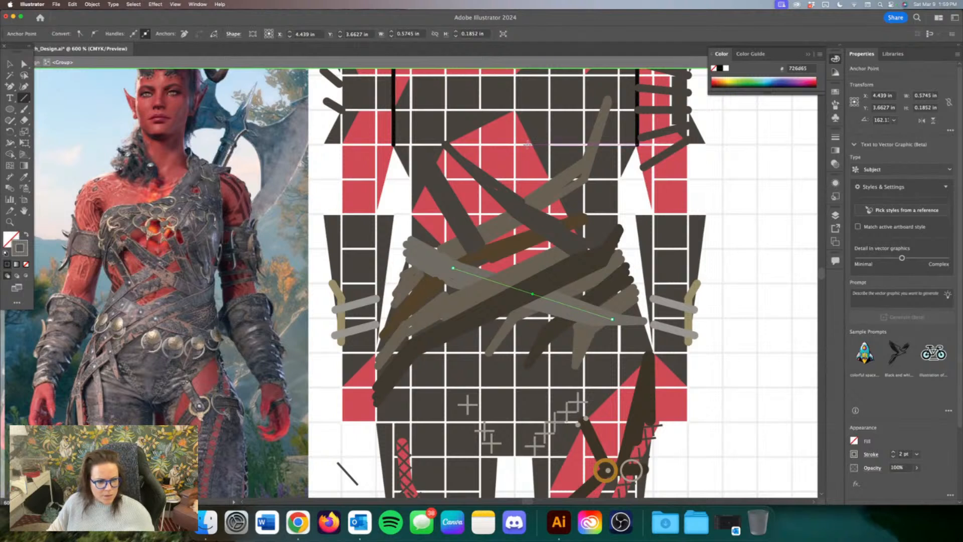
left_click_drag(525, 143, 579, 234)
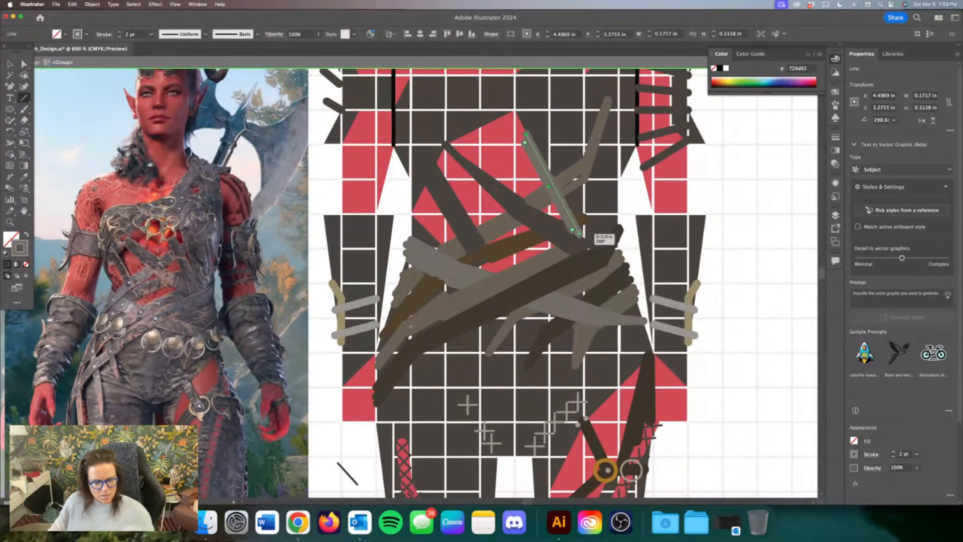
left_click_drag(533, 139, 589, 242)
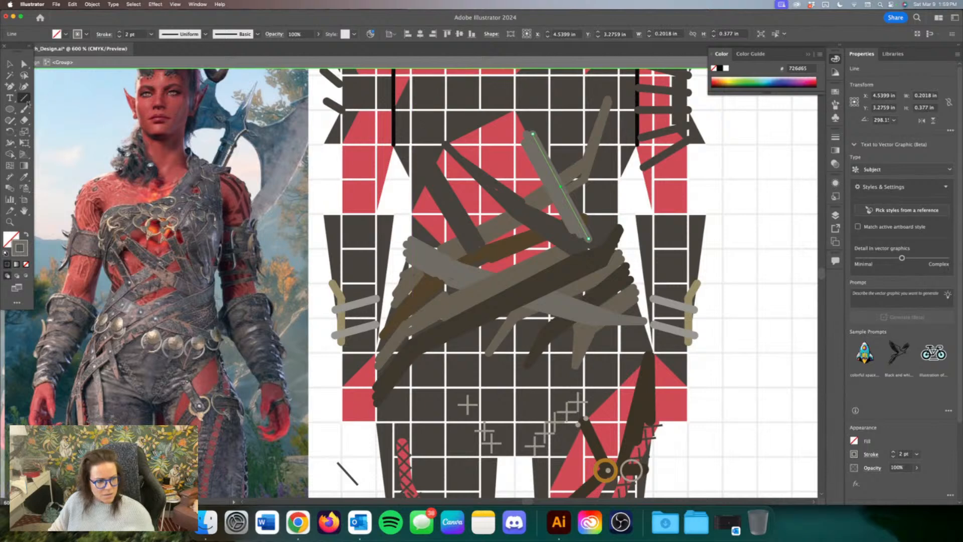
left_click(24, 64)
left_click_drag(533, 134, 530, 142)
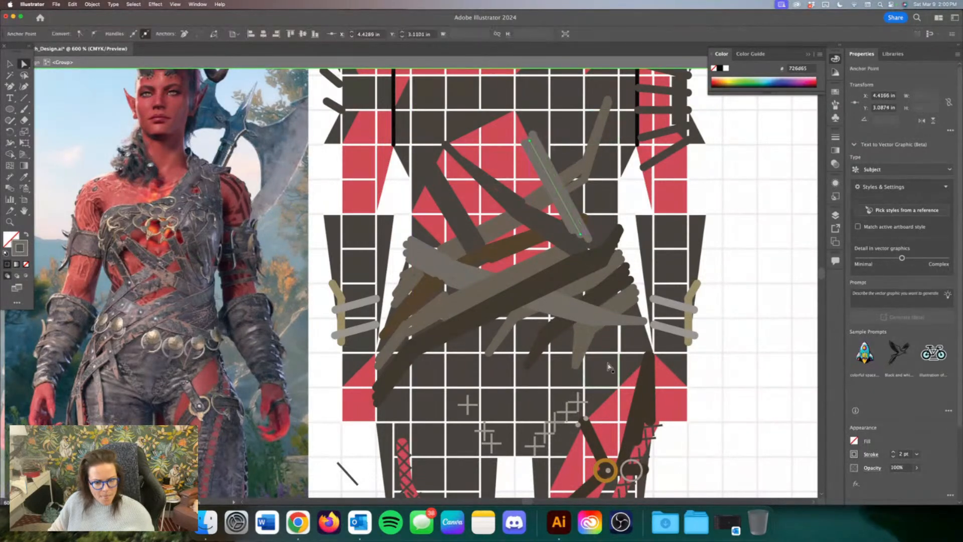
Step: Copy the gold hip ring to the upper end of the dark left chest strap and bring it to the front
left_click(607, 470)
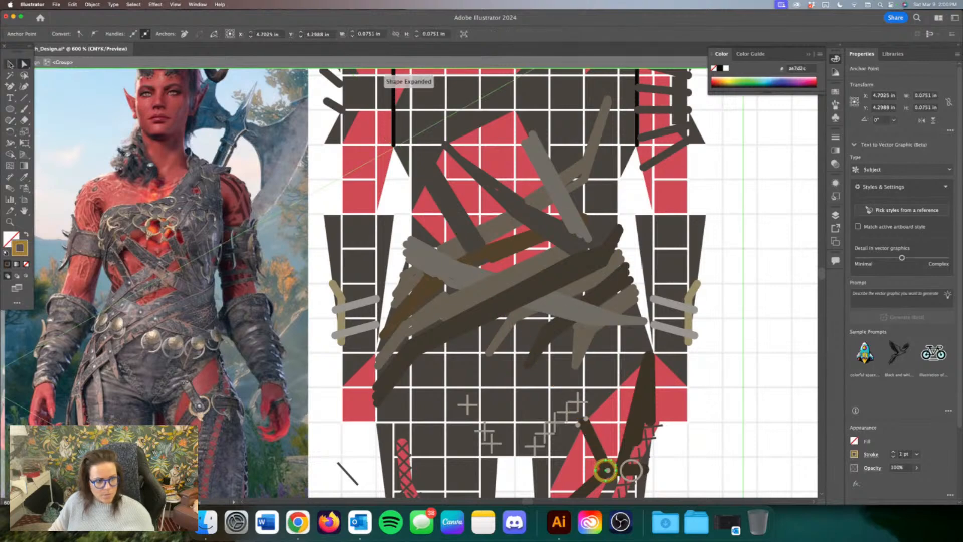
left_click(9, 64)
left_click(620, 458)
left_click_drag(597, 467, 442, 137)
right_click(439, 140)
mouse_move(472, 351)
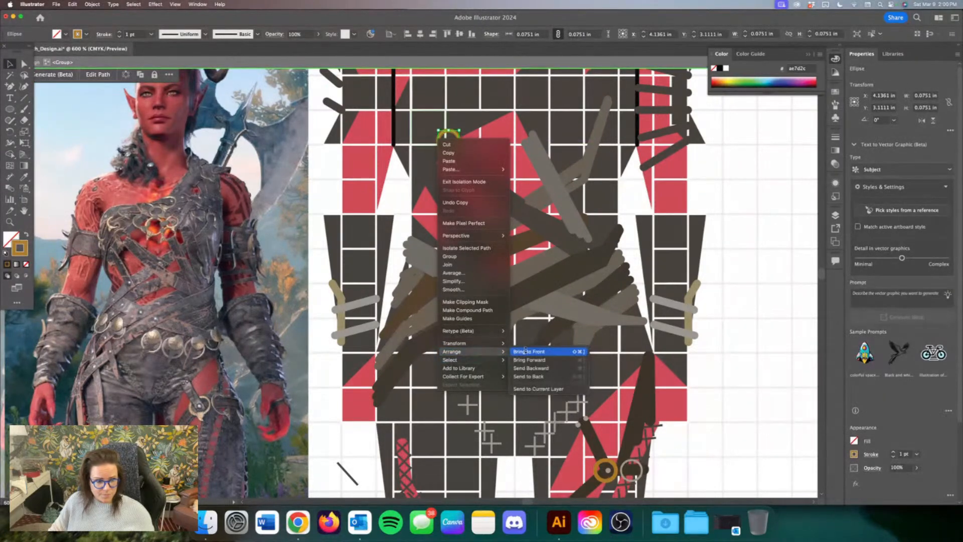
left_click(525, 351)
left_click_drag(459, 147, 451, 147)
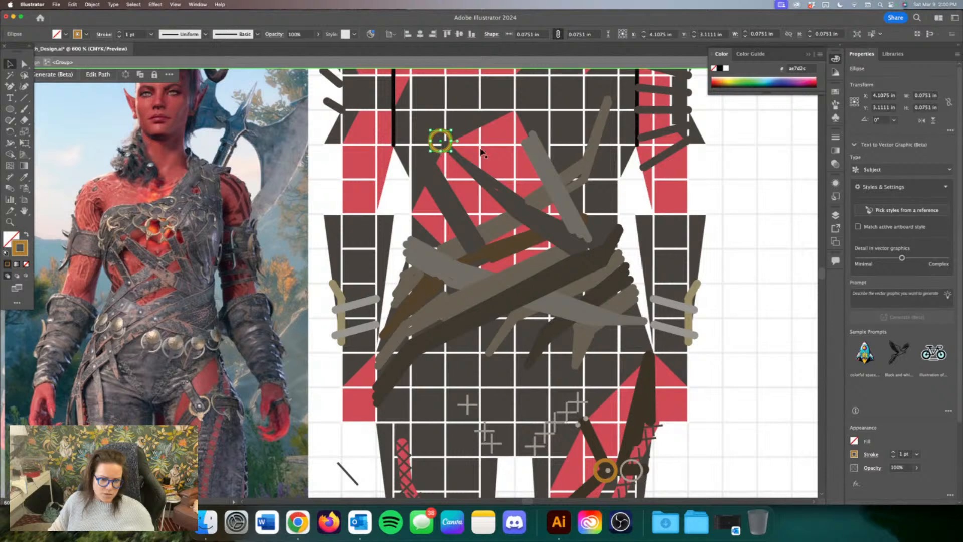
left_click(695, 194)
Step: Place another copy of the chest ring up and to the left, with its stroke lightened to #d3a35e
left_click_drag(437, 151, 421, 119)
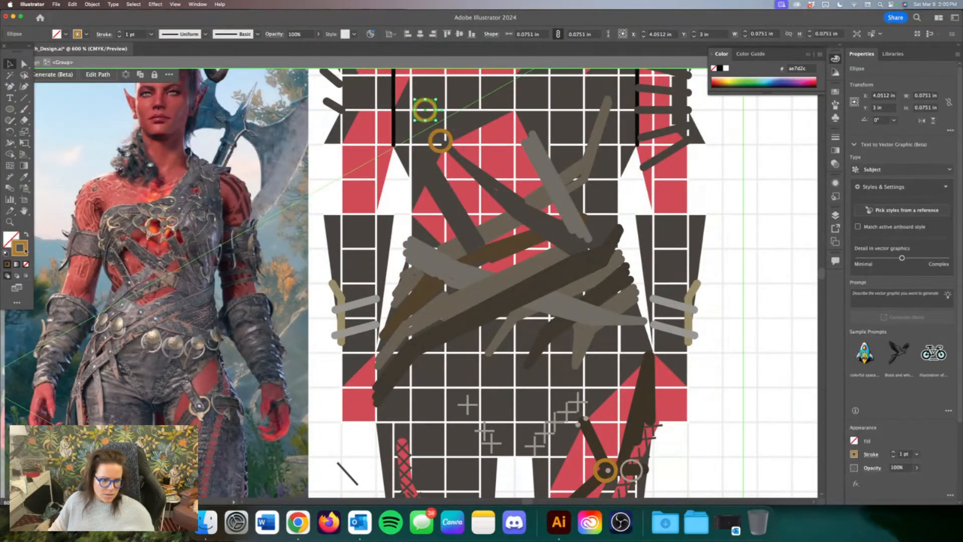
double_click(20, 249)
left_click(438, 331)
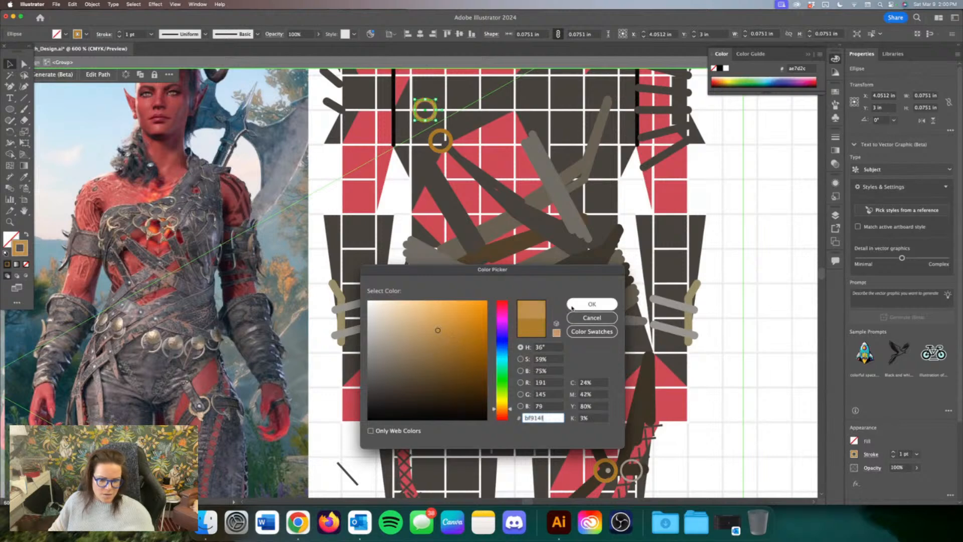
left_click(438, 319)
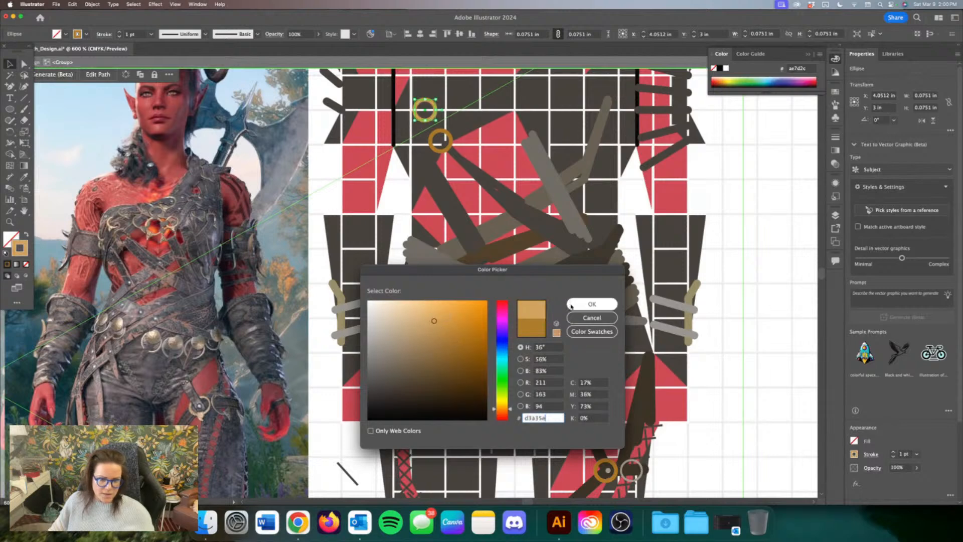
left_click(592, 304)
Step: Copy the lighter gold ring down beside the left armpit
left_click_drag(437, 122, 394, 105)
left_click(796, 212)
left_click(424, 129)
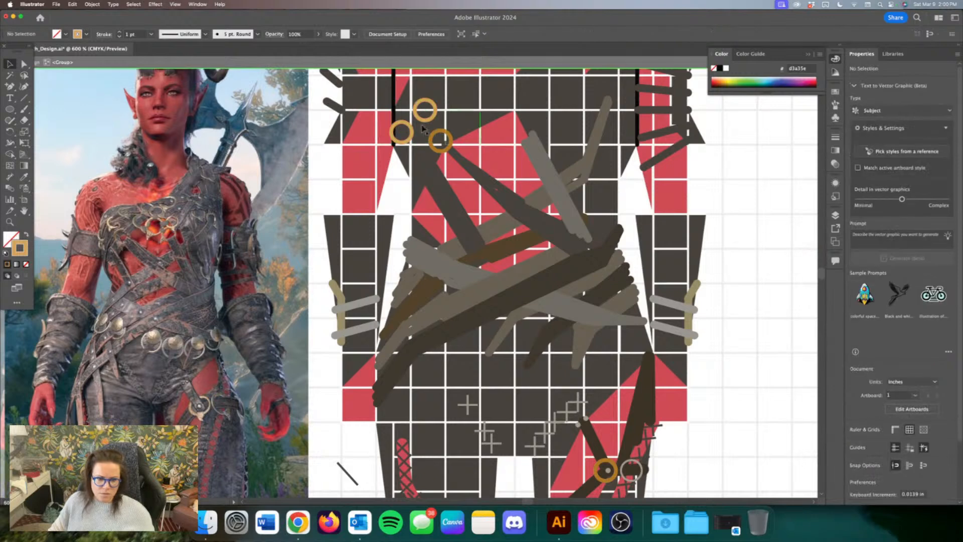
Step: Add gold ring copies around the neckline peak, one about 0.11 in wide and the one beside it about 0.09 in
left_click_drag(404, 145, 490, 134)
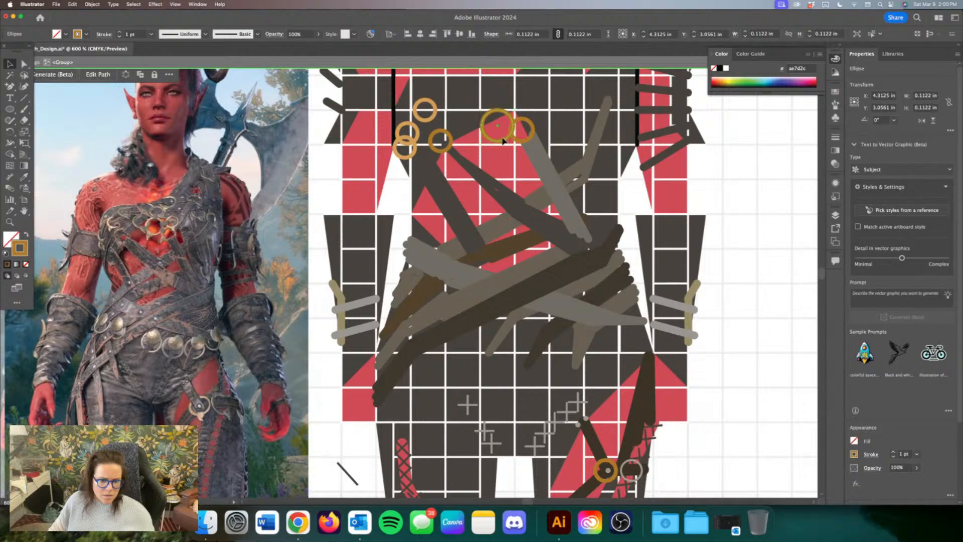
left_click_drag(503, 140, 481, 126)
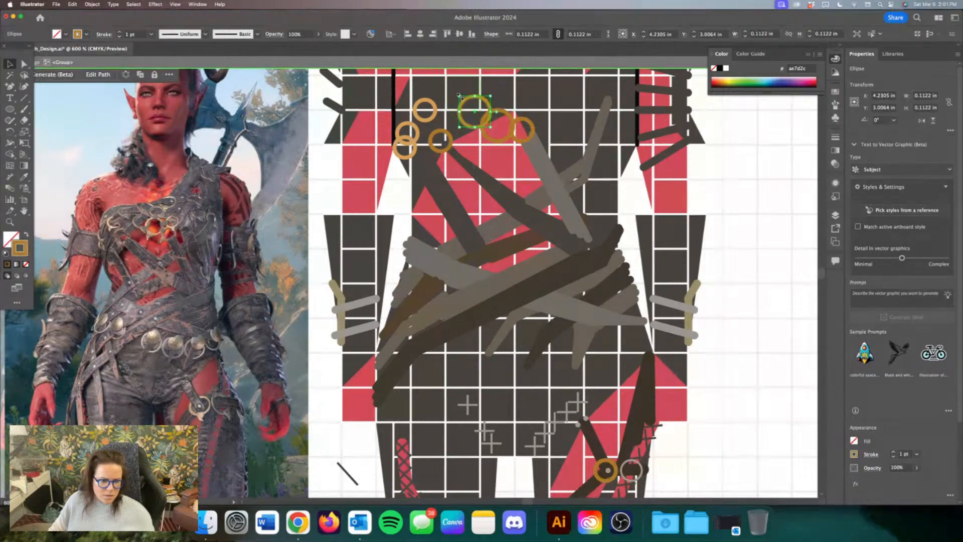
left_click_drag(459, 95, 466, 103)
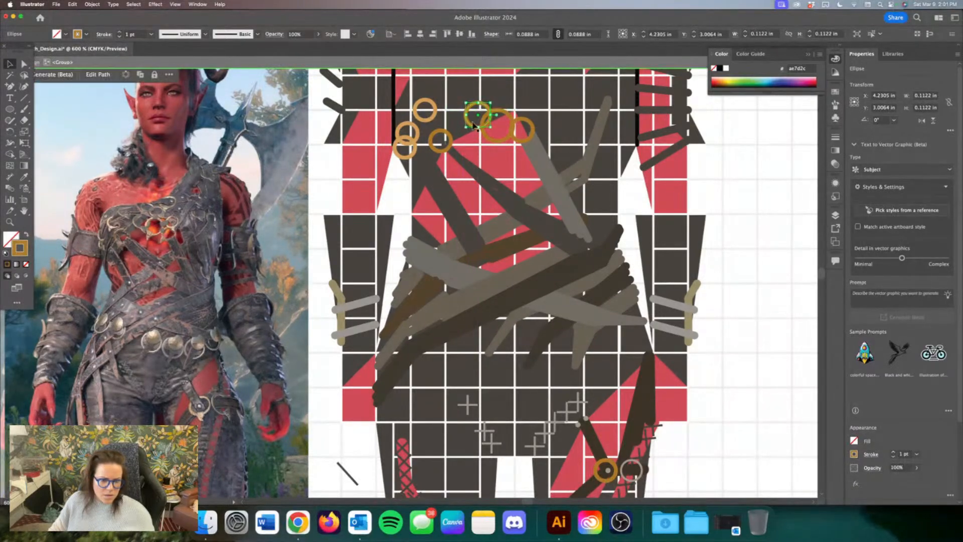
Step: Scatter more gold ring copies along the neckline and right chest, including a narrow 0.04 by 0.08 in oval at the side edge
scroll(466, 130, "up", 3)
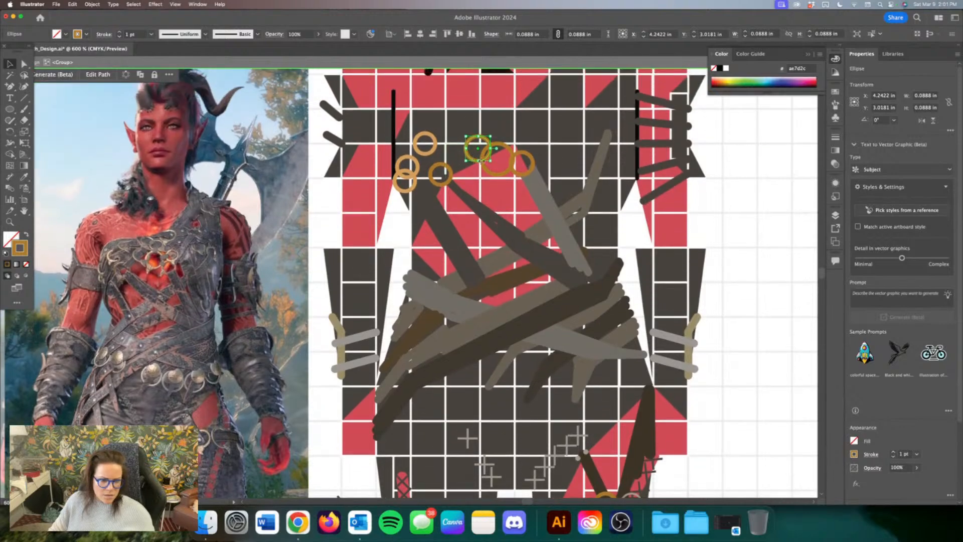
left_click(742, 169)
left_click_drag(474, 161, 617, 202)
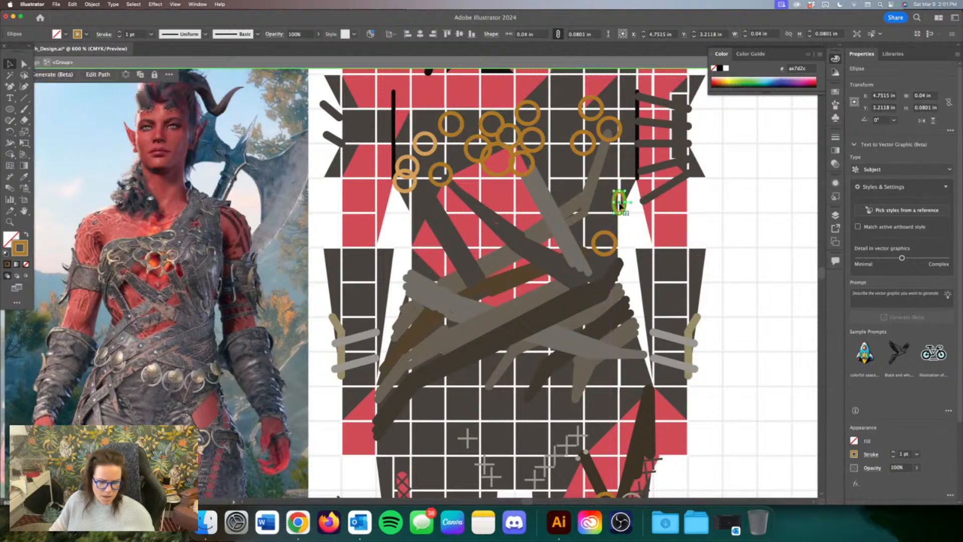
Step: Copy a gold ring onto the empty canvas beside the pattern and swap its stroke and fill to make a solid gold disc
scroll(620, 206, "down", 2)
scroll(620, 207, "up", 1)
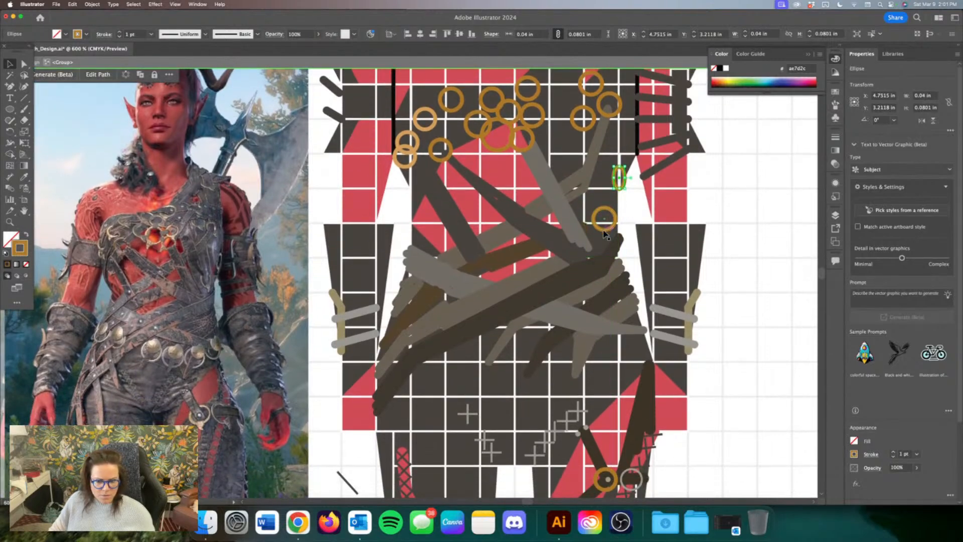
left_click_drag(620, 239, 761, 290)
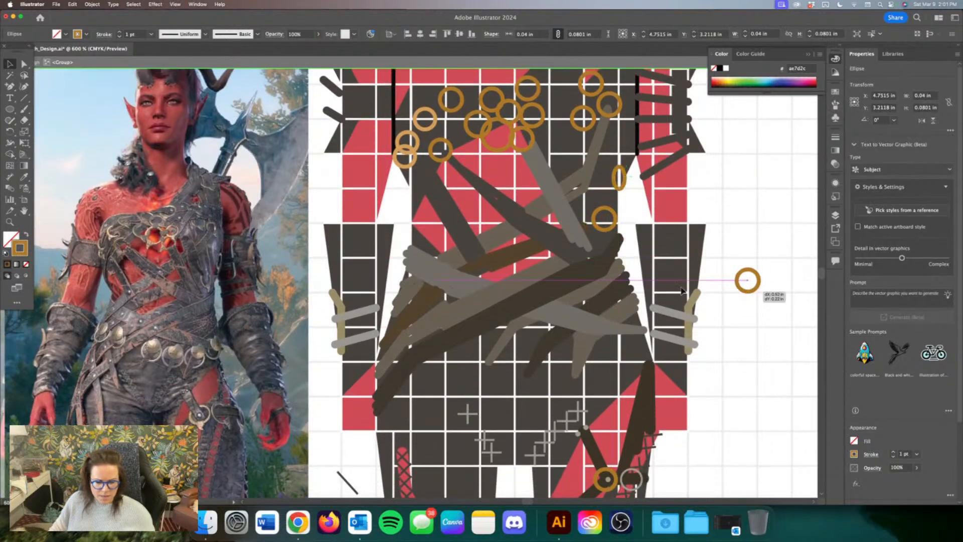
left_click(26, 235)
left_click(763, 311)
left_click(749, 281)
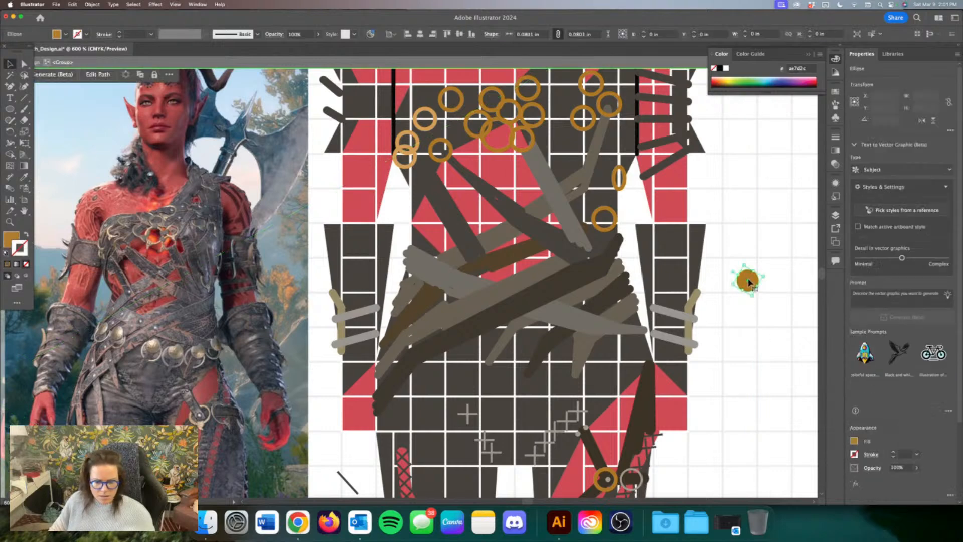
Step: Copy the grey hip ring onto the gold disc and nudge the disc slightly up
mouse_move(640, 473)
left_mouse_down()
mouse_move(735, 375)
mouse_move(748, 277)
mouse_move(731, 302)
mouse_move(748, 286)
left_mouse_up()
left_click(757, 304)
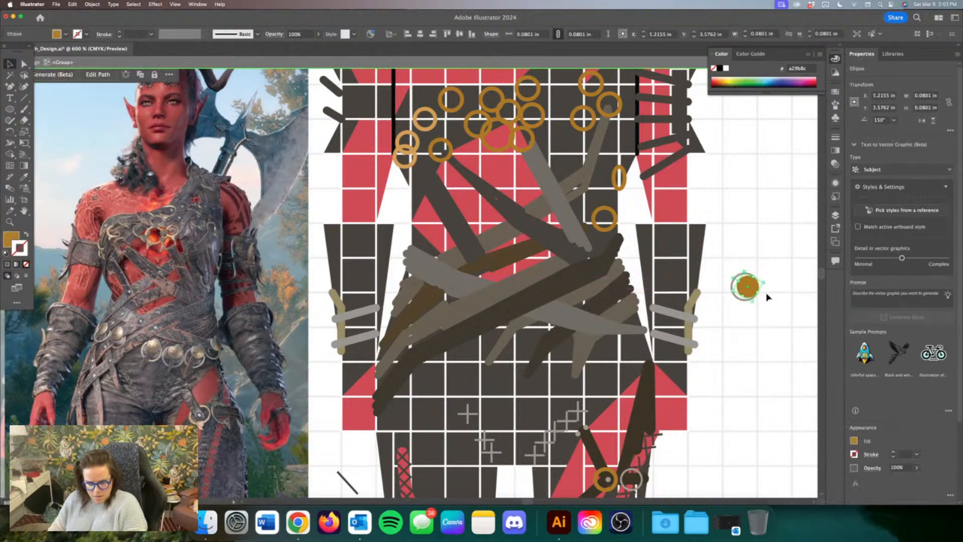
key("Up")
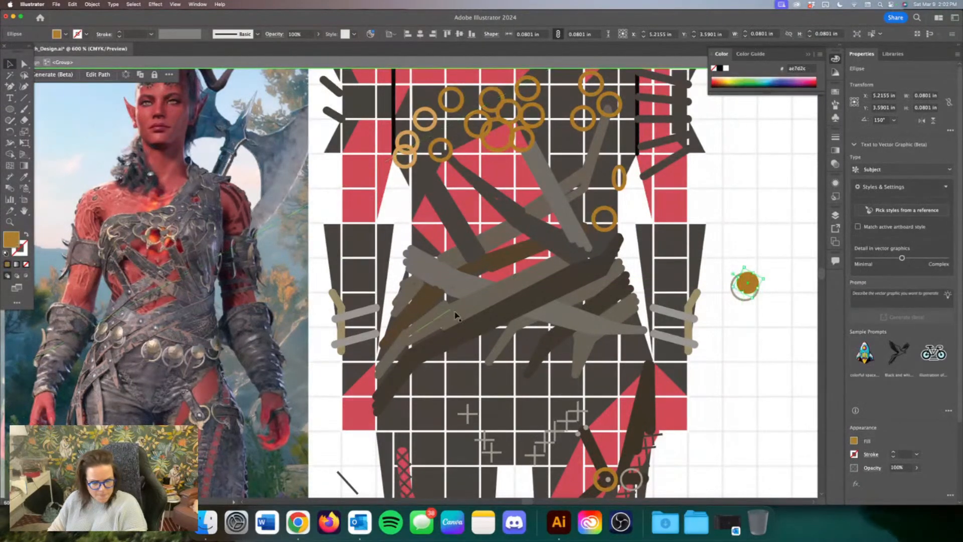
Step: Recolor the solid disc beside the pattern to the lighter gold d1a462
double_click(11, 237)
left_click(429, 324)
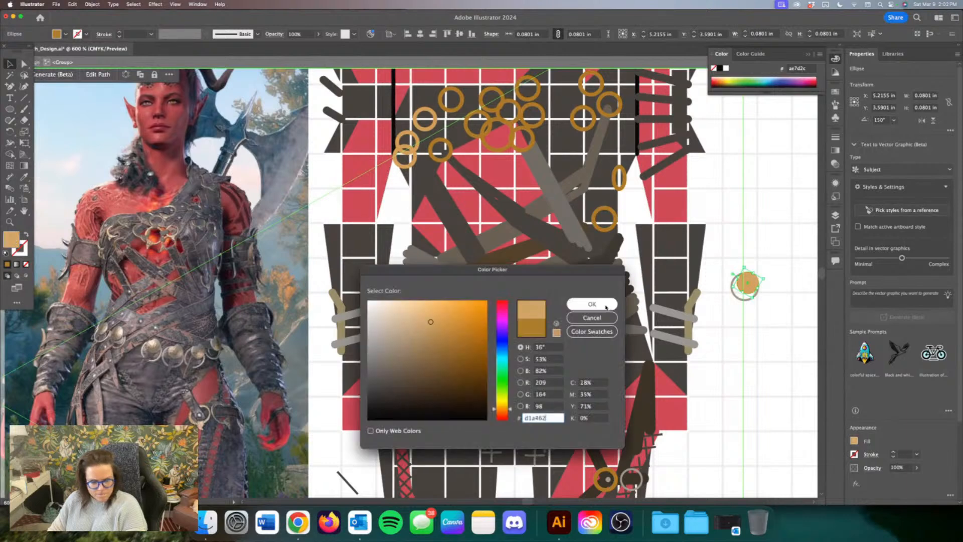
left_click(593, 304)
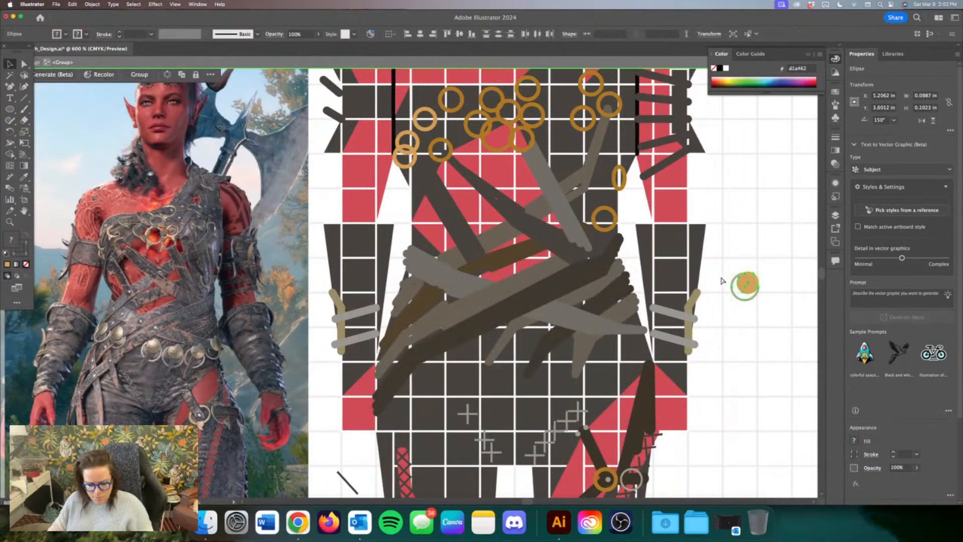
Step: Place copies of the light gold disc with its grey ring along the belt, four around the front and two near the opposite hip
left_click(760, 254)
left_click_drag(695, 299, 418, 309)
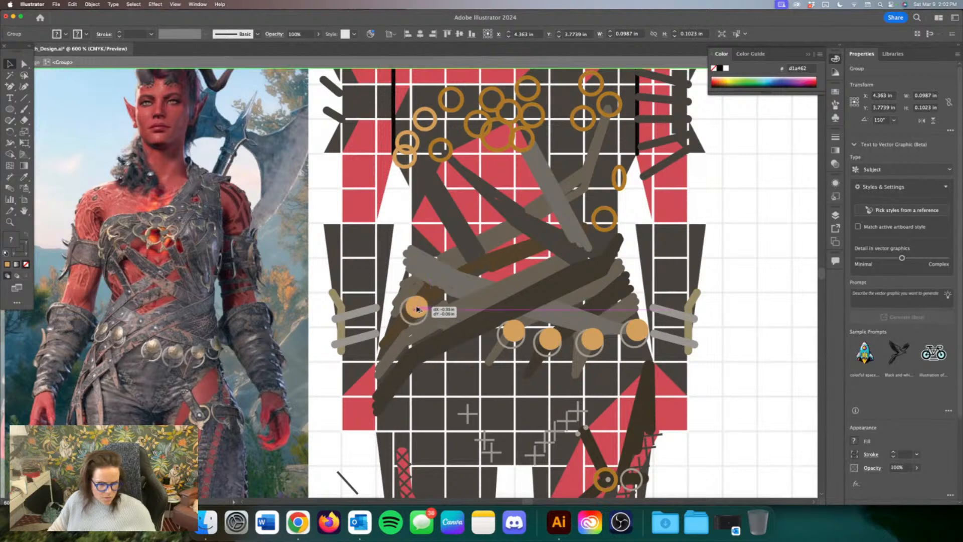
left_click_drag(417, 309, 455, 312)
left_click(794, 306)
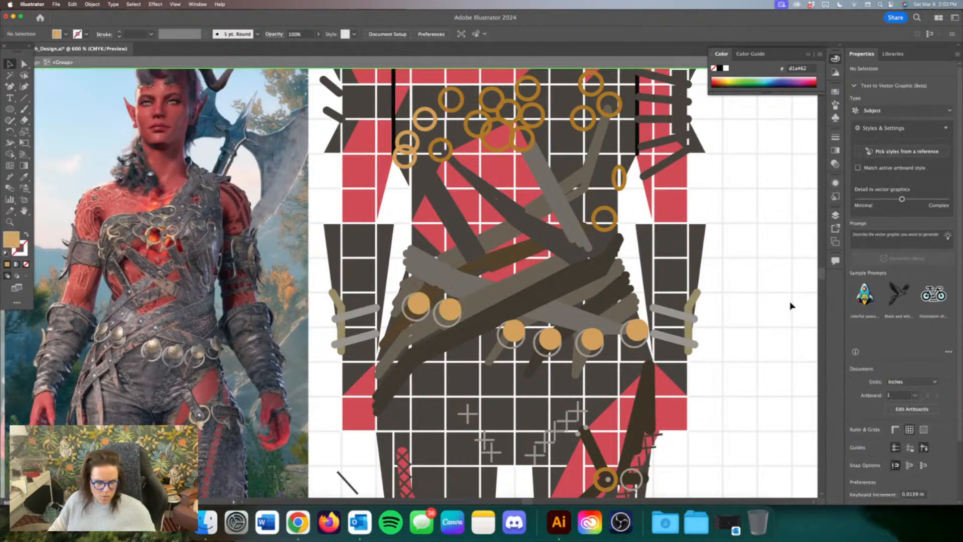
Step: Check the belt ornaments on the whole character pattern against the reference images
key("super+minus")
key("super+minus")
key("super+minus")
key("super+minus")
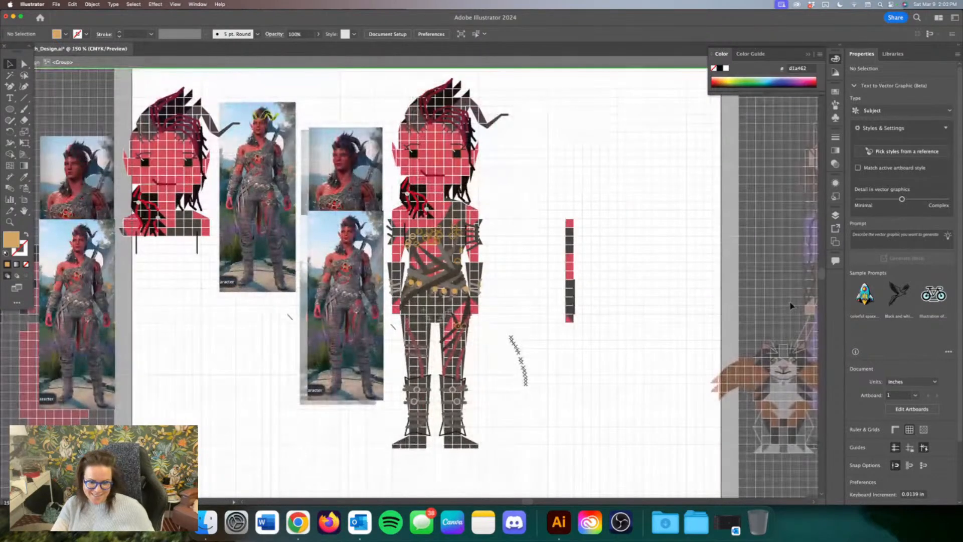
key("super+equal")
key("super+equal")
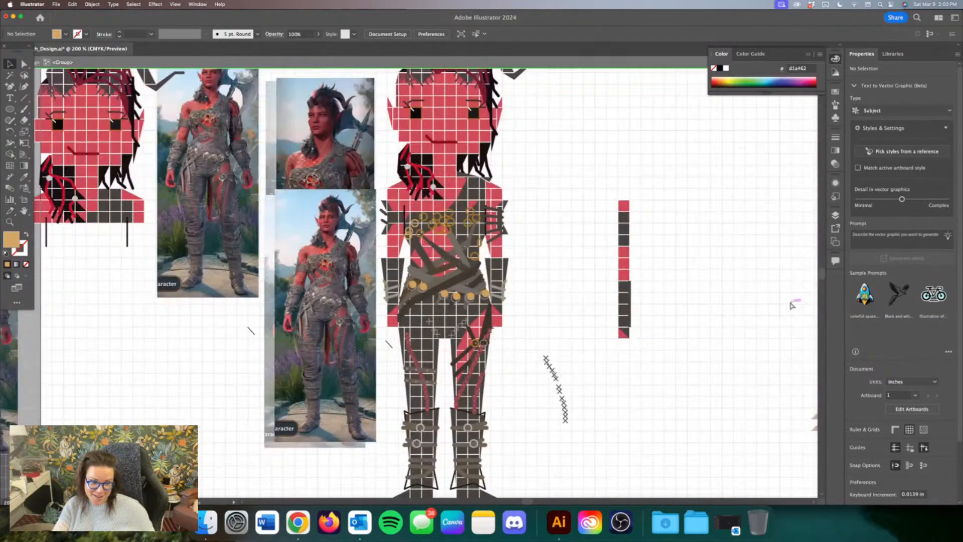
key("super+equal")
key("super+equal")
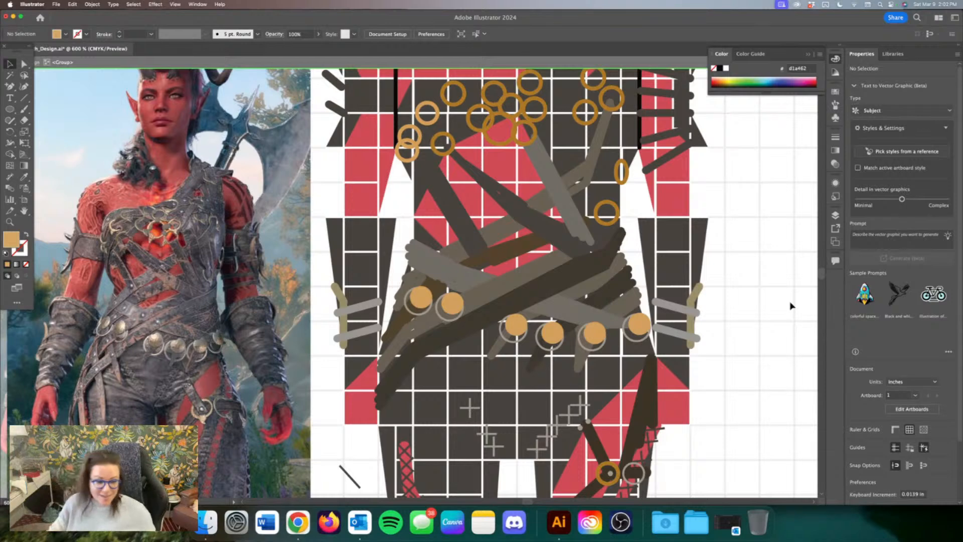
Step: Delete the stray short diagonal line on the empty canvas beside the studded-band leg
scroll(715, 308, "left", 3)
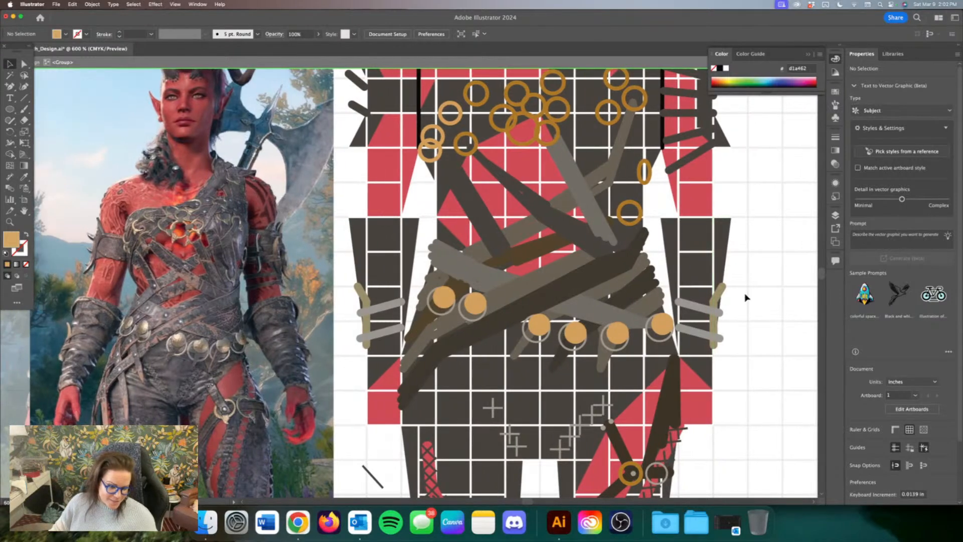
scroll(588, 360, "down", 3)
scroll(588, 360, "down", 3)
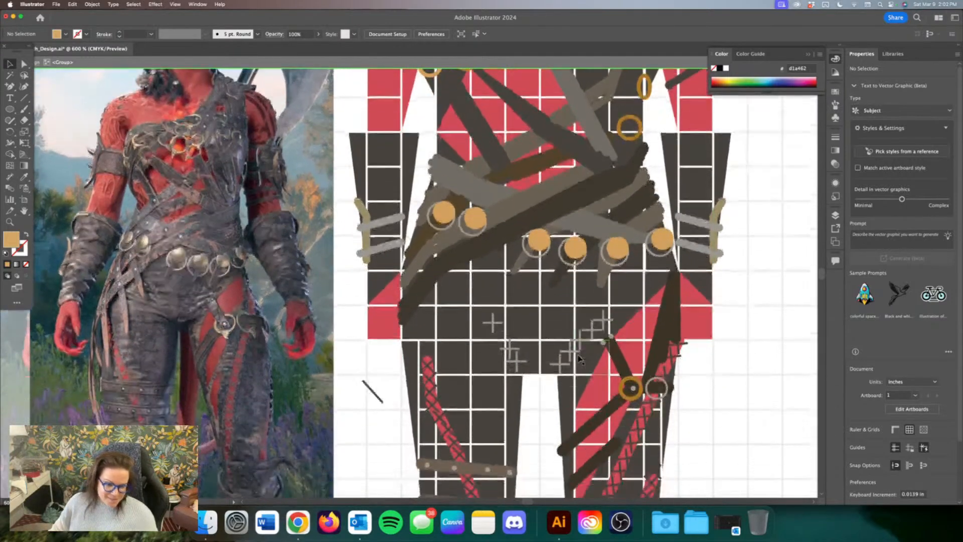
left_click(376, 389)
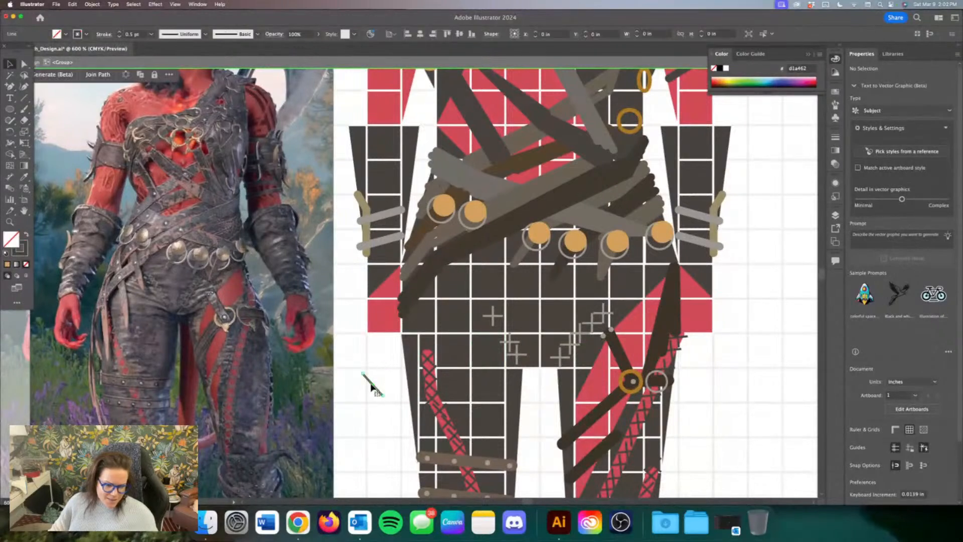
key("Delete")
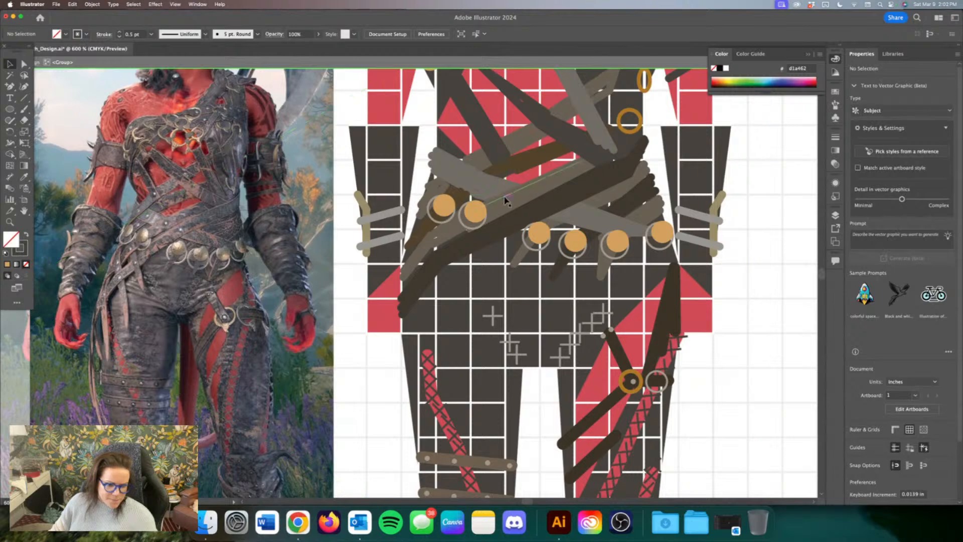
Step: Sample the dusty pink bf9487 from the hanging hip strap in the reference and make it a 2 pt stroke without fill
left_click(24, 179)
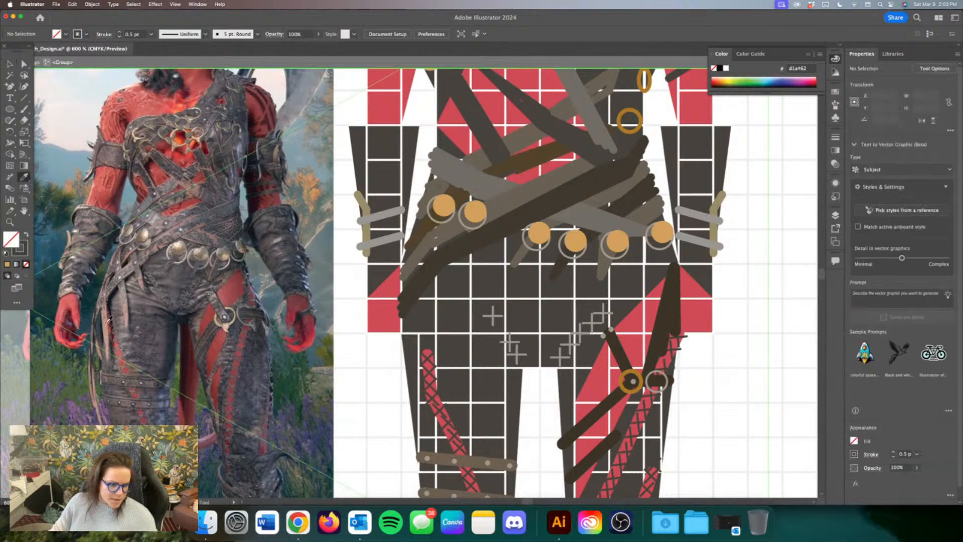
left_click(109, 319)
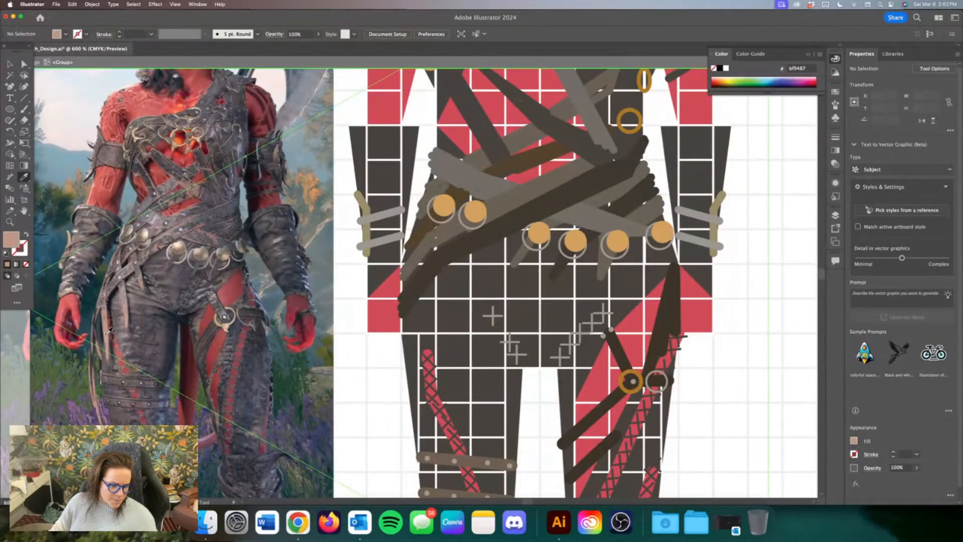
left_click(26, 234)
key("backslash")
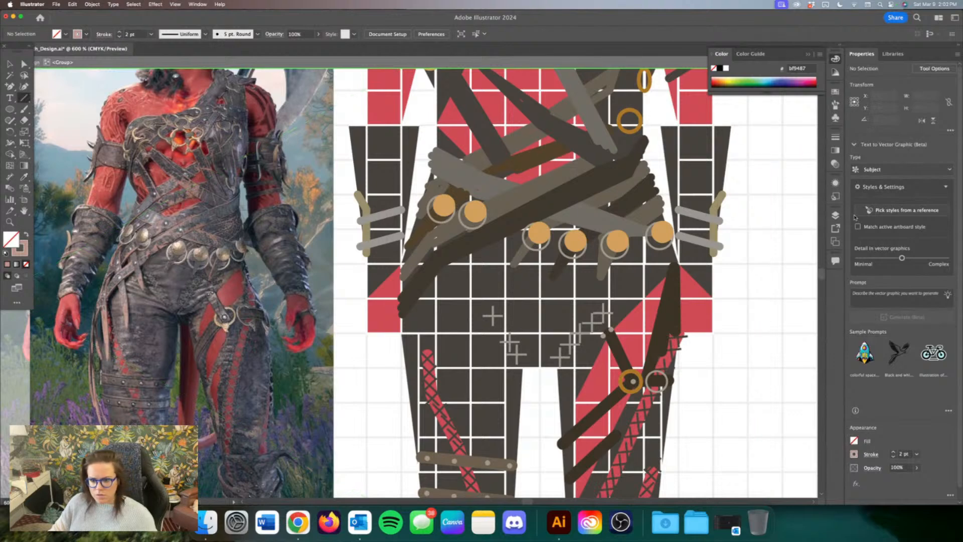
Step: Give the pink stroke a round cap and a round corner
left_click(836, 183)
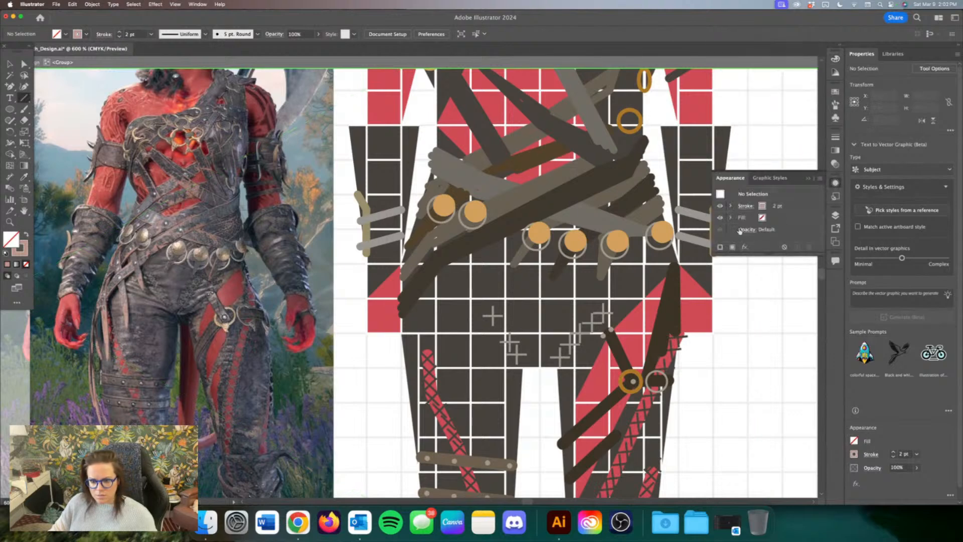
left_click(747, 206)
left_click(690, 232)
left_click(691, 245)
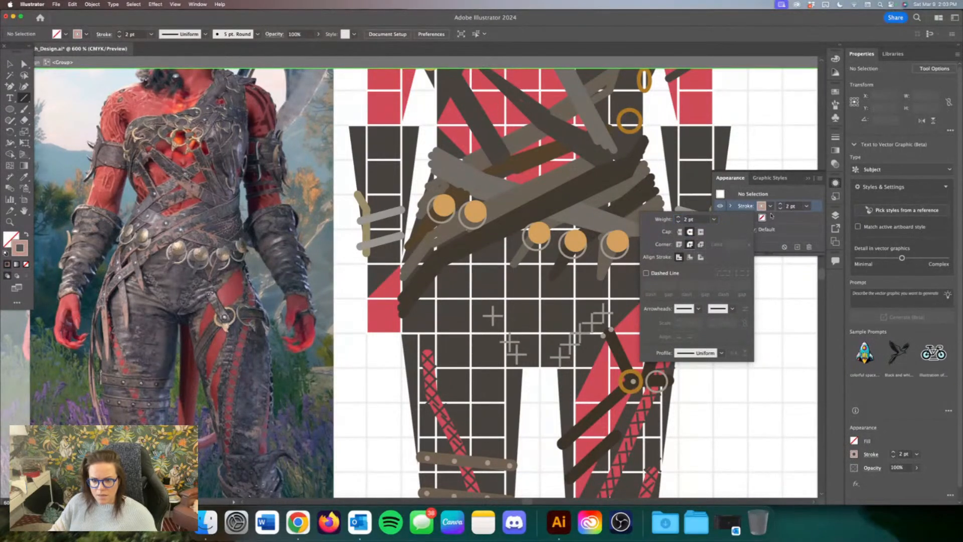
left_click(820, 181)
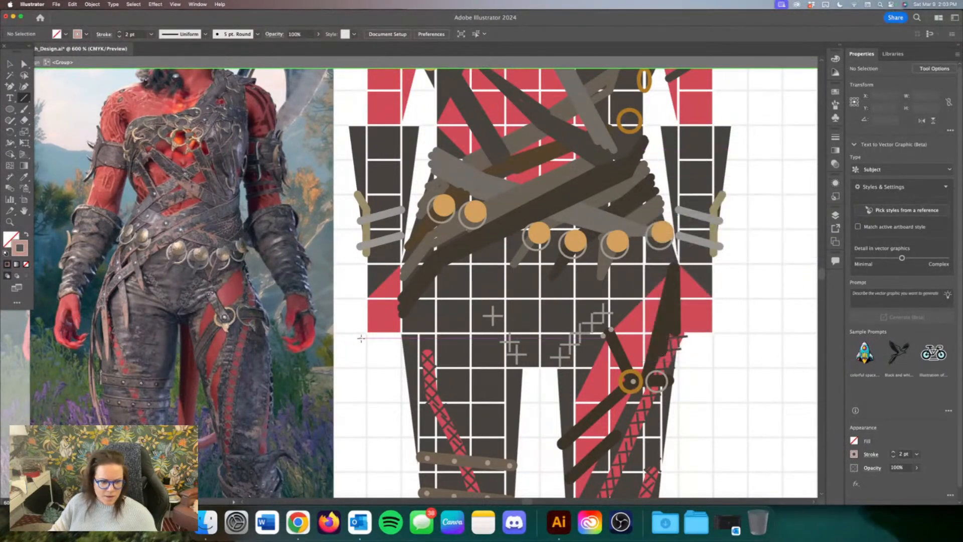
Step: Draw pink strap segments from the hip down outside the studded-band leg, with lower pieces about 0.26 in and 0.17 in tall
scroll(366, 340, "down", 3)
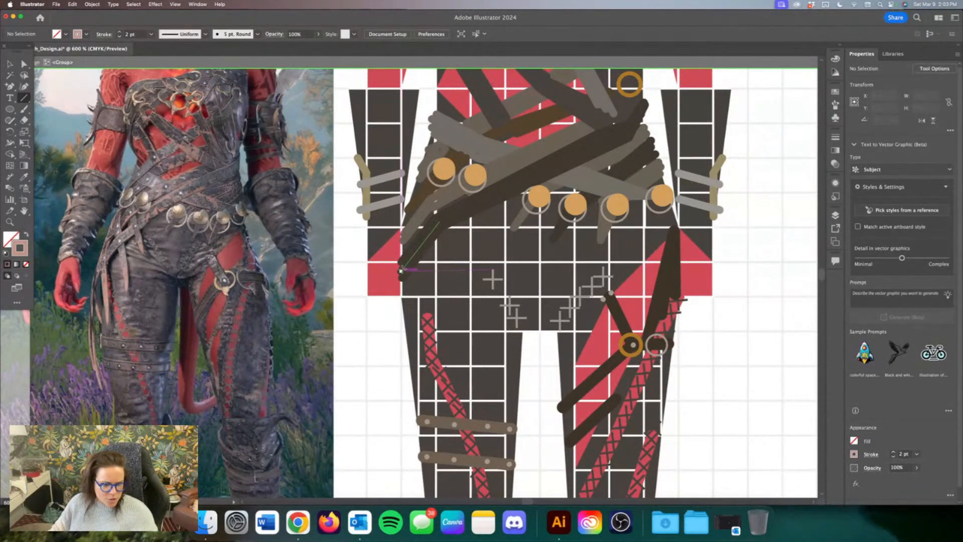
left_click_drag(402, 261, 416, 343)
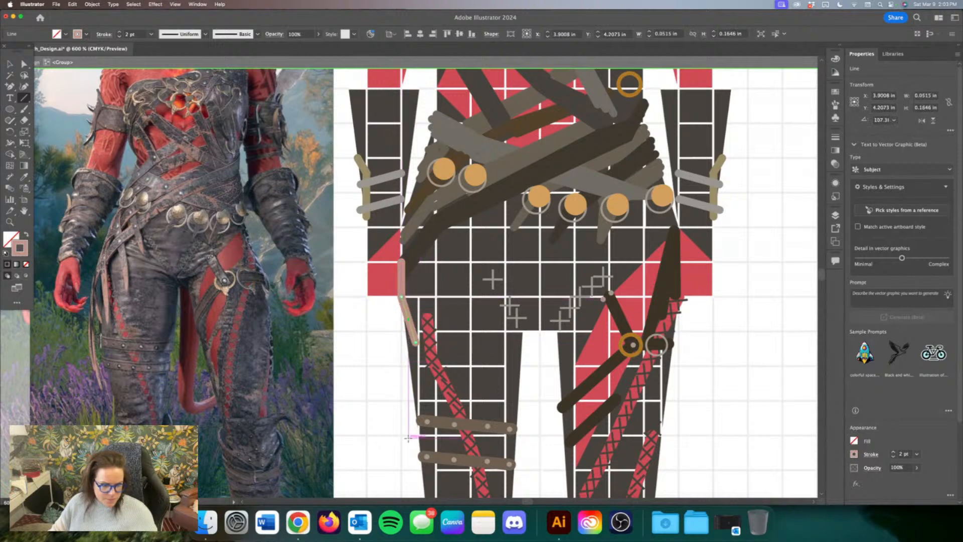
scroll(412, 481, "down", 3)
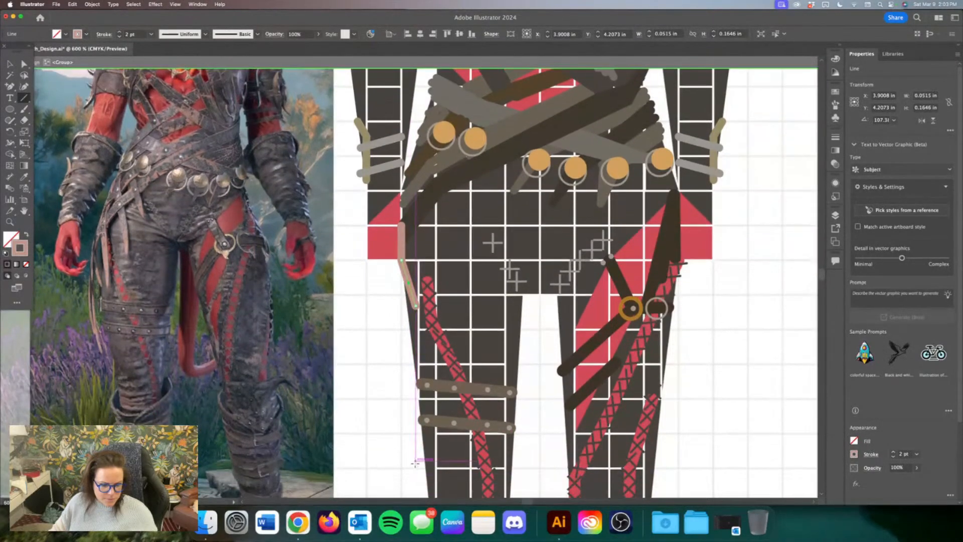
left_click_drag(416, 469, 406, 421)
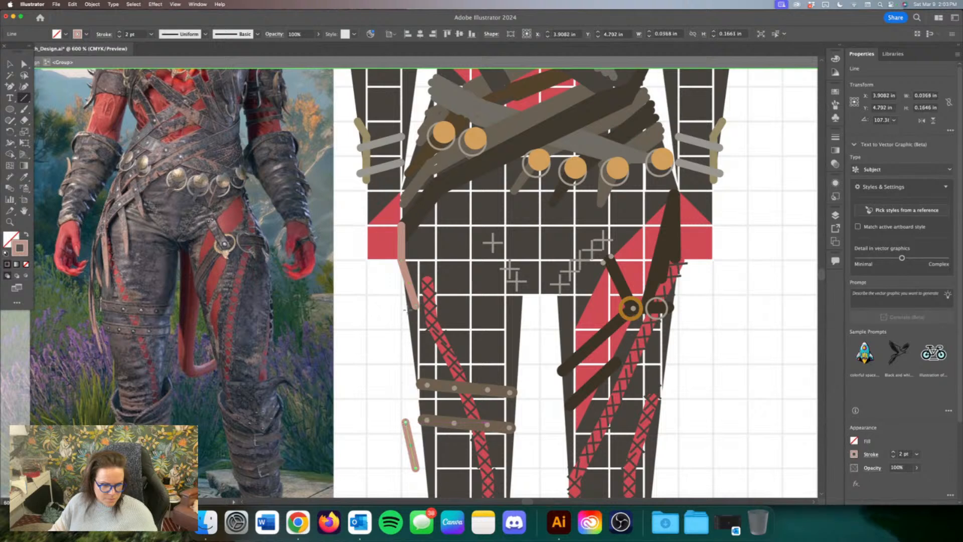
mouse_move(401, 259)
left_mouse_down()
mouse_move(402, 402)
mouse_move(391, 337)
mouse_move(397, 350)
left_mouse_up()
left_click_drag(406, 422, 397, 349)
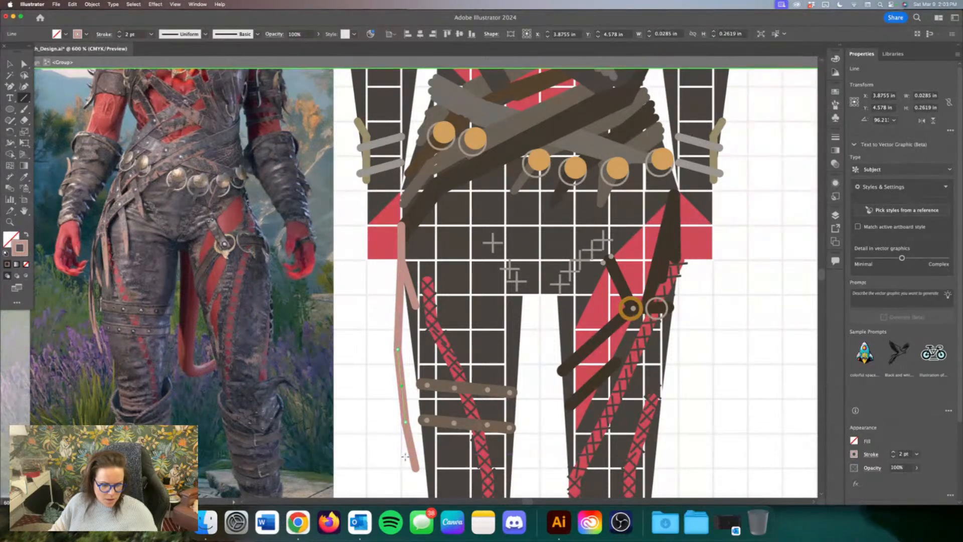
Step: Branch a second strand off the hanging pink strap with segments about 0.28 in and 0.16 in tall, and move the short hip strand lower
left_click_drag(406, 456, 394, 408)
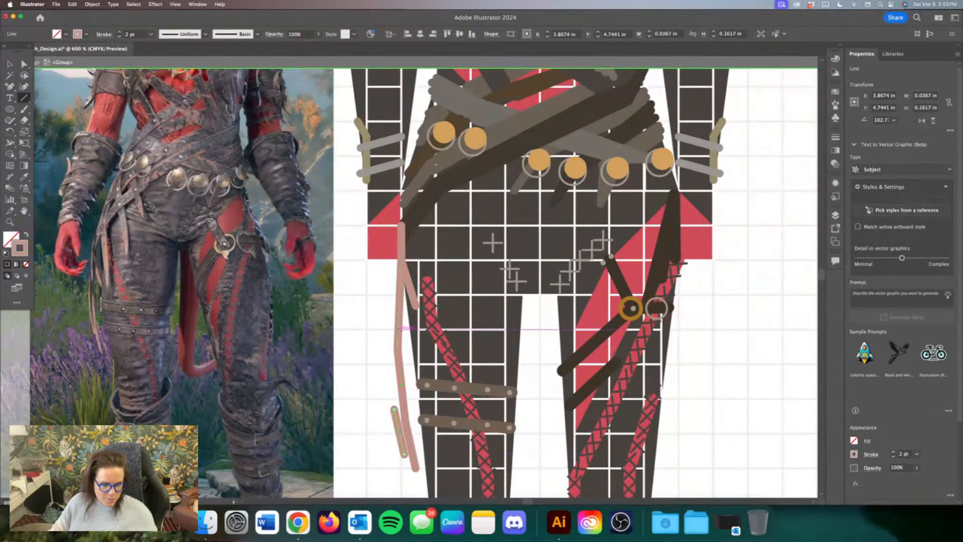
left_click_drag(400, 329, 394, 411)
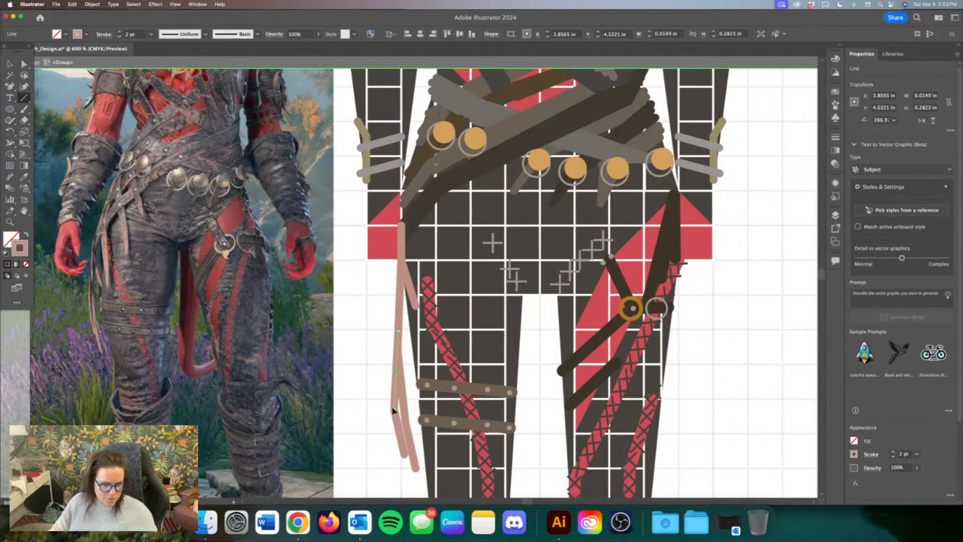
scroll(424, 365, "up", 2)
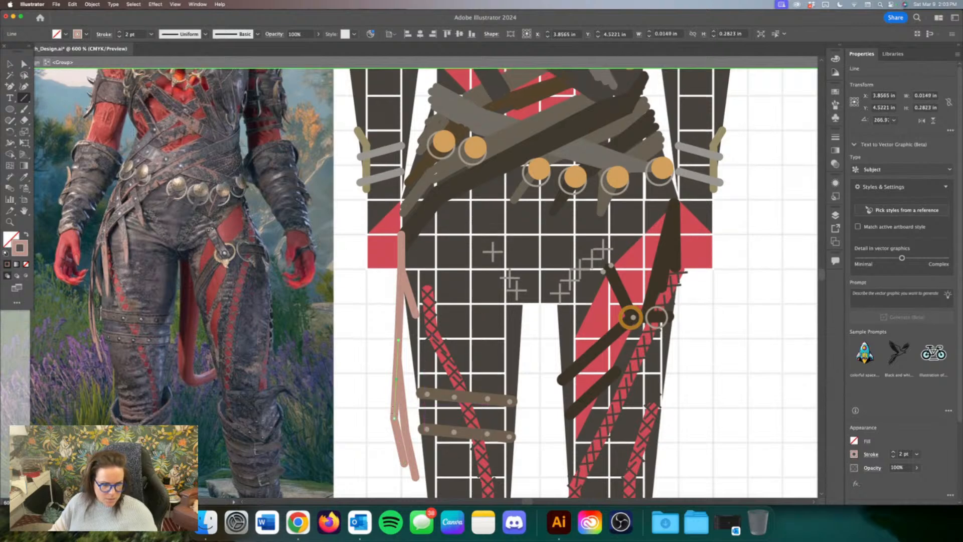
left_click(24, 64)
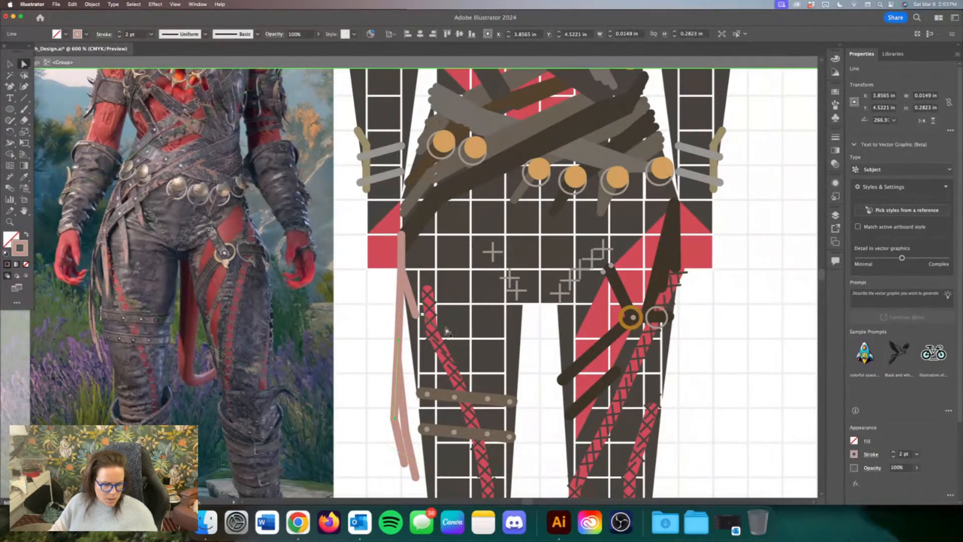
left_click_drag(411, 304, 415, 354)
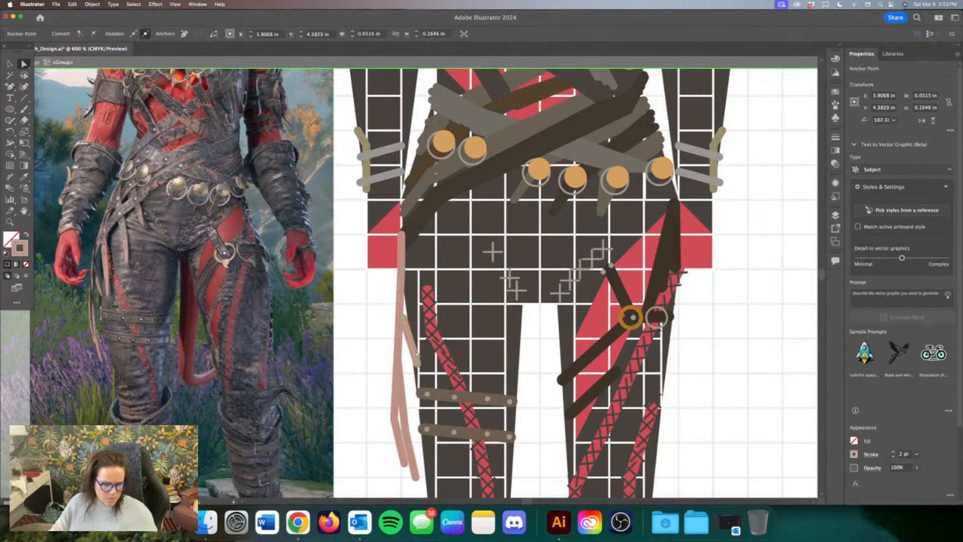
Step: Draw a pink strand about 0.44 in tall over the hip, shift its upper end inward, and extend it to the belt with a 0.17 in segment
key("backslash")
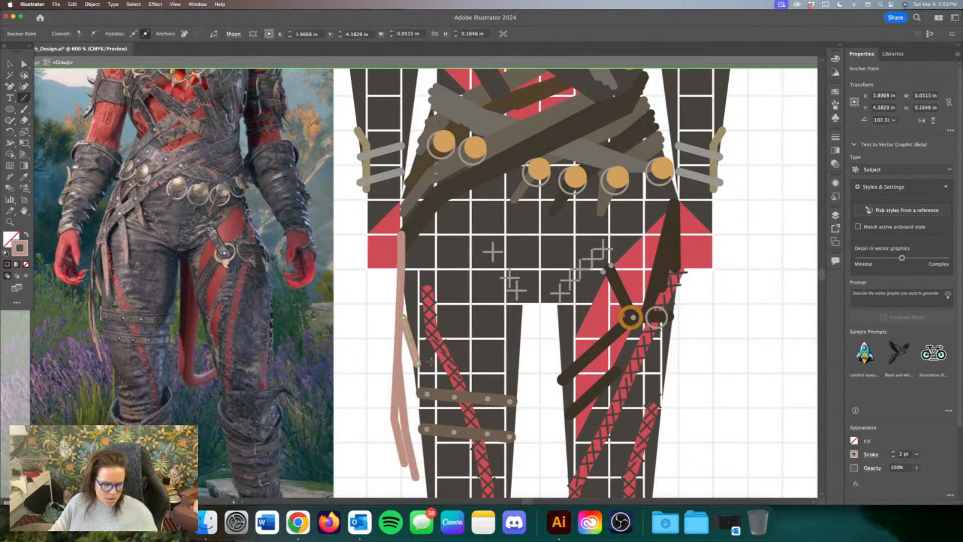
left_click_drag(425, 340, 404, 220)
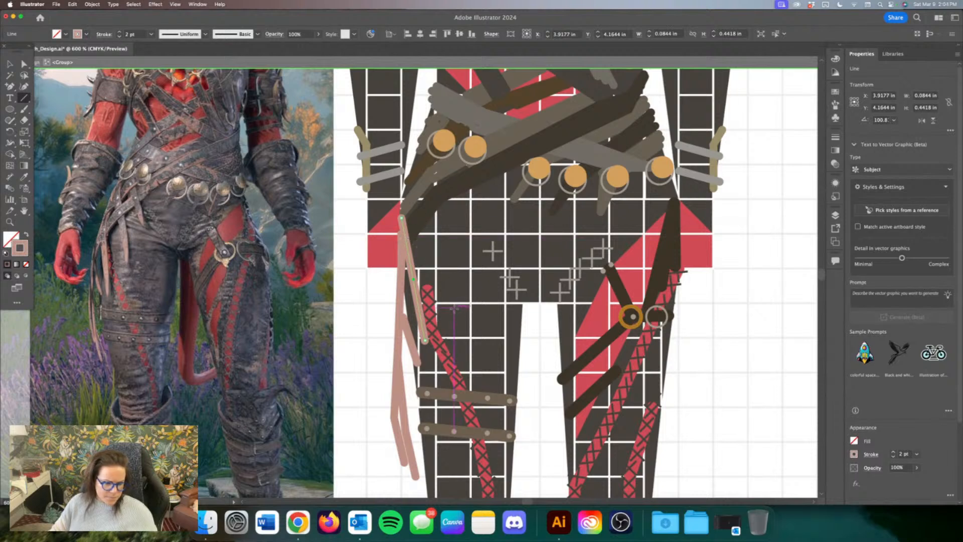
key("v")
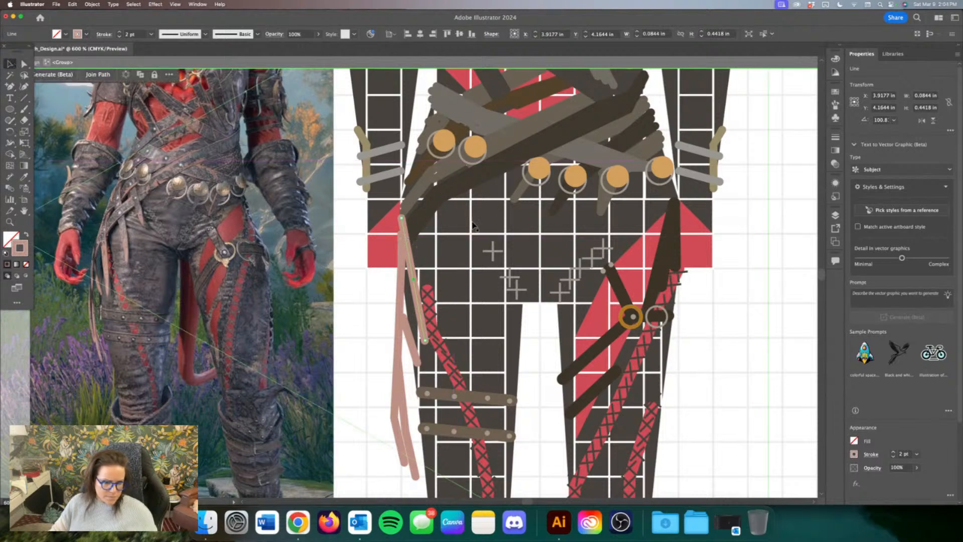
mouse_move(401, 217)
left_mouse_down()
mouse_move(405, 205)
mouse_move(410, 218)
left_mouse_up()
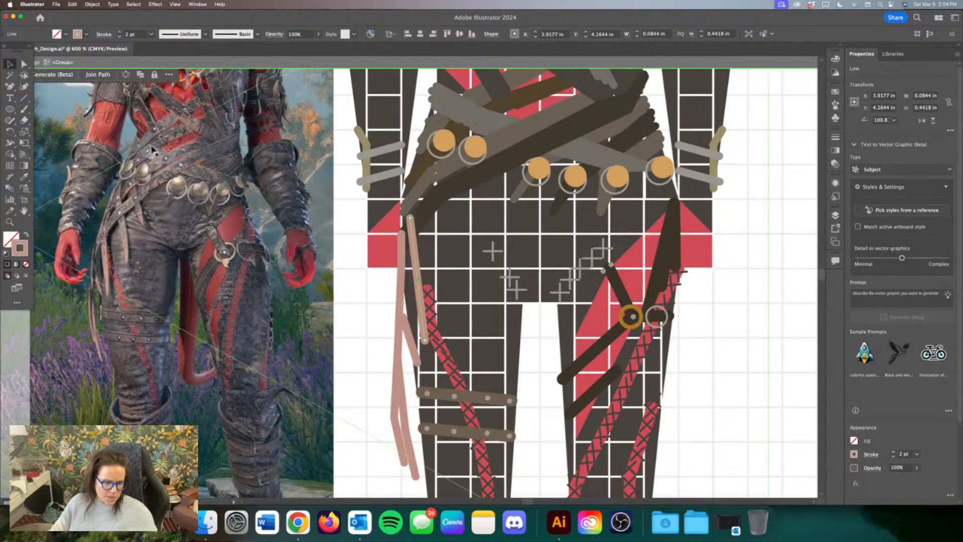
left_click(25, 98)
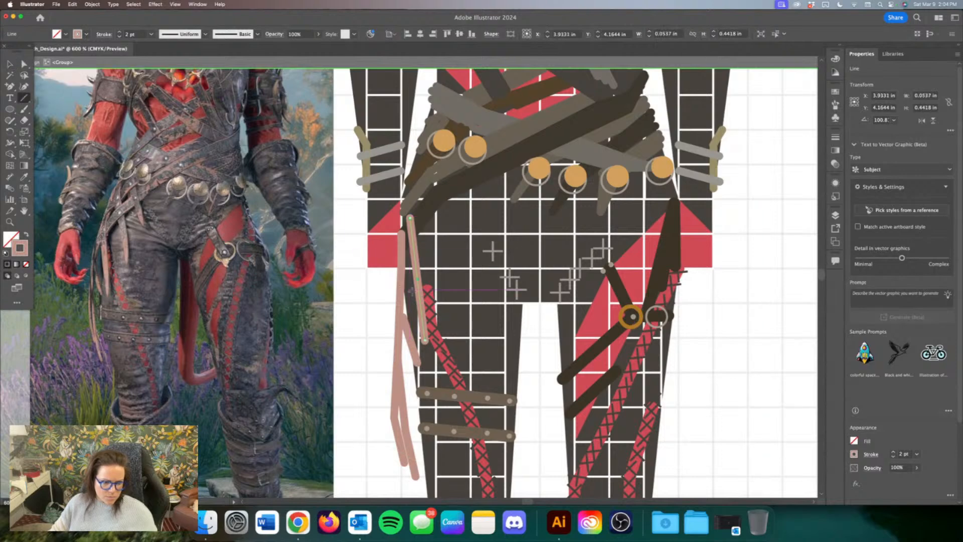
left_click_drag(402, 249, 411, 171)
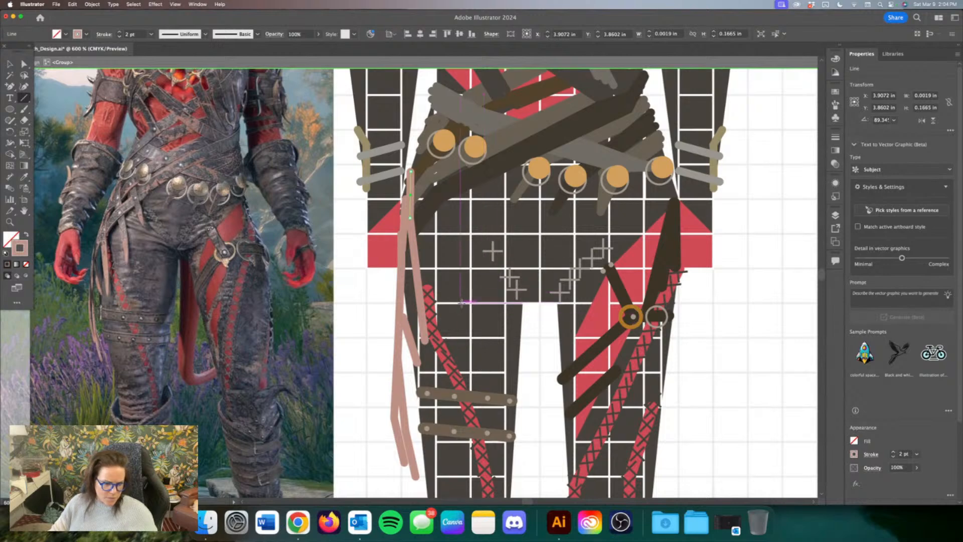
Step: Draw a bent pink strap from the belt onto the upper thigh, with a 0.12 in top piece, a diagonal and a 0.11 in end piece
left_click_drag(460, 304, 451, 258)
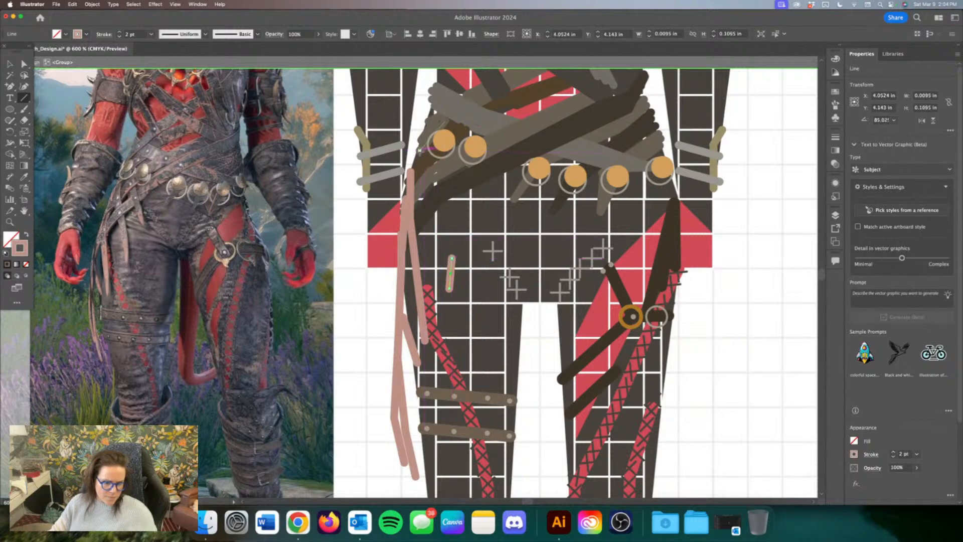
left_click_drag(421, 151, 420, 183)
left_click_drag(453, 258, 419, 185)
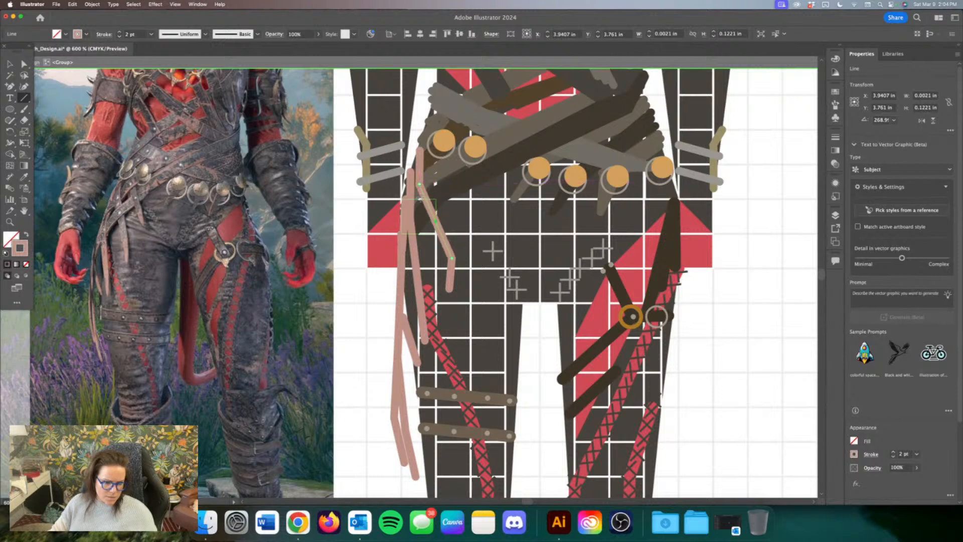
Step: Bring the dark diagonal belt group and the outer hanging pink strands at the hip to the front
left_click(11, 62)
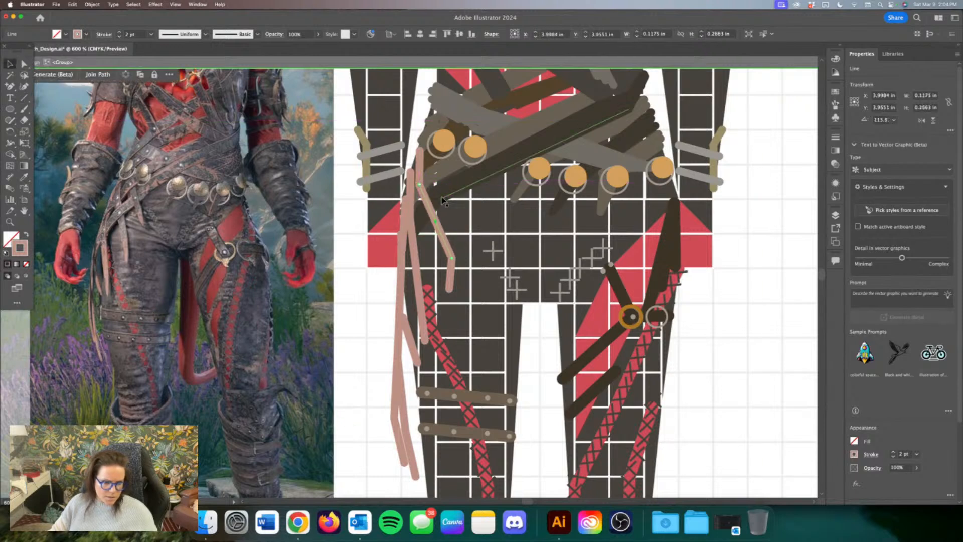
left_click(427, 221)
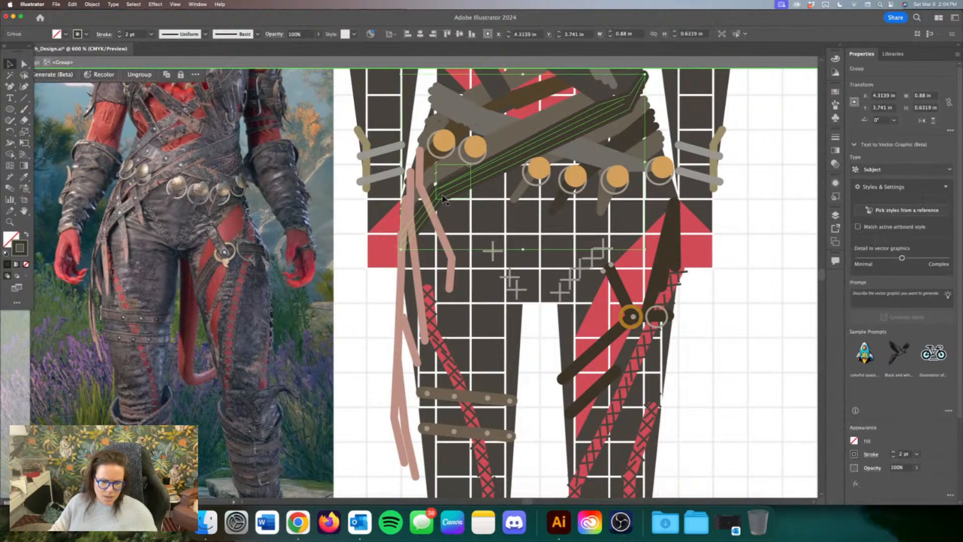
left_click(411, 206, "shift")
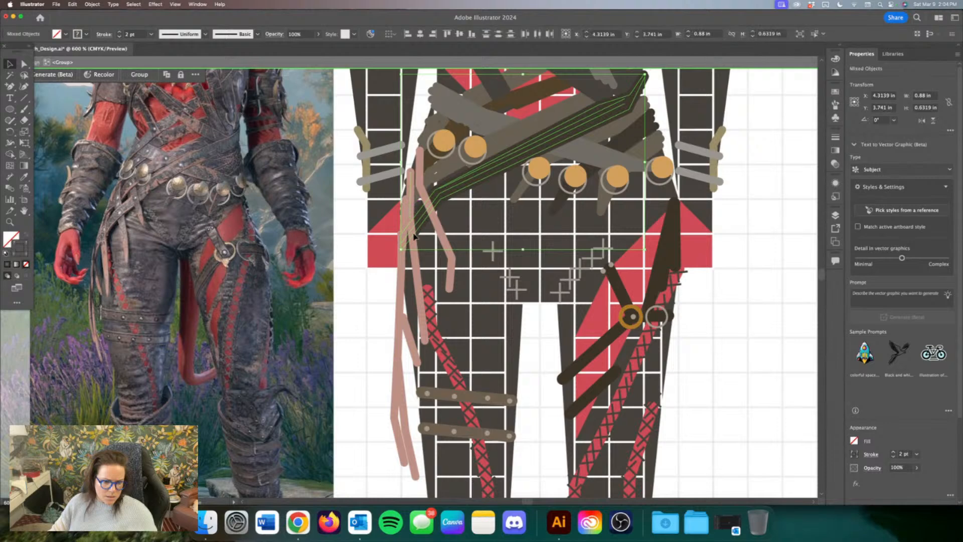
left_click(417, 272, "shift")
left_click(405, 247, "shift")
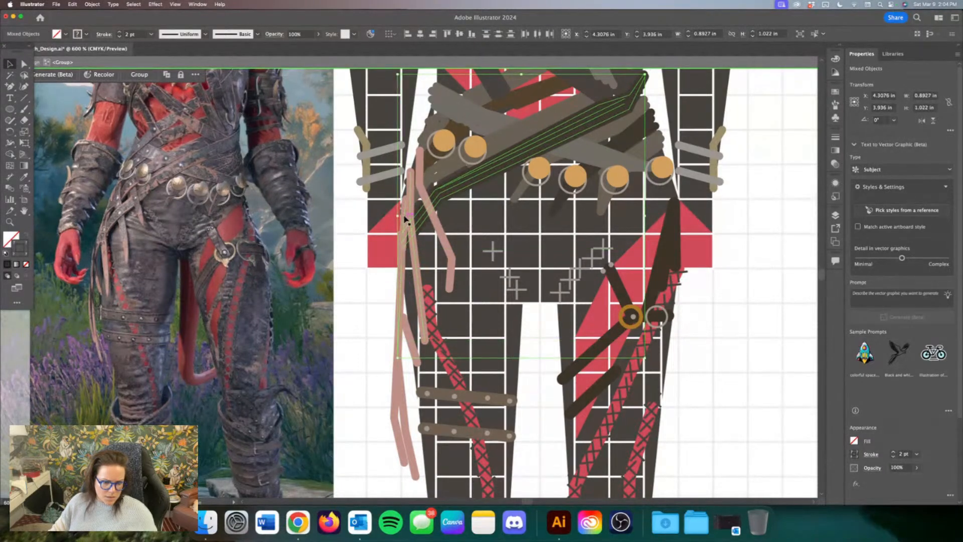
right_click(406, 219)
mouse_move(433, 365)
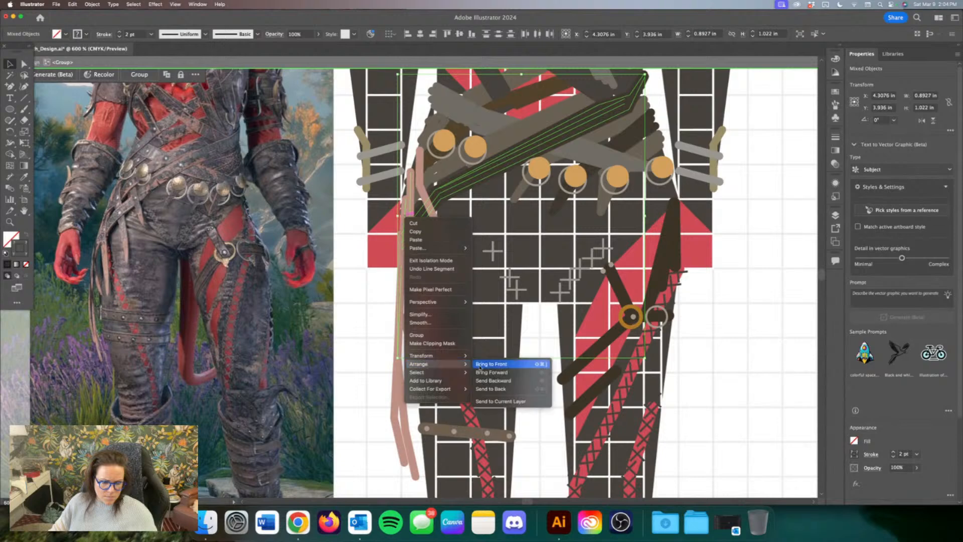
left_click(480, 365)
scroll(378, 299, "up", 3)
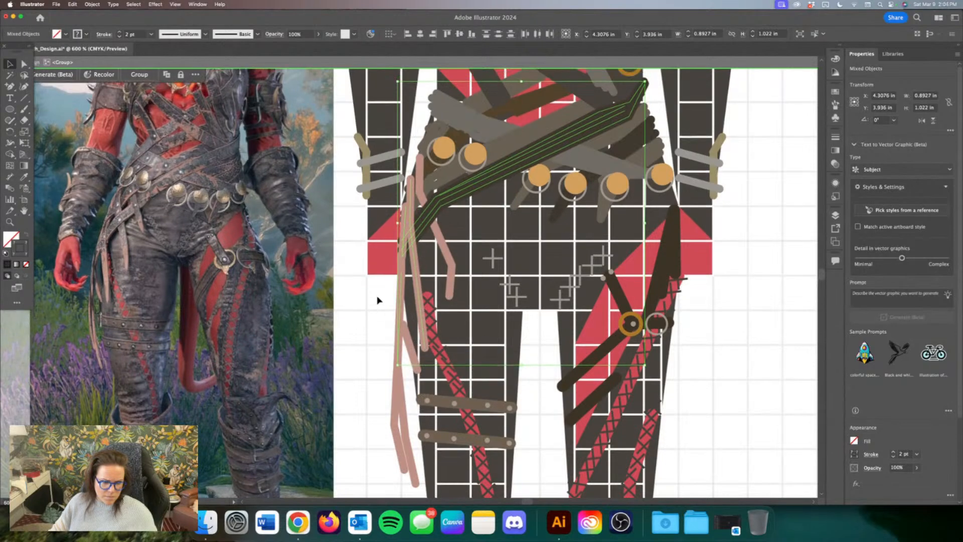
left_click(374, 321)
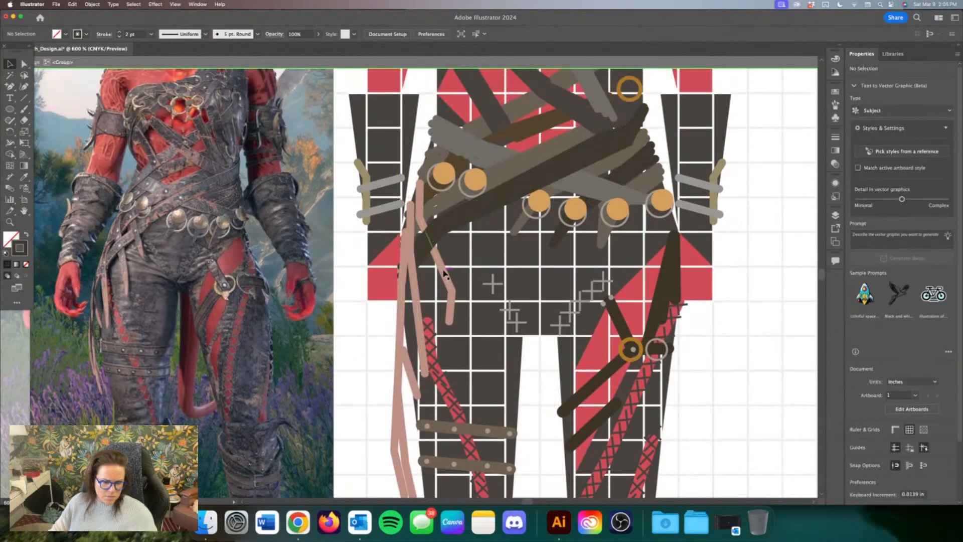
Step: Copy the diagonal pink thigh strap up beside the belt discs, bring it to the front and shorten it to about 0.19 in tall
left_click_drag(445, 274, 465, 236)
right_click(465, 236)
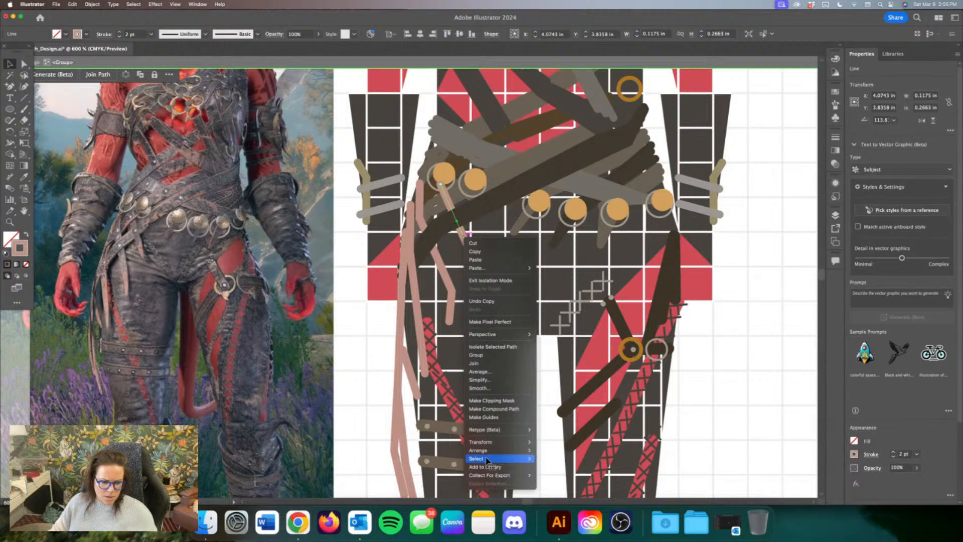
mouse_move(497, 450)
left_click(566, 452)
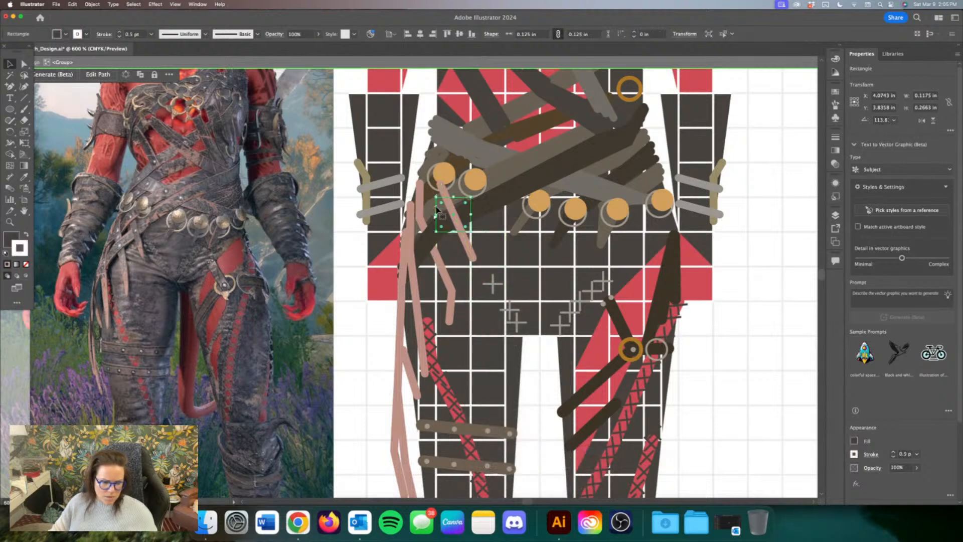
left_click(440, 211)
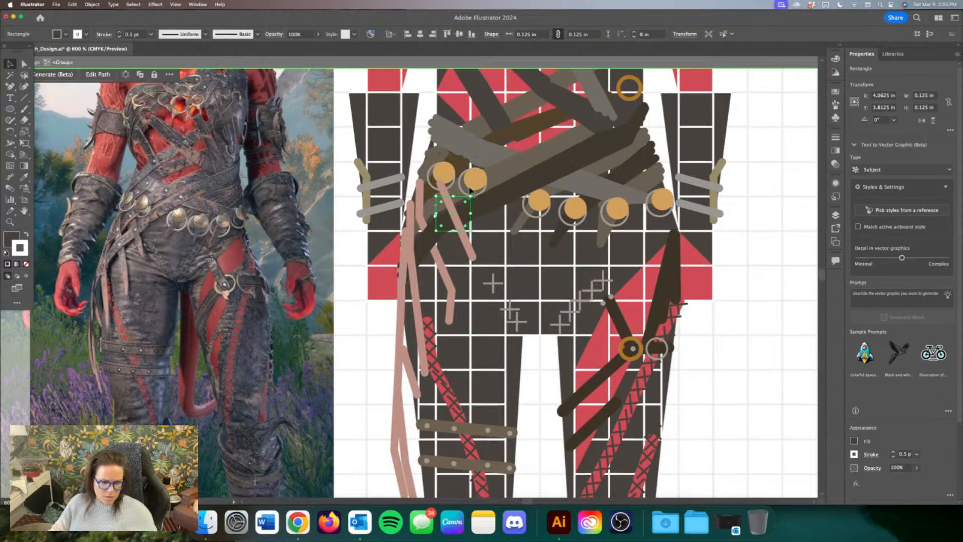
left_click(442, 187)
left_click_drag(442, 187, 452, 209)
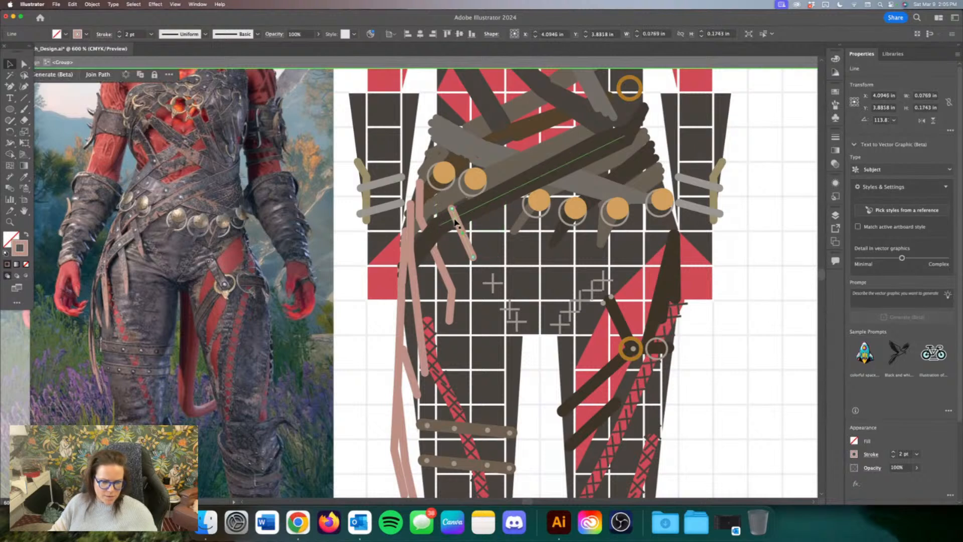
left_click_drag(458, 222, 458, 217)
left_click_drag(476, 255, 474, 257)
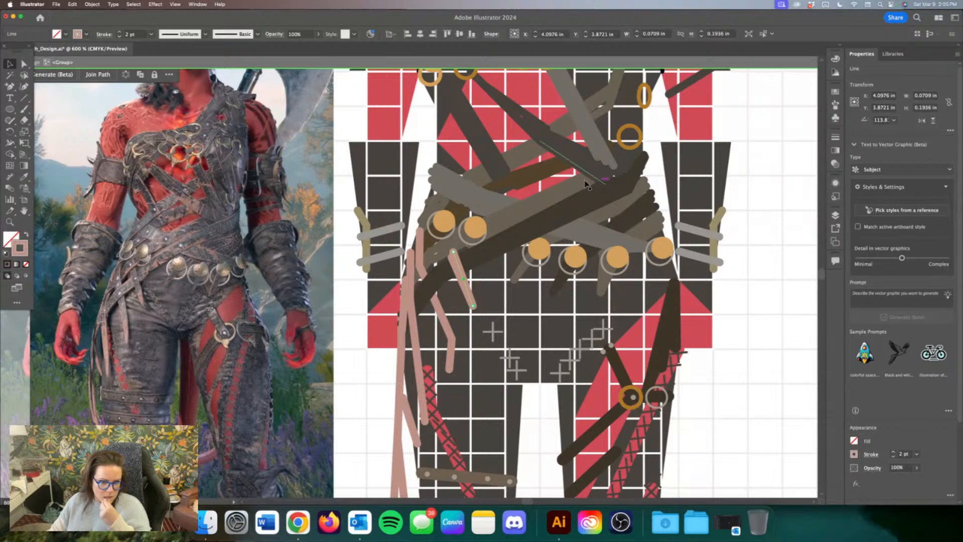
Step: Extend the lower end of the brown waist strap toward the waist's edge, making it about 0.40 in wide and 0.19 in tall
left_click(471, 180)
left_click_drag(465, 178, 435, 205)
left_click(482, 186)
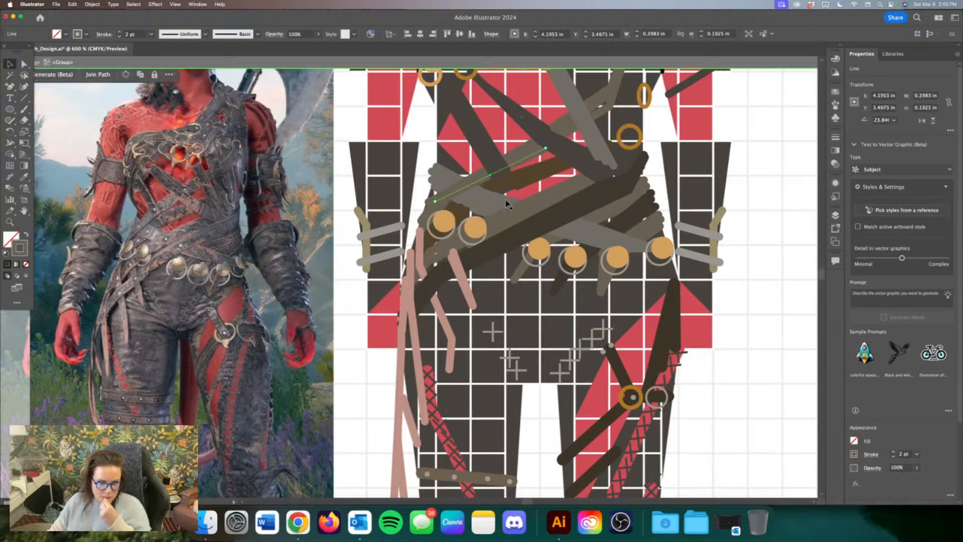
Step: Draw a strap in the belt's dark brown from the chest rings to the waist, extended to about 0.17 by 0.50 in
scroll(562, 201, "up", 3)
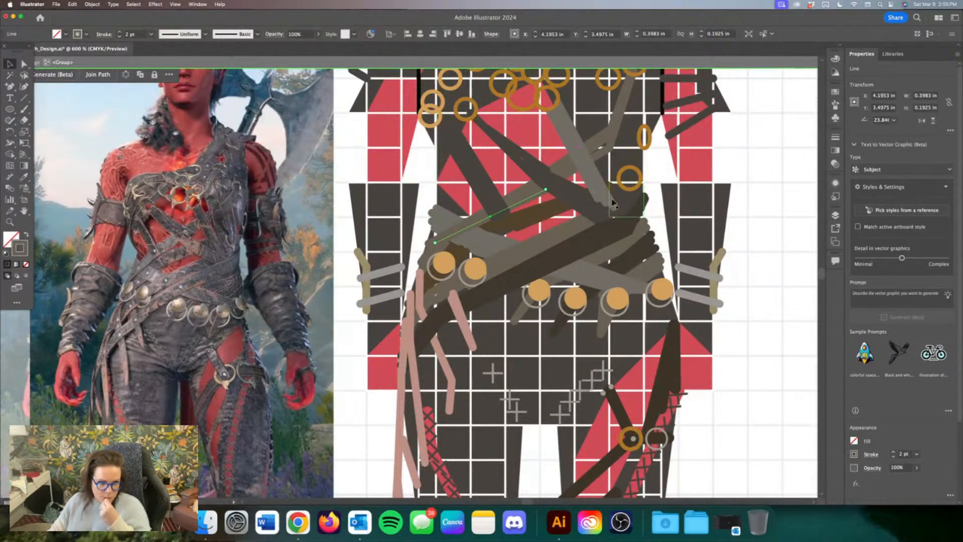
scroll(611, 200, "up", 3)
scroll(611, 201, "up", 2)
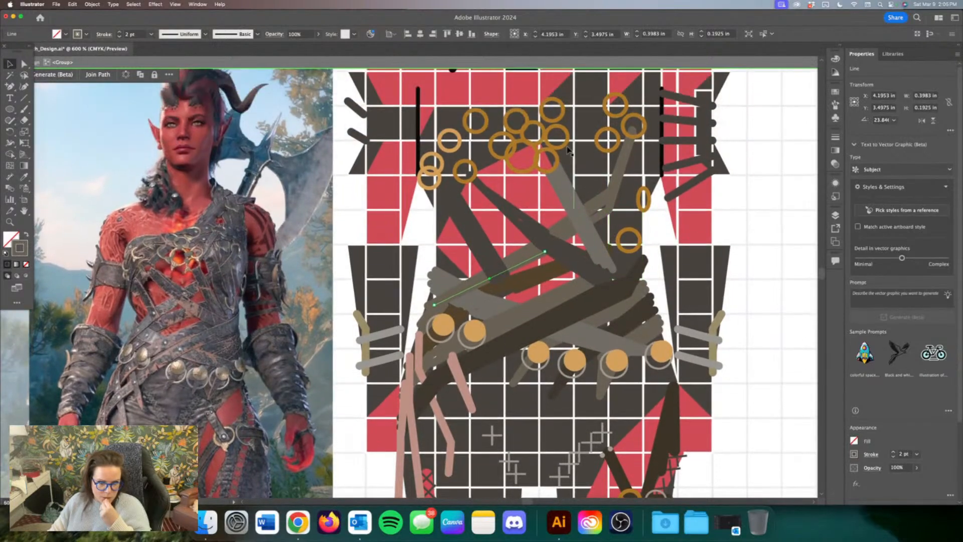
left_click(535, 227)
left_click(538, 313)
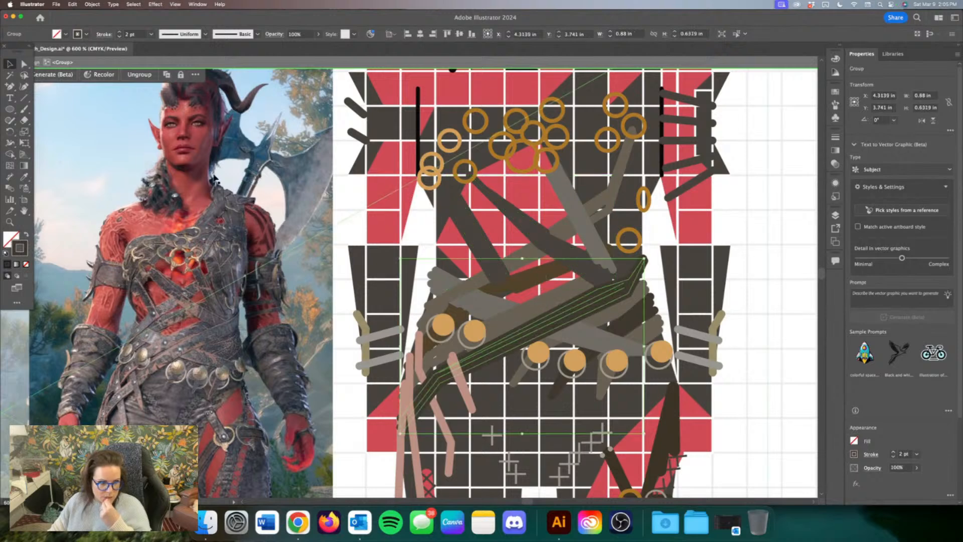
left_click(22, 99)
scroll(552, 225, "up", 2)
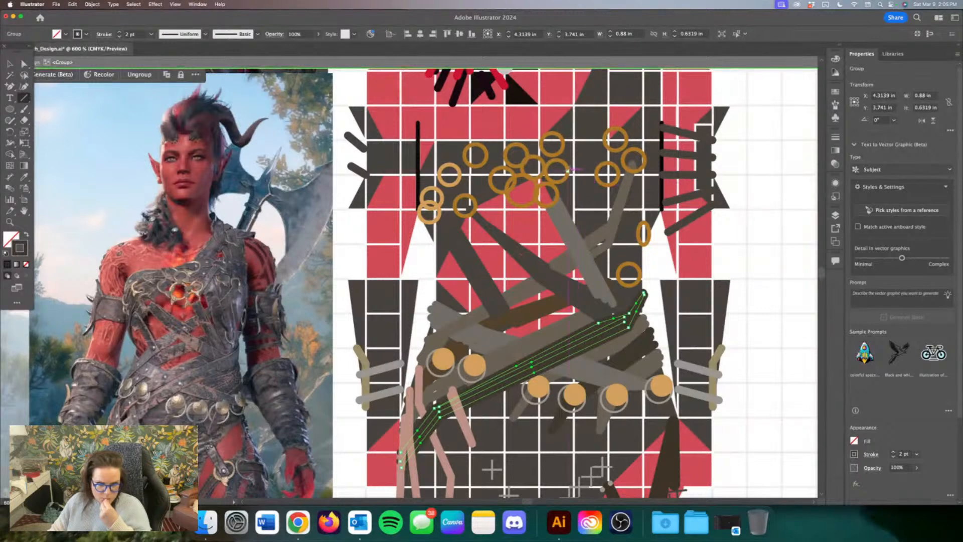
left_click_drag(568, 170, 590, 245)
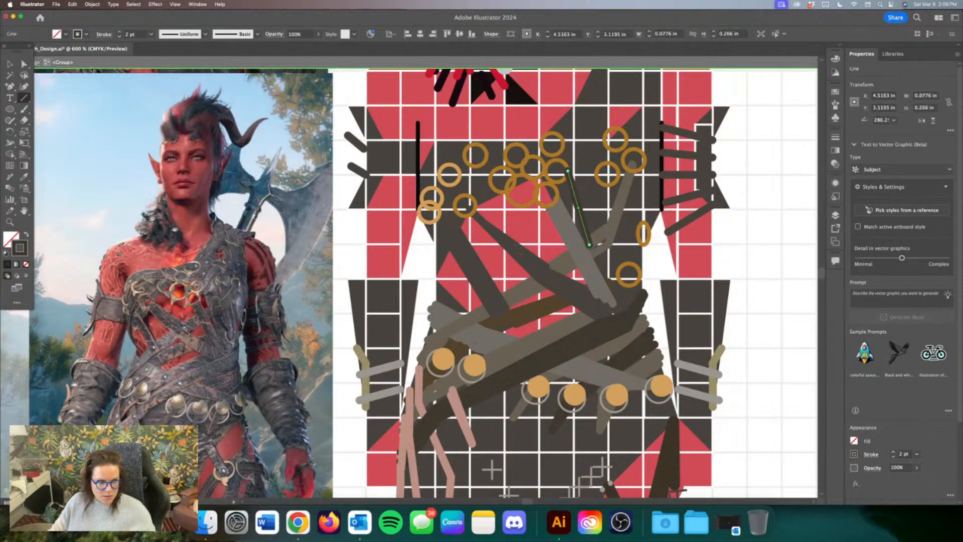
left_click(9, 64)
key("super+shift+a")
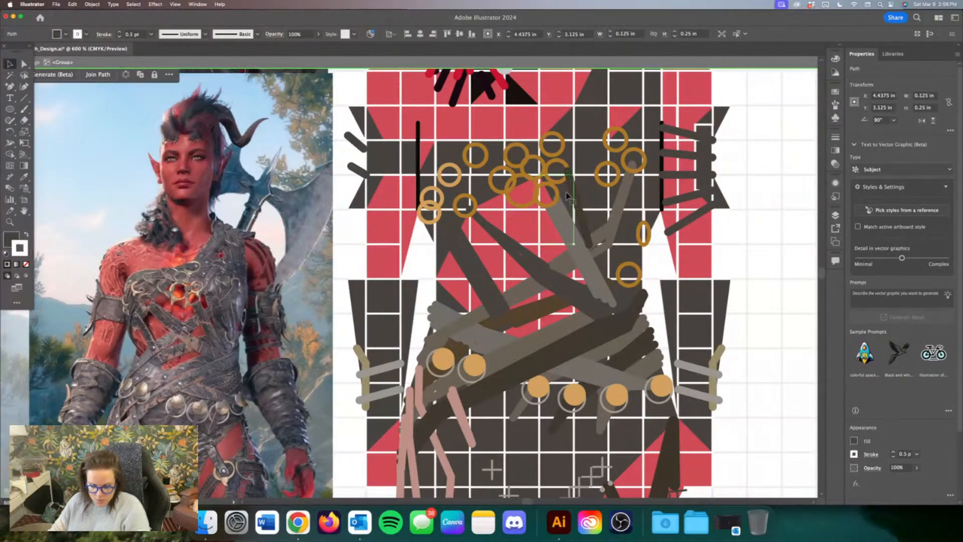
left_click(577, 201)
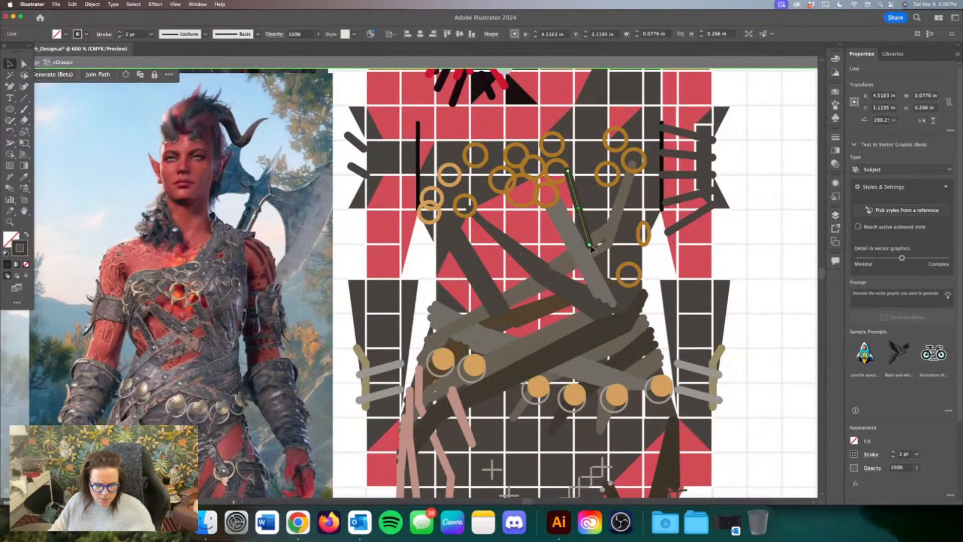
left_click_drag(592, 248, 616, 310)
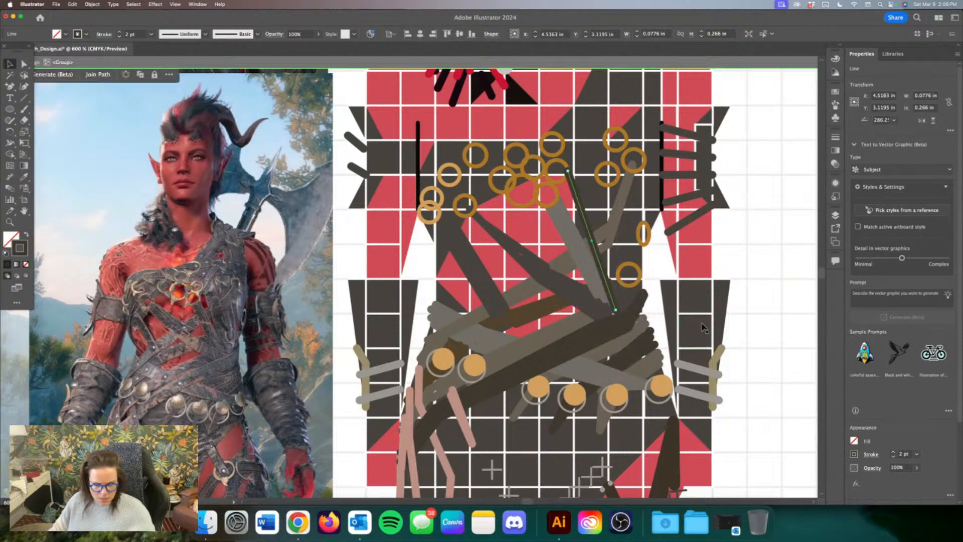
Step: Add a parallel dark strap about 0.52 in tall with a short shoulder piece, and run dark segments across the chest rings to the side
left_click(23, 97)
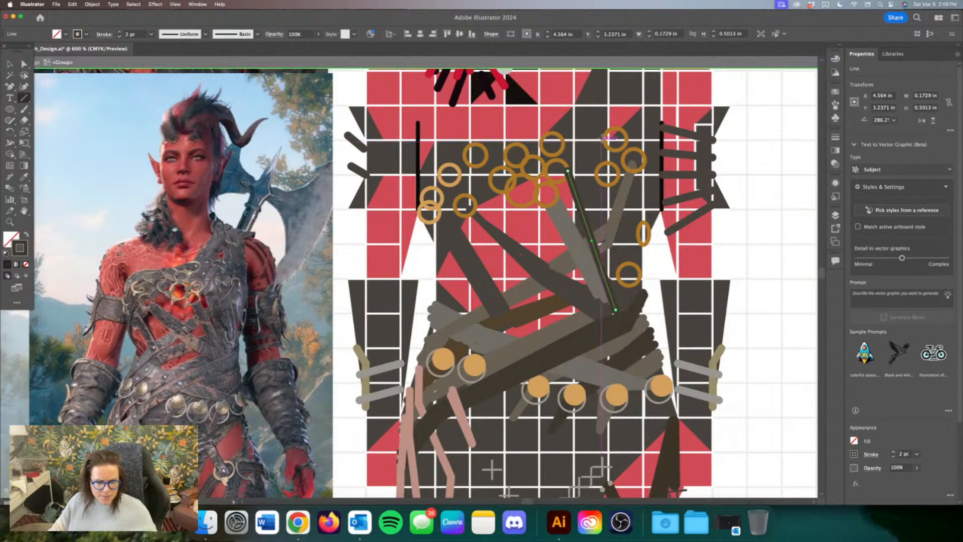
mouse_move(603, 139)
left_mouse_down()
mouse_move(568, 171)
mouse_move(621, 311)
mouse_move(628, 307)
left_mouse_up()
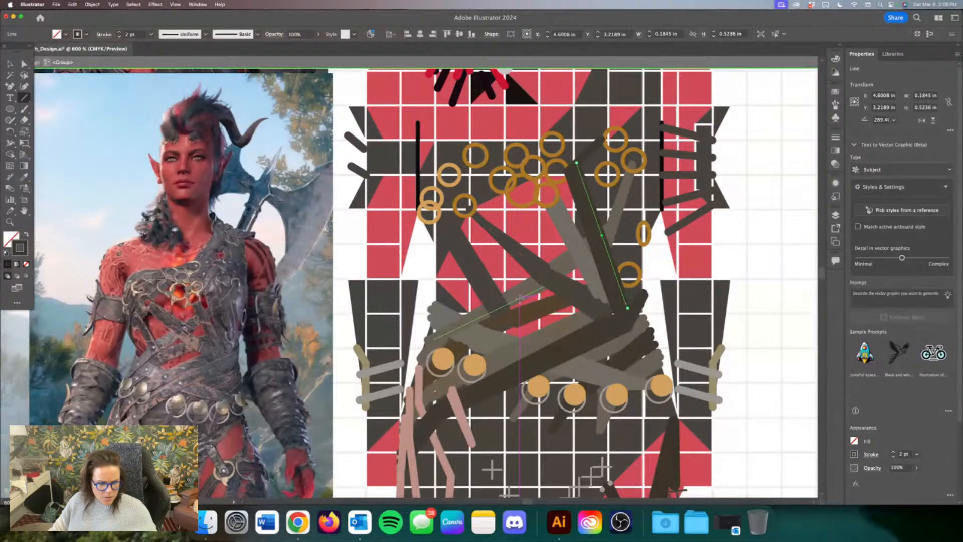
scroll(576, 261, "up", 2)
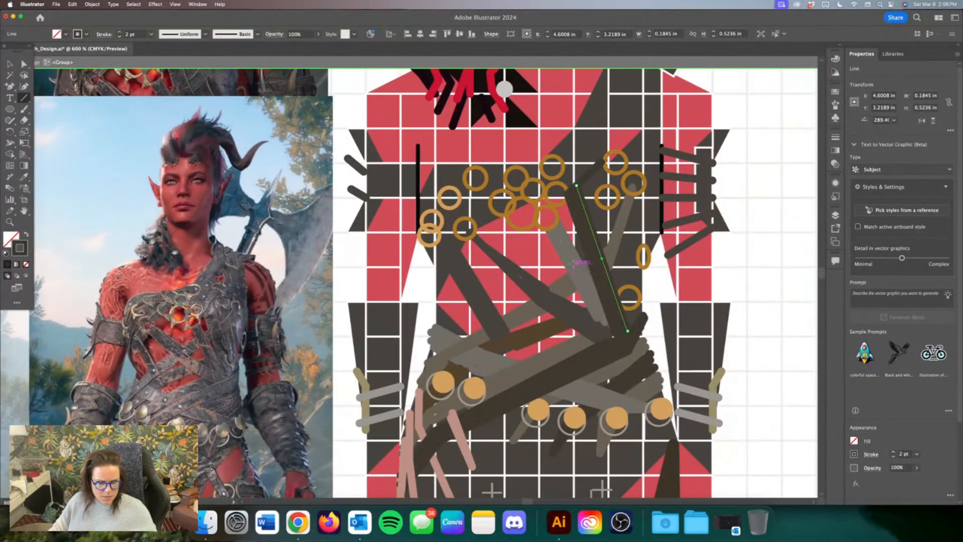
scroll(573, 263, "up", 2)
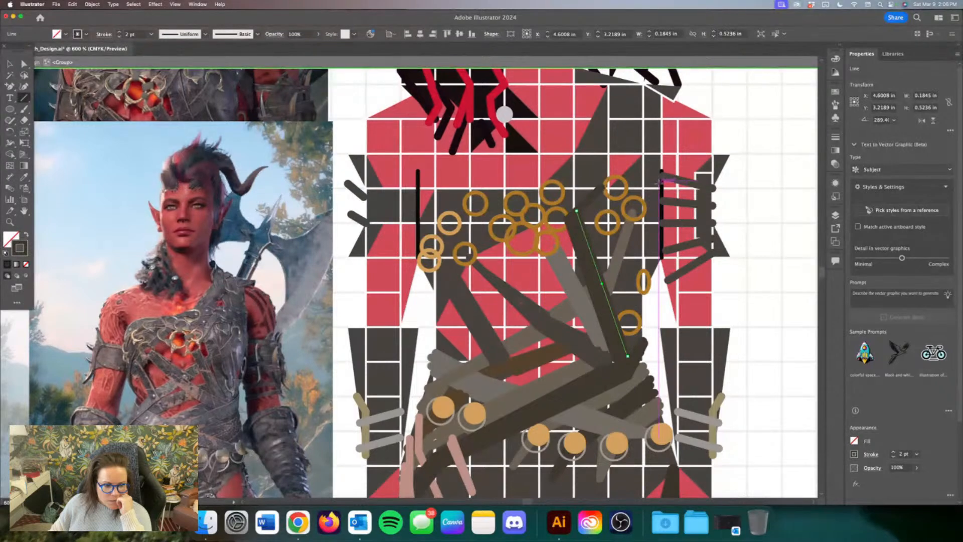
mouse_move(658, 189)
left_mouse_down()
mouse_move(580, 210)
mouse_move(559, 204)
mouse_move(604, 181)
mouse_move(534, 190)
mouse_move(557, 196)
mouse_move(510, 191)
left_mouse_up()
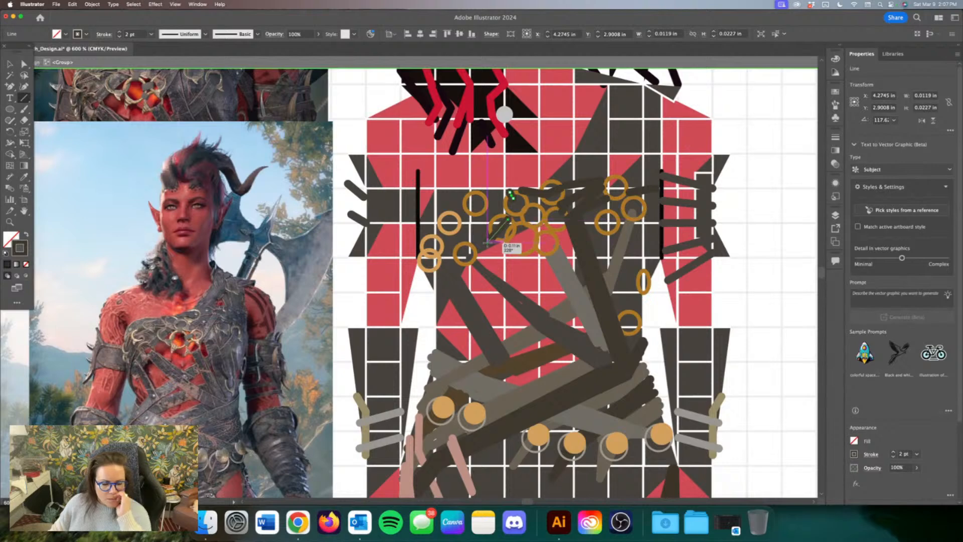
left_click_drag(508, 221, 440, 291)
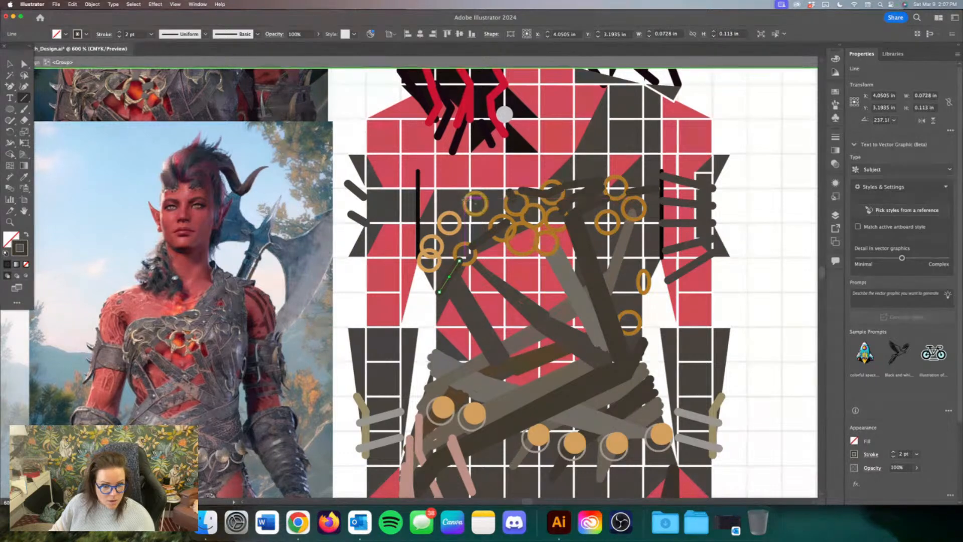
Step: Draw doubled dark segments between the outer chest rings and down the side, about 0.21 in and 0.18 in tall, and lower one upper end
left_click_drag(449, 223, 467, 200)
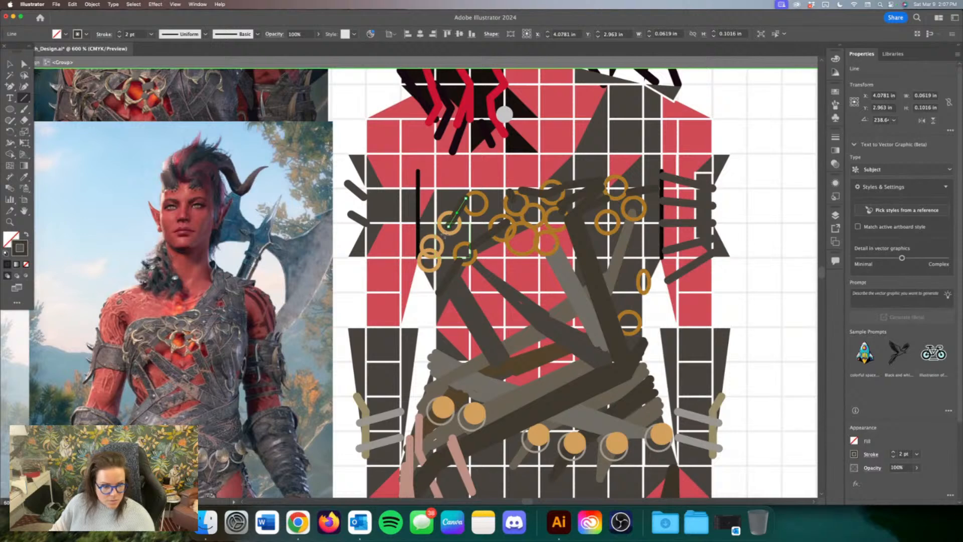
left_click_drag(448, 226, 439, 292)
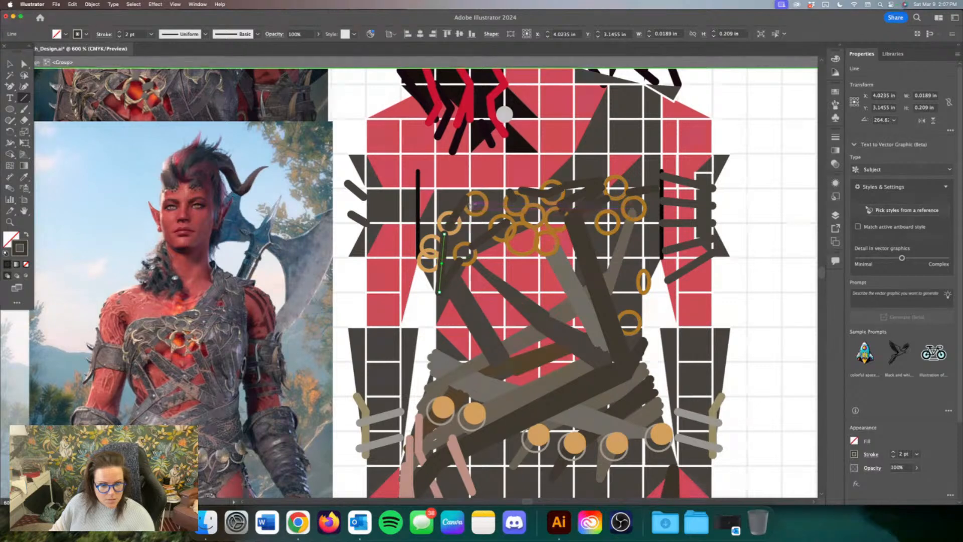
left_click_drag(448, 227, 465, 203)
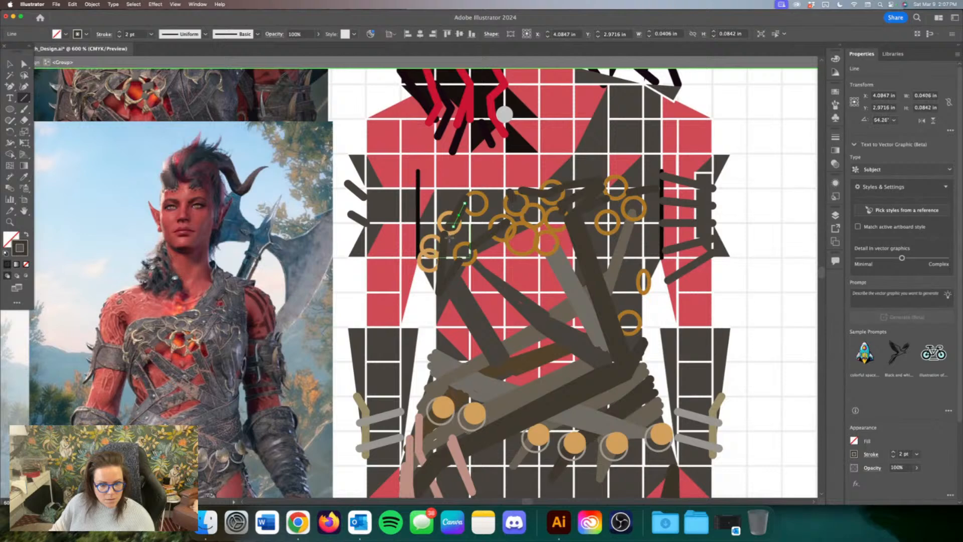
left_click_drag(449, 238, 442, 288)
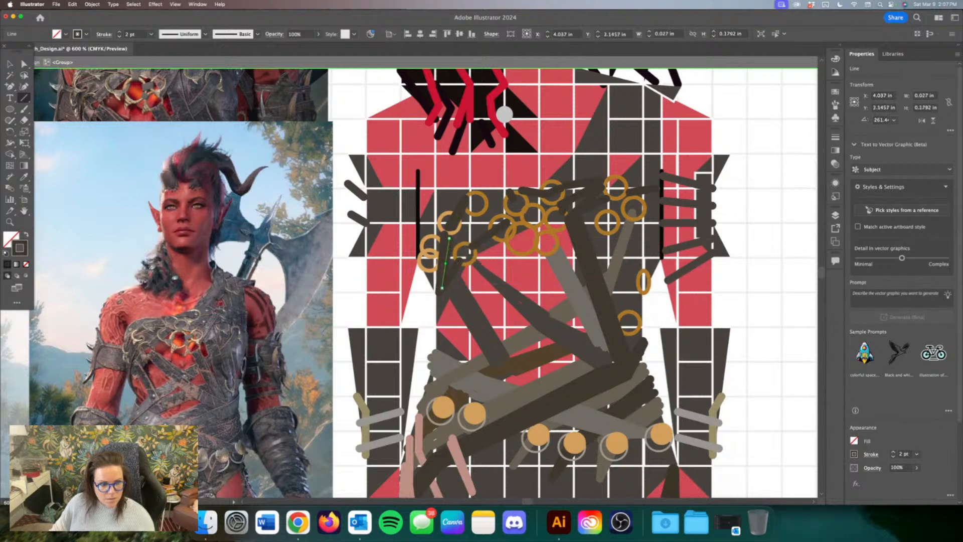
left_click(26, 66)
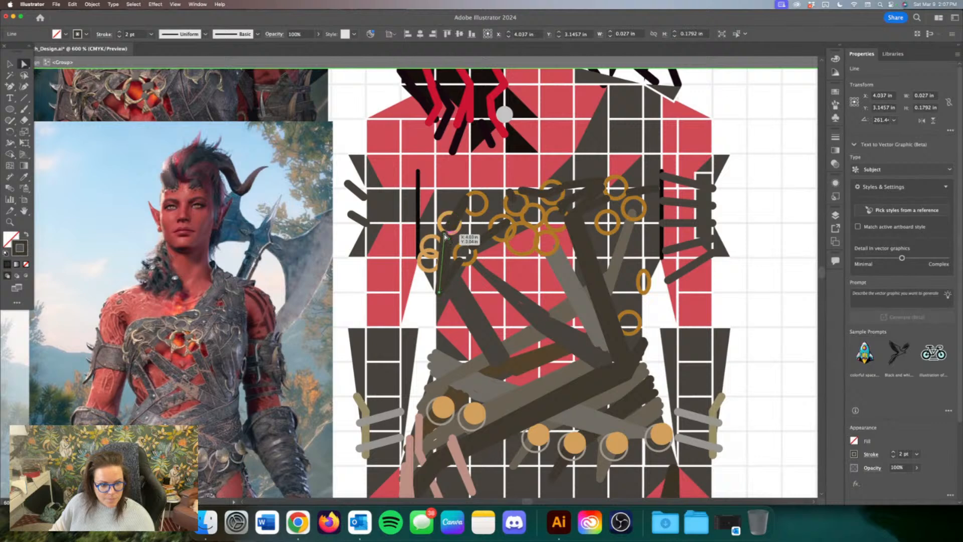
left_click_drag(445, 236, 444, 240)
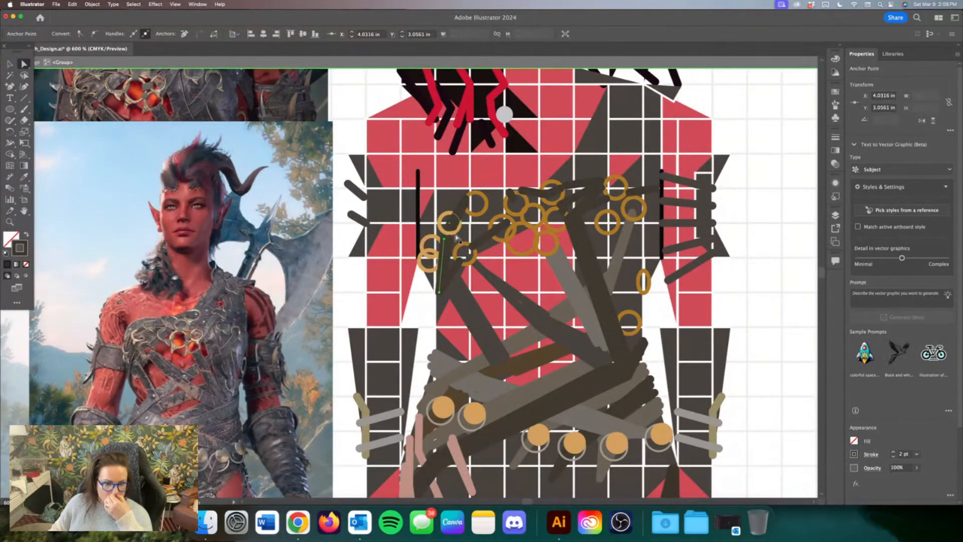
scroll(456, 237, "right", 2)
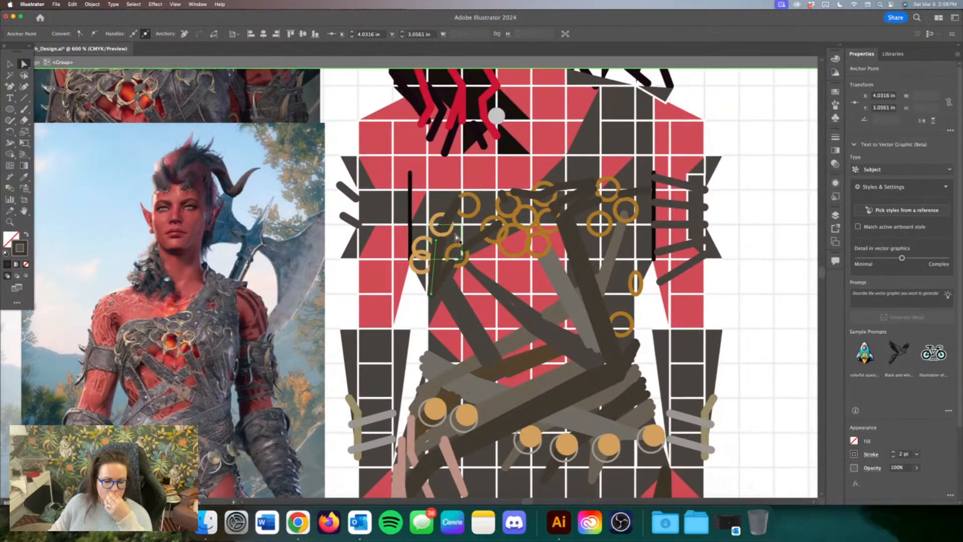
scroll(536, 236, "right", 3)
scroll(536, 235, "up", 2)
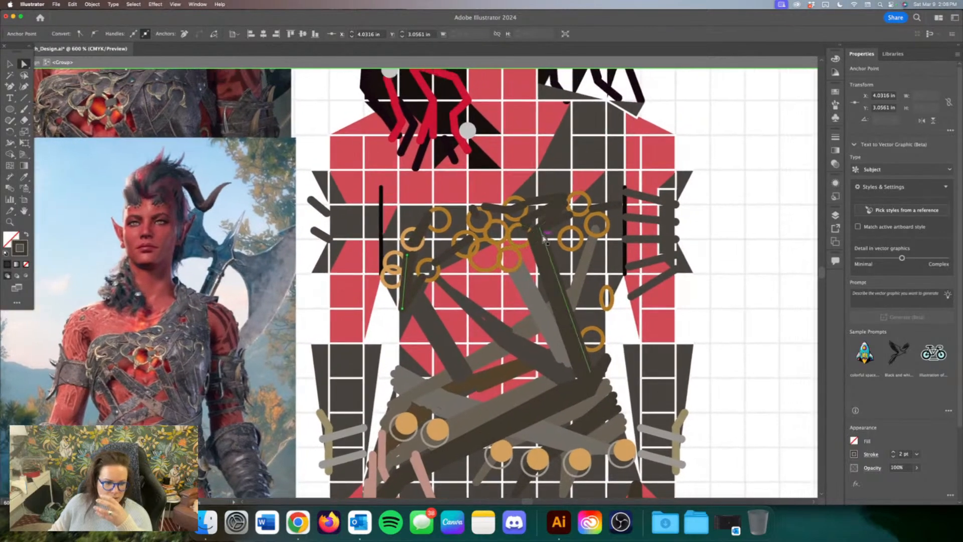
Step: Draw overlapping grey 2 pt shoulder straps from the chest rings to the shoulder, matching the grey chest strap, about 0.26, 0.24, 0.23 and 0.16 in tall
left_click(541, 307)
left_click(533, 301)
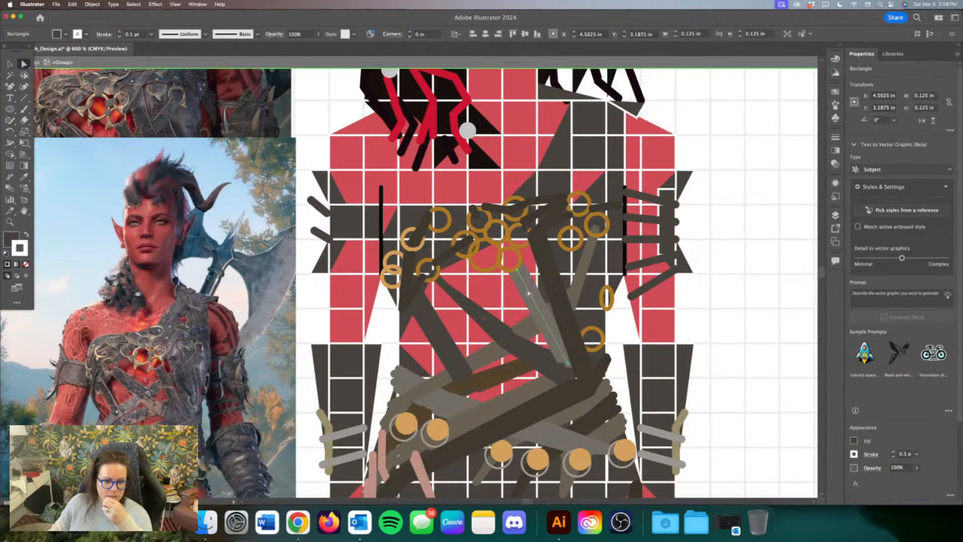
left_click(23, 98)
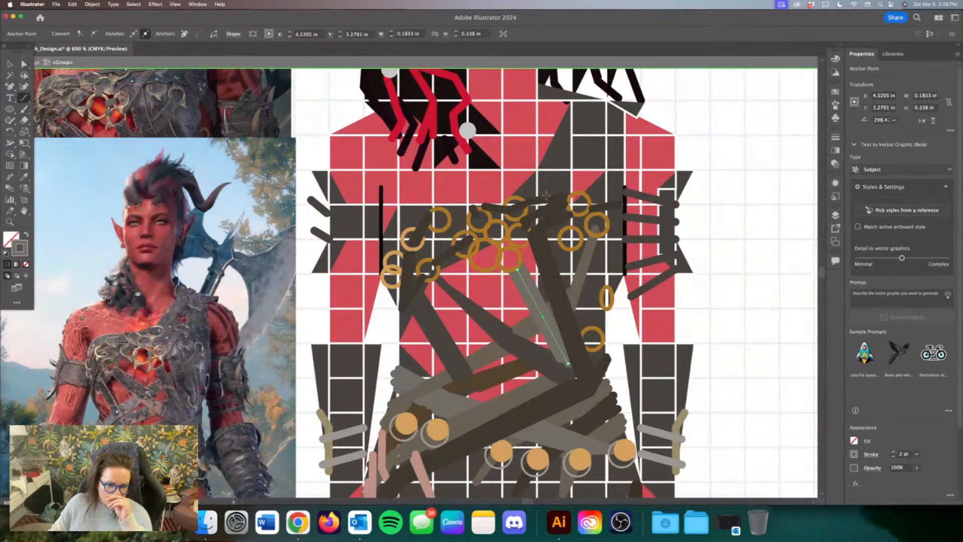
mouse_move(564, 196)
left_mouse_down()
mouse_move(593, 140)
mouse_move(557, 195)
left_mouse_up()
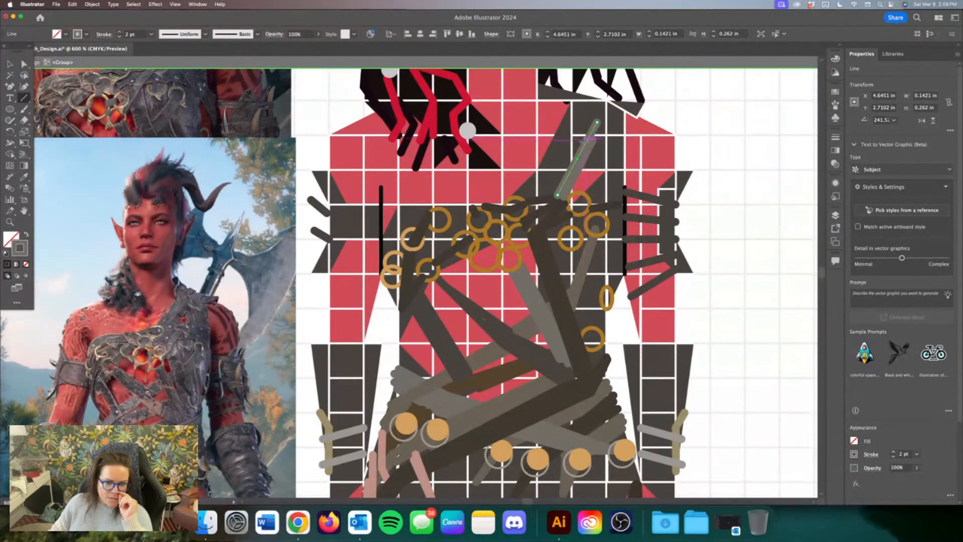
mouse_move(585, 140)
left_mouse_down()
mouse_move(567, 103)
mouse_move(582, 129)
mouse_move(581, 114)
mouse_move(598, 118)
mouse_move(598, 185)
mouse_move(599, 177)
left_mouse_up()
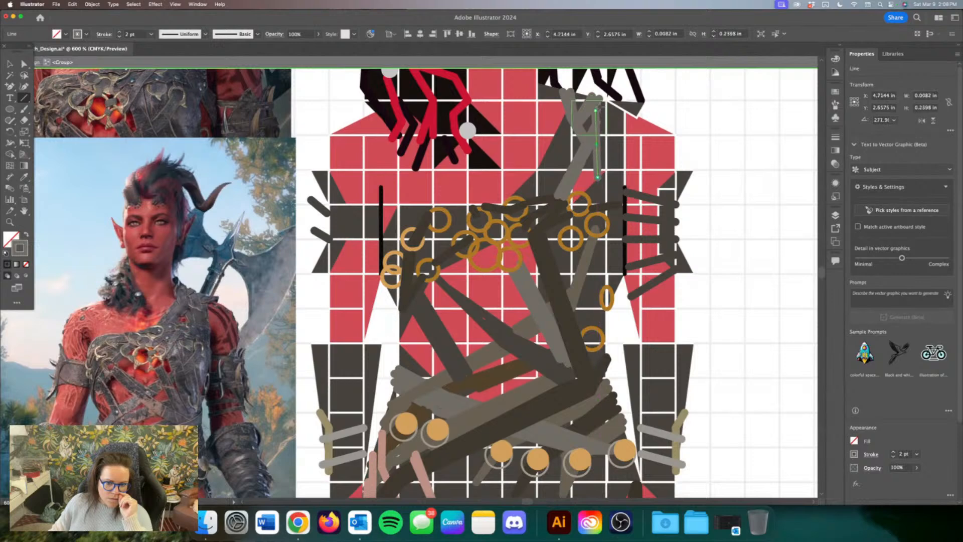
mouse_move(600, 107)
left_mouse_down()
mouse_move(606, 177)
mouse_move(607, 102)
mouse_move(600, 107)
left_mouse_up()
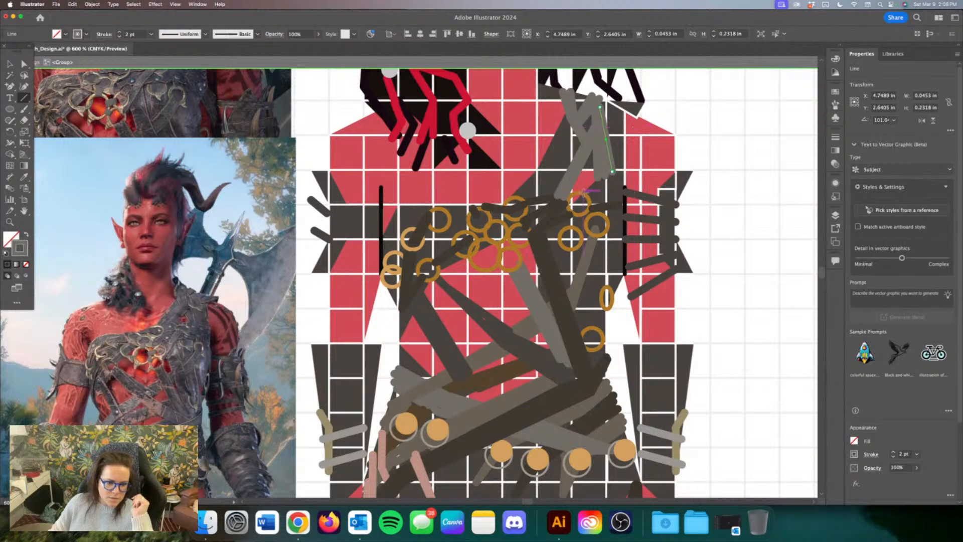
left_click_drag(565, 197, 596, 150)
left_click_drag(594, 150, 592, 155)
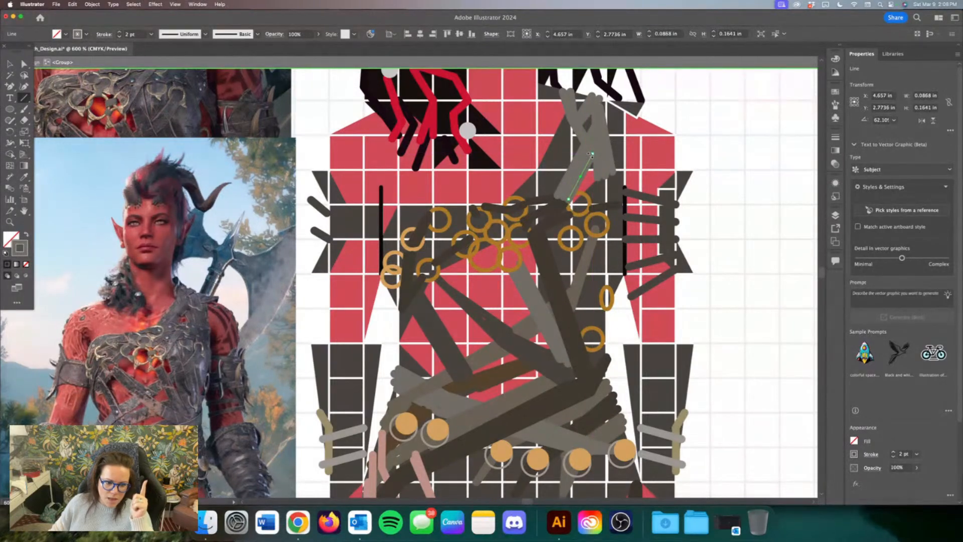
Step: Delete the loose curved stitch marks and the red-and-grey square column beside the full figure
key("super+minus")
key("super+minus")
key("super+minus")
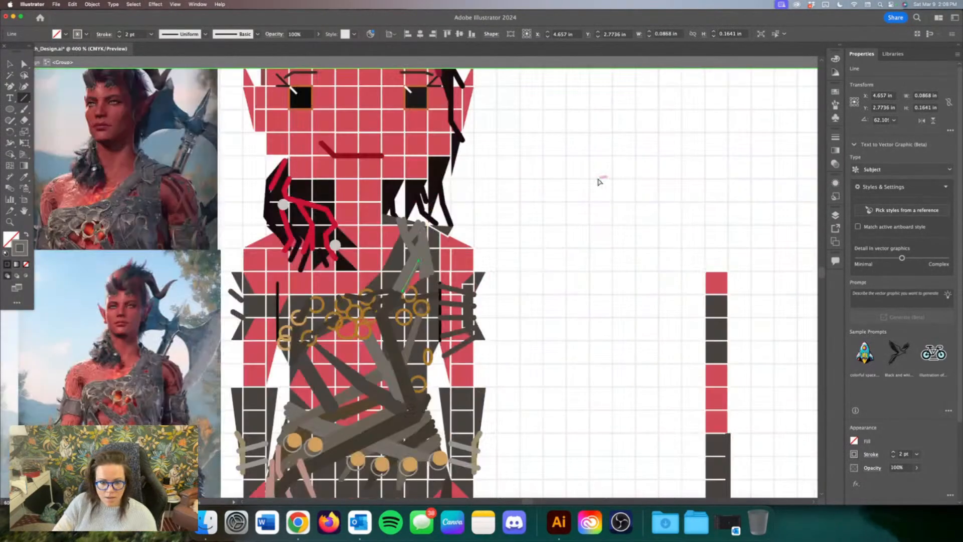
scroll(617, 197, "down", 2)
scroll(617, 197, "down", 2)
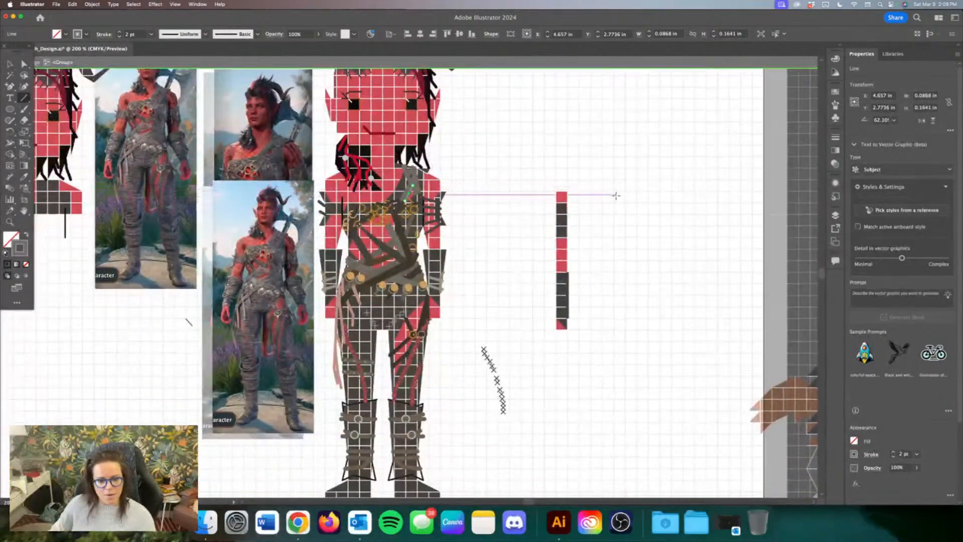
key("super+minus")
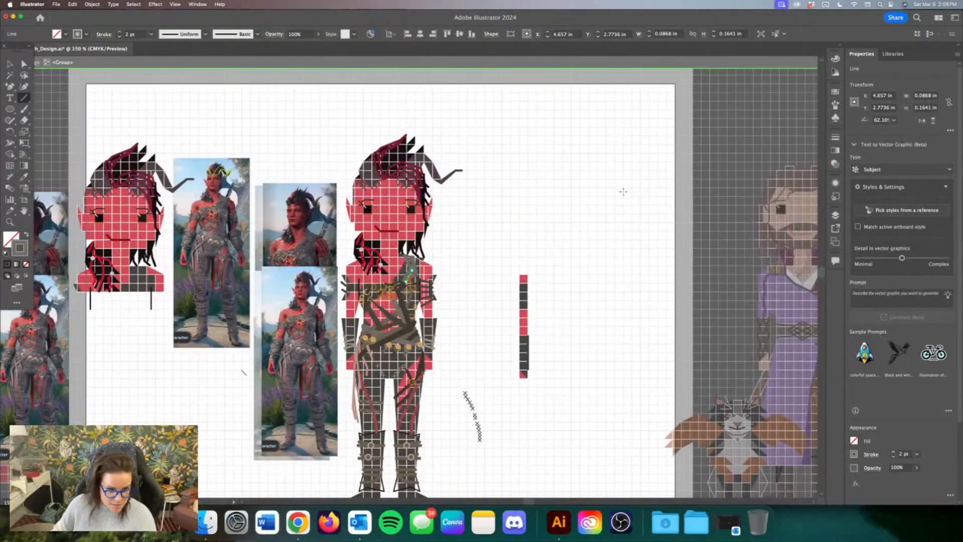
scroll(620, 194, "down", 5)
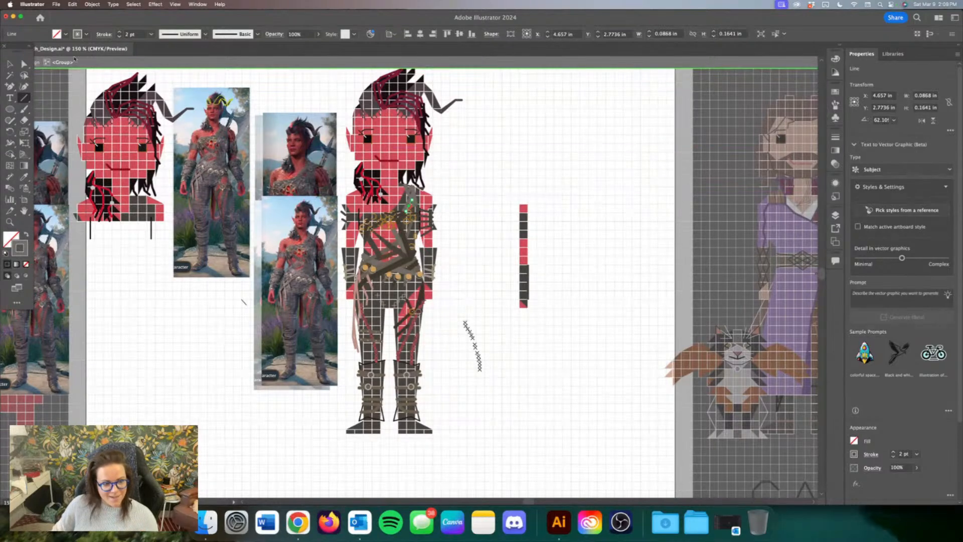
left_click(9, 63)
left_click_drag(550, 378, 459, 173)
key("Delete")
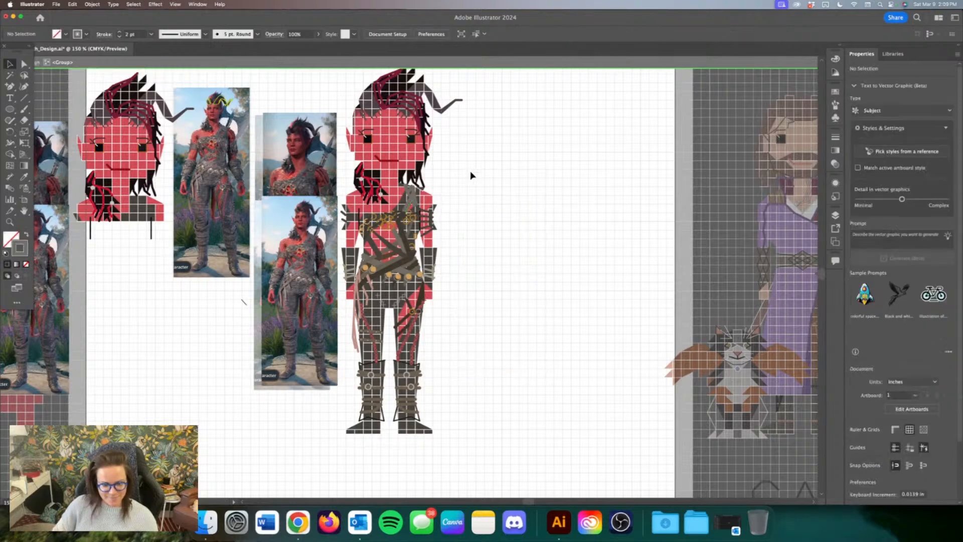
Step: Move the separate head-and-shoulders bust from beside the reference images to the blank area on the full figure's other side
key("super+minus")
key("super+minus")
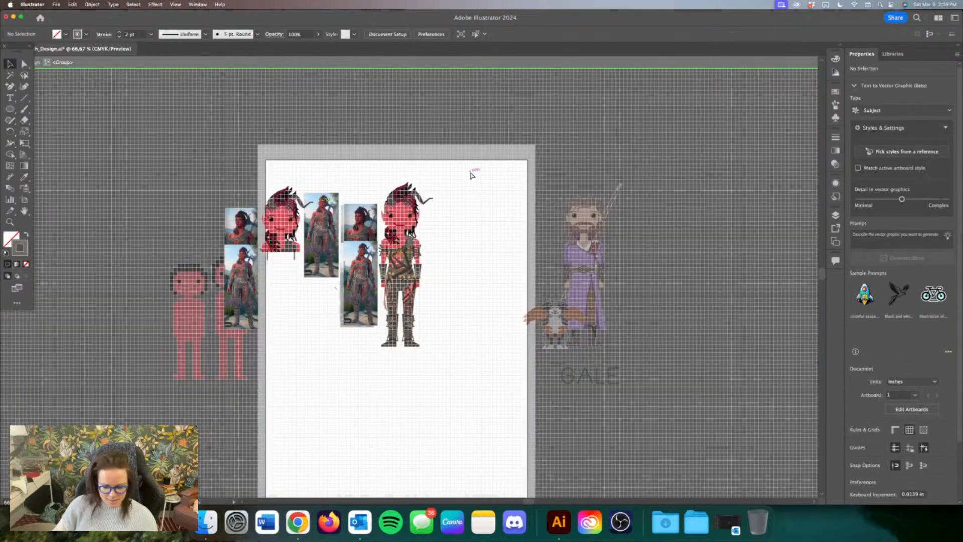
key("super+equal")
key("super+equal")
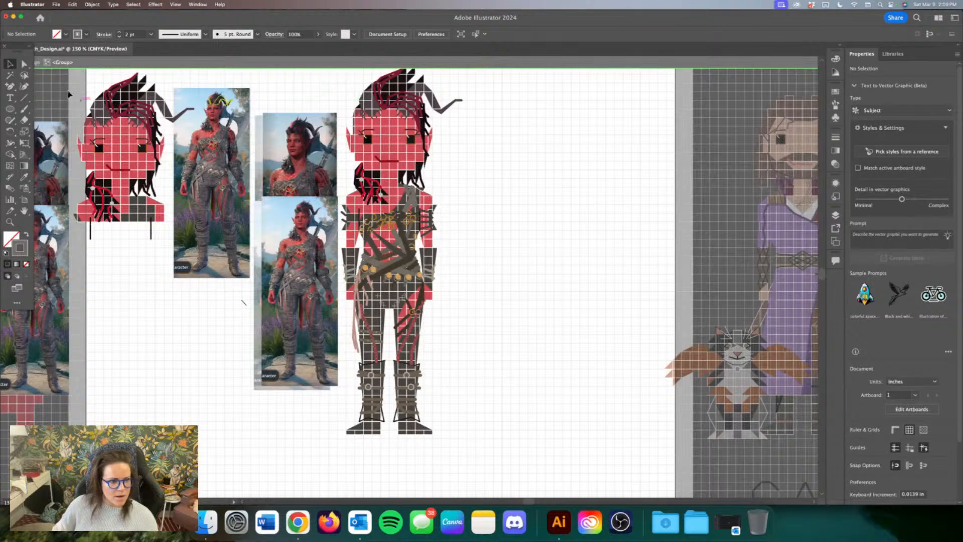
left_click(99, 98)
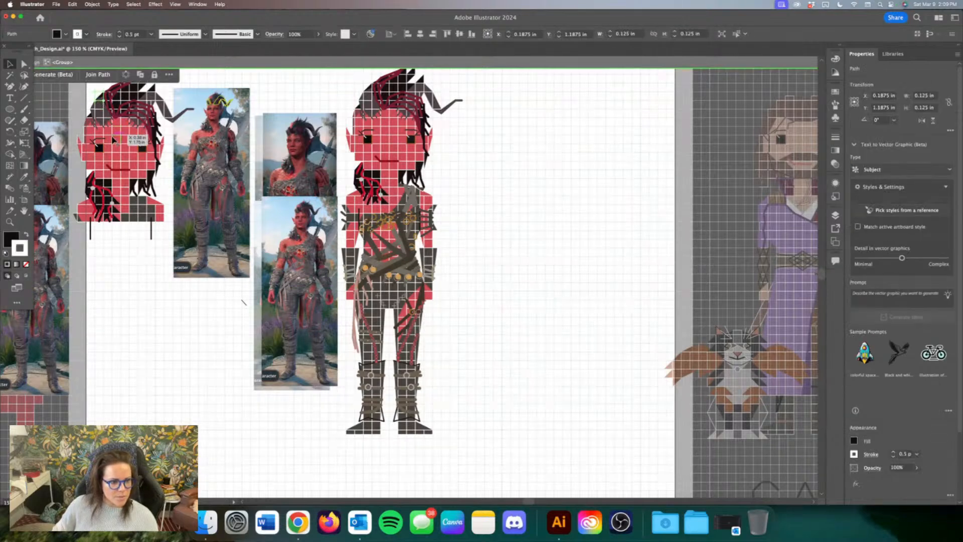
scroll(75, 119, "up", 3)
left_click(150, 284)
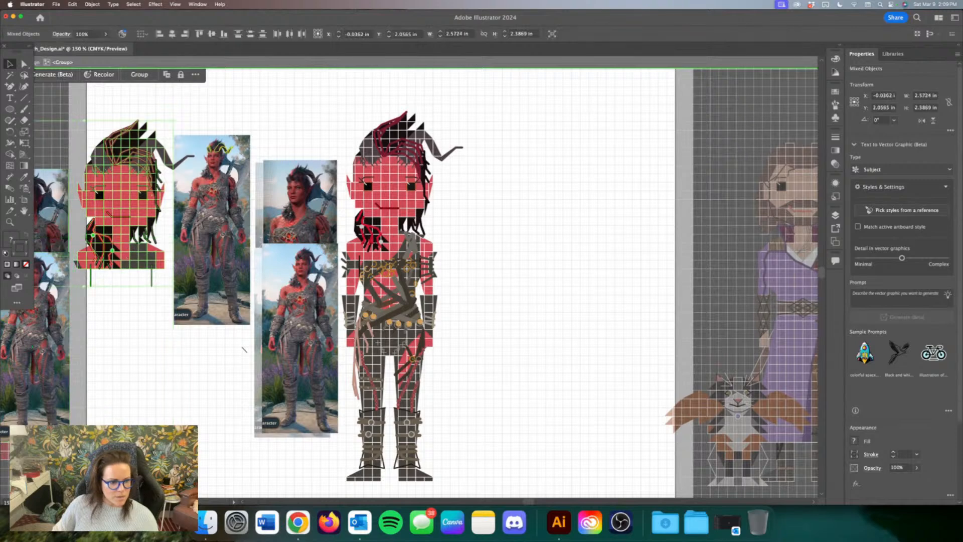
left_click_drag(141, 239, 552, 246)
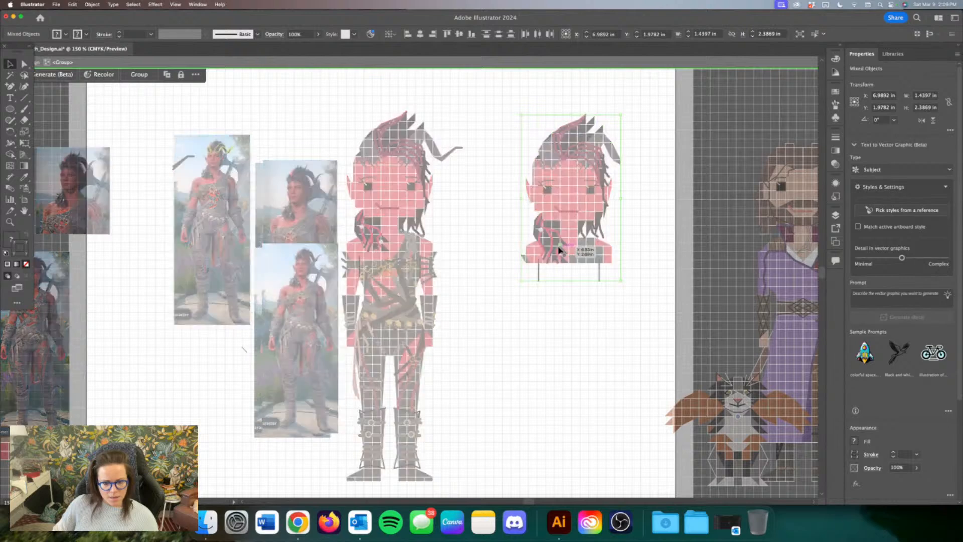
left_click(518, 234)
left_click(576, 282)
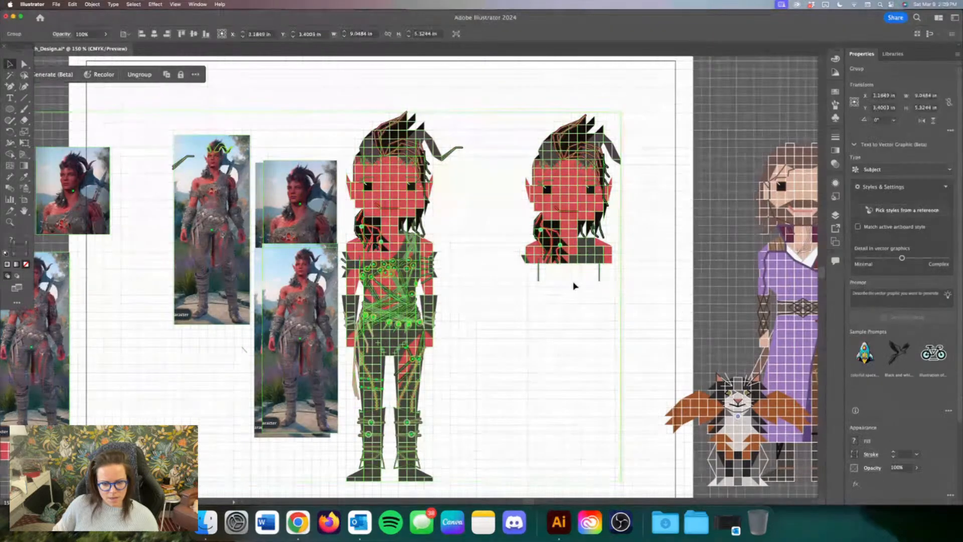
left_click(574, 284)
left_click(552, 246)
double_click(543, 239)
left_click(542, 238)
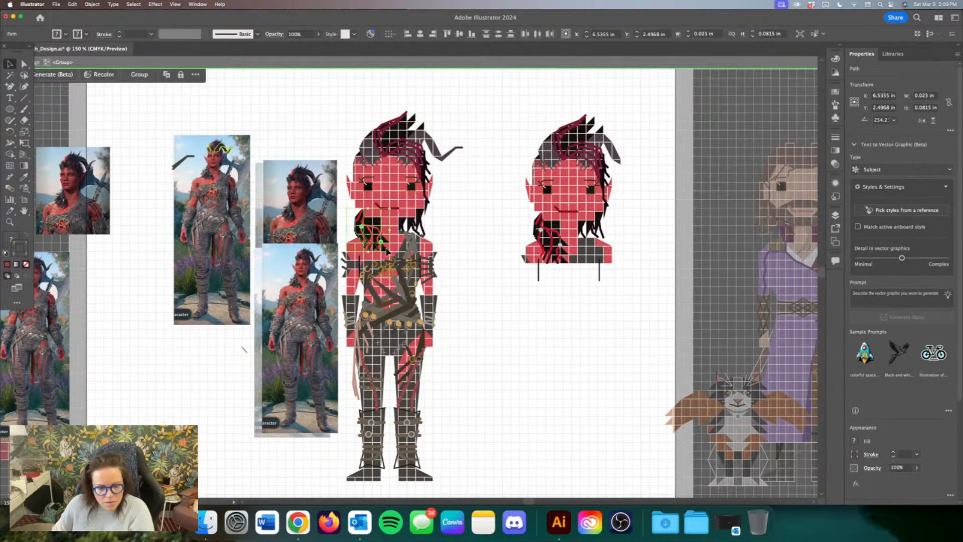
key("Delete")
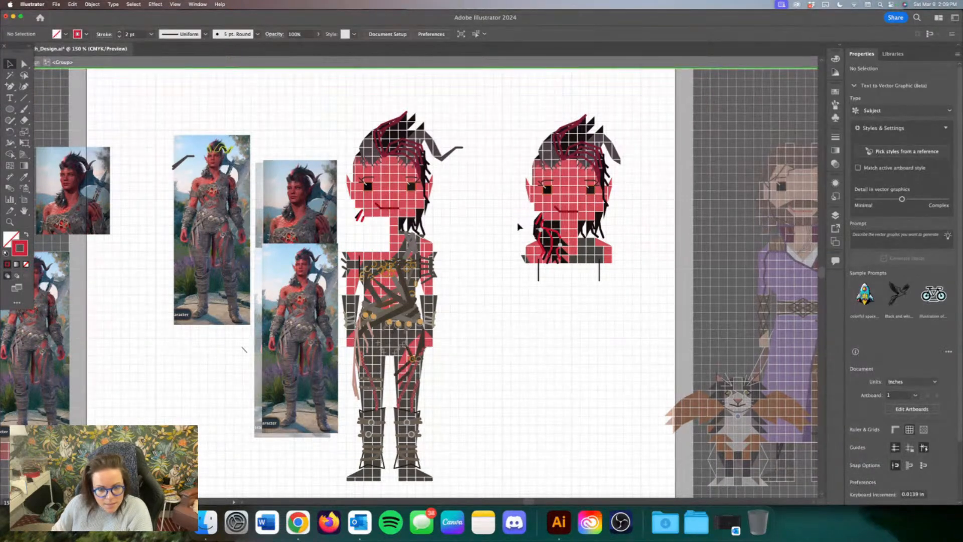
left_click(566, 267)
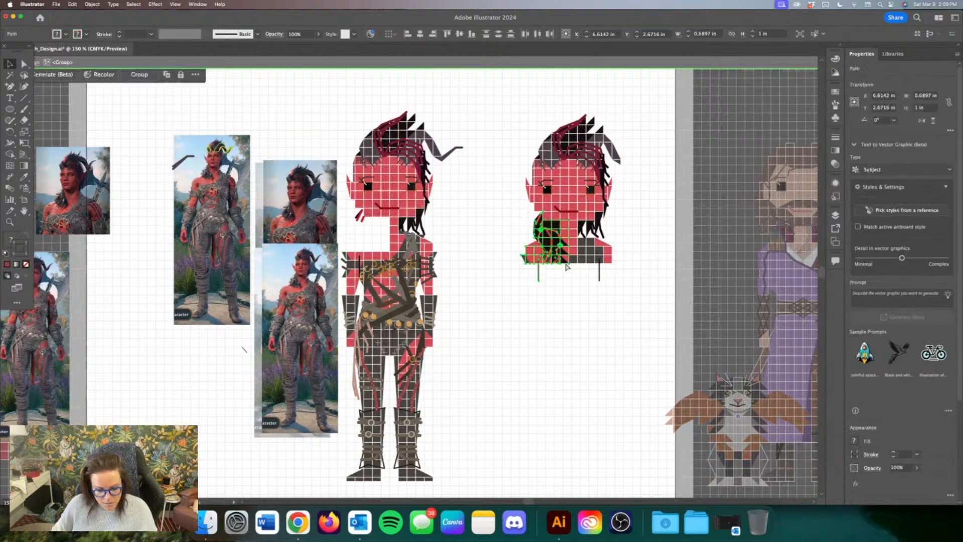
left_click_drag(563, 266, 383, 241)
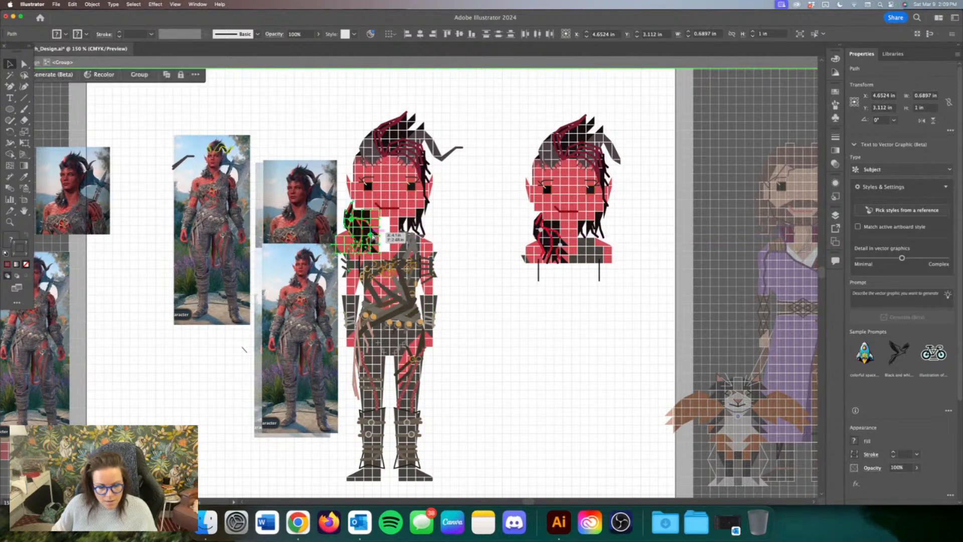
key("super+z")
key("super+z")
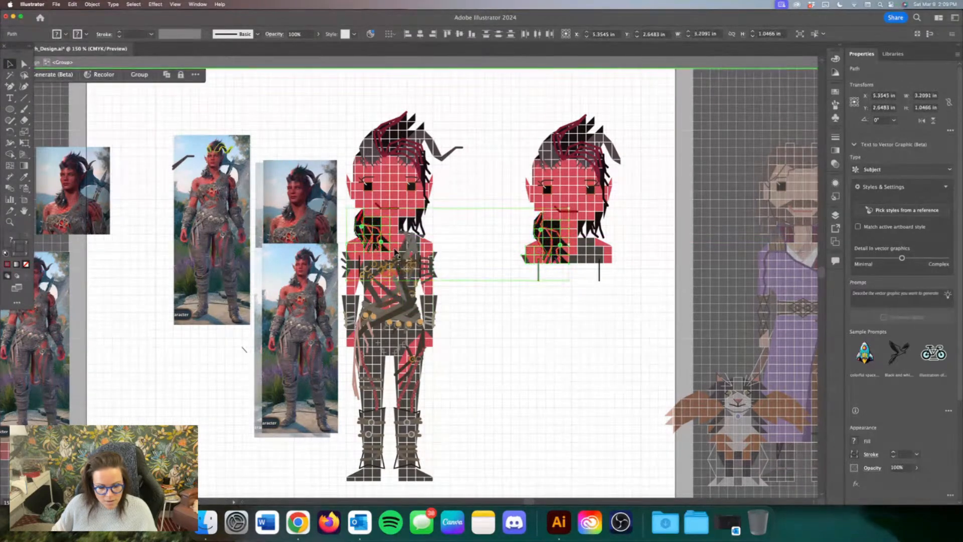
Step: Copy the full figure's neck and shoulder hair block and place the duplicate above the bust
left_click(467, 251)
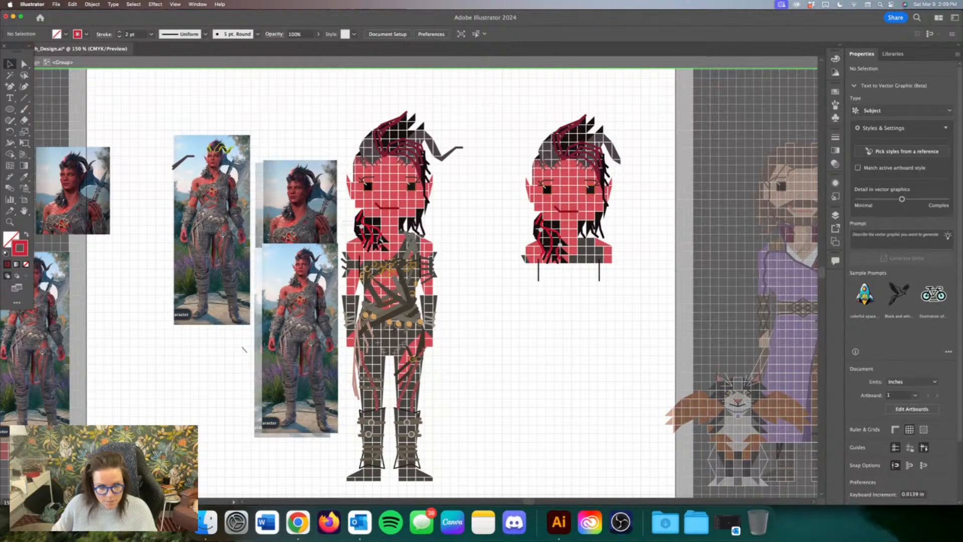
left_click_drag(391, 252, 535, 93)
key("super+c")
key("super+v")
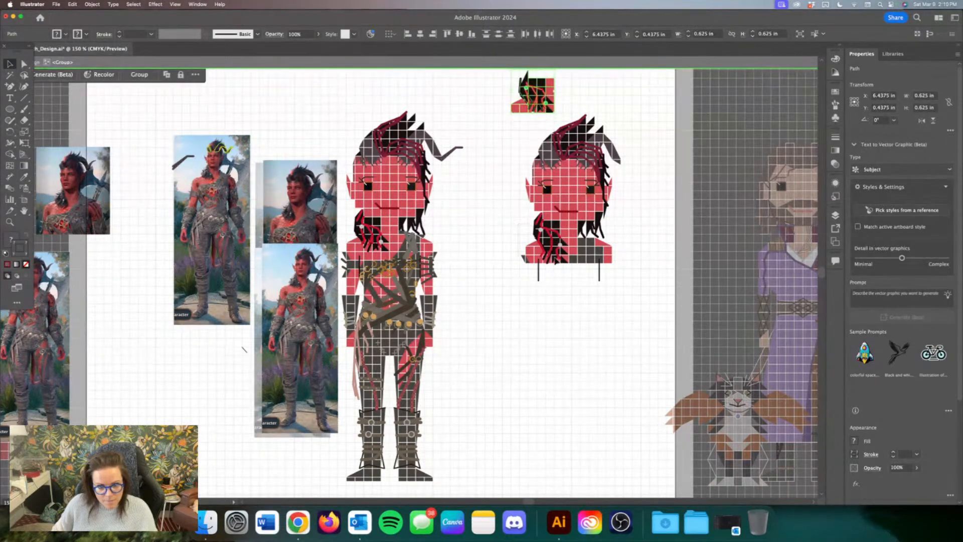
Step: Duplicate the bust's neck and shoulder hair block and place the copy in the blank space beside the full figure's waist
left_click(562, 264)
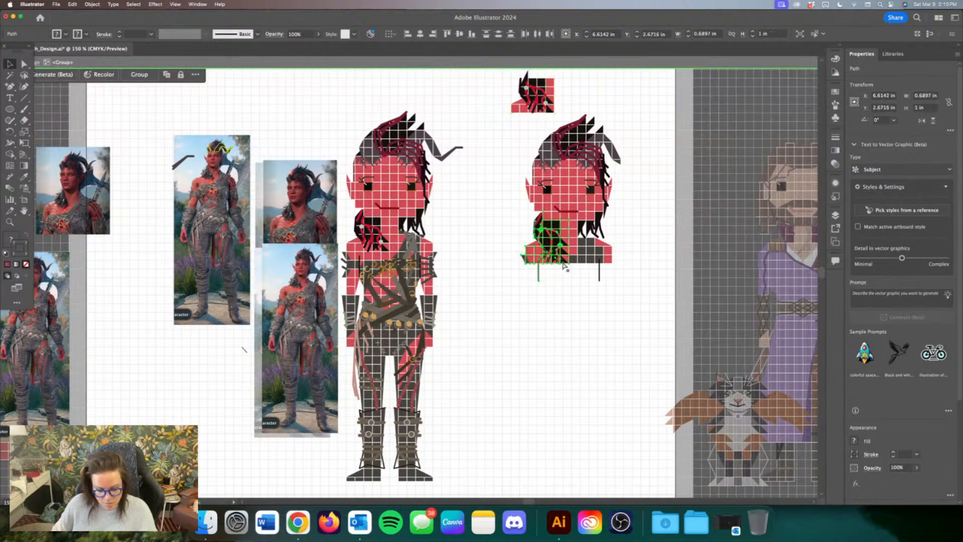
key("super+c")
key("super+v")
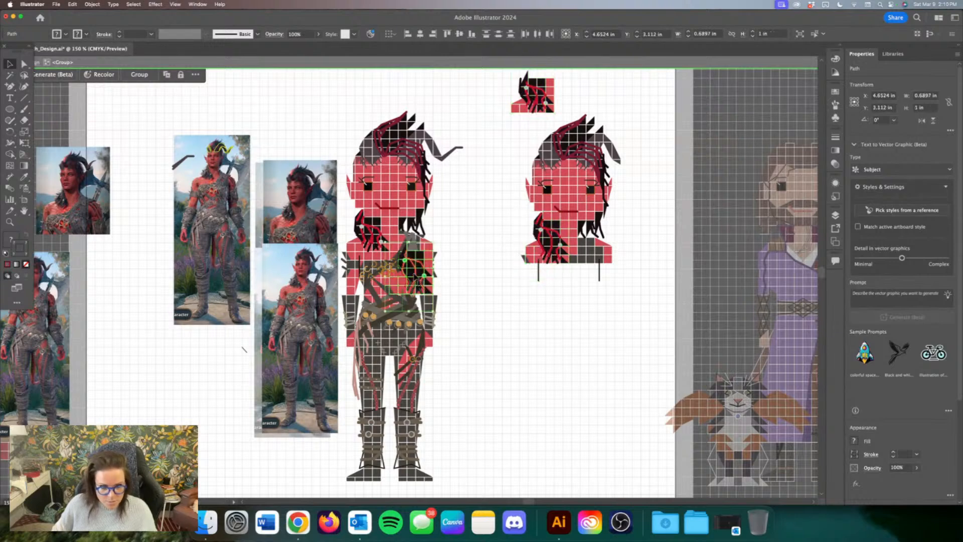
left_click_drag(416, 275, 477, 298)
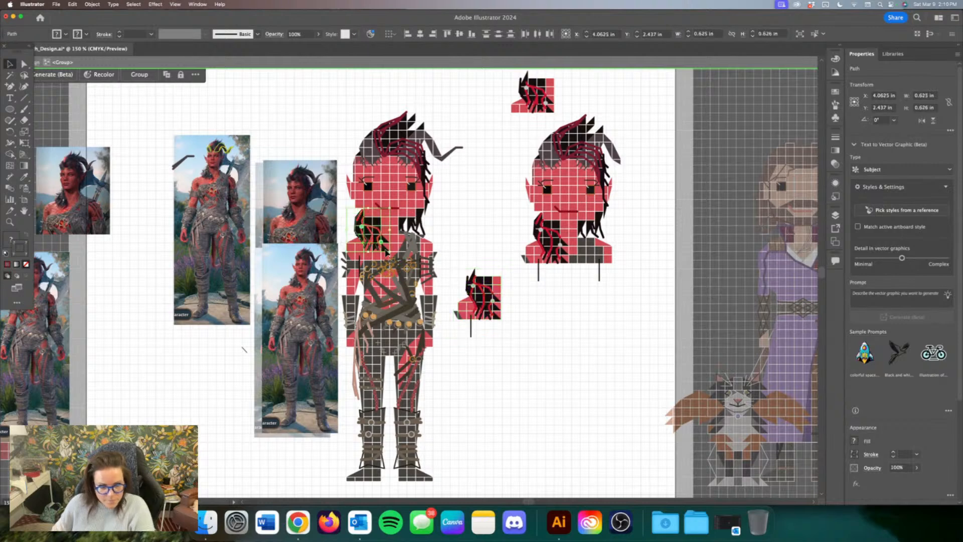
Step: Delete the full figure's existing neck and shoulder hair block and move the bust's copied block into its place
key("shift+super+a")
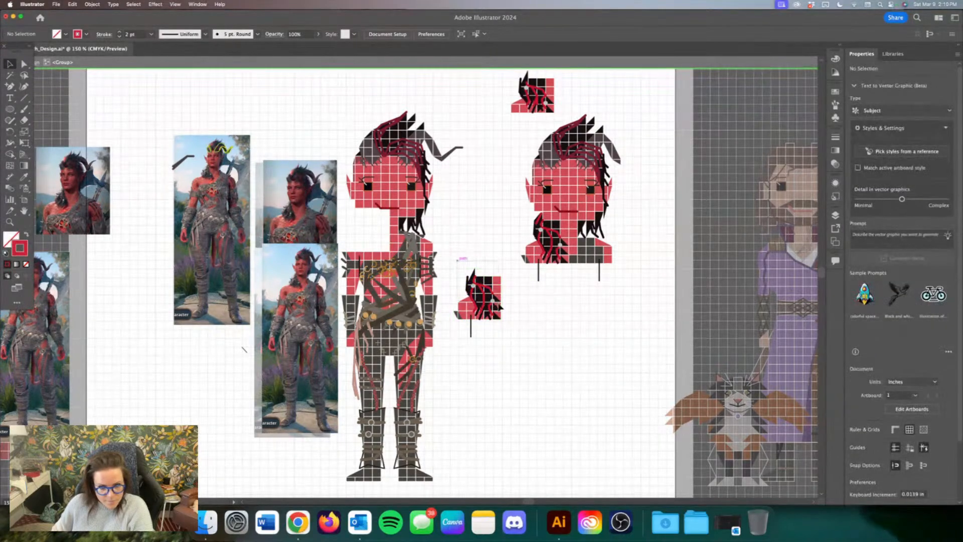
left_click_drag(501, 312, 497, 322)
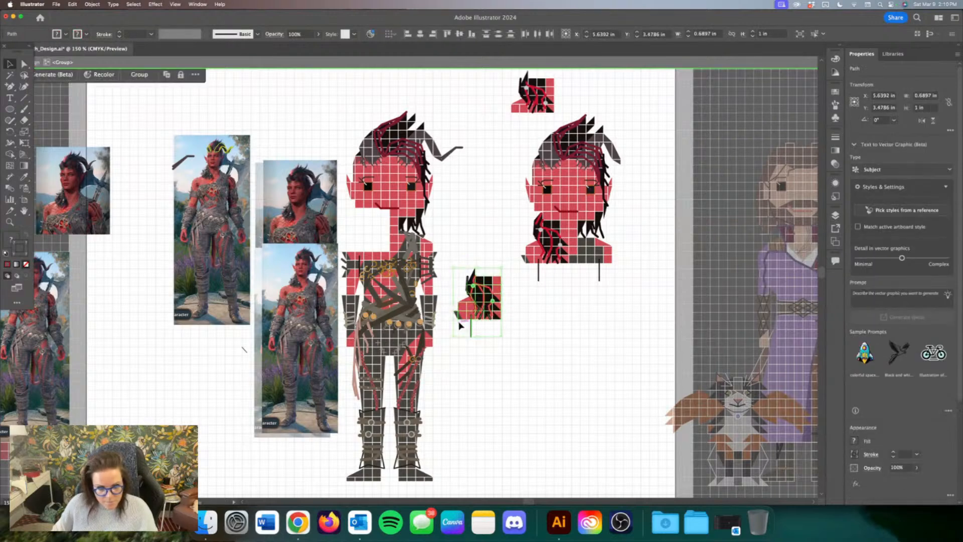
left_click_drag(483, 323, 380, 242)
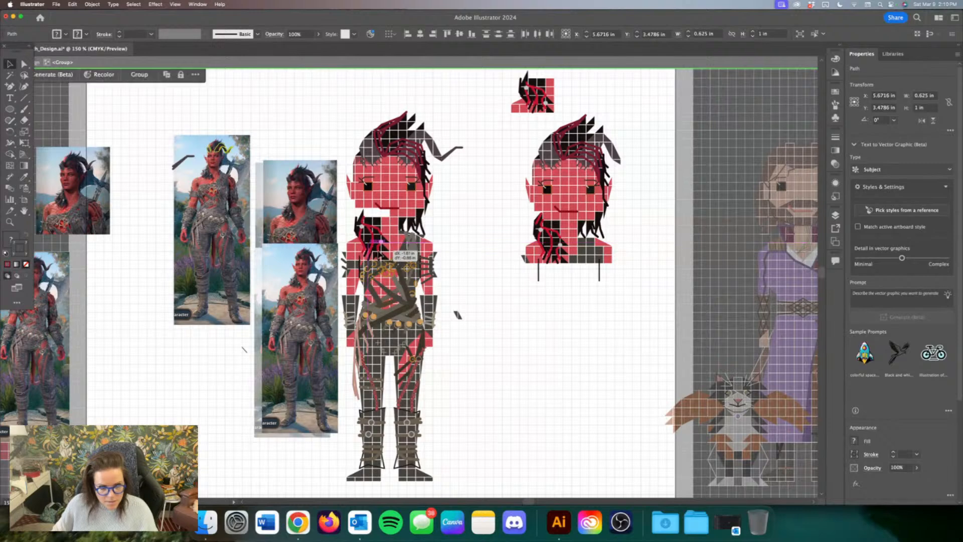
left_click(471, 244)
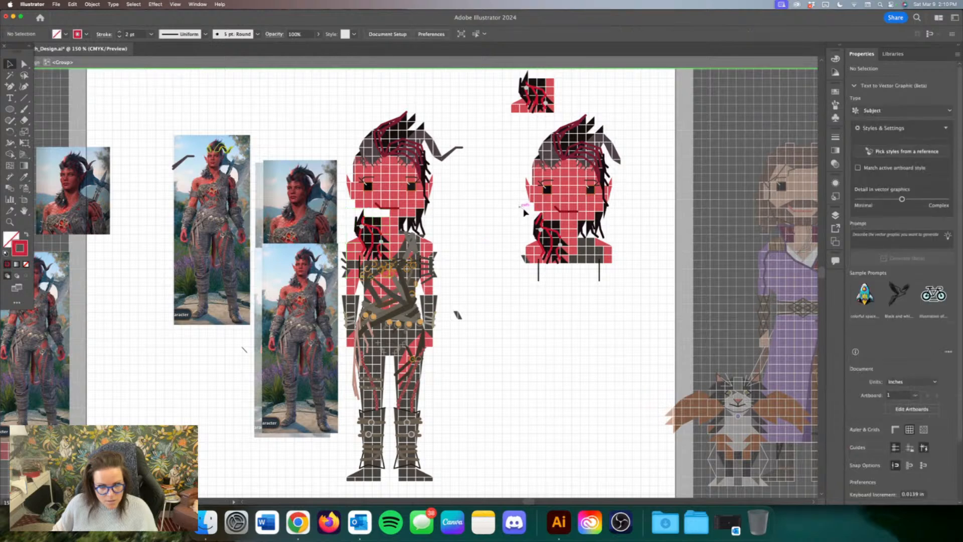
Step: Copy the bust's jaw squares, place them over the gap in the full figure's chin and send them to the back
left_click_drag(520, 207, 555, 225)
key("super+c")
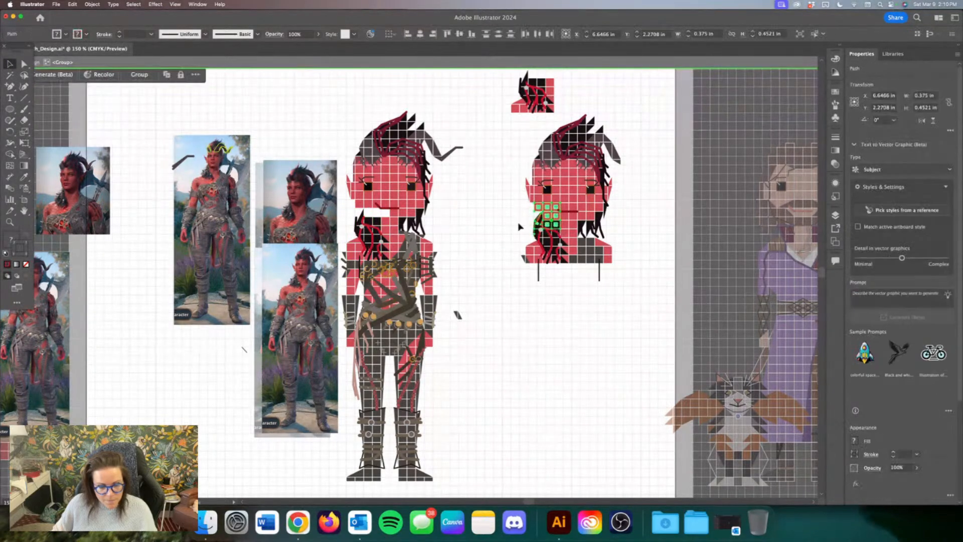
key("super+v")
left_click_drag(418, 271, 375, 212)
right_click(374, 212)
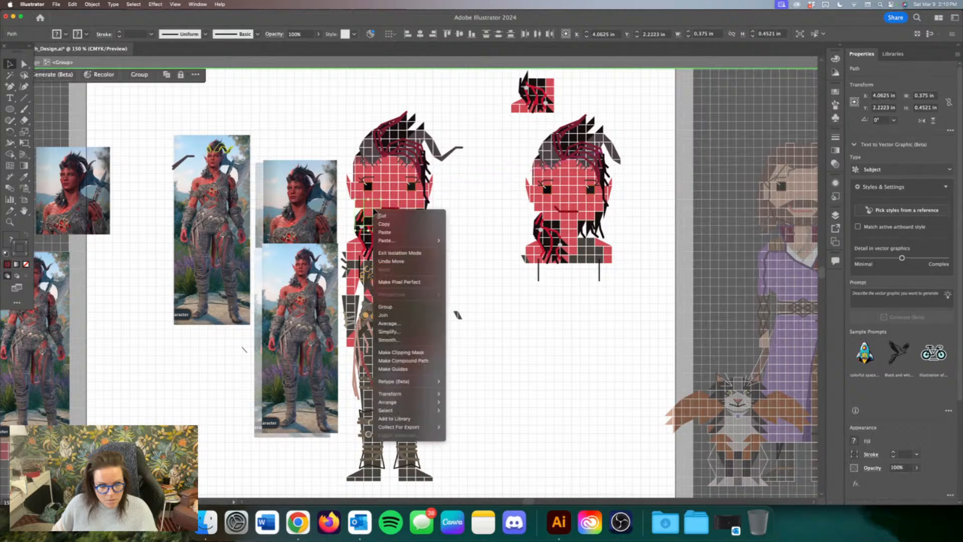
mouse_move(410, 402)
left_click(486, 428)
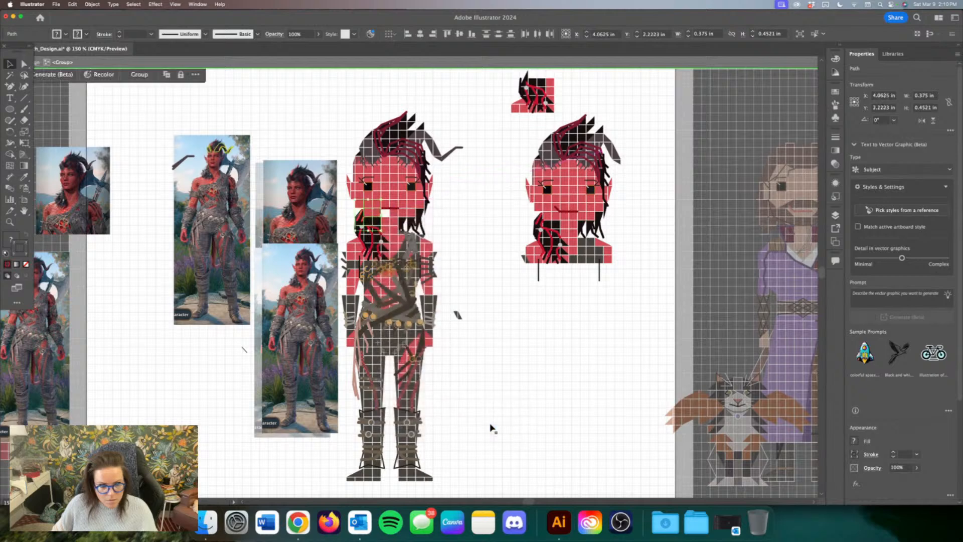
Step: Move the misplaced skin square below the full figure's chin up one grid cell to fill the gap under the mouth
left_click(508, 297)
left_click(387, 221)
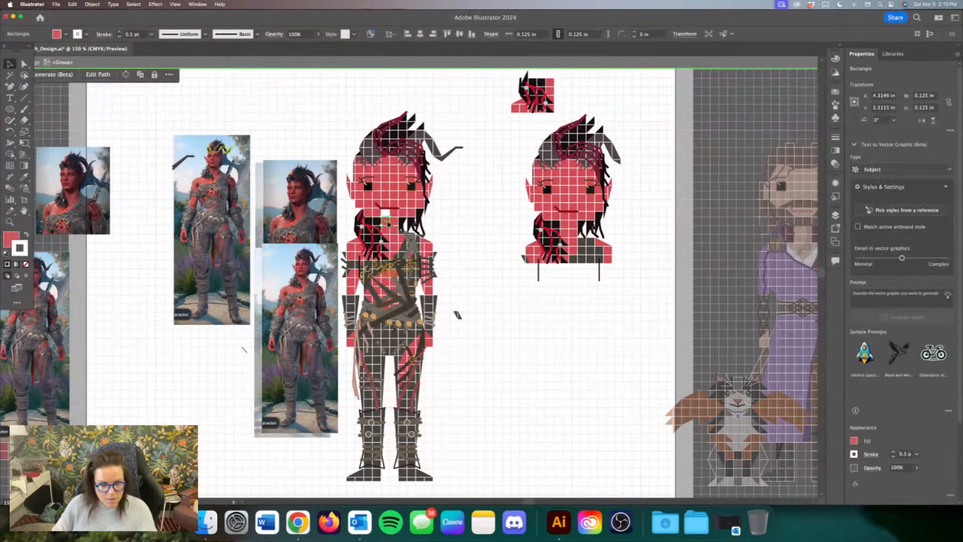
key("Up")
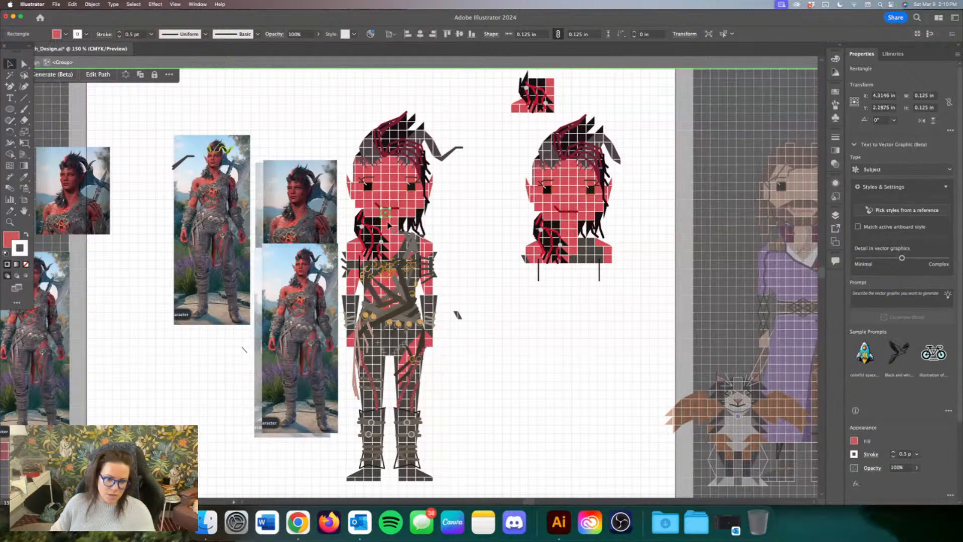
left_click(500, 204)
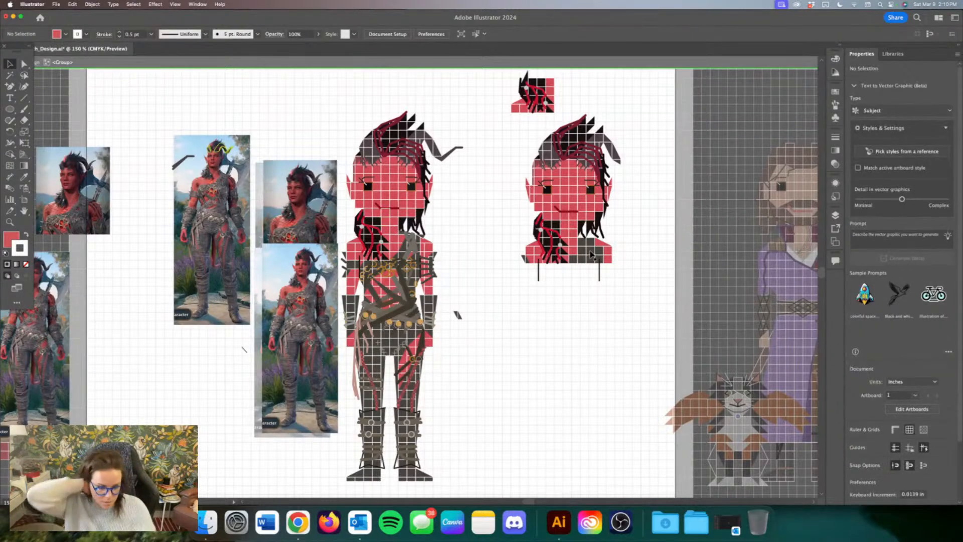
Step: Bring the full figure's mouth line to the front of the face squares
left_click(380, 208)
right_click(377, 207)
mouse_move(401, 374)
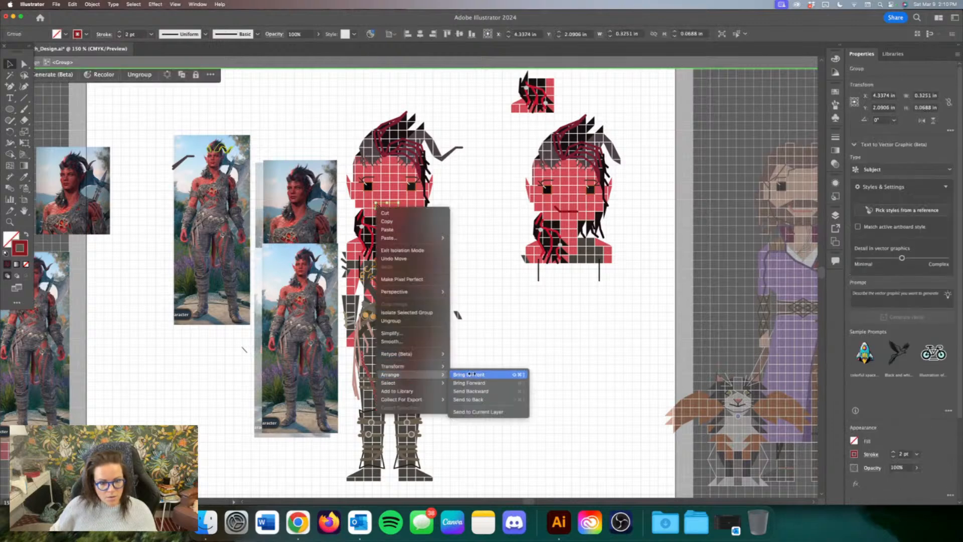
left_click(471, 374)
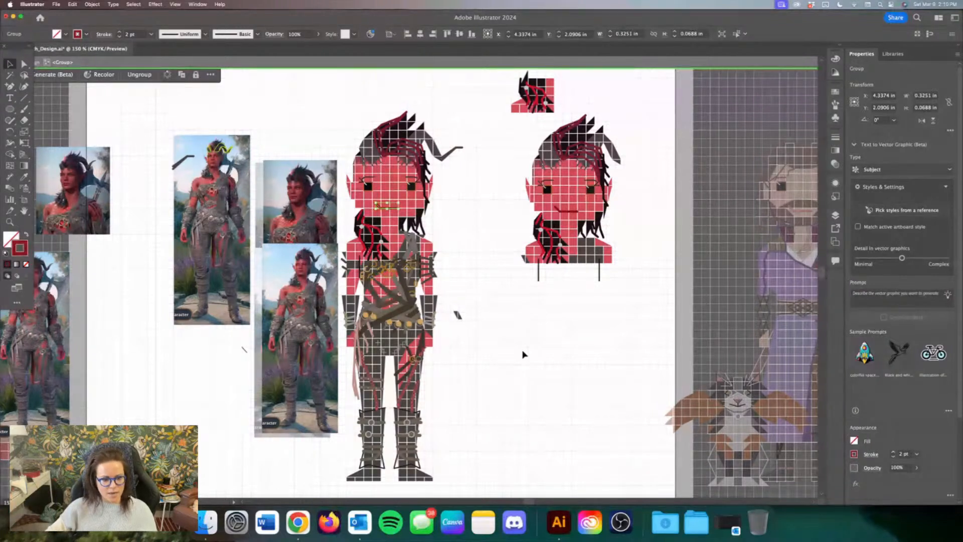
left_click(478, 398)
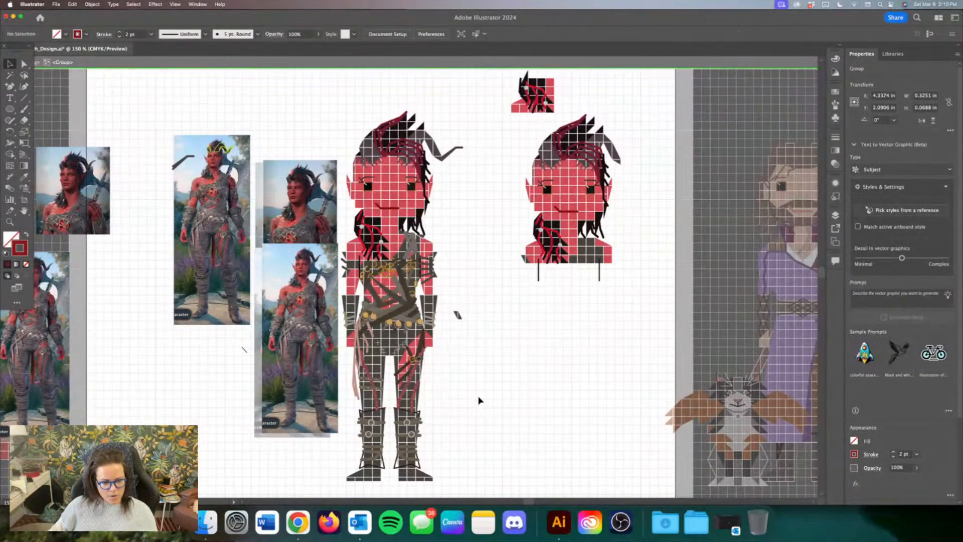
Step: Duplicate a red skin square from the full figure's face and place the copy beside the outer thigh as the start of a tail
left_click_drag(388, 181, 397, 362)
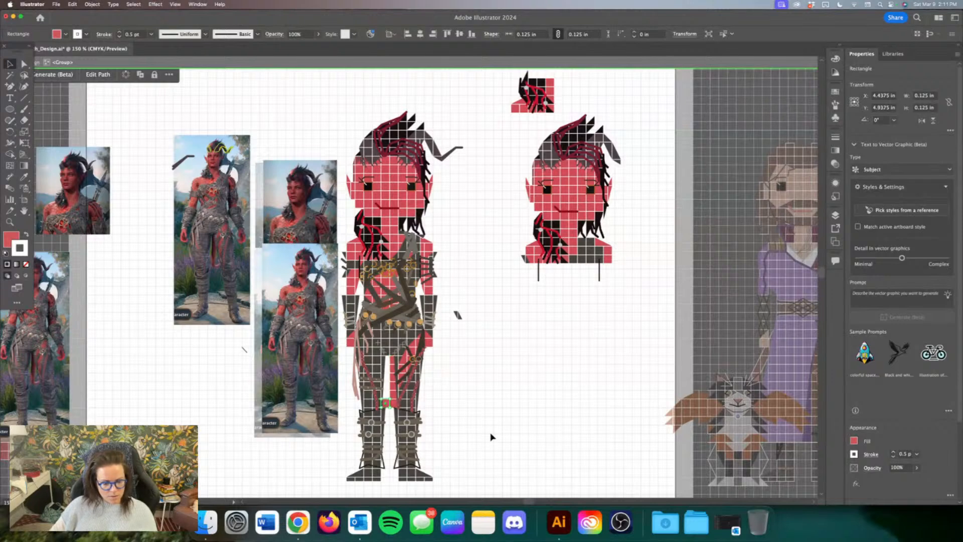
key("Right")
key("Up")
key("Up")
key("Up")
key("Up")
key("Up")
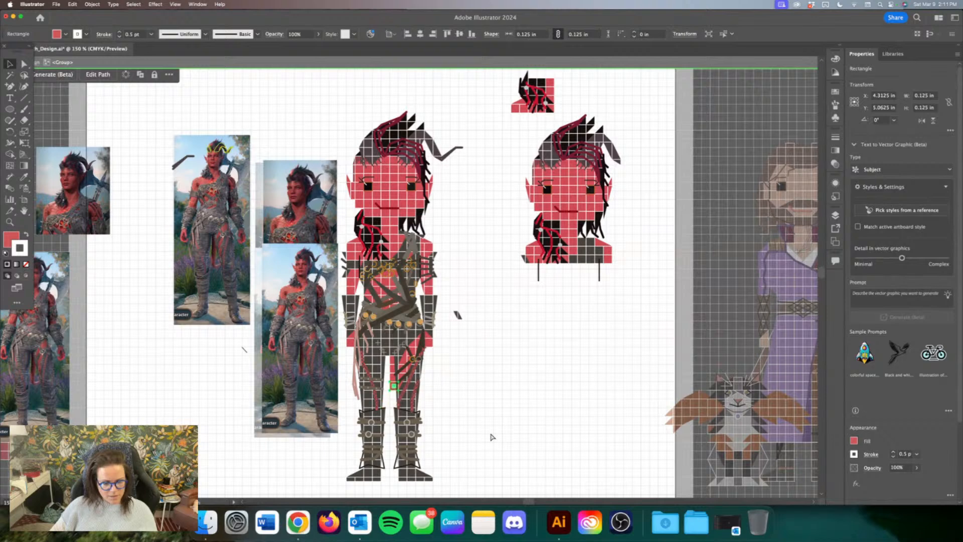
key("Right")
key("Right")
key("Right")
key("Right")
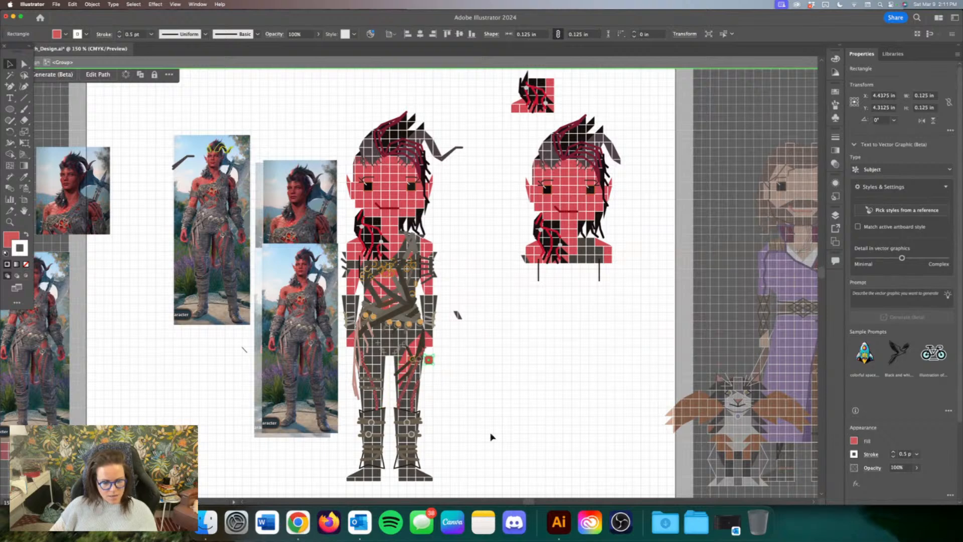
Step: Duplicate the red square downward and outward beside the thigh to form the tail's first stepped squares
key("alt+Down")
key("Right")
key("Down")
key("Up")
key("alt+Down")
key("Right")
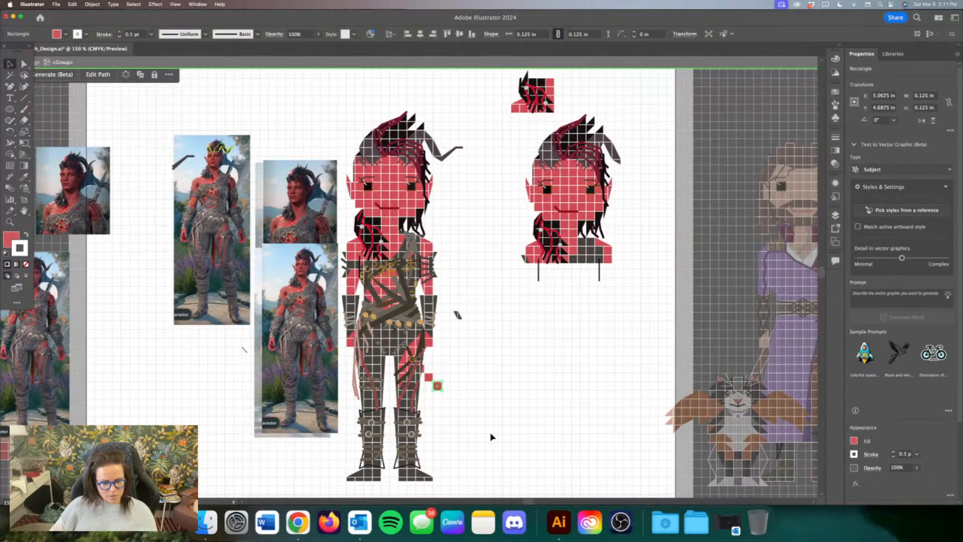
key("Left")
key("alt+Down")
key("alt+Down")
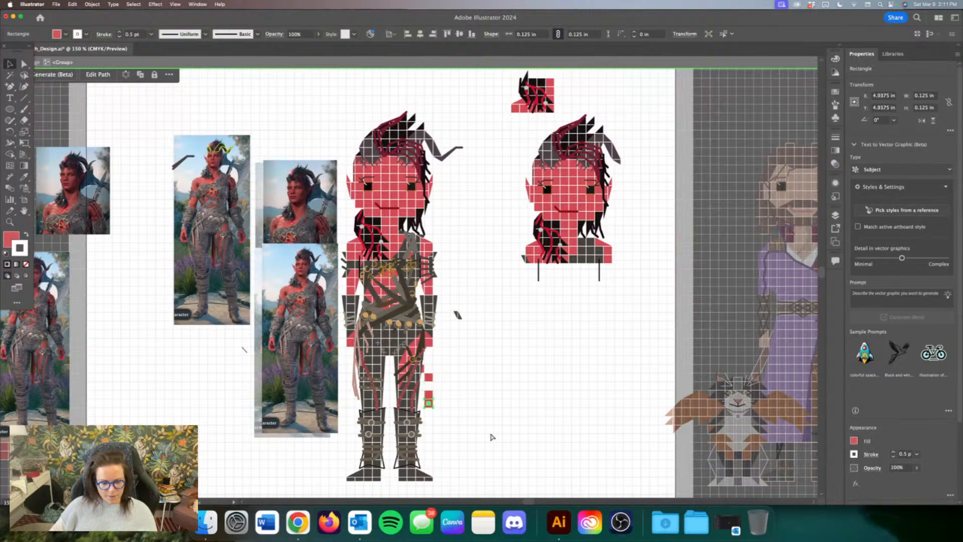
key("super+z")
key("super+z")
key("Left")
key("Up")
key("alt+Down")
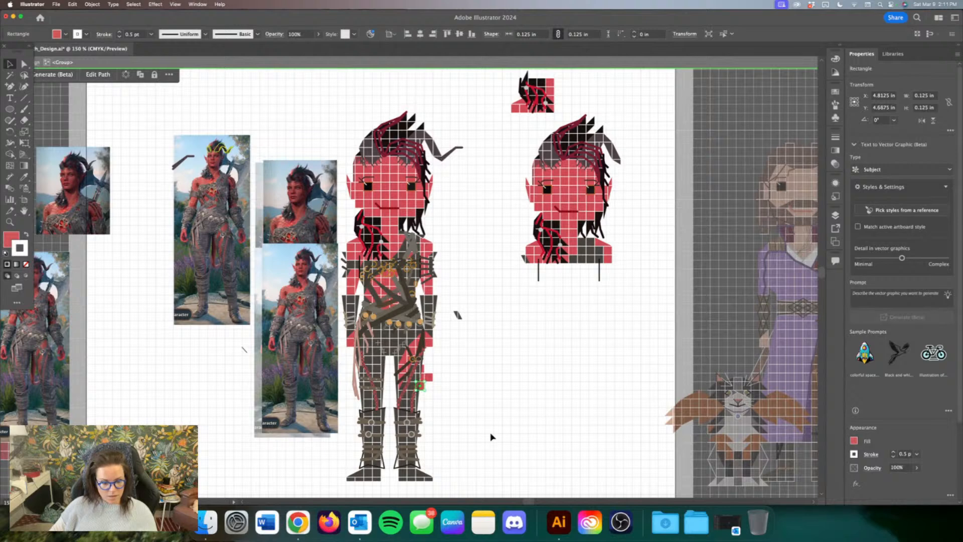
key("Right")
key("super+z")
key("super+z")
key("Down")
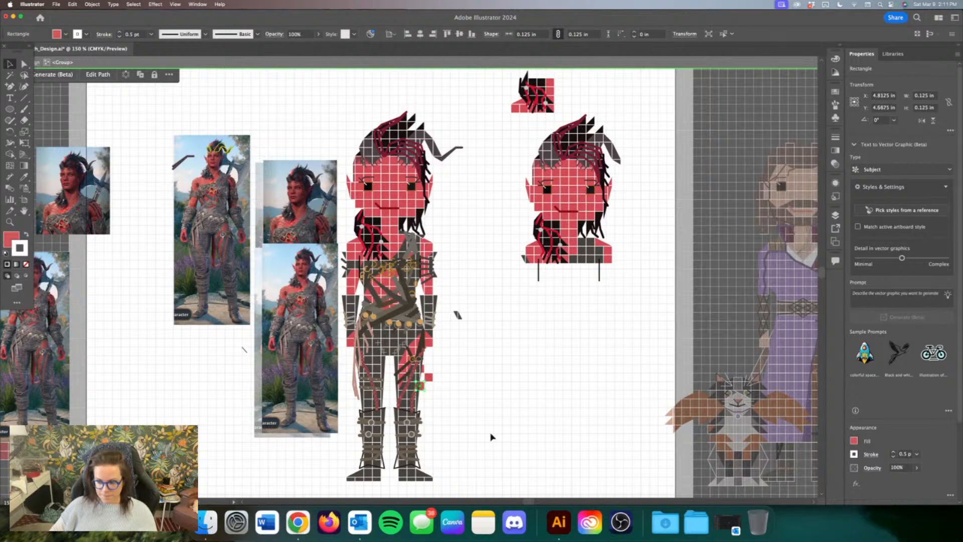
key("Right")
key("Left")
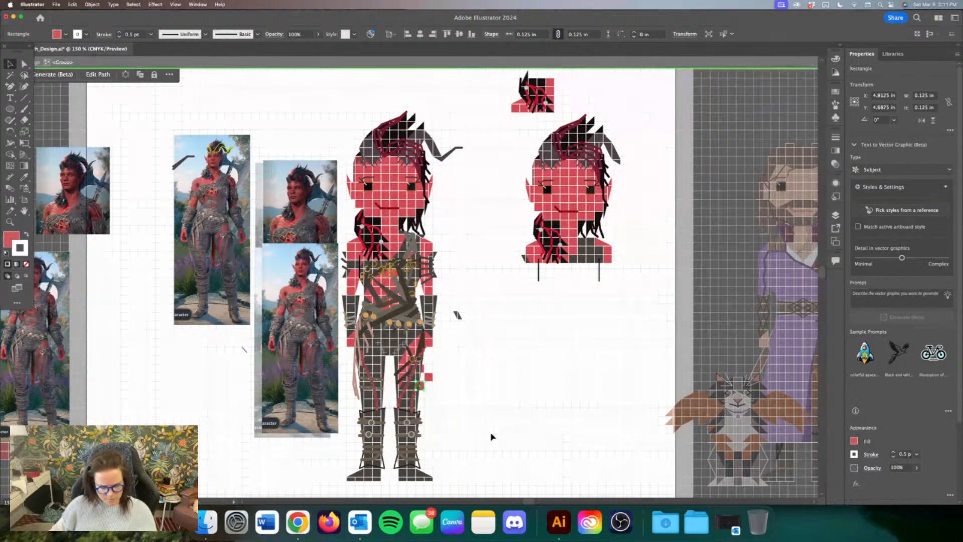
key("Right")
key("Up")
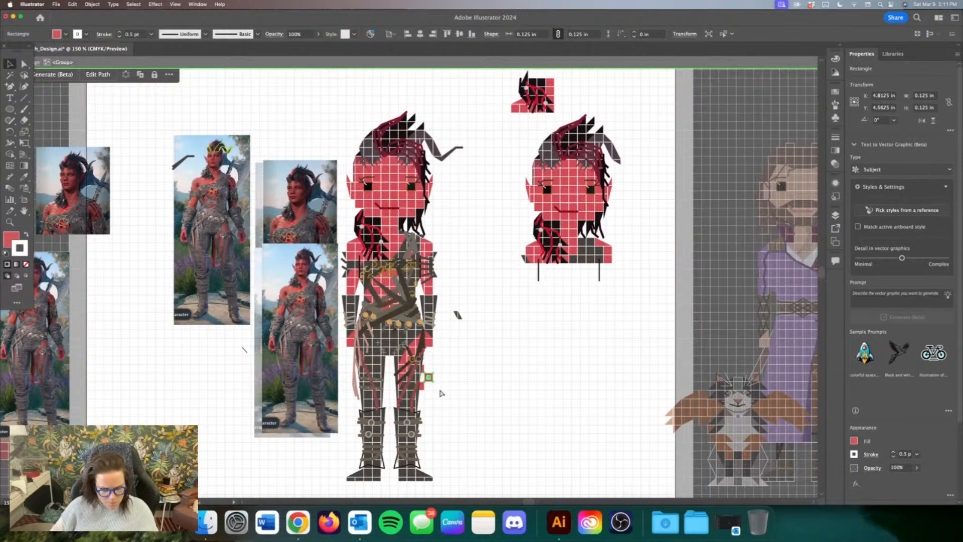
Step: Extend the tail with duplicated red squares stepping down to knee height, across two cells and into an upturn
key("alt+Down")
key("Right")
key("Left")
key("alt+Down")
key("Right")
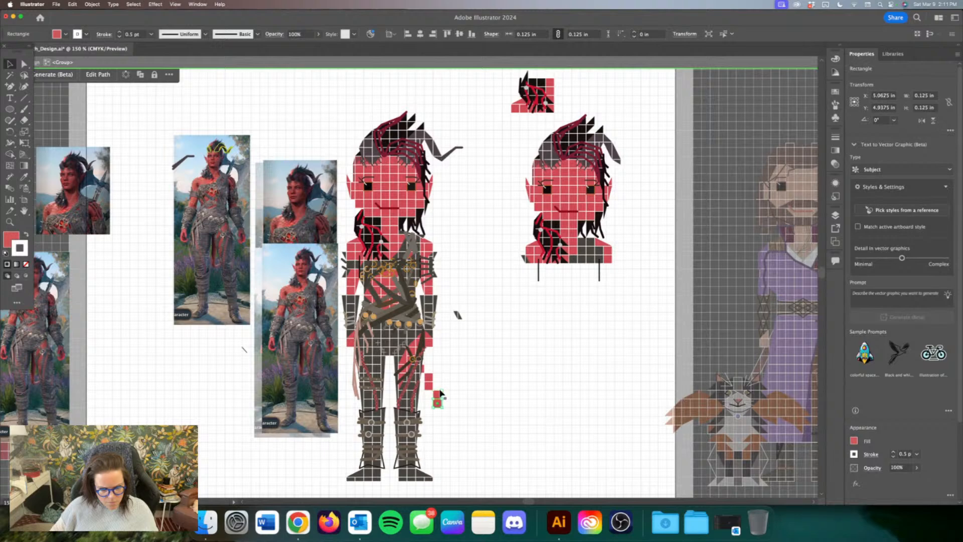
key("alt+Right")
key("Down")
key("alt+Right")
key("alt+Right")
key("Up")
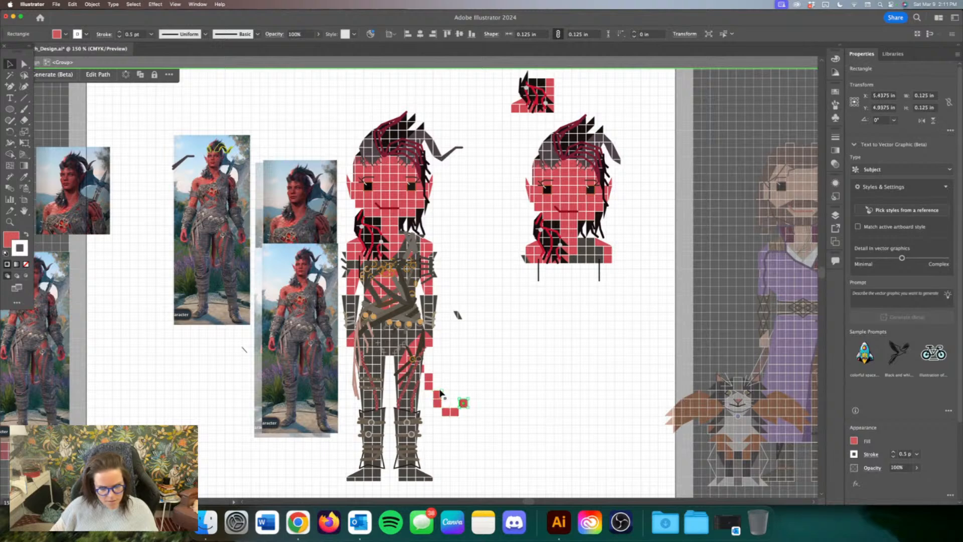
Step: Add duplicated red squares up and outward to finish the tail's upward-curling end
key("alt+Up")
key("Right")
key("Left")
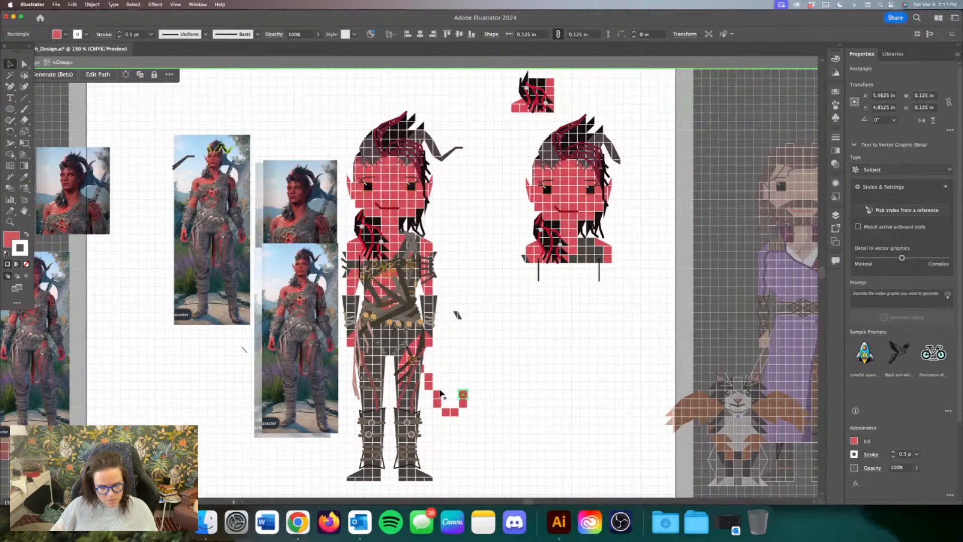
key("Right")
key("alt+Up")
key("super+shift+a")
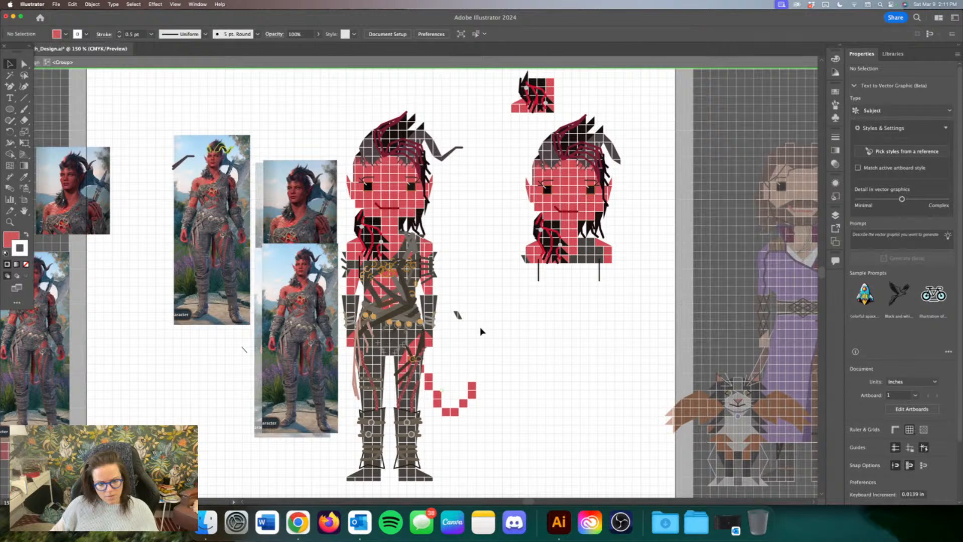
Step: Delete the stray dark piece in the blank space beside the full figure's waist
left_click(458, 313)
key("Delete")
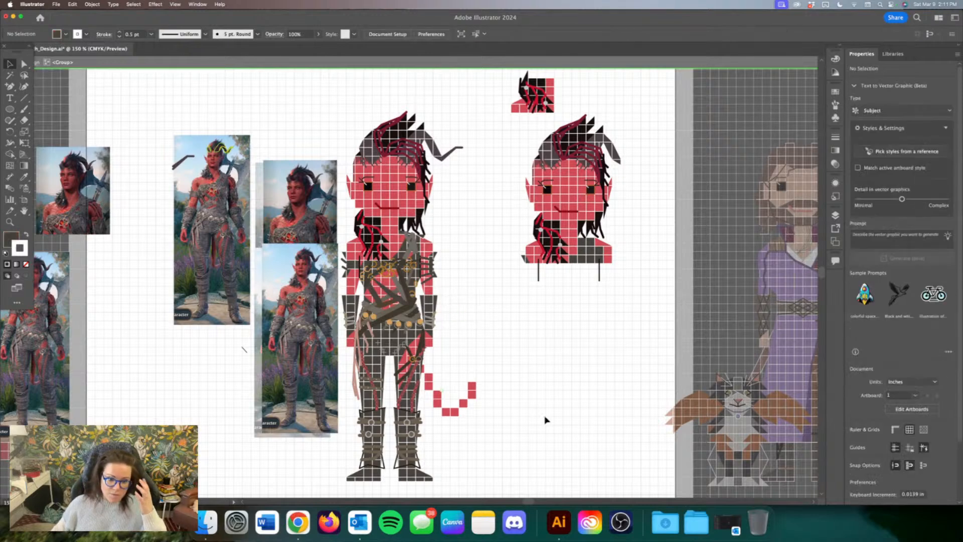
Step: Move the tail's outer squares two grid cells down and one cell in toward the leg
left_click_drag(513, 425, 437, 369)
left_click_drag(515, 416, 432, 361)
key("Down")
key("Down")
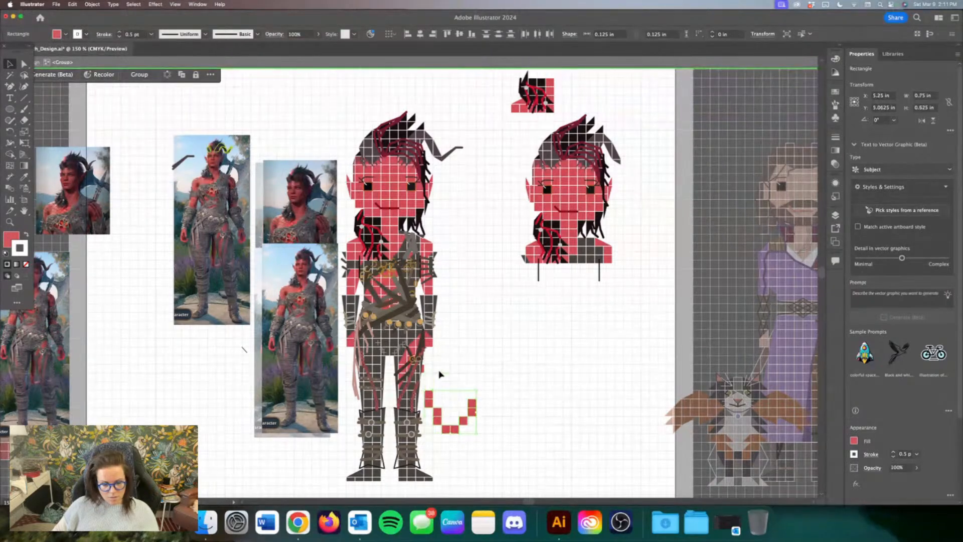
key("Left")
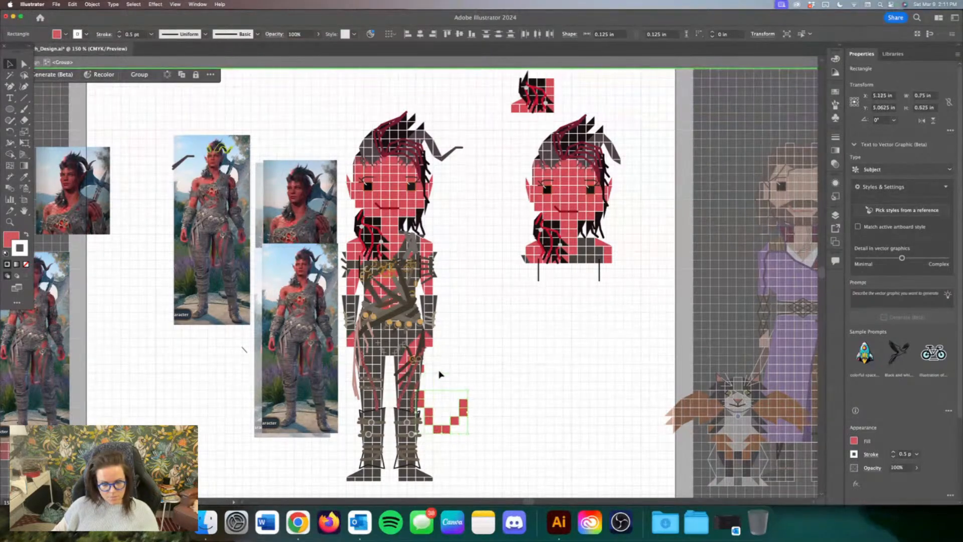
left_click(480, 390)
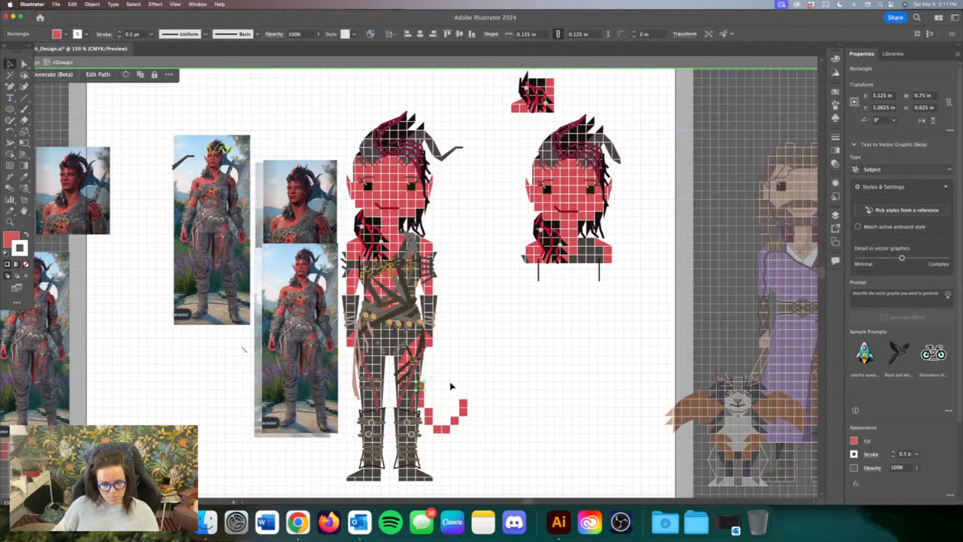
Step: Move the tail's end square diagonally up and outward by one grid cell
scroll(583, 426, "up", 1)
scroll(582, 426, "left", 1)
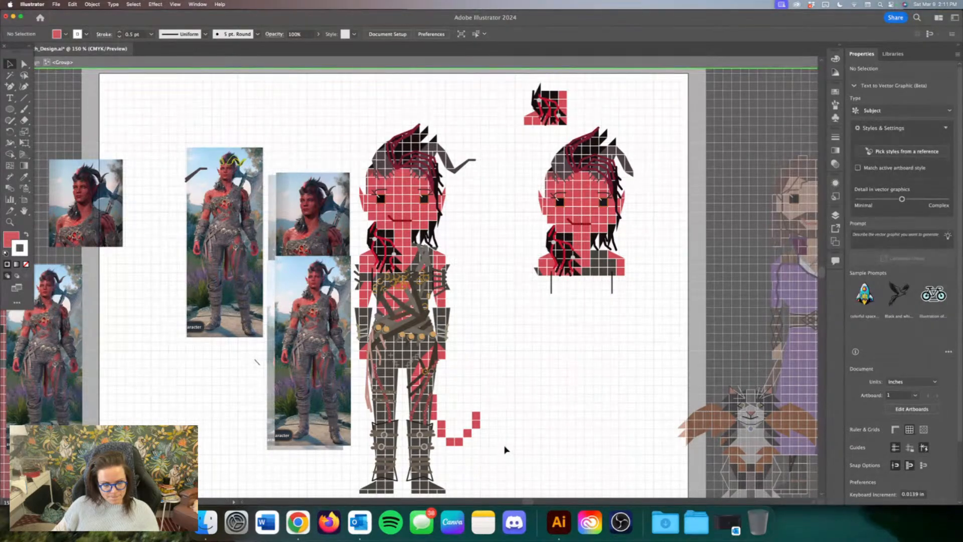
left_click_drag(480, 414, 489, 405)
left_click(527, 430)
Step: Select the tail squares and move them up one grid cell
scroll(540, 456, "up", 2)
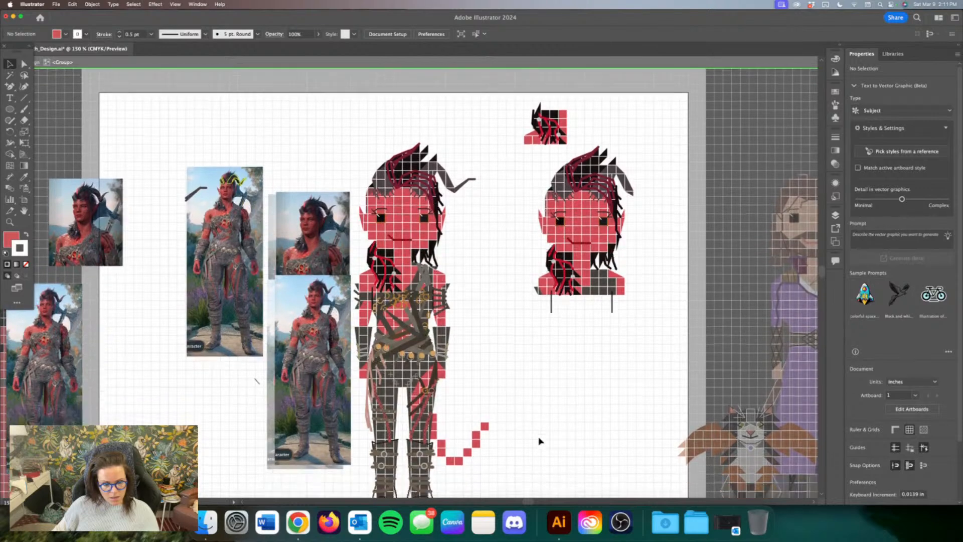
scroll(540, 442, "down", 4)
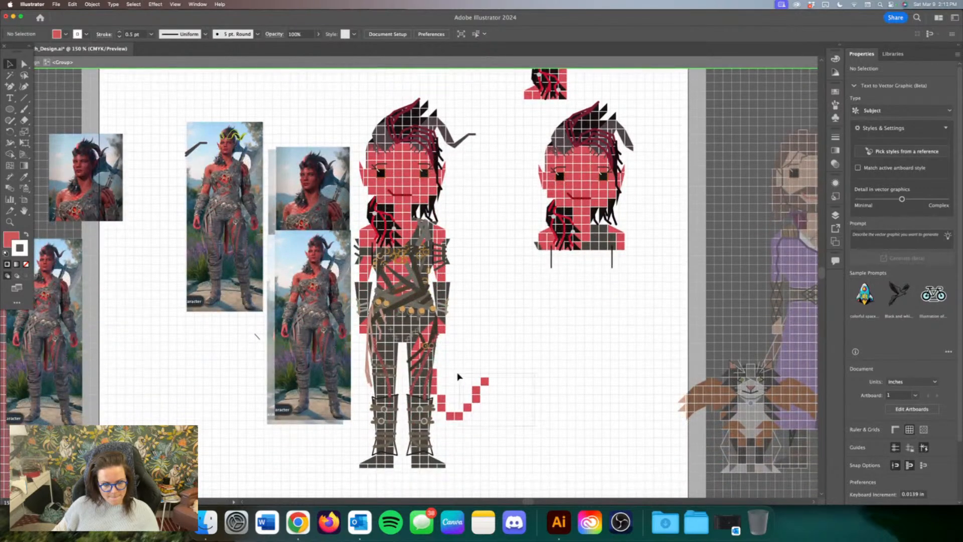
left_click_drag(444, 371, 442, 370)
left_click_drag(454, 416, 454, 407)
left_click(510, 432)
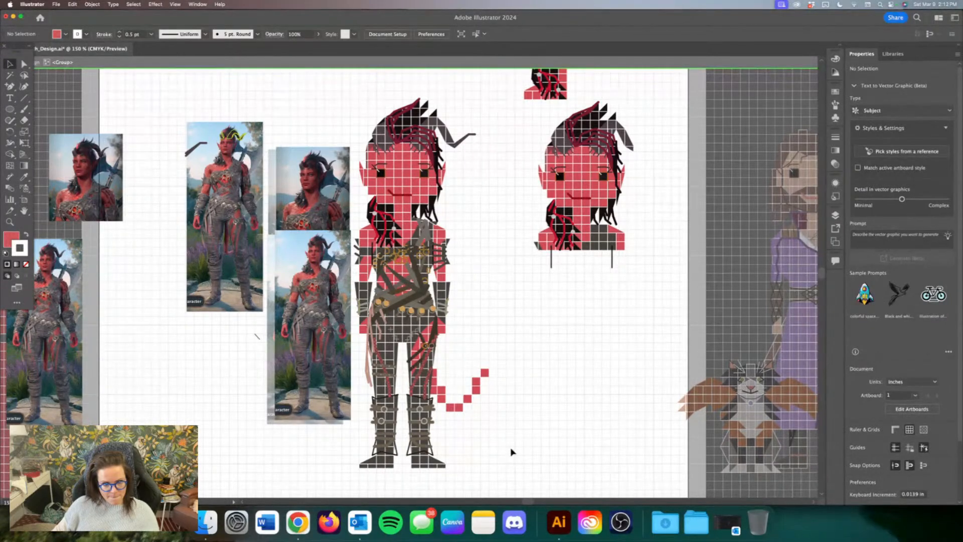
scroll(510, 453, "up", 2)
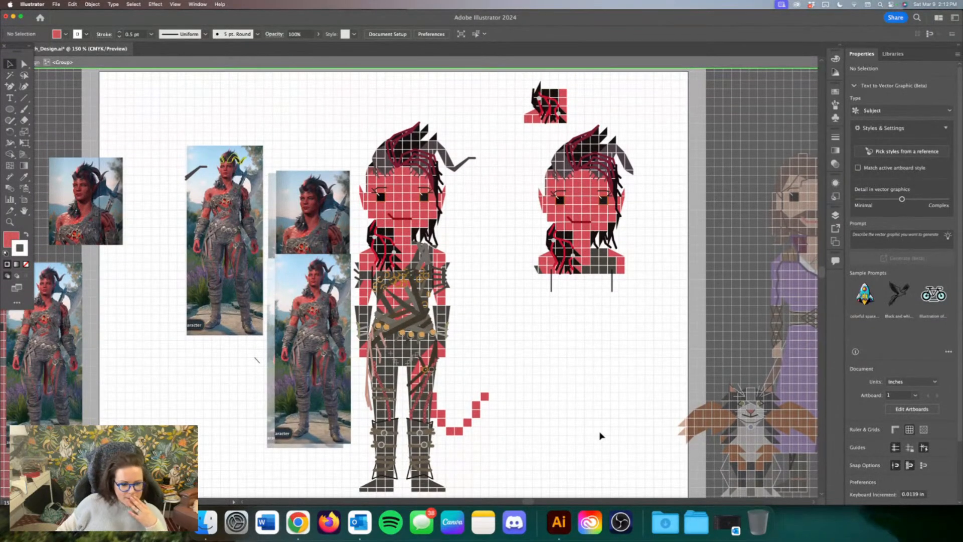
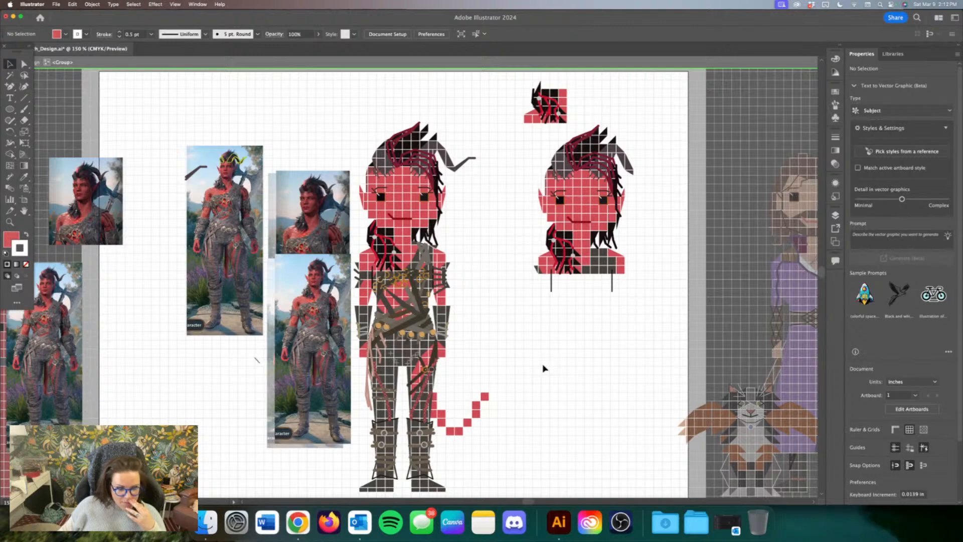
Step: Examine the full figure's face, mouth and neck hair up close against the reference portrait
scroll(544, 369, "up", 1)
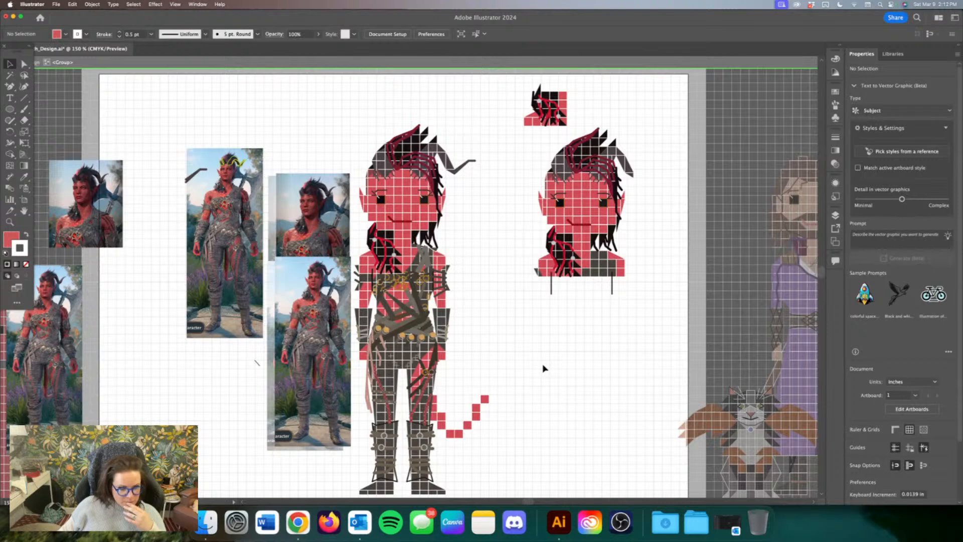
scroll(543, 369, "up", 5)
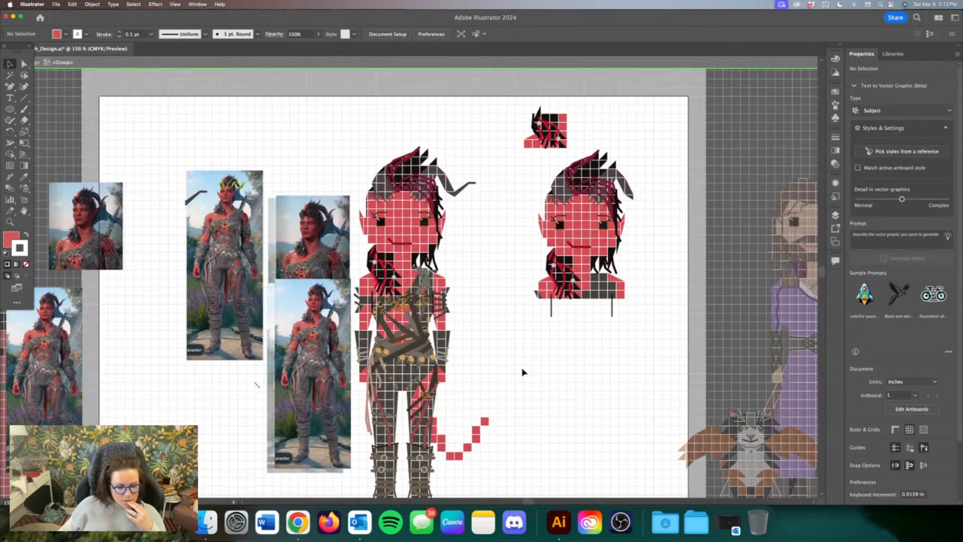
left_click(401, 245)
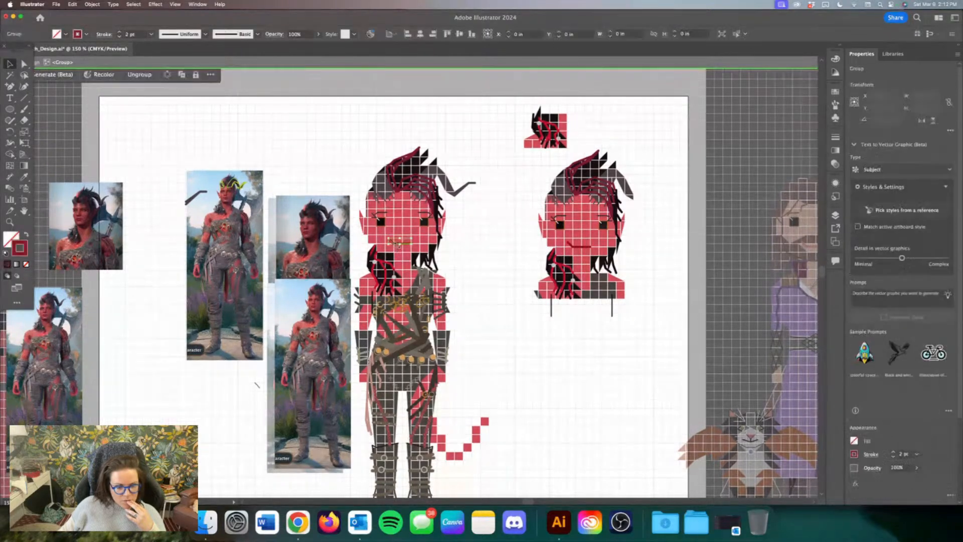
left_click(523, 248)
scroll(458, 392, "up", 3)
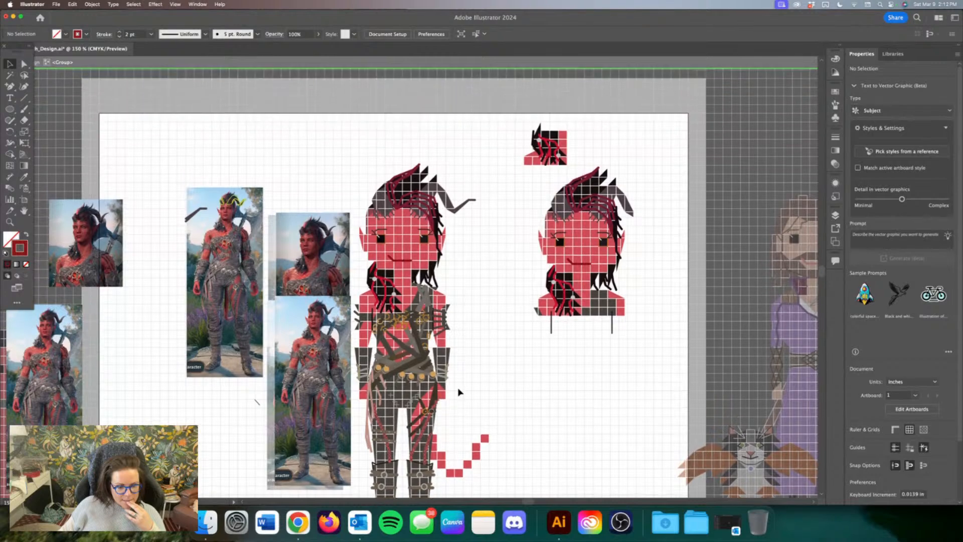
key("super+equal")
key("super+equal")
key("super+equal")
key("super+equal")
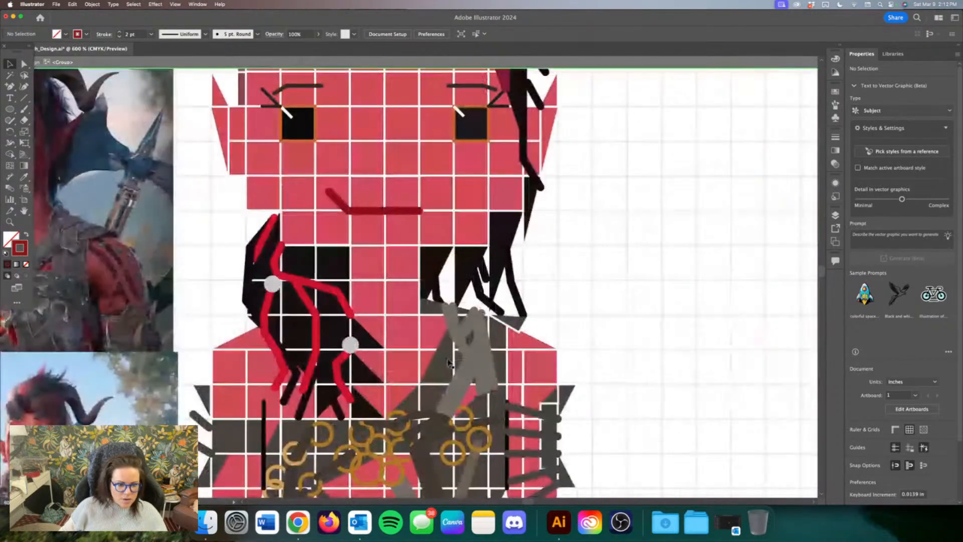
scroll(462, 364, "left", 4)
scroll(461, 364, "left", 10)
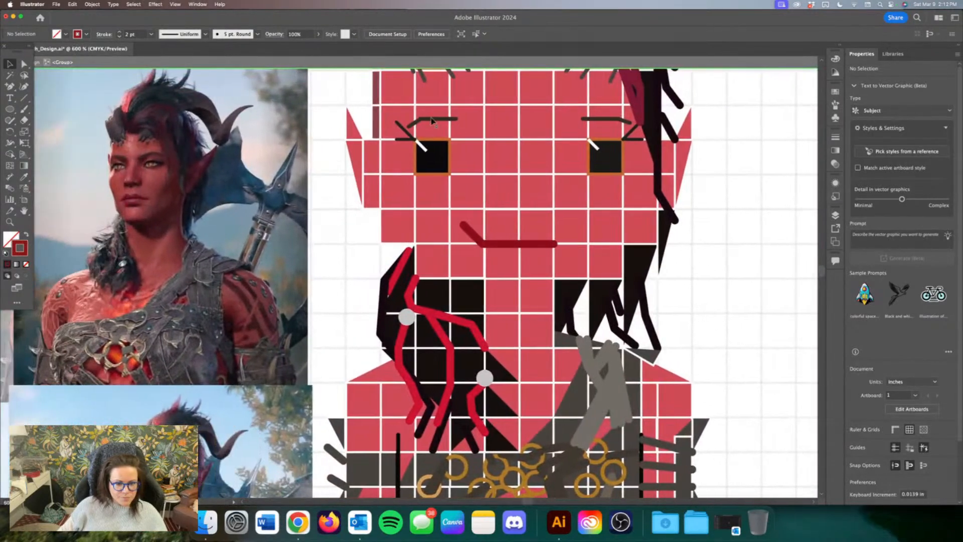
Step: Draw a short 0.75 pt white highlight line, about 0.06 in wide, inside the lower outer corner of each eye
left_click(422, 146)
key("backslash")
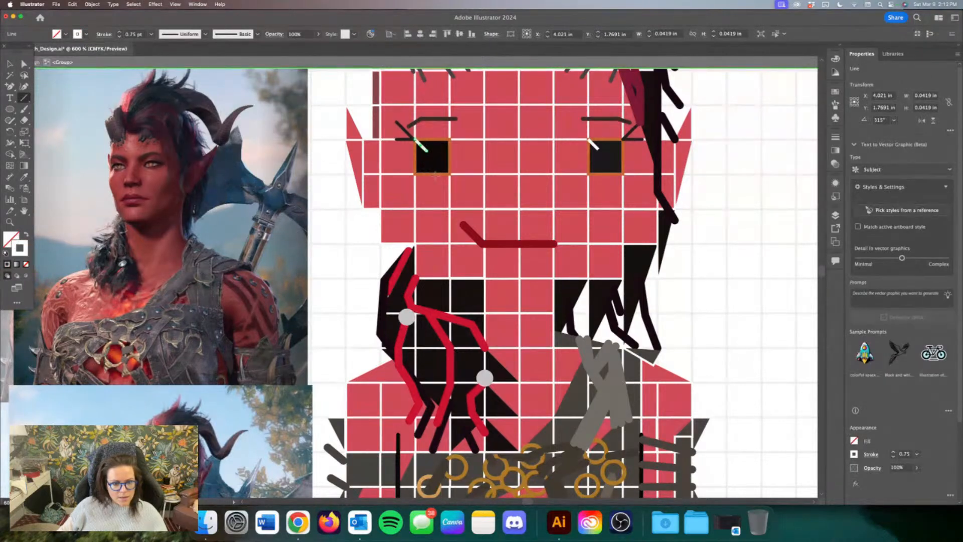
left_click_drag(416, 175, 434, 172)
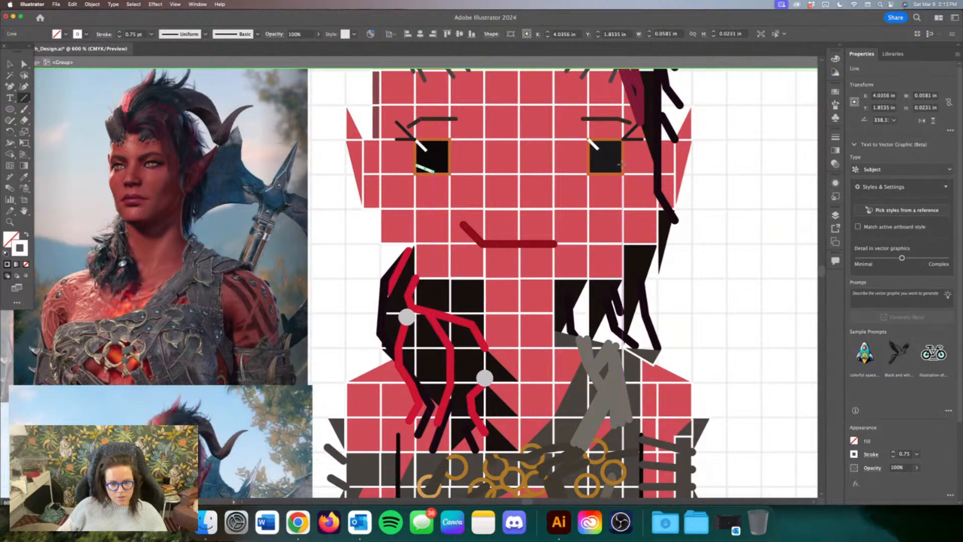
mouse_move(622, 165)
left_mouse_down()
mouse_move(608, 173)
mouse_move(615, 146)
mouse_move(623, 150)
left_mouse_up()
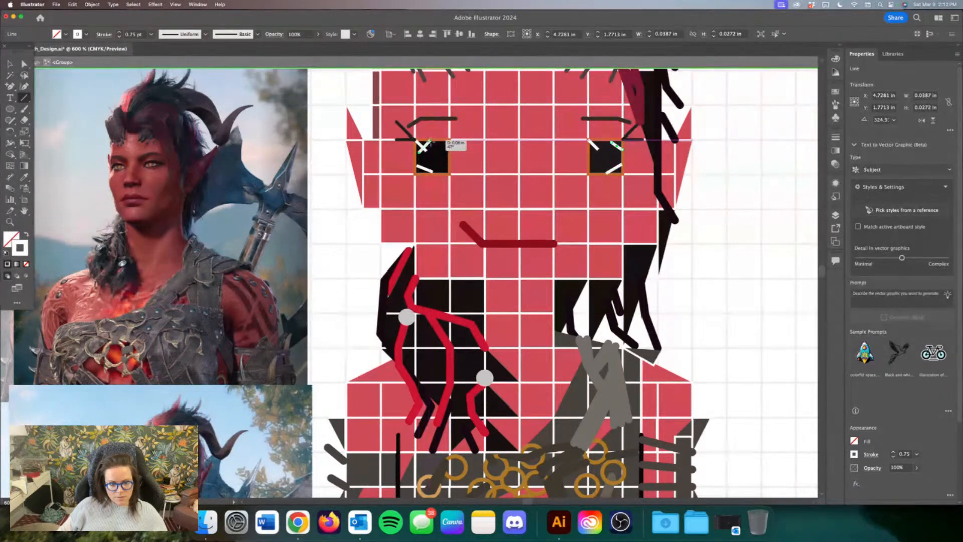
key("super+z")
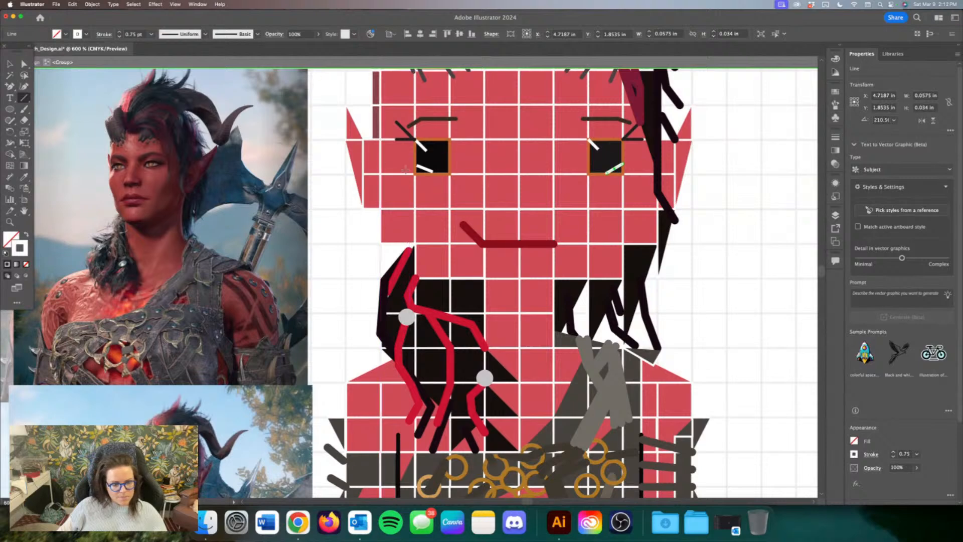
Step: Draw a slanted lower lash line about 0.11 in wide under the eye nearest the reference portrait, using the dark brow colour at 0.75 pt
left_click_drag(420, 174, 403, 170)
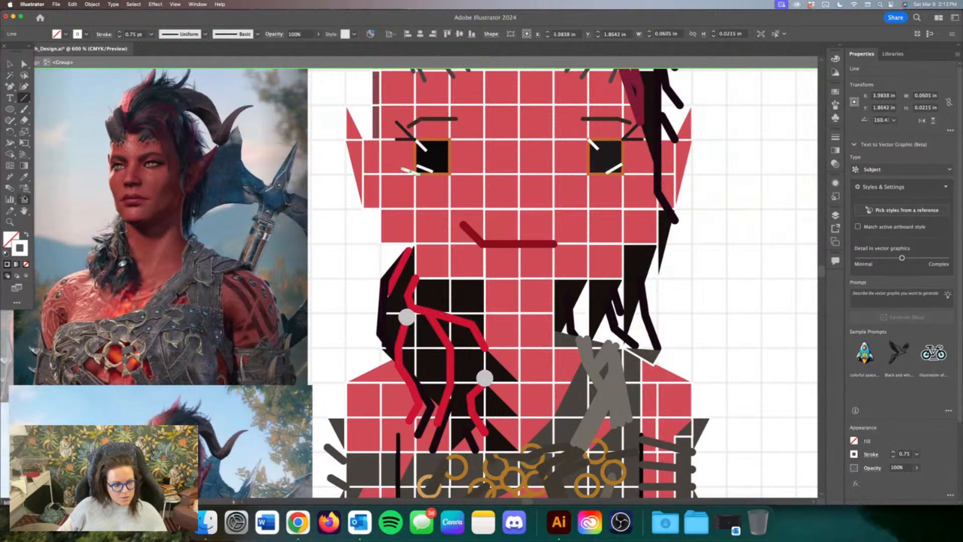
left_click(23, 176)
left_click(404, 124)
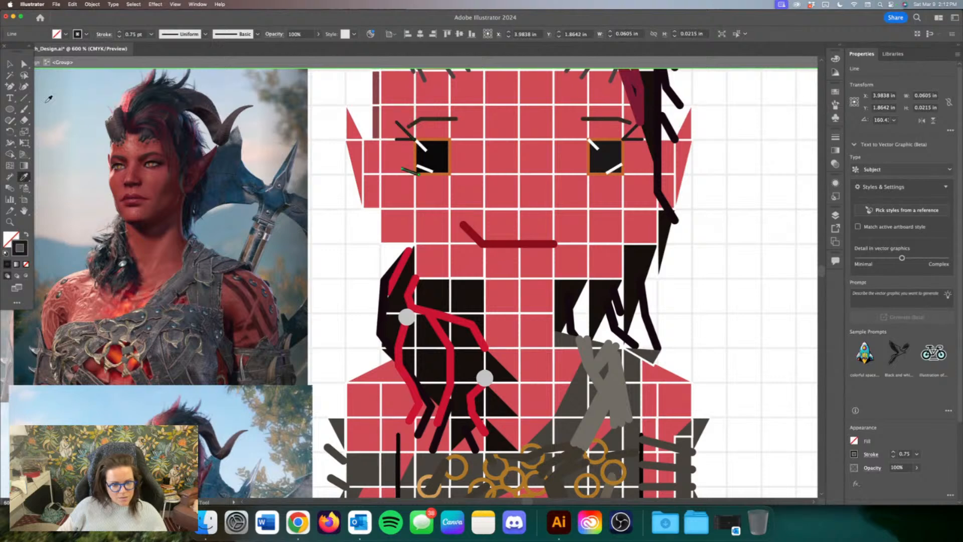
left_click(10, 63)
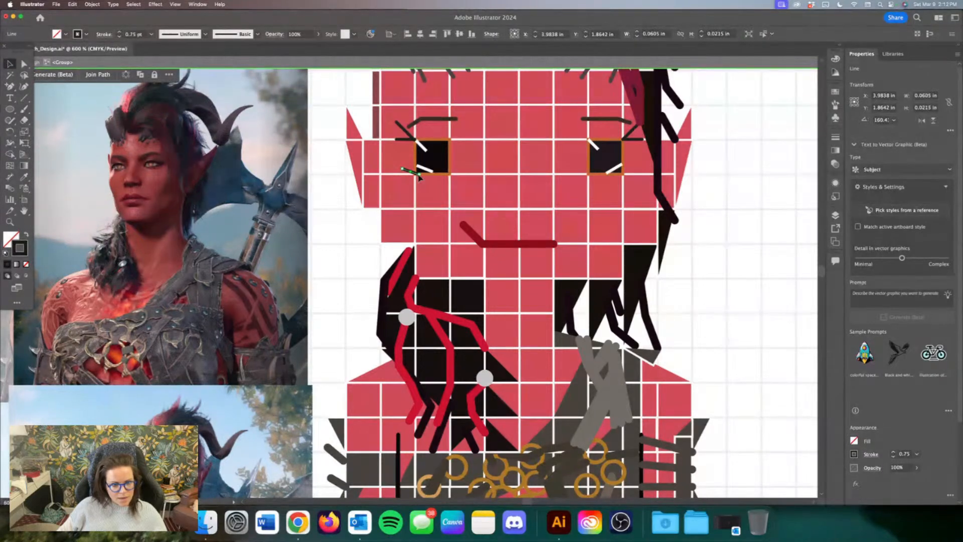
left_click_drag(419, 176, 450, 175)
key("super+equal")
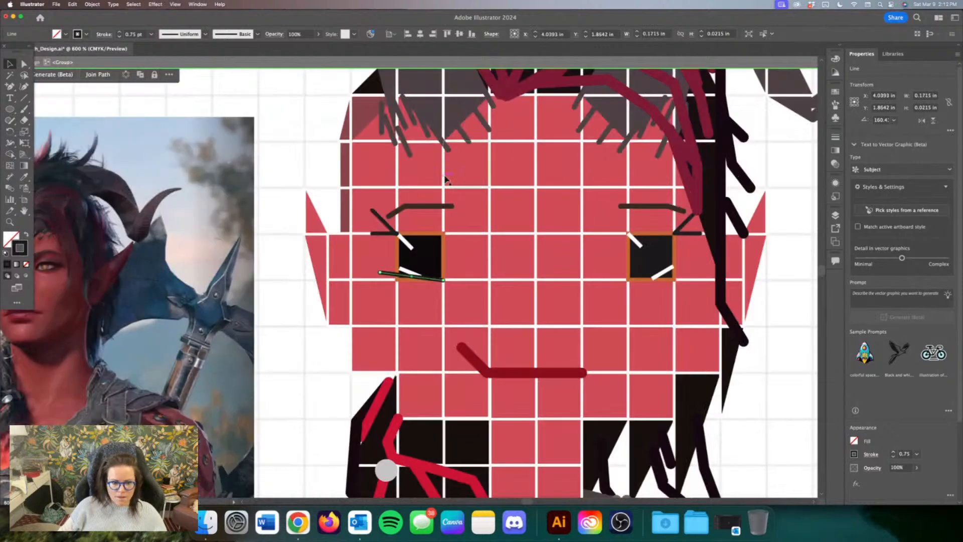
left_click_drag(444, 283, 423, 280)
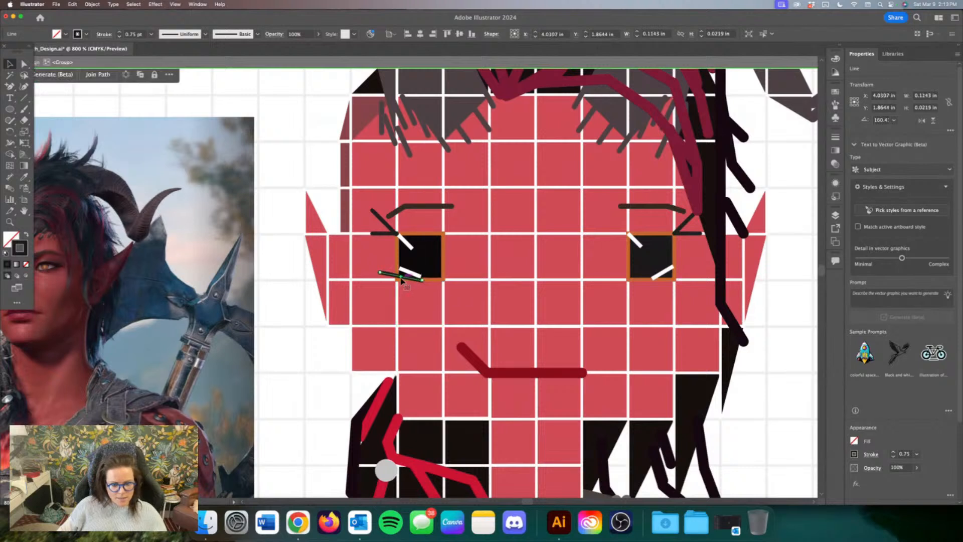
Step: Draw a mirrored dark lower lash line about 0.11 in wide under the other eye and nudge the first eye's lower highlight slightly down
left_click(27, 100)
left_click_drag(649, 283, 691, 272)
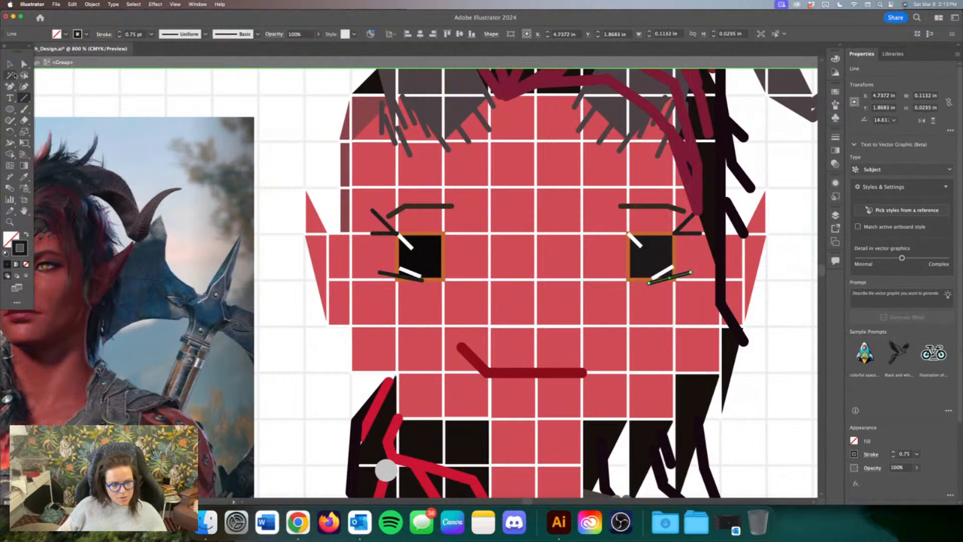
left_click(10, 64)
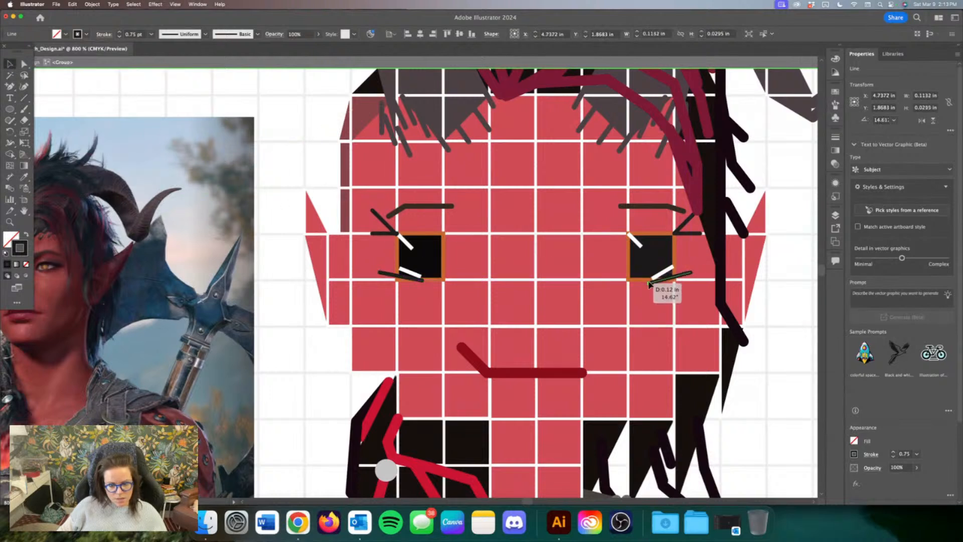
left_click_drag(649, 283, 650, 280)
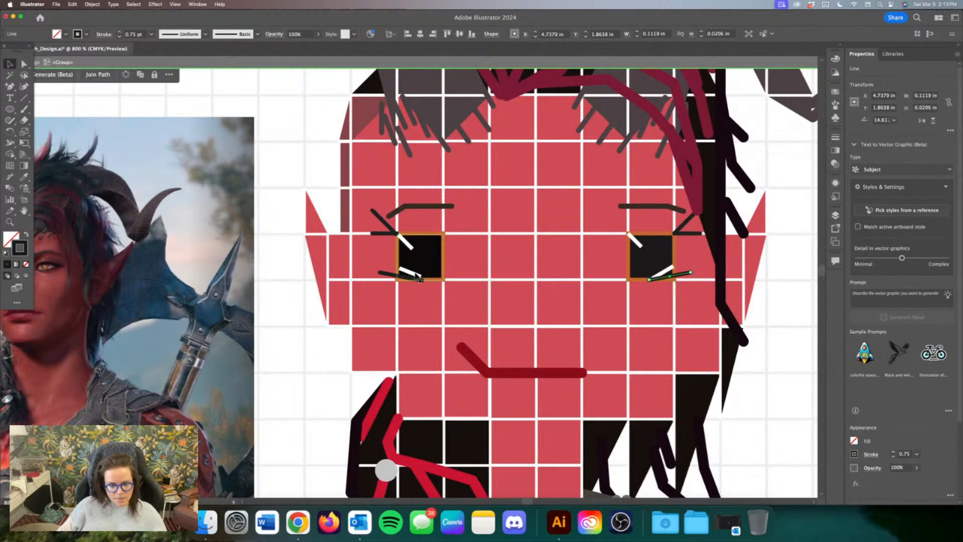
left_click_drag(416, 275, 415, 277)
Step: Review the eye details on the full figure at overview scale beside the bust version and references
key("super+minus")
key("super+minus")
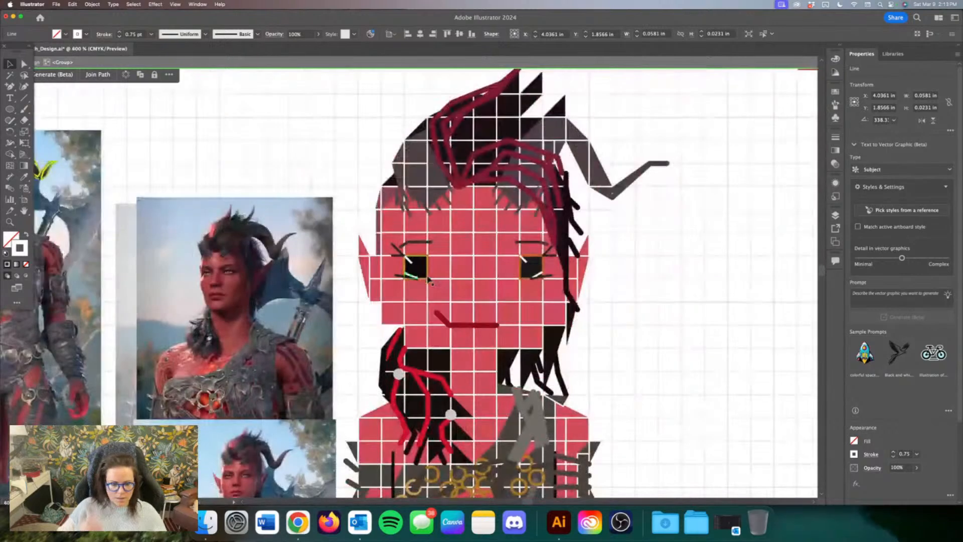
left_click(716, 286)
key("super+minus")
key("super+minus")
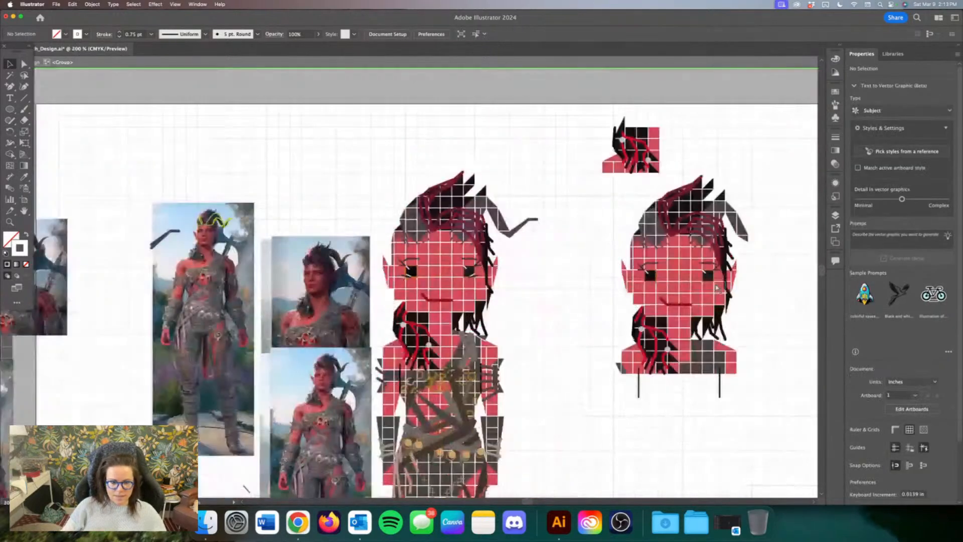
key("super+minus")
key("super+minus")
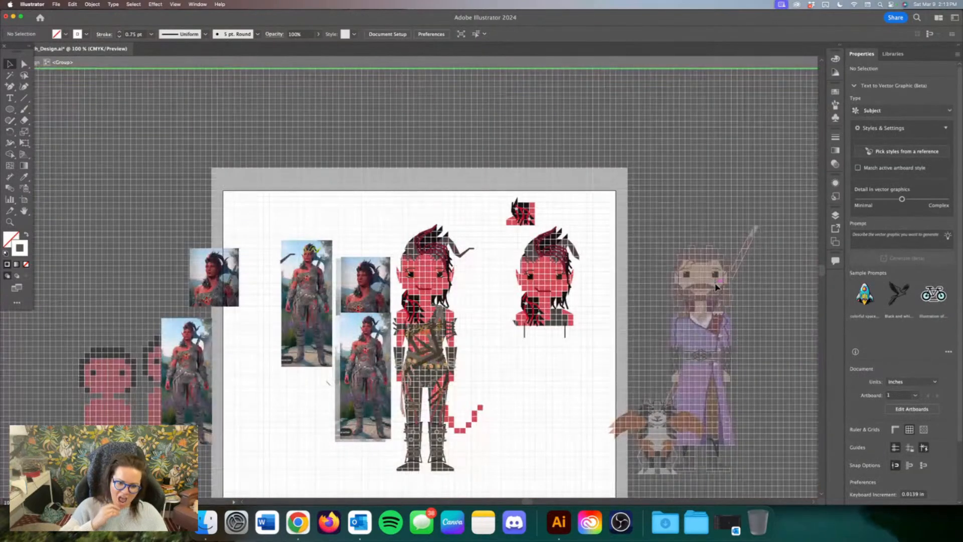
Step: Duplicate the upper diagonal white highlight in each eye, placing the copy just beside the original
key("super+equal")
key("super+equal")
key("super+equal")
key("super+equal")
key("super+equal")
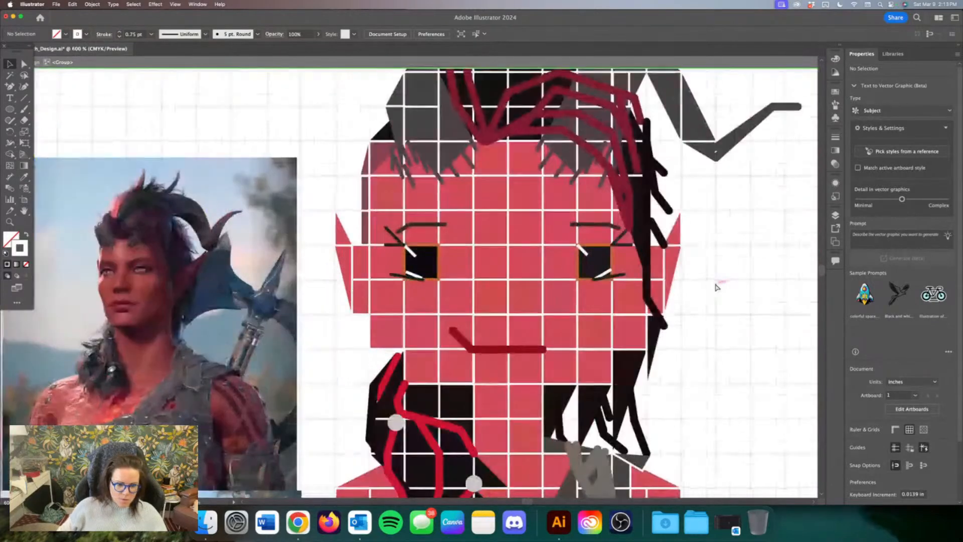
key("super+equal")
key("super+equal")
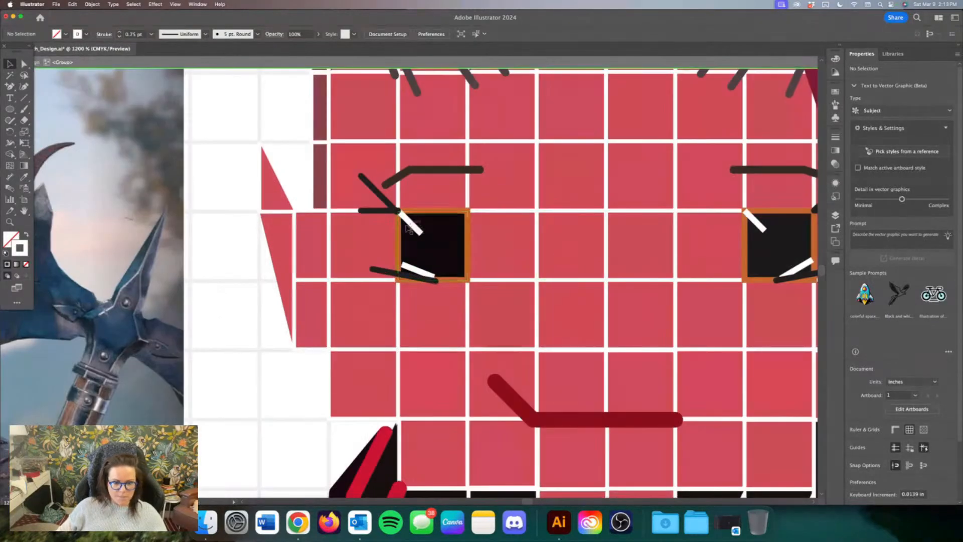
left_click(420, 233)
left_click_drag(408, 221, 428, 228)
scroll(429, 226, "right", 5)
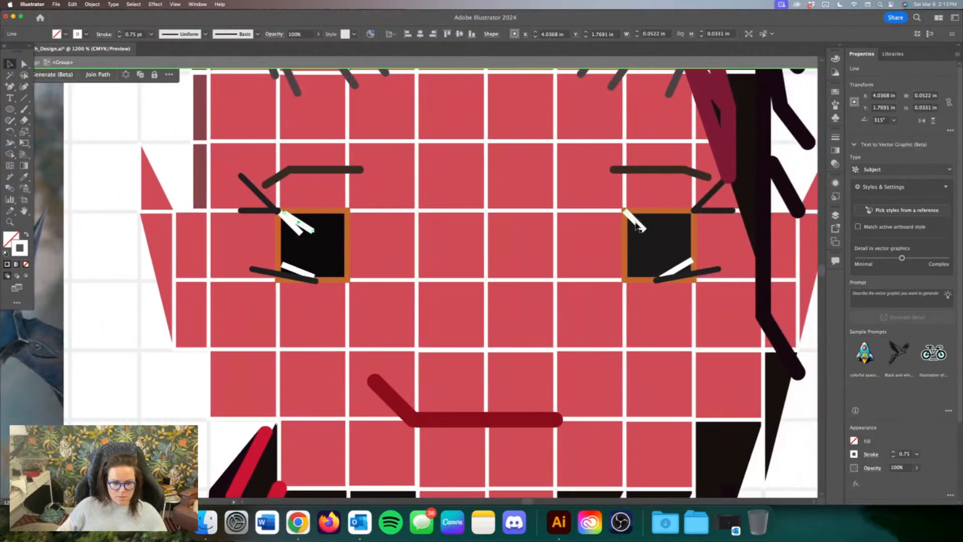
left_click_drag(636, 223, 656, 226)
Step: Try moving the lower white highlights to different positions within both eyes
key("super+minus")
key("super+minus")
key("super+minus")
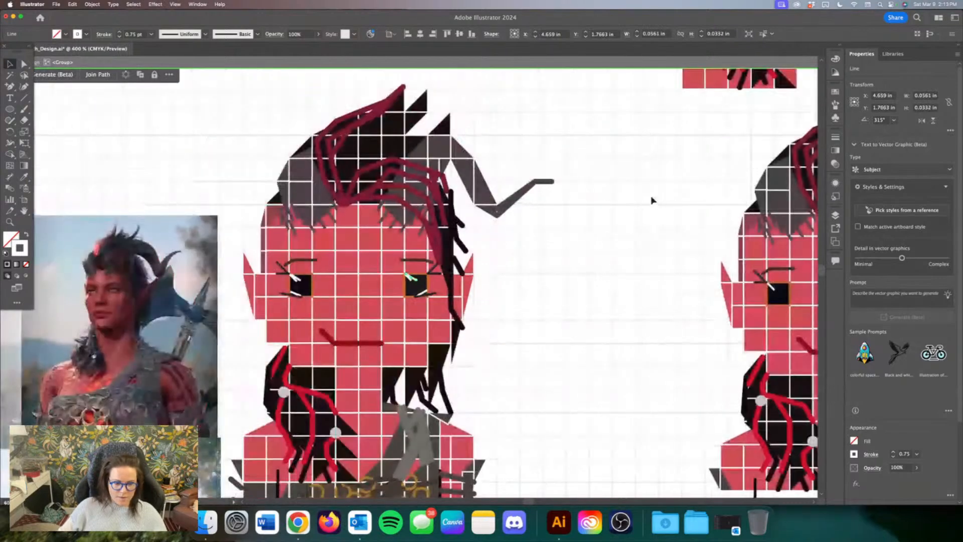
left_click(650, 298)
scroll(661, 288, "left", 5)
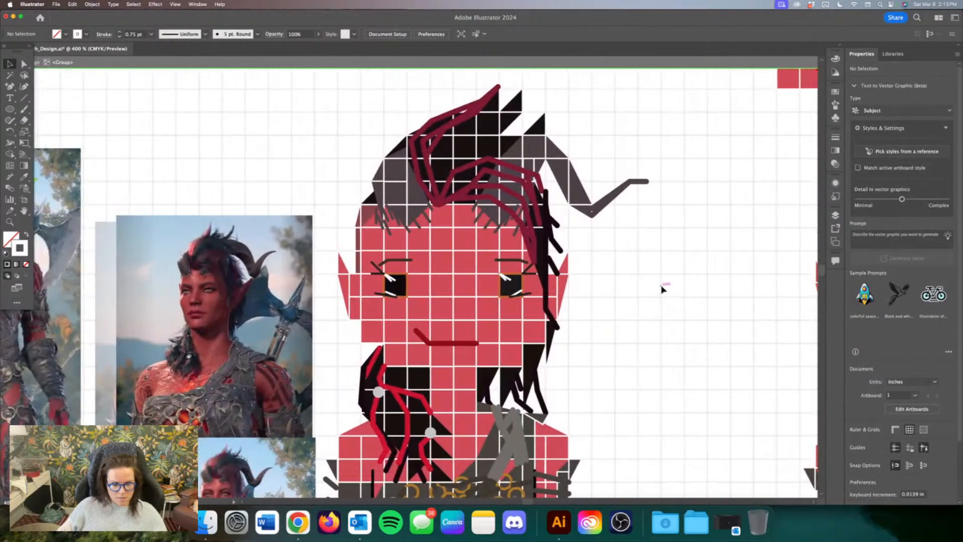
scroll(664, 288, "left", 1)
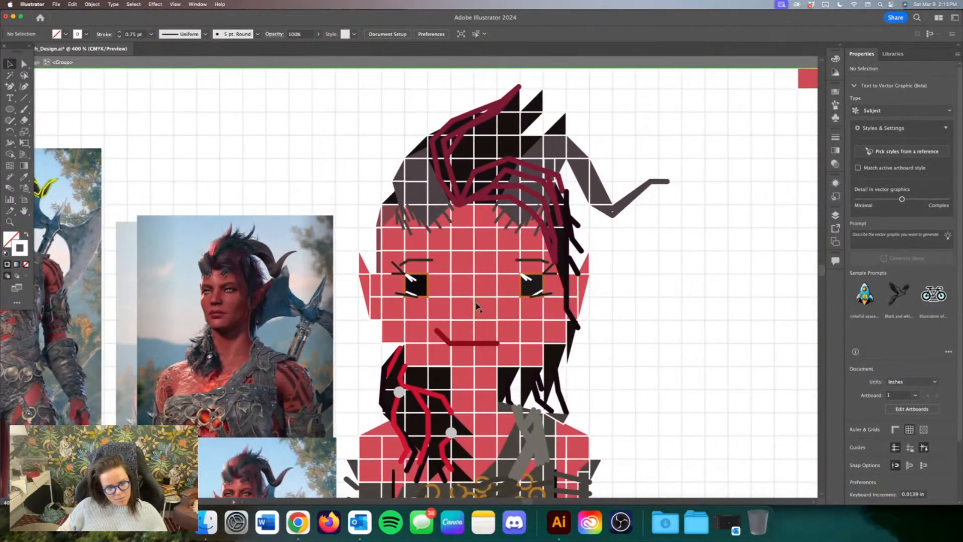
left_click_drag(542, 296, 522, 293)
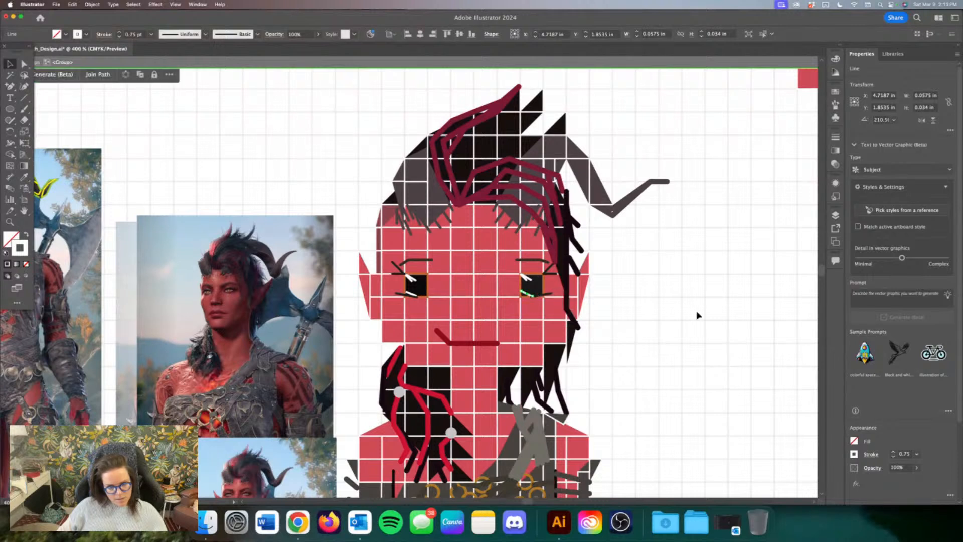
left_click(705, 342)
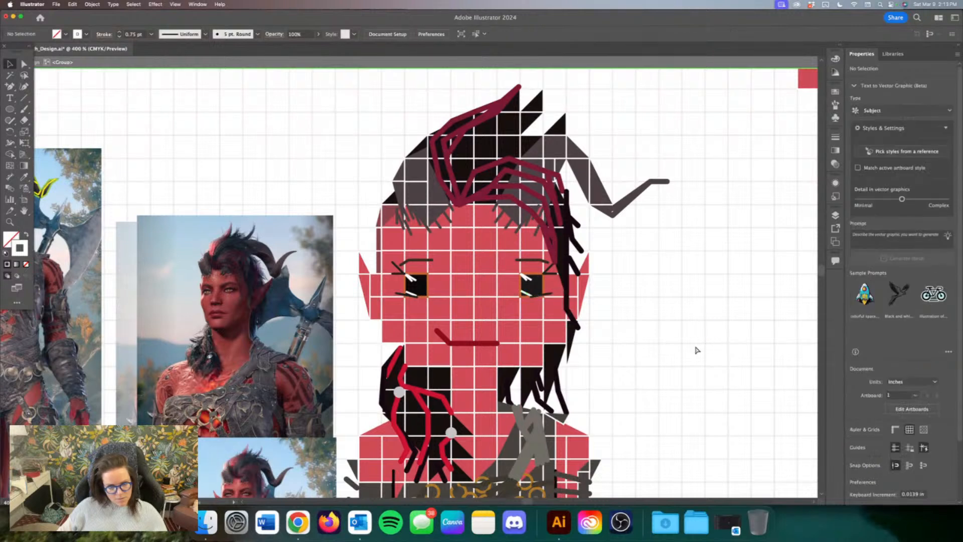
scroll(702, 350, "down", 1)
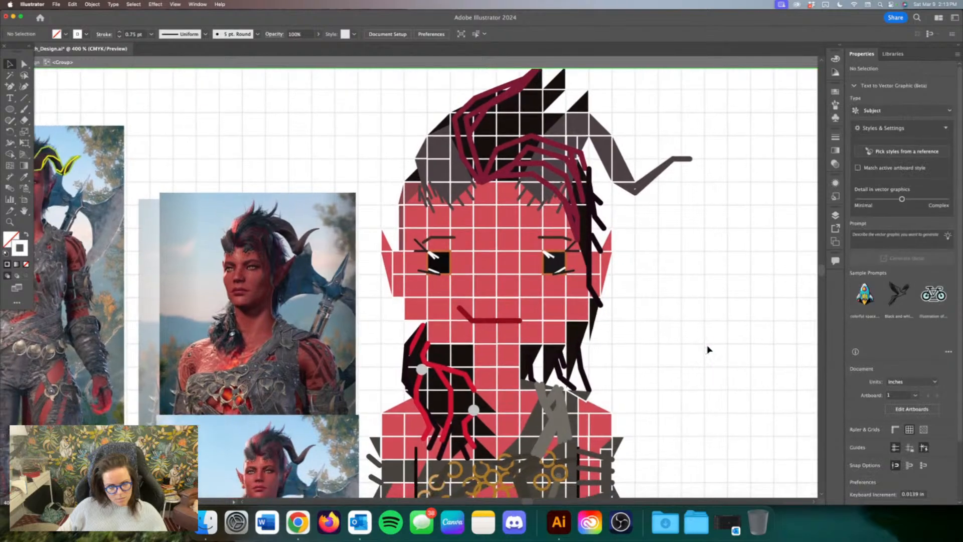
scroll(708, 348, "left", 1)
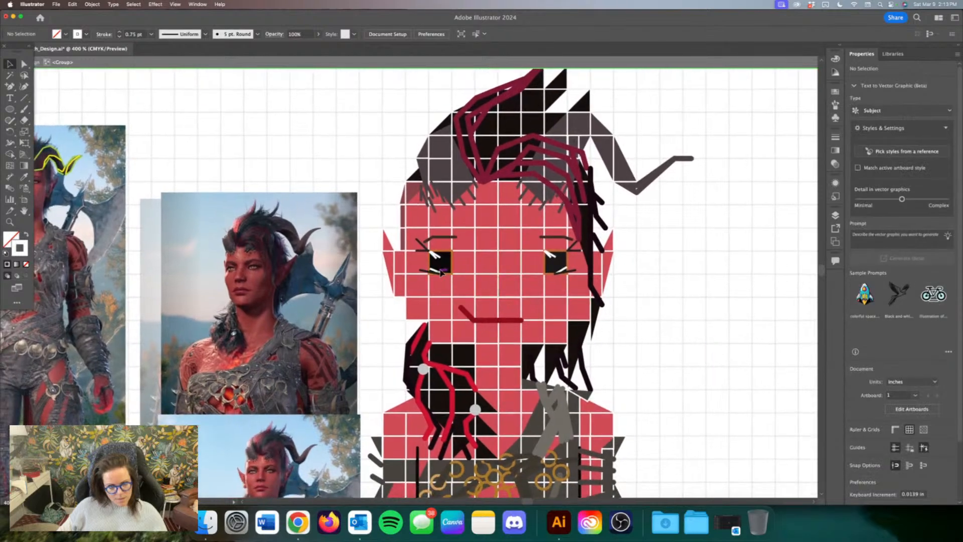
left_click_drag(441, 272, 451, 259)
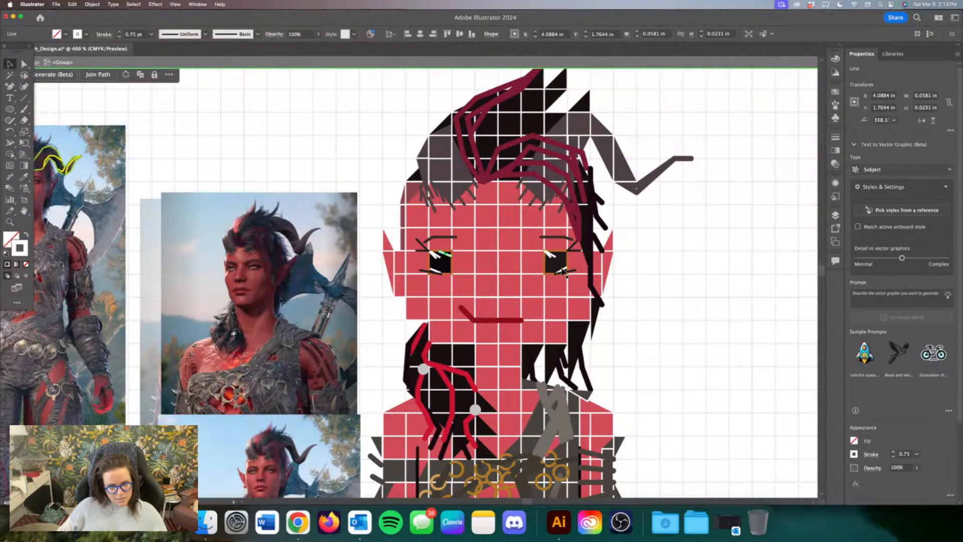
left_click_drag(563, 267, 550, 253)
left_click(741, 339)
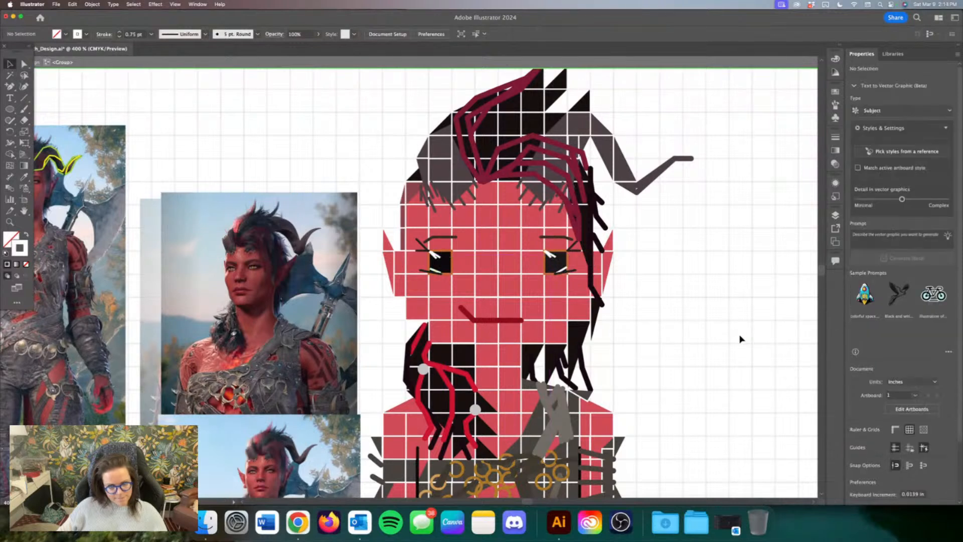
Step: Shorten the lower triangle of both ears by lowering its upper edge one grid cell
key("super+1")
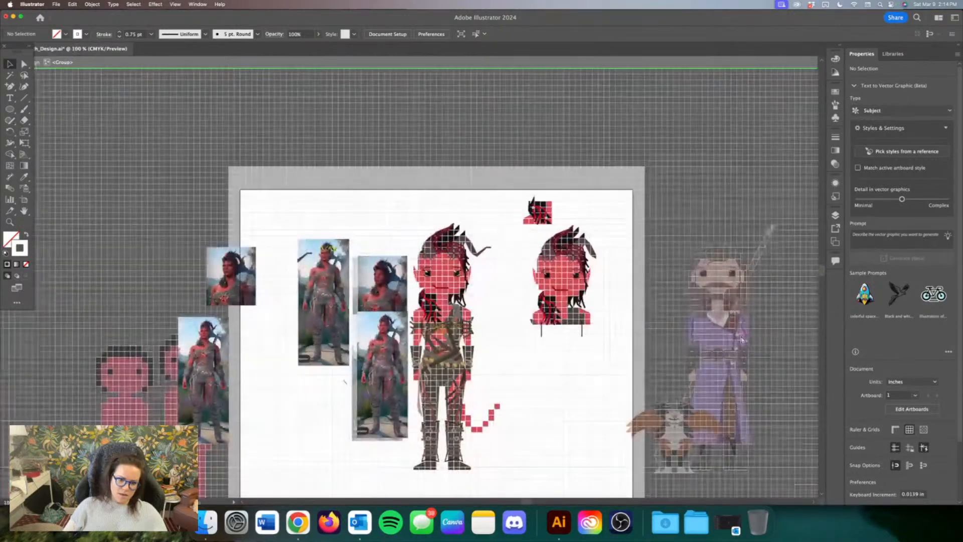
key("super+equal")
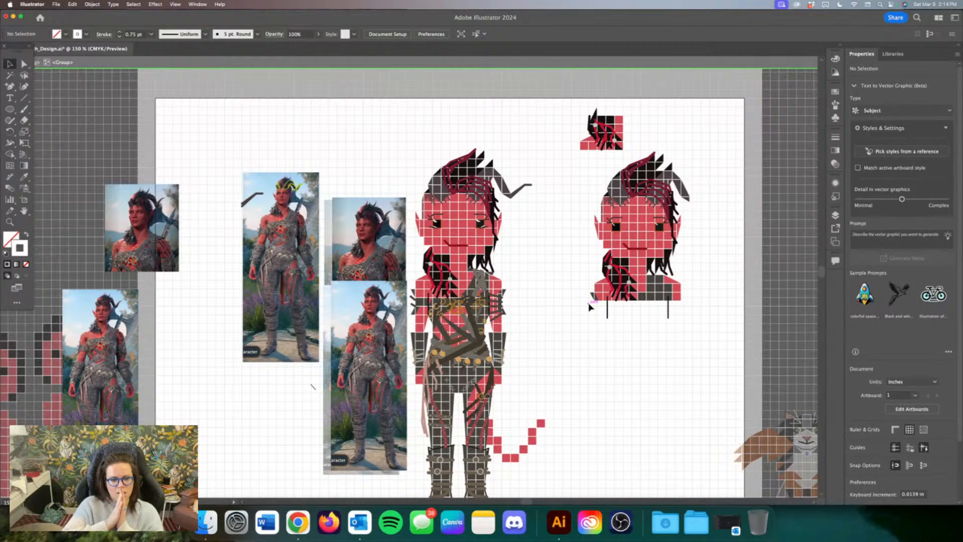
key("super+equal")
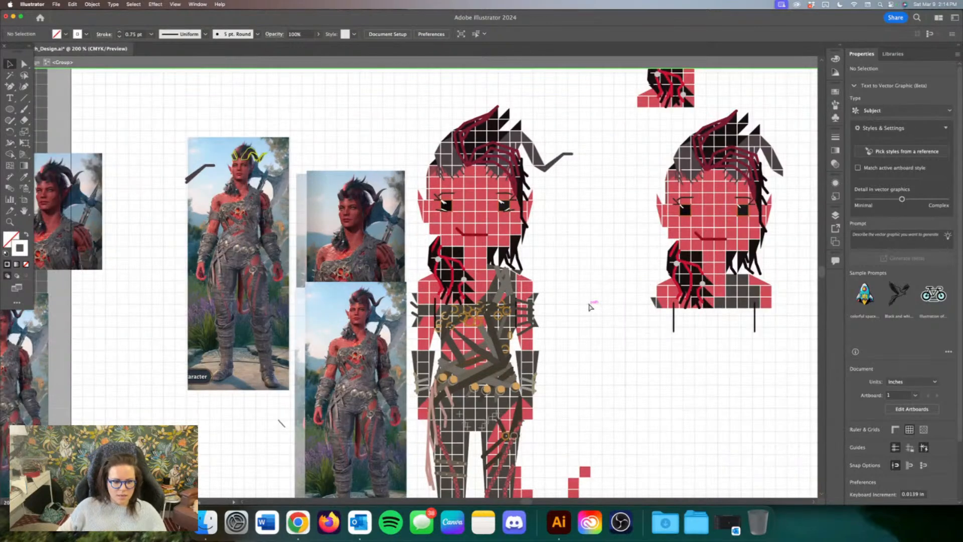
key("super+equal")
key("super+equal")
key("super+equal")
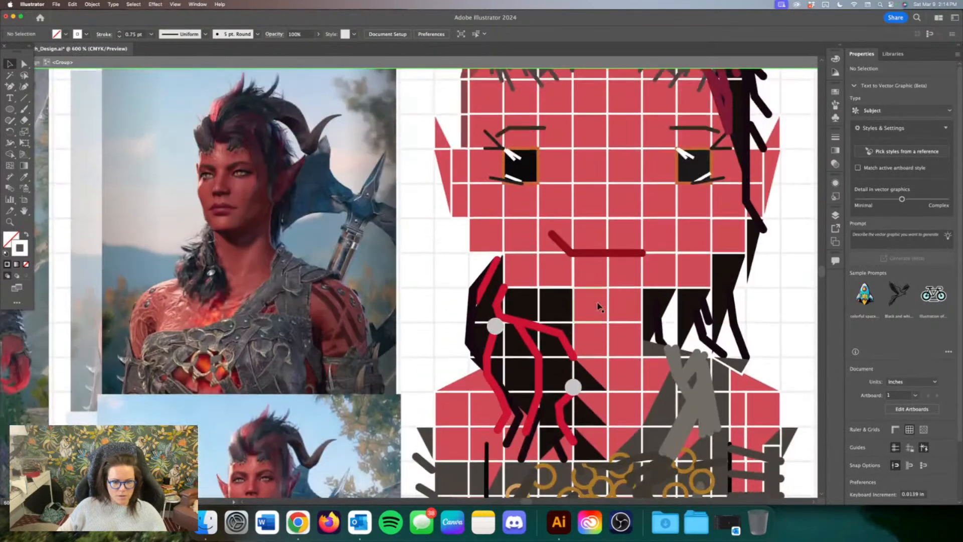
scroll(600, 308, "up", 1)
left_click(445, 172)
left_click_drag(443, 156, 444, 191)
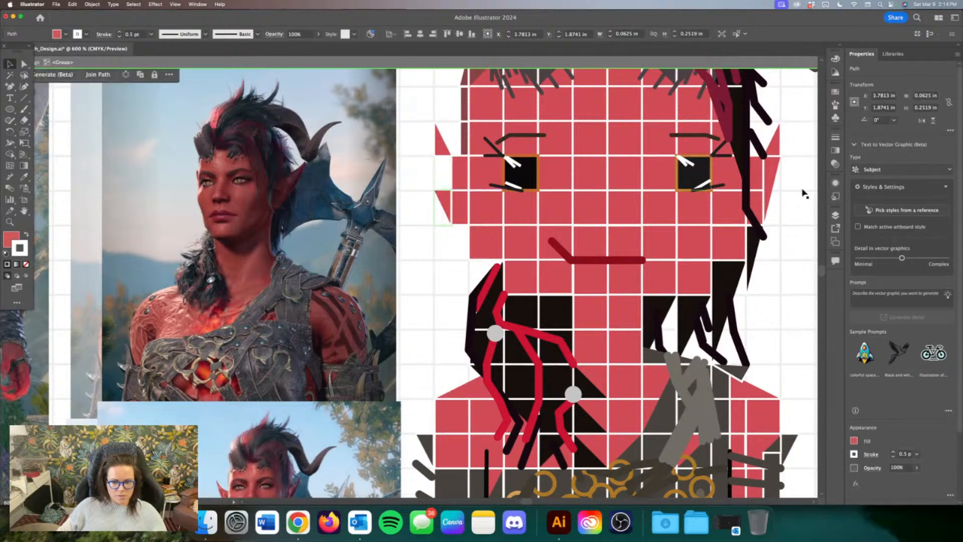
left_click_drag(773, 157, 765, 195)
Step: Try stretching the upper triangles of both ears down by one grid cell
left_click(775, 147)
left_click(442, 147, "shift")
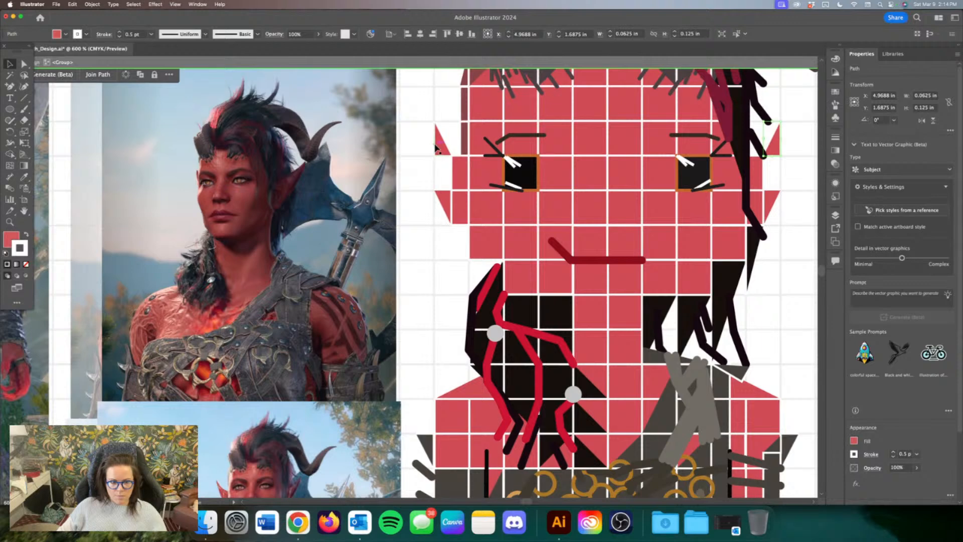
left_click_drag(608, 156, 607, 191)
scroll(577, 246, "down", 2)
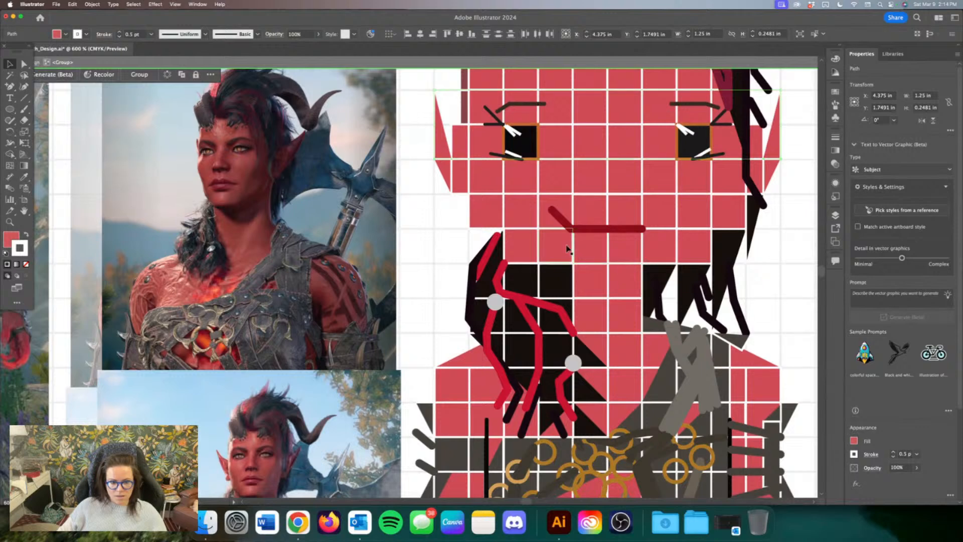
key("super+z")
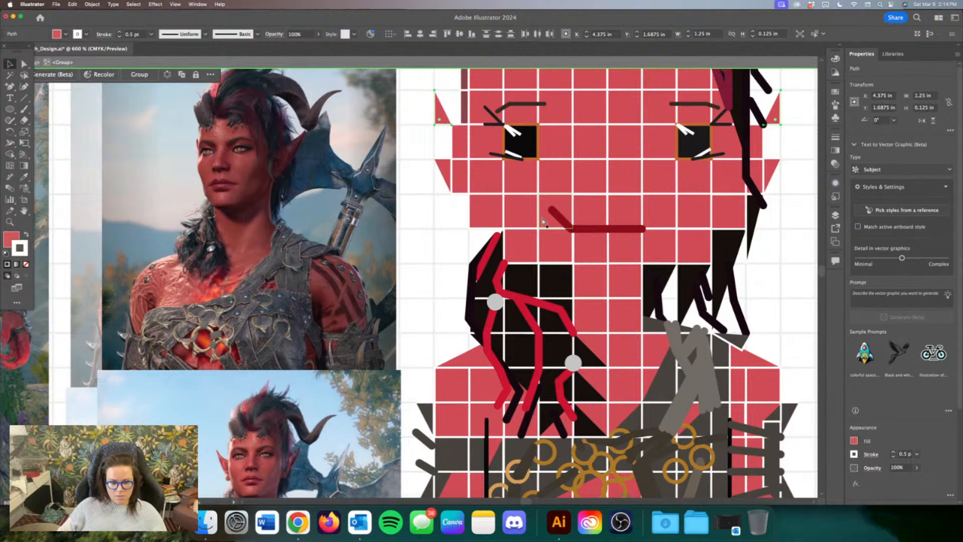
Step: Undo the last ear resizing and snap the lower triangles of both ears to the grid, 0.25 in tall
key("super+z")
key("super+z")
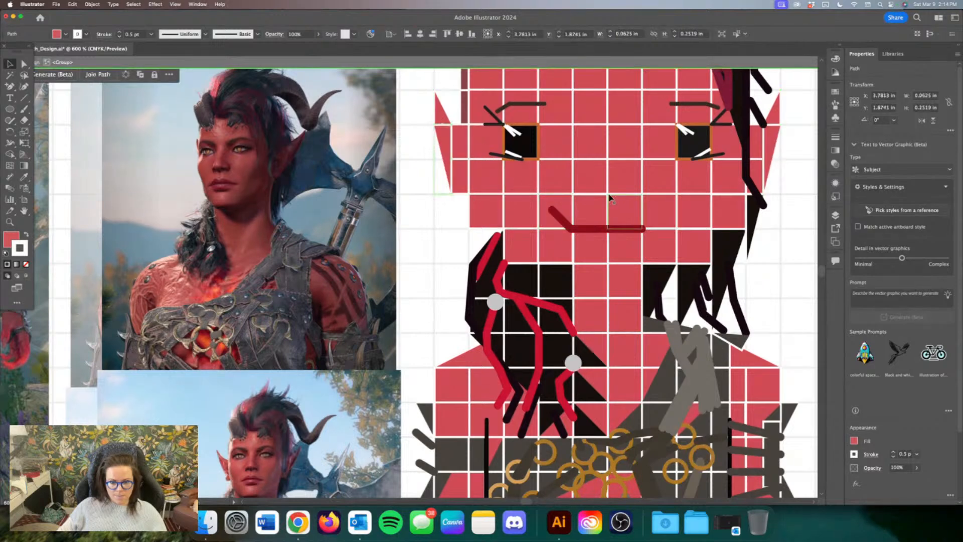
left_click(777, 152)
left_click(773, 148)
left_click(448, 151, "shift")
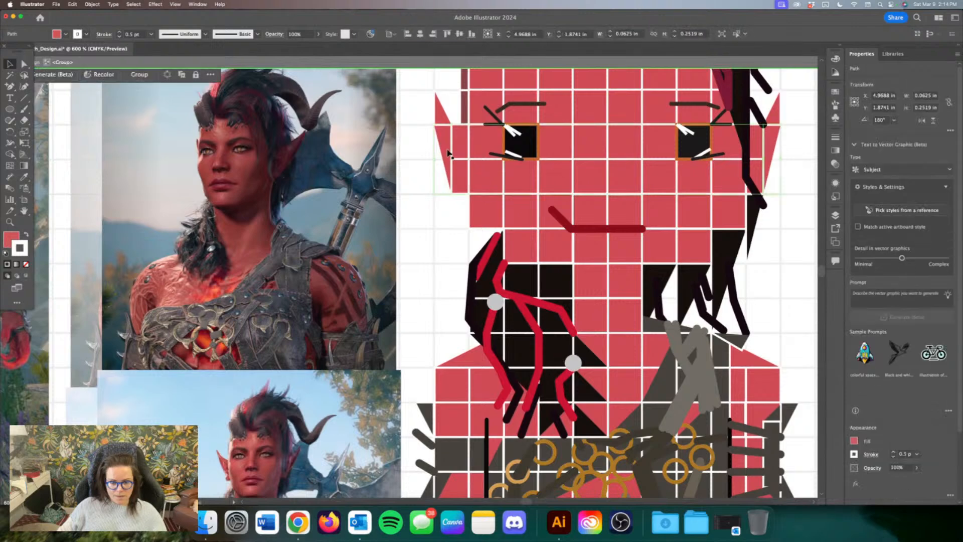
left_click(619, 201)
left_click_drag(607, 194, 610, 162)
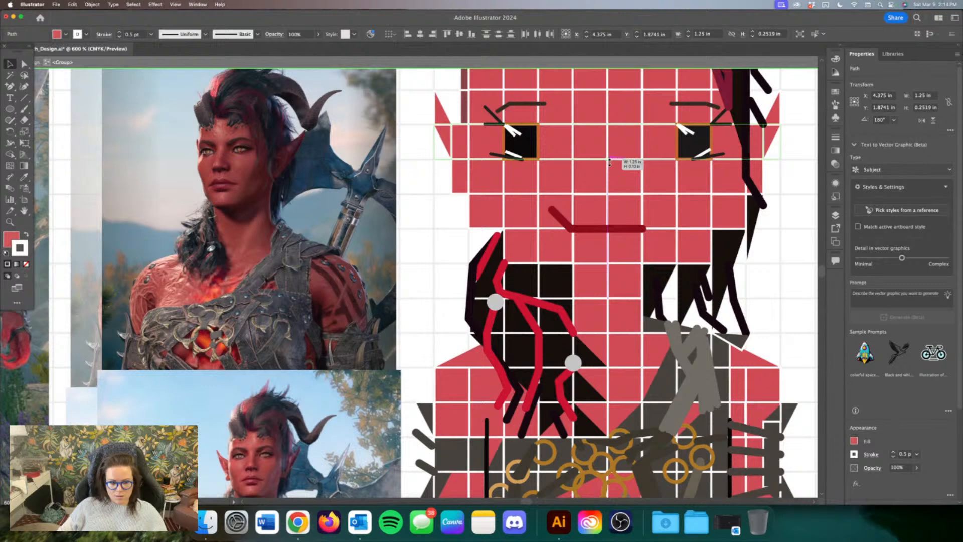
left_click_drag(610, 162, 607, 196)
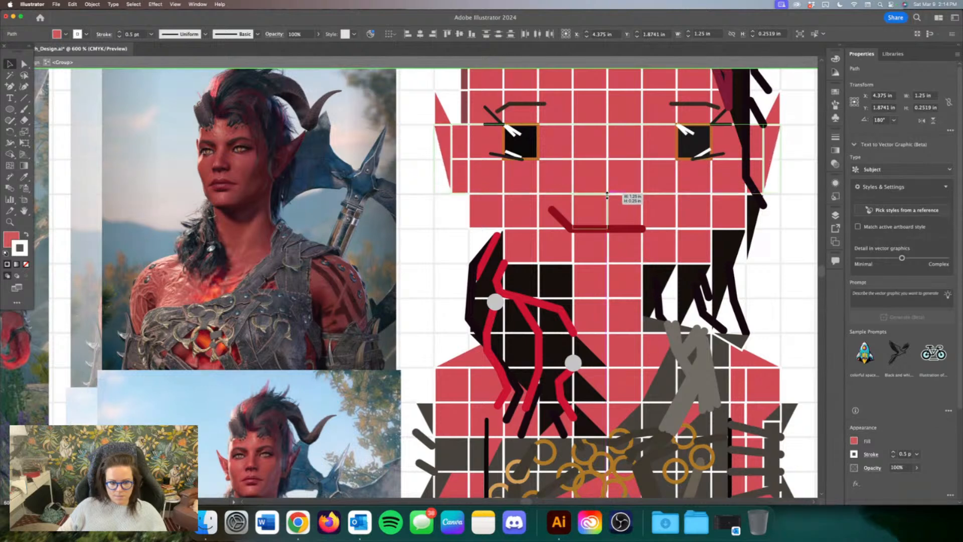
left_click_drag(607, 196, 607, 195)
Step: Copy the tail's uppermost square diagonally down into the adjacent gap and remove its upper outer corner to make a one-cell triangle
key("super+minus")
key("super+minus")
key("super+minus")
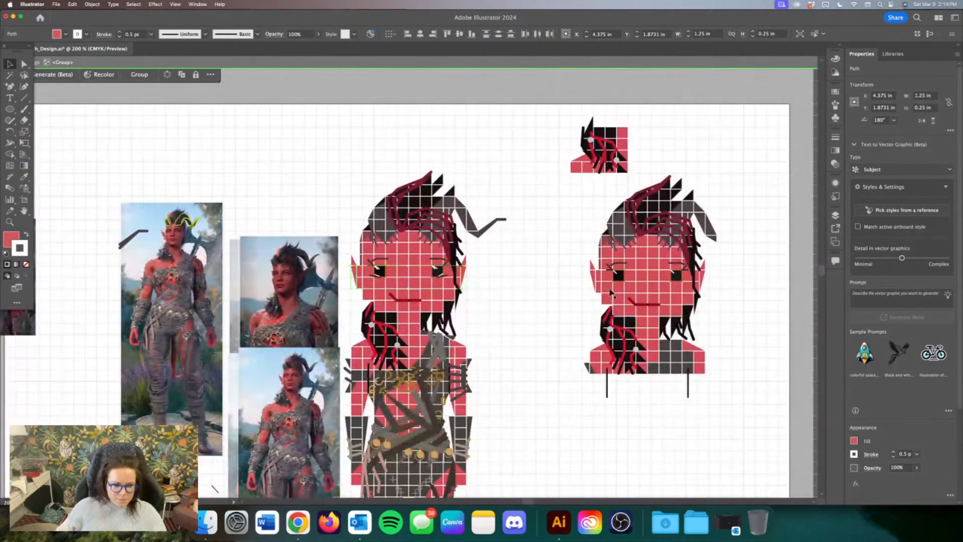
scroll(604, 293, "down", 1)
scroll(605, 292, "down", 5)
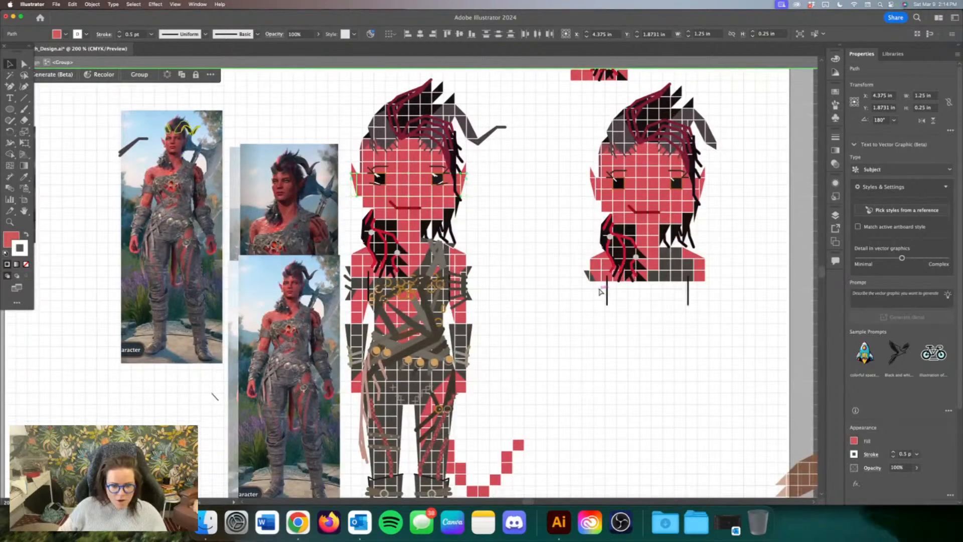
key("super+minus")
scroll(601, 292, "down", 2)
key("super+equal")
key("super+equal")
key("super+equal")
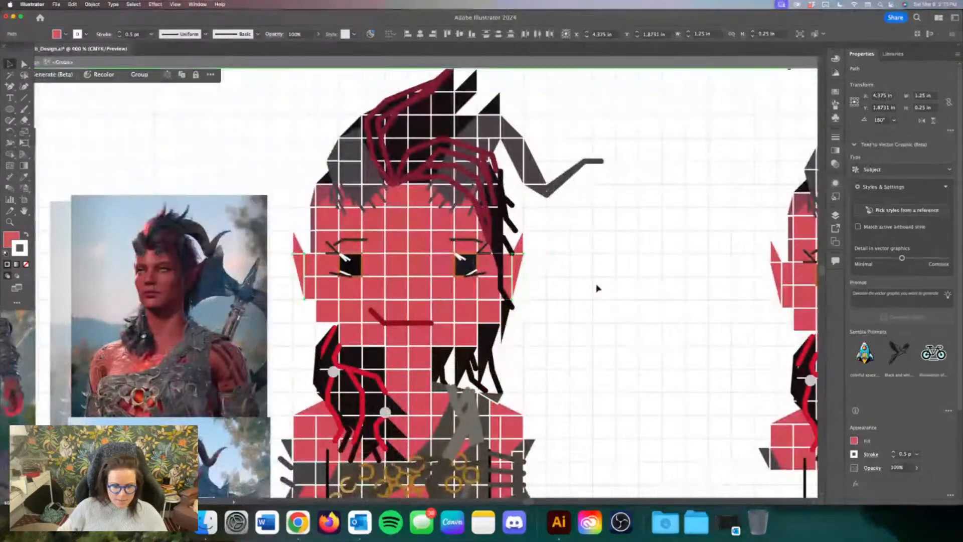
scroll(597, 289, "down", 15)
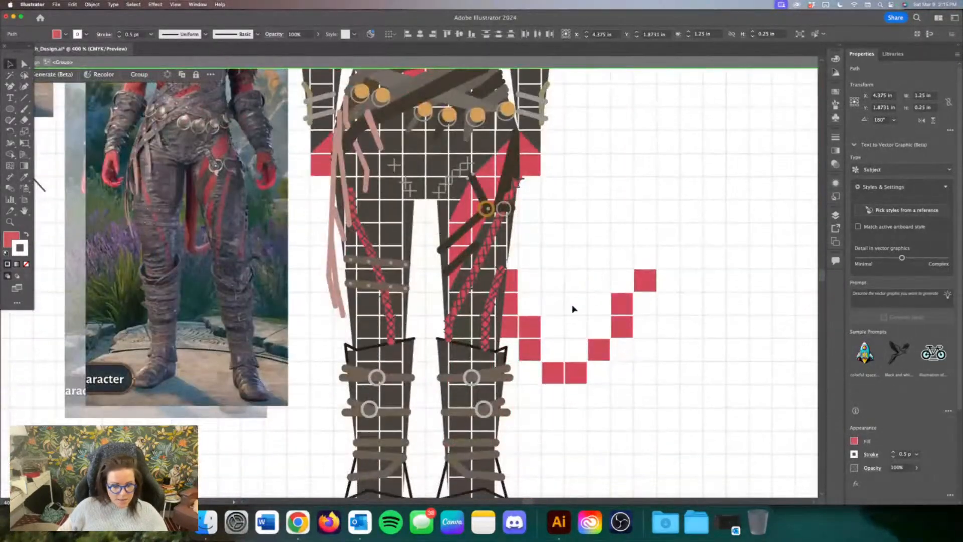
left_click(574, 308)
left_click_drag(515, 280, 543, 302)
scroll(543, 302, "right", 1)
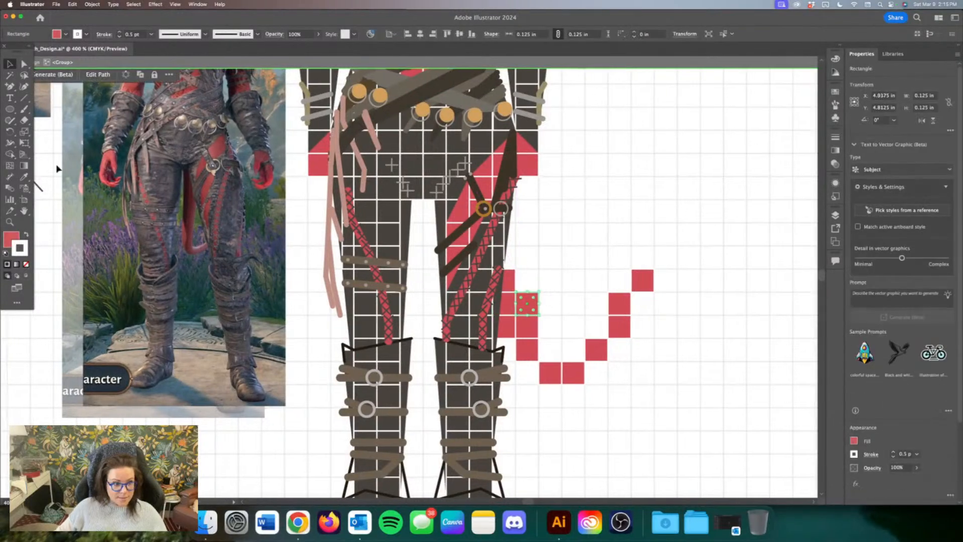
left_click(23, 64)
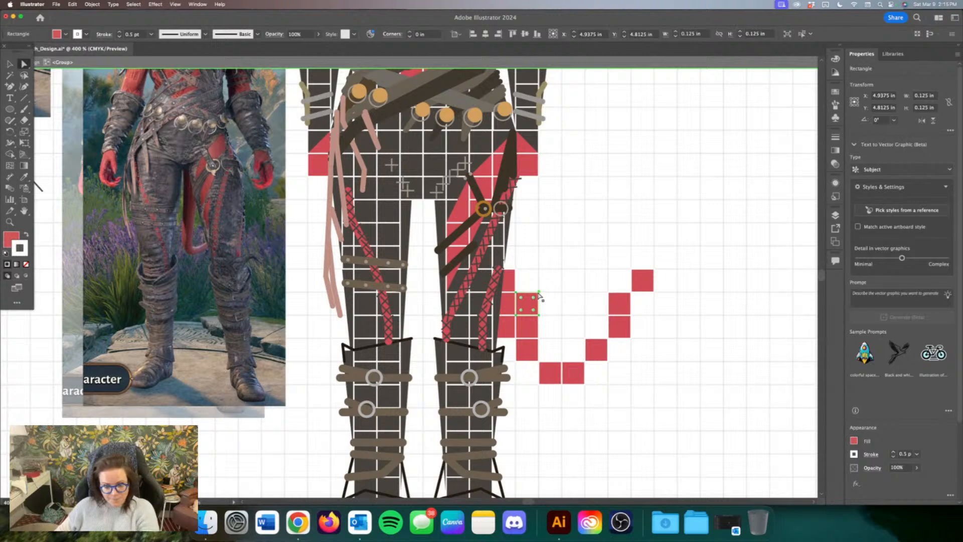
left_click(539, 292)
key("Delete")
left_click(10, 64)
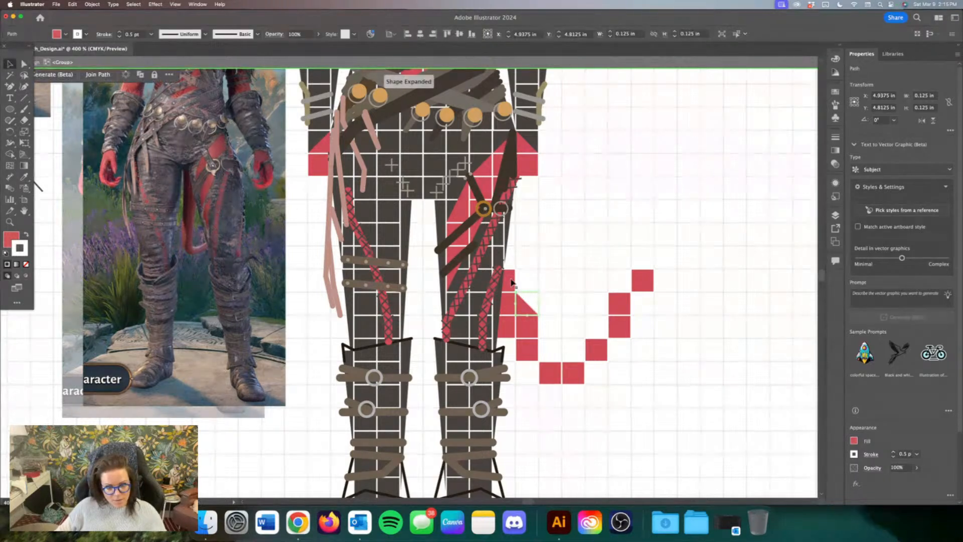
Step: Edge the tail's start with two-cell-tall triangle copies, 0.25 in tall, rotating one 180° to replace the square on the inner side
left_click_drag(529, 293, 557, 303)
left_click(511, 329)
key("Delete")
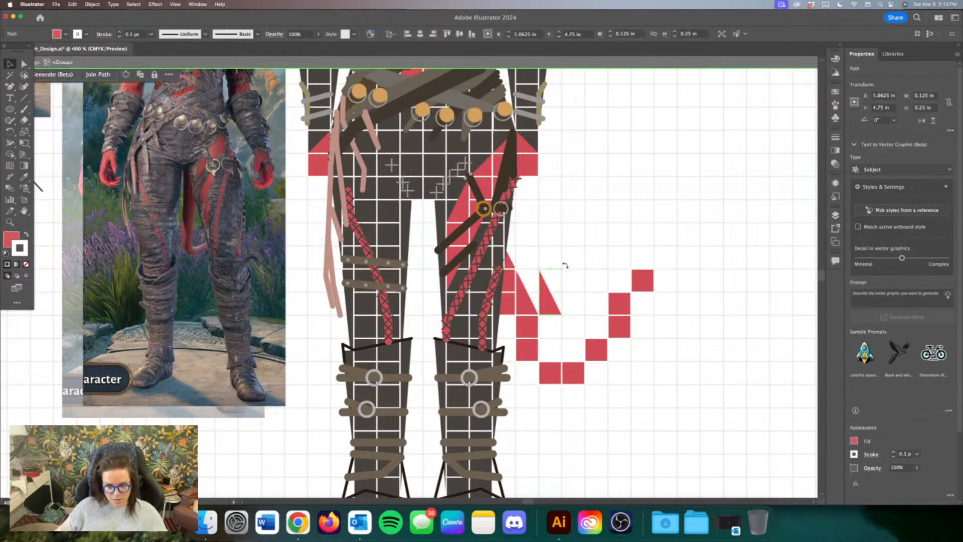
left_click_drag(565, 265, 537, 351)
left_click_drag(555, 306, 513, 337)
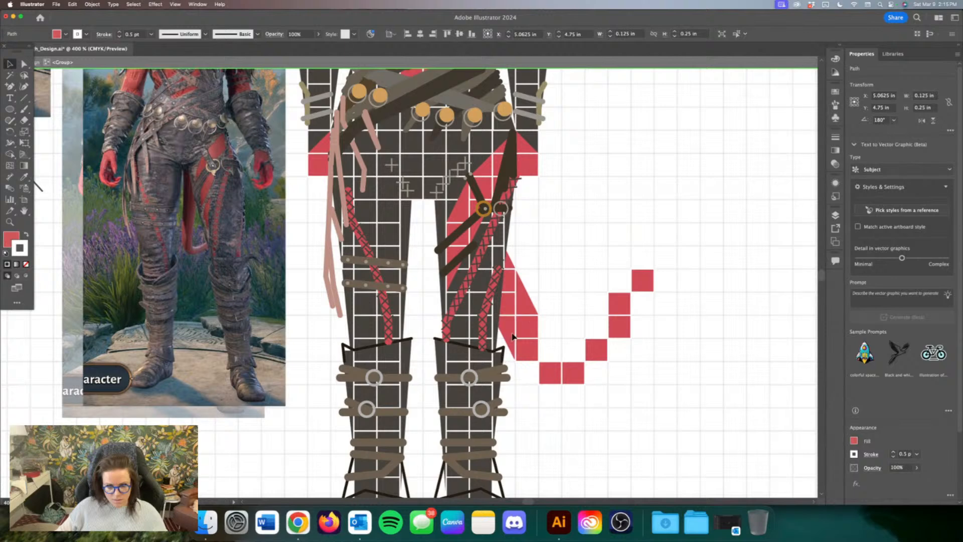
left_click(511, 325)
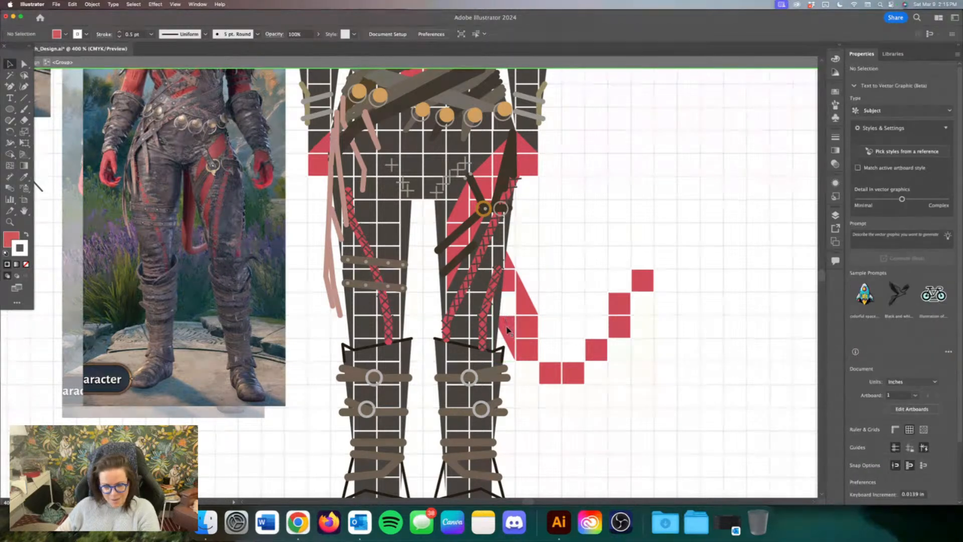
left_click(521, 323)
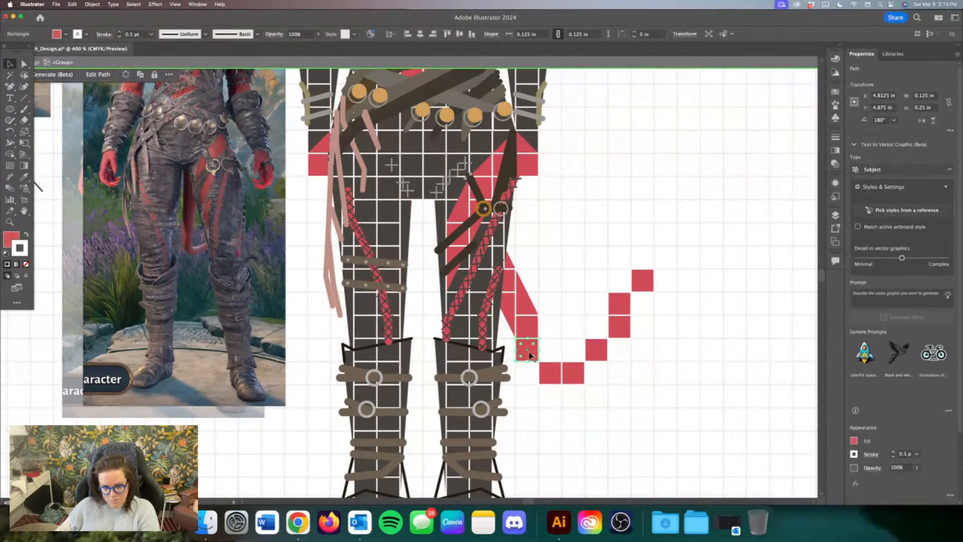
Step: Continue the tall triangles down both sides of the tail to its bend and add rotated copies along the rising section's inner edge
key("Delete")
left_click_drag(511, 320, 535, 360)
left_click_drag(509, 285, 530, 337)
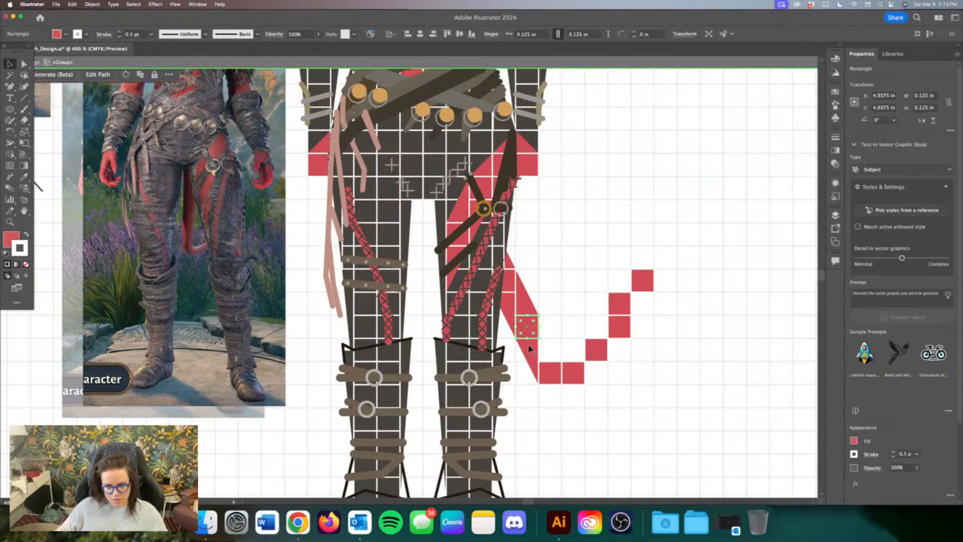
left_click_drag(529, 297, 552, 342)
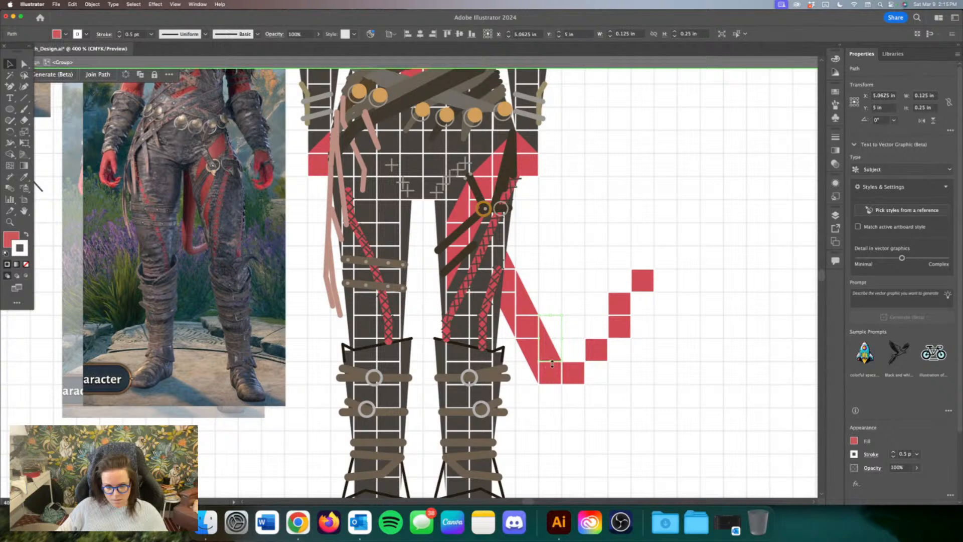
mouse_move(550, 363)
left_mouse_down()
mouse_move(551, 338)
mouse_move(569, 333)
mouse_move(556, 329)
mouse_move(603, 312)
mouse_move(579, 360)
mouse_move(549, 338)
mouse_move(551, 360)
left_mouse_up()
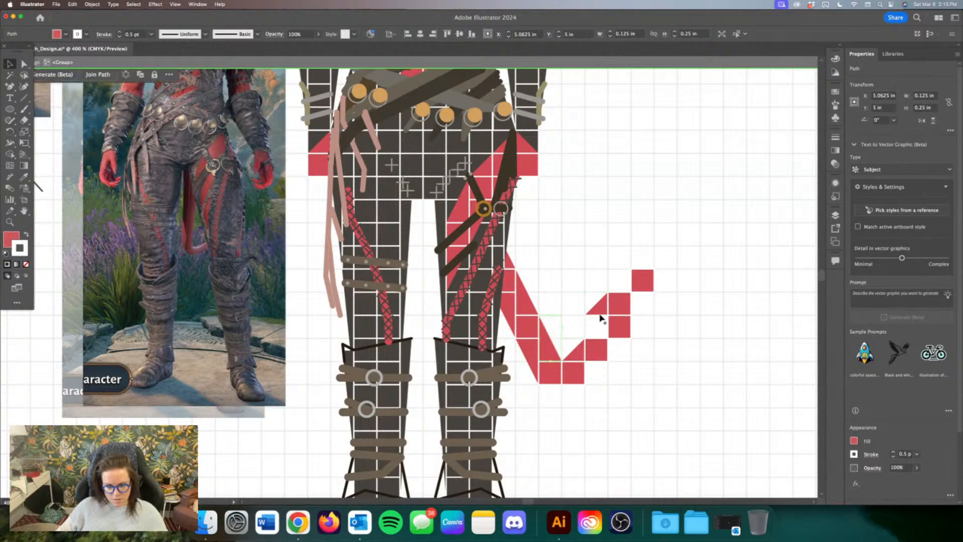
left_click_drag(601, 319, 593, 355)
Step: Replace the tall triangle near the thigh with a one-cell one and swap the tail's top square for the tall triangle moved down
left_click(525, 296)
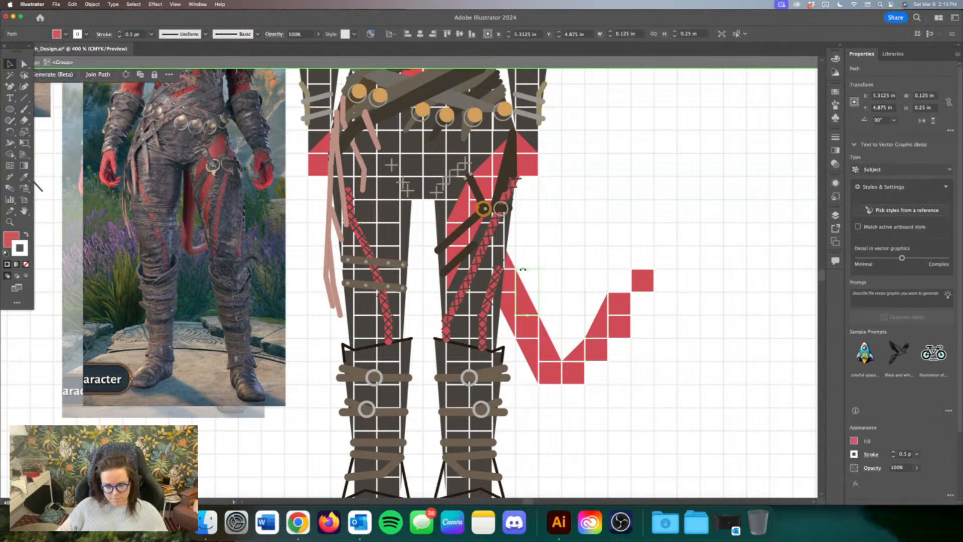
key("BackSpace")
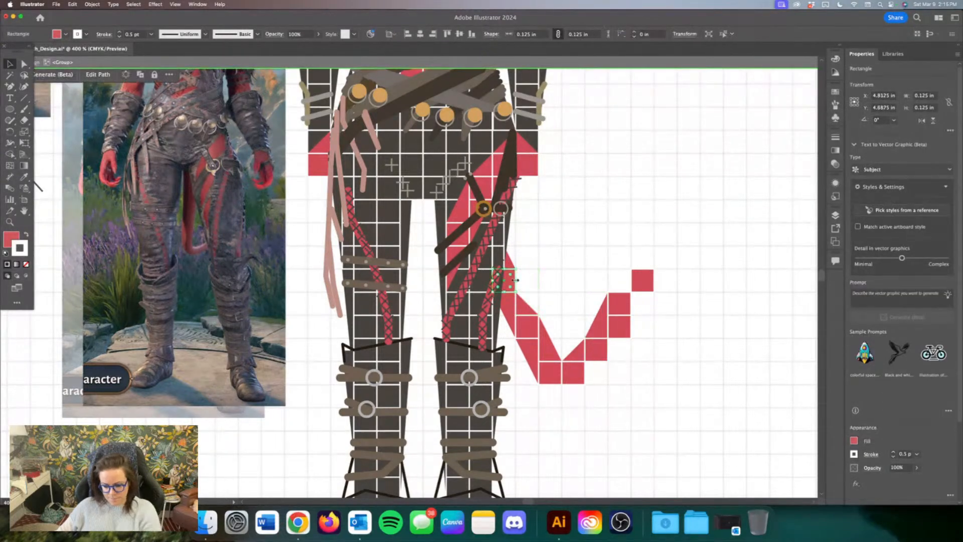
left_click(515, 269)
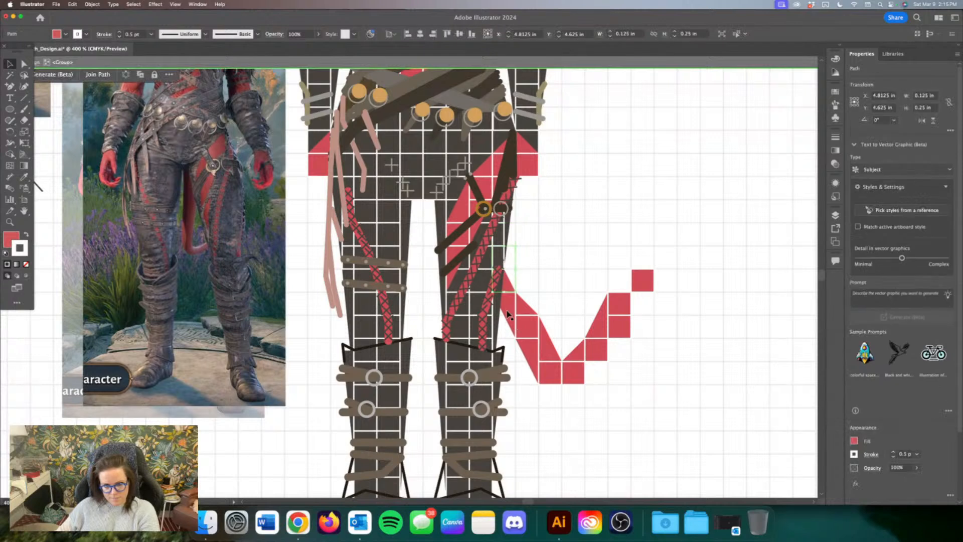
Step: Slim the descending tail into a diagonal band using one-cell triangles on both sides and raise its lowest square by one cell
left_click(526, 331)
left_click(511, 329)
left_click(520, 335)
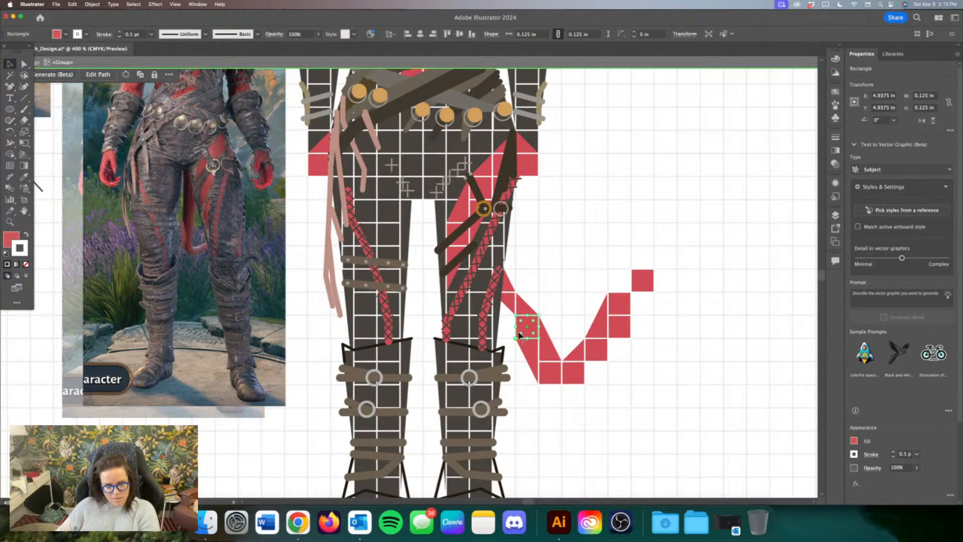
left_click(536, 357)
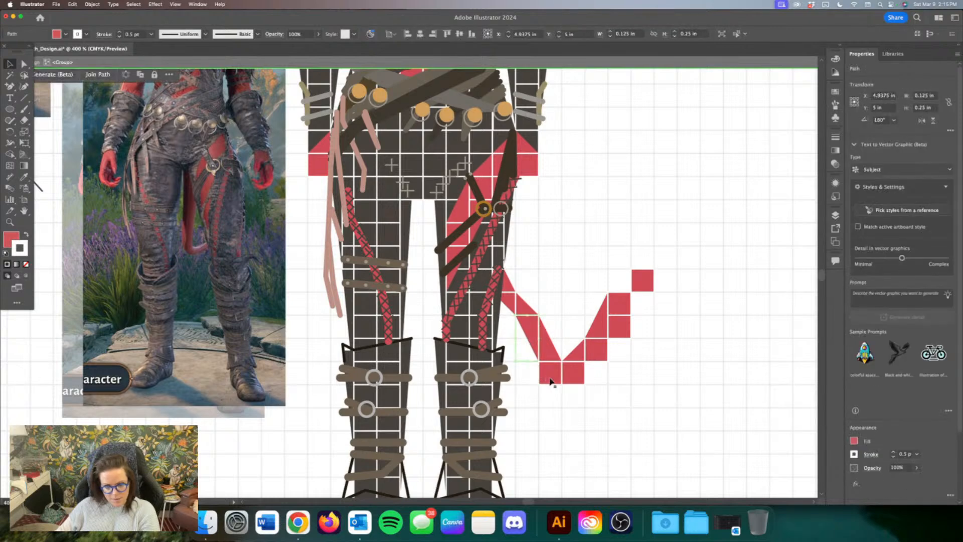
left_click(529, 336)
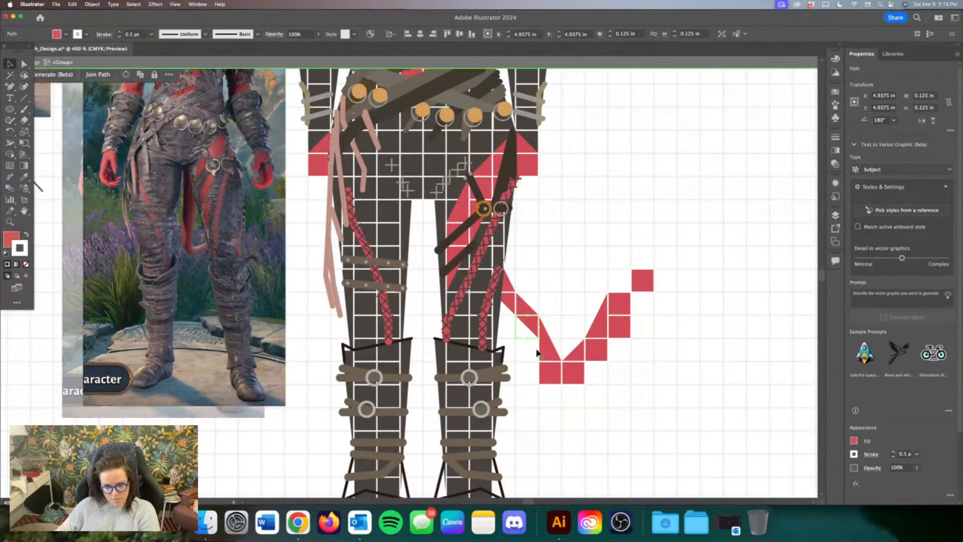
left_click(546, 356)
mouse_move(551, 361)
left_mouse_down()
mouse_move(552, 338)
mouse_move(548, 359)
left_mouse_up()
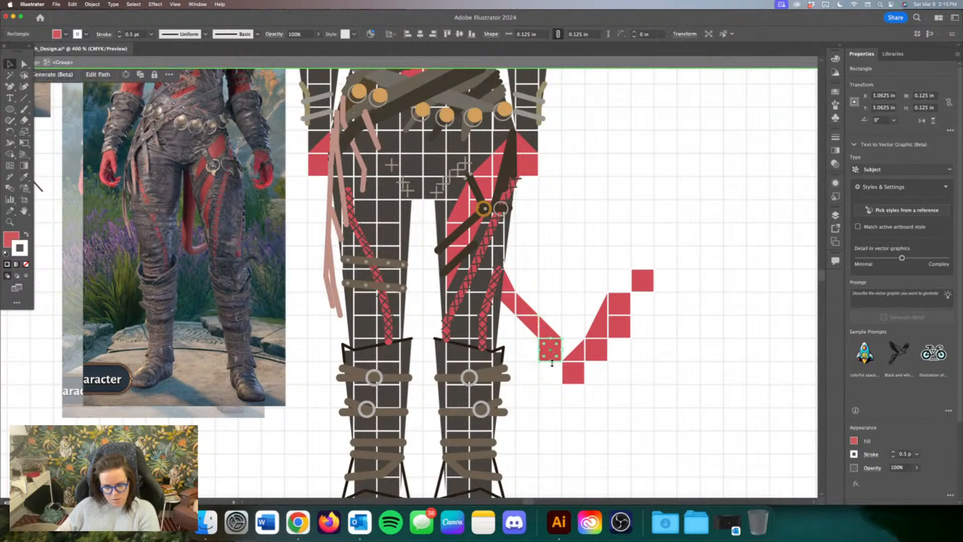
Step: Turn the square at the foot of the descending tail into paired triangles and raise the adjoining bottom square one cell
left_click(554, 371)
key("a")
left_click(562, 339)
key("Delete")
key("v")
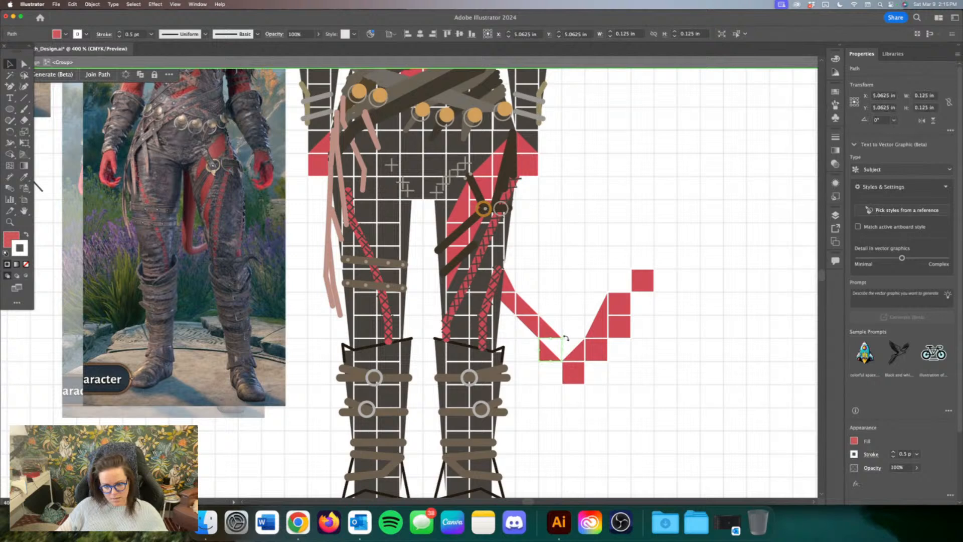
mouse_move(566, 339)
left_mouse_down()
mouse_move(536, 358)
mouse_move(578, 348)
left_mouse_up()
left_click(576, 356)
key("Delete")
Step: Cut the lower outer corner off the square at the base of the tail's rising section, leaving a triangle
left_click(602, 354)
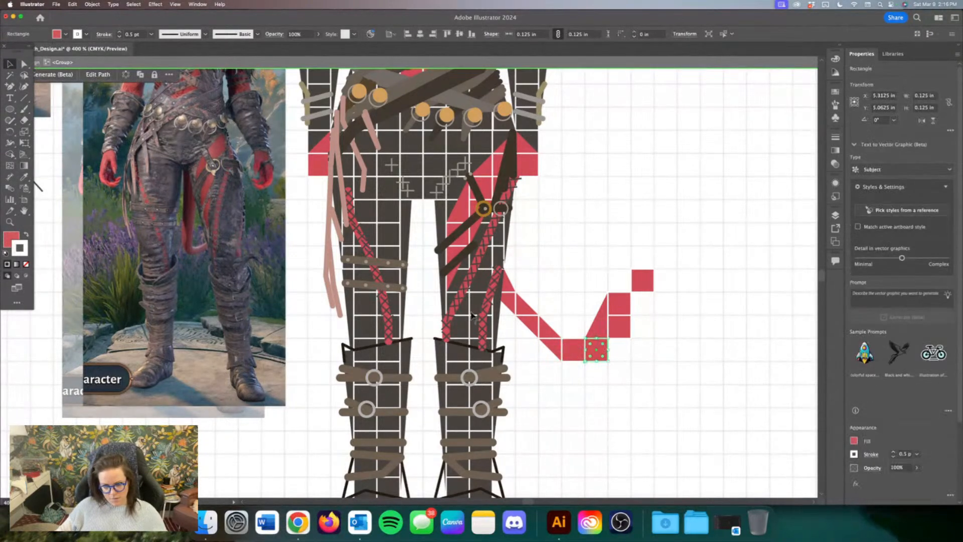
key("a")
left_click(607, 360)
key("Delete")
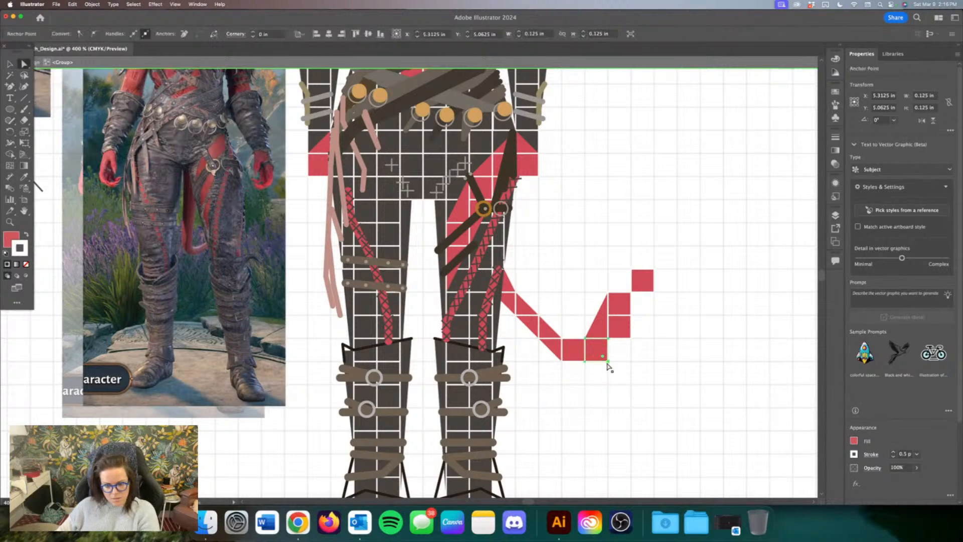
left_click(10, 65)
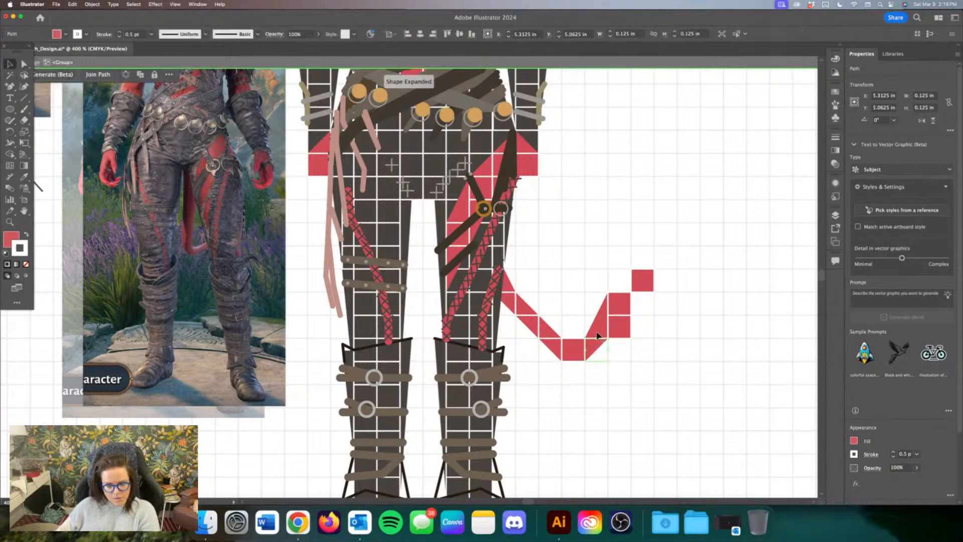
Step: Delete the outermost square at the tail's tip and the lower square beside the rising section
left_click(626, 326)
key("Delete")
left_click(641, 287)
key("Delete")
Step: Remove the lower outer corner of the remaining tip square so that the tail ends in a triangle
left_click(623, 310)
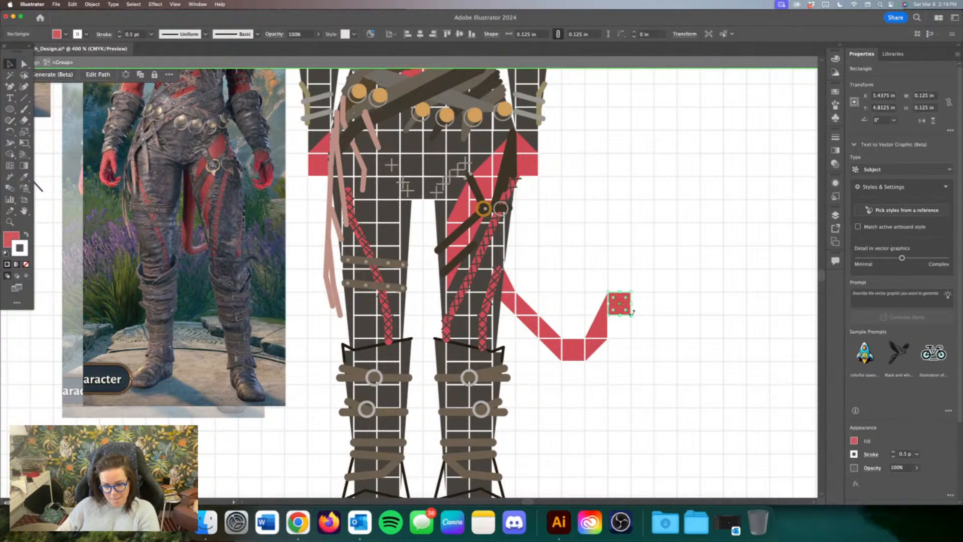
left_click(25, 65)
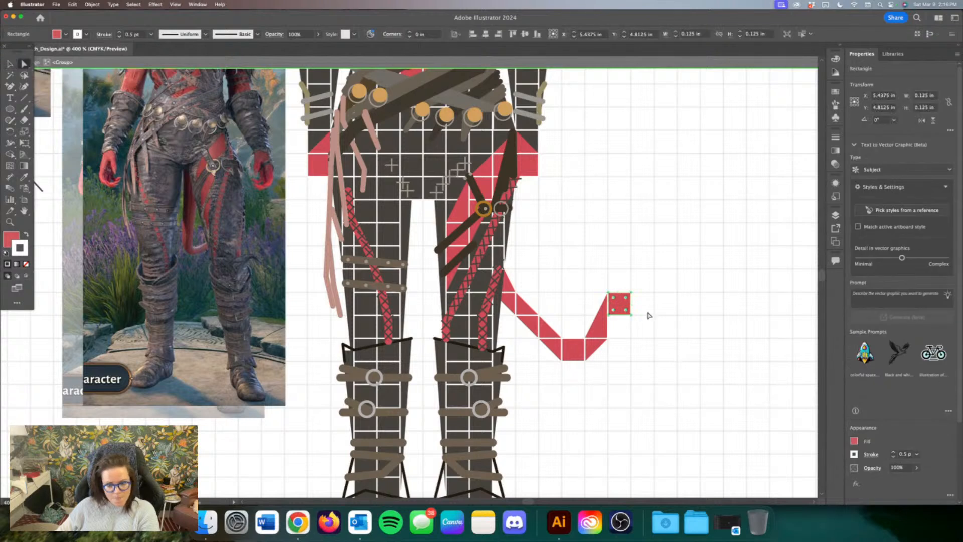
left_click(631, 315)
key("Delete")
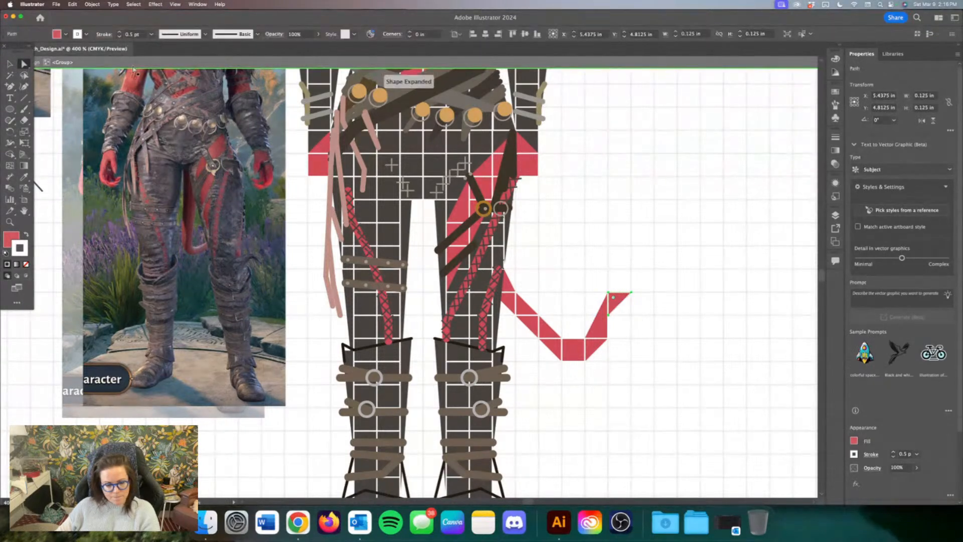
left_click(10, 65)
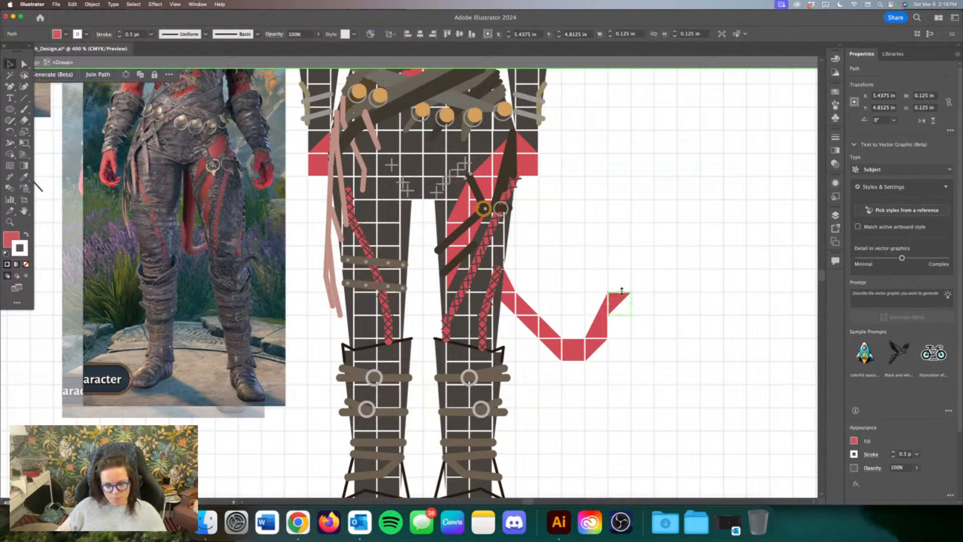
mouse_move(622, 291)
left_mouse_down()
mouse_move(626, 272)
mouse_move(627, 293)
left_mouse_up()
left_click(649, 314)
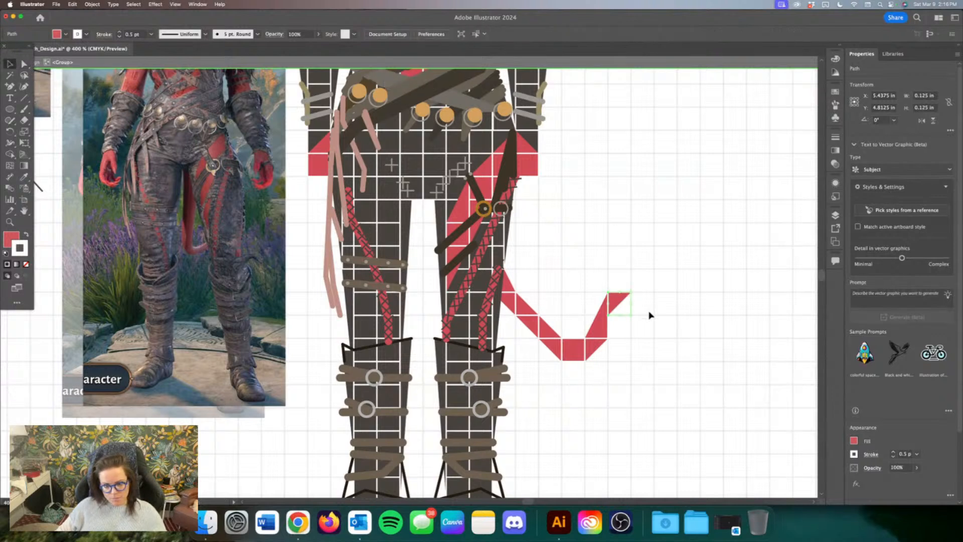
left_click(605, 326)
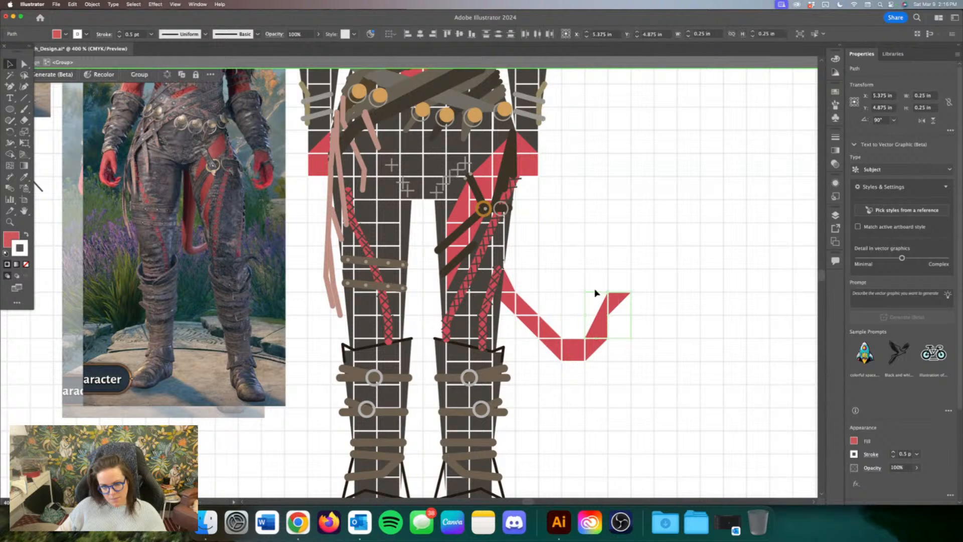
left_click_drag(600, 294, 619, 316)
key("super+z")
key("super+z")
key("super+z")
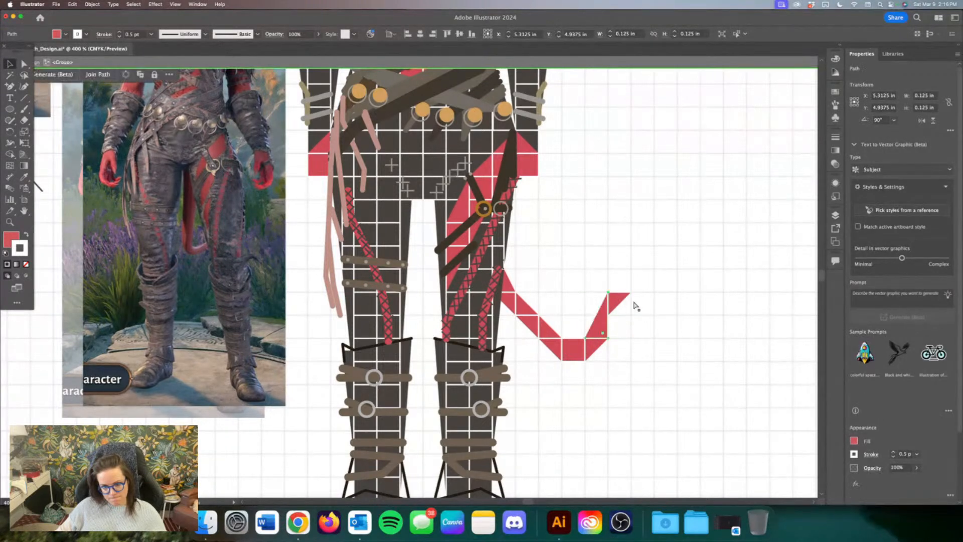
left_click(73, 4)
left_click(87, 21)
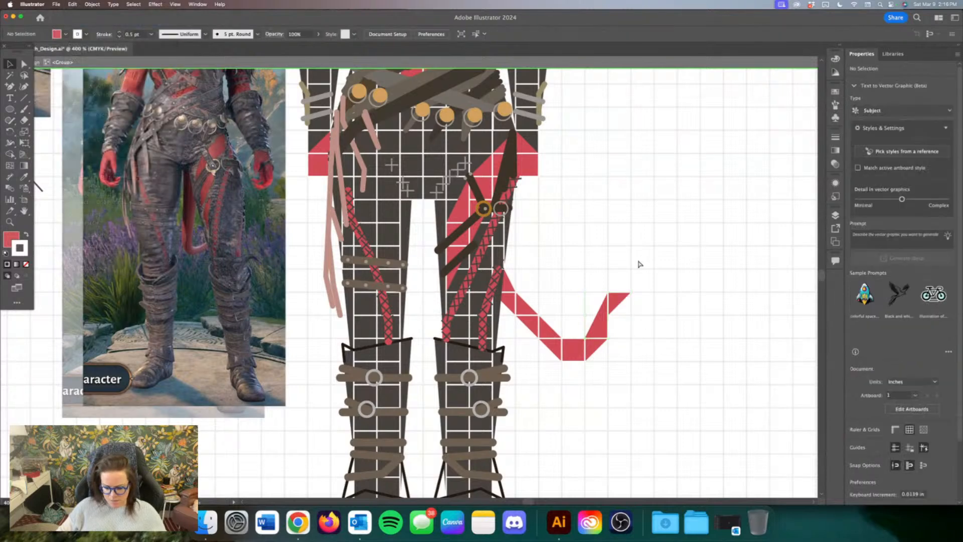
Step: Examine the tail's shape in proportion to the whole figure at several magnifications
key("super+minus")
key("super+minus")
key("super+minus")
key("super+equal")
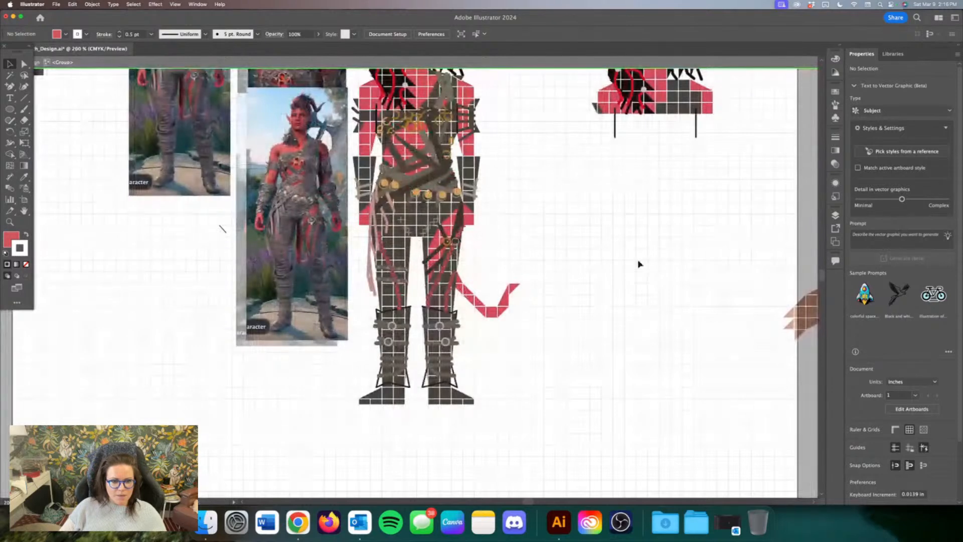
key("super+minus")
key("super+minus")
key("super+minus")
key("super+equal")
key("super+equal")
key("super+equal")
key("super+equal")
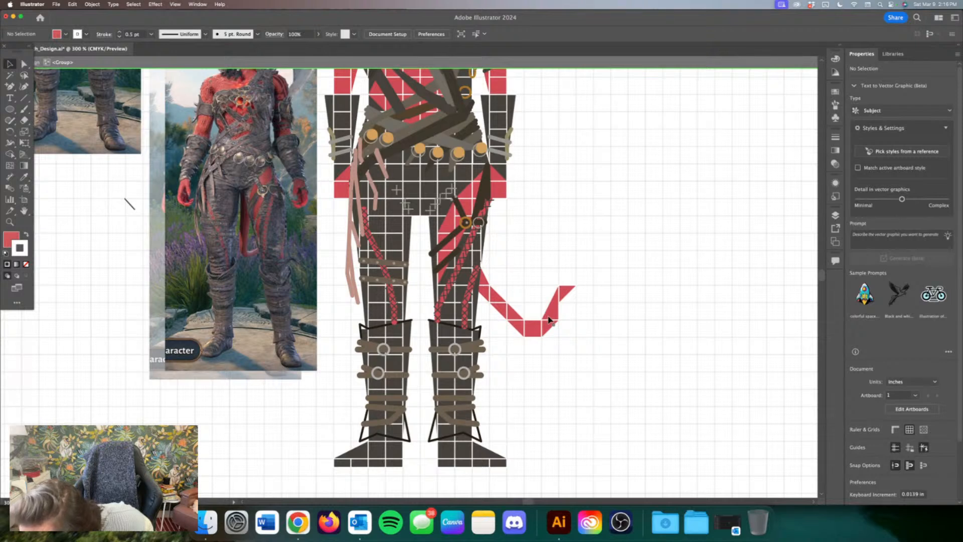
Step: Replace the tall triangle in the tail's rising section with a square topped by a small triangle
left_click(557, 317)
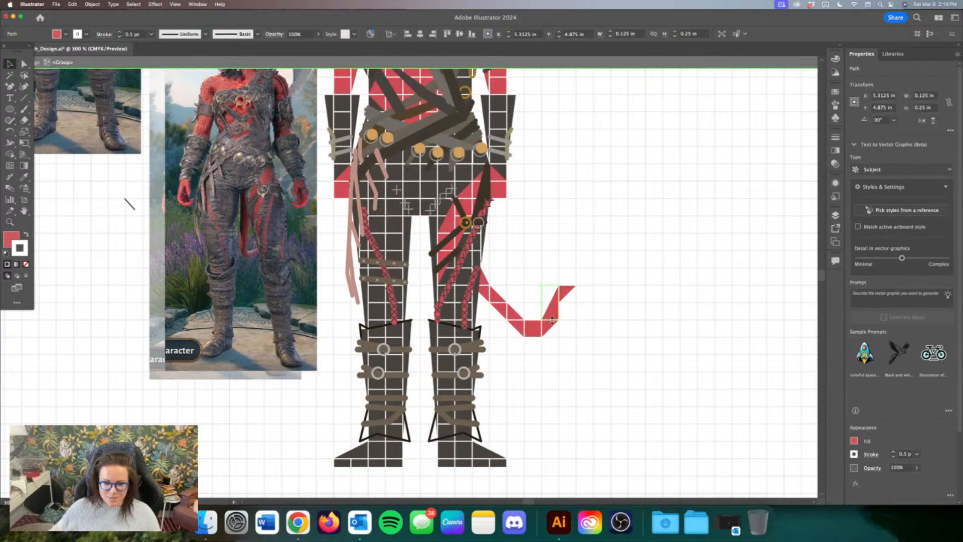
left_click_drag(551, 320, 549, 313)
left_click(613, 348)
key("super+minus")
key("super+minus")
key("super+minus")
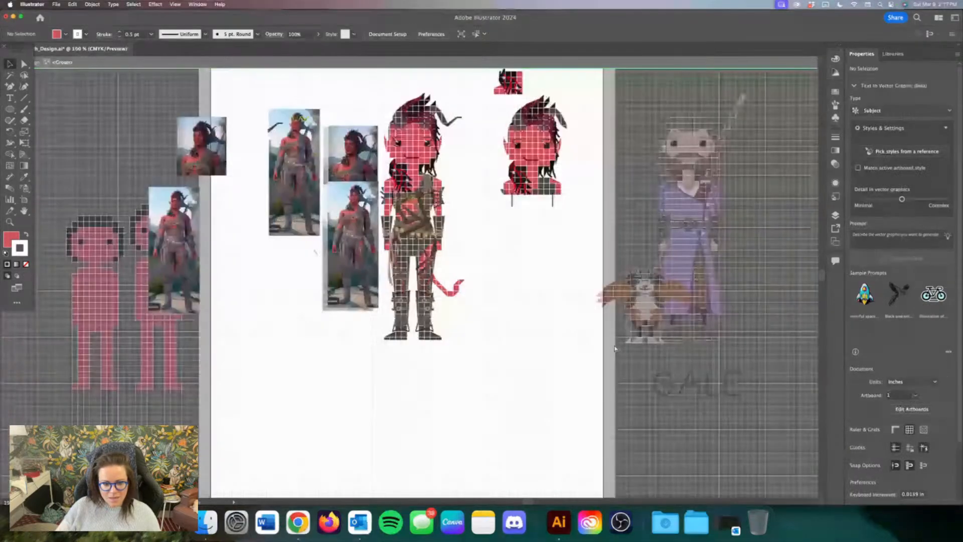
key("super+equal")
key("super+equal")
key("super+equal")
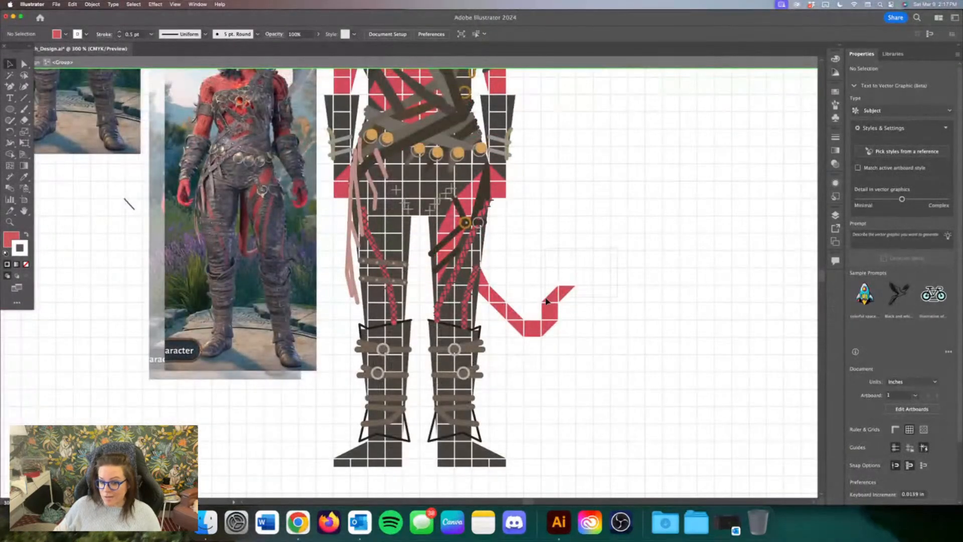
Step: Try to lengthen the tail's rising section by raising its upper pieces one cell
key("super+z")
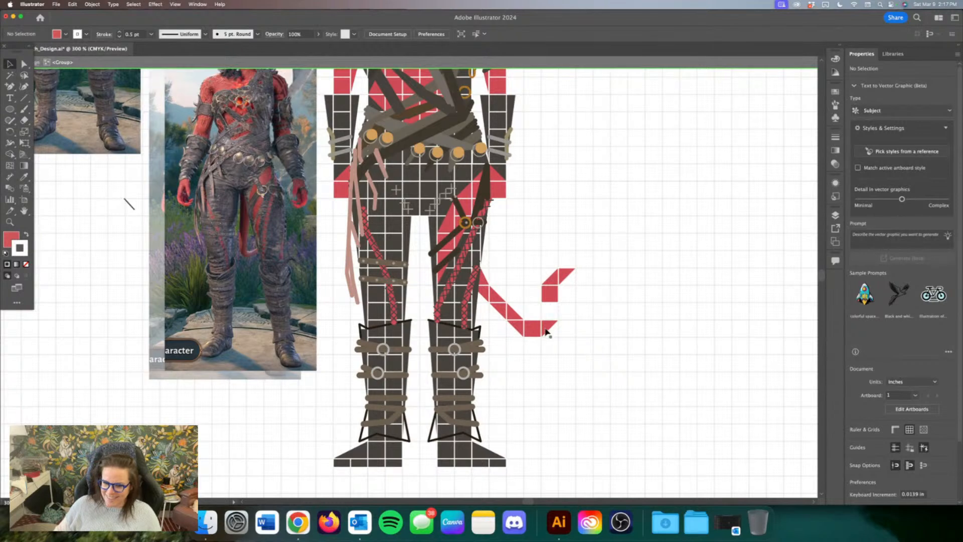
left_click_drag(546, 332, 554, 277)
key("super+z")
key("super+z")
left_click(618, 294)
key("Left")
key("super+z")
key("super+z")
key("super+z")
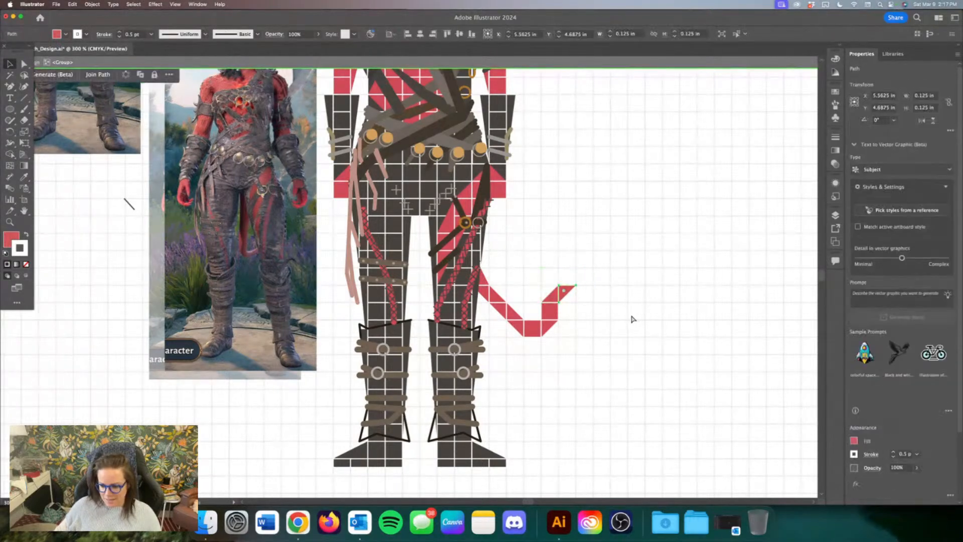
Step: Compare the reshaped tail's length and curve with the rest of the character
left_click(636, 320)
key("super+minus")
key("super+minus")
key("super+minus")
key("super+minus")
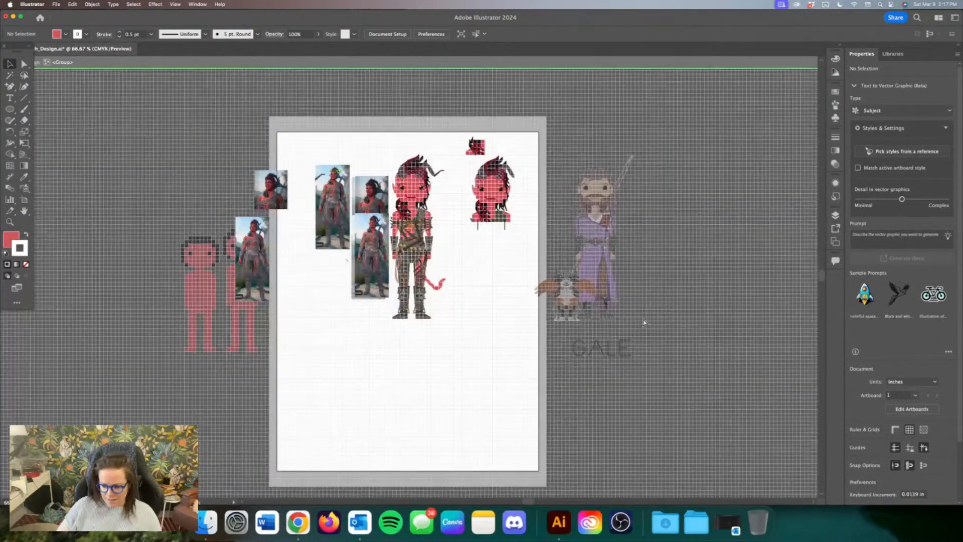
key("super+equal")
key("super+equal")
key("super+minus")
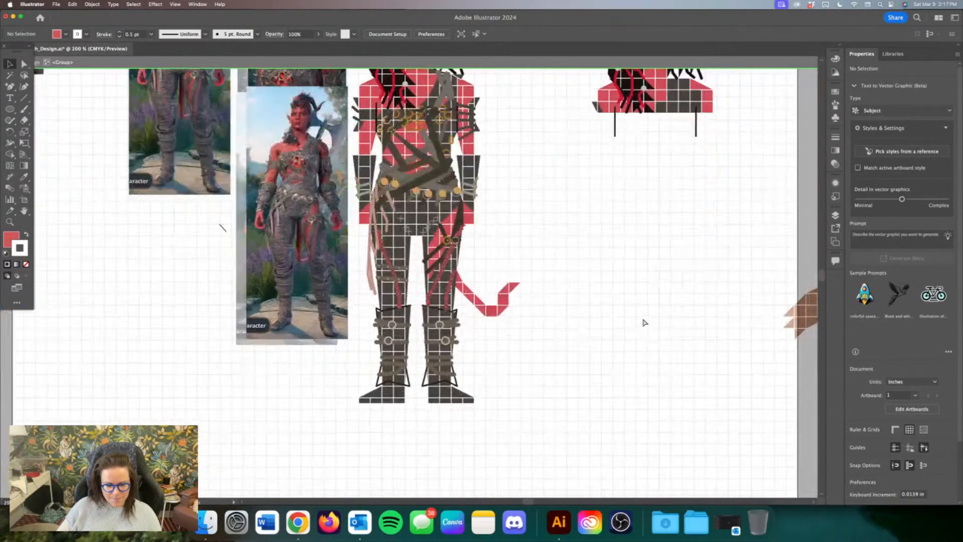
key("super+equal")
key("super+equal")
key("super+equal")
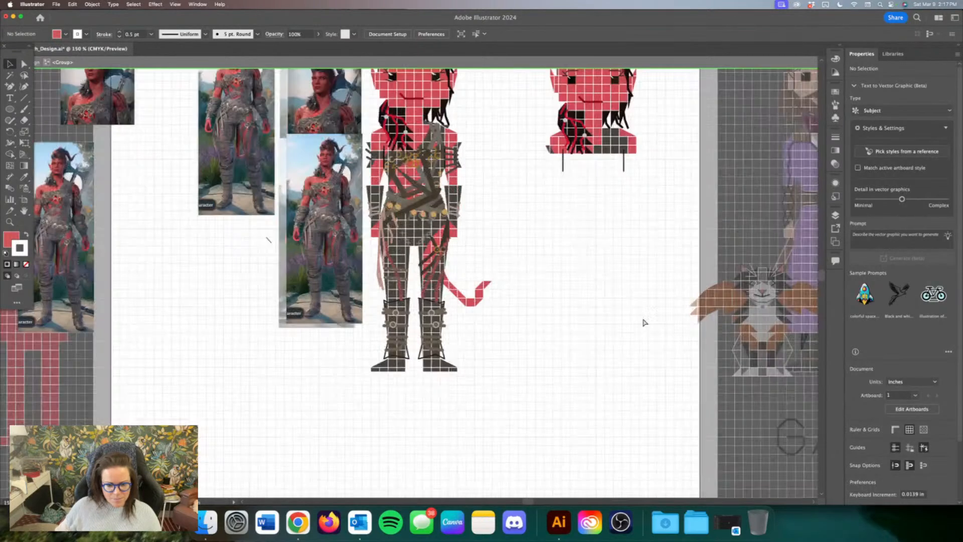
Step: Lower the last pieces of the tail's descending section and the bottom square one cell, making the slope steeper
left_click(522, 335)
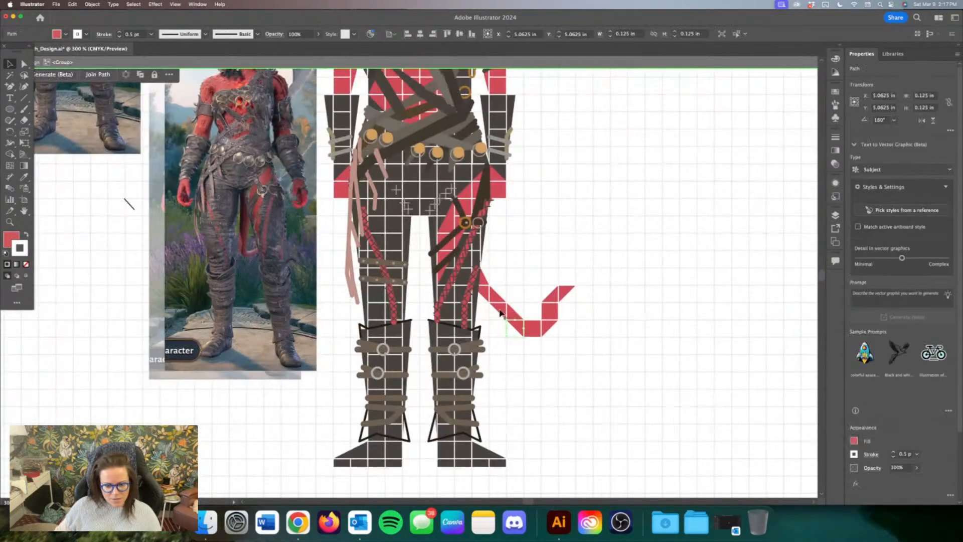
left_click_drag(484, 303, 515, 344)
left_click_drag(514, 314, 533, 345)
left_click(530, 328)
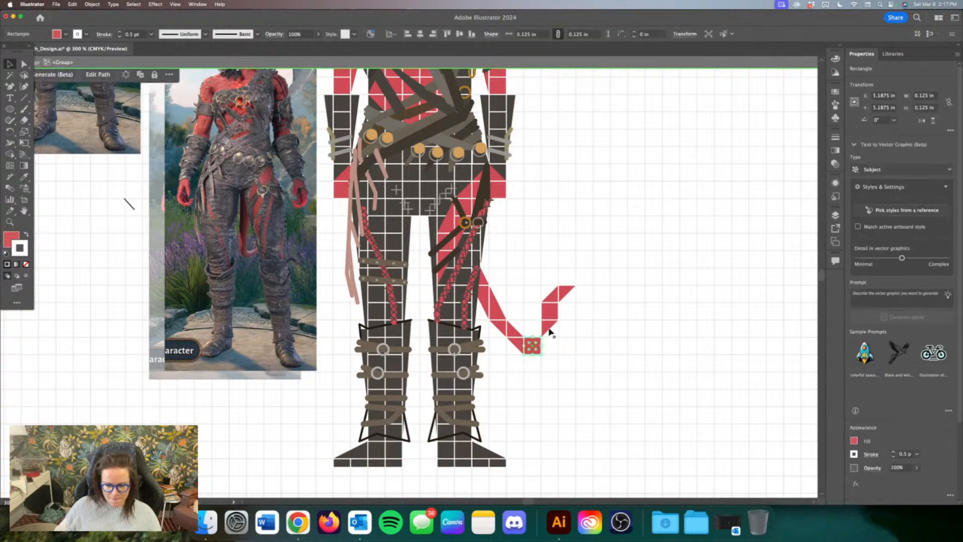
Step: Rebuild the tail's rising section from triangles two cells tall and move its square one cell outward
left_click(552, 337)
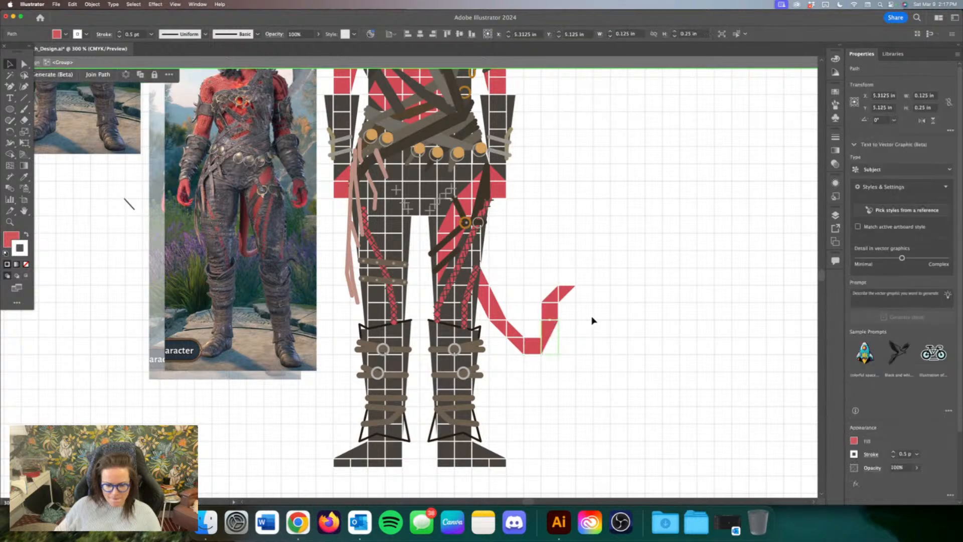
mouse_move(553, 308)
left_mouse_down()
mouse_move(571, 310)
mouse_move(549, 315)
left_mouse_up()
left_click(550, 299)
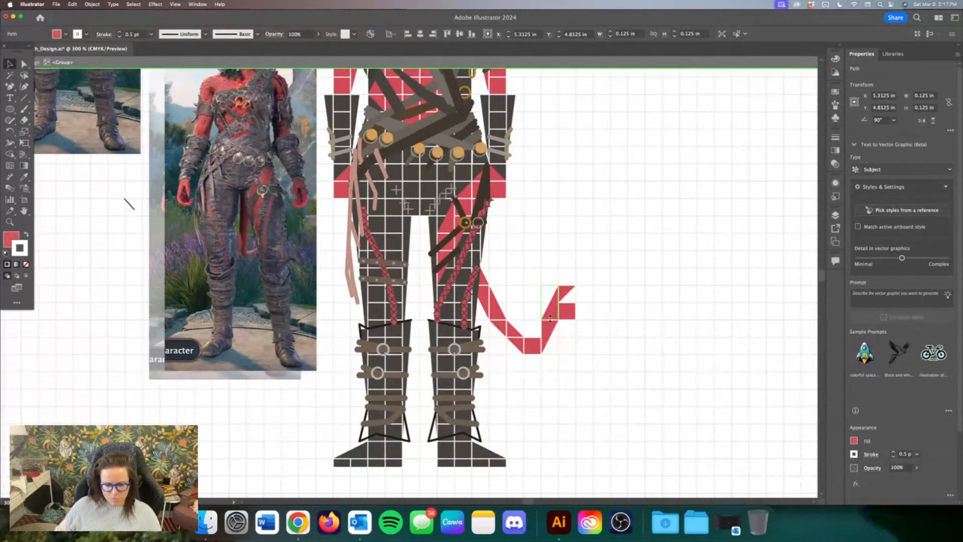
left_click(561, 345)
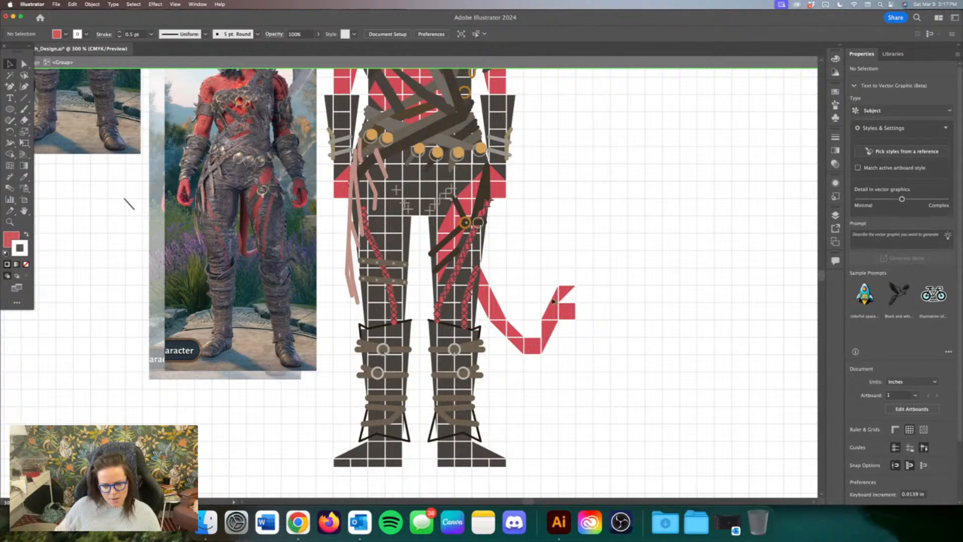
Step: Fill the inner corner directly above the tail's bottom square with a one-cell triangle
left_click(536, 324)
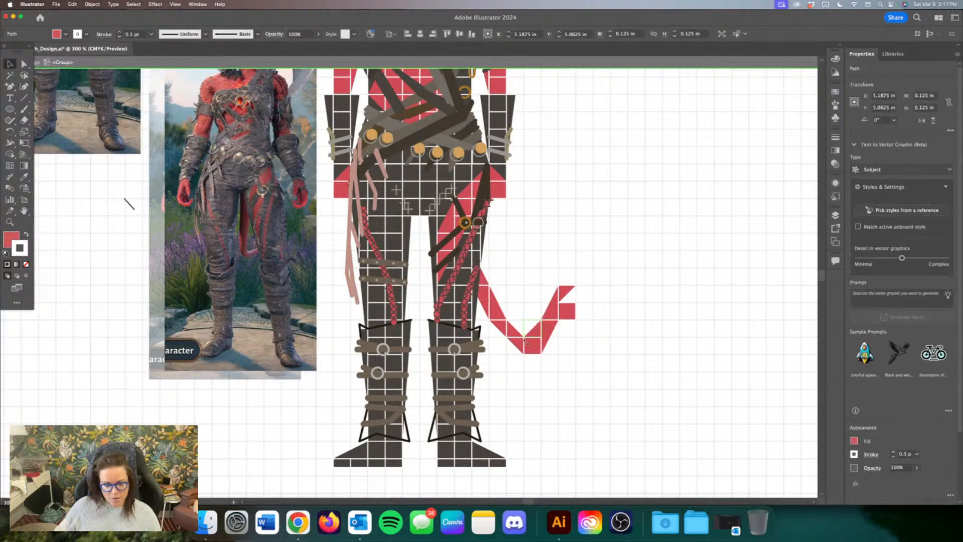
left_click(617, 351)
scroll(604, 348, "left", 2)
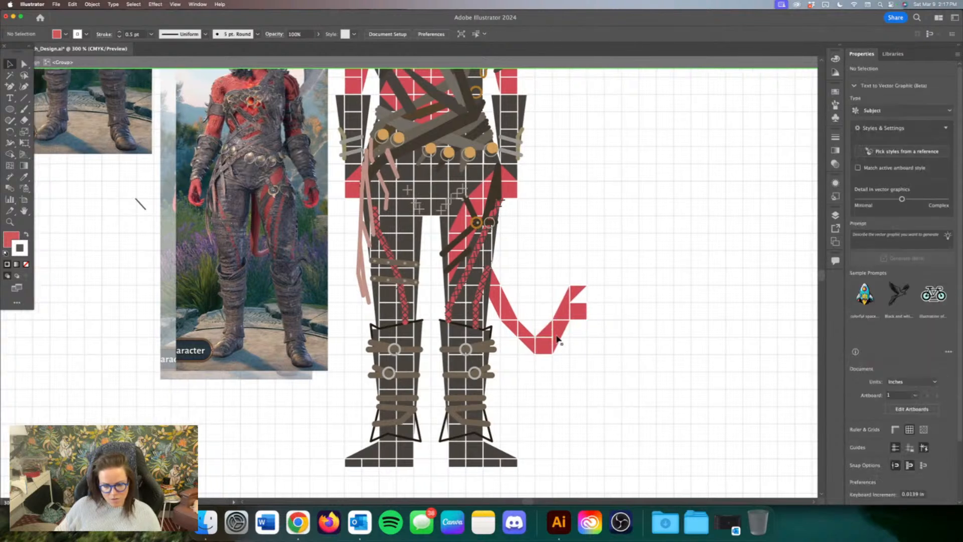
Step: Try to end the tail's low point in a sharp V by setting its bottom square aside
left_click(562, 355)
left_click_drag(561, 354, 597, 347)
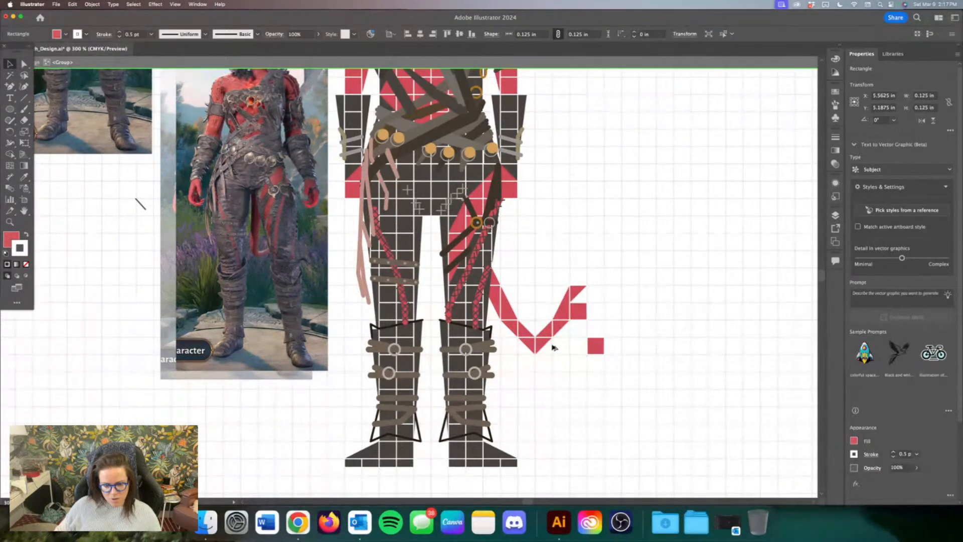
left_click(535, 347)
key("super+z")
Step: Shift the tail's rising section one cell outward and bridge the gap beside the bottom square with a triangle
left_click_drag(609, 332, 540, 292)
key("super+d")
left_click(570, 359)
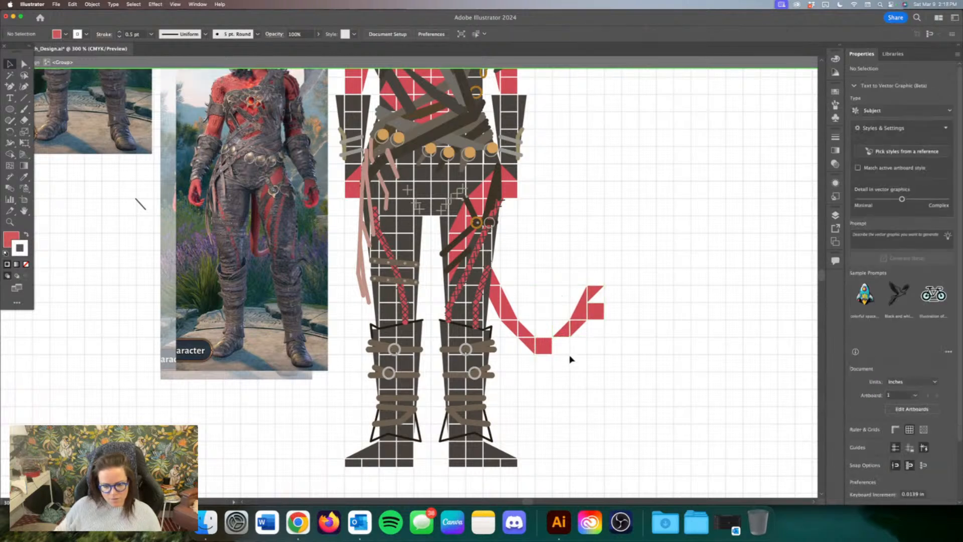
left_click(563, 346)
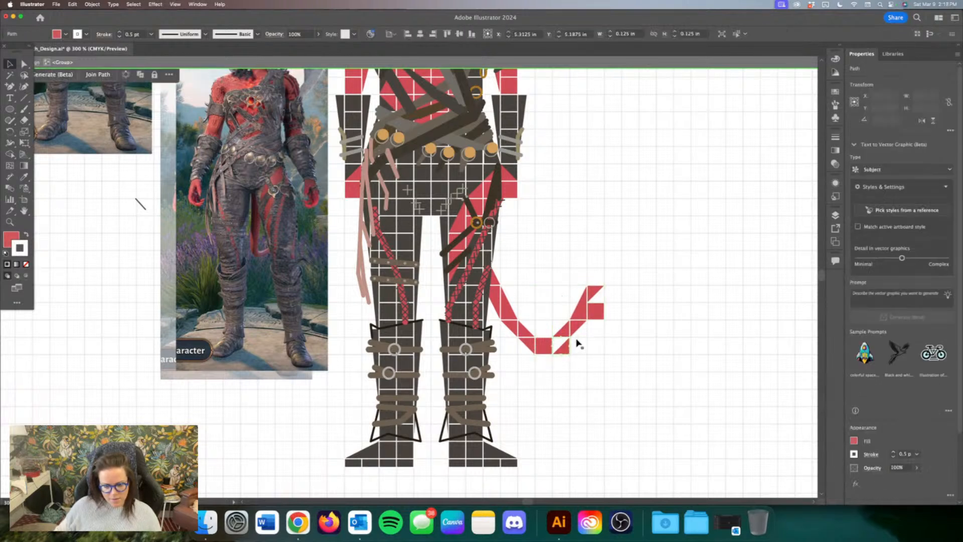
scroll(578, 365, "up", 3)
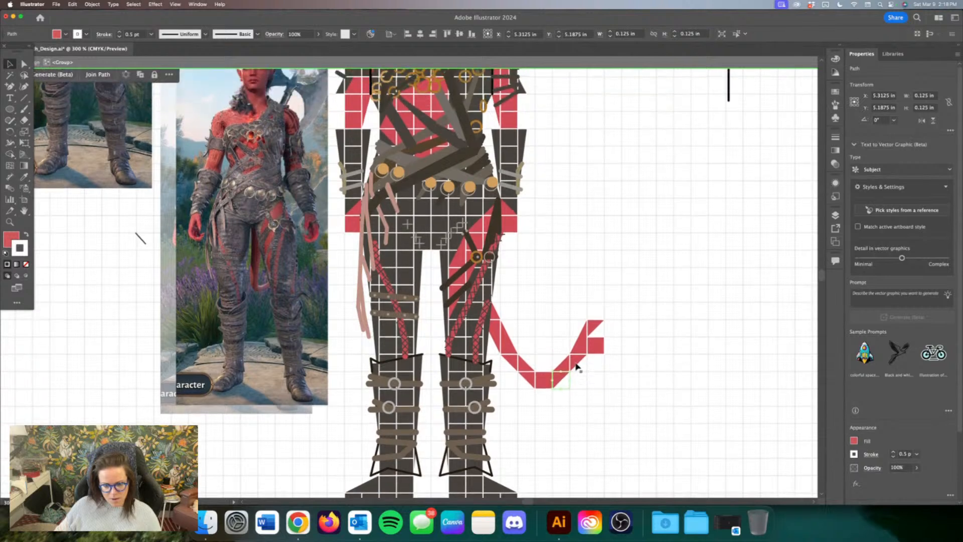
Step: Delete the leftover square beside the tail's rising section and raise the tip triangle one cell
left_click_drag(600, 349, 633, 365)
key("Delete")
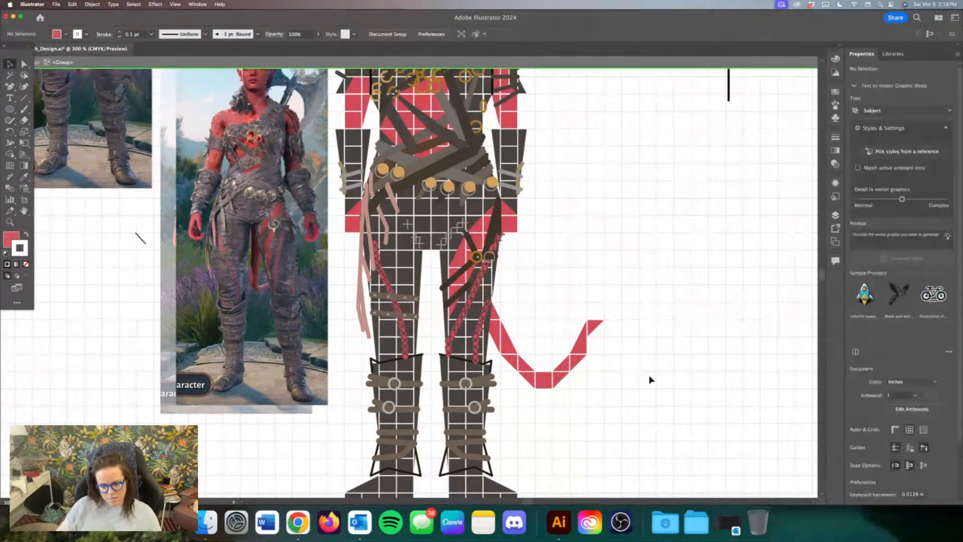
left_click_drag(600, 329, 597, 313)
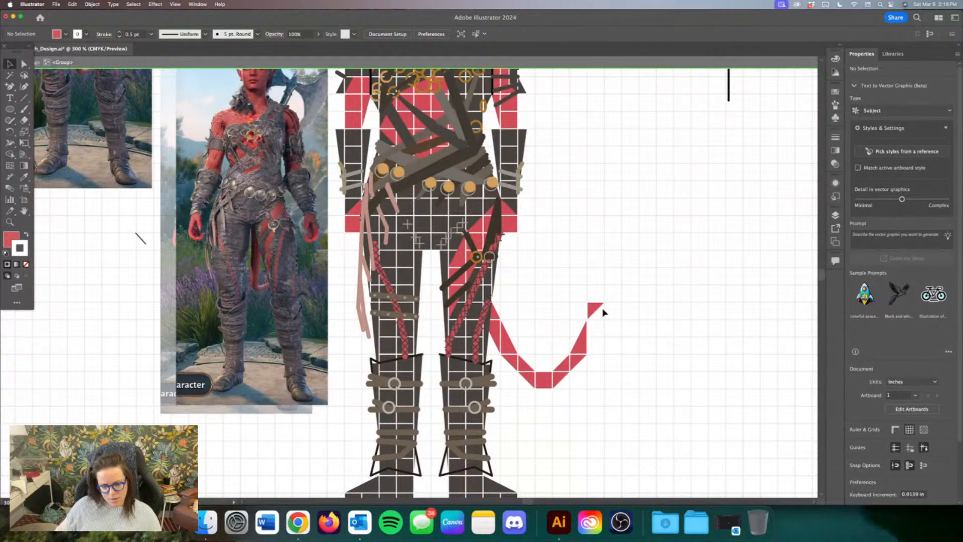
left_click(603, 312)
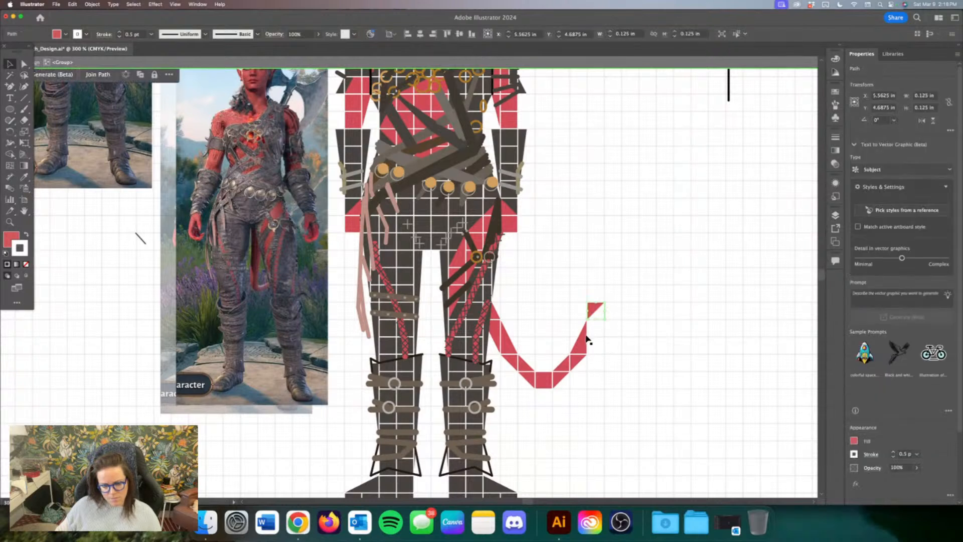
Step: Extend the rising section with a two-cell-tall triangle below the tip, oriented to continue the tail's slope
left_click(580, 320)
mouse_move(587, 343)
left_mouse_down()
mouse_move(605, 343)
mouse_move(615, 327)
mouse_move(591, 354)
left_mouse_up()
mouse_move(592, 313)
left_mouse_down()
mouse_move(604, 301)
mouse_move(591, 306)
left_mouse_up()
key("super+z")
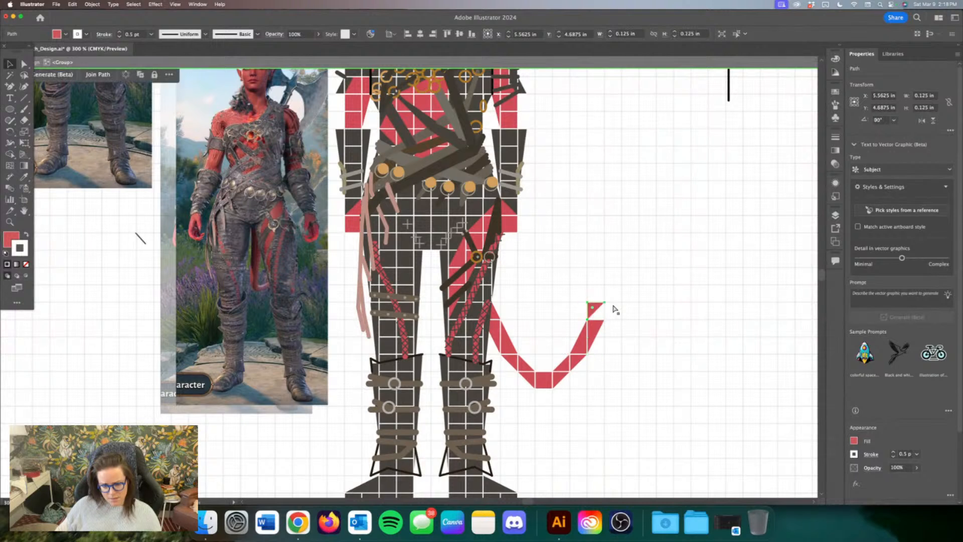
key("super+z")
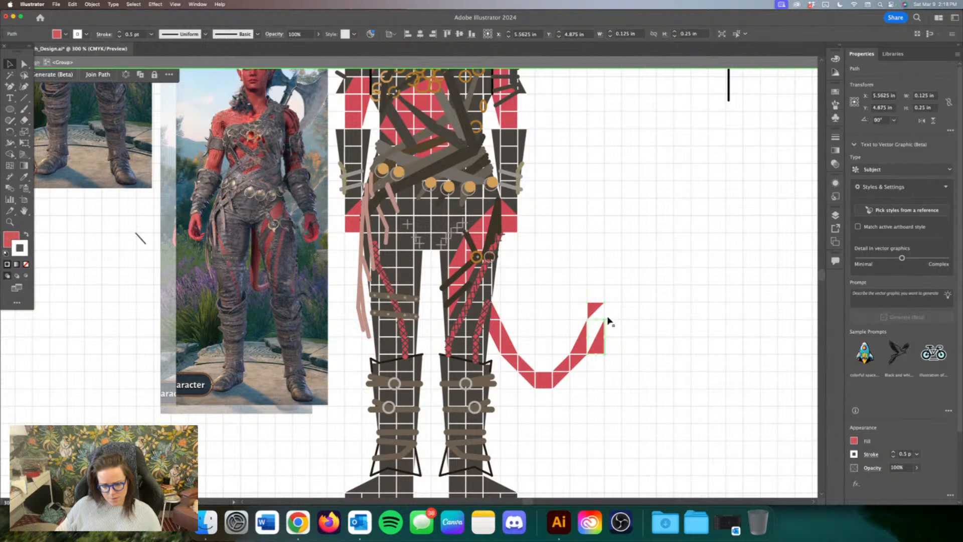
left_click_drag(607, 318, 586, 355)
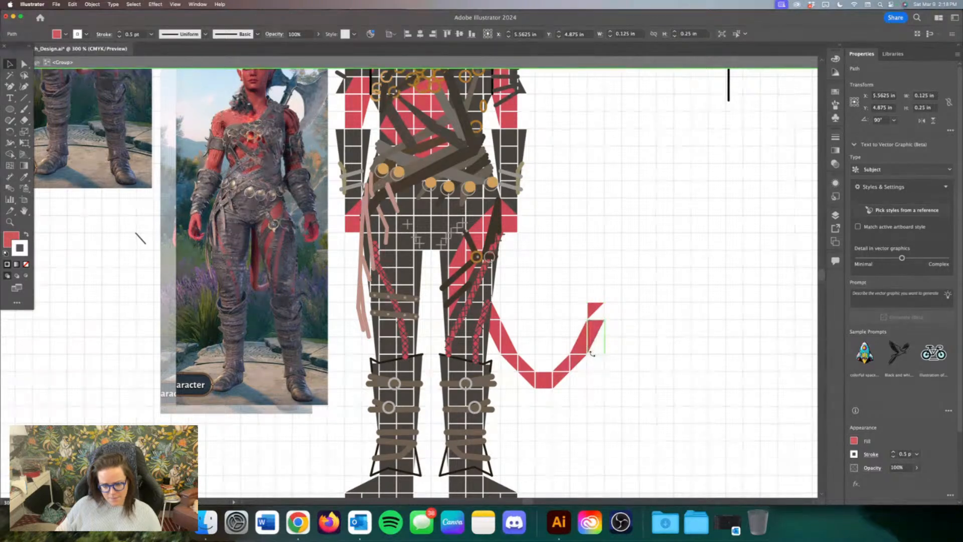
Step: Set the tip triangle aside and raise the tall triangle below it one cell
left_click(611, 328)
left_click_drag(596, 309, 682, 310)
left_click_drag(591, 332, 589, 317)
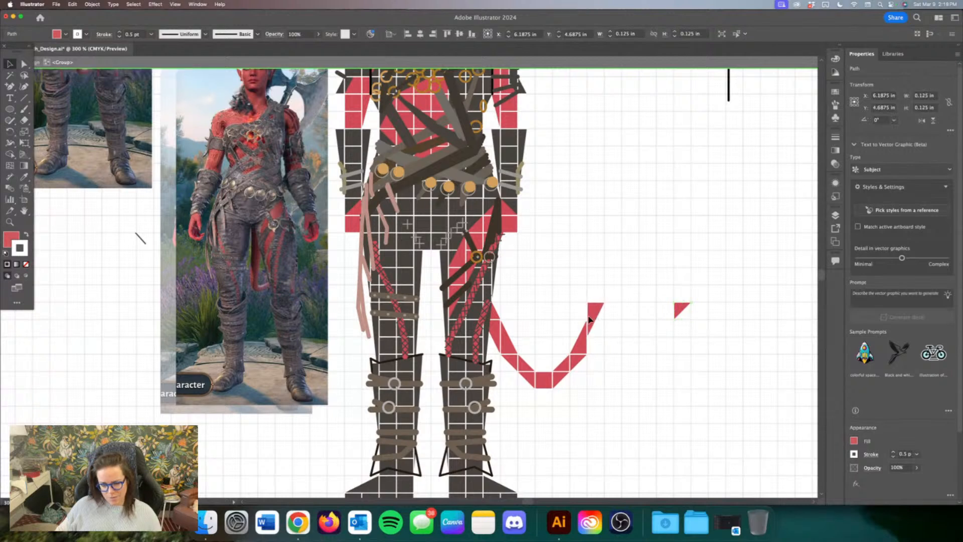
Step: Place the spare triangle beside the top of the rising section so that it forms the tail's outer tip
left_click_drag(681, 307, 617, 312)
left_click(595, 306, "shift")
left_click(638, 333)
left_click_drag(624, 301, 612, 324)
left_click(643, 345)
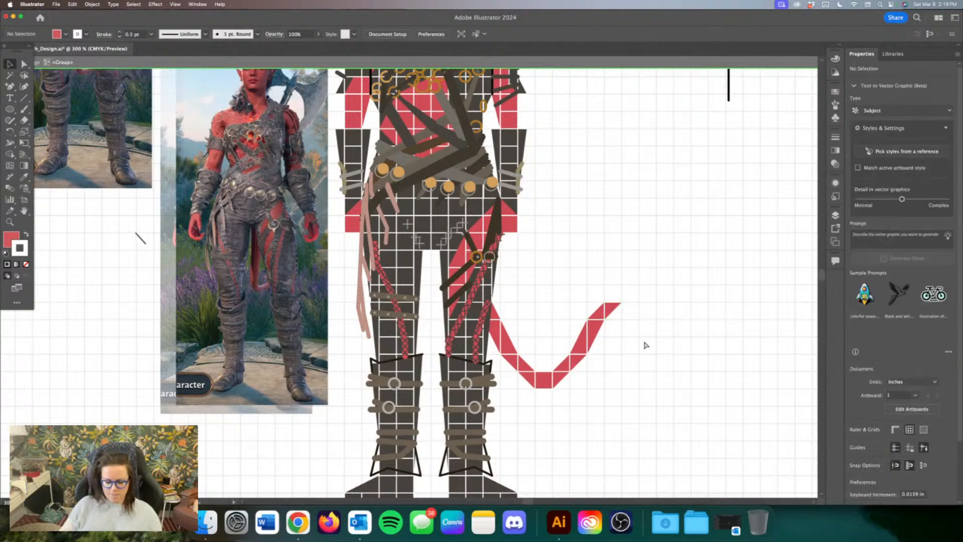
Step: Select the whole tail and raise it three grid cells along the figure's thigh
key("super+minus")
key("super+minus")
key("super+minus")
key("super+minus")
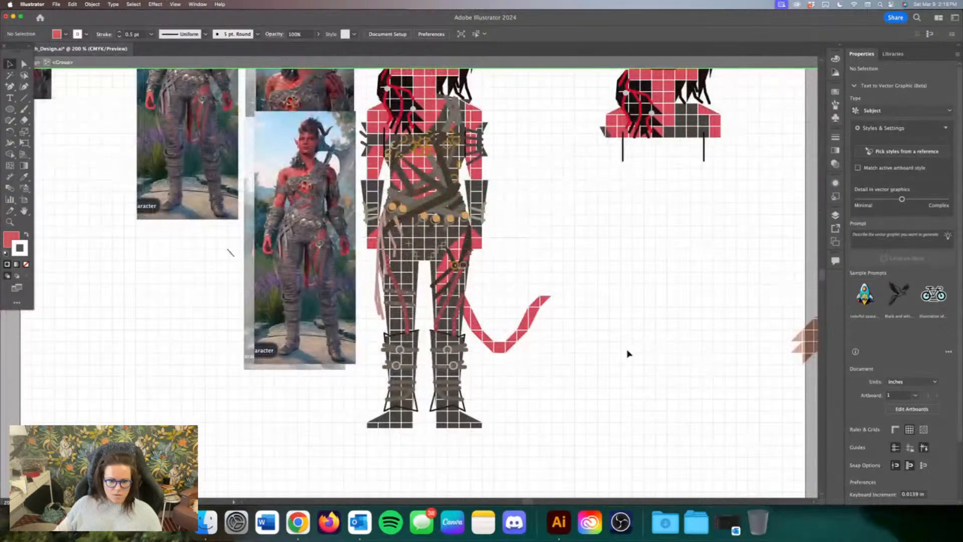
left_click(471, 308)
left_click(467, 304, "shift")
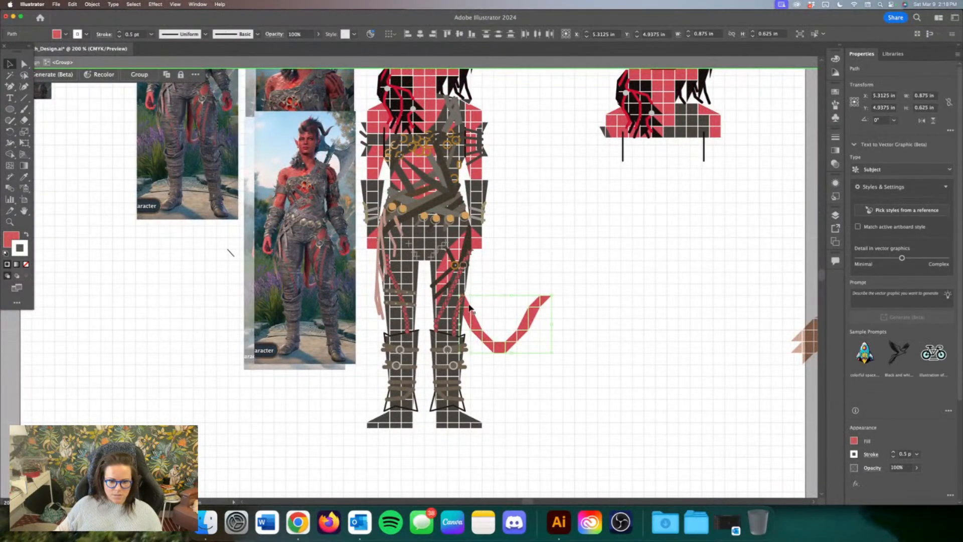
key("Up")
key("Up")
key("Up")
key("Up")
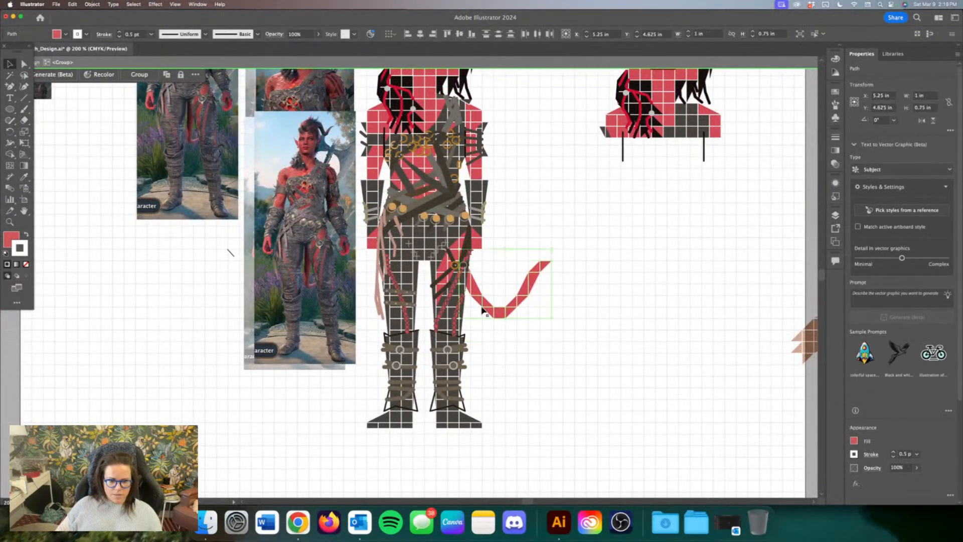
key("Down")
Step: Raise the selected tail one more grid cell so its base sits nearer the hip
key("super+minus")
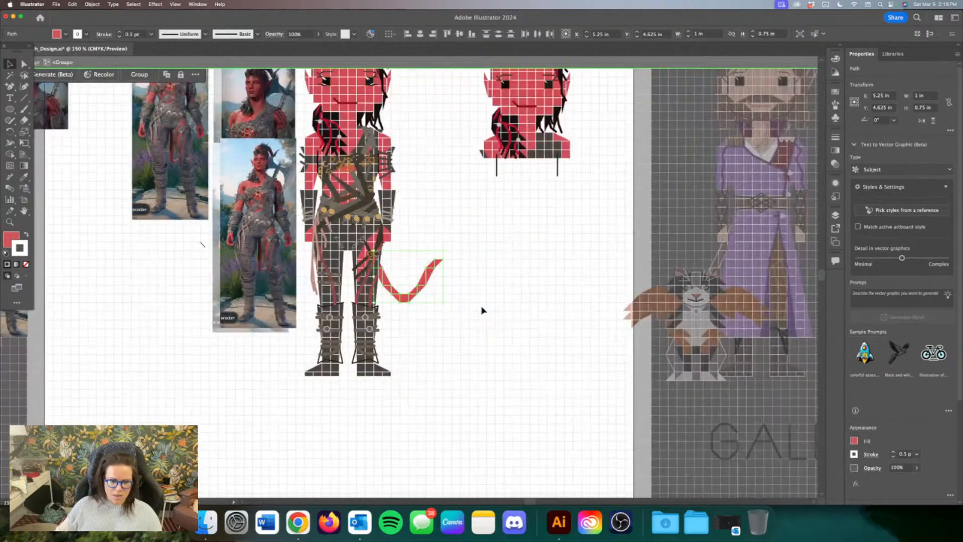
scroll(482, 314, "up", 2)
scroll(480, 313, "up", 1)
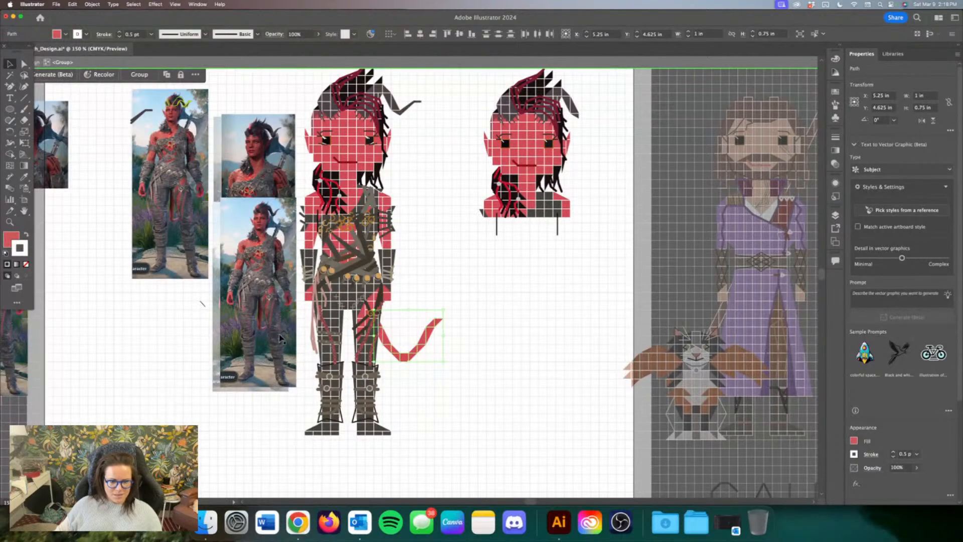
key("Up")
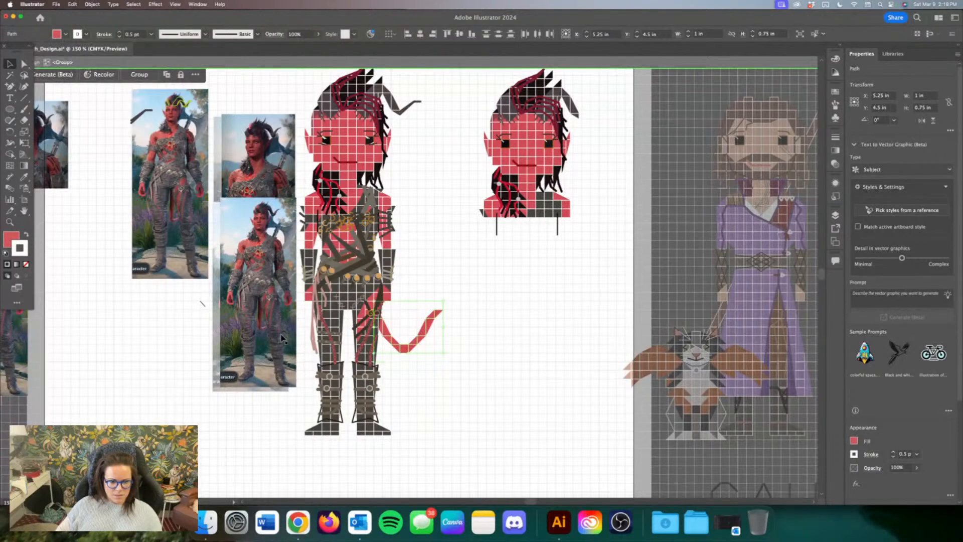
left_click(483, 343)
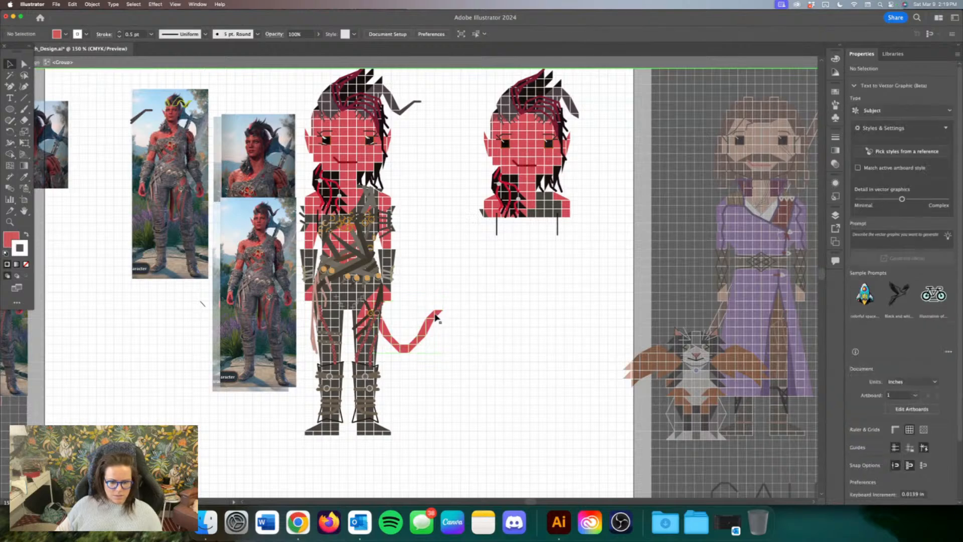
Step: Reflect the tail's two tip triangles and shift them one cell inward so the end curls back toward the figure
left_click(439, 313)
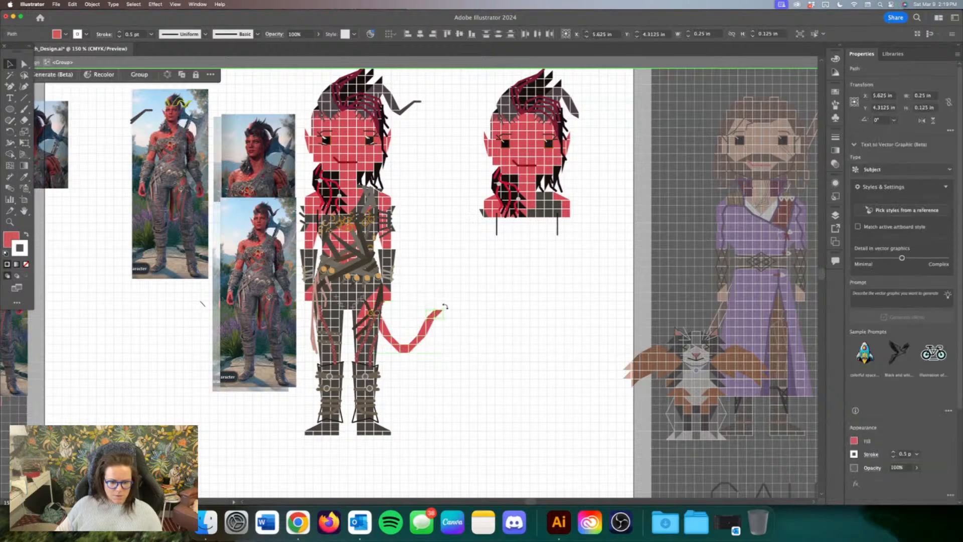
left_click_drag(445, 306, 427, 326)
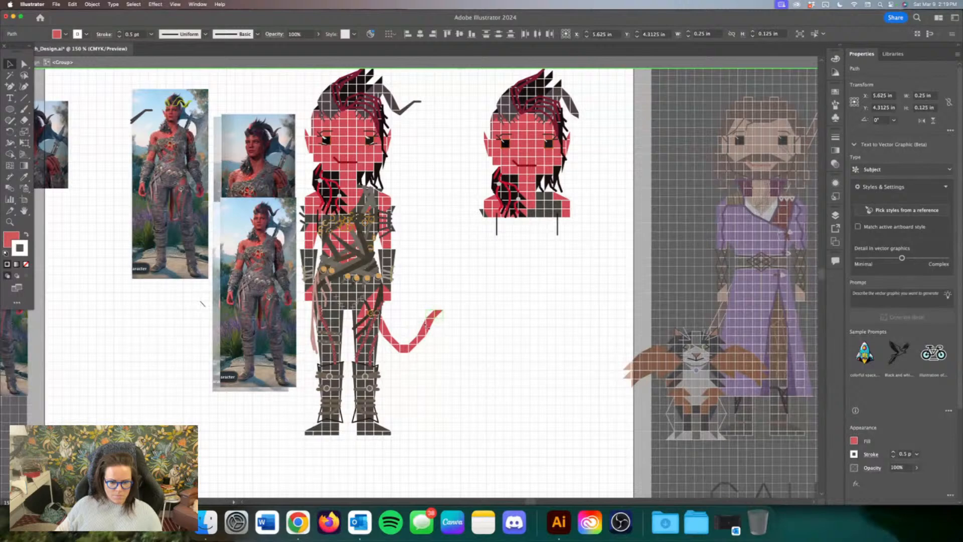
right_click(445, 324)
mouse_move(482, 456)
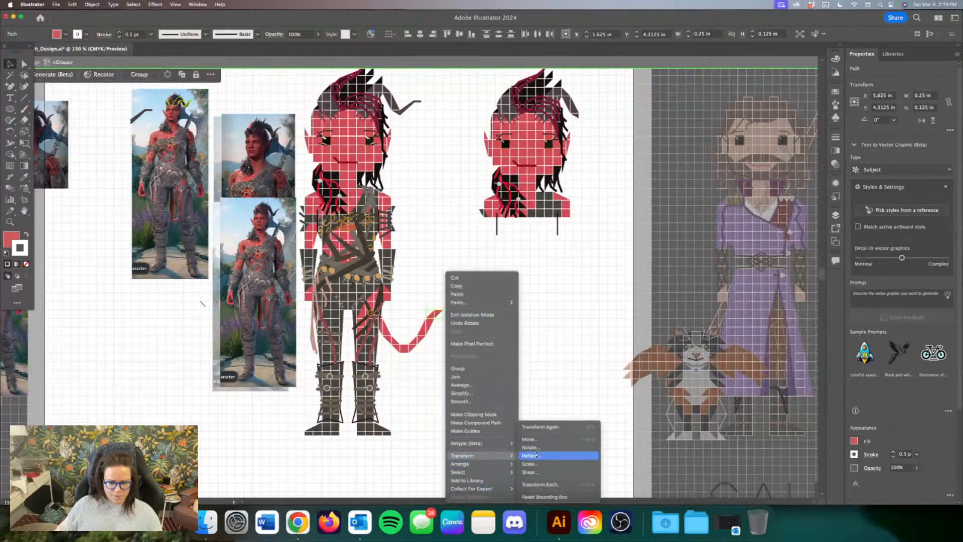
left_click(536, 455)
key("Return")
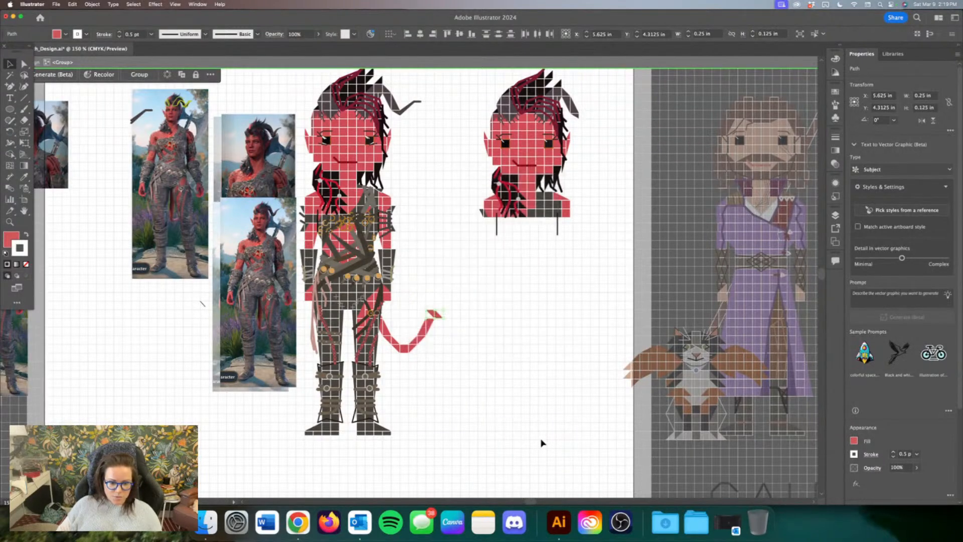
left_click(443, 314)
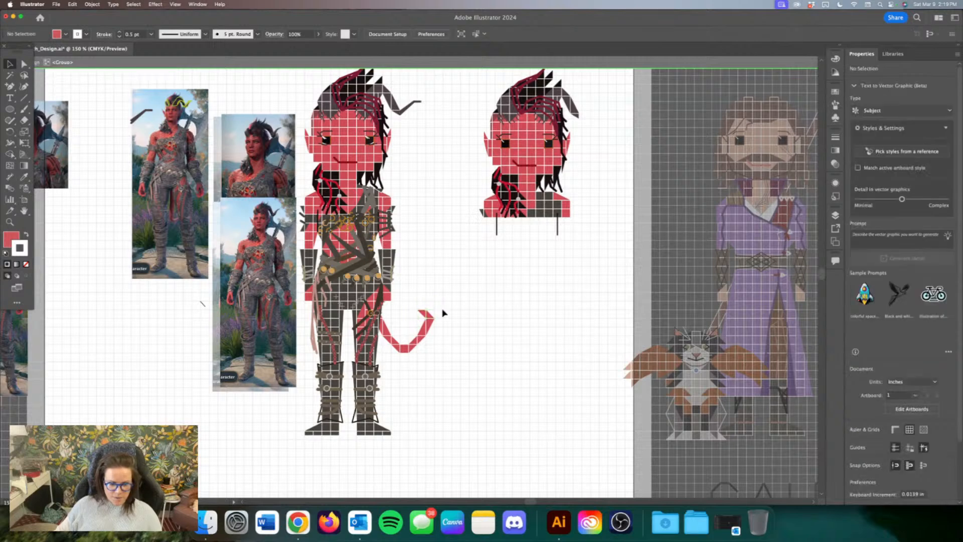
Step: Place a two-cell-tall triangle on the outer curve below the raised tip and orient the tip triangle to follow the inward curl
left_click(433, 317)
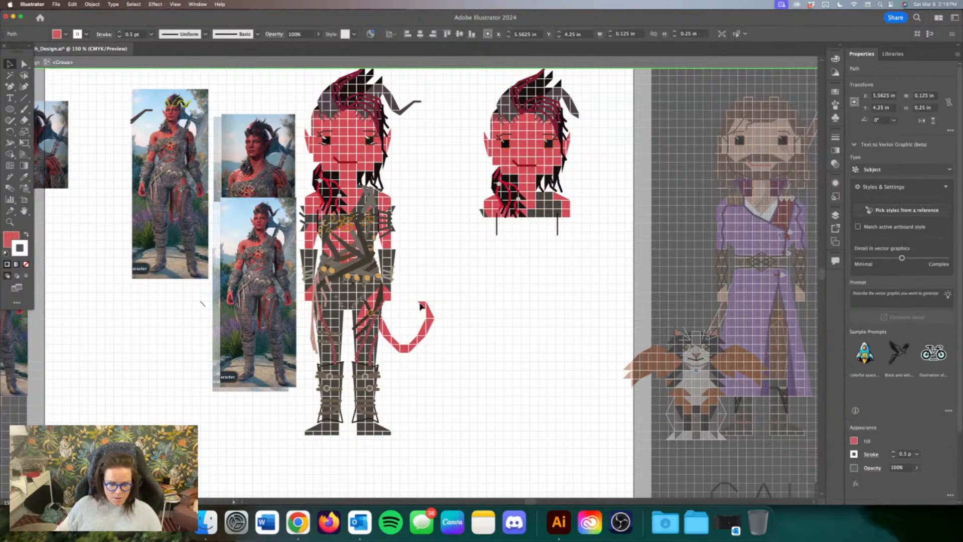
left_click(421, 305)
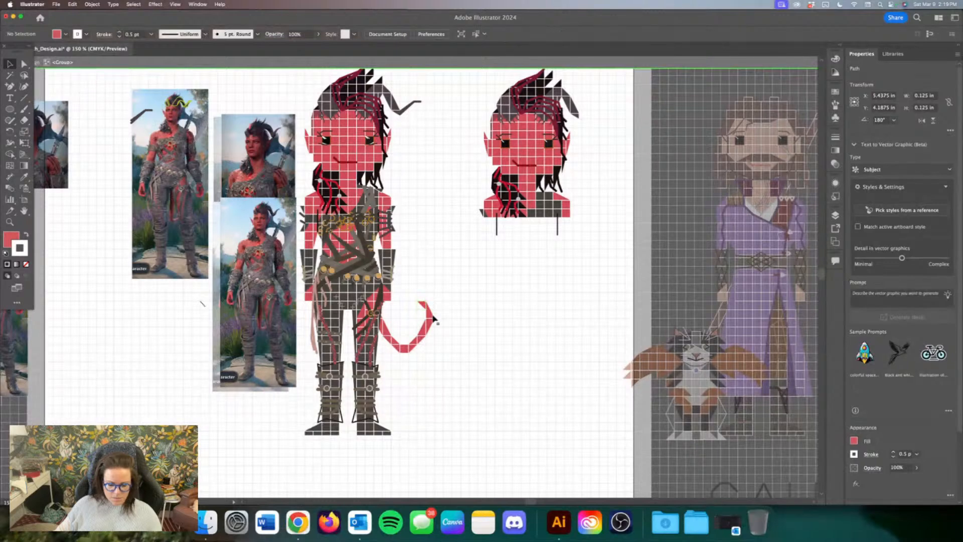
key("super+equal")
key("super+equal")
mouse_move(424, 325)
left_mouse_down()
mouse_move(452, 322)
mouse_move(426, 345)
mouse_move(426, 327)
left_mouse_up()
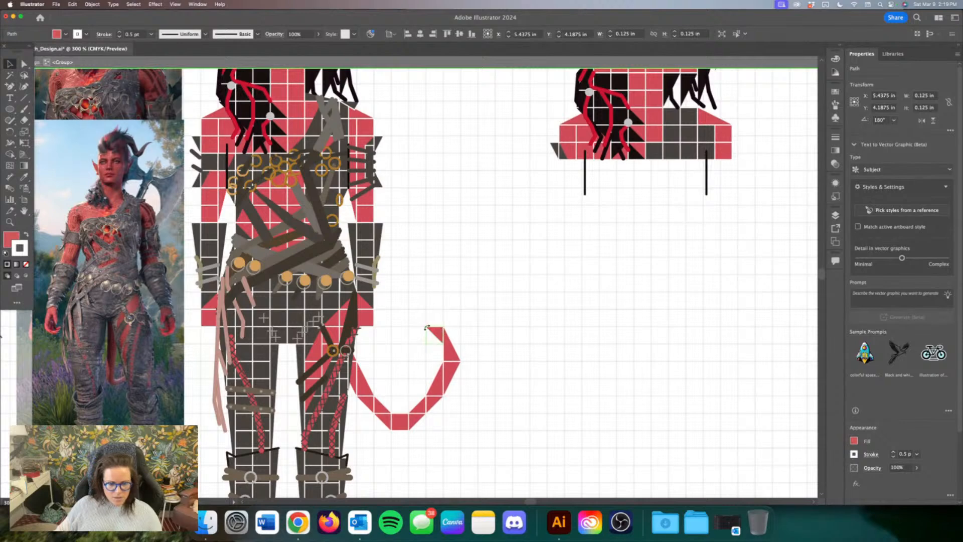
left_click(477, 350)
Step: Narrow the tall outer triangles and the tip triangle to half a cell so the tail's end tapers
key("super+minus")
key("super+minus")
key("super+minus")
key("super+minus")
key("super+plus")
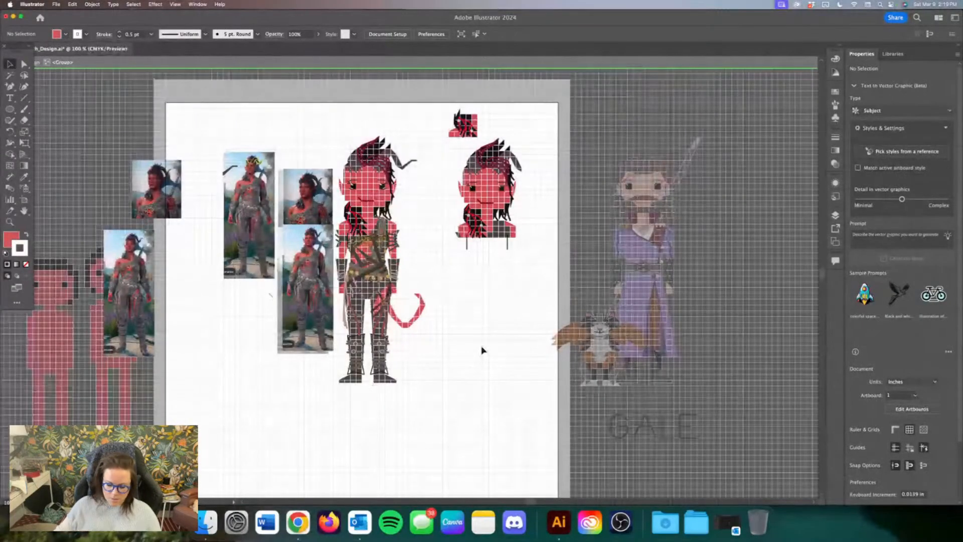
key("super+plus")
key("super+plus")
key("super+plus")
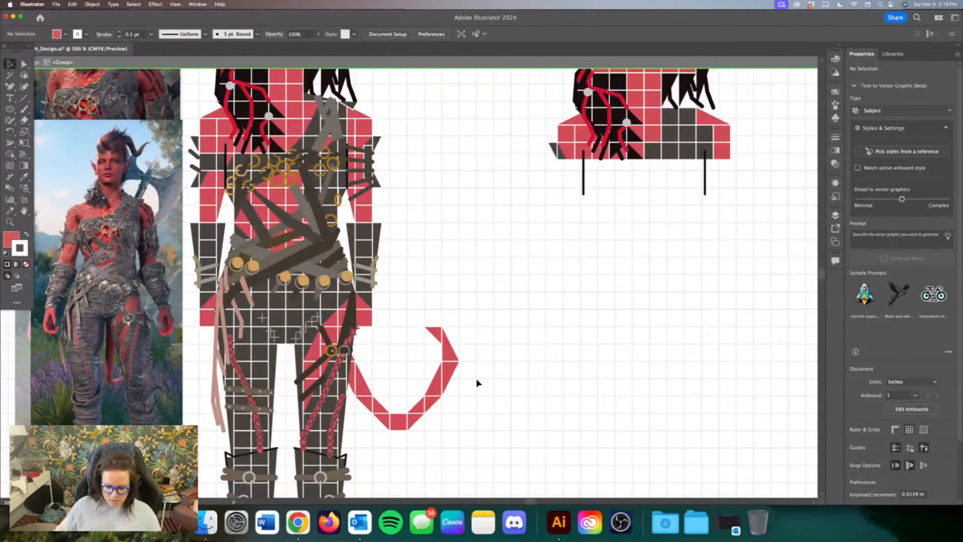
left_click(452, 344)
left_click_drag(459, 360, 435, 335)
left_click(479, 361)
left_click(436, 332)
left_click(544, 368)
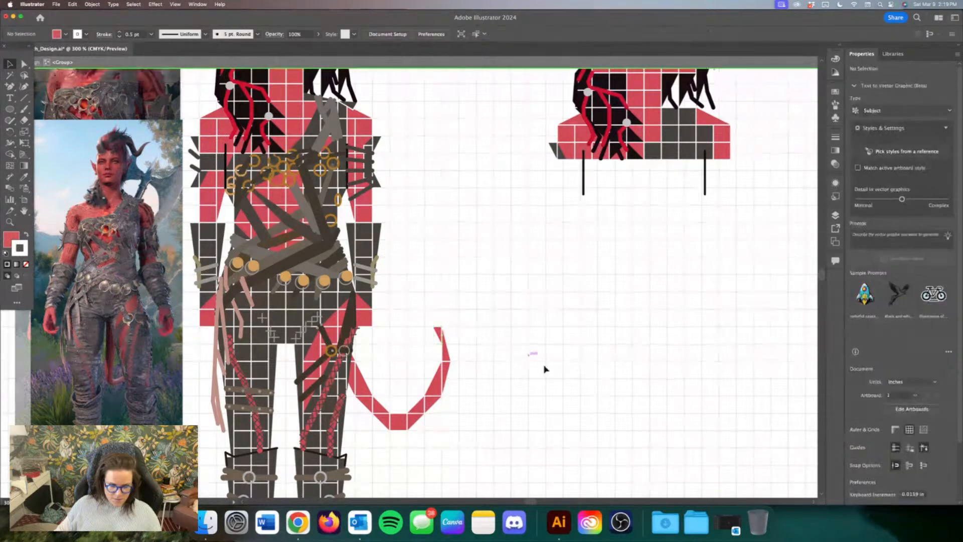
key("super+minus")
key("super+minus")
key("super+minus")
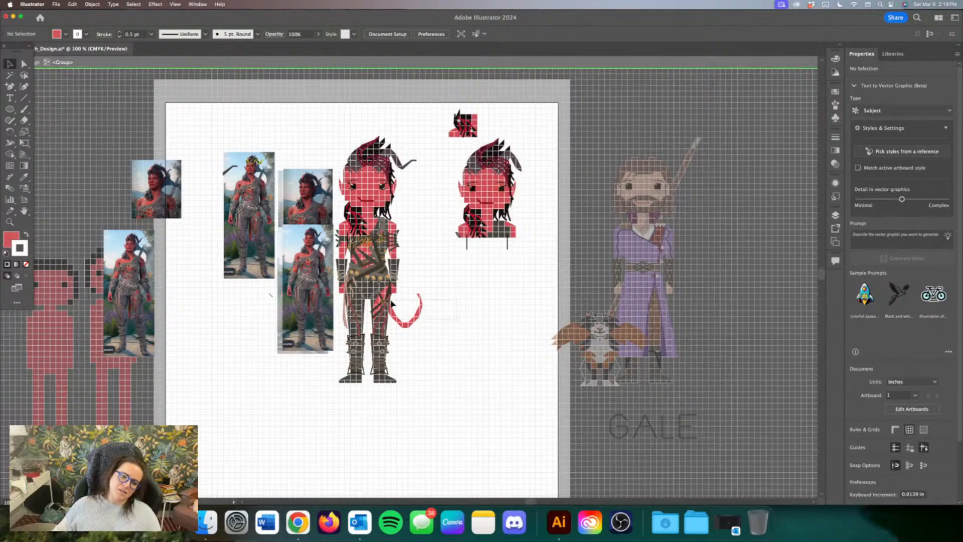
left_click_drag(393, 303, 593, 354)
key("super+z")
left_click(481, 307)
scroll(480, 307, "up", 2)
left_click_drag(407, 313, 408, 313)
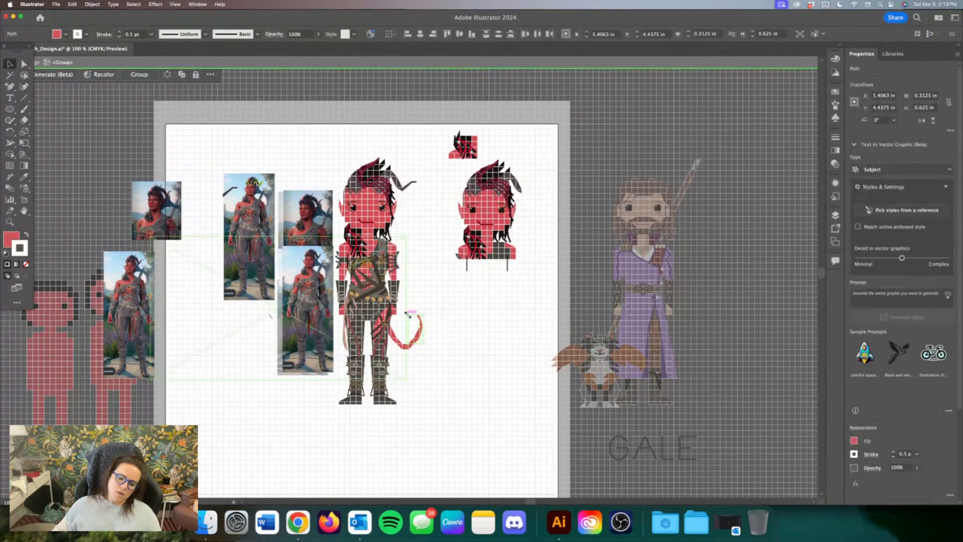
key("super+equal")
key("super+equal")
left_click(494, 339)
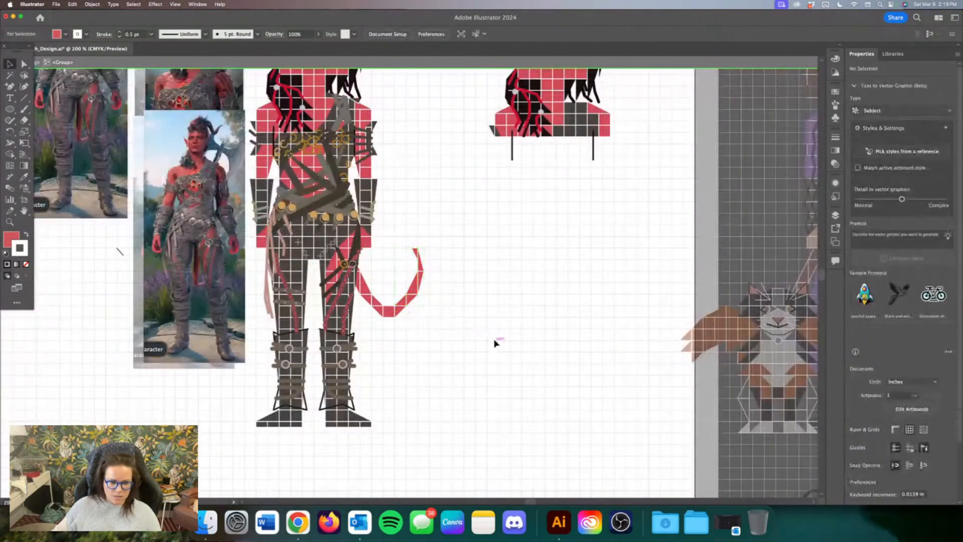
Step: Try raising the tail's outer section one cell and shifting it away from the figure, and restore its original position
left_click(394, 229)
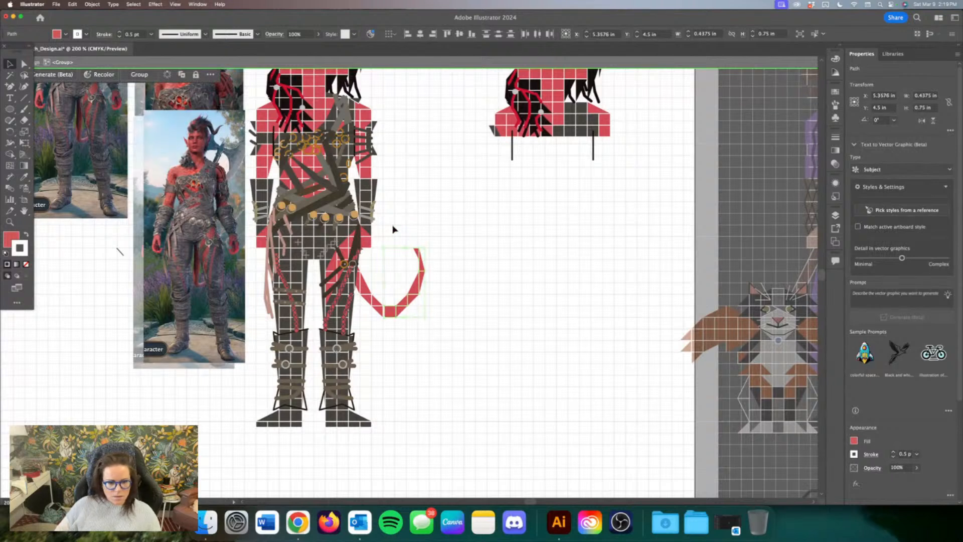
key("Up")
key("Up")
key("Right")
key("Right")
key("Right")
key("Right")
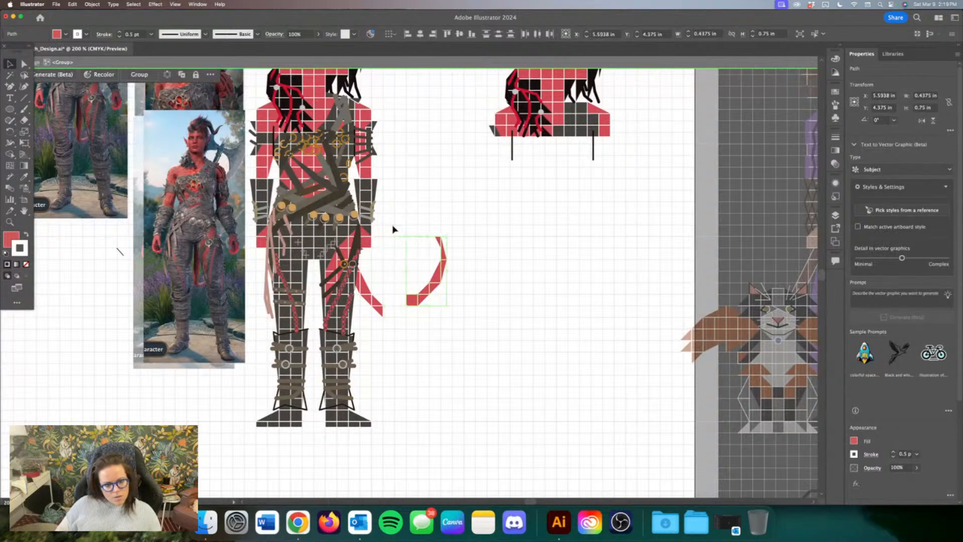
key("Left")
key("Left")
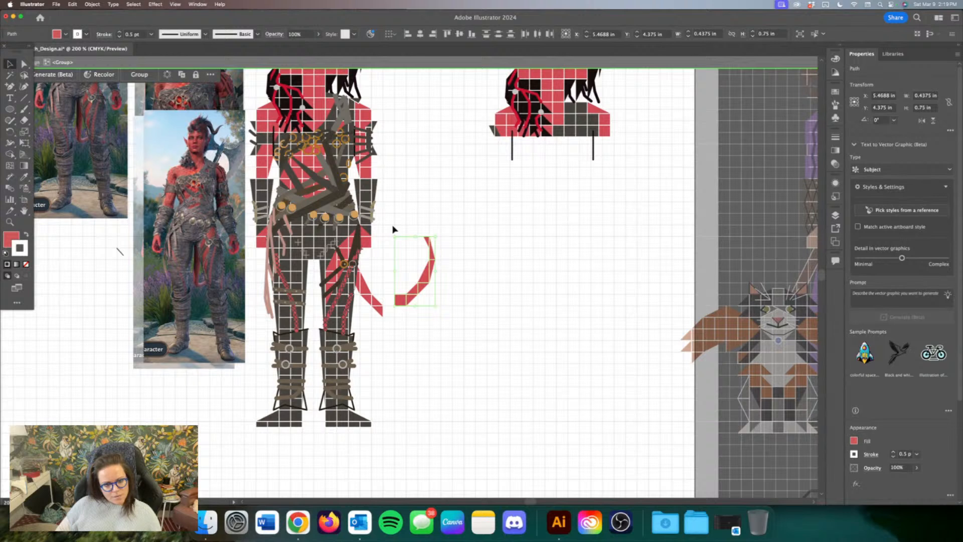
key("Delete")
key("super+z")
key("super+z")
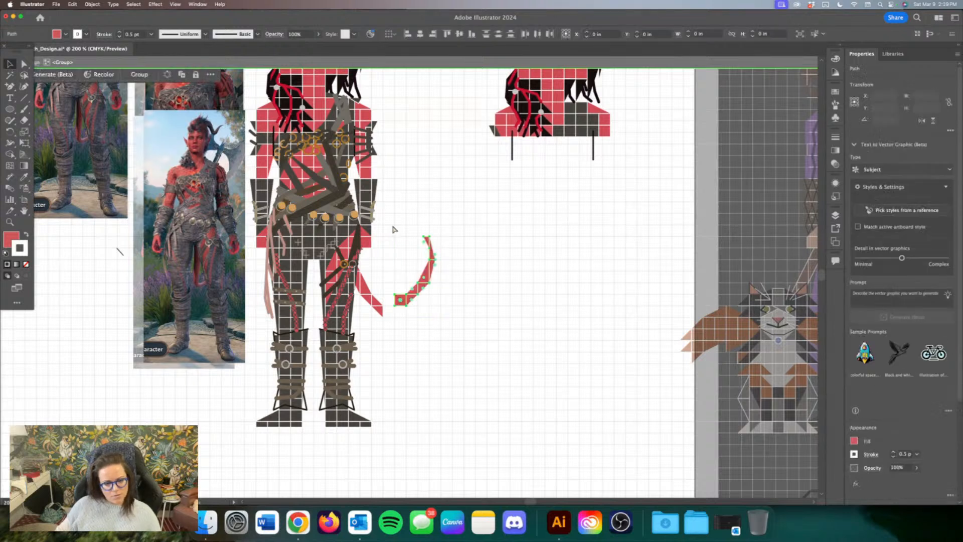
key("Left")
key("Left")
key("Left")
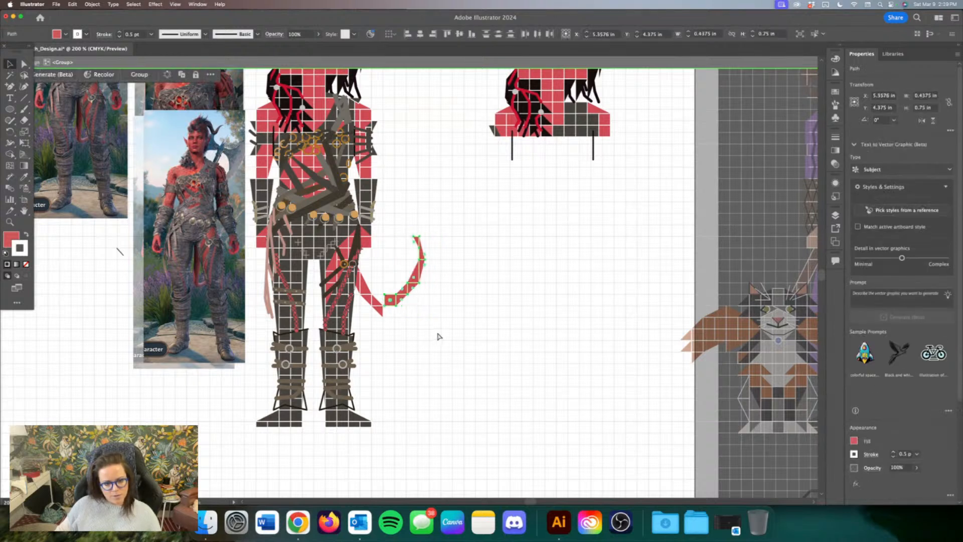
key("Down")
key("Down")
Step: Select the curled tail and set it aside in the empty area below the spare head-and-shoulders copy
left_click_drag(451, 326, 362, 279)
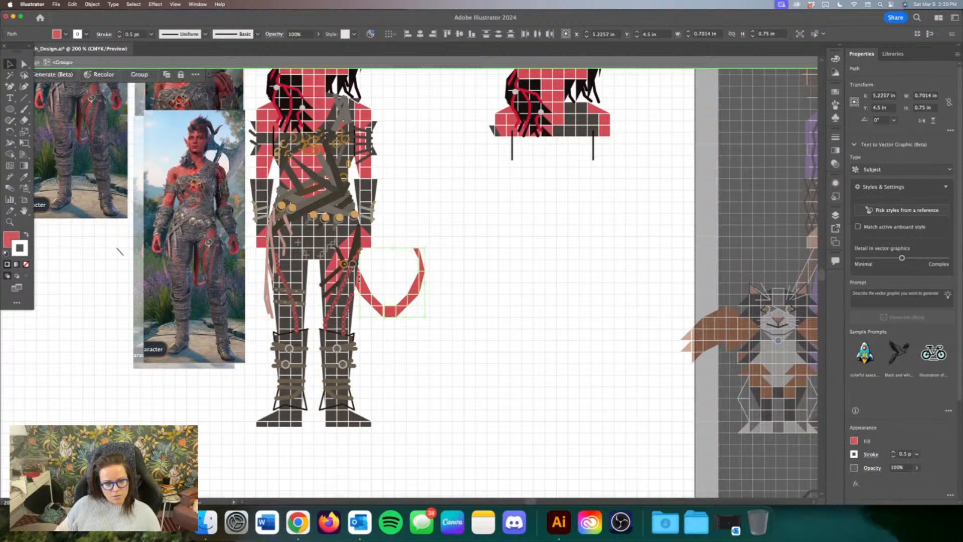
key("super+minus")
key("super+minus")
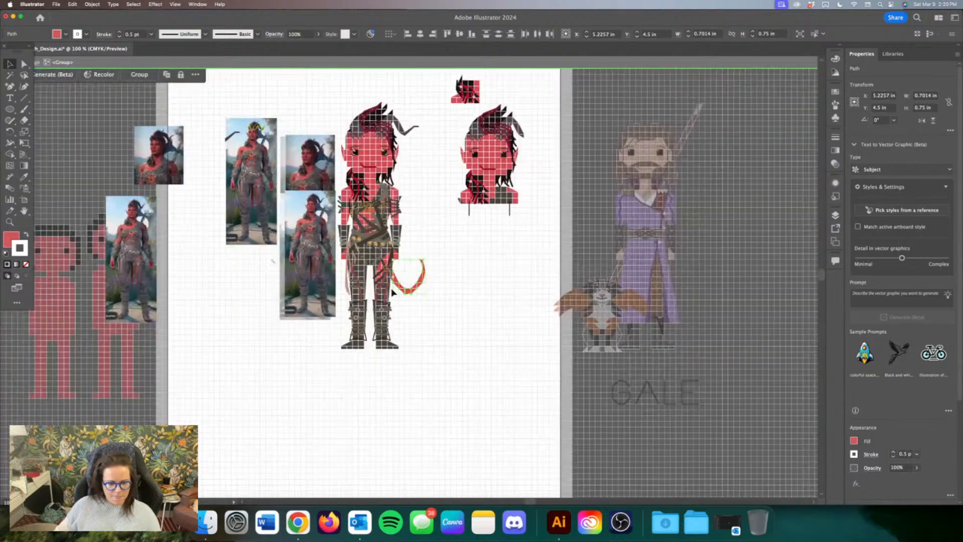
left_click_drag(396, 282, 513, 249)
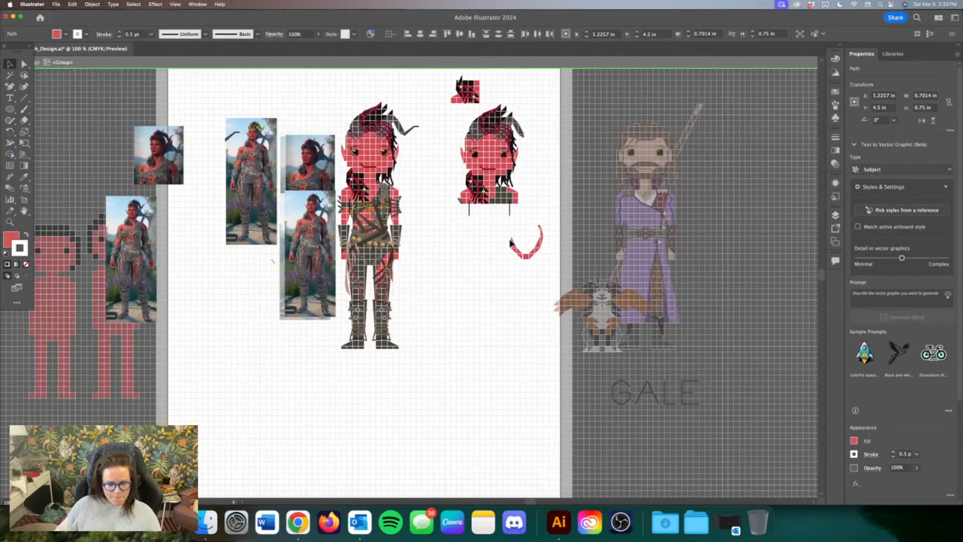
left_click(426, 282)
left_click_drag(392, 279, 426, 274)
key("super+equal")
key("super+equal")
key("super+equal")
key("super+equal")
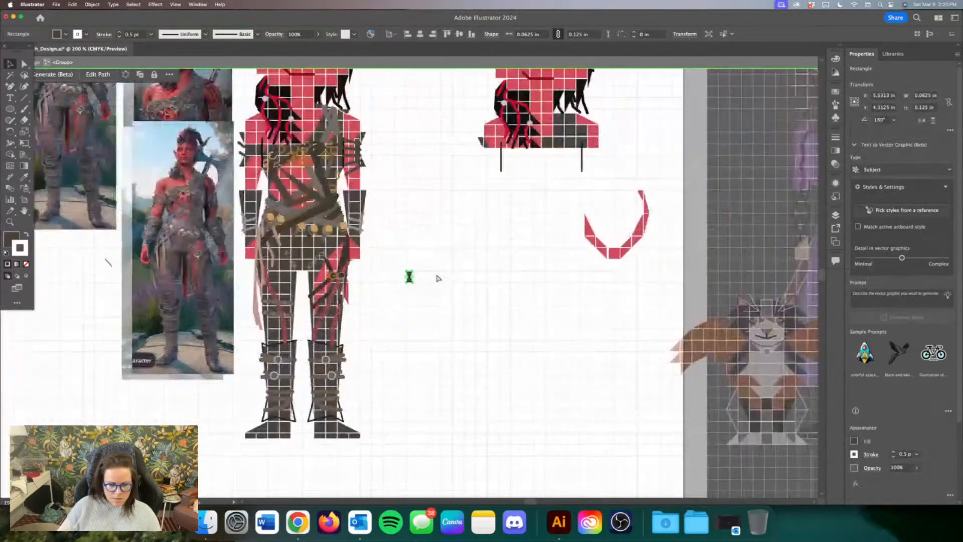
key("super+z")
Step: Move the leftover tail triangle from the thigh to the inner end of the tail that was set aside
left_click_drag(288, 329, 757, 190)
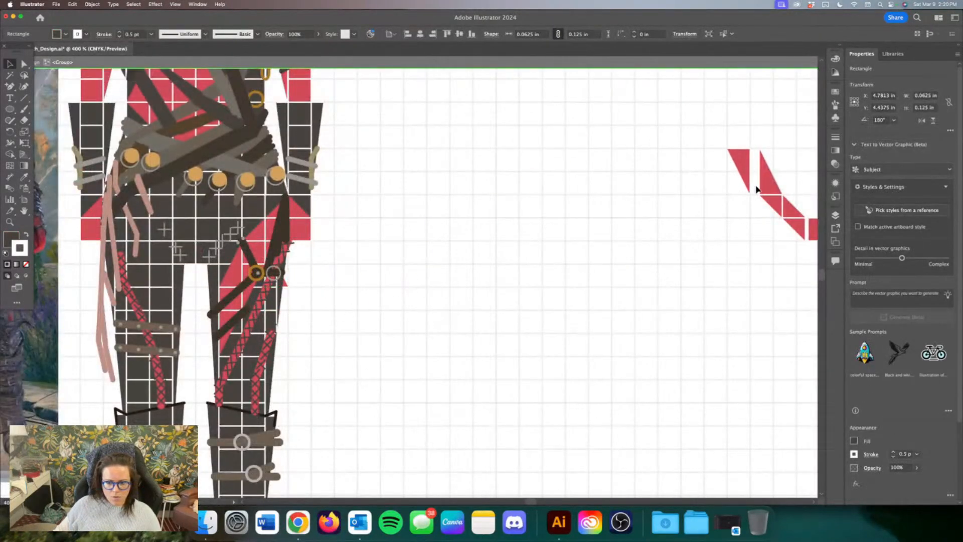
left_click(286, 287)
left_click(312, 295)
Step: Leave the group's isolation and move the purple-robed figure with its winged cat farther away from the artboard
key("super+minus")
key("super+minus")
key("super+minus")
key("super+minus")
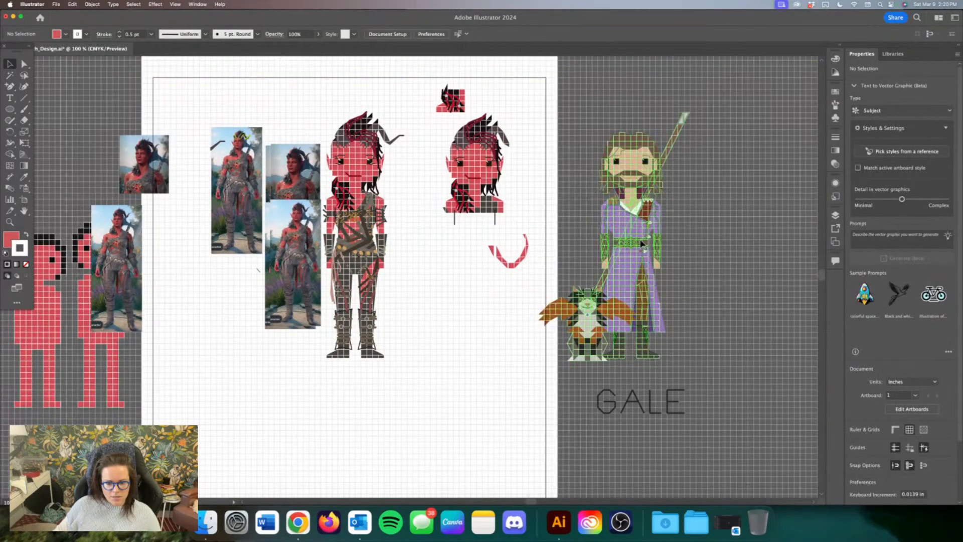
mouse_move(638, 244)
left_mouse_down()
mouse_move(374, 242)
mouse_move(666, 244)
mouse_move(653, 243)
left_mouse_up()
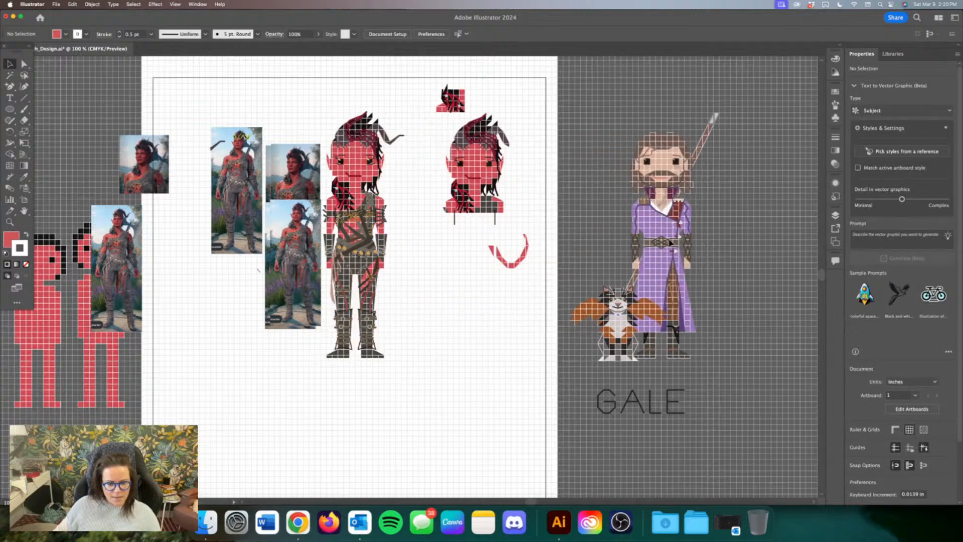
left_click(544, 242)
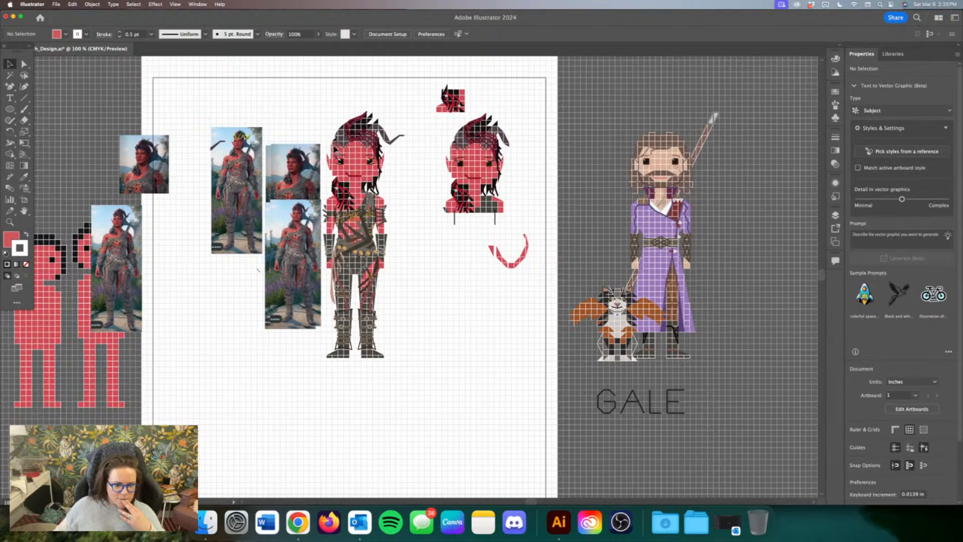
Step: Open the armored figure's group, select the darker red shading piece at the forehead's outer edge, and clear the selection
left_click(332, 150)
key("super+equal")
key("super+equal")
key("super+equal")
key("super+equal")
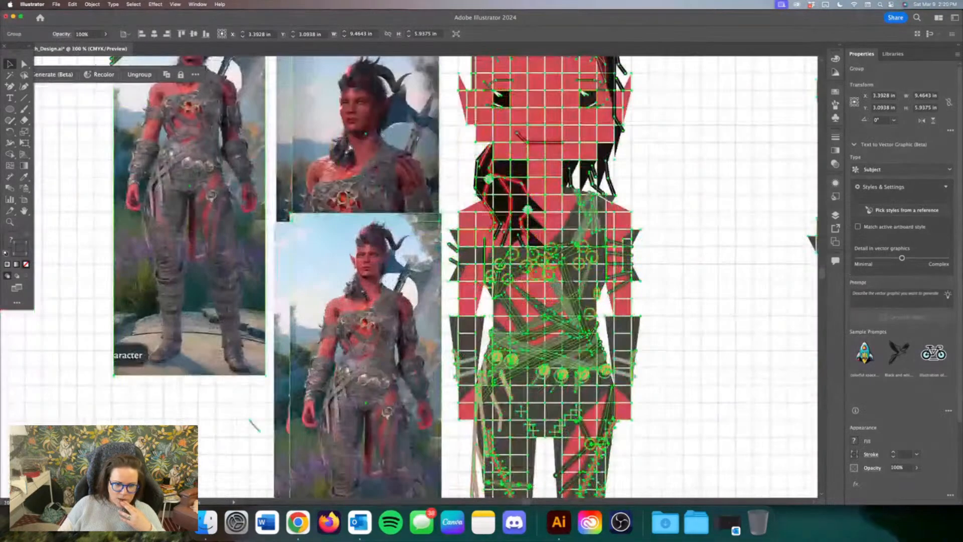
scroll(350, 147, "up", 10)
scroll(350, 147, "right", 4)
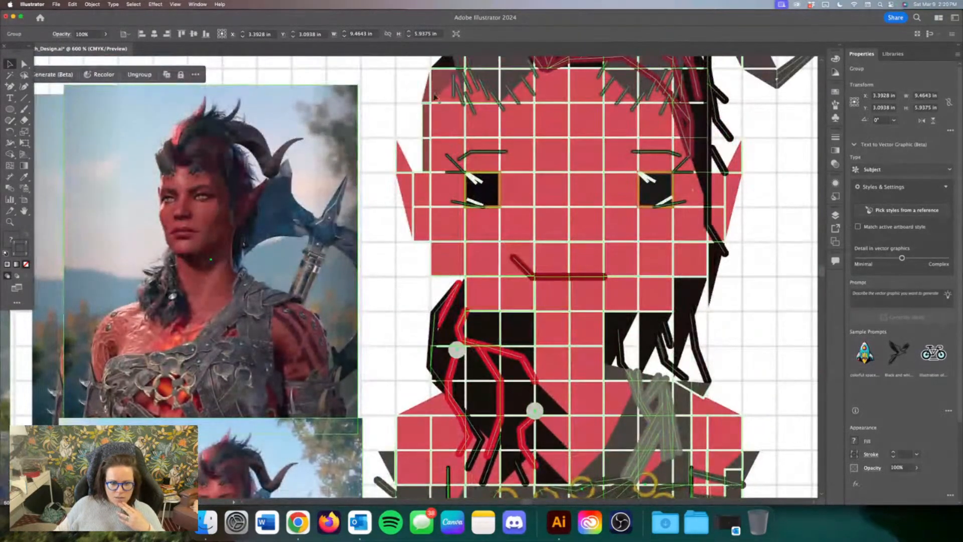
left_click(421, 77)
double_click(433, 83)
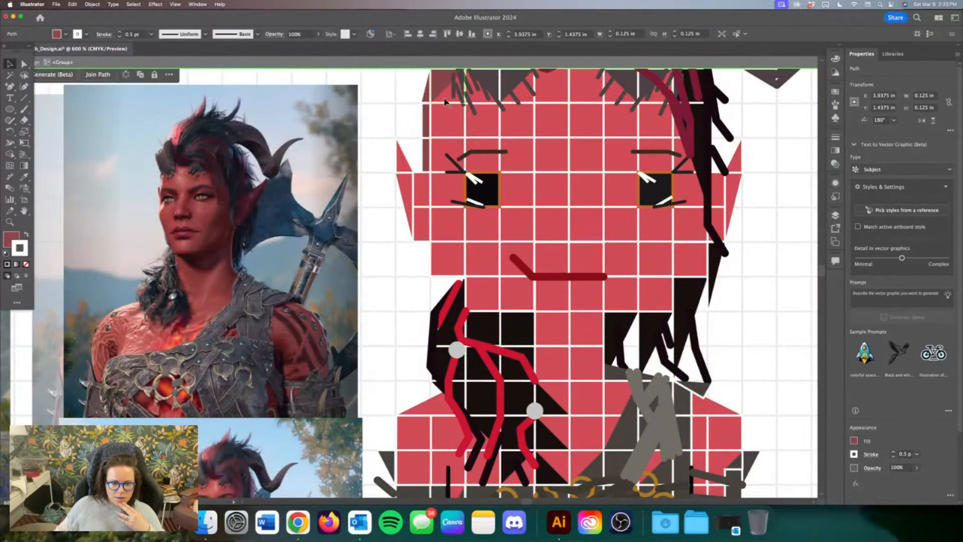
key("super+shift+a")
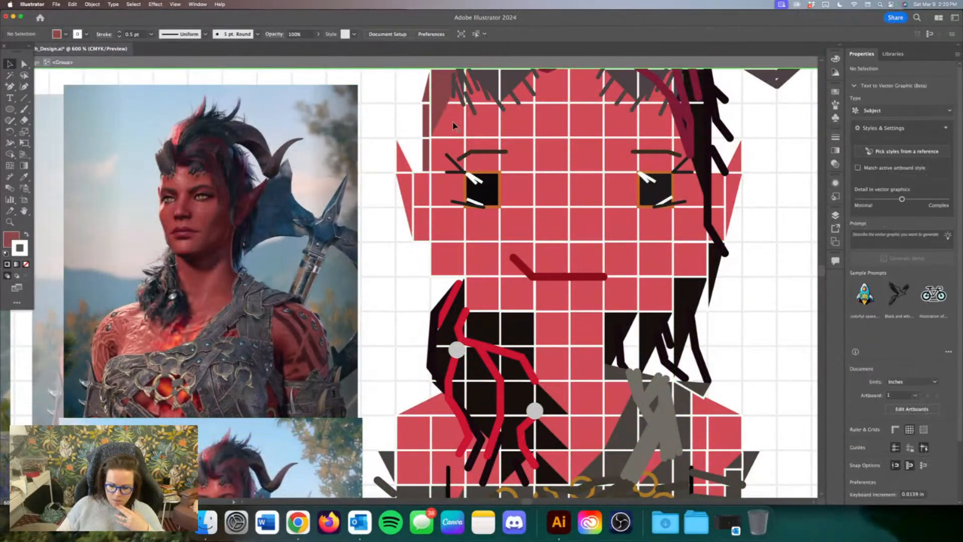
Step: Leave the armored figure's group isolation and save the design
key("super+minus")
key("super+minus")
scroll(396, 127, "down", 5)
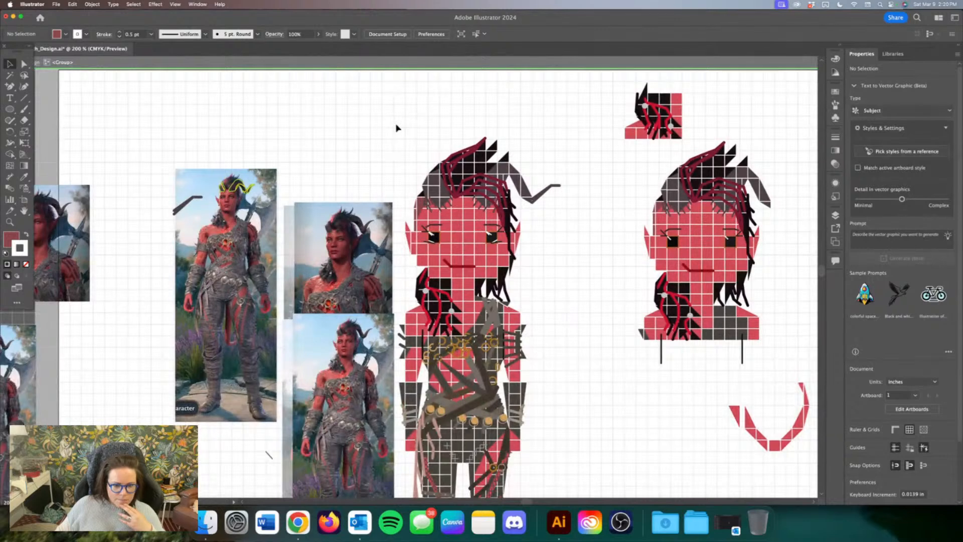
scroll(397, 127, "down", 5)
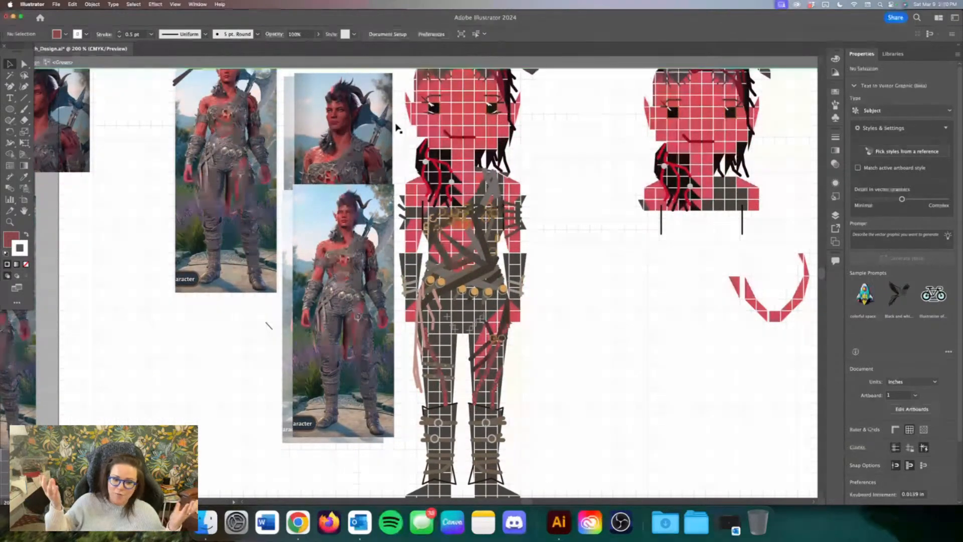
key("super+minus")
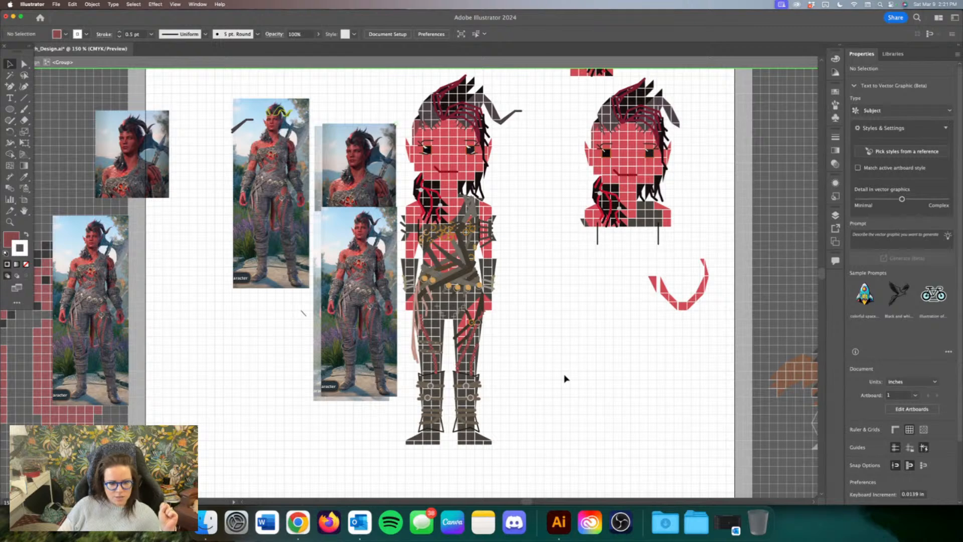
key("super+minus")
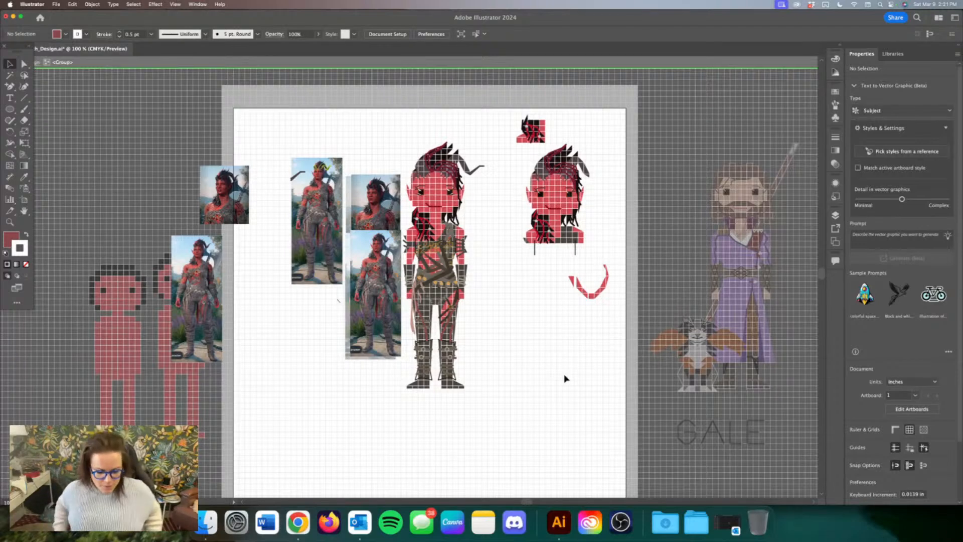
double_click(566, 379)
key("super+s")
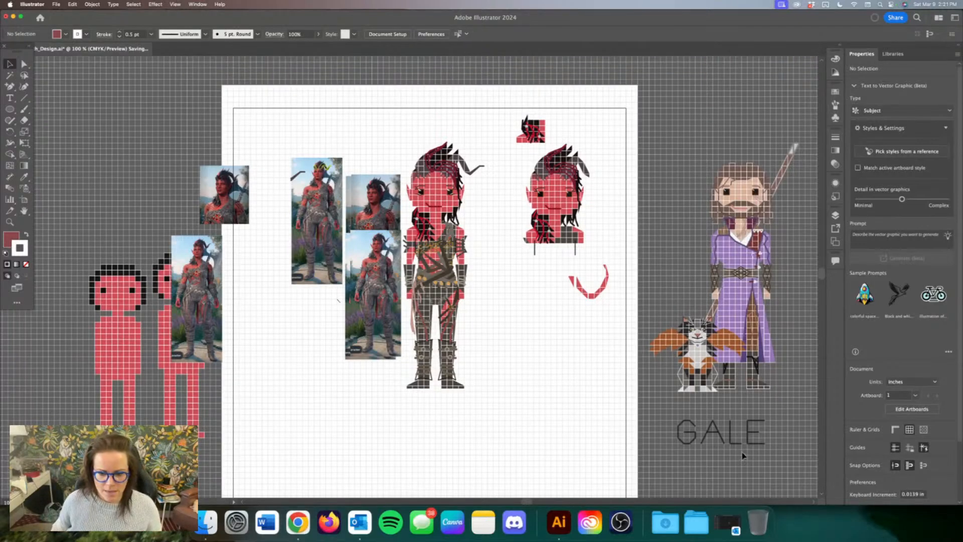
Step: Select the GALE lettering below the purple-robed figure and switch away from Illustrator
left_click(730, 444)
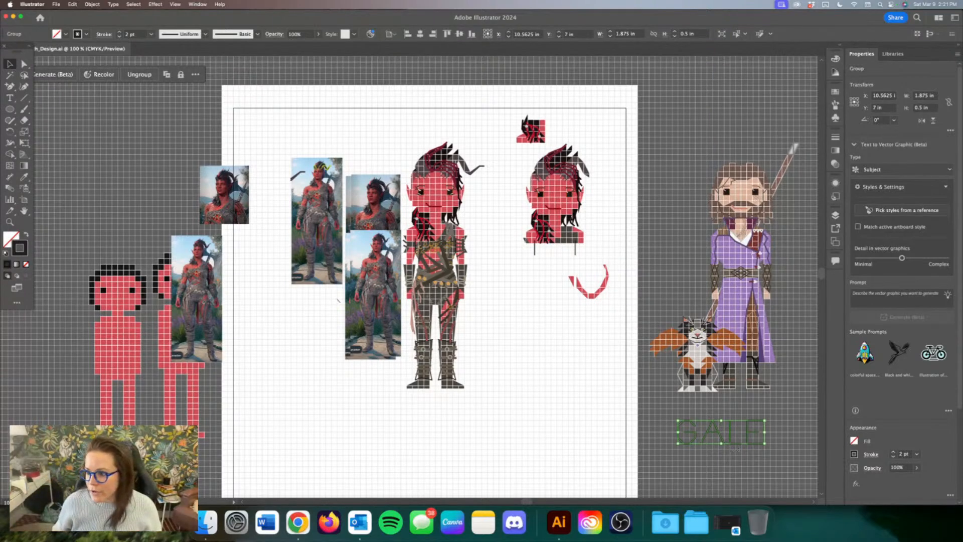
key("super+Tab")
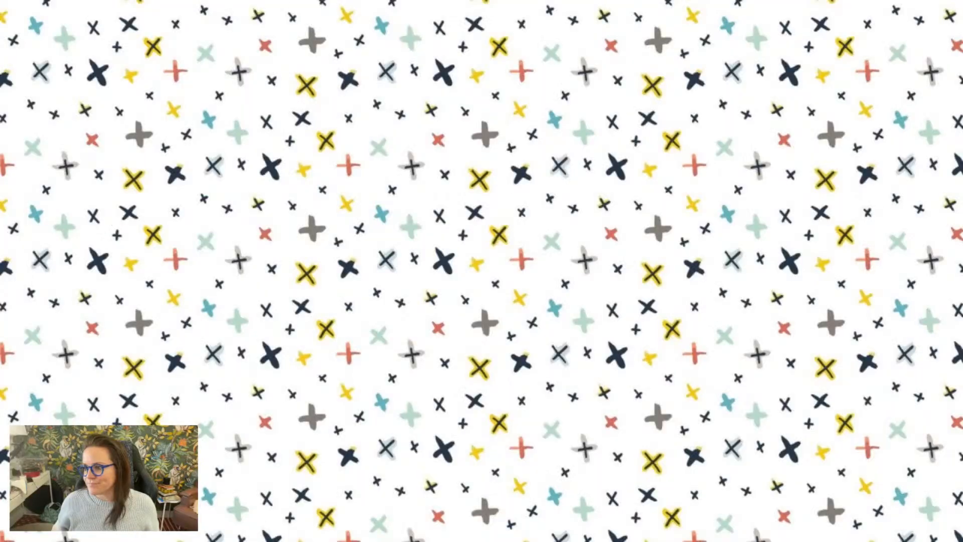